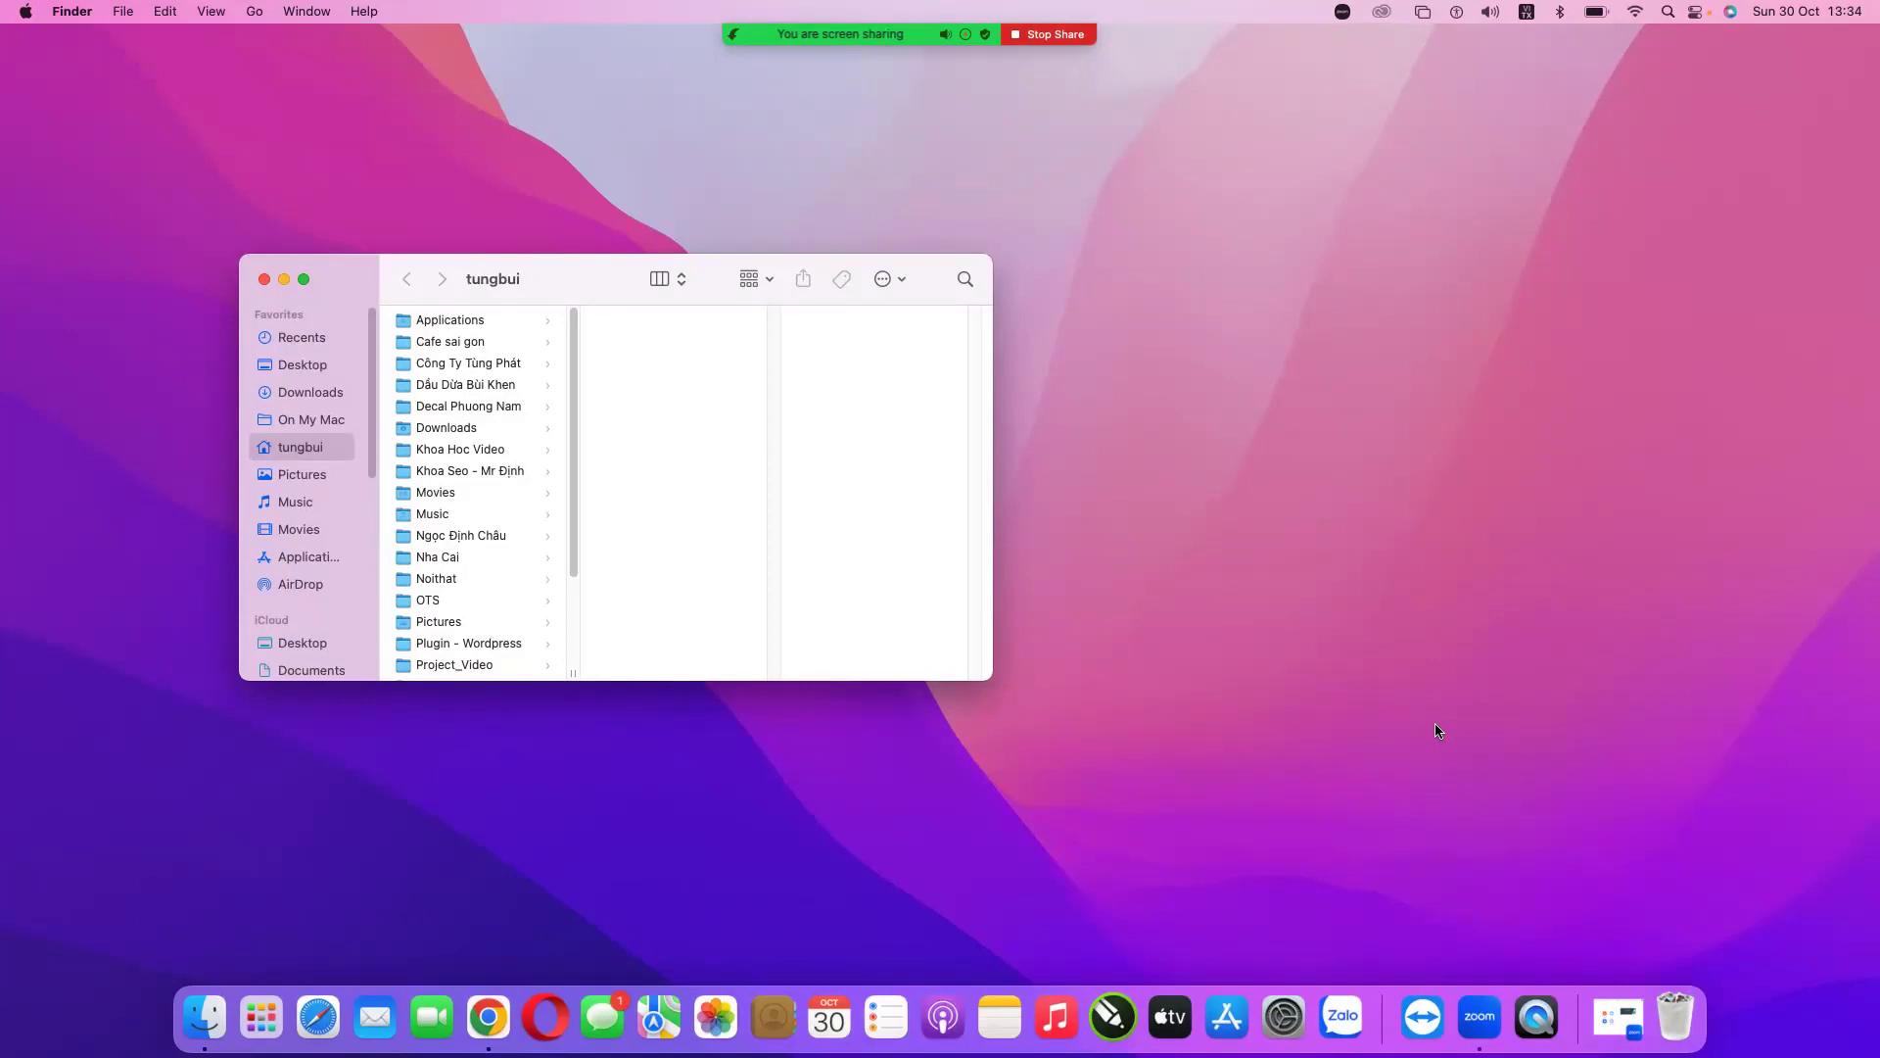
- Switch to Chrome and load tools.muatool.com in a new tab
left_click(503, 999)
key("Escape")
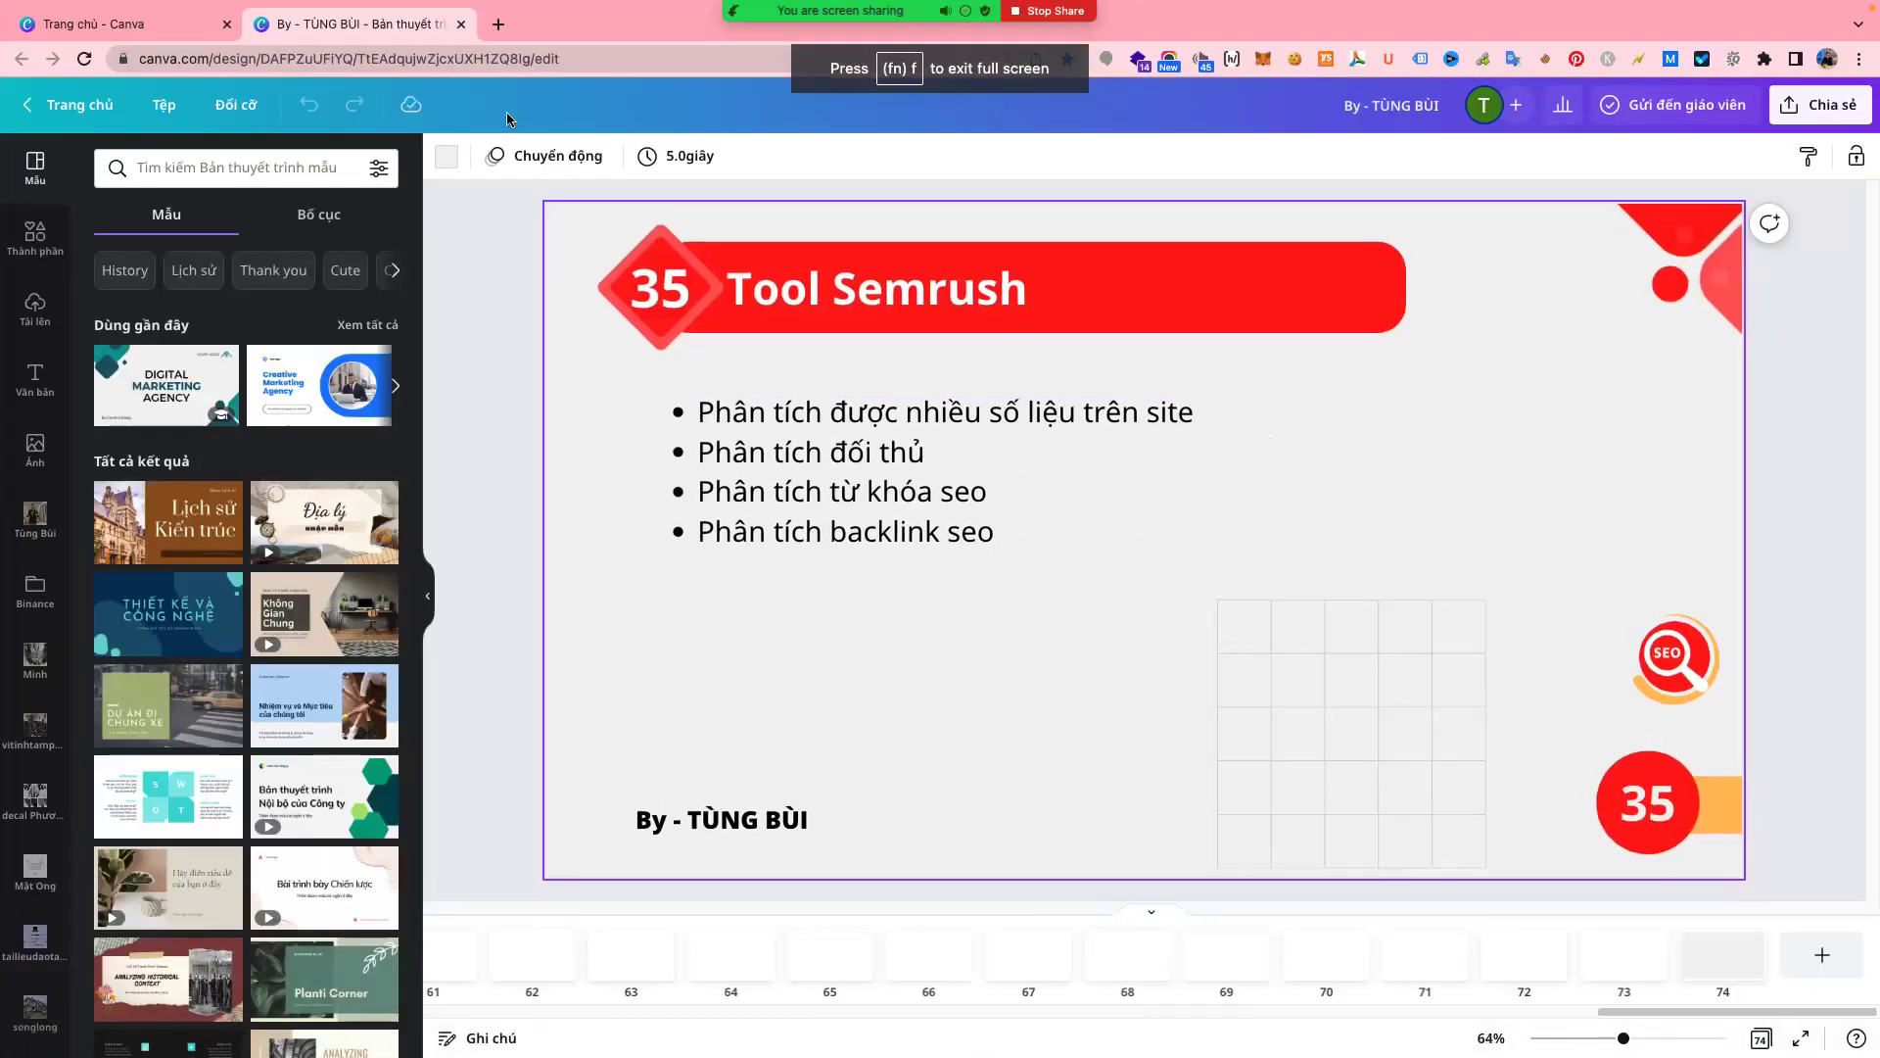
left_click(498, 24)
left_click(503, 62)
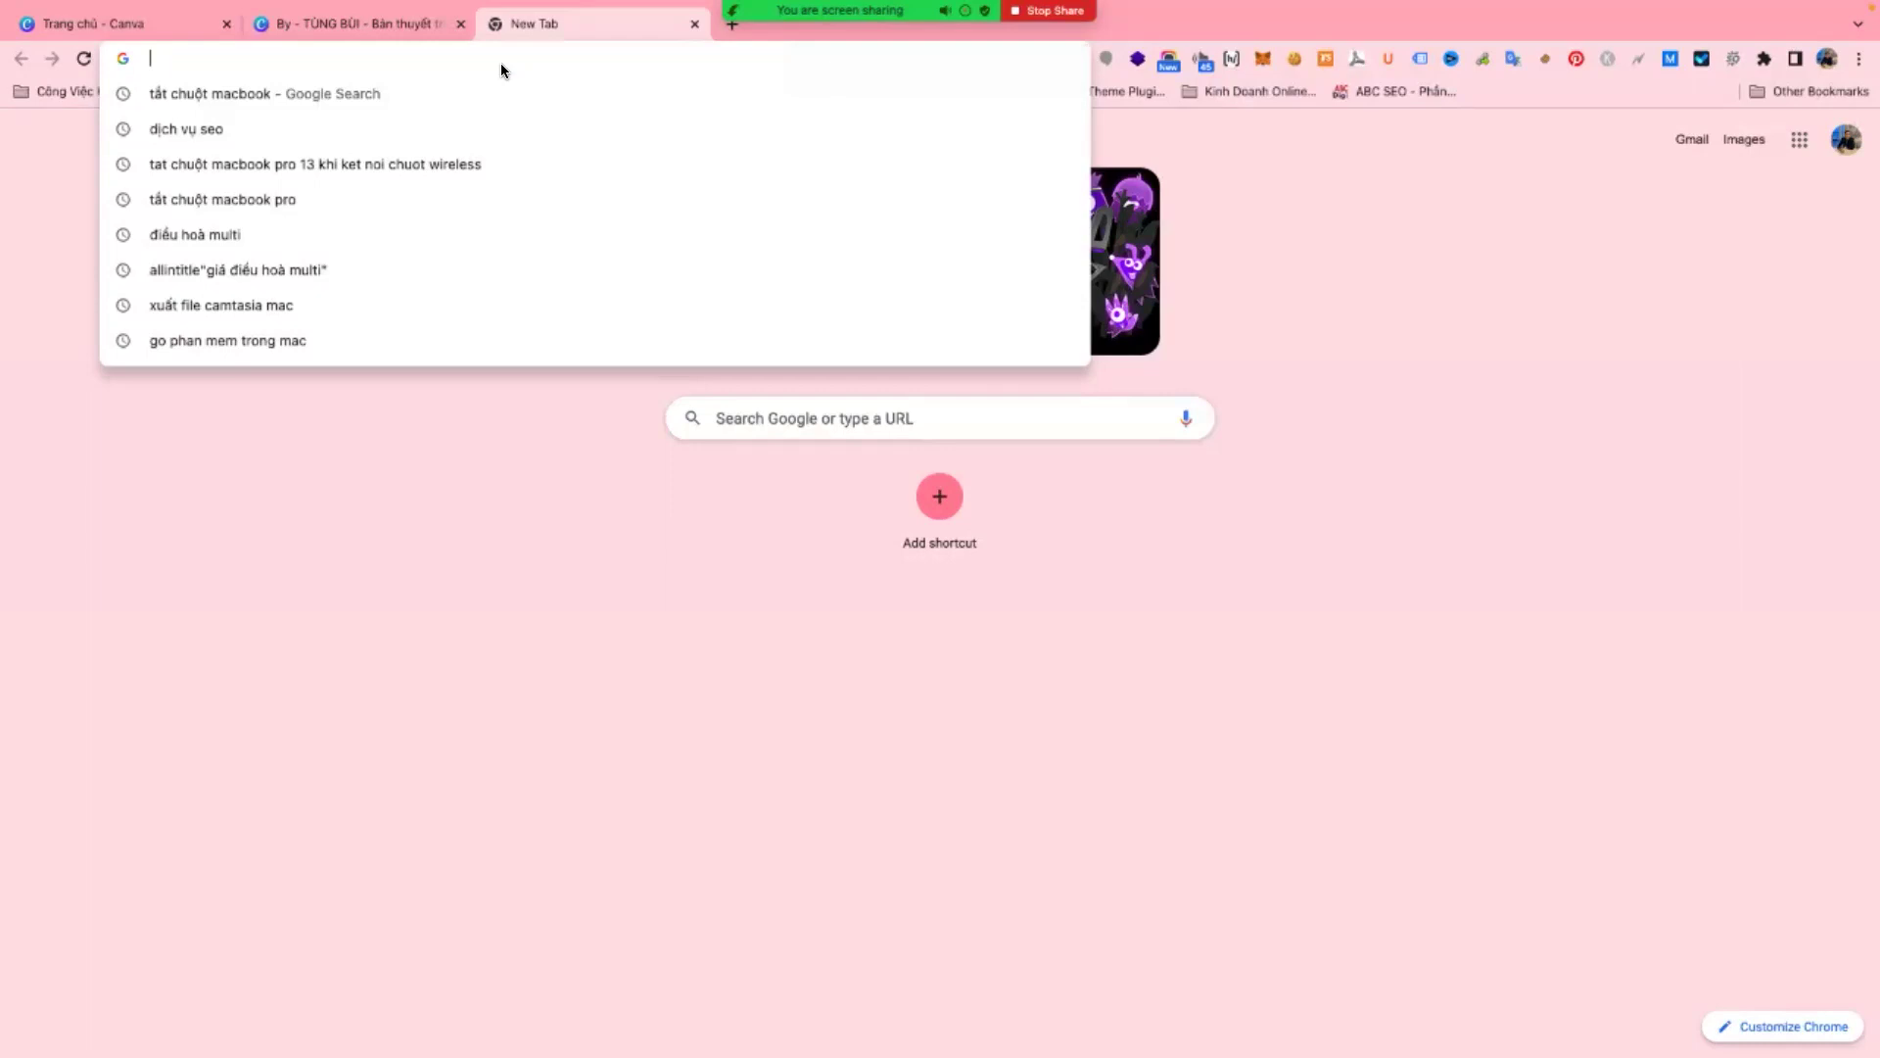
type("m")
key("BackSpace")
key("BackSpace")
type("to")
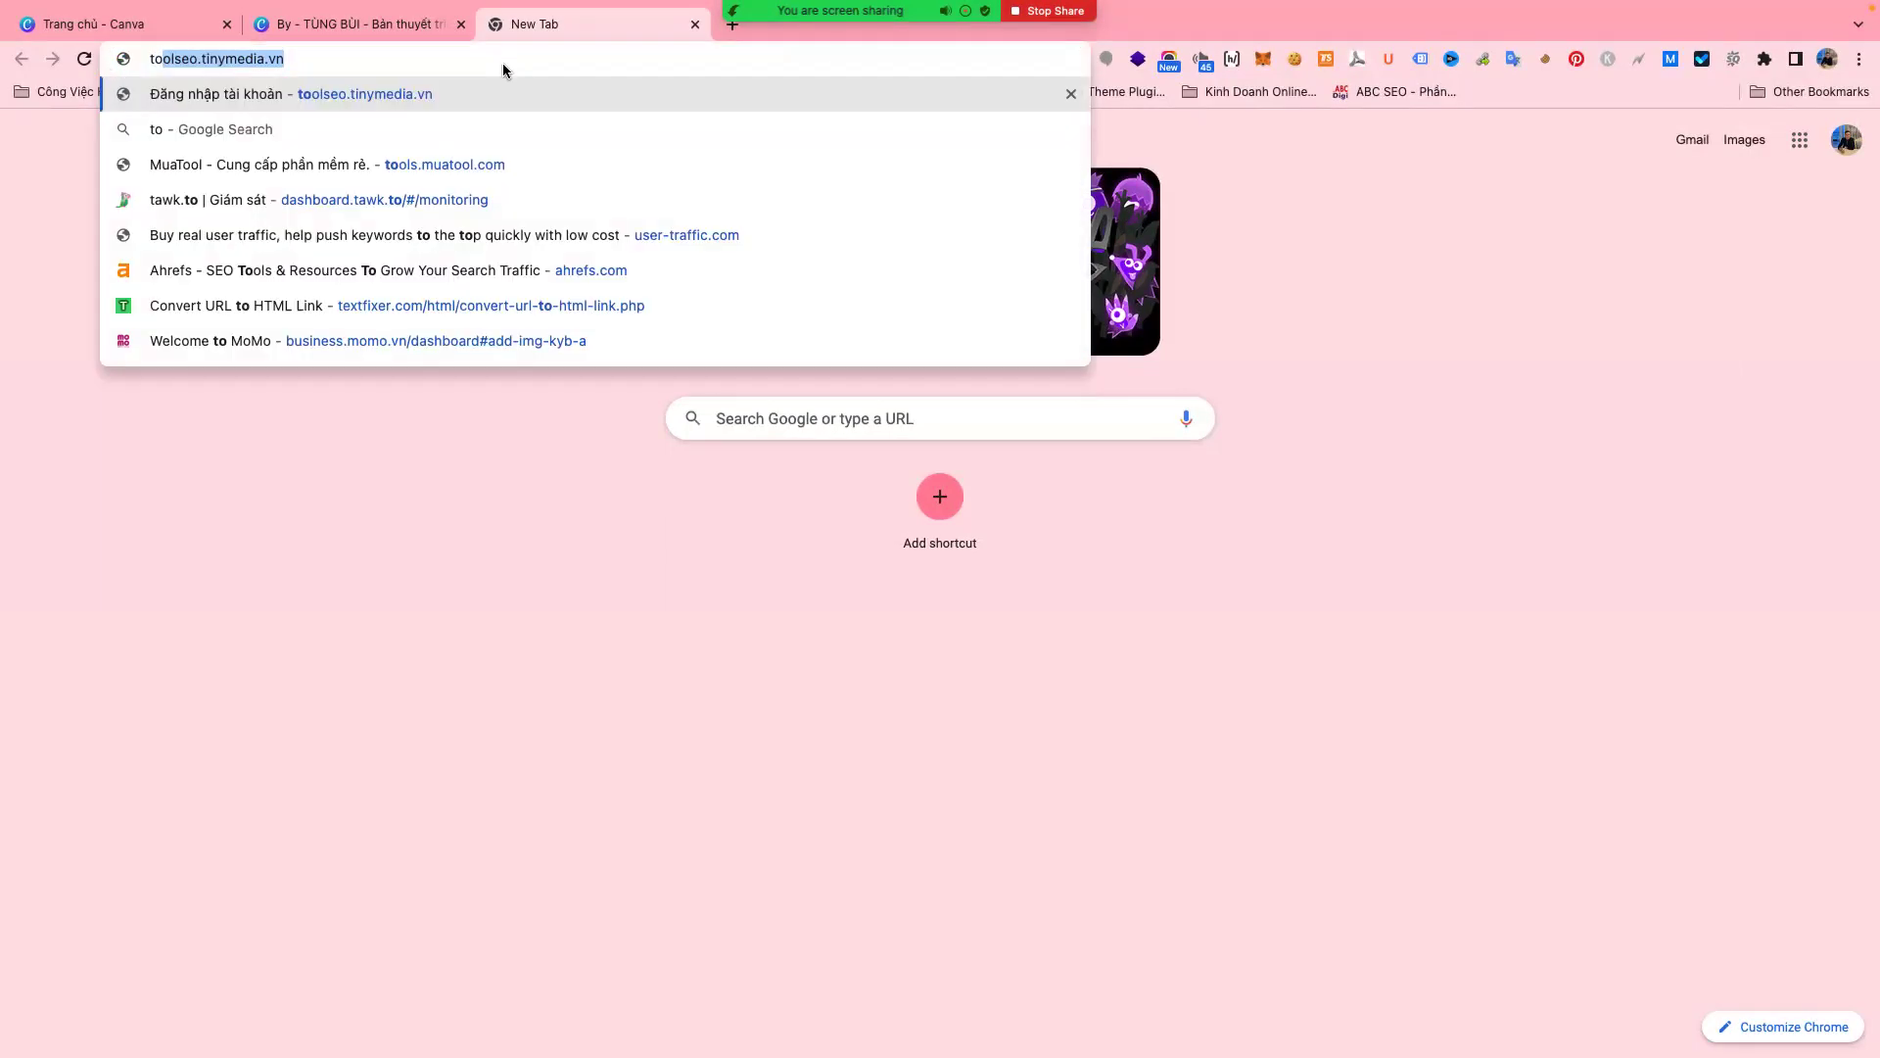
key("BackSpace")
key("Down")
key("Return")
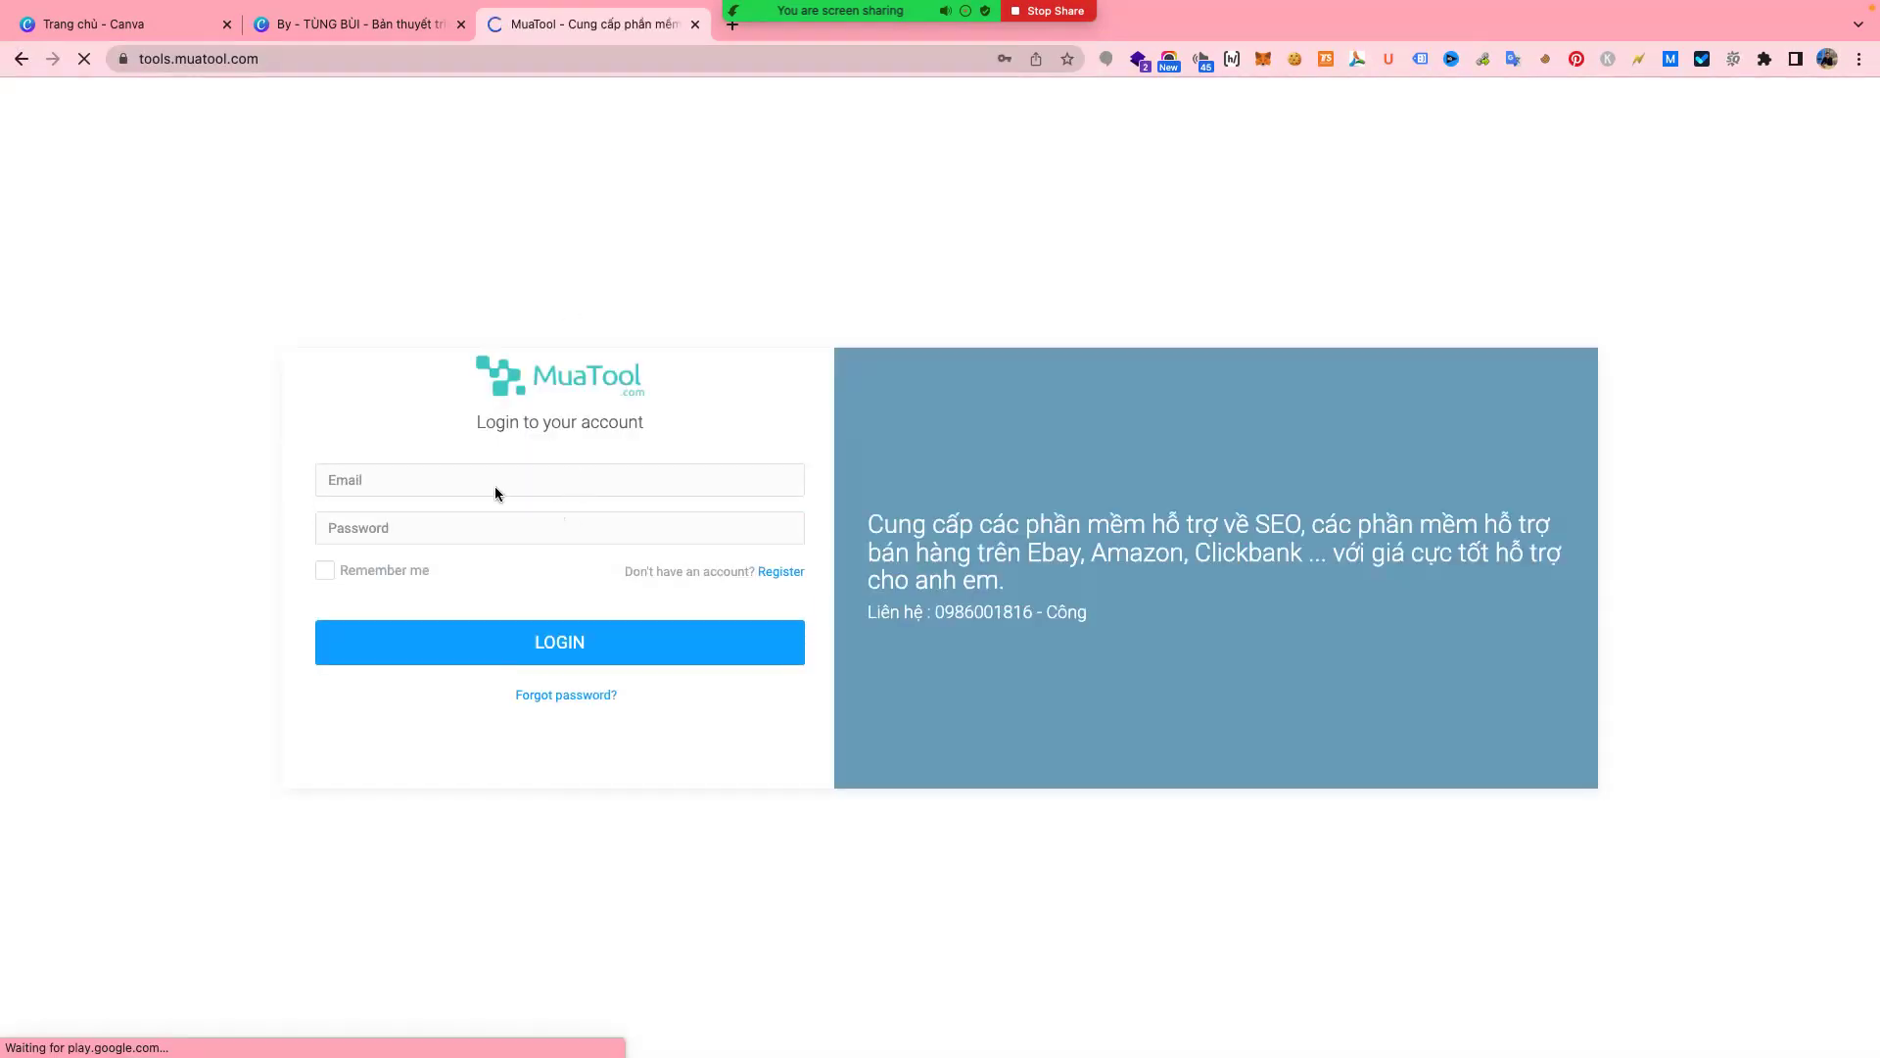
- Log in to MuaTool with the saved account e-mail and password
left_click(496, 486)
left_click(507, 530)
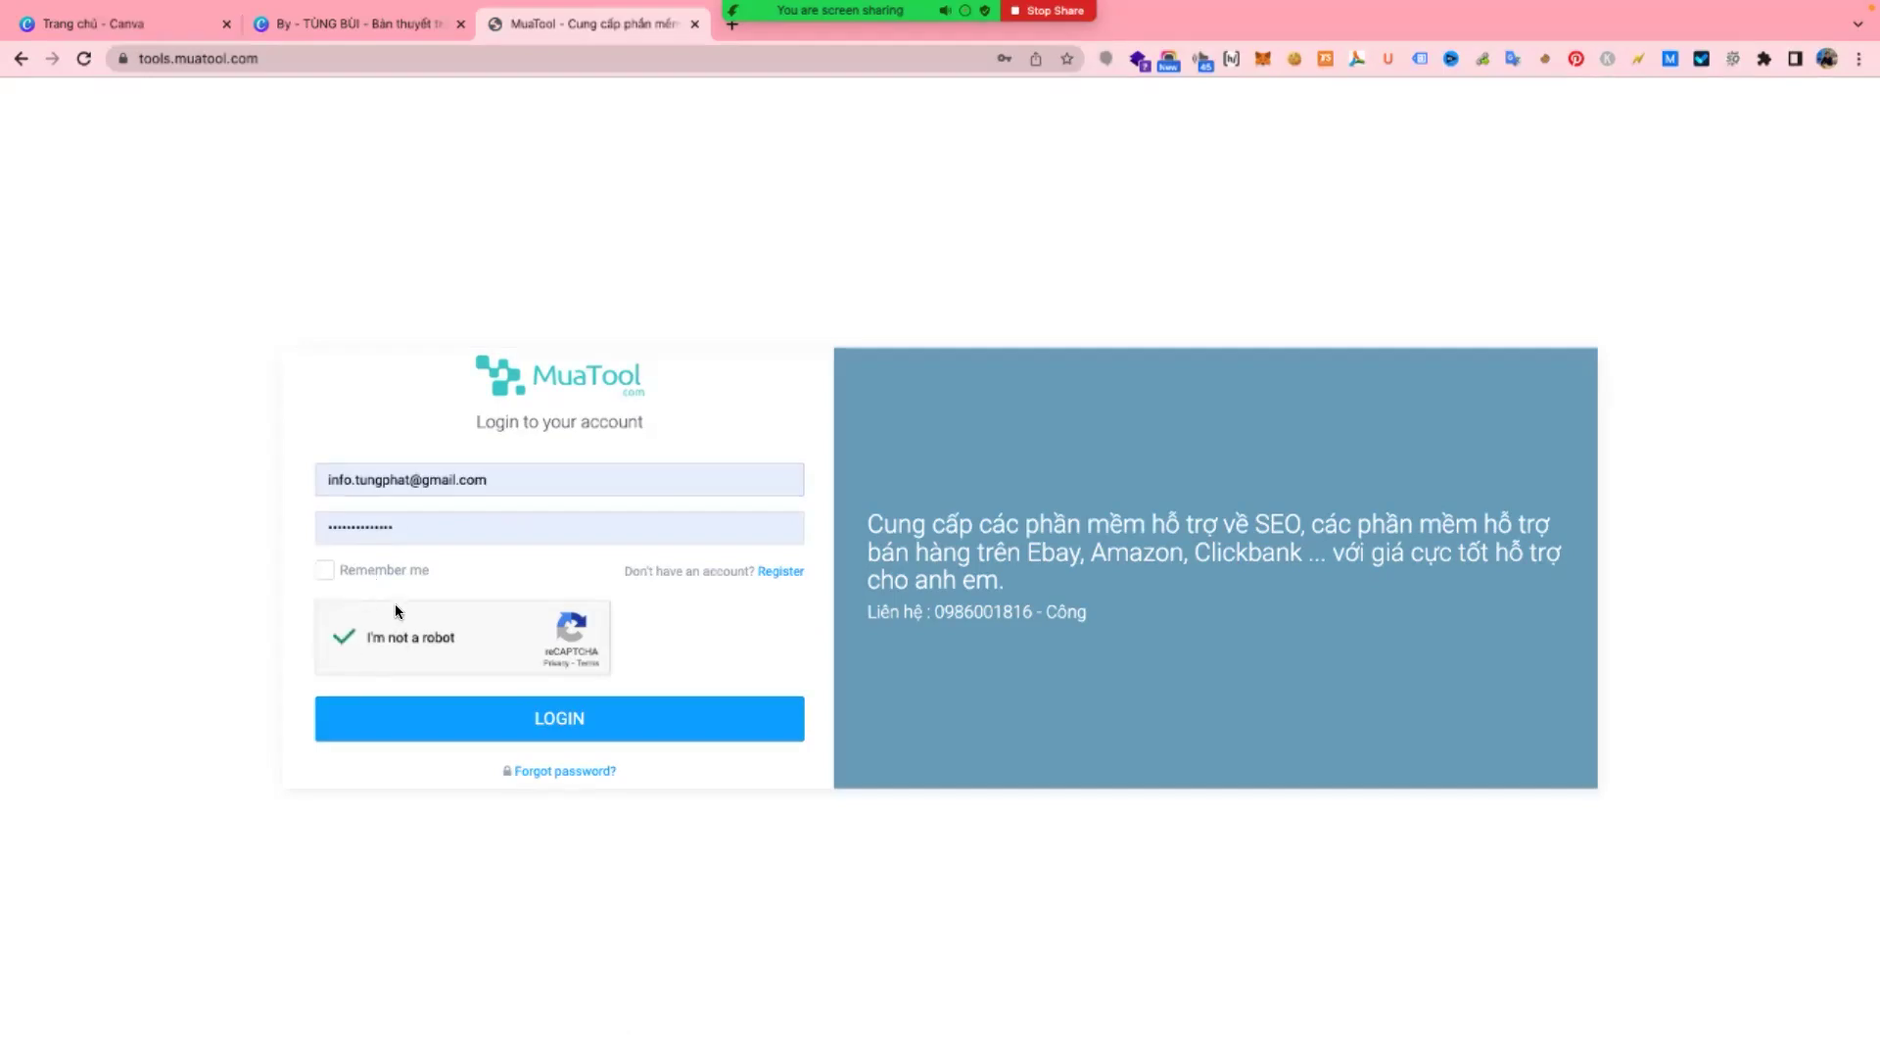
left_click(510, 732)
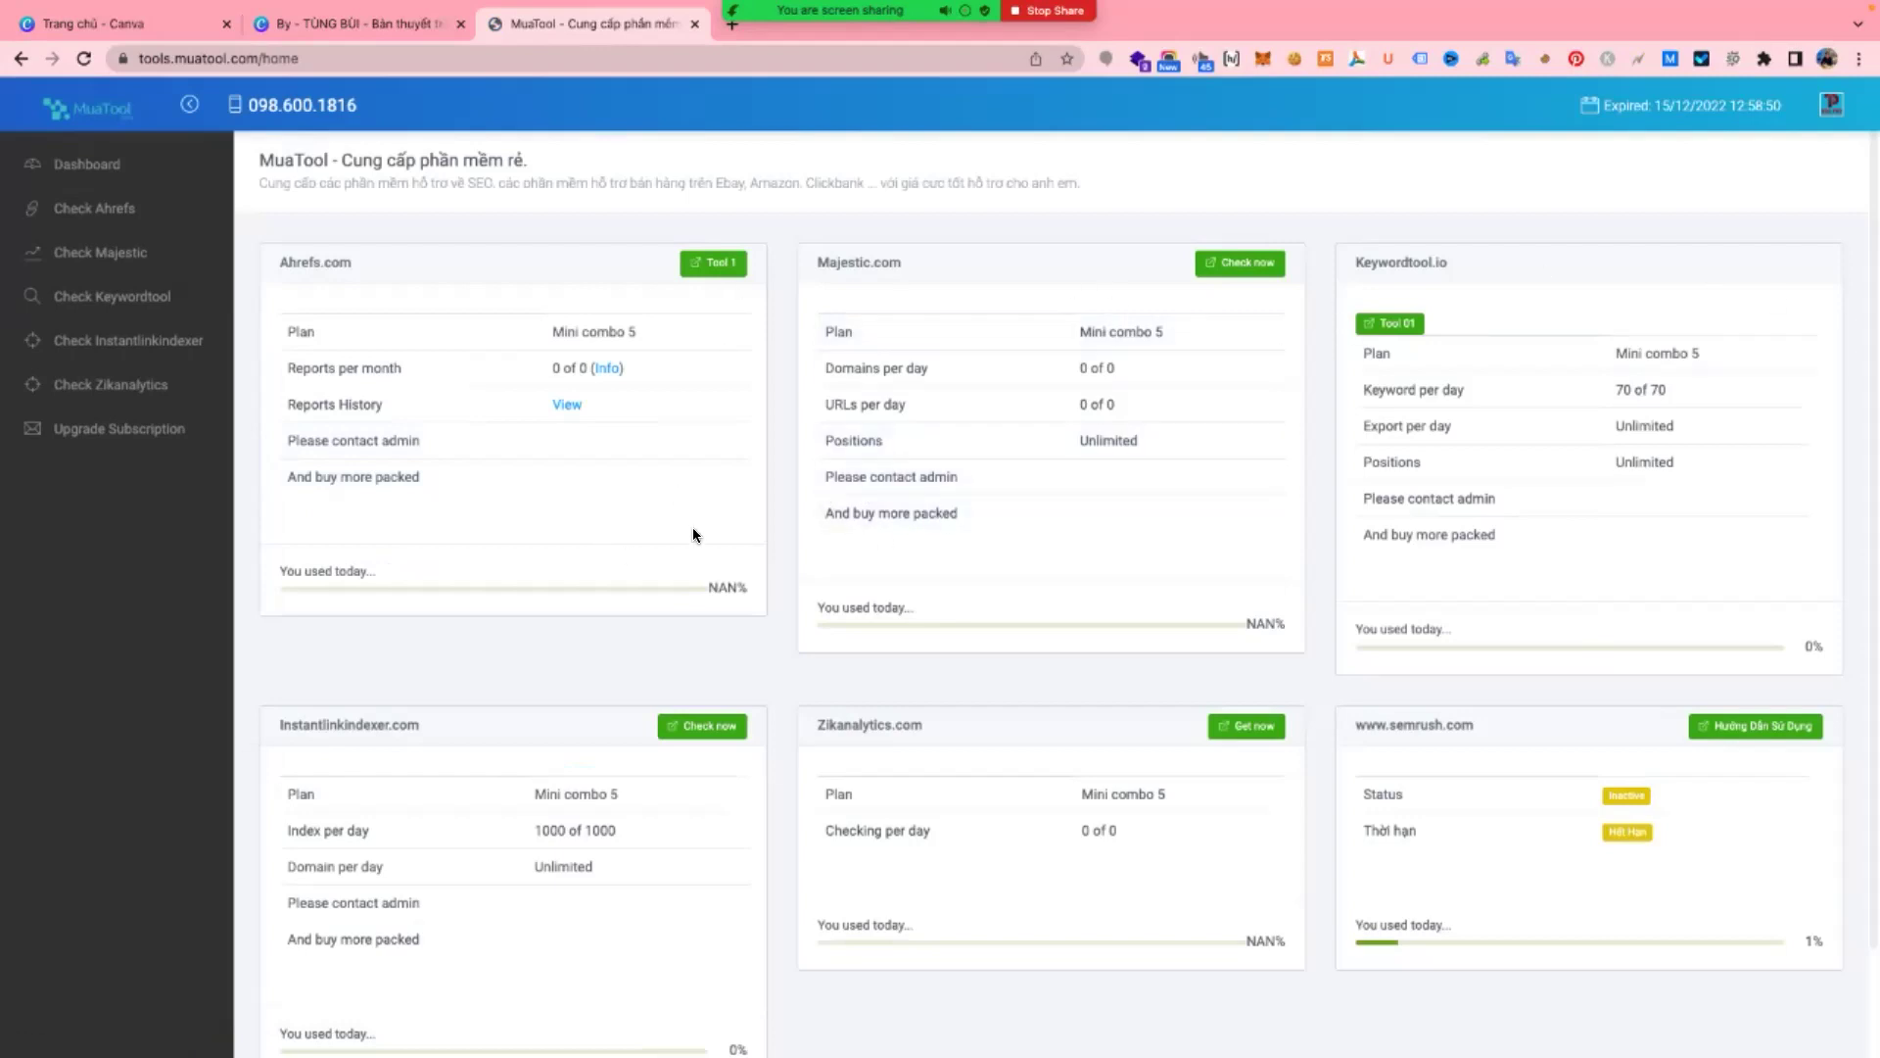
- Open MuaTool's Keywordtool check page with the list of shared accounts
scroll(1027, 675, "down", 1)
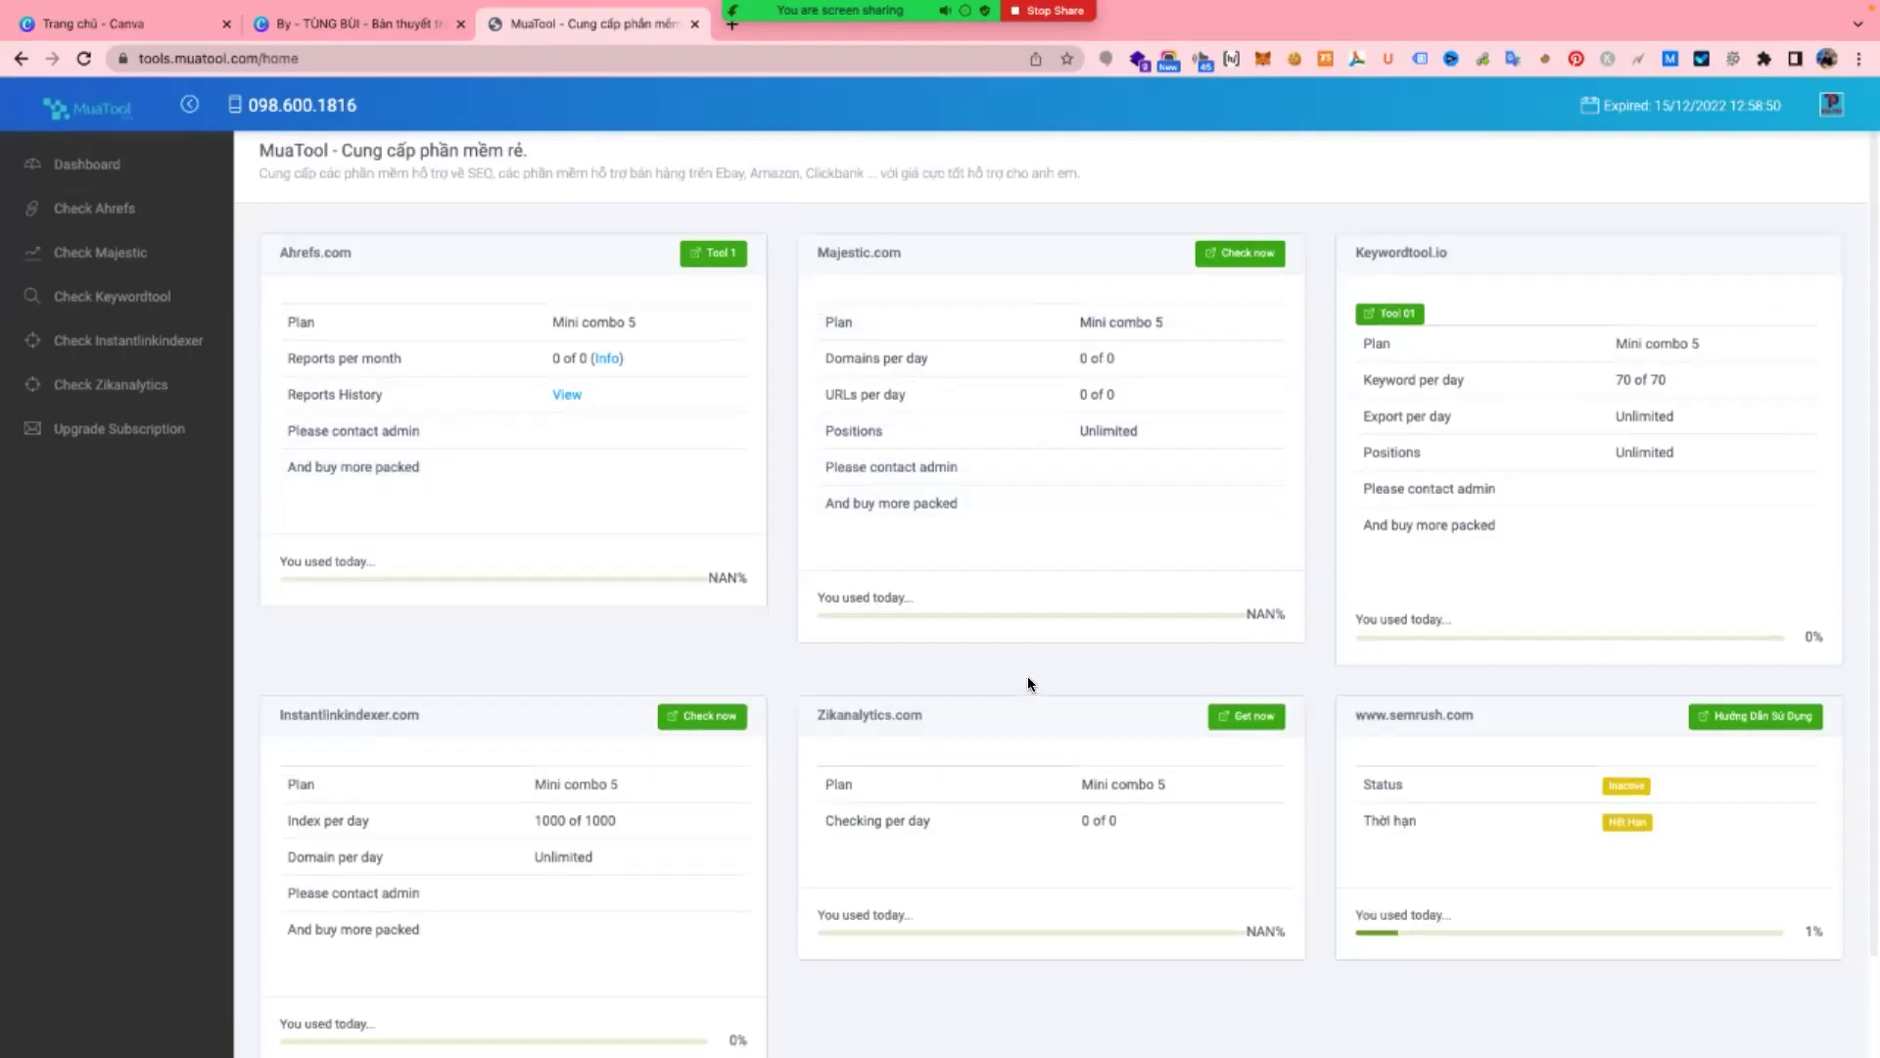
scroll(1030, 685, "up", 1)
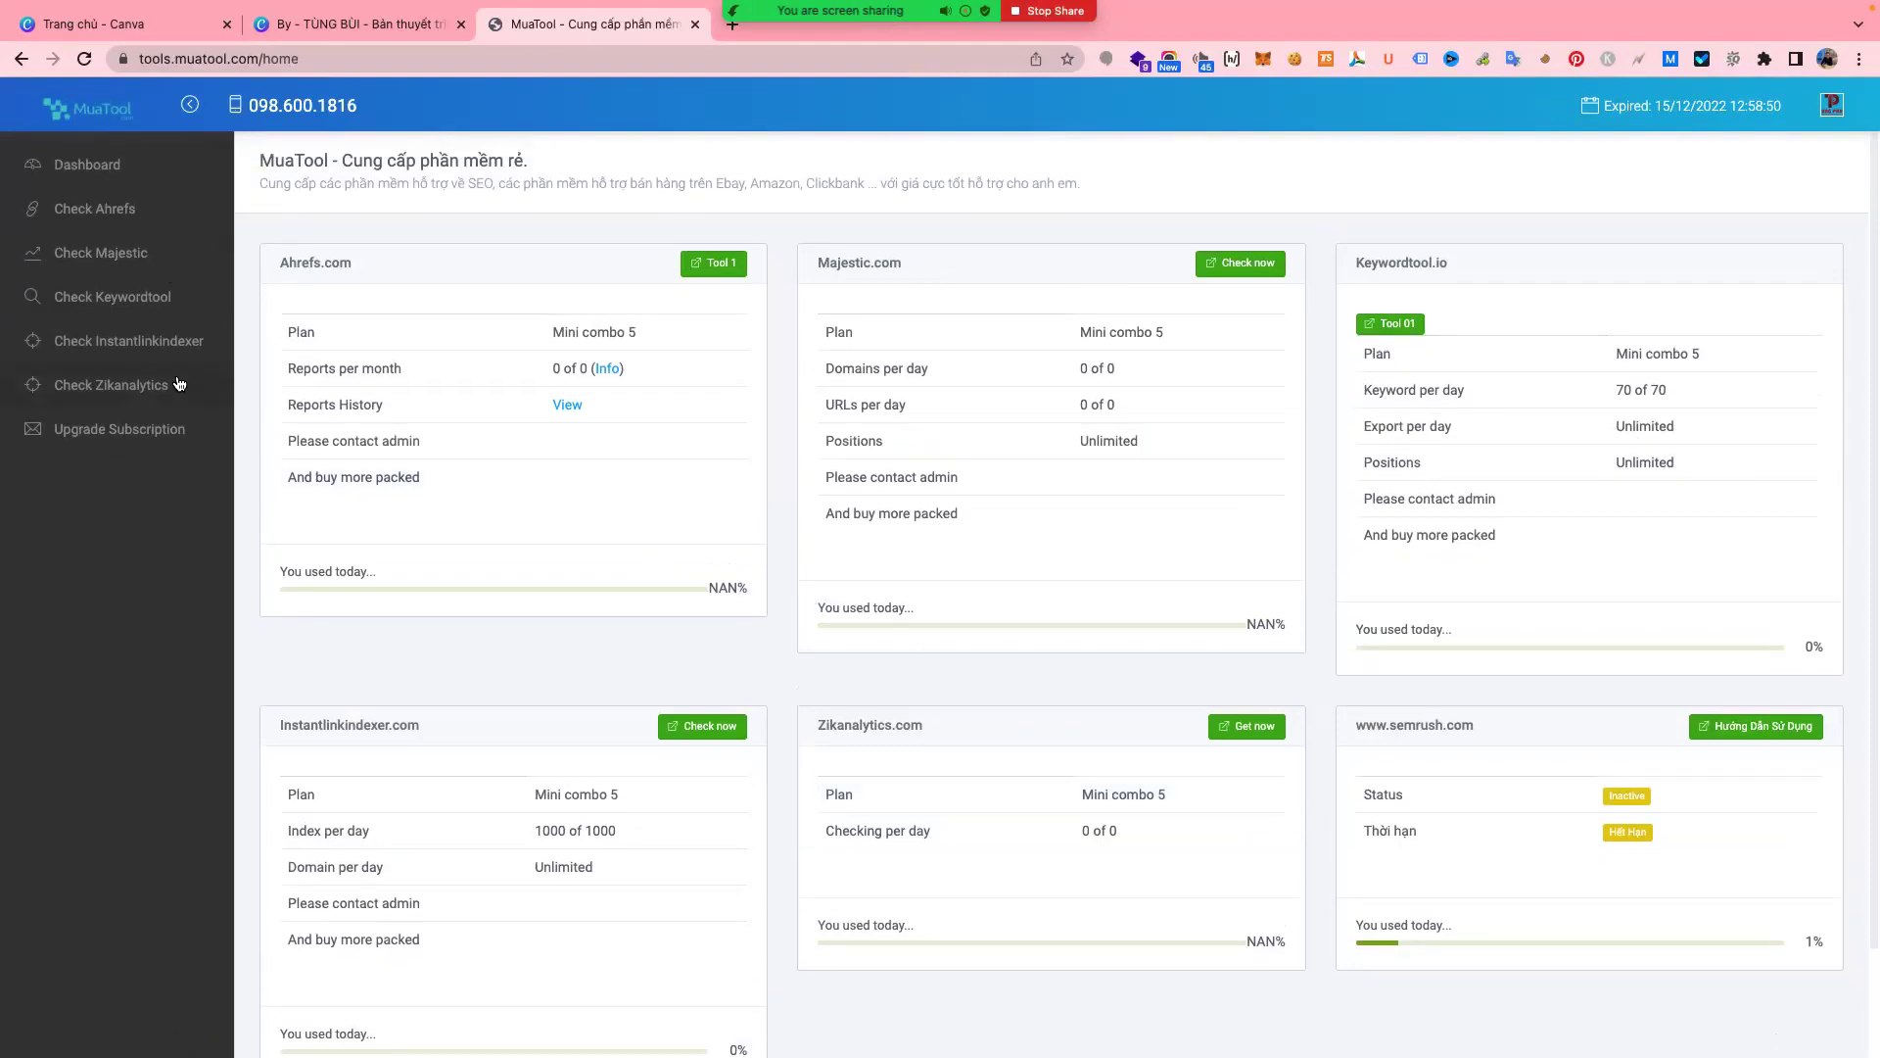
left_click(142, 308)
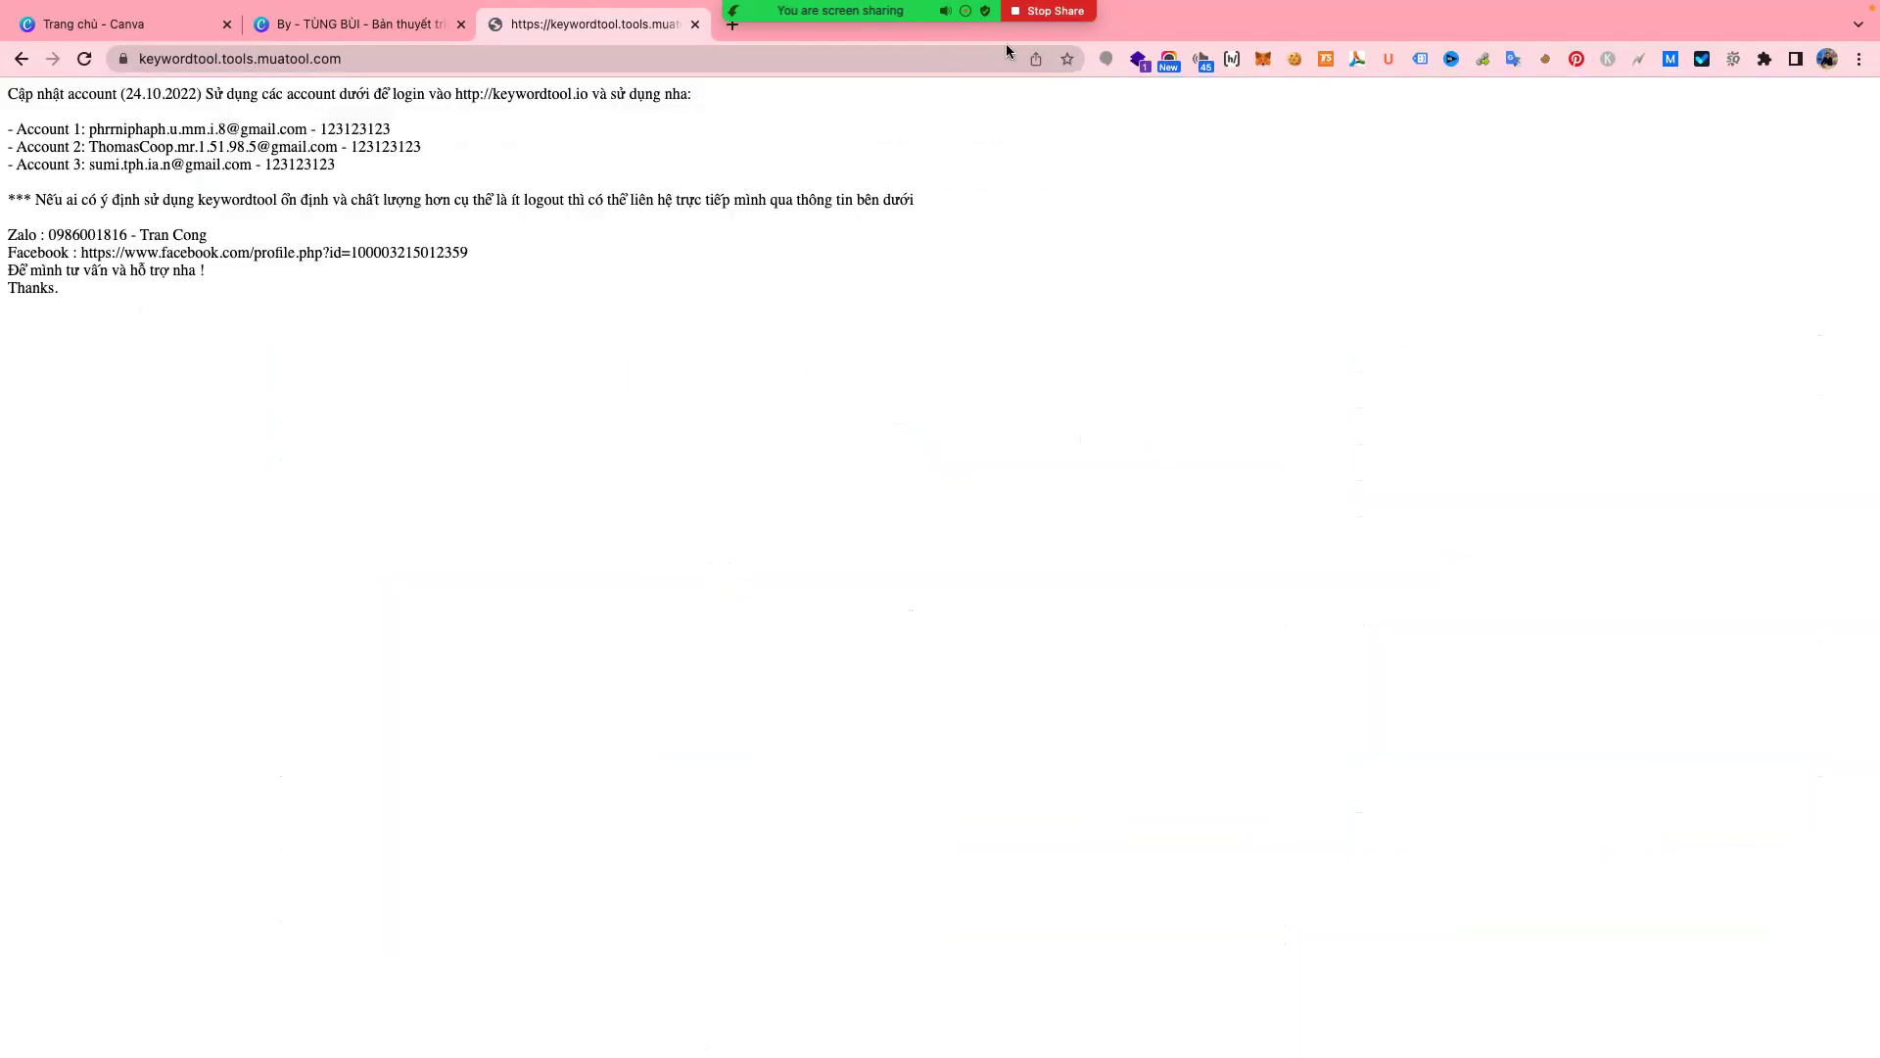
- Load keywordtool.io in a new tab and go to its login page
left_click(734, 26)
left_click(743, 61)
type("key")
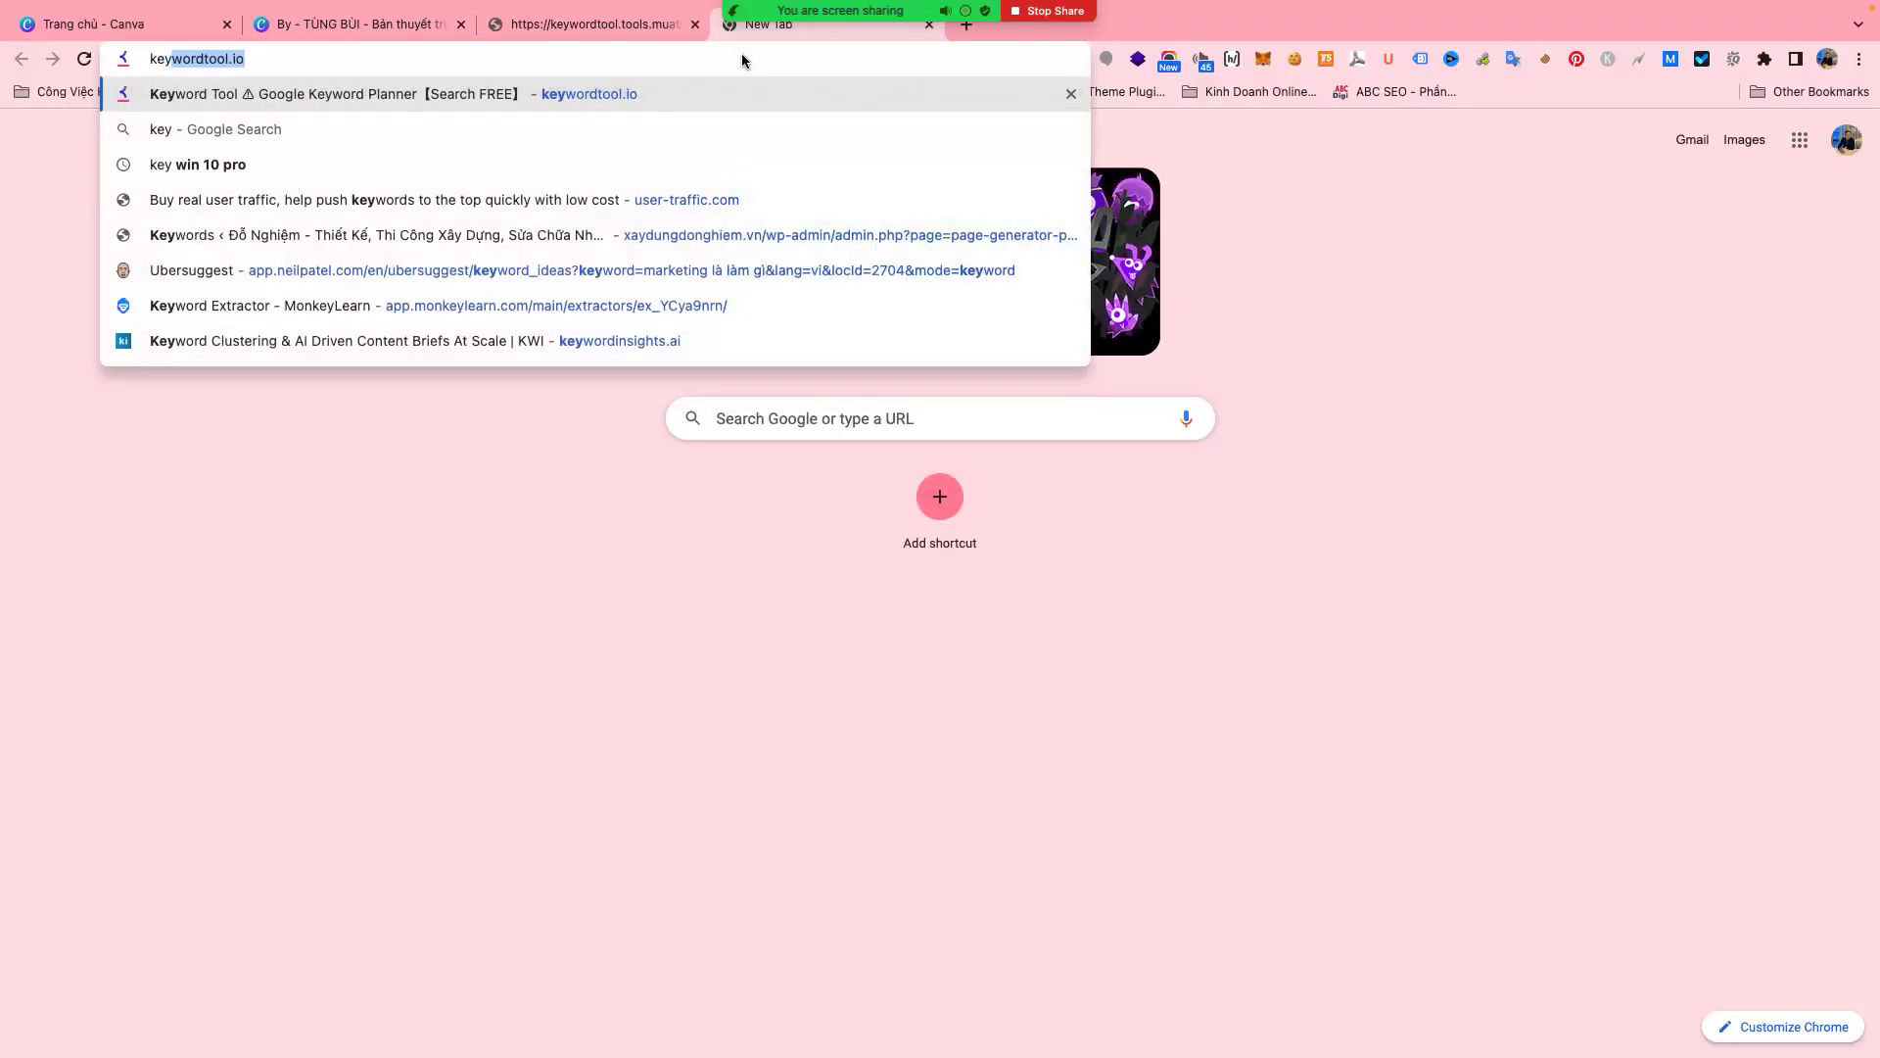
key("Return")
left_click(628, 25)
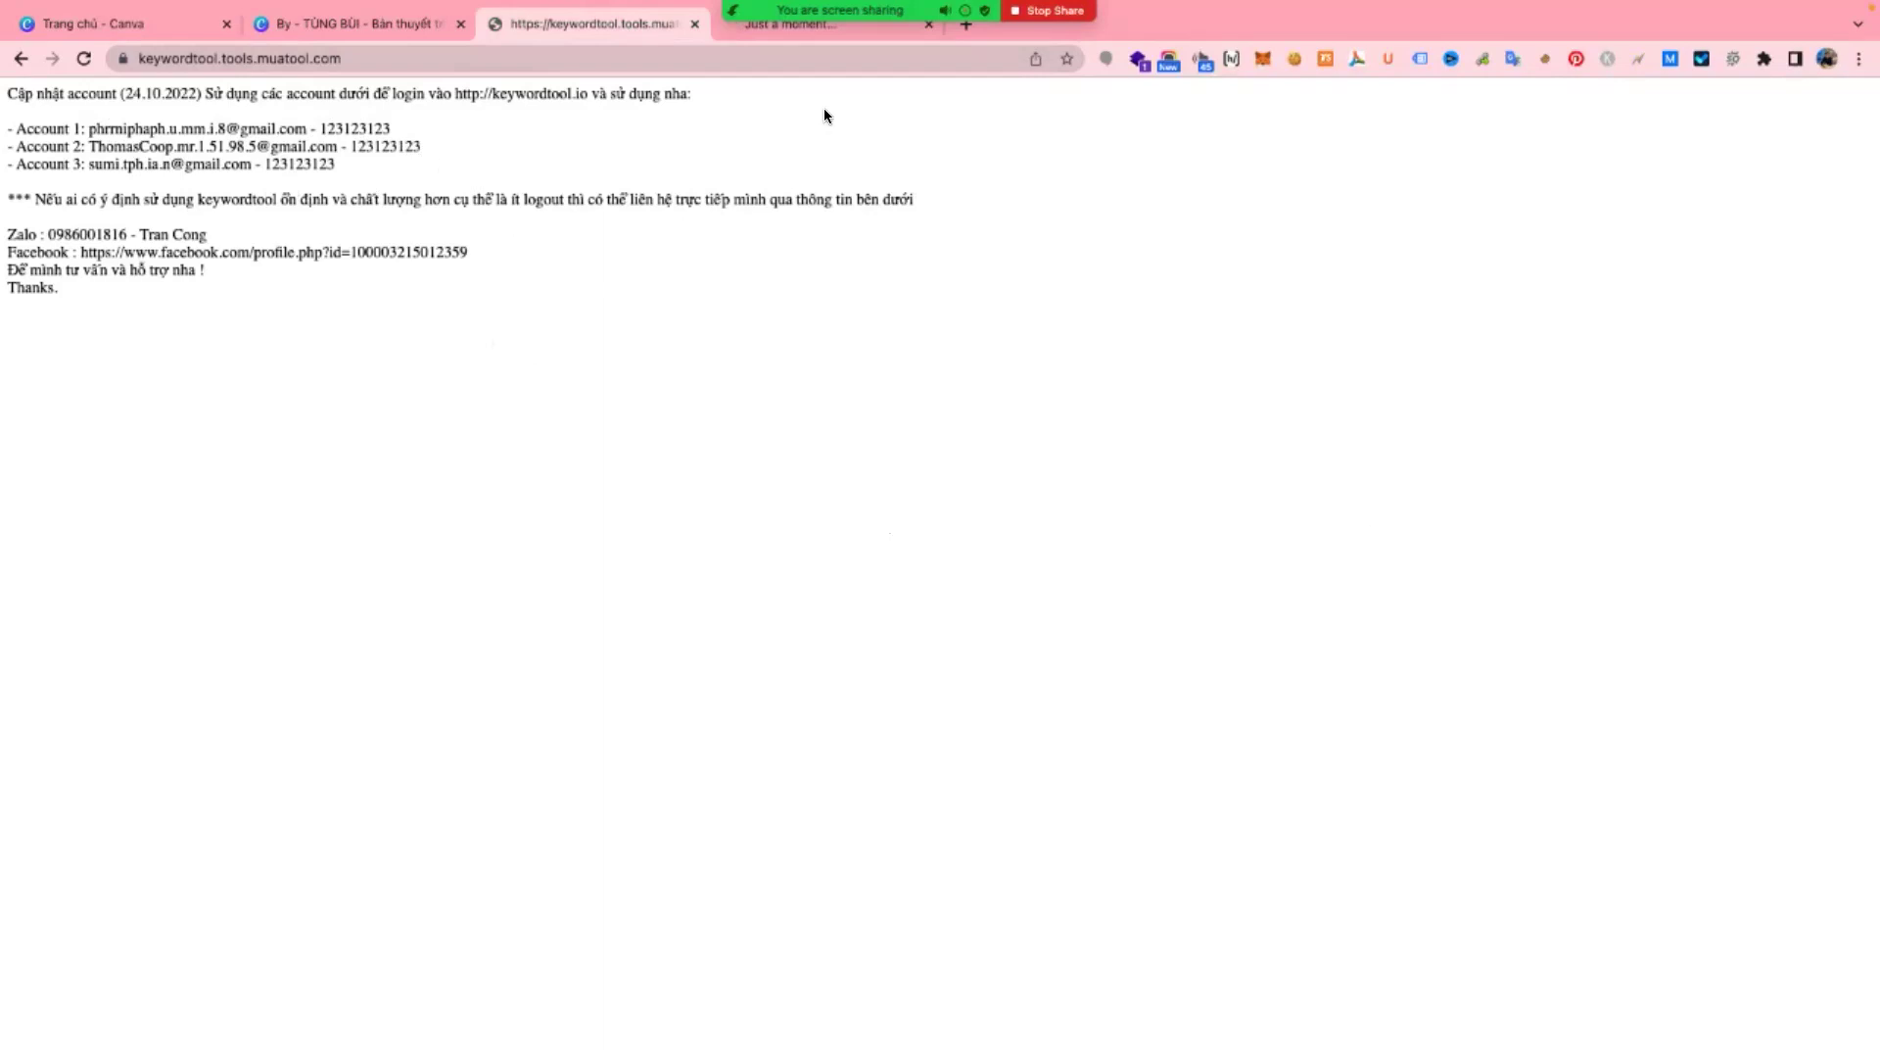
left_click(827, 30)
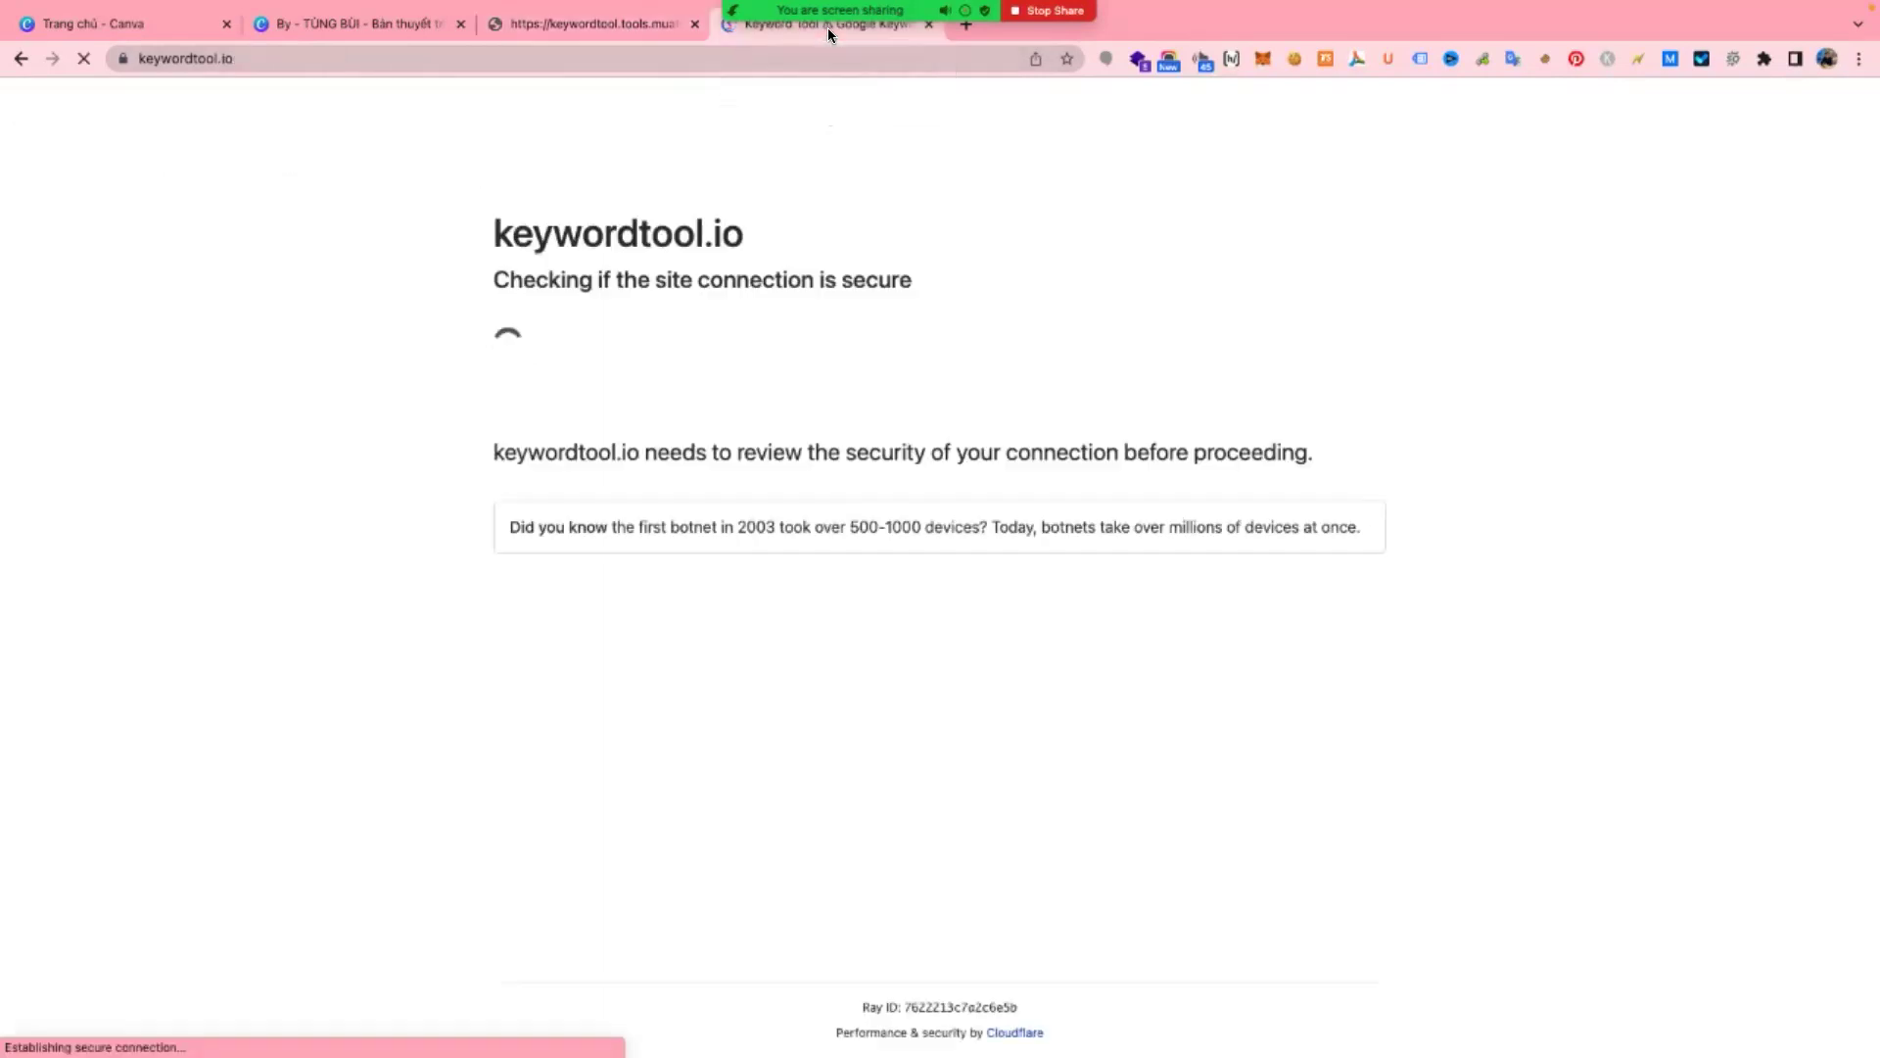
left_click(1550, 107)
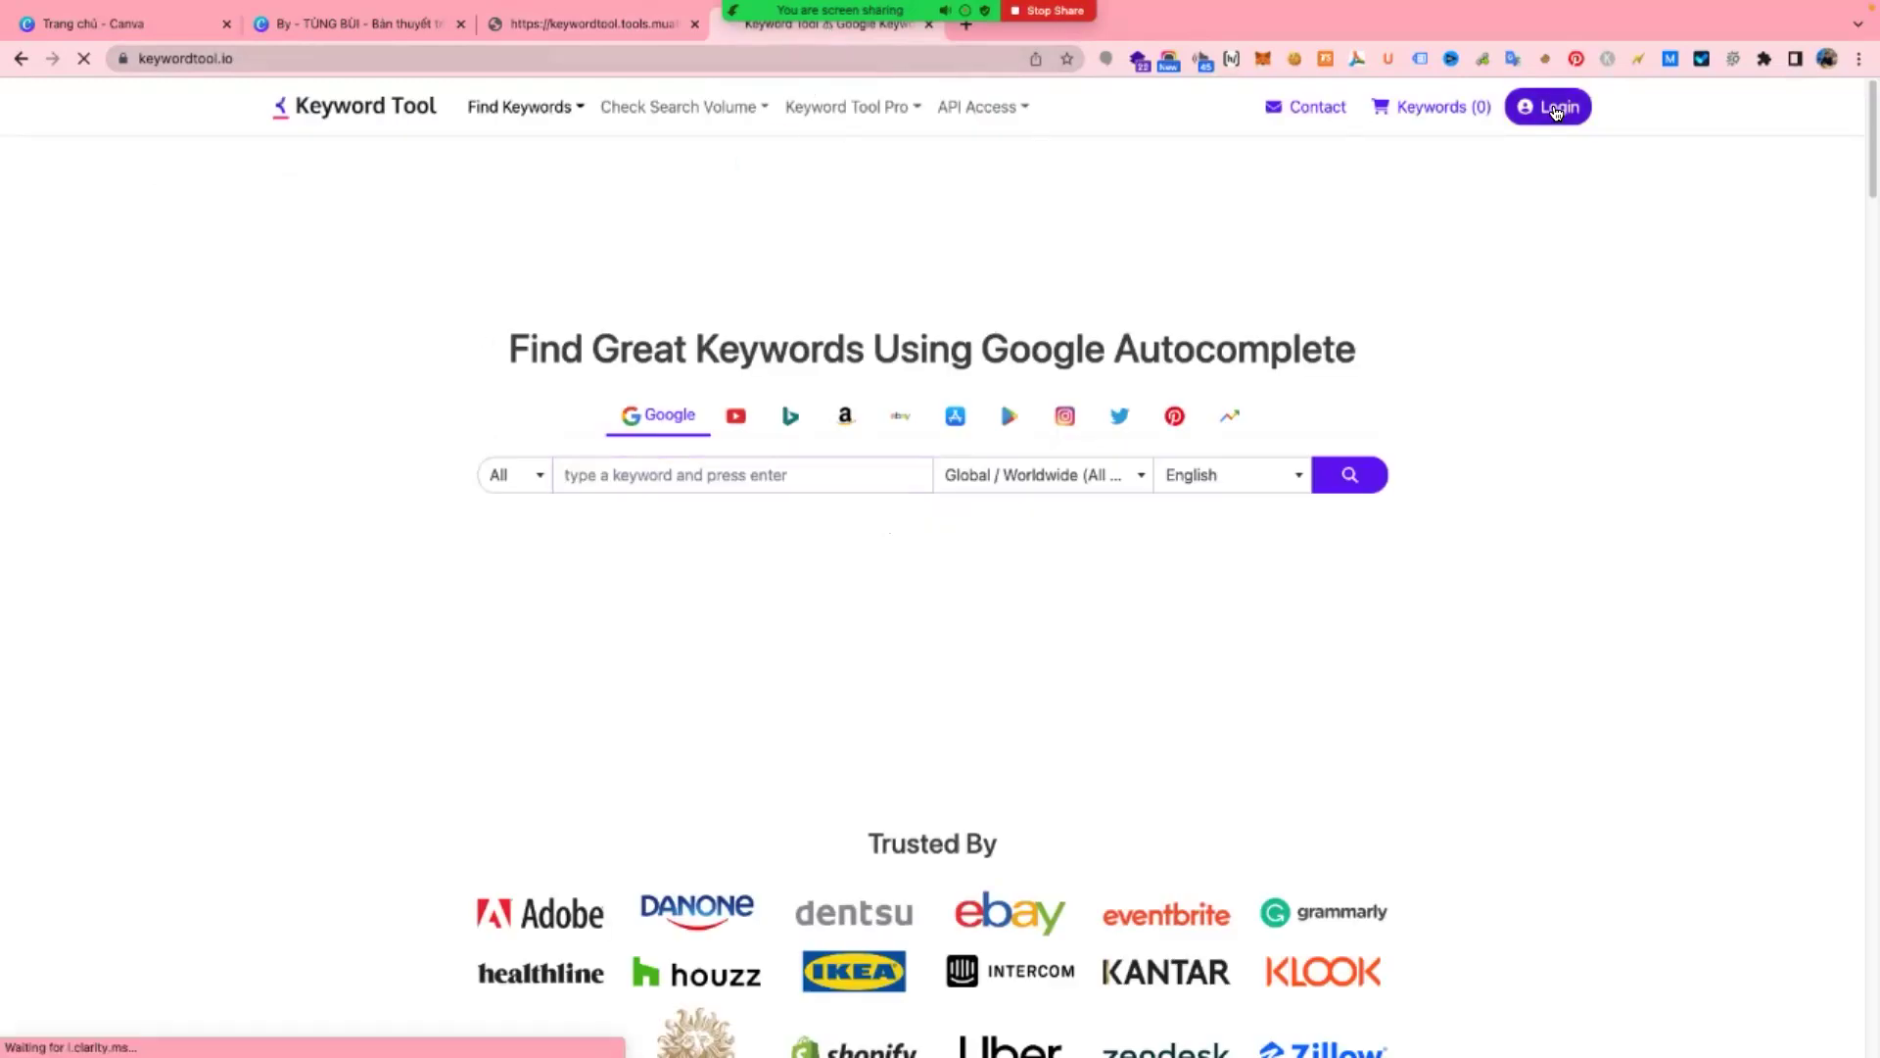
- Go back to the MuaTool page and examine the shared Keyword Tool account credentials
left_click(598, 25)
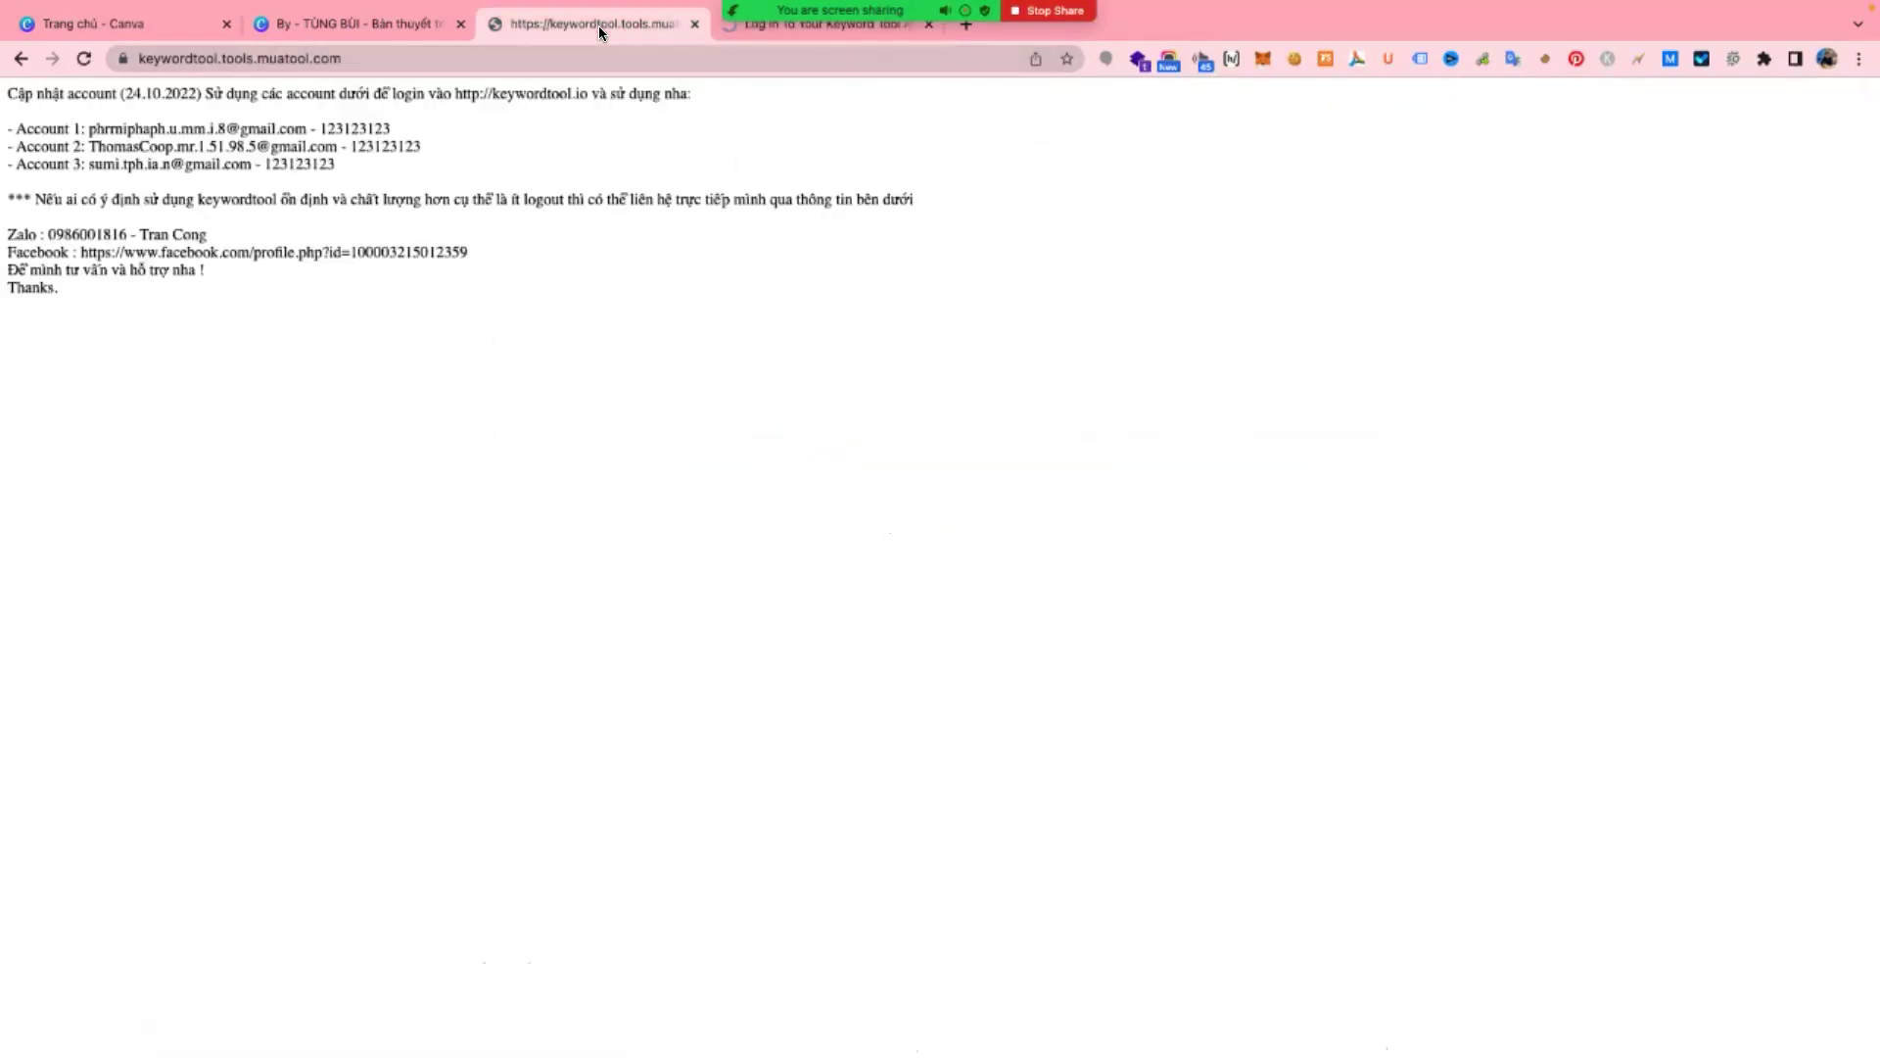
left_click_drag(95, 147, 269, 147)
left_click(384, 161)
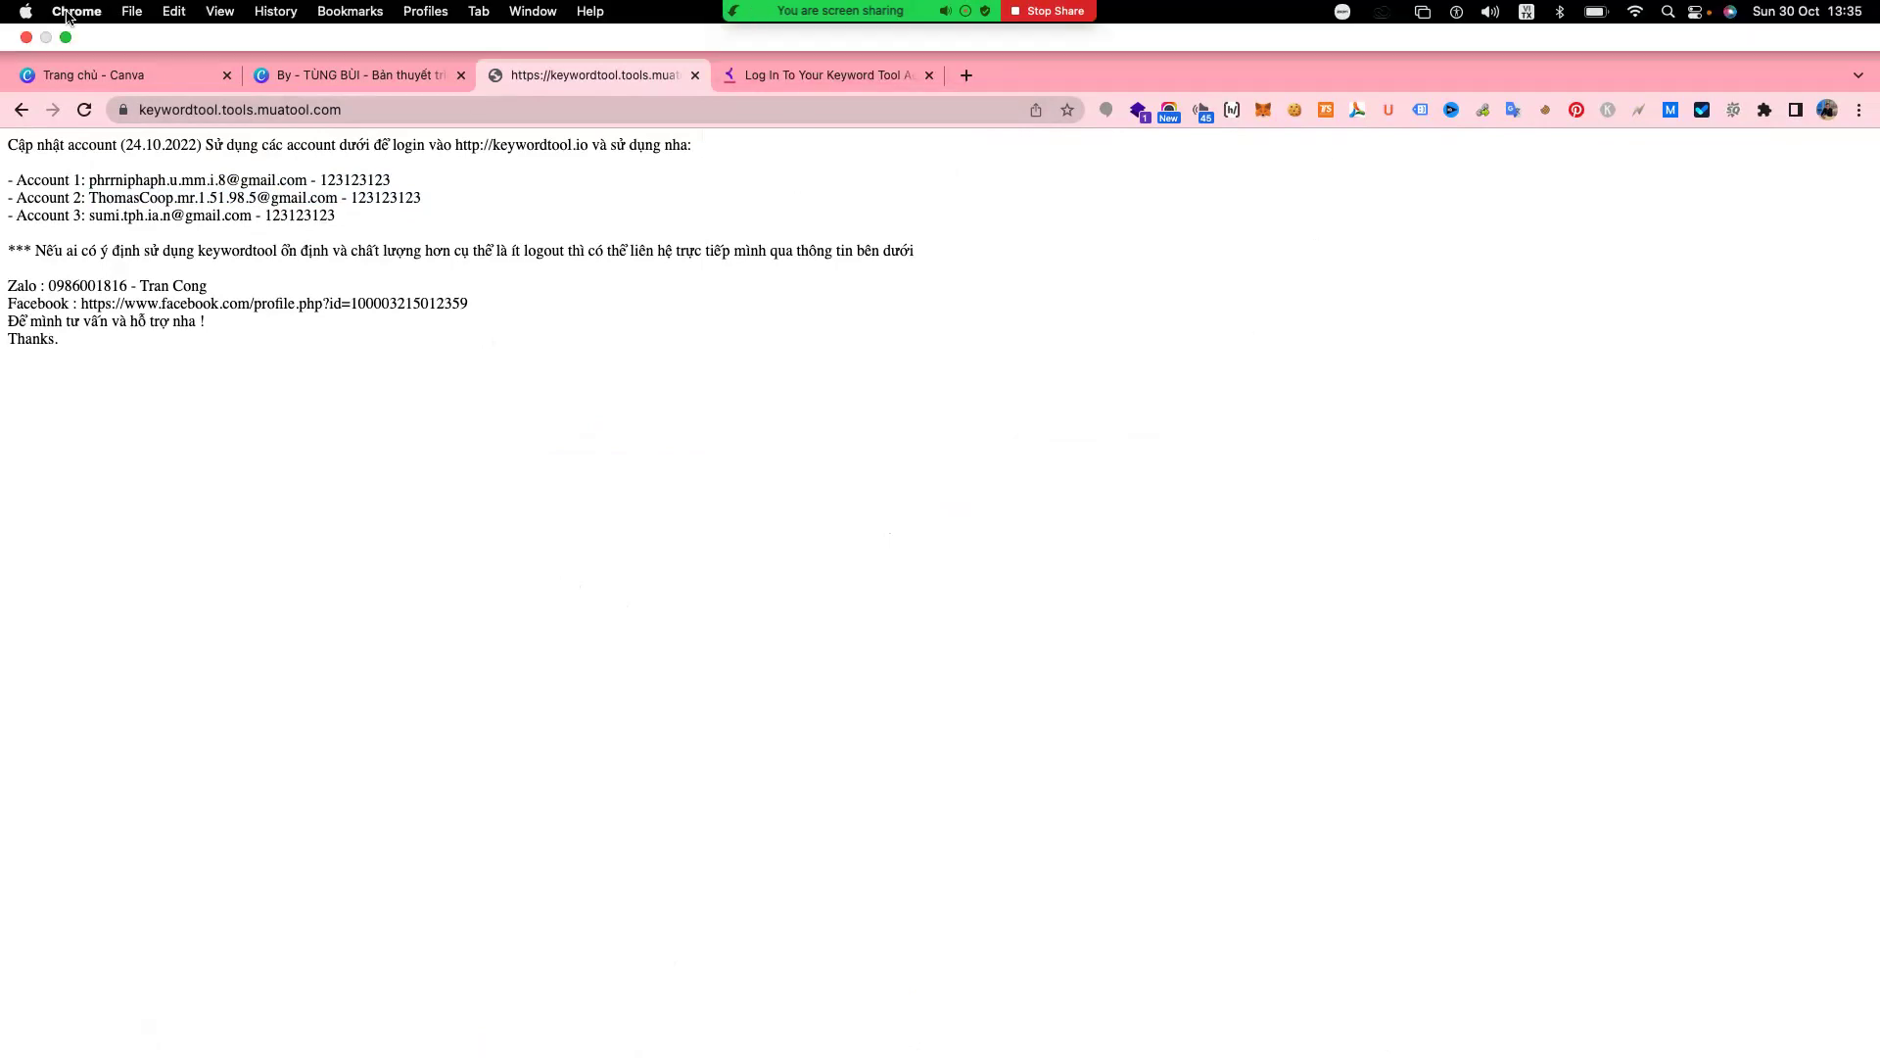
left_click(76, 10)
mouse_move(135, 161)
left_click(137, 74)
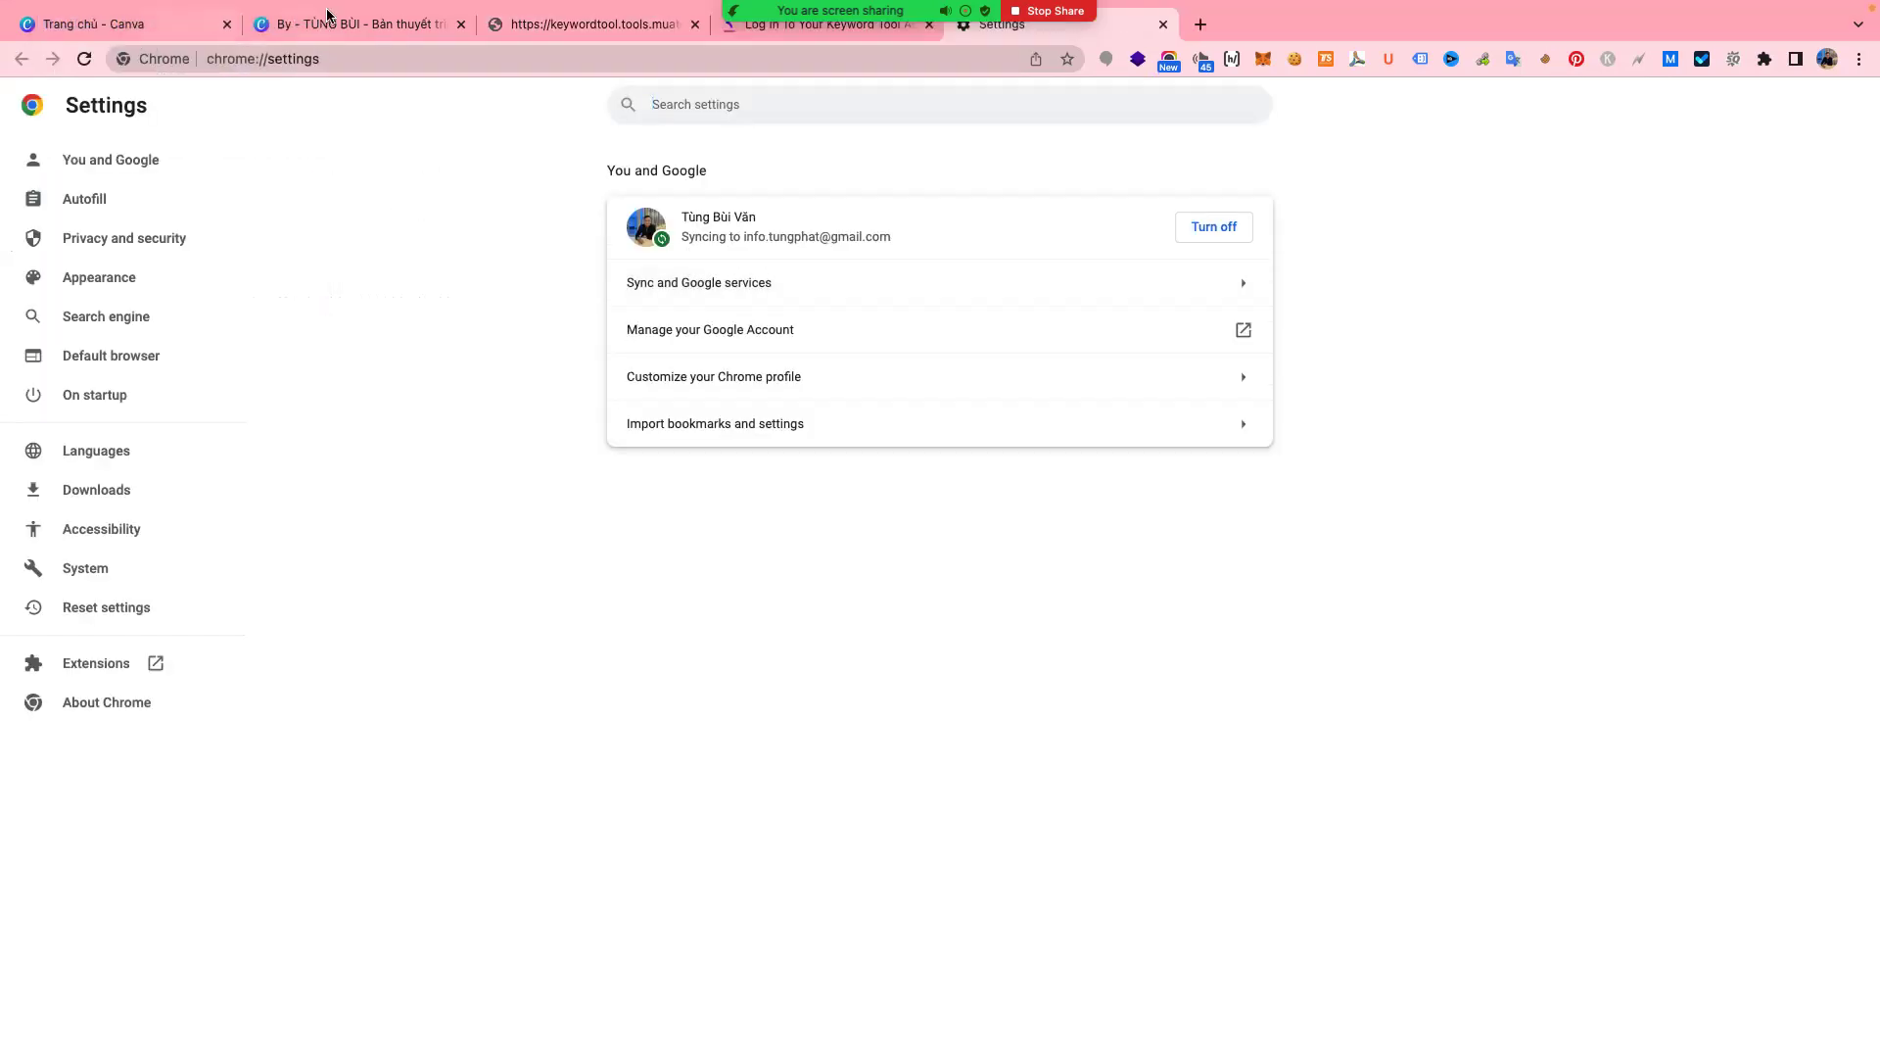
- In the system's display preferences, set the EPSON PJ display to the scaled 1024 × 768 resolution
mouse_move(188, 6)
left_click(26, 11)
left_click(71, 72)
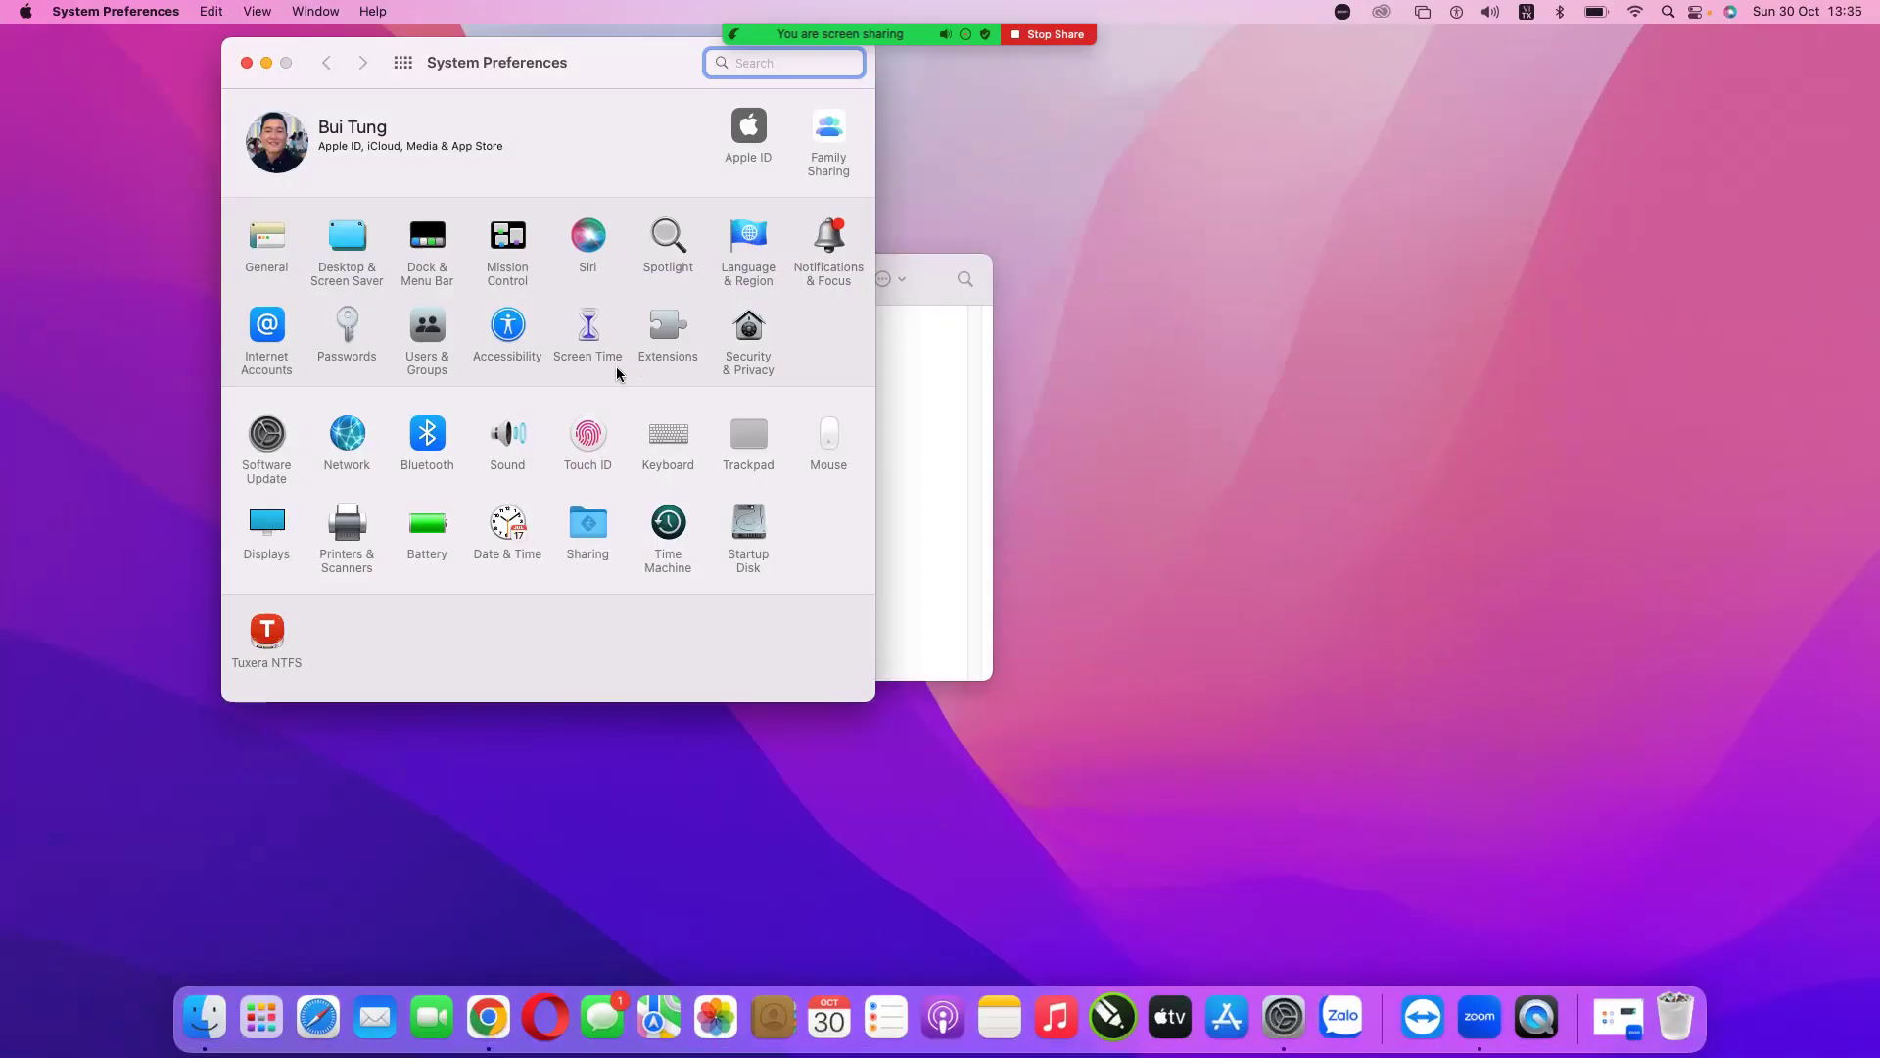
left_click(275, 526)
left_click(271, 533)
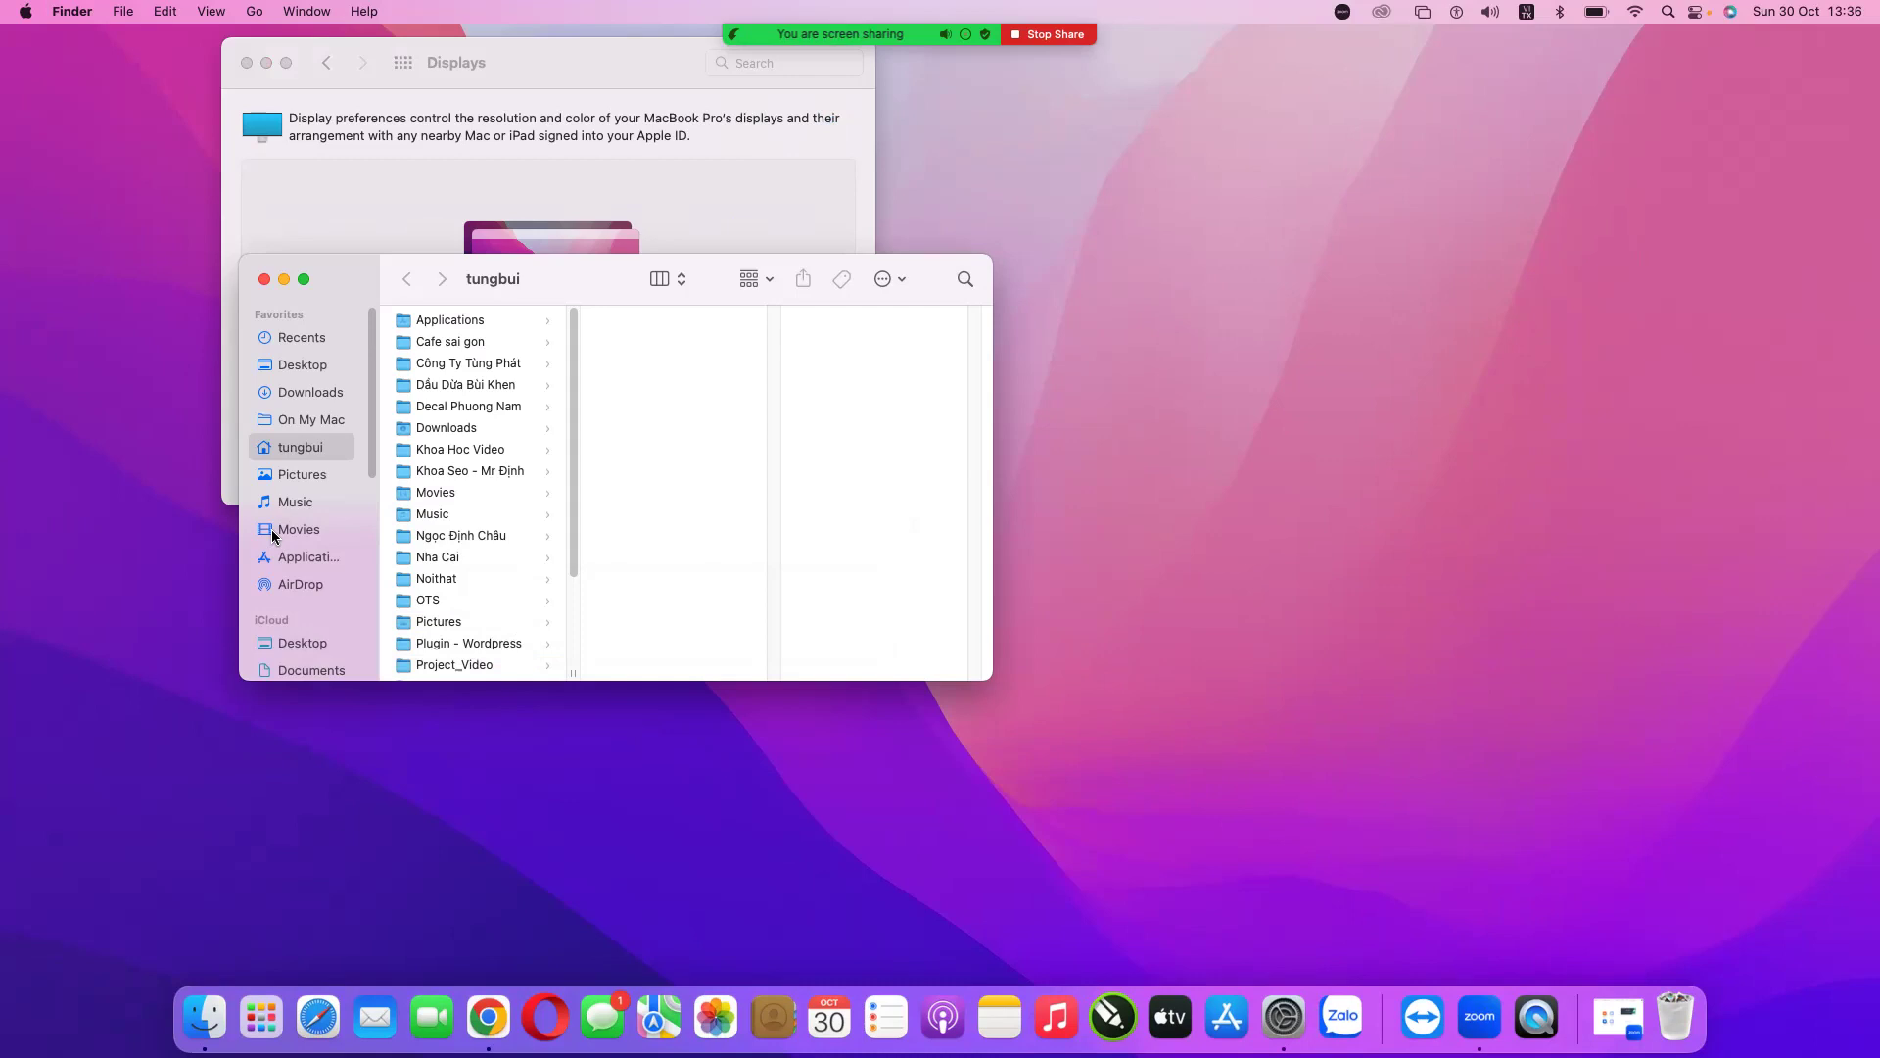
left_click(469, 238)
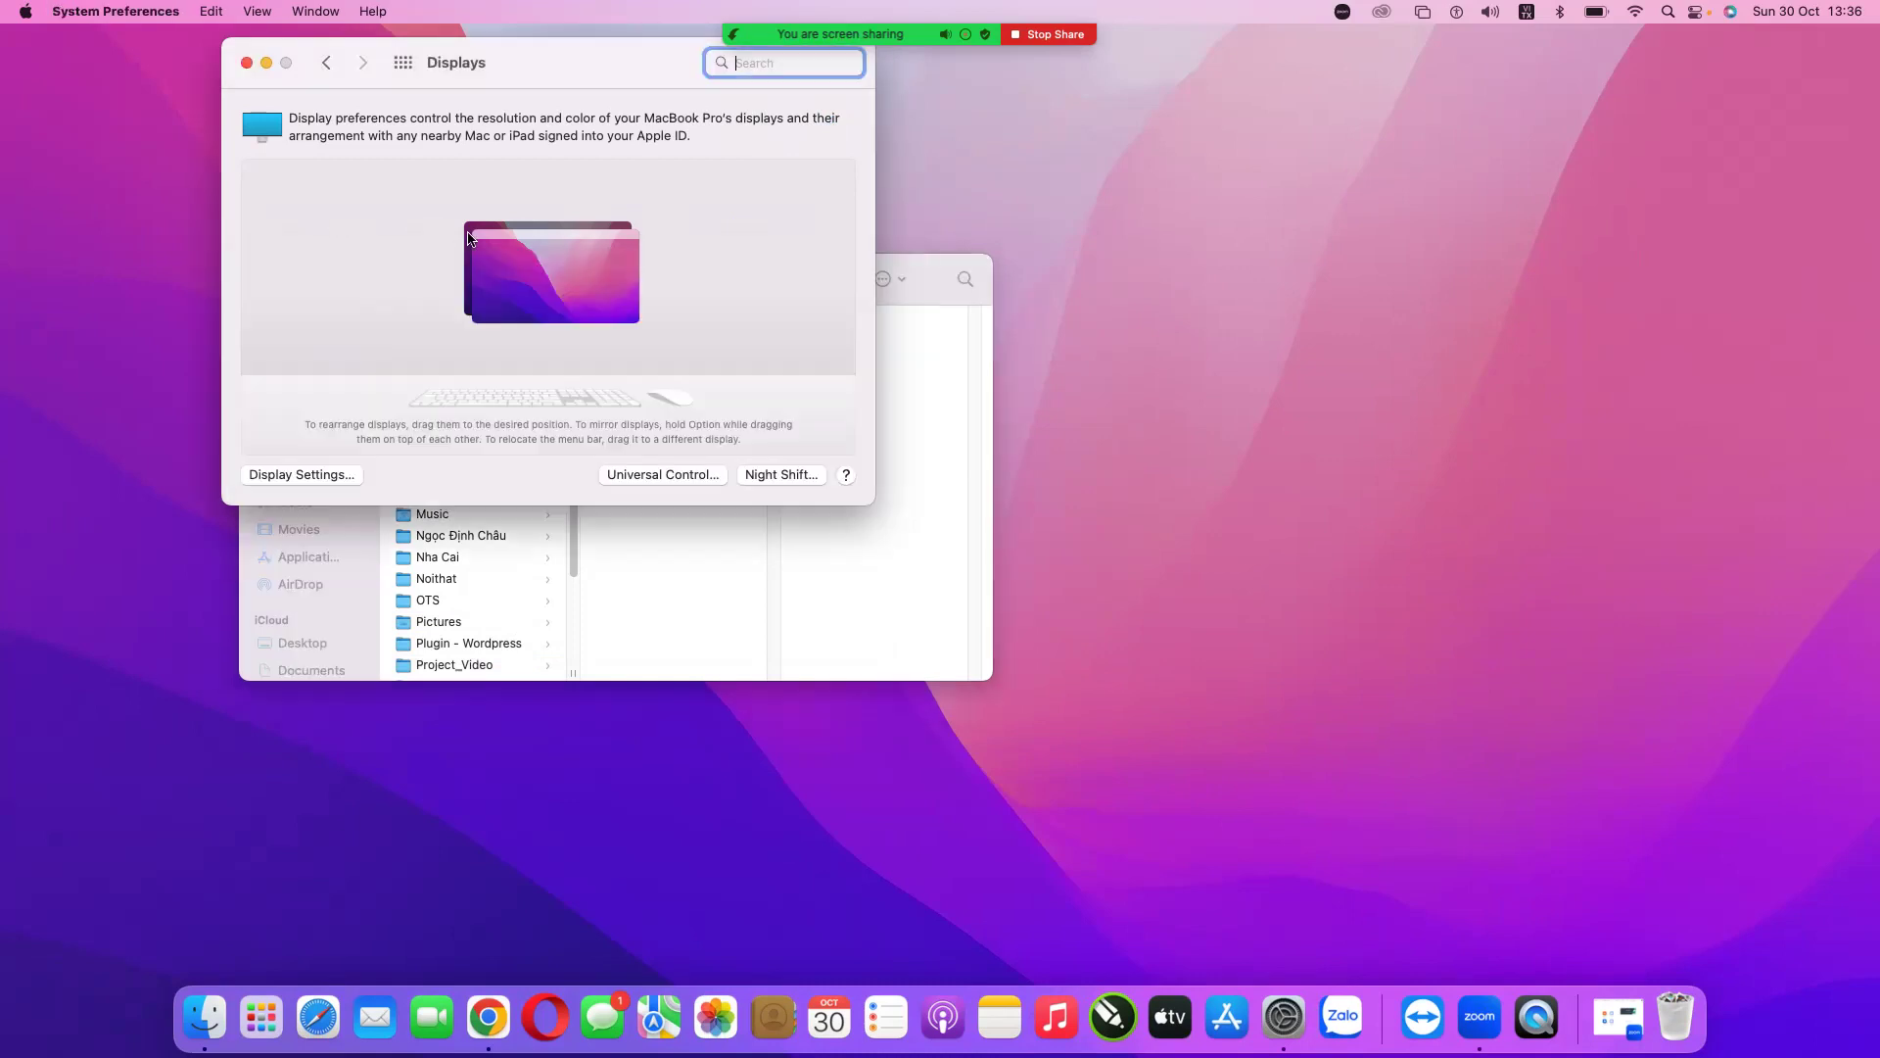
left_click(326, 476)
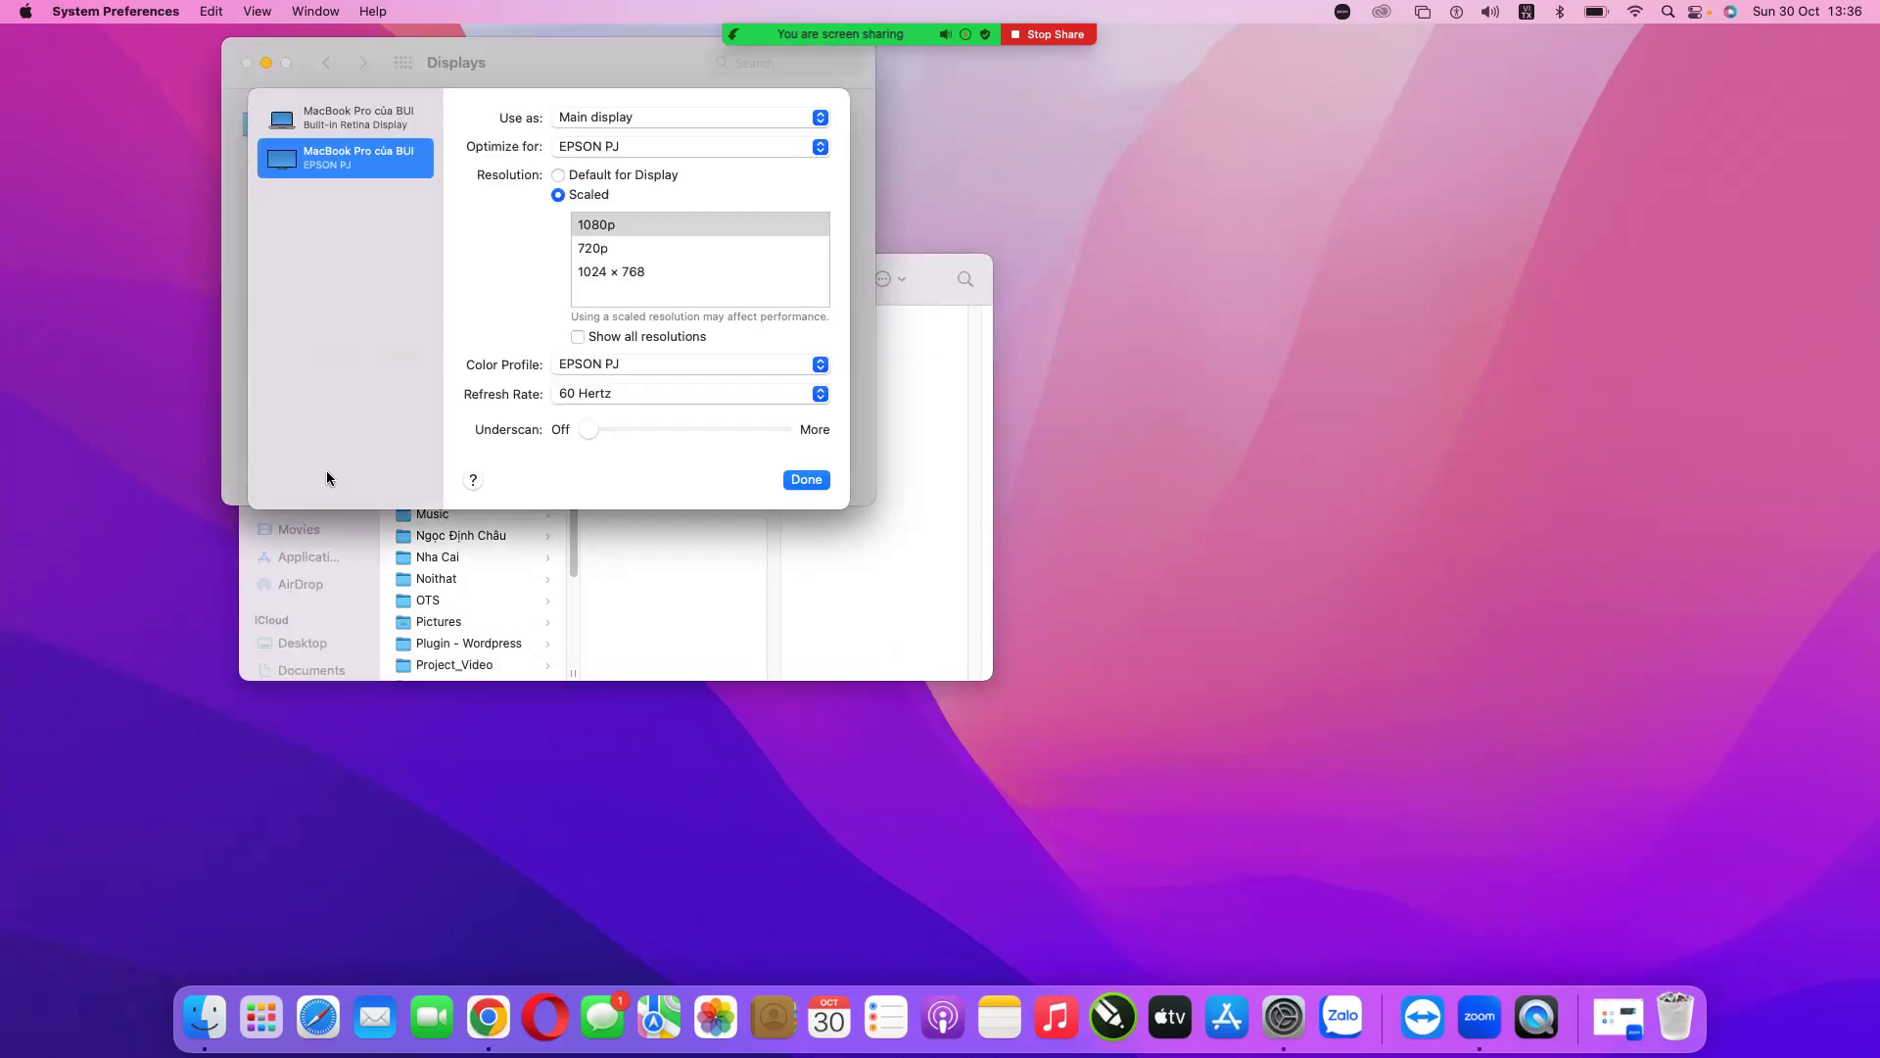
left_click(608, 270)
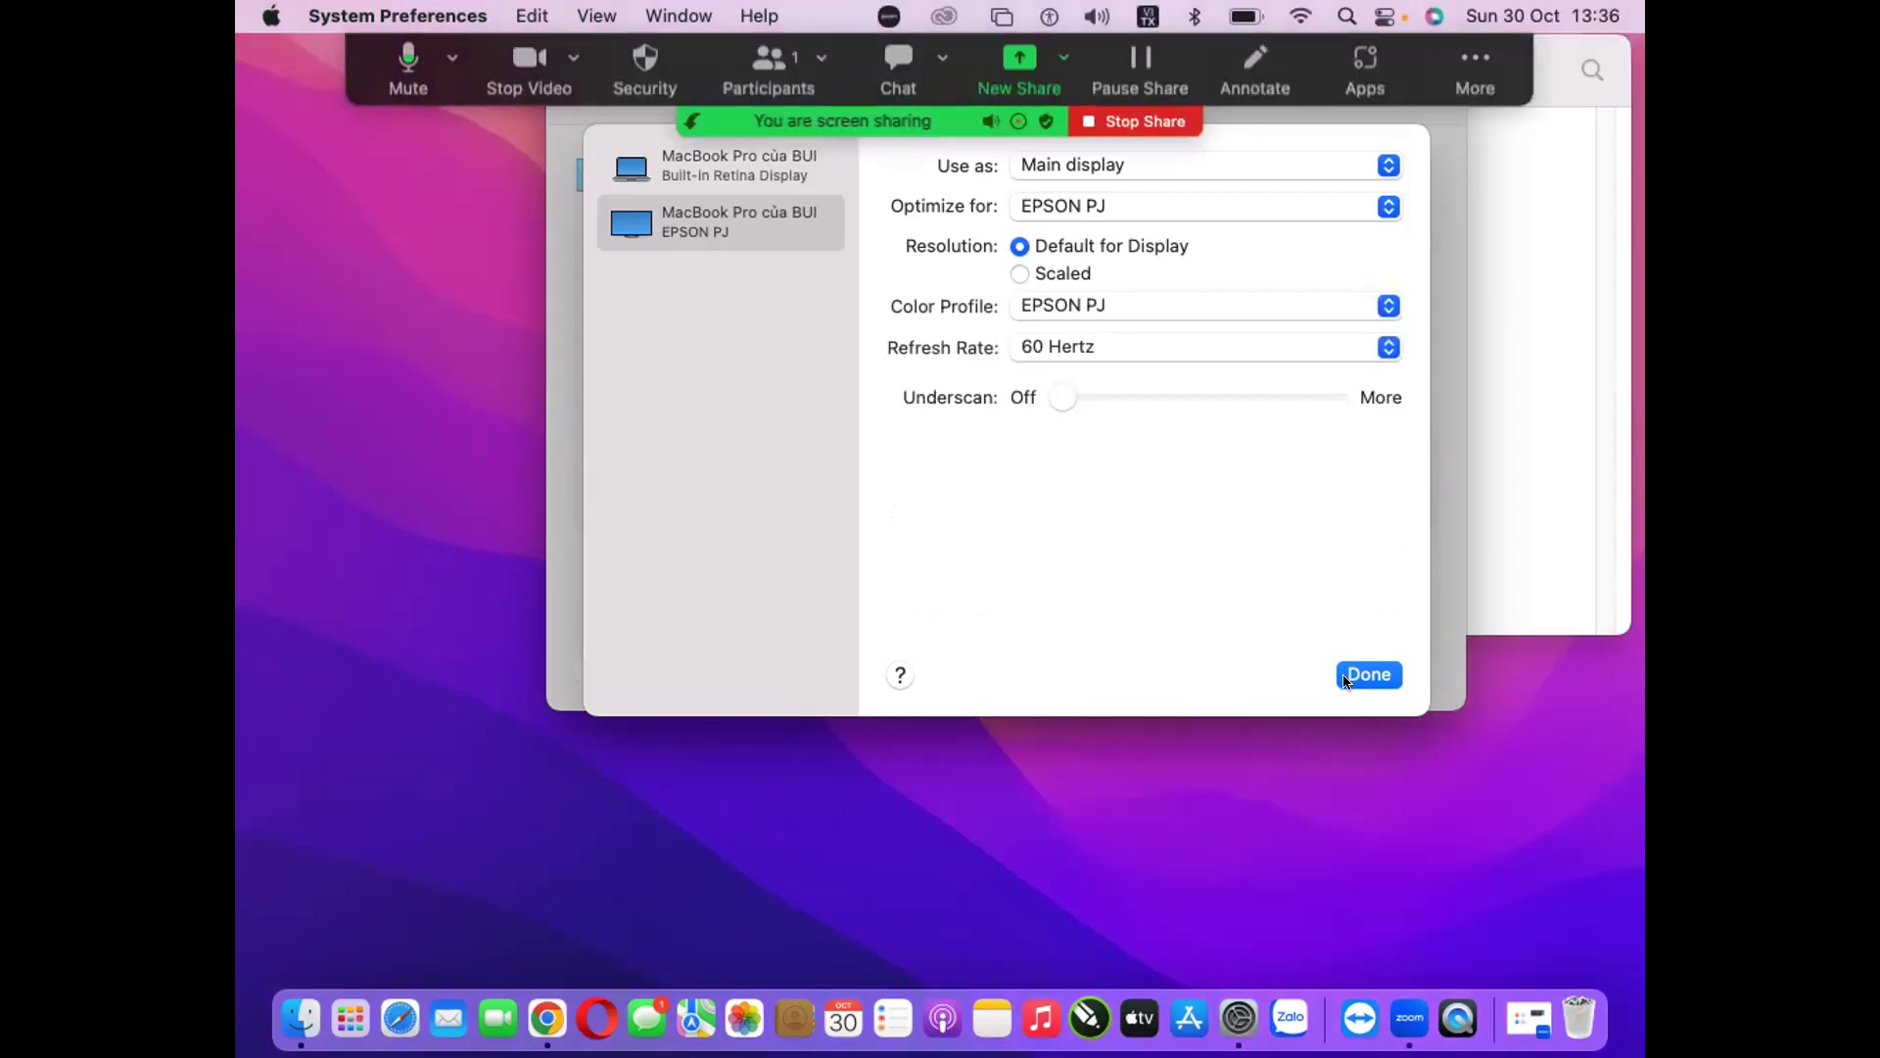
left_click(1357, 672)
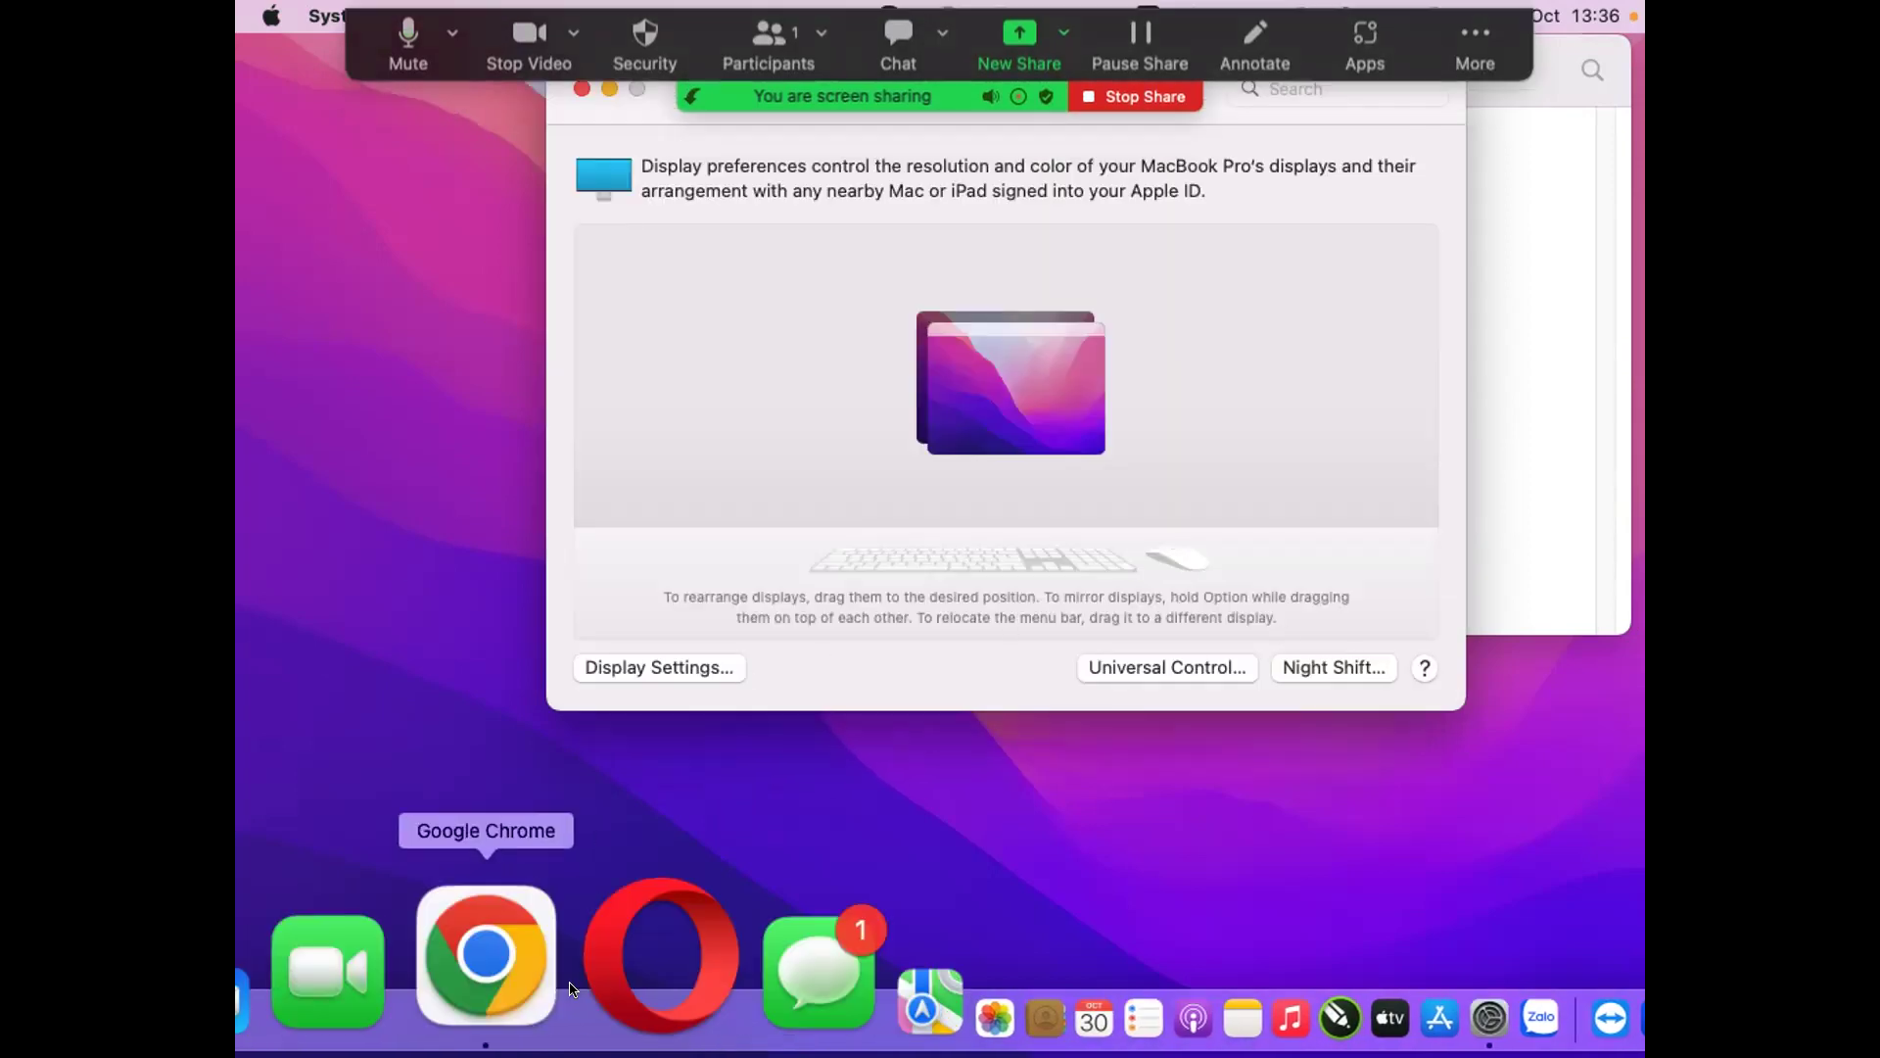
- Return to Chrome, close its Settings tab, and log in to Keyword Tool with the prefilled account credentials
left_click(537, 989)
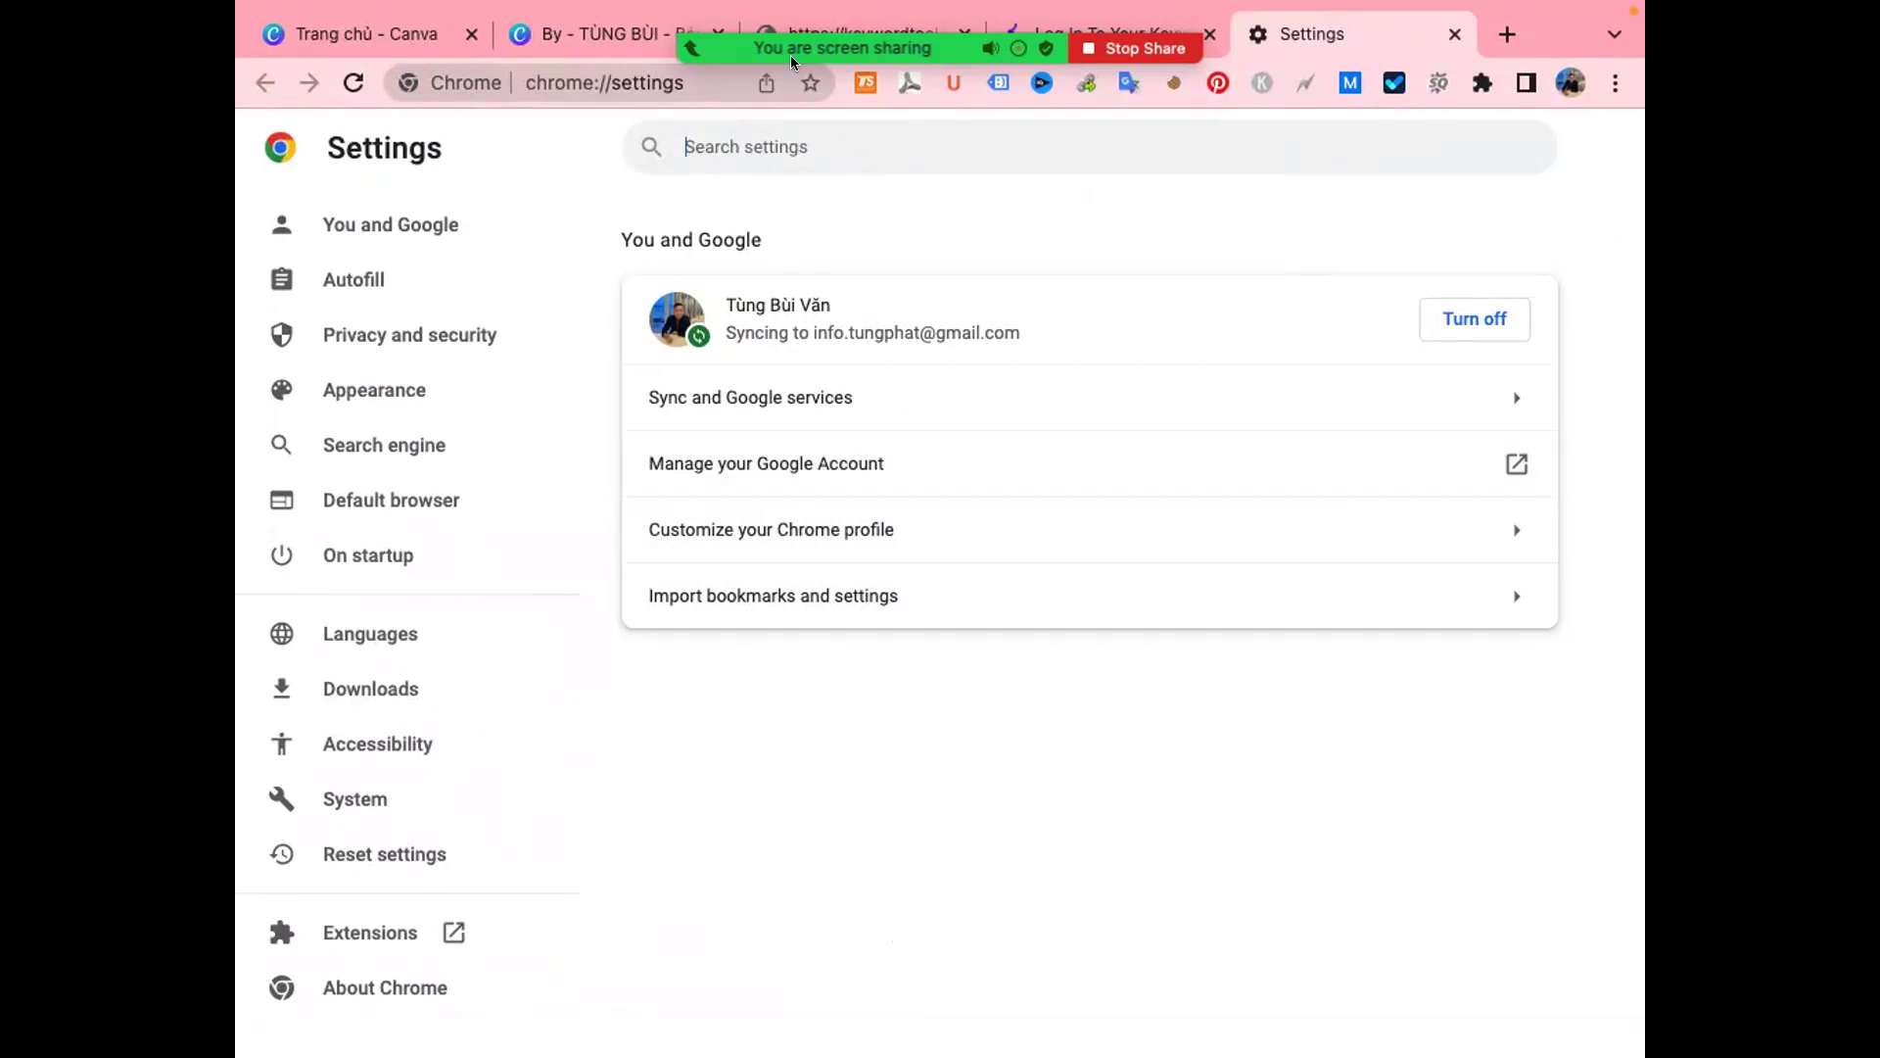
left_click(1455, 35)
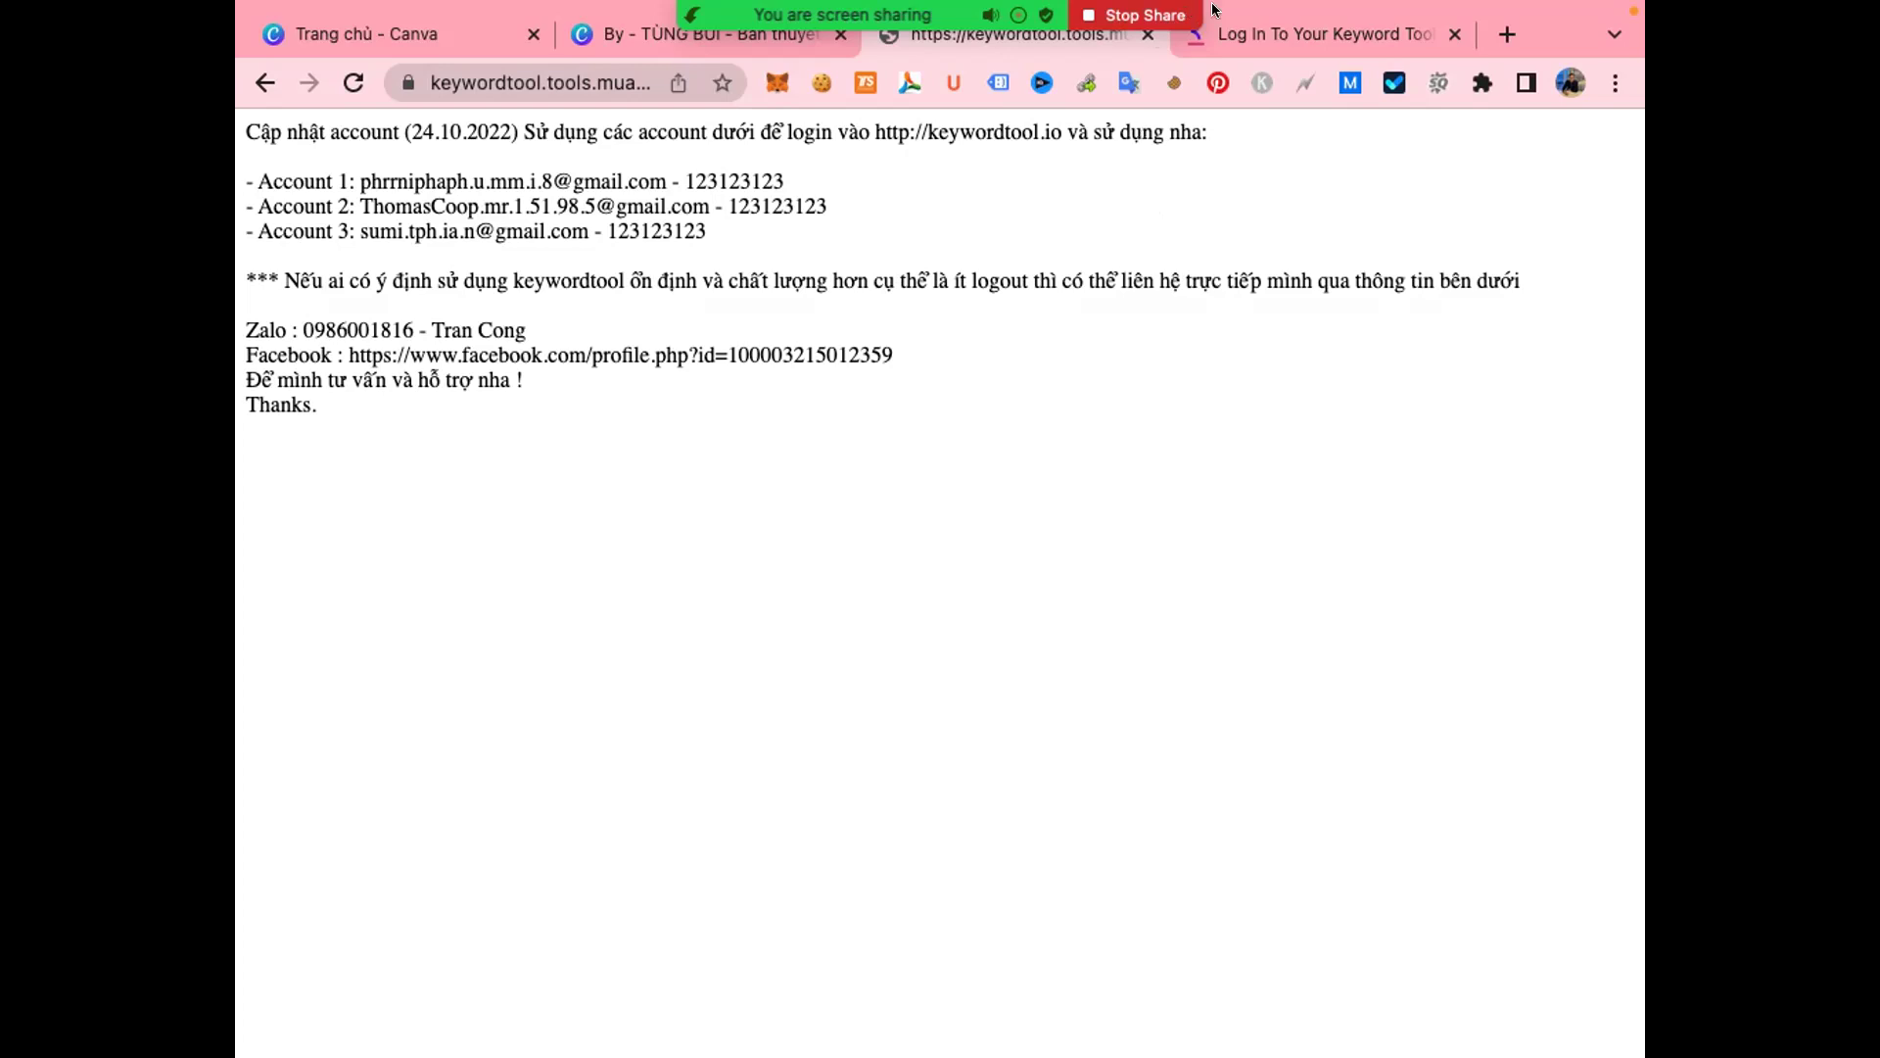
left_click(1328, 16)
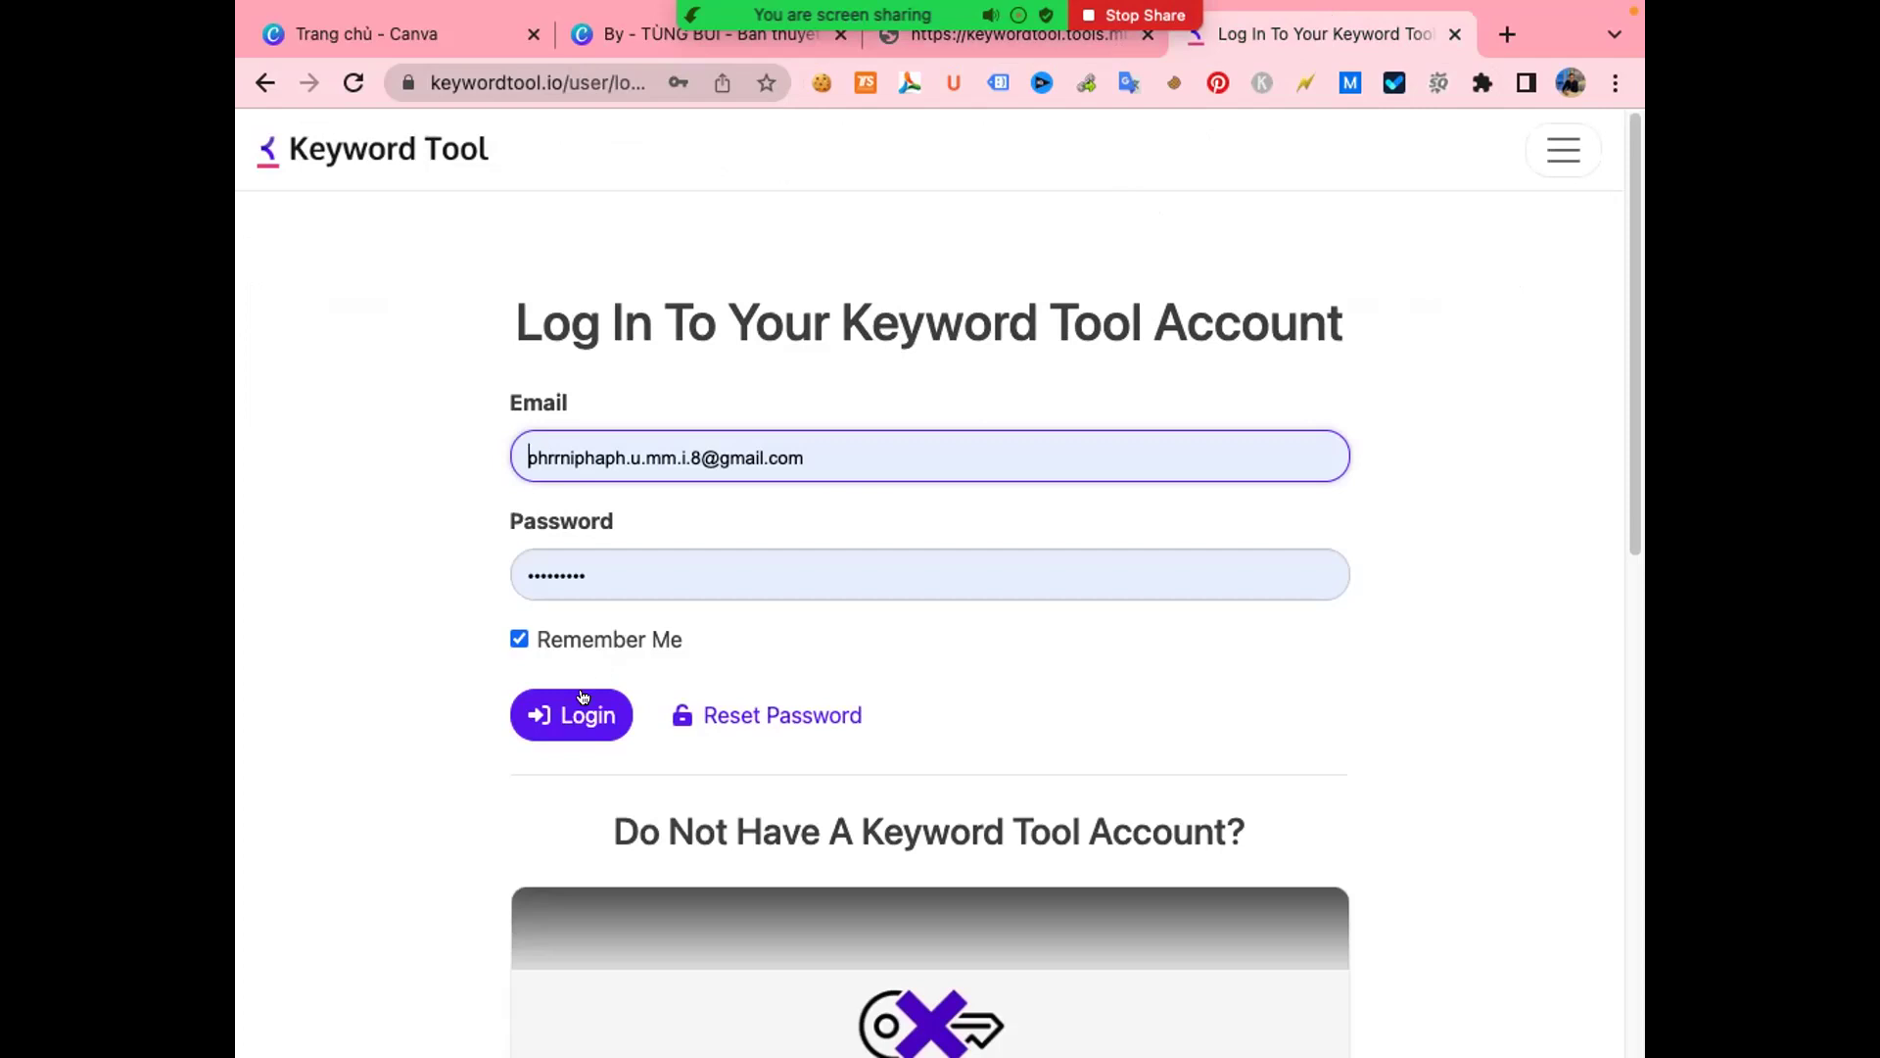
left_click(573, 722)
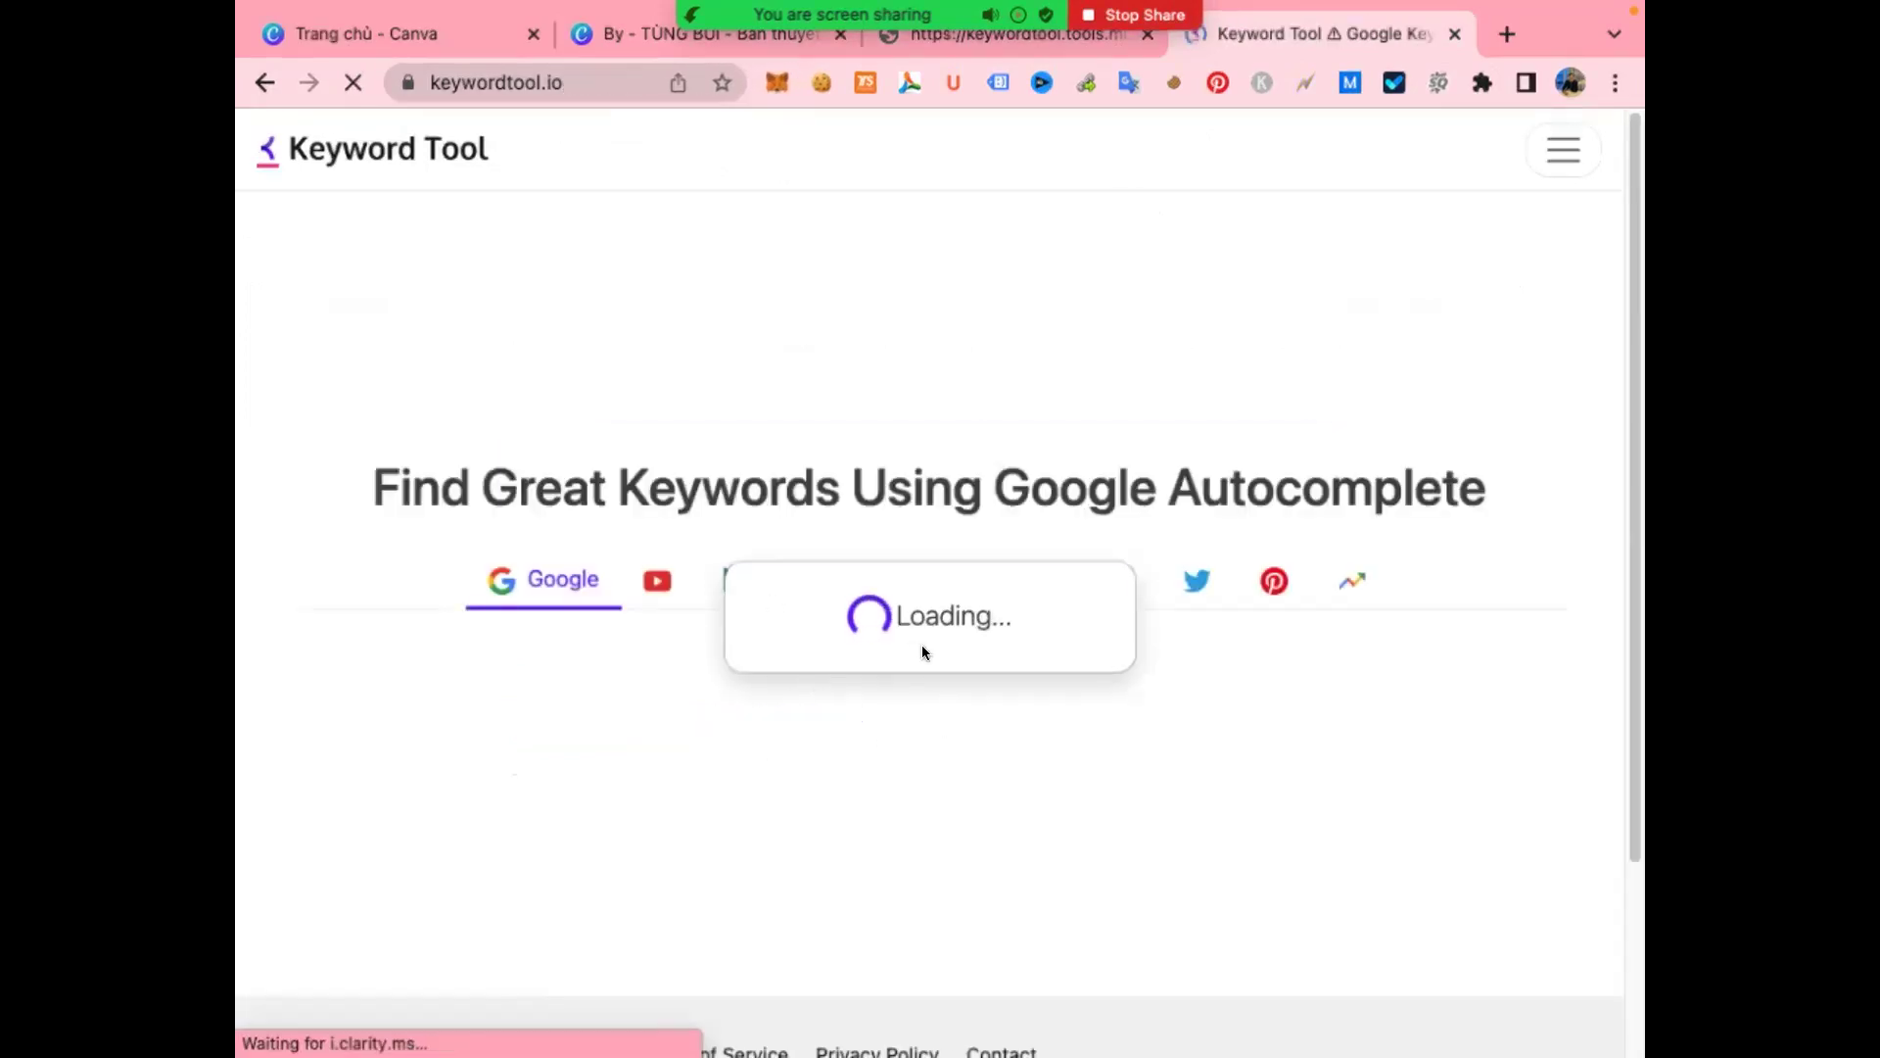
left_click(537, 675)
type("dchj ")
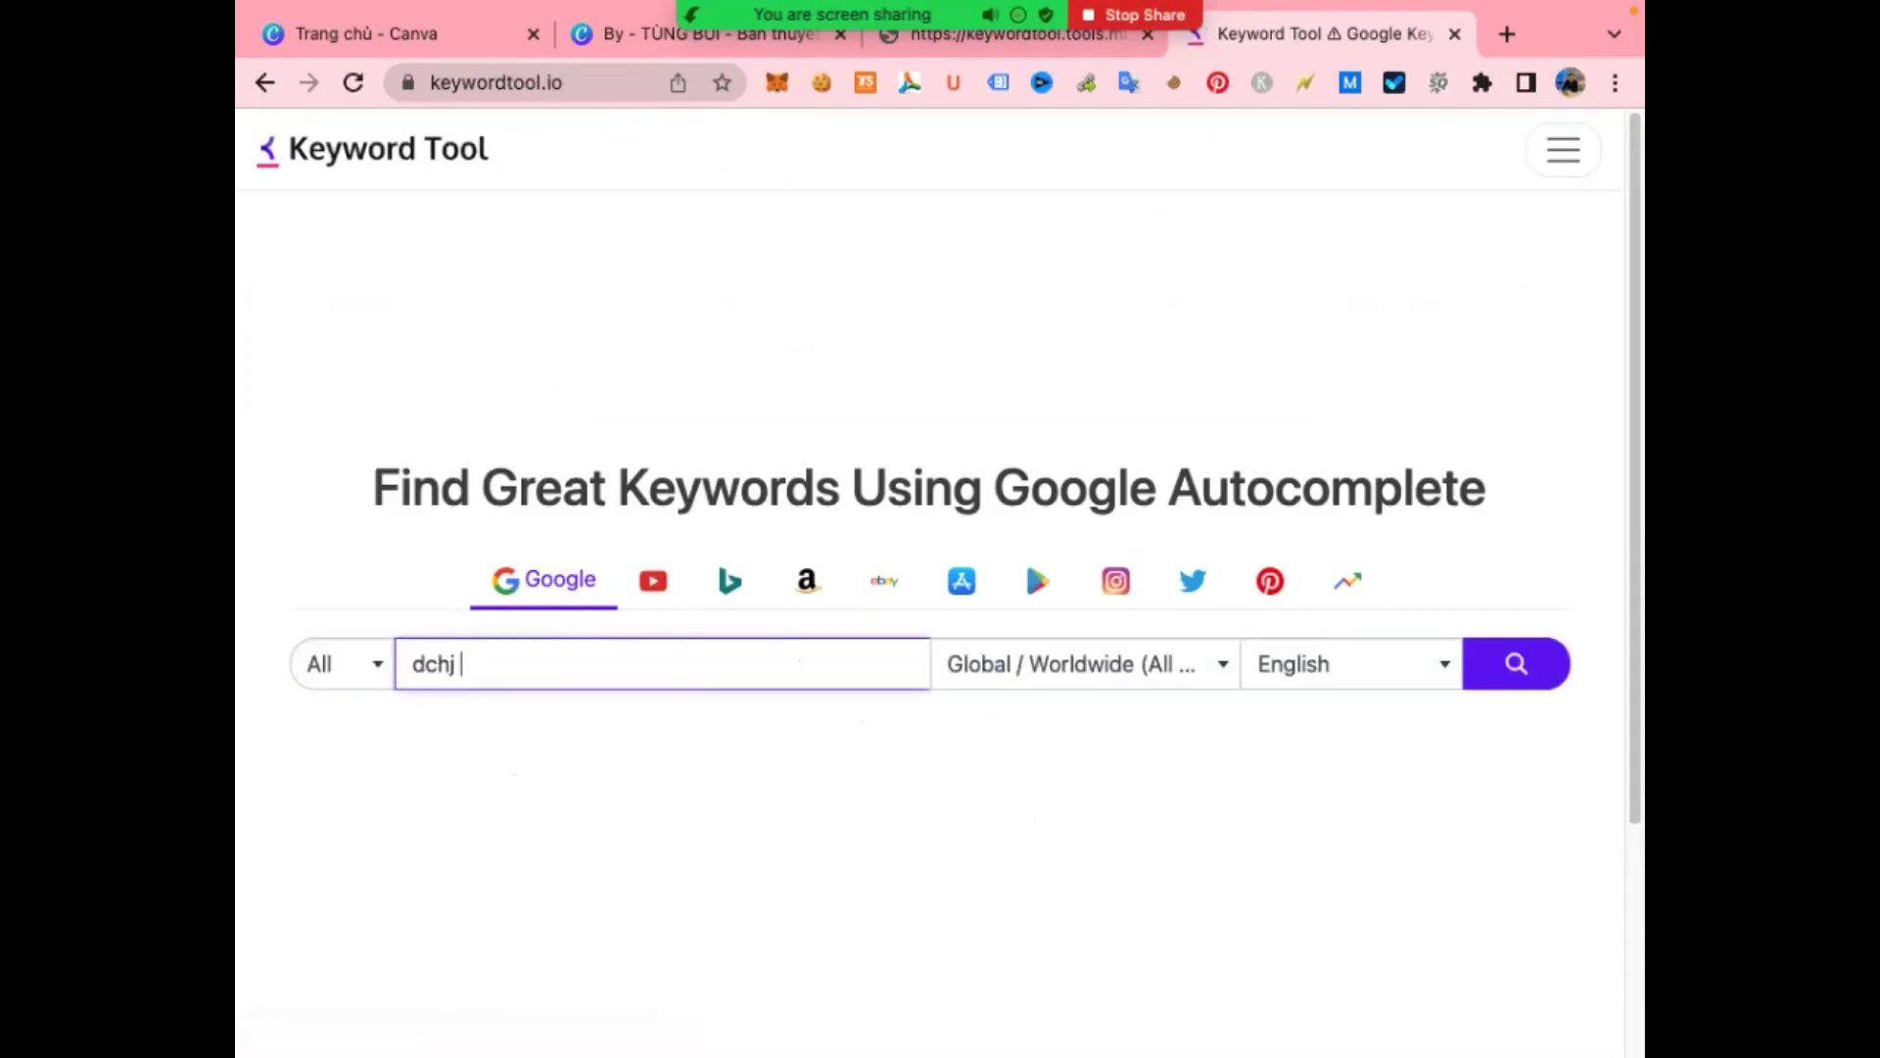
type("dchdchdchdchdch")
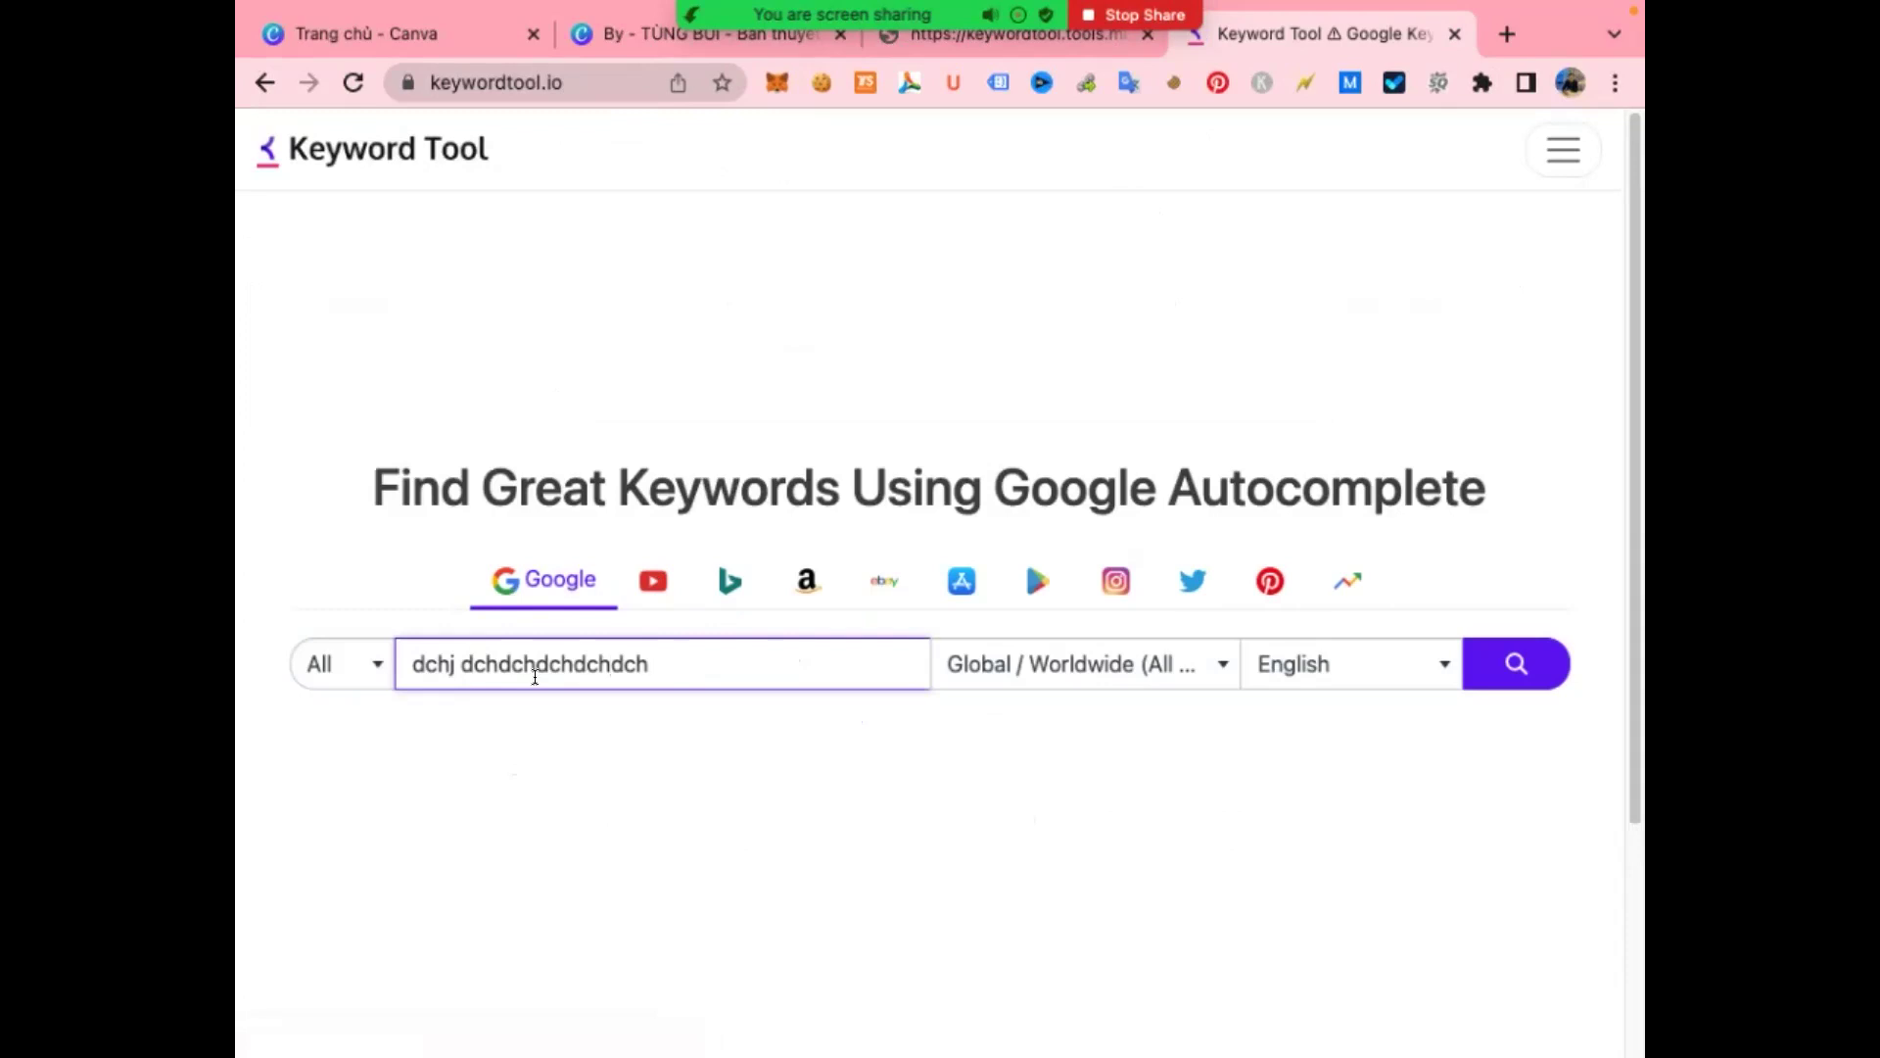
left_click_drag(684, 654, 402, 651)
type("dch")
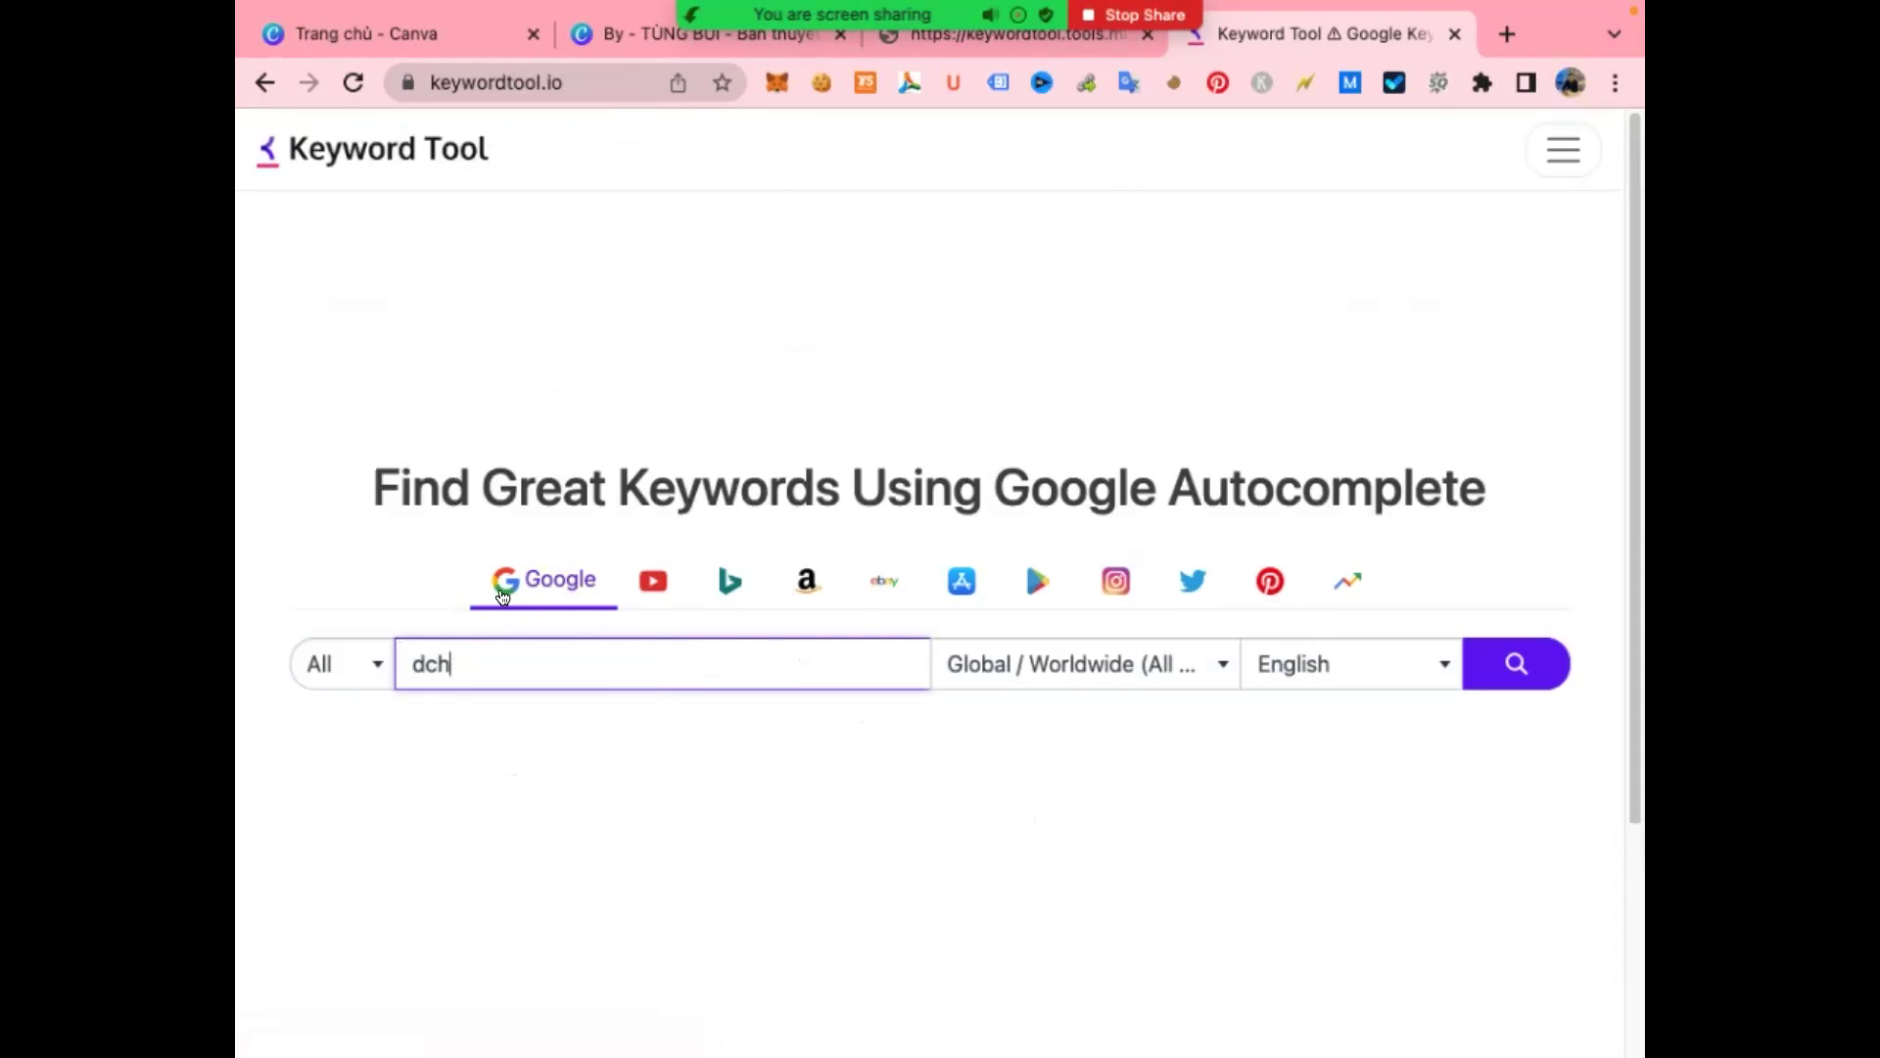
key("BackSpace")
key("BackSpace")
key("BackSpace")
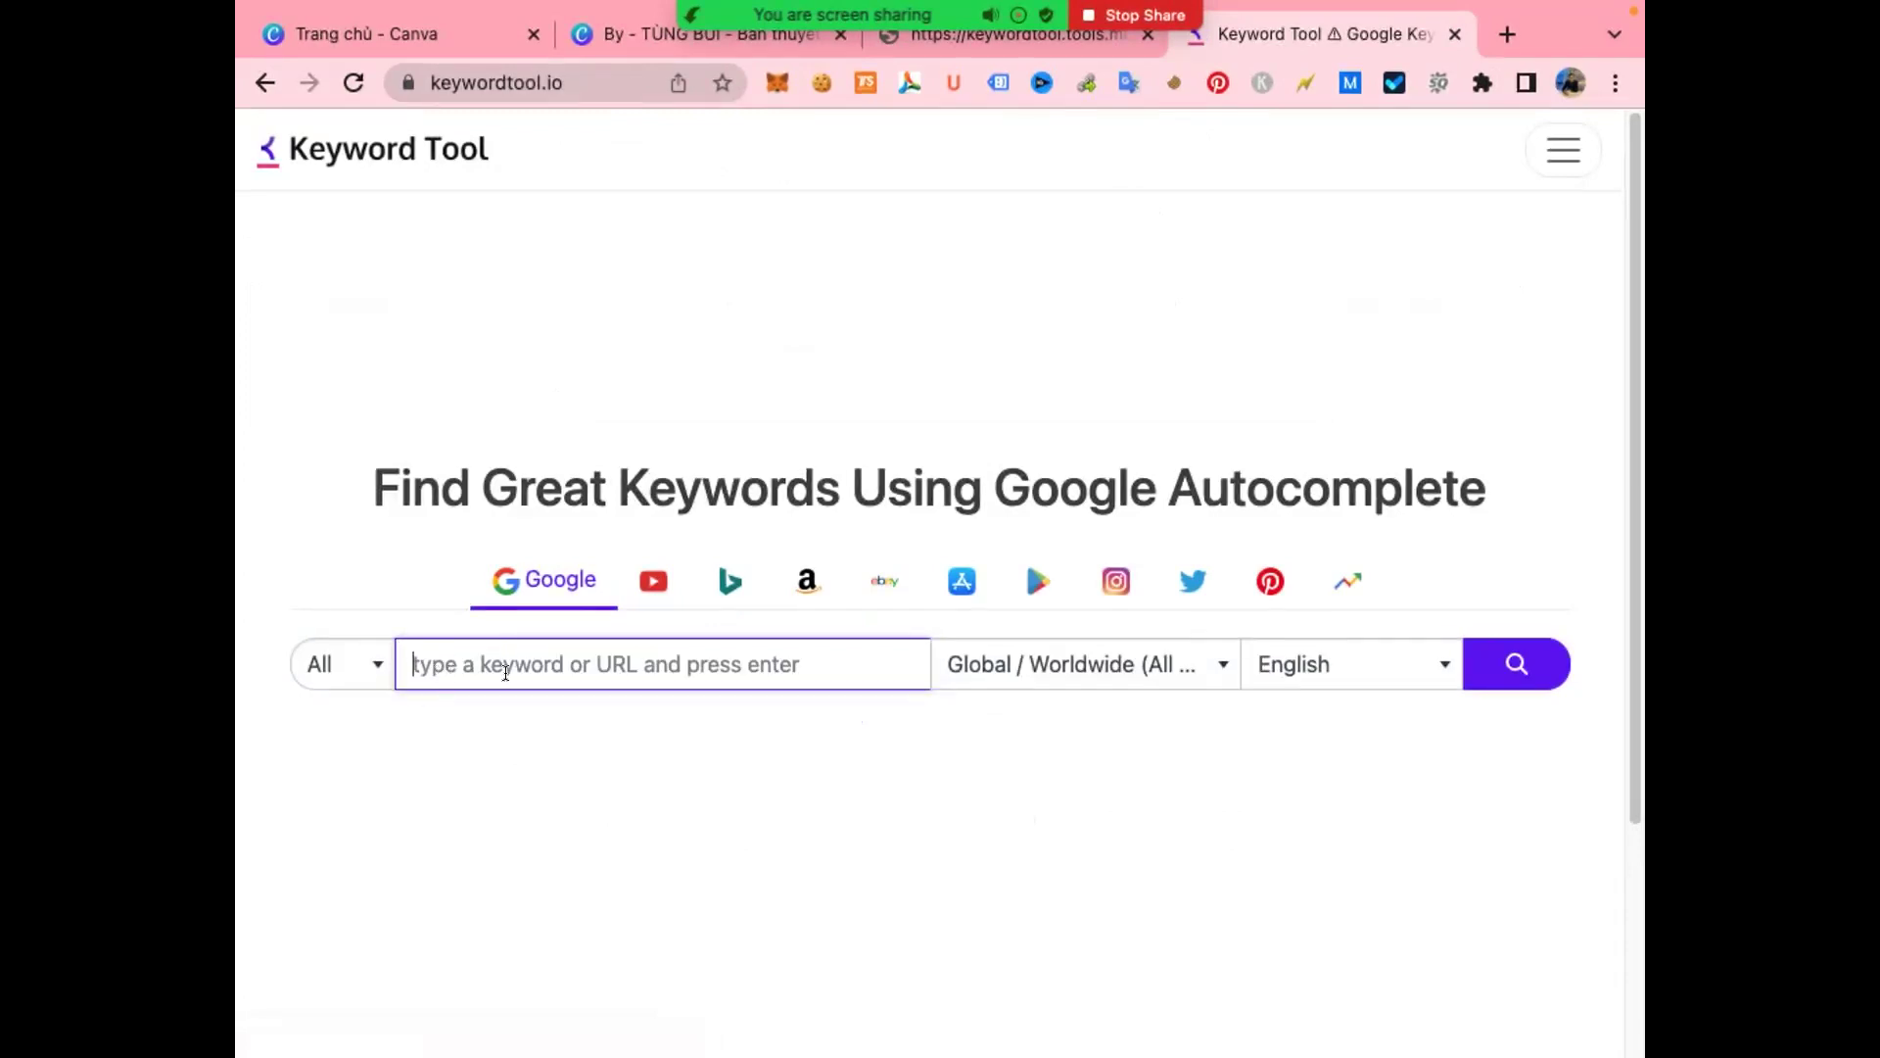
- Enter "dịch vụ seo" as the Google search keyword and set the location to Vietnam (Country)
type("dichj vuj seo")
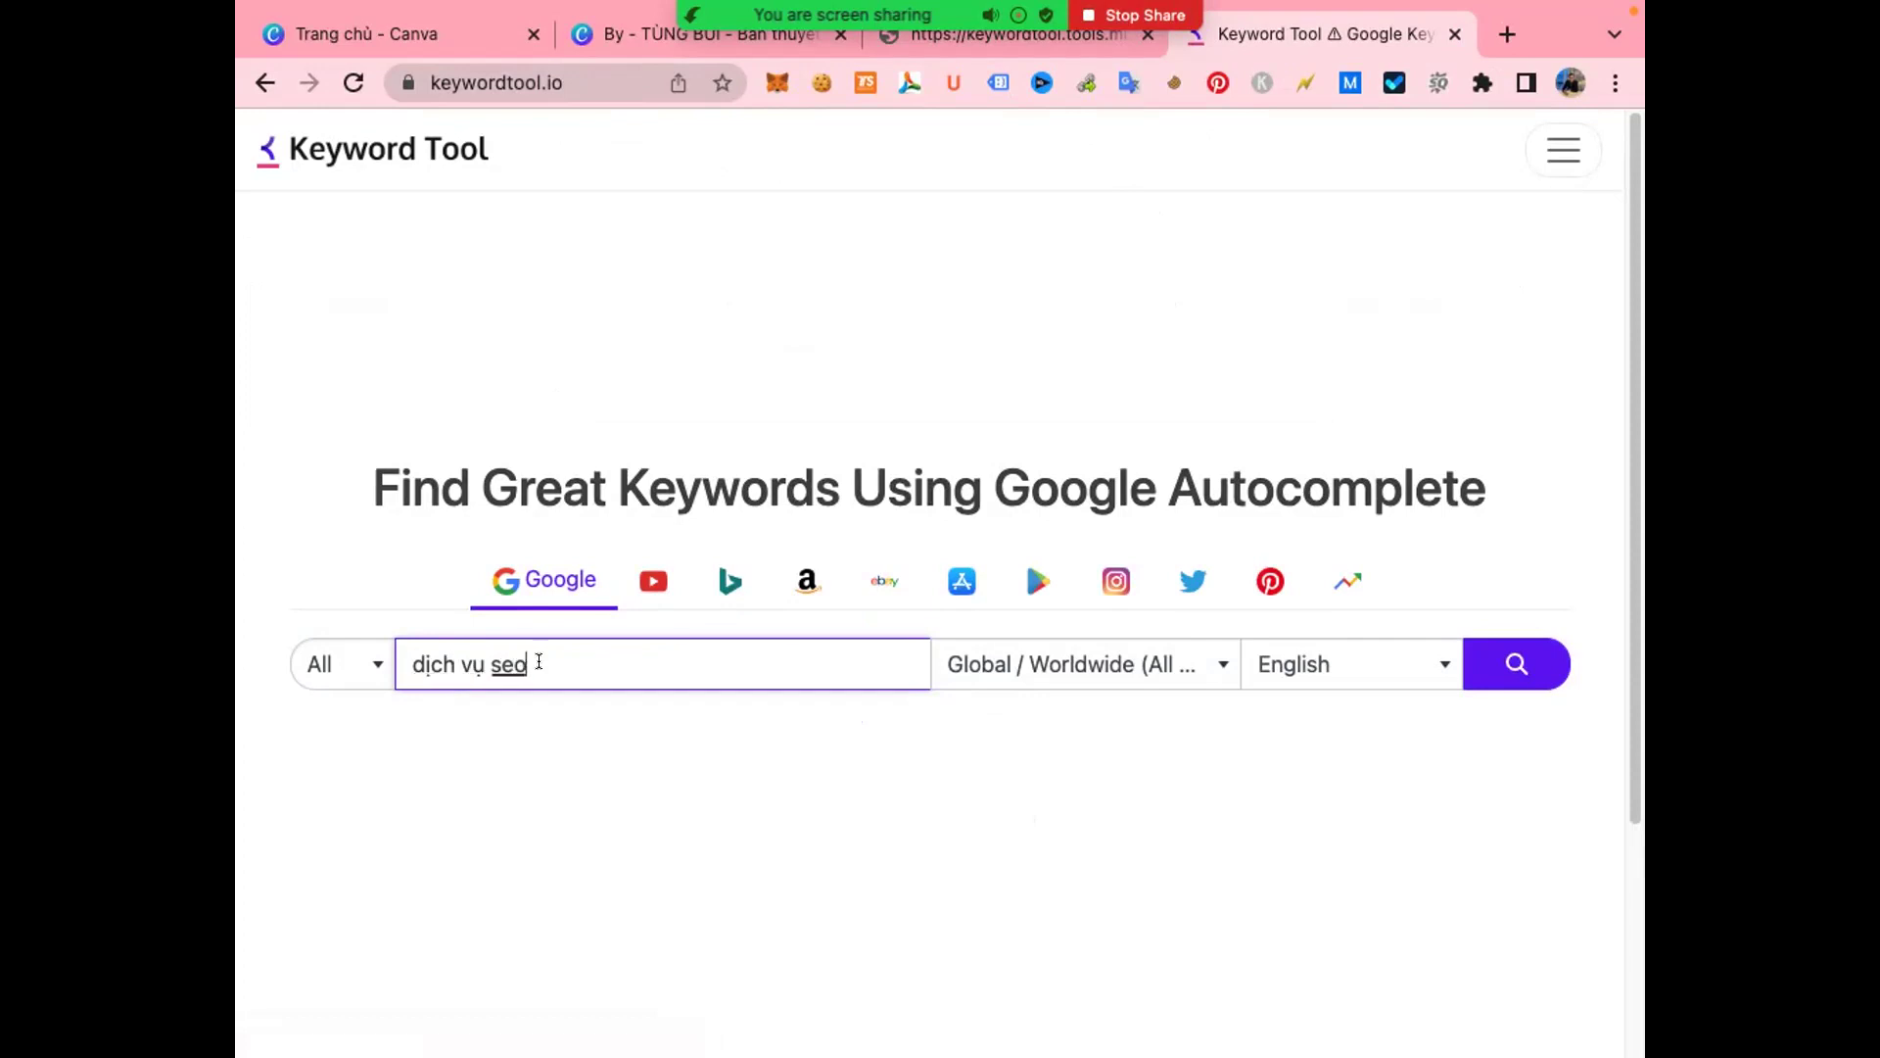
left_click(1143, 674)
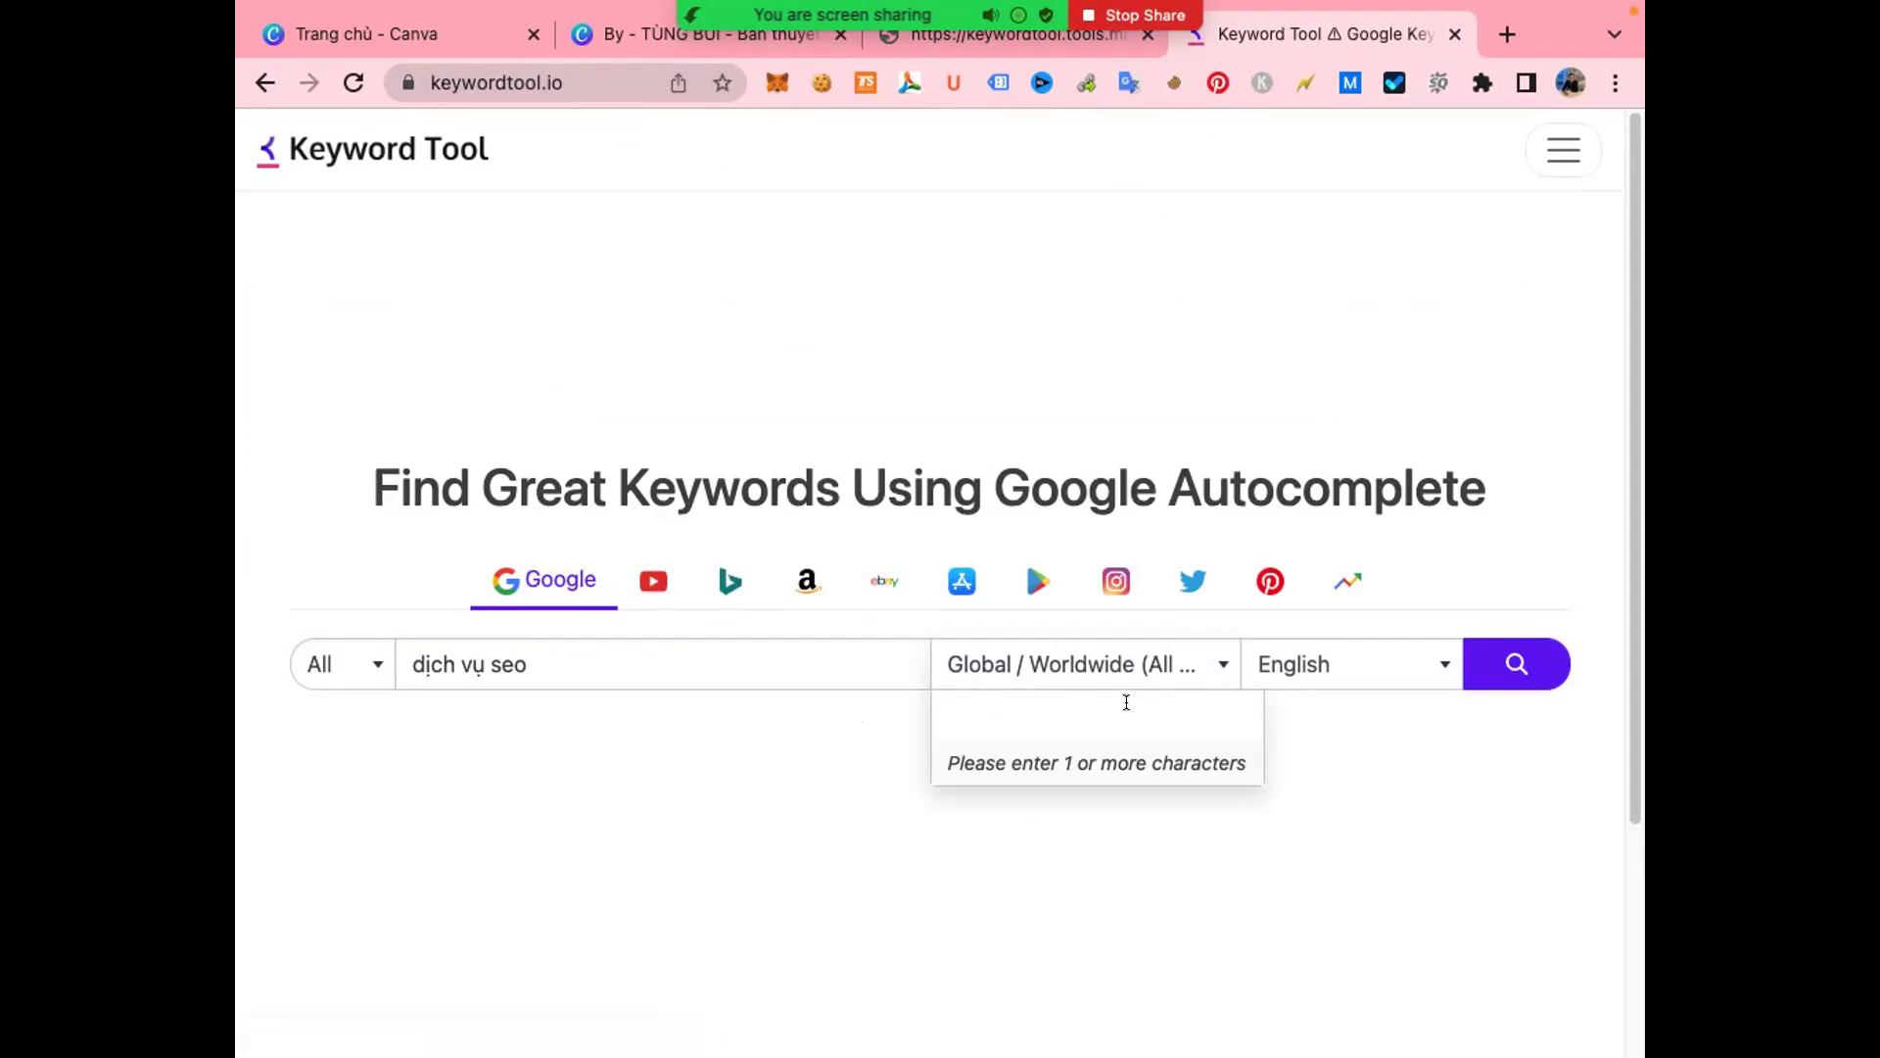
type("i")
key("BackSpace")
type("vie")
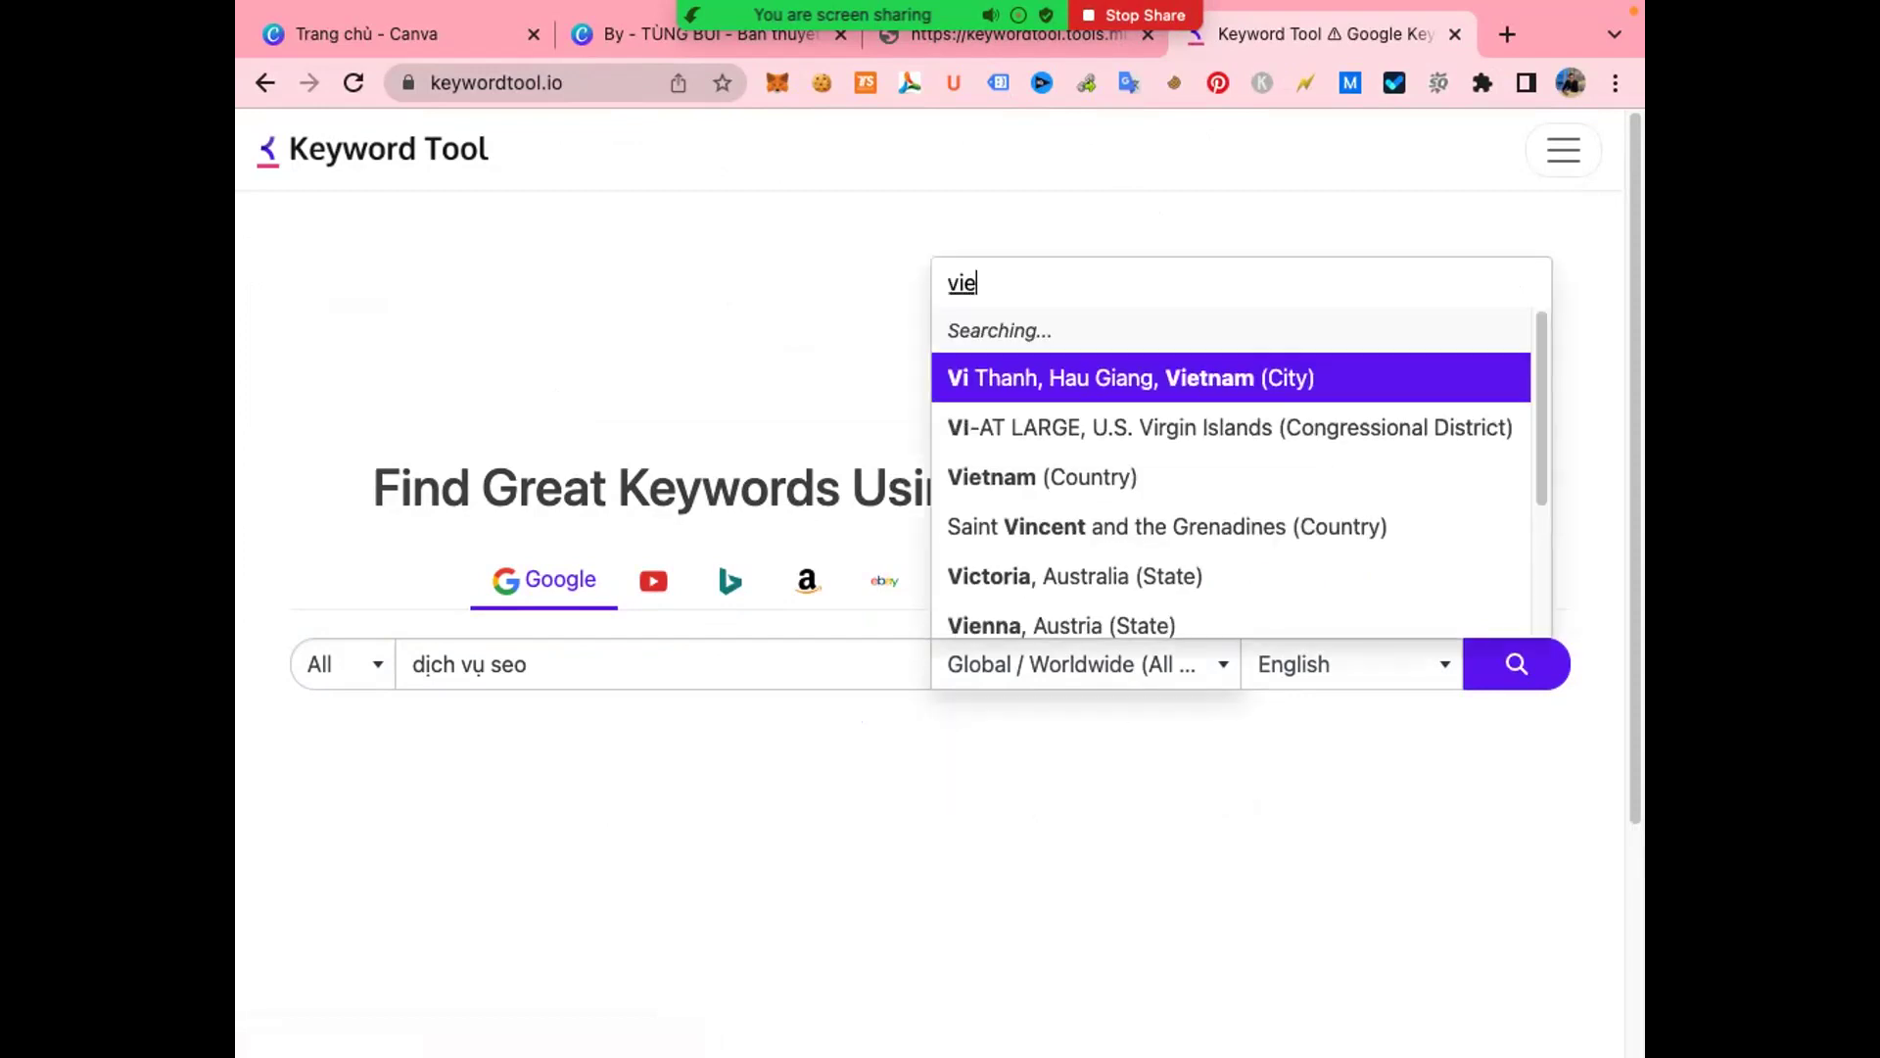
left_click(1093, 478)
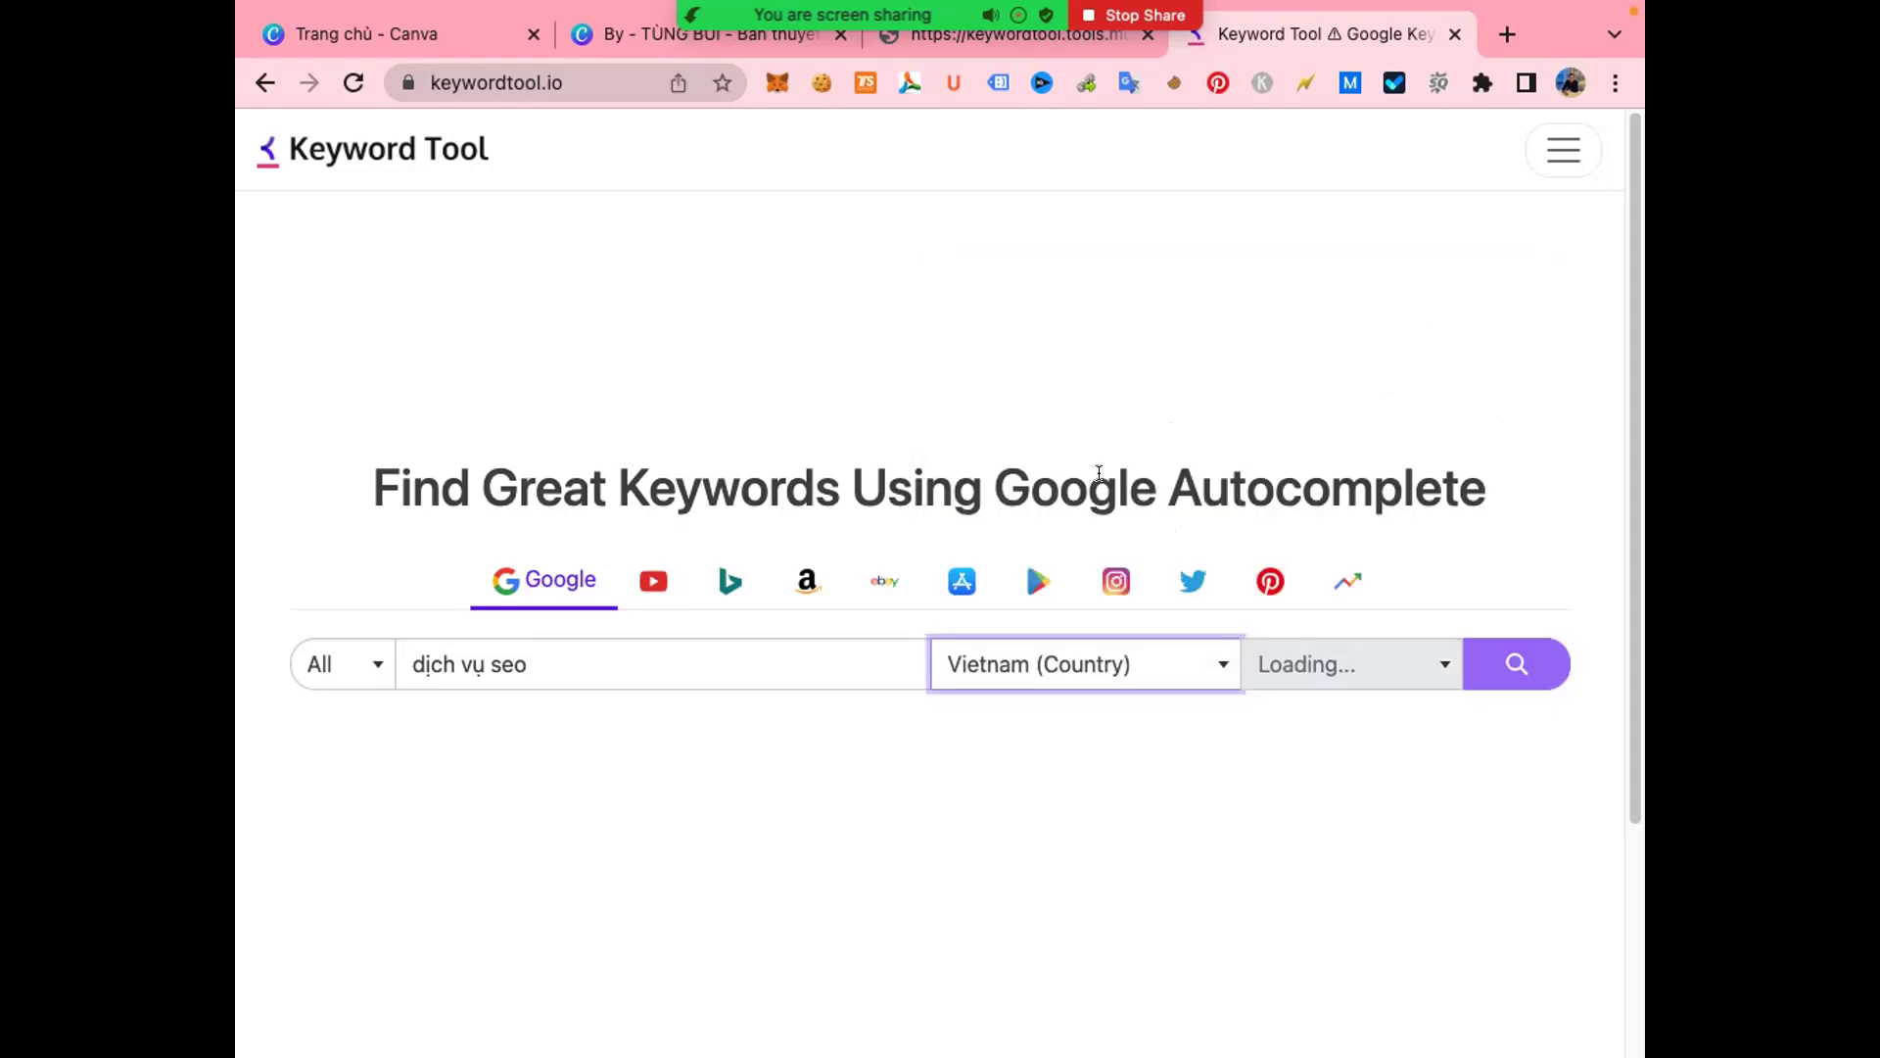
- Set the search language to Vietnamese - Tiếng Việt and run the keyword search for "dịch vụ seo"
left_click(1311, 666)
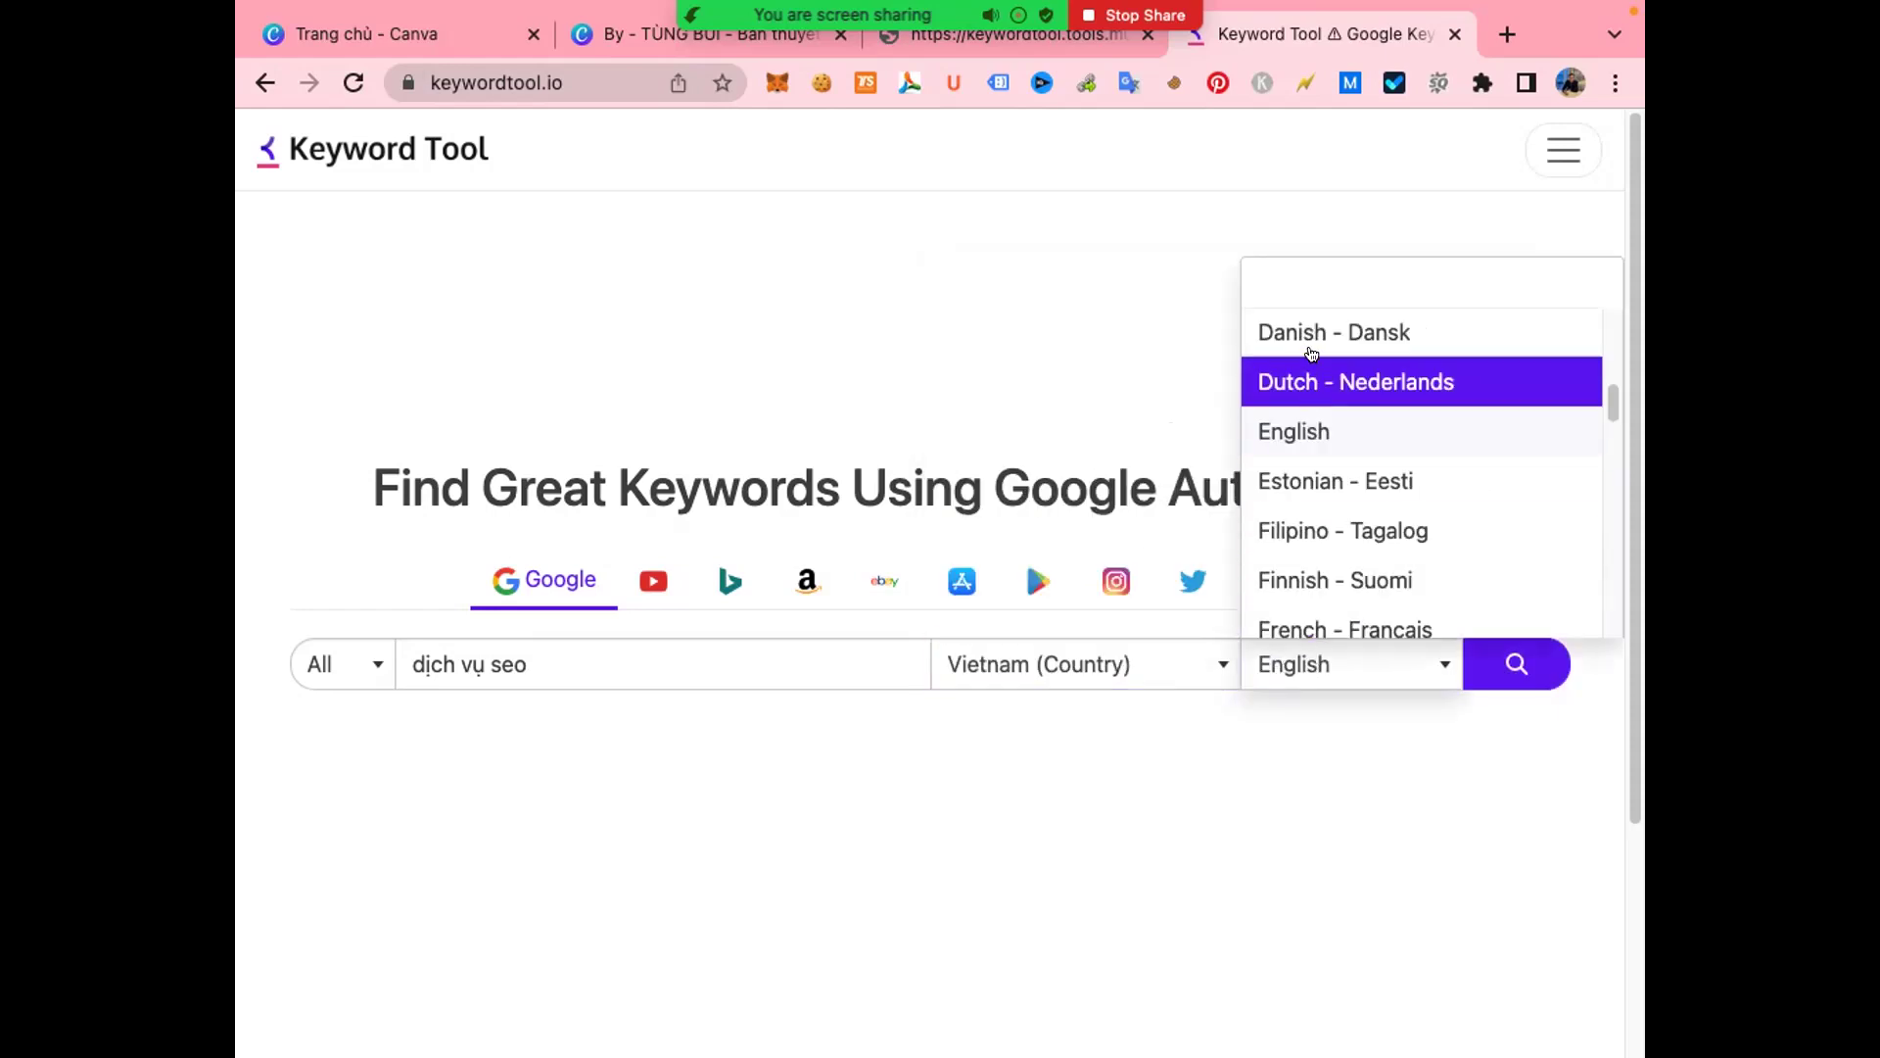
type("tien")
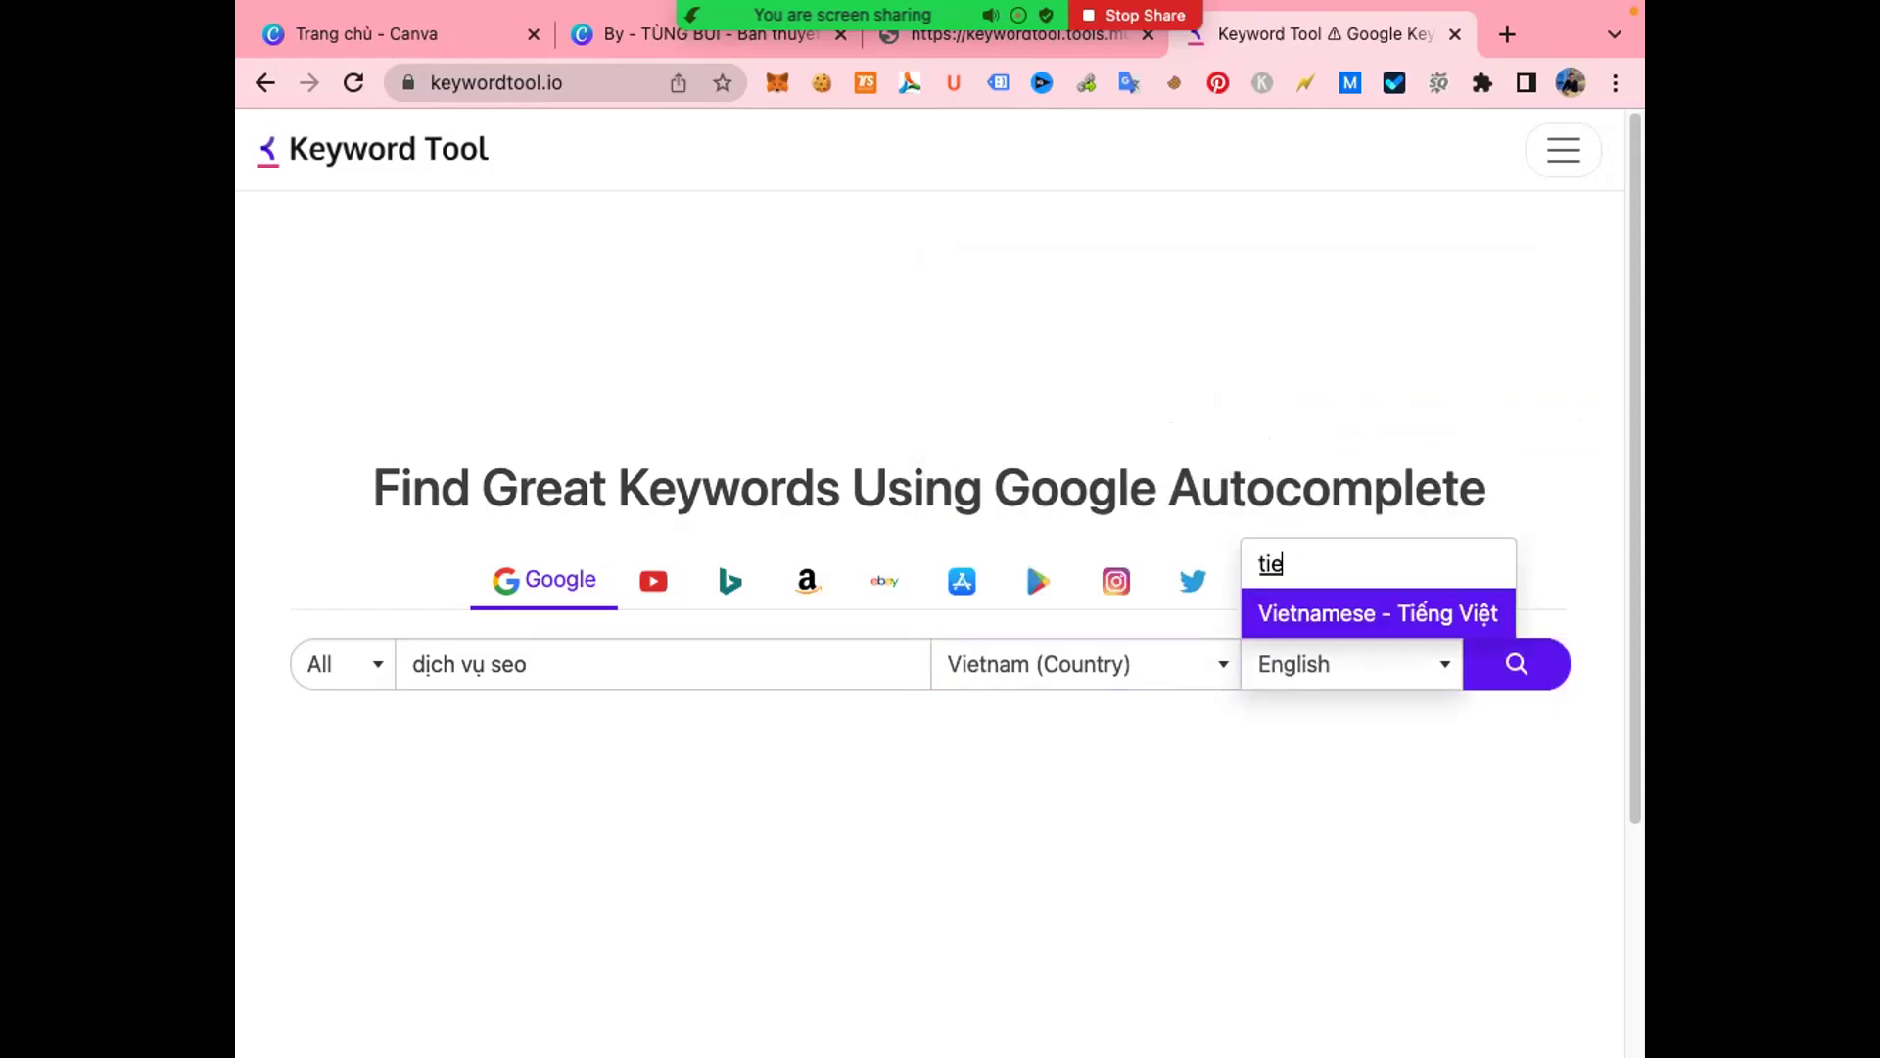
left_click(1371, 613)
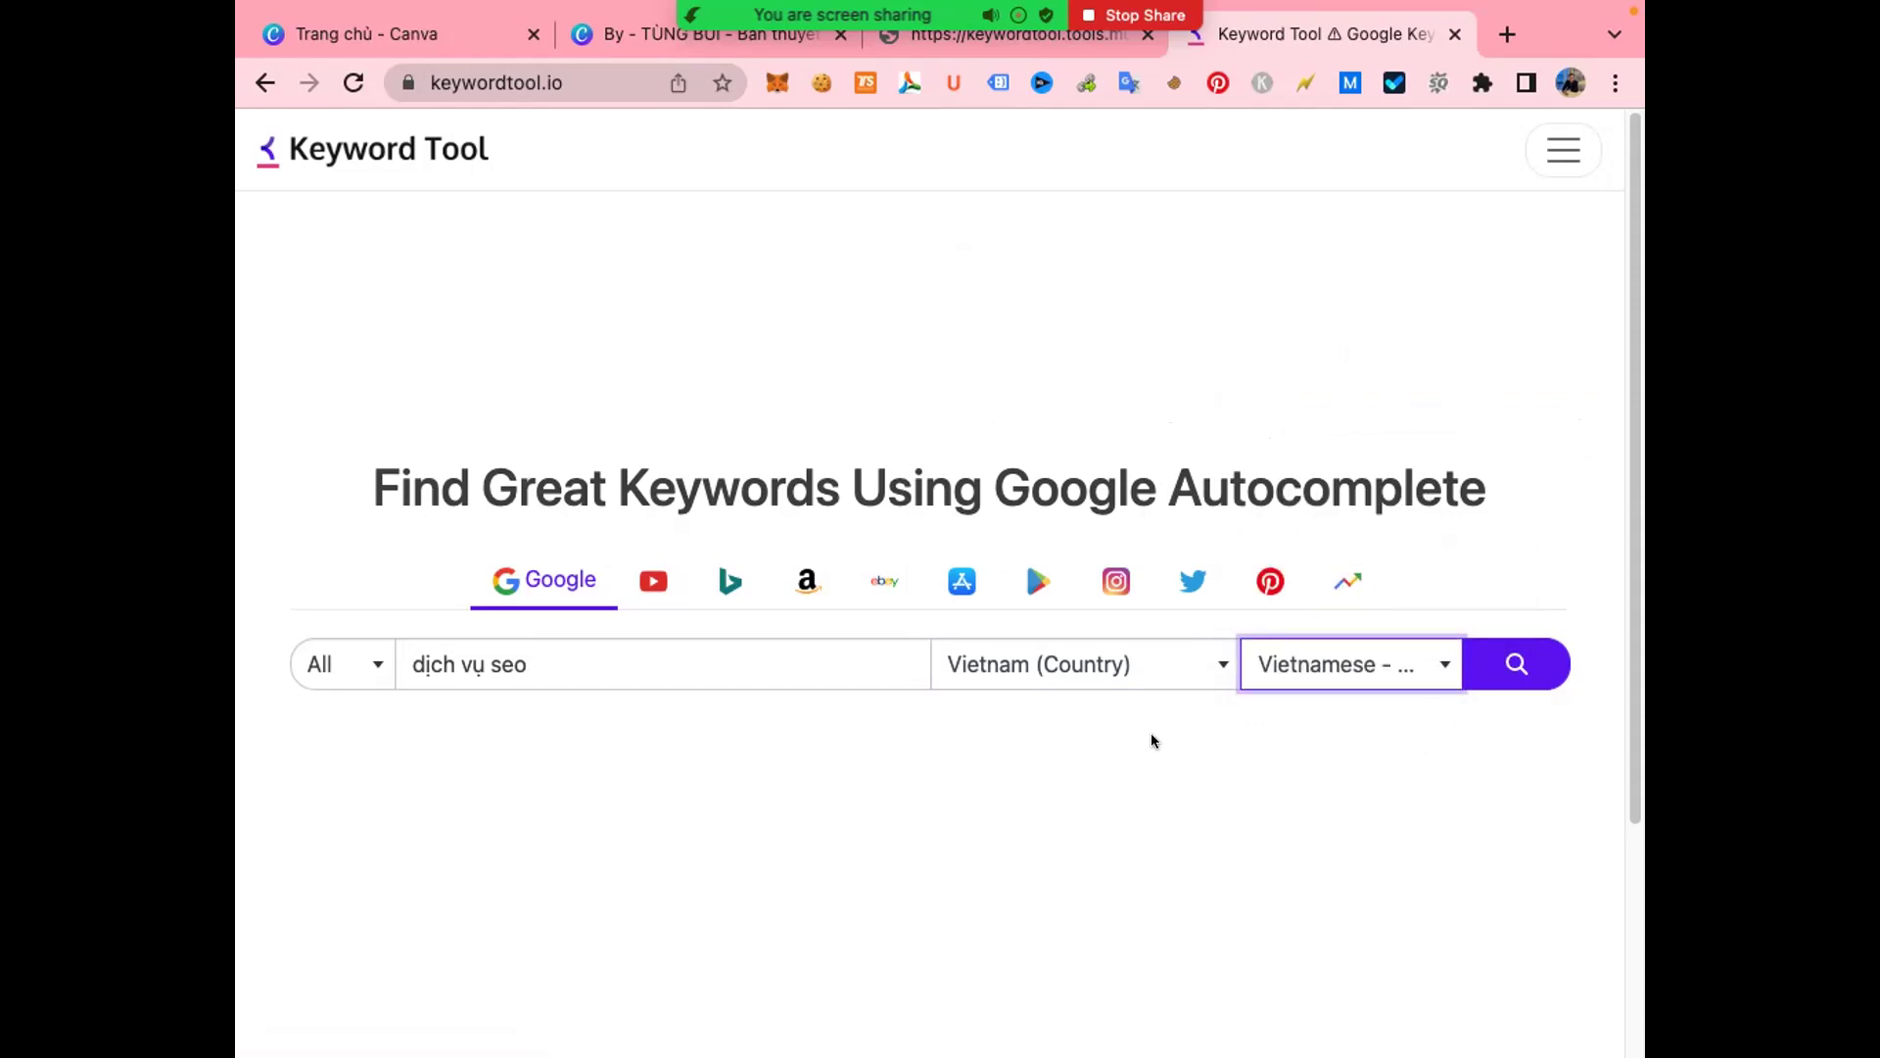
left_click(1517, 663)
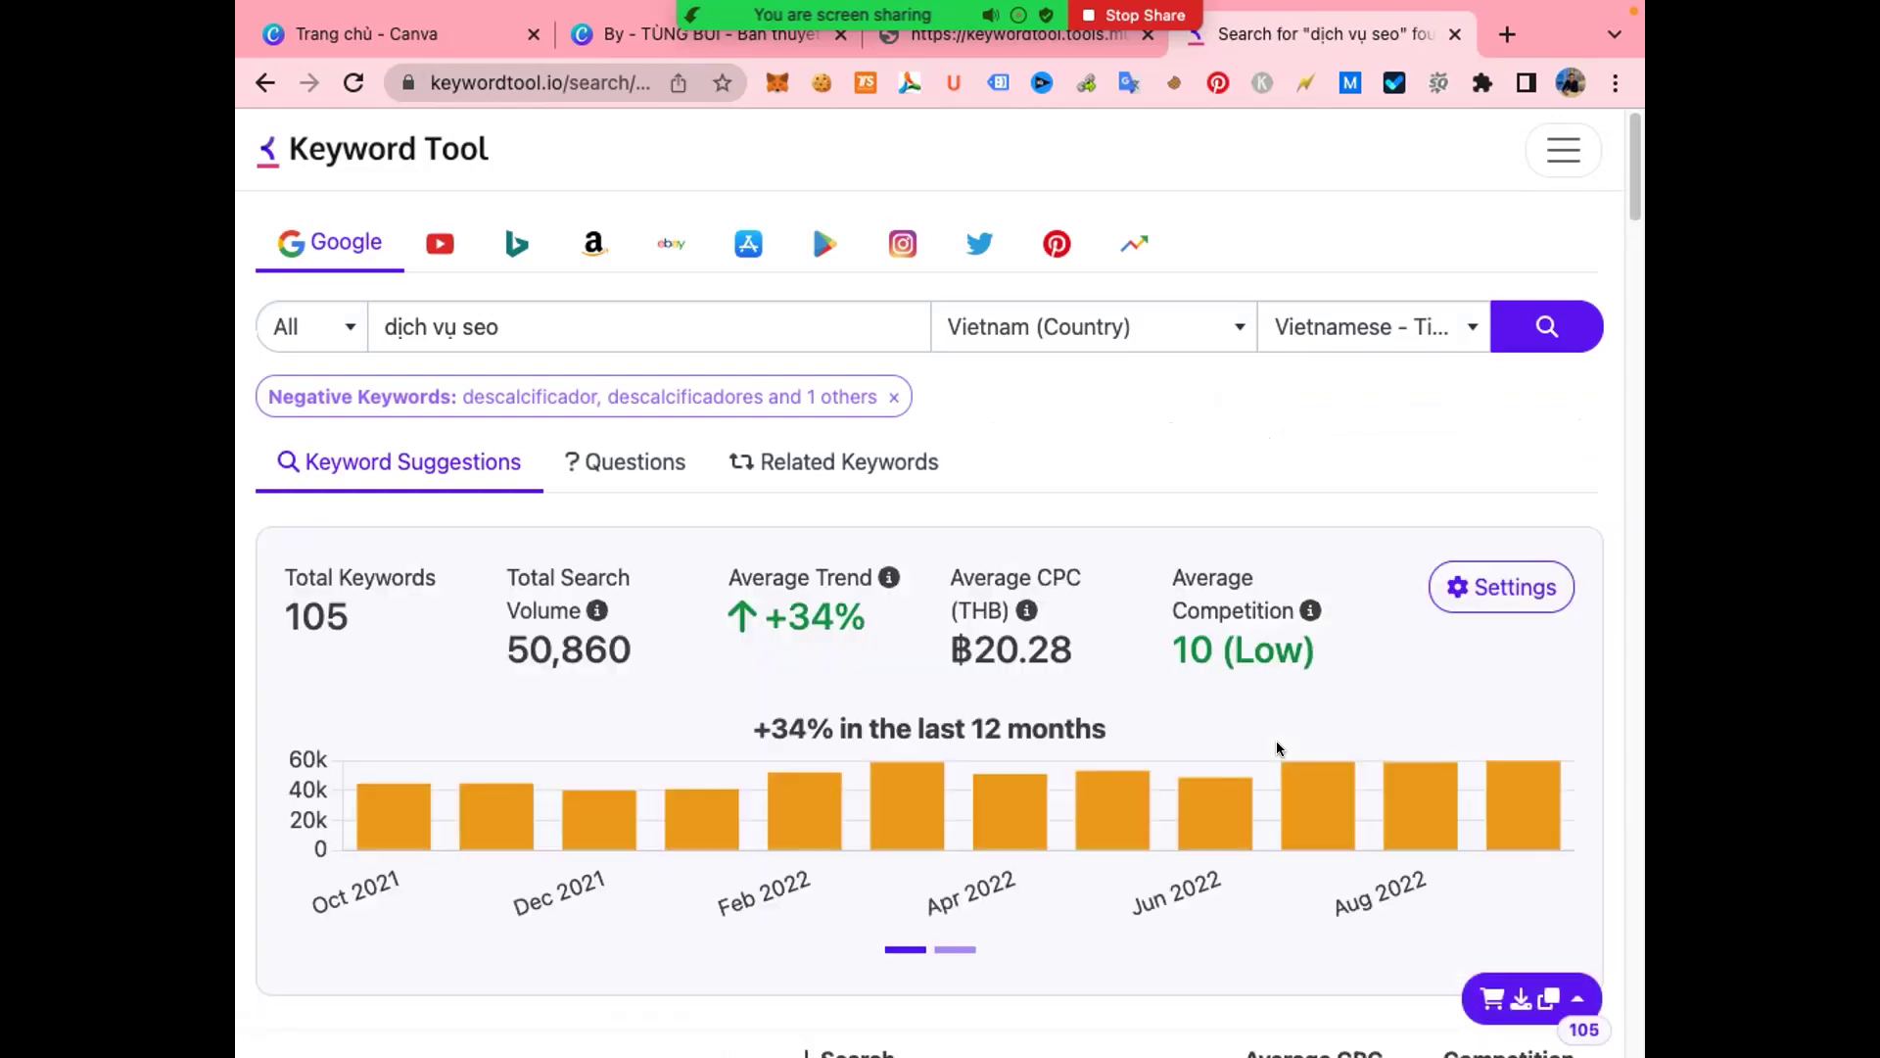
- Review the search volume and trend data in the Keyword Suggestions, Questions and Related Keywords results
scroll(1138, 729, "down", 1)
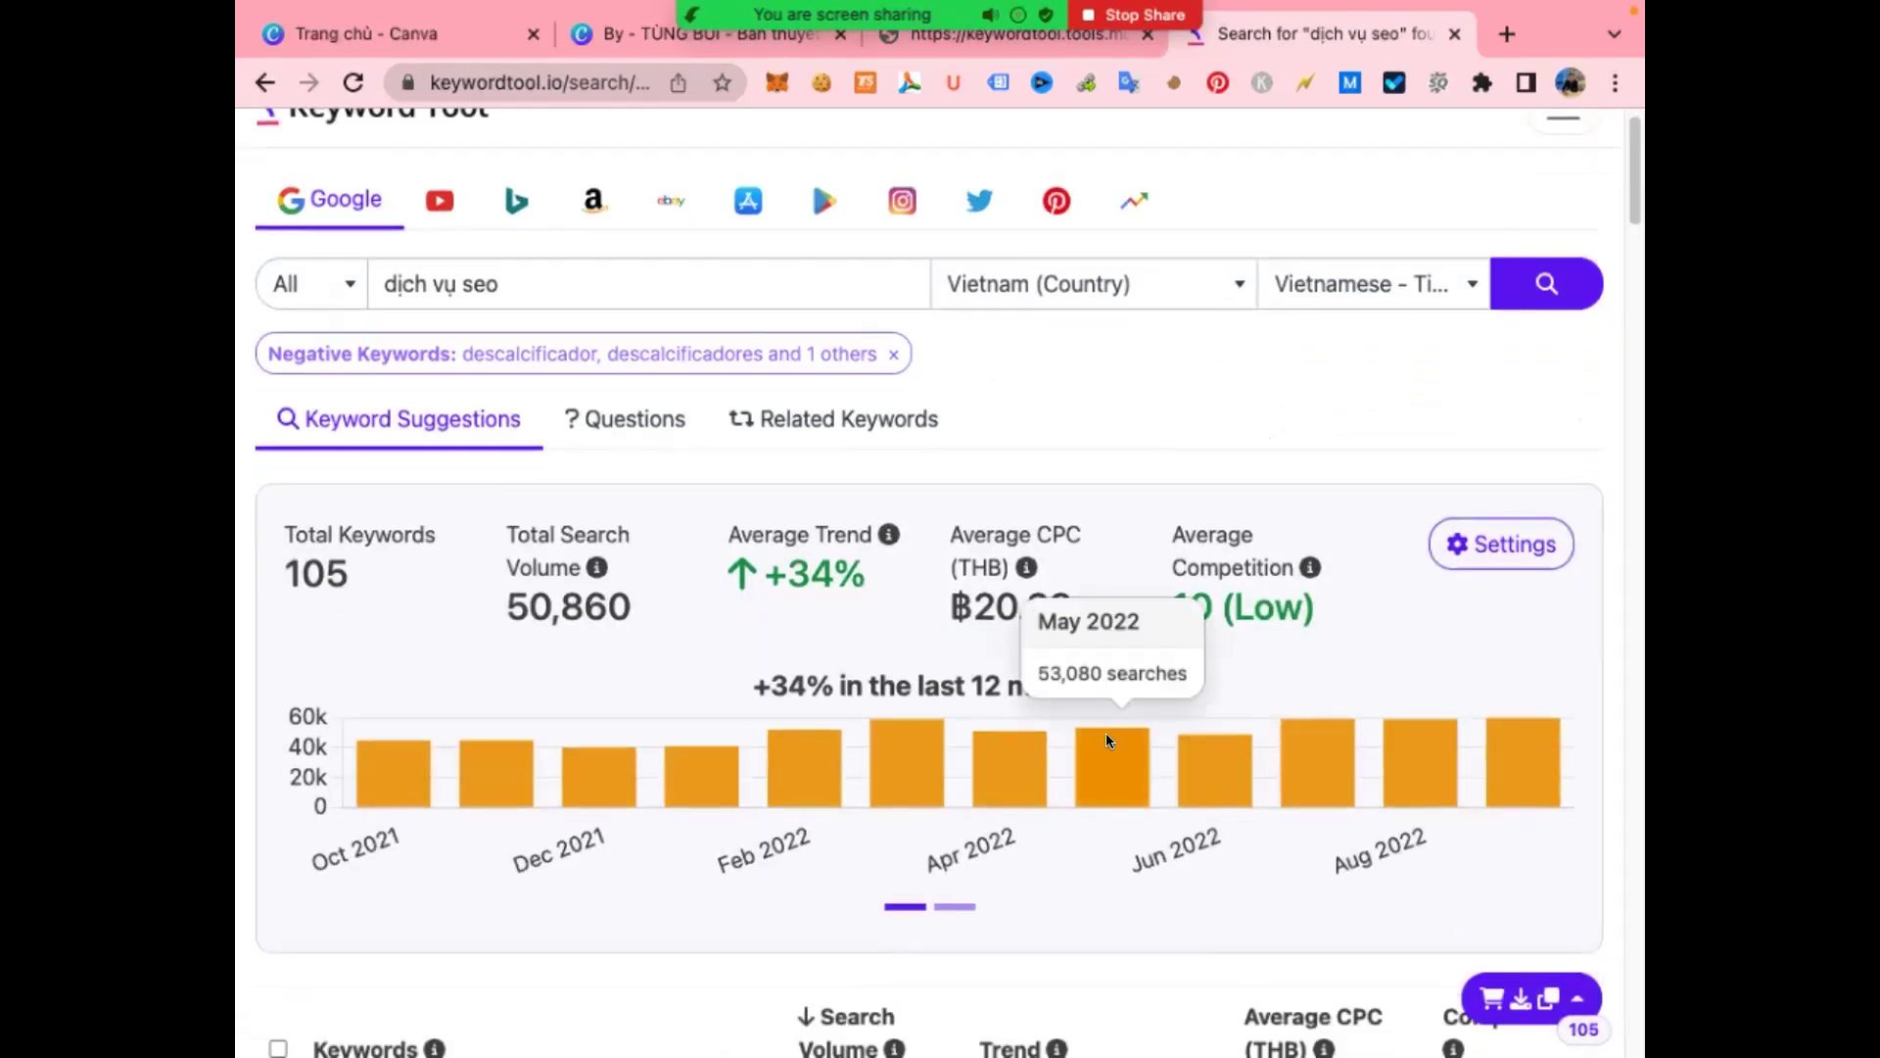
scroll(1101, 760, "down", 7)
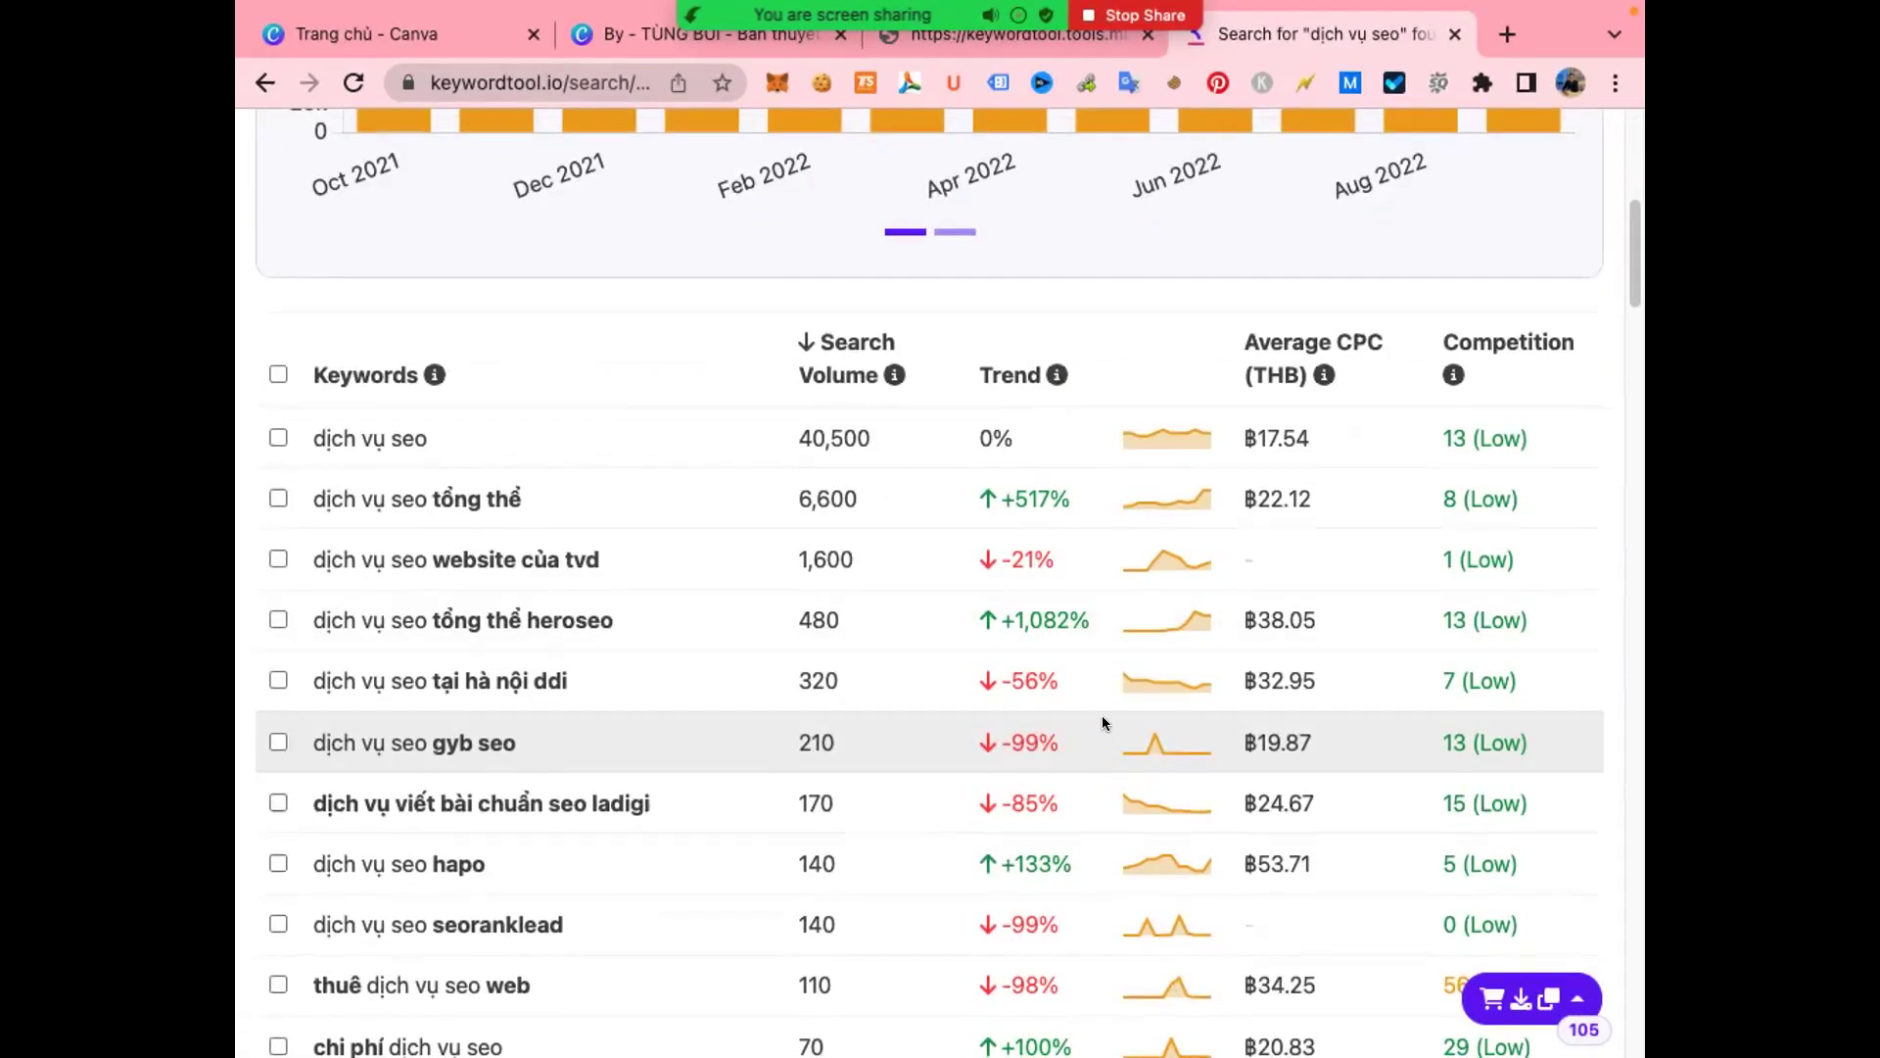
scroll(1101, 722, "up", 1)
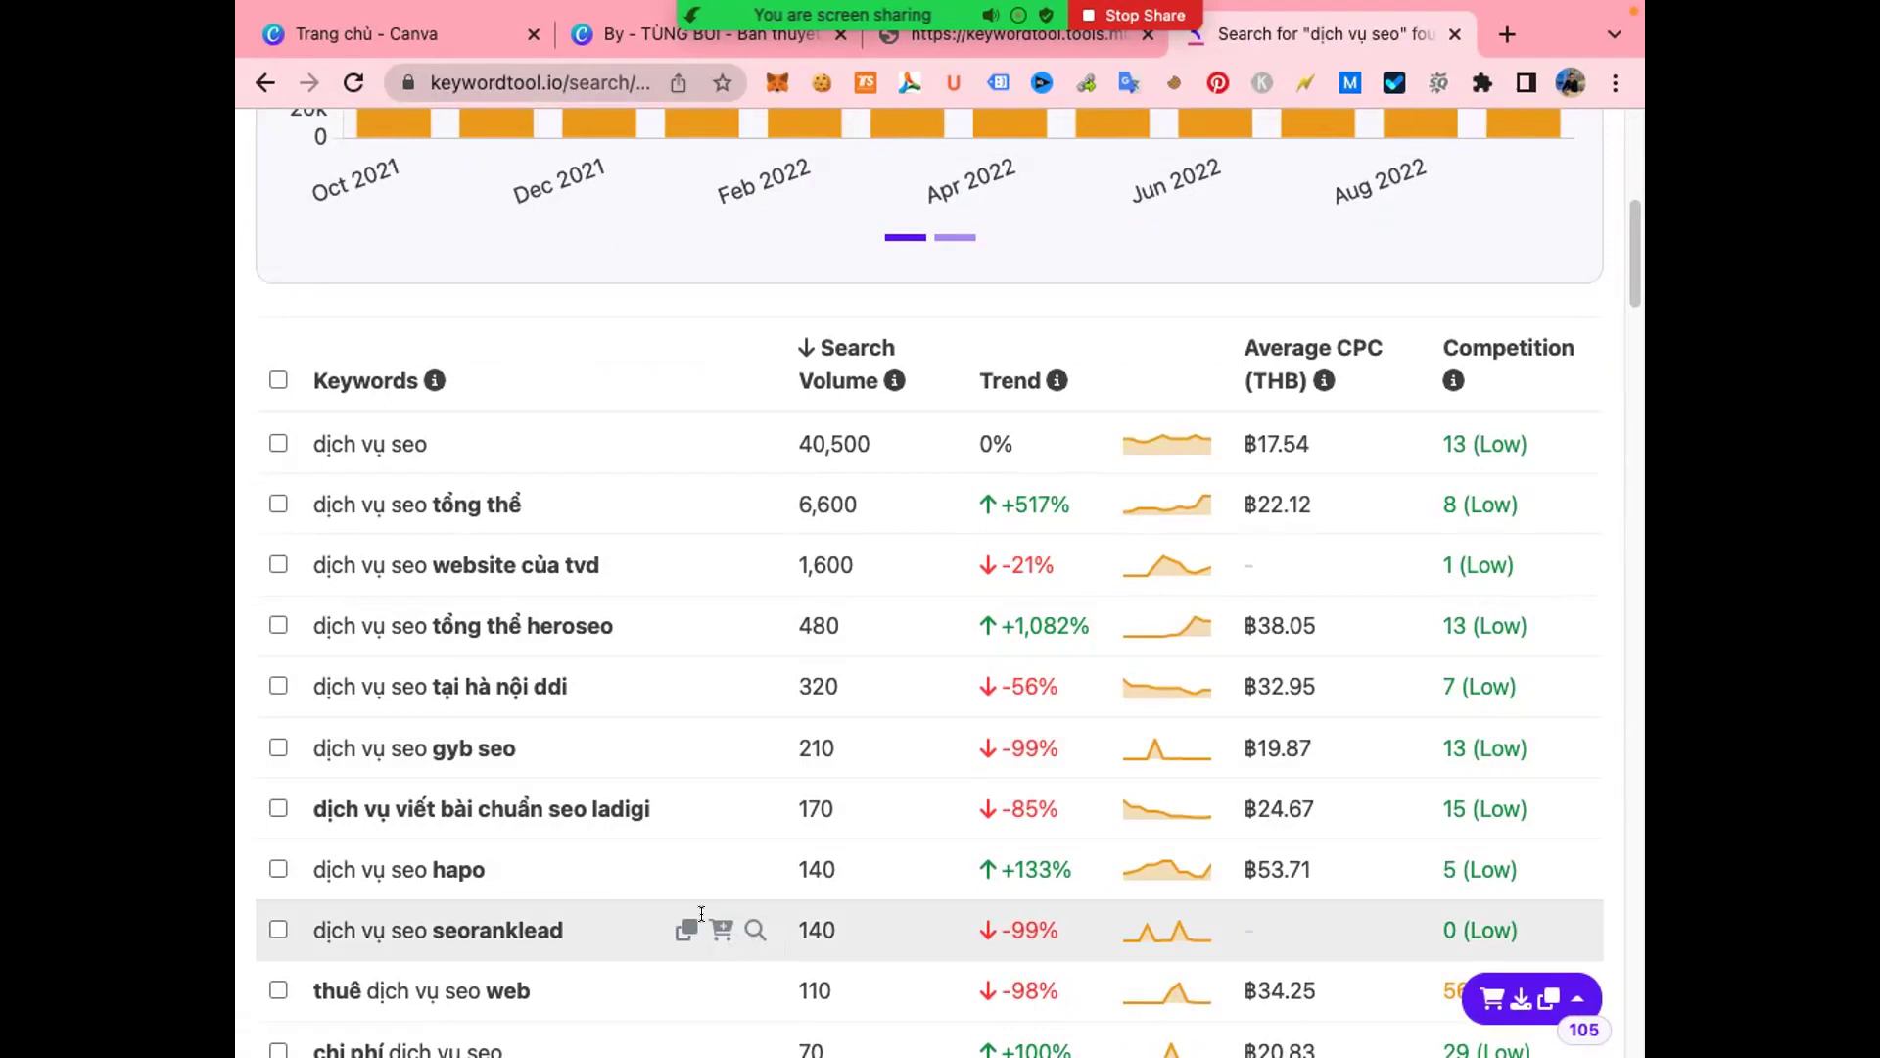
scroll(769, 747, "up", 1)
scroll(770, 746, "up", 7)
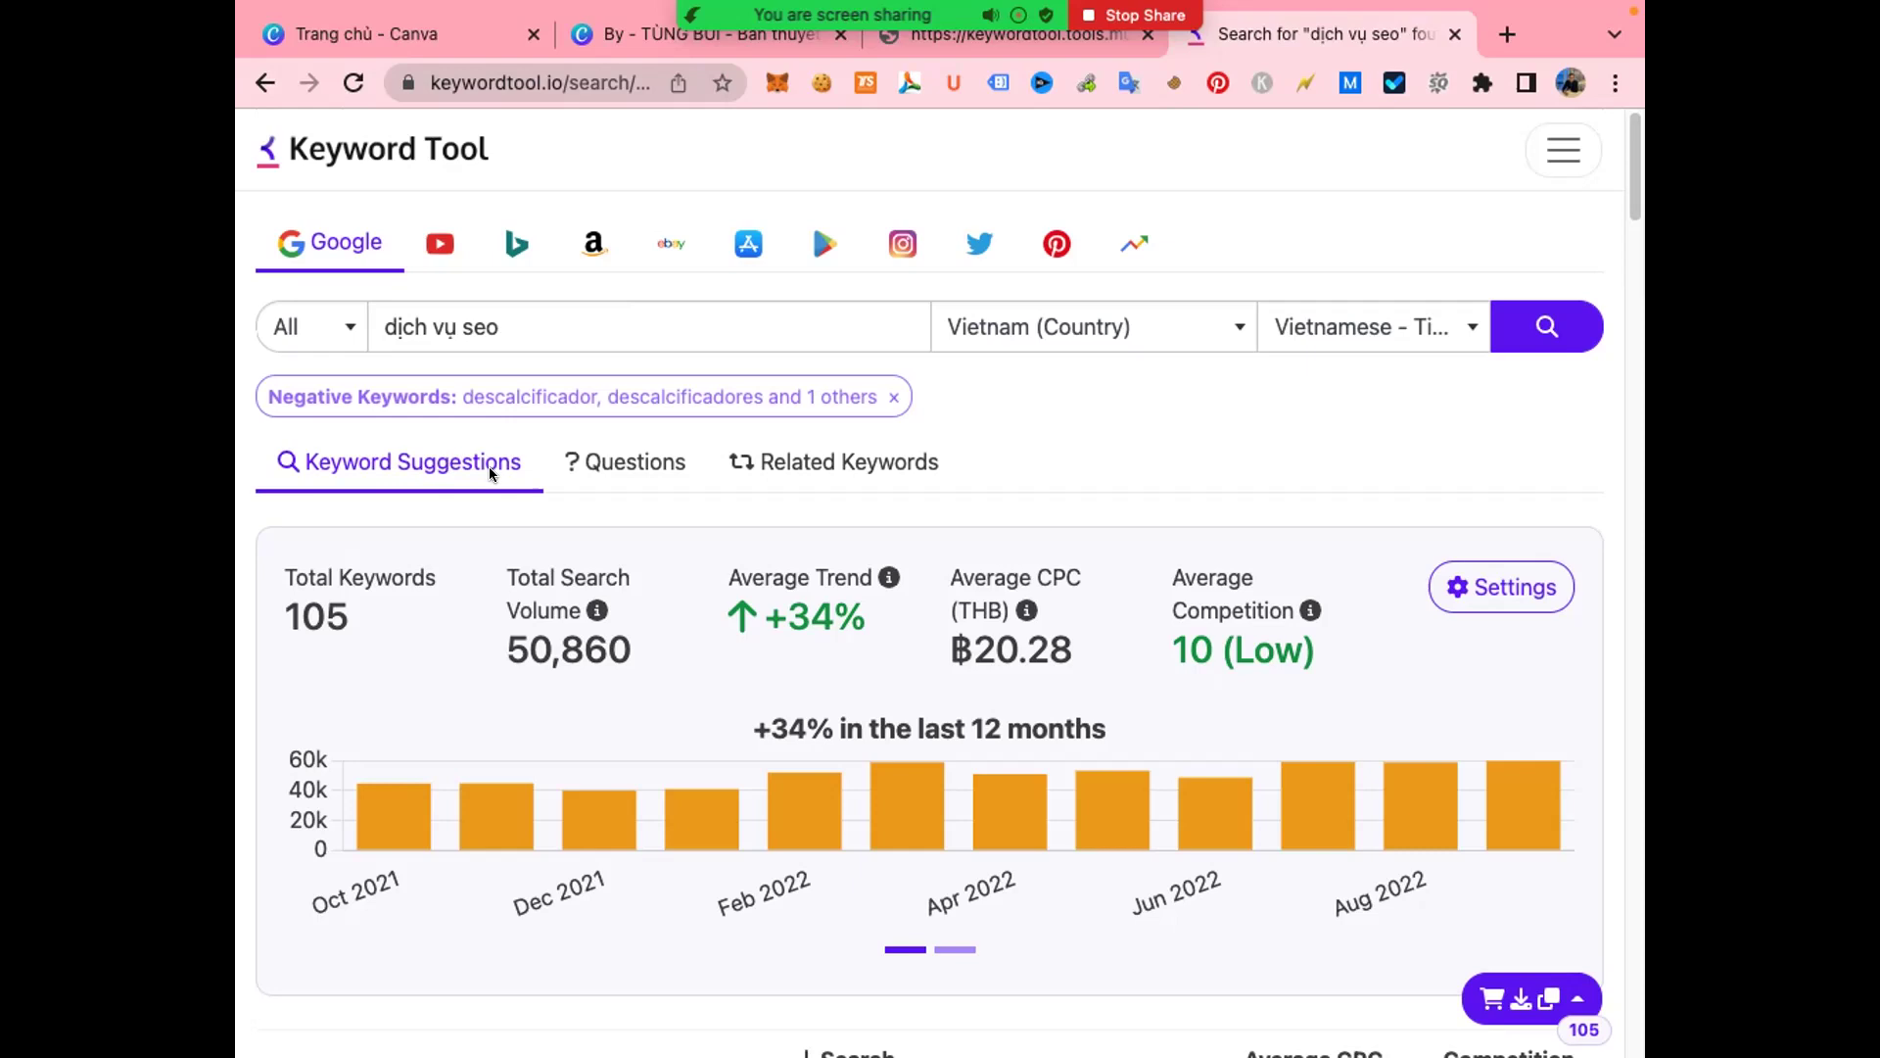
left_click(623, 458)
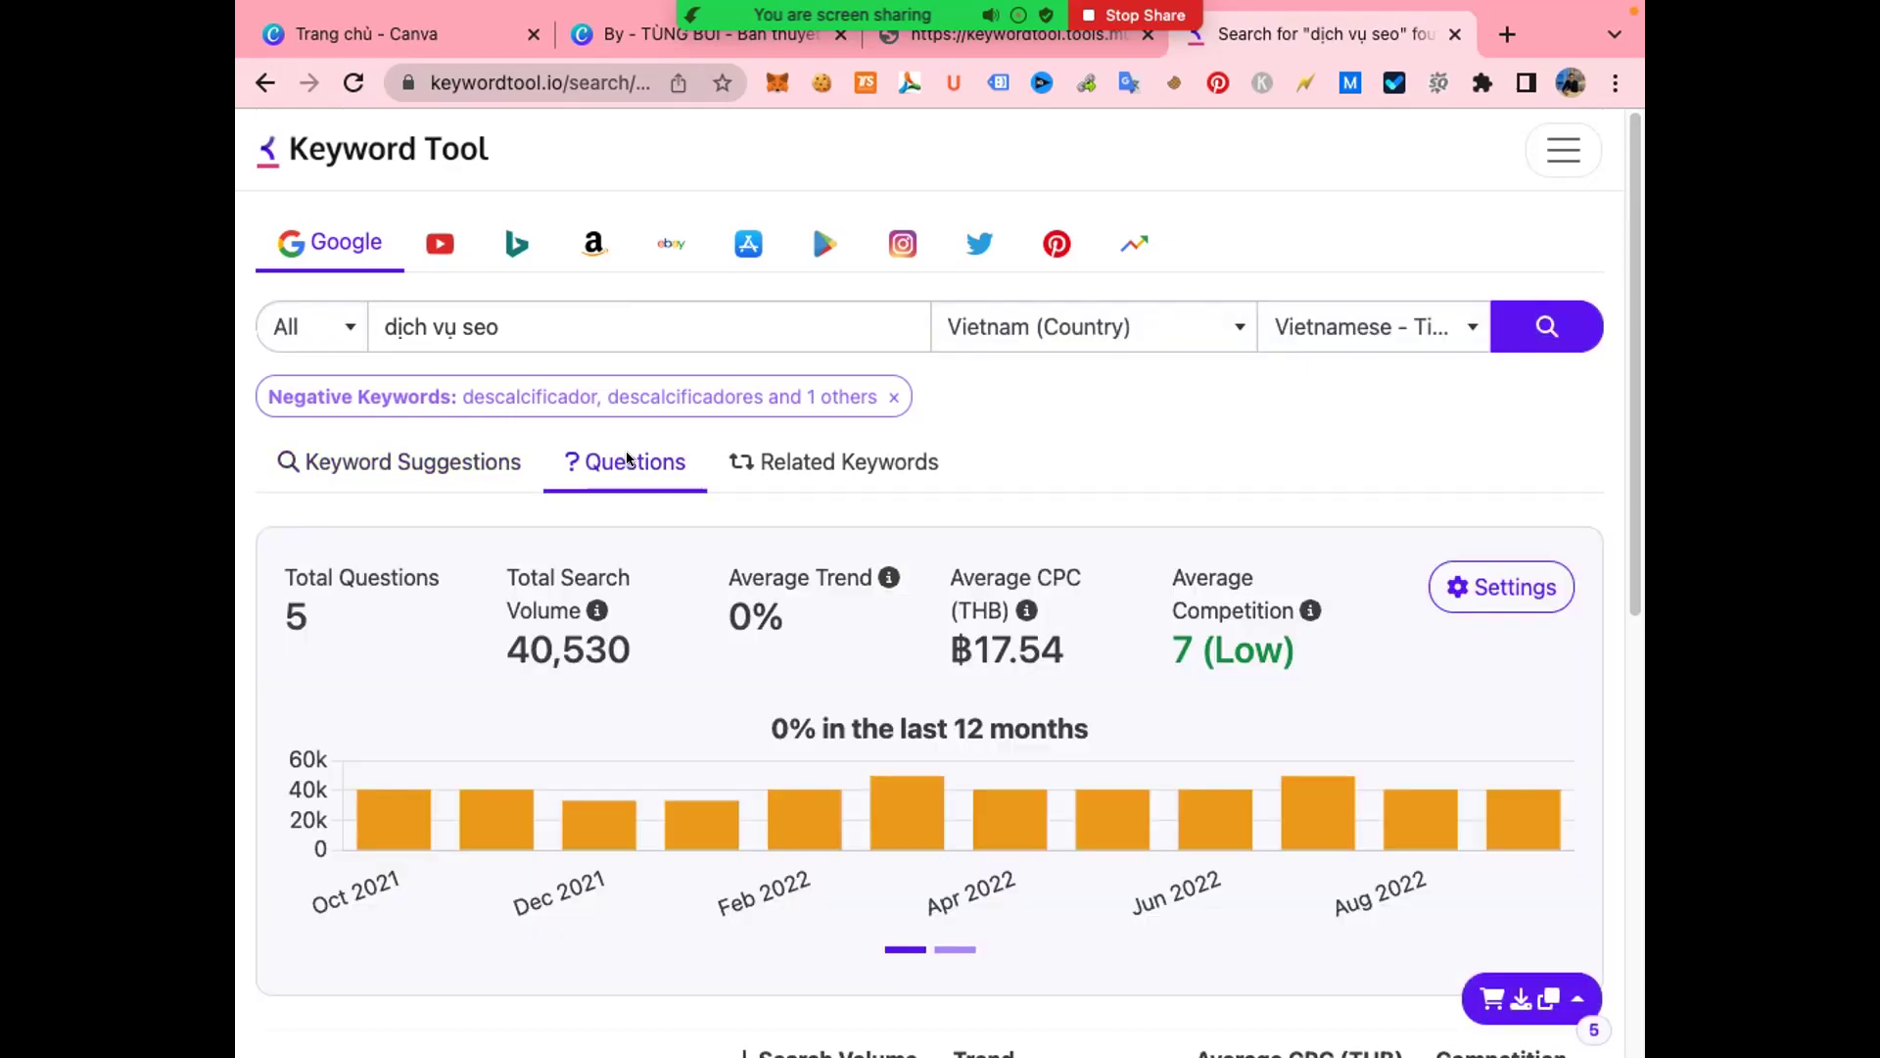
left_click(867, 462)
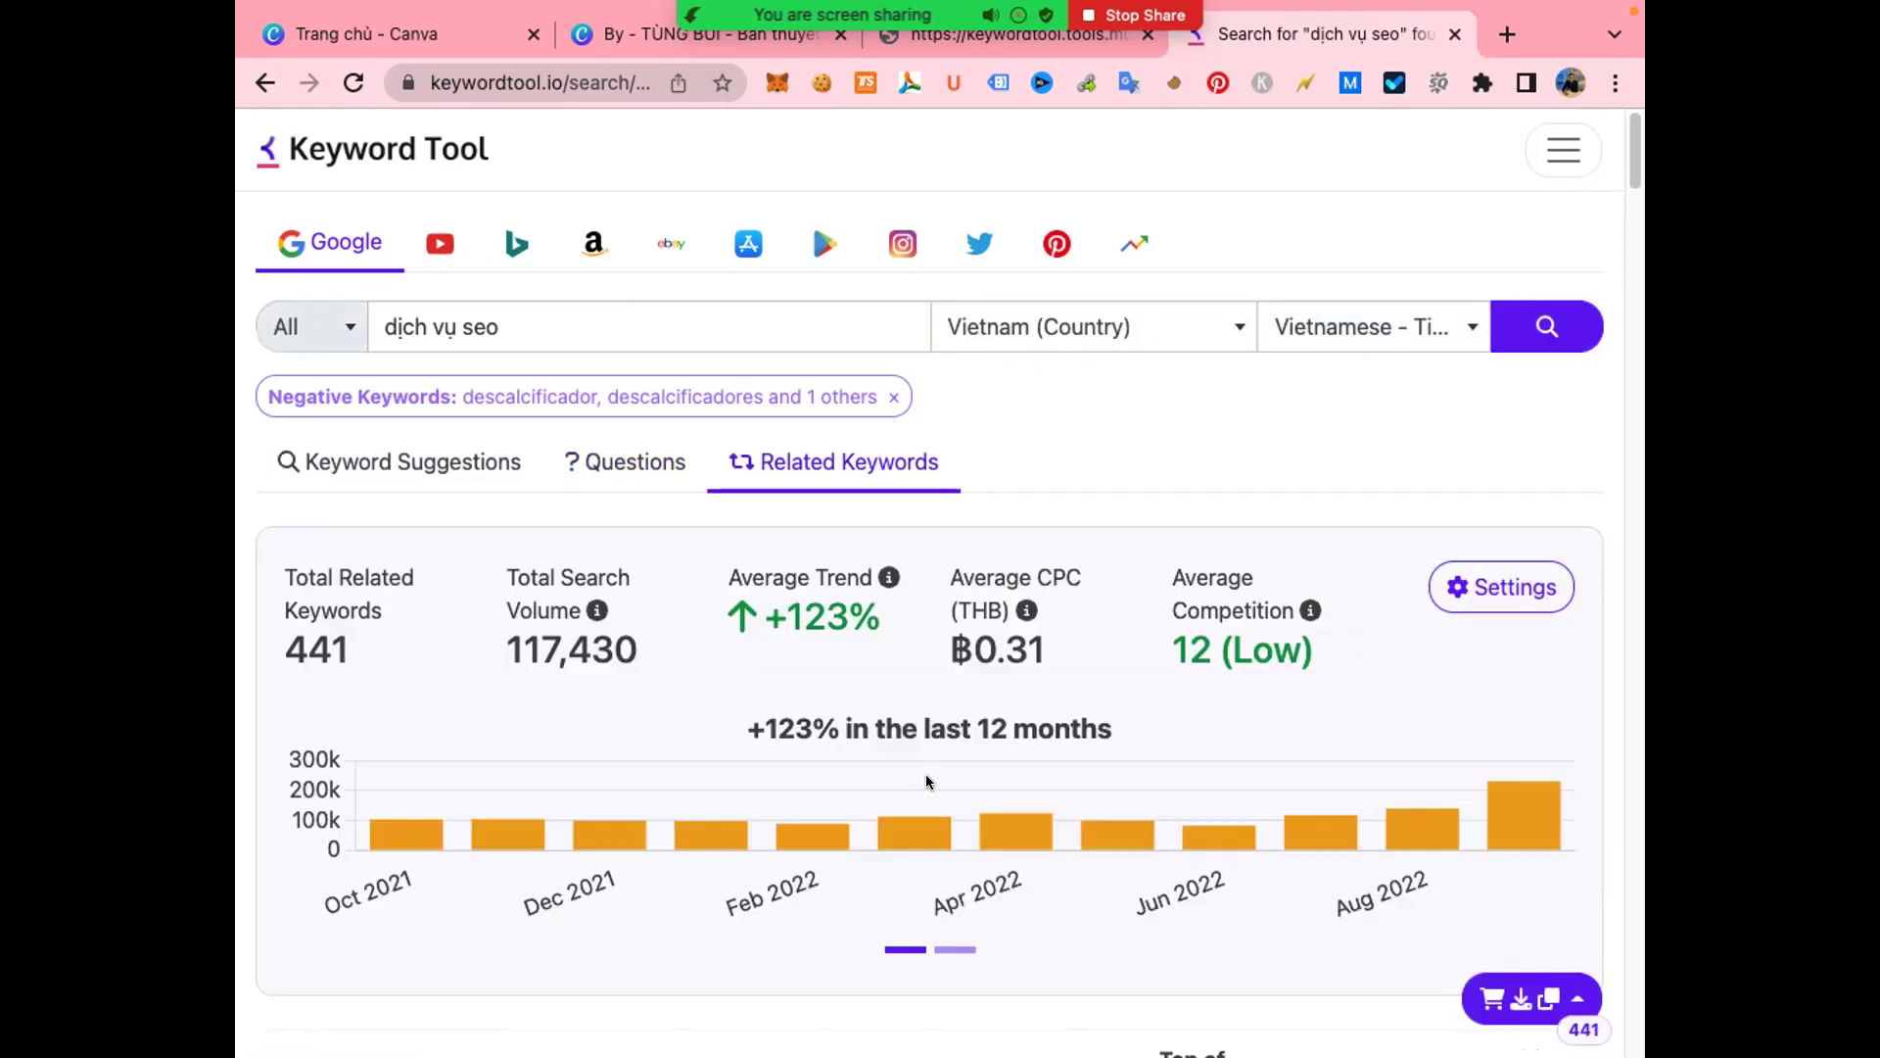
scroll(928, 780, "down", 6)
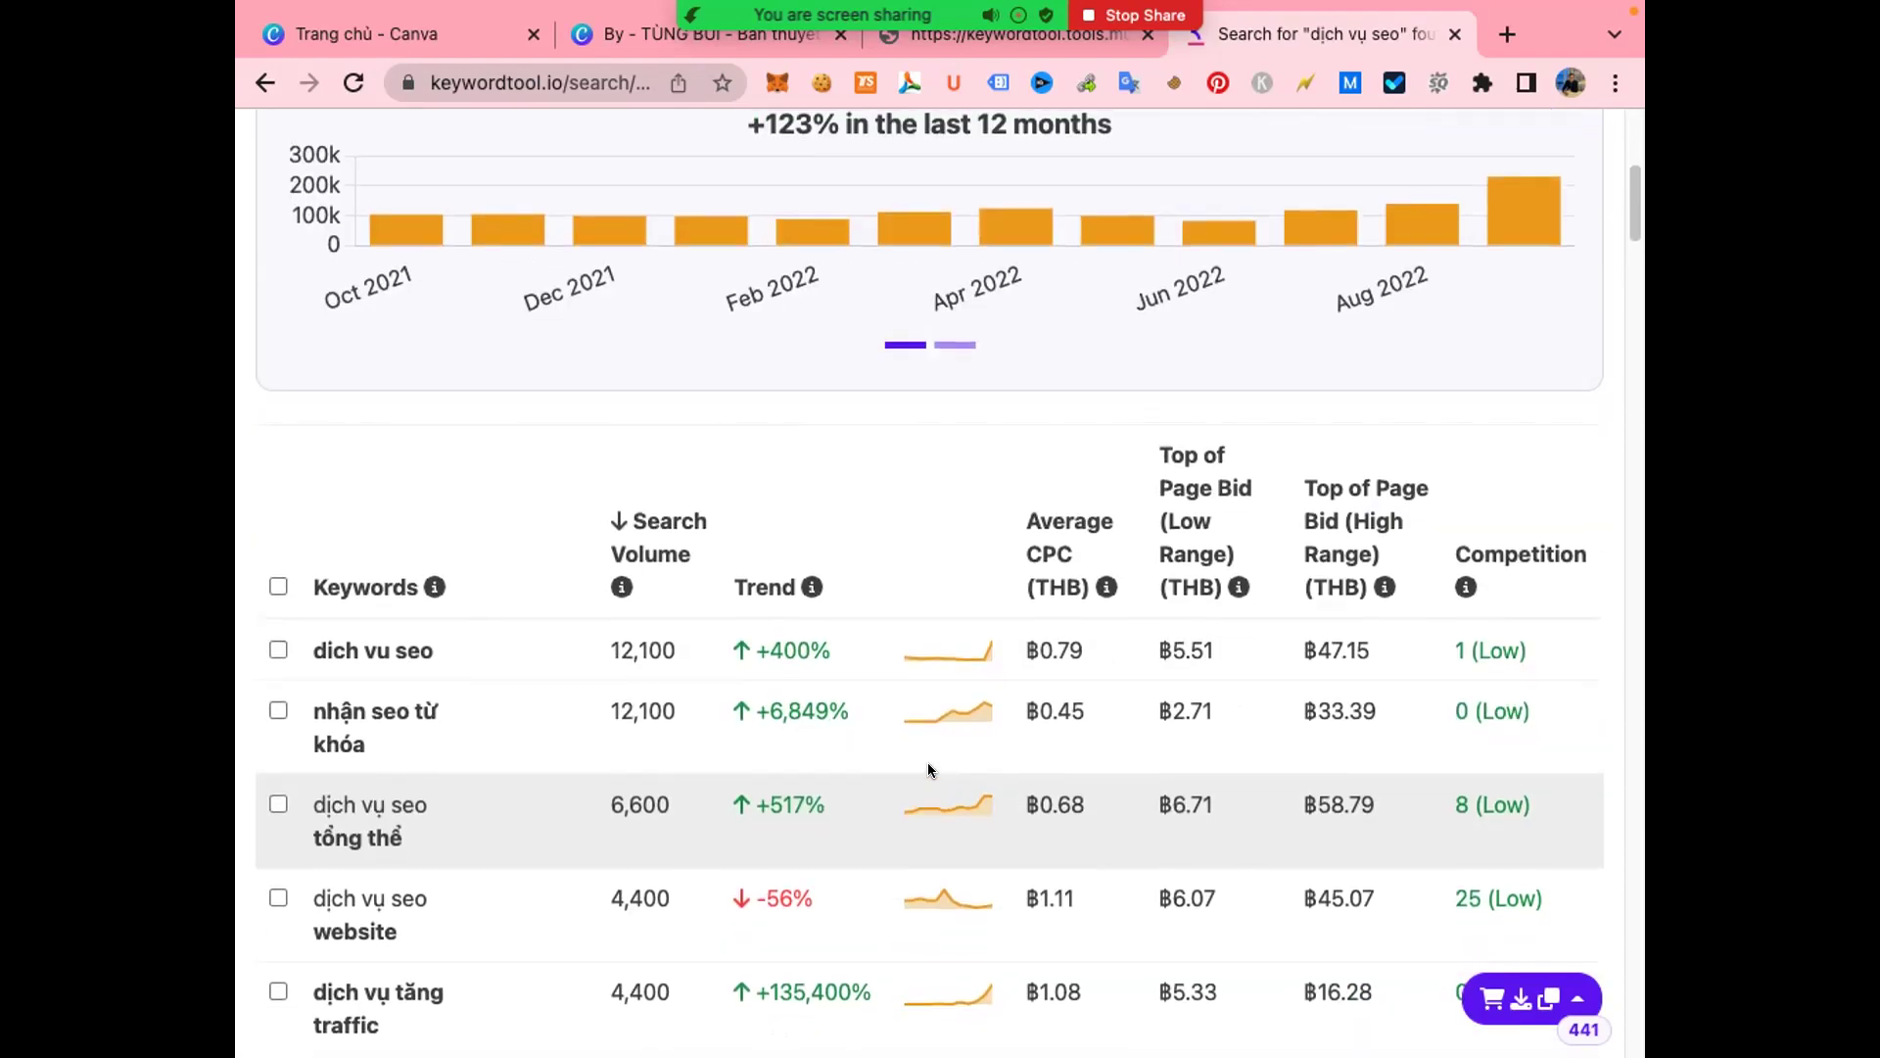
scroll(928, 774, "up", 6)
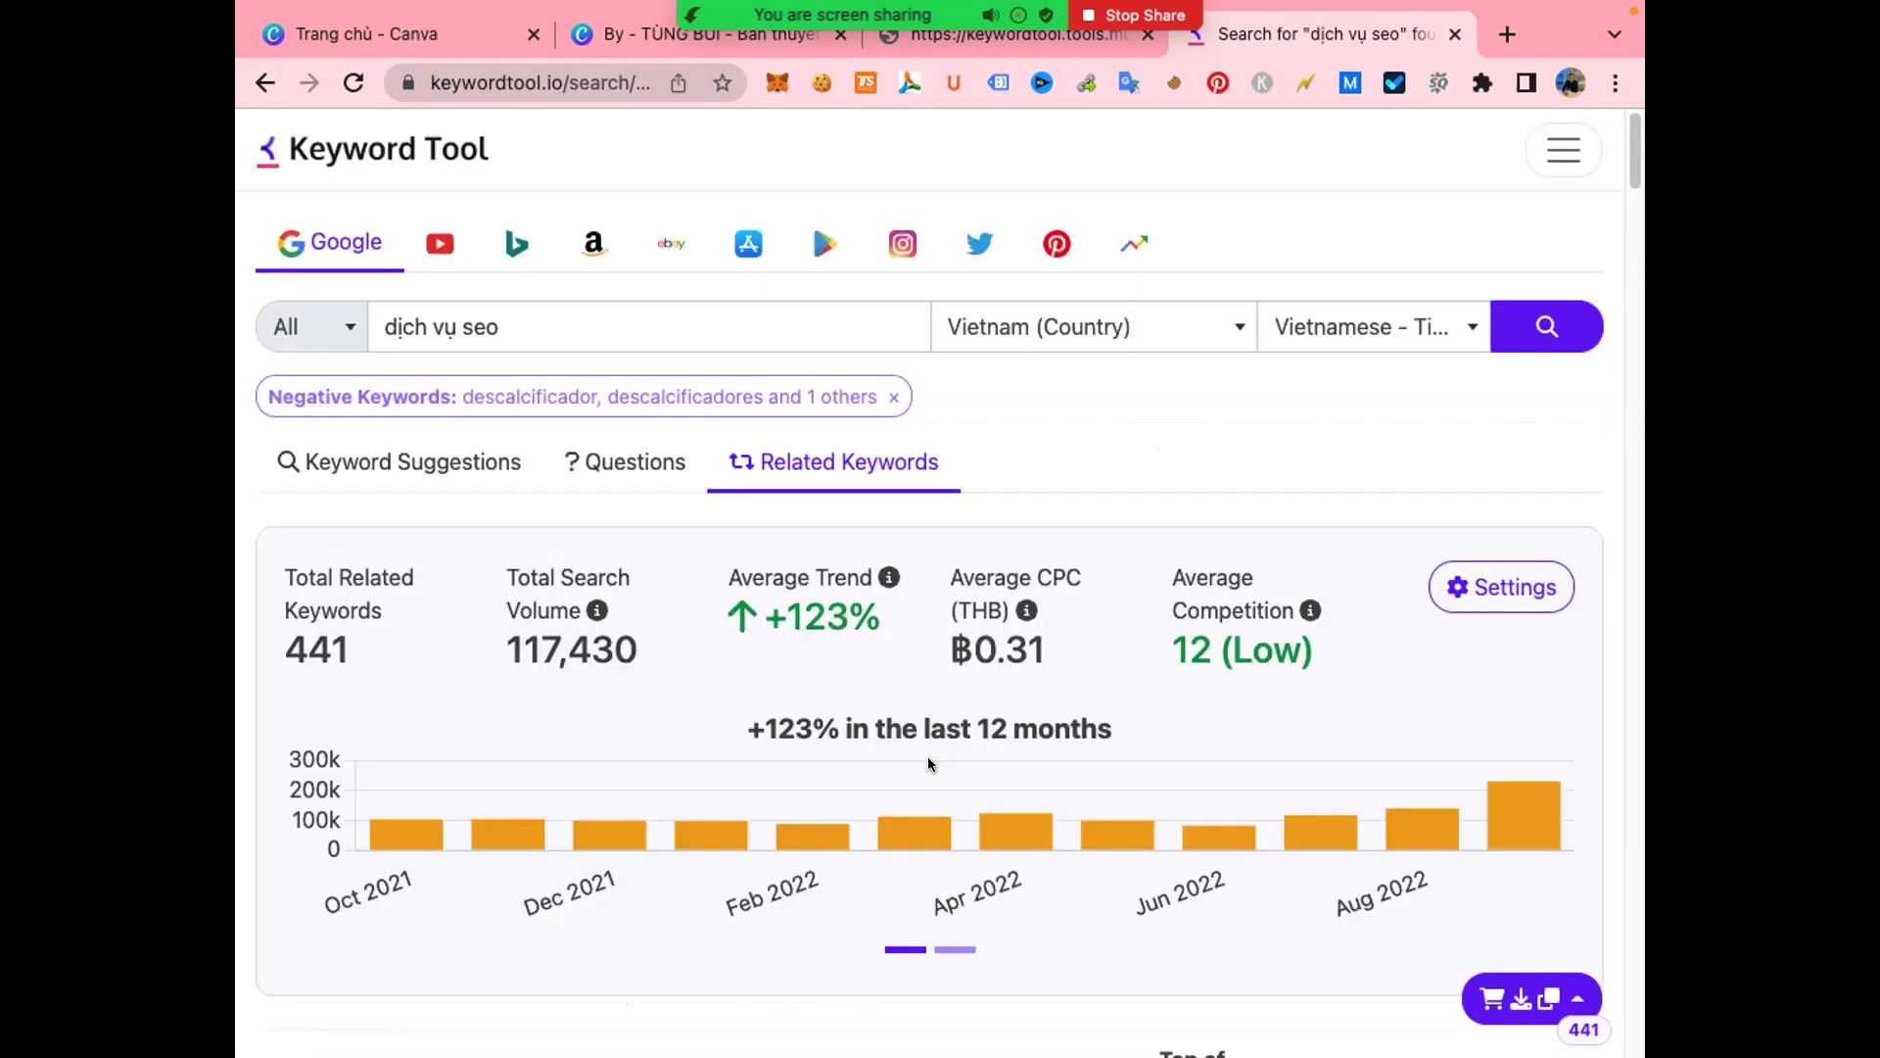
- Translate the results page into Vietnamese and dismiss the translation popup
right_click(1045, 415)
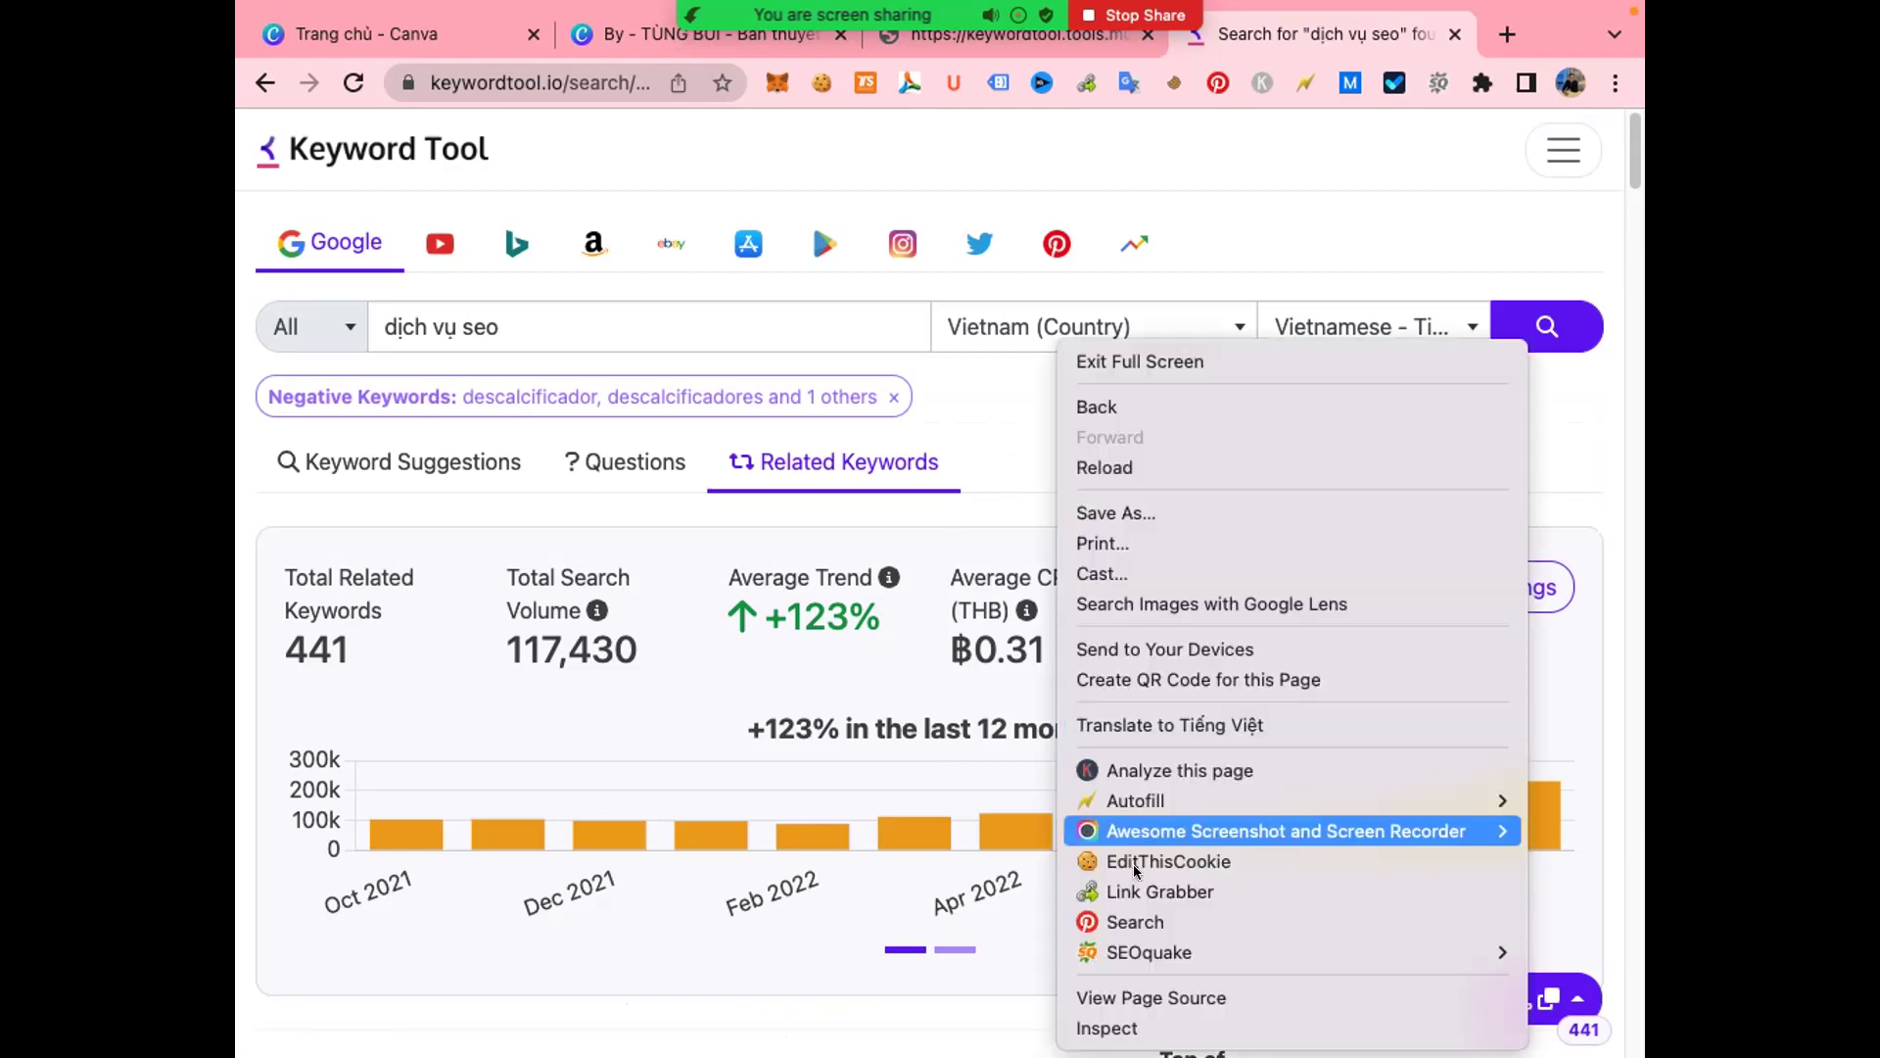
left_click(1197, 725)
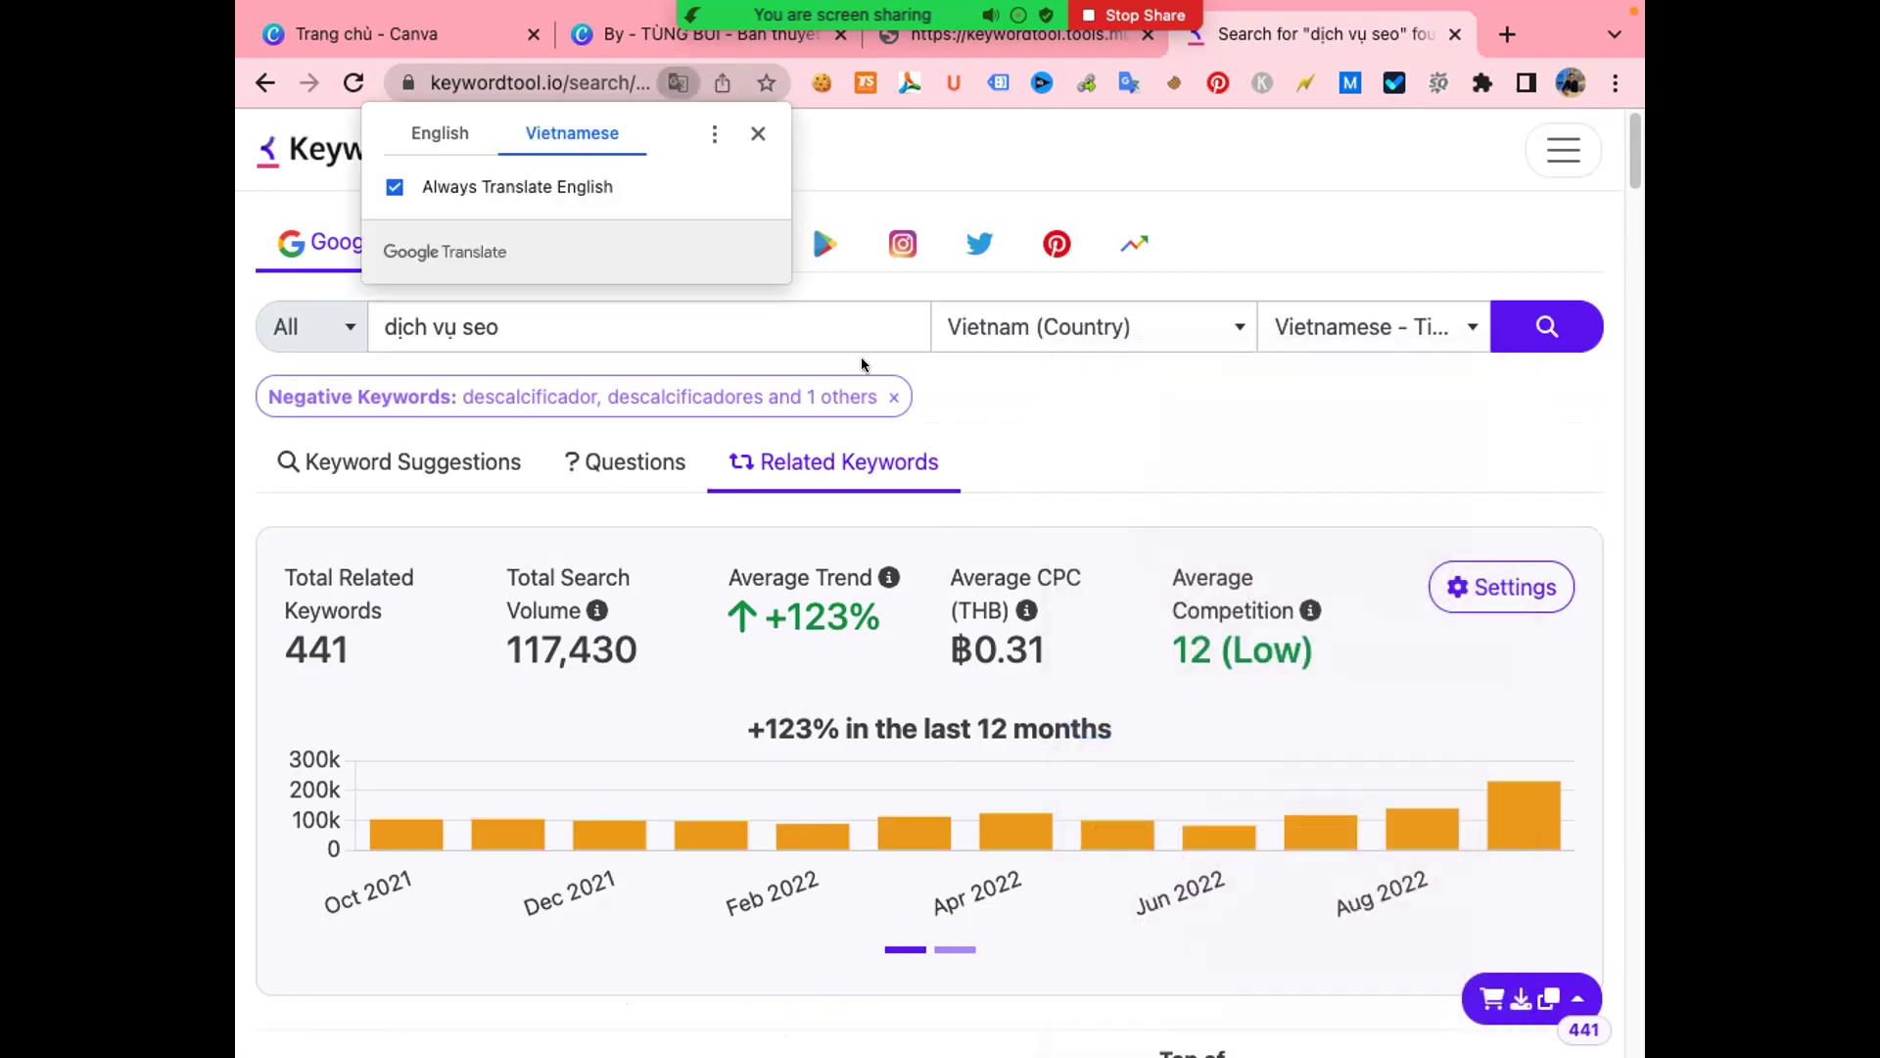
left_click(757, 134)
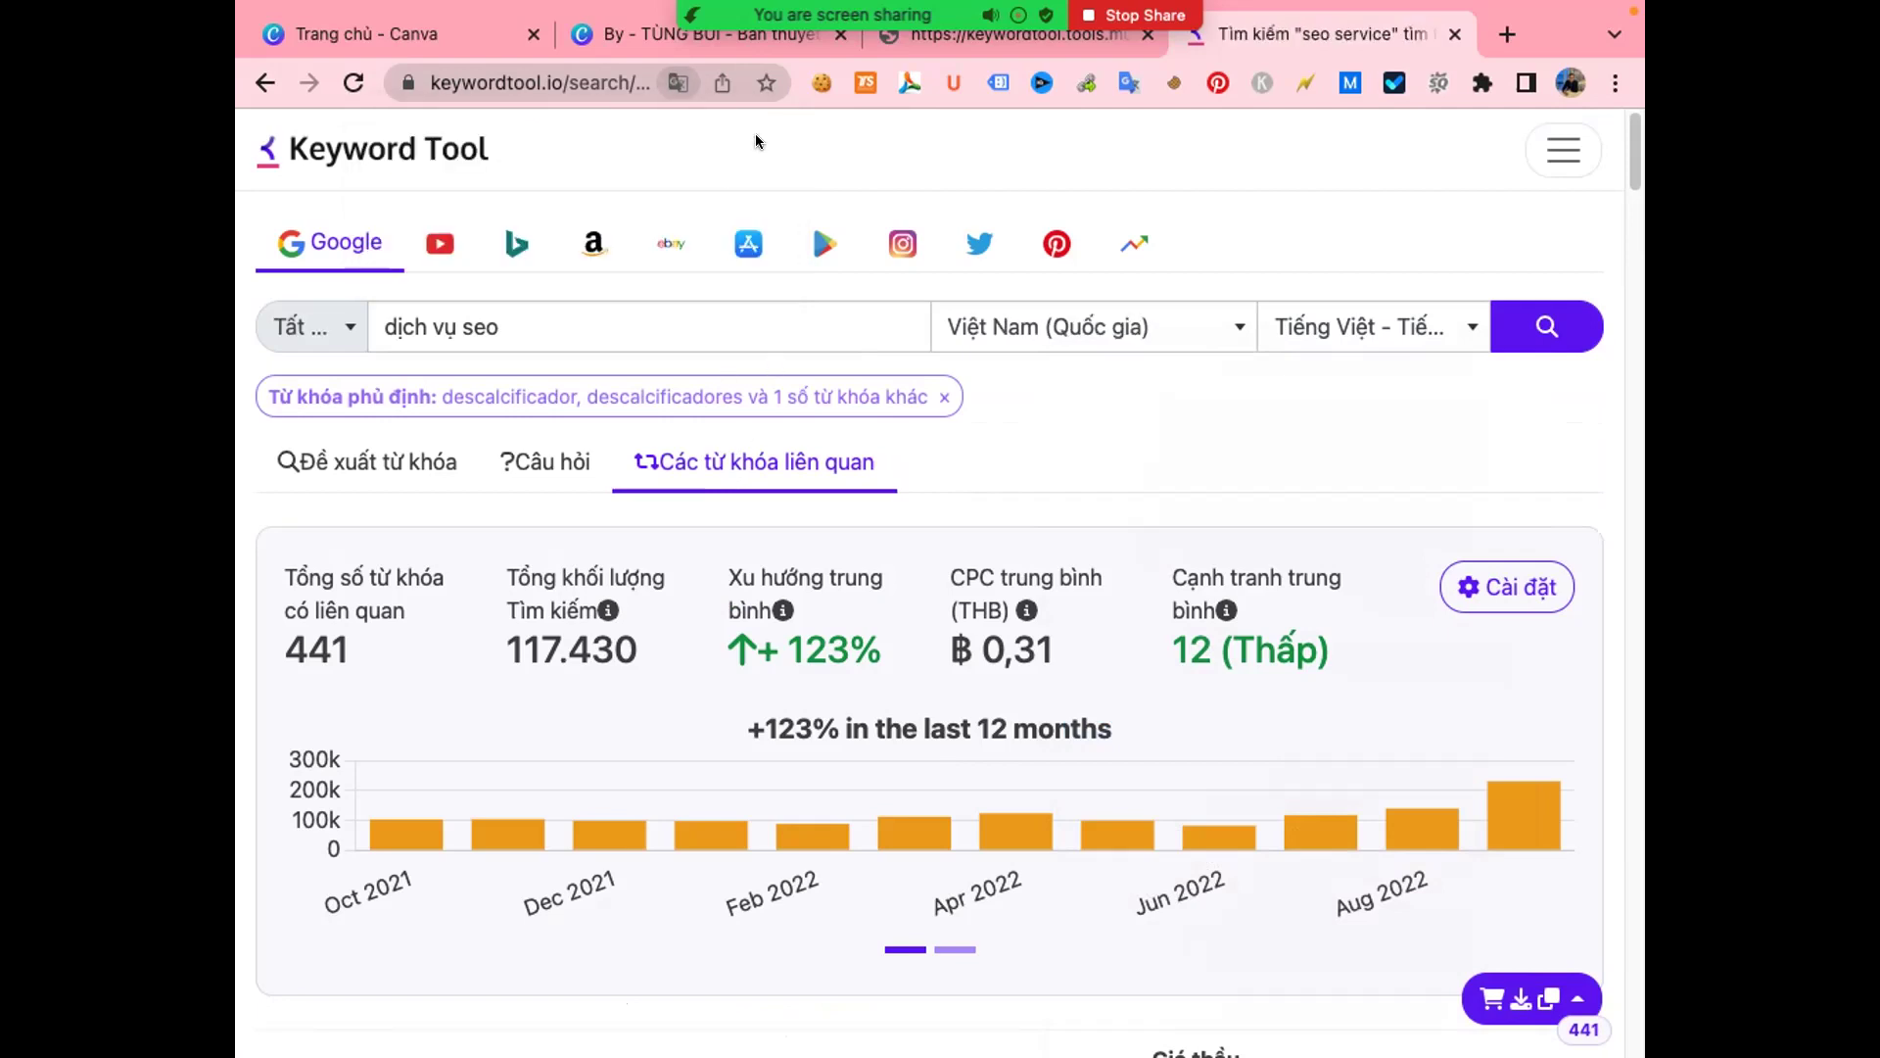
- Look through the translated question and related keyword results, ending on the keyword suggestions (Đề xuất từ khóa)
left_click(365, 462)
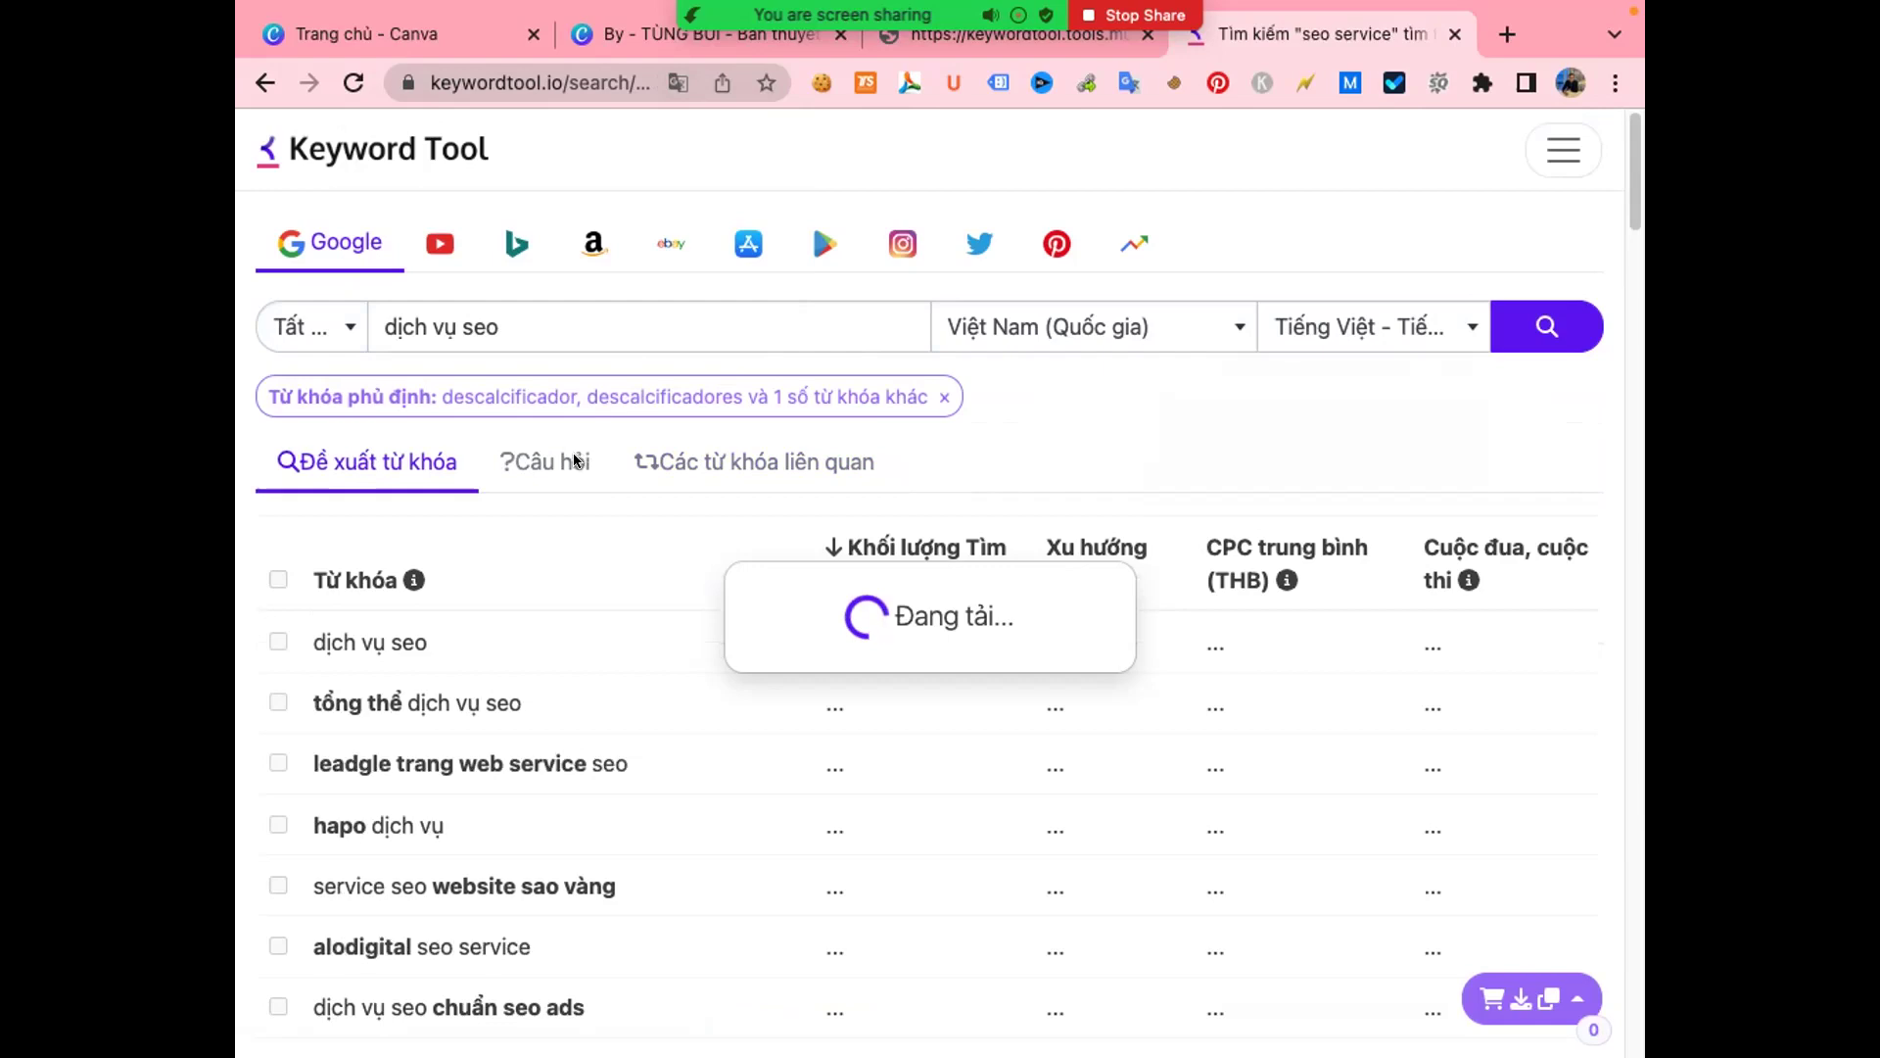
left_click(576, 460)
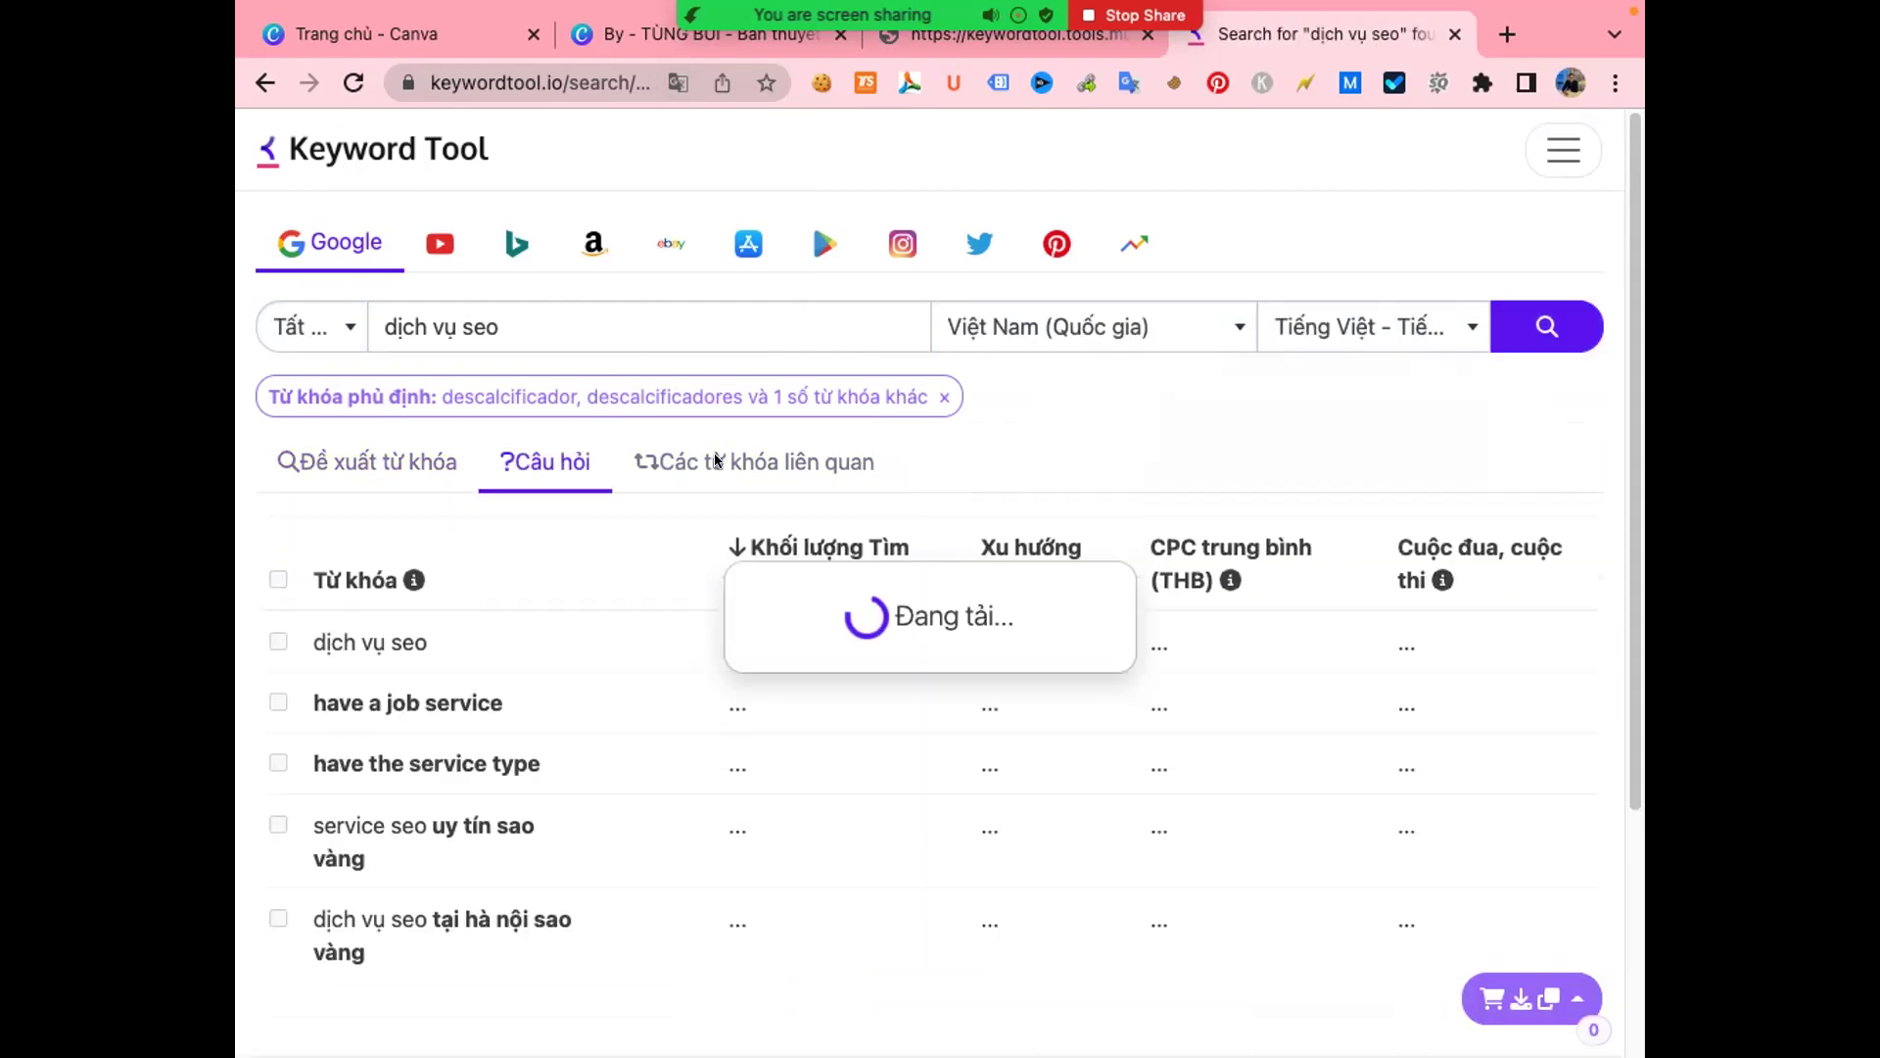
left_click(730, 461)
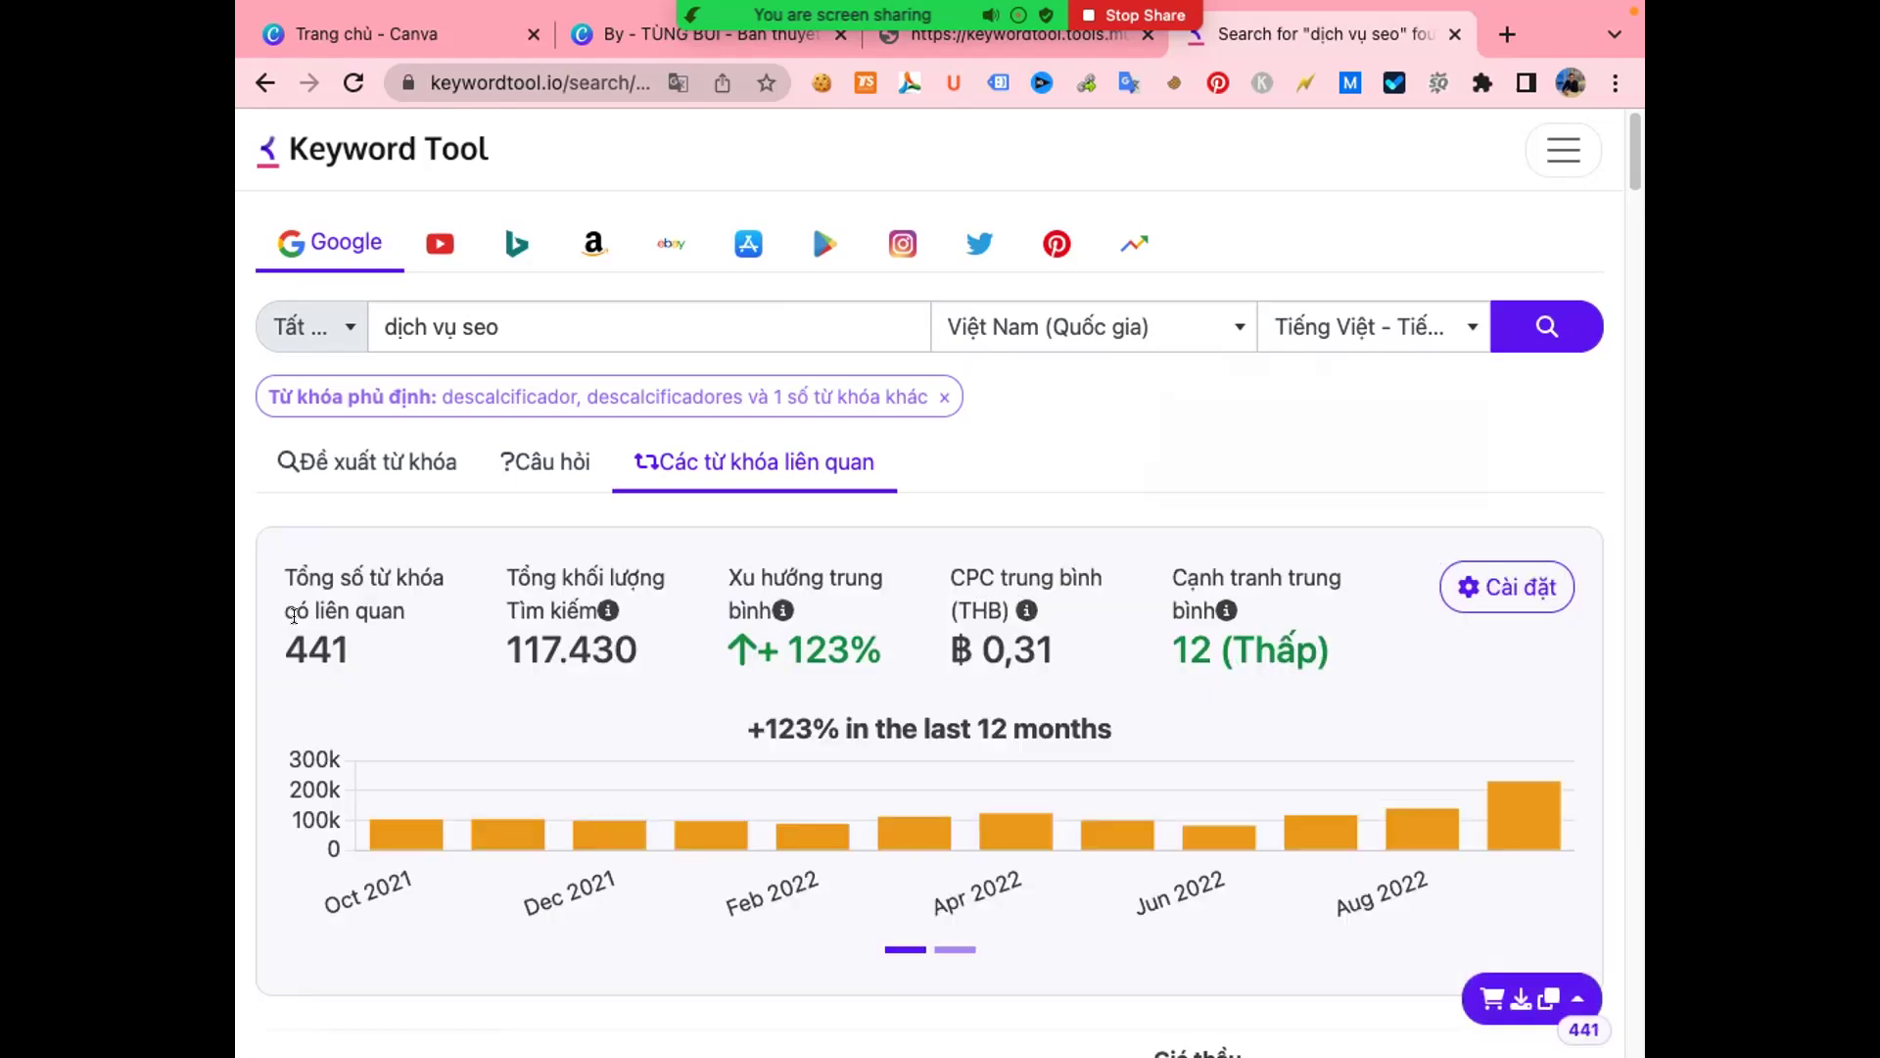
left_click(364, 462)
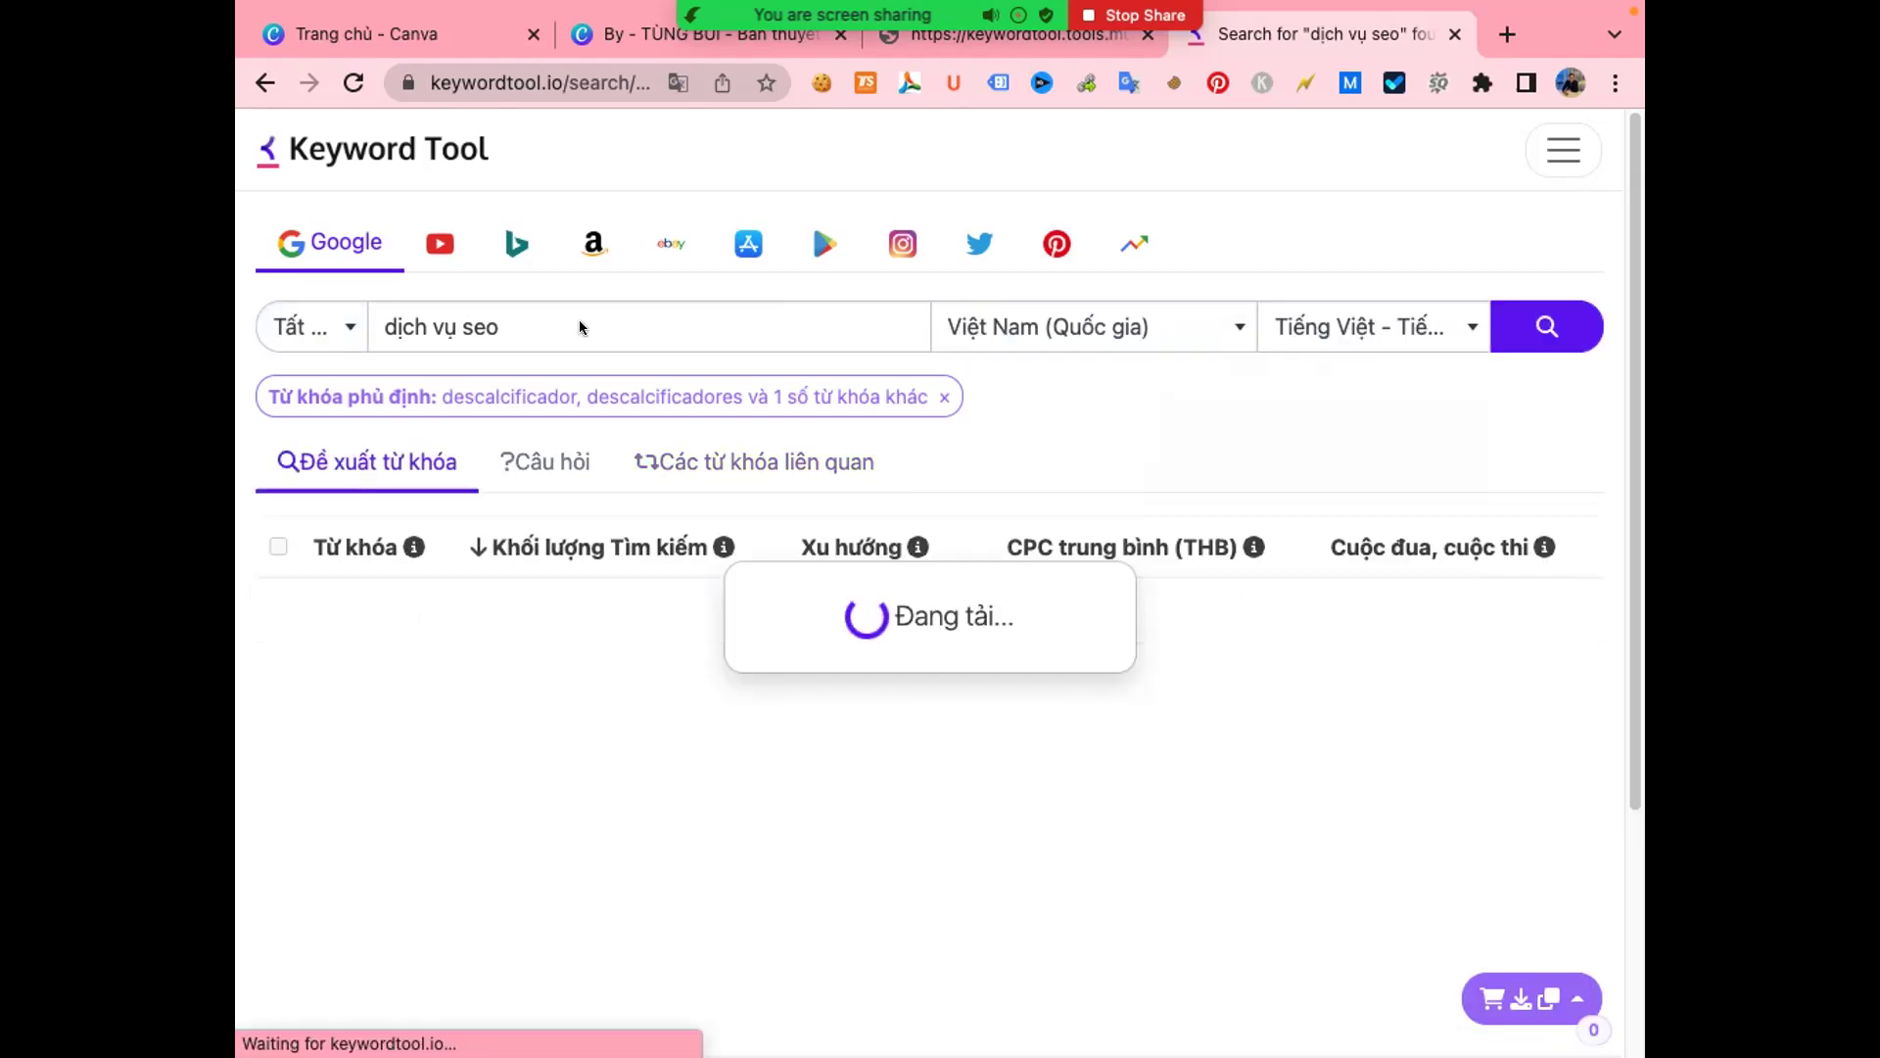
double_click(582, 318)
left_click(593, 318)
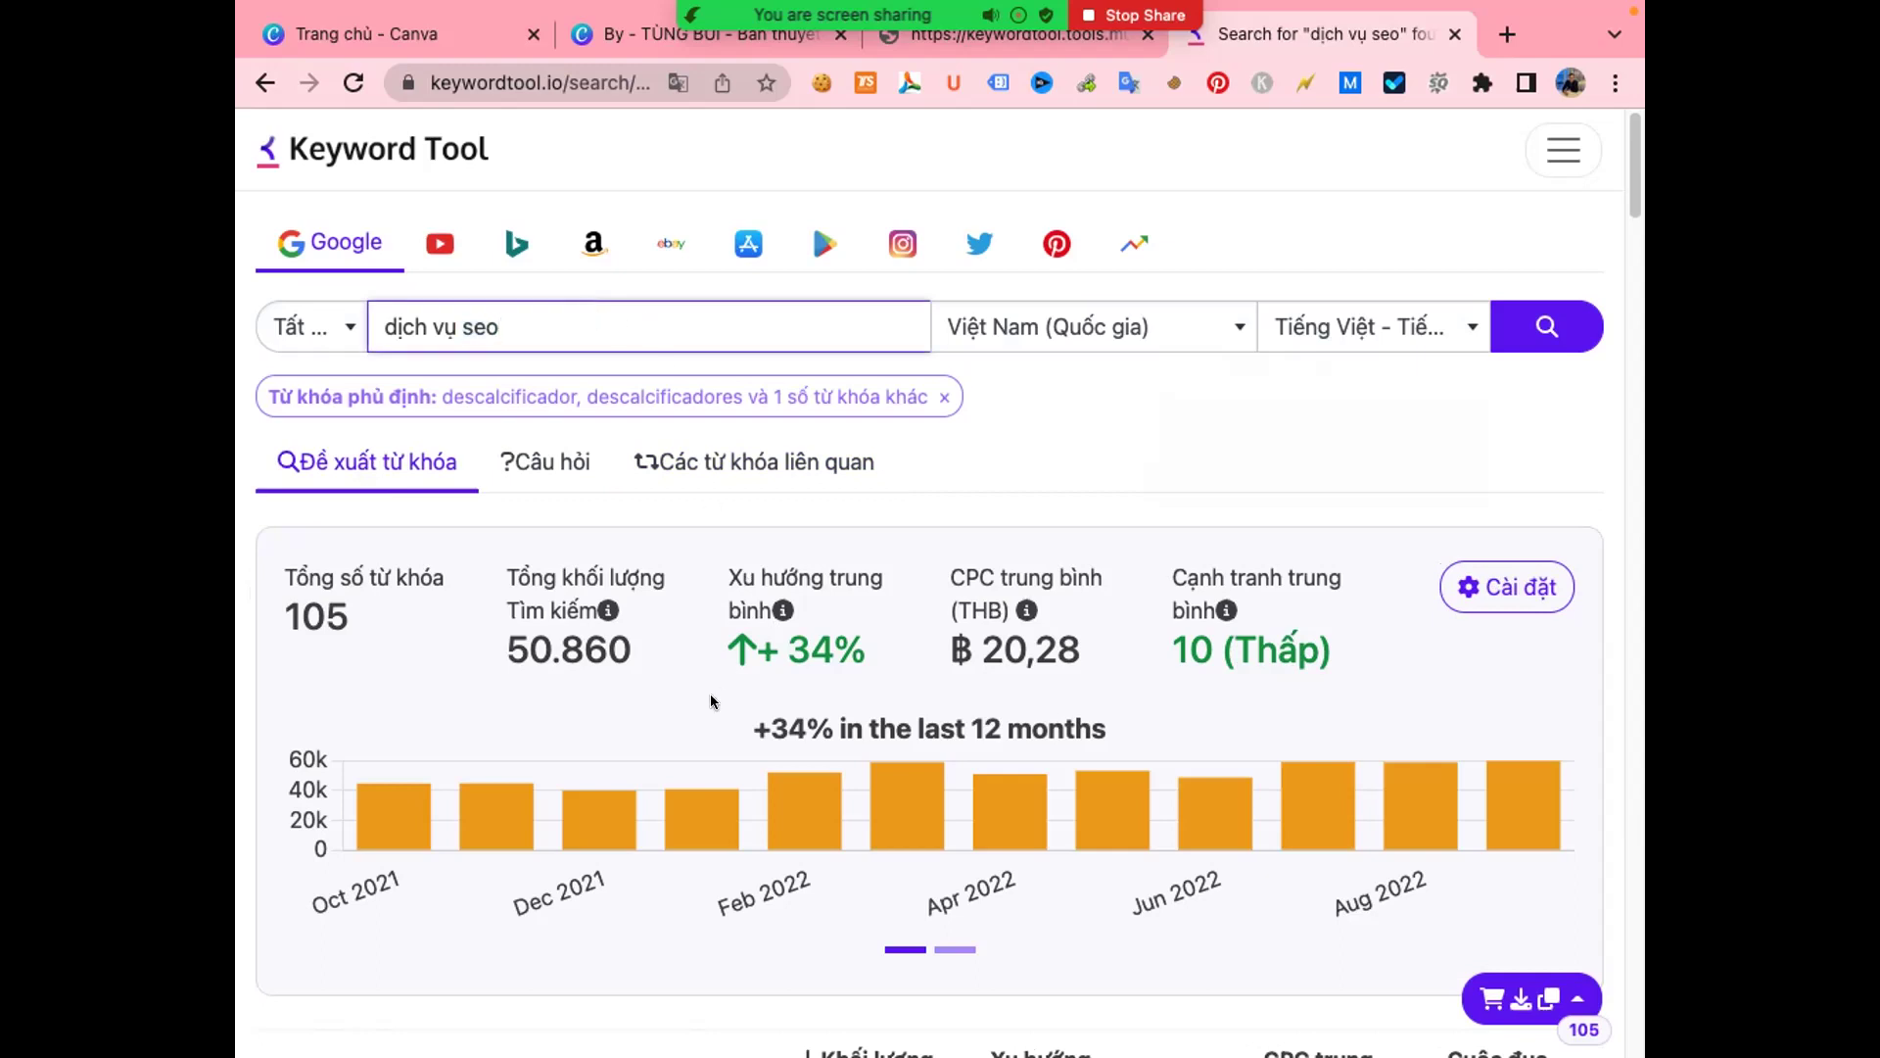
- Examine the suggestions' total search volume, the per-keyword volumes and trends, and the average CPC
scroll(712, 701, "down", 5)
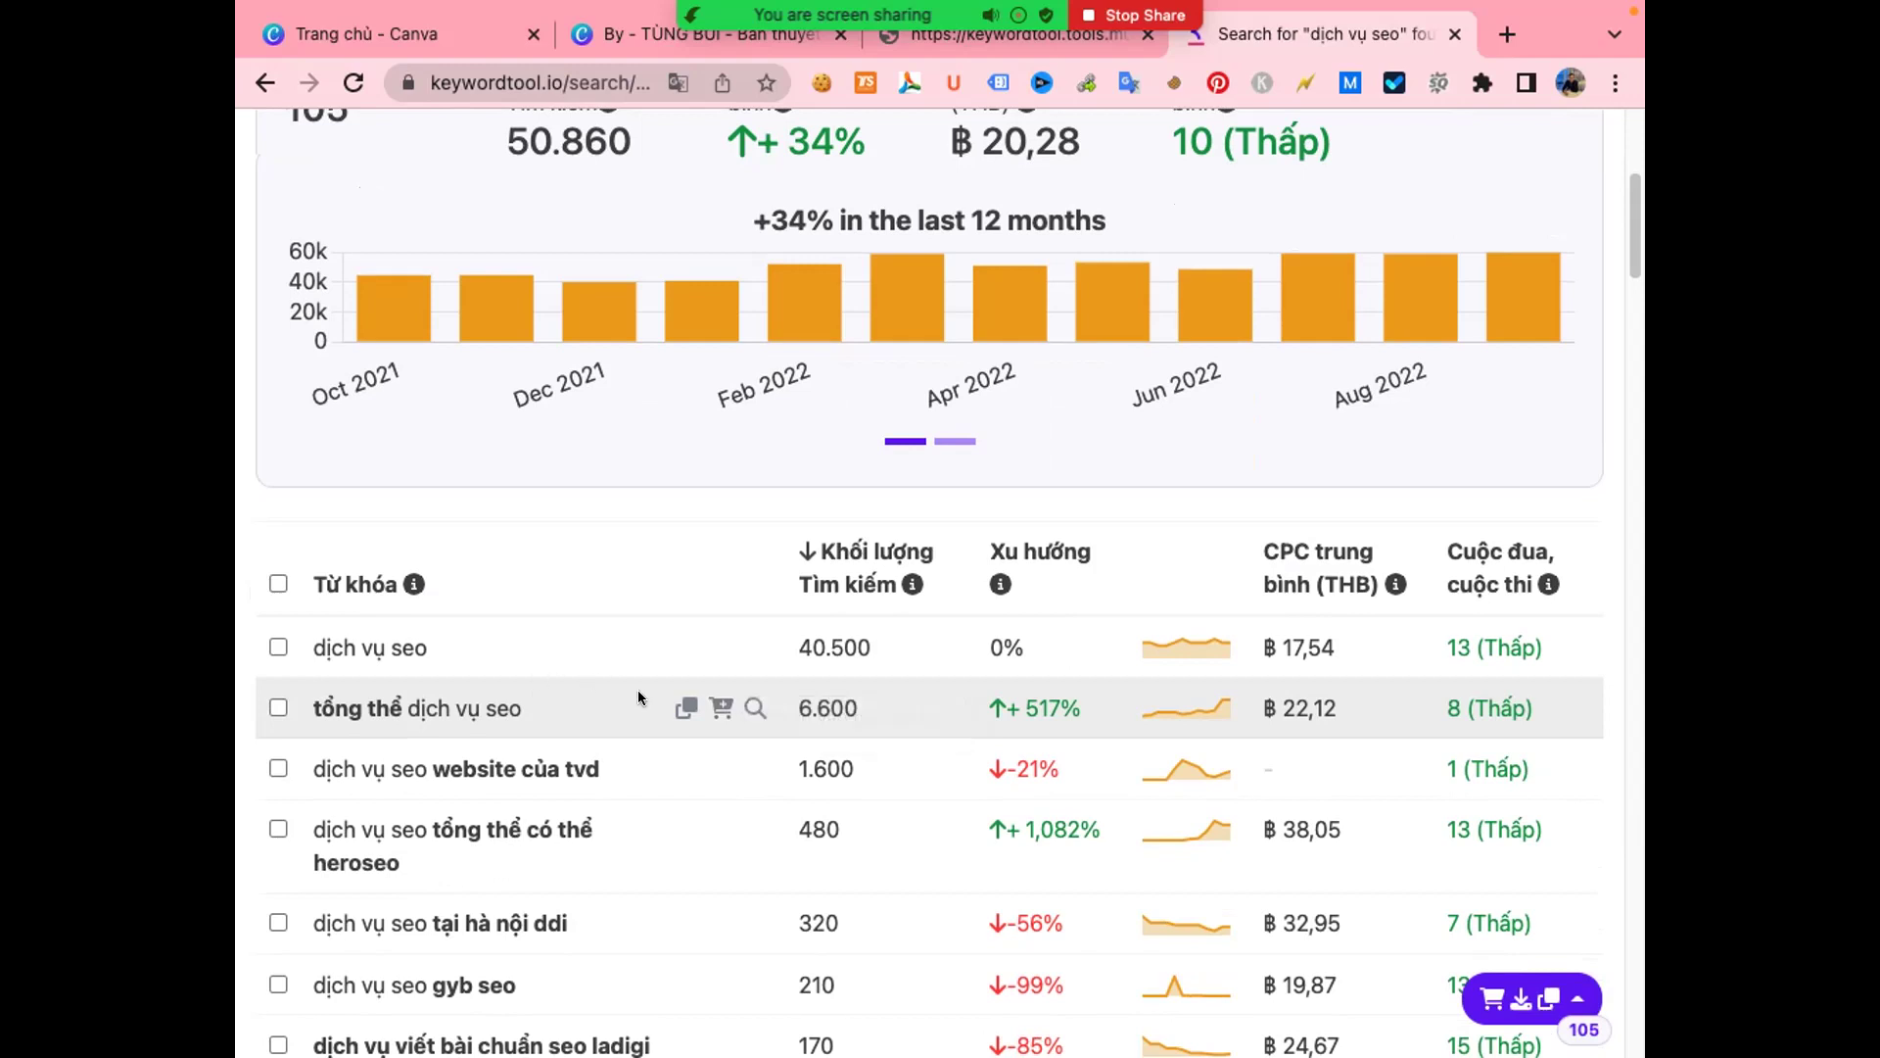
scroll(638, 435, "up", 5)
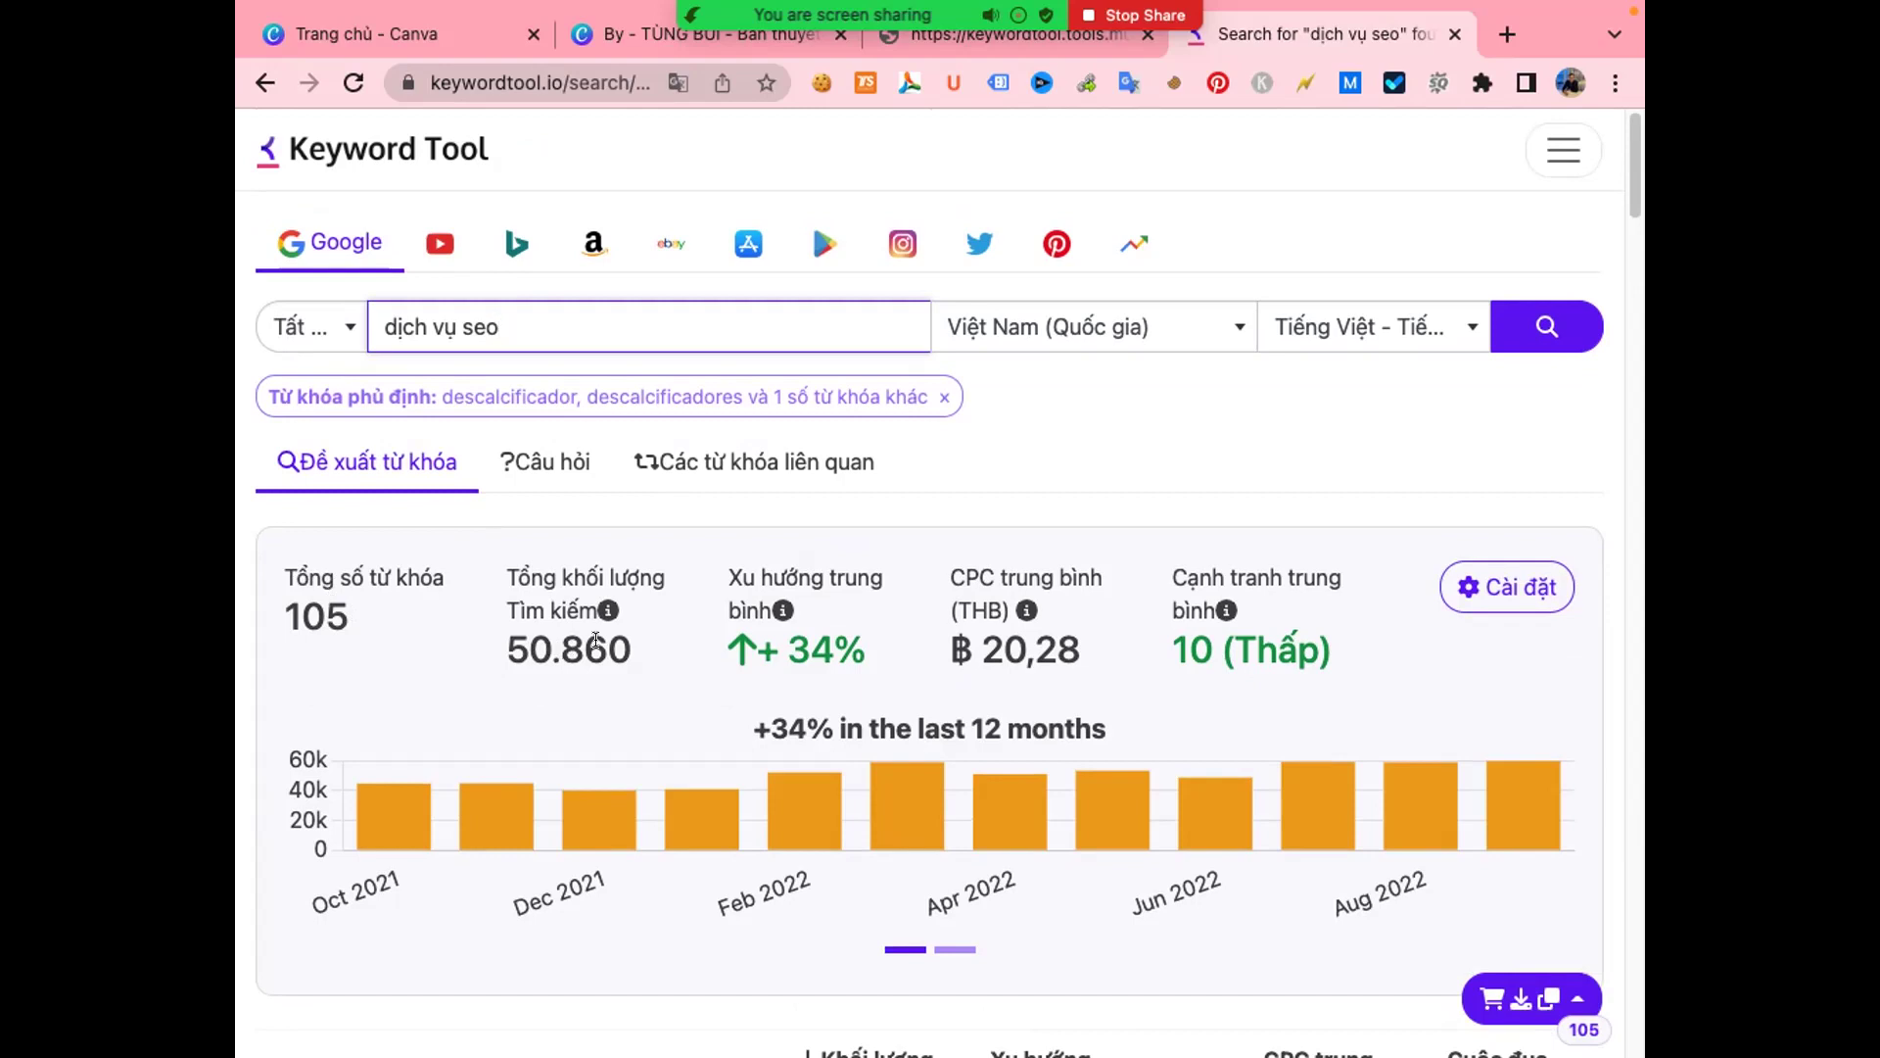
mouse_move(604, 611)
scroll(615, 799, "down", 10)
scroll(843, 693, "up", 3)
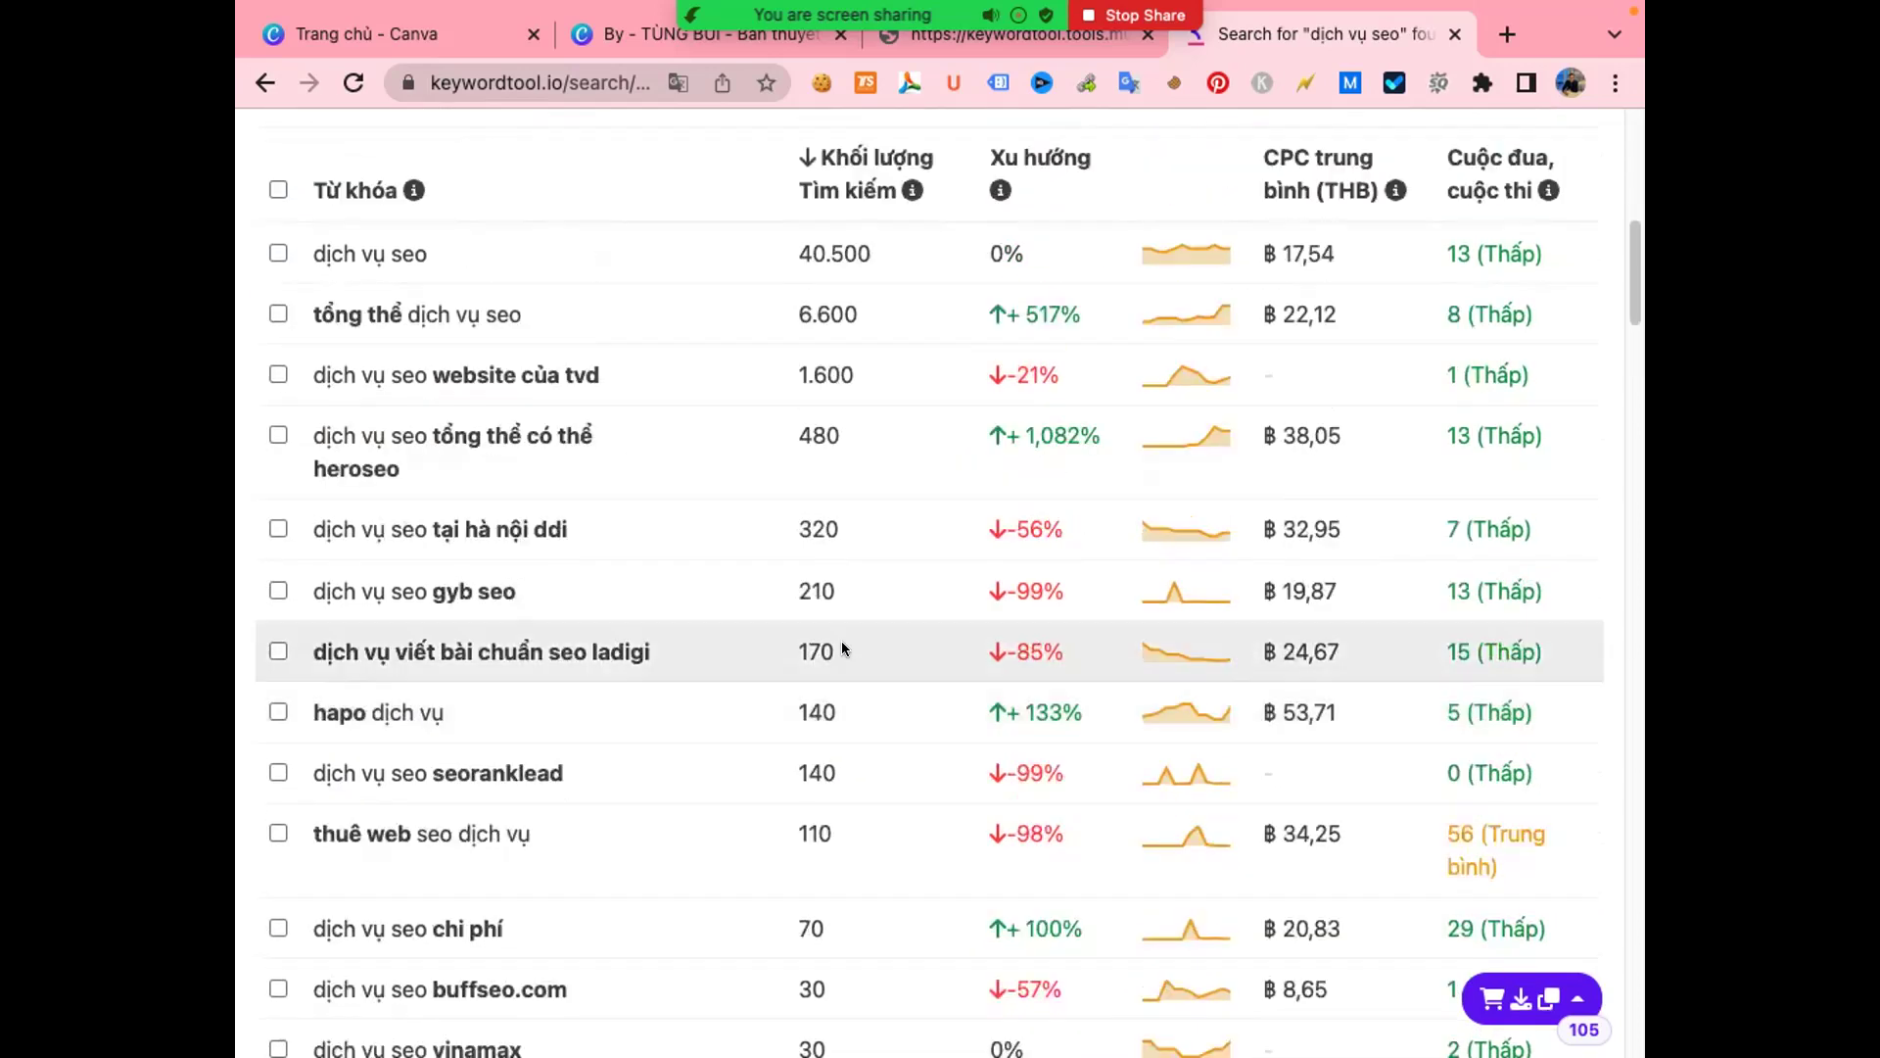
scroll(812, 407, "up", 5)
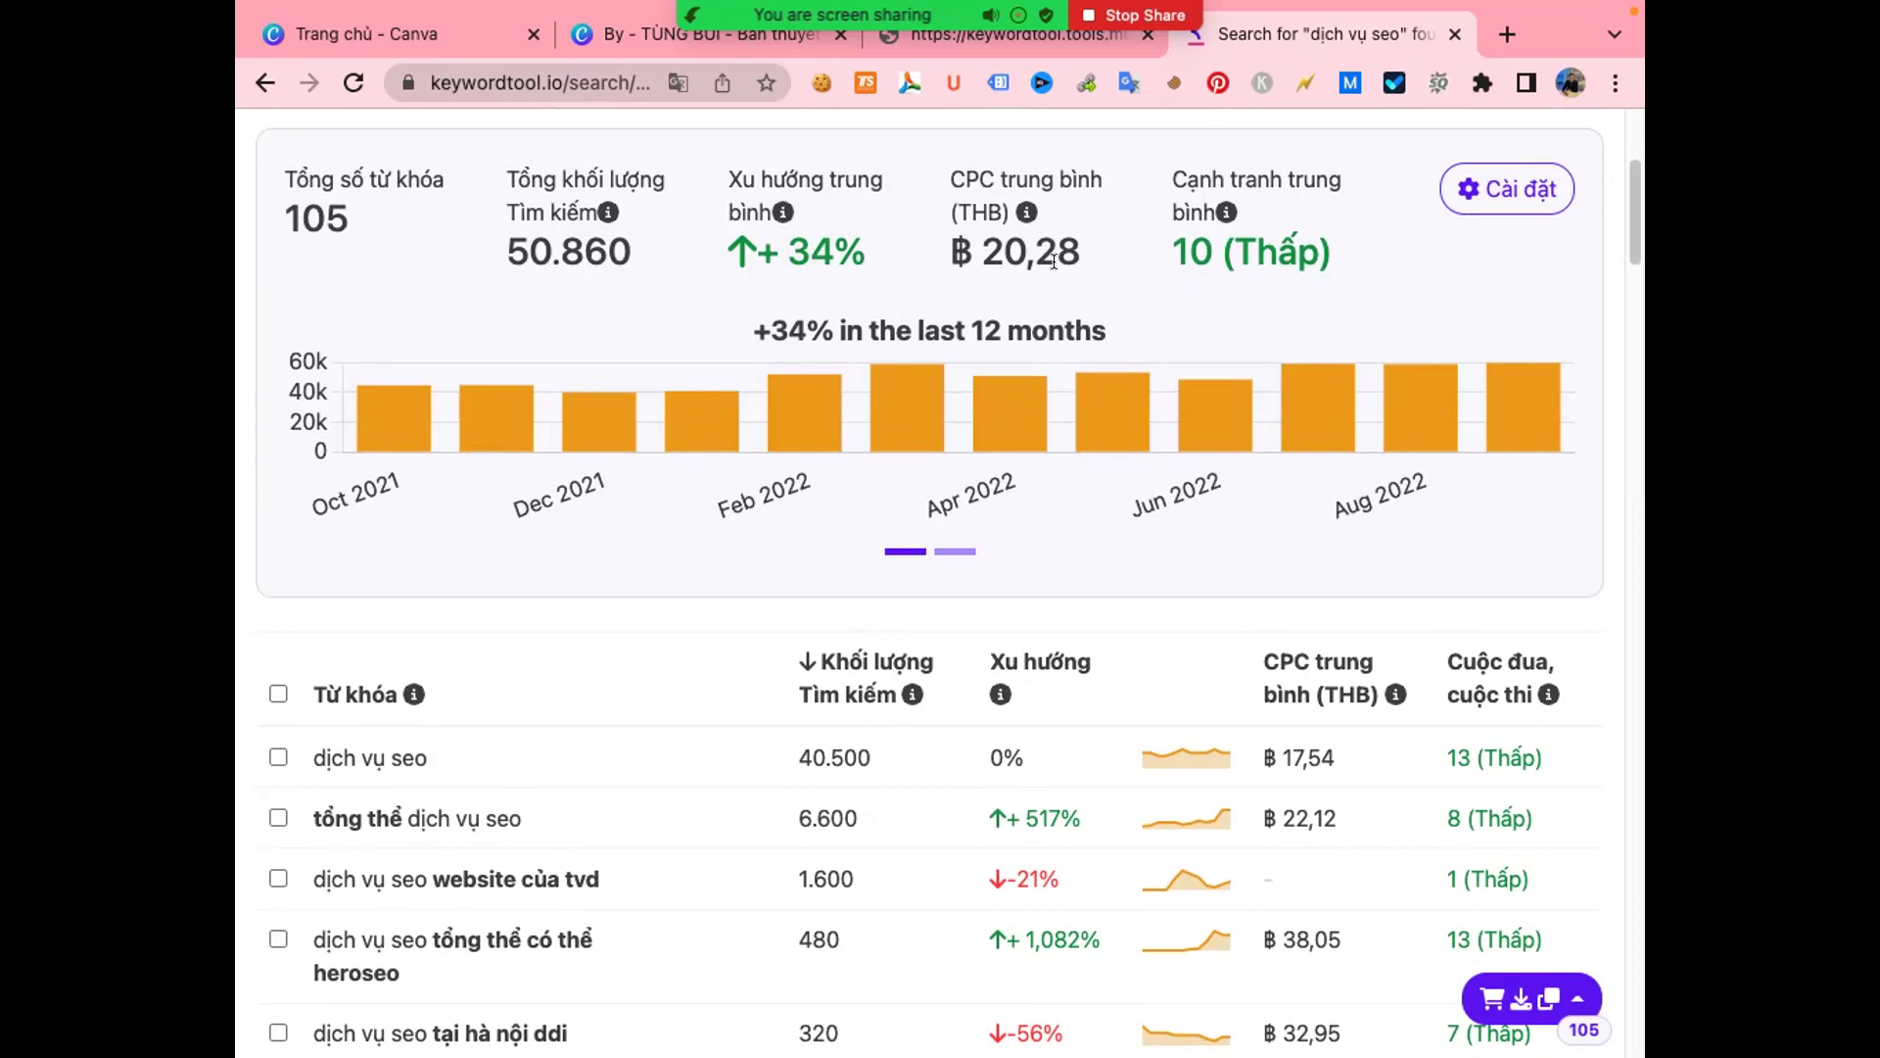
mouse_move(1023, 209)
- In the search volume settings, change the currency to Vietnamese Dong (VND) and save the changes
scroll(974, 252, "up", 3)
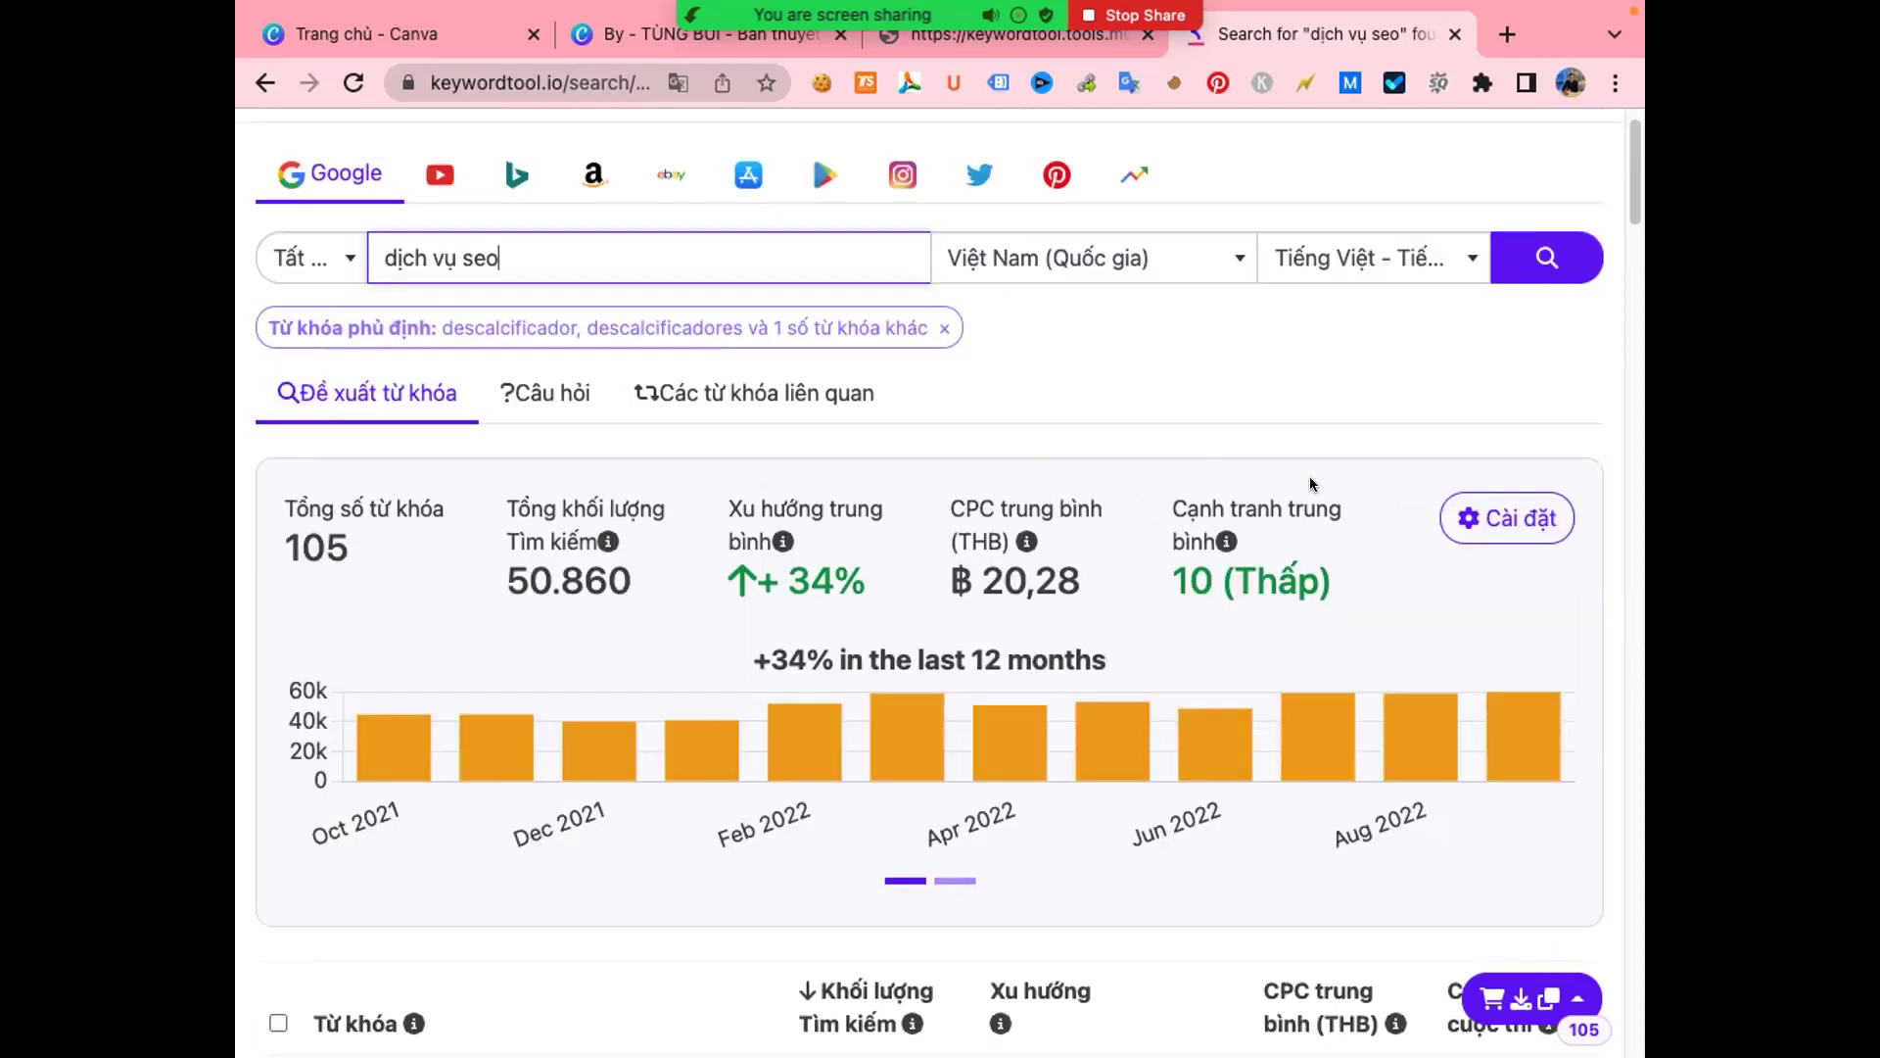
left_click(1483, 506)
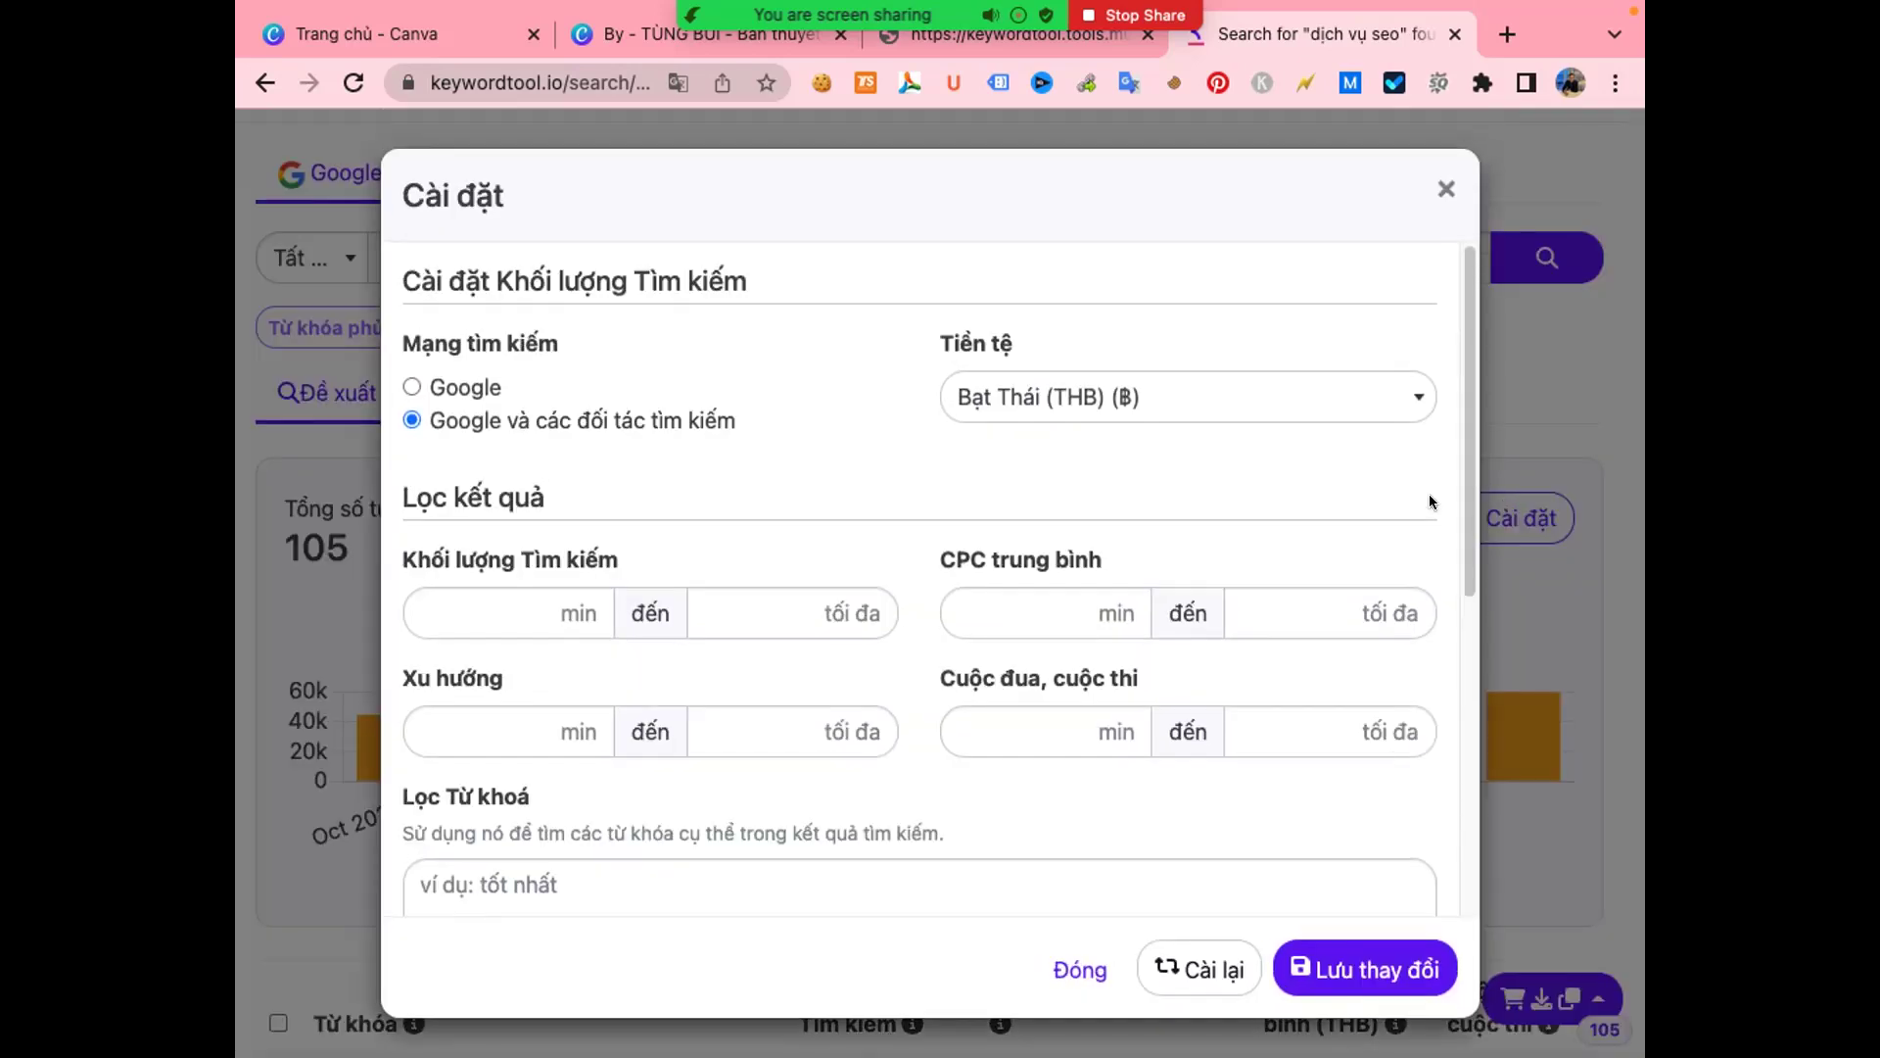
left_click(1214, 397)
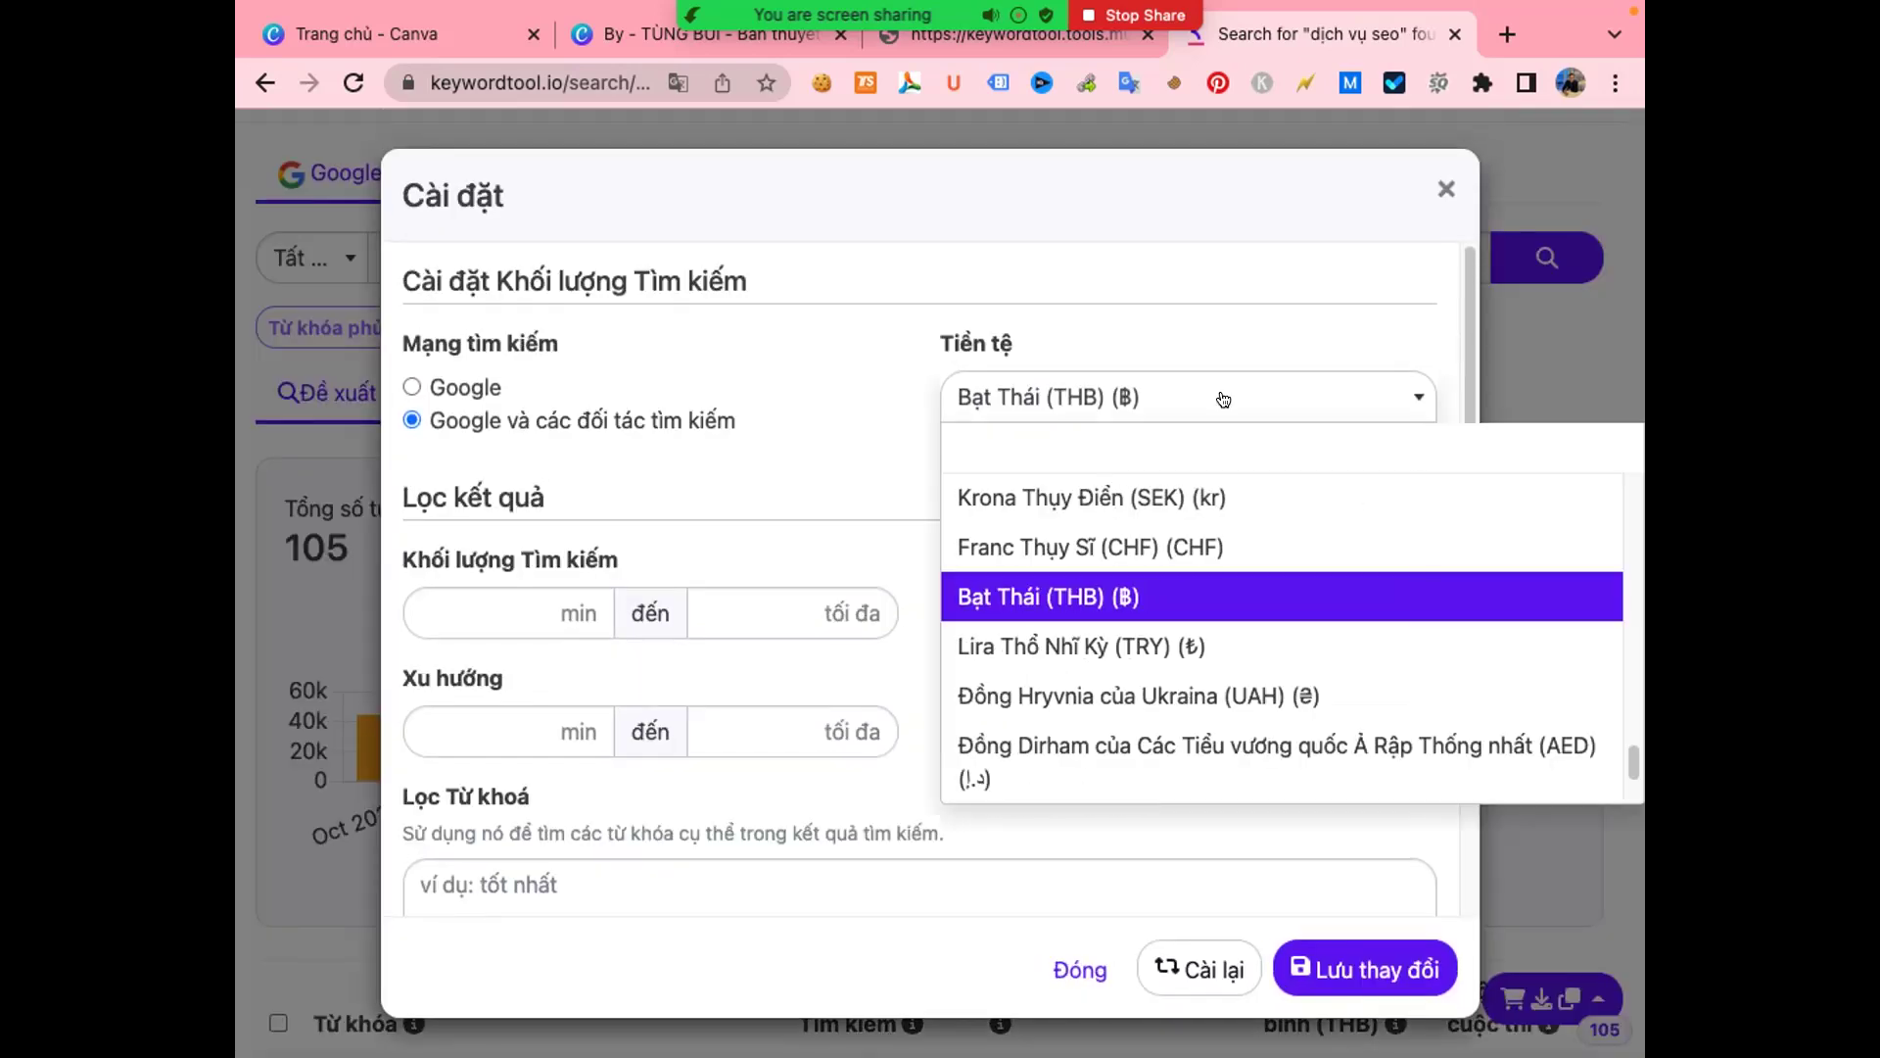
type("v")
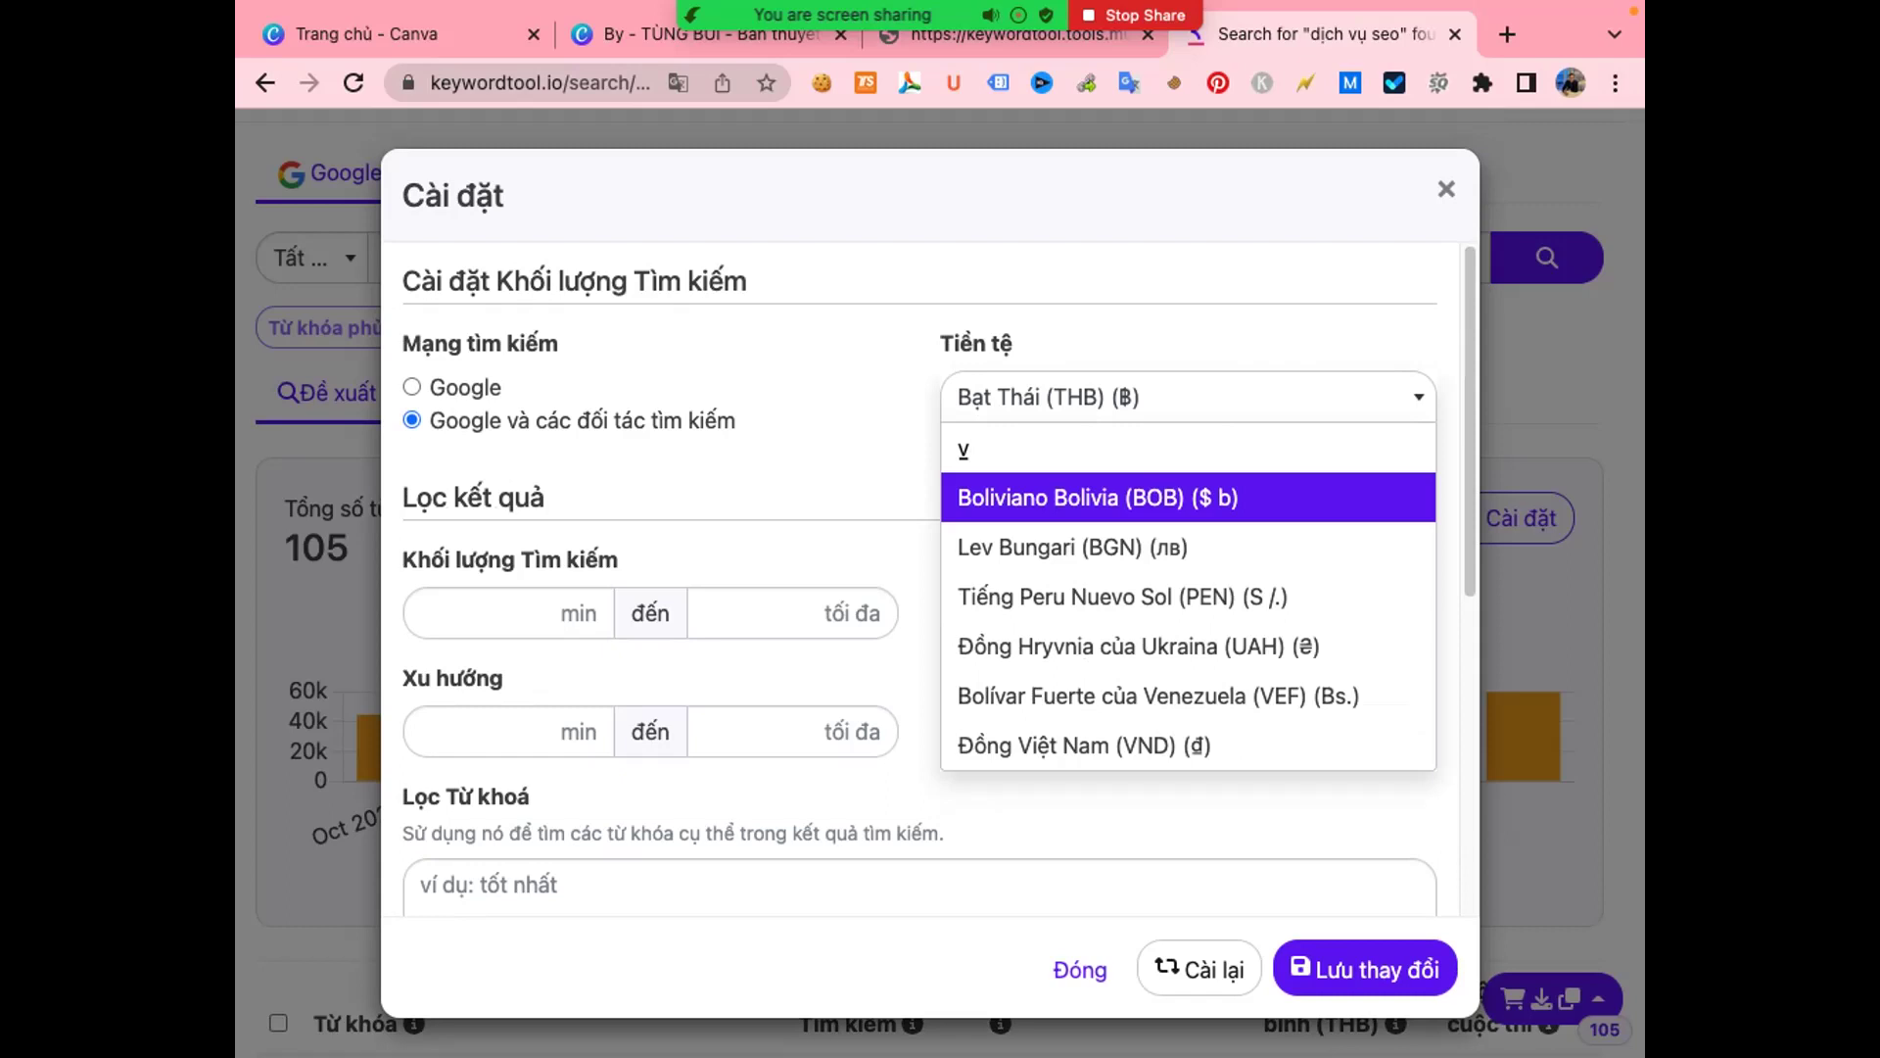
left_click(1143, 745)
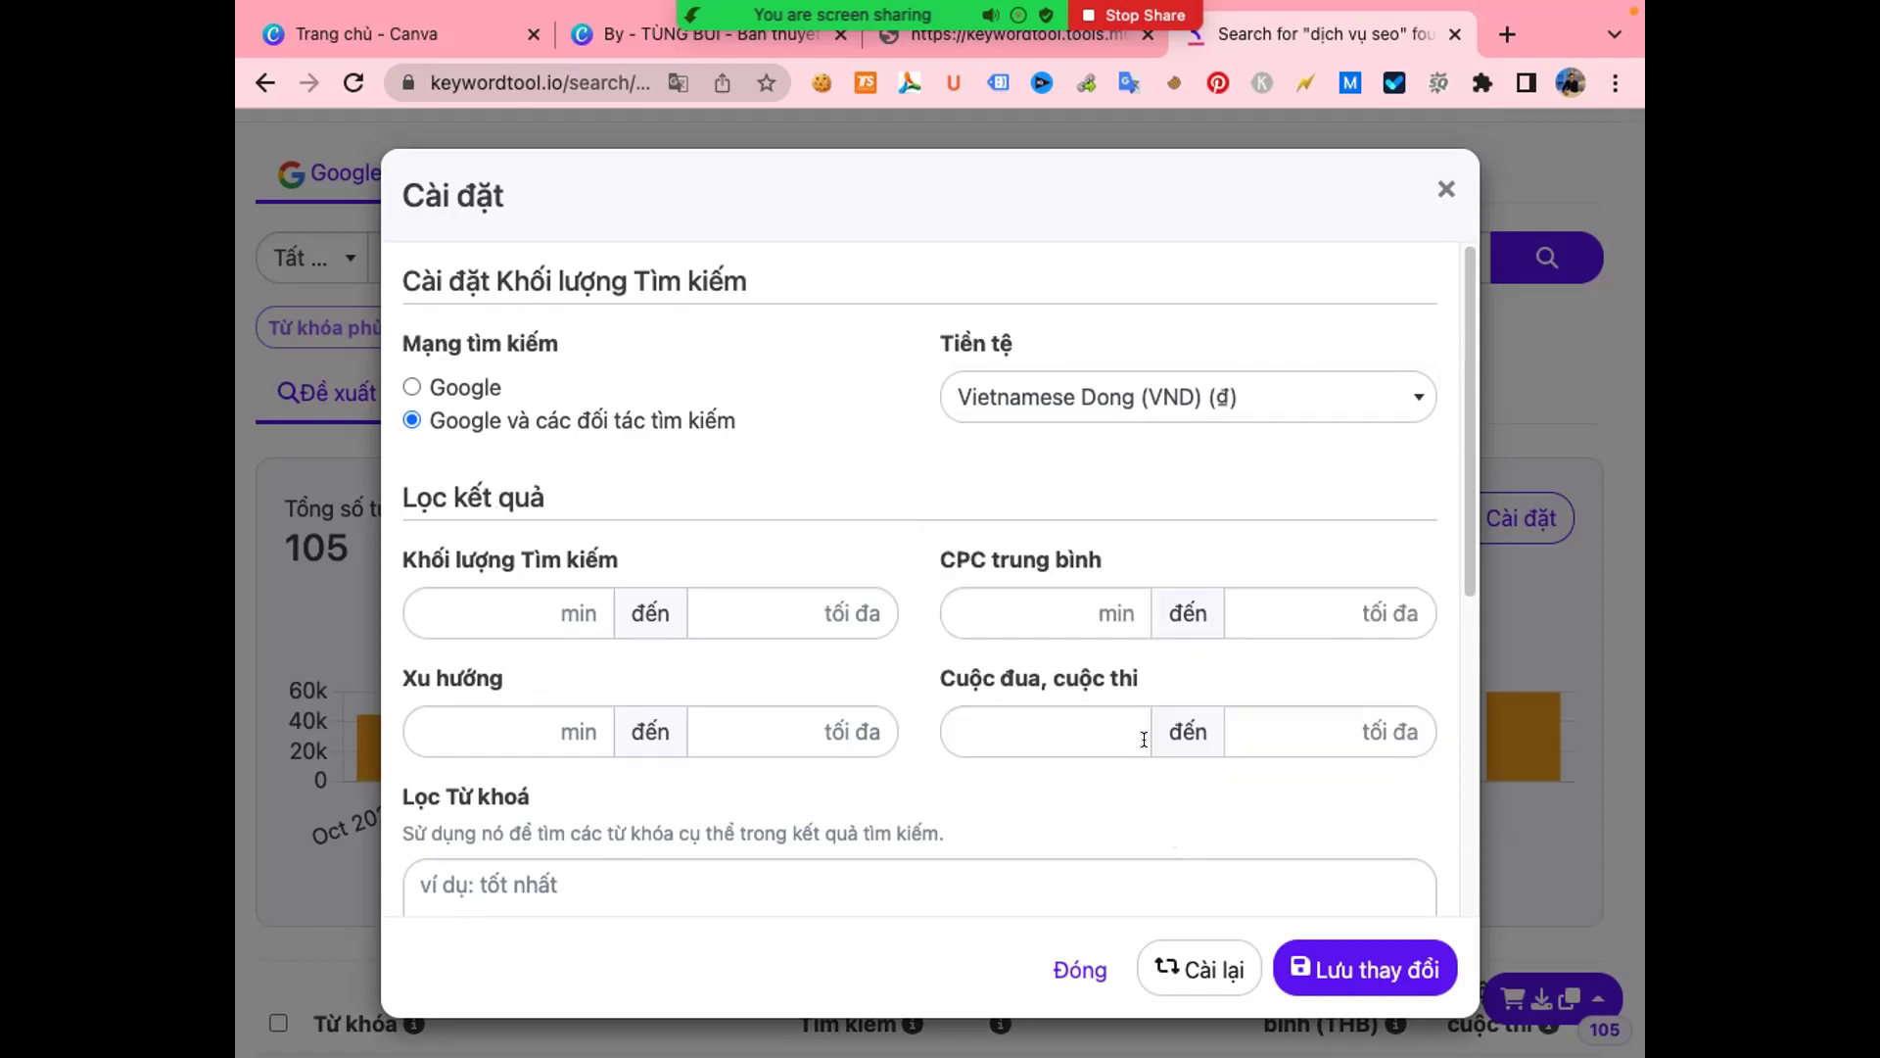
left_click(1342, 967)
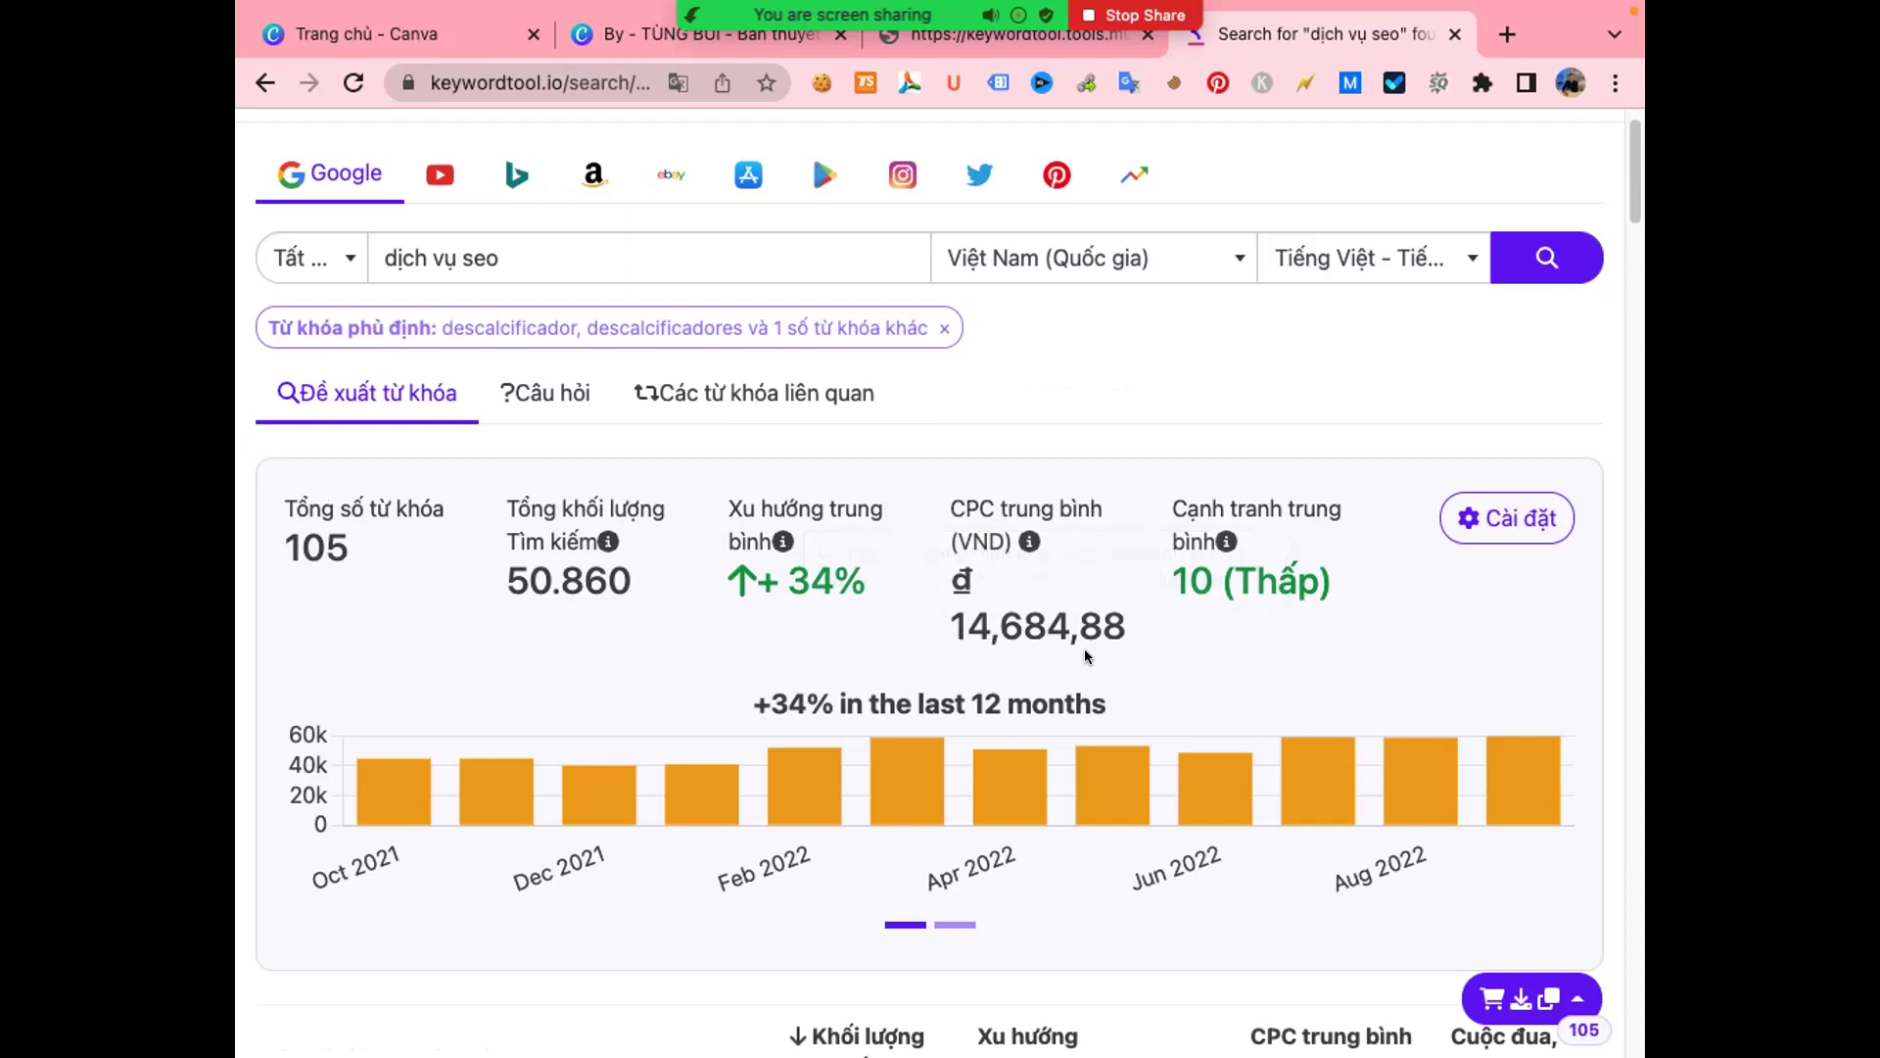
- Examine the average CPC in VND and the competition level, overall and for each suggested keyword in the list
scroll(1028, 587, "down", 1)
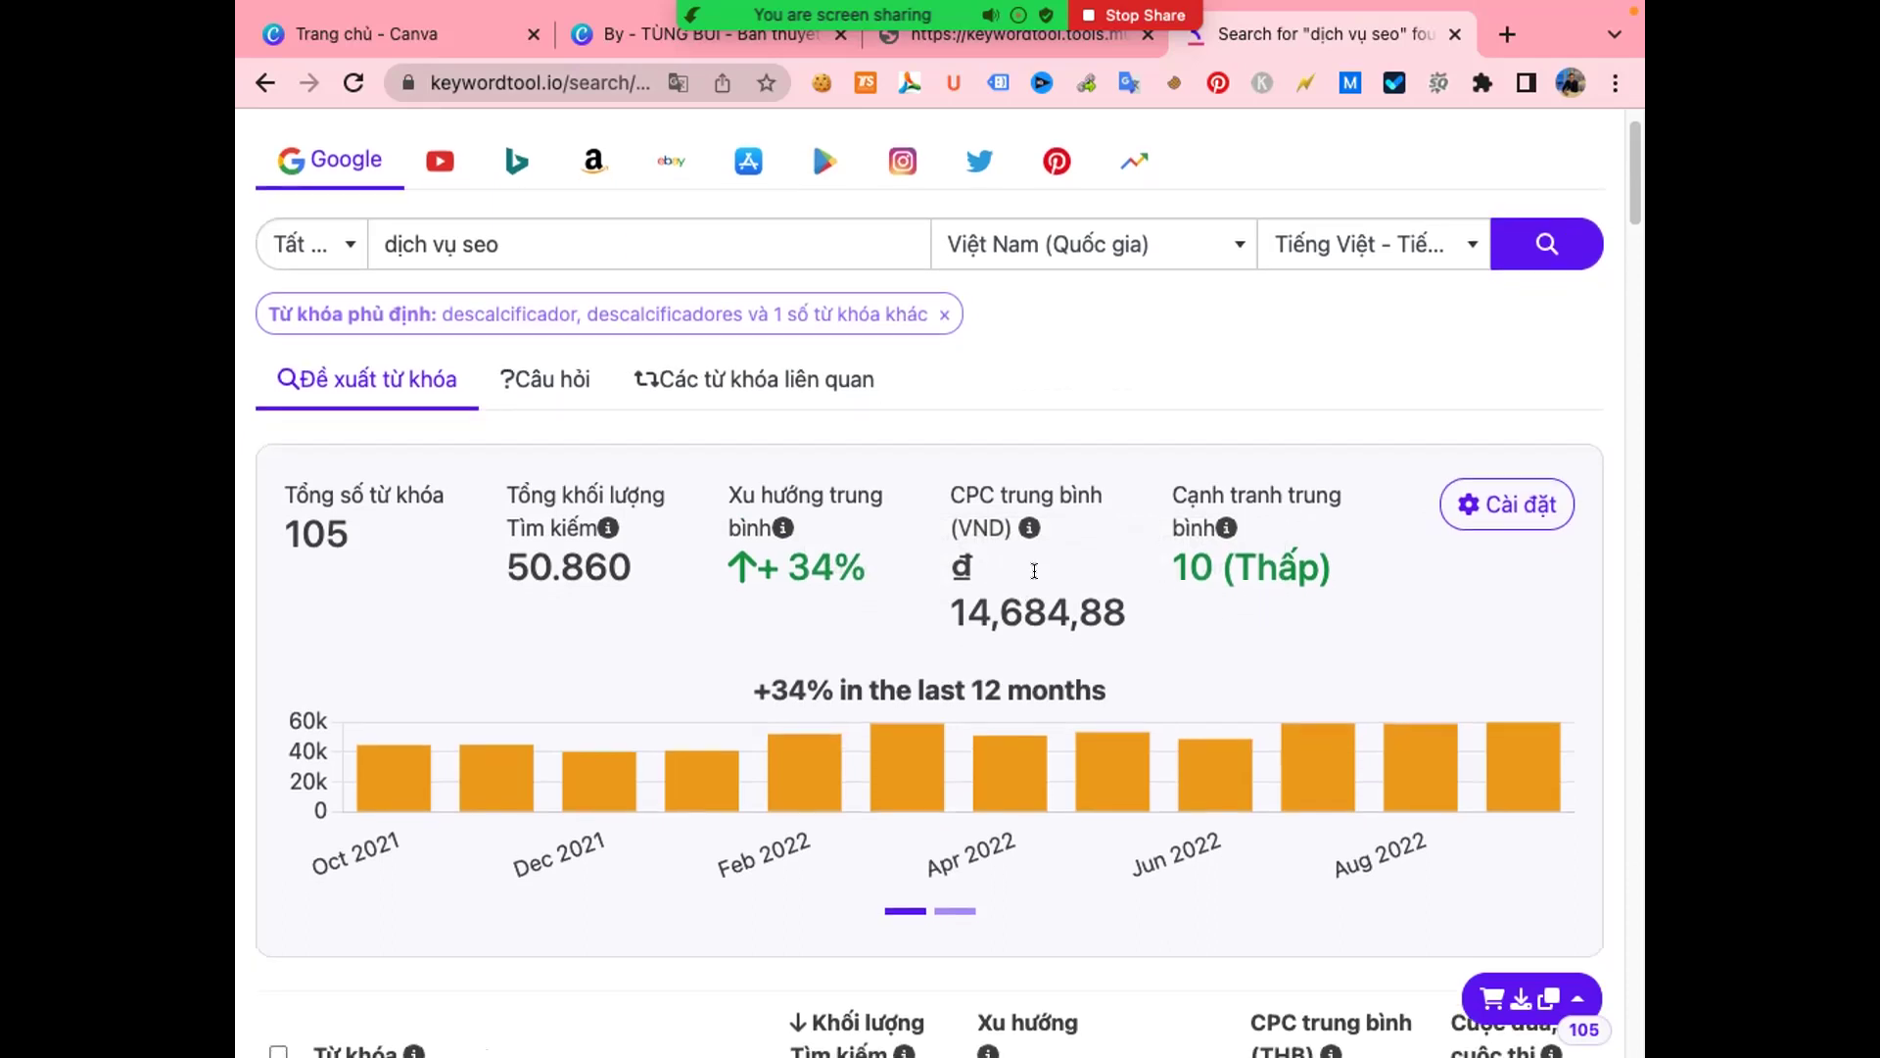
scroll(1033, 568, "down", 2)
scroll(989, 548, "down", 5)
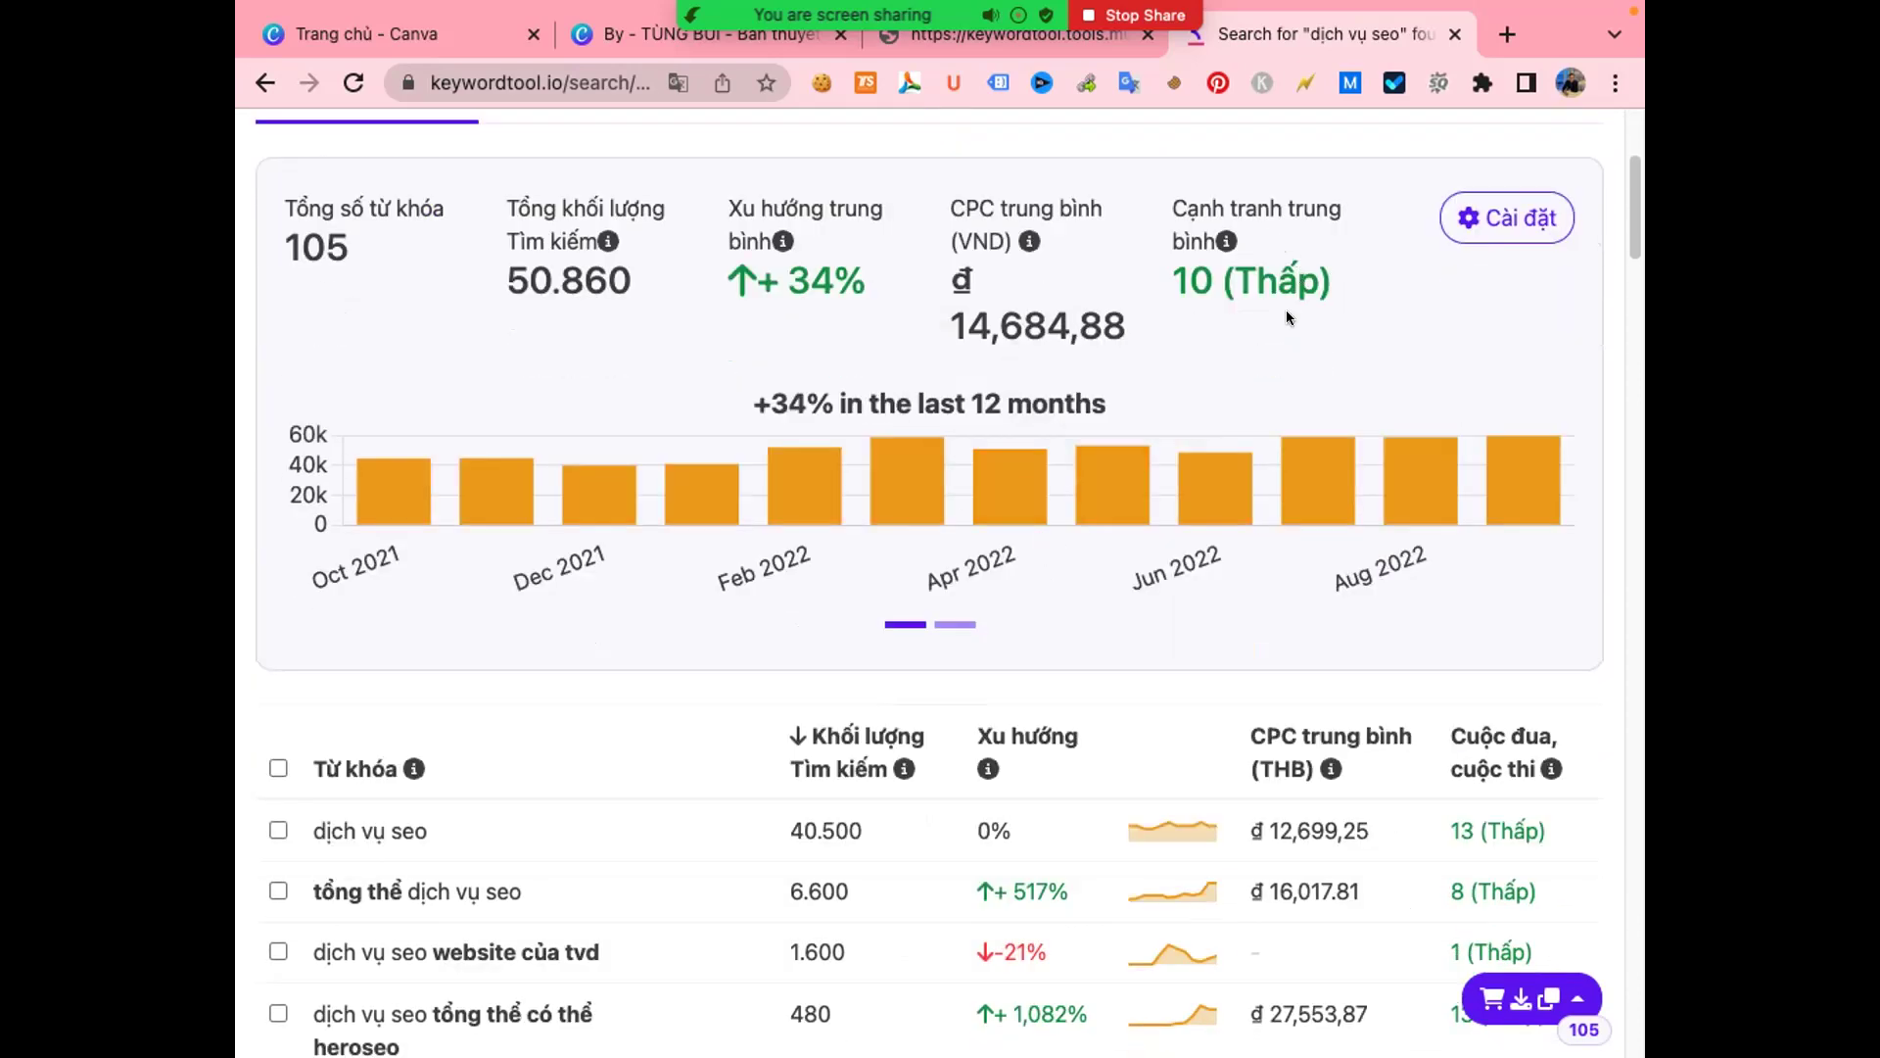
mouse_move(1225, 239)
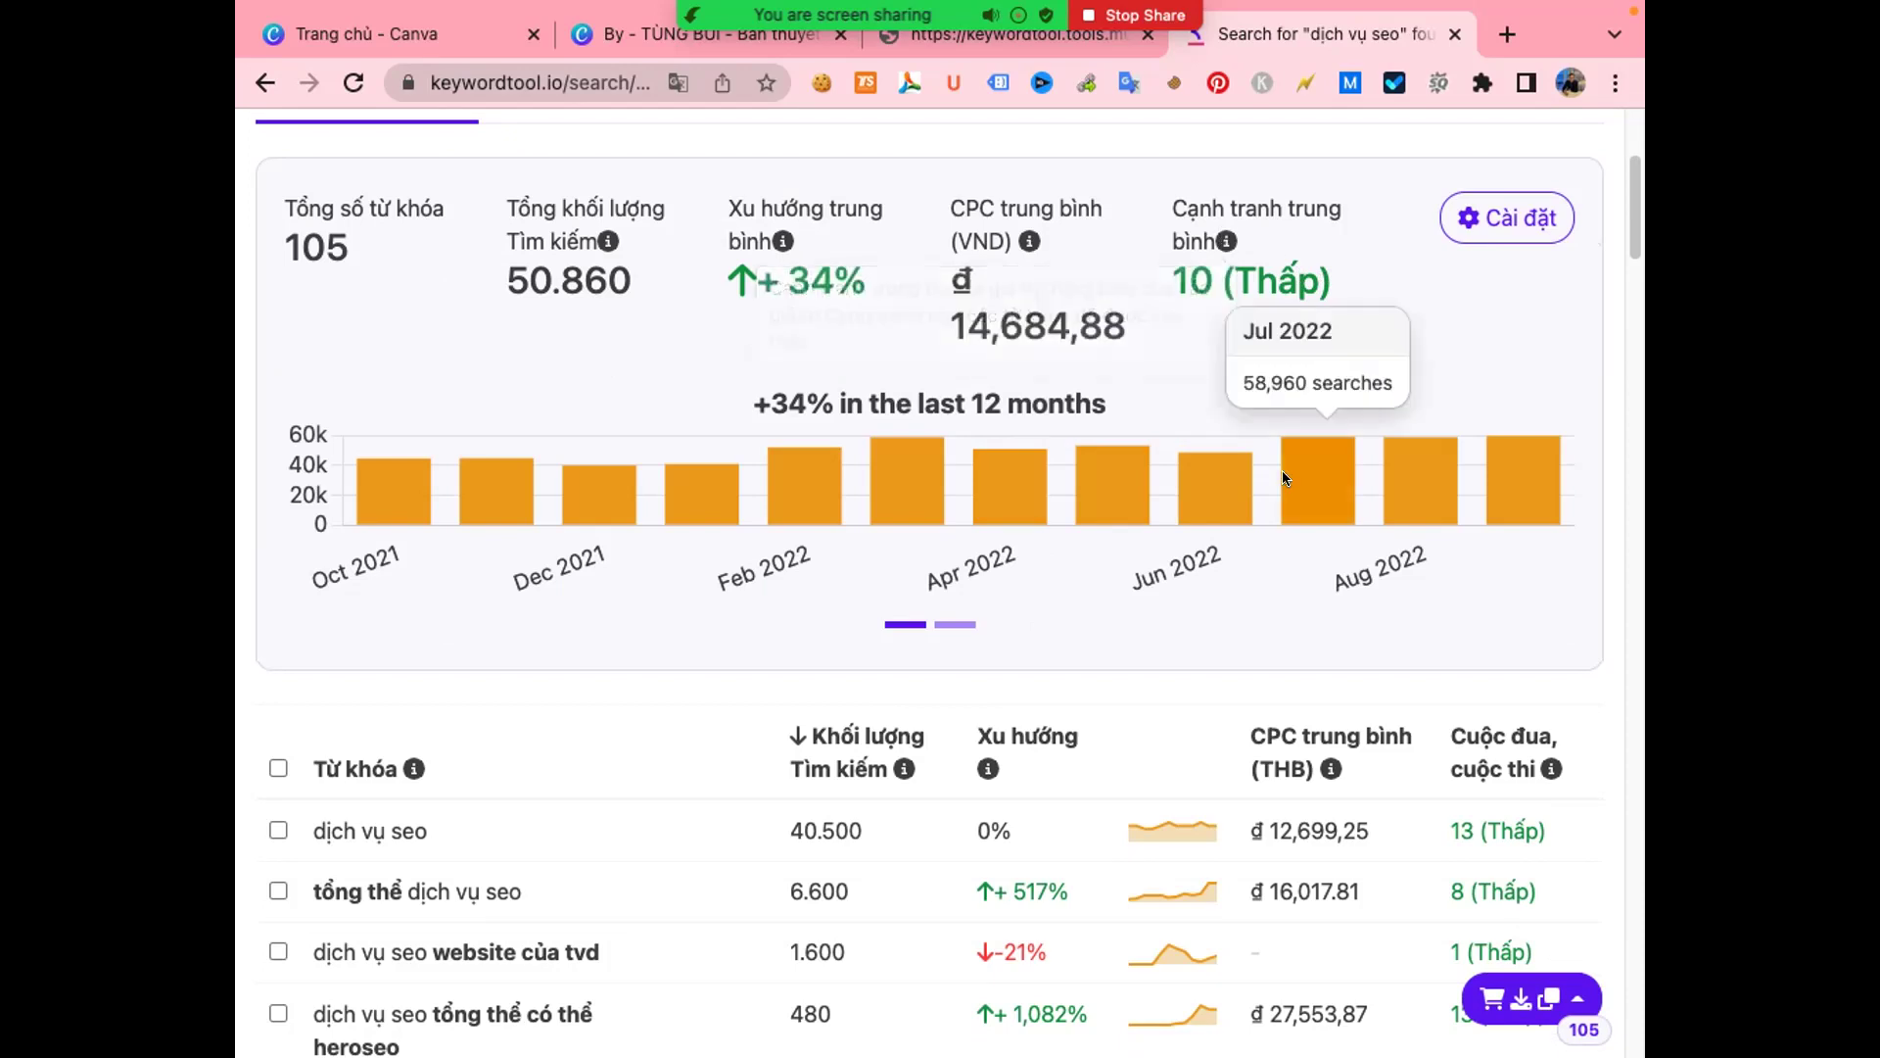
scroll(1306, 588, "down", 5)
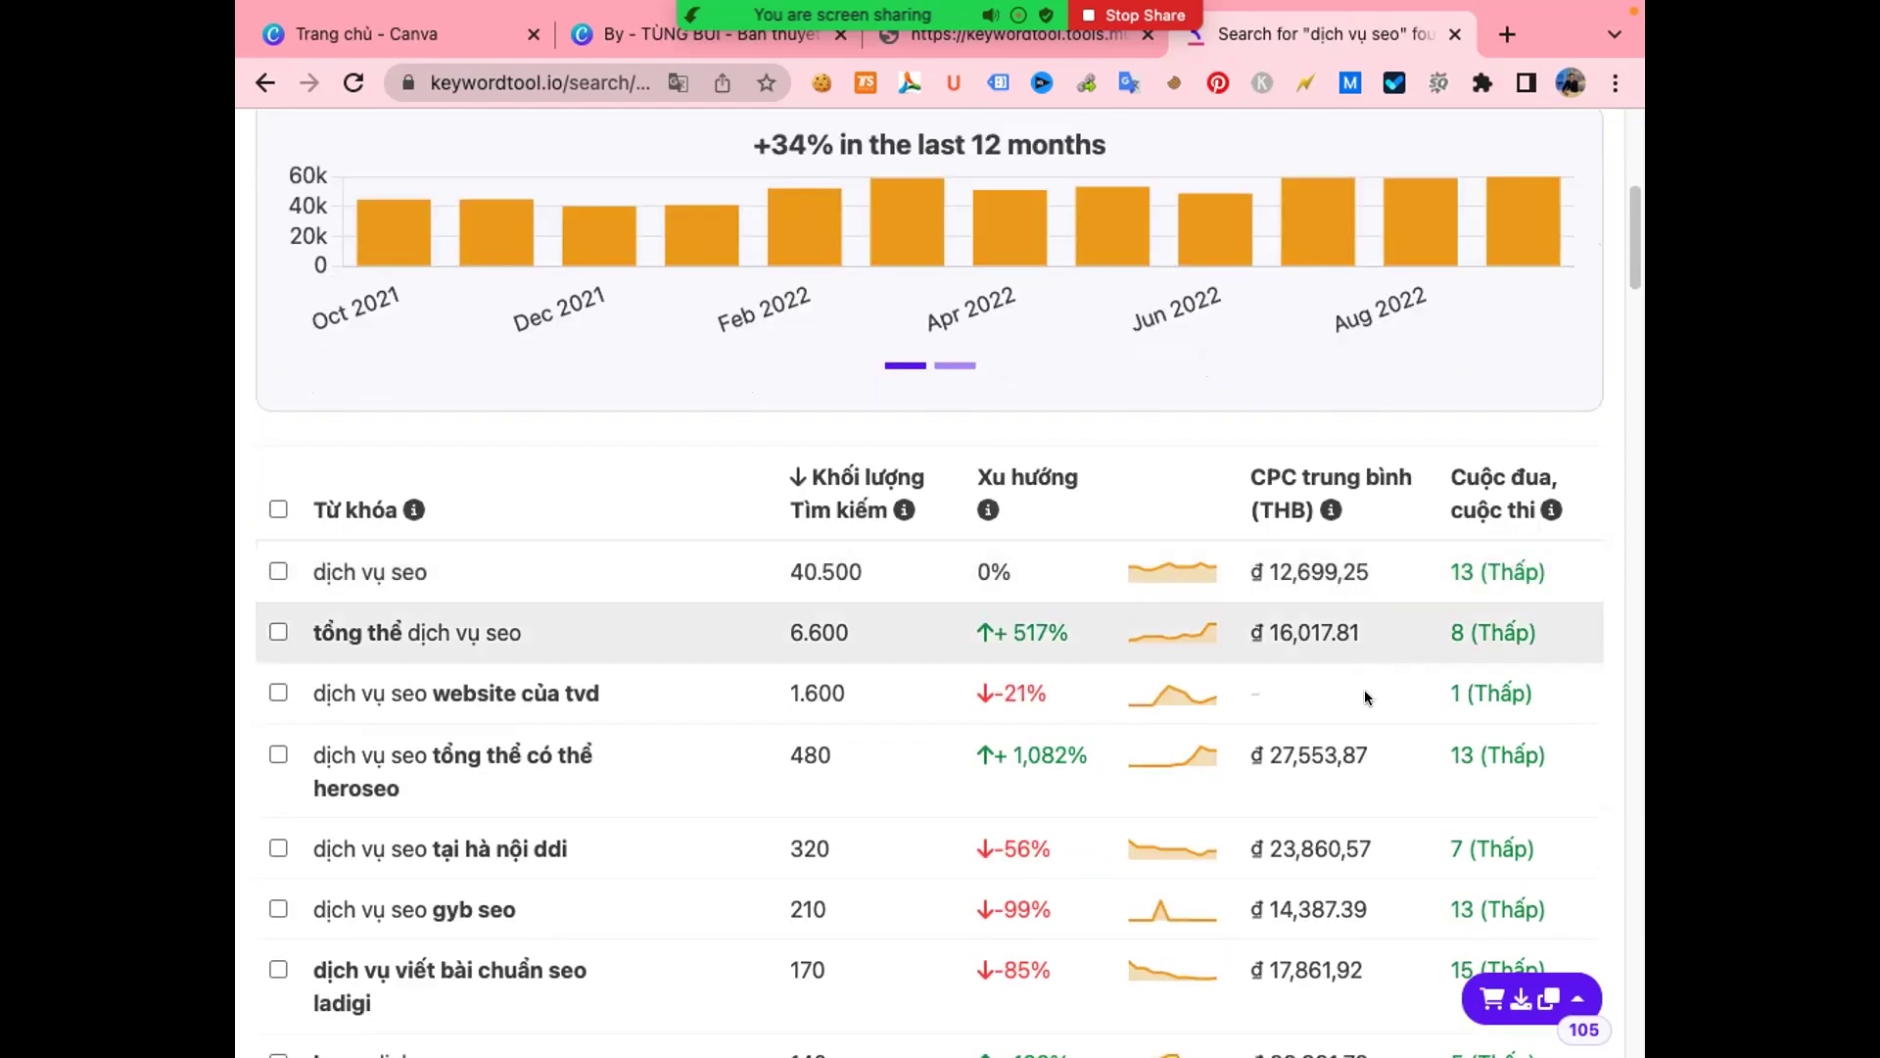
scroll(1371, 689, "down", 3)
scroll(1373, 685, "down", 15)
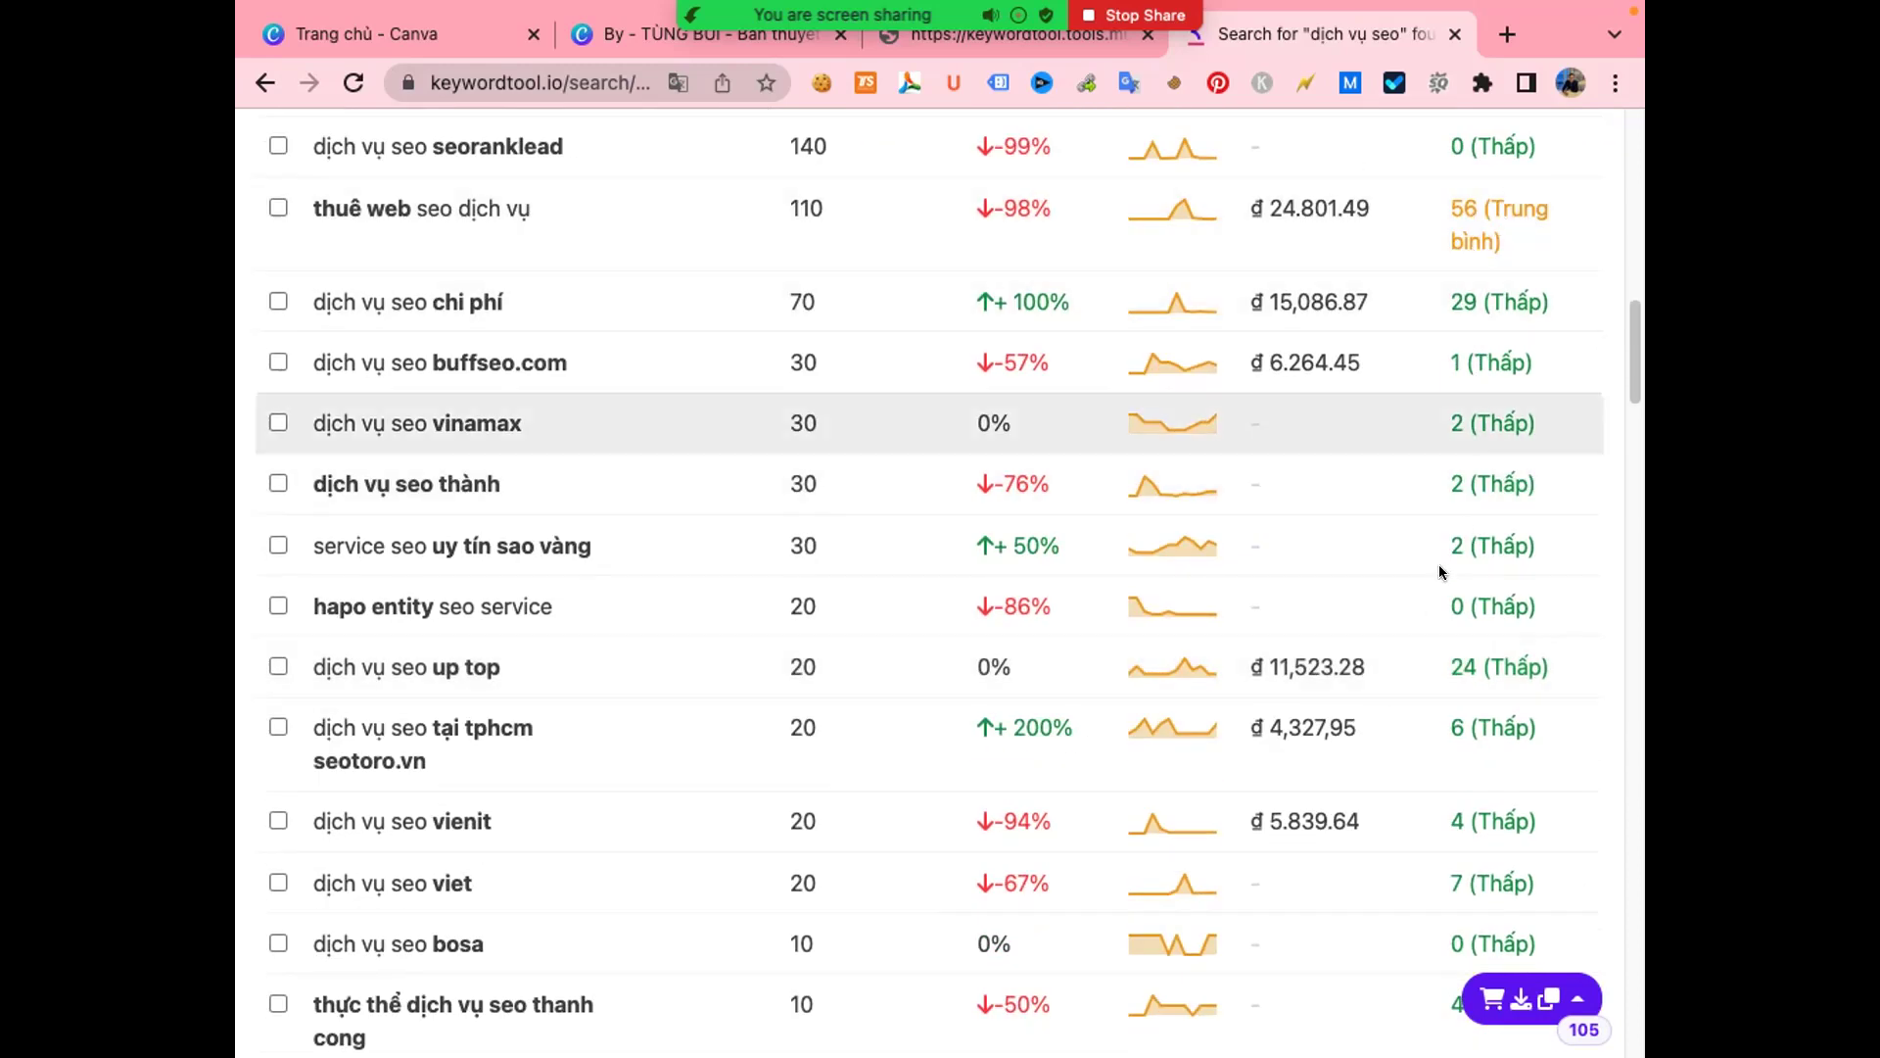
- Review the suggested keywords' volume, trend, CPC and competition, and select the keyword "dịch vụ seo" in the list
scroll(1303, 735, "down", 12)
scroll(1307, 729, "up", 20)
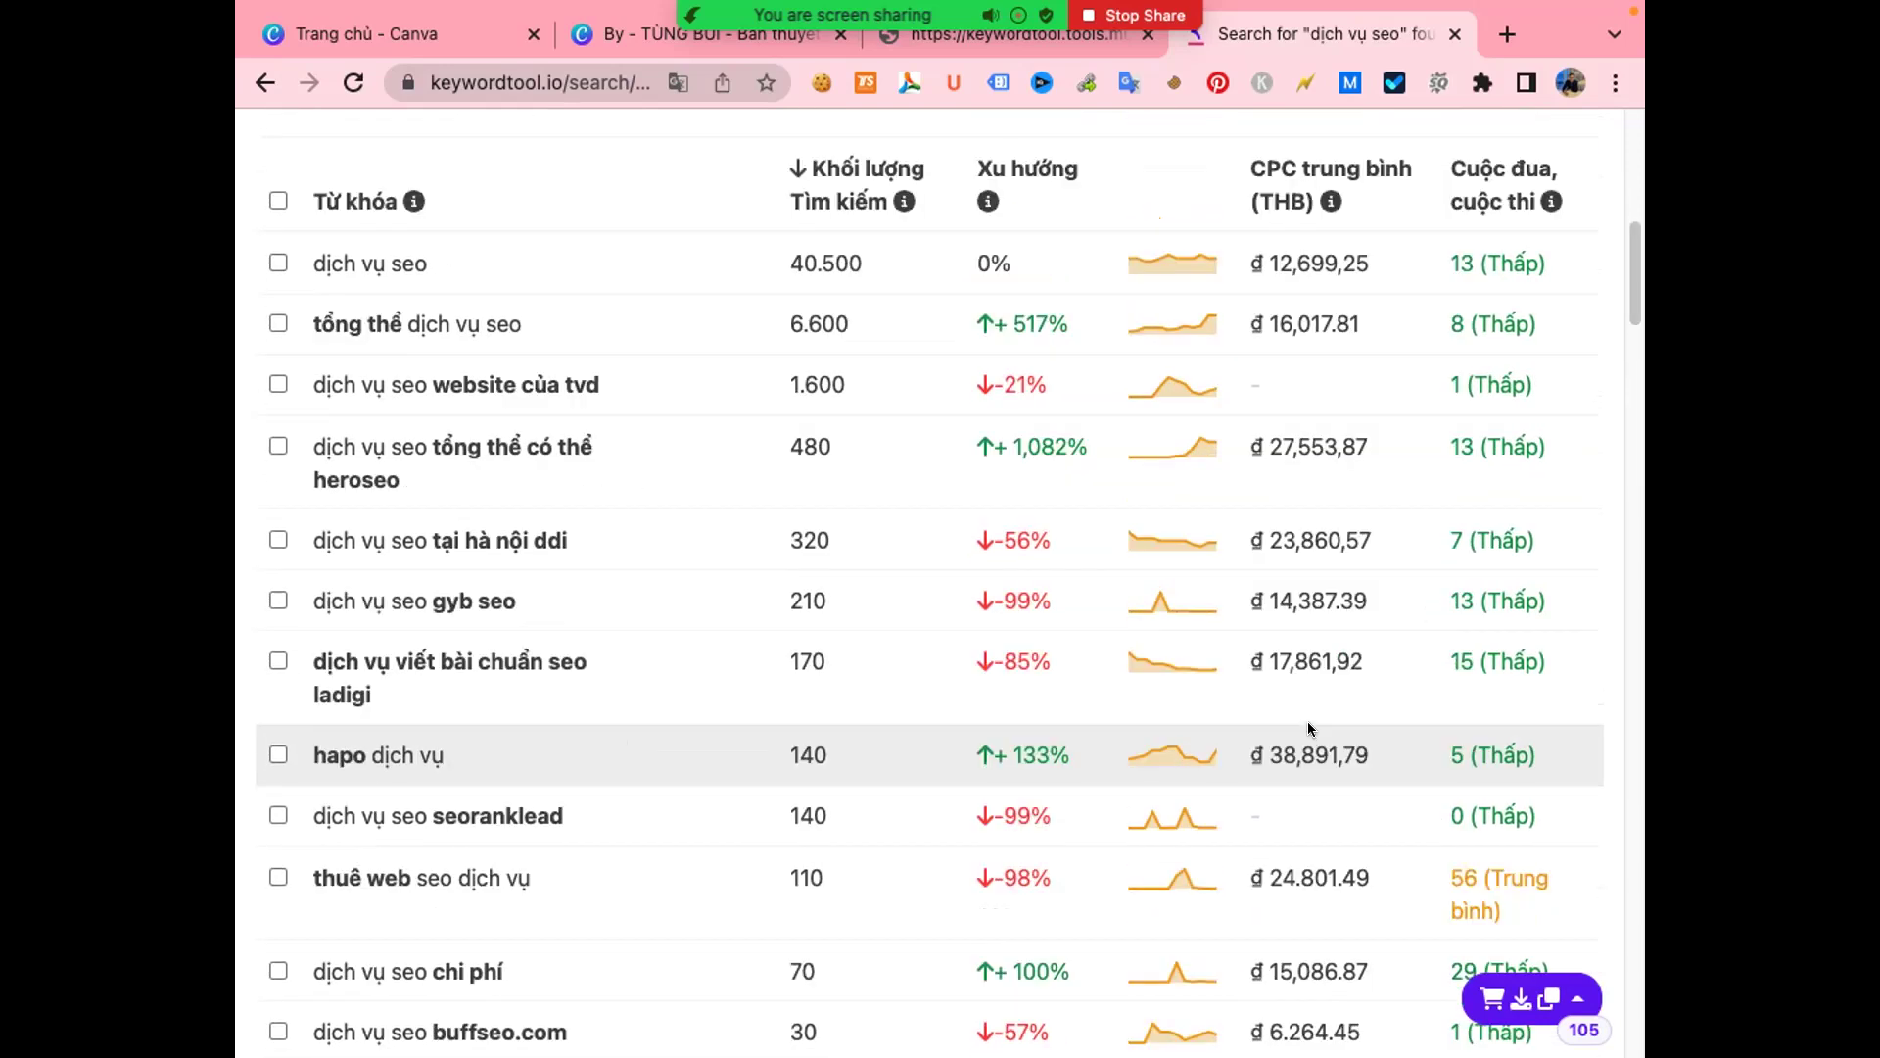
scroll(1308, 721, "down", 15)
scroll(1307, 721, "down", 10)
scroll(1312, 719, "up", 20)
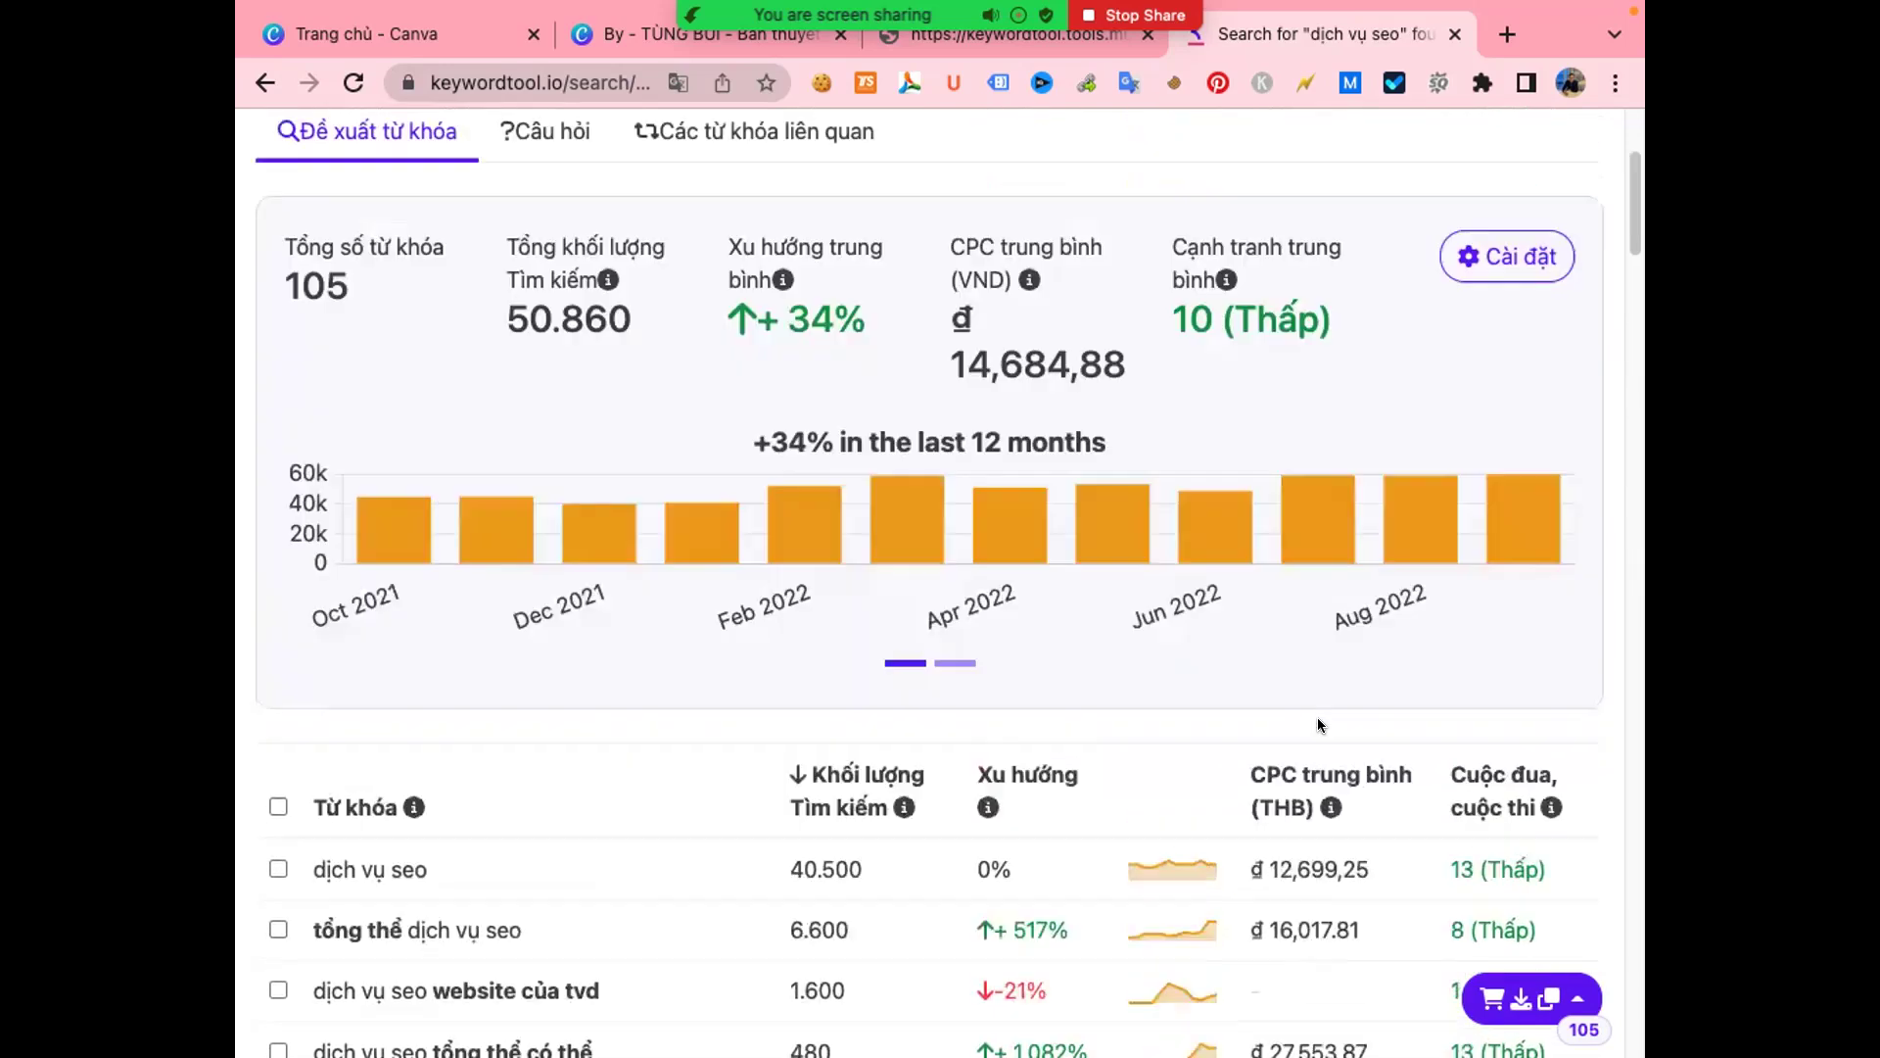
scroll(1318, 723, "down", 5)
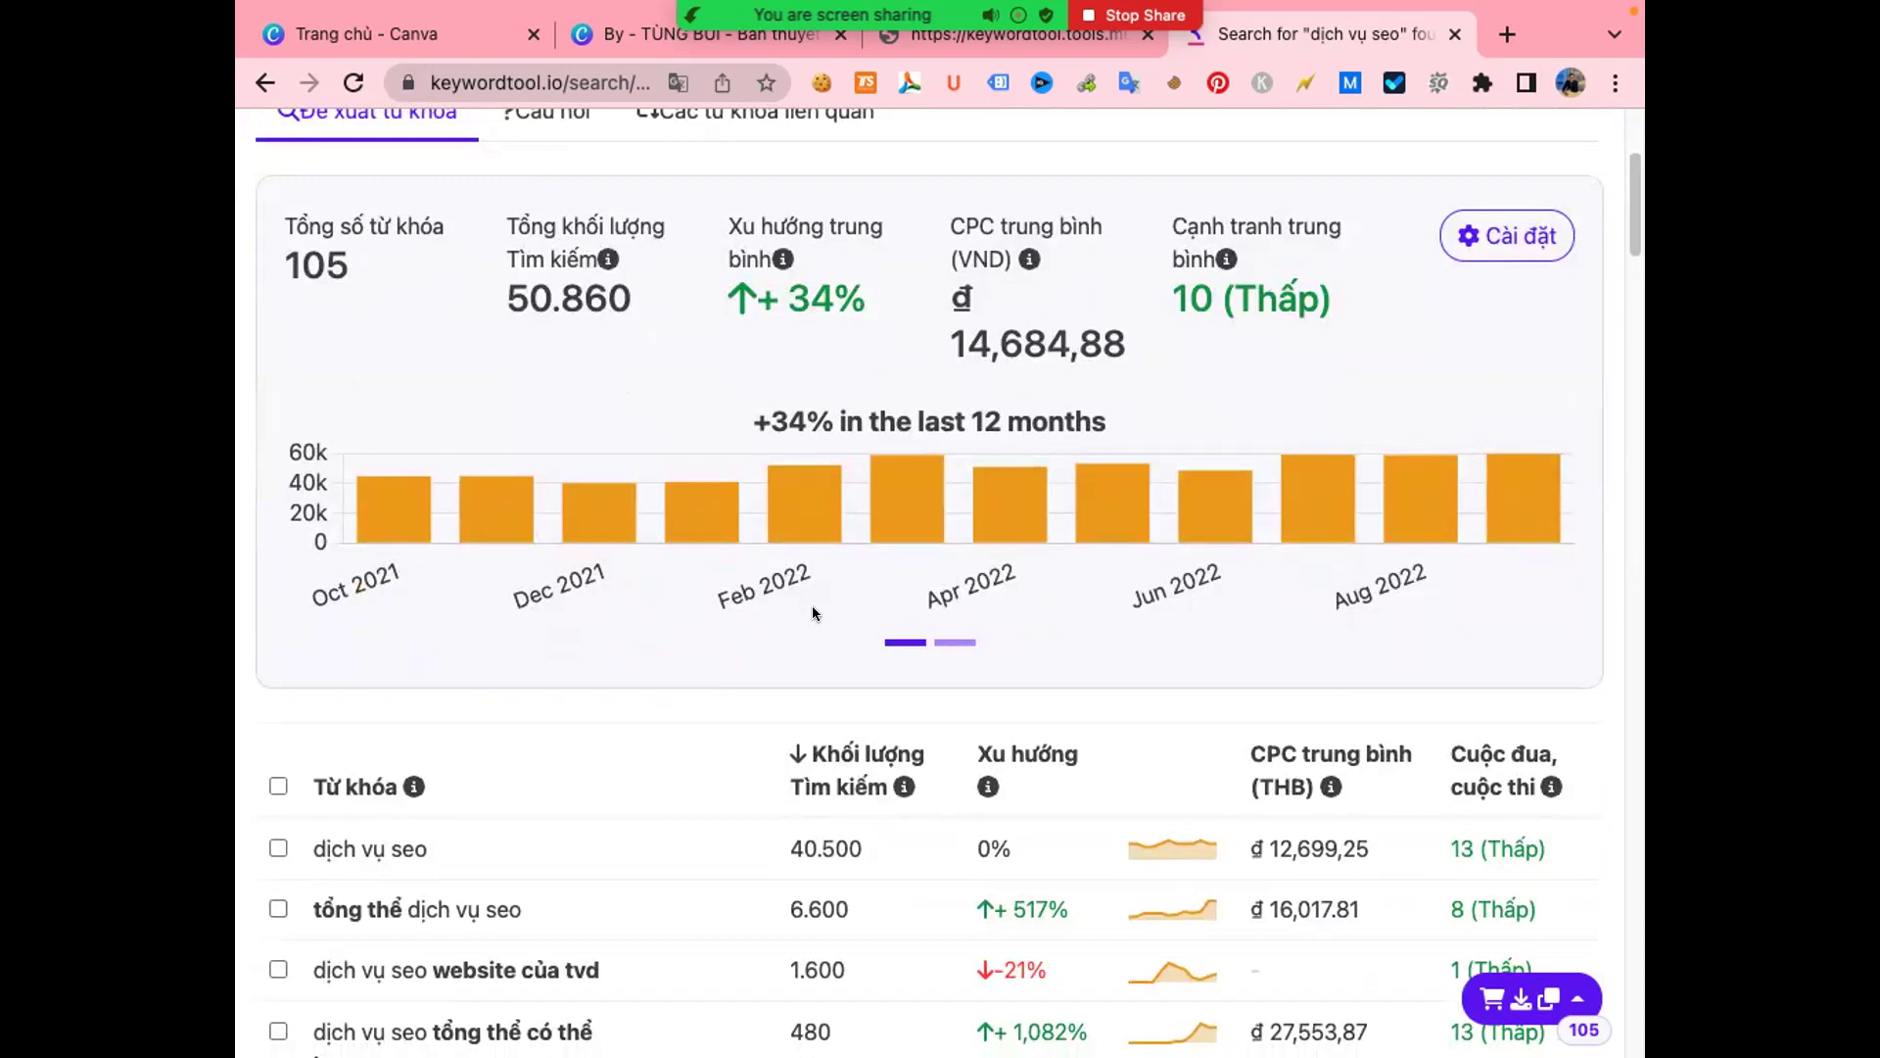
scroll(819, 754, "down", 3)
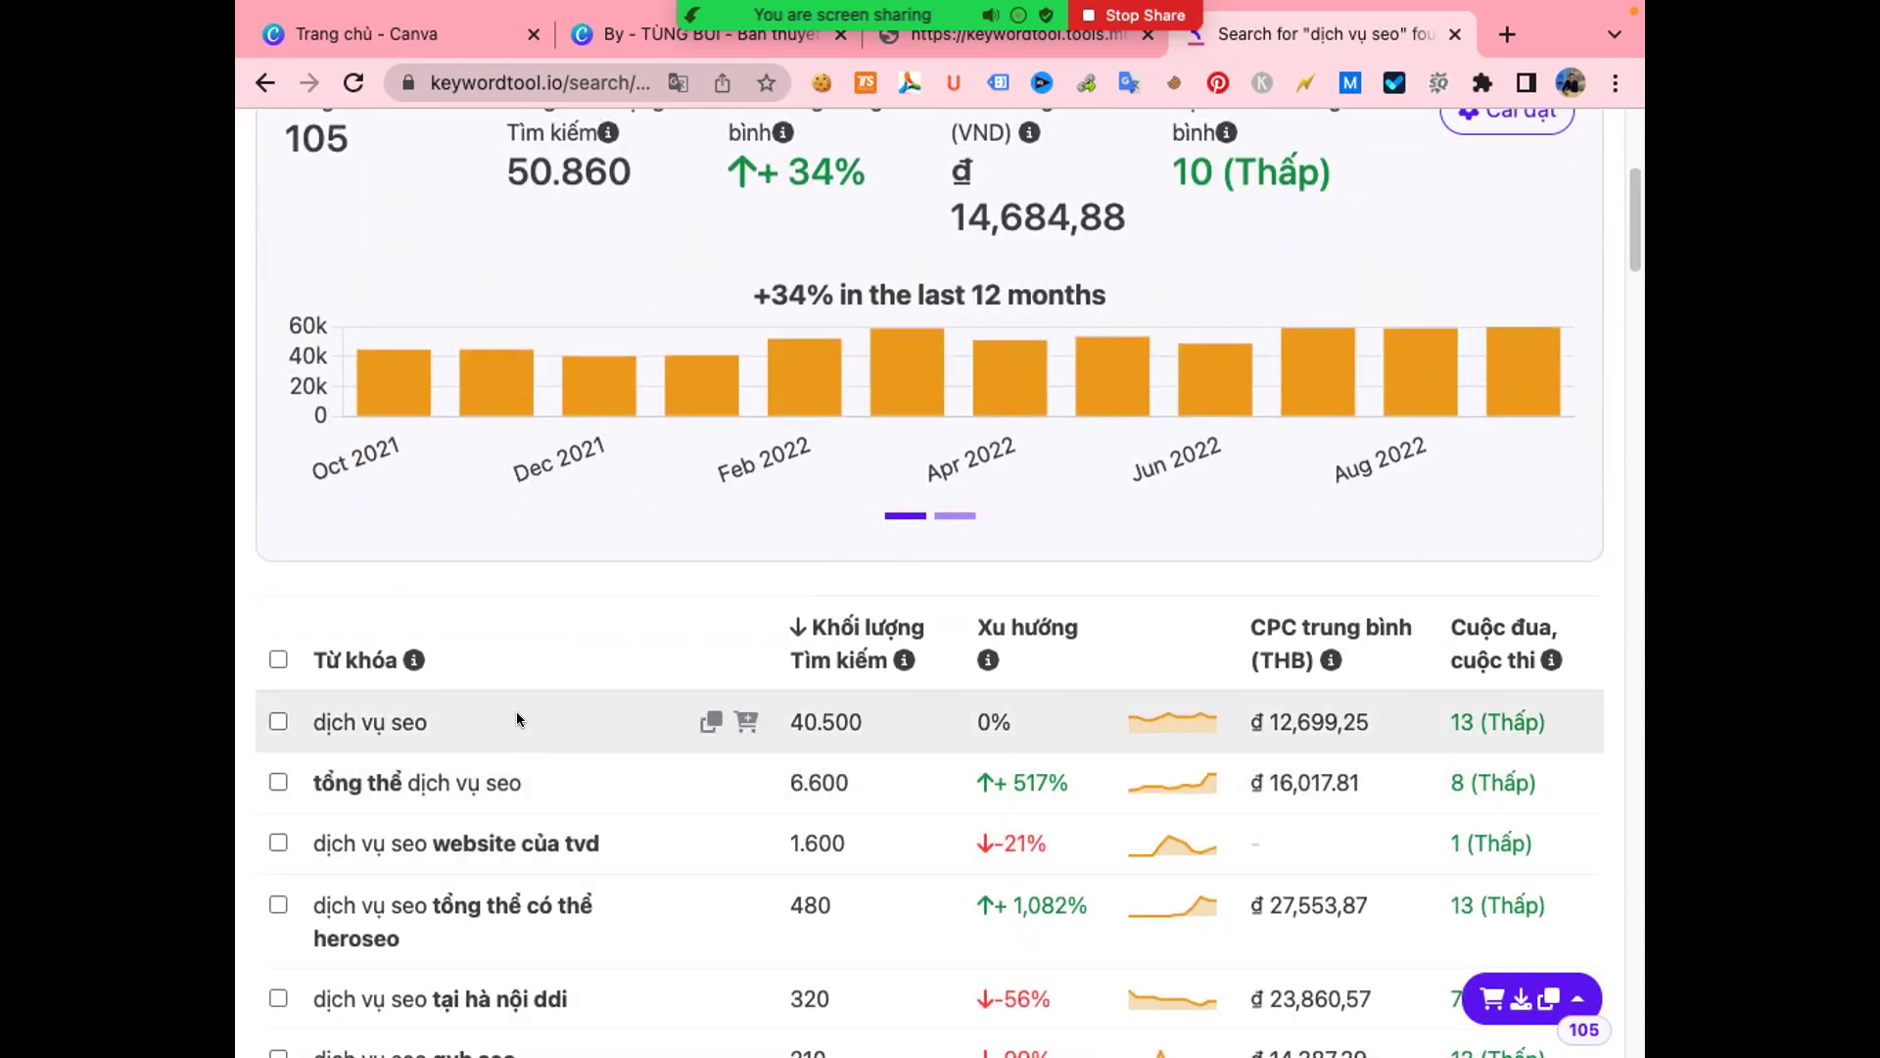
scroll(526, 707, "down", 1)
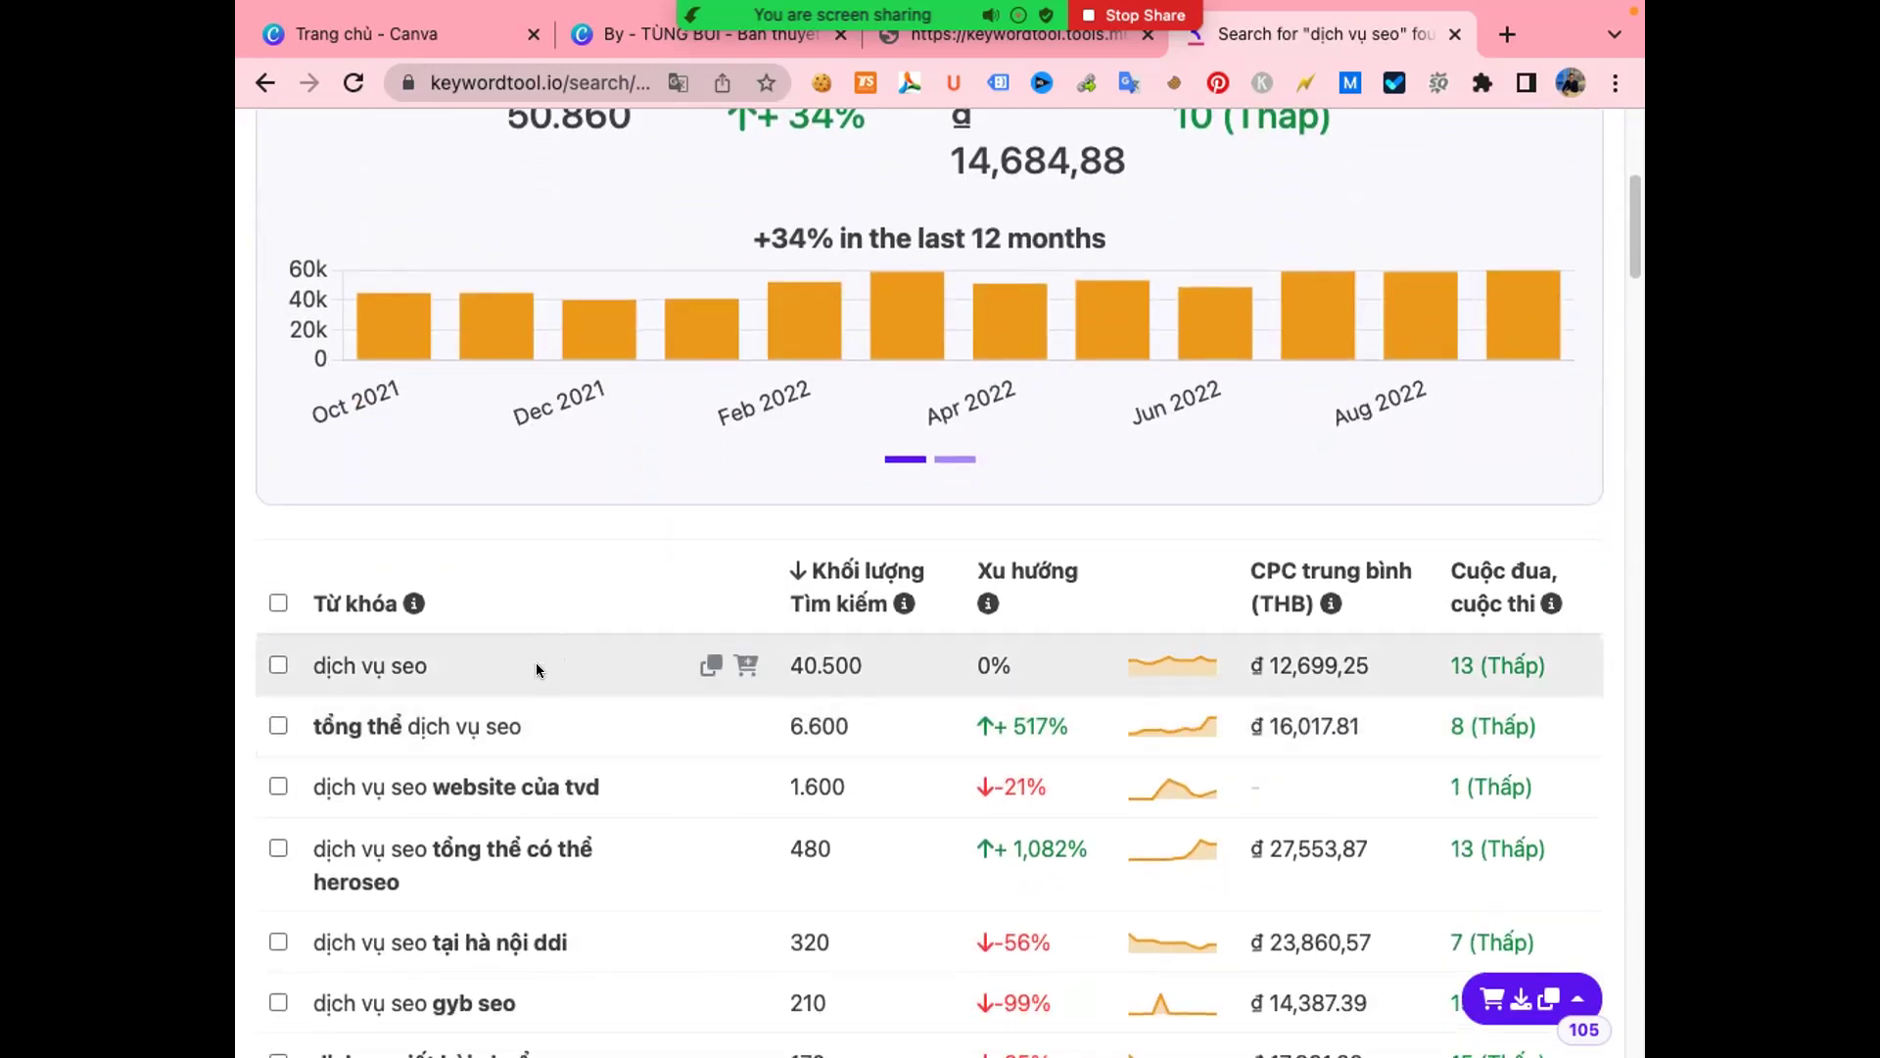
left_click(278, 666)
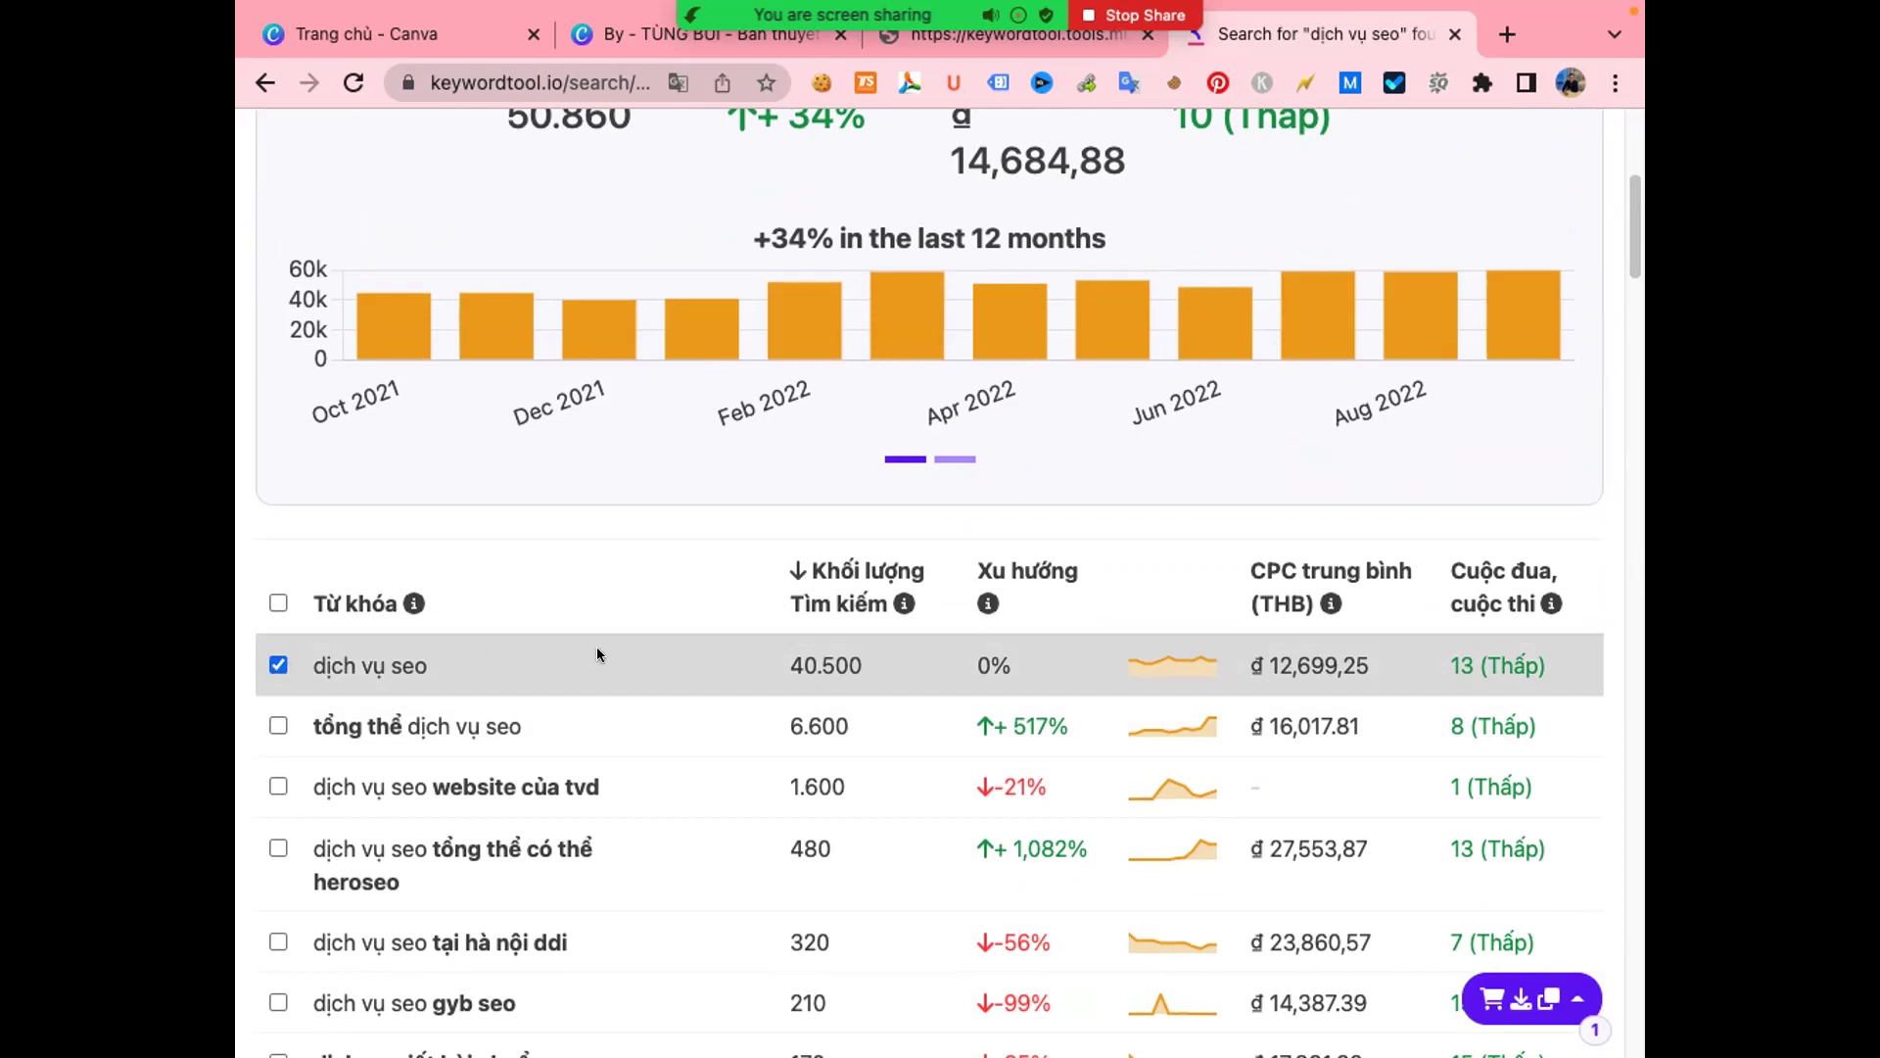
scroll(599, 647, "down", 2)
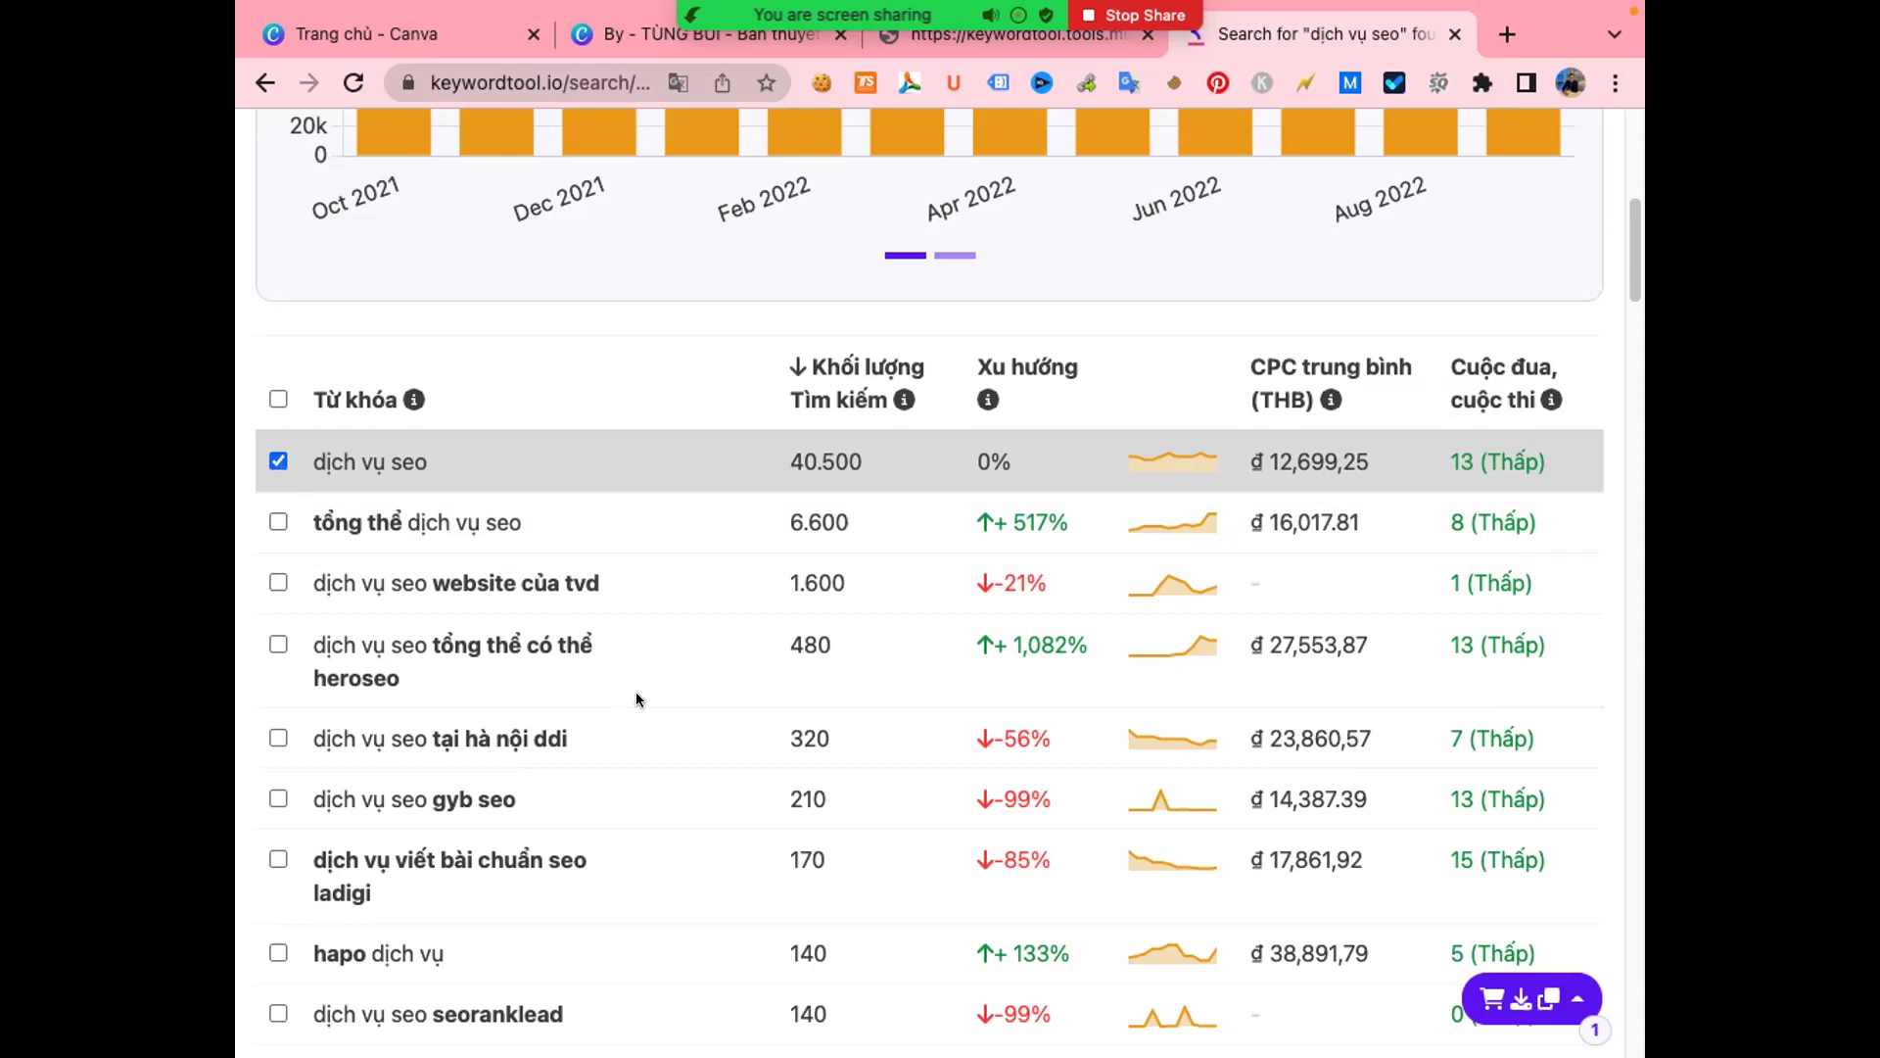
scroll(686, 602, "down", 2)
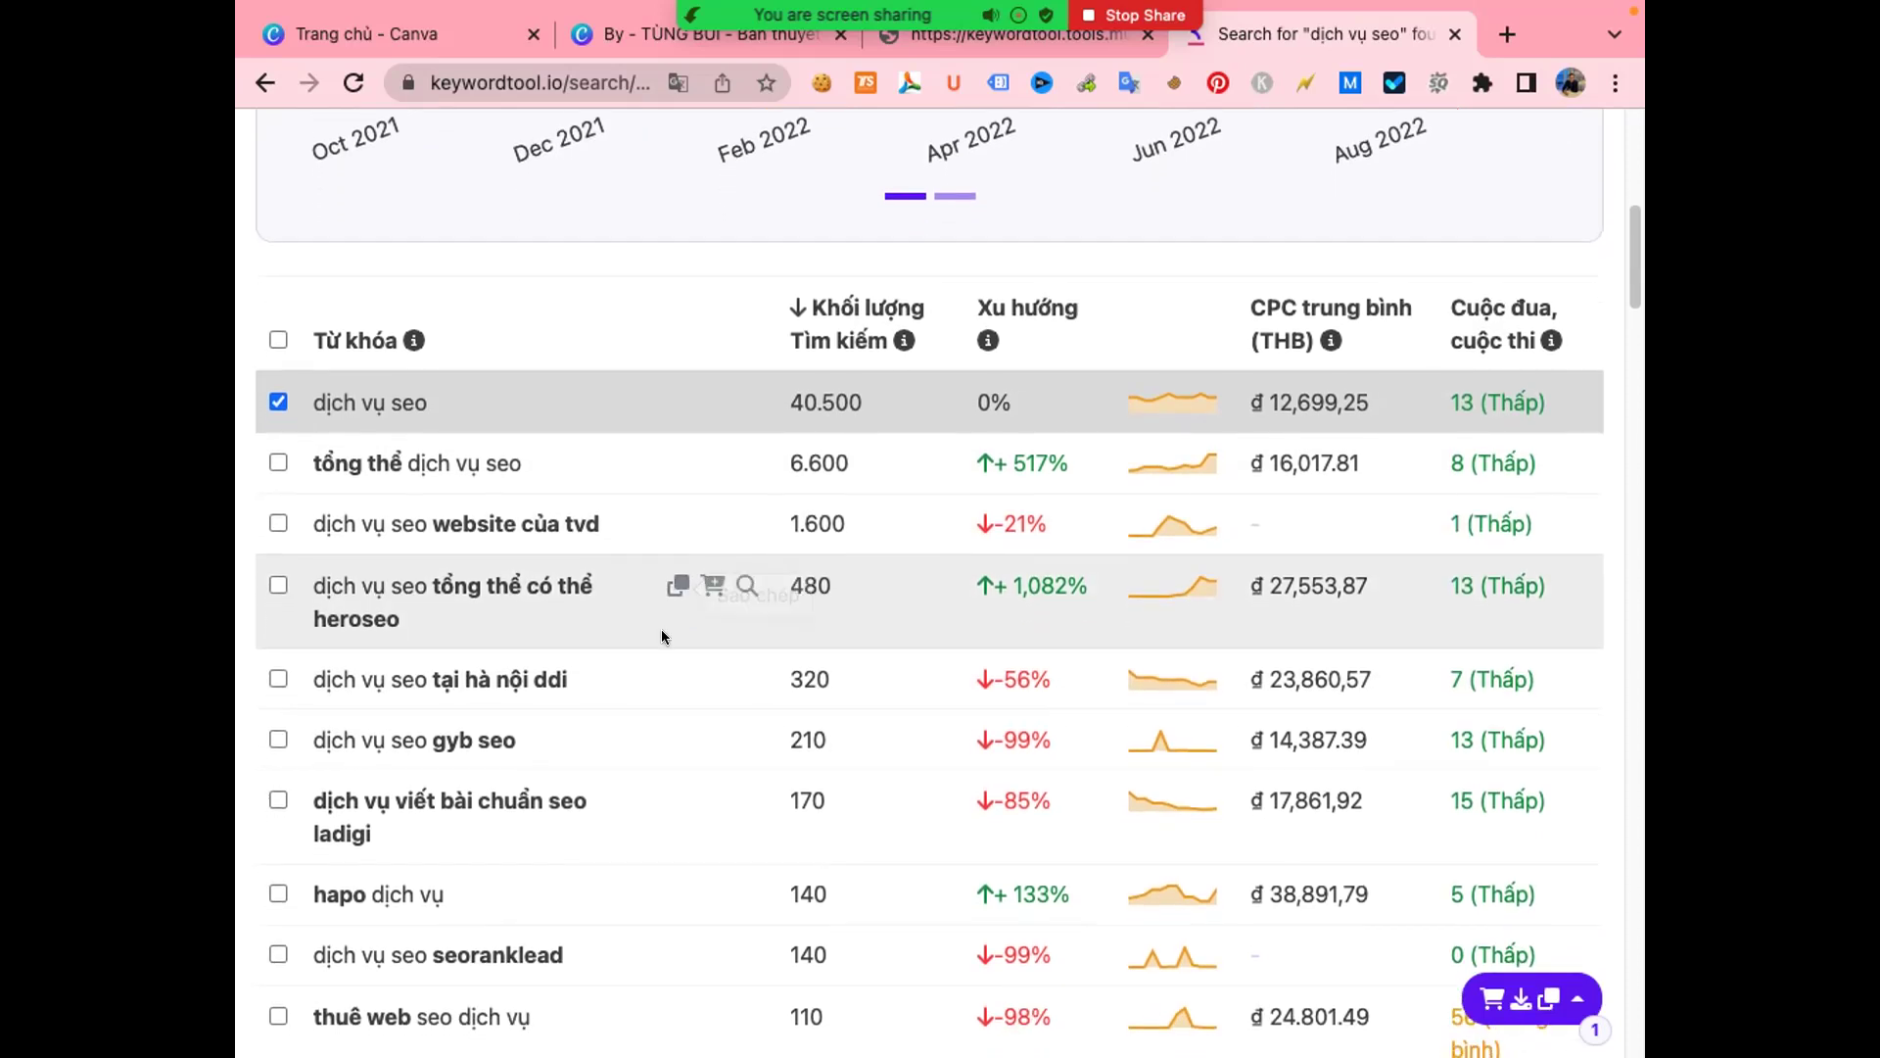
scroll(661, 629, "down", 1)
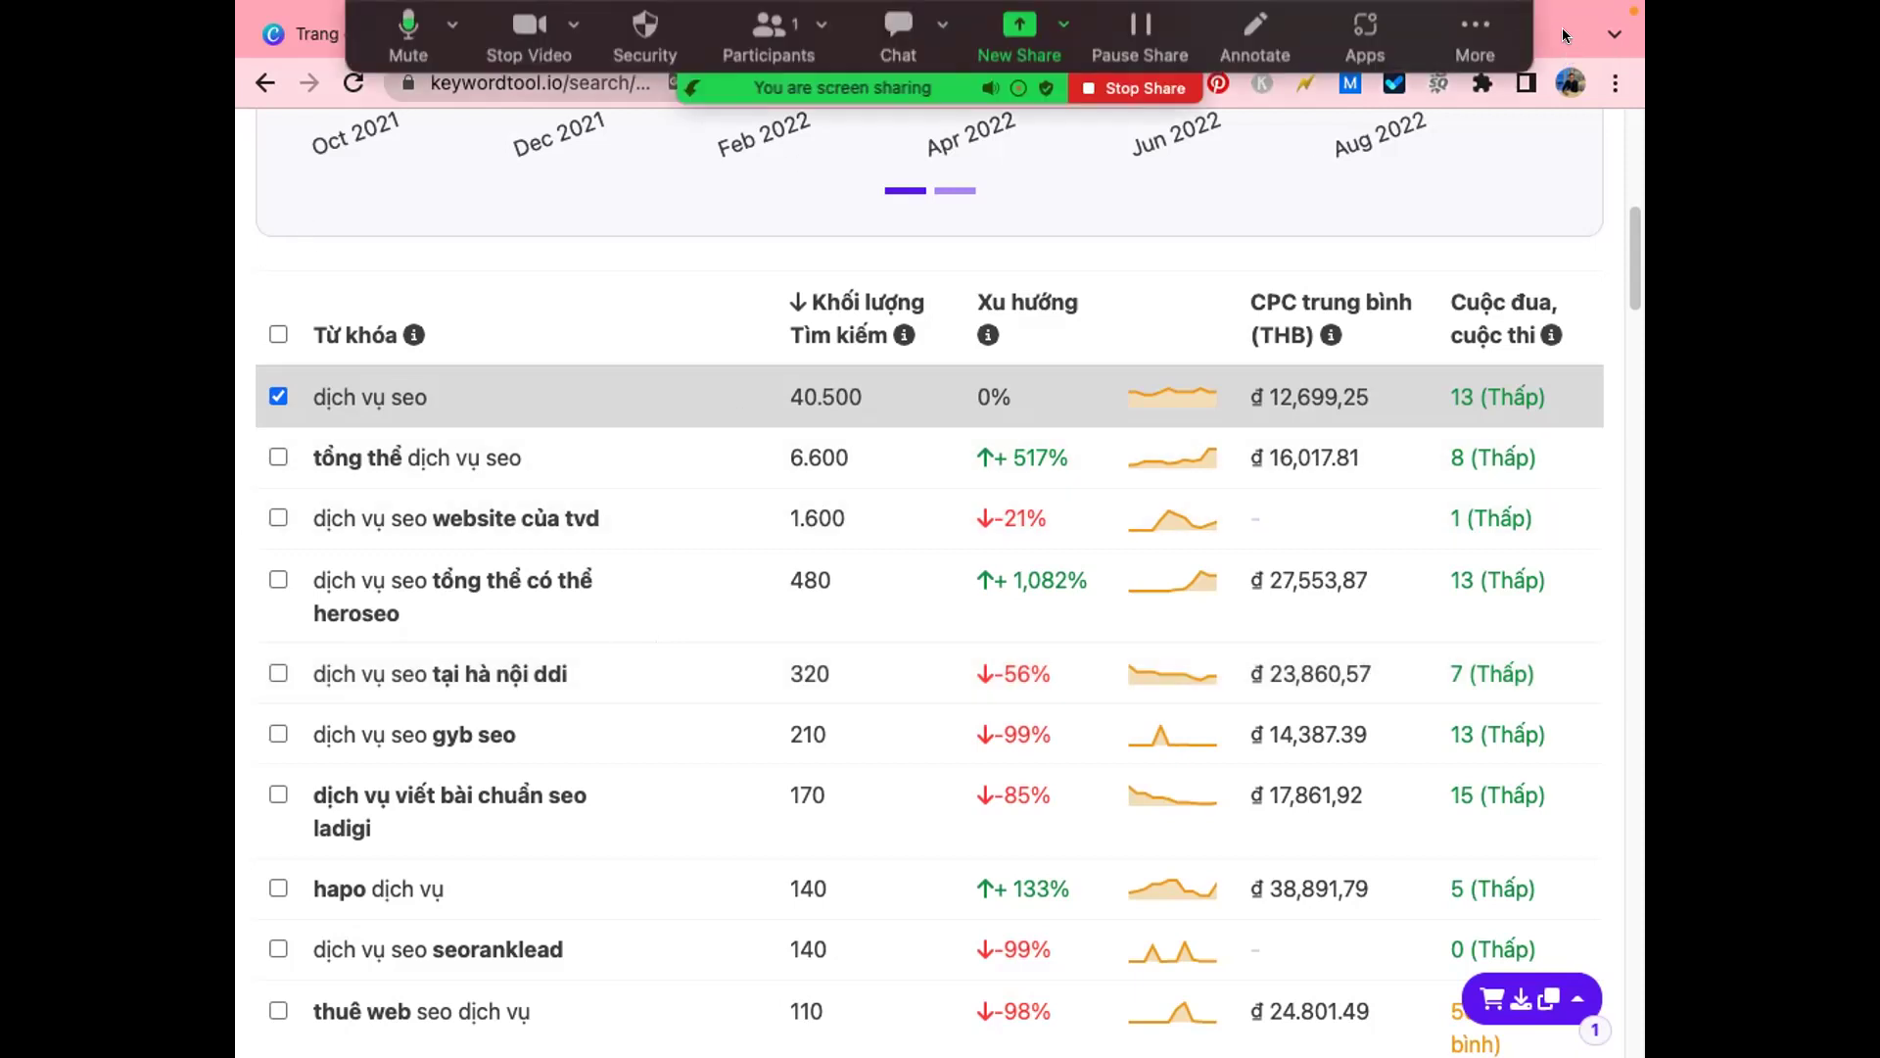
- Check the browser's search suggestions for "dich vụ seo" in a new tab and return to the Keyword Tool results
mouse_move(1576, 5)
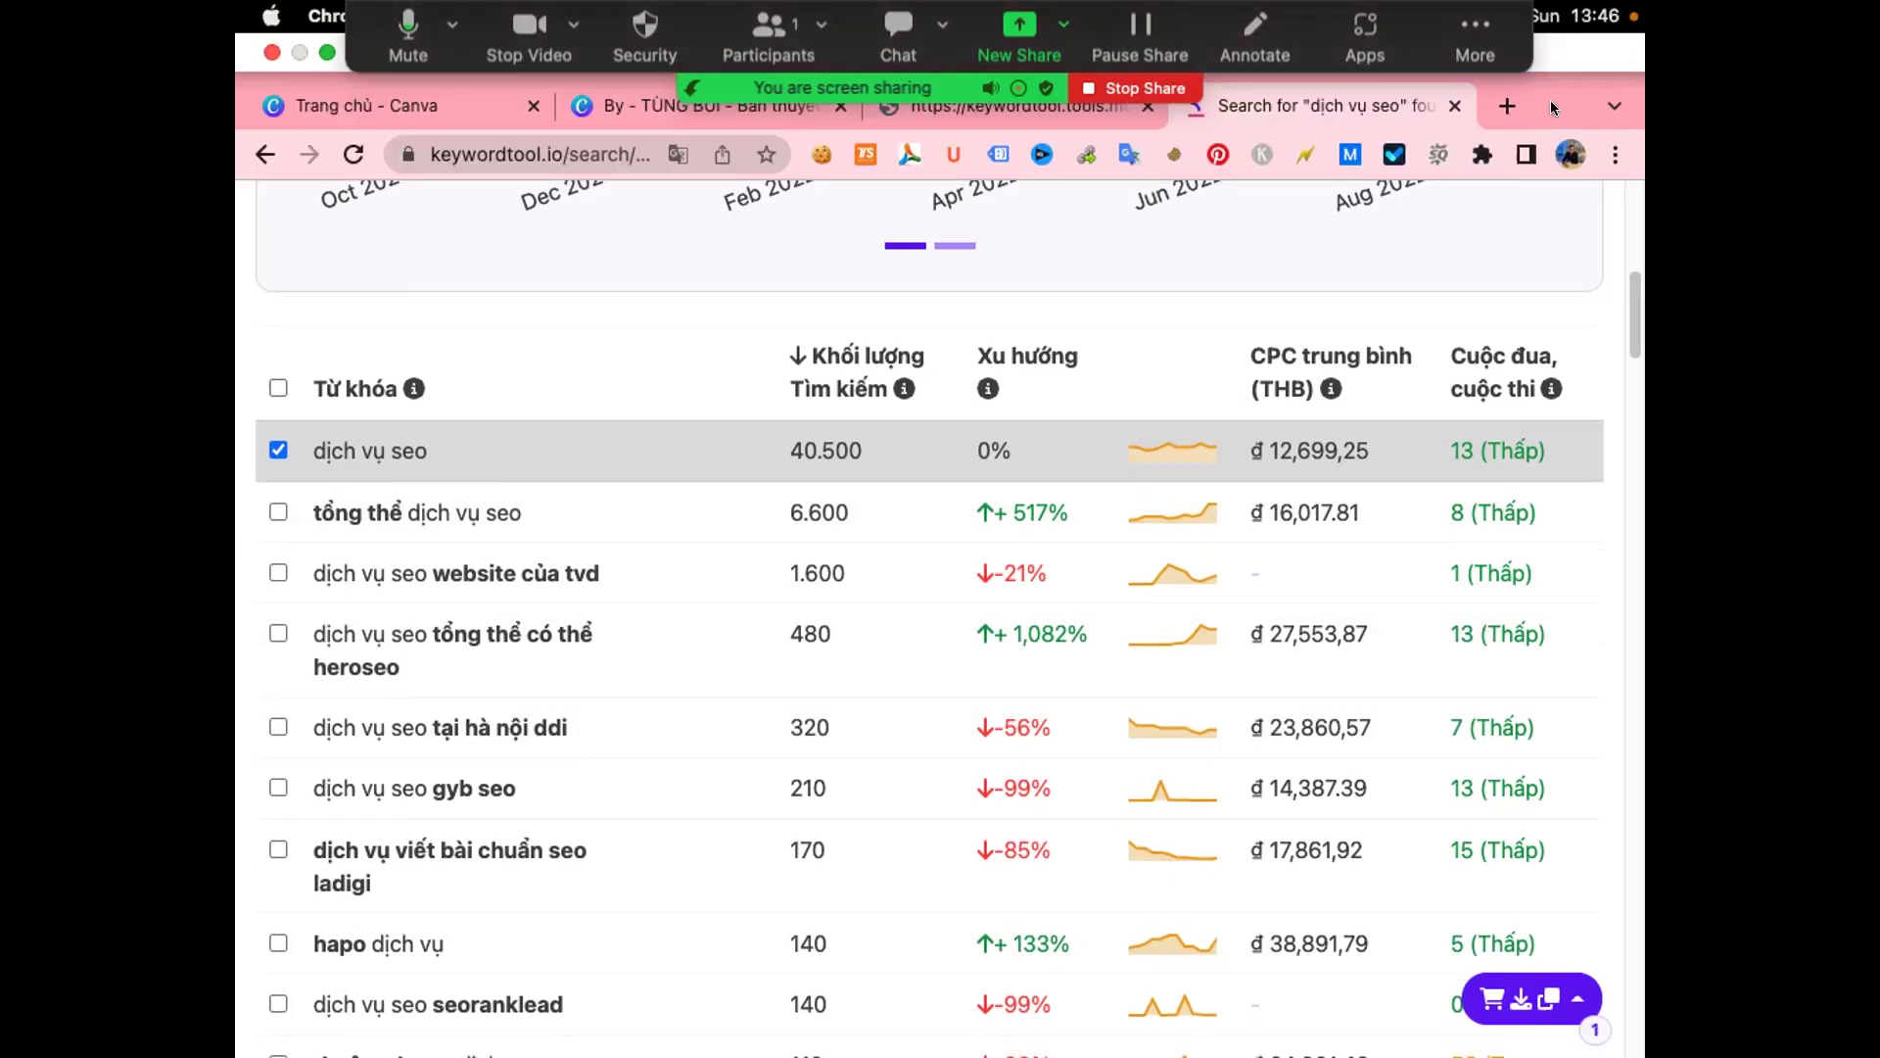
left_click(1509, 106)
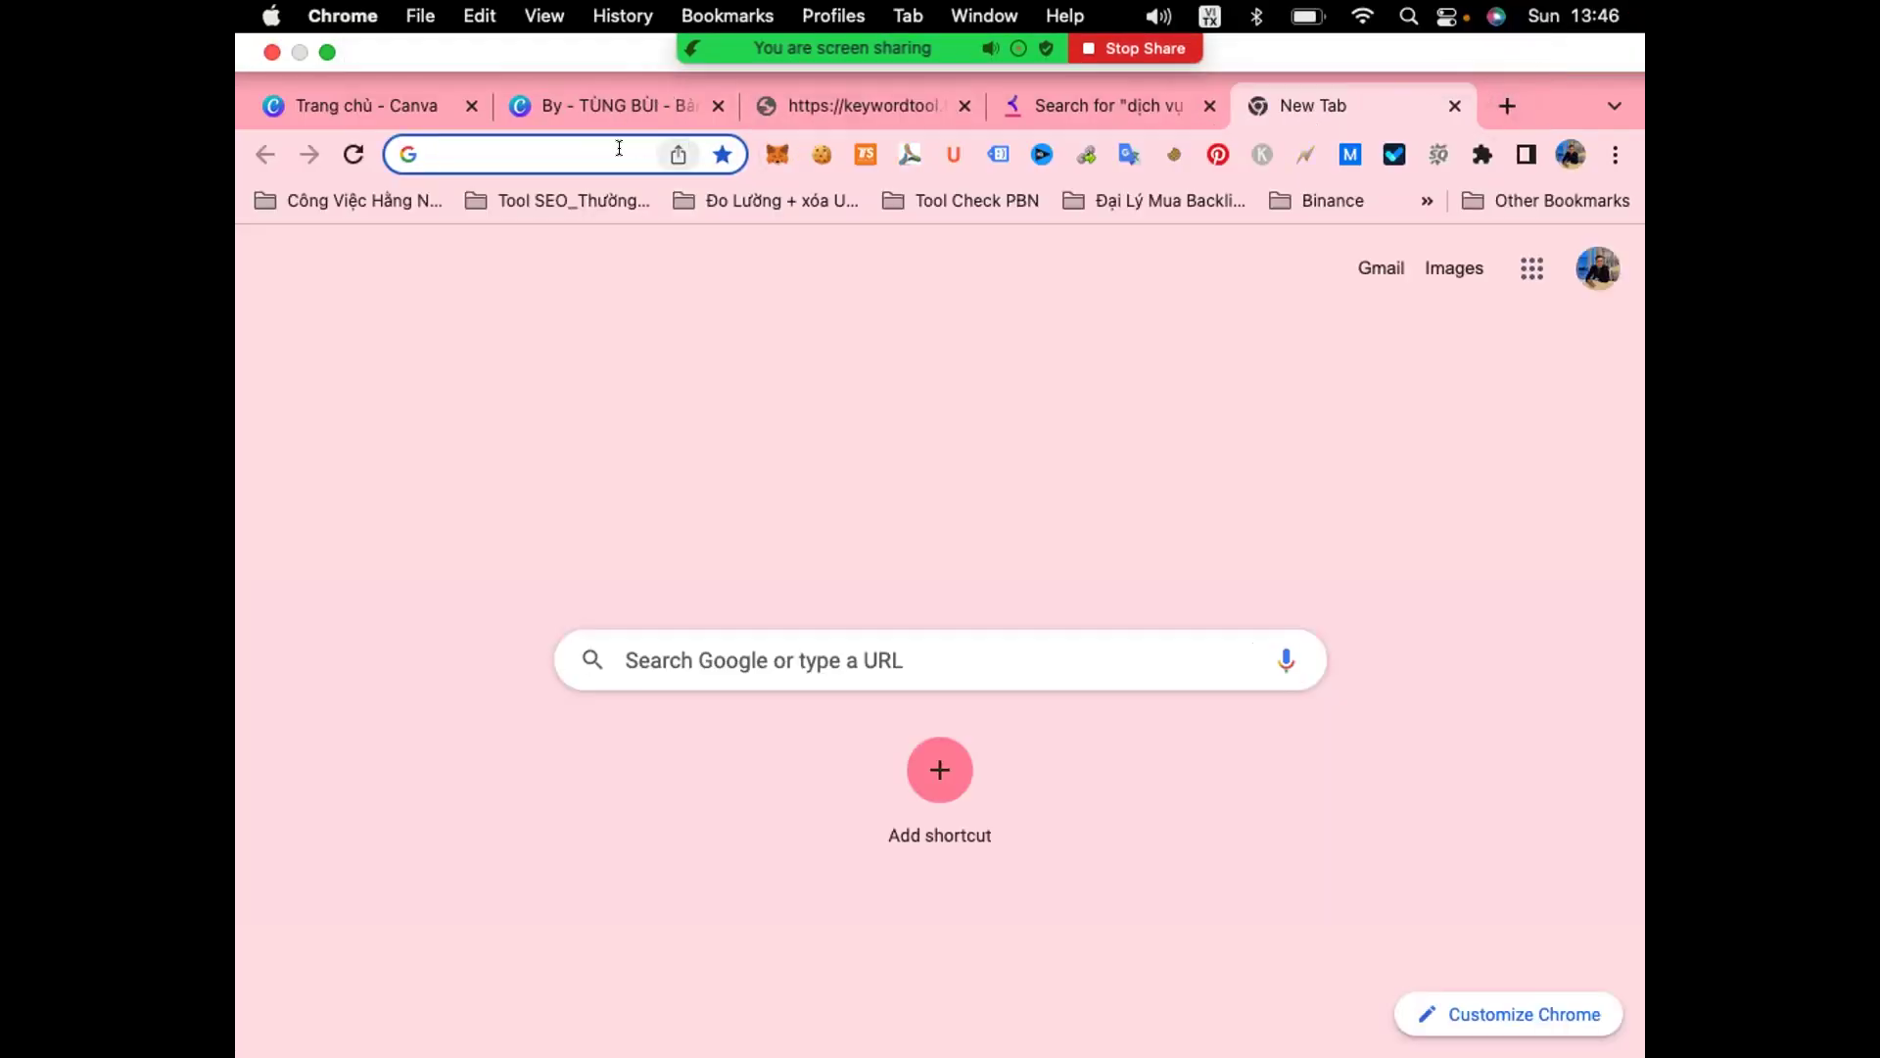
left_click(615, 151)
type("dich")
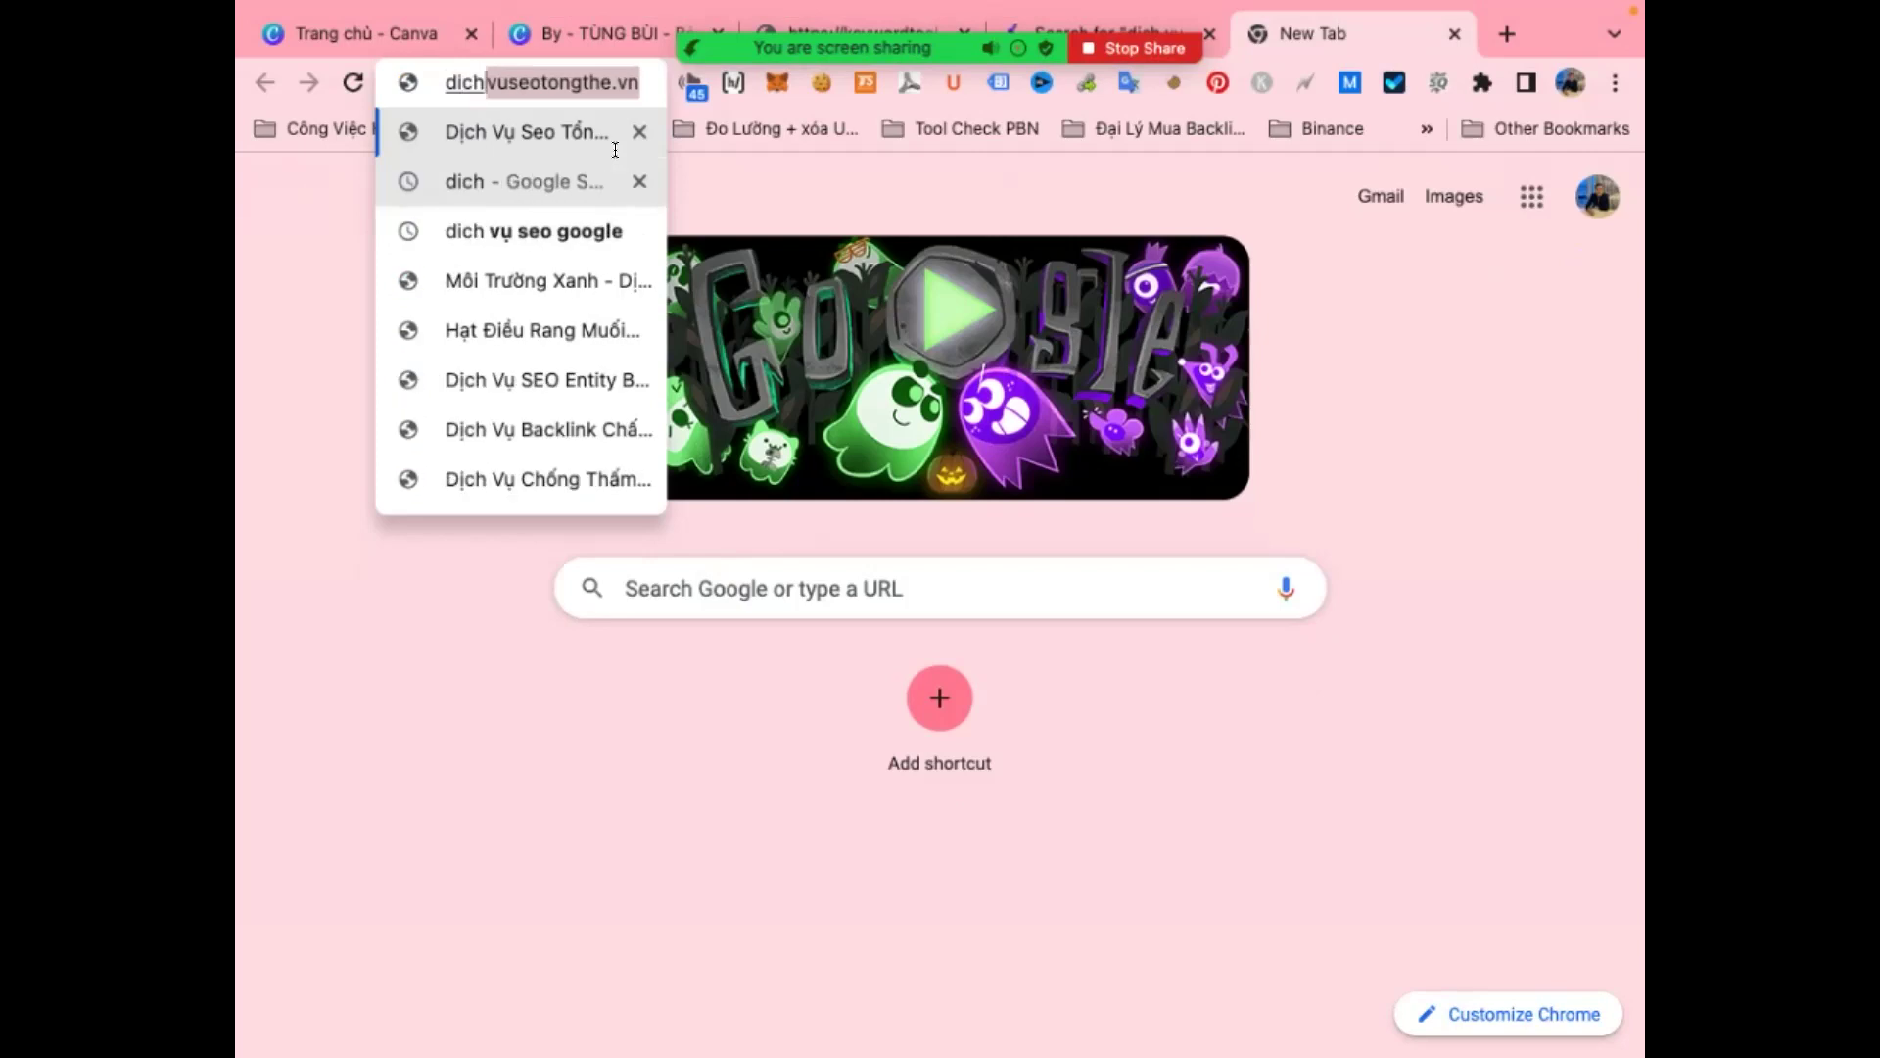
key("BackSpace")
type("vụ seo")
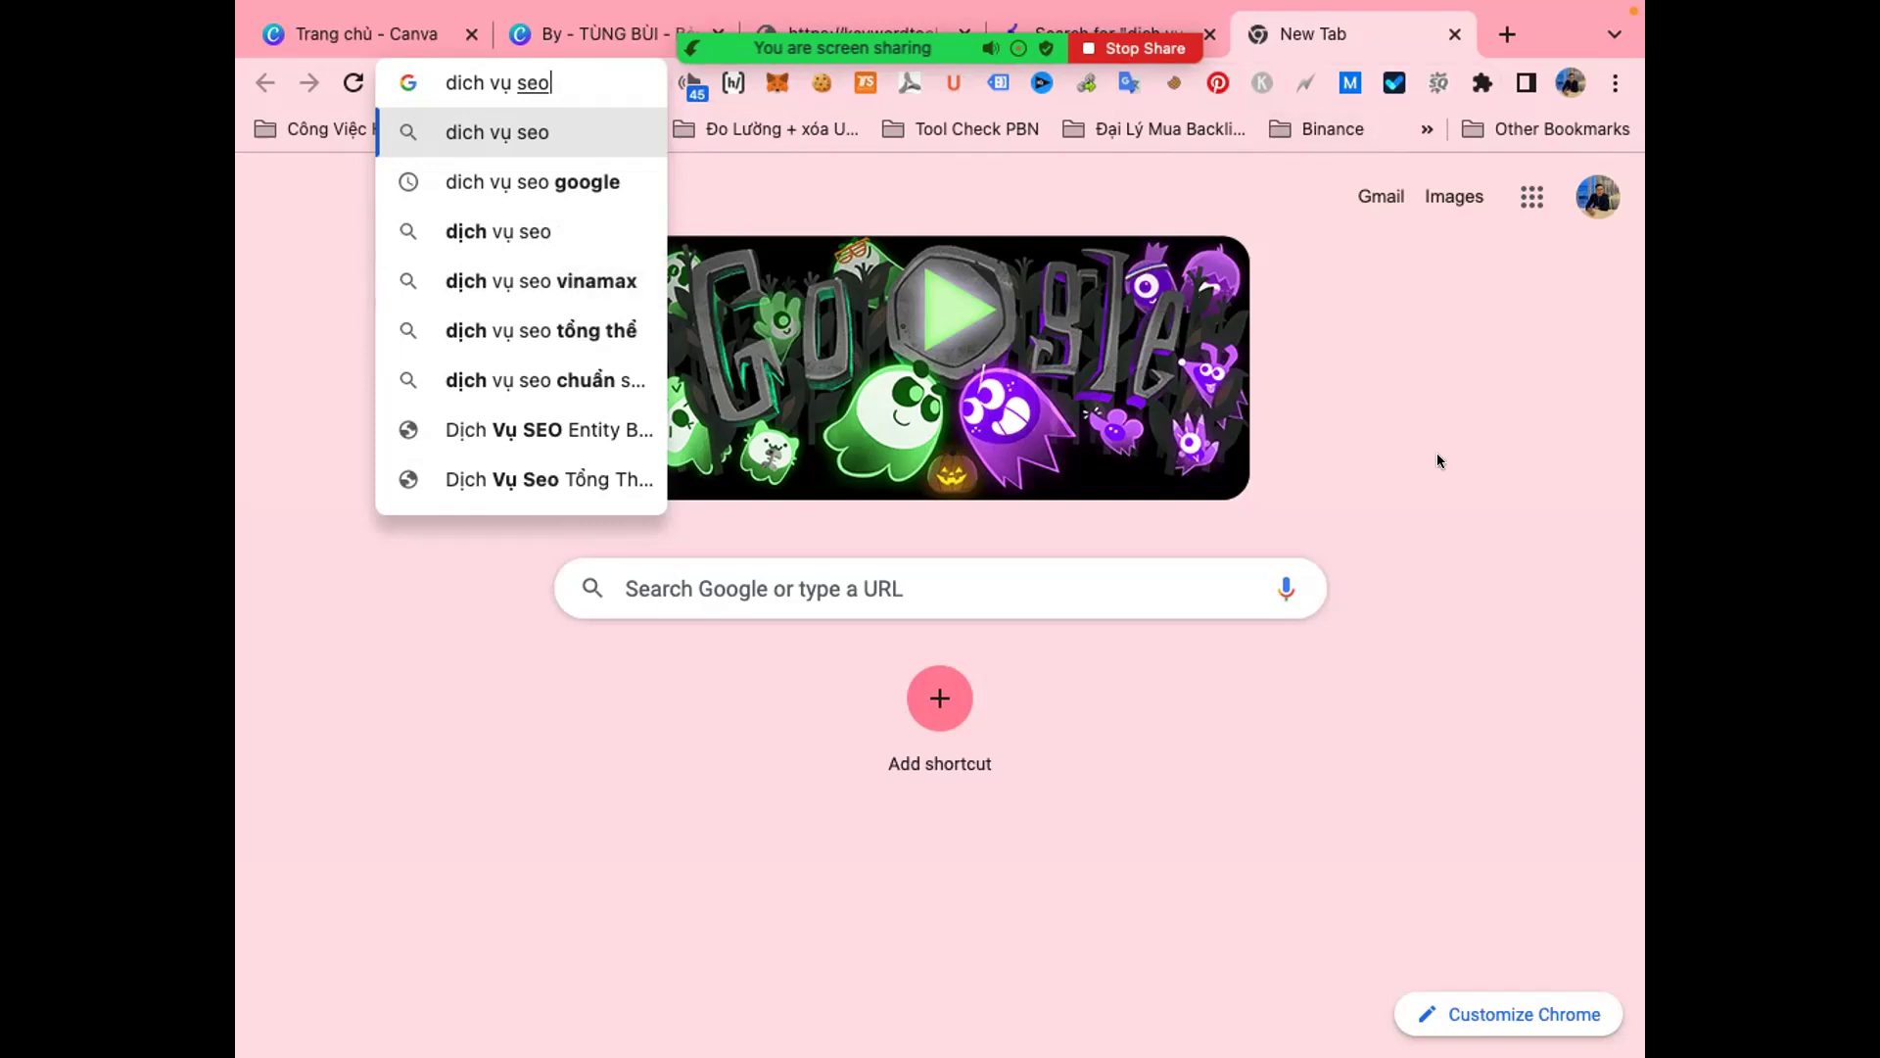
left_click(1102, 32)
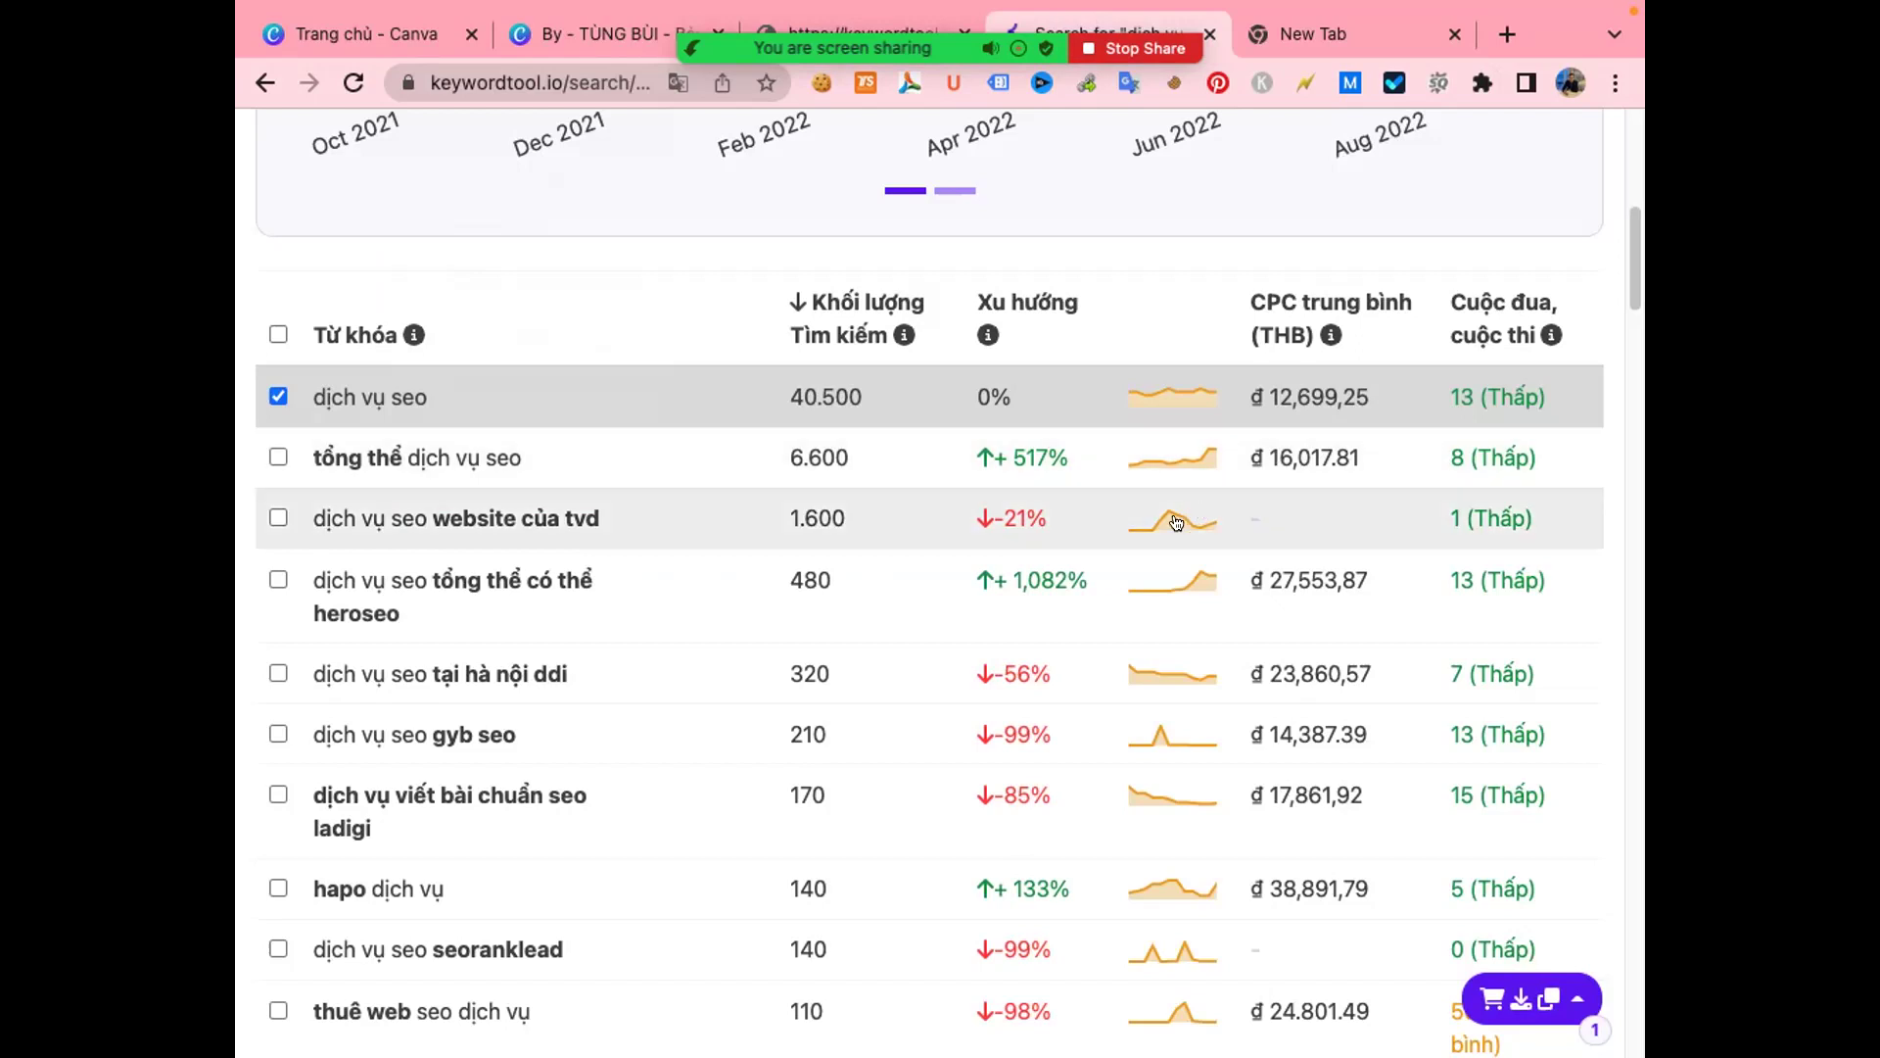
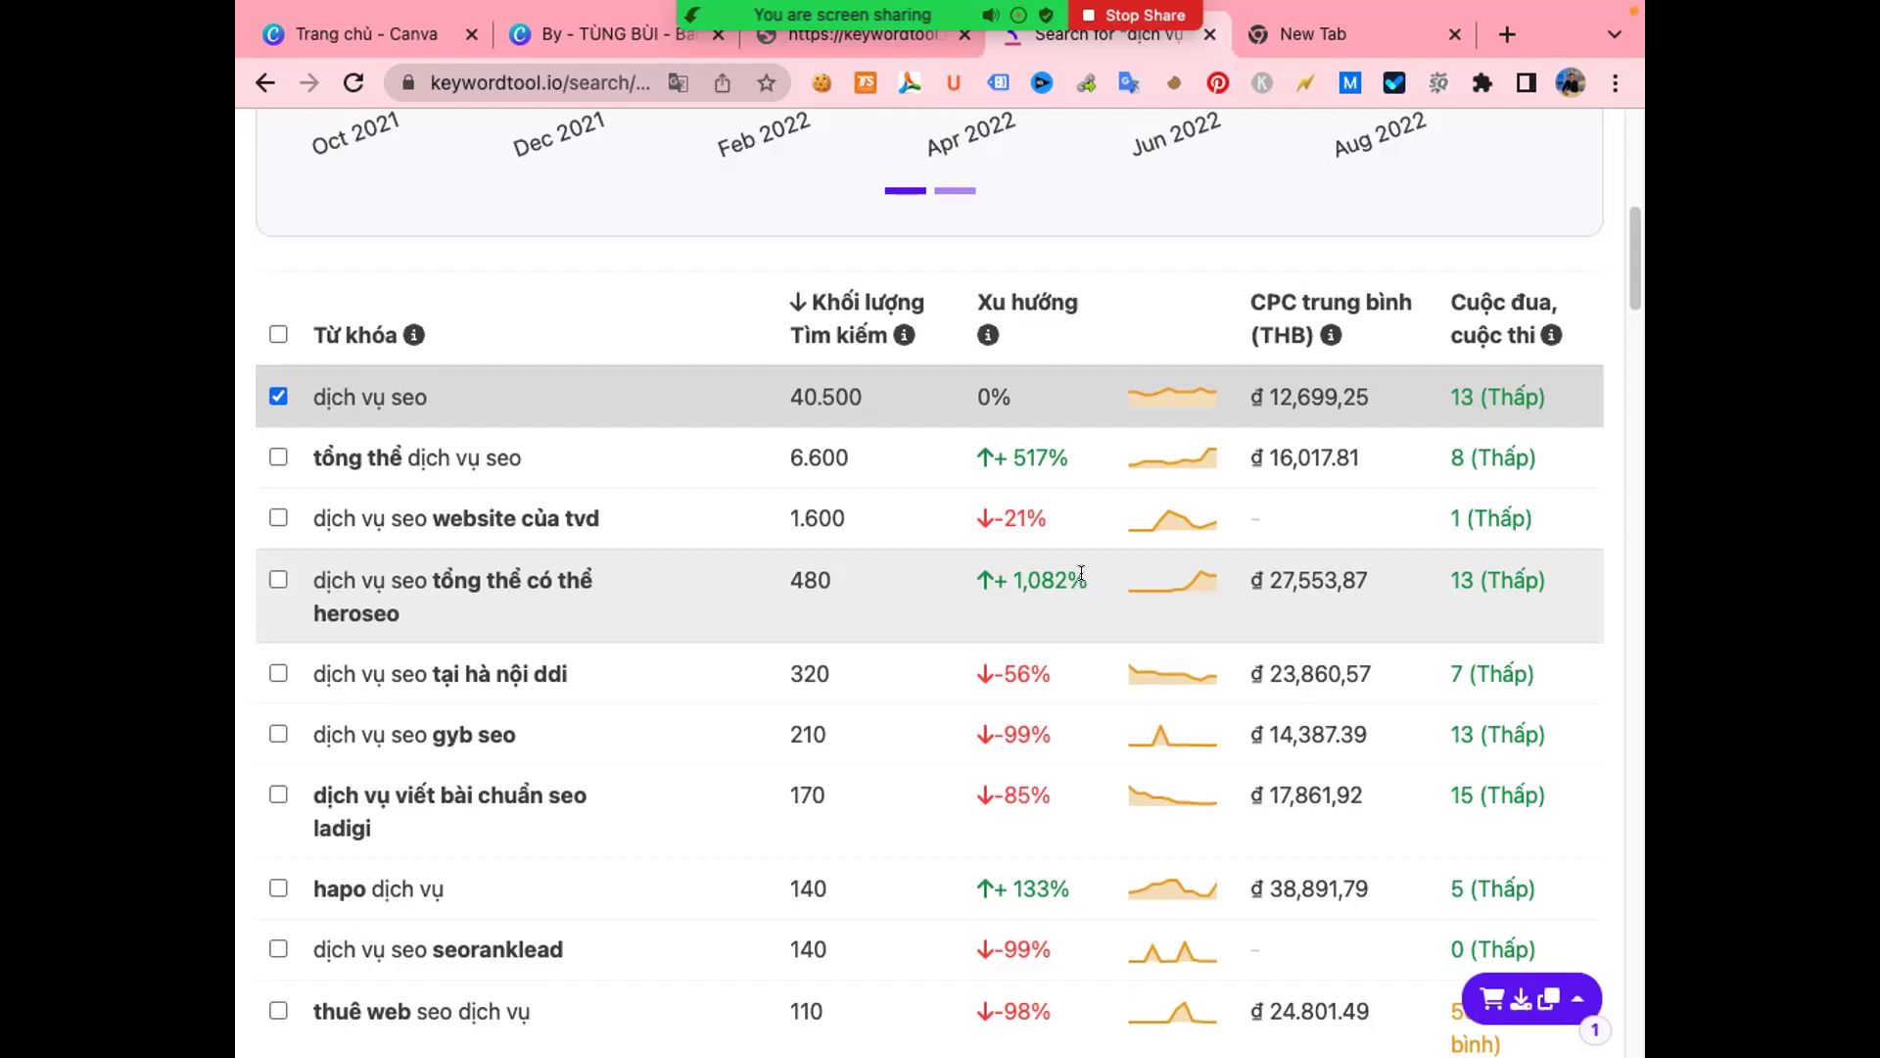
- Select the suggested keywords "thuê web seo dịch vụ" and "dịch vụ seo từ khóa tổng thể" in the results list
scroll(750, 795, "down", 5)
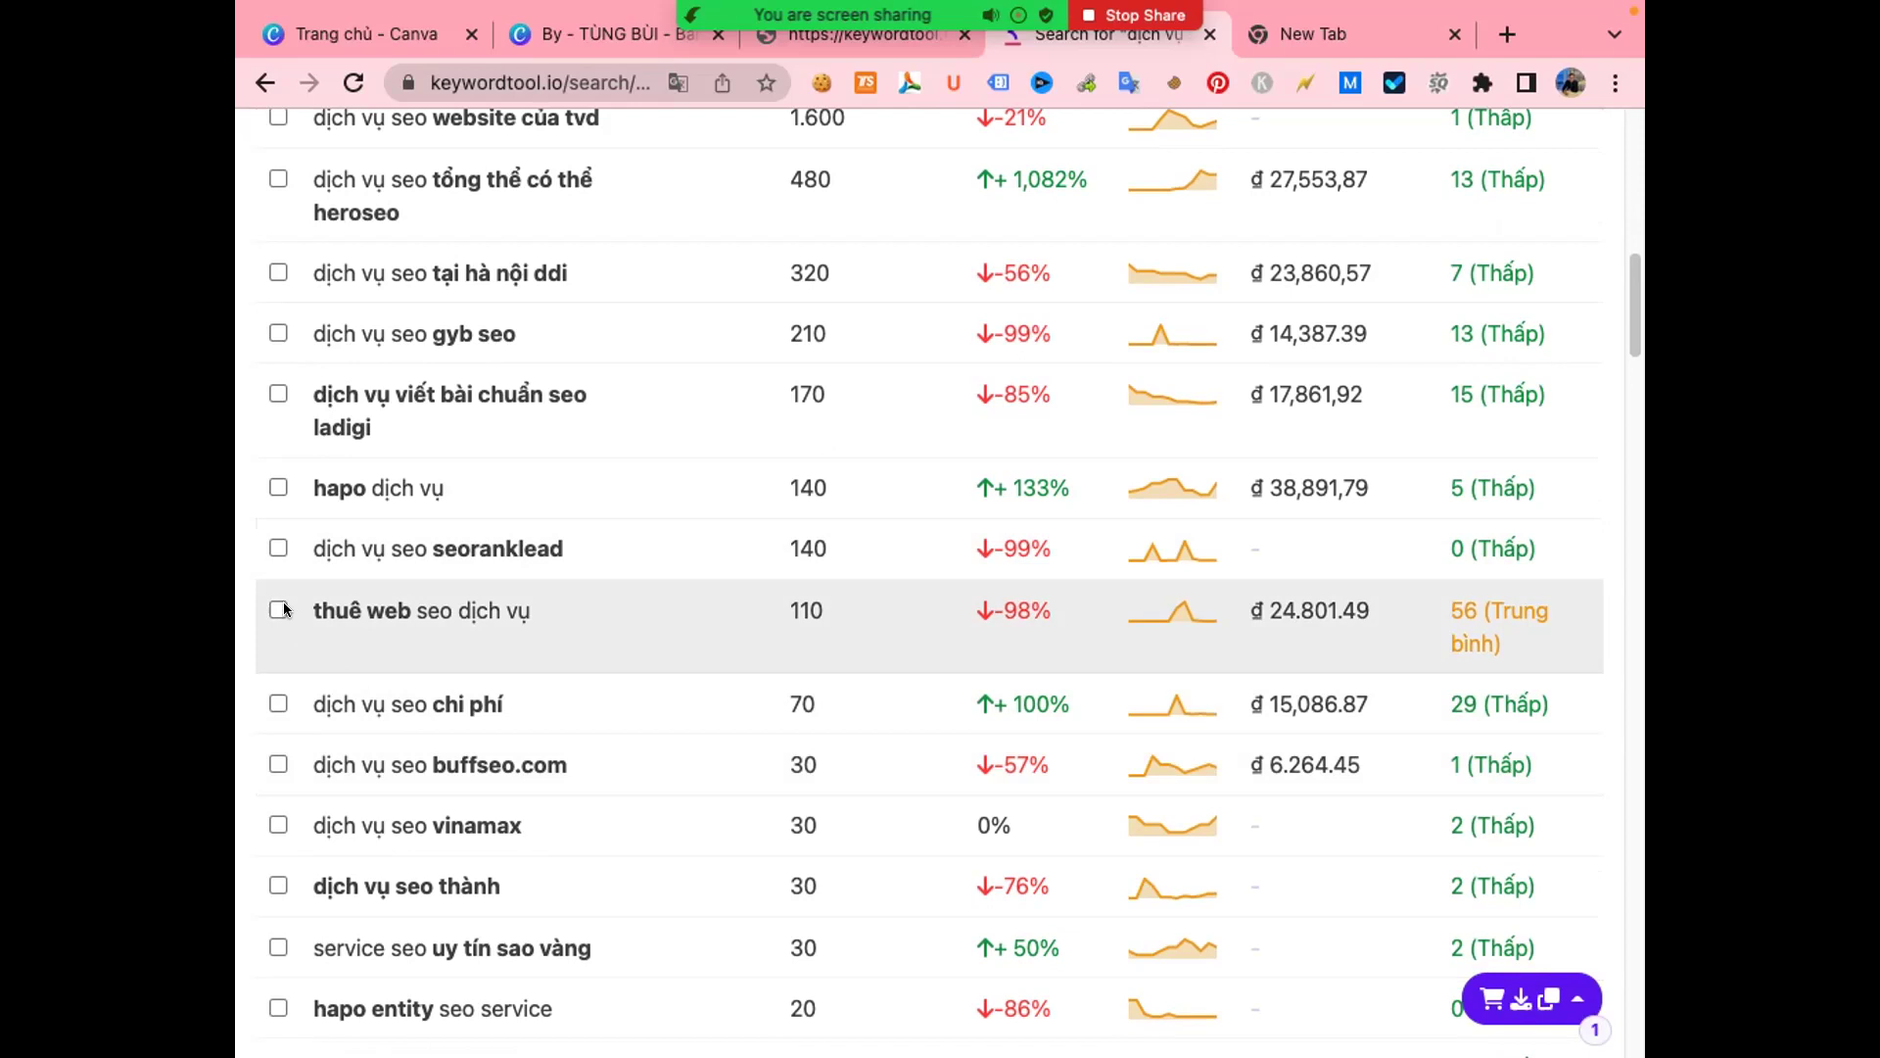
left_click(278, 609)
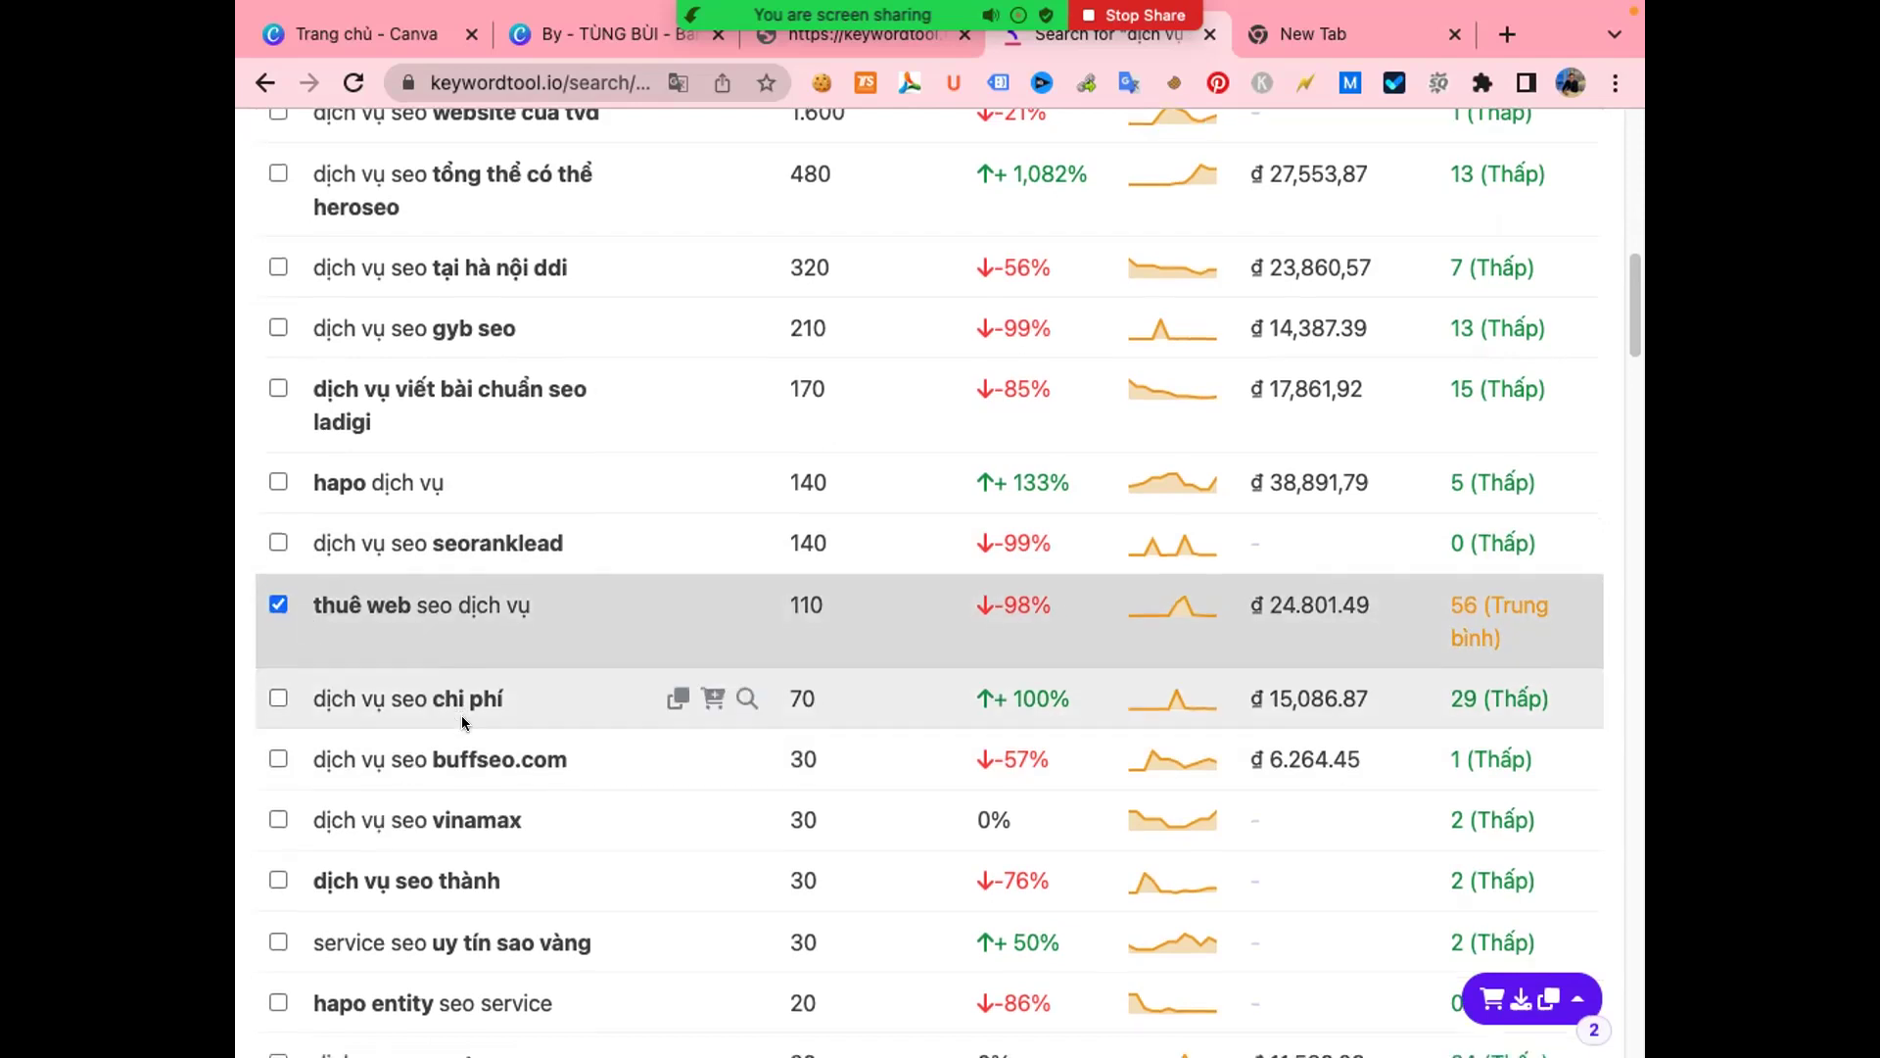
scroll(445, 690, "down", 1)
scroll(440, 678, "down", 2)
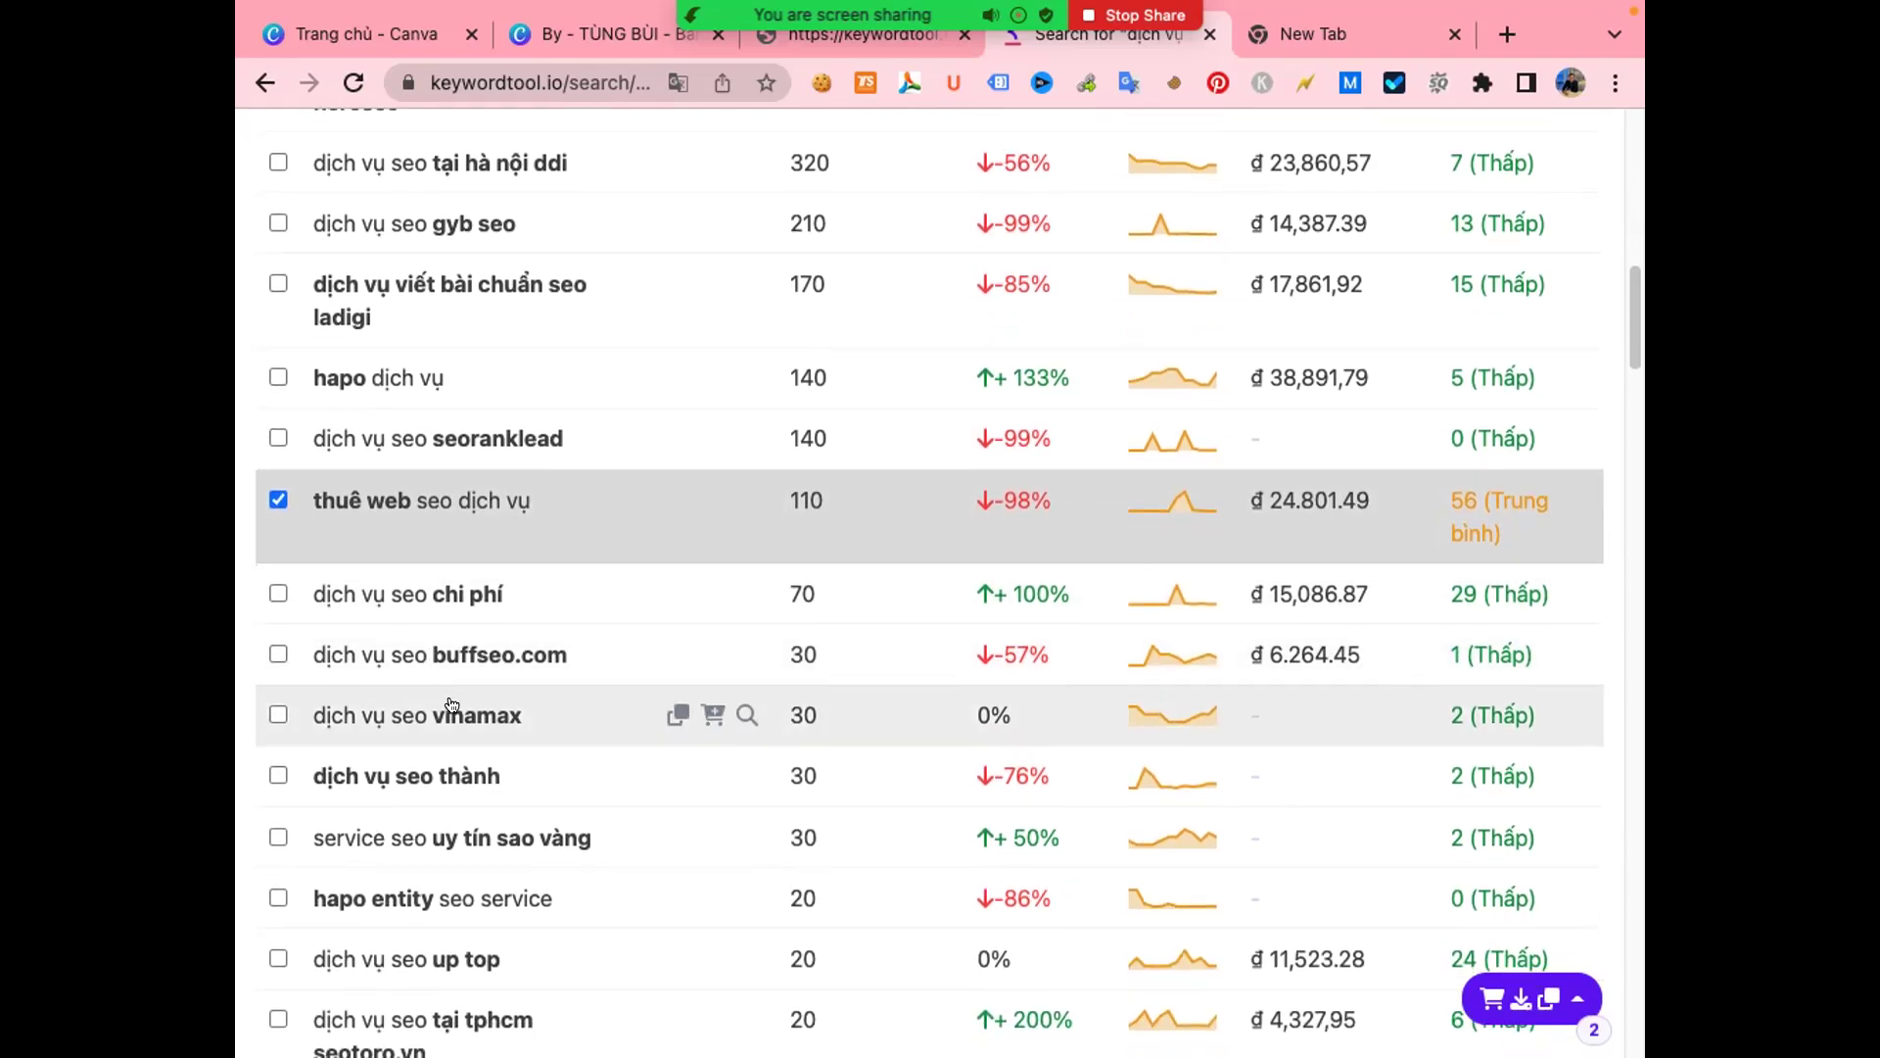
scroll(468, 698, "down", 3)
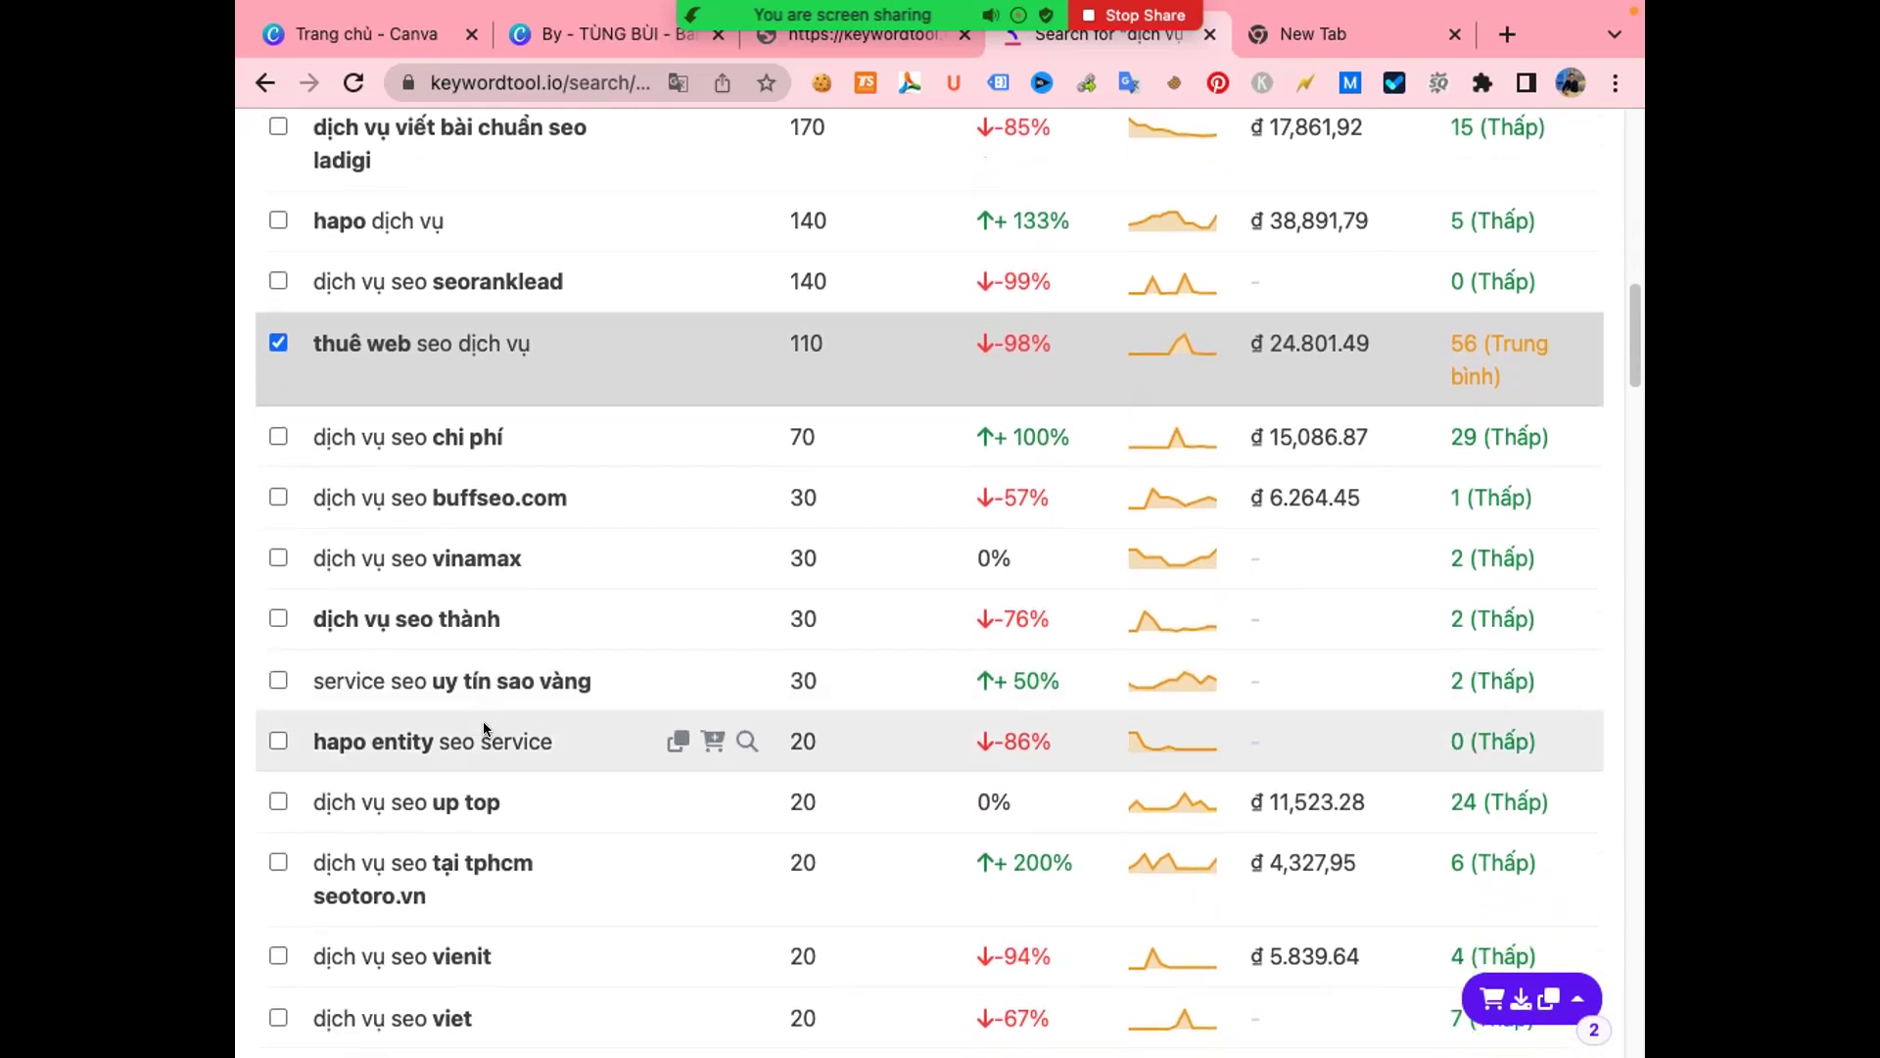
scroll(489, 731, "down", 2)
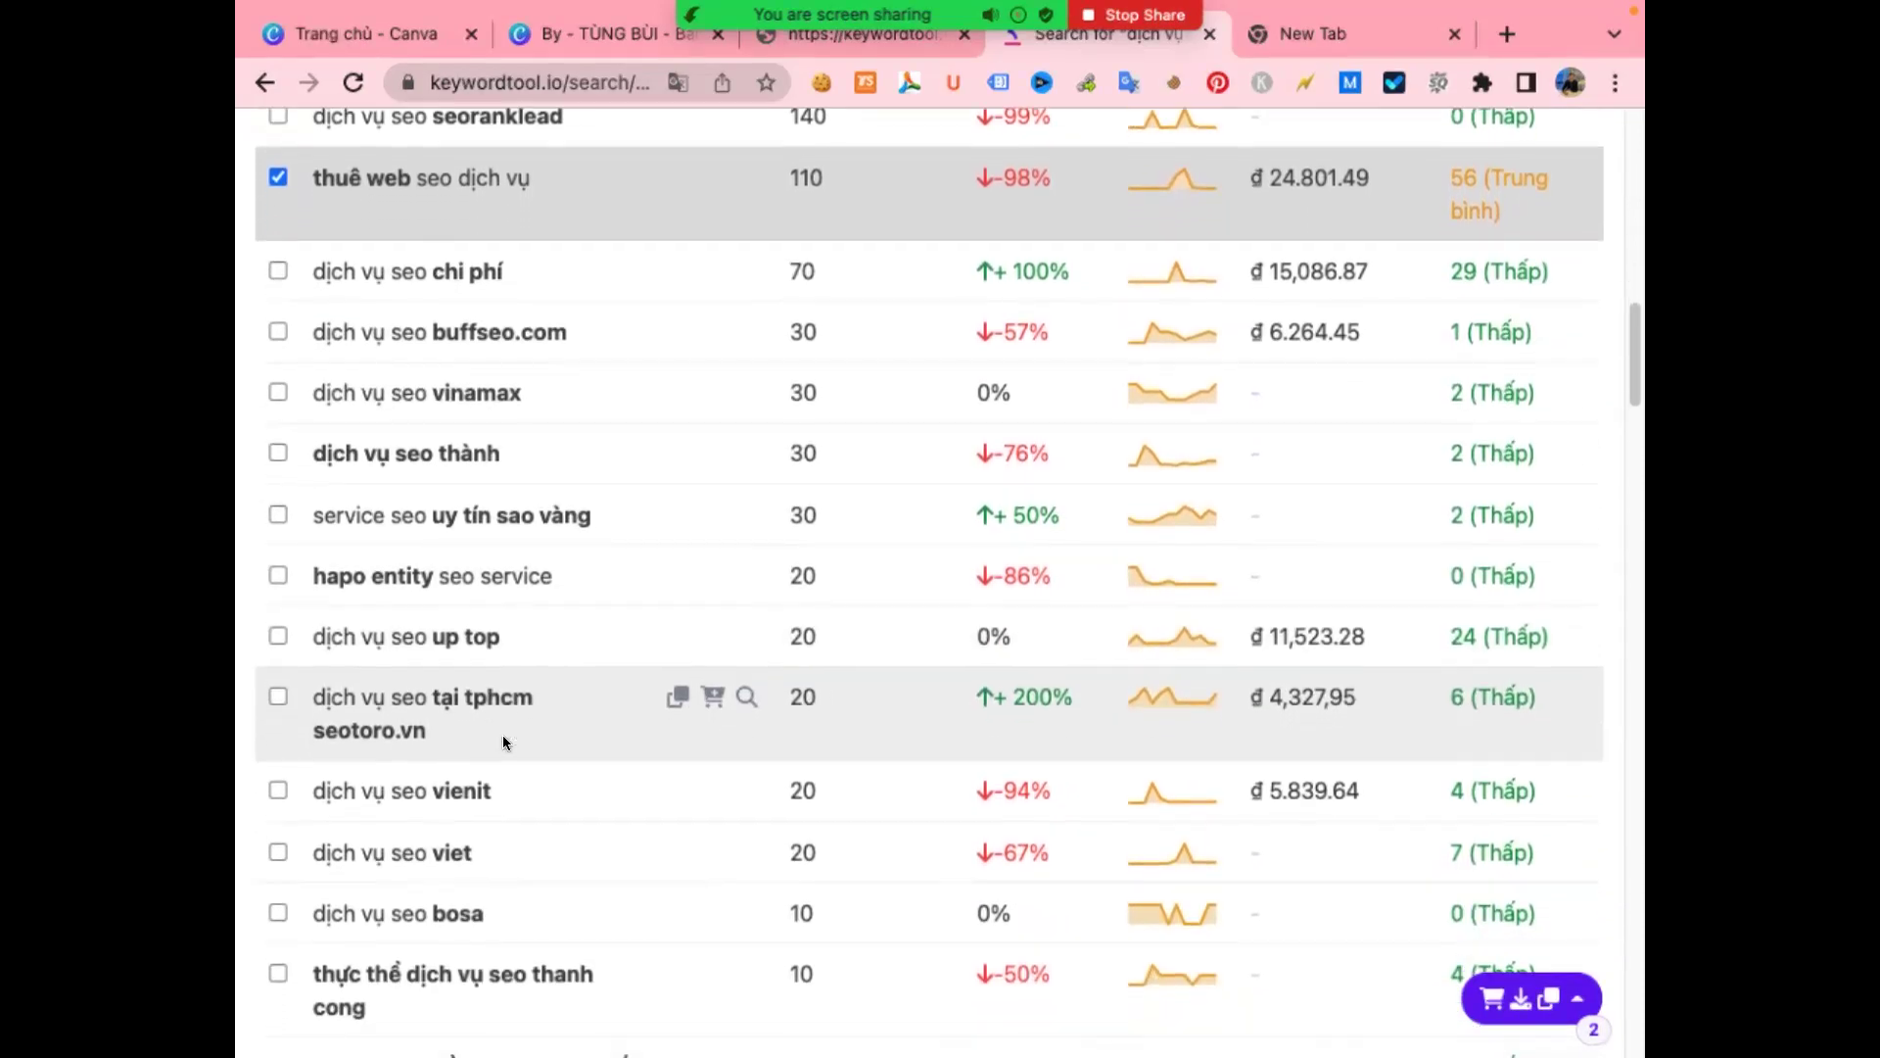
scroll(502, 762, "down", 1)
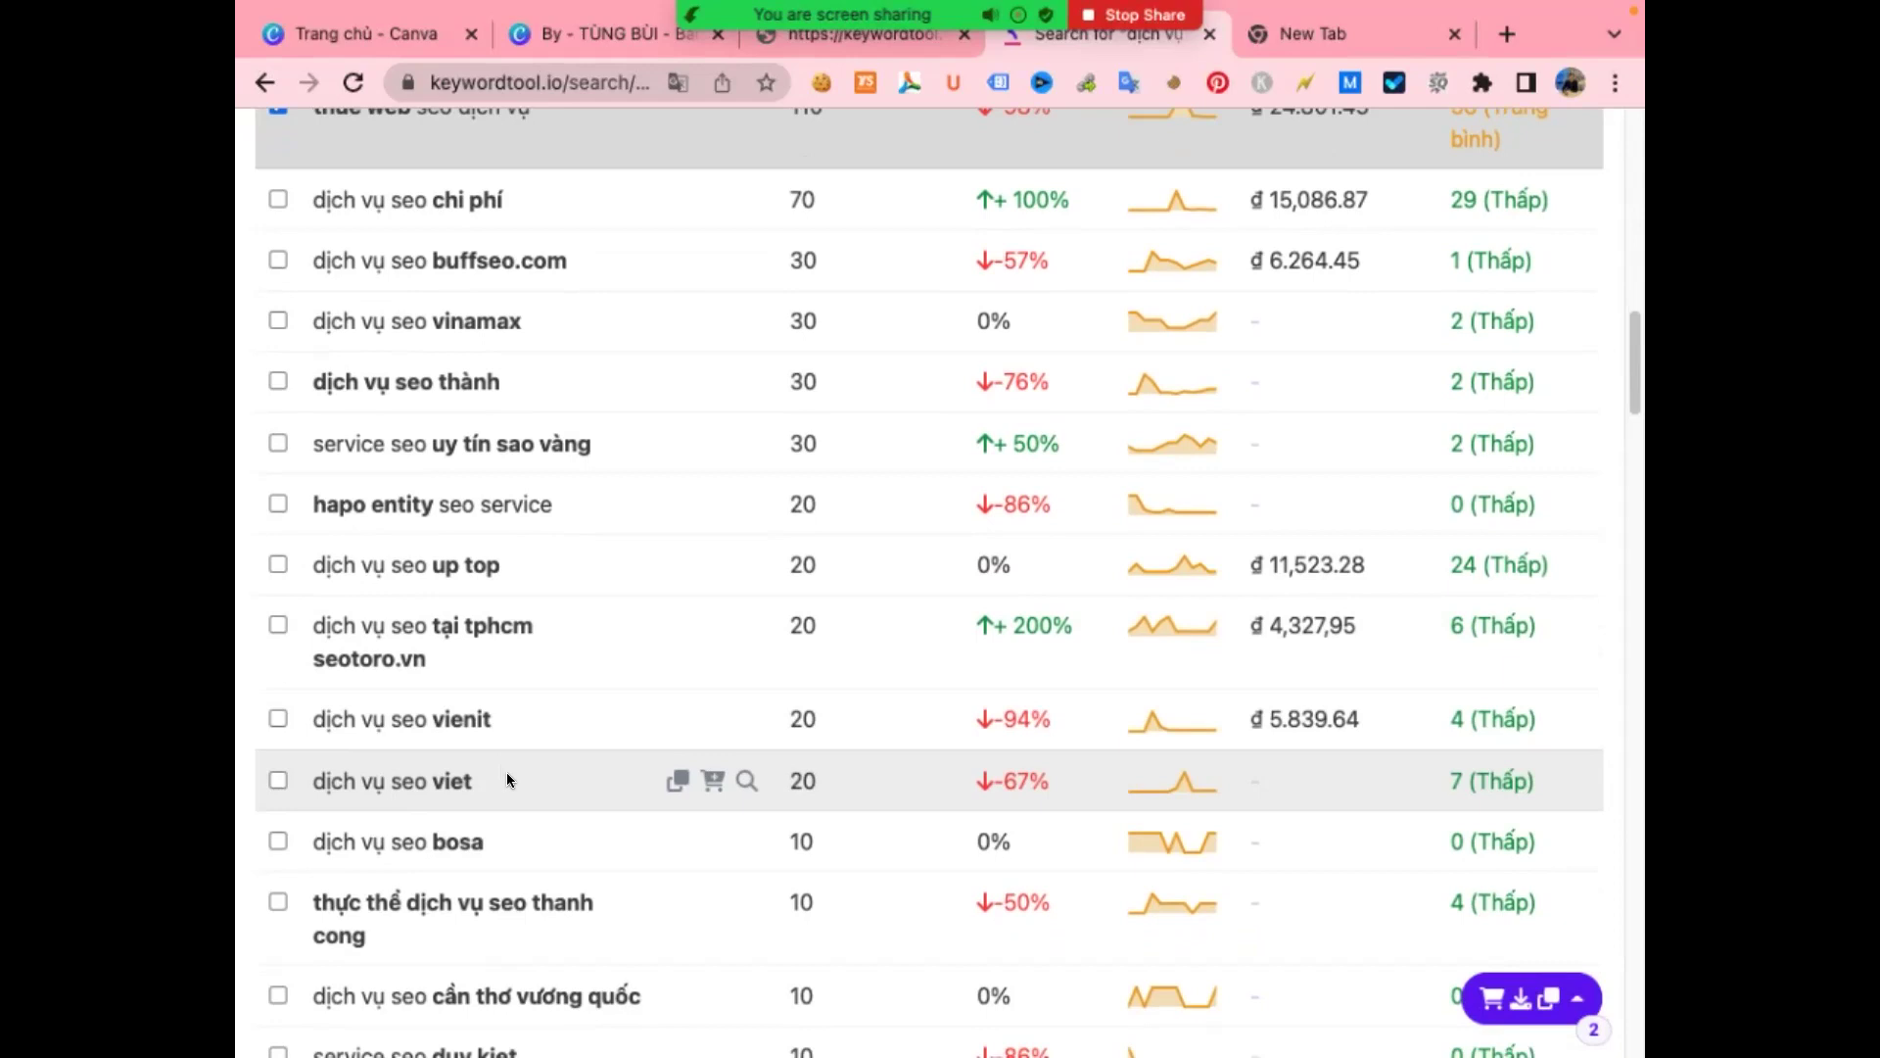
scroll(508, 772, "down", 1)
scroll(554, 871, "down", 1)
scroll(554, 871, "down", 2)
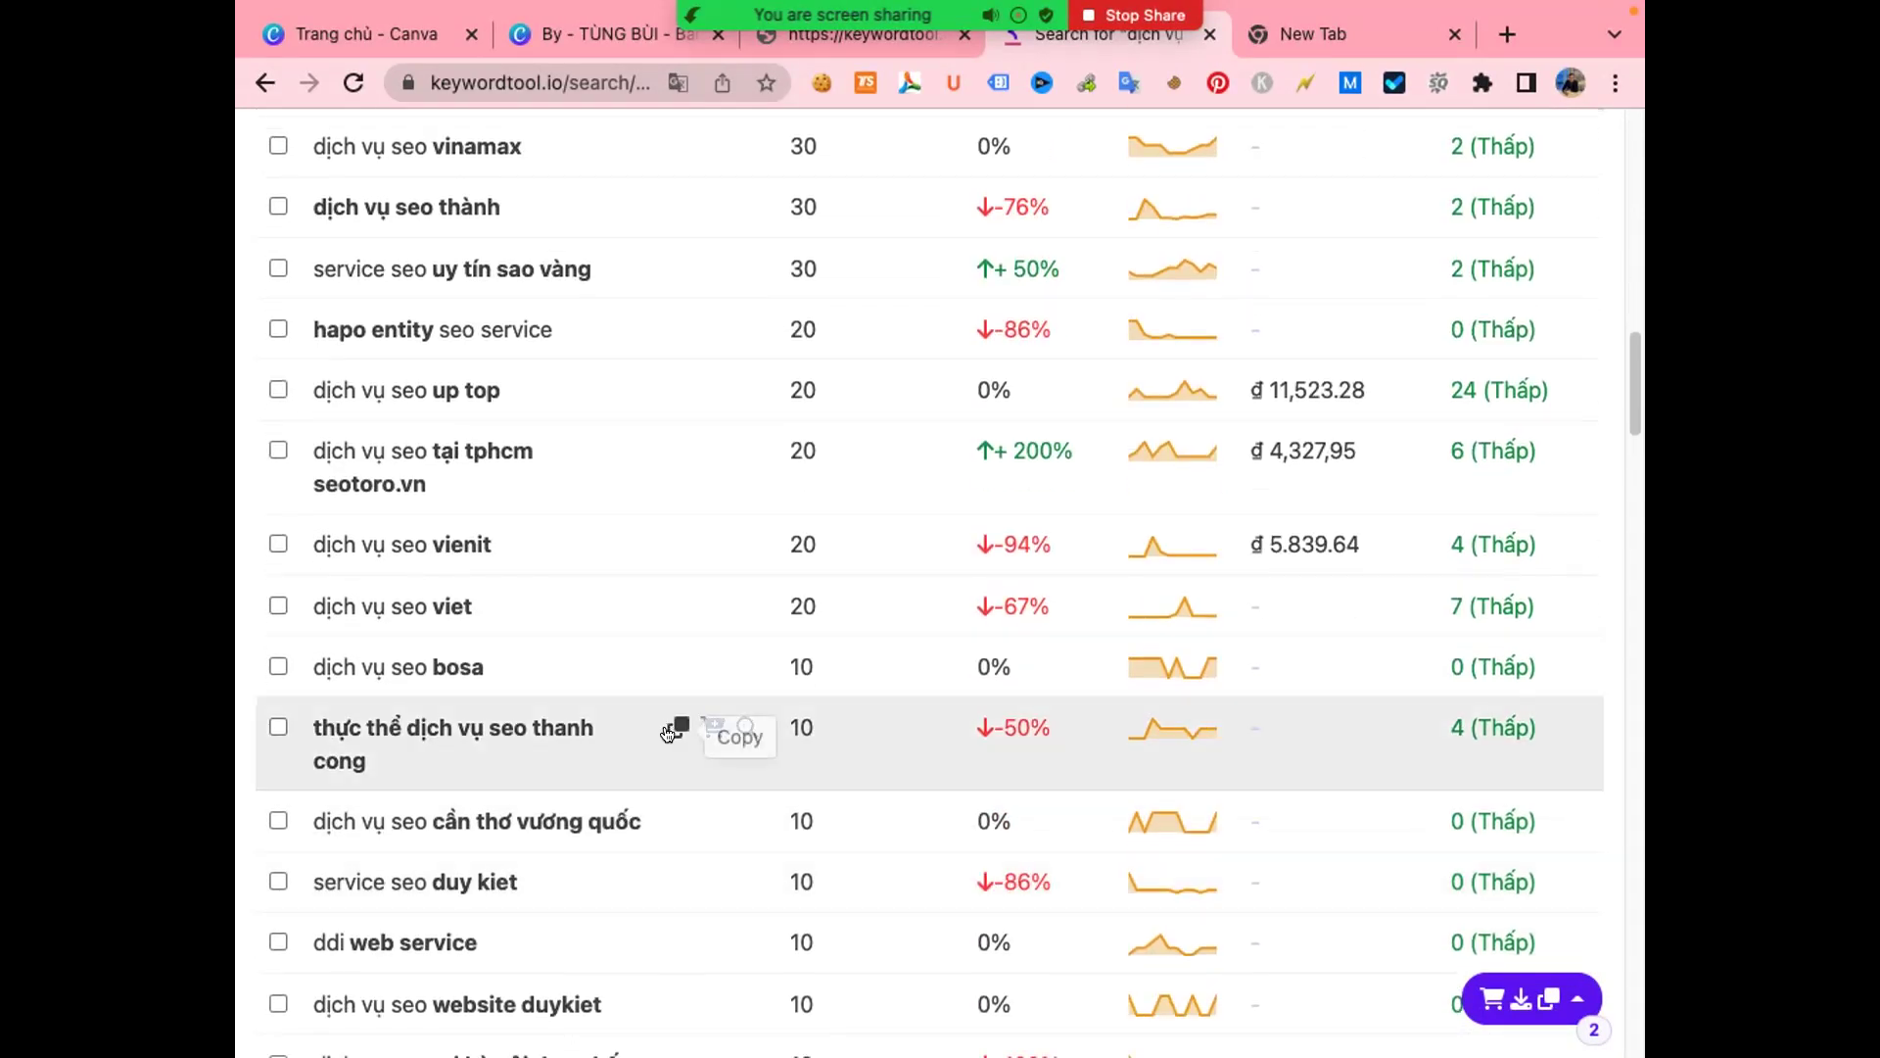
scroll(605, 835, "down", 4)
scroll(604, 835, "down", 1)
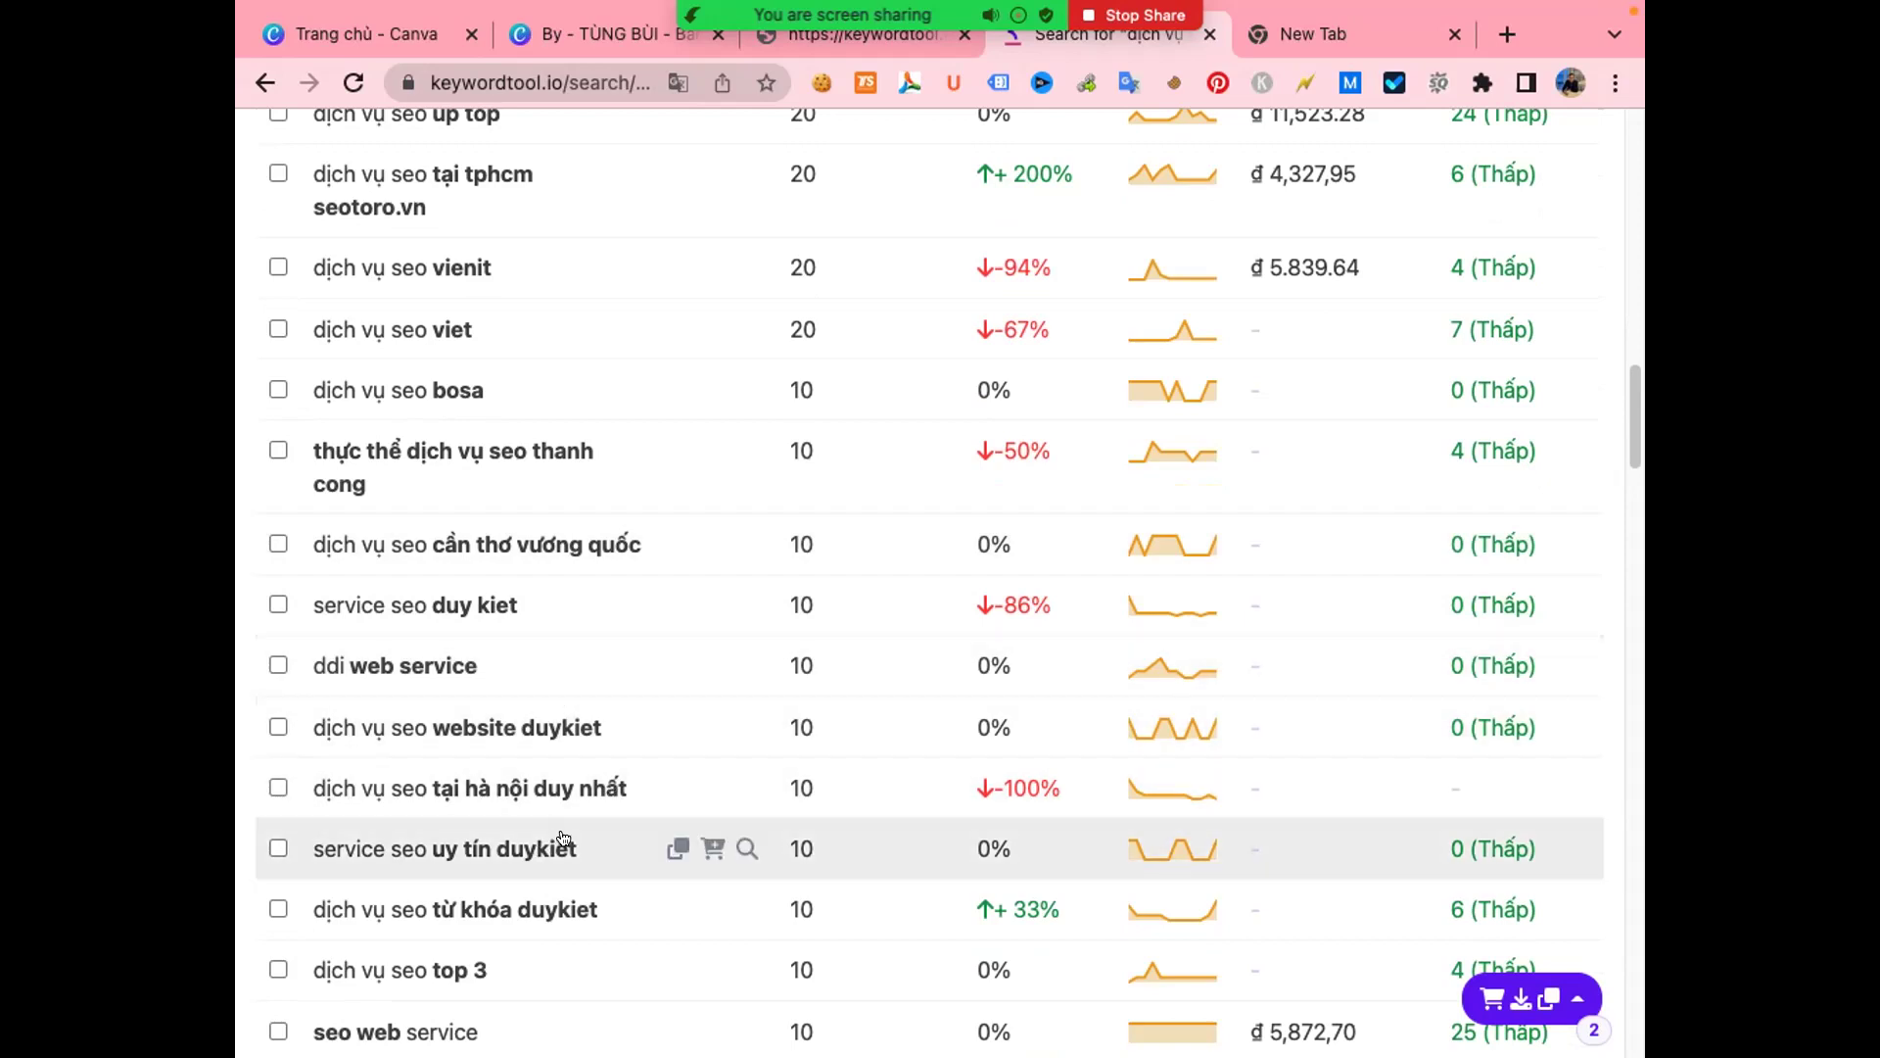
scroll(591, 776, "down", 3)
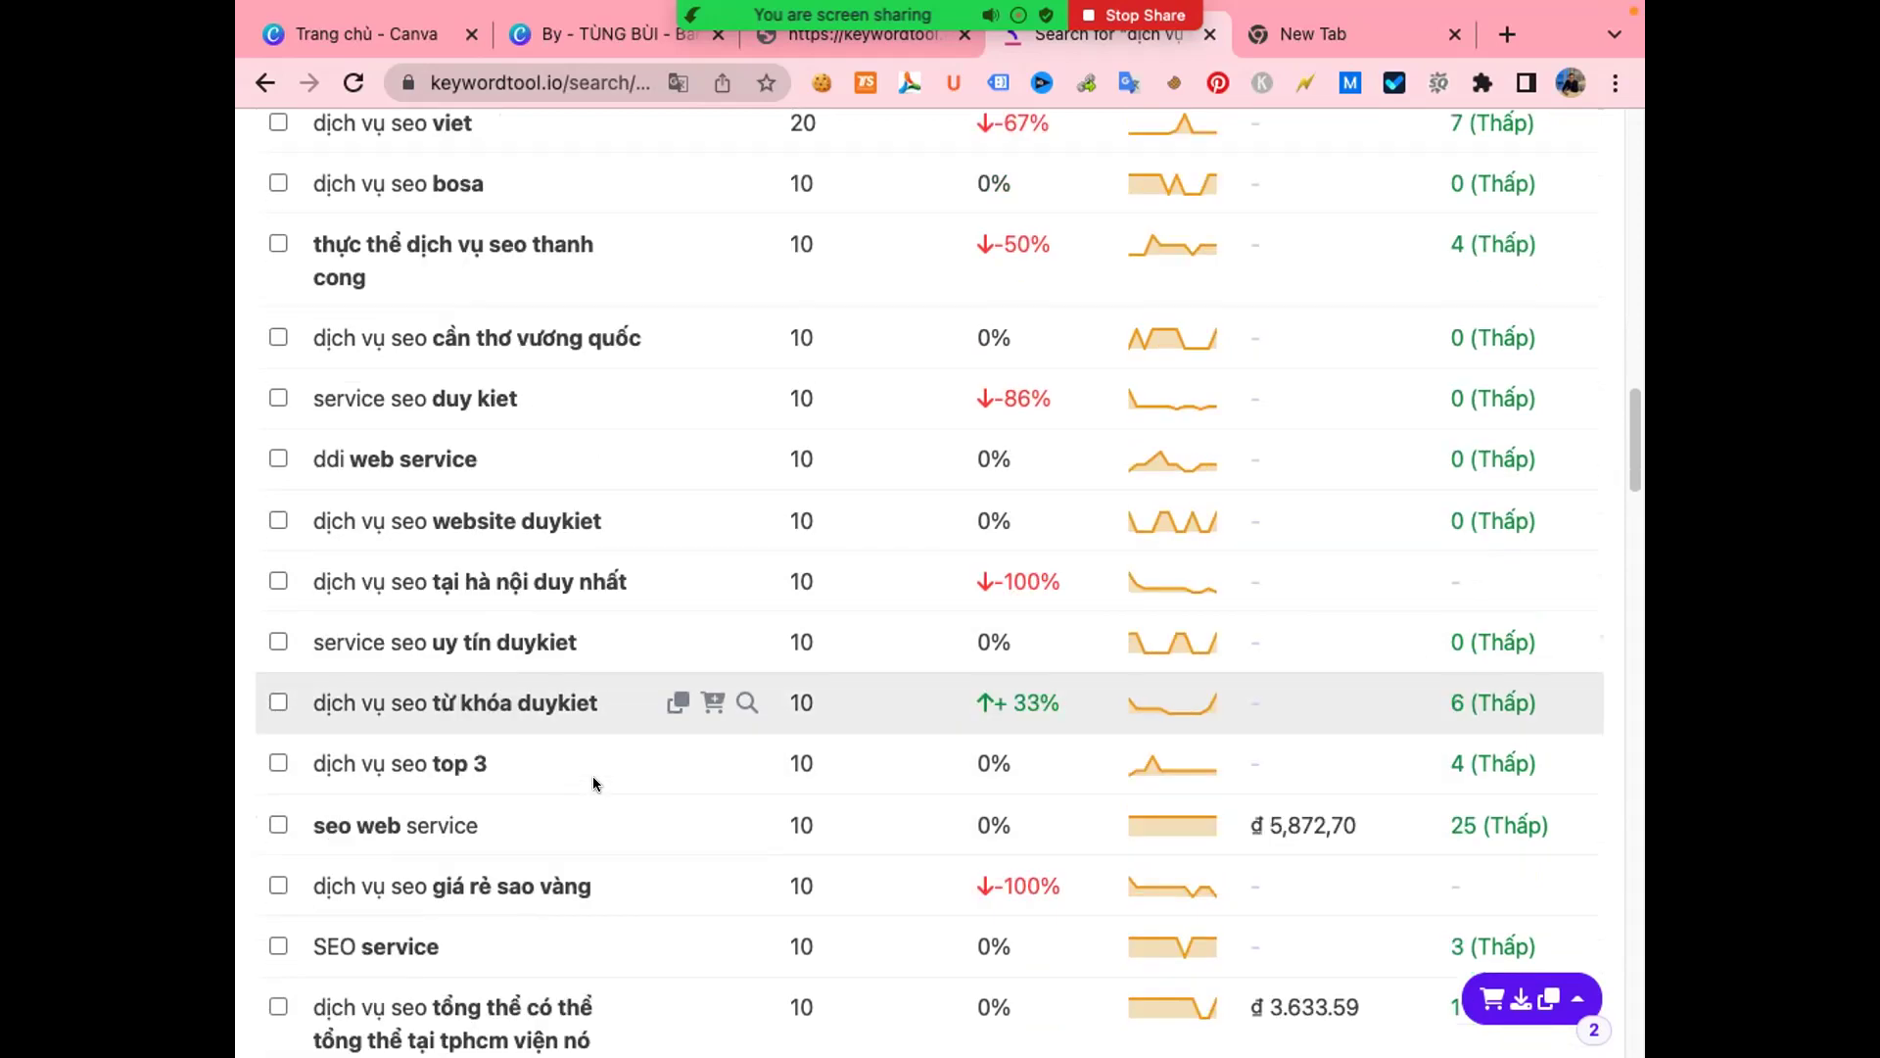
scroll(605, 734, "down", 3)
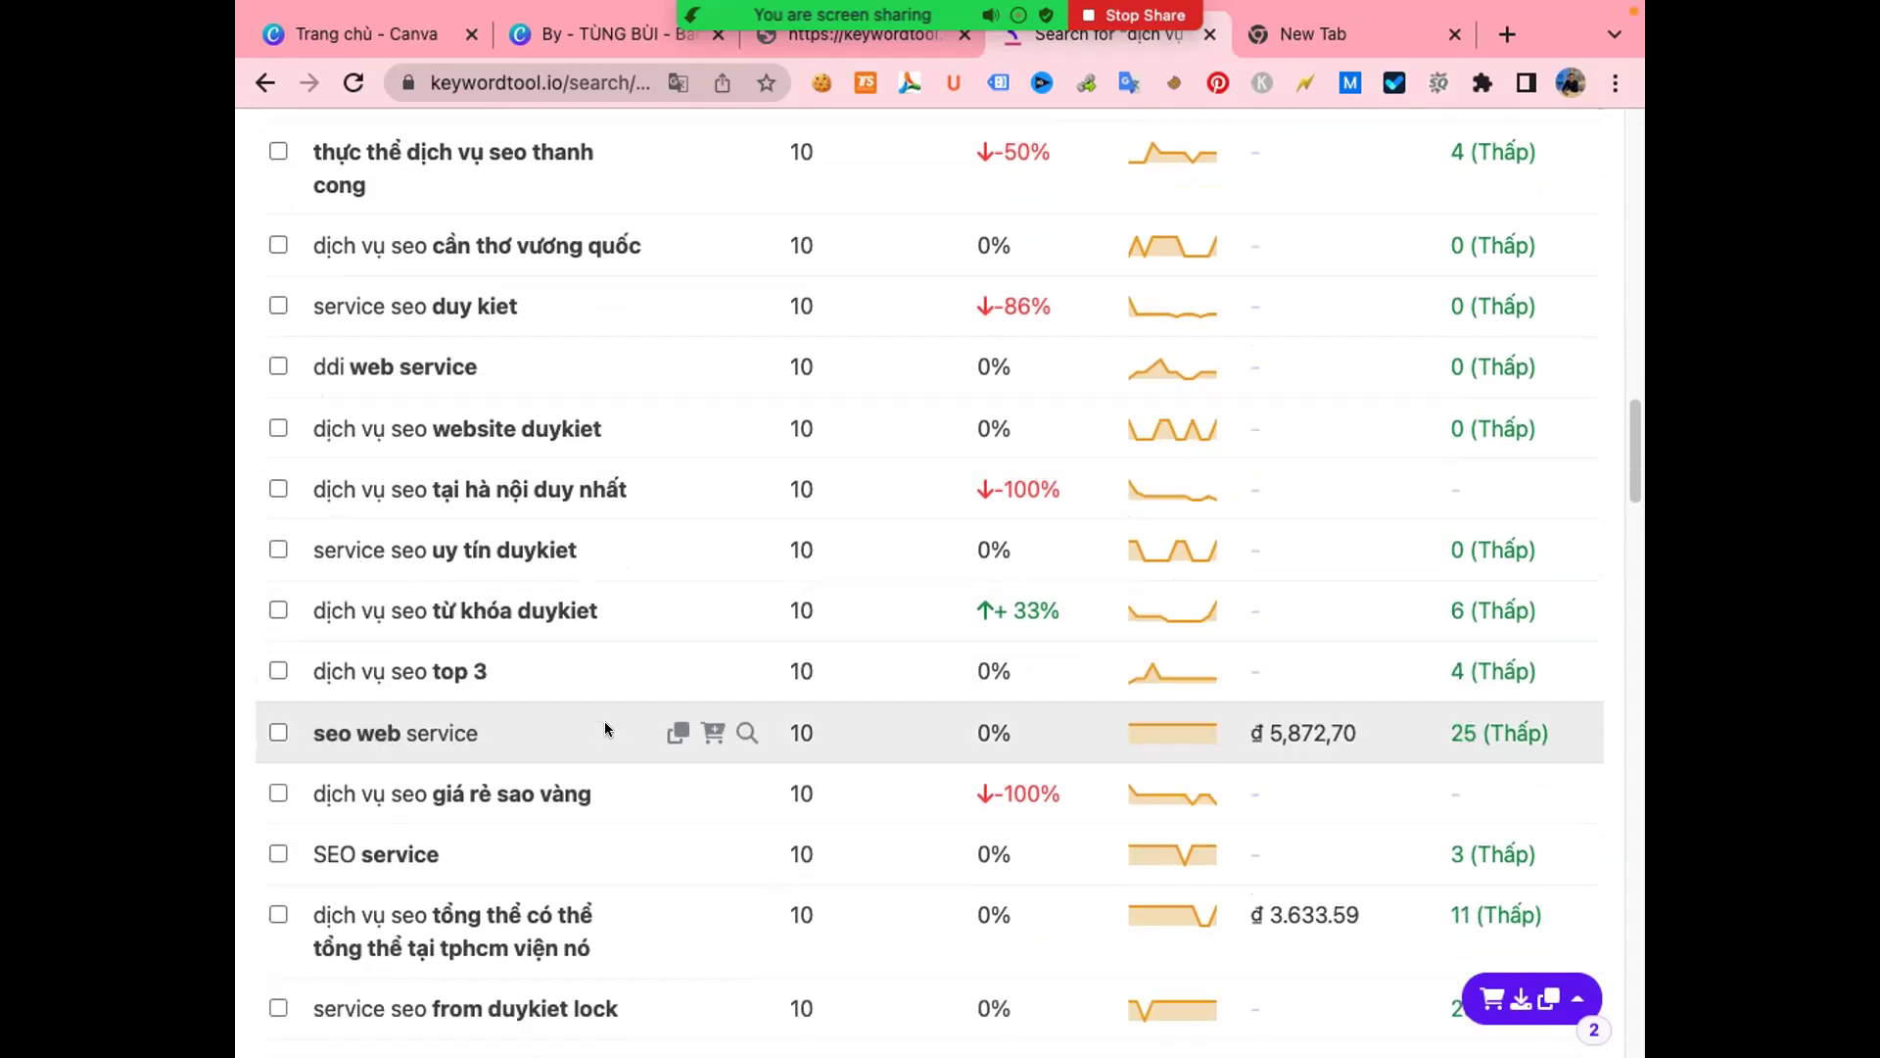
scroll(604, 729, "down", 3)
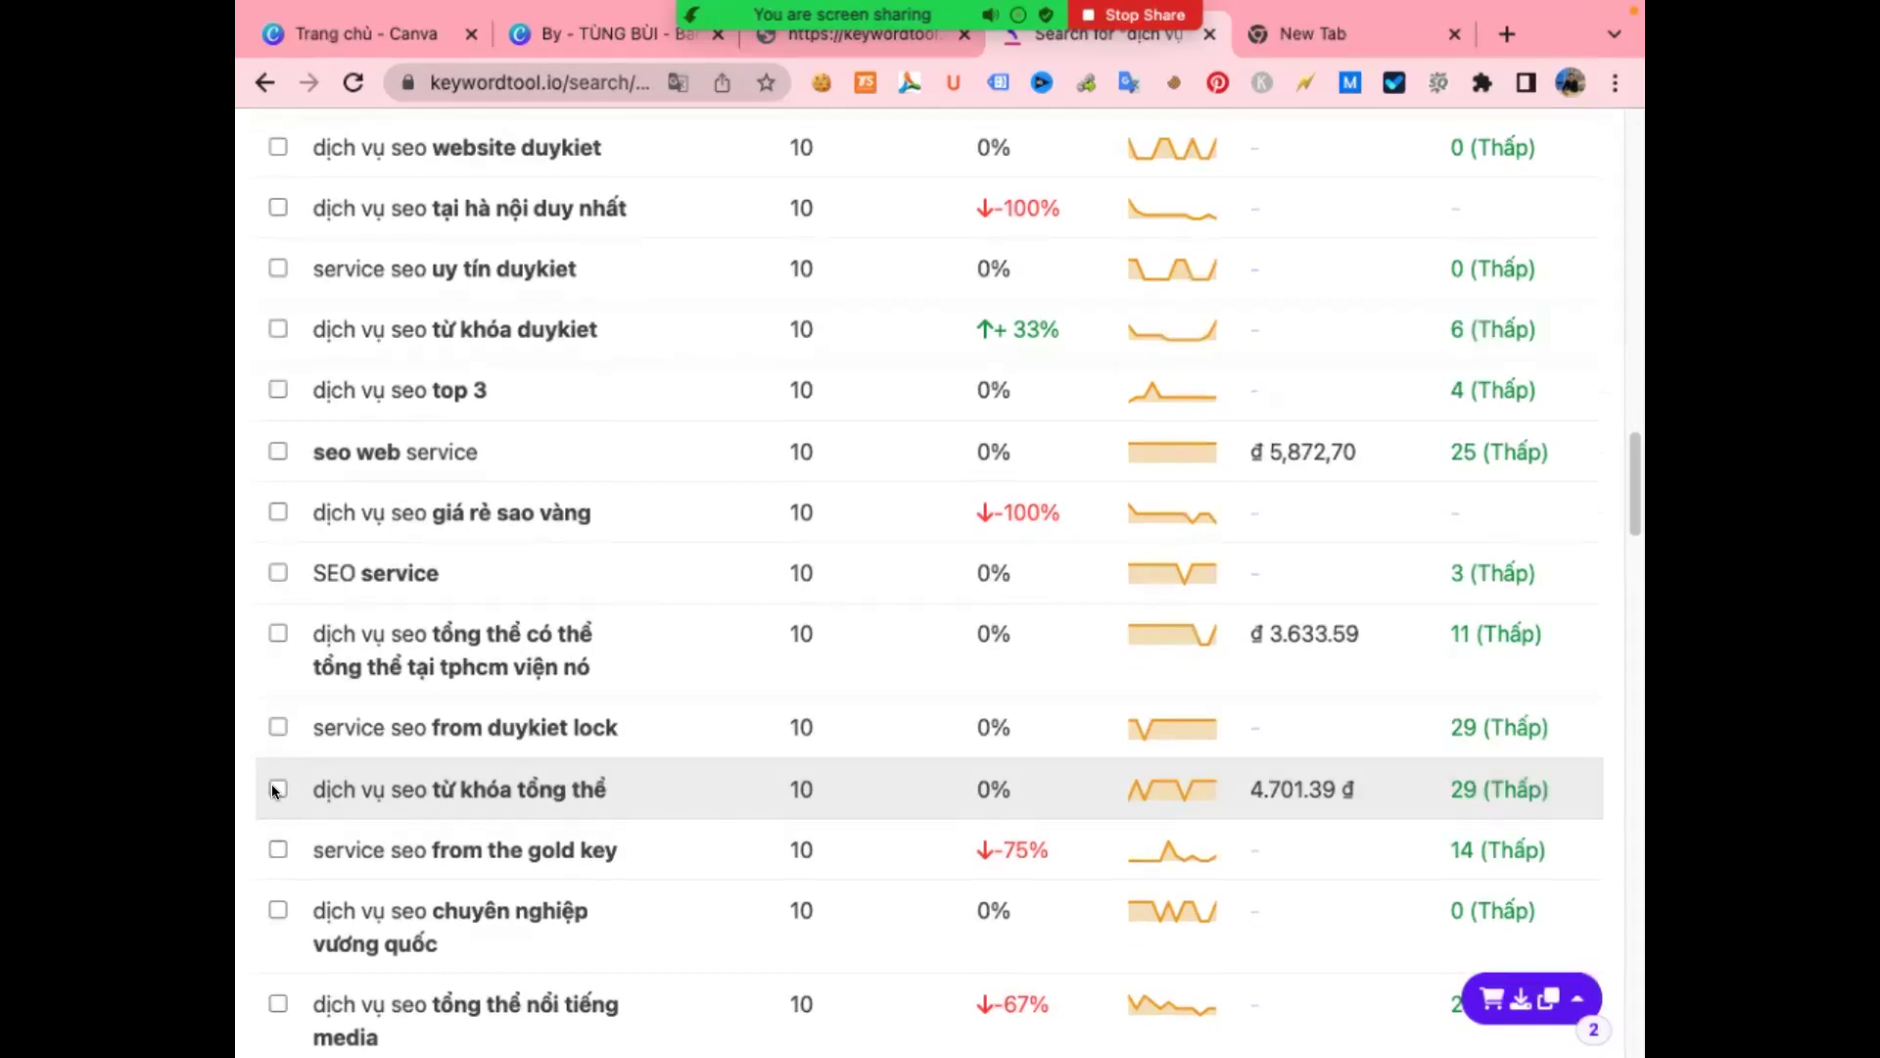
left_click(273, 785)
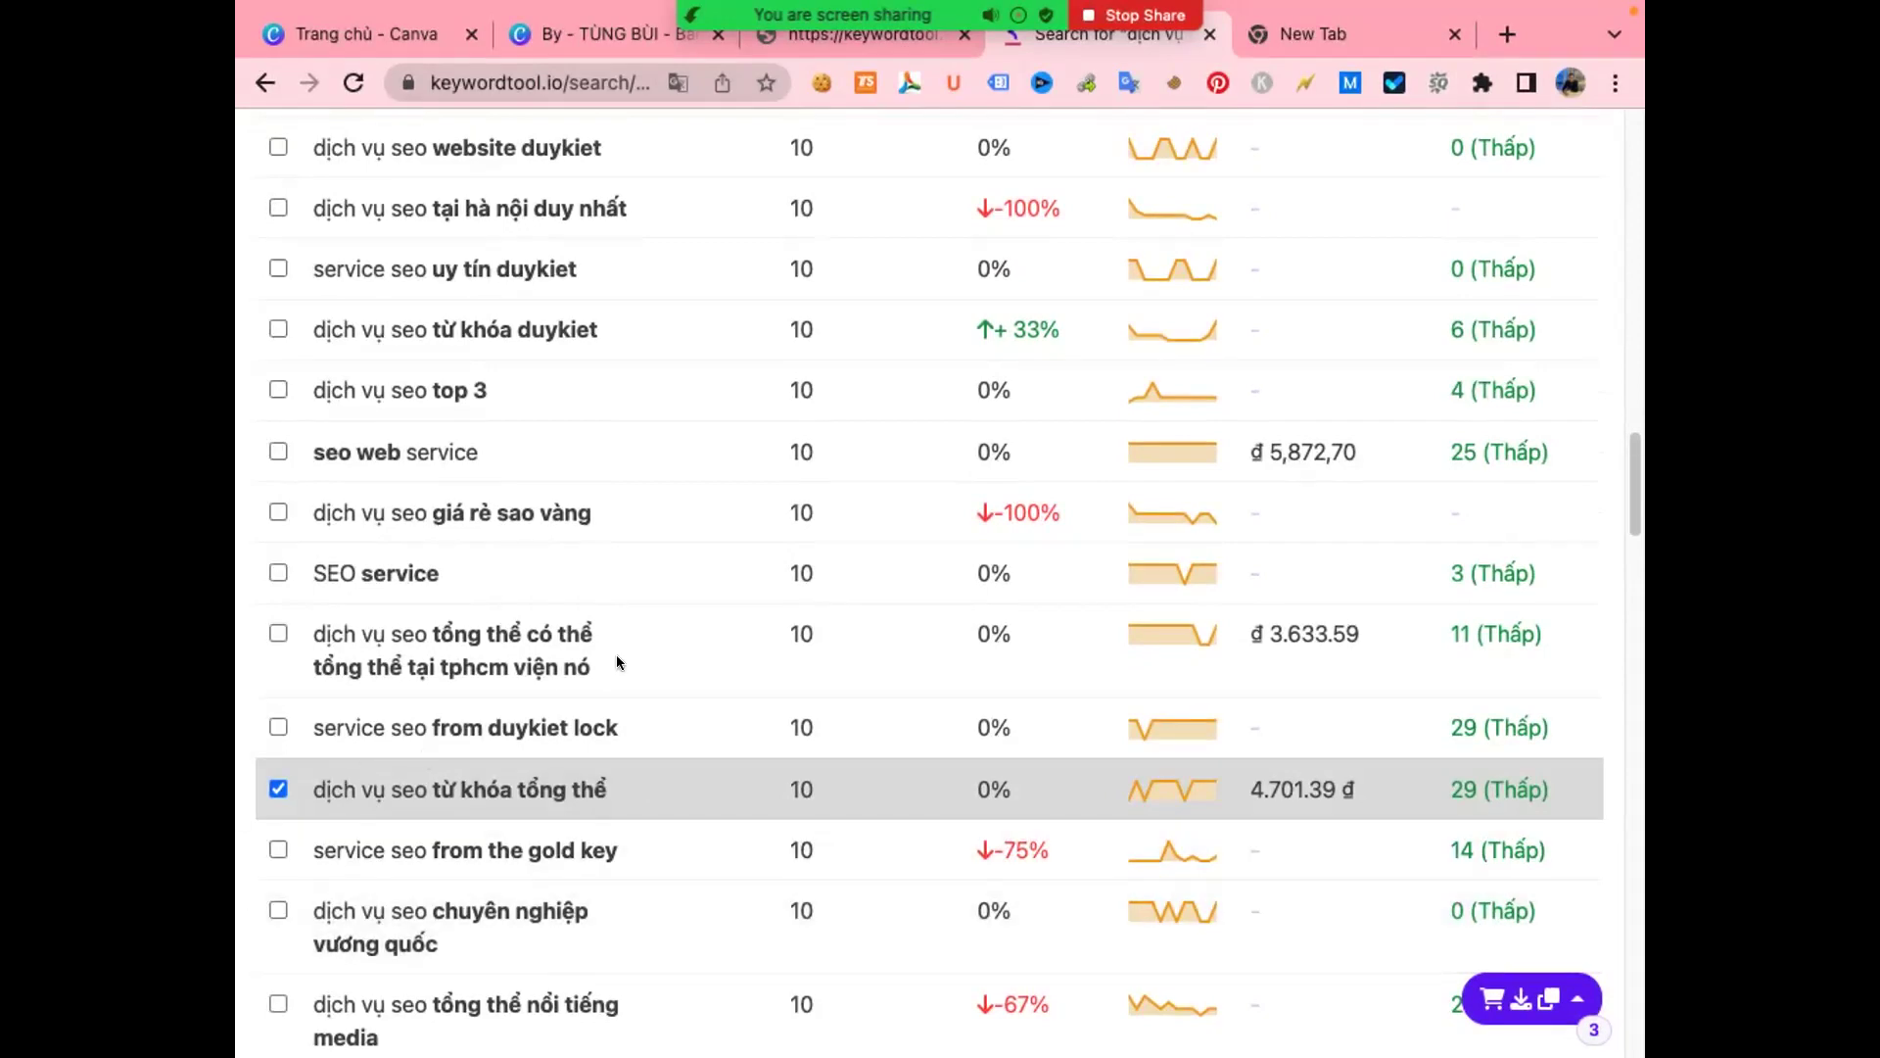
- Replace the search keyword with "điều hoà multi" and run the Google keyword search for Vietnam
scroll(615, 654, "up", 15)
scroll(618, 654, "up", 5)
left_click(512, 333)
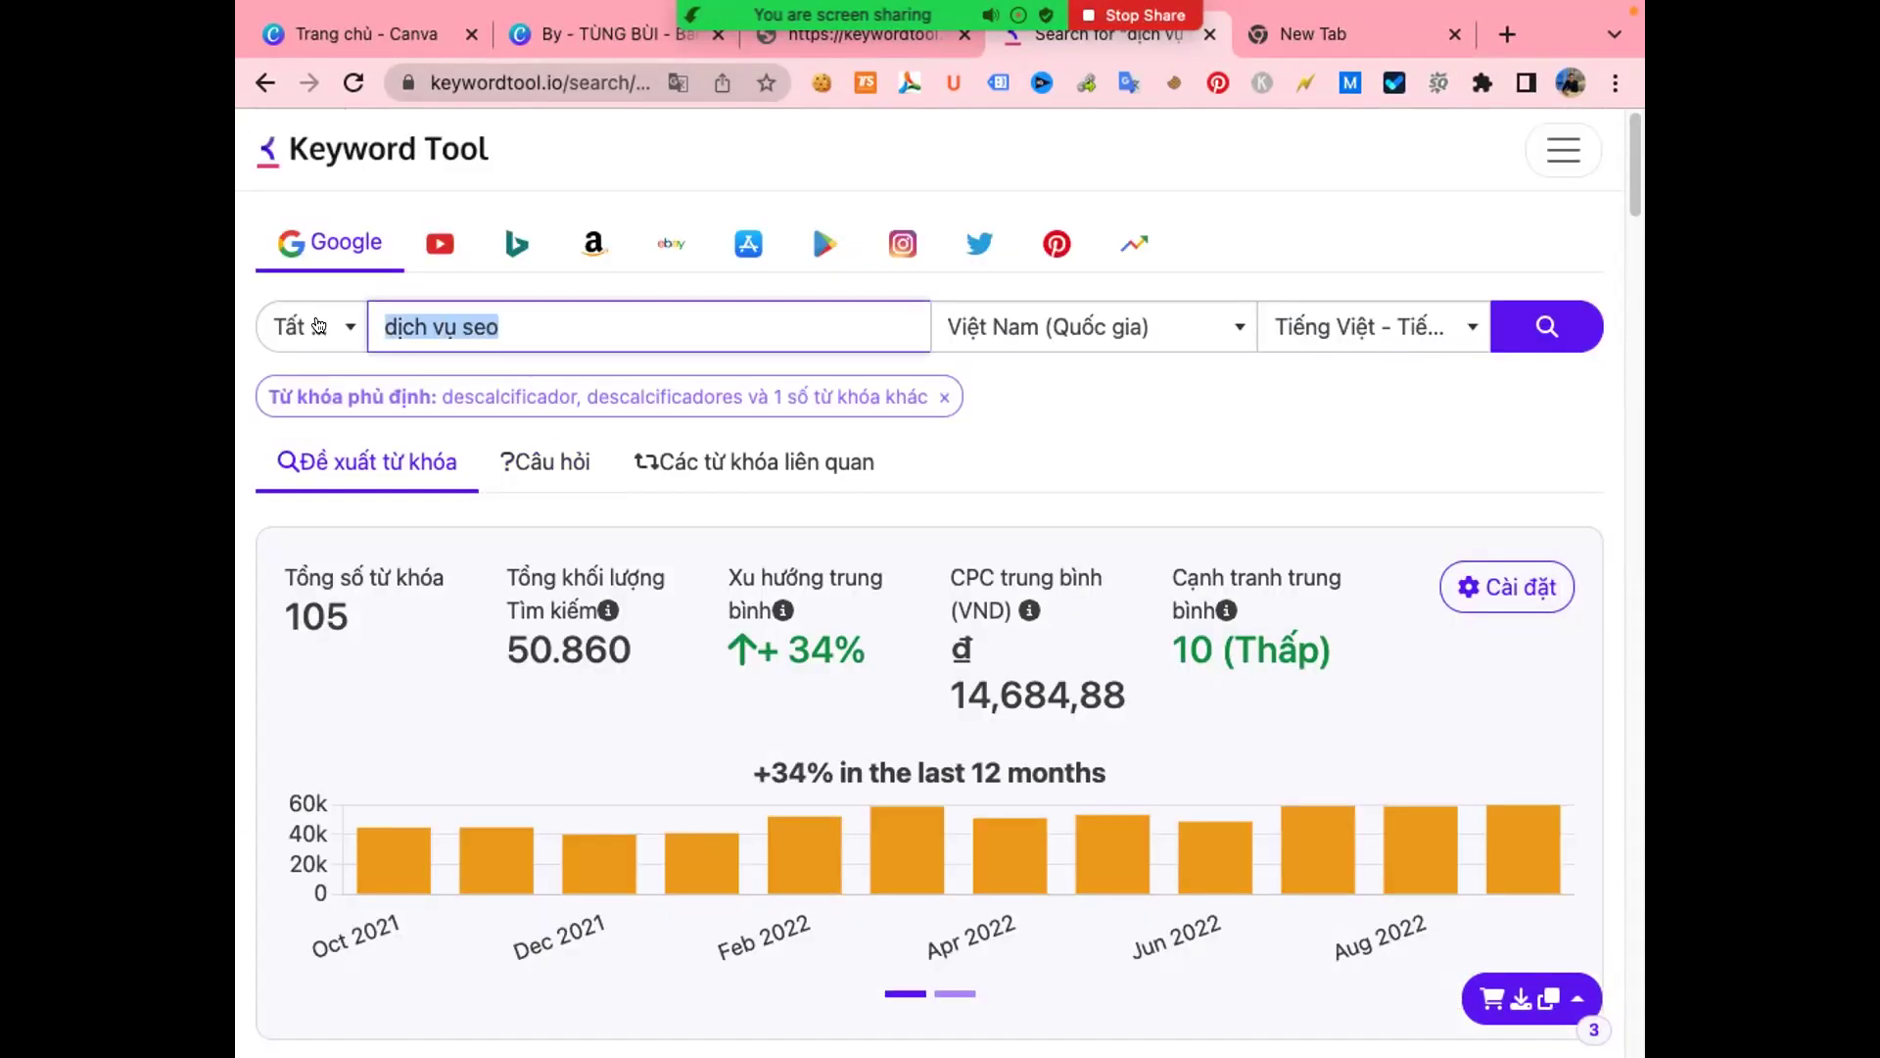
key("BackSpace")
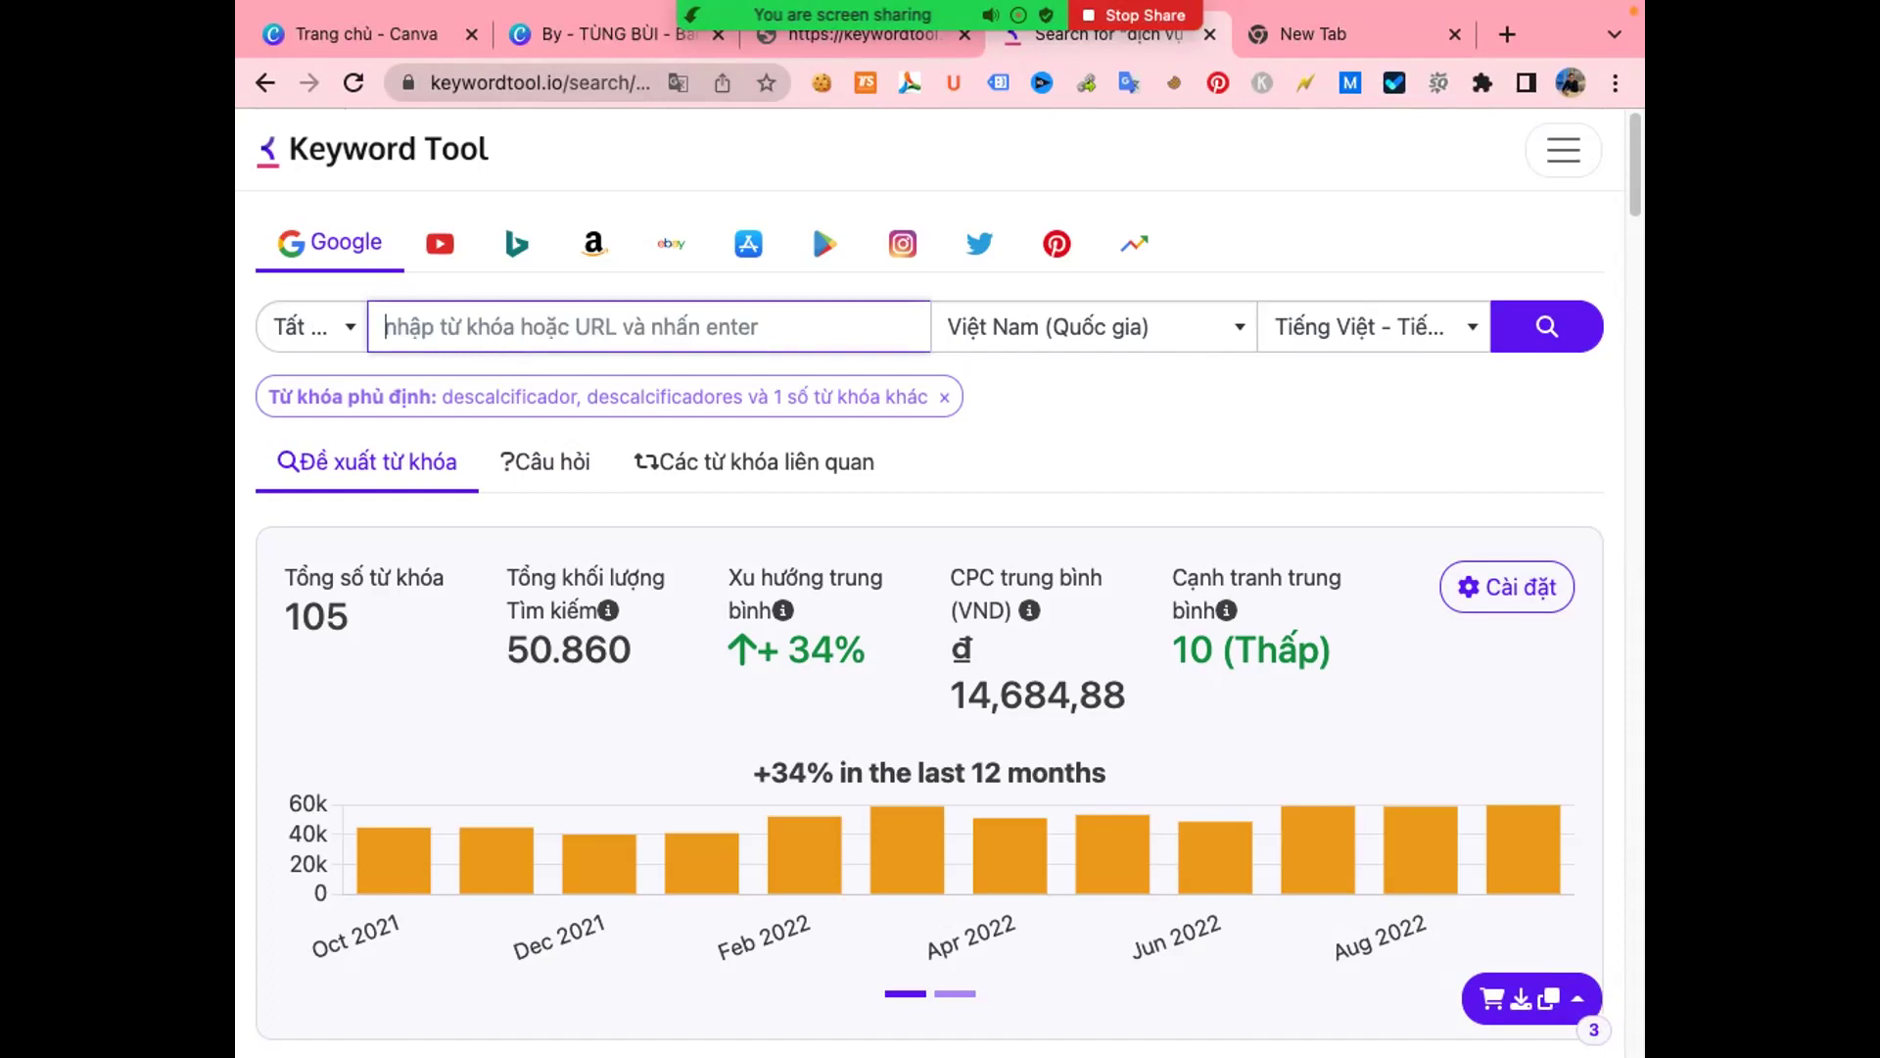
type("điều h")
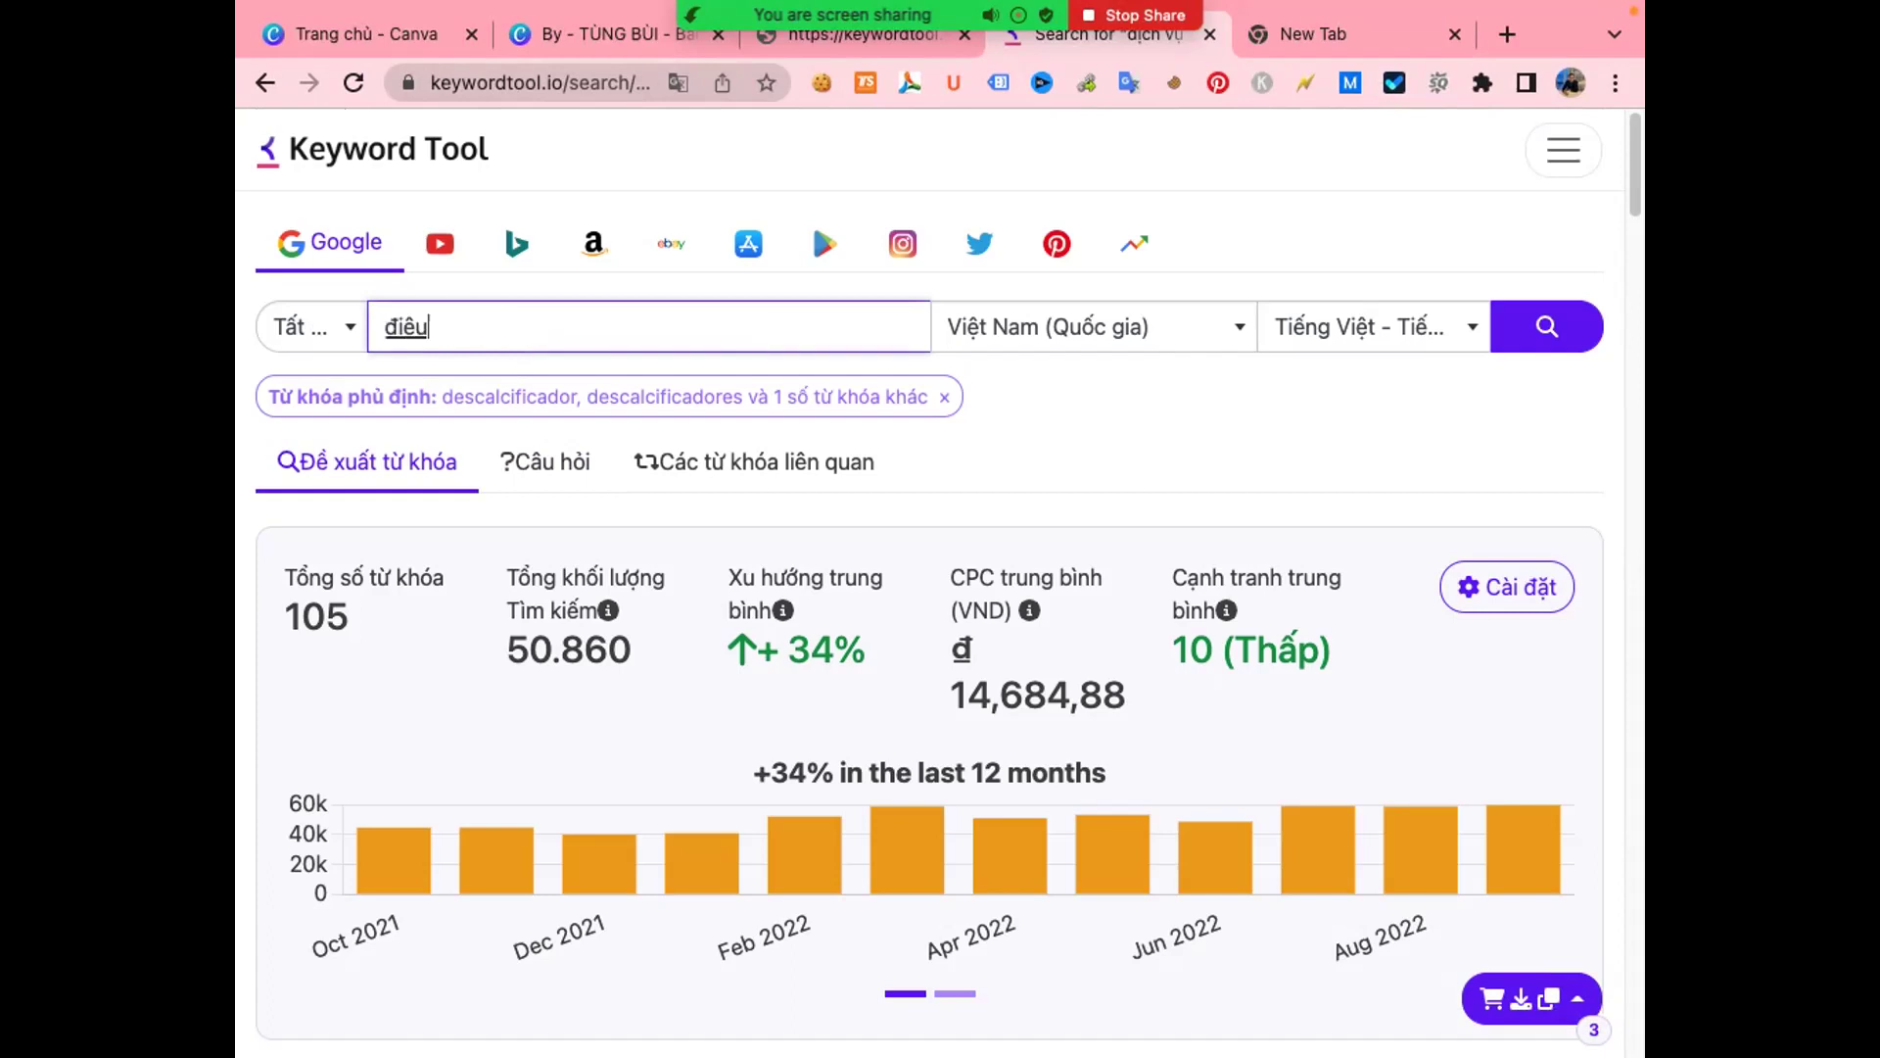
type("oà multi")
left_click(1541, 325)
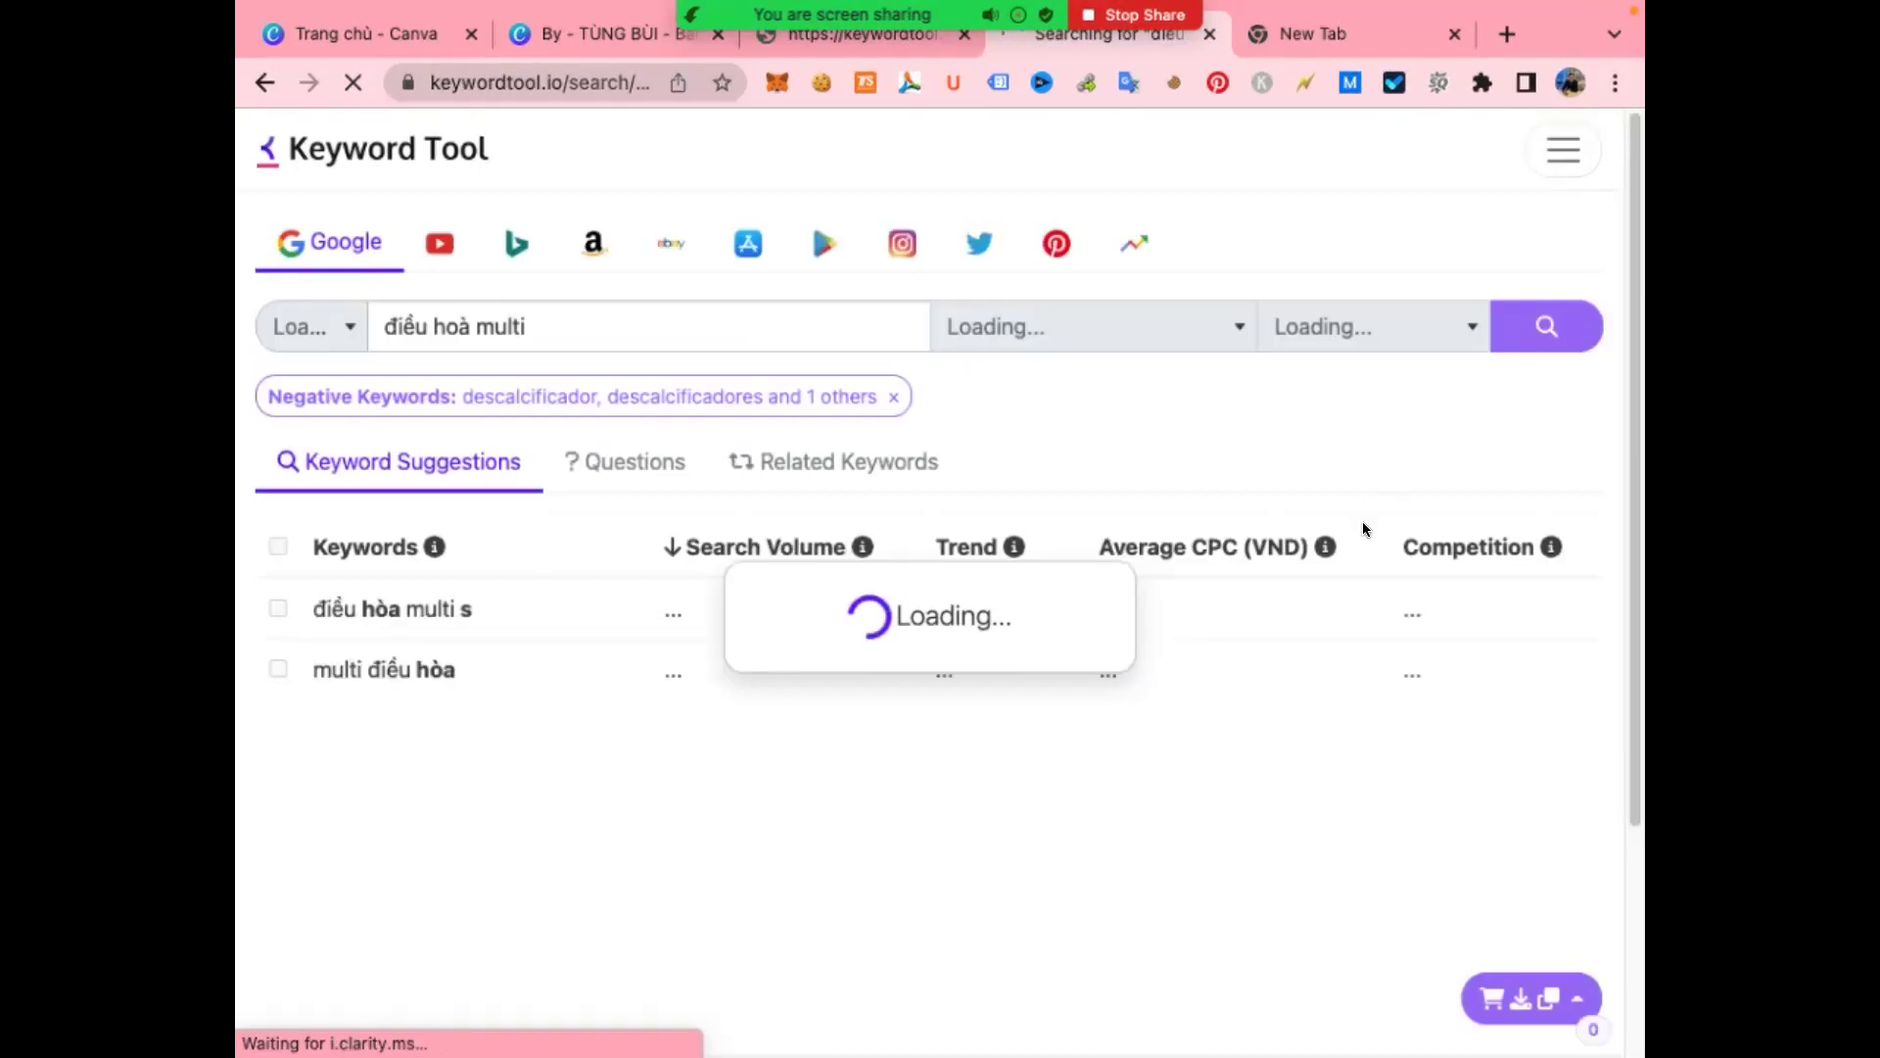
- Examine the overall metrics for "điều hoà multi" and each suggested keyword's volume, trend, CPC and competition
scroll(1346, 609, "down", 2)
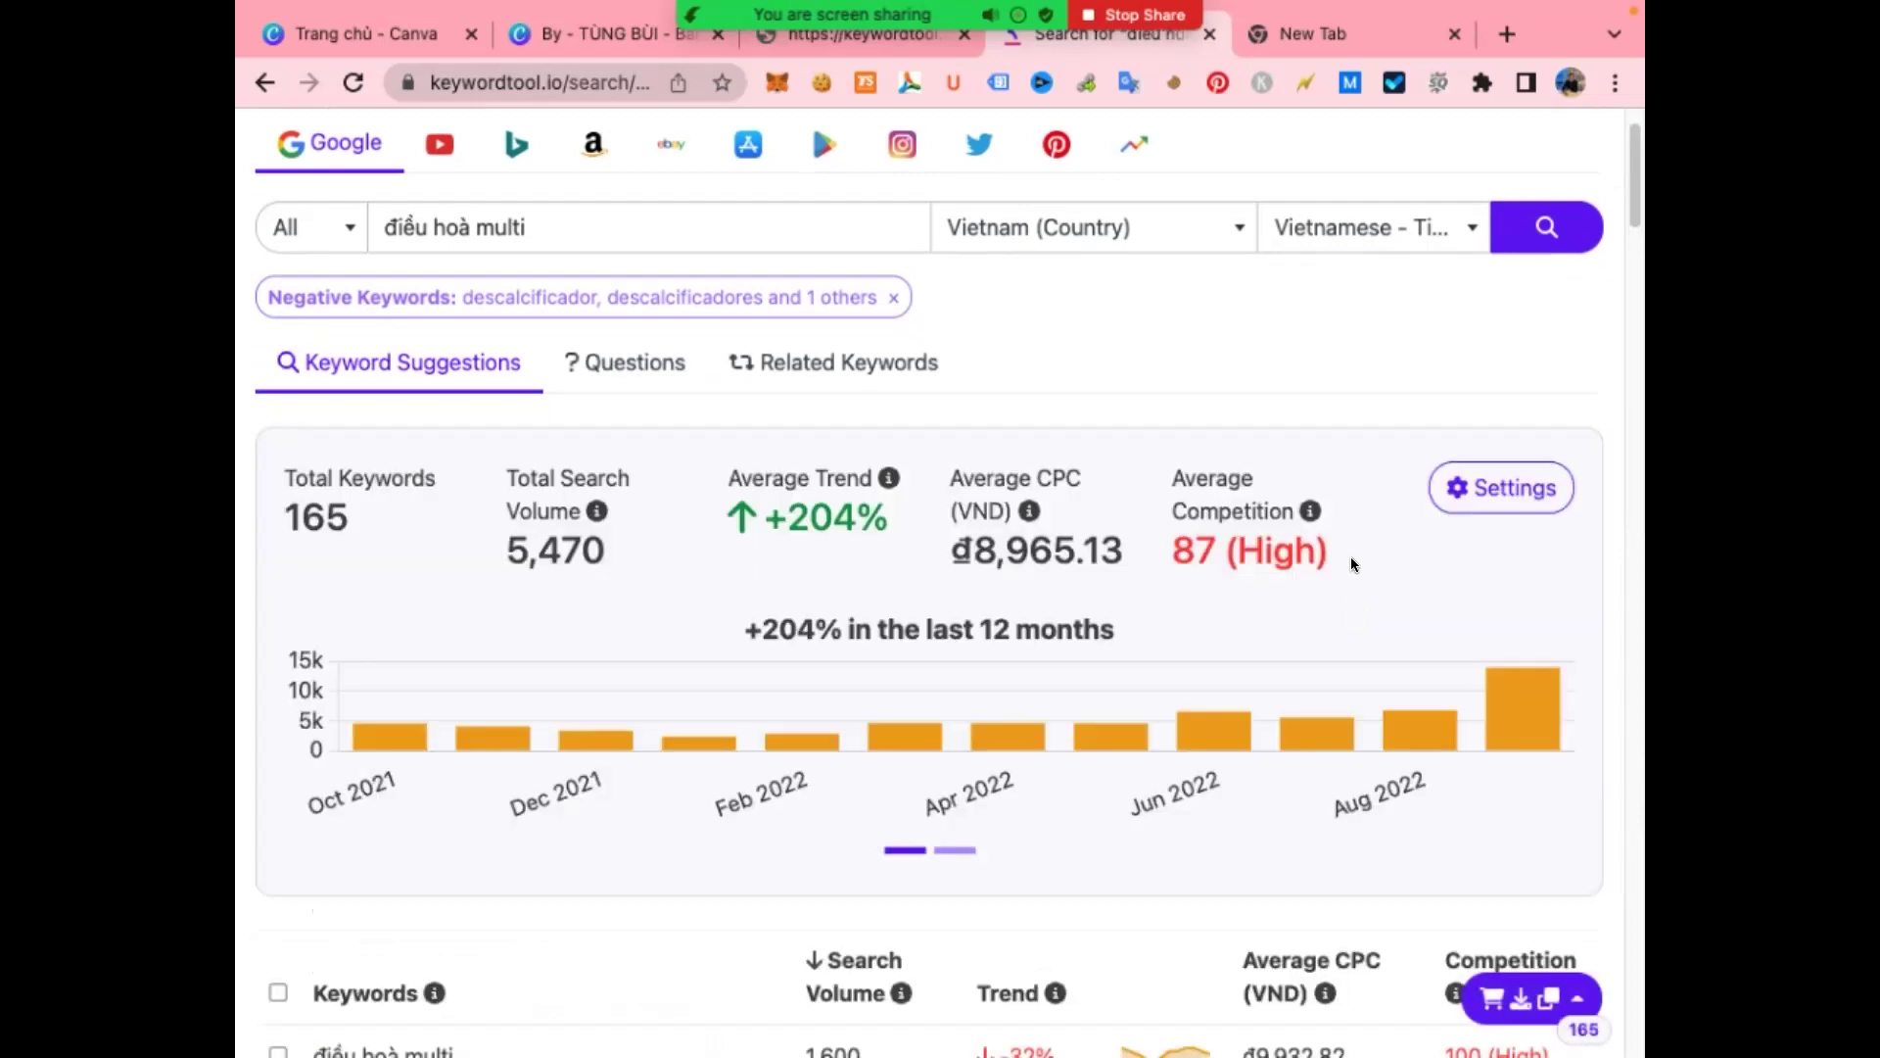
scroll(1349, 556, "up", 2)
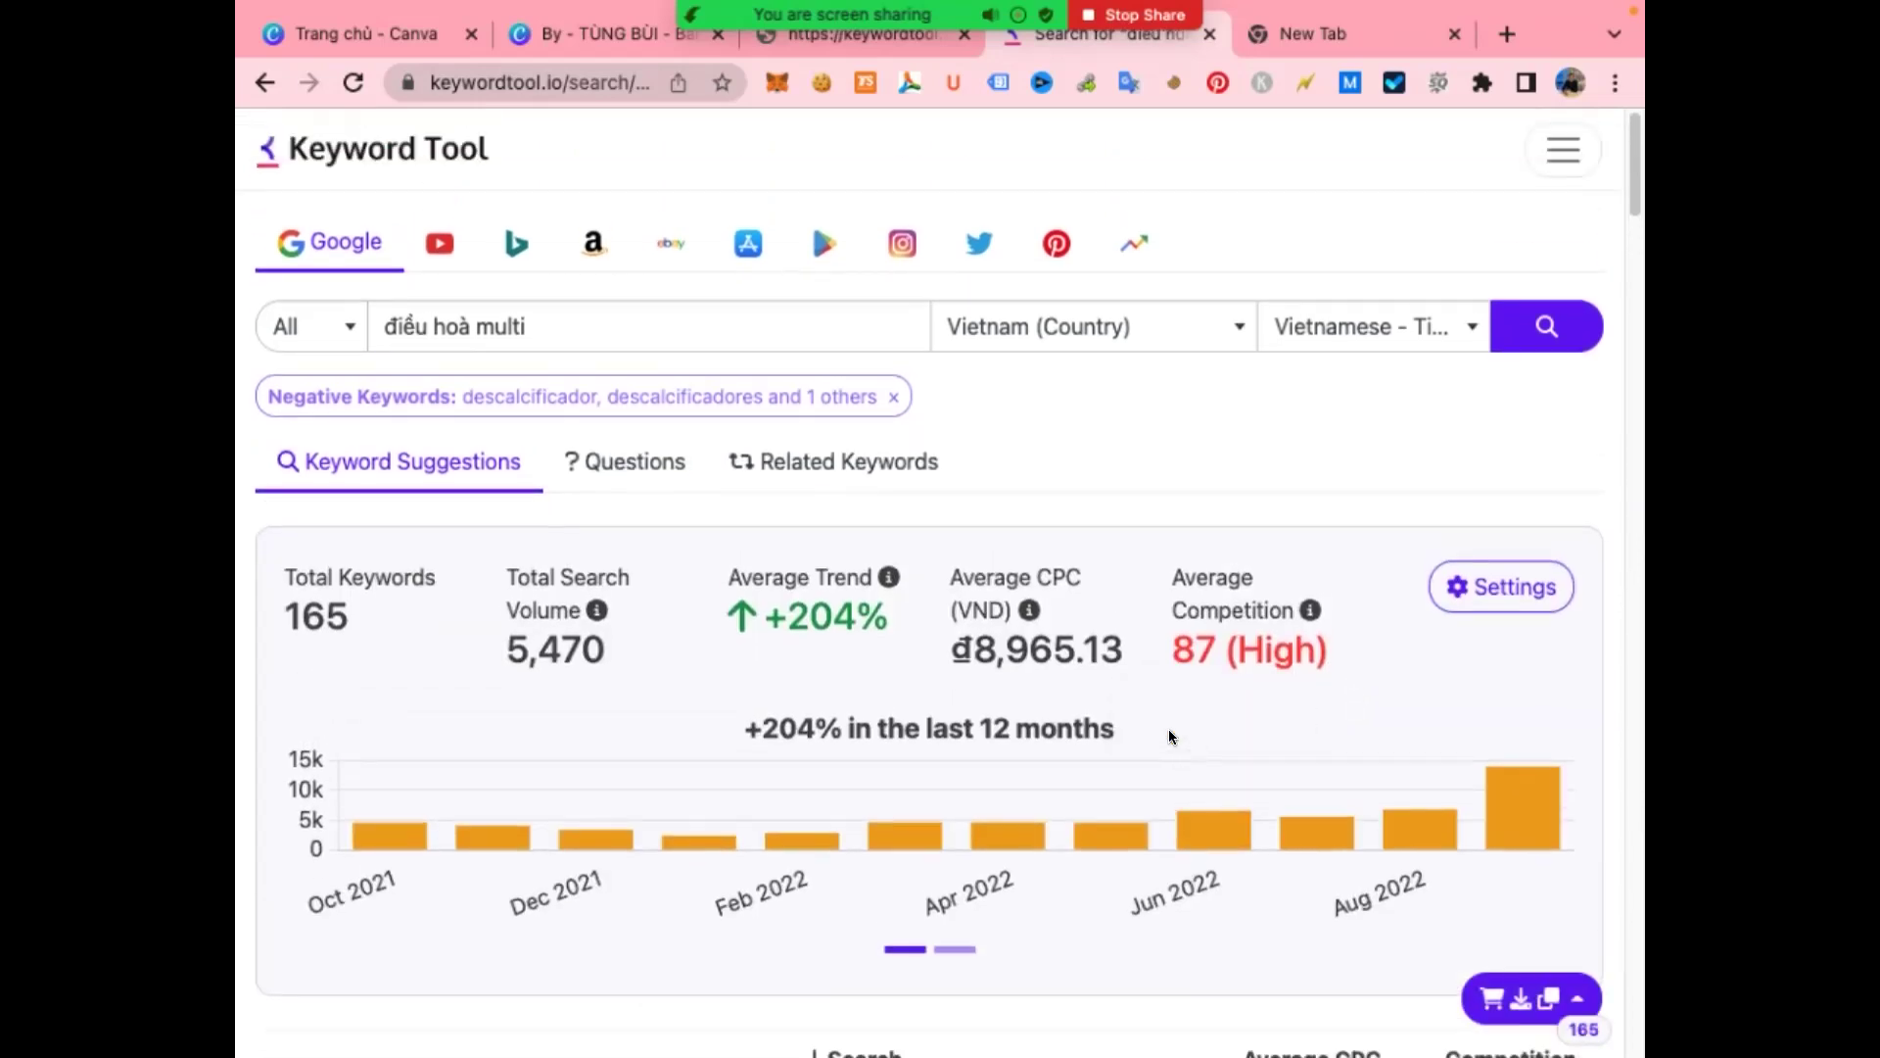
scroll(1144, 729, "down", 7)
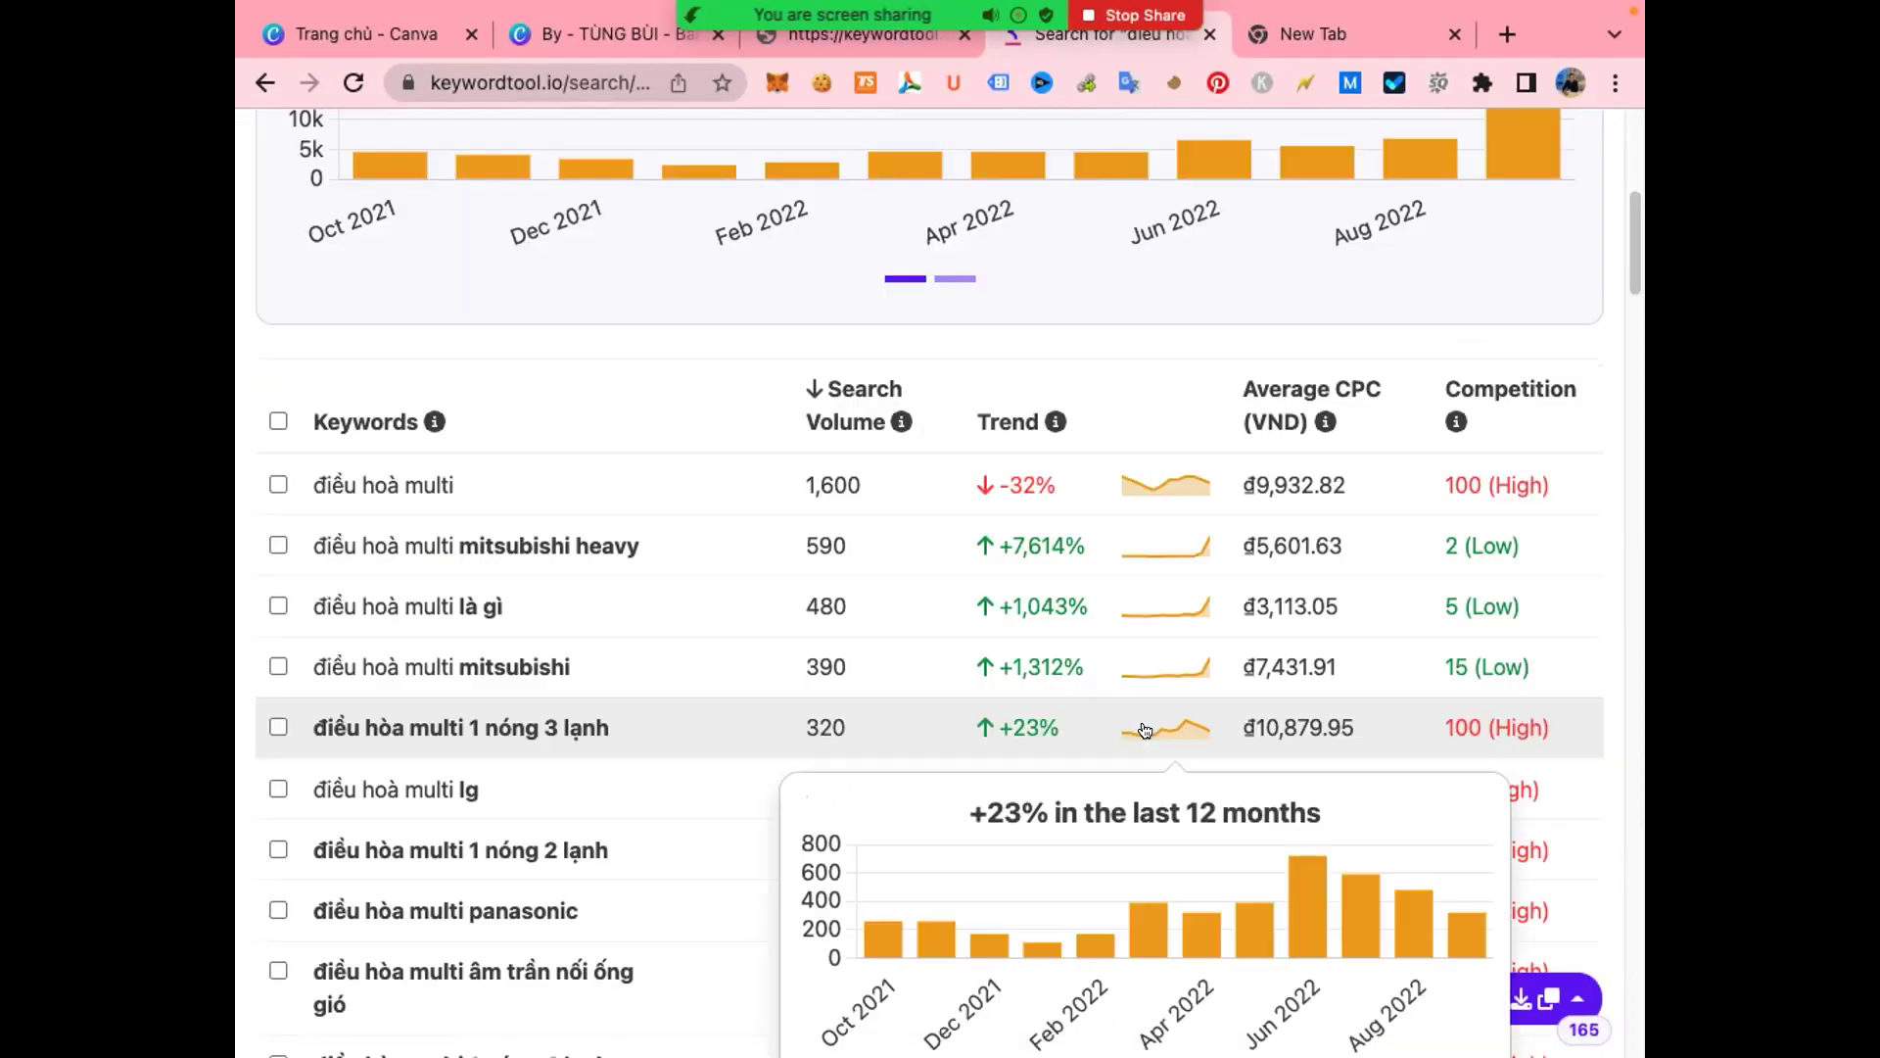
scroll(1348, 558, "down", 8)
scroll(1349, 558, "up", 5)
scroll(1348, 558, "up", 4)
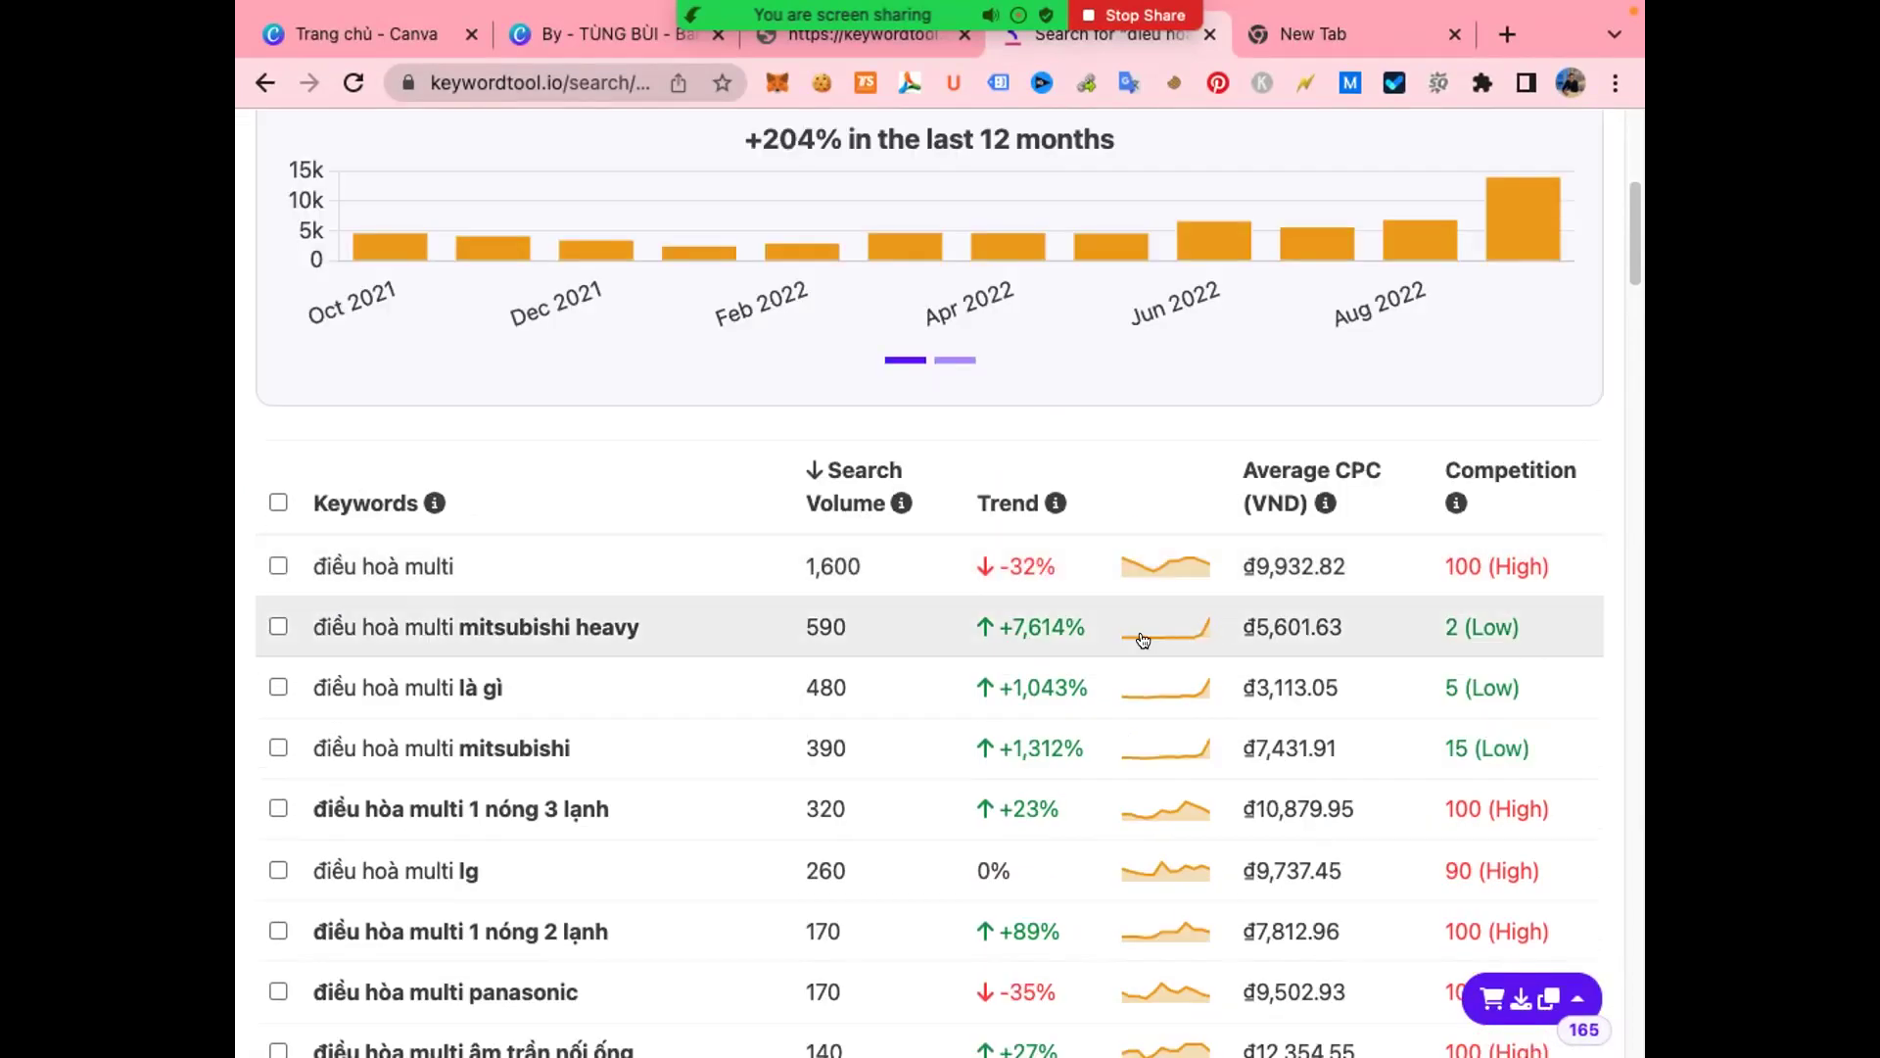
- Compare the suggested keywords in ascending and descending order of search volume
left_click(813, 473)
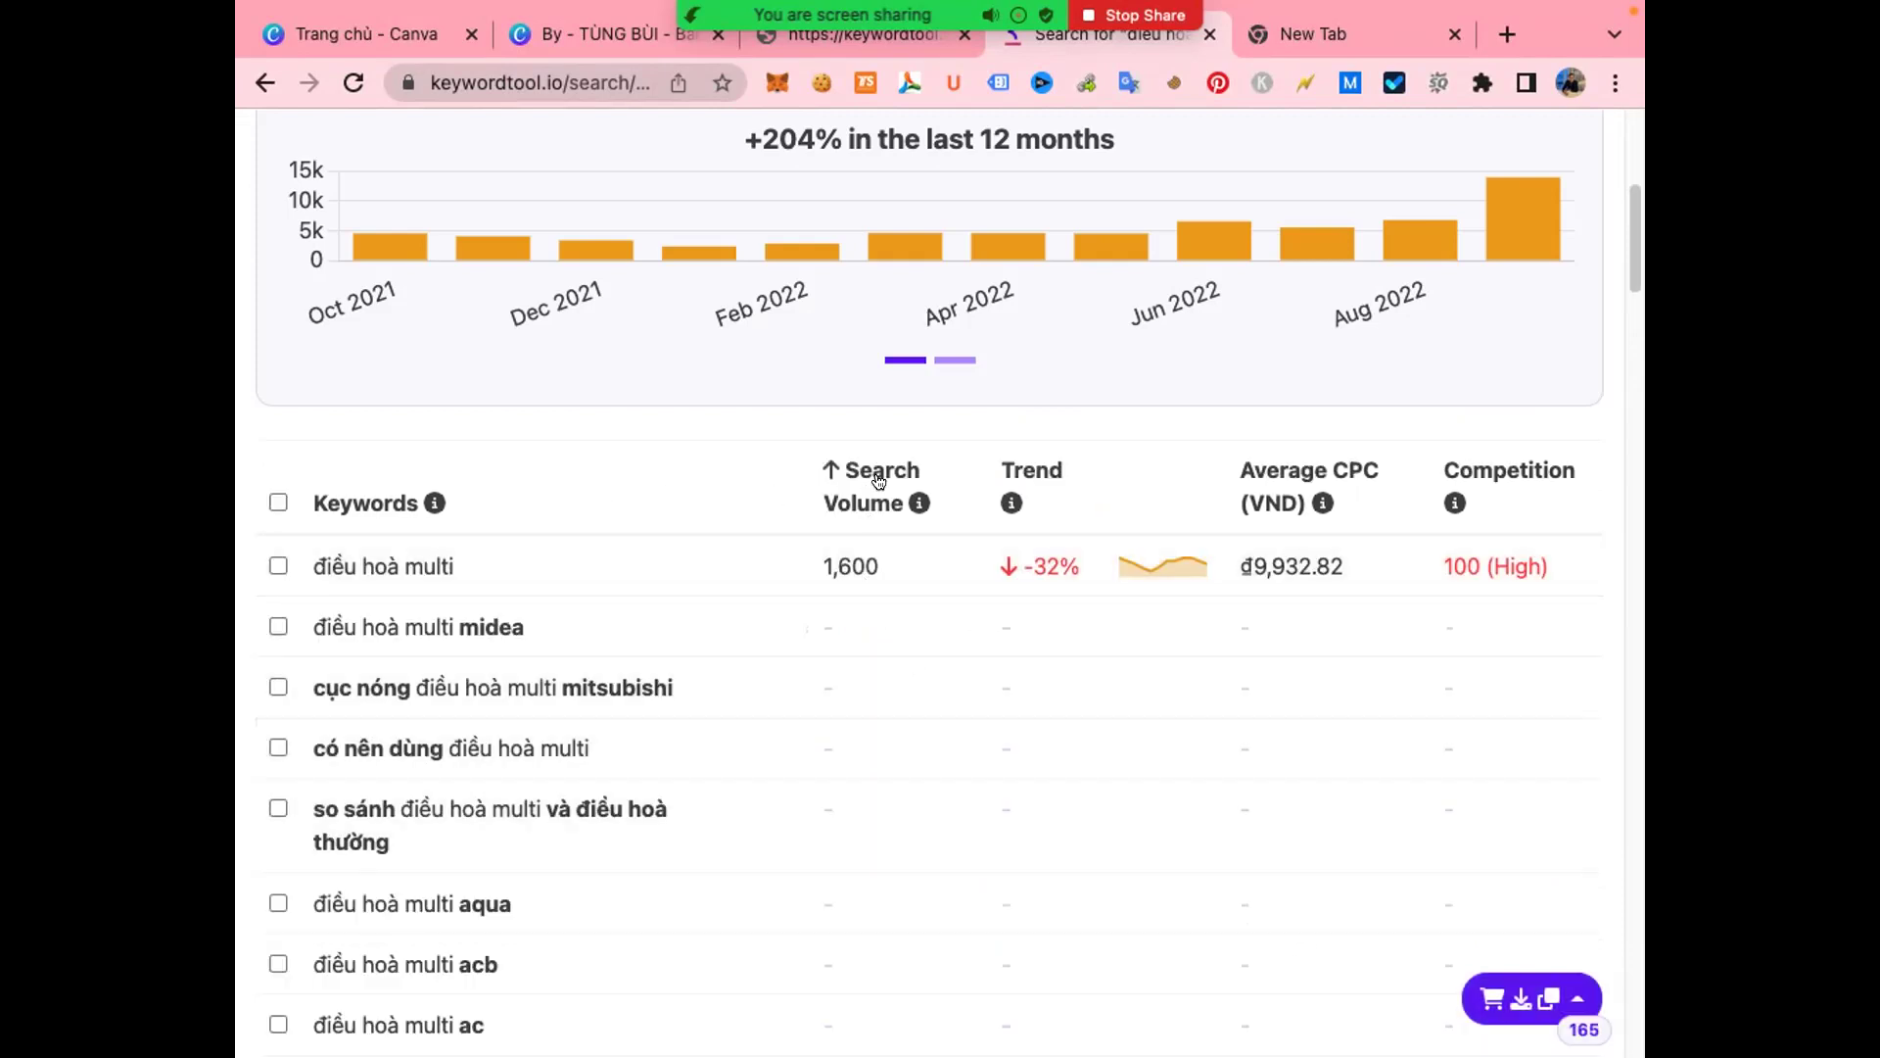
scroll(859, 627, "down", 10)
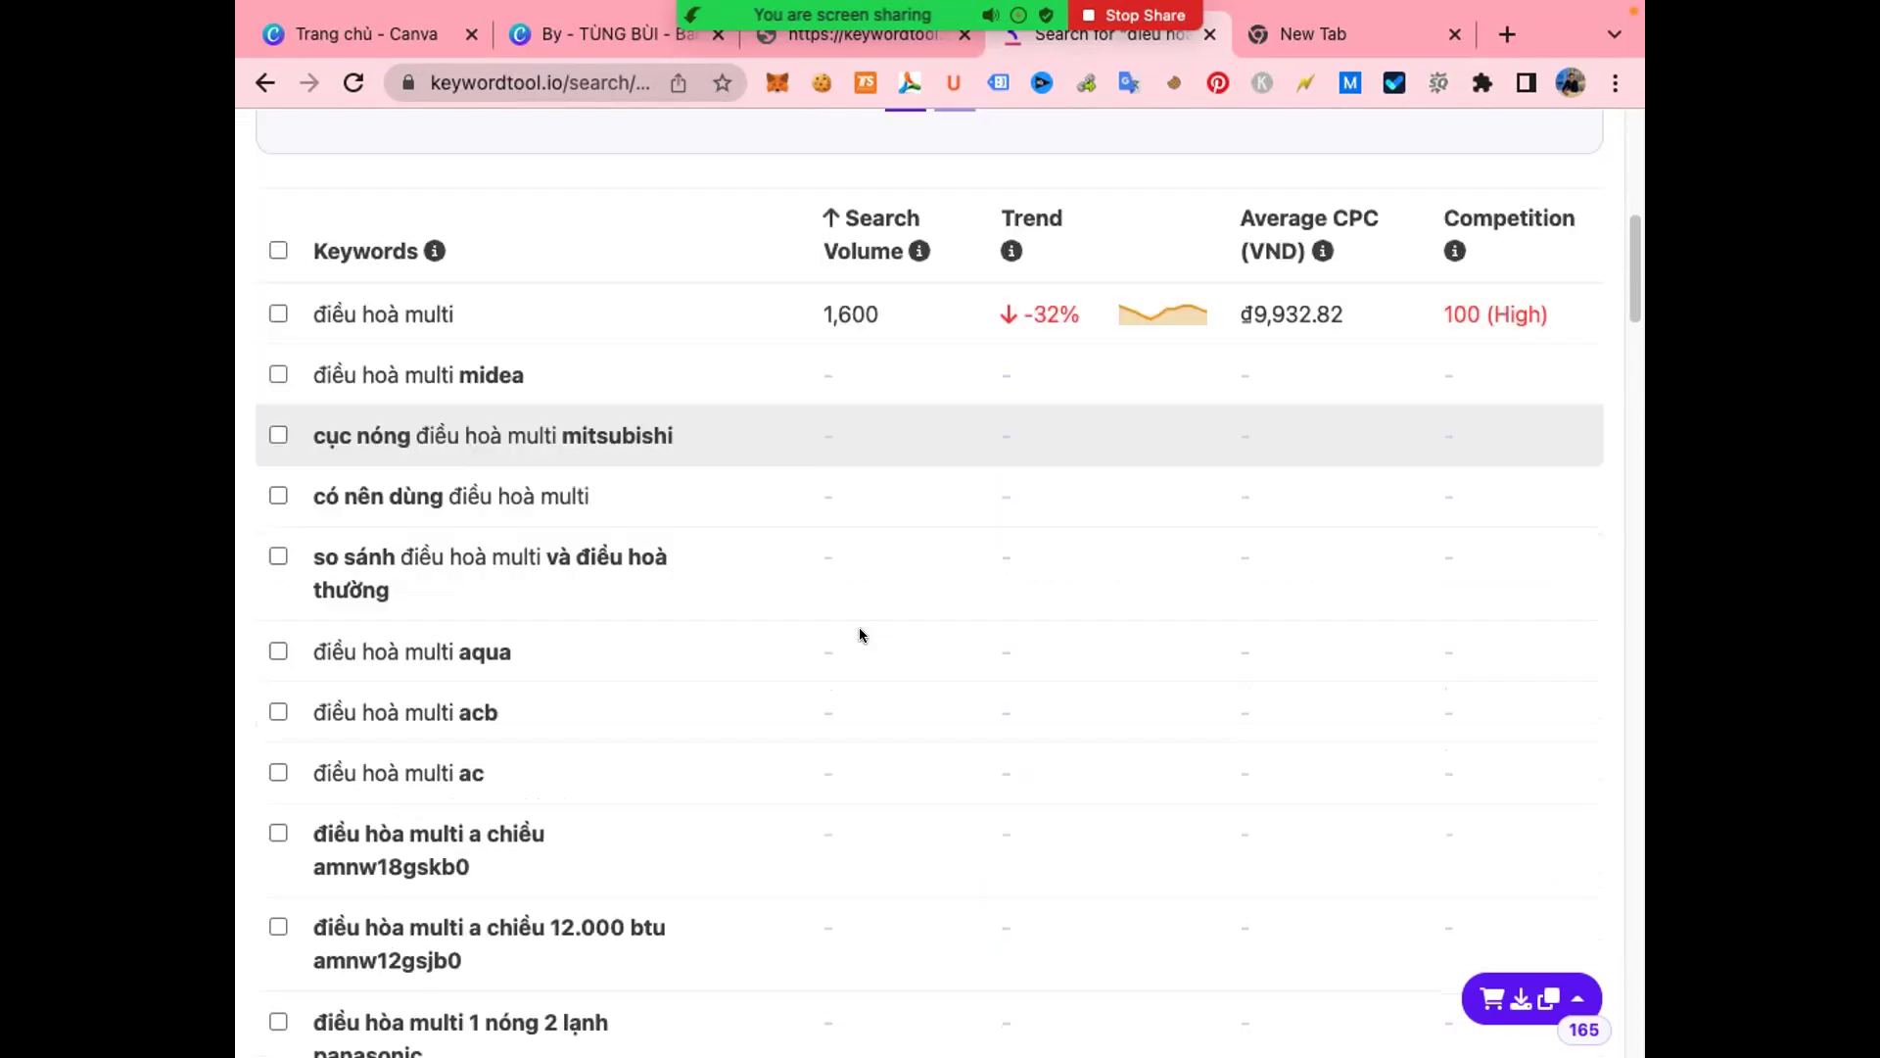
scroll(859, 626, "up", 15)
scroll(860, 626, "down", 8)
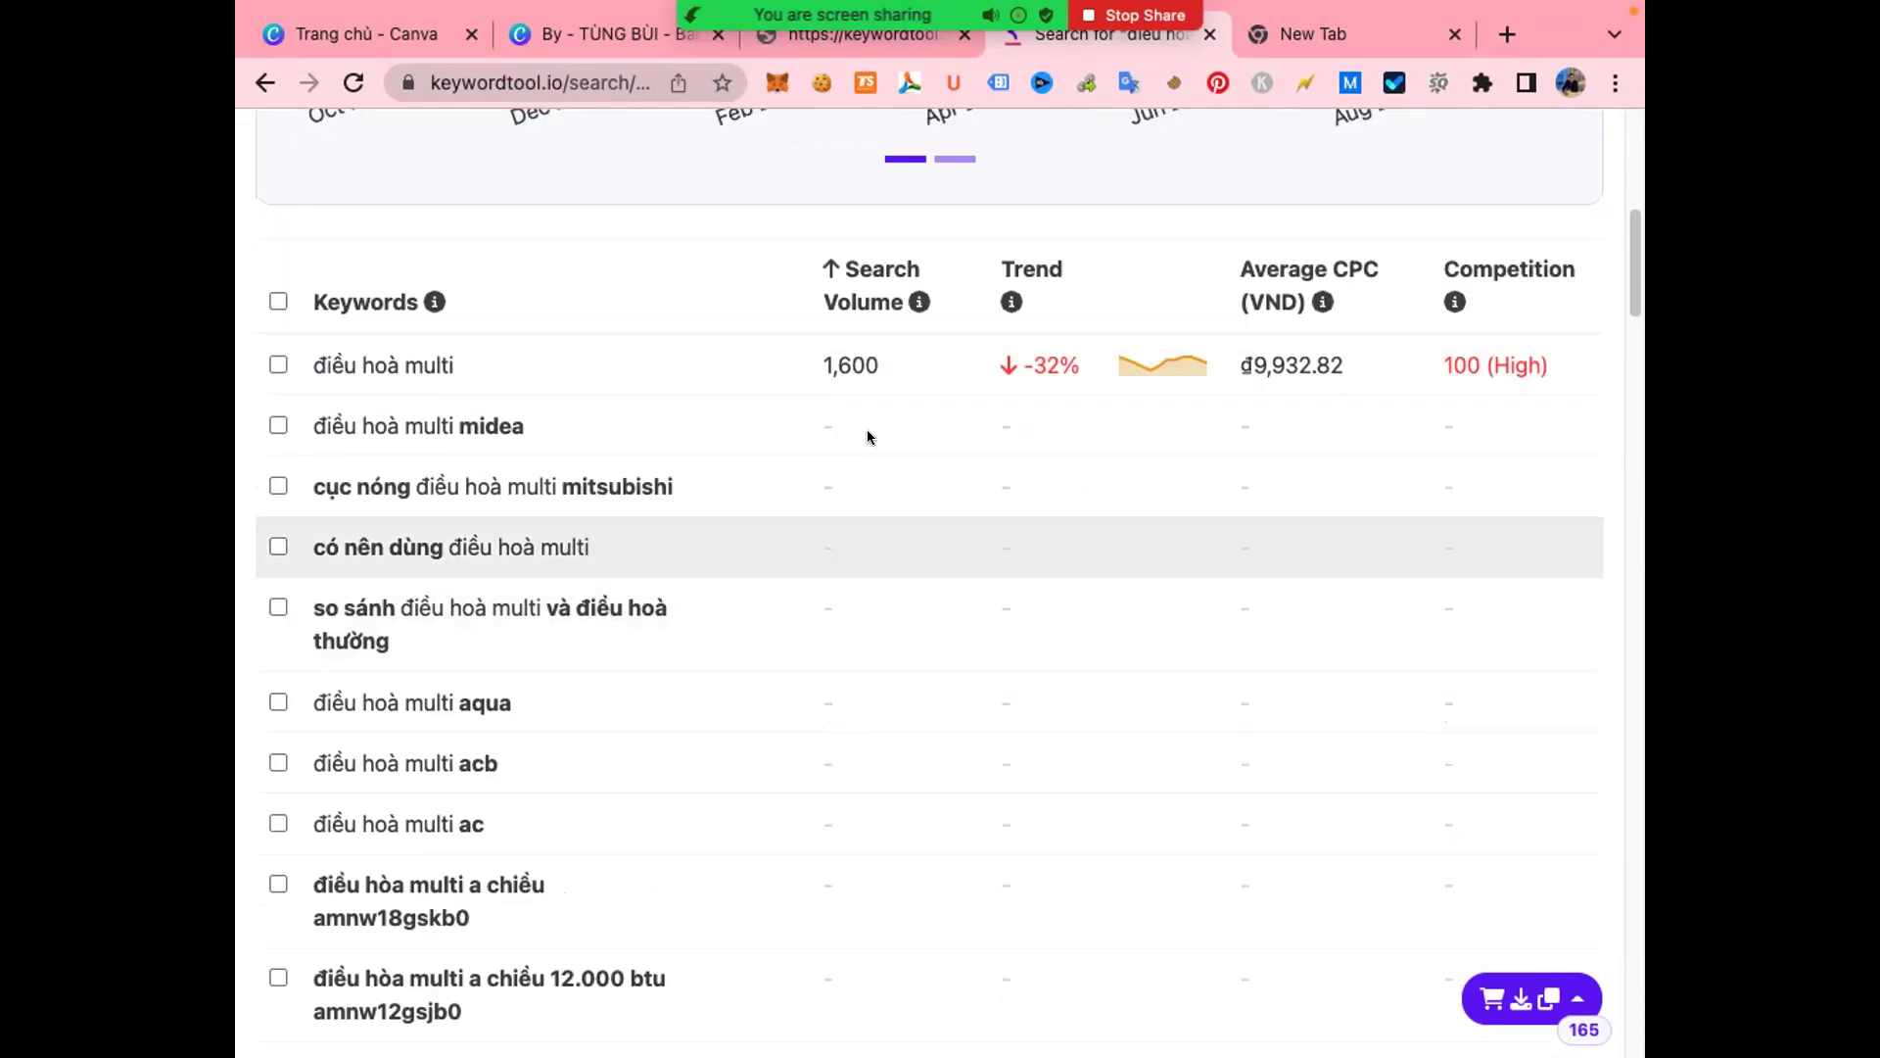
left_click(854, 300)
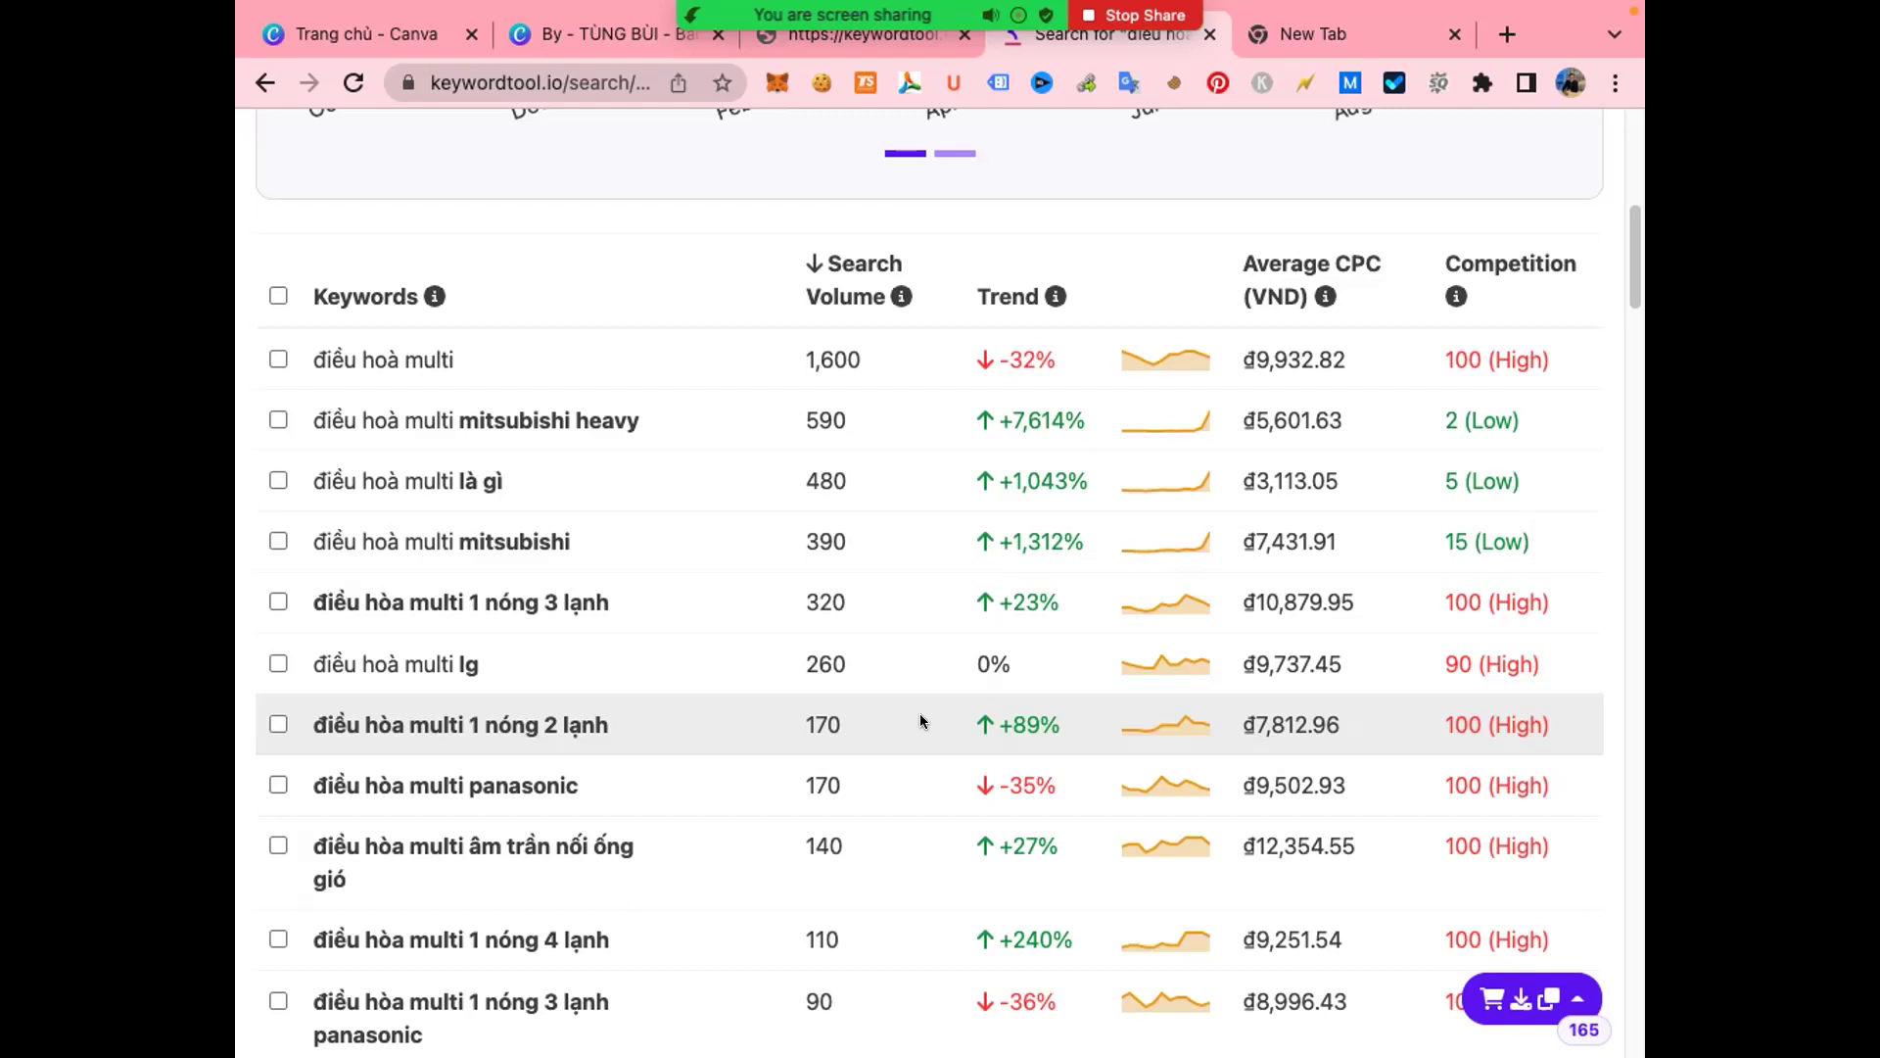
- Check the shared-account page and review the keyword list for "điều hoà multi"
mouse_move(737, 10)
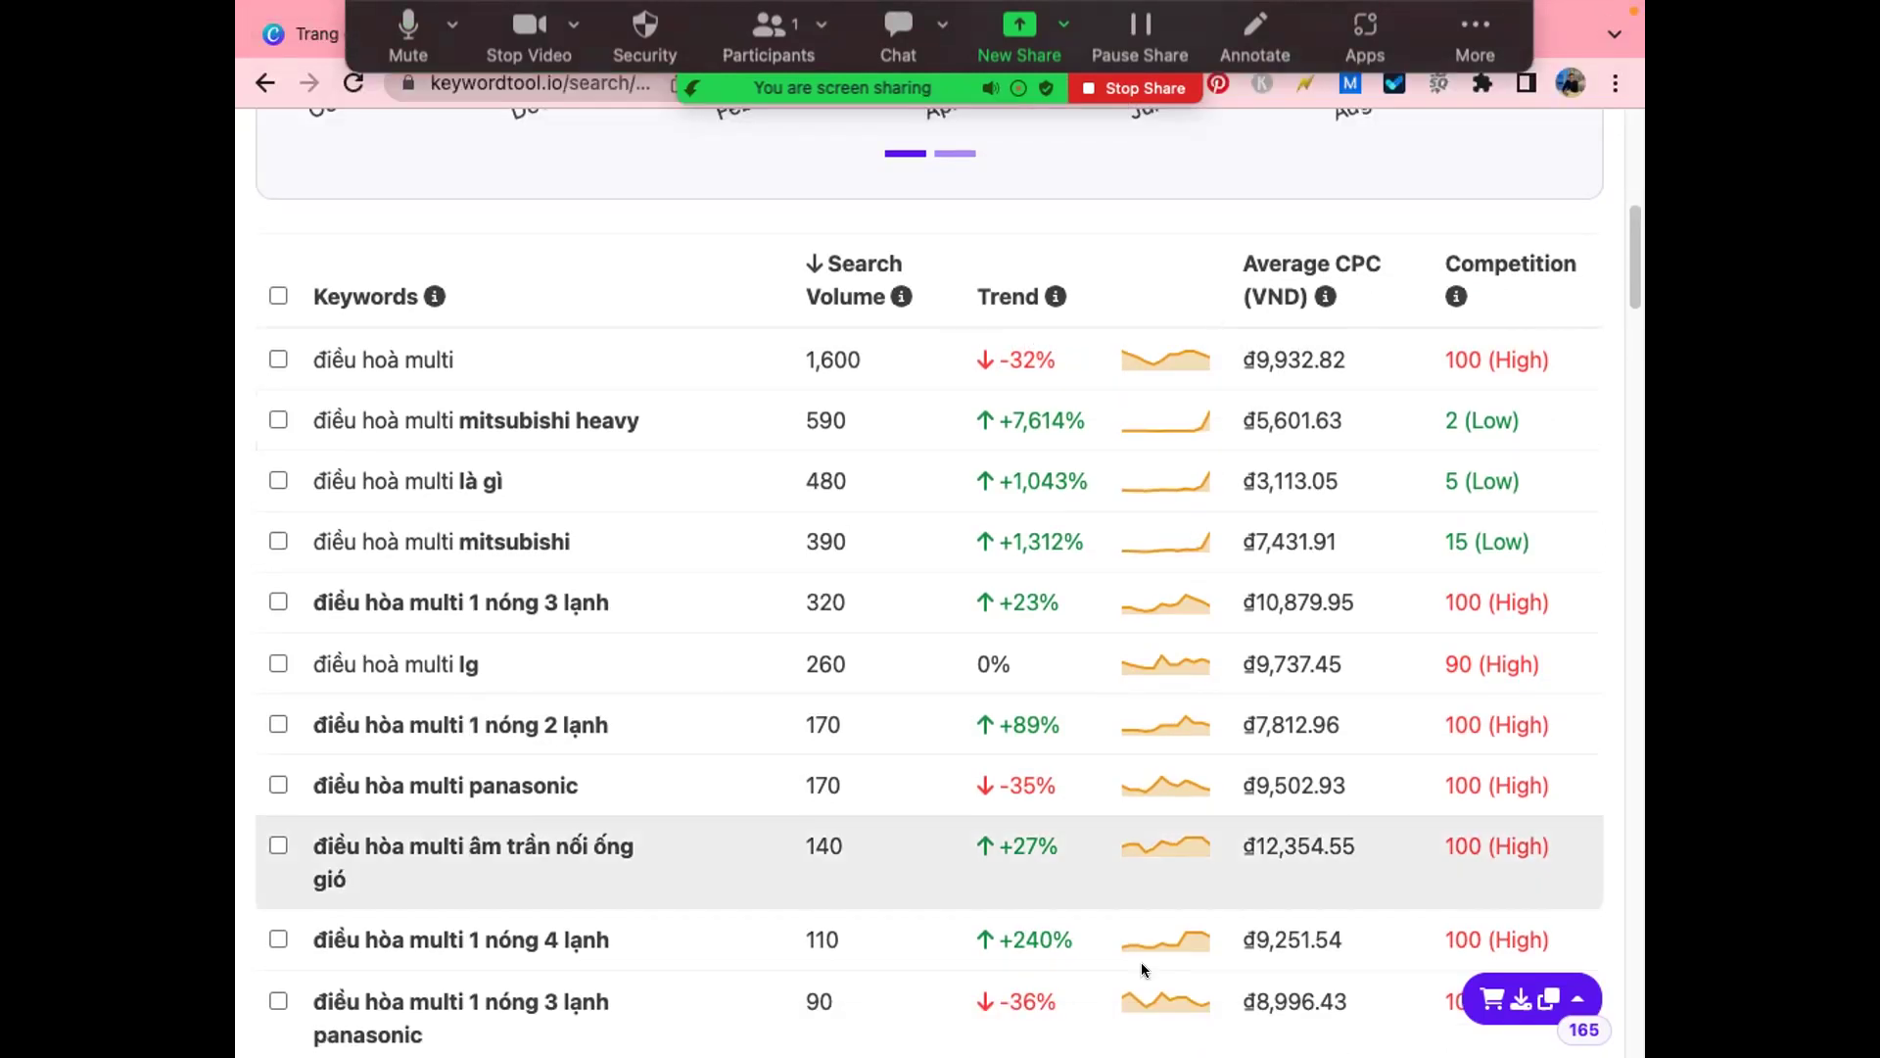
scroll(1113, 666, "up", 8)
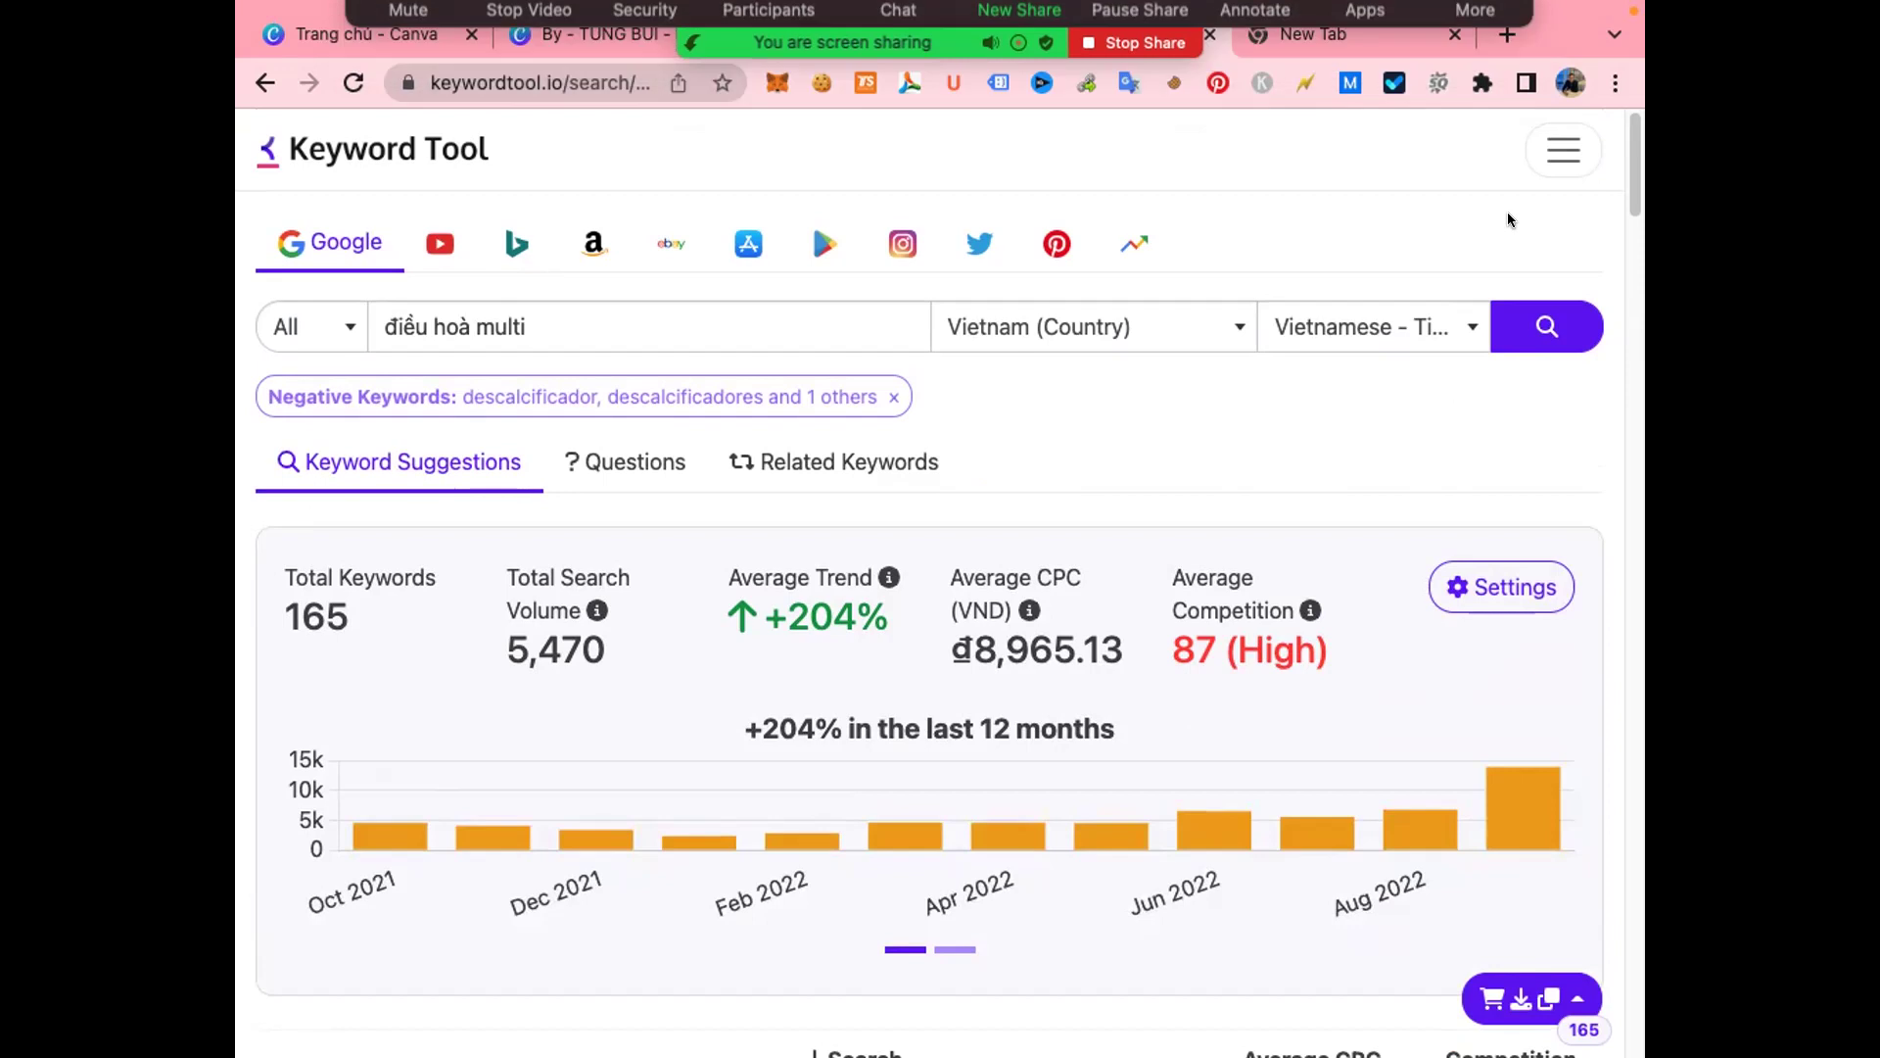
left_click(878, 36)
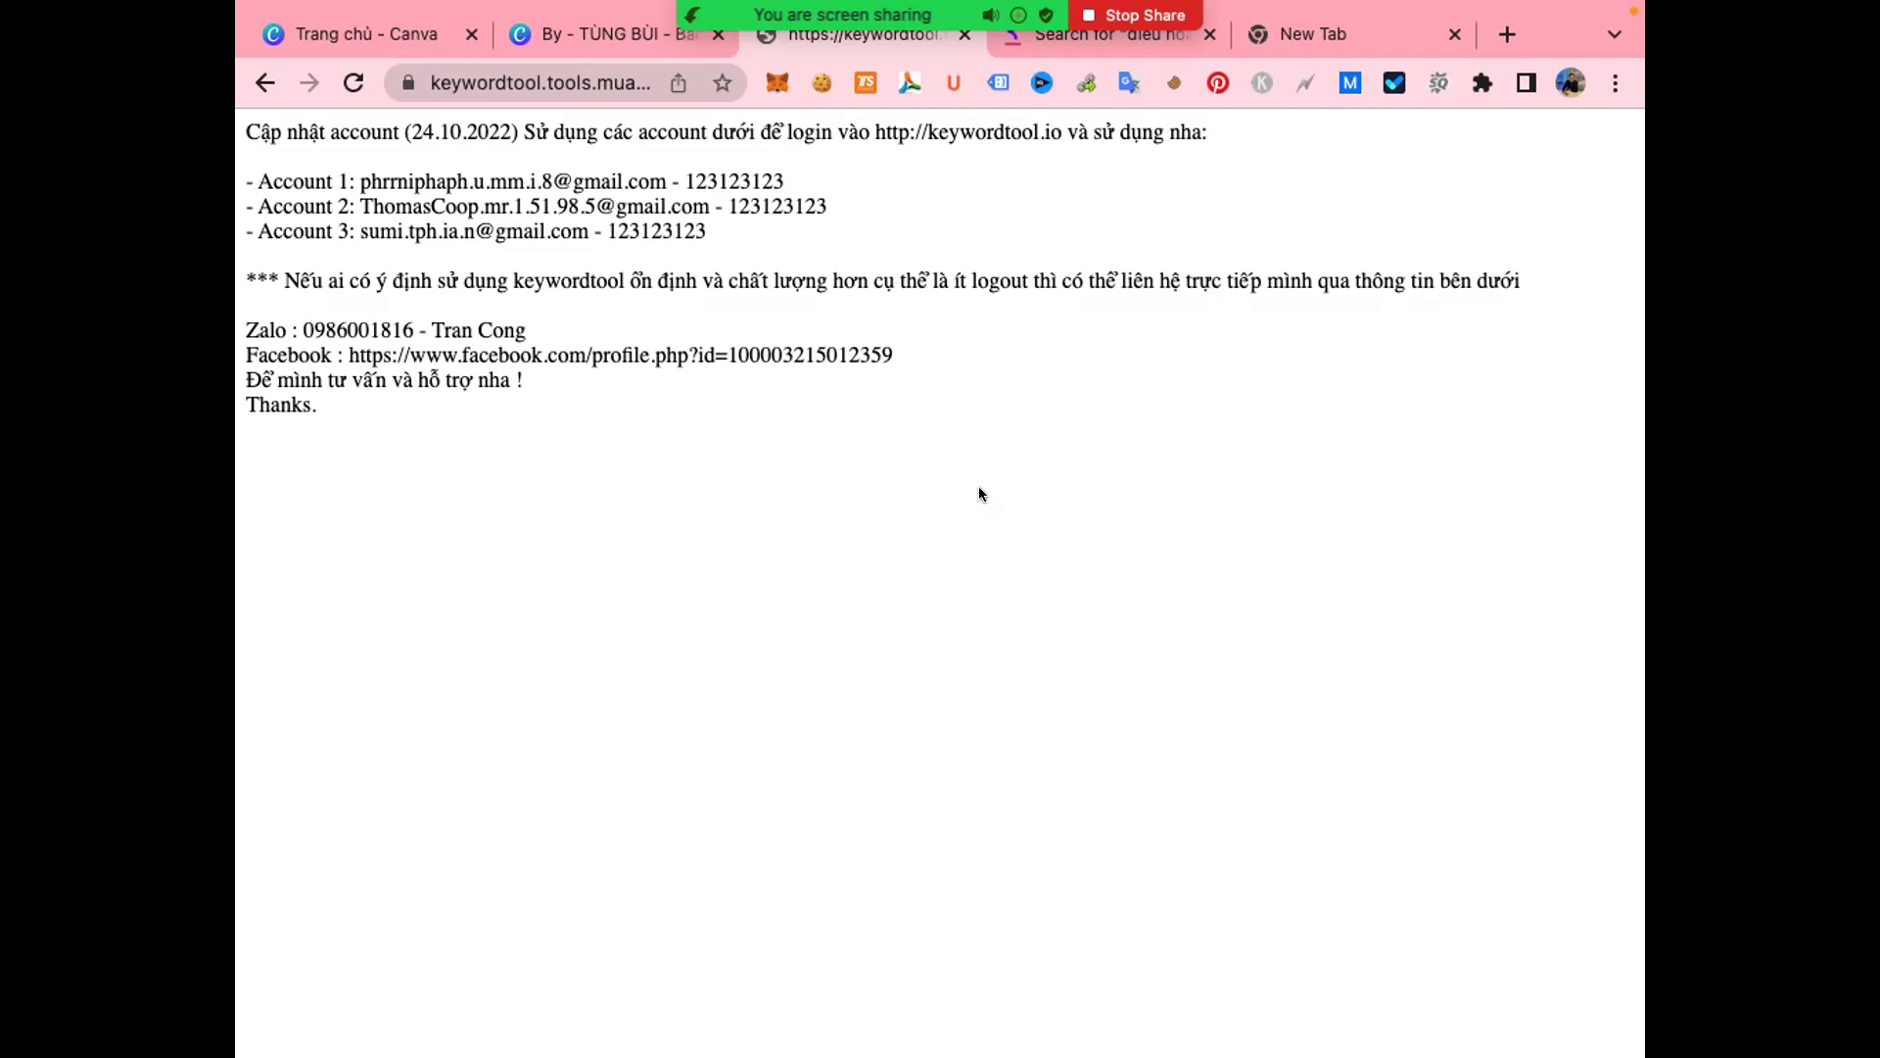
left_click(1108, 33)
scroll(1063, 637, "down", 2)
scroll(1063, 648, "down", 6)
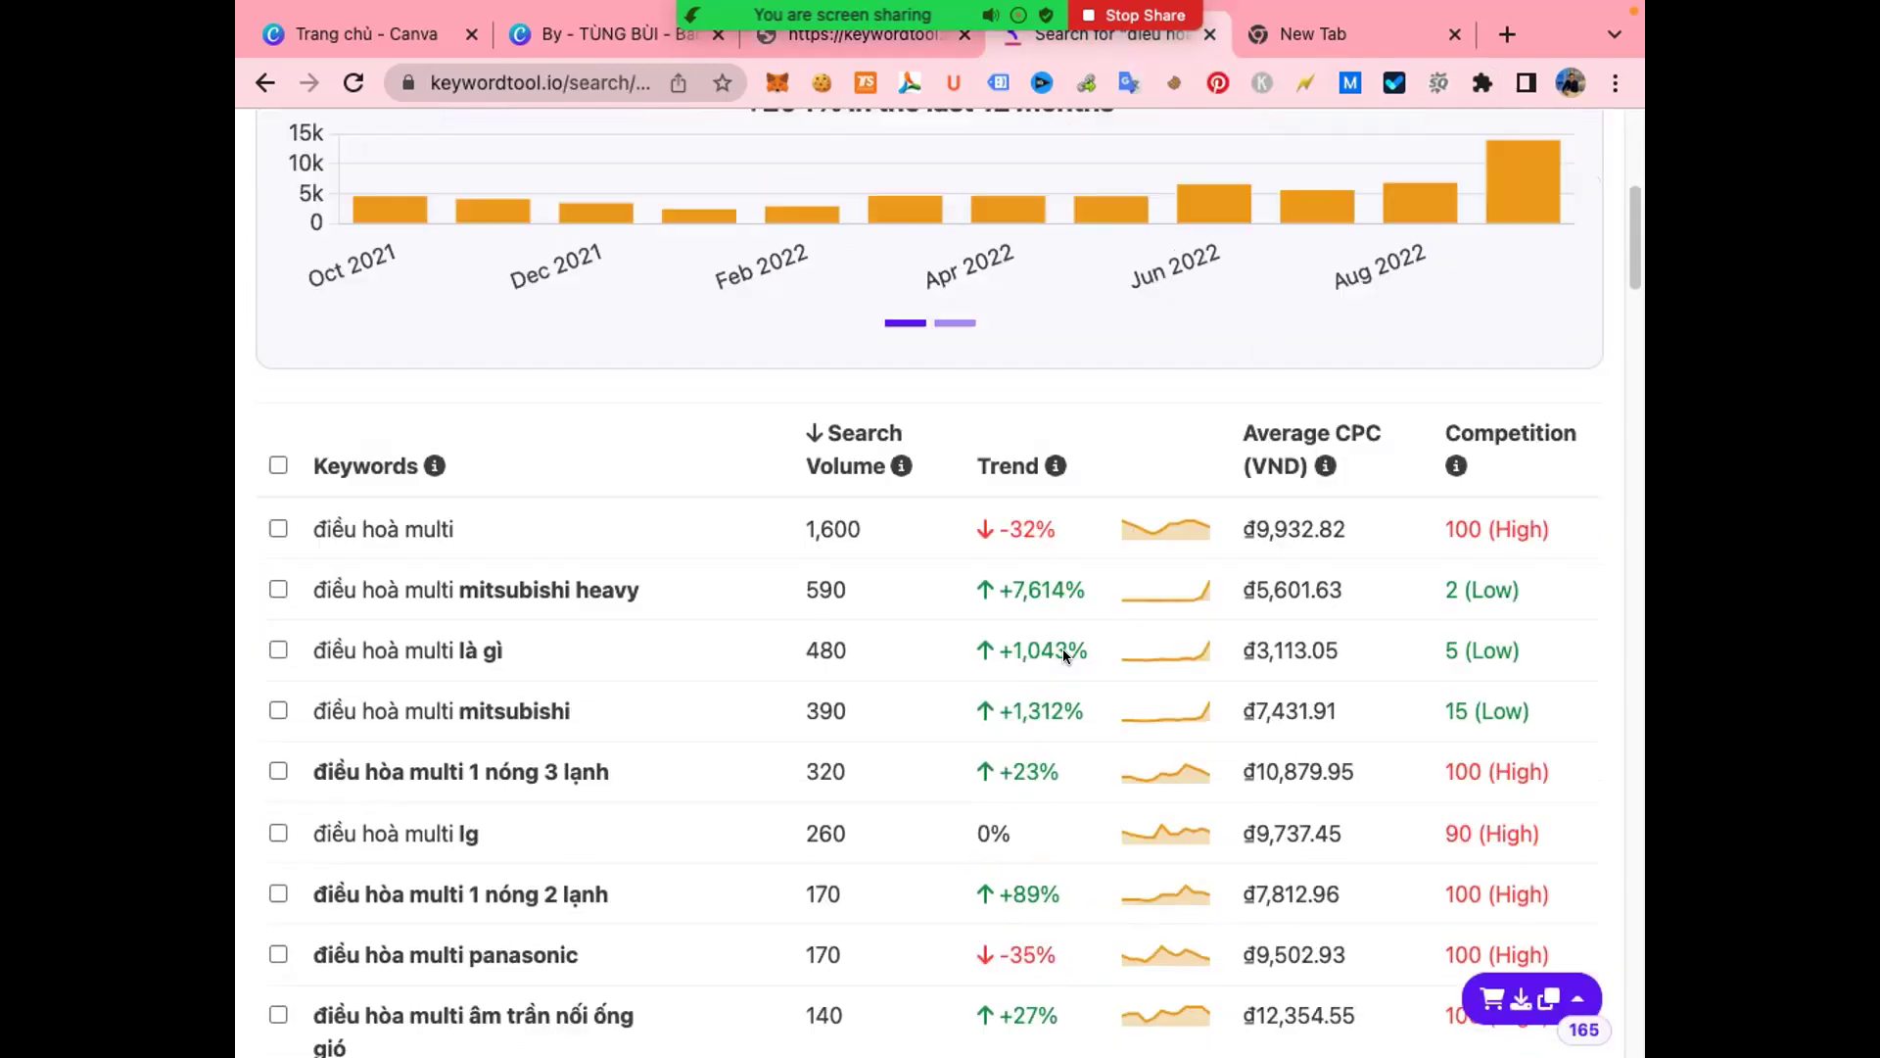
scroll(1063, 650, "down", 8)
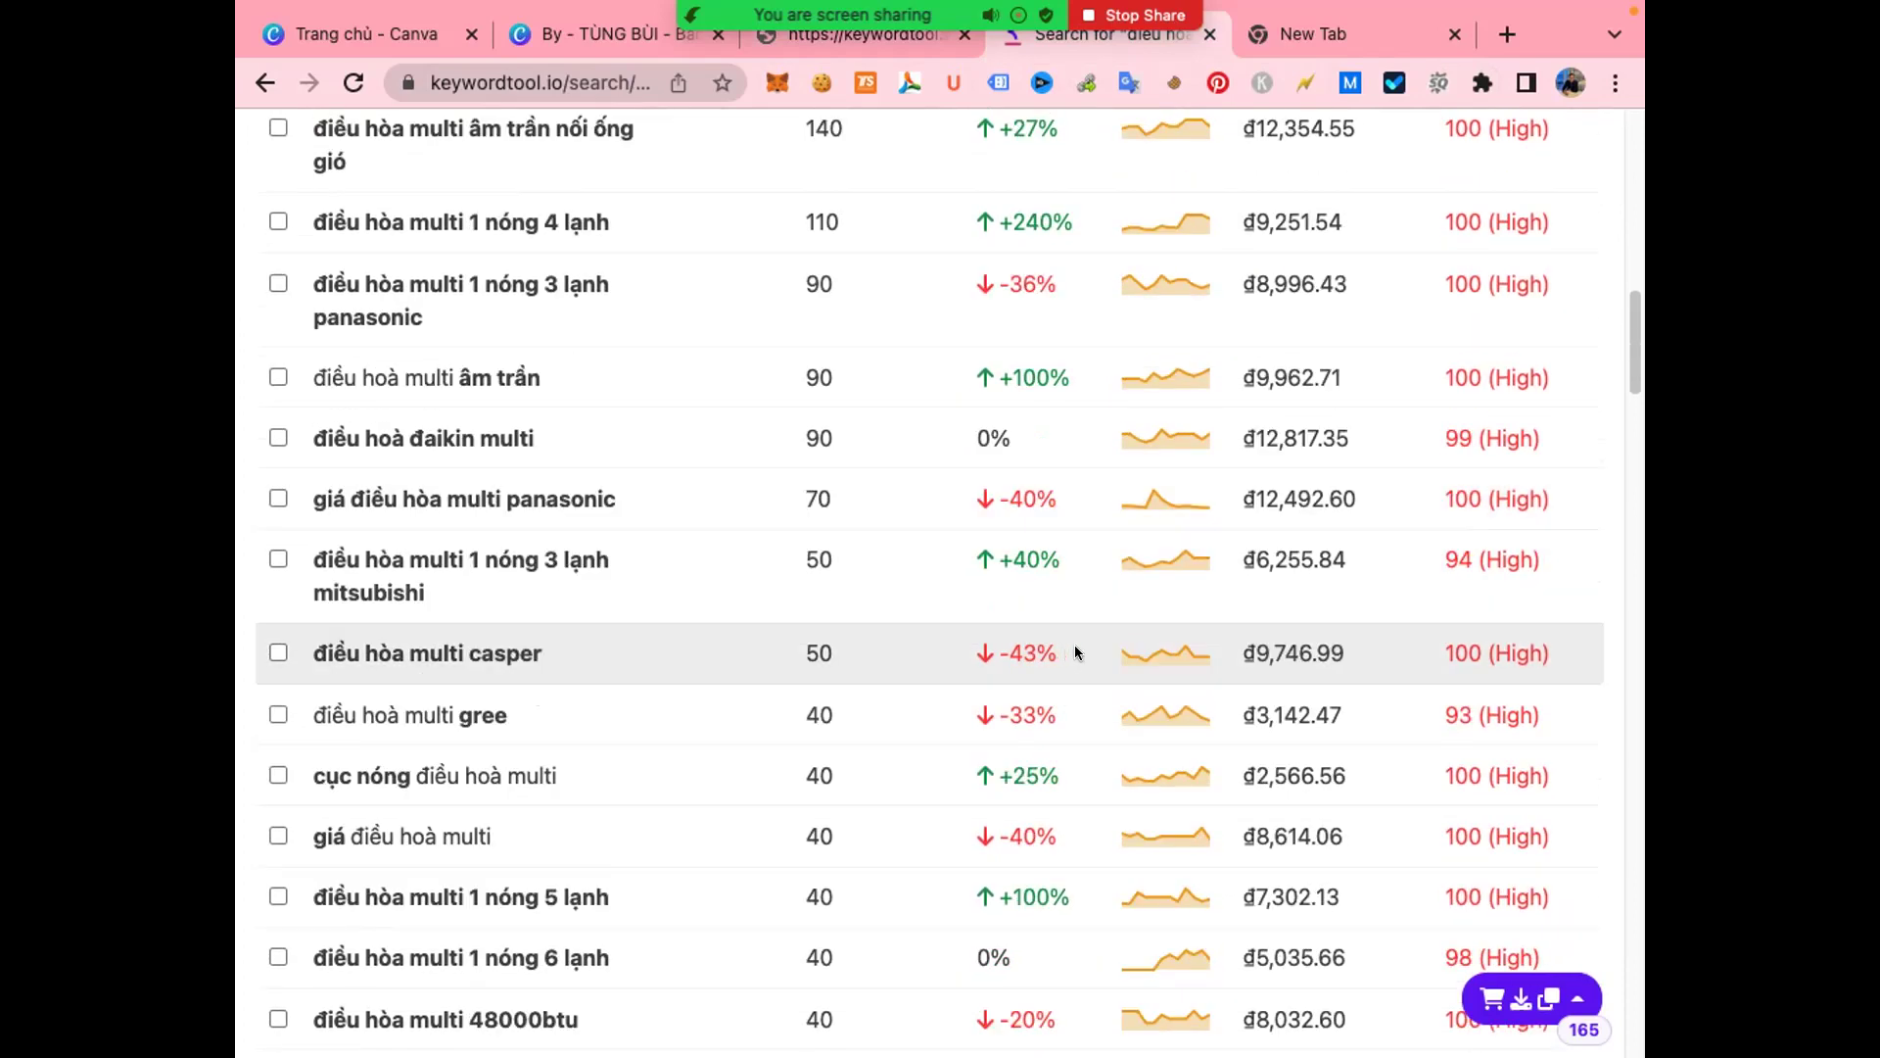
- Select the keywords "điều hoà multi" and "điều hoà multi mitsubishi heavy" and review the available export and copy options
scroll(1073, 649, "up", 15)
scroll(289, 707, "down", 5)
left_click(281, 694)
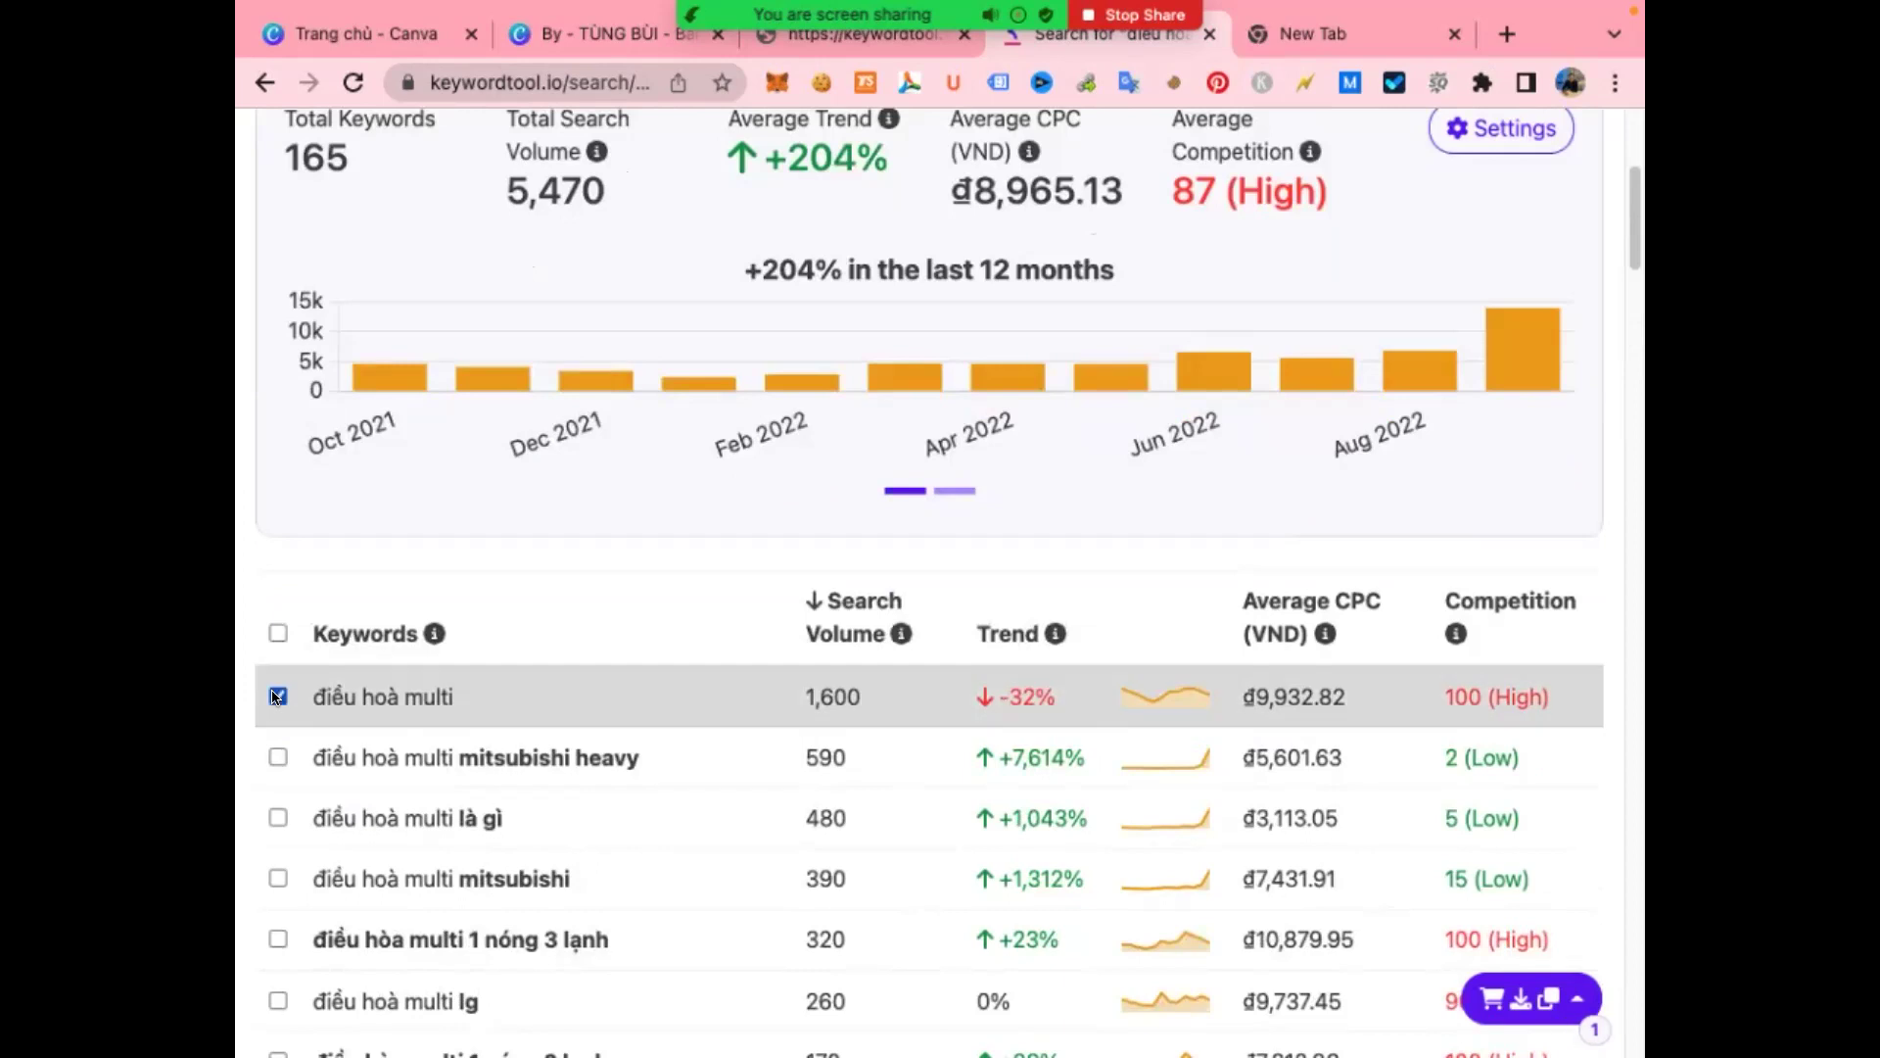
left_click(275, 757)
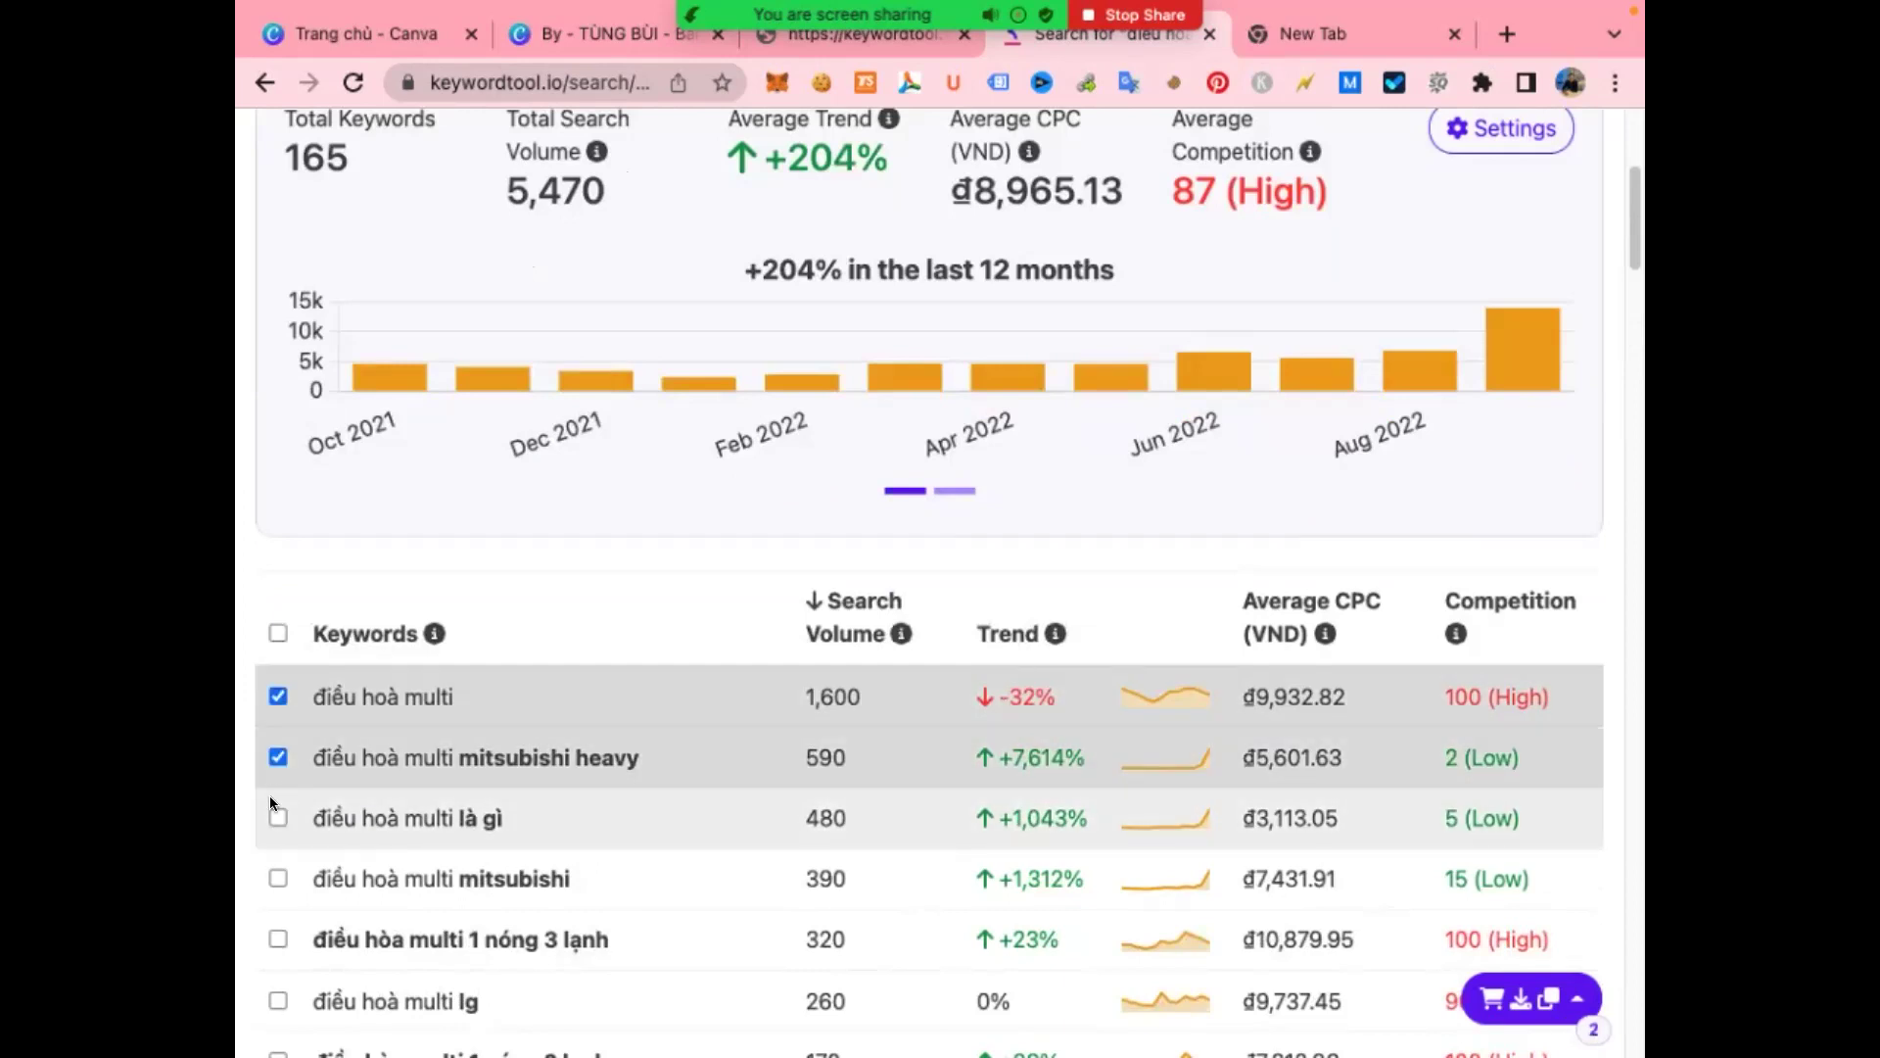
left_click(1548, 992)
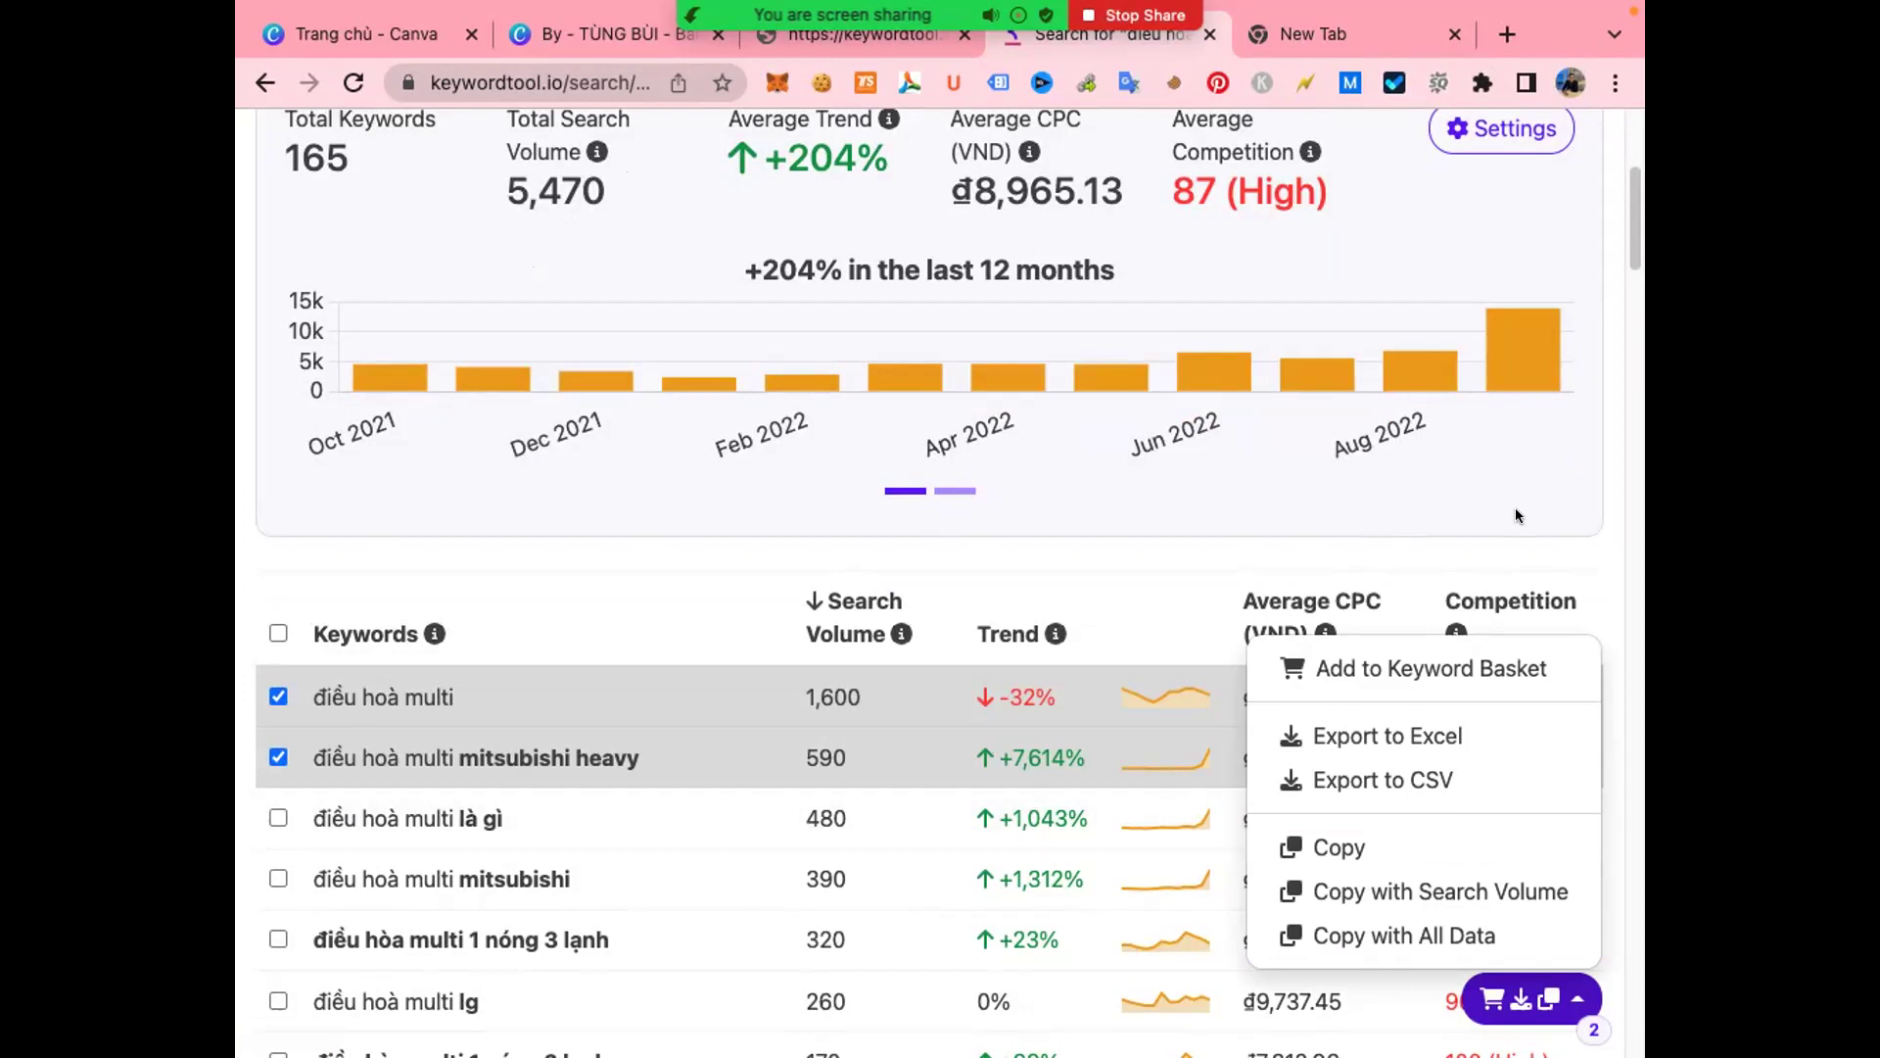
left_click(1543, 496)
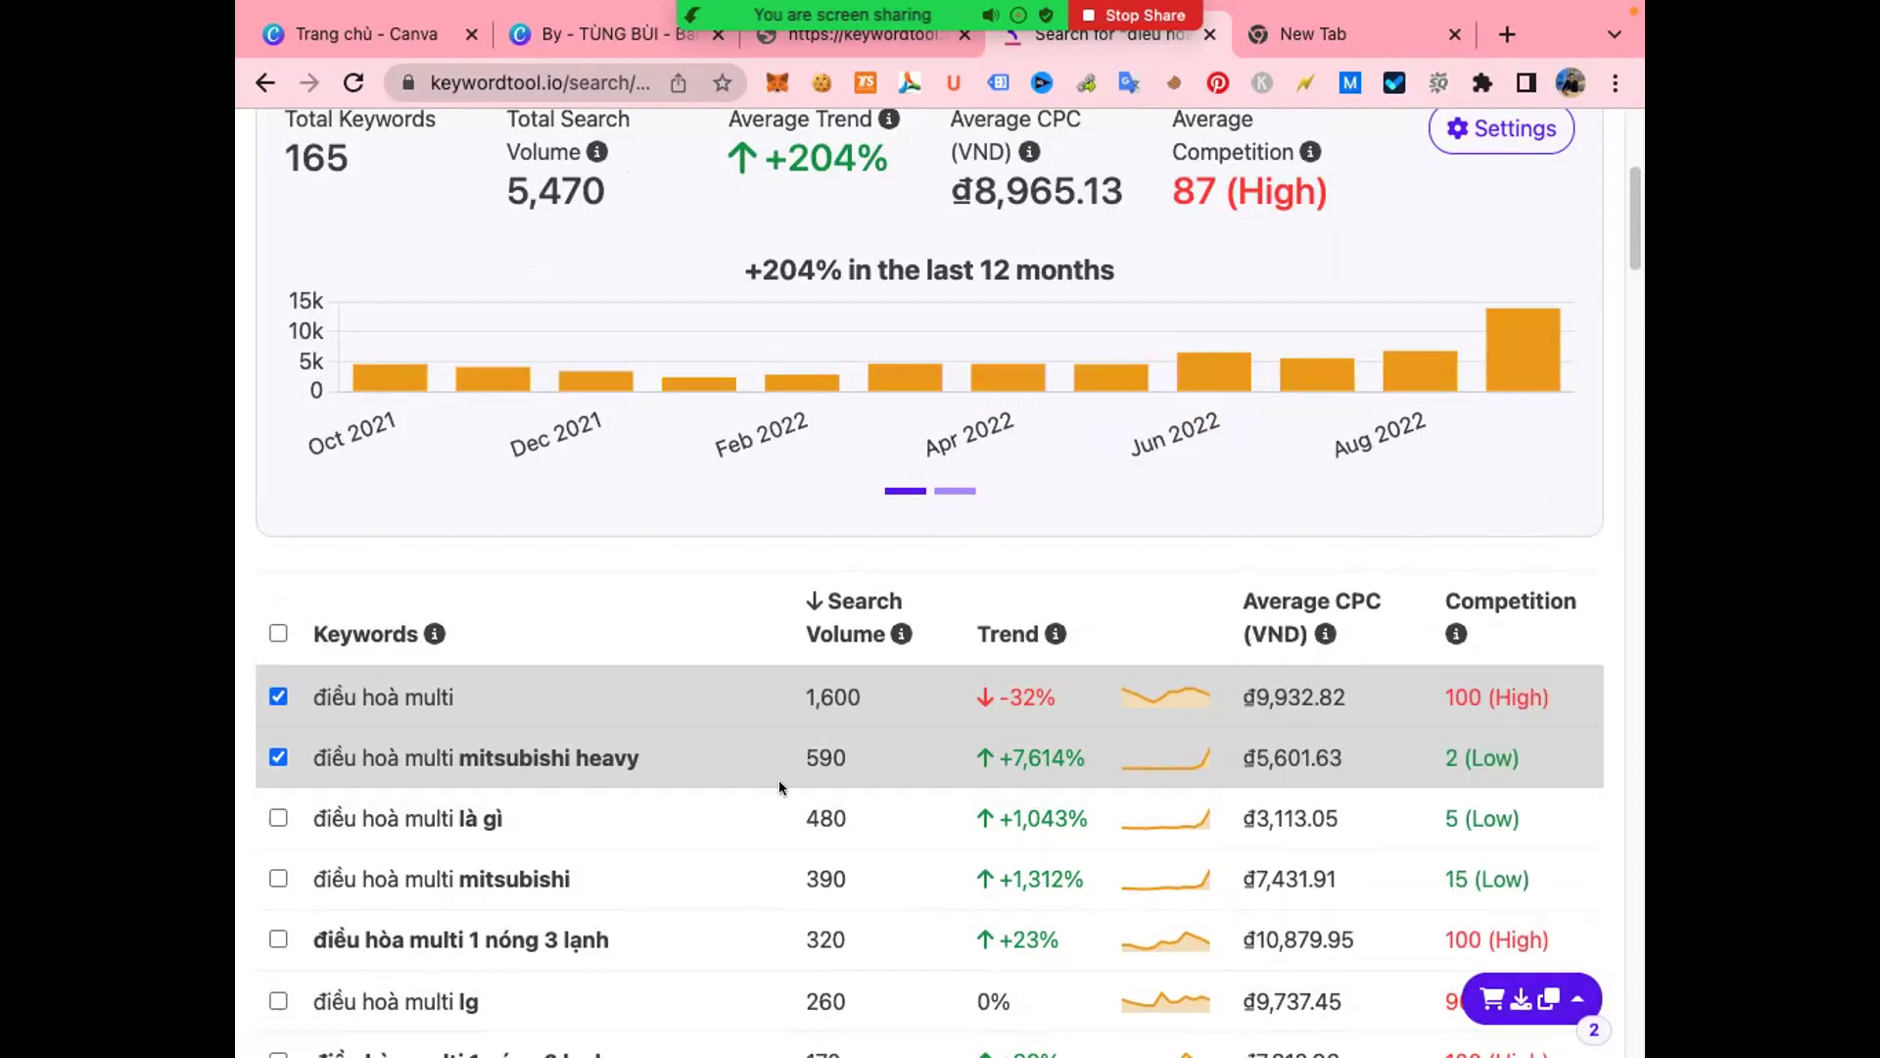
- Deselect "điều hoà multi" and copy the selected keyword "điều hoà multi mitsubishi heavy" without its data
left_click(280, 696)
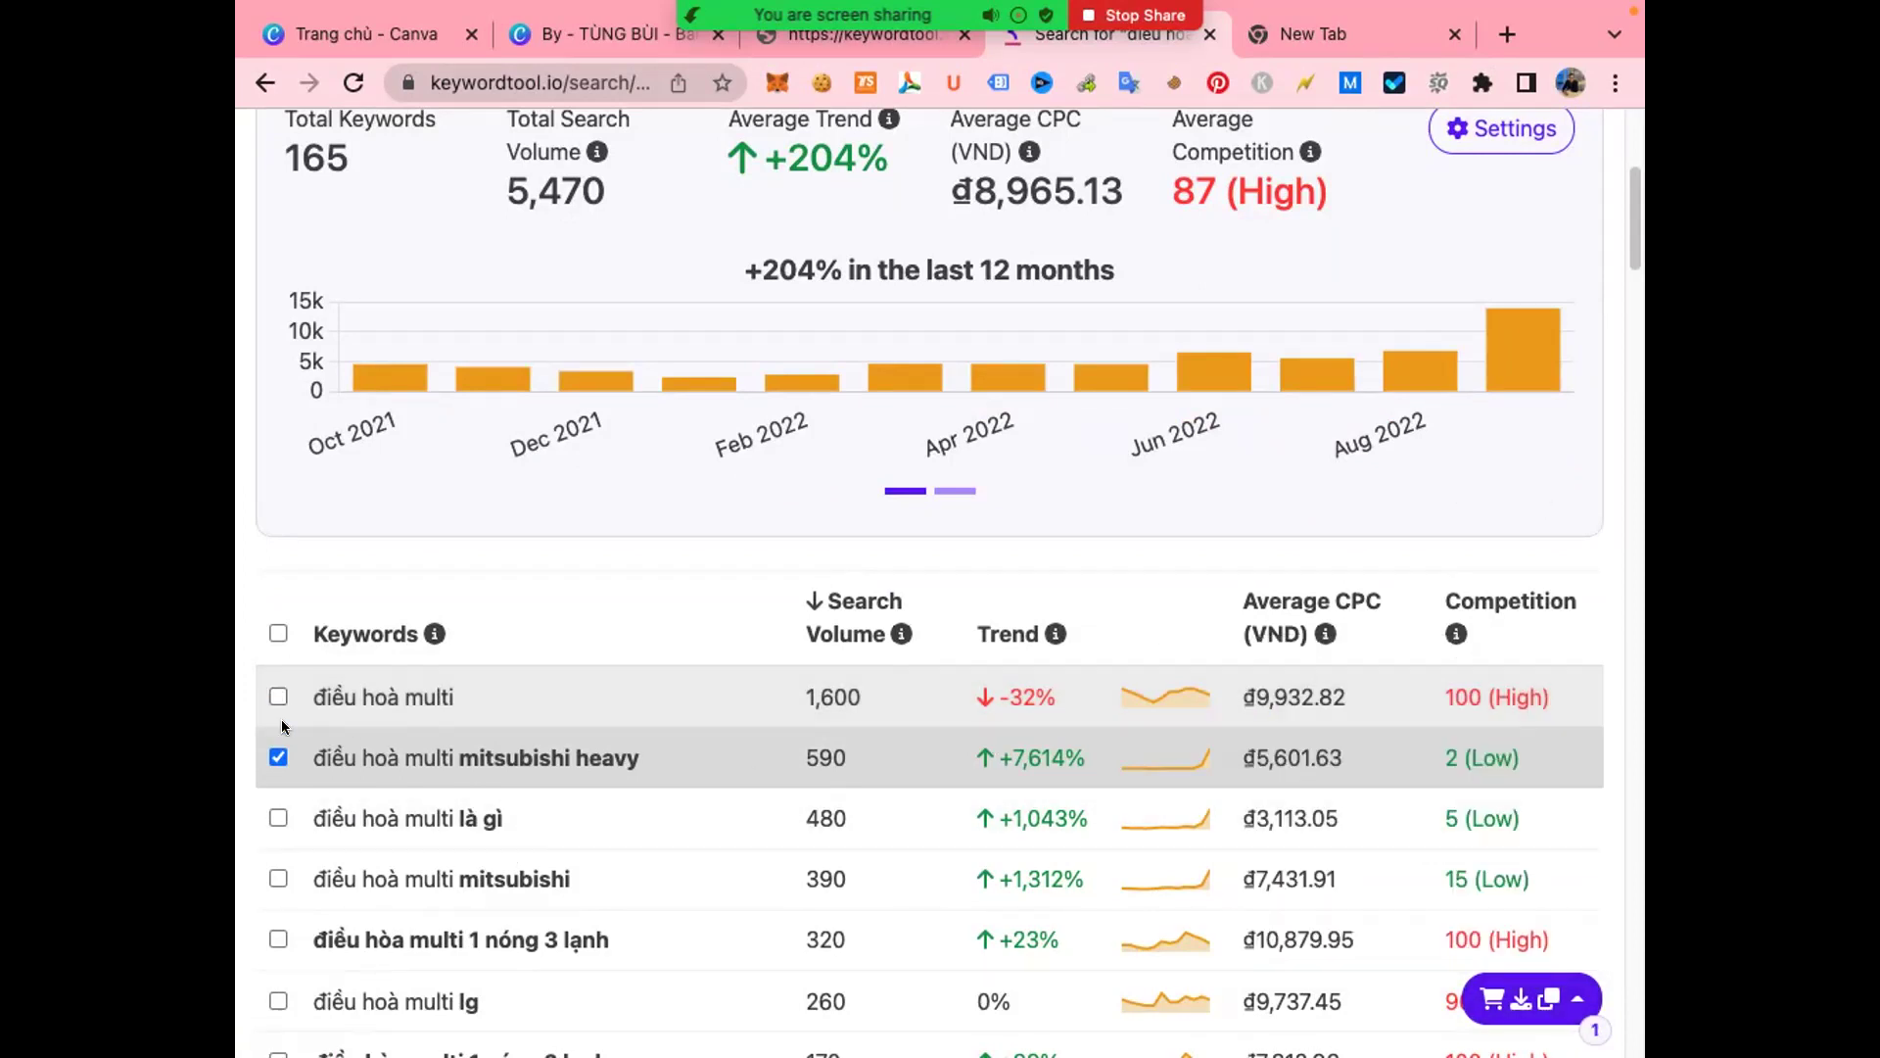
left_click(1549, 998)
left_click(1400, 844)
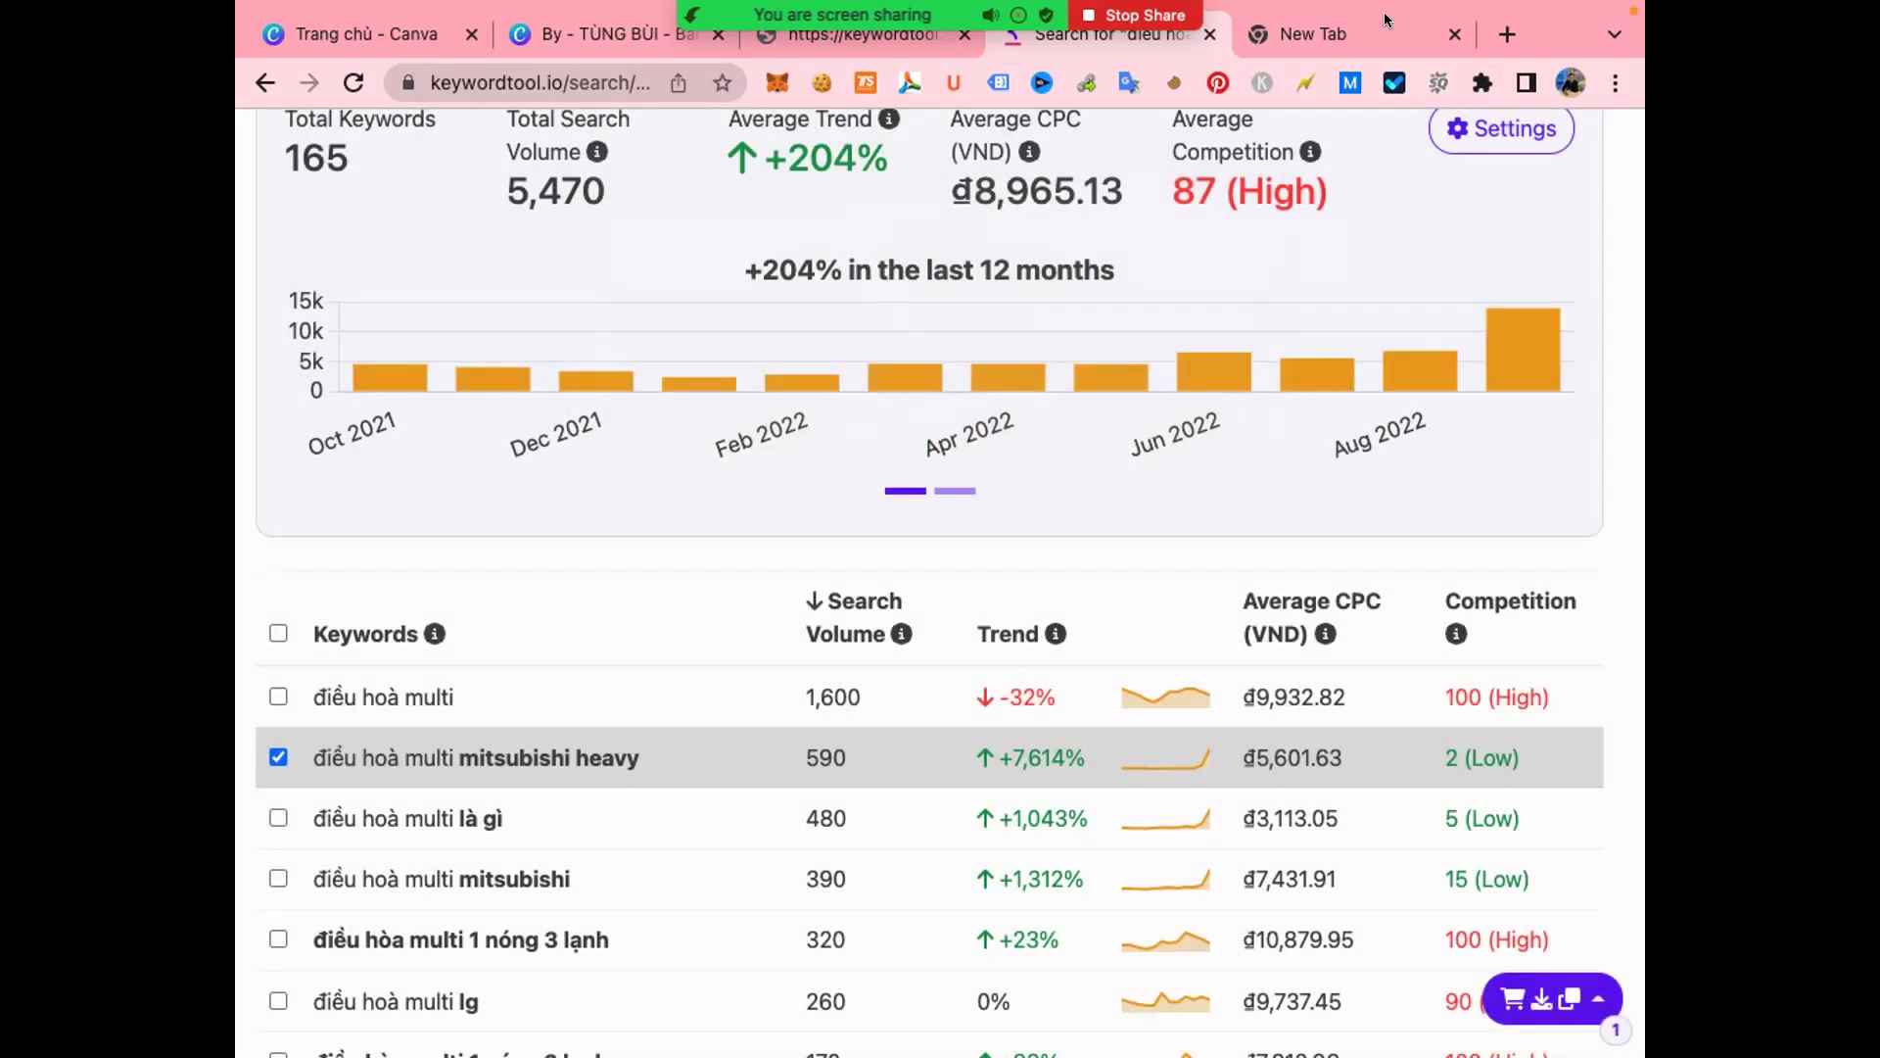
- Switch to Google Drive using the saved bookmark in the empty browser tab and open the "Tùng Phát" folder
left_click(1297, 41)
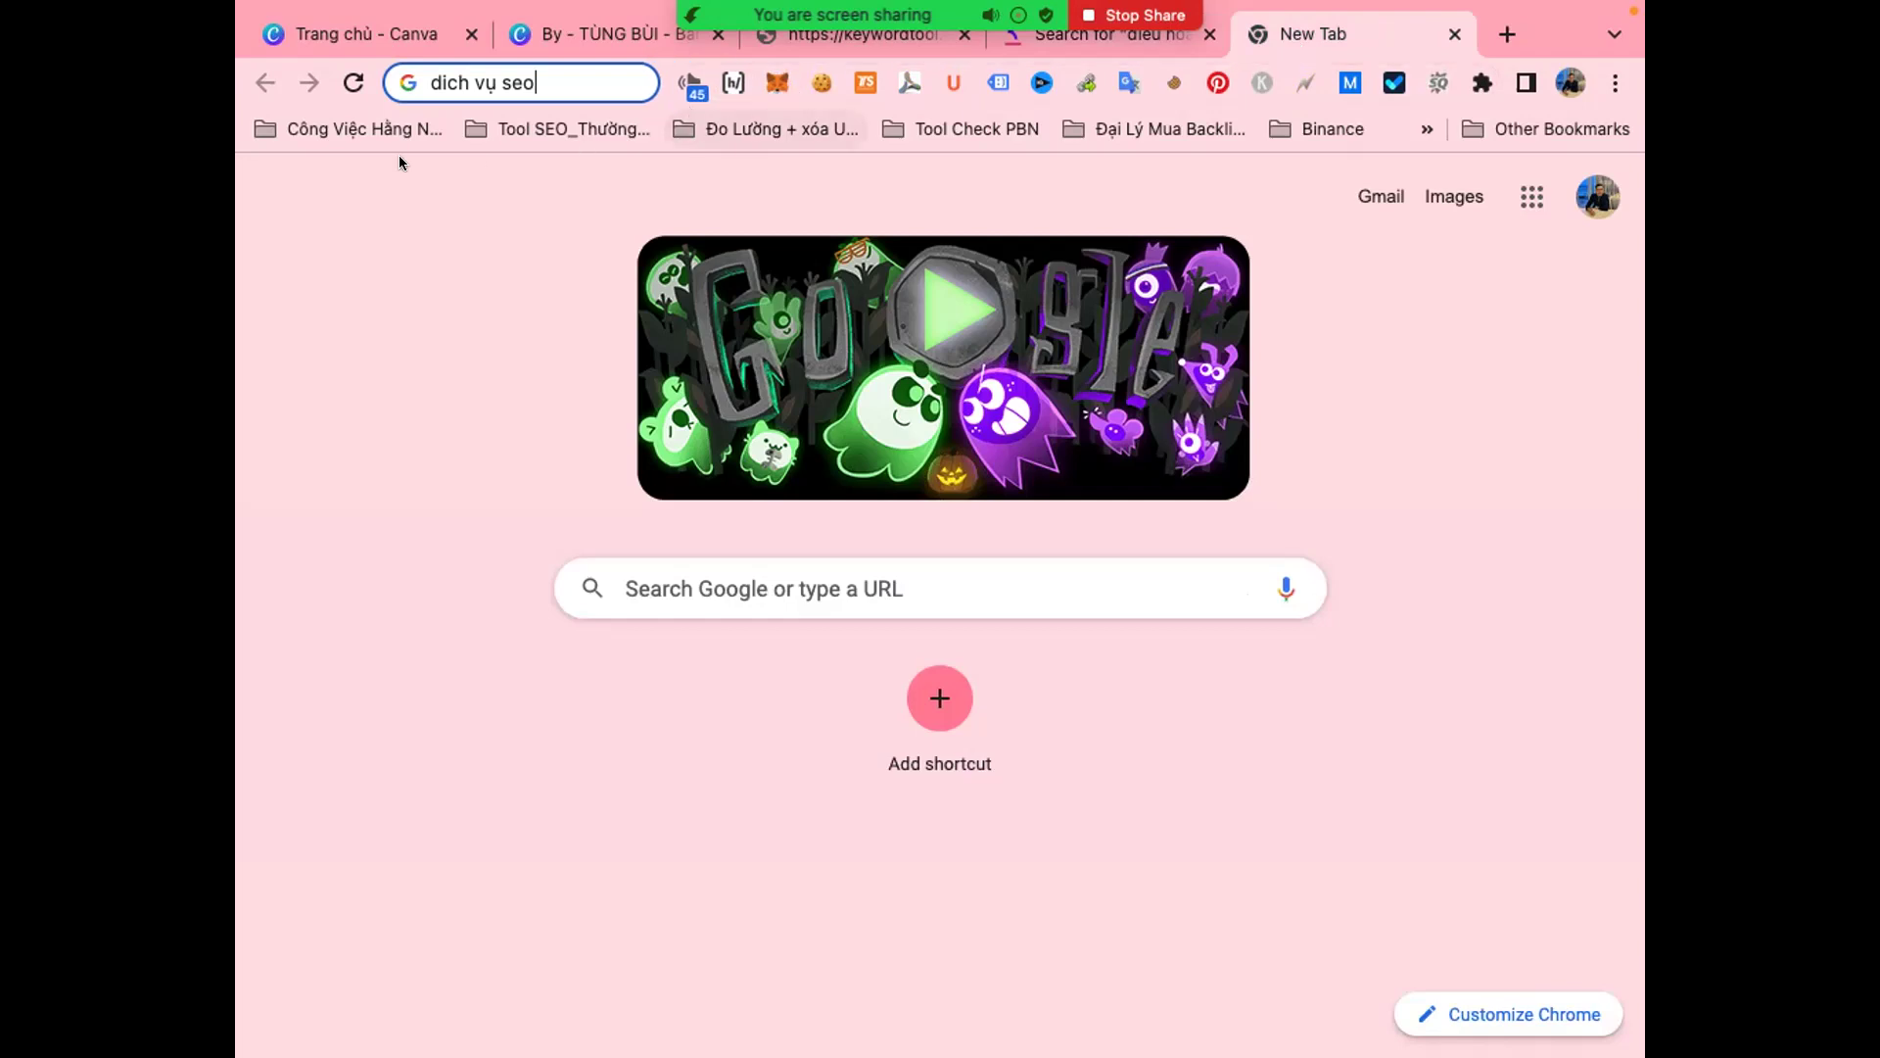
left_click(355, 130)
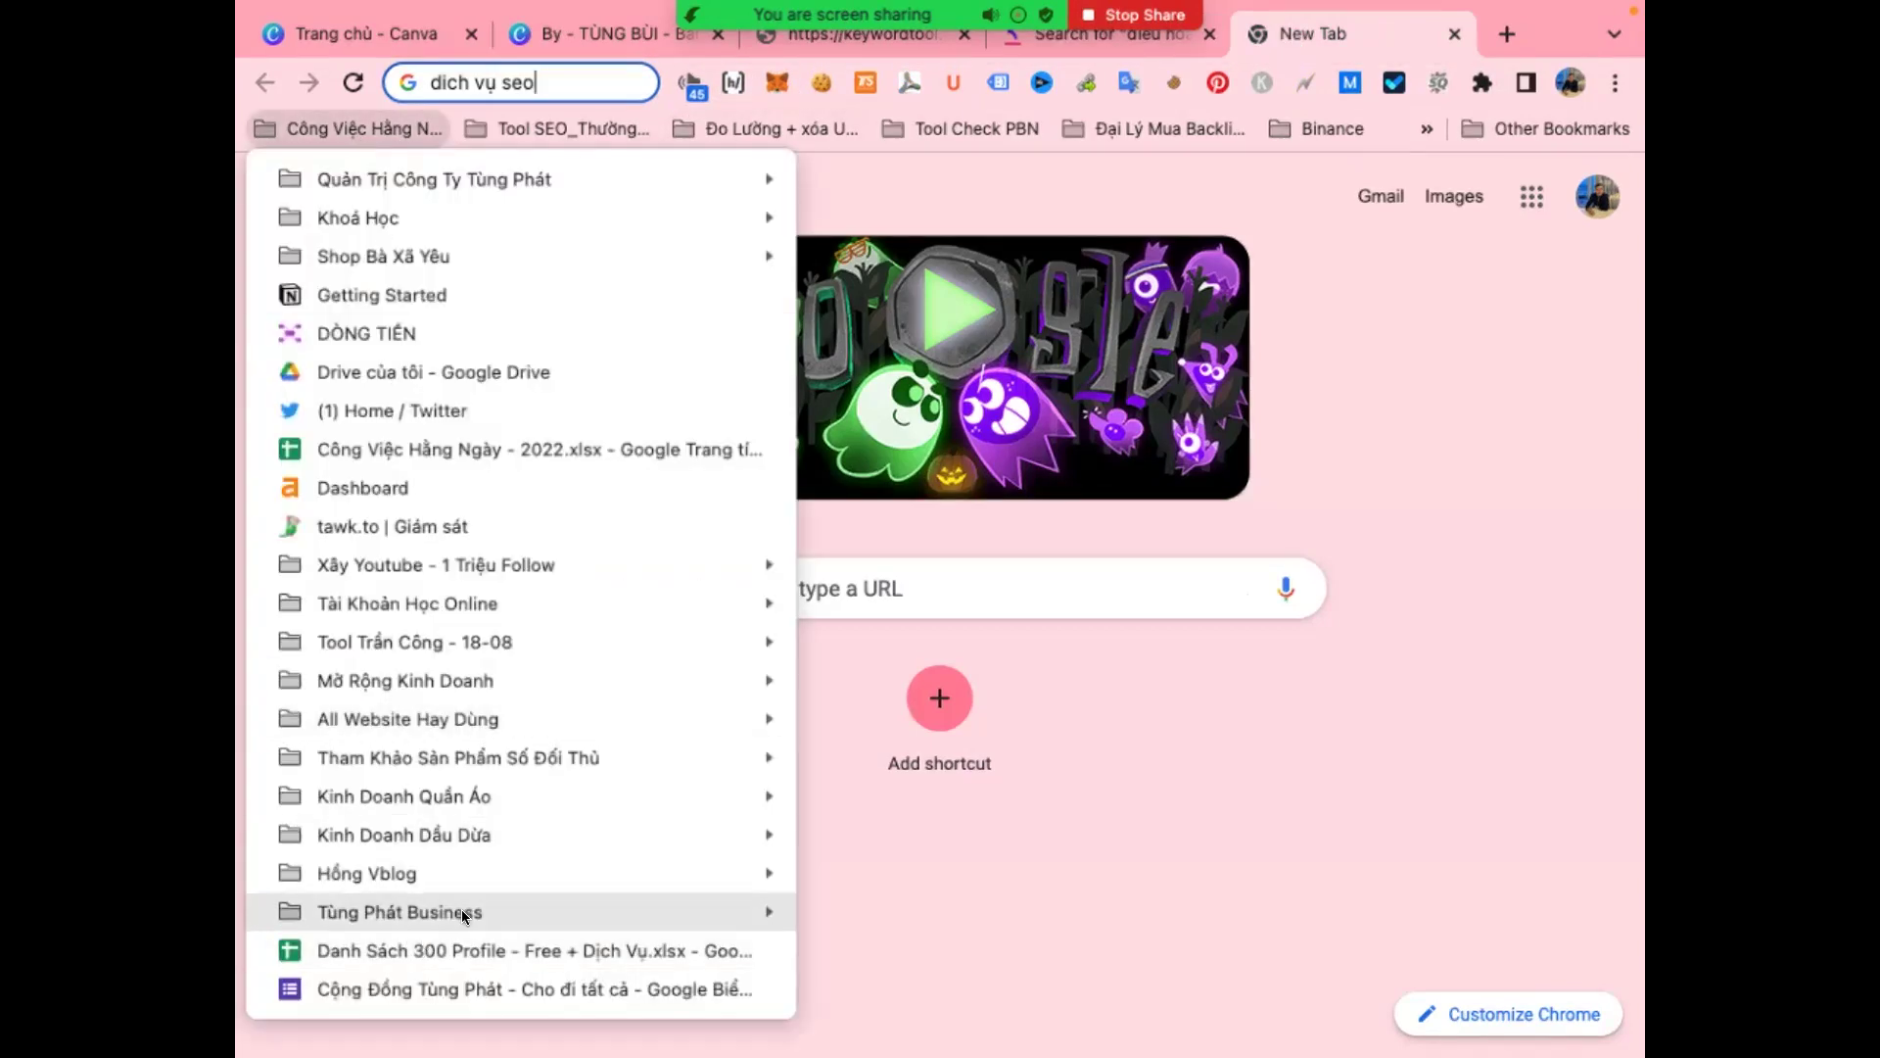
mouse_move(461, 909)
mouse_move(967, 975)
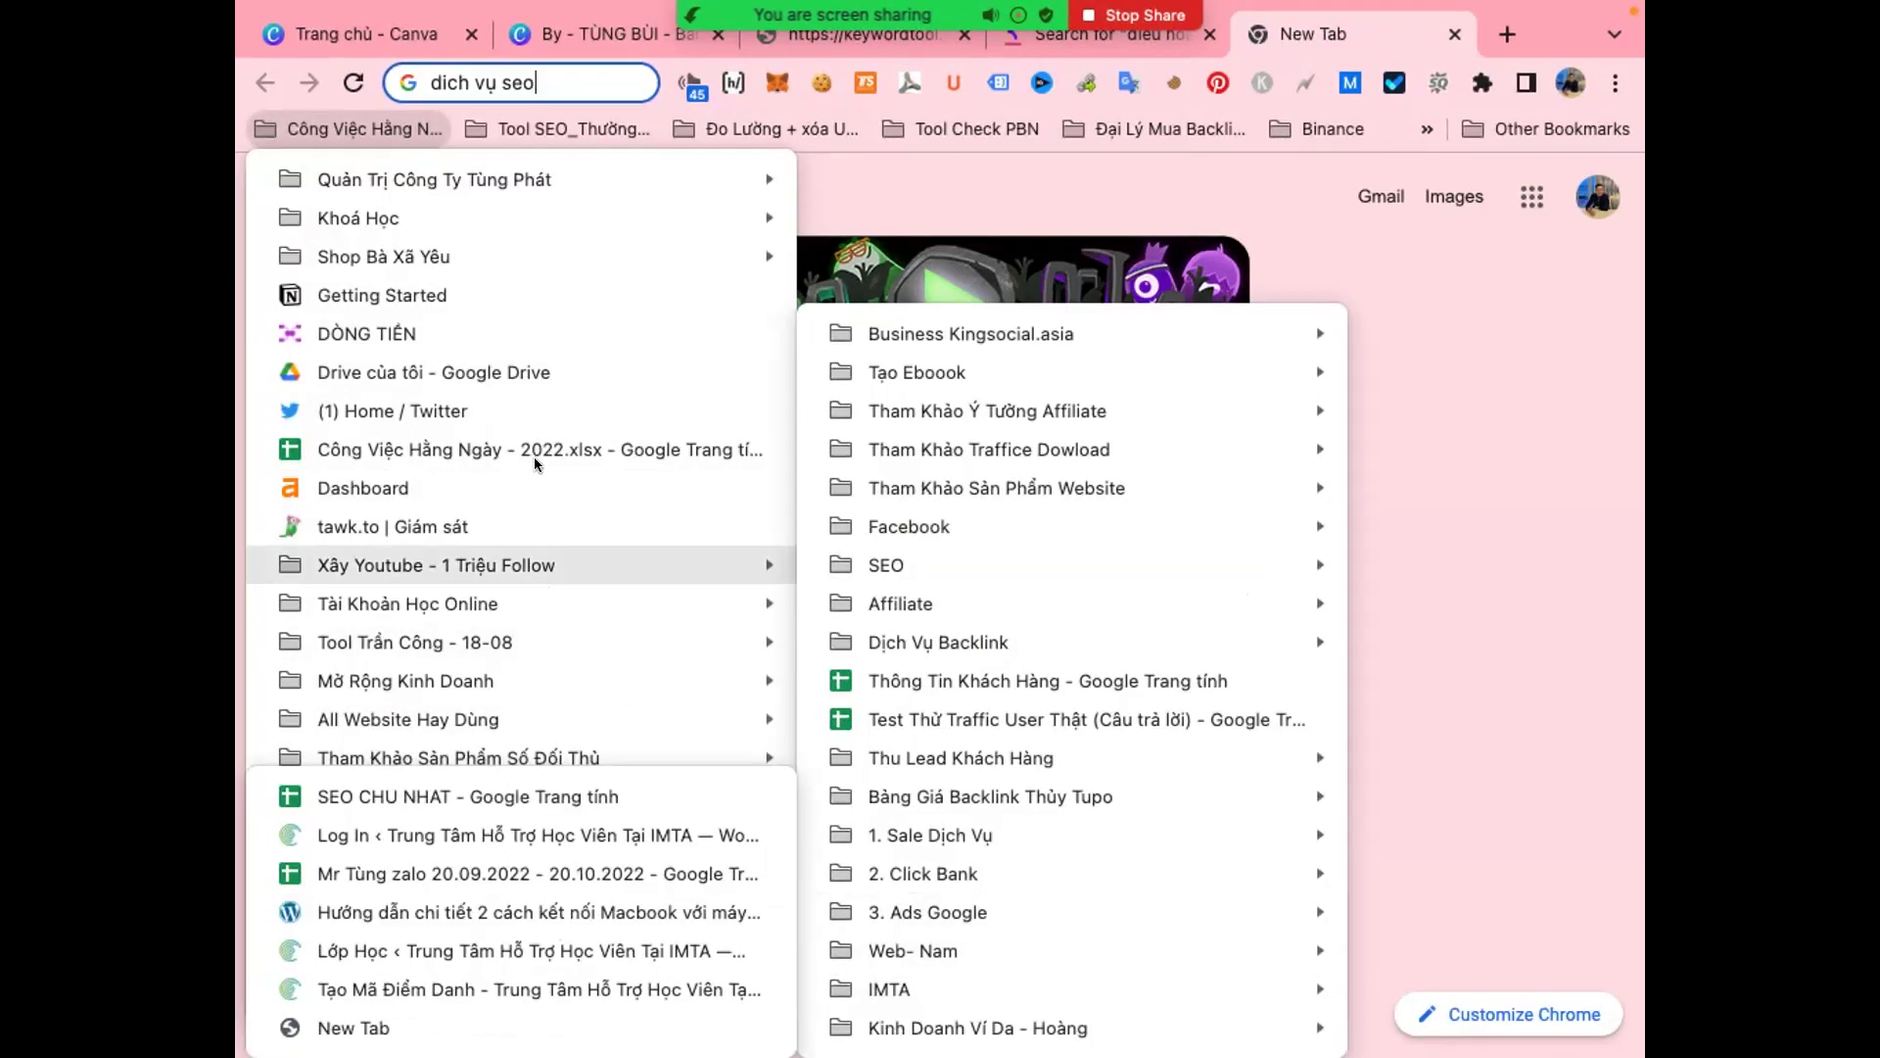
left_click(466, 374)
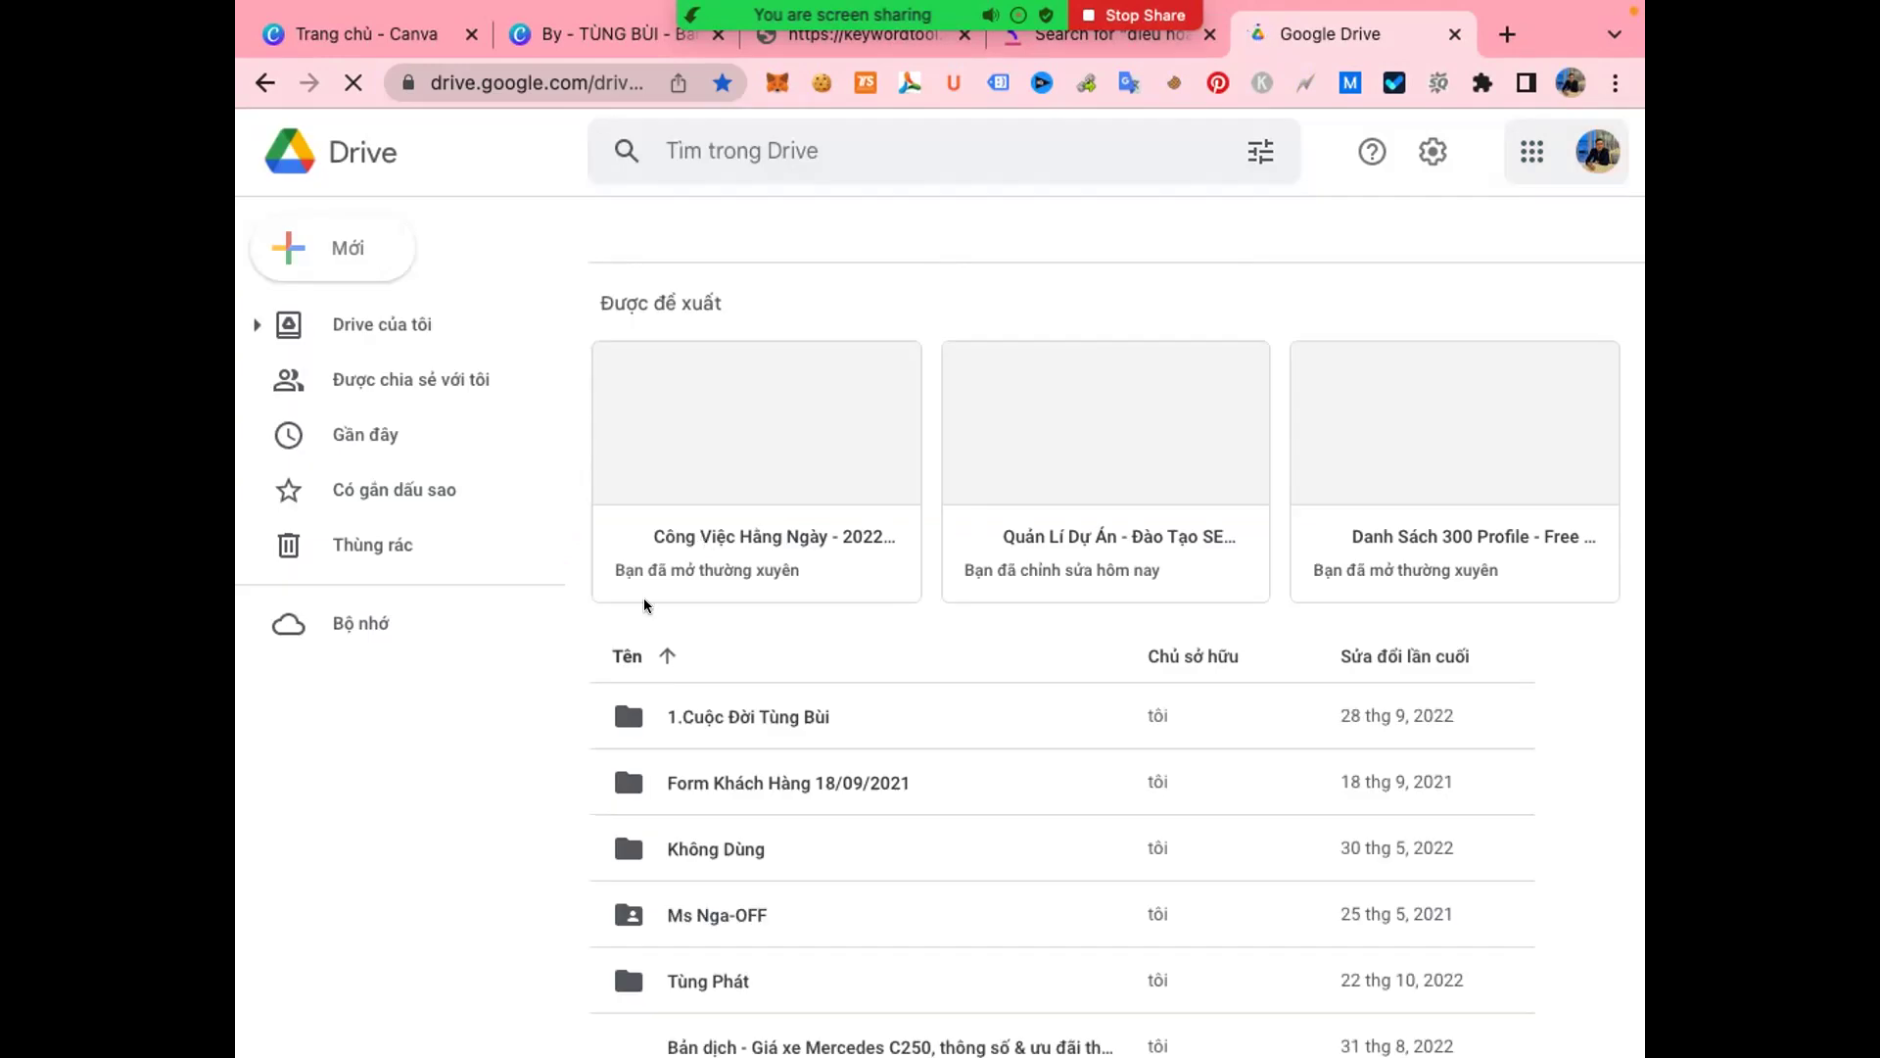
scroll(819, 806, "down", 5)
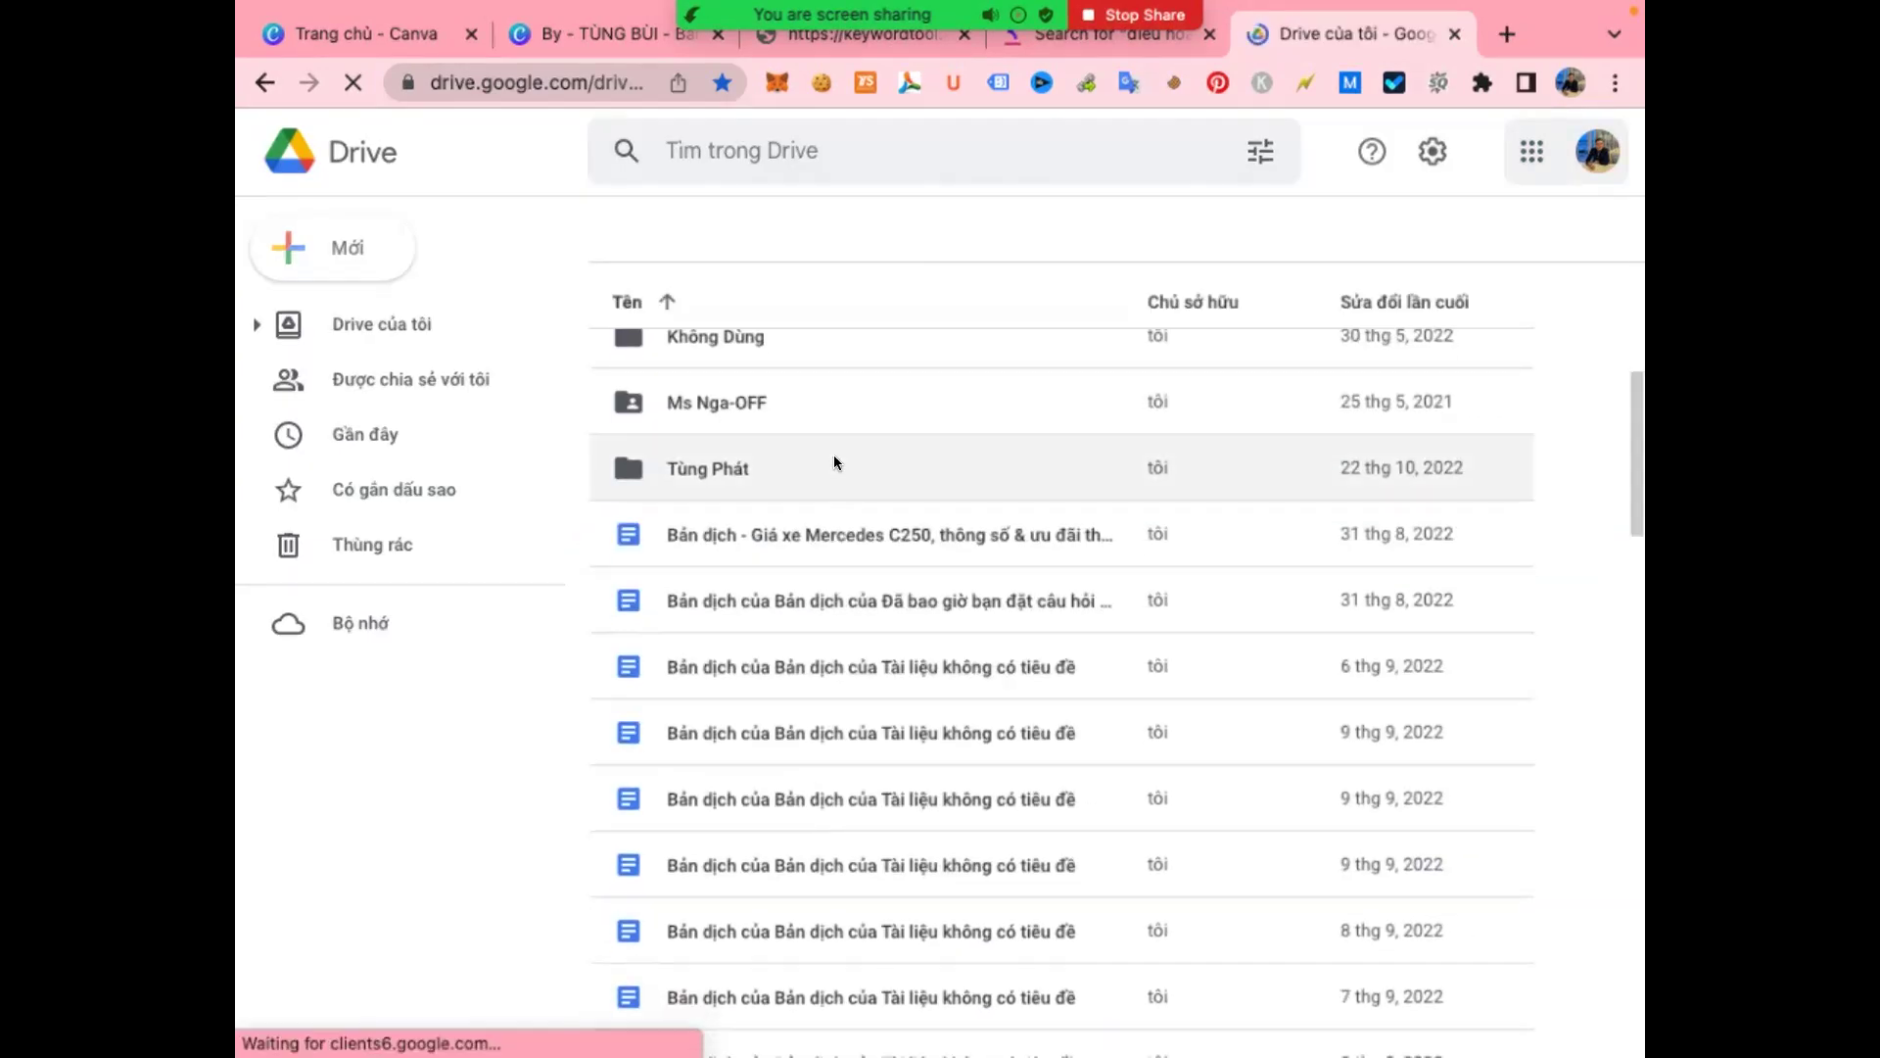
double_click(721, 466)
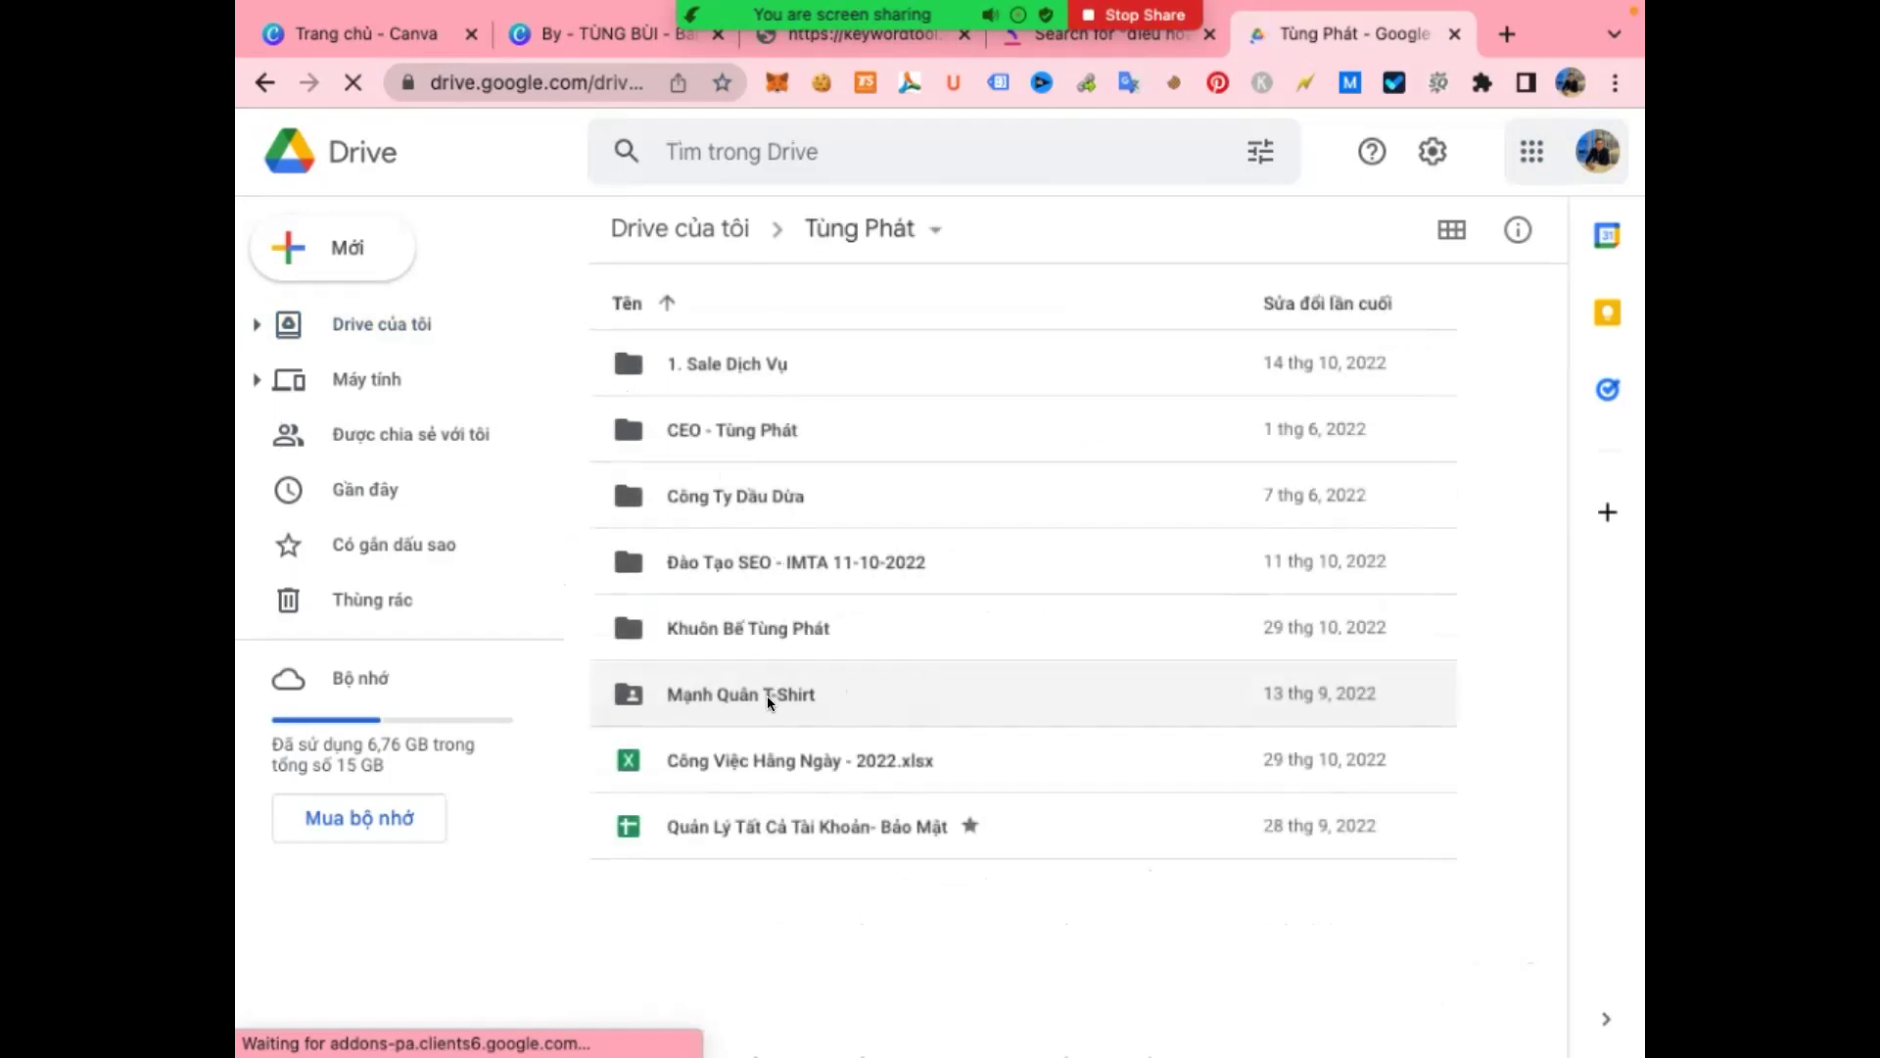
- Open the "Keywrod" sheet of "Quản Lí Dự Án - Đào Tạo SEO IMTA 11-10-2022" from the "Đào Tạo SEO - IMTA 11-10-2022" folder
double_click(795, 824)
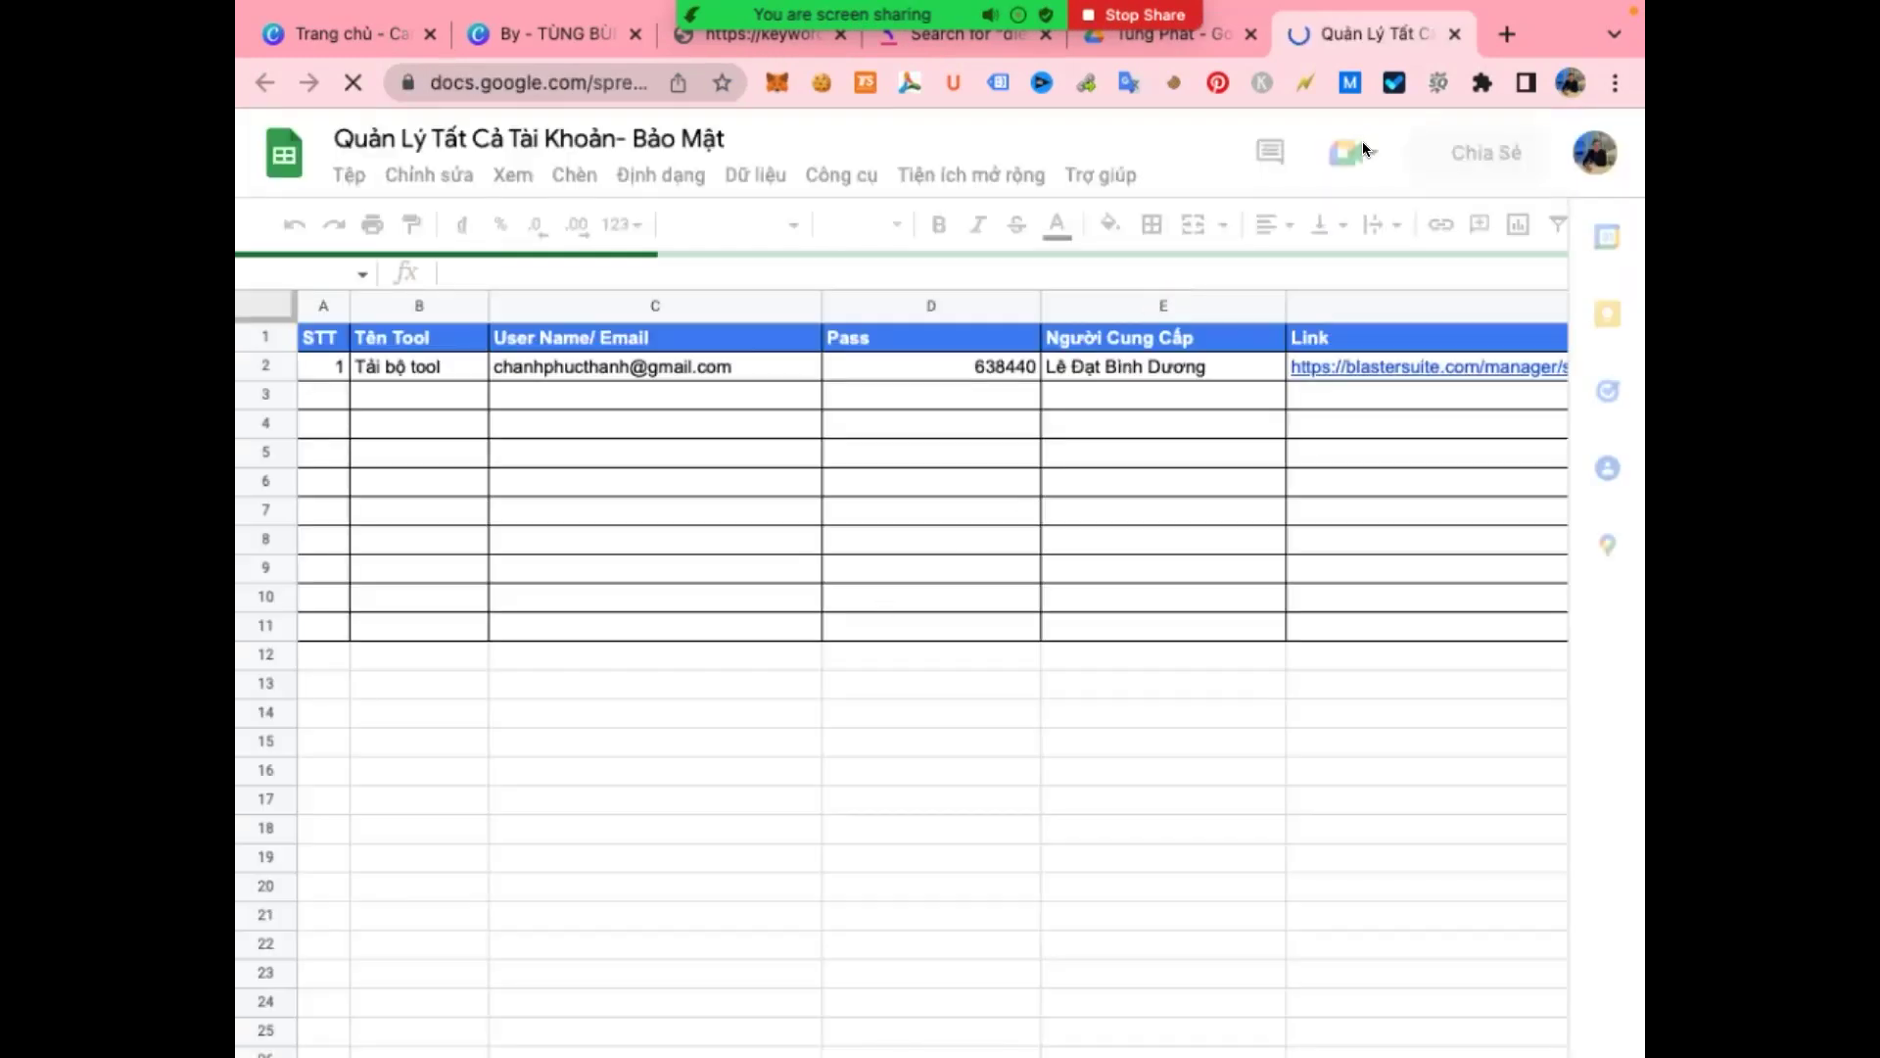
key("super+w")
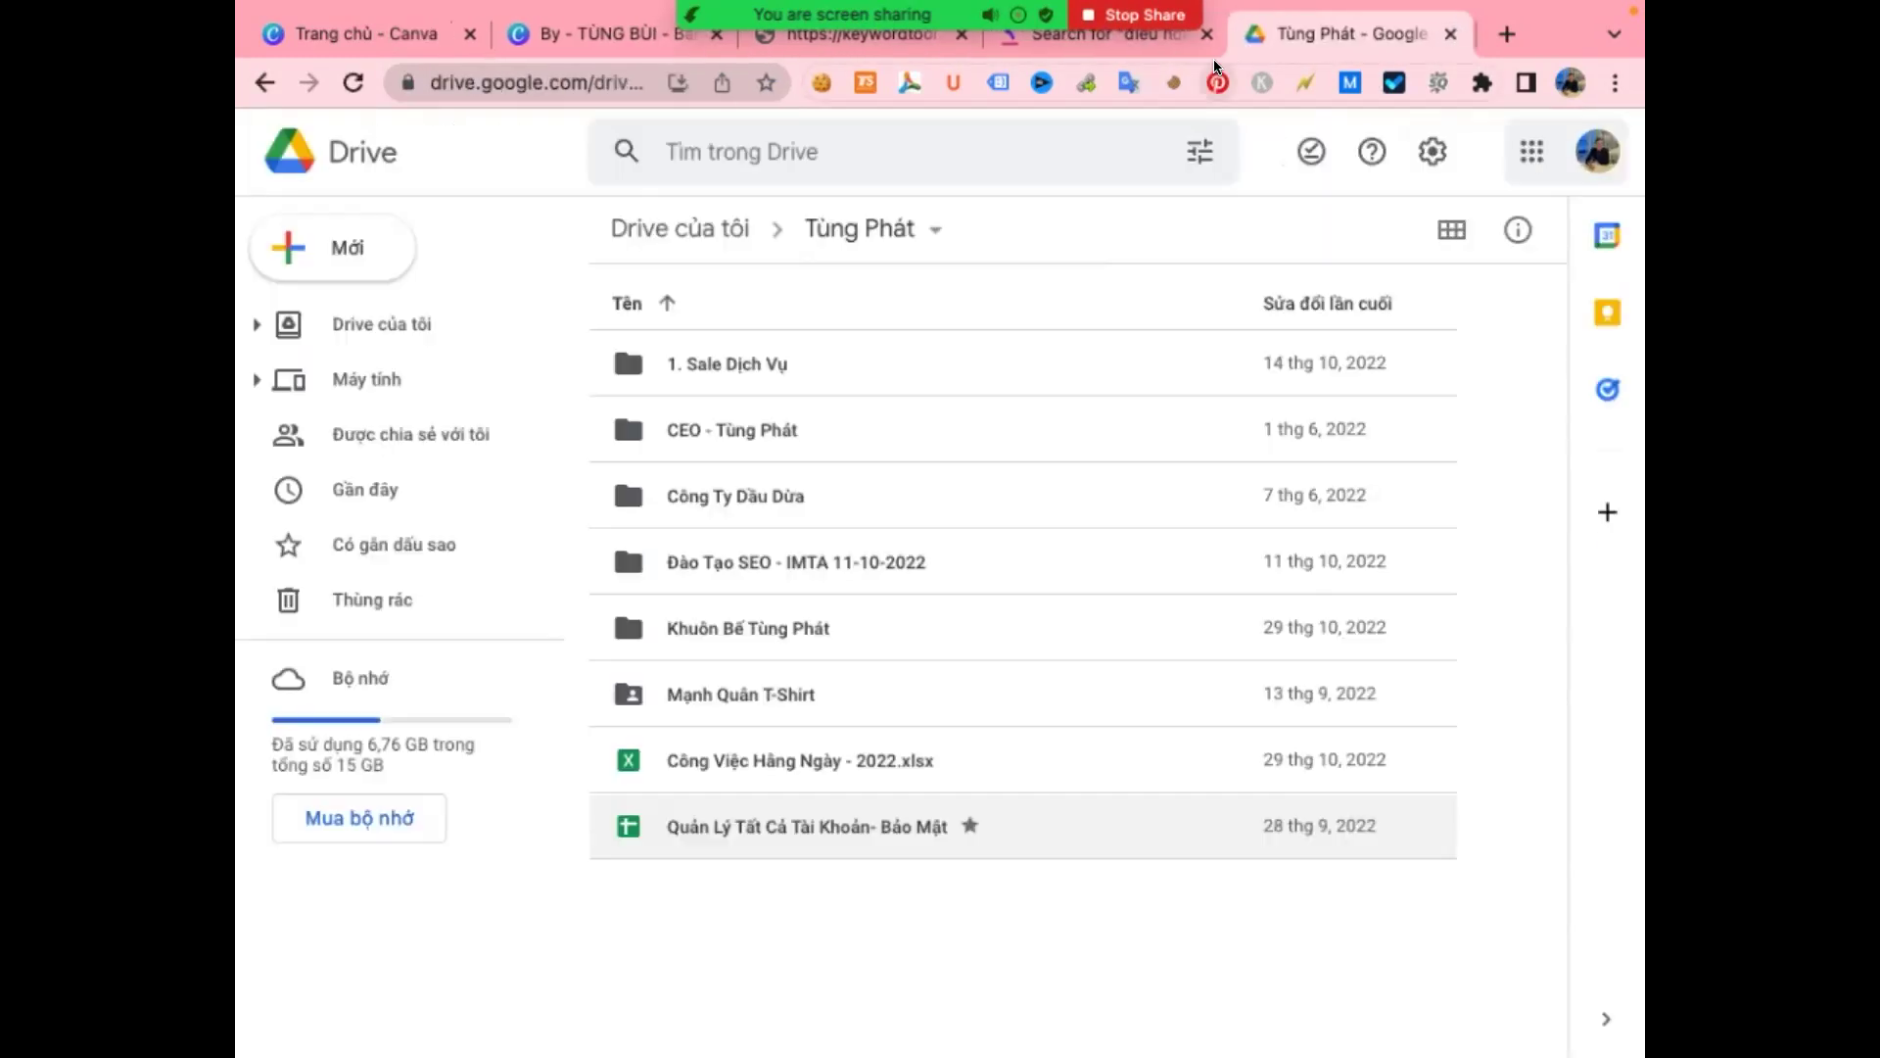
double_click(861, 556)
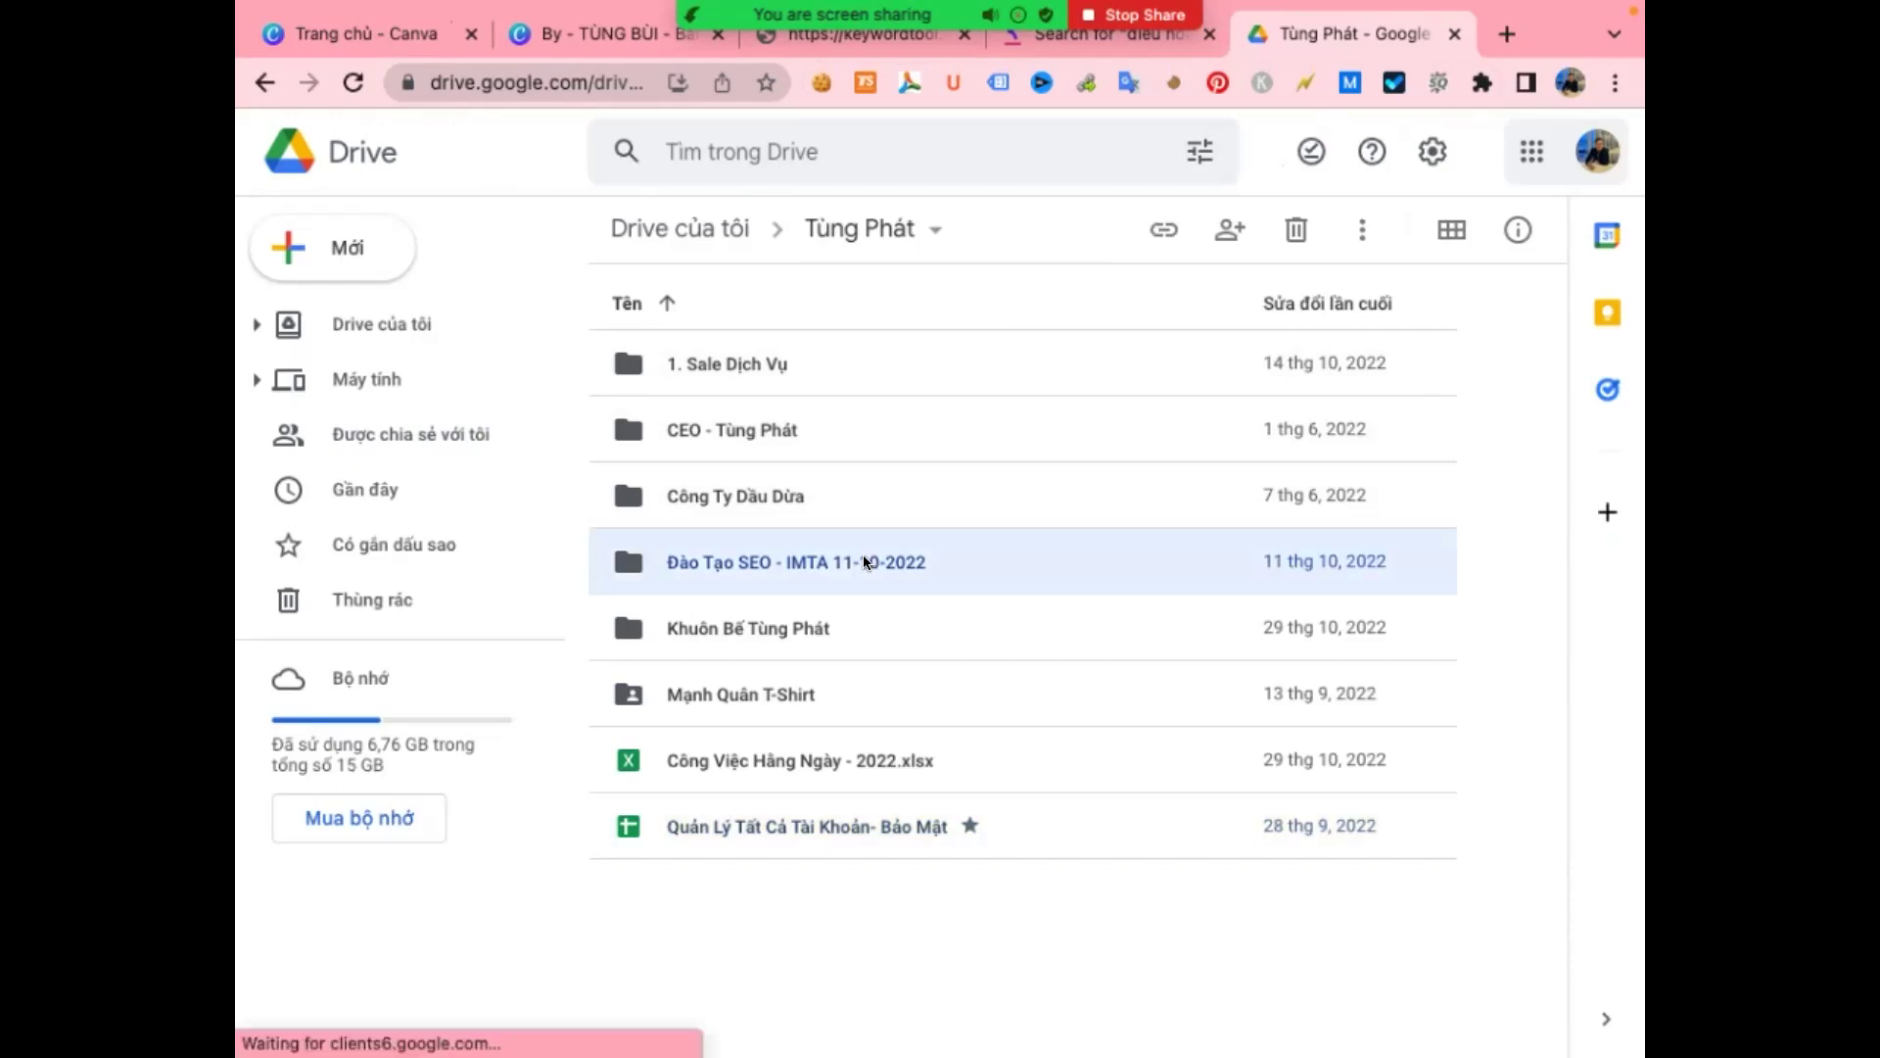
double_click(774, 873)
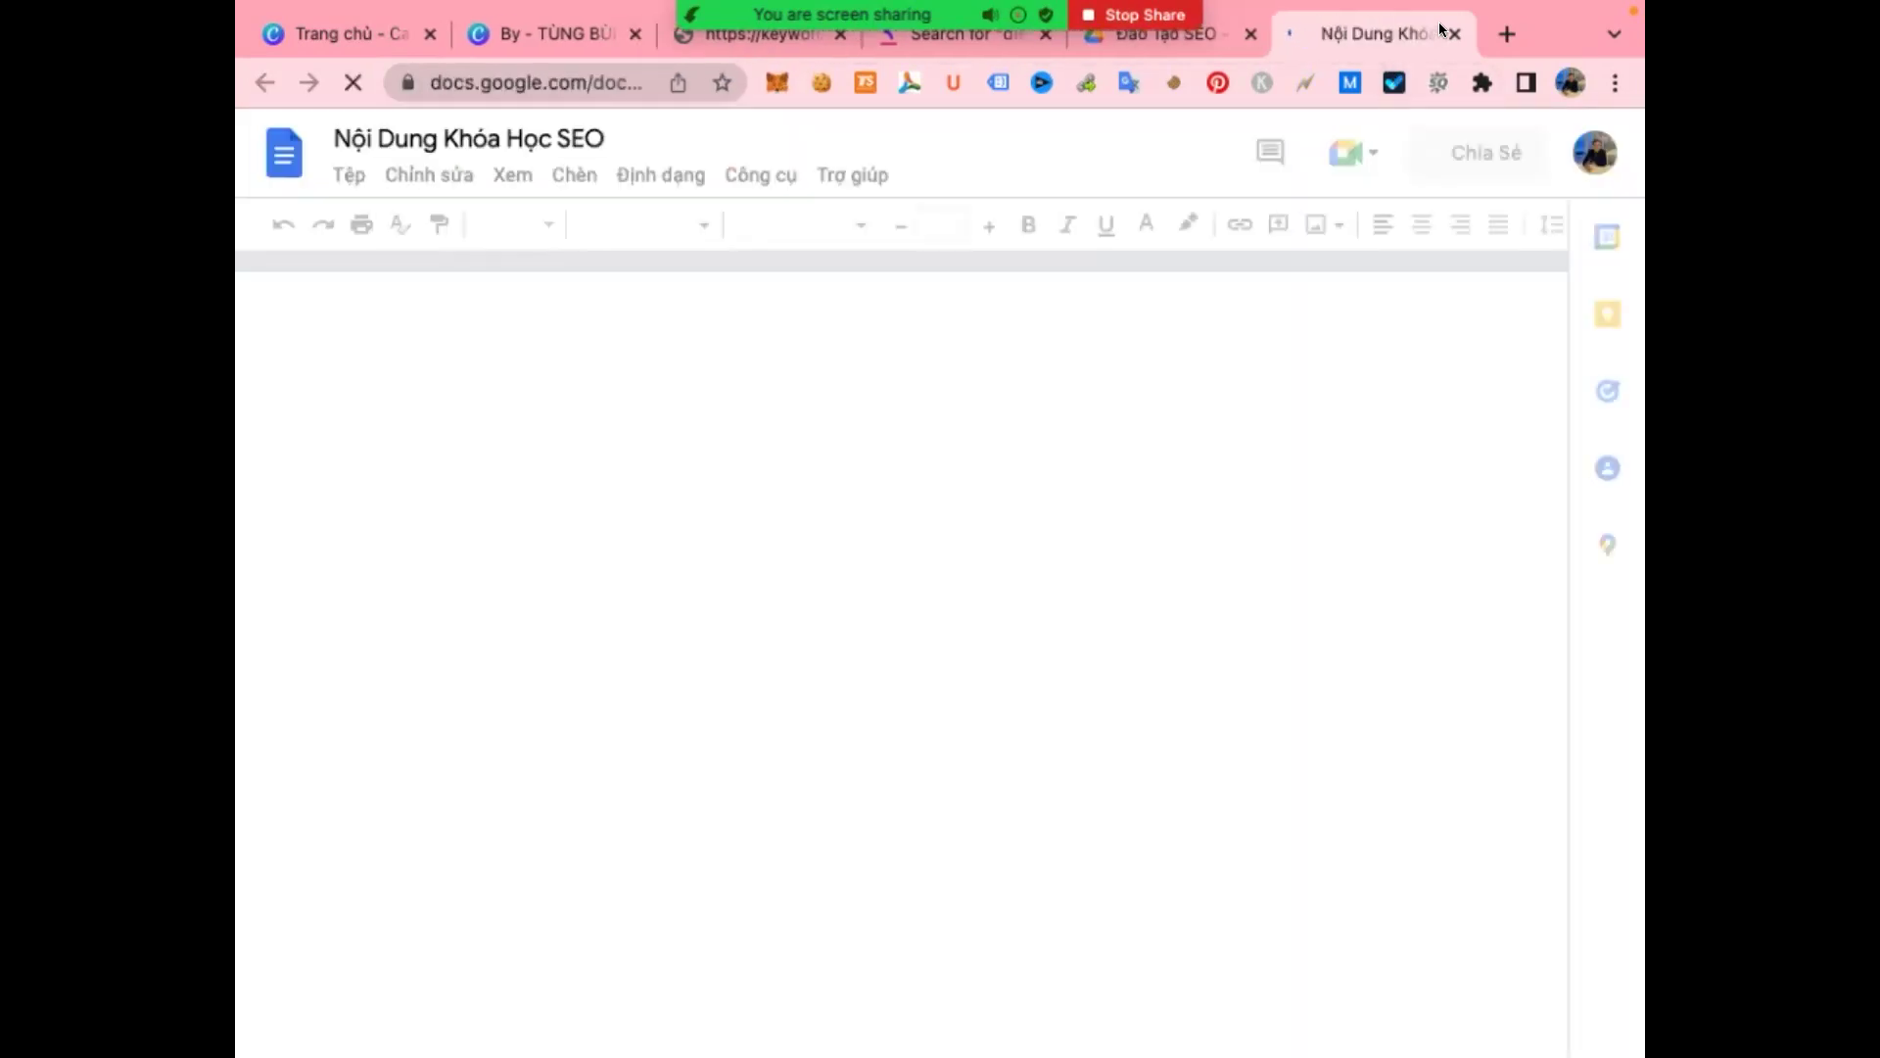
left_click(1453, 34)
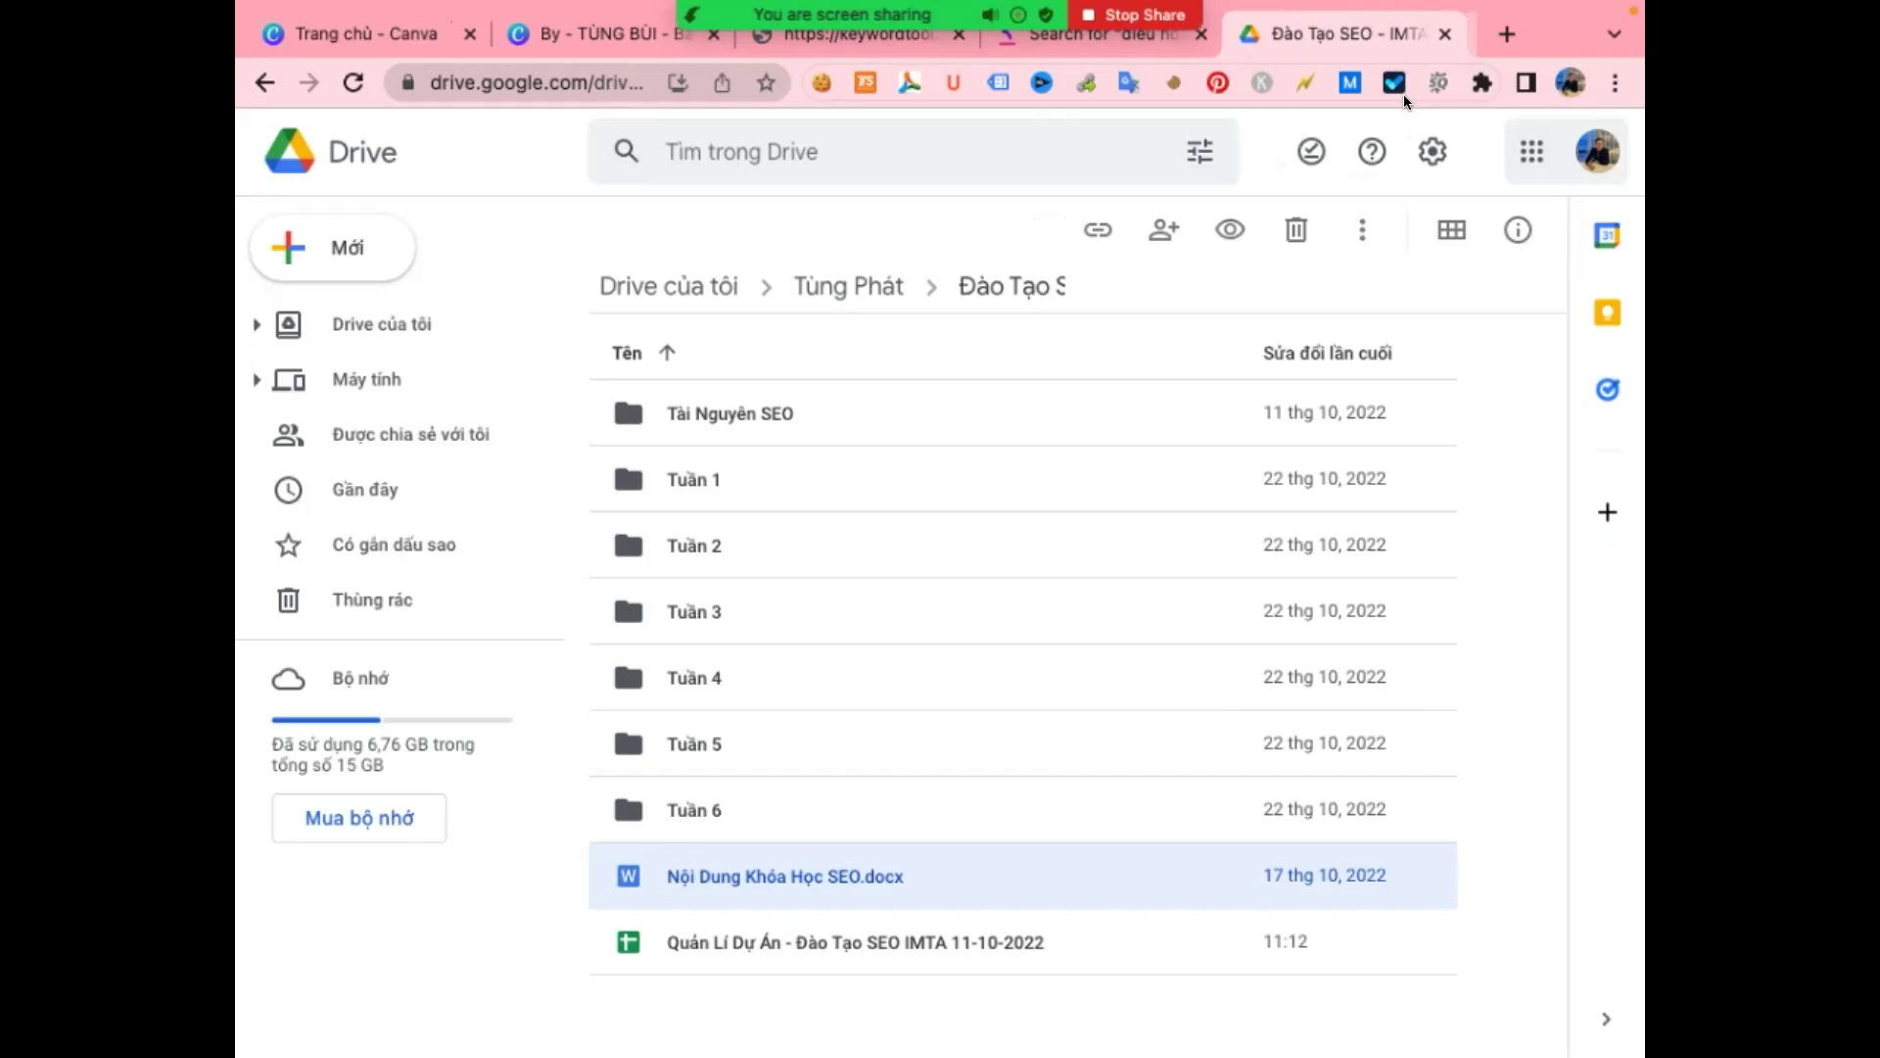
double_click(832, 936)
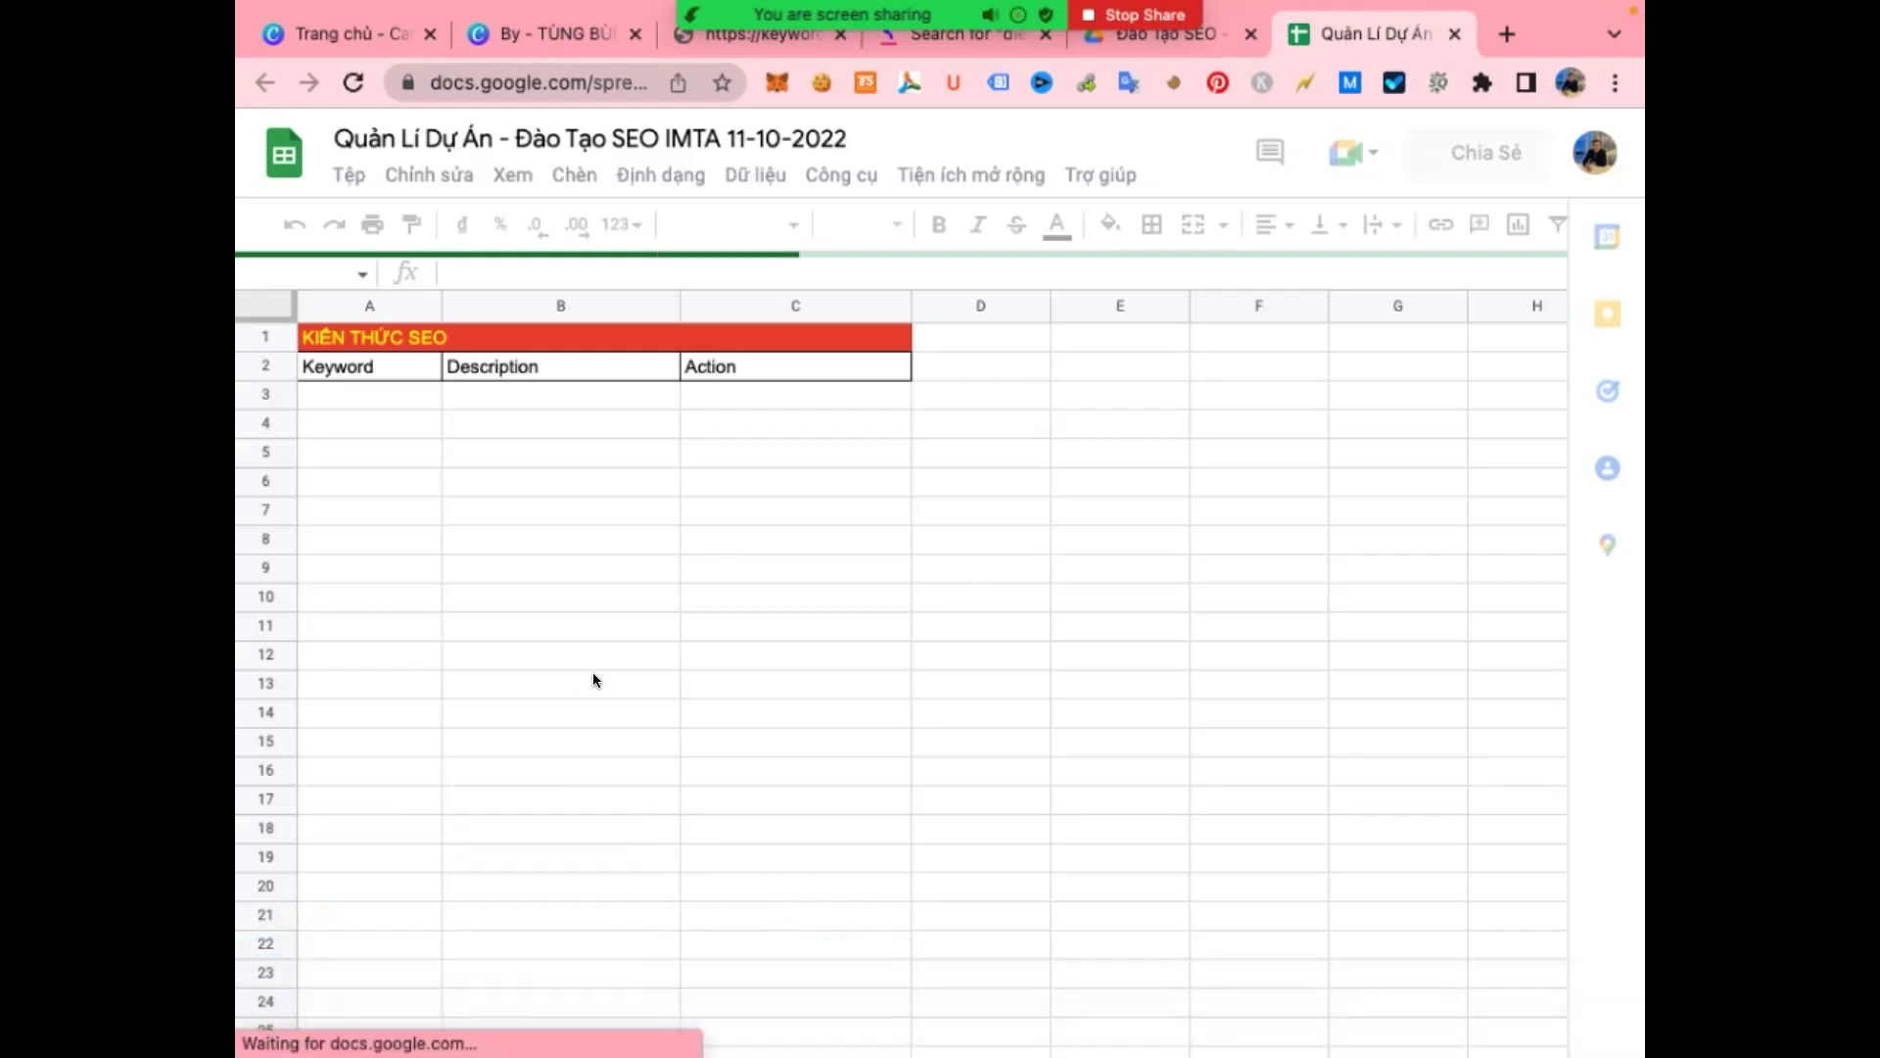
left_click(764, 1029)
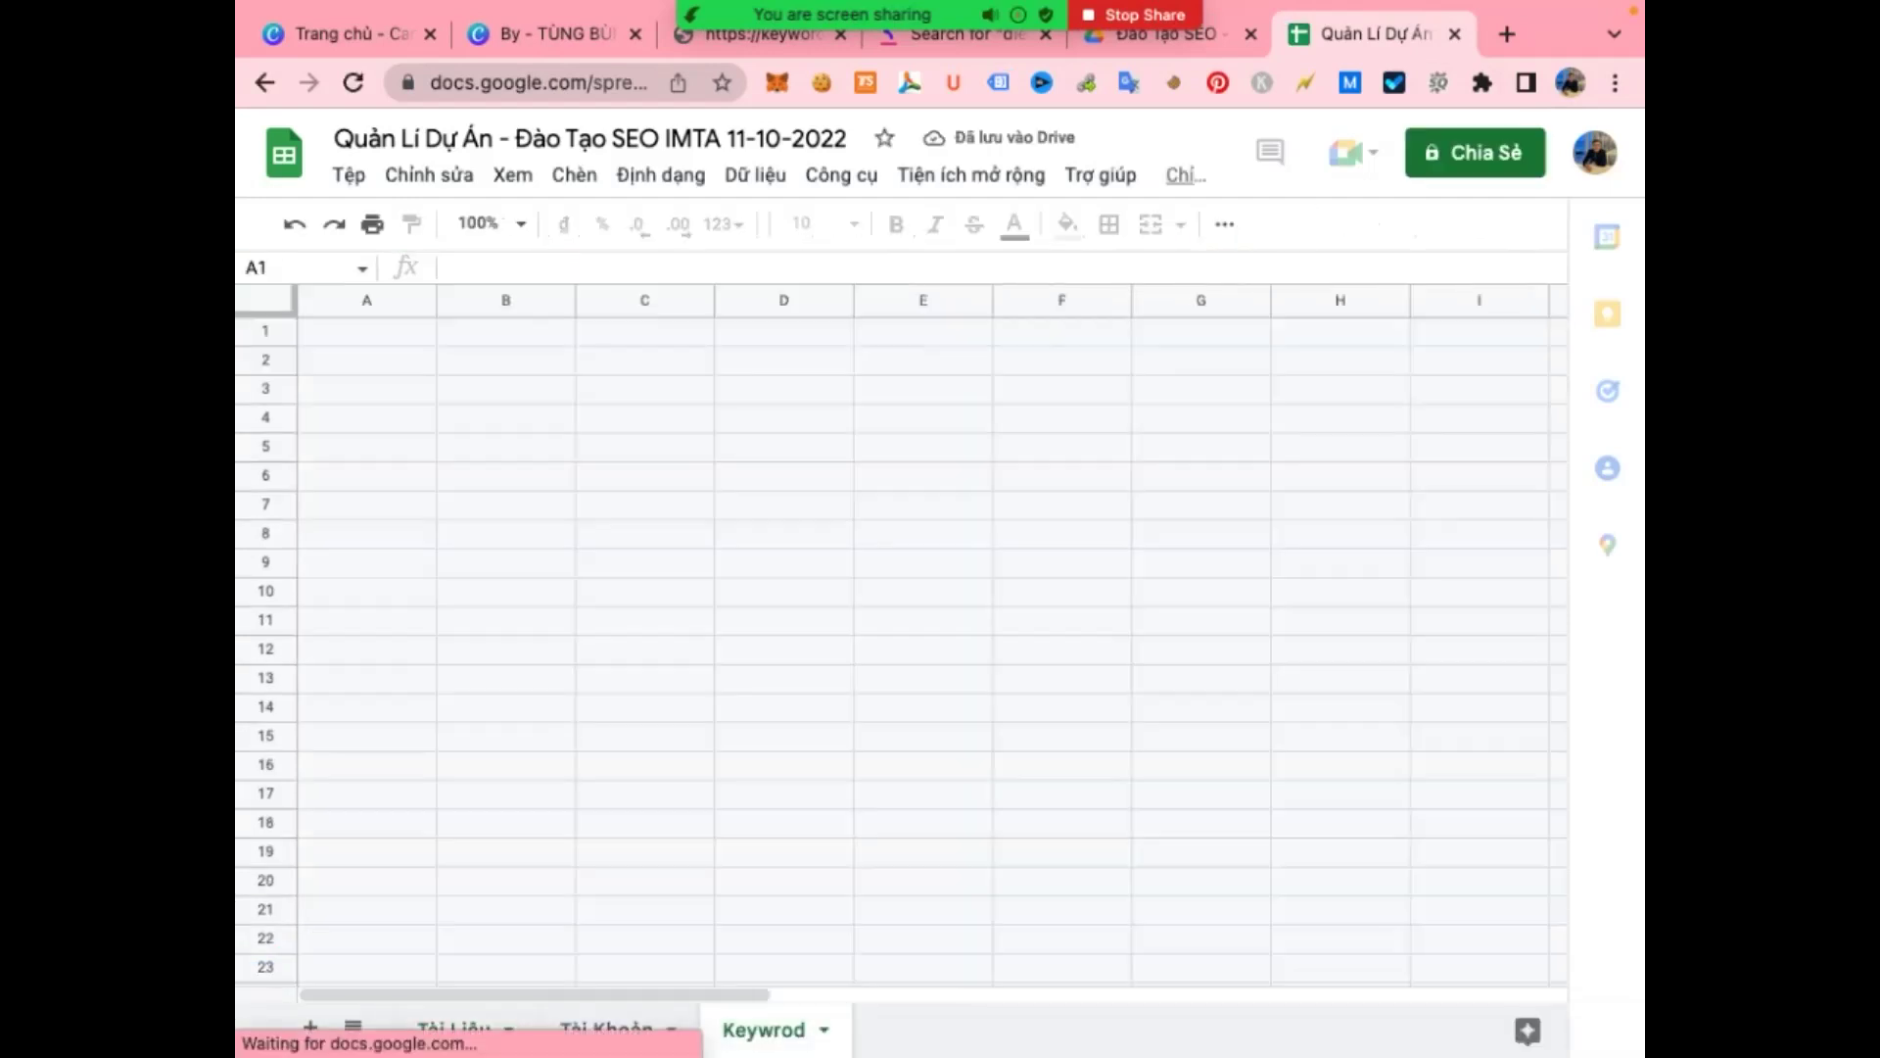
- Paste the copied keyword "điều hoà multi mitsubishi heavy" into cell B4 and widen the Keyword column to fit it
double_click(491, 418)
key("cmd+v")
left_click(628, 503)
left_click_drag(624, 300, 692, 300)
left_click(813, 527)
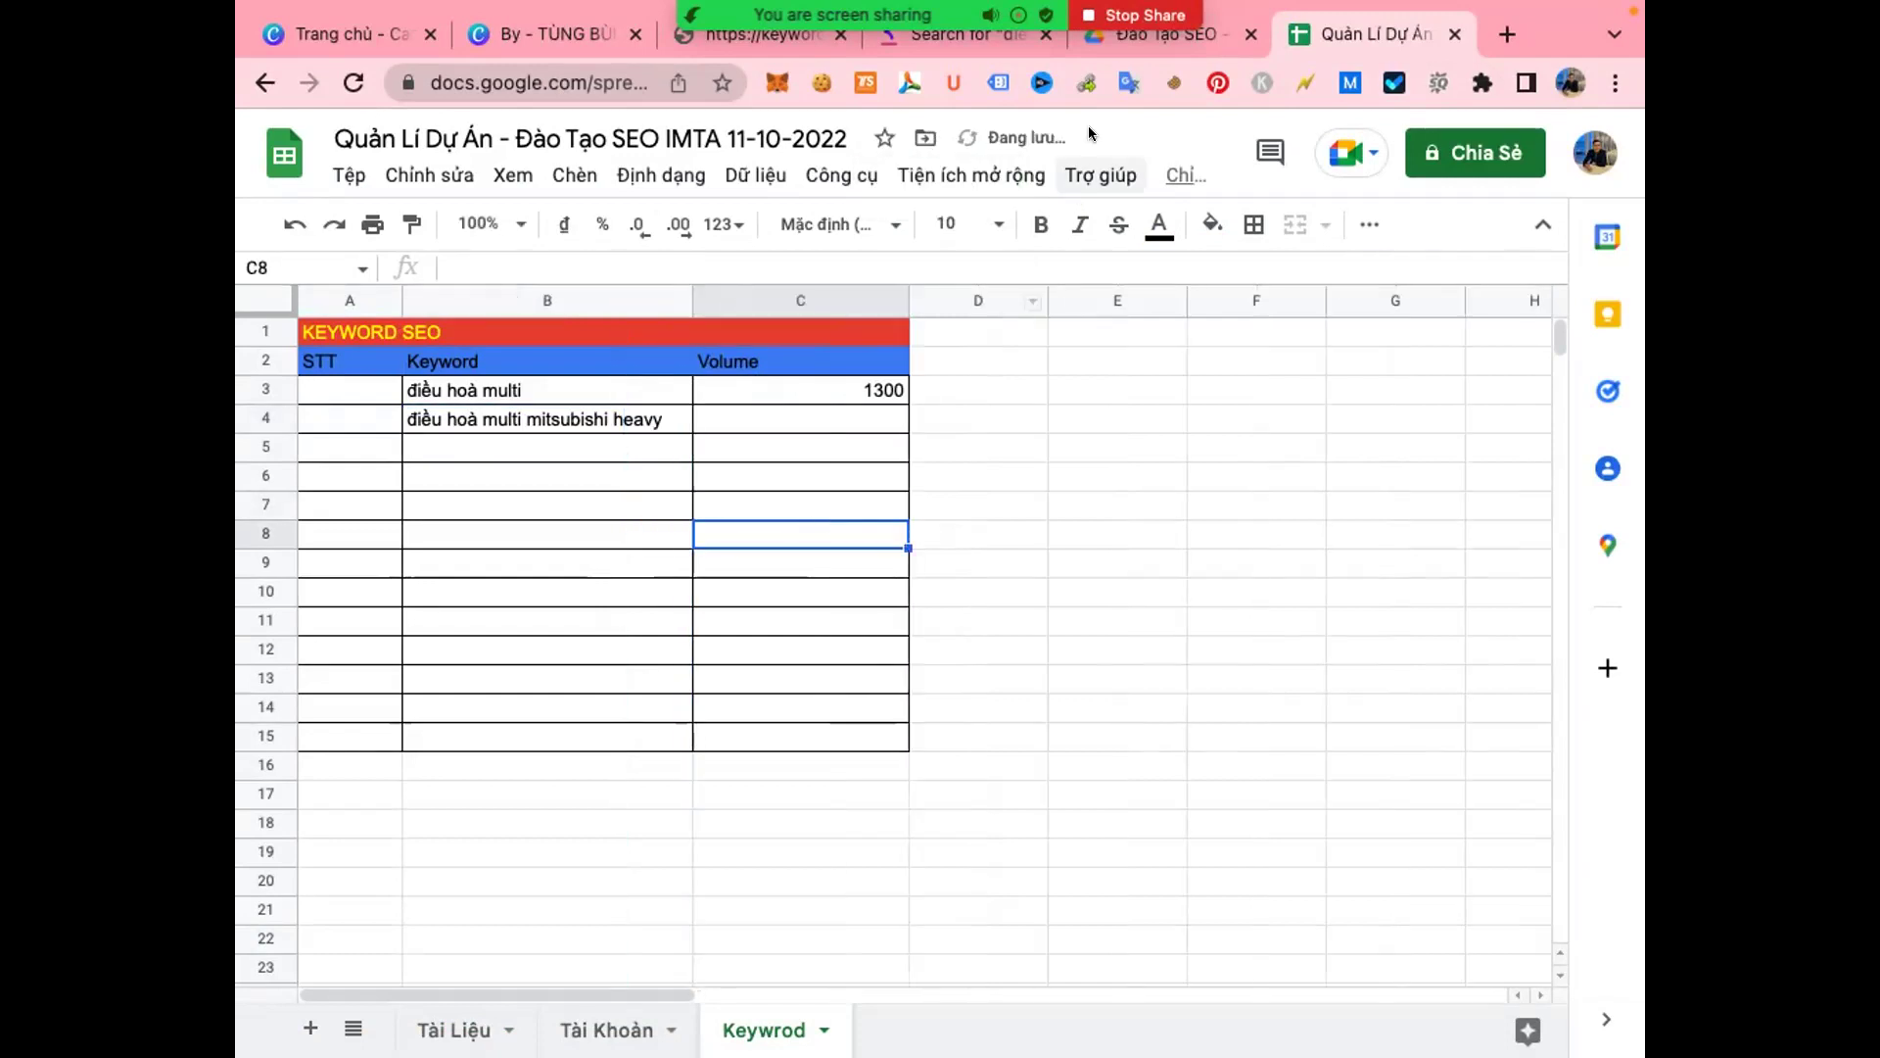
- Look up the search volume of "điều hoà multi mitsubishi heavy" in Keyword Tool and enter 590 in cell C4
left_click(907, 33)
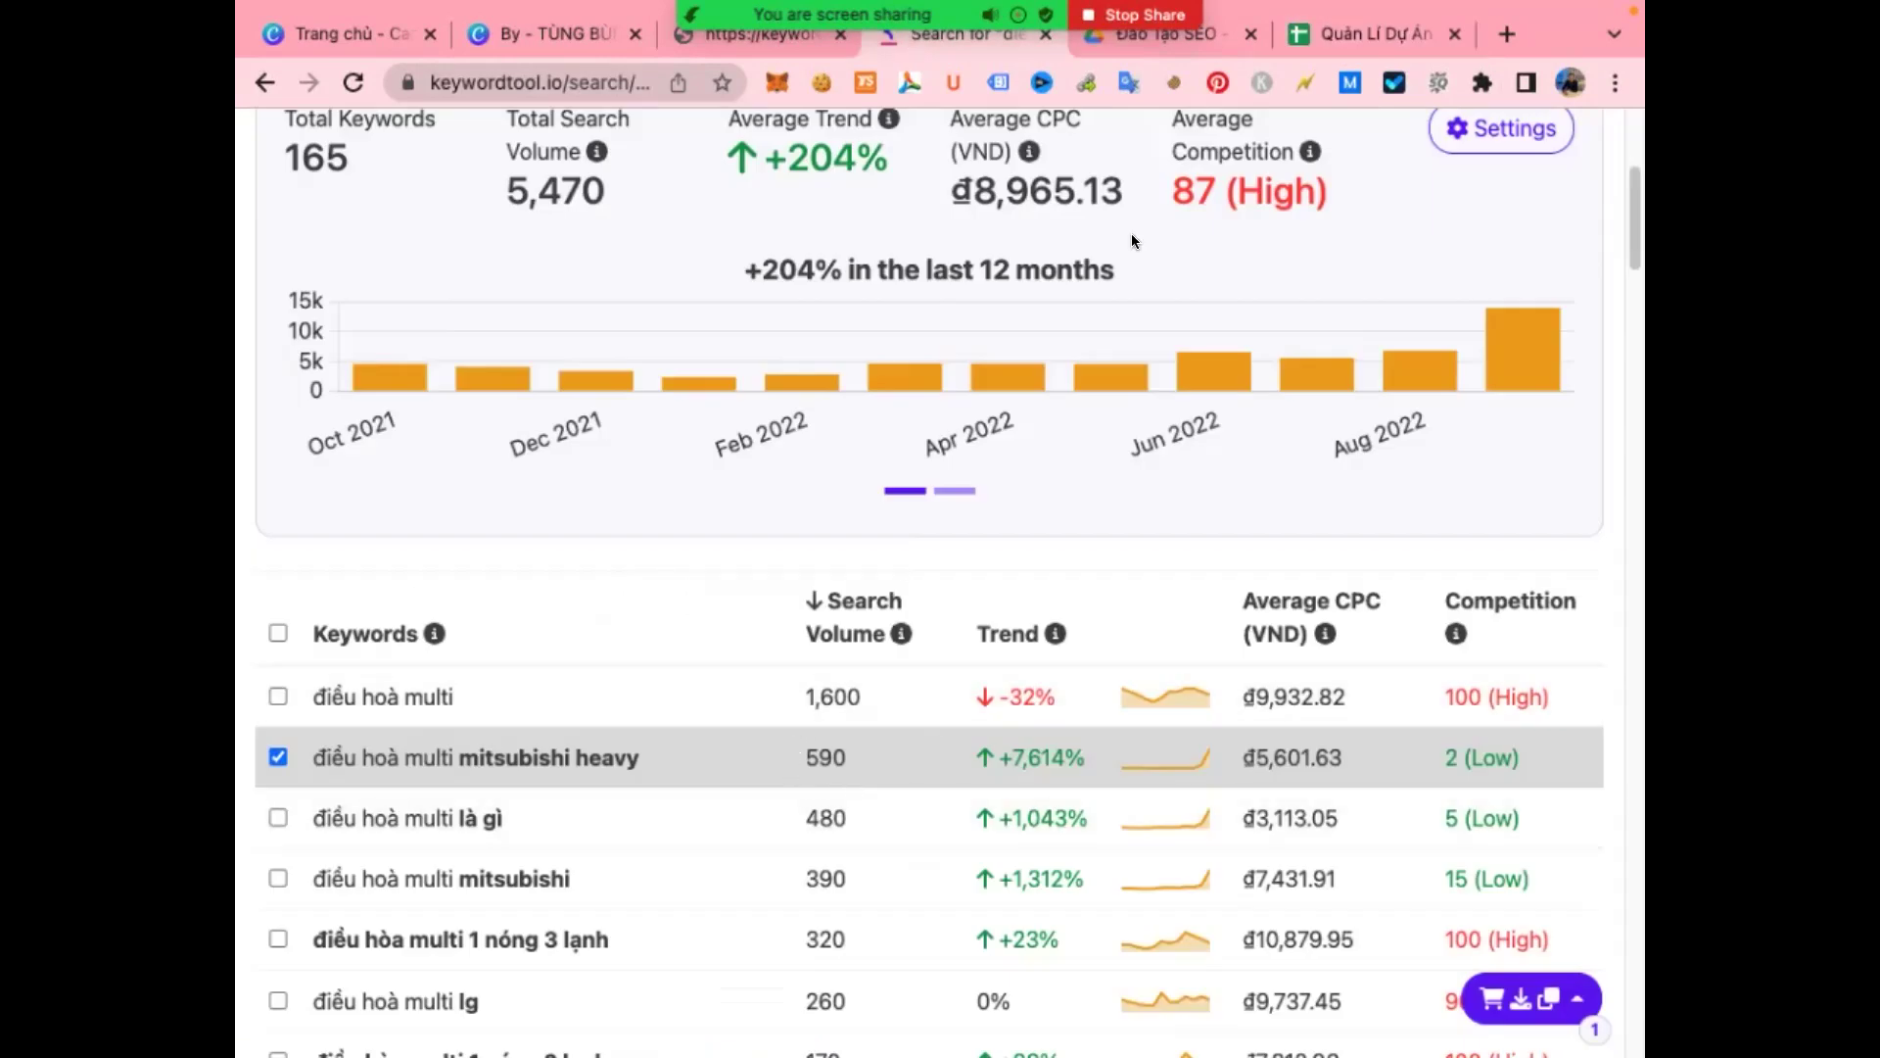
left_click(1330, 33)
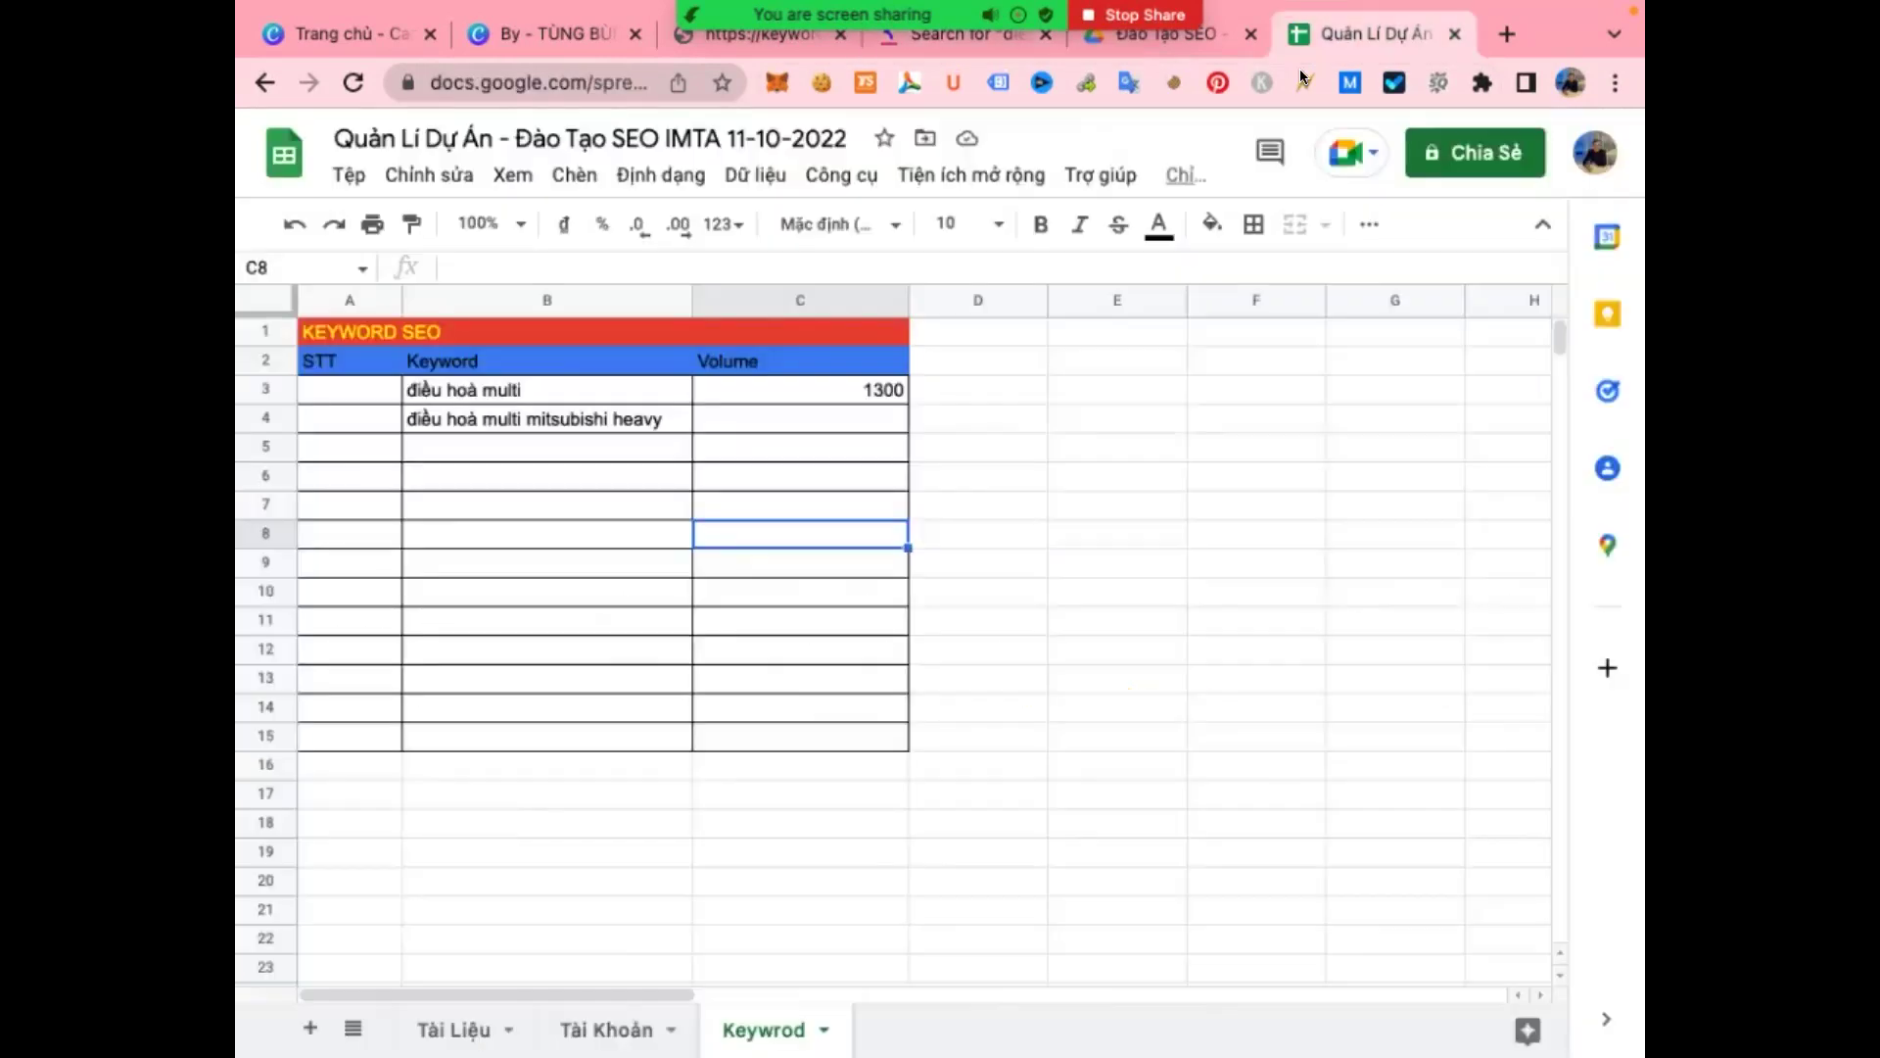
left_click(824, 416)
type("590")
left_click(1153, 535)
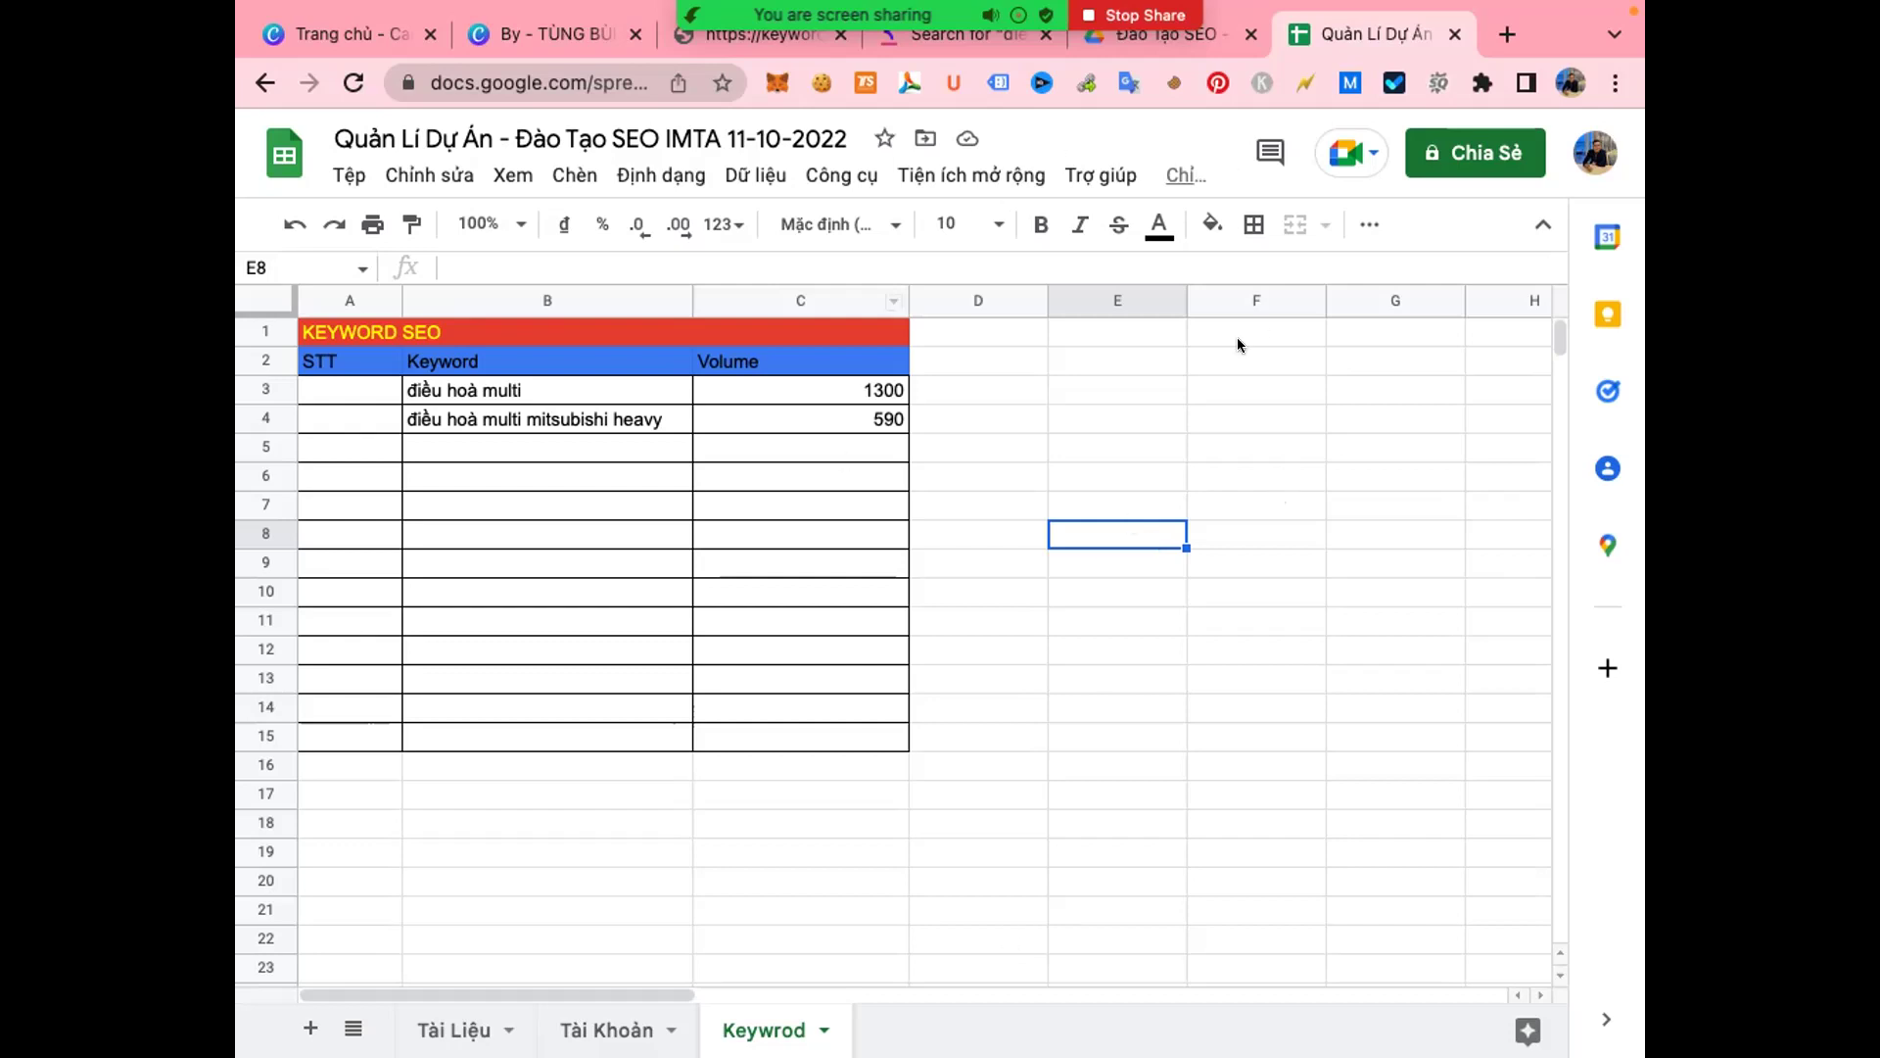
- Return to the Keyword Tool results and translate the keyword "điều hoà multi" into English
left_click(955, 35)
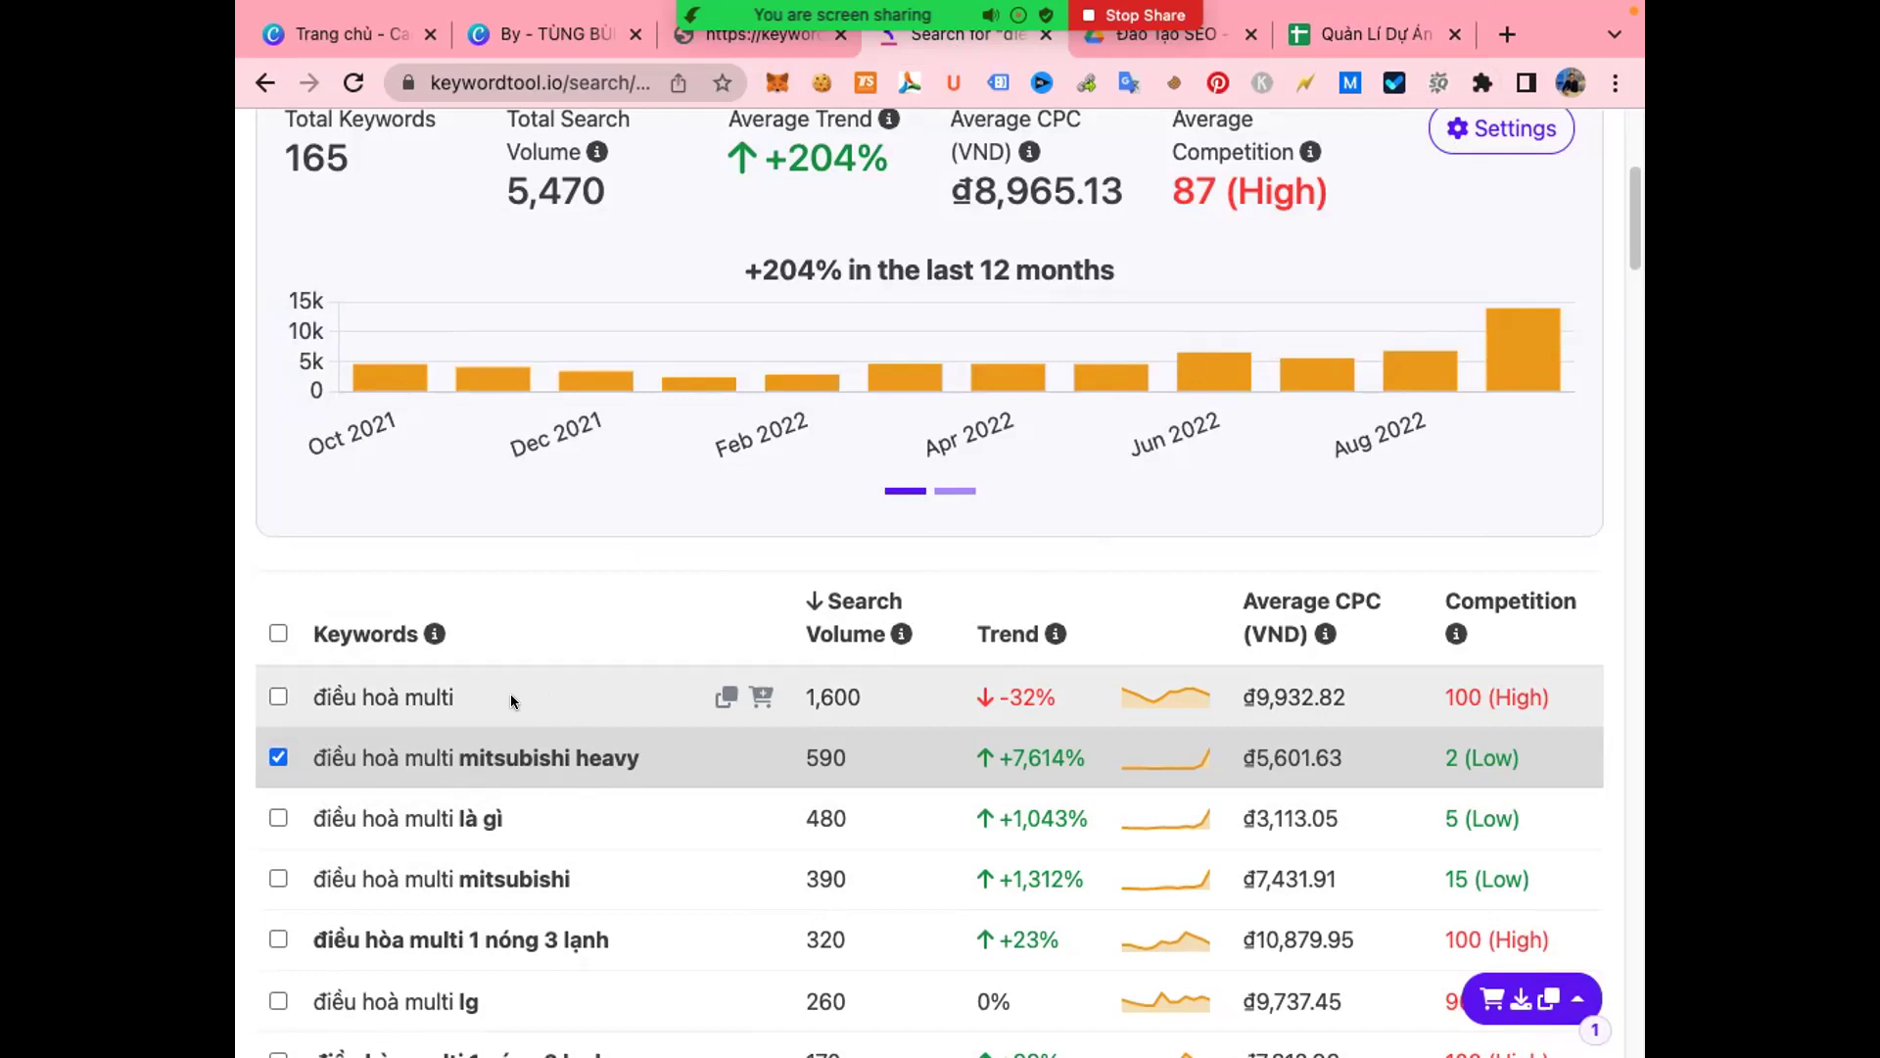
left_click_drag(462, 693, 280, 704)
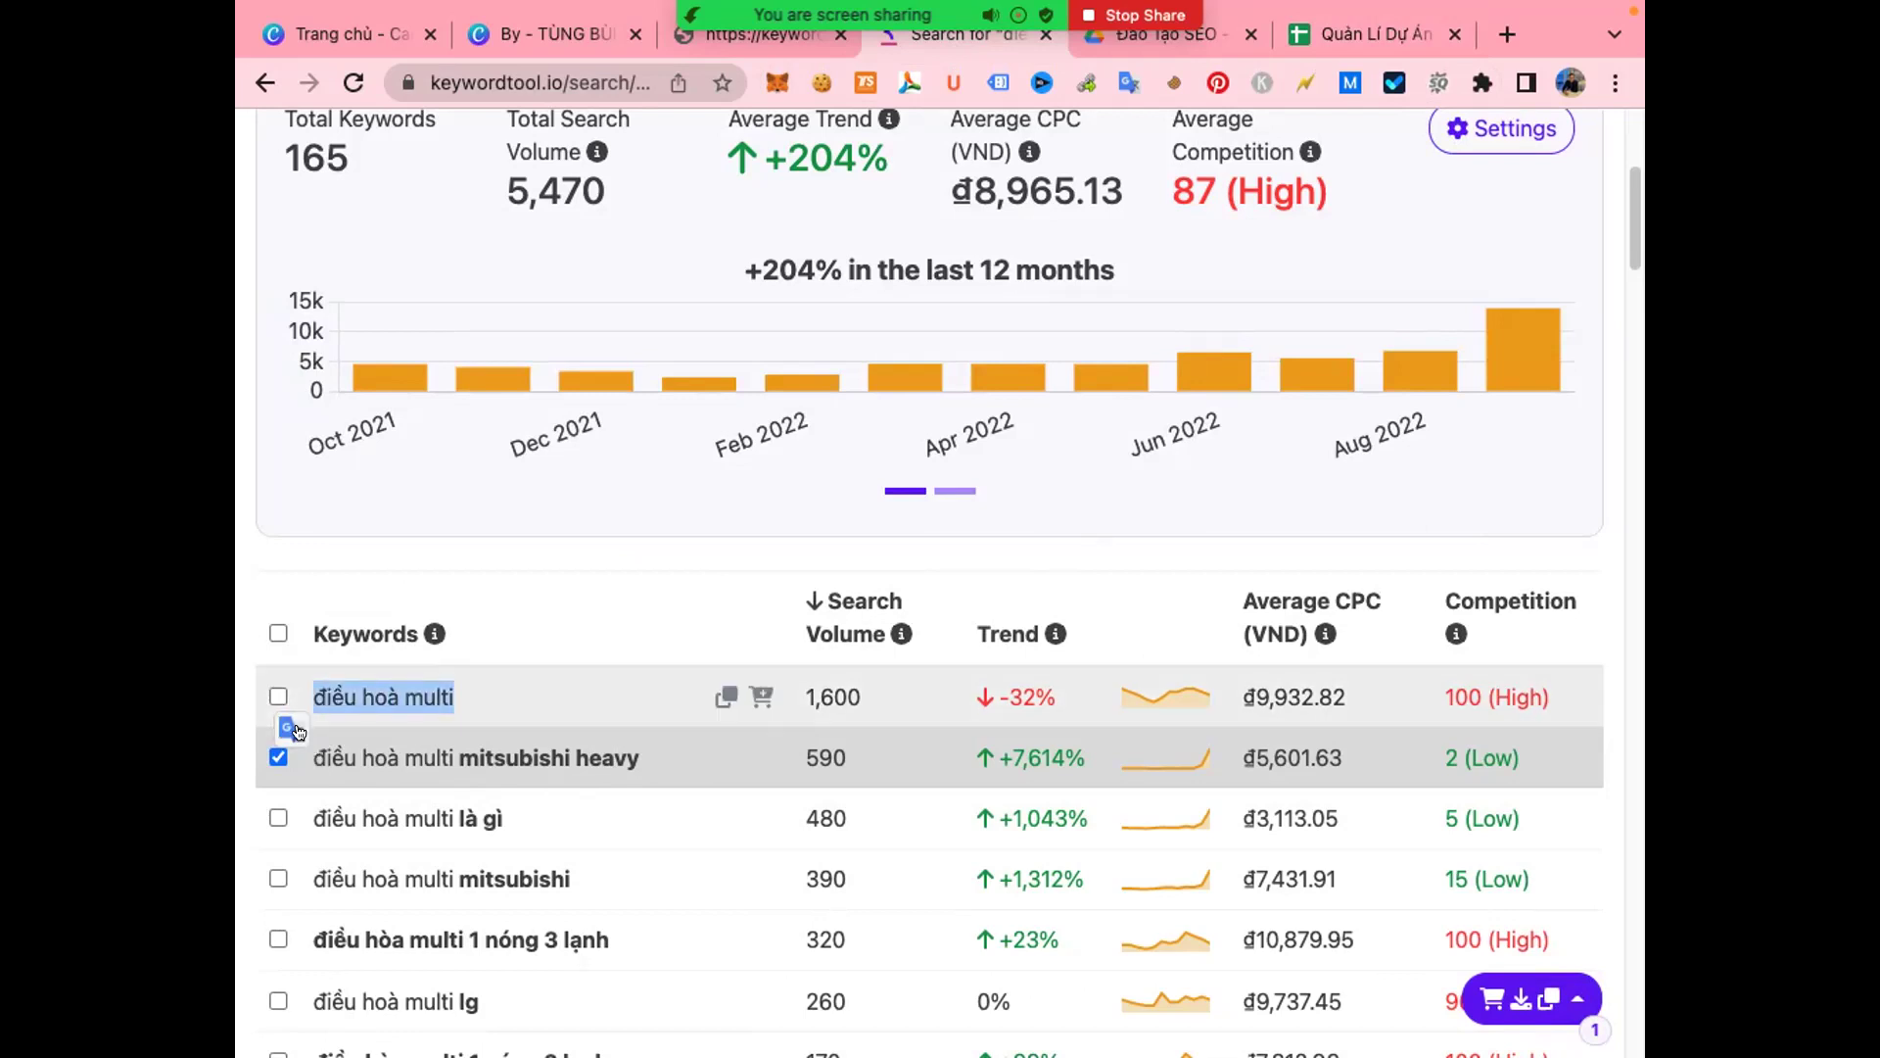
left_click(298, 731)
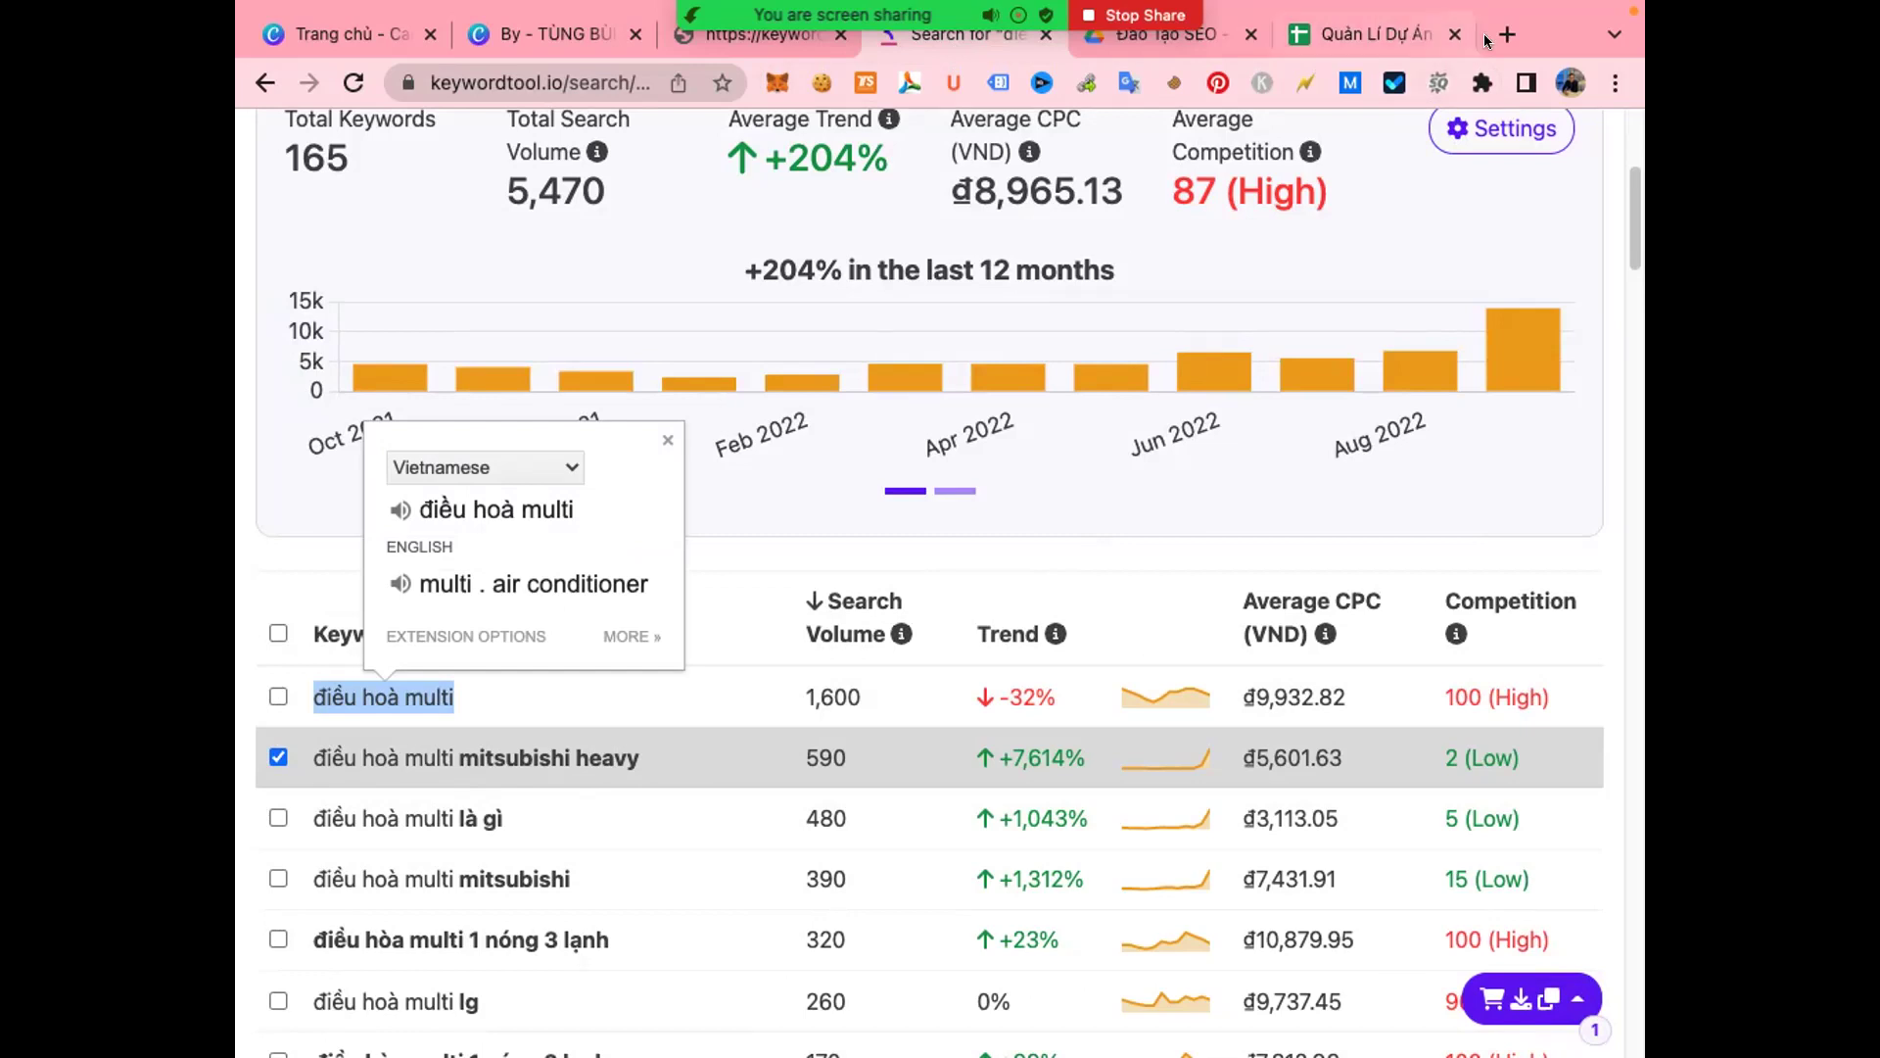
- Search Google for "google ads" in a new browser tab
left_click(1505, 37)
left_click(503, 88)
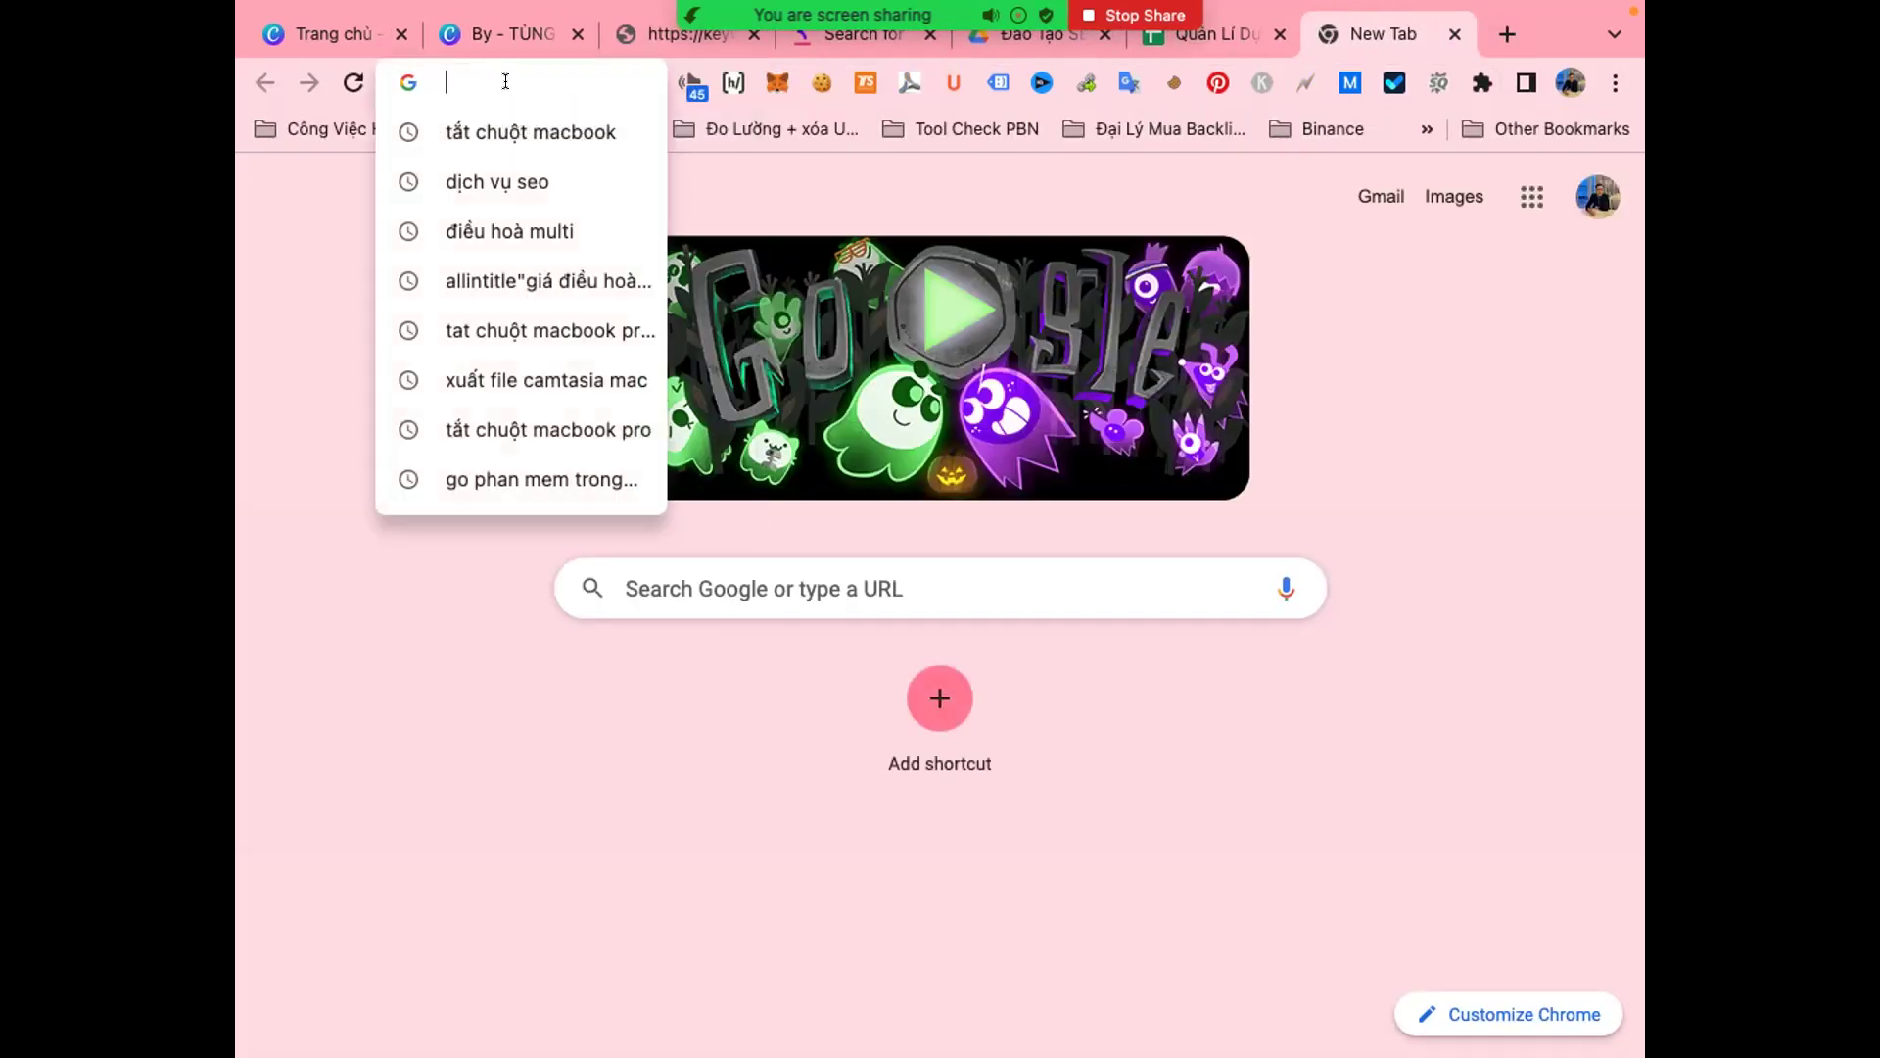
type("go")
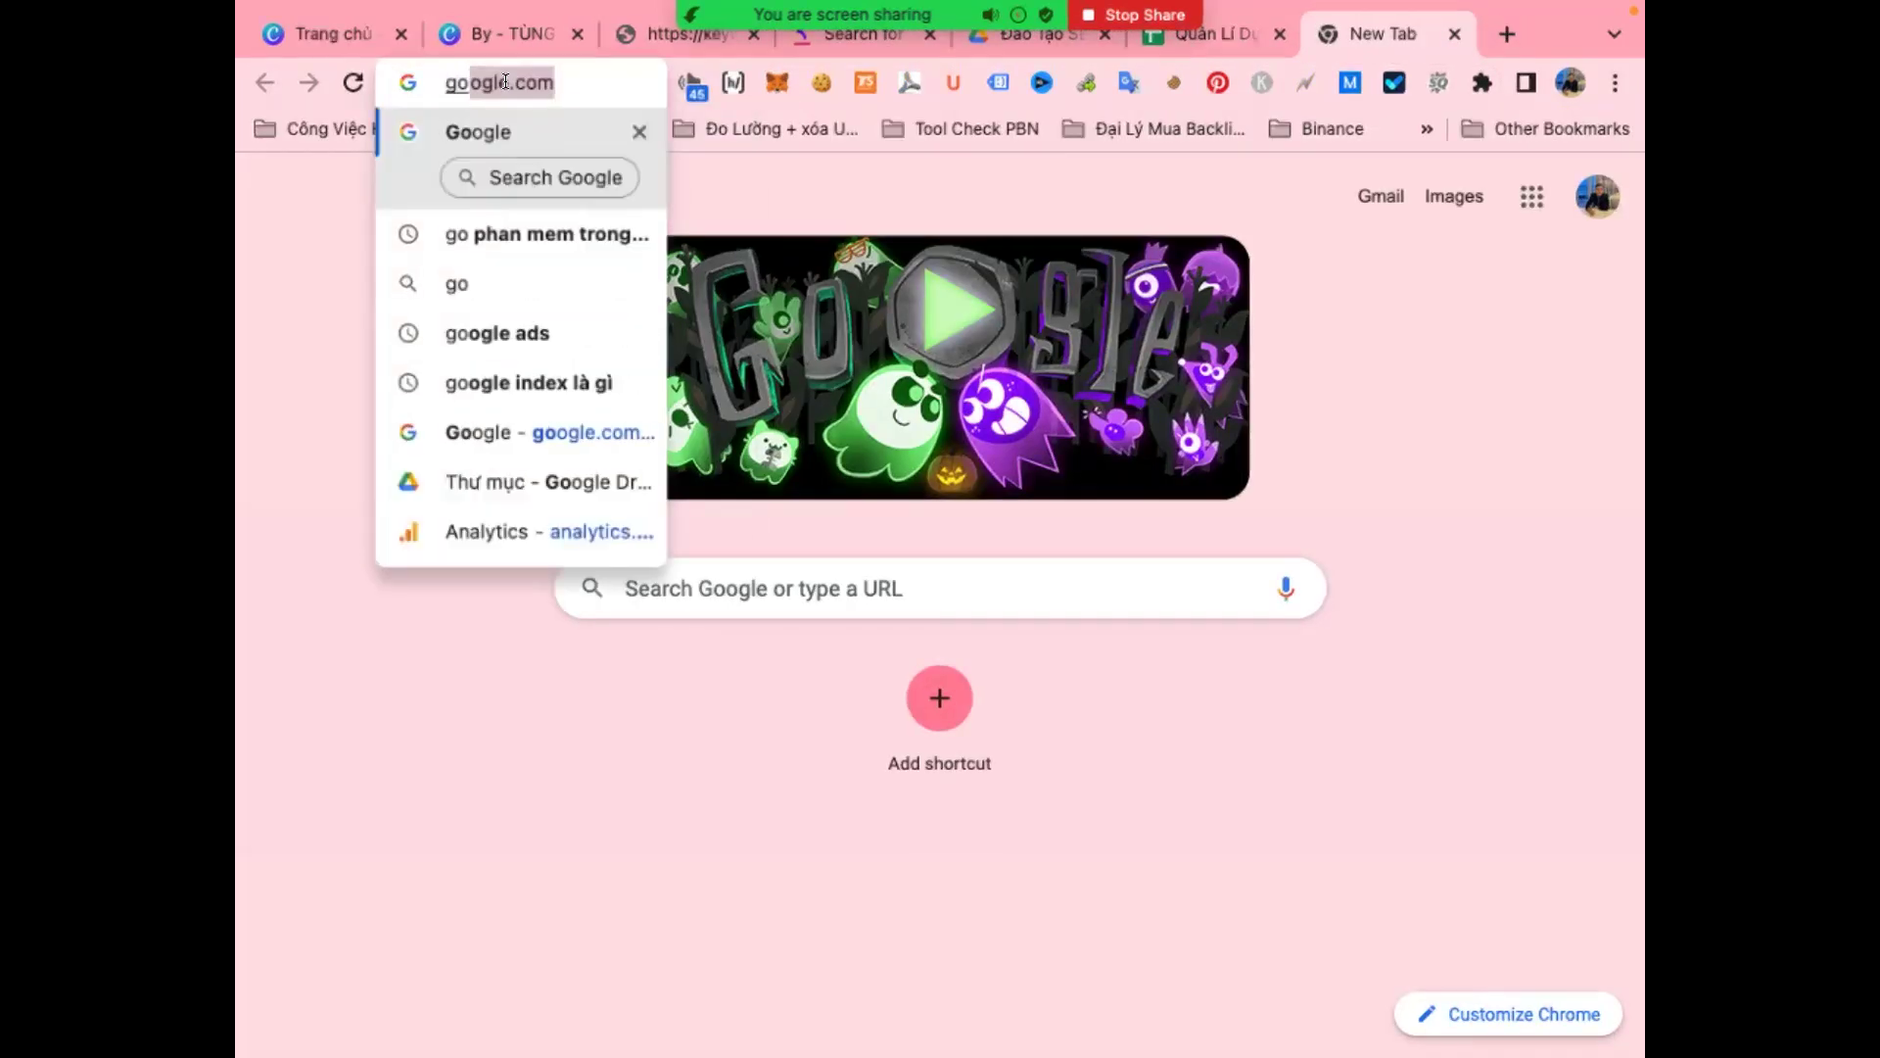
key("Return")
left_click(572, 74)
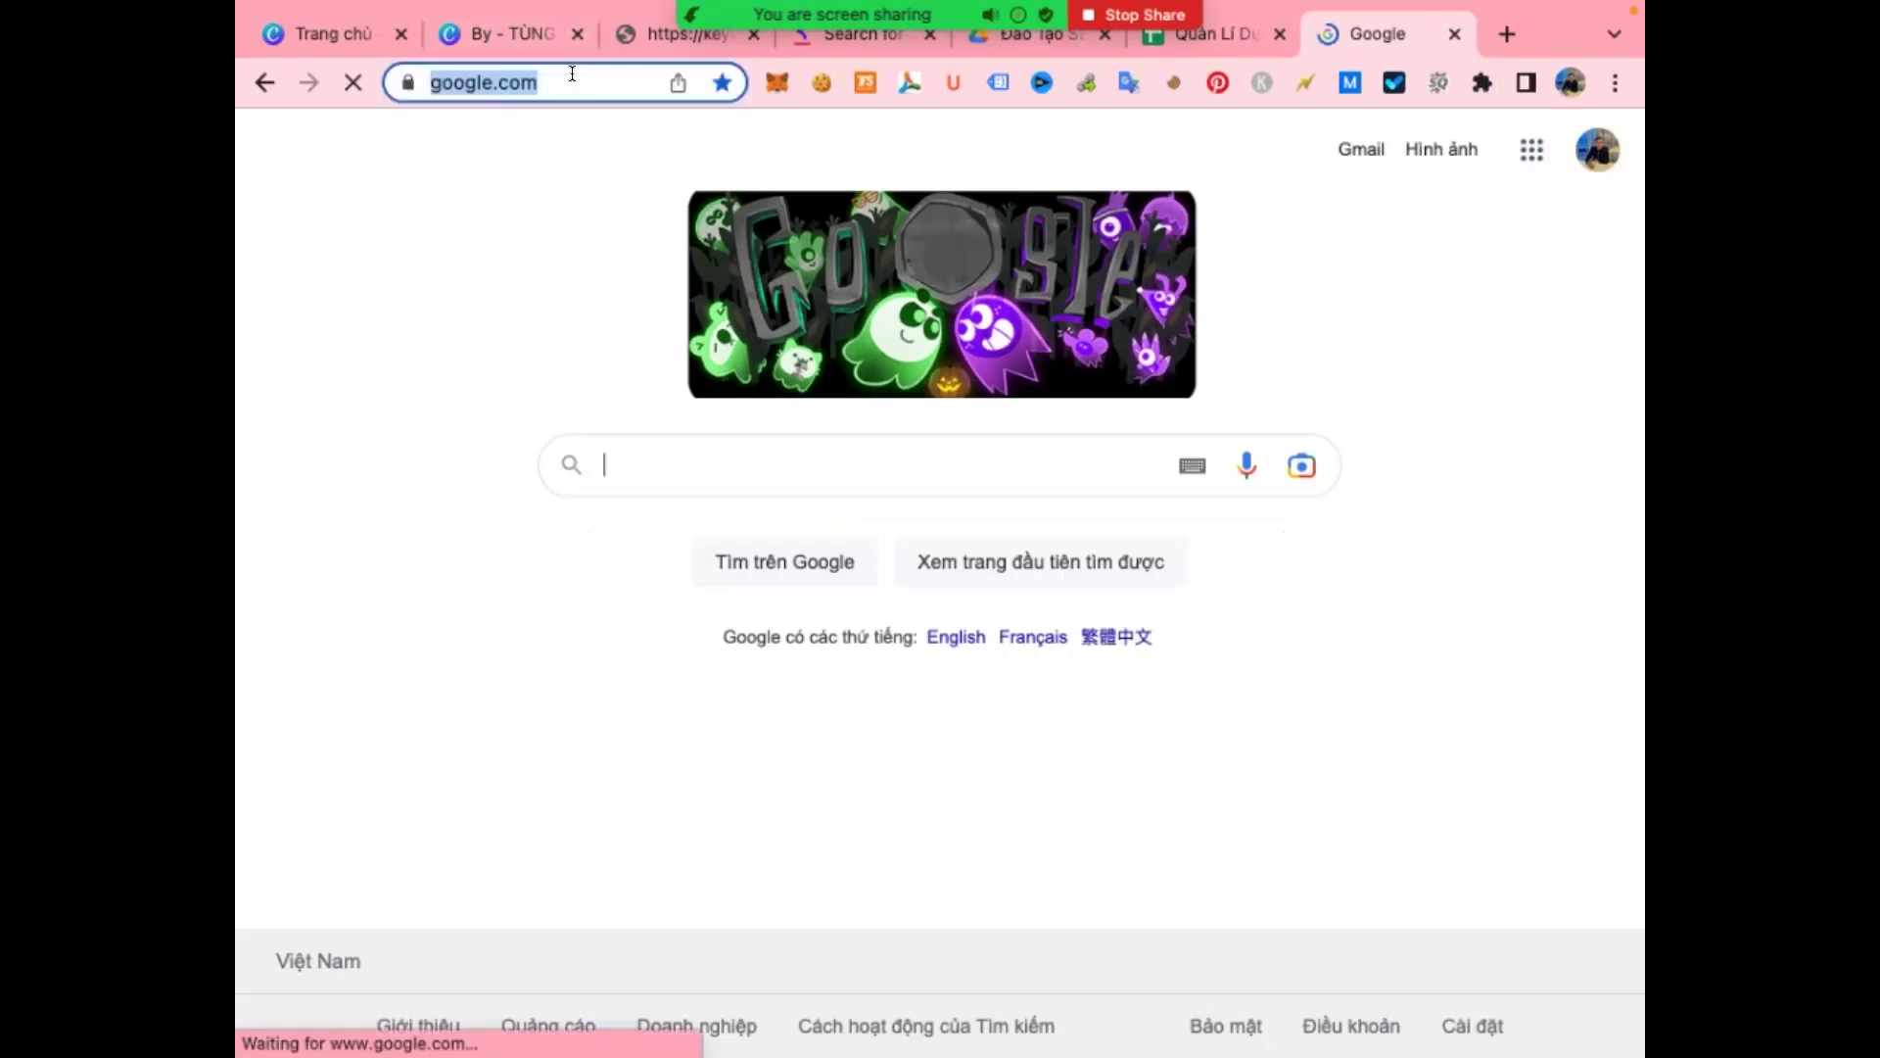
type("key")
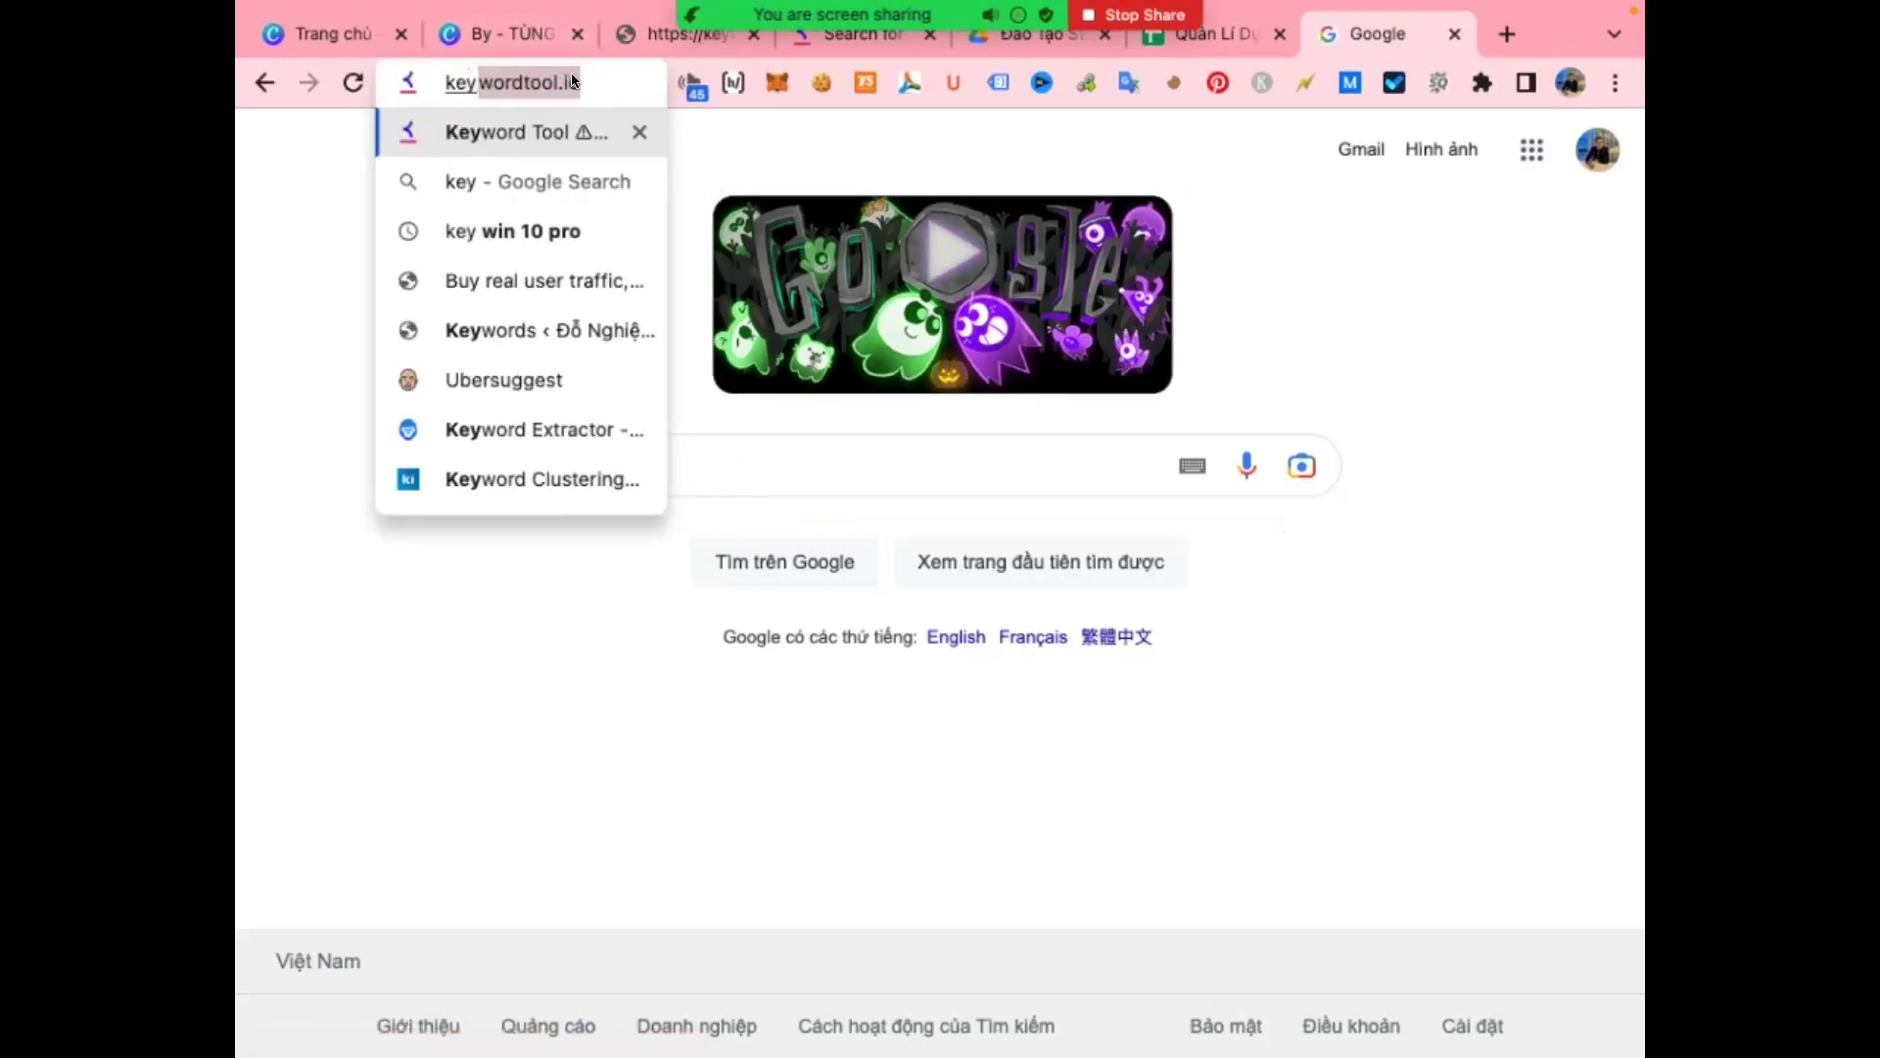
key("BackSpace")
key("BackSpace")
key("BackSpace")
key("BackSpace")
type("goog")
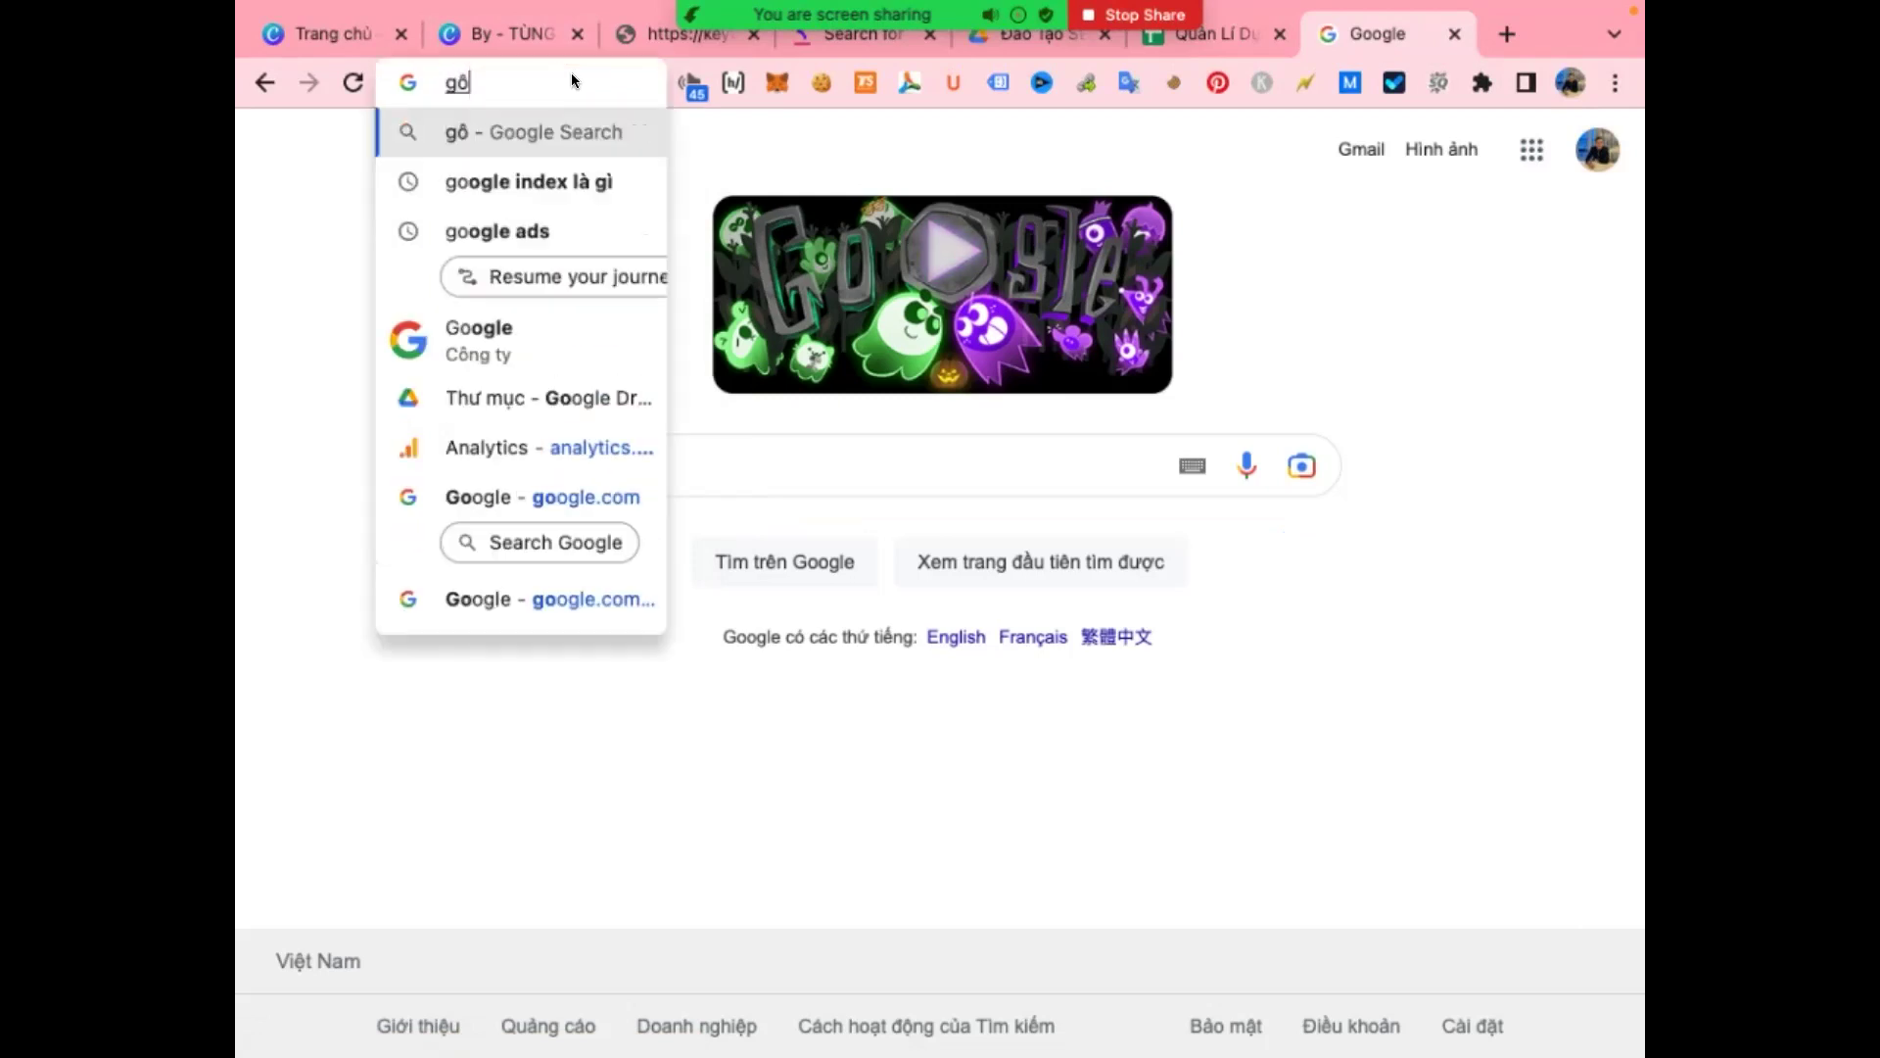
type("le")
key("Return")
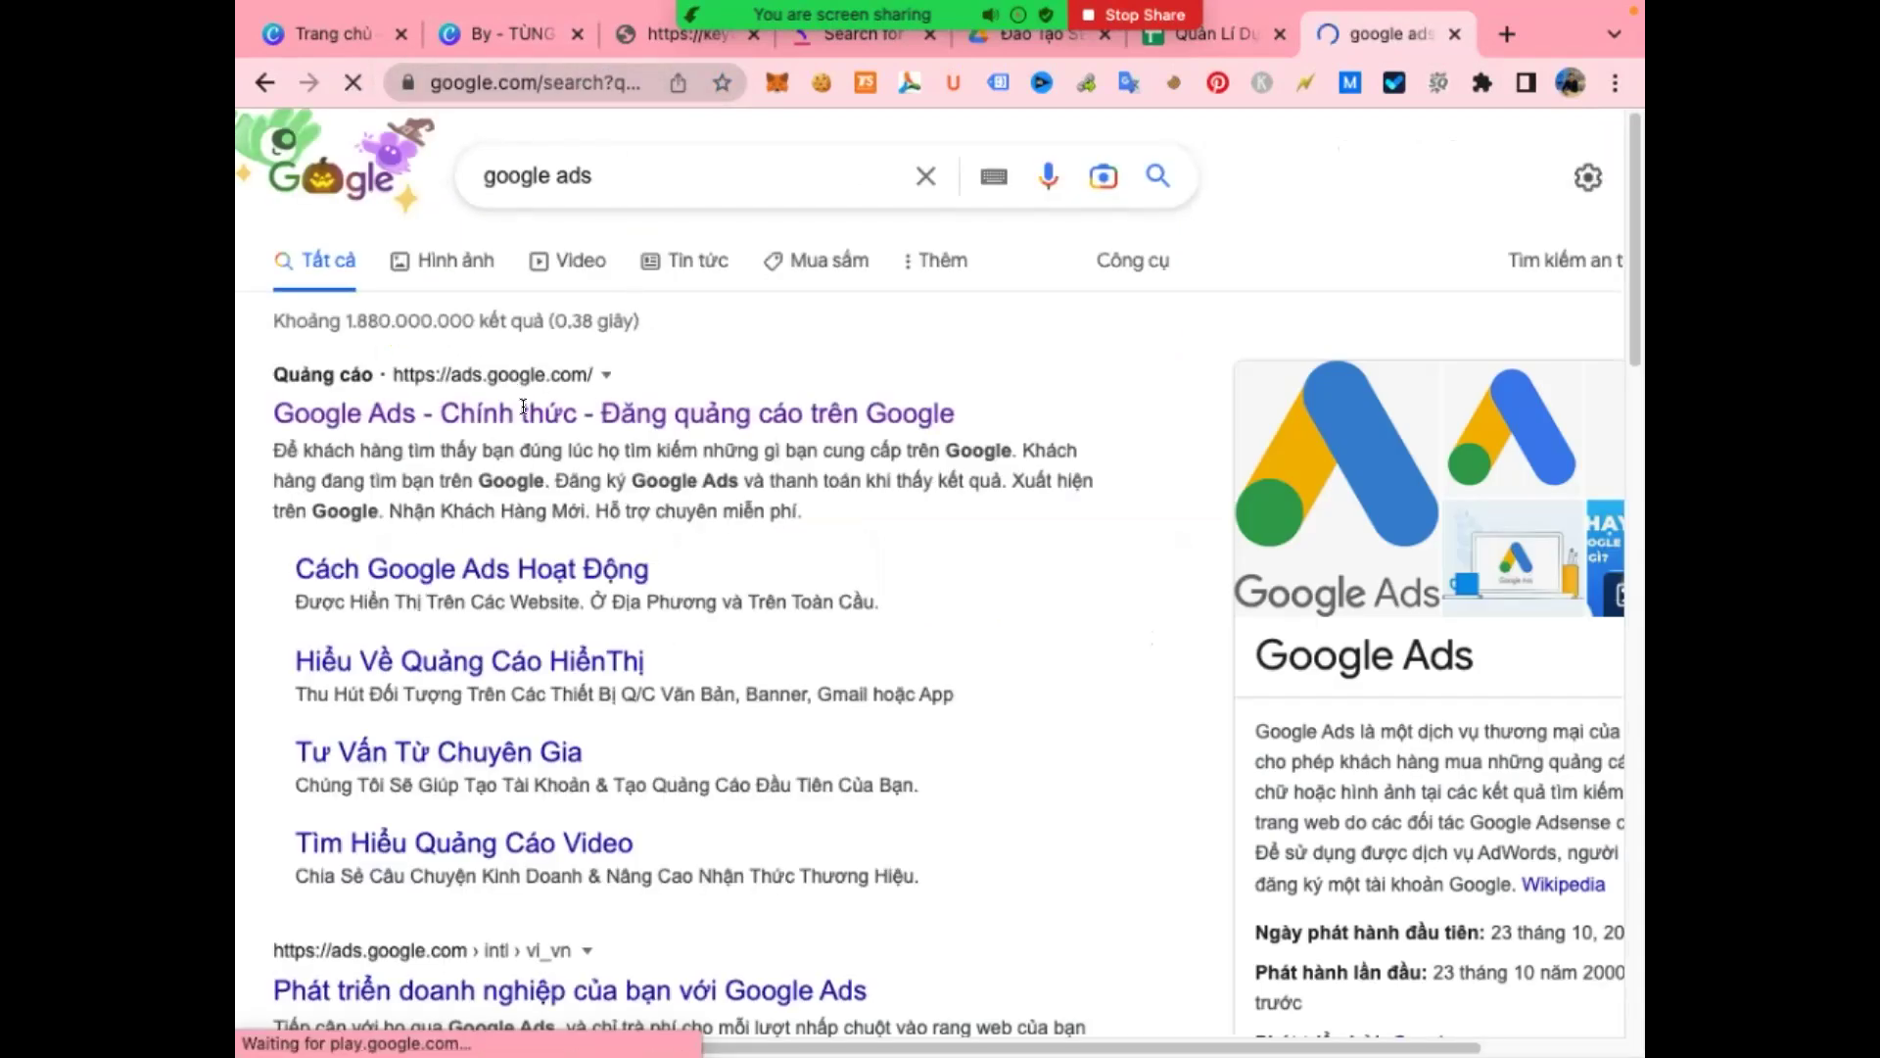
- Open the official Google Ads site with the Công Ty Tùng Phát manager account and dismiss the account alerts
left_click(414, 402)
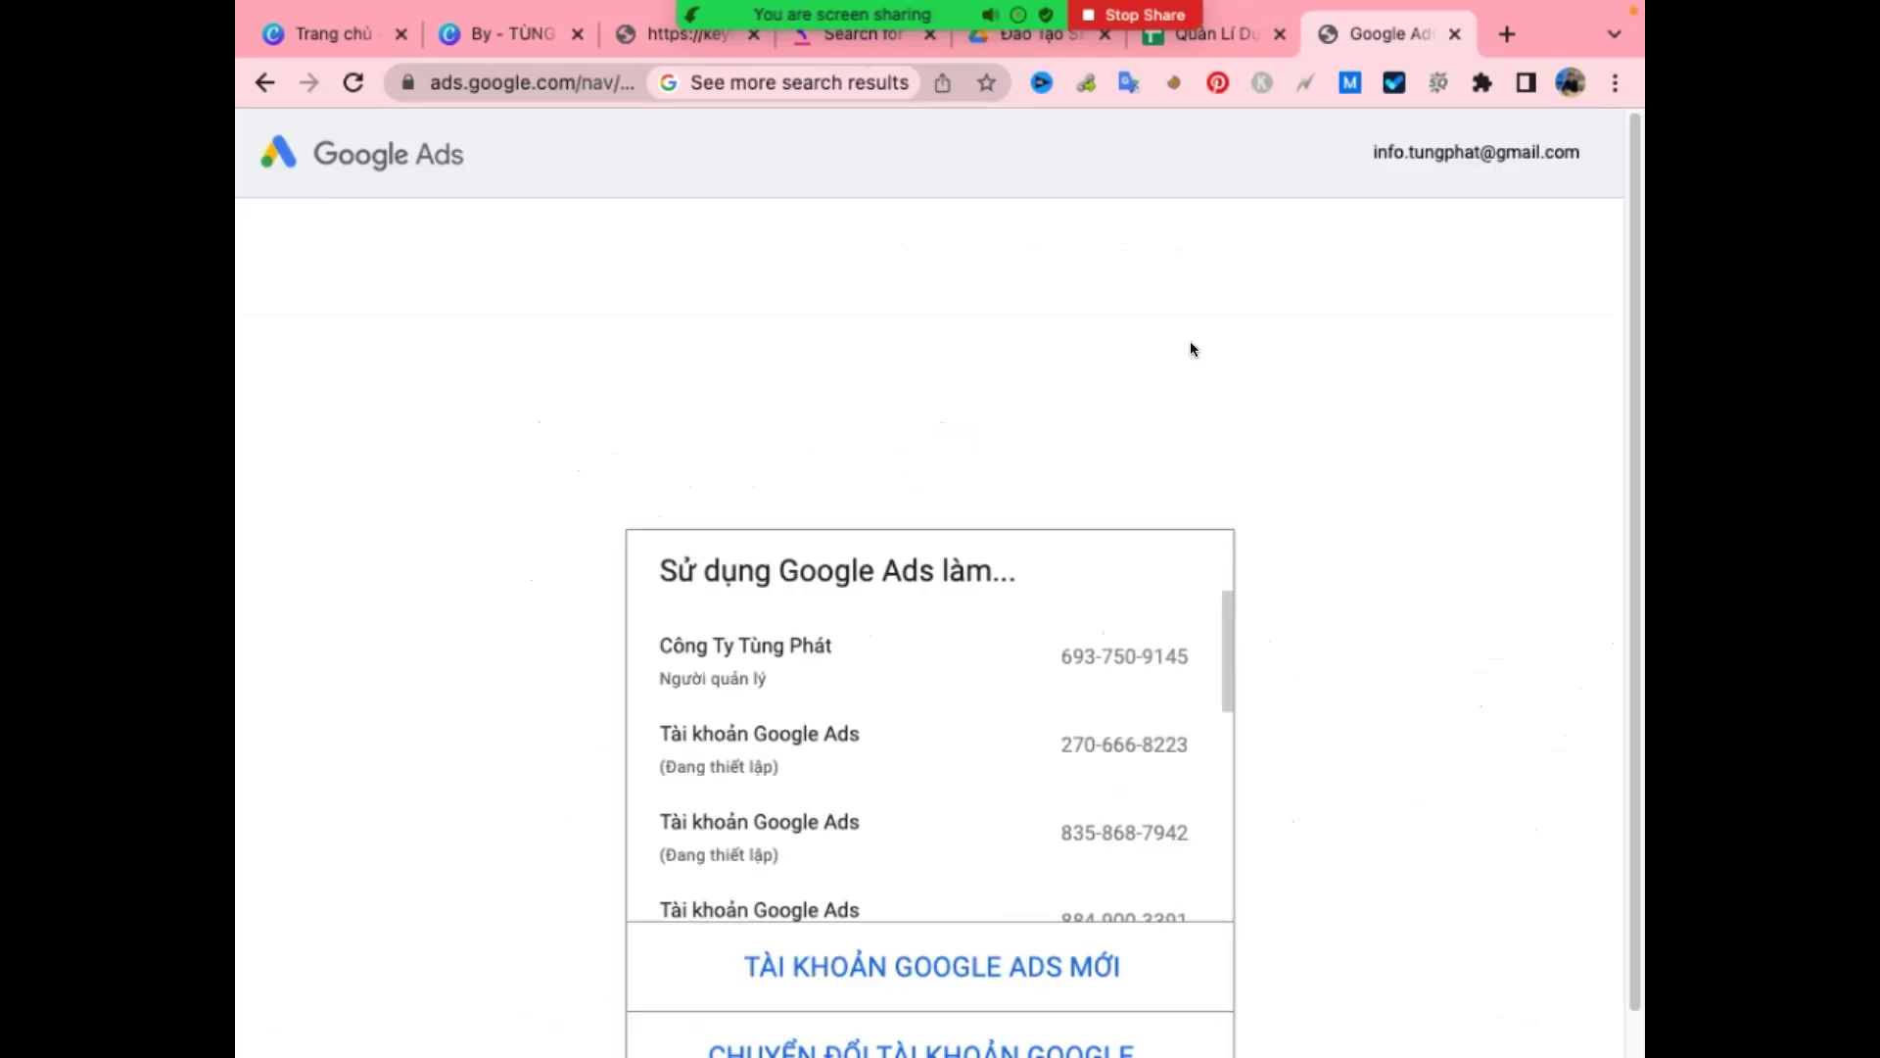
left_click(845, 651)
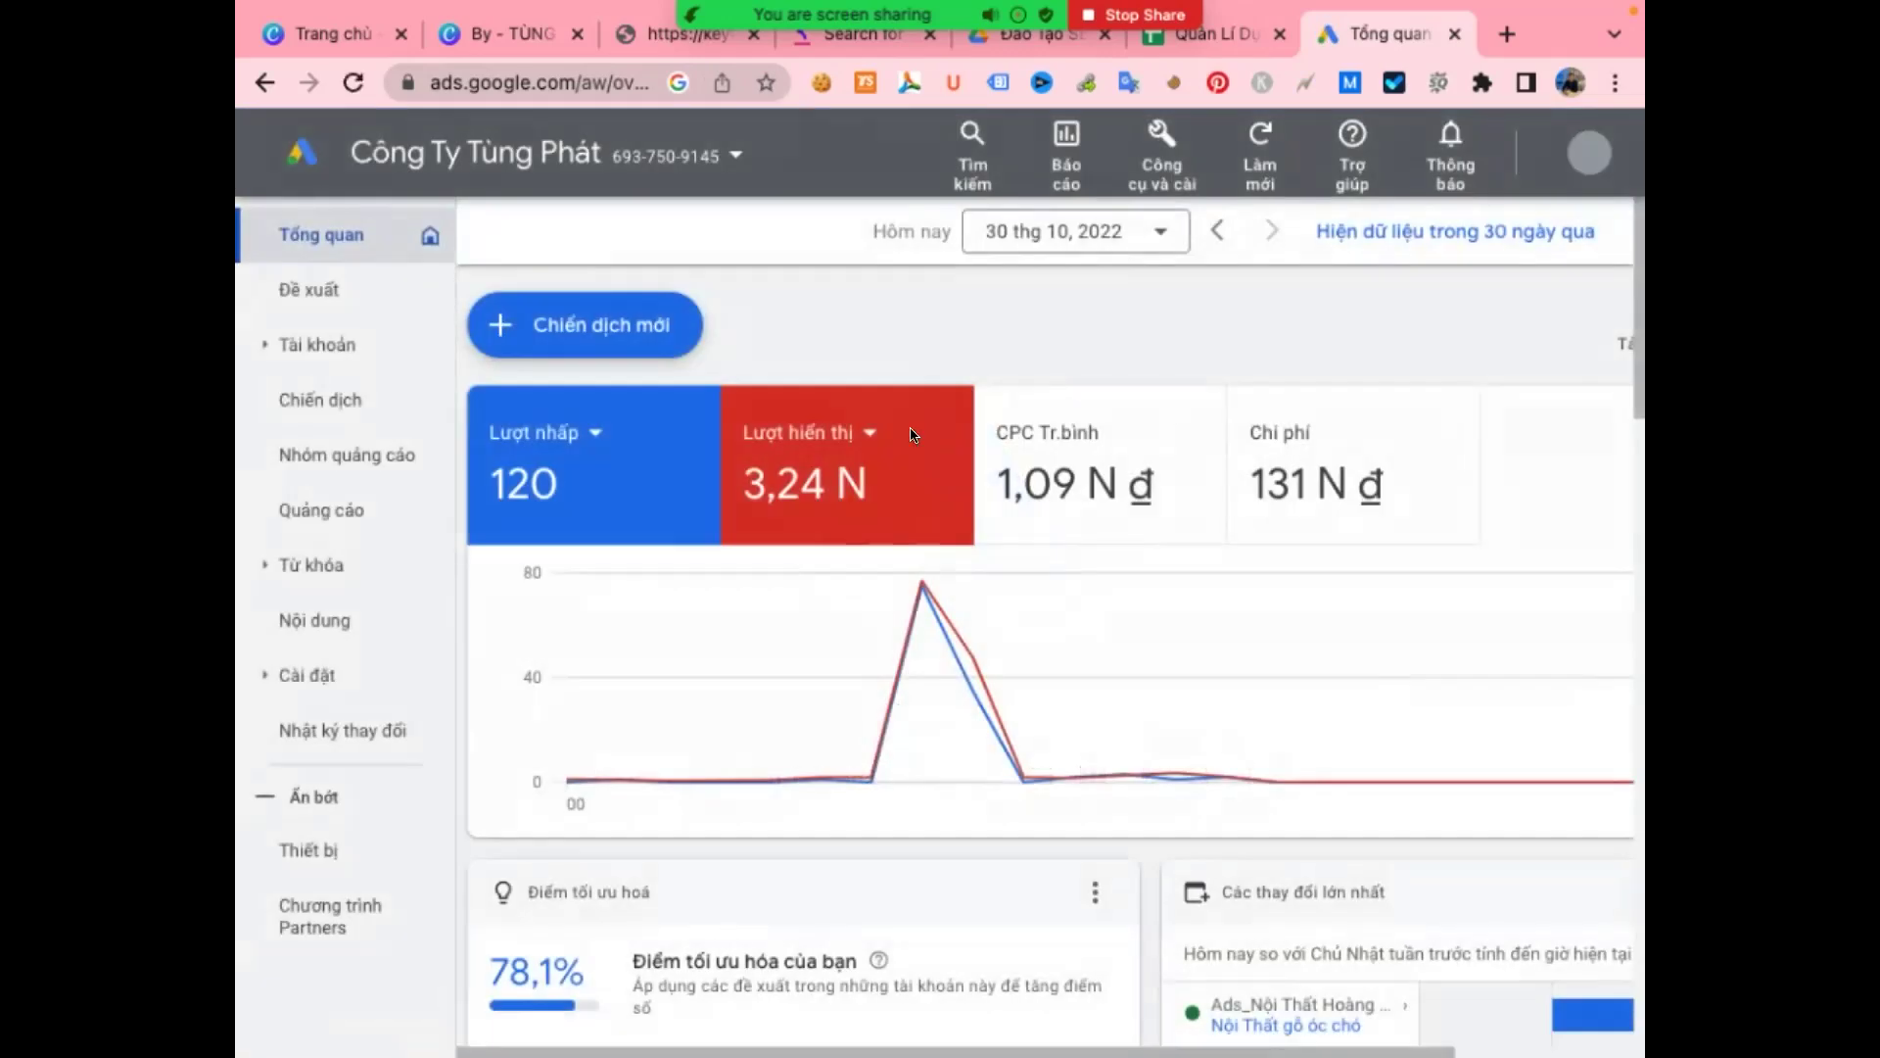
left_click(1142, 176)
left_click(1162, 152)
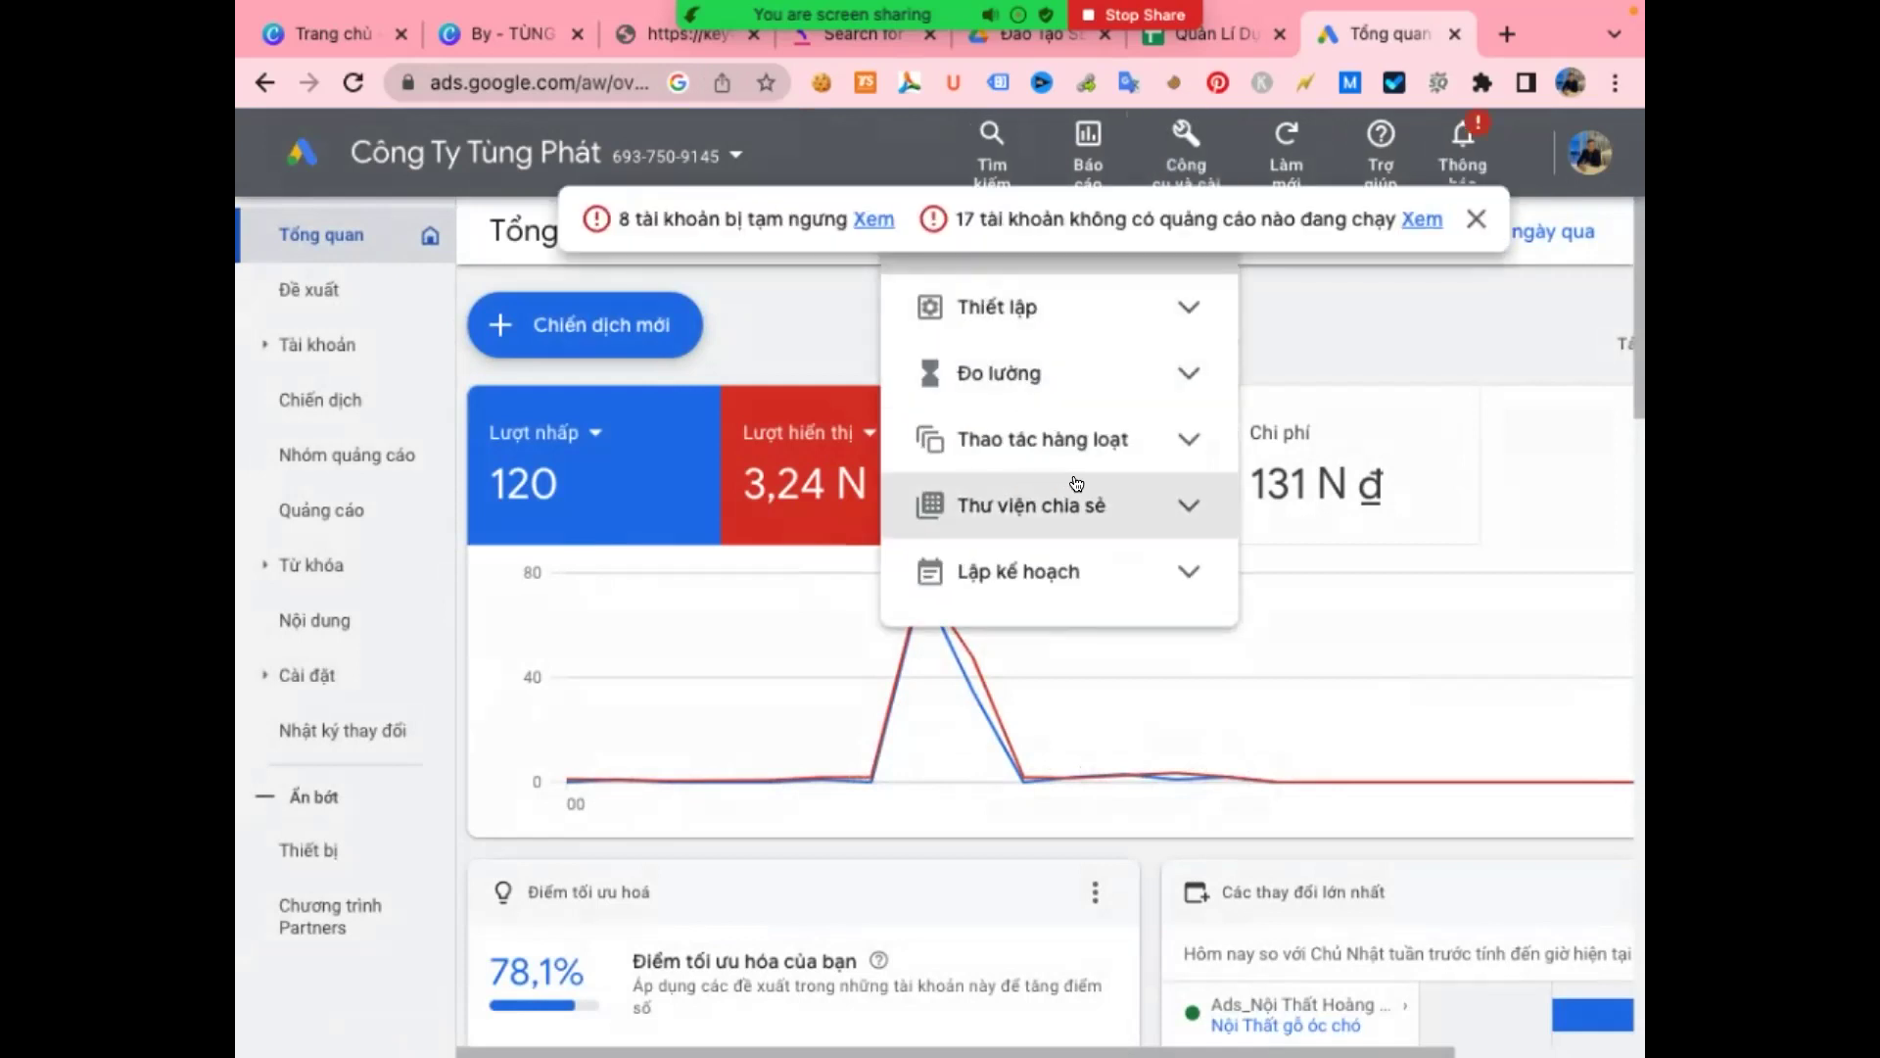
left_click(1153, 306)
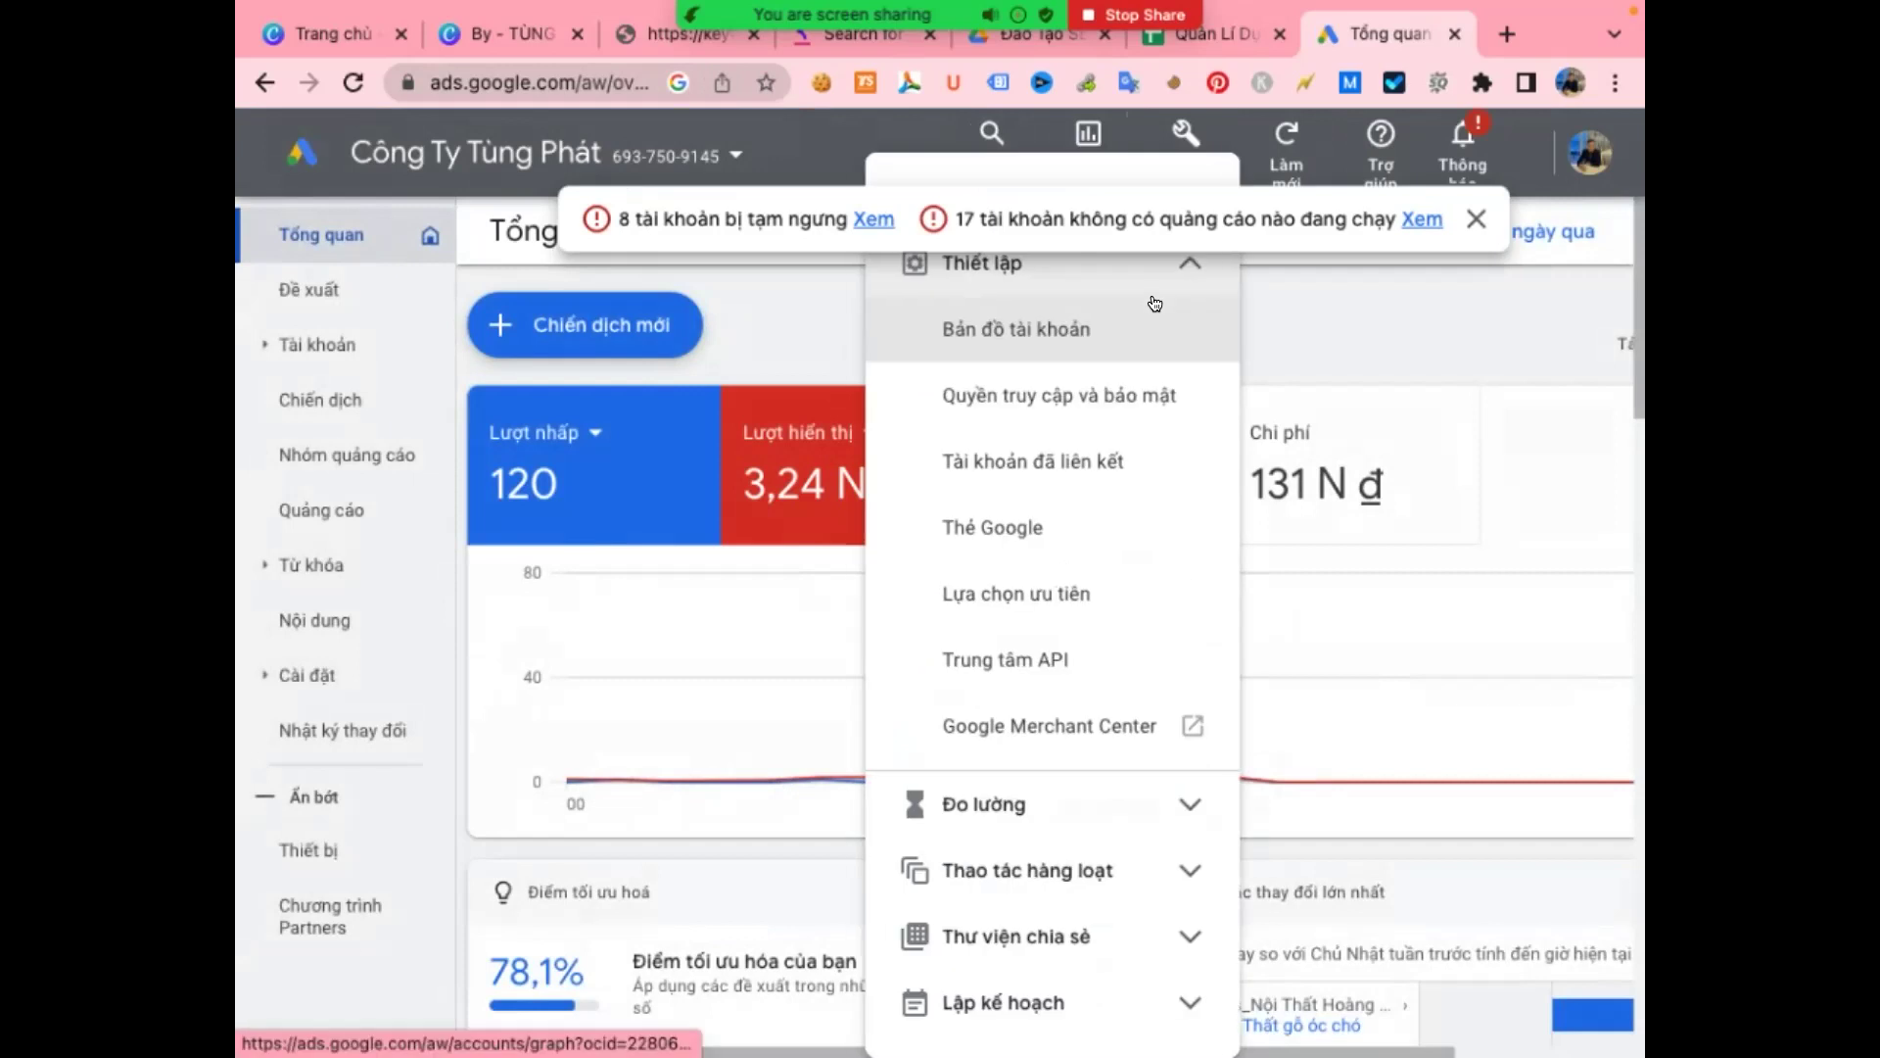
left_click(1473, 218)
left_click(1474, 217)
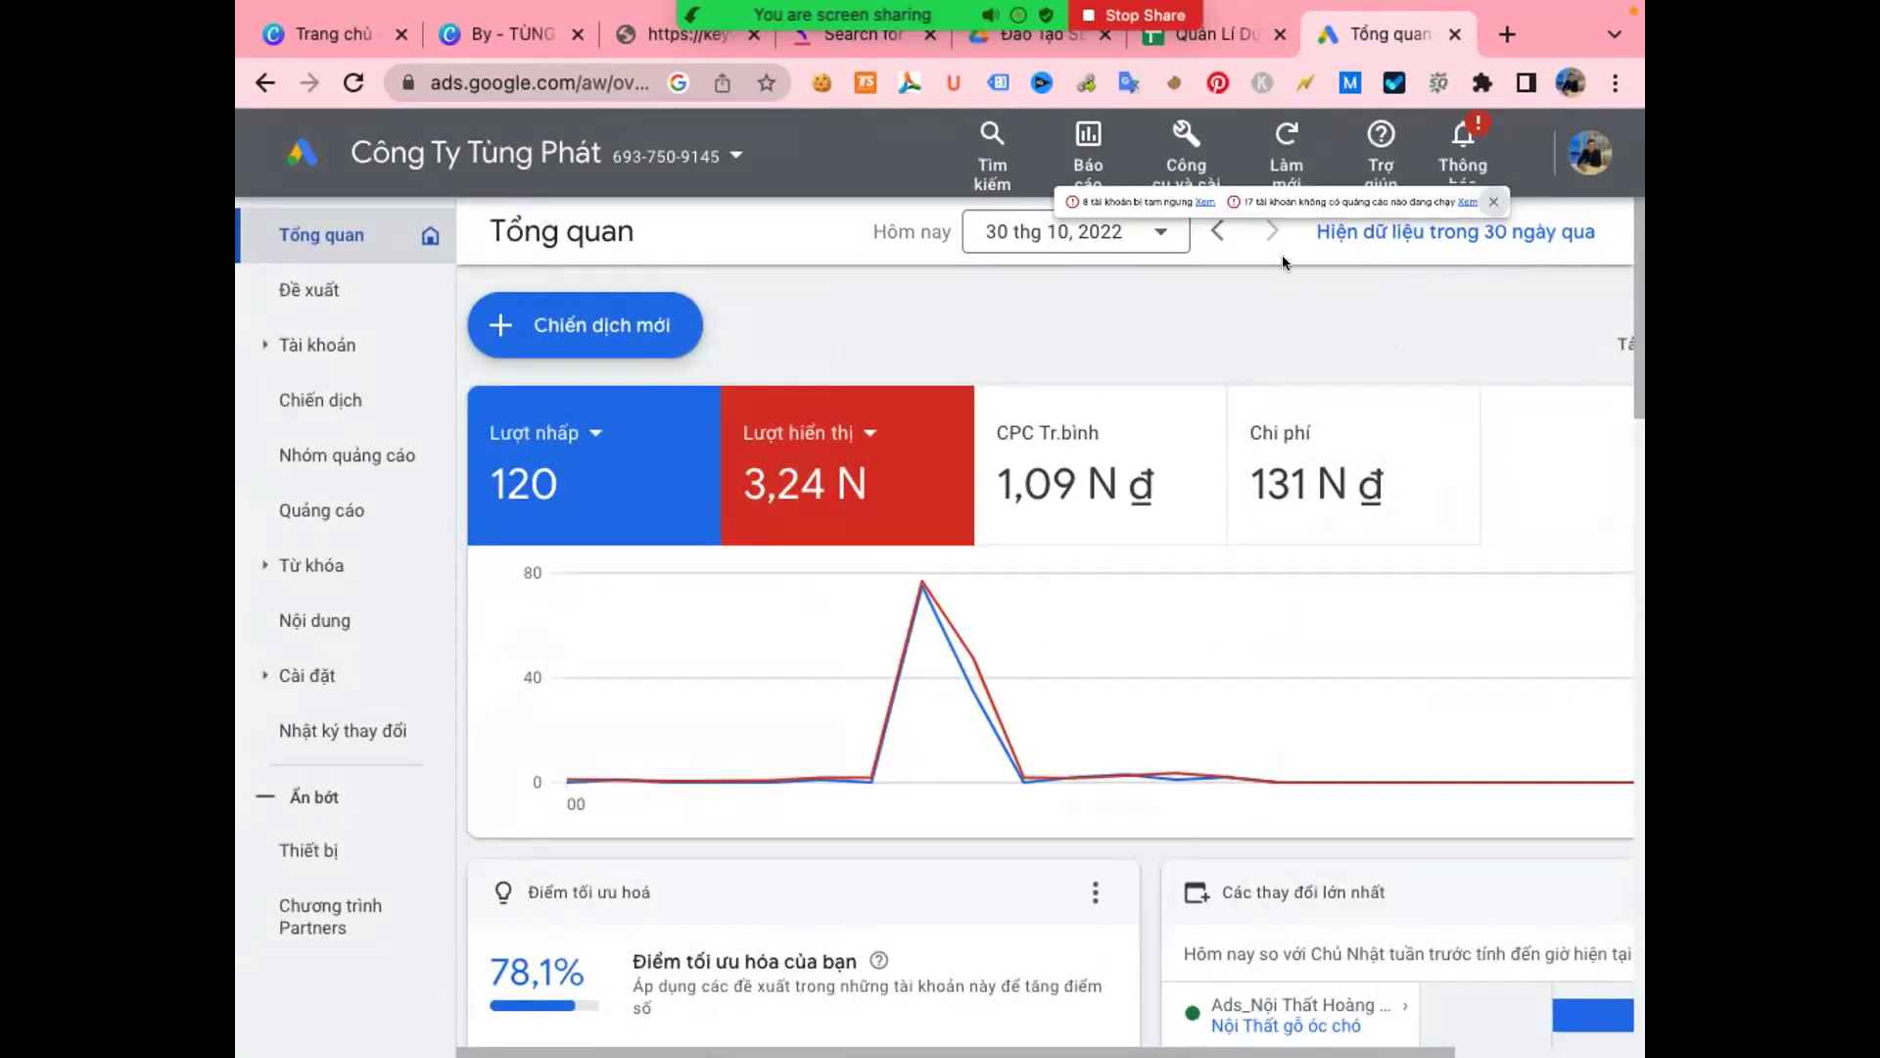
- Open the keyword planner (Công cụ lập kế hoạch từ khóa) among the Google Ads planning tools
left_click(1184, 174)
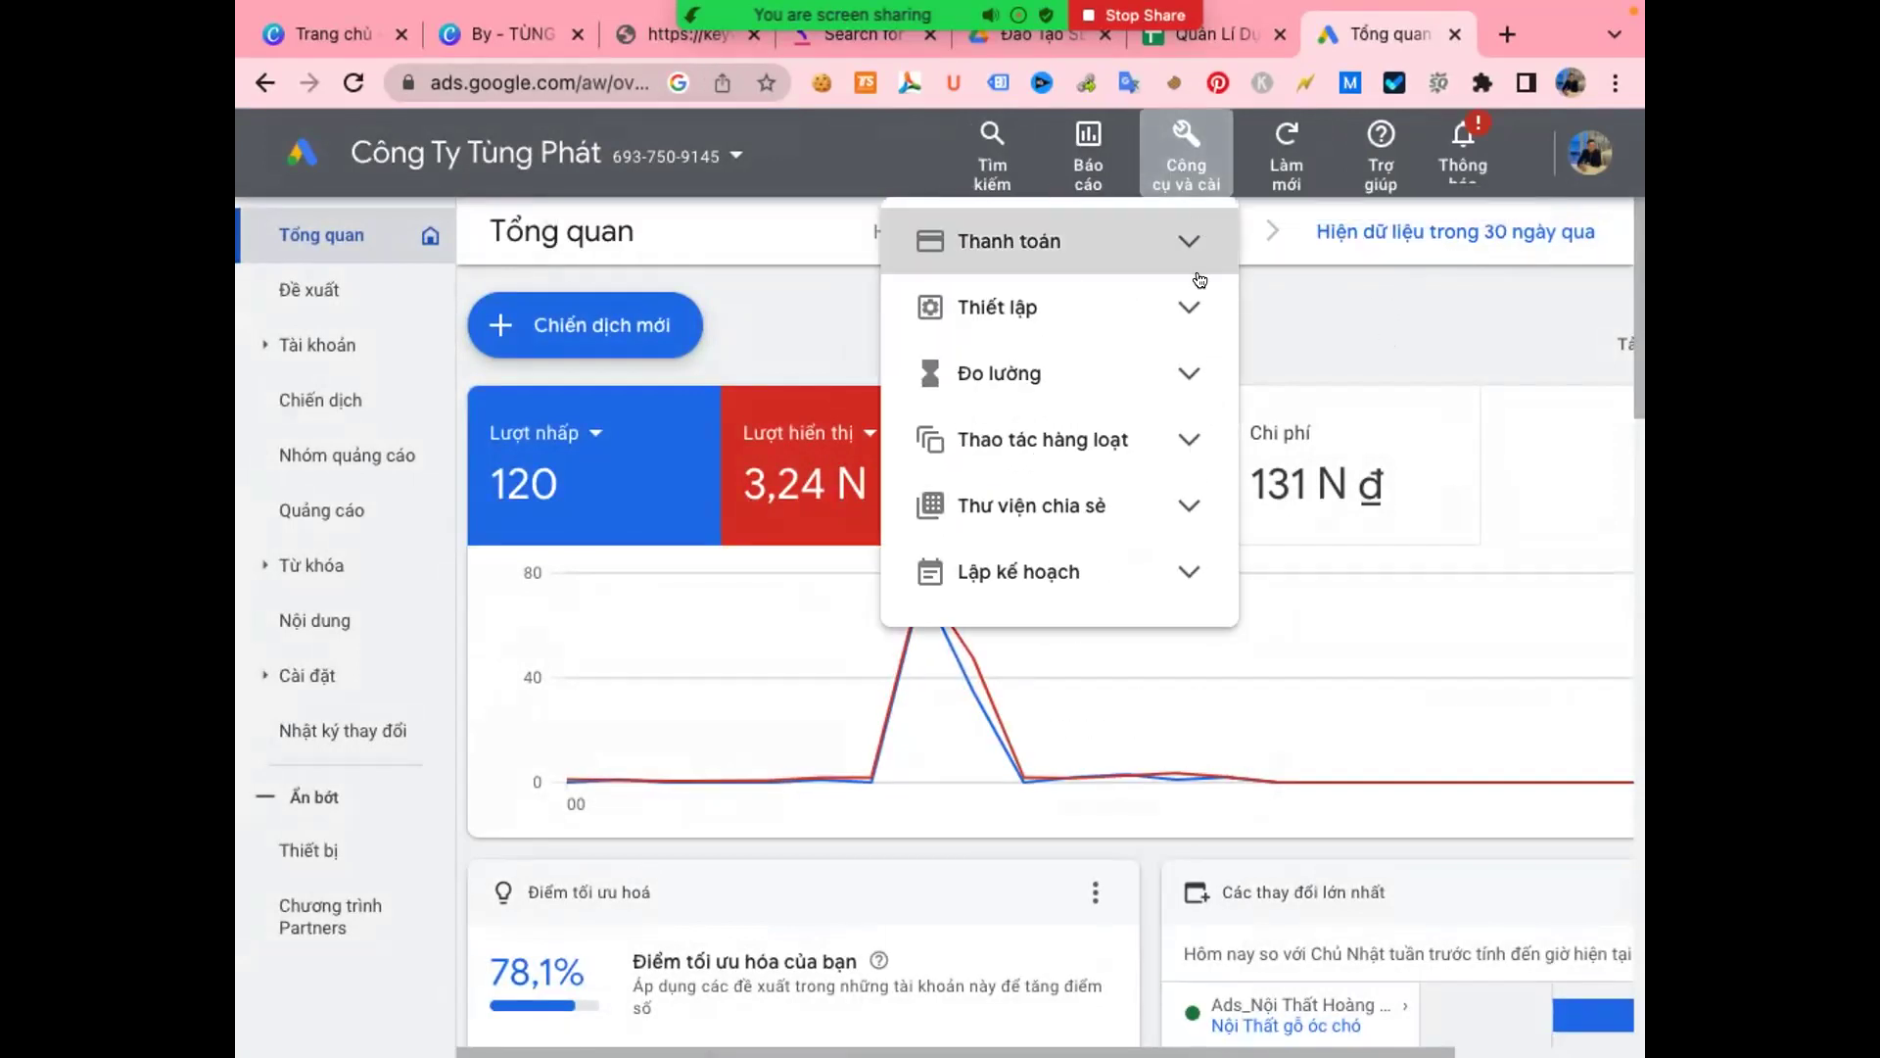
left_click(1194, 368)
left_click(1199, 367)
left_click(1160, 579)
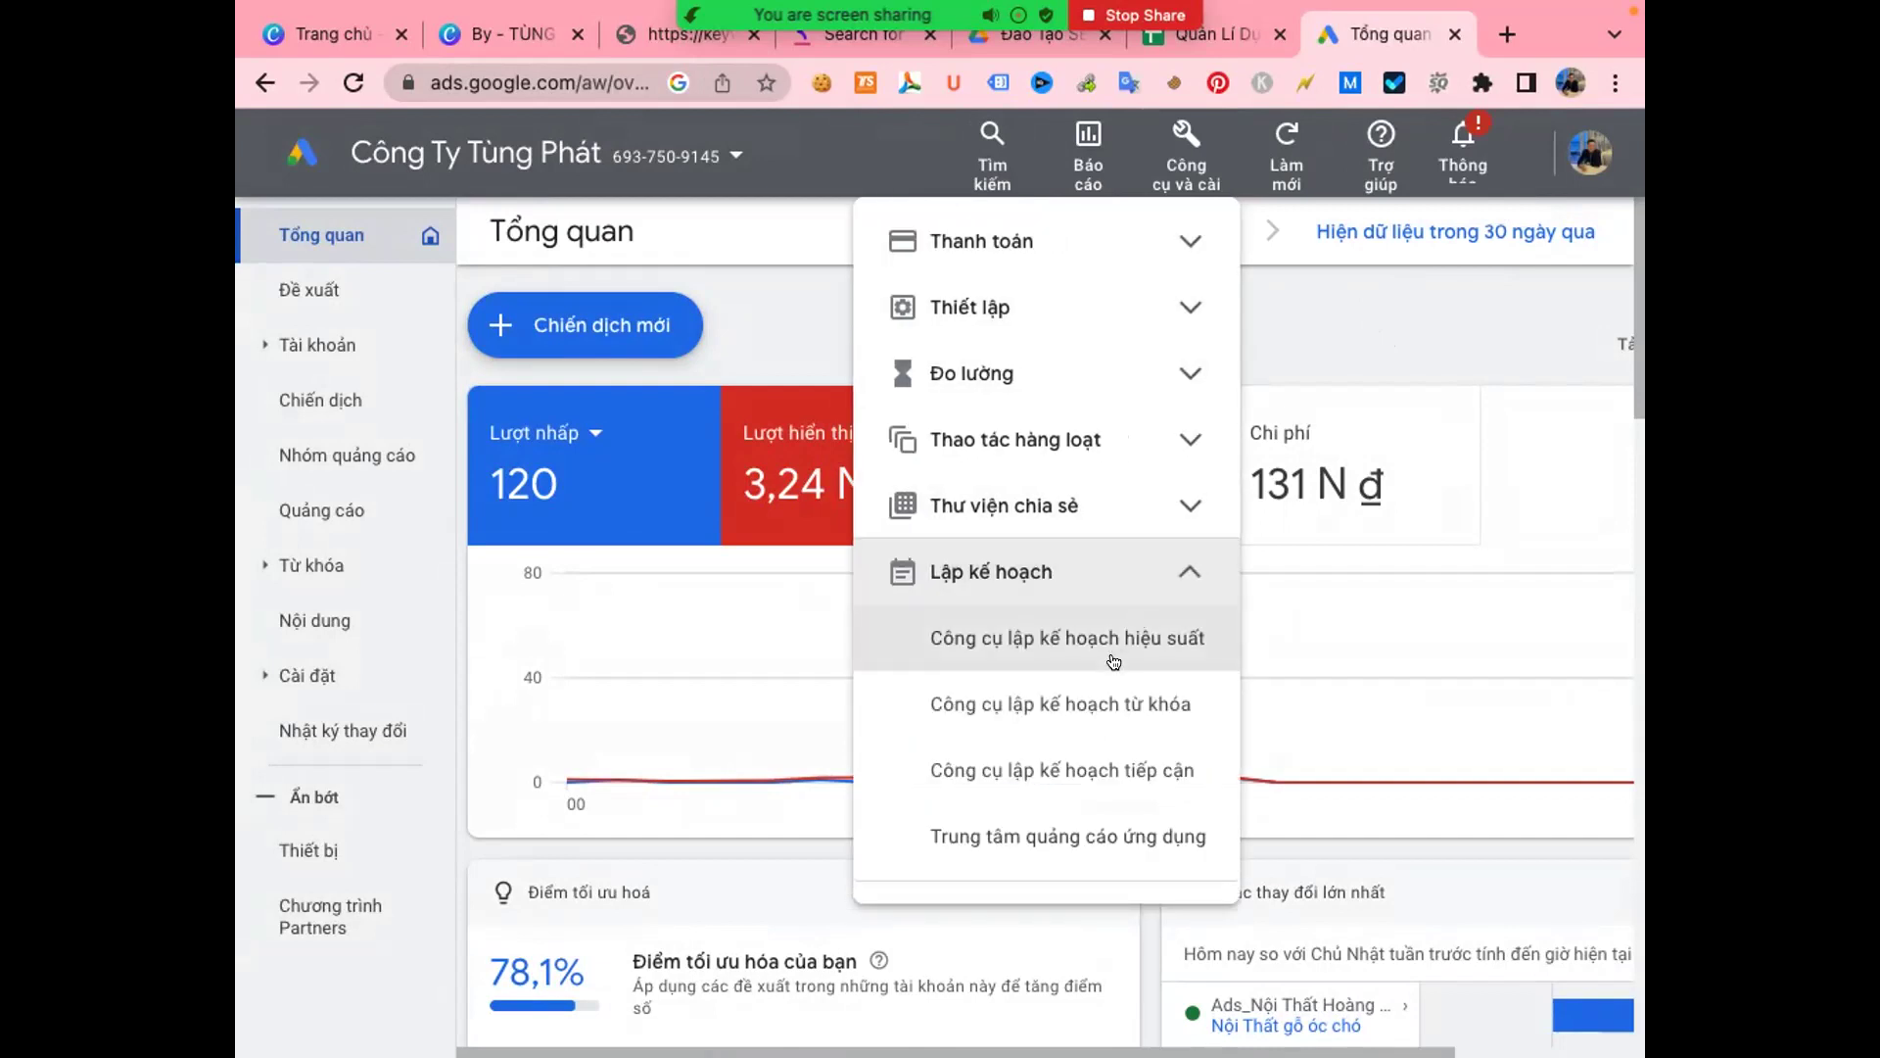
left_click(1121, 699)
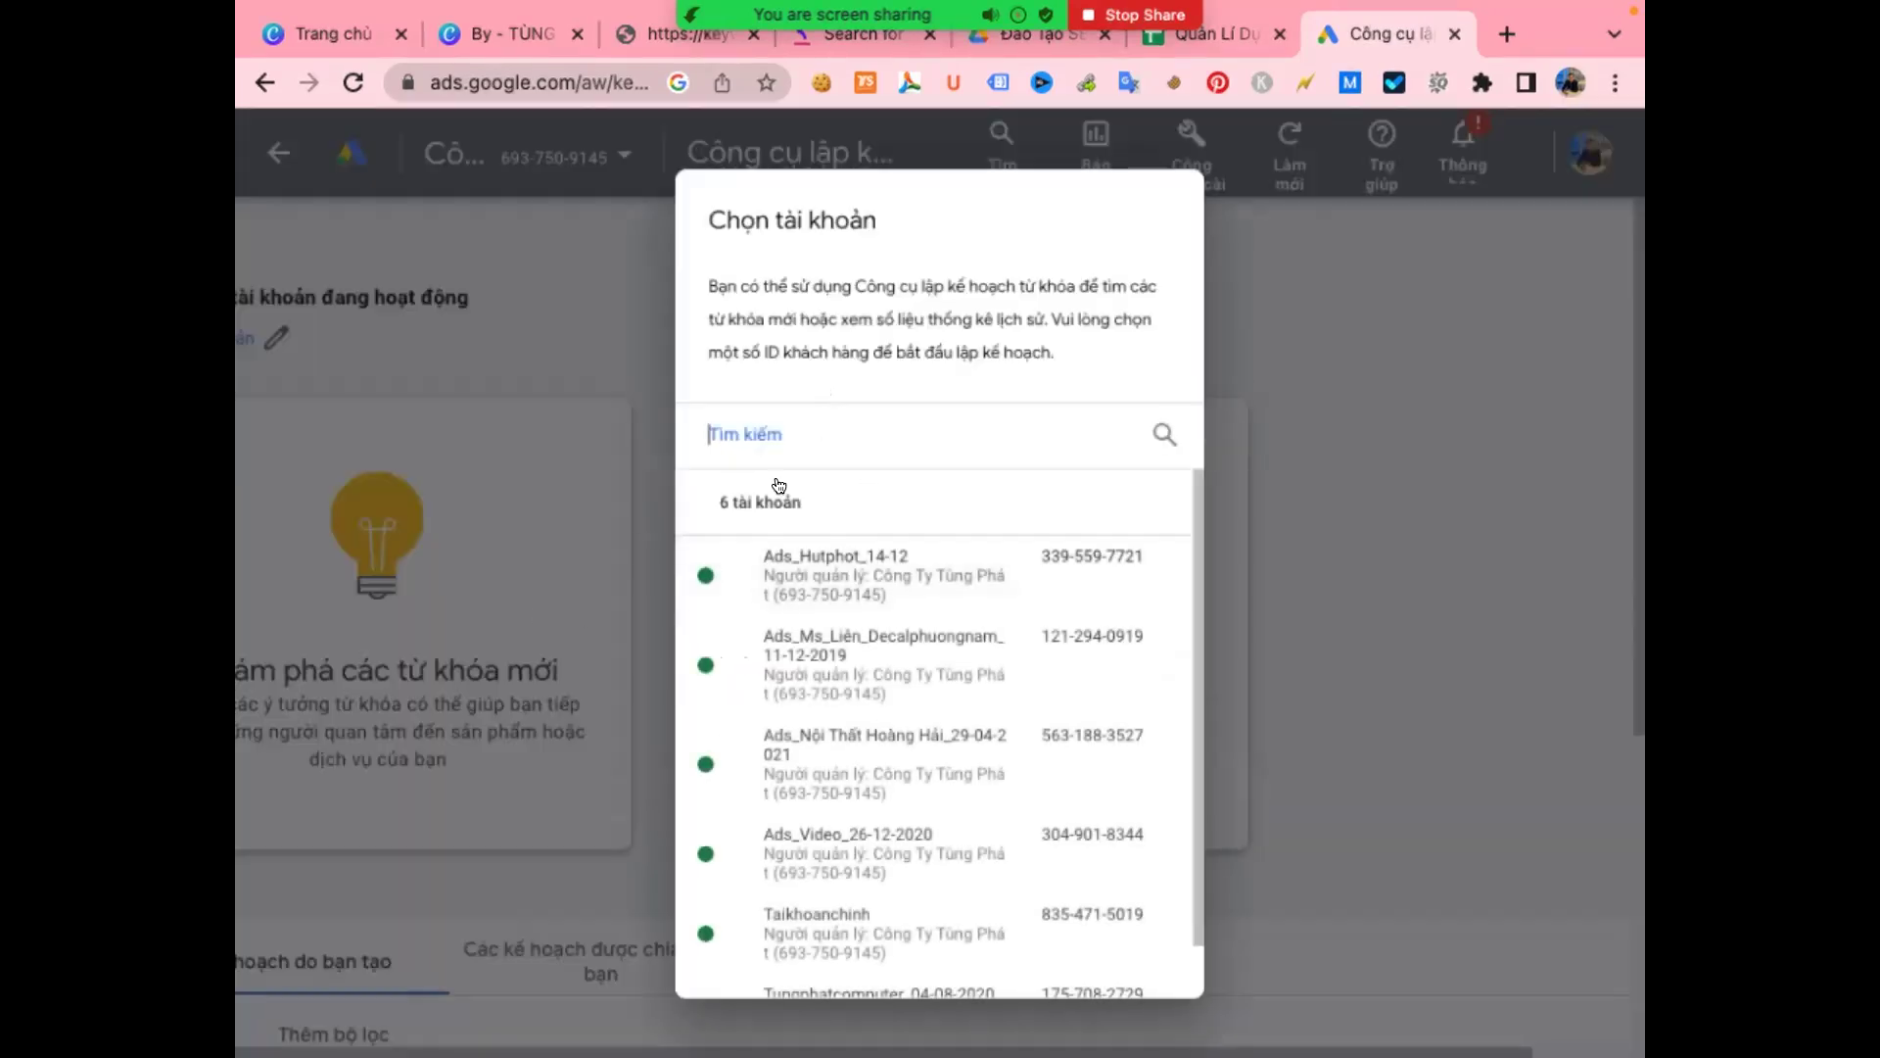
- Try to get new keyword ideas for "điều hoà multi" without choosing an account for planning
left_click(396, 582)
left_click(441, 546)
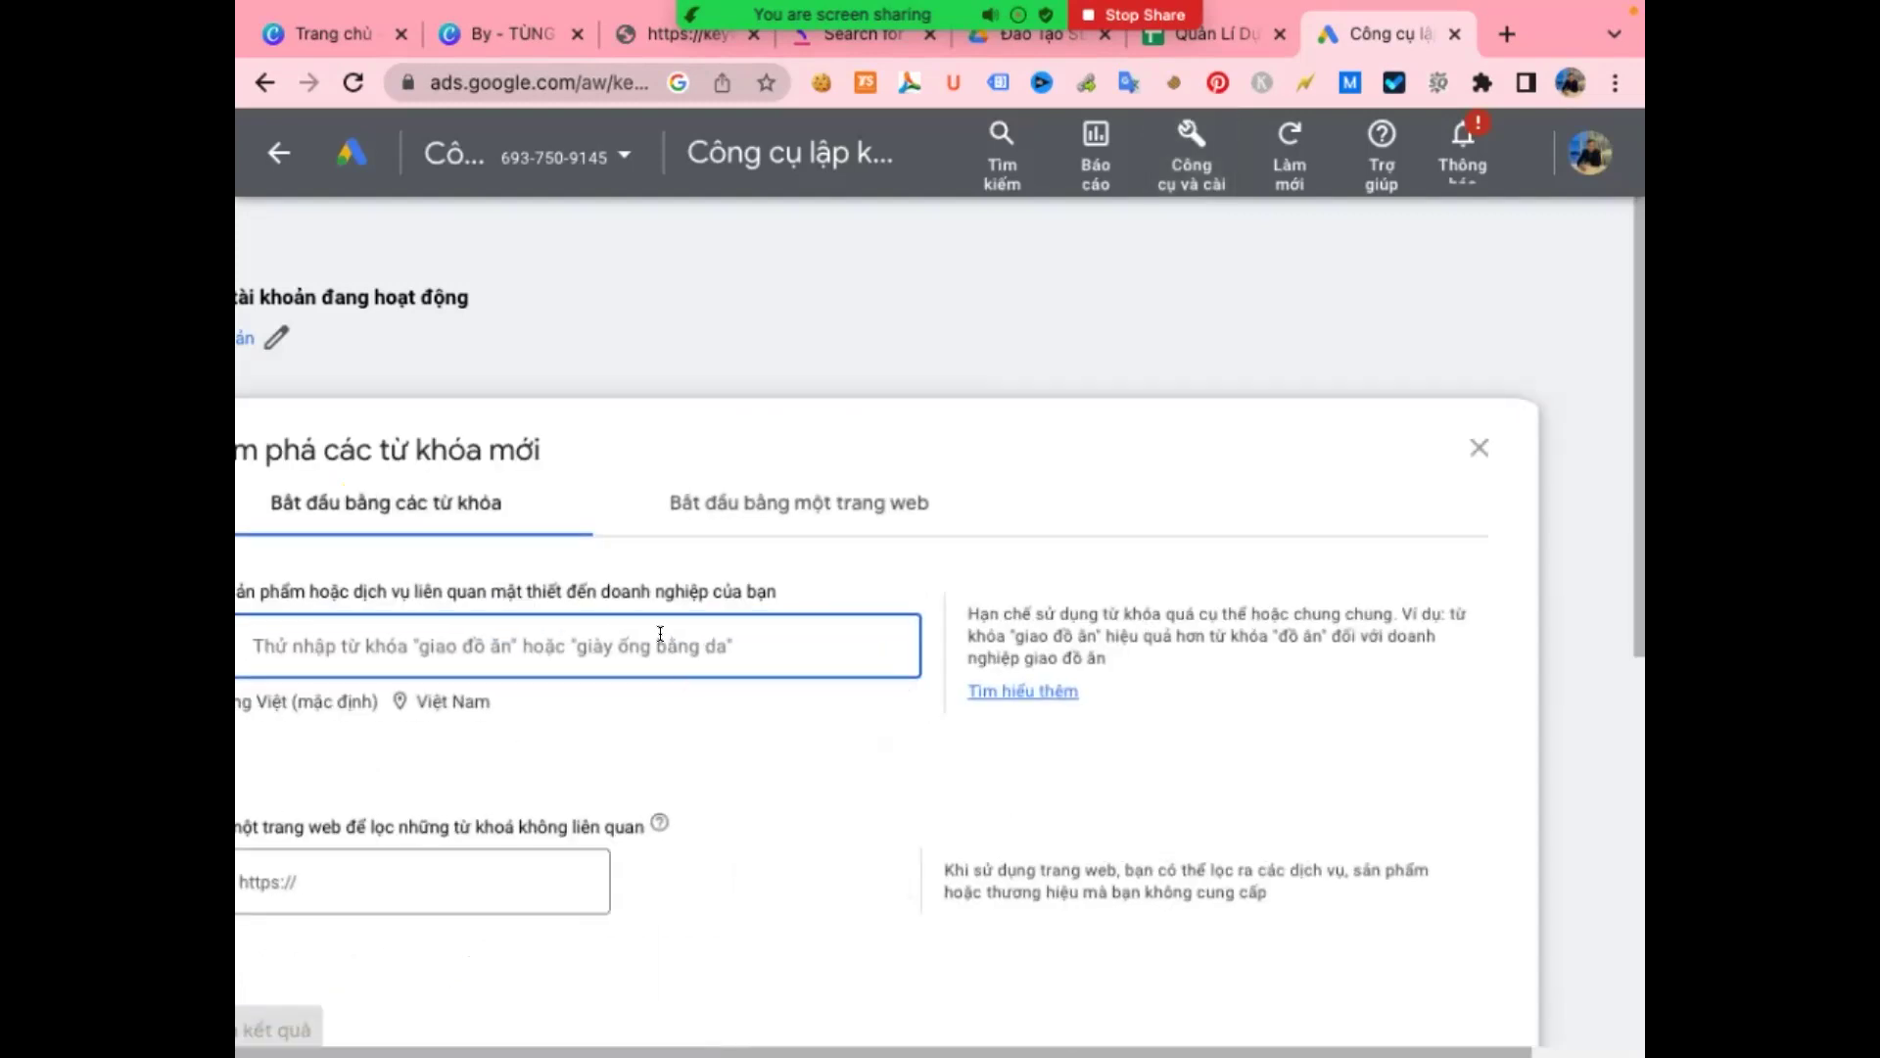
type("điều hoà multi mitsubishi heavy")
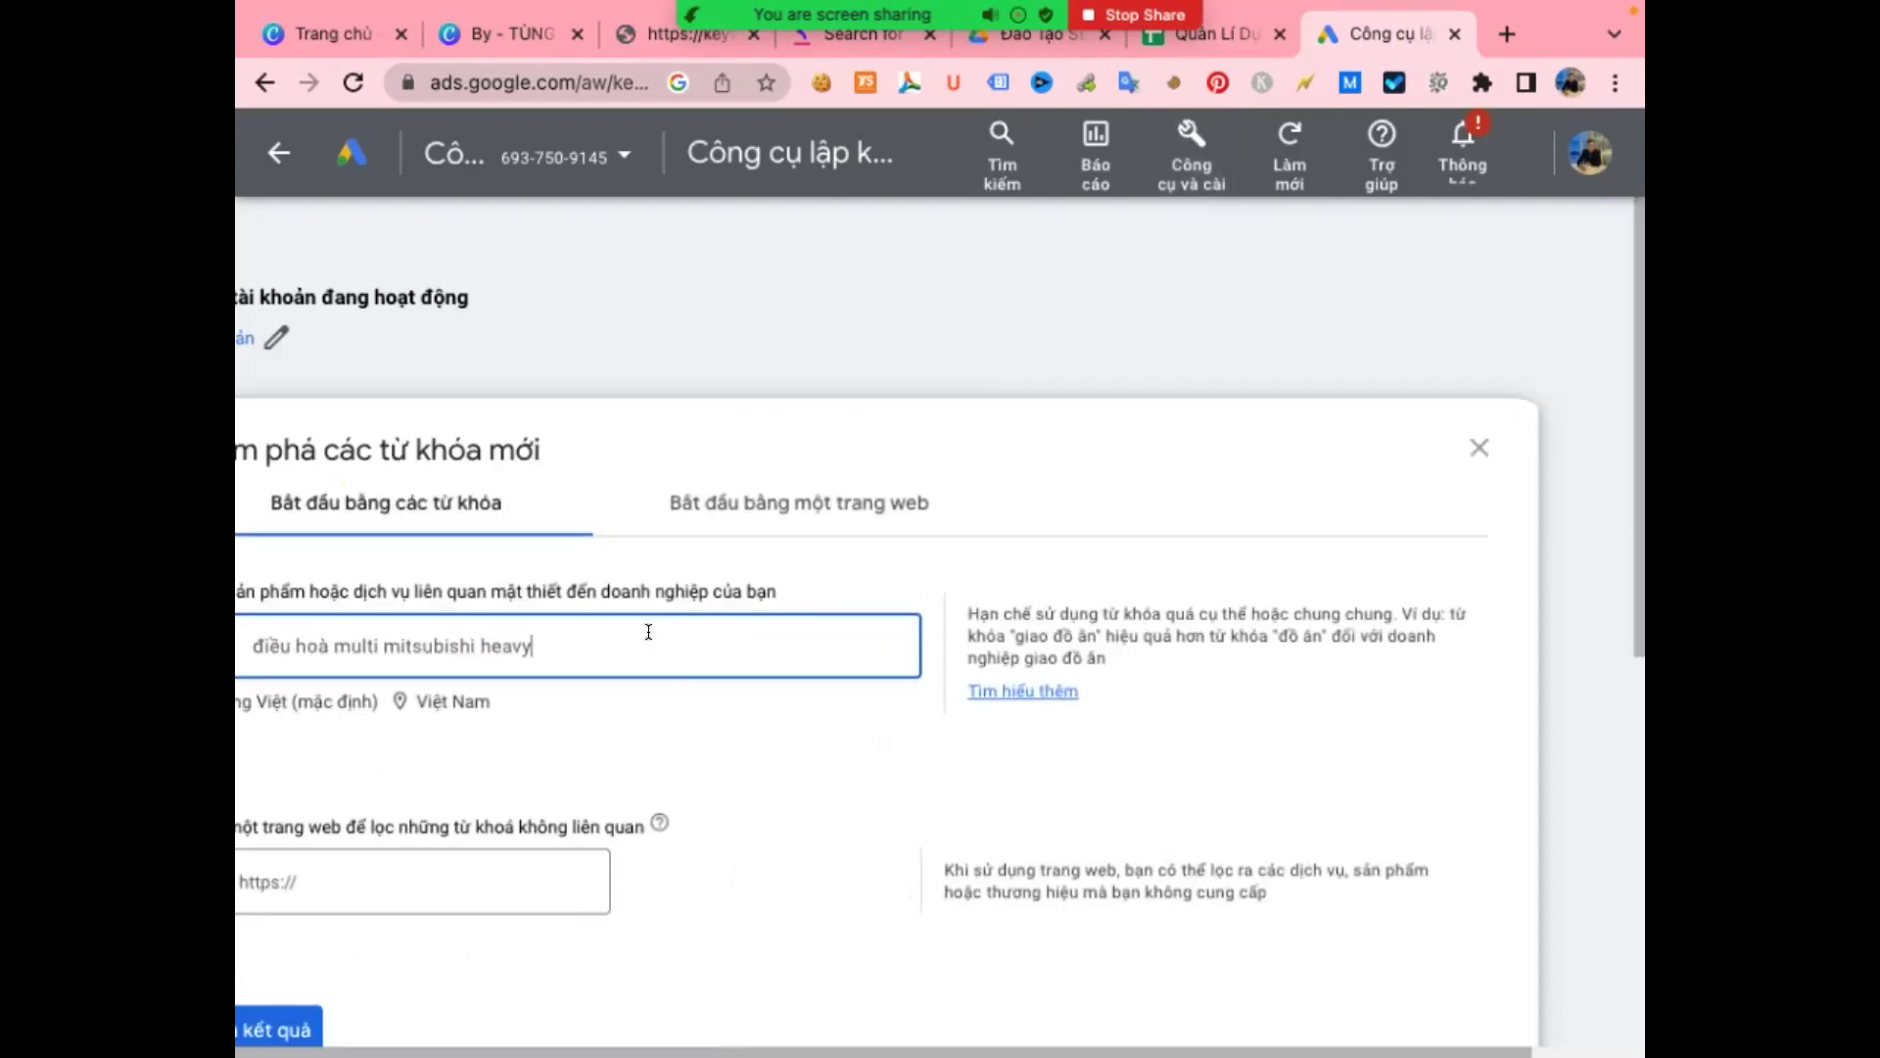
left_click_drag(546, 645, 392, 633)
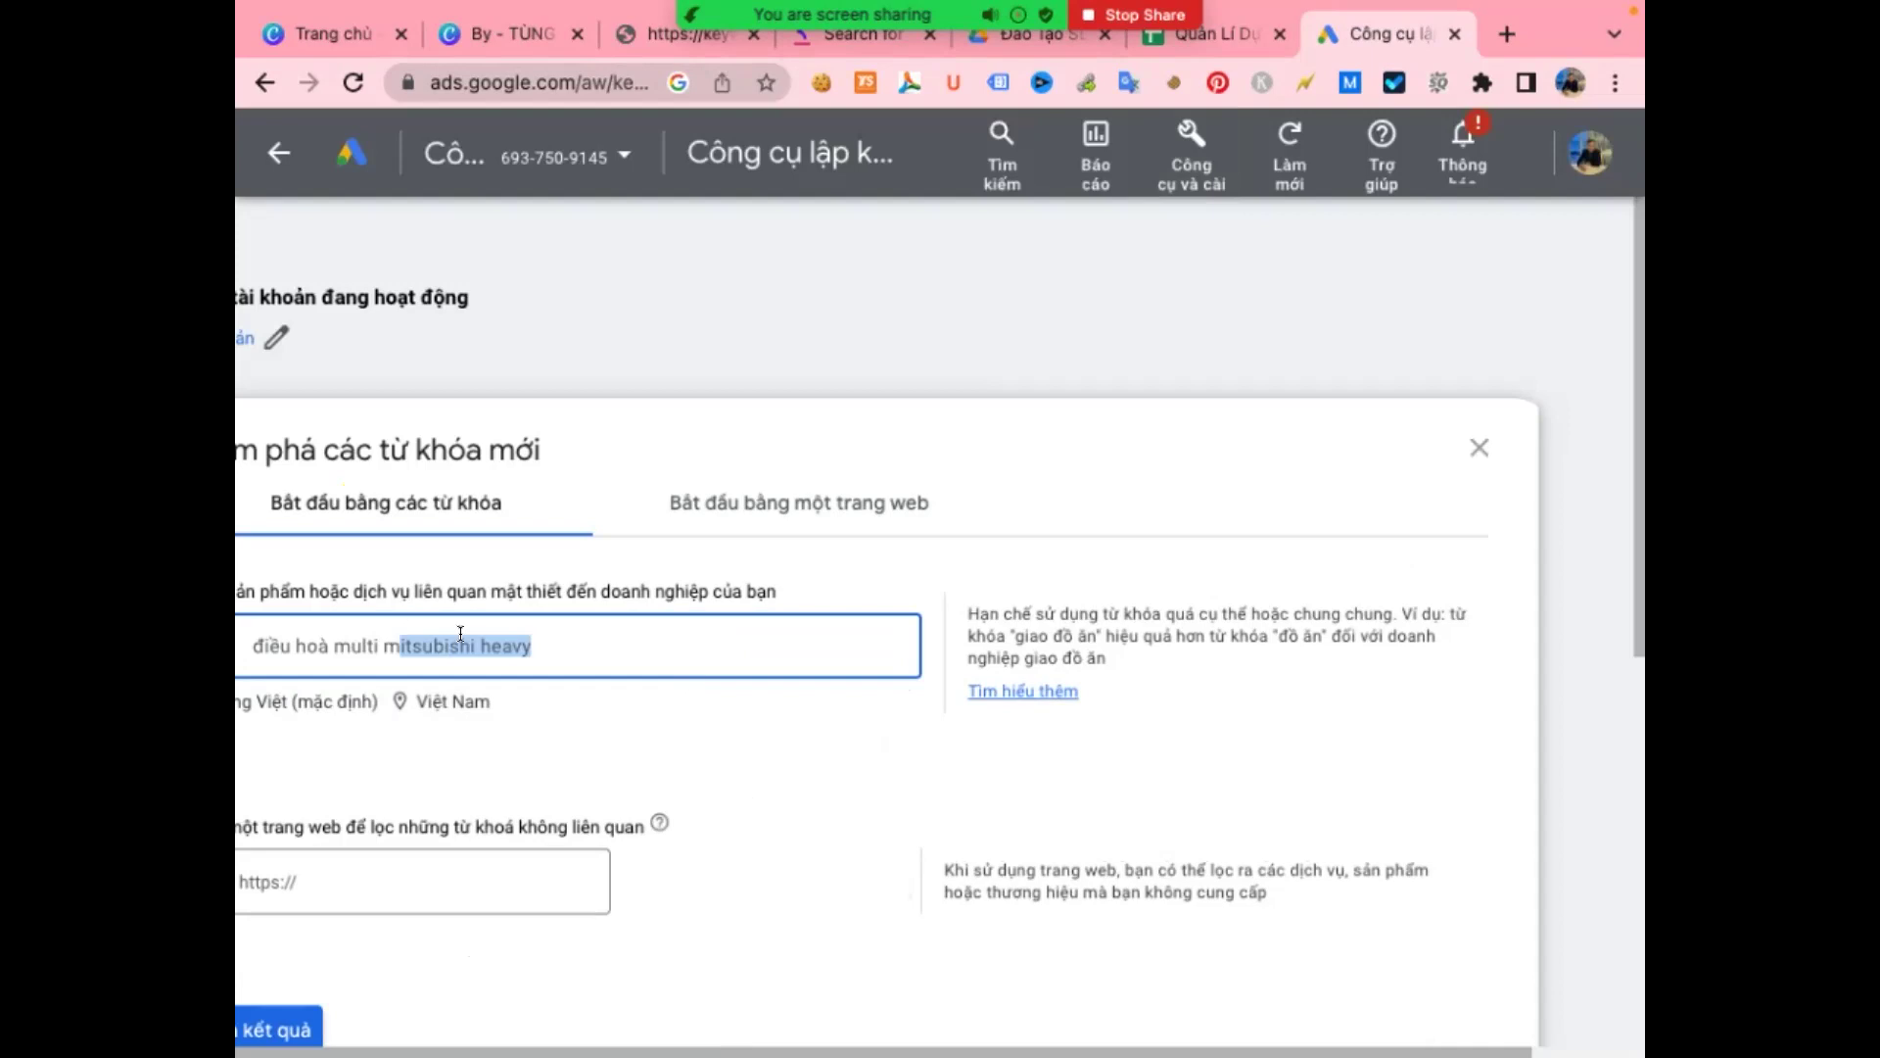
key("BackSpace")
key("BackSpace")
left_click(556, 750)
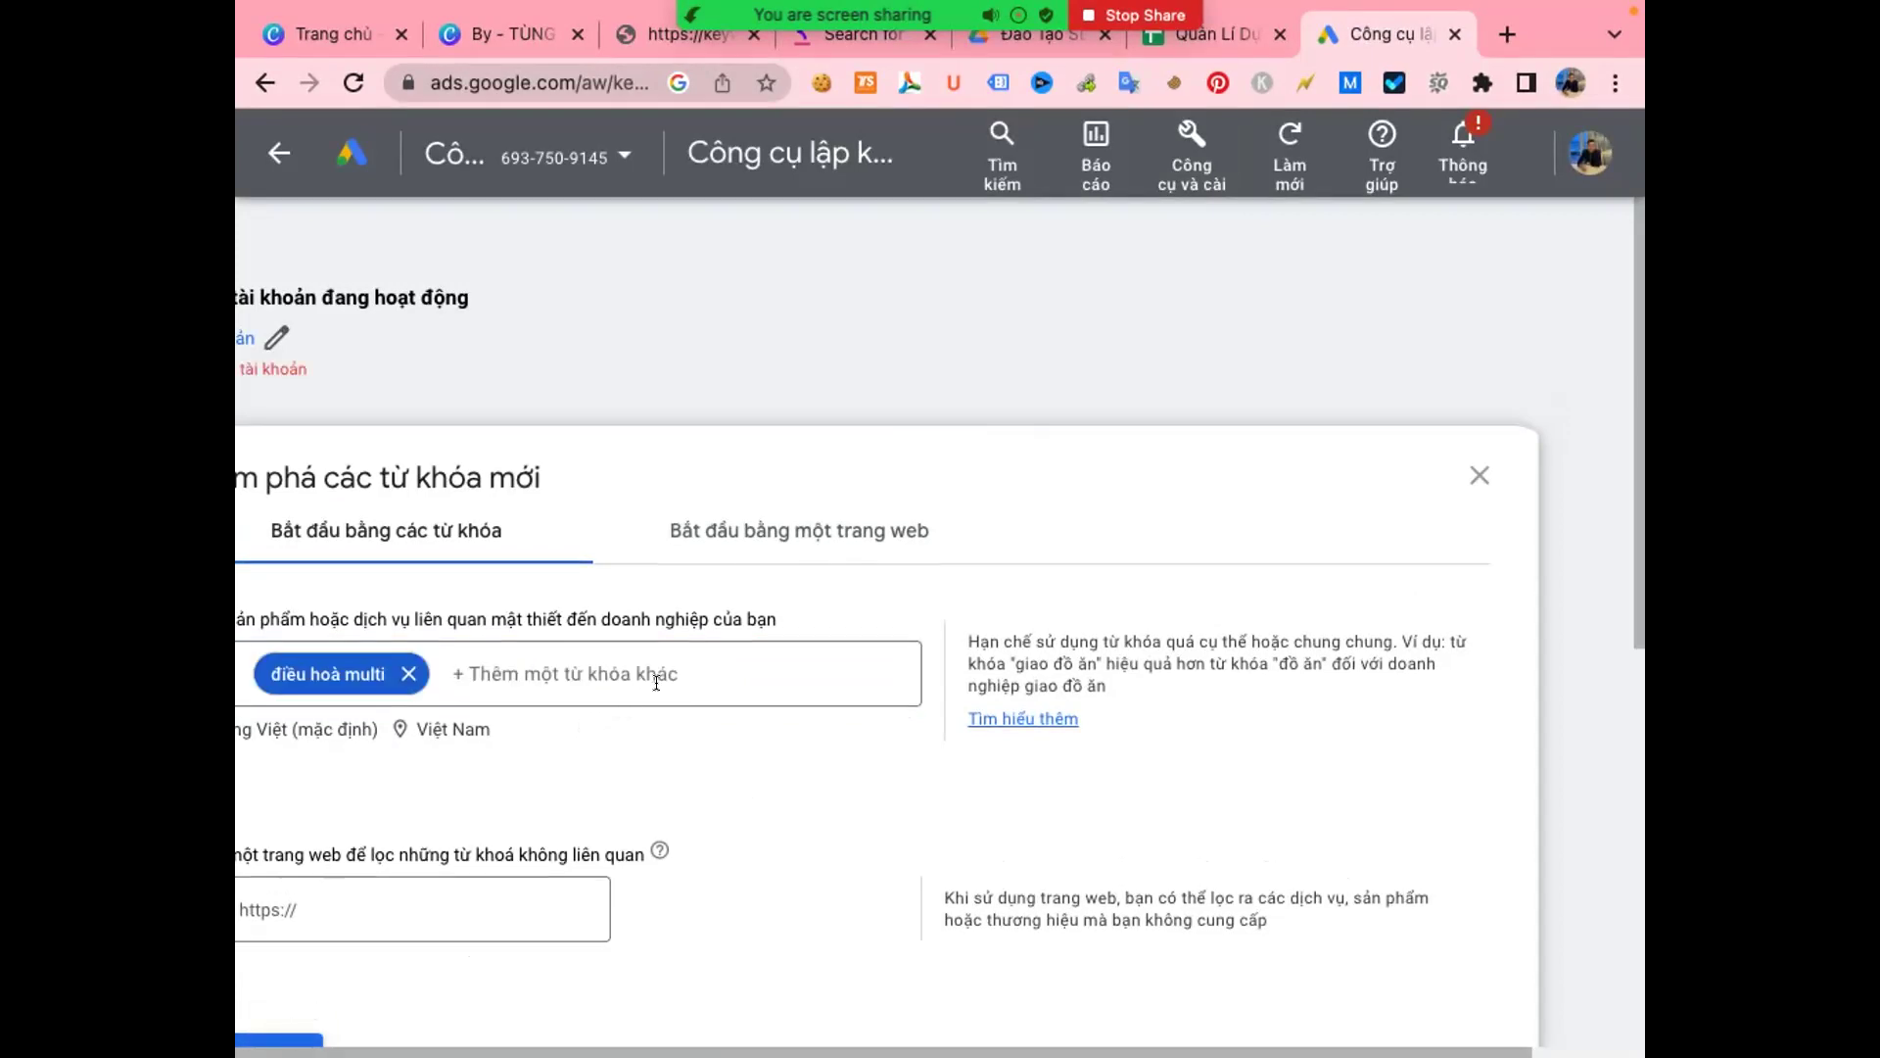
scroll(443, 957, "down", 1)
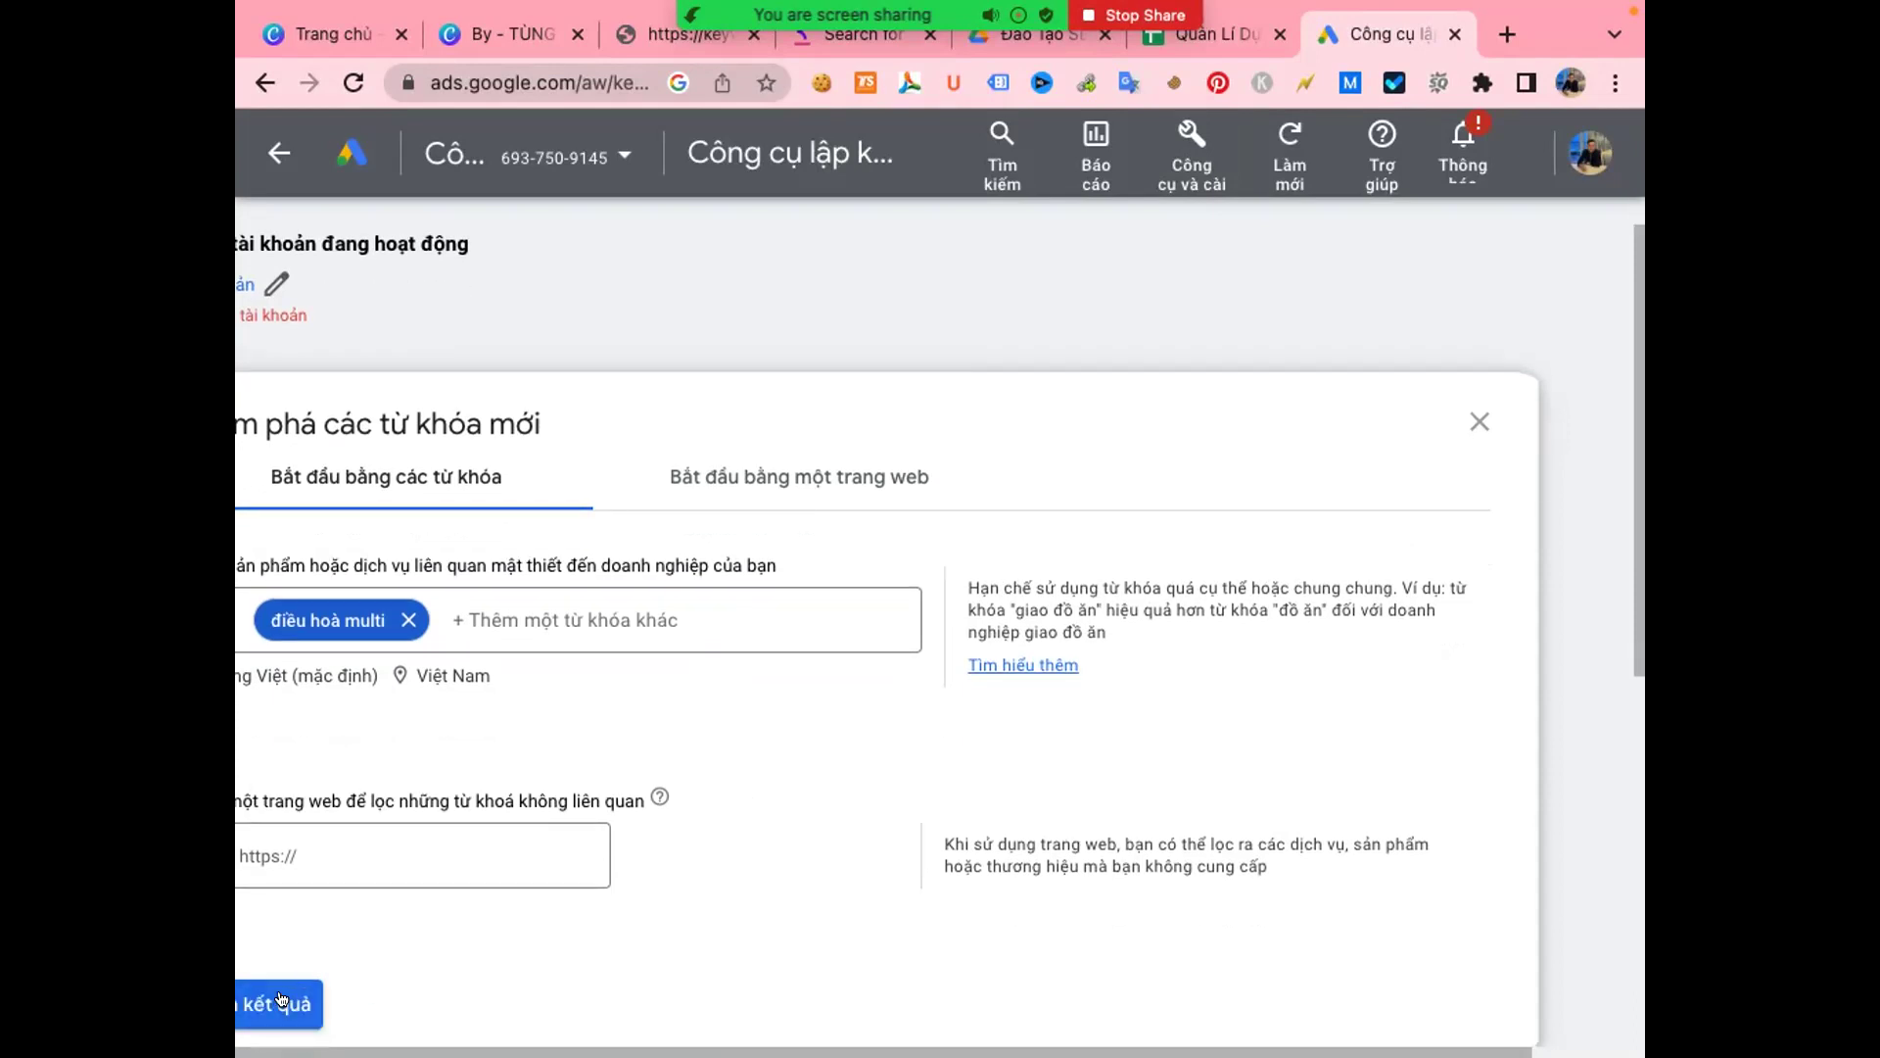
left_click(277, 1004)
- Choose Taikhoanchinh as the active account for keyword planning
scroll(1406, 472, "down", 1)
scroll(1373, 500, "up", 2)
left_click(277, 337)
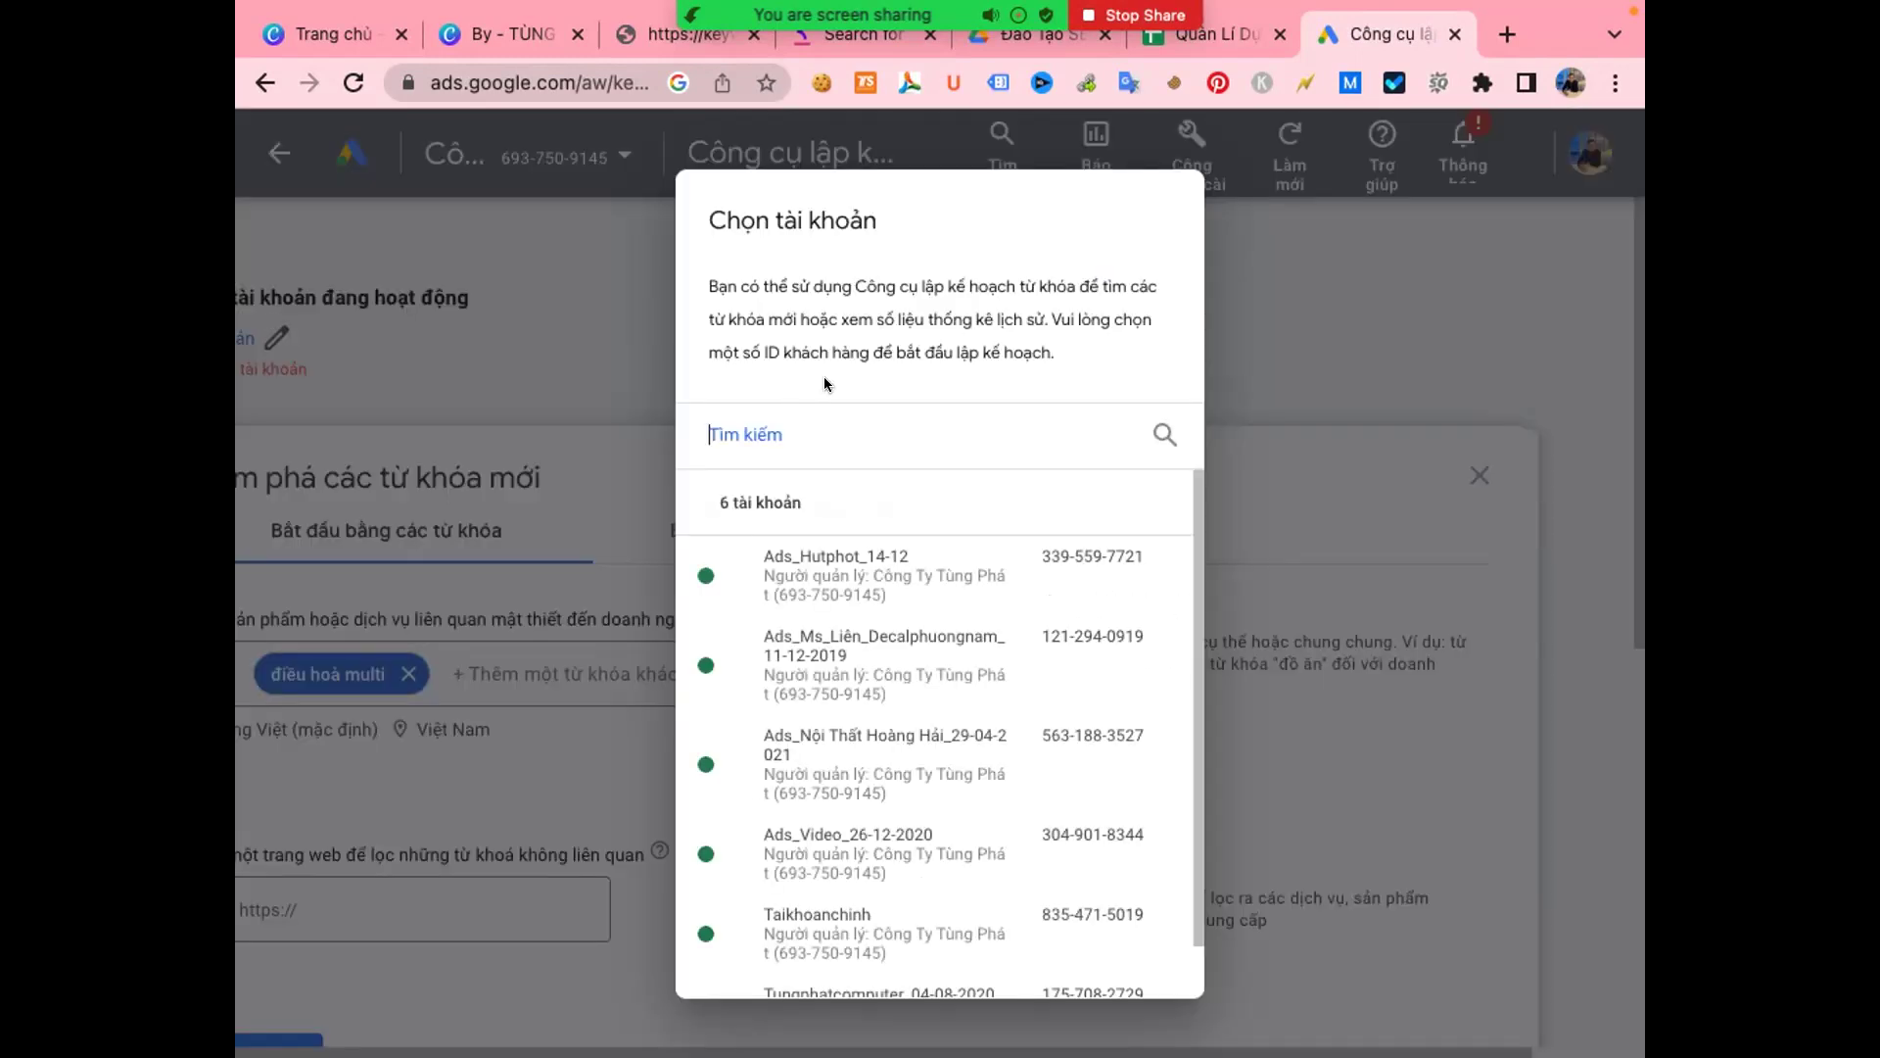
scroll(880, 688, "down", 2)
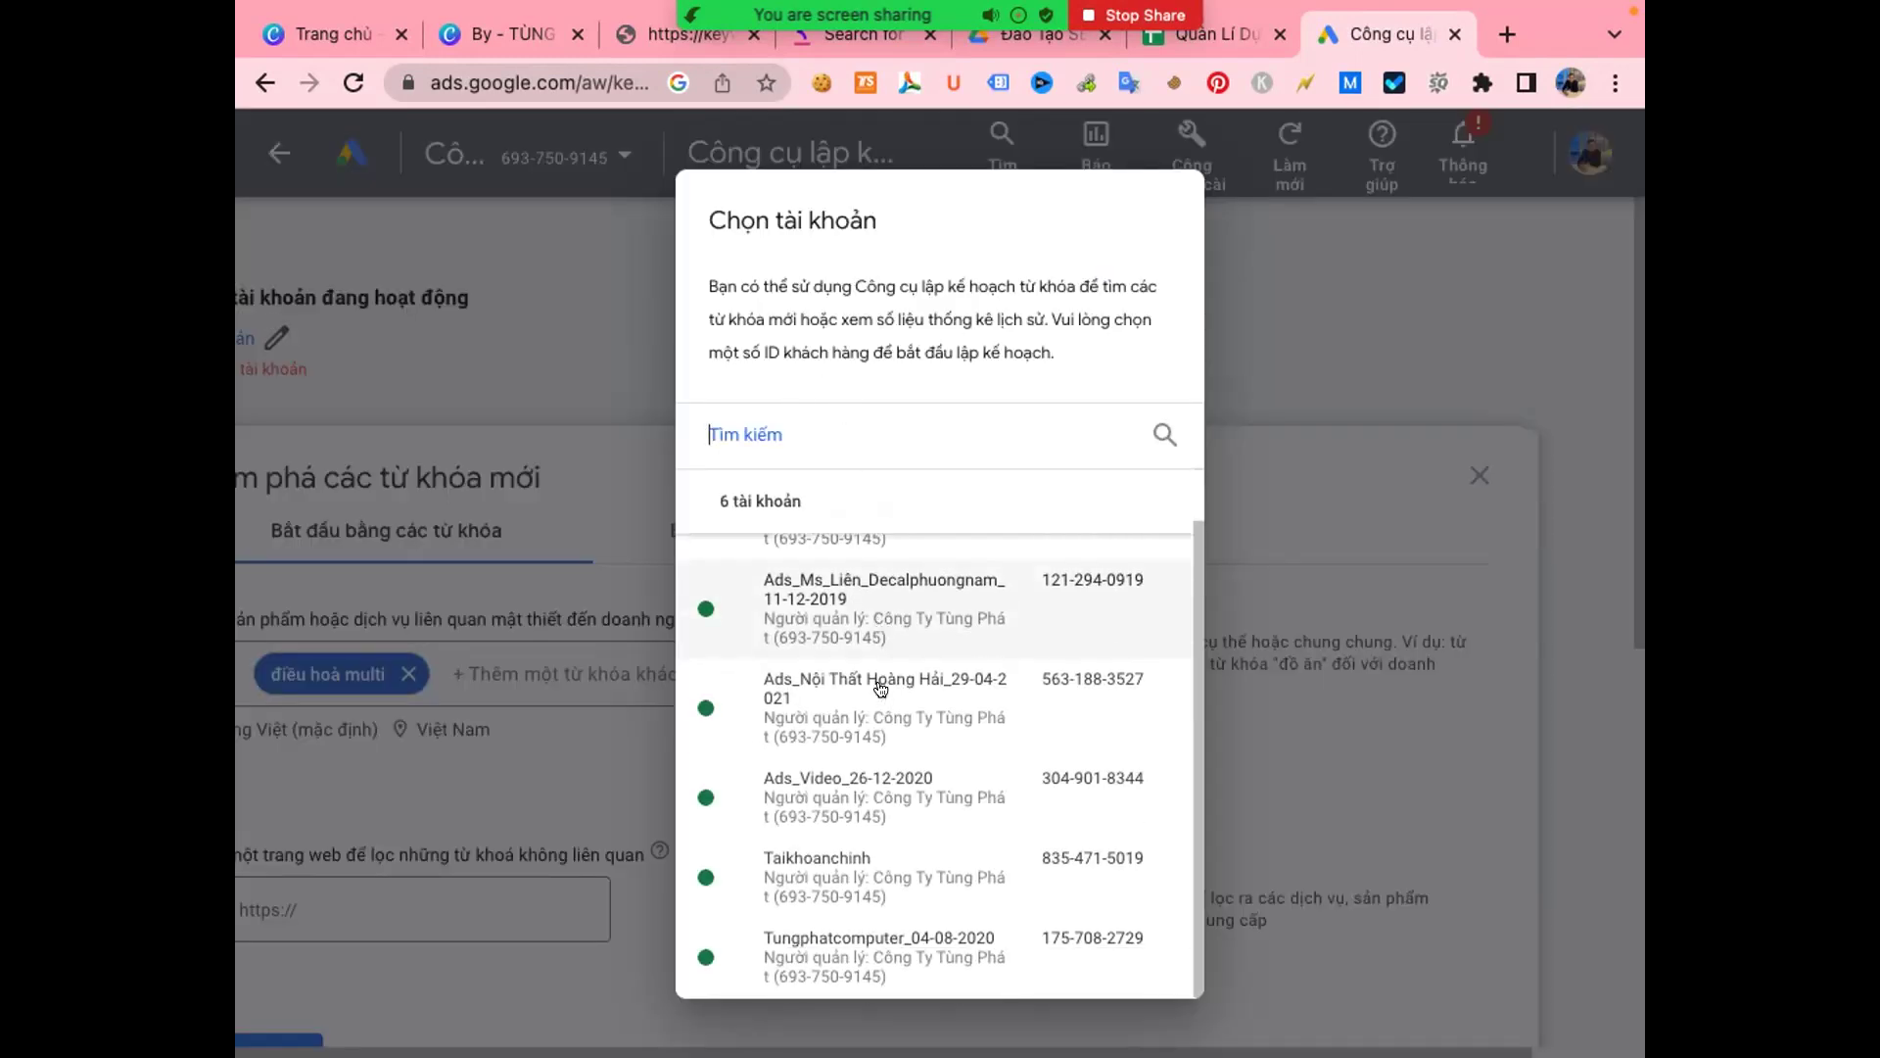
left_click(850, 852)
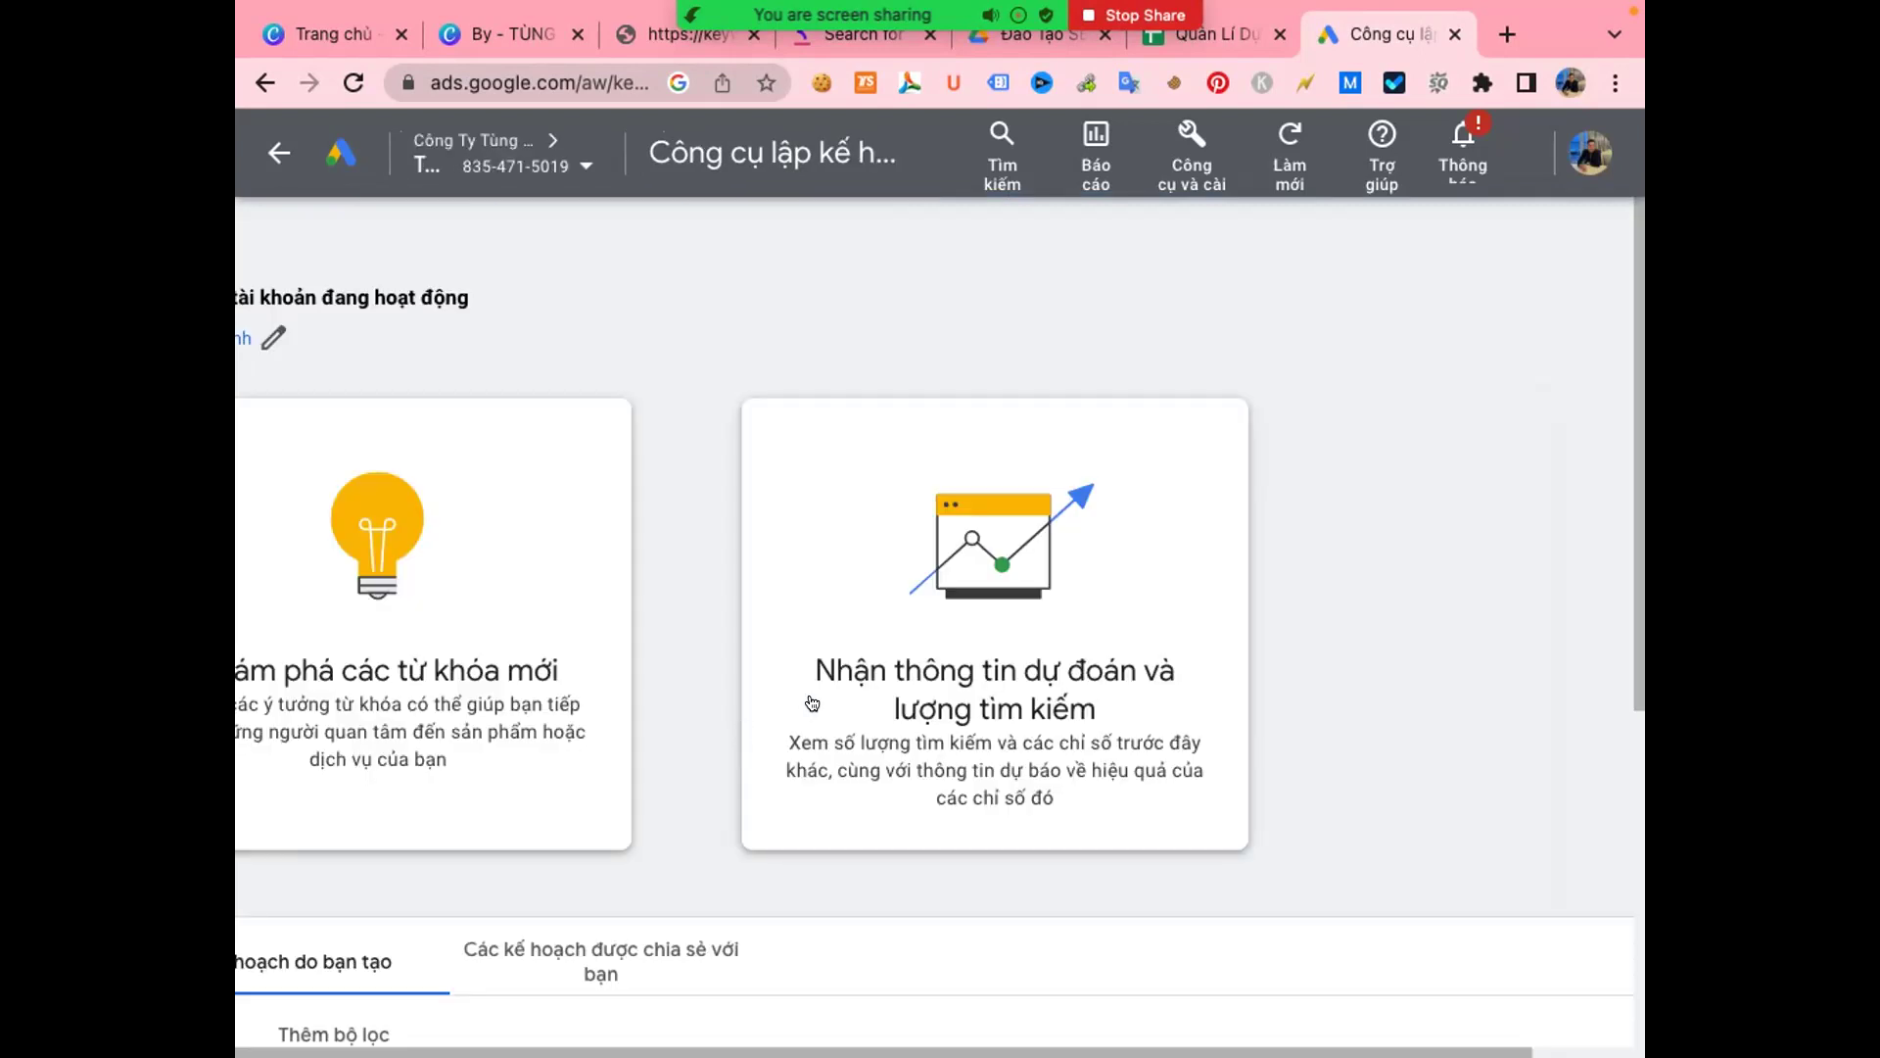
- Discover new keywords from "điều hoà multi" and view their average monthly searches
left_click(468, 646)
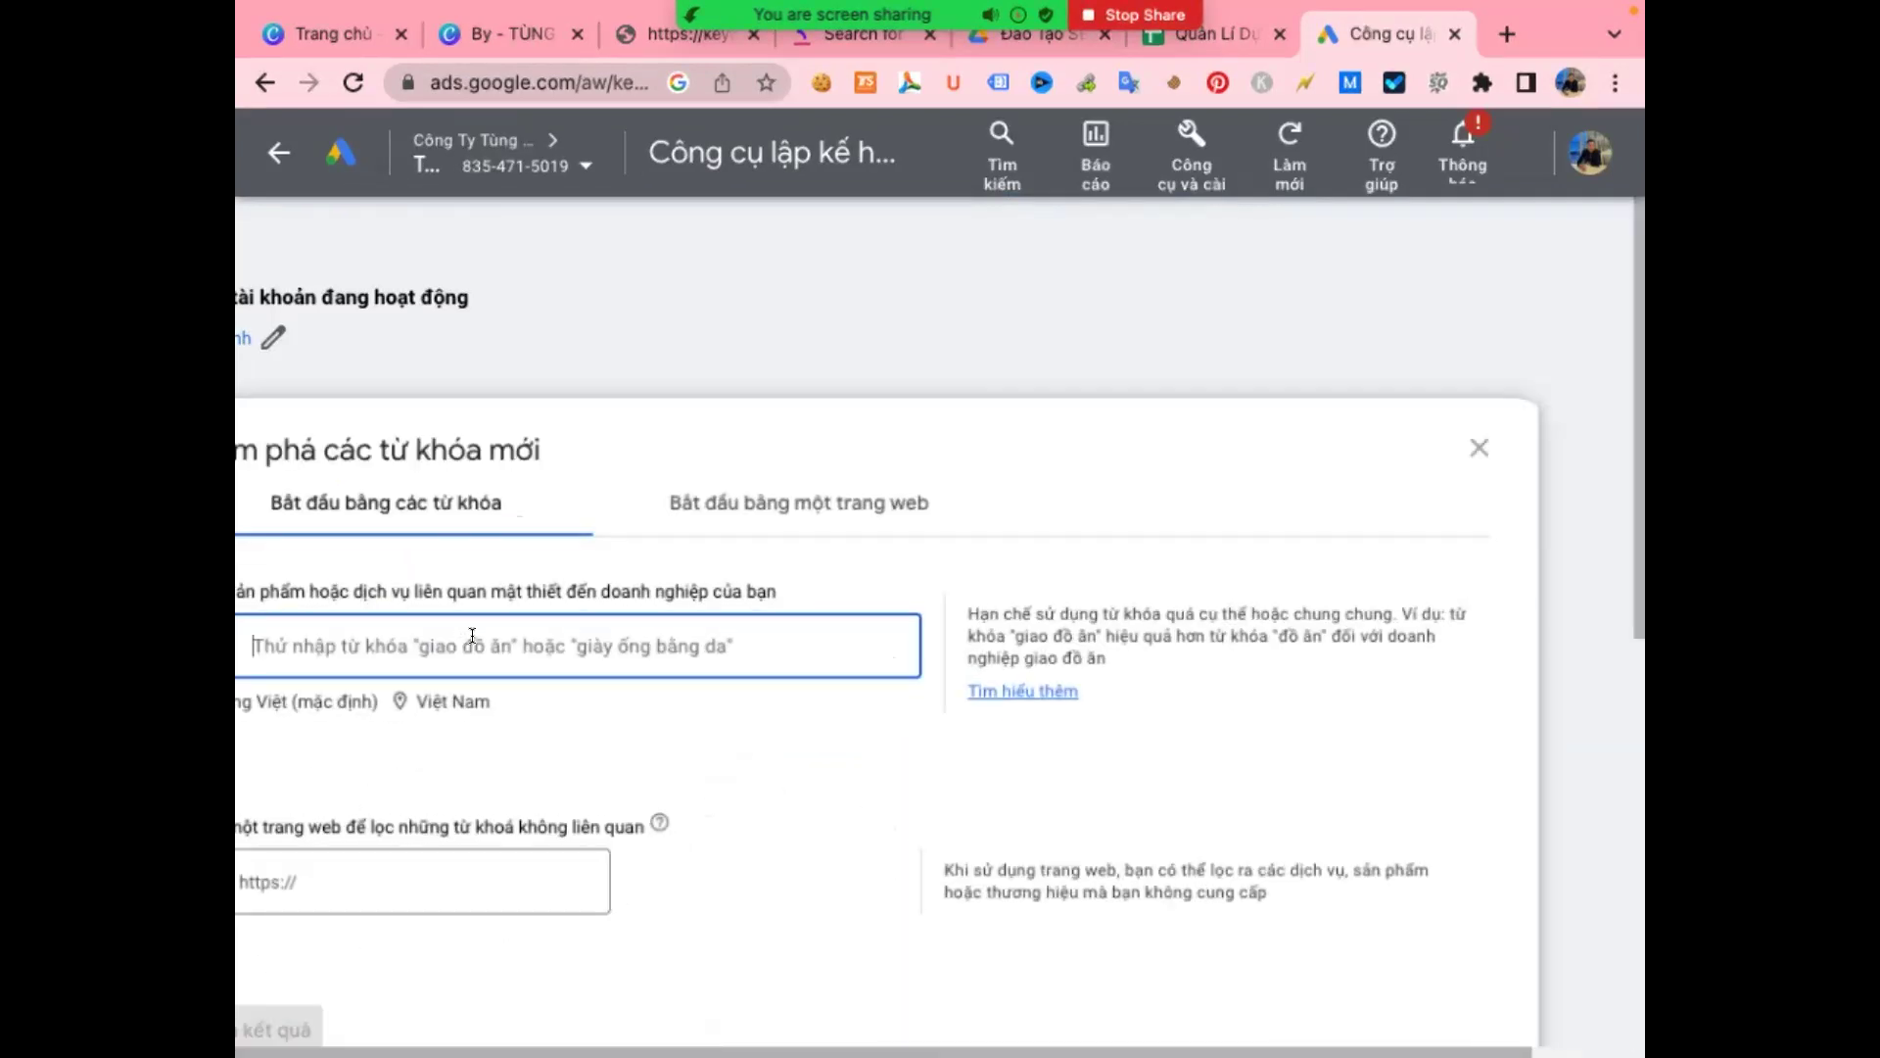
type("điều hoà multi mitsubishi heavy")
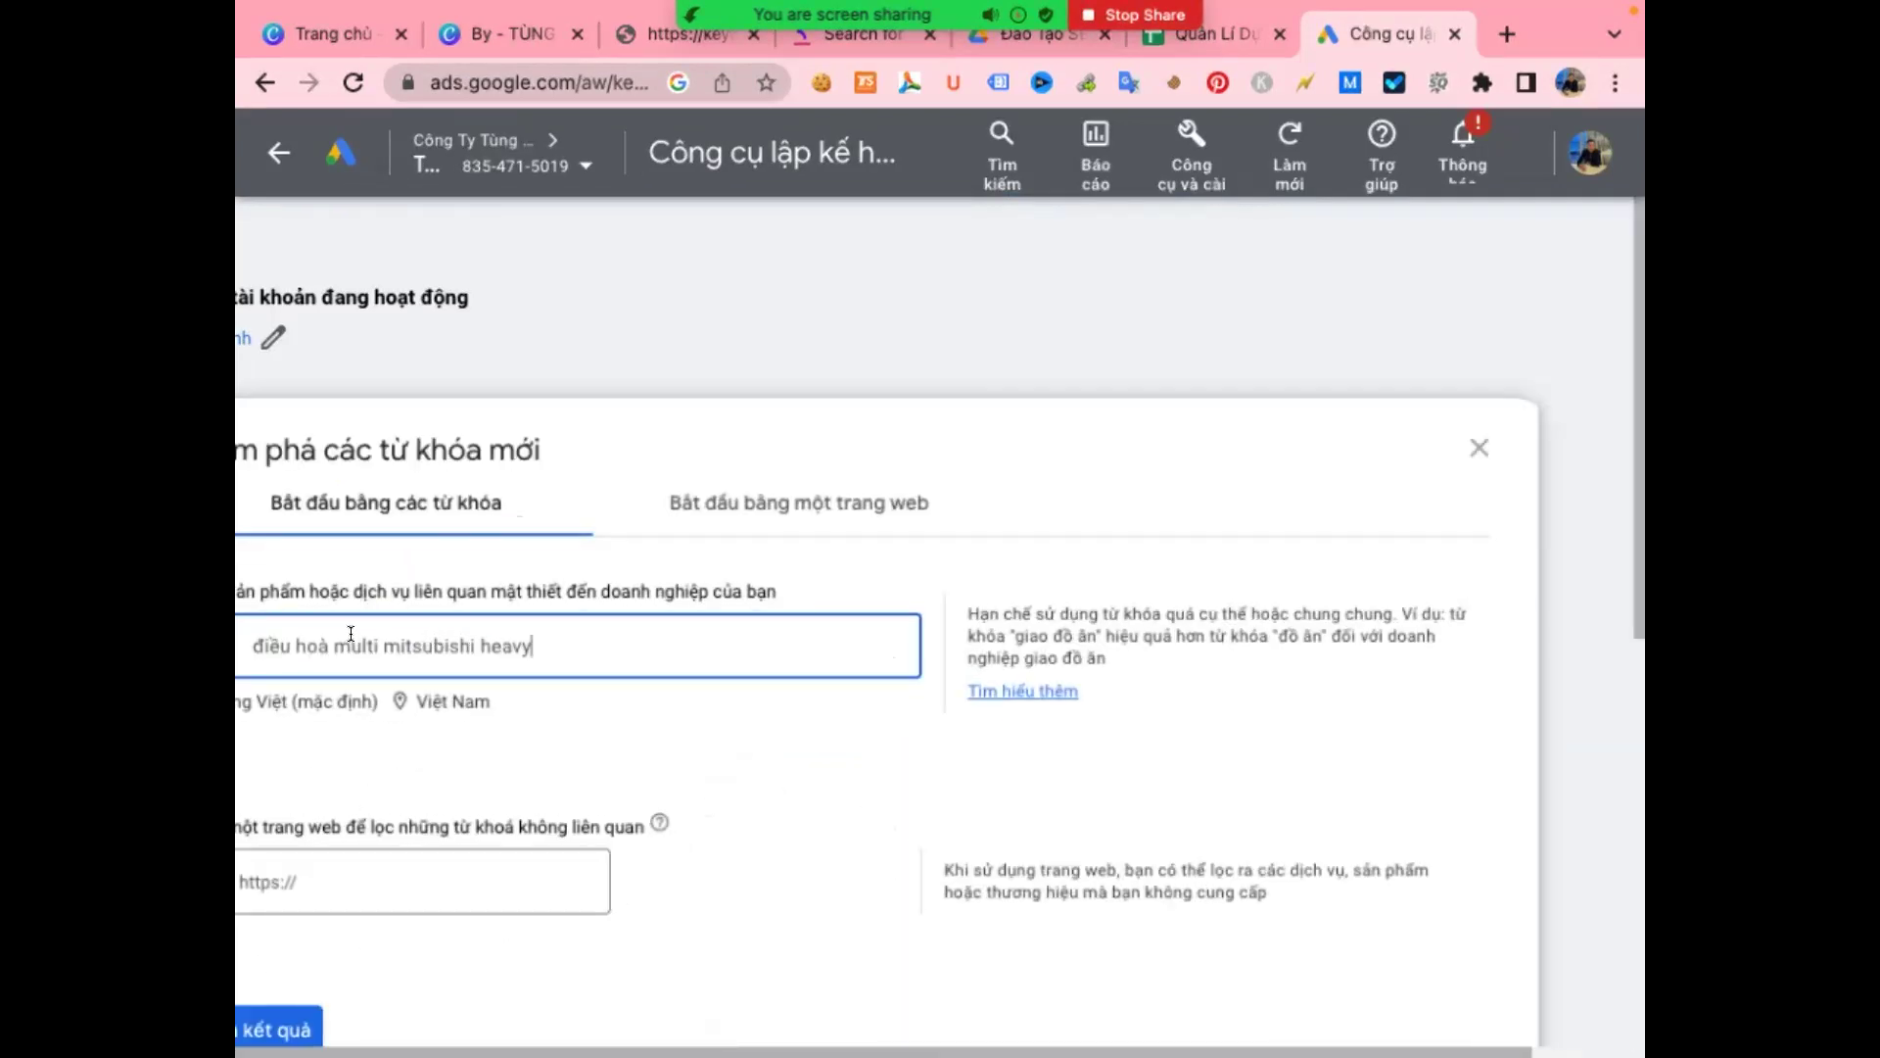
left_click(382, 642)
key("shift+Home")
left_click(642, 634)
left_click_drag(591, 646, 378, 636)
key("BackSpace")
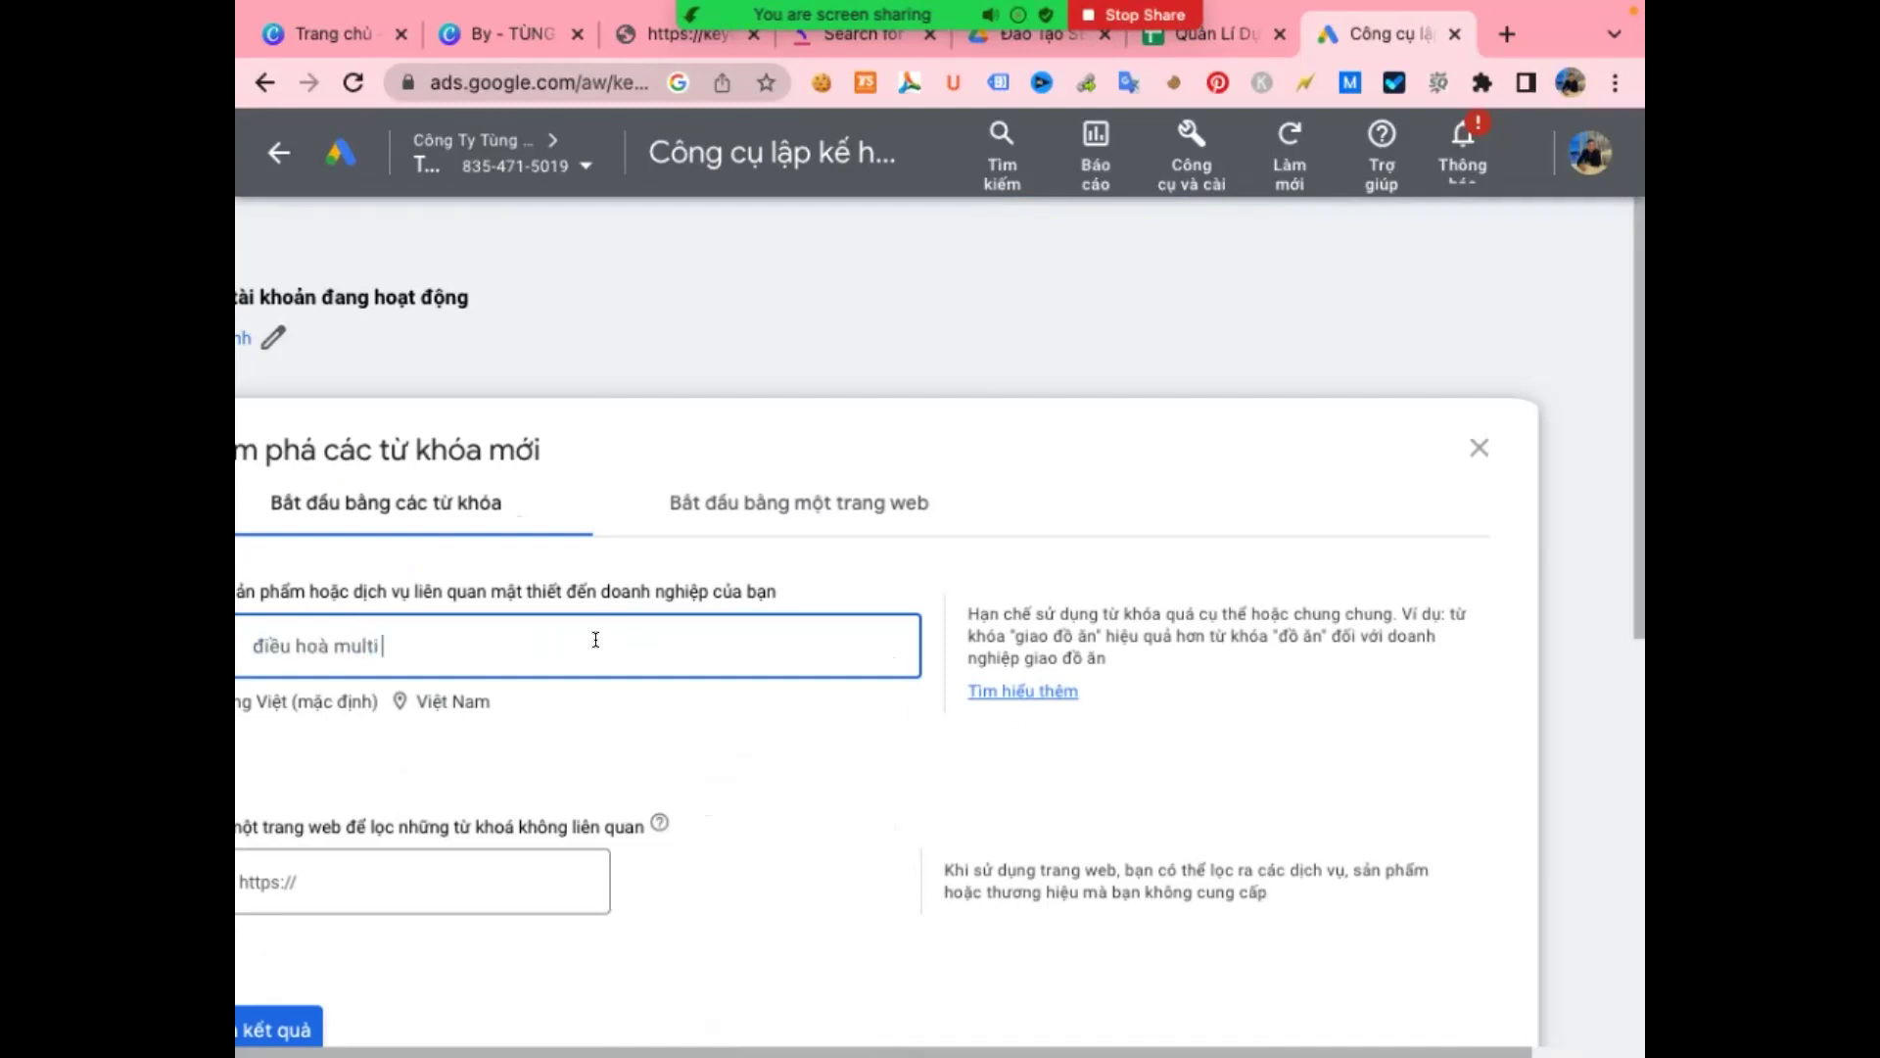
left_click(277, 1023)
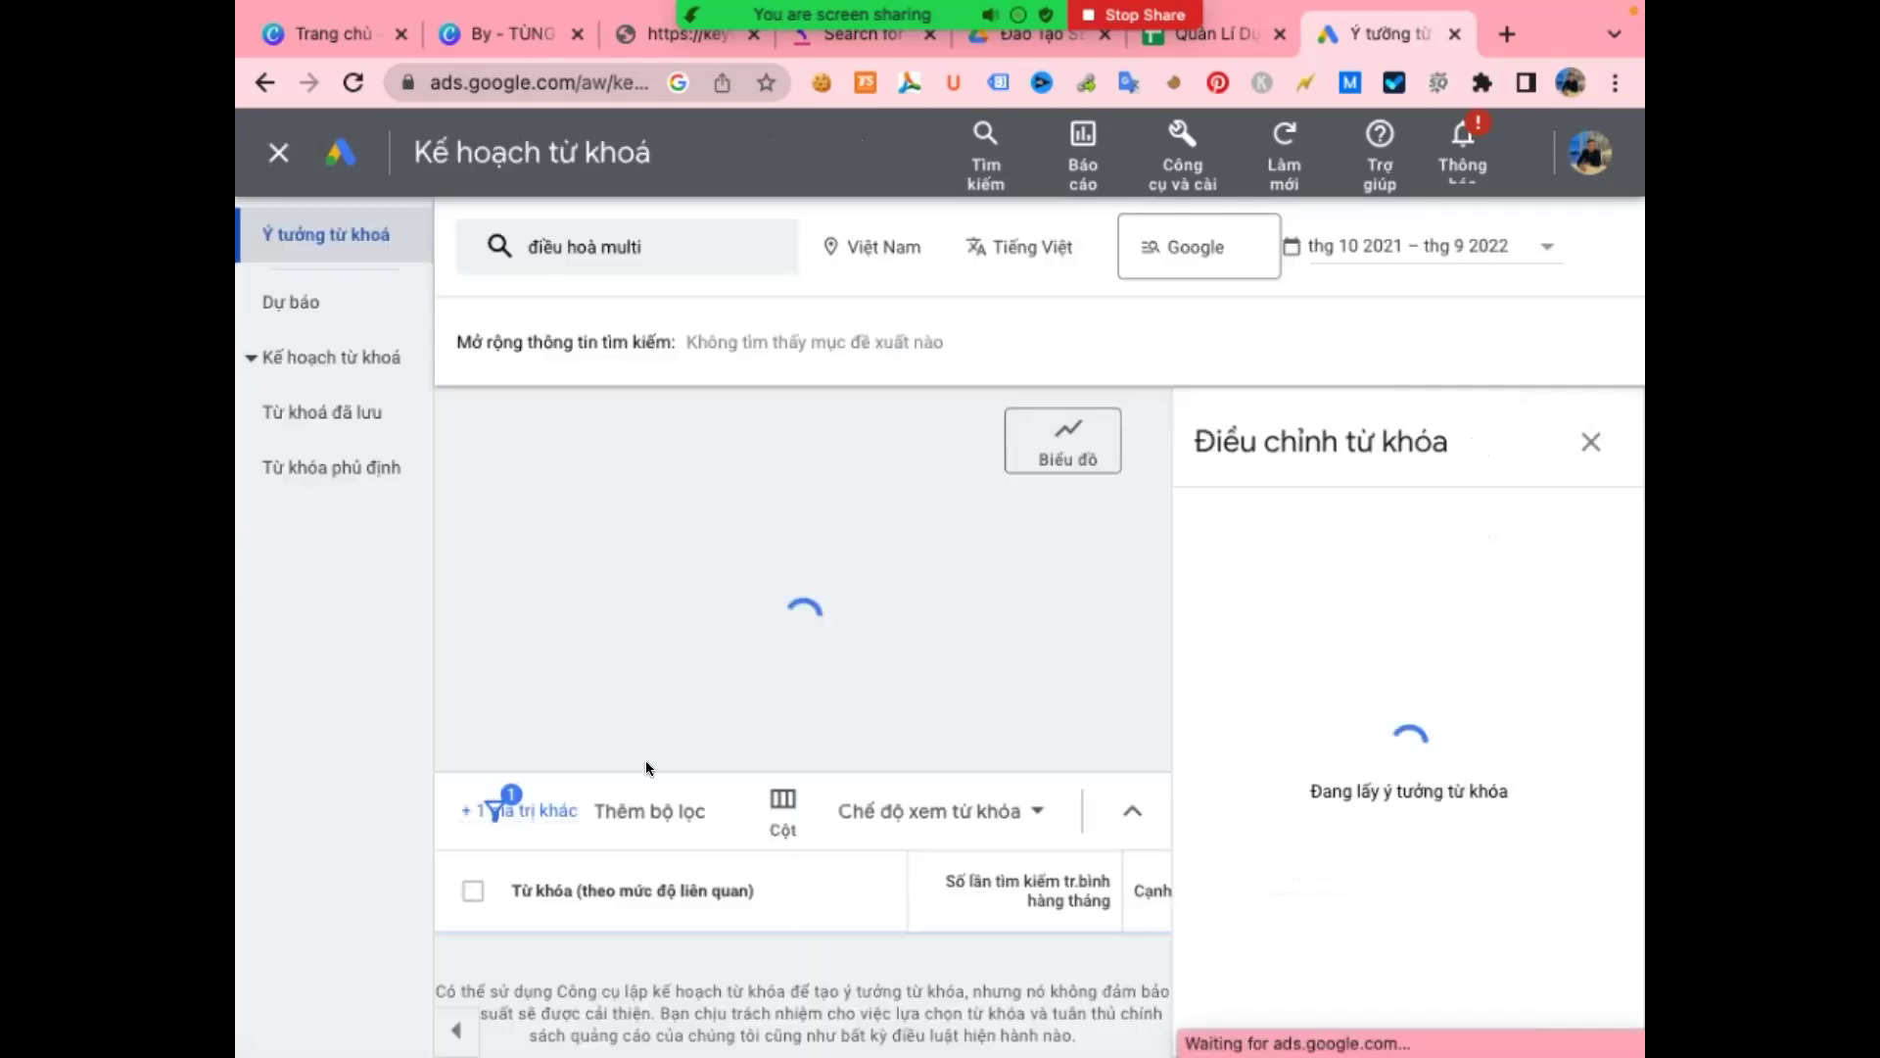
scroll(1155, 741, "down", 3)
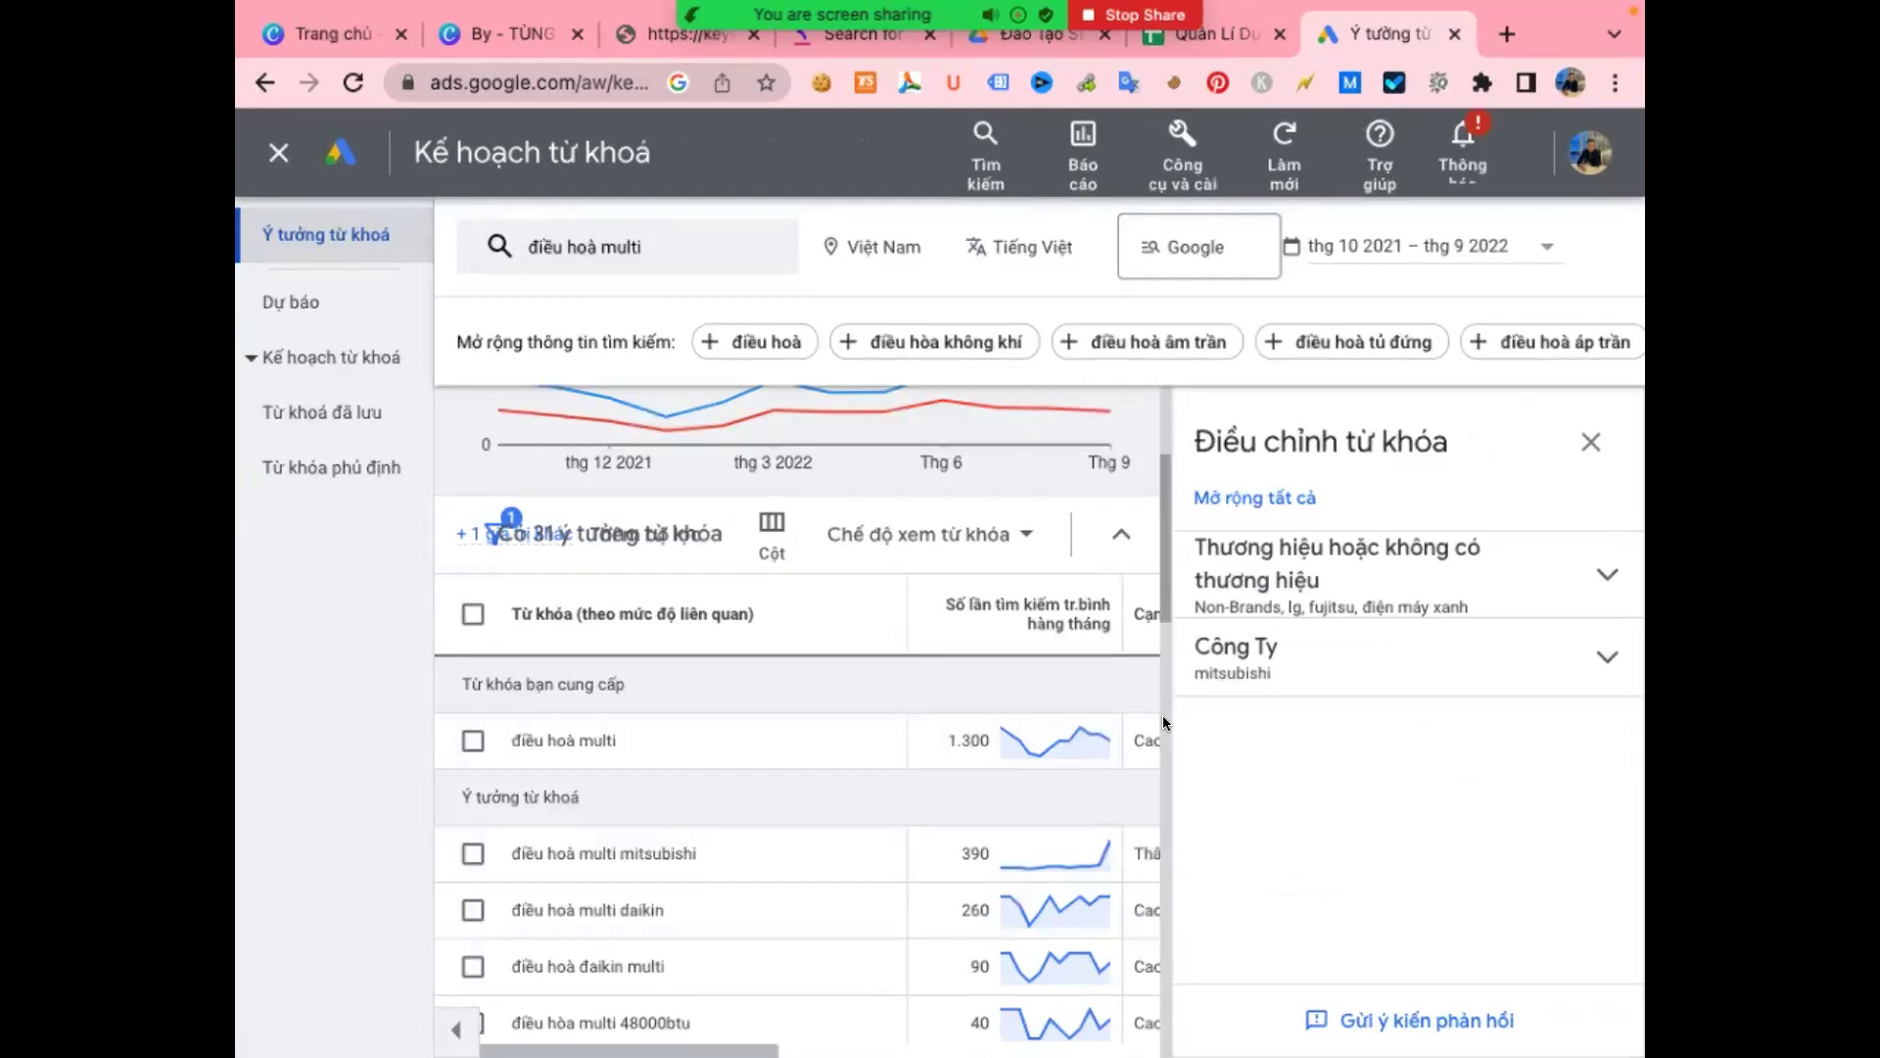
- Return to the Keyword Tool results for "điều hoà multi", dismiss the translation and review the suggested keywords and their search volumes
left_click(843, 34)
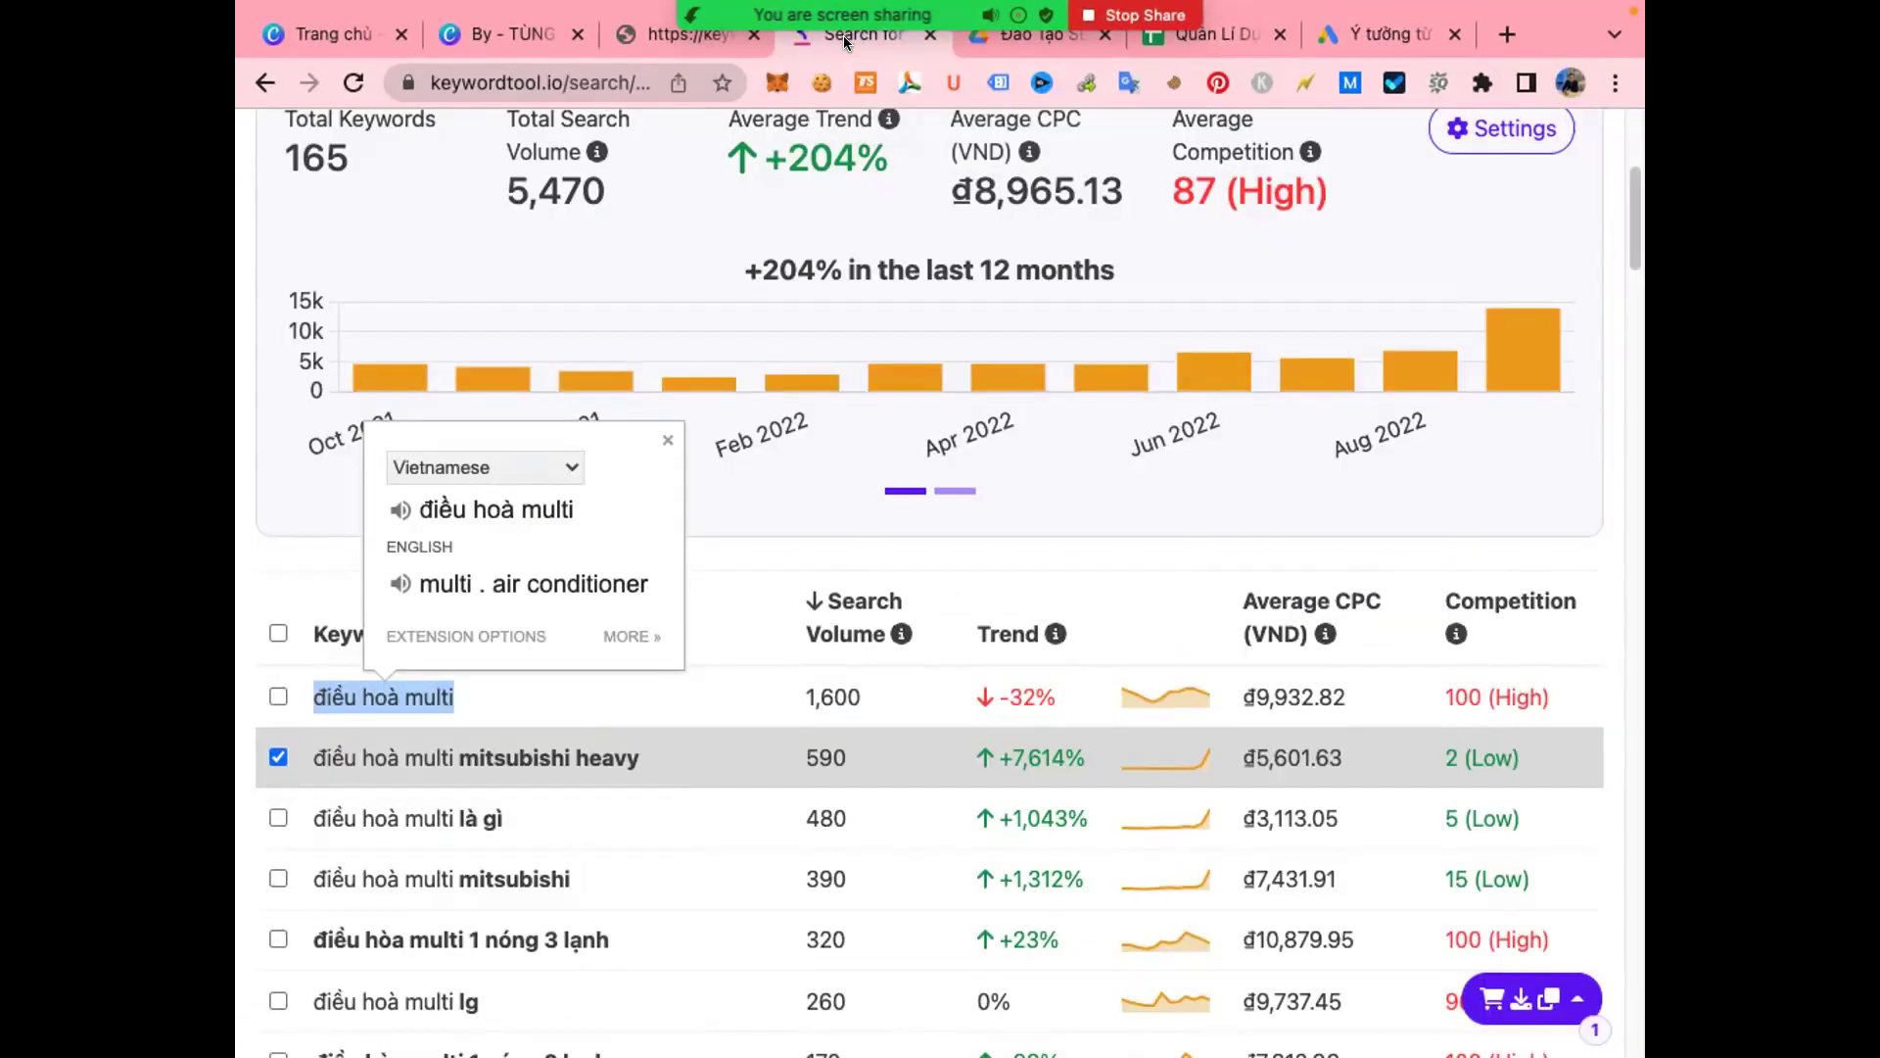
left_click(667, 440)
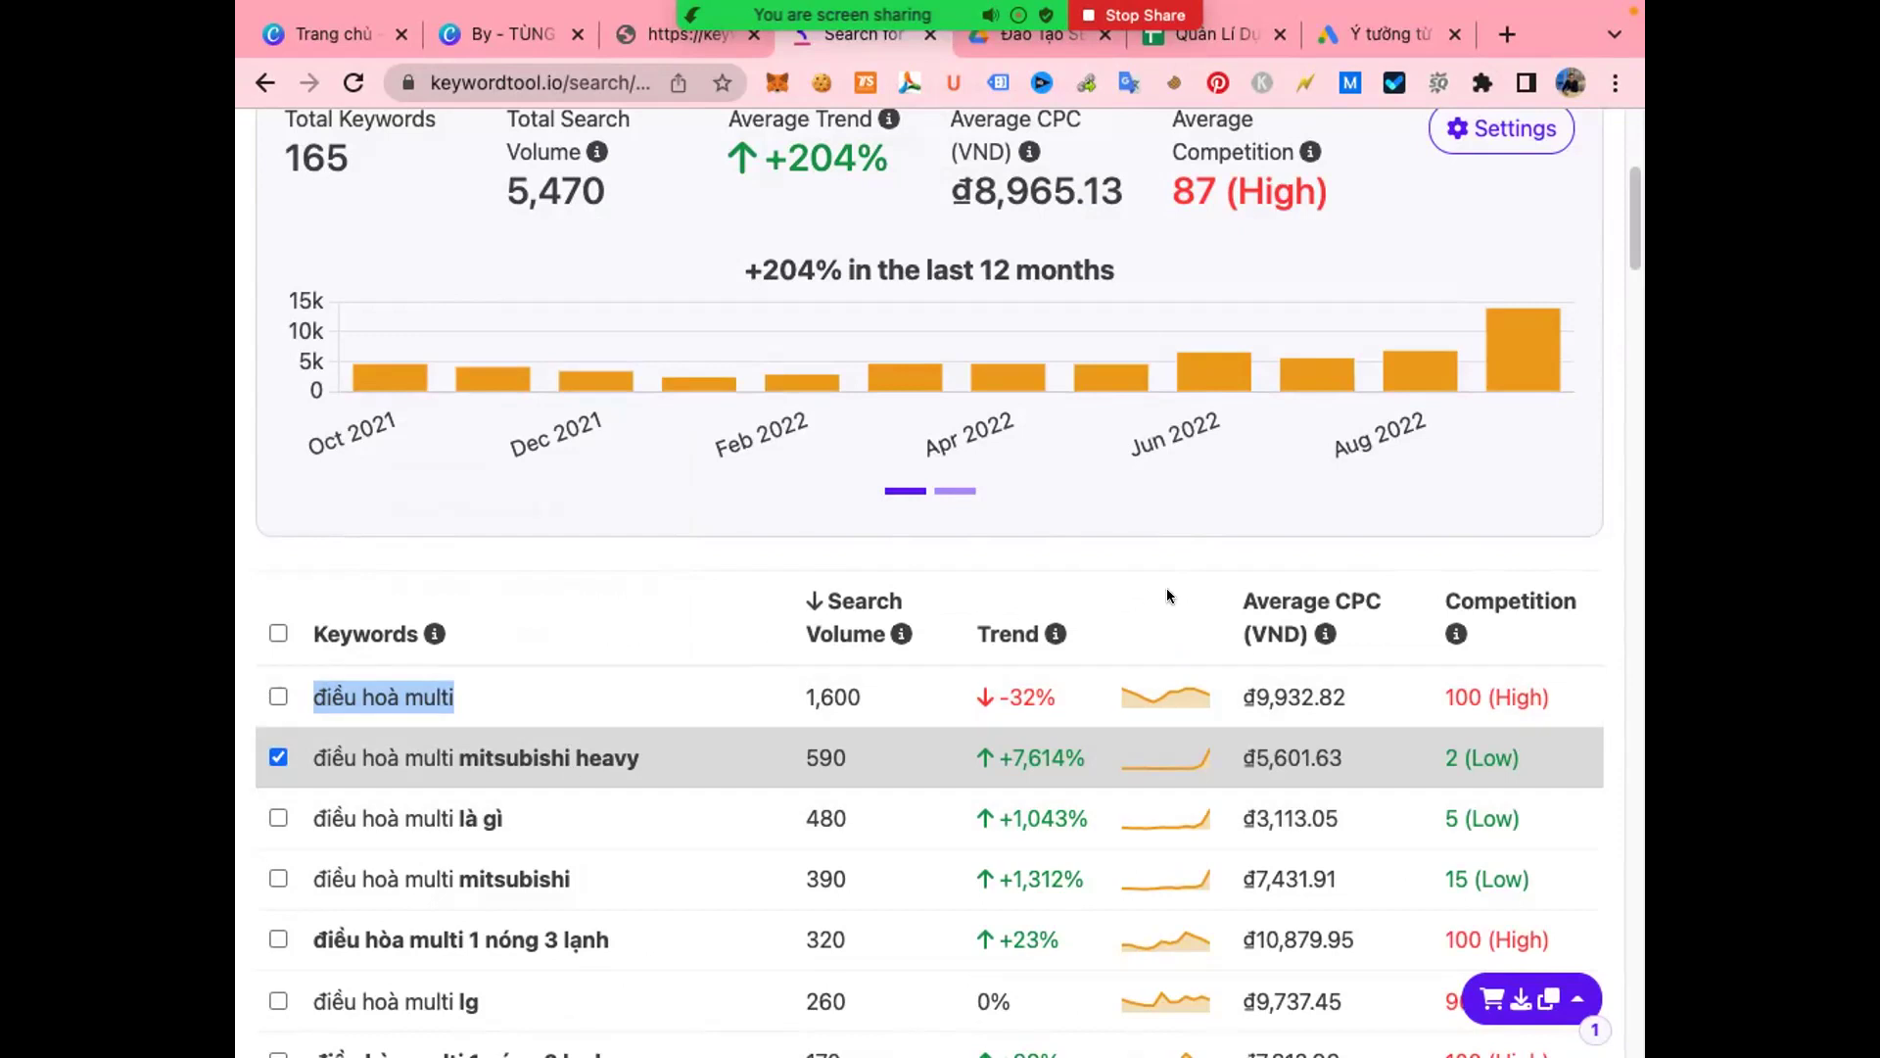
mouse_move(721, 689)
mouse_move(824, 707)
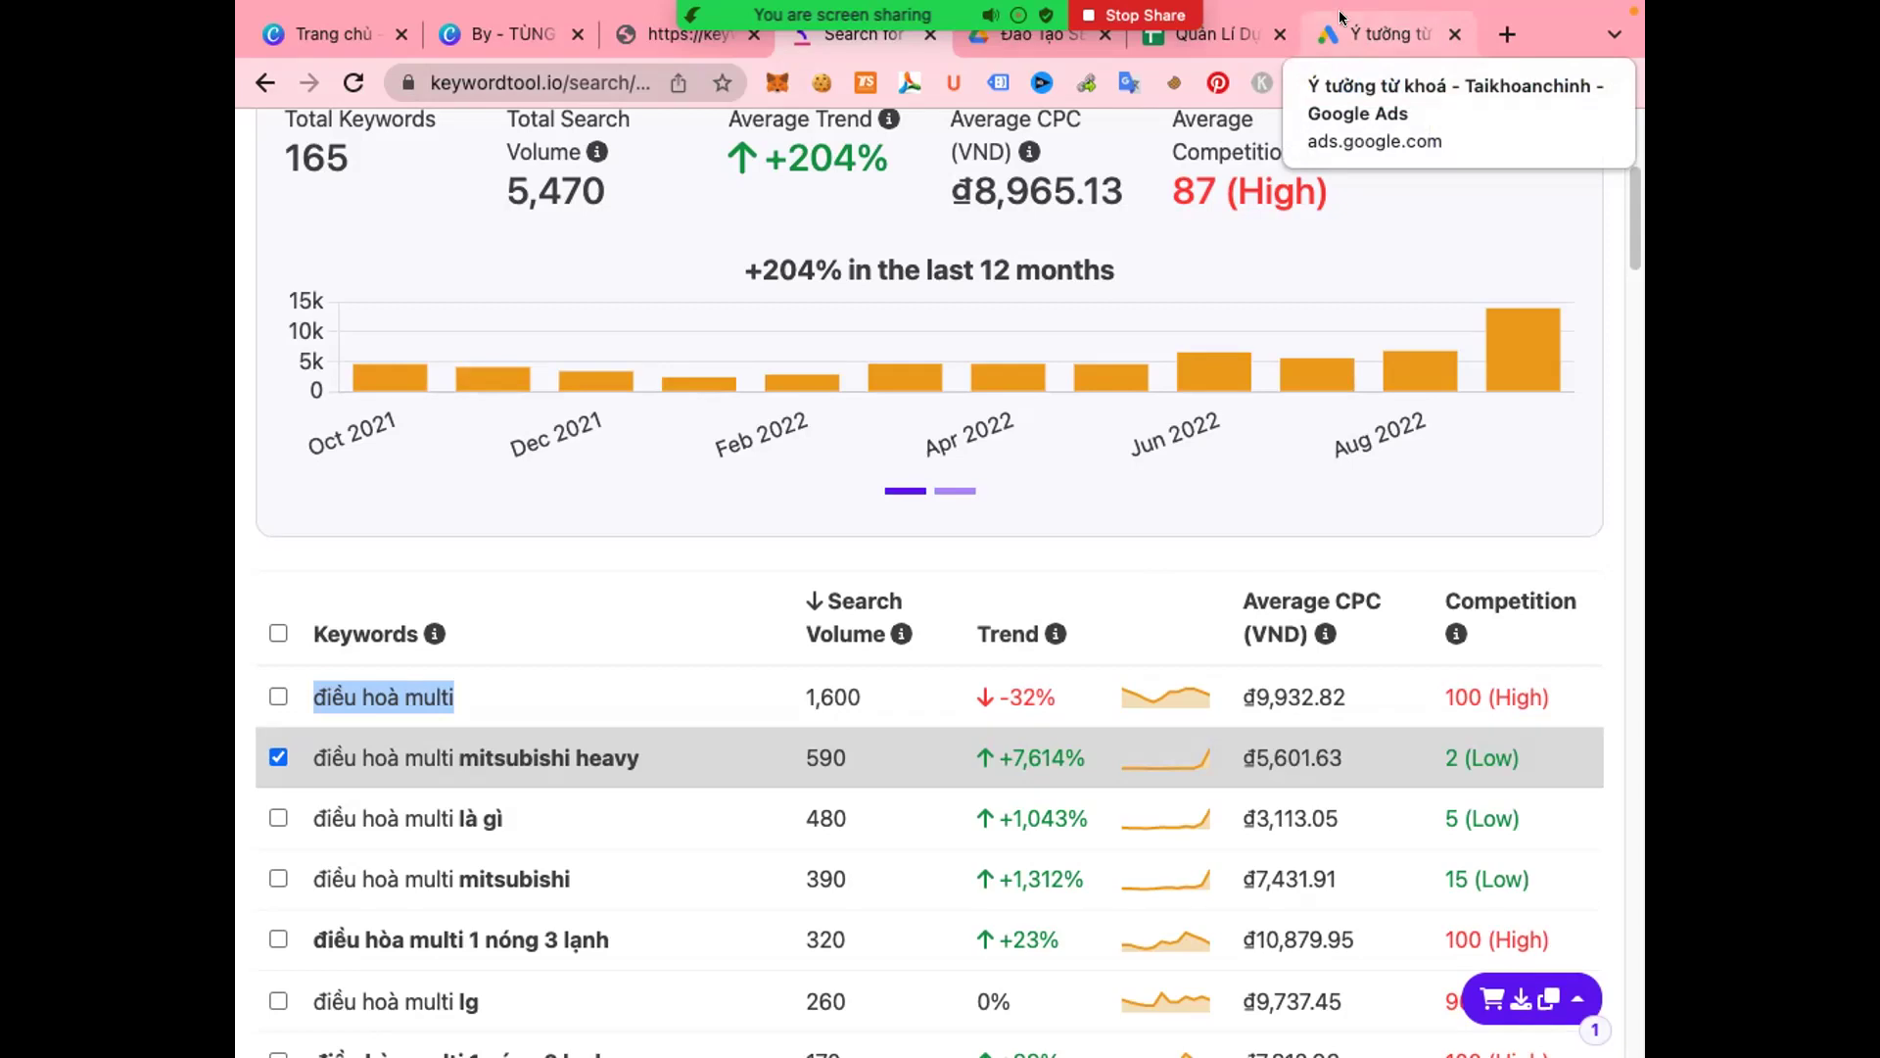
mouse_move(1075, 106)
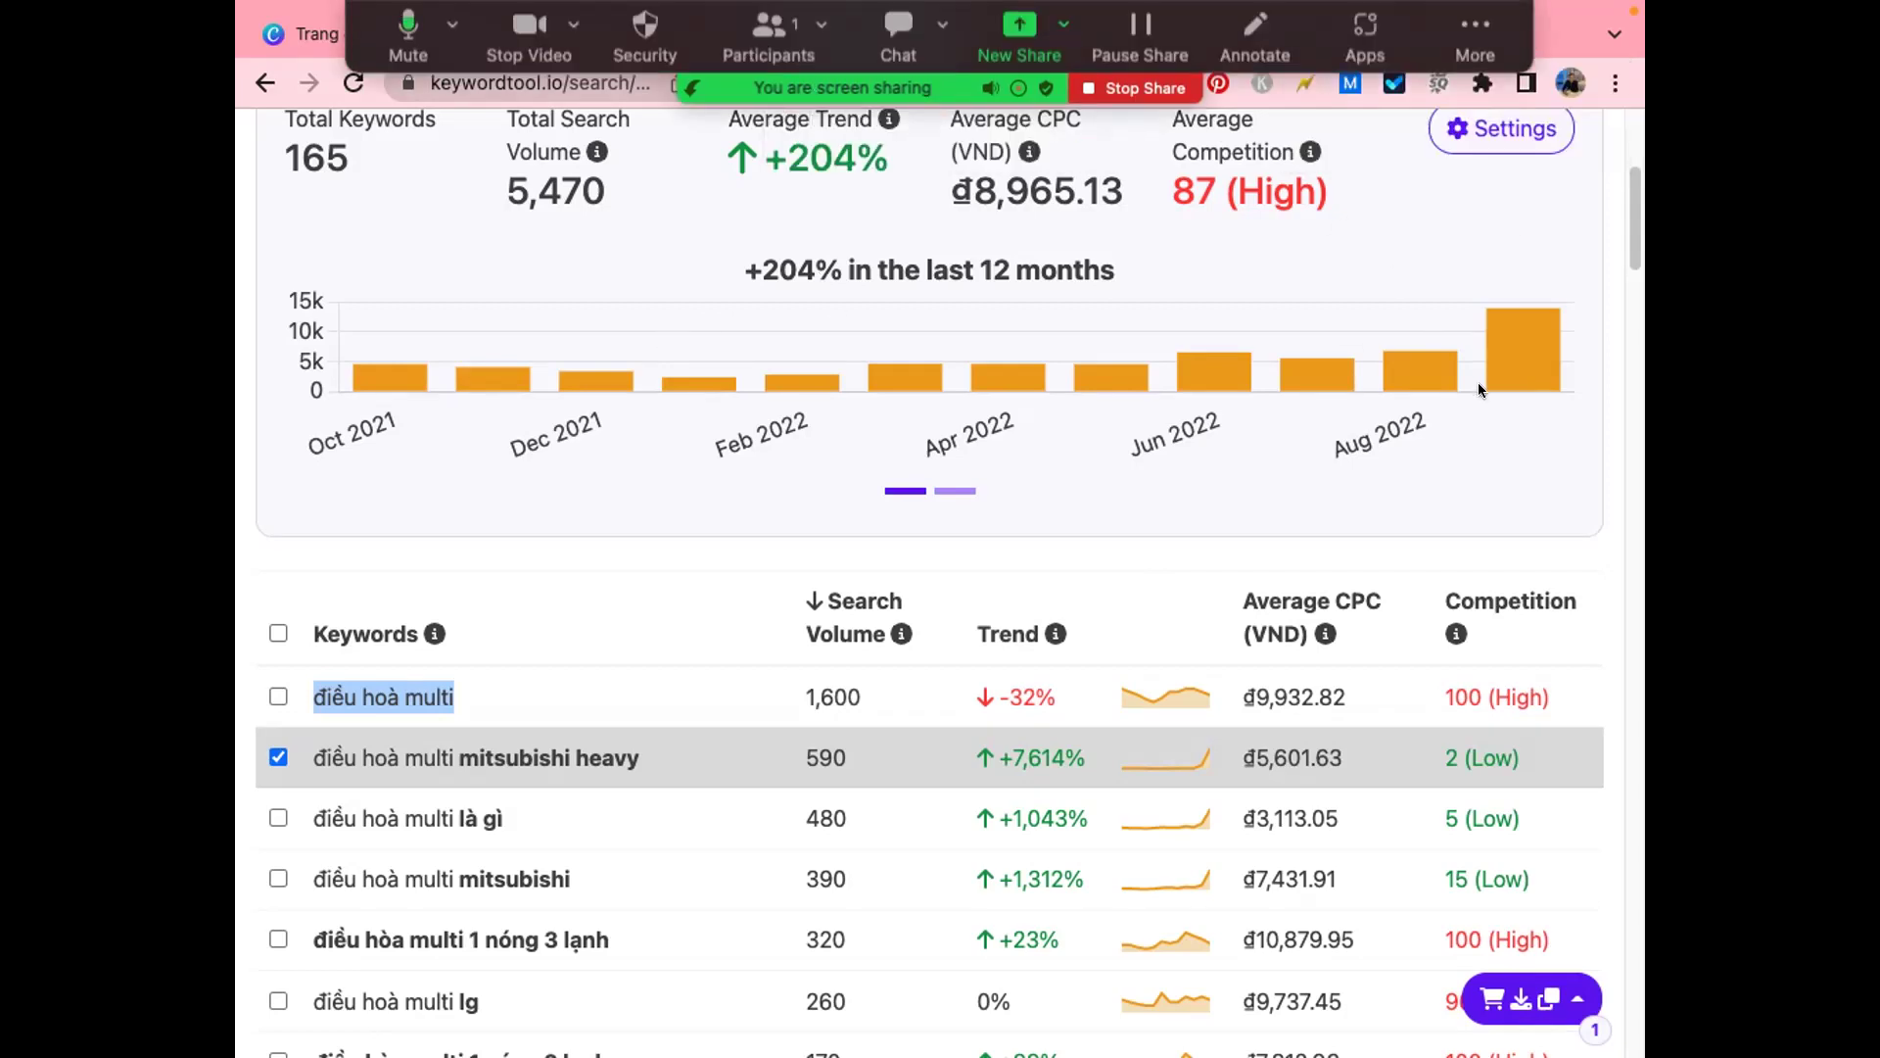
scroll(1591, 206, "up", 2)
scroll(1590, 217, "up", 3)
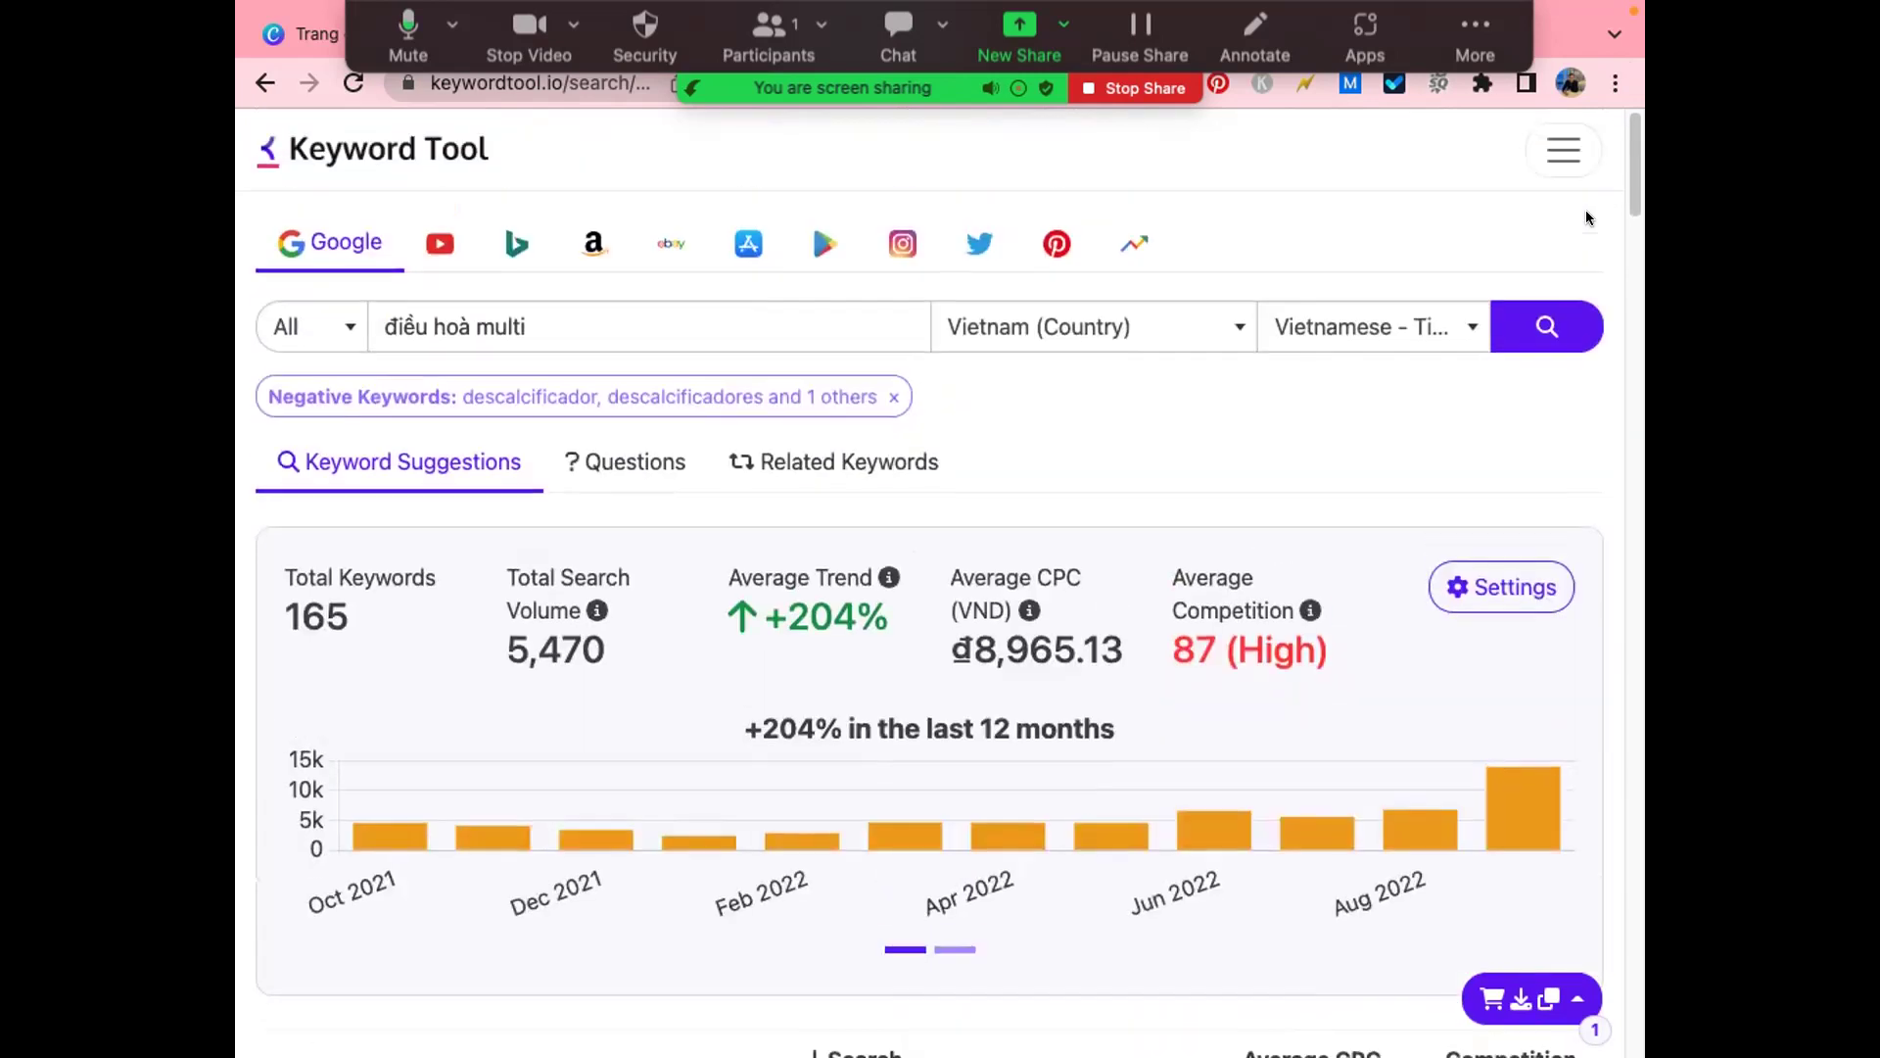
scroll(1388, 400, "down", 15)
scroll(1391, 404, "down", 4)
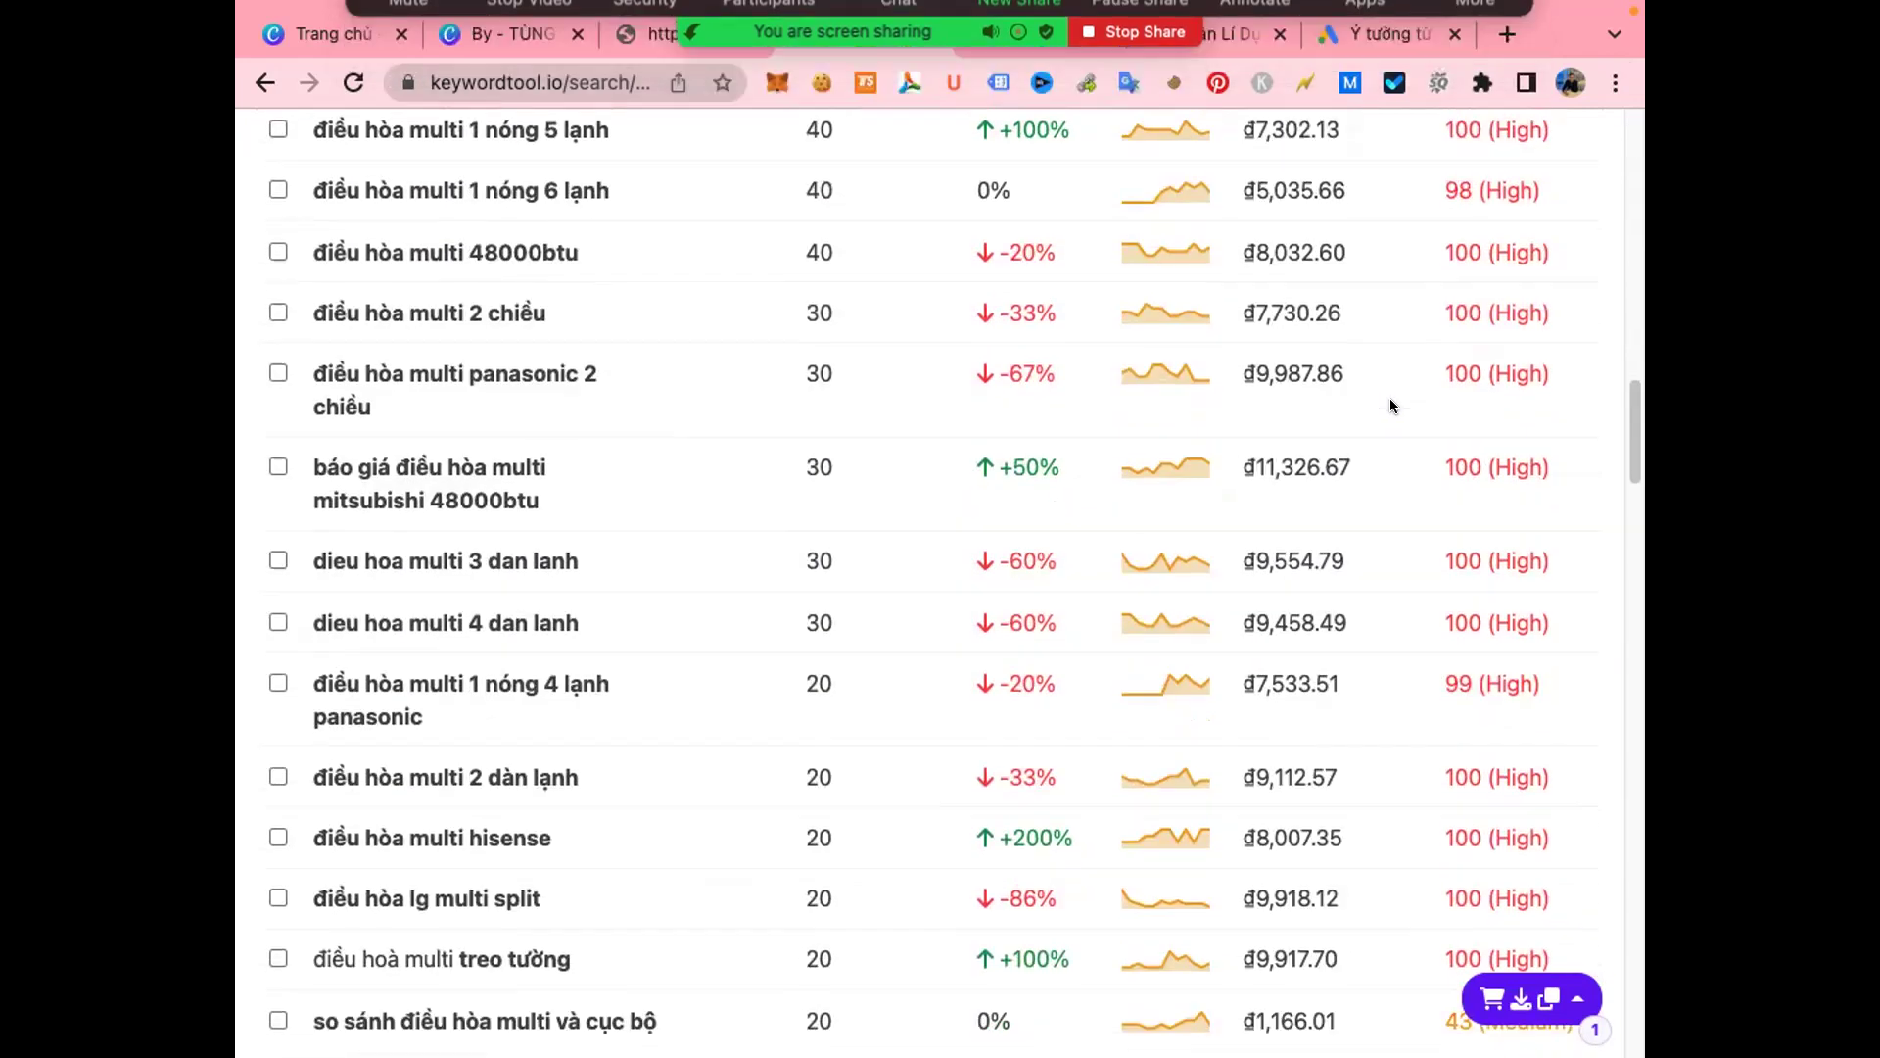
scroll(1389, 398, "up", 15)
scroll(1390, 386, "up", 3)
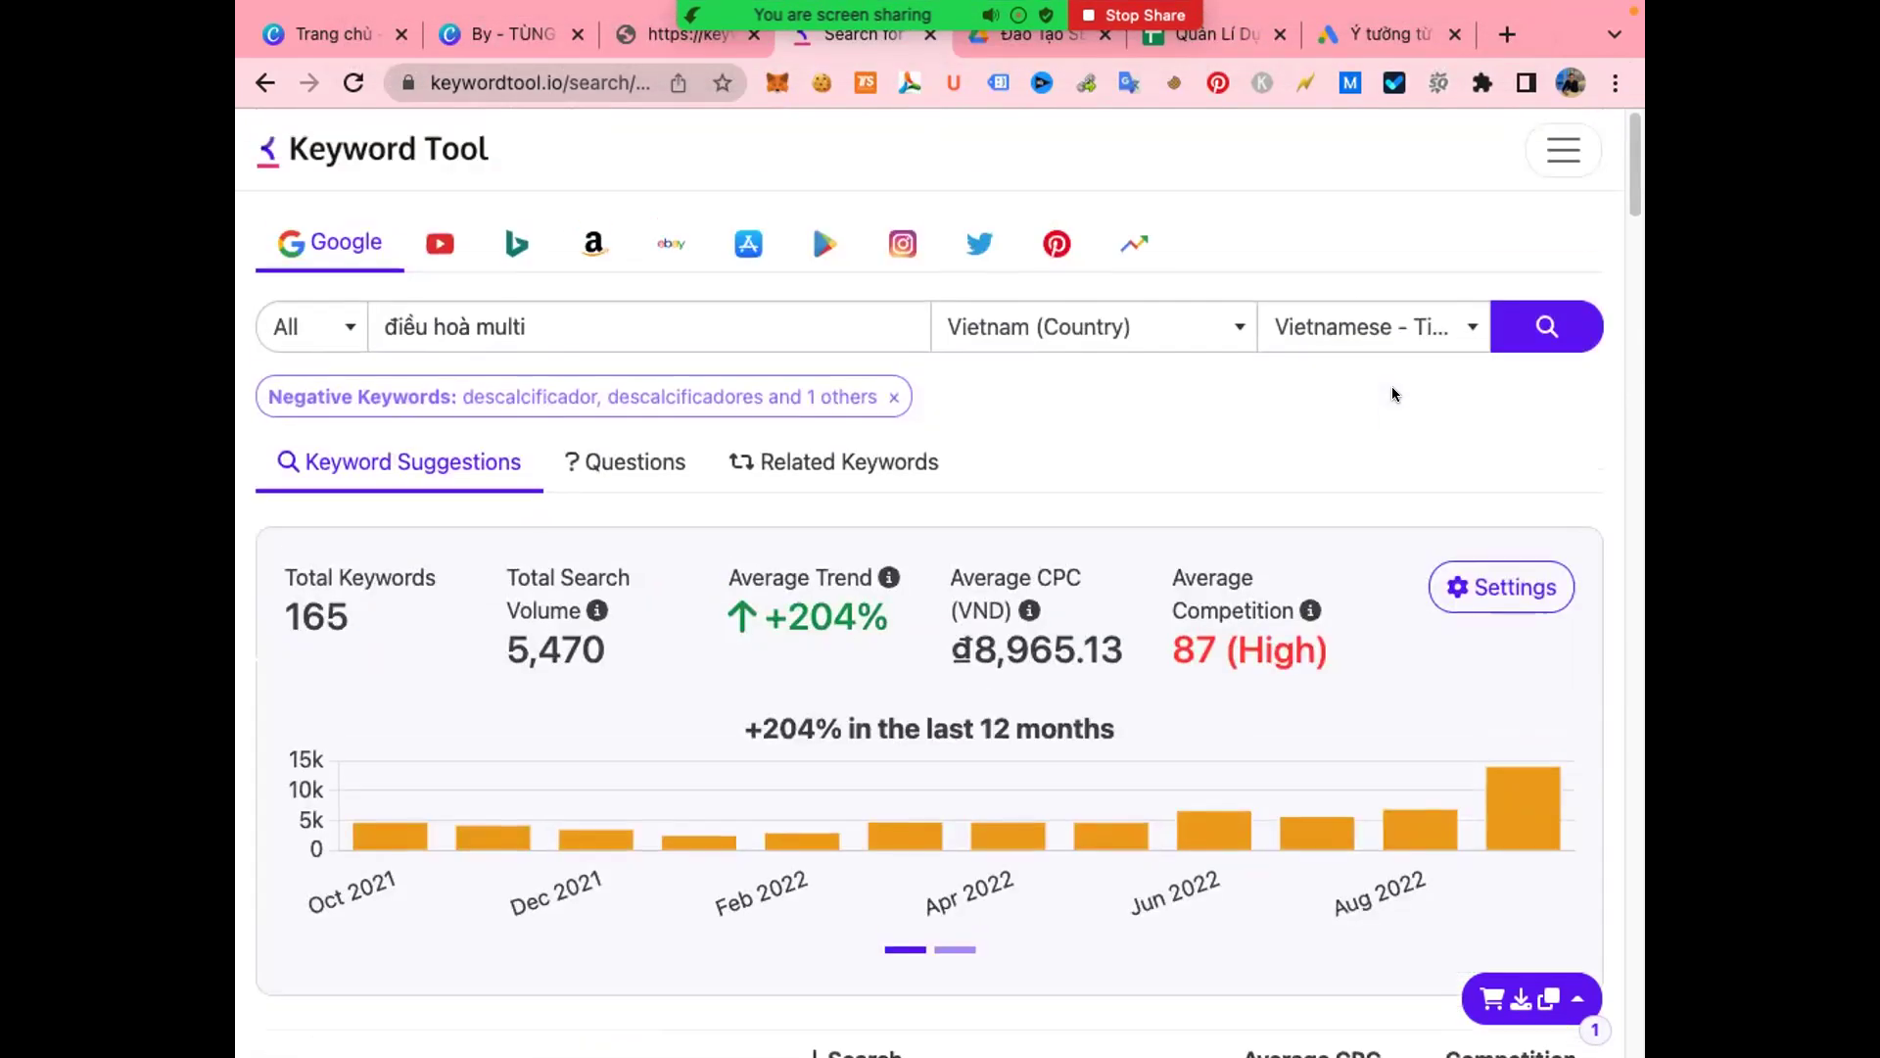
- Check the keywords recorded in the Google Sheet against the keyword planner ideas for "điều hoà multi"
left_click(1220, 29)
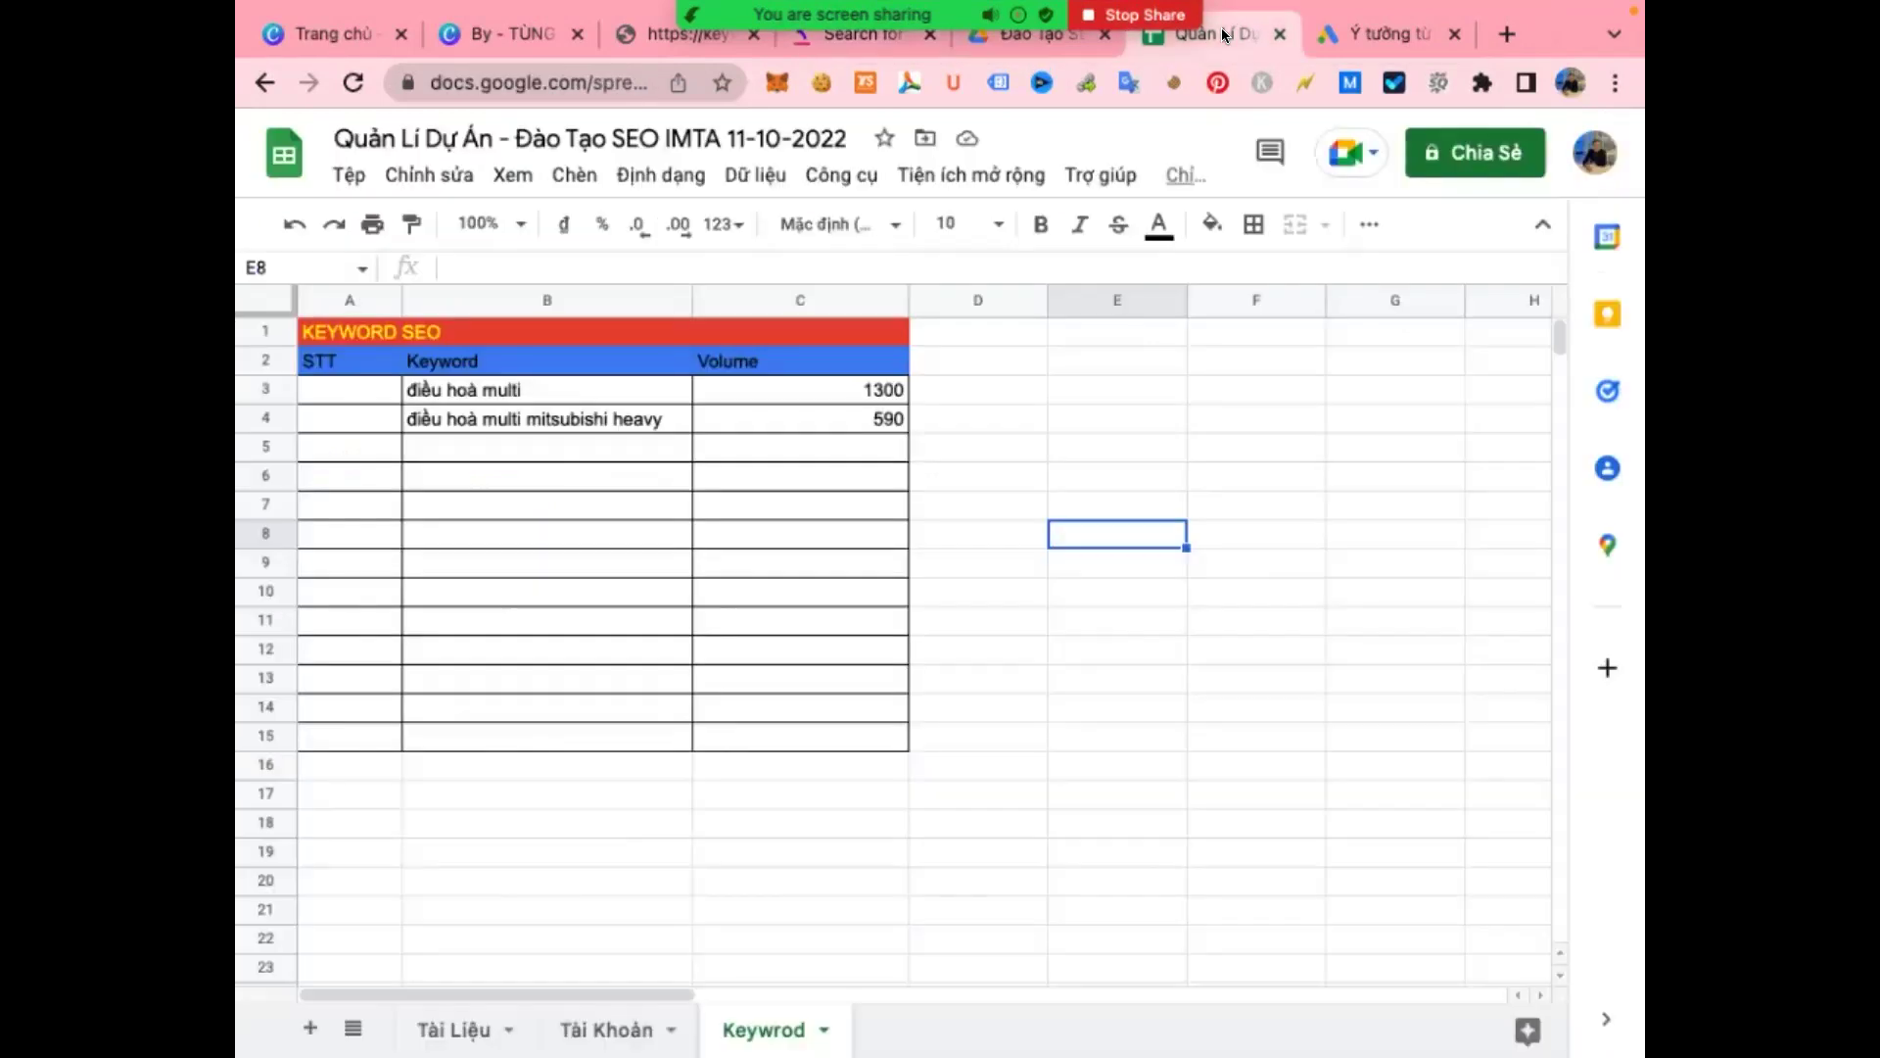
left_click(973, 496)
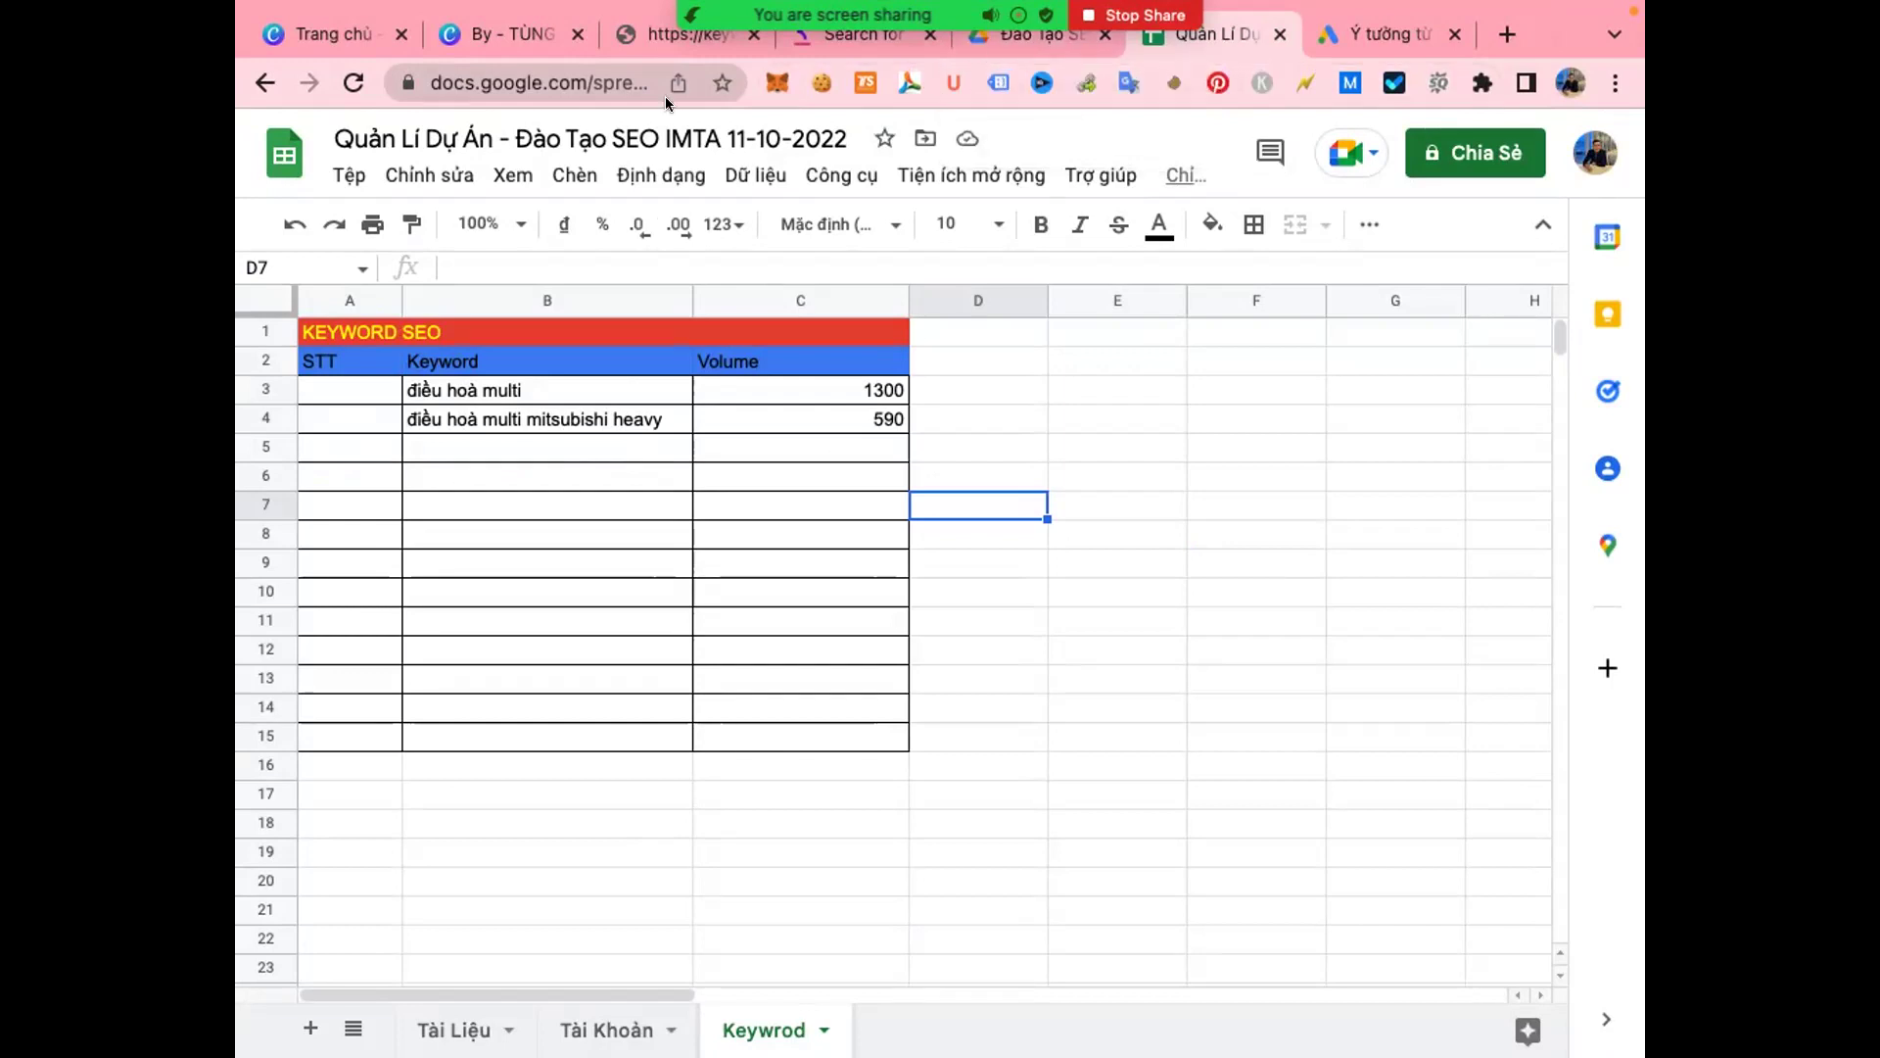
left_click(1367, 31)
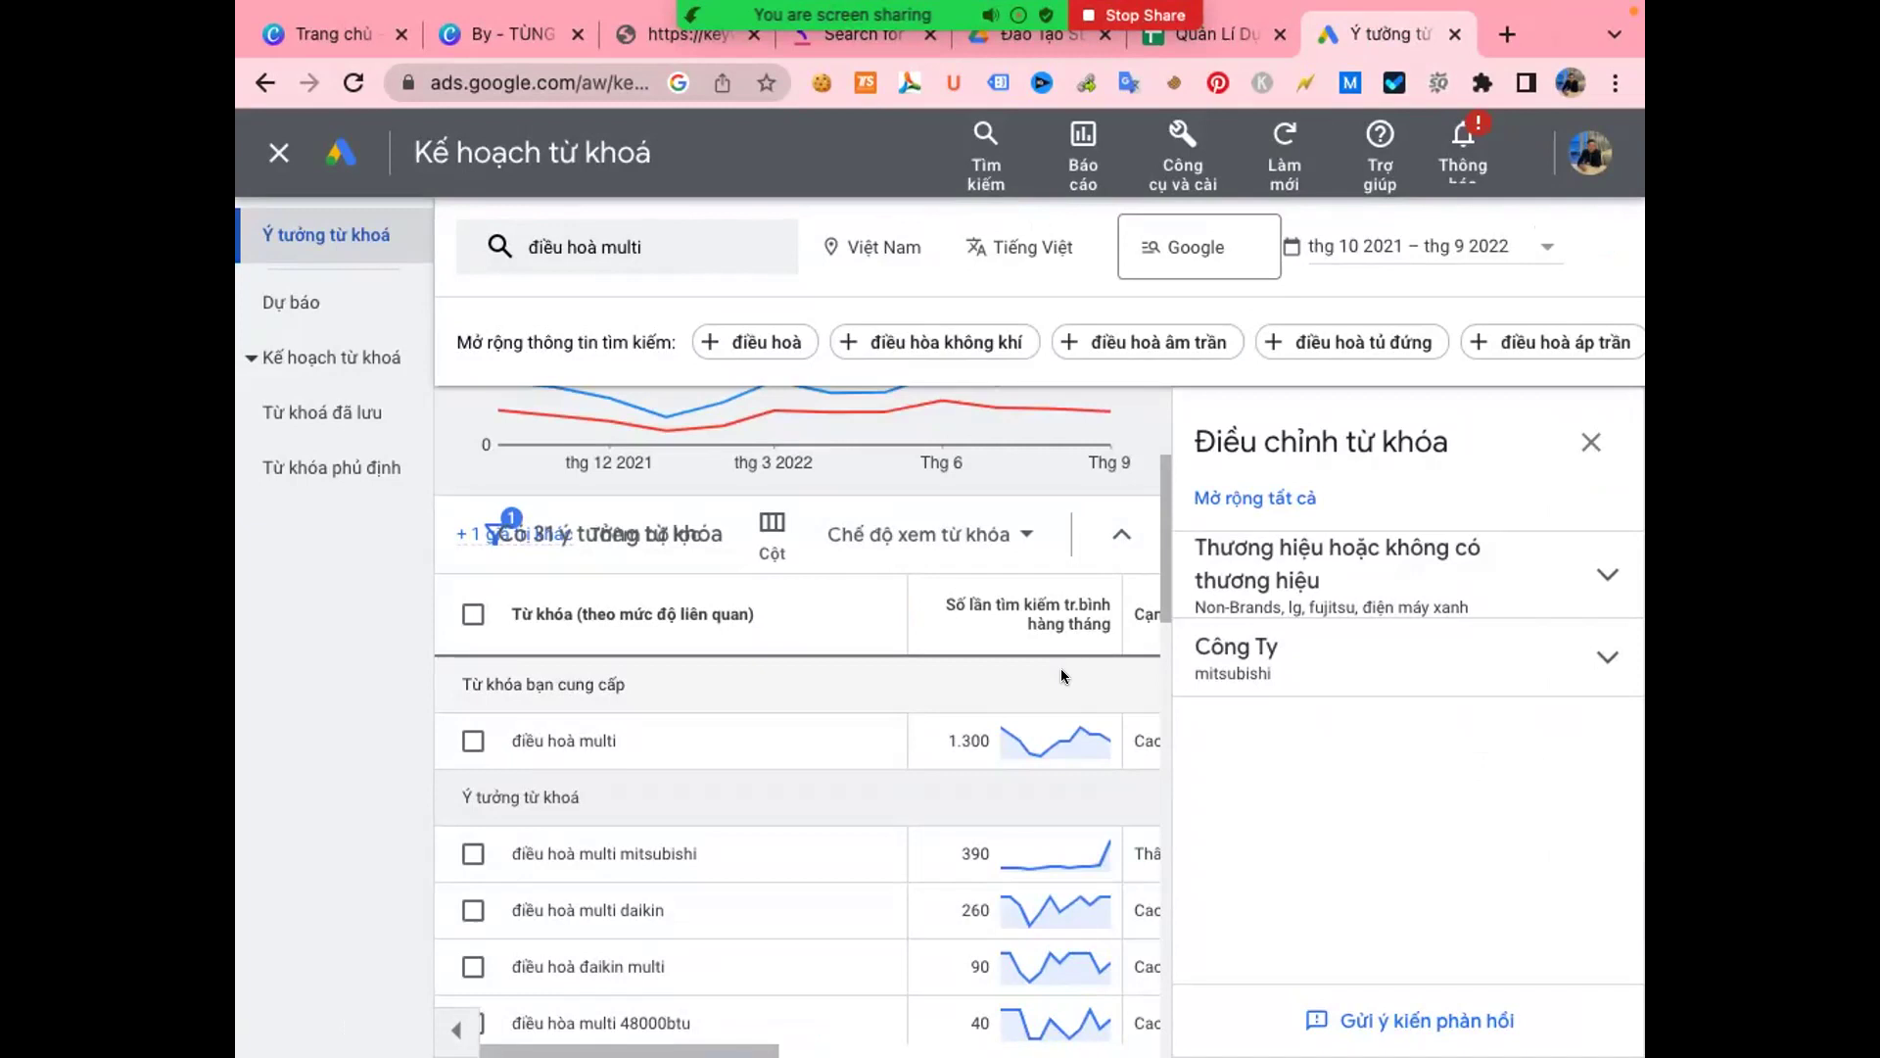
- Select all Keyword Tool suggestions for "điều hoà multi" and view the export and copy options for them
left_click(866, 35)
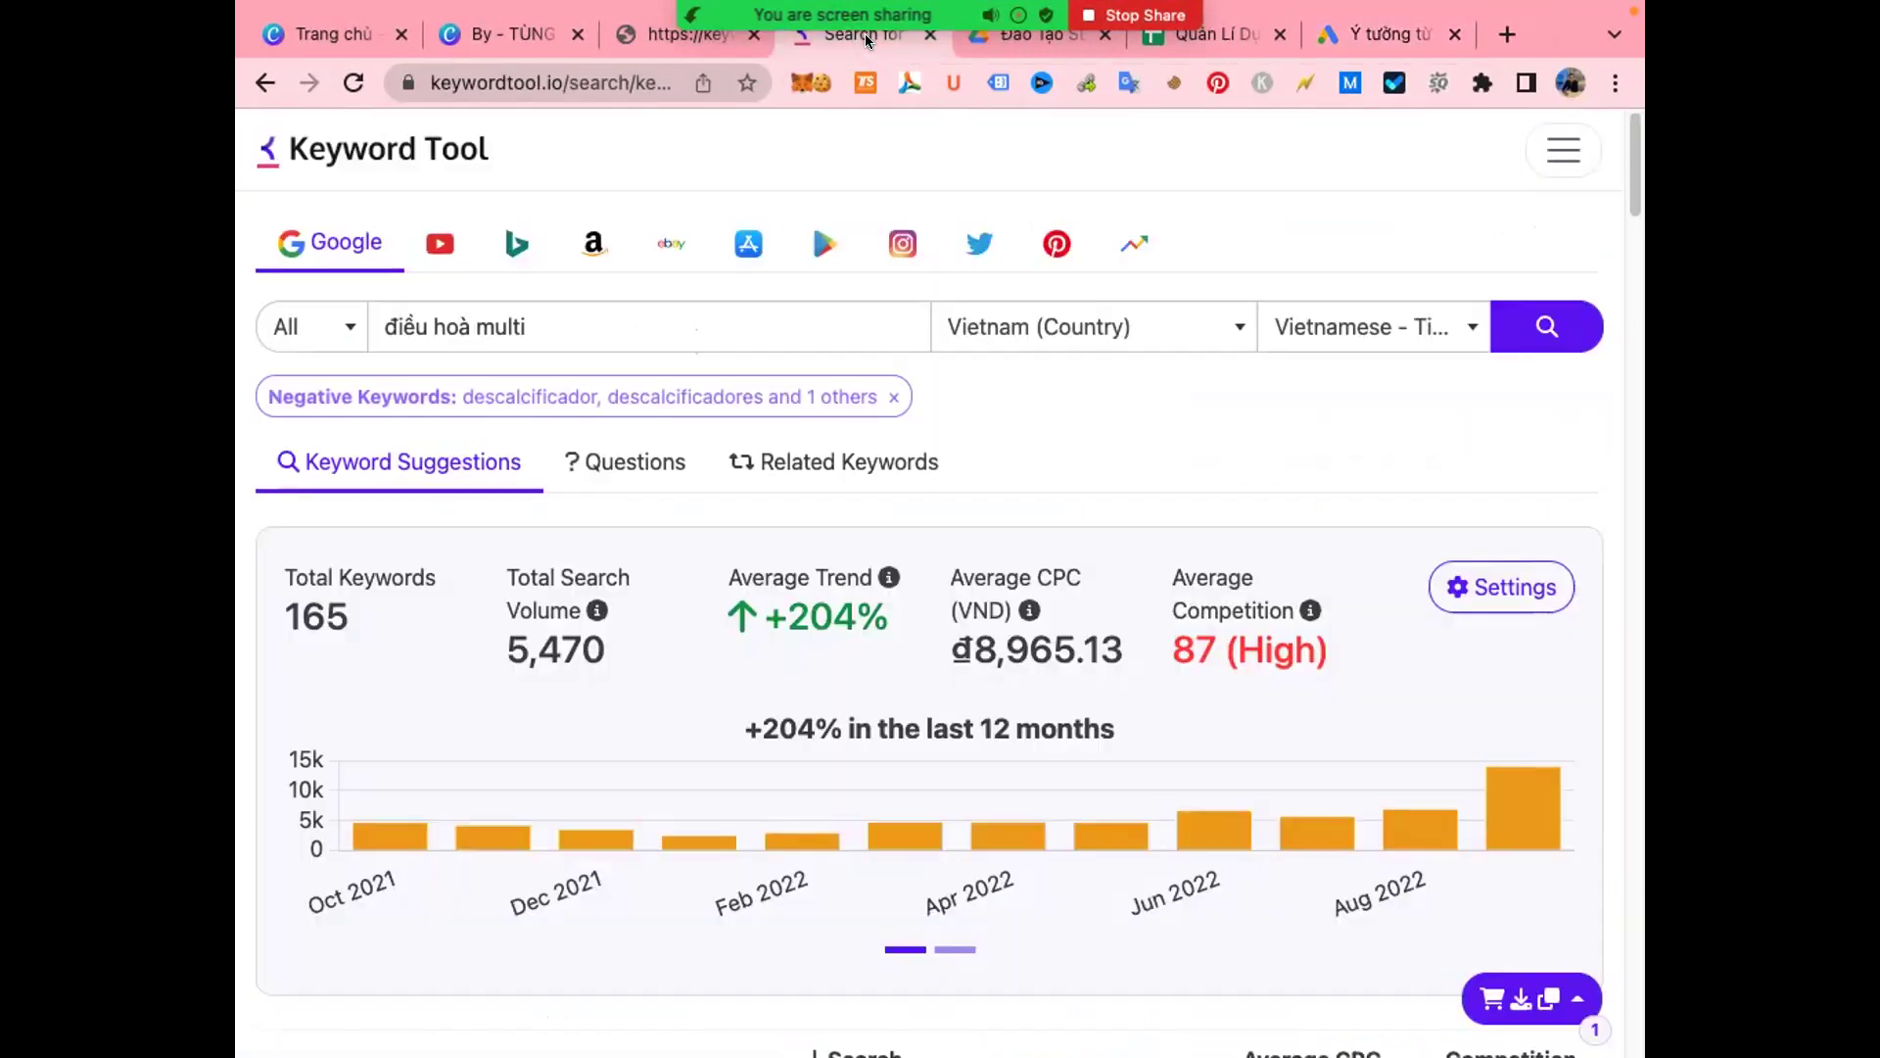
scroll(549, 713, "down", 20)
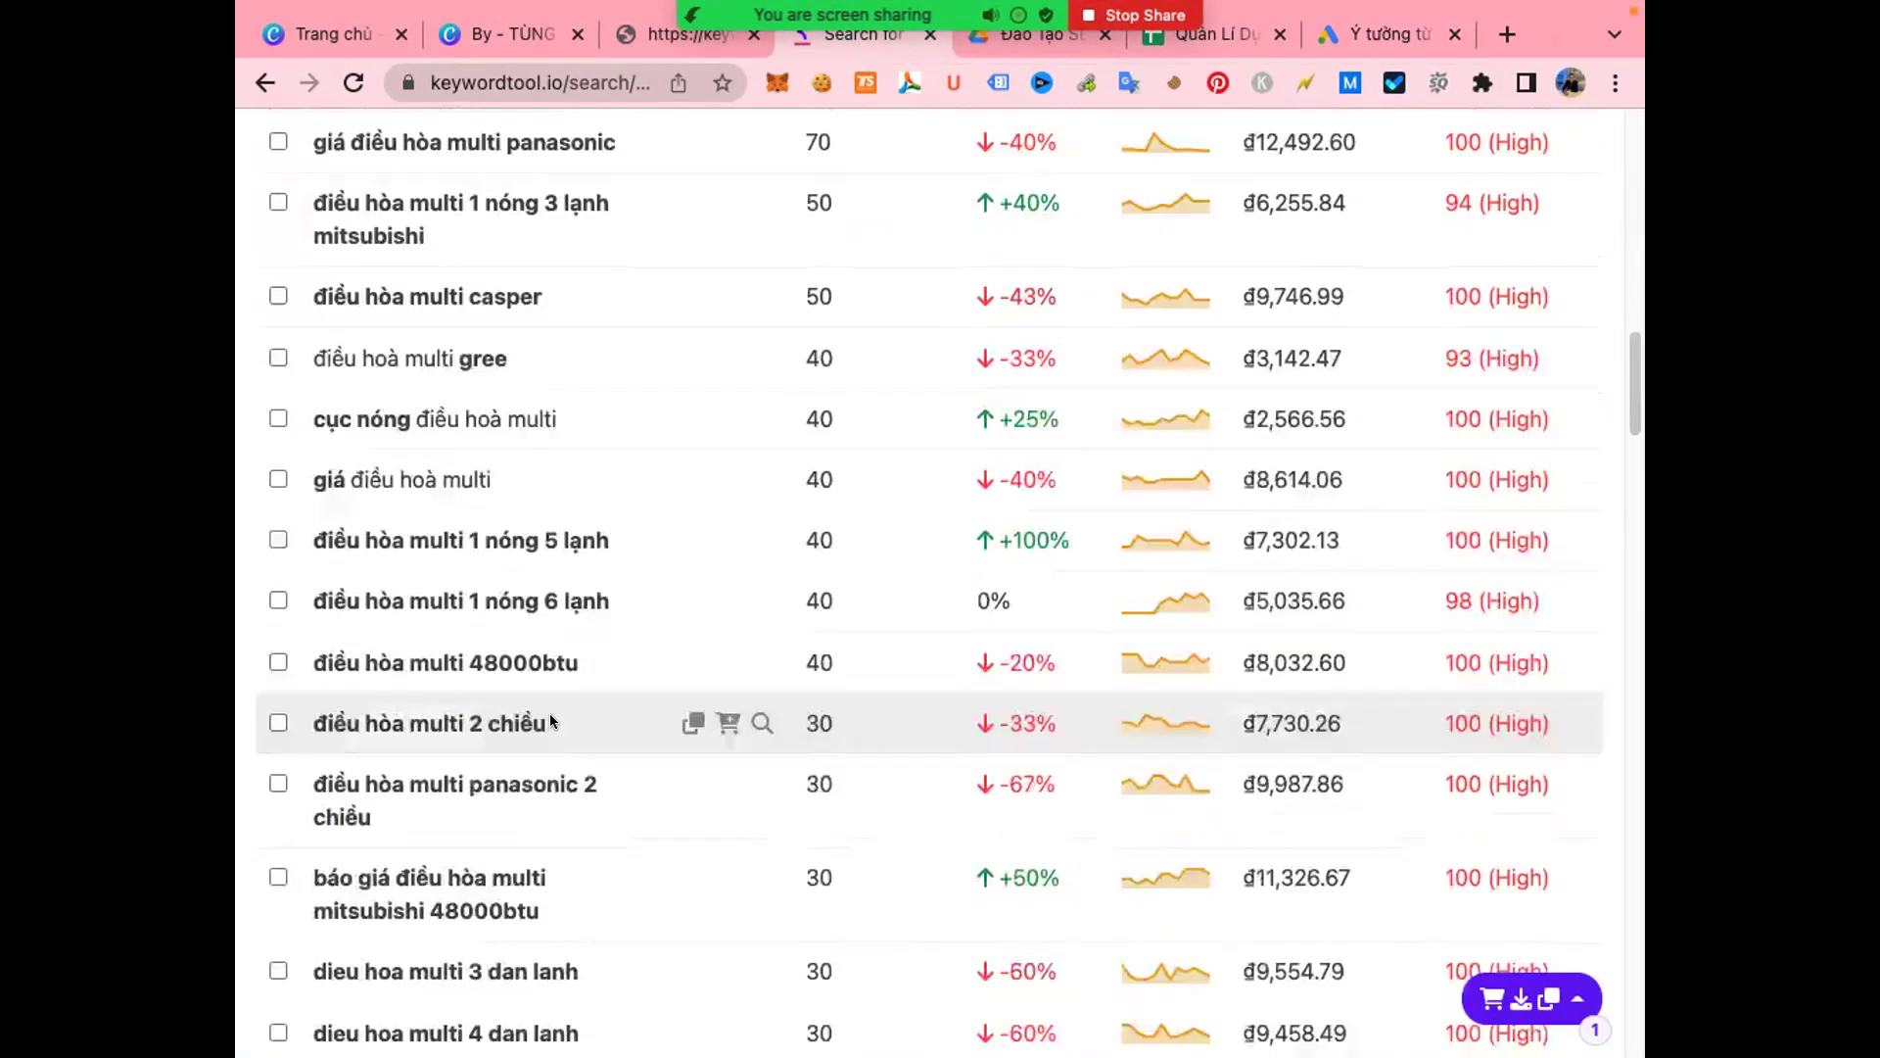
scroll(360, 556, "up", 7)
scroll(313, 351, "up", 3)
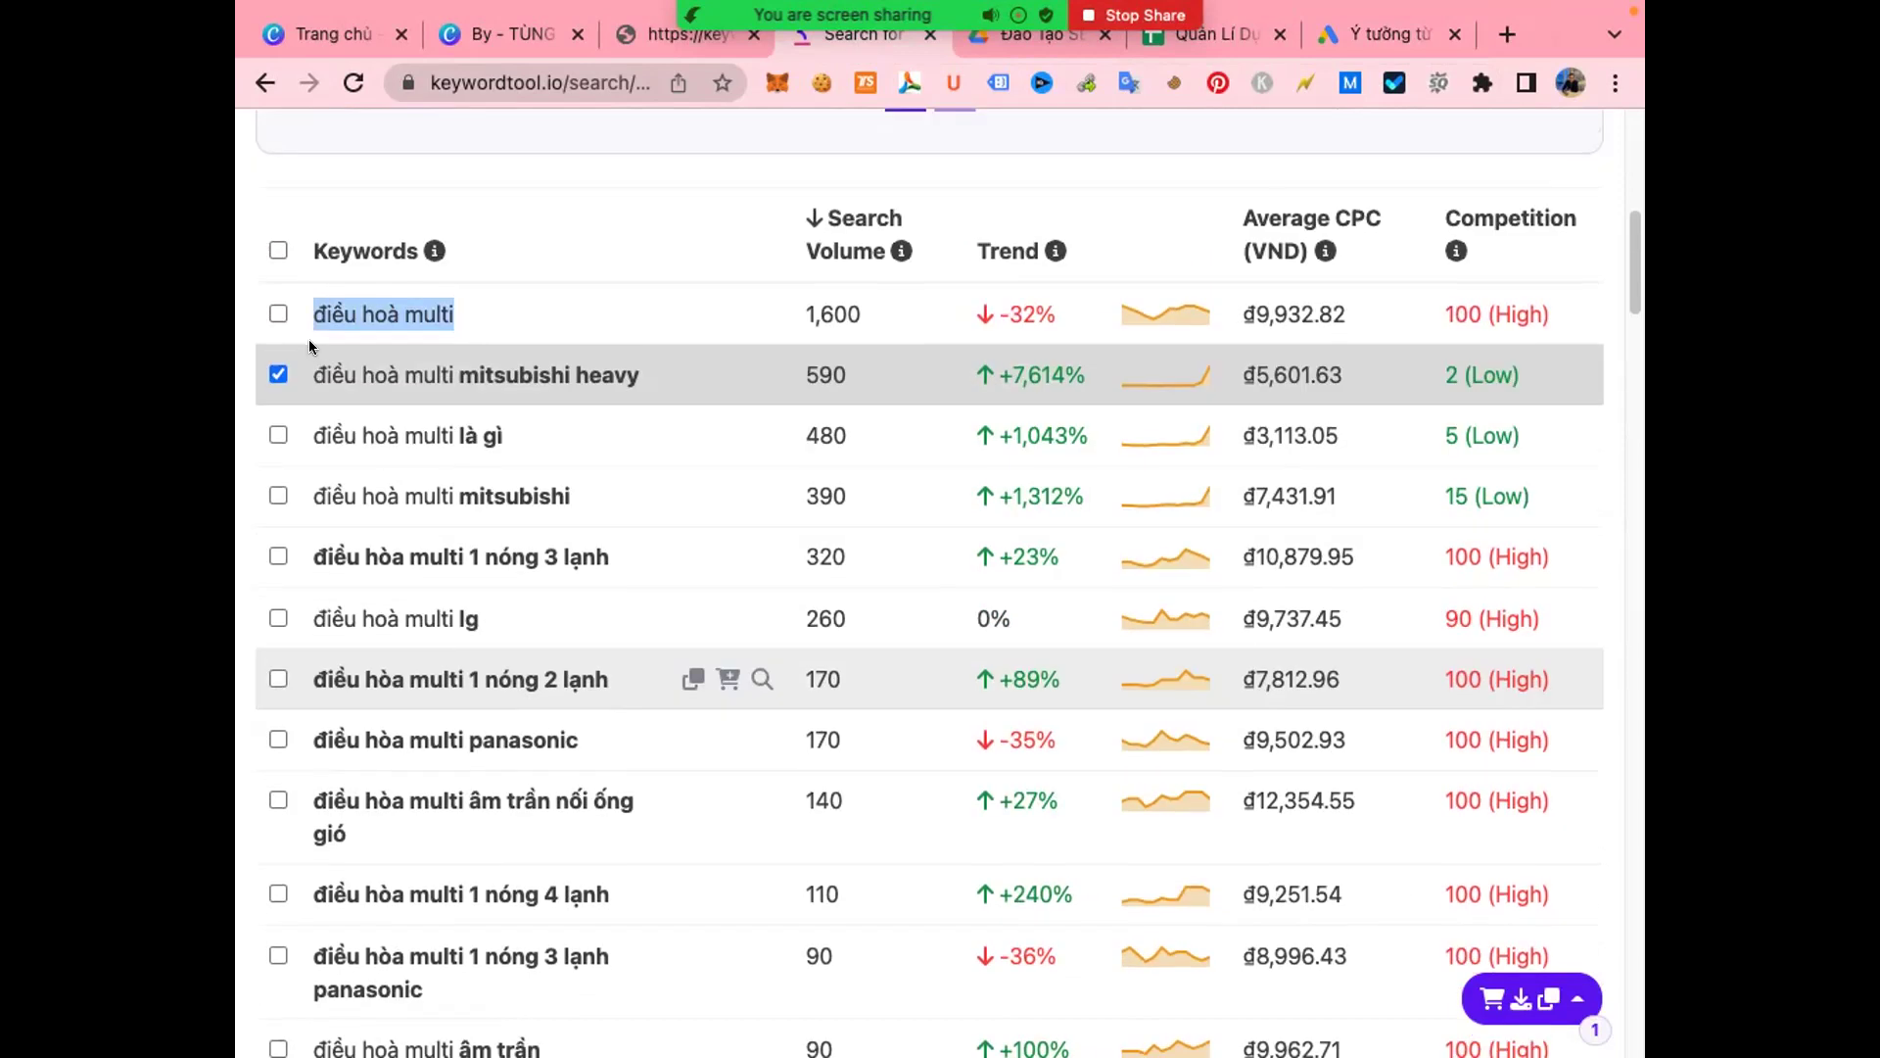
left_click(278, 249)
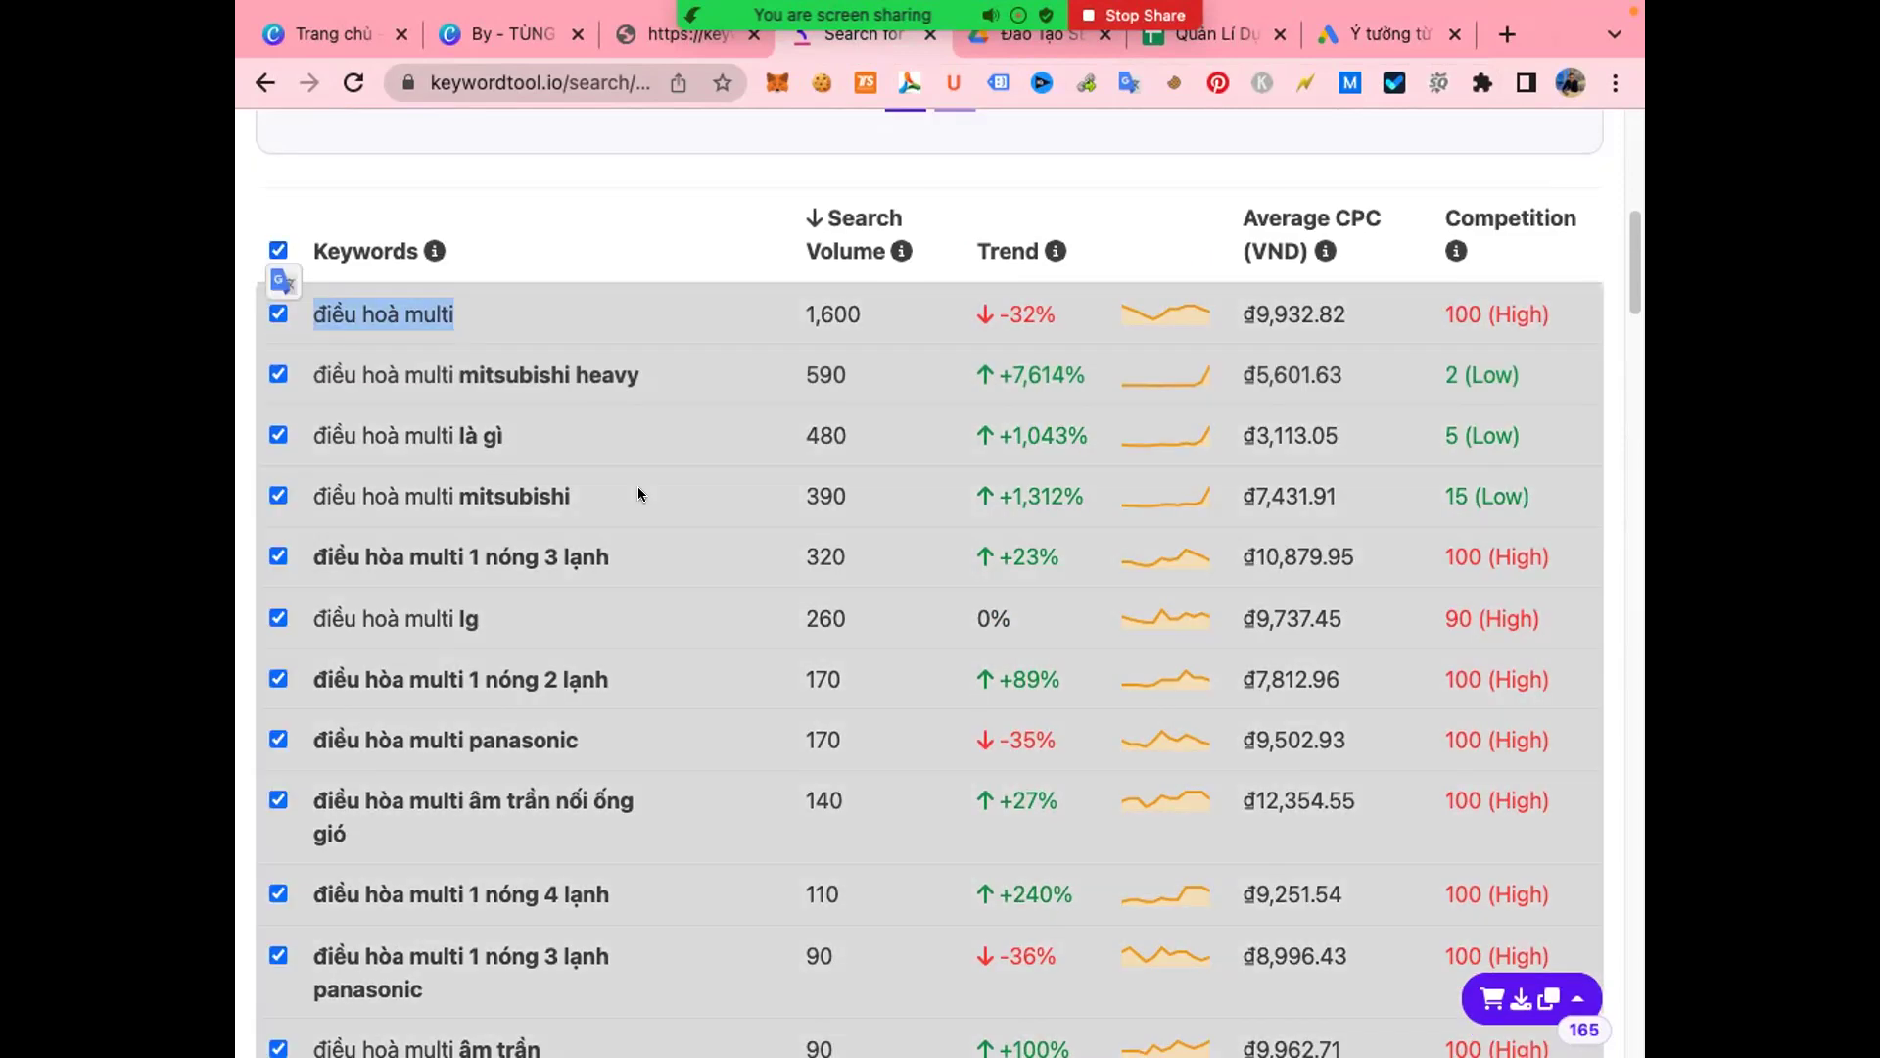
left_click(1533, 997)
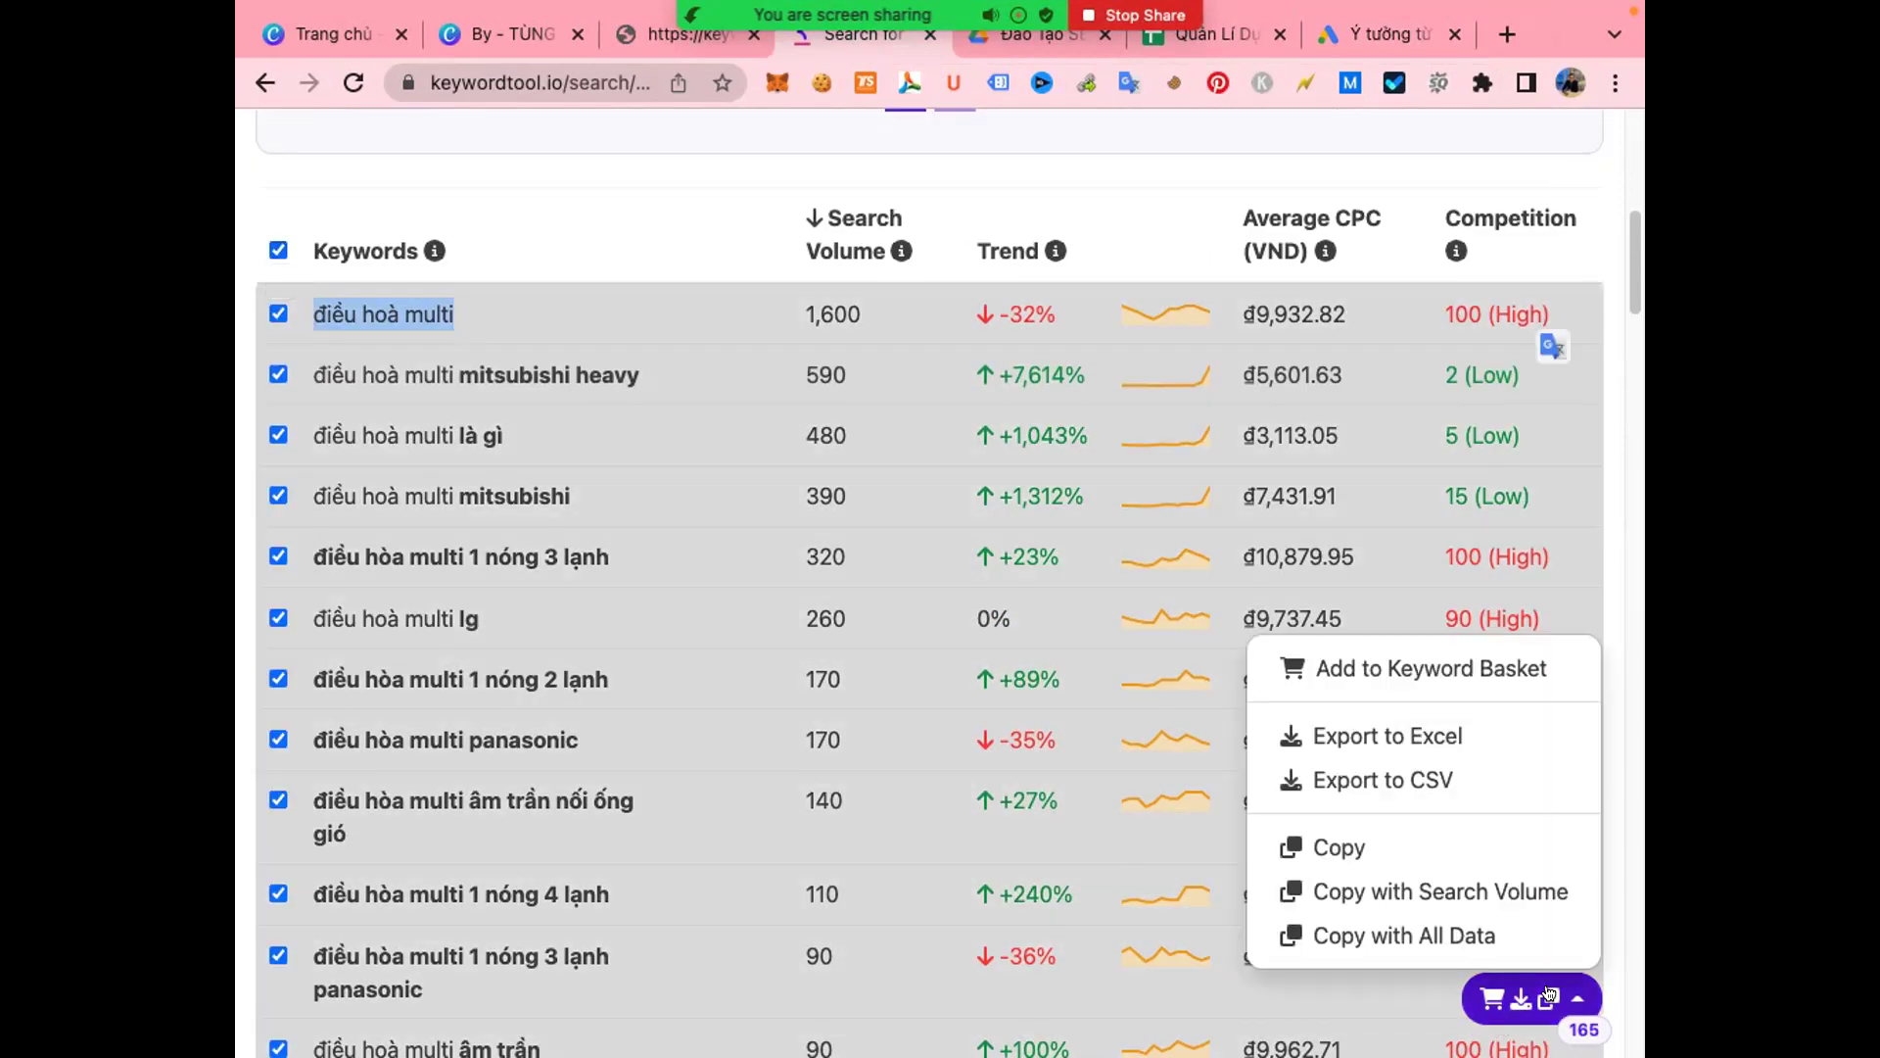
left_click(1452, 747)
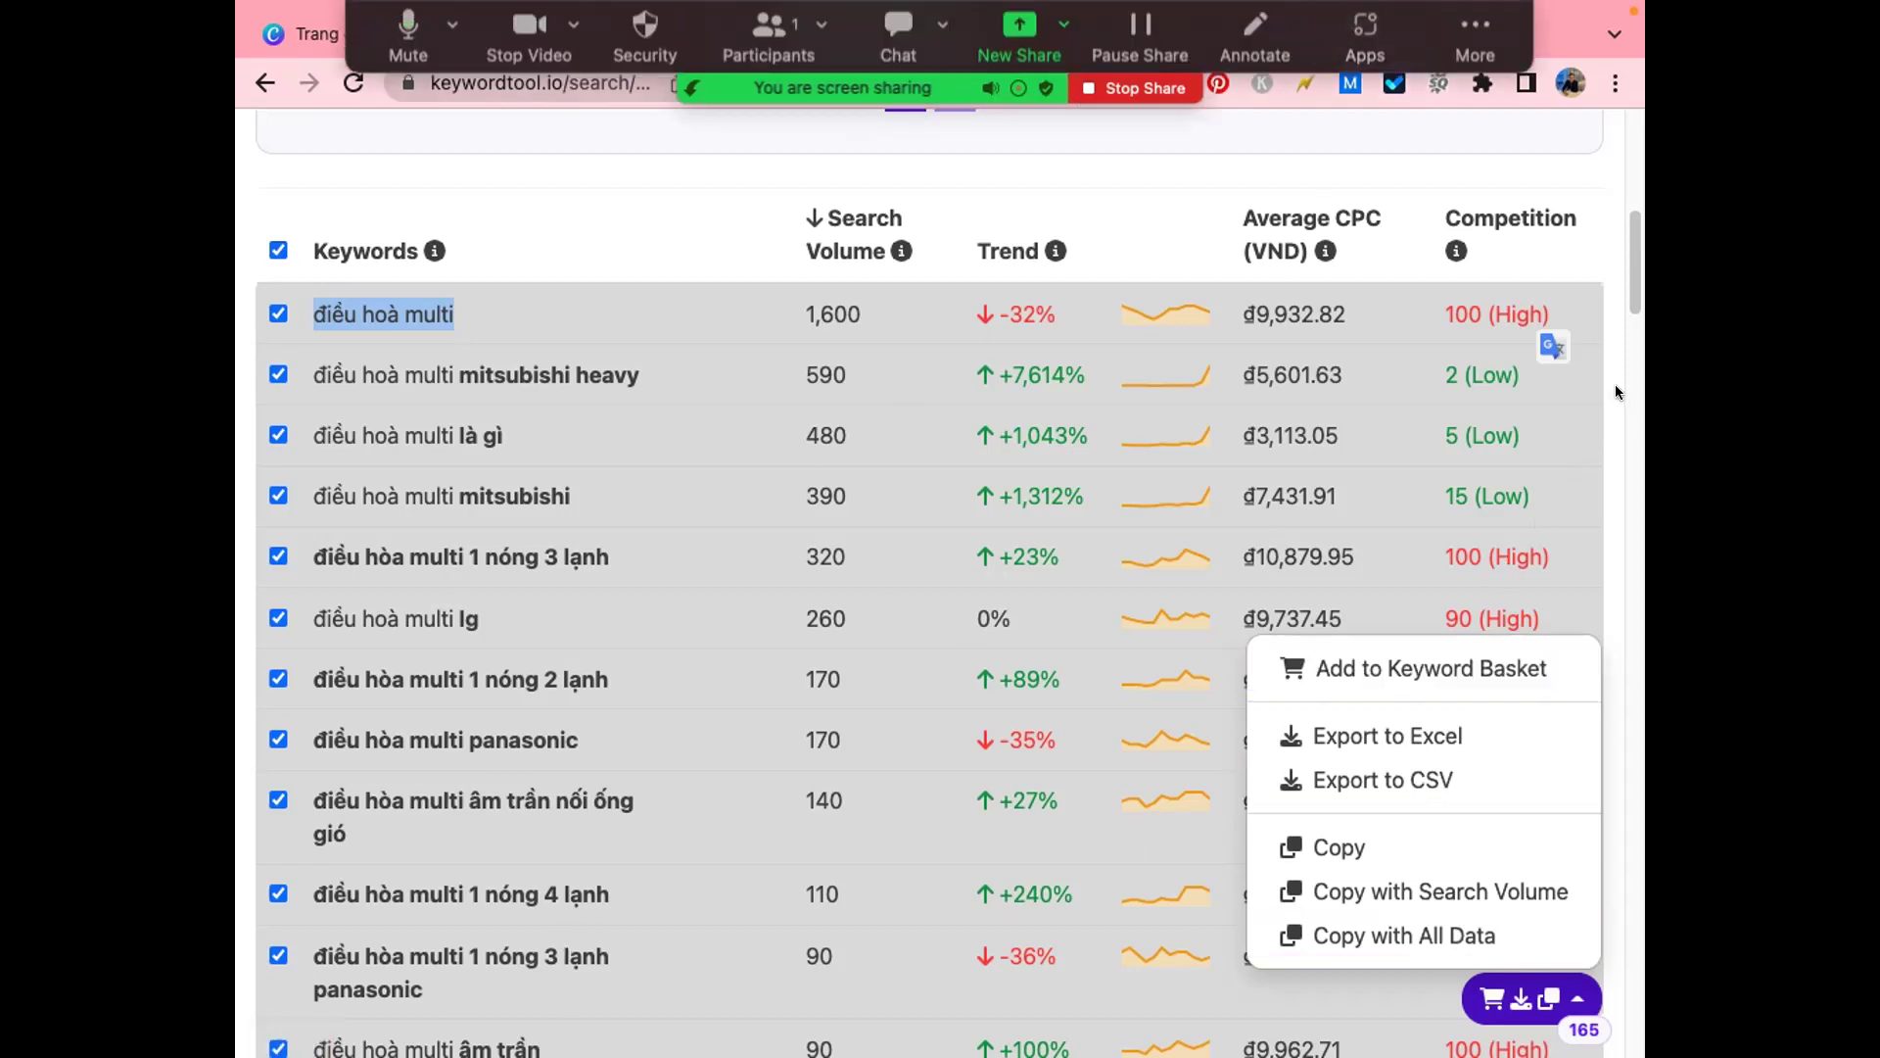
scroll(1613, 383, "up", 10)
left_click(1371, 162)
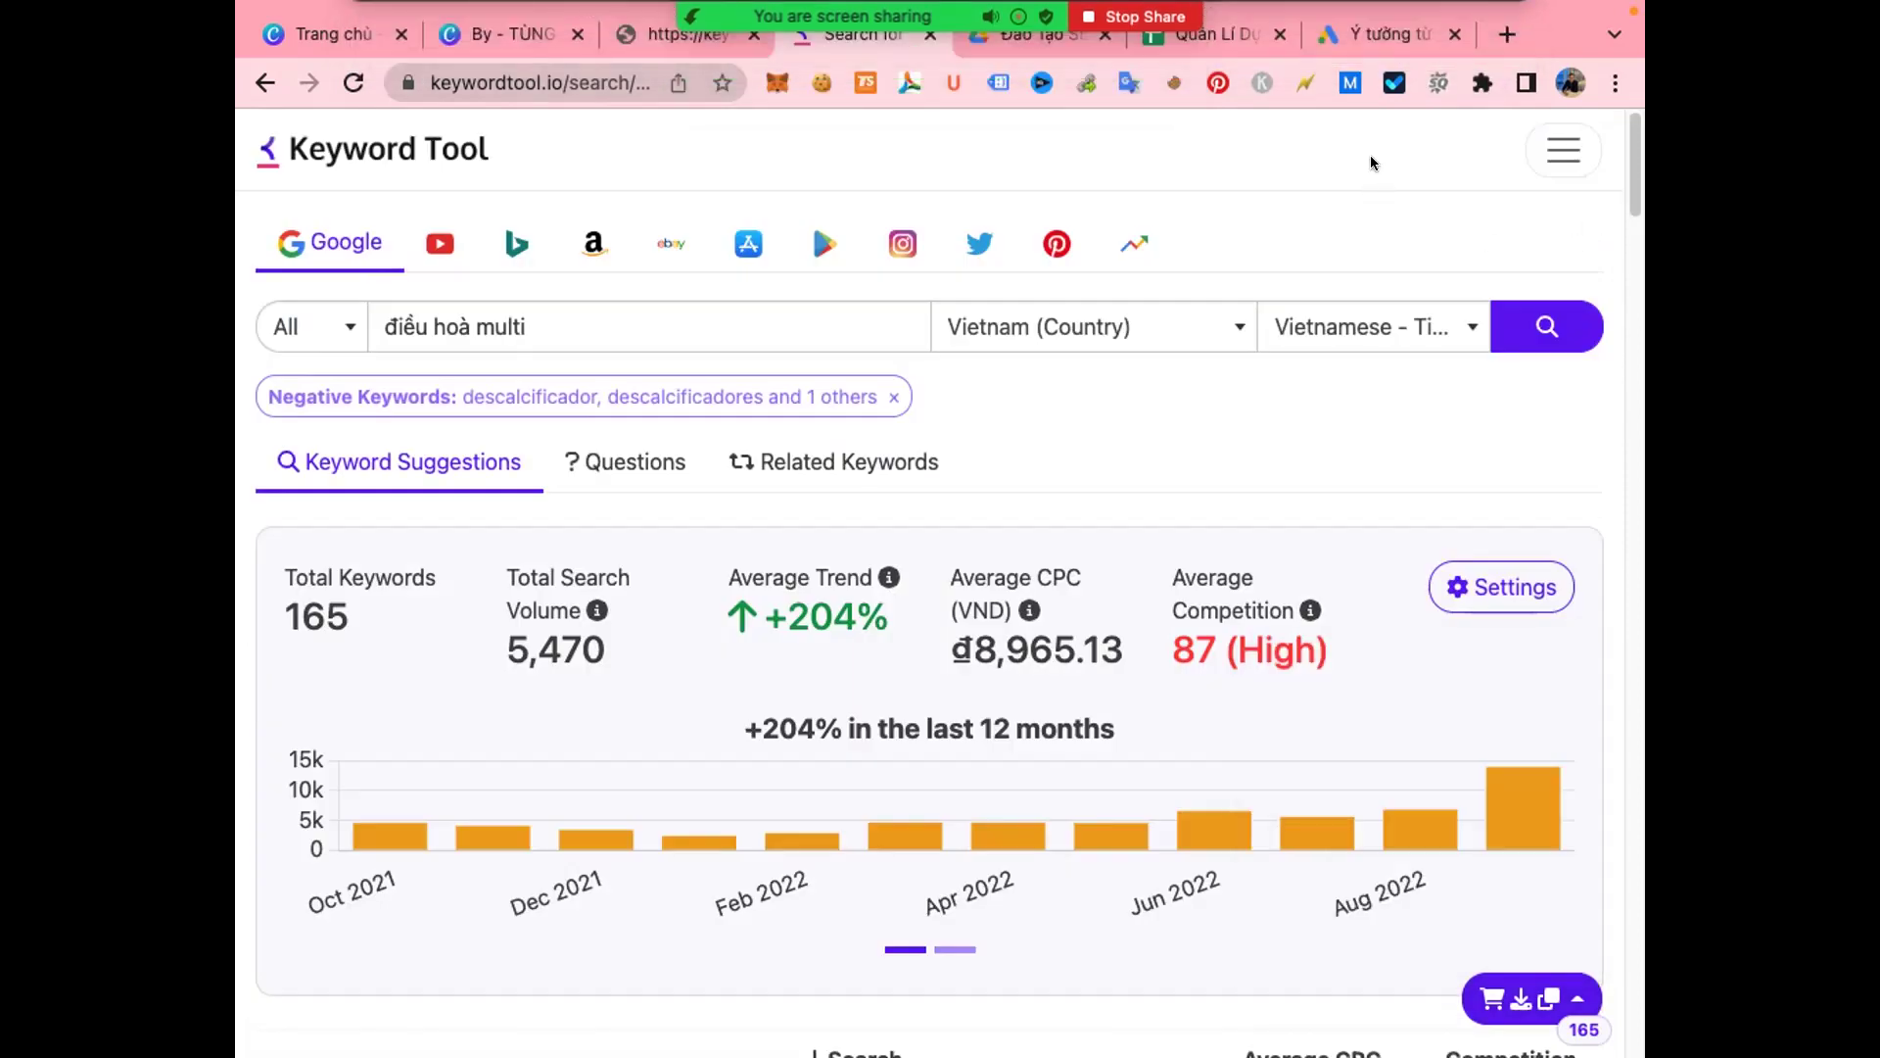
- Switch to the Canva presentation and present it full screen from the "Tool Semrush" slide
left_click(506, 34)
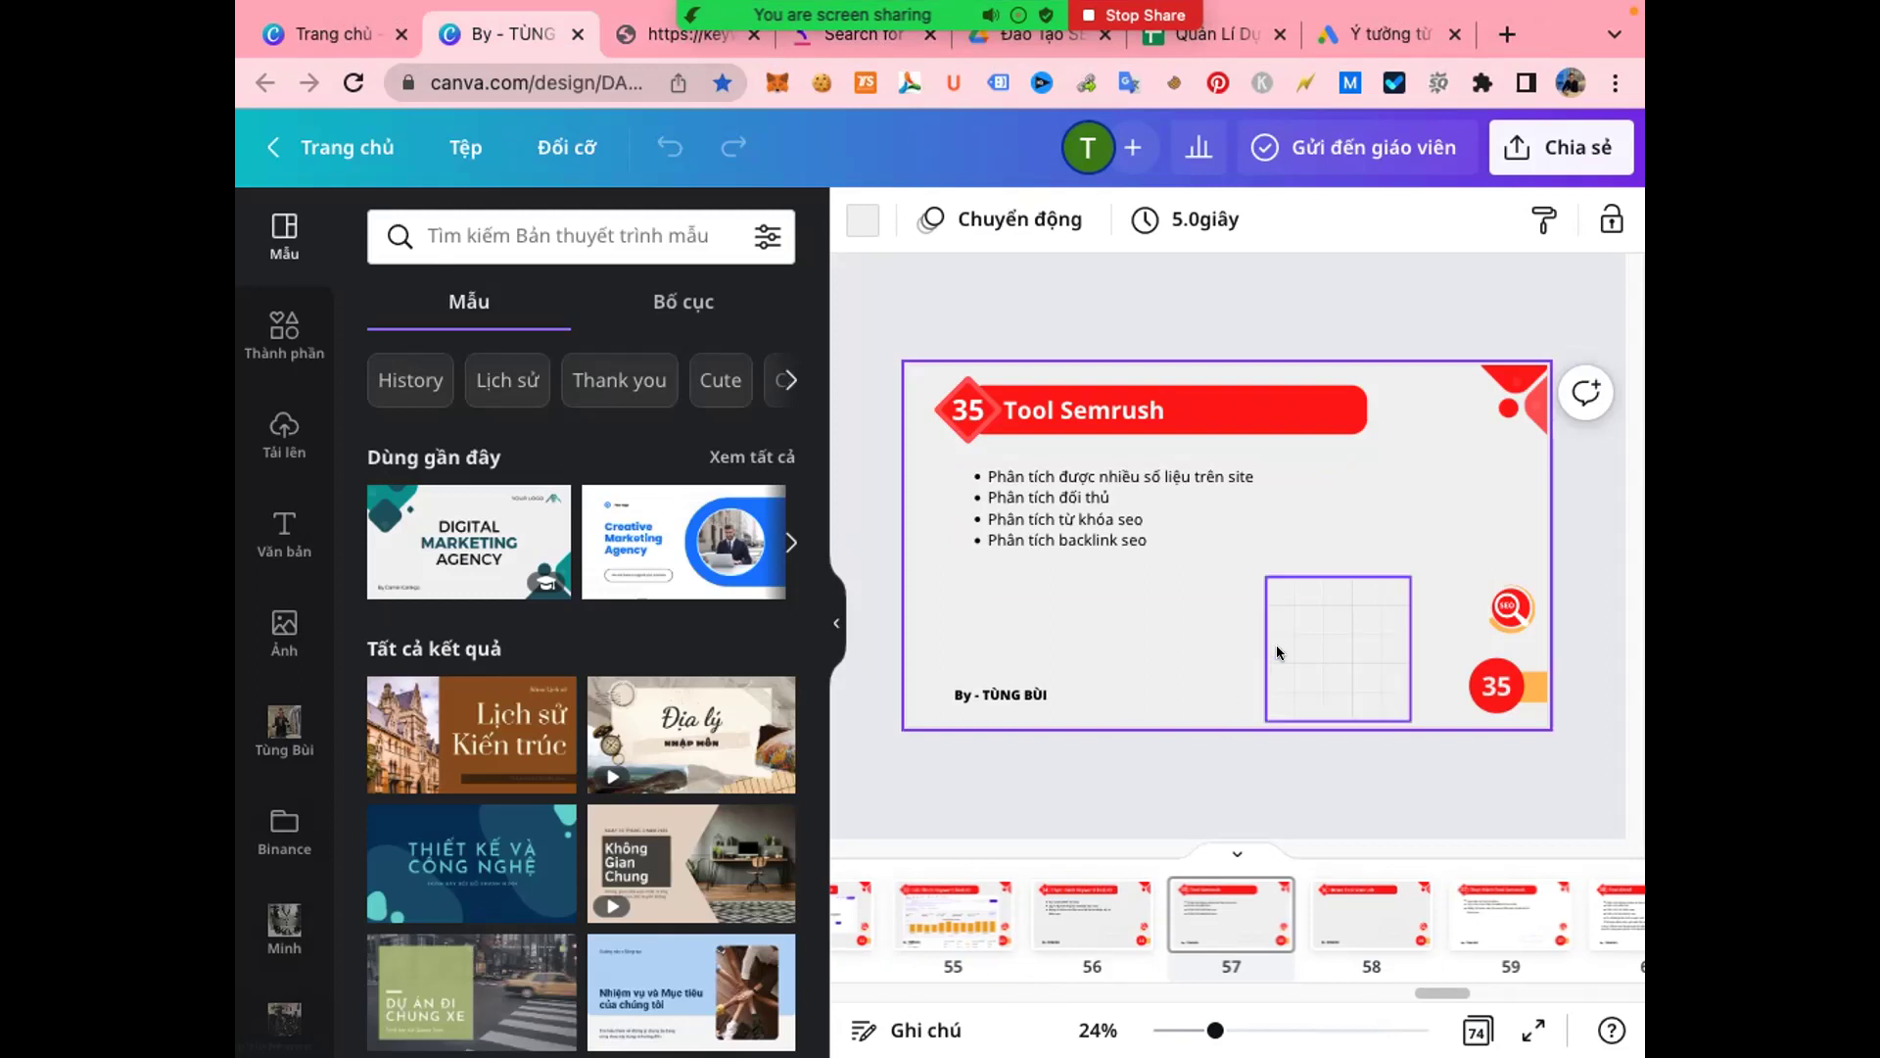
left_click(1576, 155)
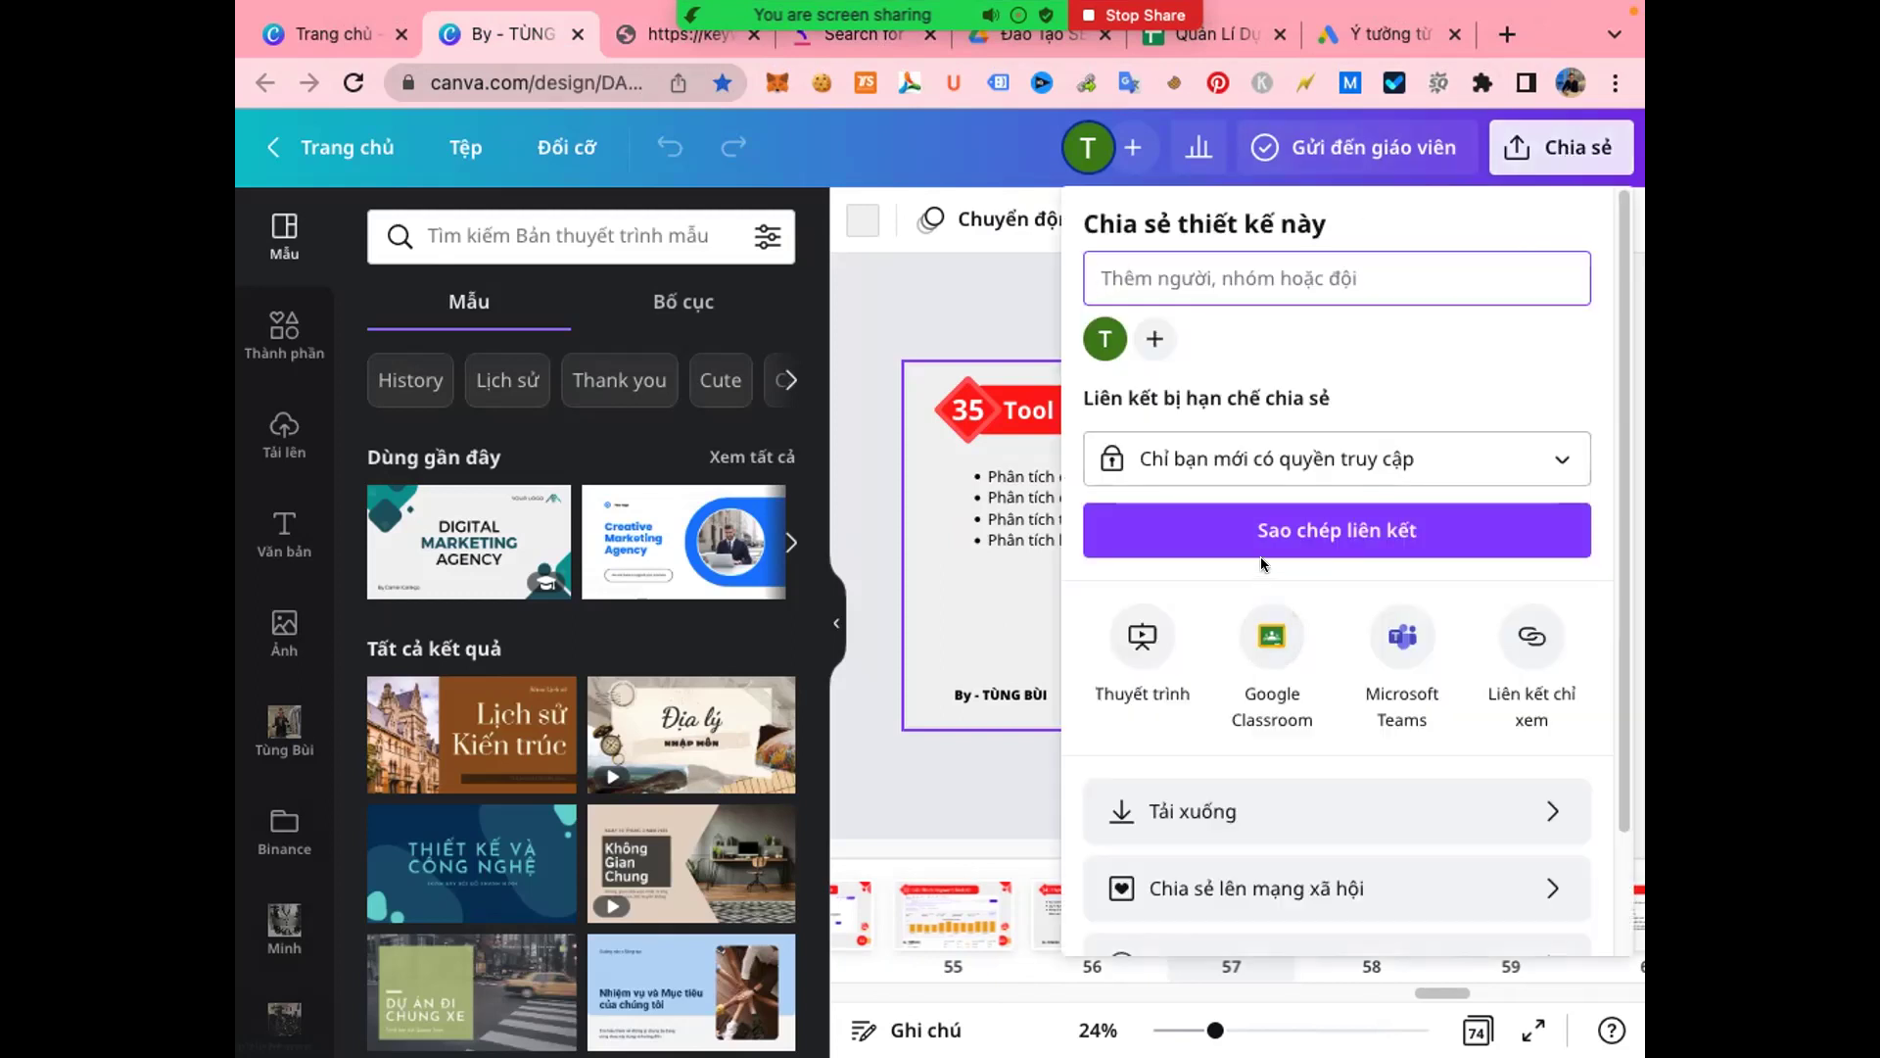
left_click(1142, 636)
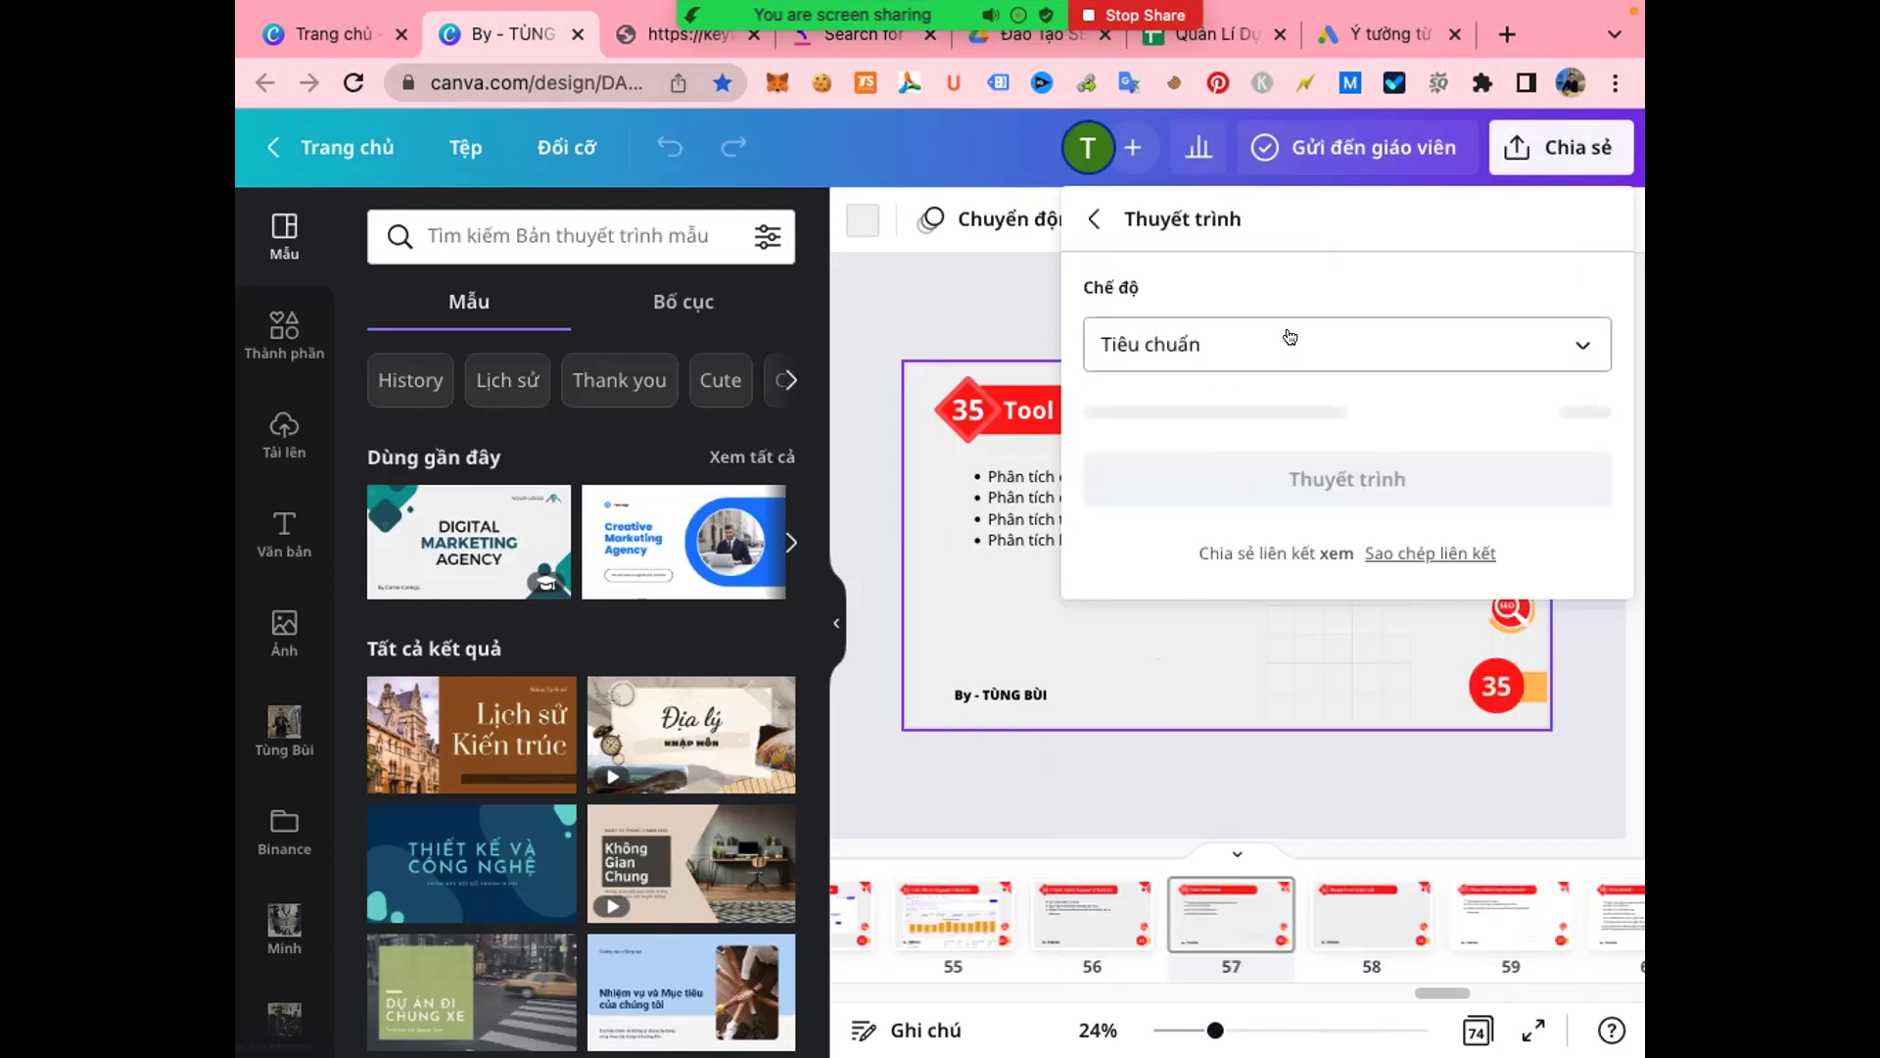
left_click(1326, 409)
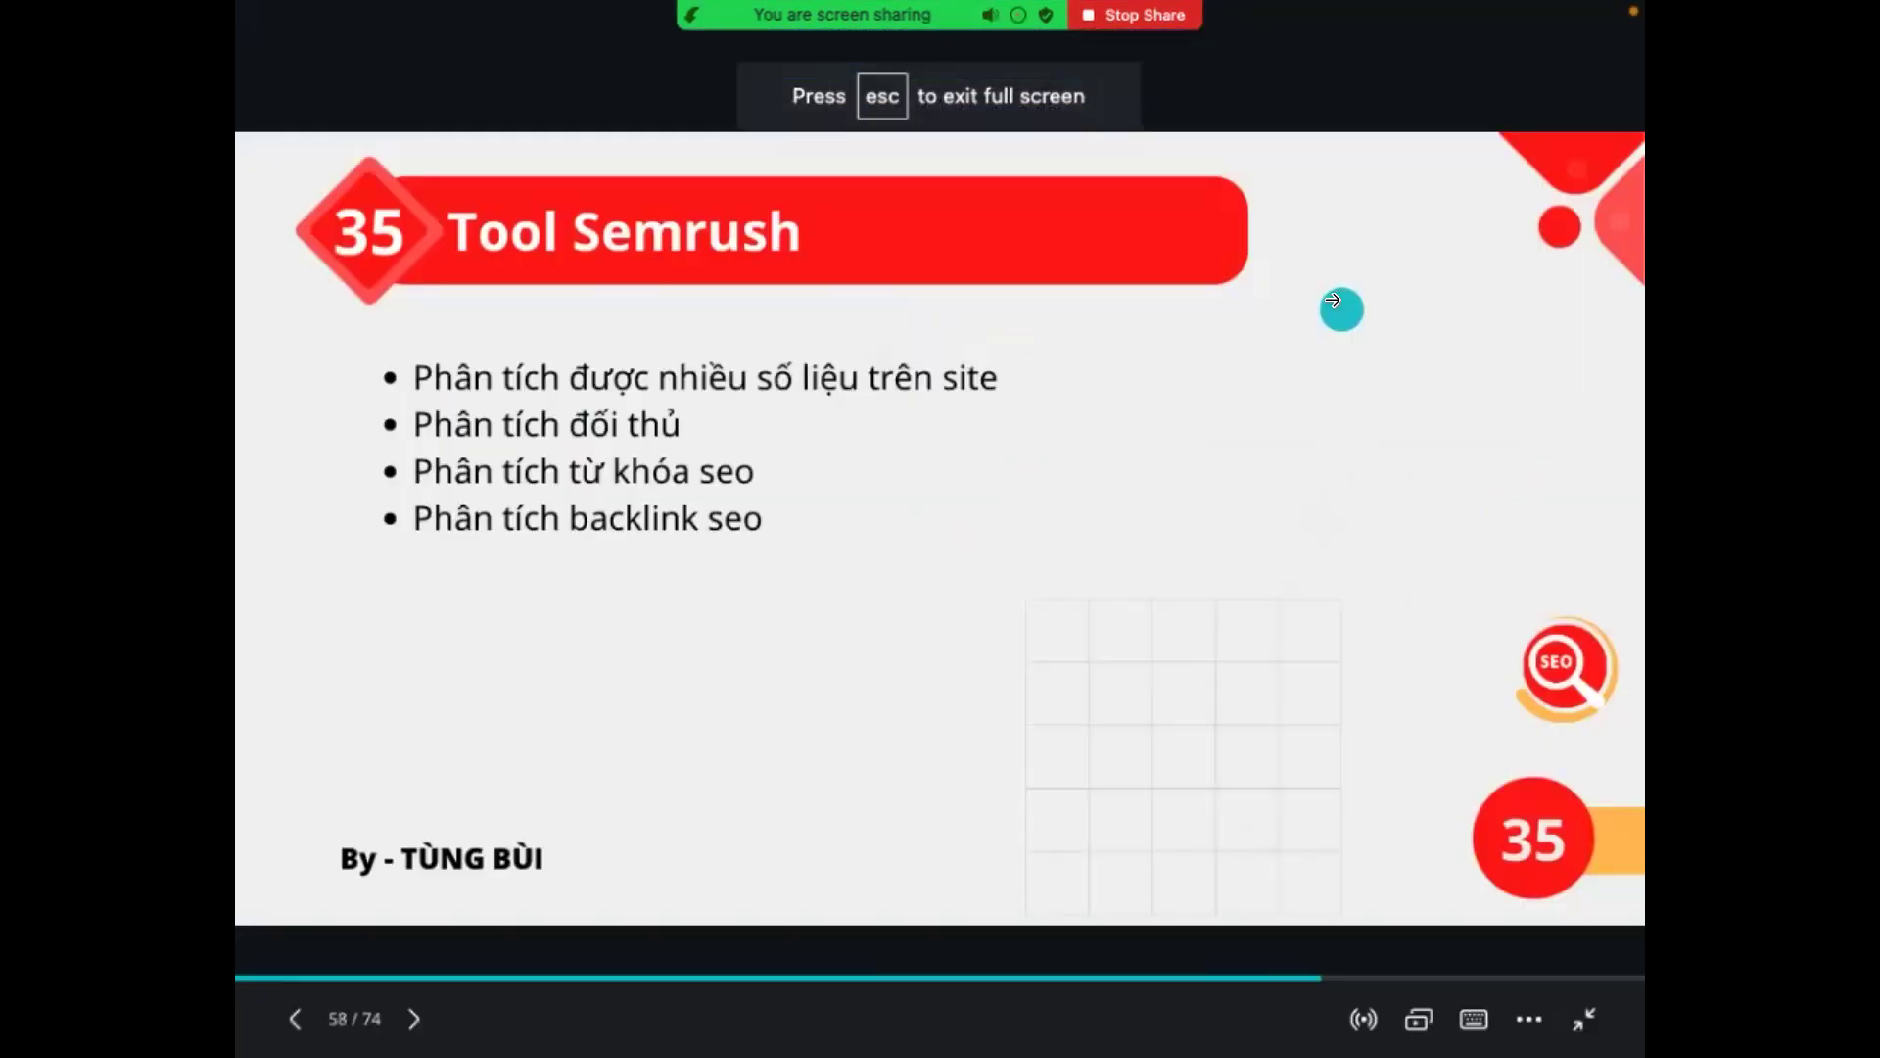
- Go back to the "Thực Hành Keyword Tool.IO" slide, return to "Tool Semrush", and exit the full-screen presentation
left_click(1180, 421)
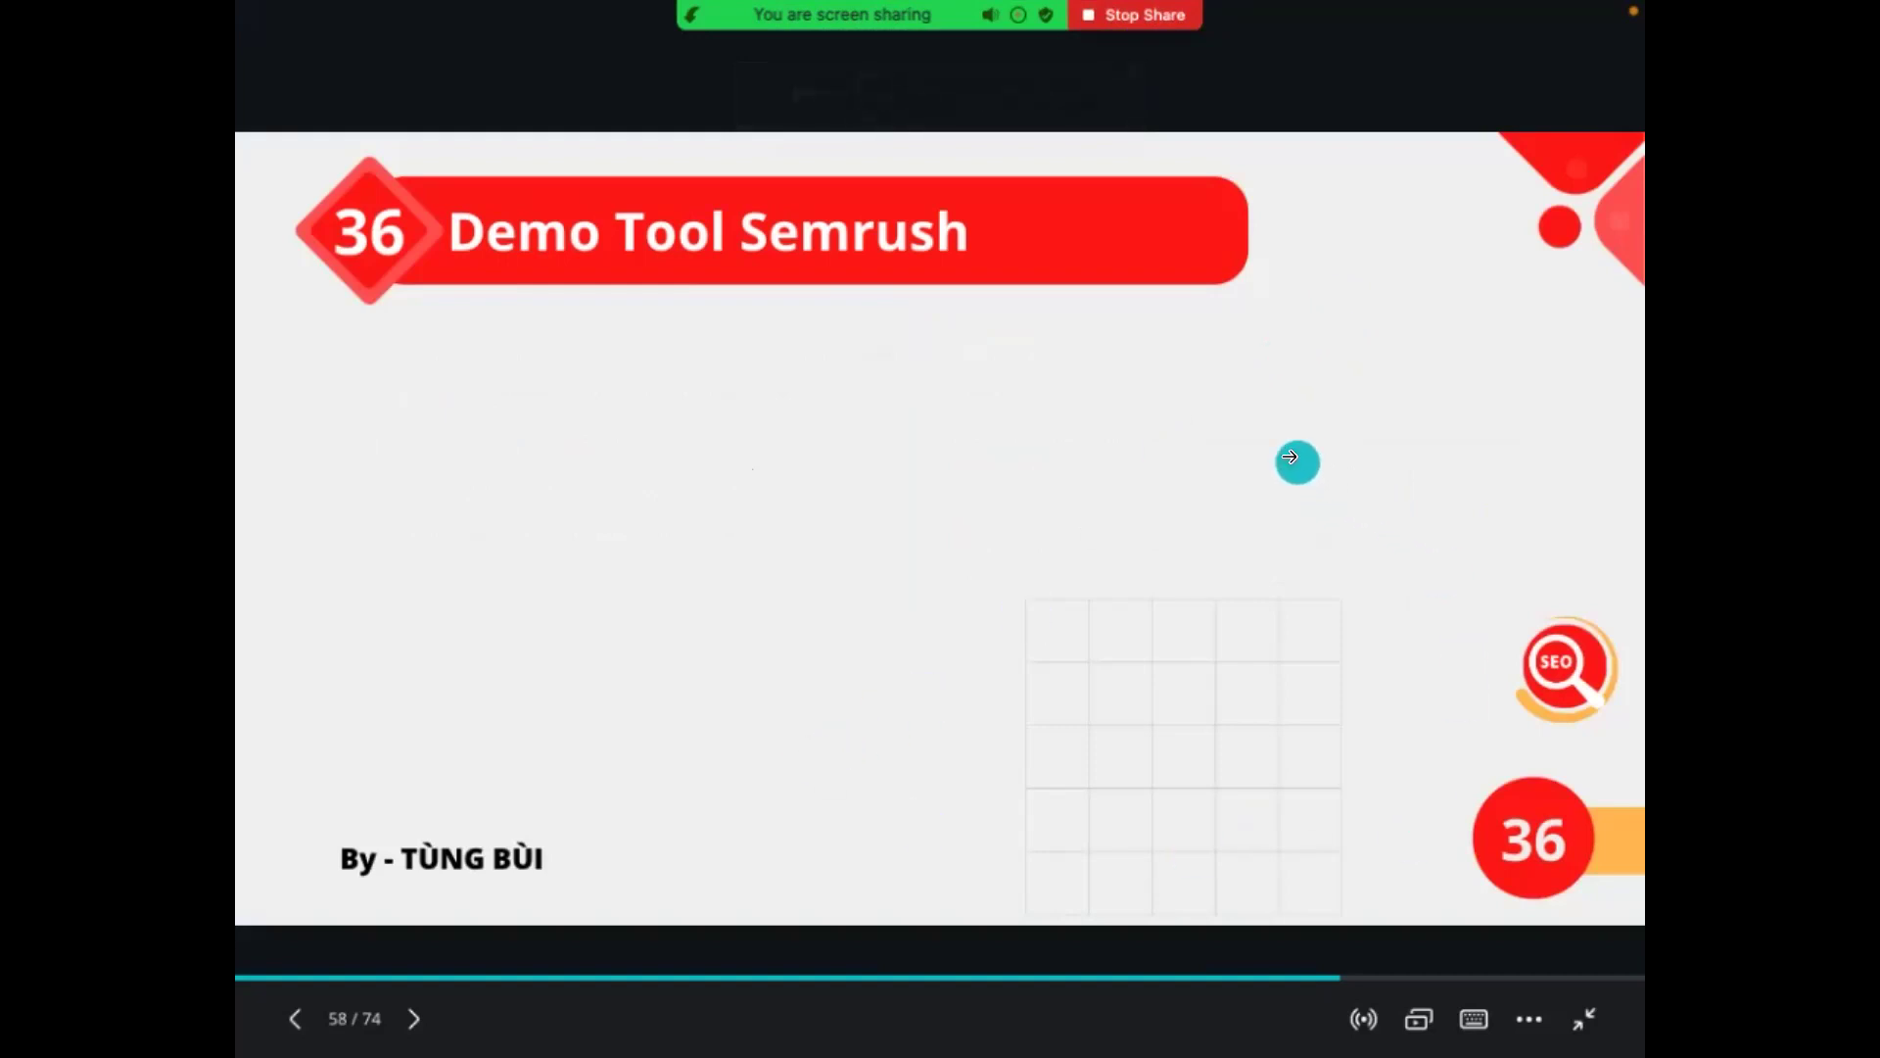
key("Left")
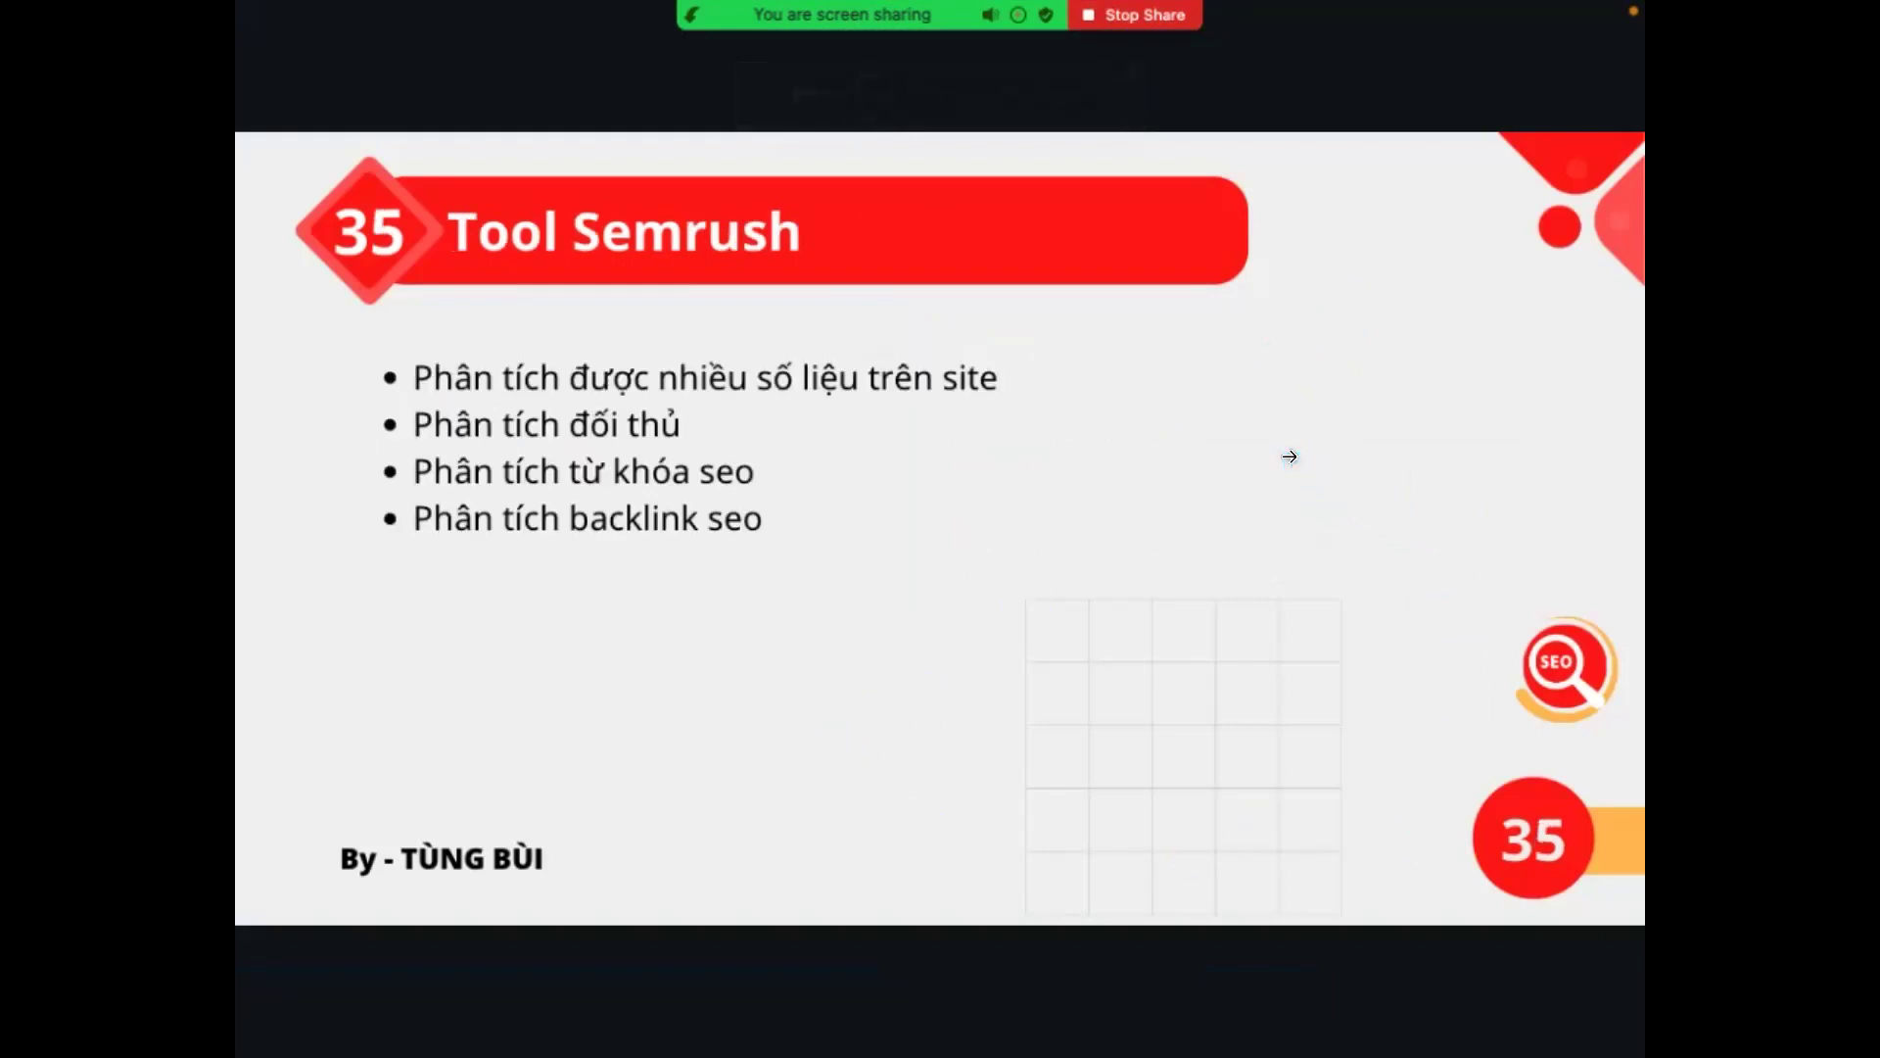
key("Left")
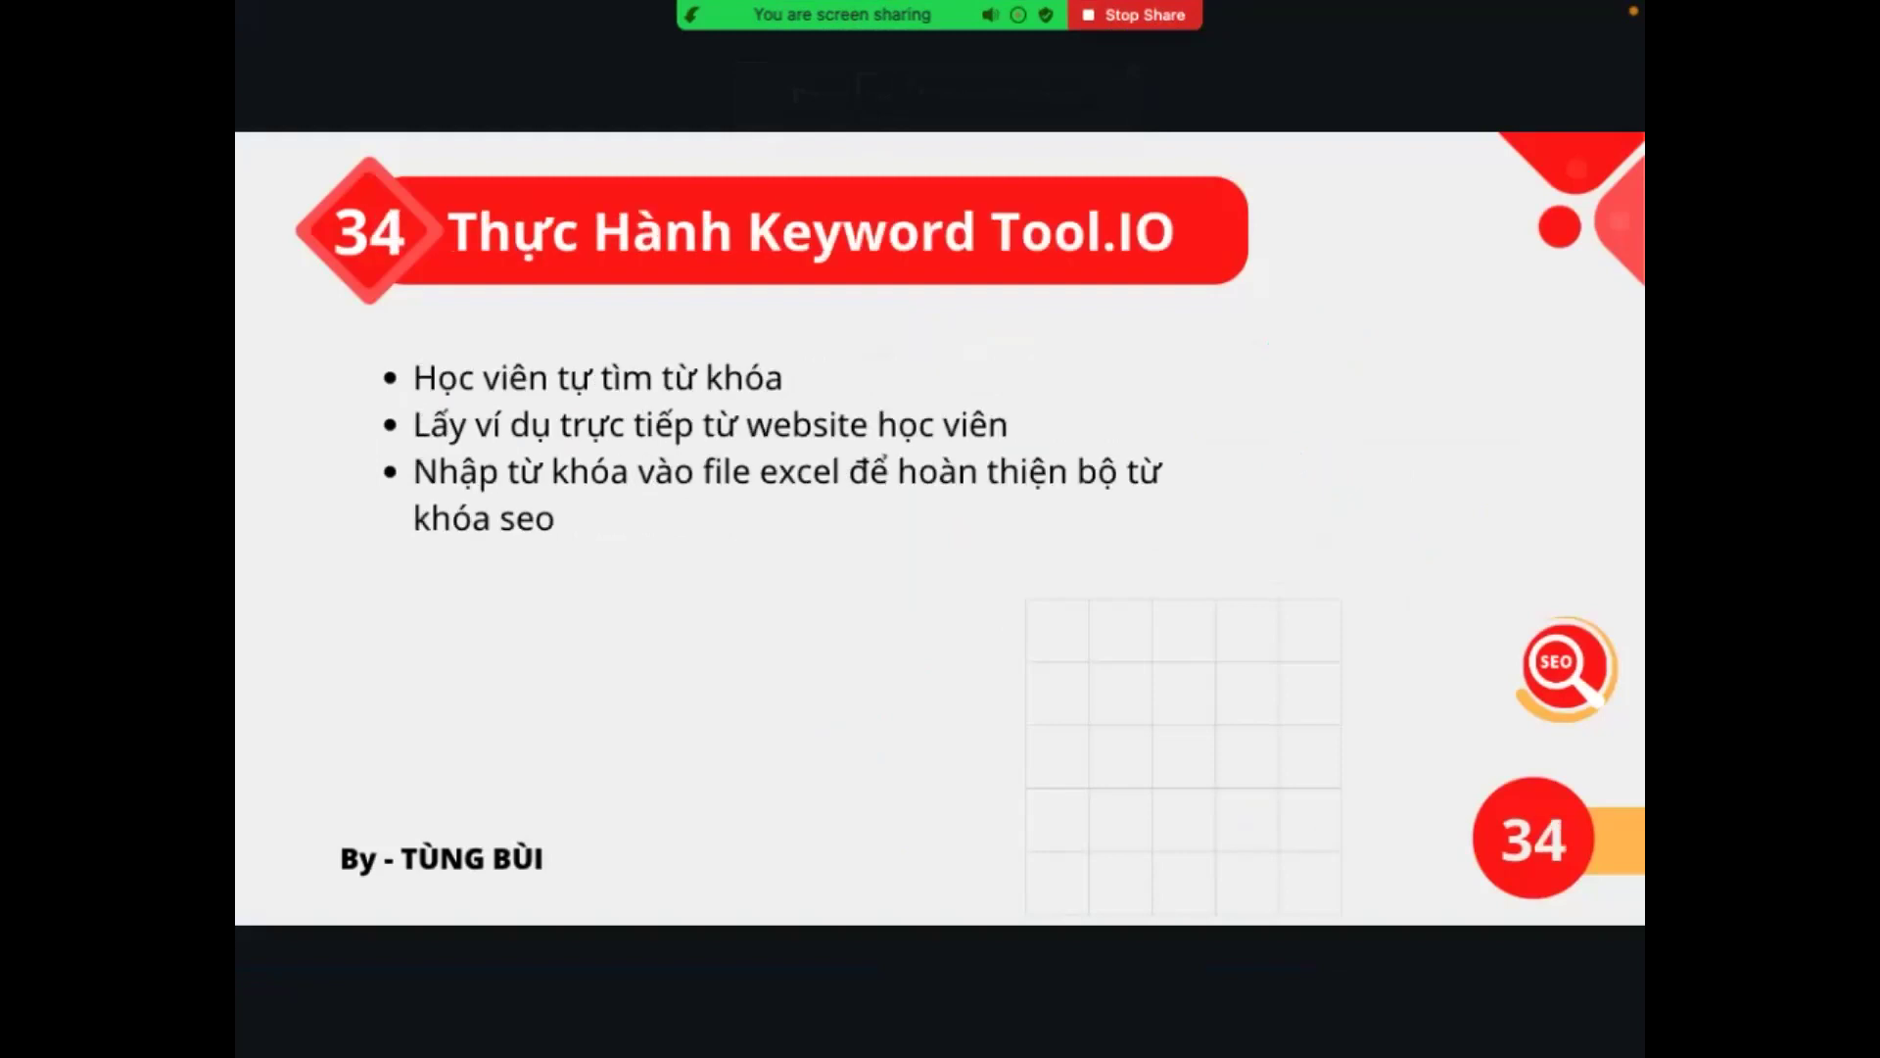
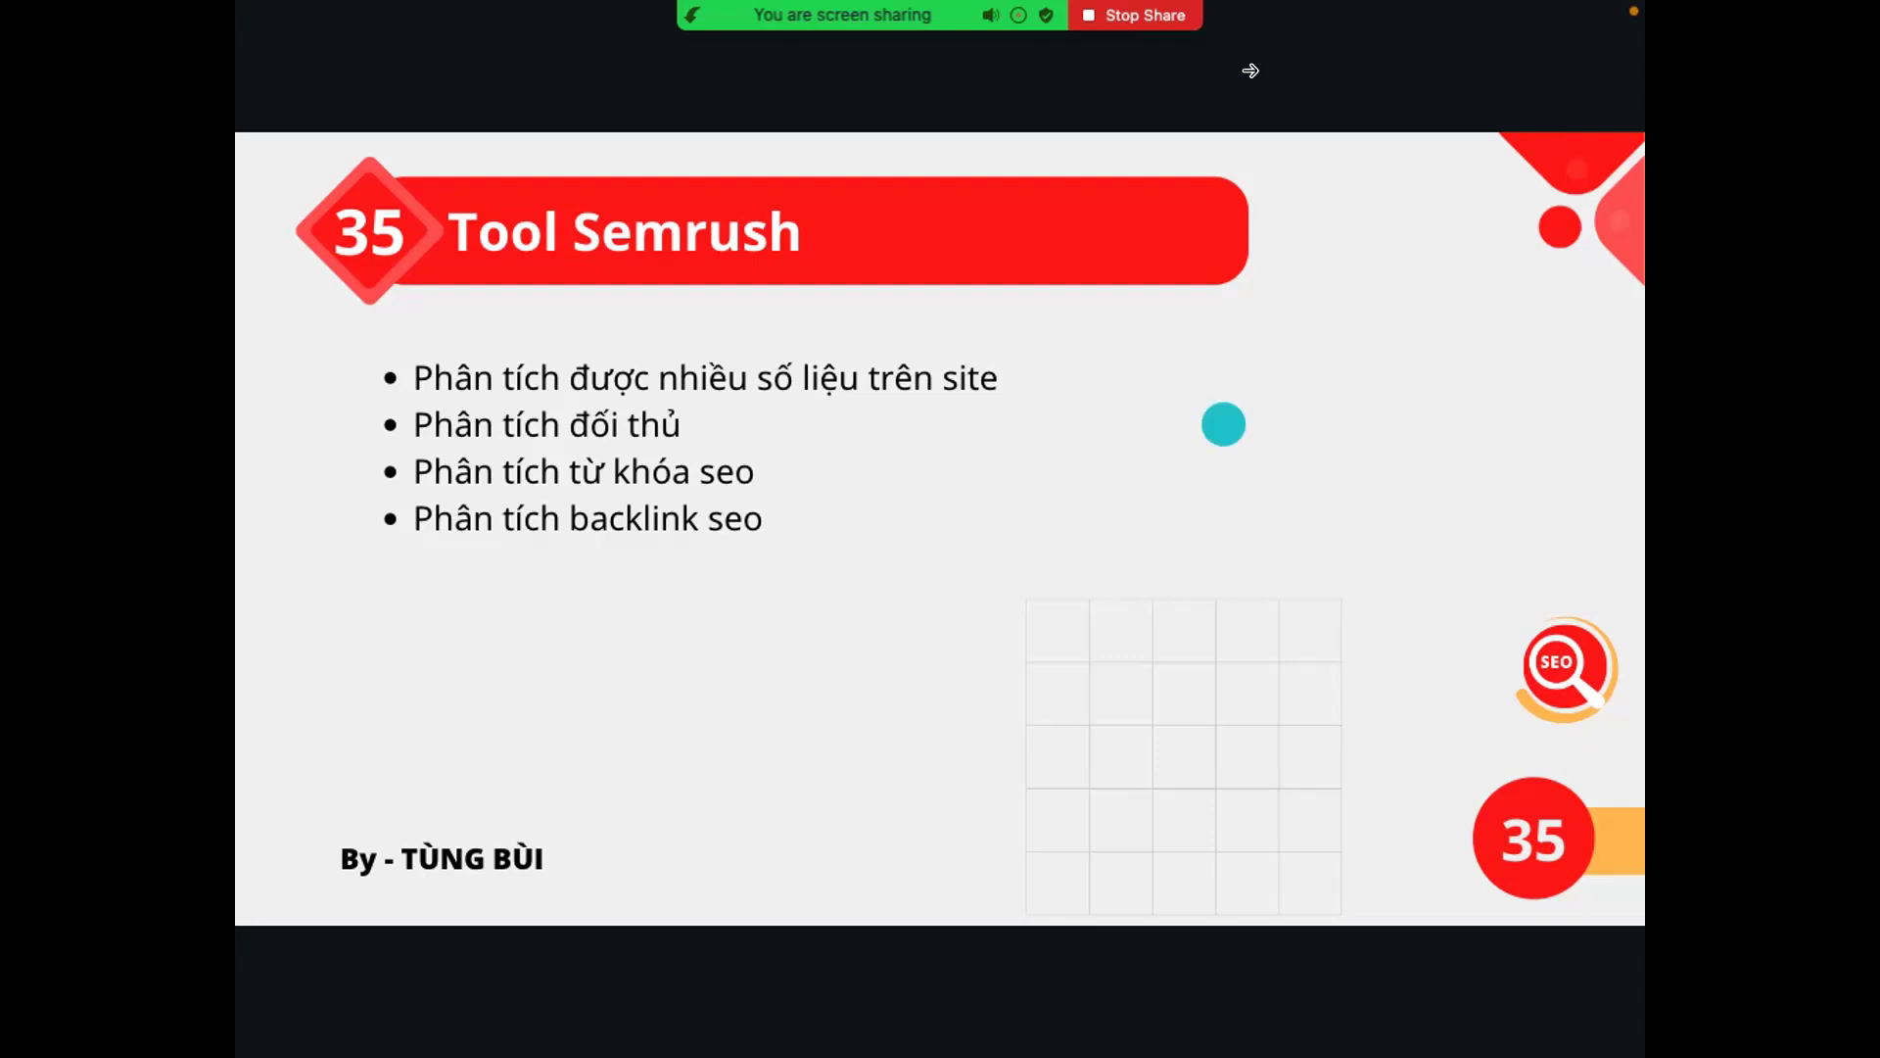
mouse_move(1430, 979)
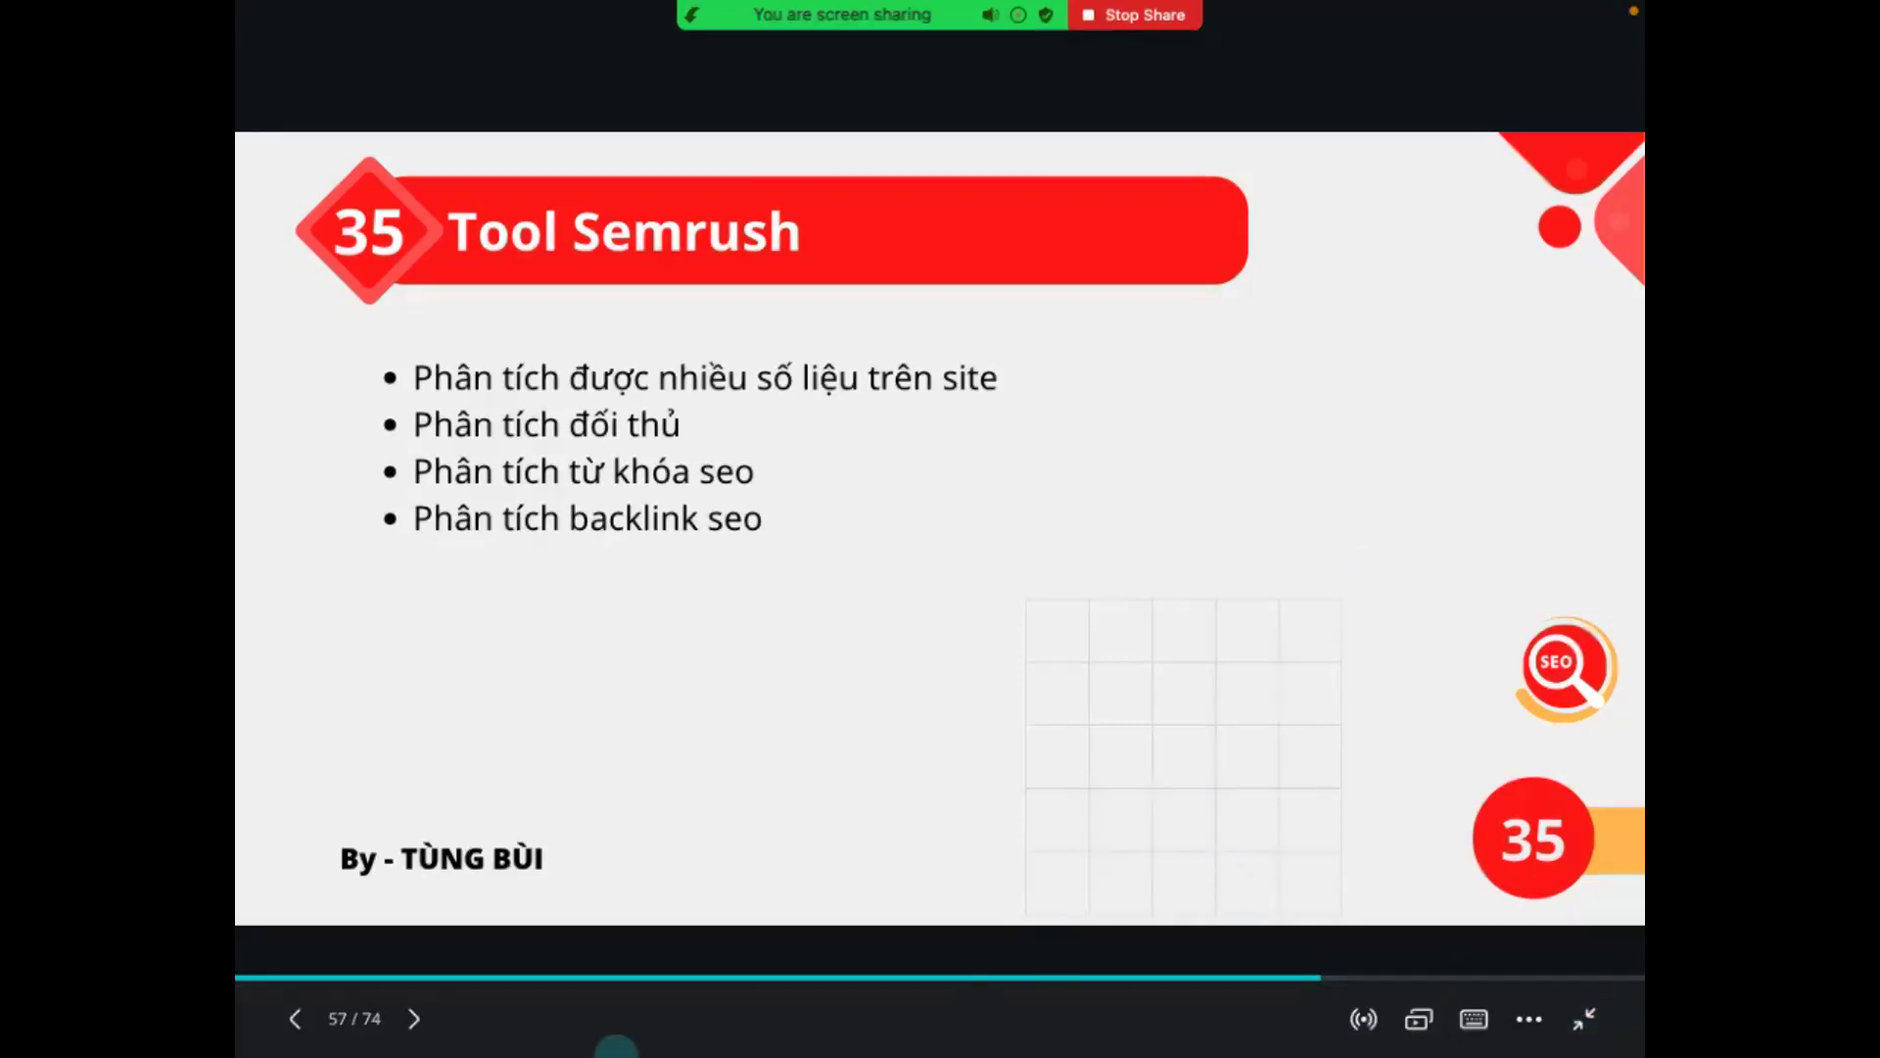
mouse_move(739, 1038)
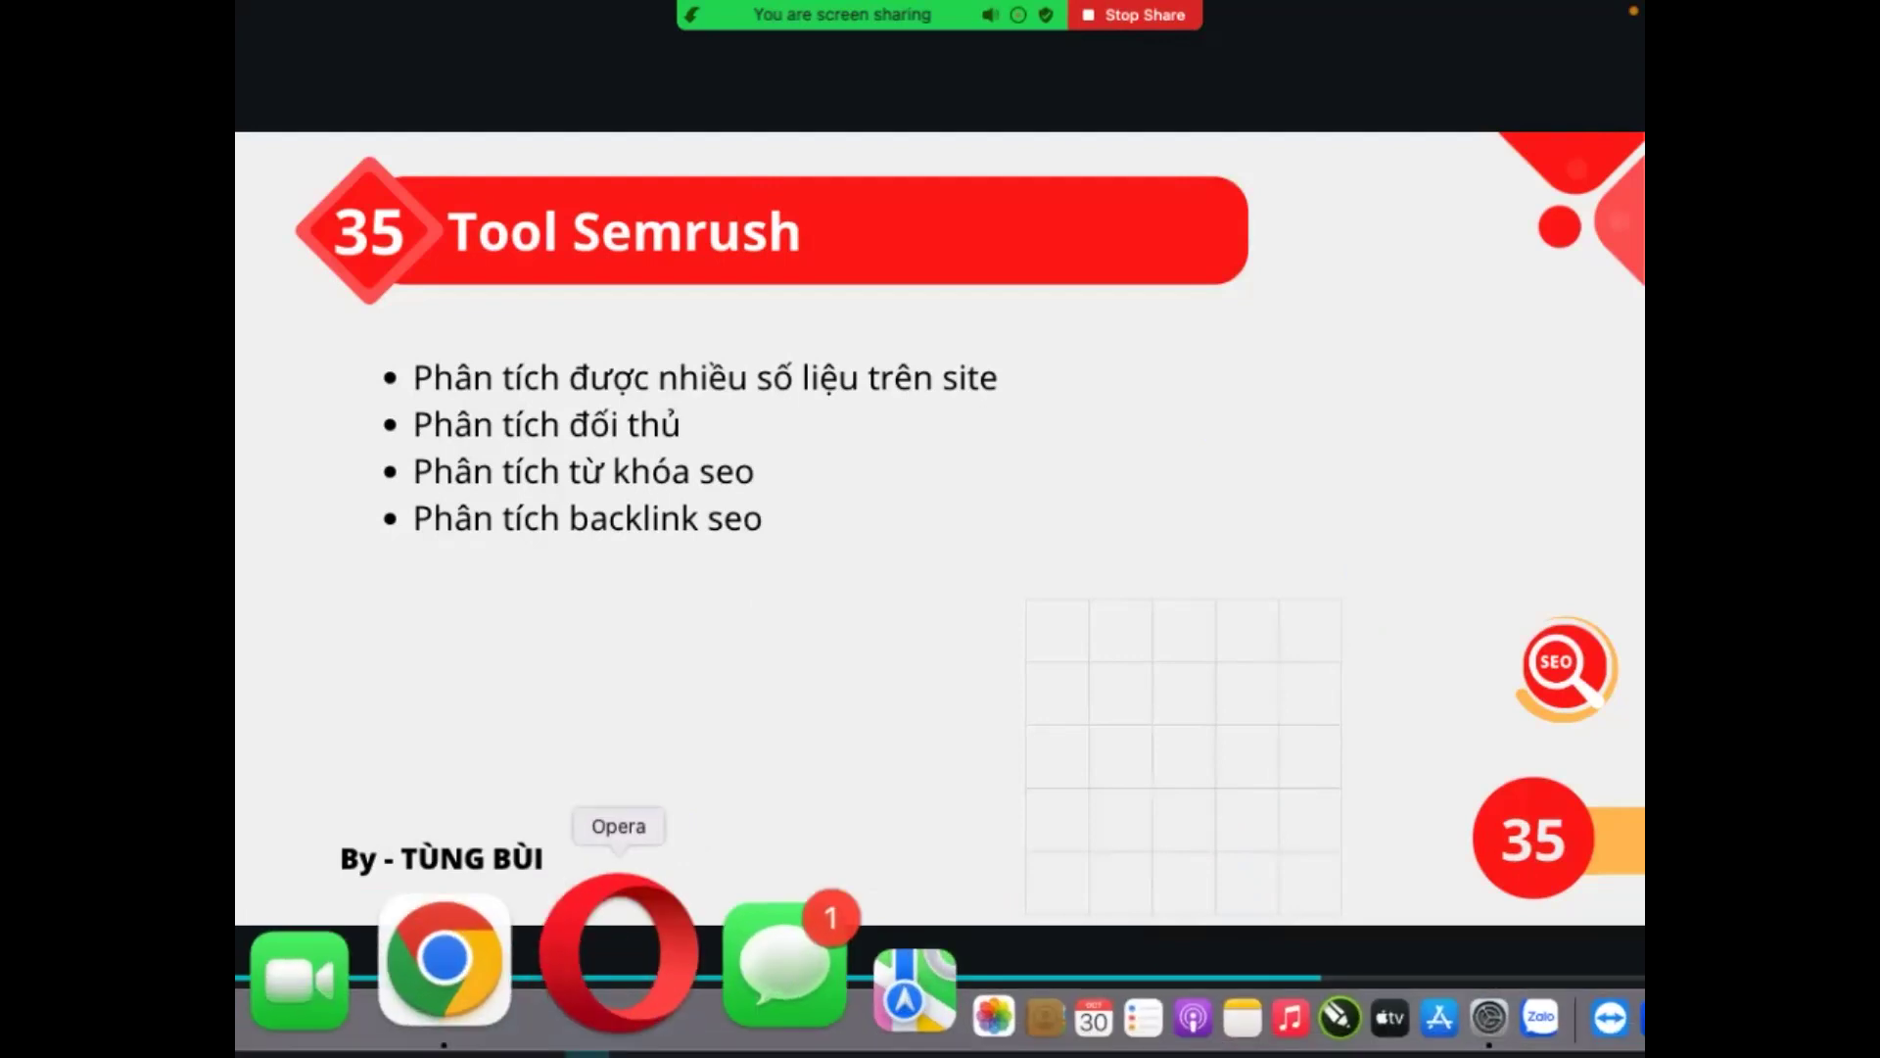
key("Escape")
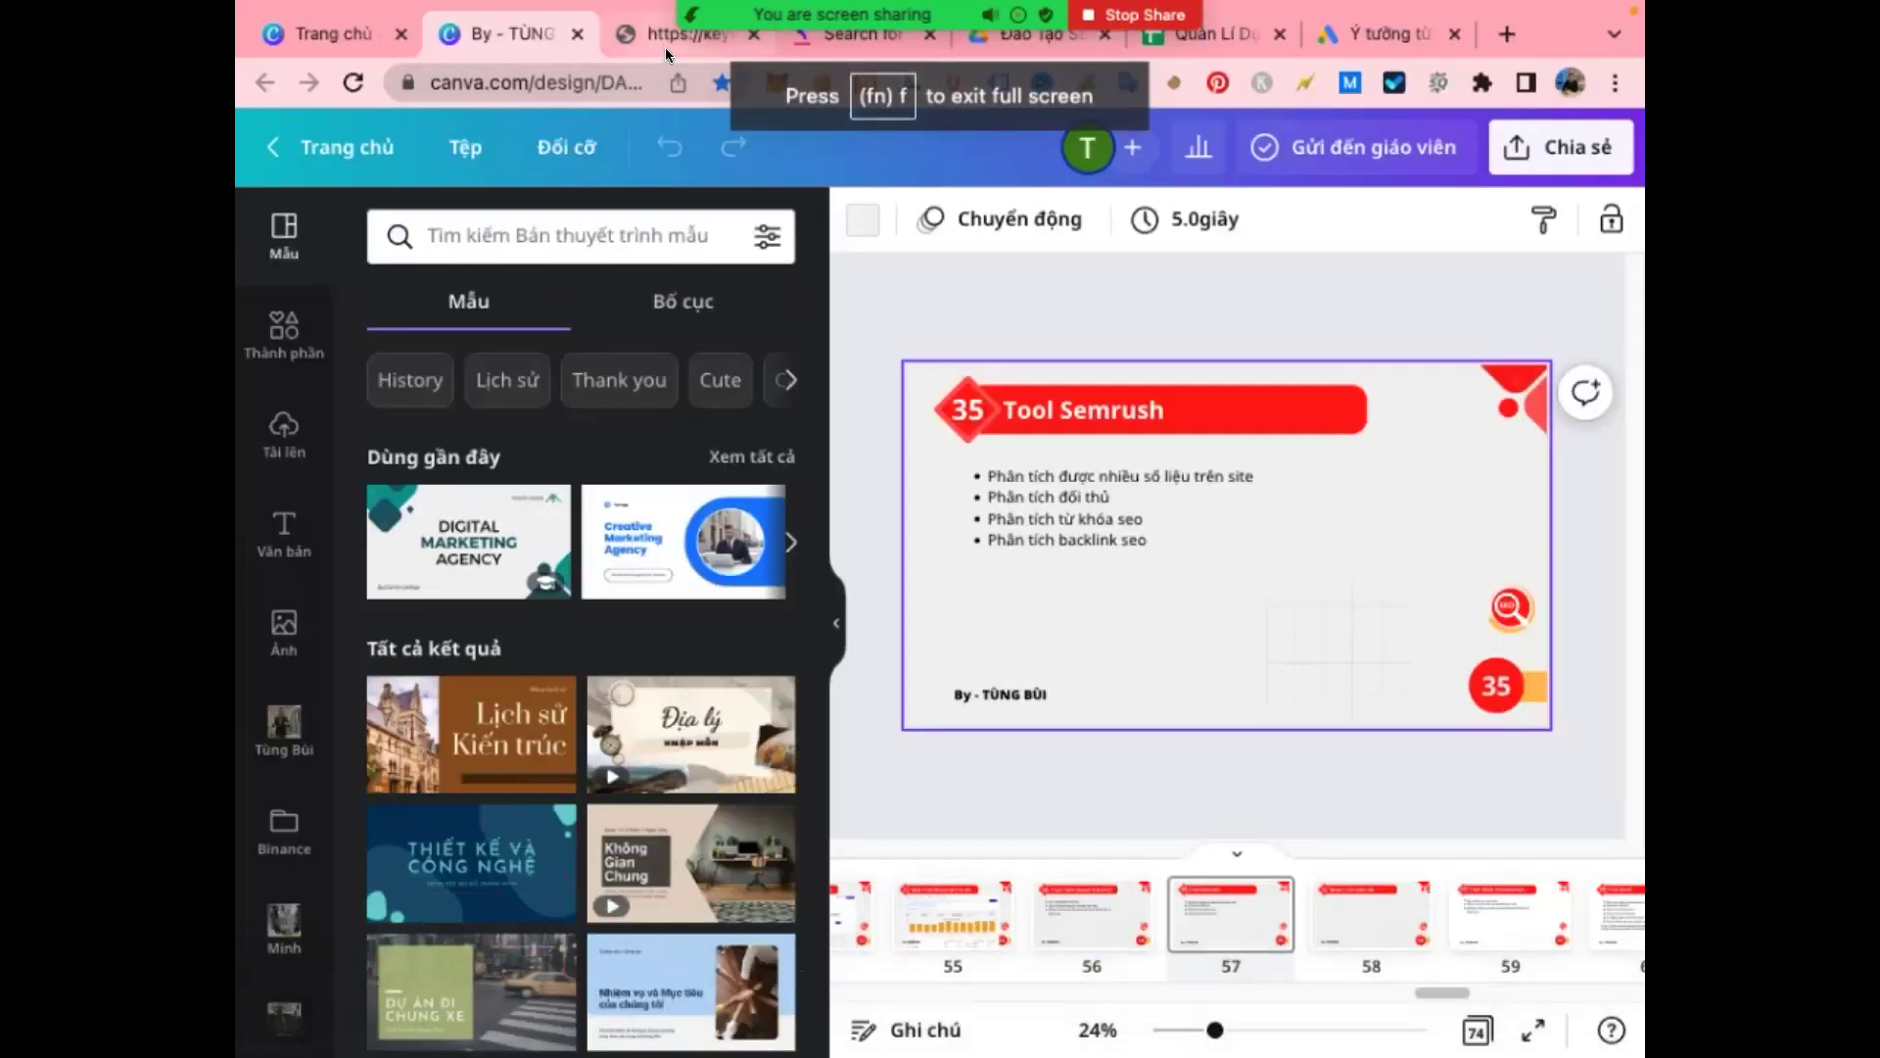
- Review the keyword sheet and the keyword planner's ideas and average monthly searches for "điều hoà multi"
left_click(668, 41)
left_click(1226, 24)
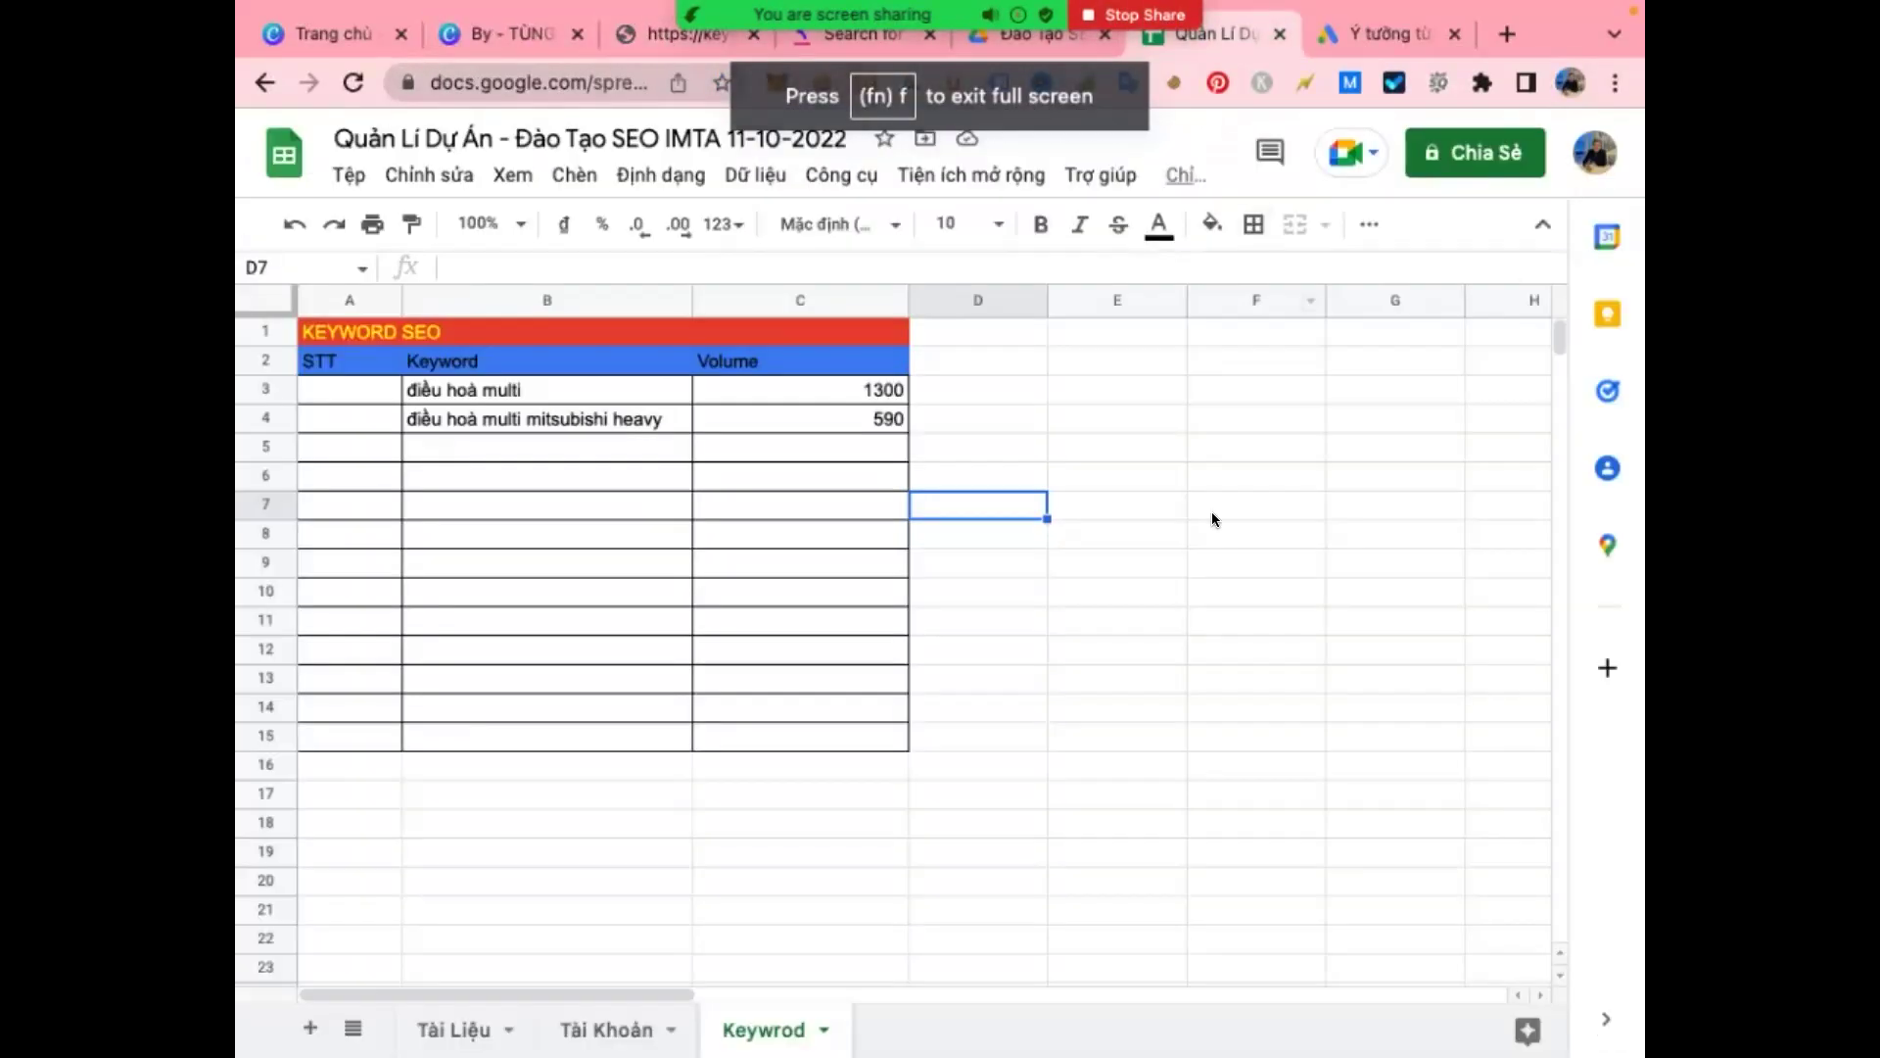
left_click(1190, 590)
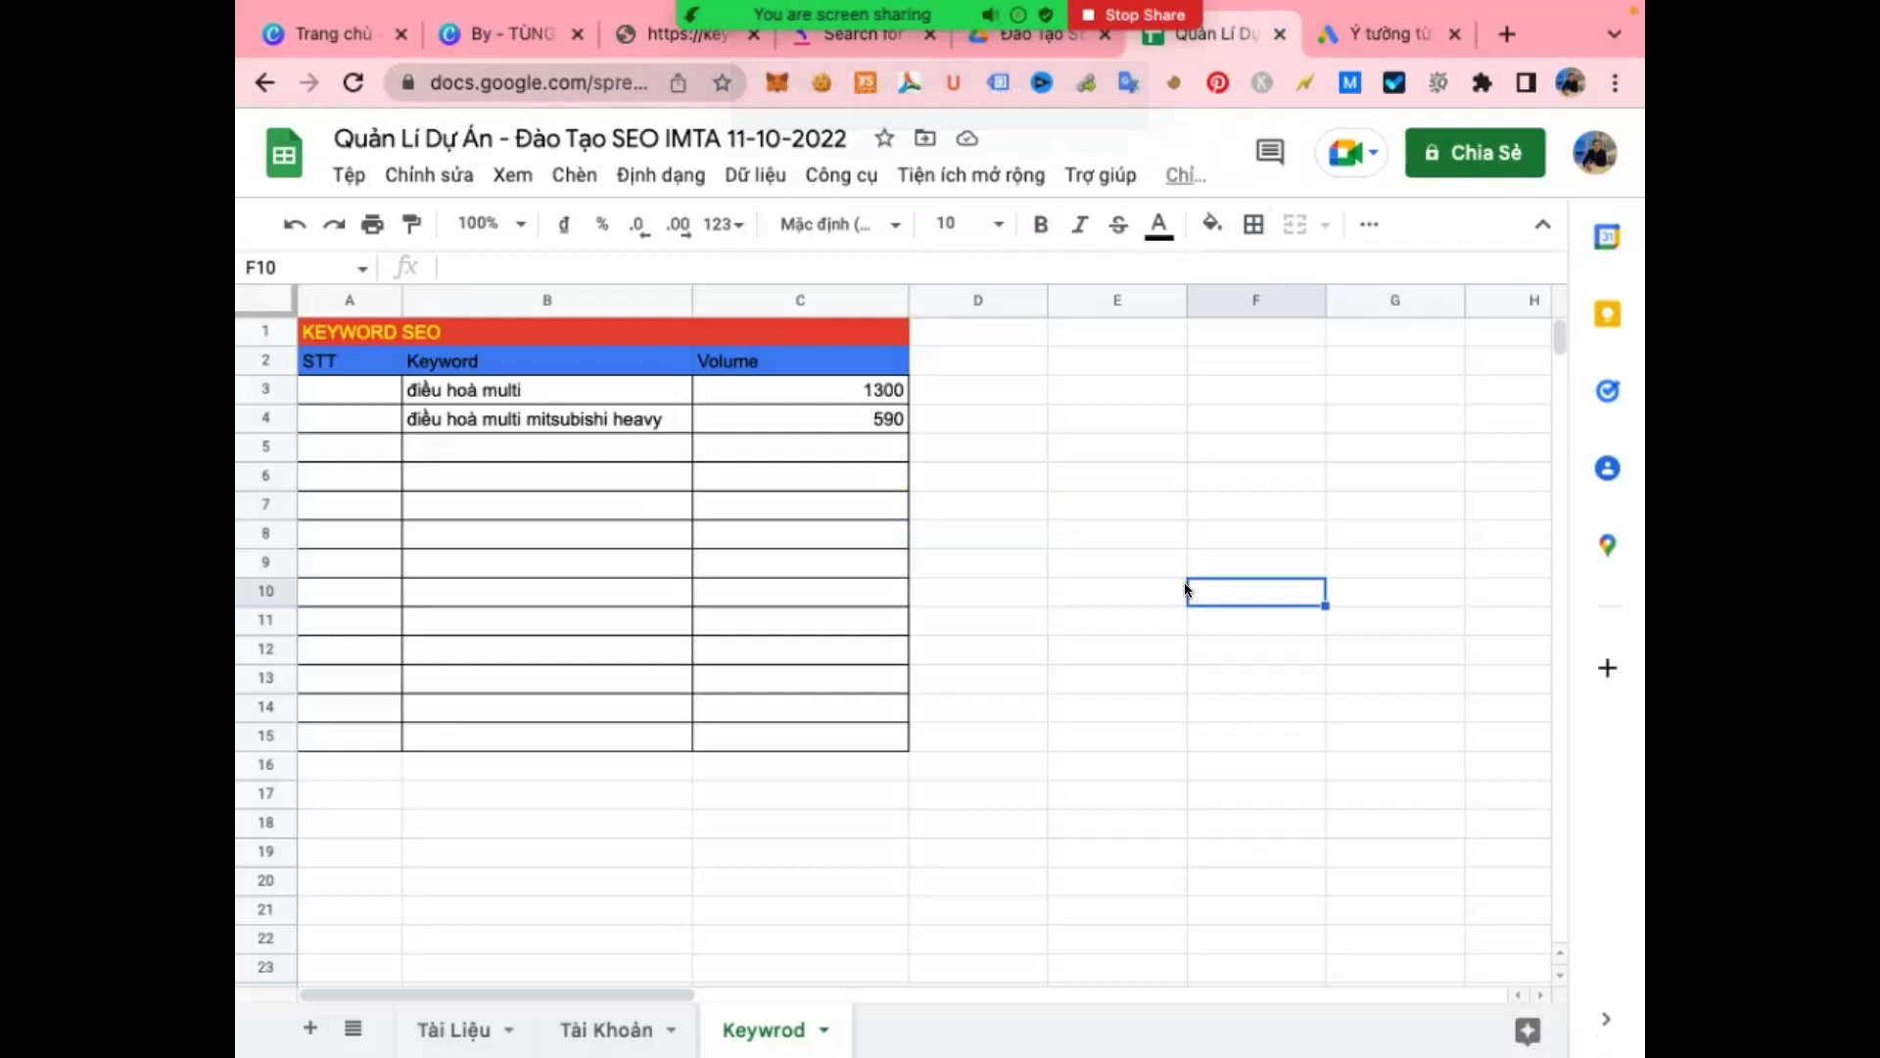
left_click(1371, 33)
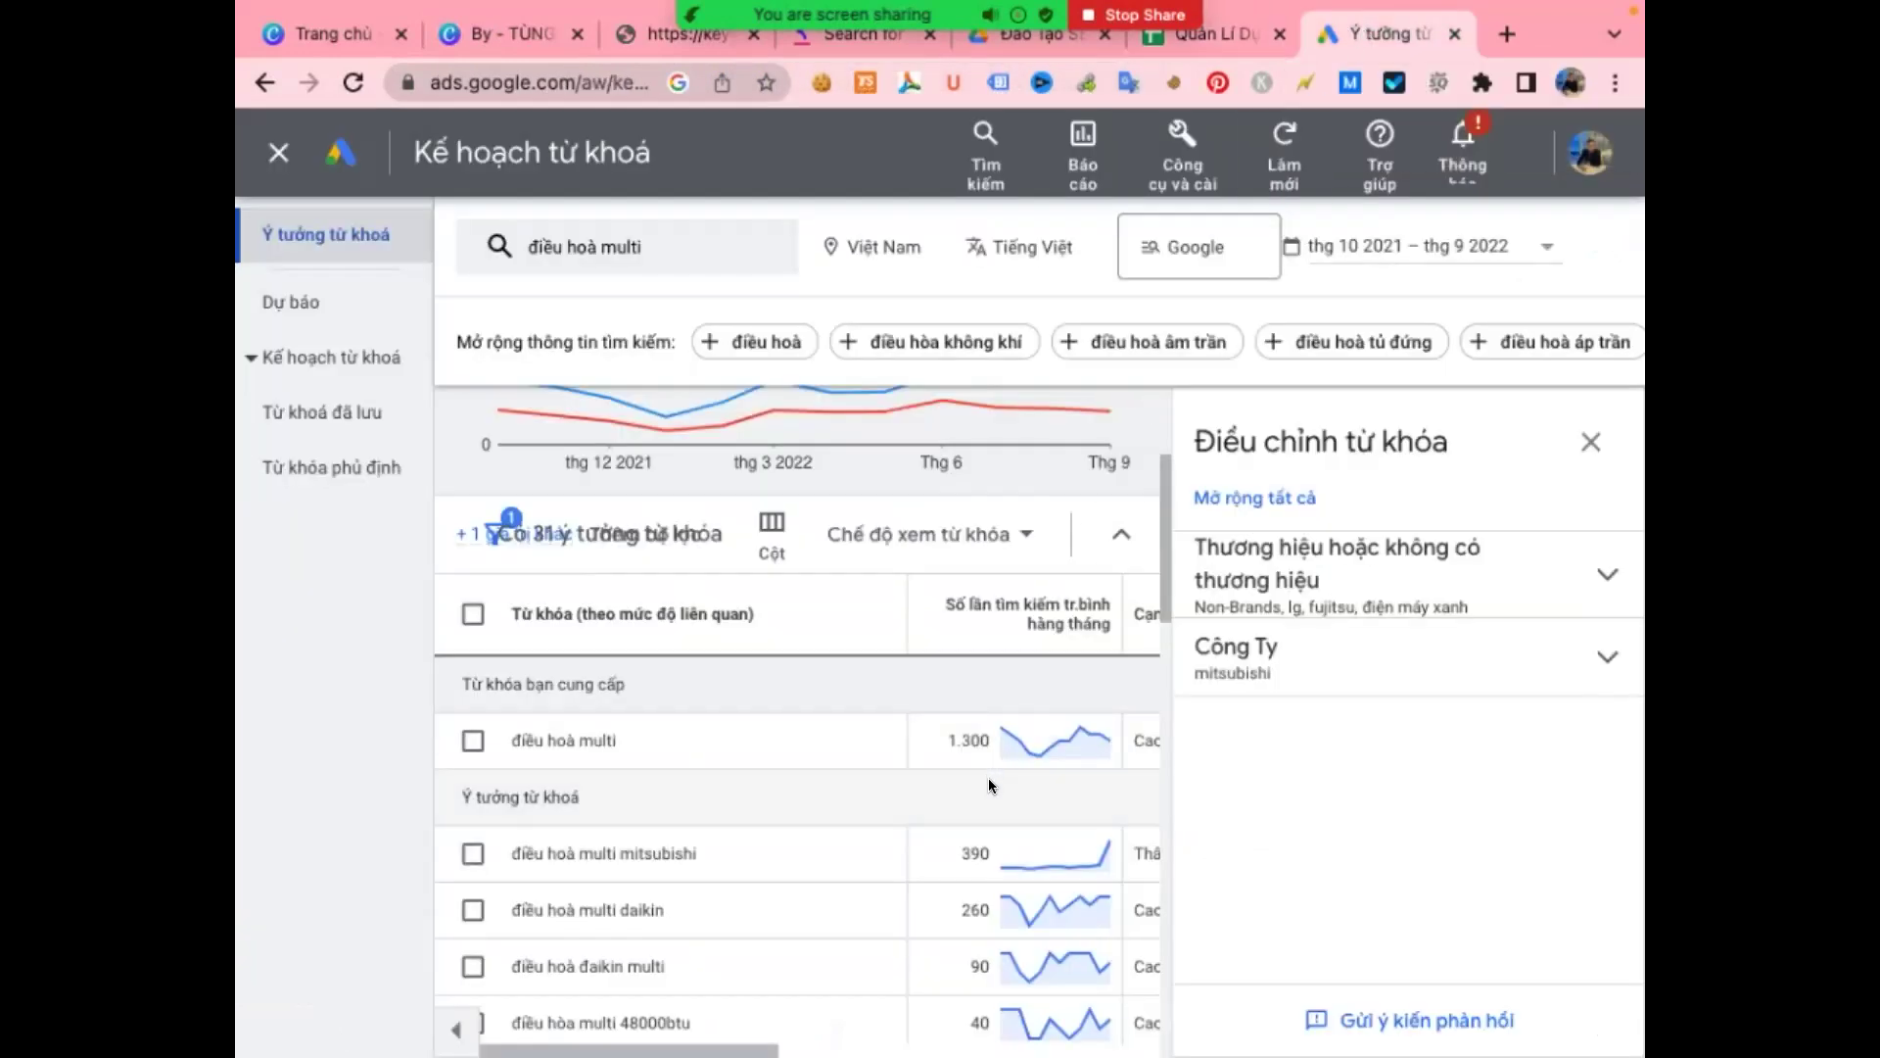
scroll(989, 784, "down", 5)
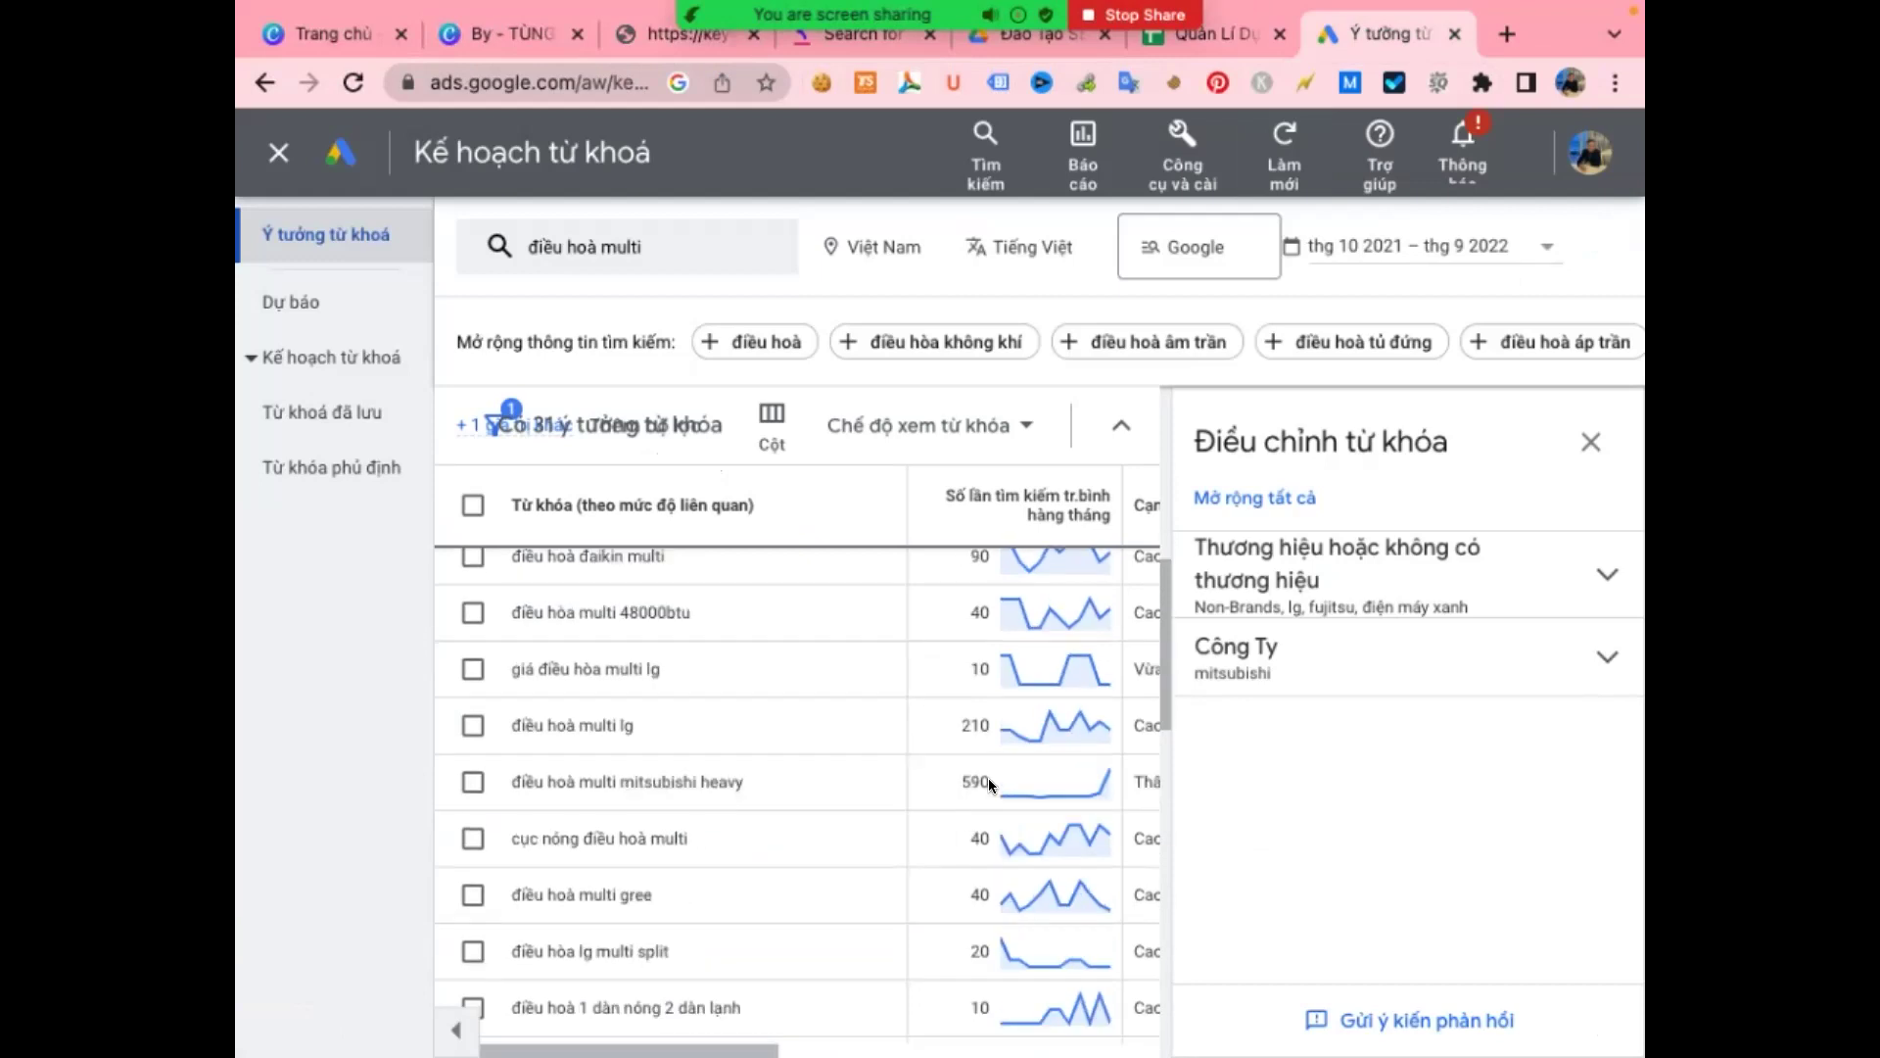
scroll(989, 778, "down", 2)
scroll(990, 776, "up", 7)
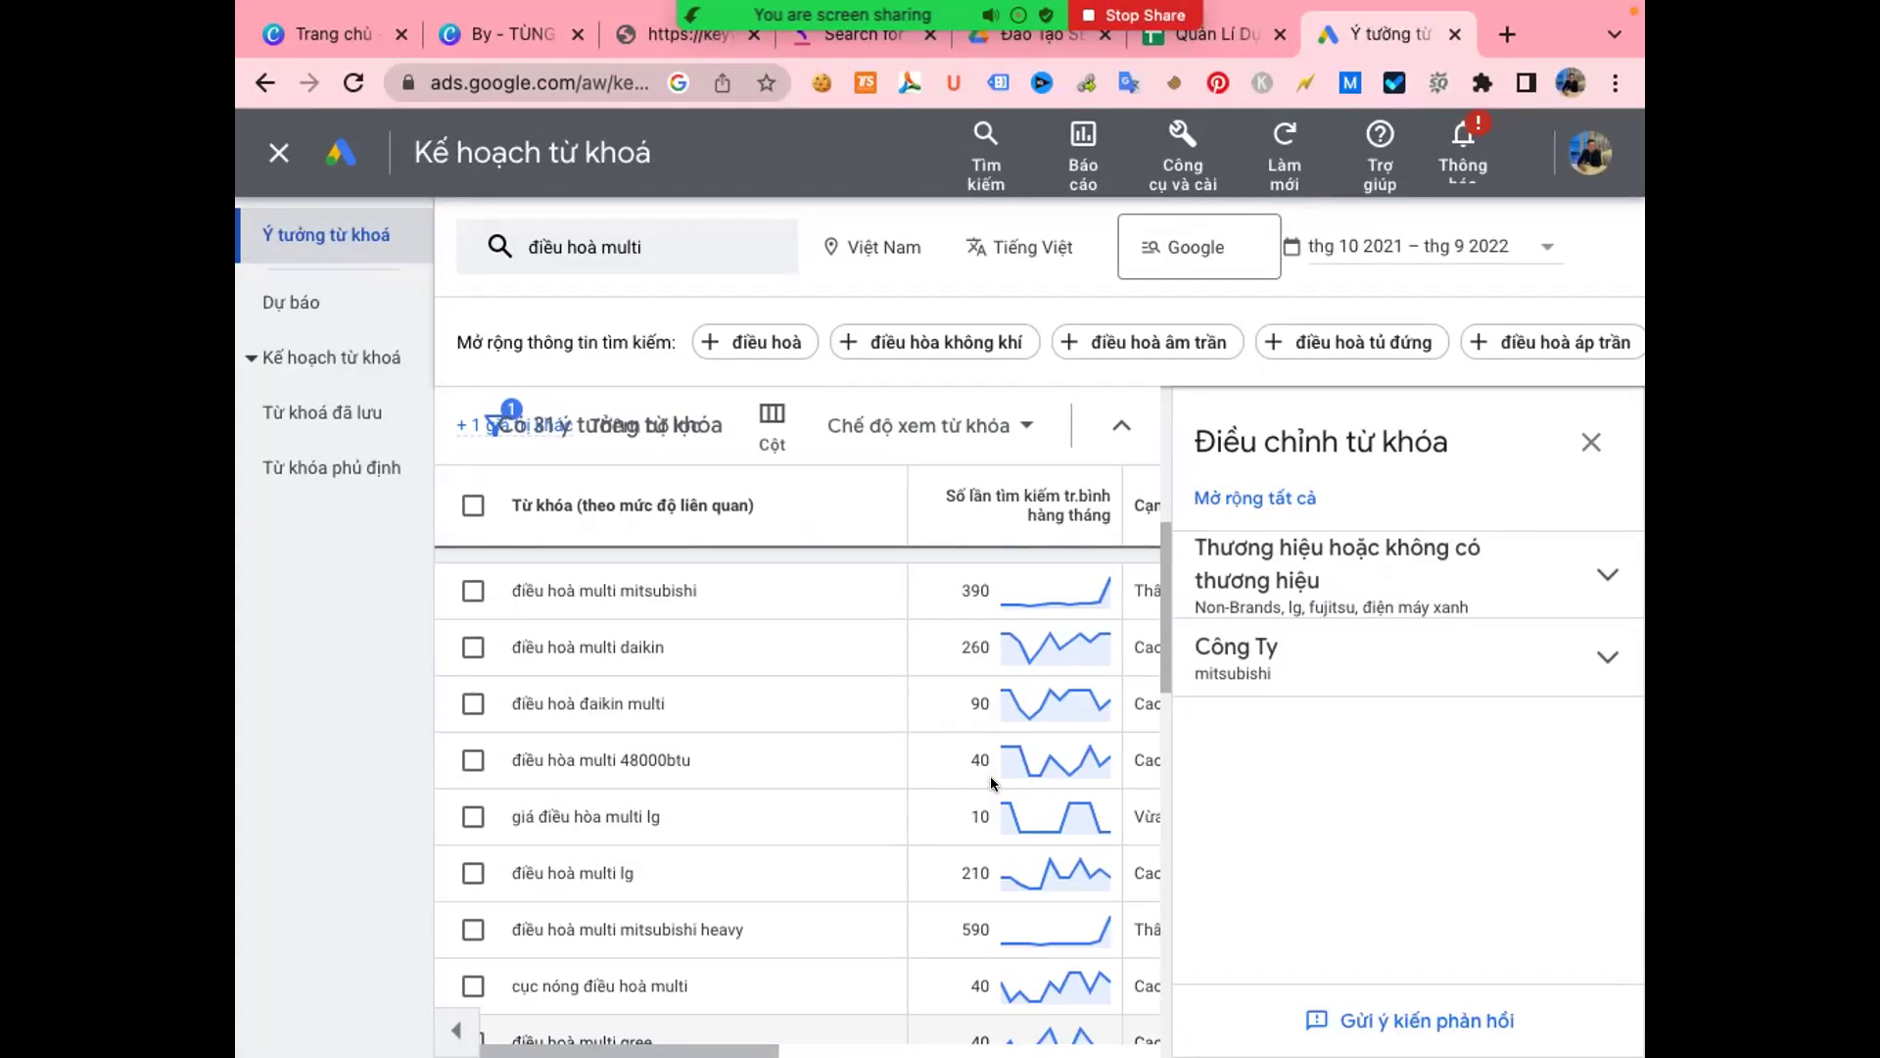
- Open the keyword planner's entry form for a new keyword search
left_click(656, 251)
left_click(718, 385)
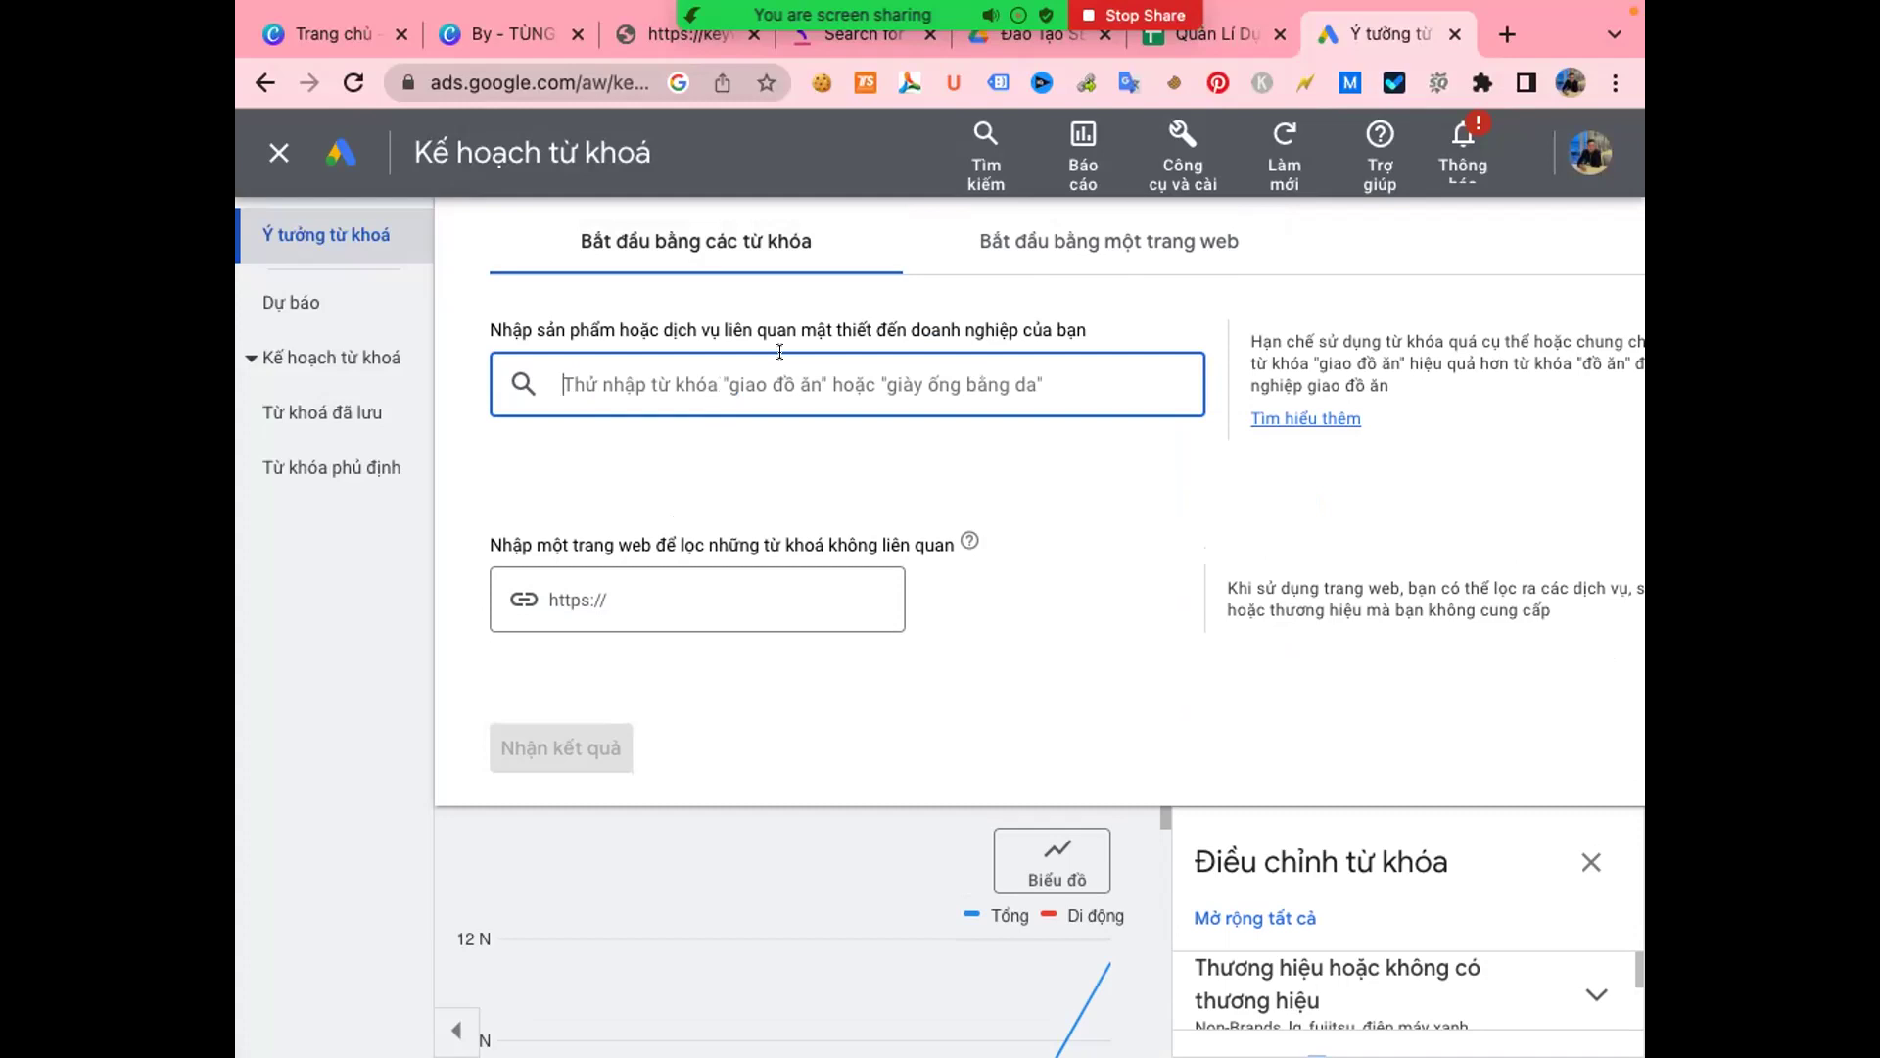
left_click(1235, 29)
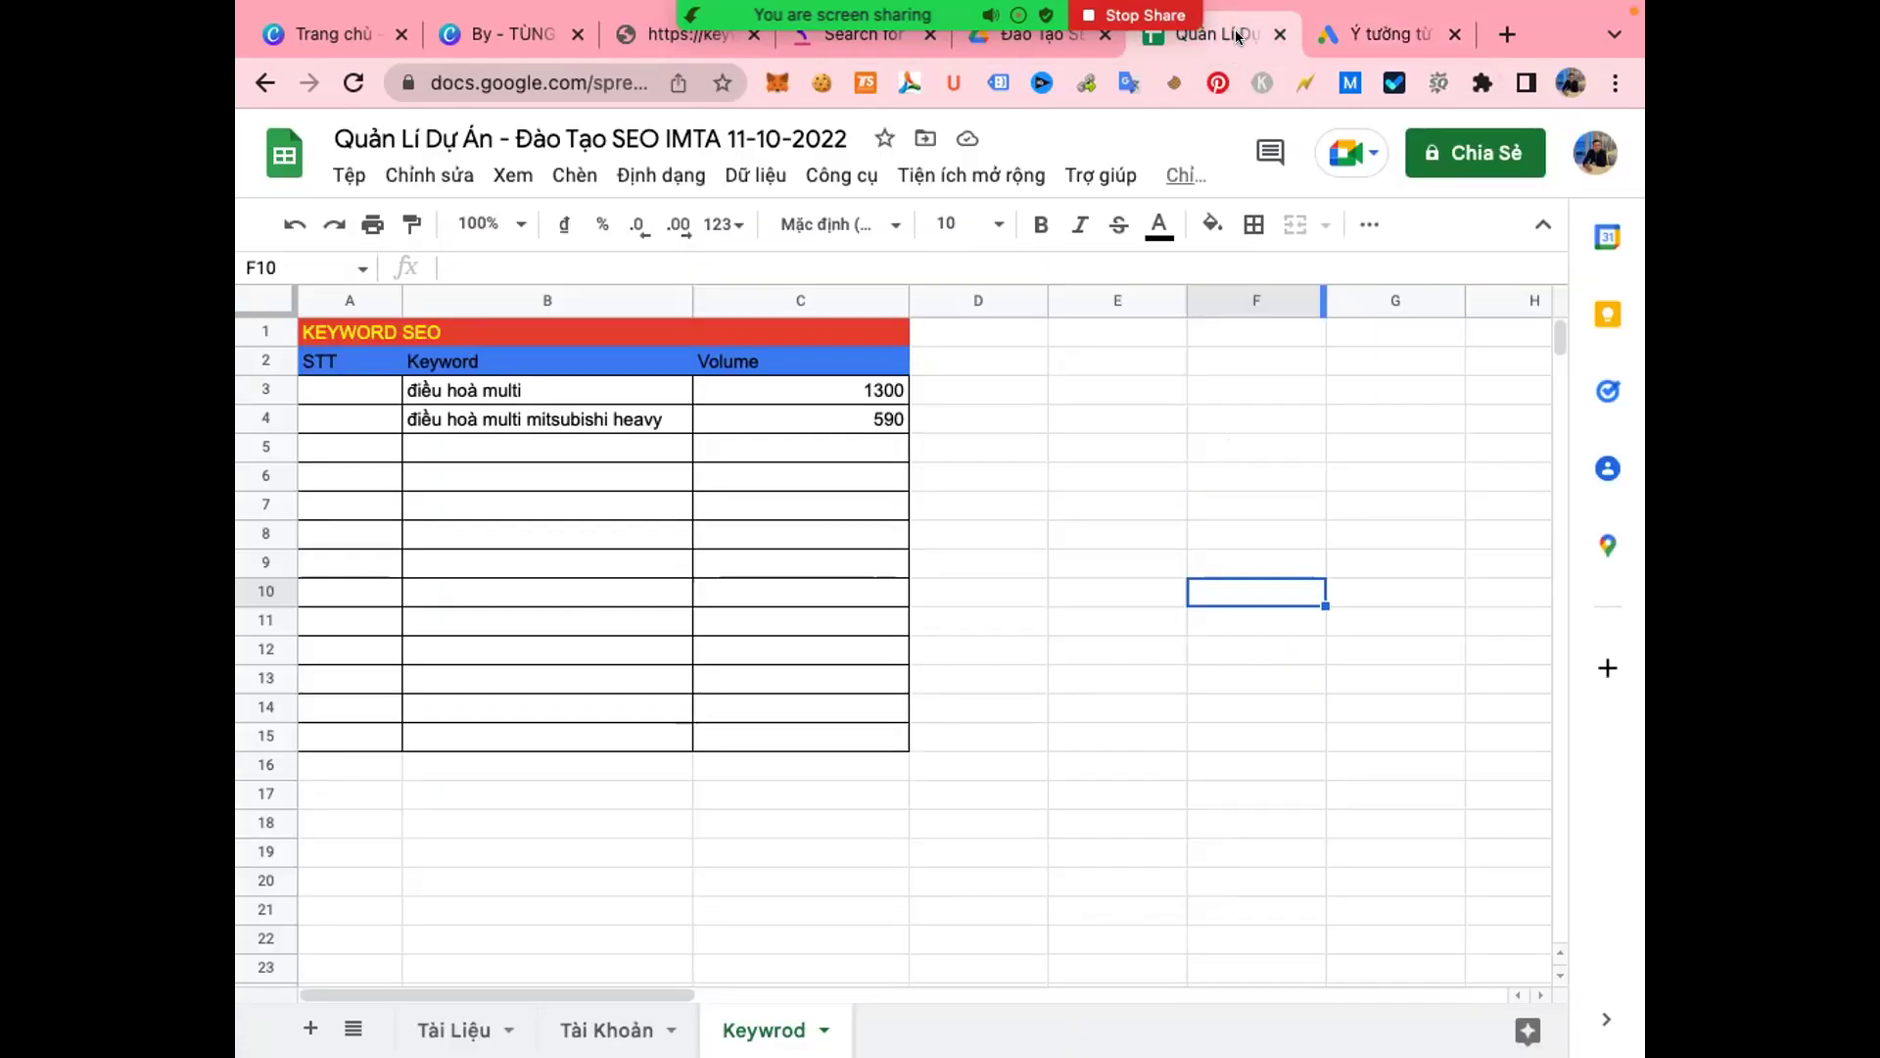
left_click(1026, 533)
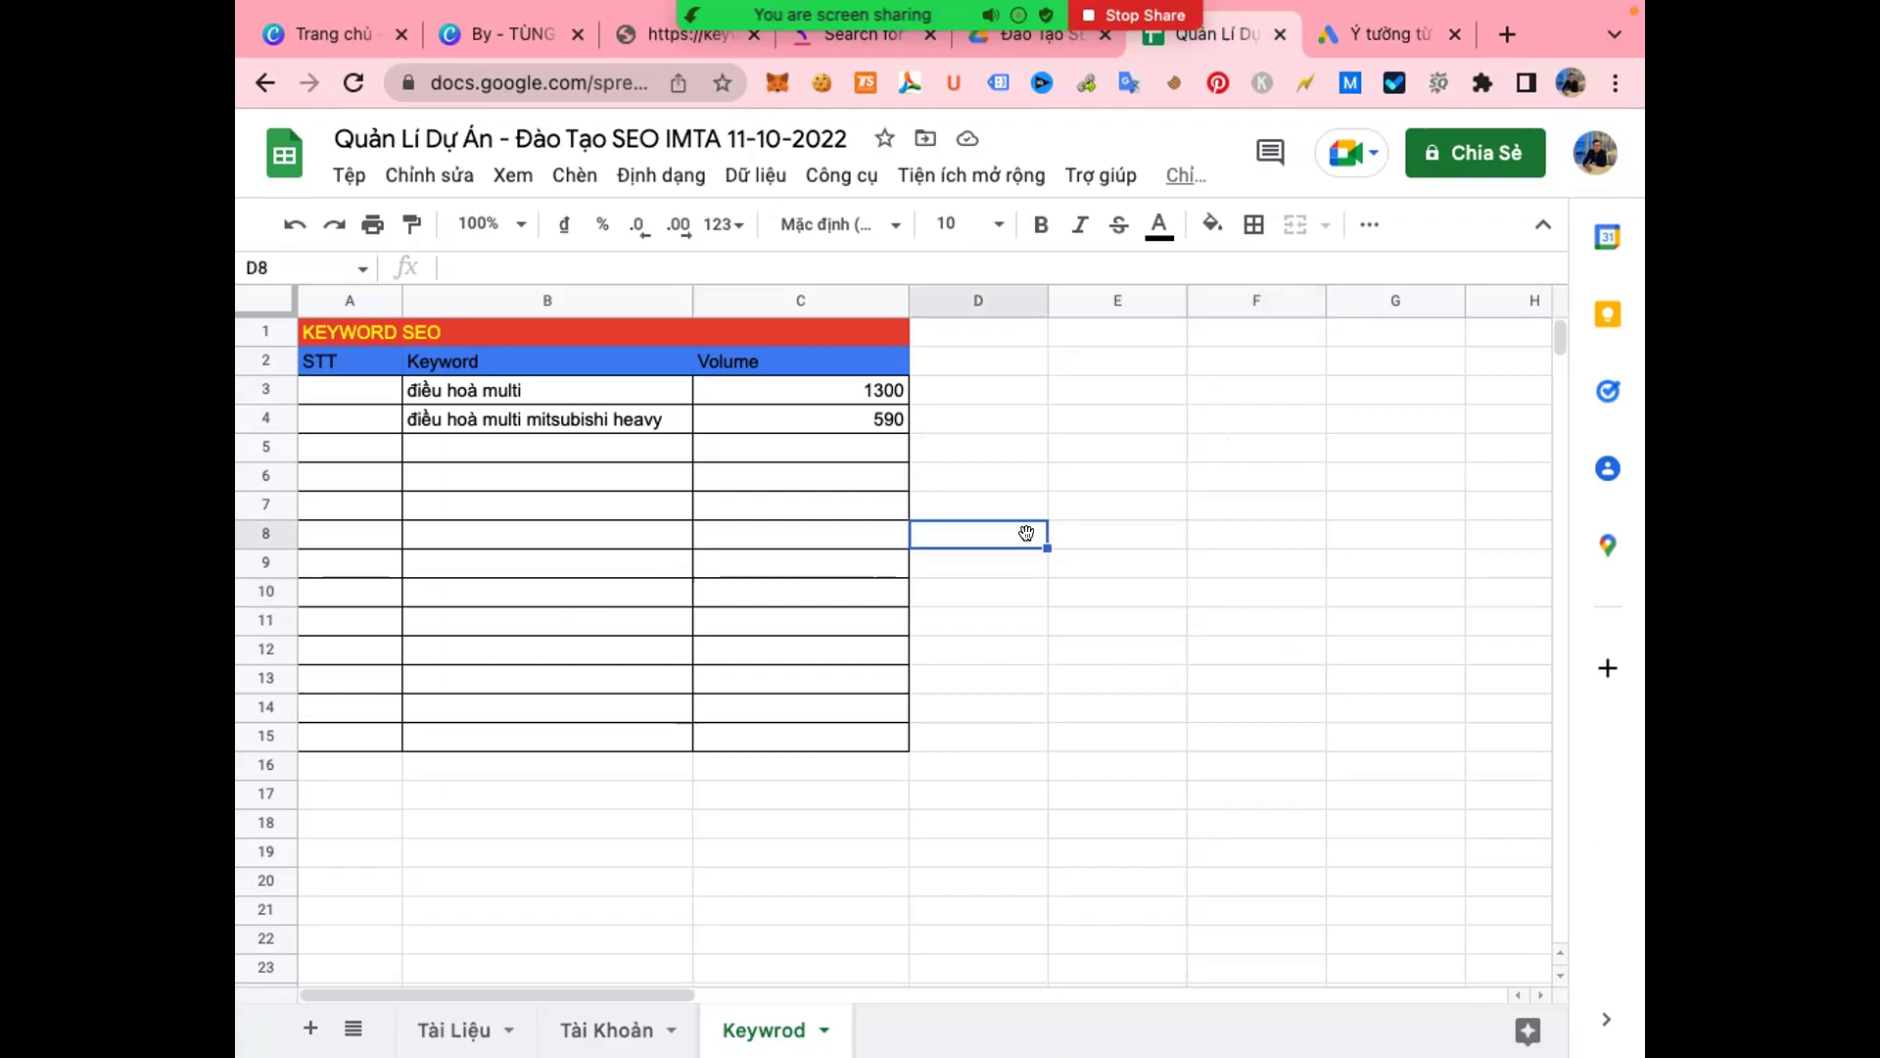
left_click(1040, 594)
left_click(1039, 420)
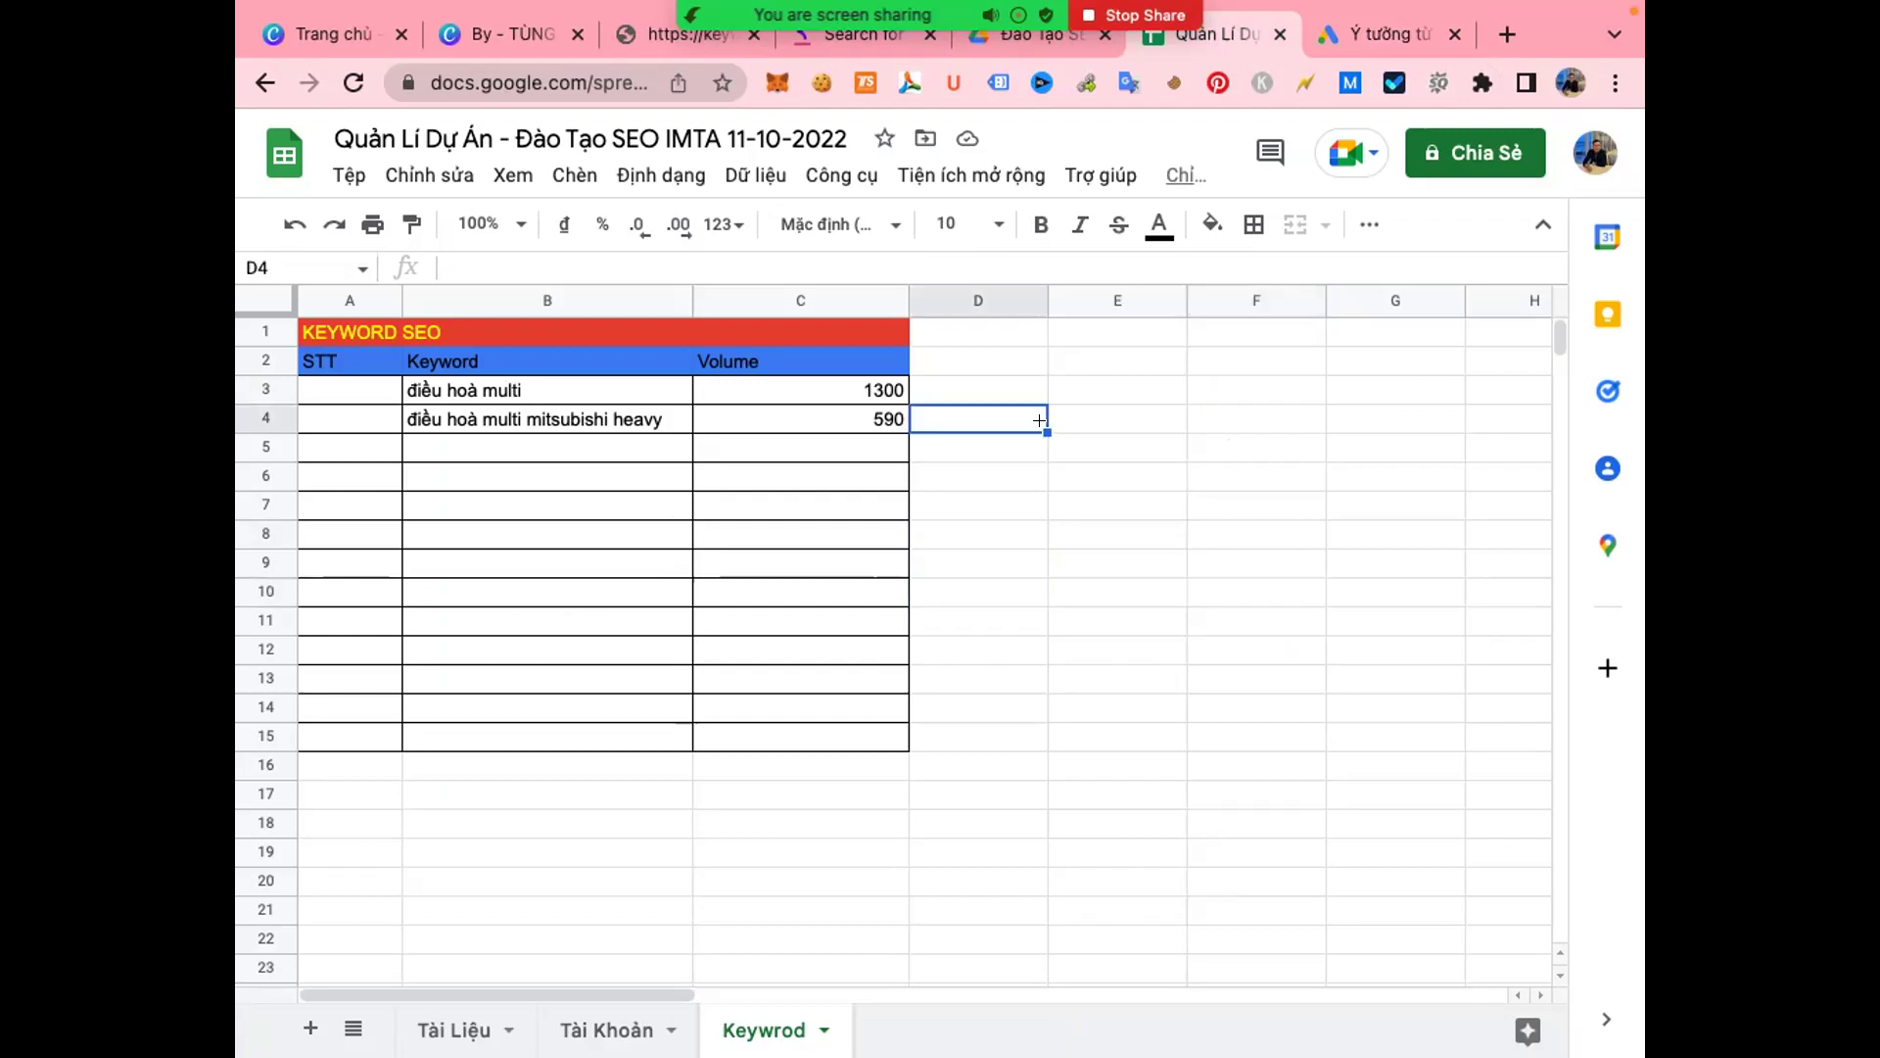
- Get keyword ideas for "bất động sản" in the Google Ads keyword planner
left_click(1390, 33)
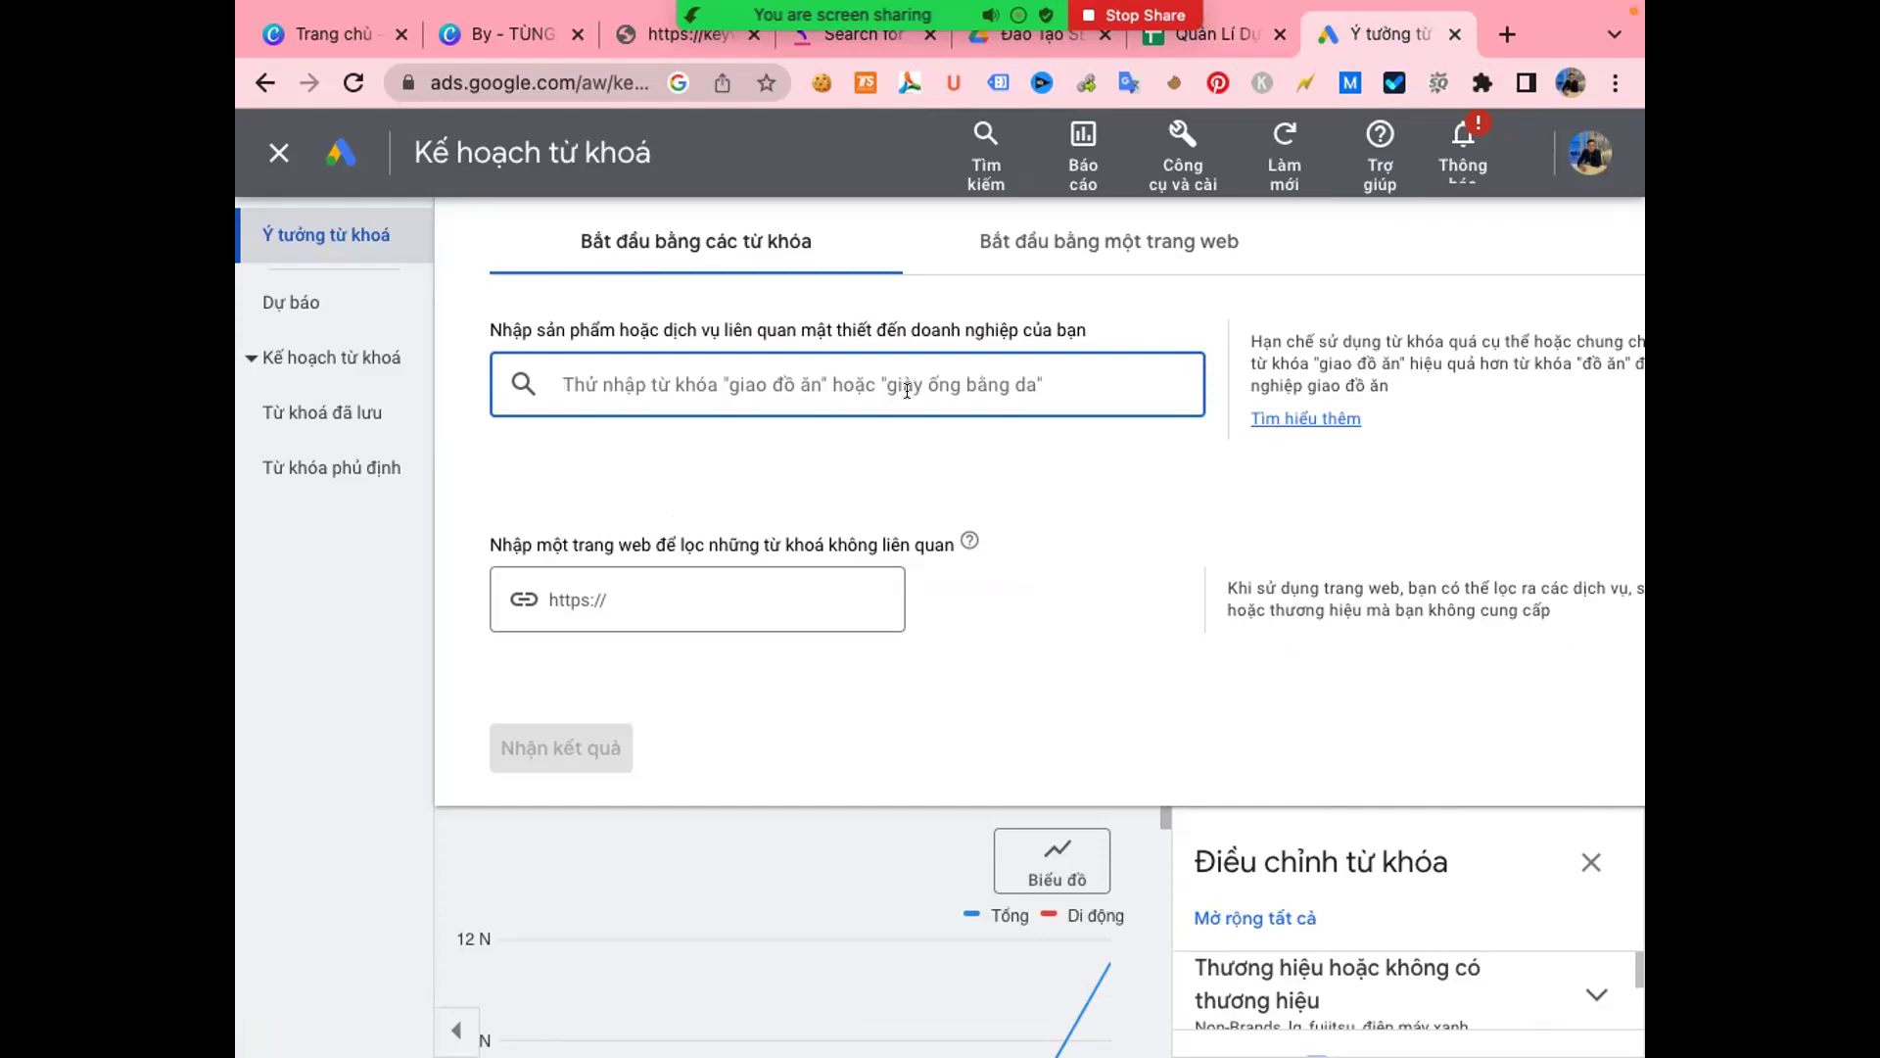
type("b")
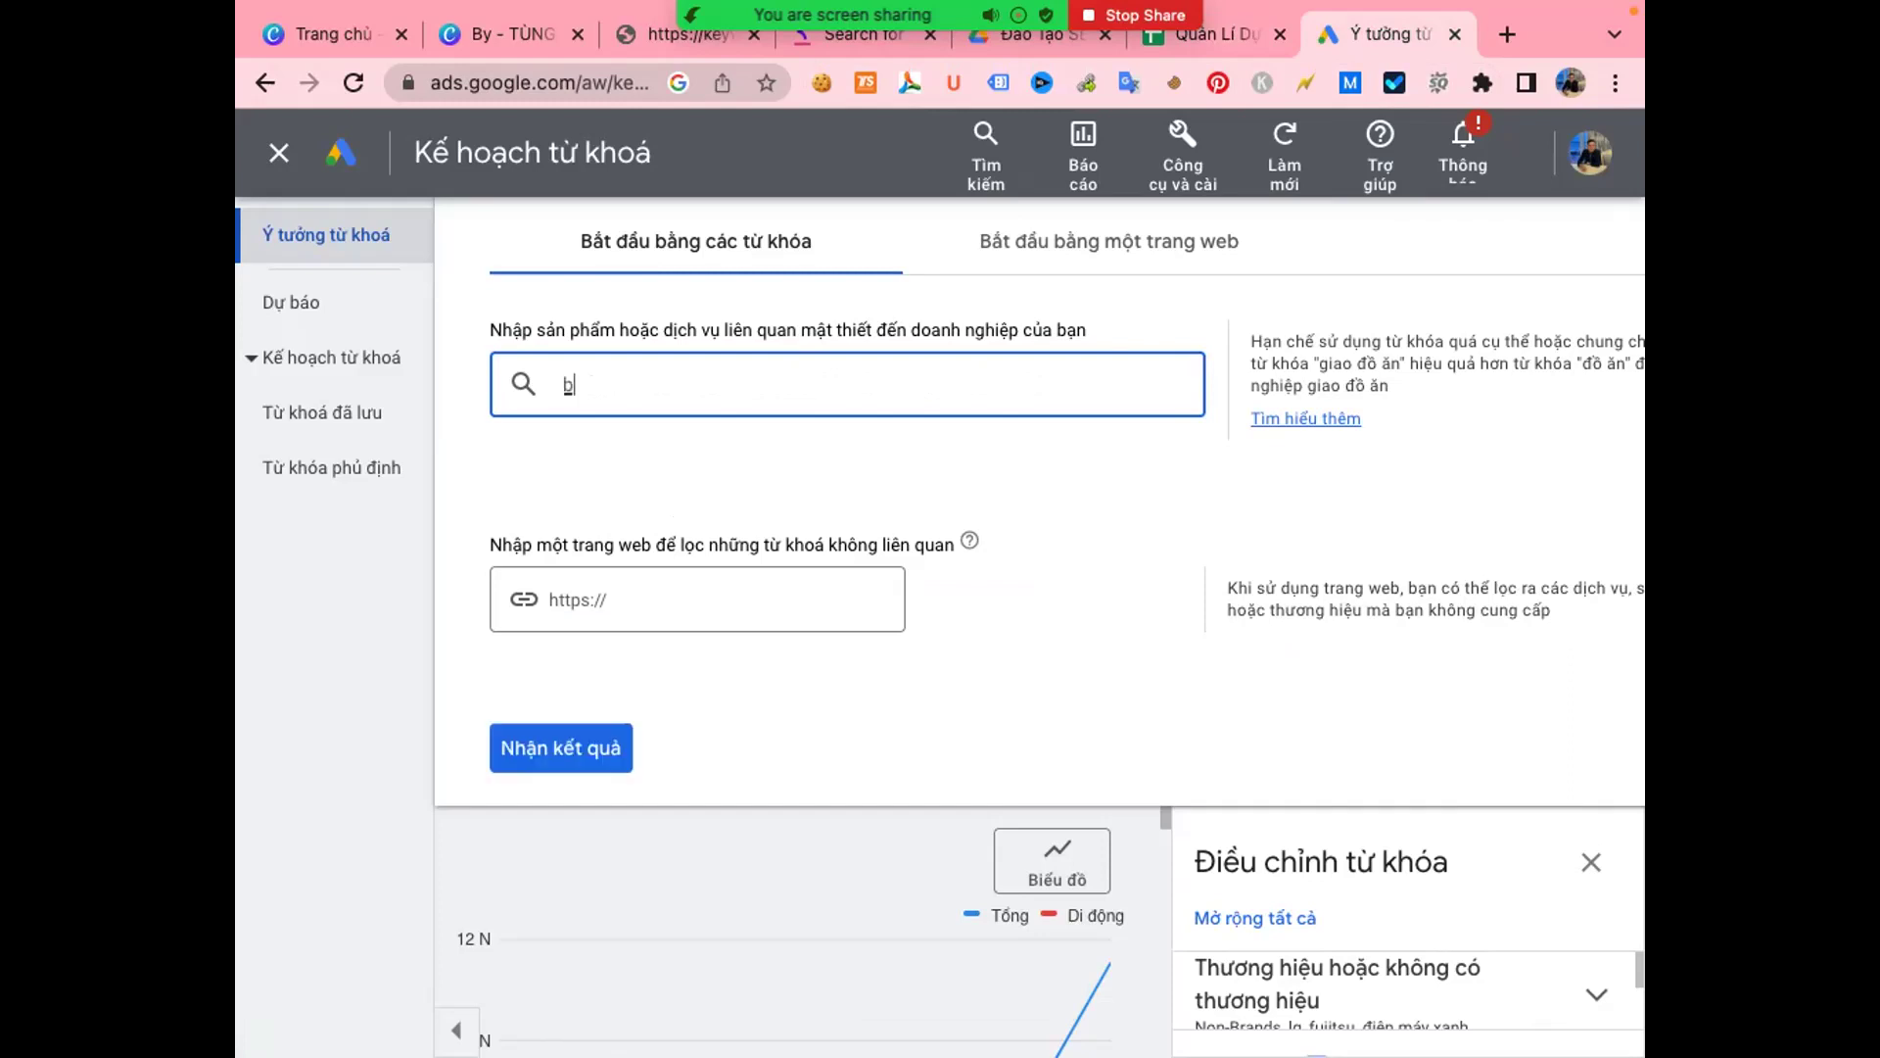
type("at động sản")
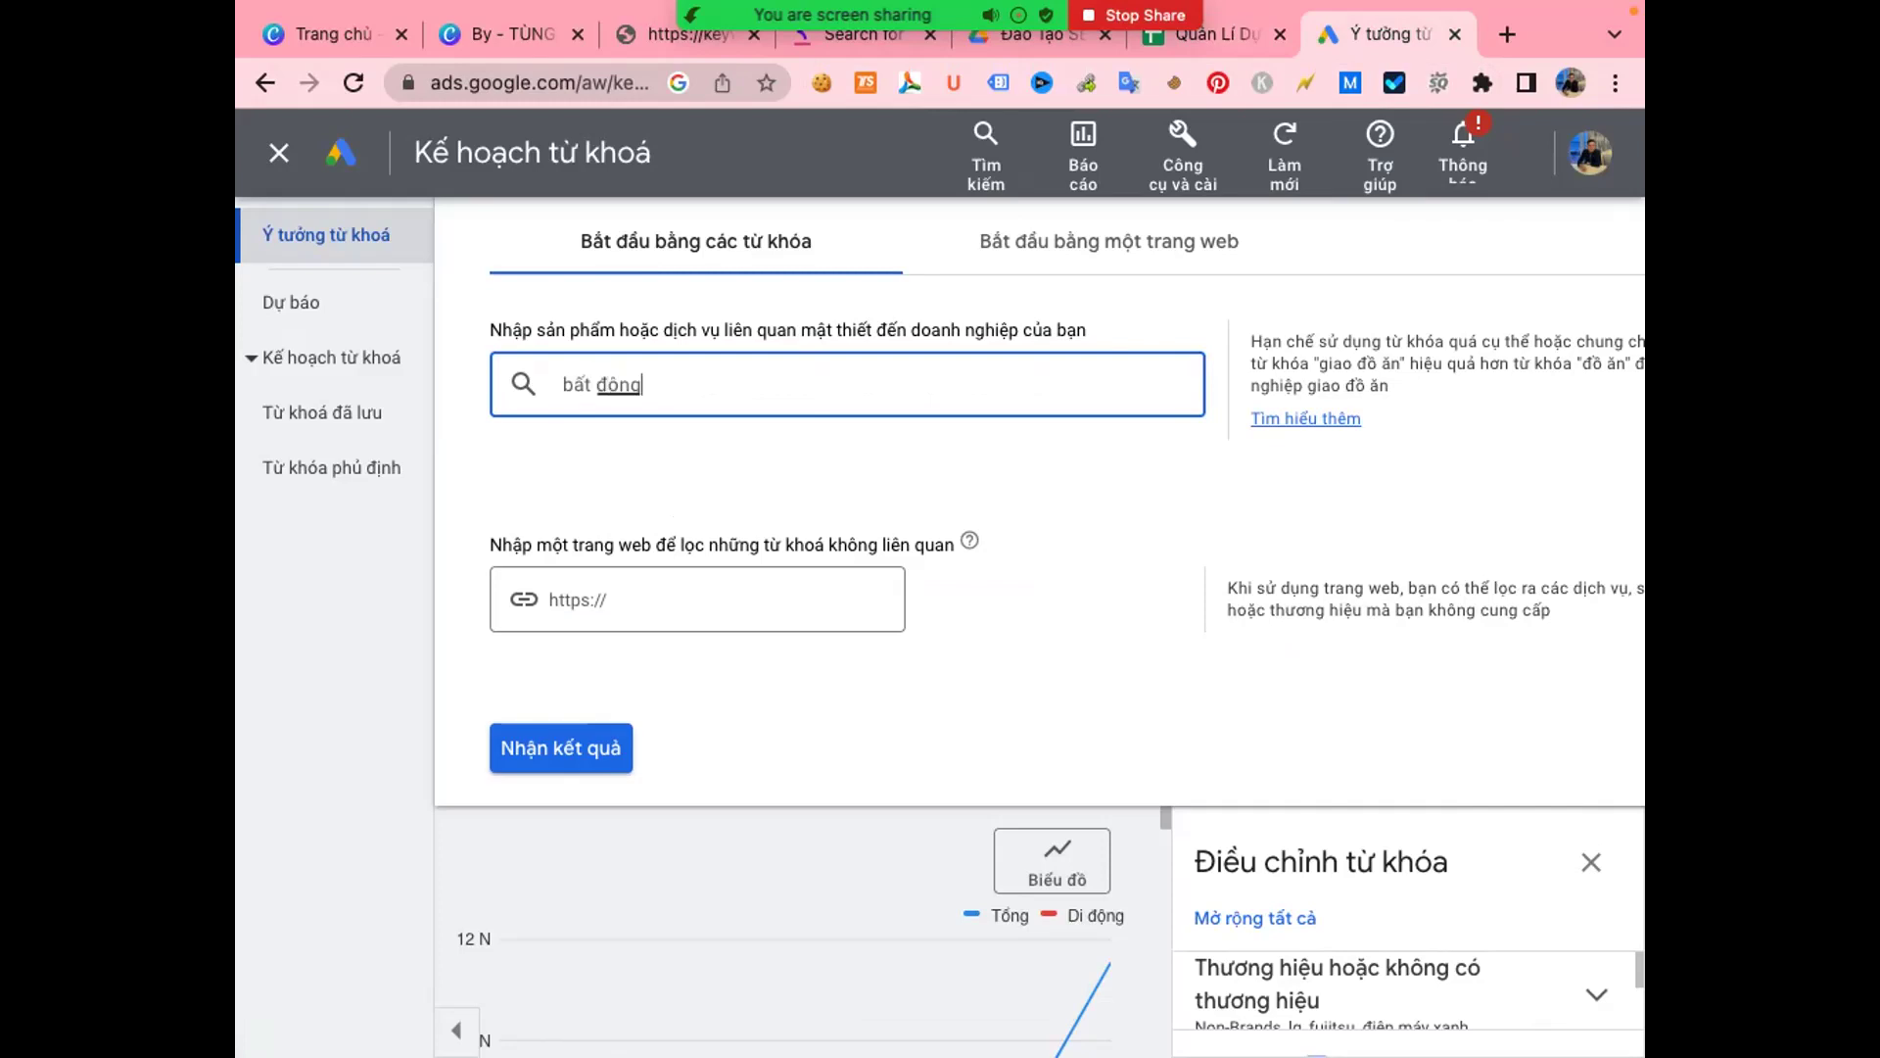
key("Return")
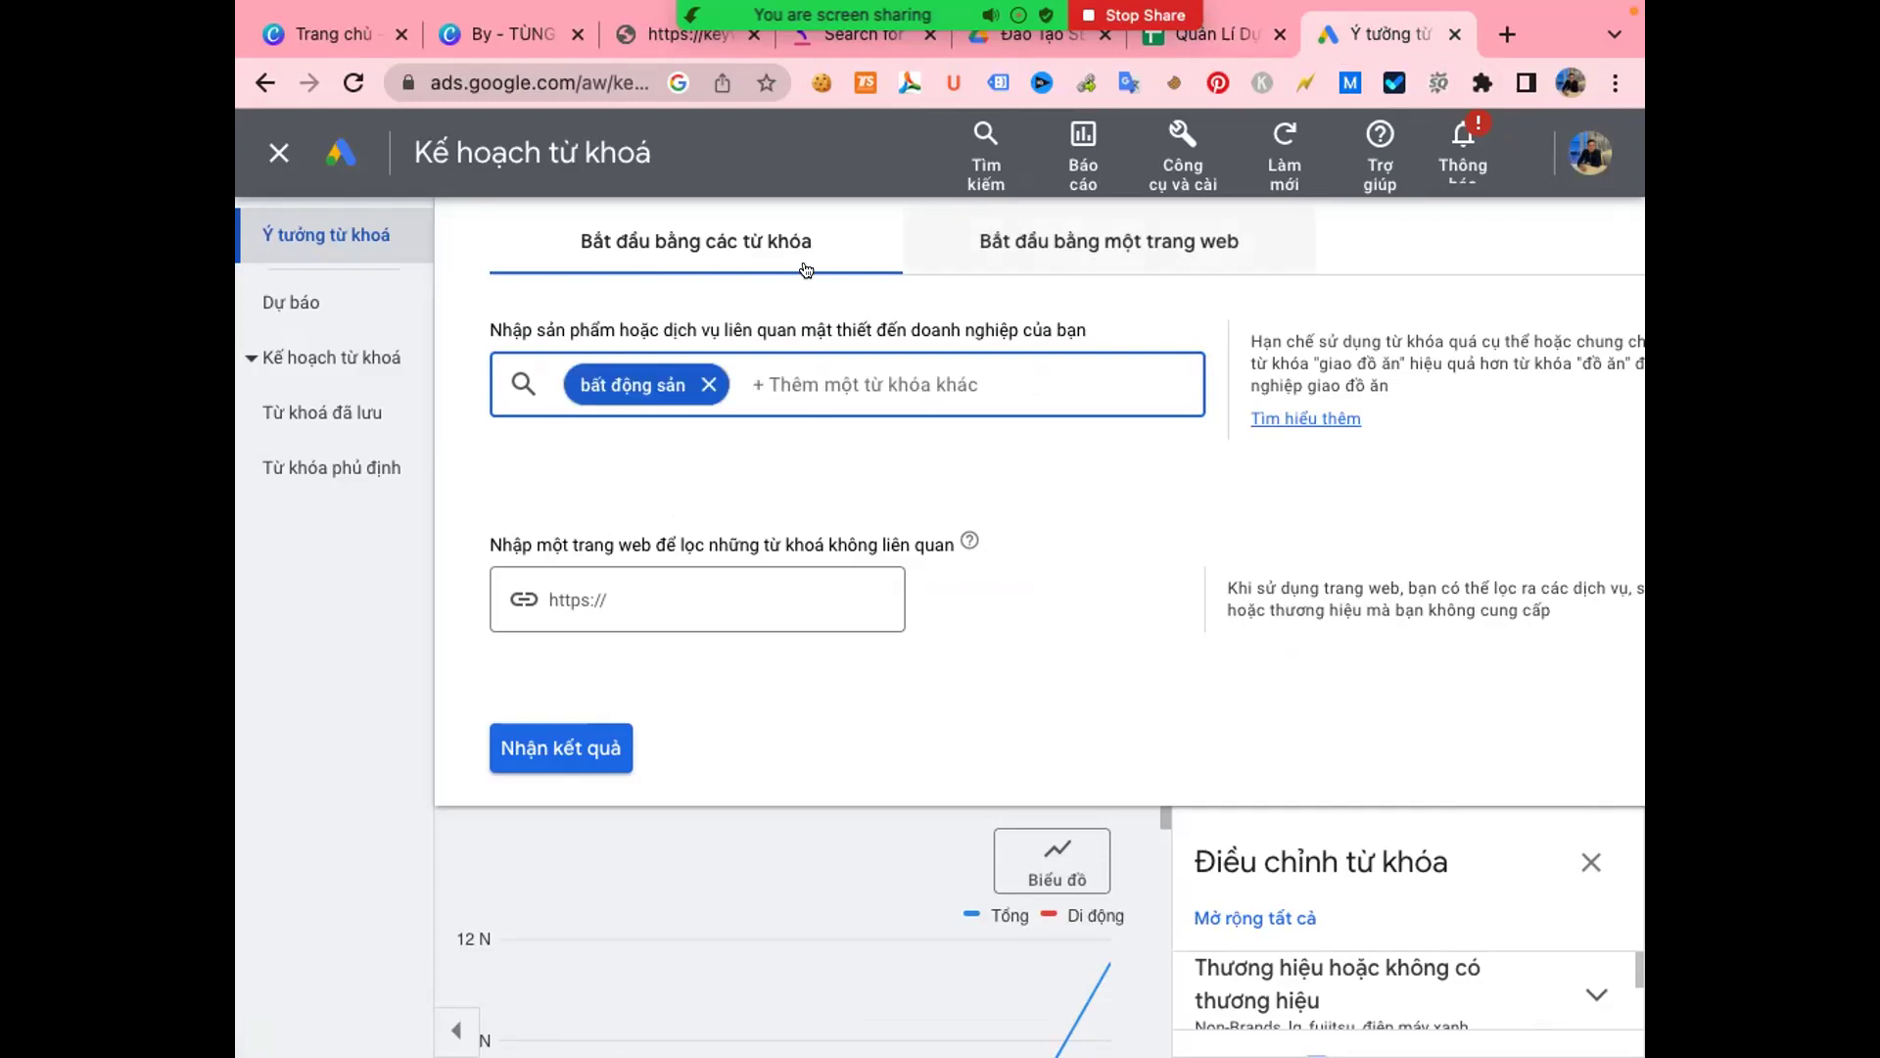
left_click(594, 736)
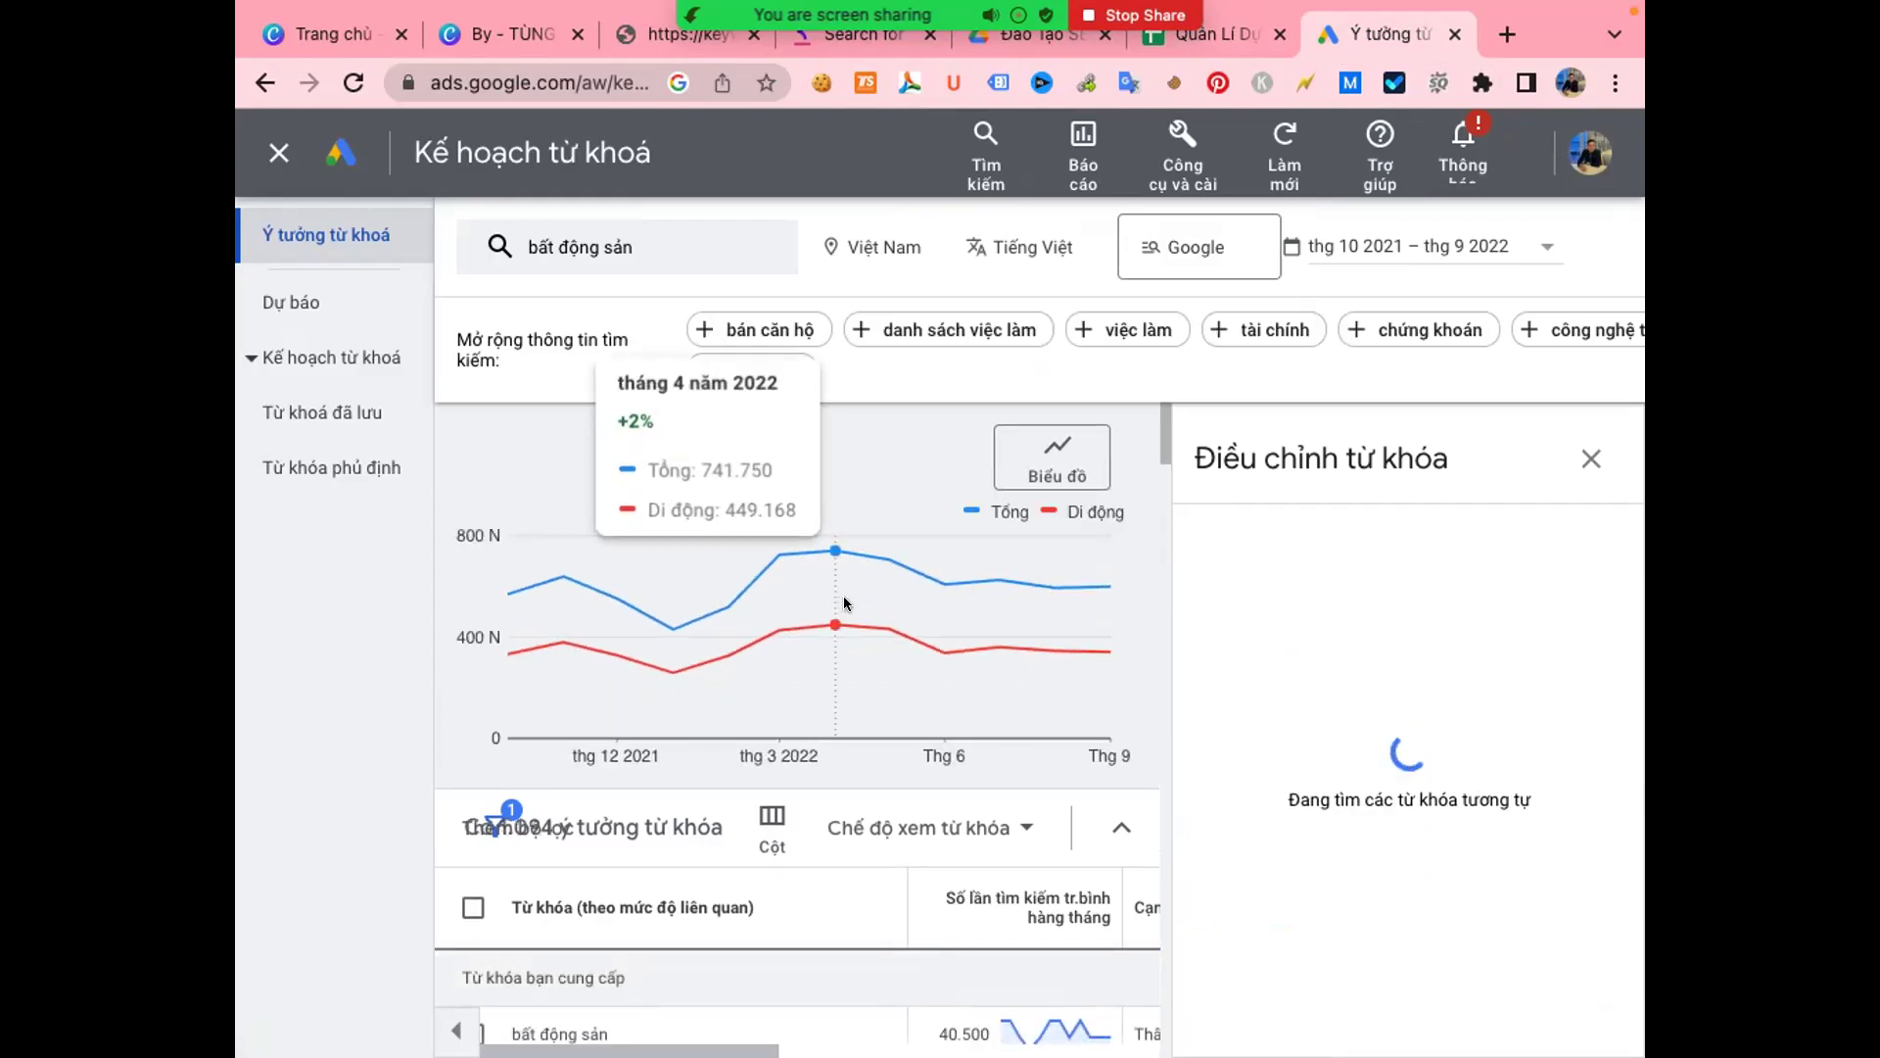
- Review the keyword ideas, average monthly searches and search trend for "bất động sản"
scroll(843, 598, "down", 3)
scroll(866, 715, "down", 3)
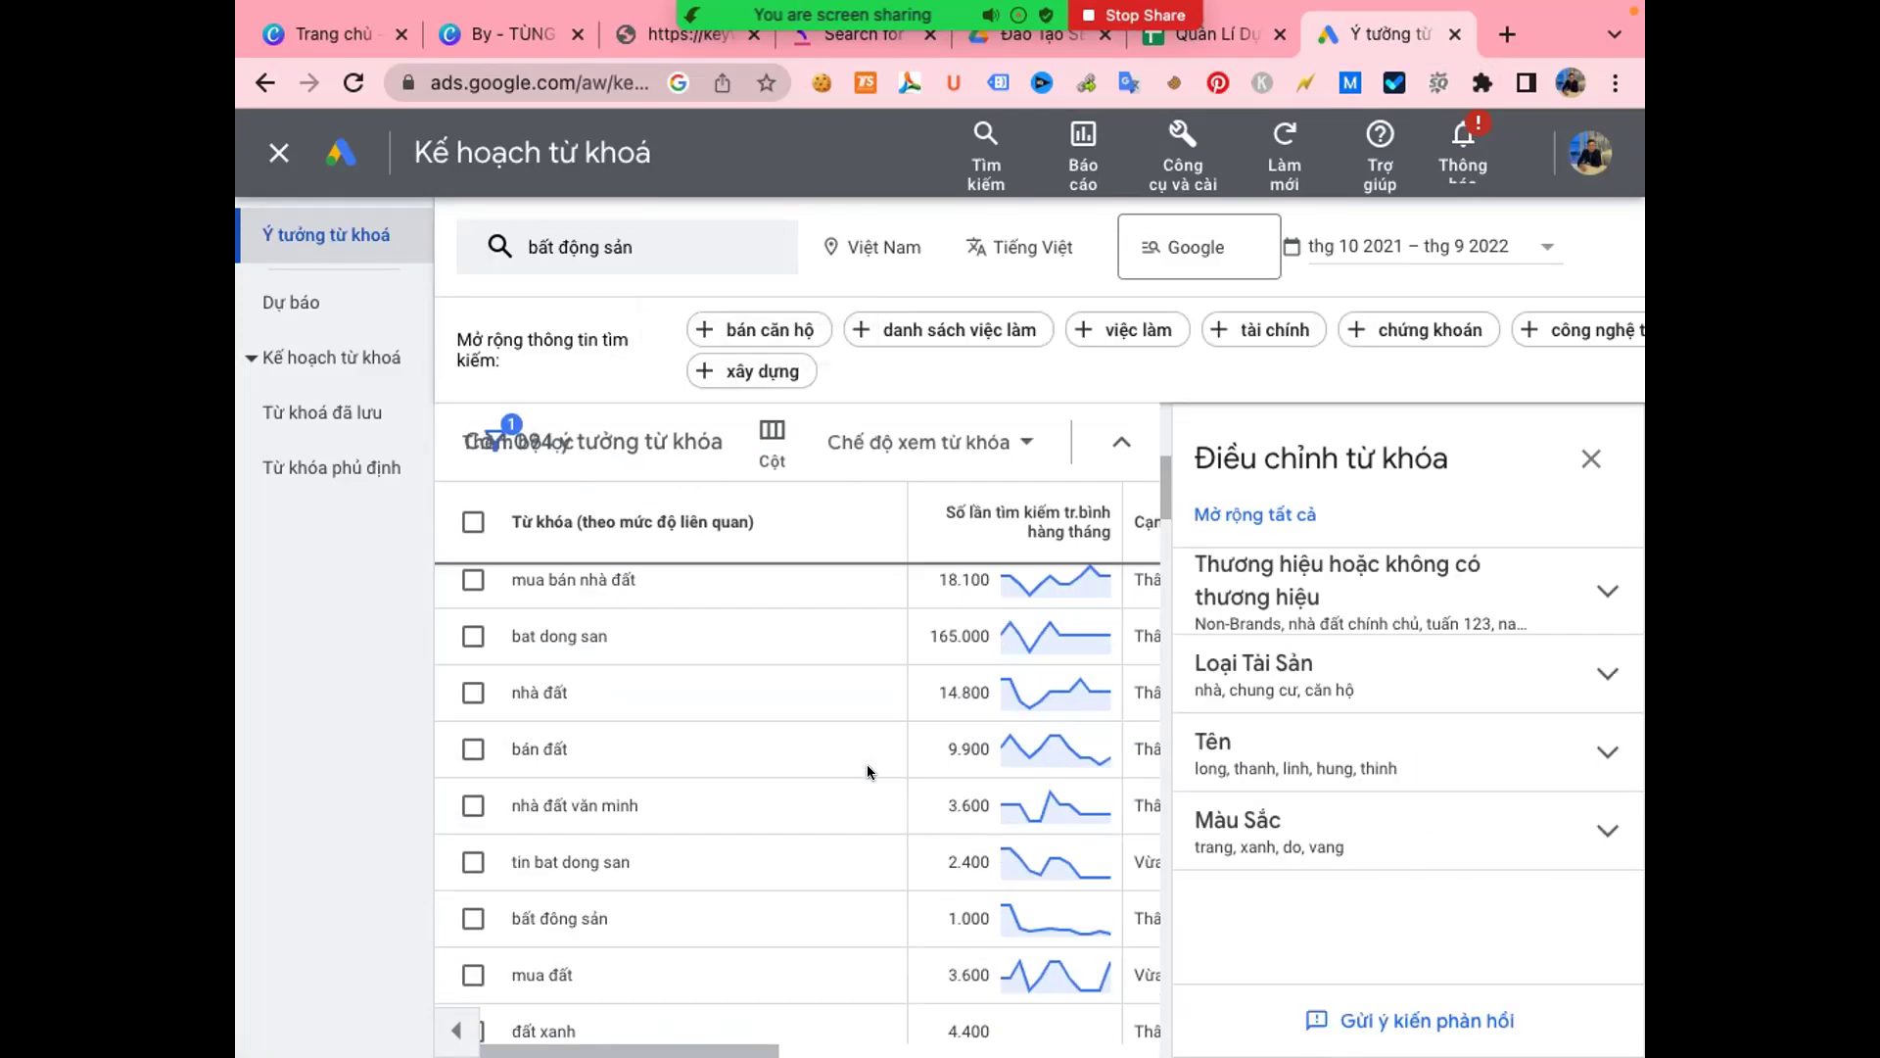
scroll(870, 735, "down", 3)
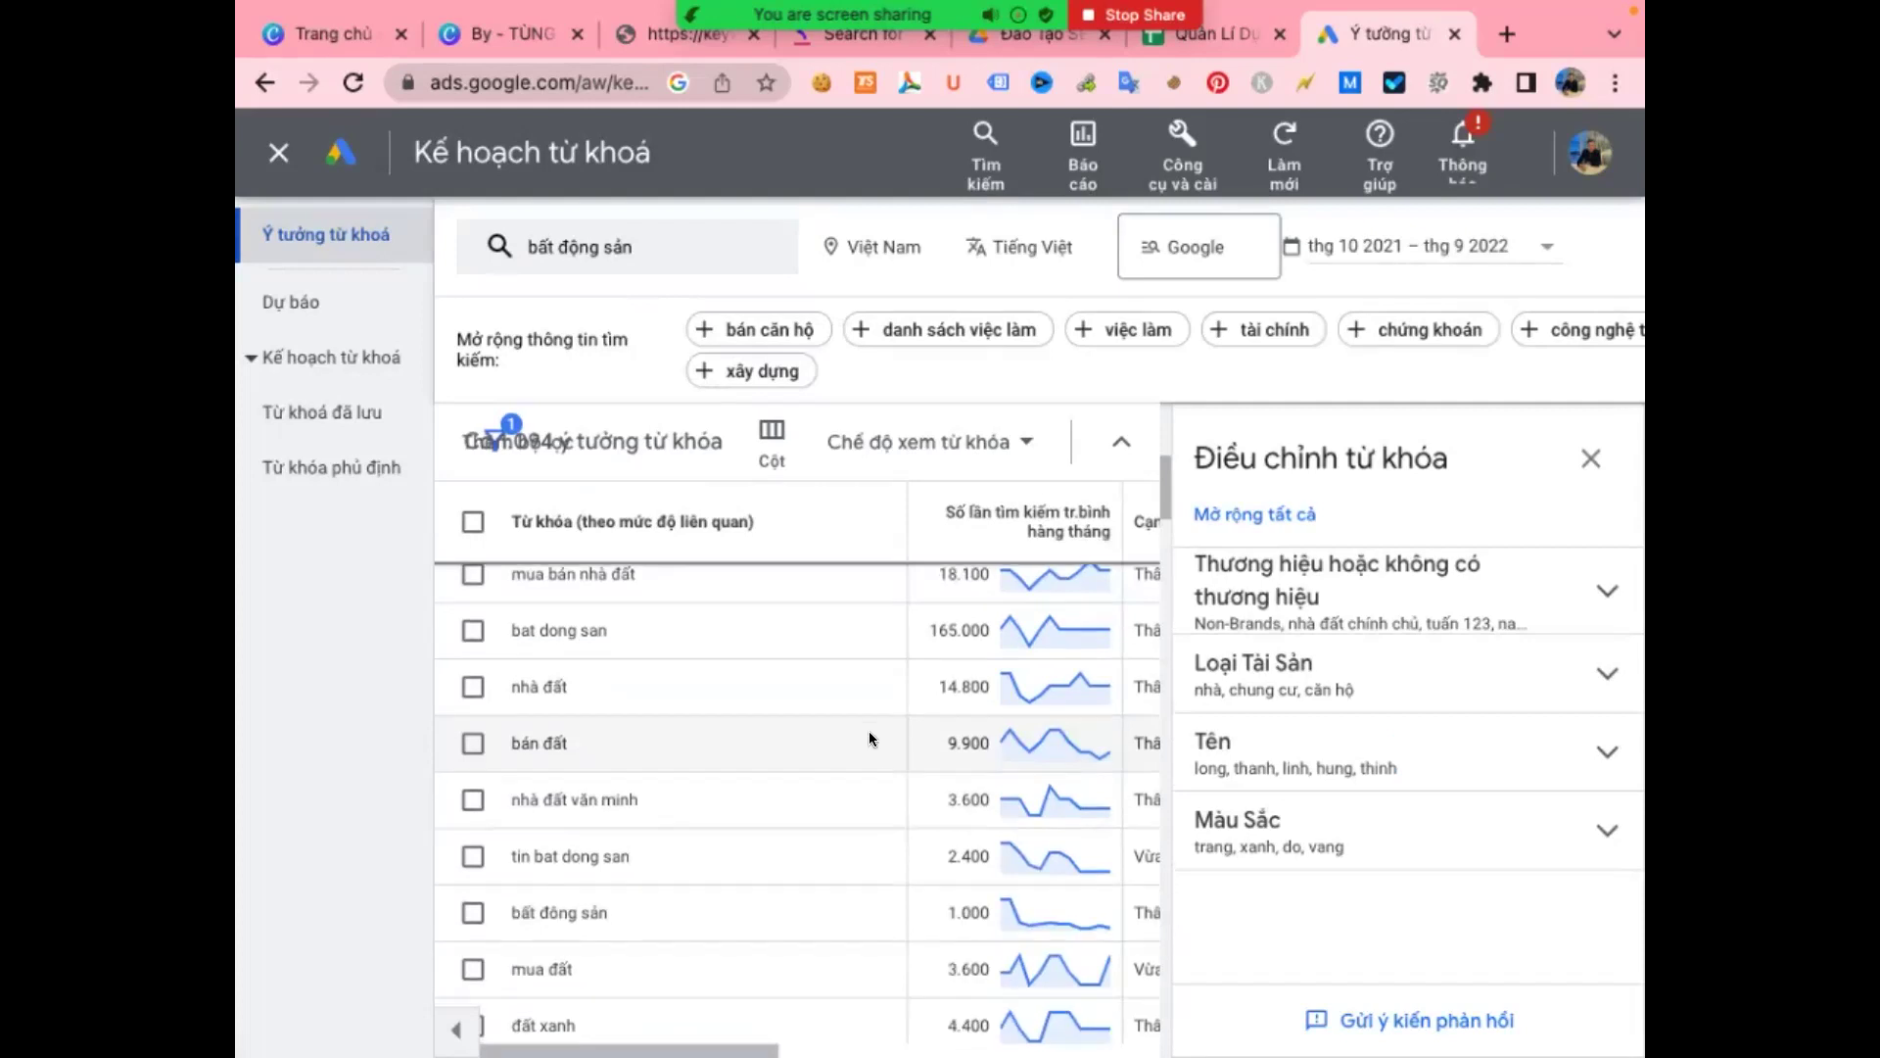
scroll(869, 737, "down", 5)
scroll(868, 732, "down", 1)
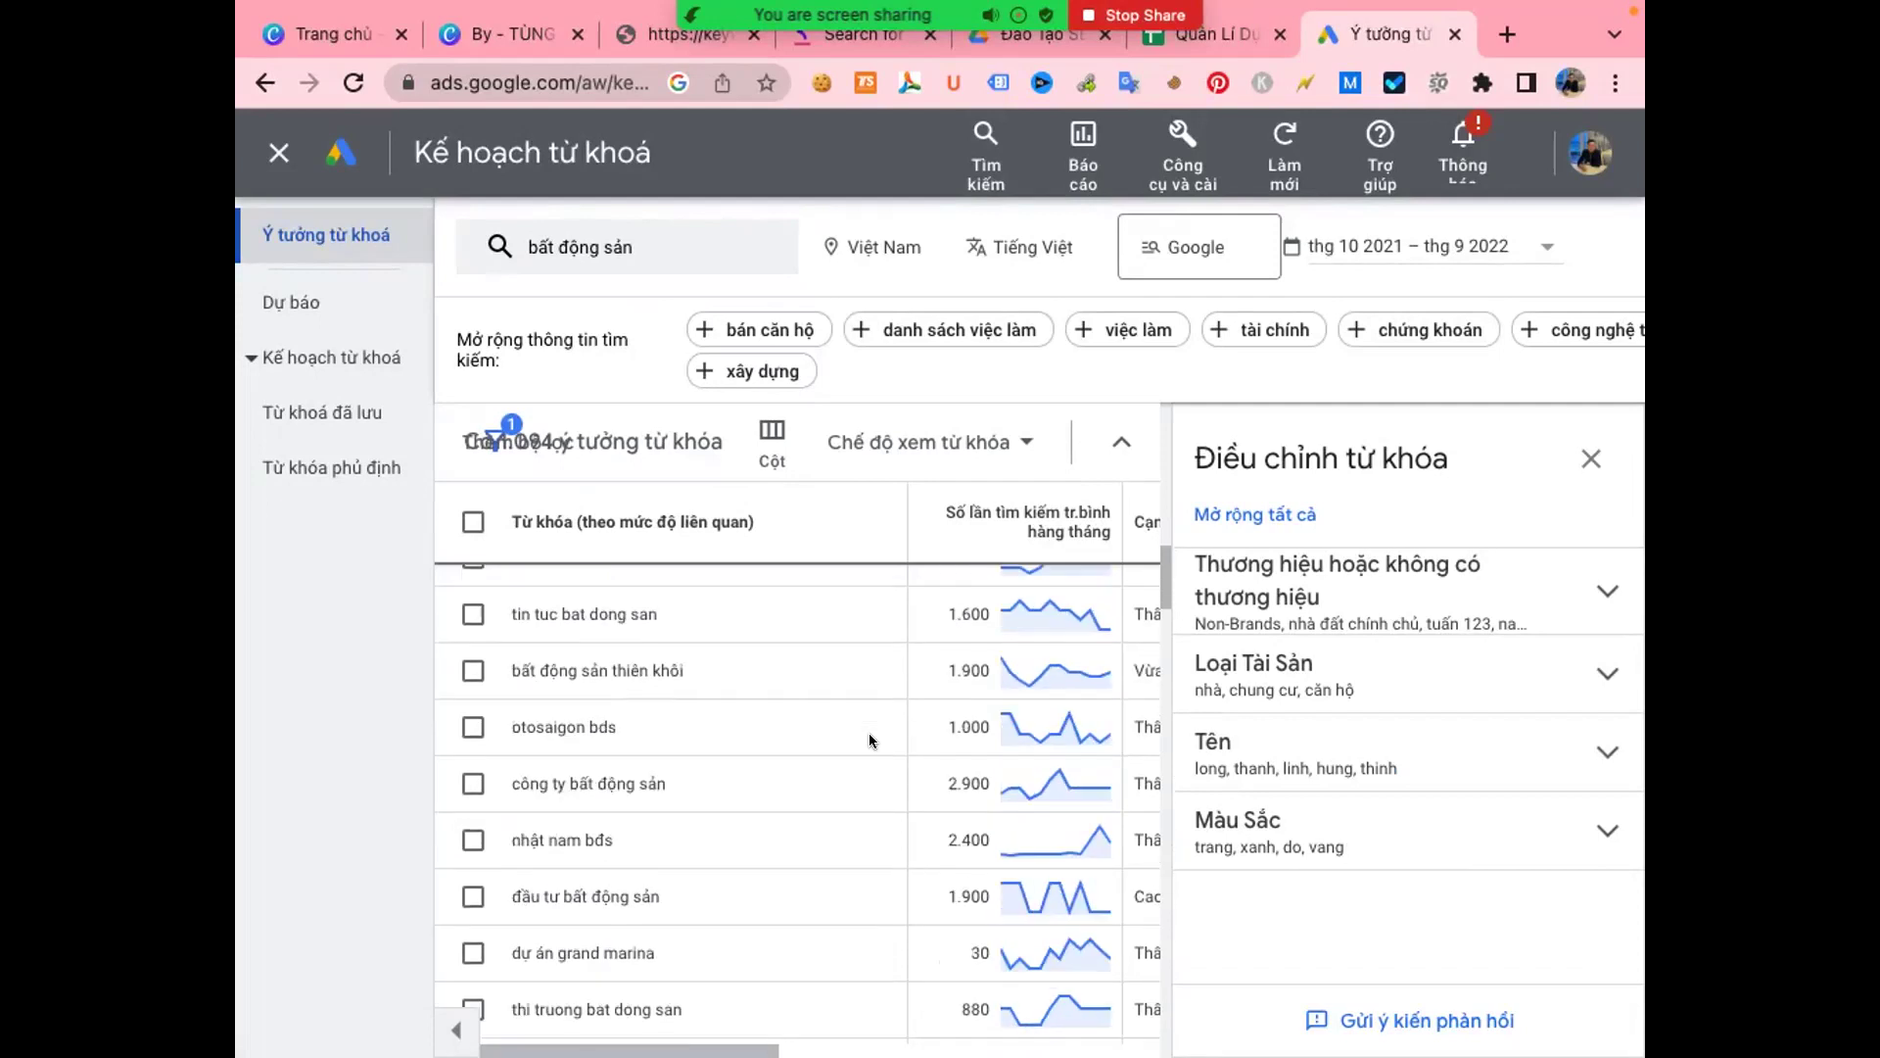
scroll(877, 731, "up", 15)
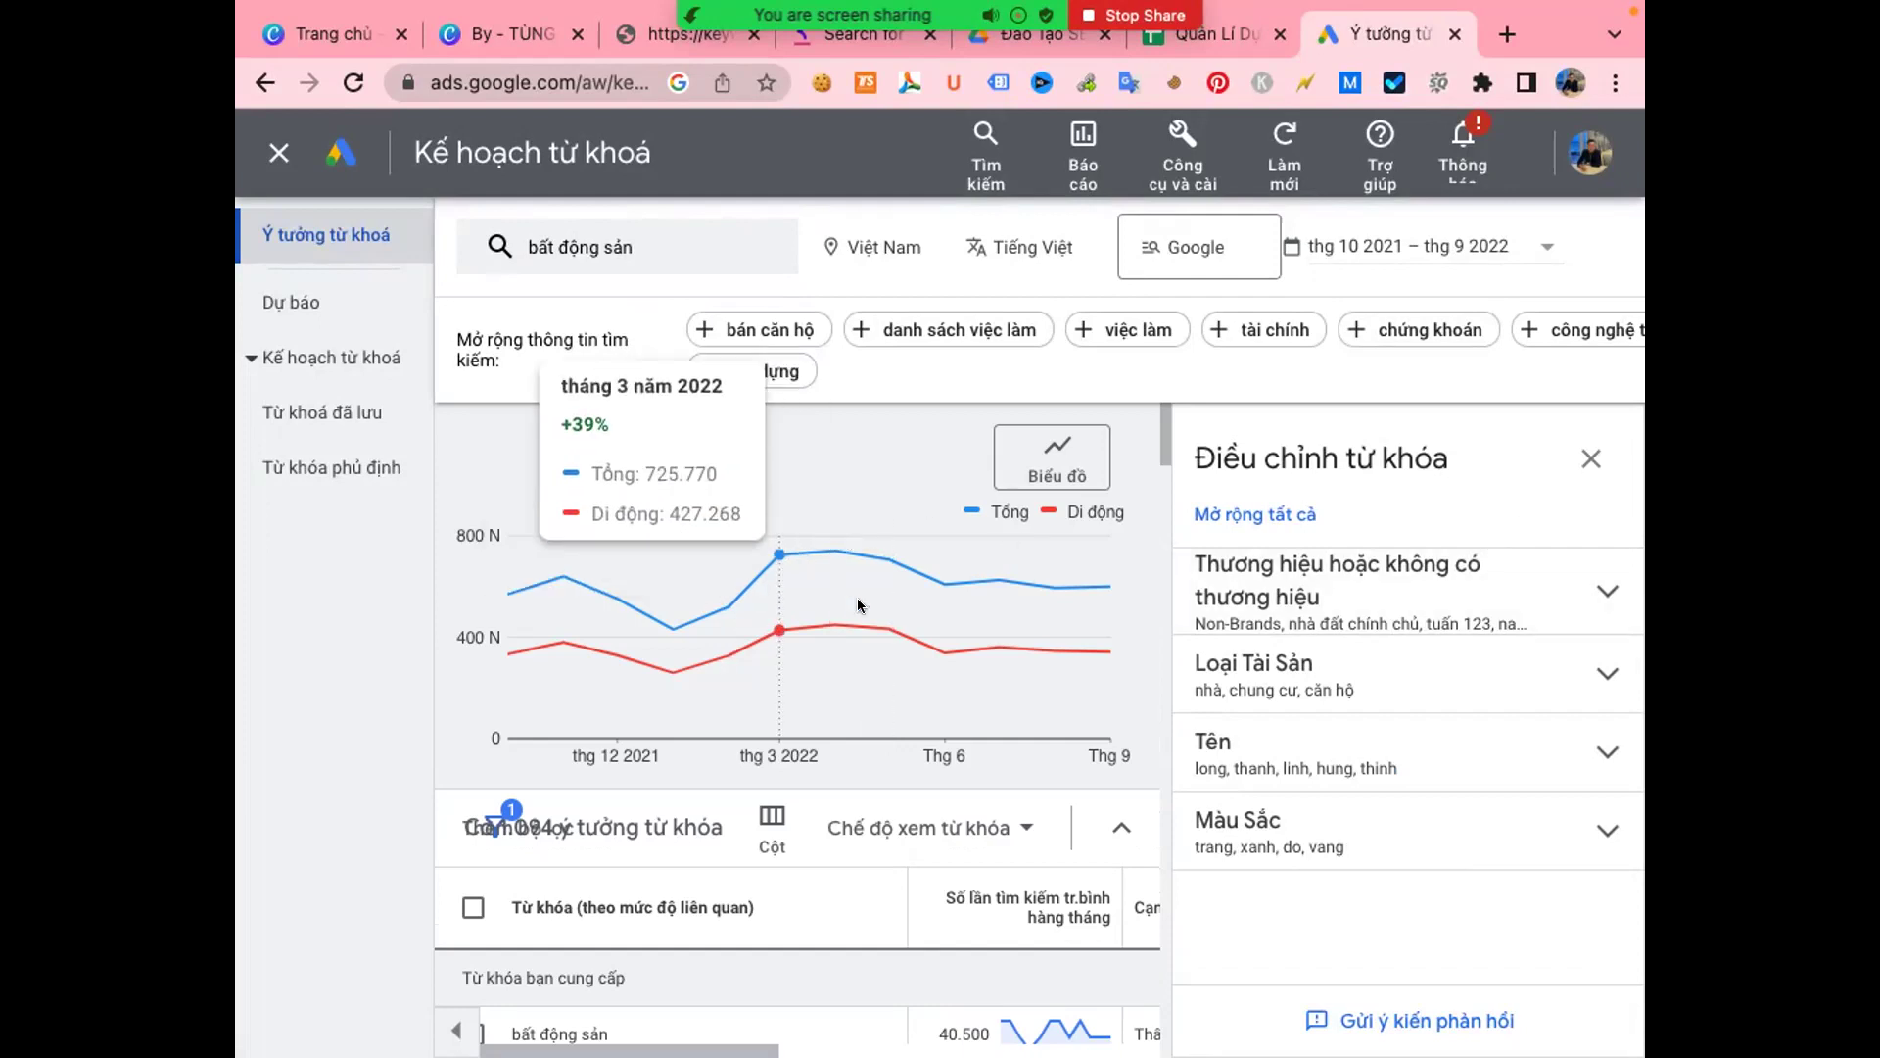
- Switch to the keyword sheet and copy the keyword "điều hoà multi" from cell B3
left_click(1232, 27)
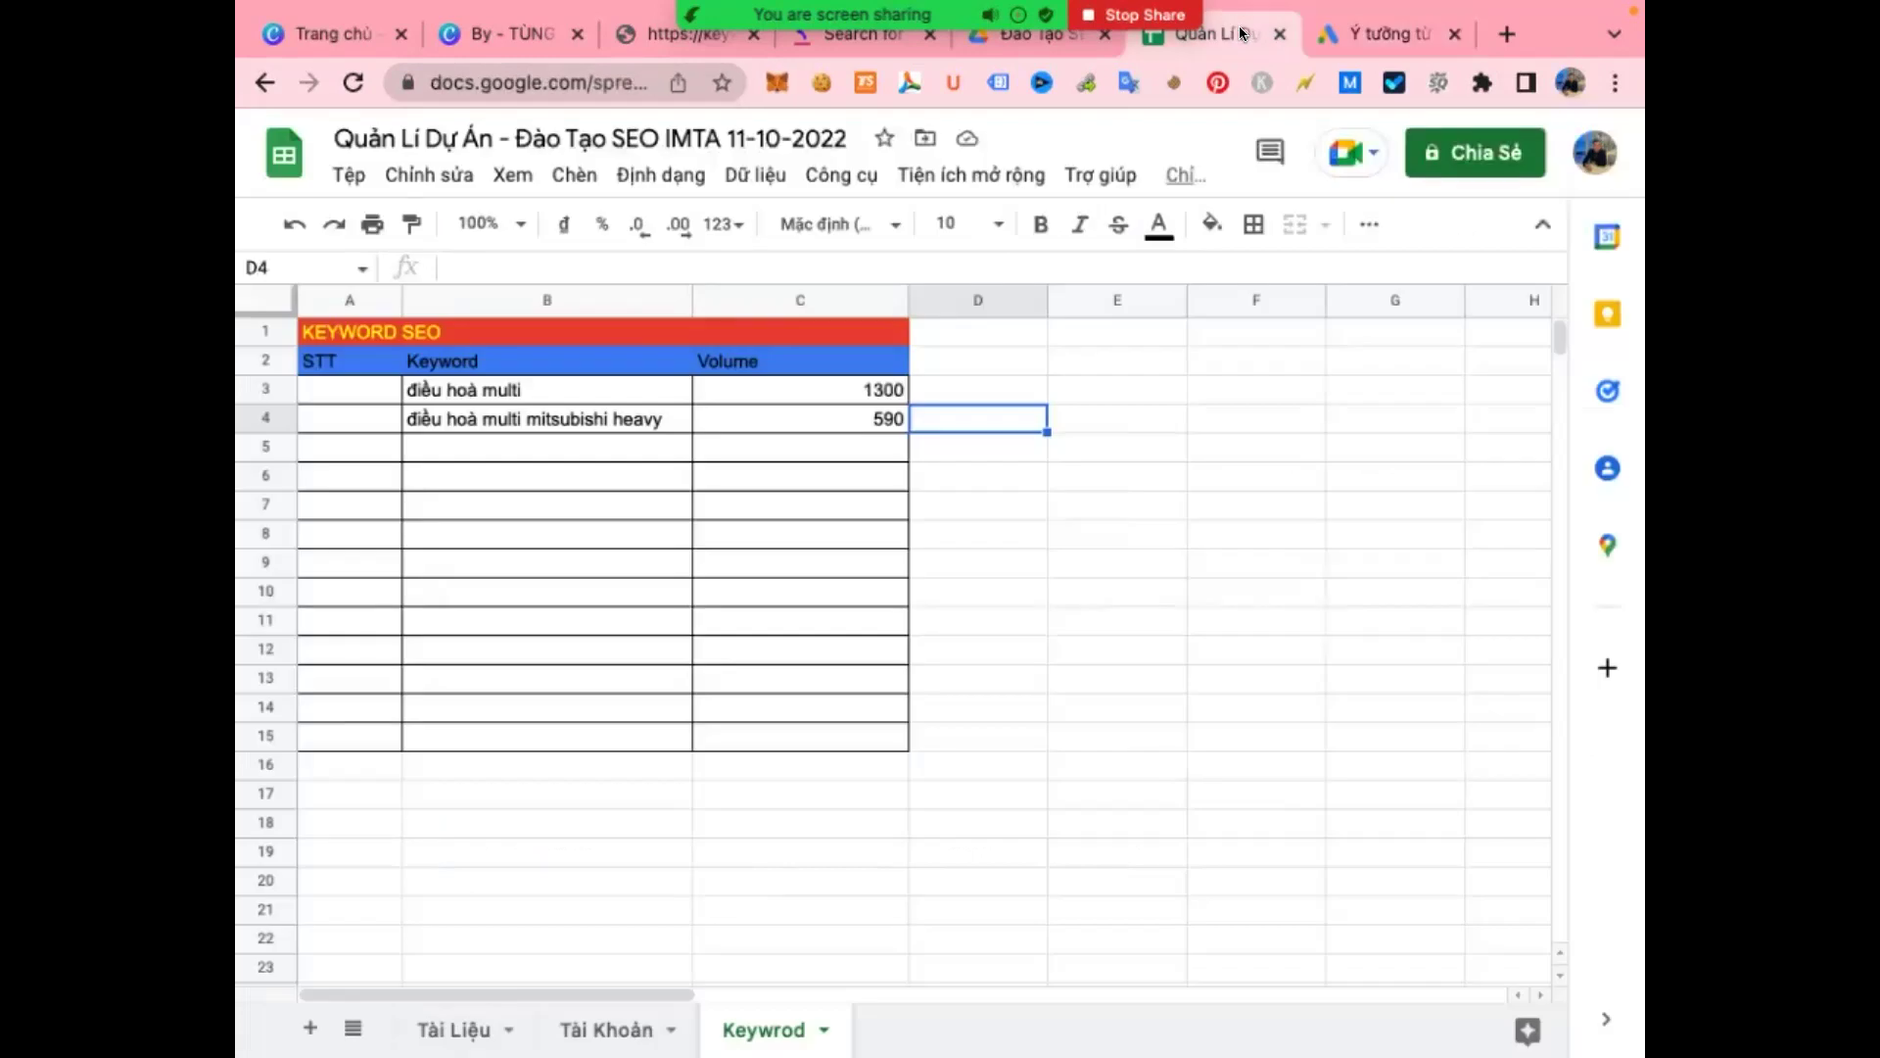
left_click(1167, 507)
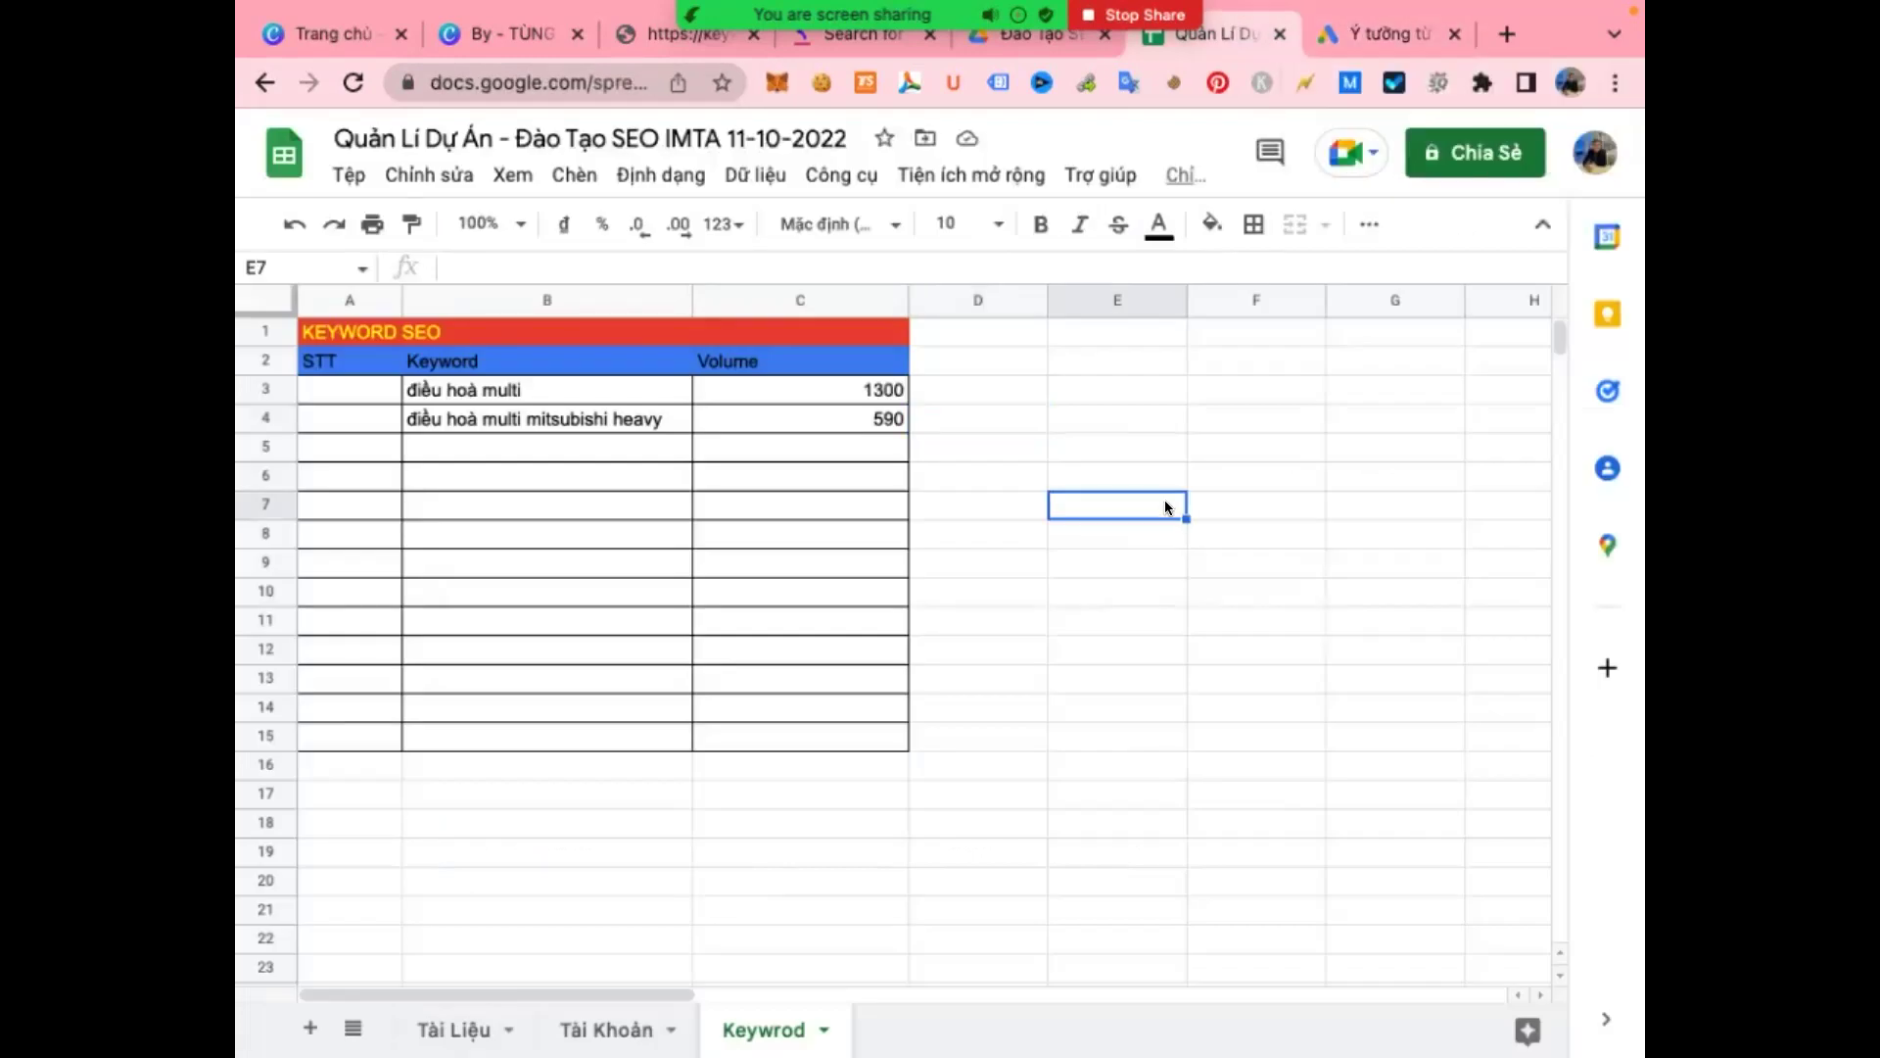
left_click(1173, 466)
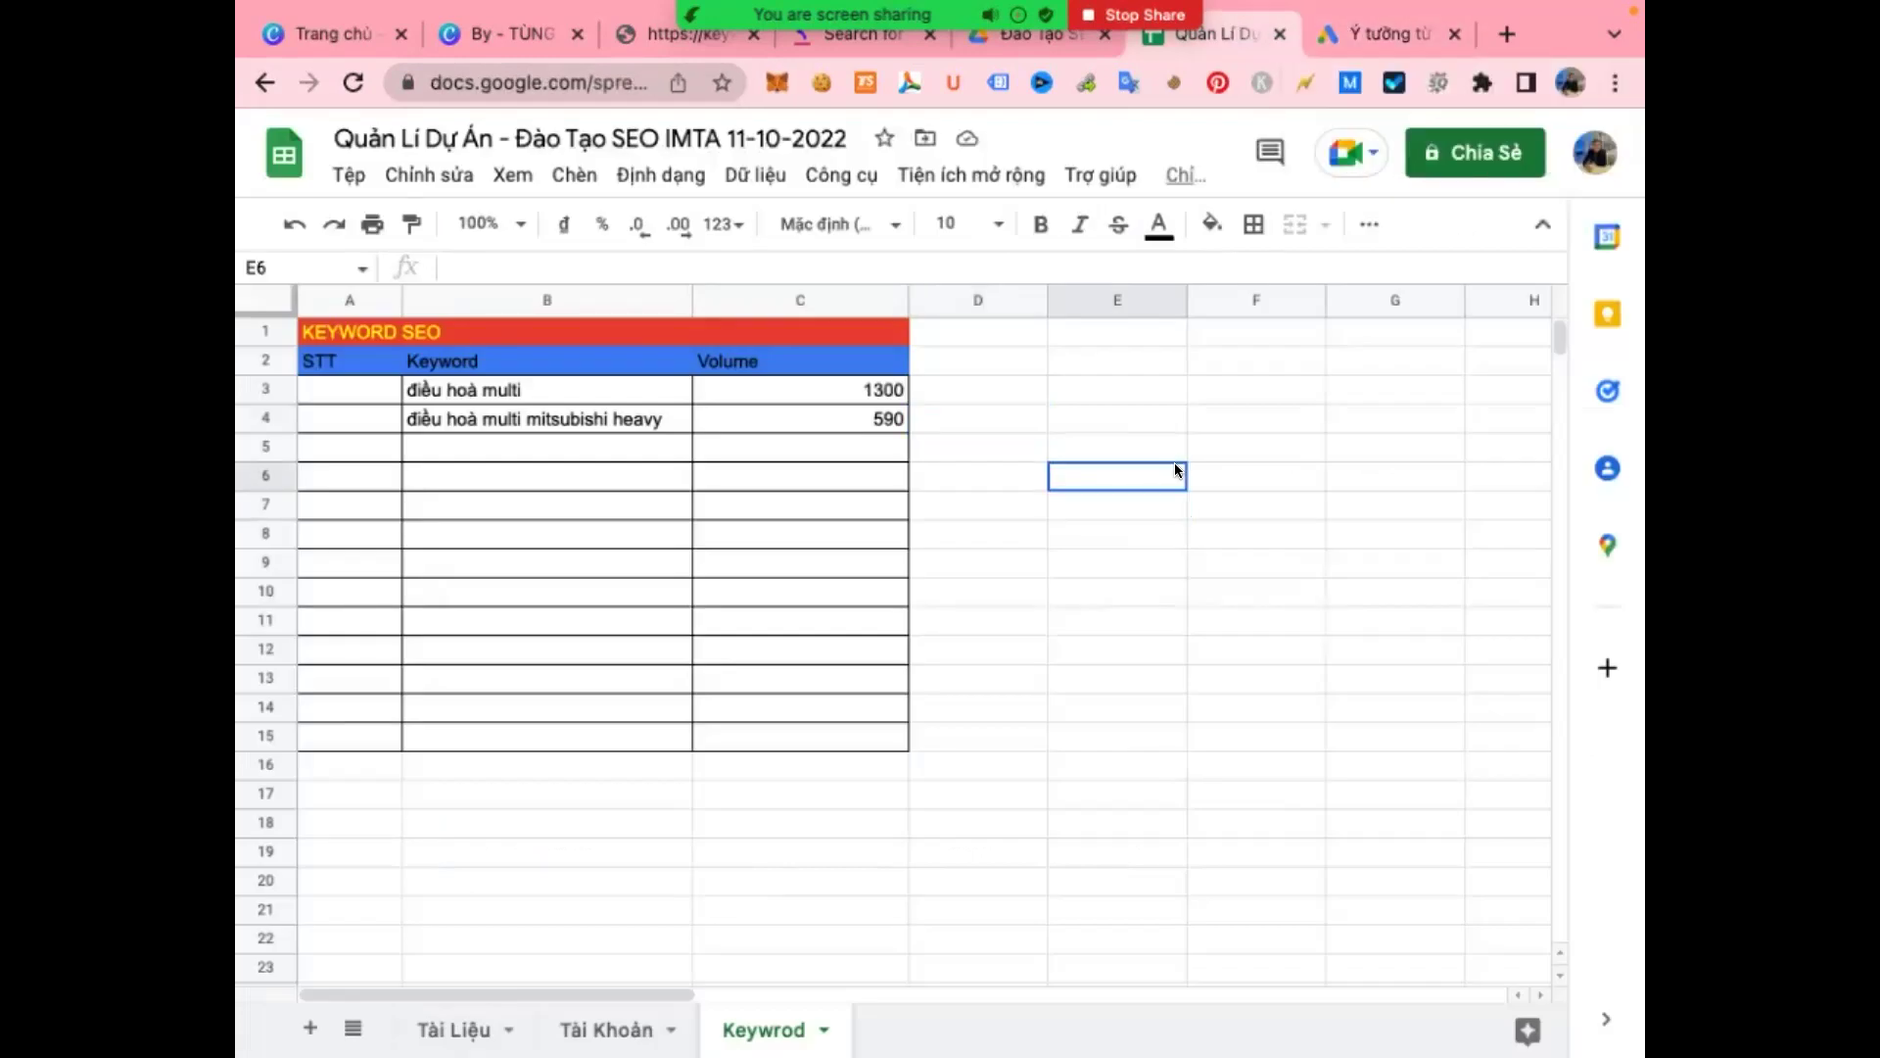
left_click(1407, 31)
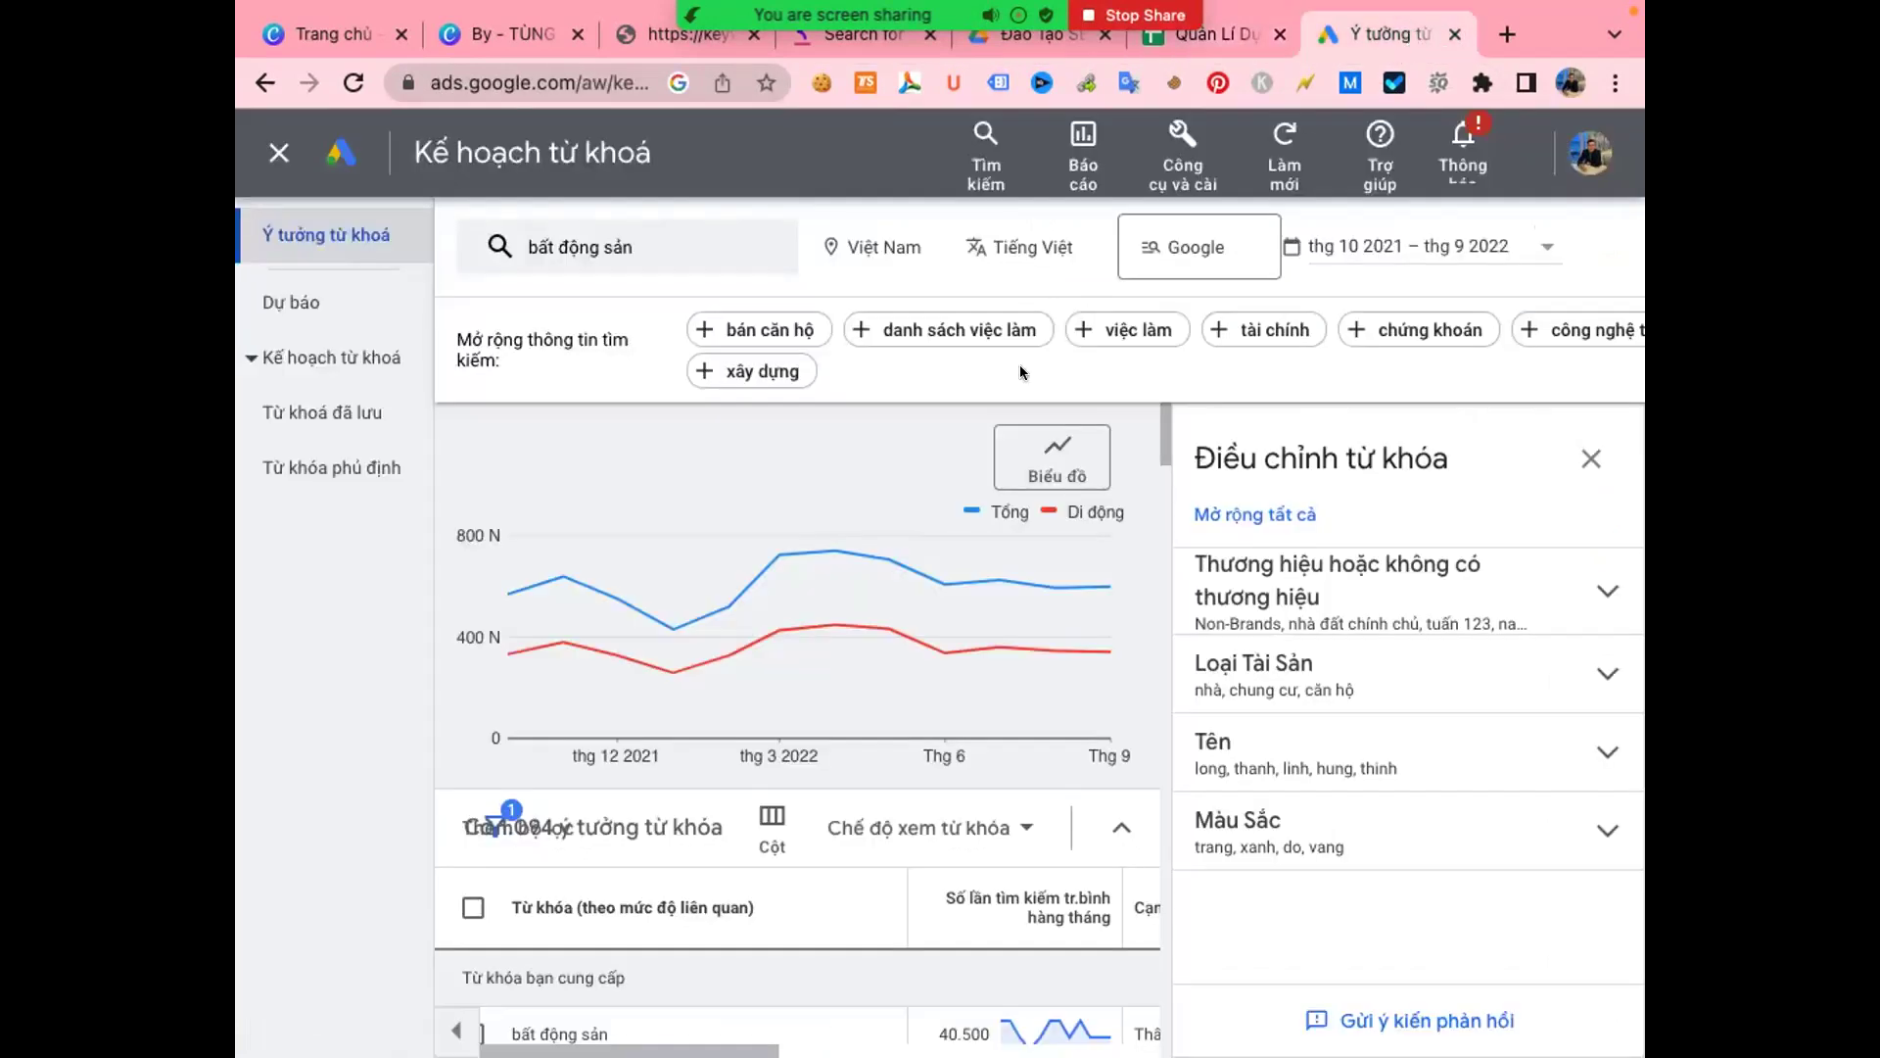
left_click(1220, 31)
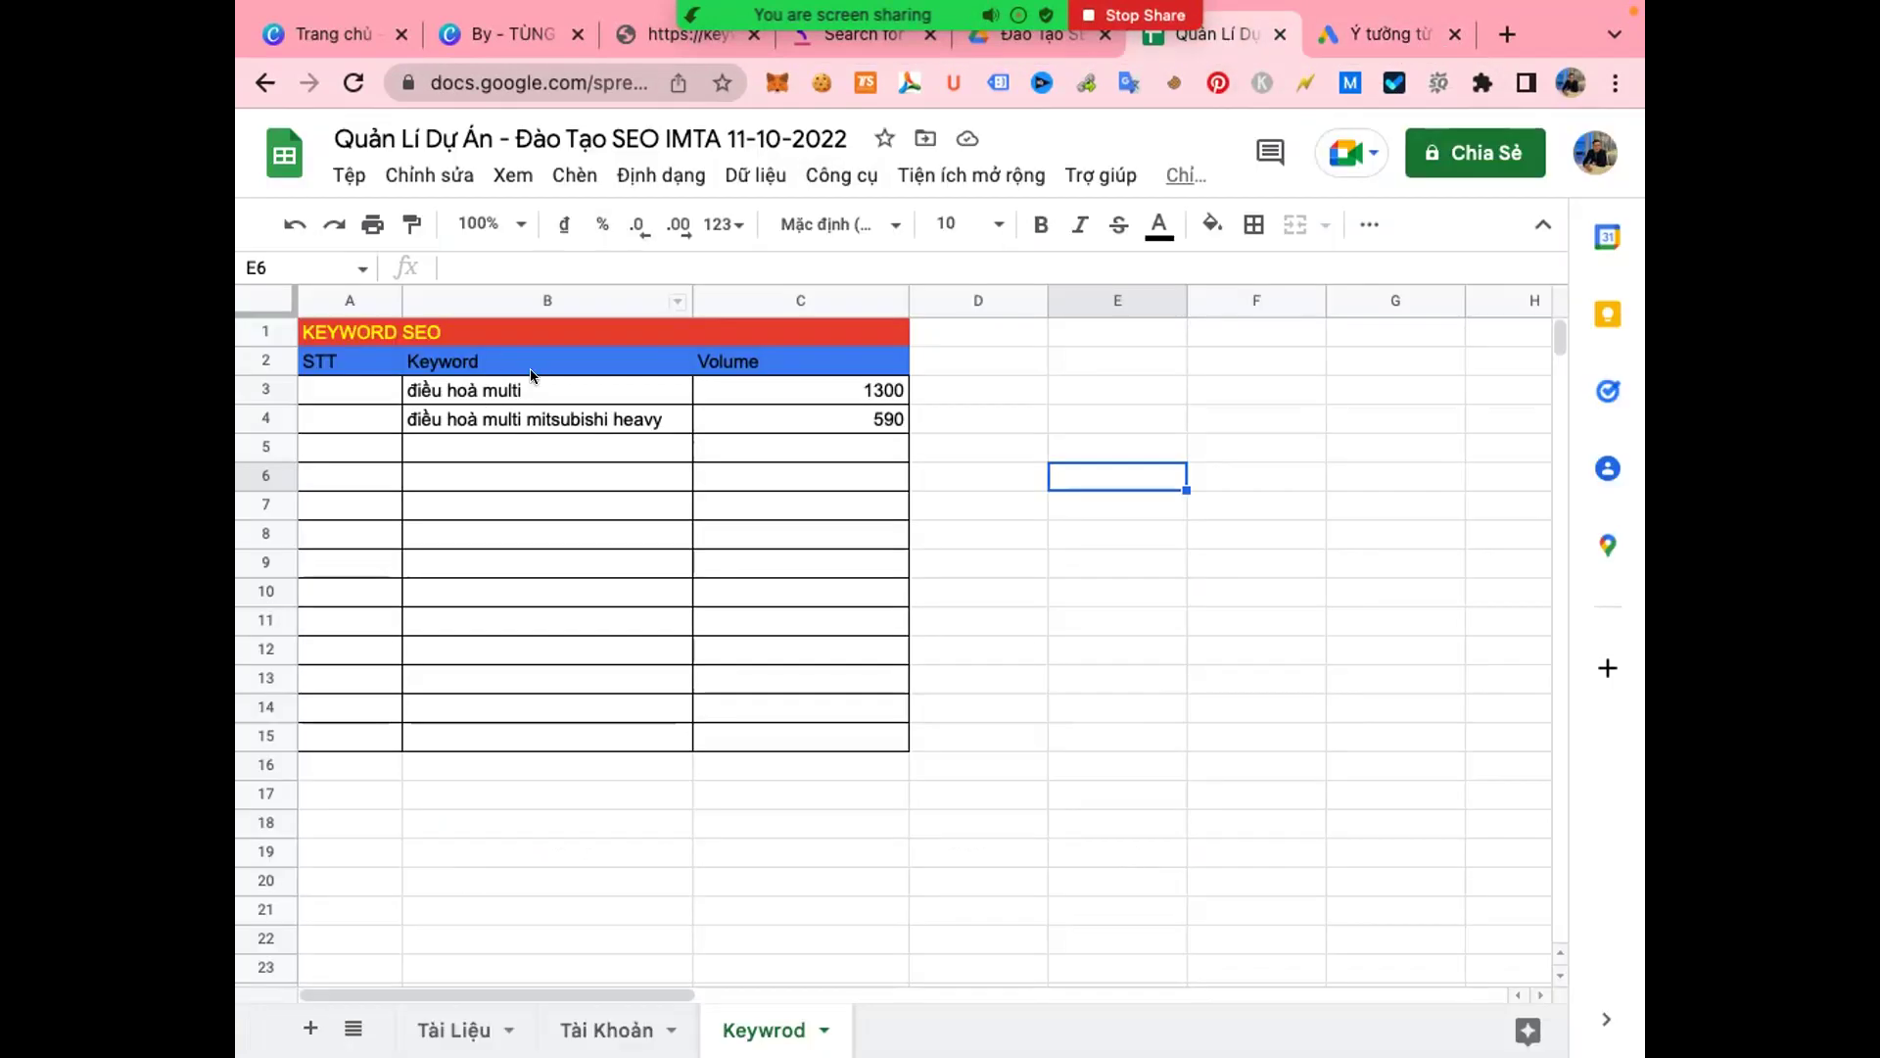
left_click(534, 387)
key("ctrl+c")
double_click(531, 378)
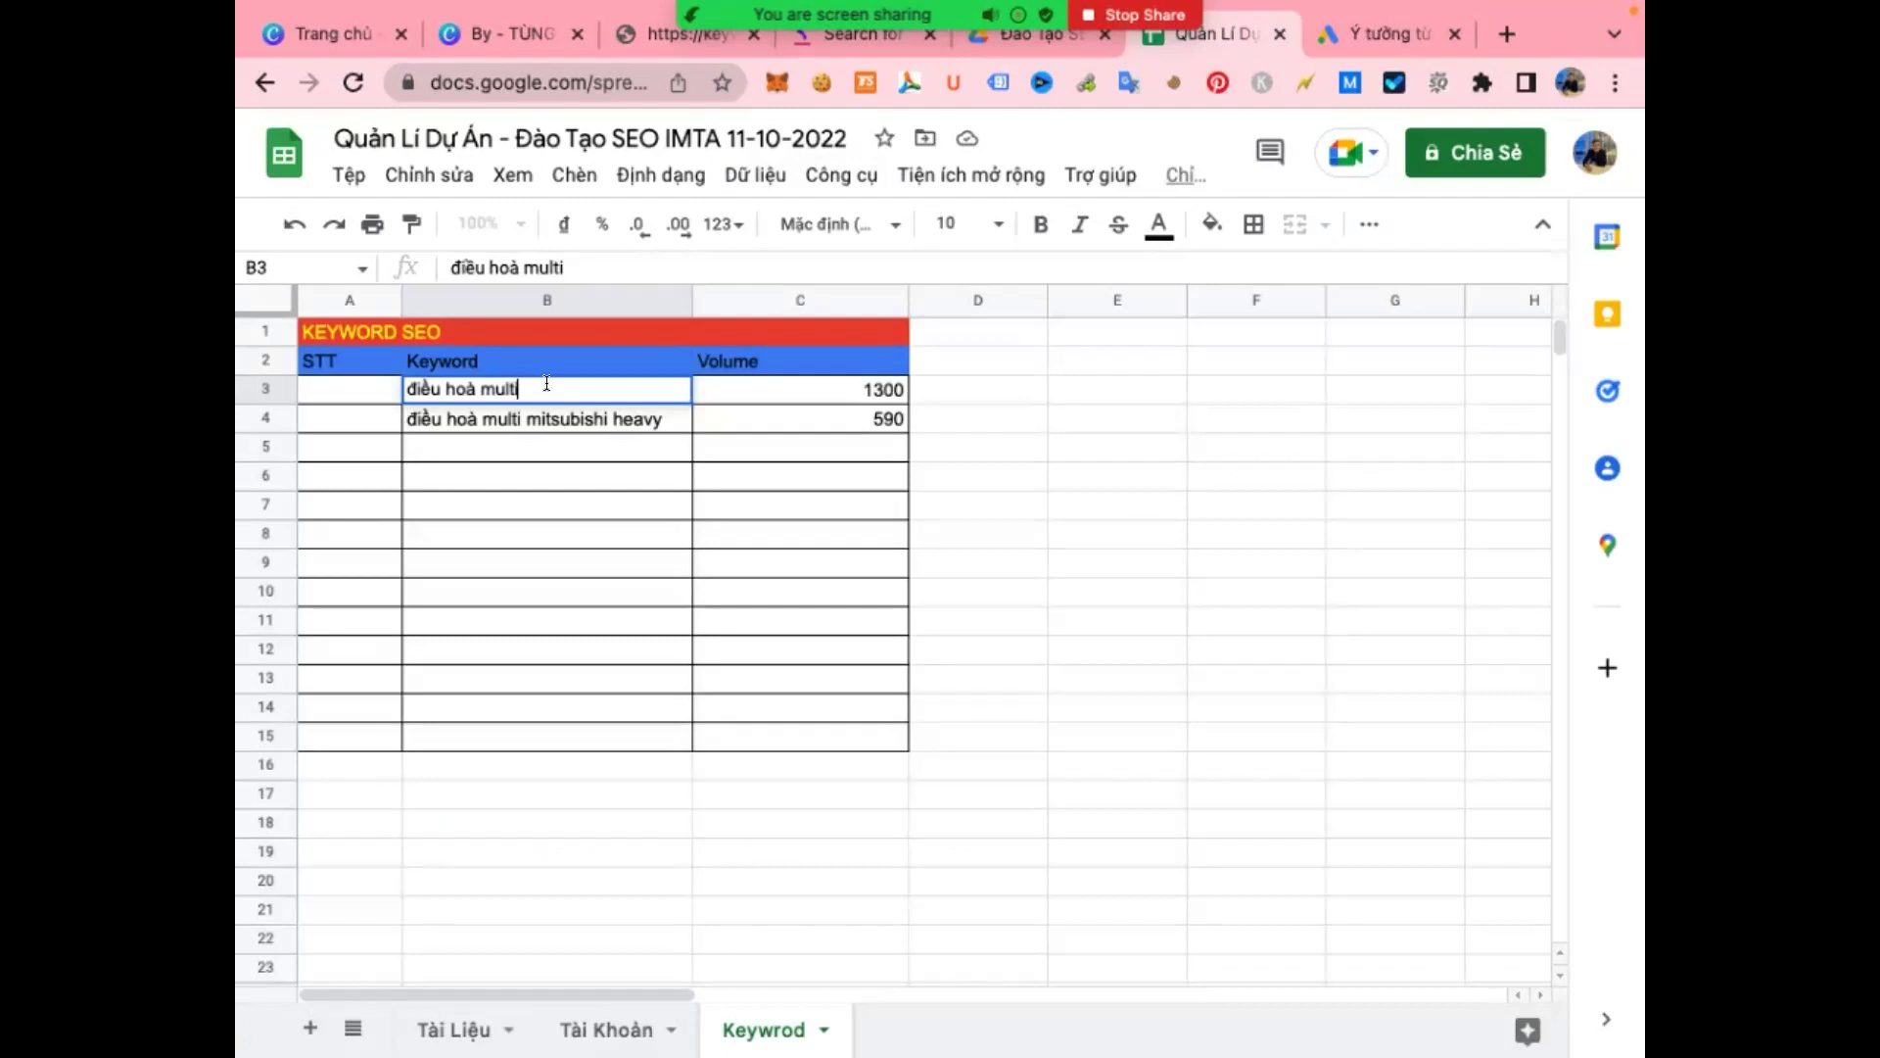
left_click_drag(531, 386, 373, 380)
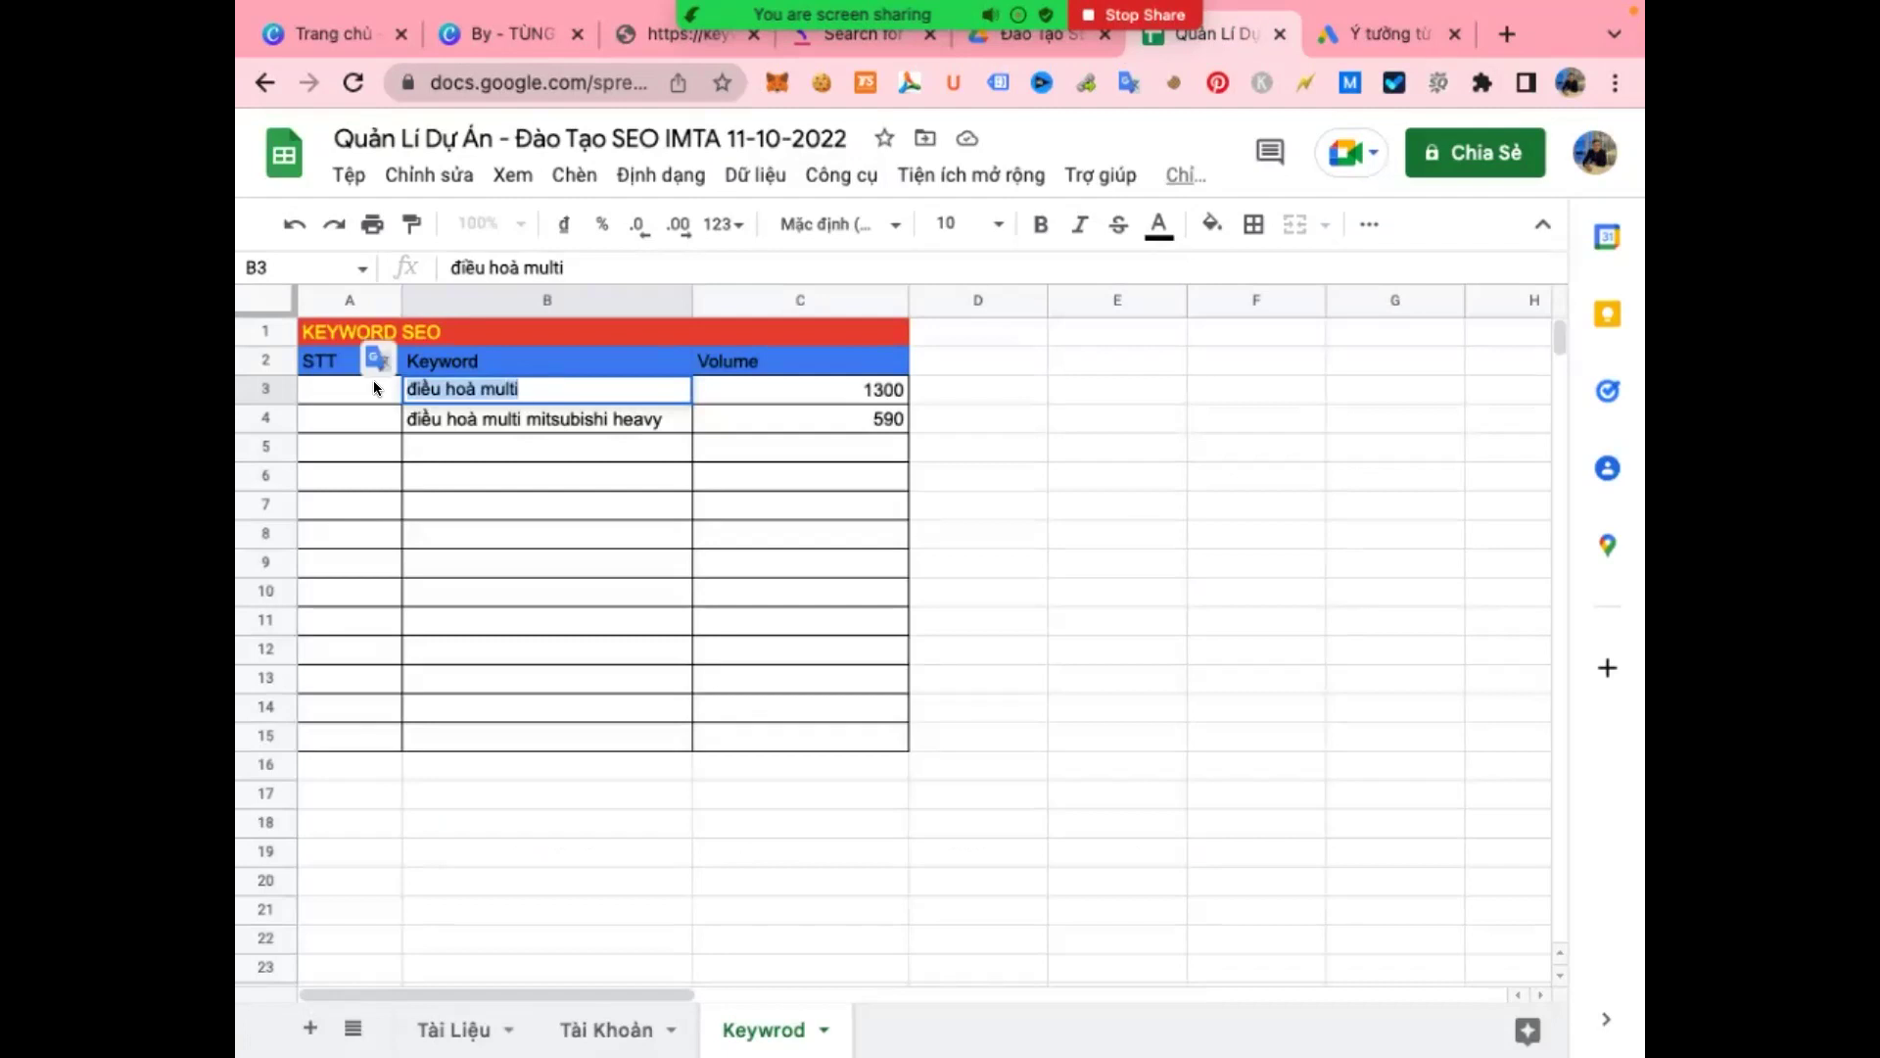
- Replace "bất động sản" with "điều hoà multi" in the Google Ads keyword planner and get its keyword ideas
left_click(1390, 34)
left_click(667, 245)
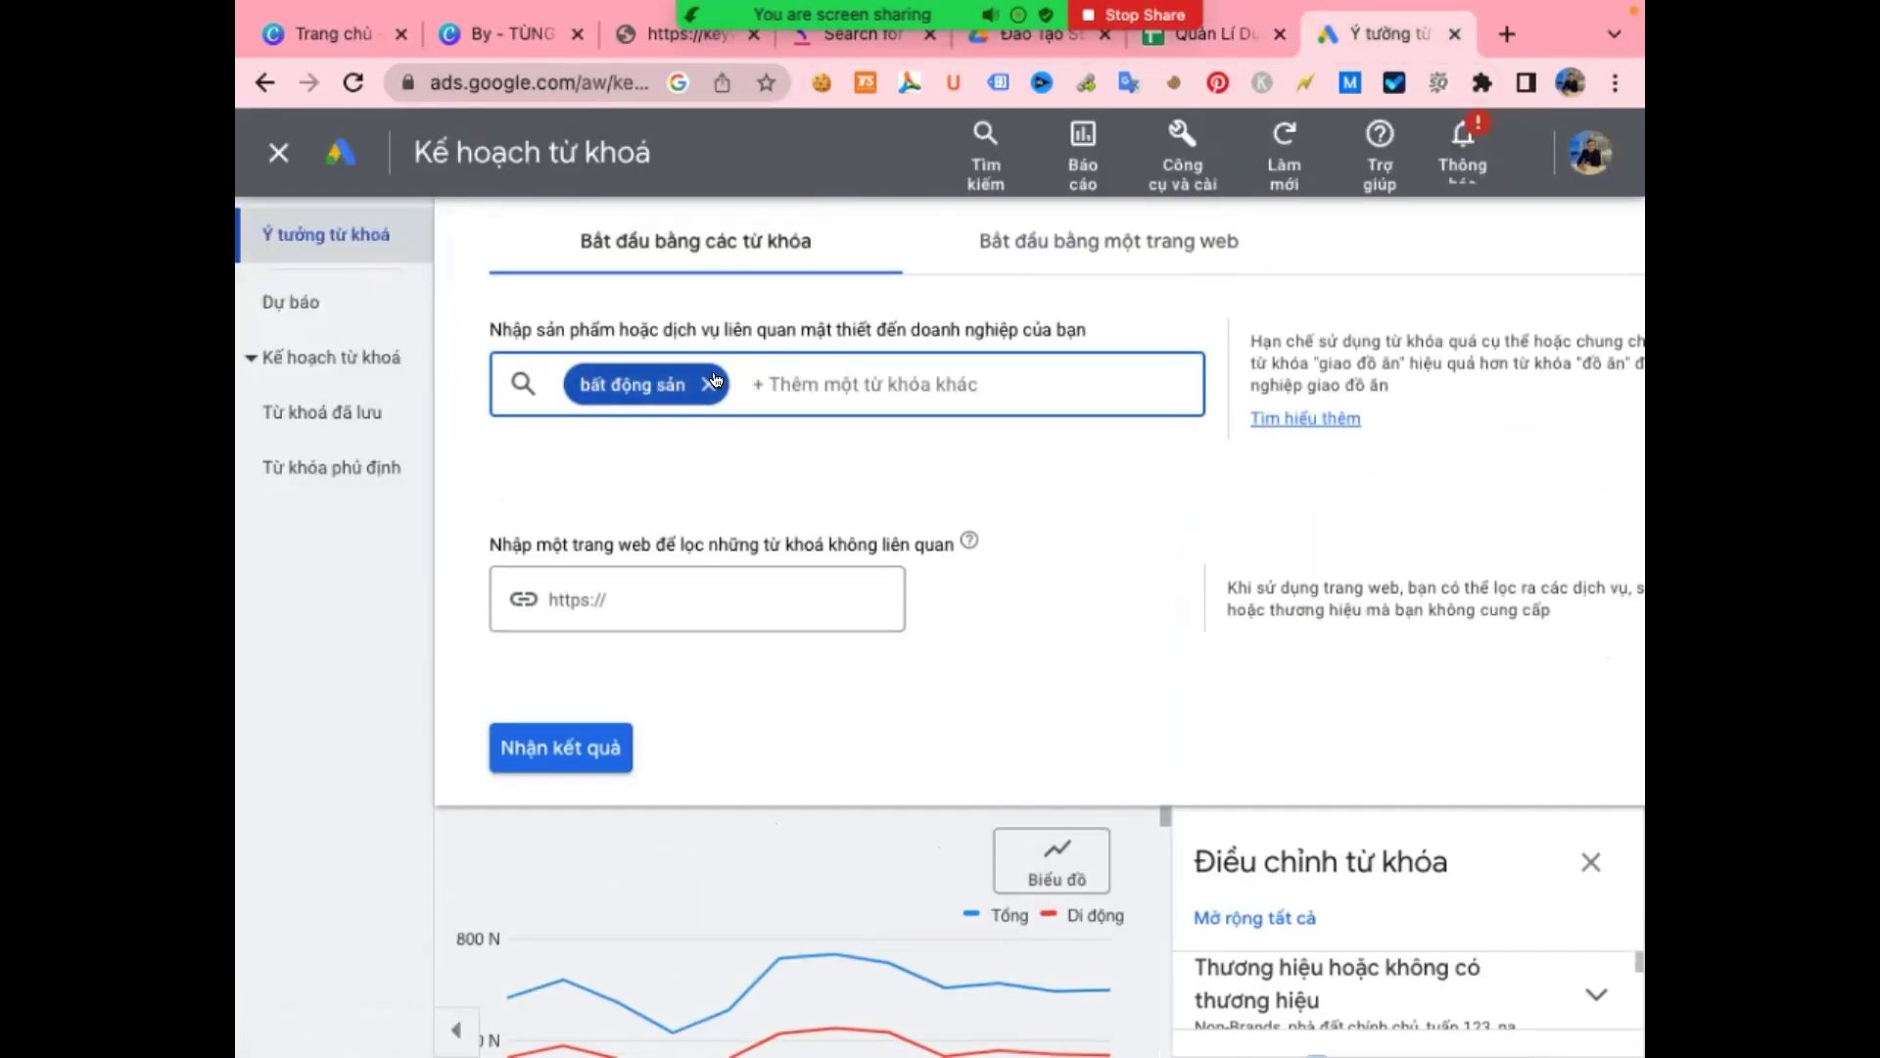
left_click(727, 382)
key("ctrl+v")
left_click(563, 760)
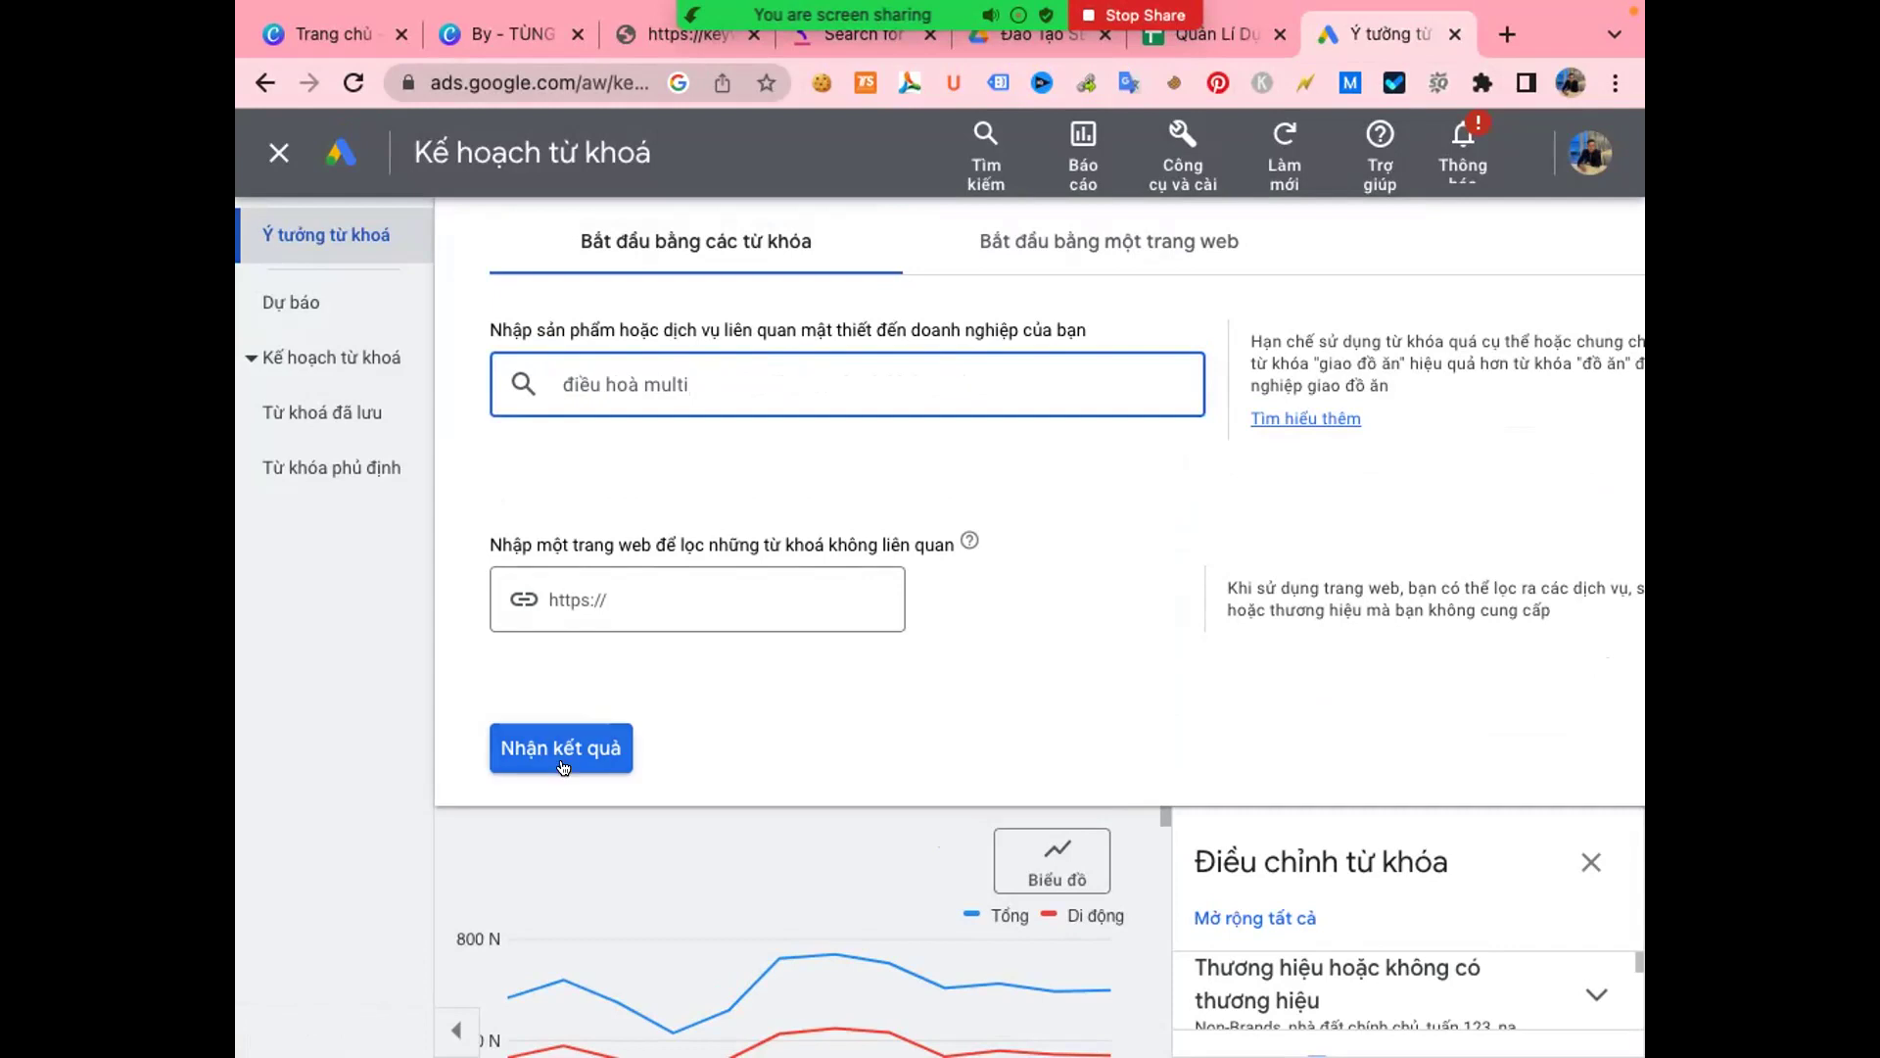
- Look over the "điều hoà multi" keyword ideas and select all of them
scroll(1136, 694, "down", 3)
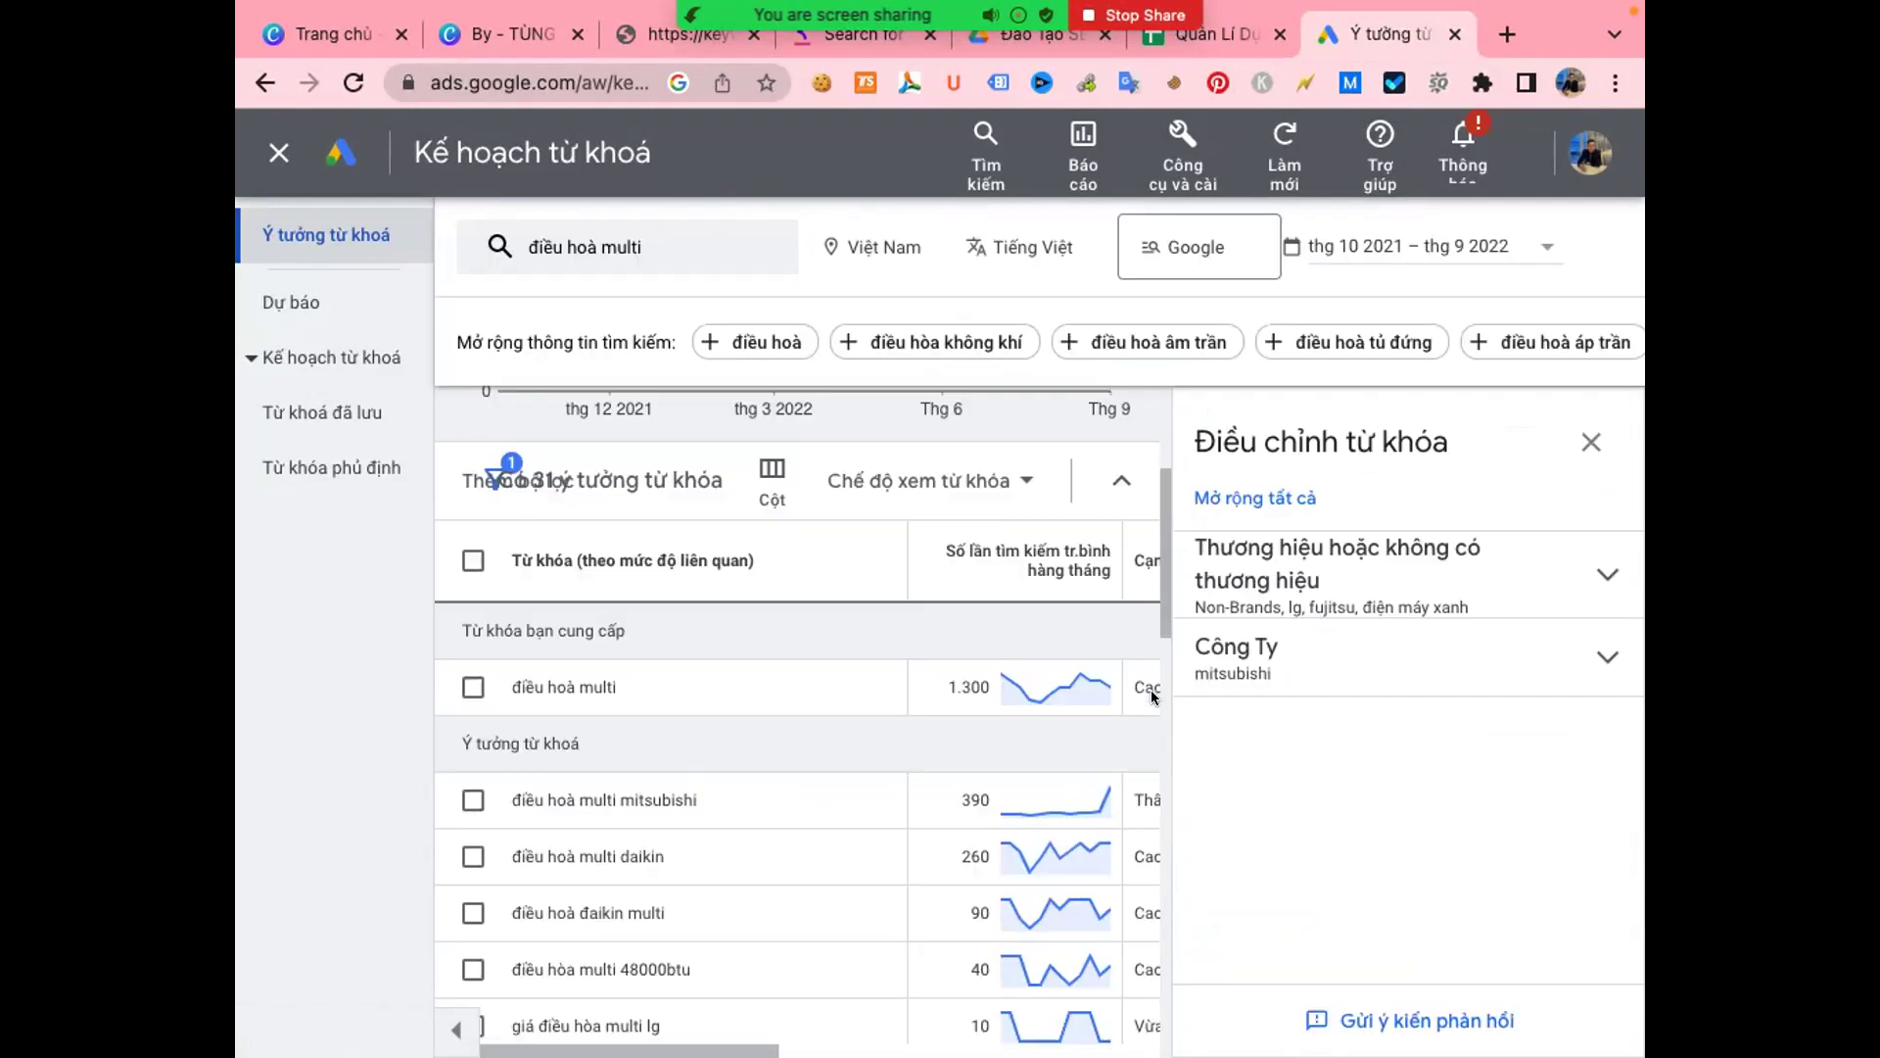
scroll(1150, 689, "down", 1)
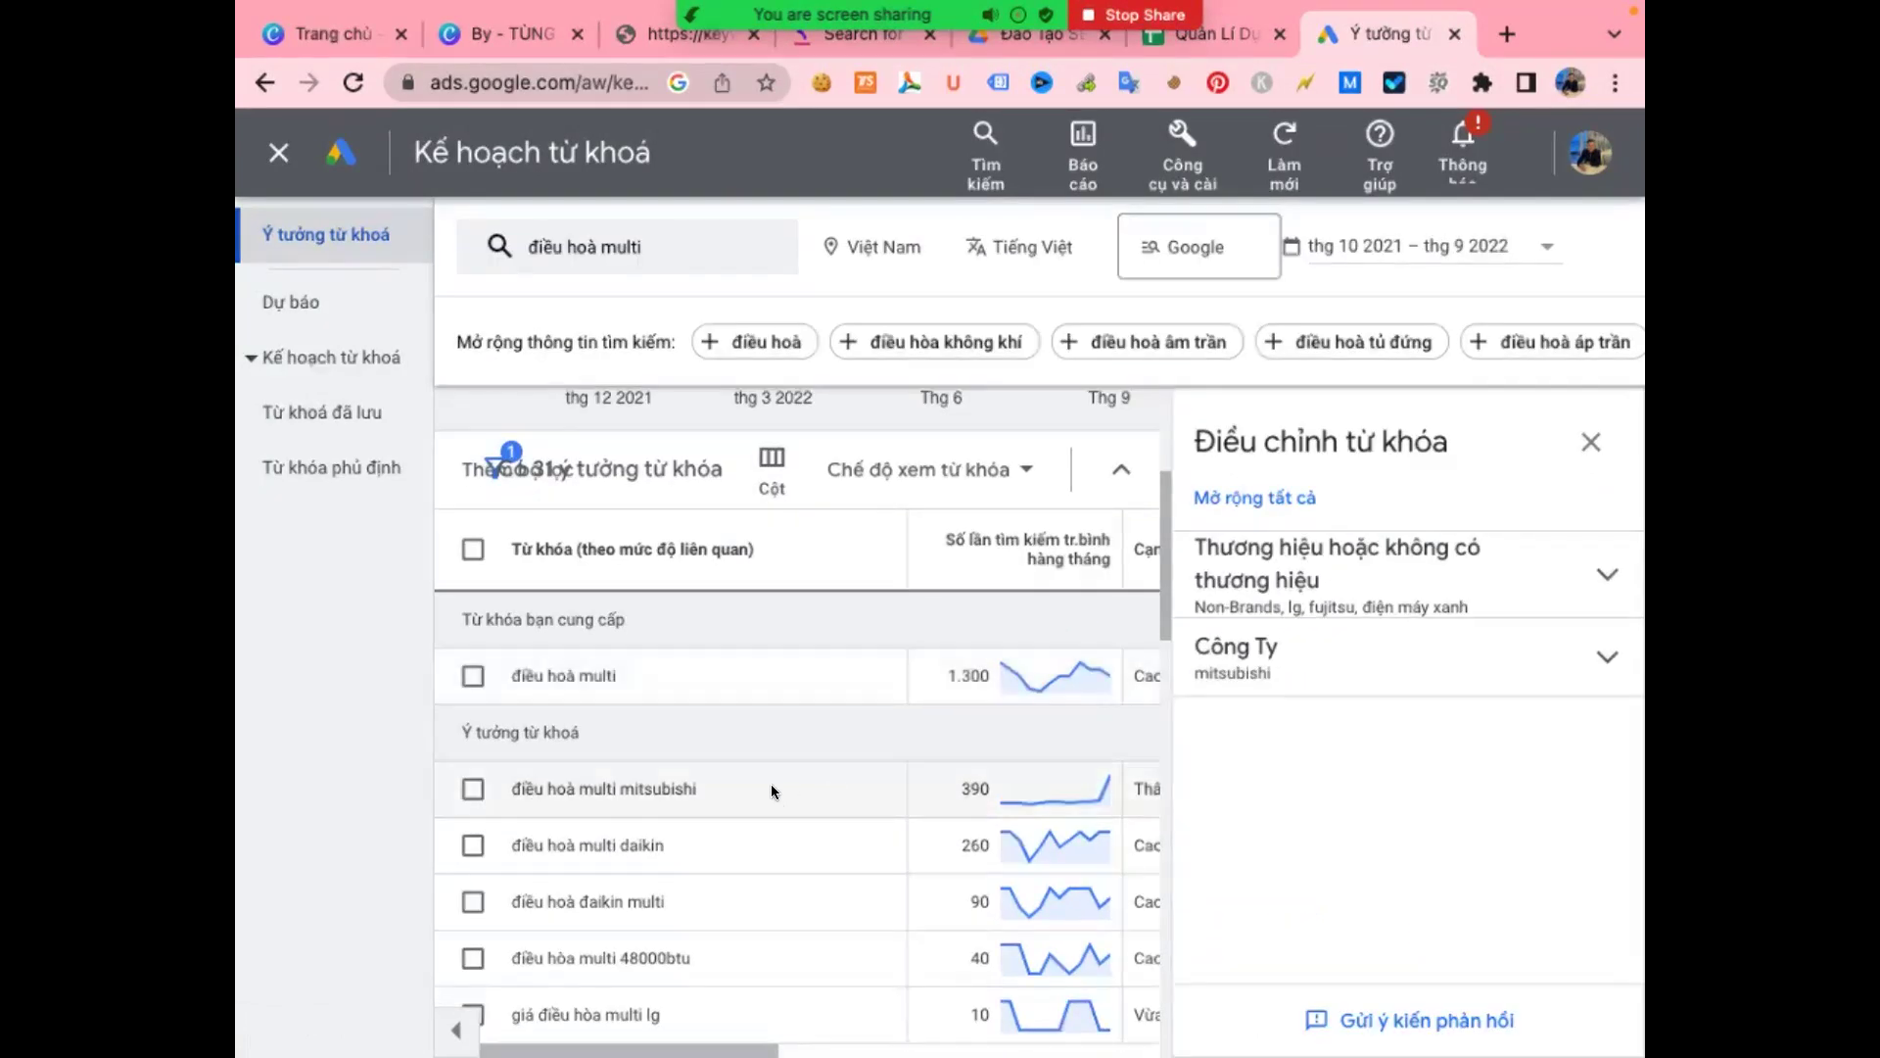
scroll(627, 781, "up", 3)
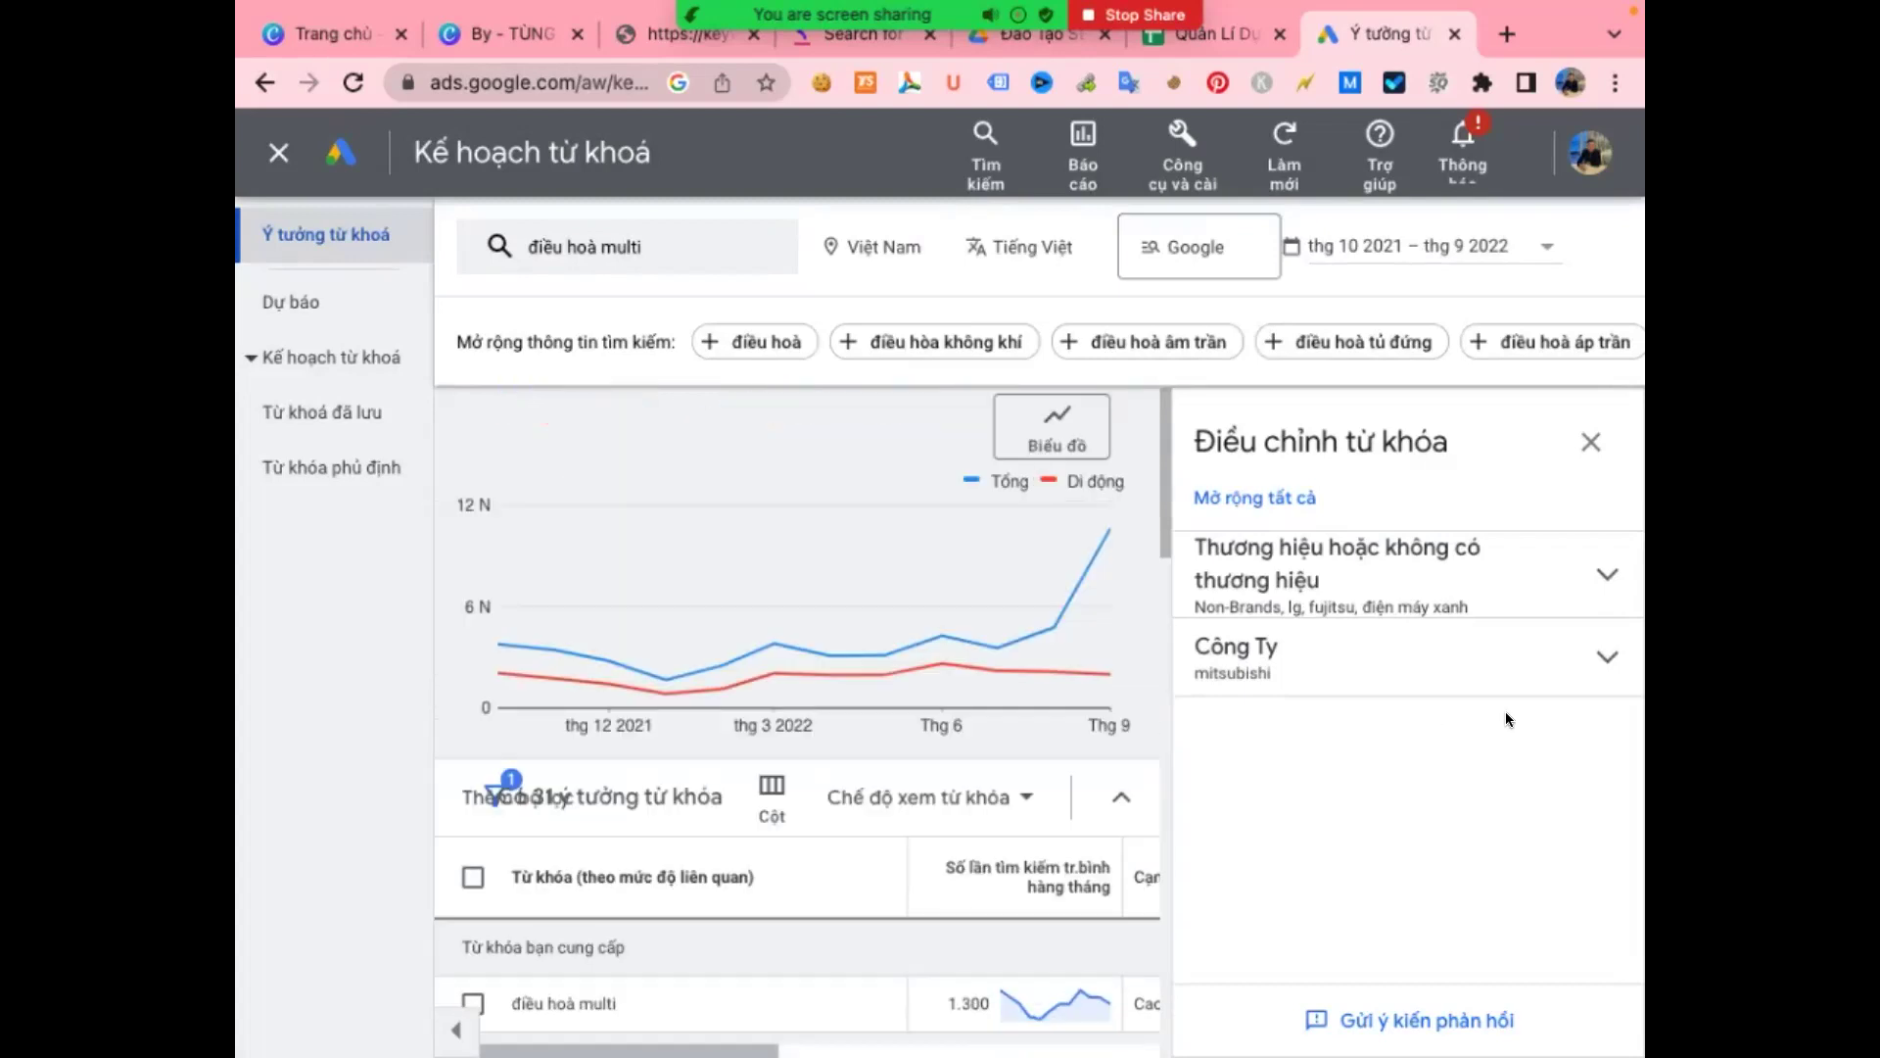
left_click(465, 877)
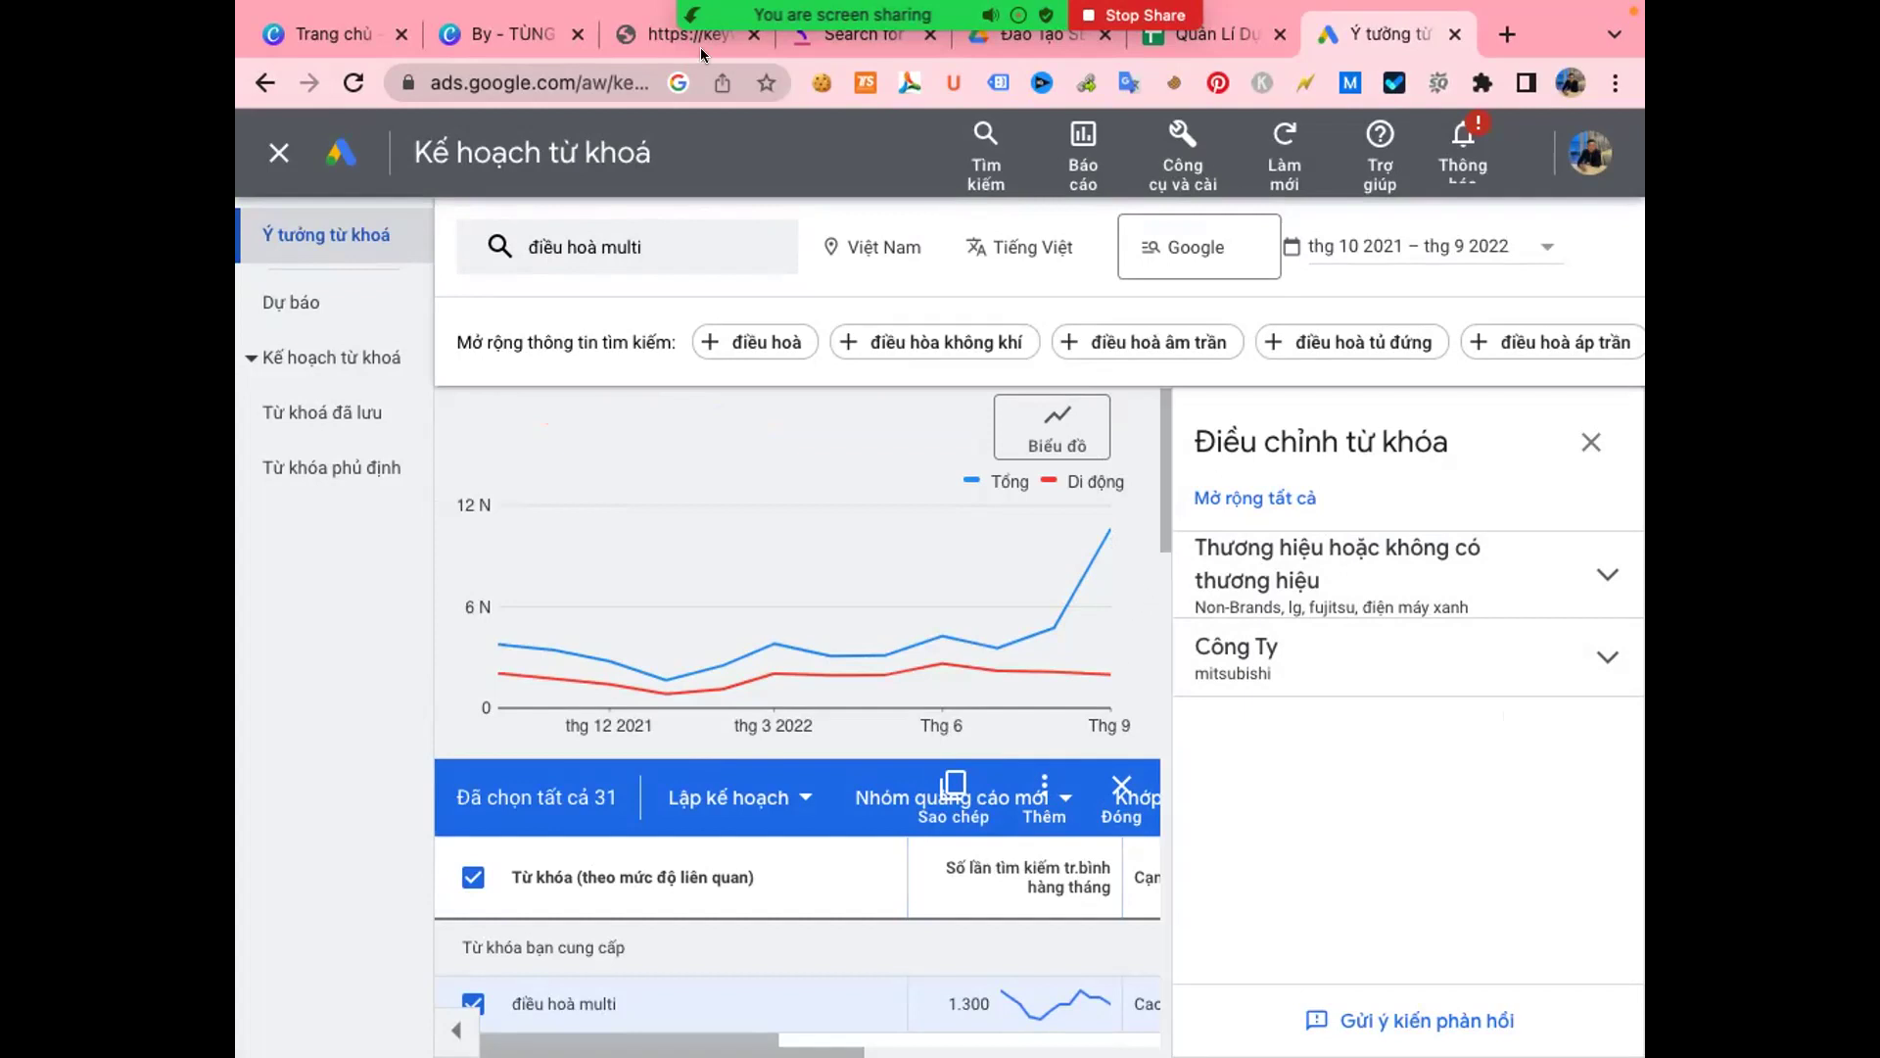
- Switch to System Preferences and open the resolution settings of the MacBook's built-in Retina display
mouse_move(517, 10)
left_click(268, 16)
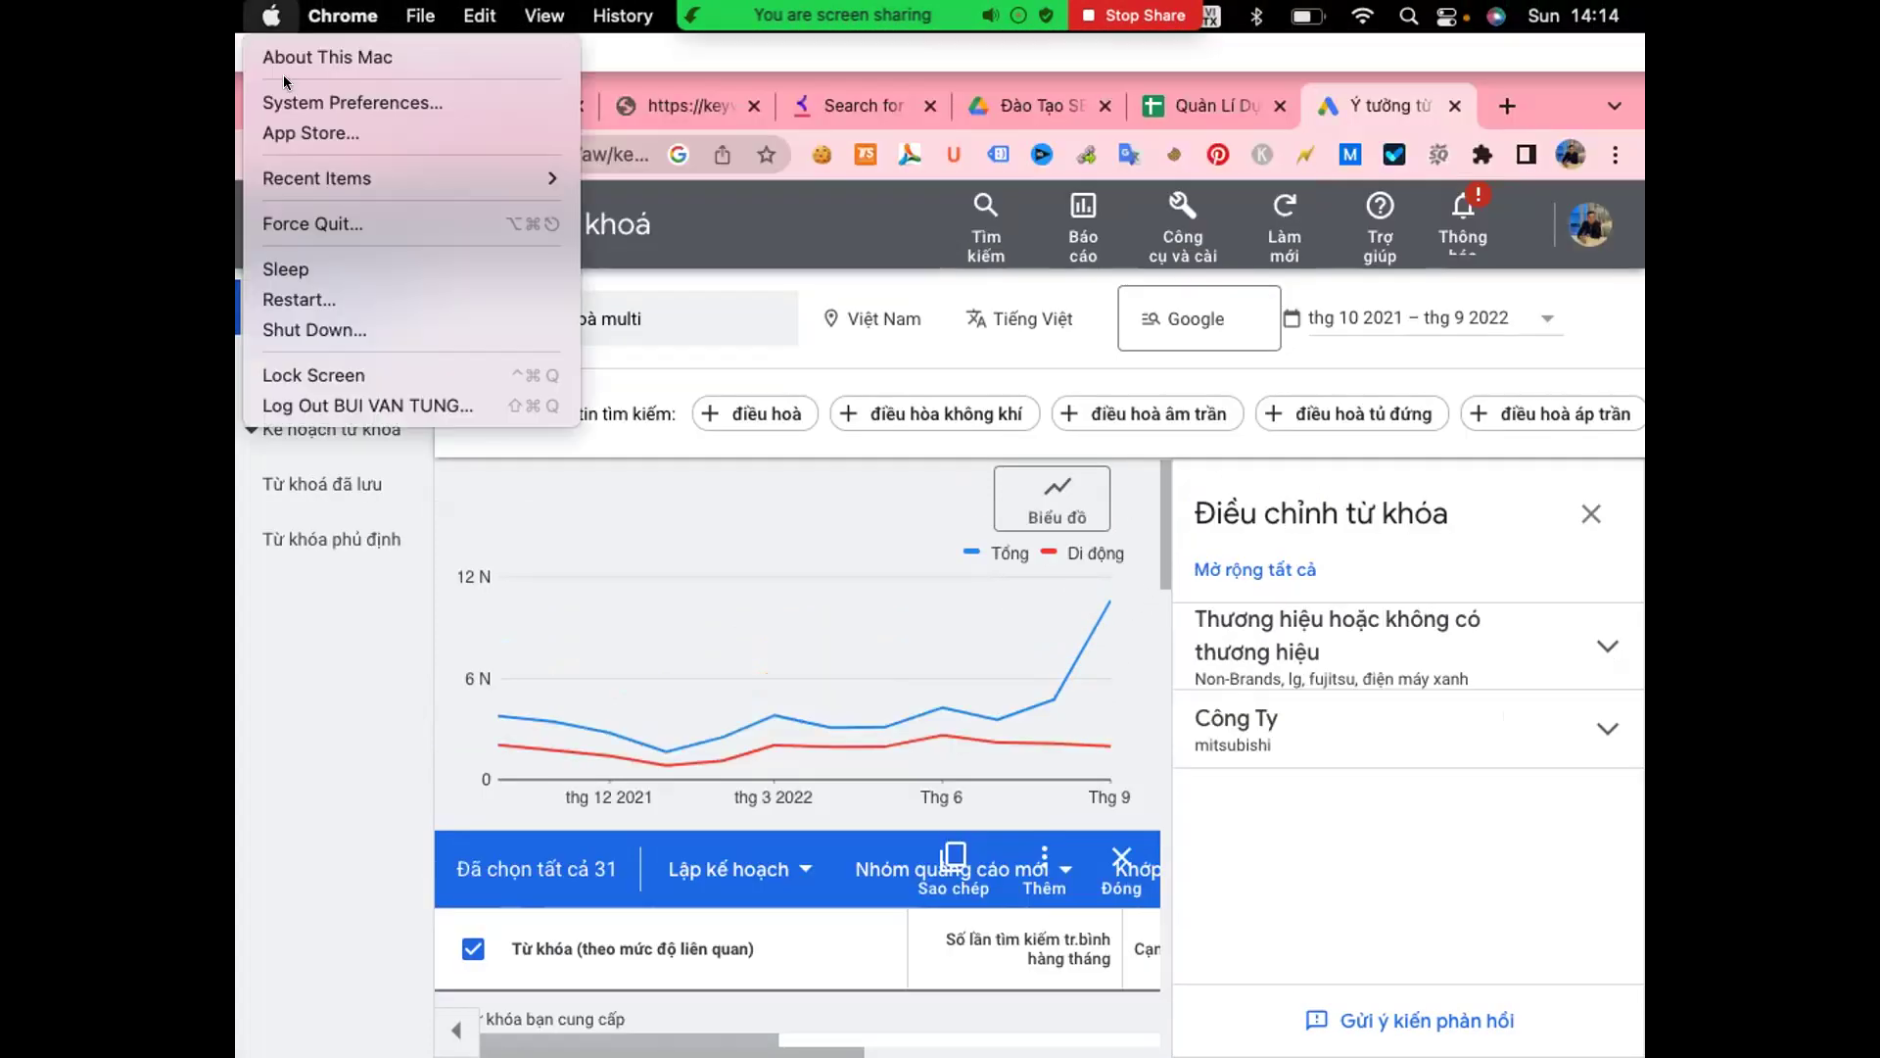
left_click(372, 106)
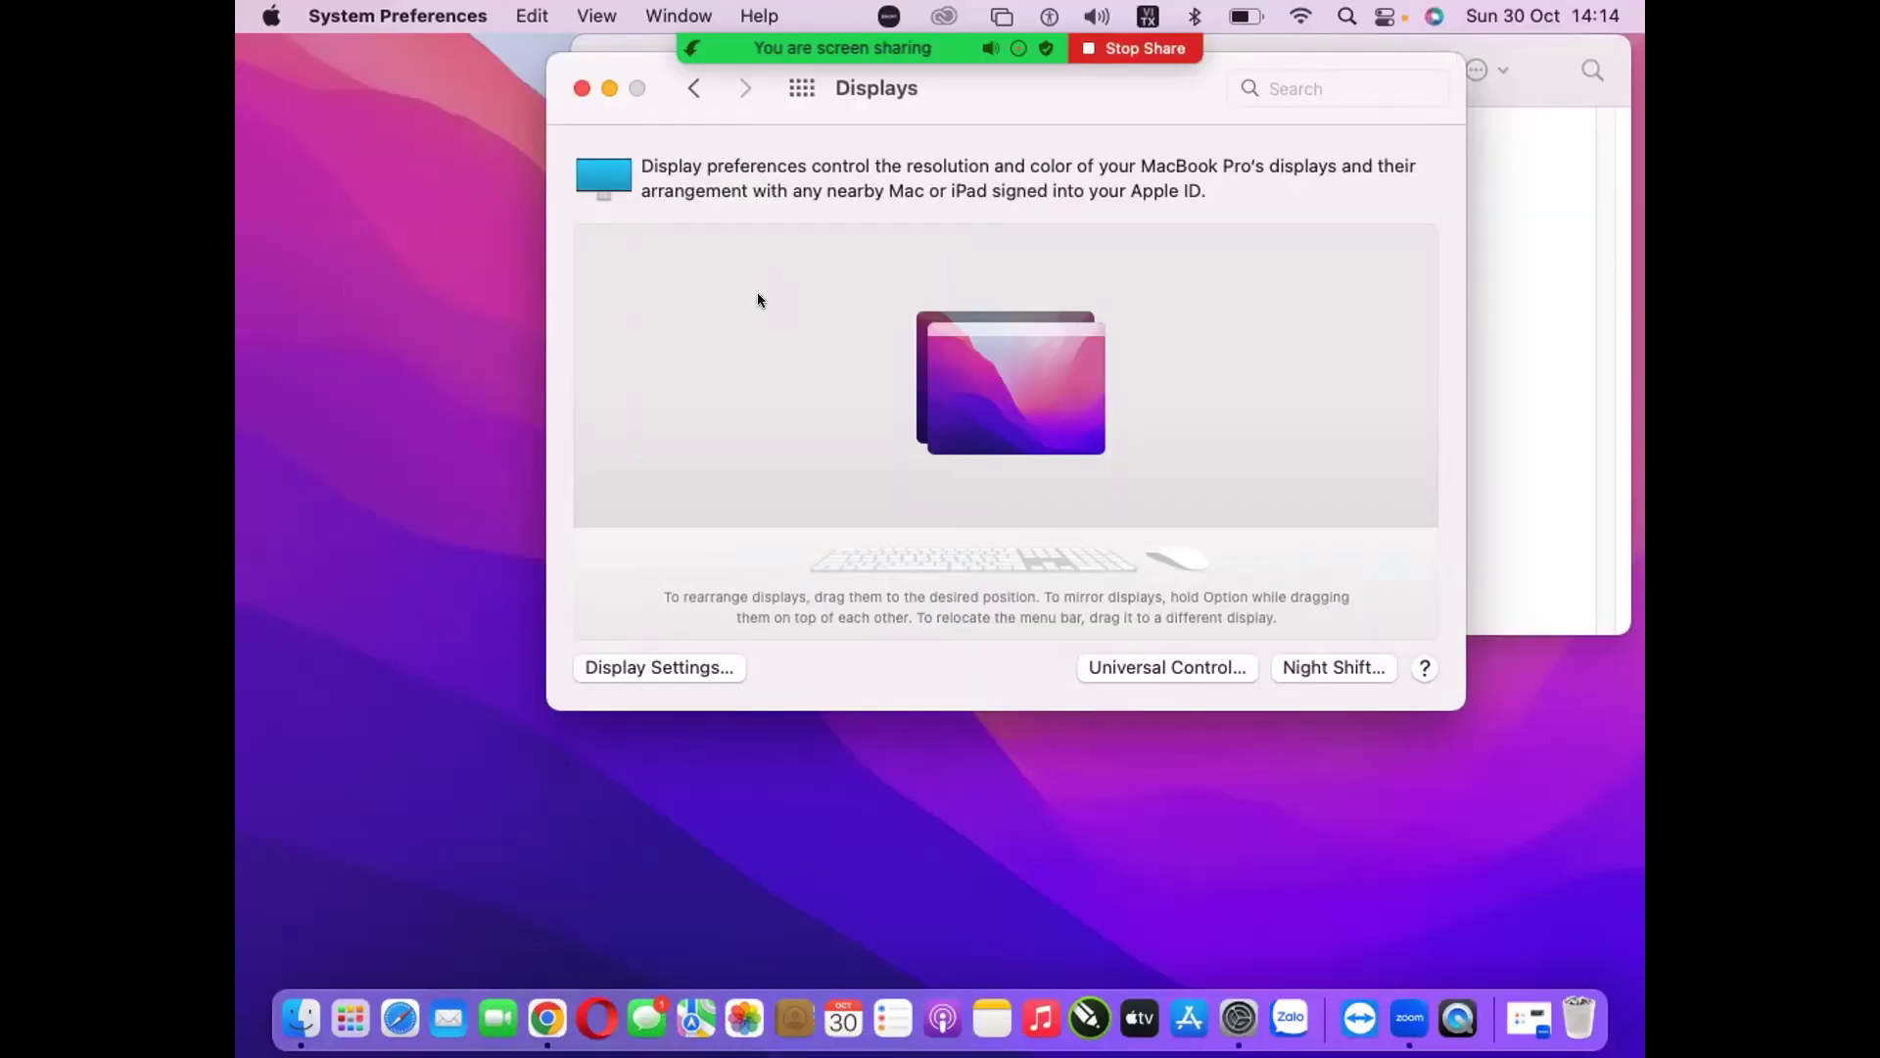
left_click(709, 670)
left_click(780, 201)
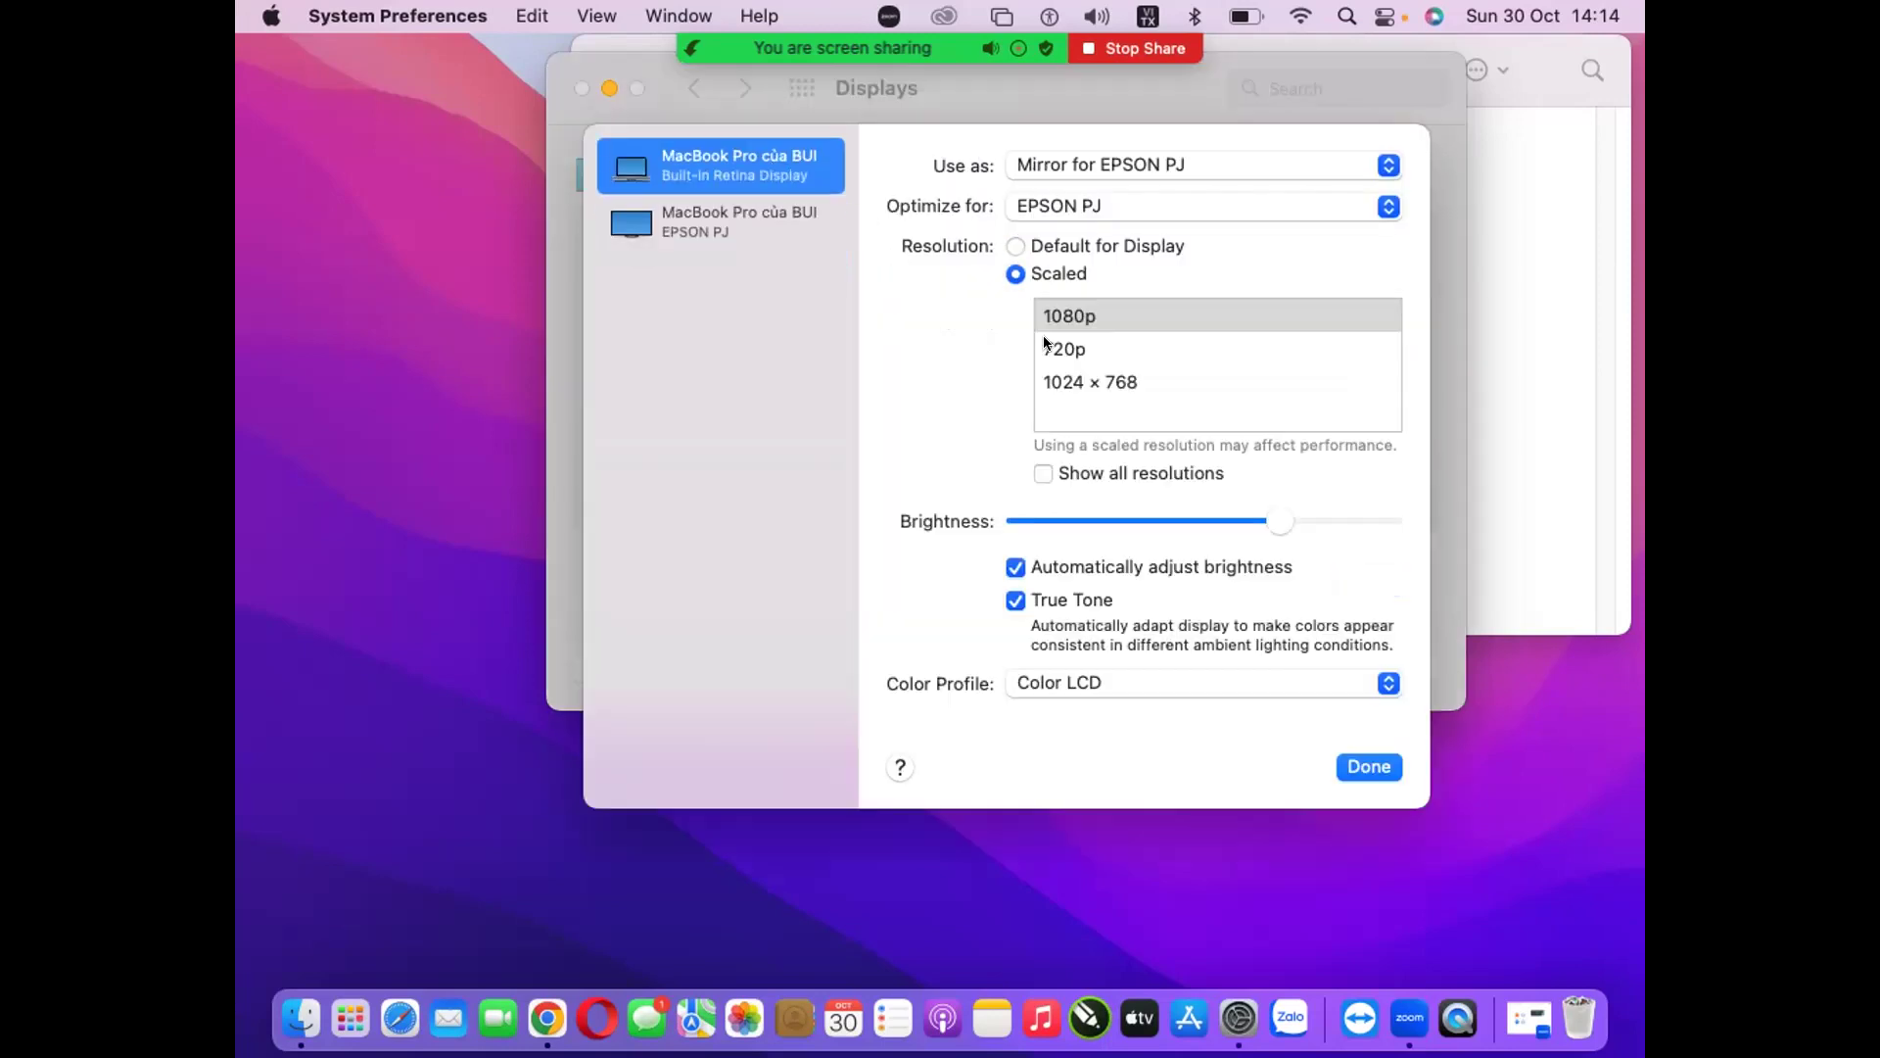
- Try the scaled resolution 1024 × 768 for the built-in display
left_click(1084, 380)
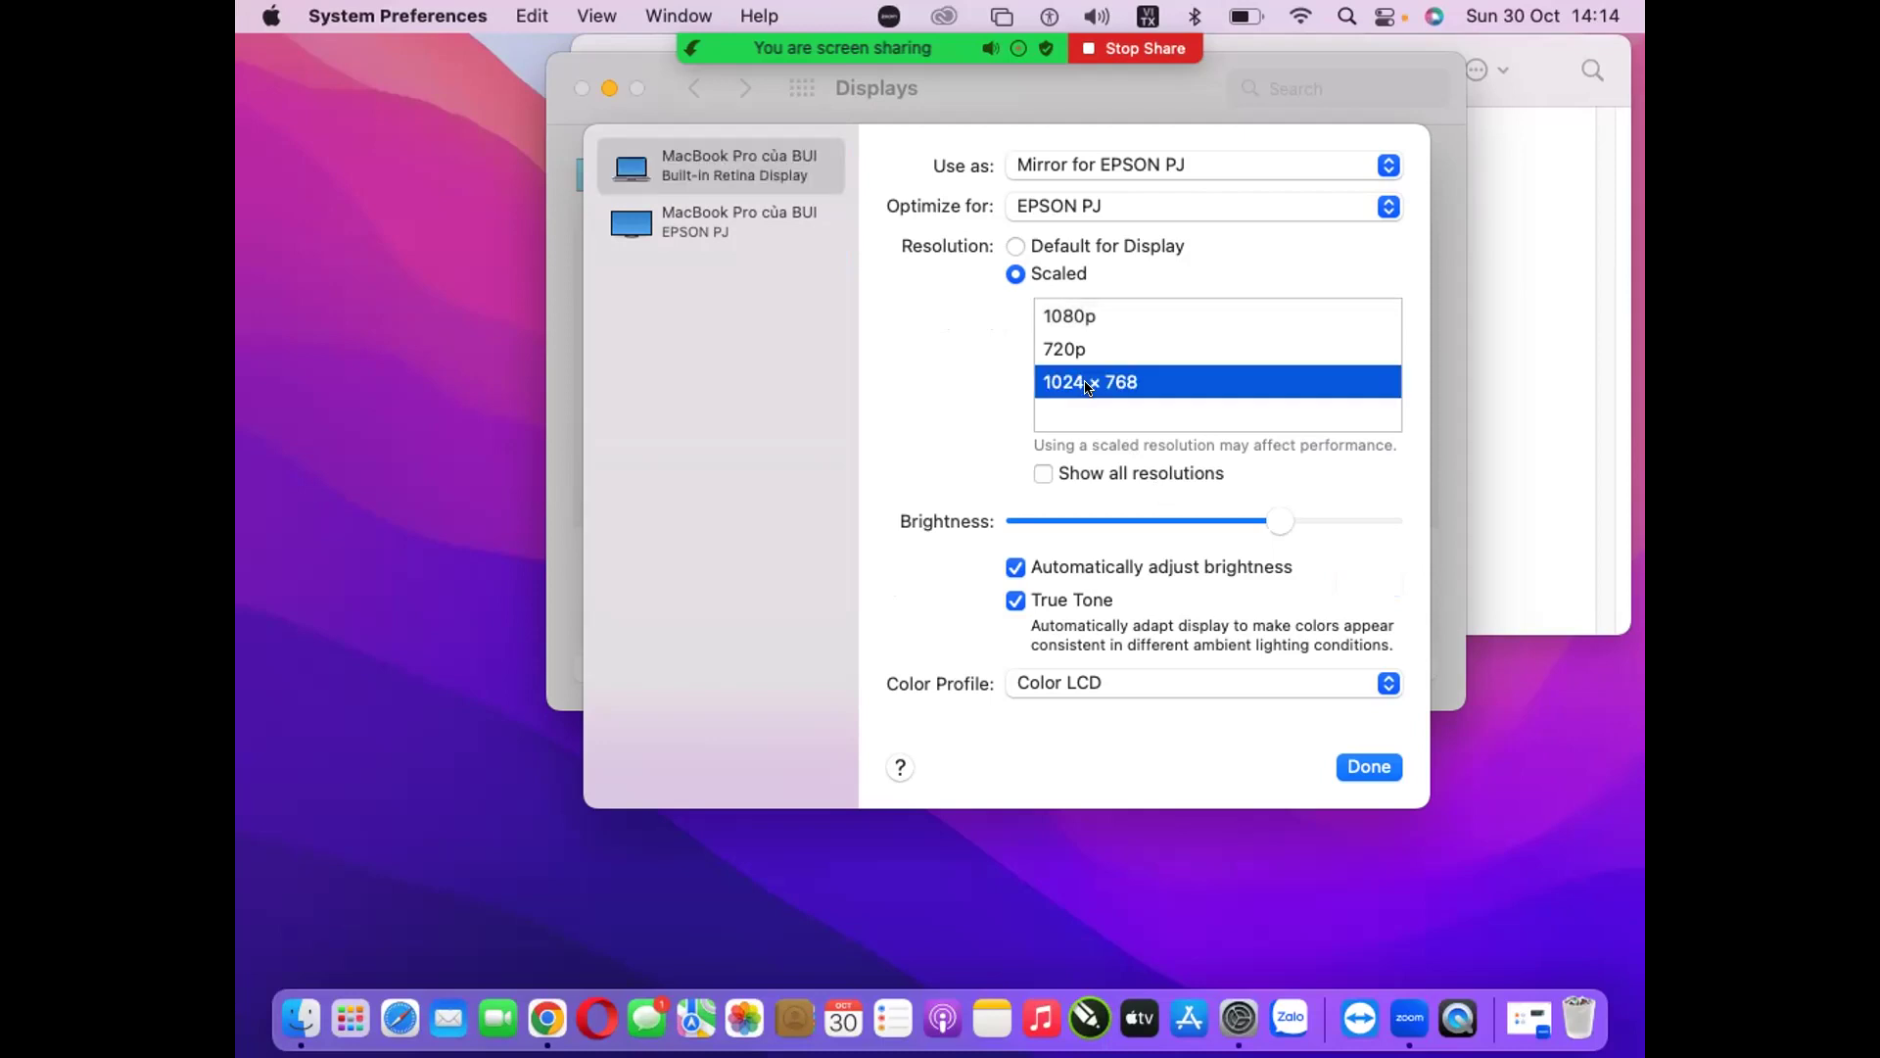
left_click(1369, 767)
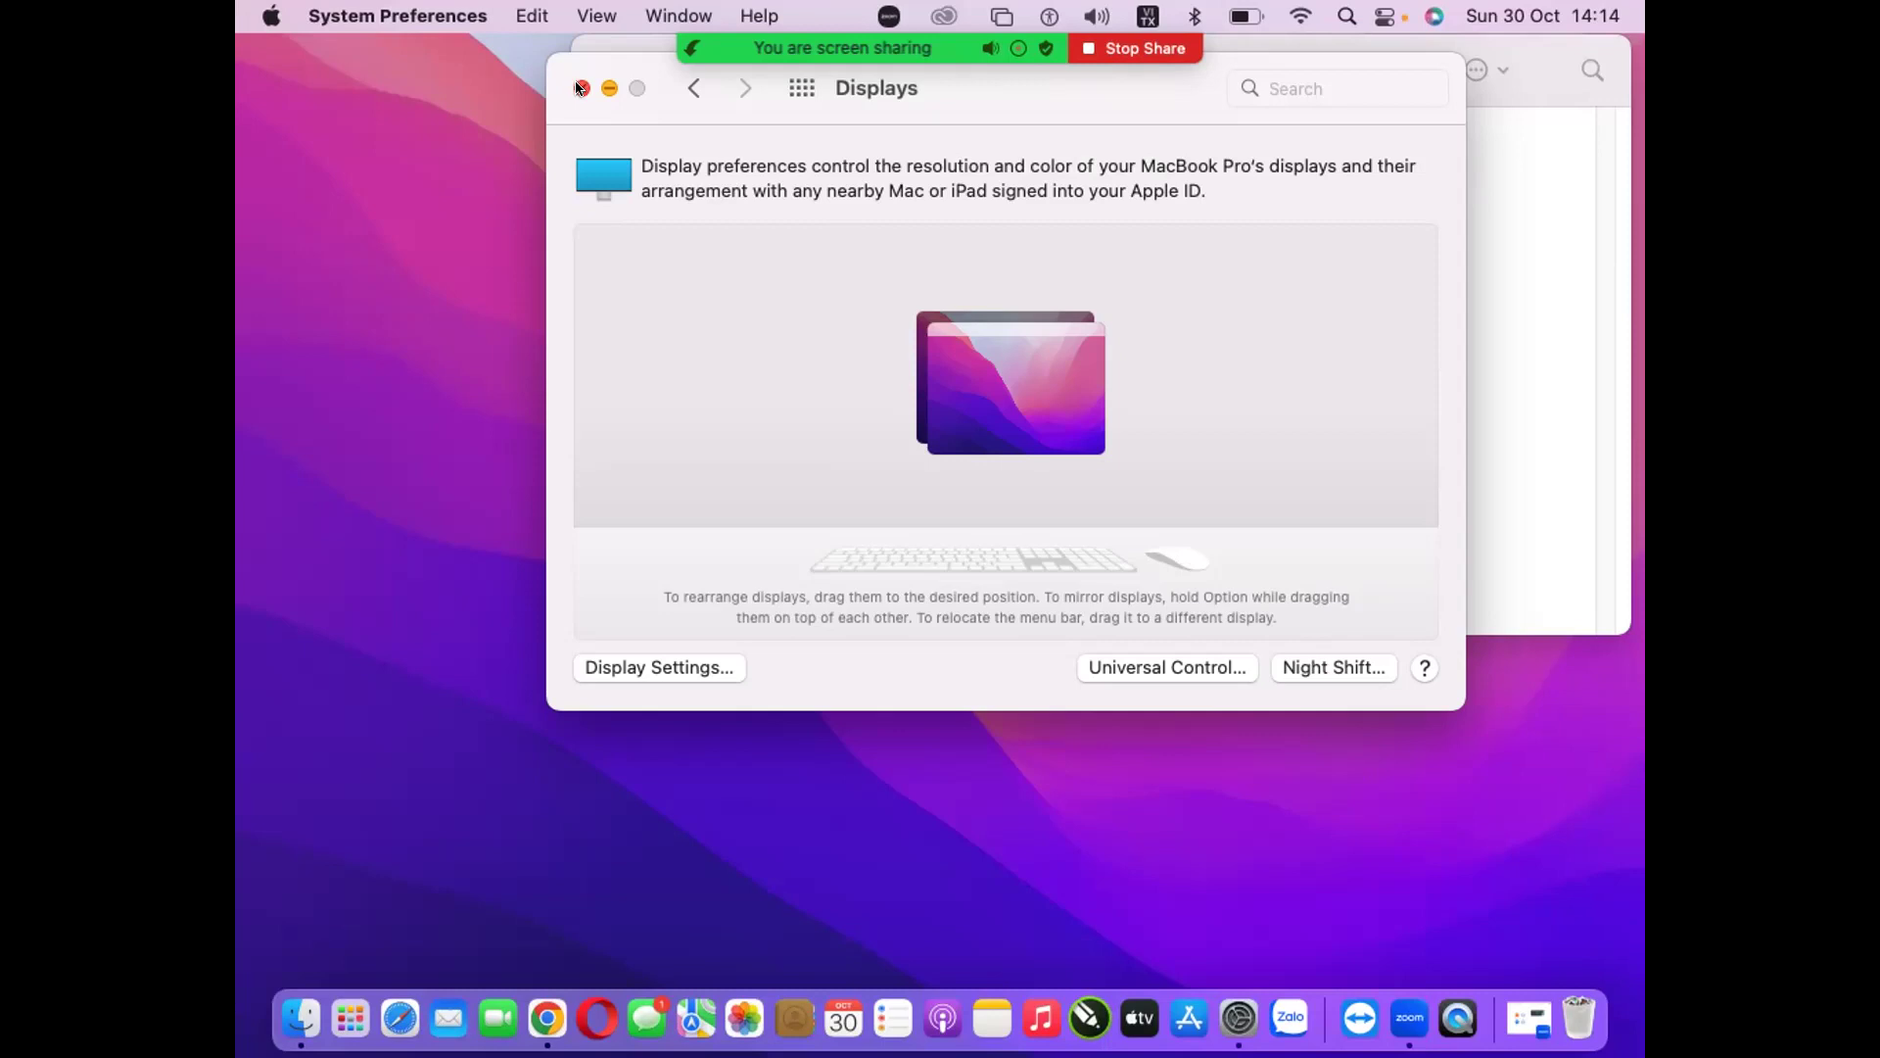
left_click(689, 665)
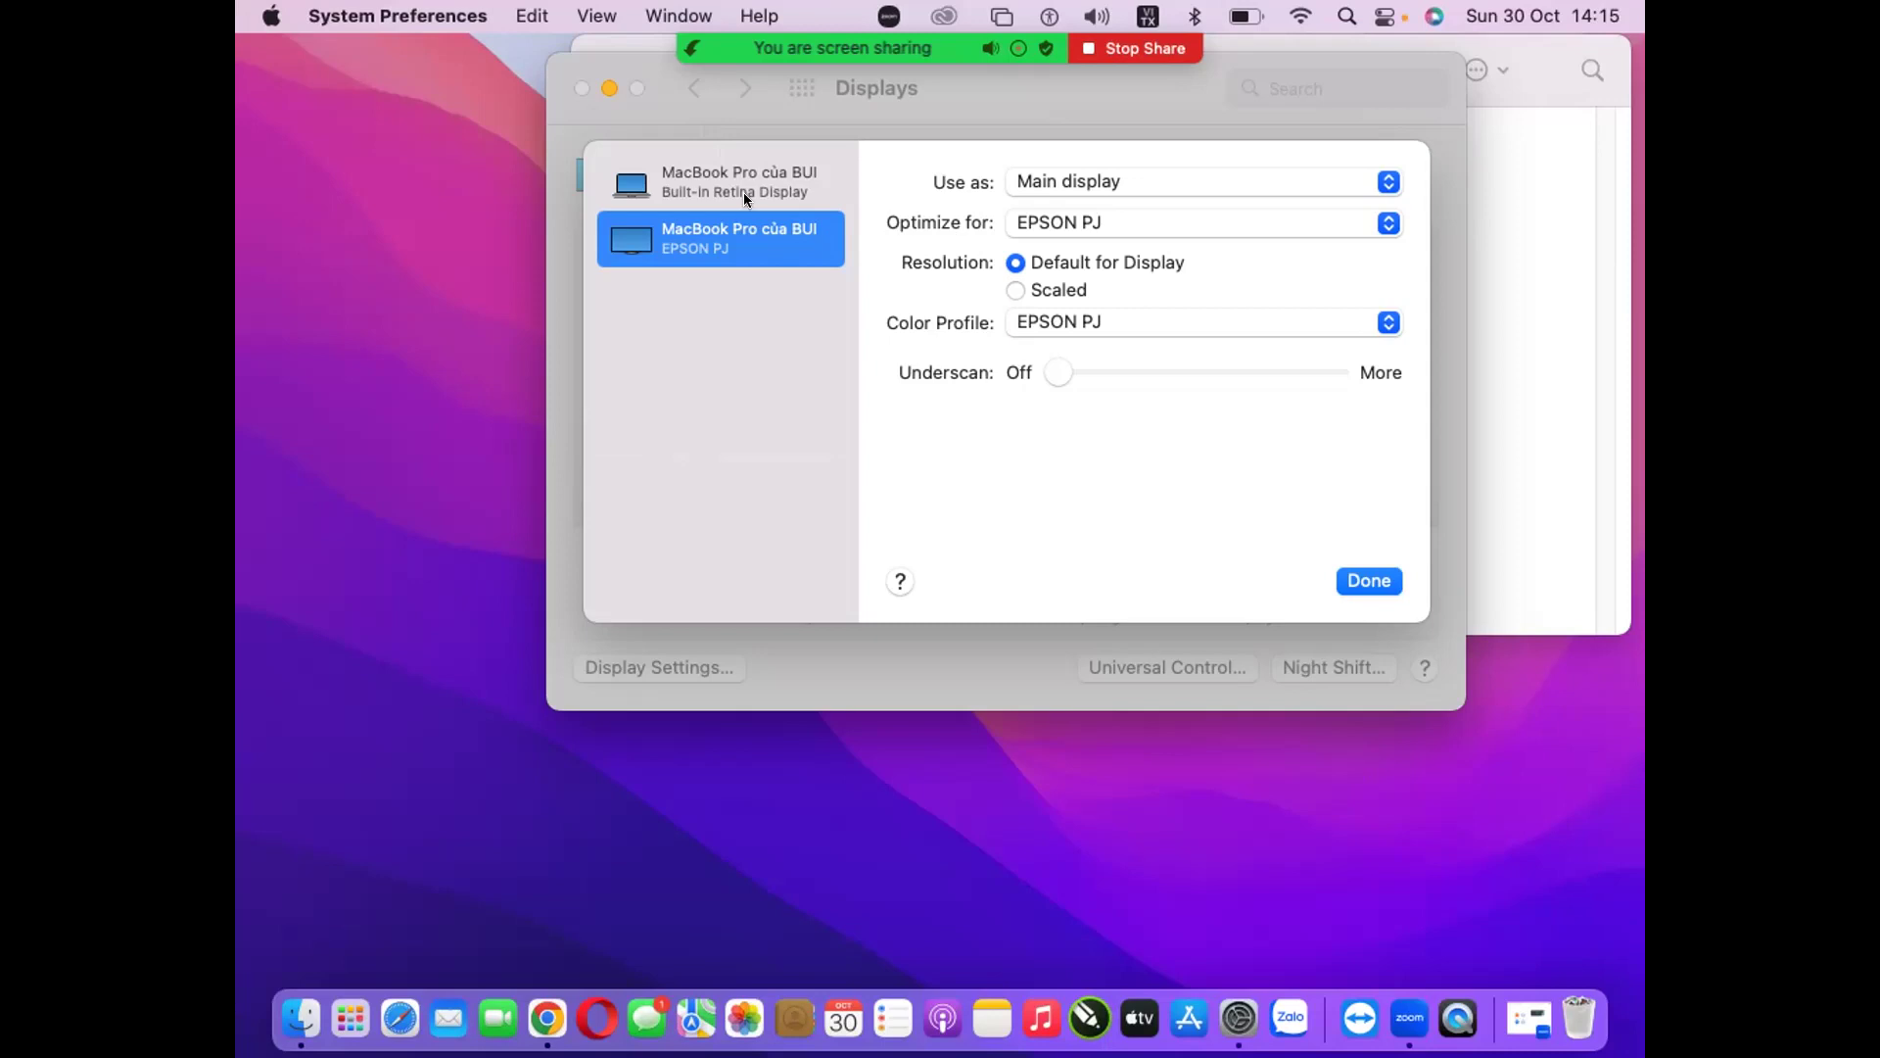
left_click(743, 192)
left_click(1089, 384)
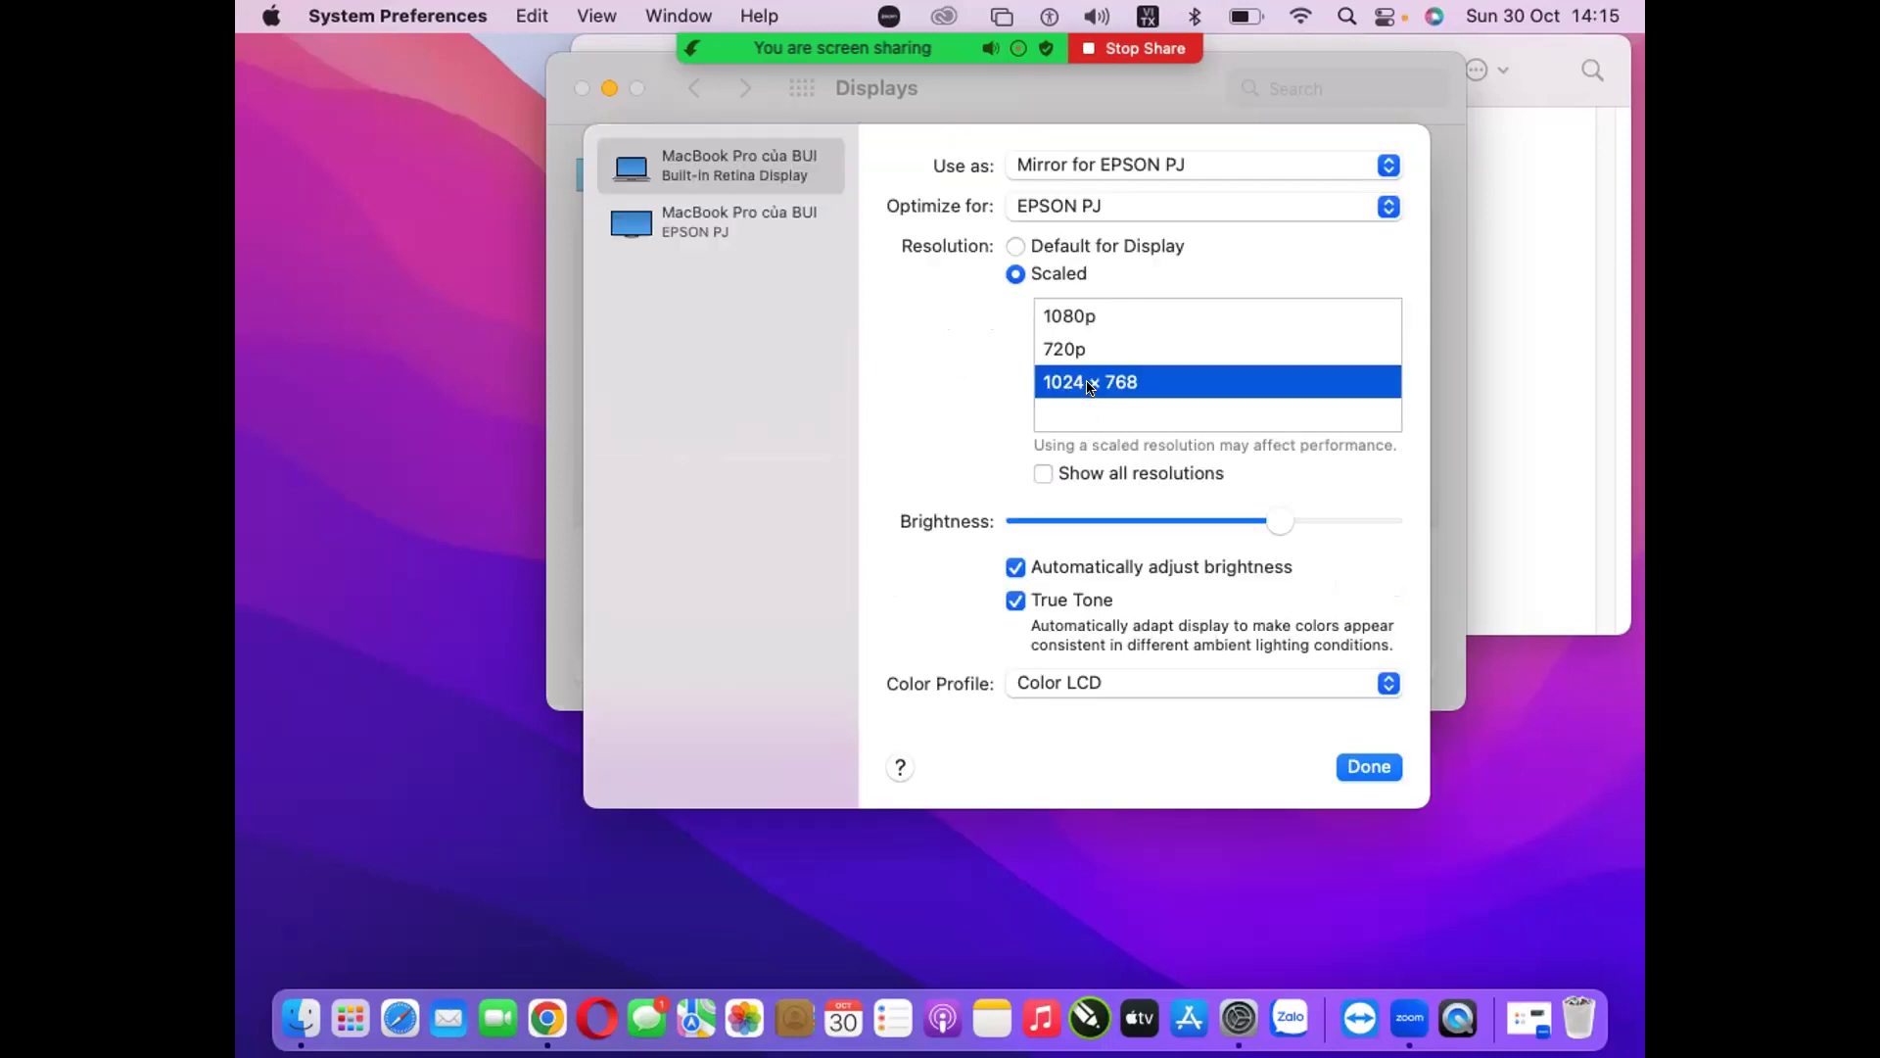
- Set the built-in display's scaled resolution to 1080p and finish the display settings
left_click(1089, 315)
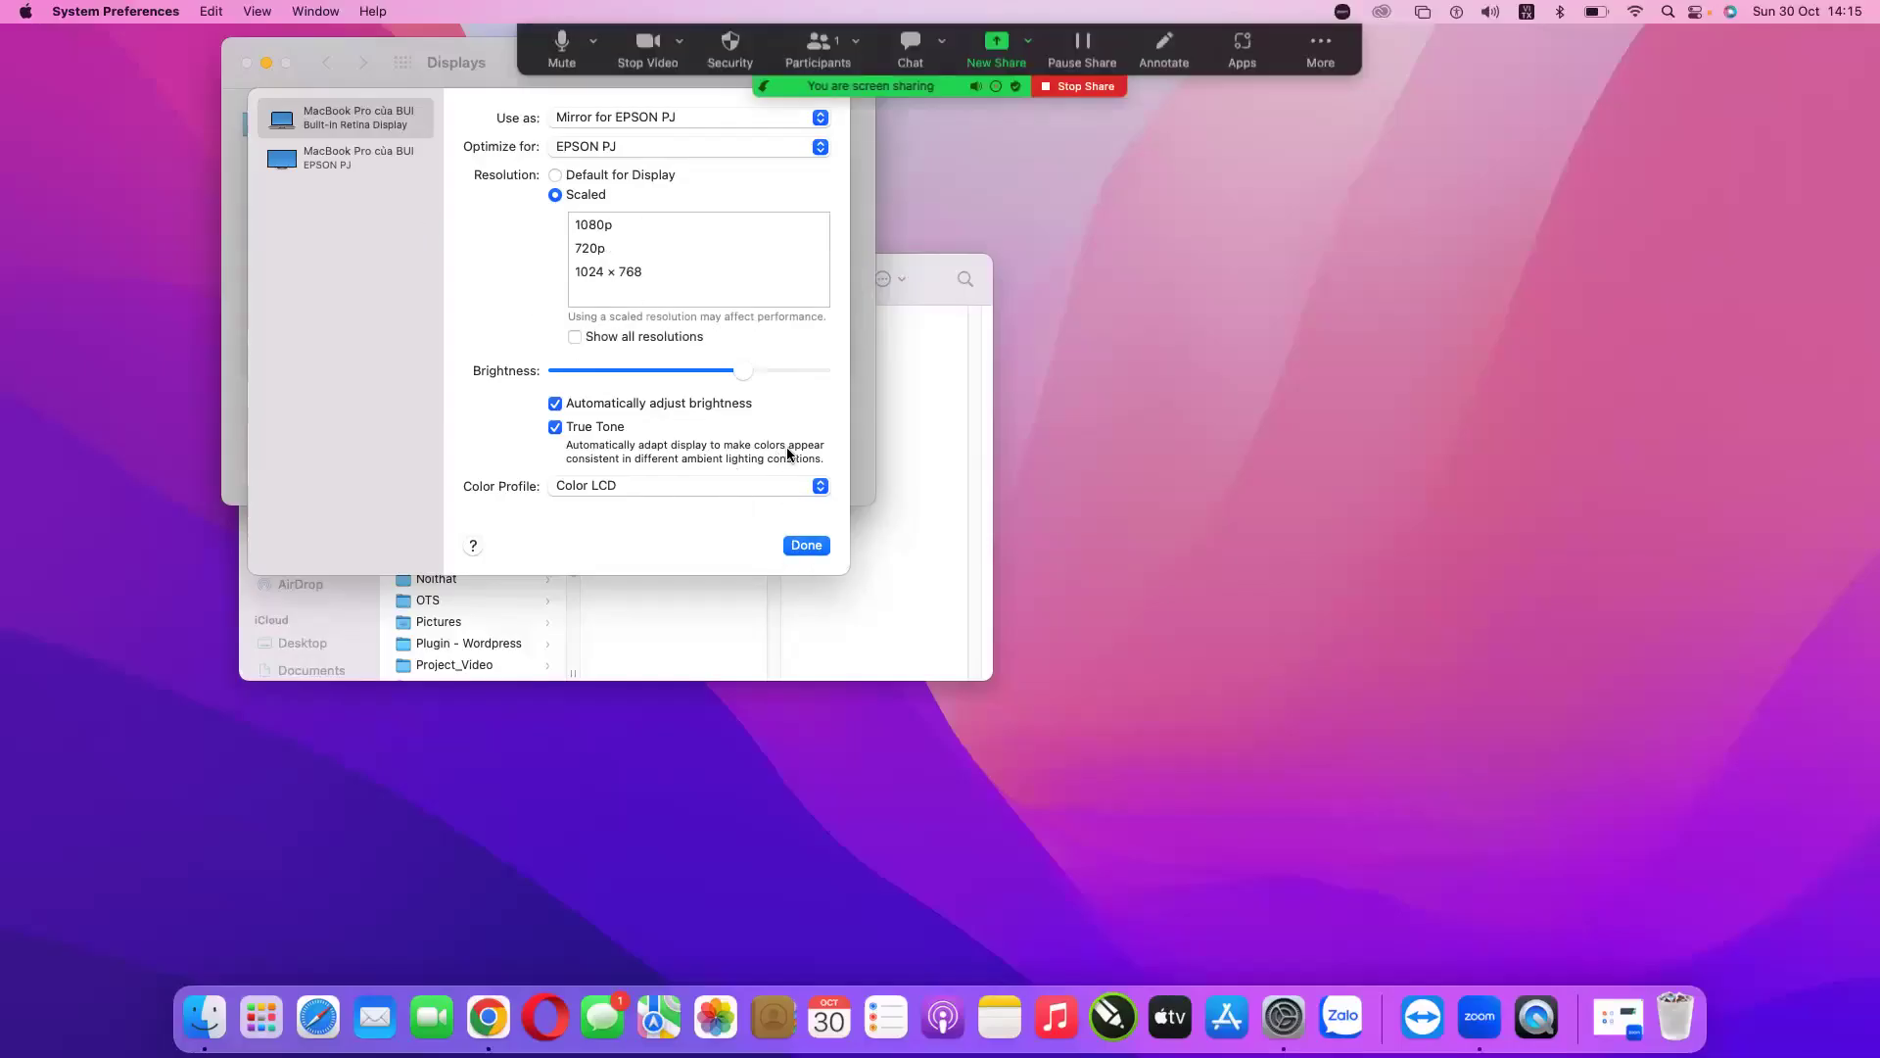
left_click(804, 546)
left_click(807, 546)
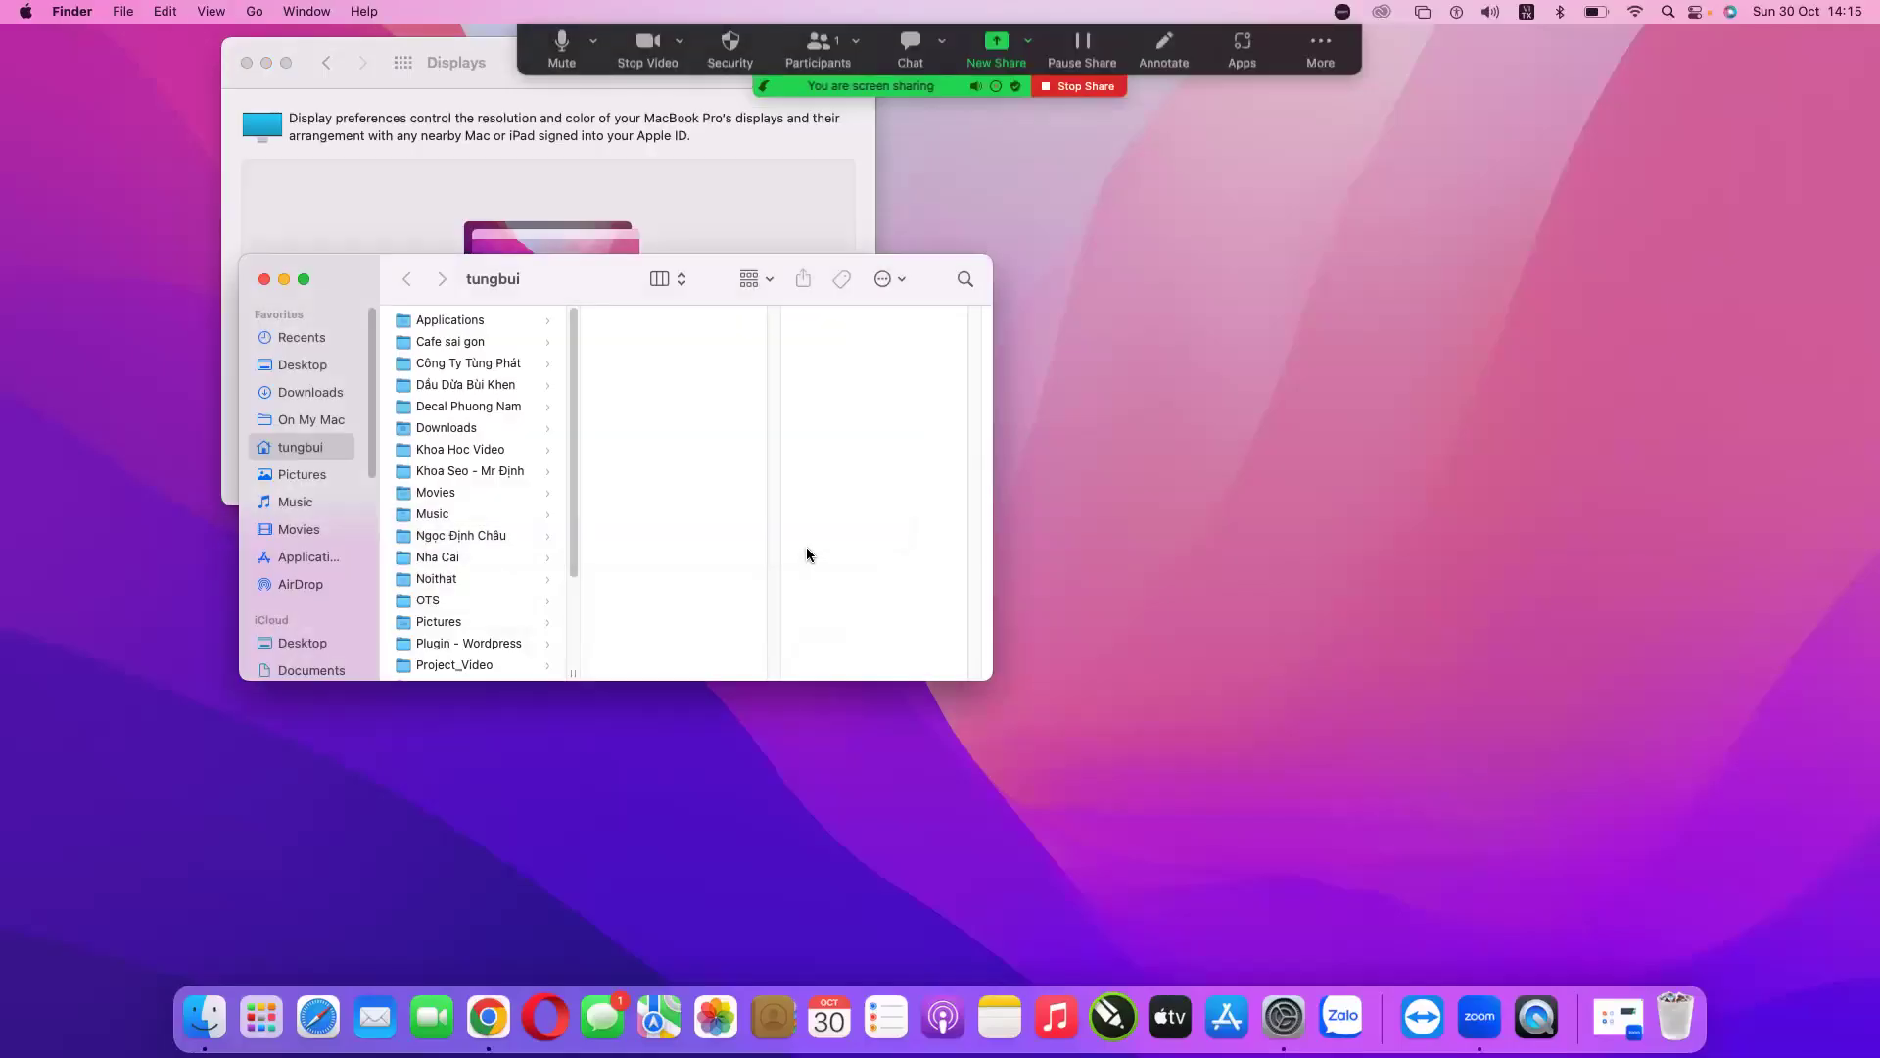
- Close the Finder and Displays windows and return to the keyword planner in Chrome
left_click(264, 279)
left_click(245, 62)
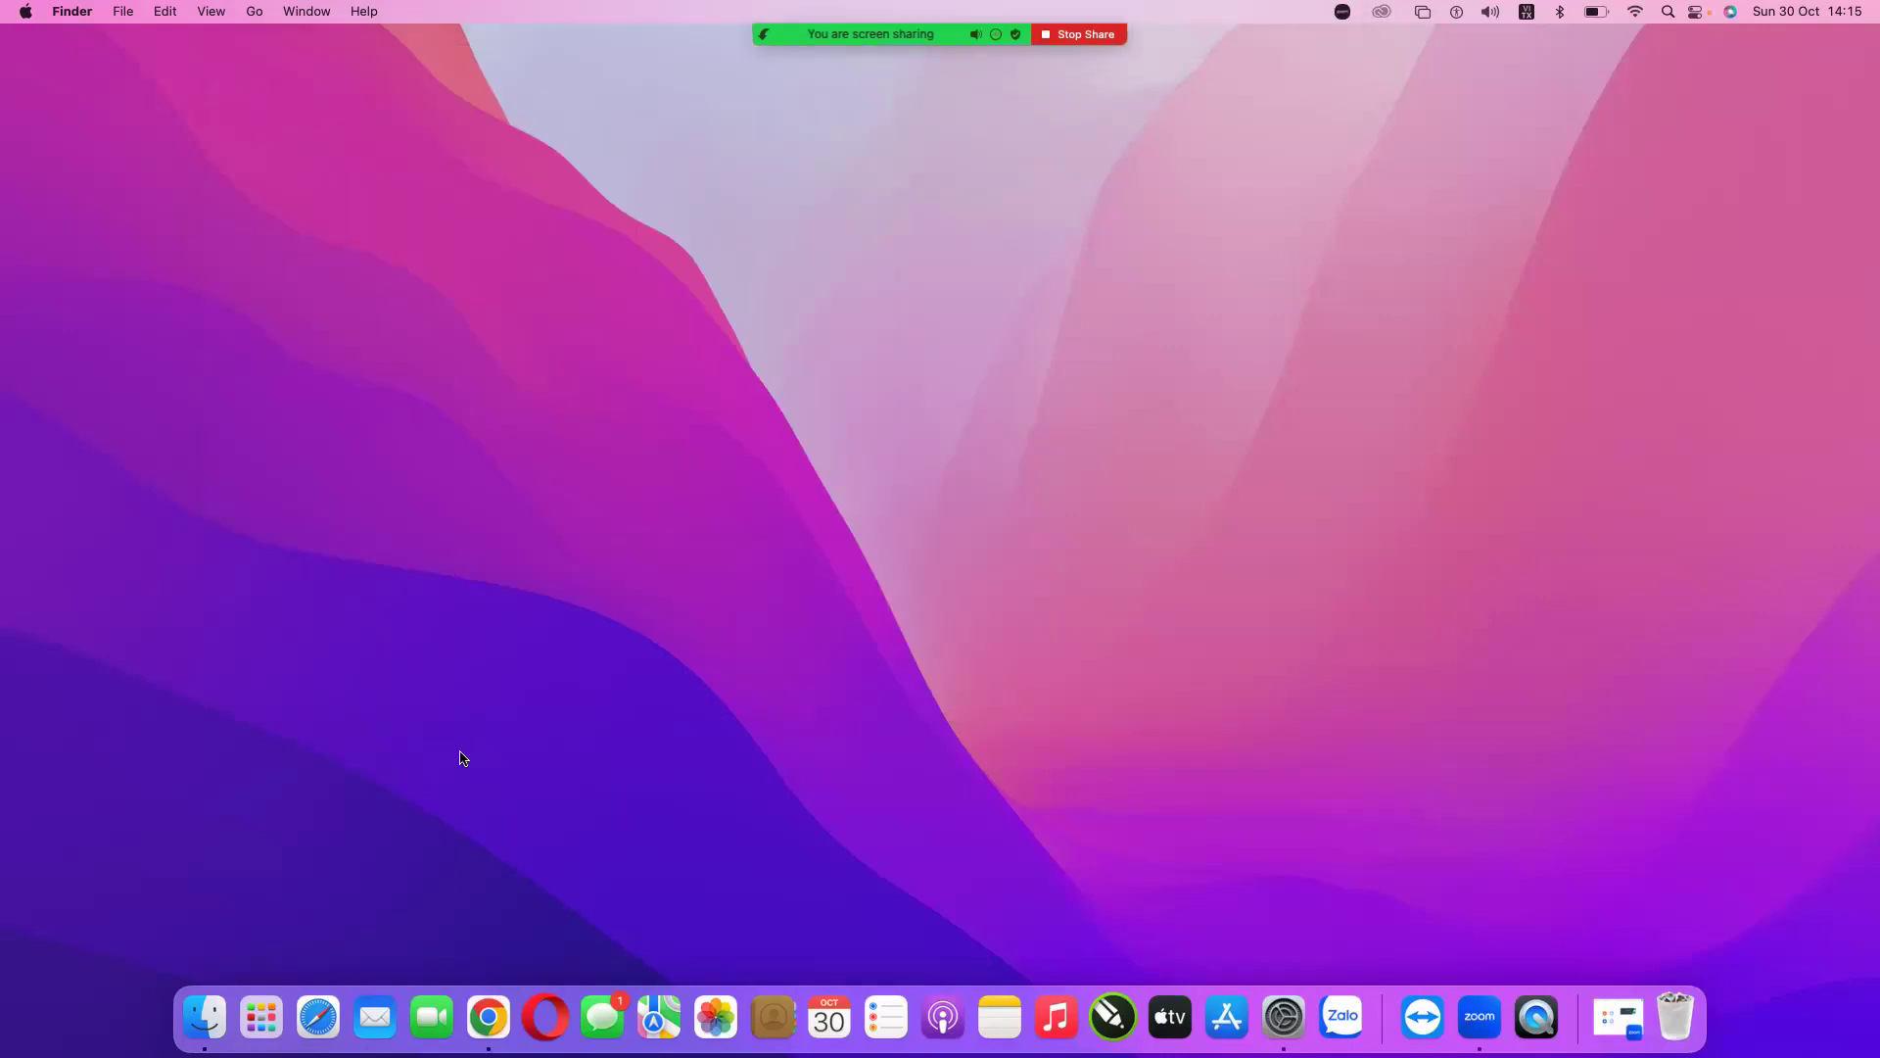
left_click(487, 1003)
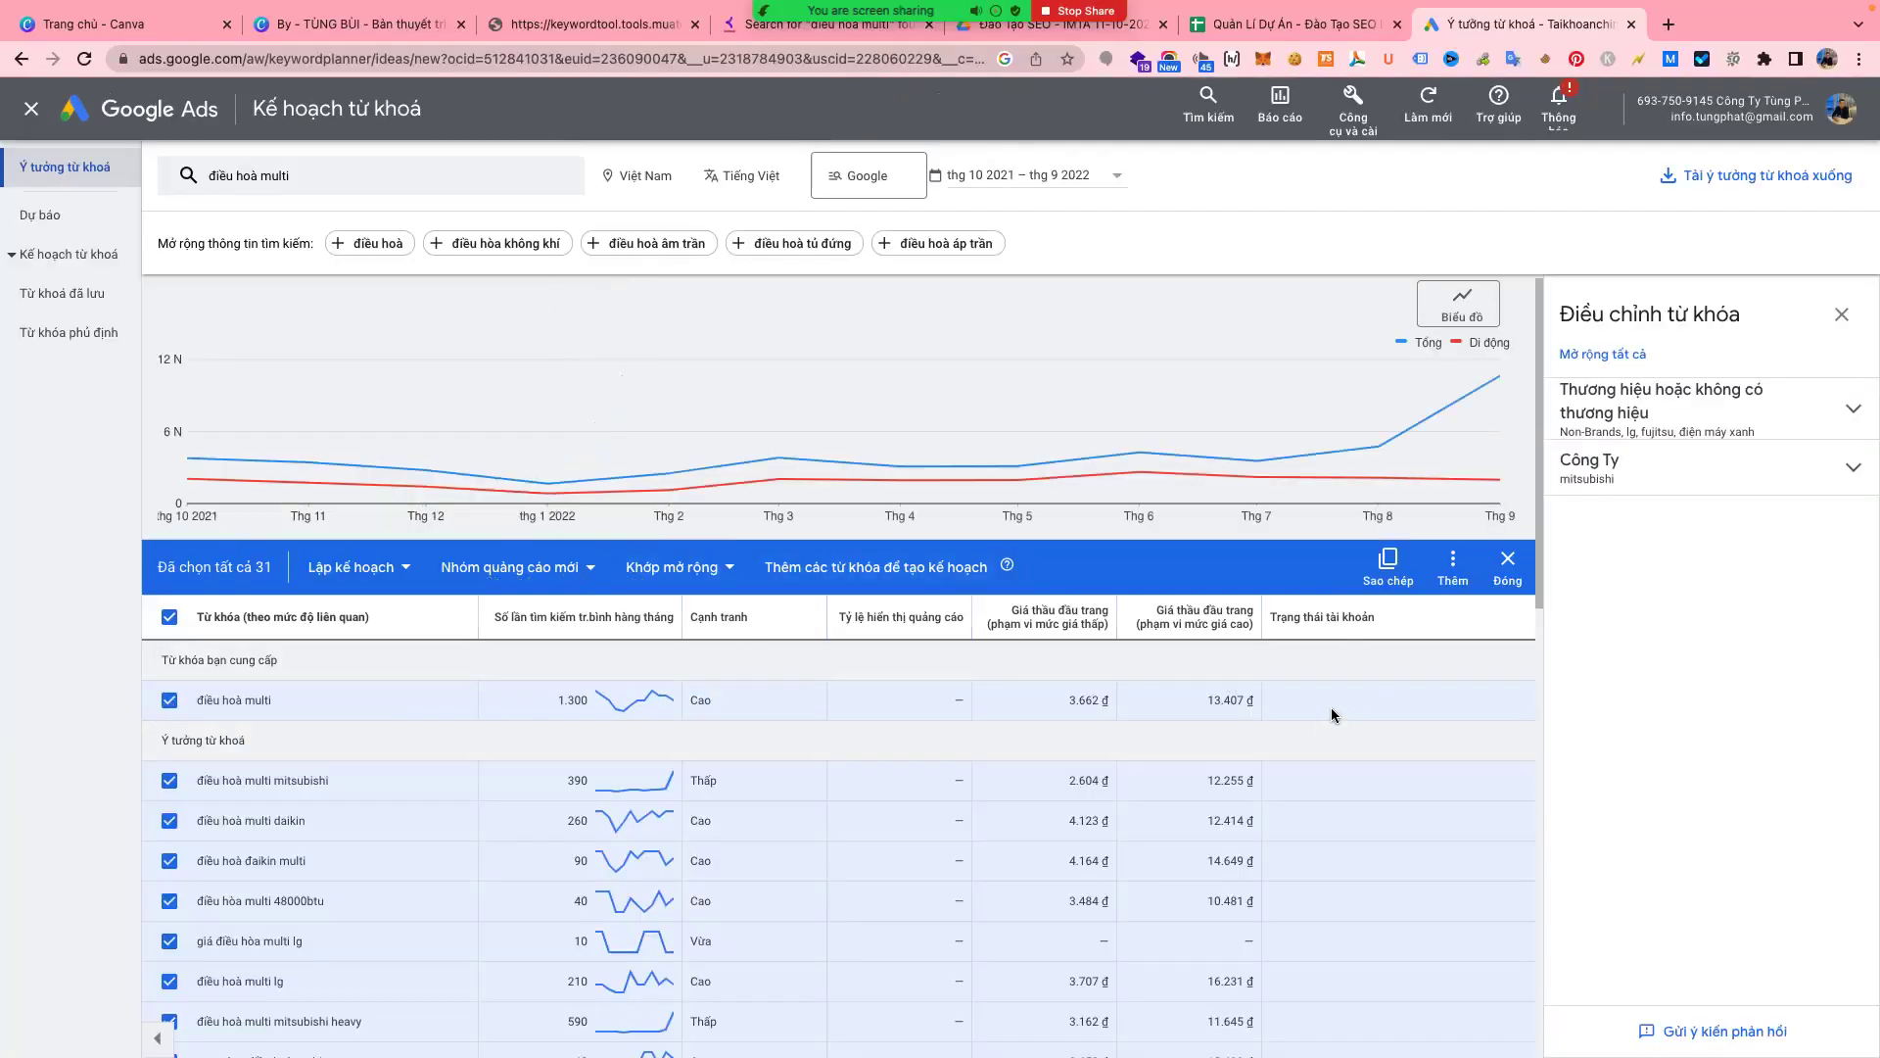
- Replace the Việt Nam location target with the city of Hồ Chí Minh and save it
mouse_move(1473, 447)
left_click(654, 177)
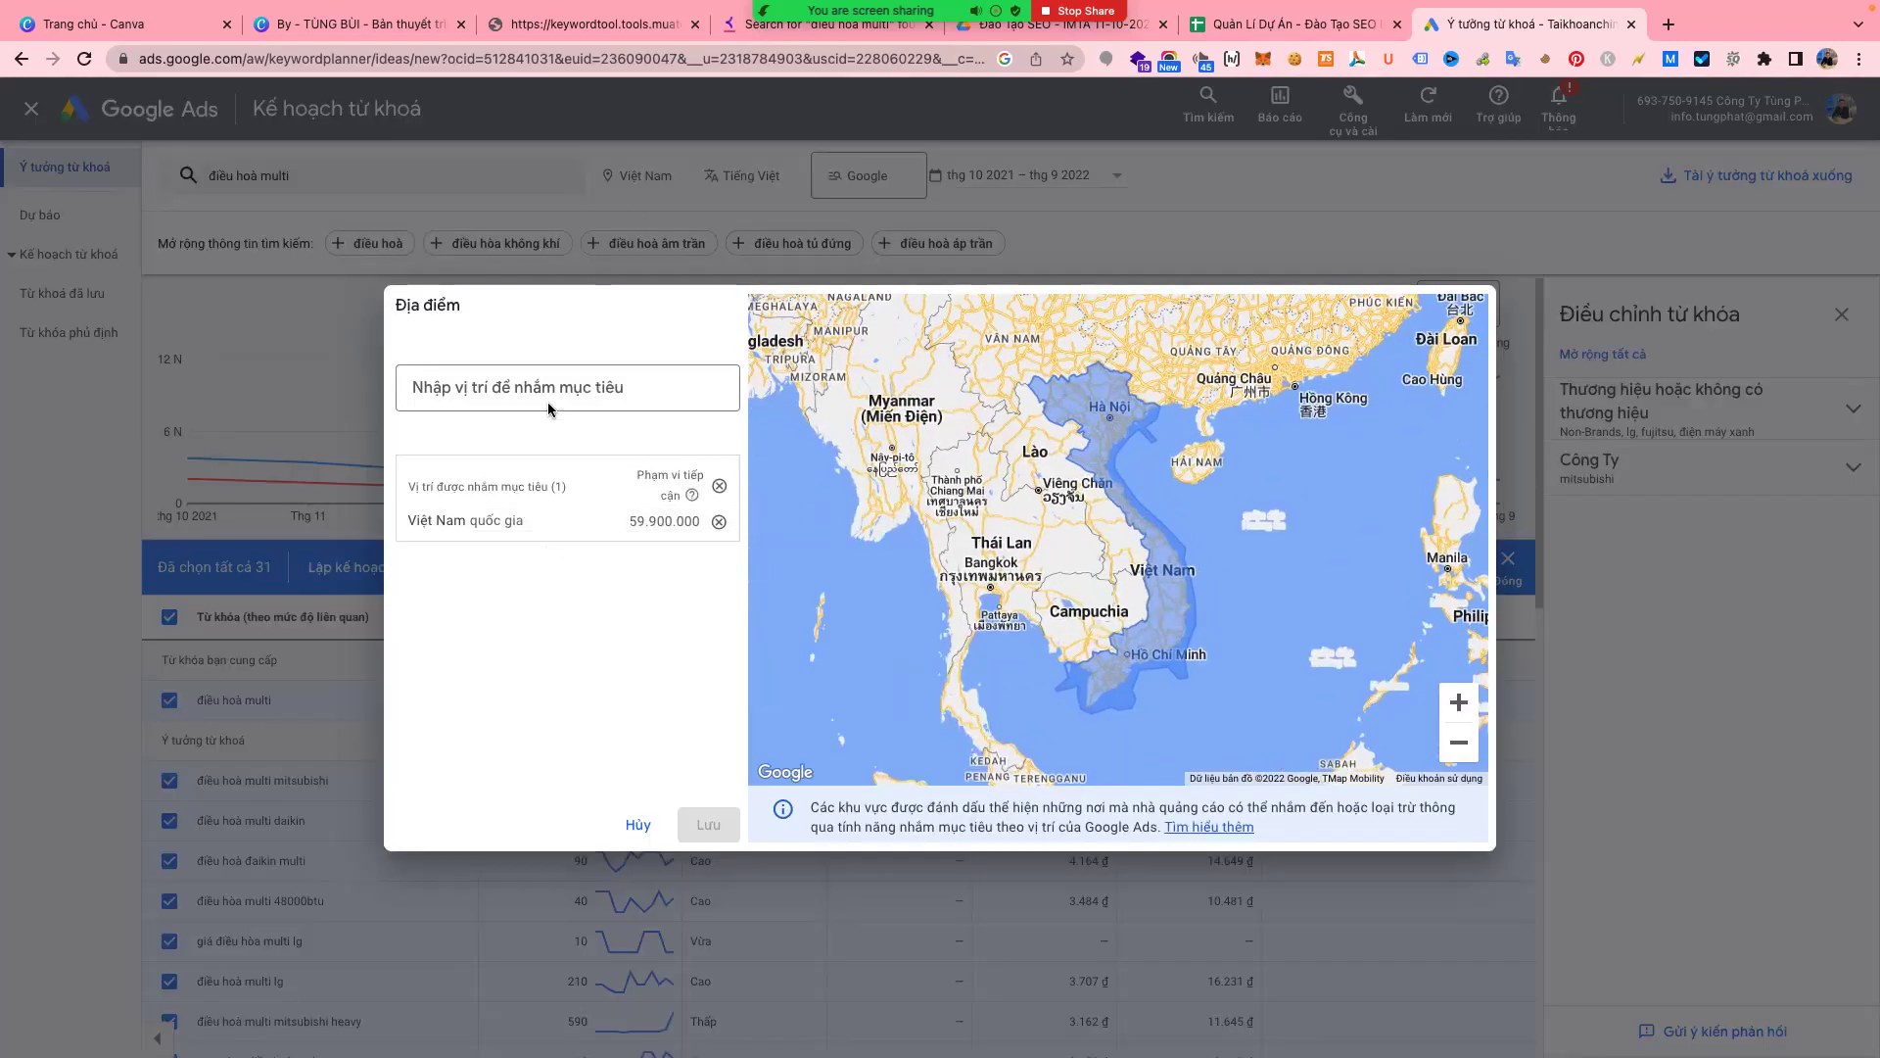
left_click(718, 523)
left_click(613, 396)
type("hồ")
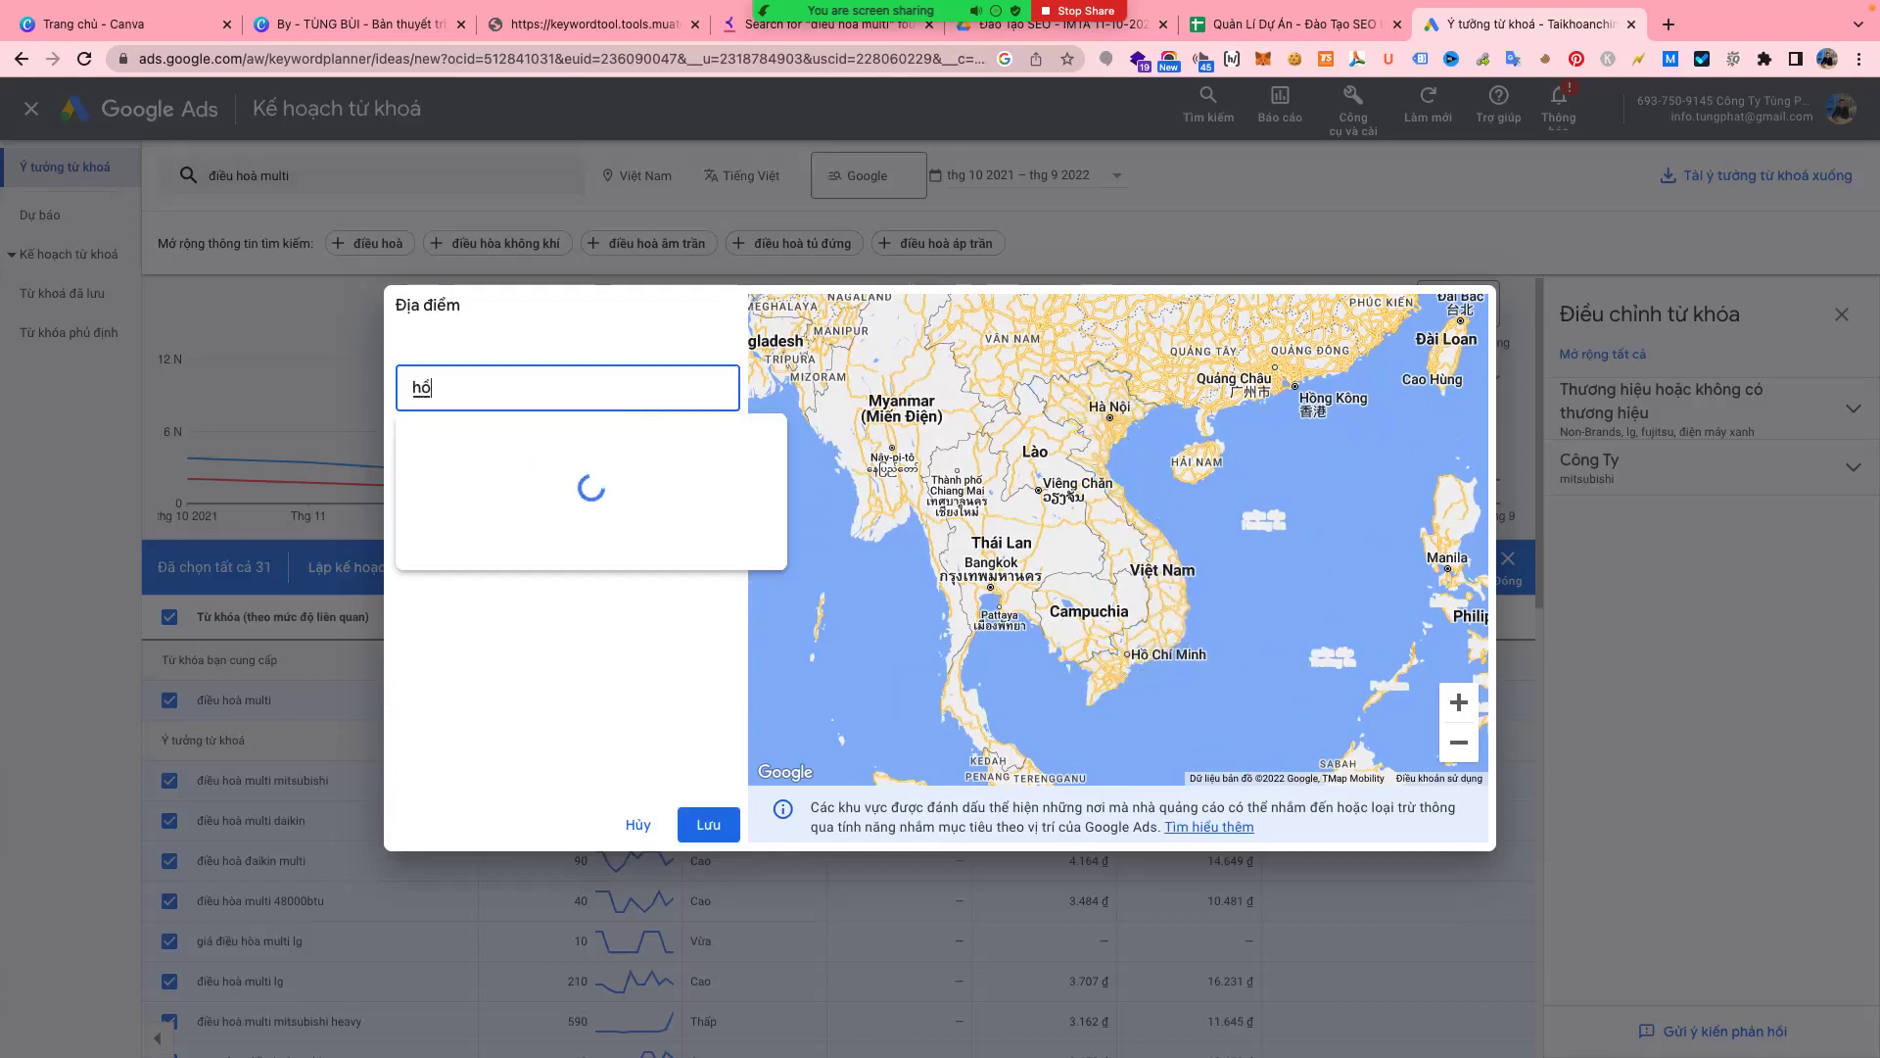
type(" chí minh")
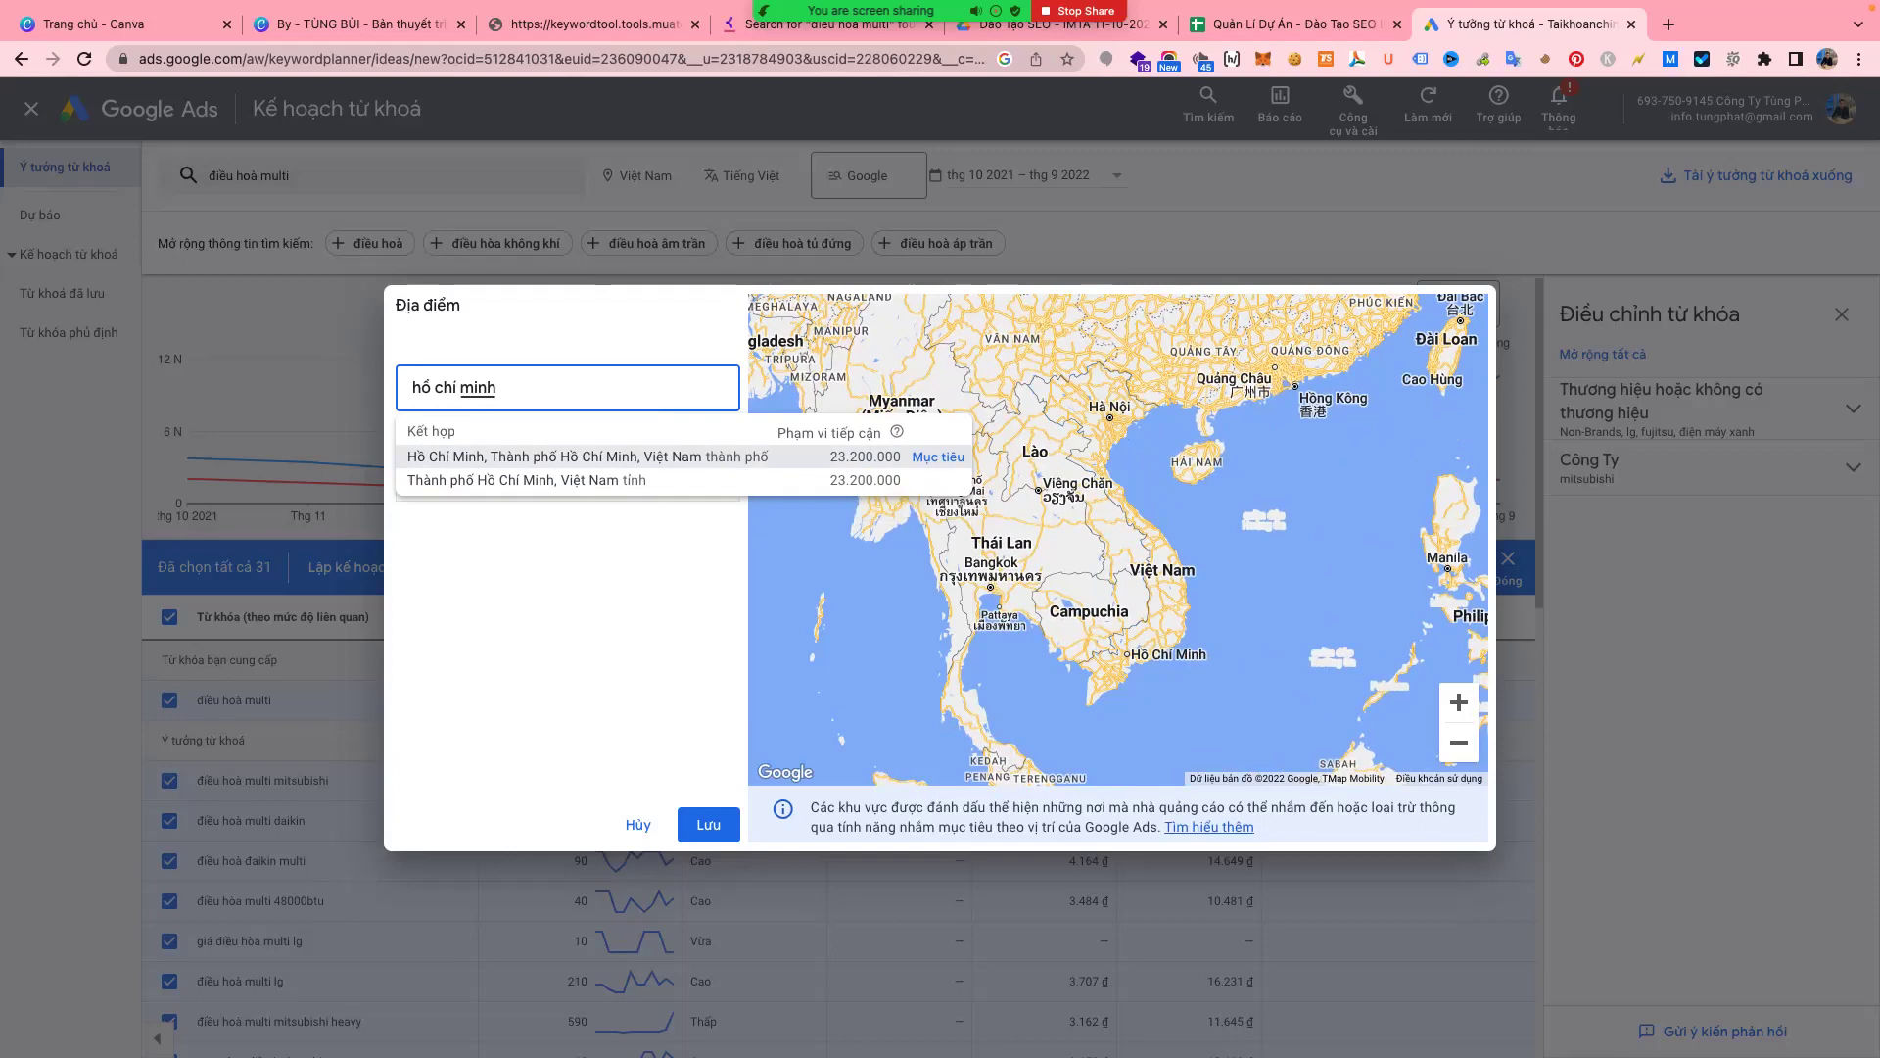
key("Return")
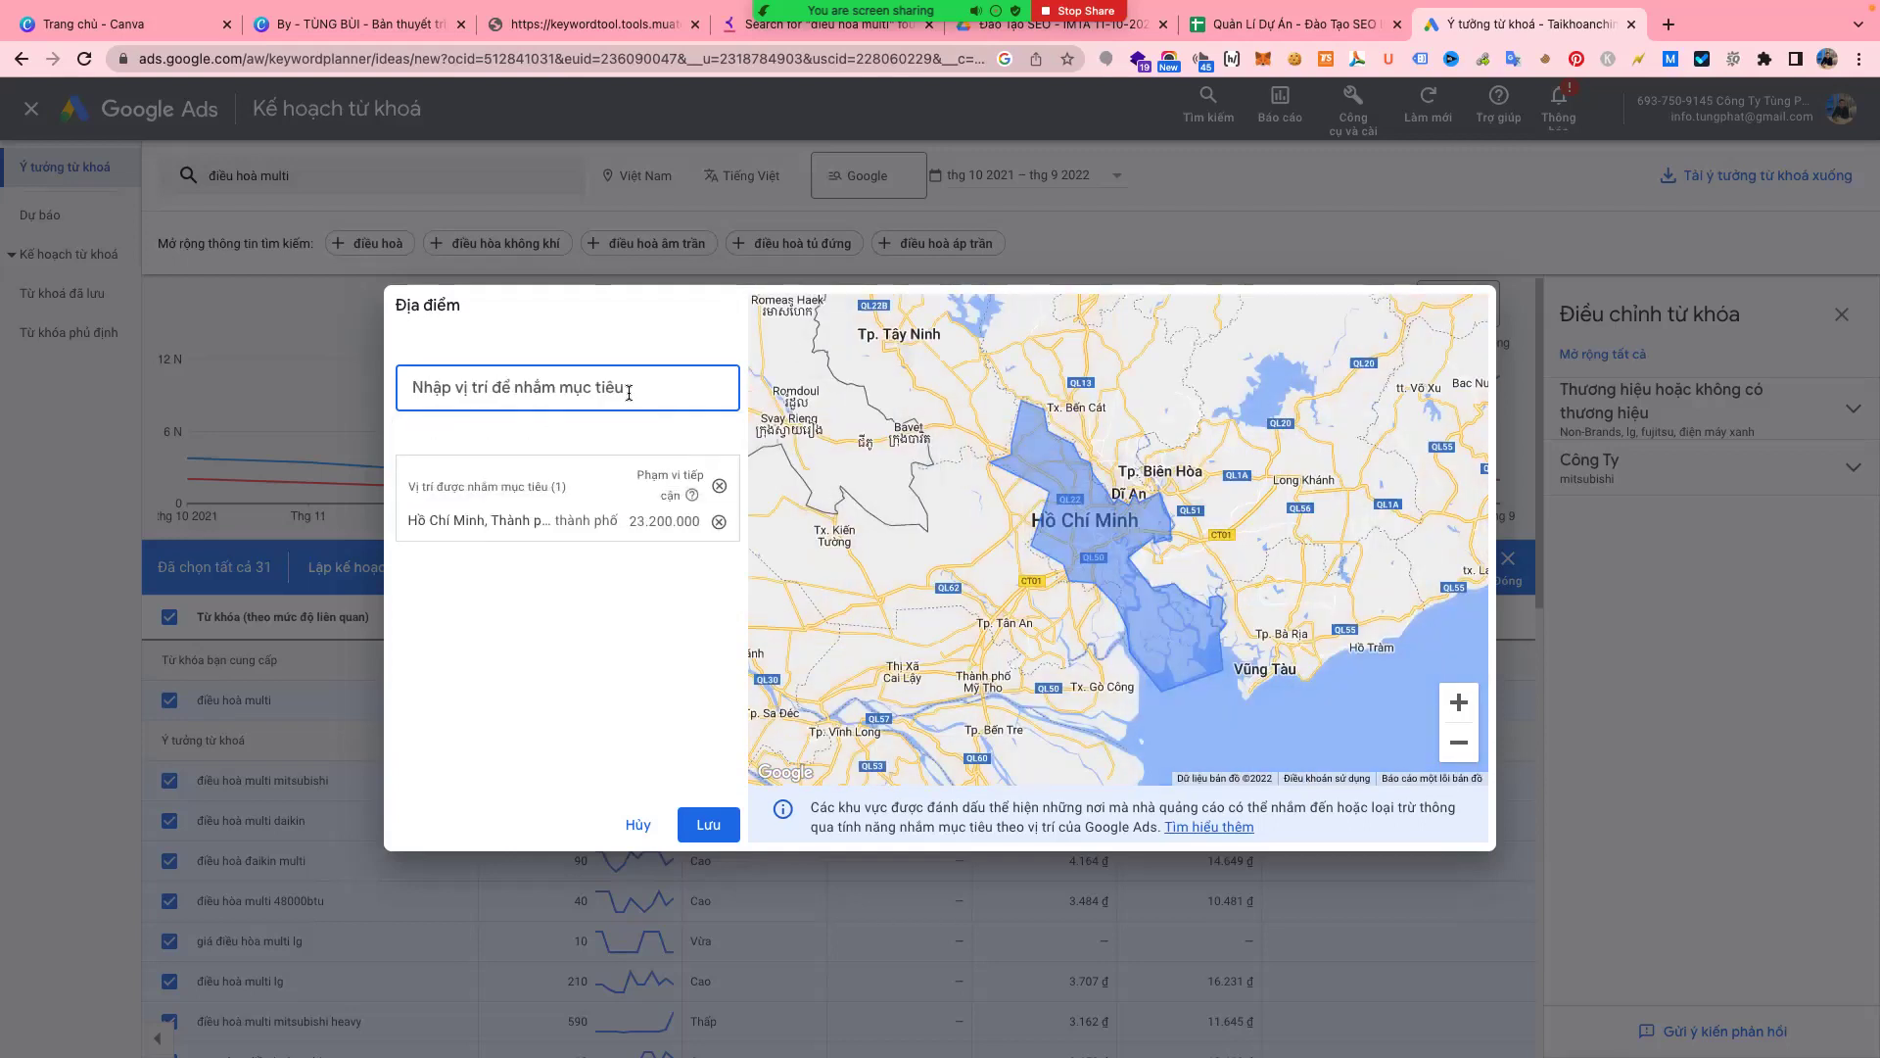
left_click(707, 826)
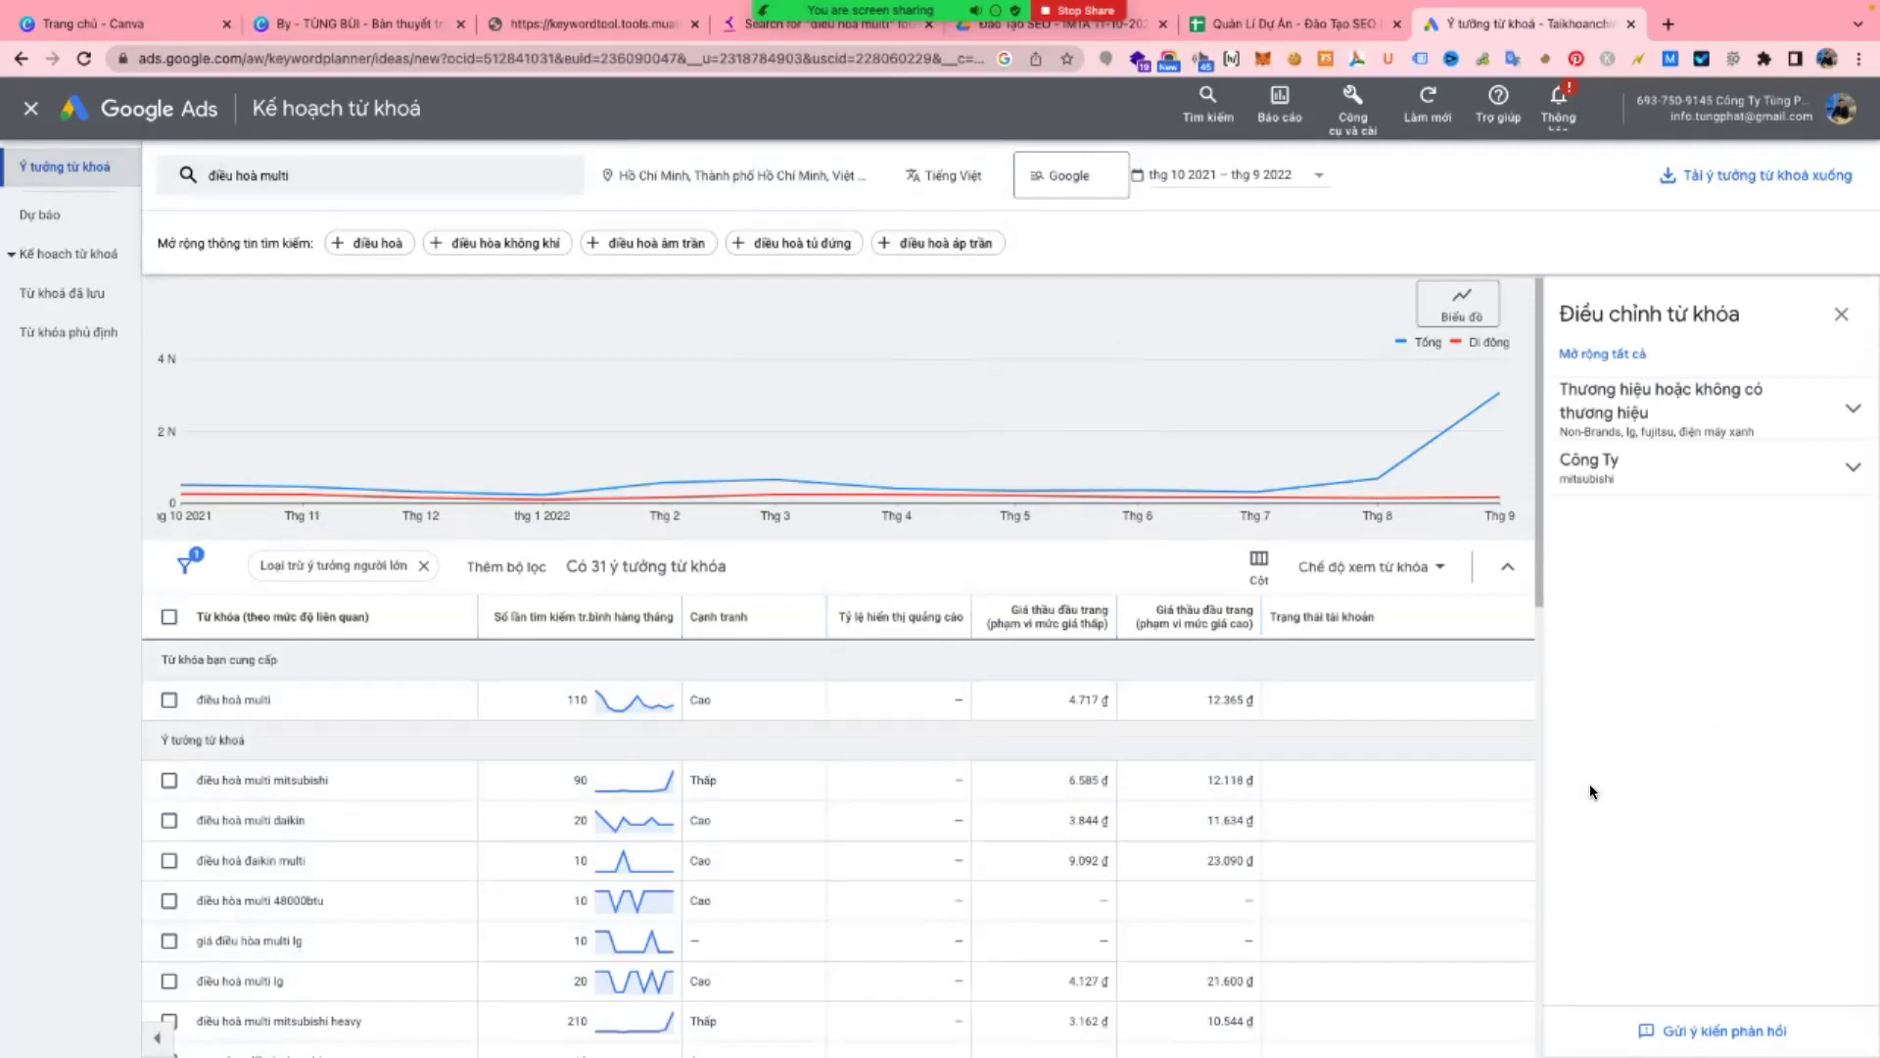
- Set the keyword ideas table to show 500 rows per page and review the listed keywords
scroll(1325, 777, "down", 10)
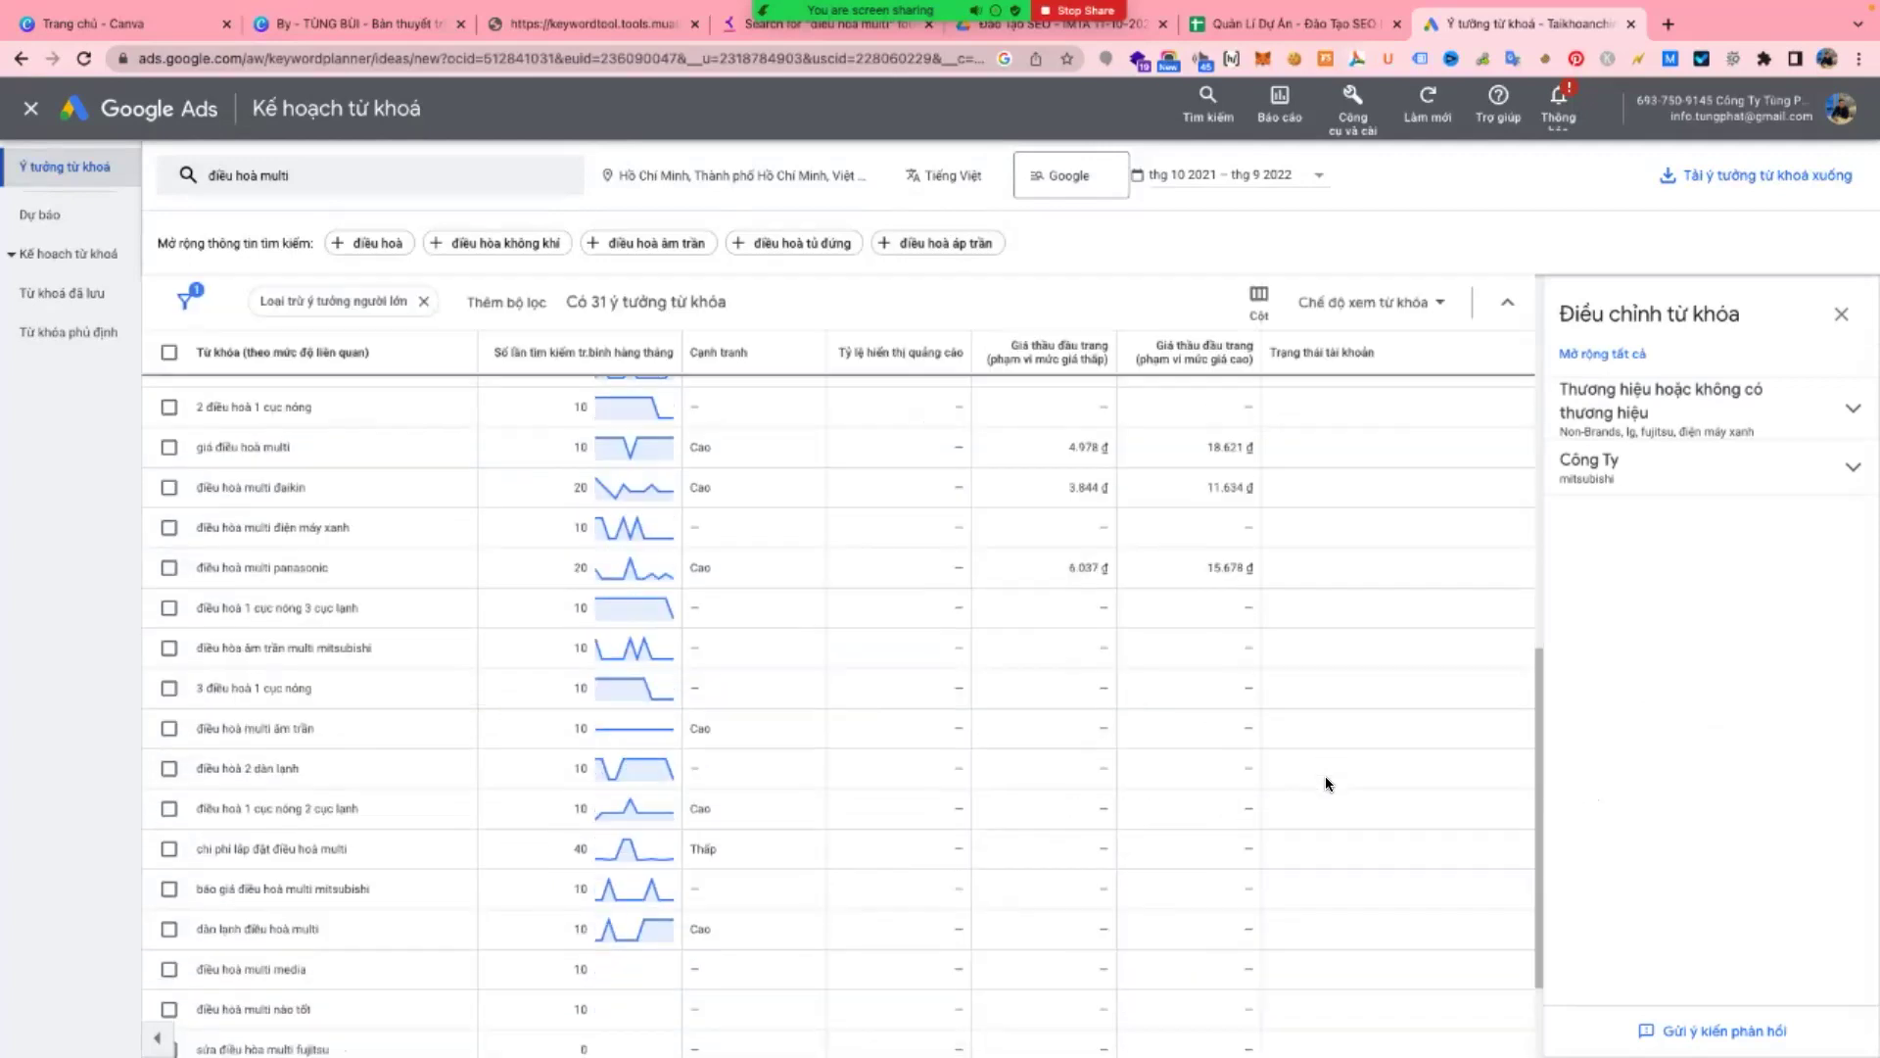
scroll(1325, 775, "down", 2)
left_click(1162, 975)
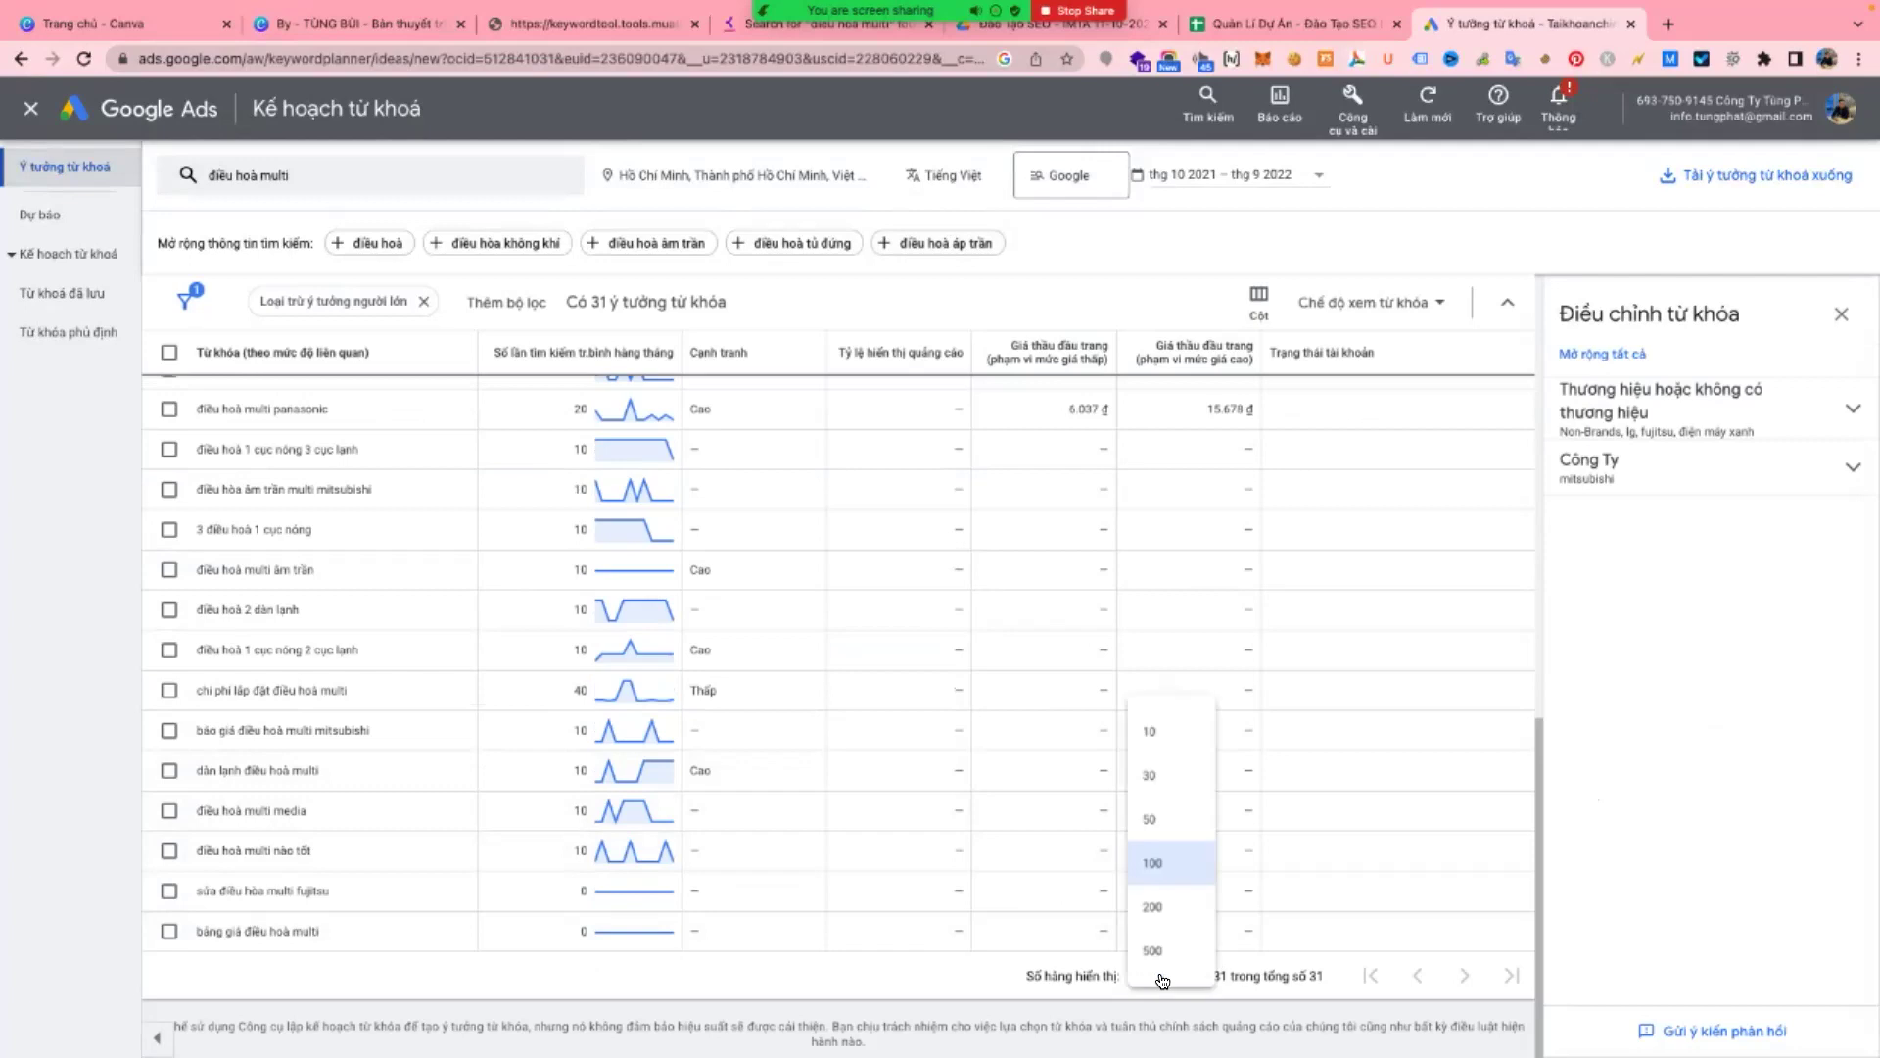
left_click(1164, 950)
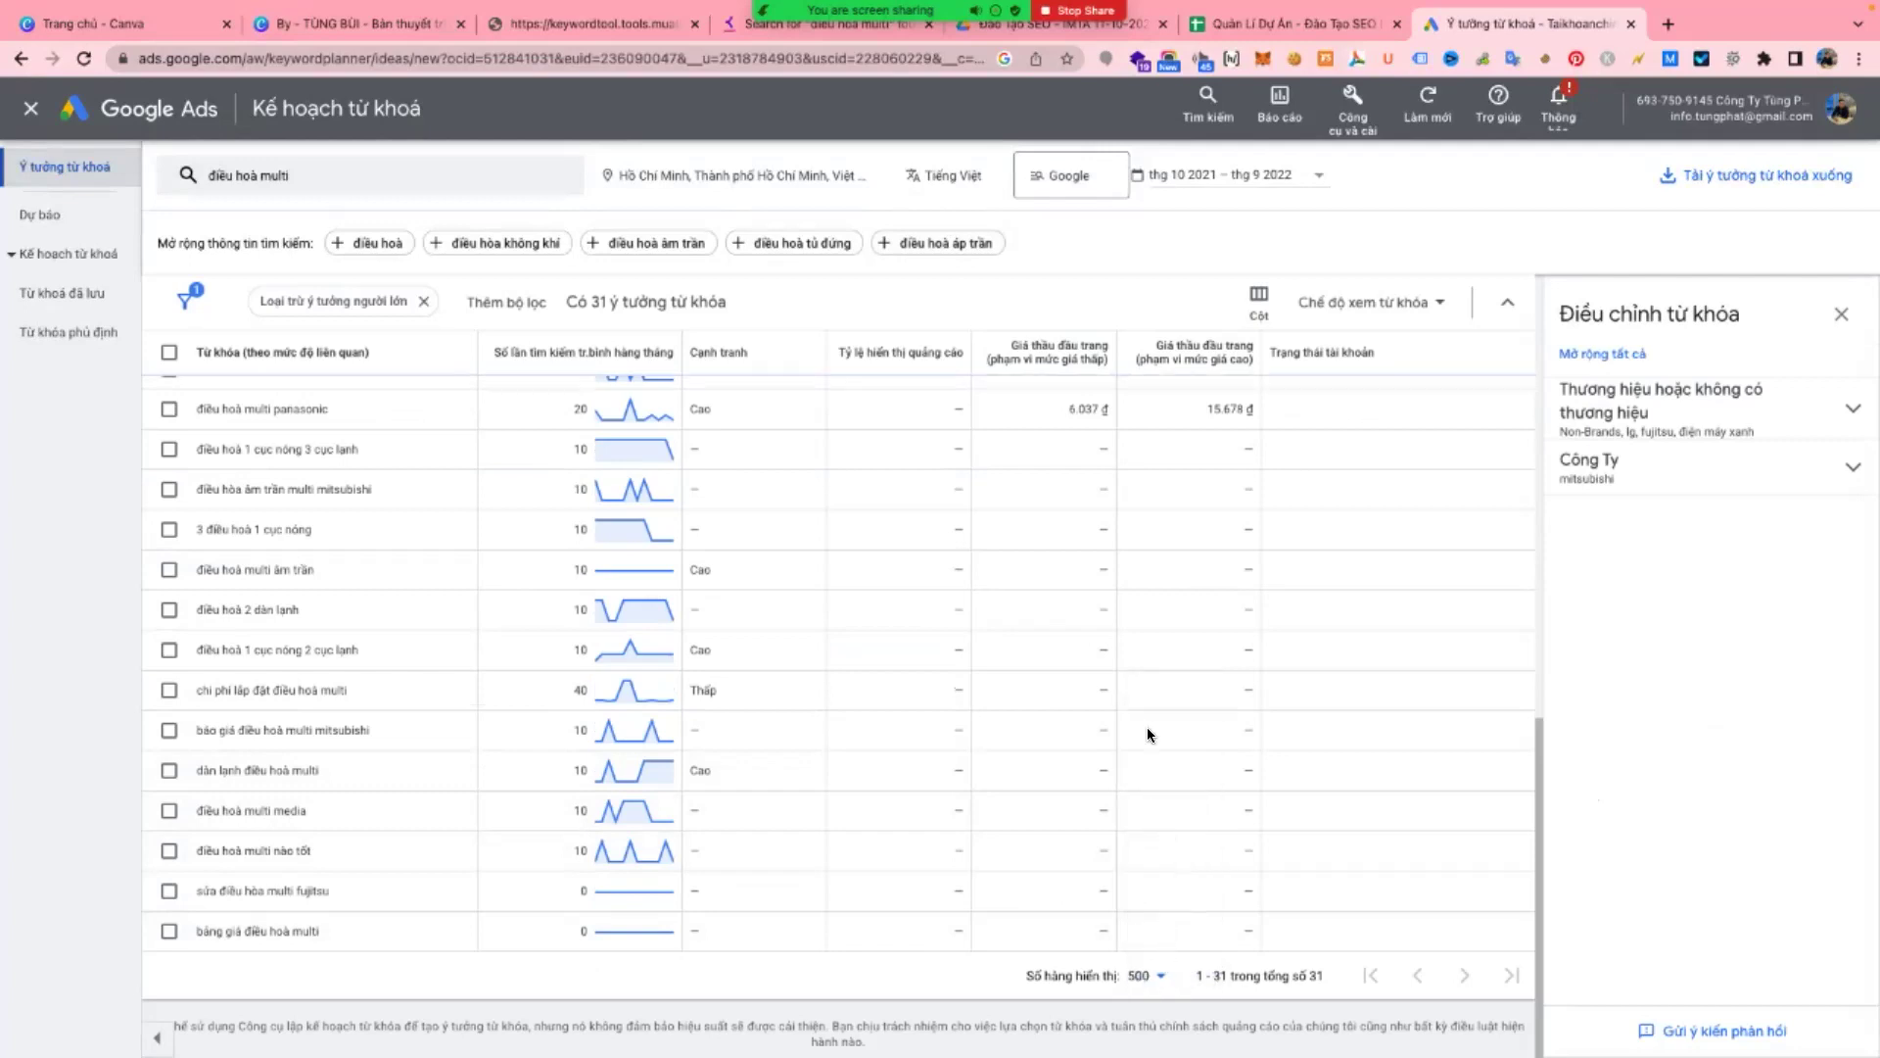
scroll(1149, 711, "up", 5)
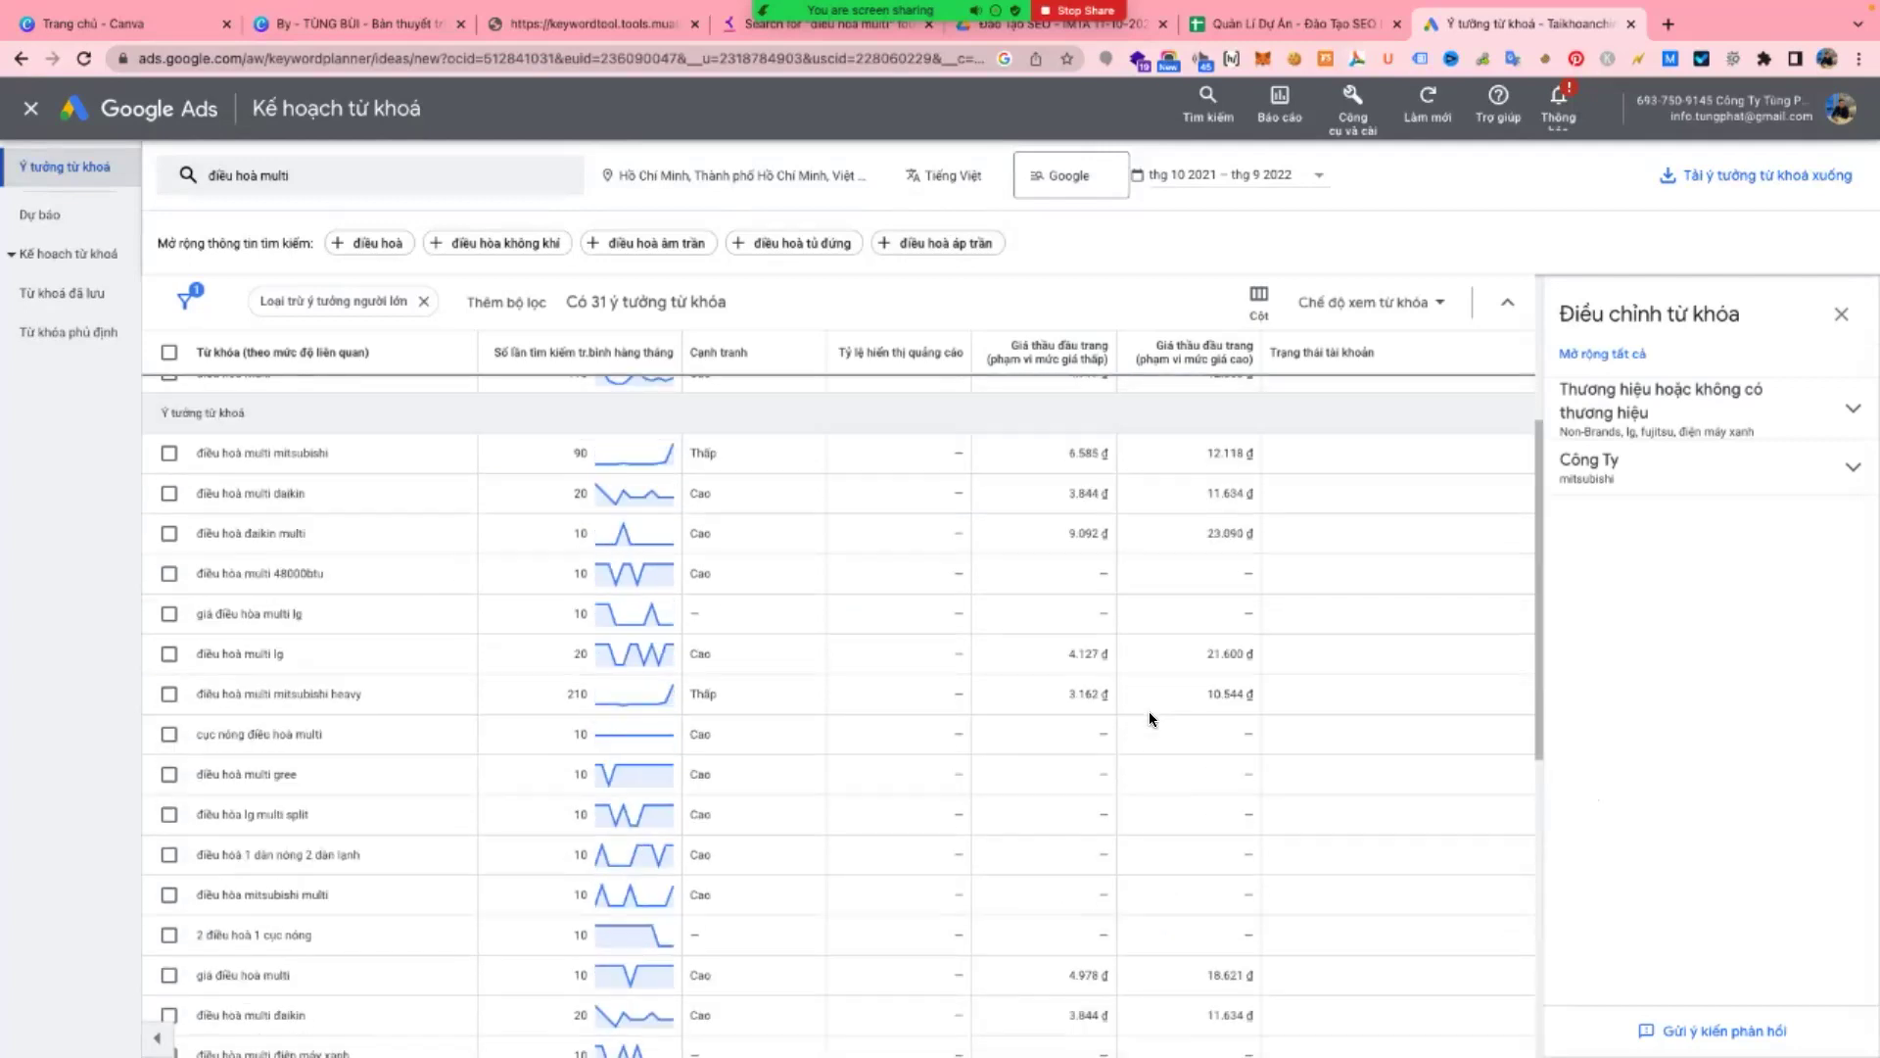
scroll(1148, 718, "up", 3)
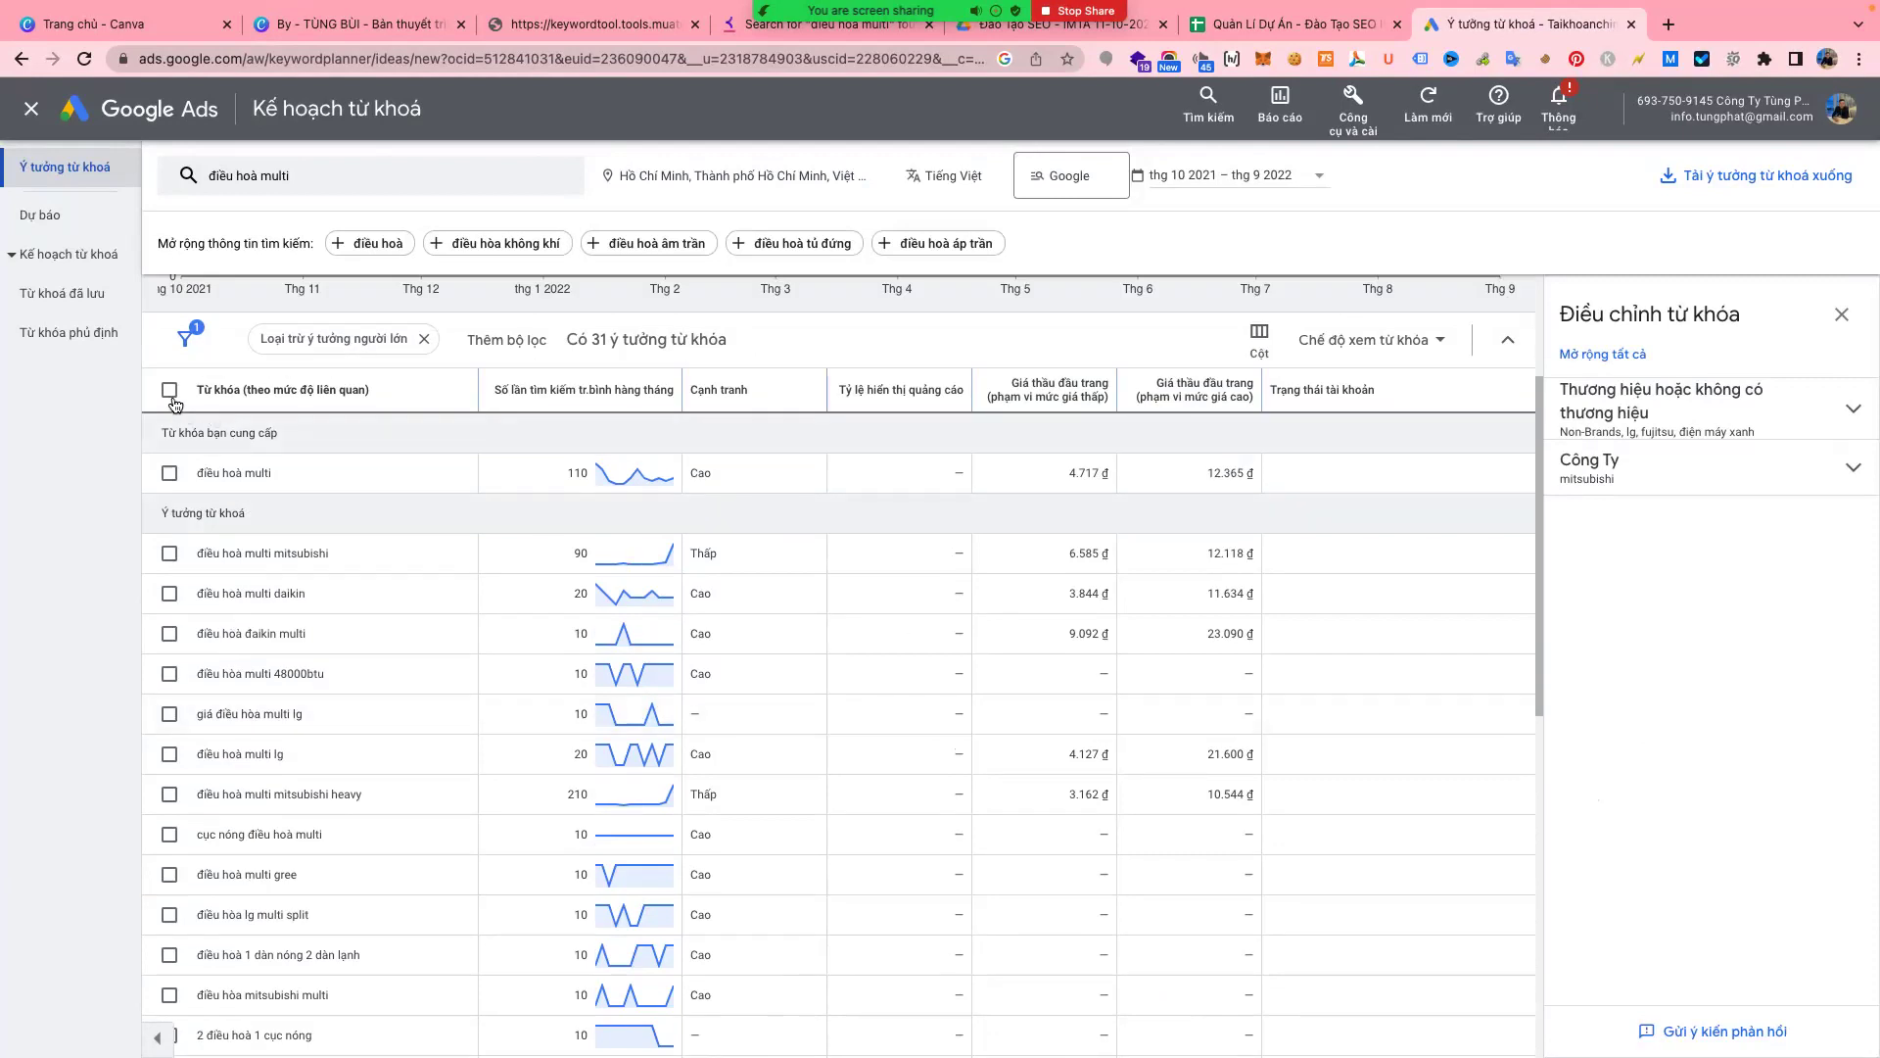
- Download the "điều hoà multi" keyword ideas as a CSV file and reveal it in Finder
left_click(1702, 180)
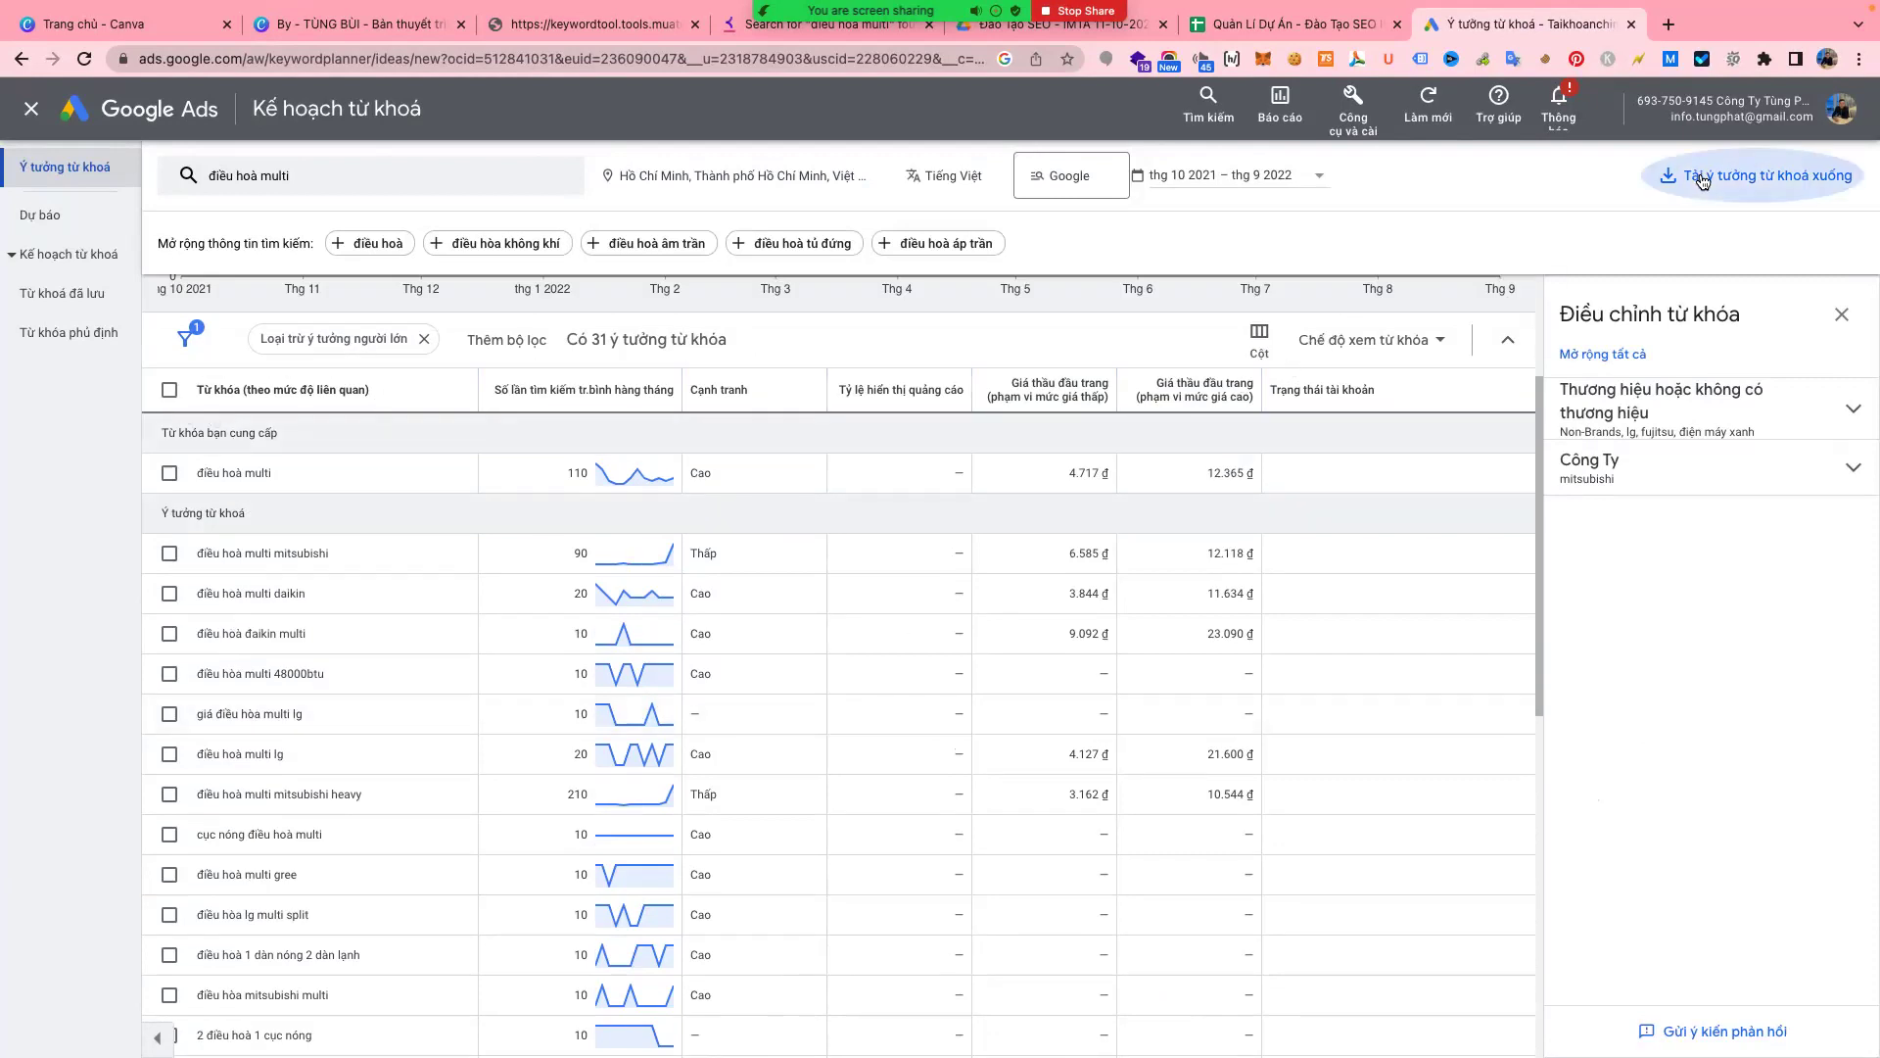
left_click(1706, 214)
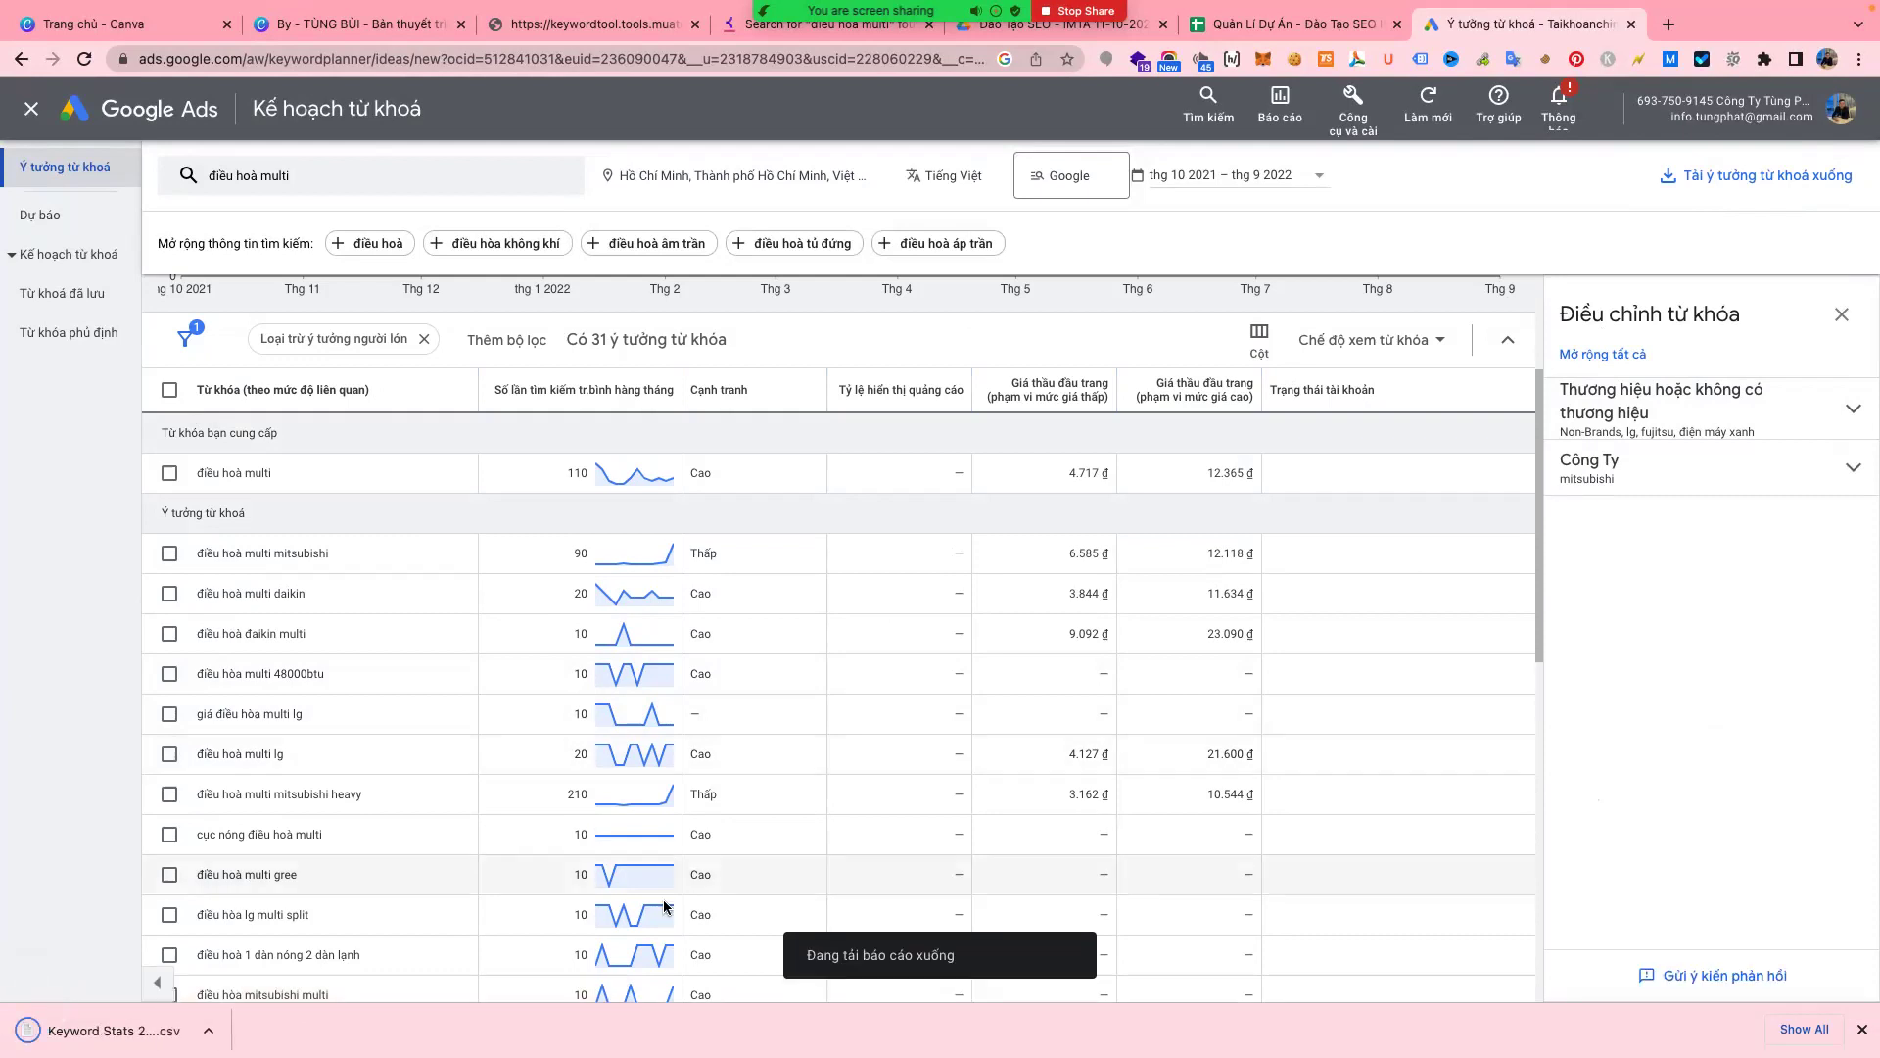
left_click(208, 1030)
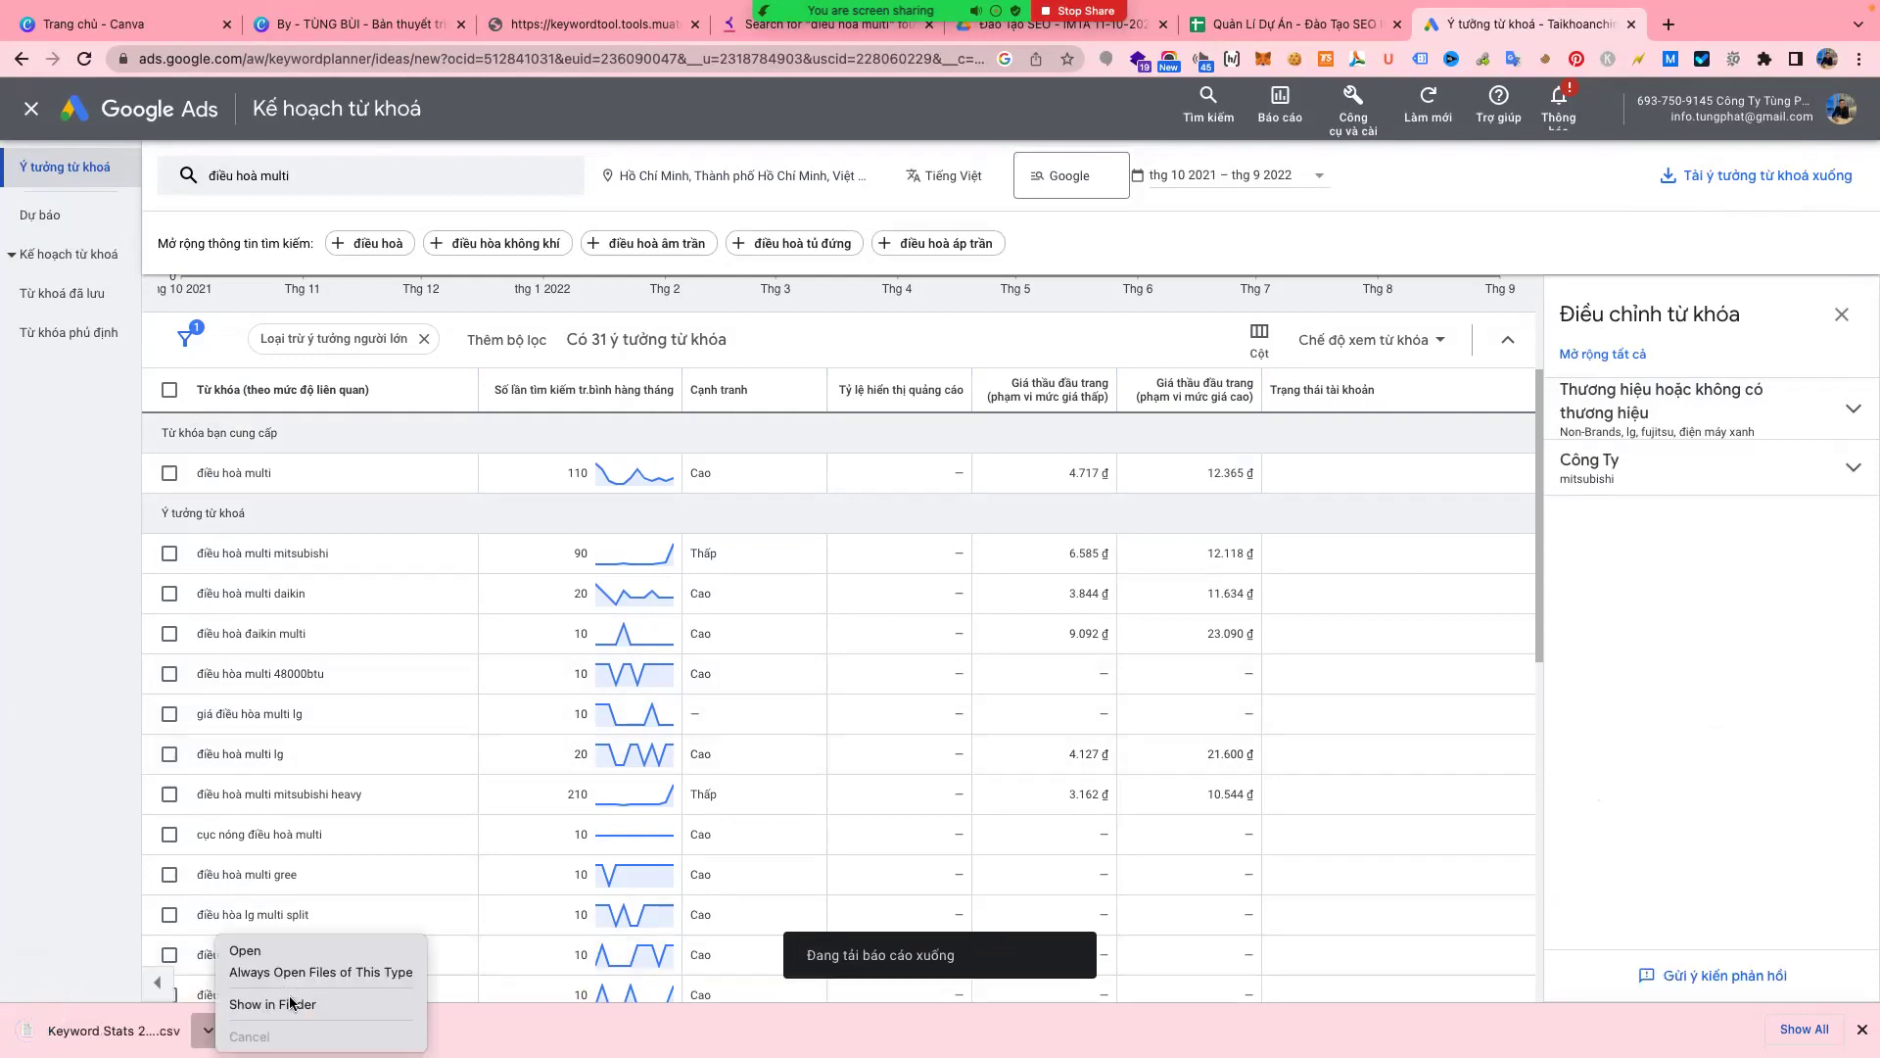
left_click(284, 1004)
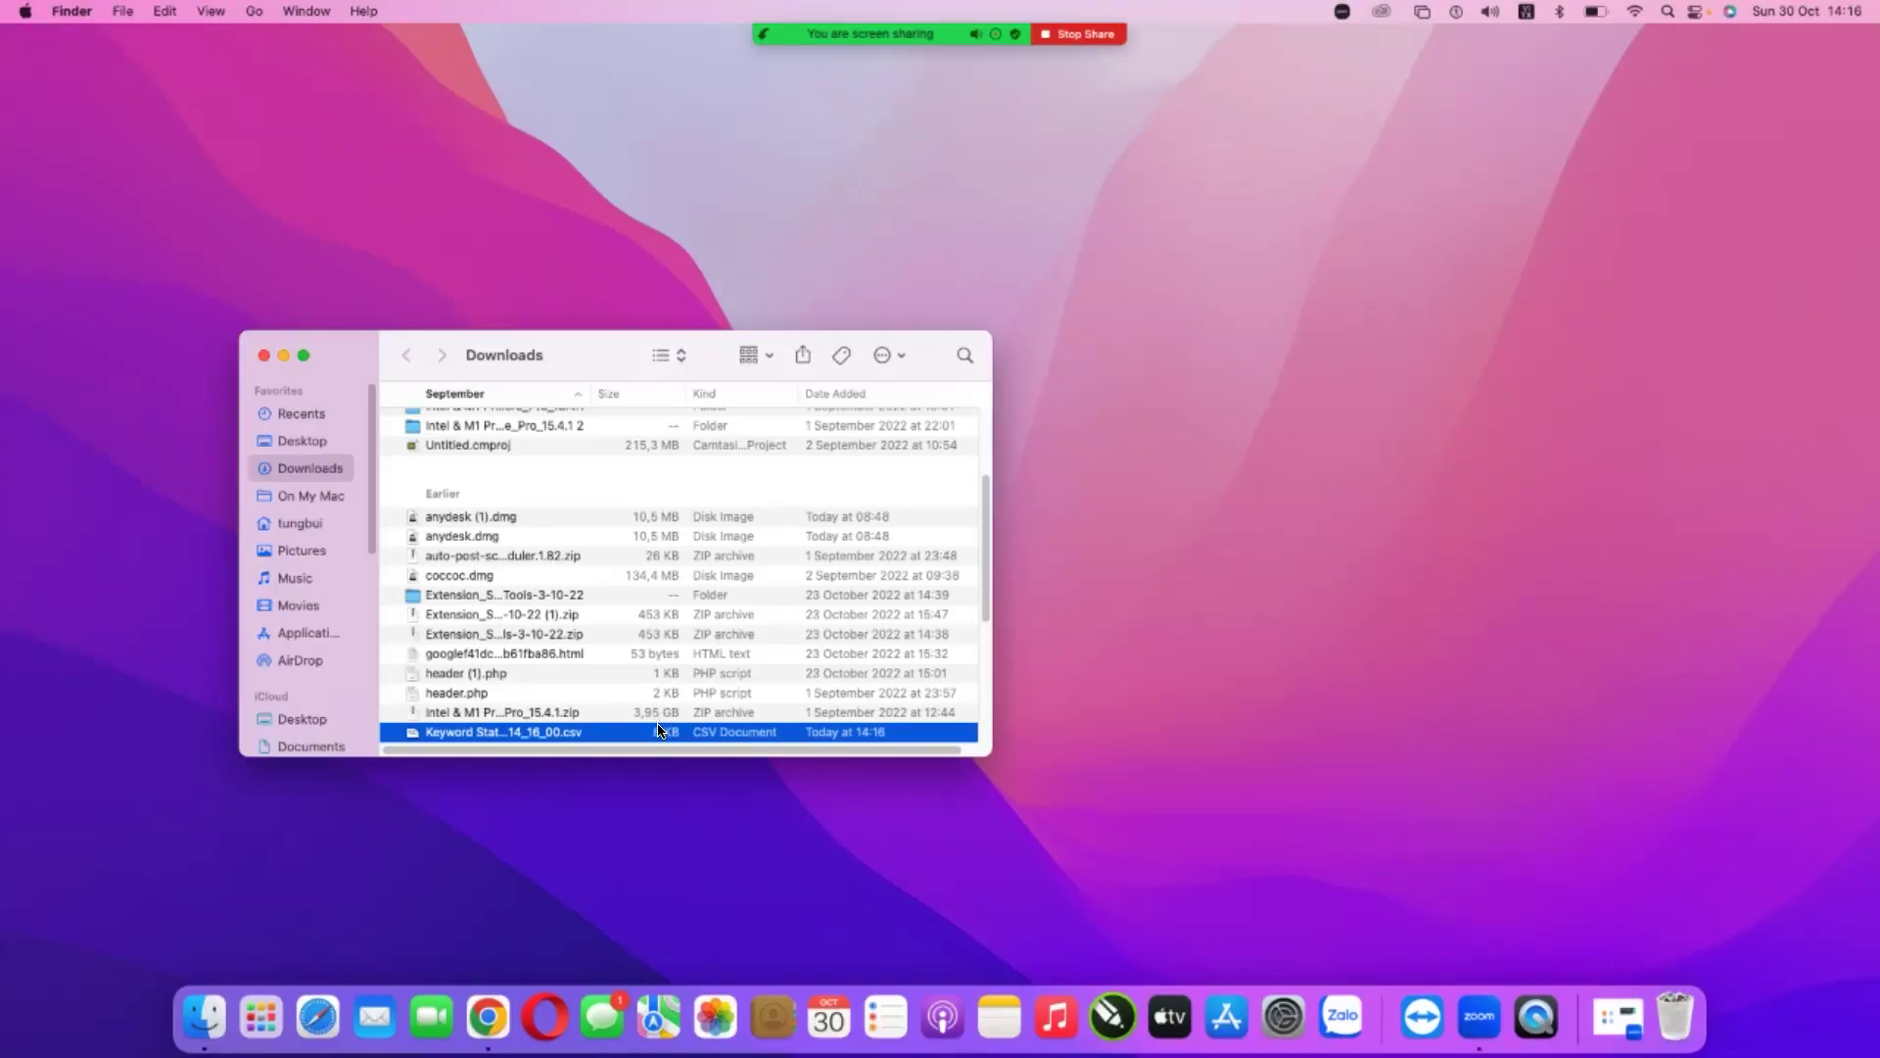
- Open the downloaded Keyword Stats CSV file with Microsoft Excel
right_click(658, 729)
mouse_move(816, 620)
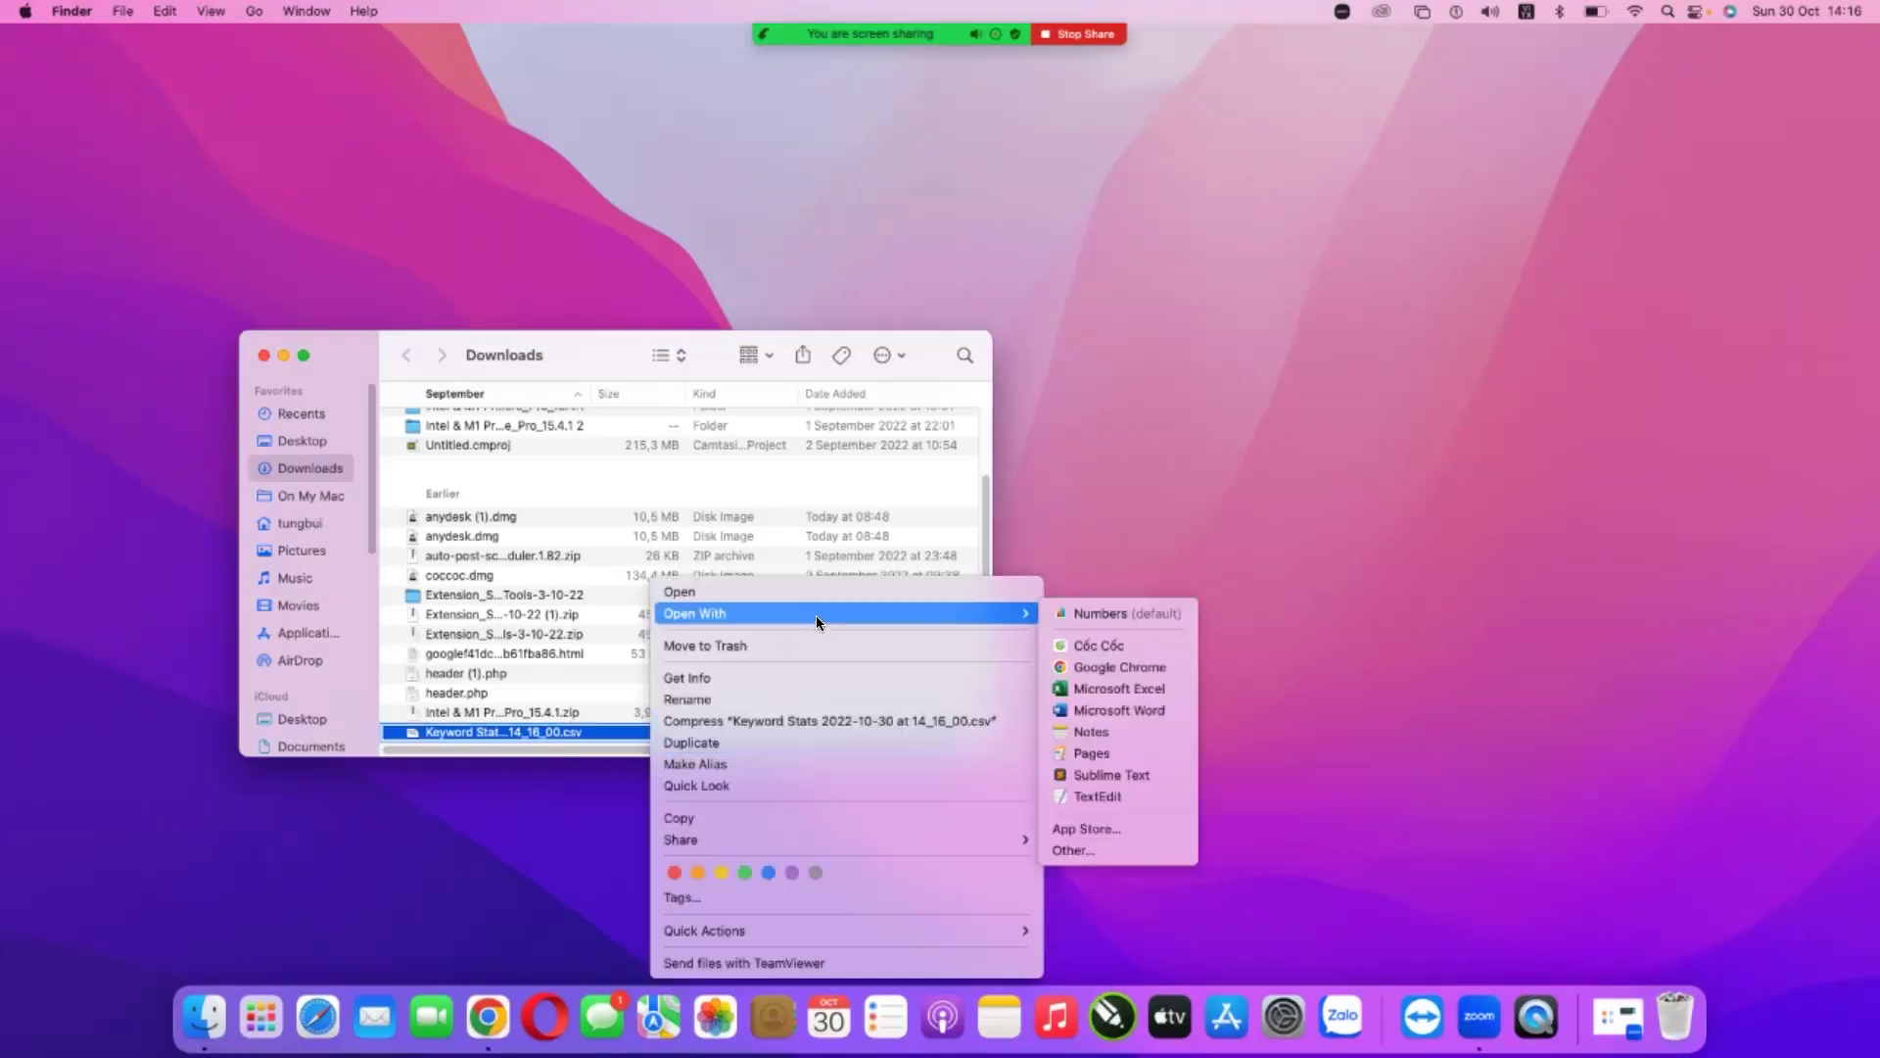
left_click(1129, 697)
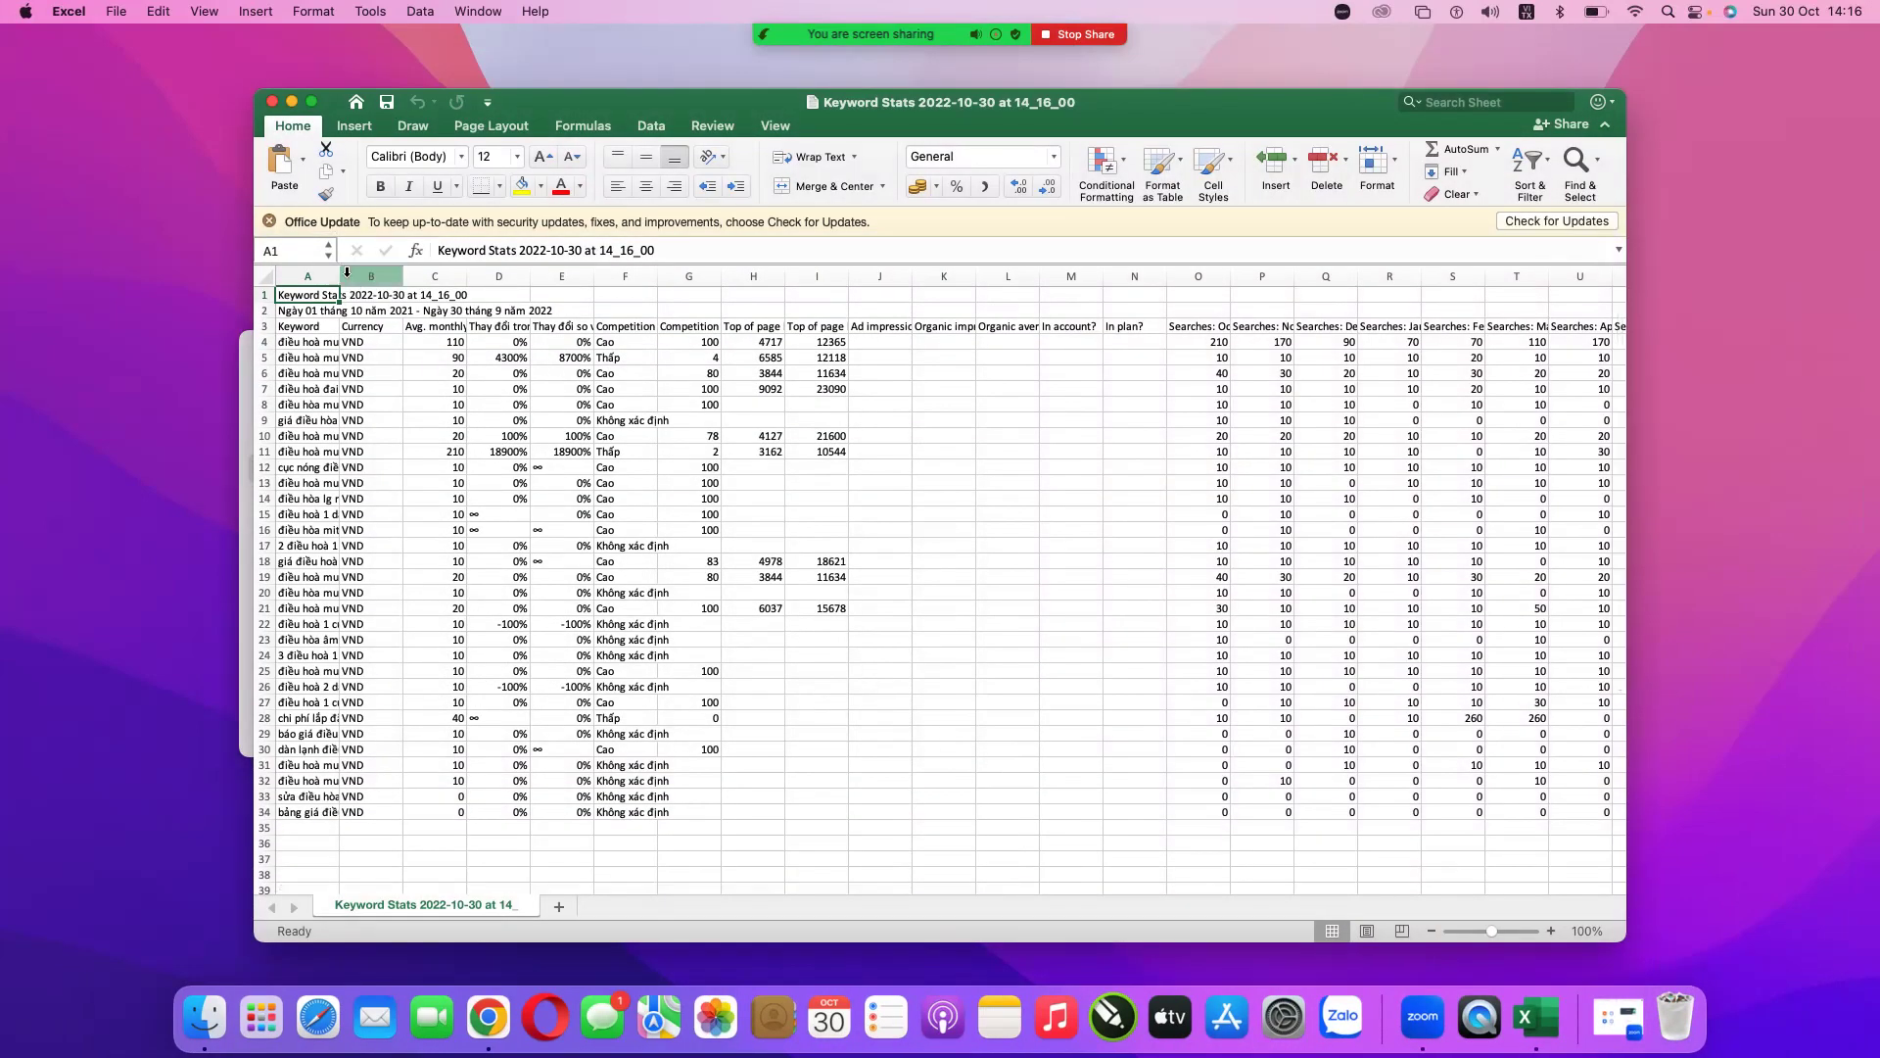
- Widen the Keyword column until the full keyword texts fit
left_click_drag(340, 276, 508, 289)
scroll(744, 623, "down", 2)
scroll(745, 624, "up", 2)
left_click(739, 691)
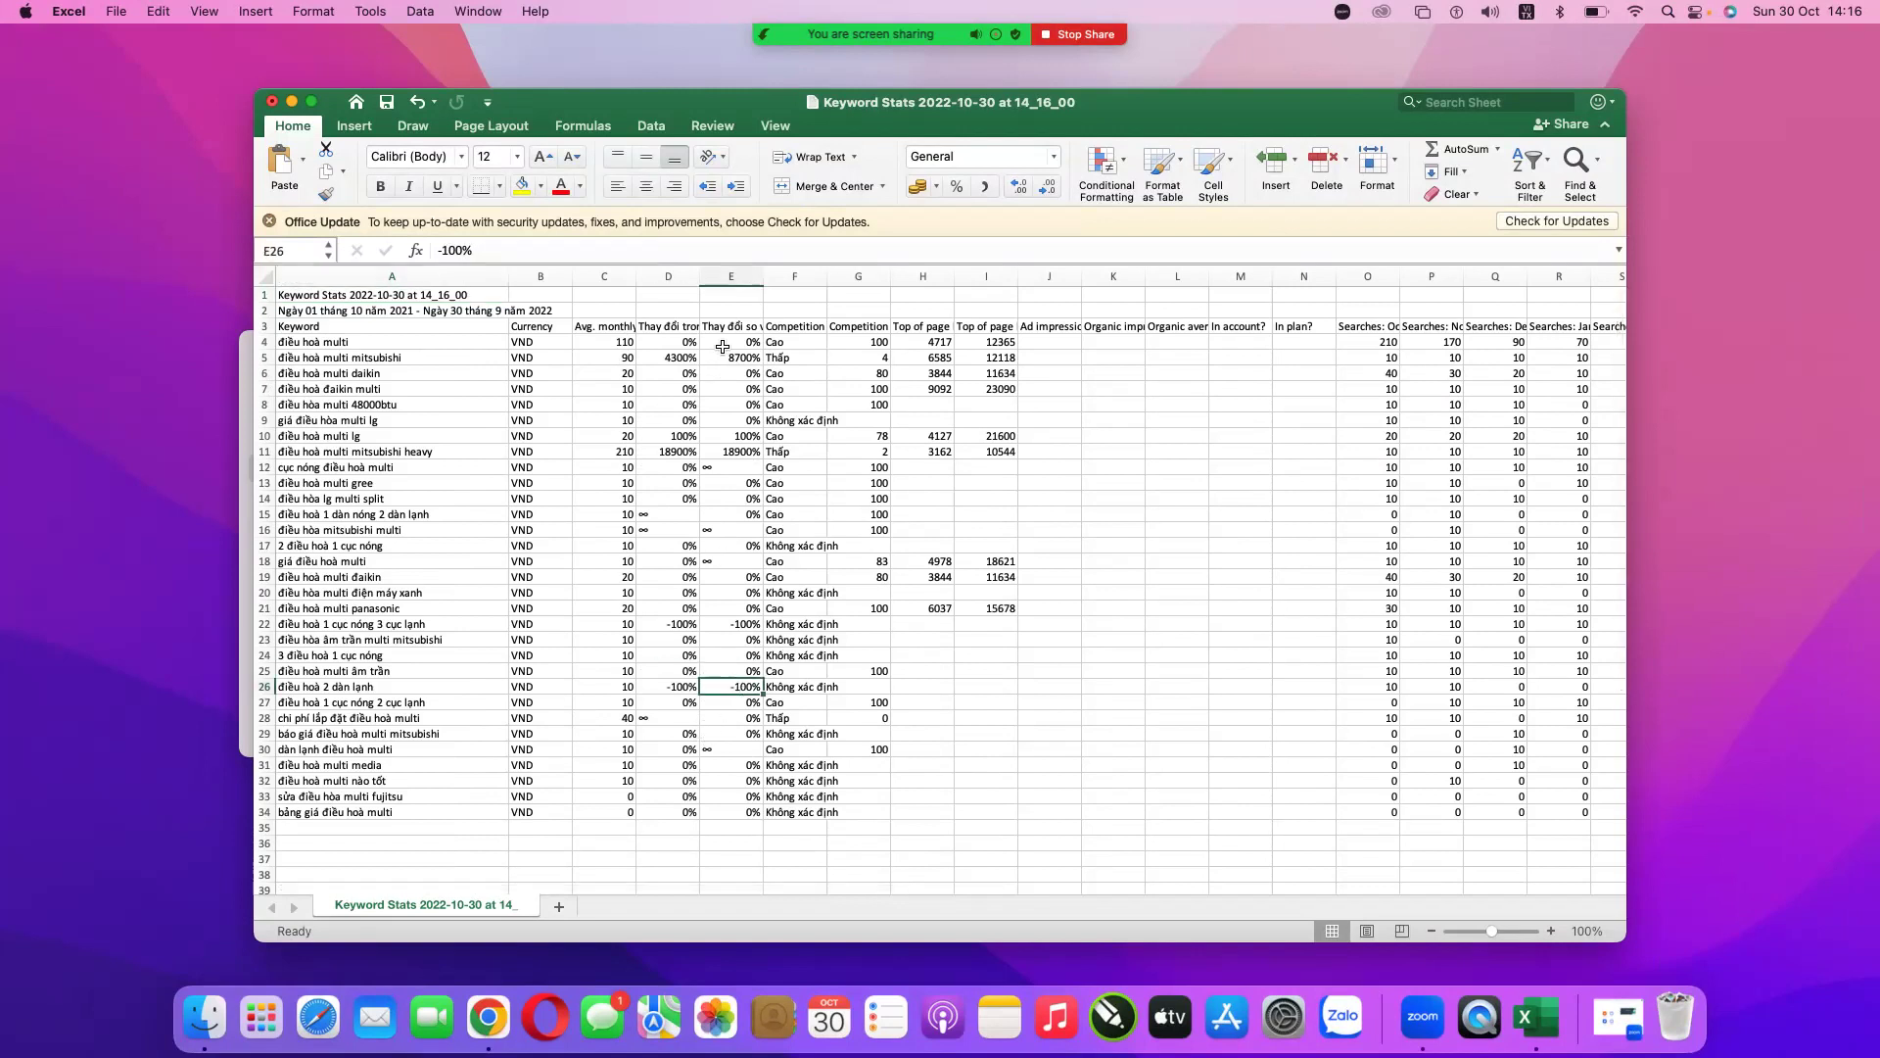
- Delete the Currency column from the keyword sheet
left_click(541, 278)
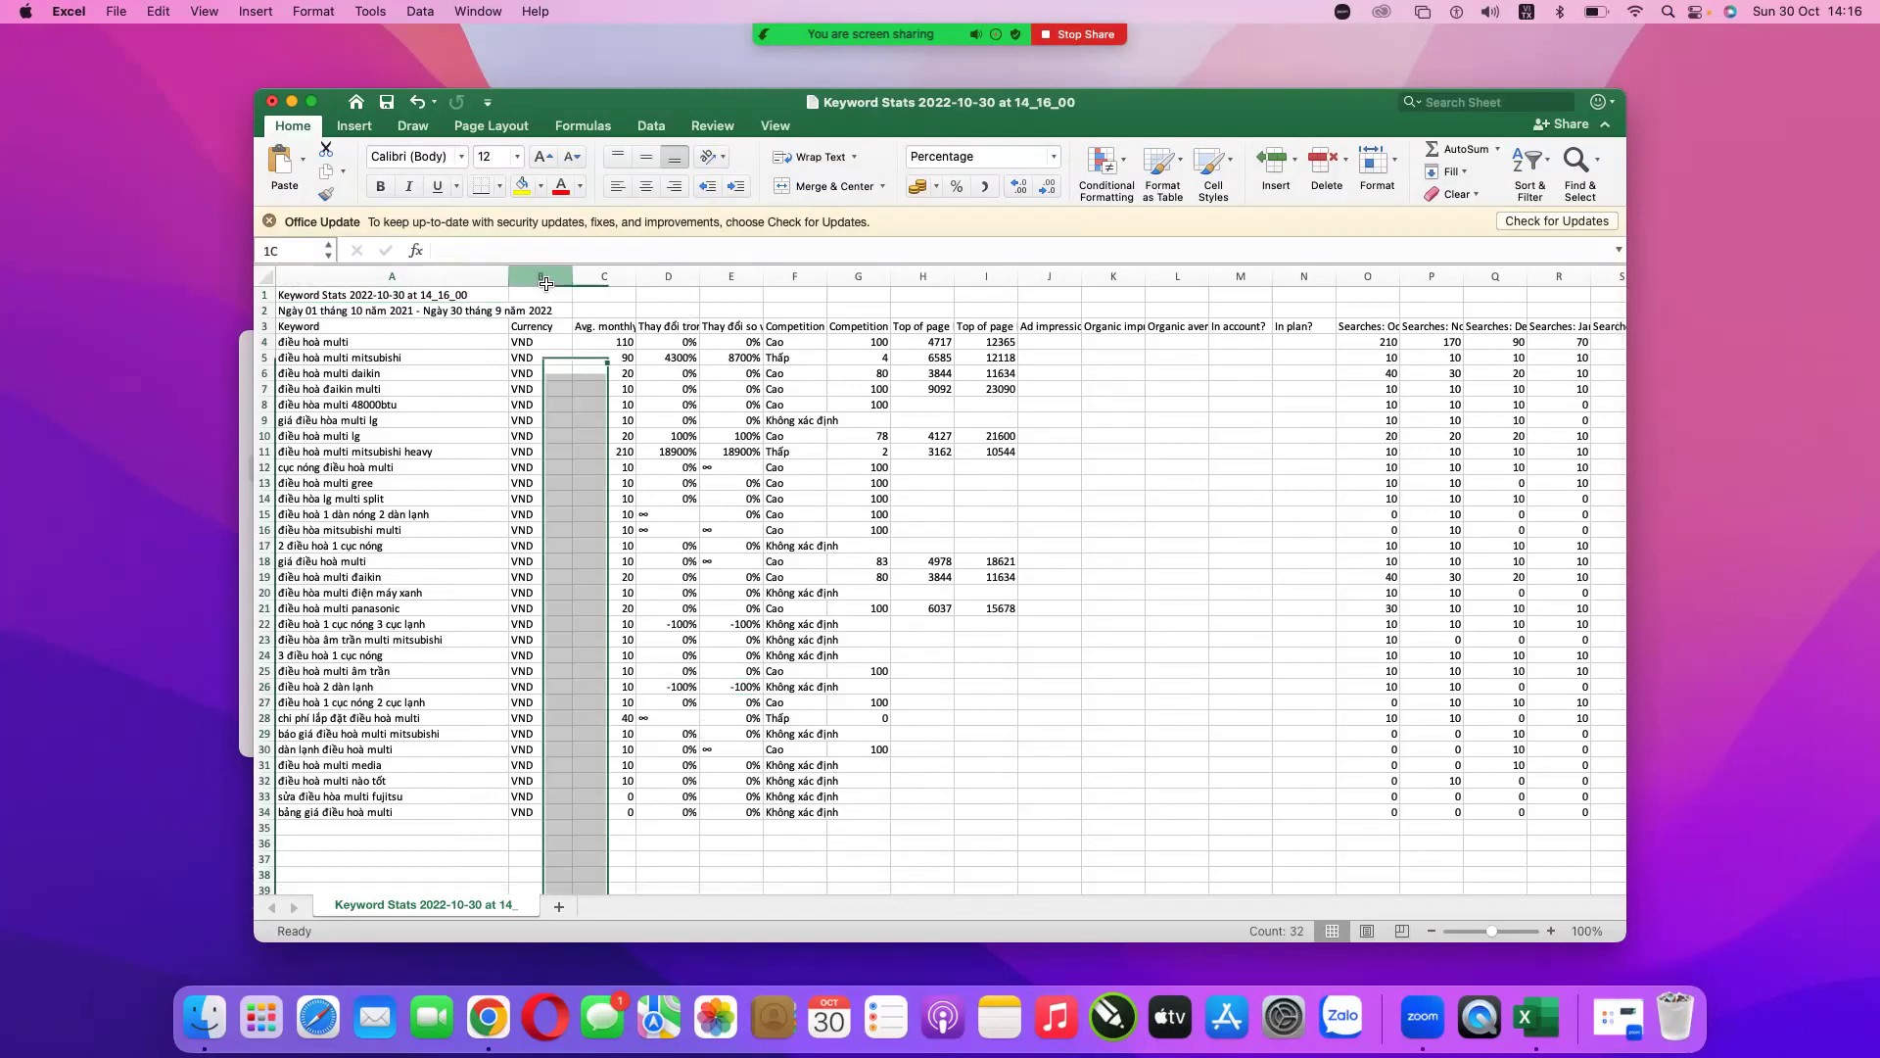
right_click(546, 285)
left_click(616, 412)
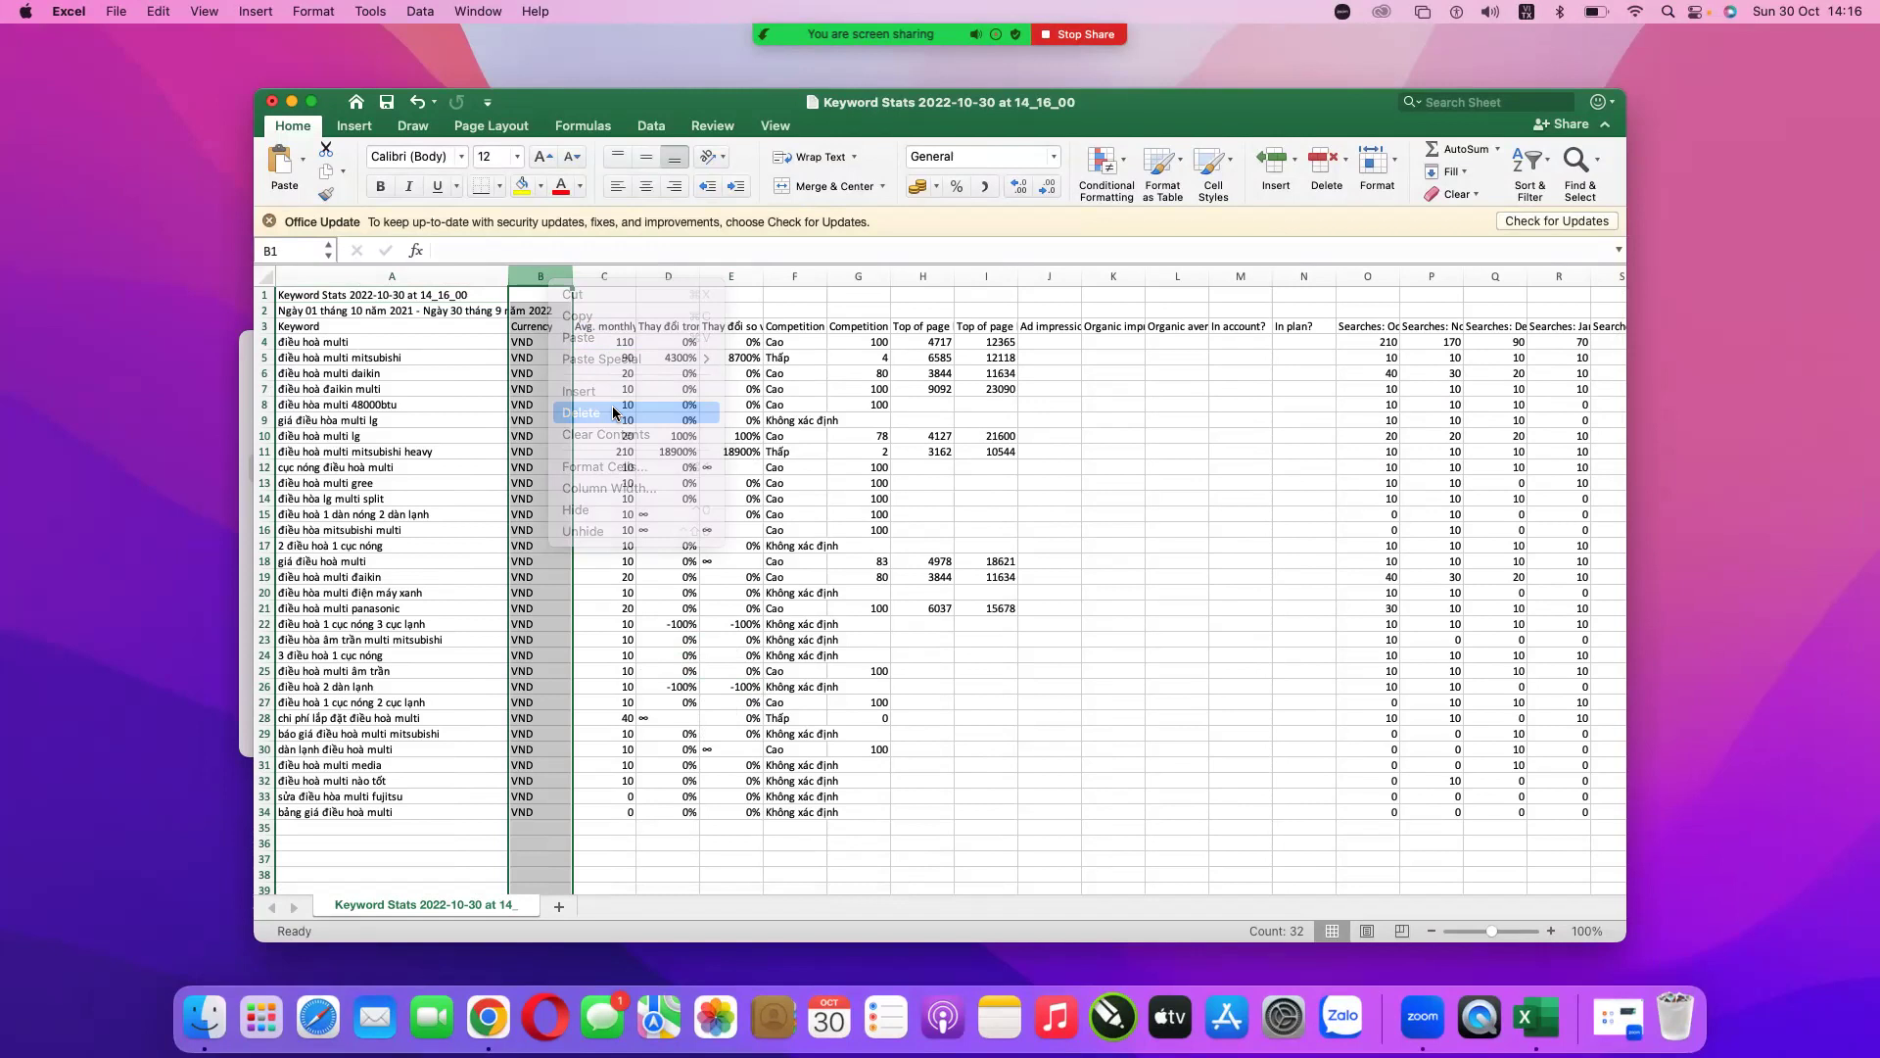
- Delete all columns after Avg. monthly searches, including the change, competition, bid, monthly search and concept columns
left_click_drag(604, 277, 1307, 278)
right_click(1044, 283)
left_click(1095, 420)
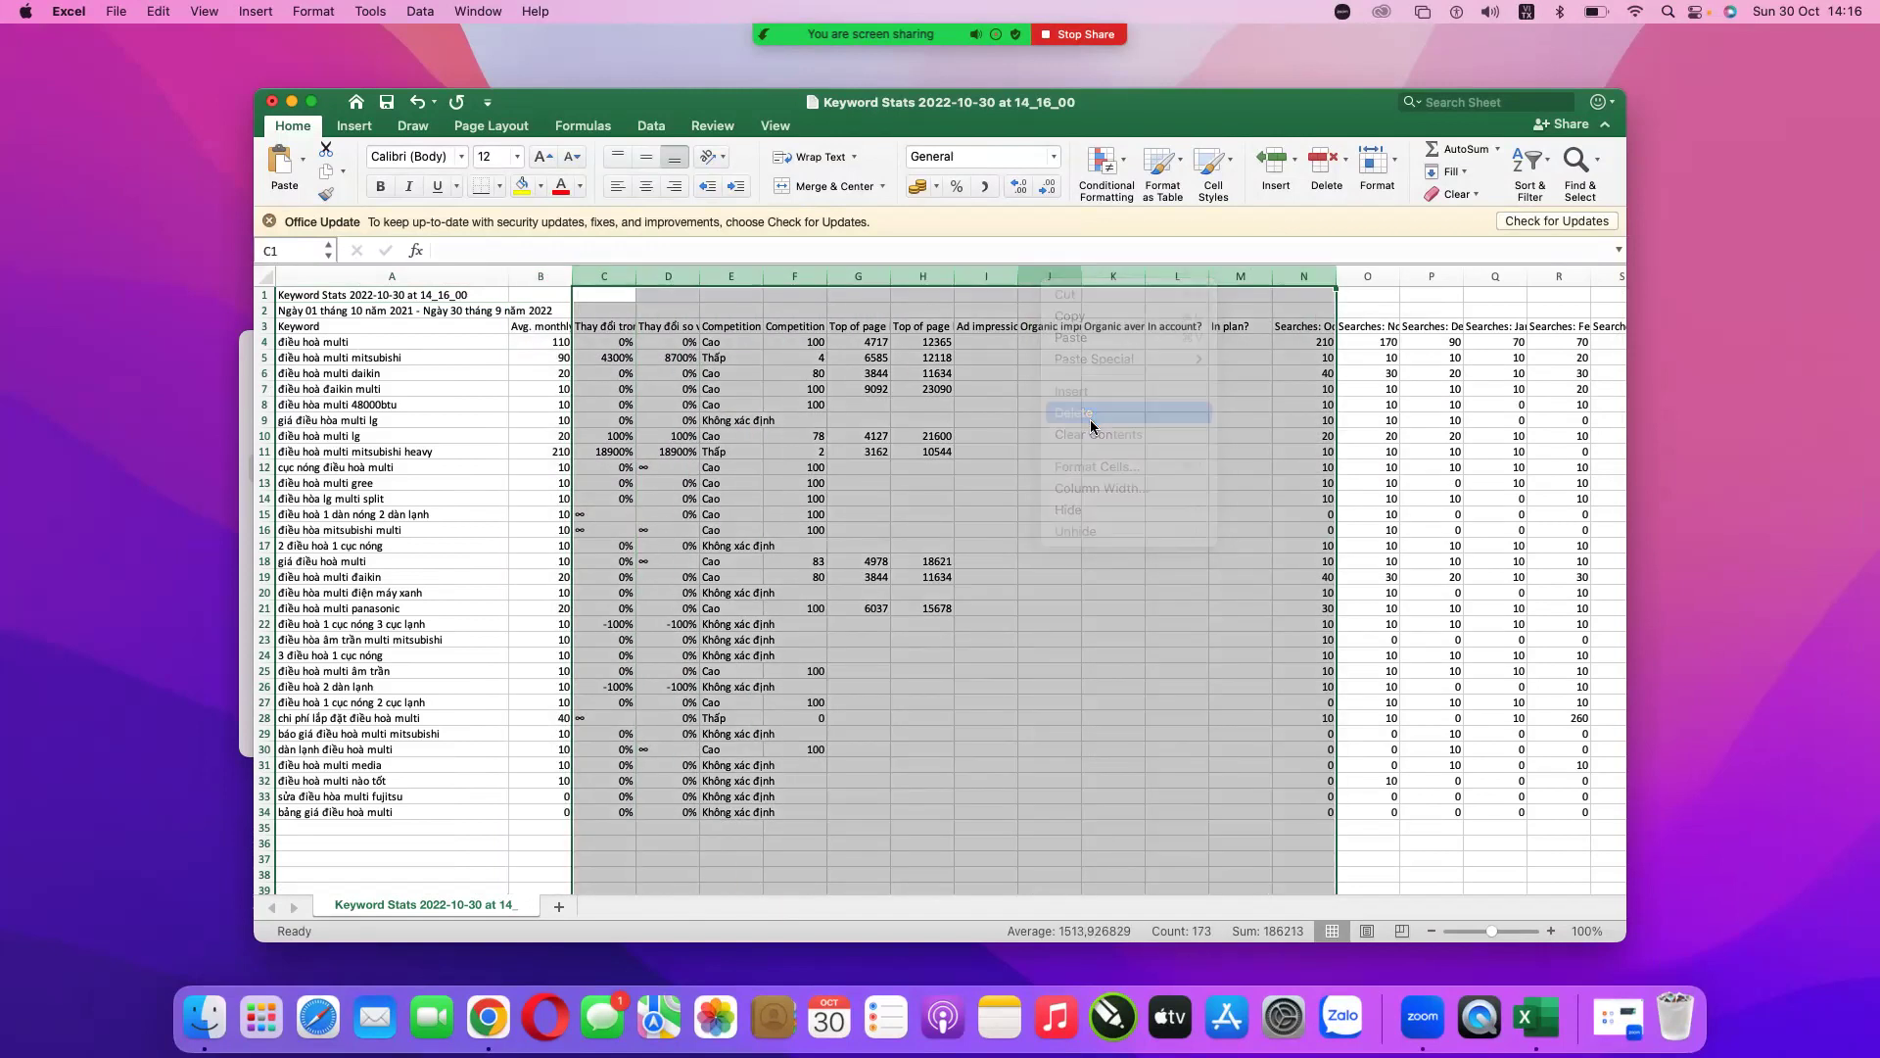
left_click_drag(607, 283, 1499, 278)
right_click(1046, 284)
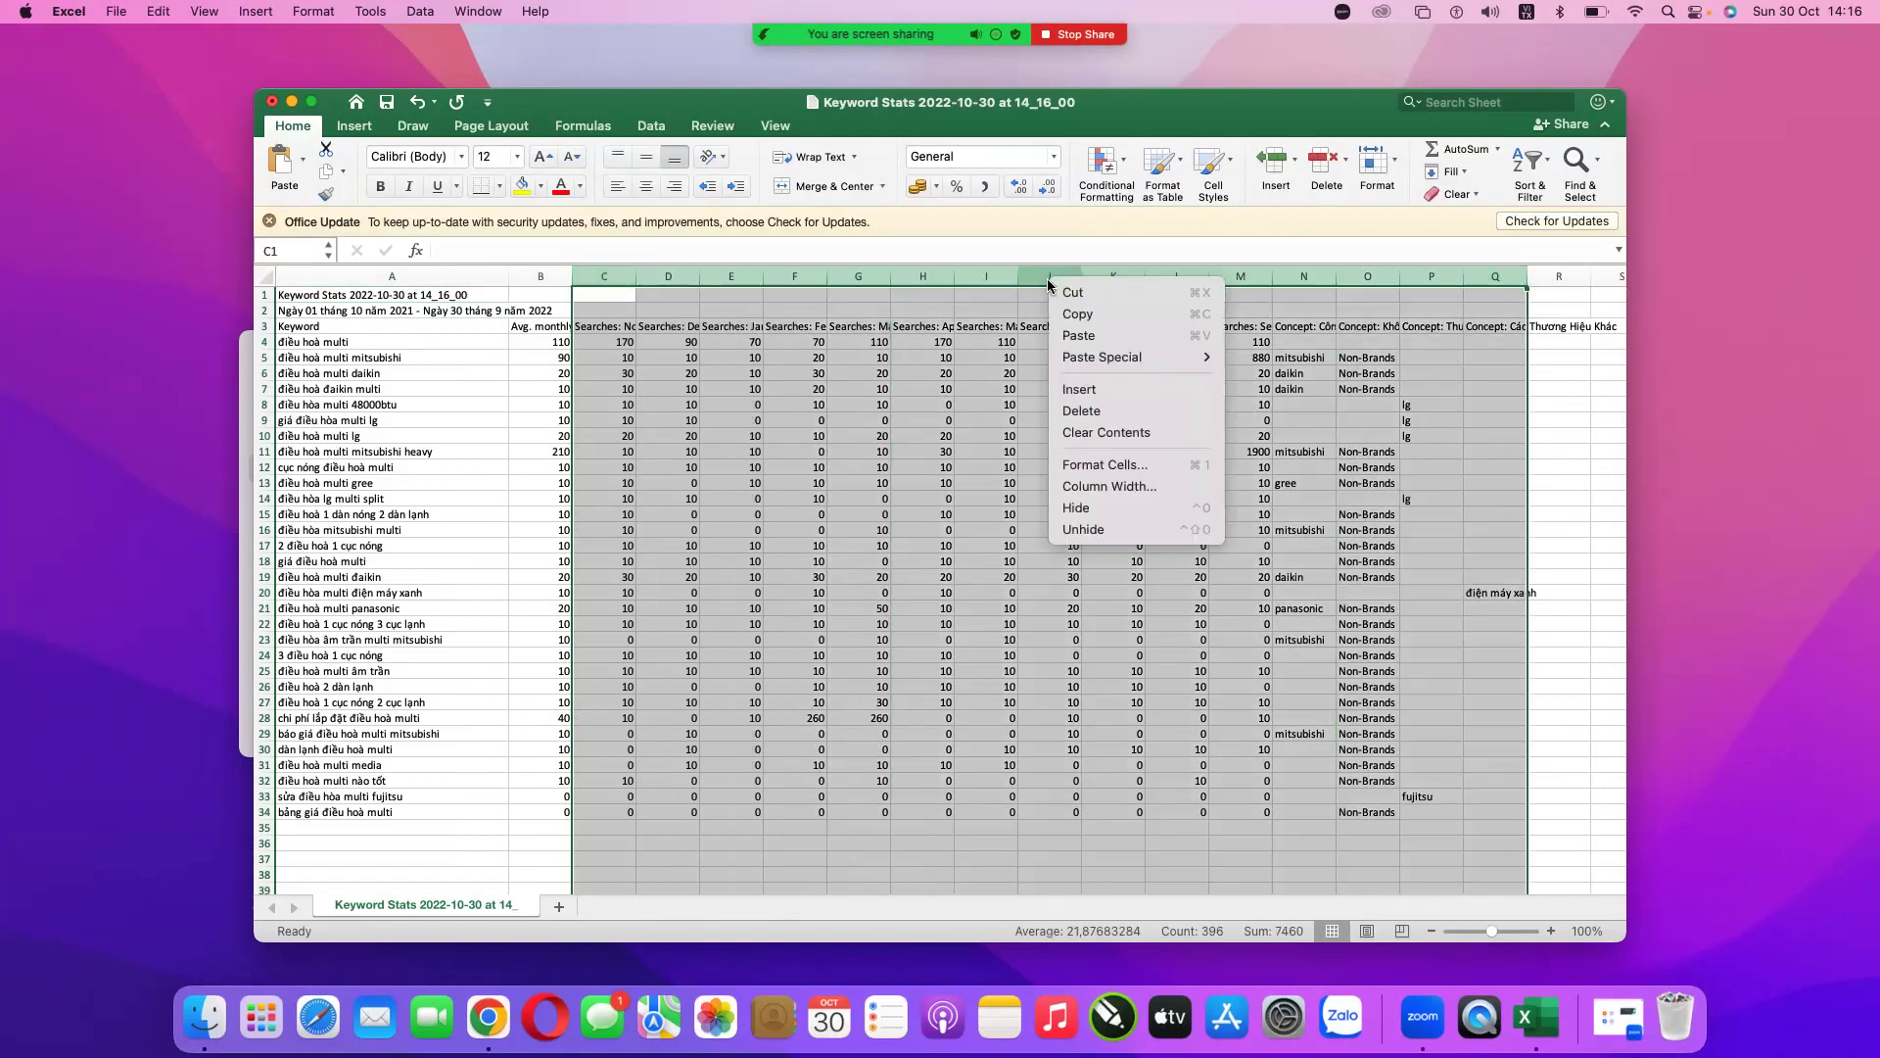
left_click(1113, 412)
left_click(1111, 529)
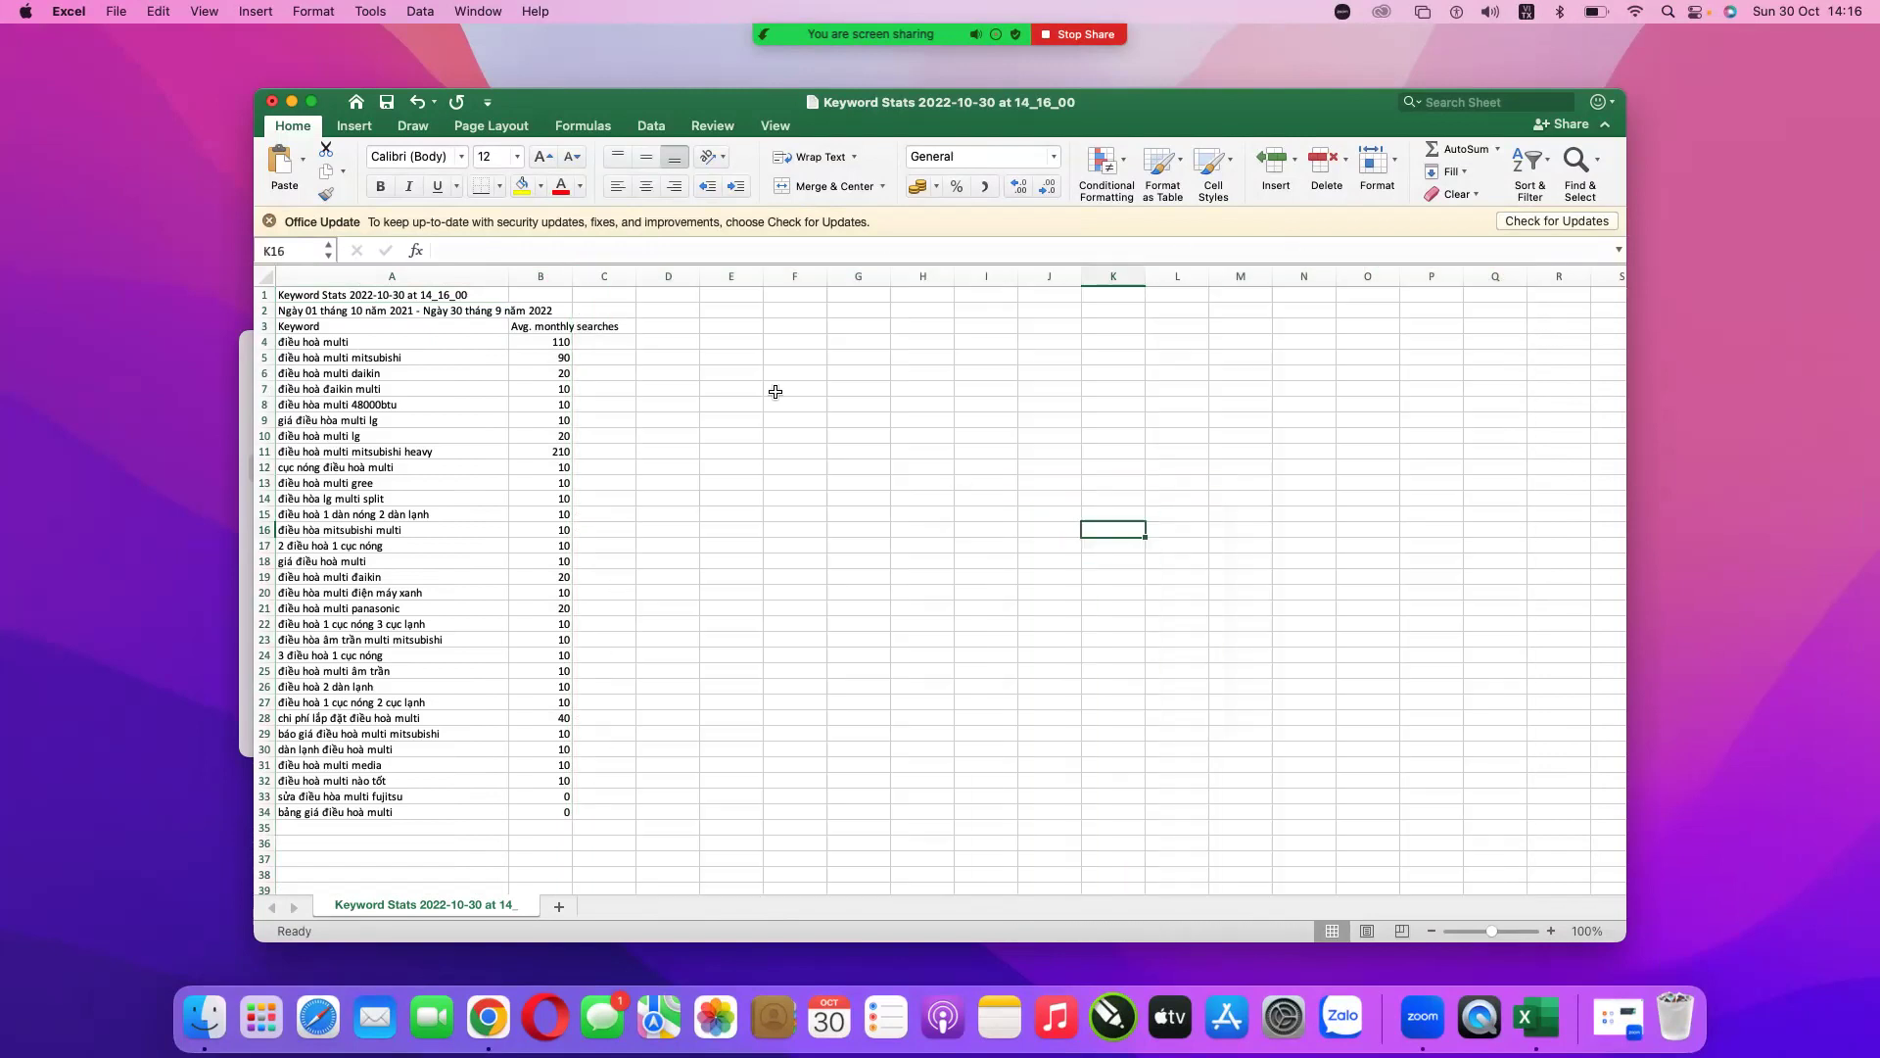
- Widen the Avg. monthly searches column so that its header fits
left_click_drag(573, 277, 653, 277)
left_click(875, 435)
left_click(814, 544)
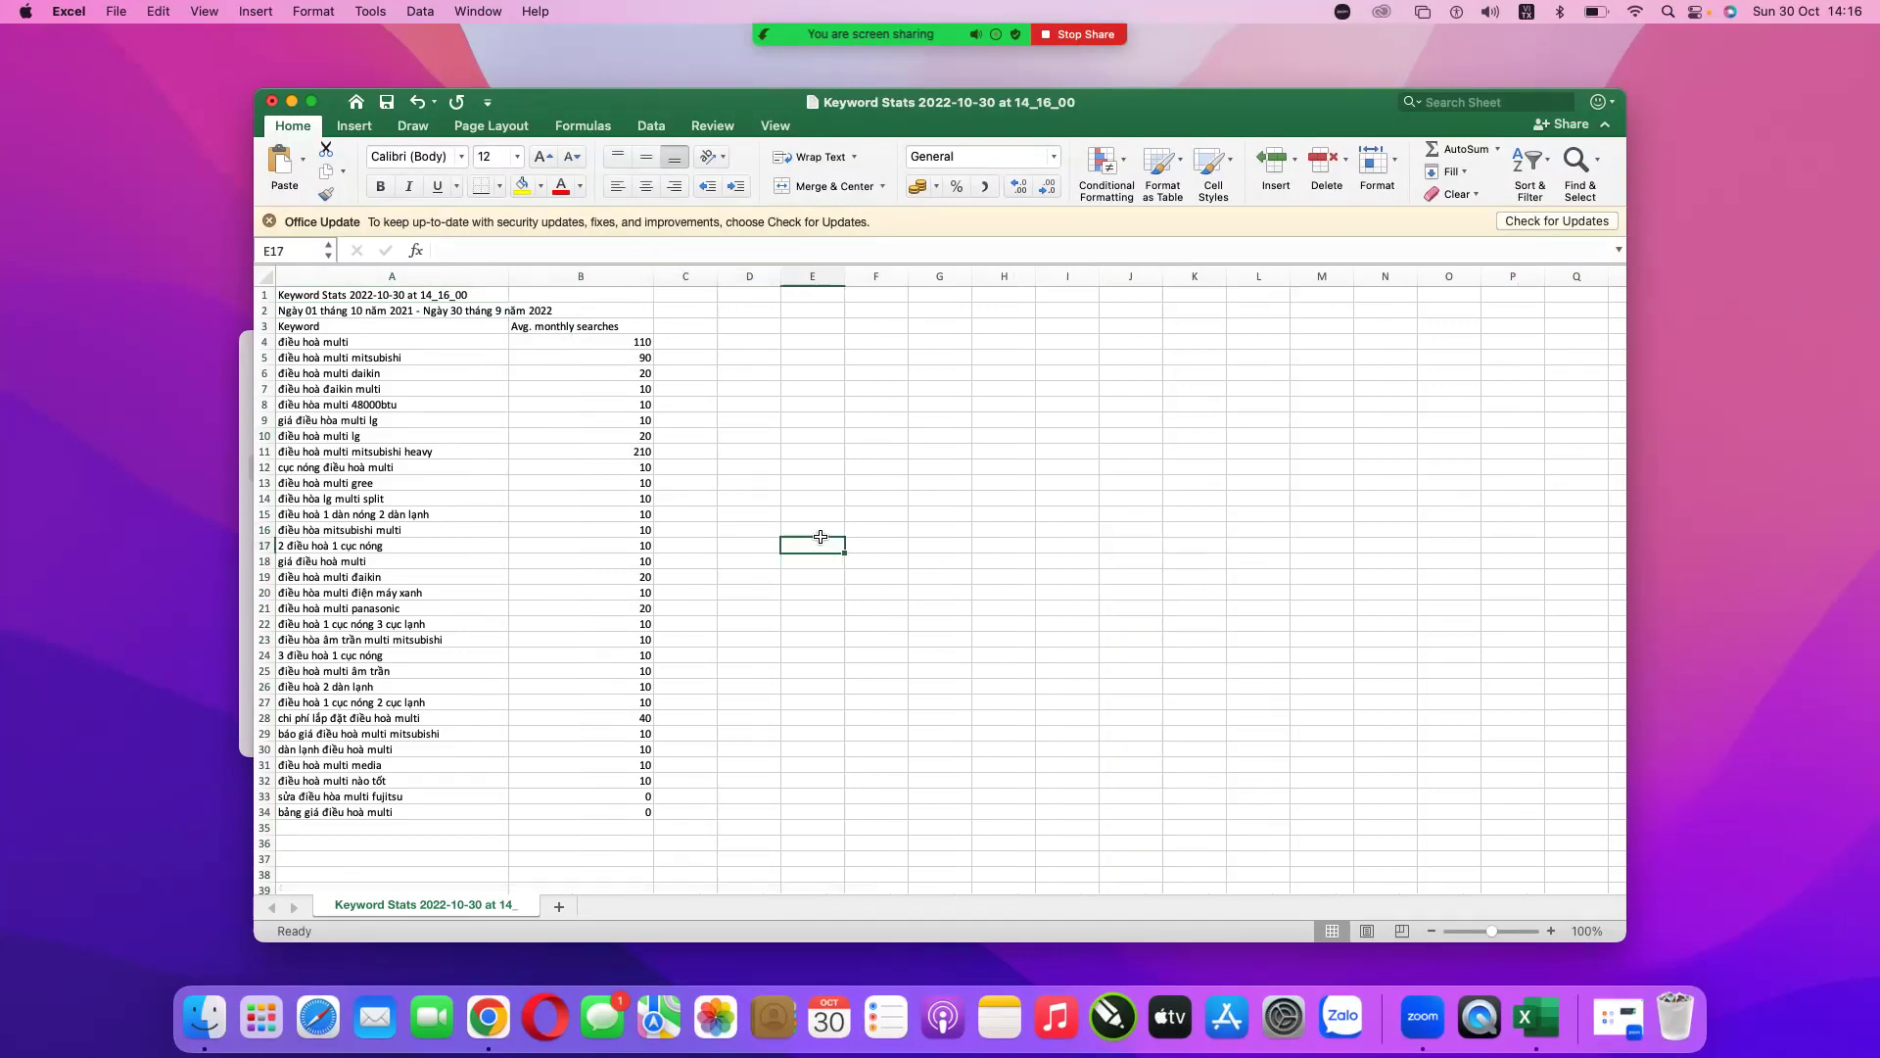
- Delete the title and date rows above the header, and narrow the Avg. monthly searches column slightly
left_click_drag(264, 293, 267, 310)
right_click(267, 309)
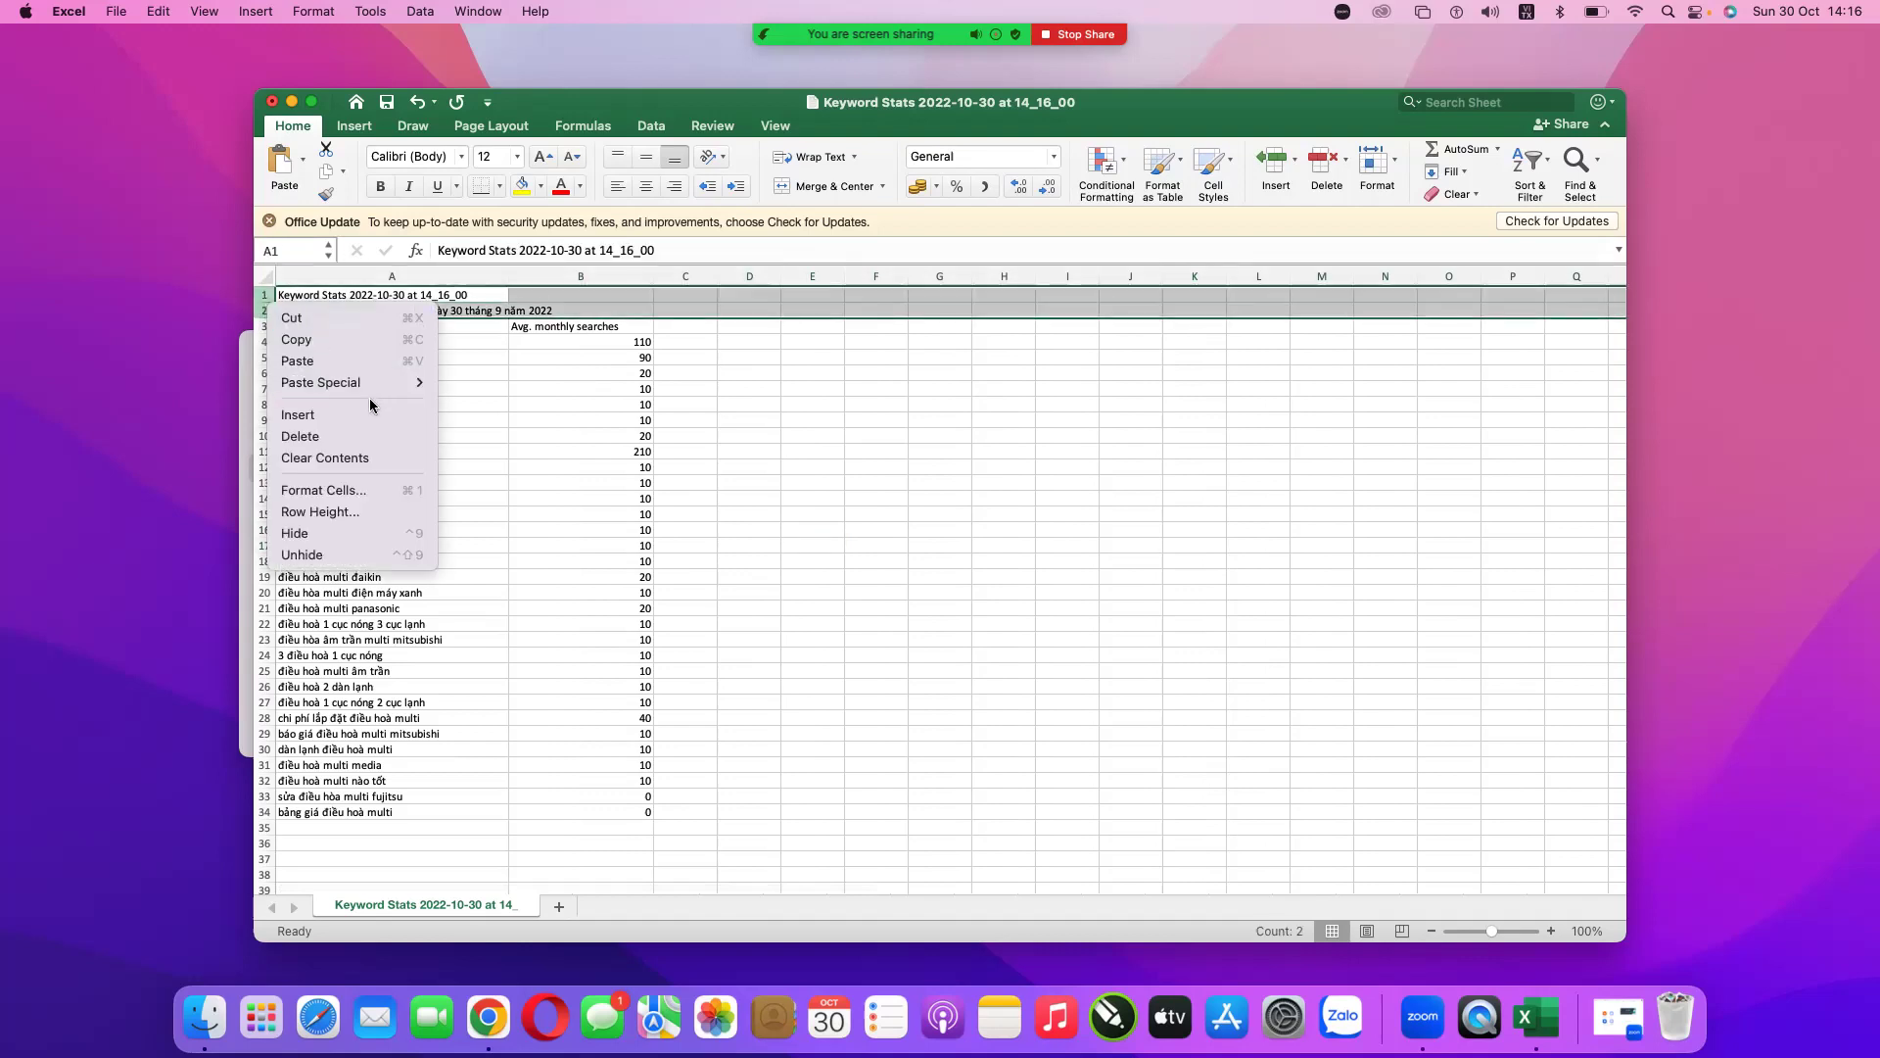
left_click(366, 436)
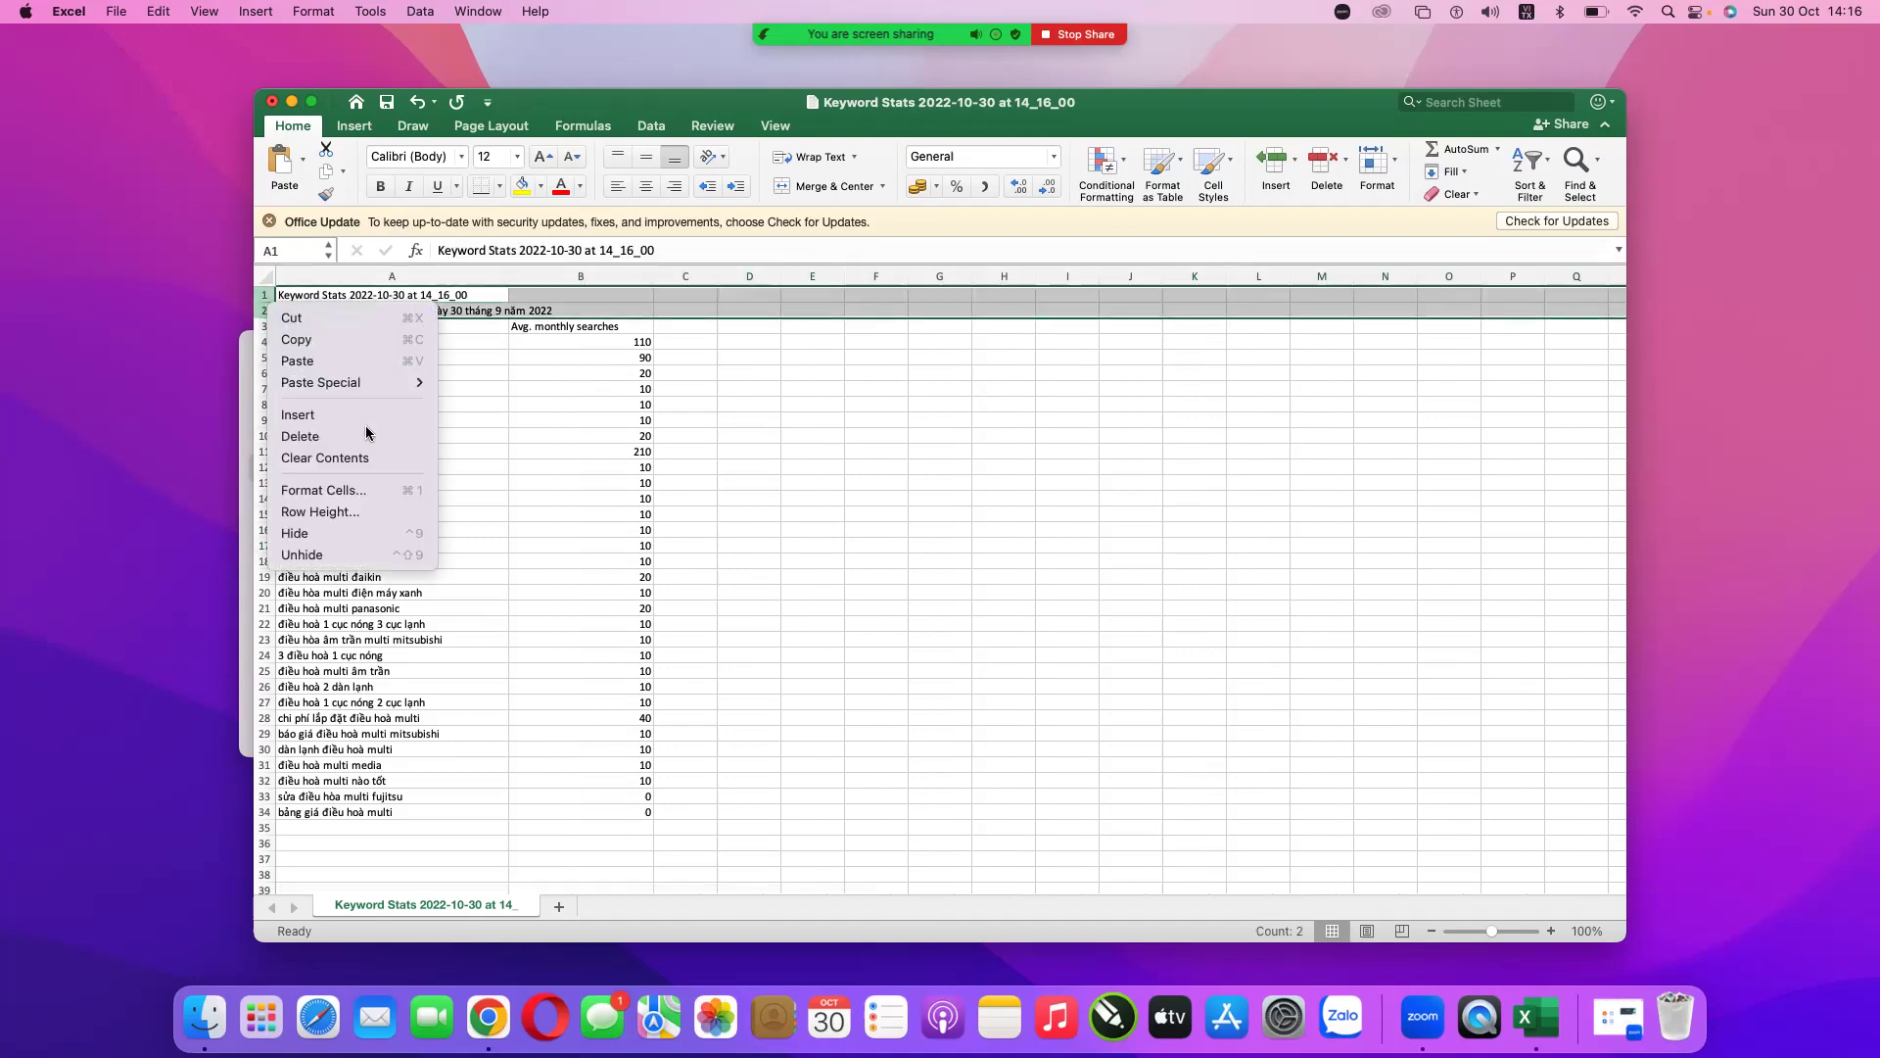
left_click(913, 500)
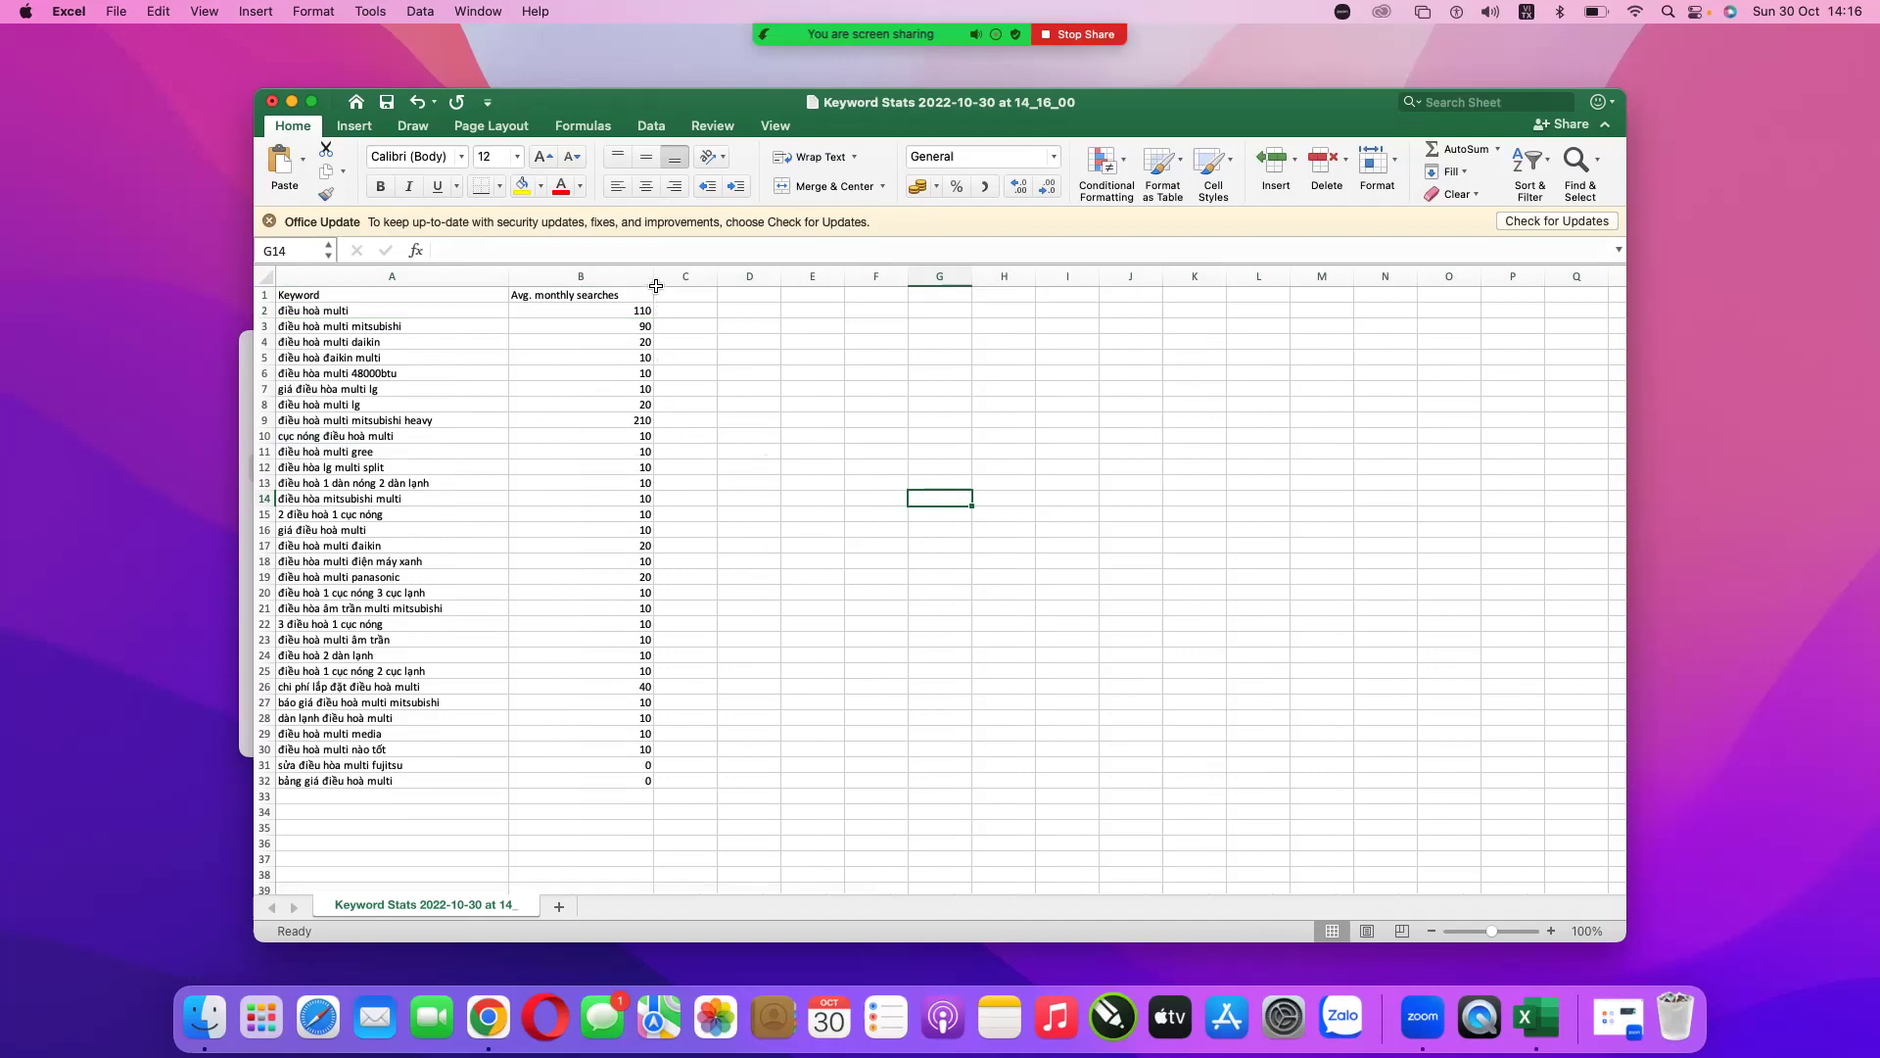
left_click_drag(648, 282, 600, 278)
left_click(783, 389)
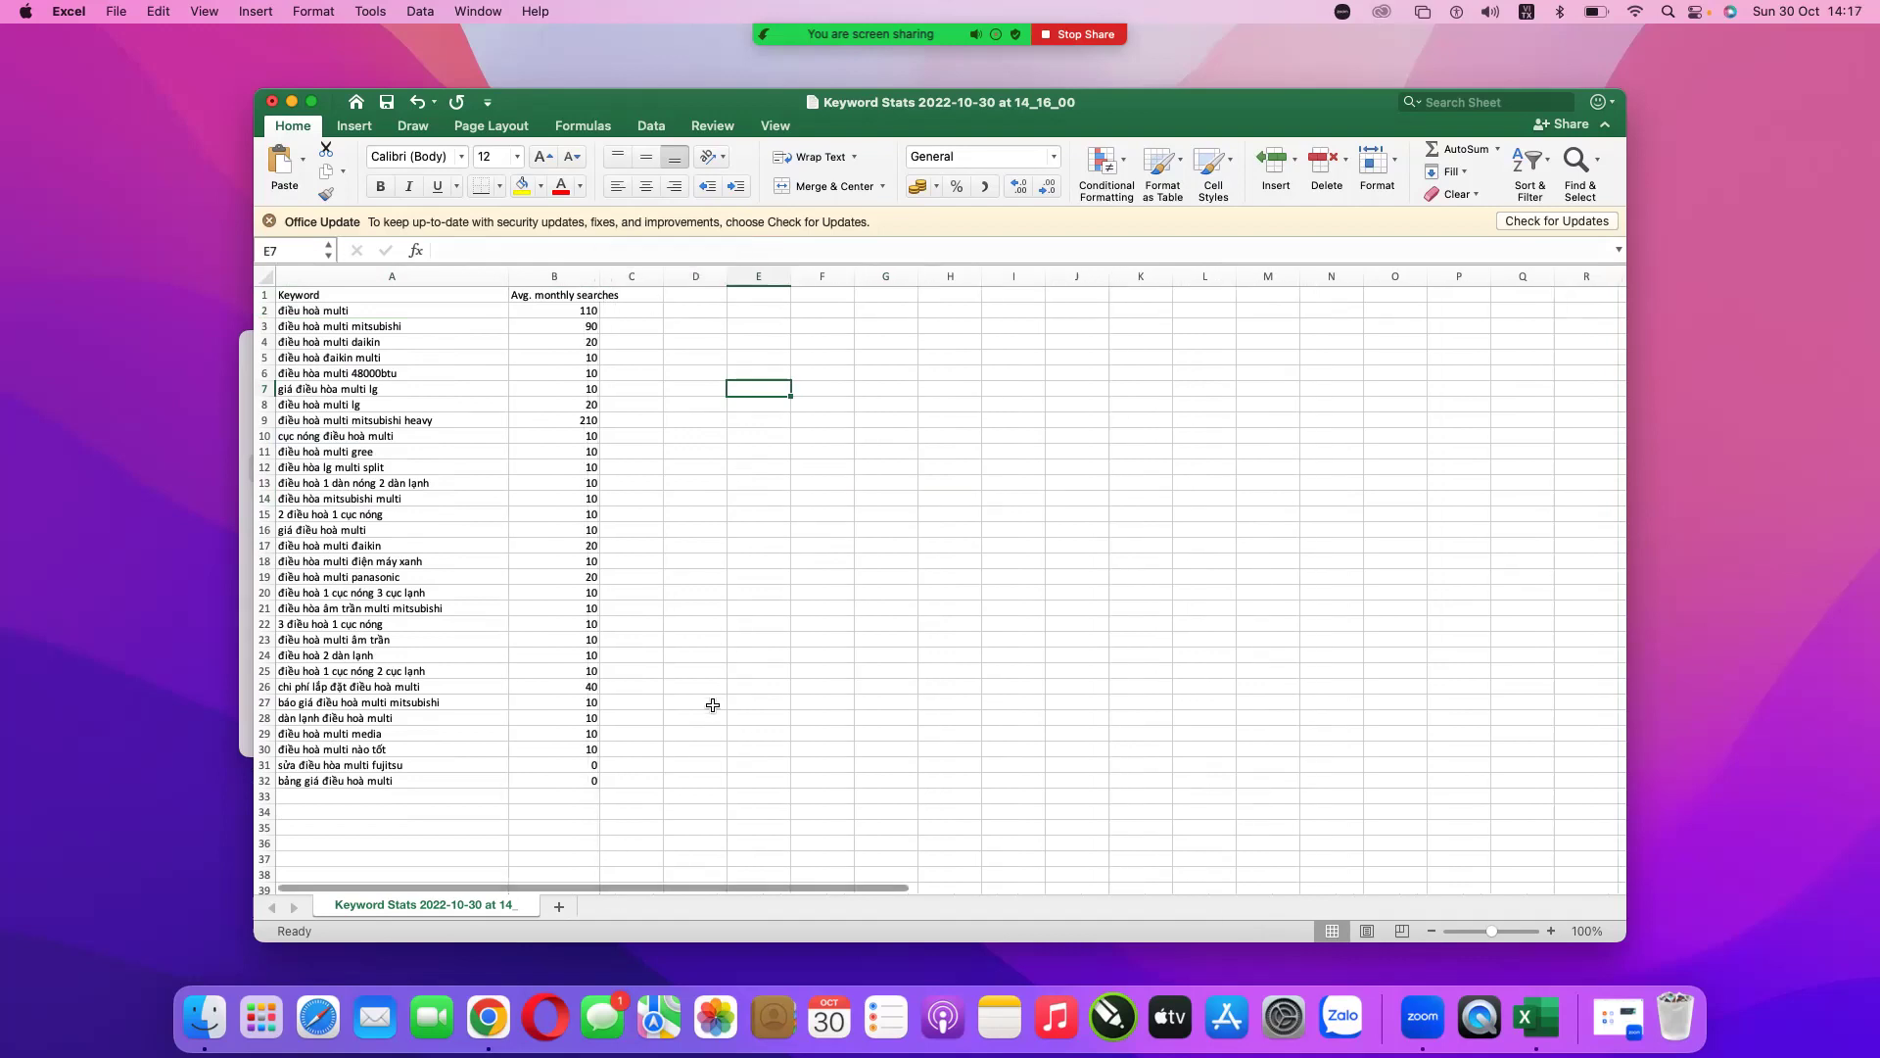
- Copy the keyword "điều hoà multi" from cell A2
left_click(442, 327)
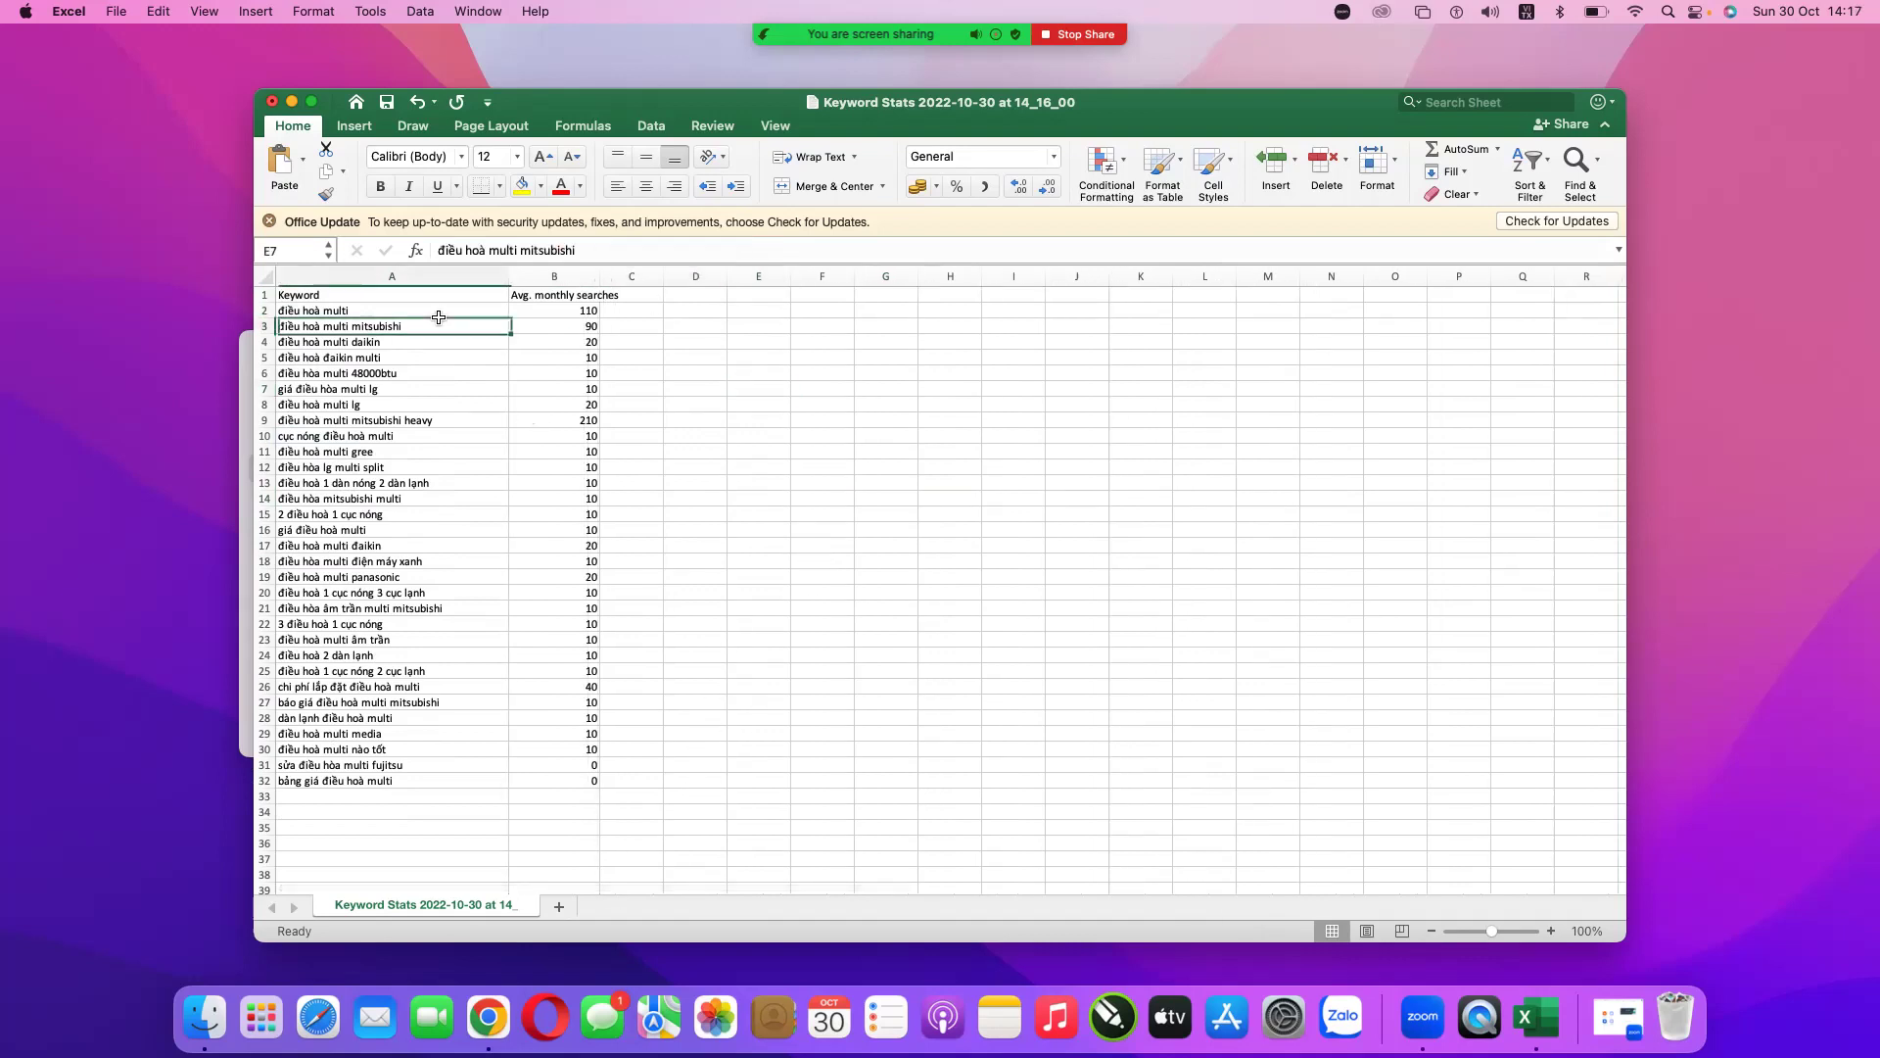
left_click(468, 345)
left_click(464, 316)
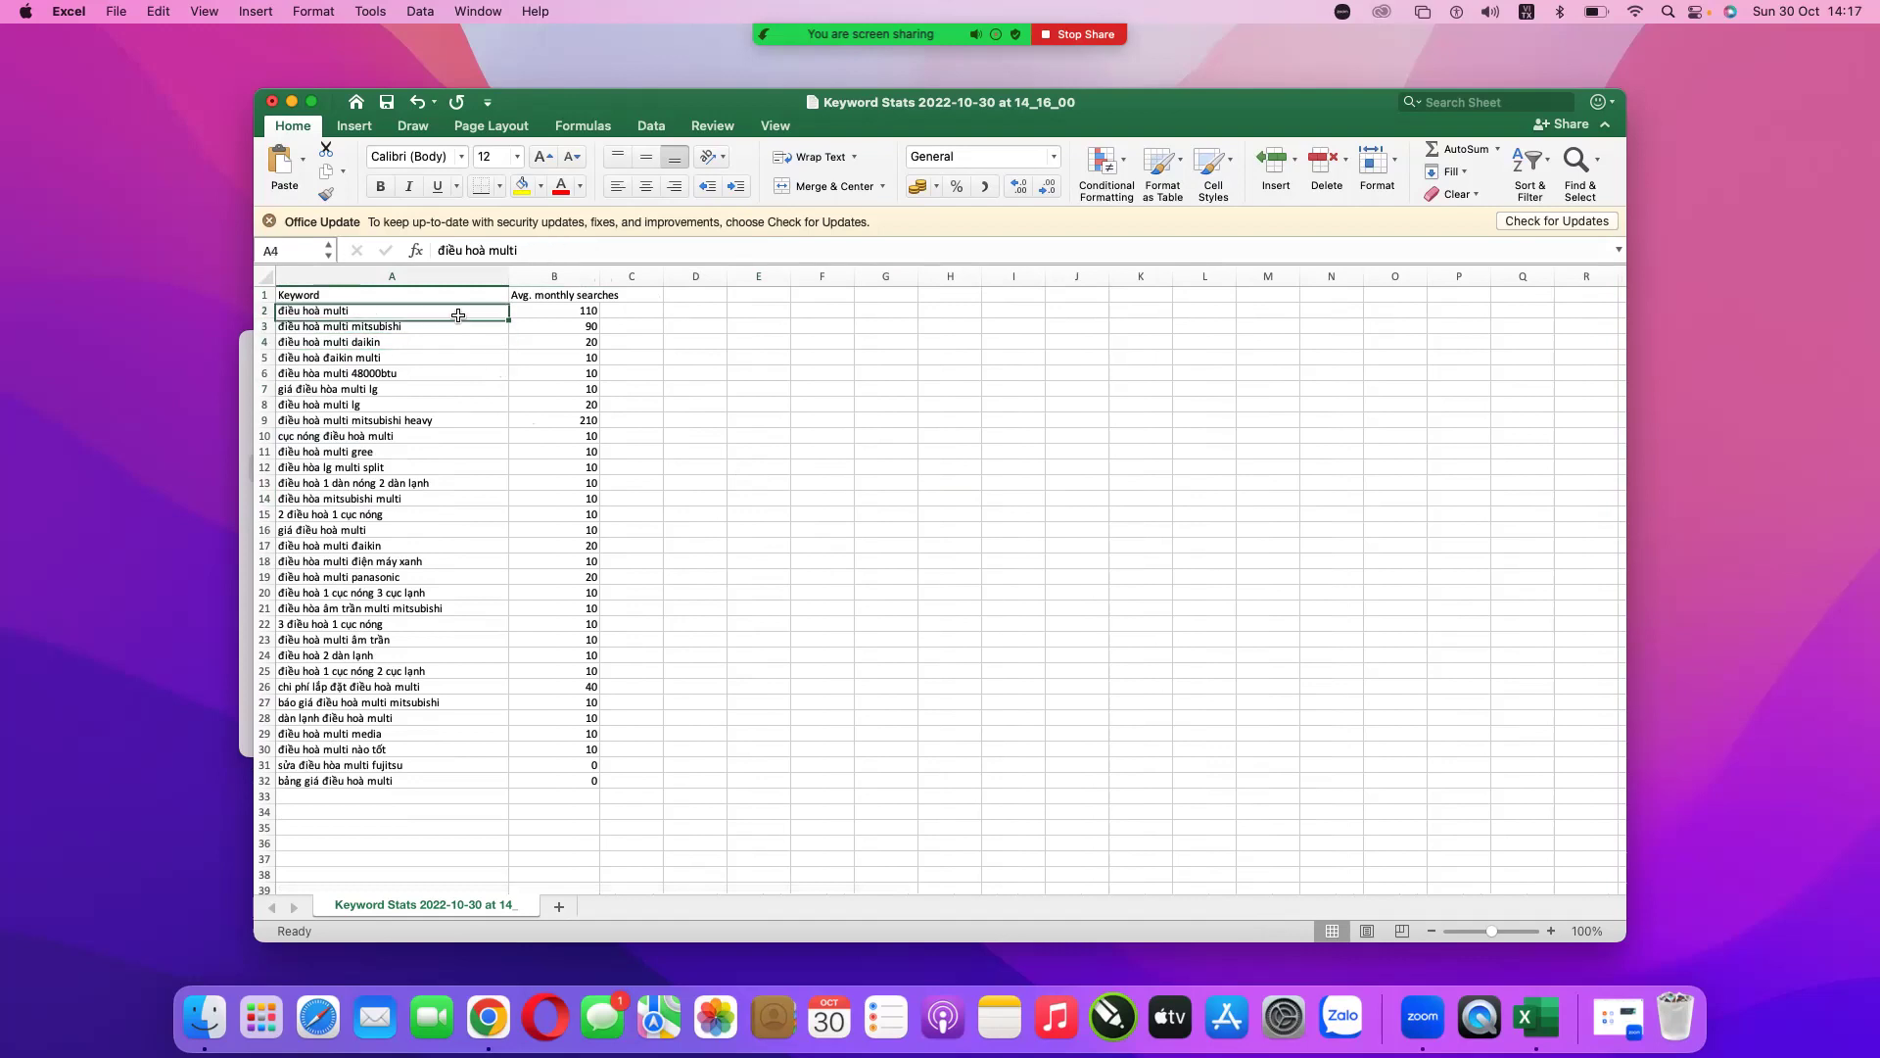
double_click(409, 307)
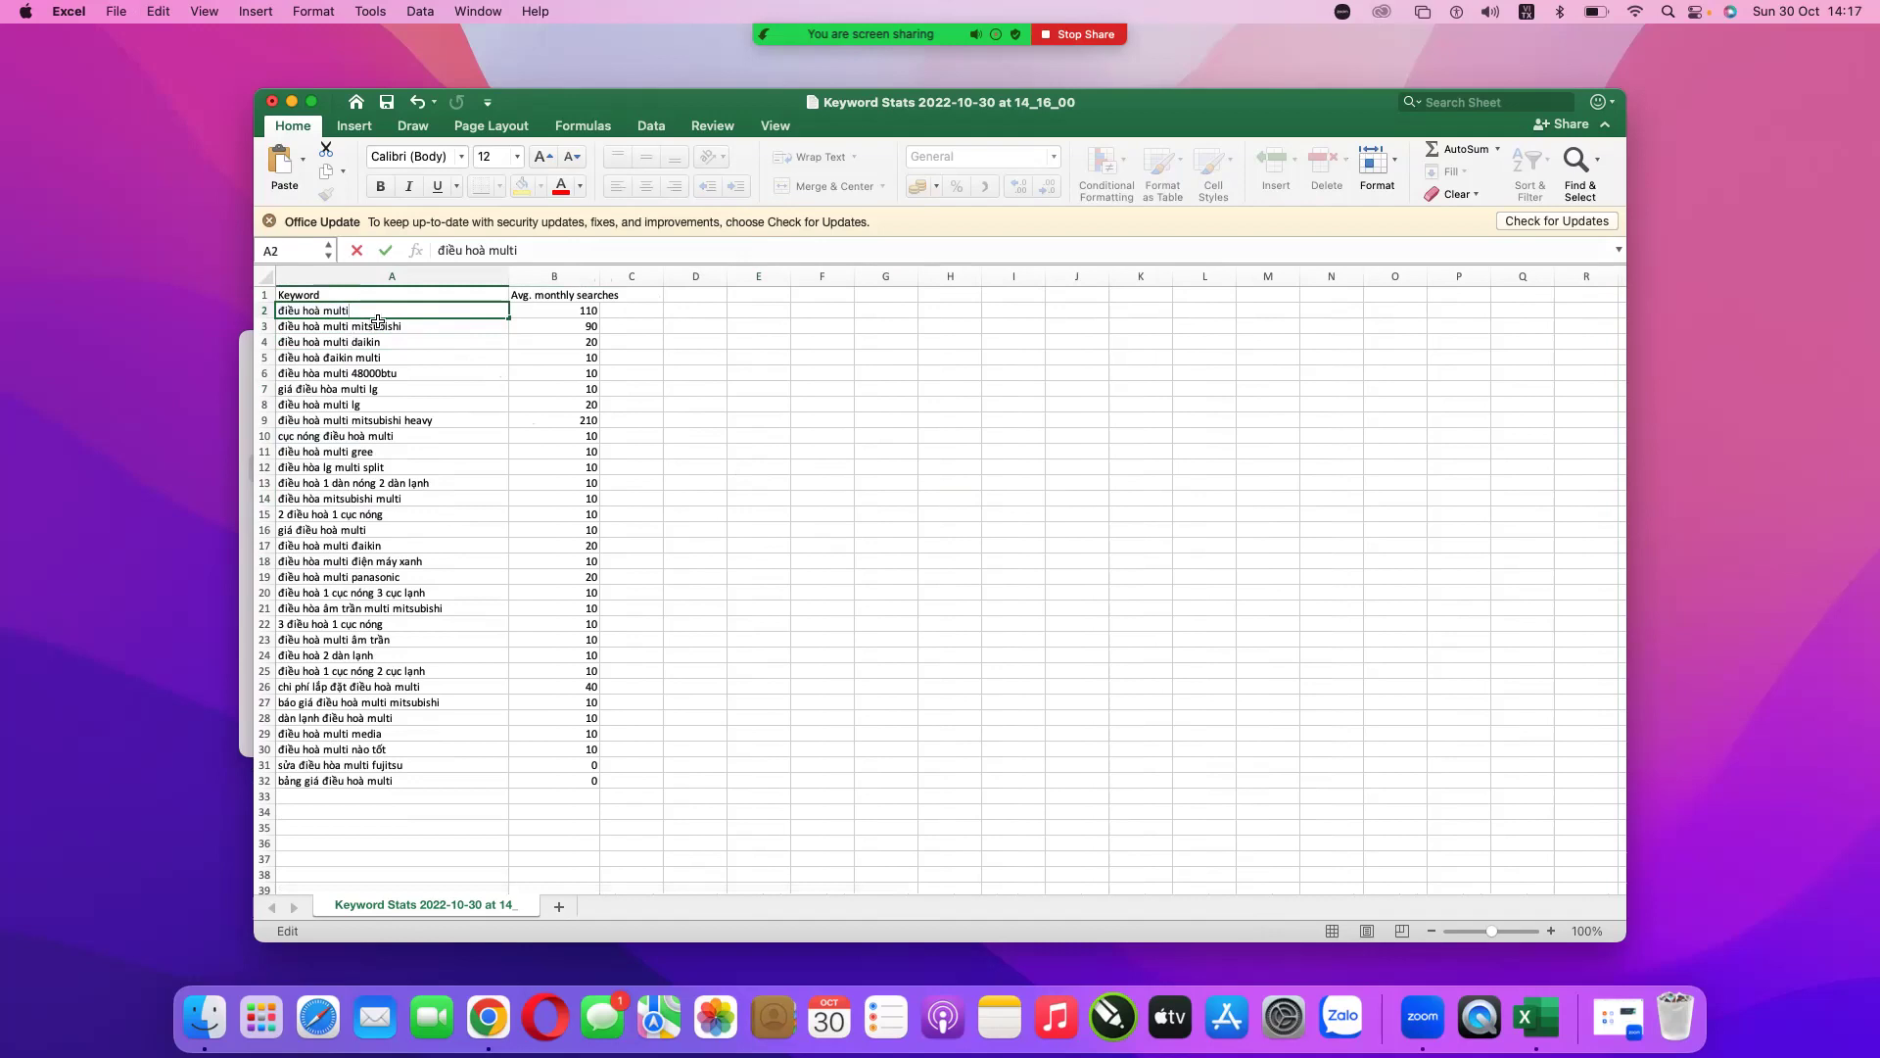
key("Escape")
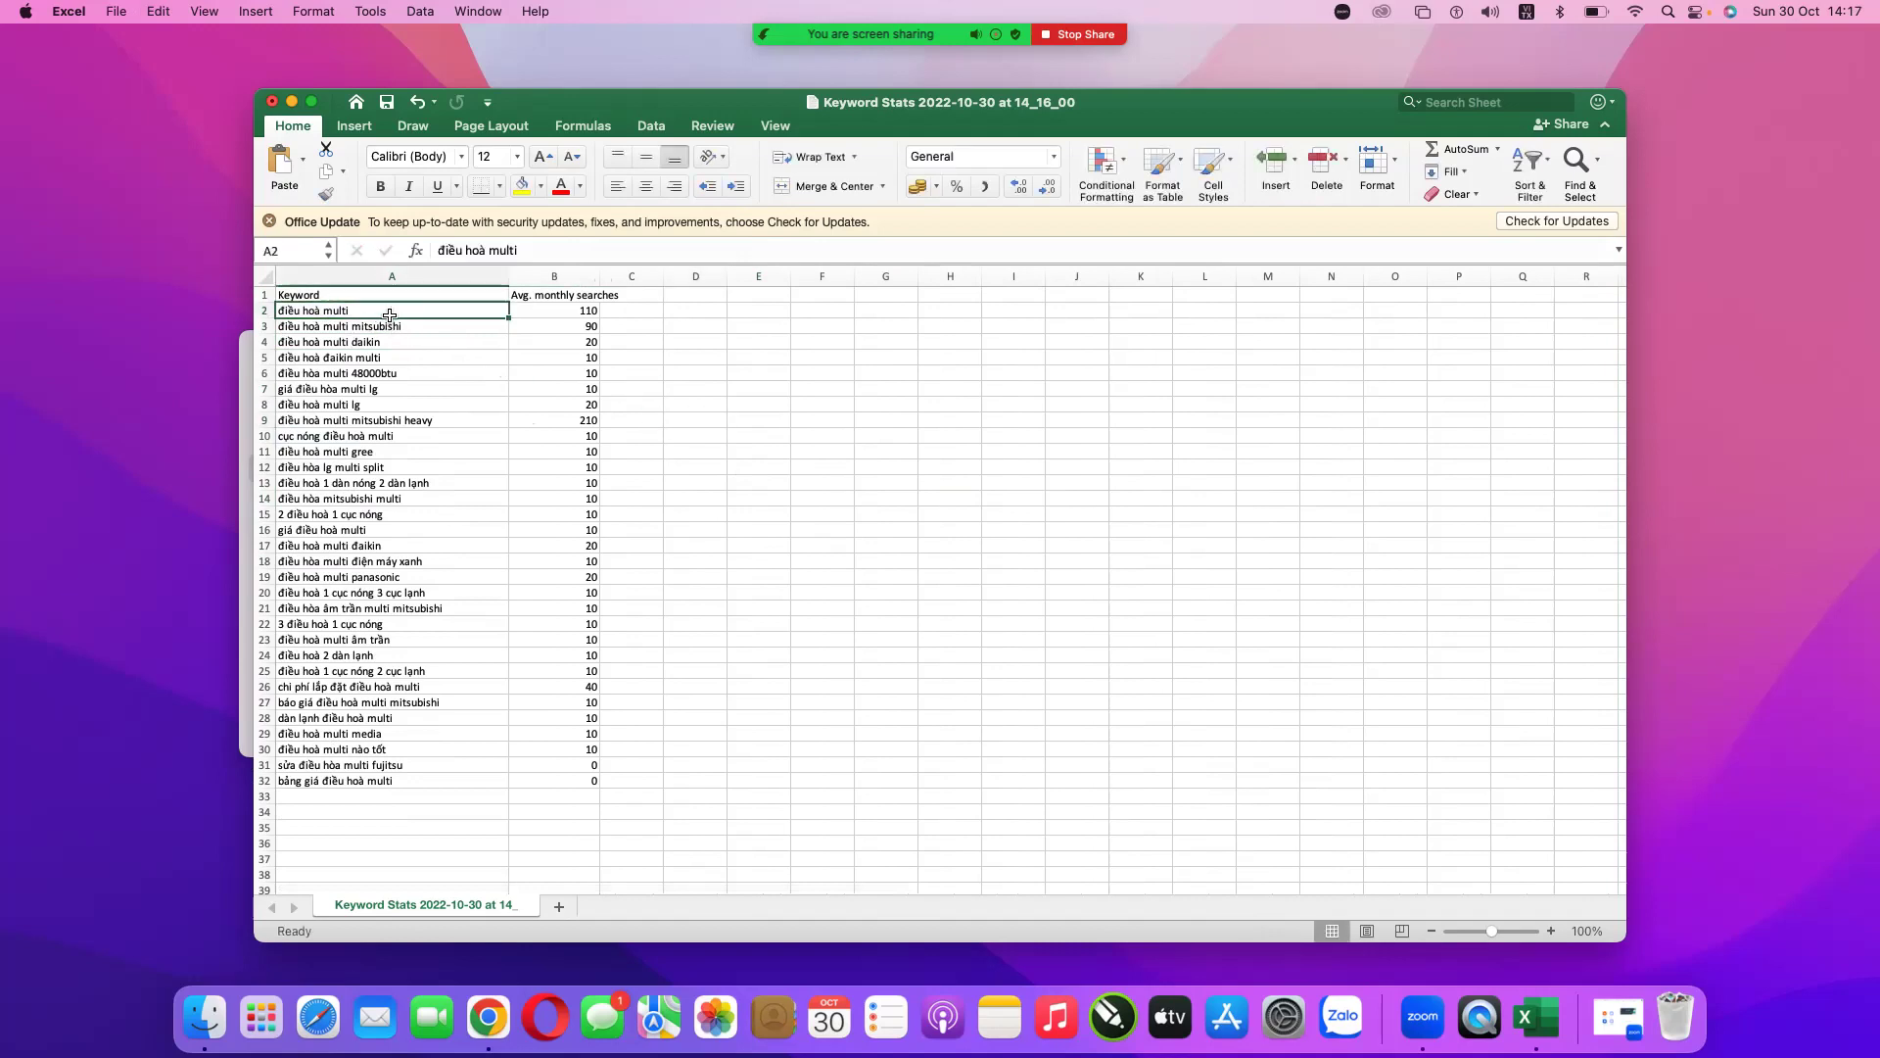
key("super+c")
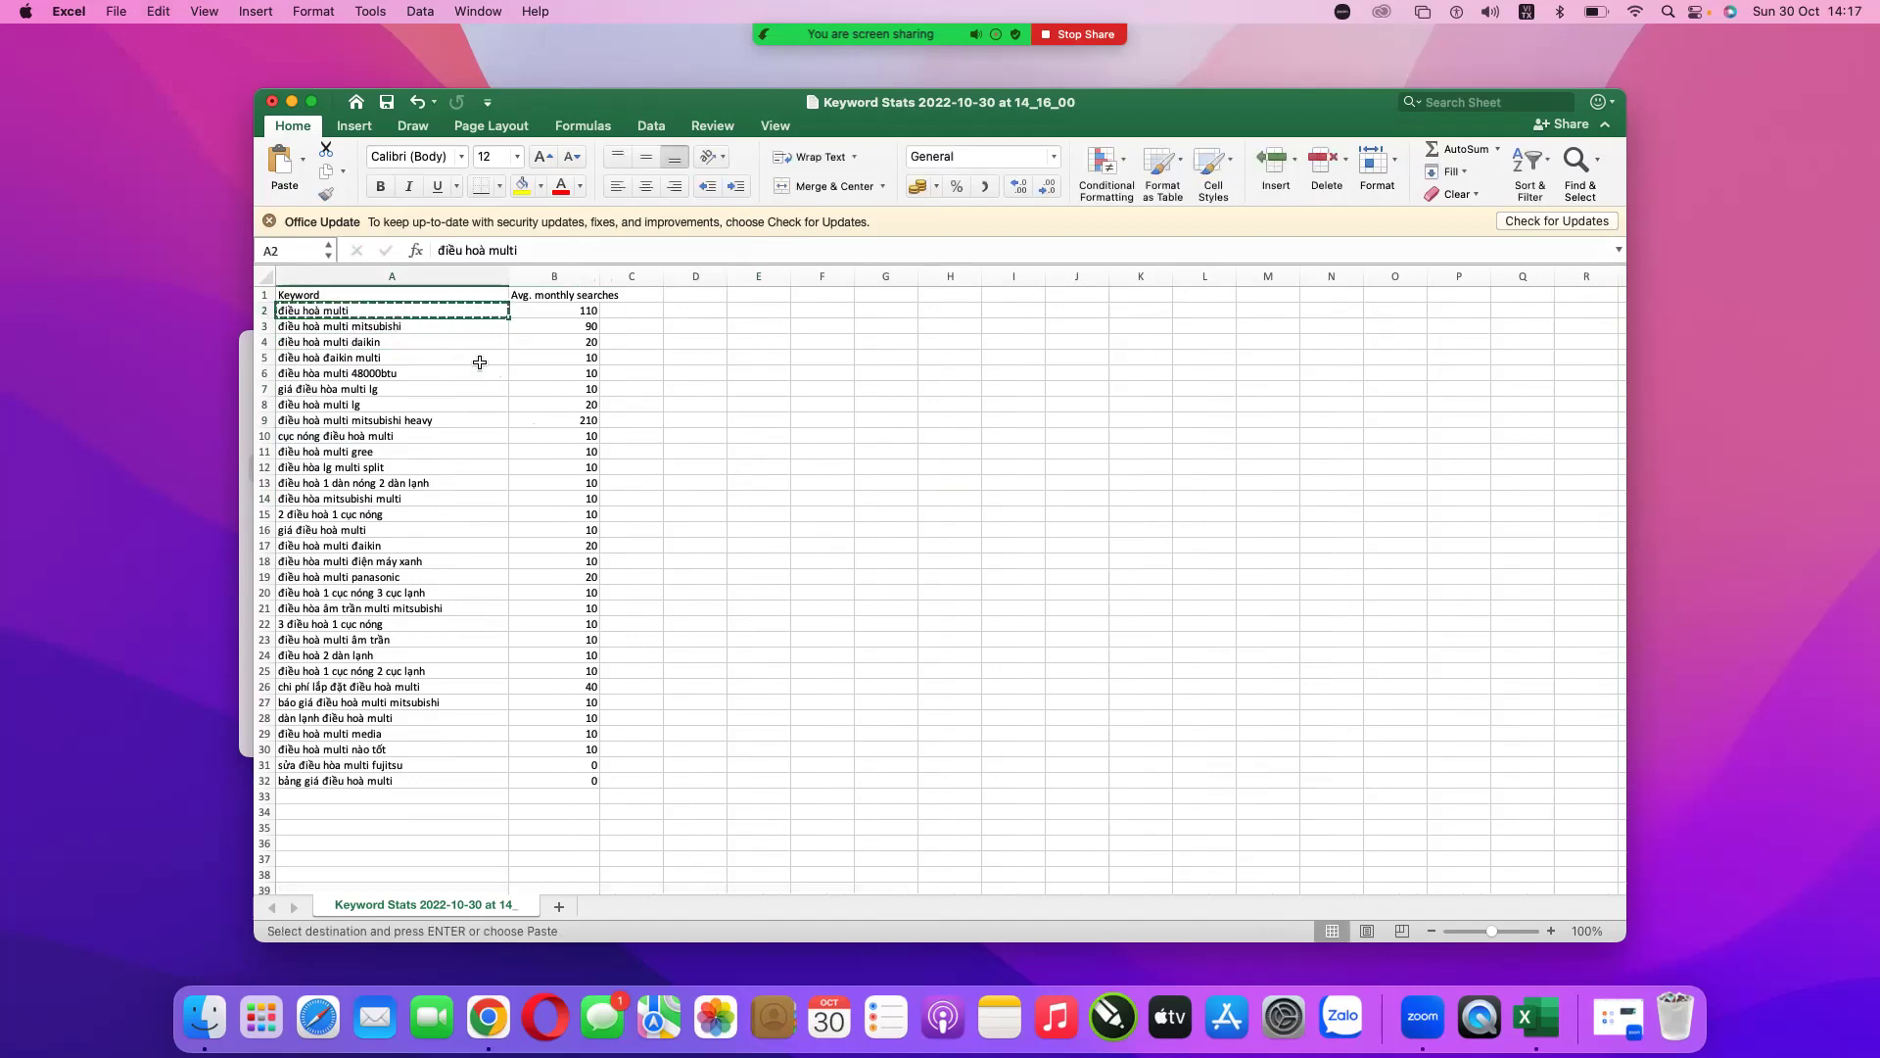
- Switch to Keyword Tool in Chrome and rerun the "điều hoà multi" search for Vietnam in Vietnamese
left_click(497, 999)
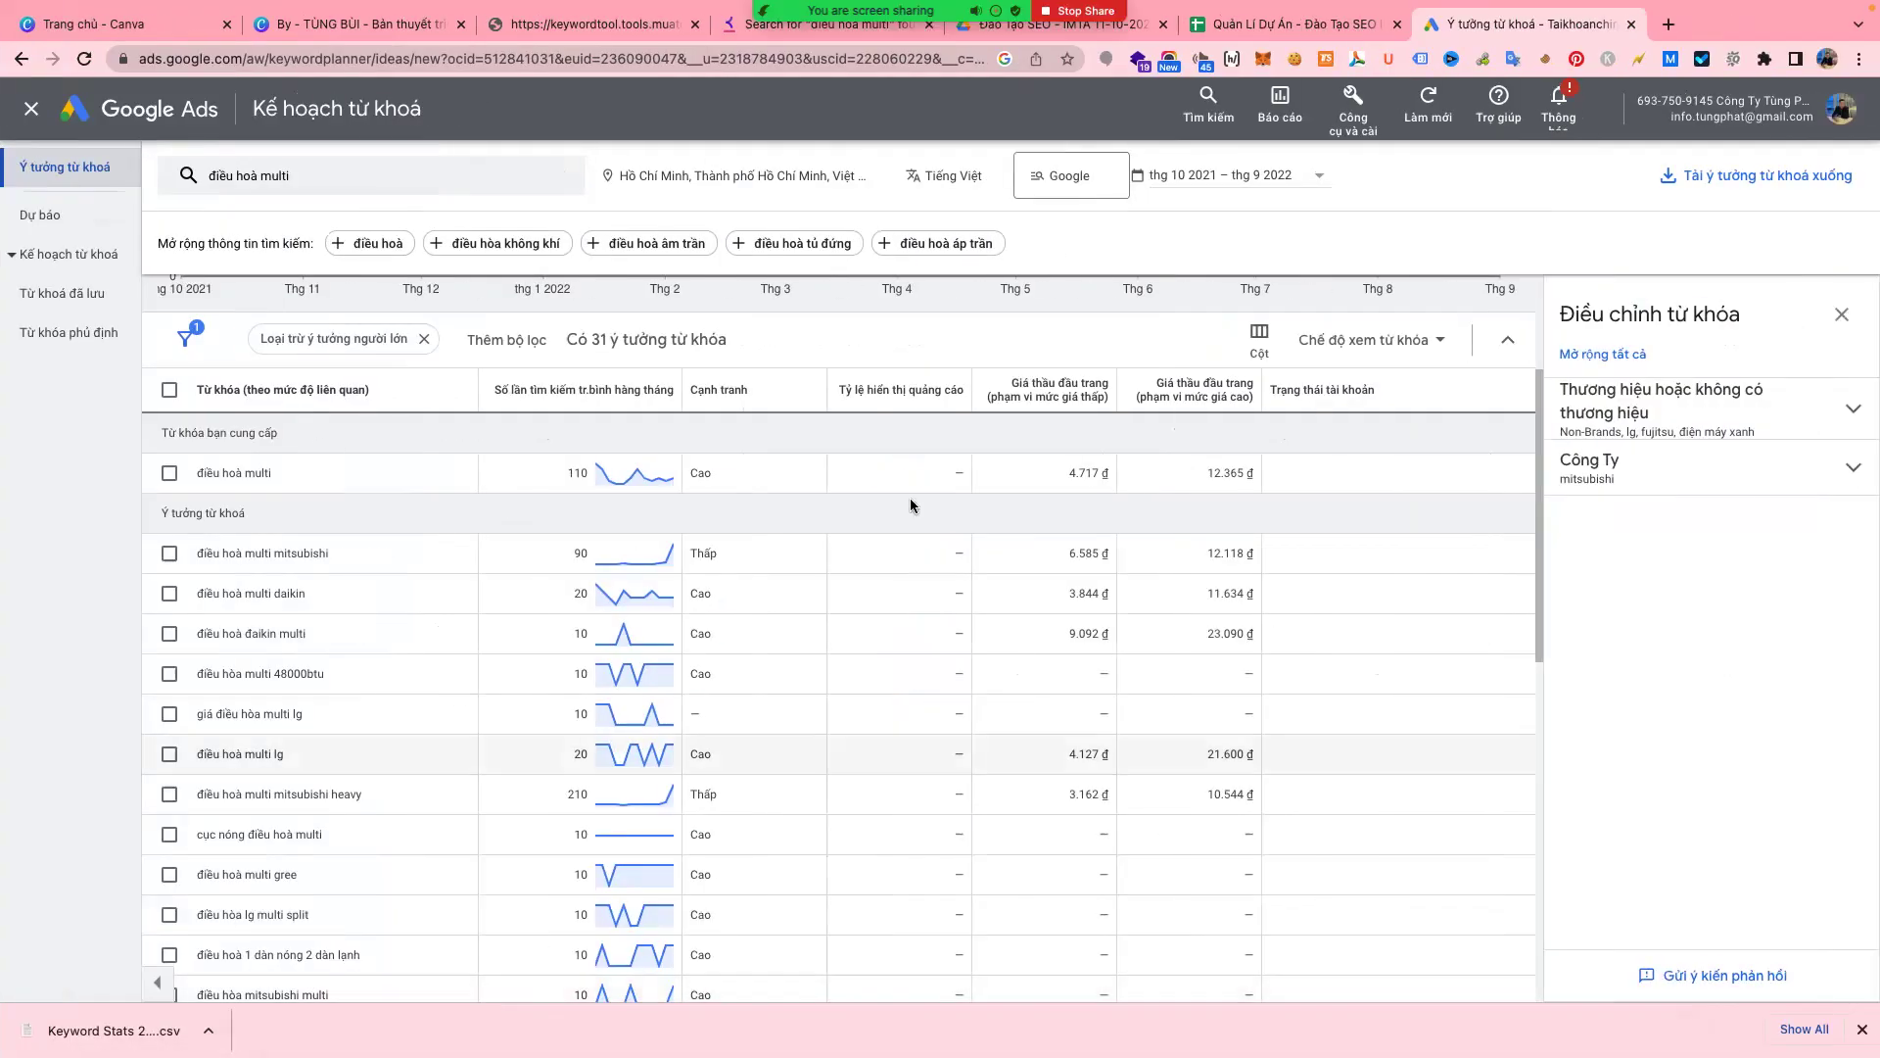
left_click(846, 27)
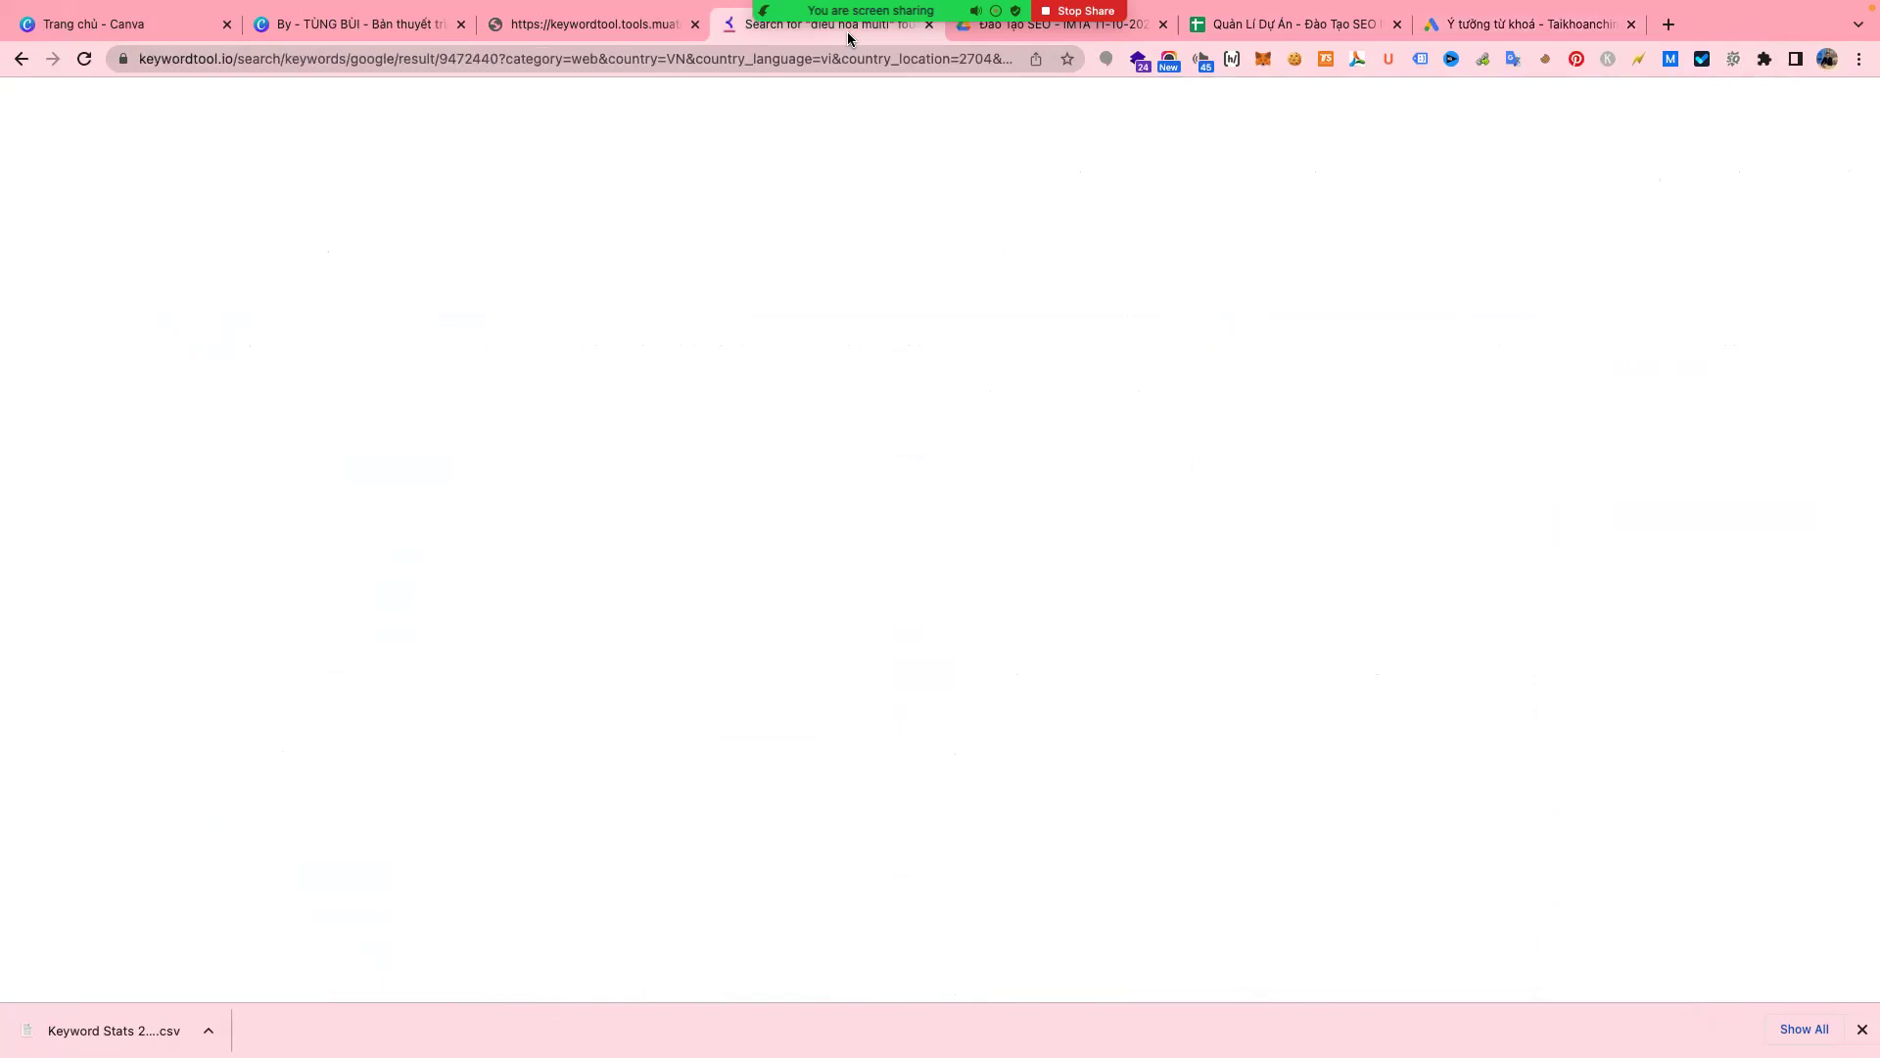
left_click(562, 241)
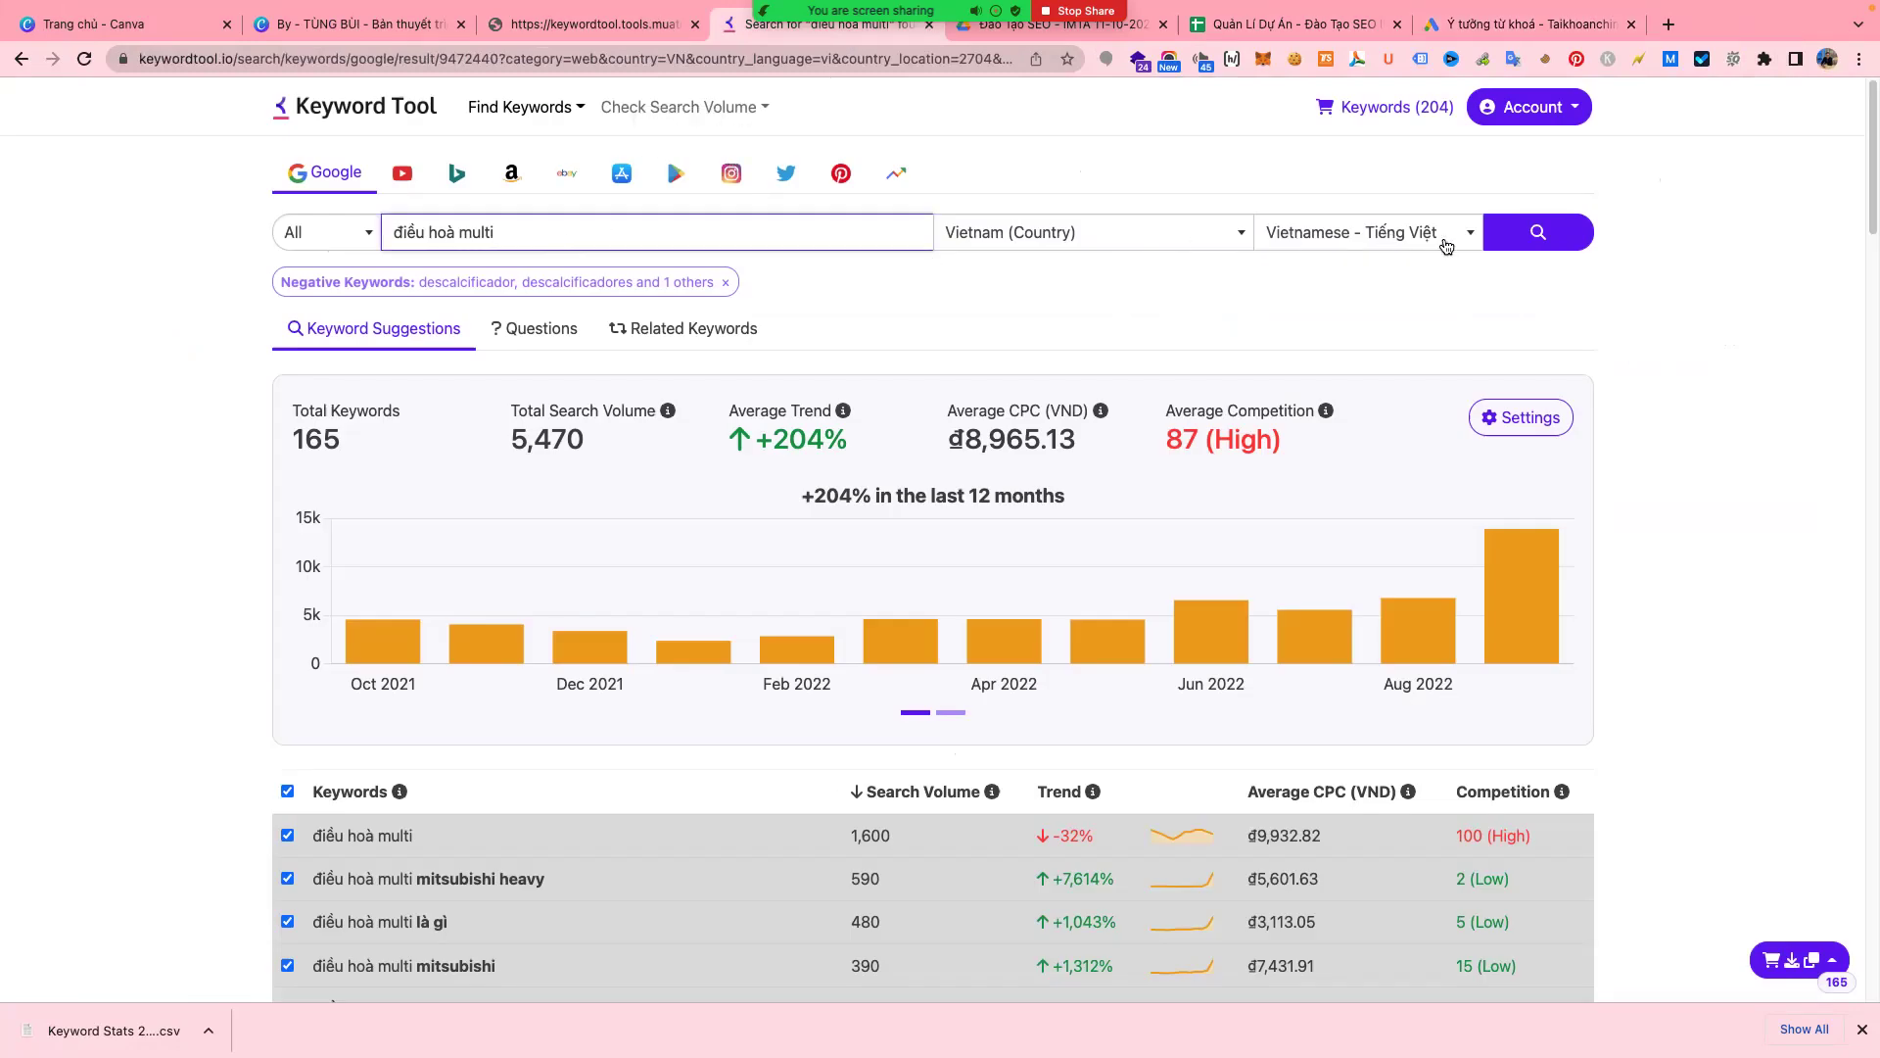
left_click(1533, 236)
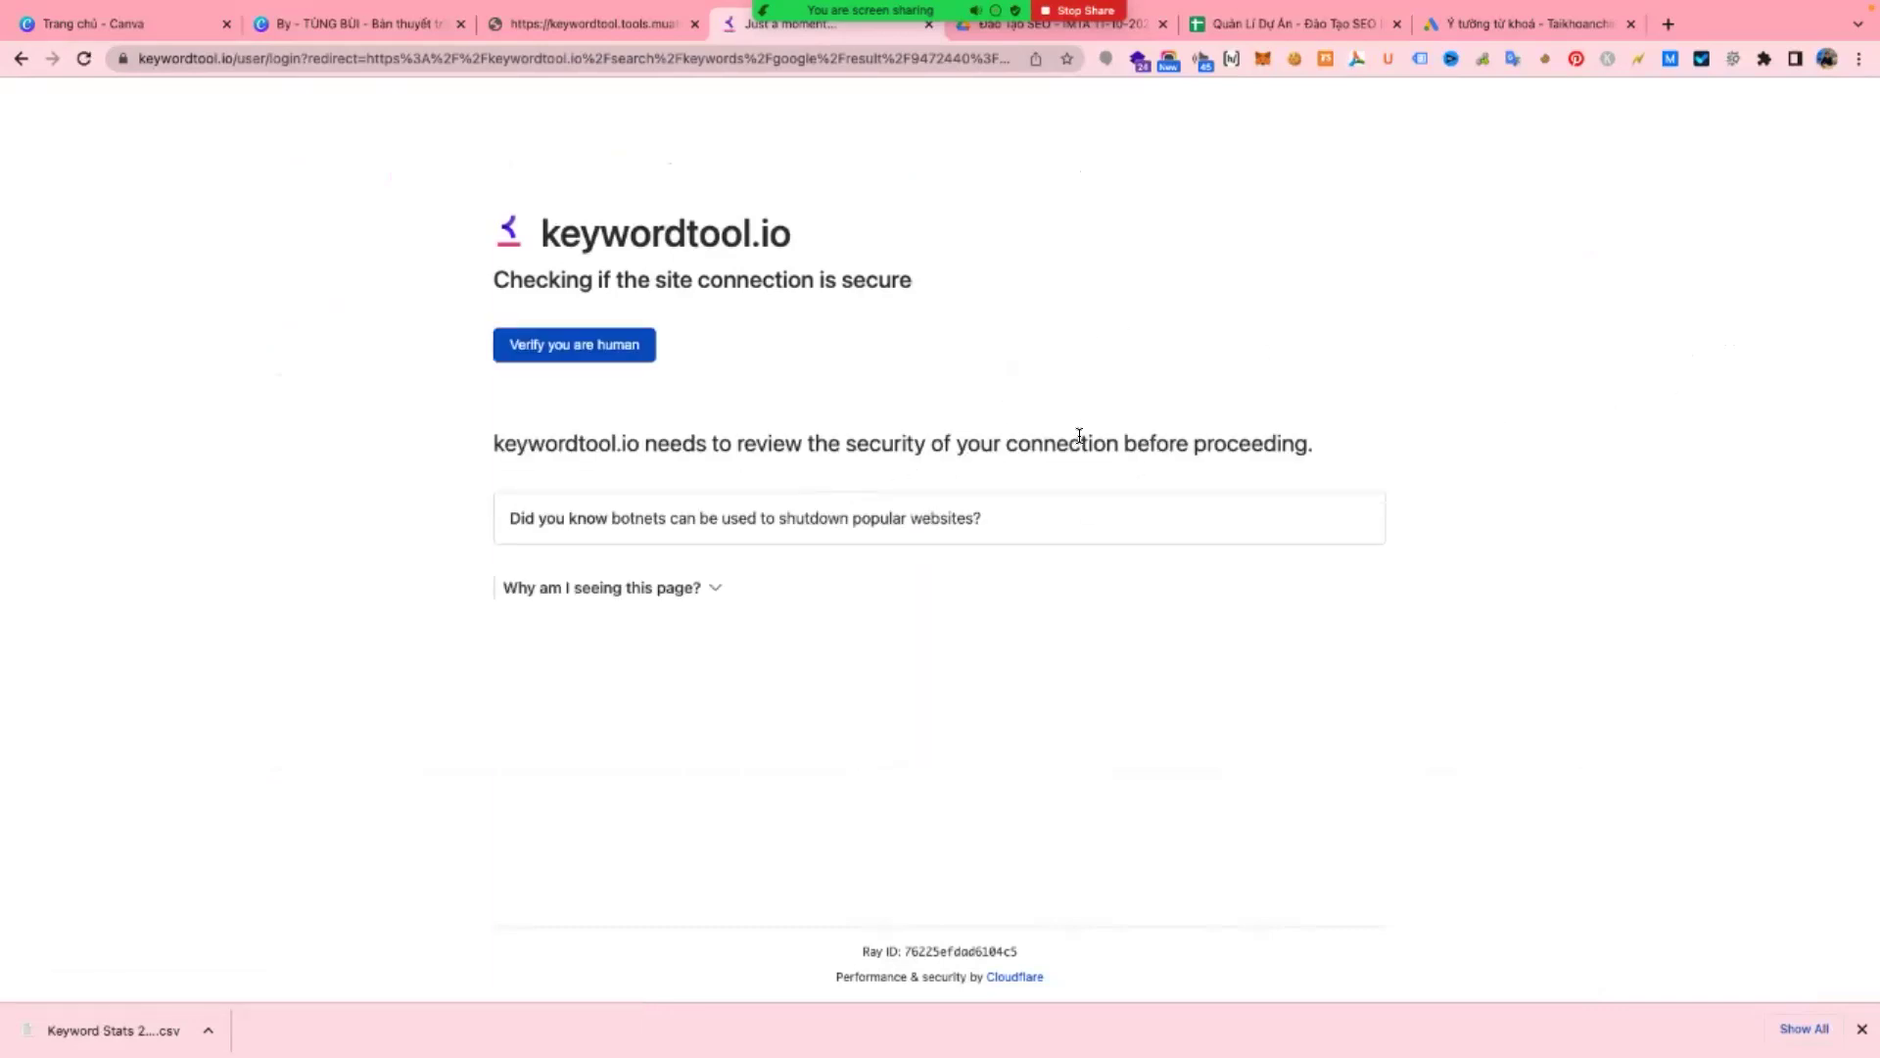
- Complete the human verification and log back in to Keyword Tool with the prefilled credentials
left_click(607, 349)
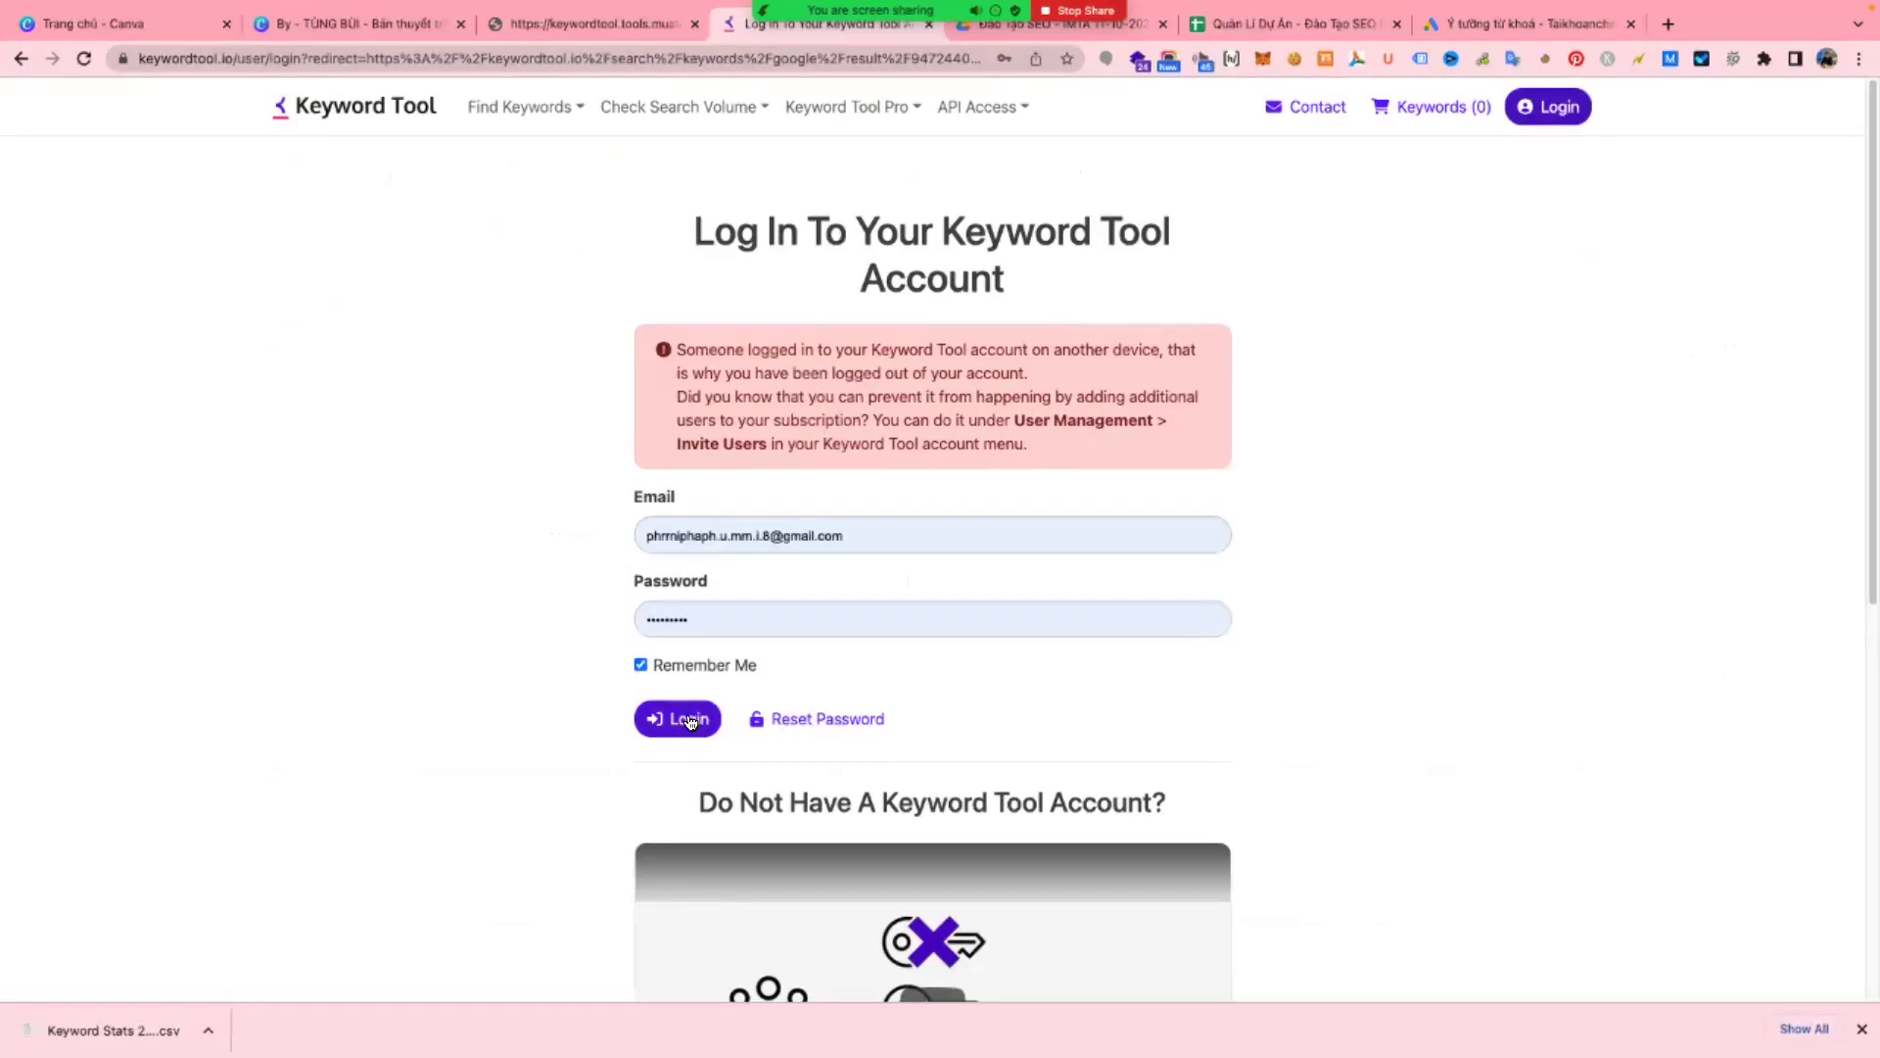
left_click(689, 719)
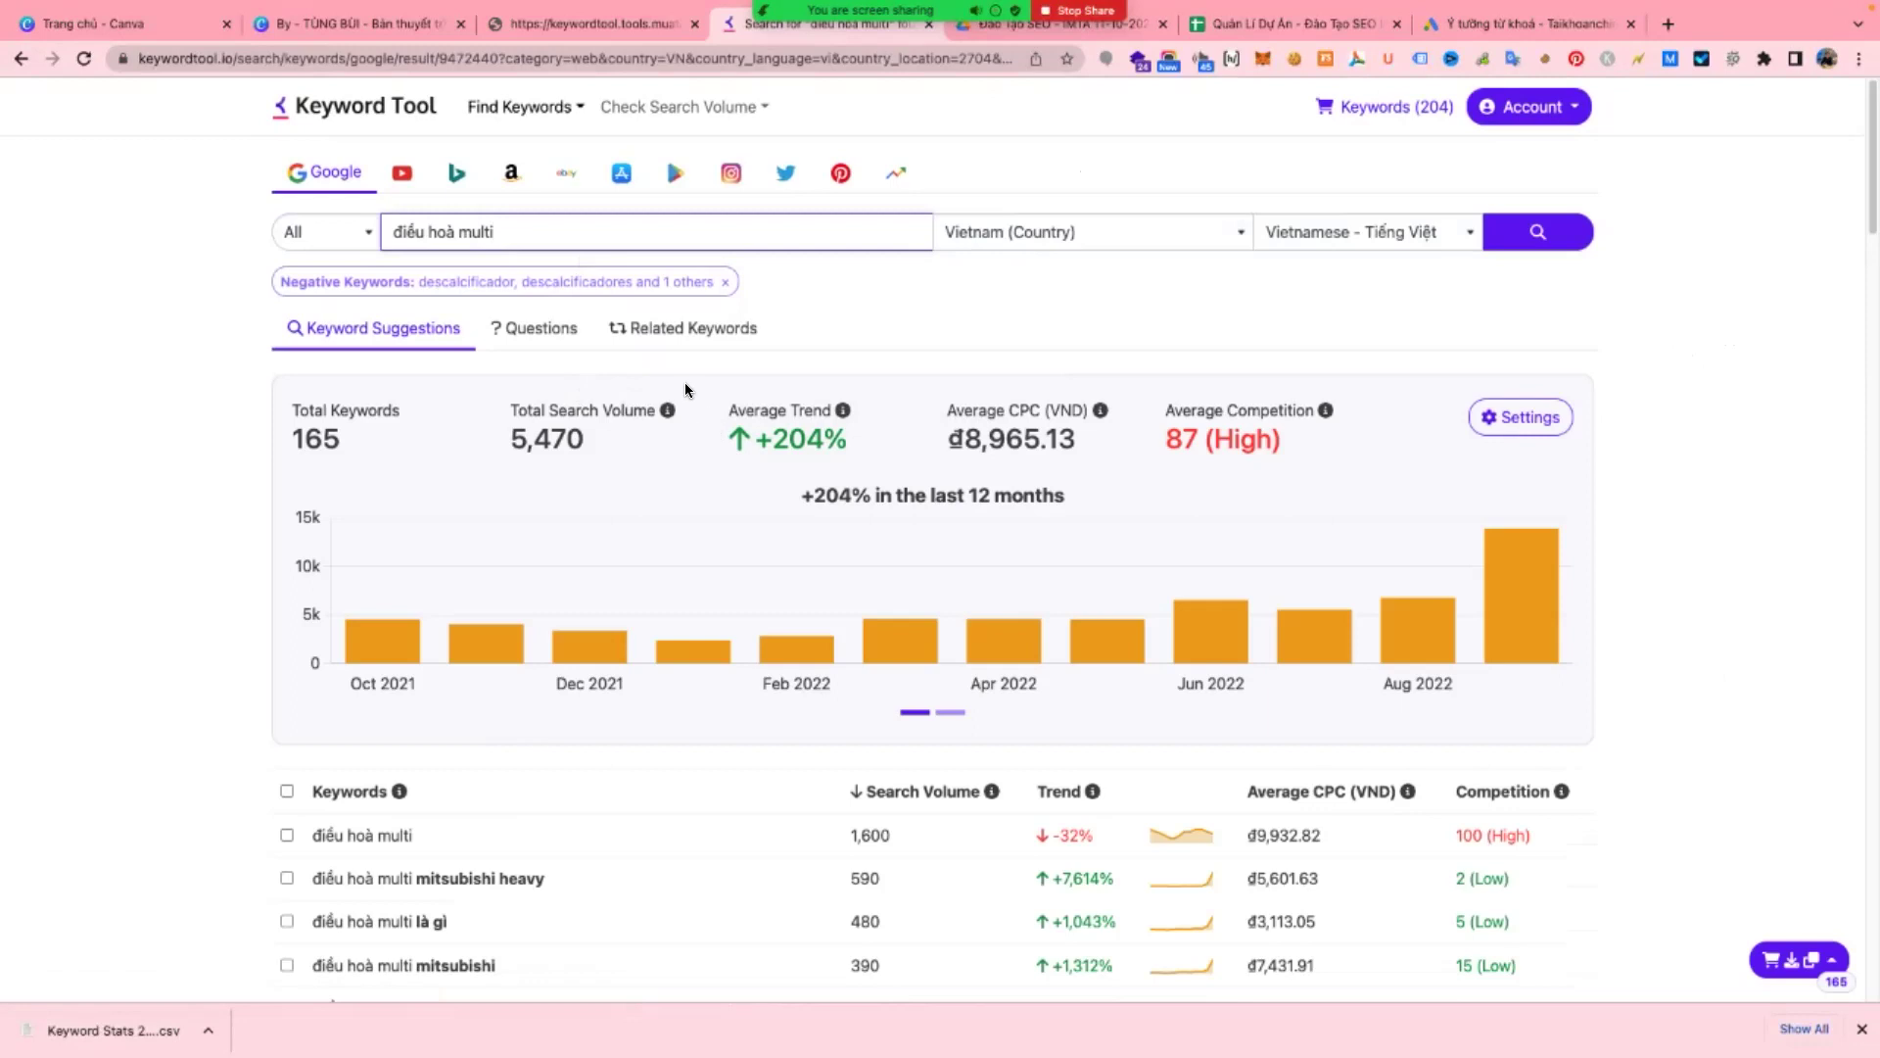
- Select all Keyword Tool suggestions for "điều hoà multi" and export them to Excel
scroll(732, 672, "down", 5)
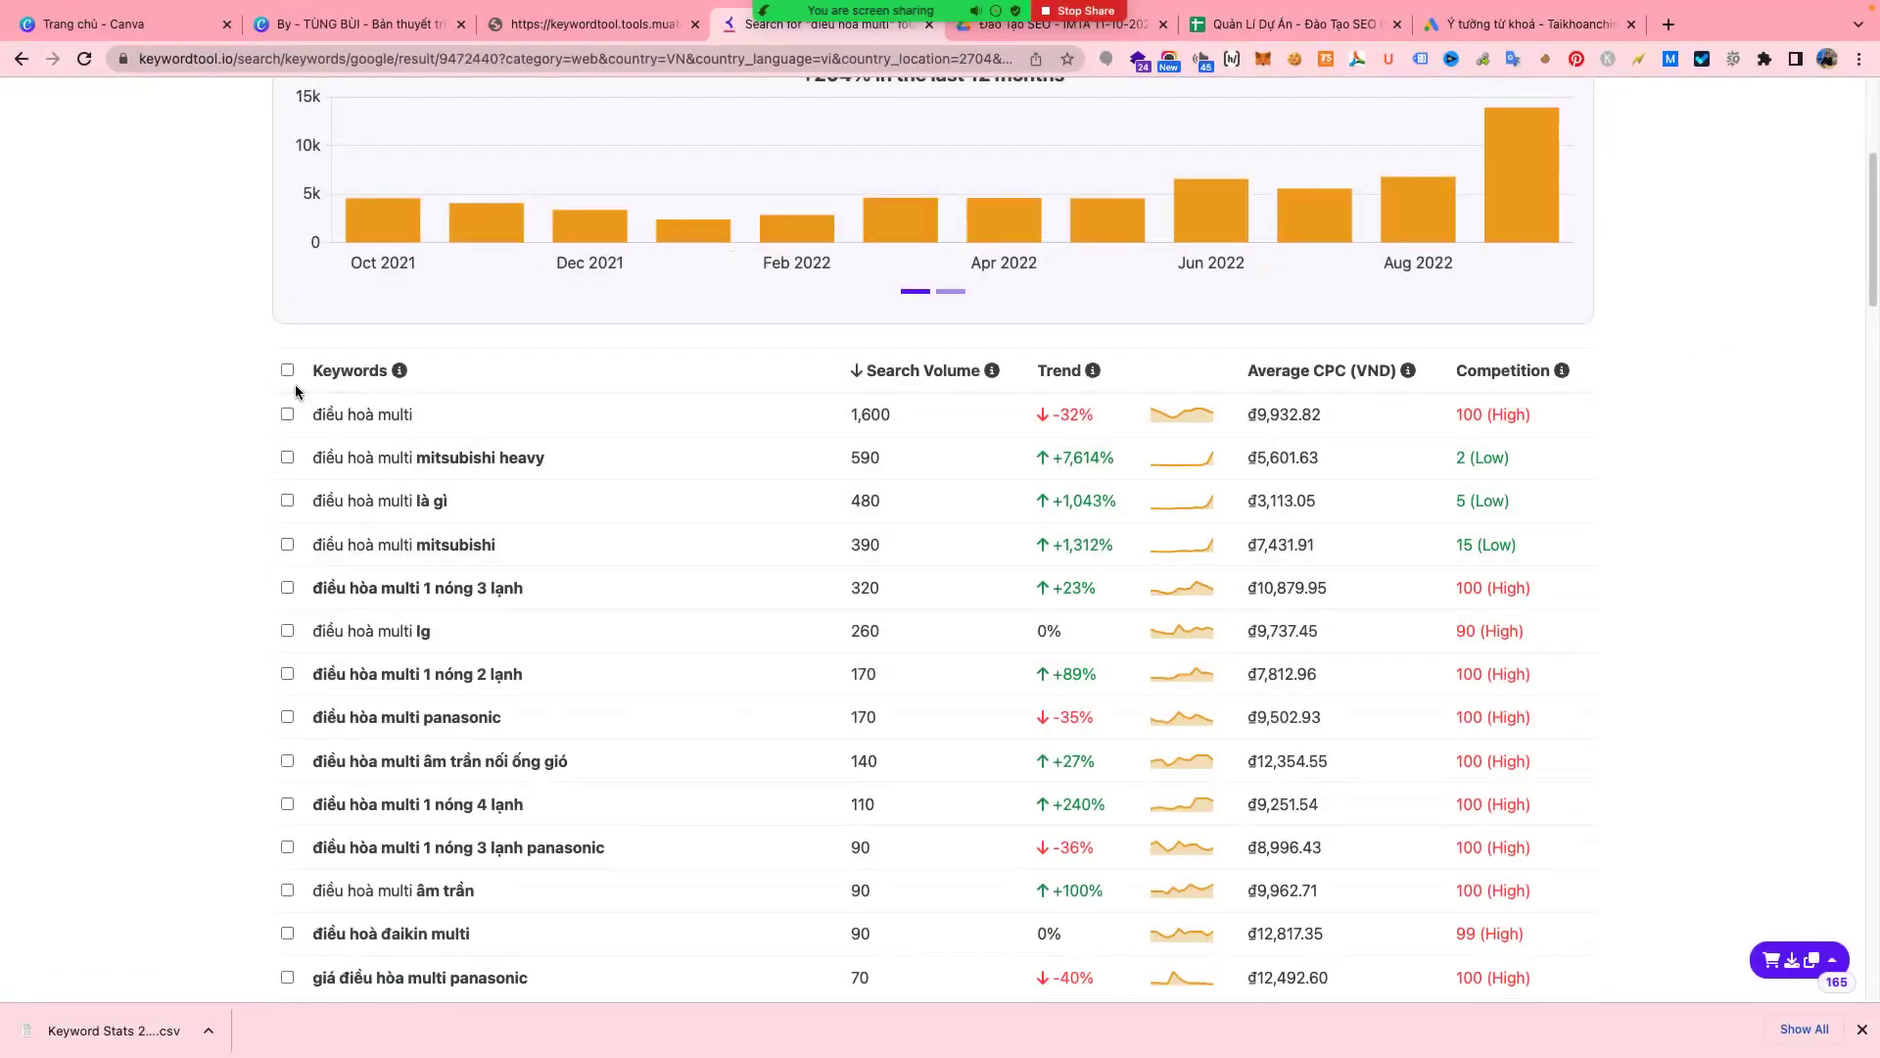
left_click(287, 371)
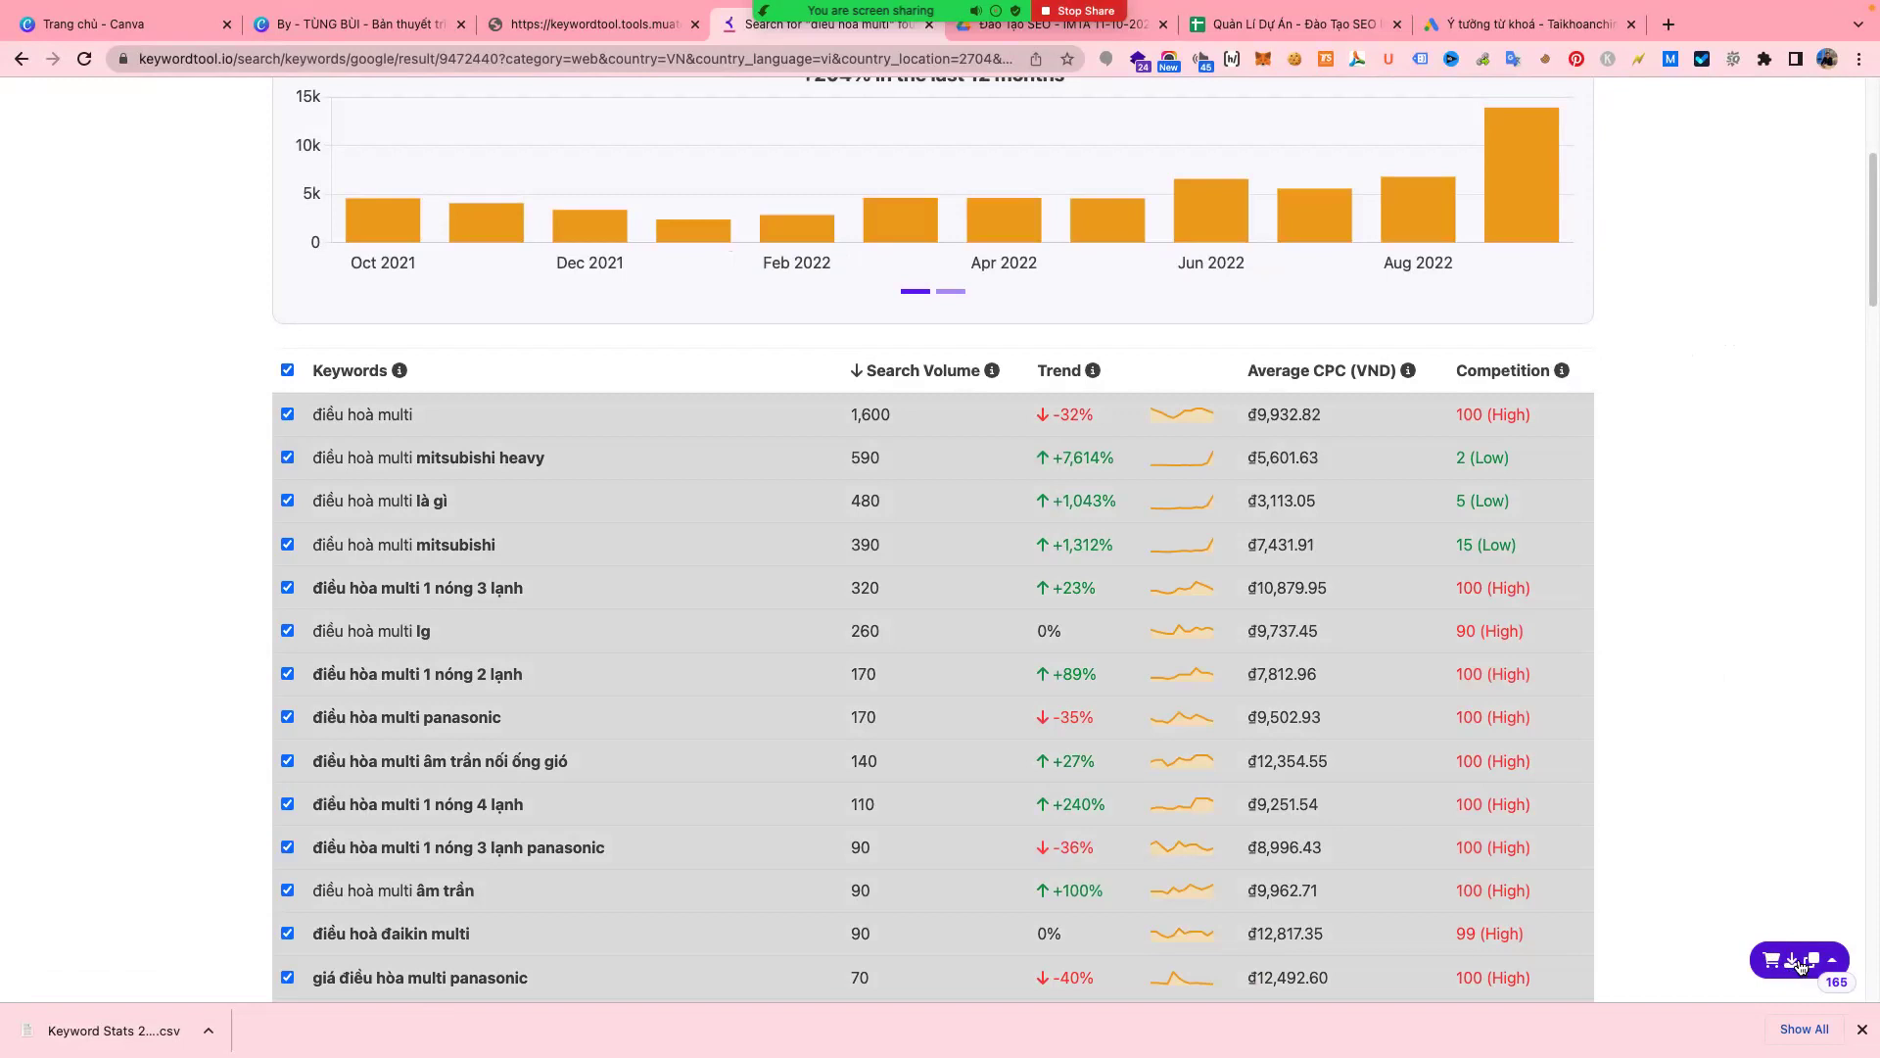
left_click(1834, 964)
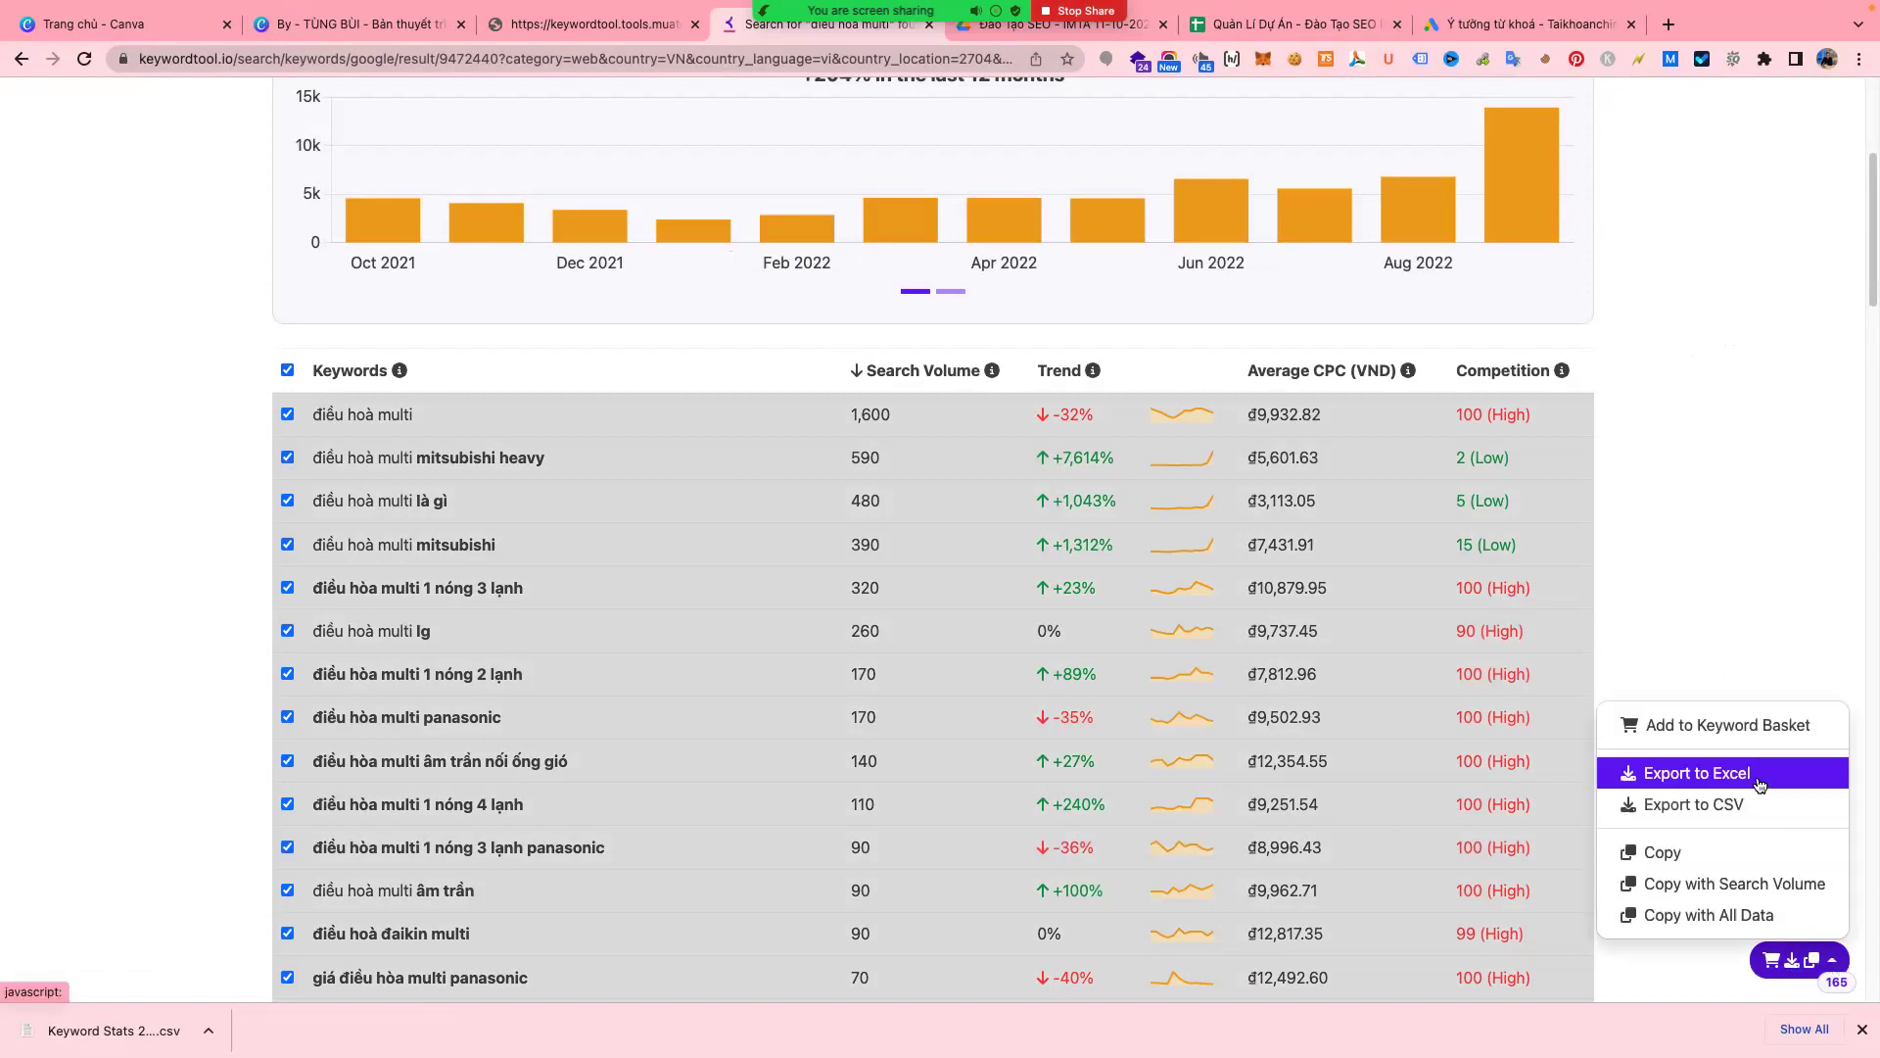
left_click(1757, 778)
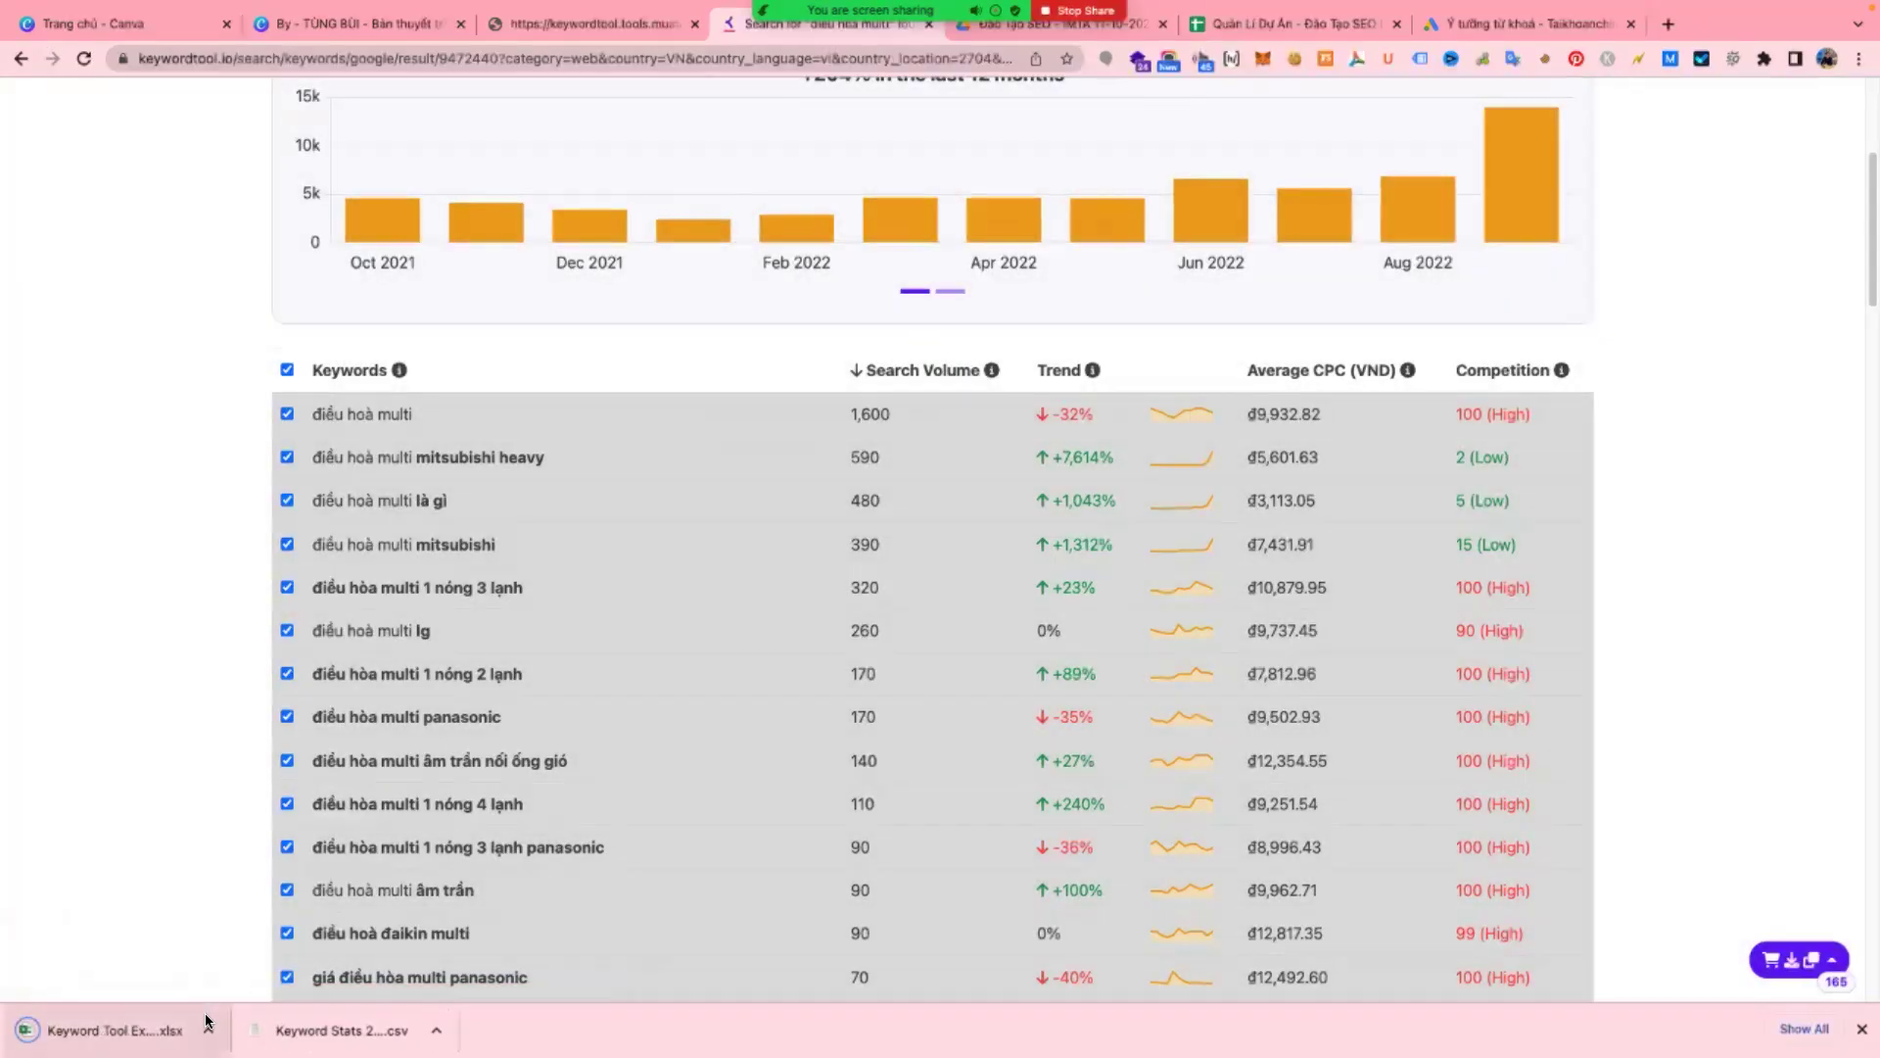
- Locate the exported Keyword Tool .xlsx file in the Downloads folder and open it in Excel
left_click(205, 1028)
left_click(256, 1001)
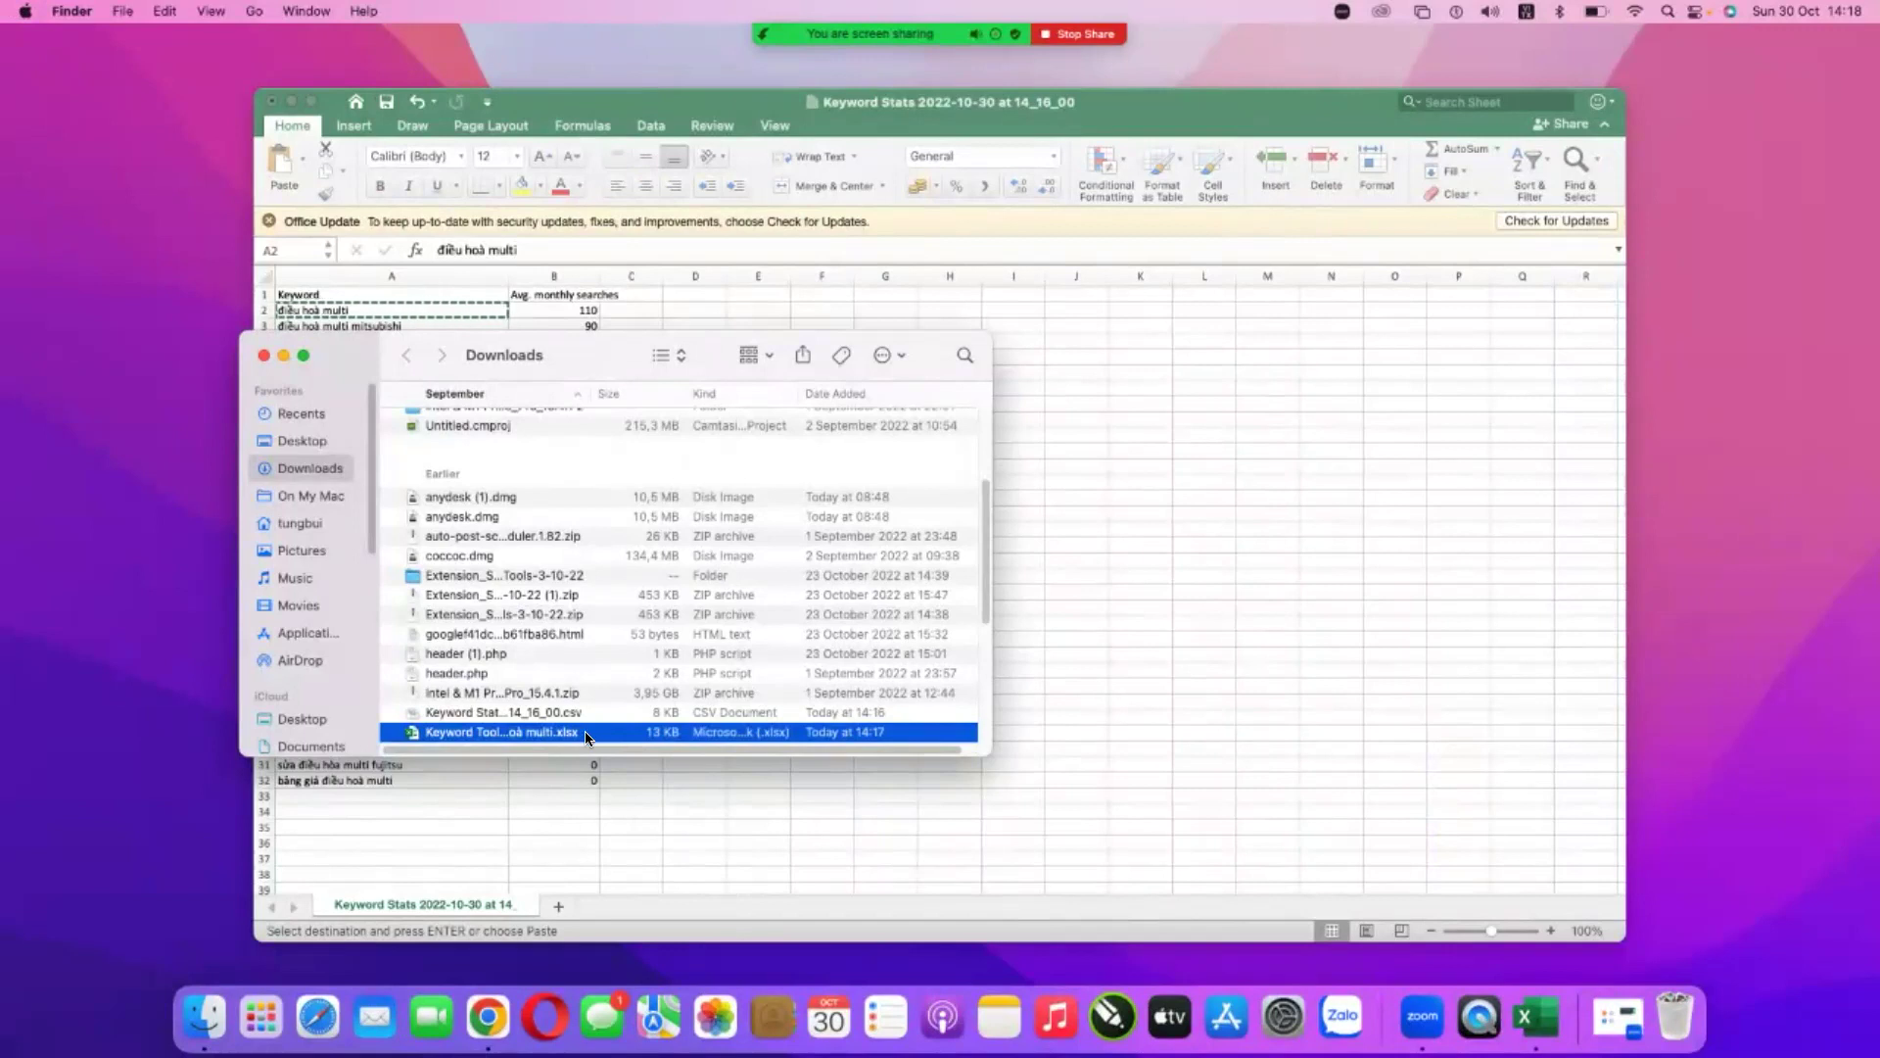
double_click(585, 736)
left_click(1069, 521)
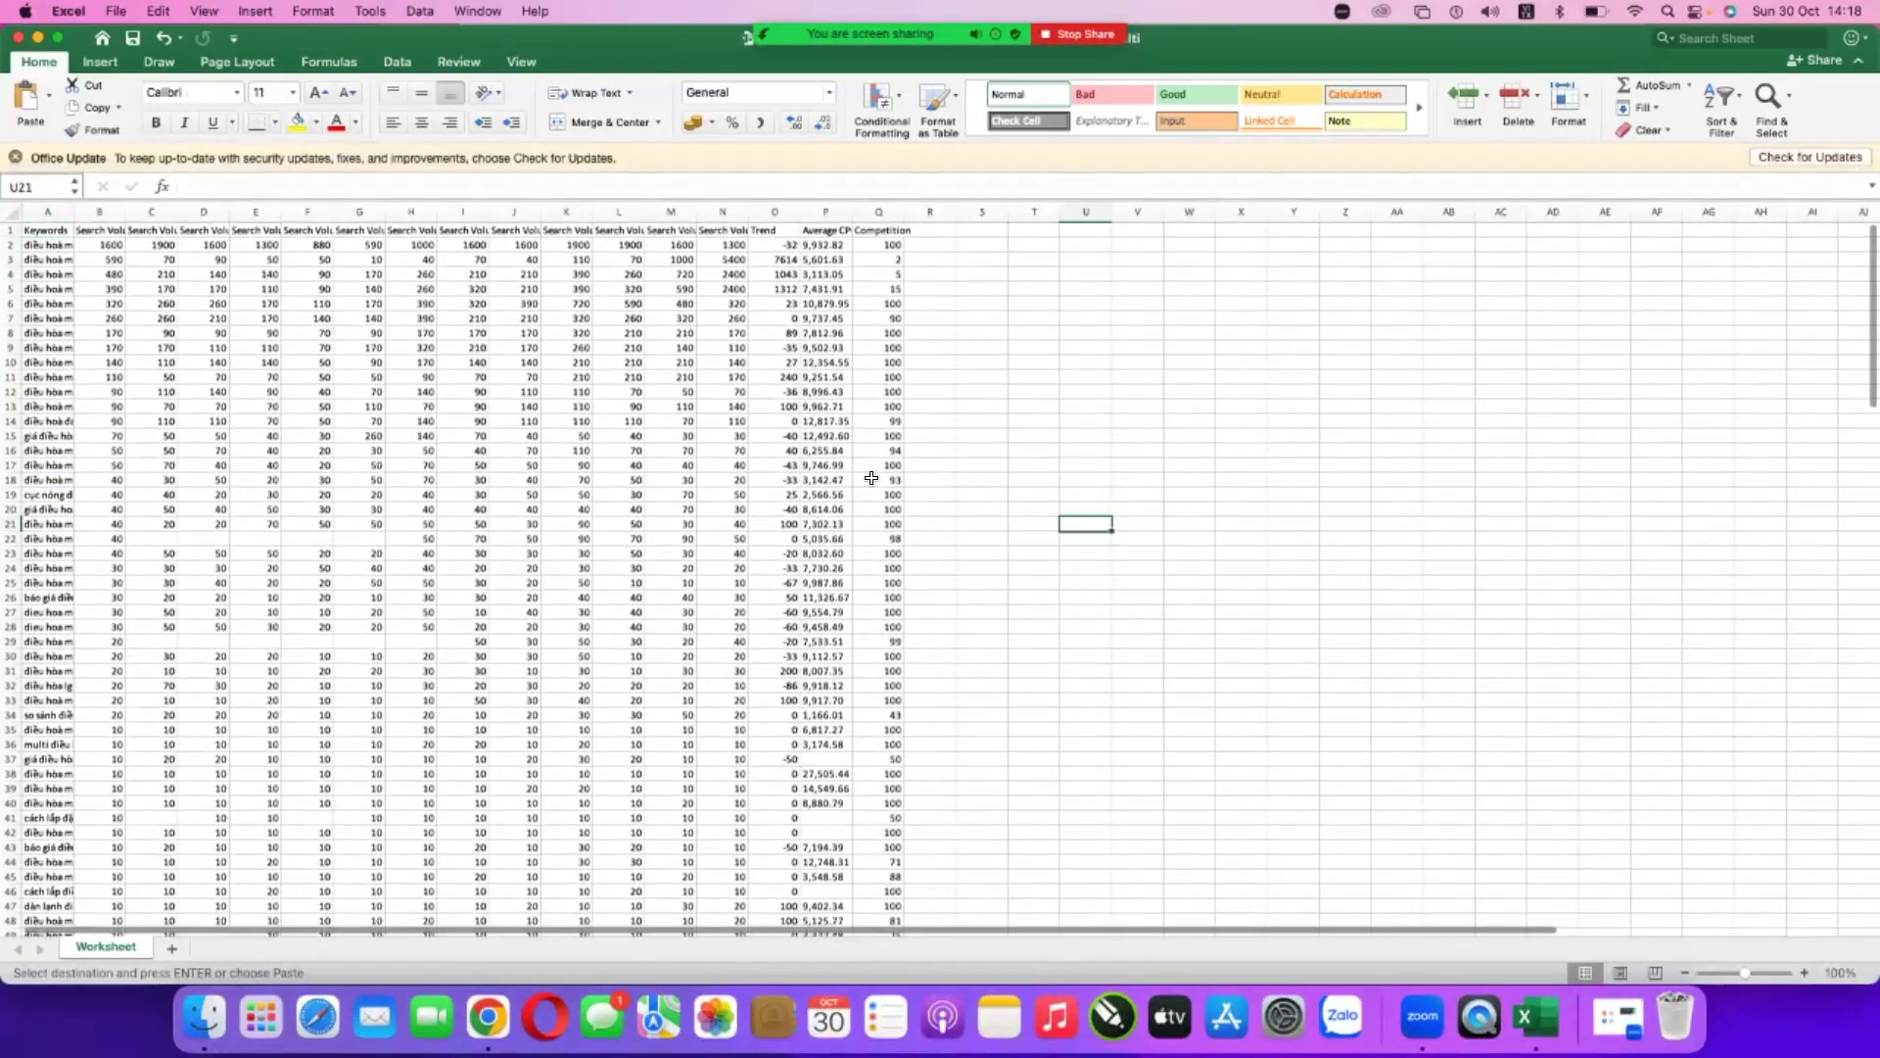
- Delete columns C through S, keeping only keywords and average search volume, and widen both remaining columns to fit their text
left_click_drag(79, 210, 1183, 212)
right_click(891, 225)
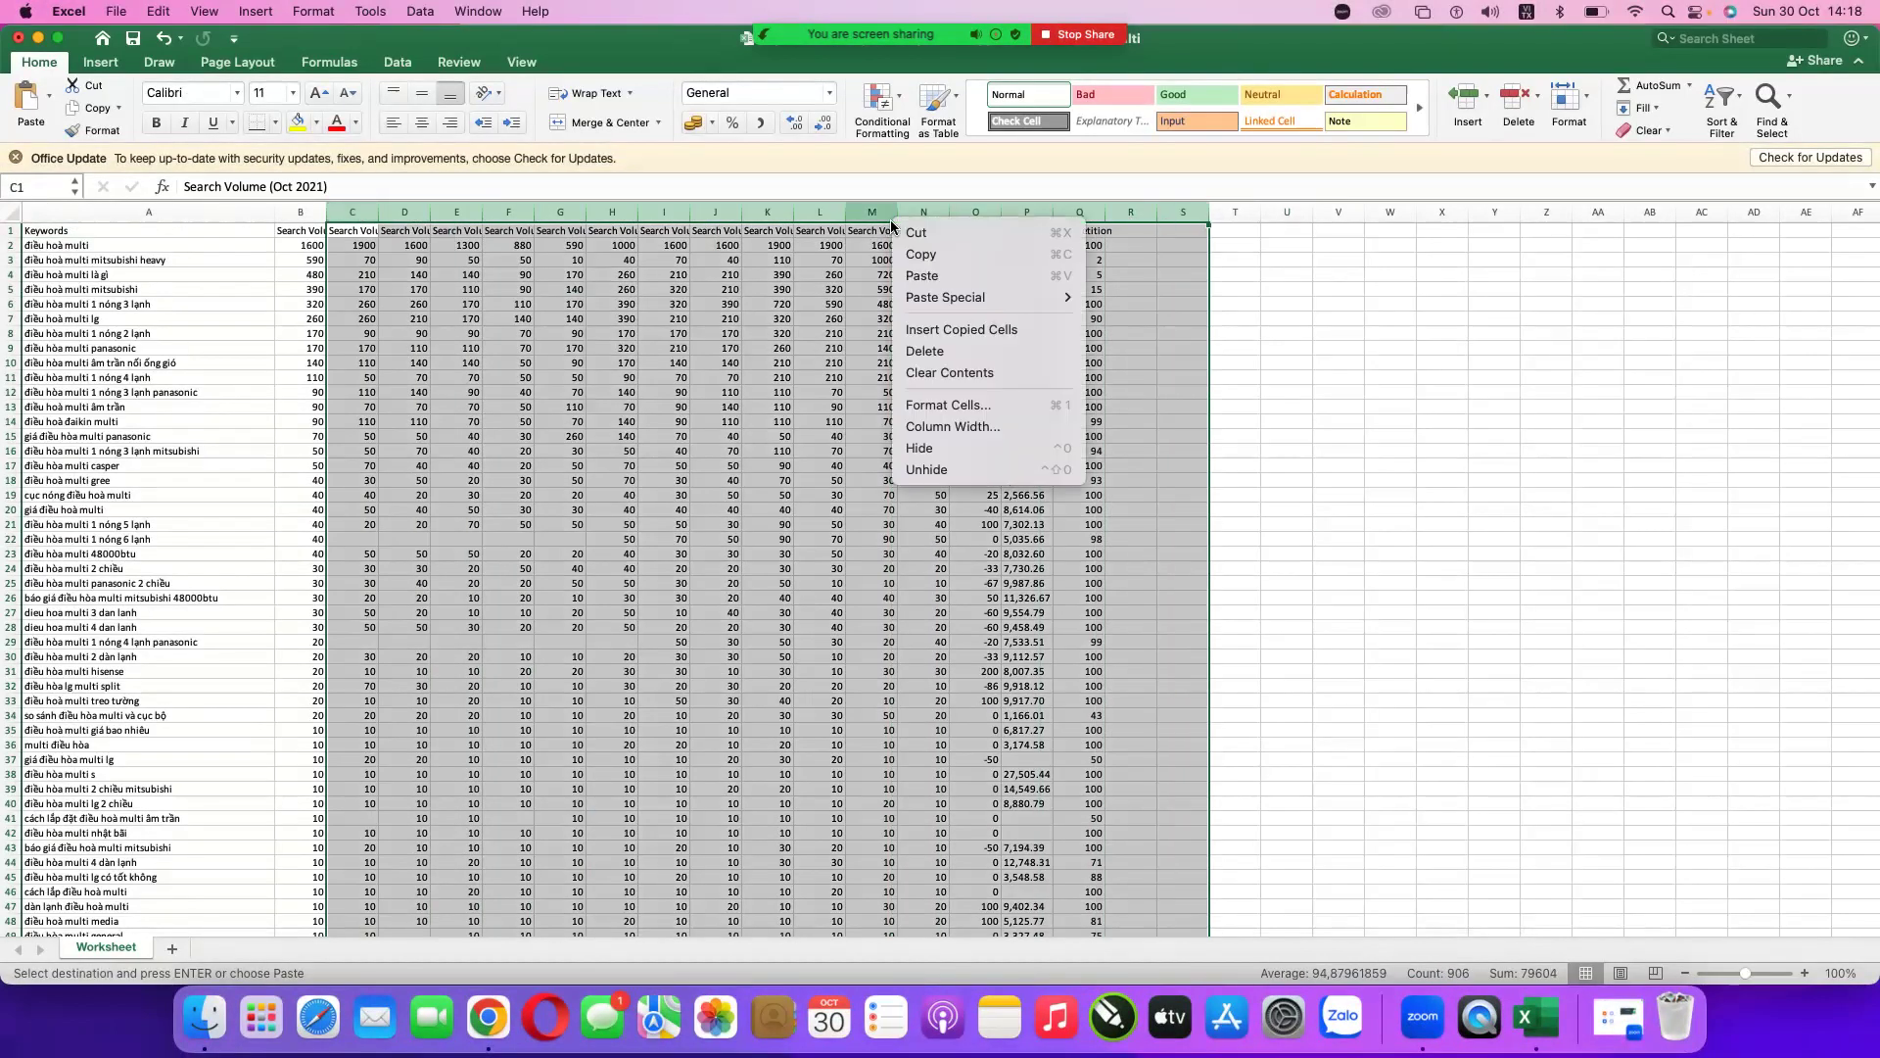
left_click(947, 355)
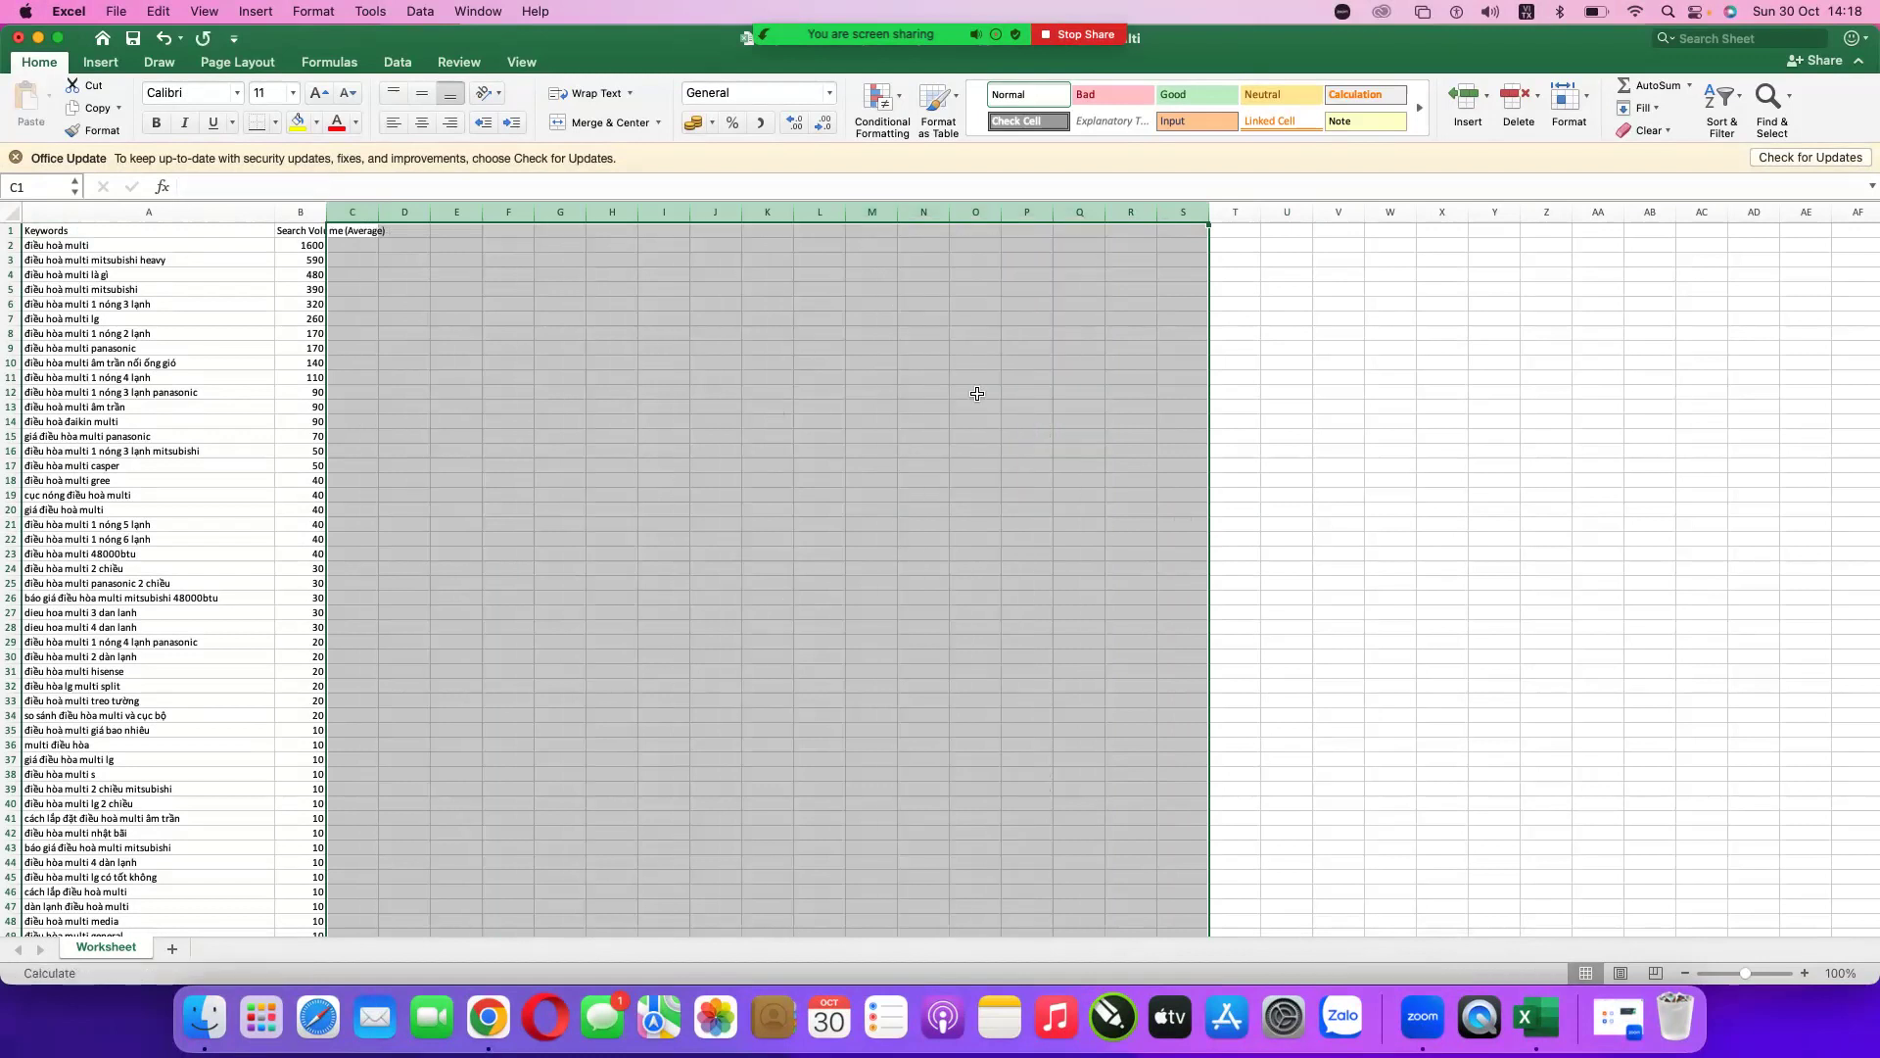
left_click(1289, 393)
left_click_drag(327, 205, 470, 205)
left_click(703, 348)
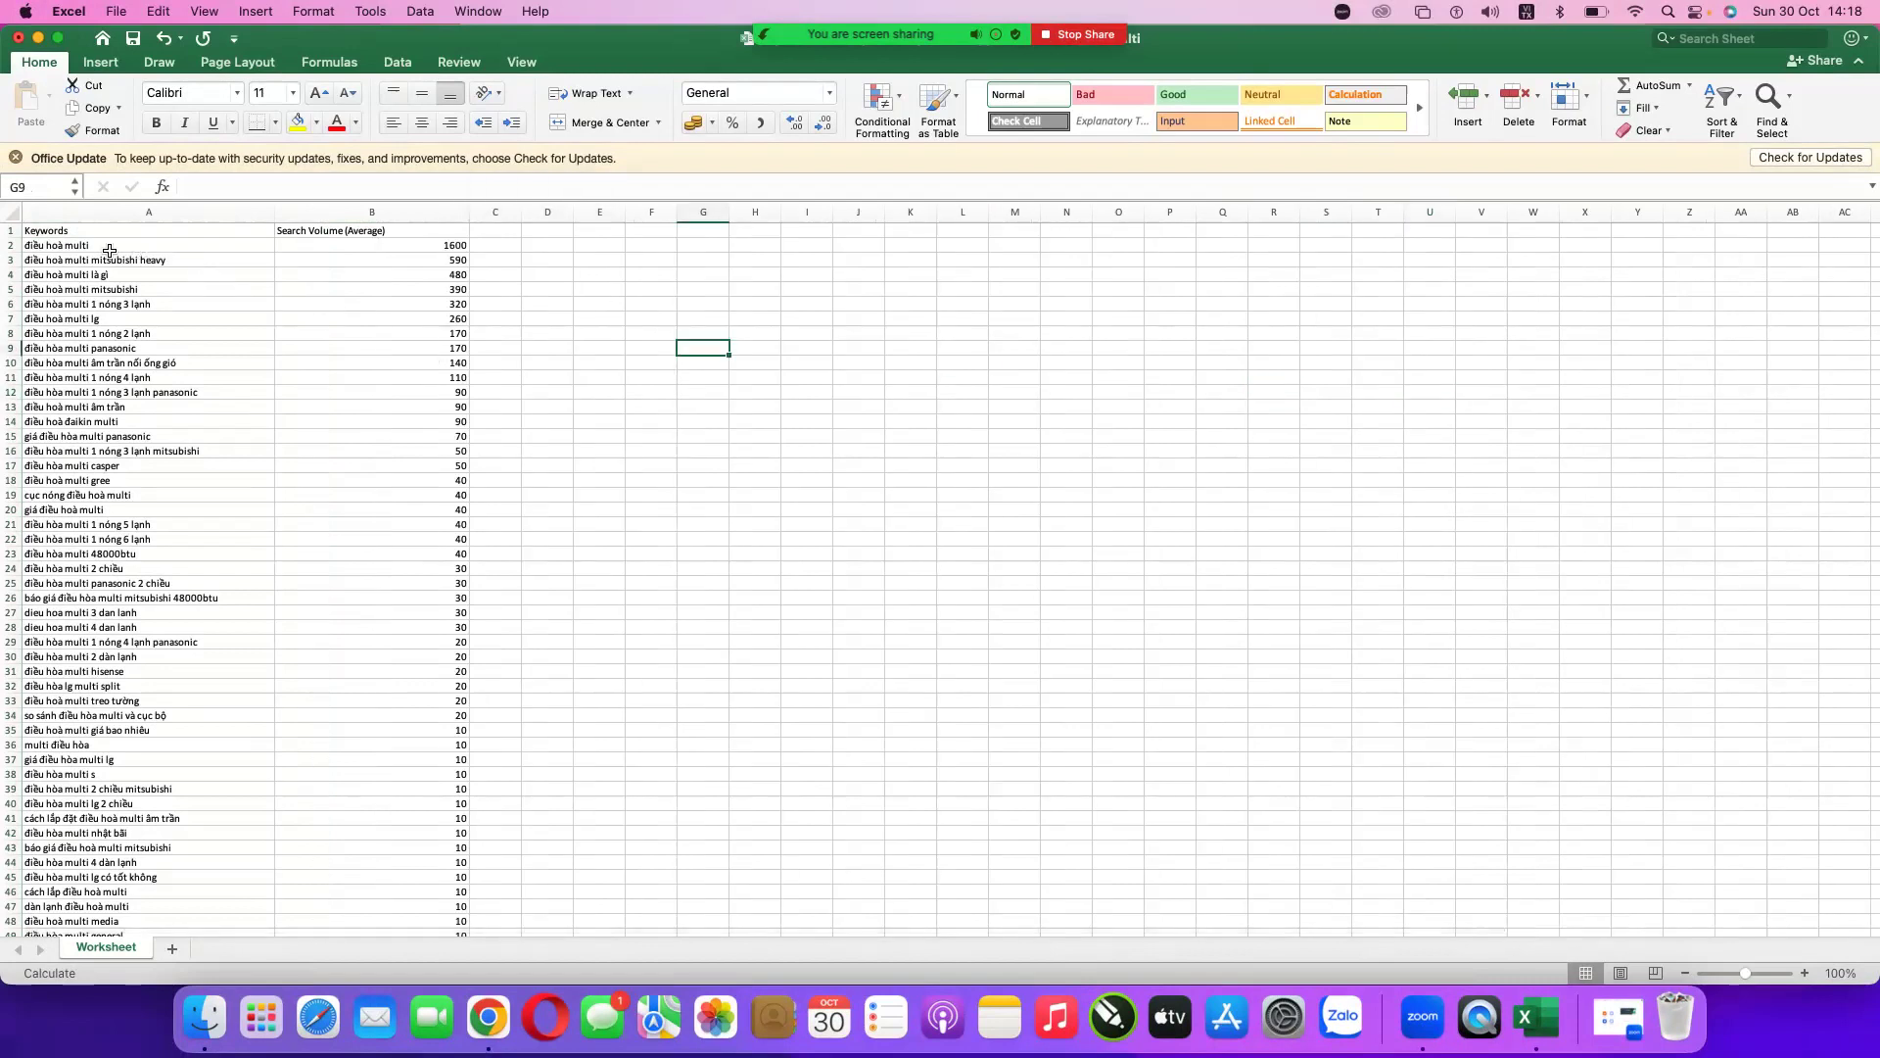
- Copy the top keywords with their average search volumes, cells A2:B17
left_click_drag(123, 246, 401, 393)
scroll(400, 393, "up", 3)
key("super+c")
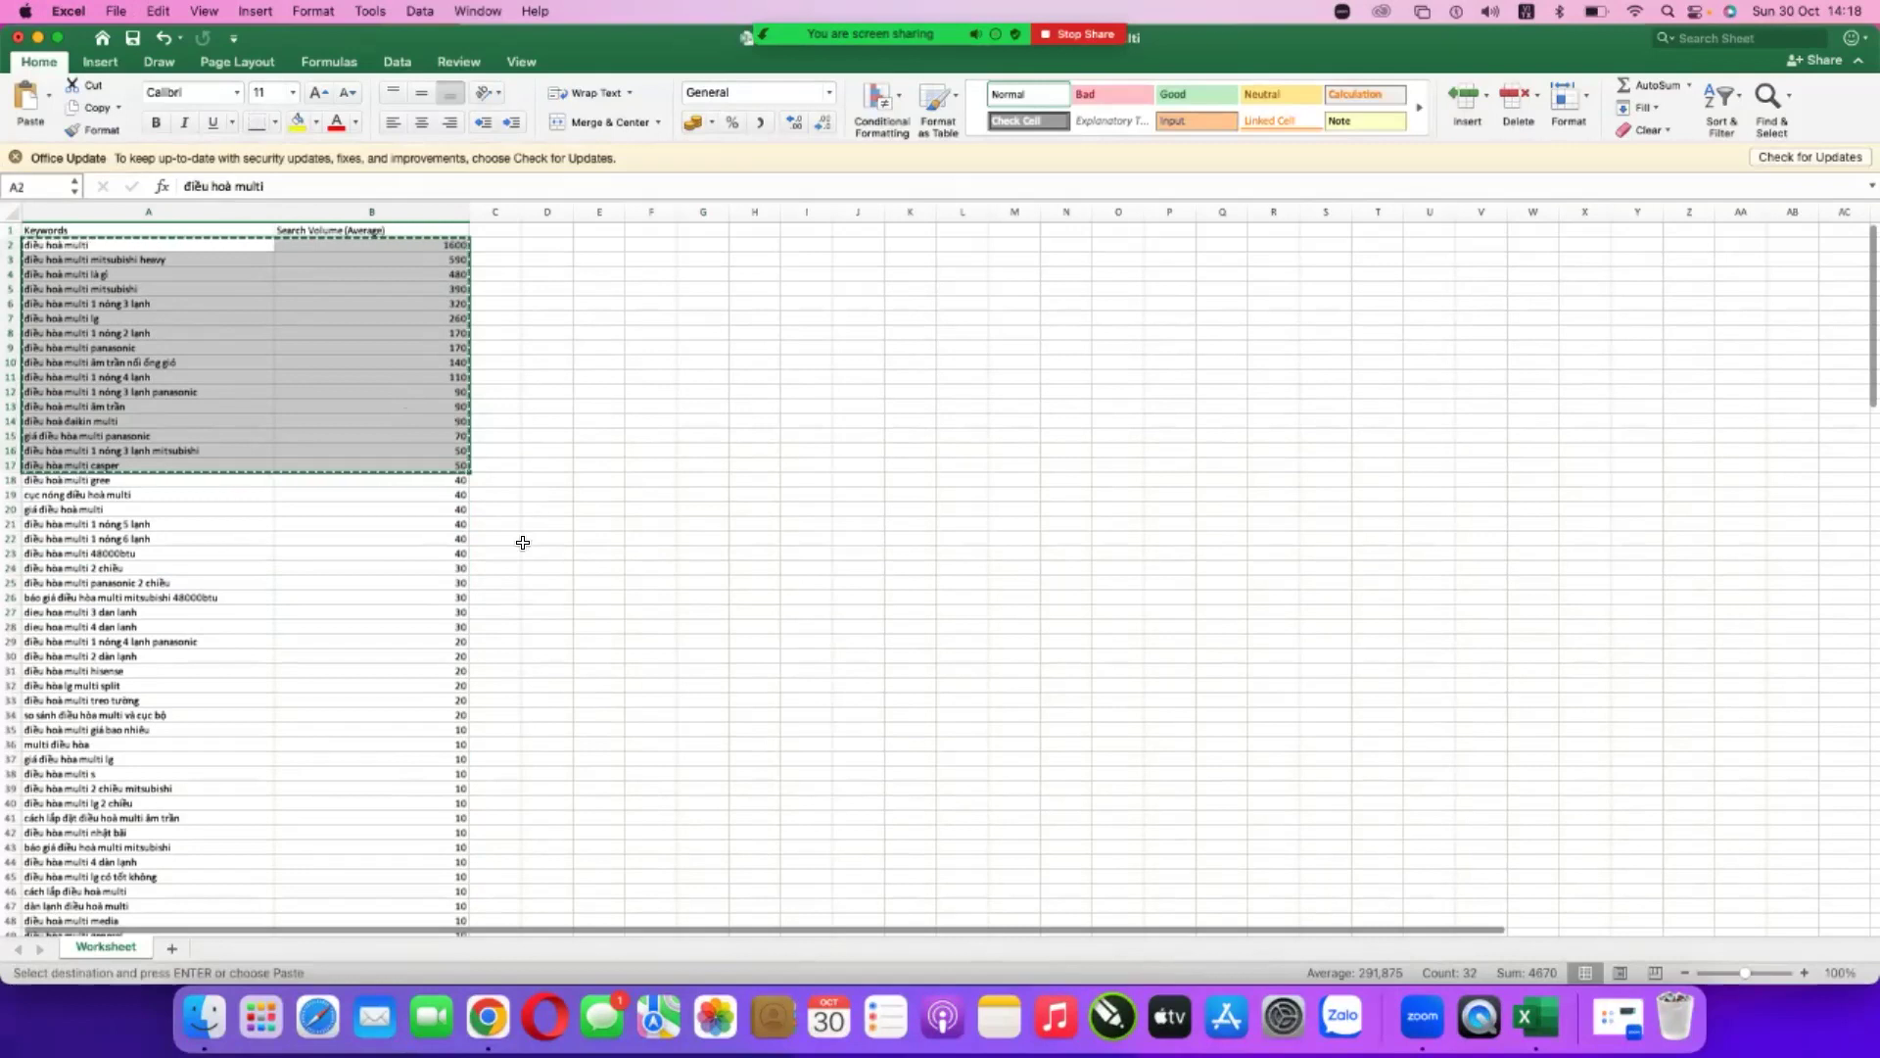
- Switch to the project Google Sheet in Chrome and paste the copied keywords and volumes at cell B5 of the Keywrod sheet
left_click(500, 1008)
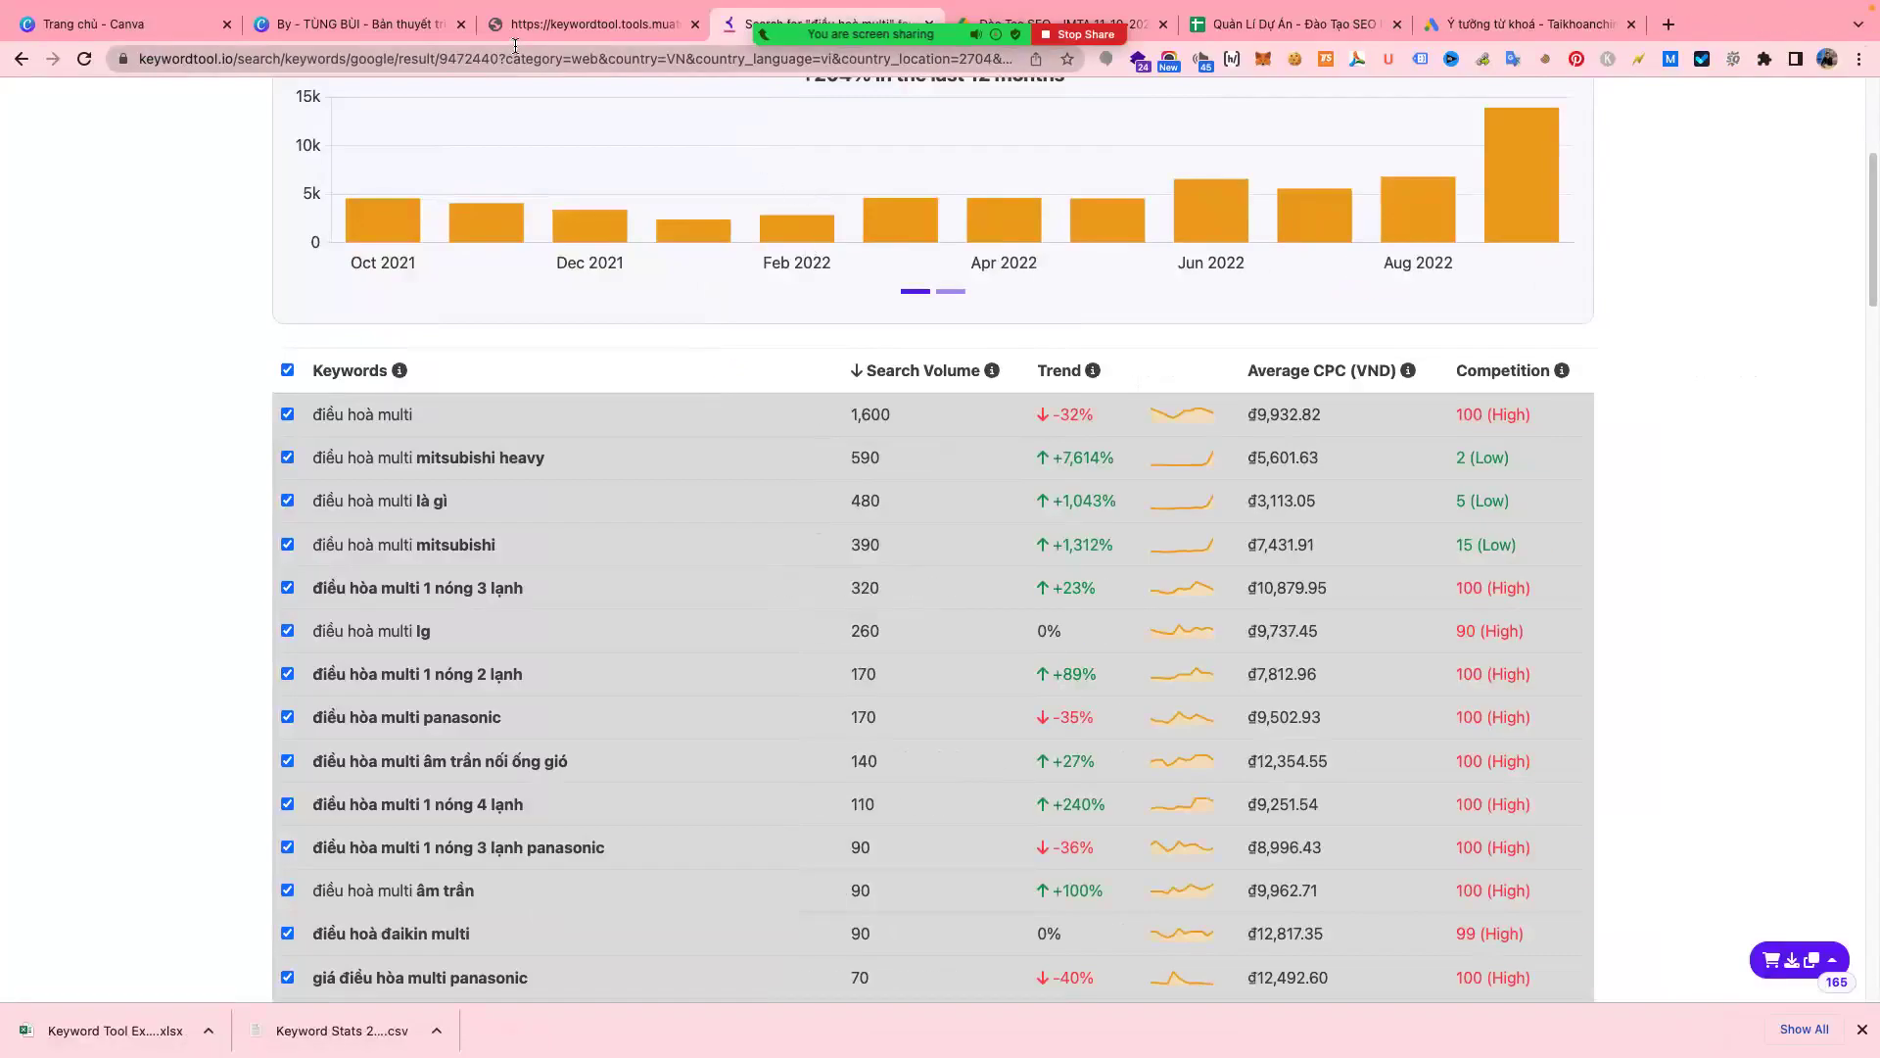
left_click(1303, 25)
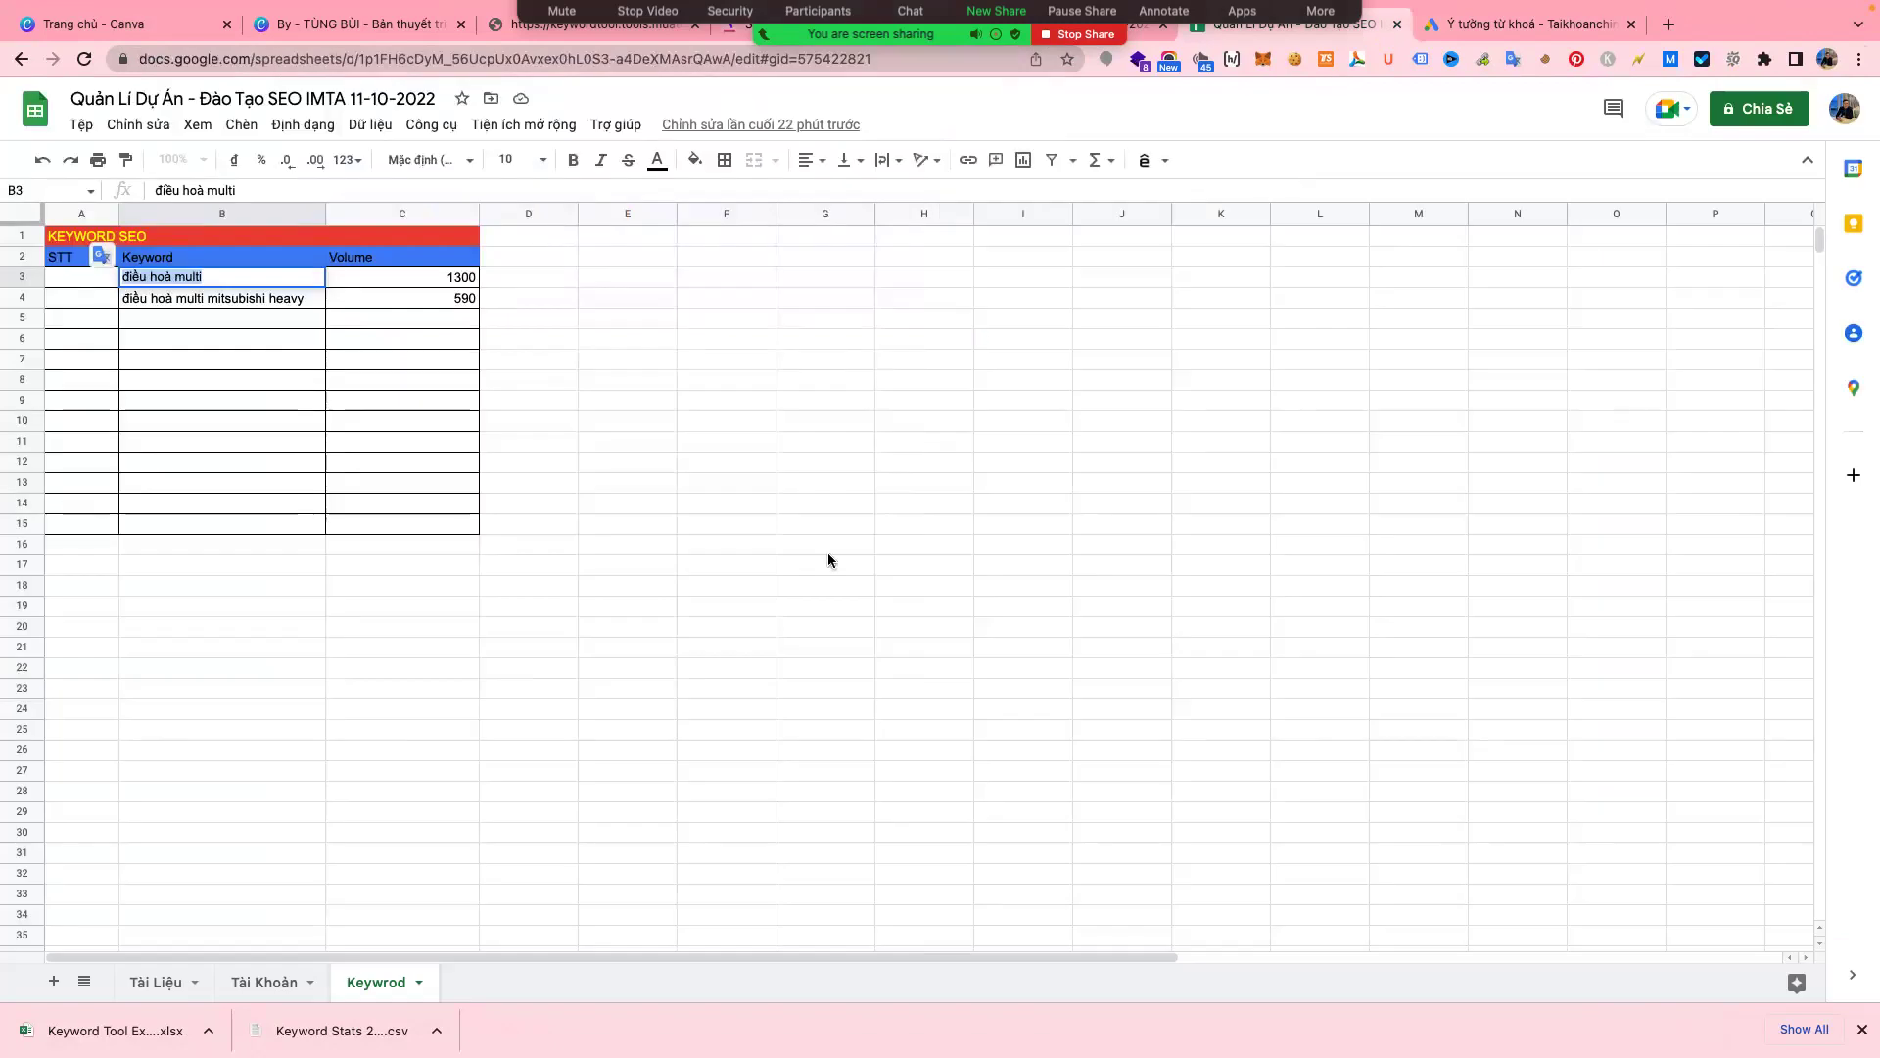
right_click(208, 315)
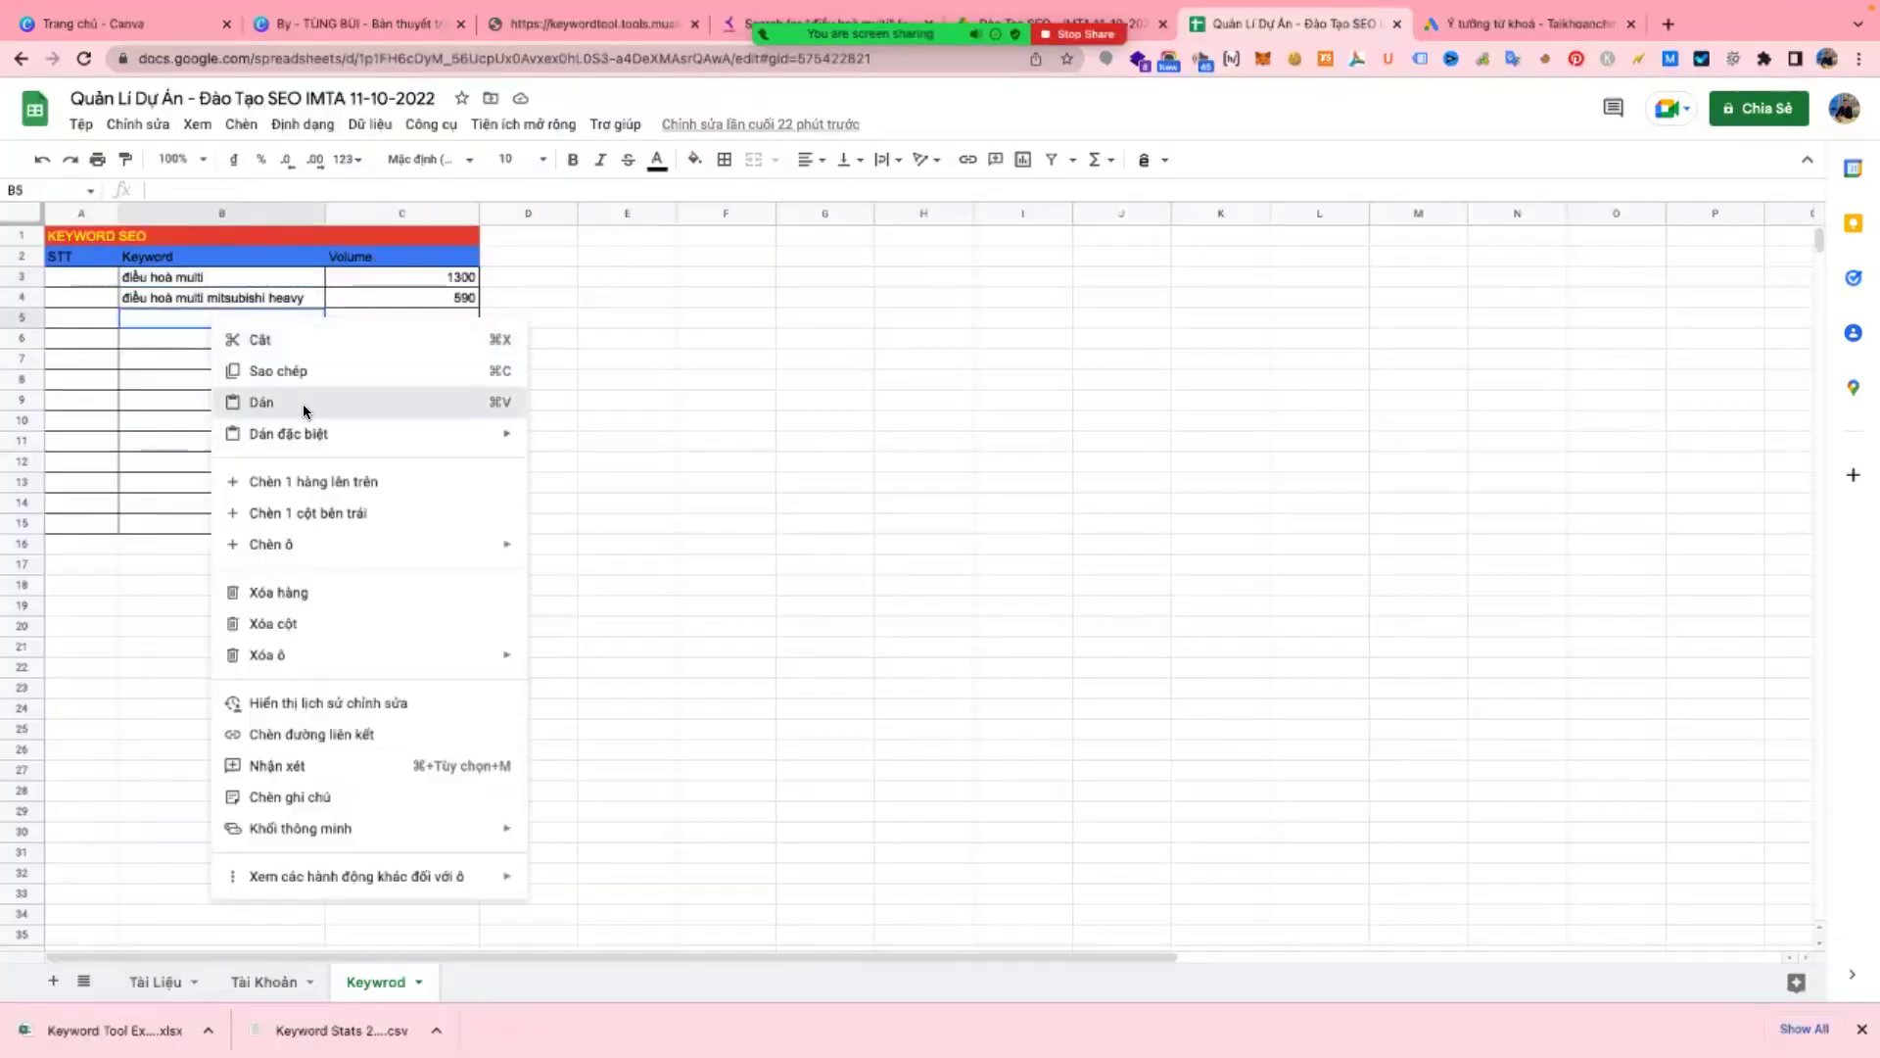
left_click(261, 401)
left_click(696, 403)
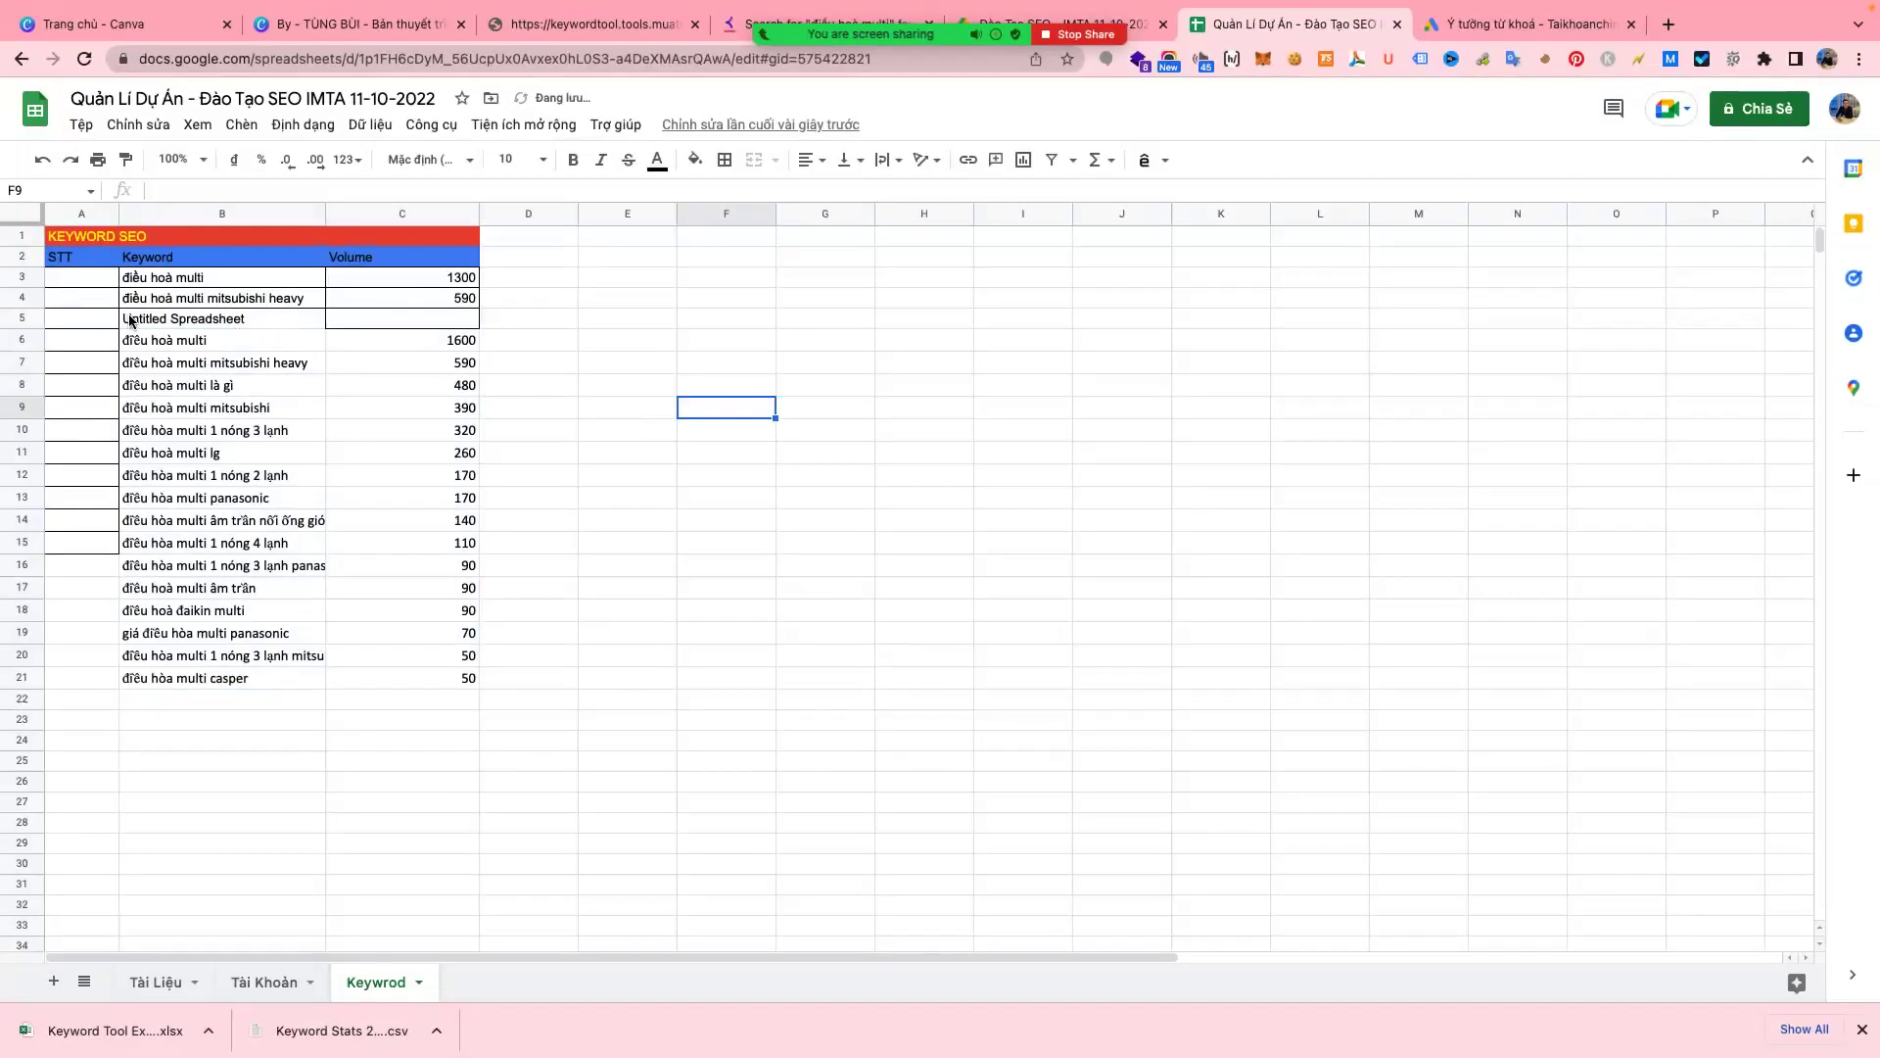
- Delete rows 4 and 5, including the "Untitled Spreadsheet" line, and the old "điều hoà multi" entry in row 3
left_click_drag(27, 305, 24, 317)
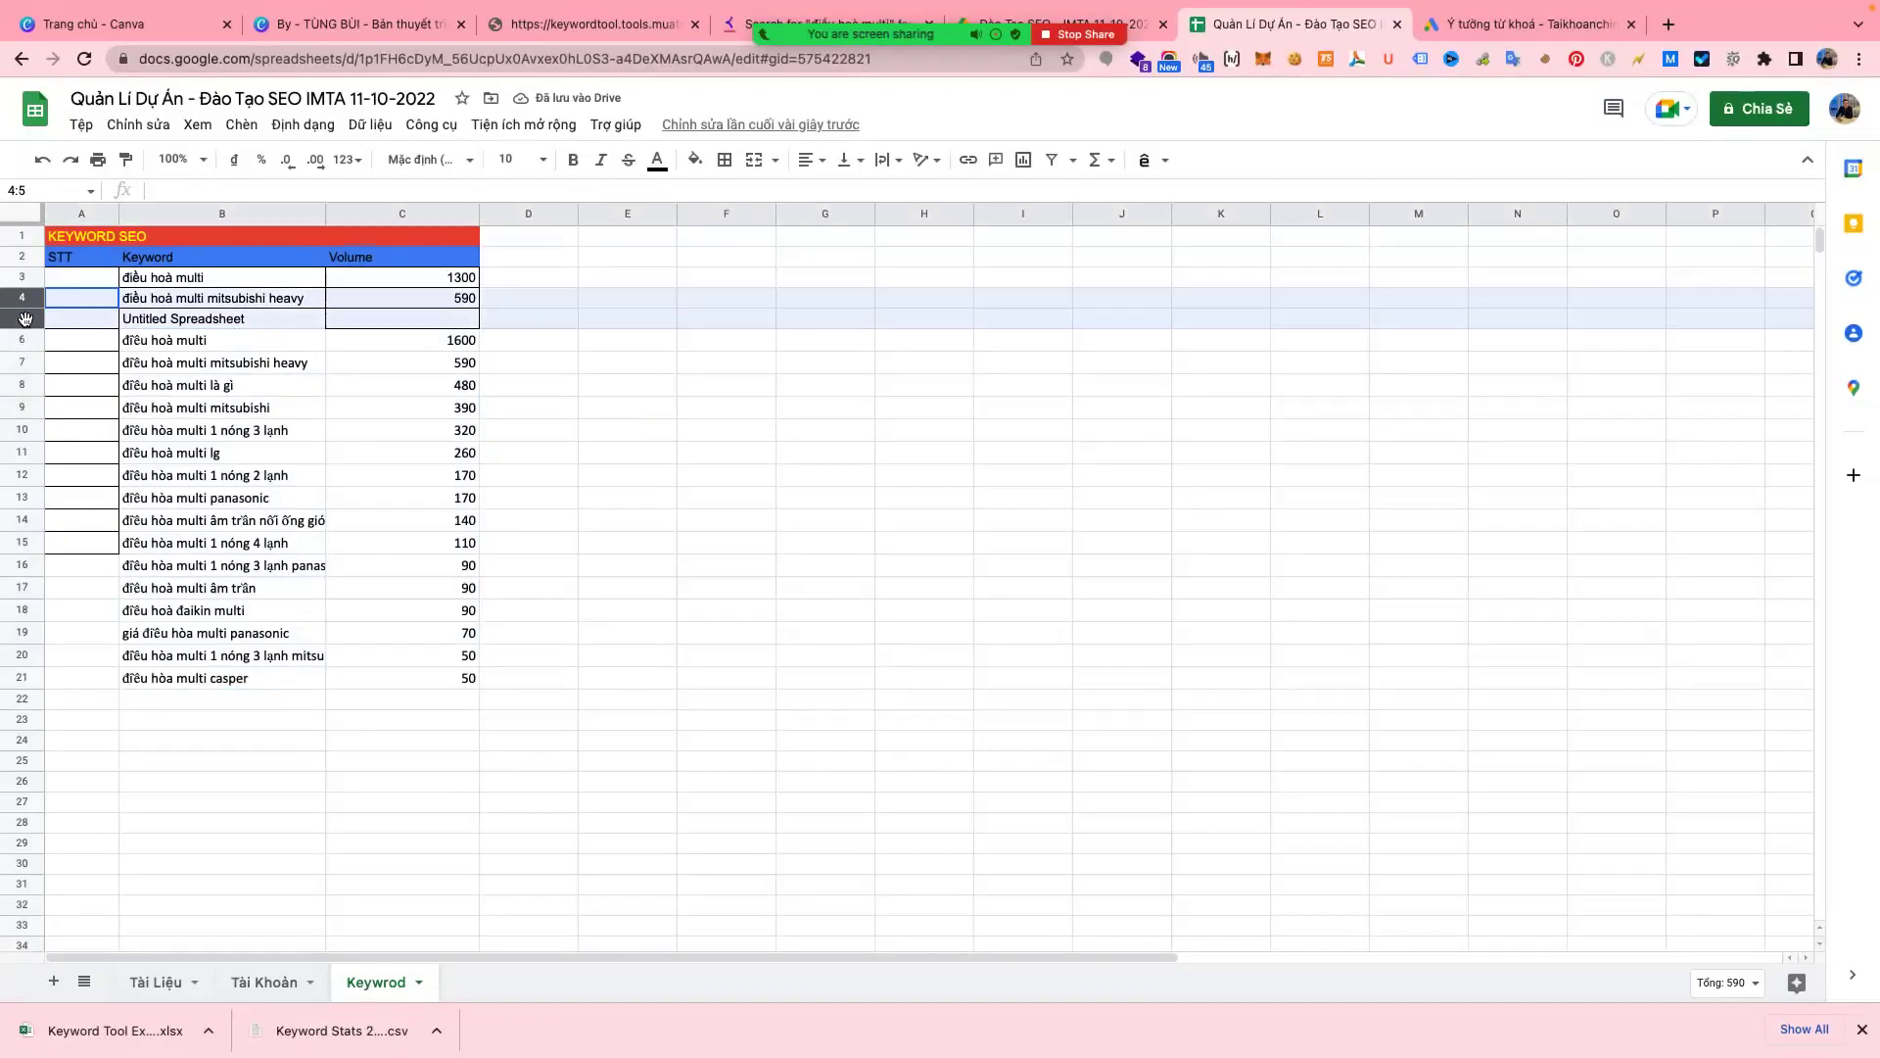
right_click(27, 318)
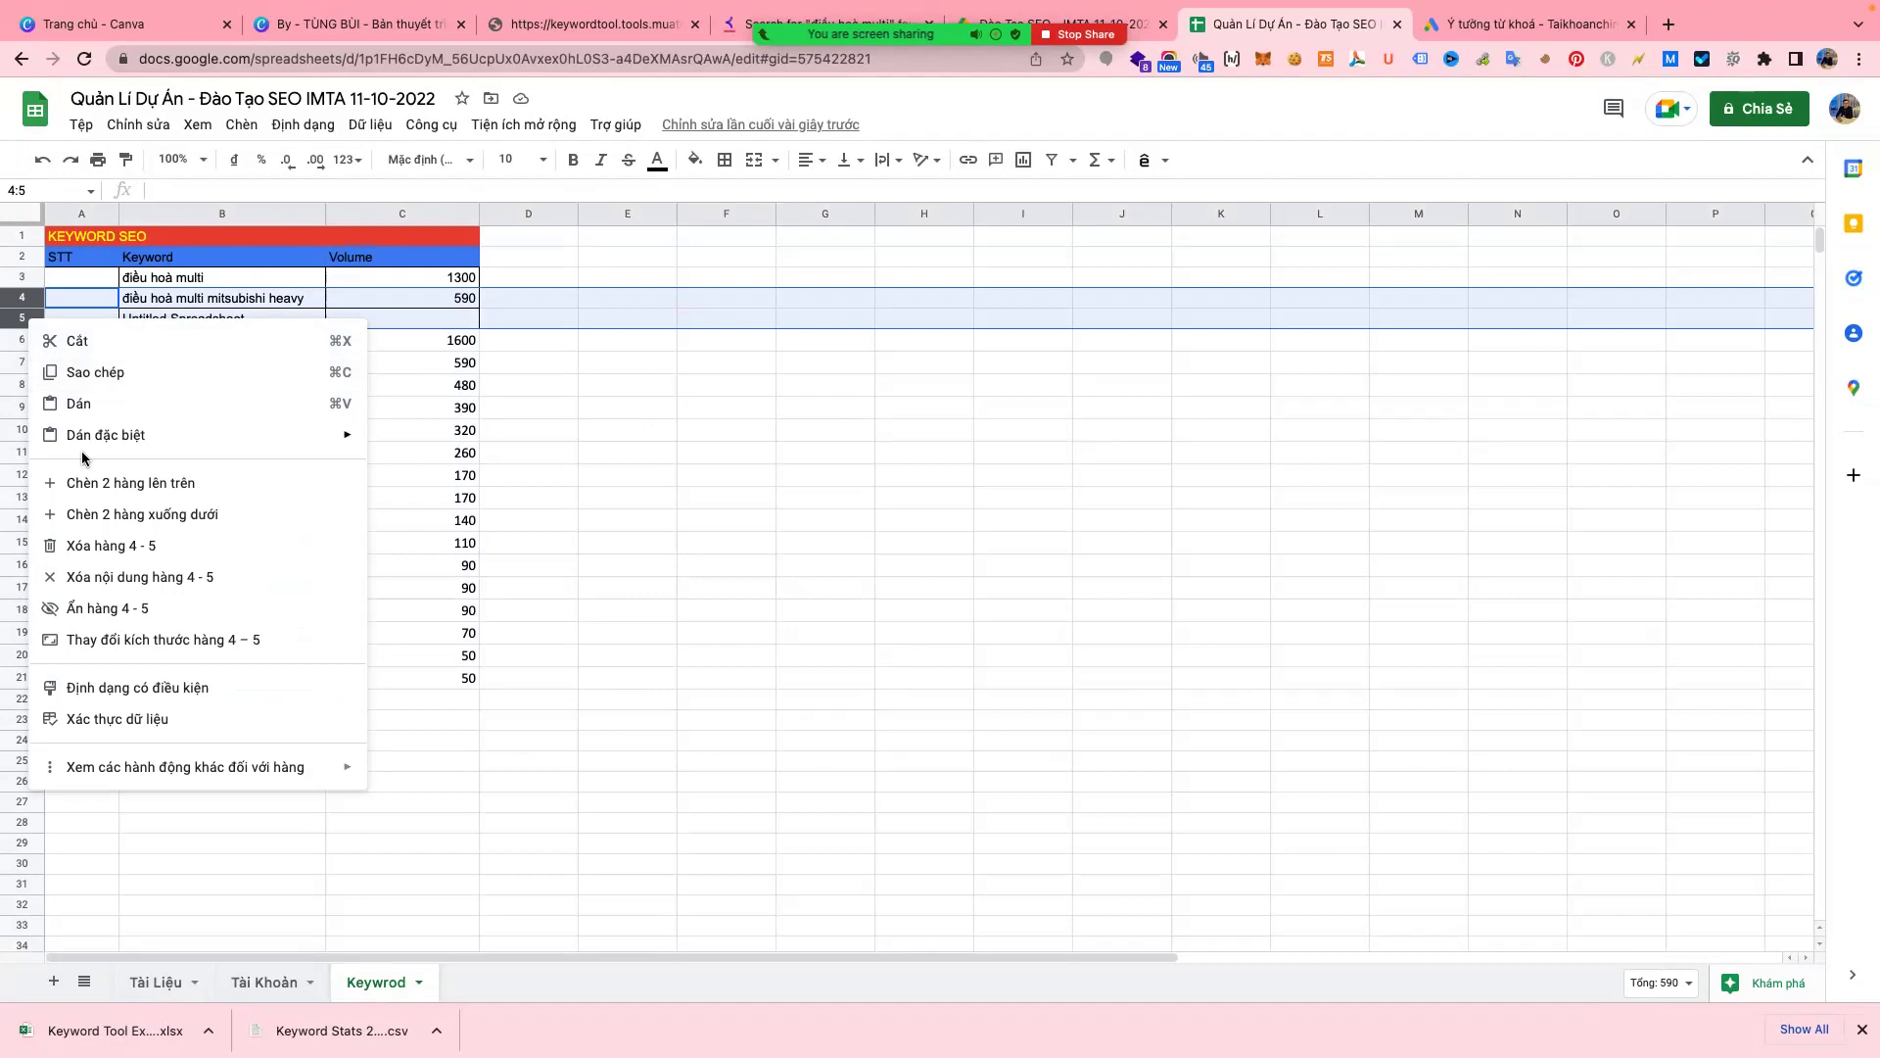
left_click(112, 556)
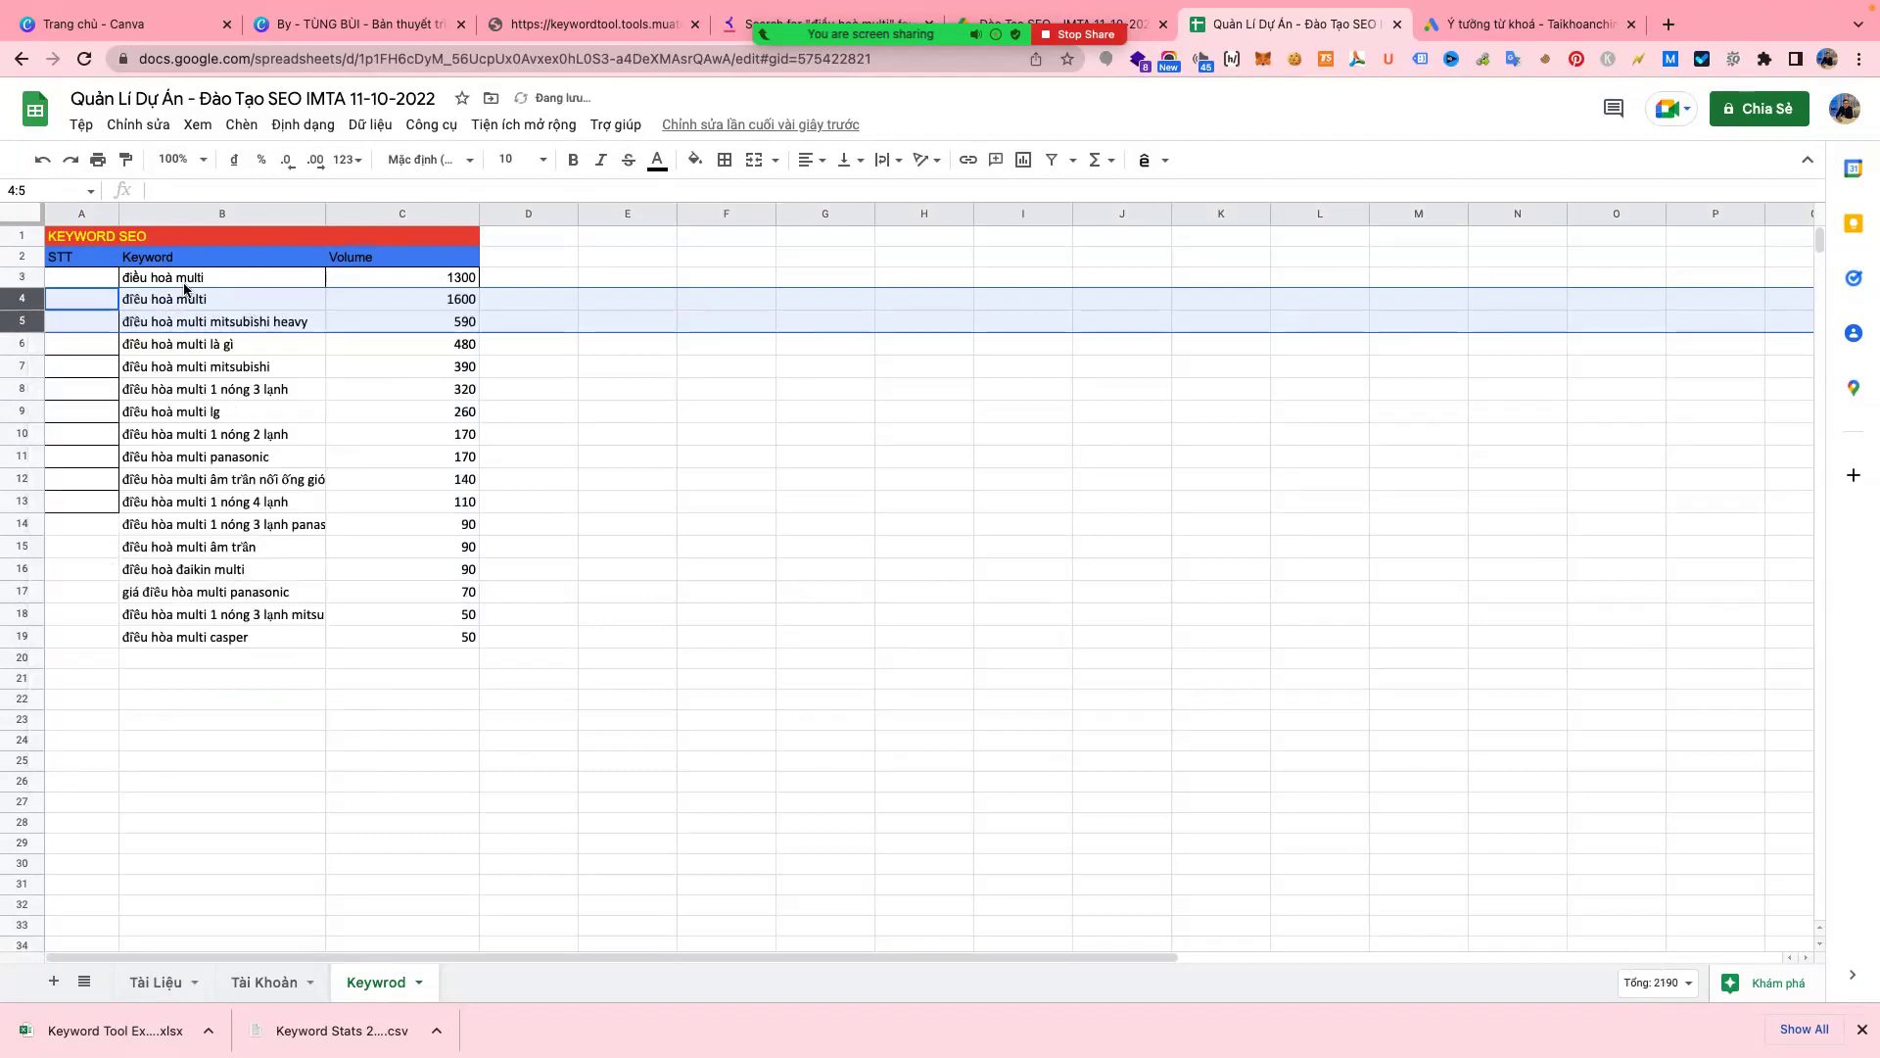
left_click(184, 284)
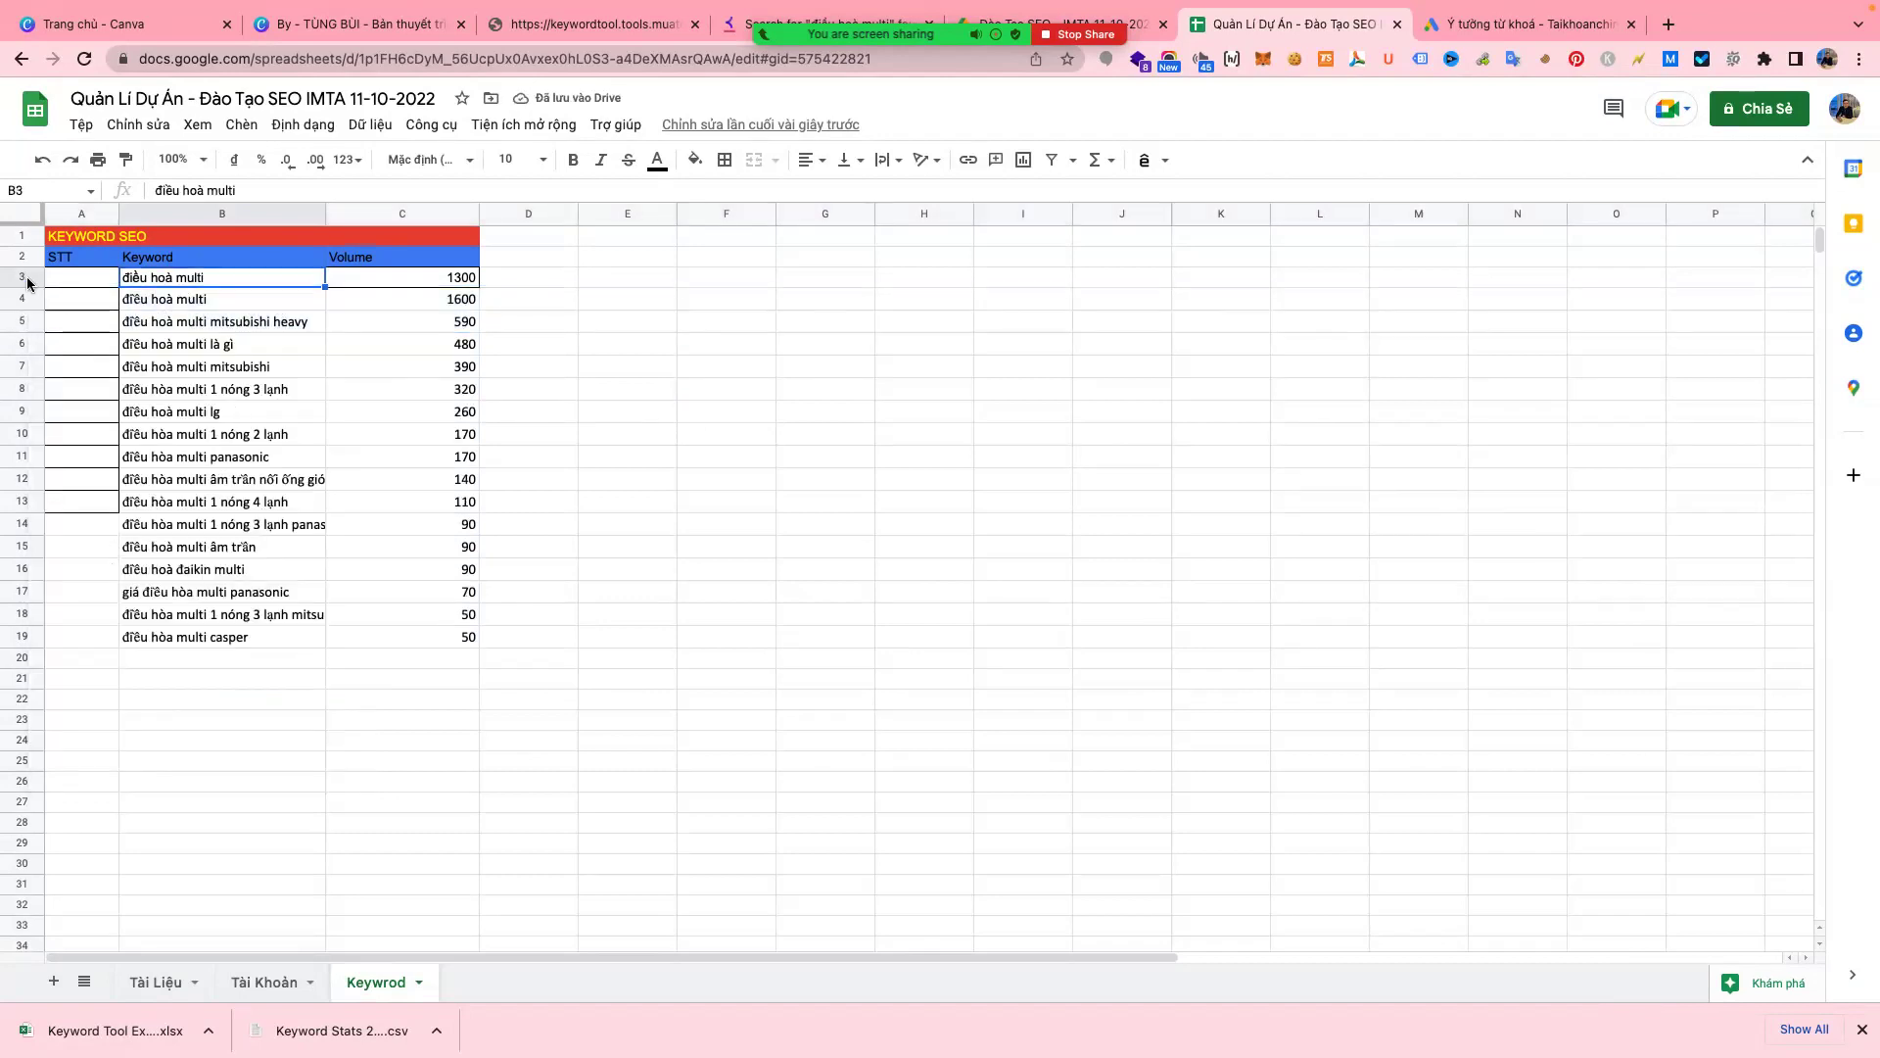
left_click(26, 284)
right_click(27, 285)
left_click(104, 505)
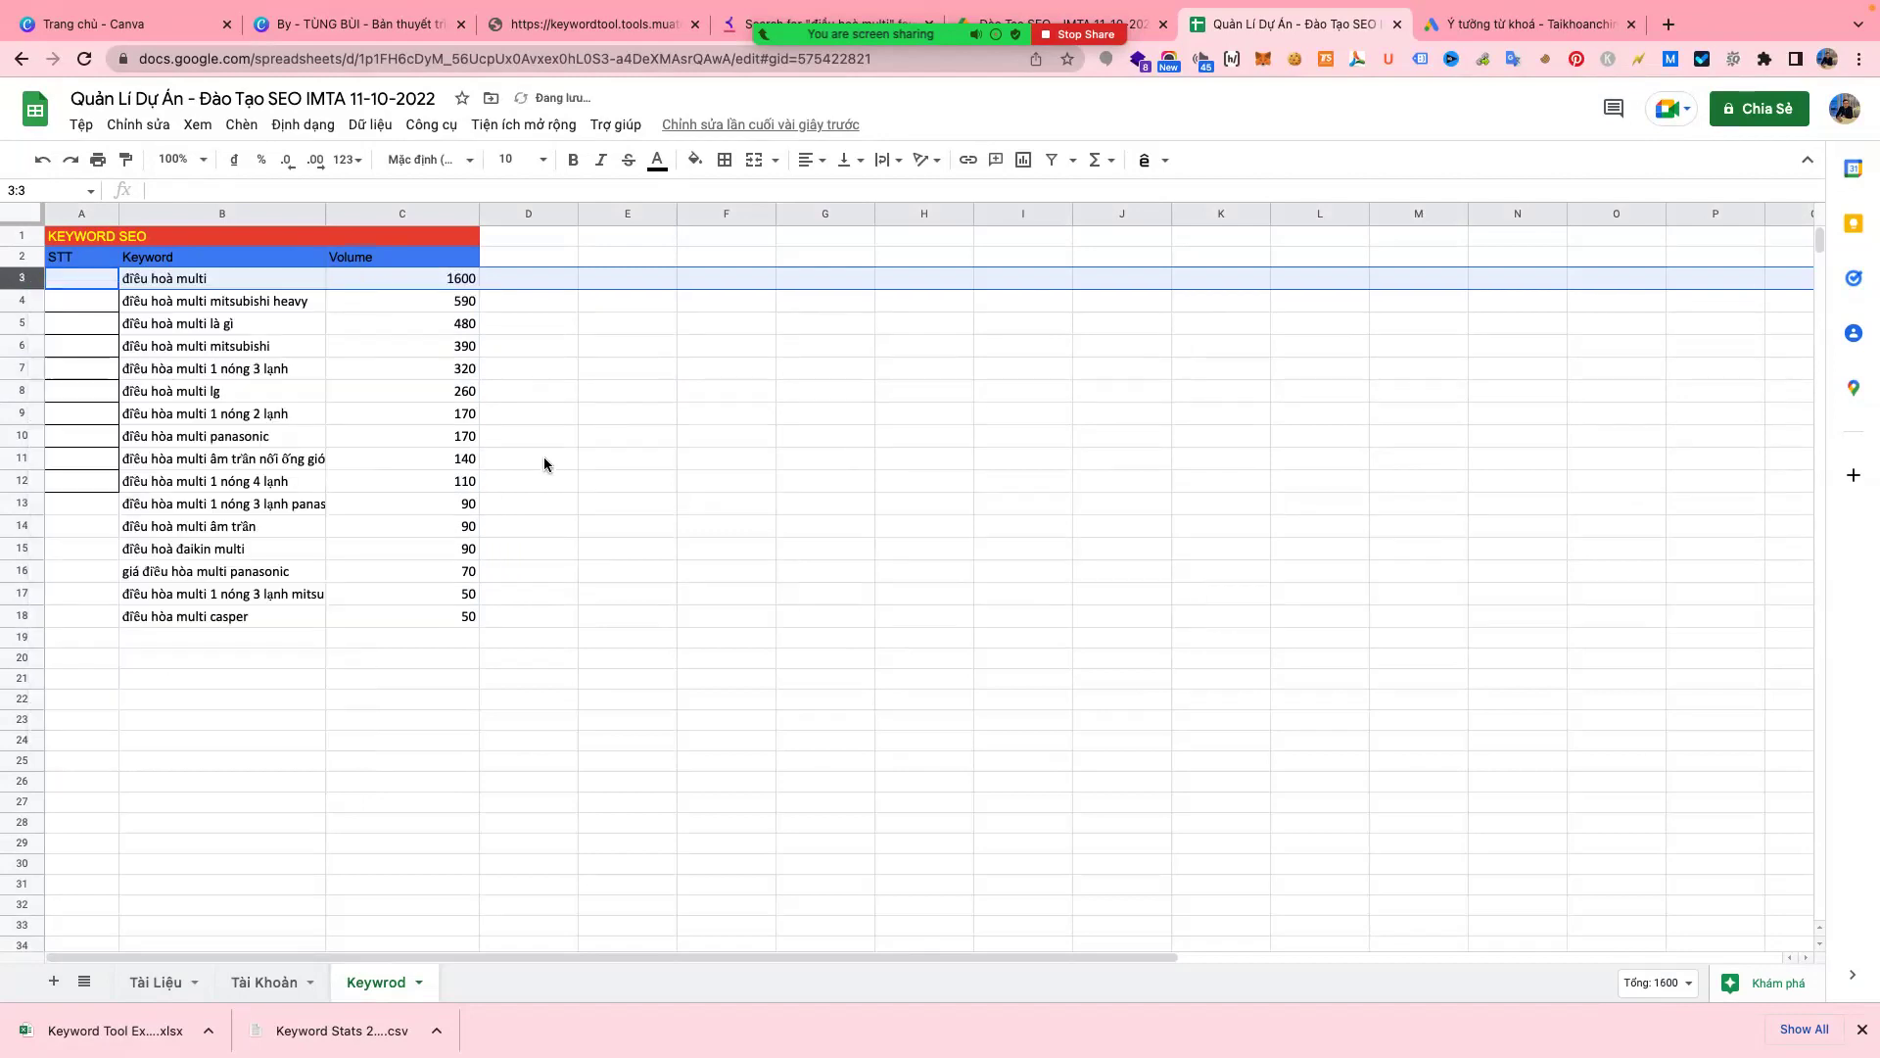
left_click(546, 460)
left_click(598, 353)
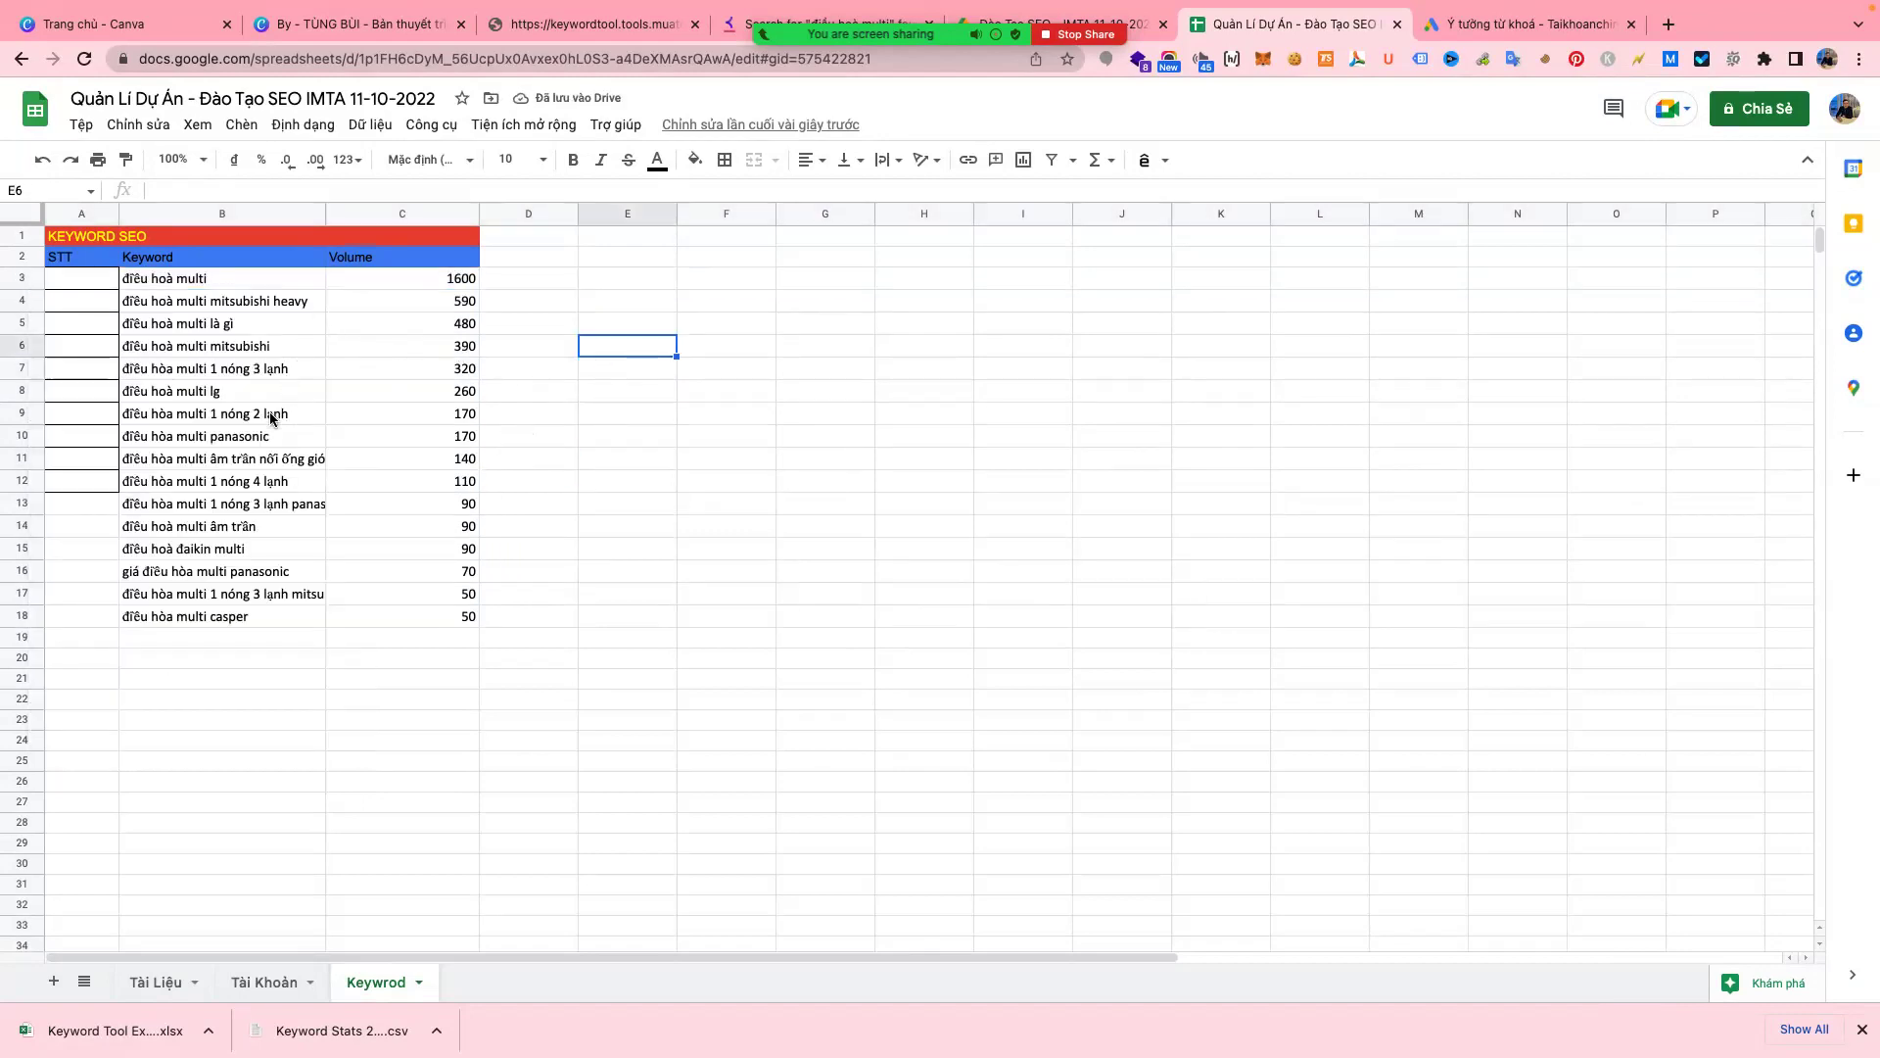
- Widen the Keyword column so the longest keywords fit
left_click(254, 397)
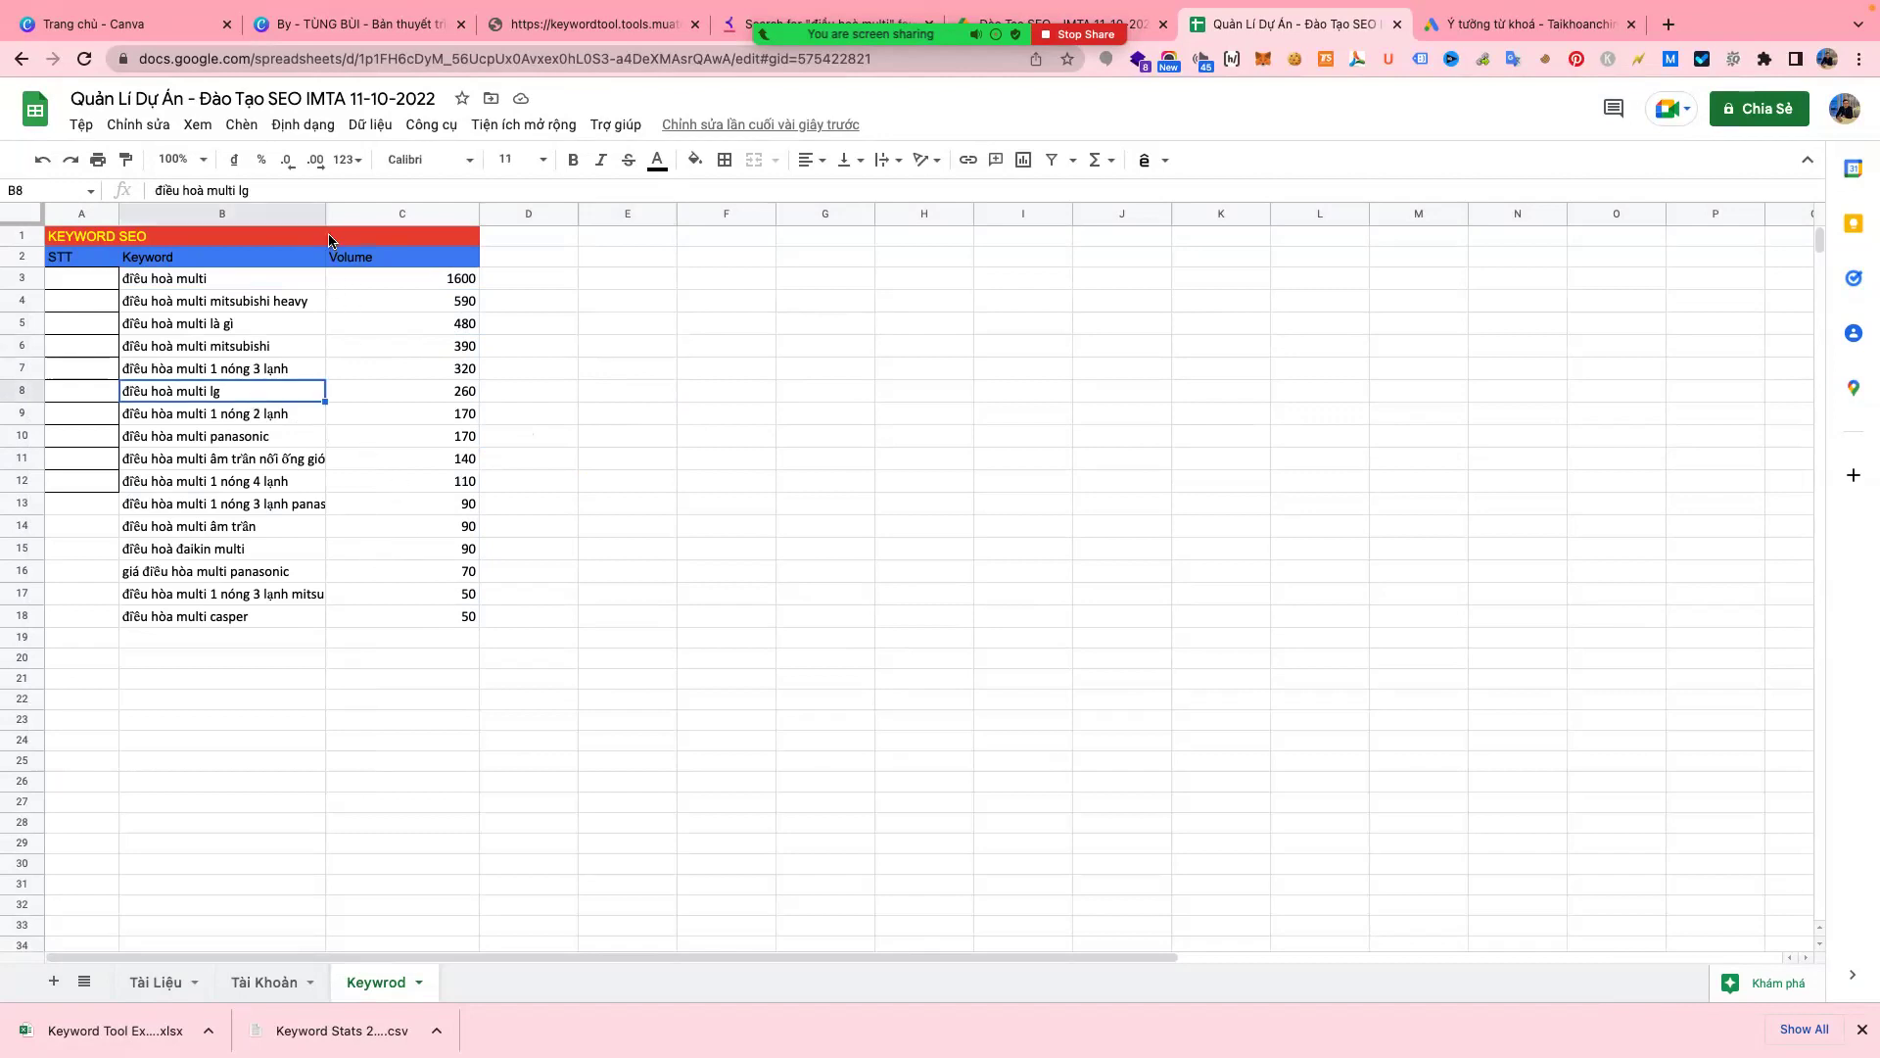
left_click_drag(325, 224, 363, 220)
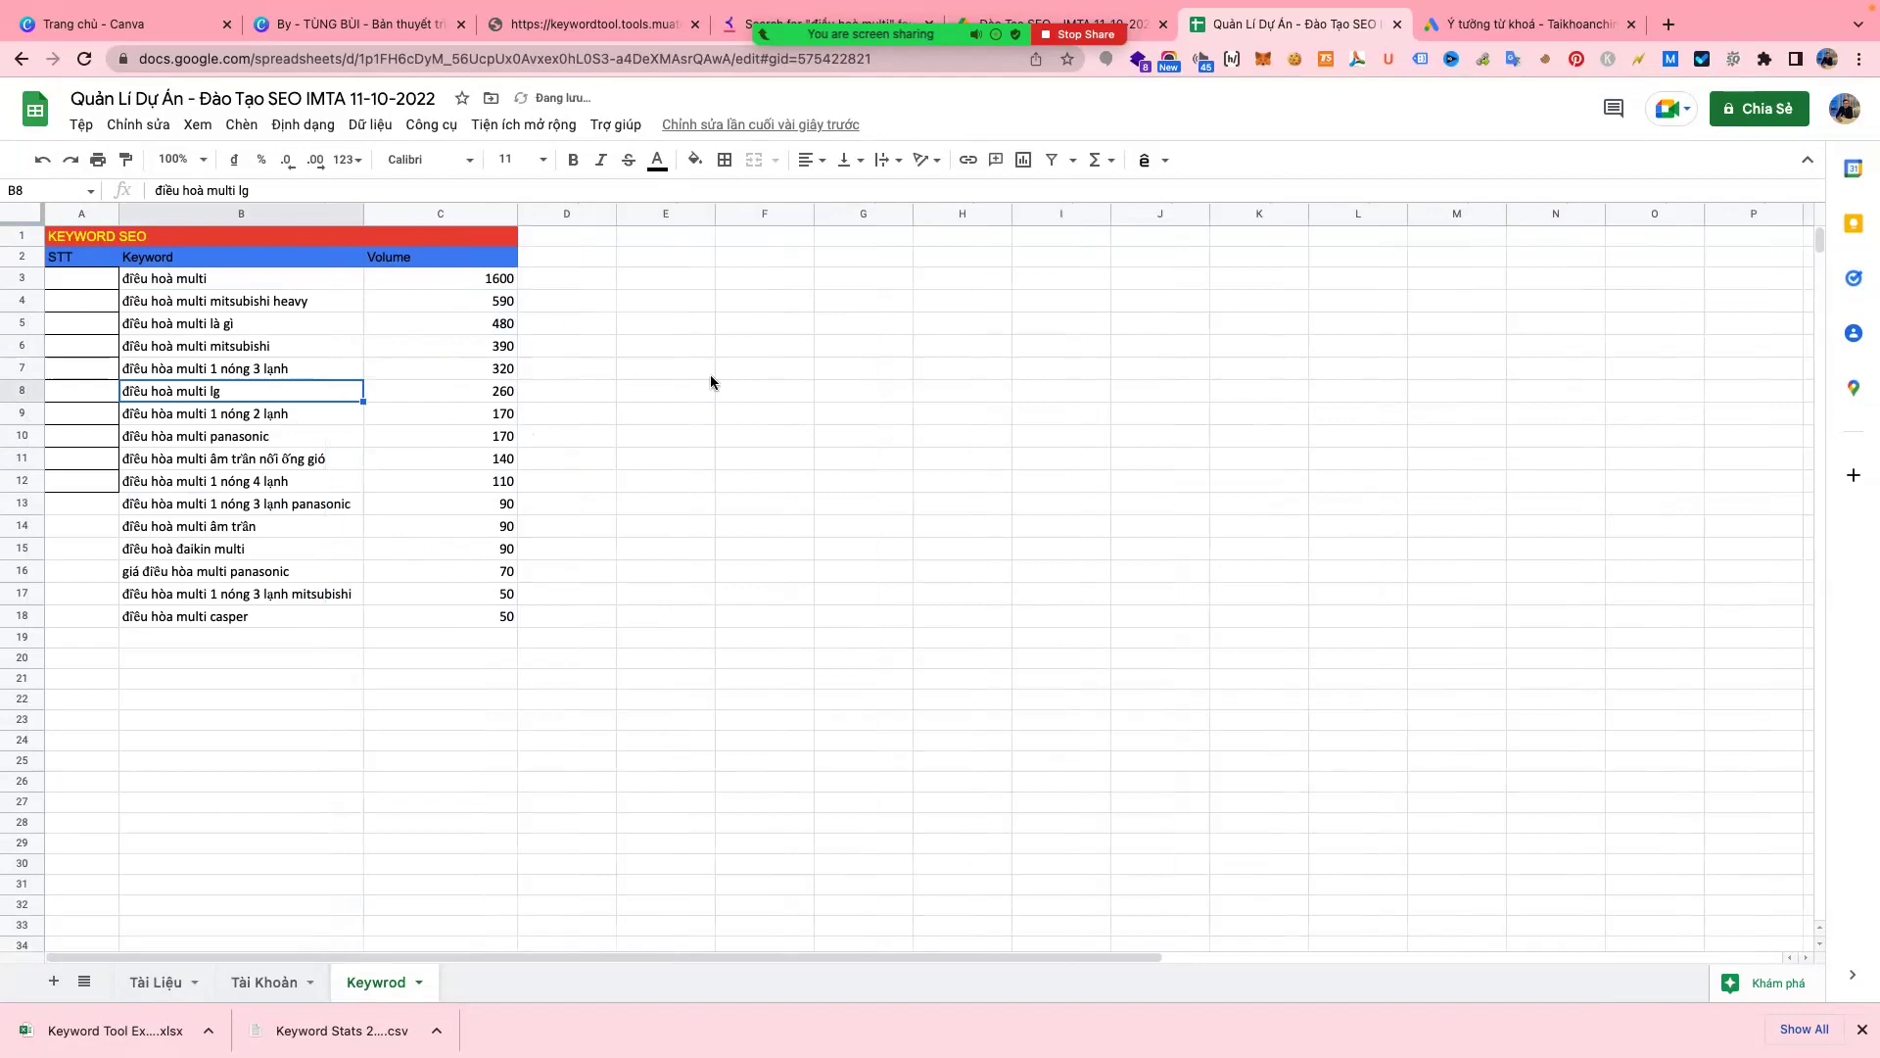
left_click(676, 371)
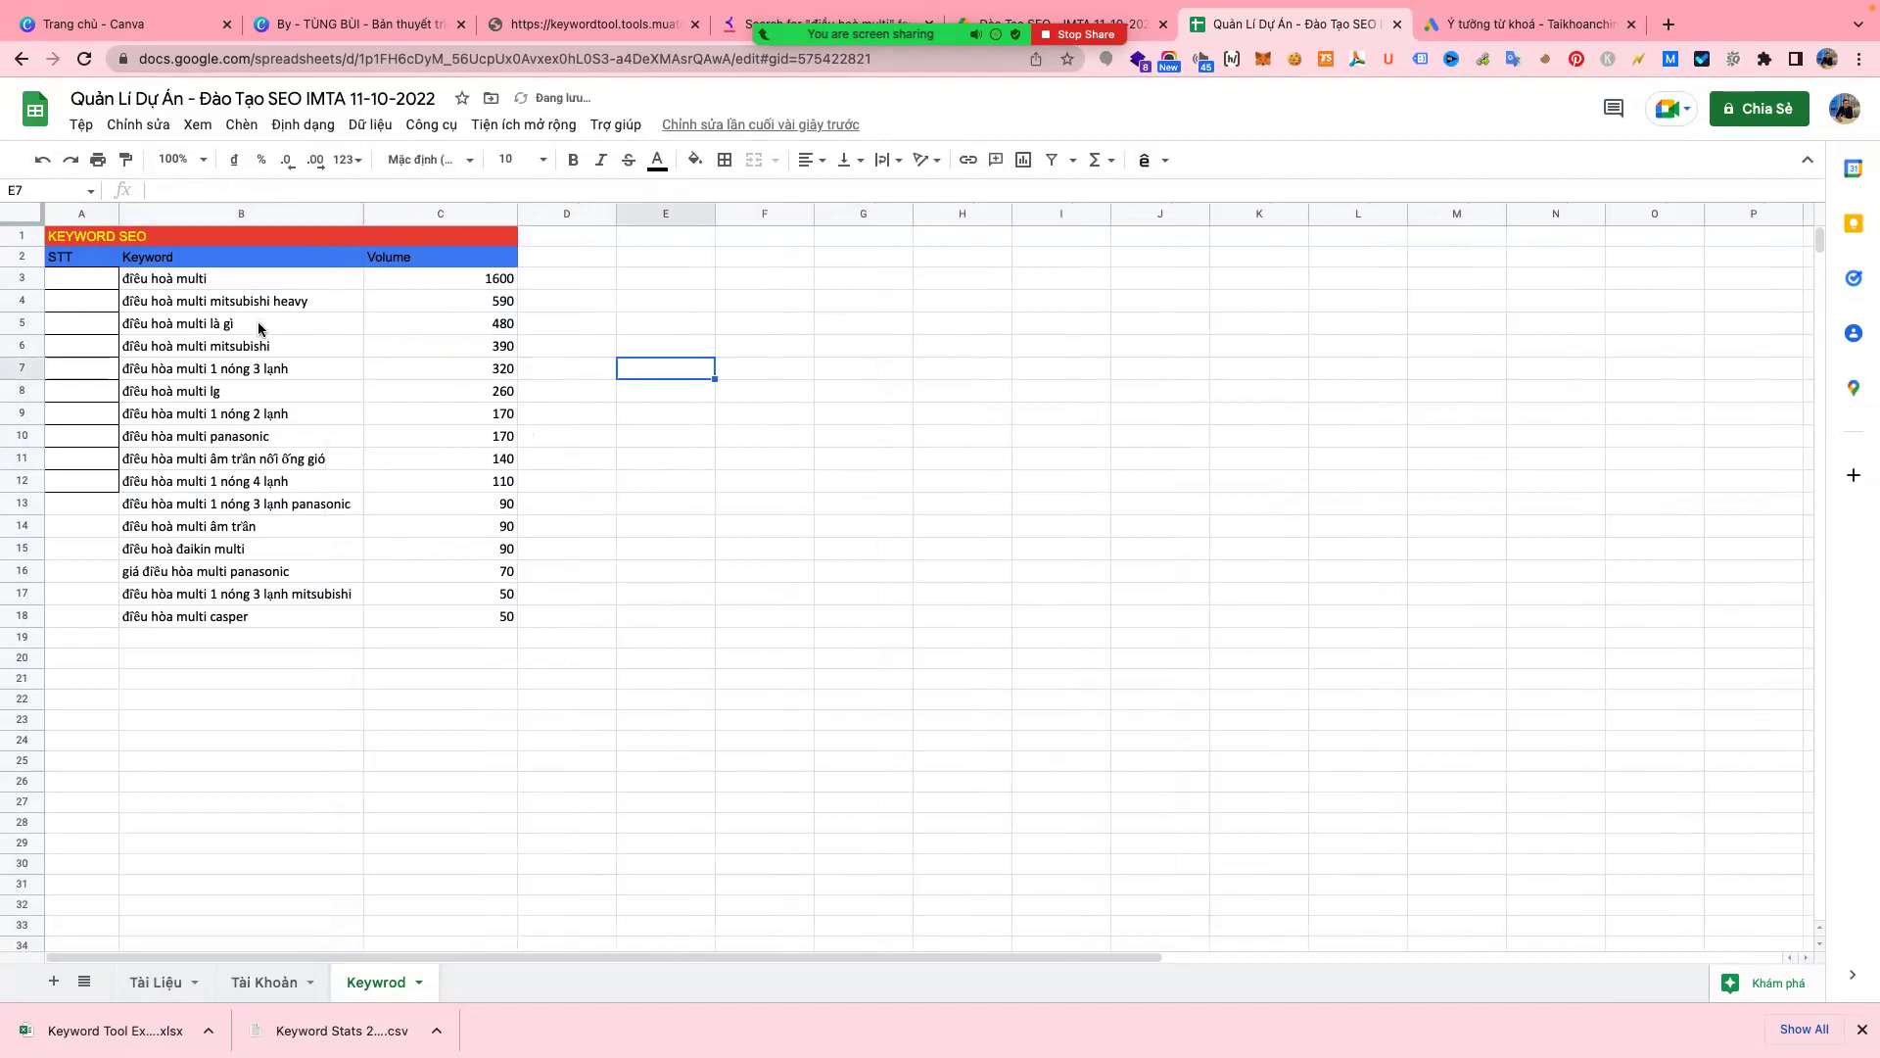
- Go through the pasted keywords one by one, from "điều hoà multi mitsubishi" in row 6 down to row 18
left_click(278, 346)
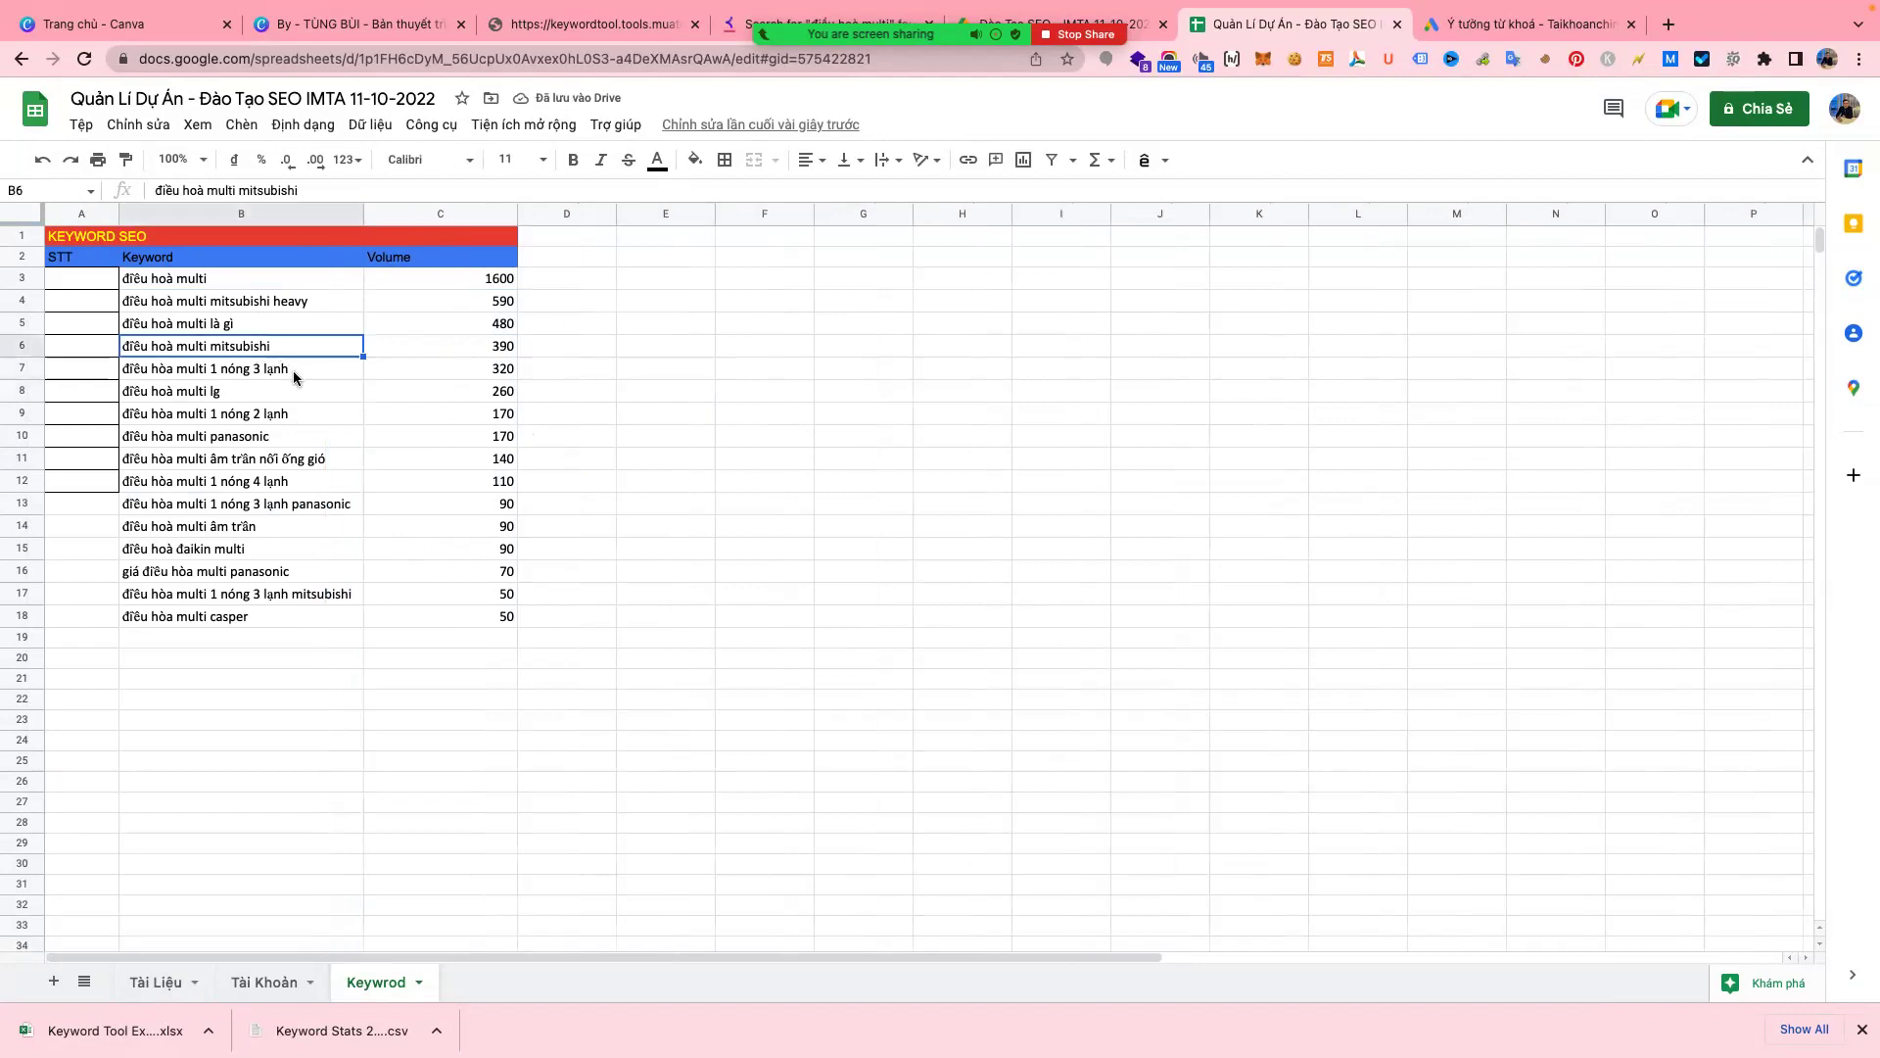
left_click(295, 370)
left_click(290, 395)
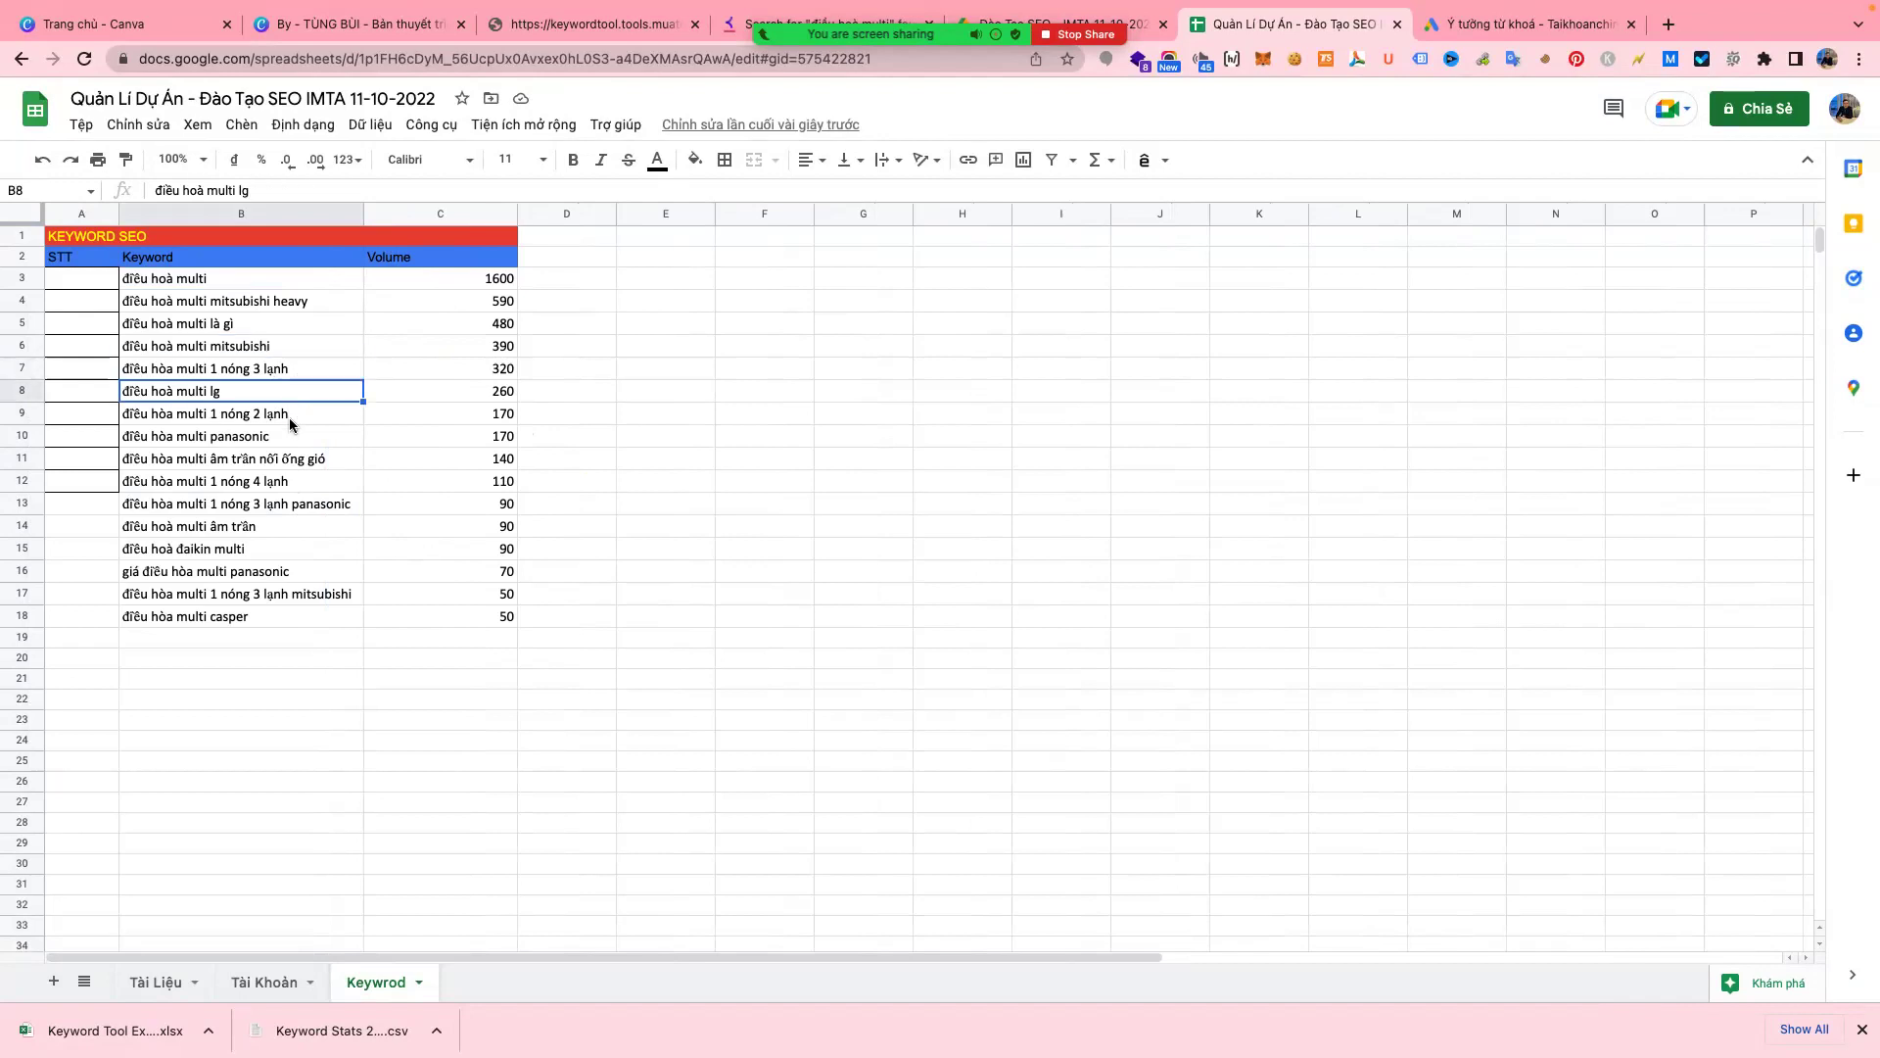
left_click(299, 413)
left_click(303, 437)
left_click(309, 461)
left_click(321, 482)
left_click(324, 507)
left_click(304, 529)
left_click(305, 550)
left_click(309, 573)
left_click(320, 601)
left_click(298, 616)
- Apply all borders to the keyword table range A3:C18
left_click_drag(86, 282, 437, 617)
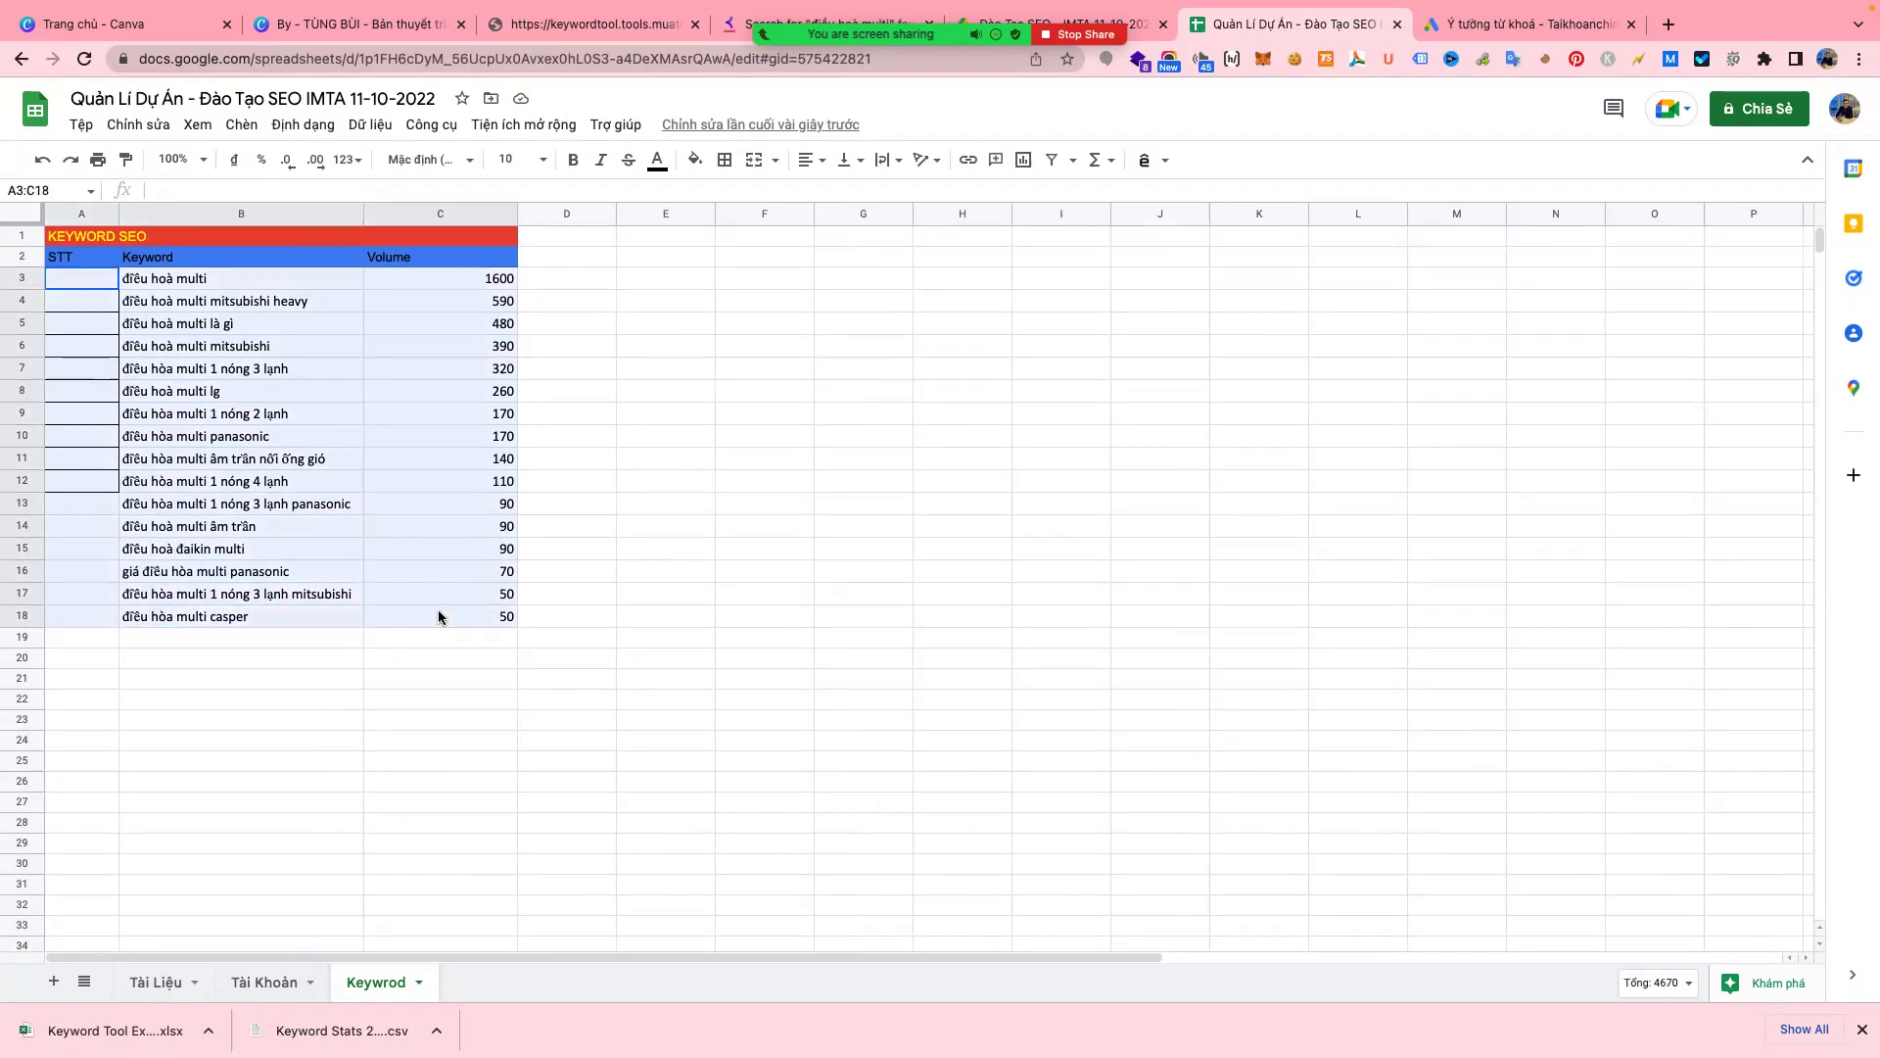
left_click(725, 160)
left_click(732, 199)
left_click(661, 413)
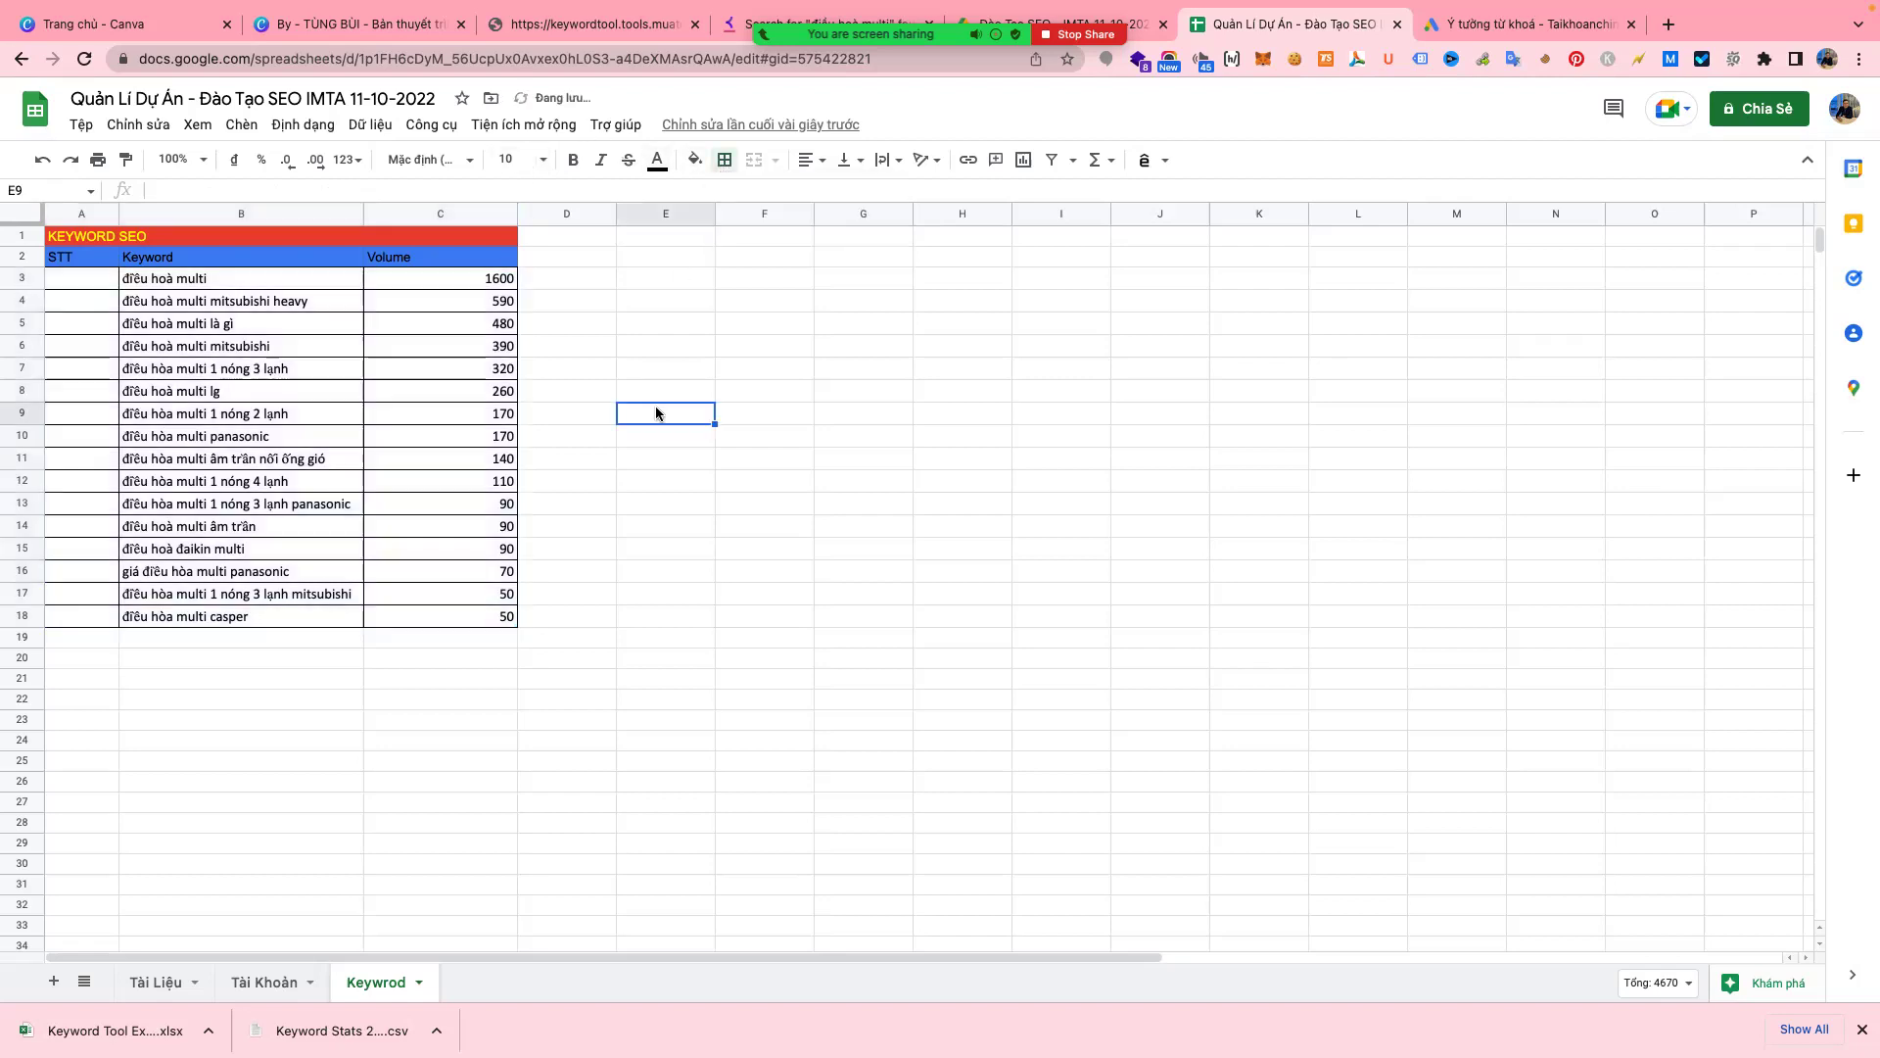
left_click(915, 506)
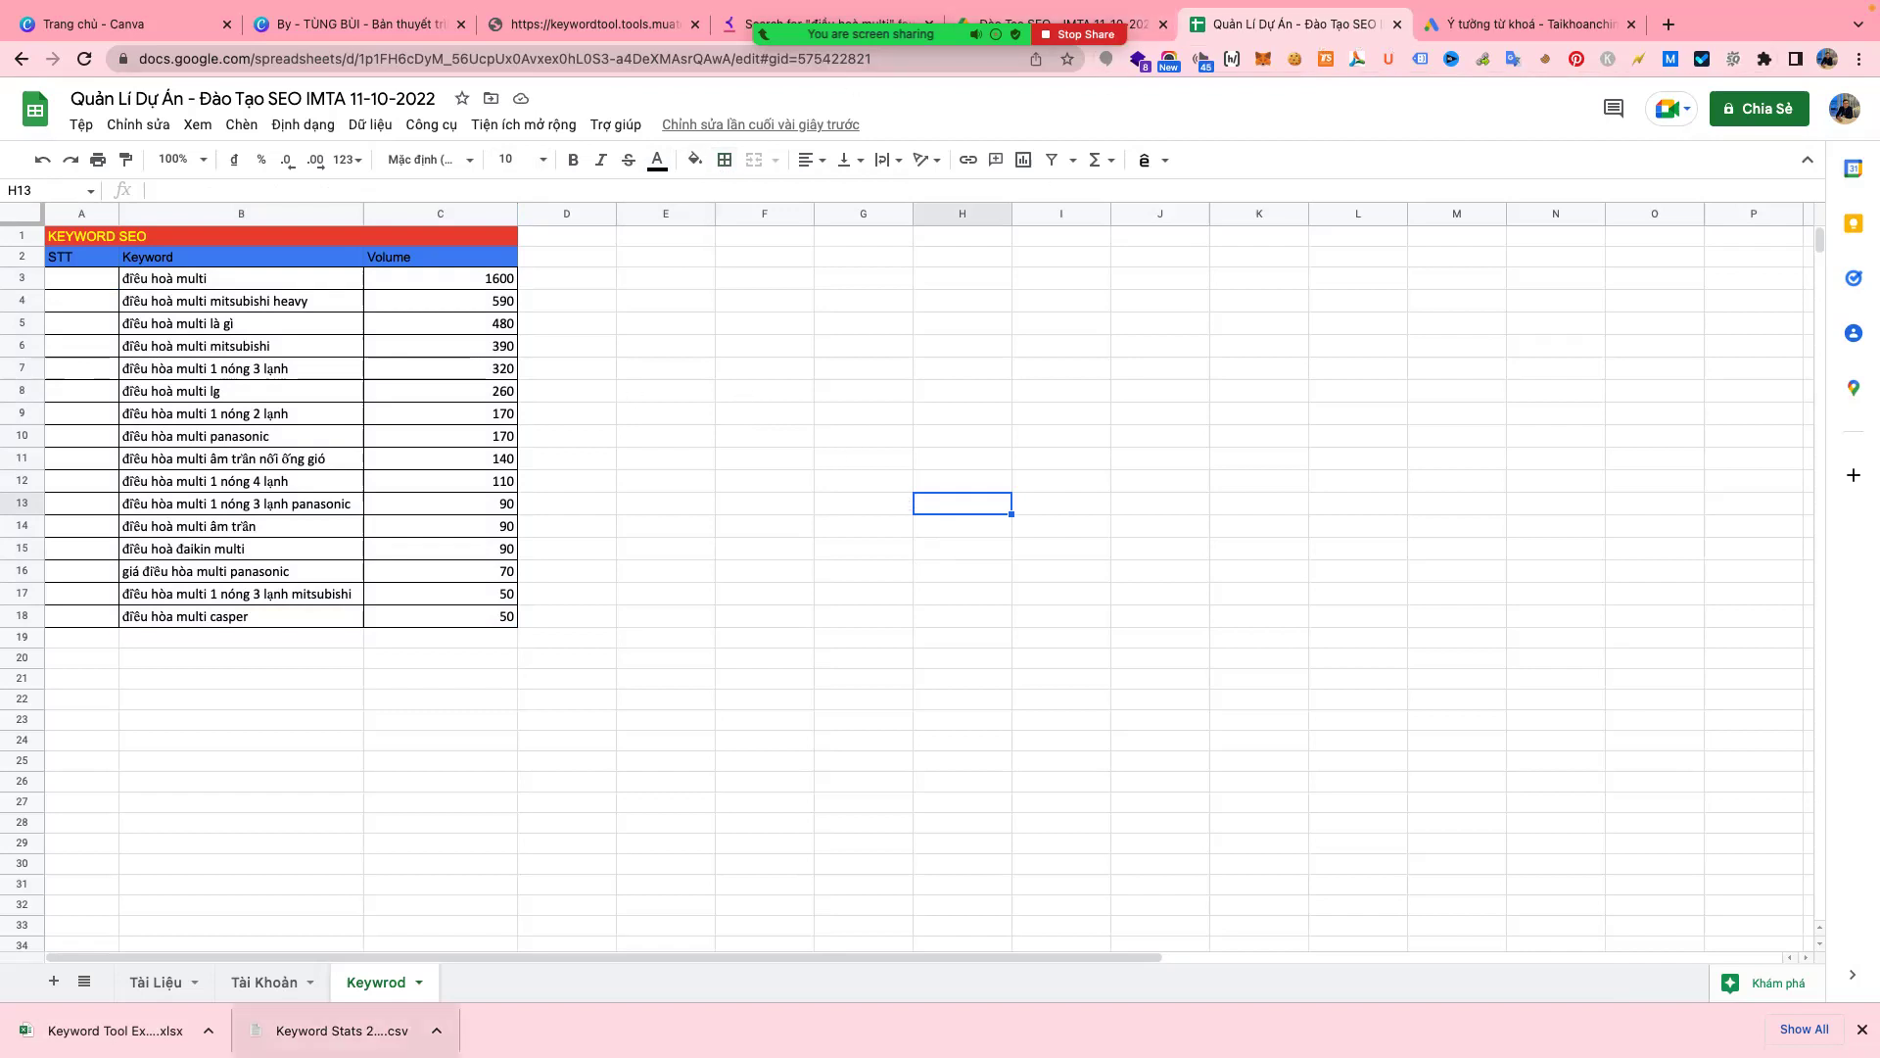
- Open the downloaded Keyword Stats CSV file from the browser's downloads
left_click(435, 1030)
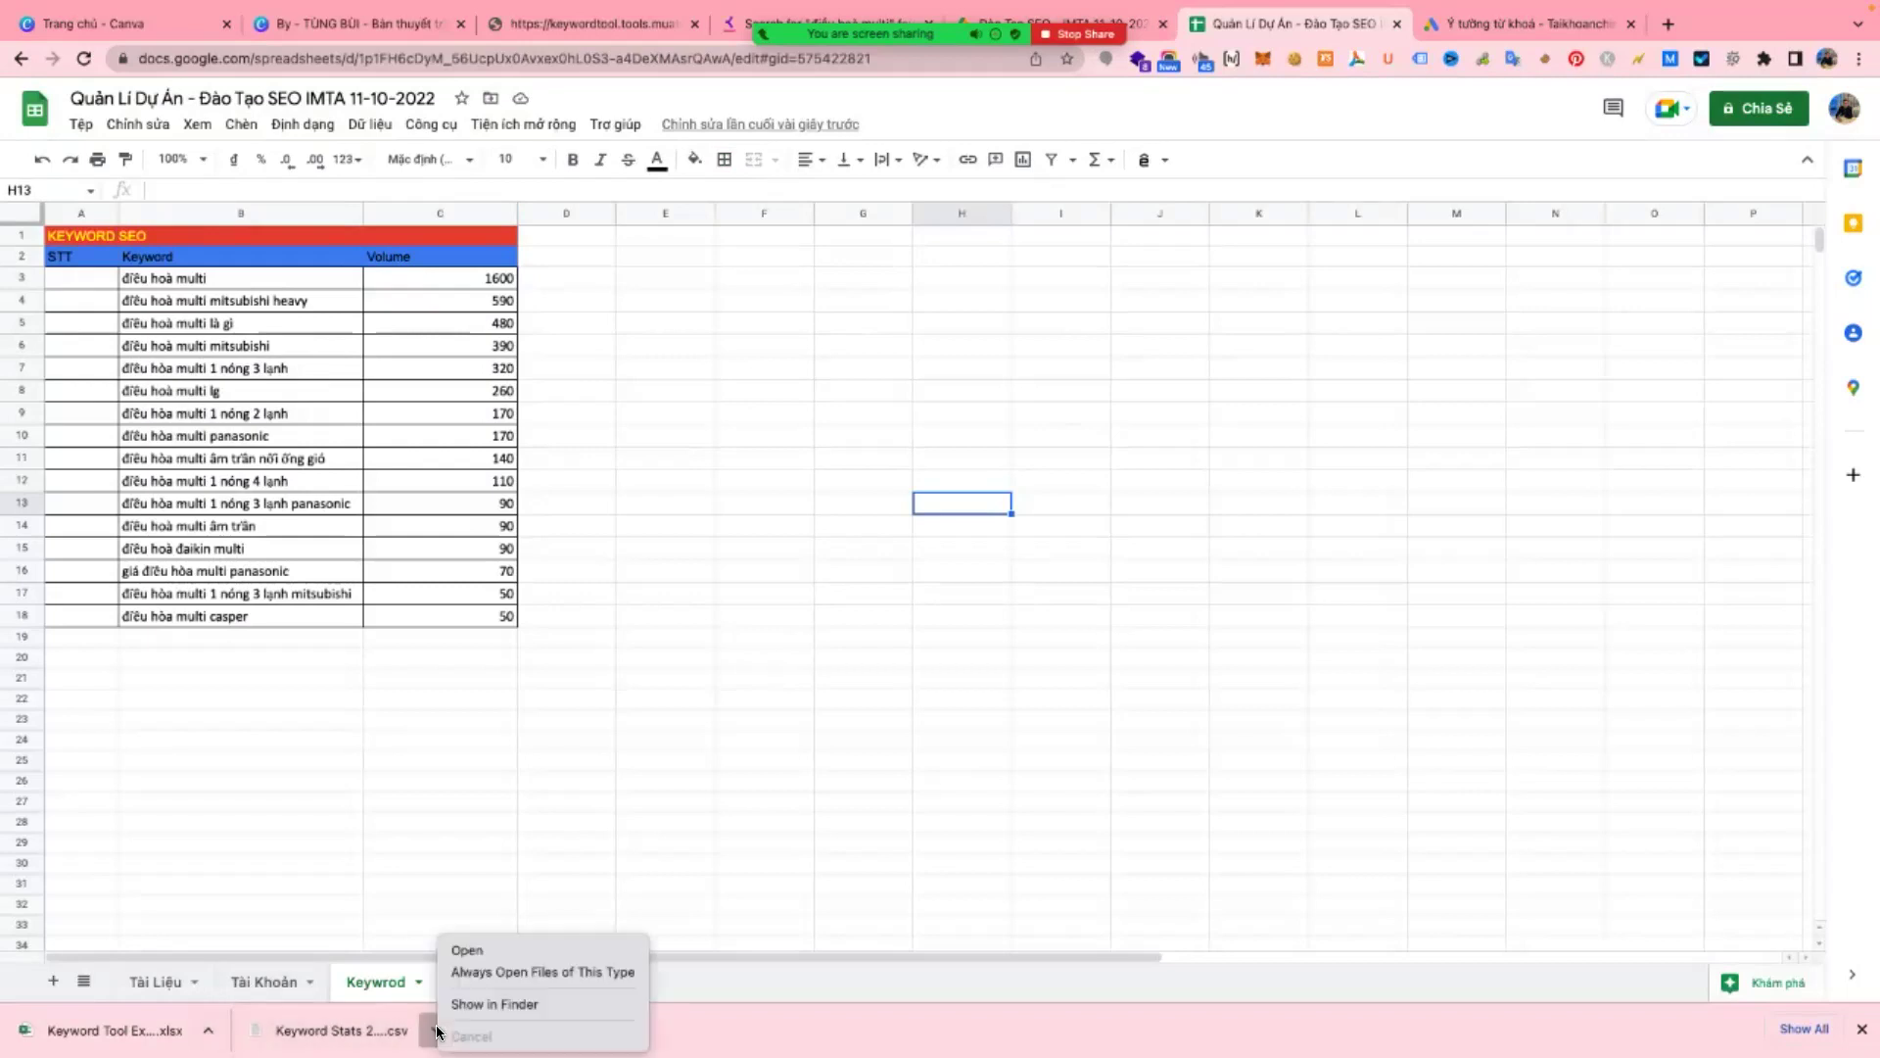
left_click(503, 954)
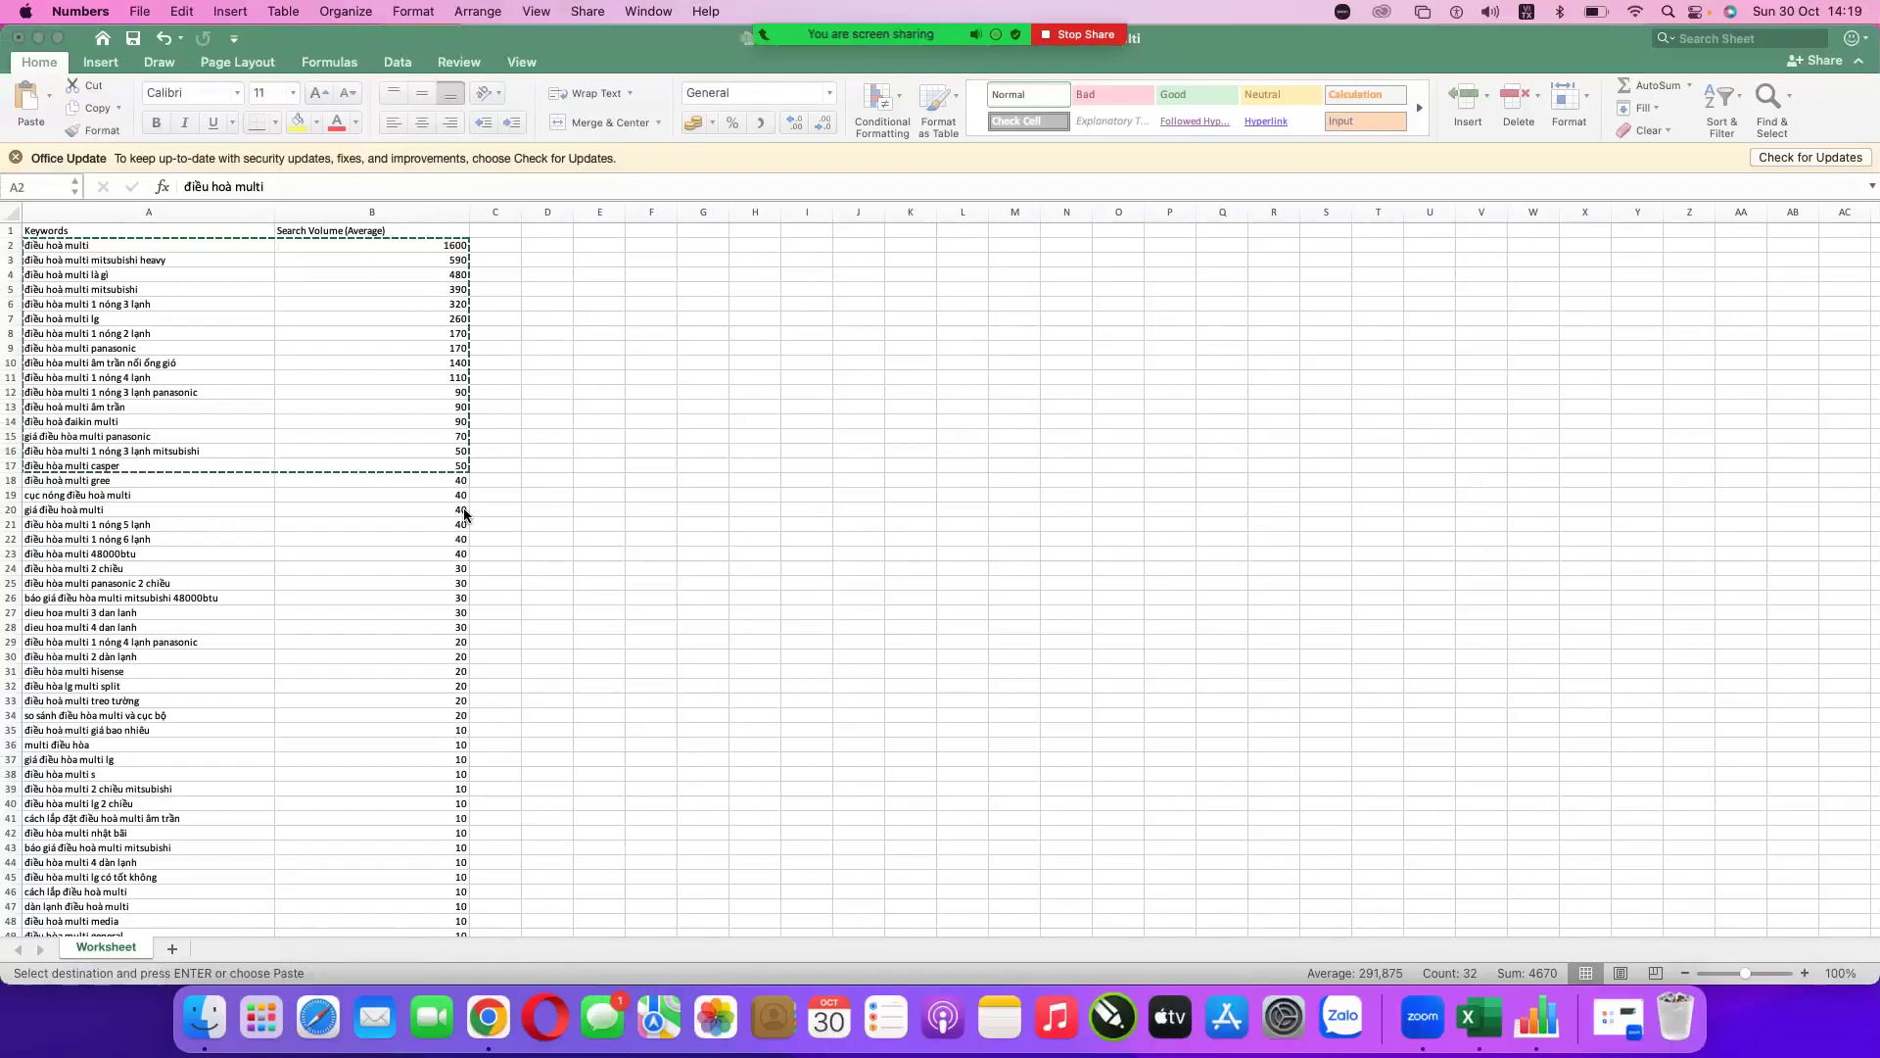
- Close the Keyword Tool export and the Keyword Stats workbook in Excel without saving the changes
left_click(407, 513)
left_click(749, 551)
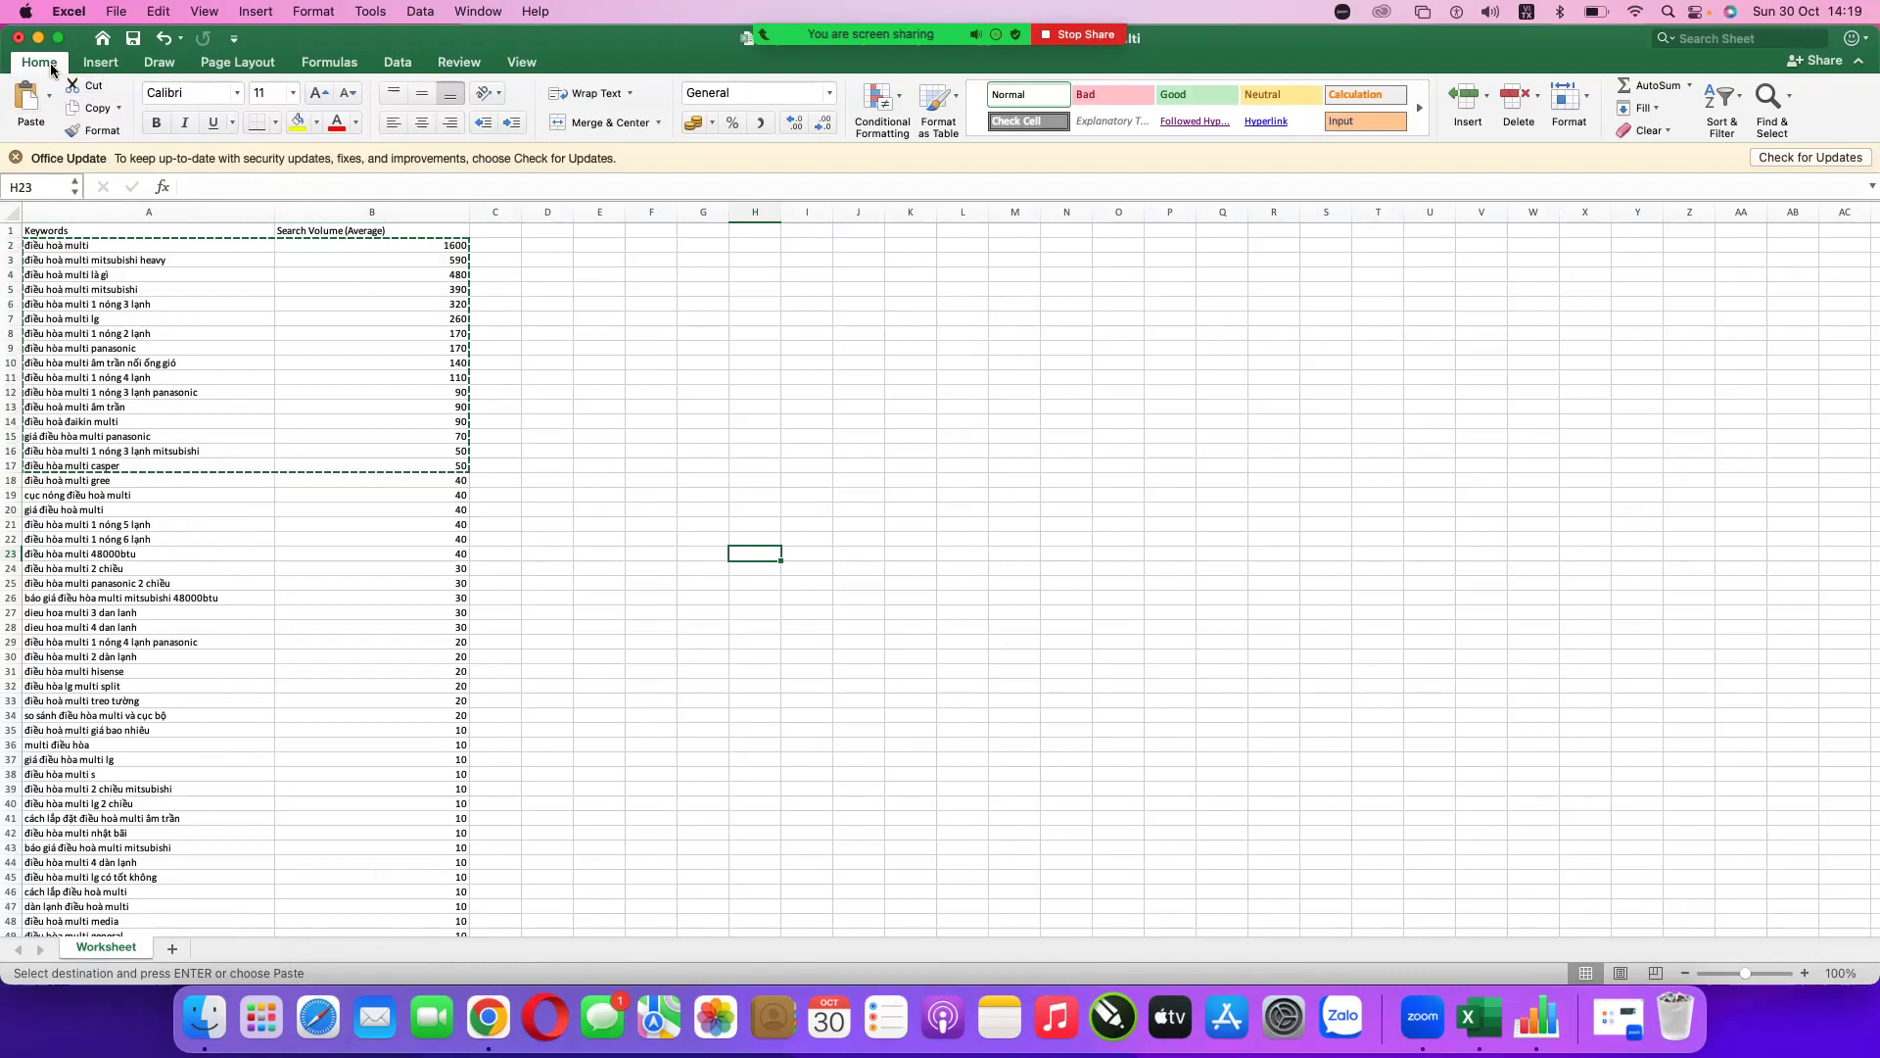
left_click(20, 41)
left_click(955, 605)
left_click(1206, 576)
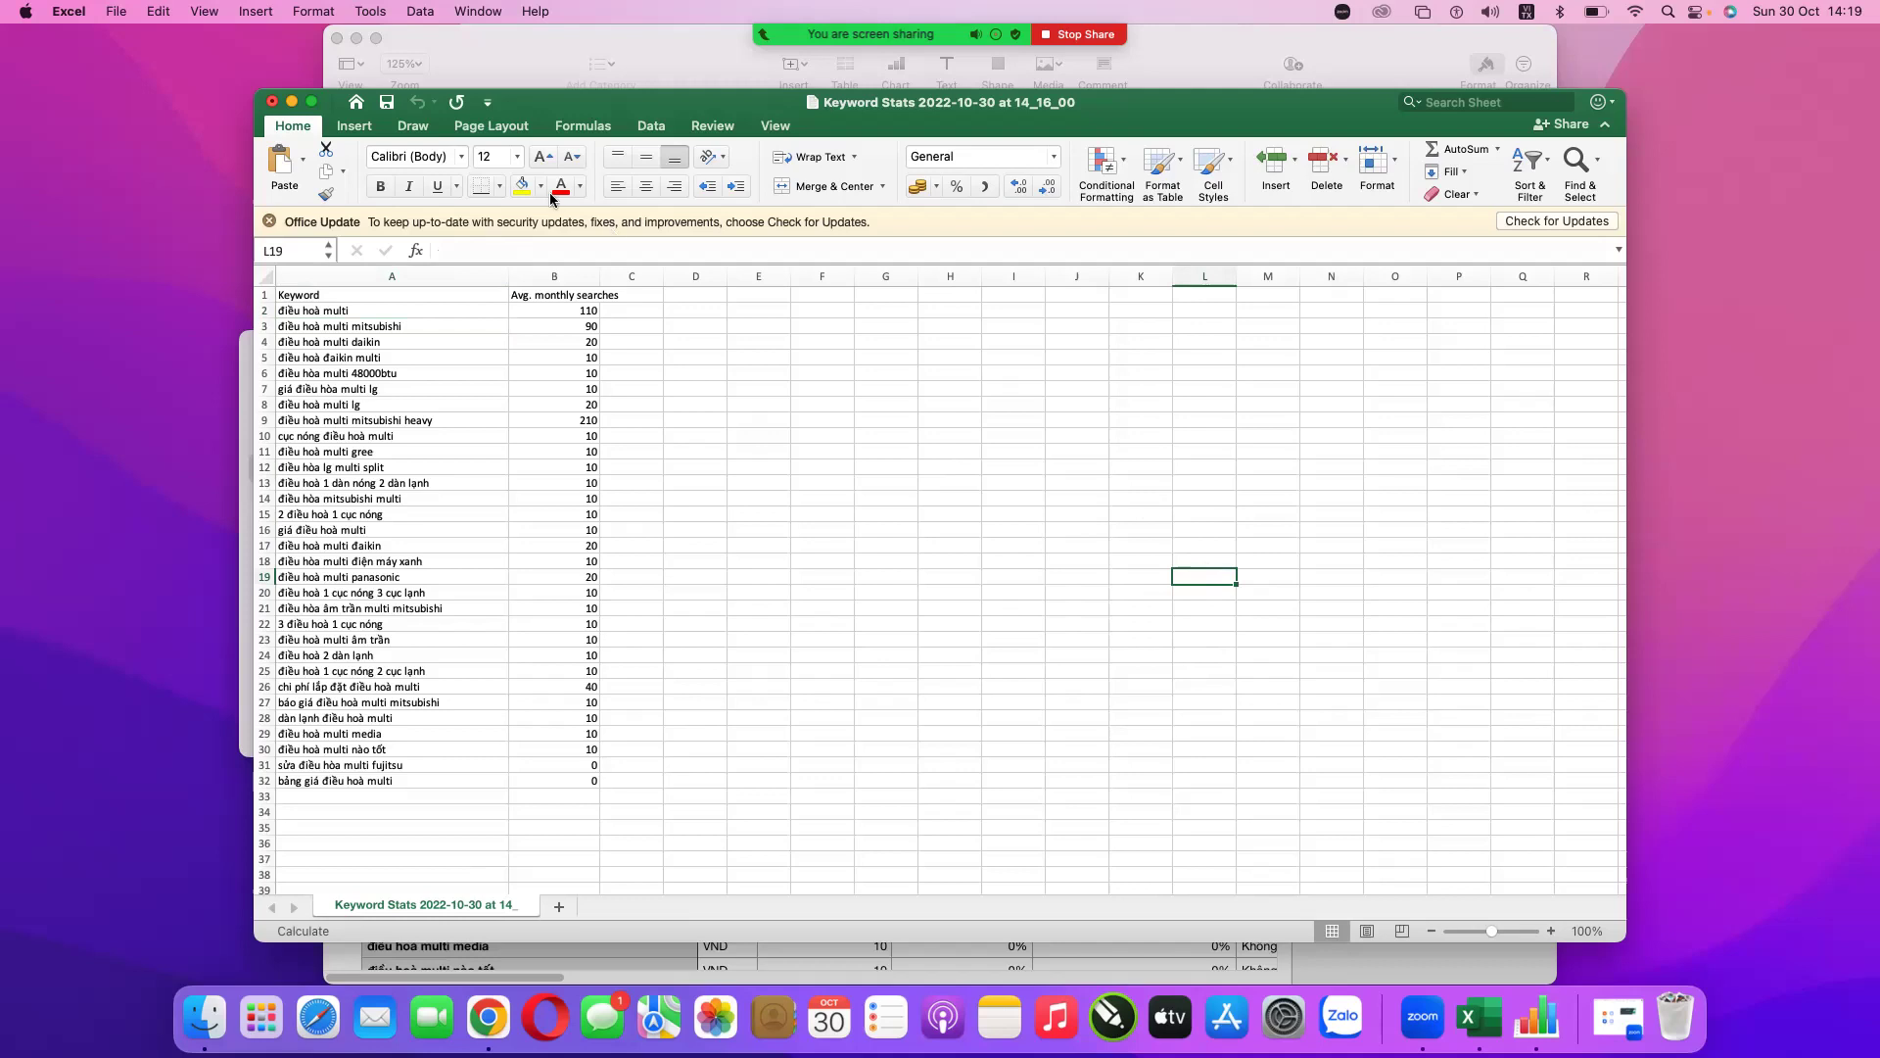
left_click(272, 103)
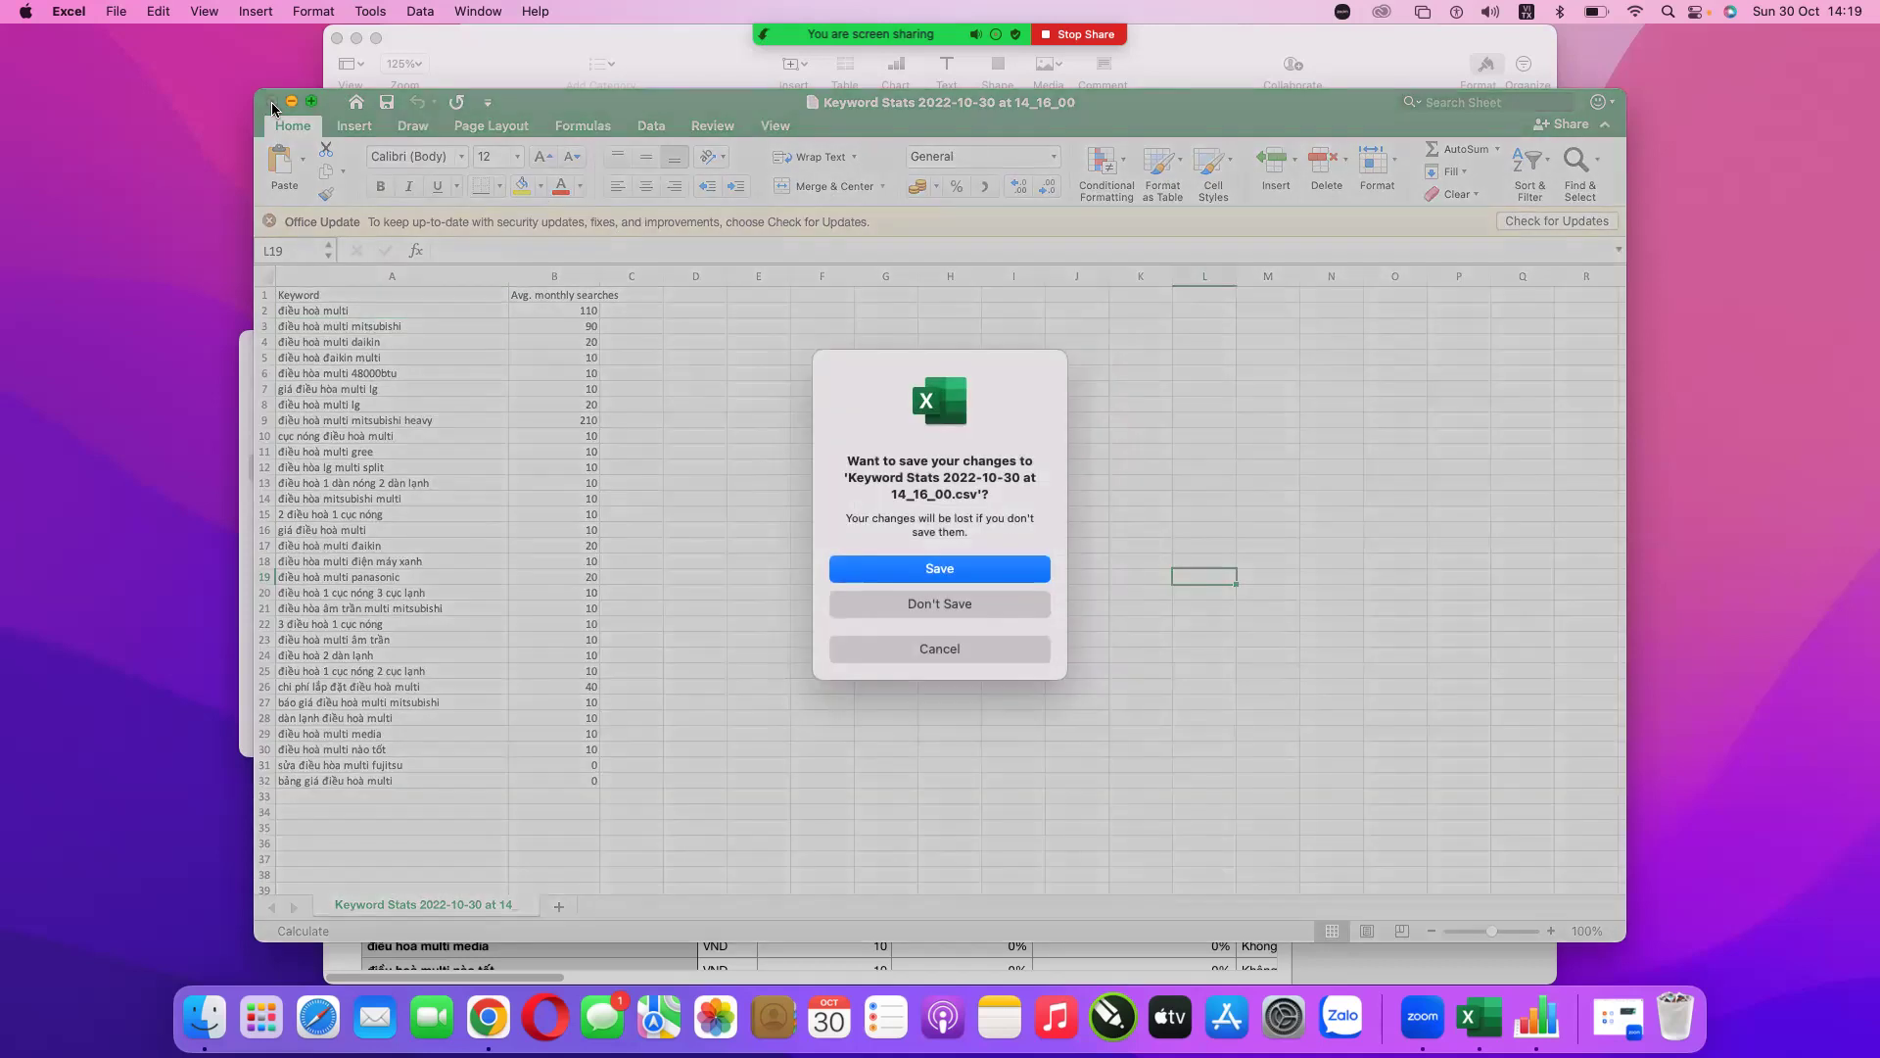
left_click(963, 609)
- Go through the keyword ideas in the Keyword Stats table in Numbers and select the text of "giá điều hoà multi"
left_click(507, 292)
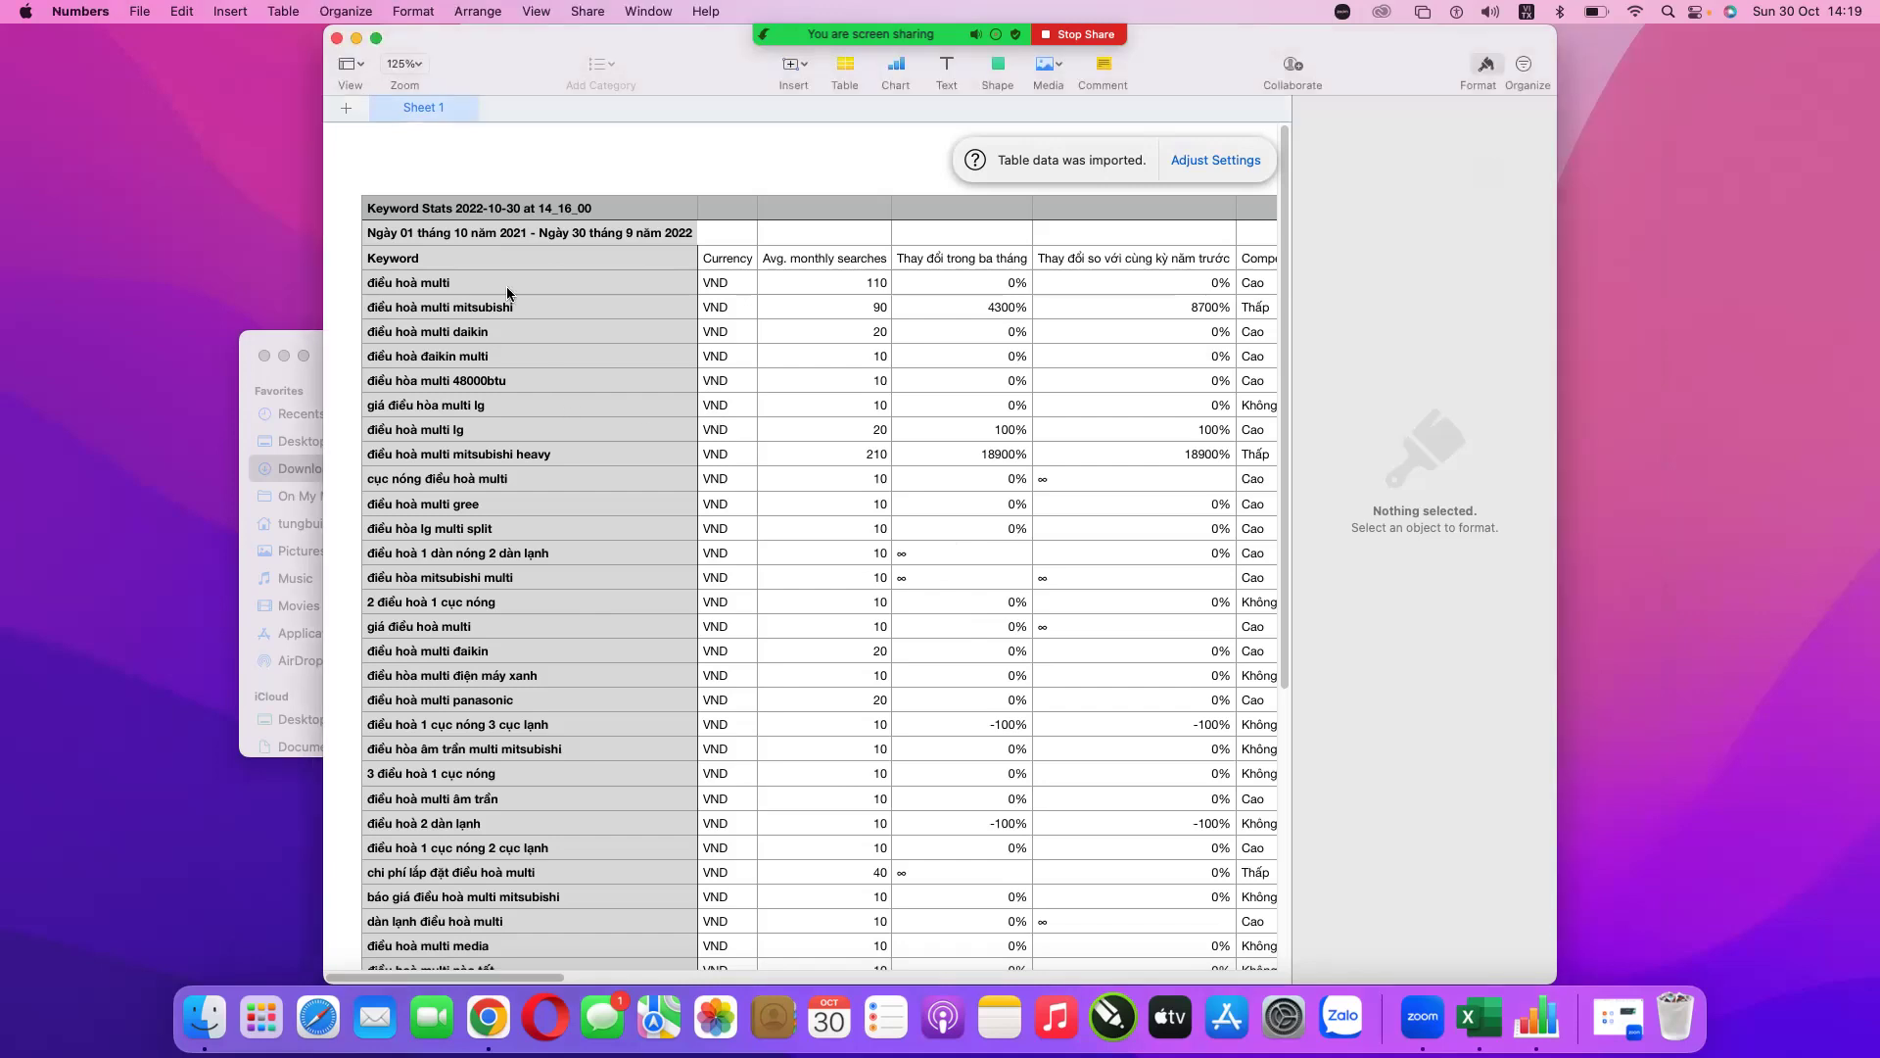
left_click(511, 304)
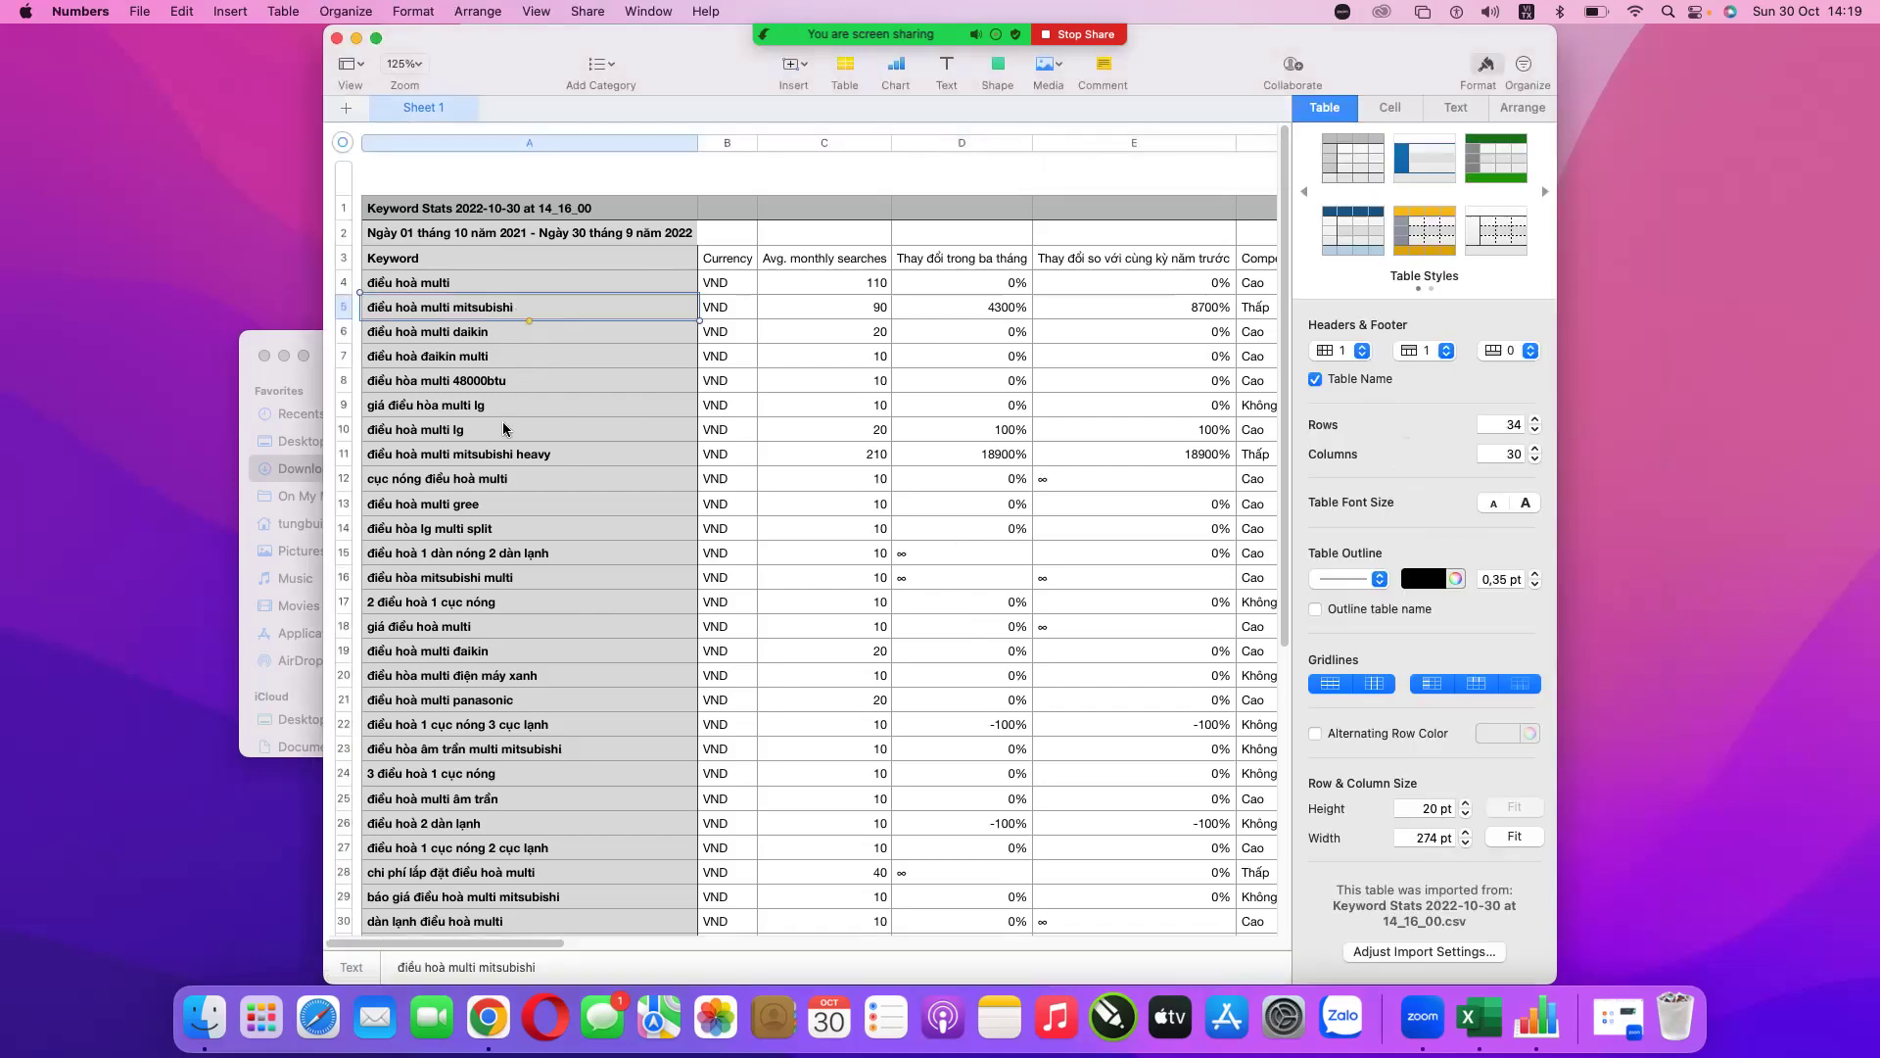
left_click_drag(523, 313, 522, 402)
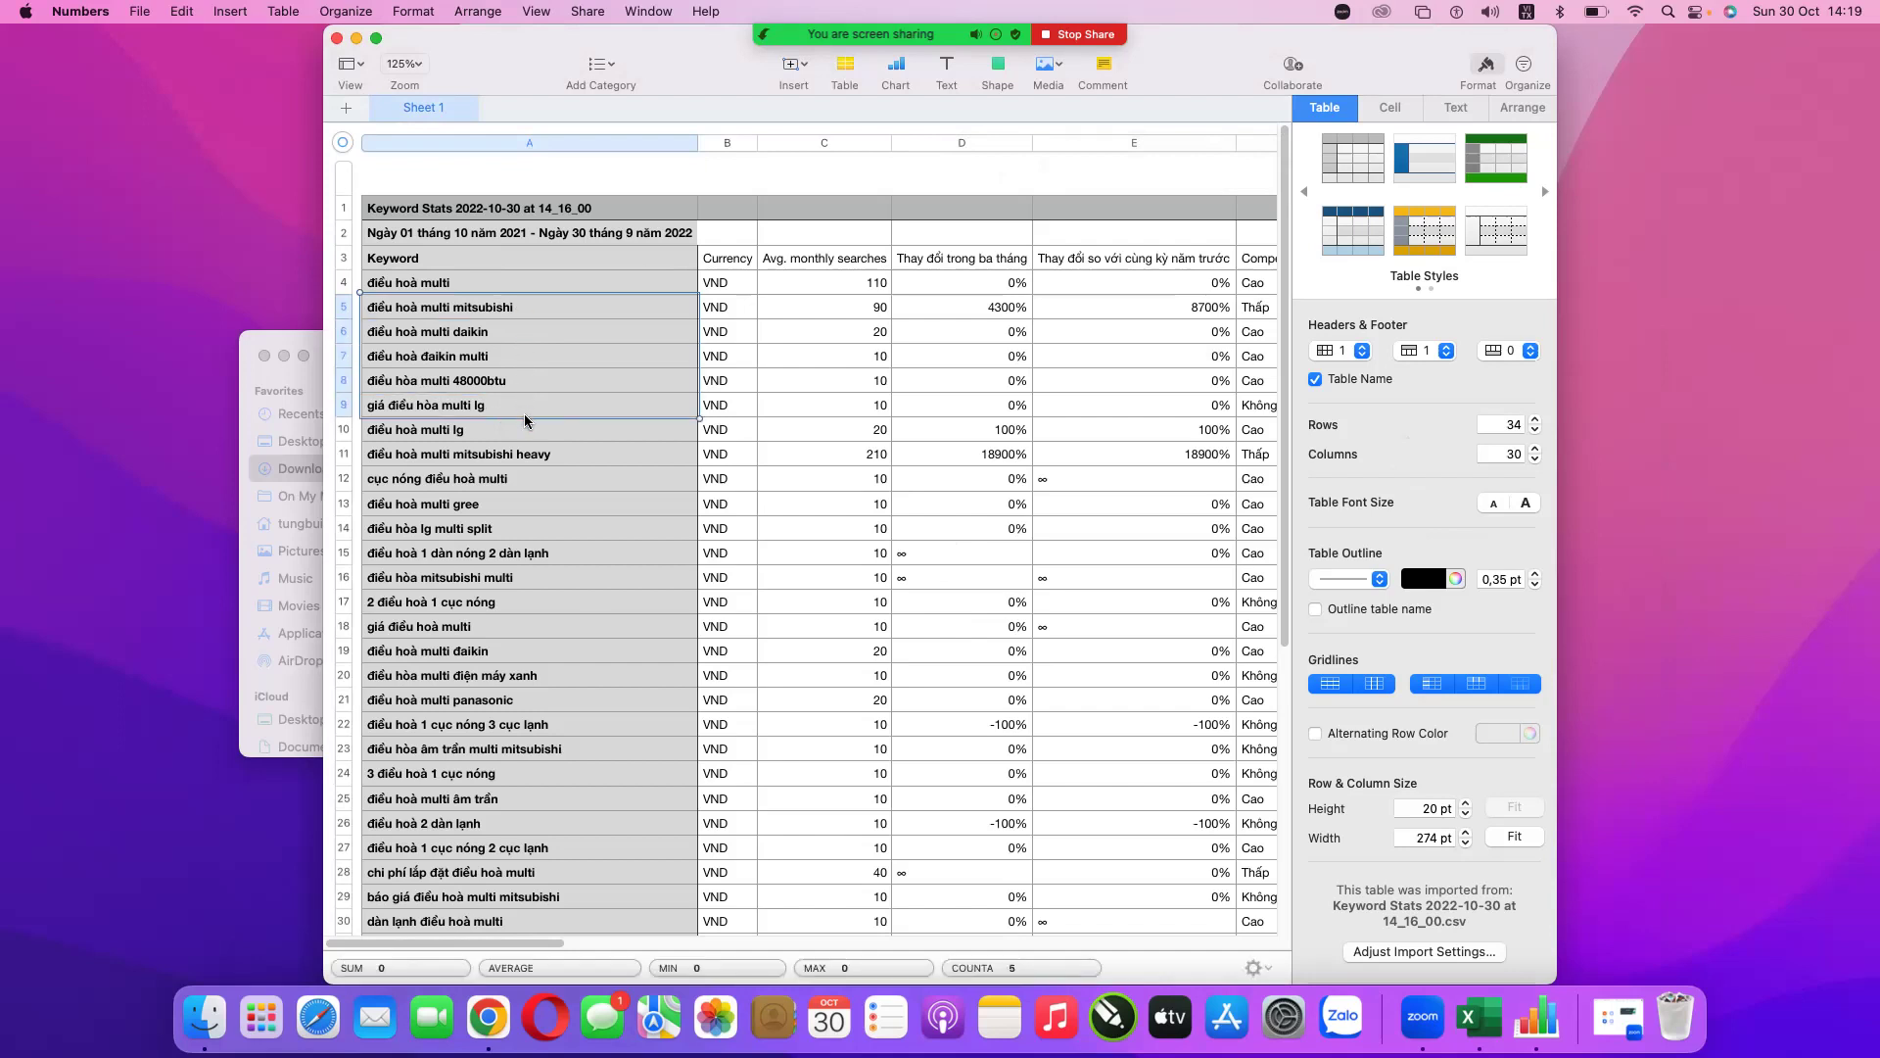
left_click(560, 429)
left_click(543, 366)
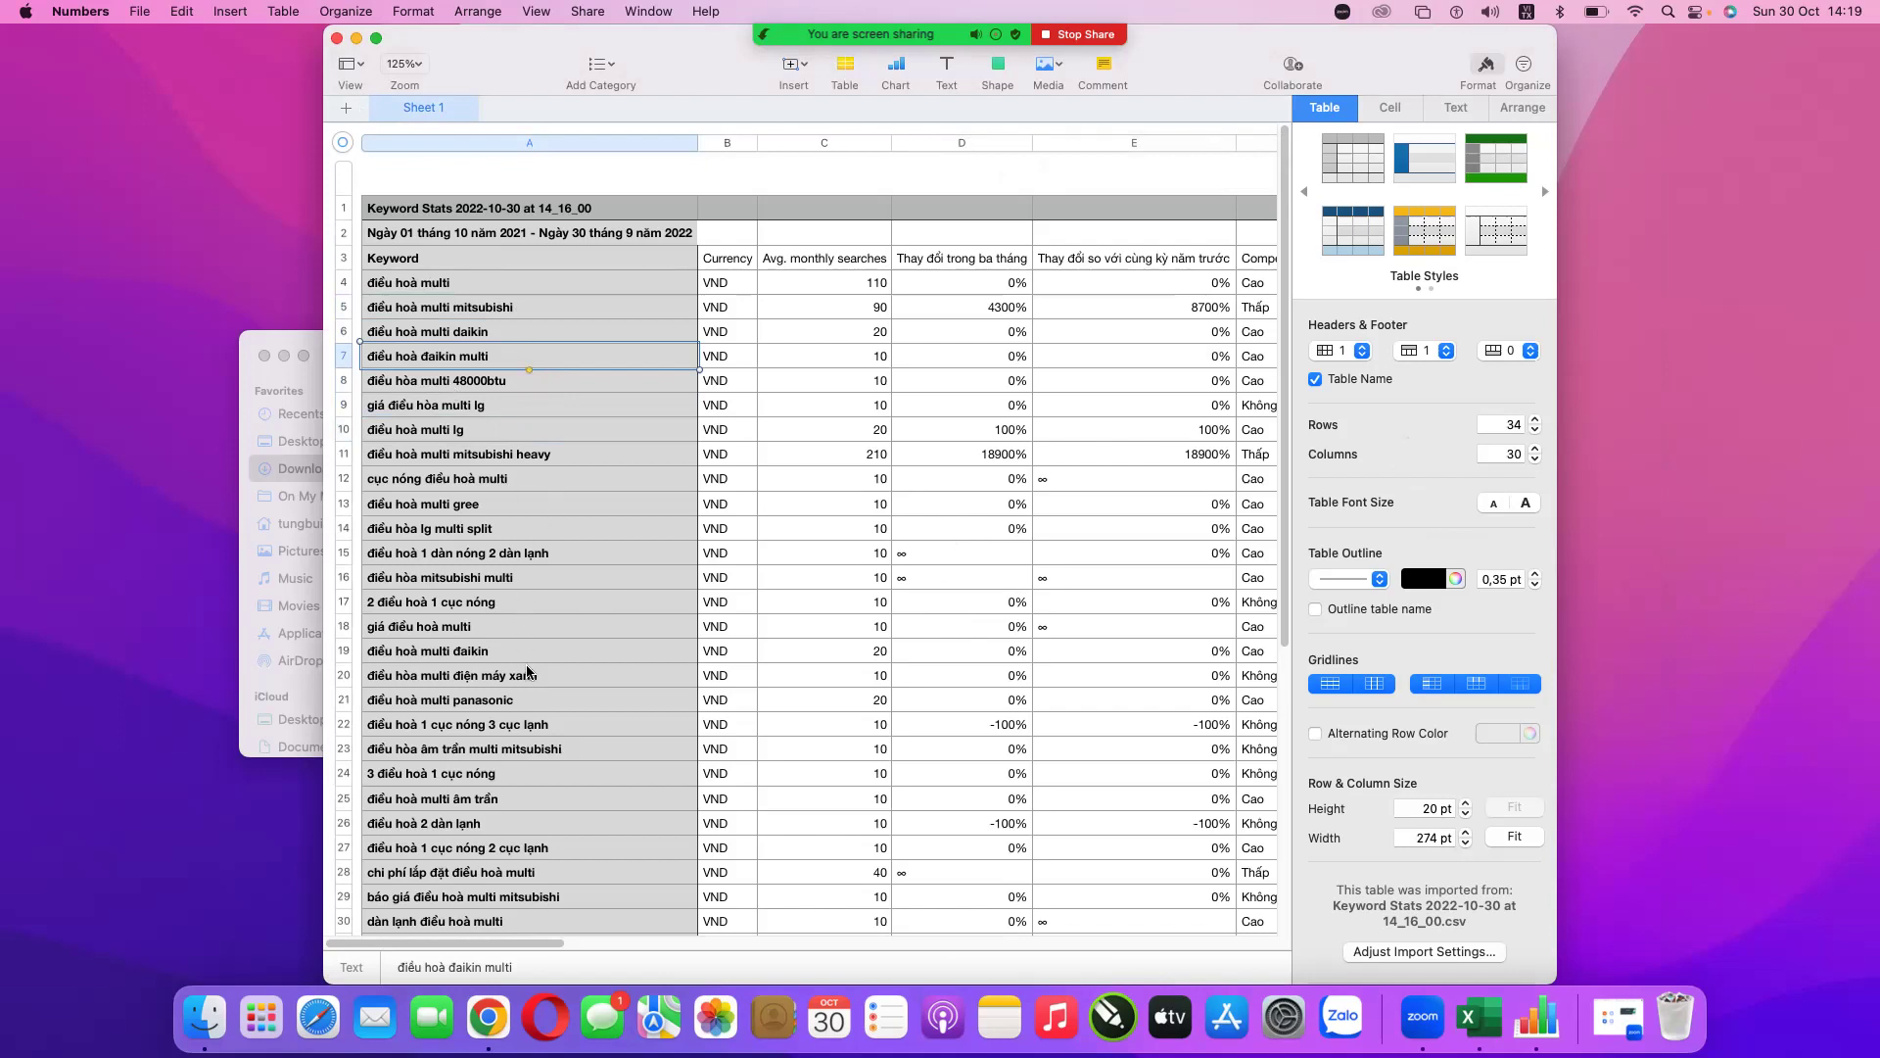
left_click(500, 636)
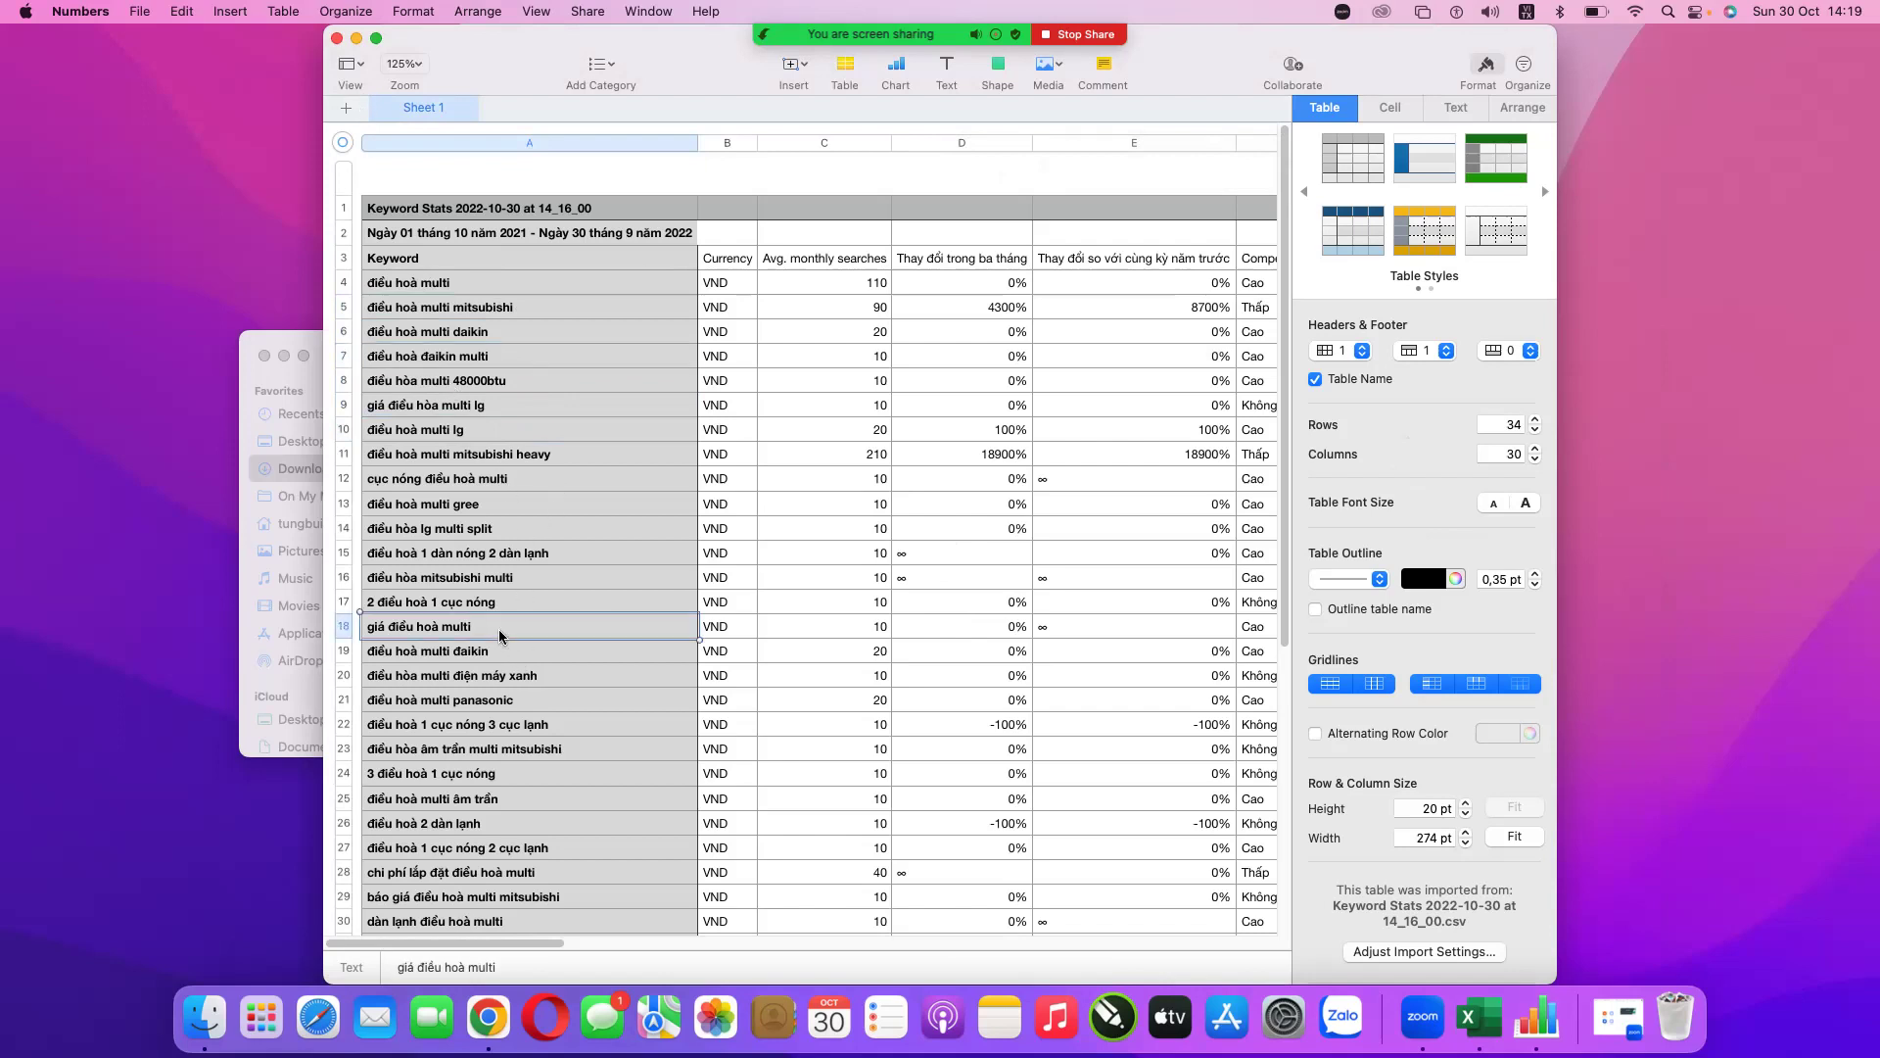
triple_click(495, 629)
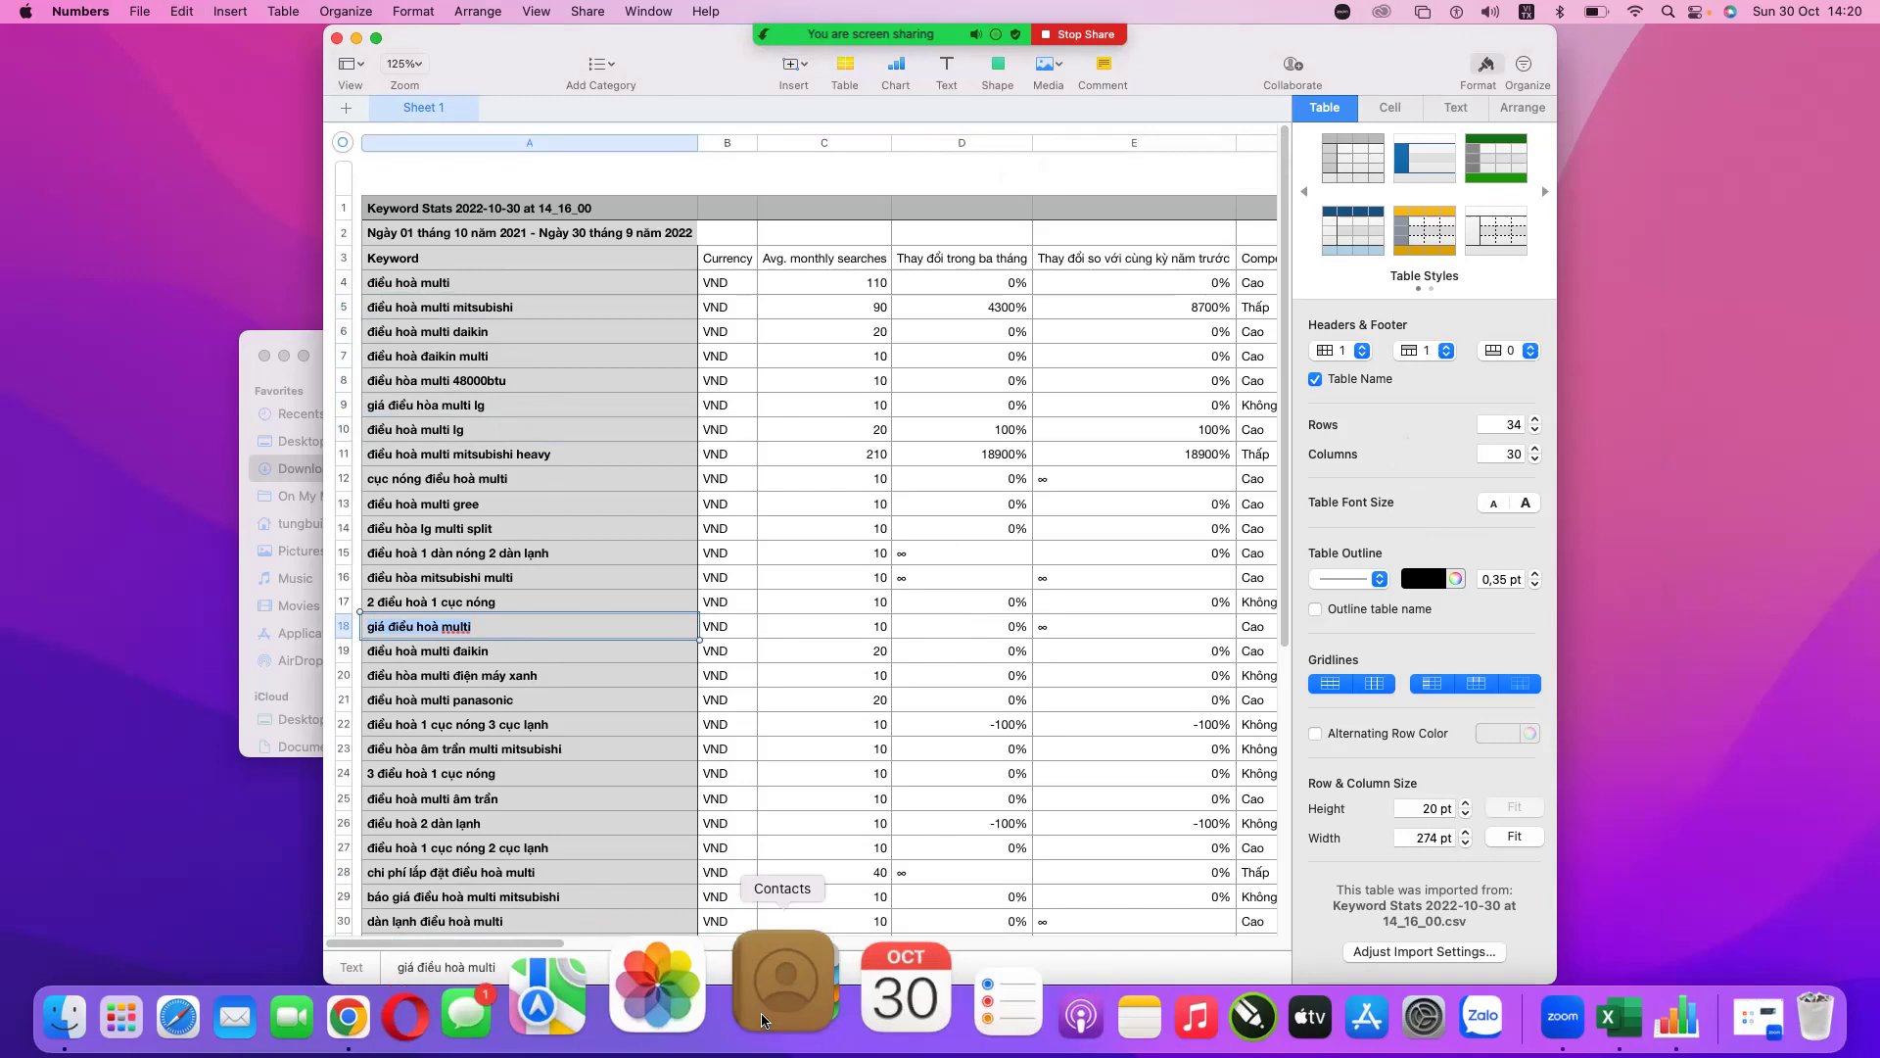
- Switch to Chrome and search Keyword Tool for "giá điều hoà multi" in Vietnam (Country)
left_click(477, 989)
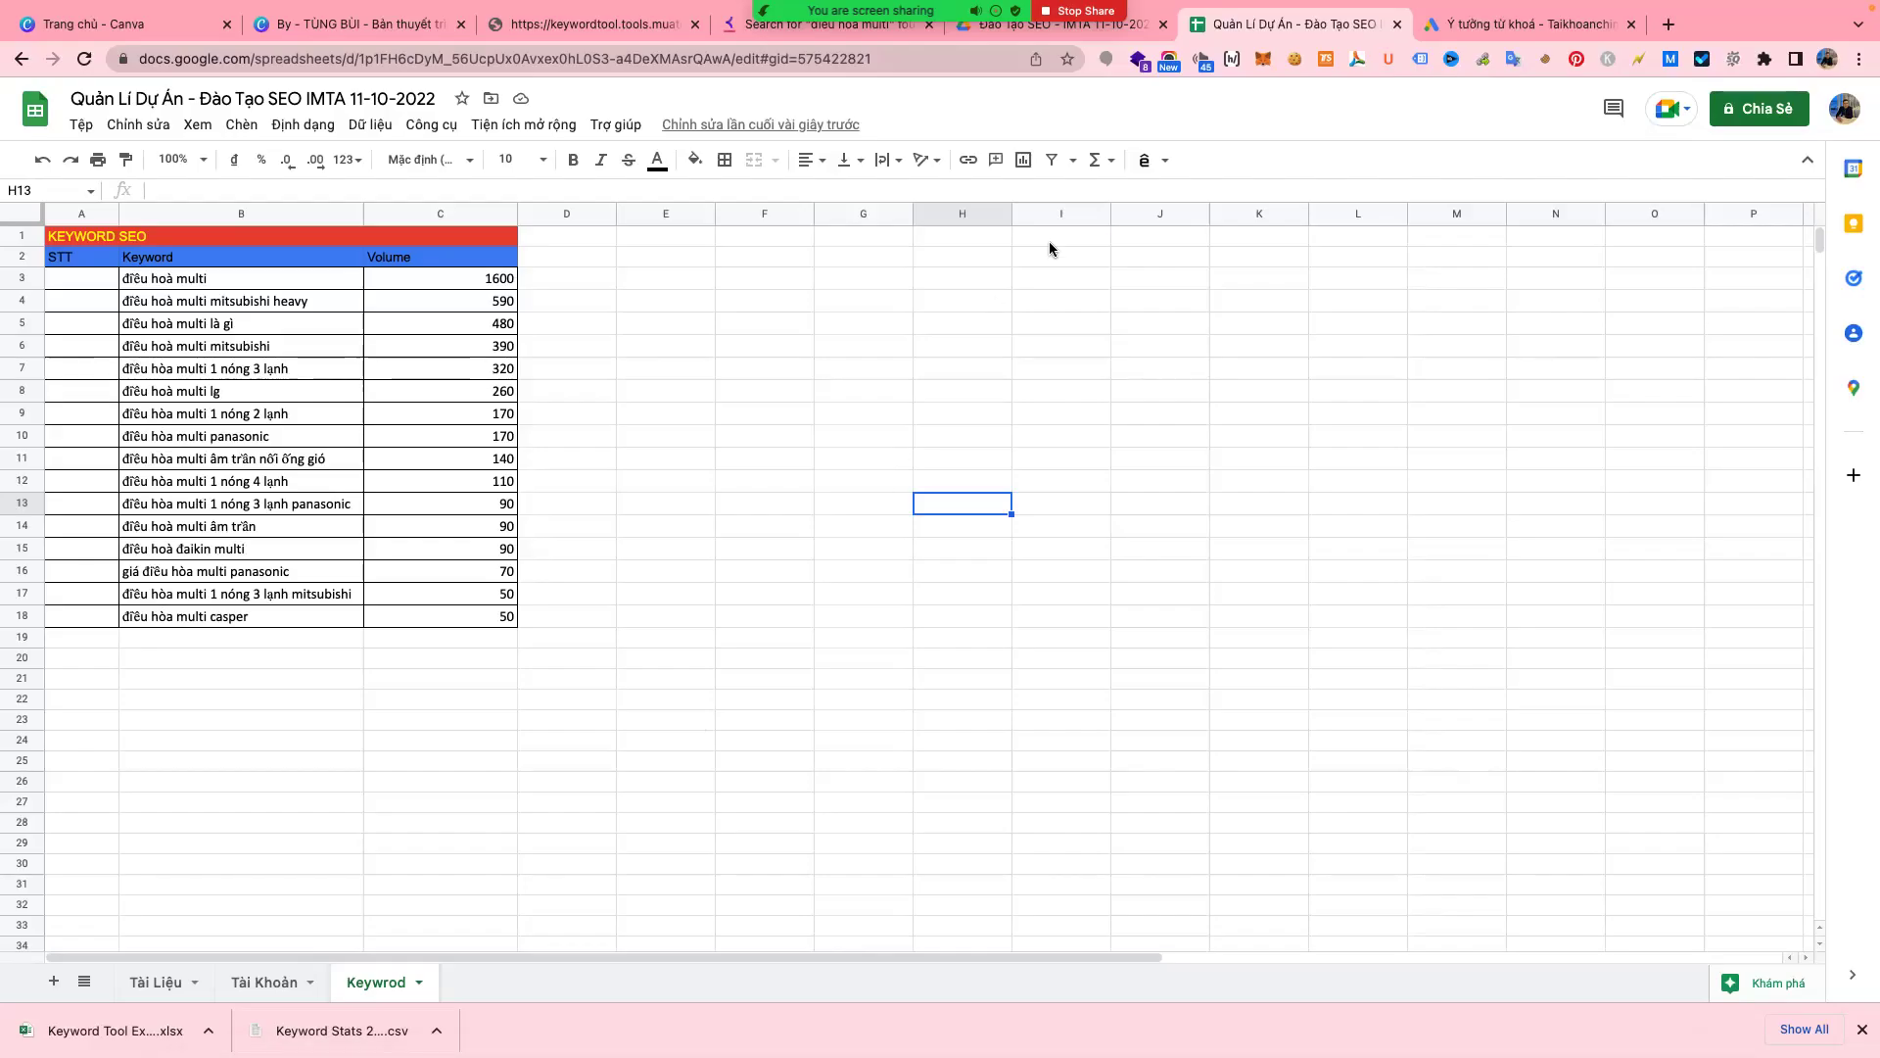
left_click(806, 30)
scroll(484, 185, "up", 5)
left_click_drag(495, 232, 283, 238)
key("Left")
type("giá")
left_click(1508, 249)
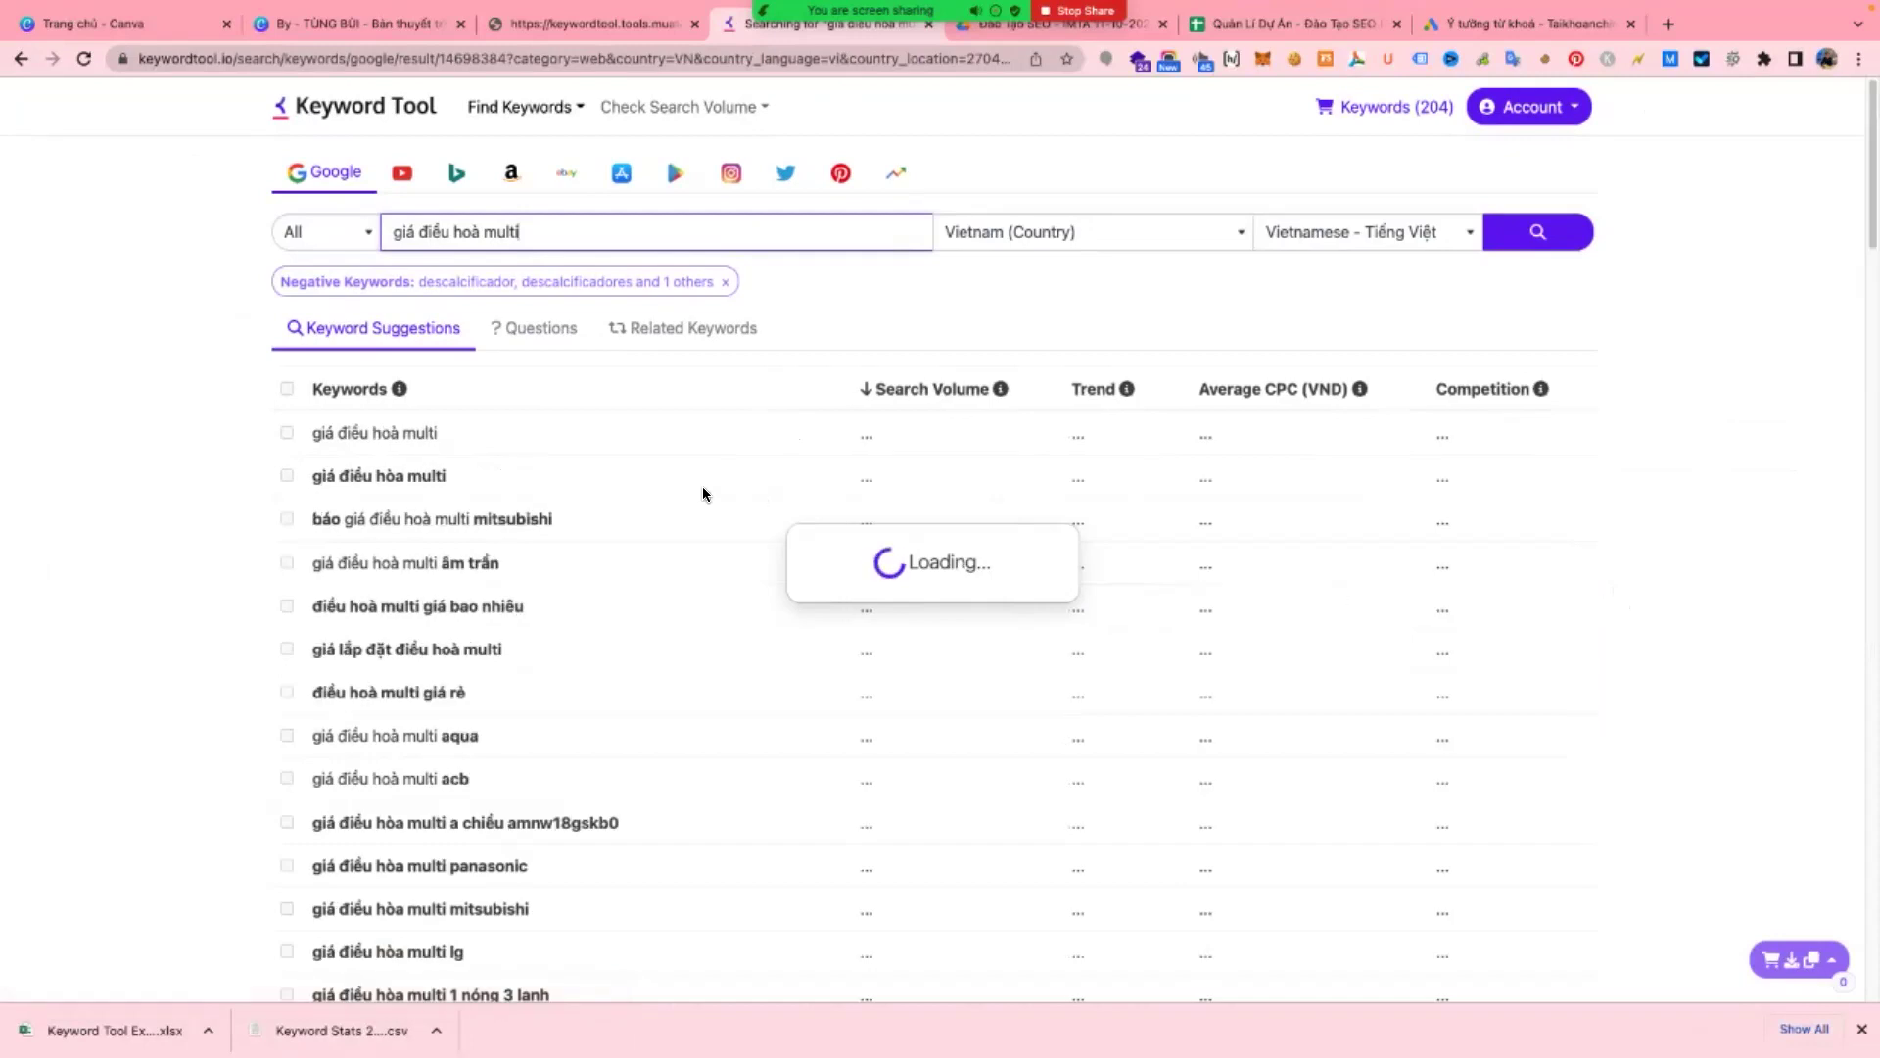
- Review the keyword suggestions, sorting them by search volume in ascending and back in descending order
scroll(1214, 392, "down", 4)
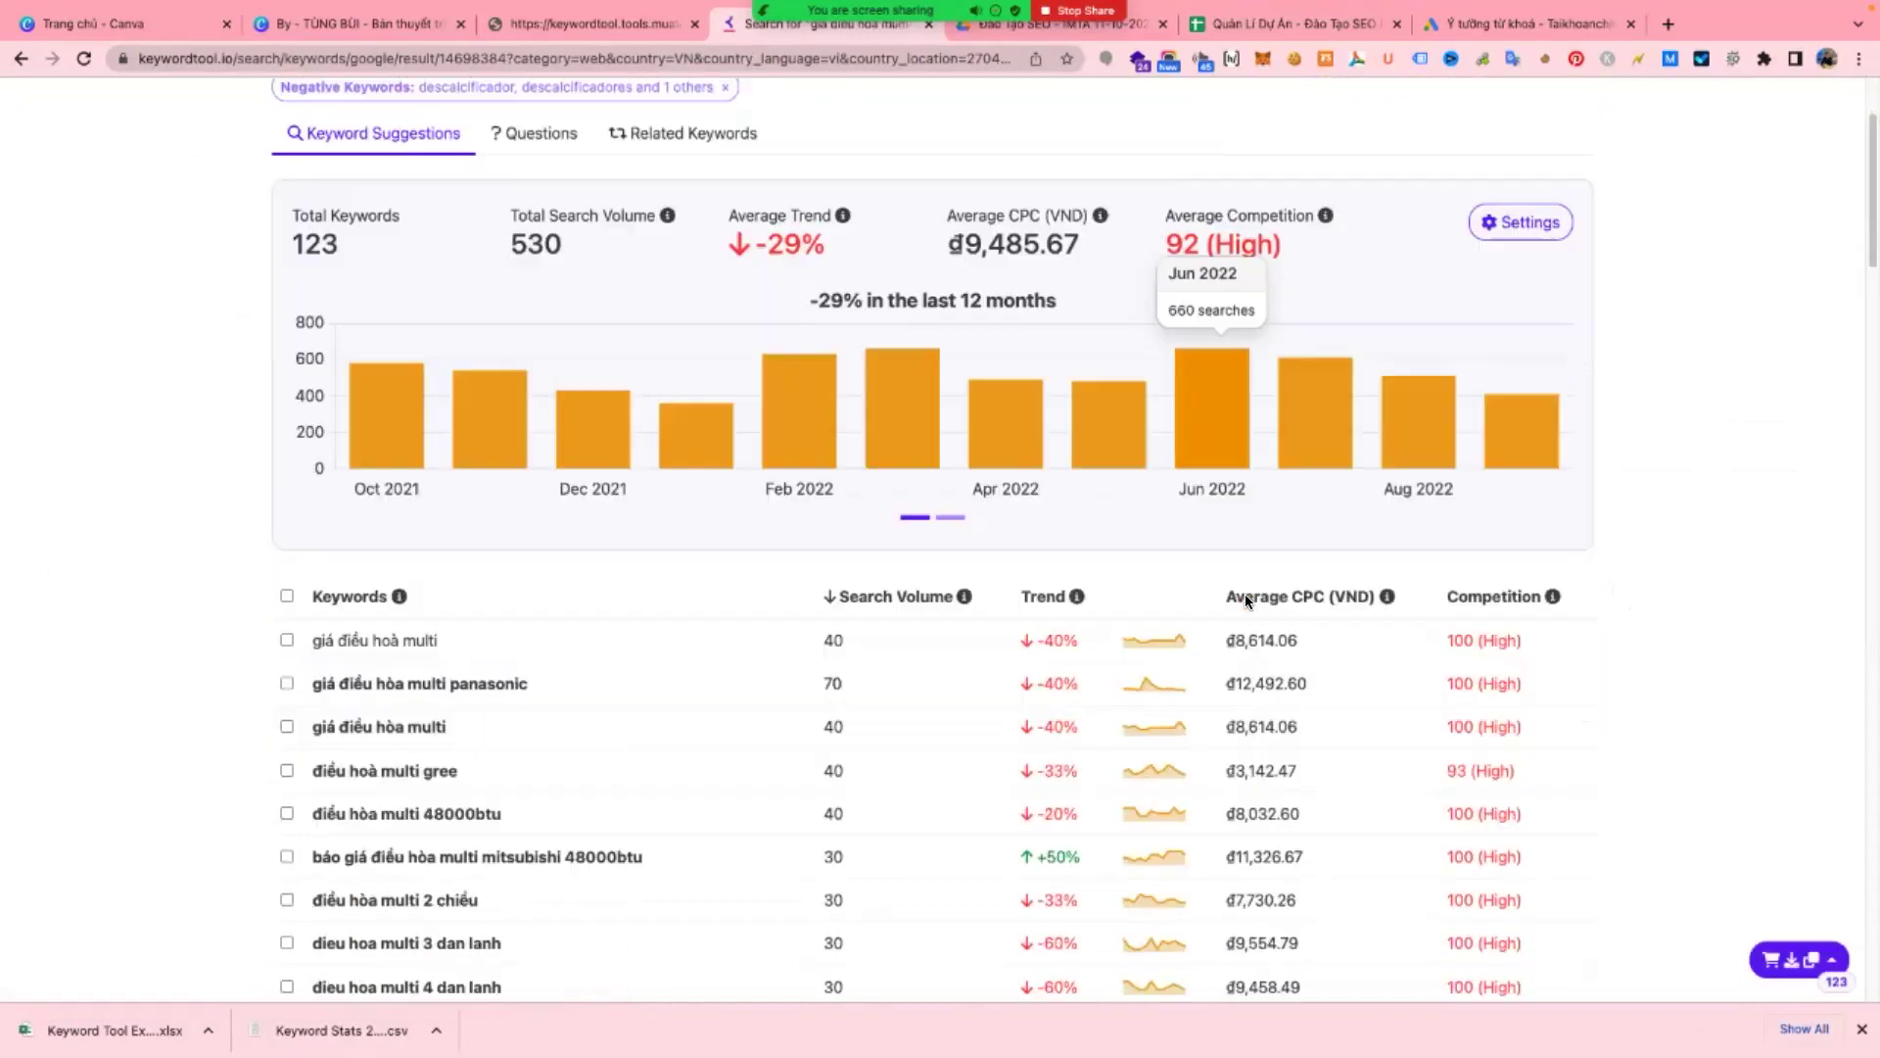
scroll(965, 588, "down", 1)
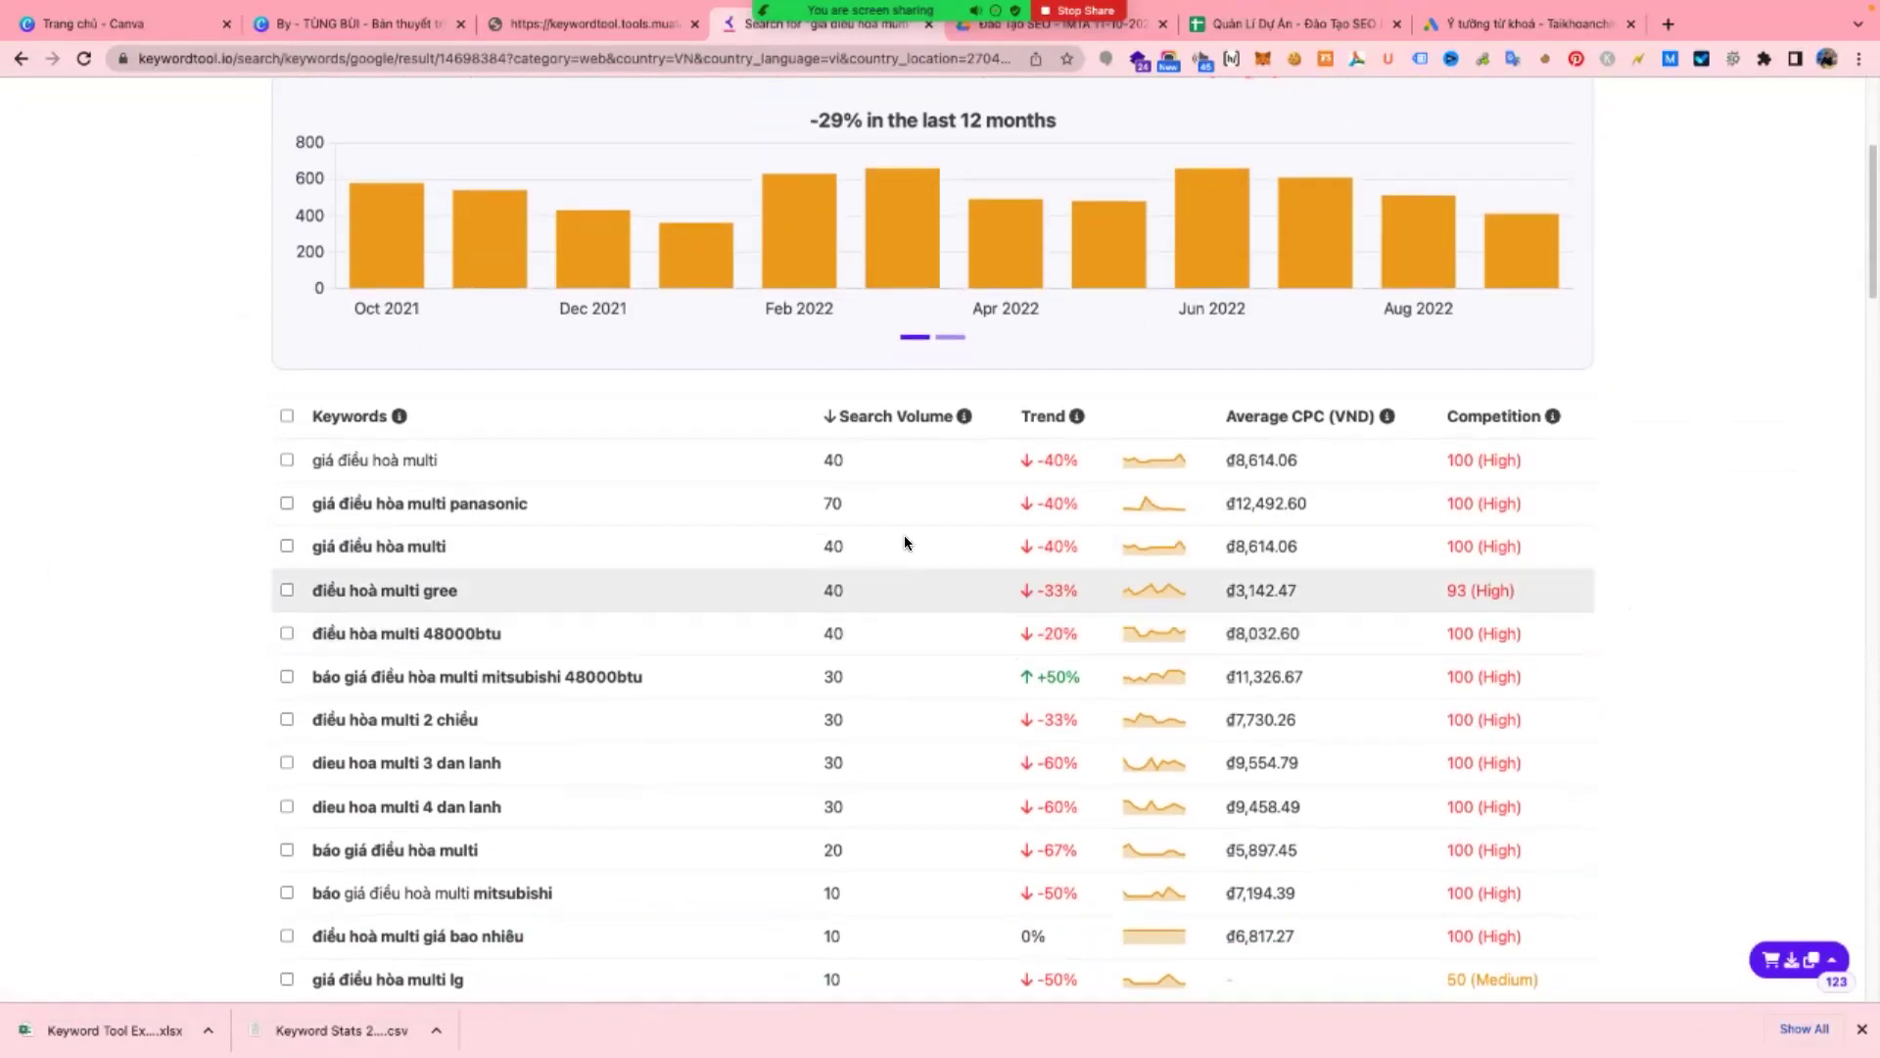
left_click(831, 419)
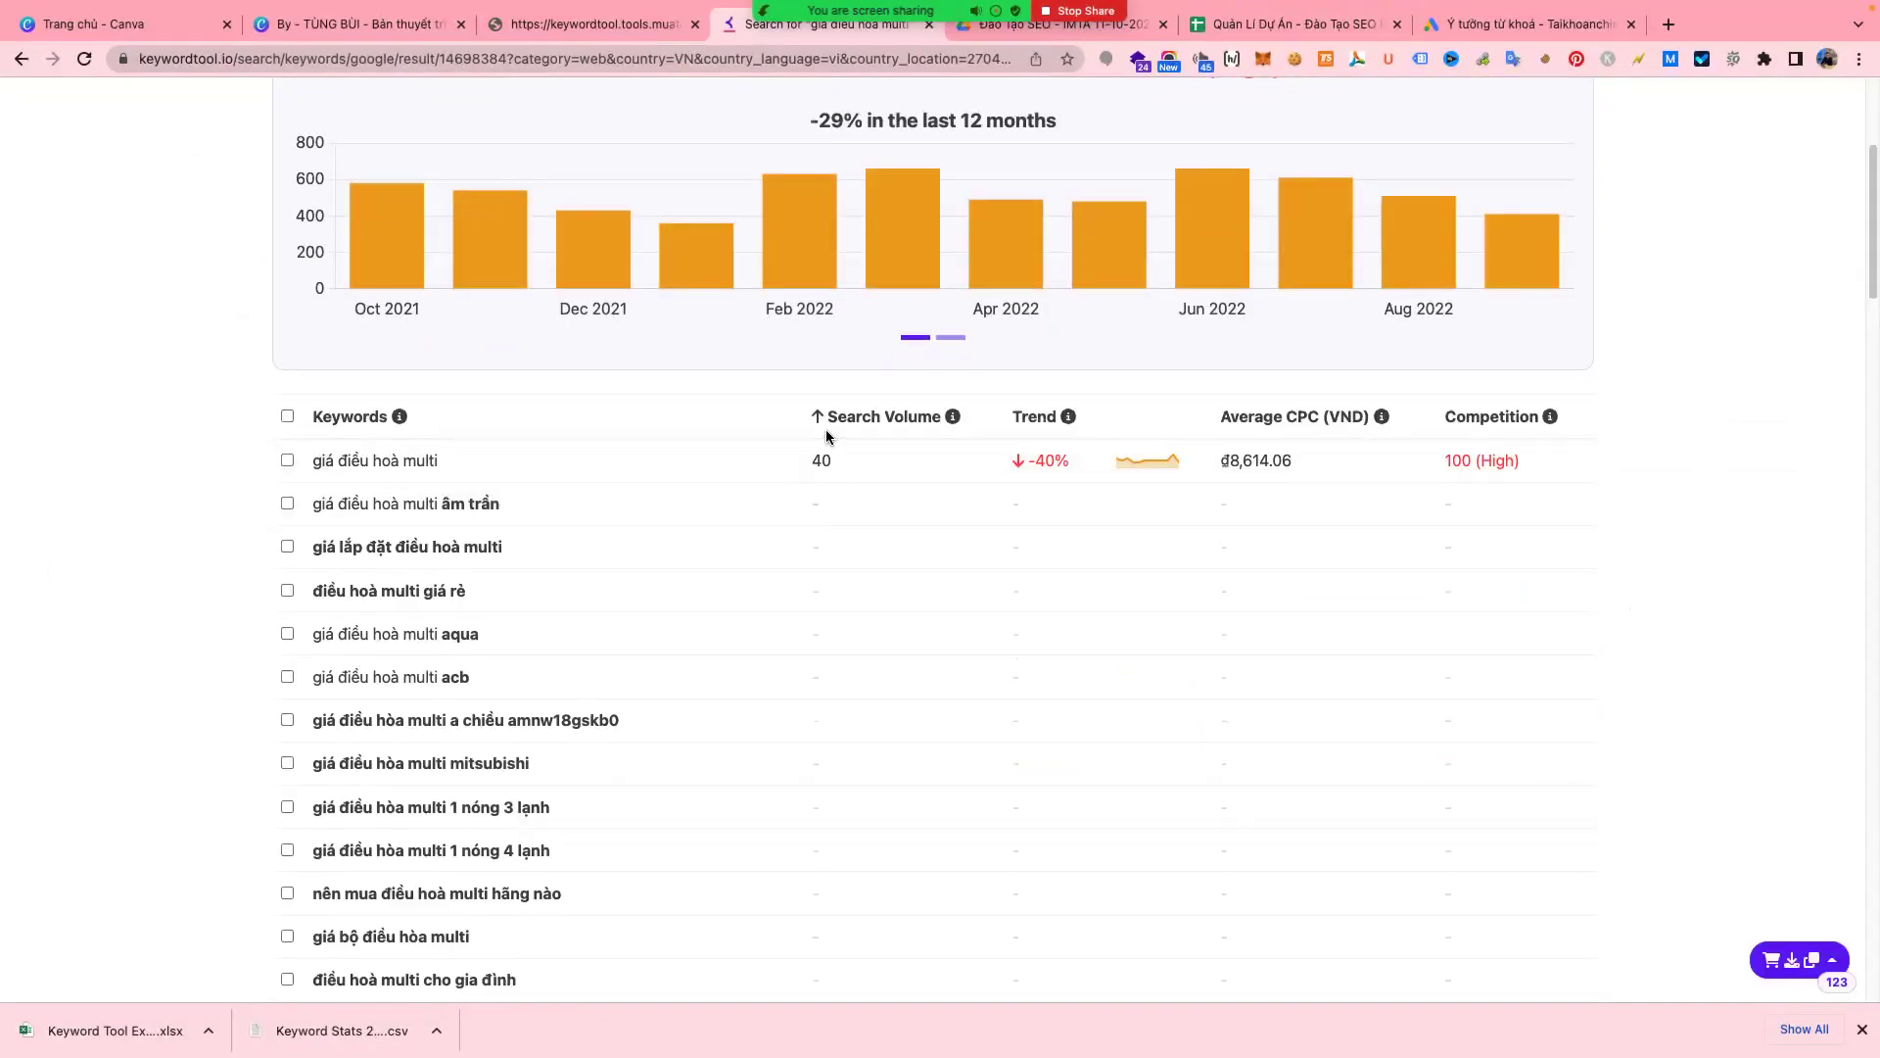
left_click(825, 431)
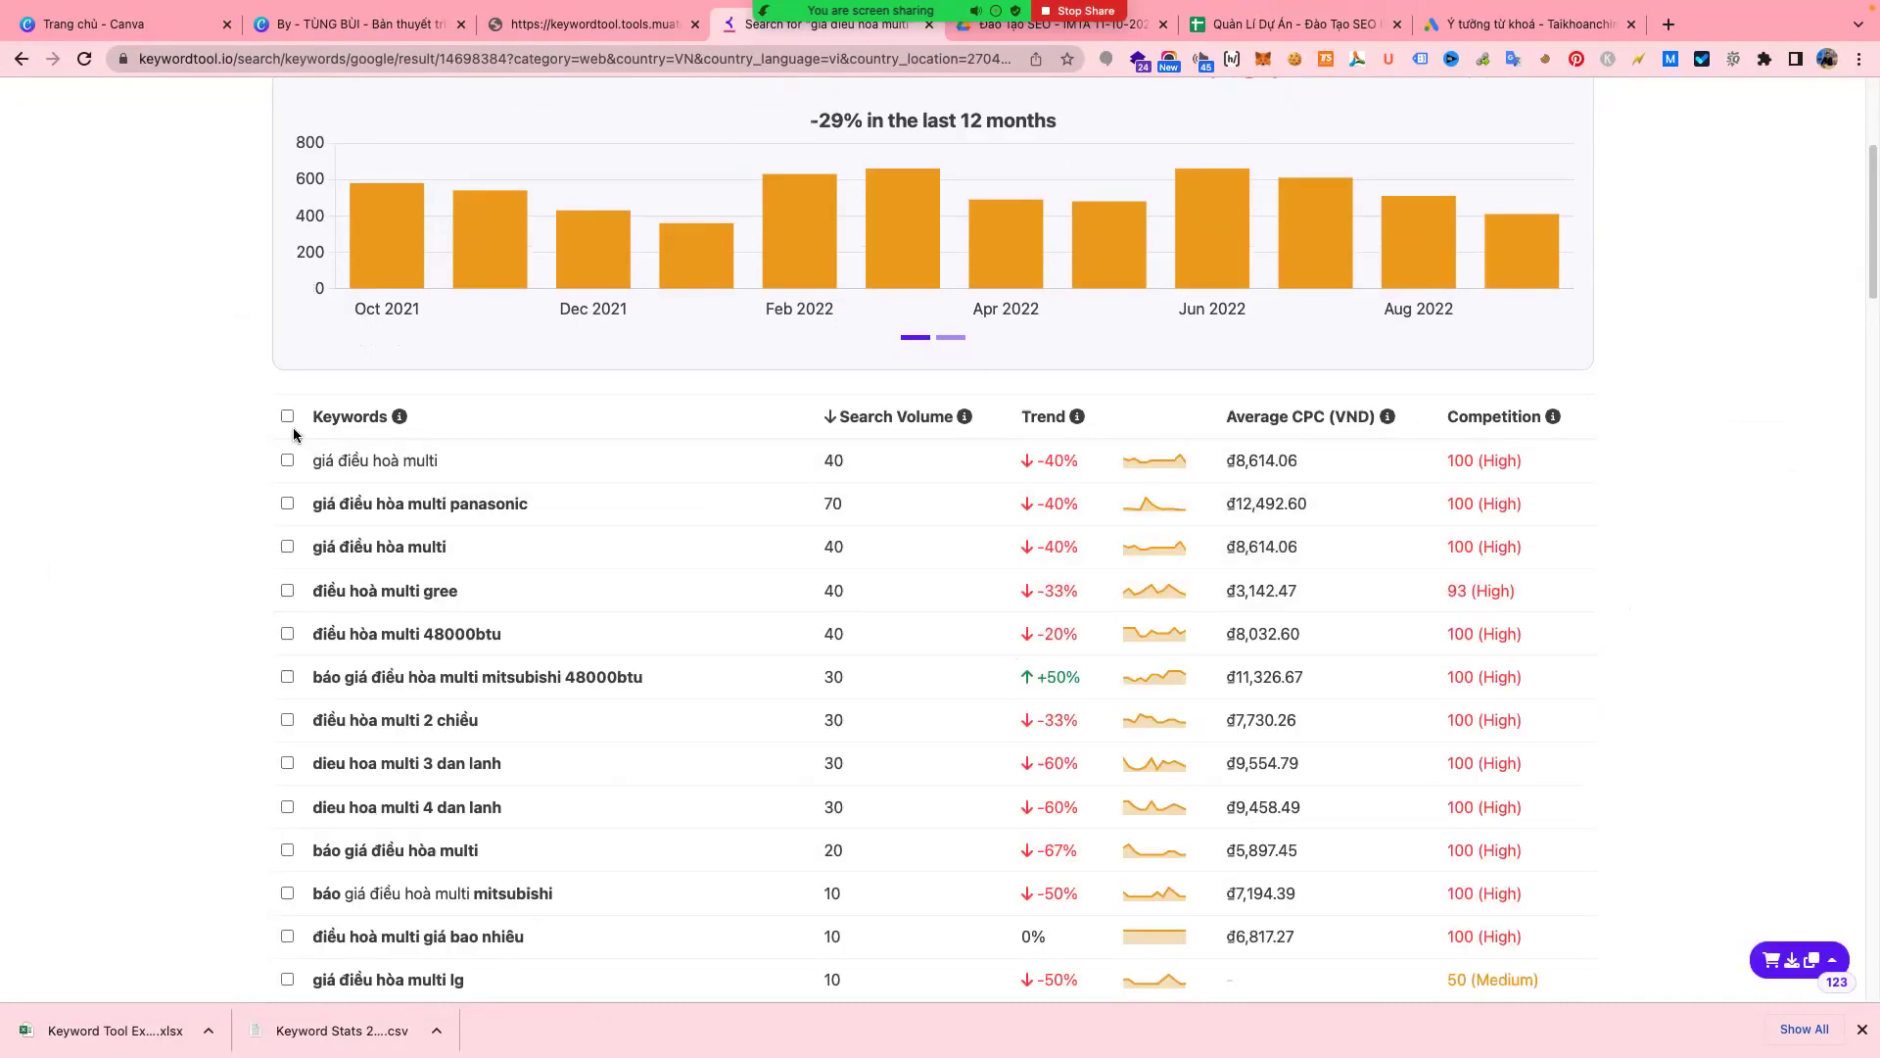
- Select all keyword suggestions for "giá điều hoà multi" and export them to Excel
left_click(287, 417)
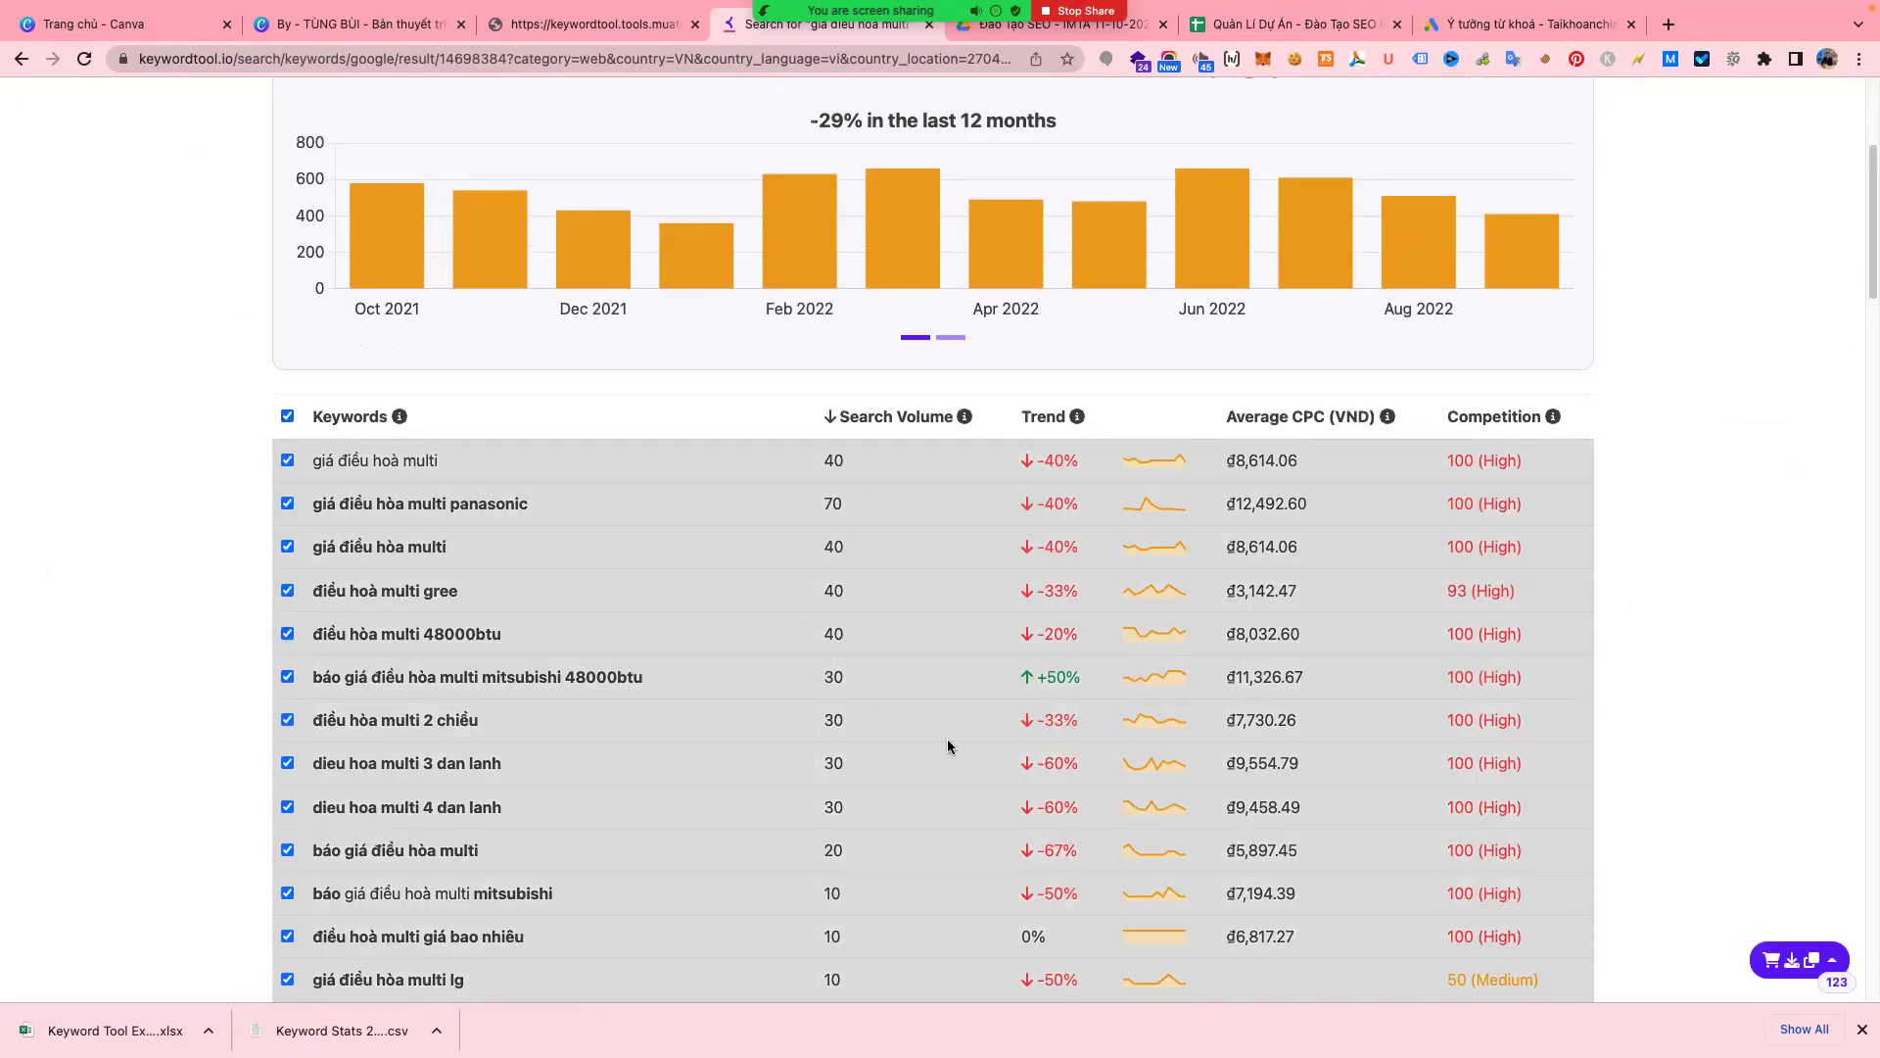
left_click(1829, 962)
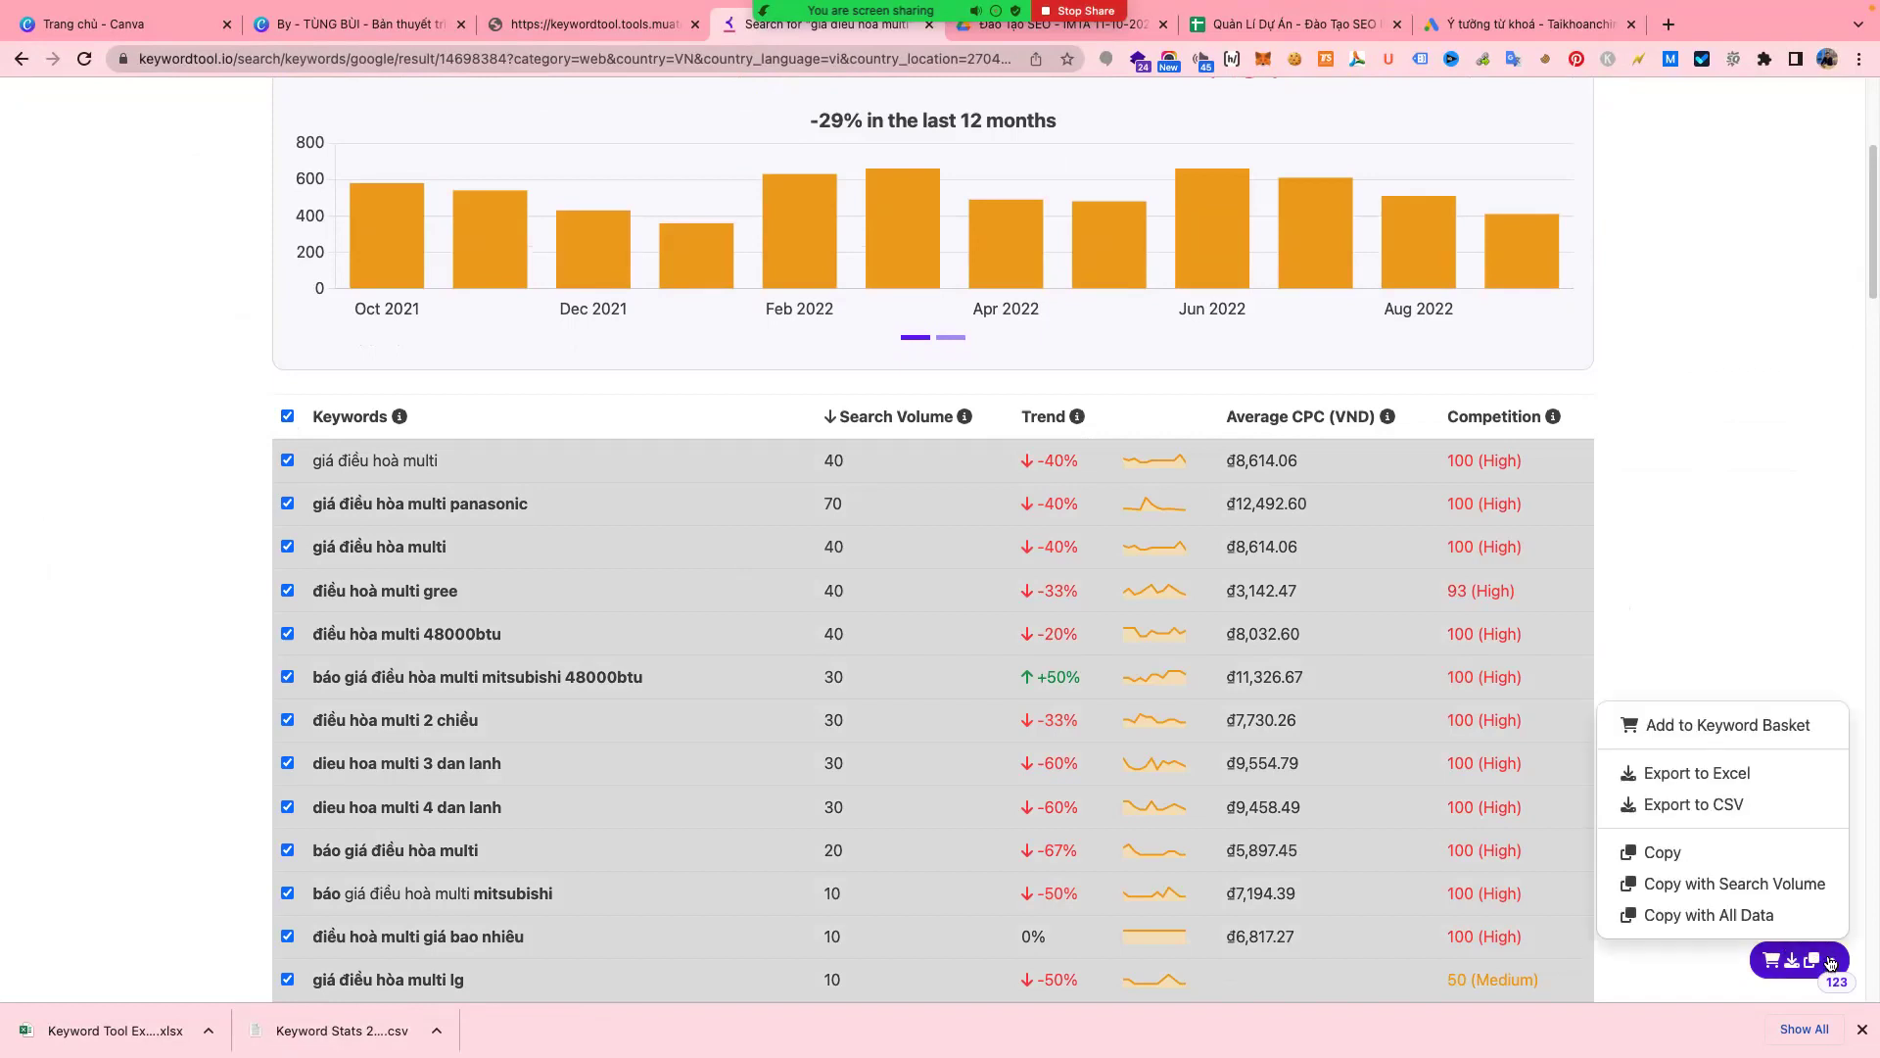
left_click(1739, 778)
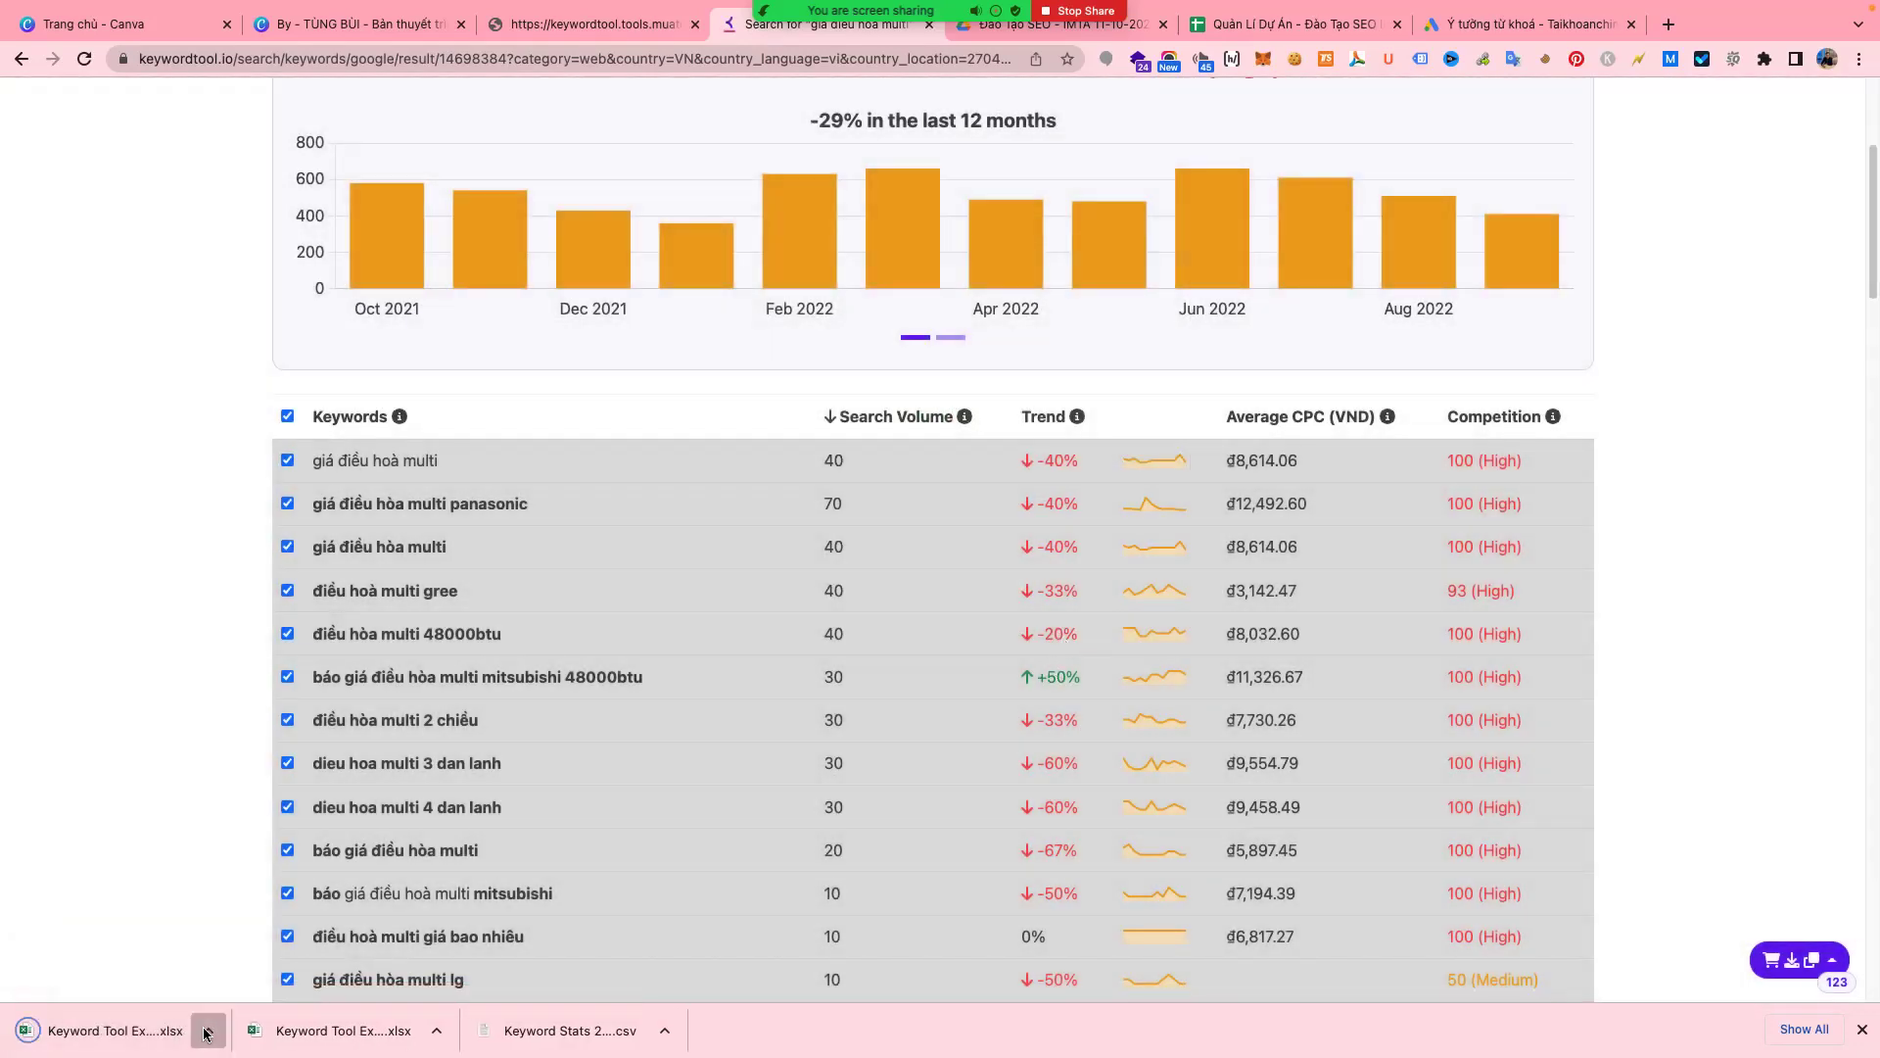
- Open the newly downloaded Keyword Tool export in Excel and widen the Keywords column to show the full keywords
left_click(208, 1030)
left_click(247, 1003)
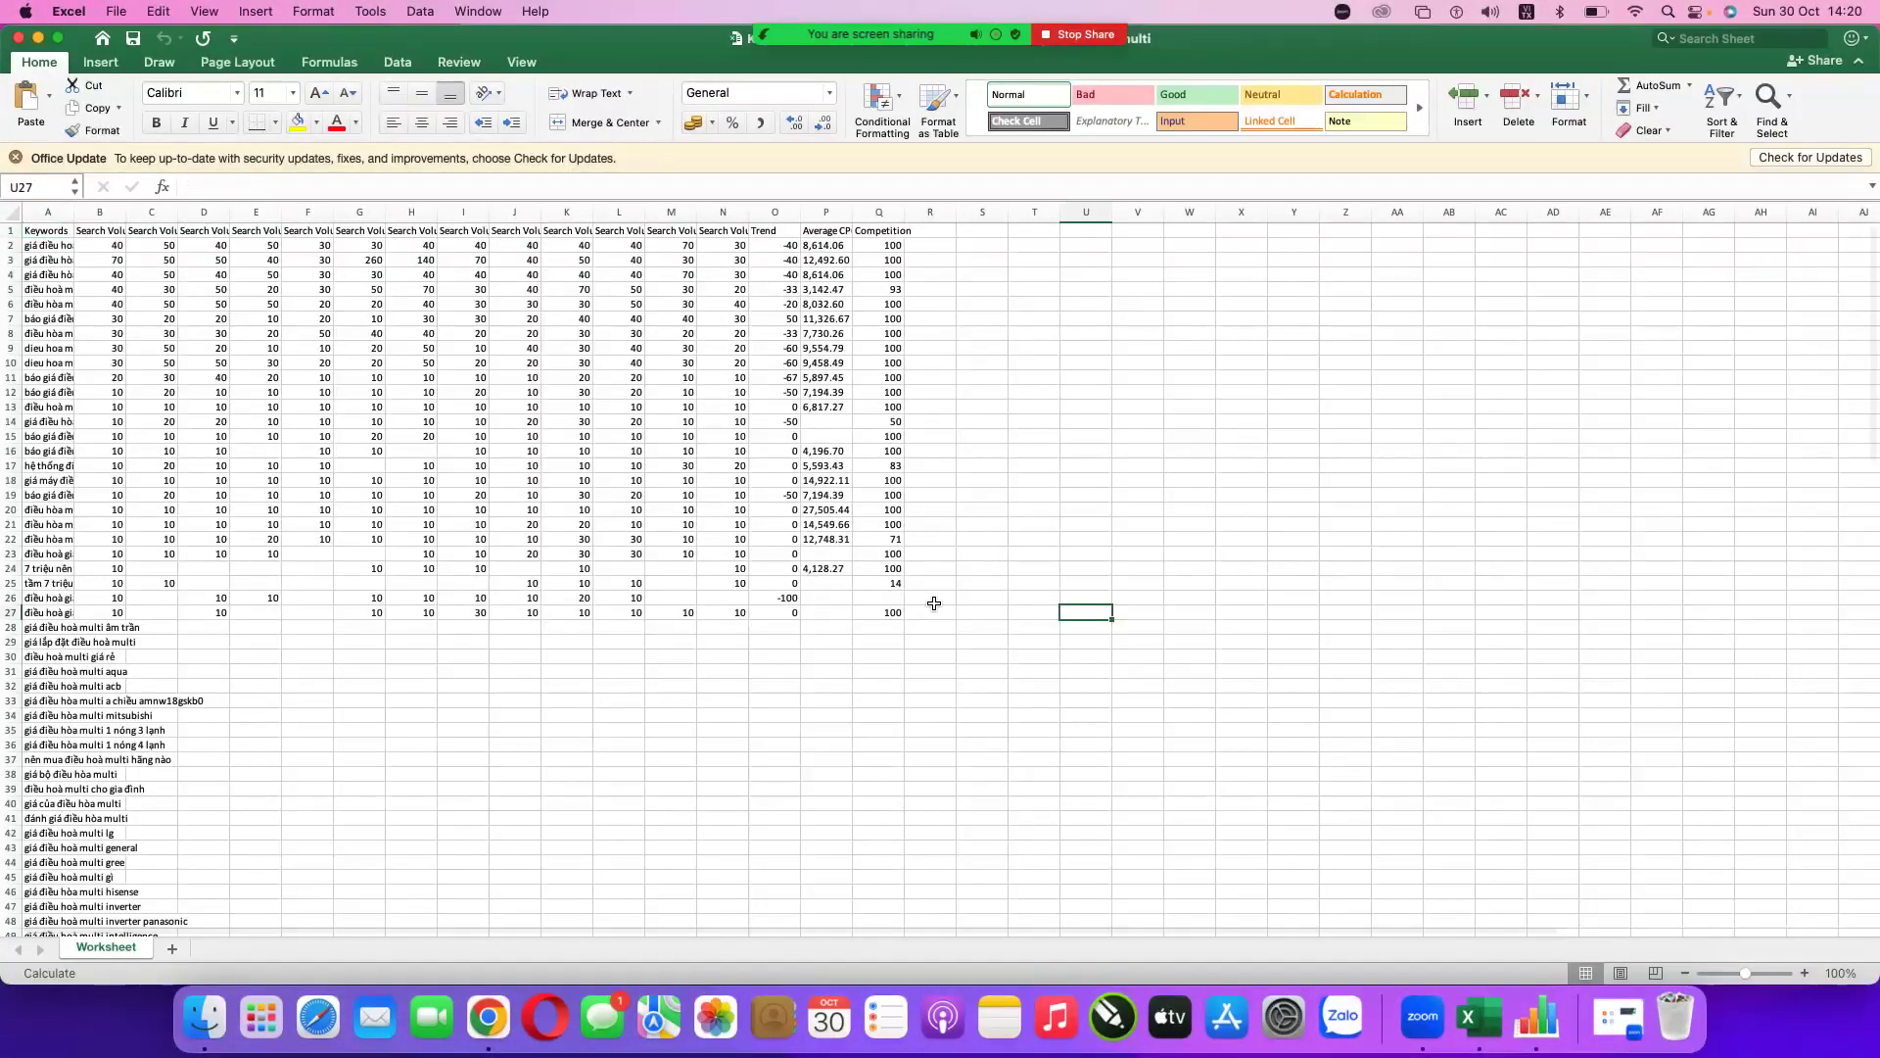
left_click_drag(86, 200, 304, 203)
left_click(536, 627)
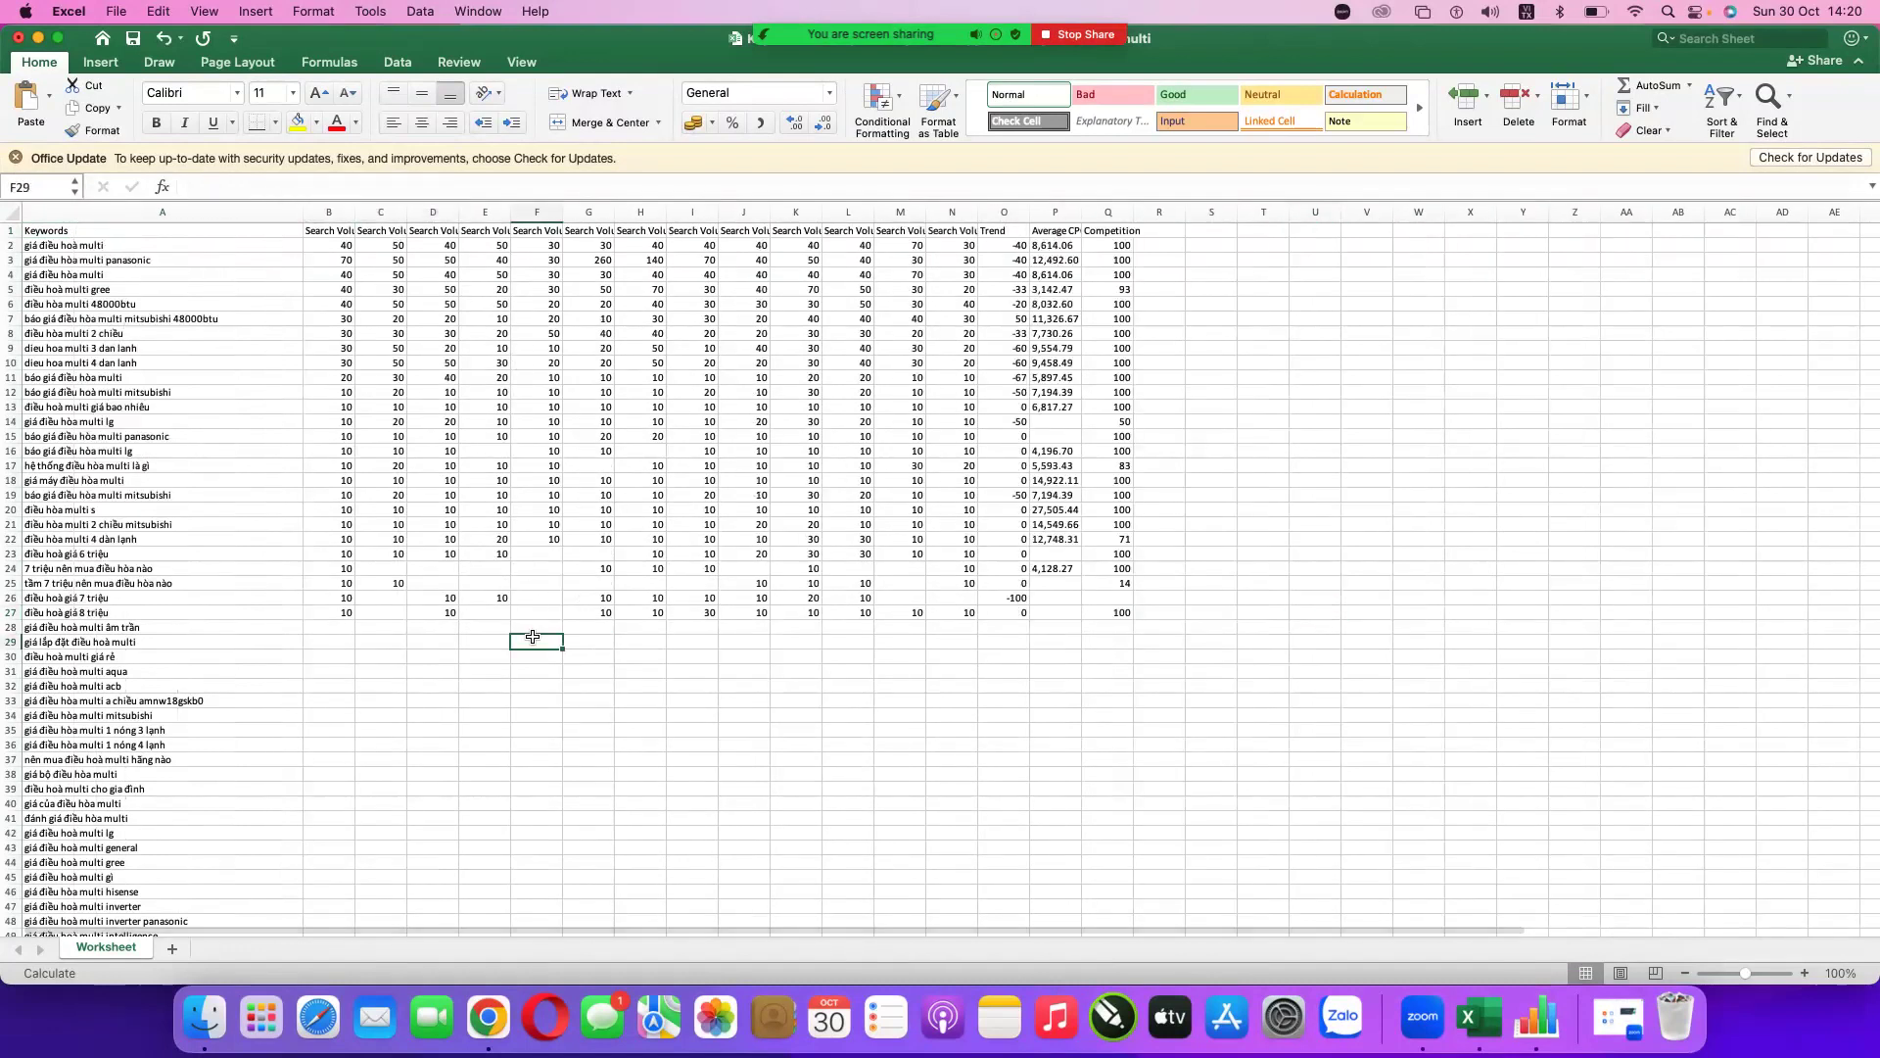
- Copy "giá điều hòa multi panasonic" with its first search volume value and paste it at B20 of the Keywrod sheet in Google Sheets
left_click_drag(172, 263, 294, 286)
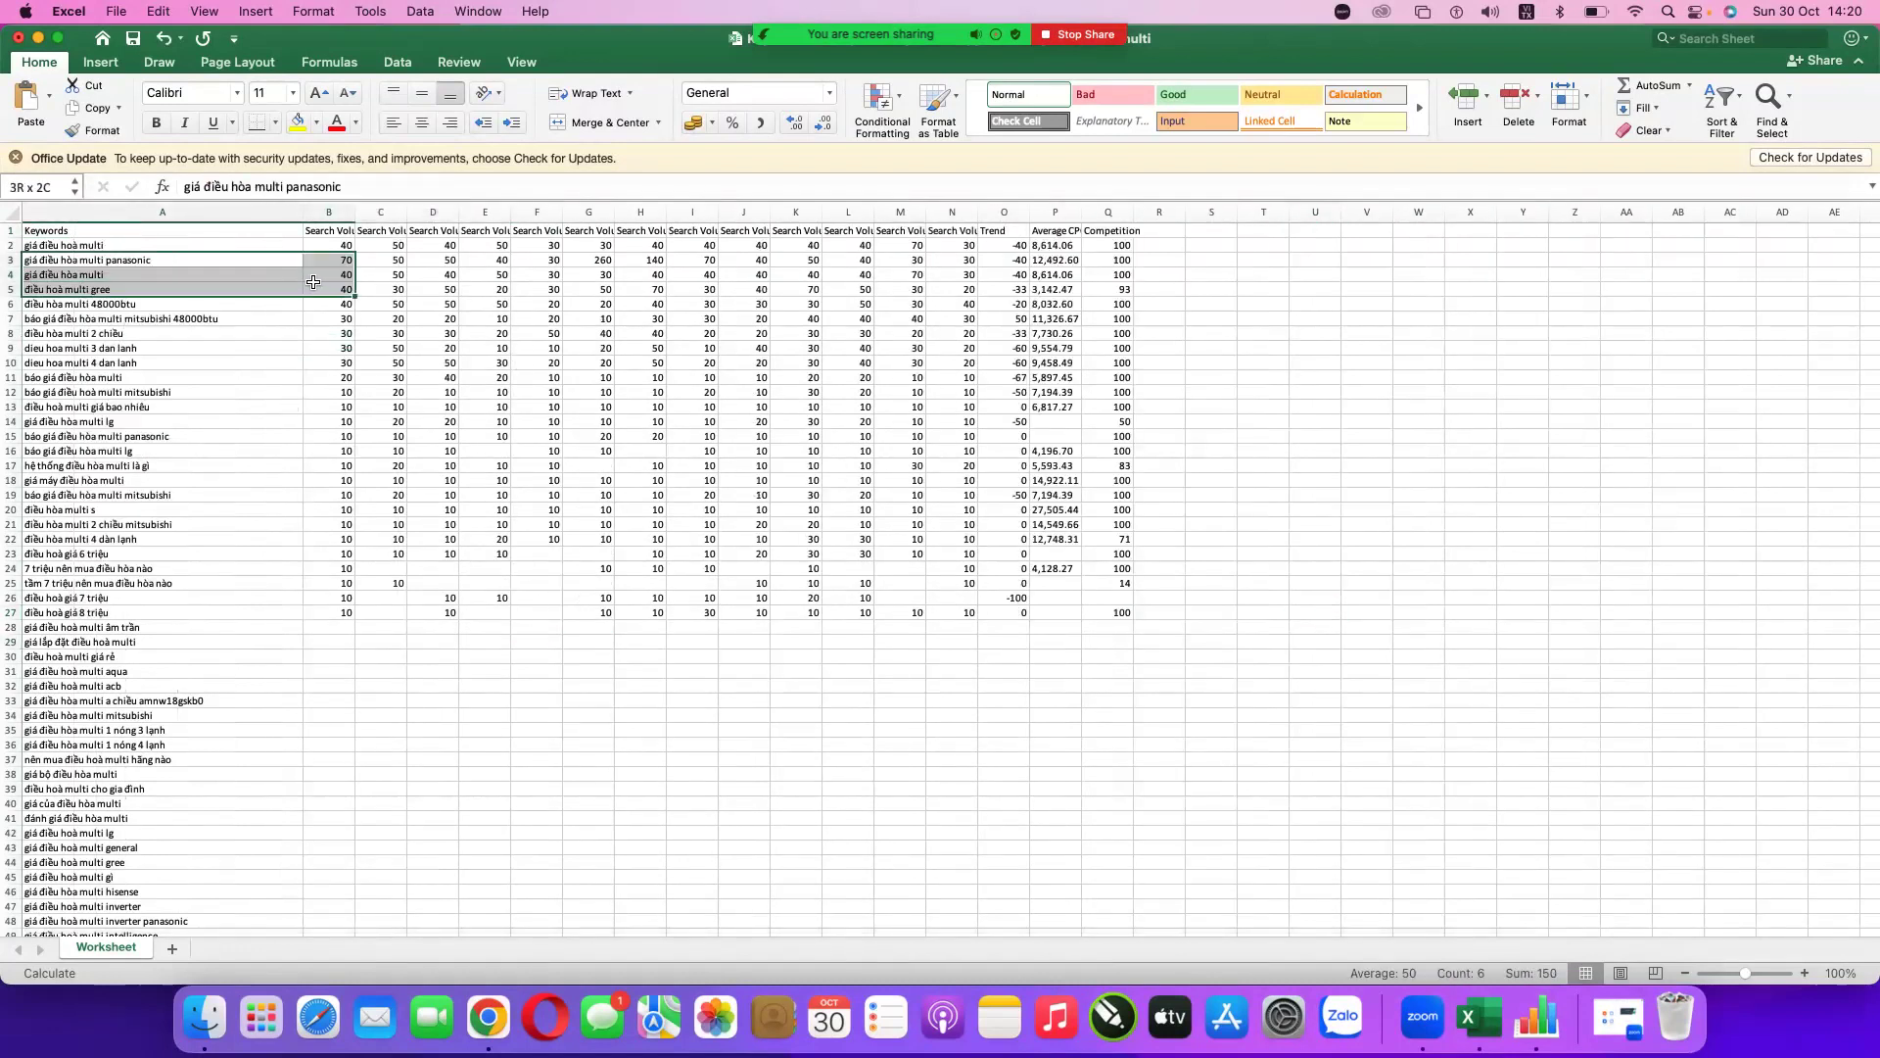
left_click(218, 249)
left_click_drag(253, 264, 333, 264)
key("super+c")
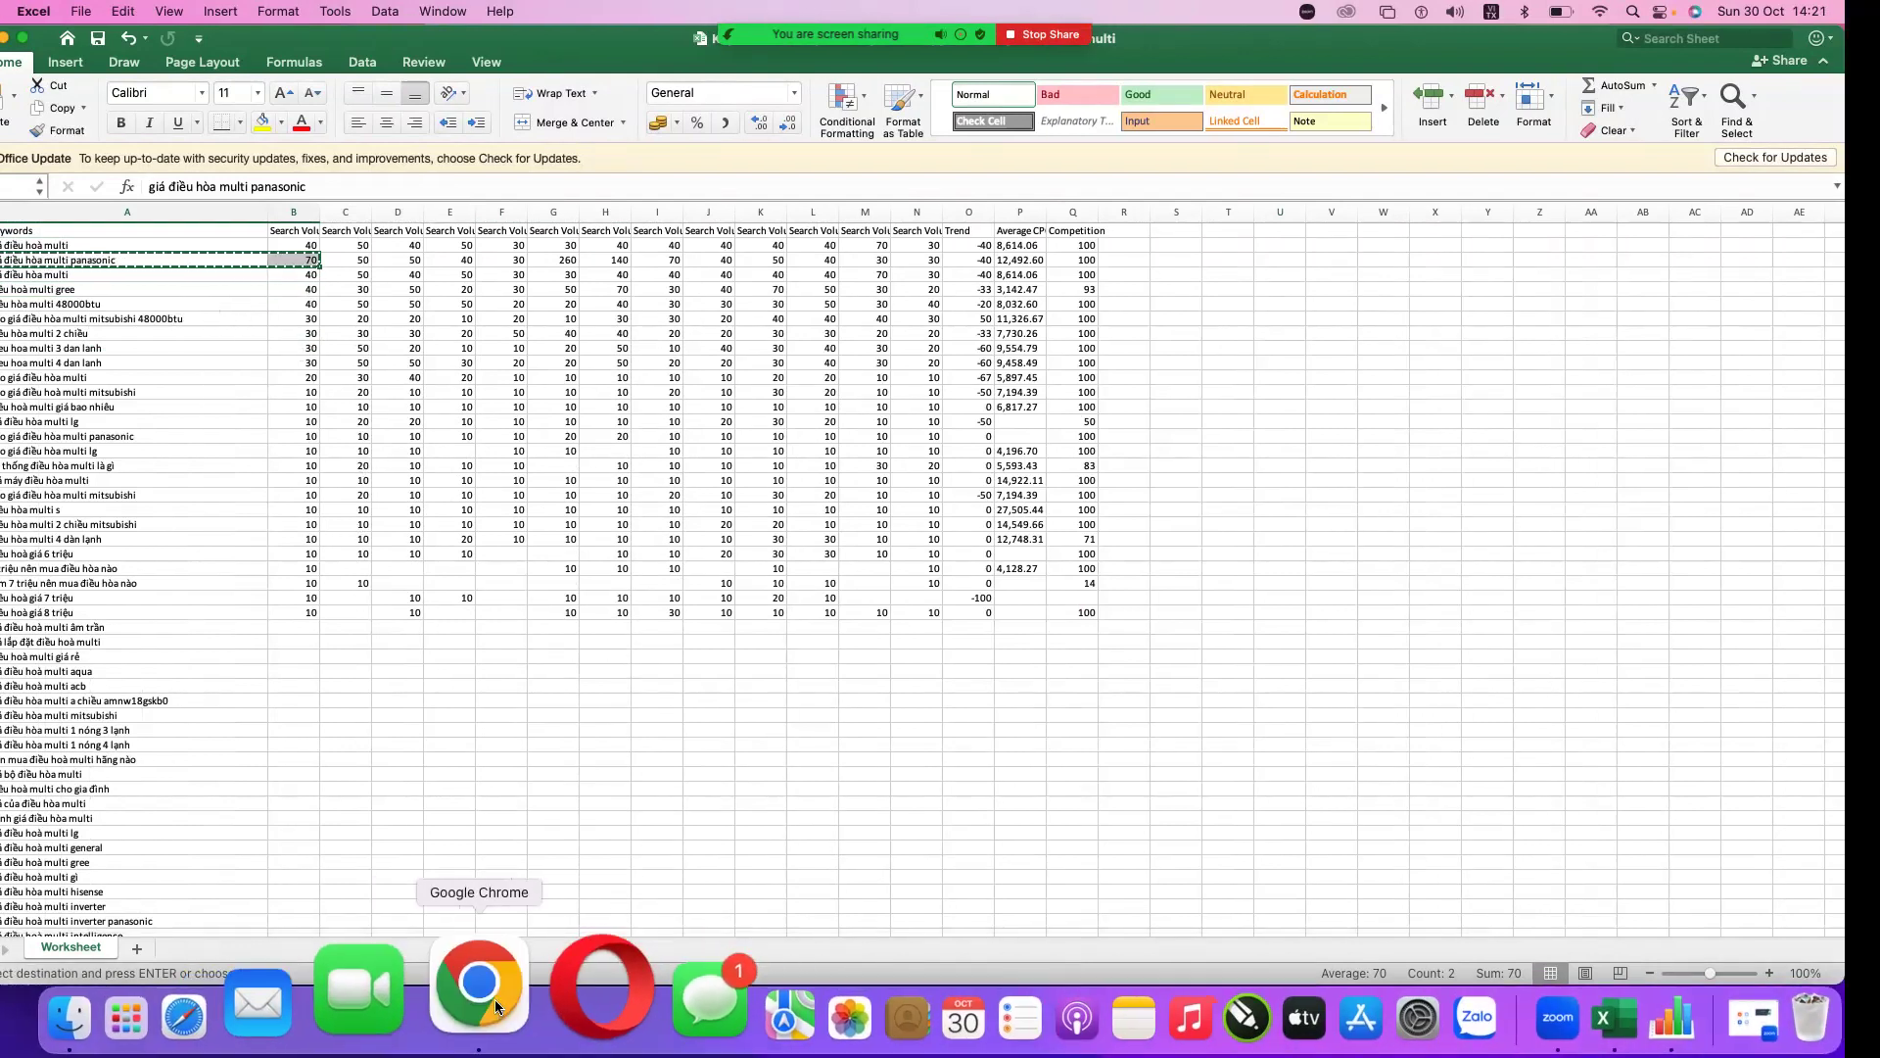
left_click(495, 999)
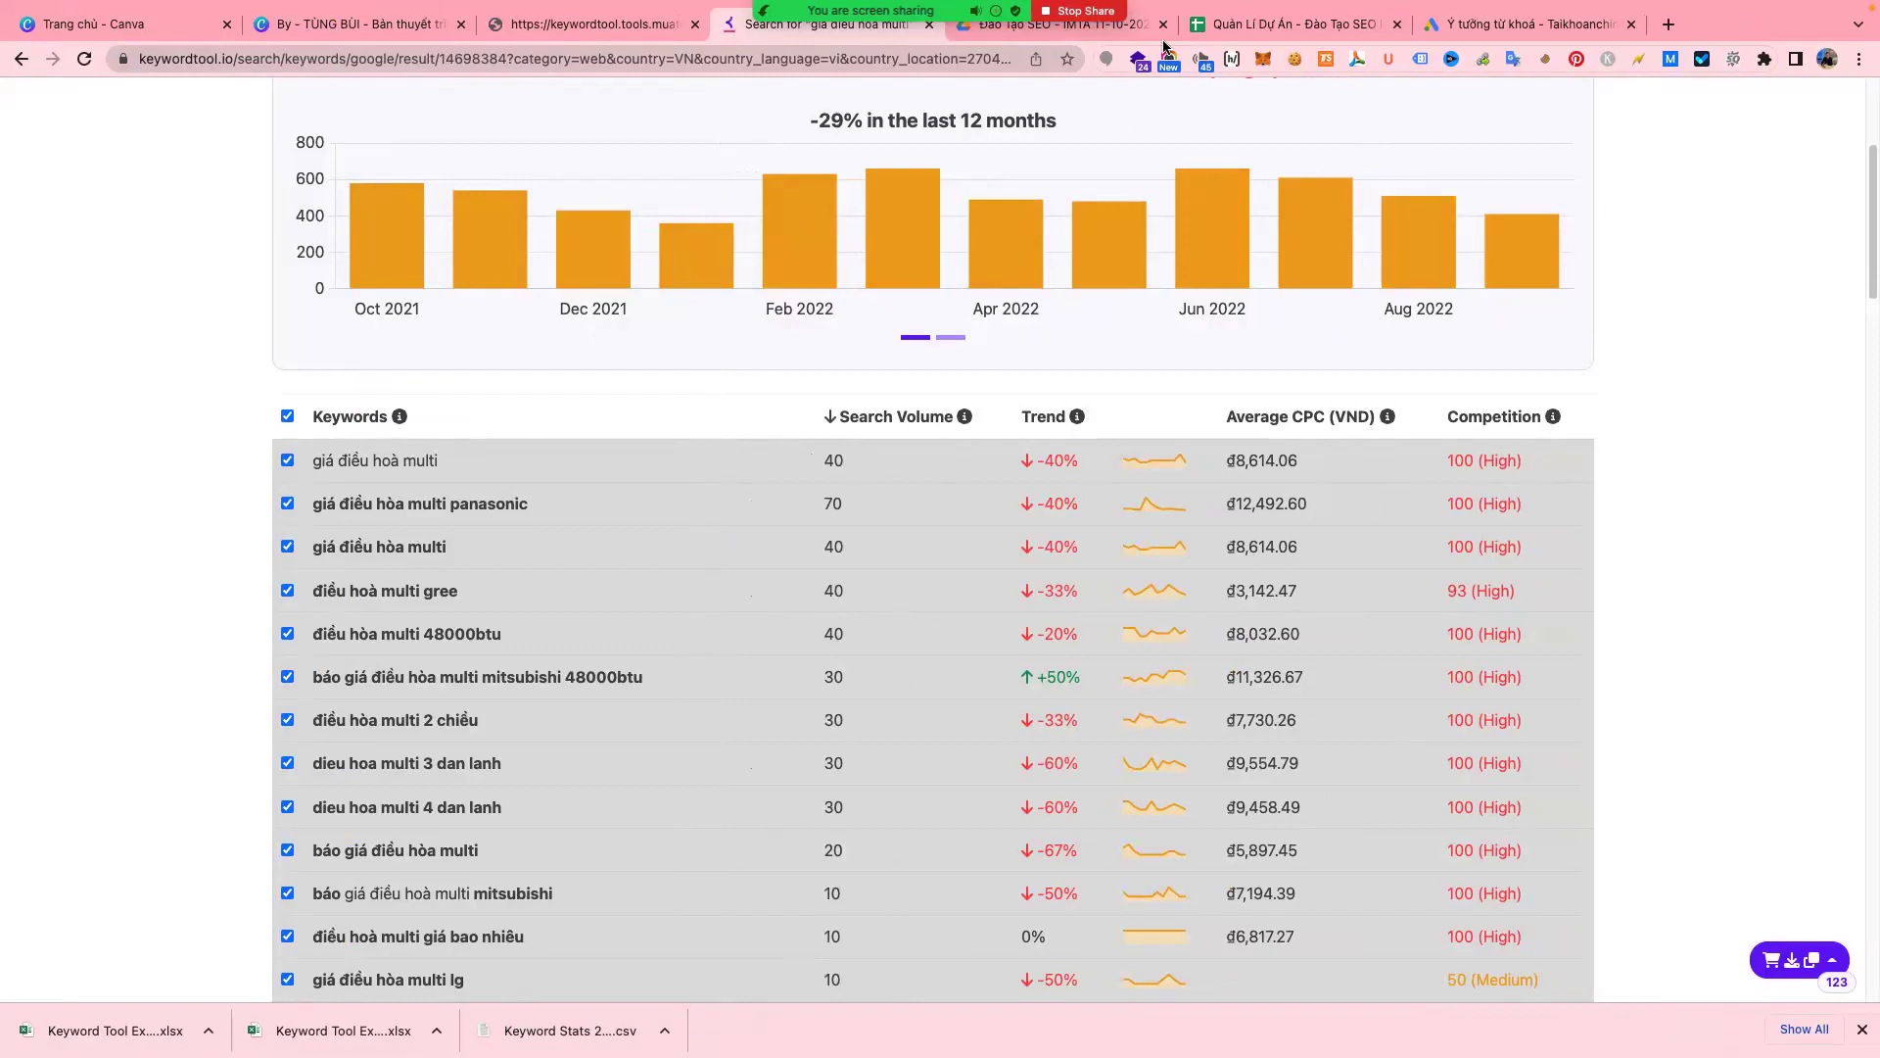
left_click(1287, 23)
left_click(208, 659)
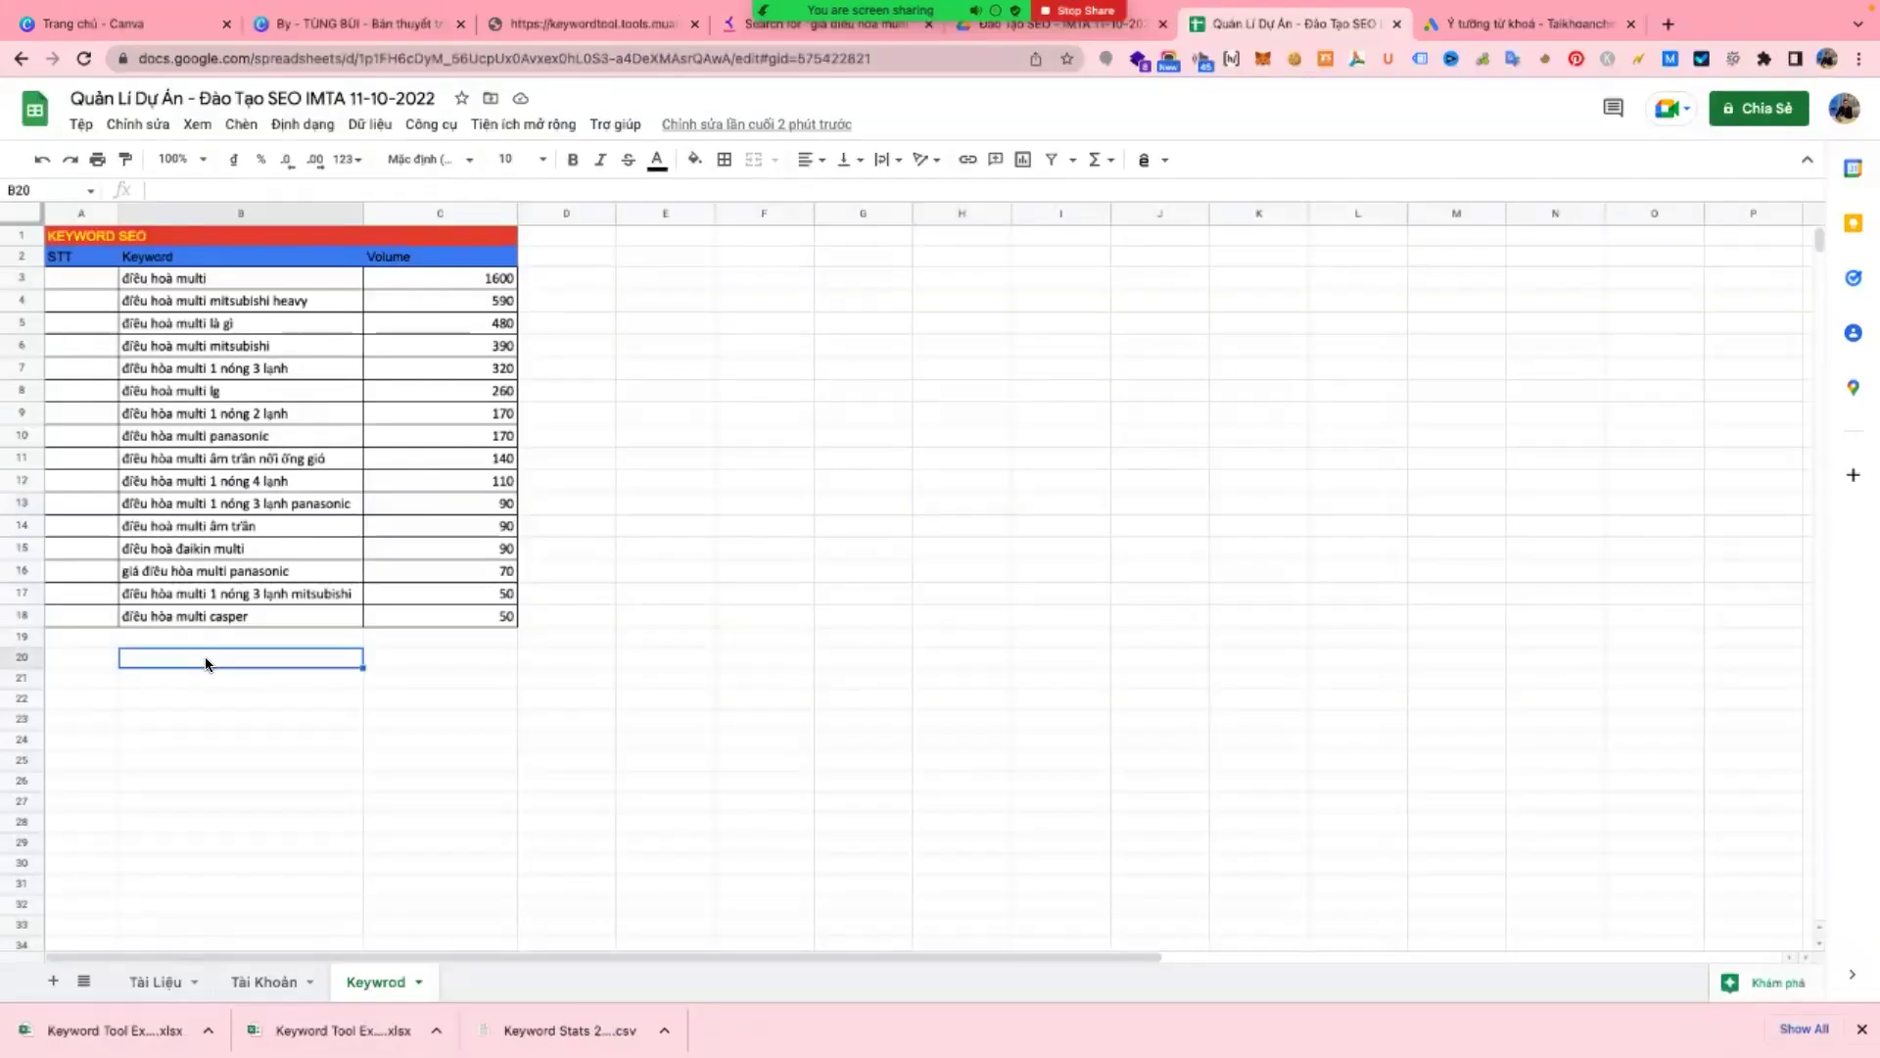
key("super+v")
left_click(642, 677)
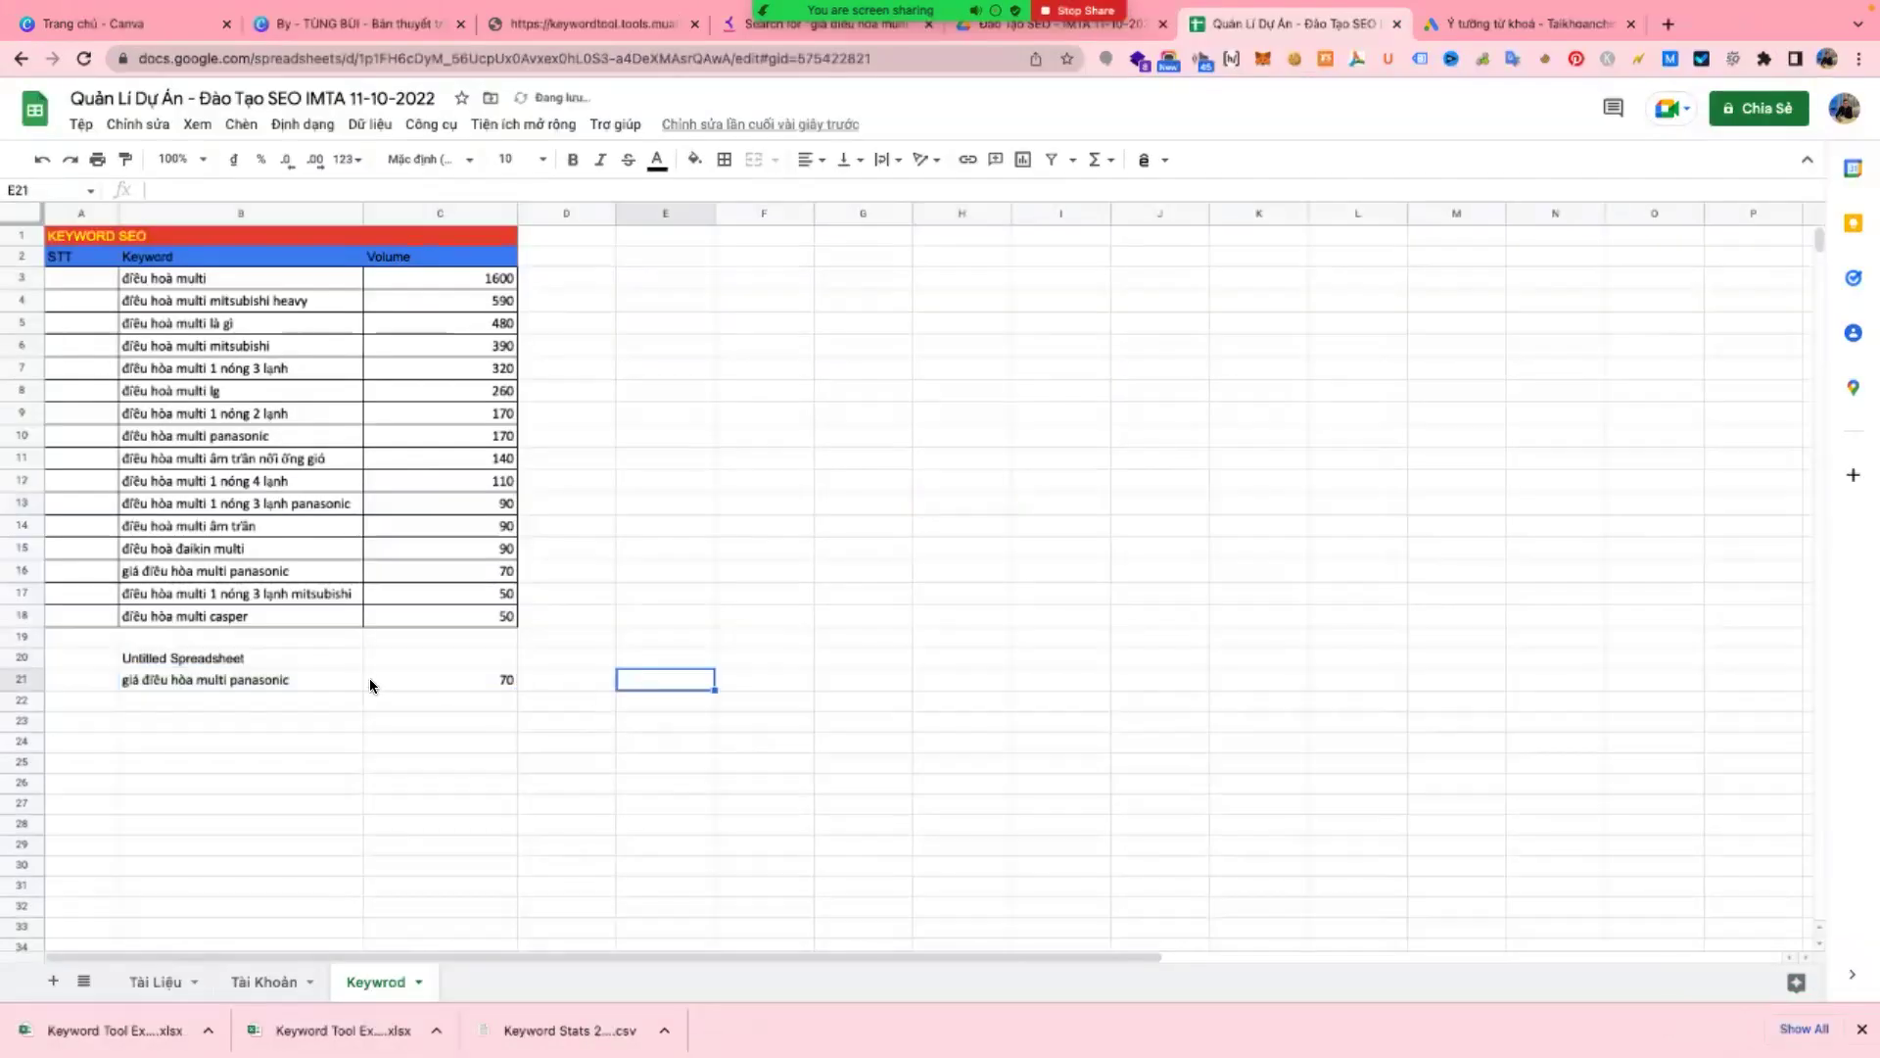
- Clear the stray "Untitled Spreadsheet" text from cells B20:C20 above the pasted keyword
left_click_drag(314, 664, 462, 657)
key("Delete")
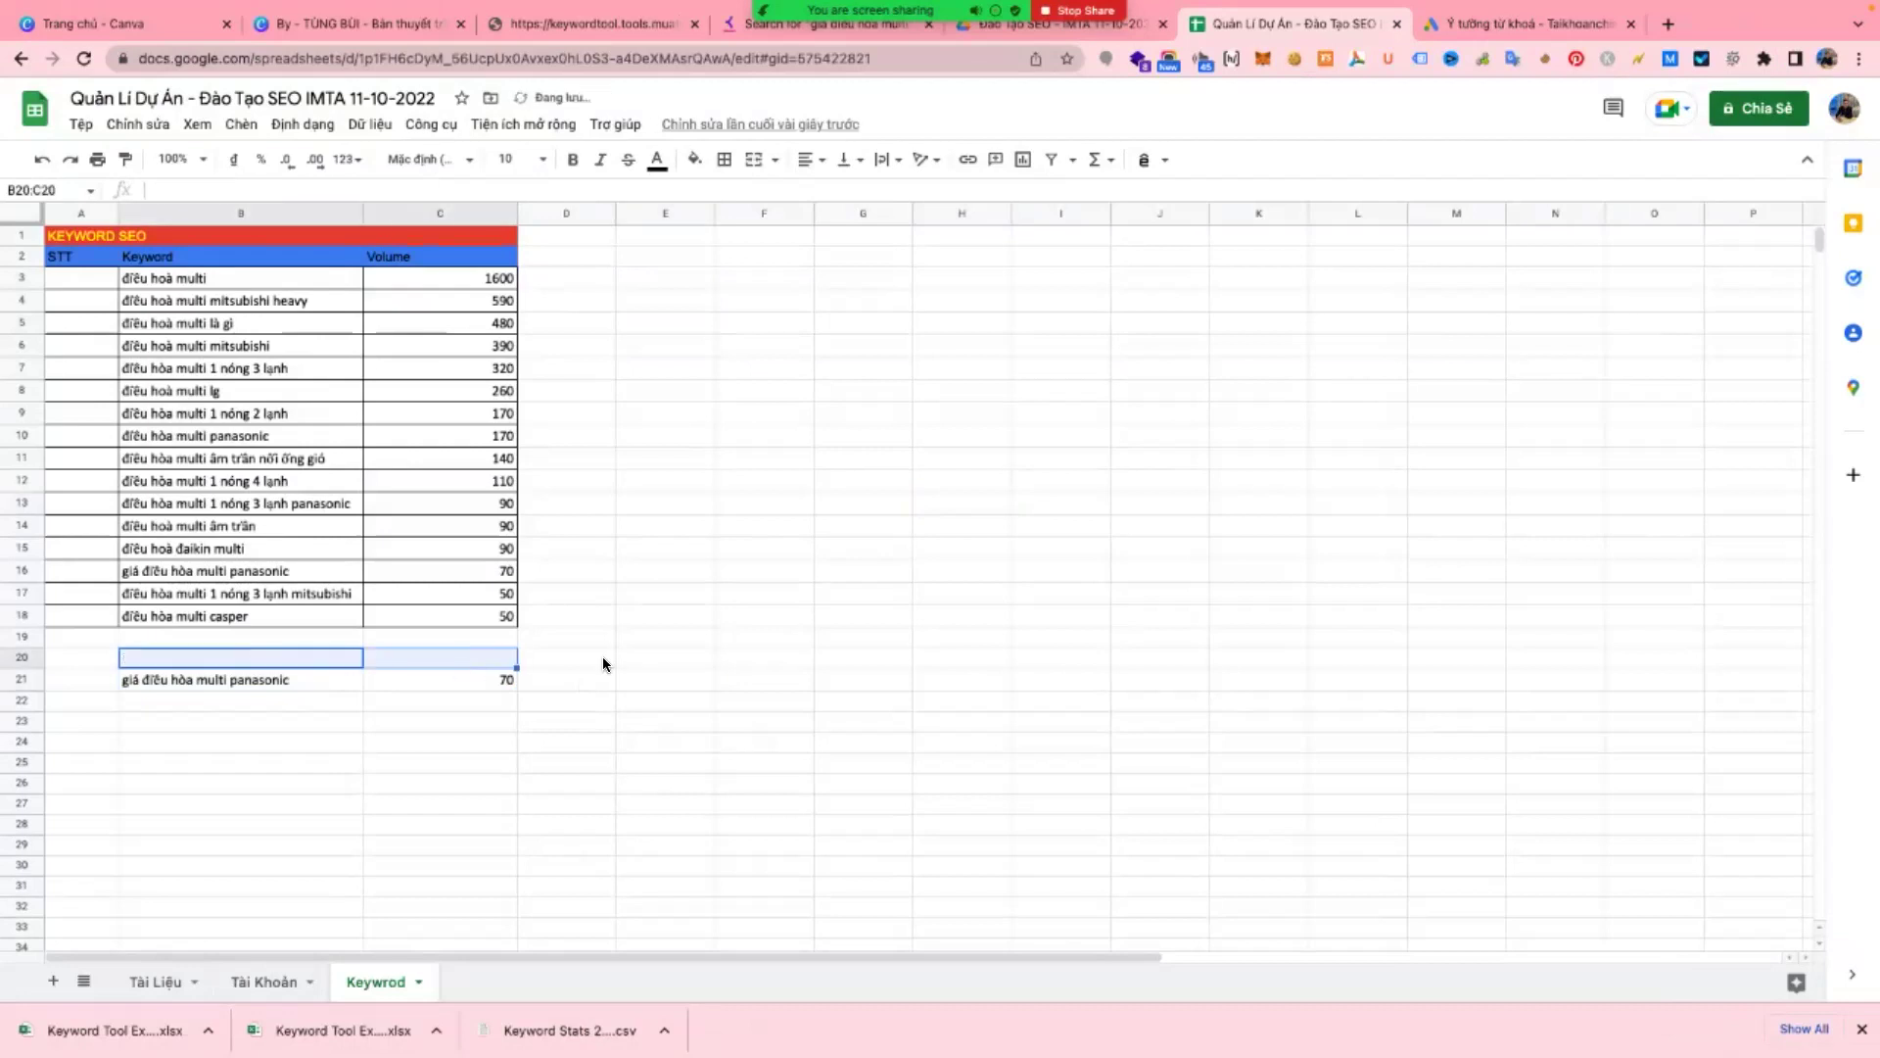
left_click(624, 688)
left_click_drag(325, 681, 470, 684)
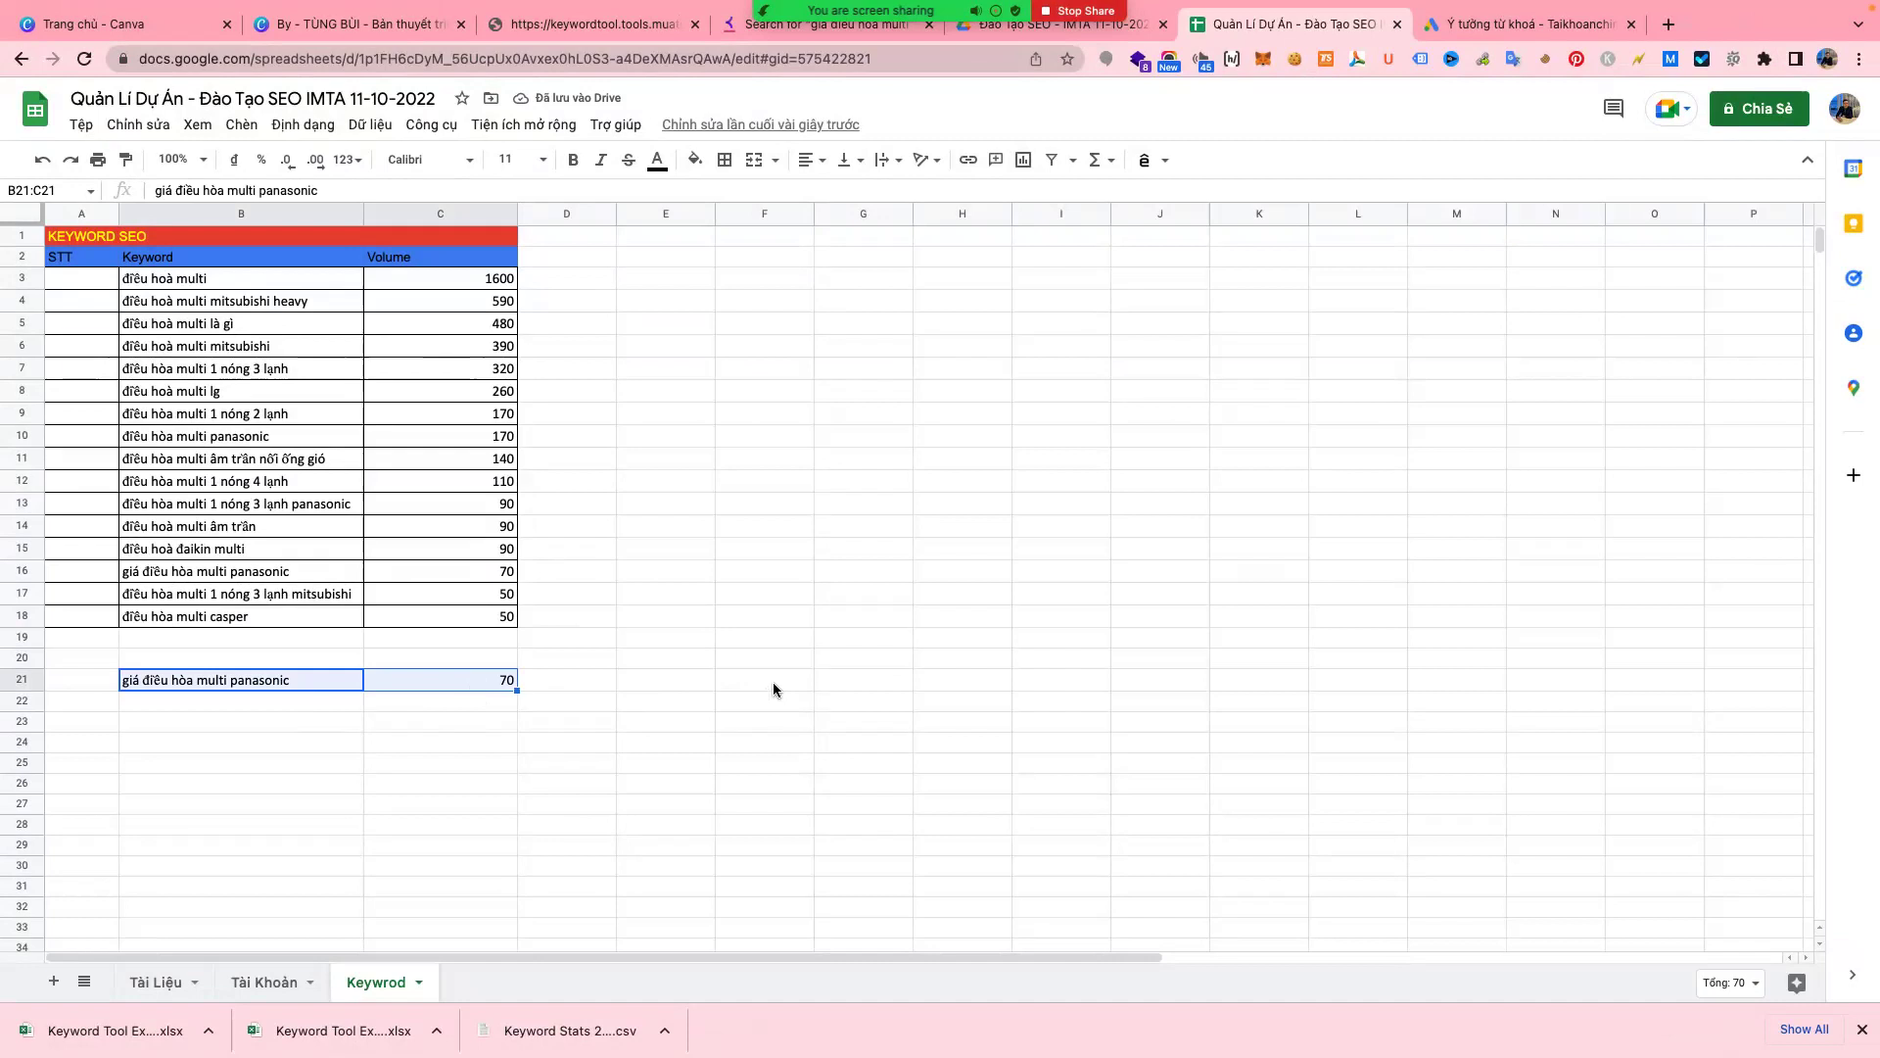
left_click(861, 658)
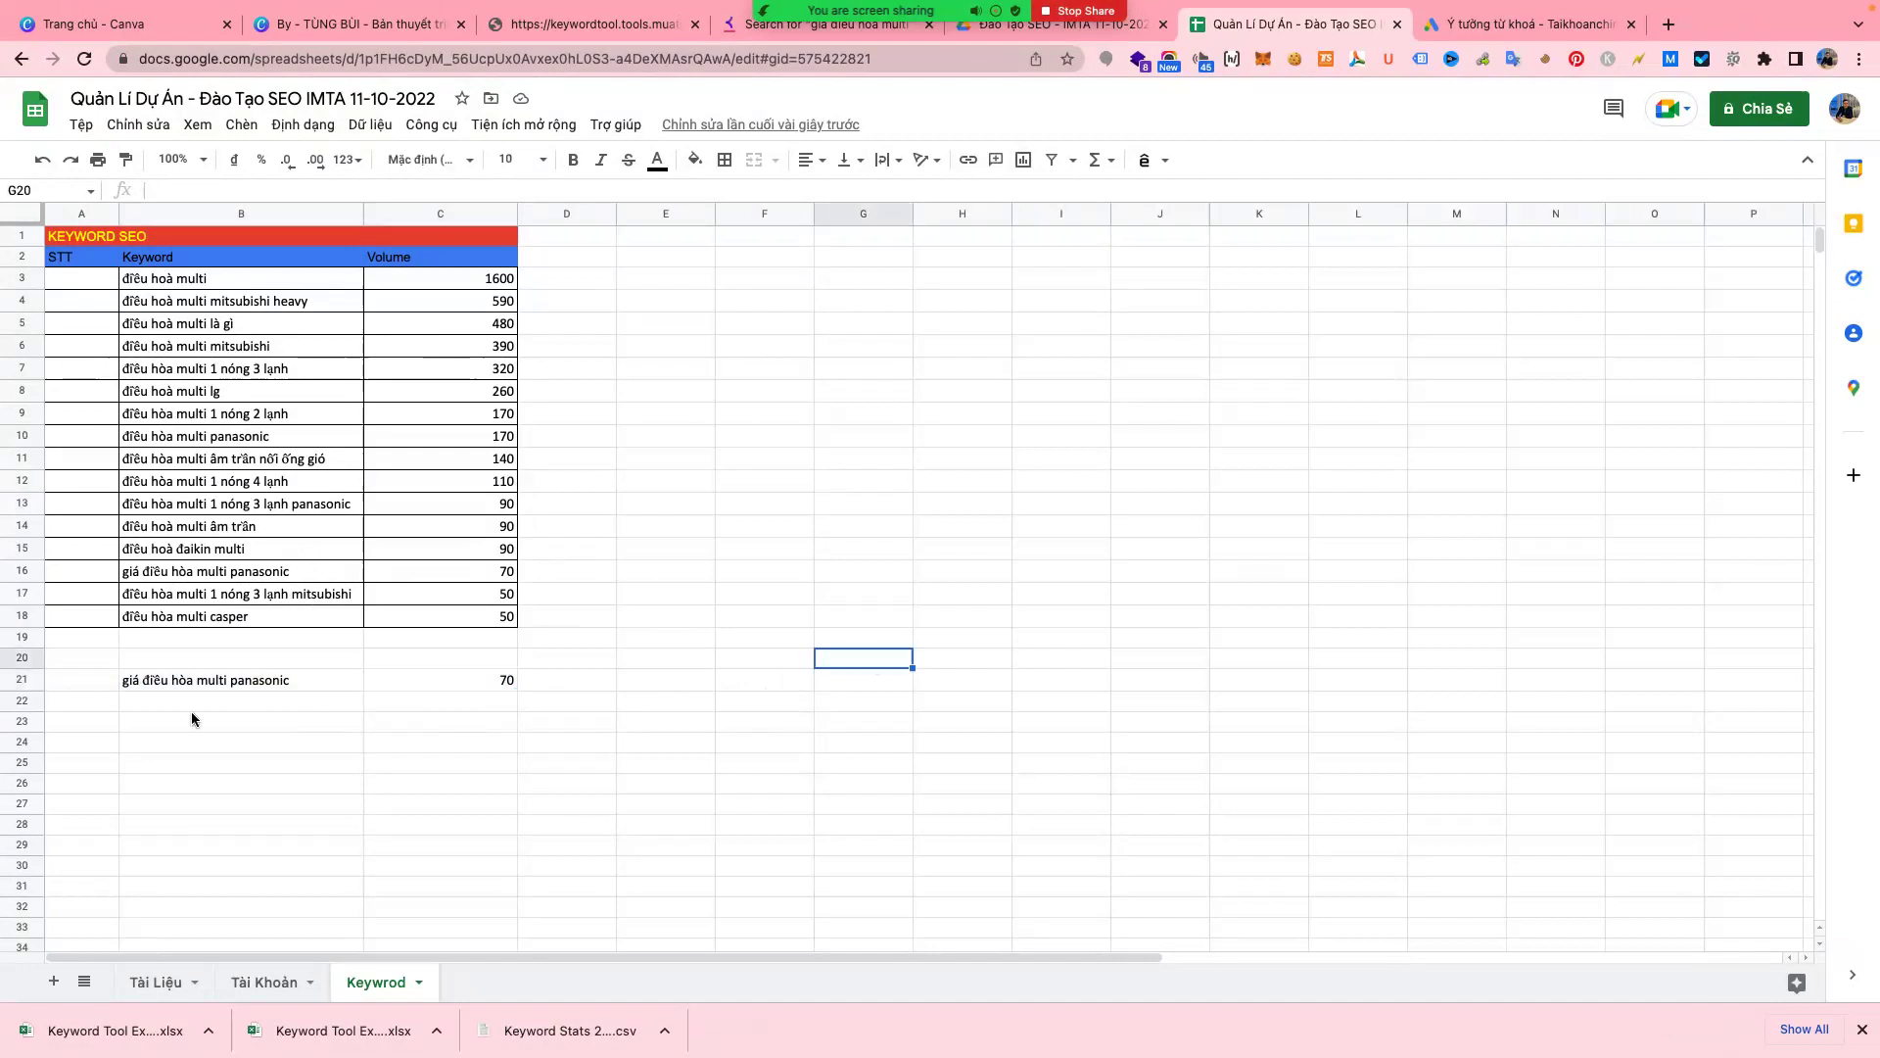
- Delete the empty rows 19 and 20 between the keyword table and the pasted keyword
left_click_drag(30, 639, 30, 656)
right_click(31, 655)
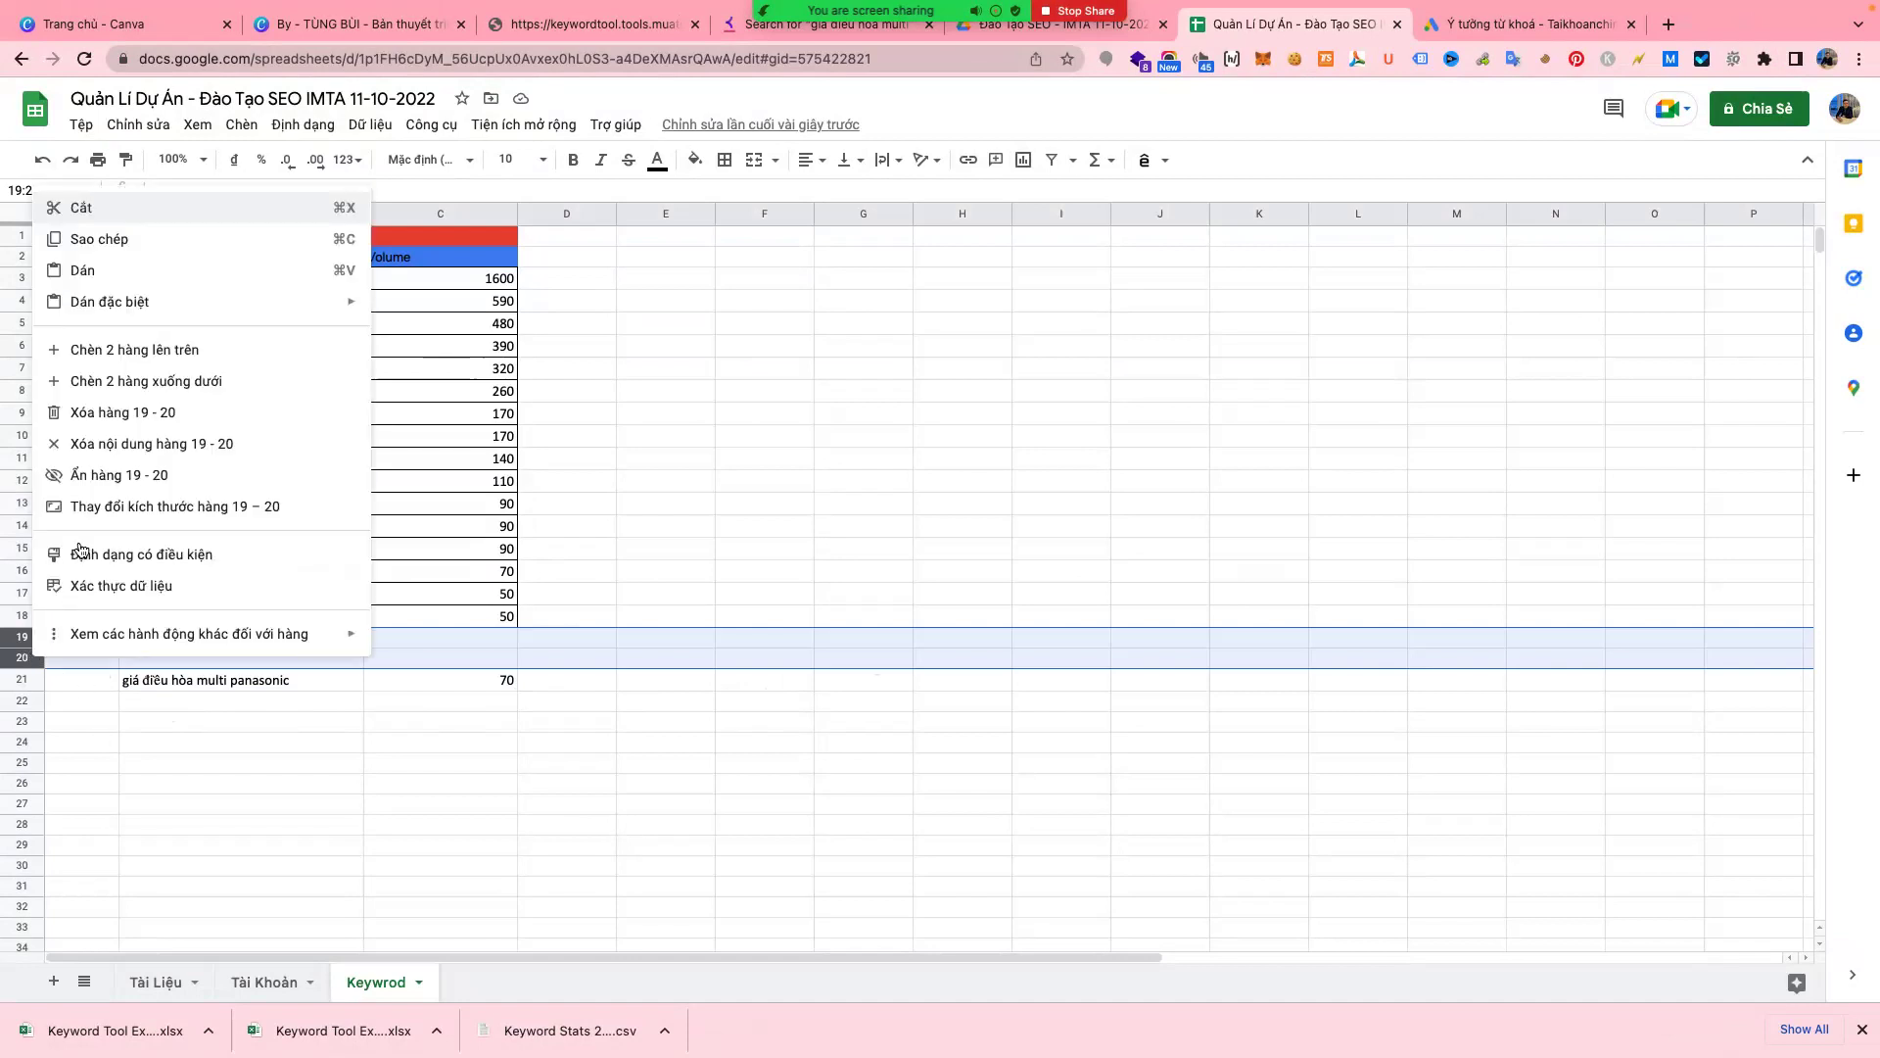
left_click(123, 415)
left_click(725, 622)
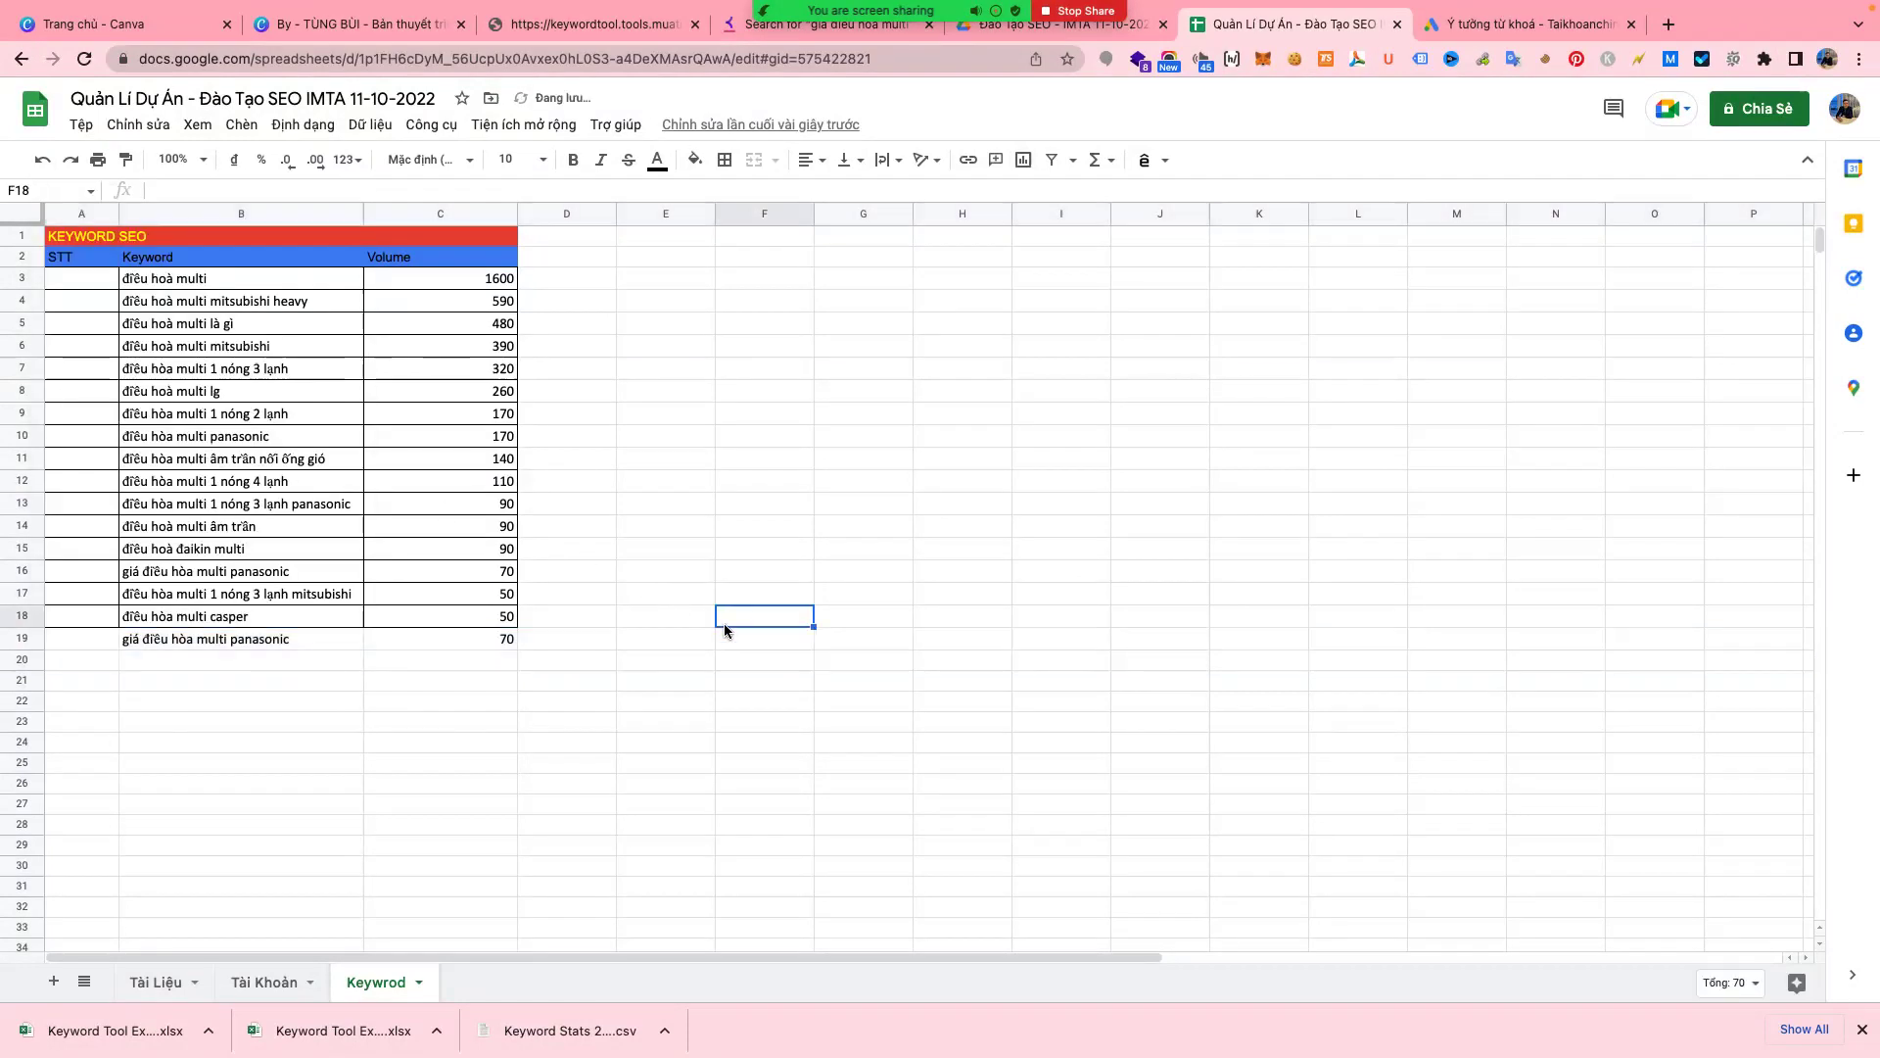
- Apply all borders to the range A2:C19 so the added keyword row is included in the table
left_click(368, 644)
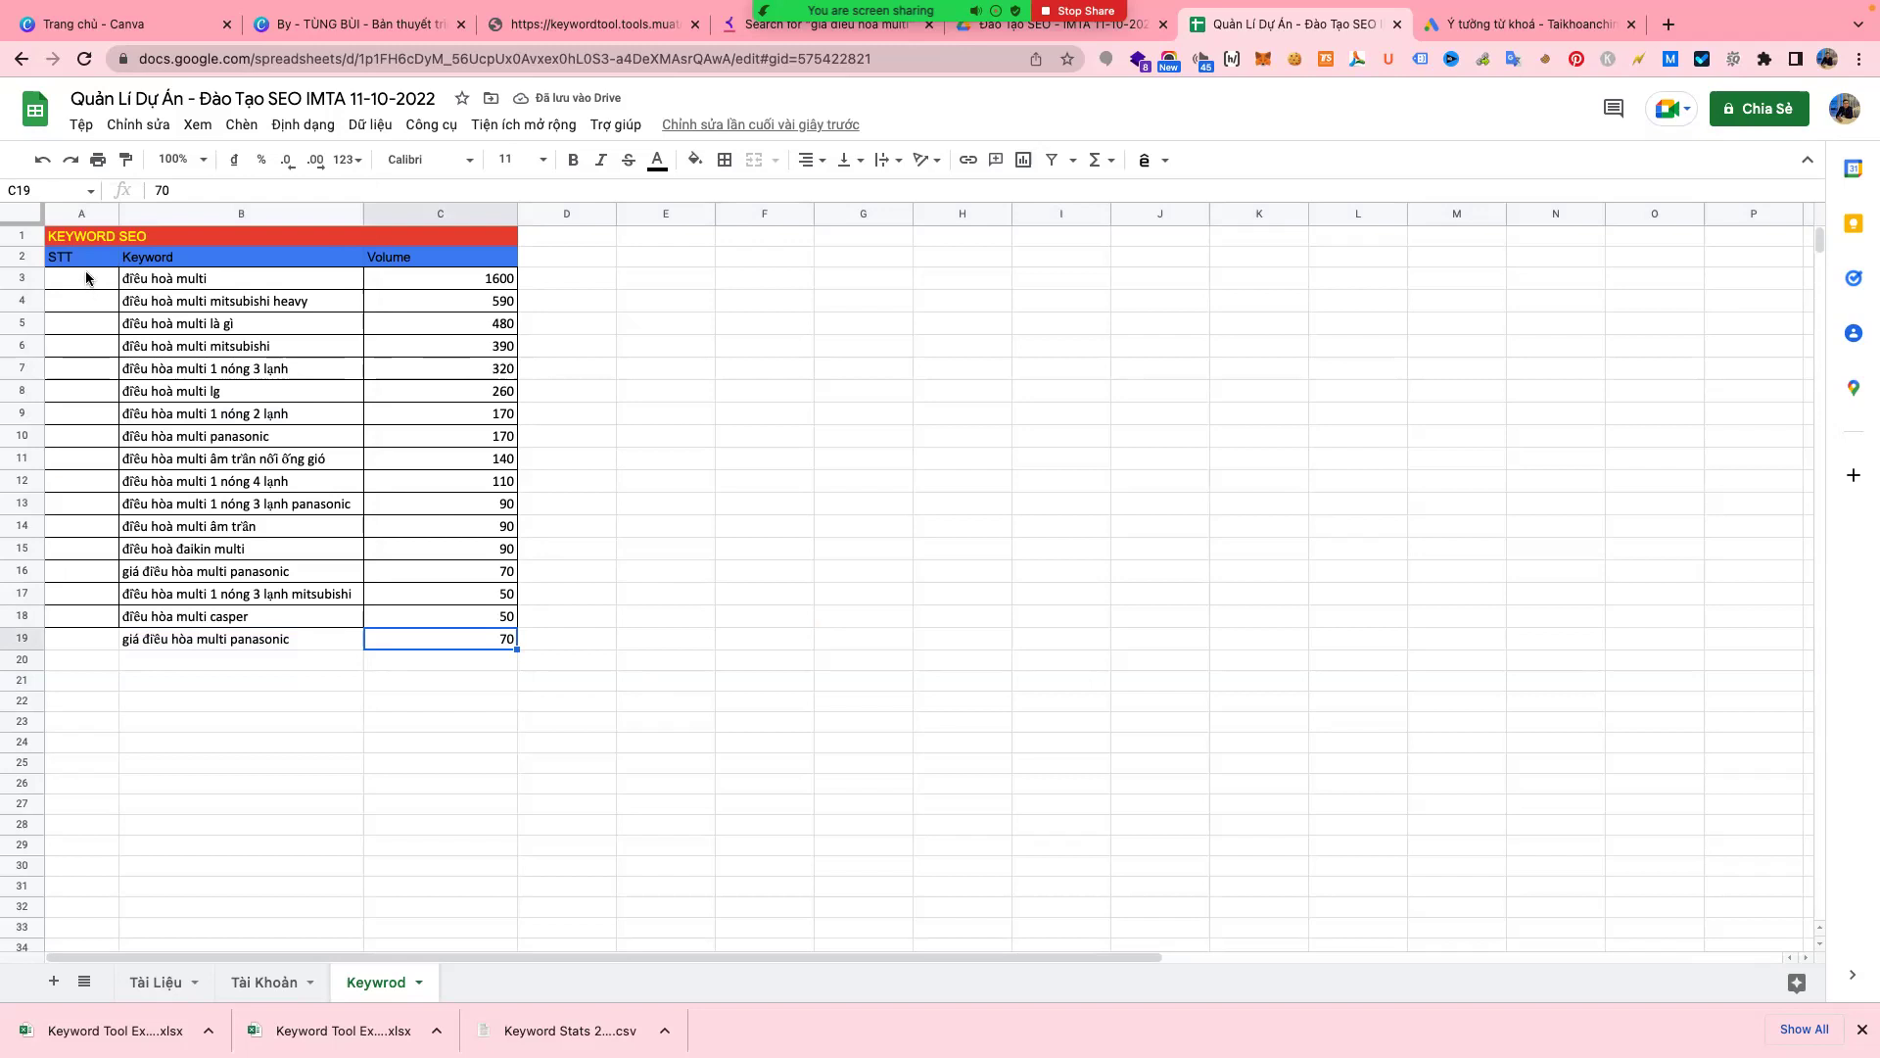
left_click_drag(84, 258, 491, 643)
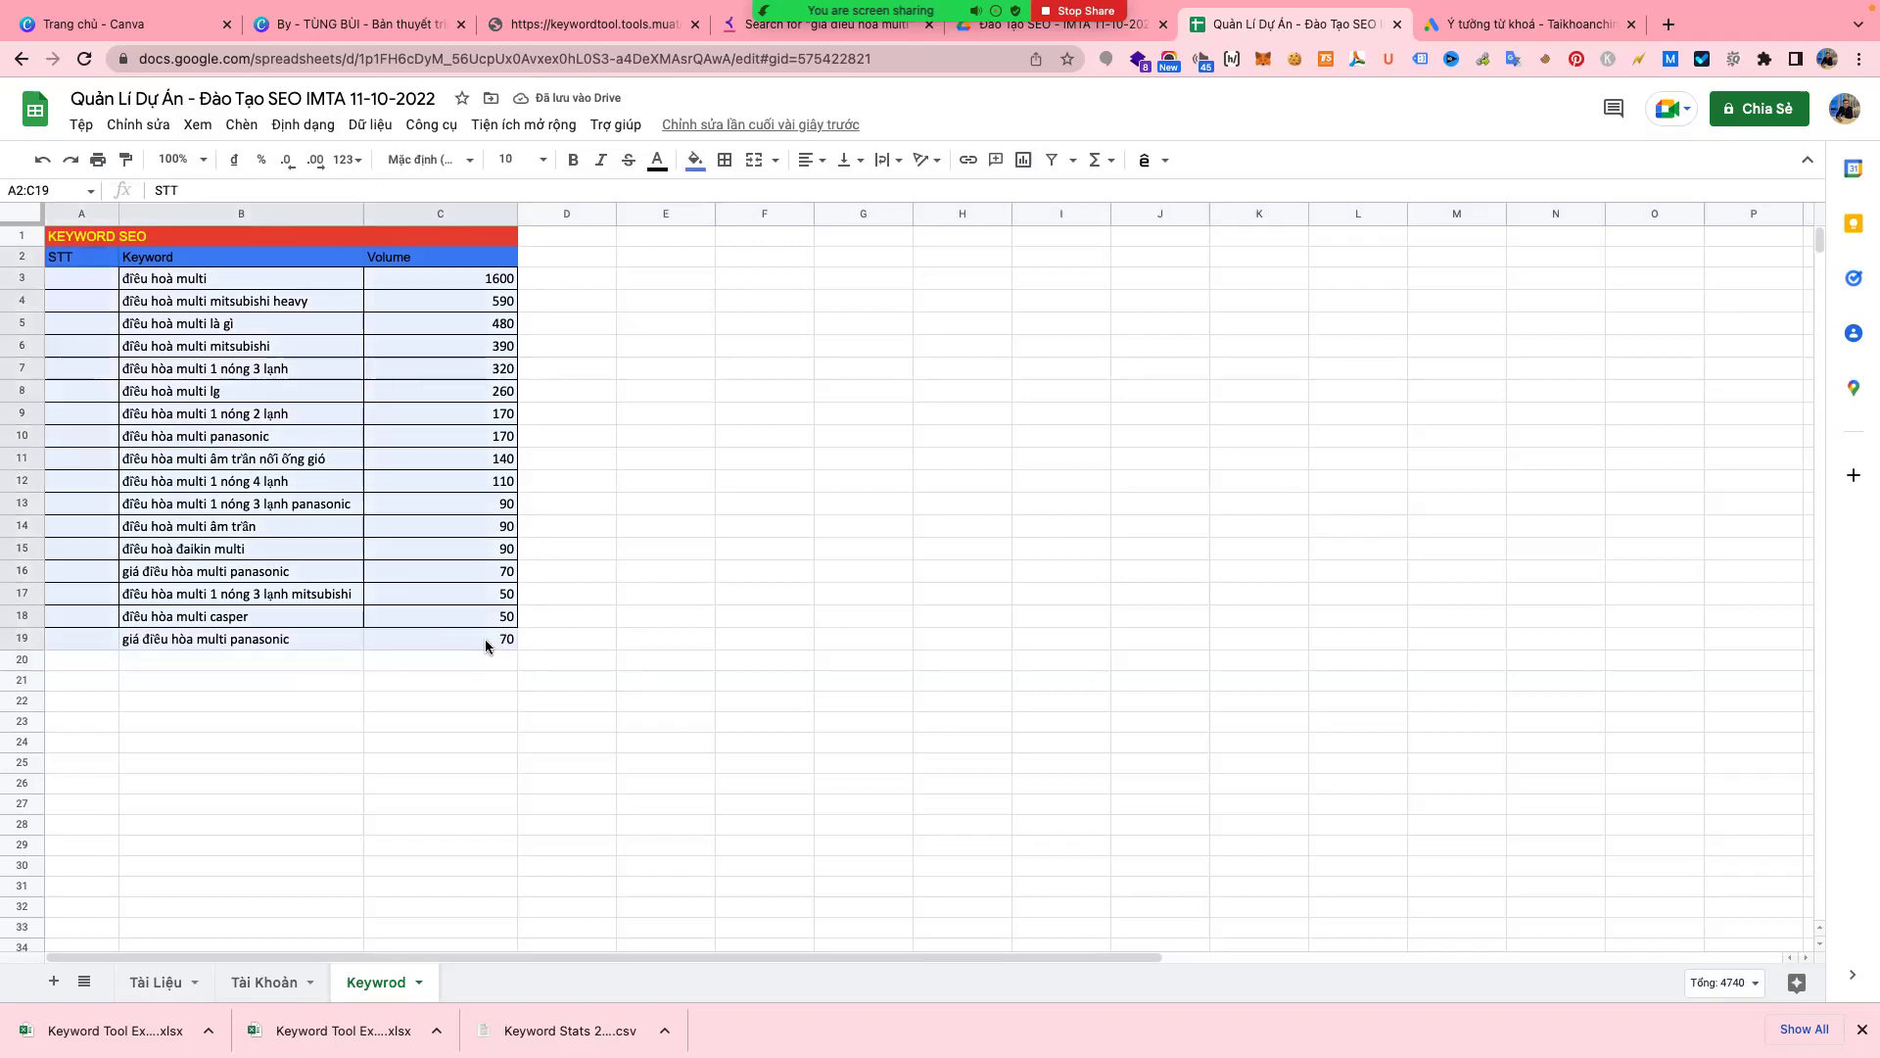
left_click(725, 160)
left_click(732, 198)
left_click(896, 571)
left_click(1138, 624)
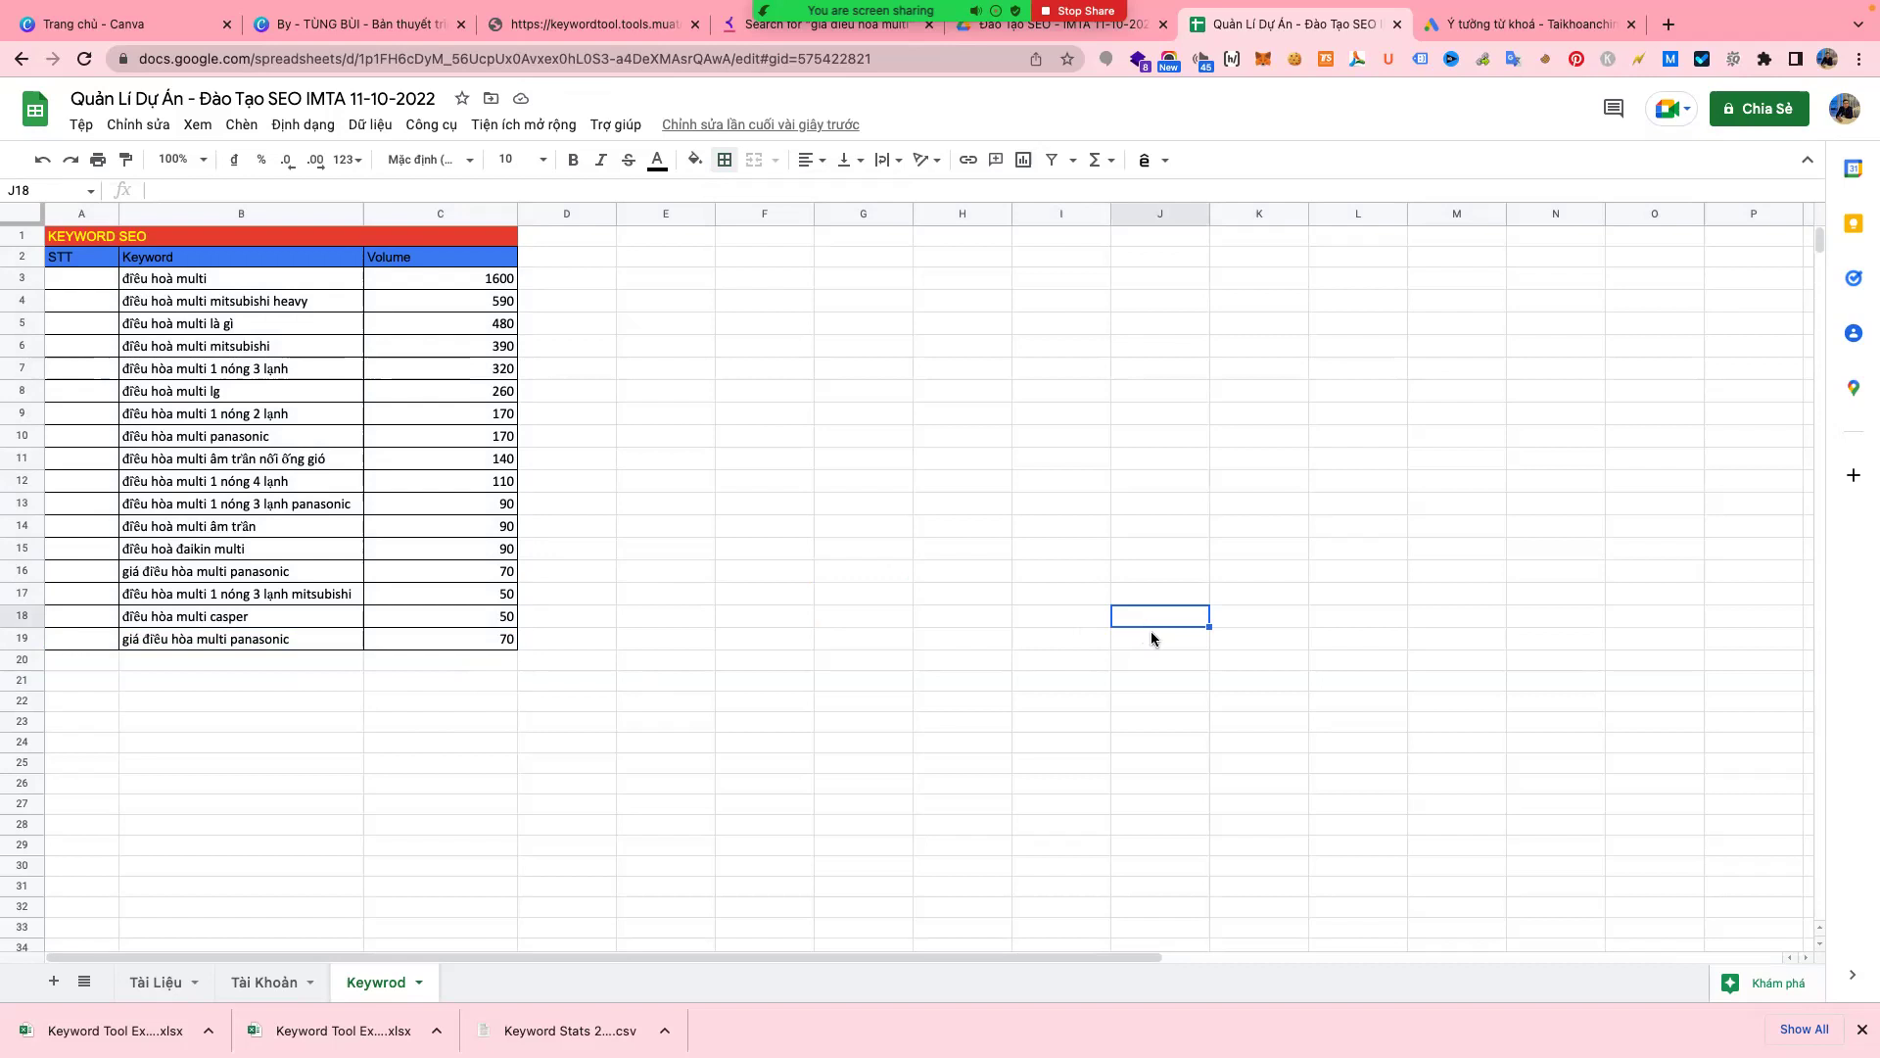
- Look over the Google Ads keyword ideas for "điều hoà multi" and return to the project's keyword sheet
left_click(873, 700)
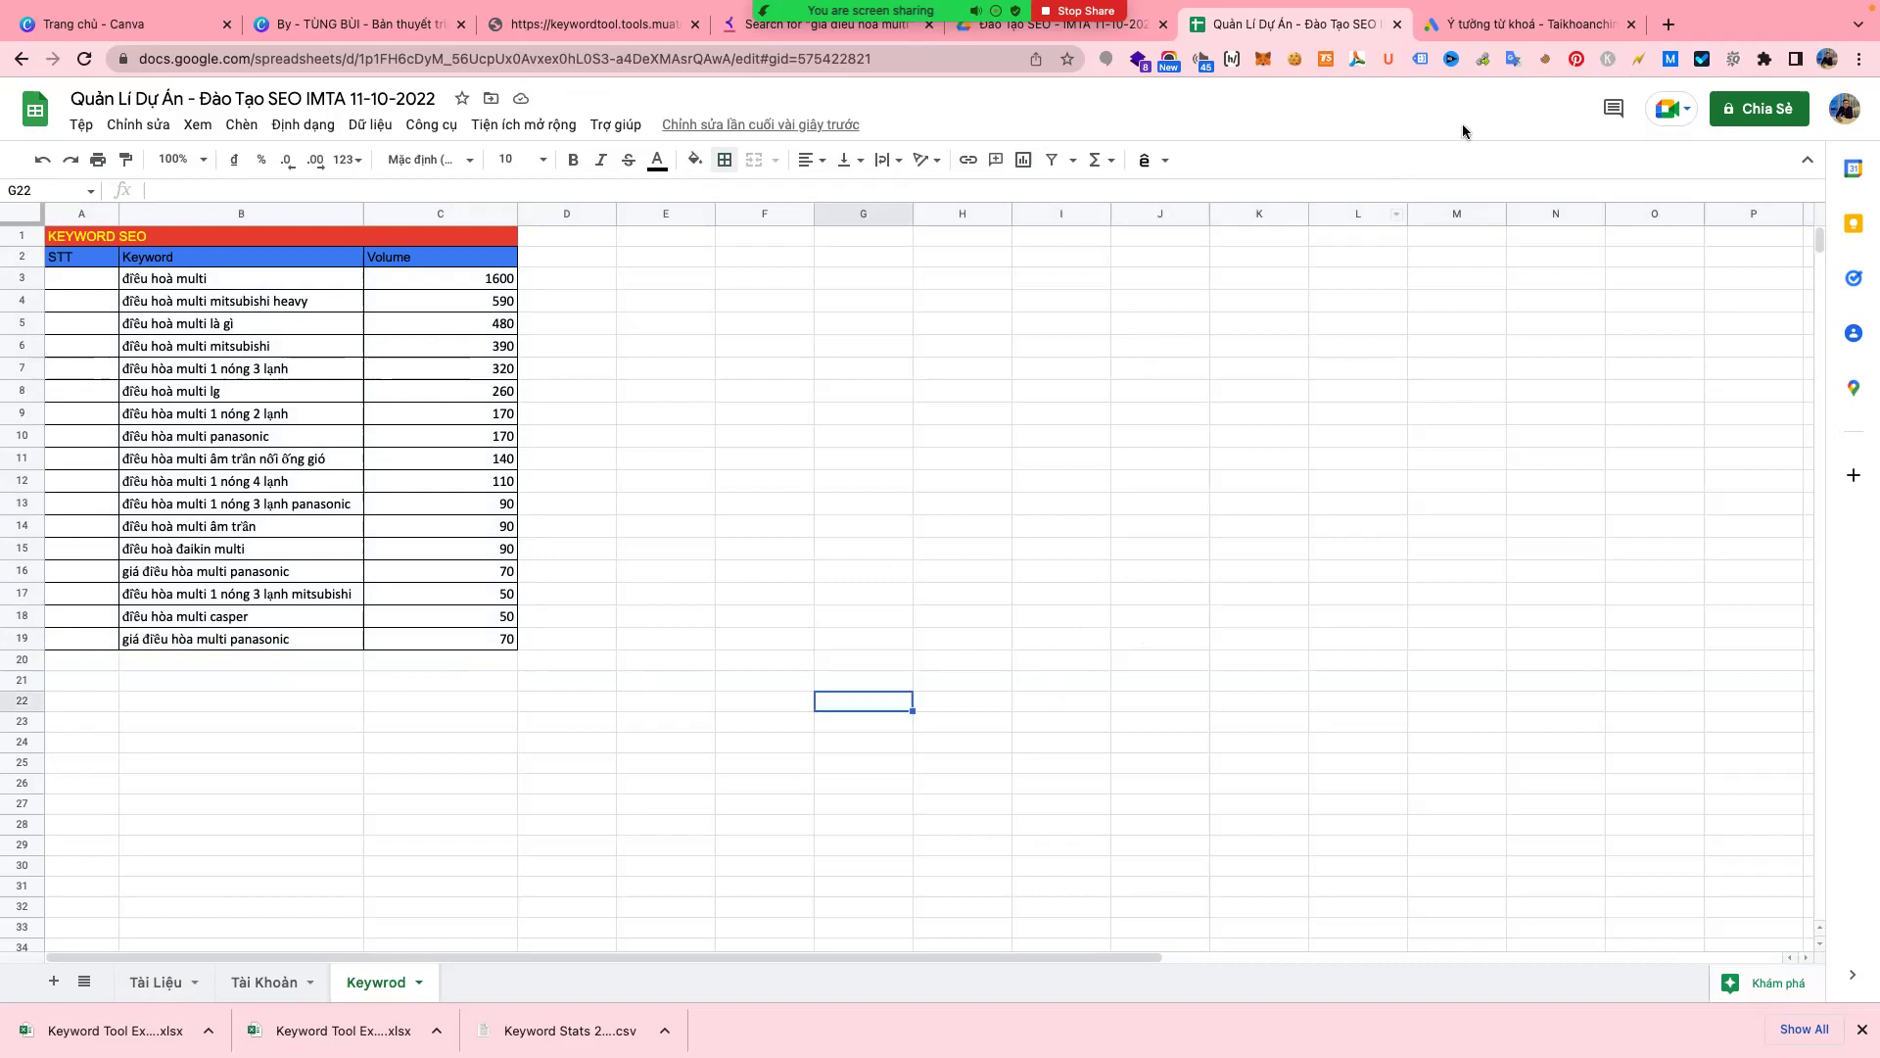
left_click(1523, 27)
left_click(1349, 32)
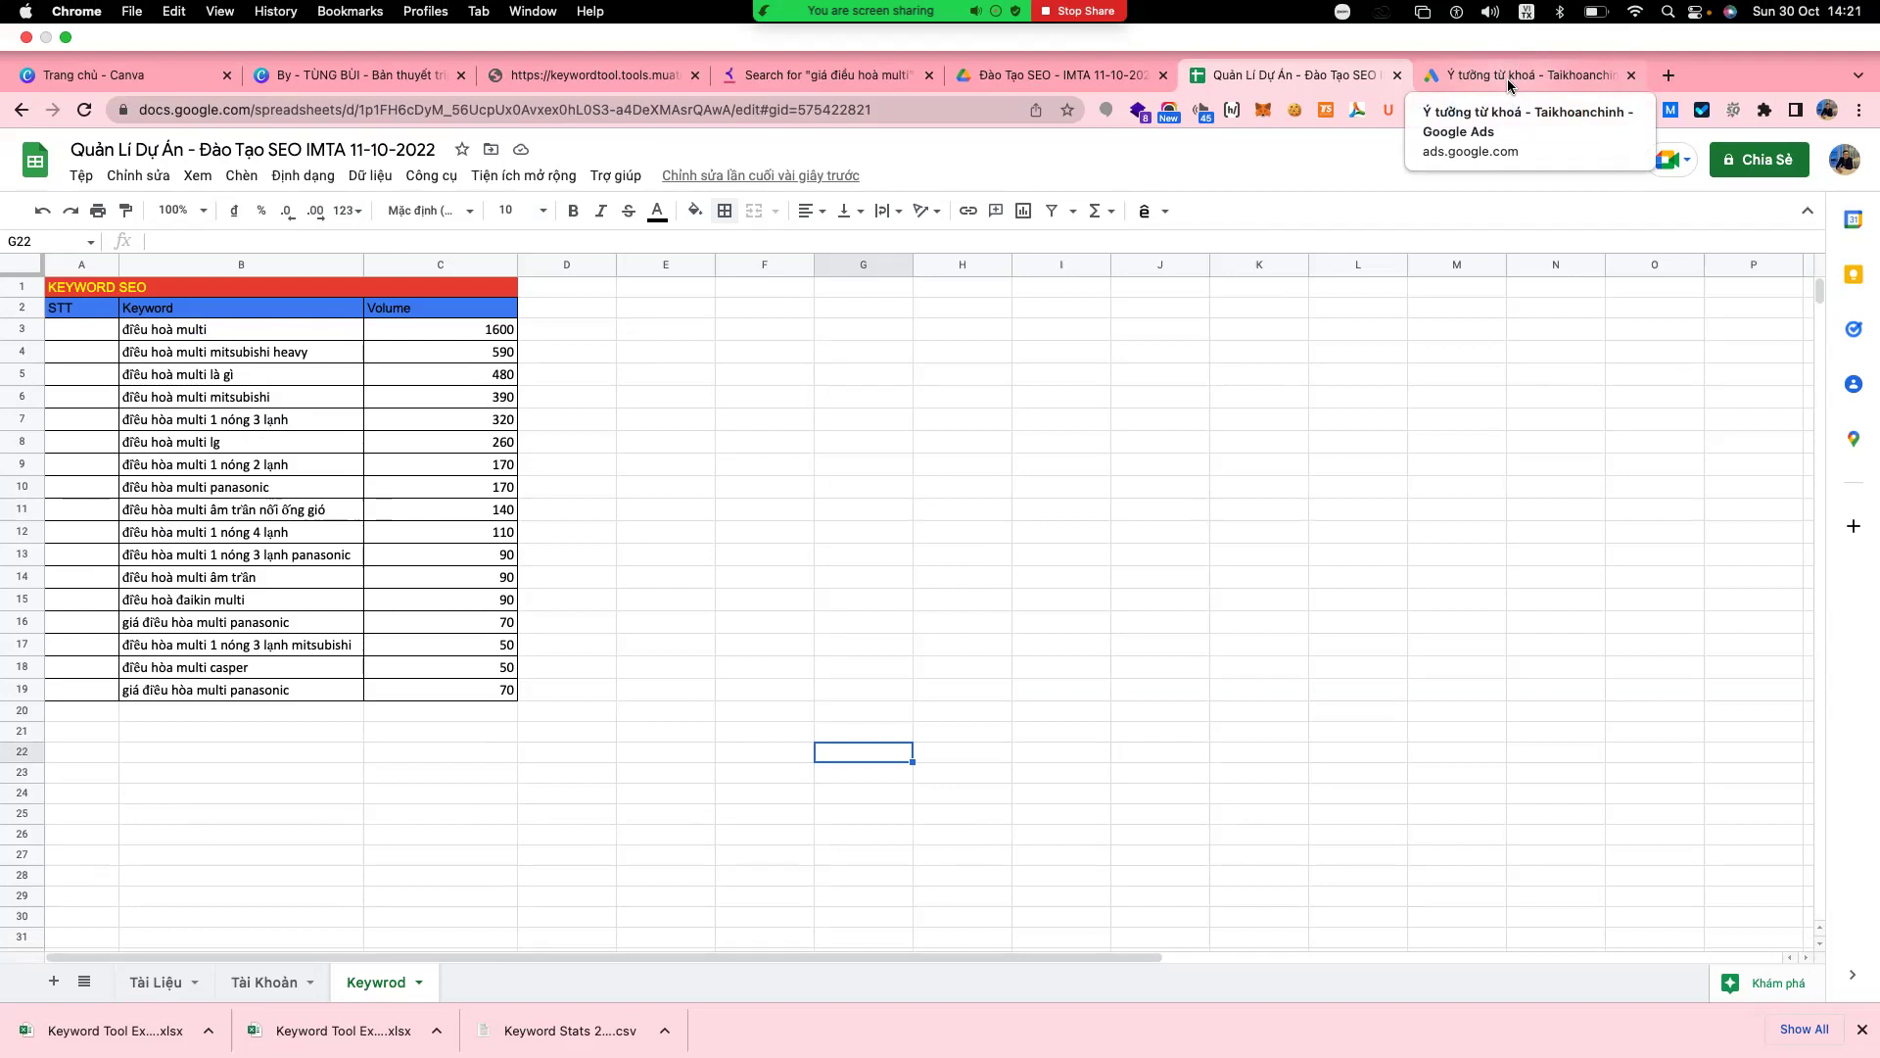
left_click(1507, 79)
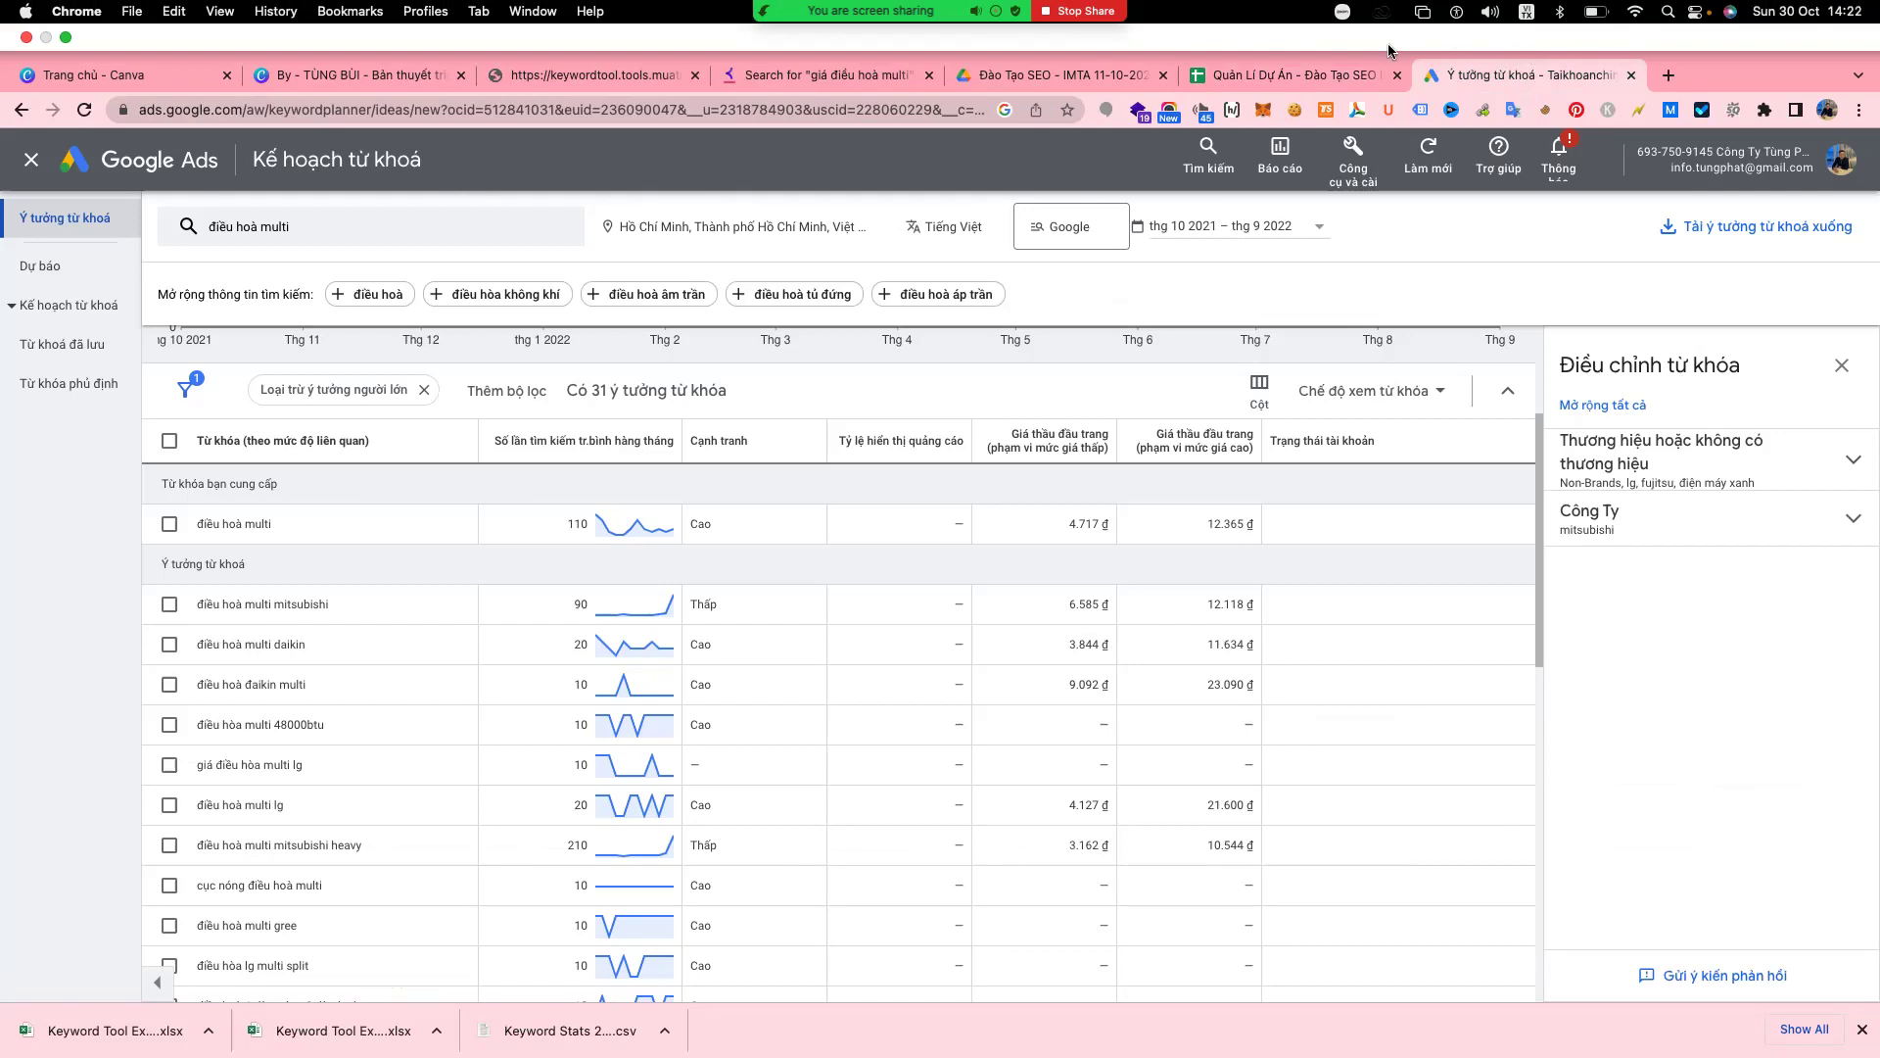
left_click(1313, 77)
left_click(945, 398)
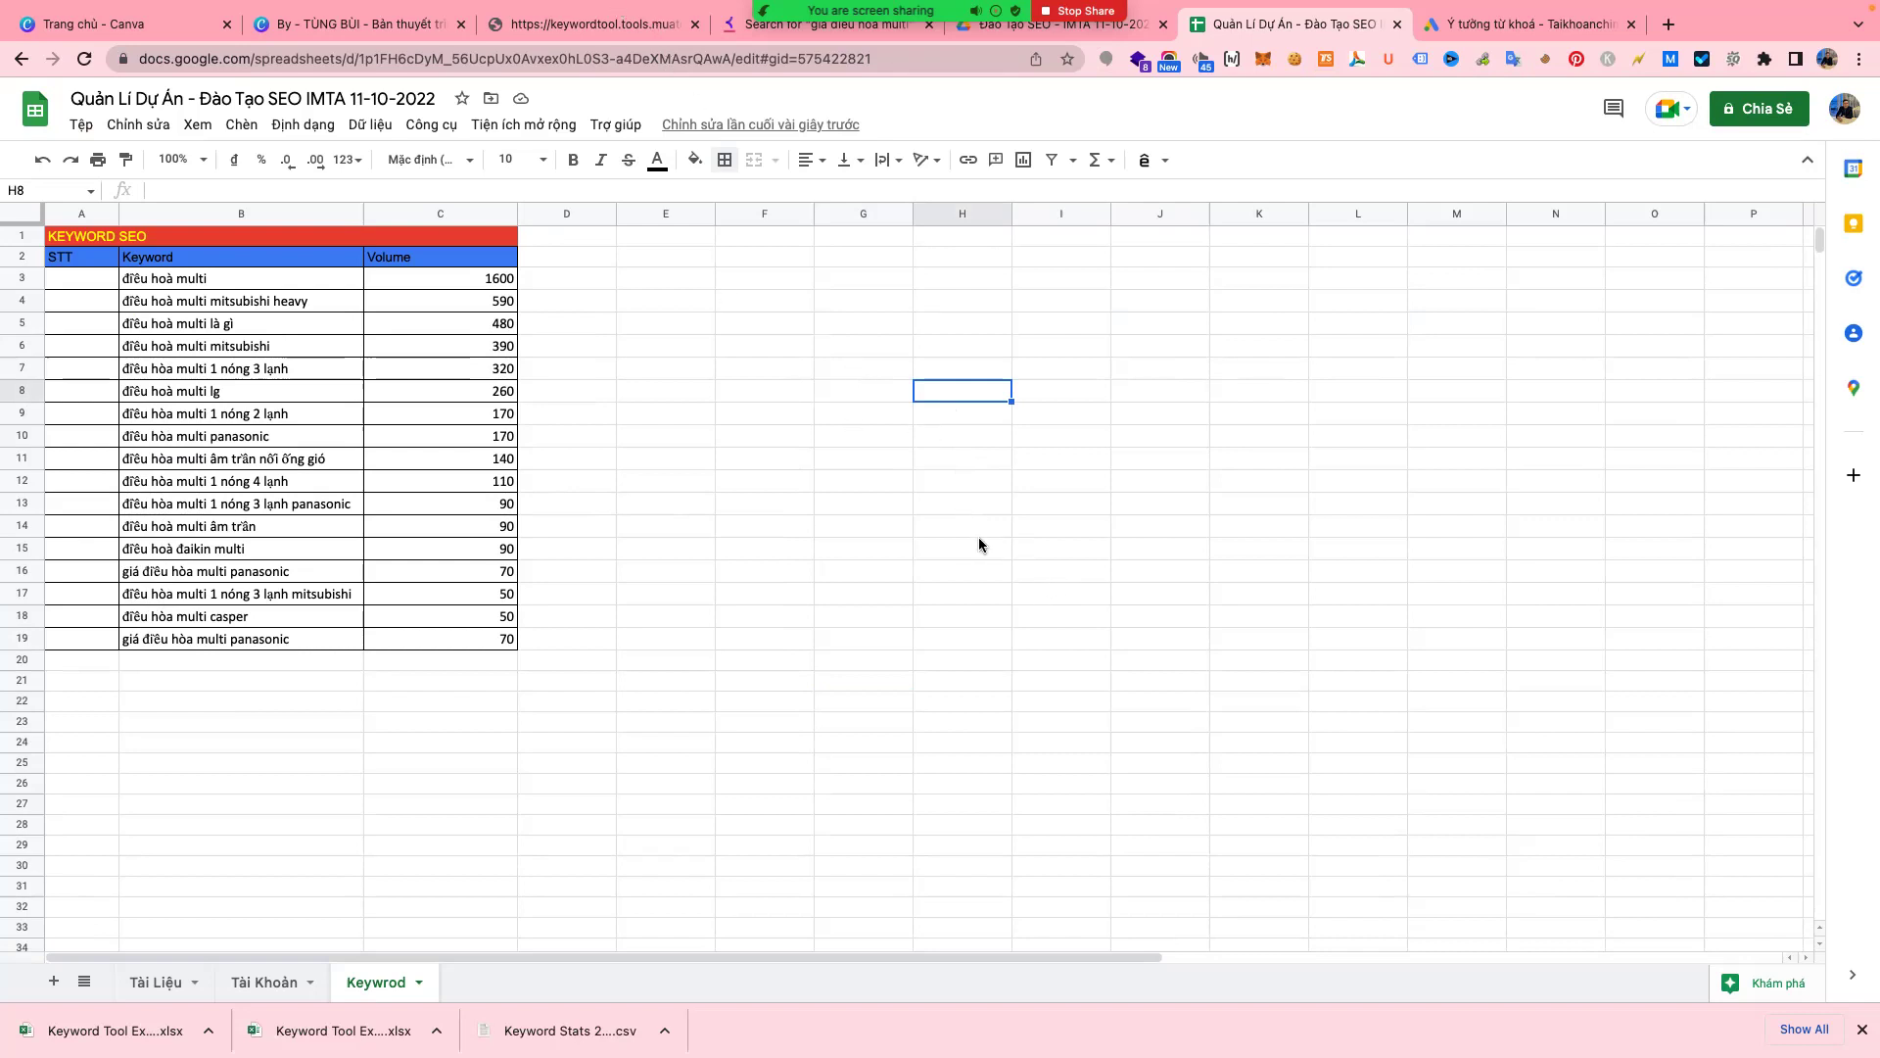
left_click(1142, 632)
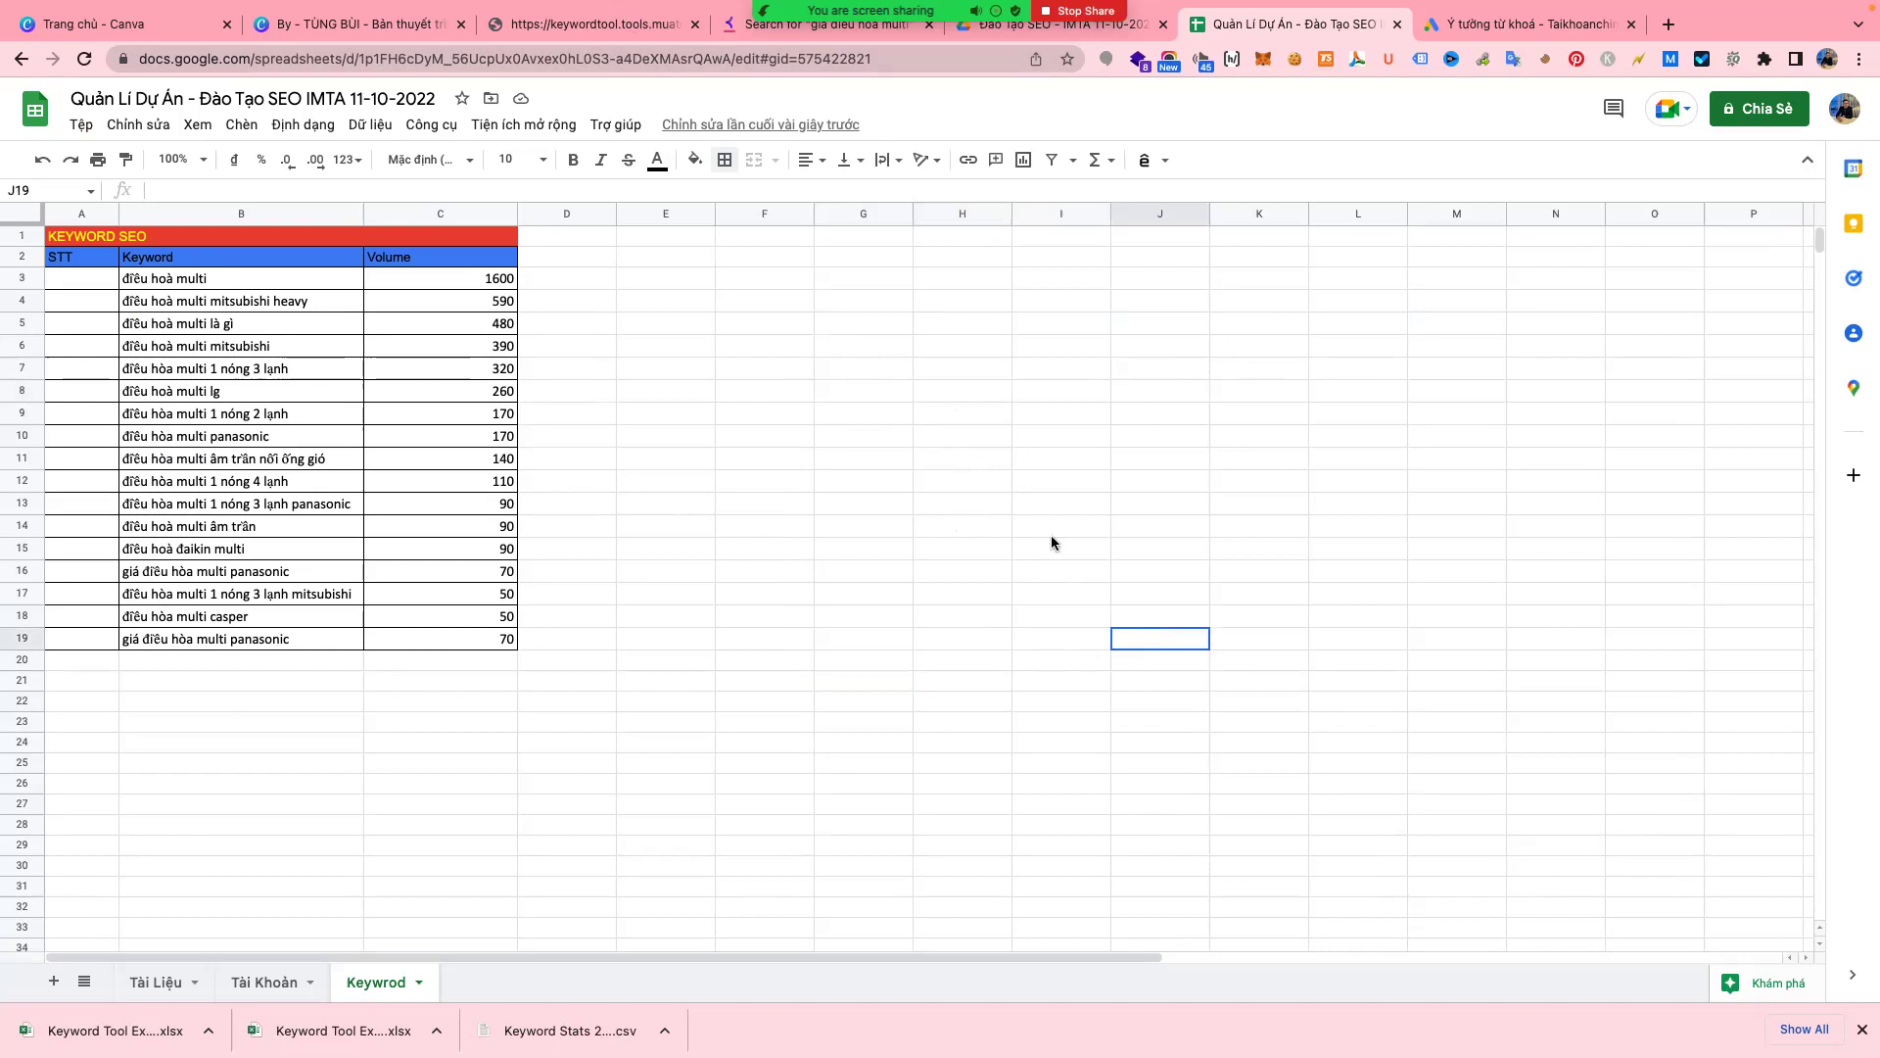
- Look through the Google Ads, keyword sheet and Keyword Tool pages and return to the "Tool Semrush" slide in Canva
left_click(1501, 27)
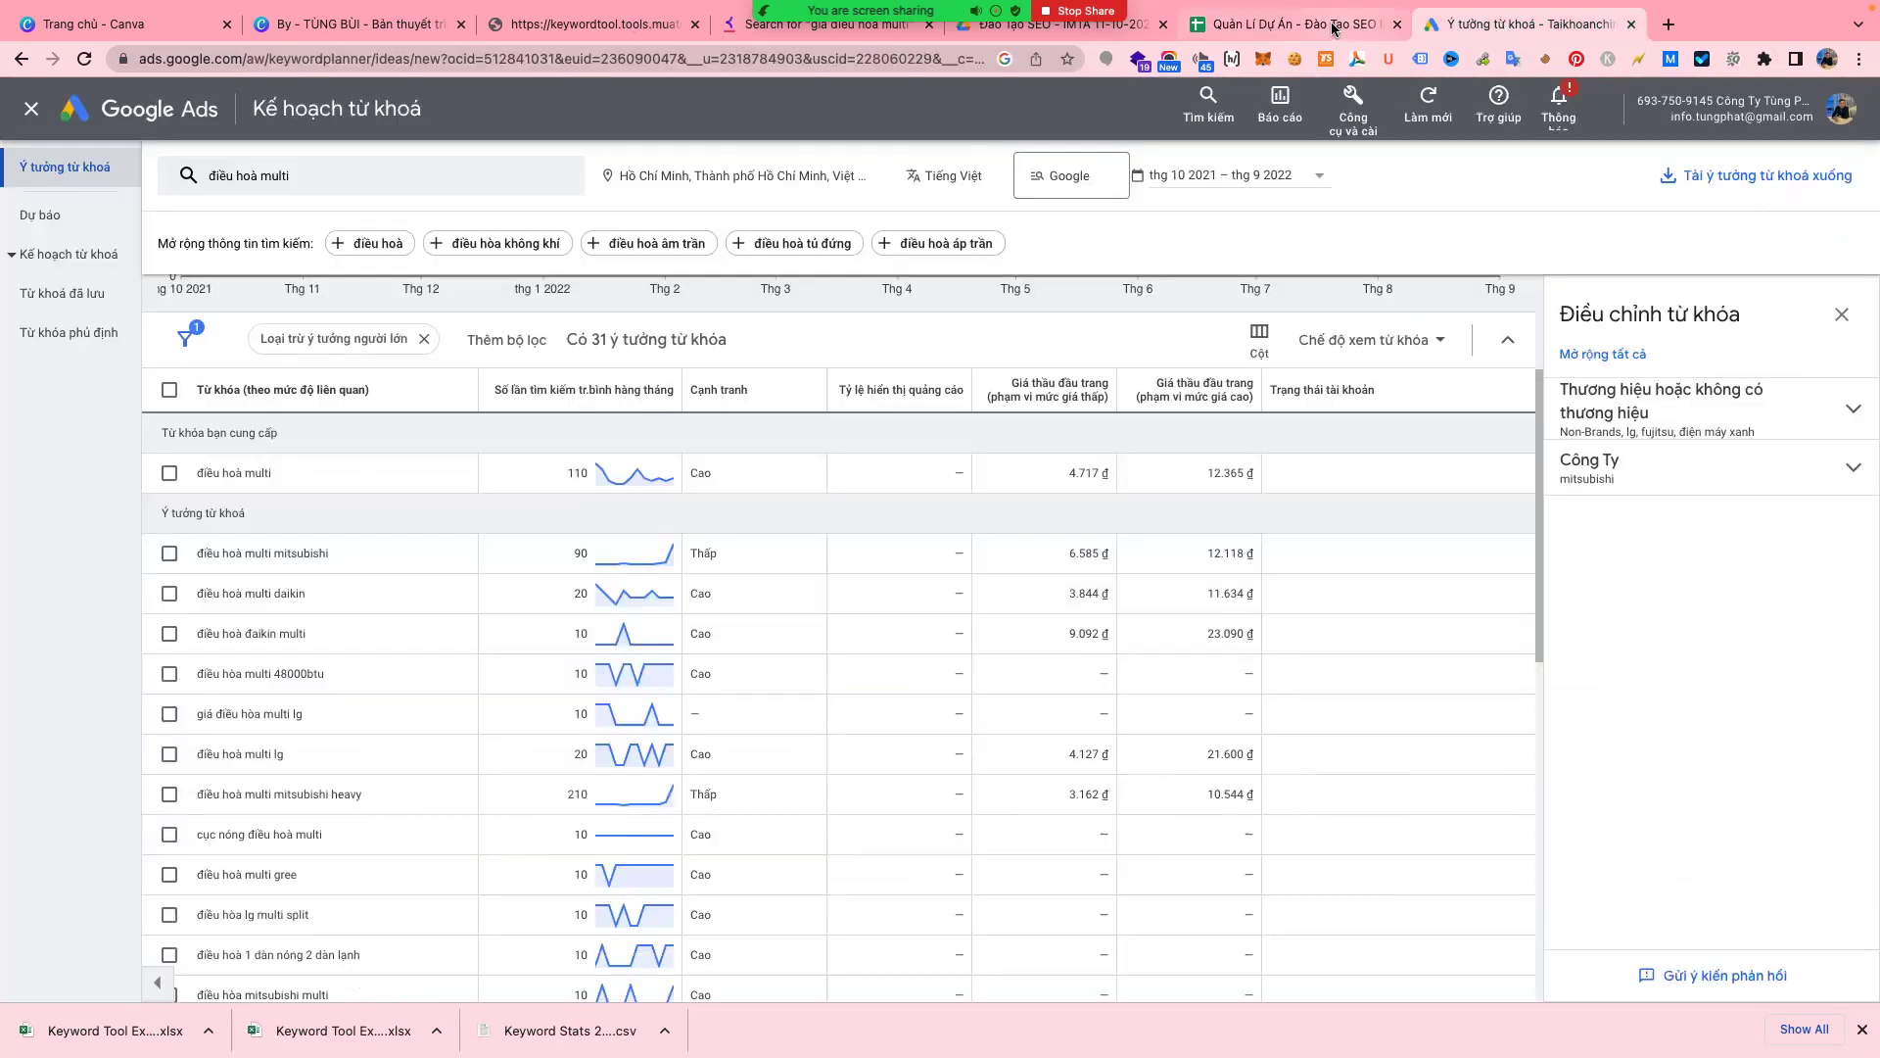
left_click(1293, 25)
left_click(797, 32)
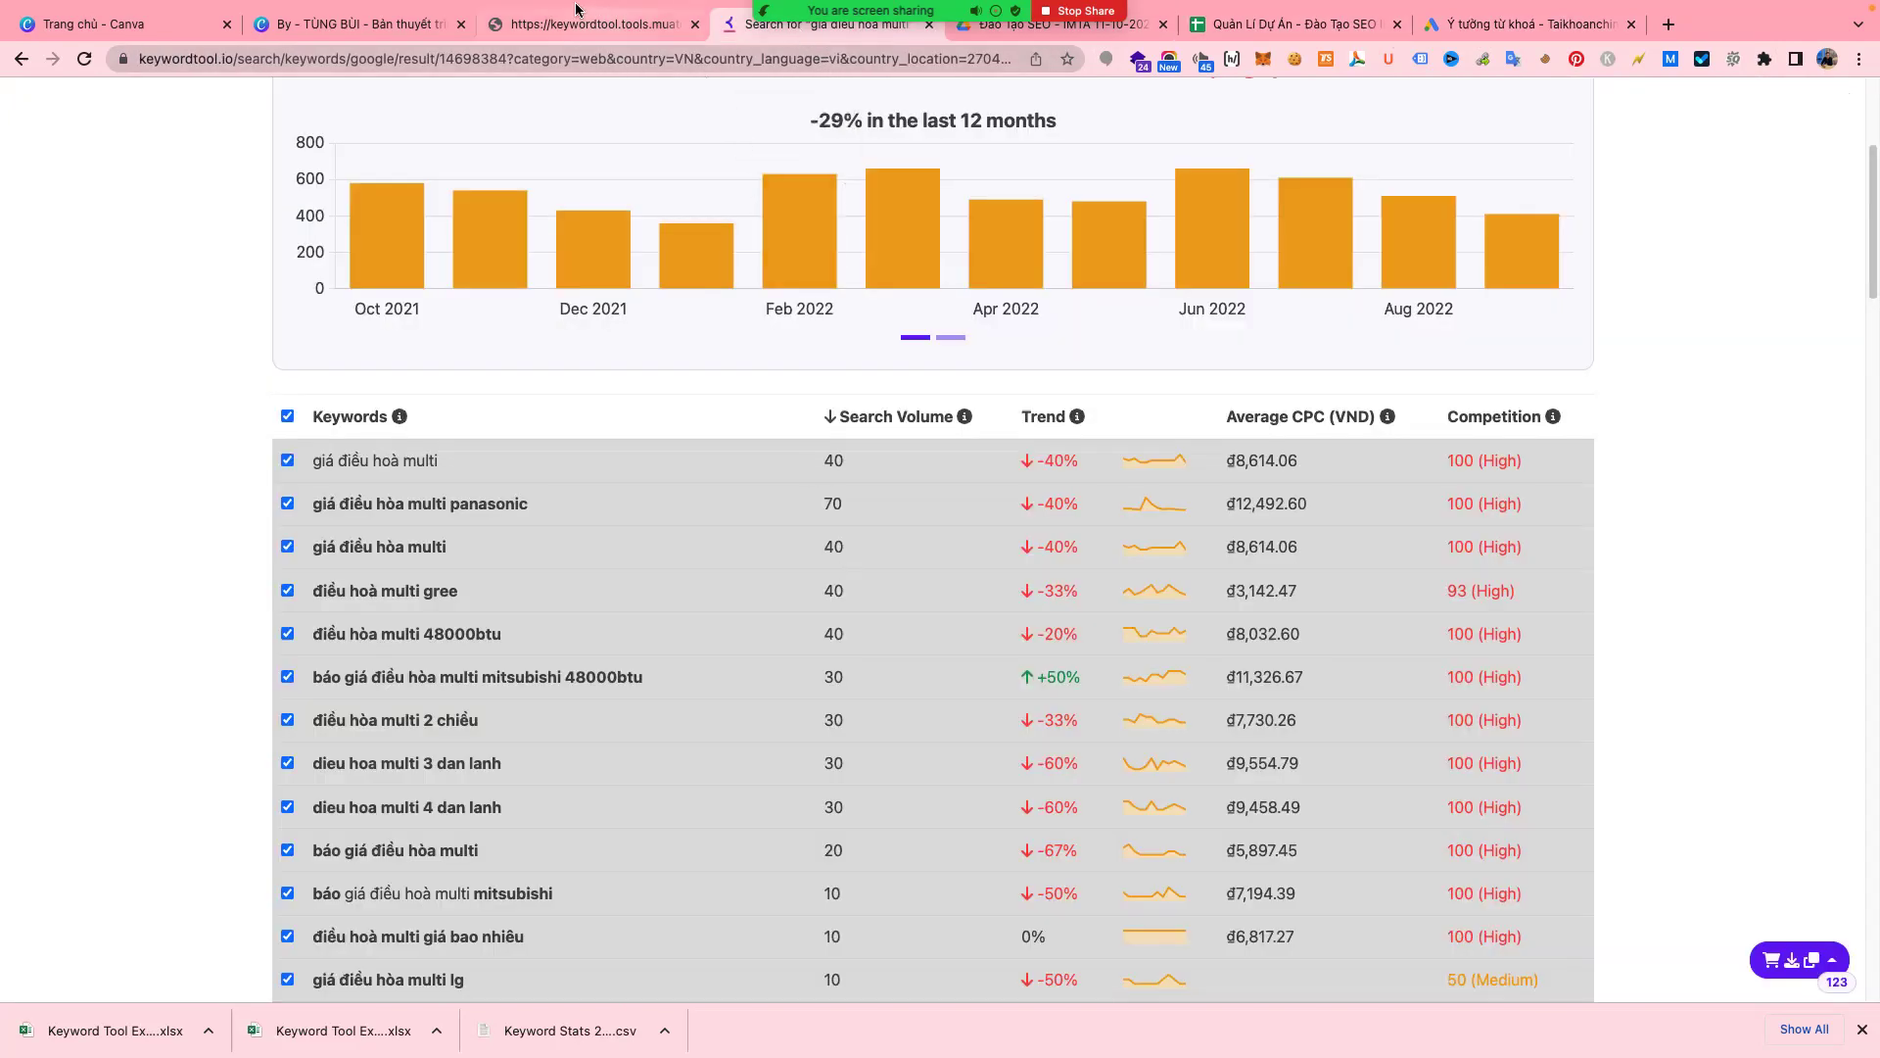
left_click(381, 24)
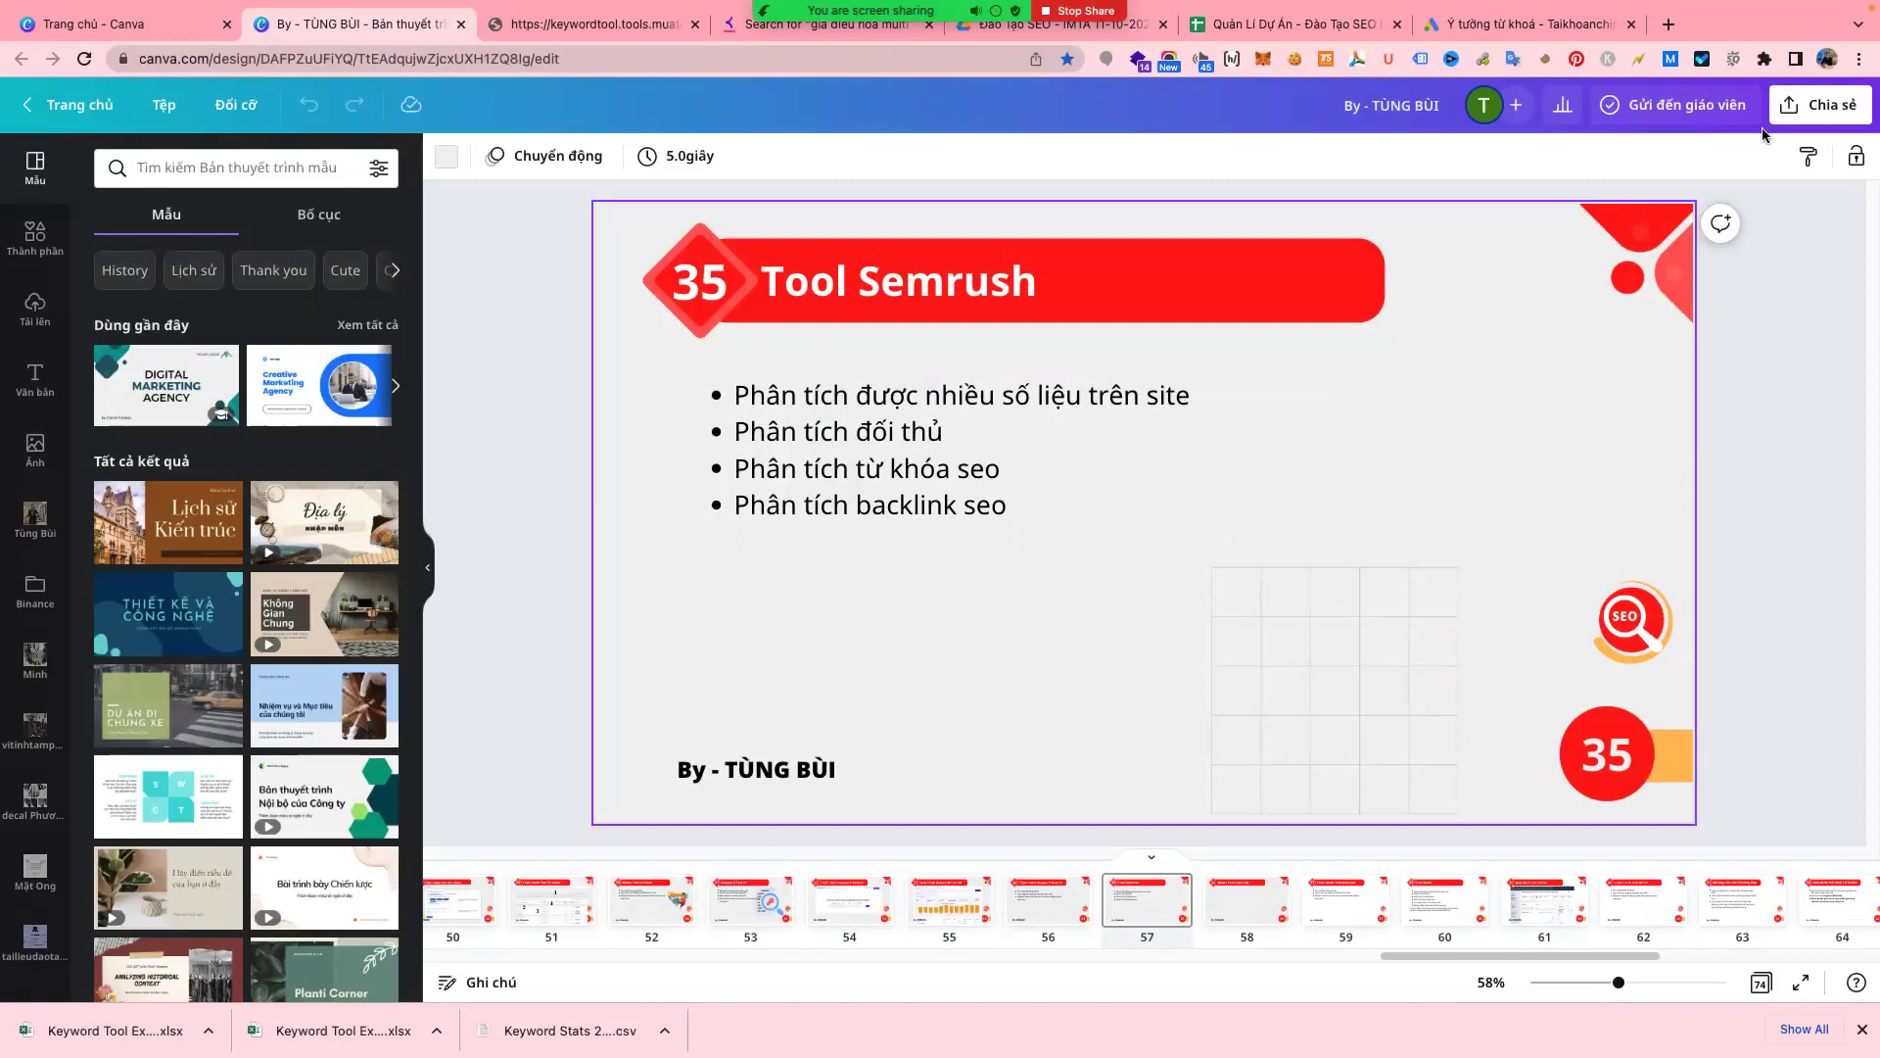
mouse_move(1831, 41)
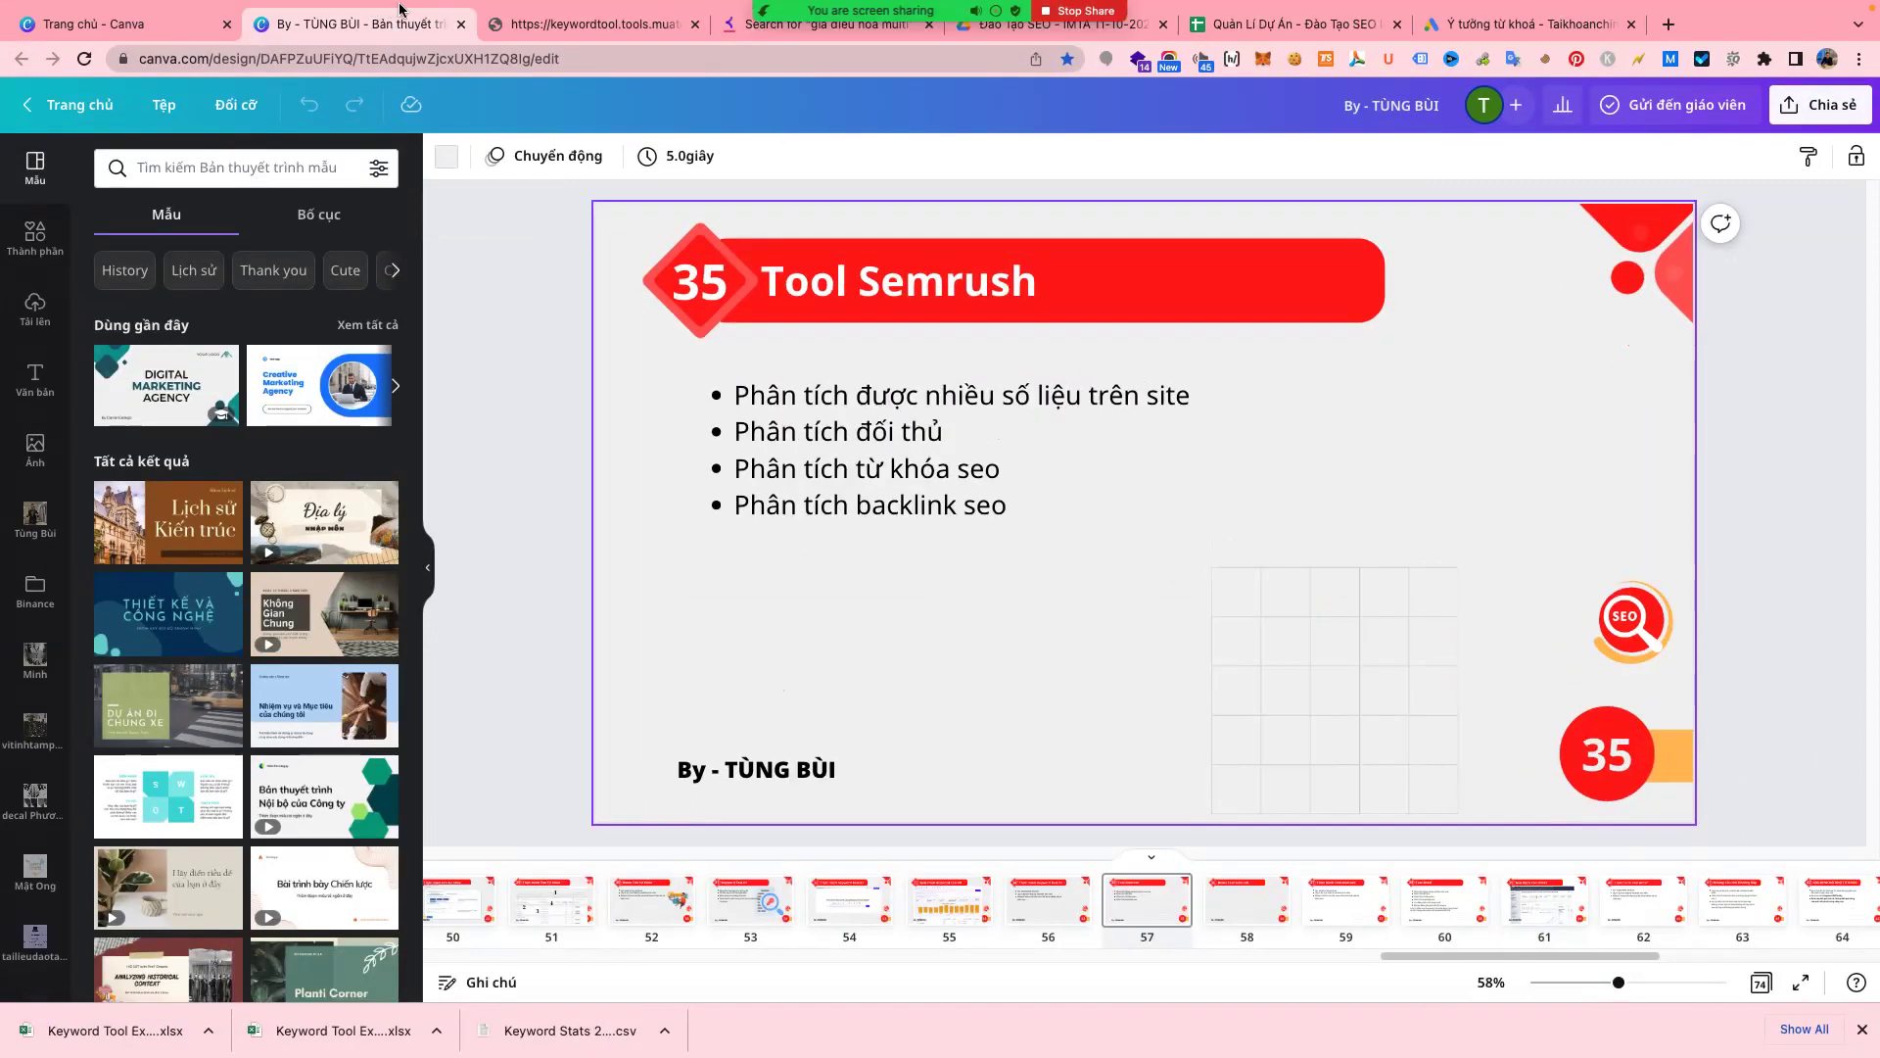
mouse_move(402, 8)
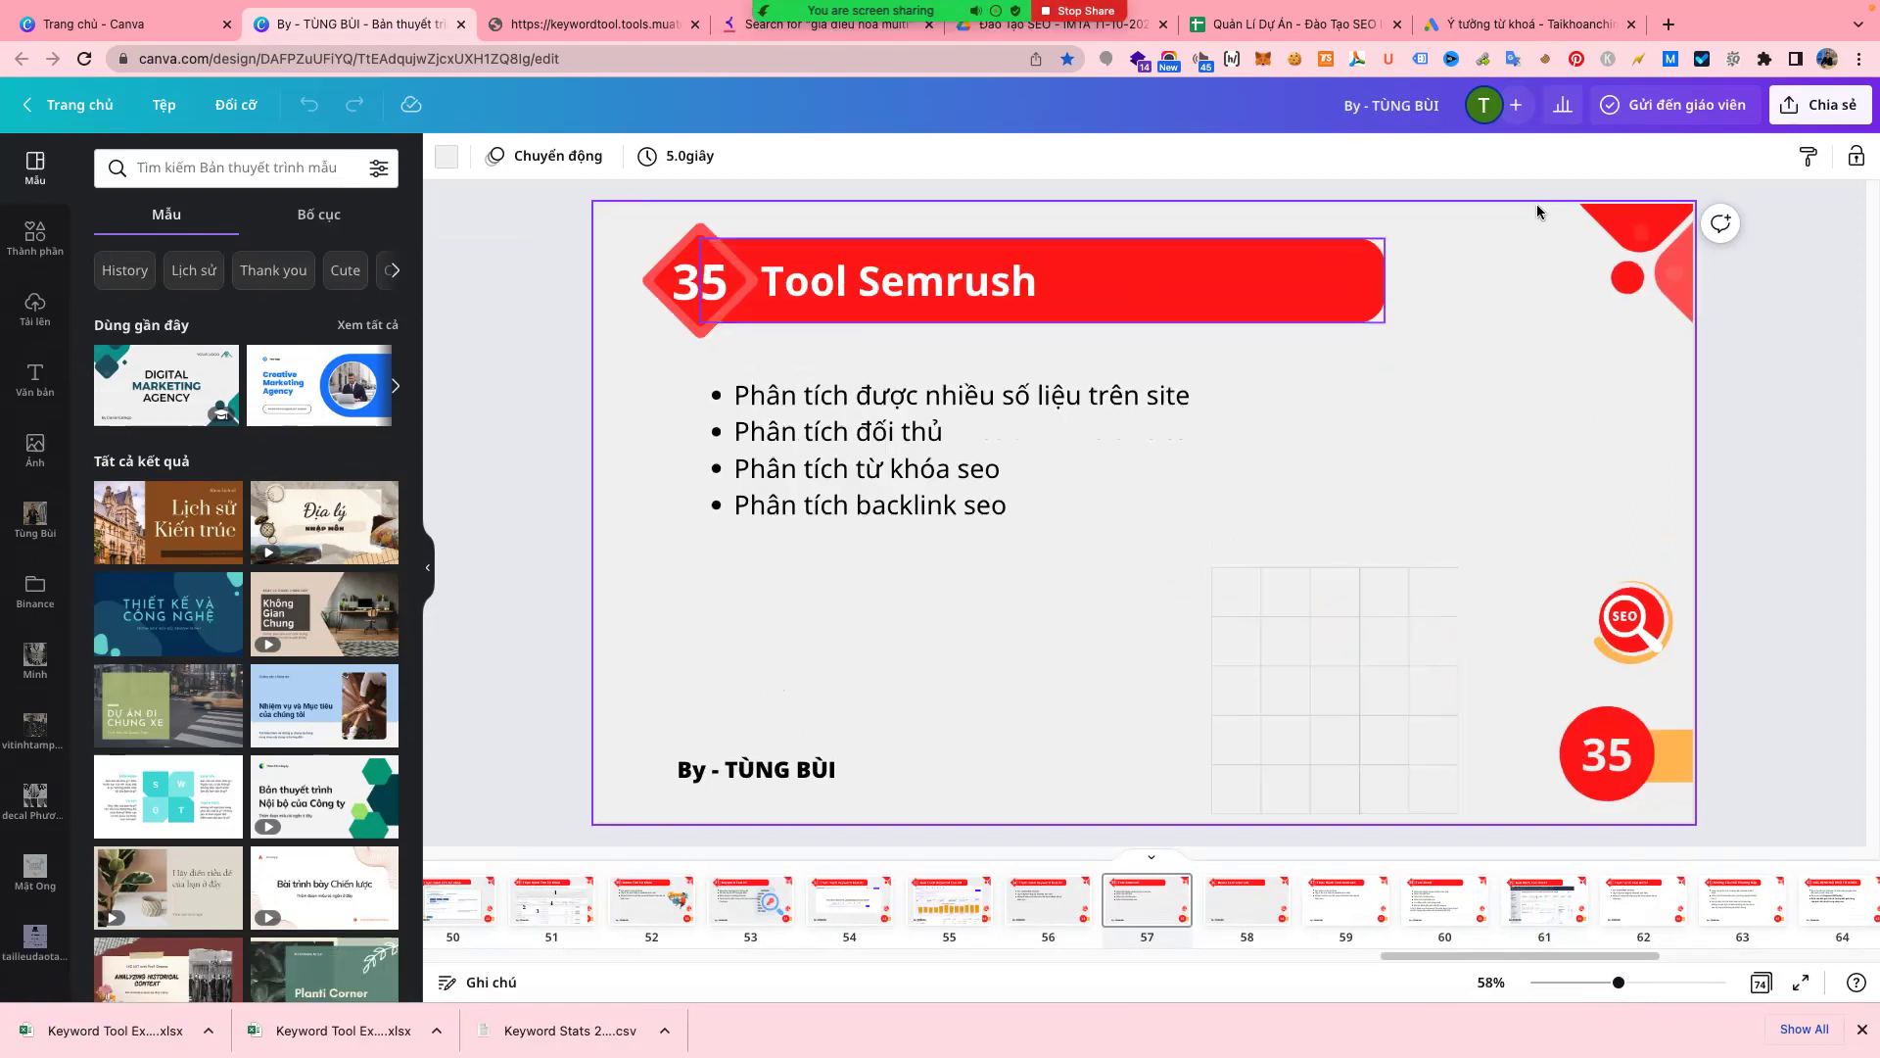
- Open a new browser window with the SemRuhs_30-10 profile
left_click(1829, 110)
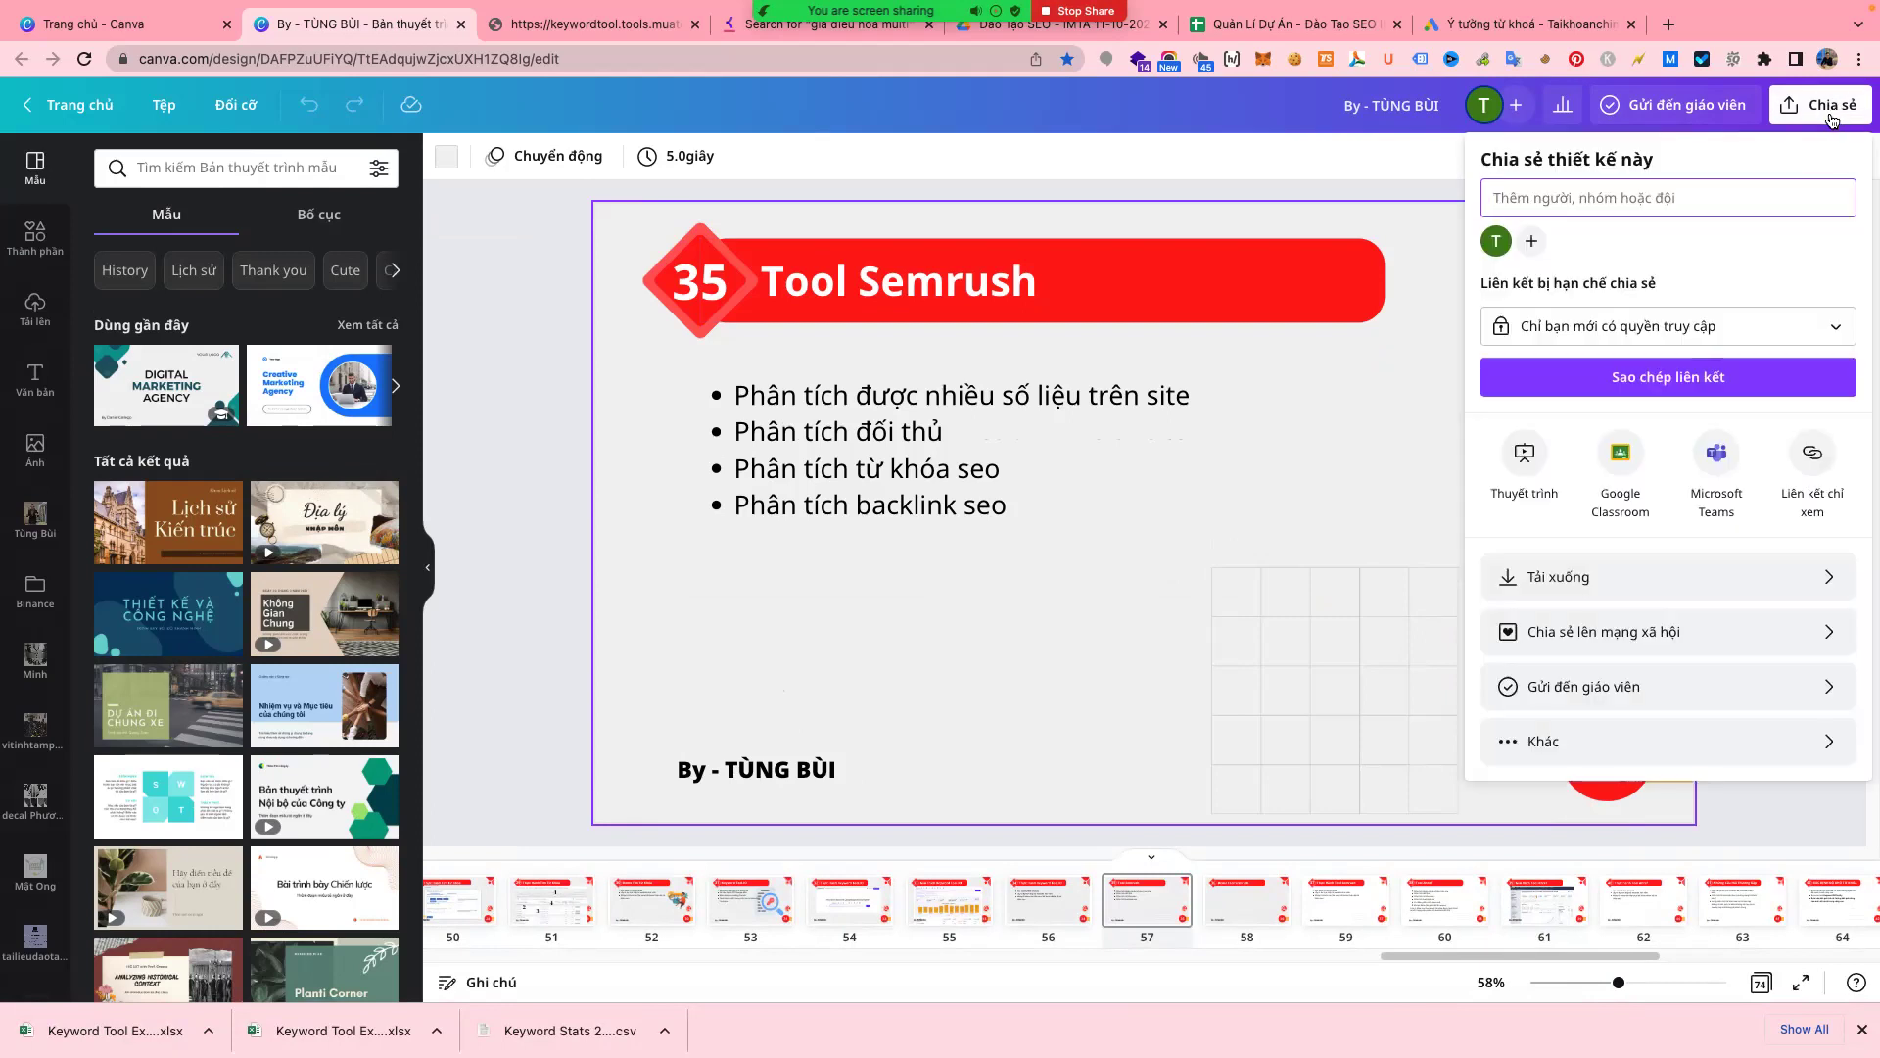
left_click(1828, 59)
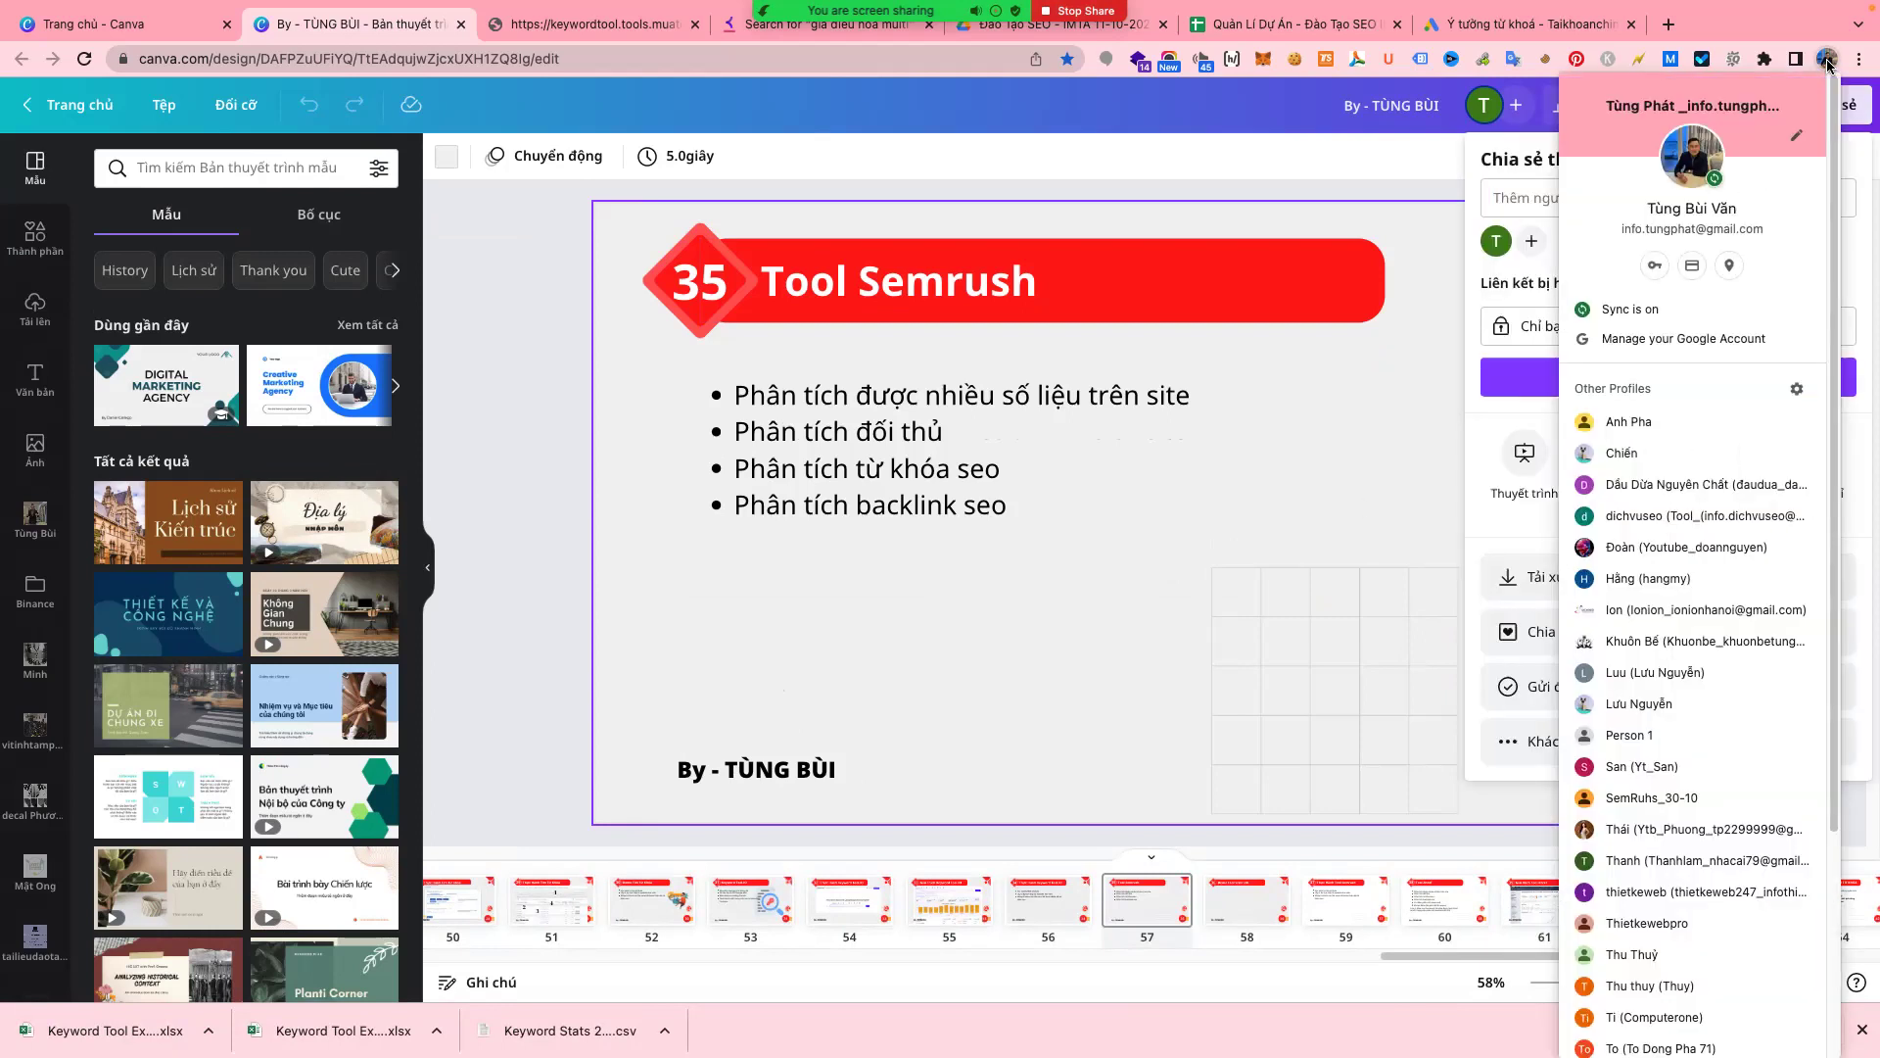
left_click(1667, 798)
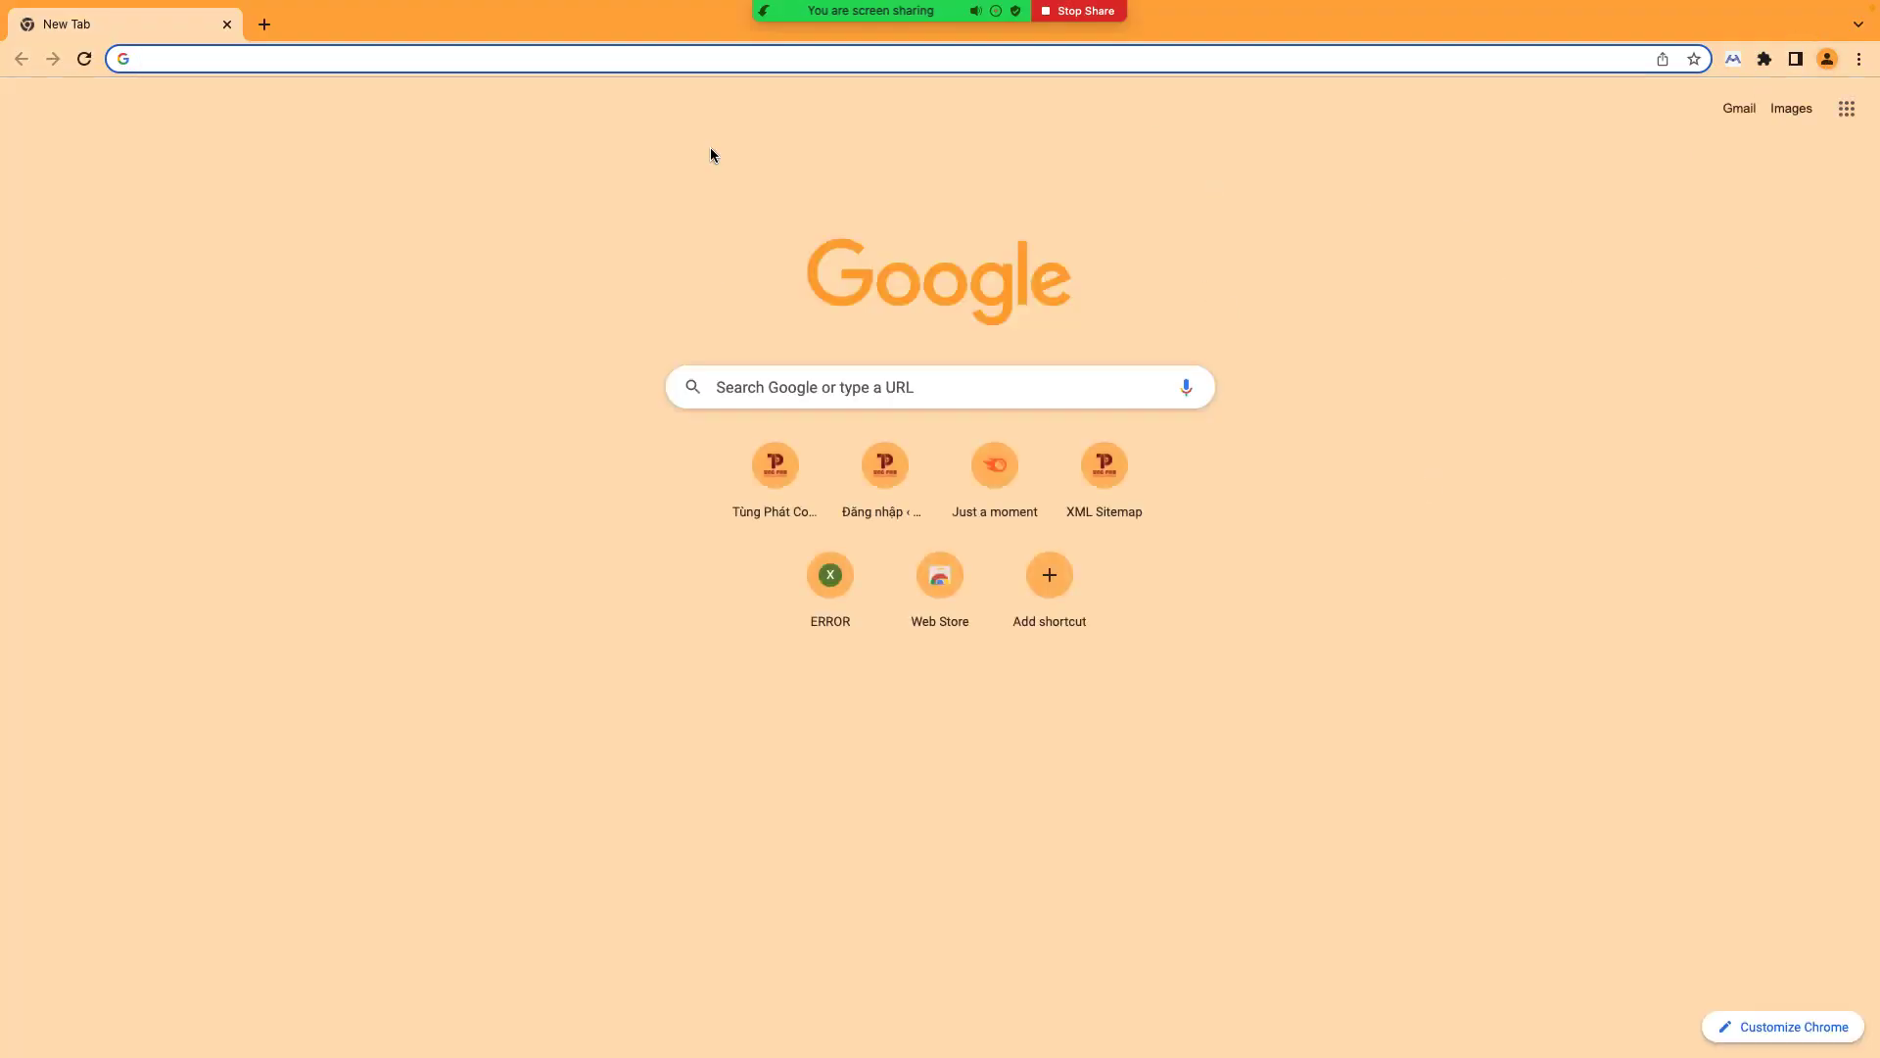
- Load semrush.com and turn on the browser extension that gives access to the Semrush projects dashboard
type("se")
key("Right")
key("Return")
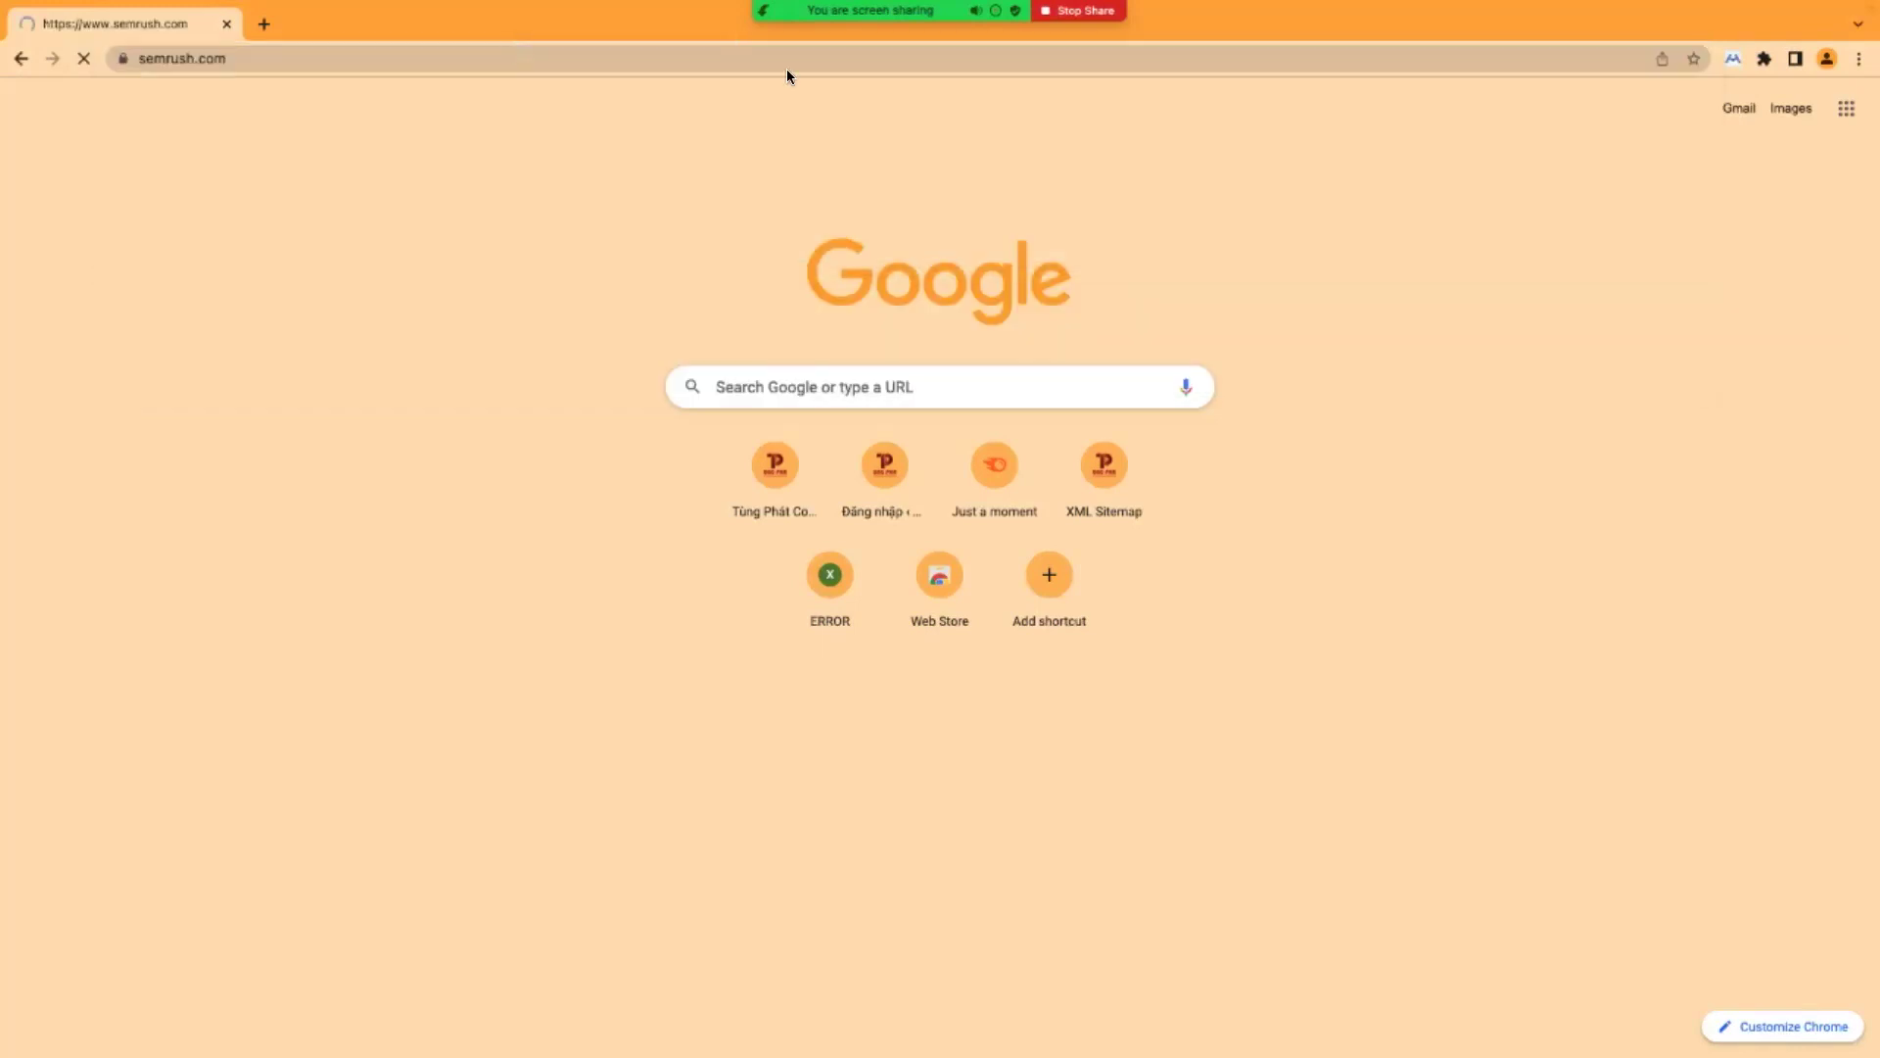
left_click(1732, 59)
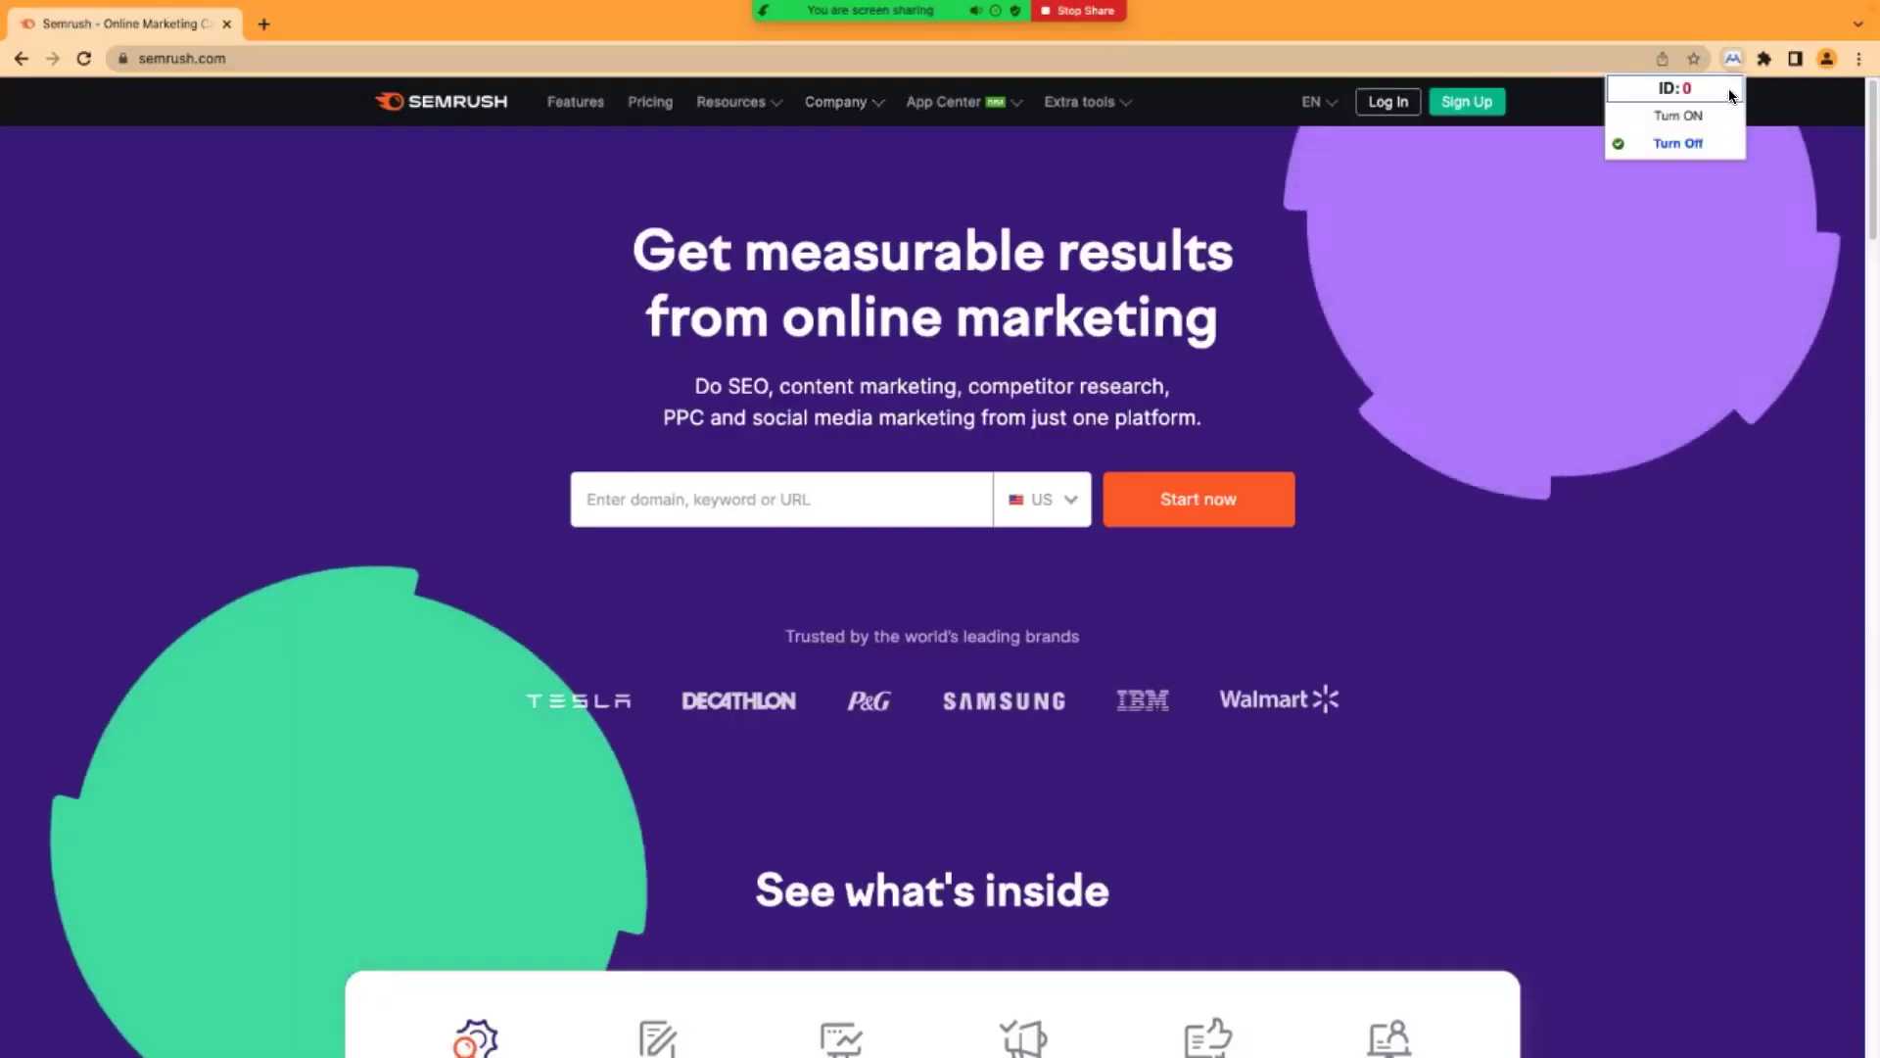
left_click(1704, 117)
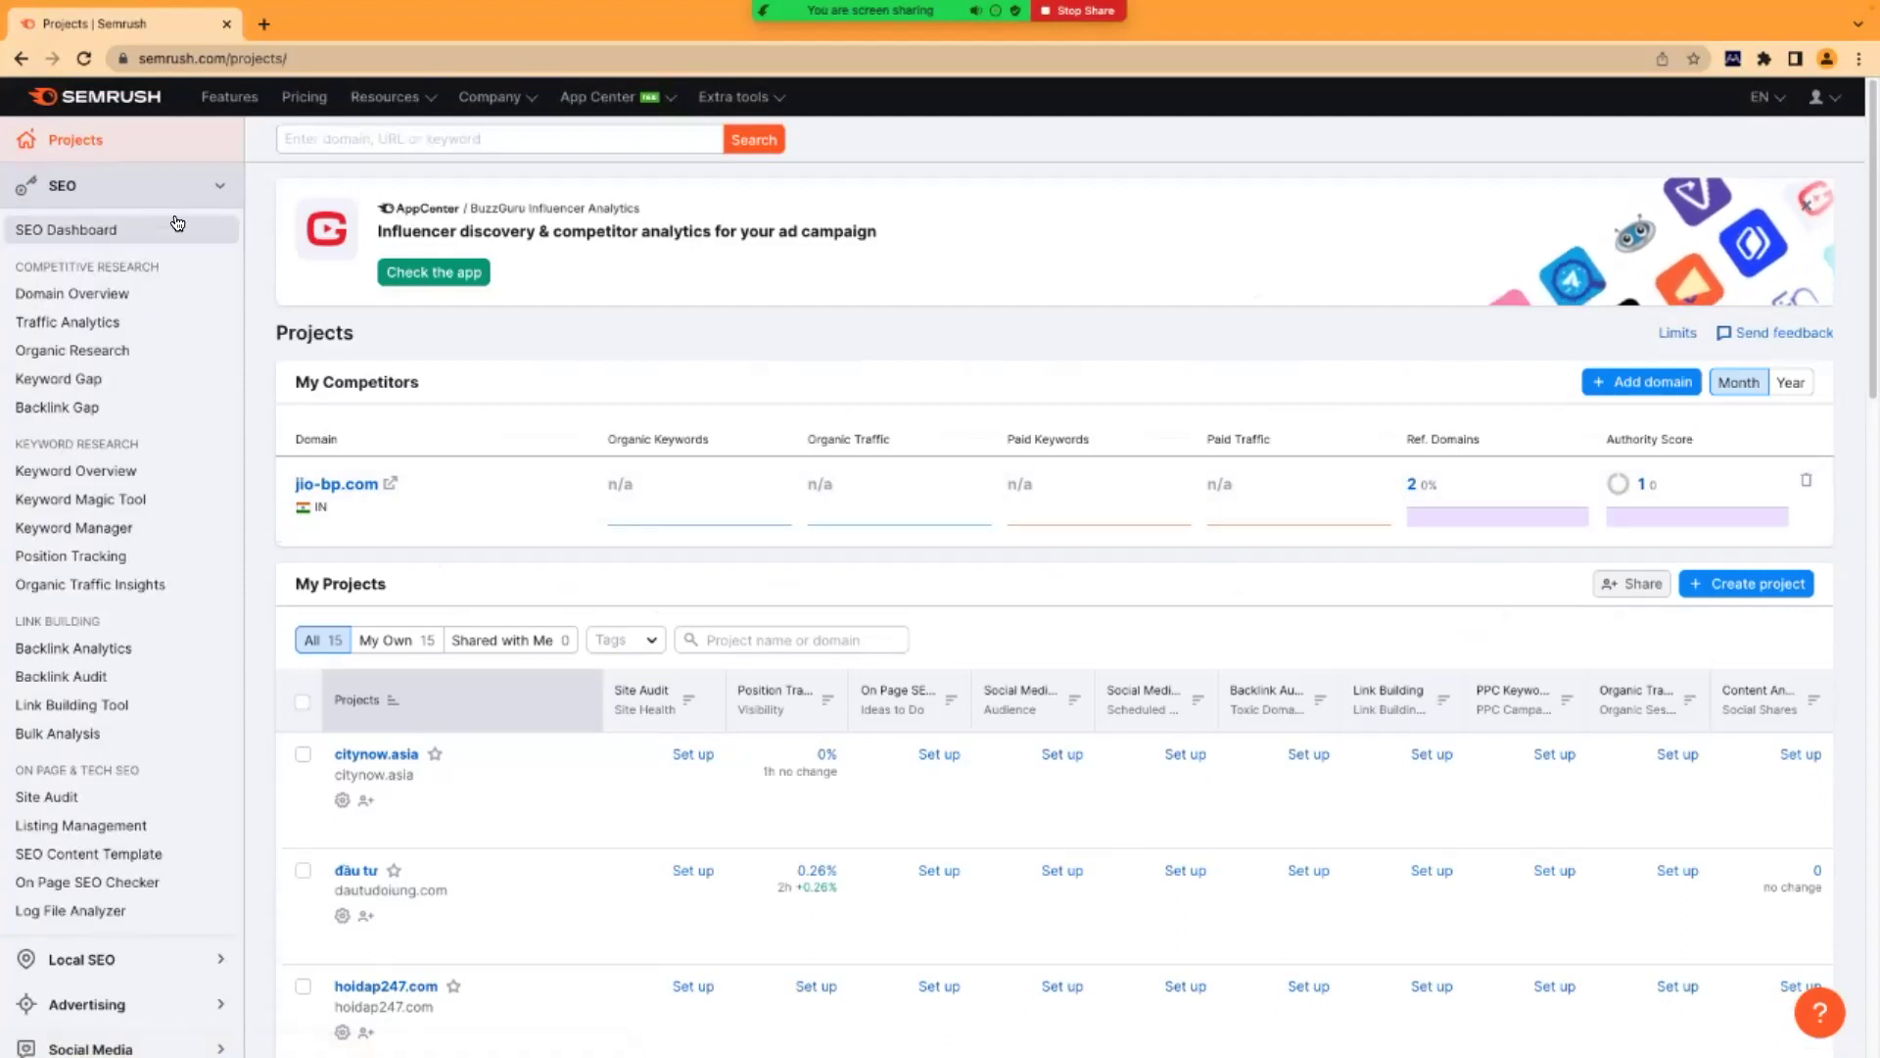
- Open the website tungphatcomputer.com in a new browser tab
left_click(333, 142)
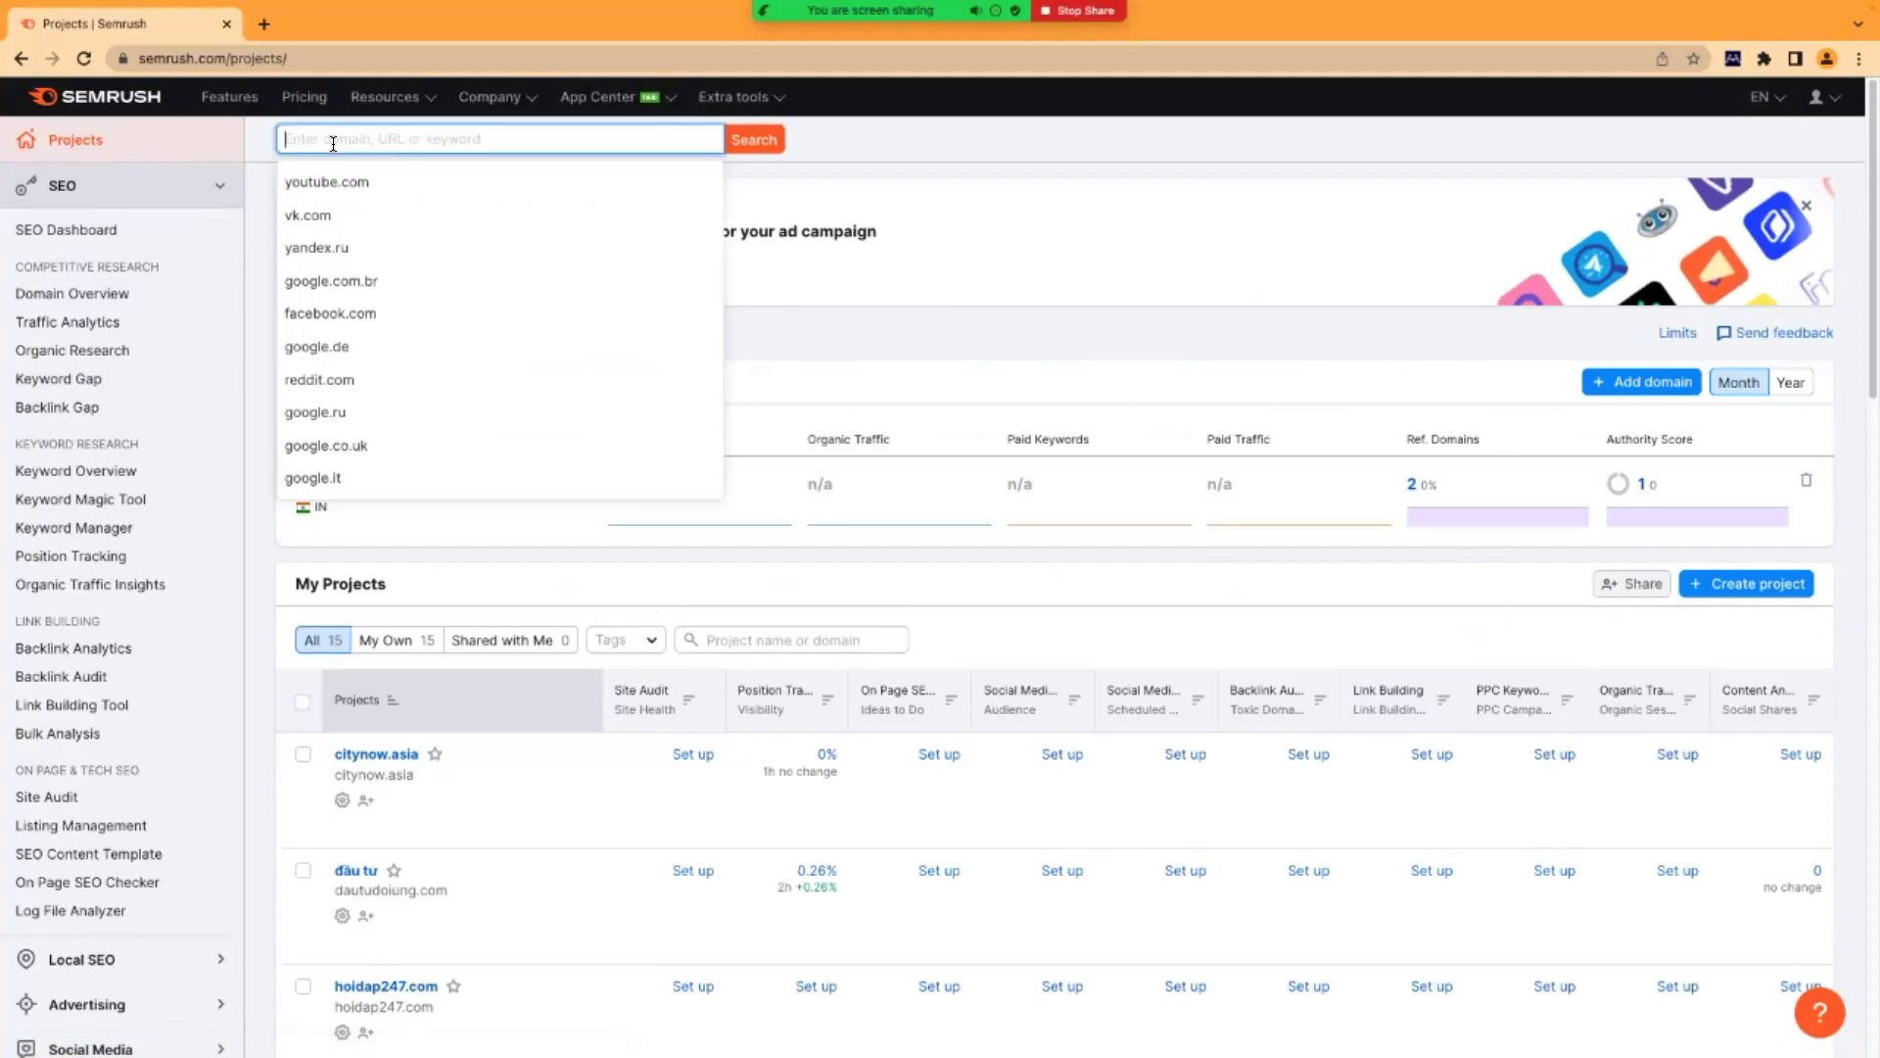
left_click(261, 25)
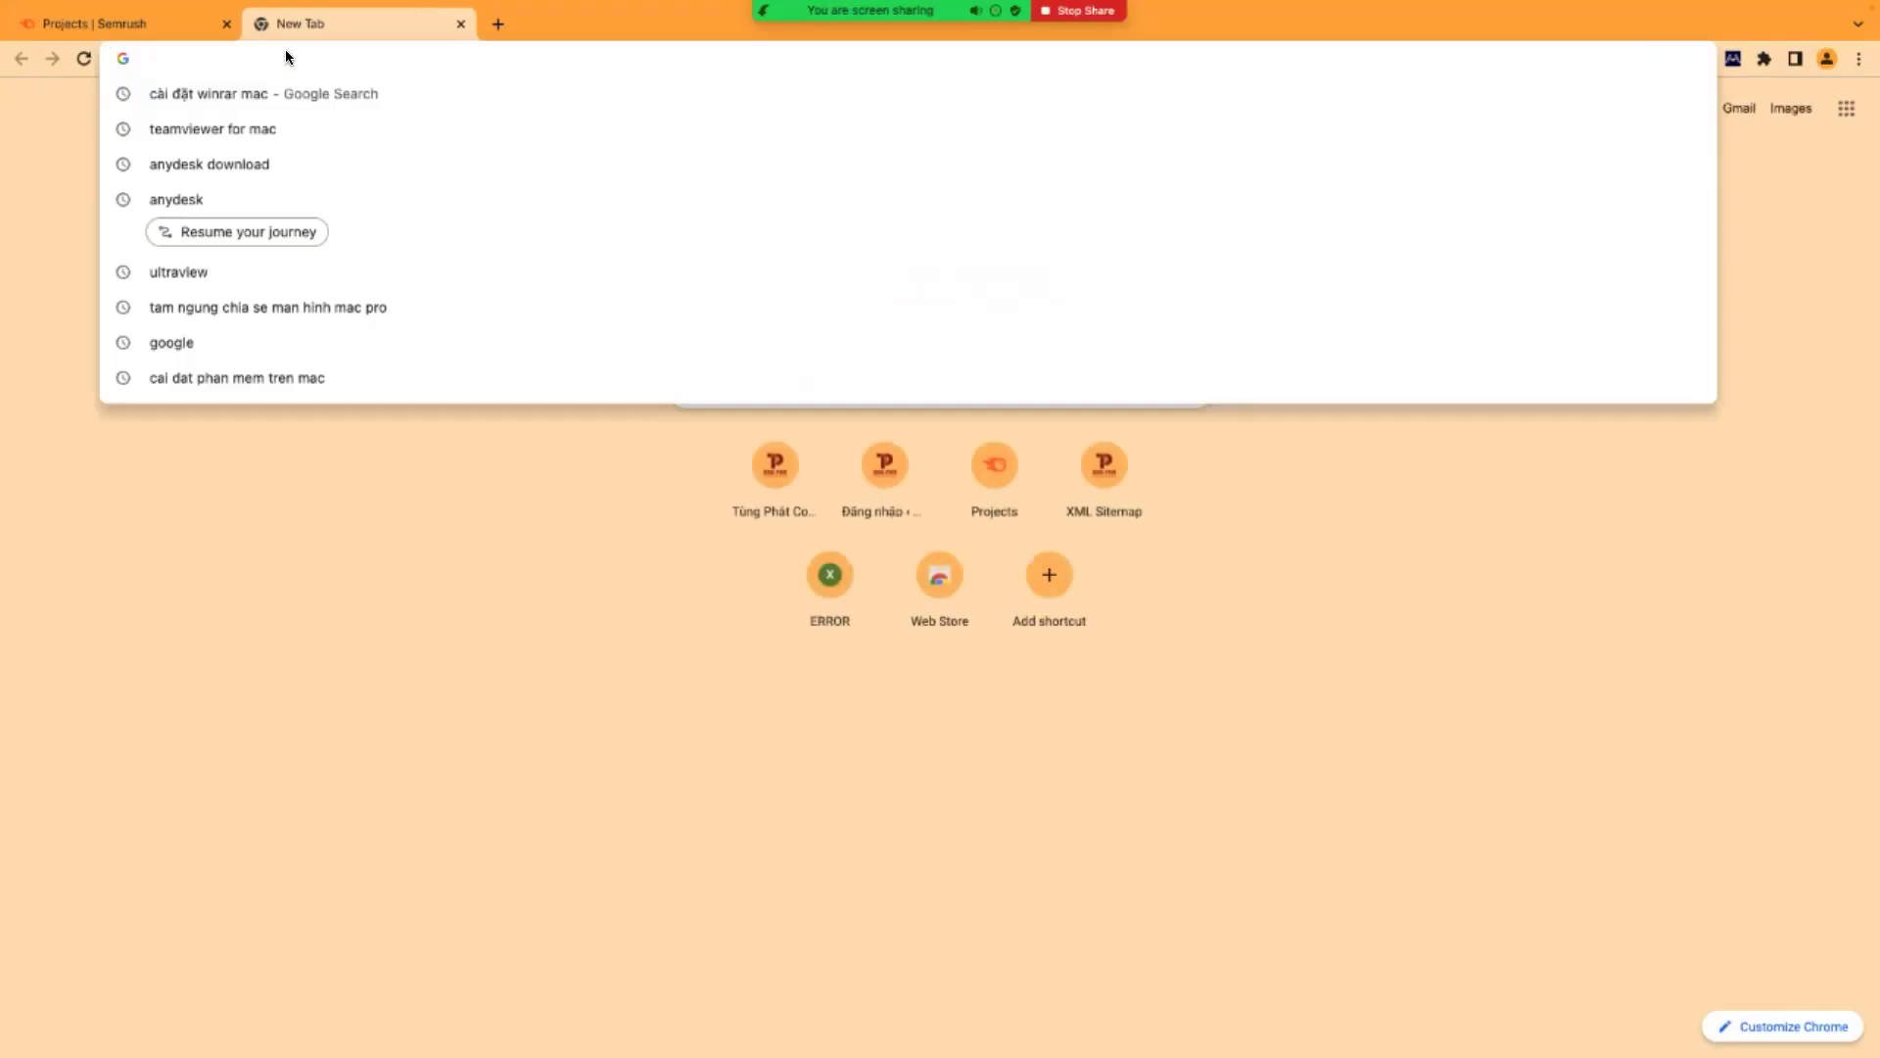
type("tungphatcomputer.c")
key("Return")
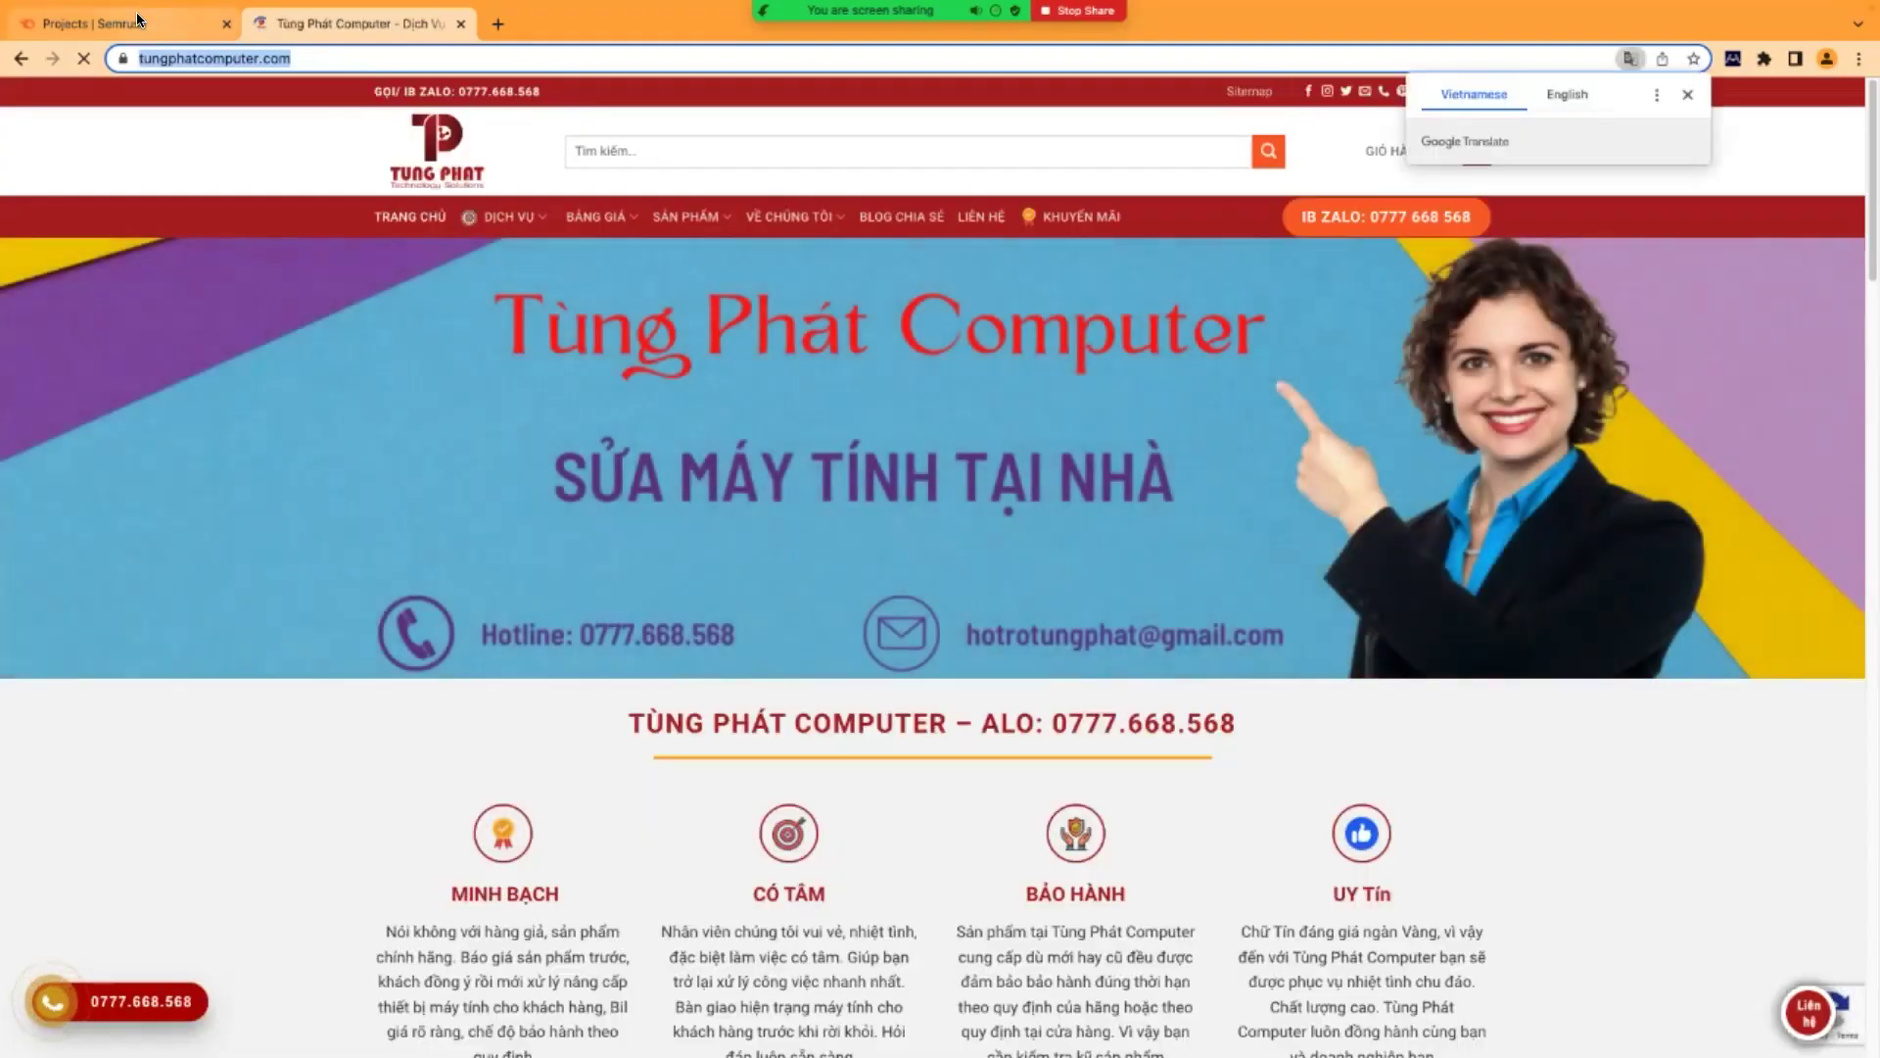
left_click(137, 19)
type("https://tungphatcomputer.com/")
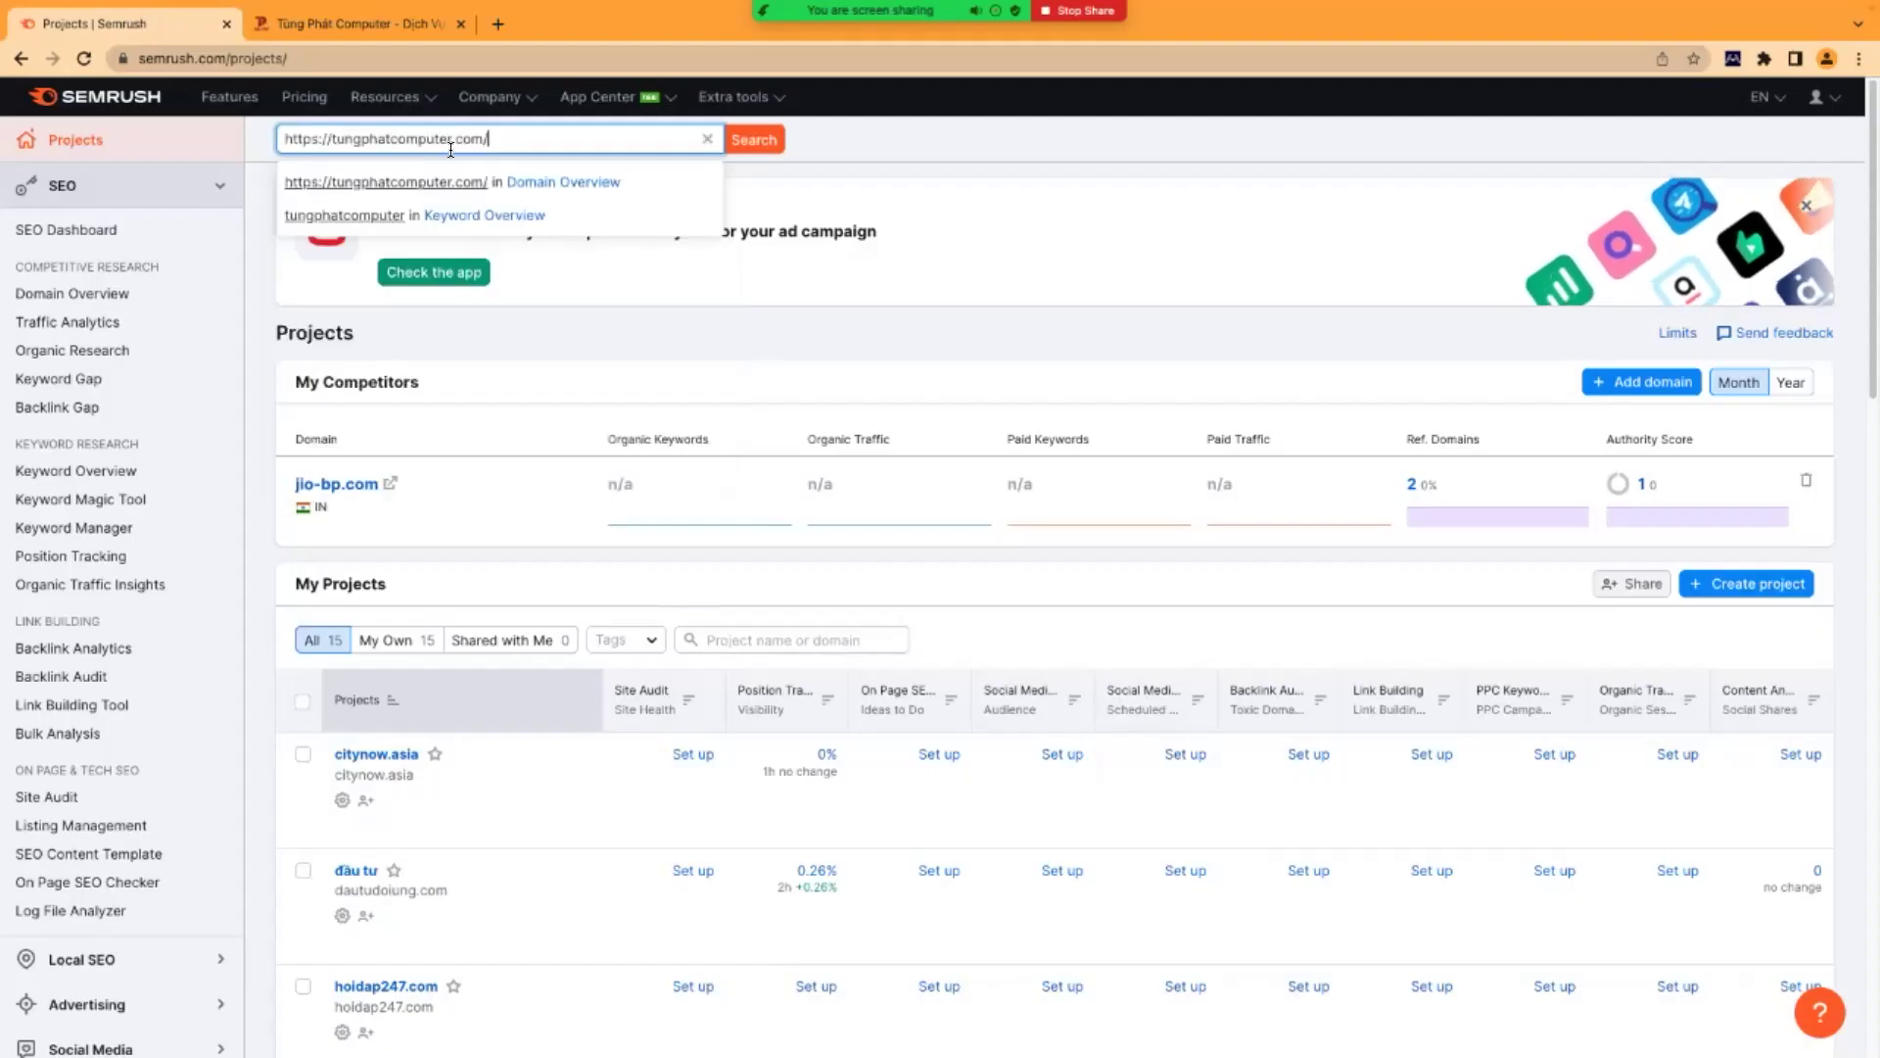
key("BackSpace")
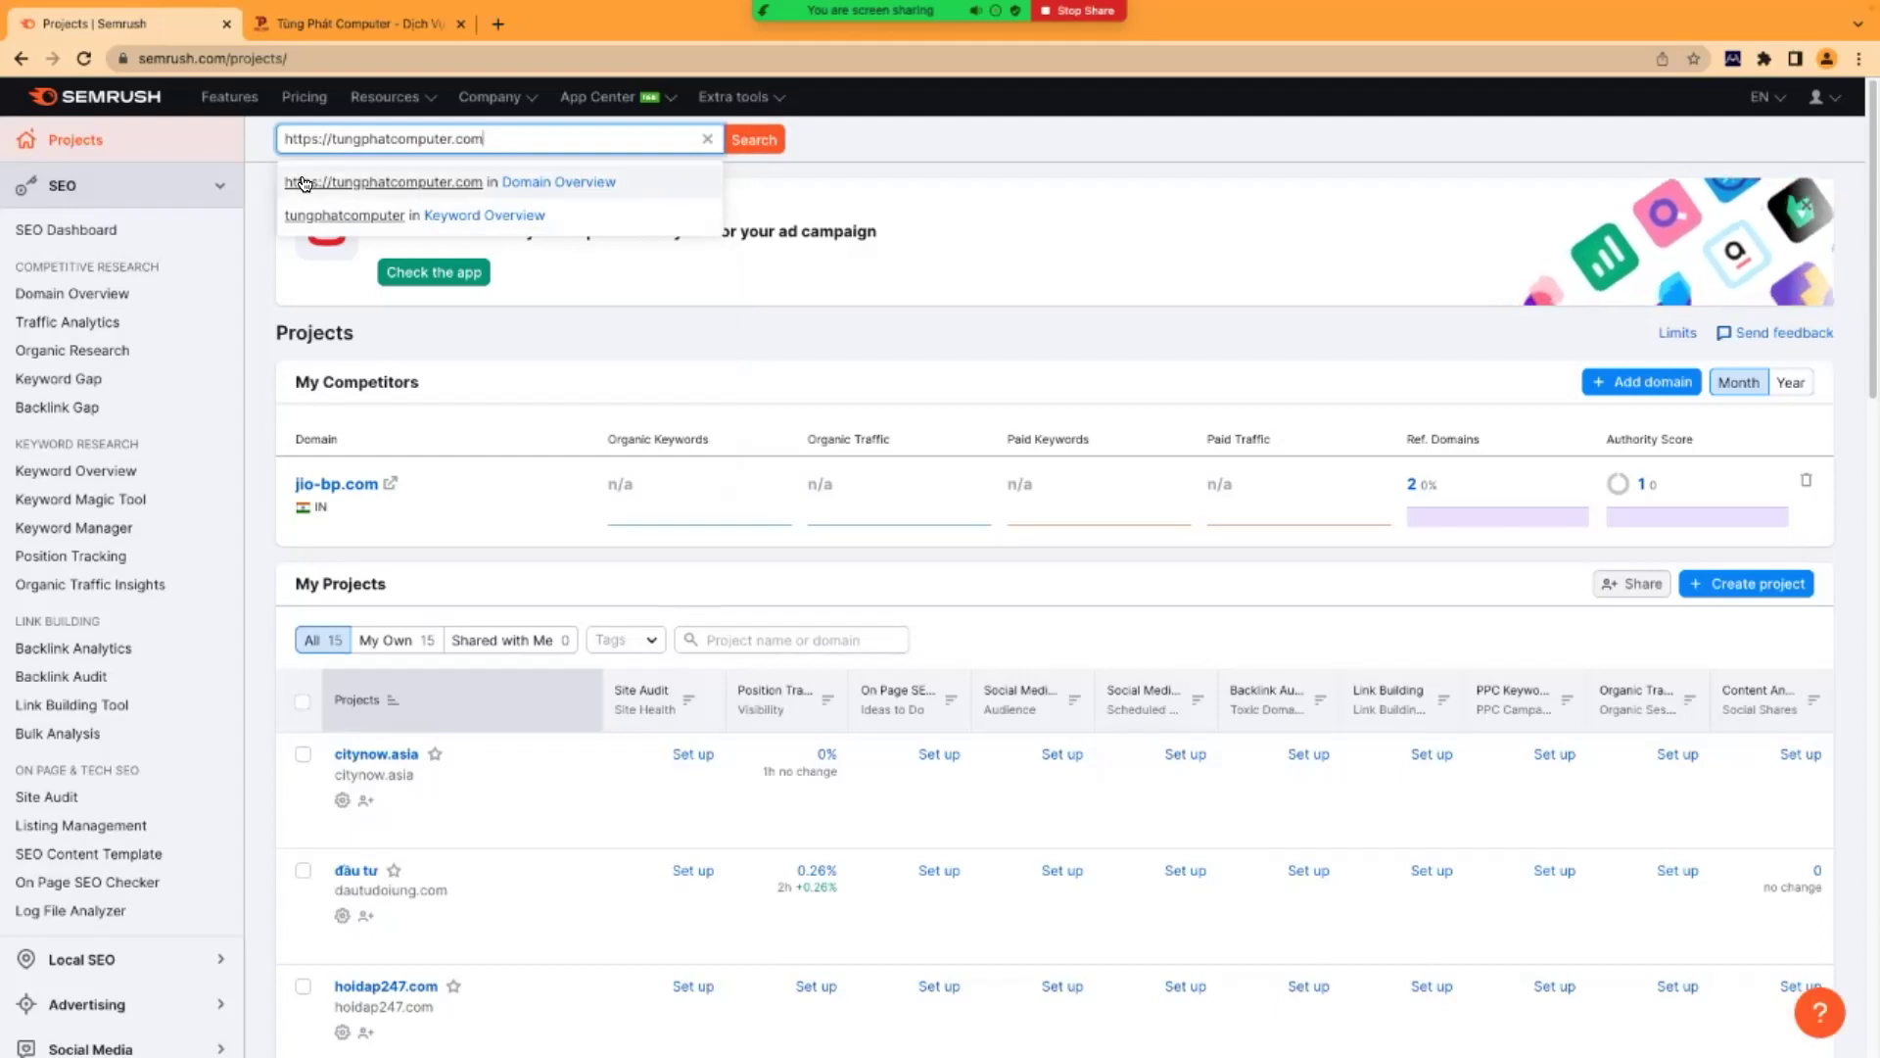
left_click(753, 139)
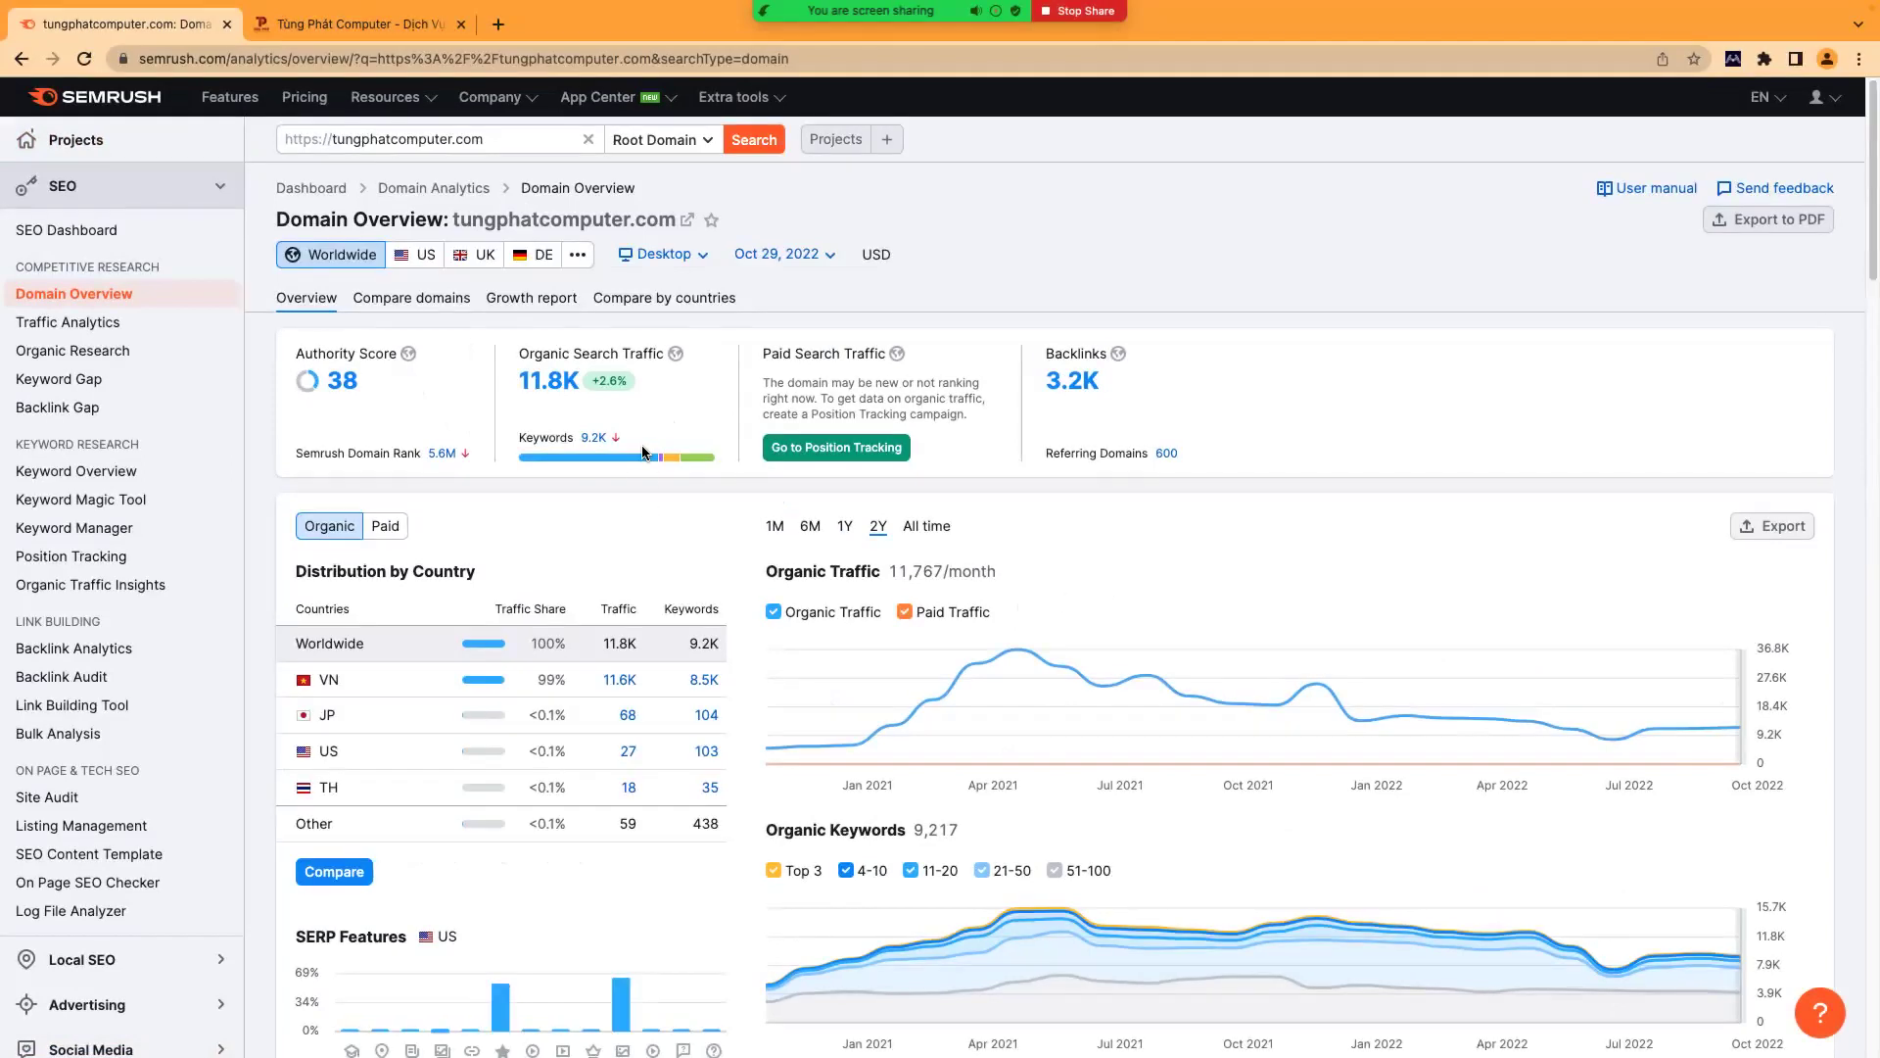
- Switch the domain overview of tungphatcomputer.com to the Vietnam database
left_click(578, 257)
type("v")
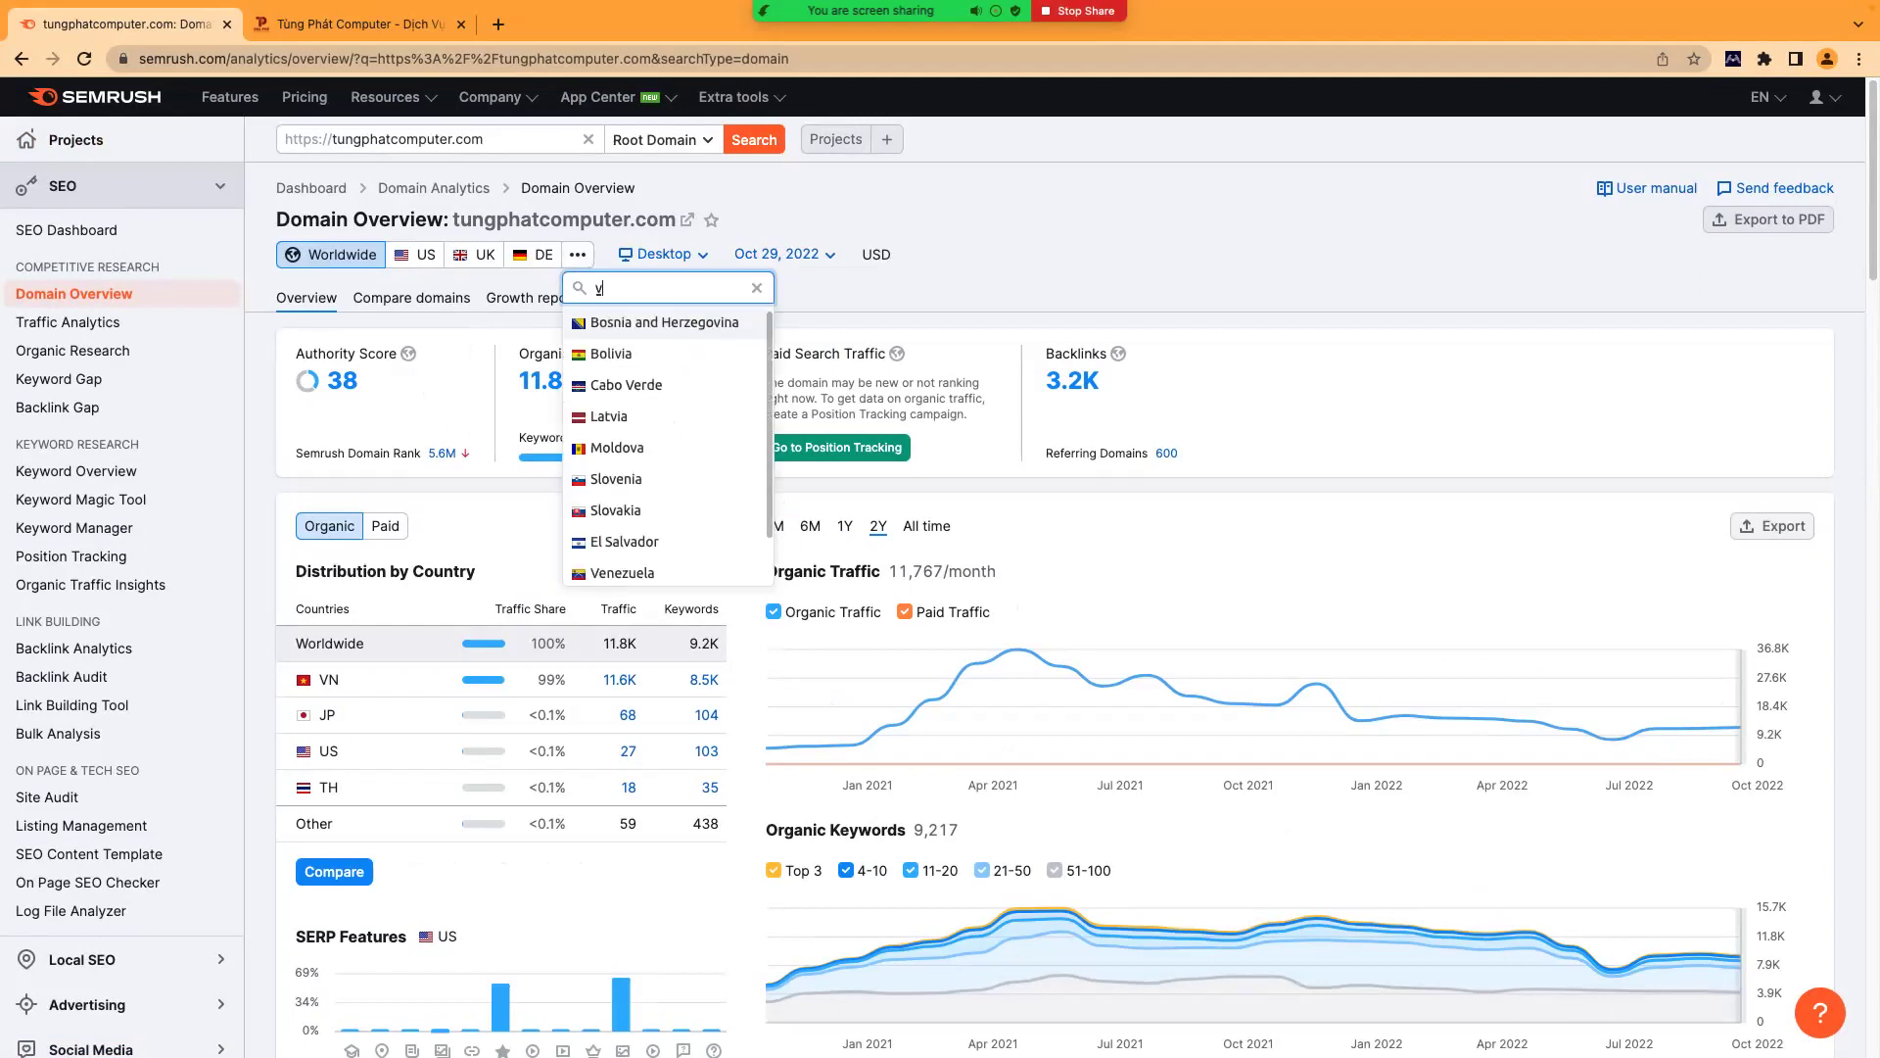
type("ie")
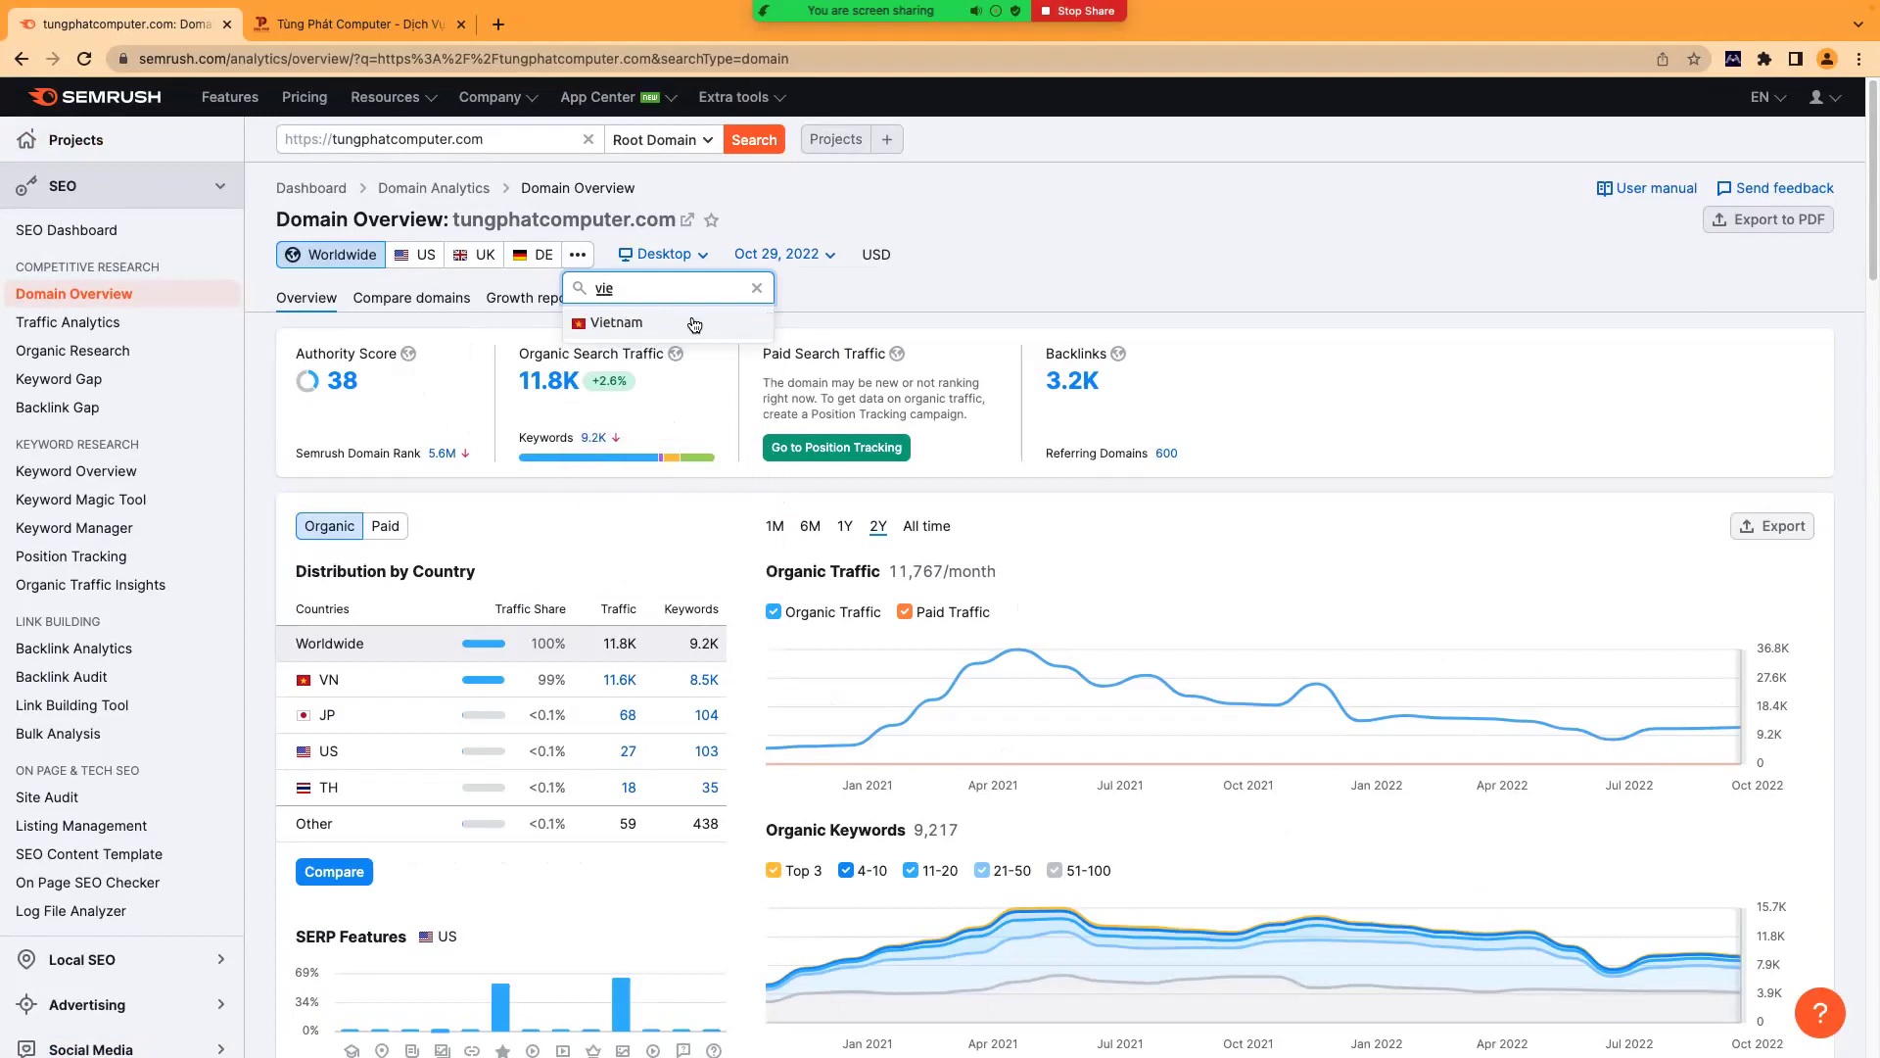
left_click(692, 323)
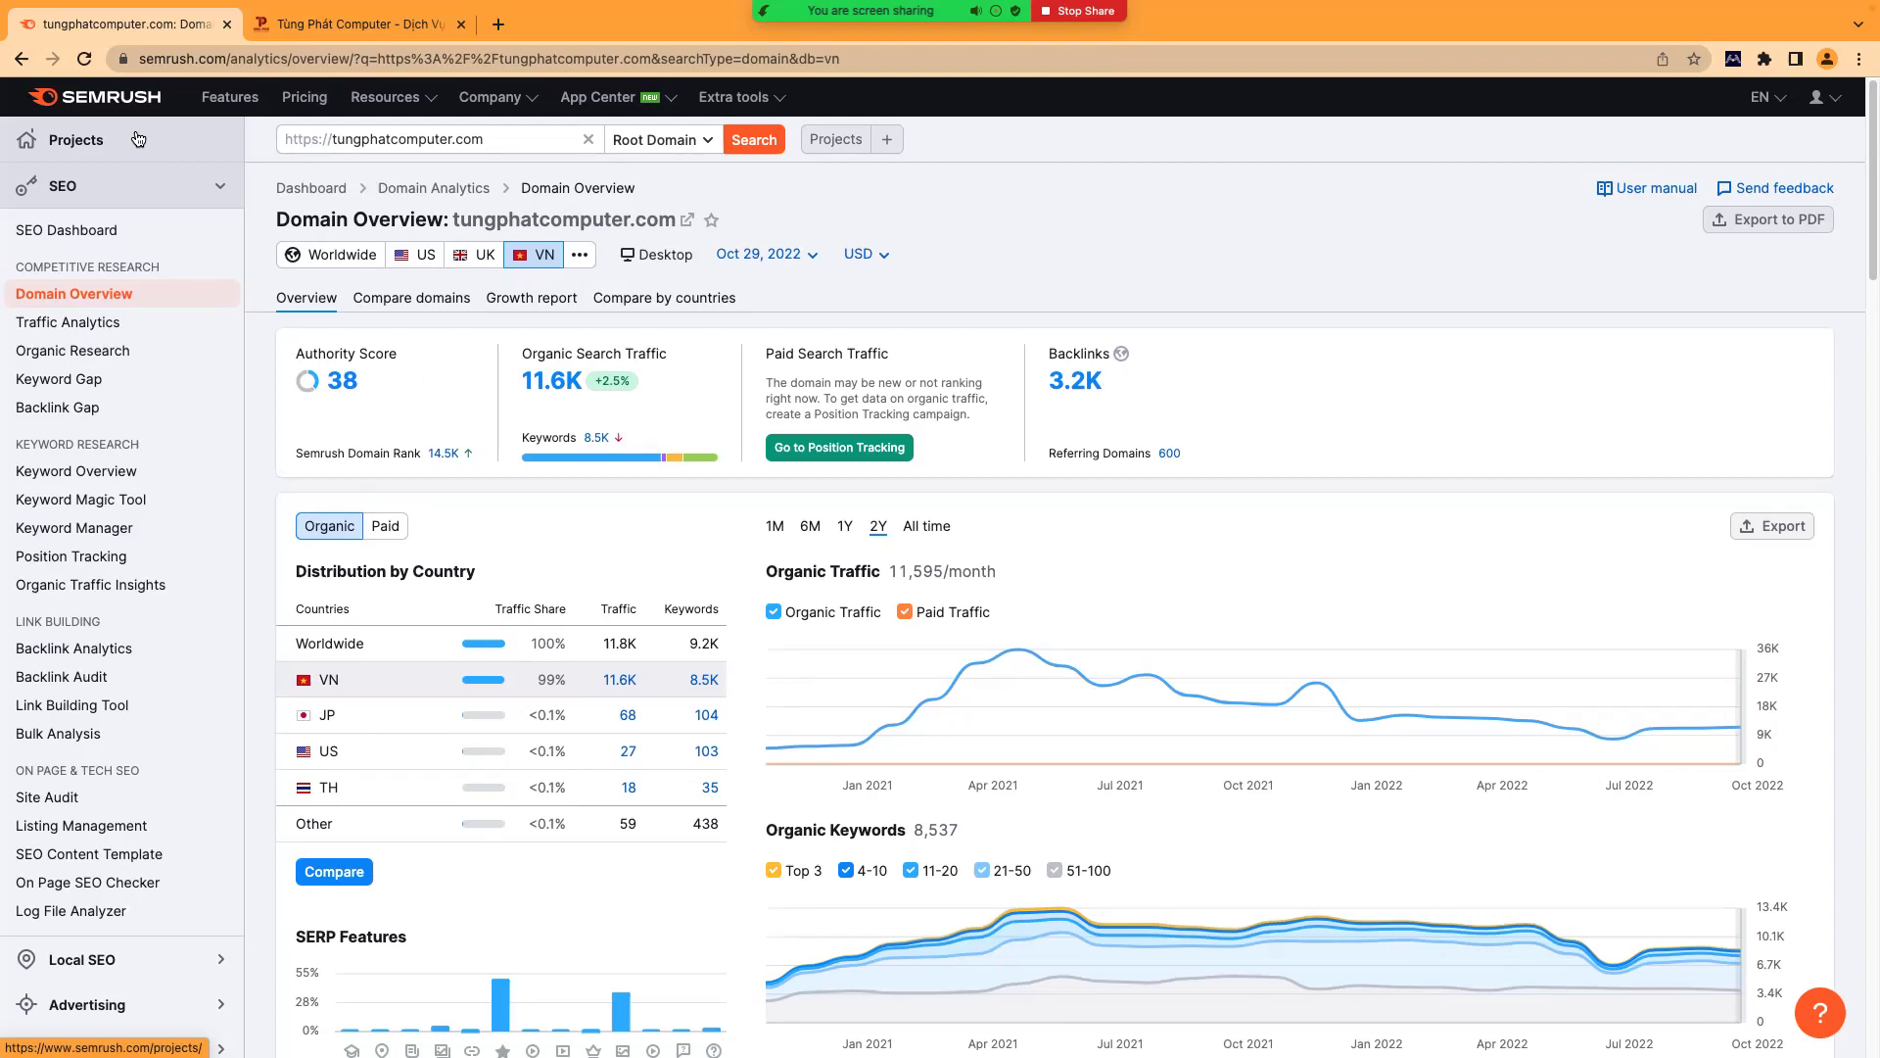
- Open the Pricing page in a new browser tab and view the subscription plans
right_click(306, 95)
left_click(338, 106)
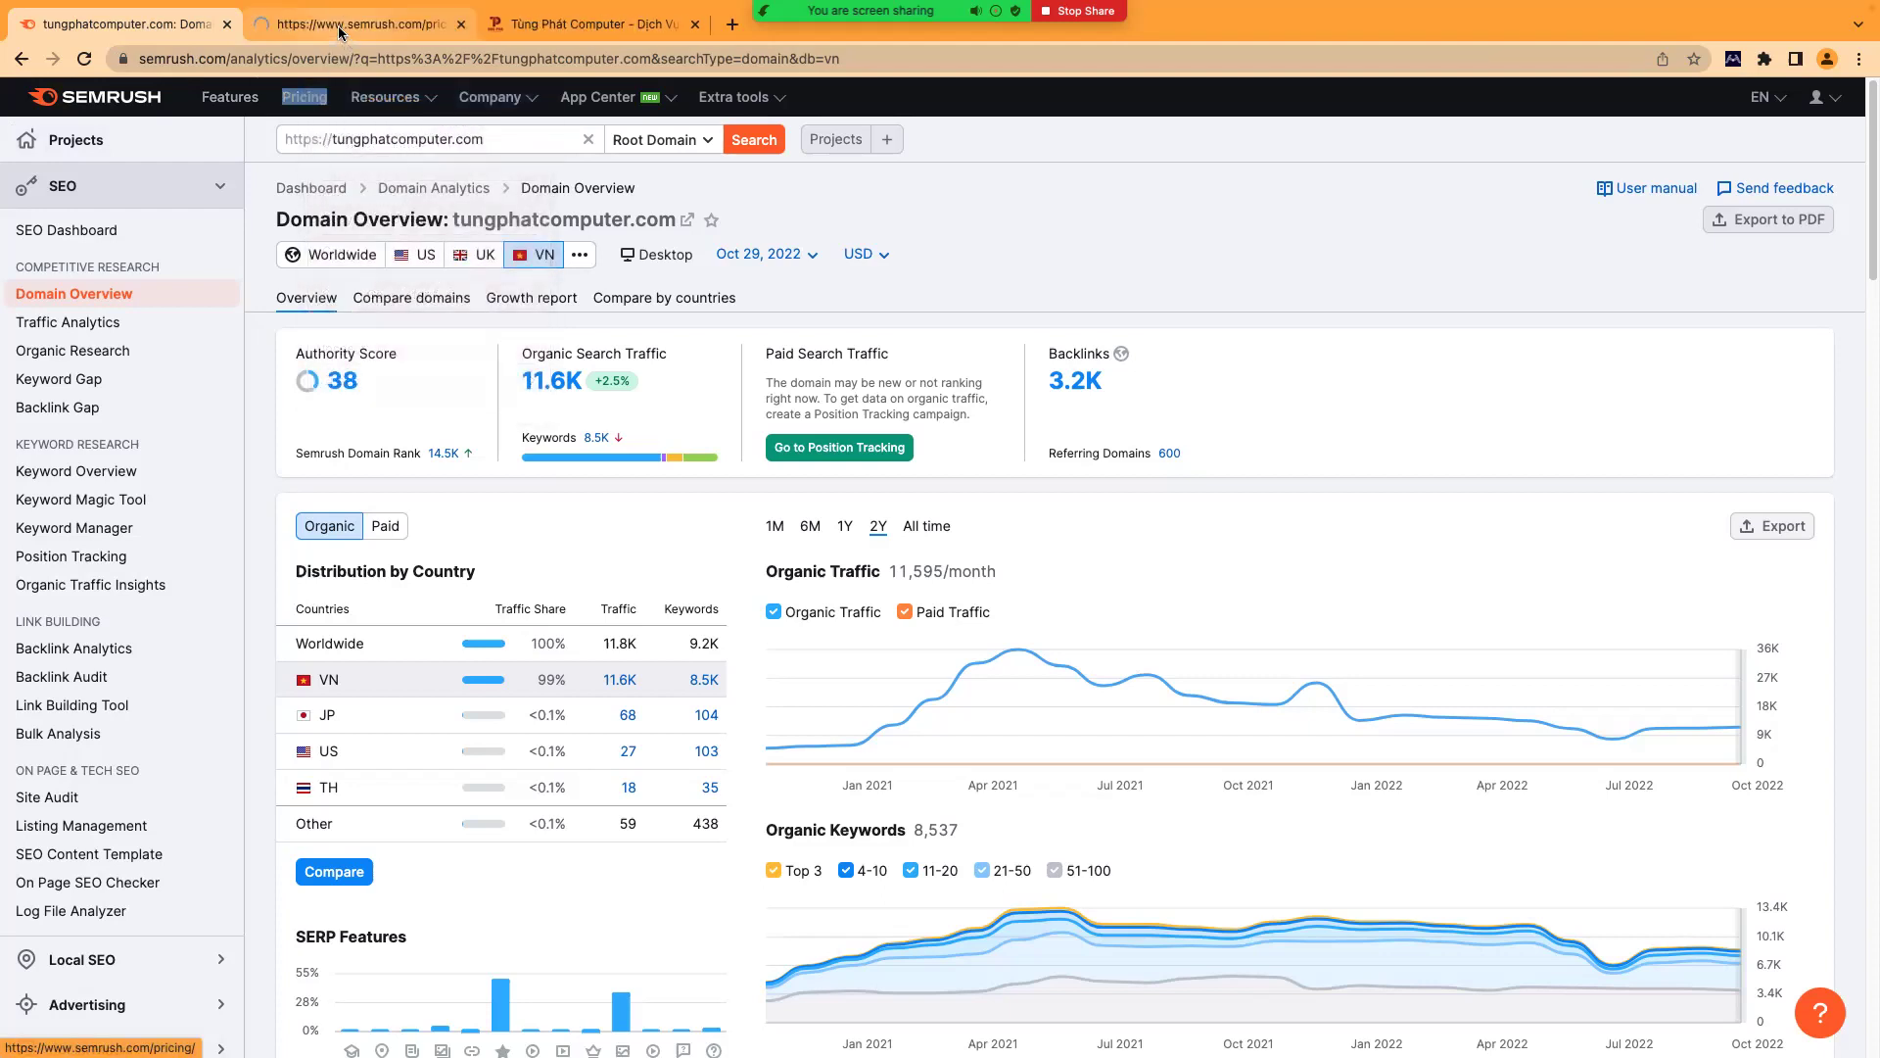
left_click(339, 32)
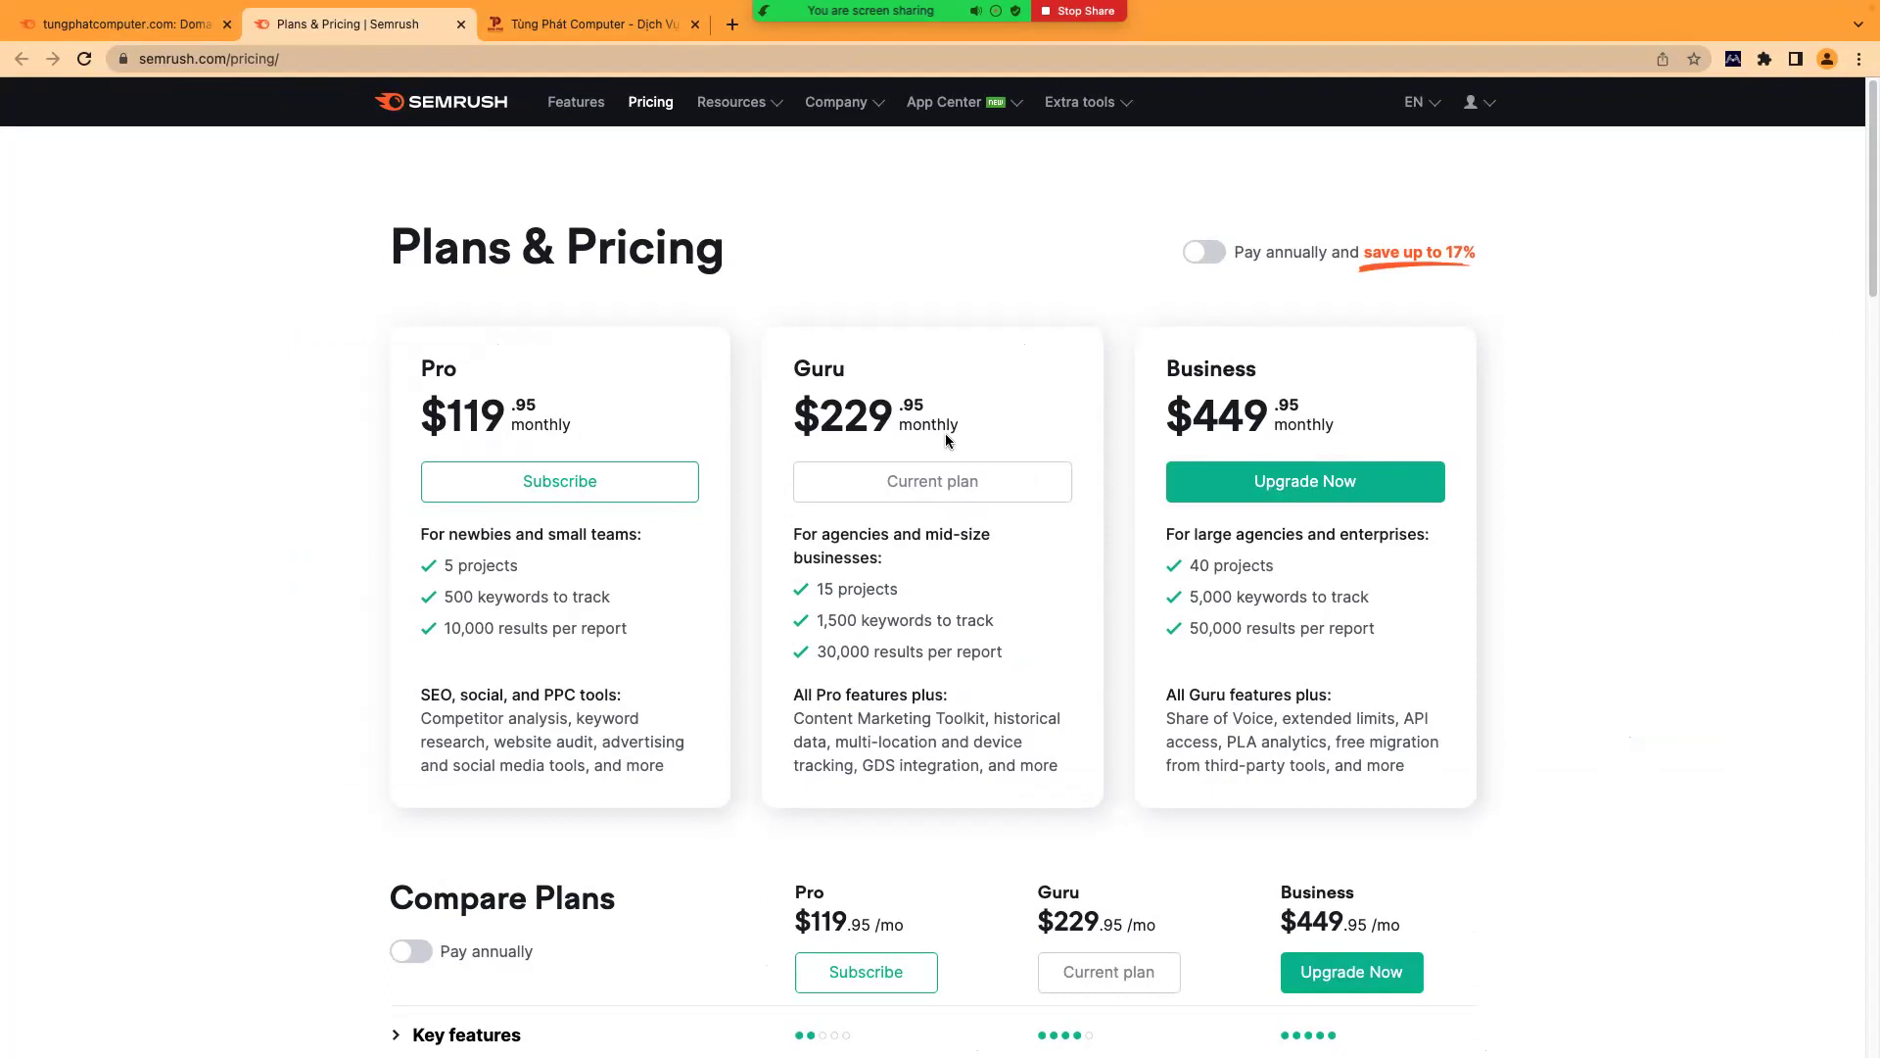
- Open the Projects page in a new browser tab from the domain overview and look through the project list
left_click(153, 25)
right_click(96, 141)
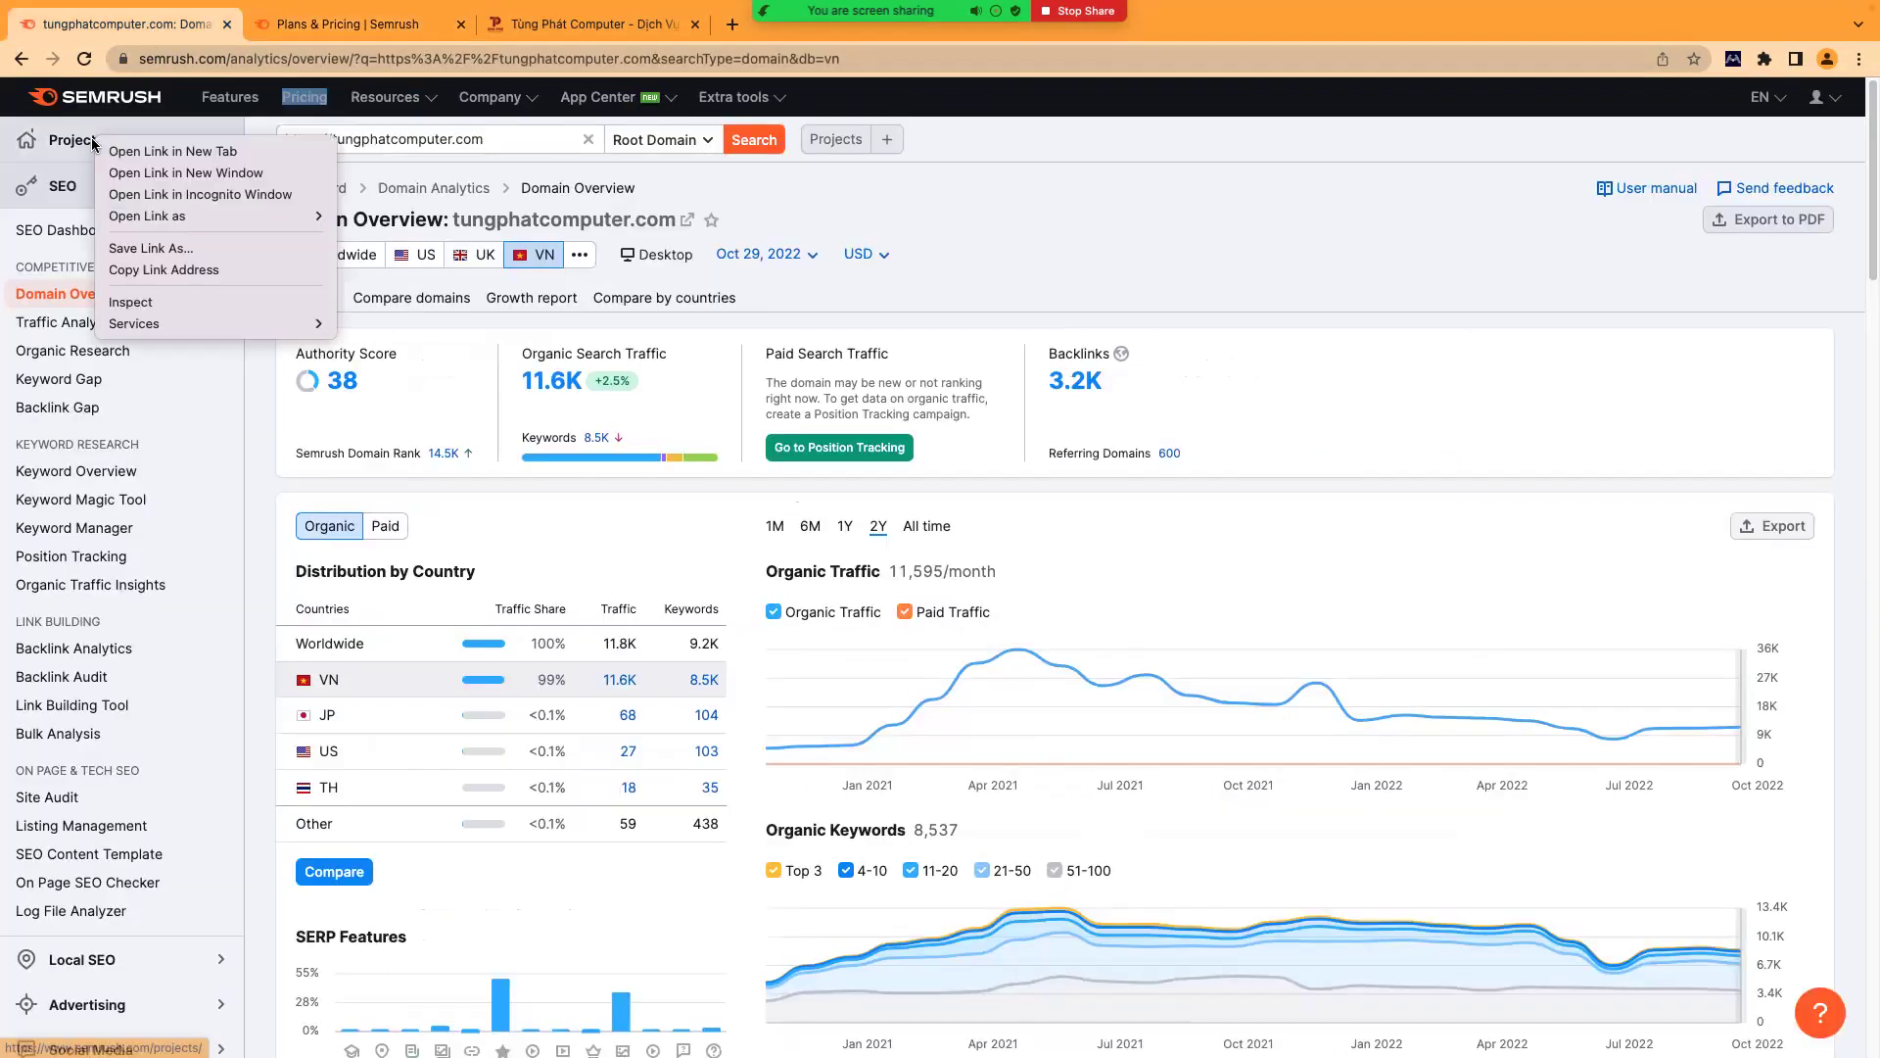
left_click(154, 151)
left_click(294, 26)
left_click(573, 22)
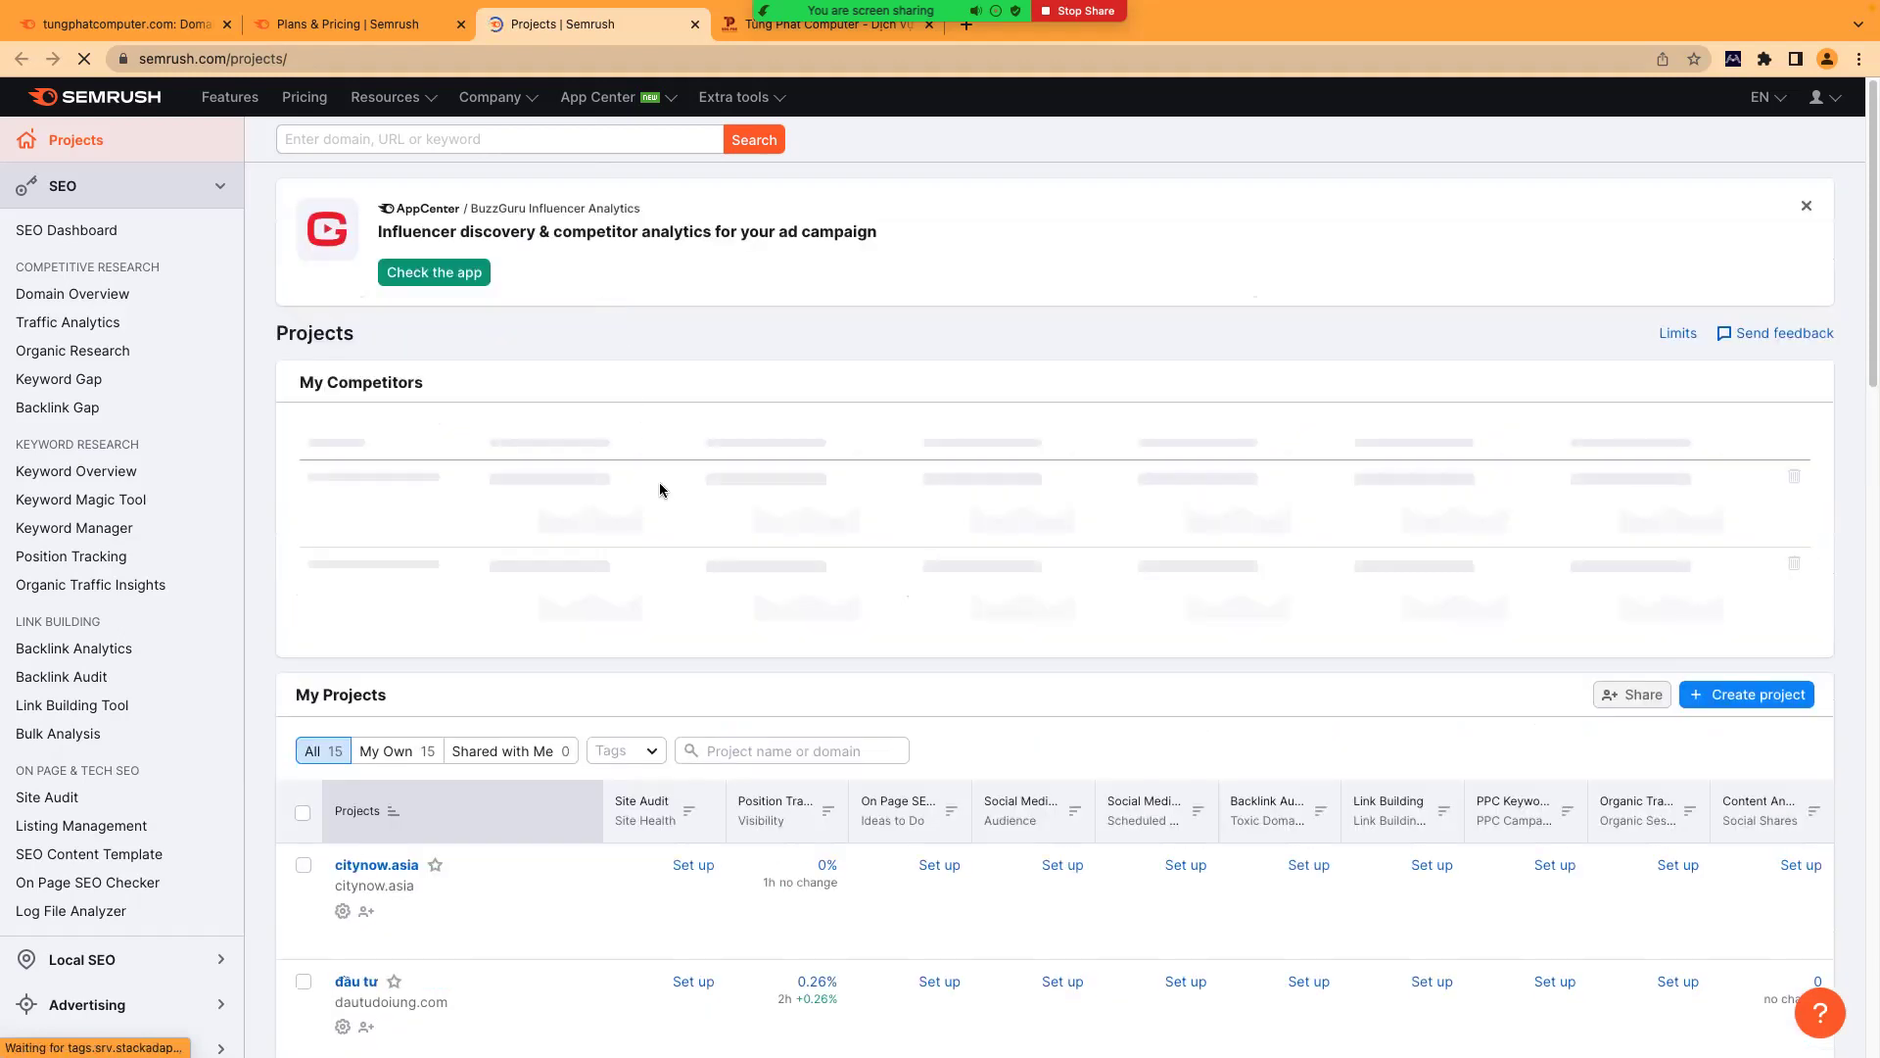
scroll(660, 490, "down", 5)
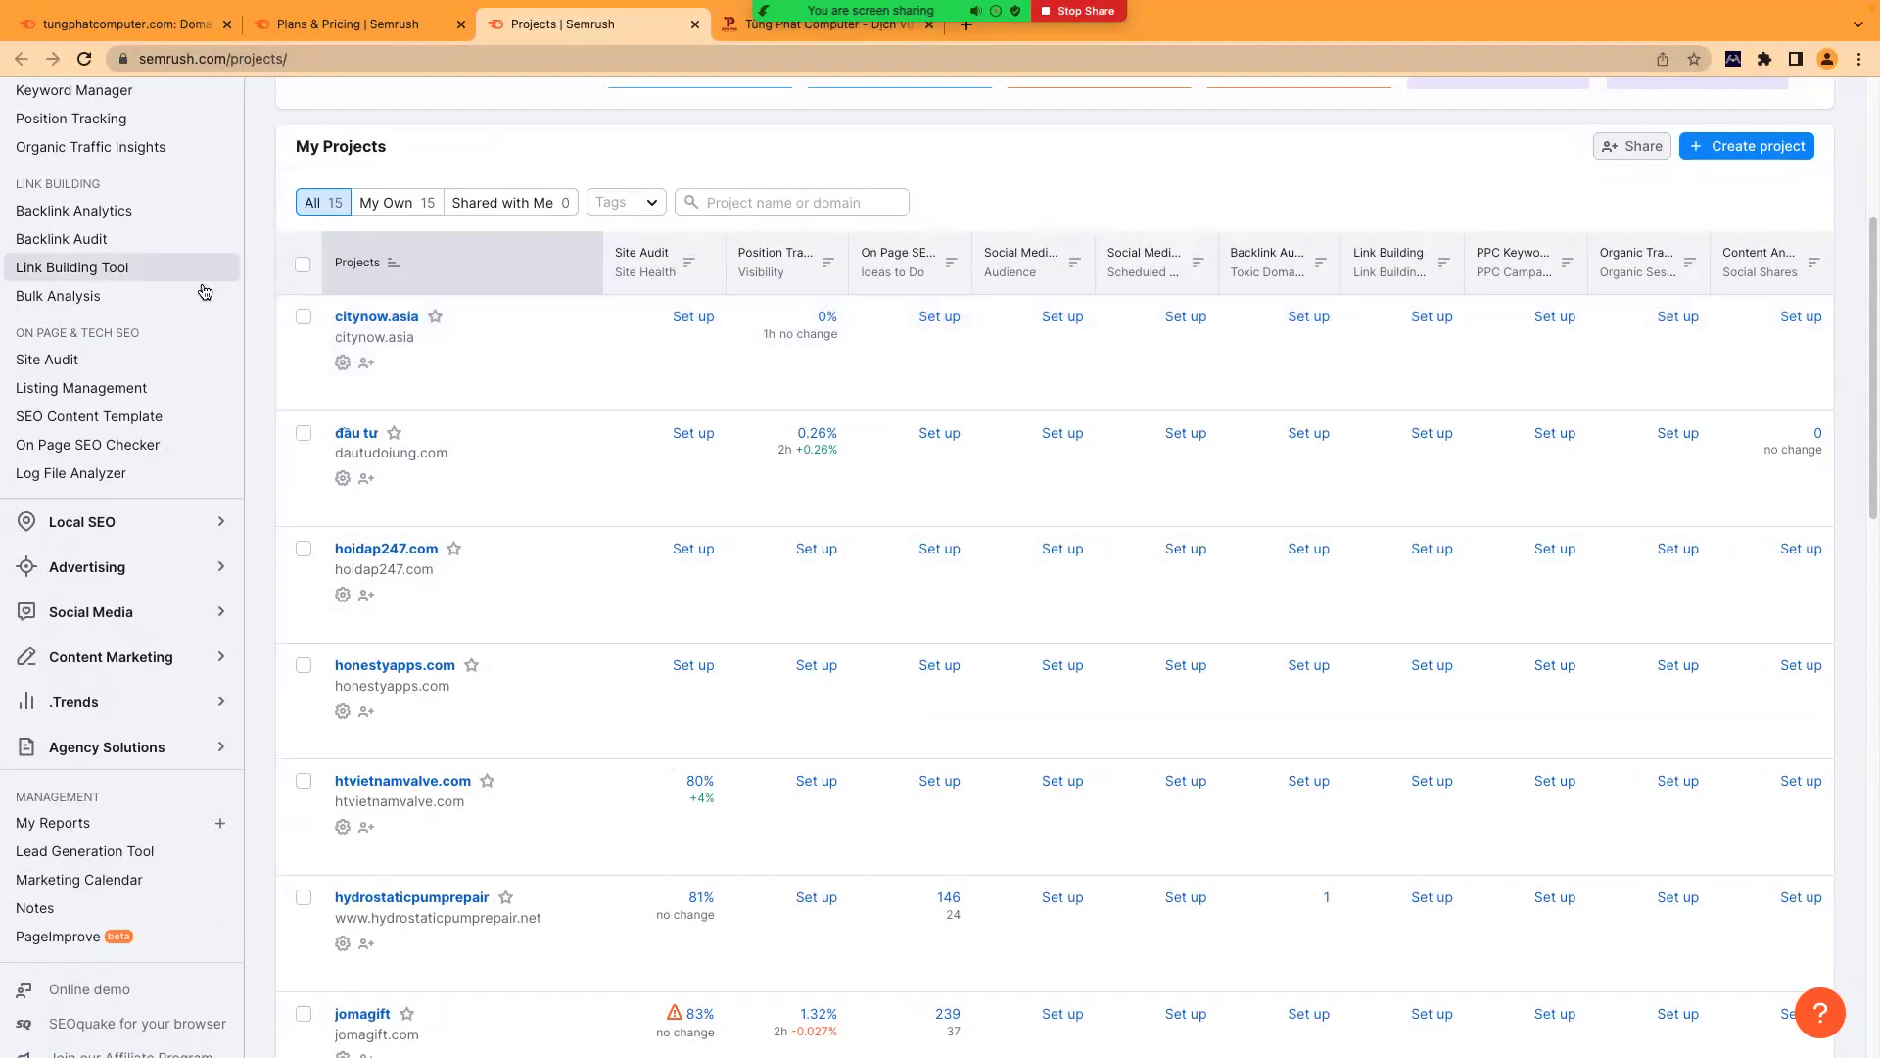
scroll(205, 290, "up", 5)
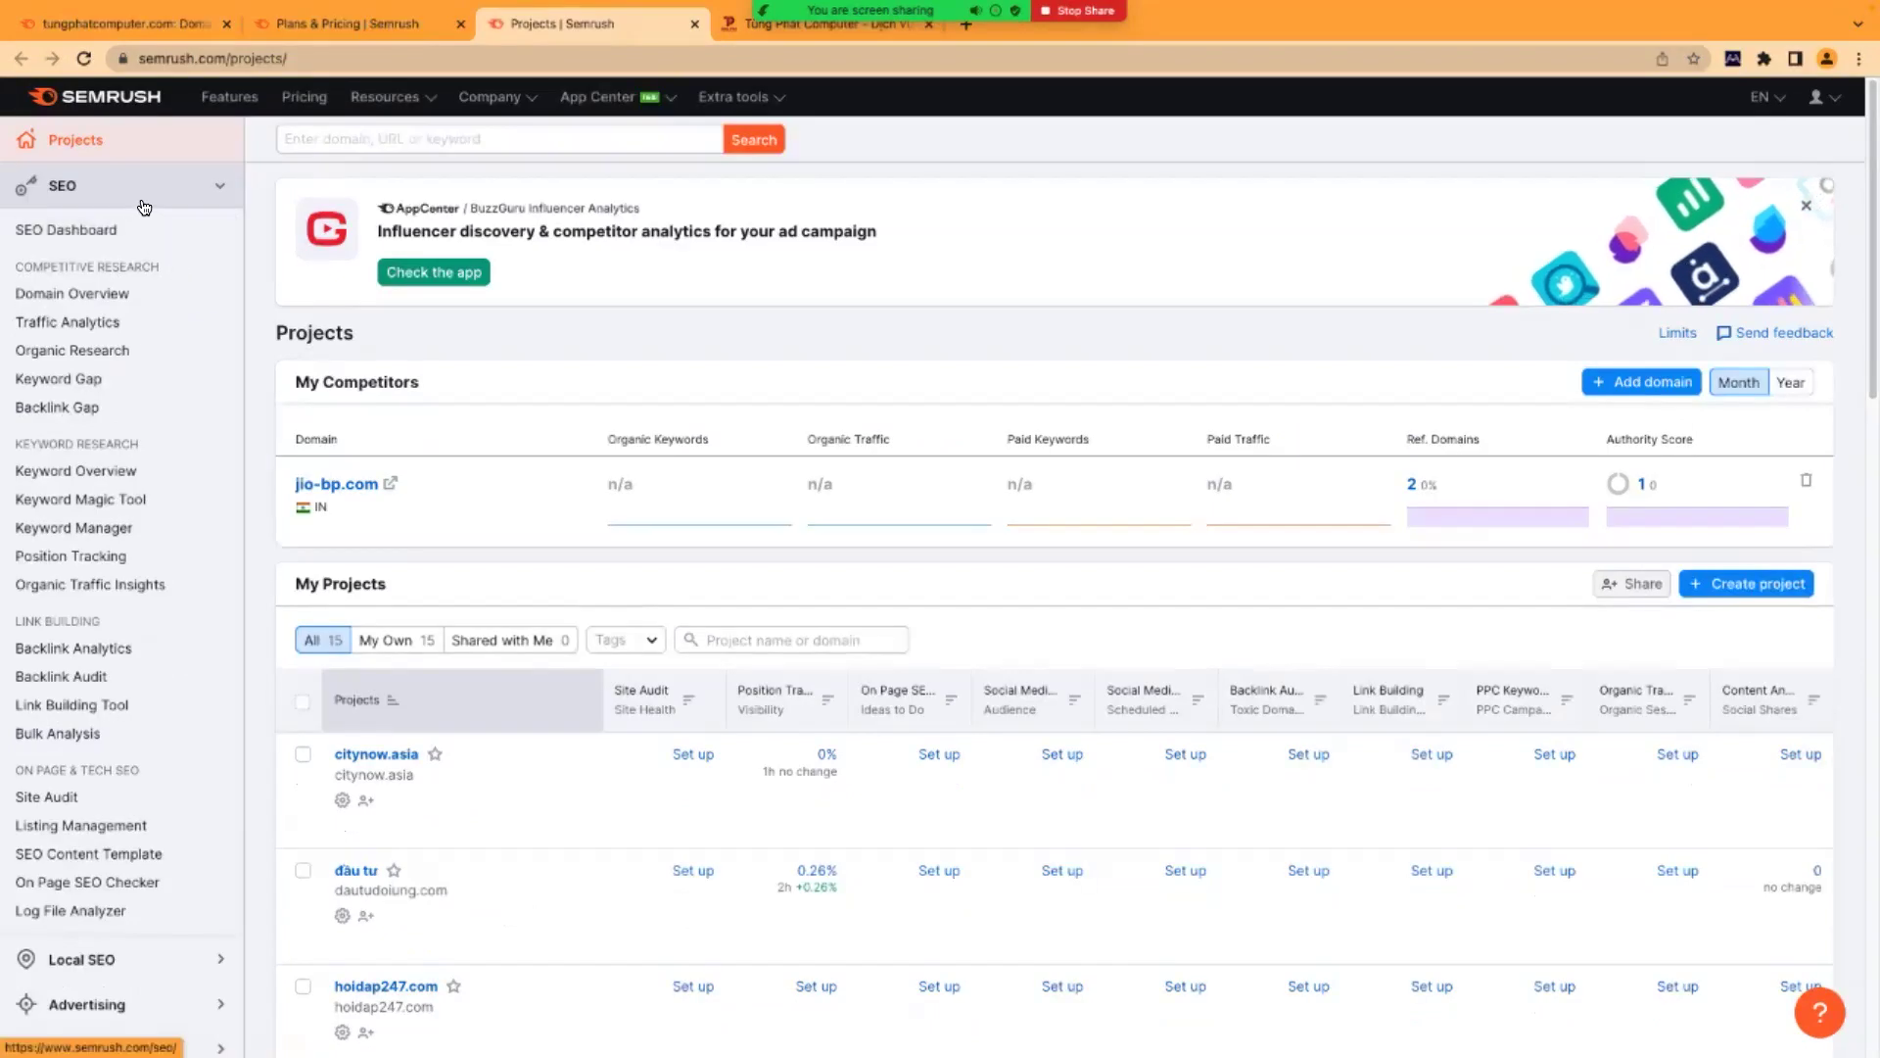
- Return to the tungphatcomputer.com domain overview and show the available search scopes for the domain
left_click(156, 23)
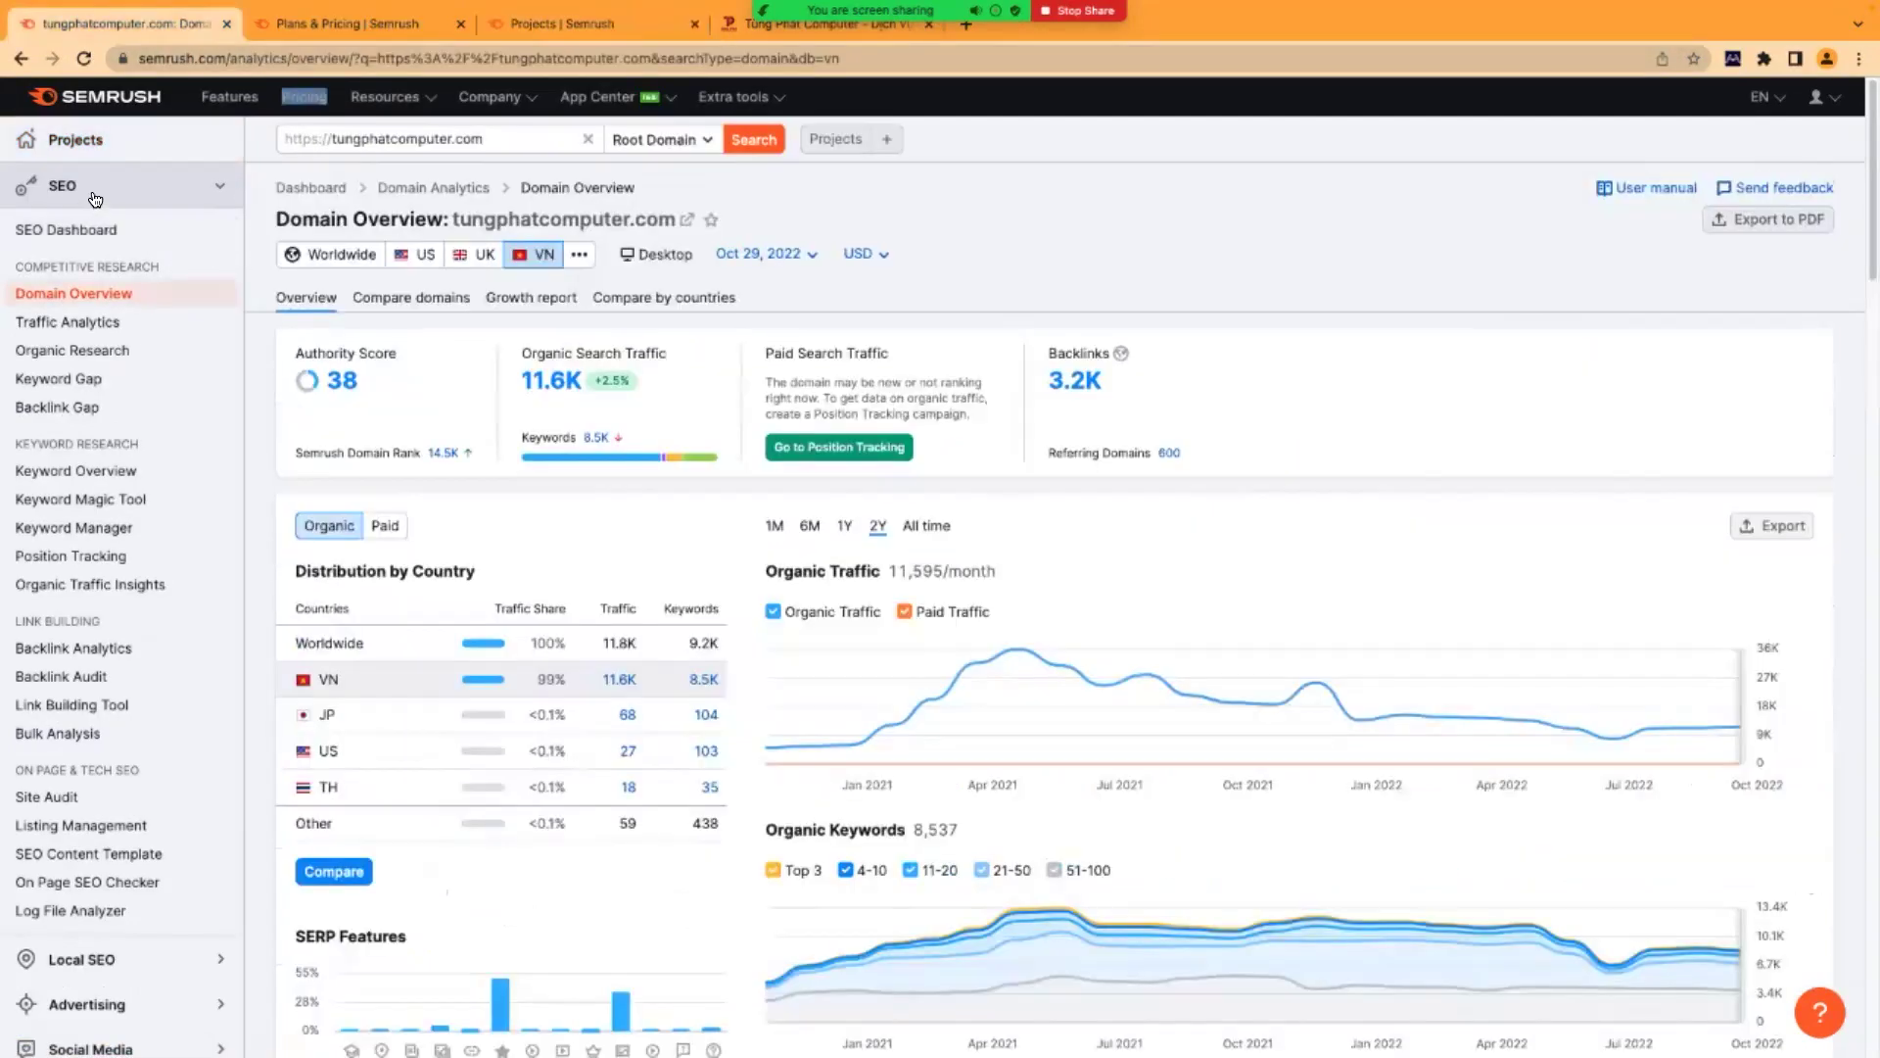
left_click(191, 200)
left_click(190, 202)
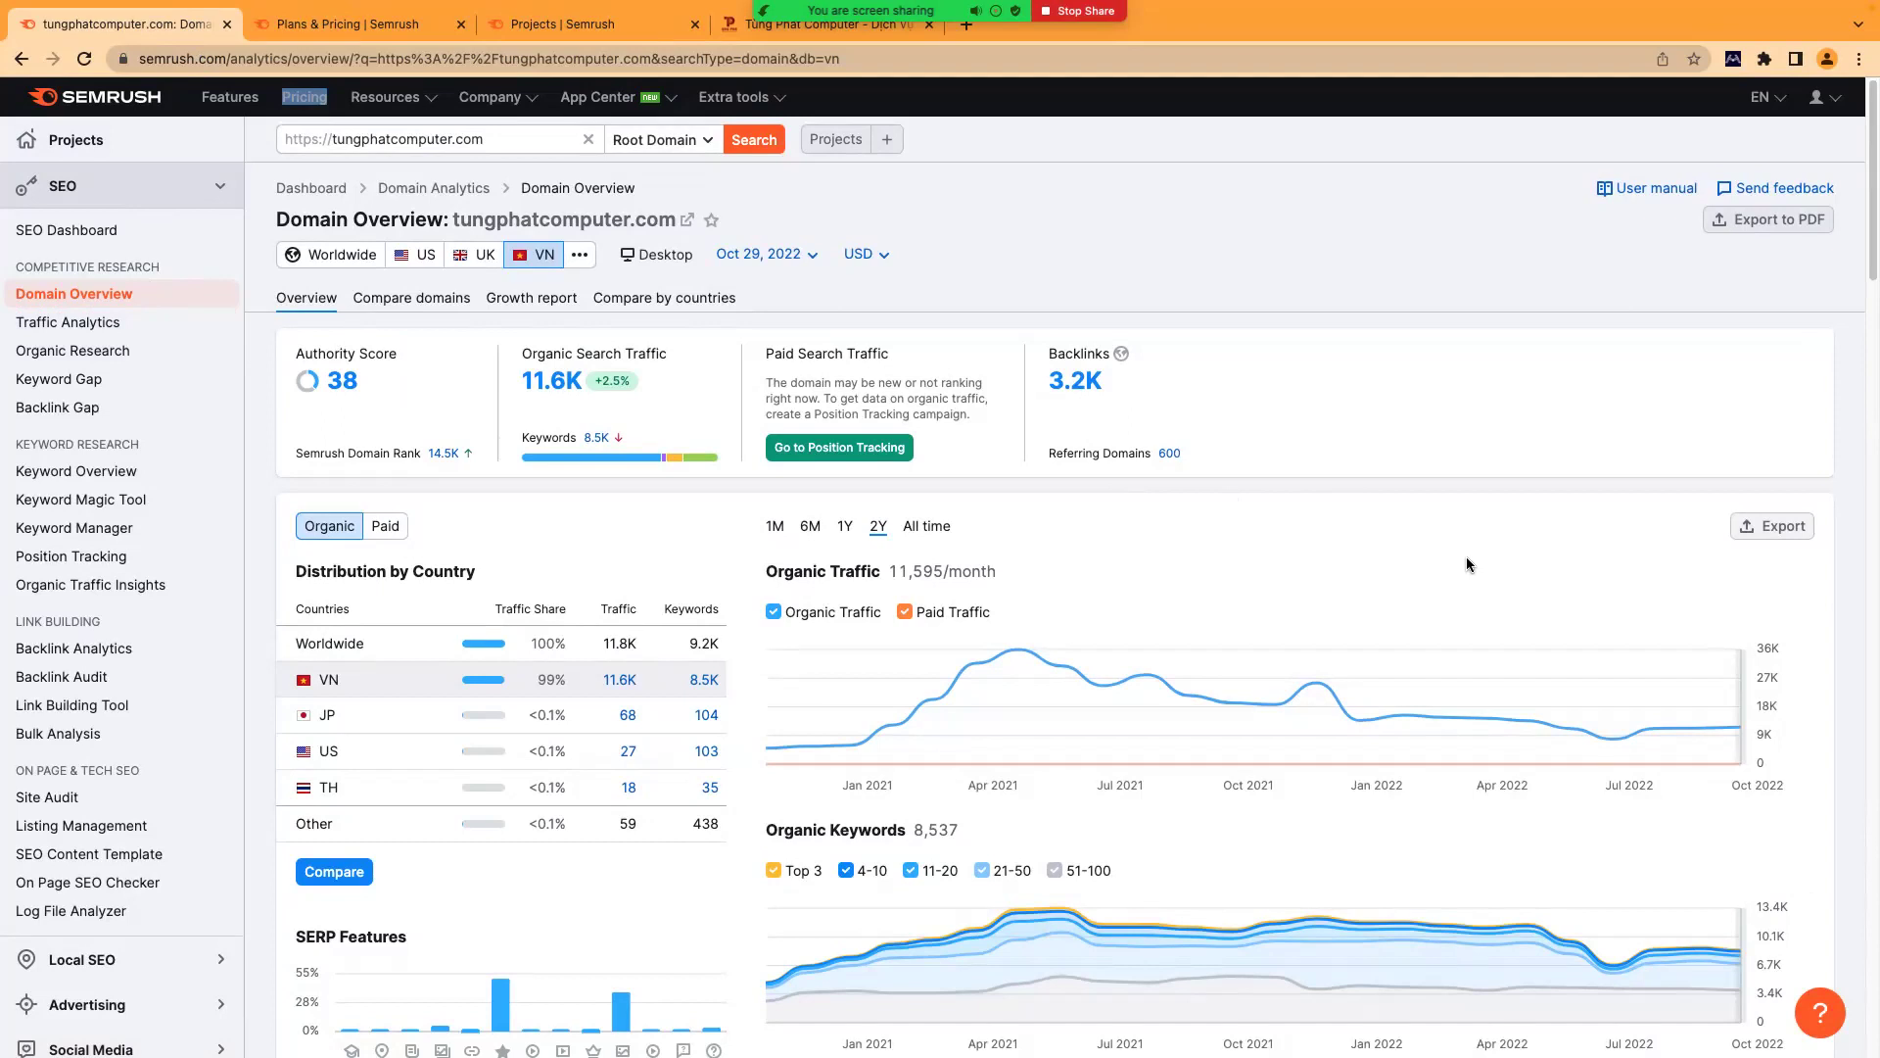
left_click(703, 147)
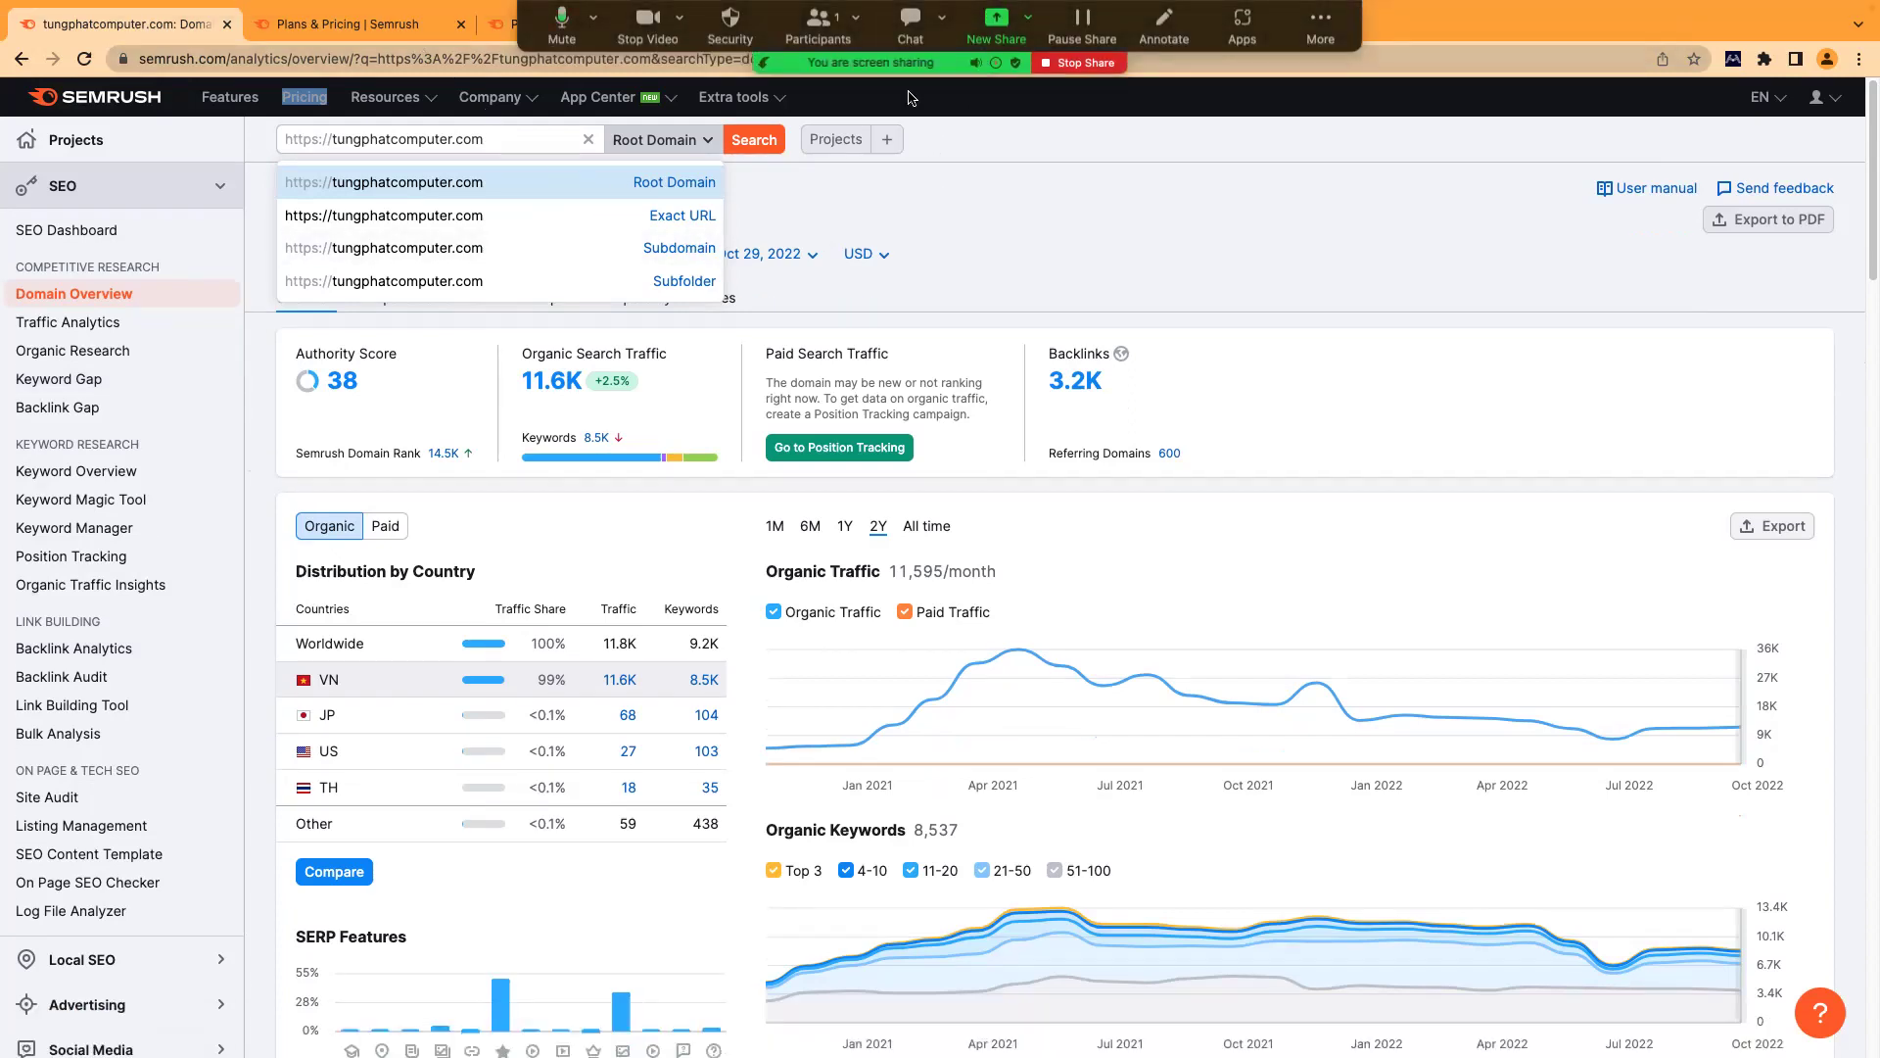
- Load the tungphatcomputer.com website in the browser tab that holds the pricing page
left_click(382, 24)
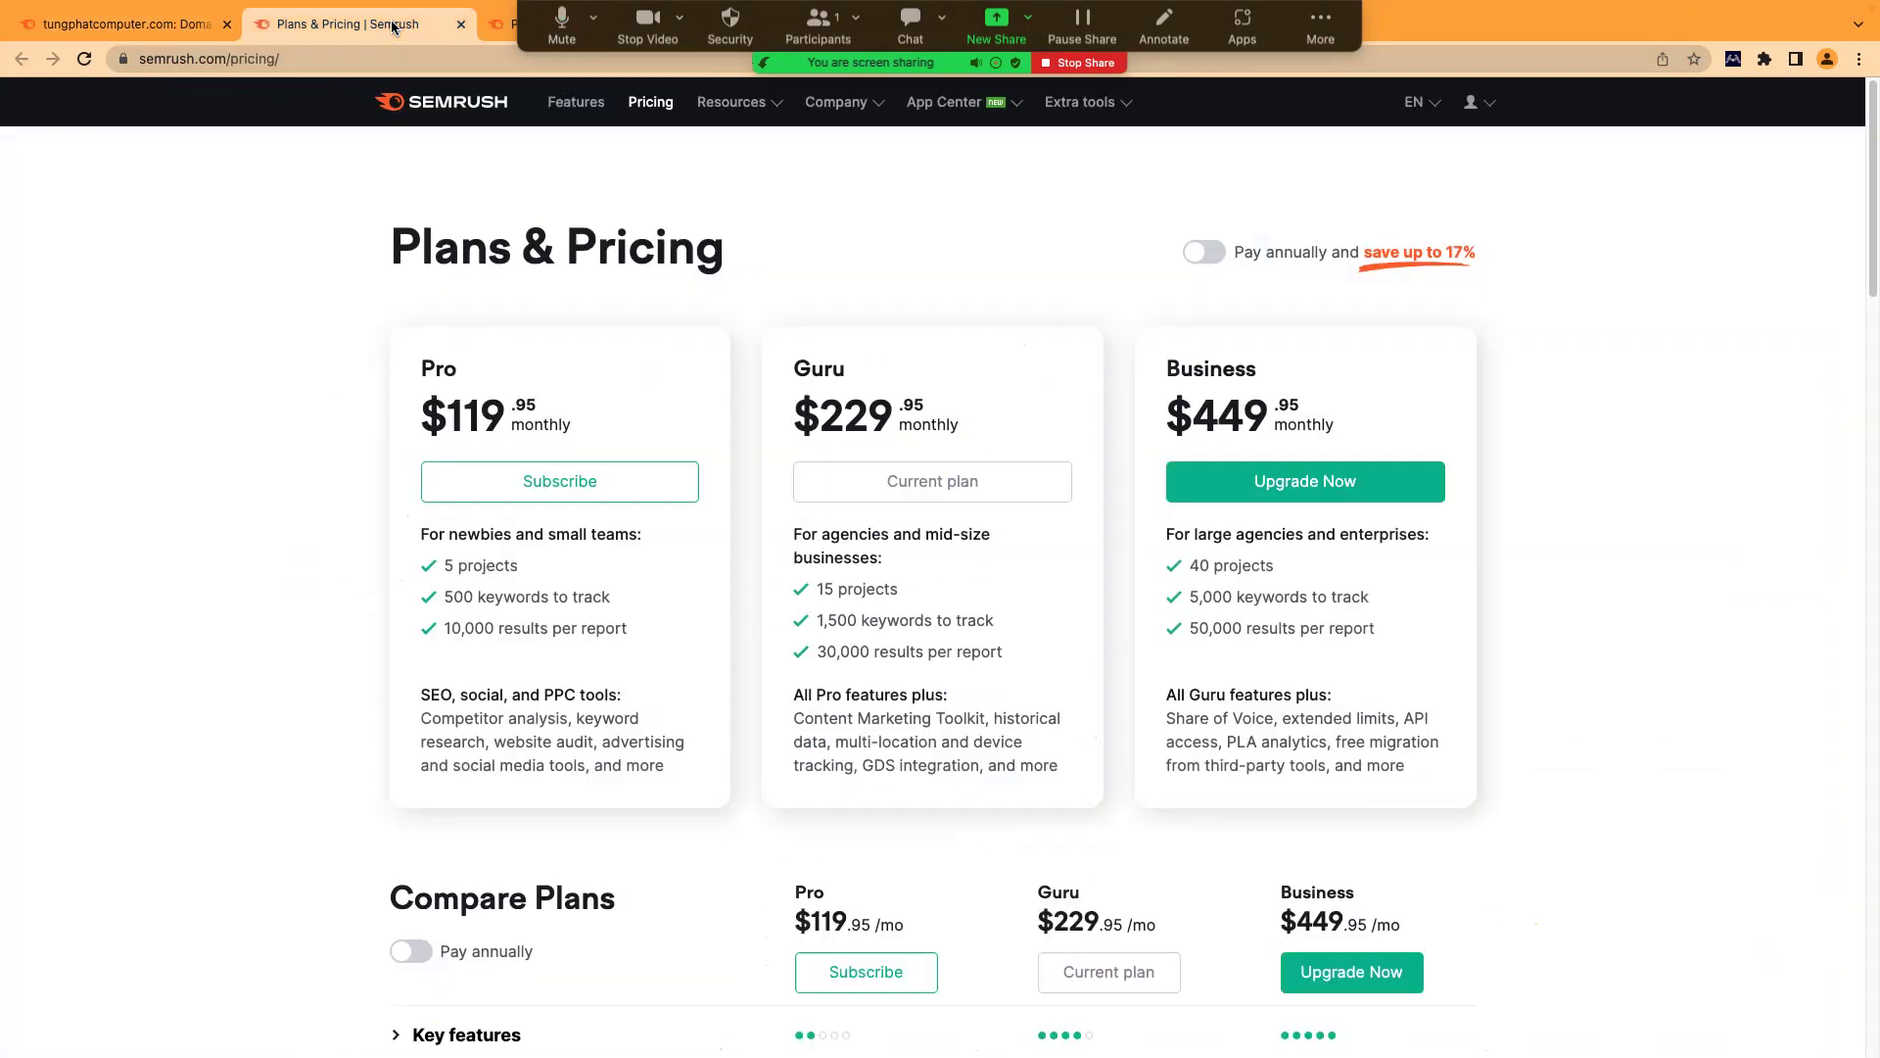
left_click(471, 61)
type("tungphat")
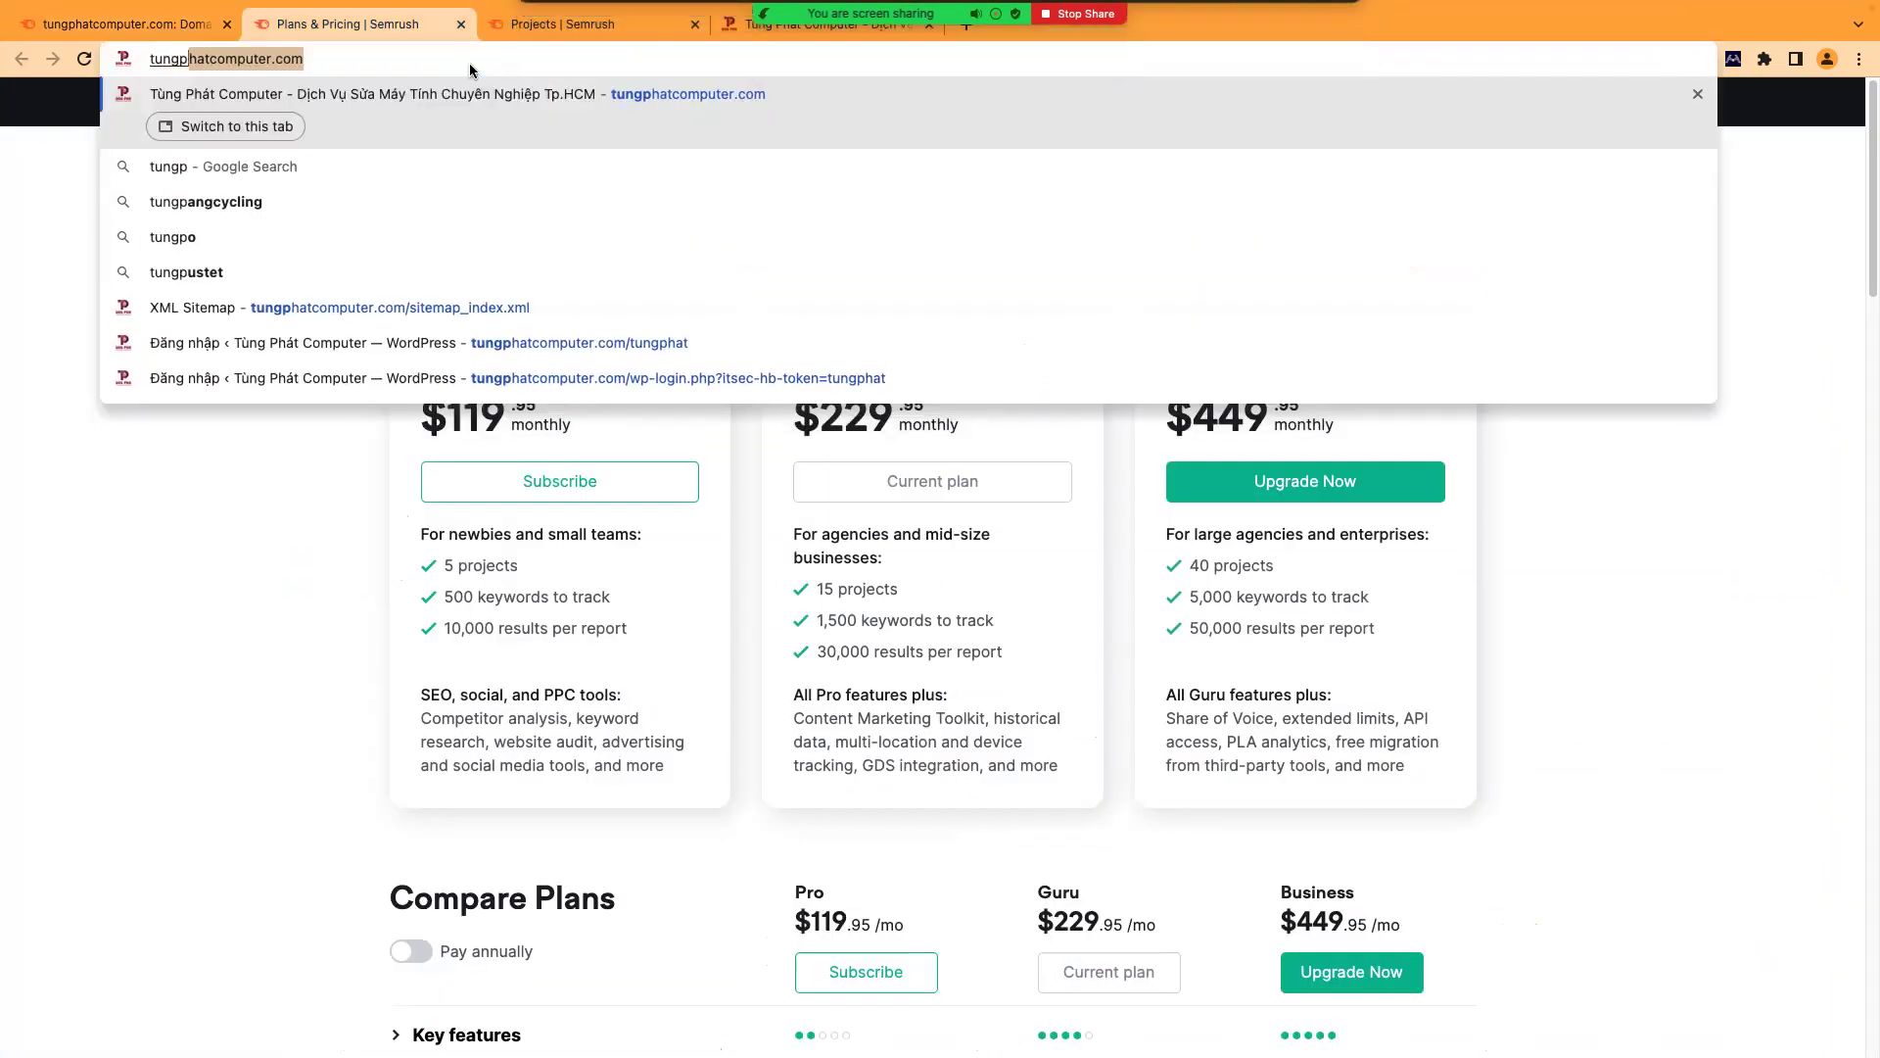
key("Right")
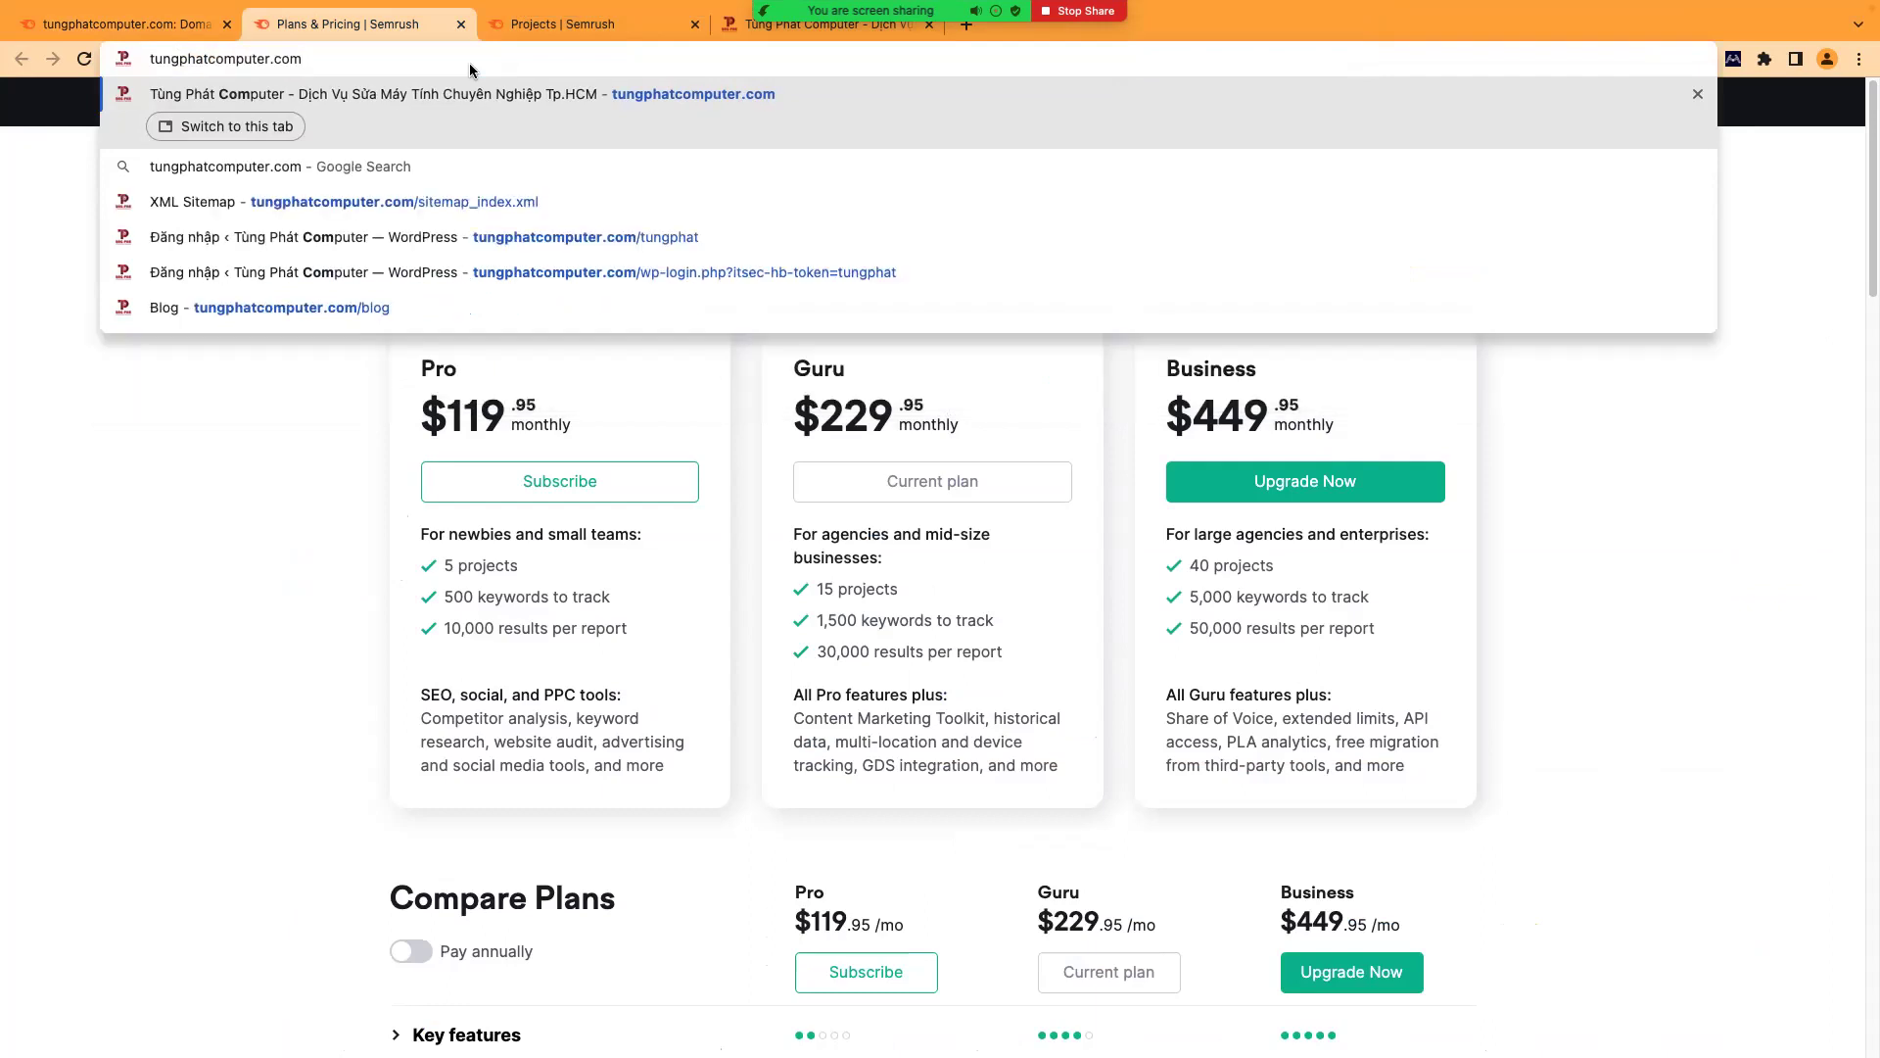
key("Return")
- Open the service page "Dịch vụ Sửa máy tính tại nhà" and select its full web address for copying
mouse_move(503, 218)
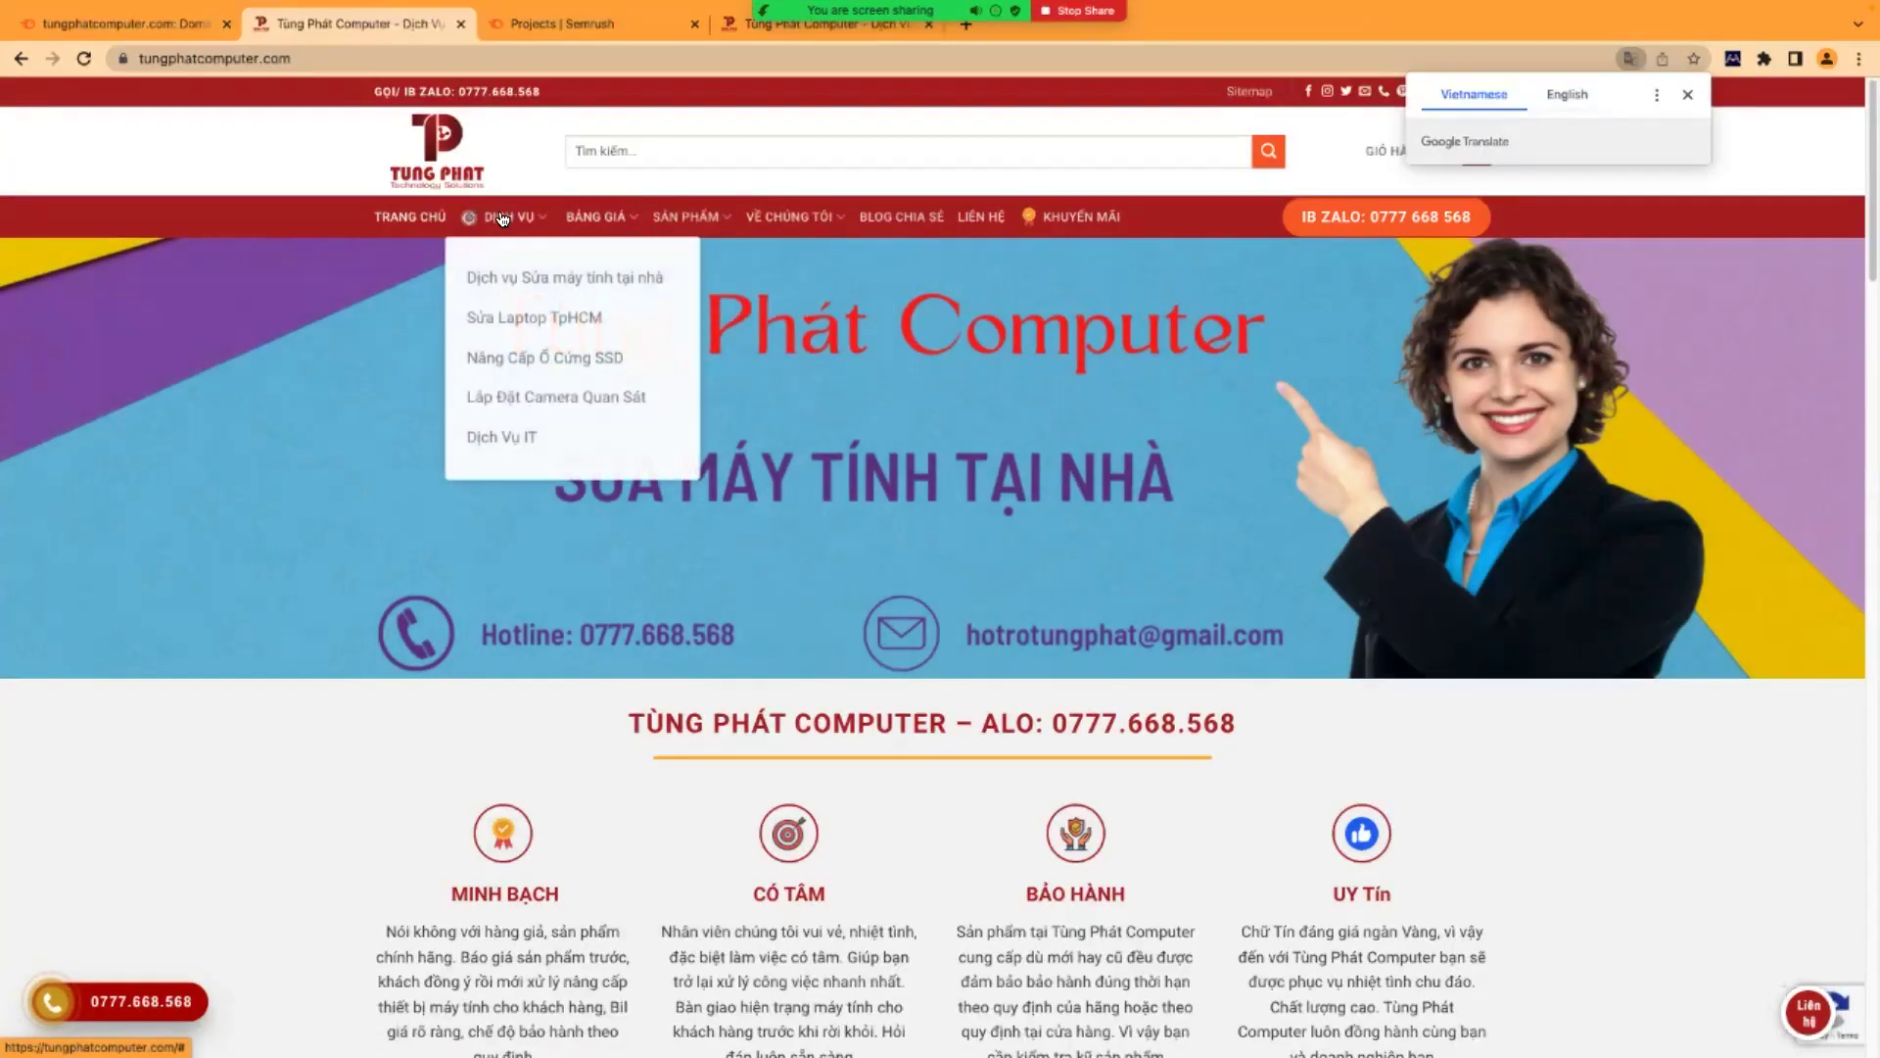
left_click(531, 272)
left_click(517, 61)
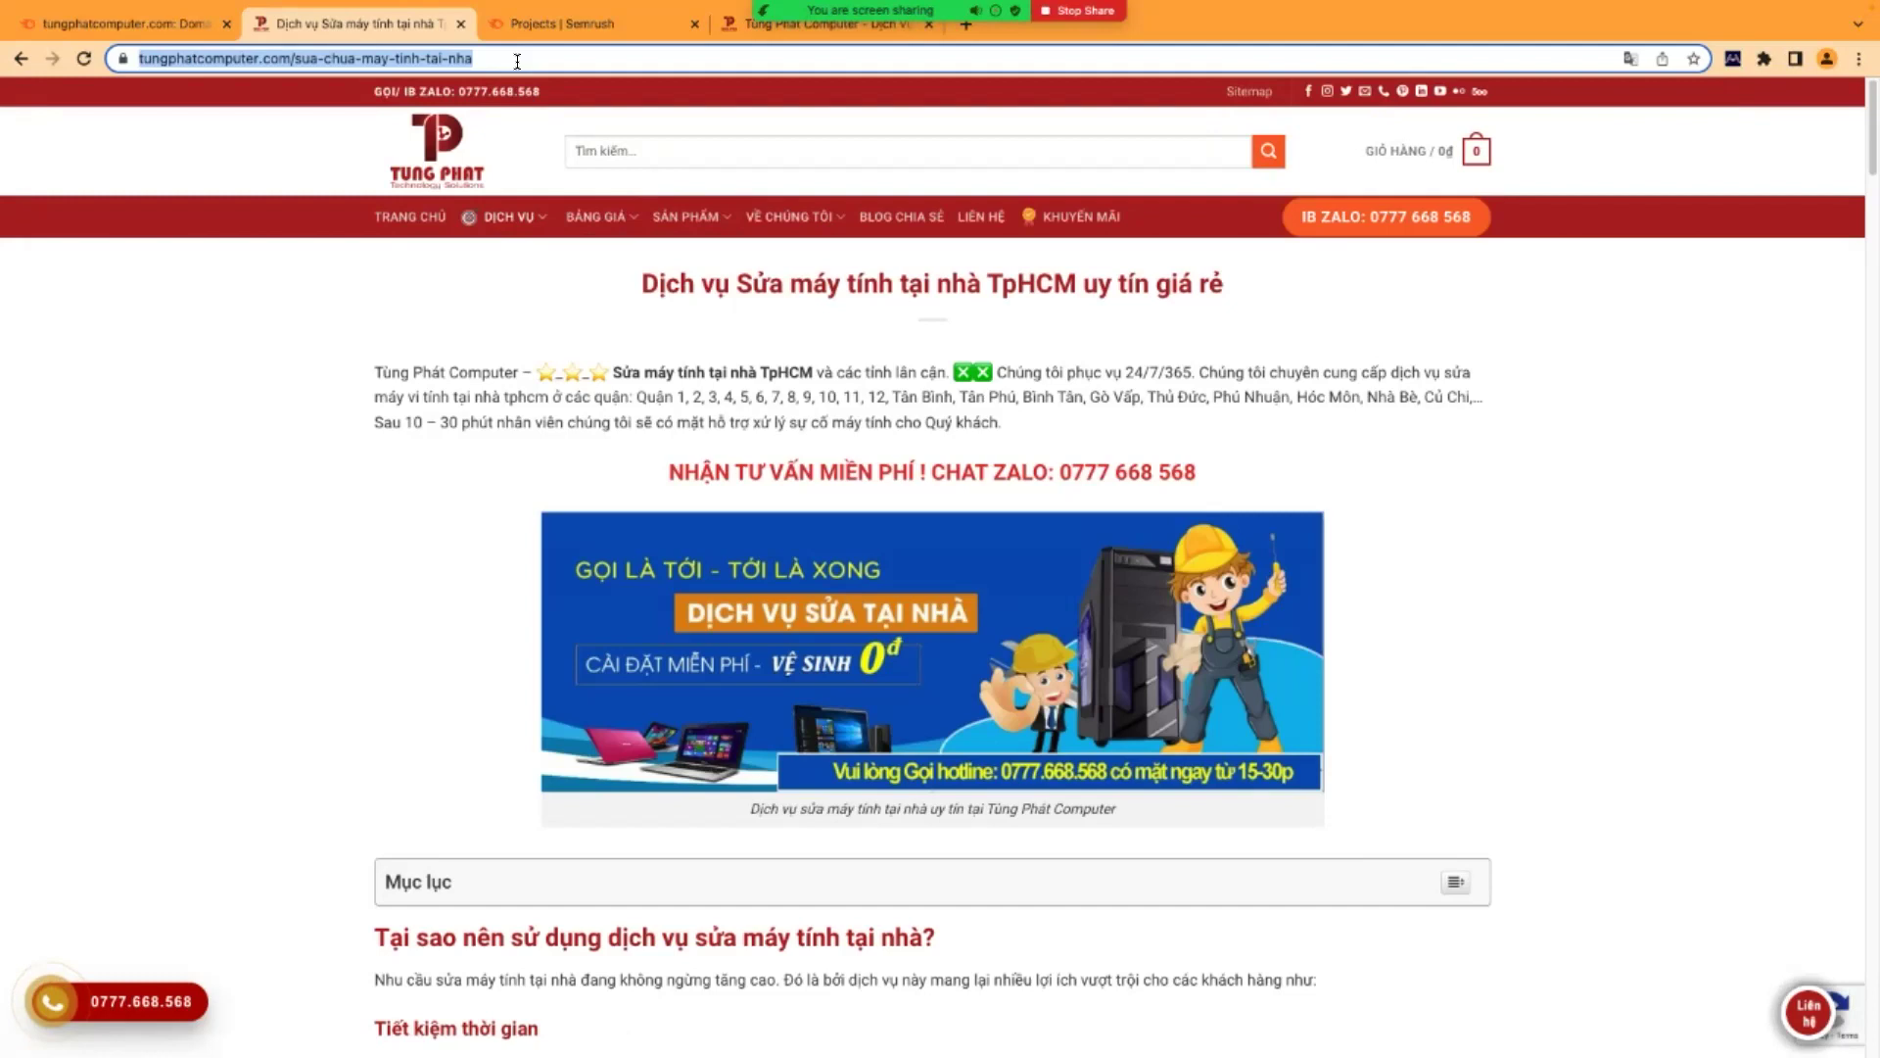
- Open a second Domain Overview in a new browser tab from the existing Semrush overview and switch to it
left_click(167, 25)
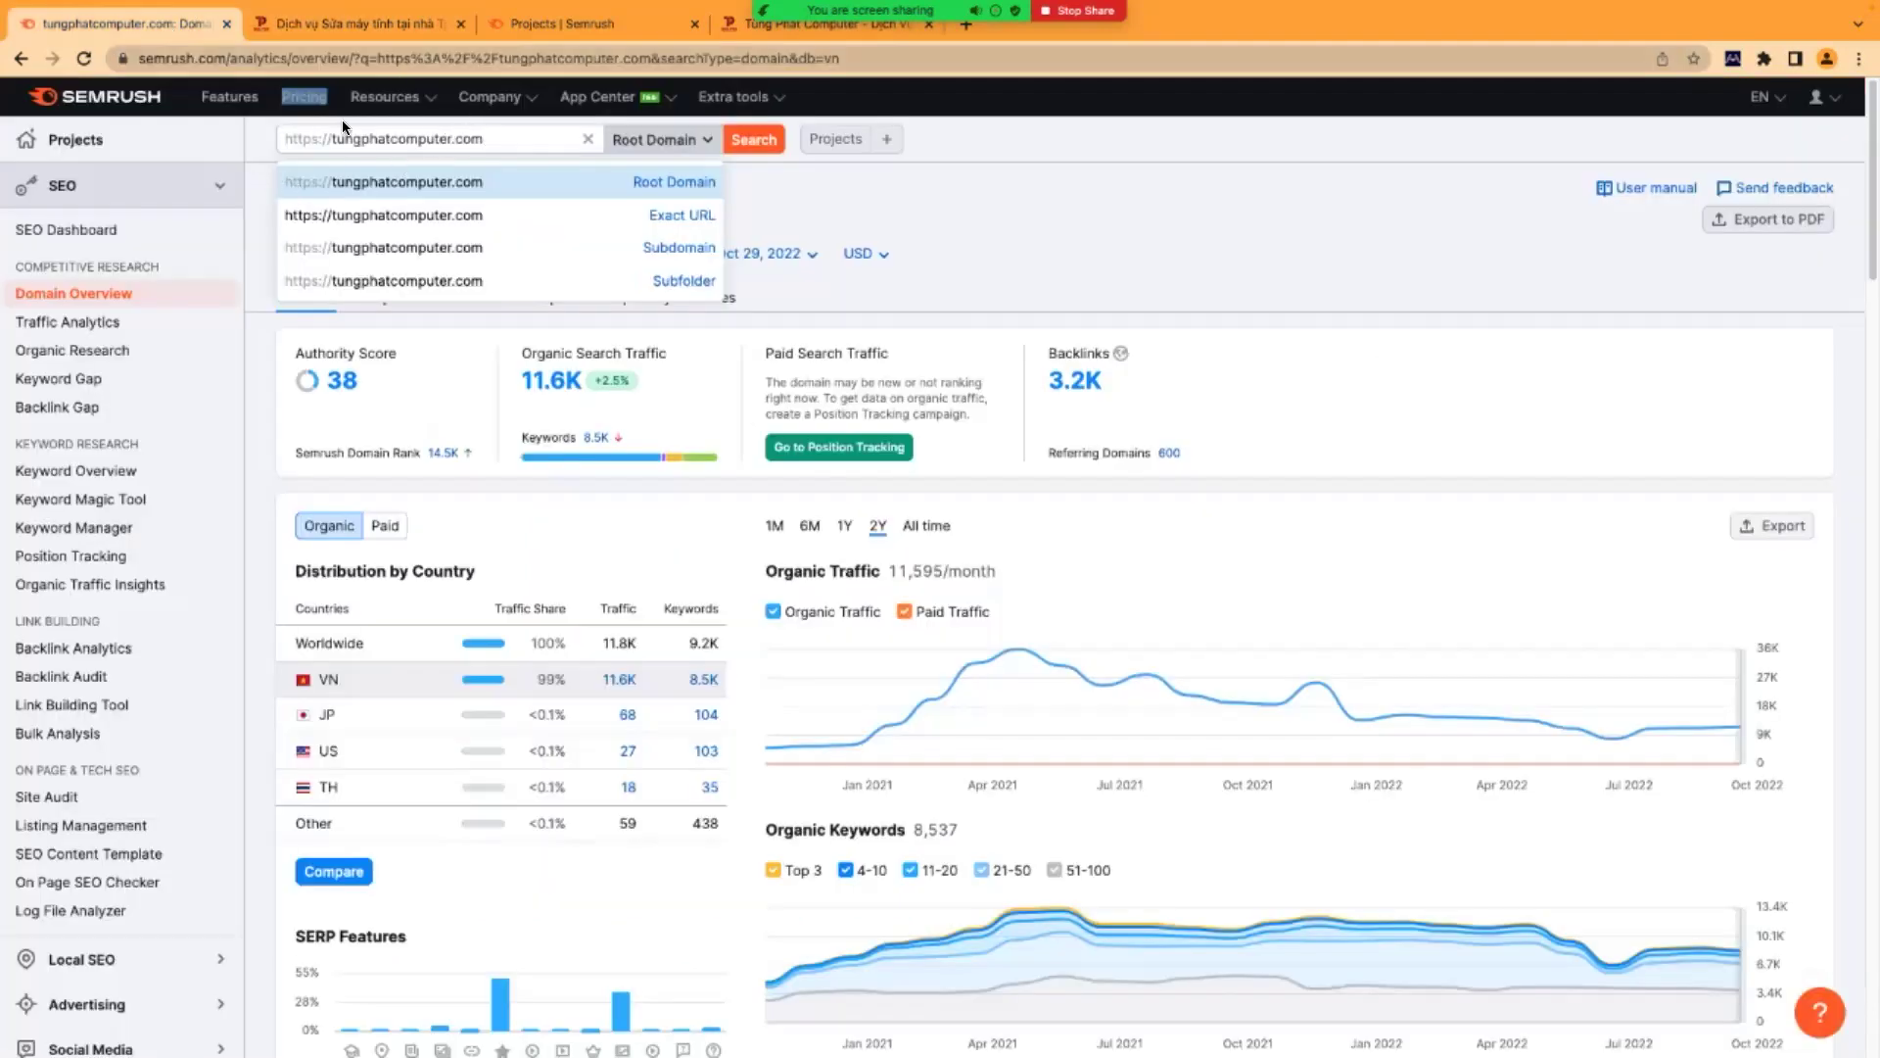
right_click(116, 292)
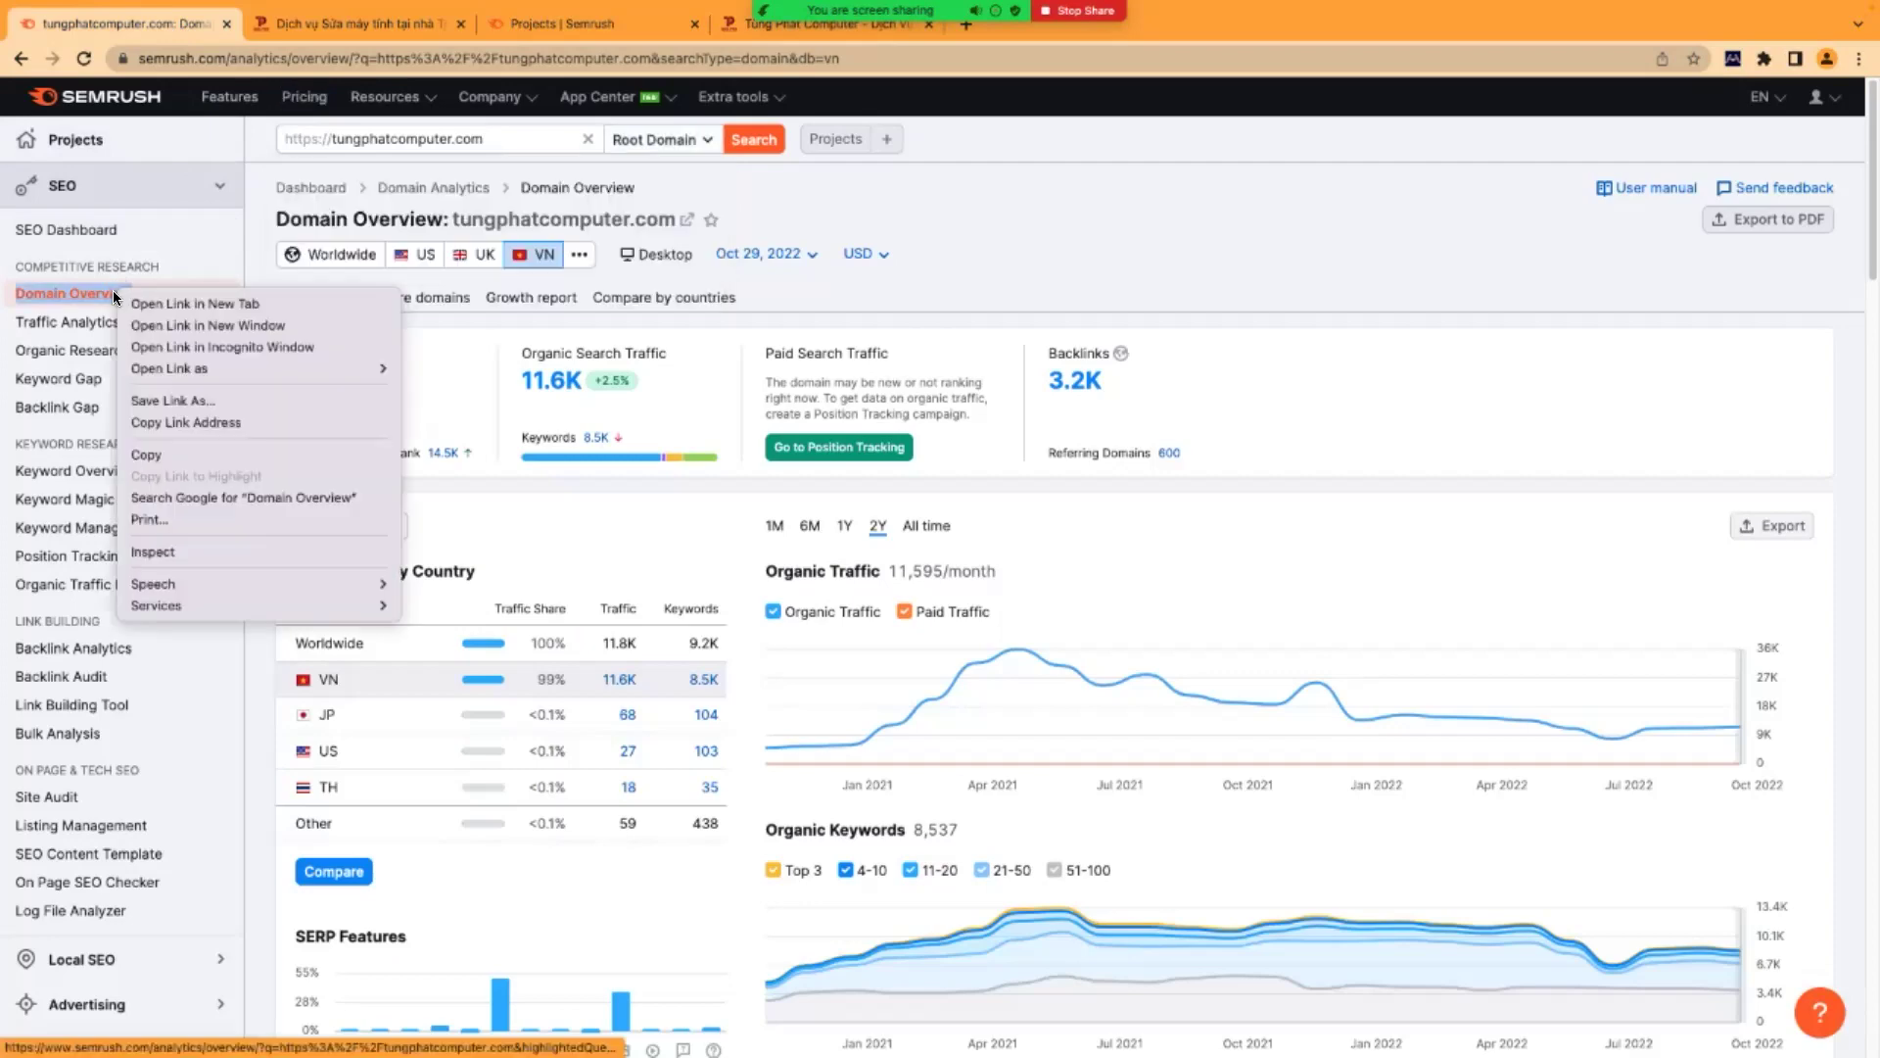
left_click(181, 304)
left_click(302, 25)
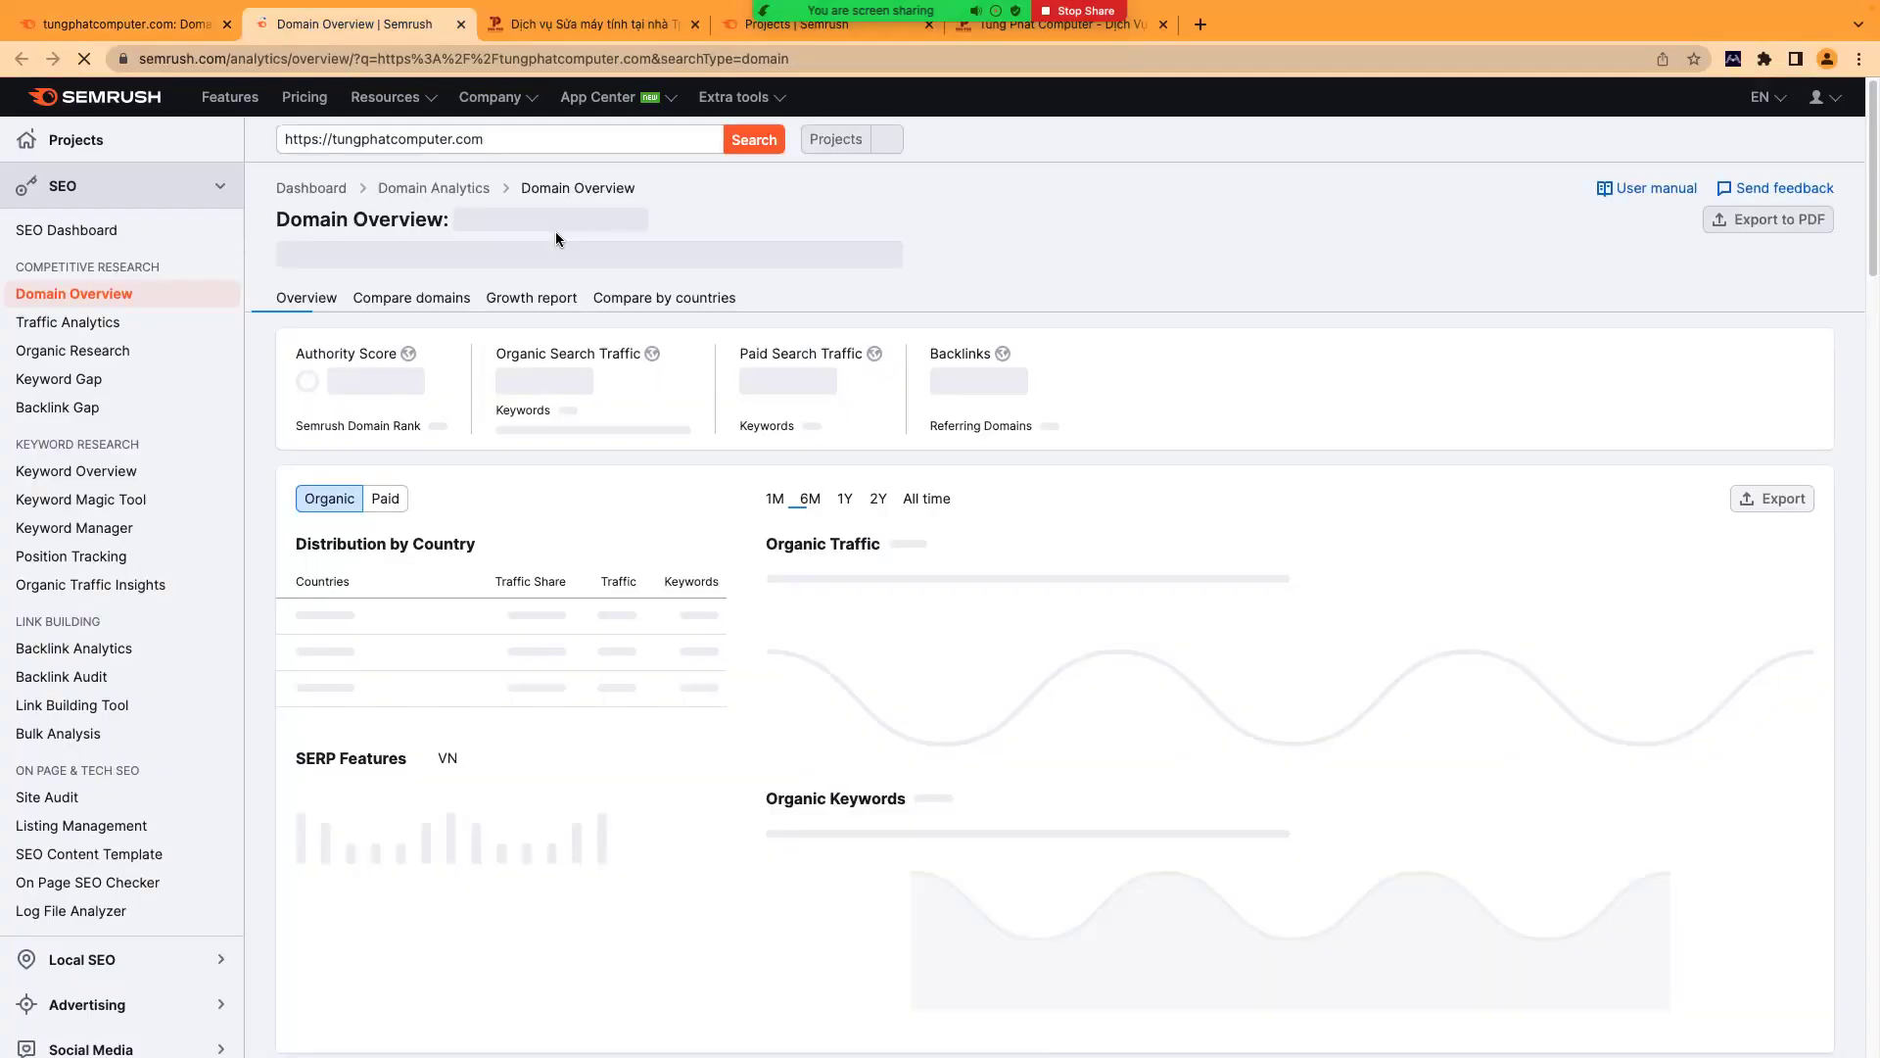
left_click(516, 141)
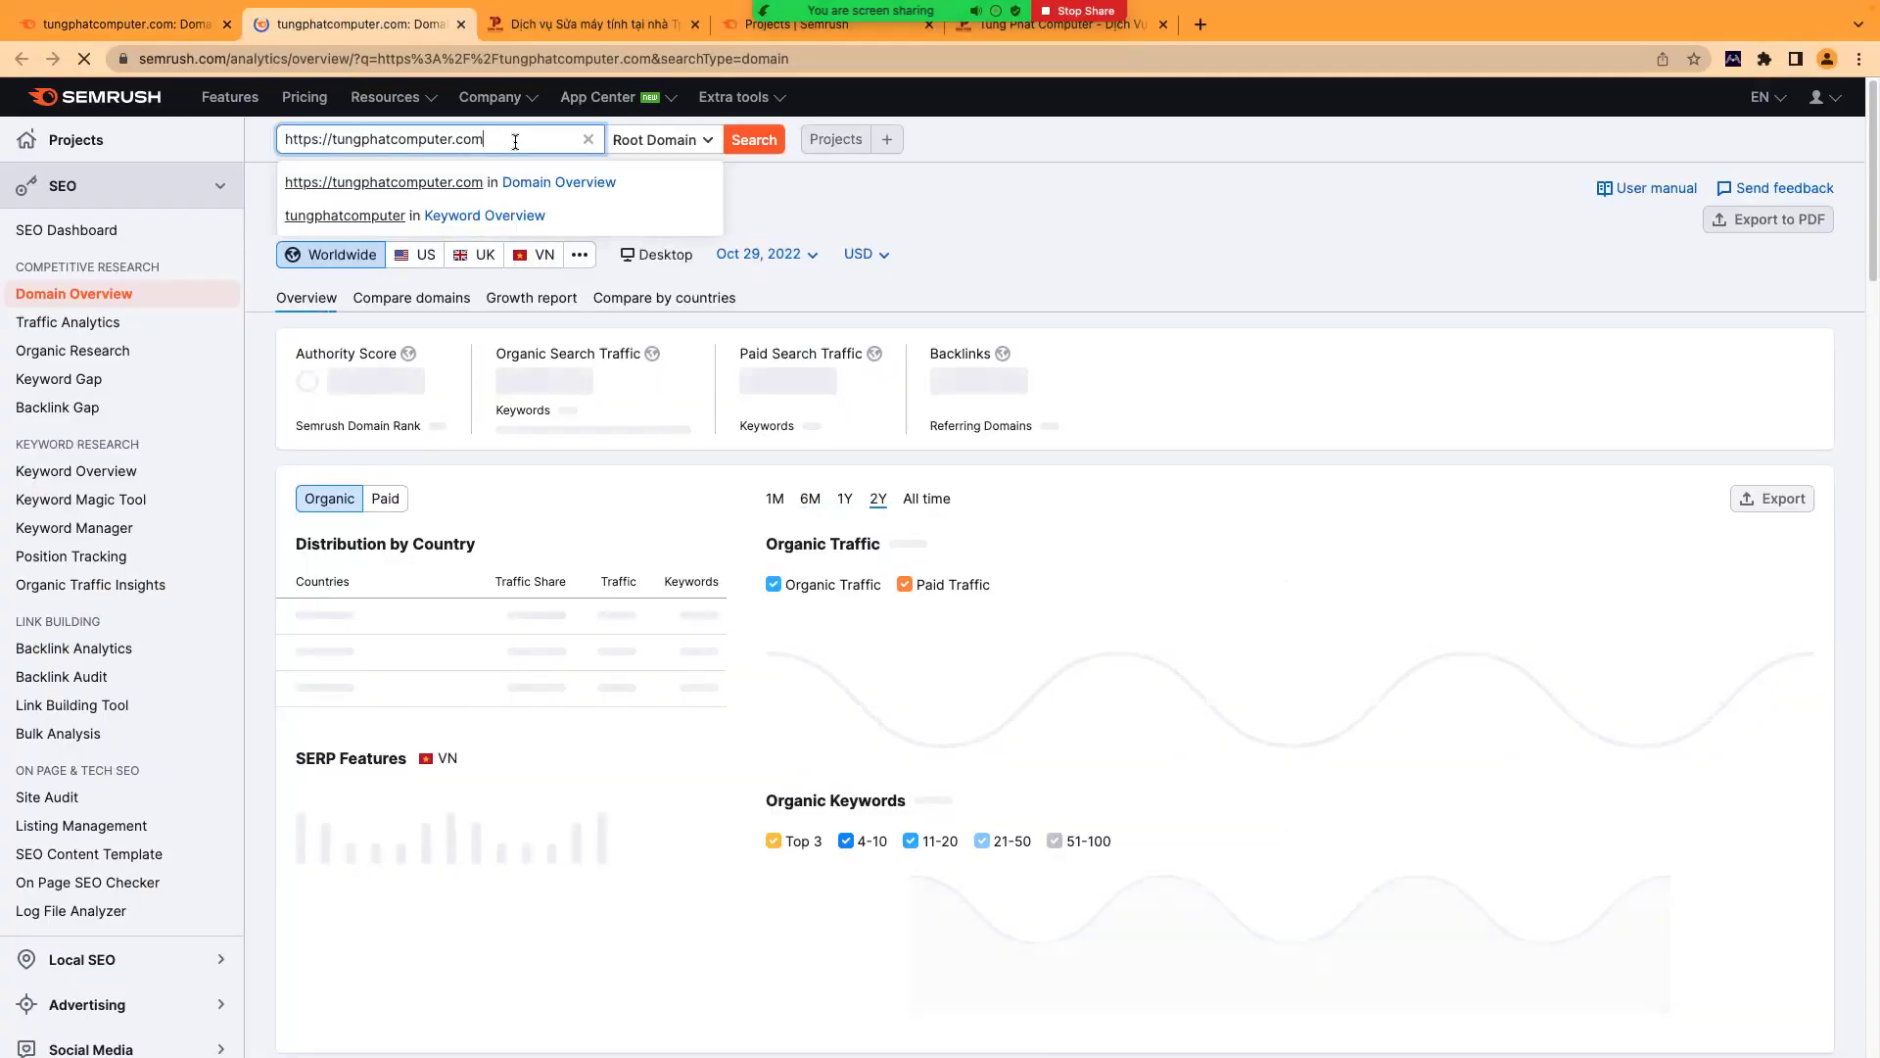
type("/sua-chua-may-tinh-tai-nha")
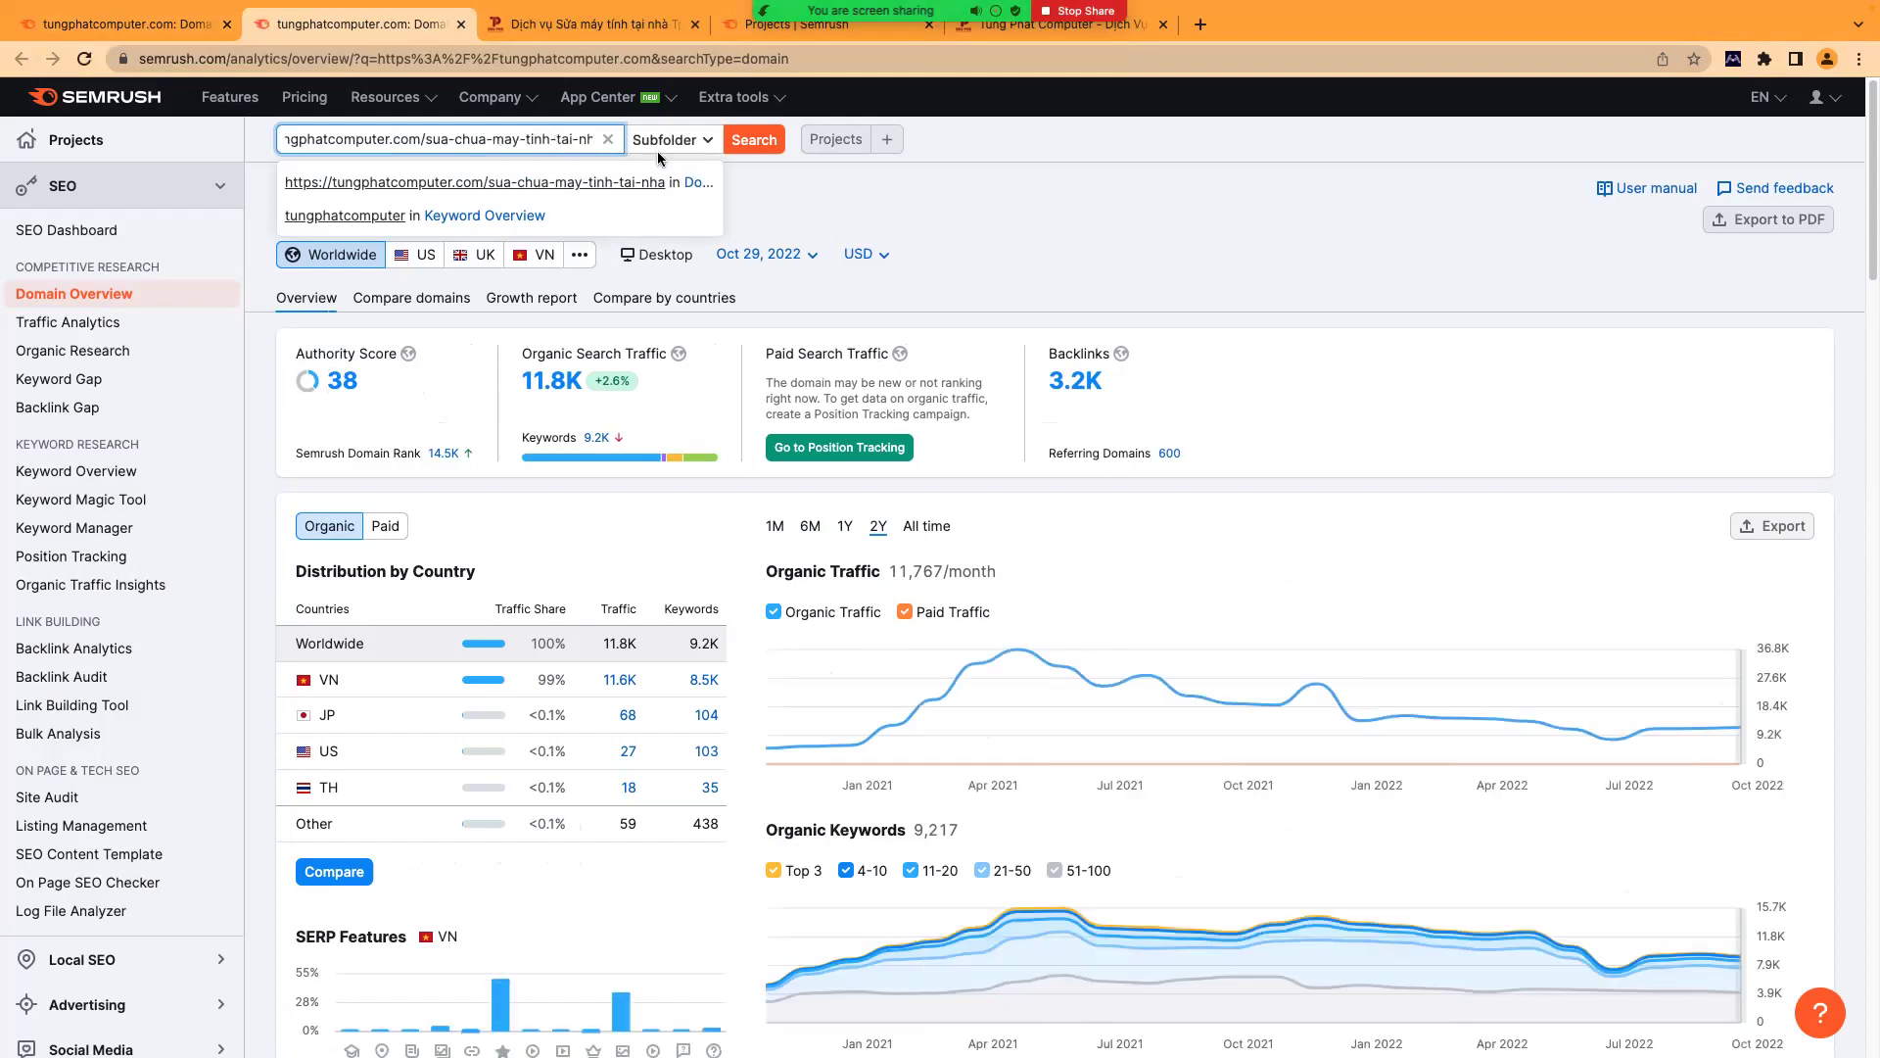
left_click(670, 140)
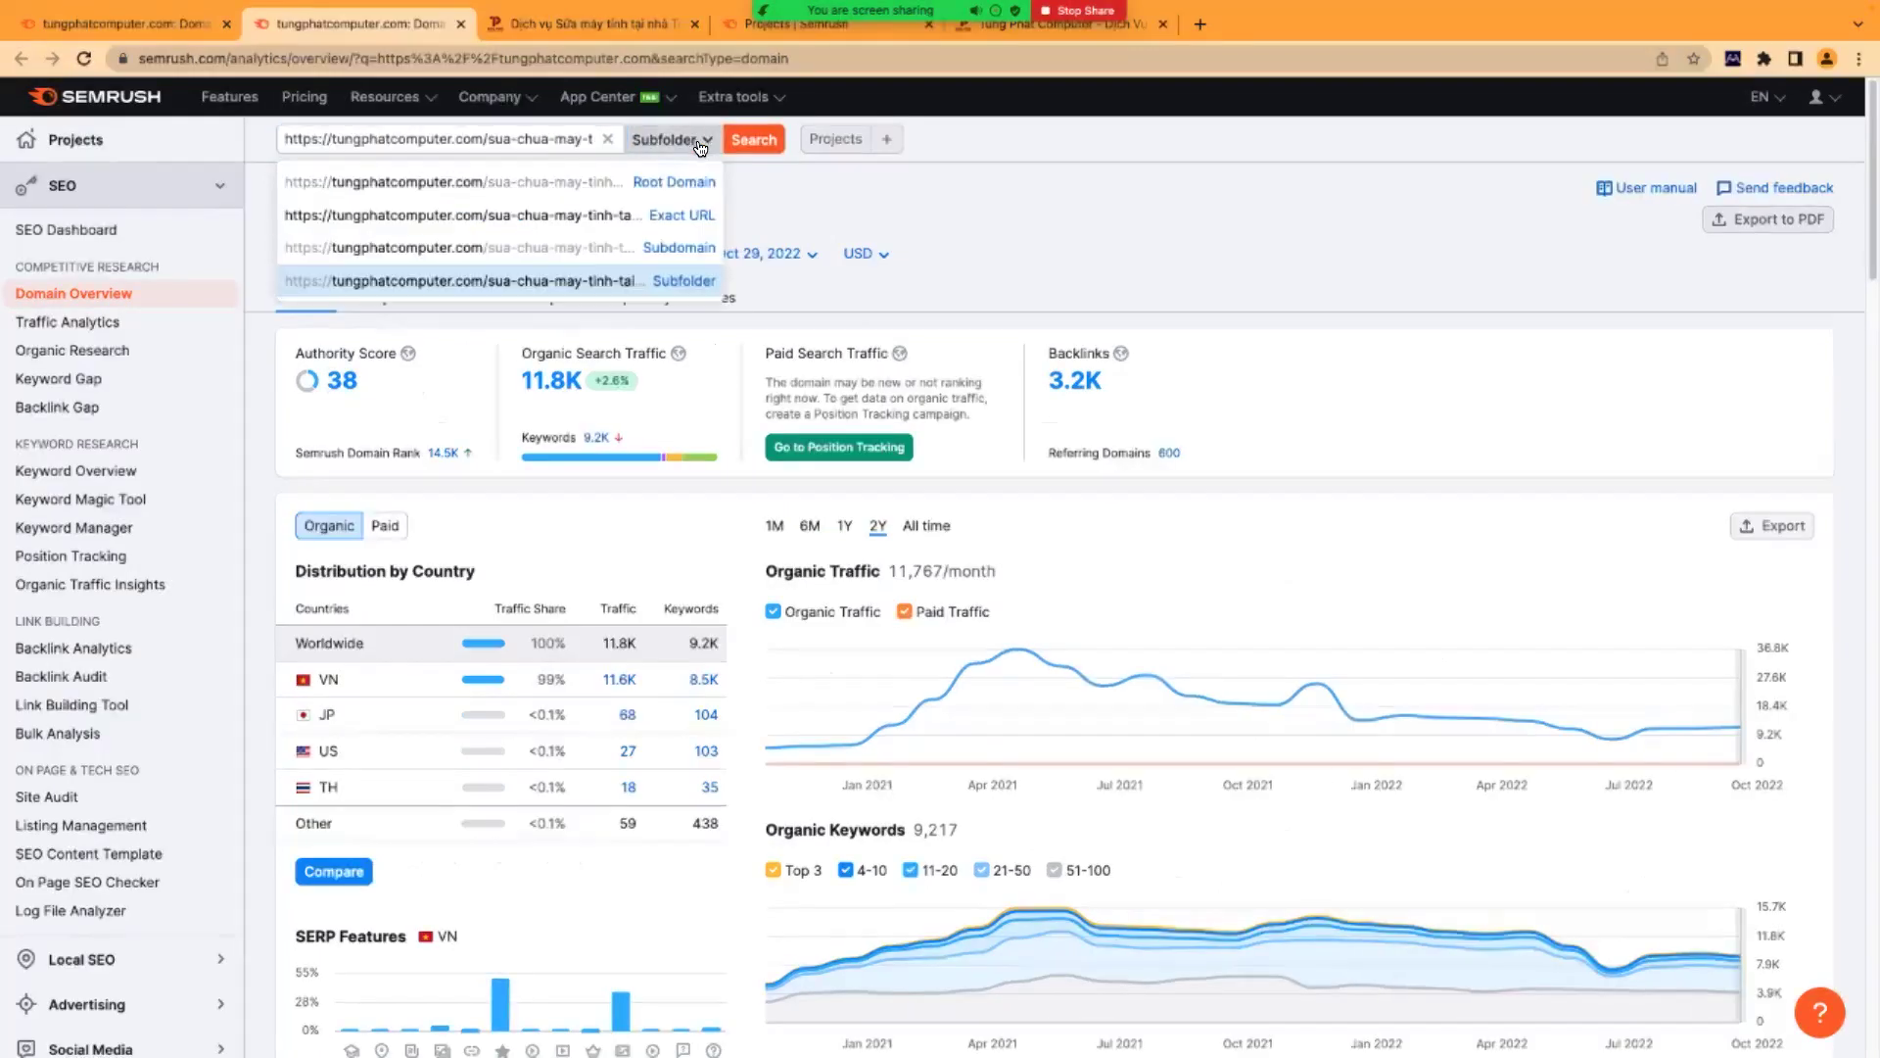
left_click(687, 216)
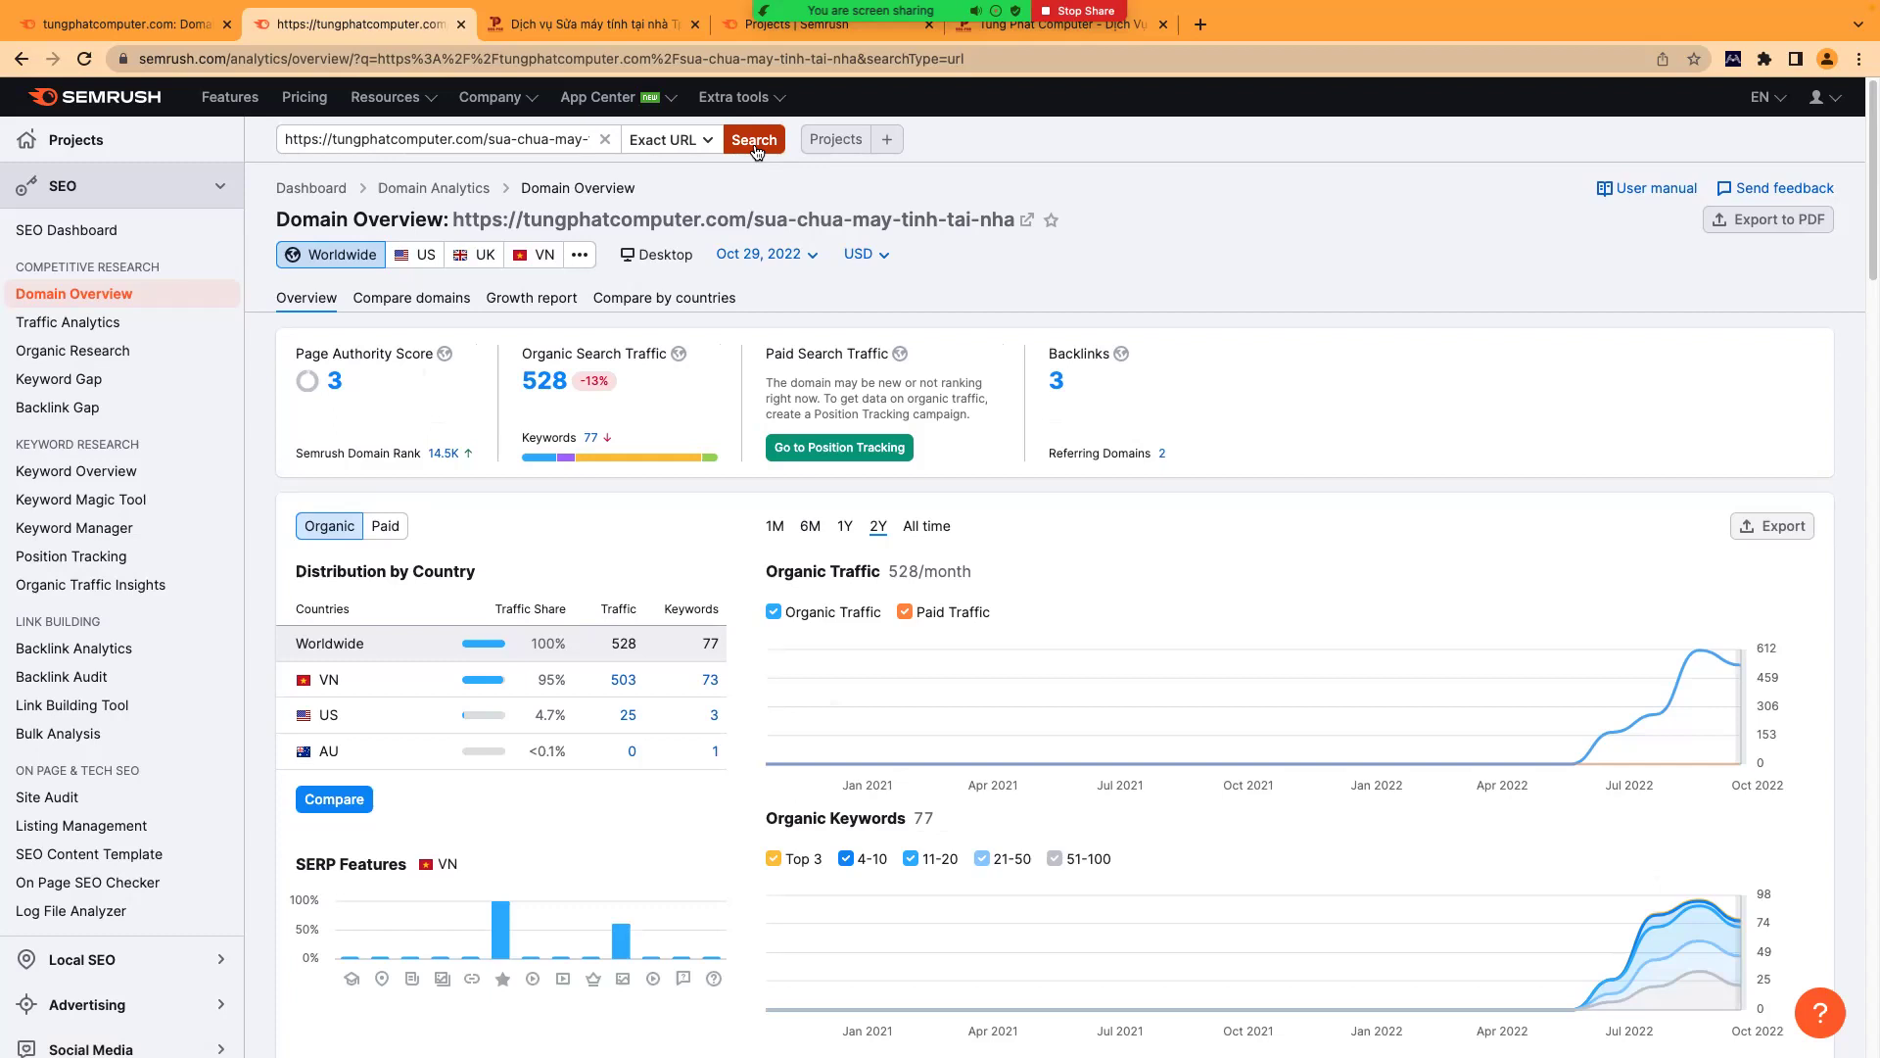
- Return to the root domain overview and read the explanation of the Organic Search Traffic metric
left_click(167, 37)
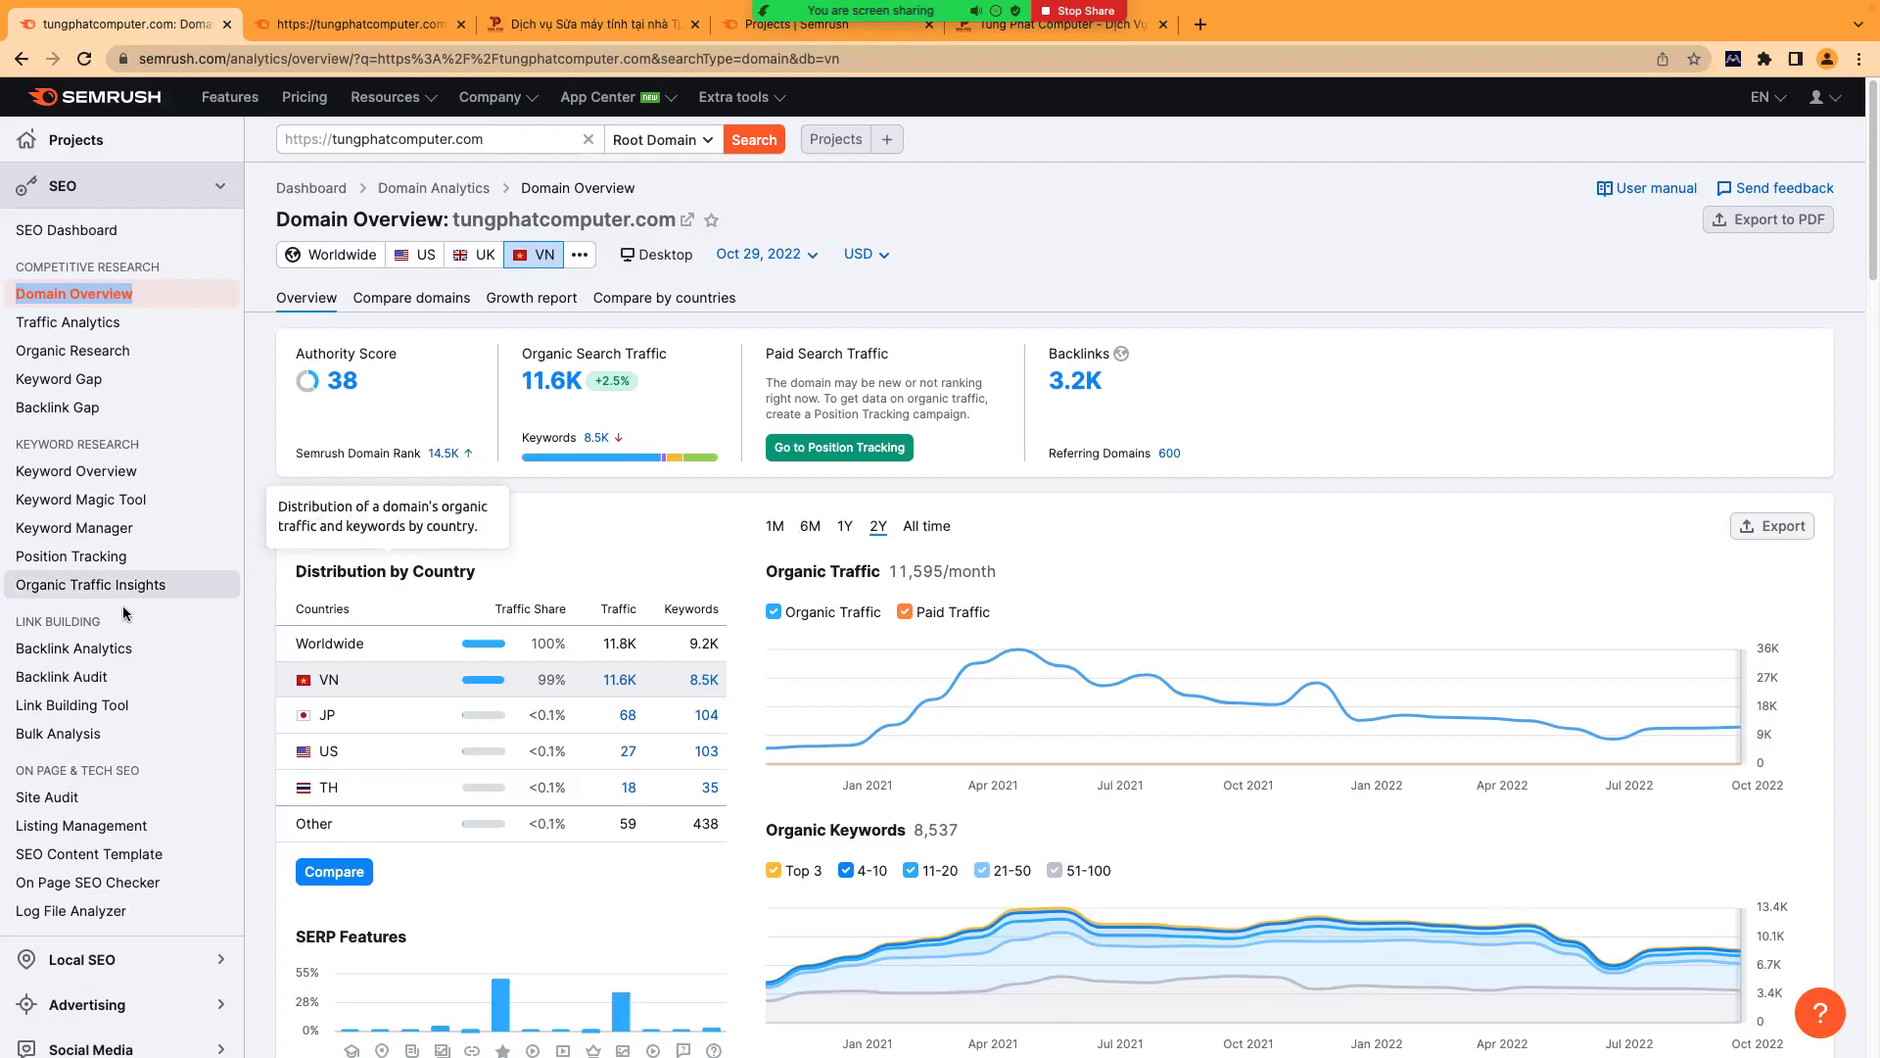
mouse_move(462, 454)
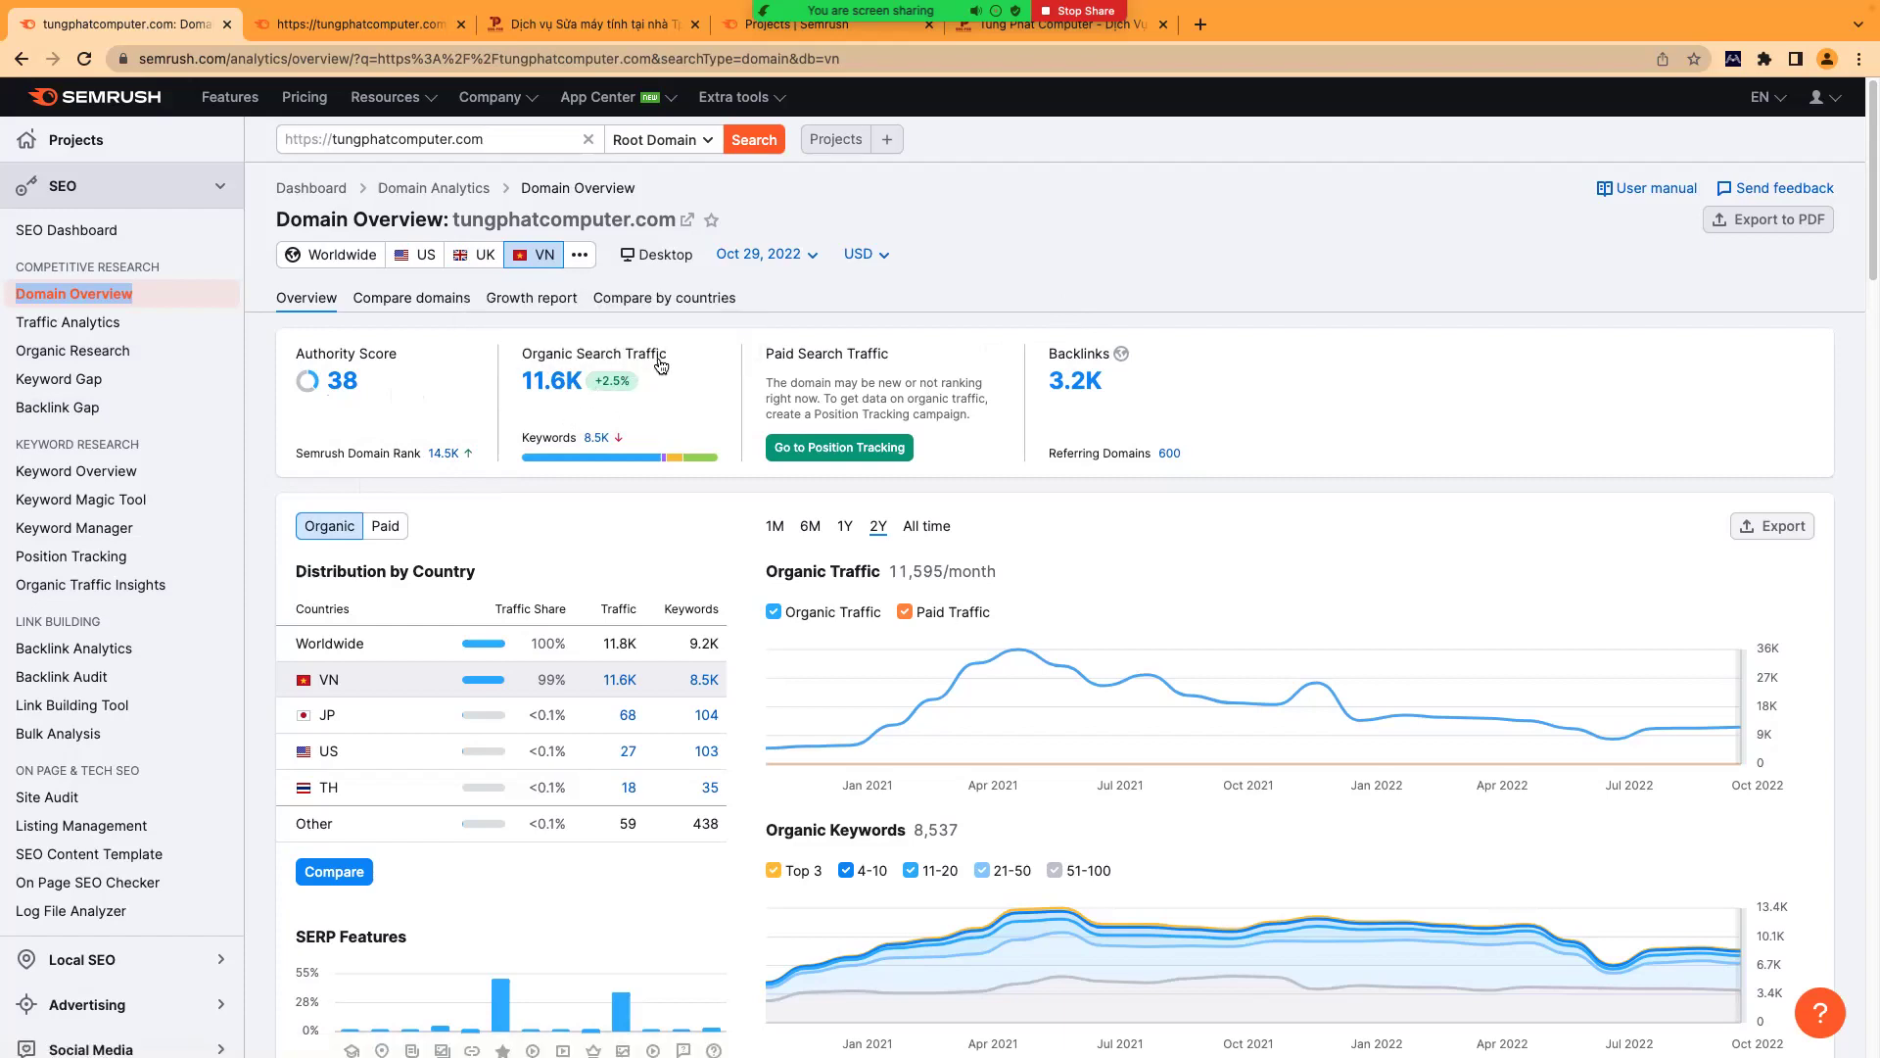
mouse_move(653, 359)
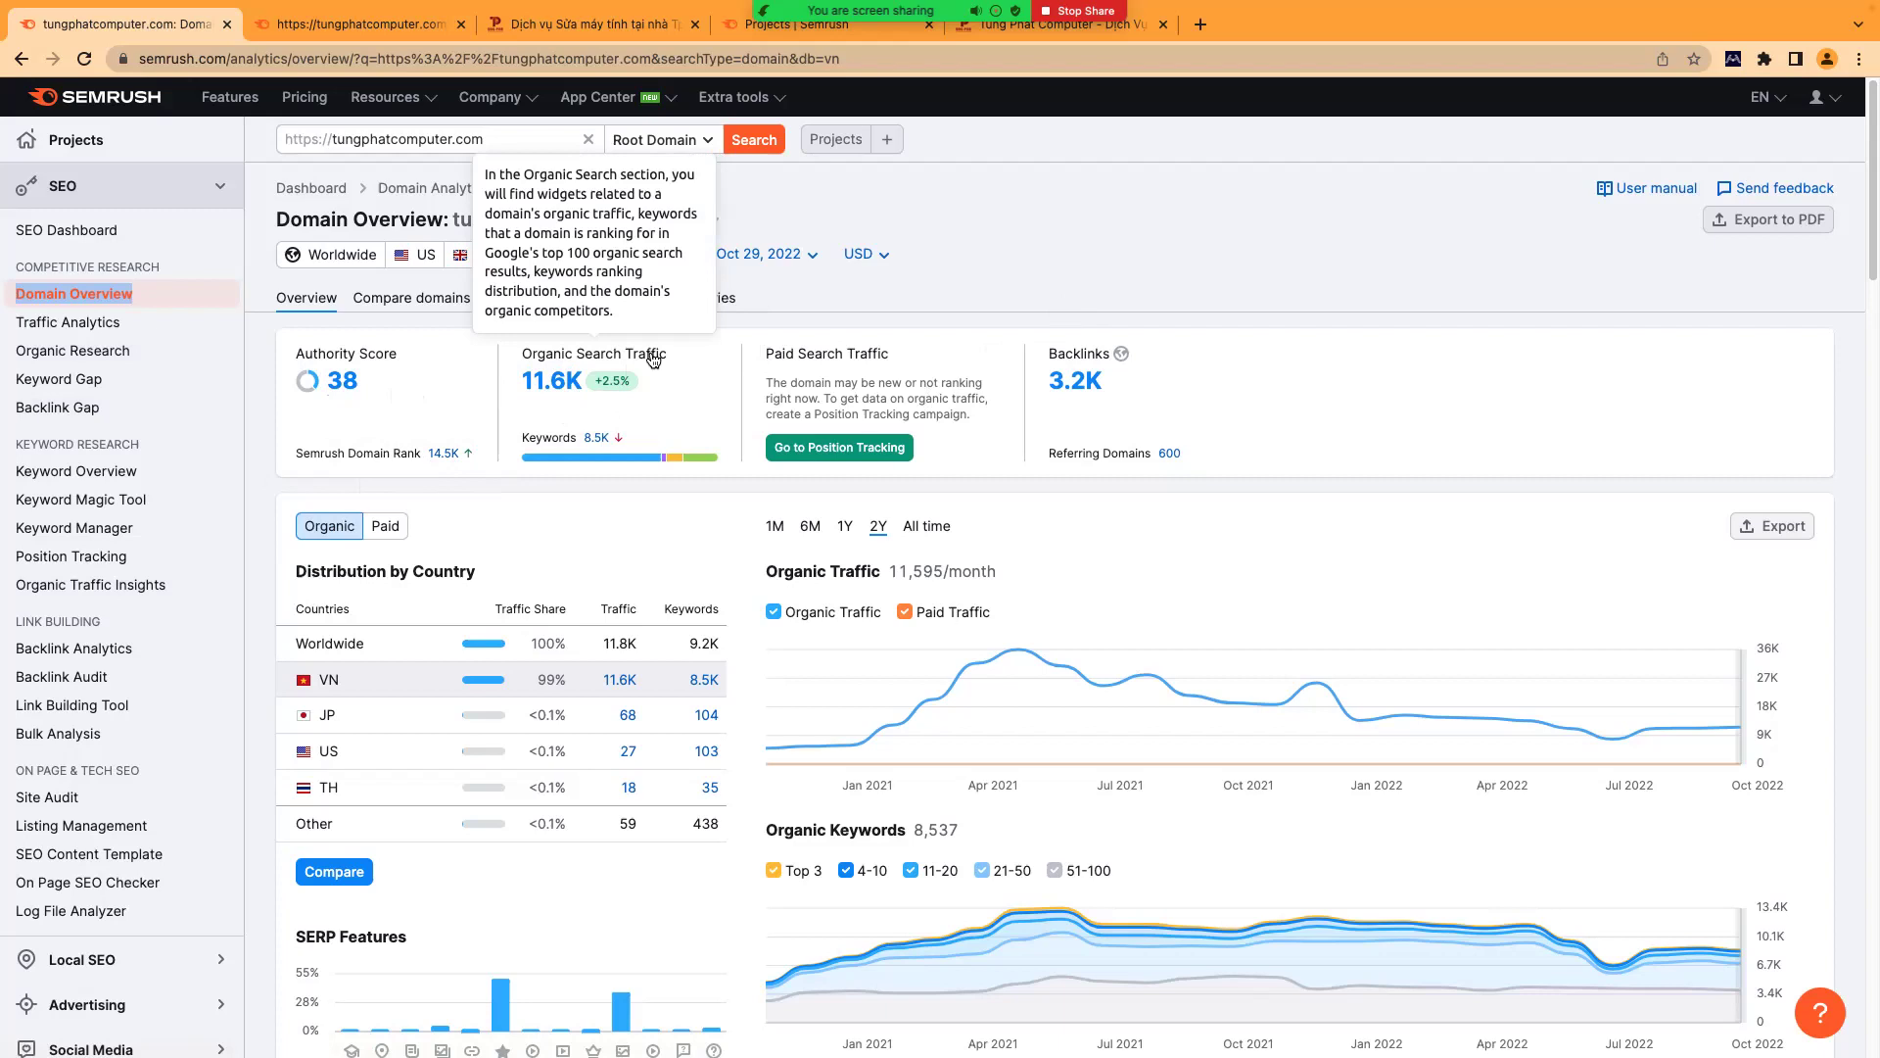
right_click(656, 360)
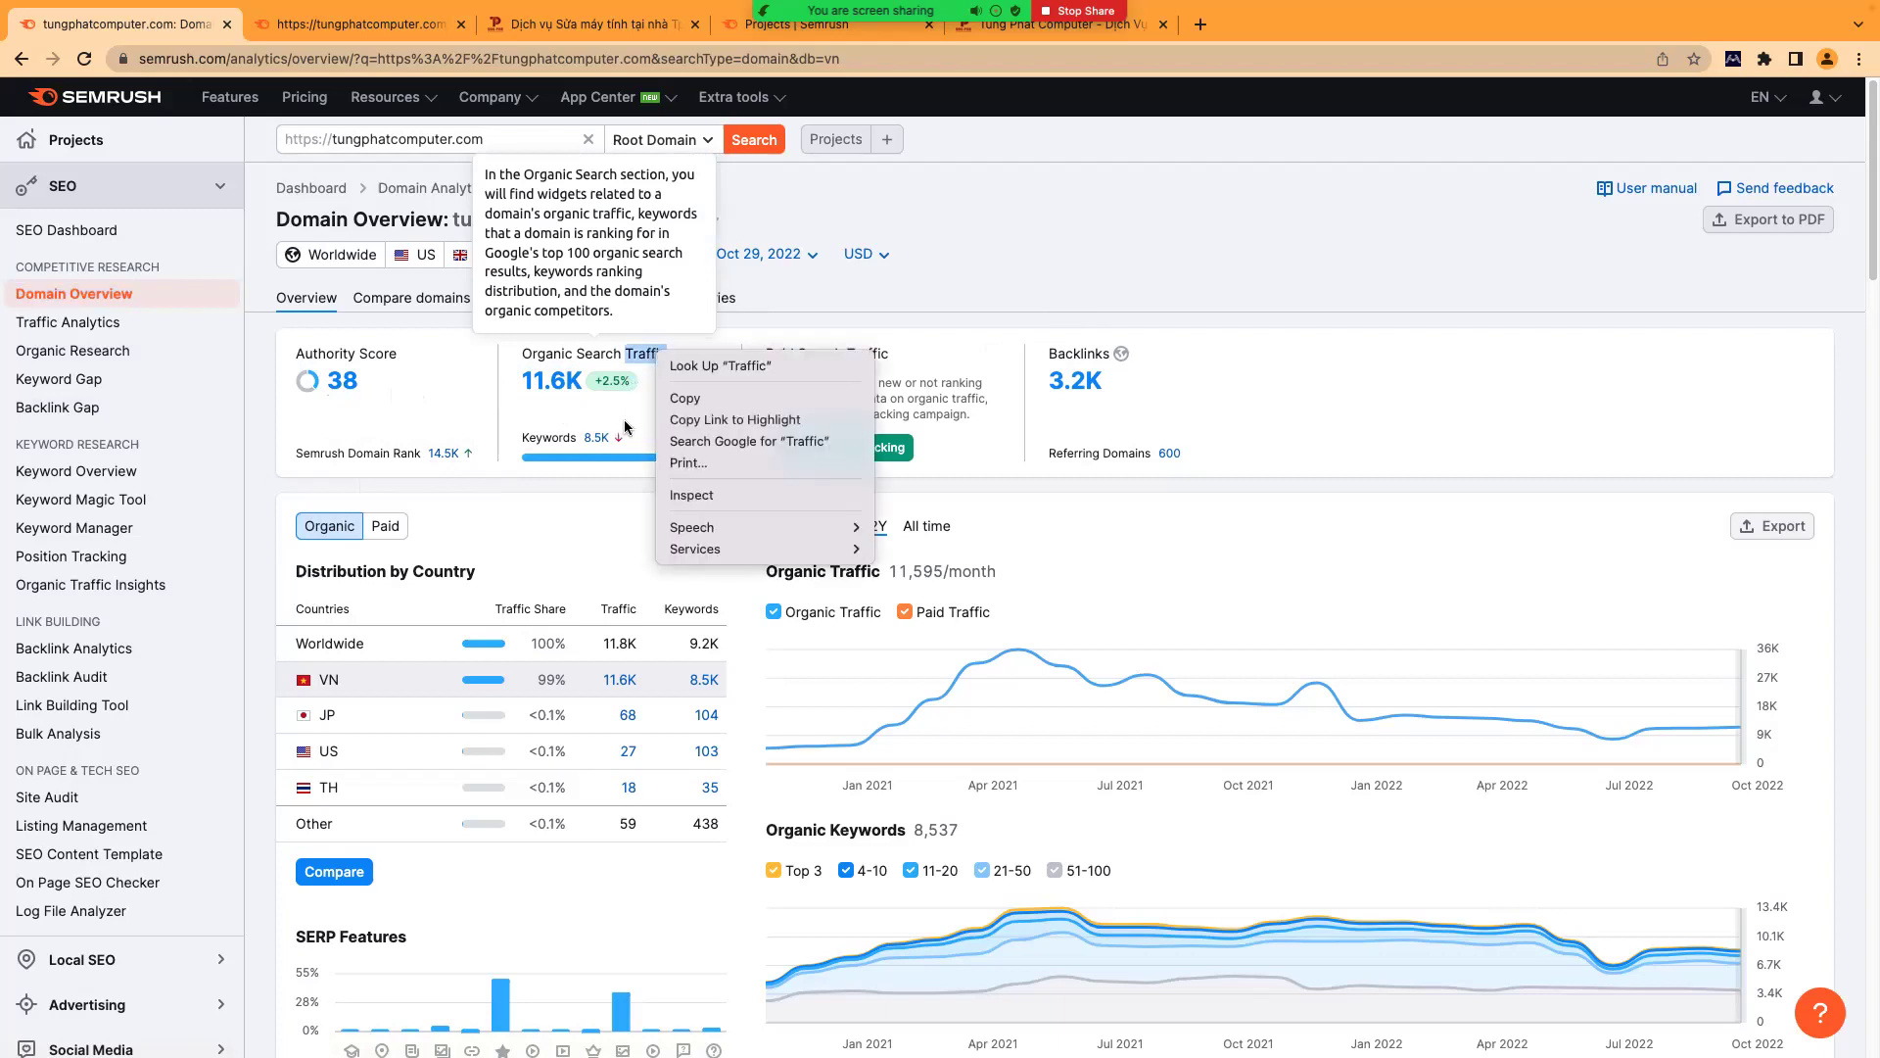
left_click(619, 390)
right_click(609, 360)
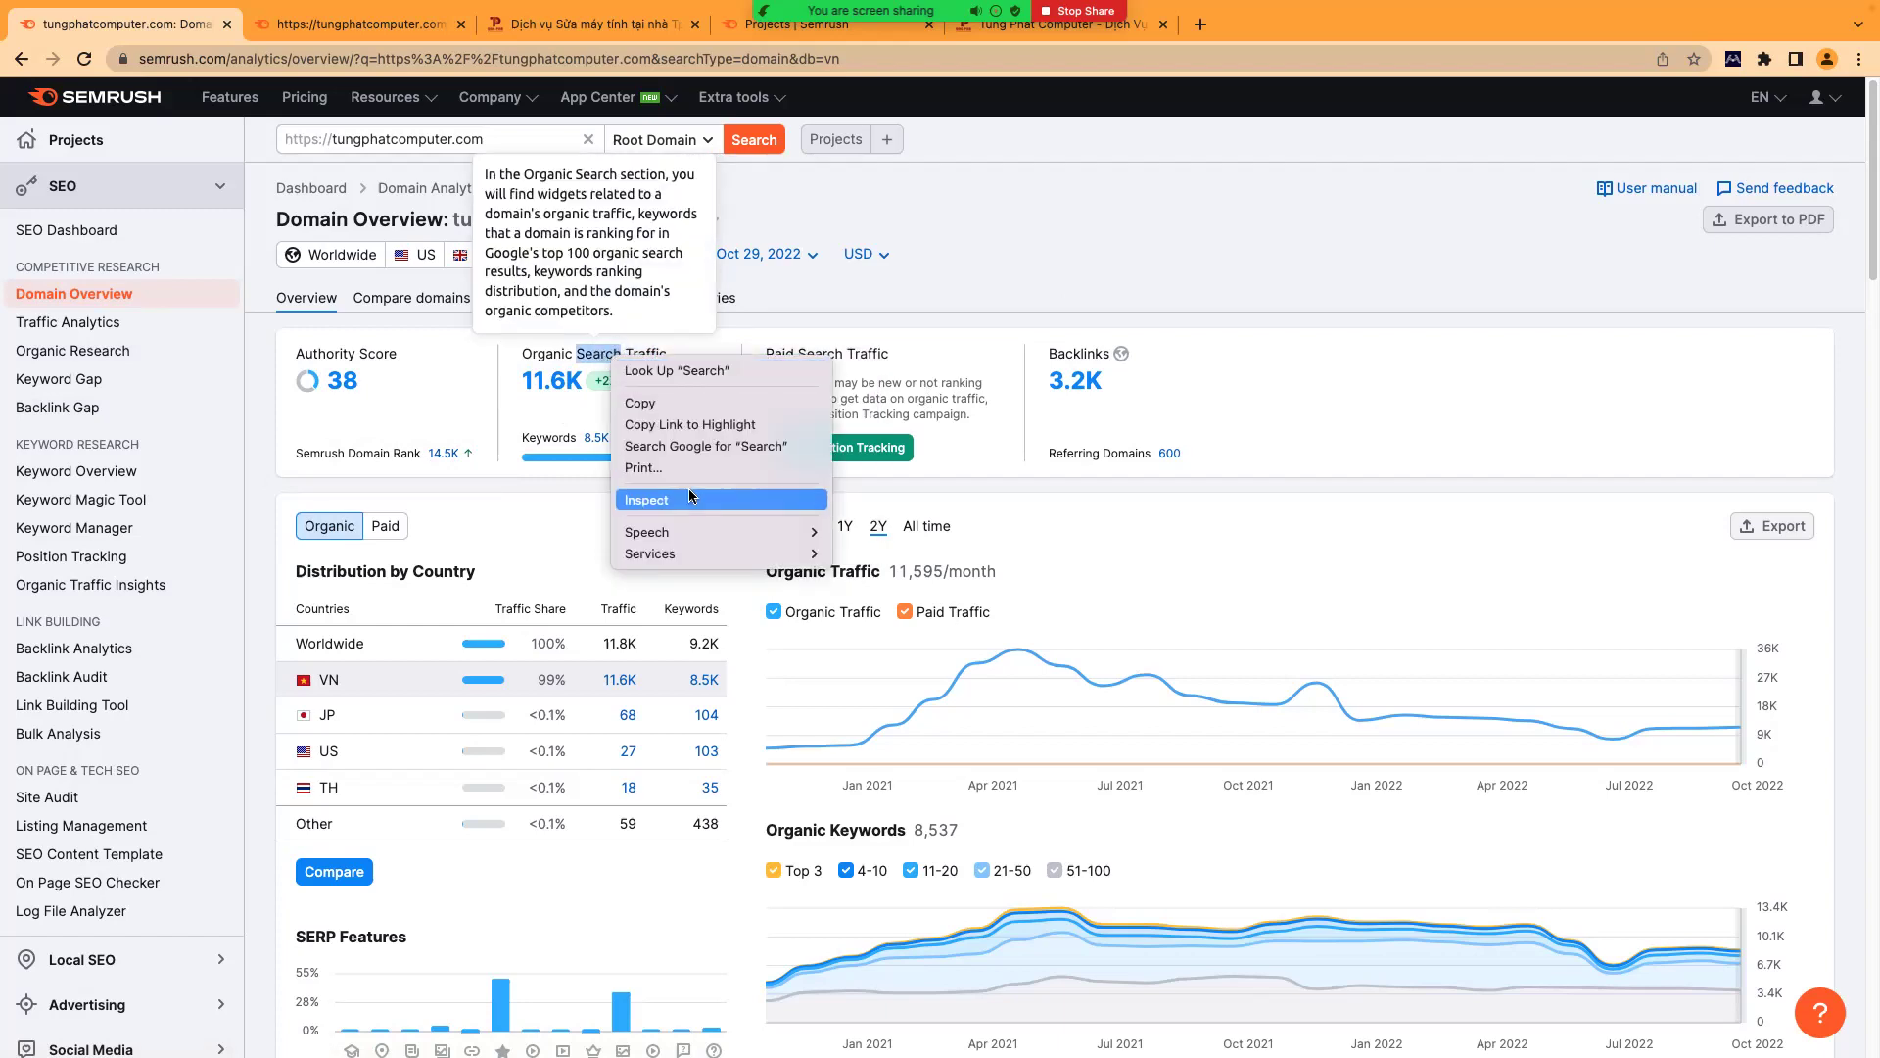
left_click(1184, 428)
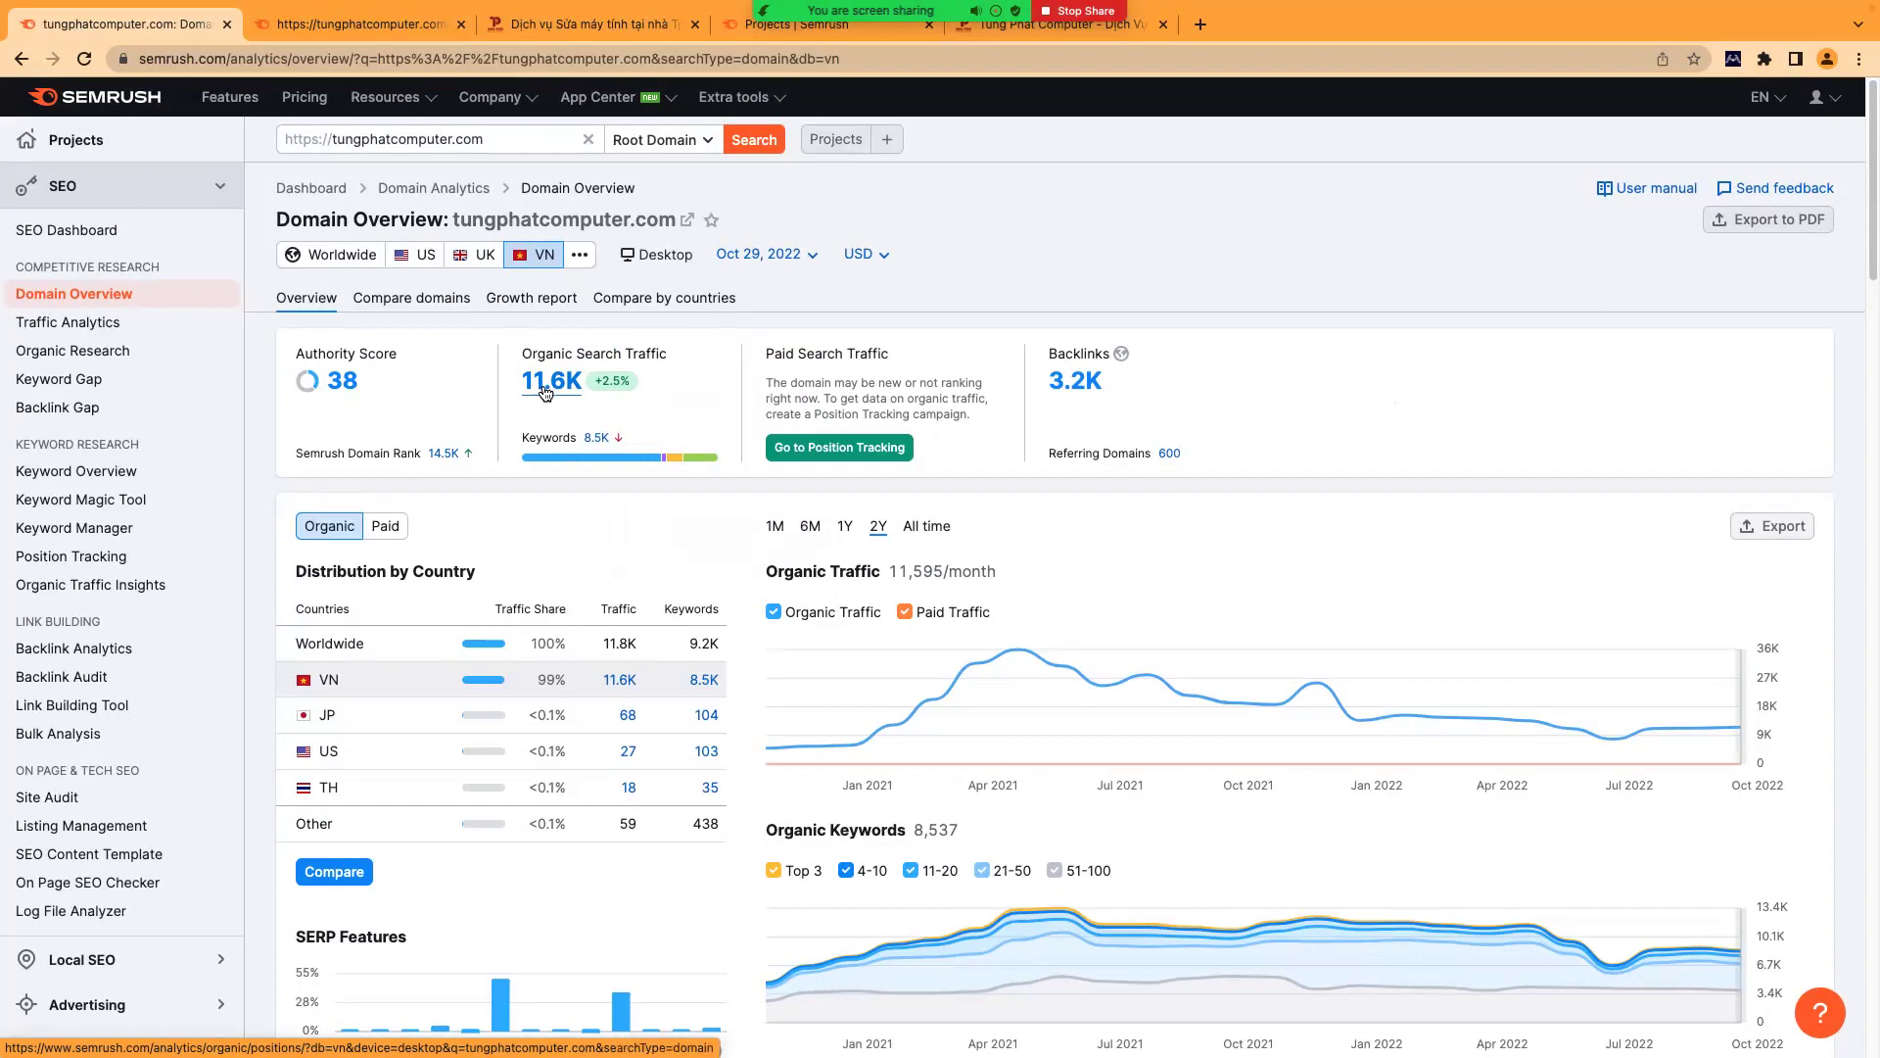
- Open the domain's organic keyword positions report for Vietnam in a new browser tab and switch to it
right_click(597, 437)
left_click(641, 451)
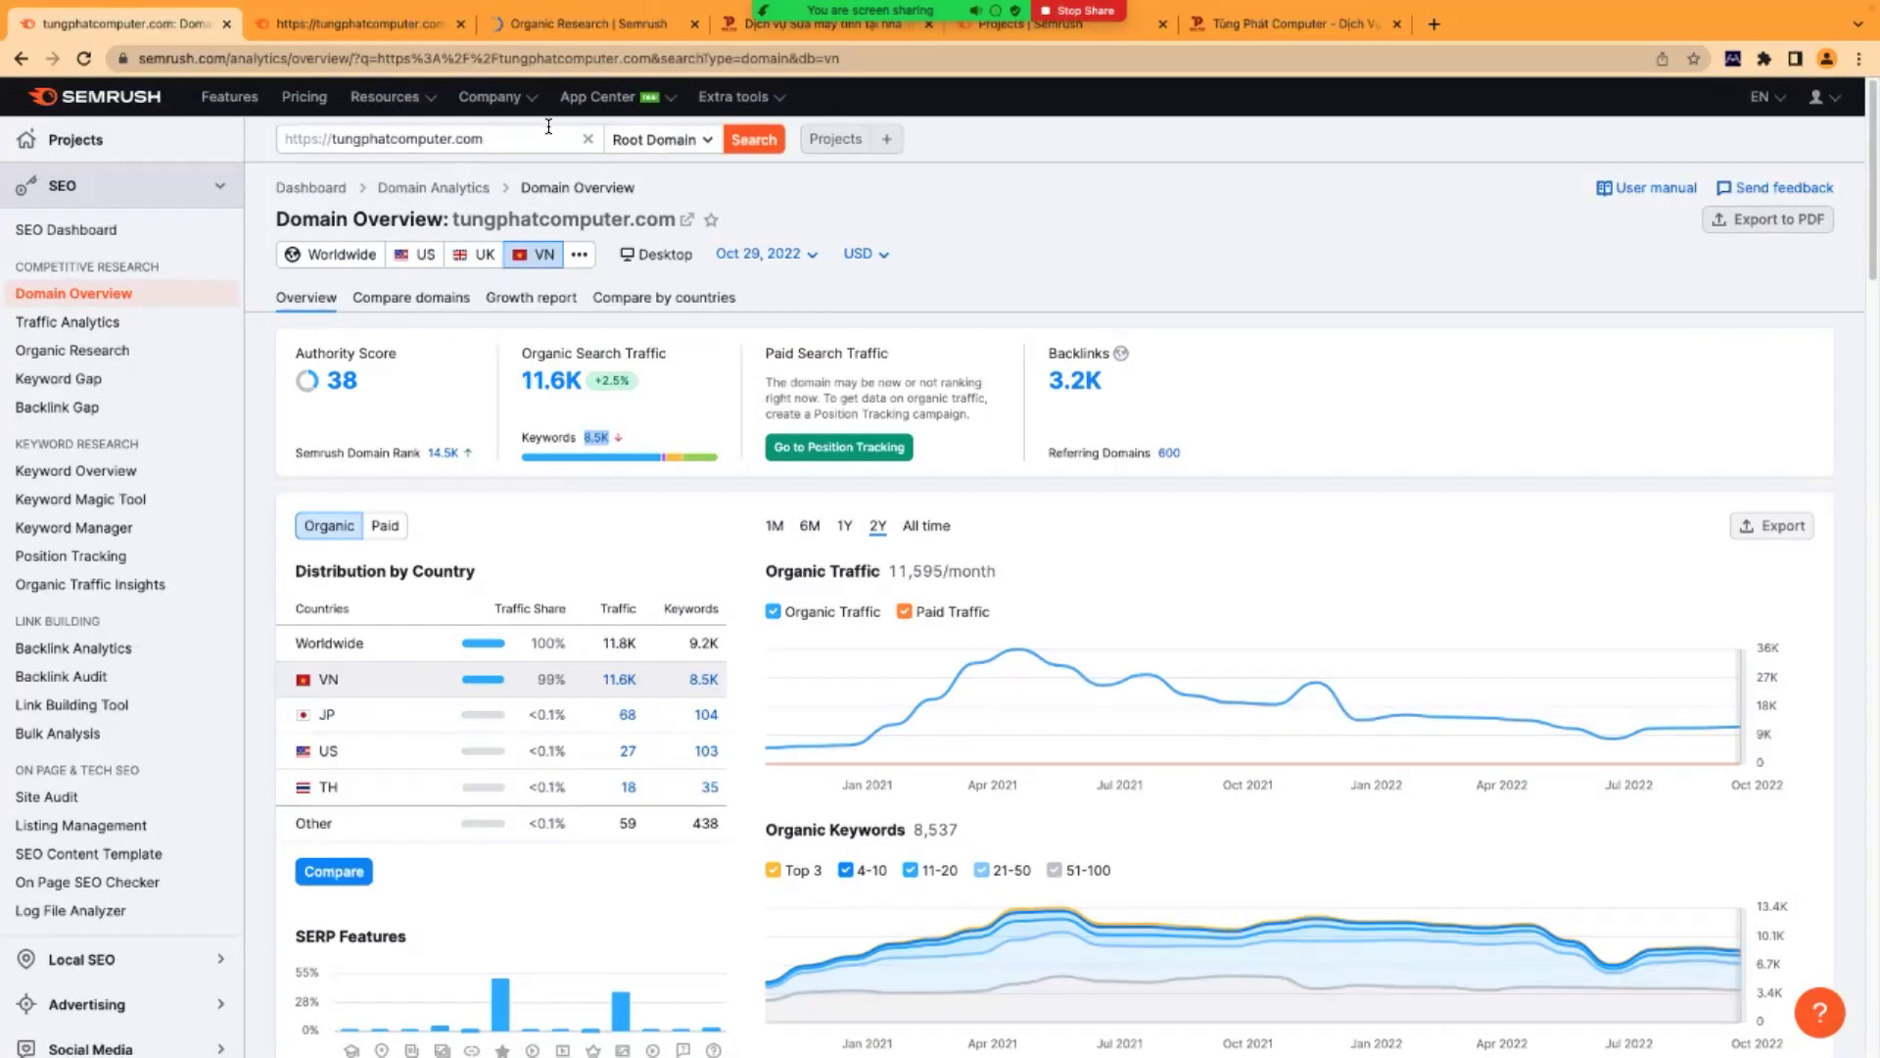
left_click(579, 22)
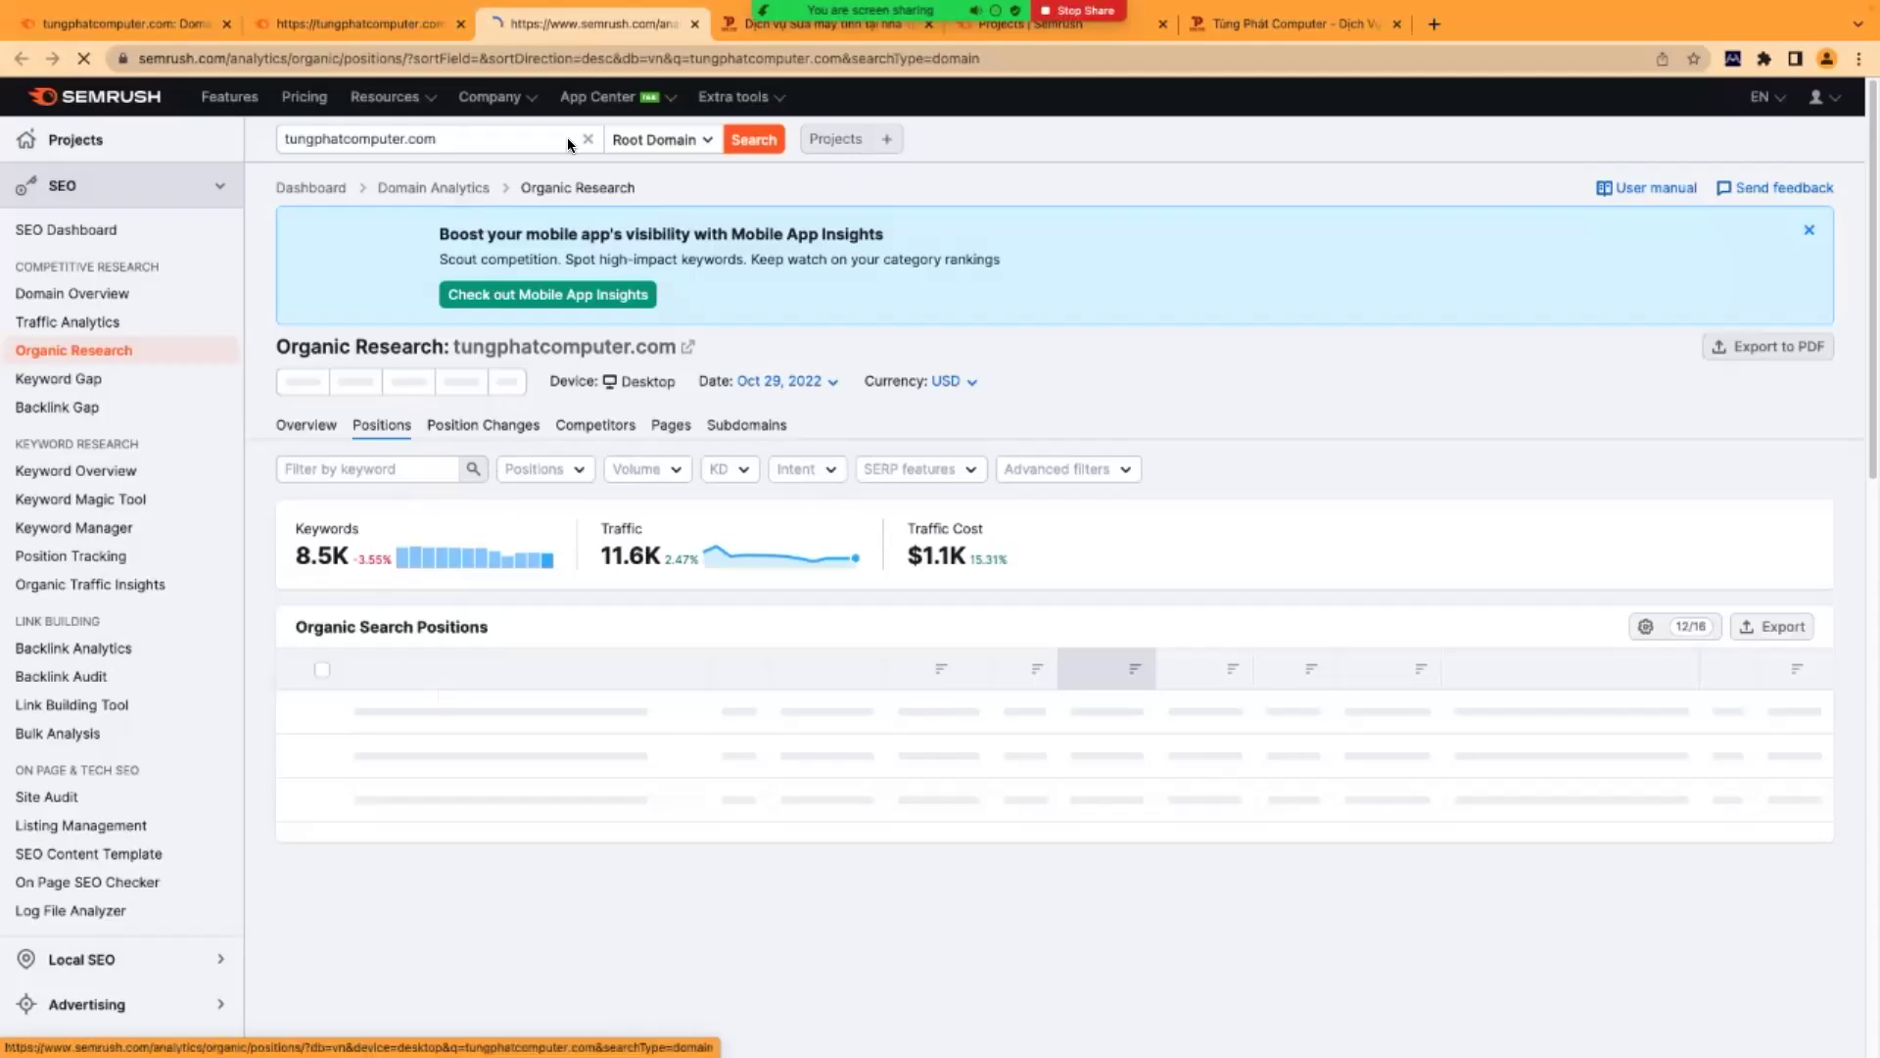
- Return to the root domain overview and highlight the note under Paid Search Traffic
left_click(356, 27)
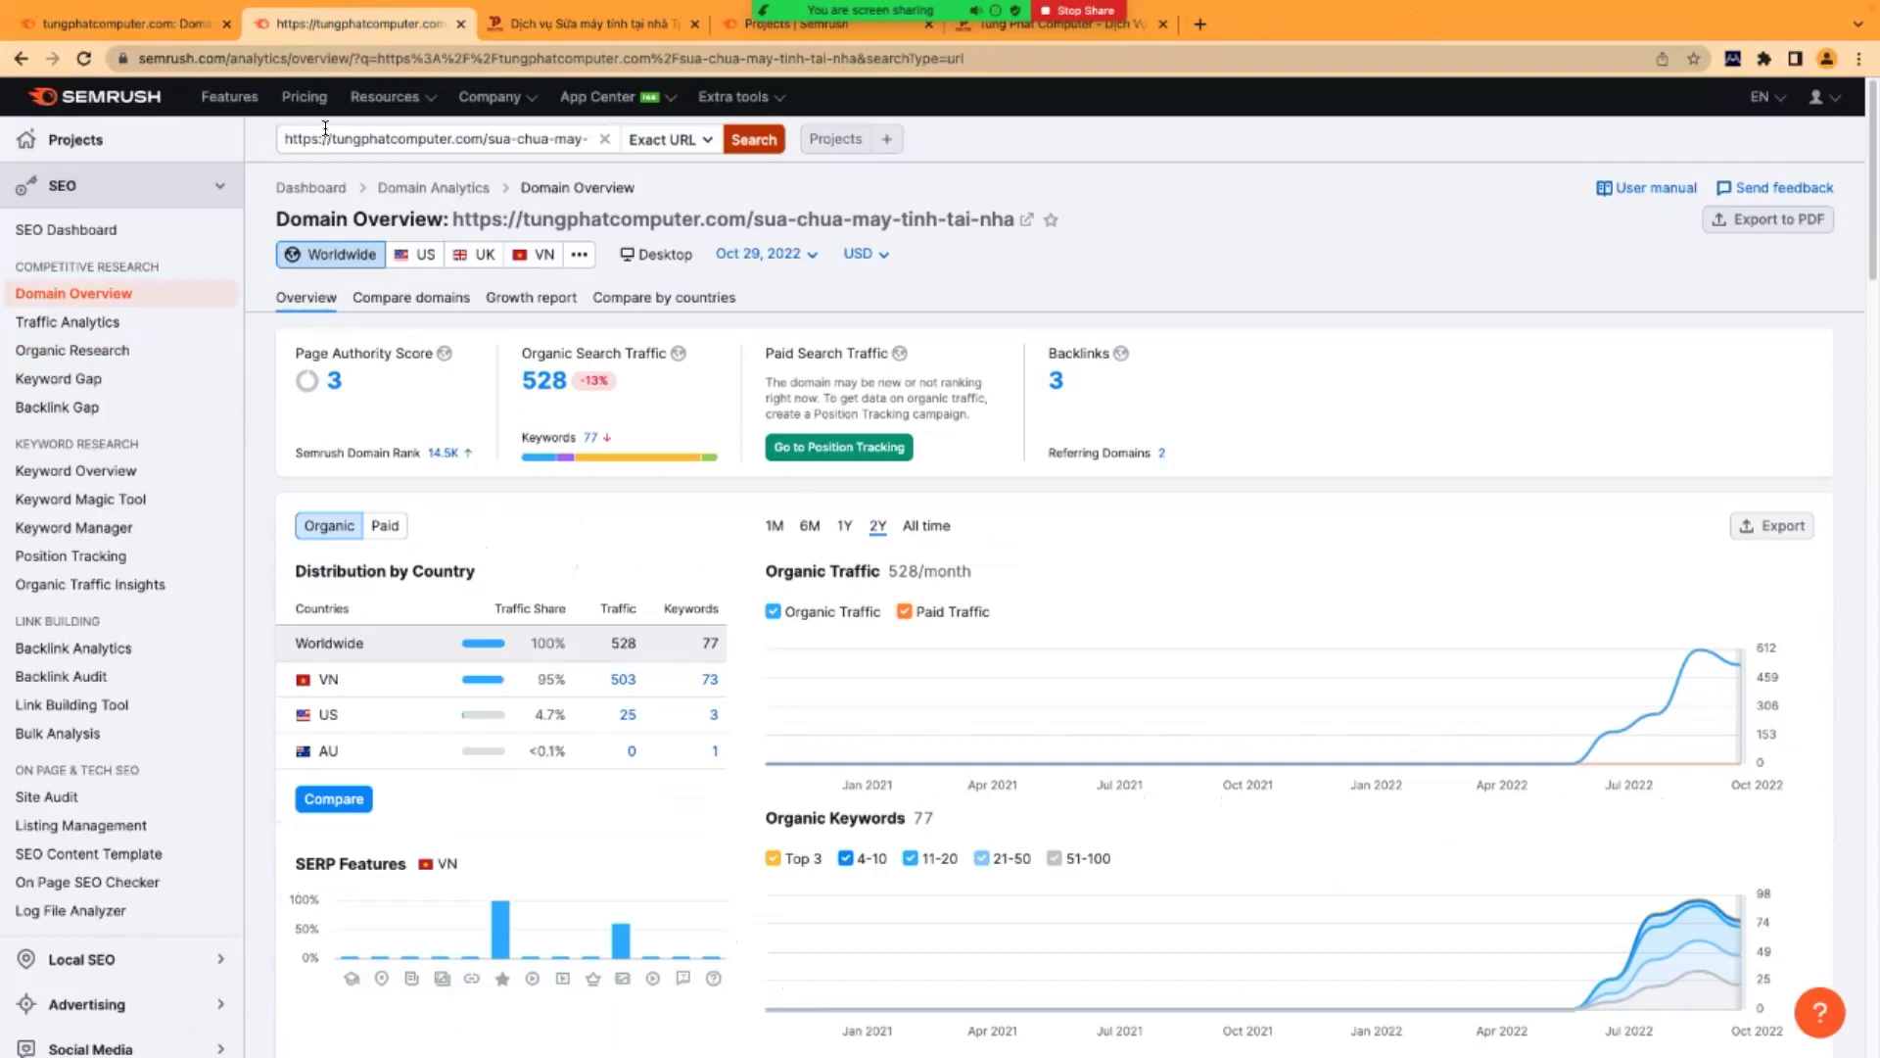
left_click(155, 16)
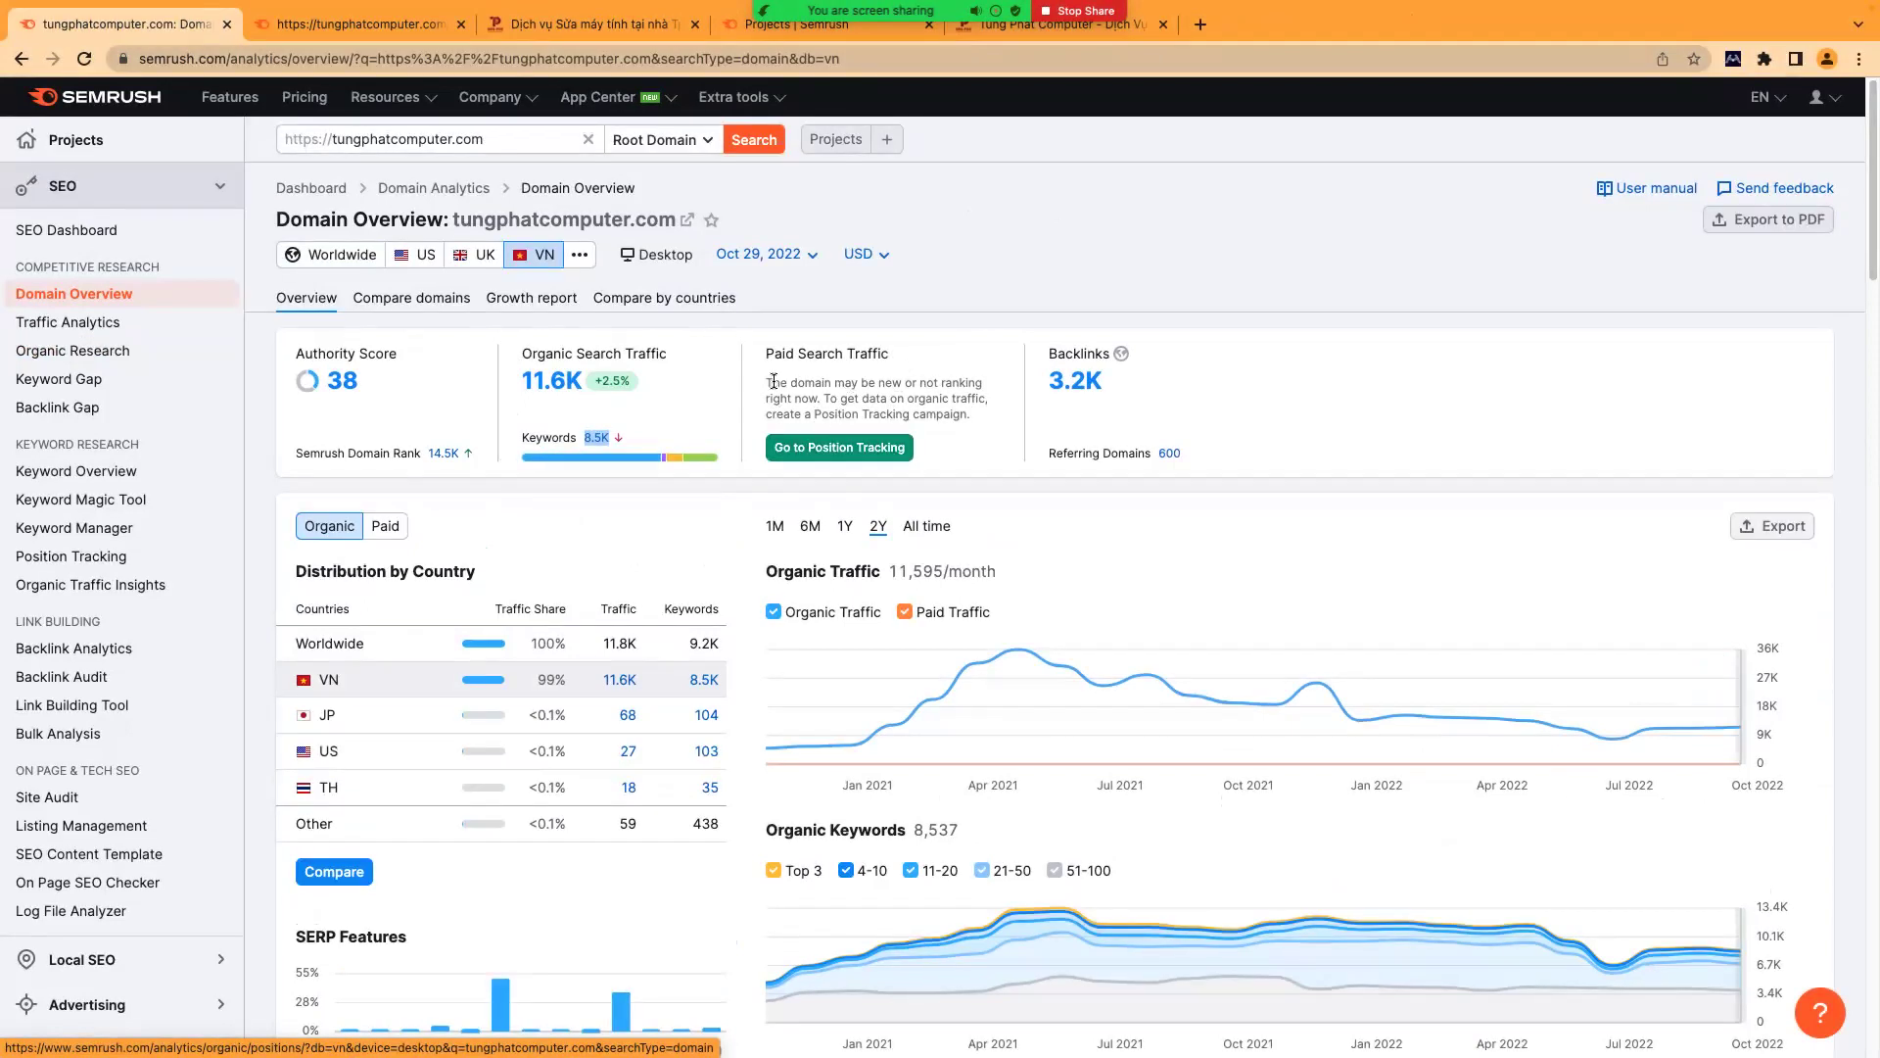
left_click_drag(772, 383, 965, 418)
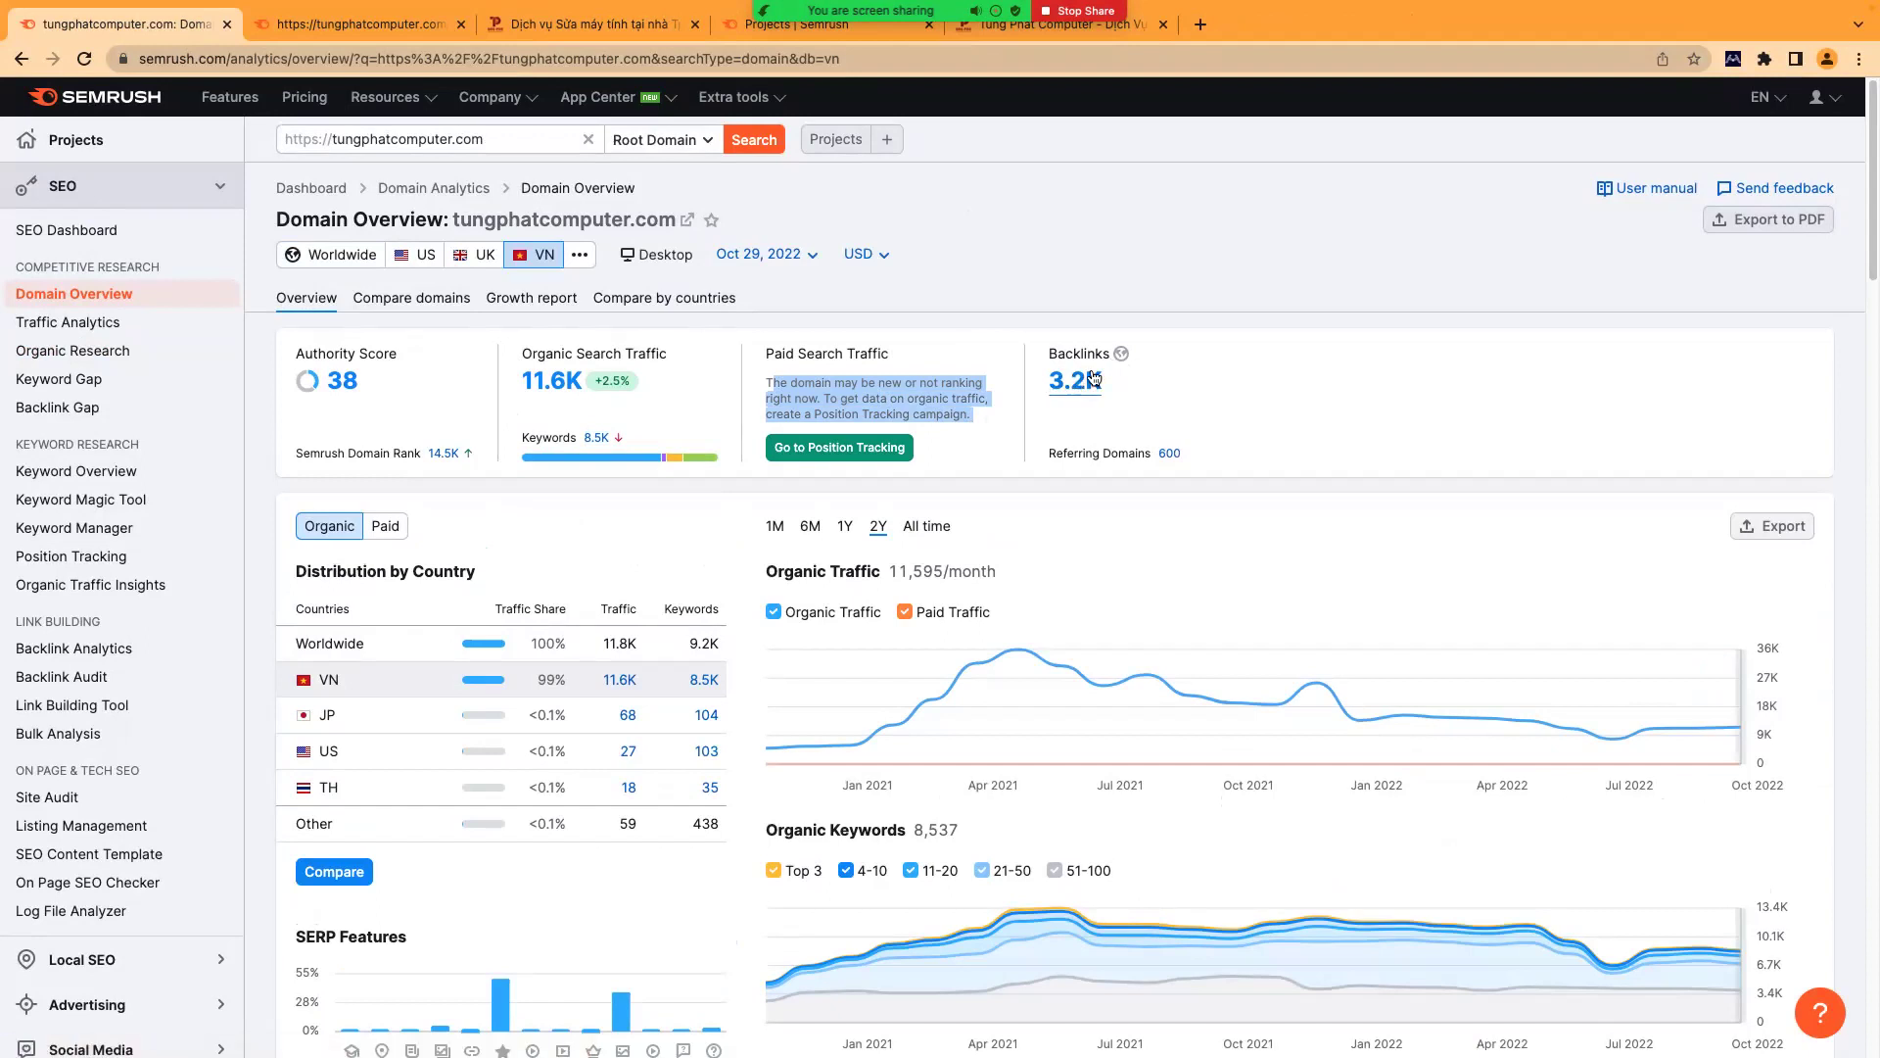
- Follow the "máy tính" link in the home computer repair article and highlight the address of the Wikipedia page it leads to
left_click(927, 354)
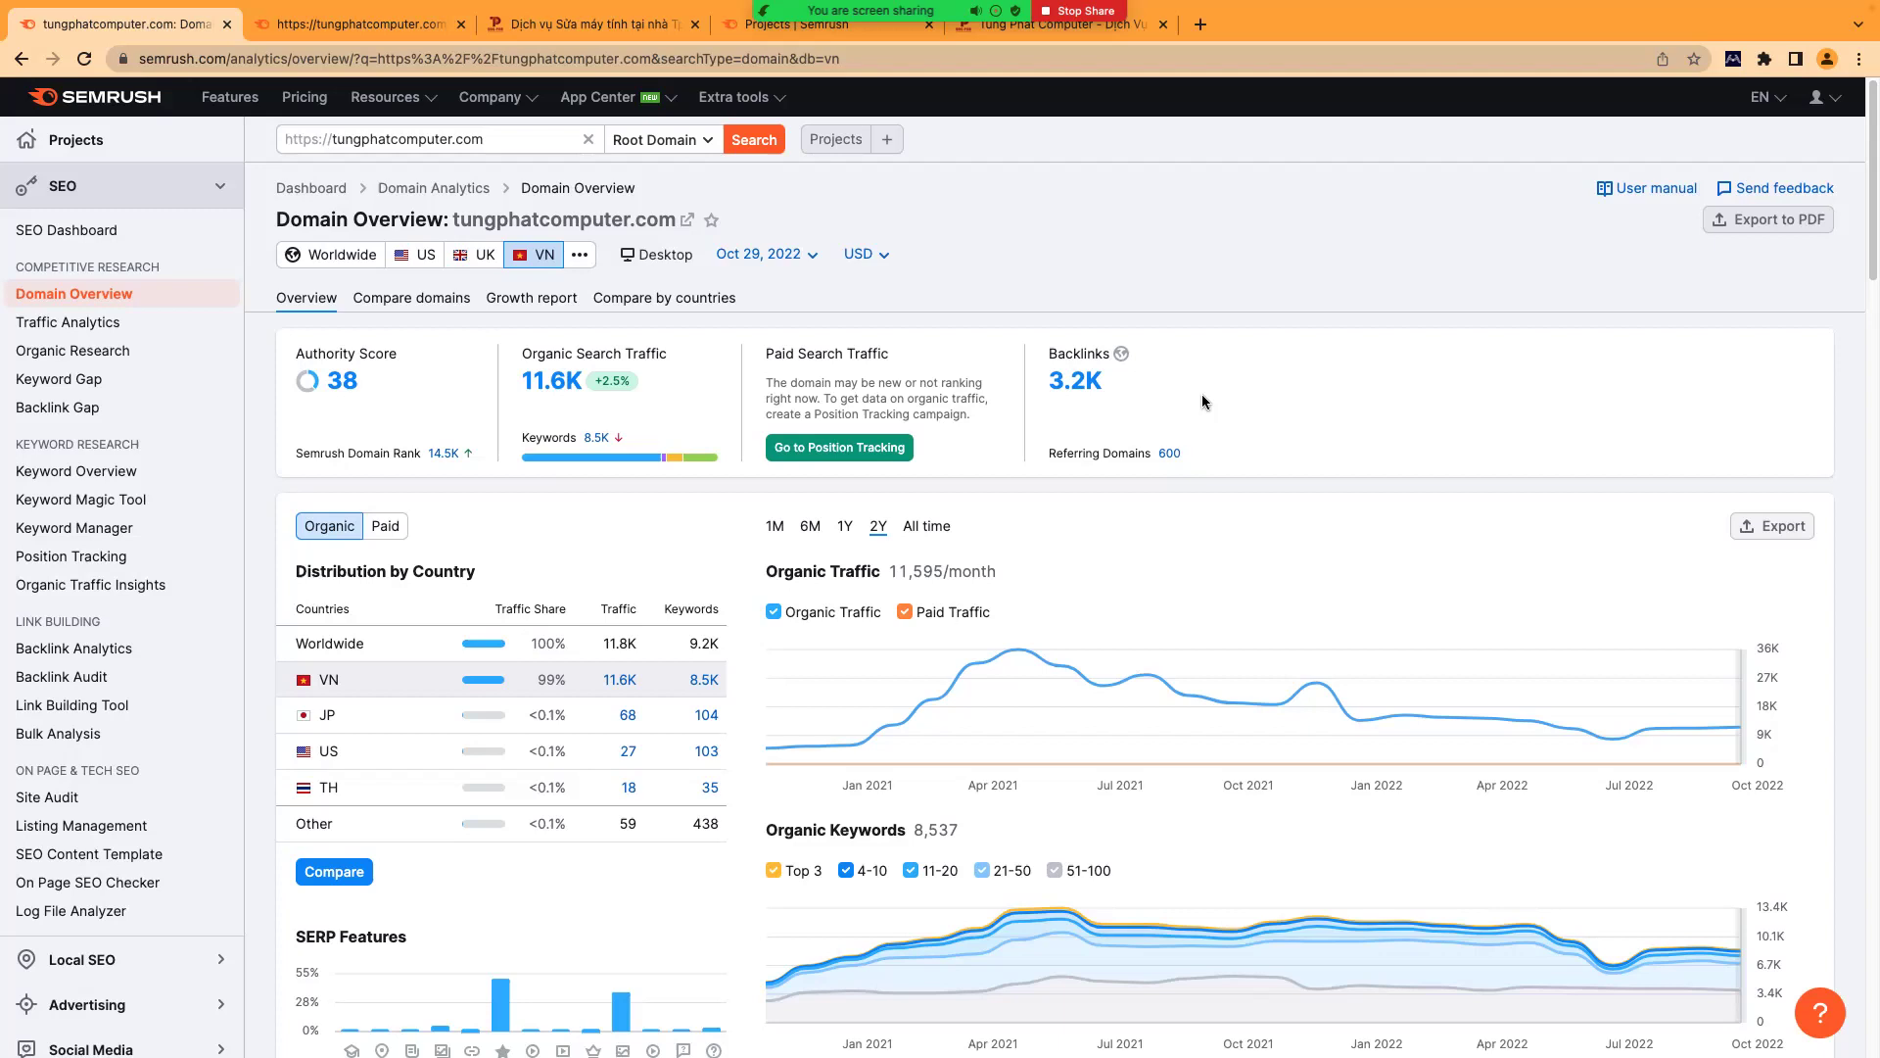
left_click(495, 24)
scroll(764, 666, "down", 5)
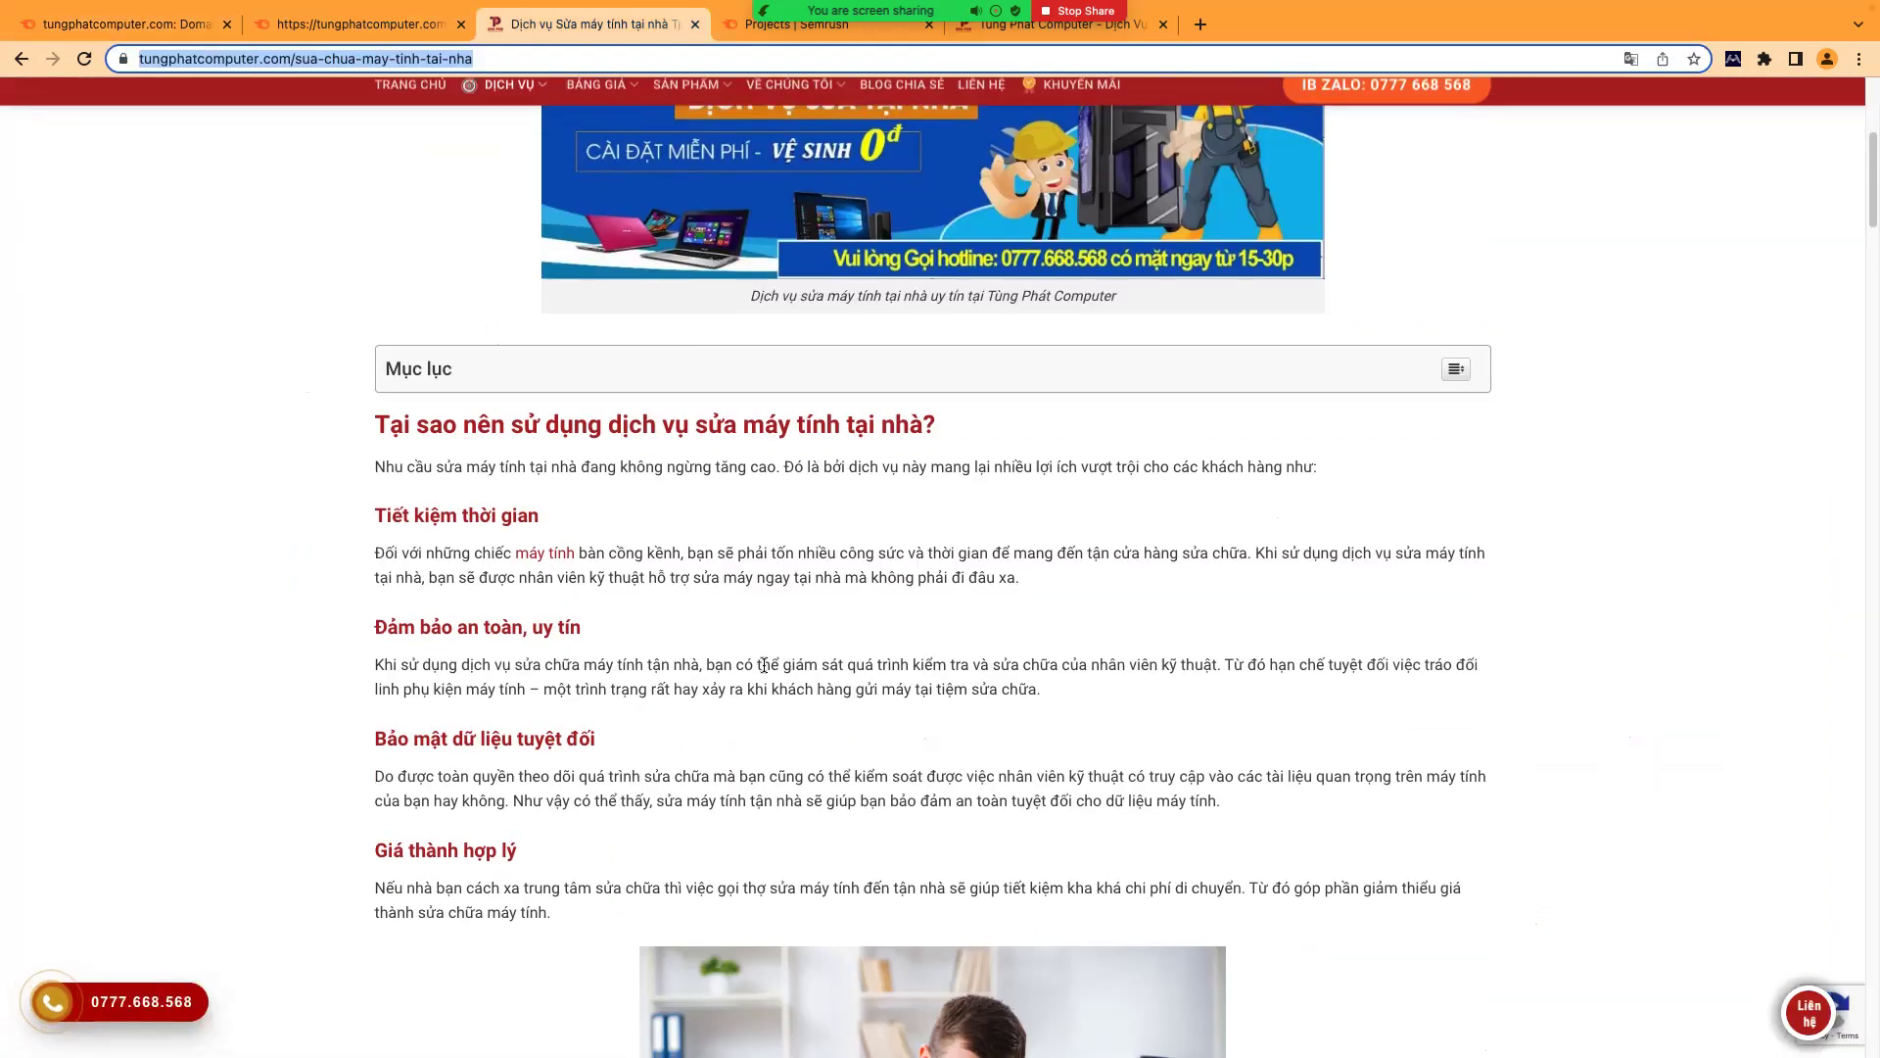
left_click(551, 555)
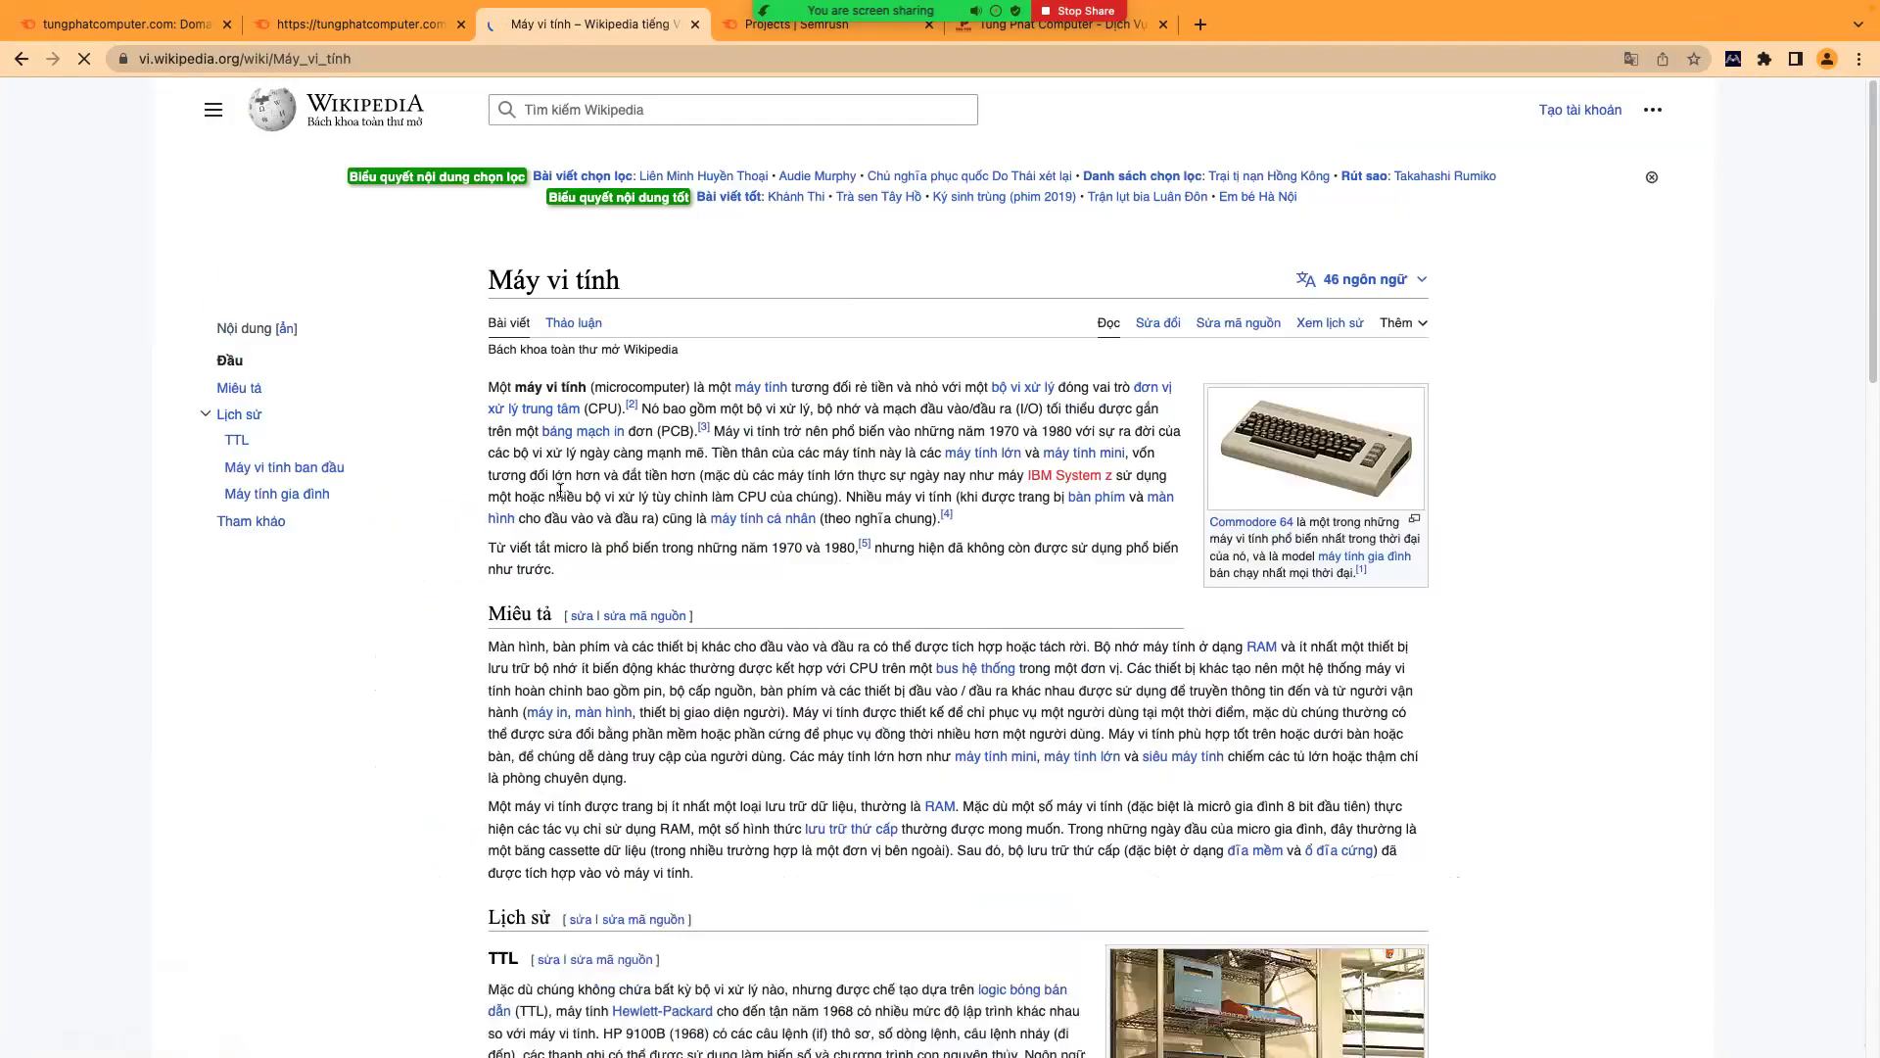
left_click_drag(151, 58, 370, 65)
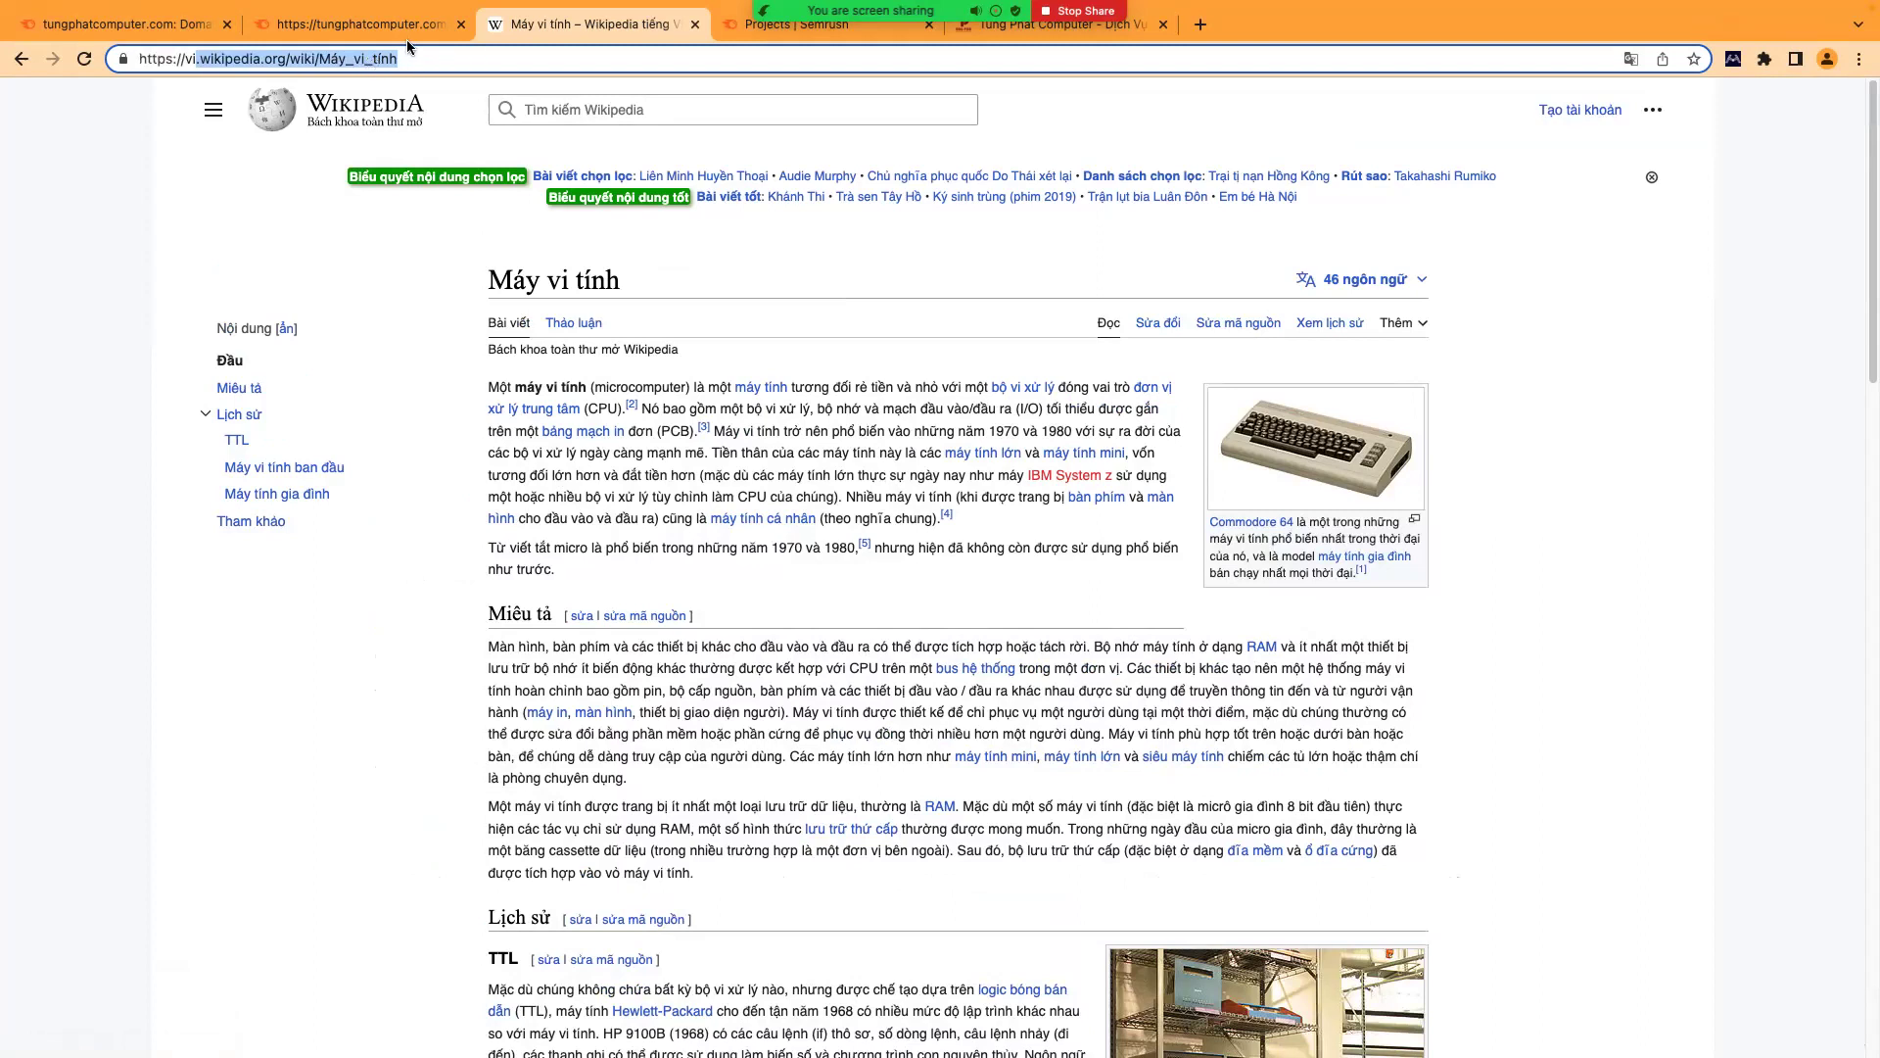
- Go back to the repair article, open its "máy tính" link in a new browser tab and switch to that tab
left_click(21, 58)
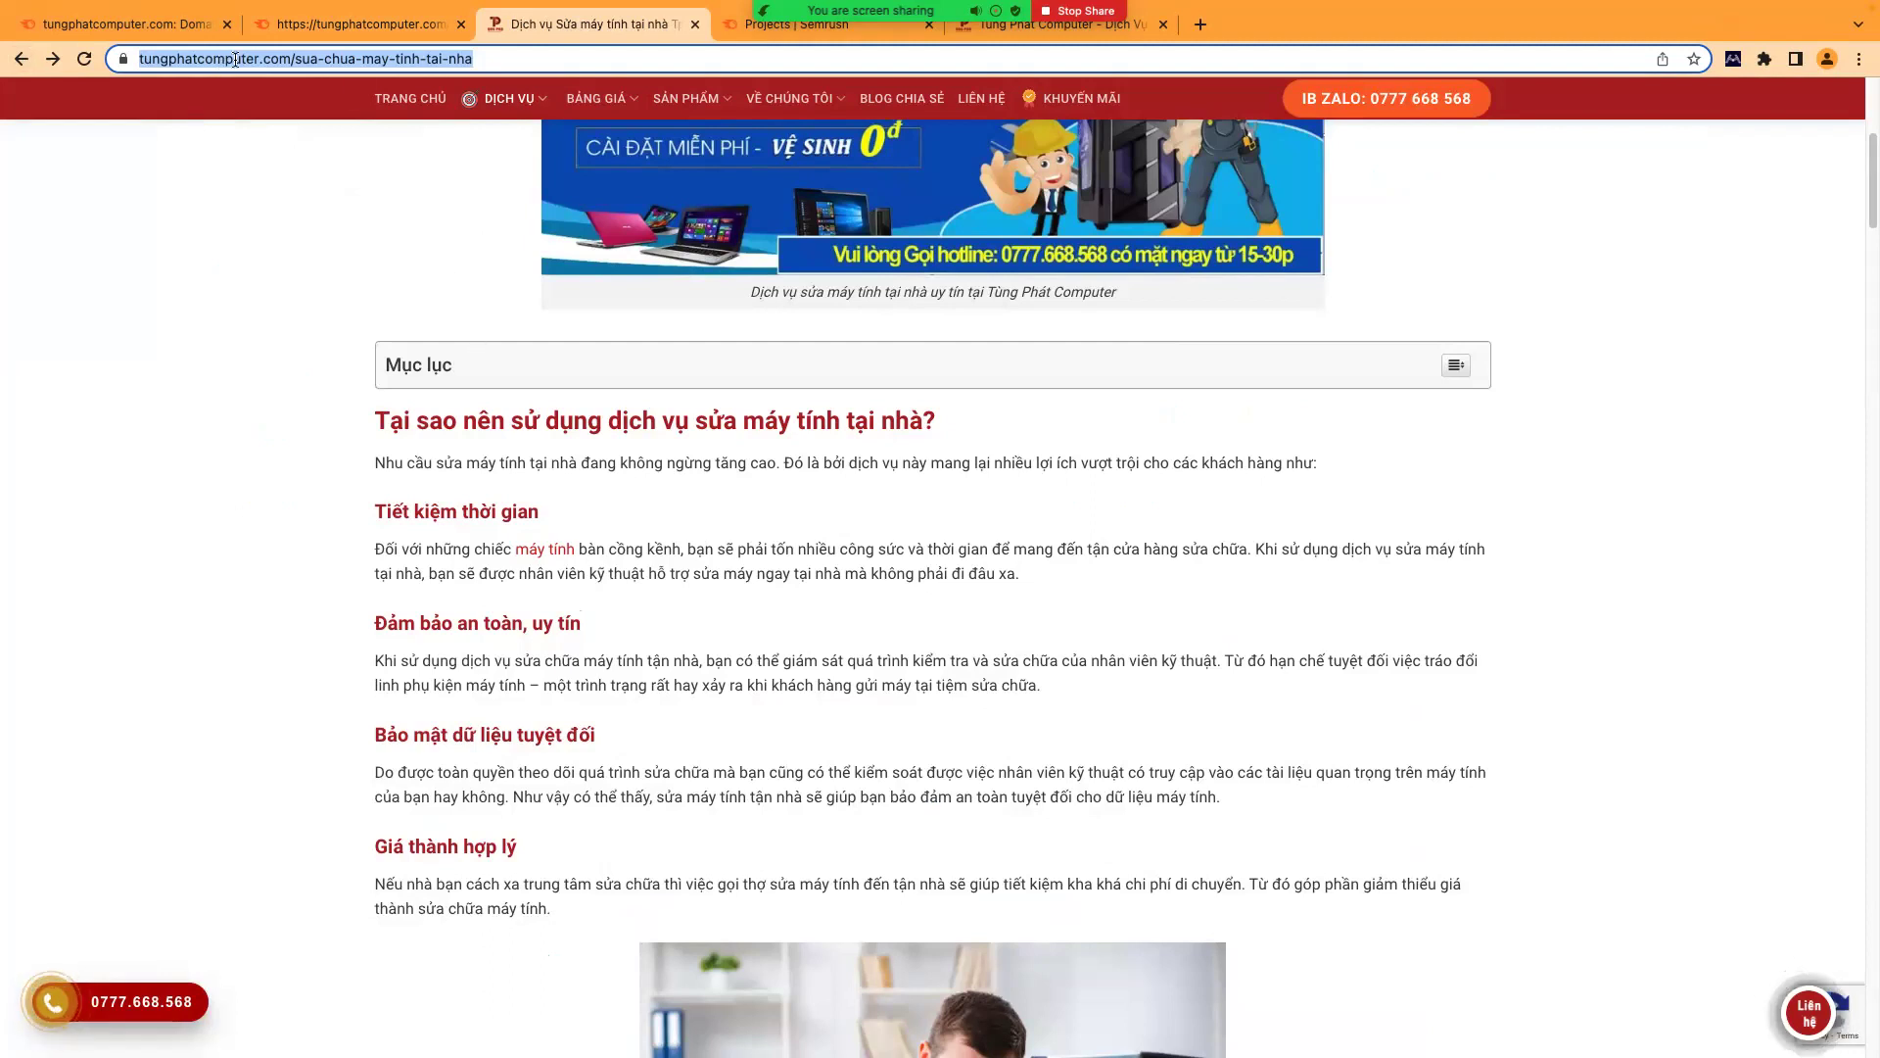
right_click(525, 556)
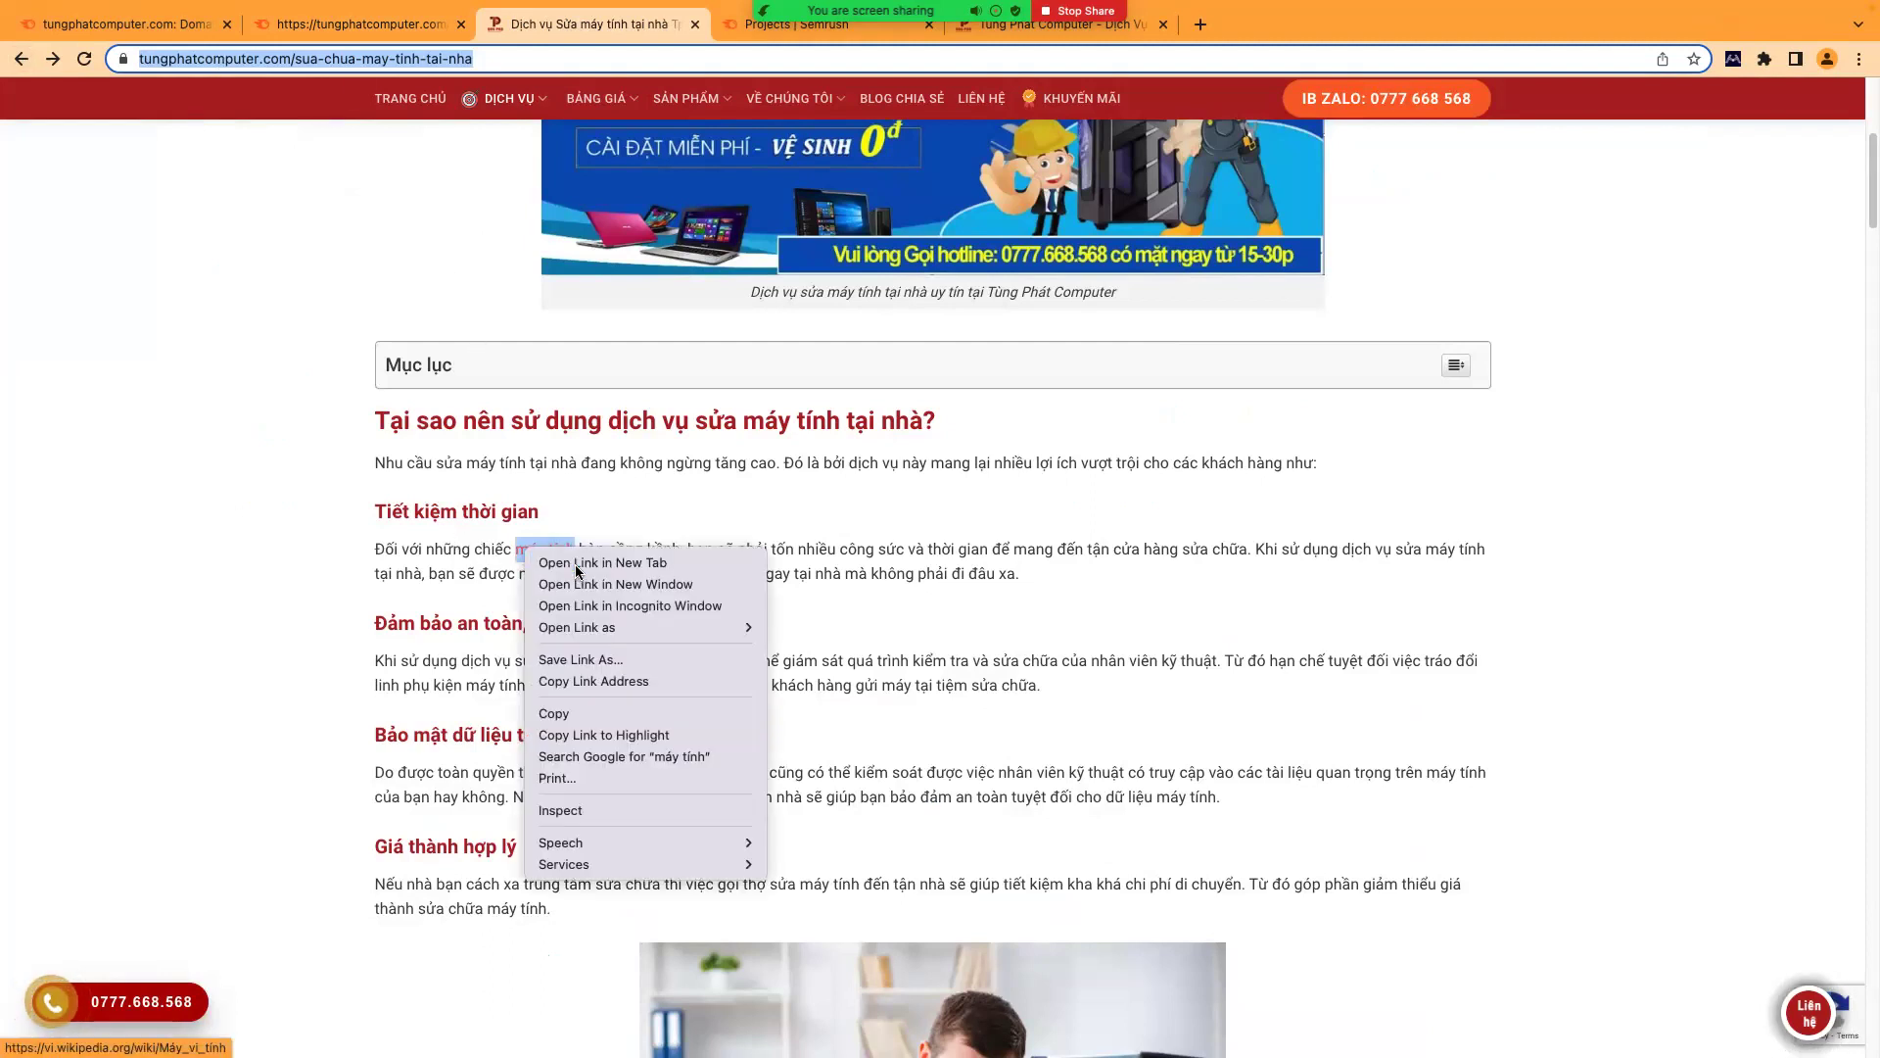
left_click(574, 564)
left_click(731, 31)
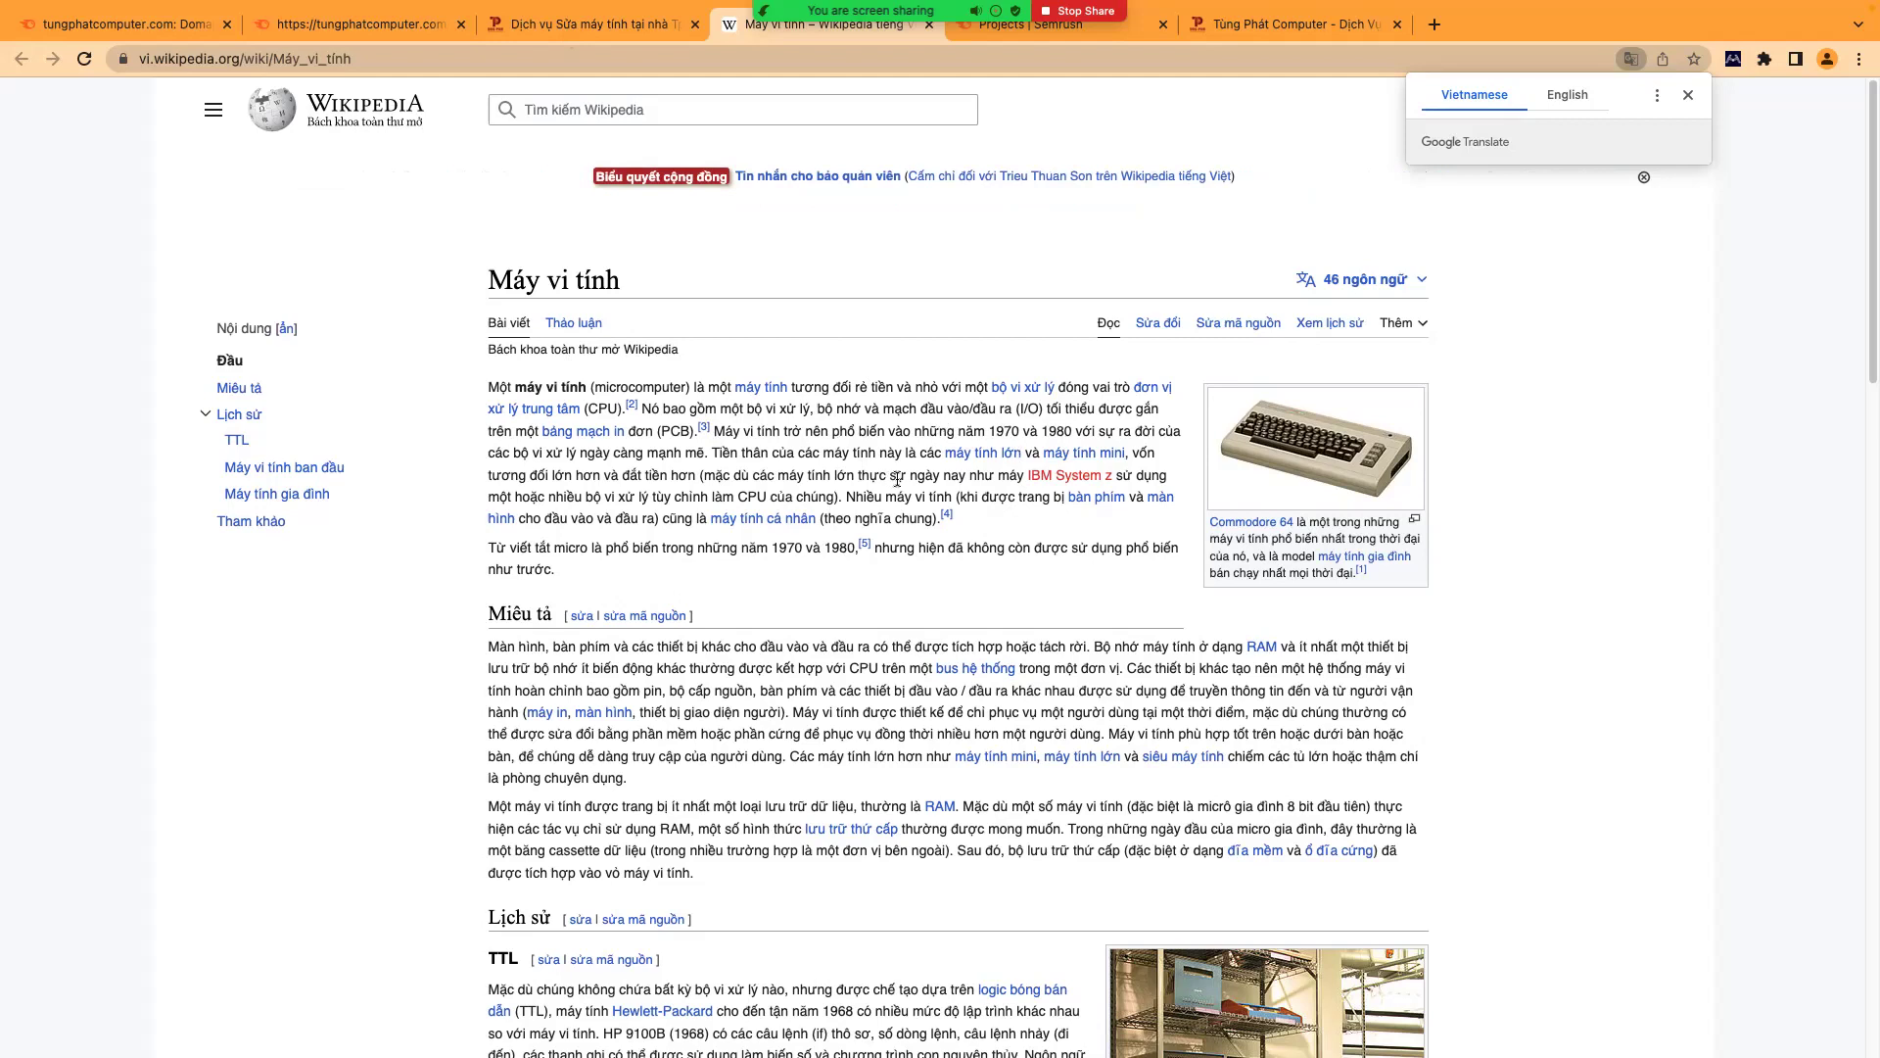
- Return to the repair article, open the "Sửa máy tính Quận 1" link from its district list in a new tab and switch to it
left_click(603, 25)
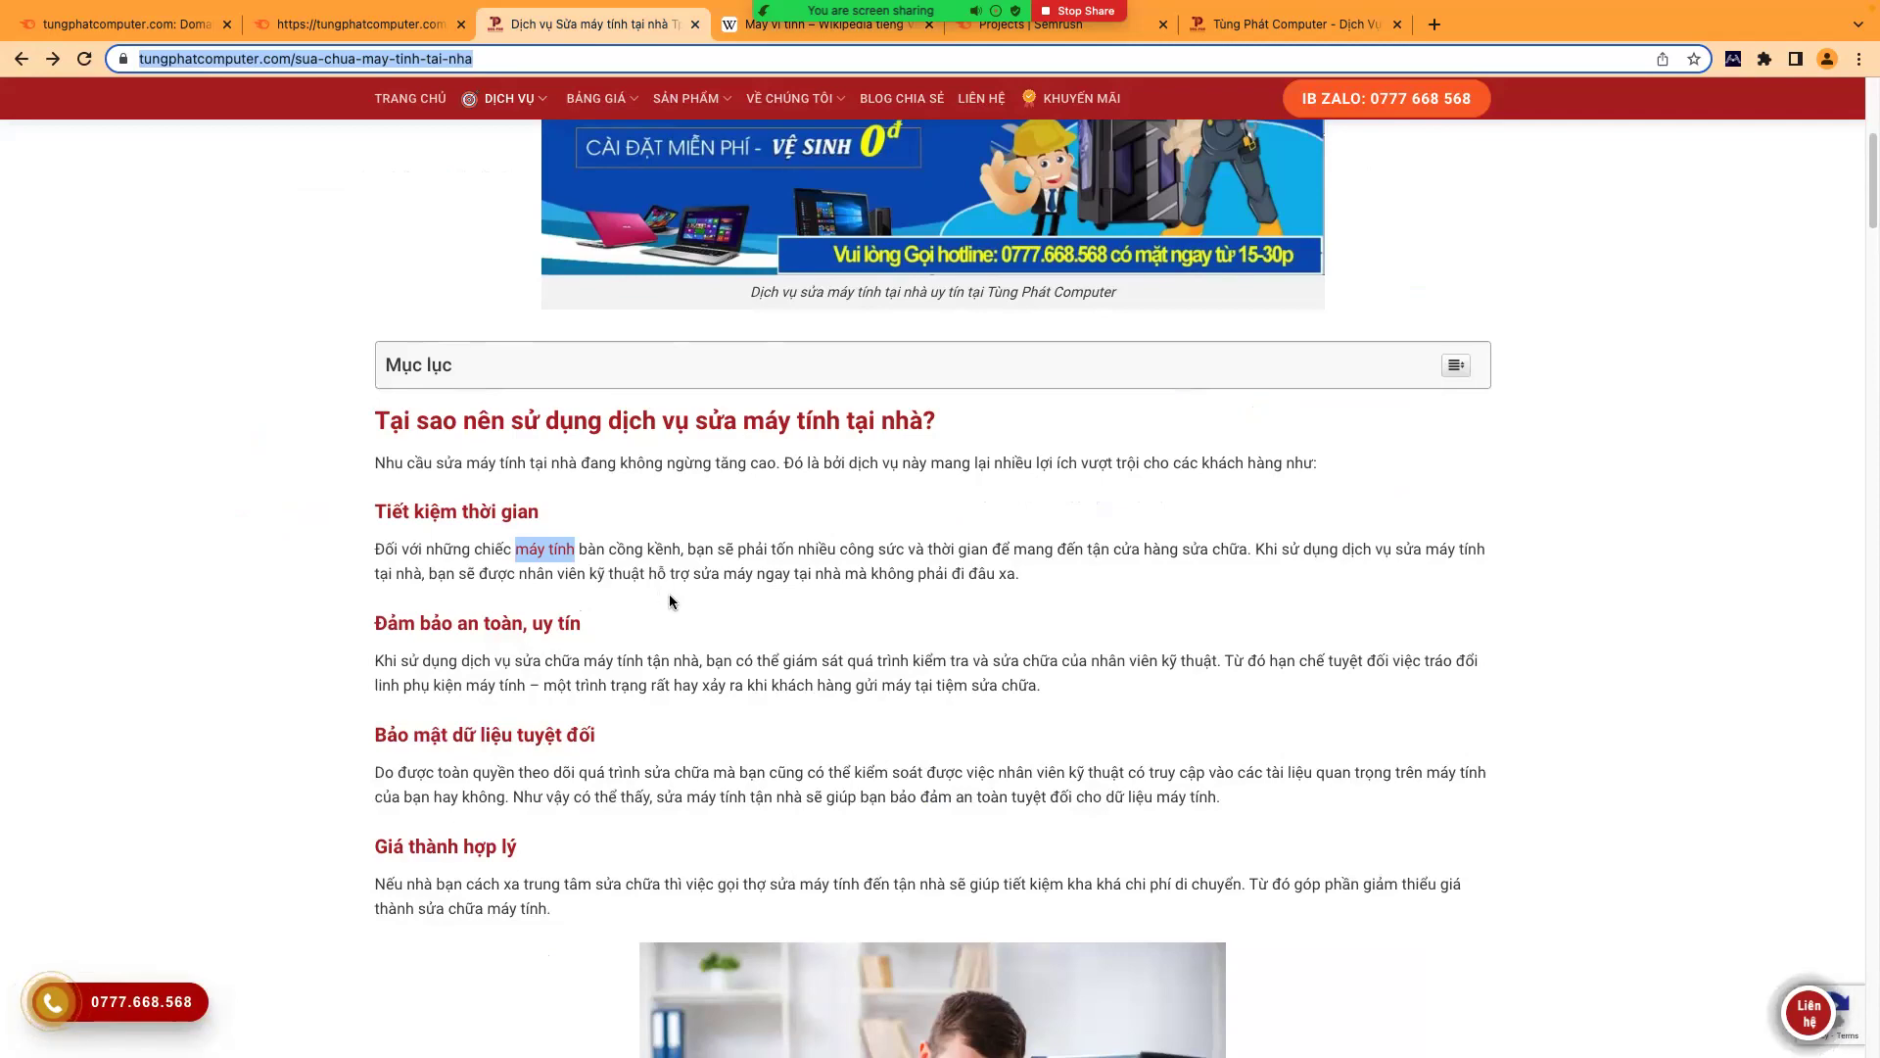
scroll(672, 600, "down", 15)
scroll(671, 600, "down", 10)
scroll(671, 591, "down", 6)
scroll(672, 591, "up", 8)
scroll(671, 592, "down", 16)
scroll(672, 591, "down", 20)
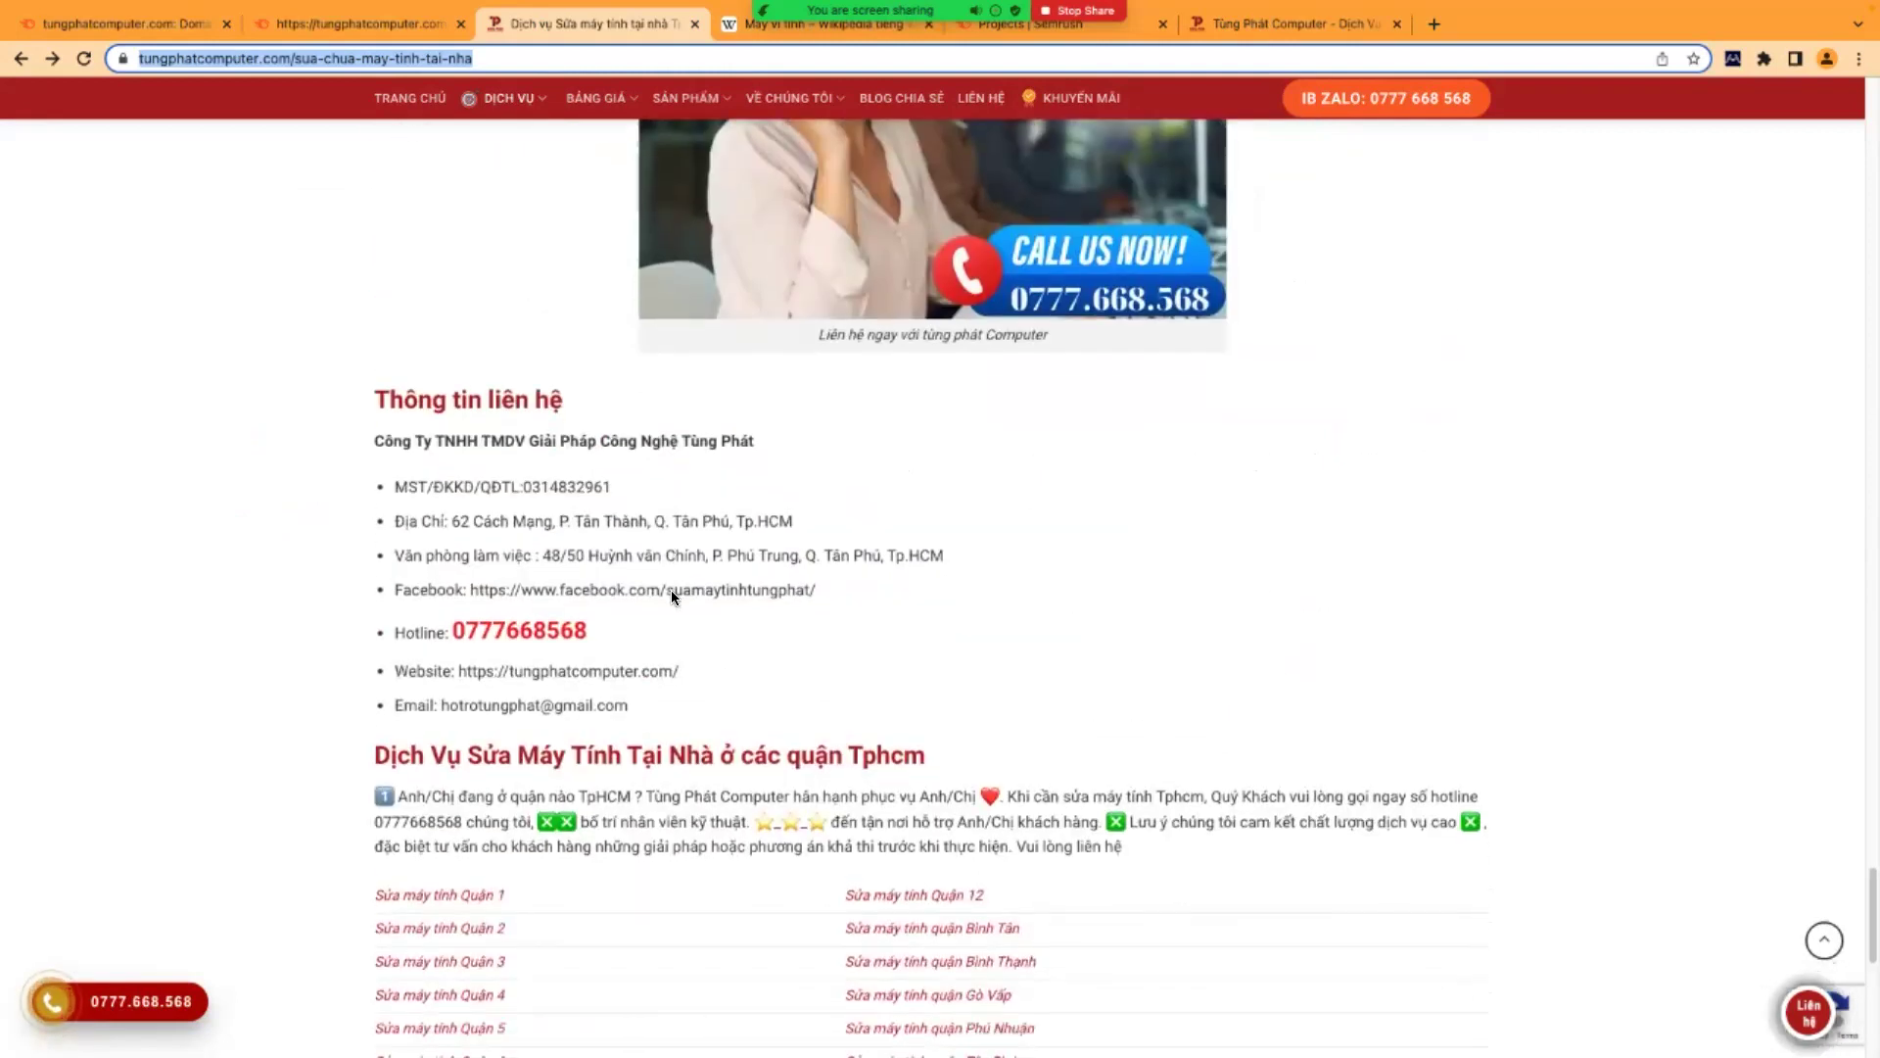
scroll(671, 590, "down", 3)
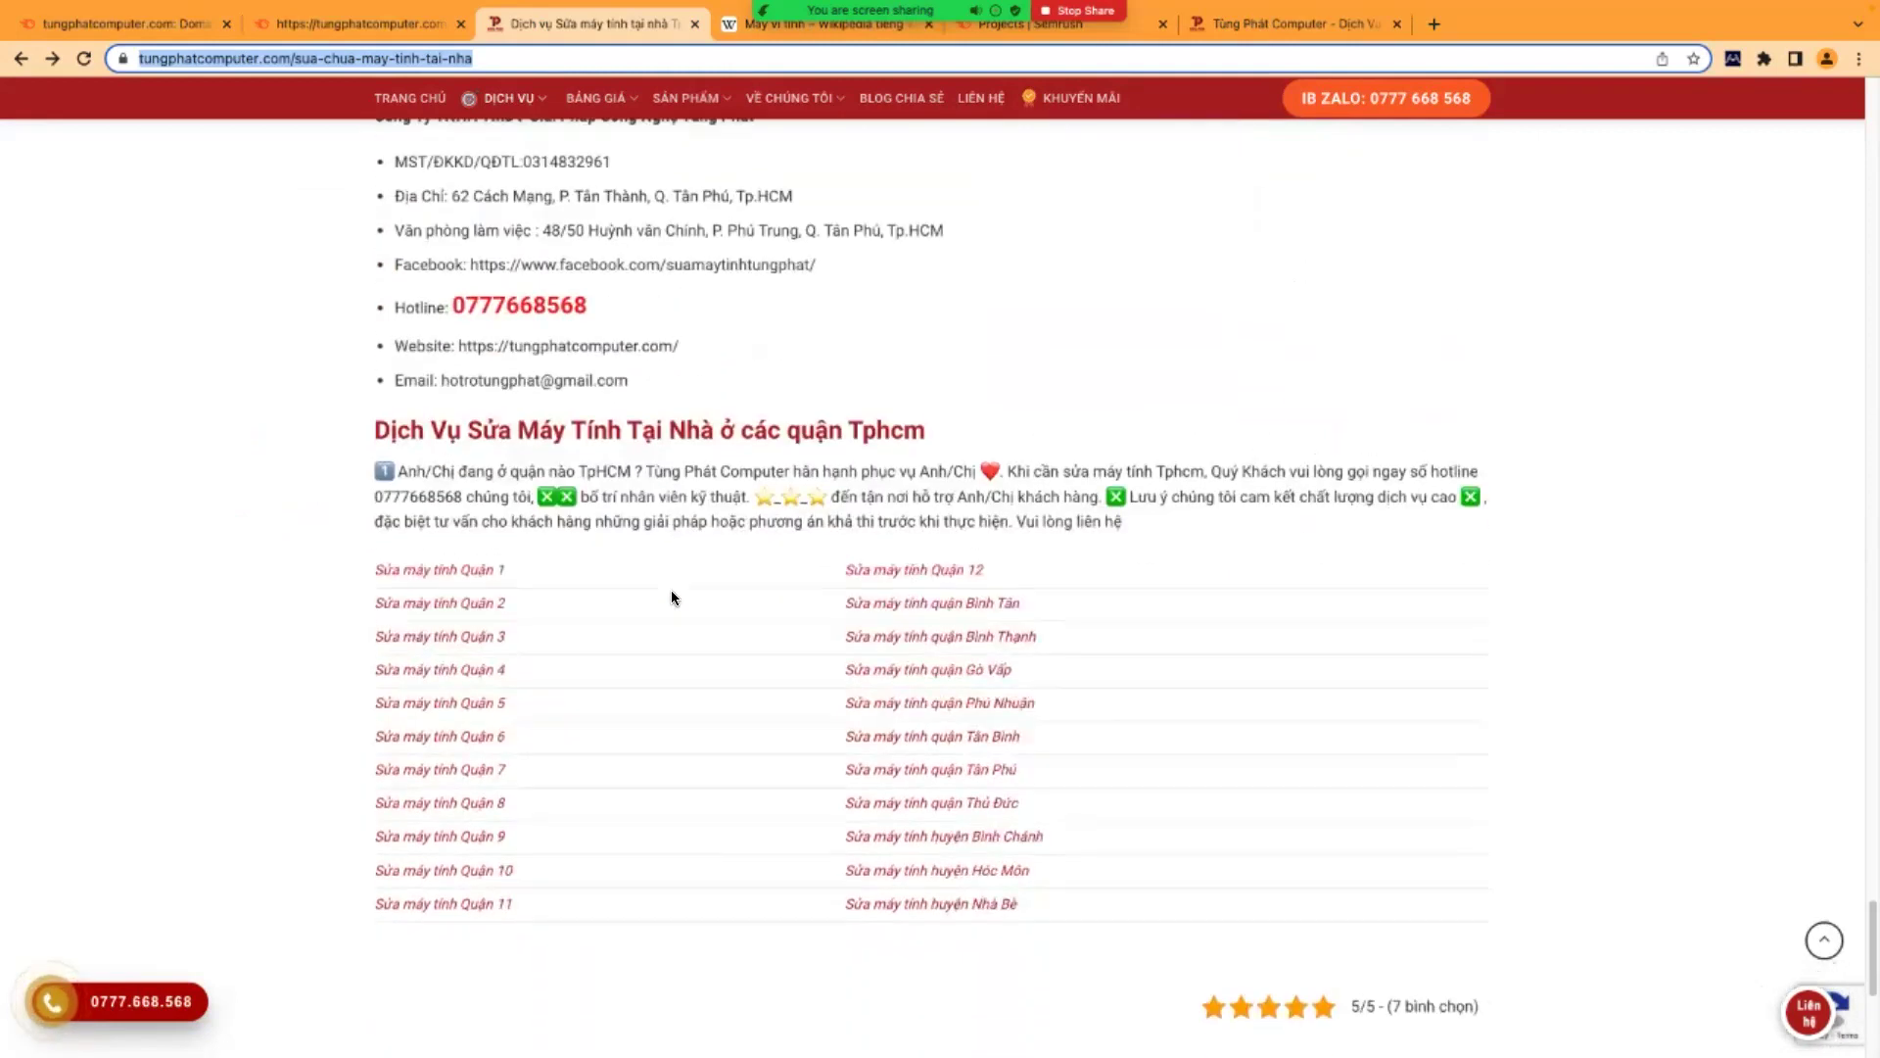
right_click(495, 573)
left_click(548, 580)
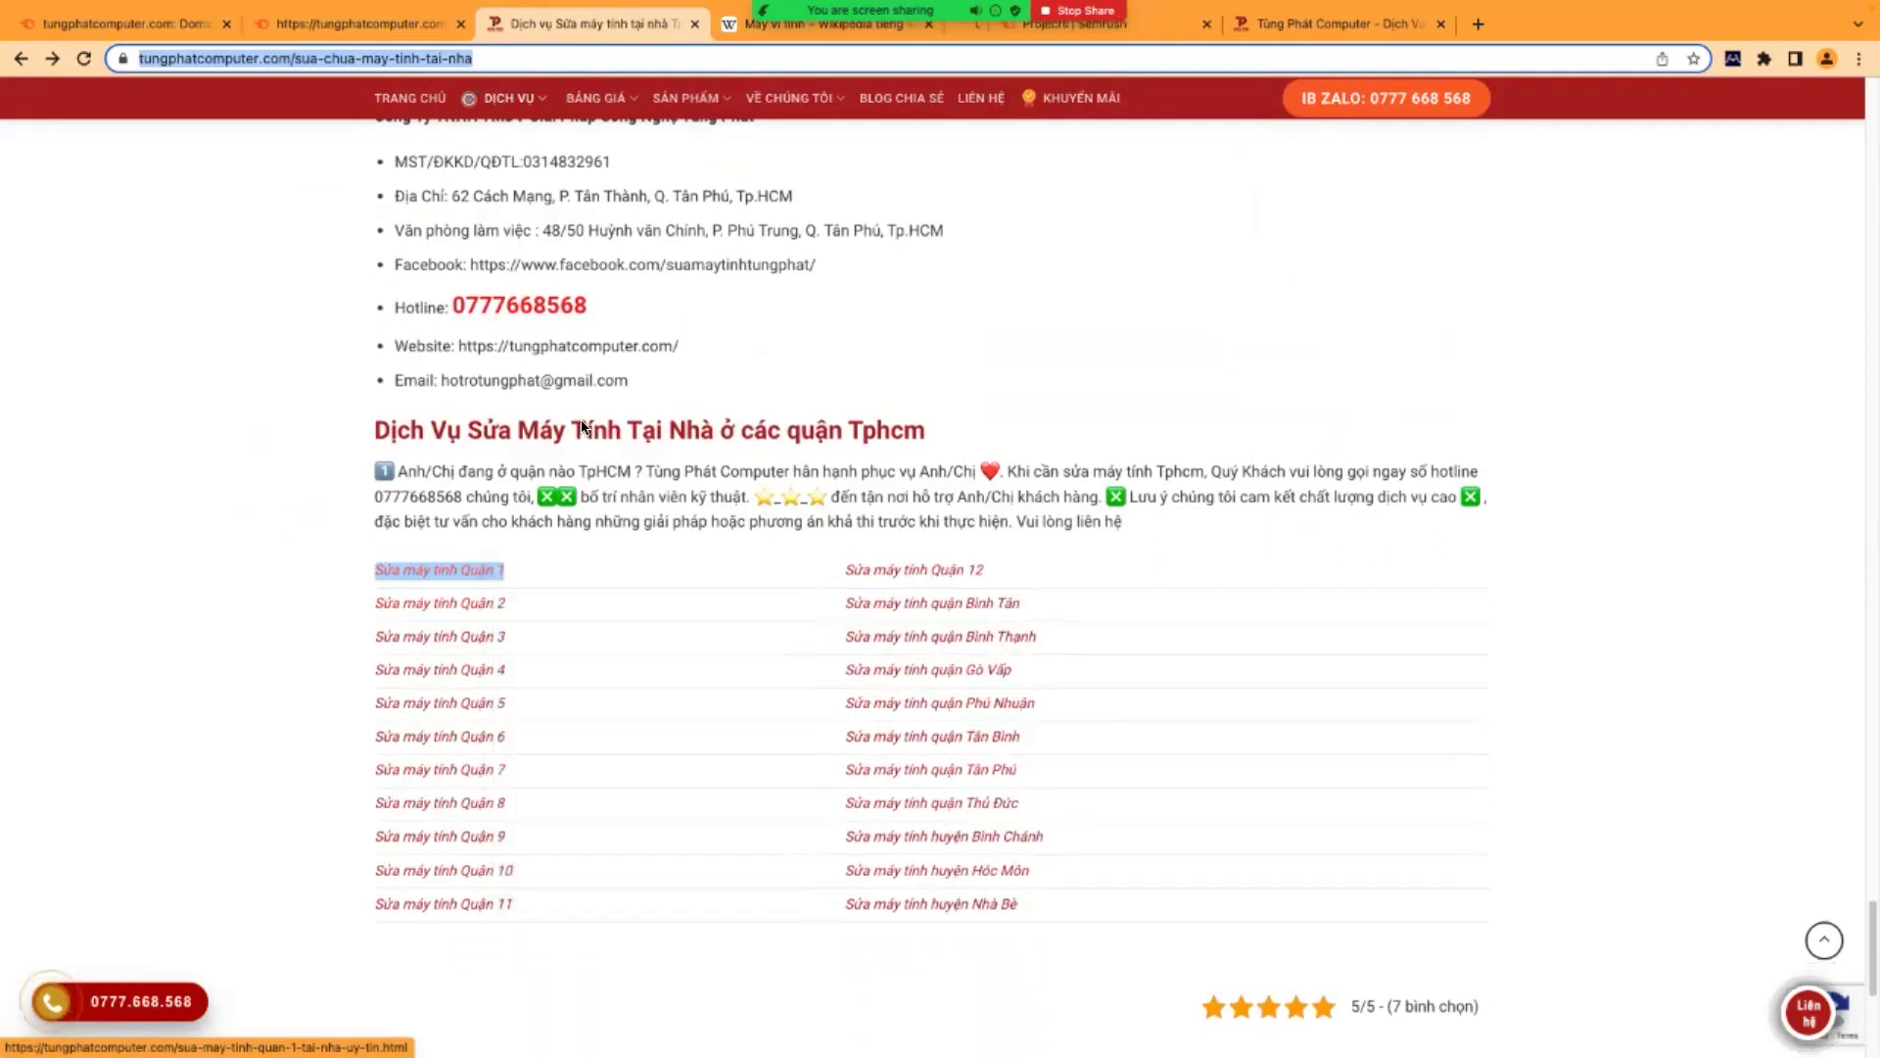
left_click(1018, 30)
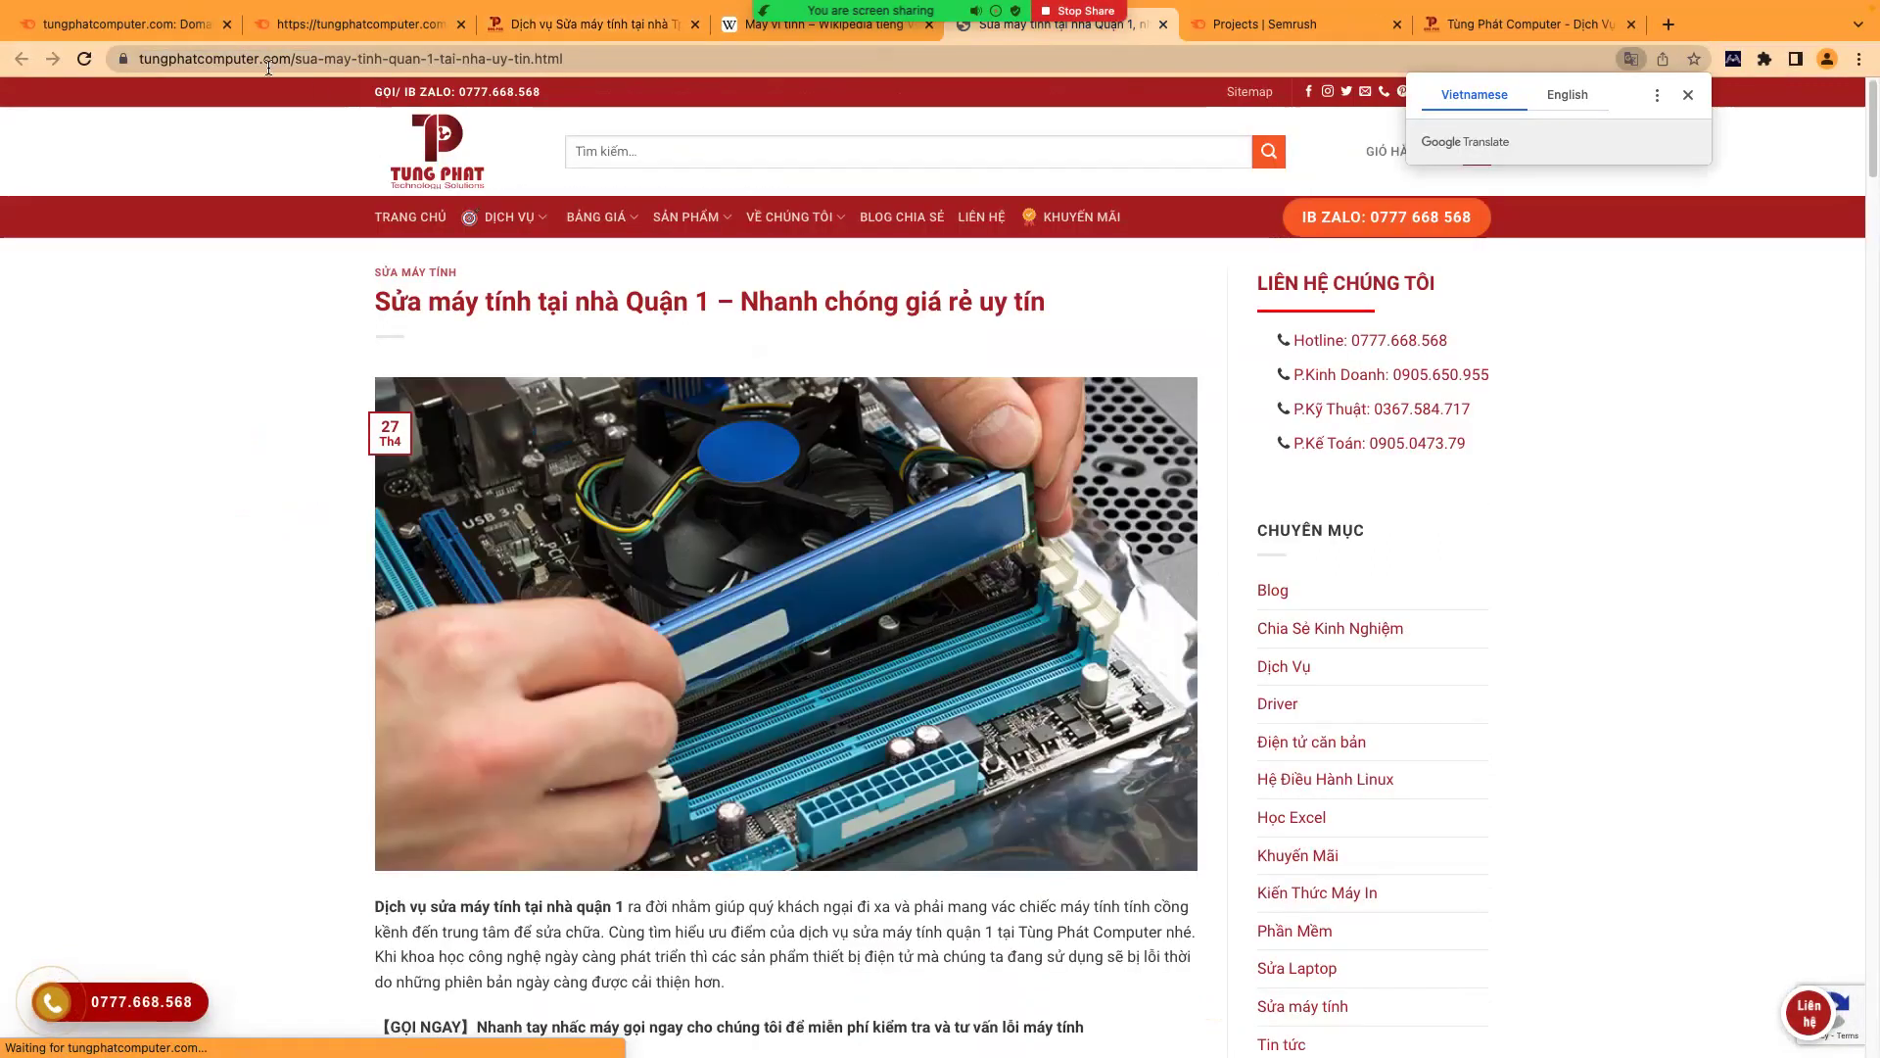
- Highlight the domain in the Quận 1 page's address and compare it with the home computer repair article's address
left_click_drag(215, 58, 335, 59)
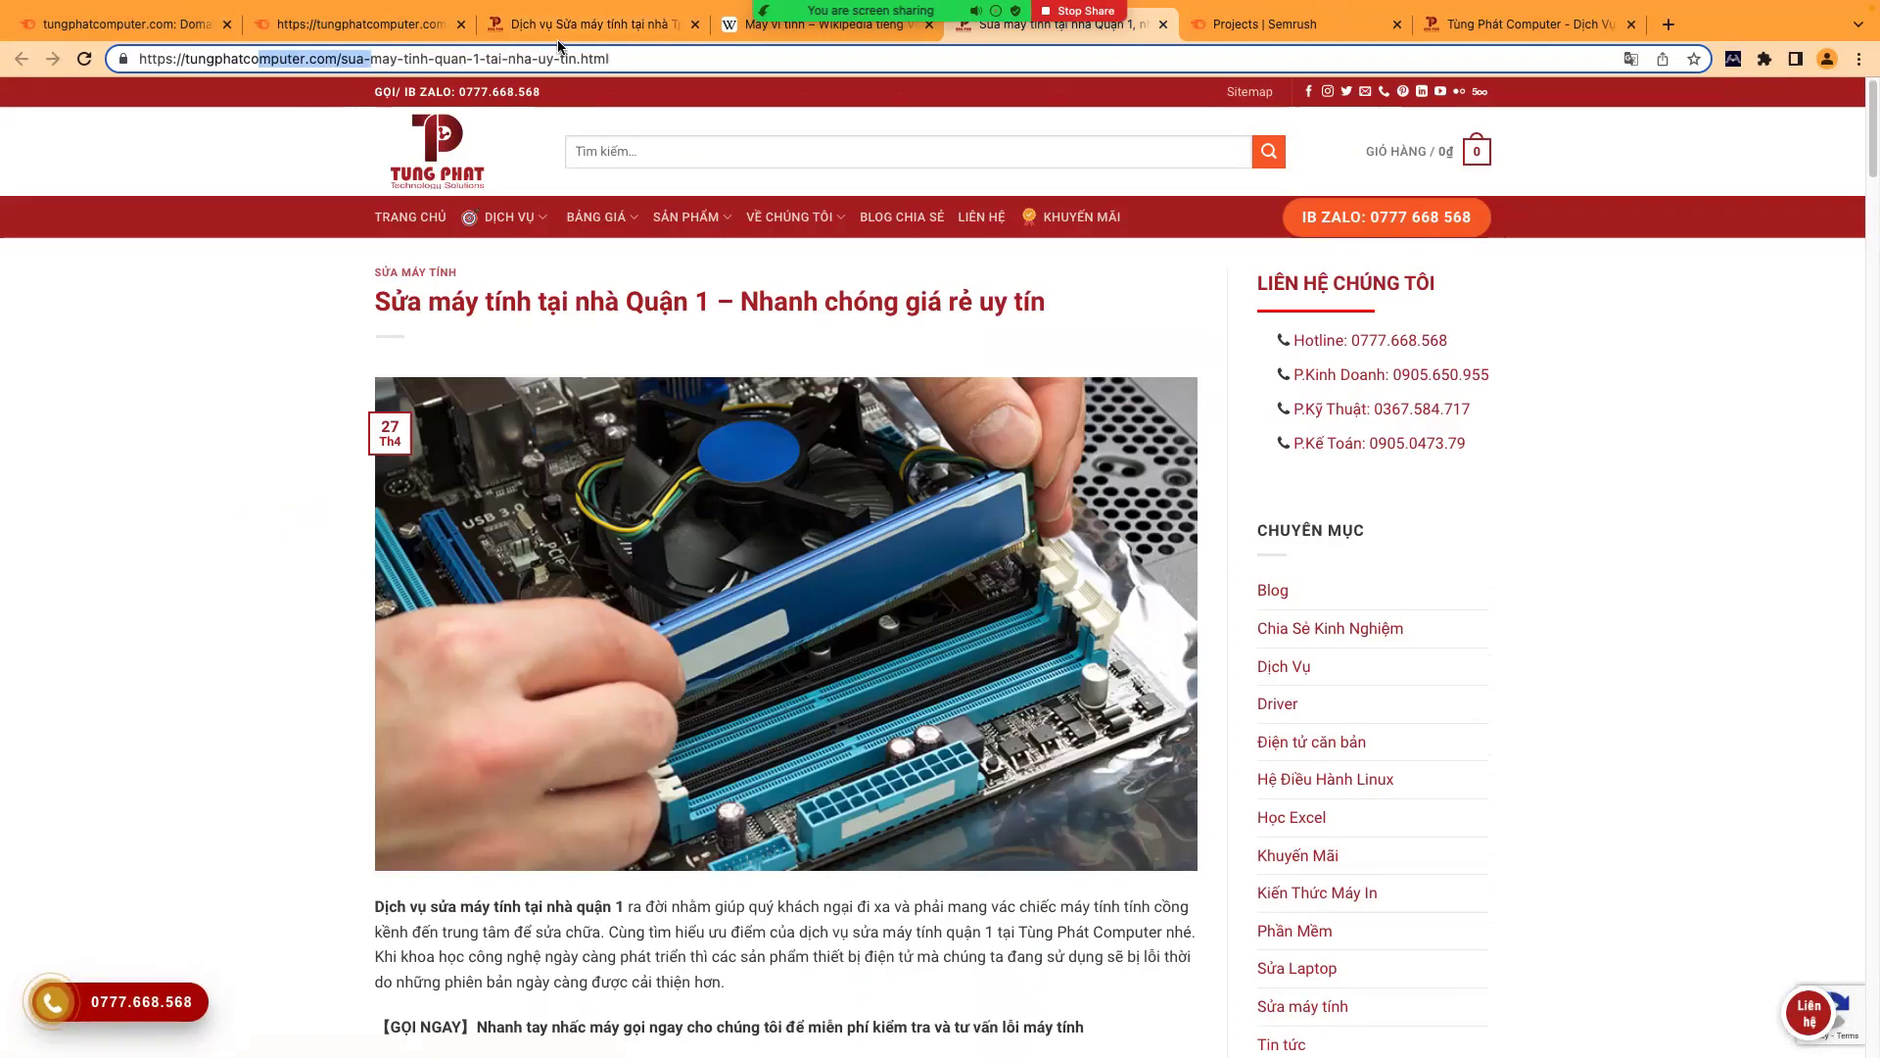
left_click(583, 24)
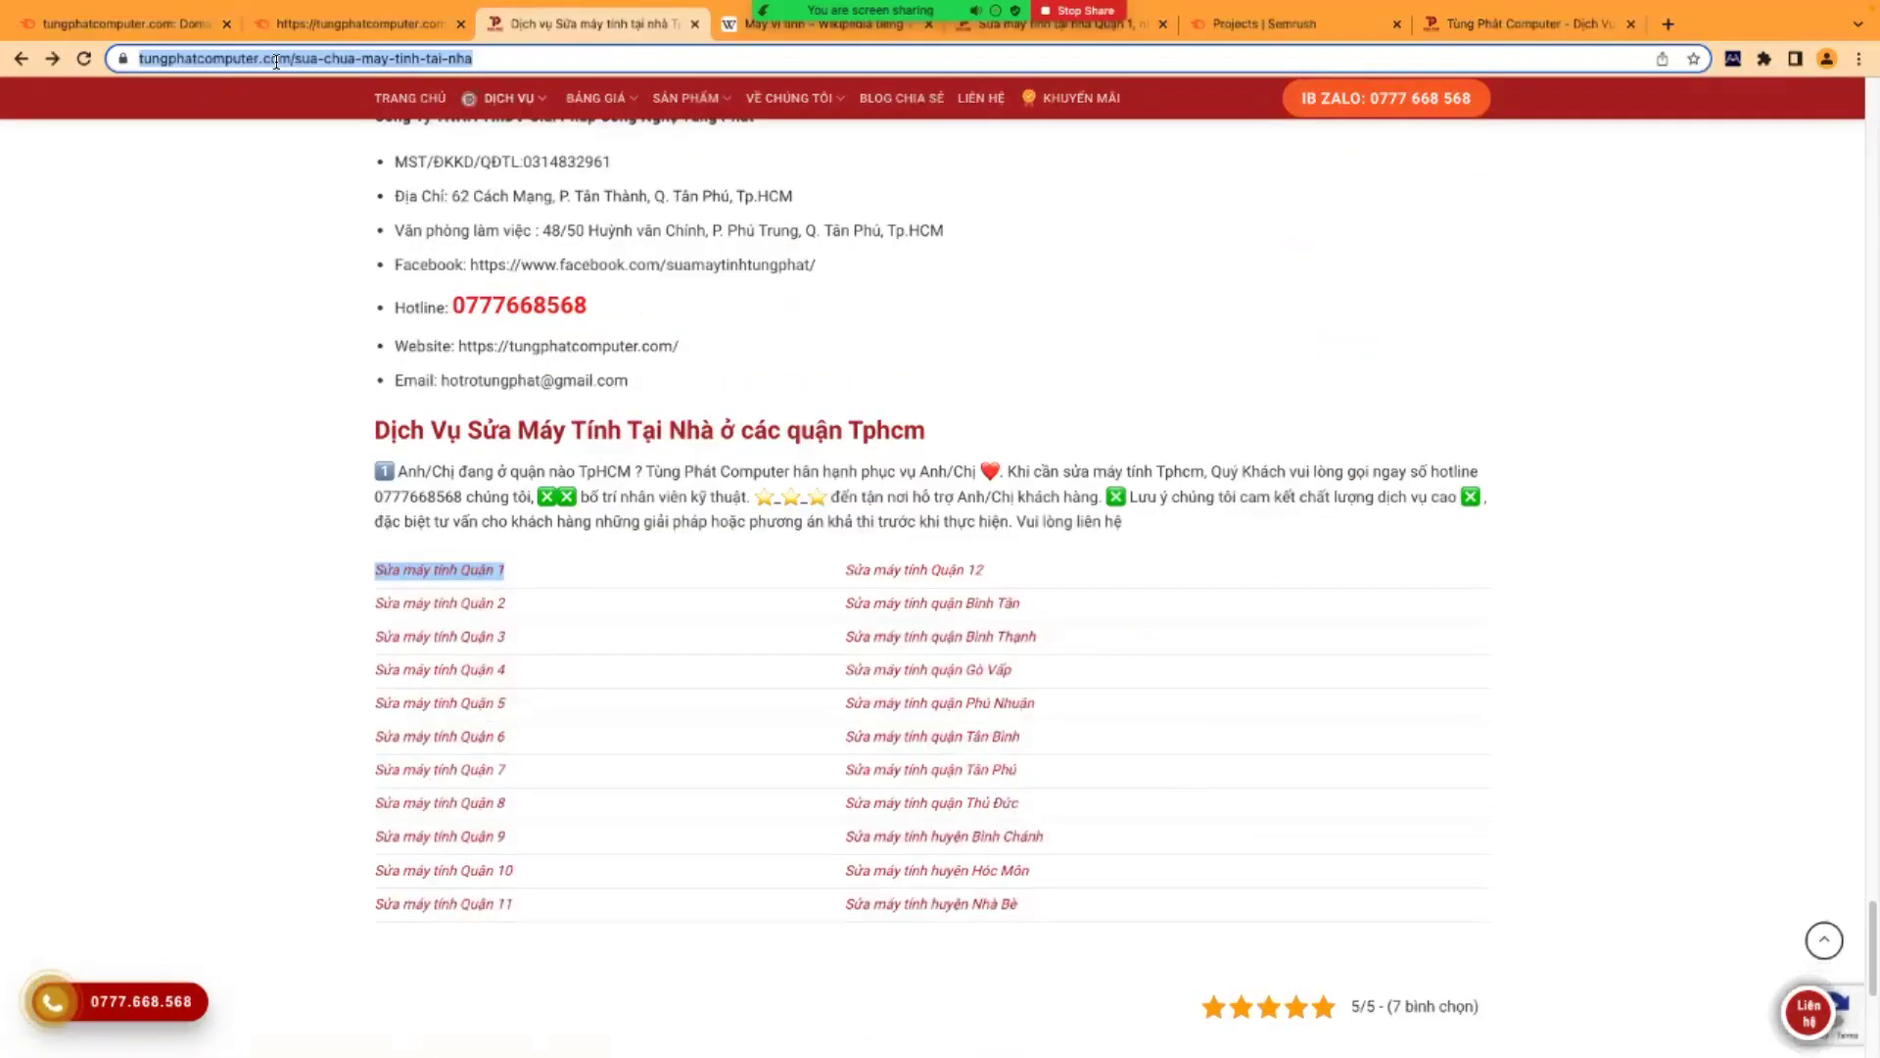
left_click(1021, 30)
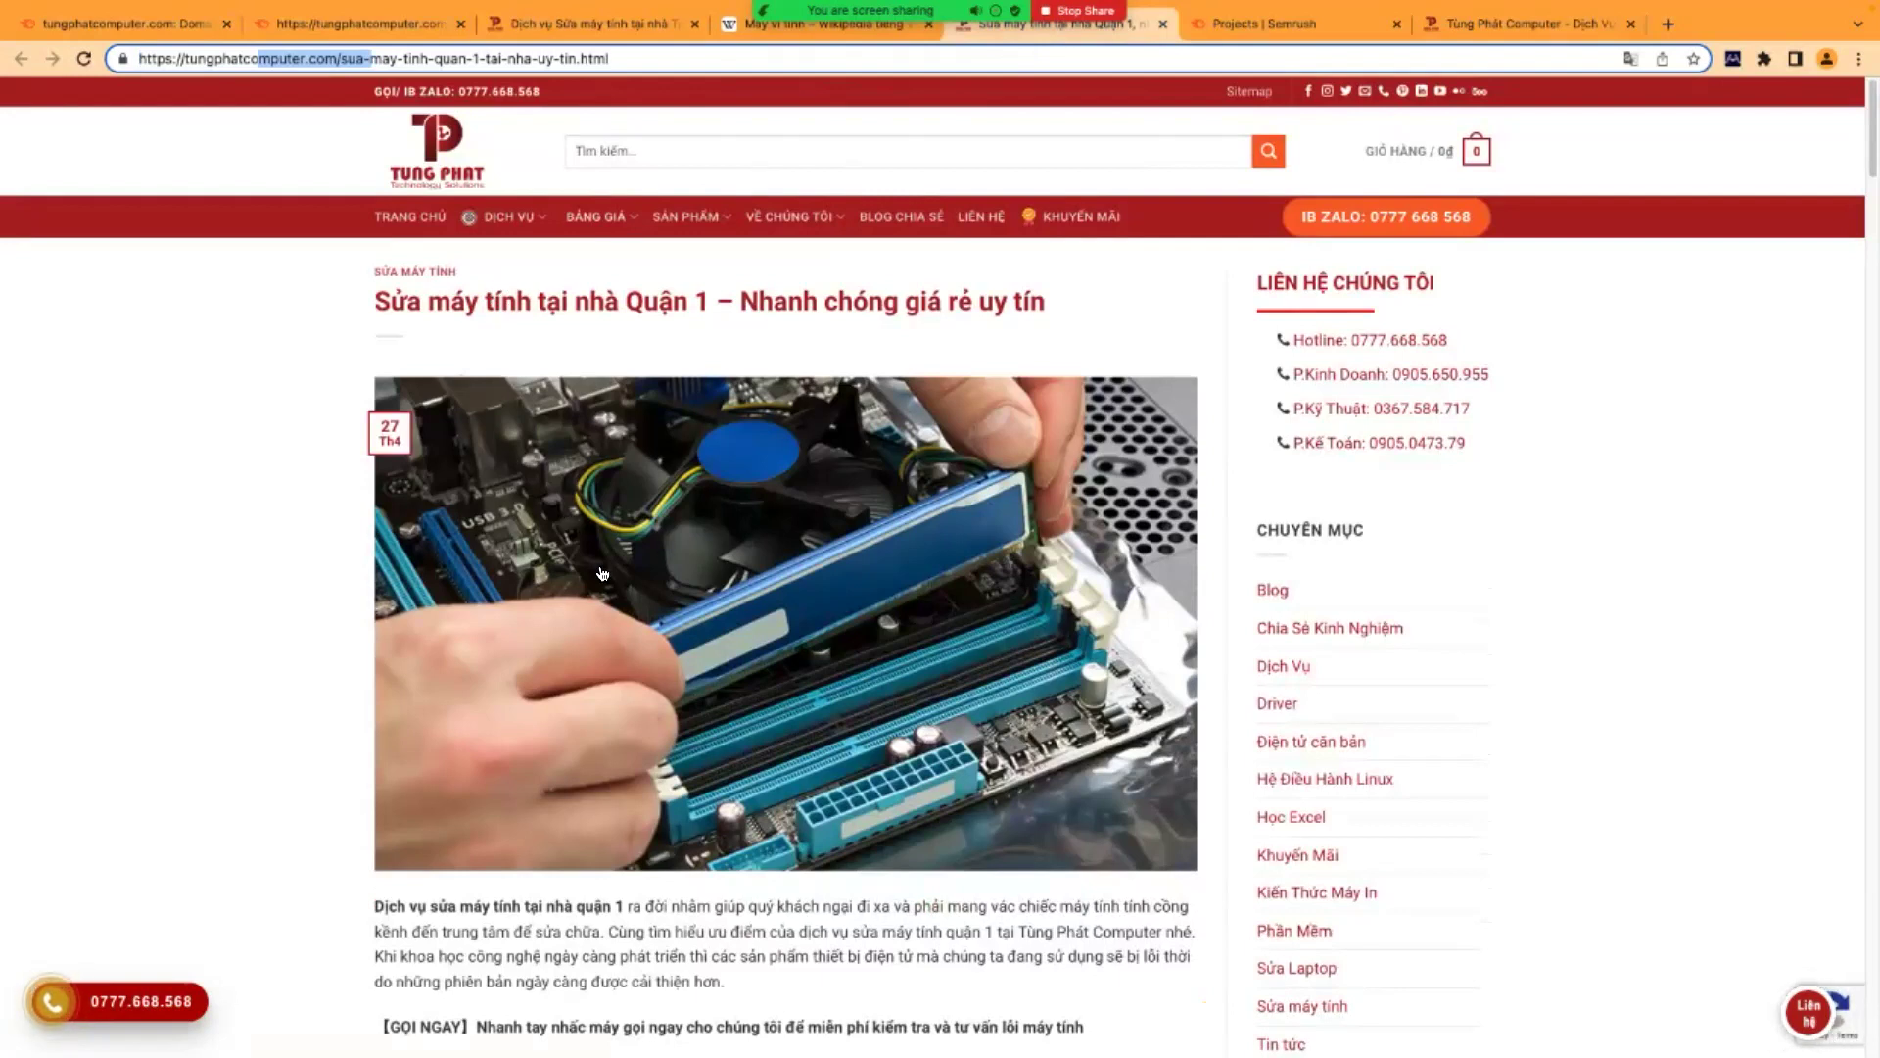
scroll(786, 692, "down", 2)
scroll(784, 666, "up", 2)
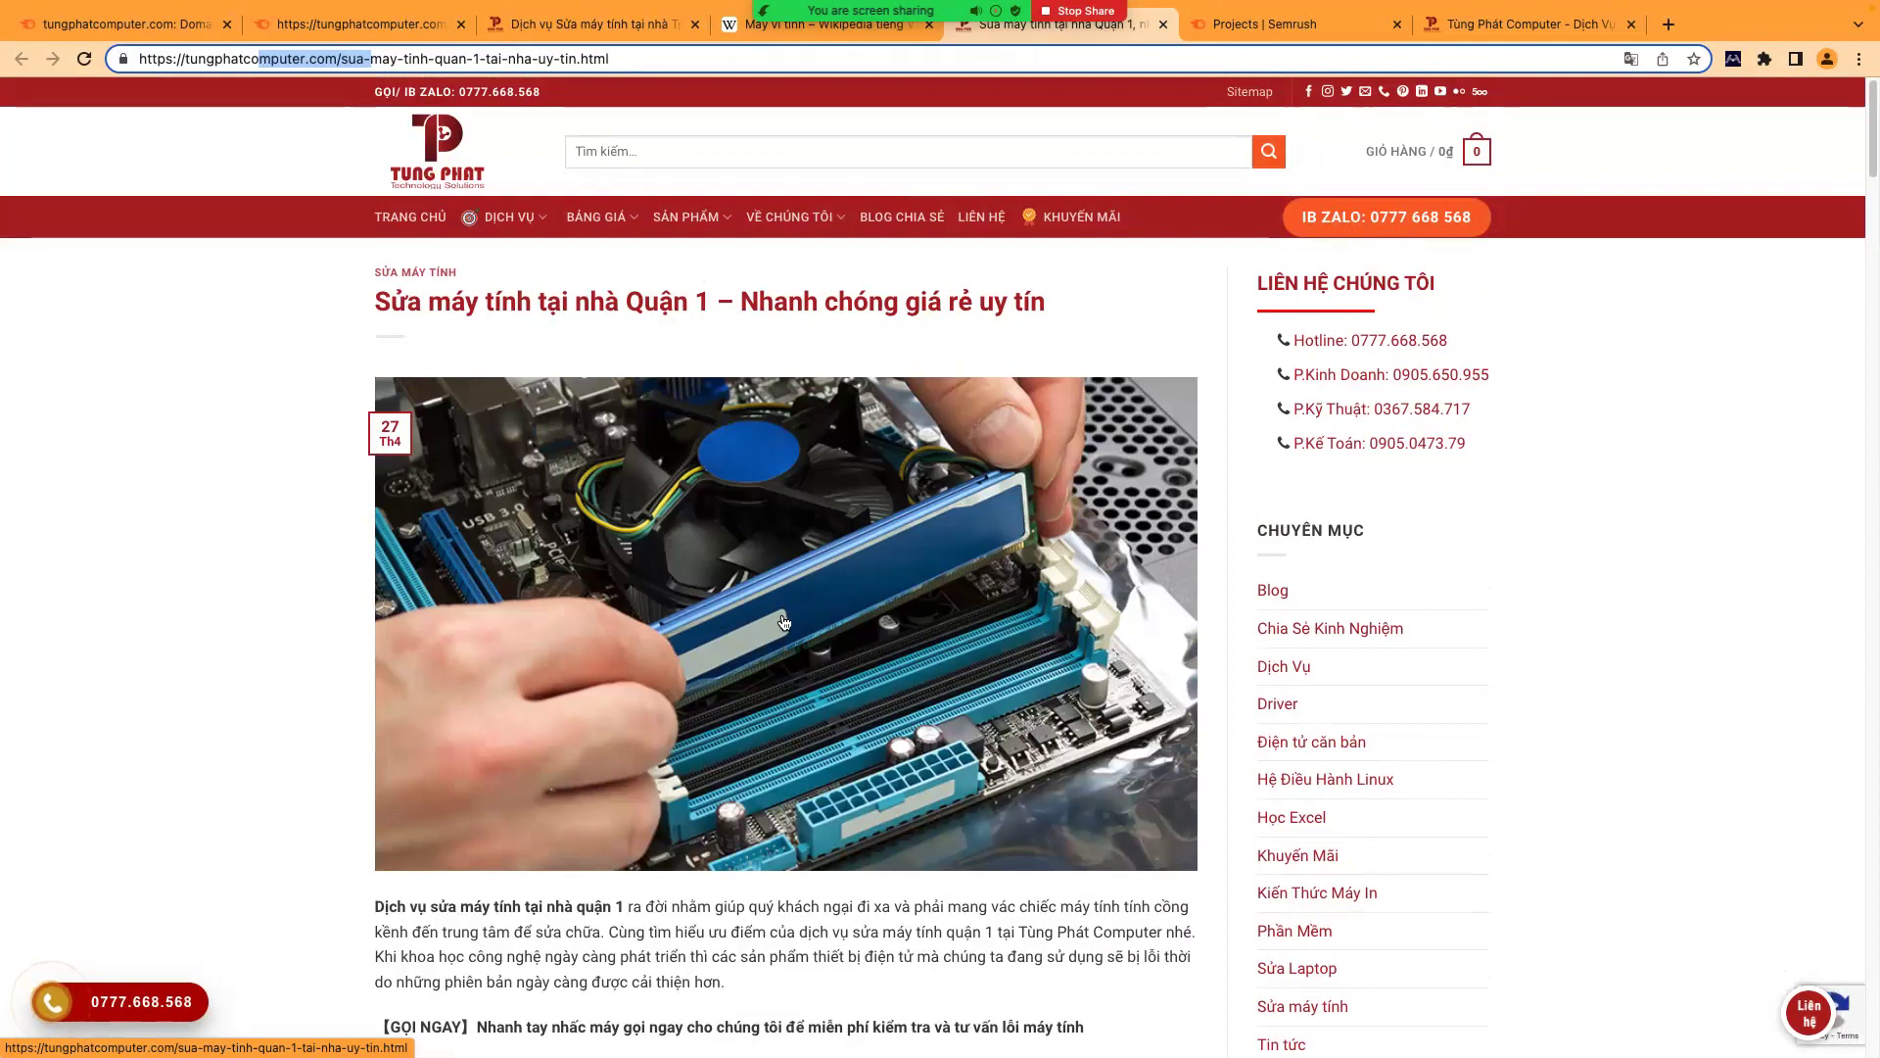
scroll(813, 608, "down", 1)
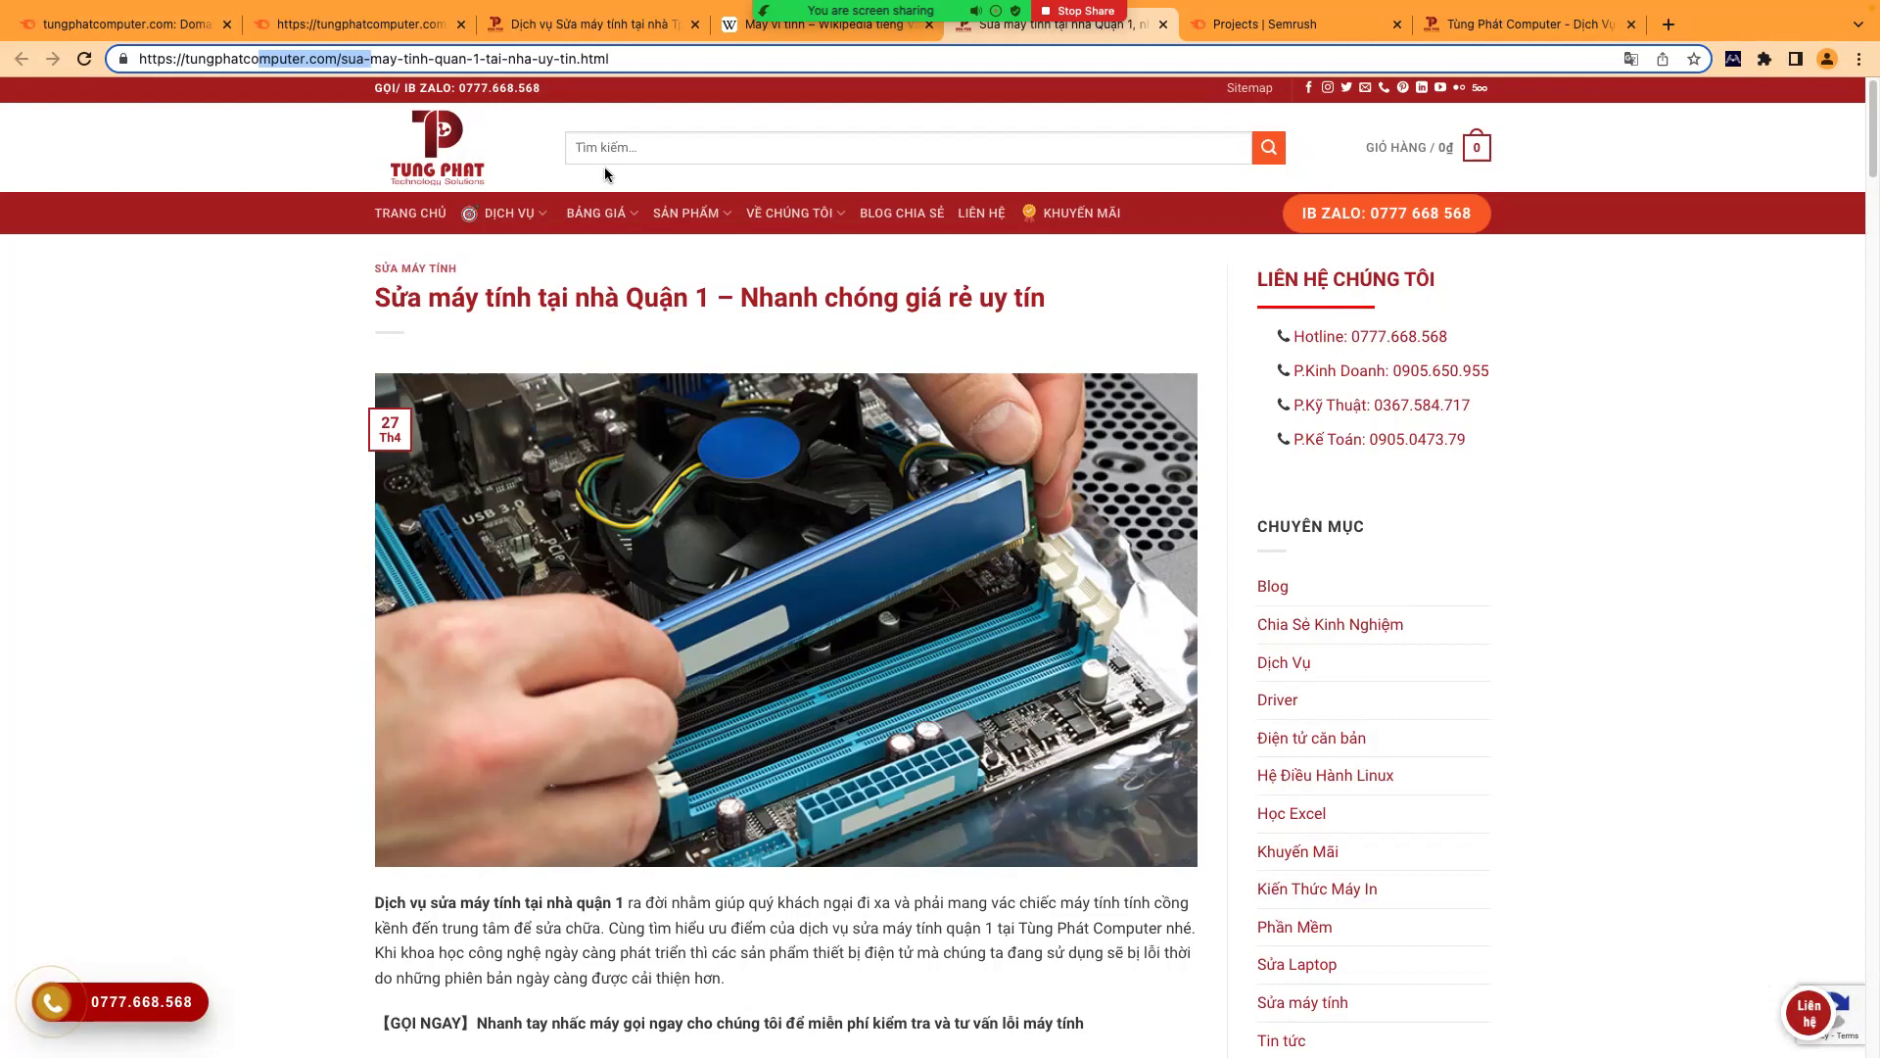
- Open the "đơn vị xử lý trung tâm" link from the Wikipedia article on Máy vi tính in a new tab and switch to it
left_click(797, 32)
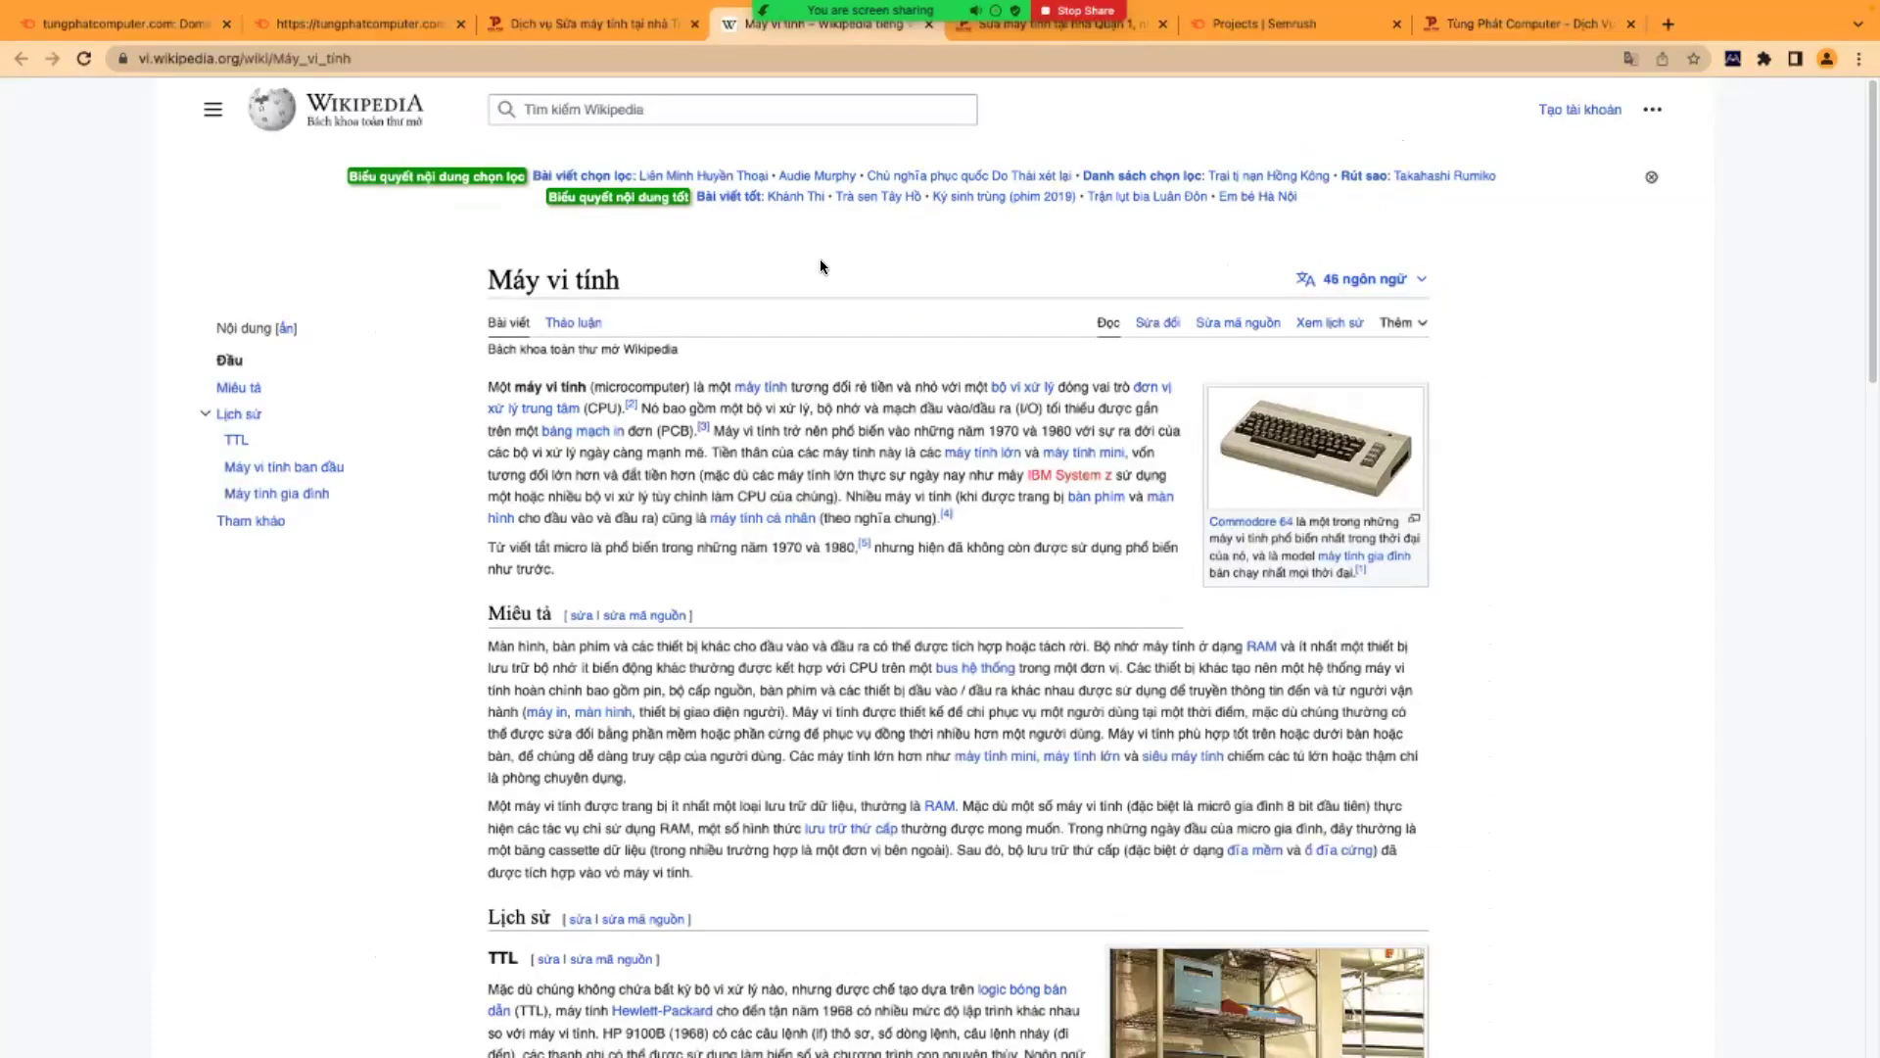
right_click(567, 406)
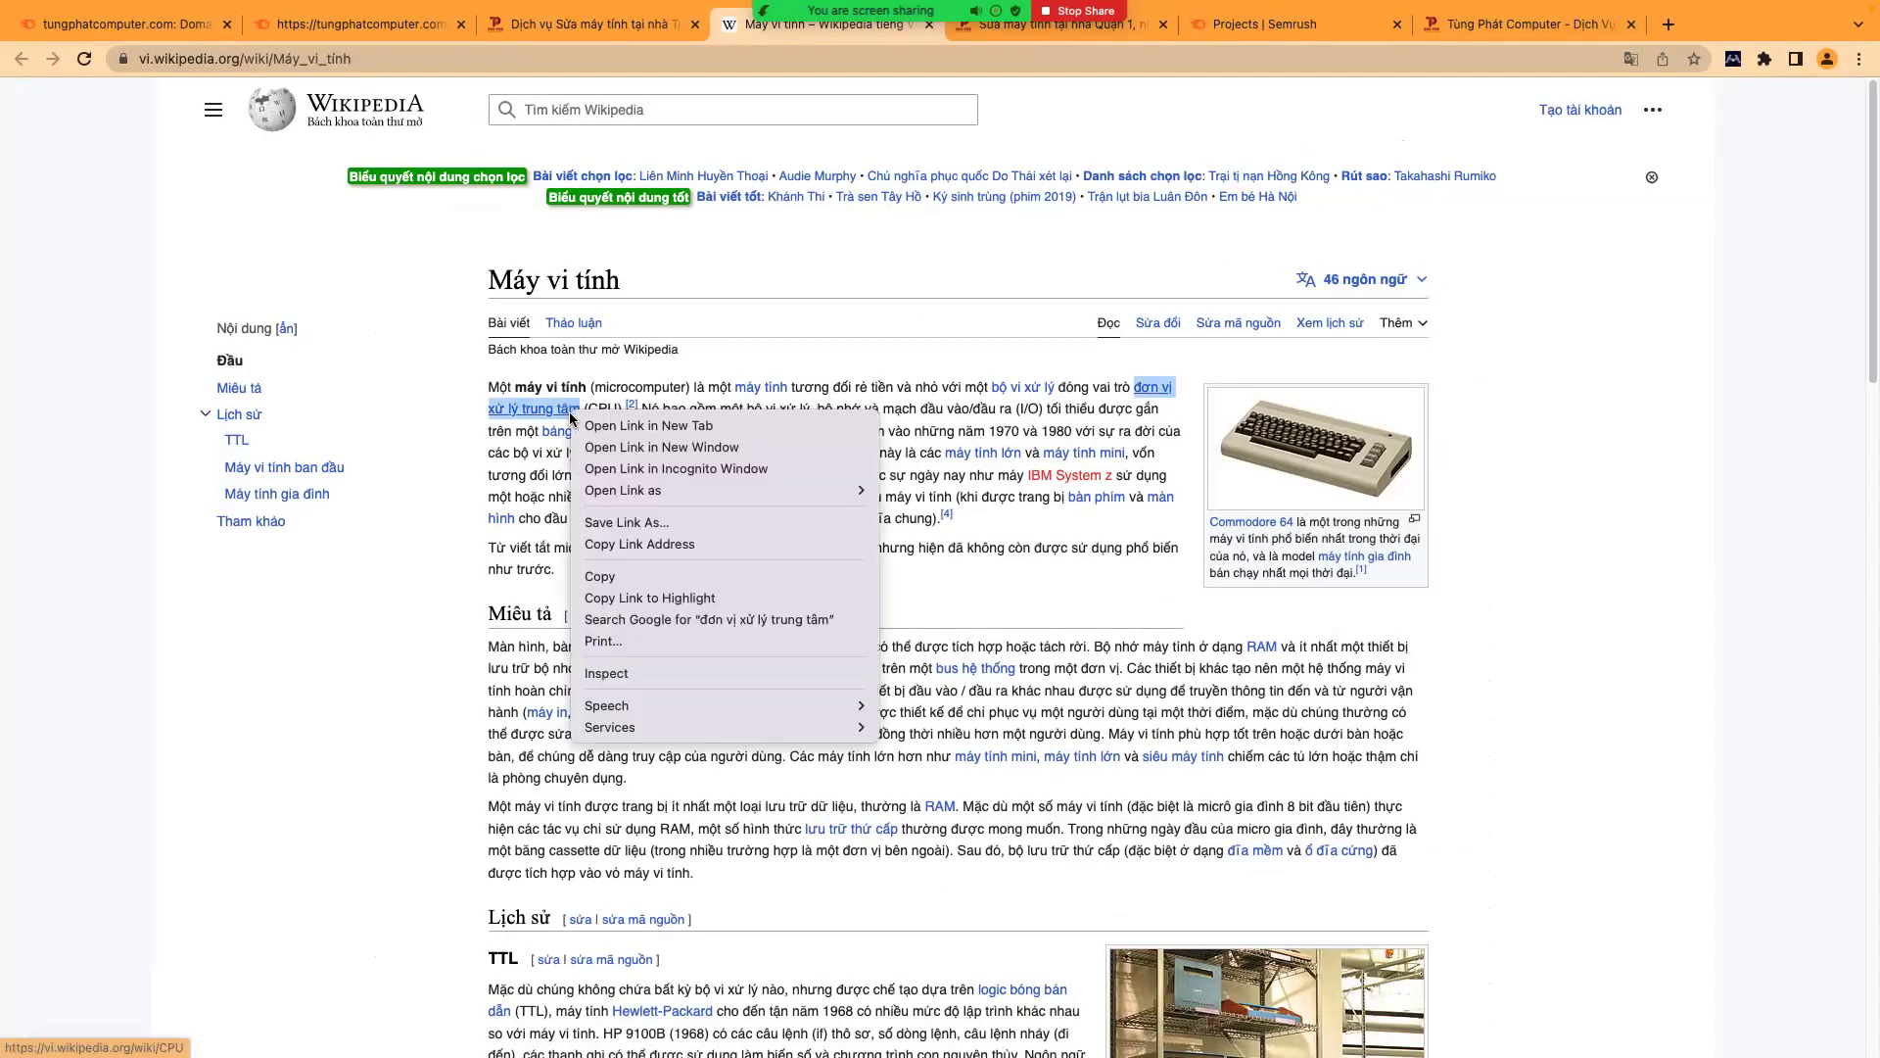
left_click(626, 415)
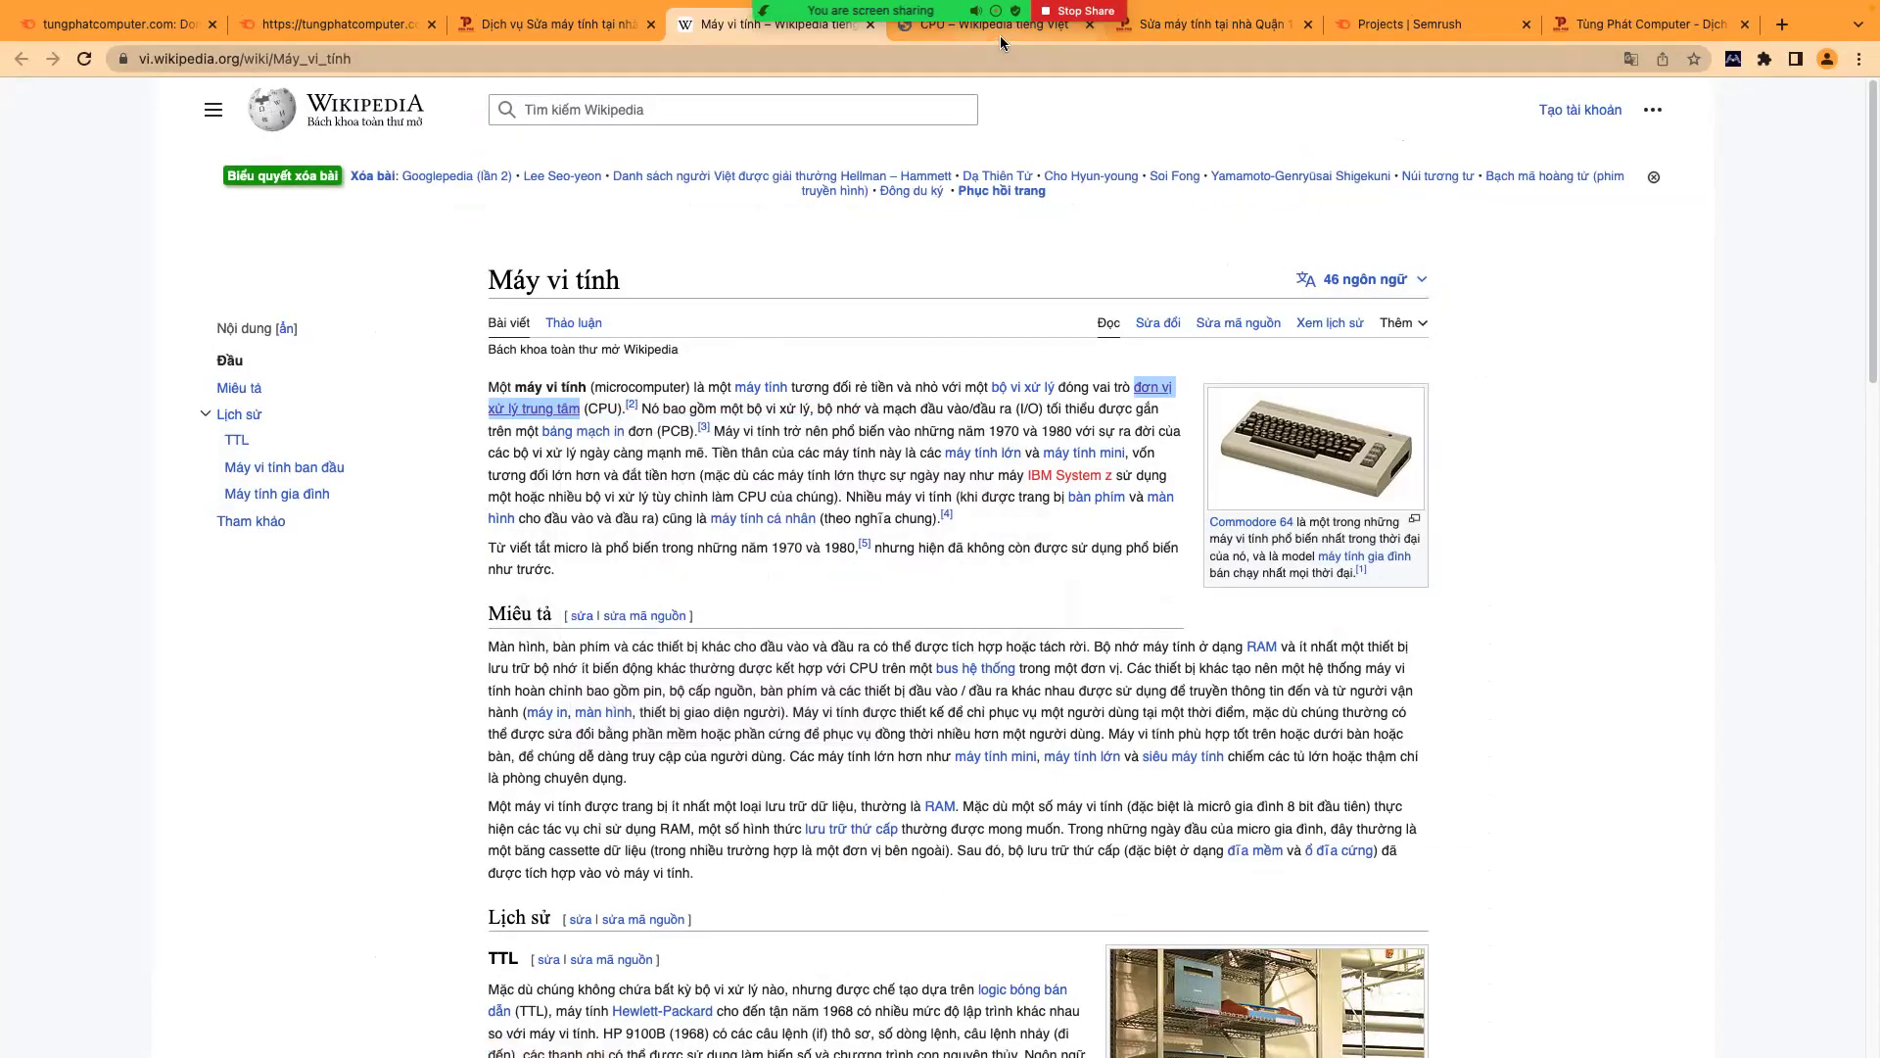
left_click(1001, 31)
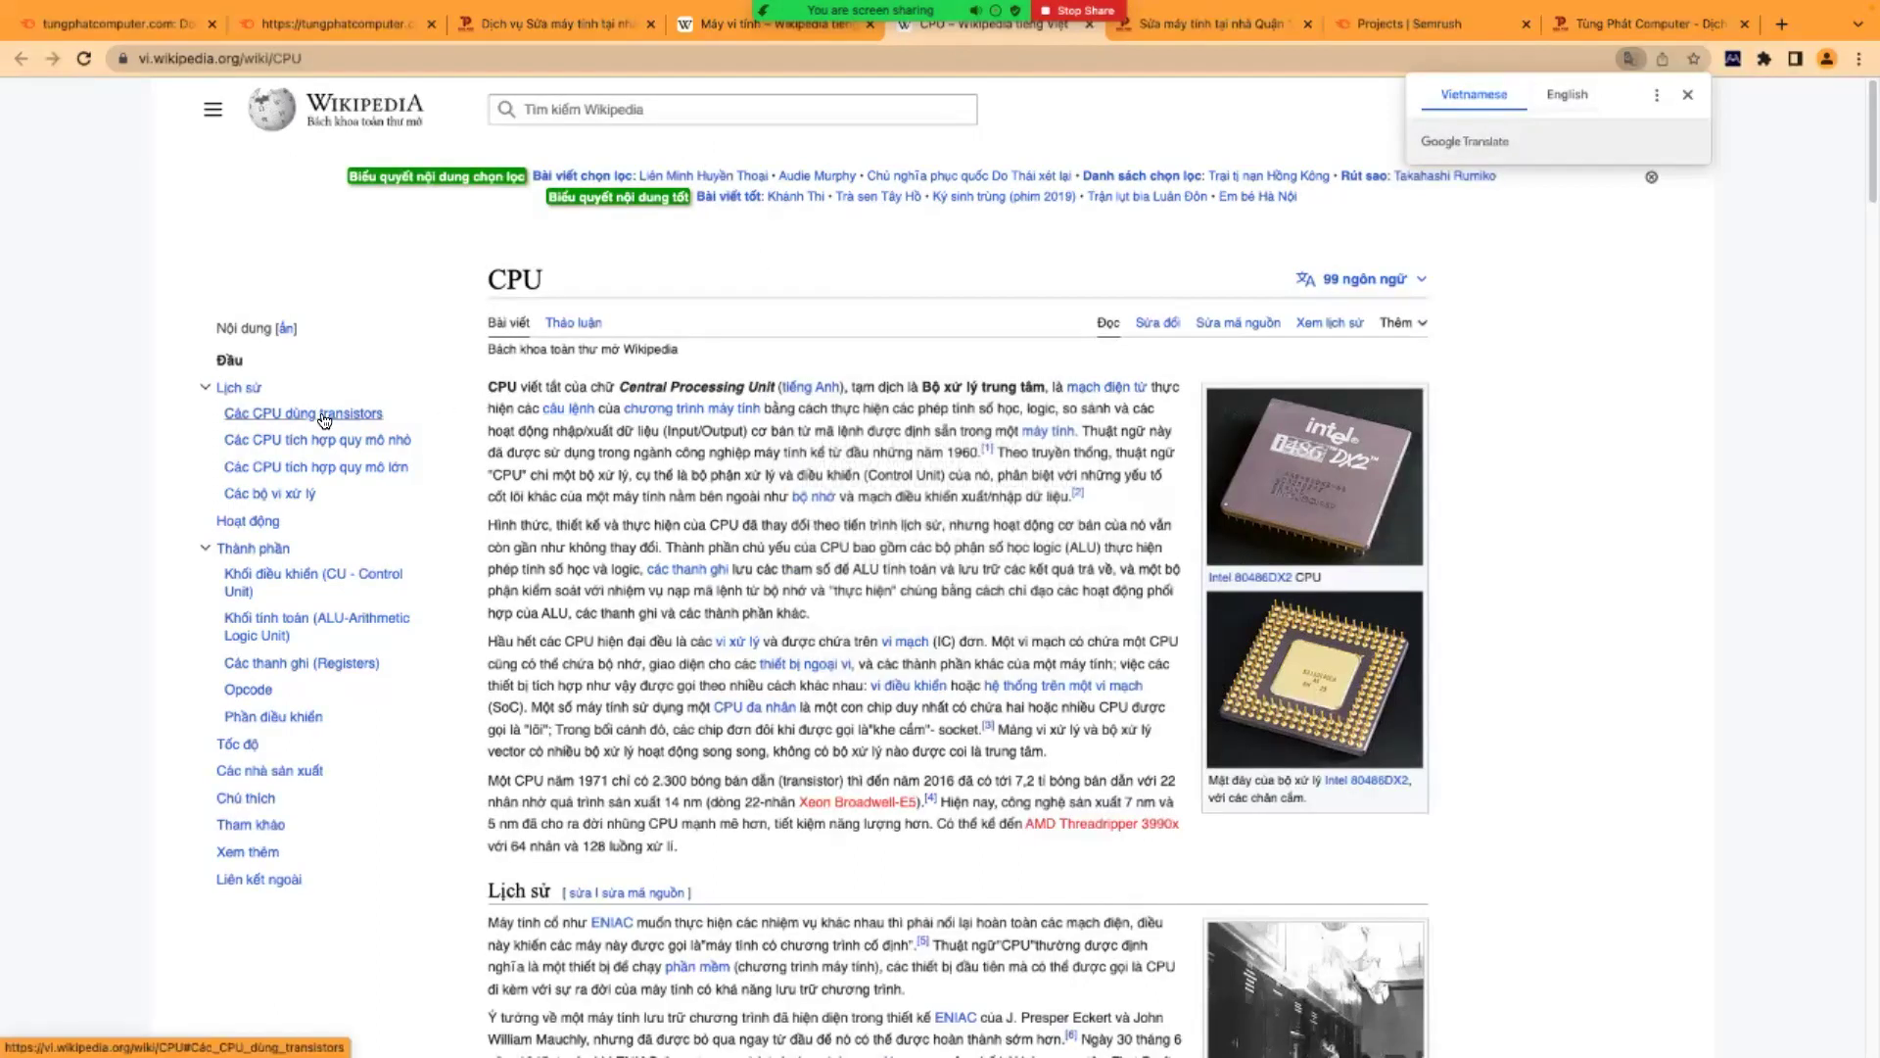
- Return to the Exact URL overview of the repair page, open its backlinks report in a new tab and switch to it
left_click(309, 25)
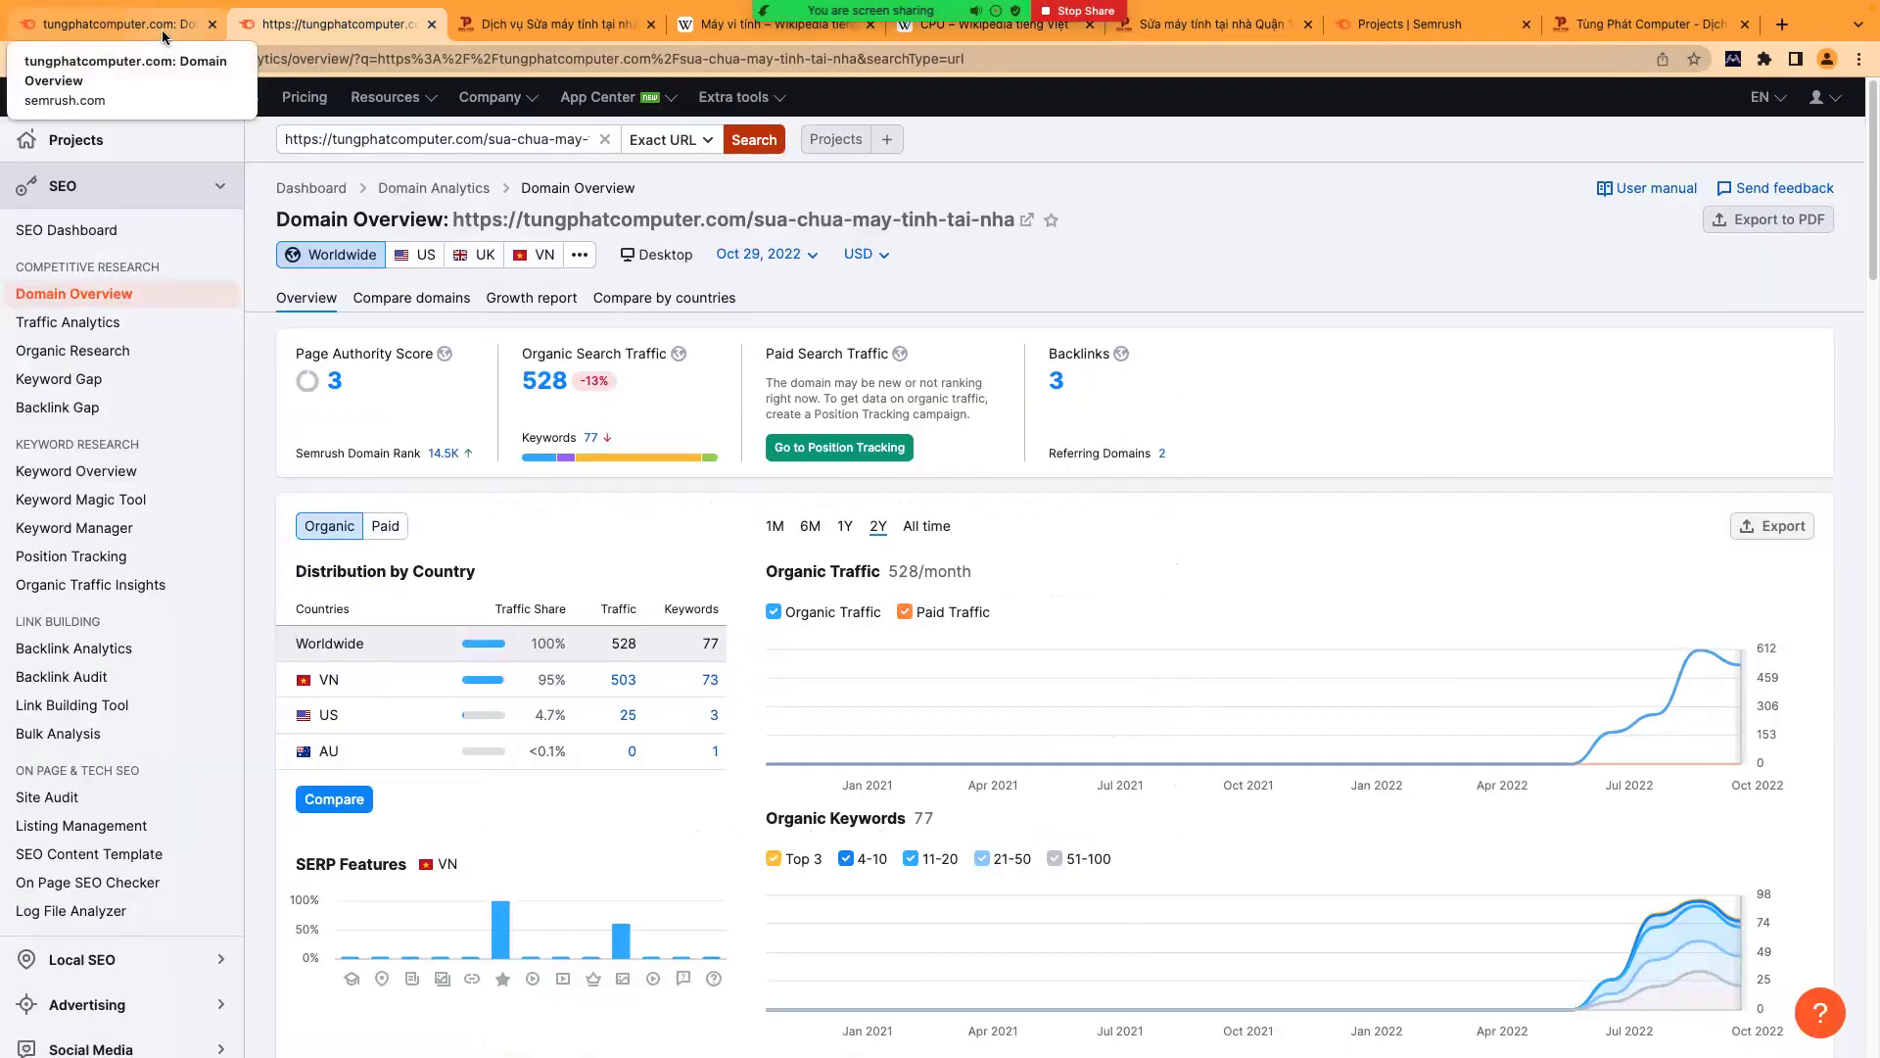
right_click(1058, 383)
left_click(1106, 390)
left_click(484, 25)
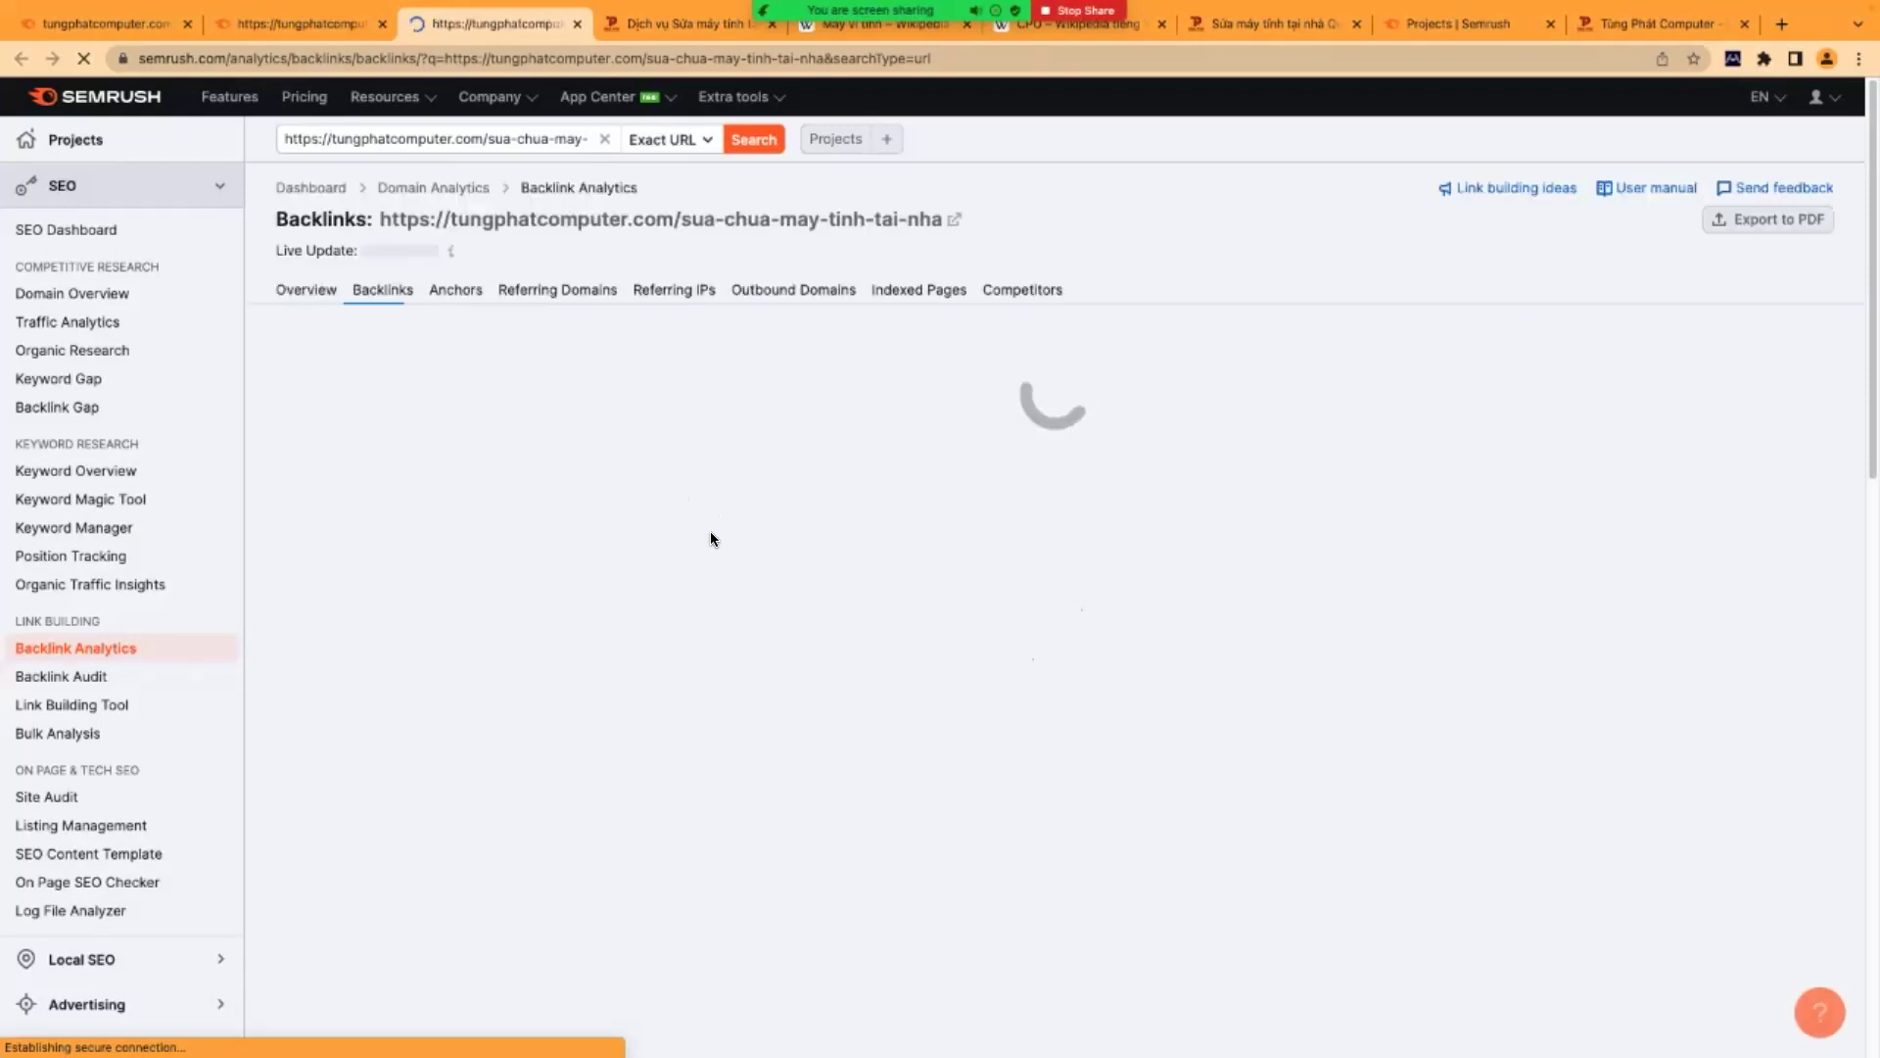
- Open the first listed hoigi247.com backlink source in a new analytics tab, and visit the actual page from there
scroll(779, 733, "down", 3)
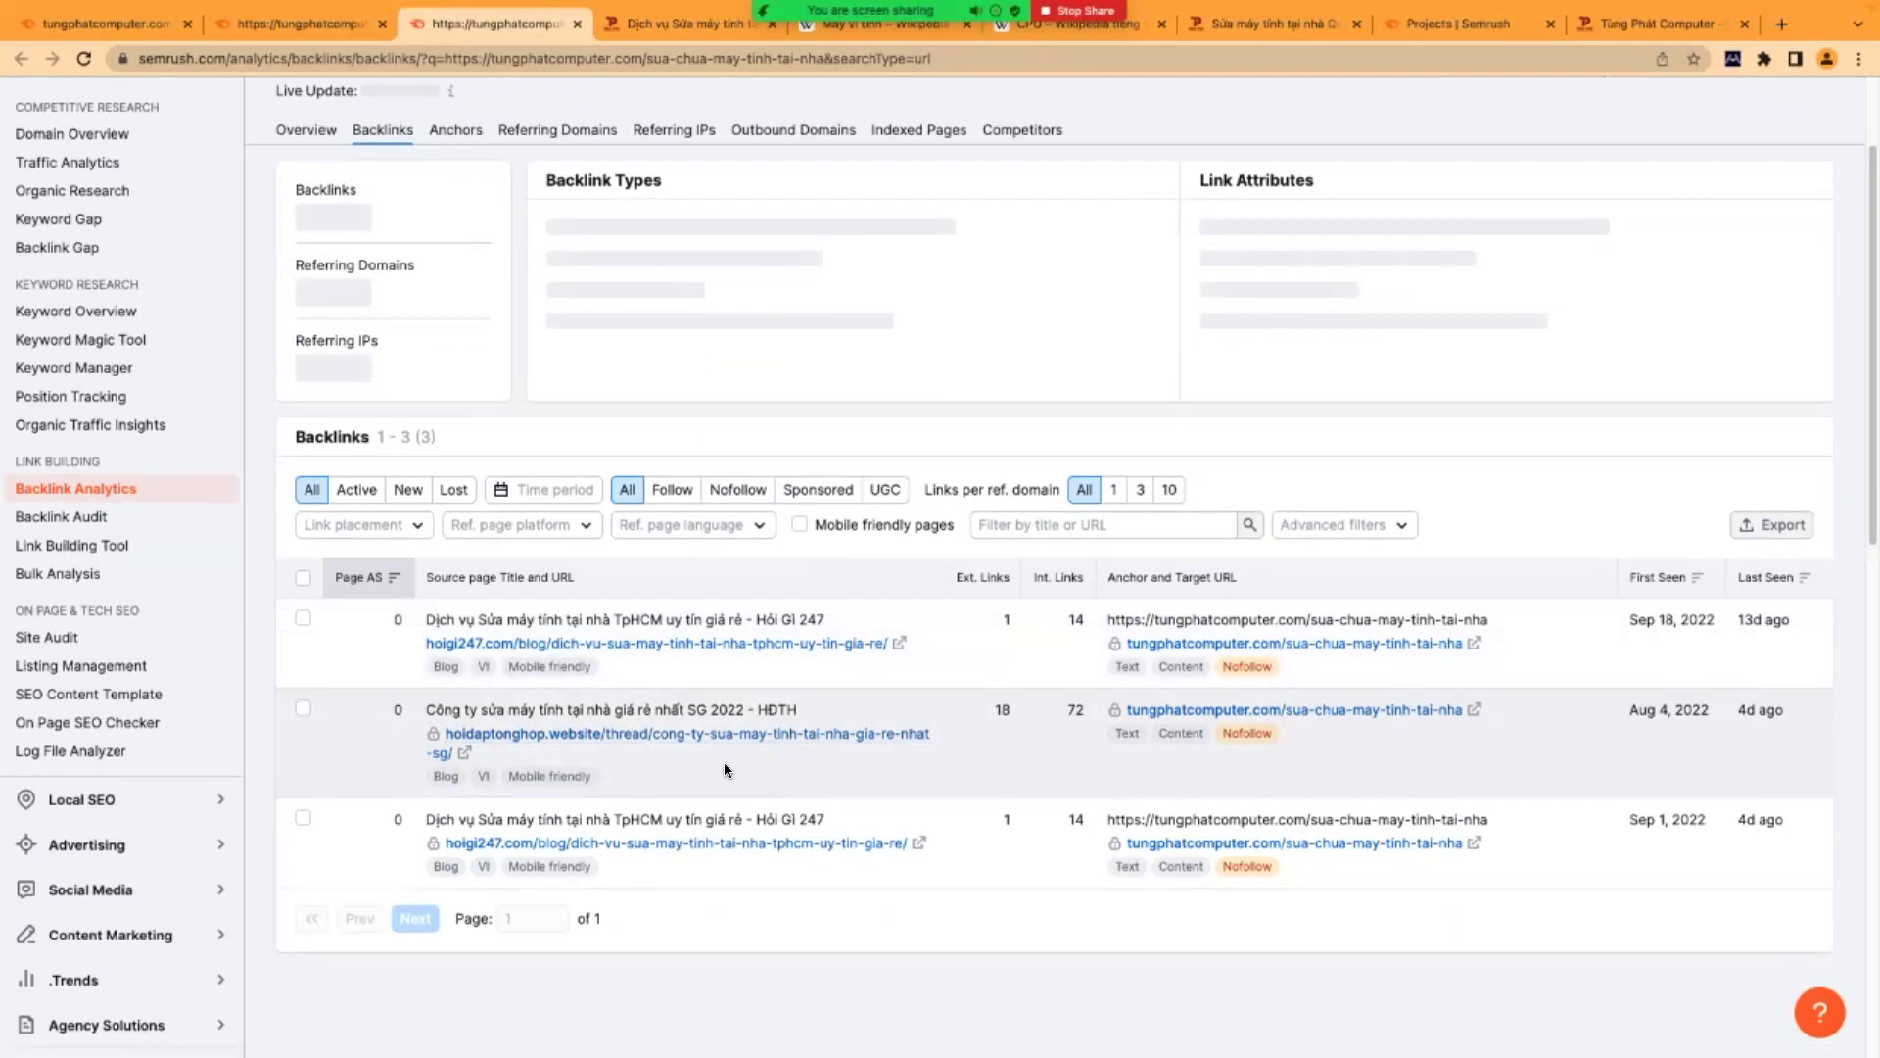
right_click(762, 644)
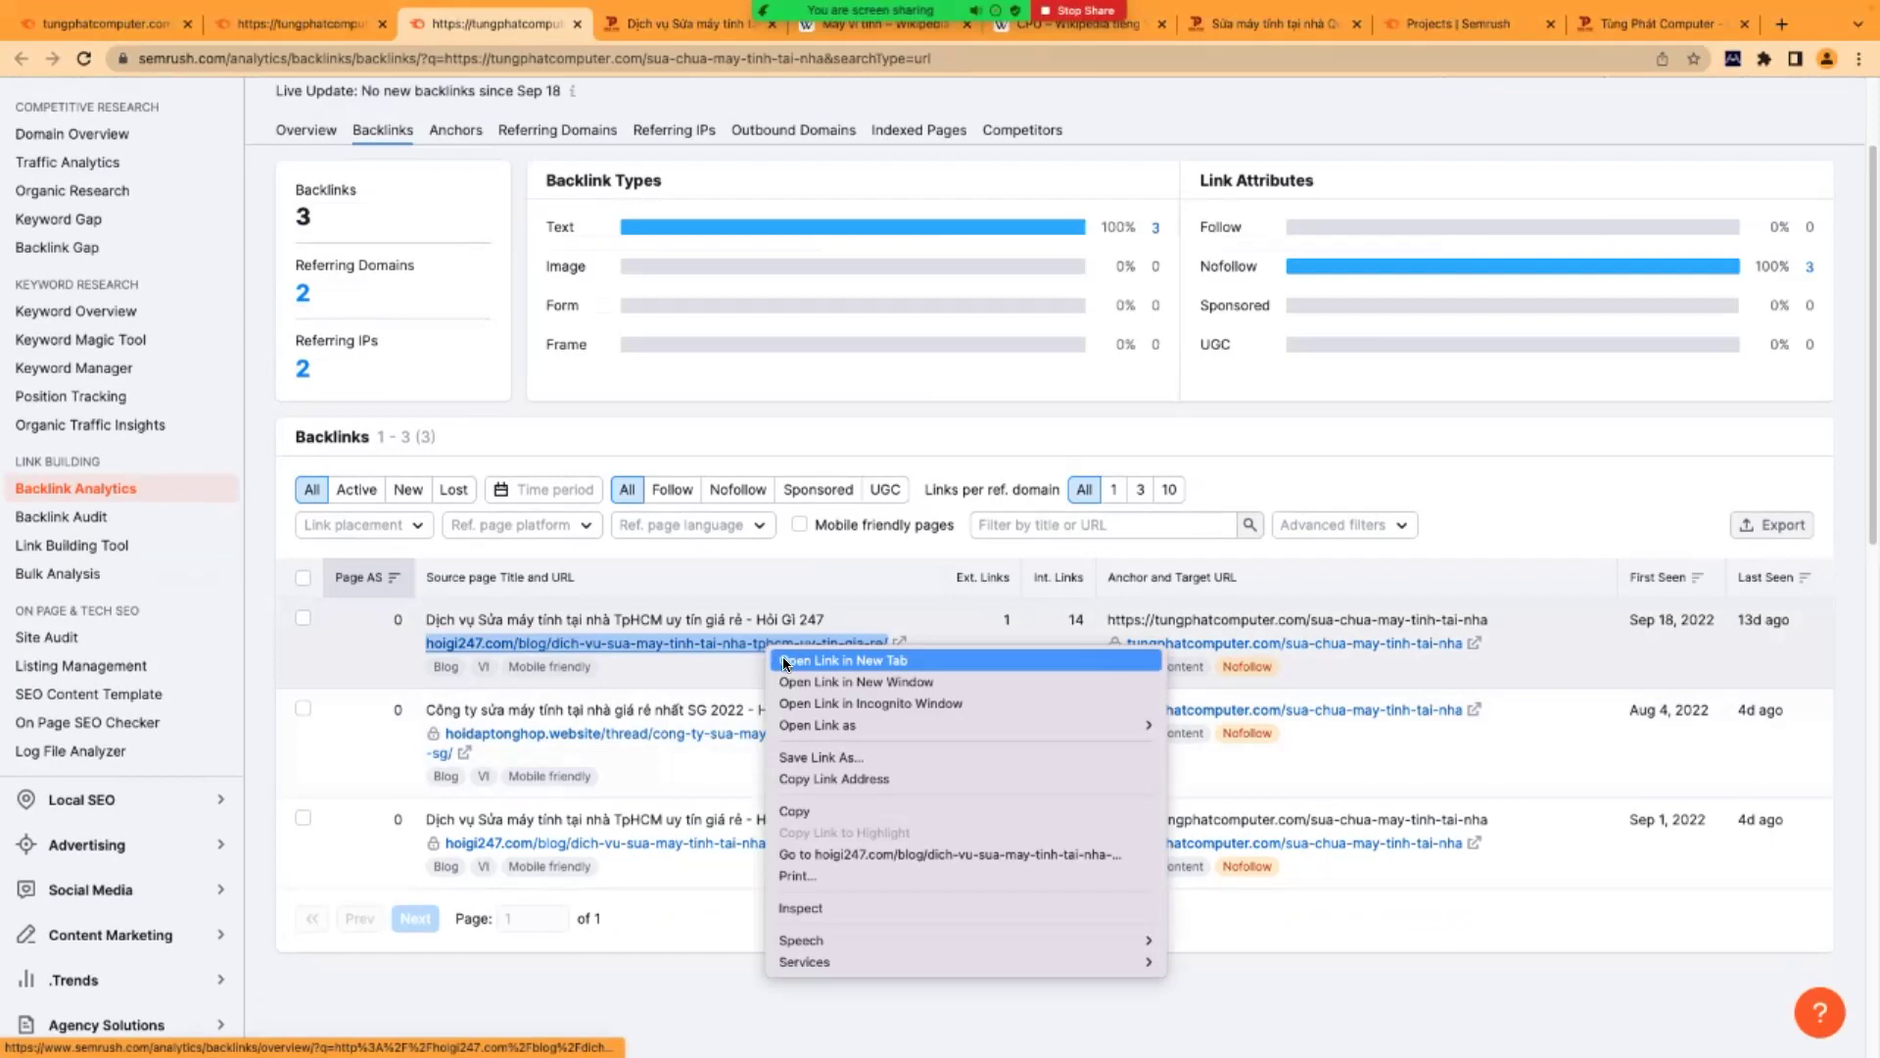
left_click(791, 662)
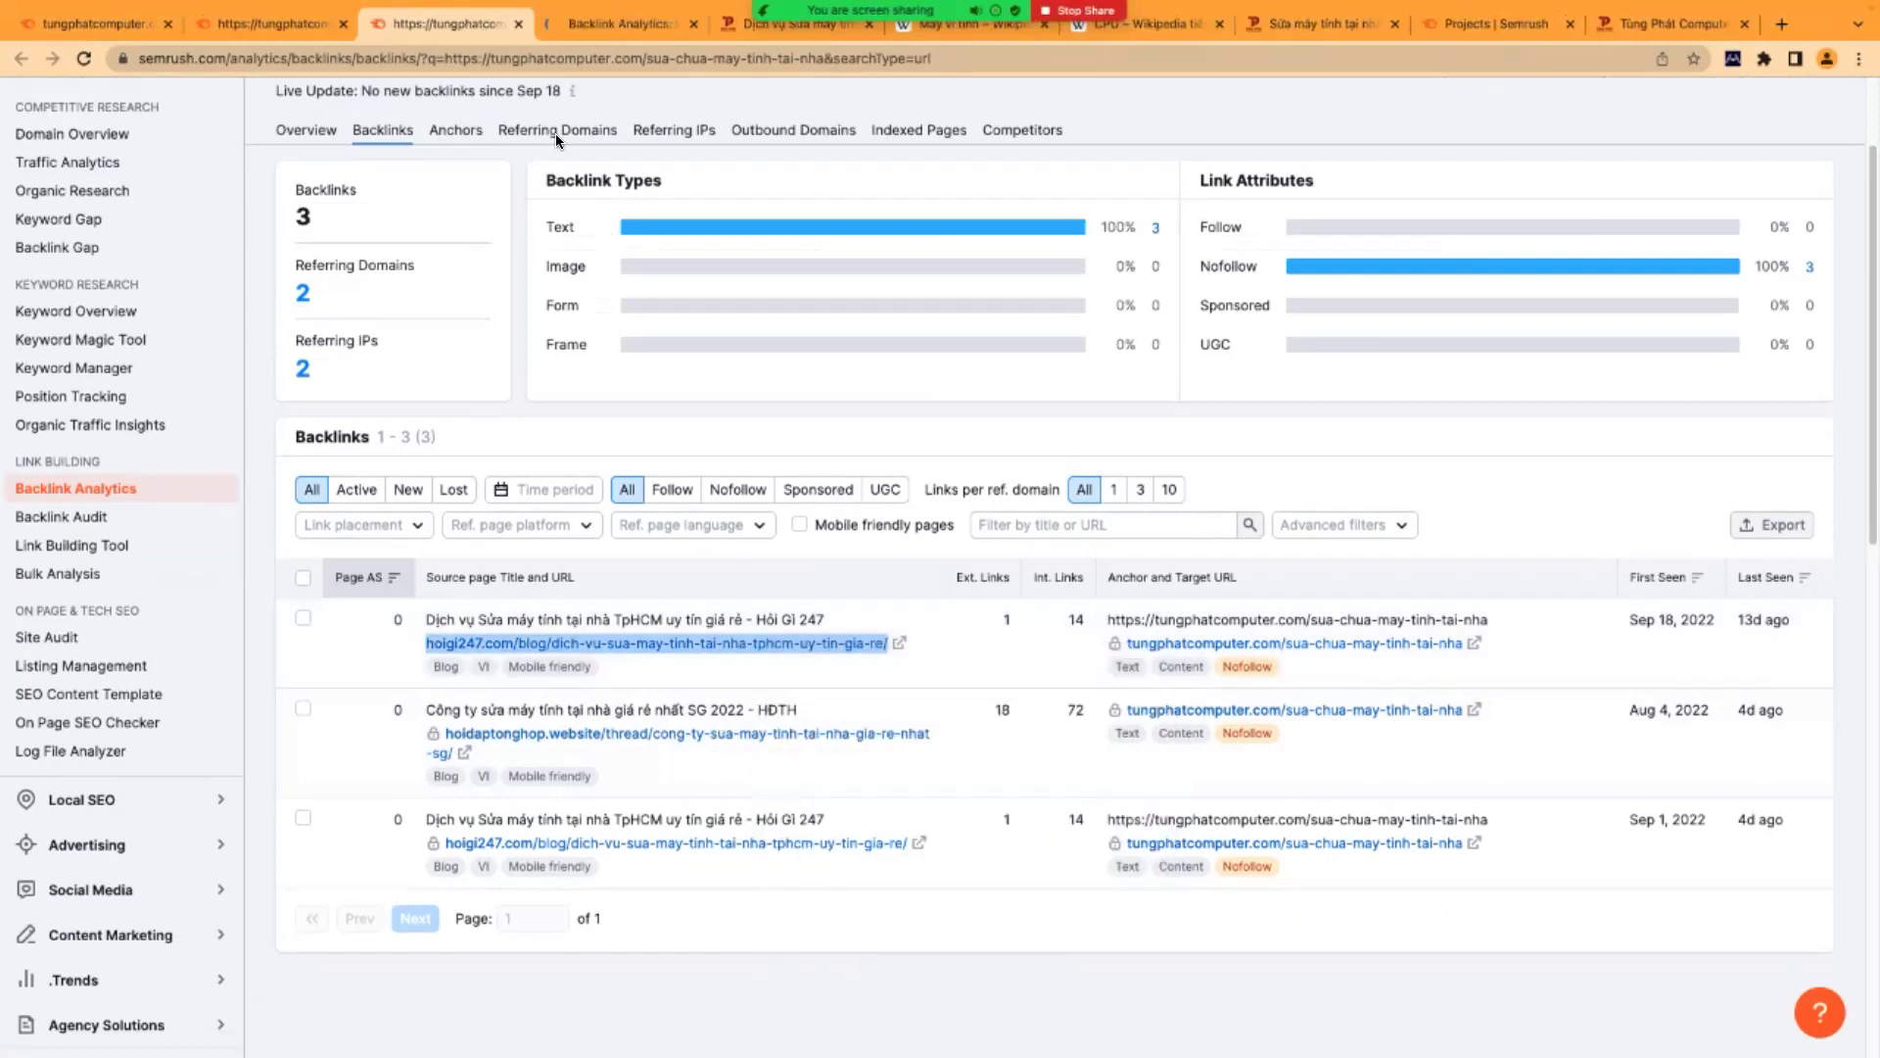
left_click(603, 16)
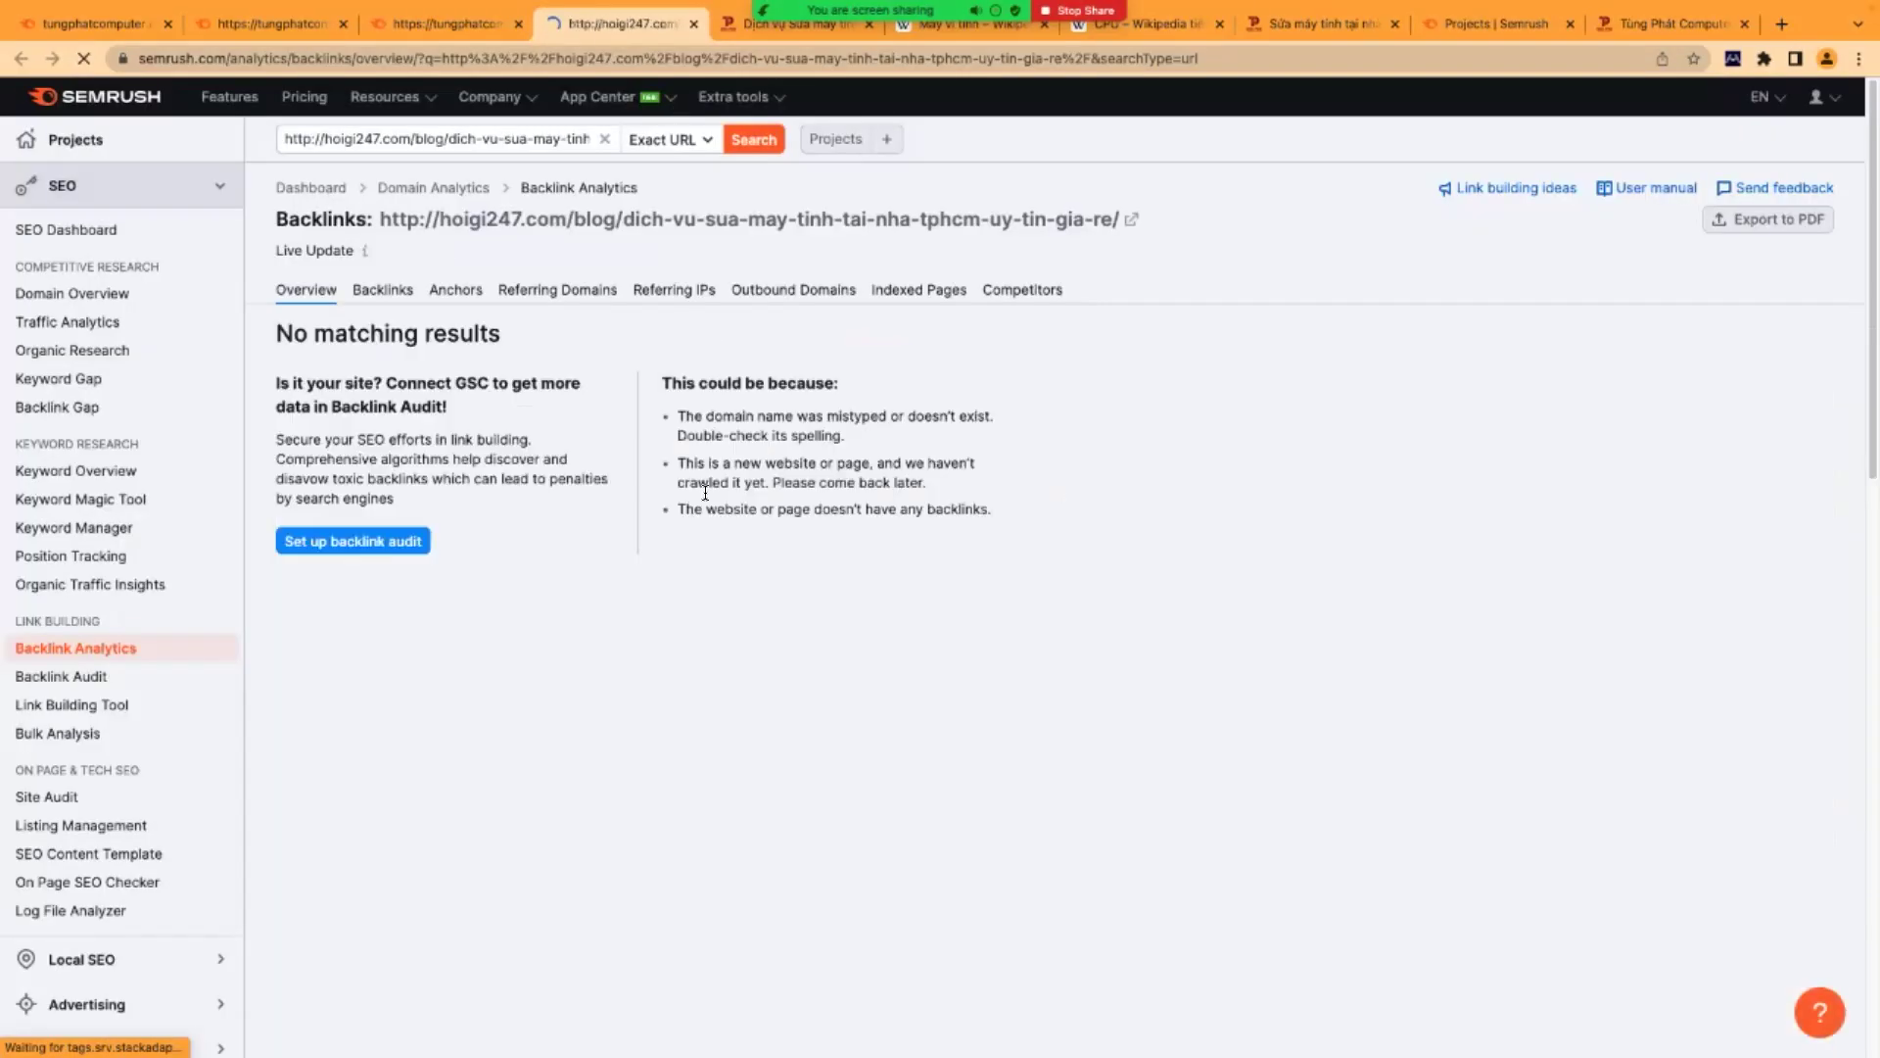
left_click(1133, 219)
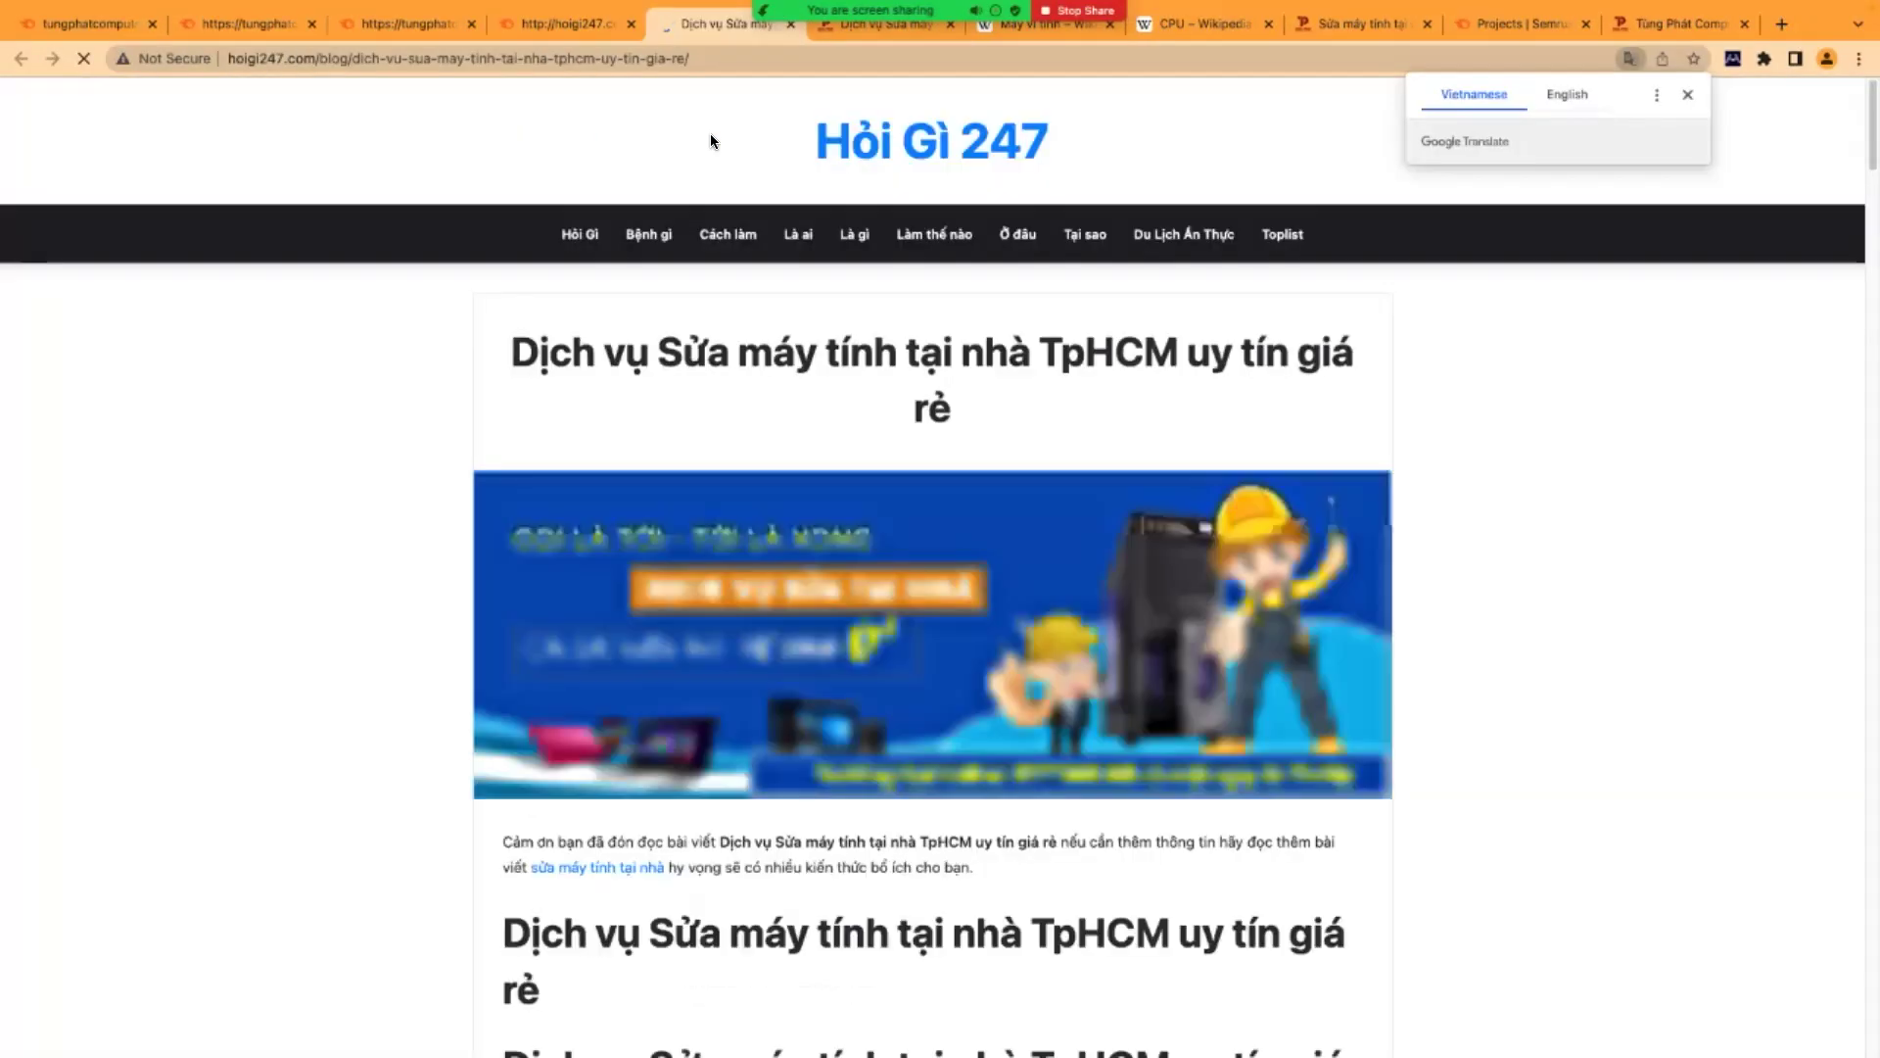
- Check the "sửa máy tính tại nhà" link in the introduction of the hoigi247.com article
scroll(896, 578, "down", 7)
scroll(813, 578, "up", 5)
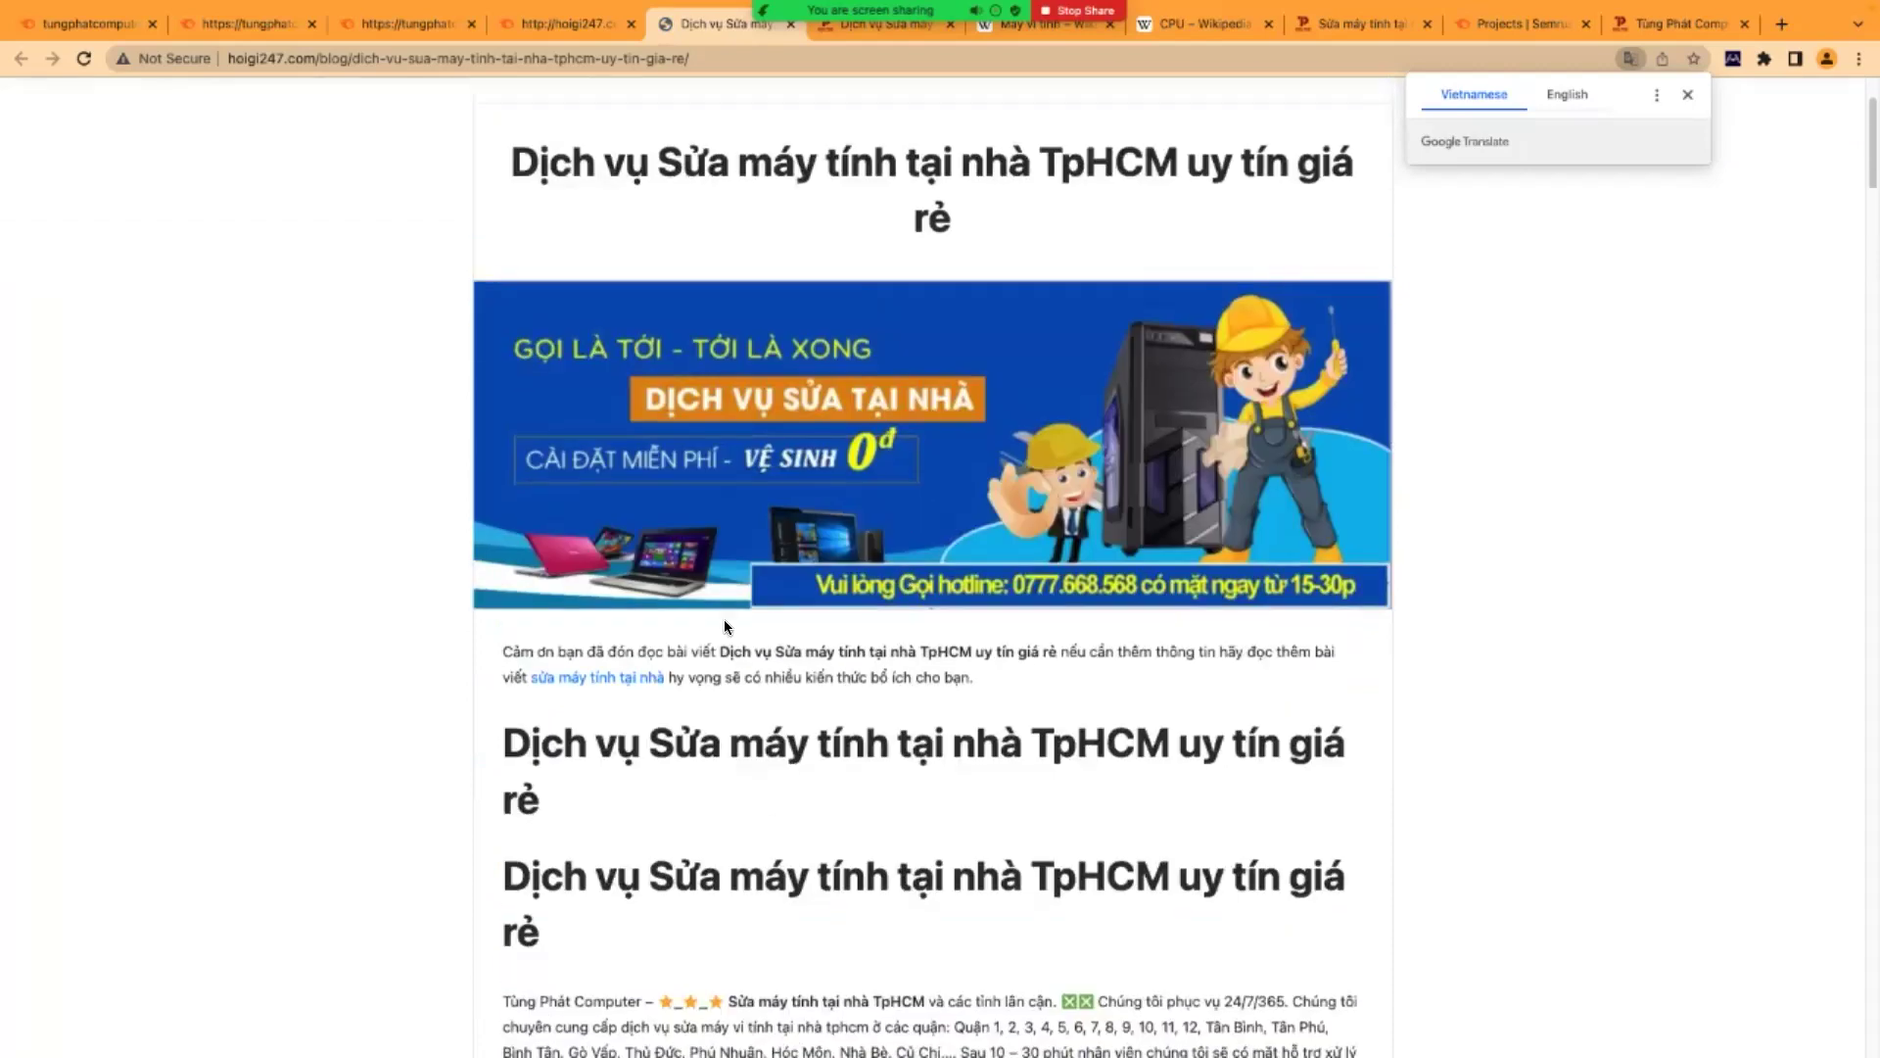
right_click(621, 675)
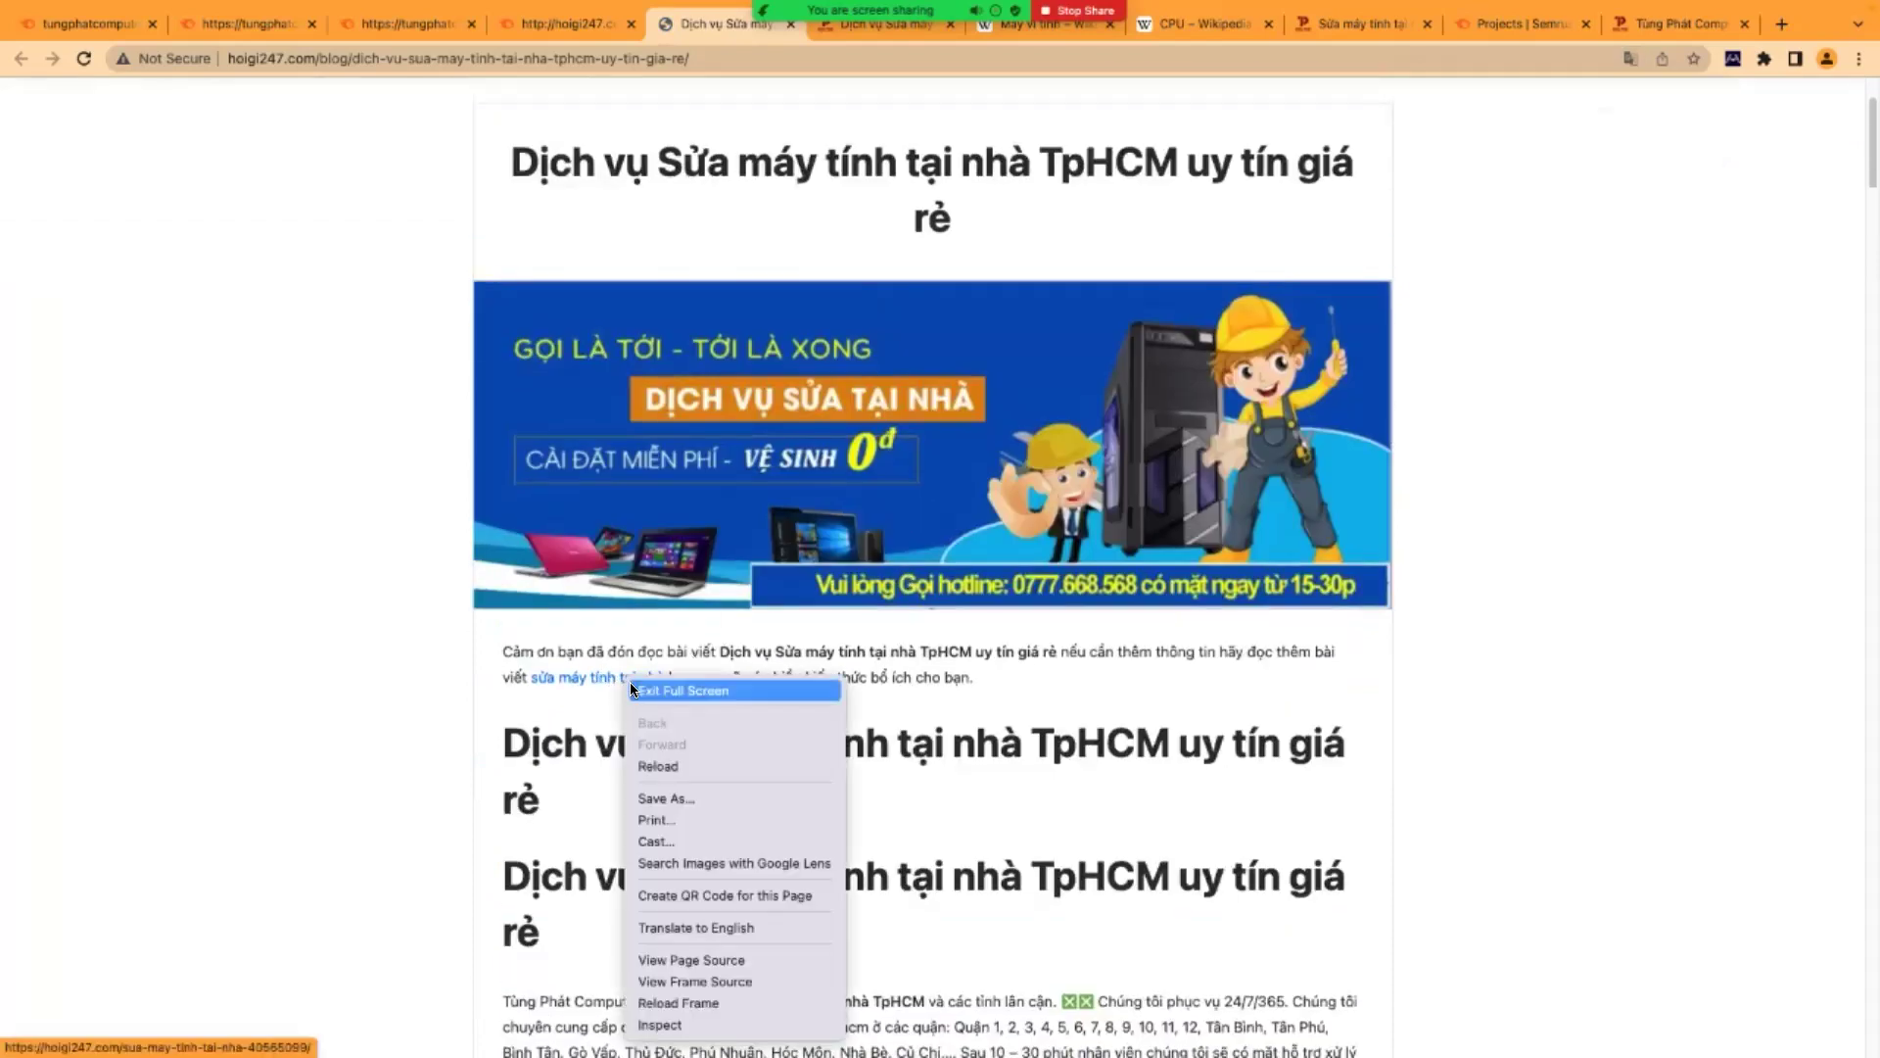
left_click(567, 683)
- Open the source link at the end of the hoigi247.com article in a new tab and switch to it
scroll(567, 679, "down", 10)
scroll(567, 679, "down", 5)
scroll(578, 685, "down", 20)
scroll(784, 661, "down", 20)
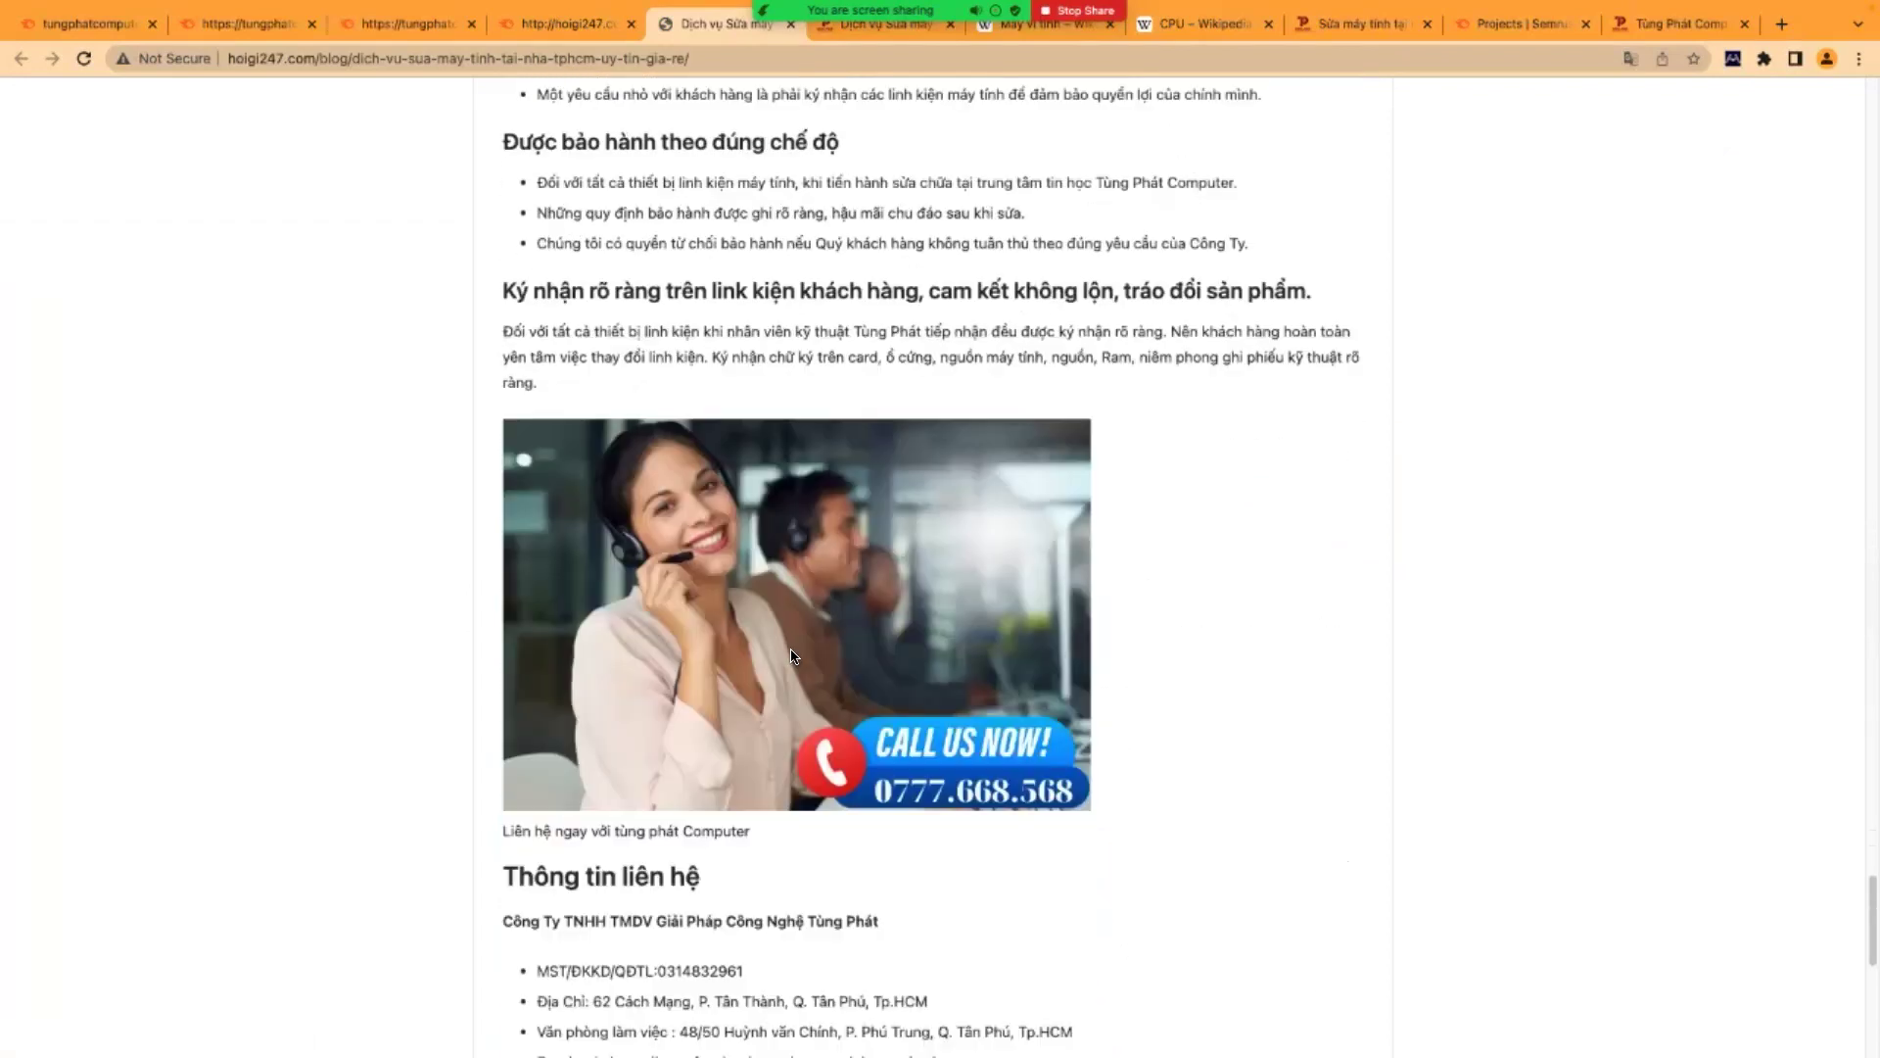
scroll(792, 655, "down", 9)
scroll(793, 654, "down", 1)
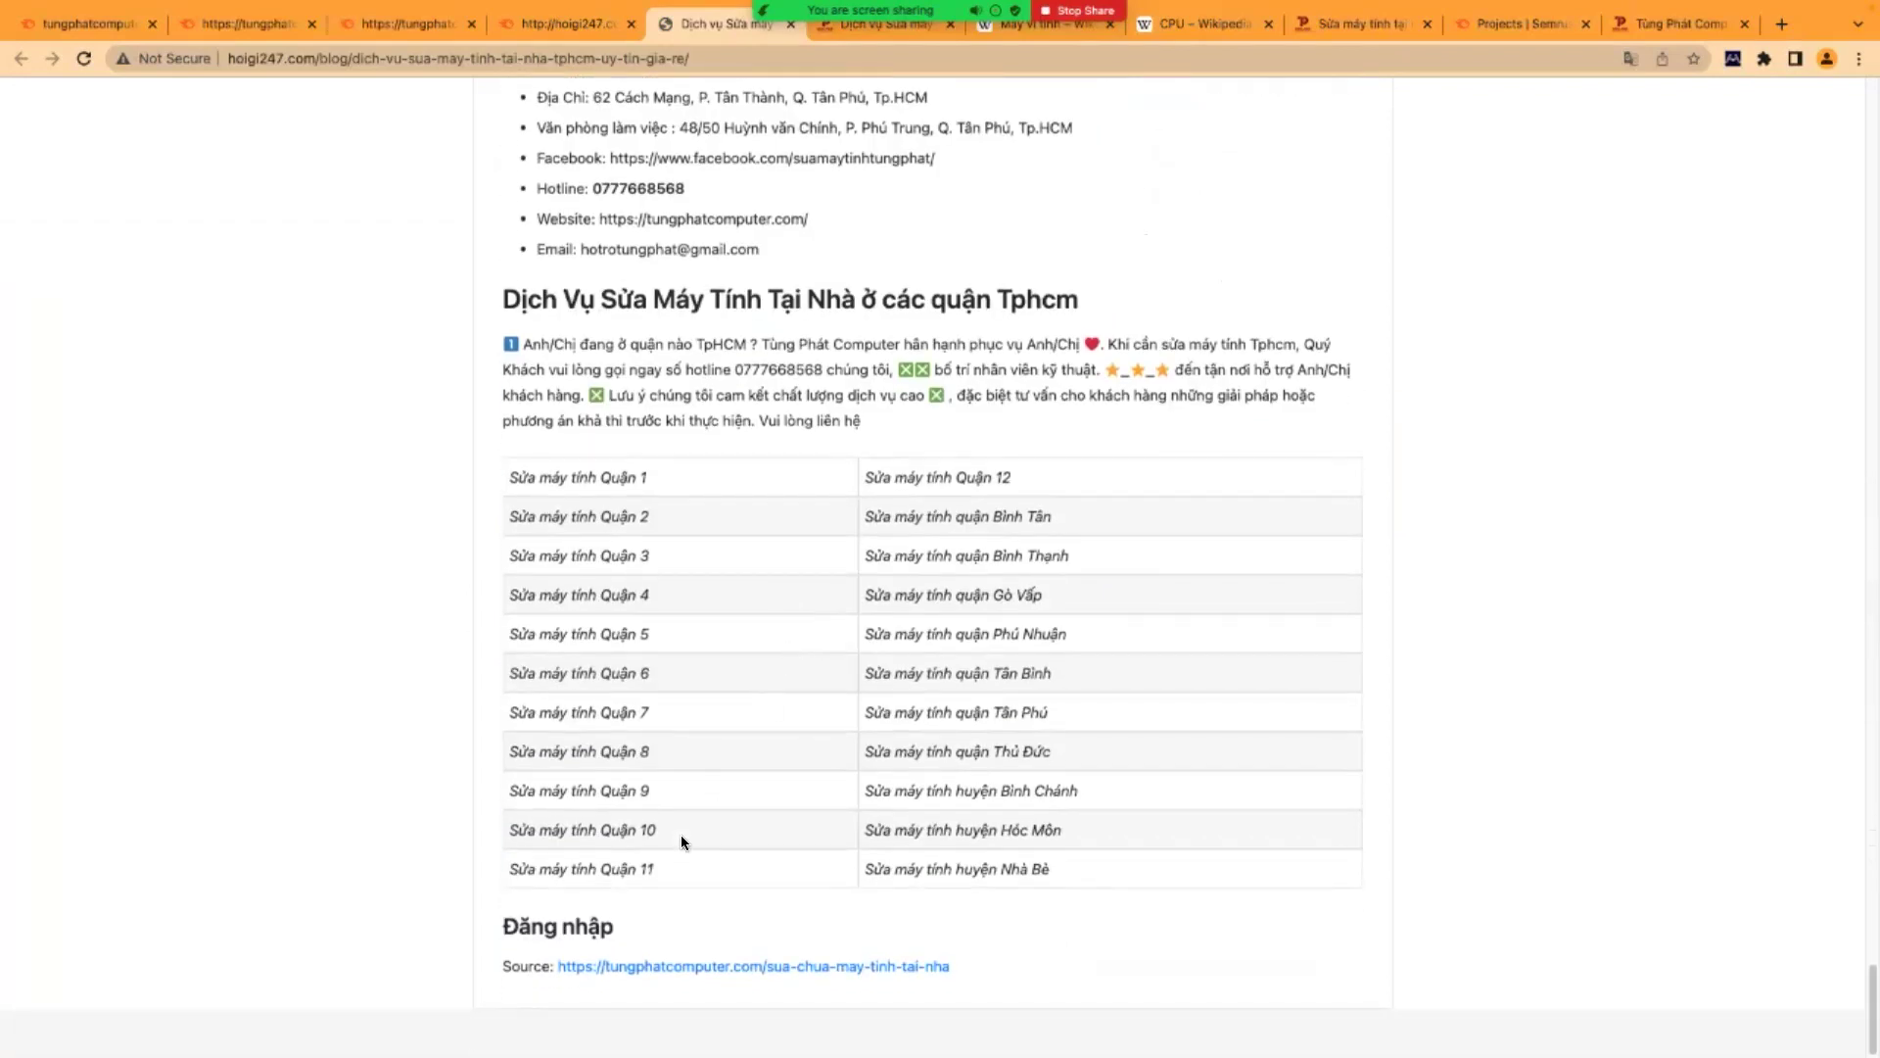
right_click(725, 967)
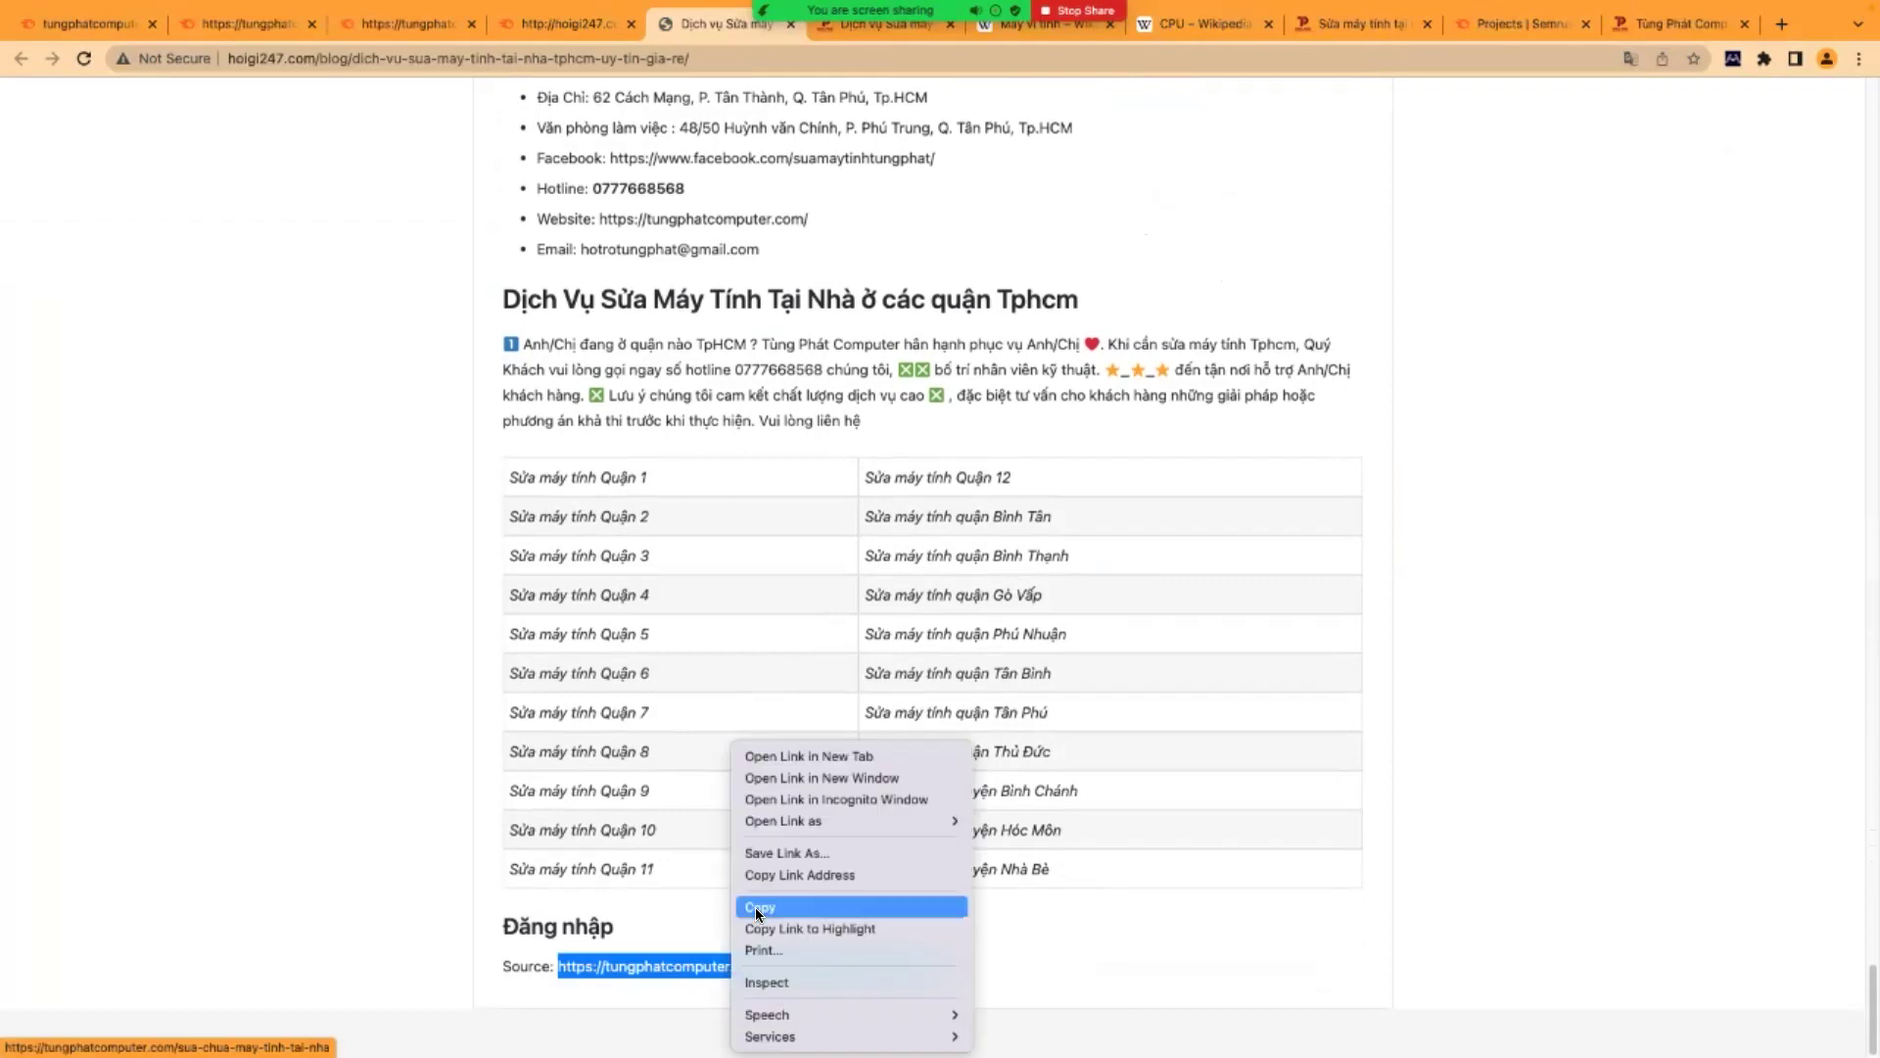
left_click(798, 756)
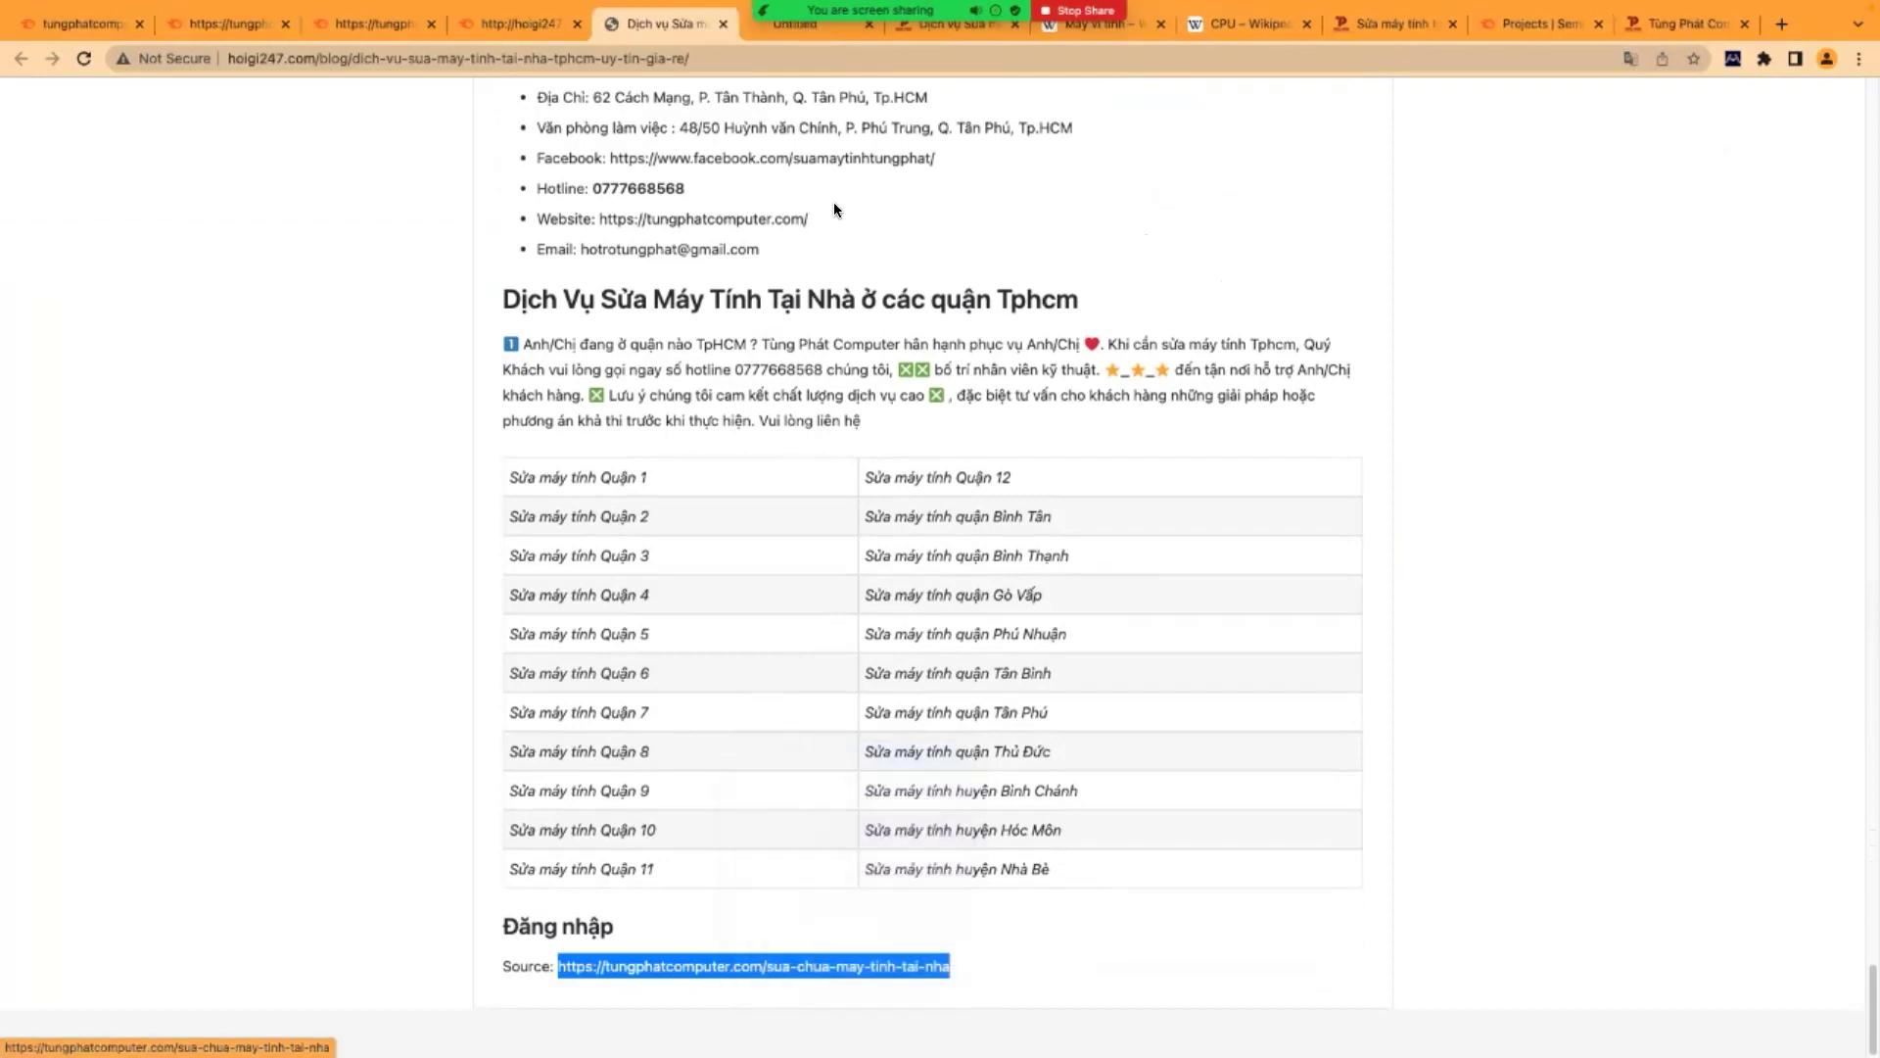
left_click(796, 25)
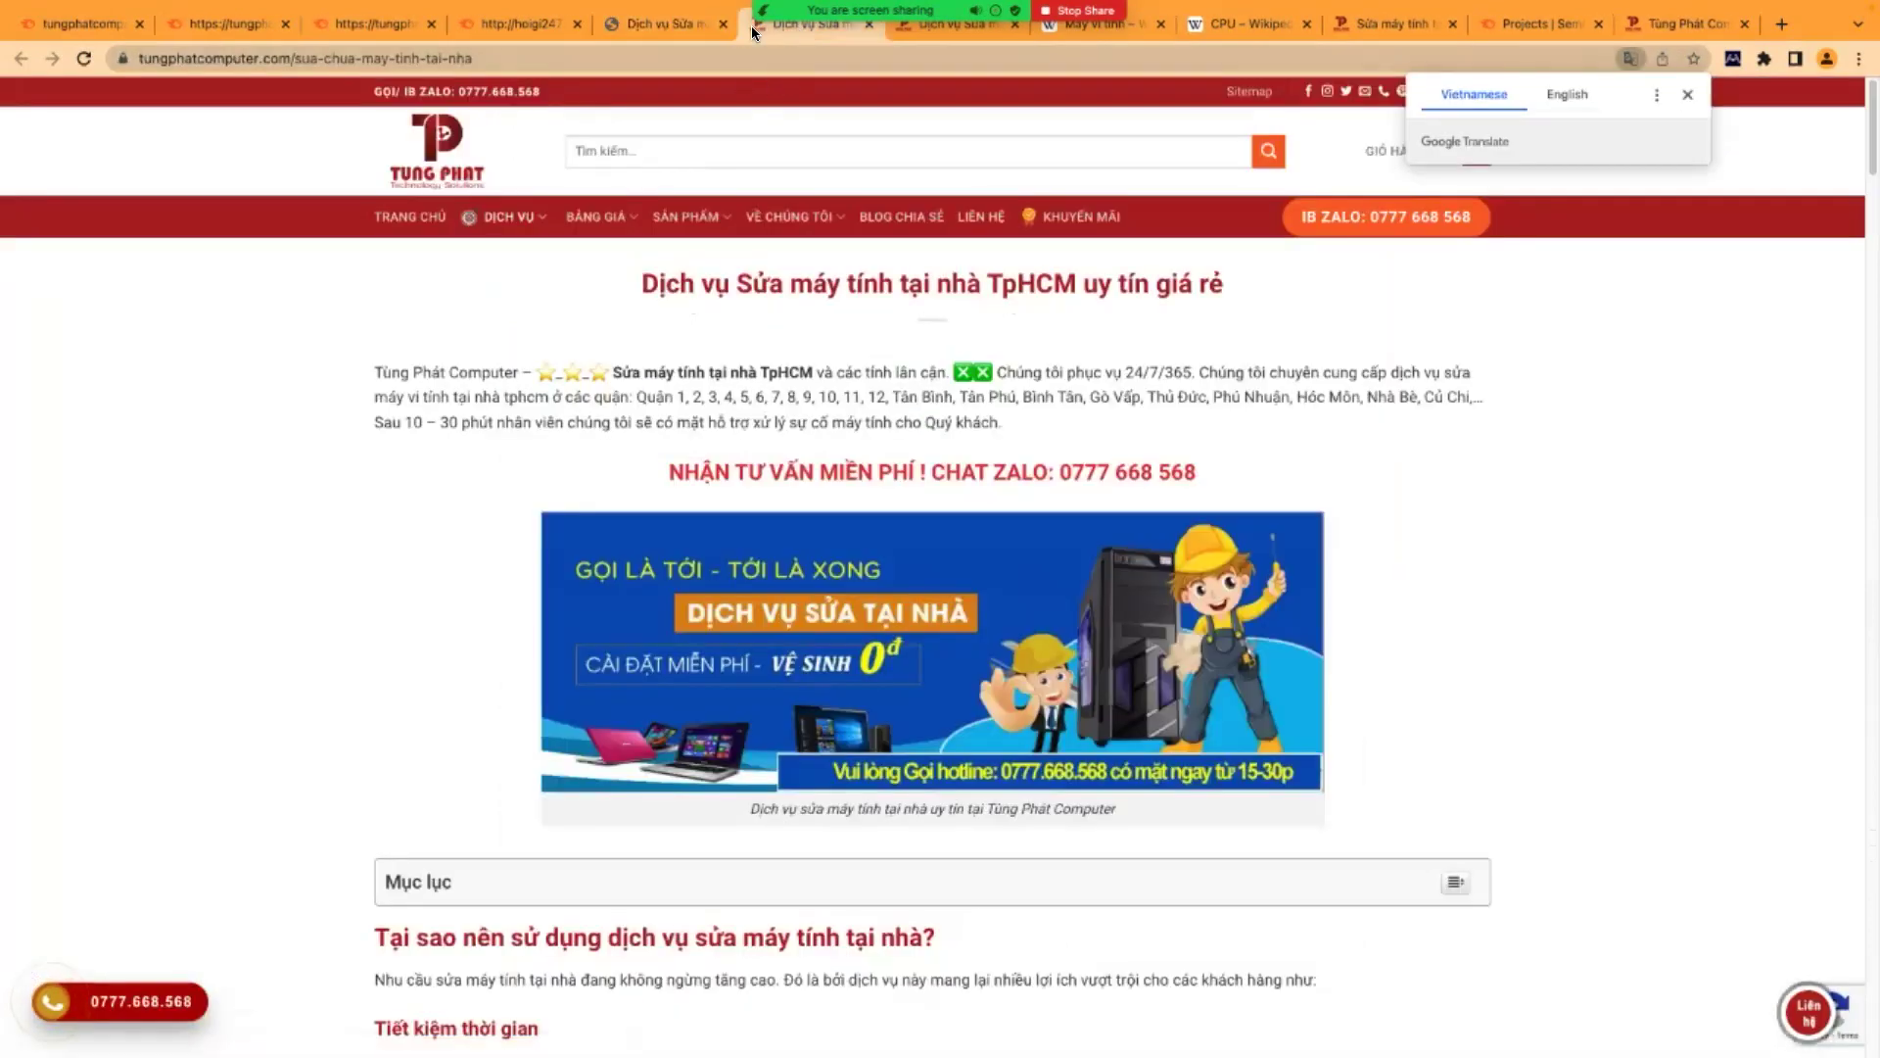
- Return from the backlink article to the Domain Overview tab of the root domain tungphatcomputer.com
left_click(689, 19)
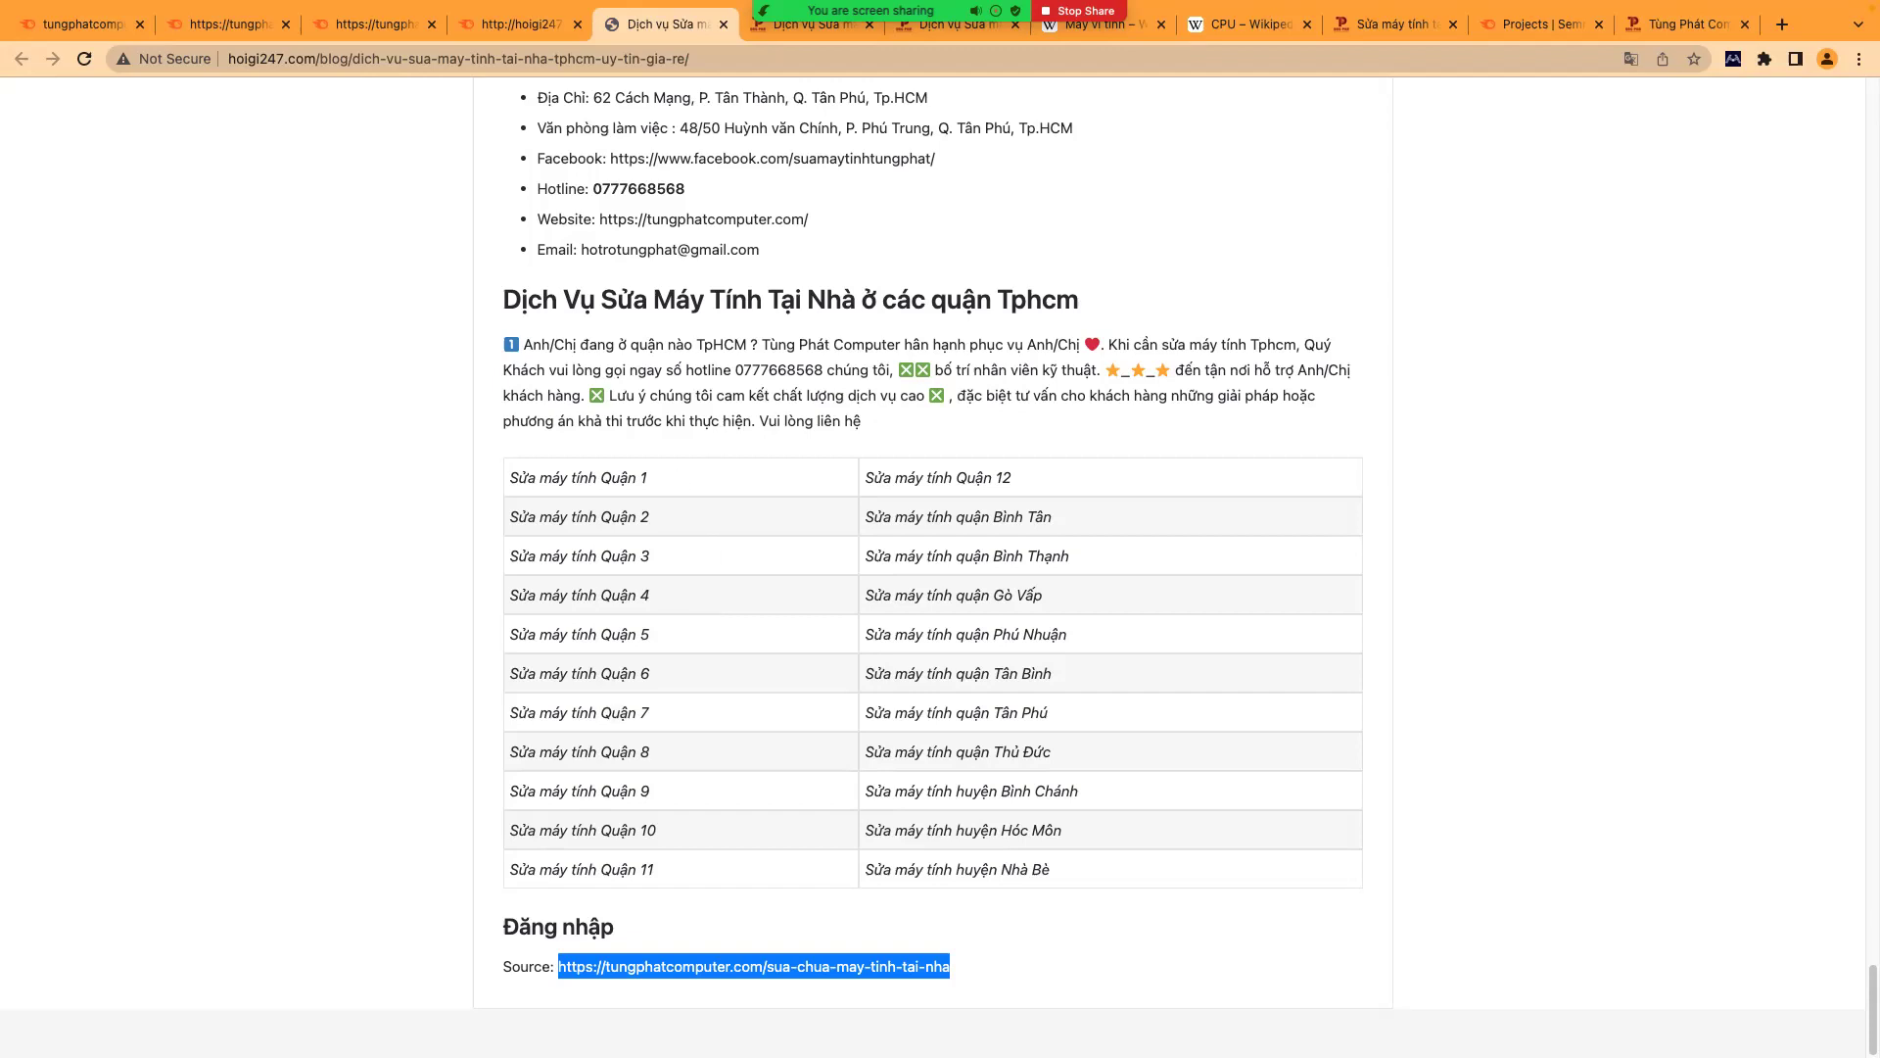
left_click(519, 24)
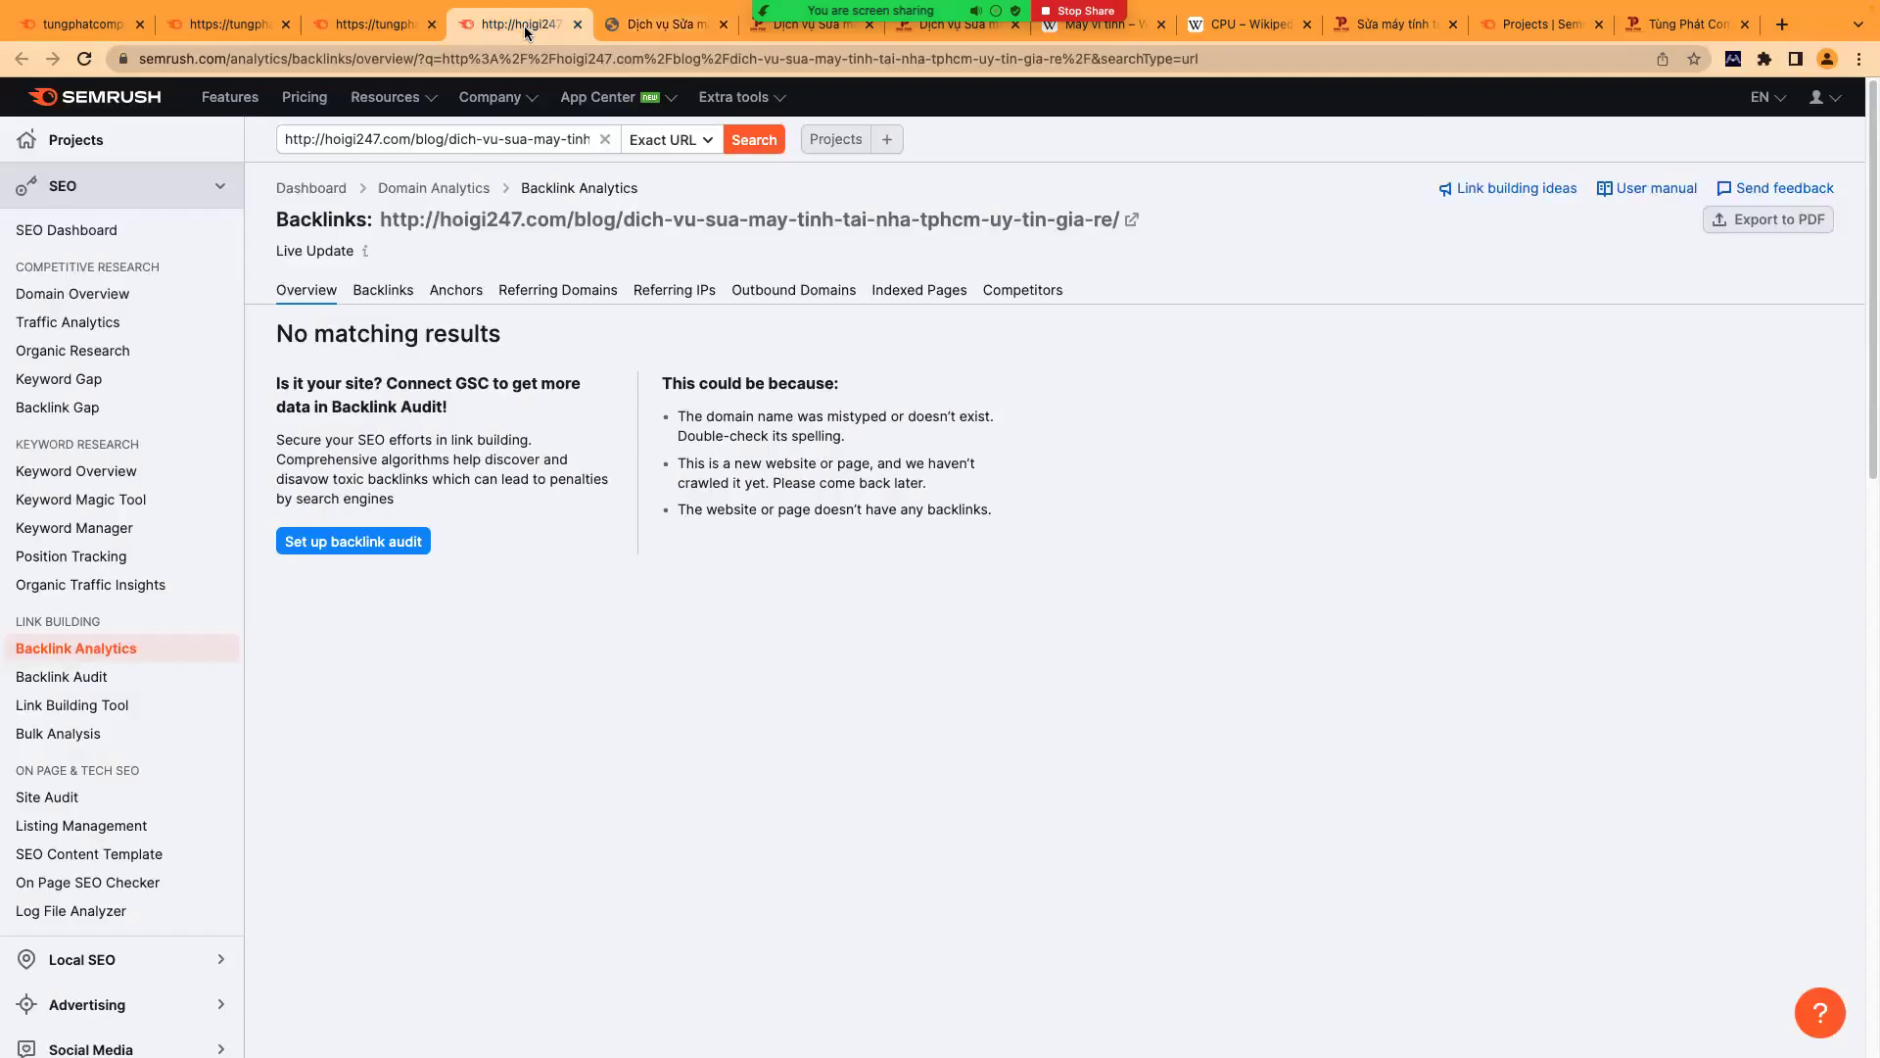
left_click(211, 30)
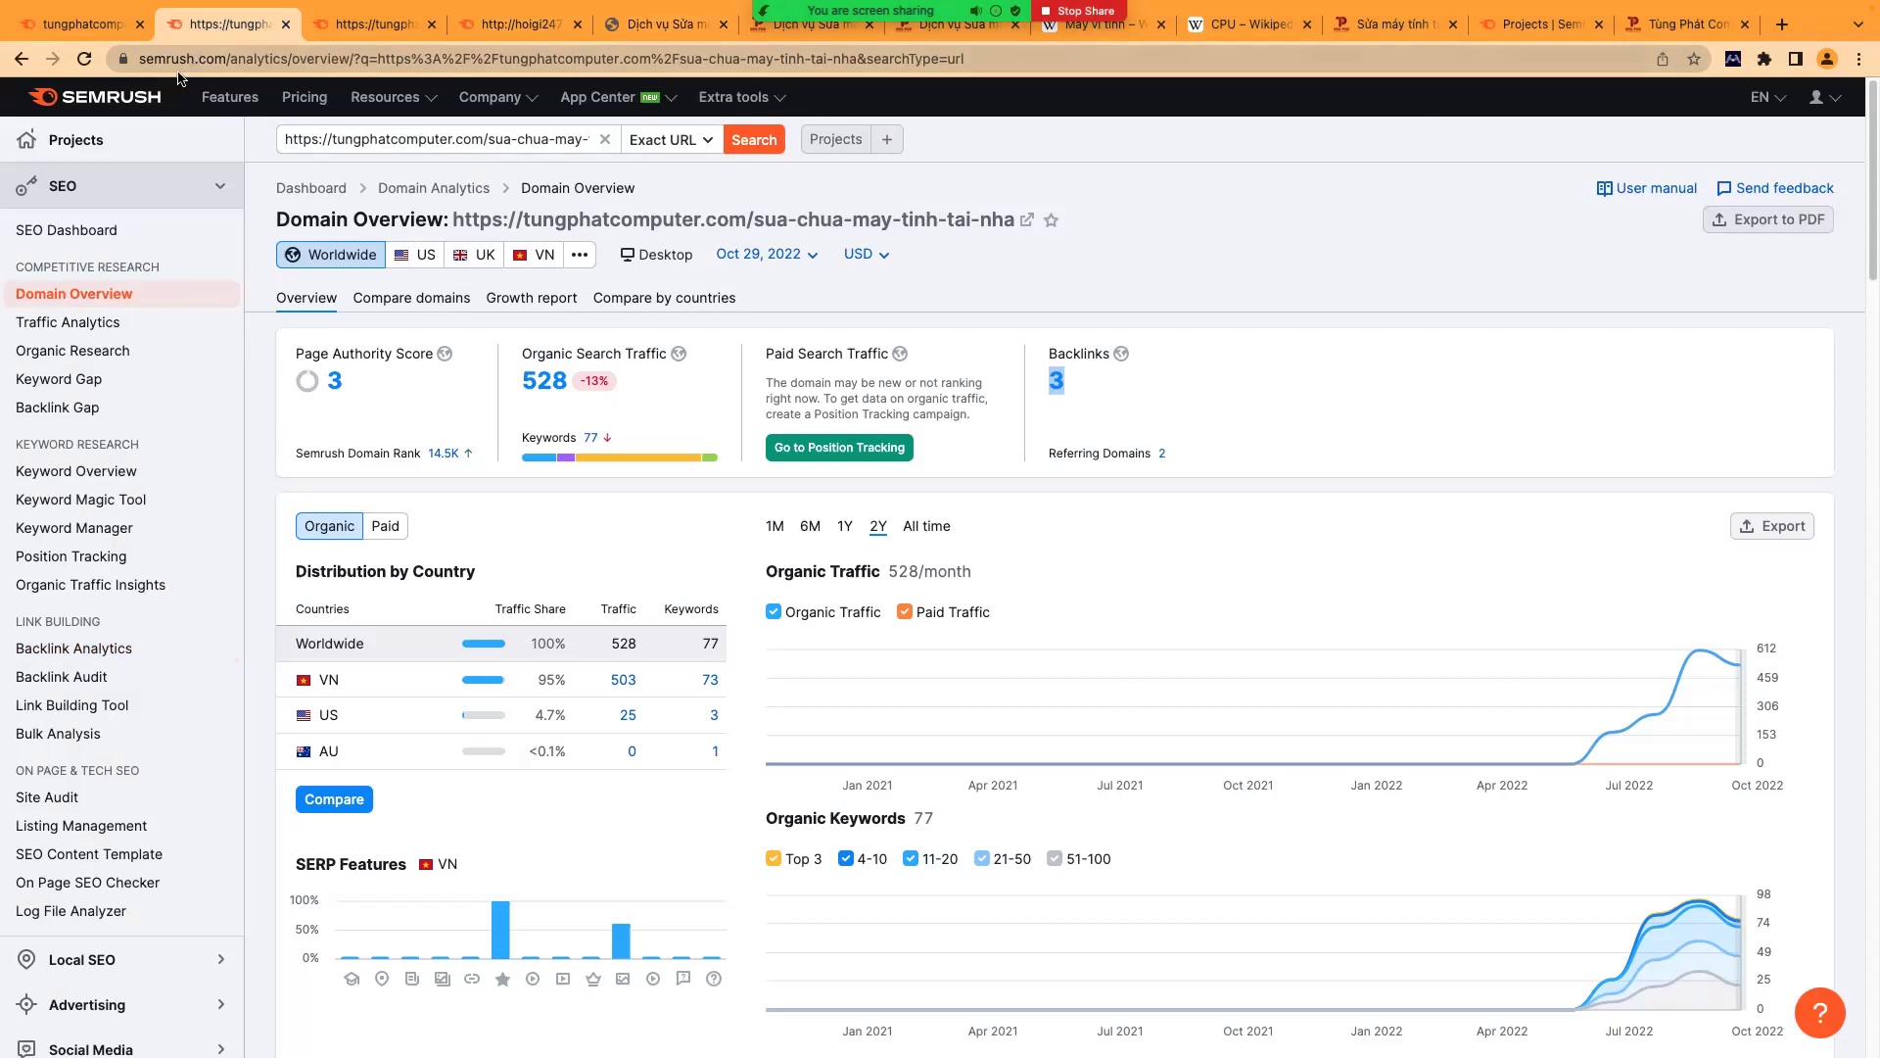
left_click(121, 33)
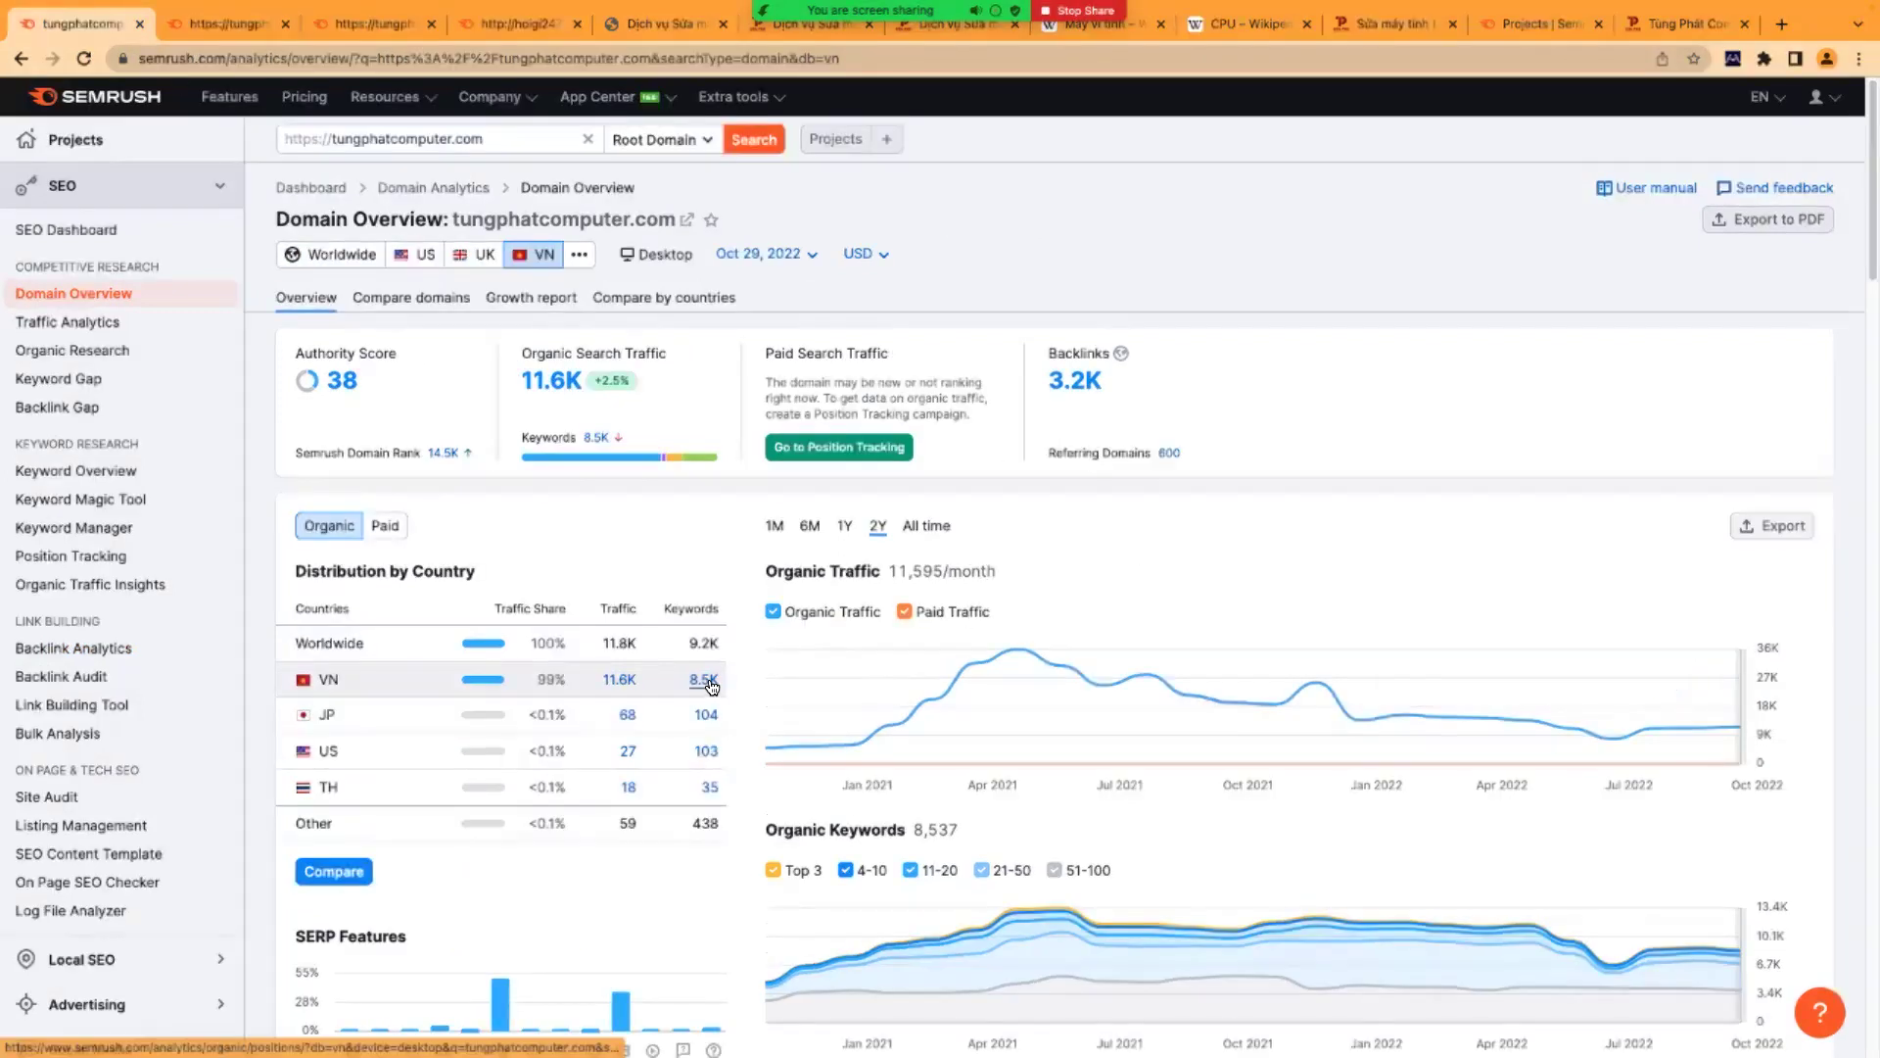
- Examine the Distribution by Country table and the two-year Organic Traffic trend in the tungphatcomputer.com overview
scroll(624, 595, "down", 1)
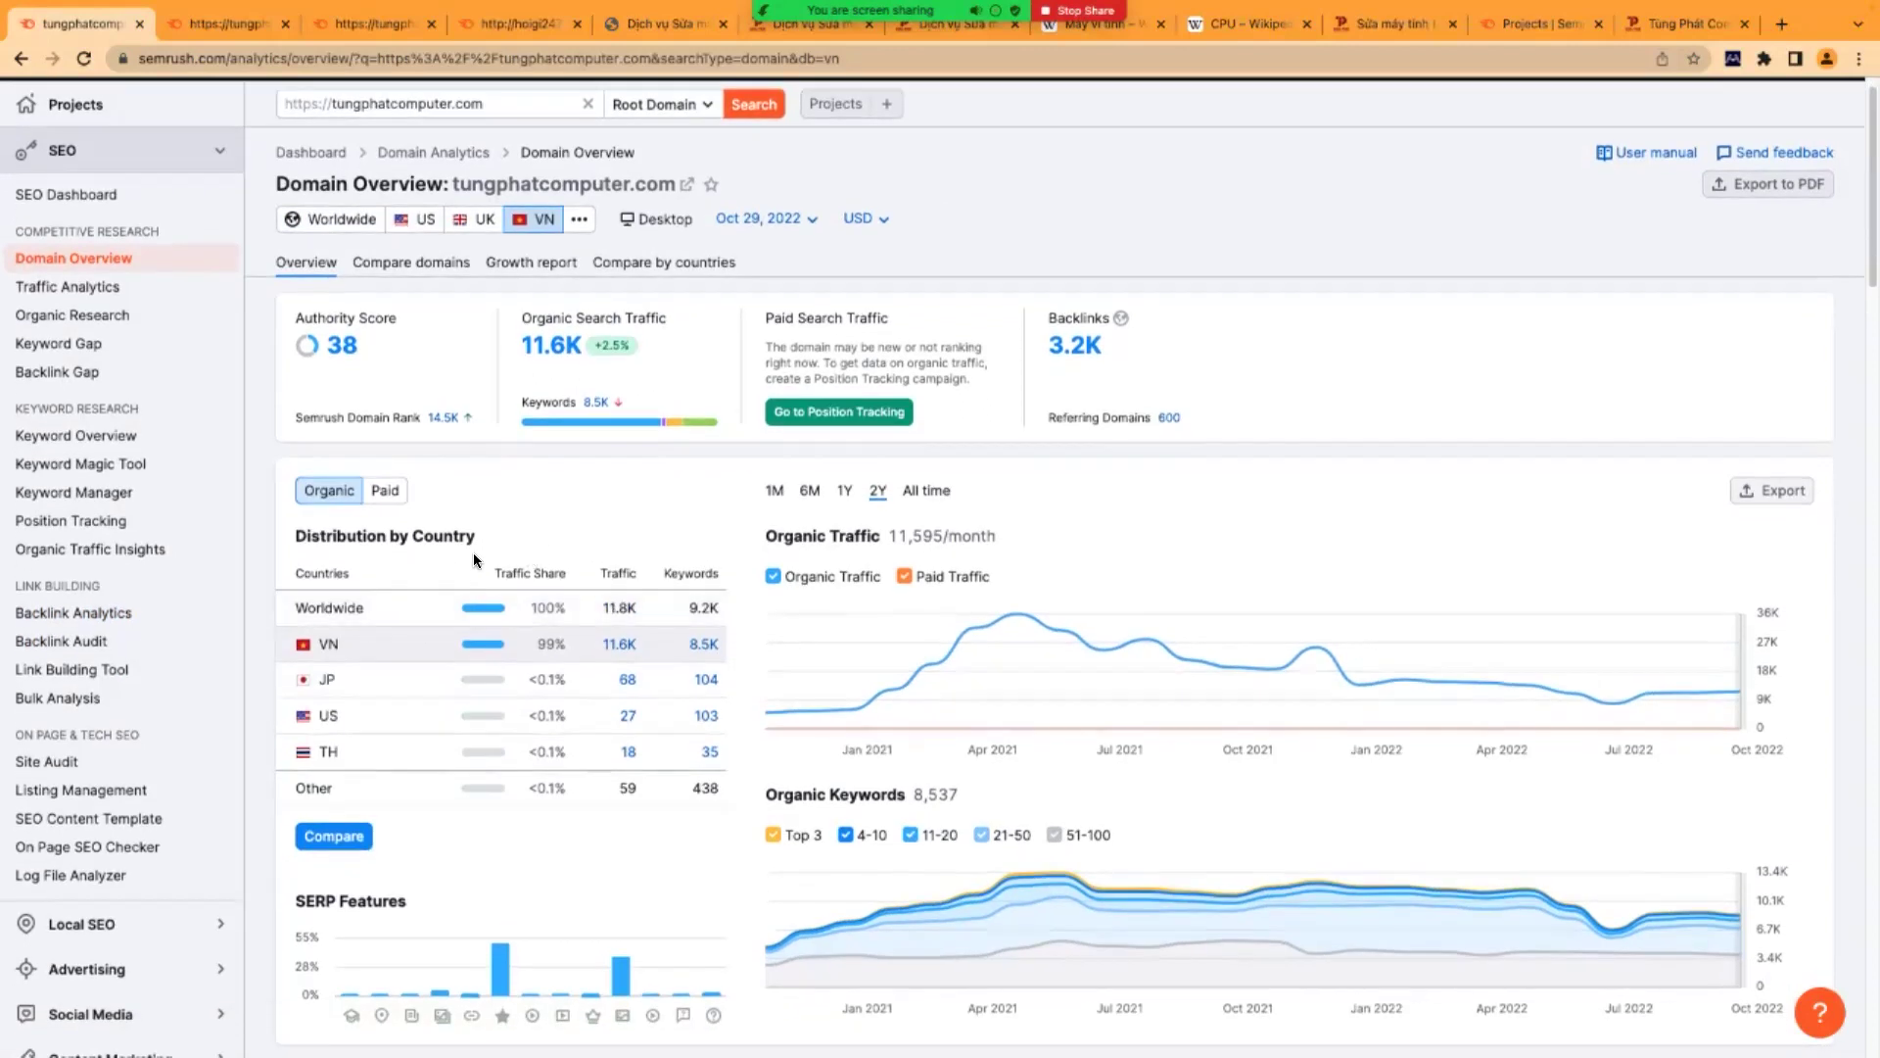
scroll(555, 586, "down", 1)
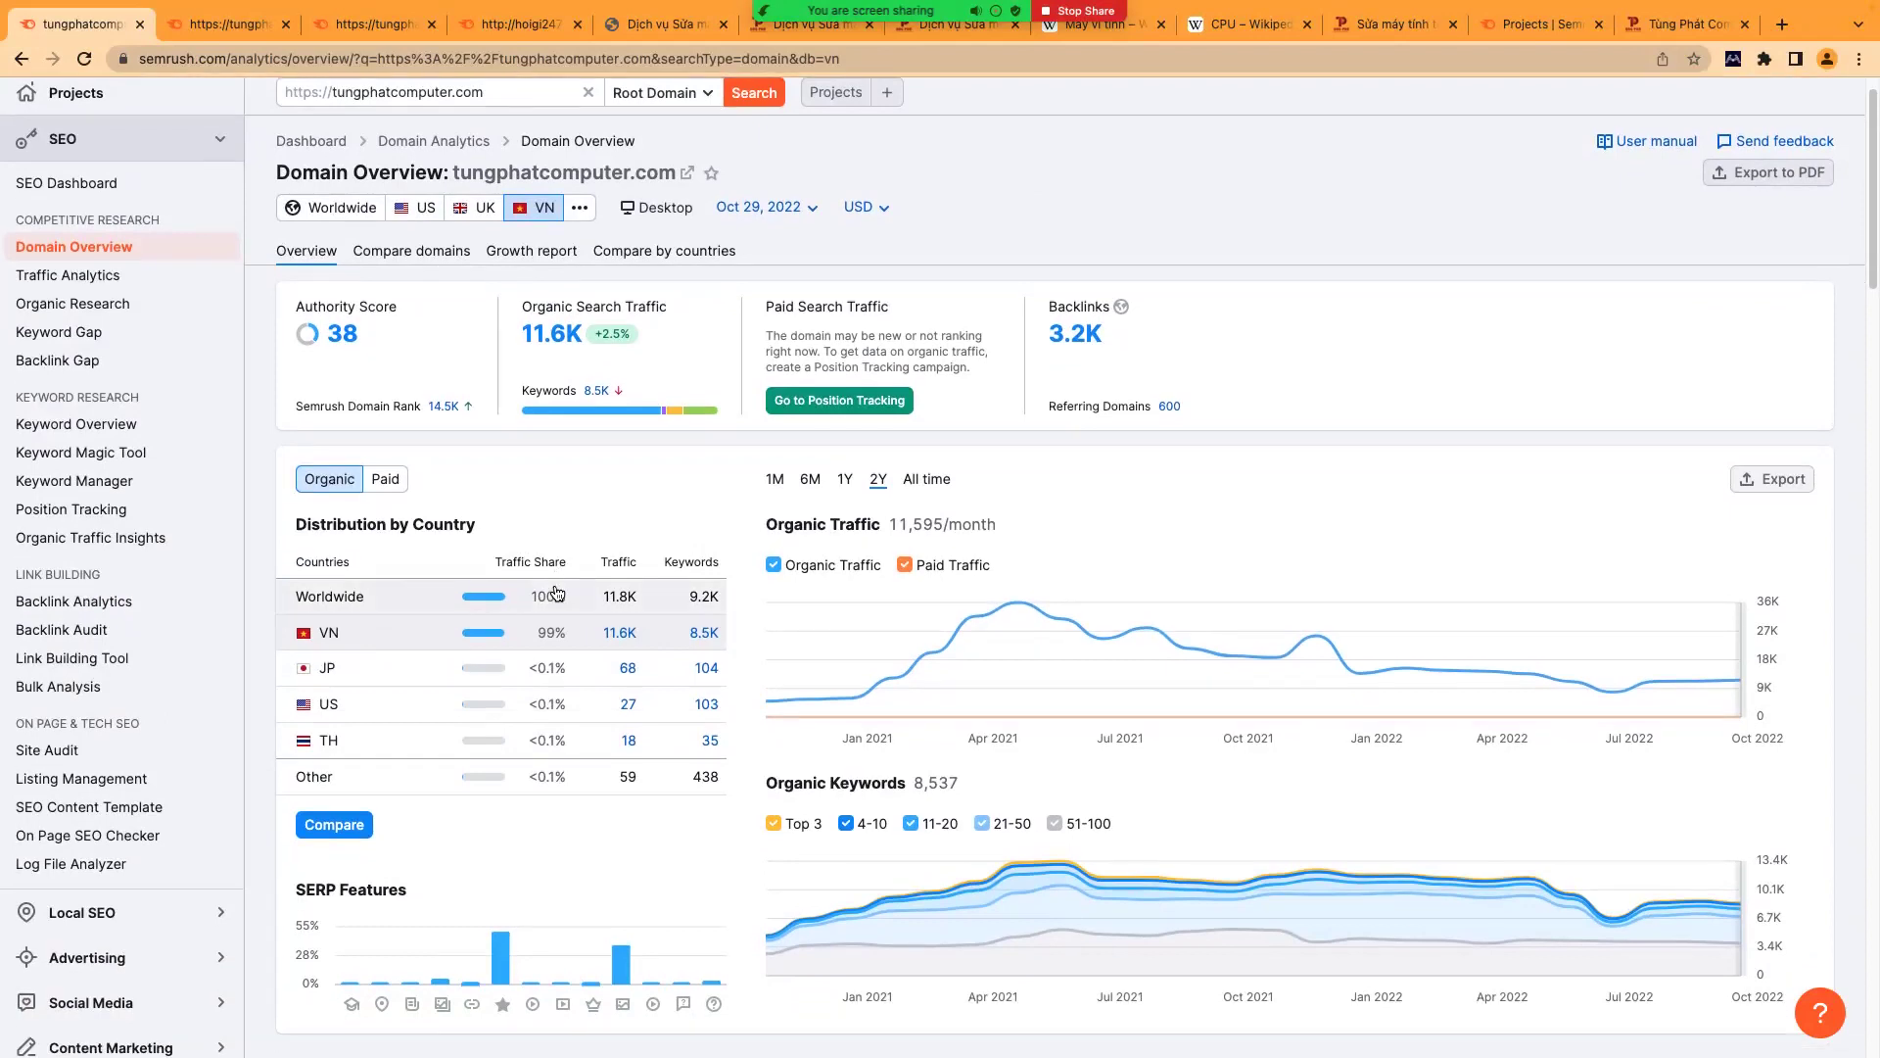
scroll(564, 664, "down", 1)
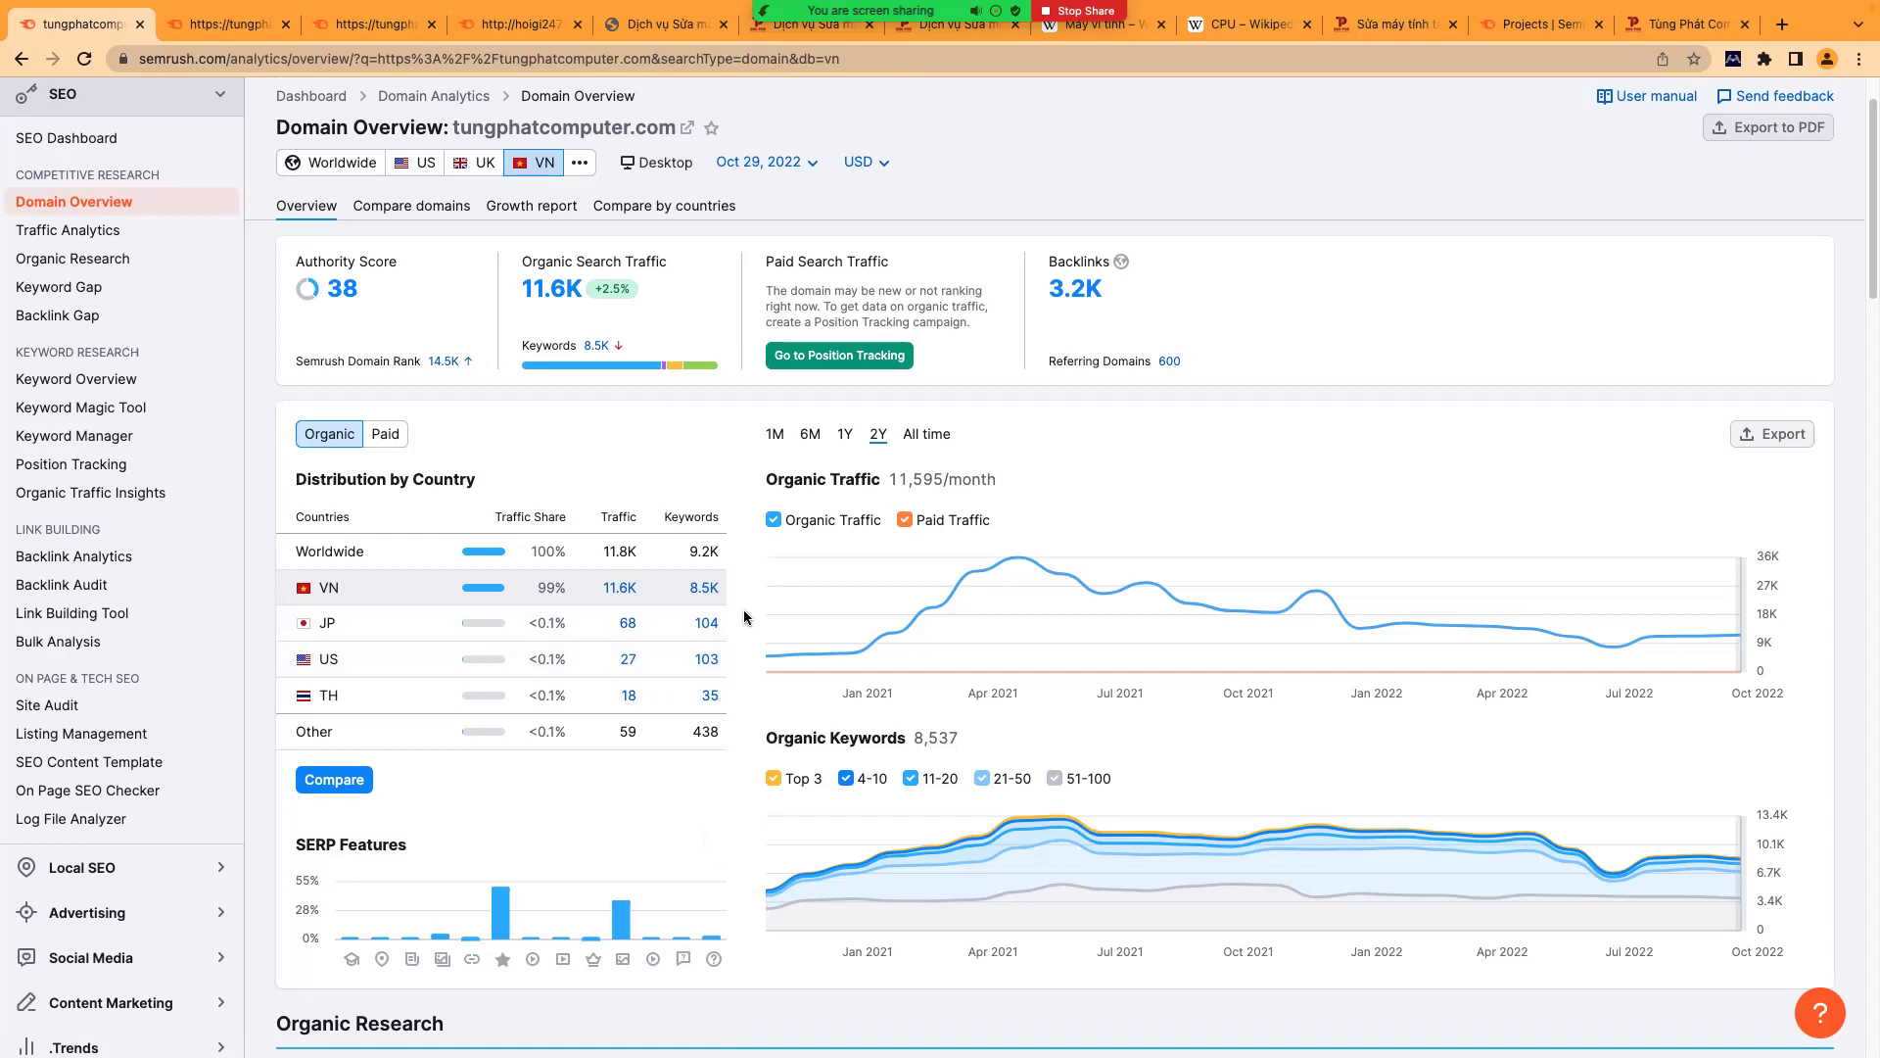
scroll(979, 499, "up", 1)
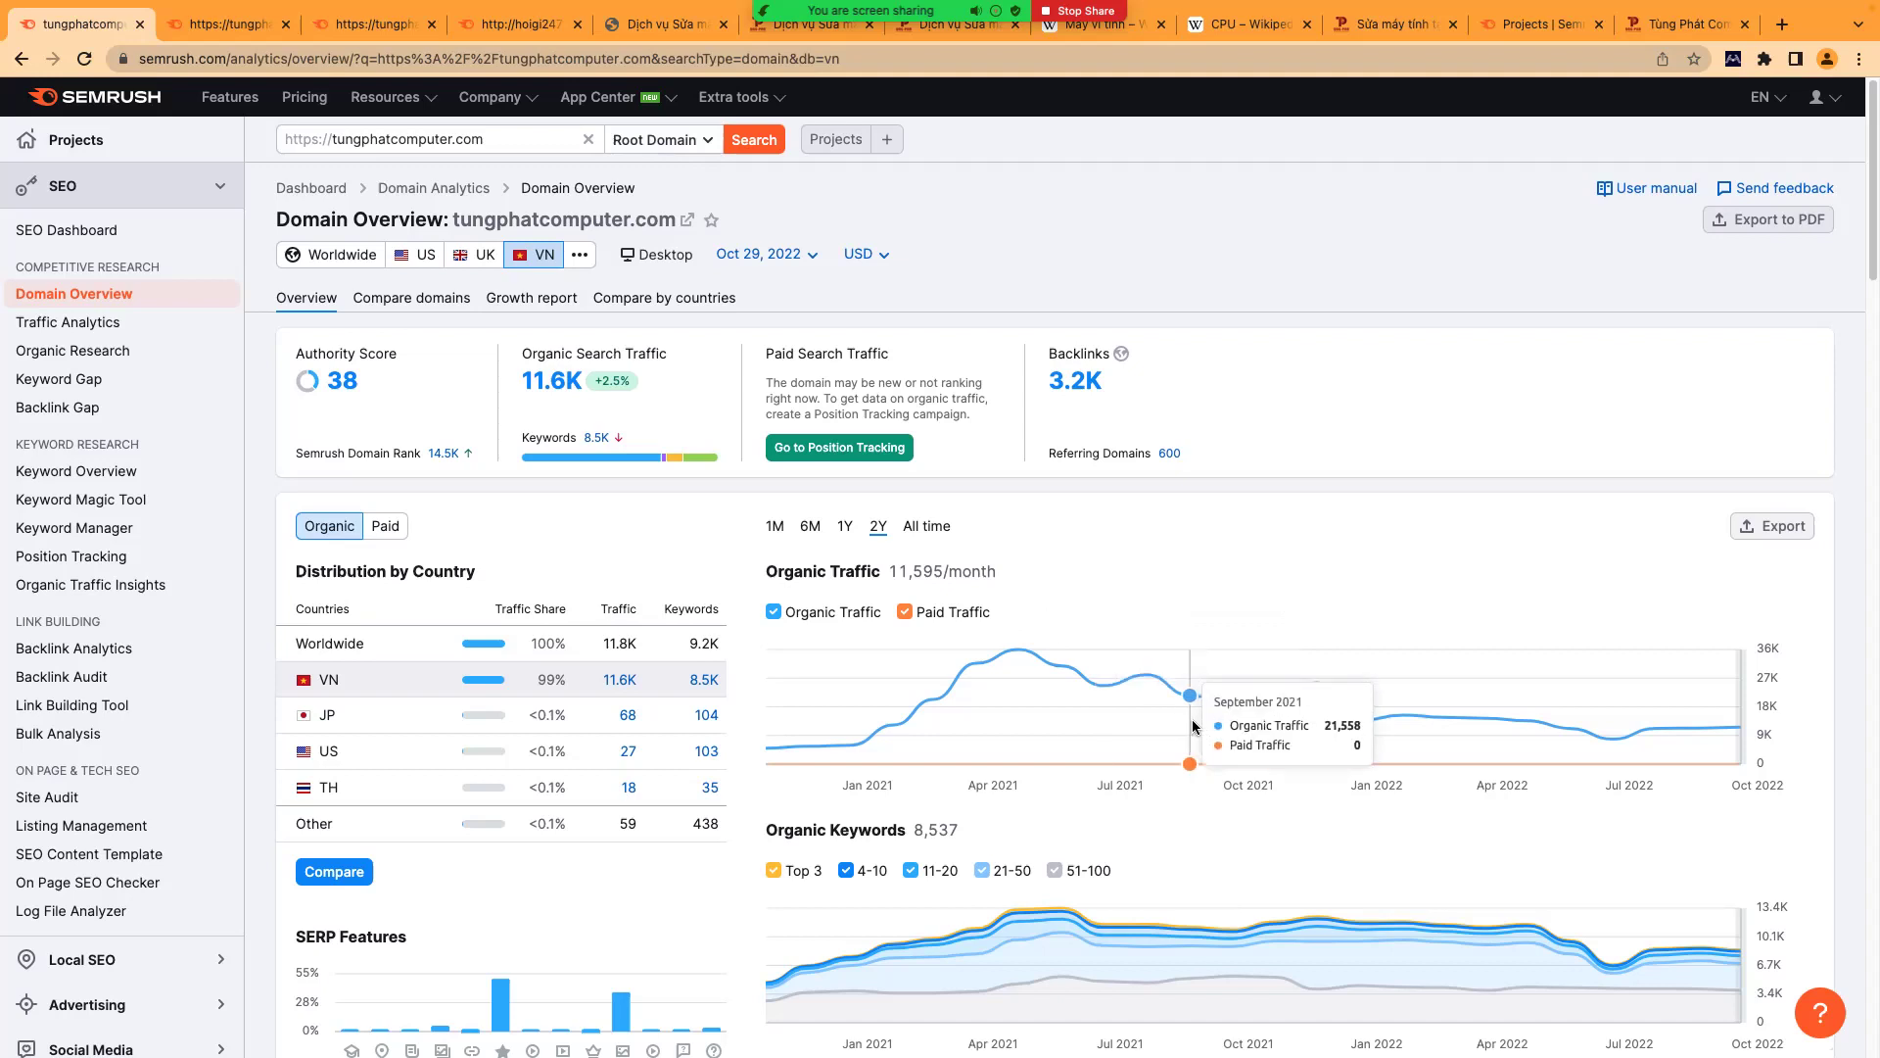
scroll(1231, 764, "down", 1)
scroll(1232, 756, "down", 7)
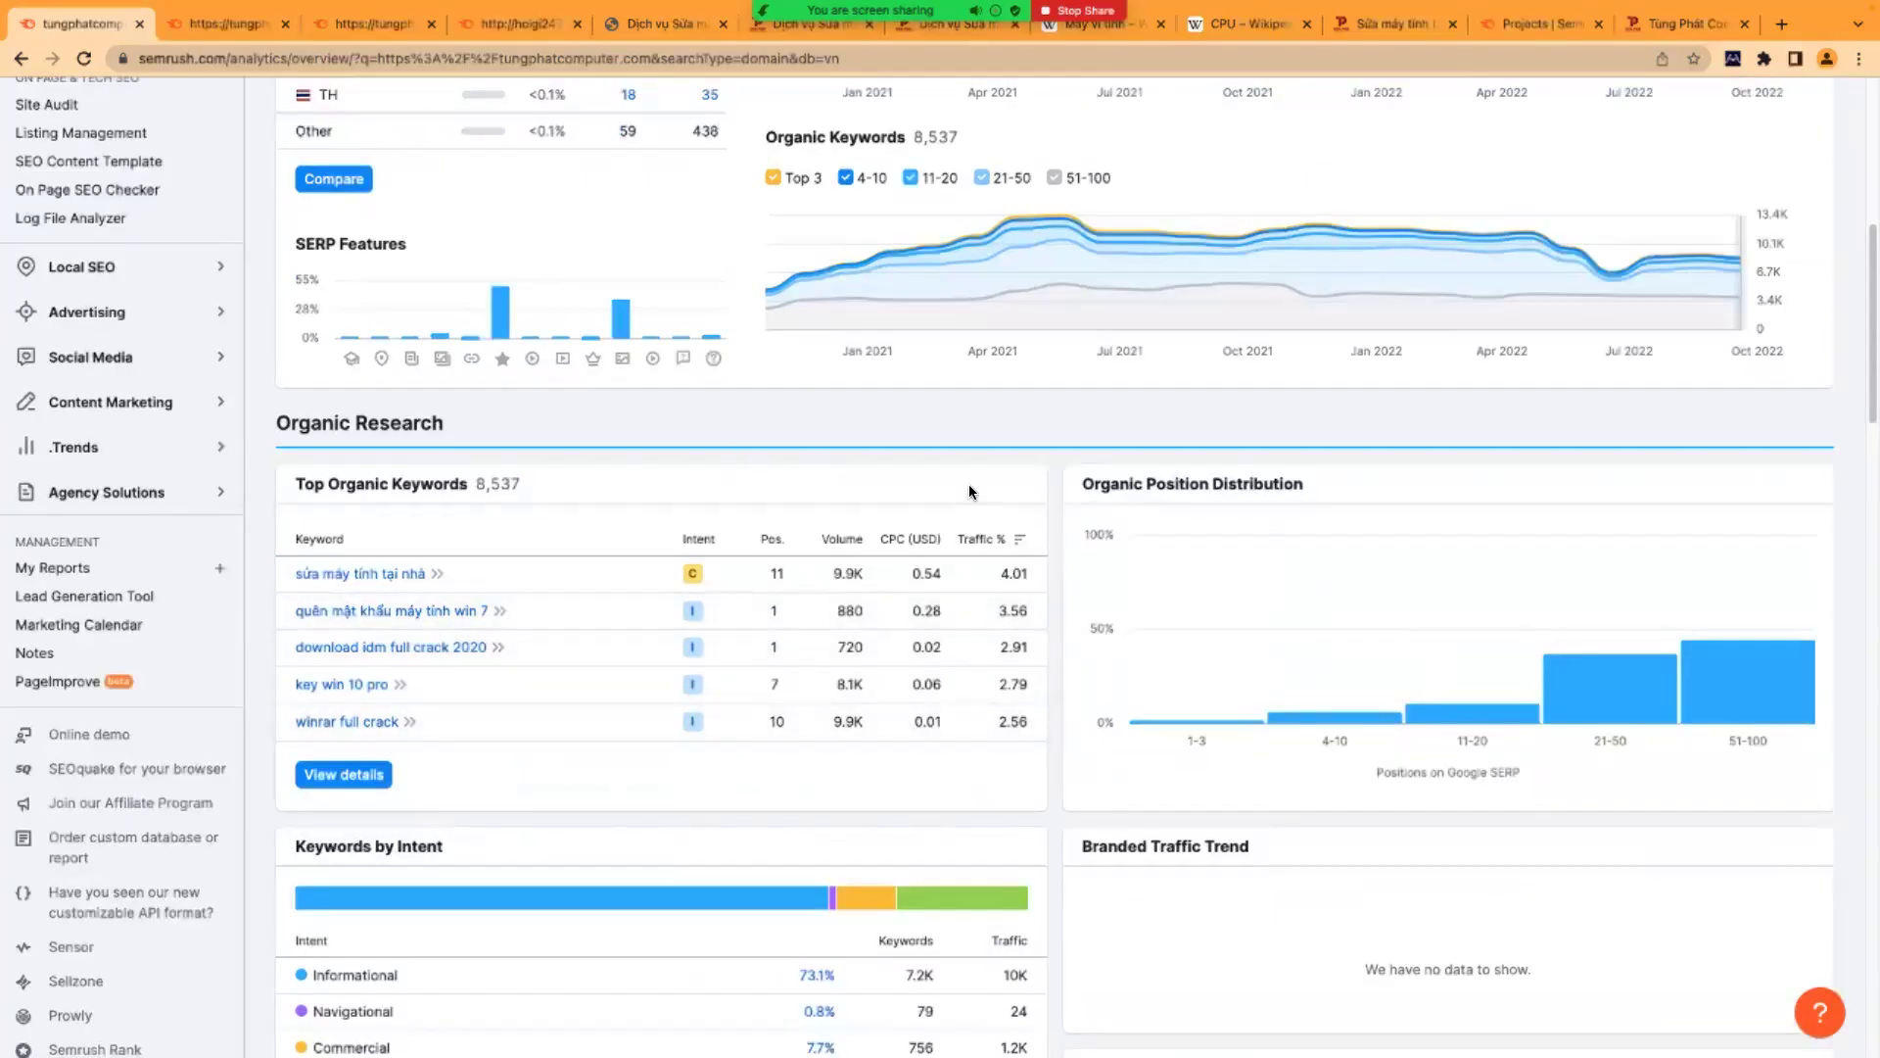
scroll(1266, 553, "up", 8)
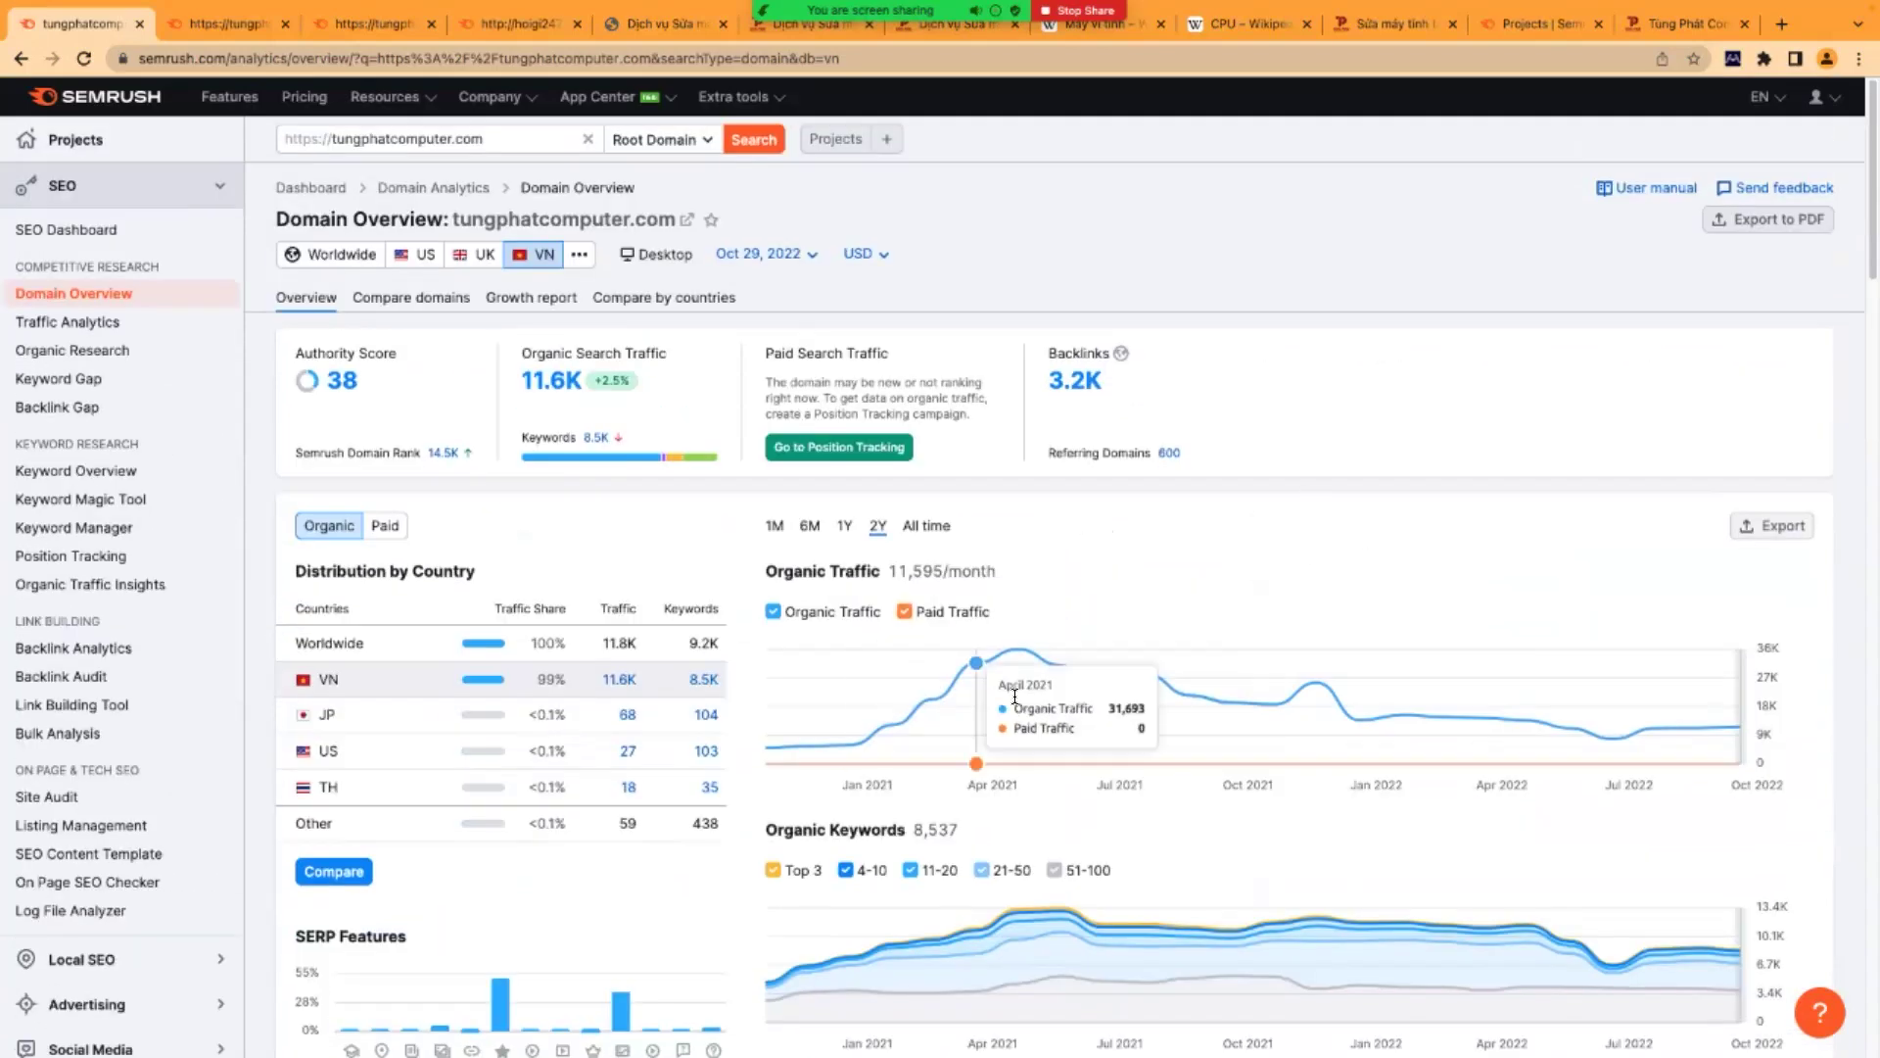
mouse_move(1089, 675)
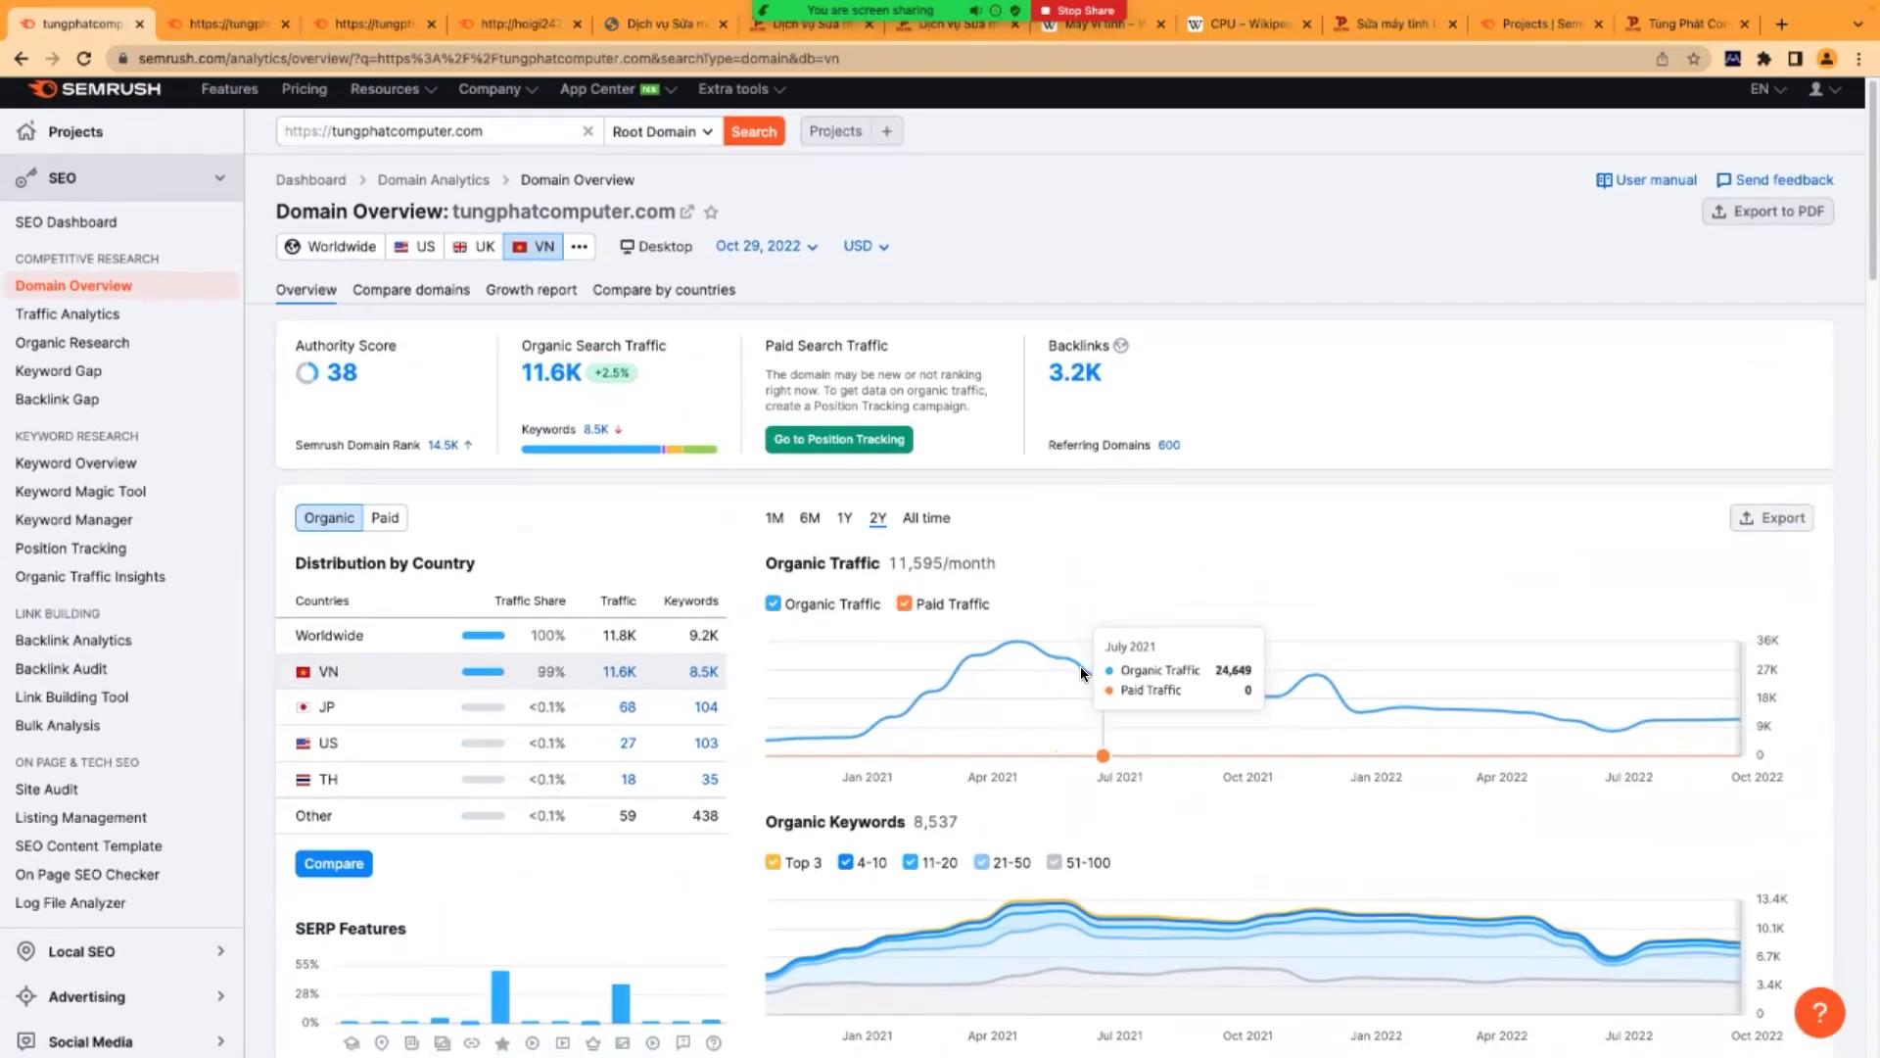
scroll(1090, 673, "down", 1)
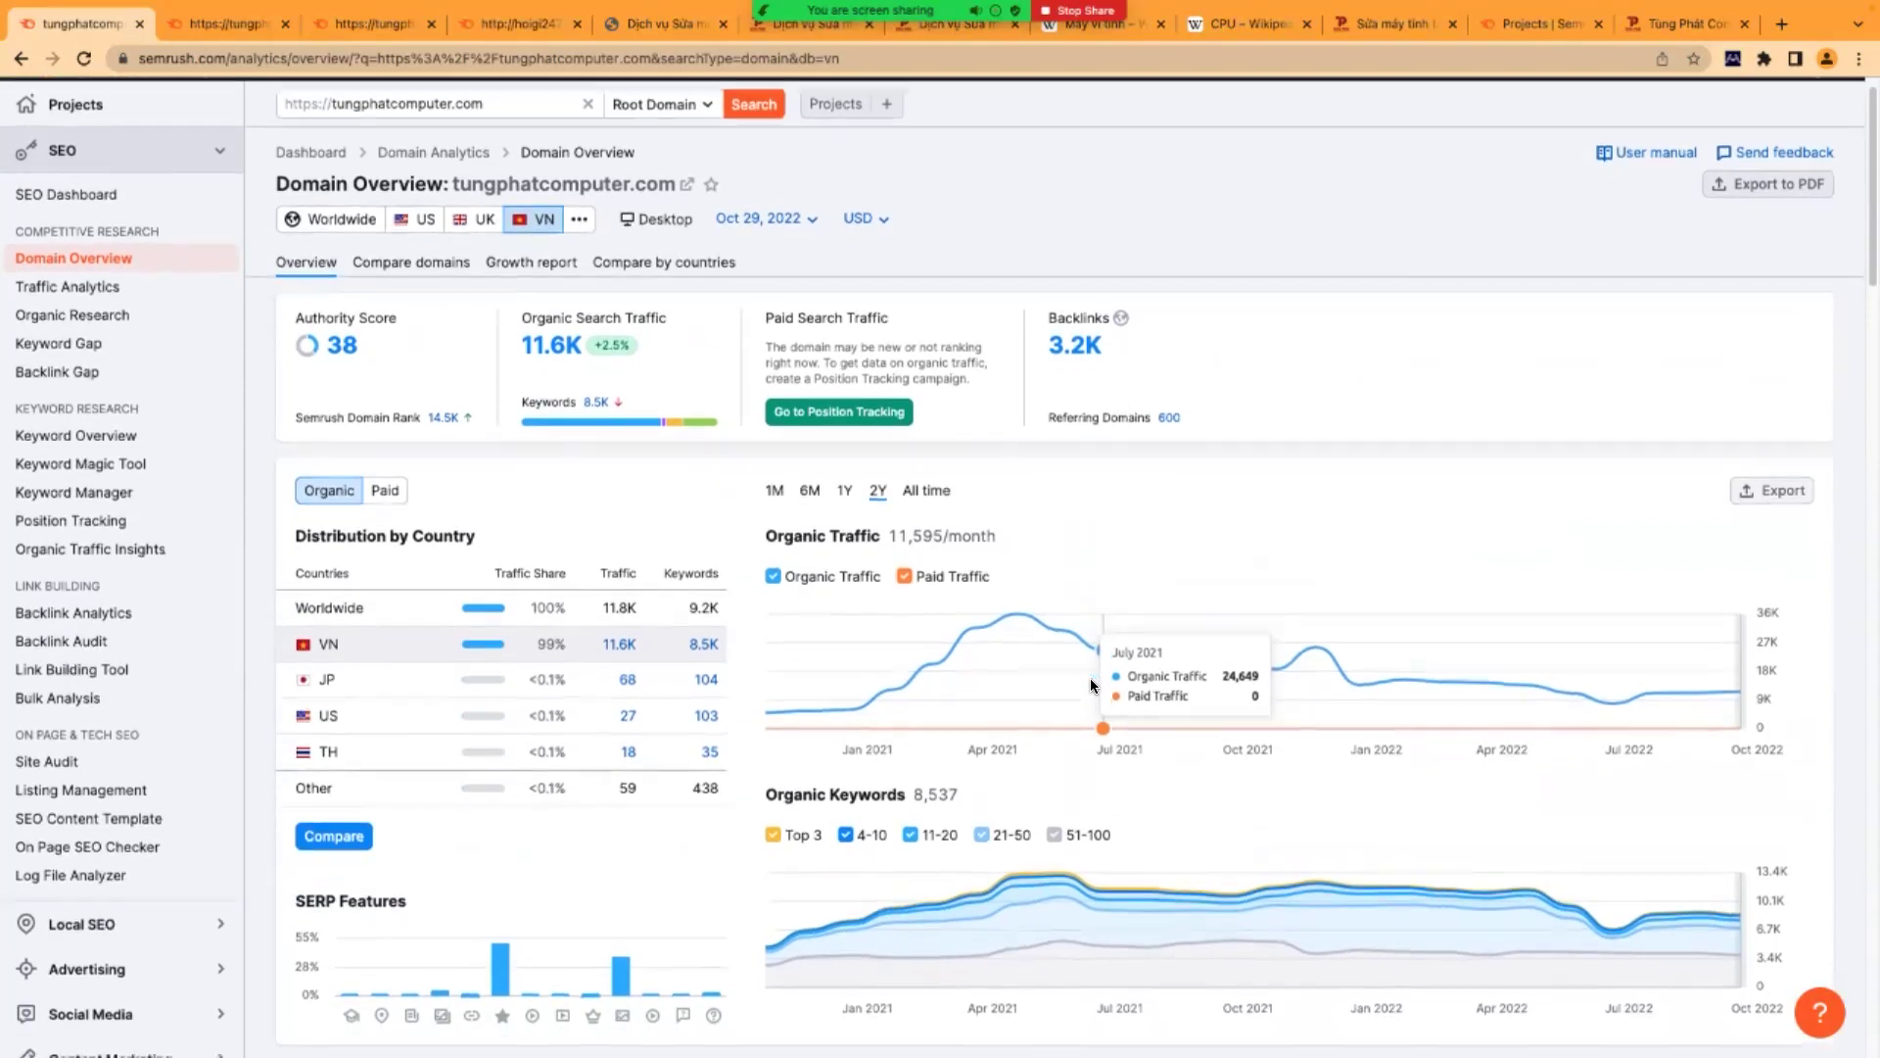
- Open the detailed report of the Top Organic Keywords from the Organic Research section
scroll(1090, 678, "down", 6)
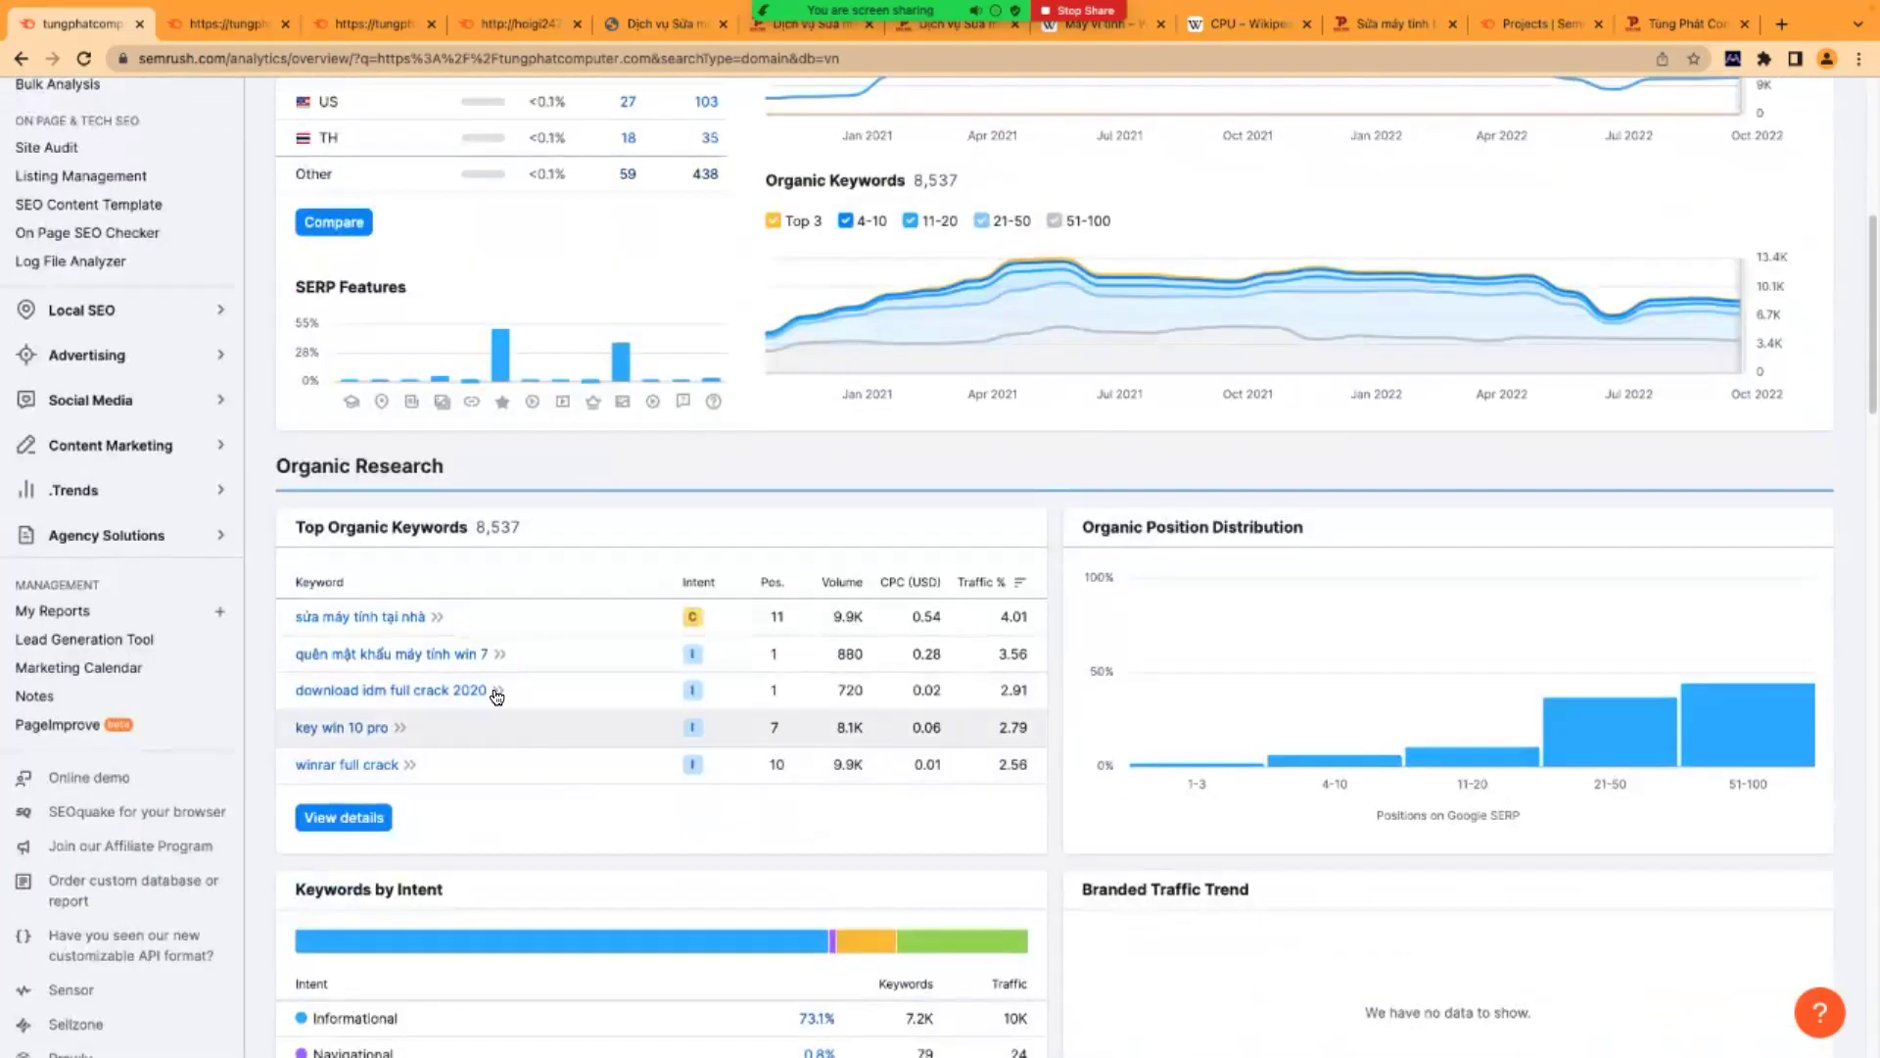
mouse_move(407, 535)
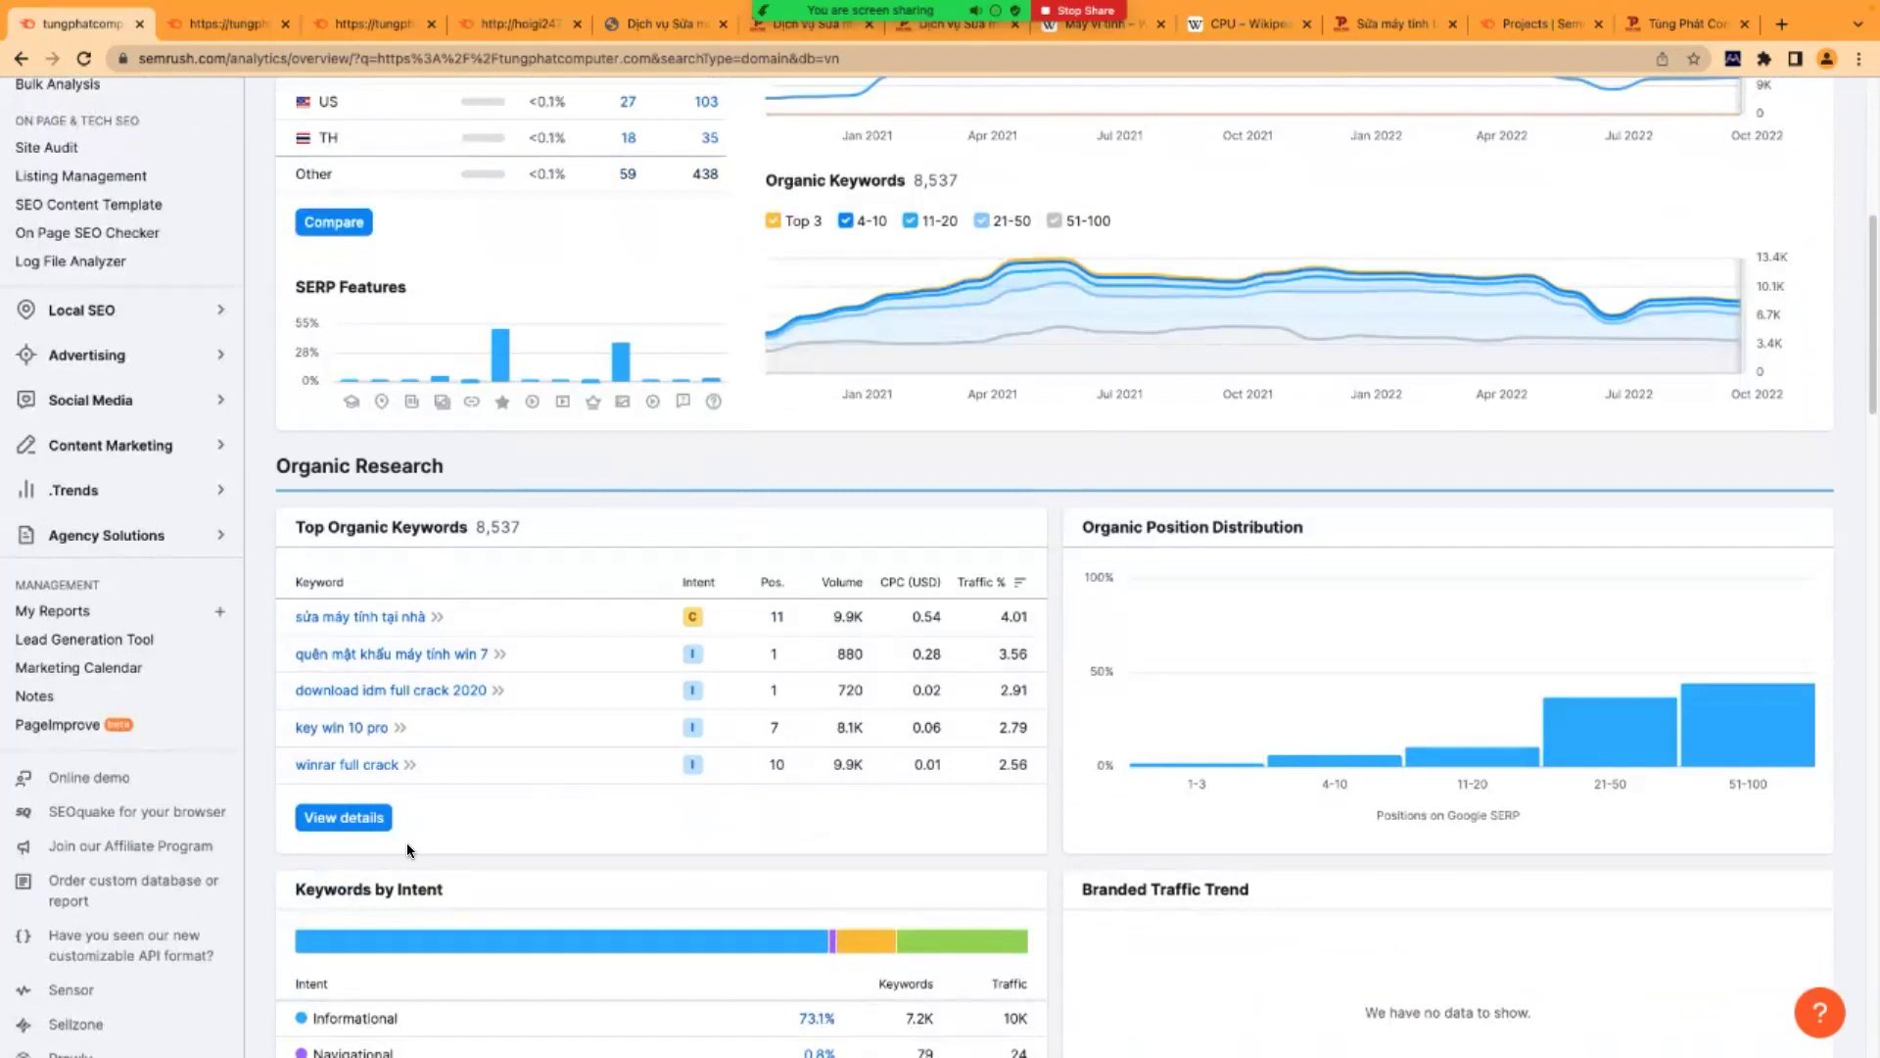
left_click(350, 818)
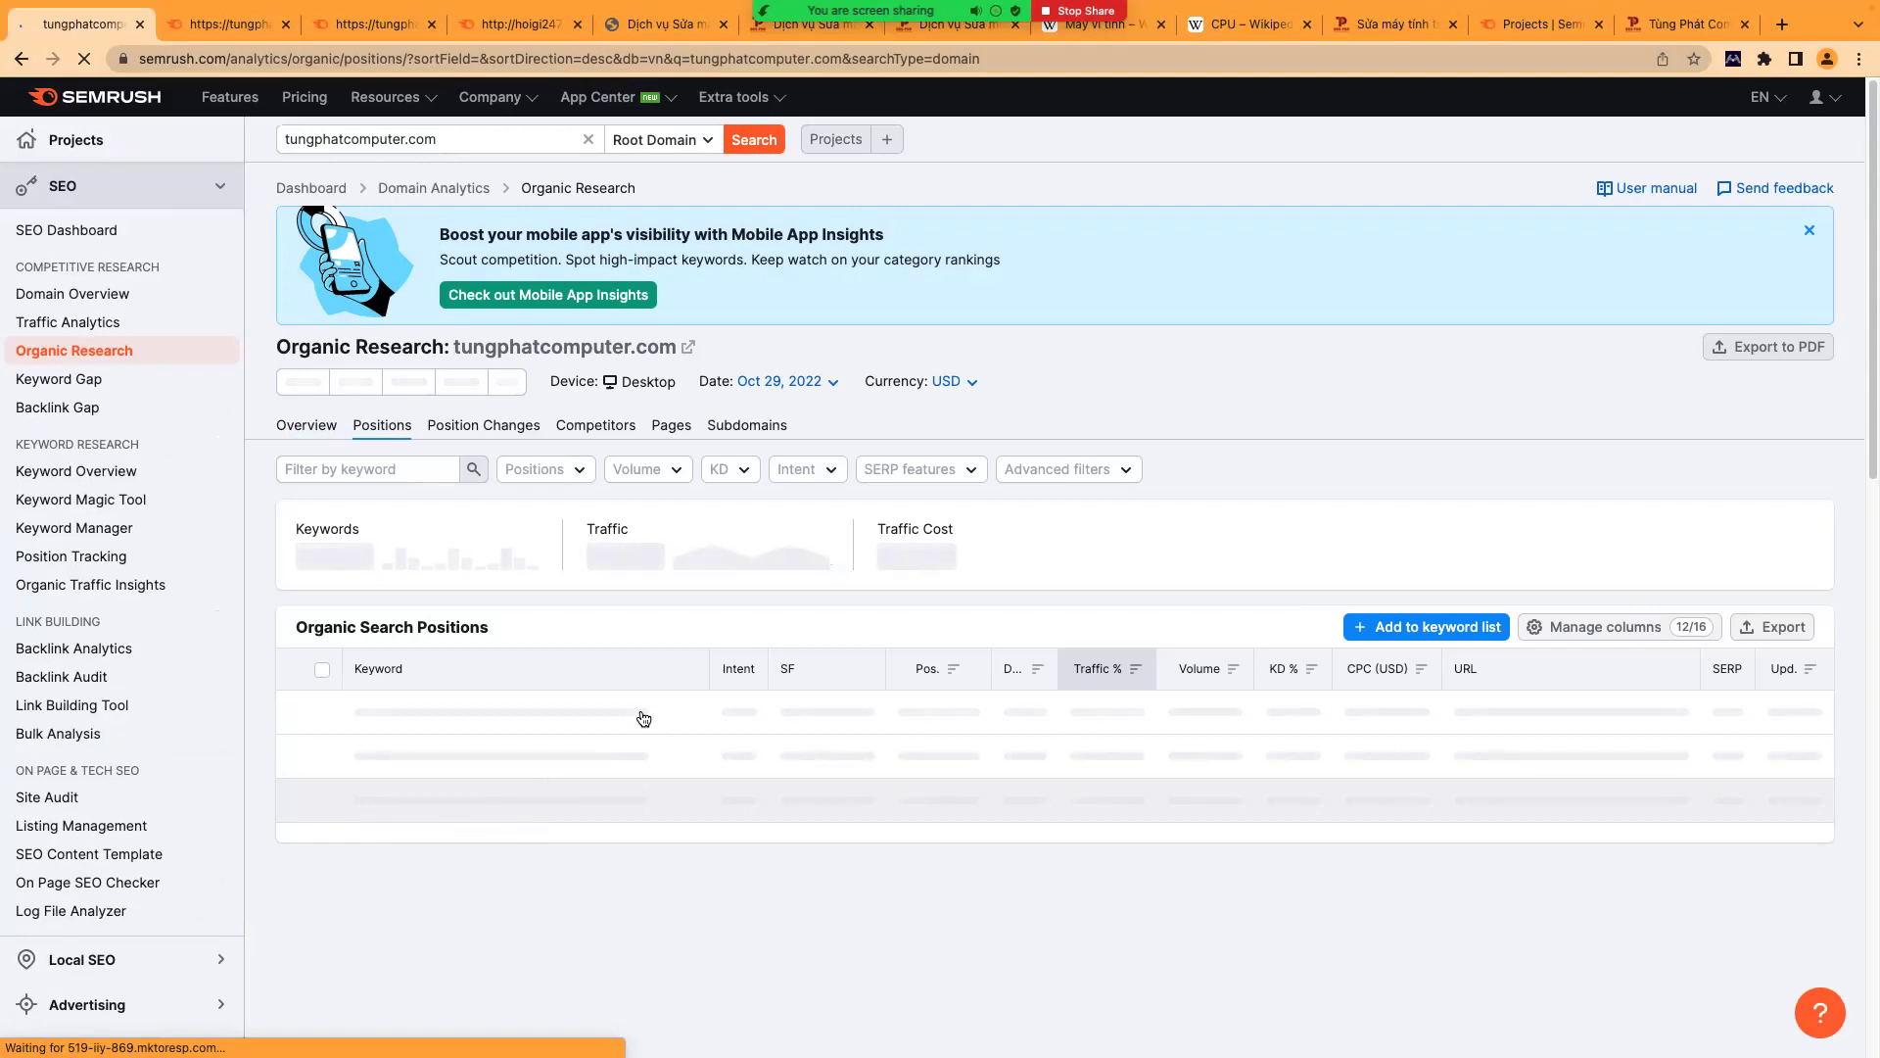
- Review the Organic Search Positions list, checking the explanation of the Intent column and the Pos. column
scroll(676, 752, "down", 2)
scroll(633, 627, "down", 2)
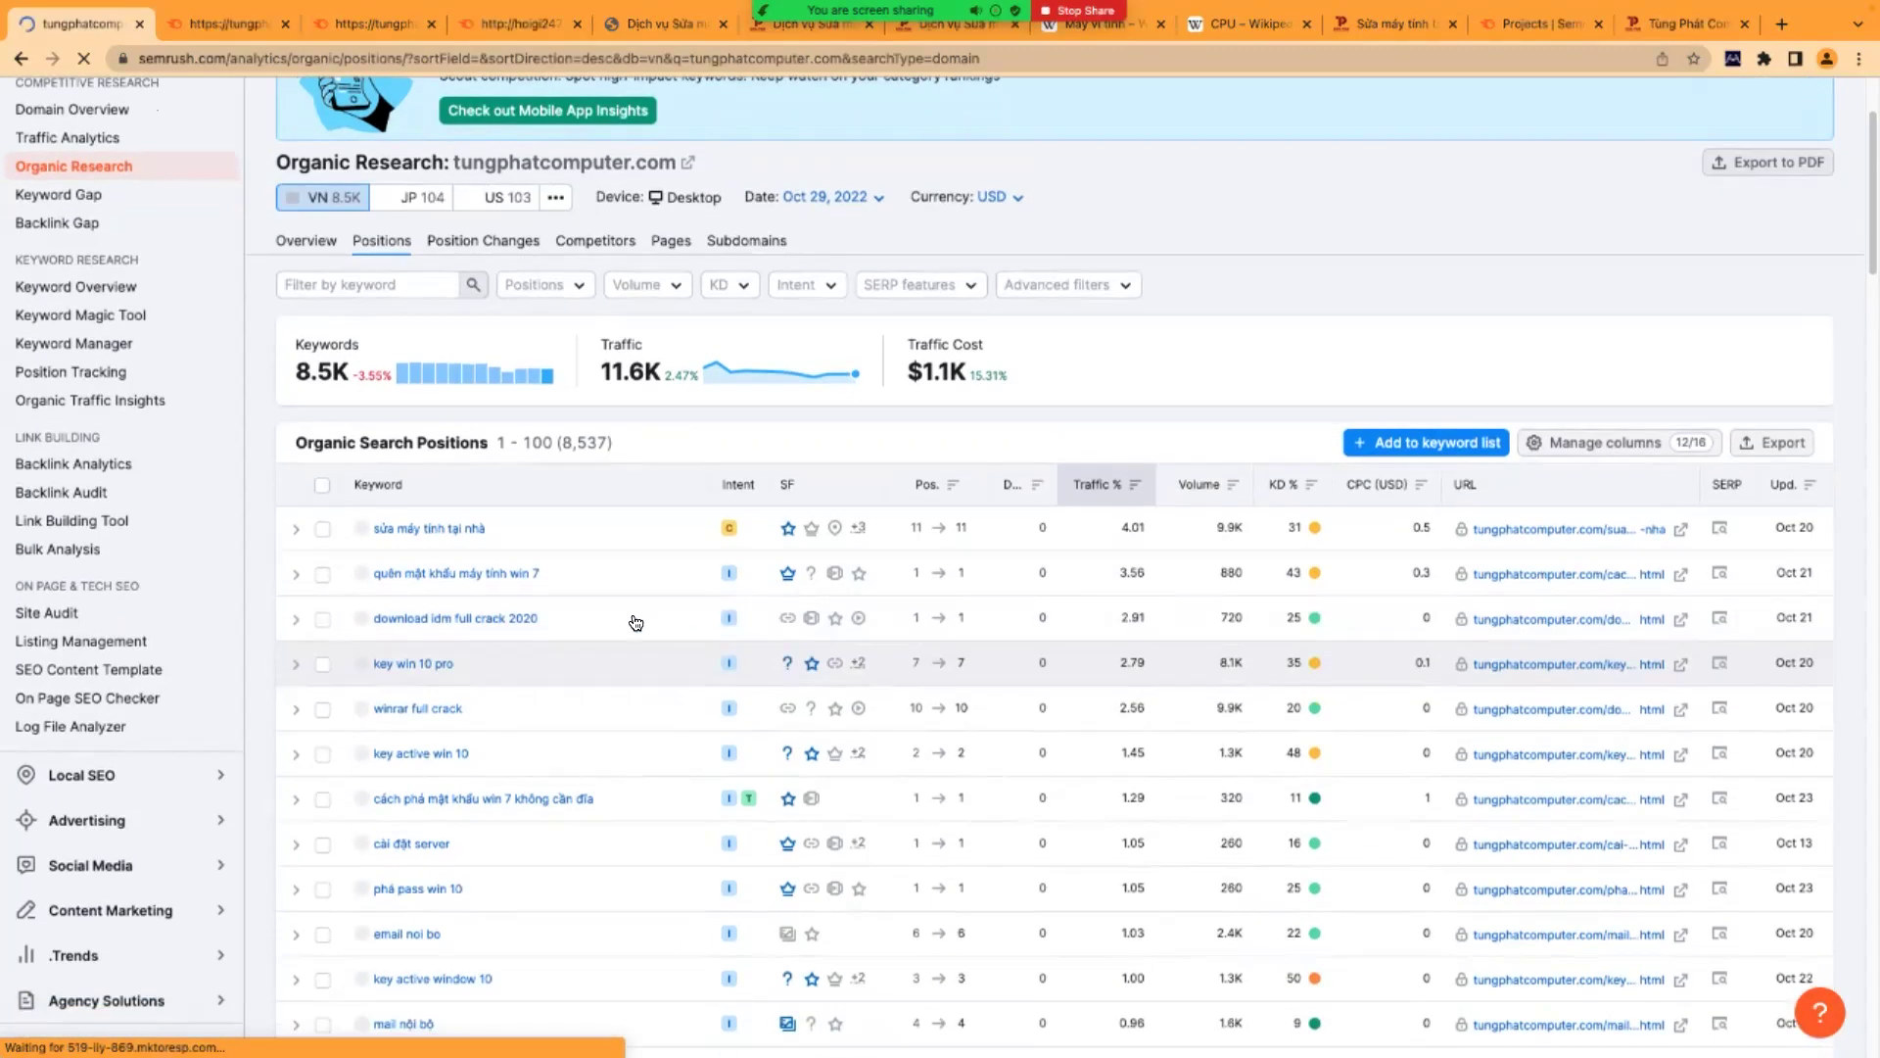
scroll(591, 714, "down", 1)
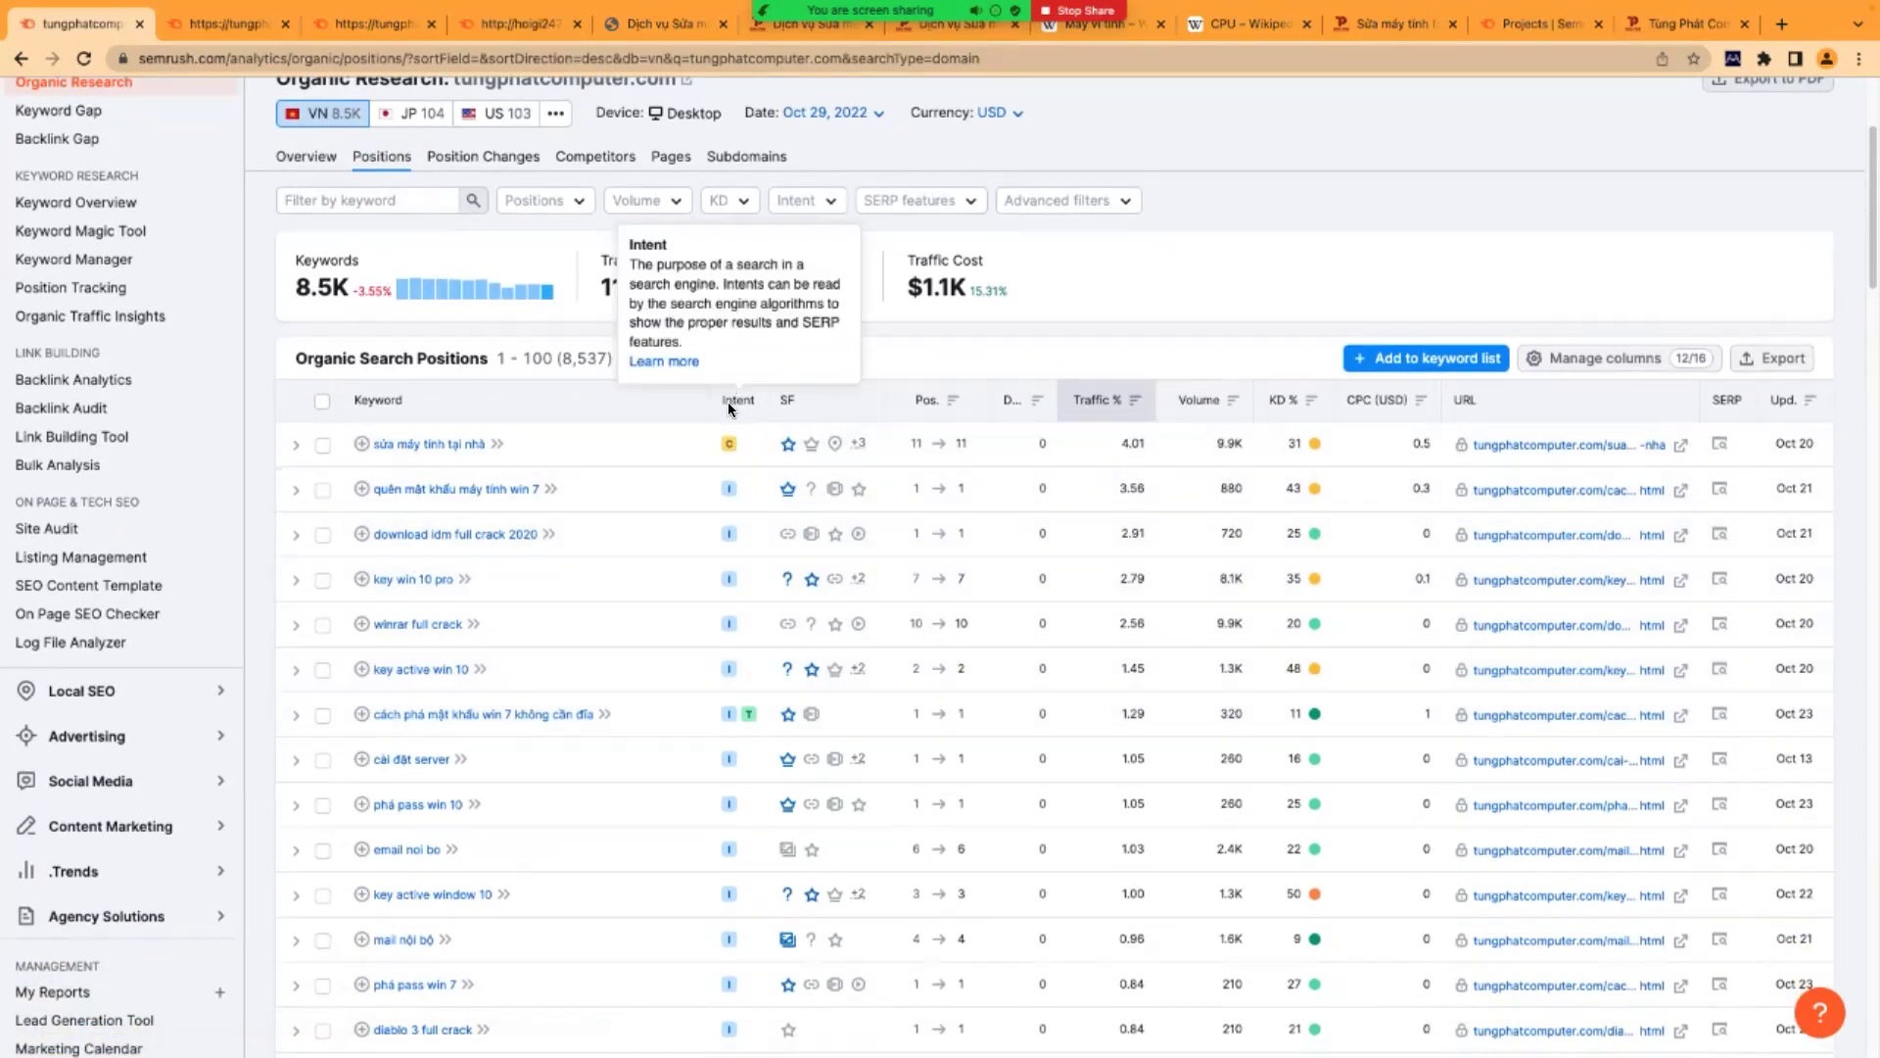
mouse_move(728, 401)
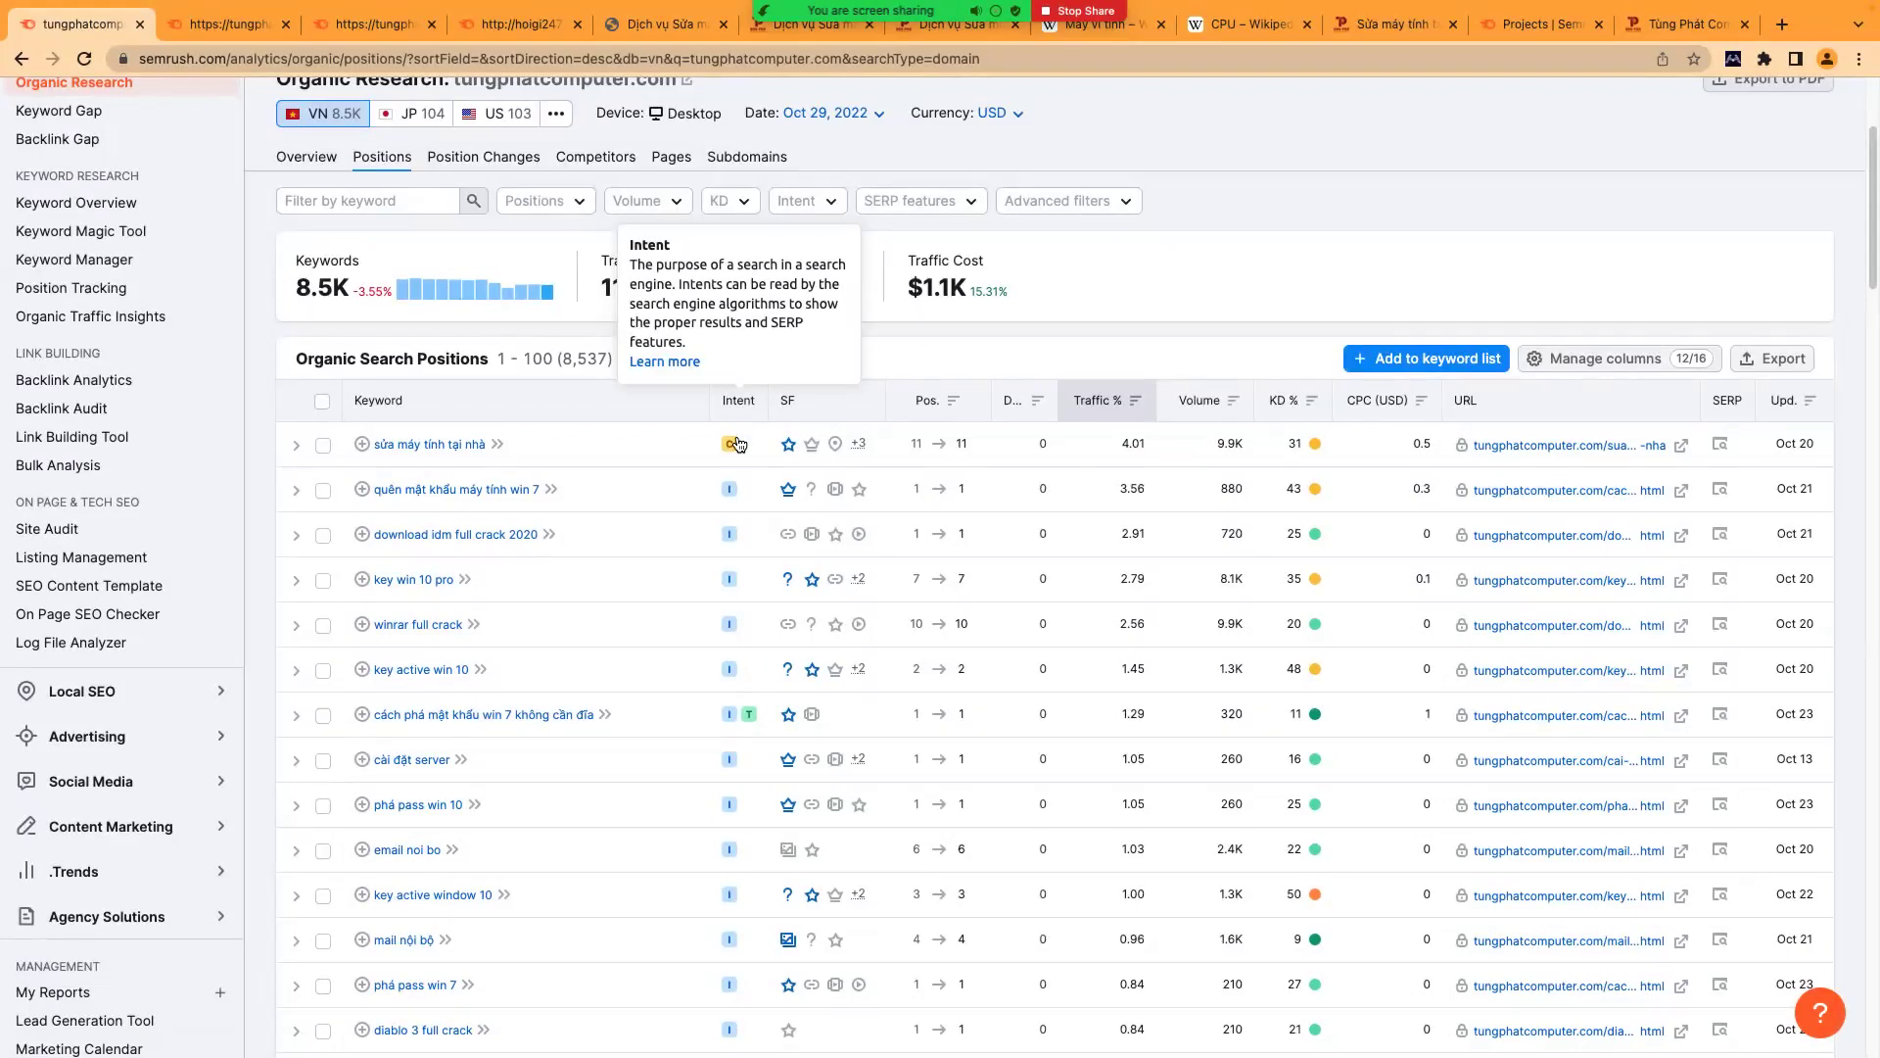
mouse_move(736, 455)
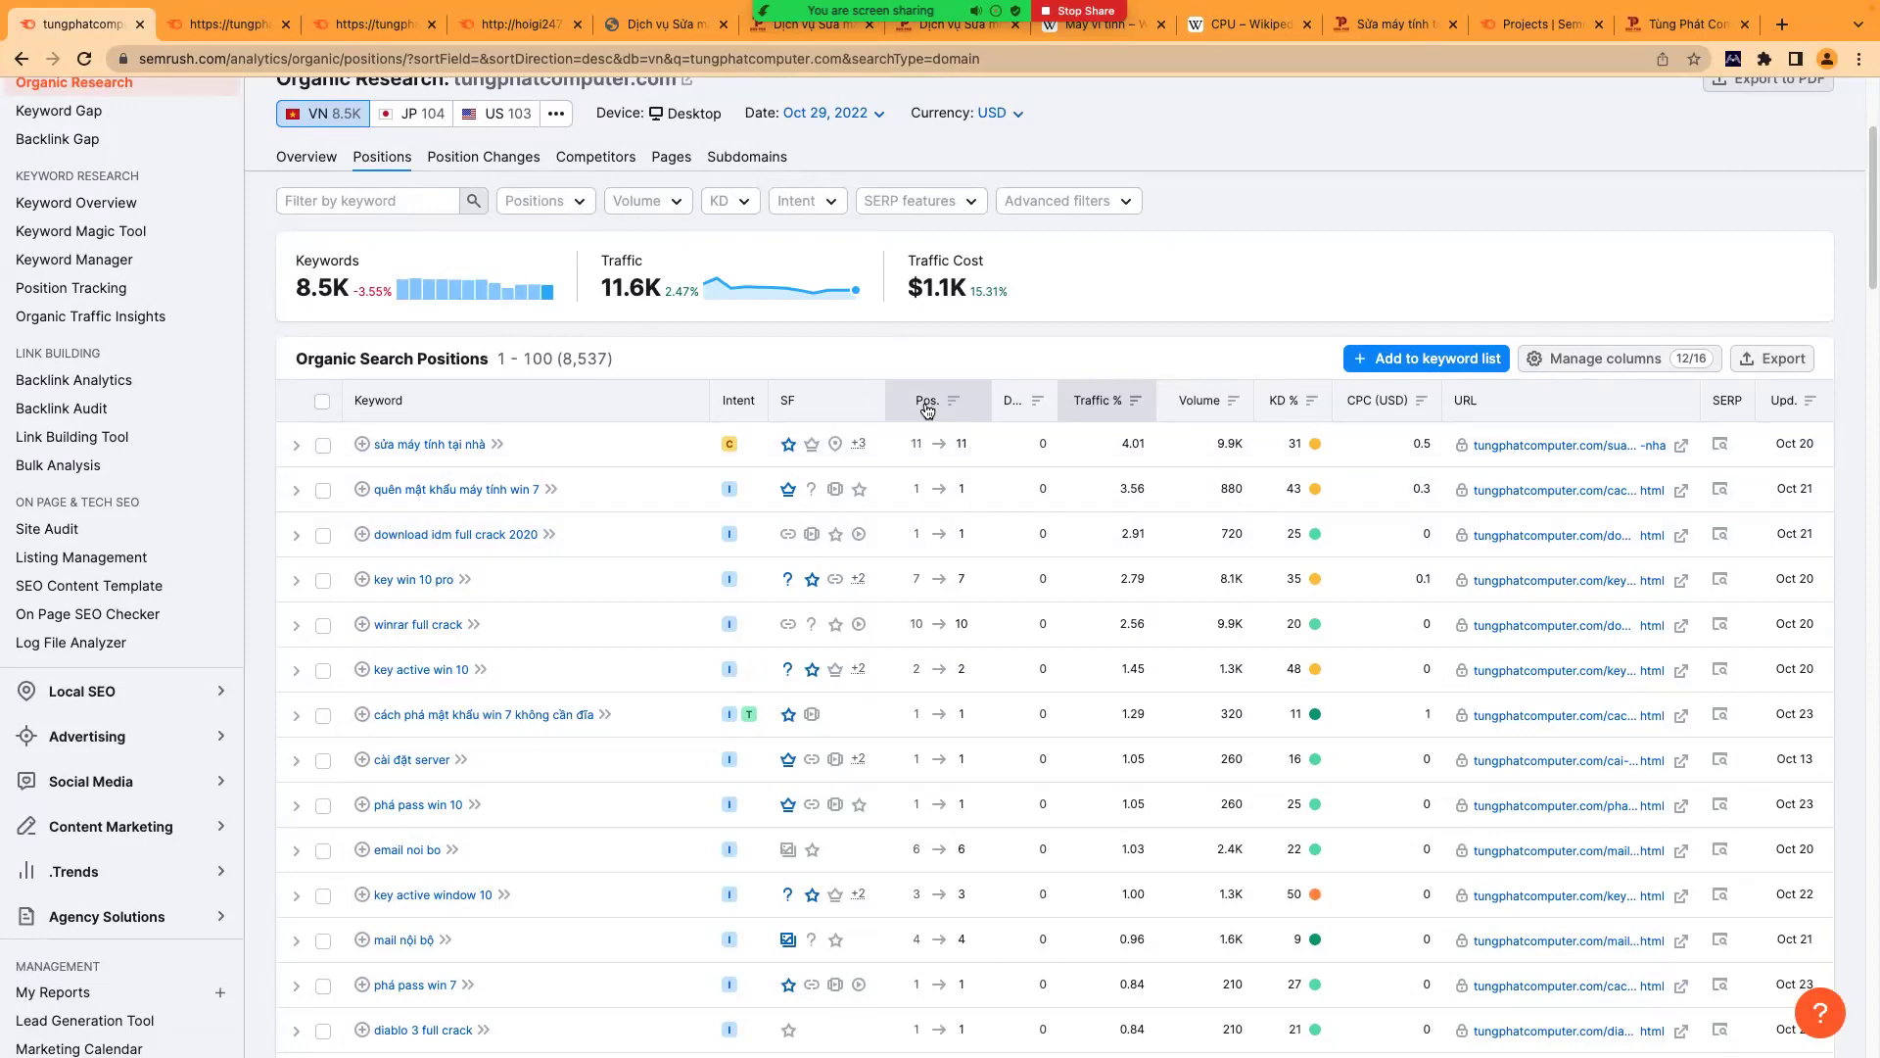
mouse_move(932, 404)
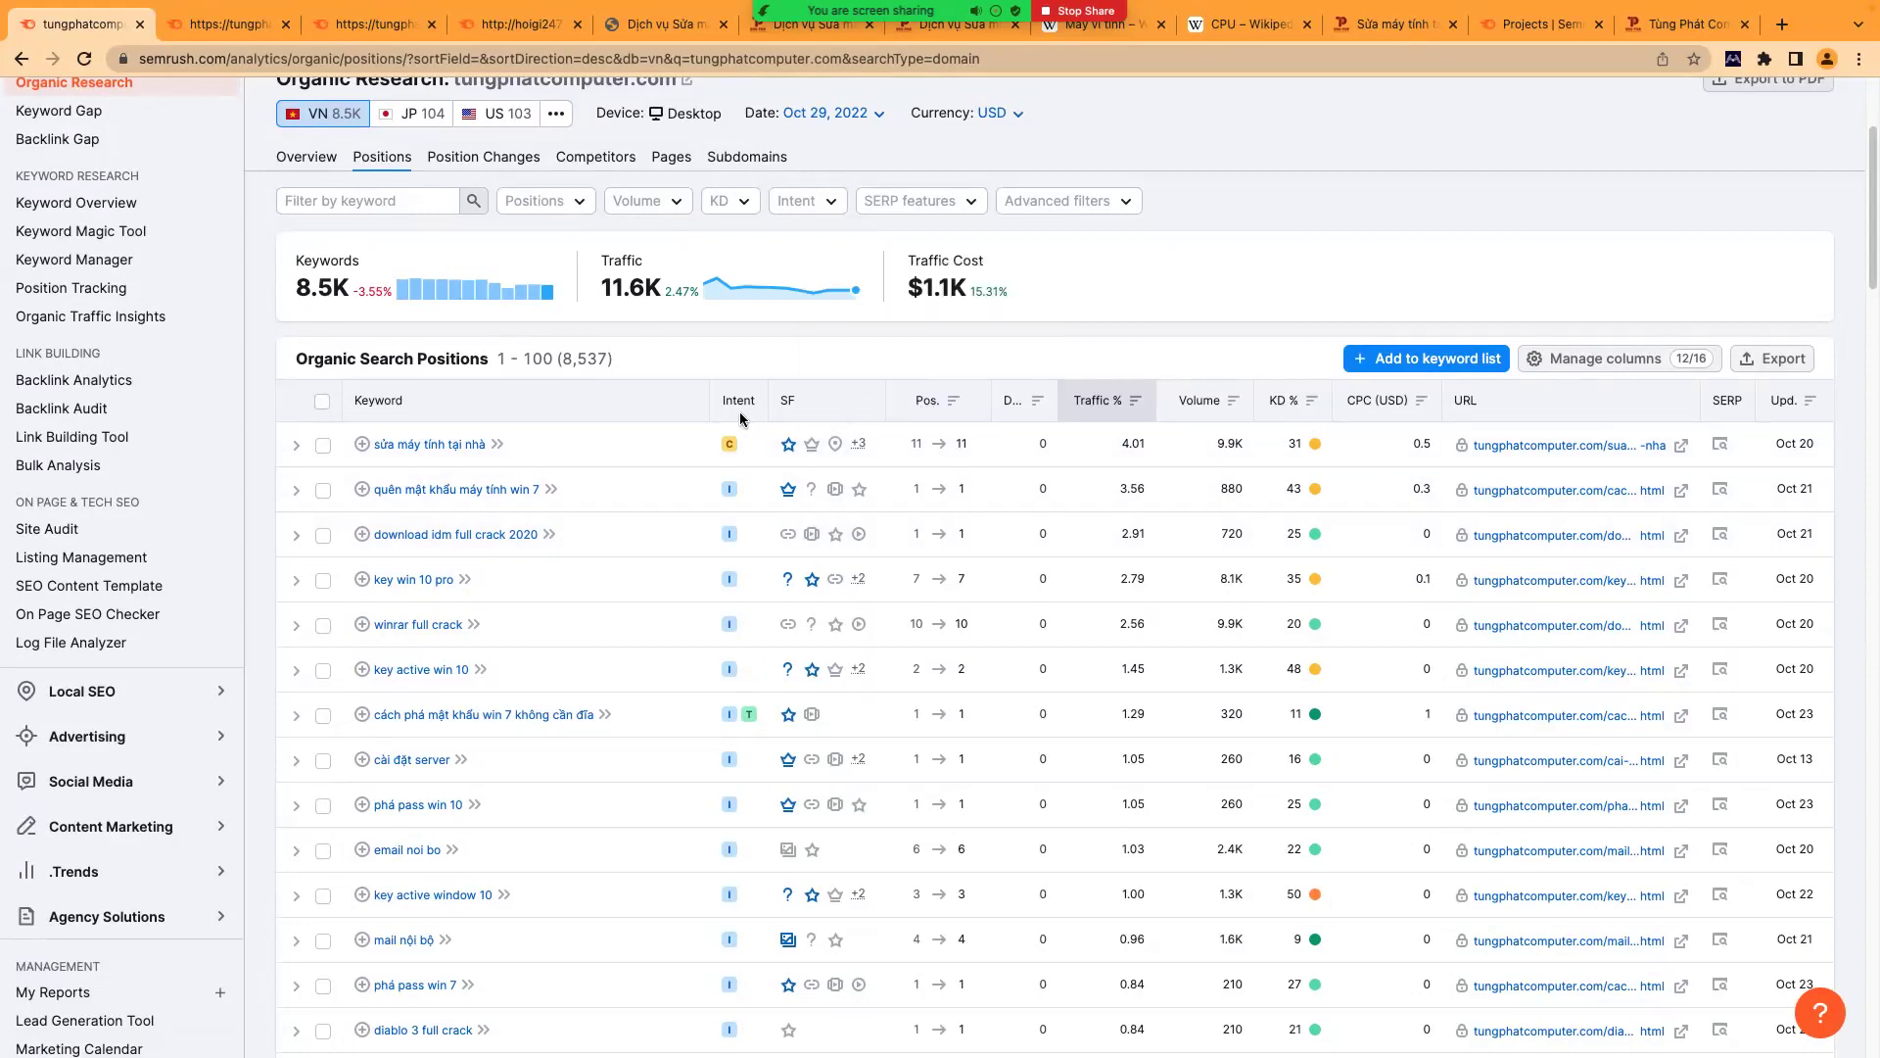
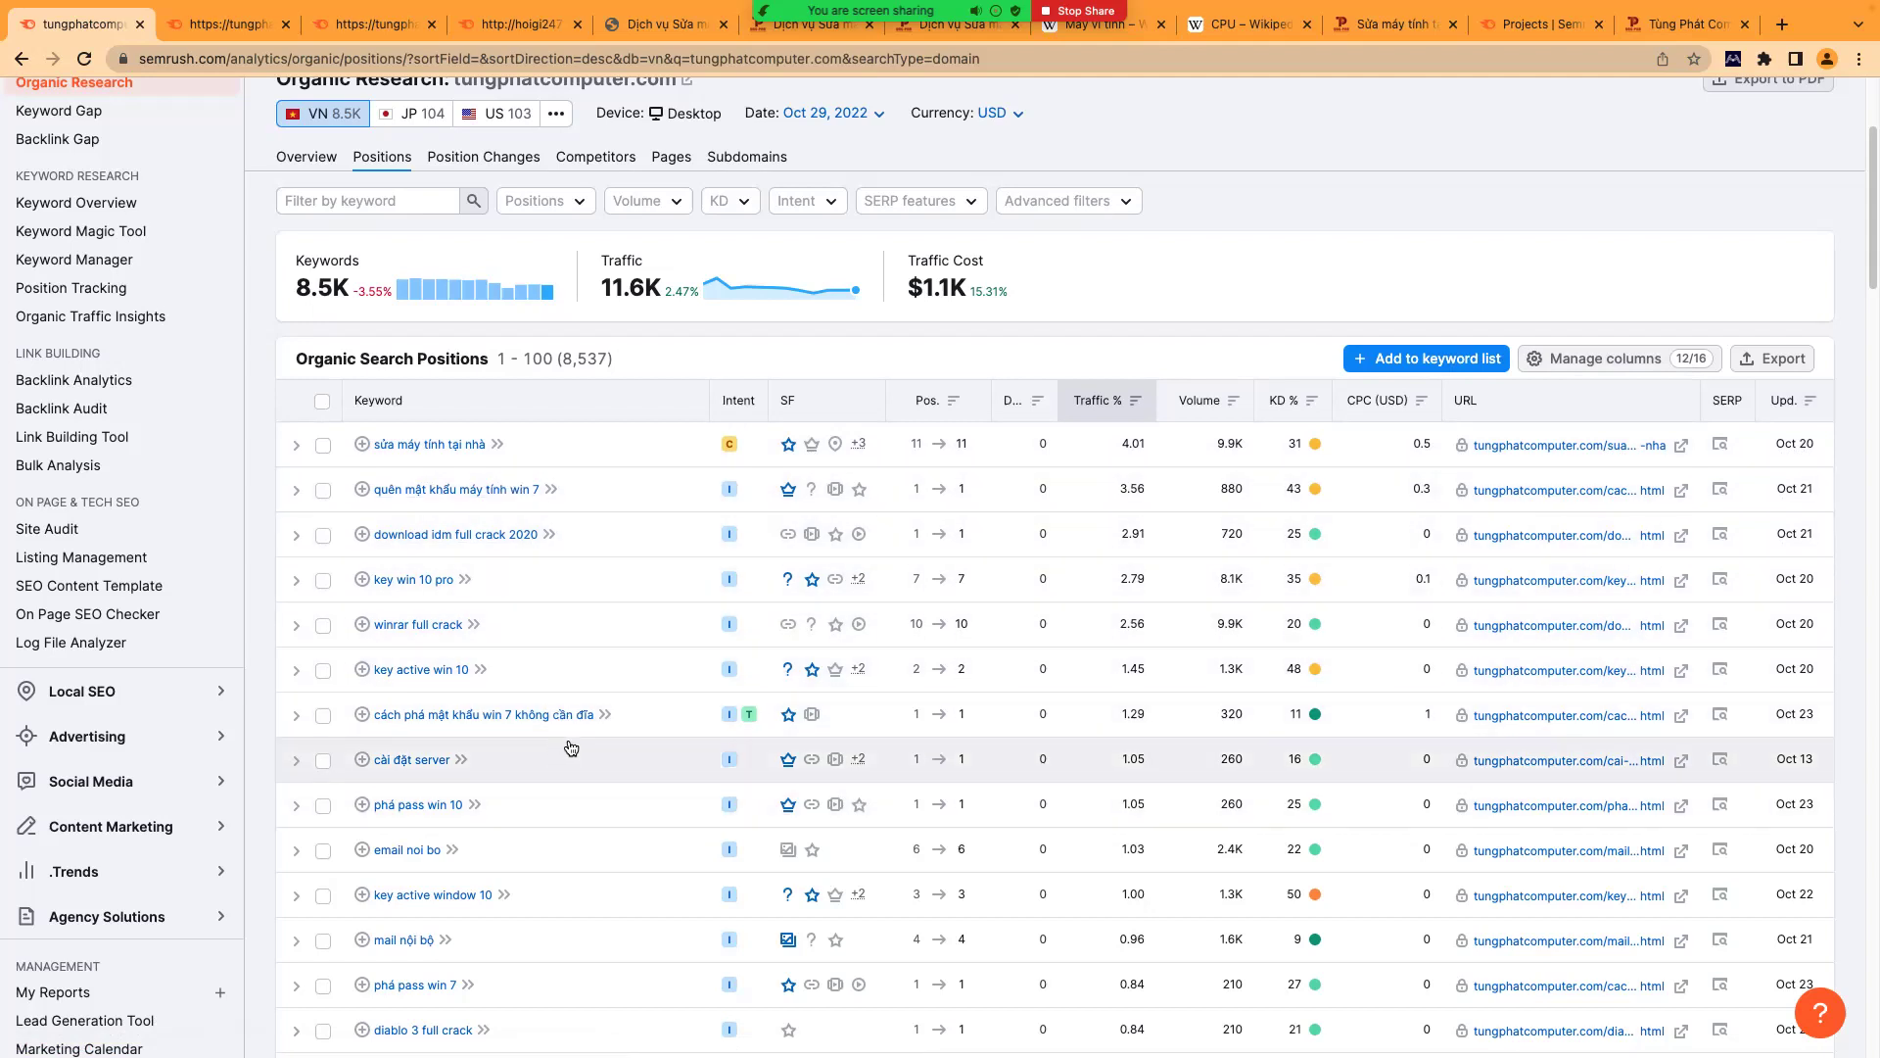
- Open the Keyword Overview report for tungphatcomputer.com
scroll(569, 639, "up", 1)
scroll(569, 639, "up", 1)
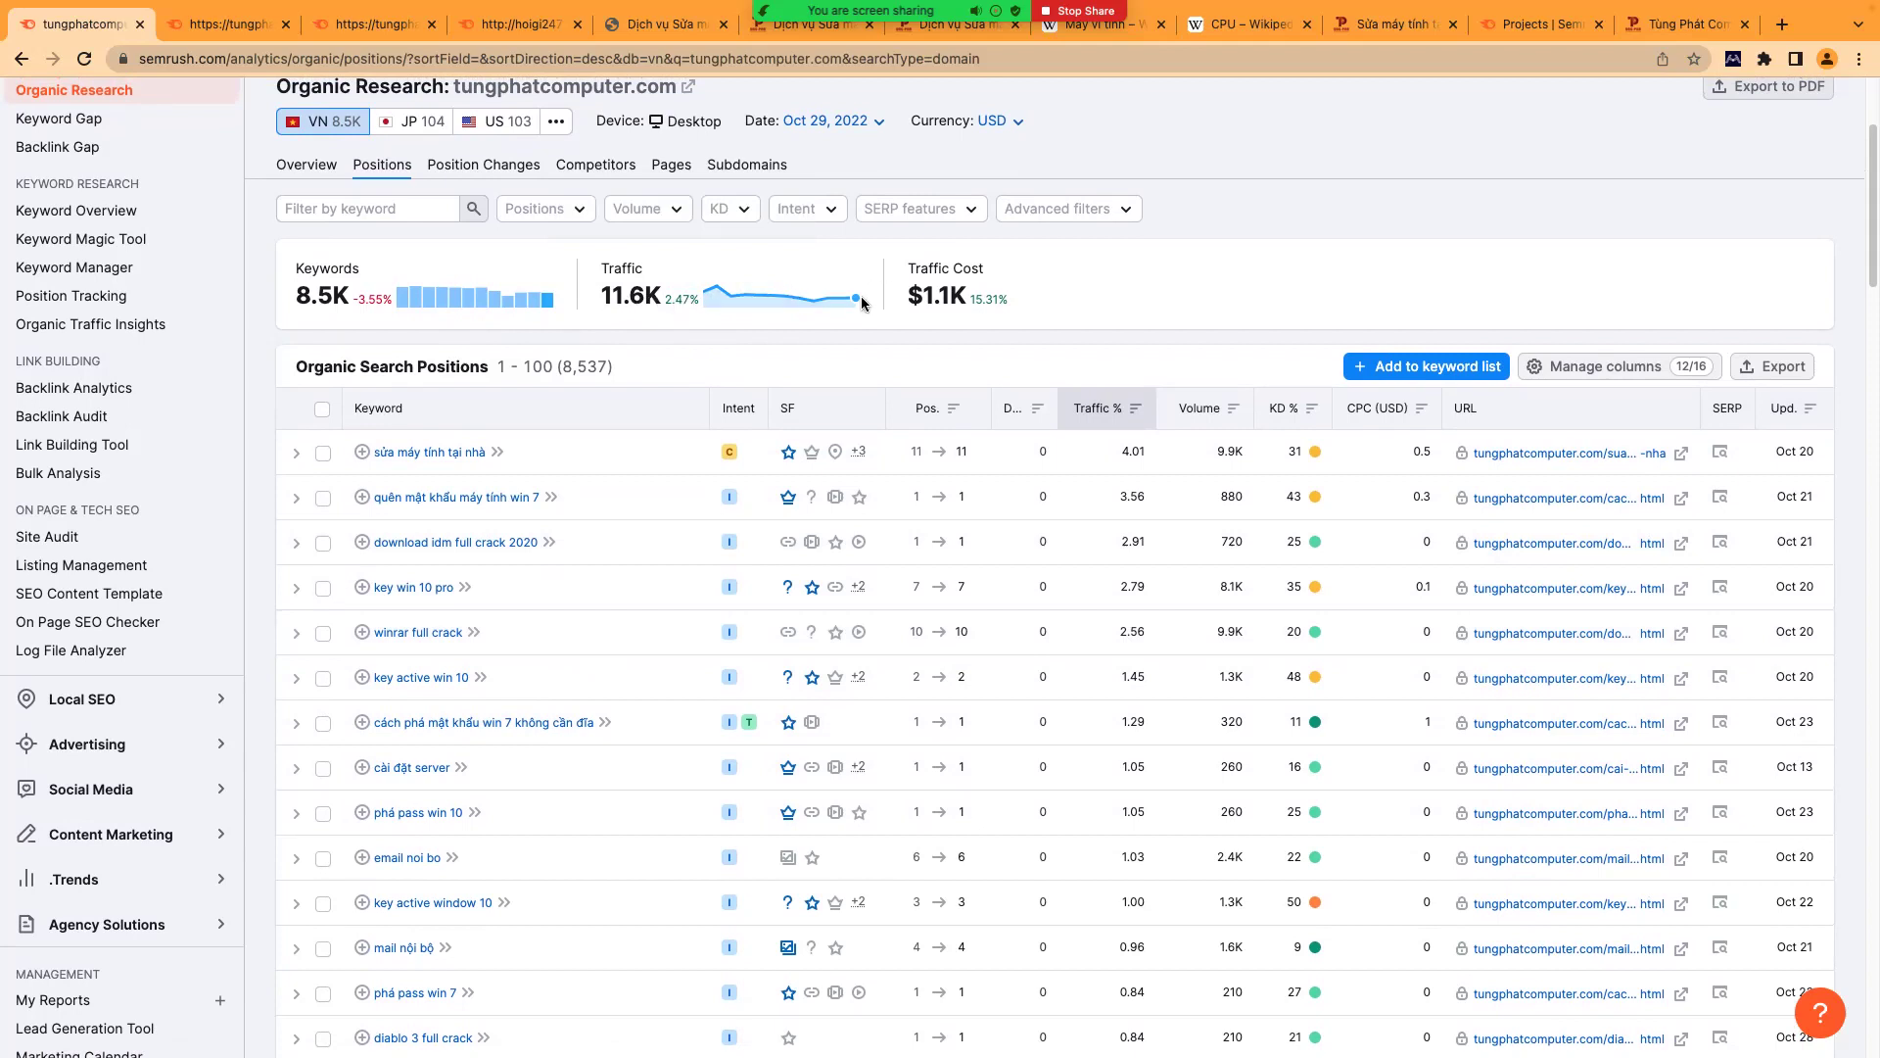
scroll(705, 524, "up", 1)
scroll(703, 524, "up", 4)
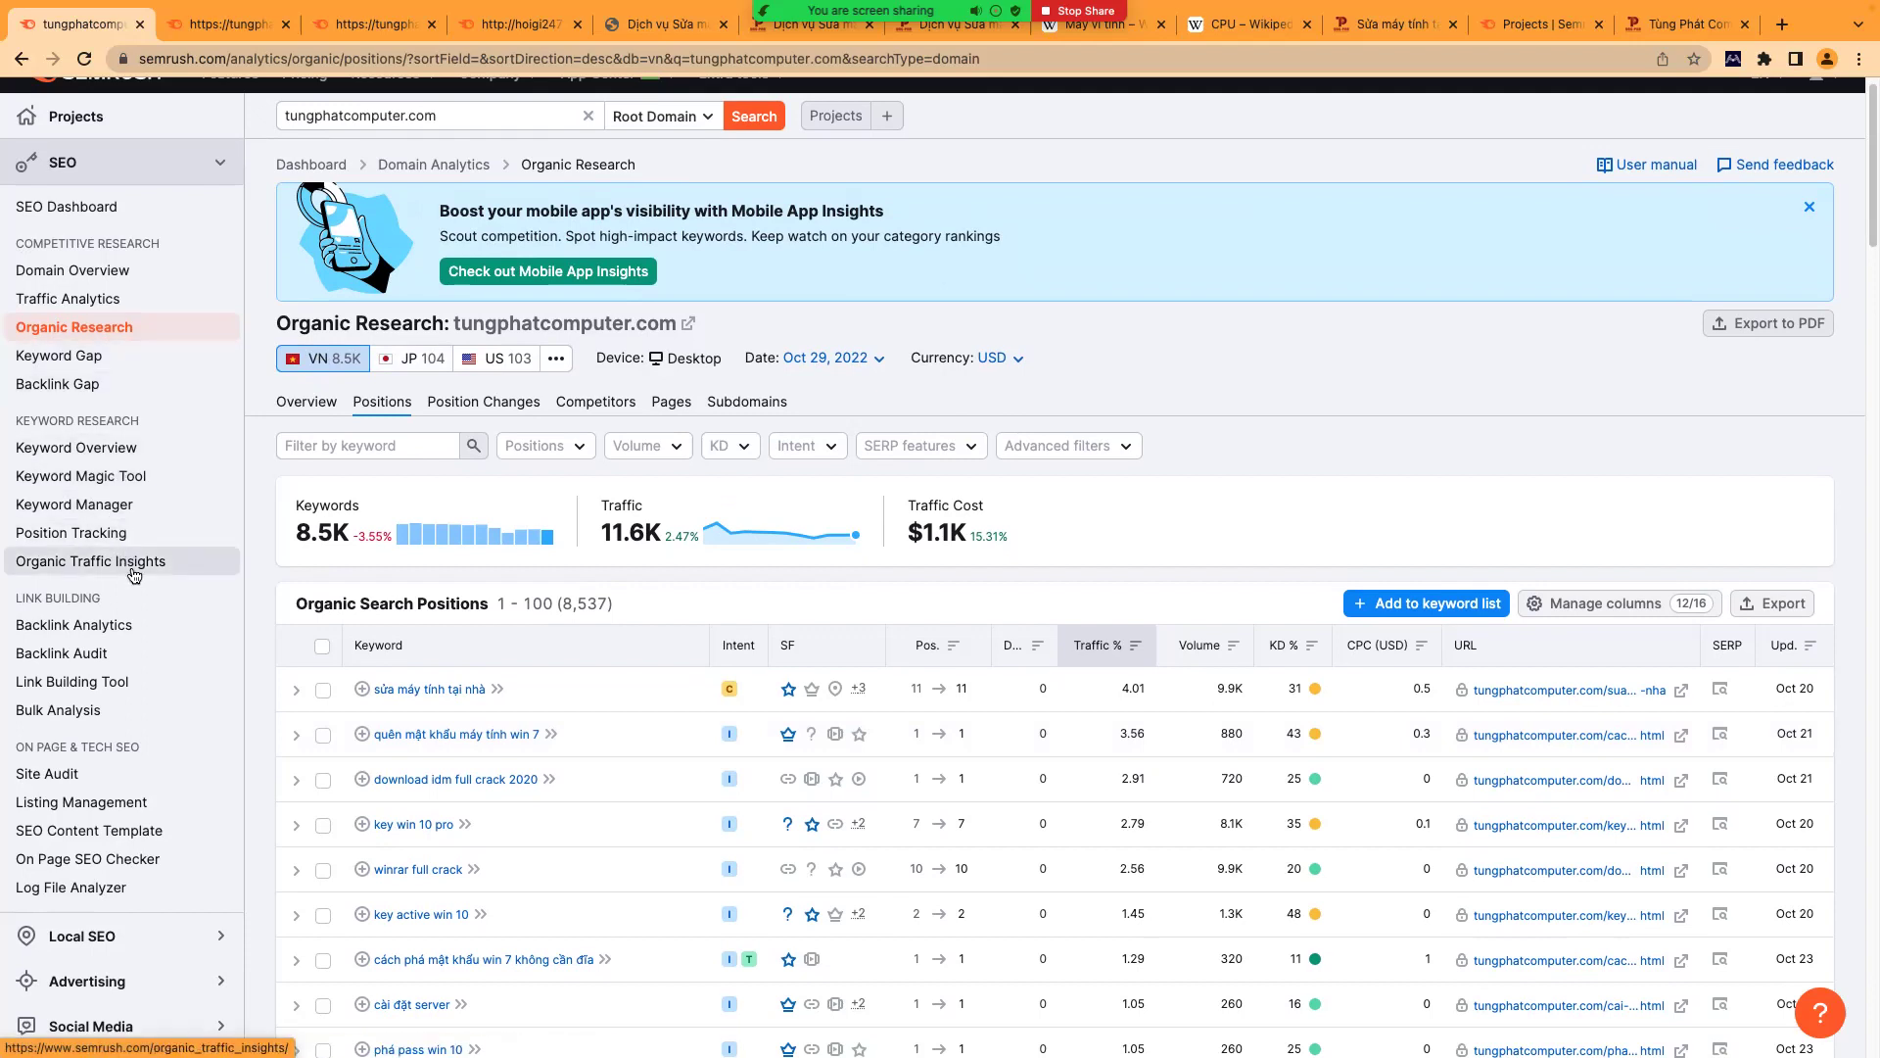
left_click(115, 449)
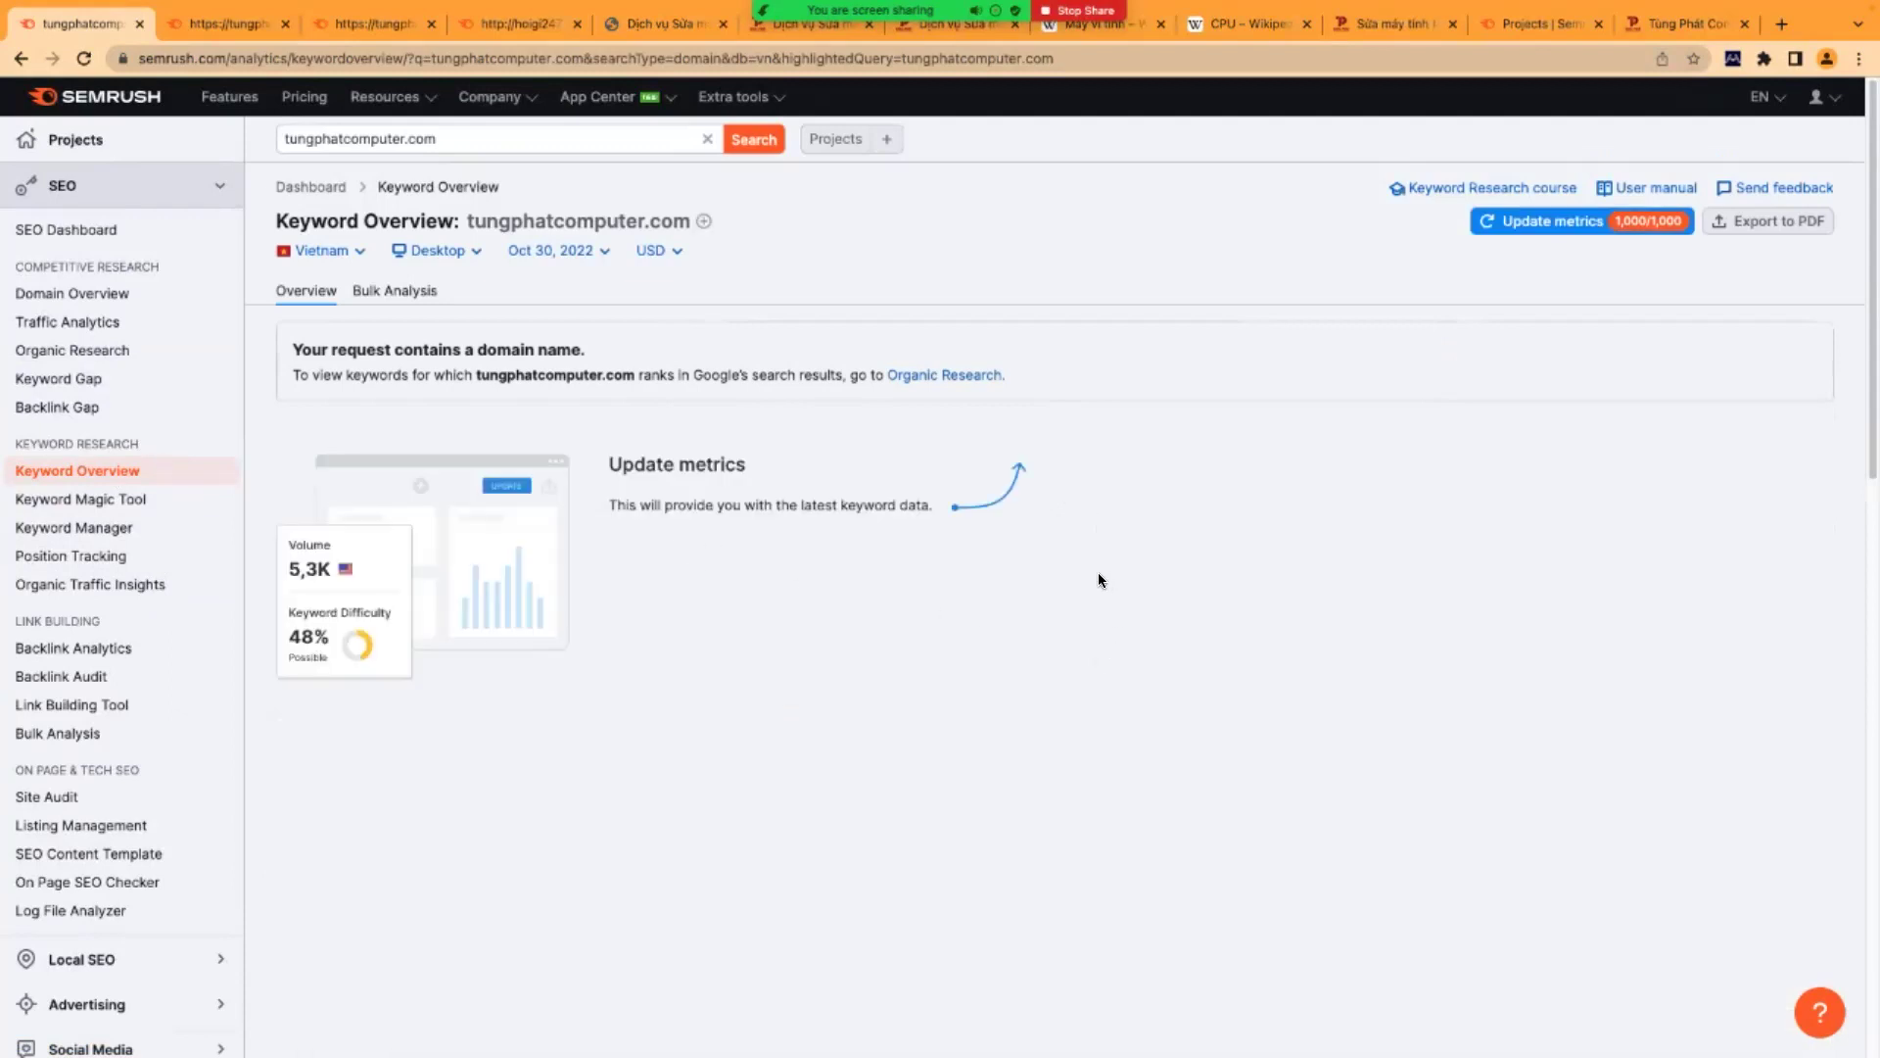
scroll(1075, 570, "down", 1)
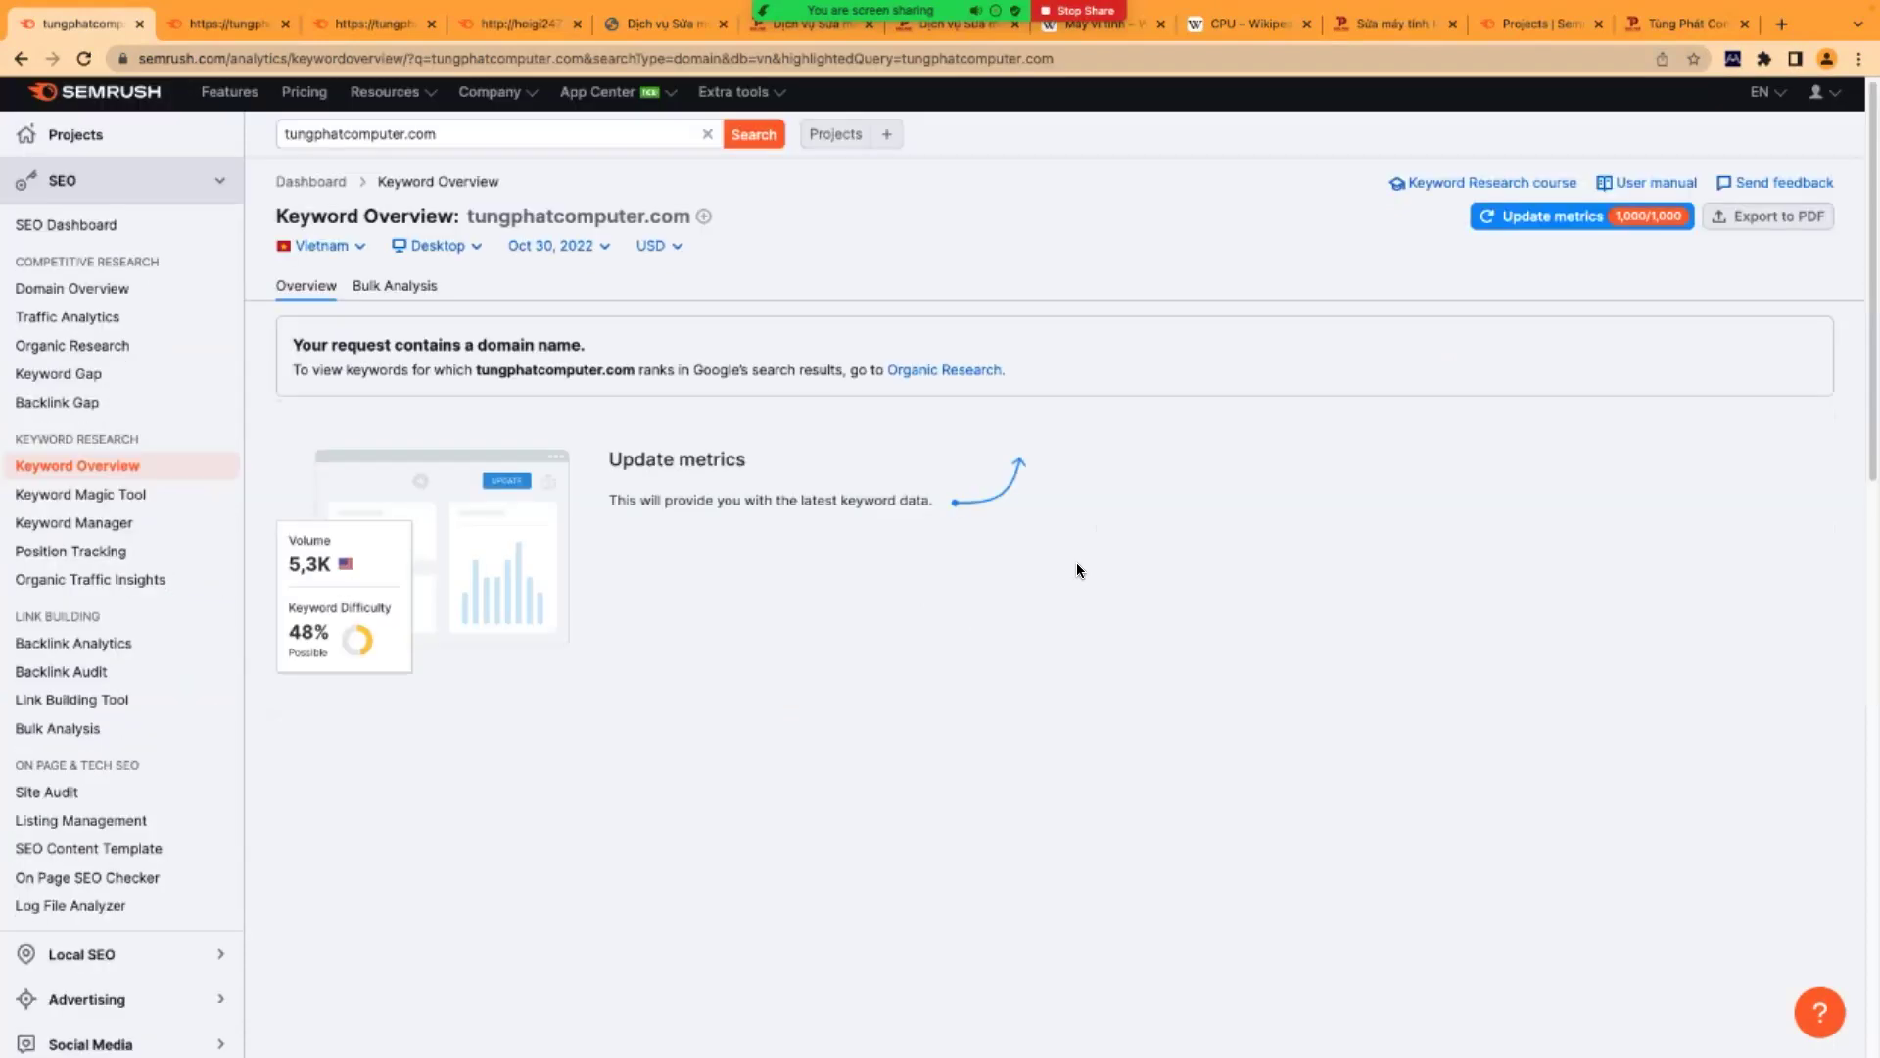
scroll(1077, 570, "up", 1)
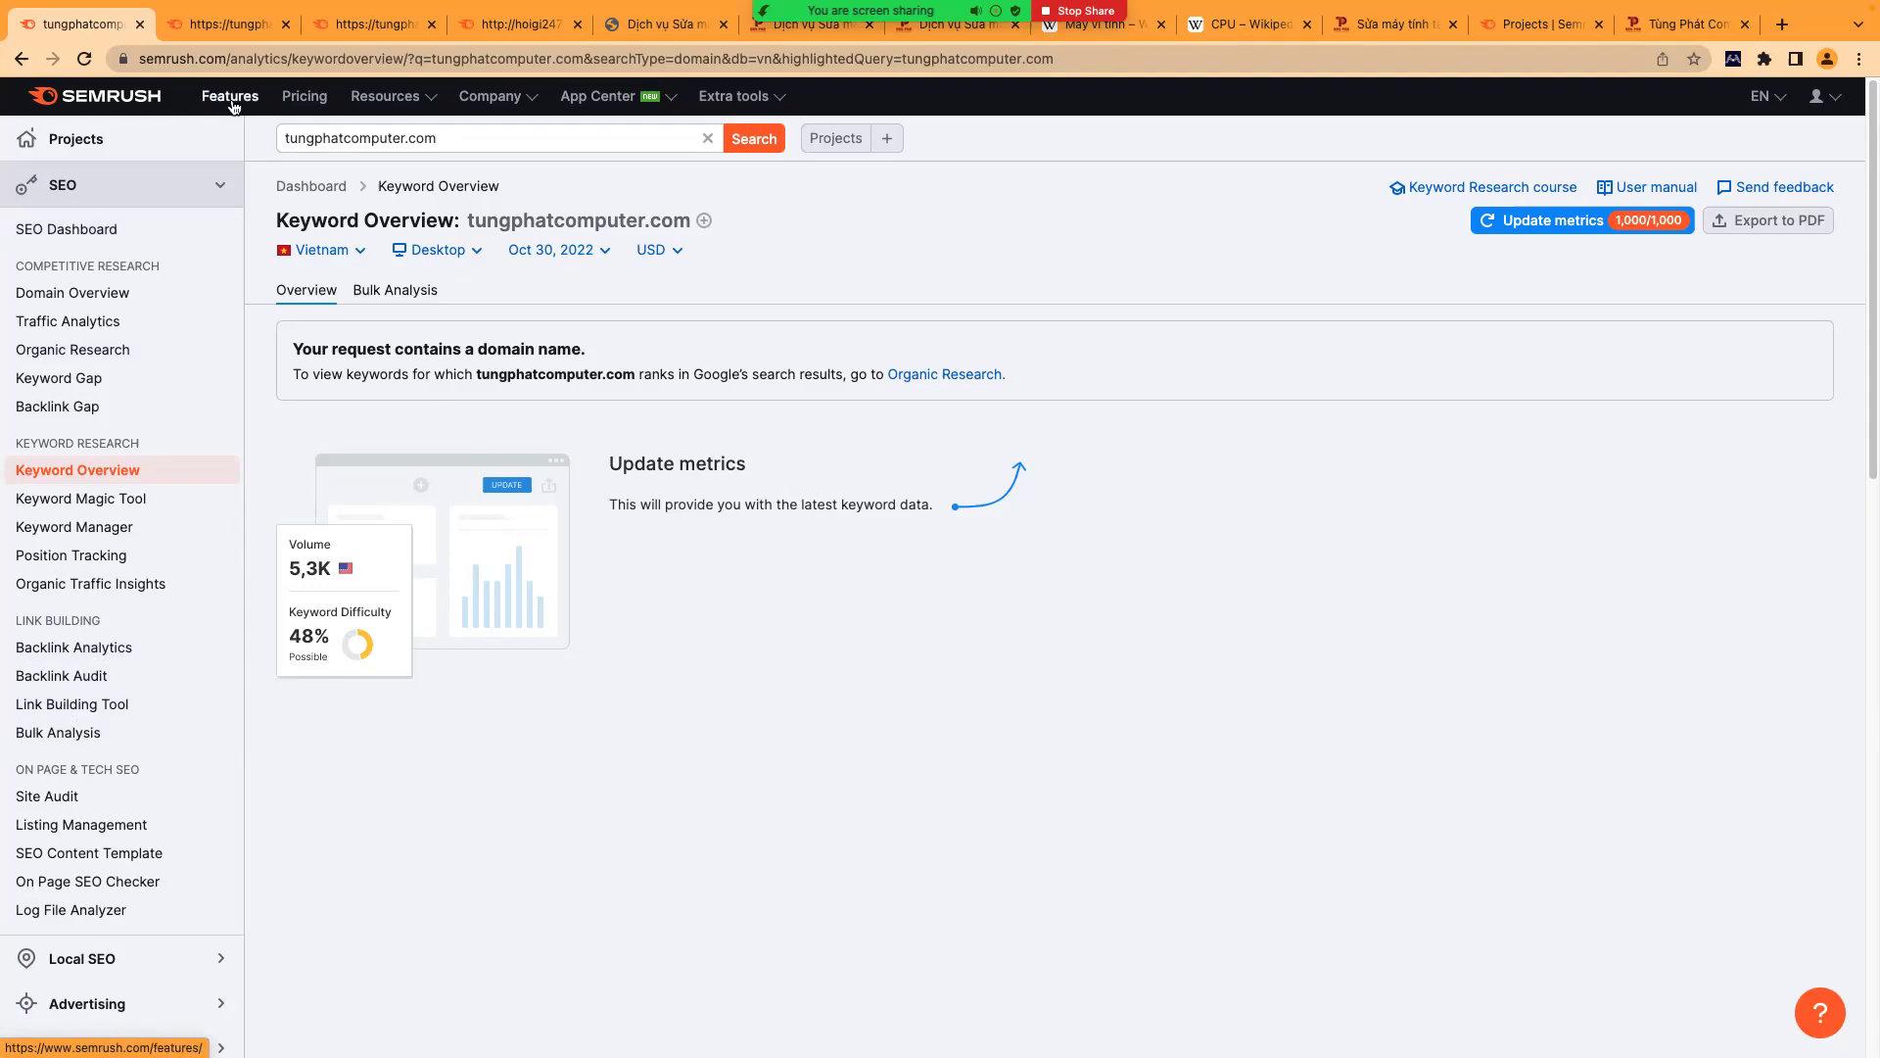
- Revisit the repair page's Exact URL overview and backlinks report, and switch to the Tùng Phát Computer homepage
left_click(223, 26)
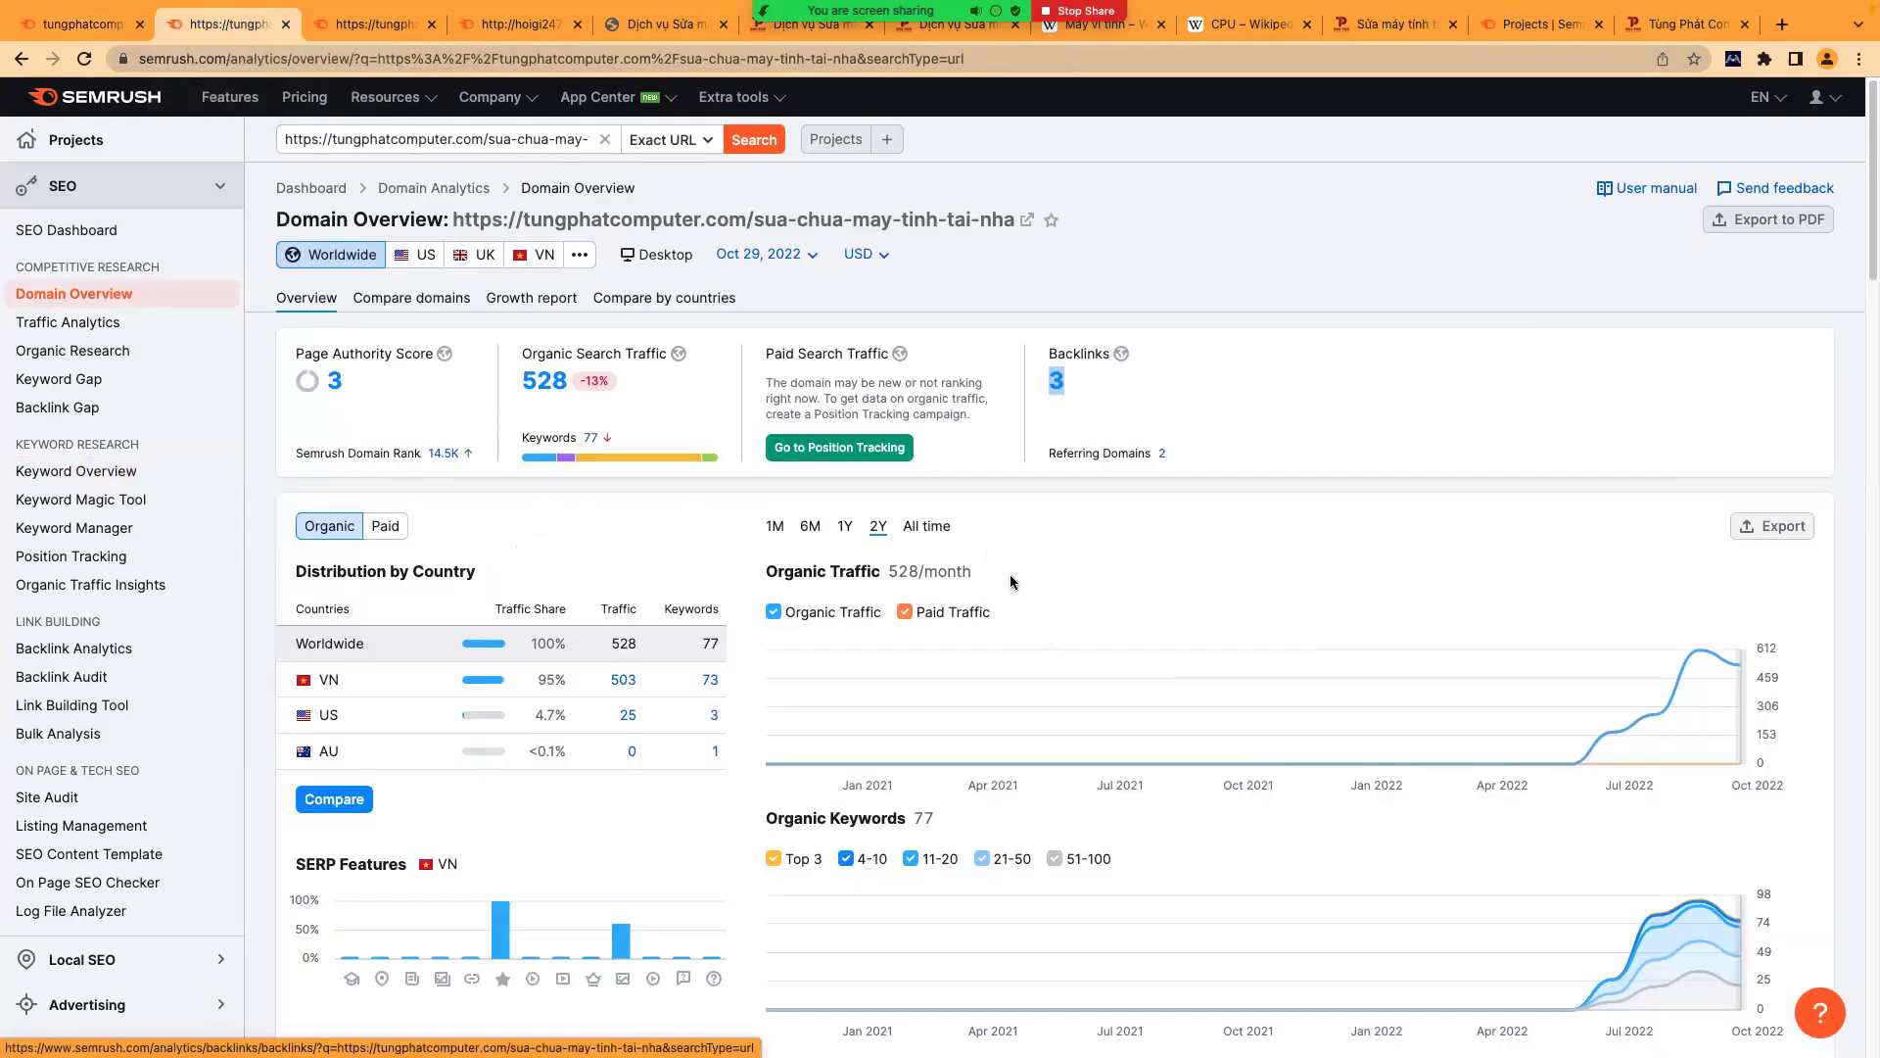
left_click(368, 30)
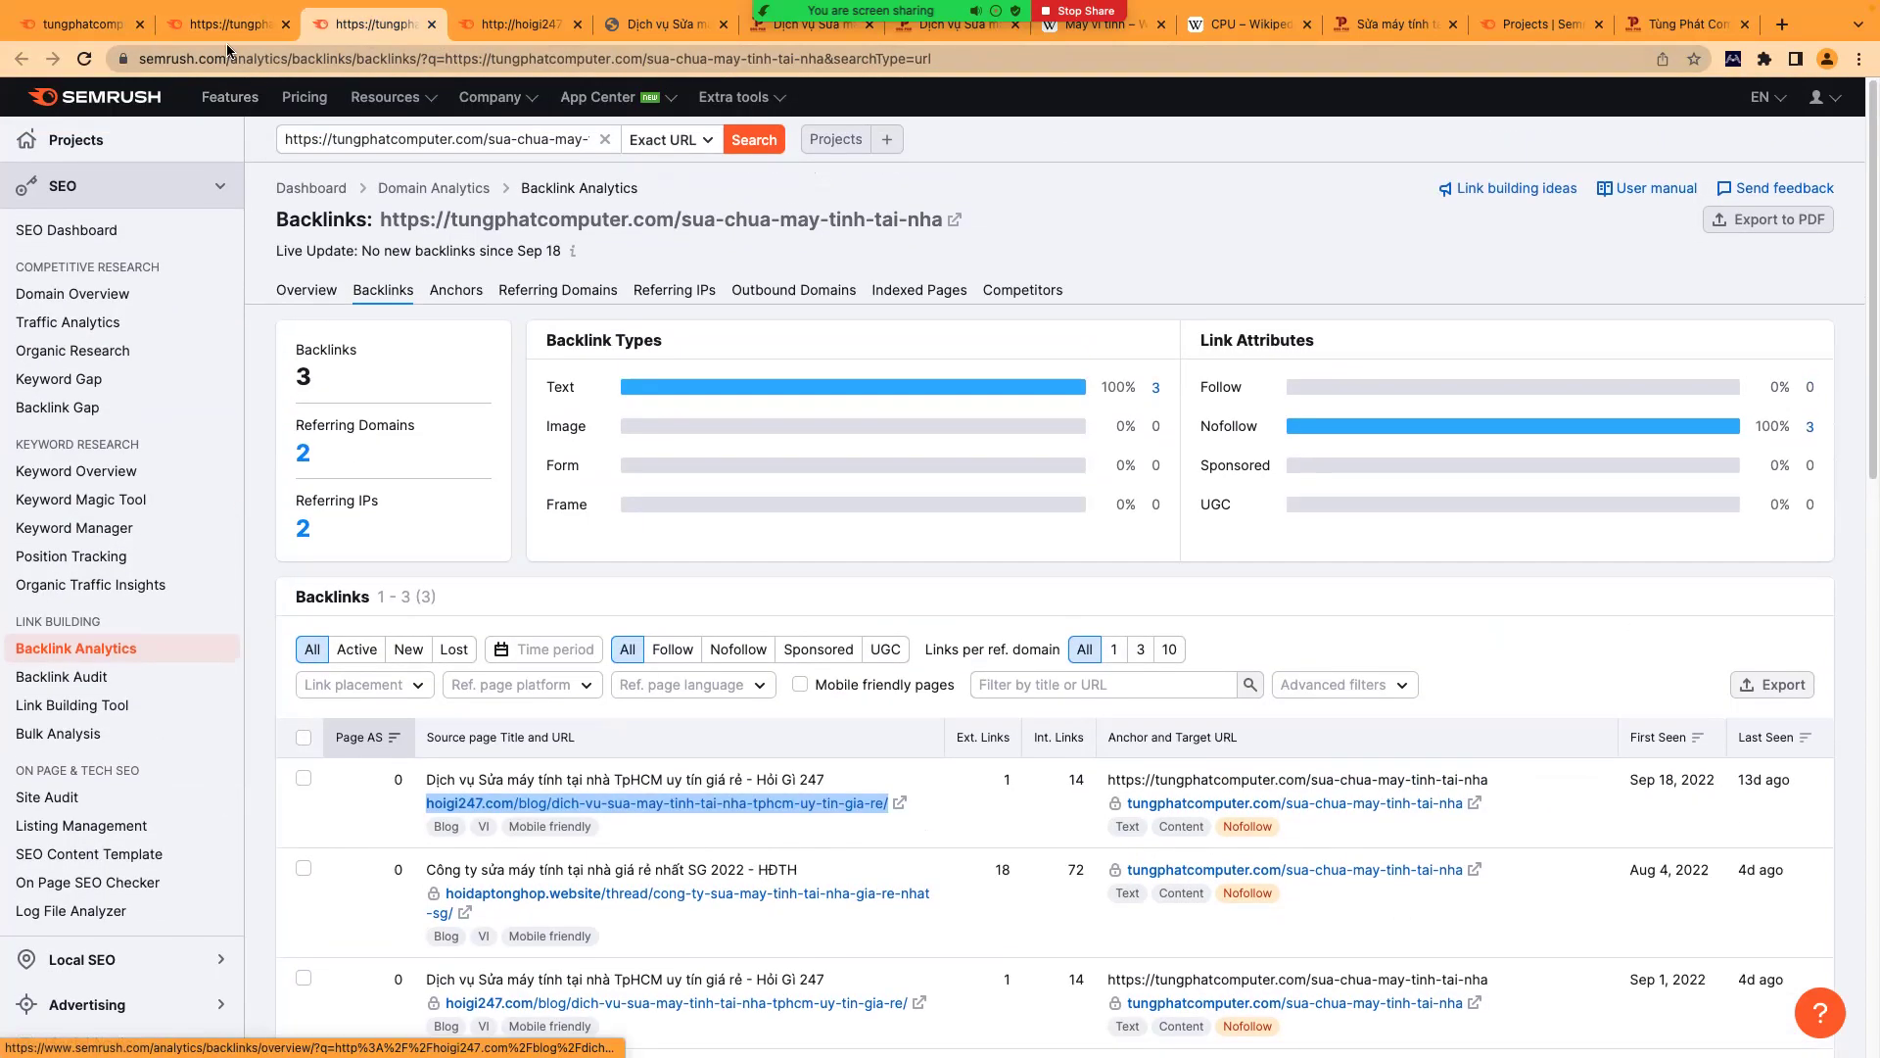
left_click(224, 34)
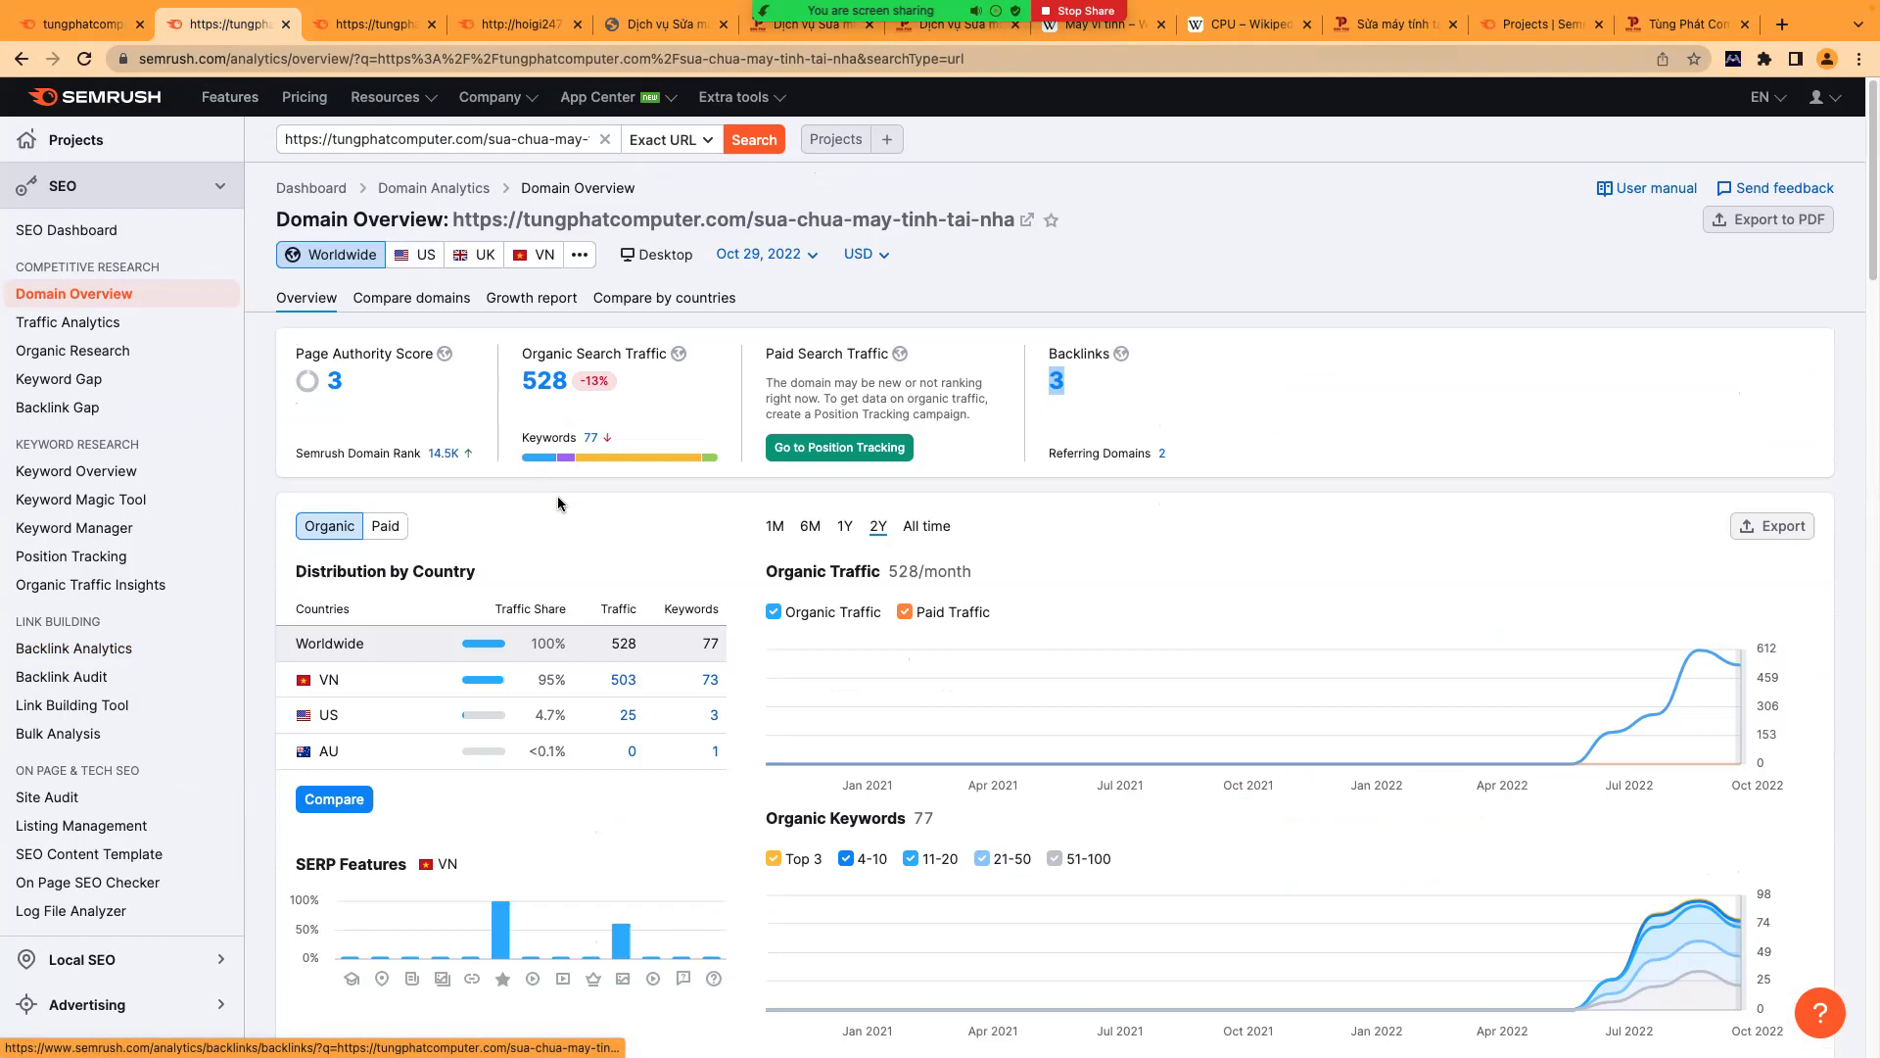
left_click(1653, 36)
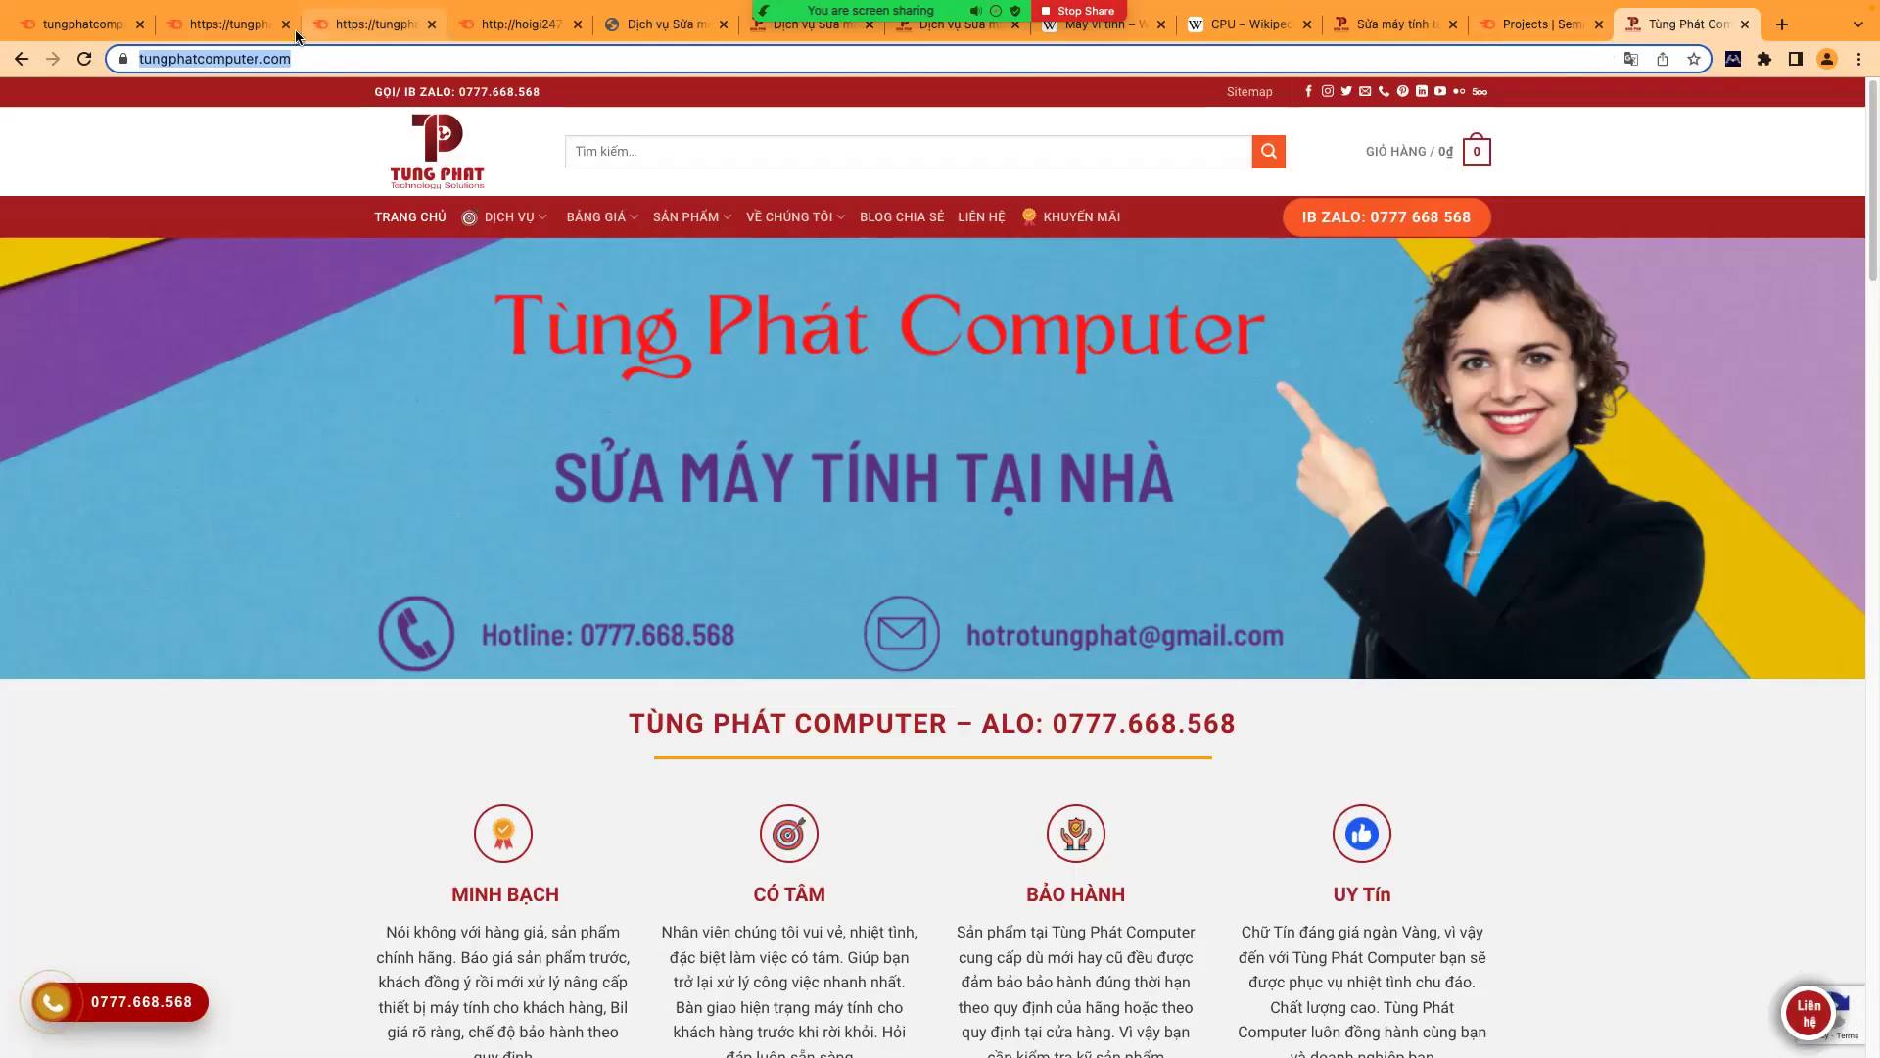
- Load the website multi.vn in a new browser tab
left_click(1783, 24)
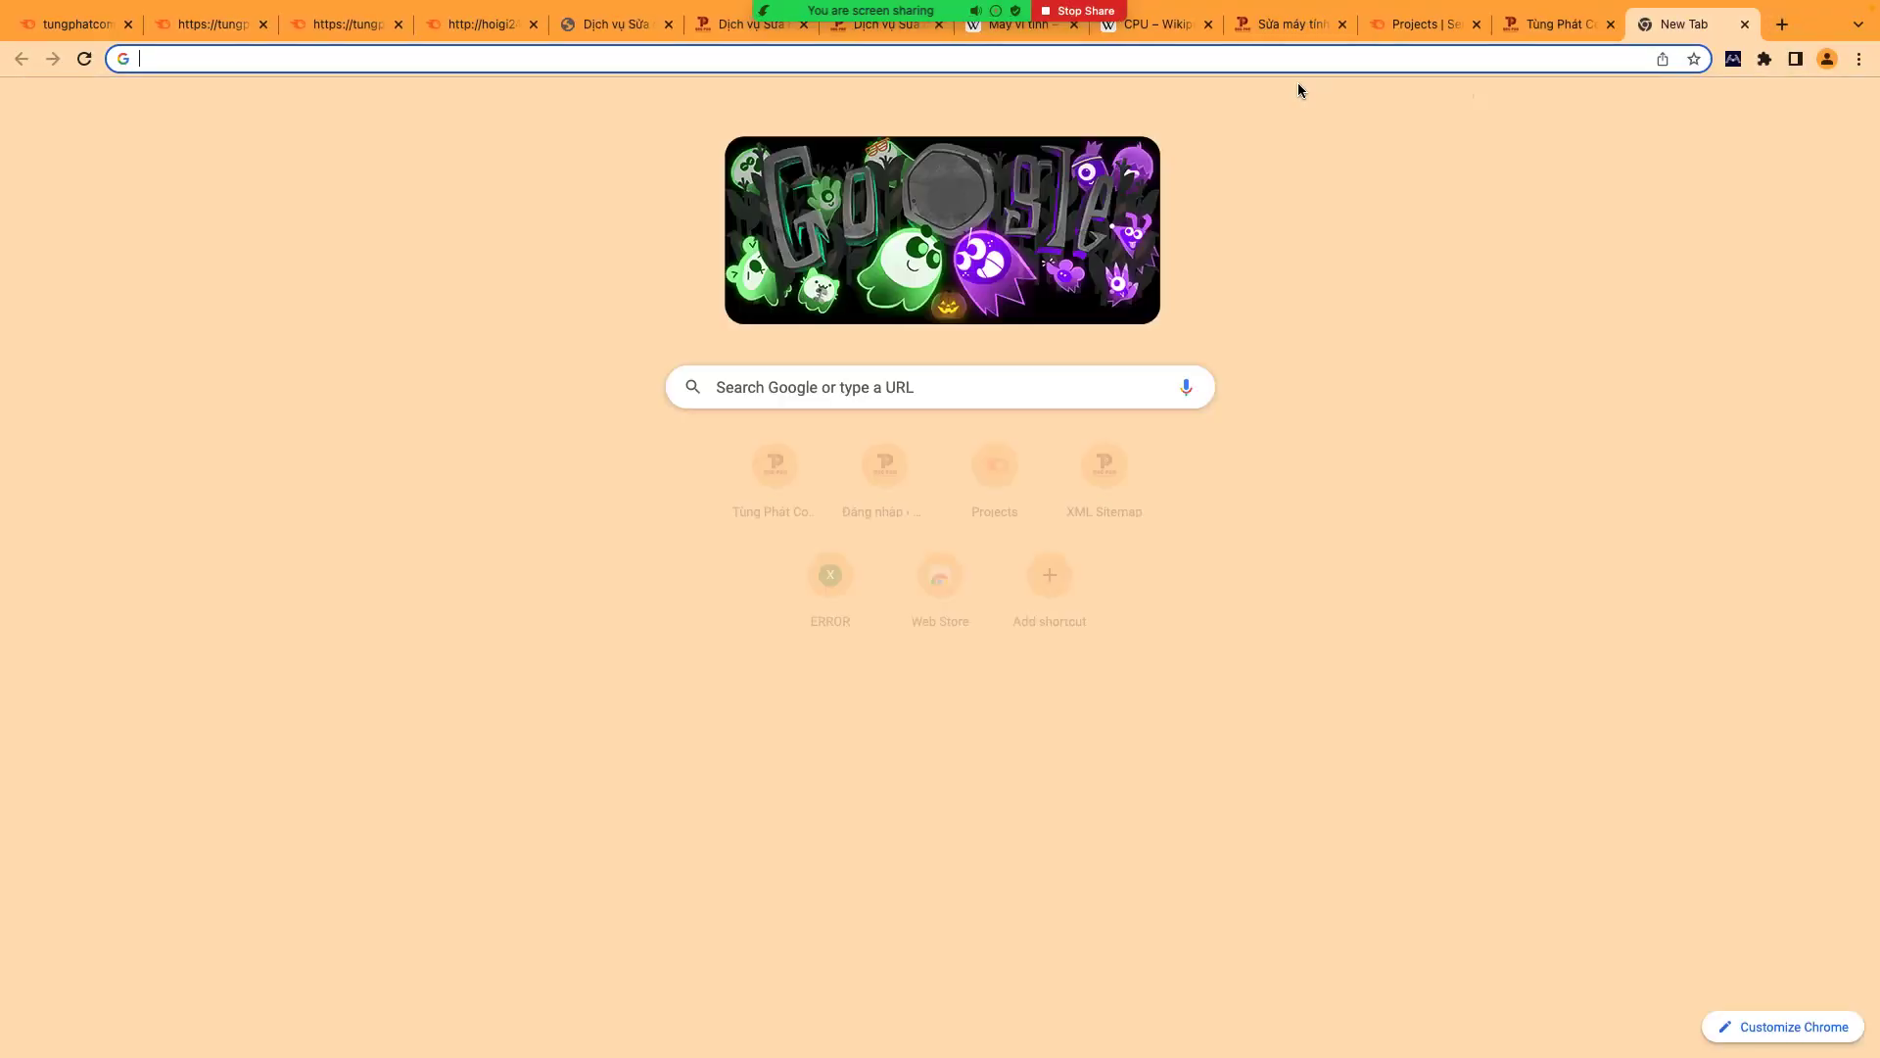
left_click(1247, 59)
type("mu")
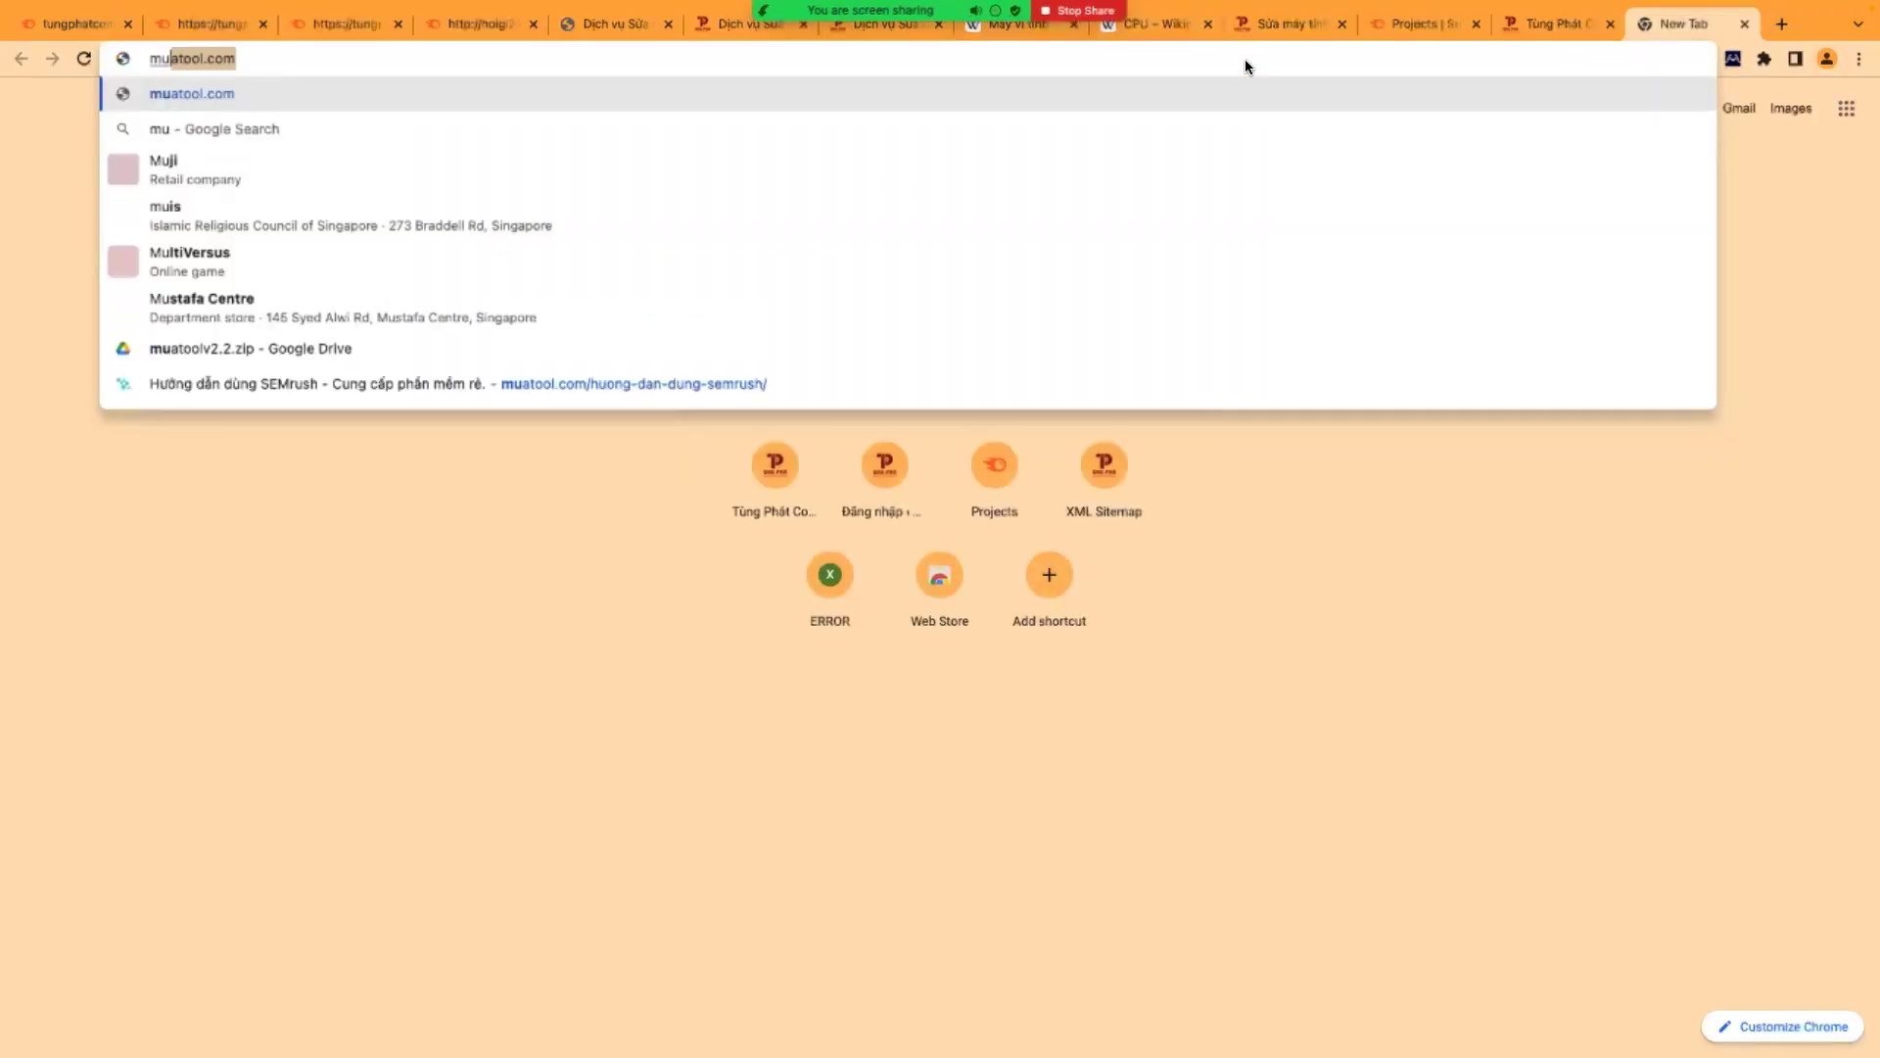
type("lti")
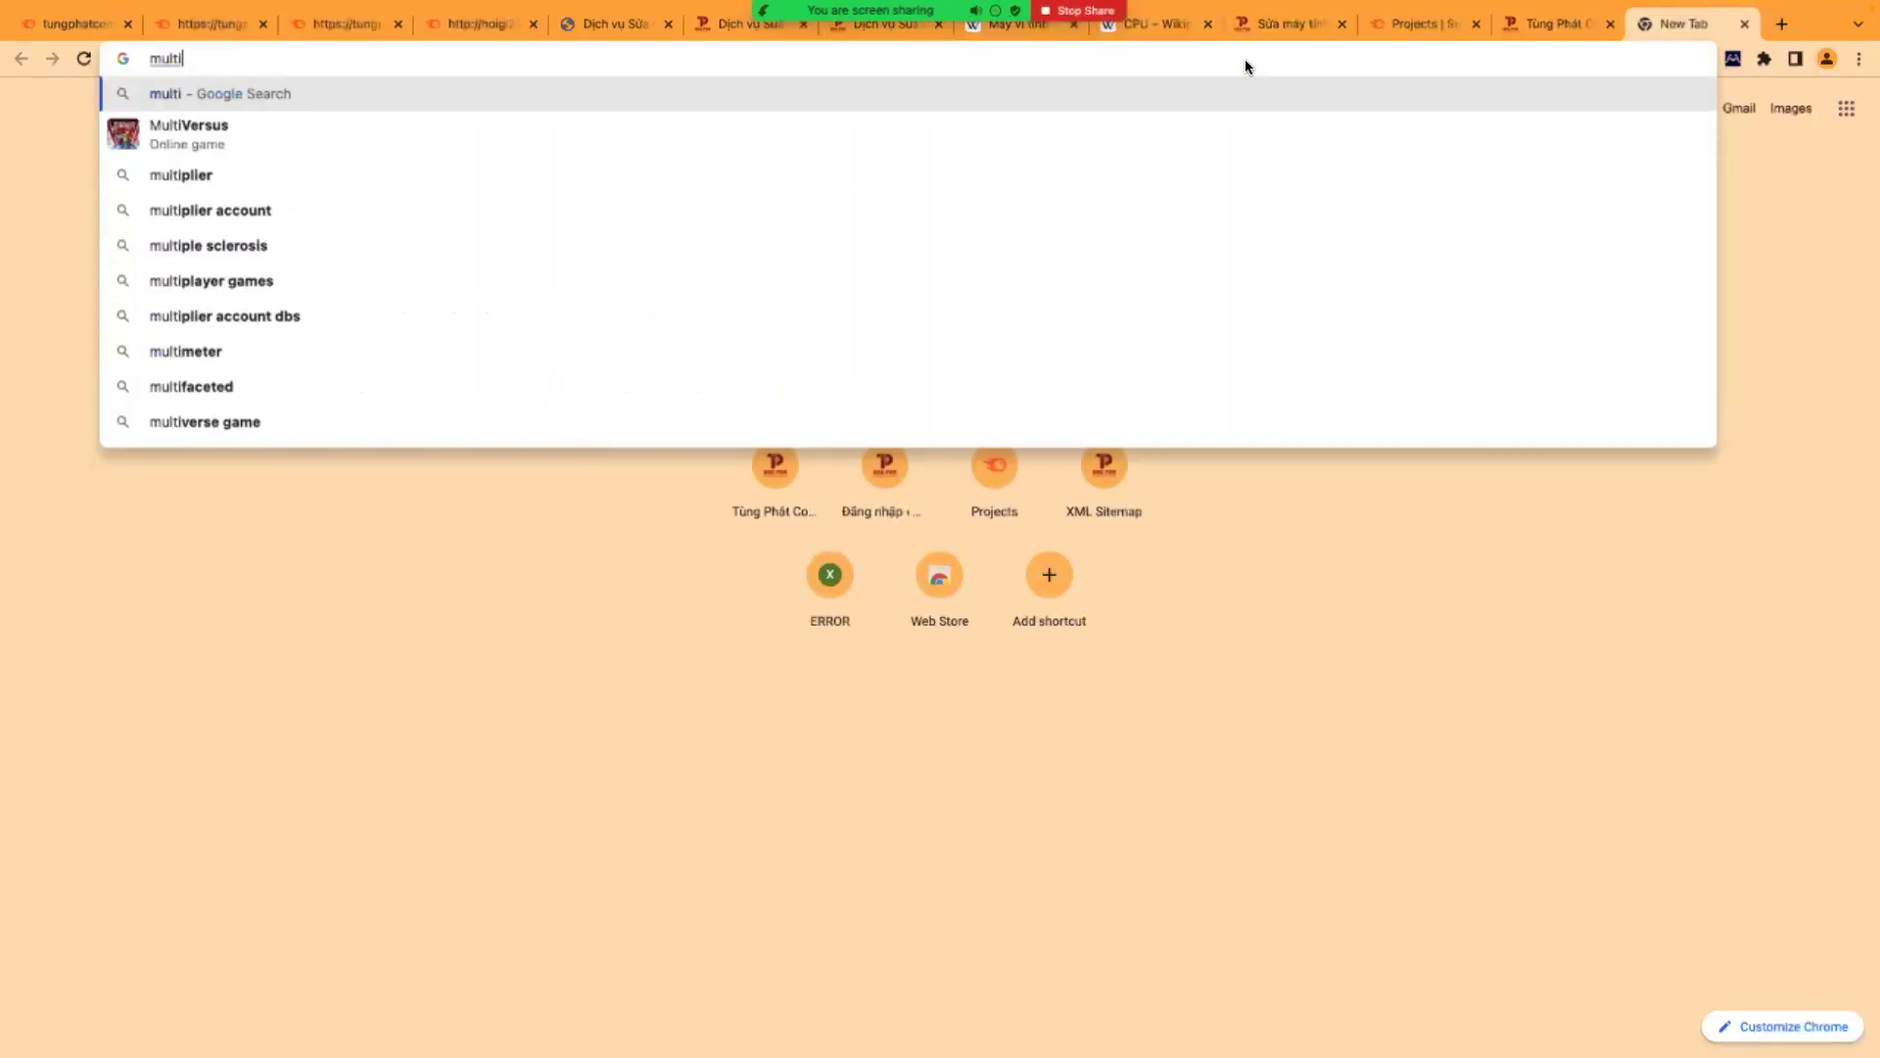
type(".vn")
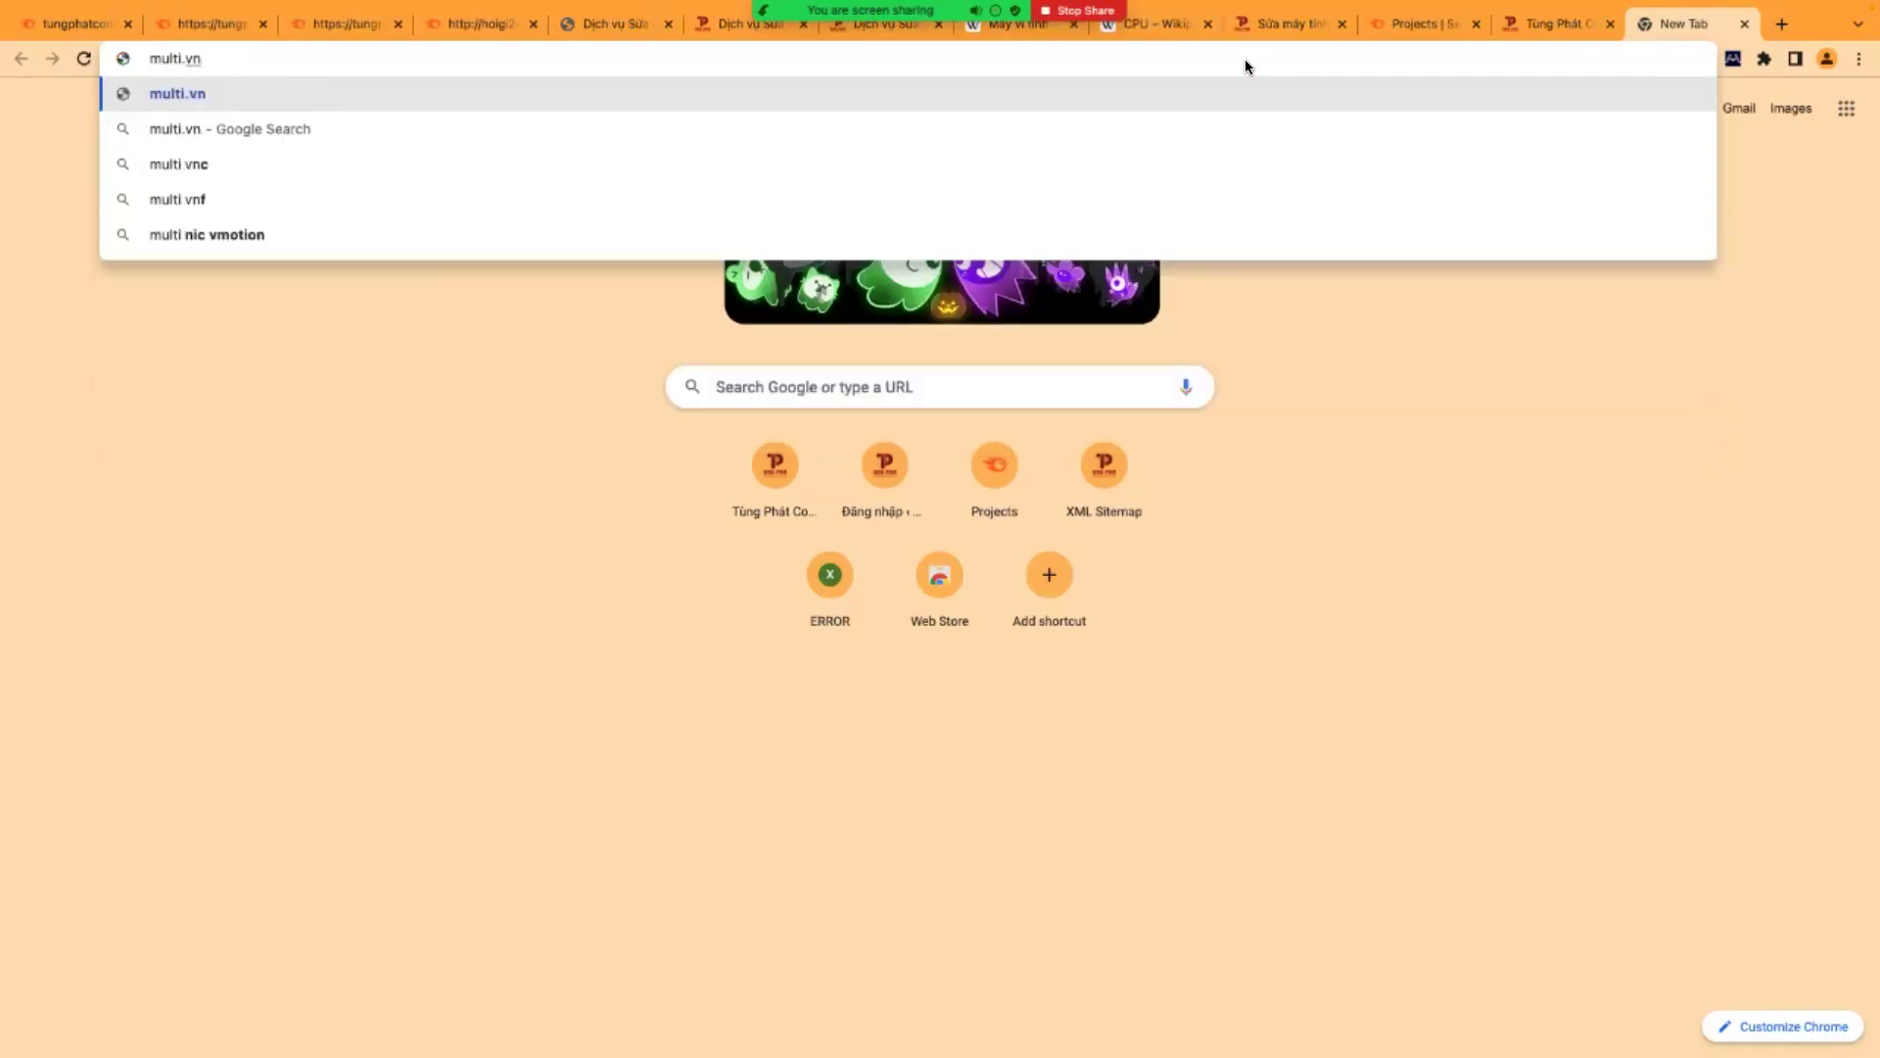
key("Return")
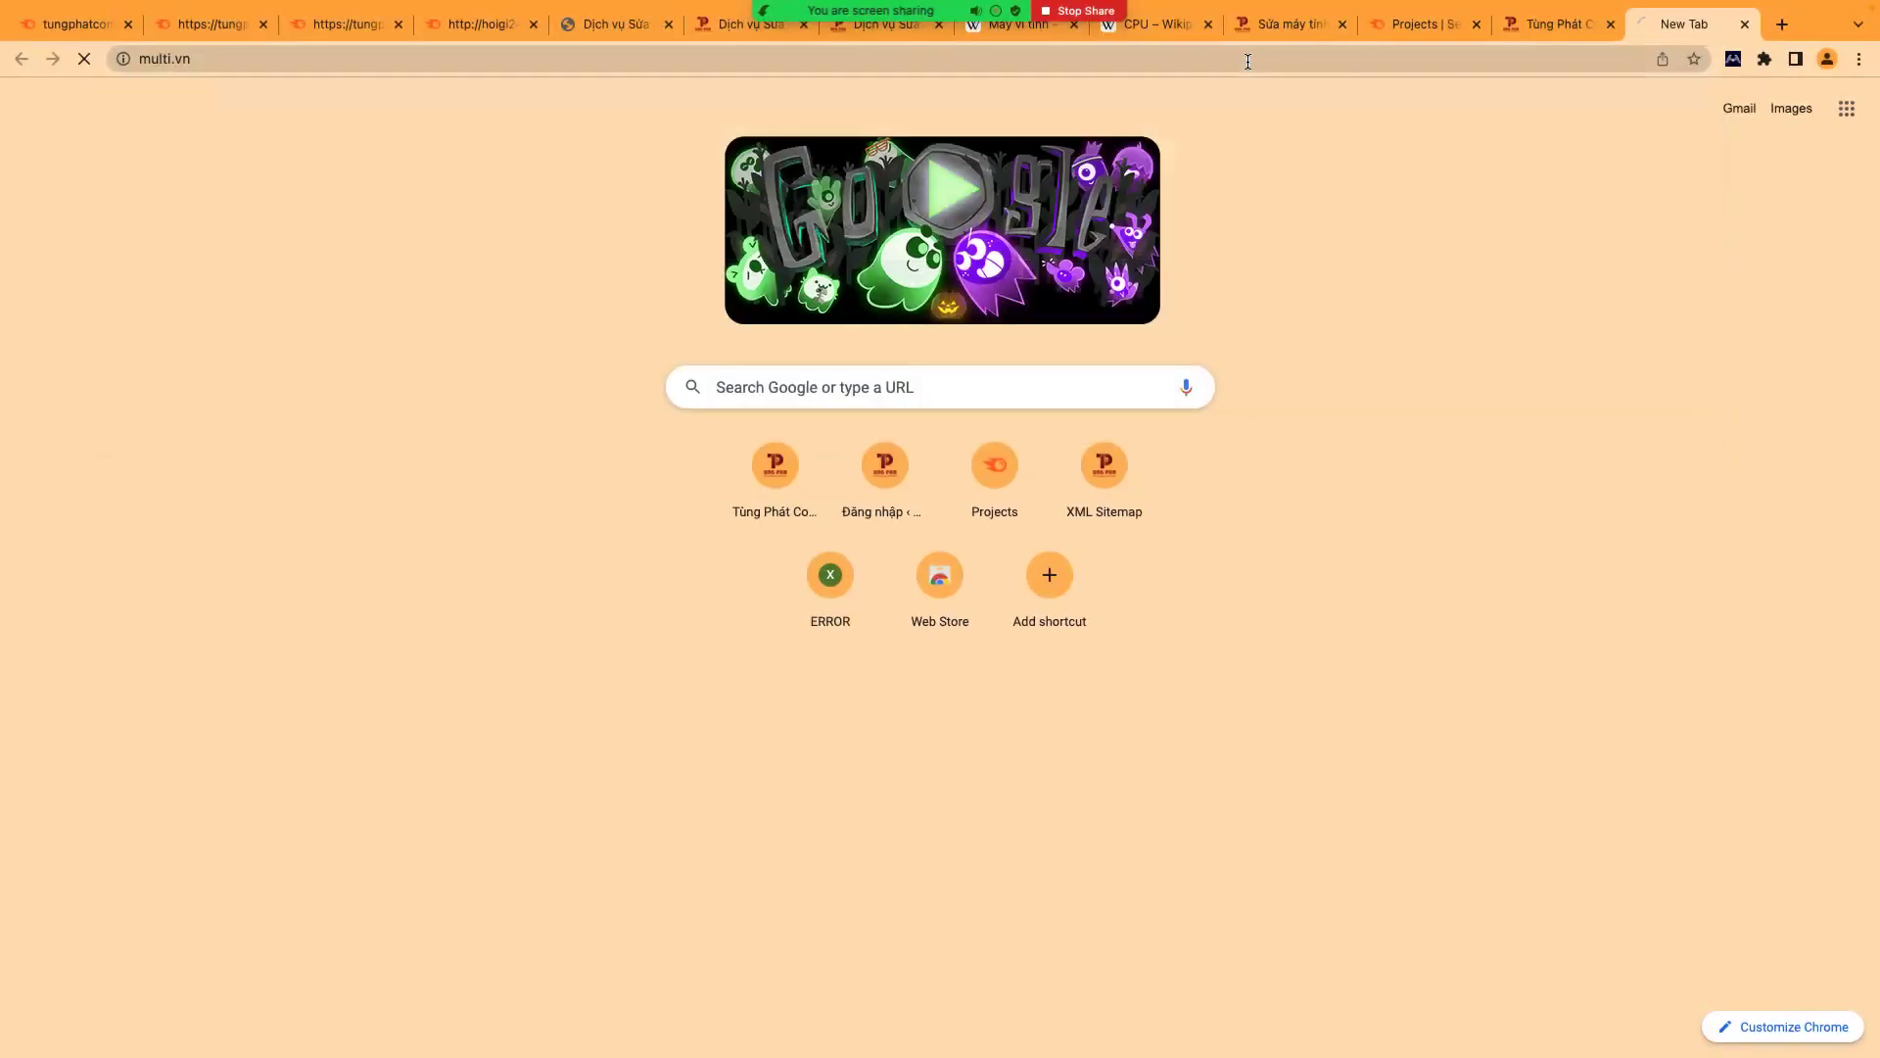
- Reload multi.vn, and load the website tanthuan.com.vn in another new browser tab
left_click(297, 63)
key("Return")
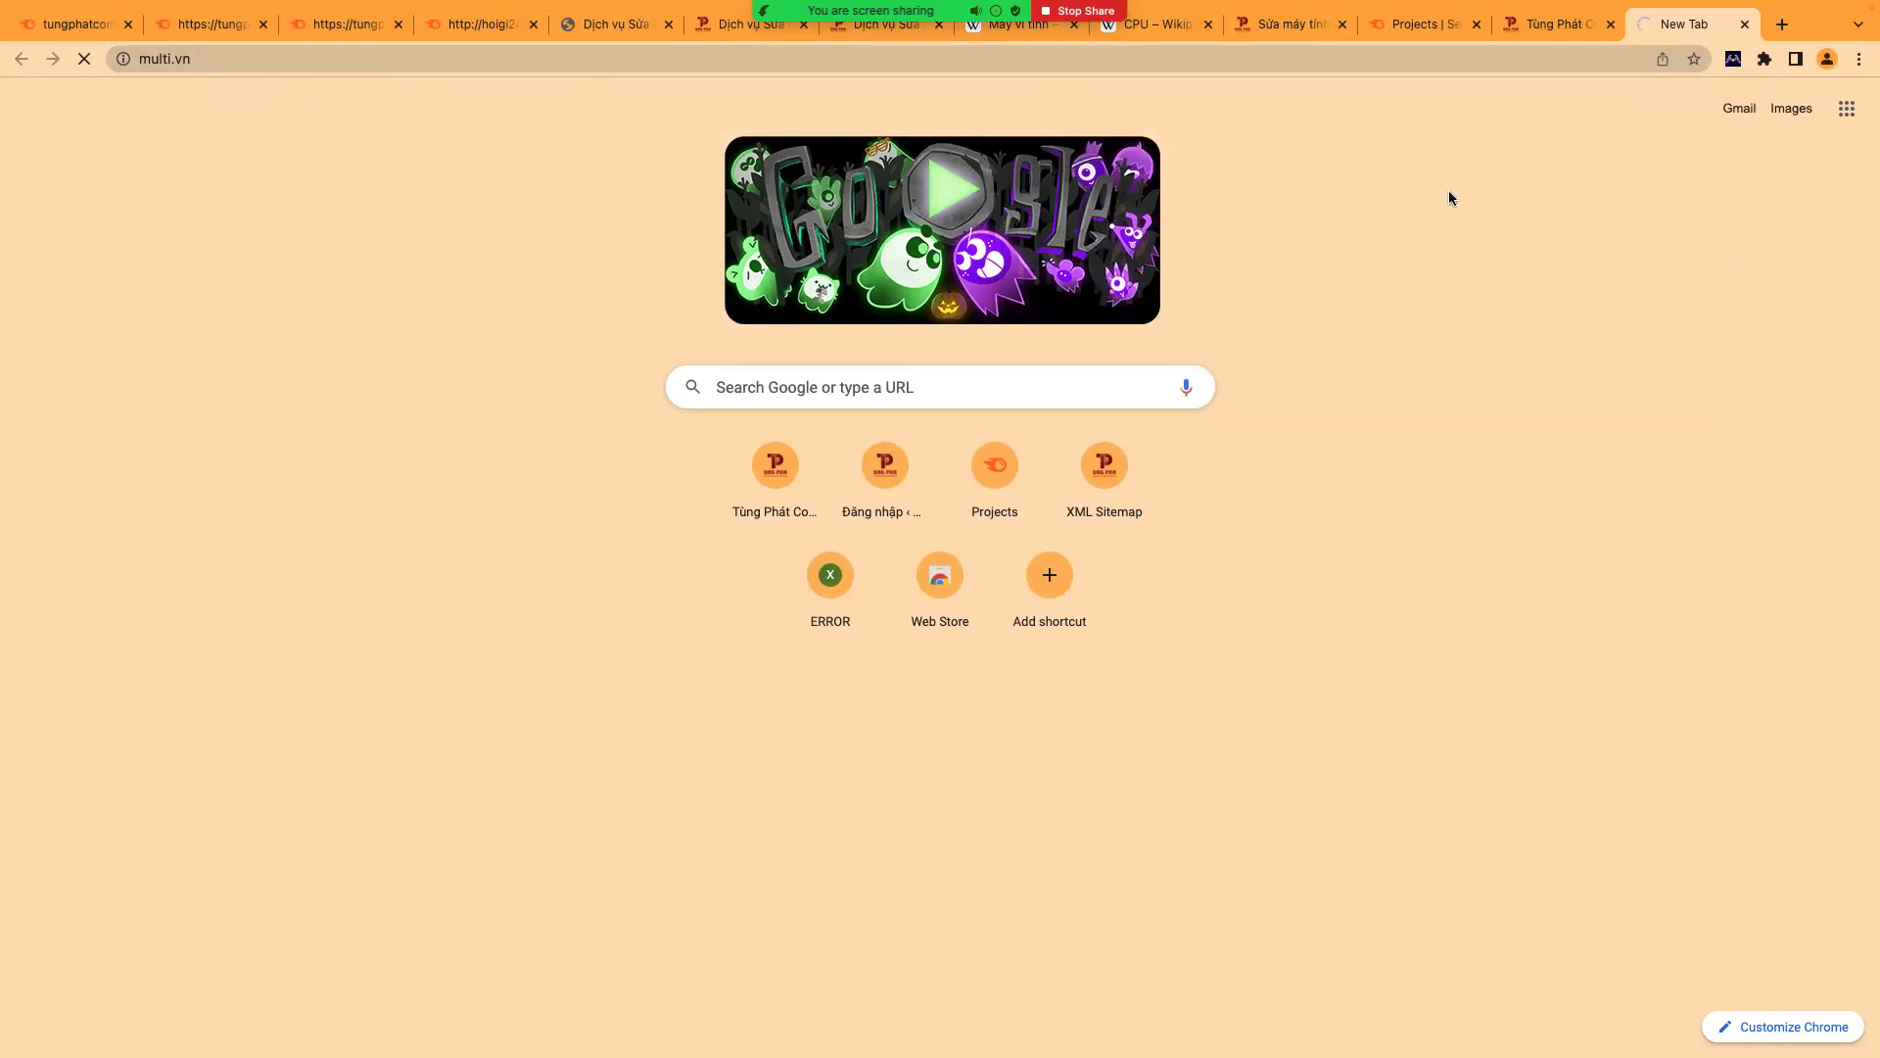
left_click(1781, 24)
left_click(1207, 66)
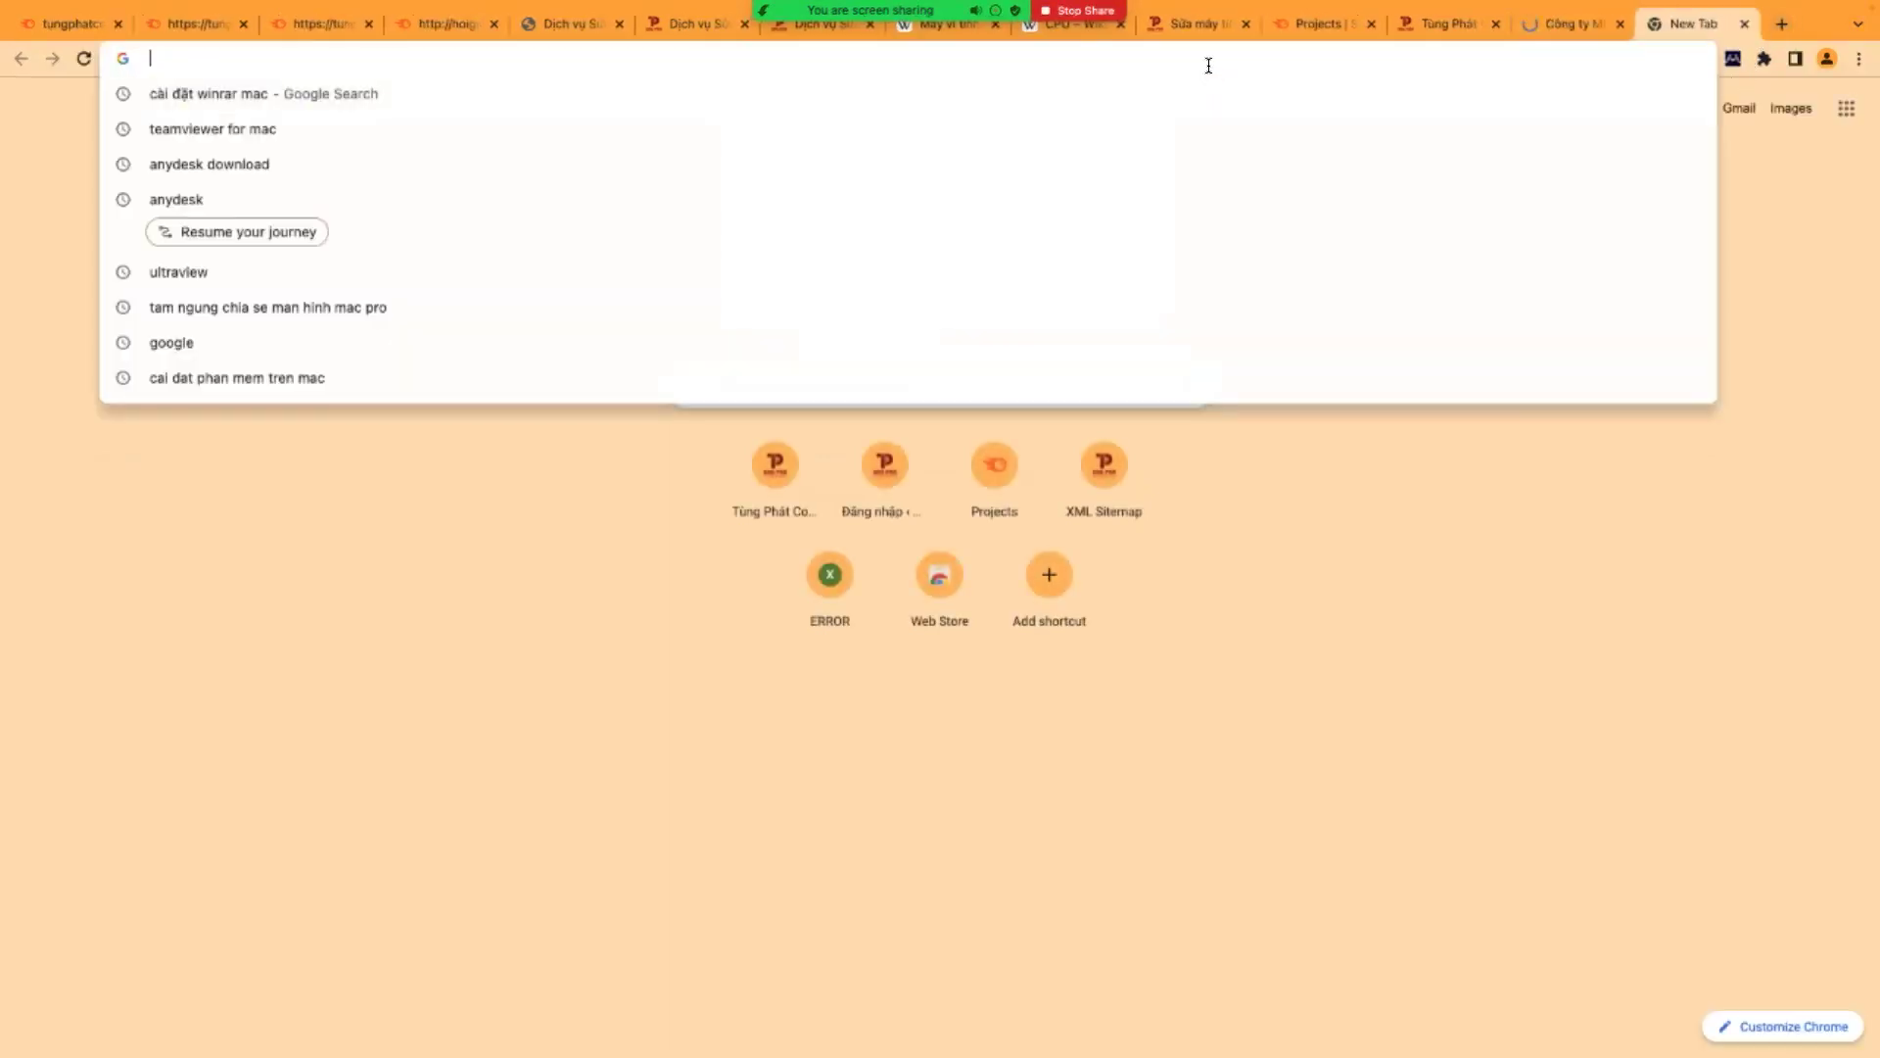
type("tanthua")
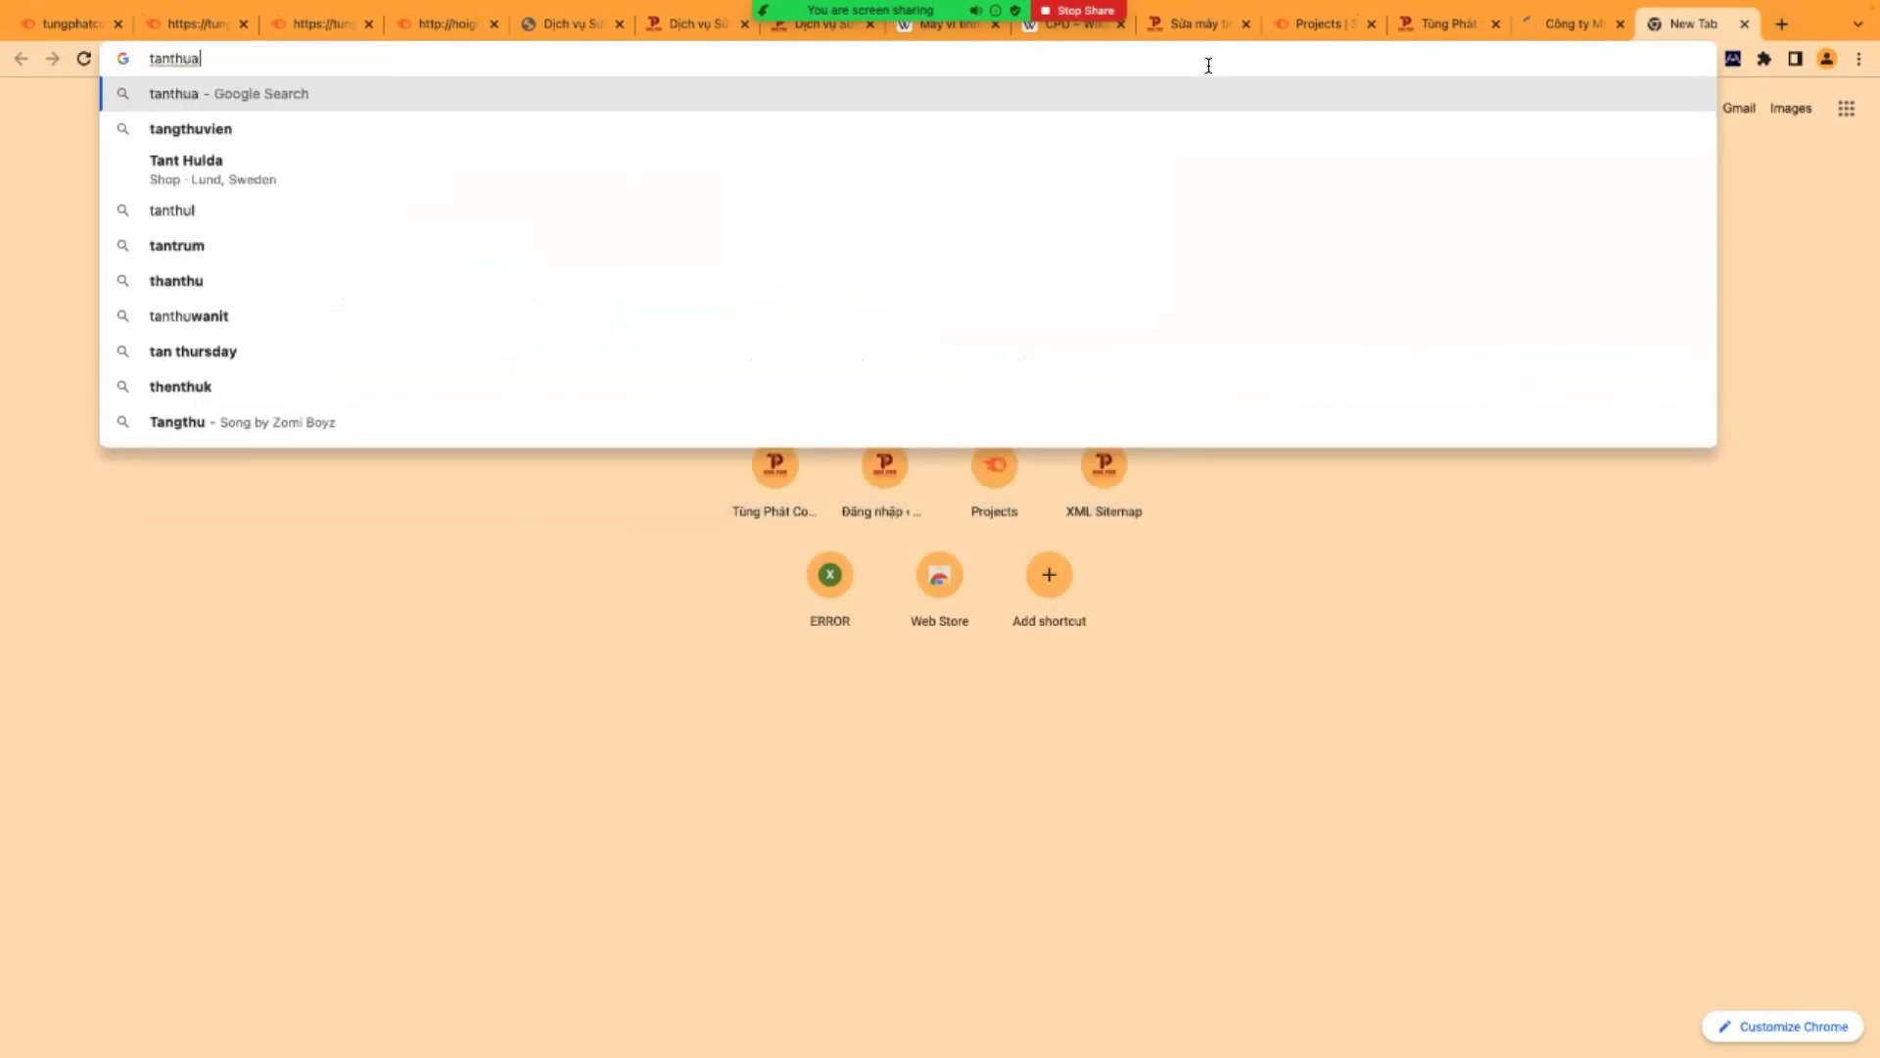
type("n.com.vn")
key("Return")
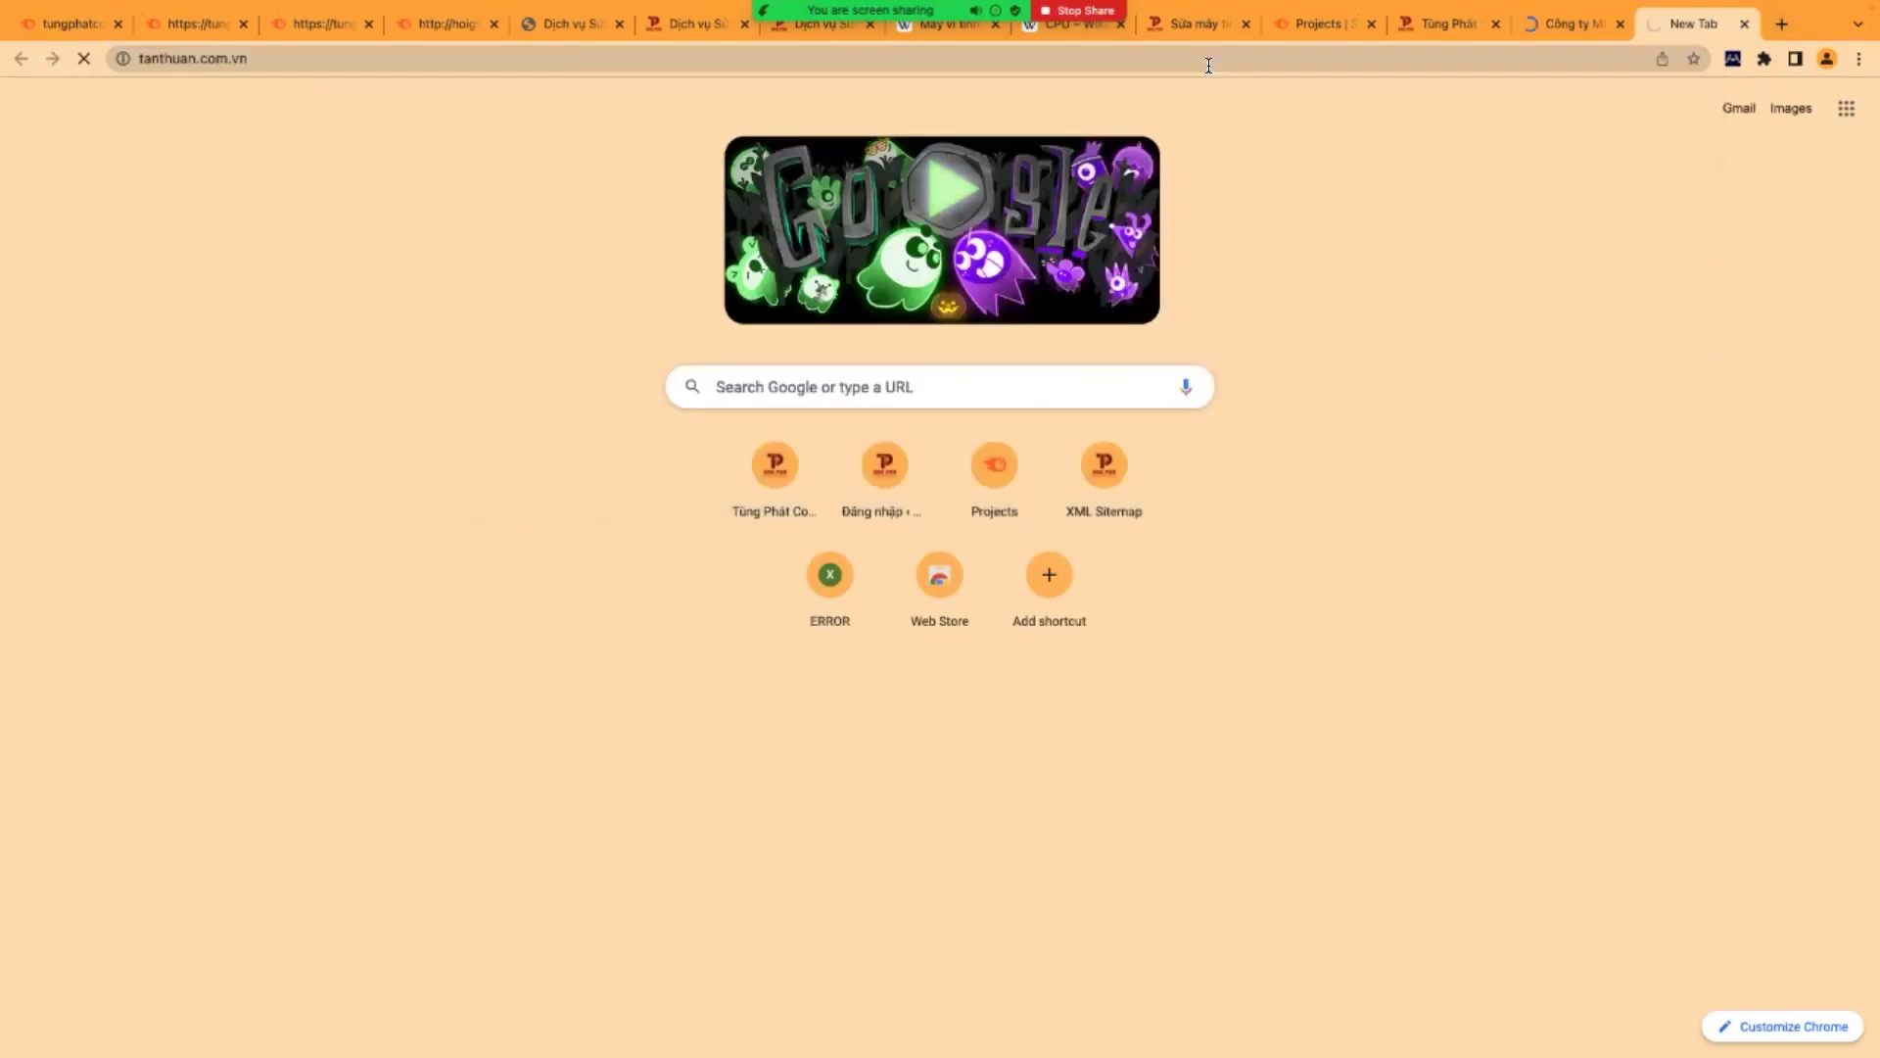
- Check the loaded multi.vn homepage, and dismiss the popup covering the tanthuan.com.vn homepage
left_click(1596, 26)
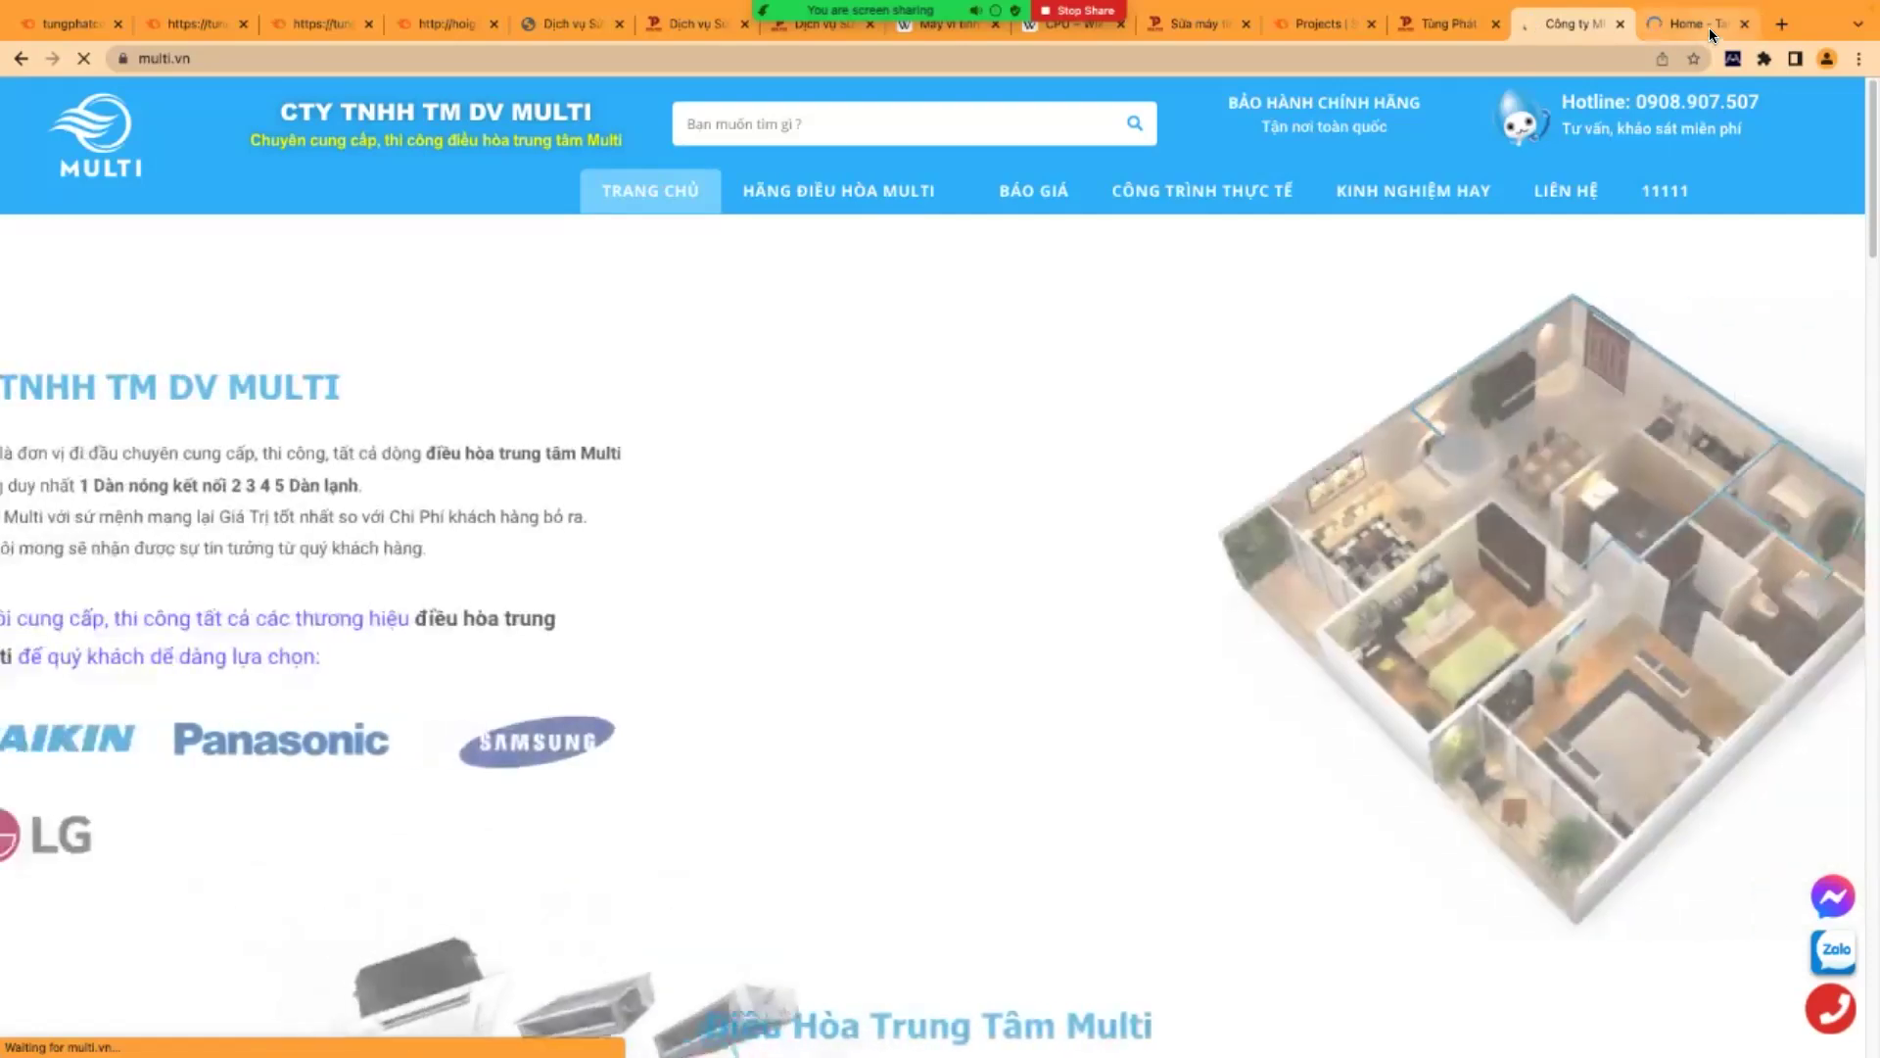
left_click(1705, 26)
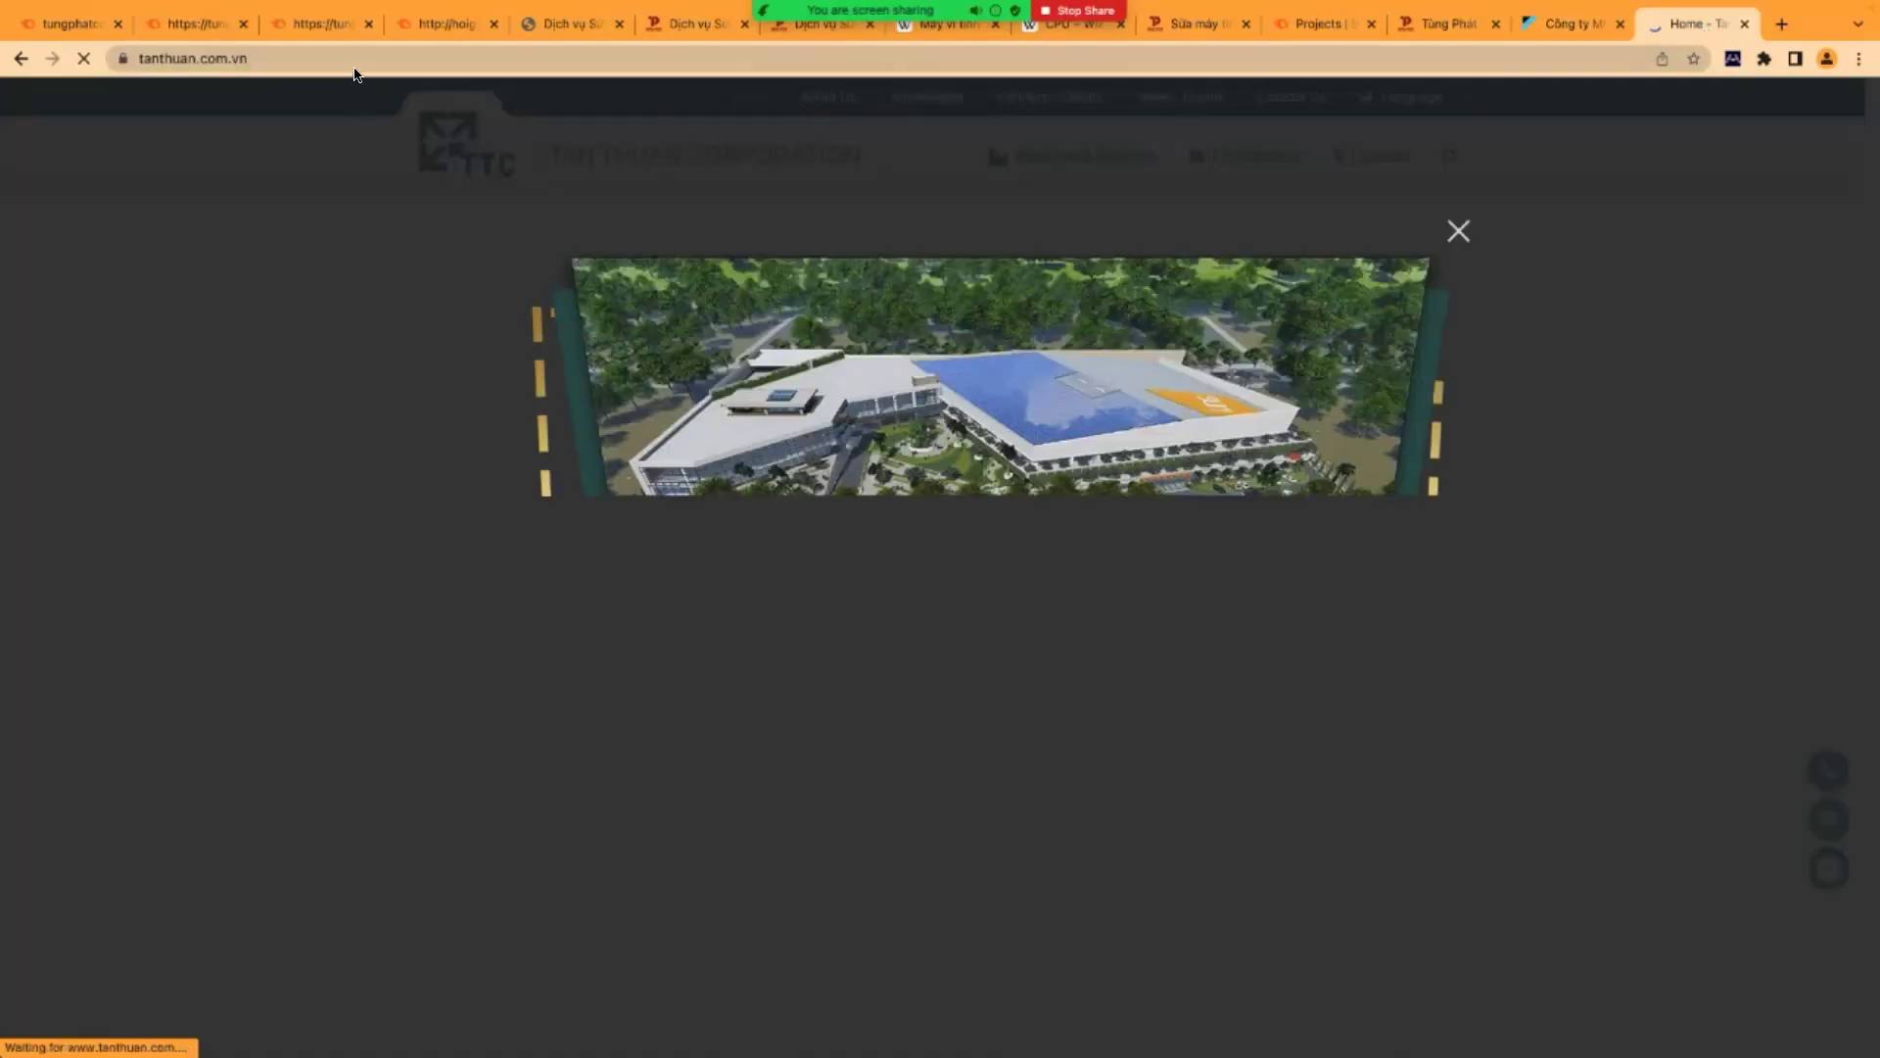
left_click(1458, 231)
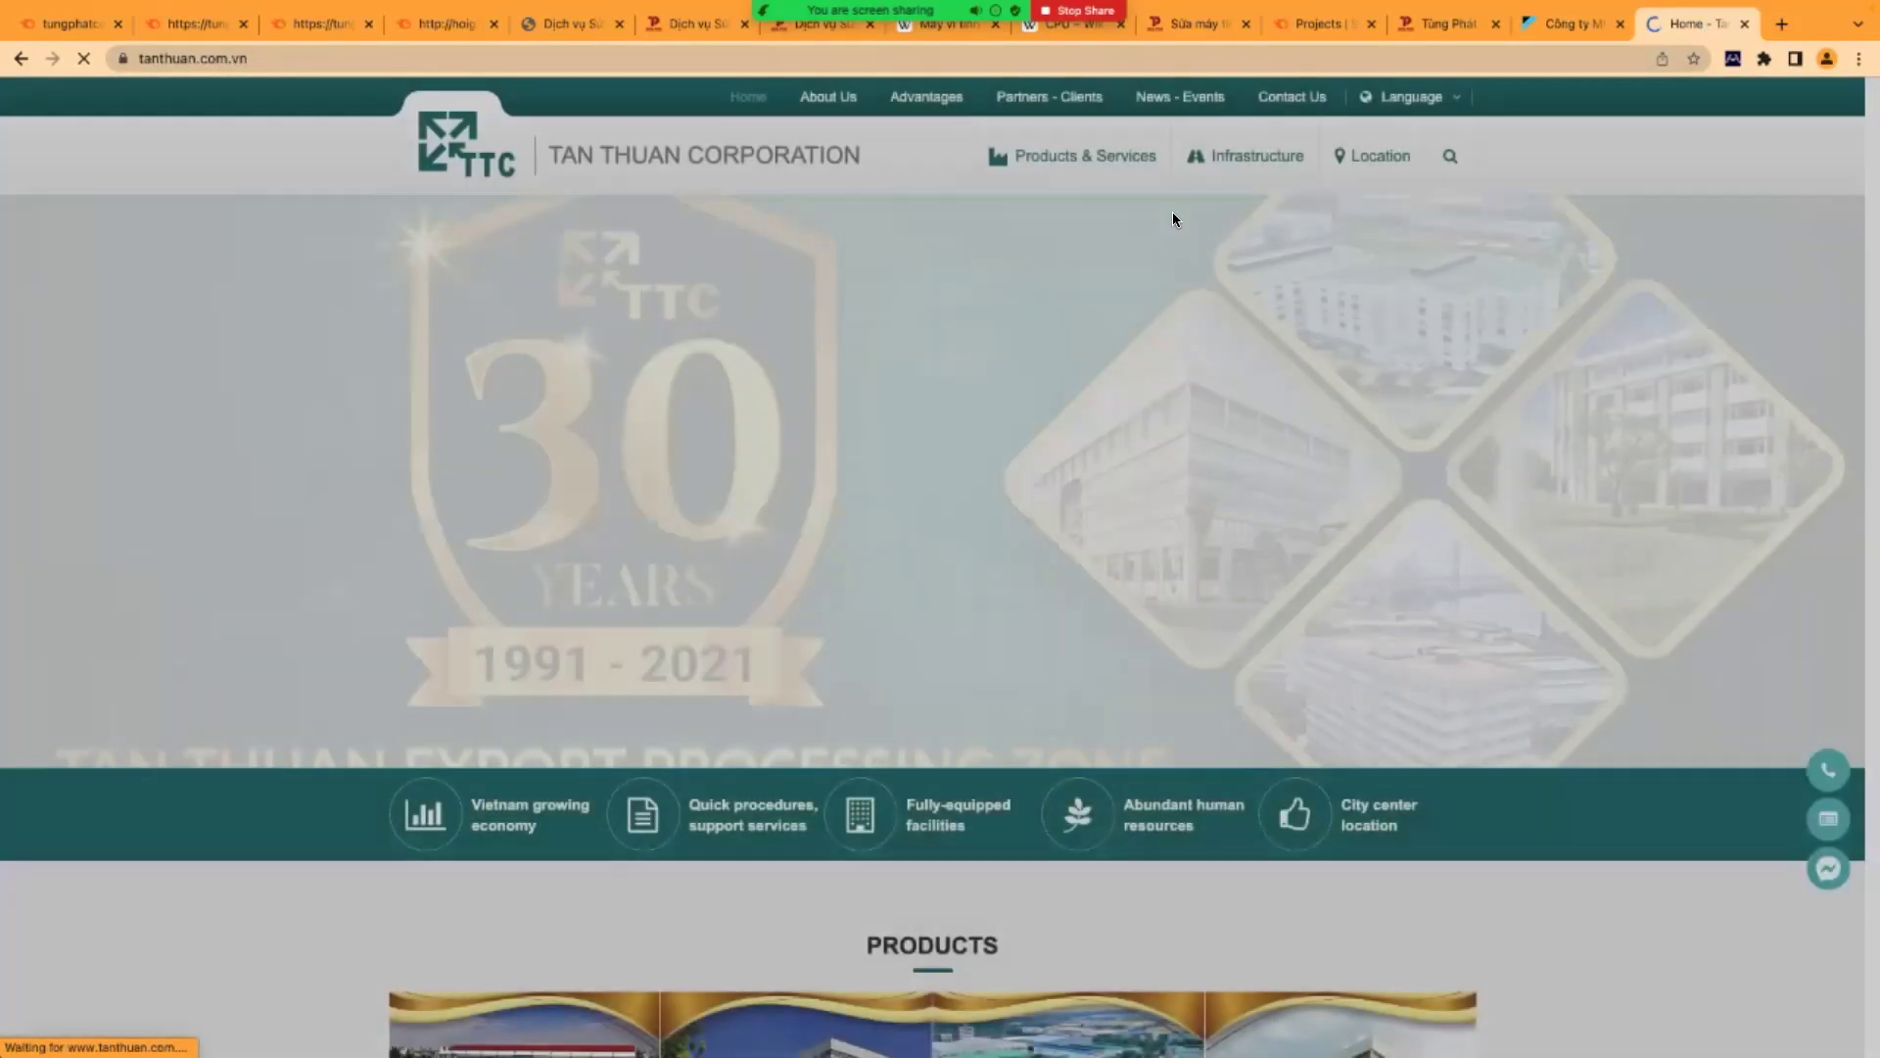
left_click(348, 58)
key("ctrl+c")
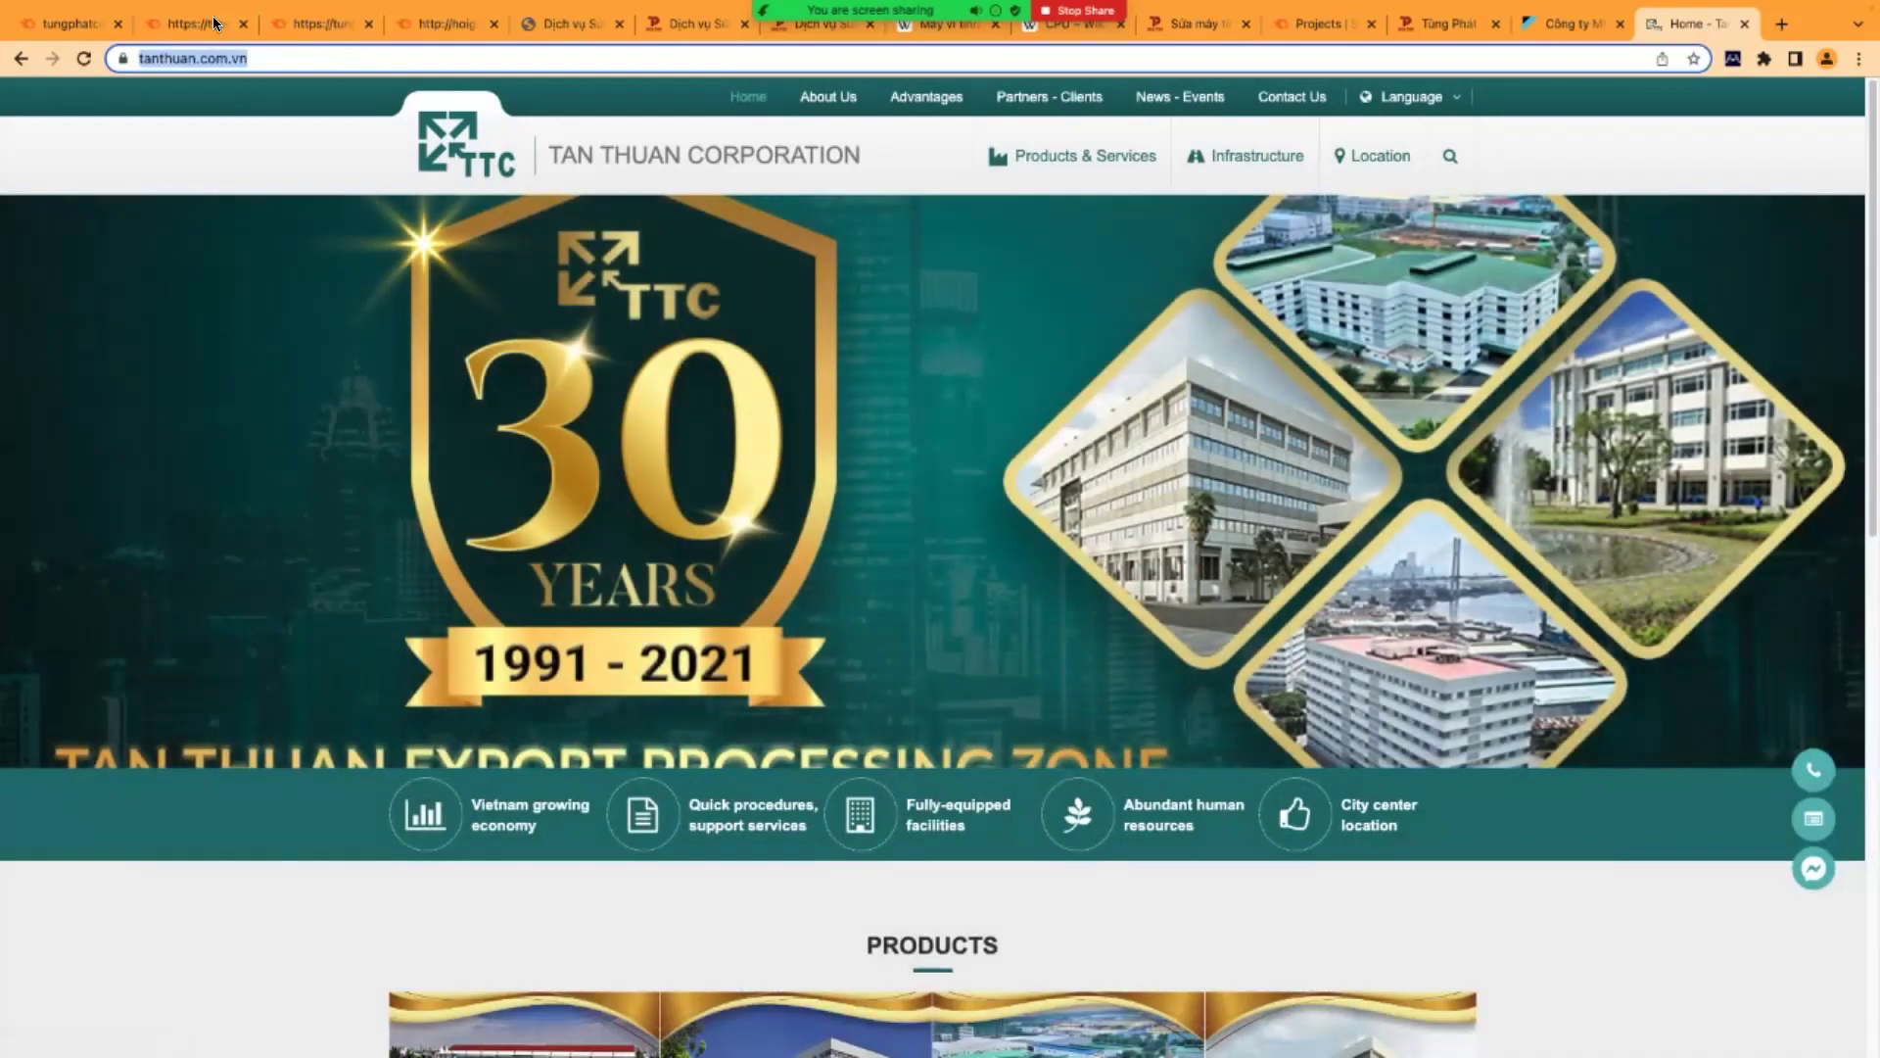
left_click(178, 20)
left_click(314, 35)
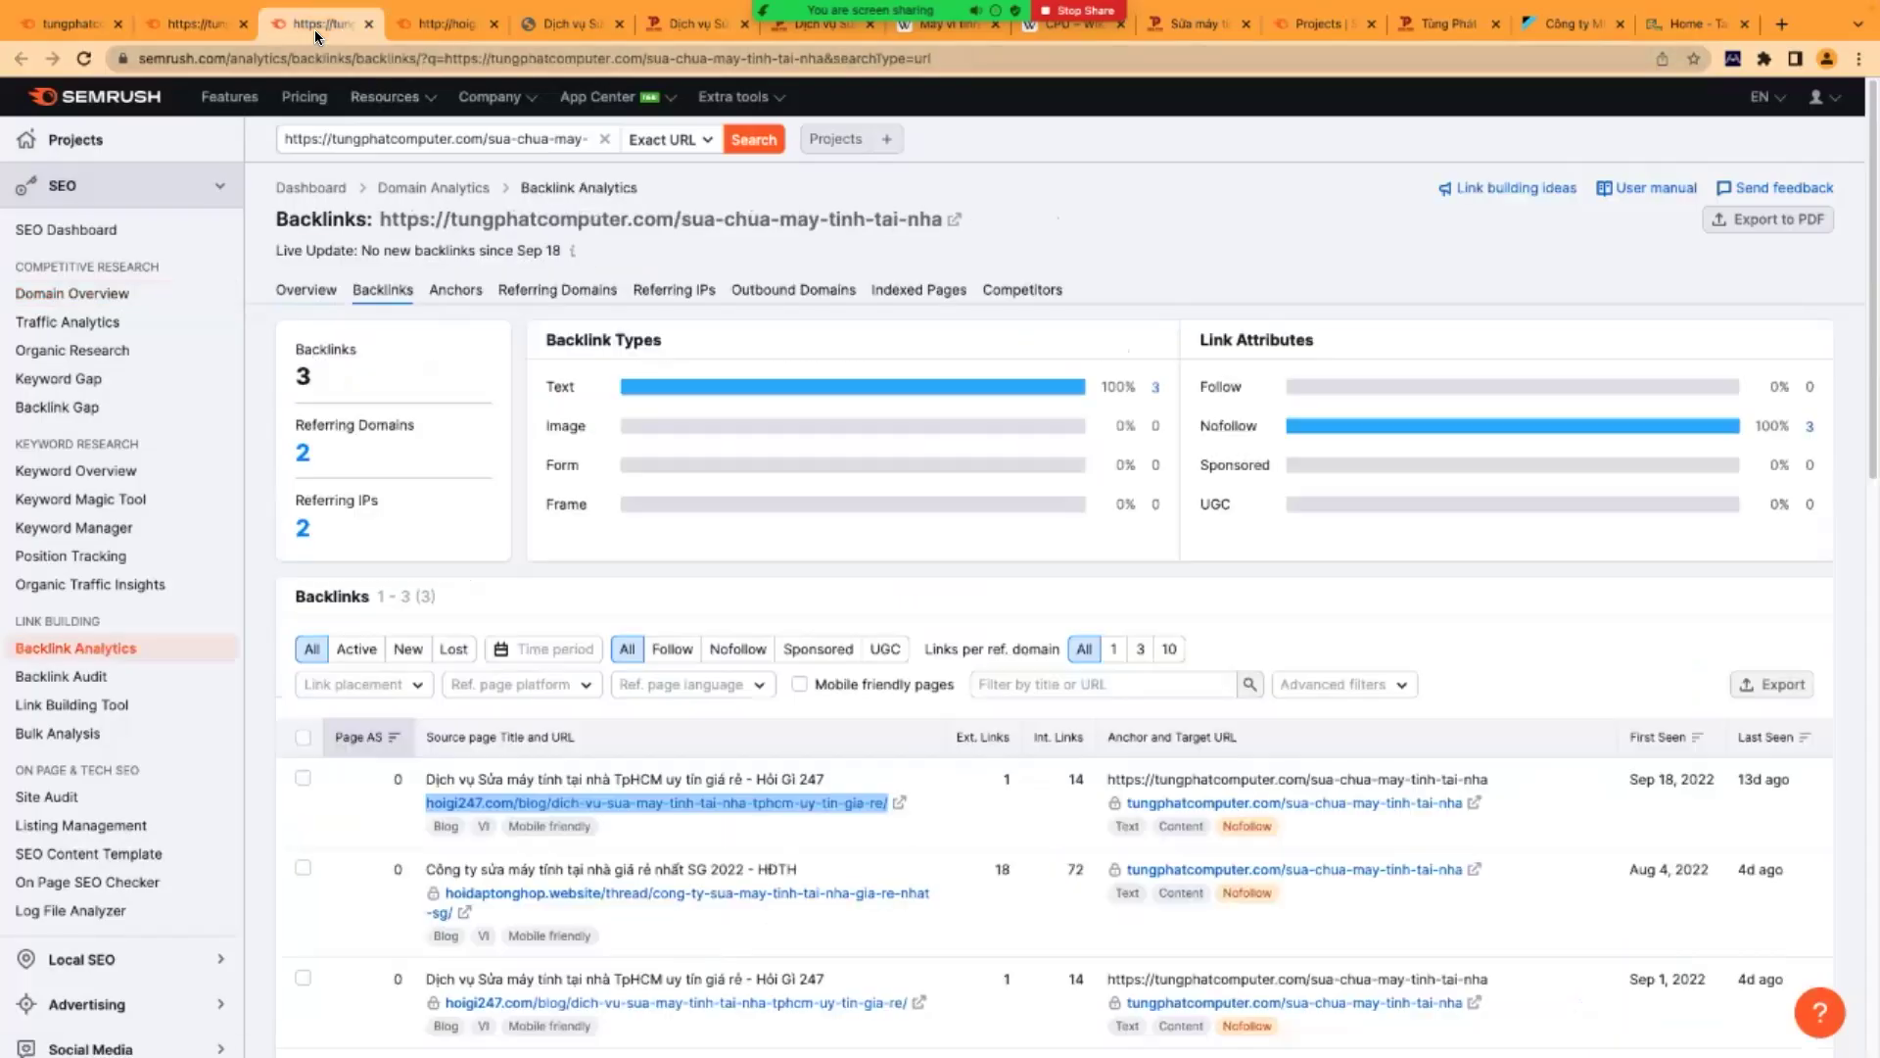
left_click(209, 33)
left_click(375, 139)
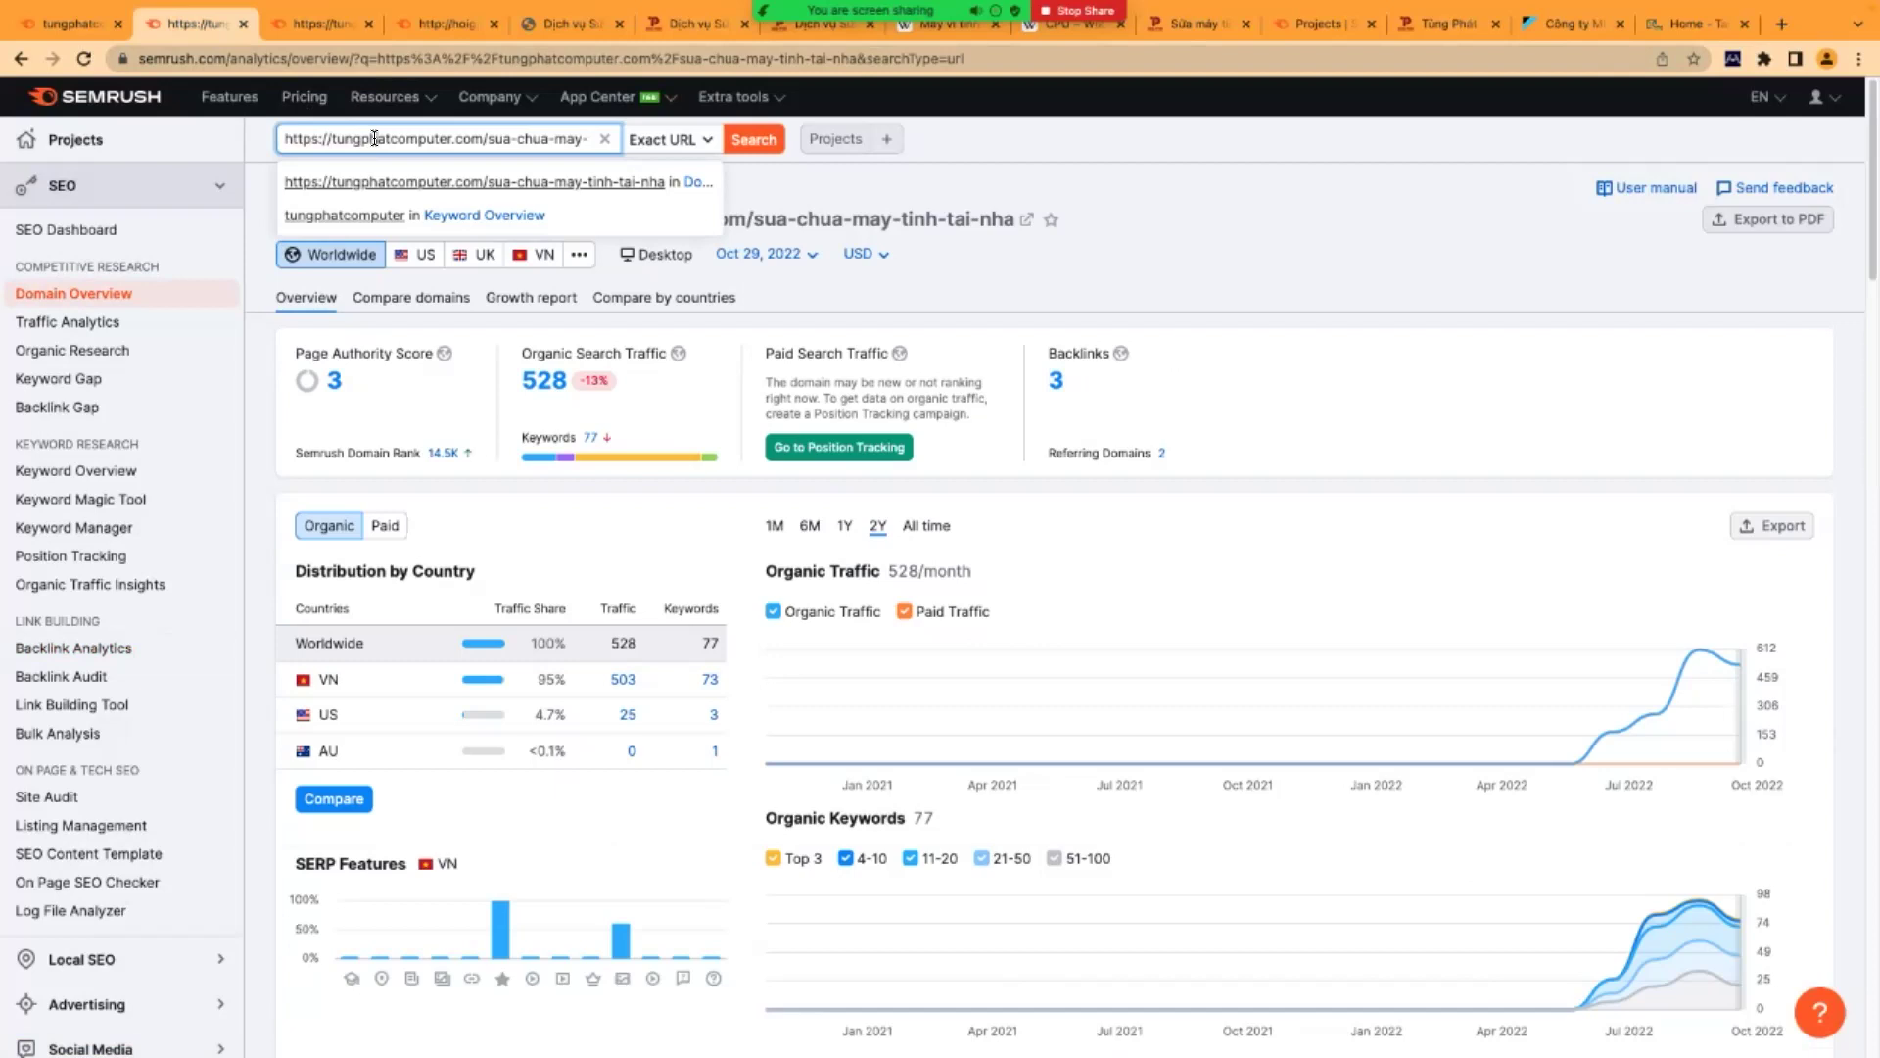
key("ctrl+a")
key("ctrl+v")
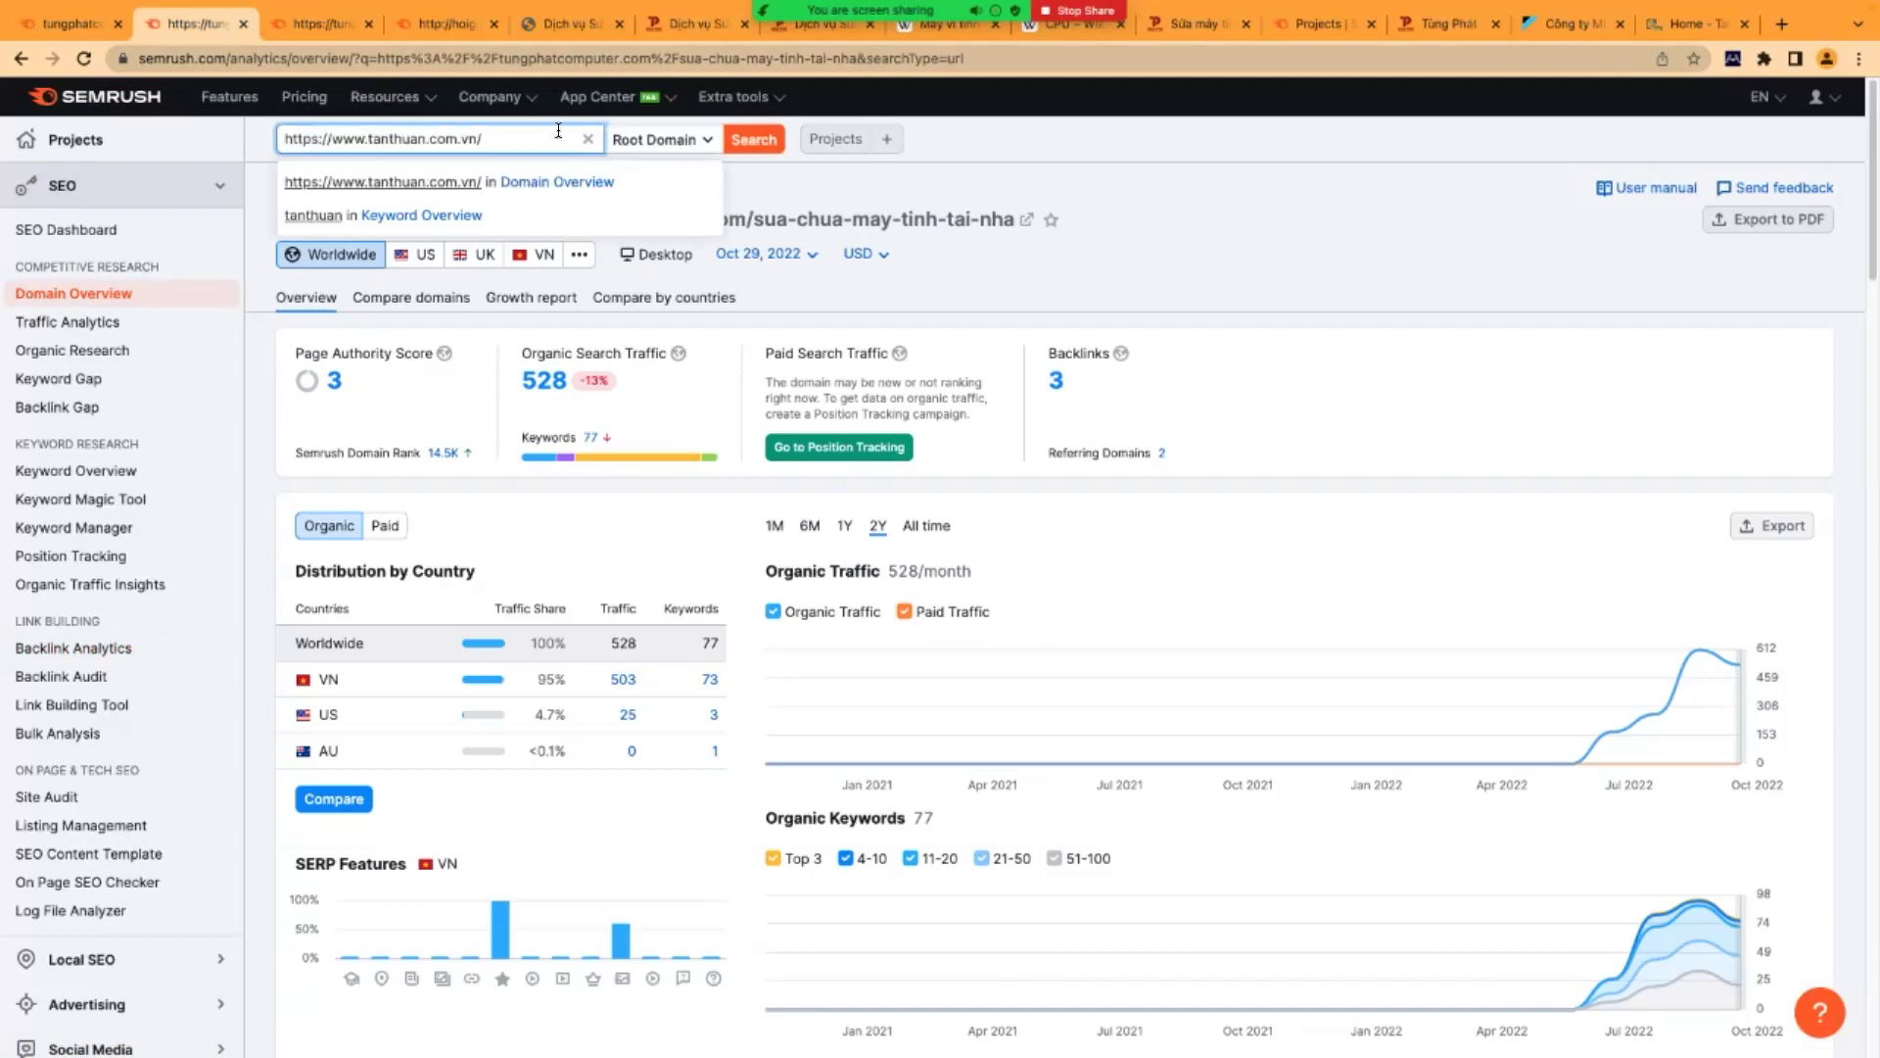
left_click(749, 142)
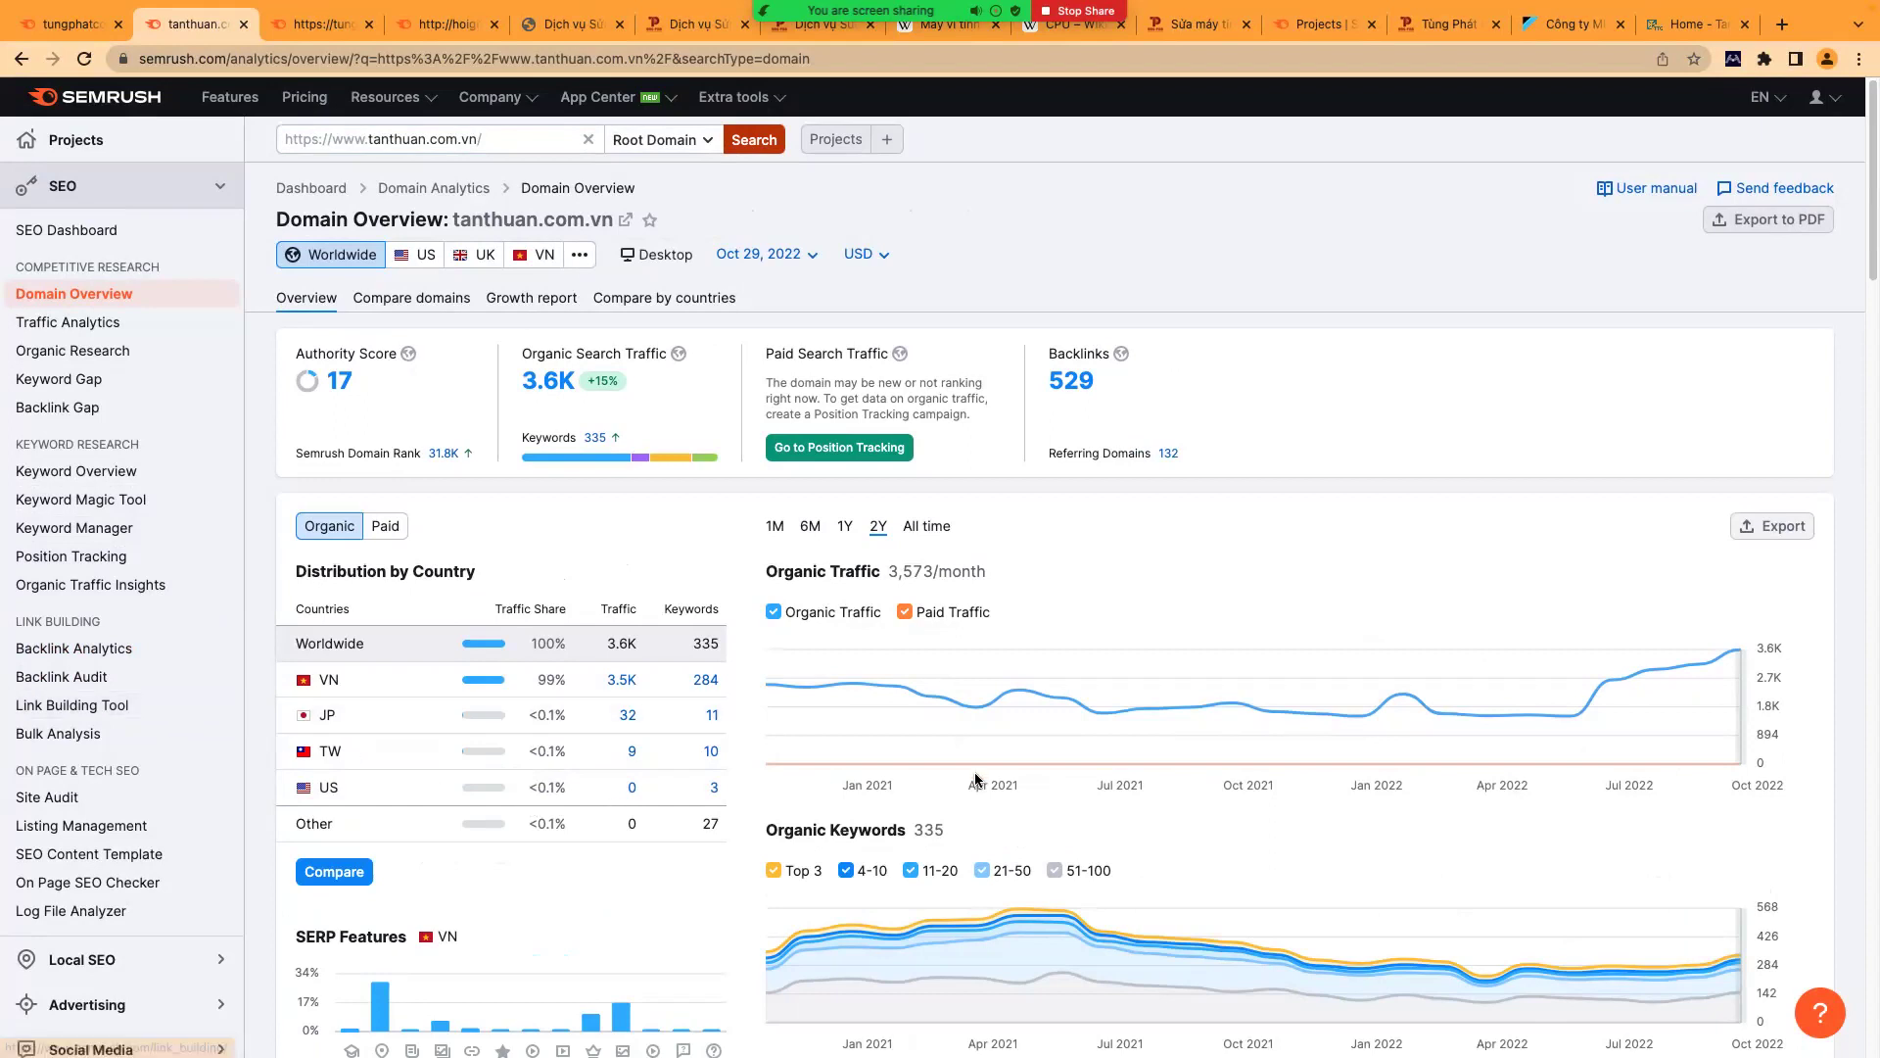
- Review the Domain Overview of tanthuan.com.vn, examining its traffic and keyword charts and the organic search summary
mouse_move(1006, 765)
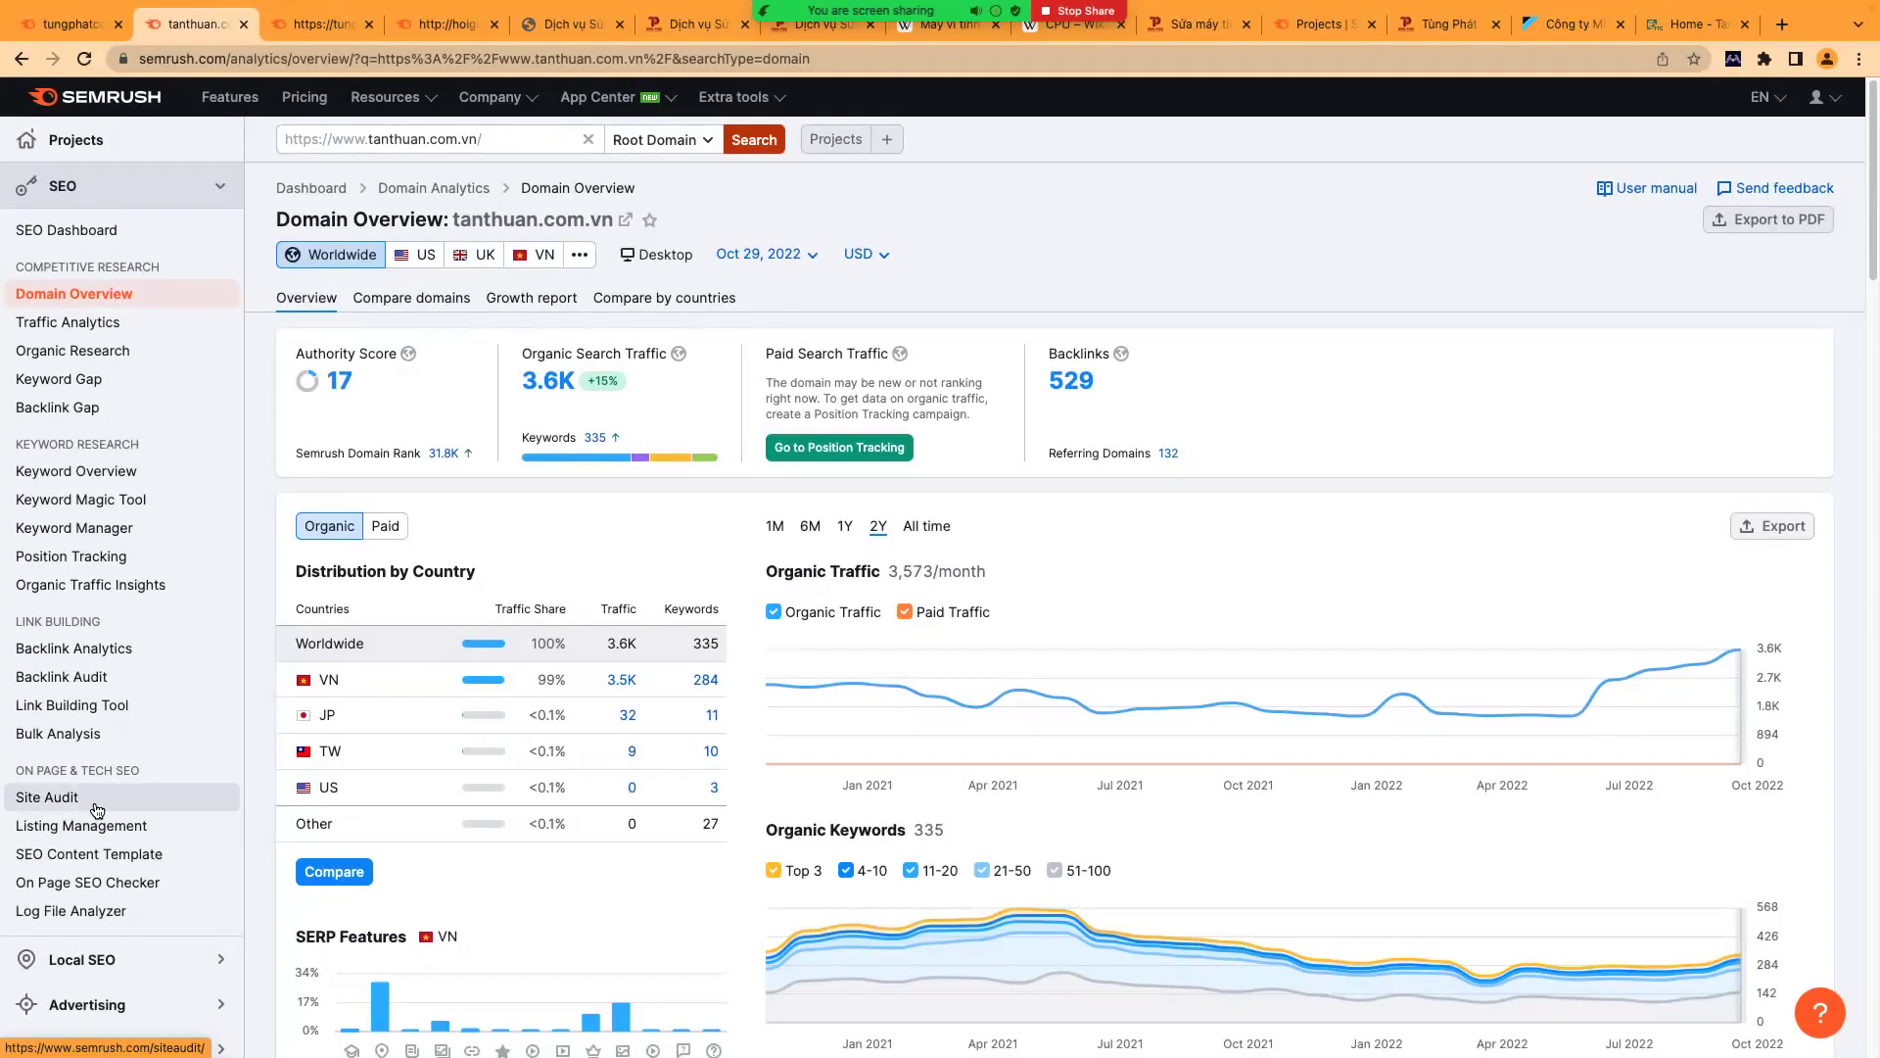
scroll(96, 809, "down", 3)
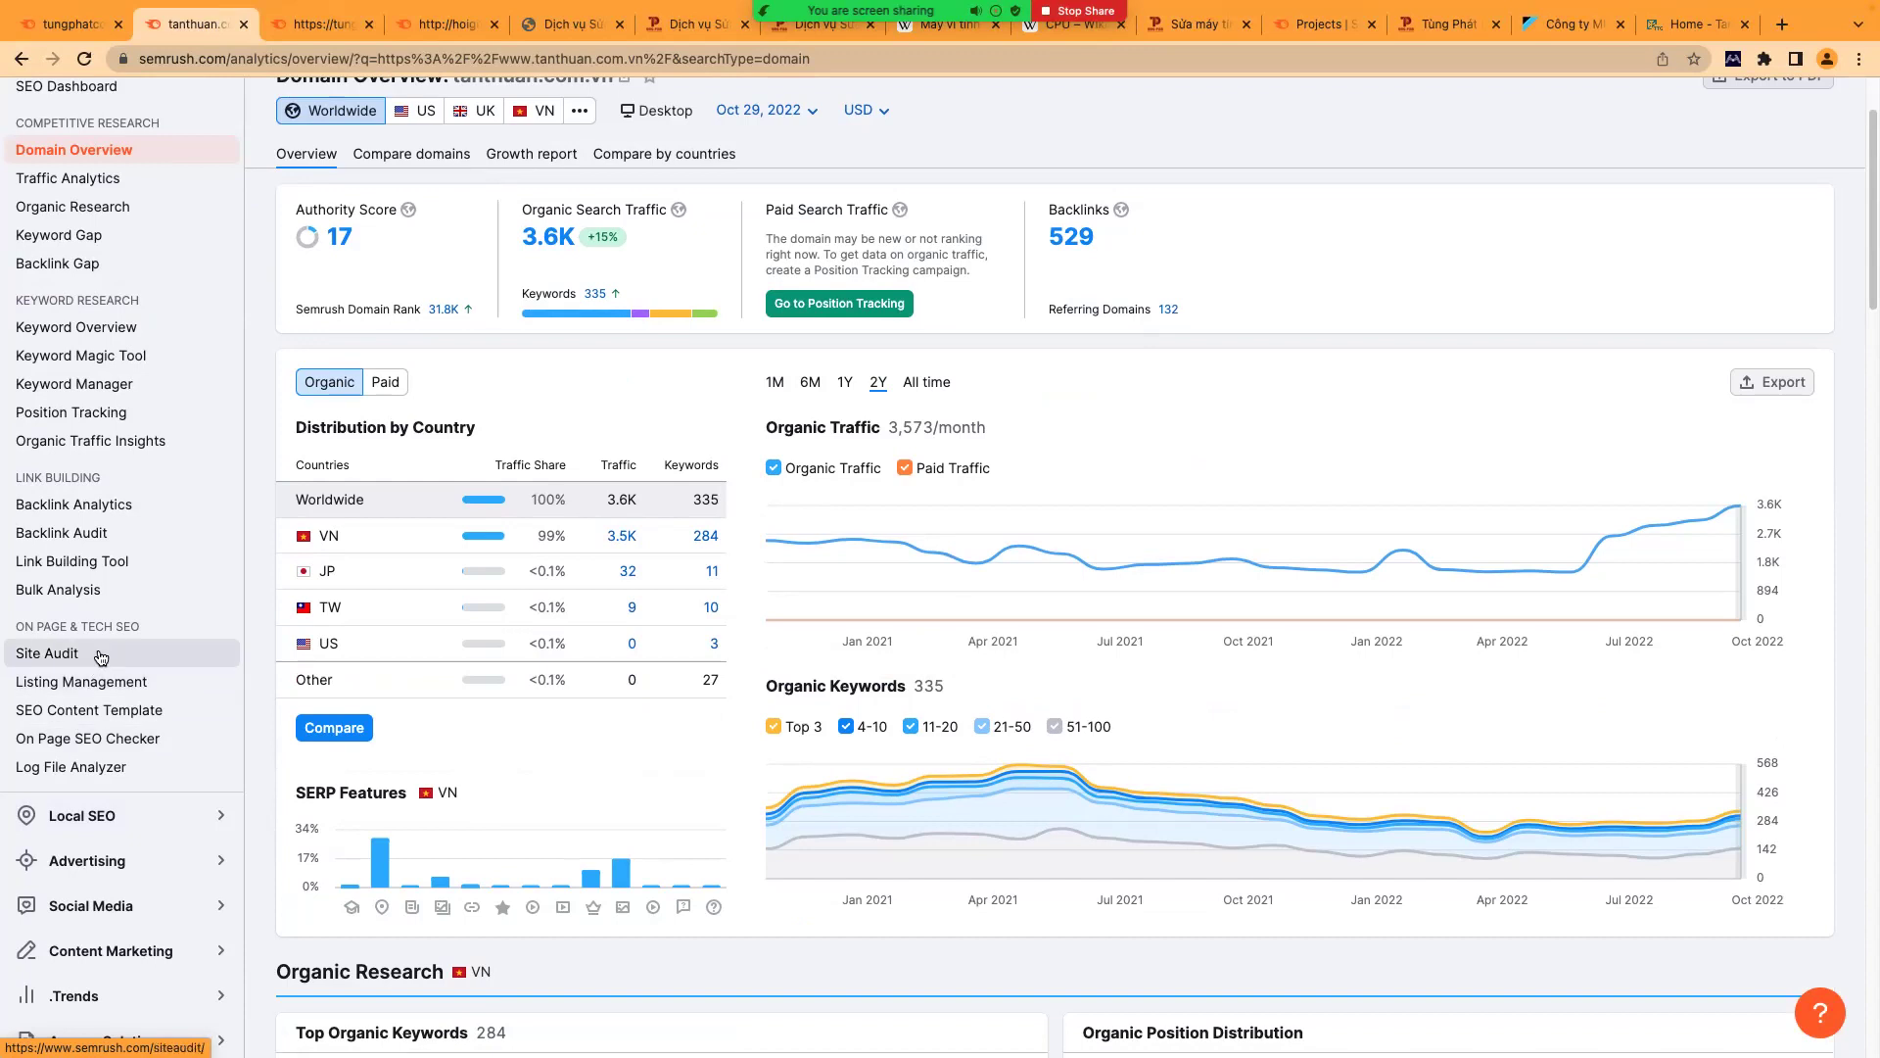
scroll(137, 838, "down", 3)
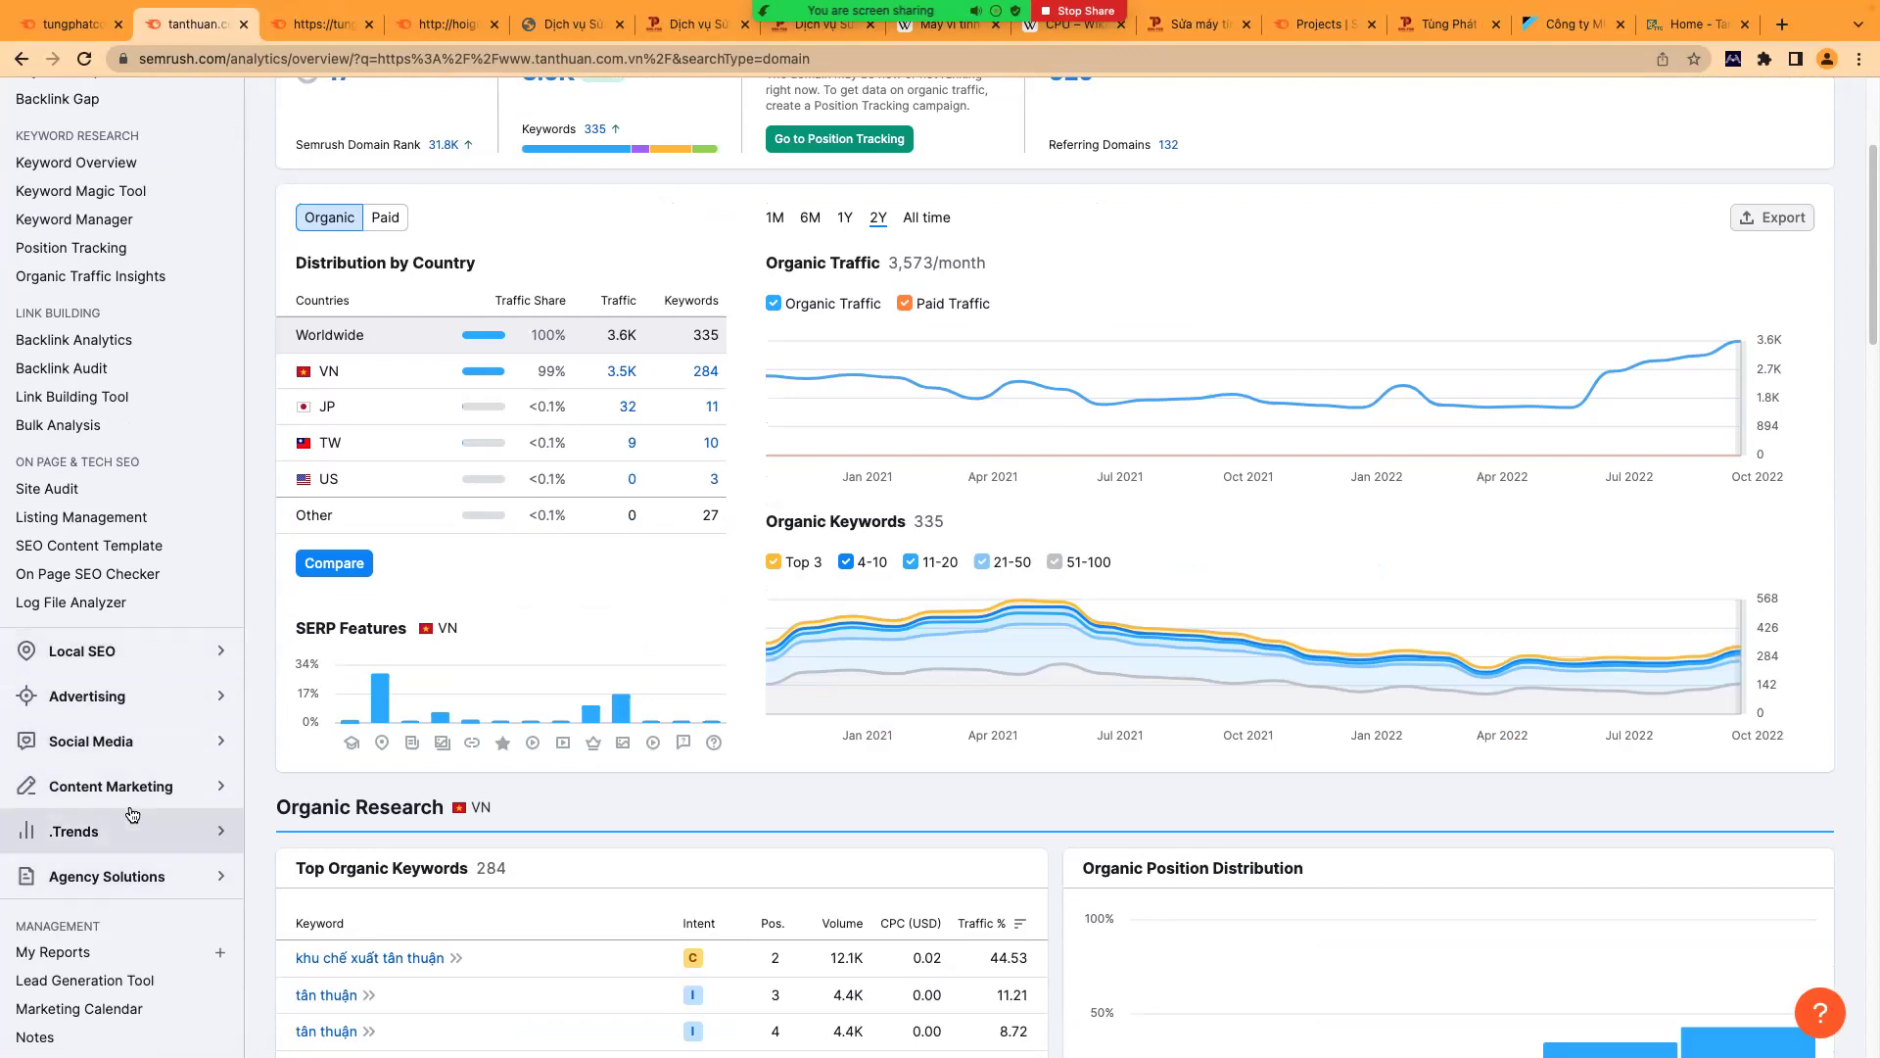
scroll(134, 813, "up", 5)
mouse_move(420, 570)
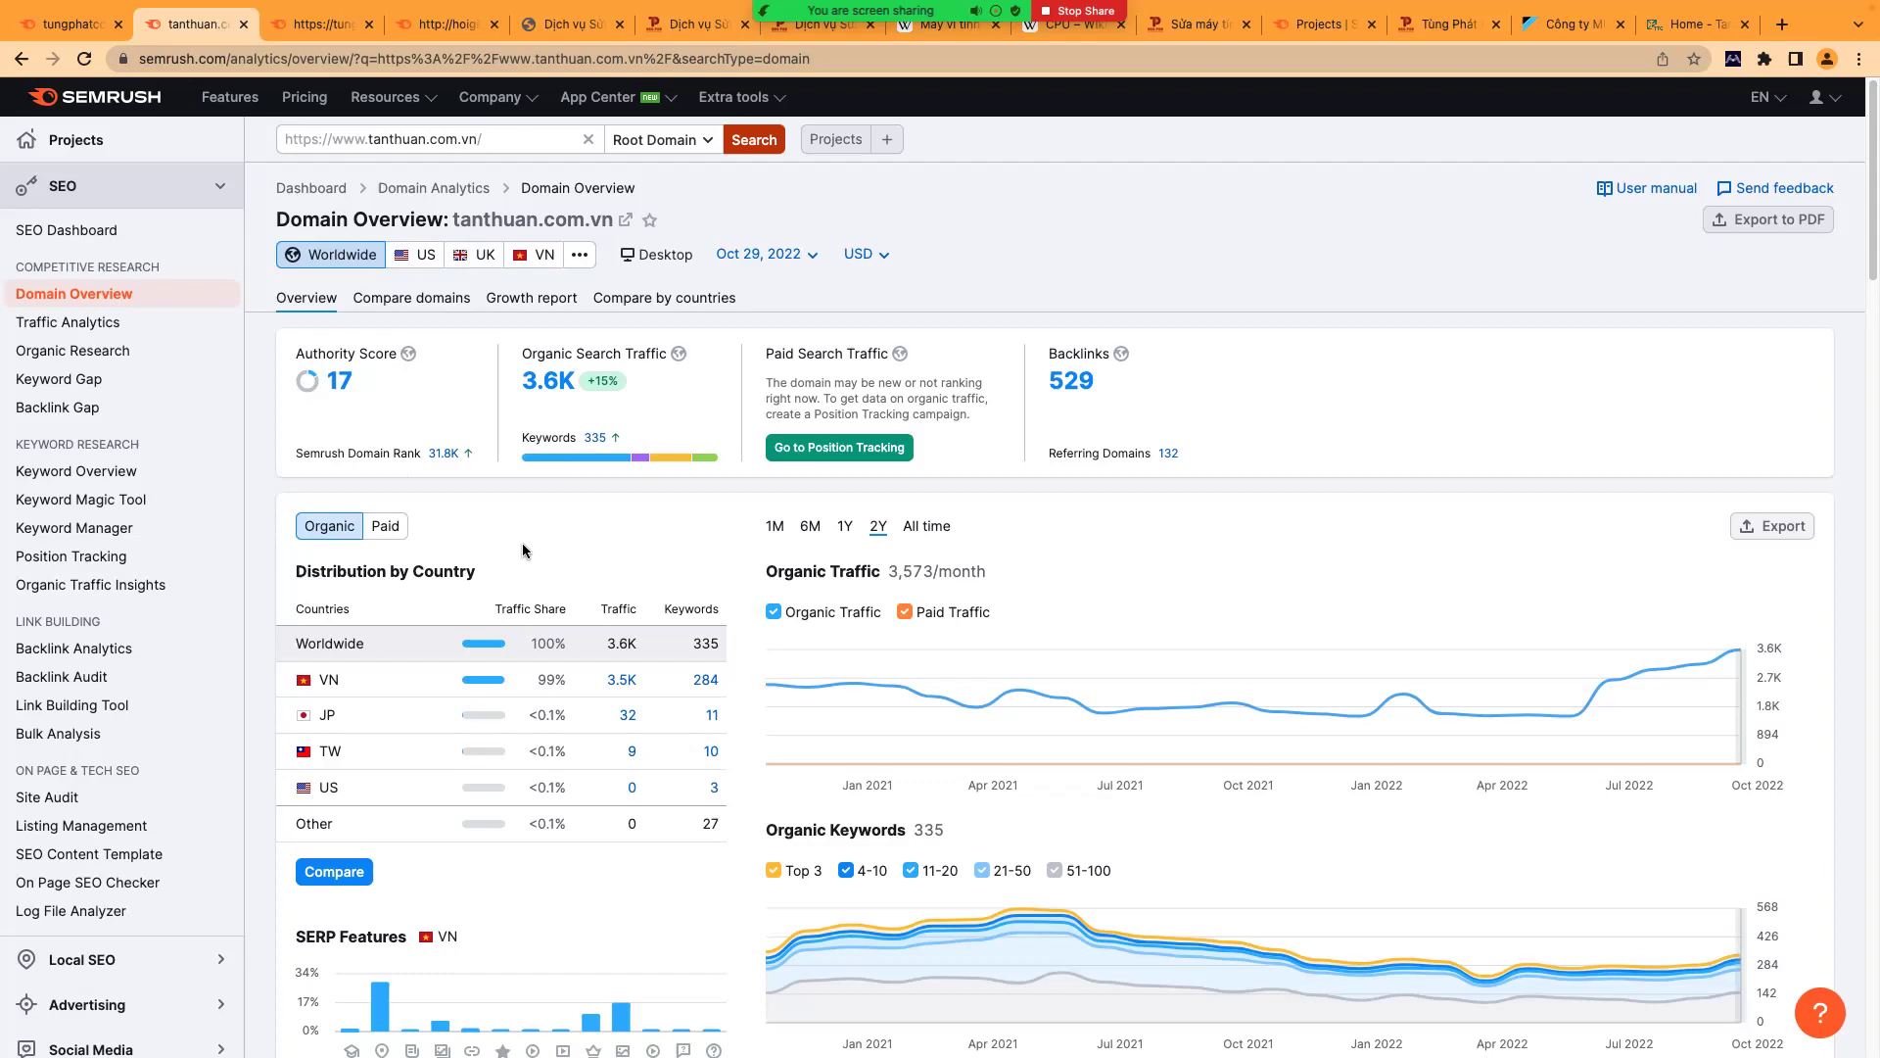
mouse_move(568, 442)
left_click(312, 24)
left_click(202, 26)
left_click(390, 137)
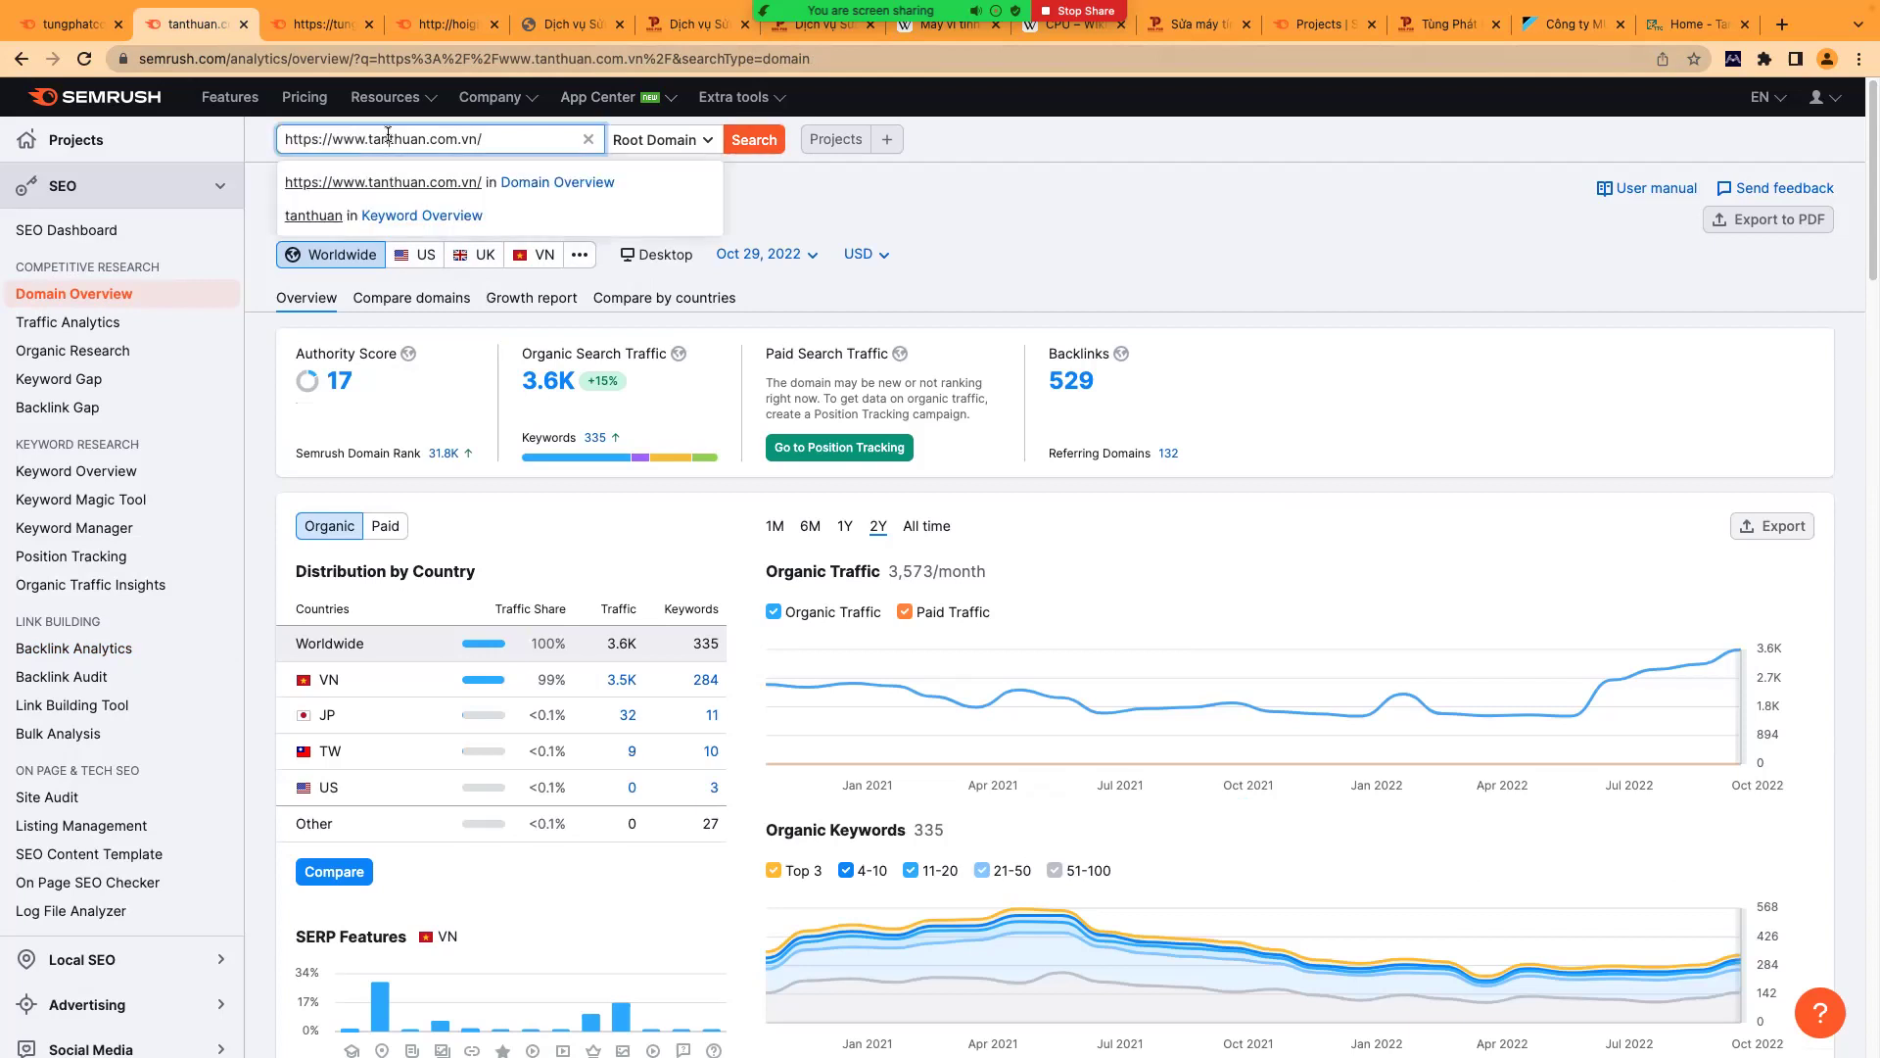
left_click(549, 186)
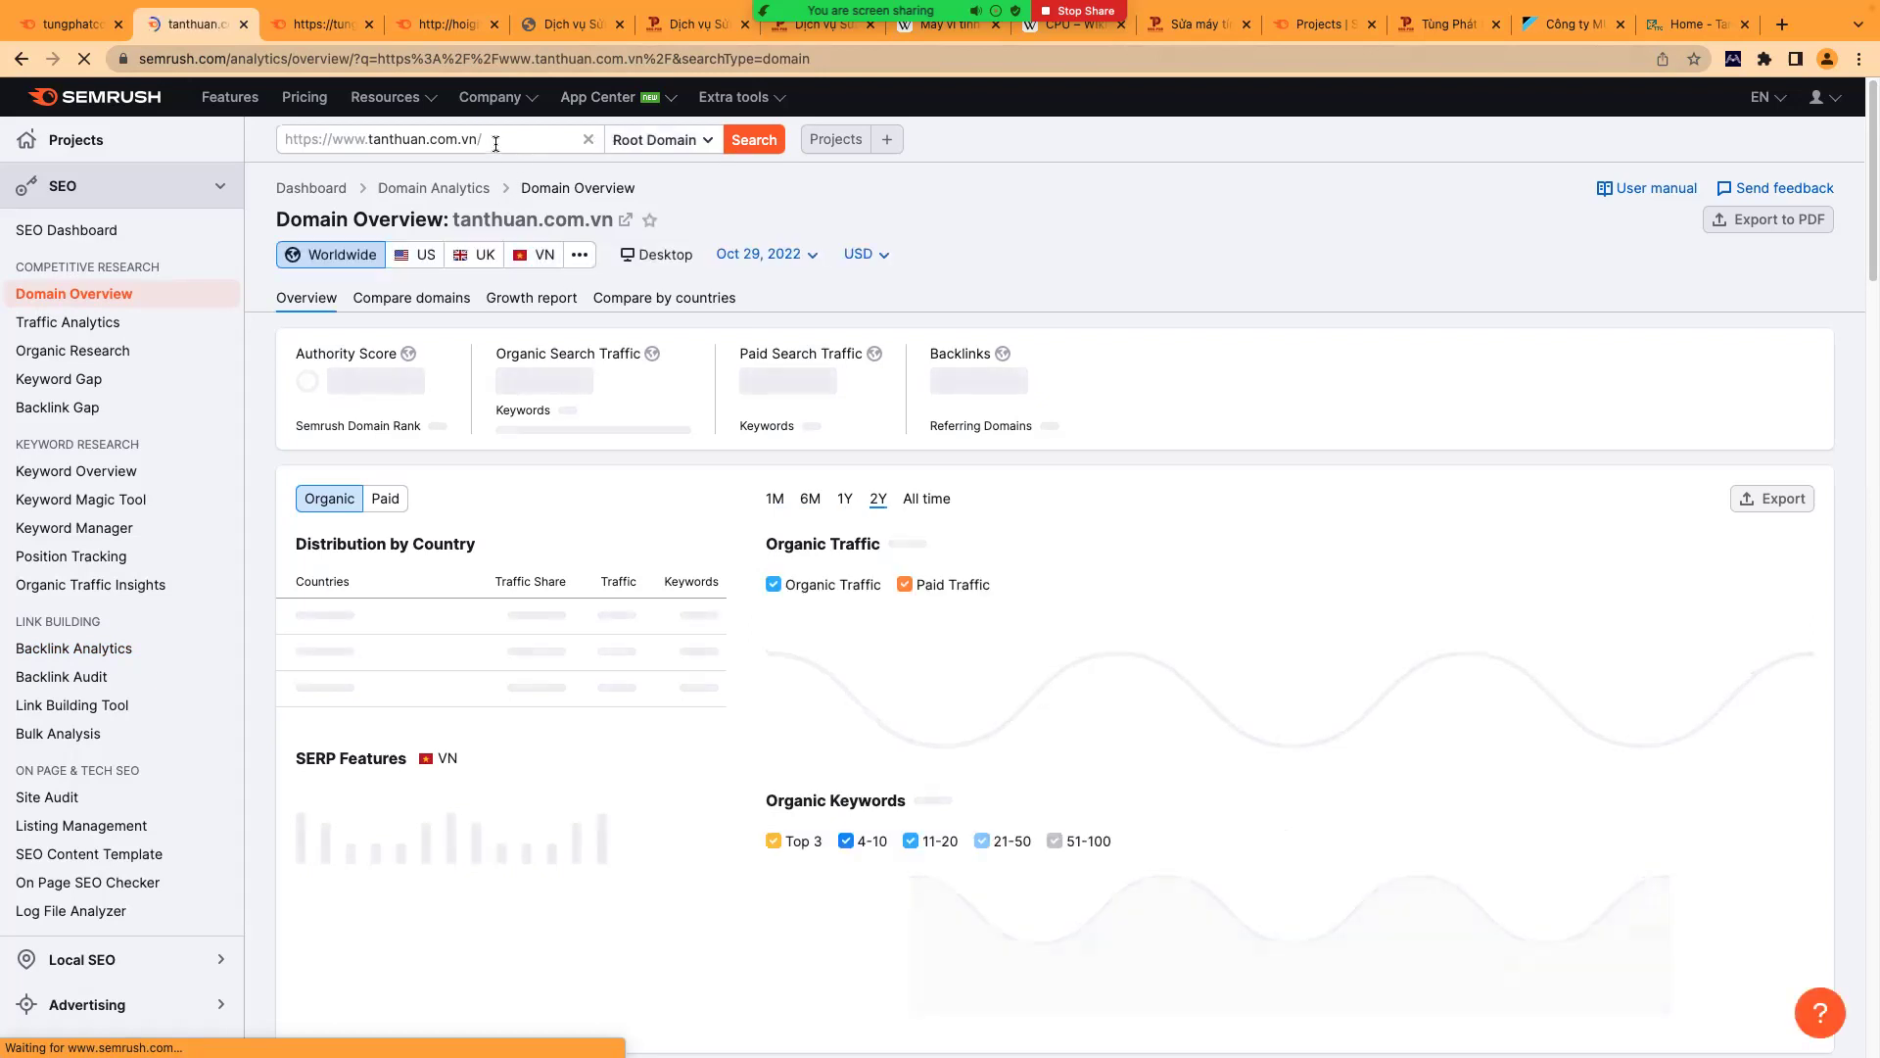
left_click(497, 142)
left_click_drag(497, 142, 244, 121)
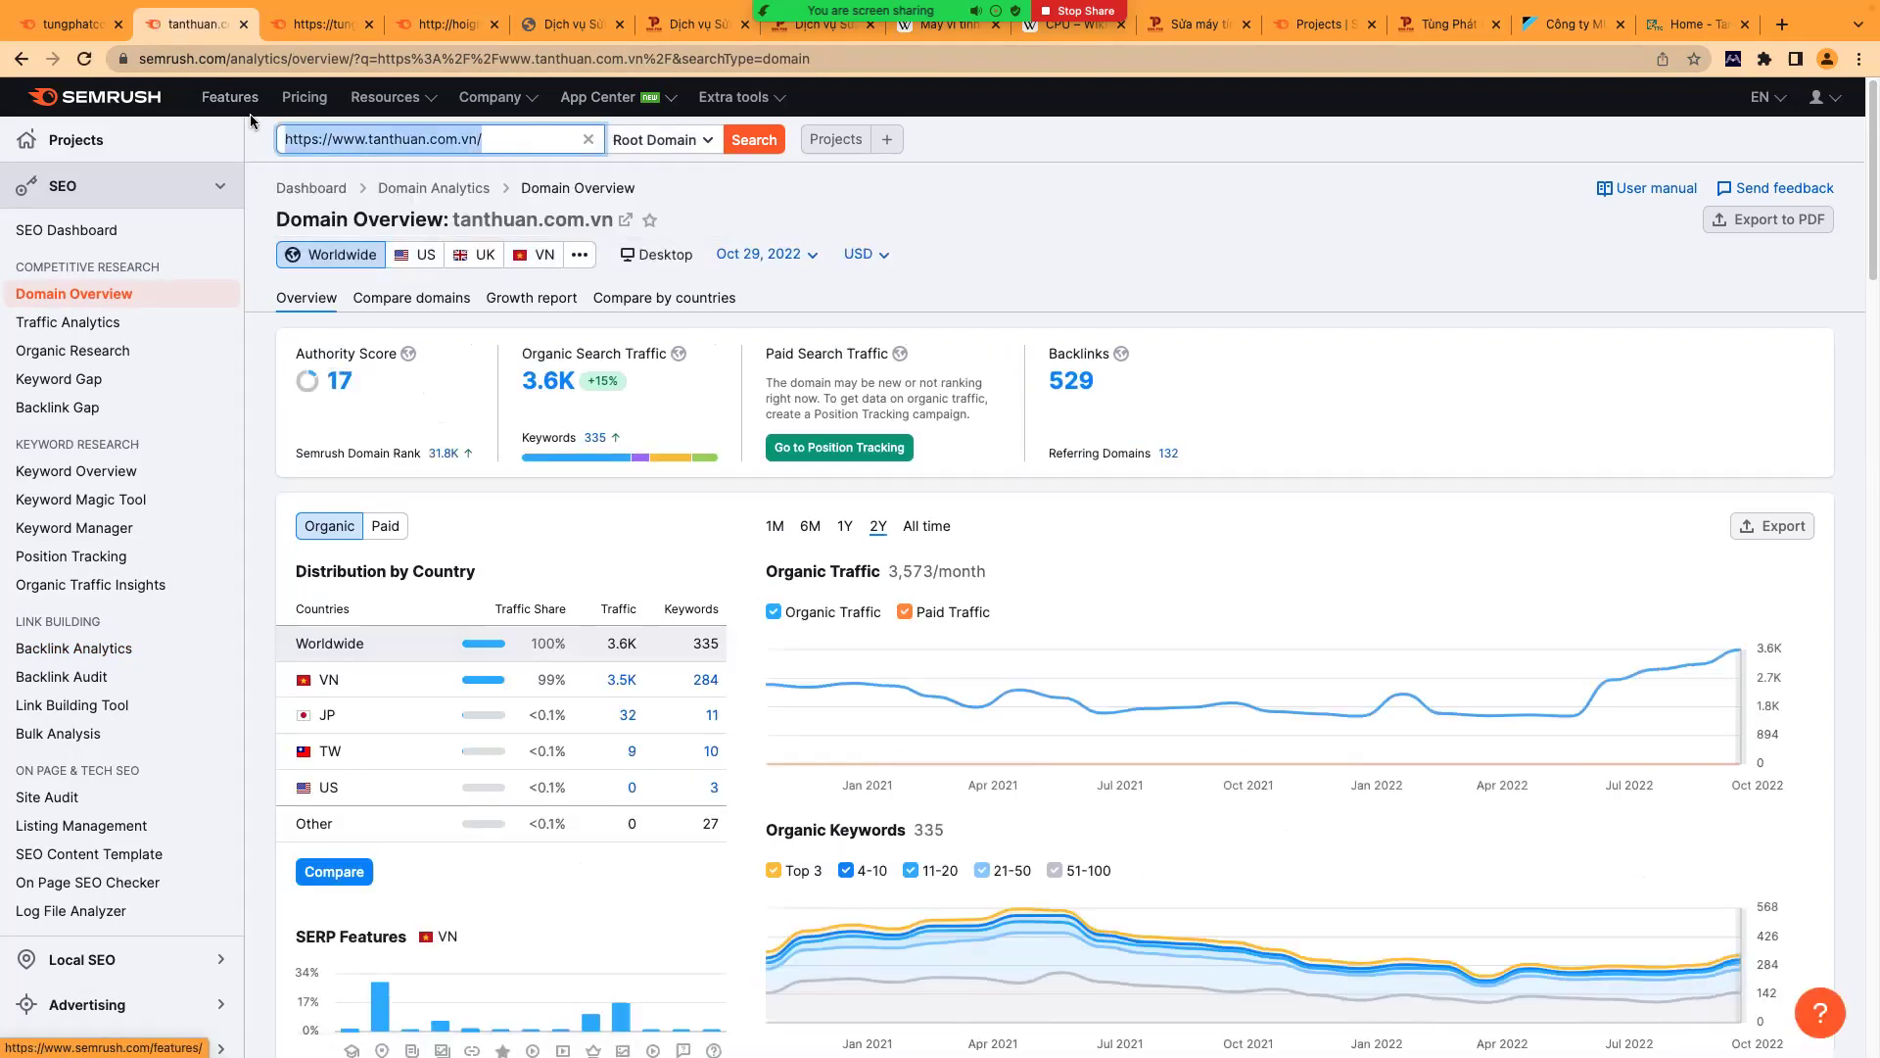
left_click(1671, 37)
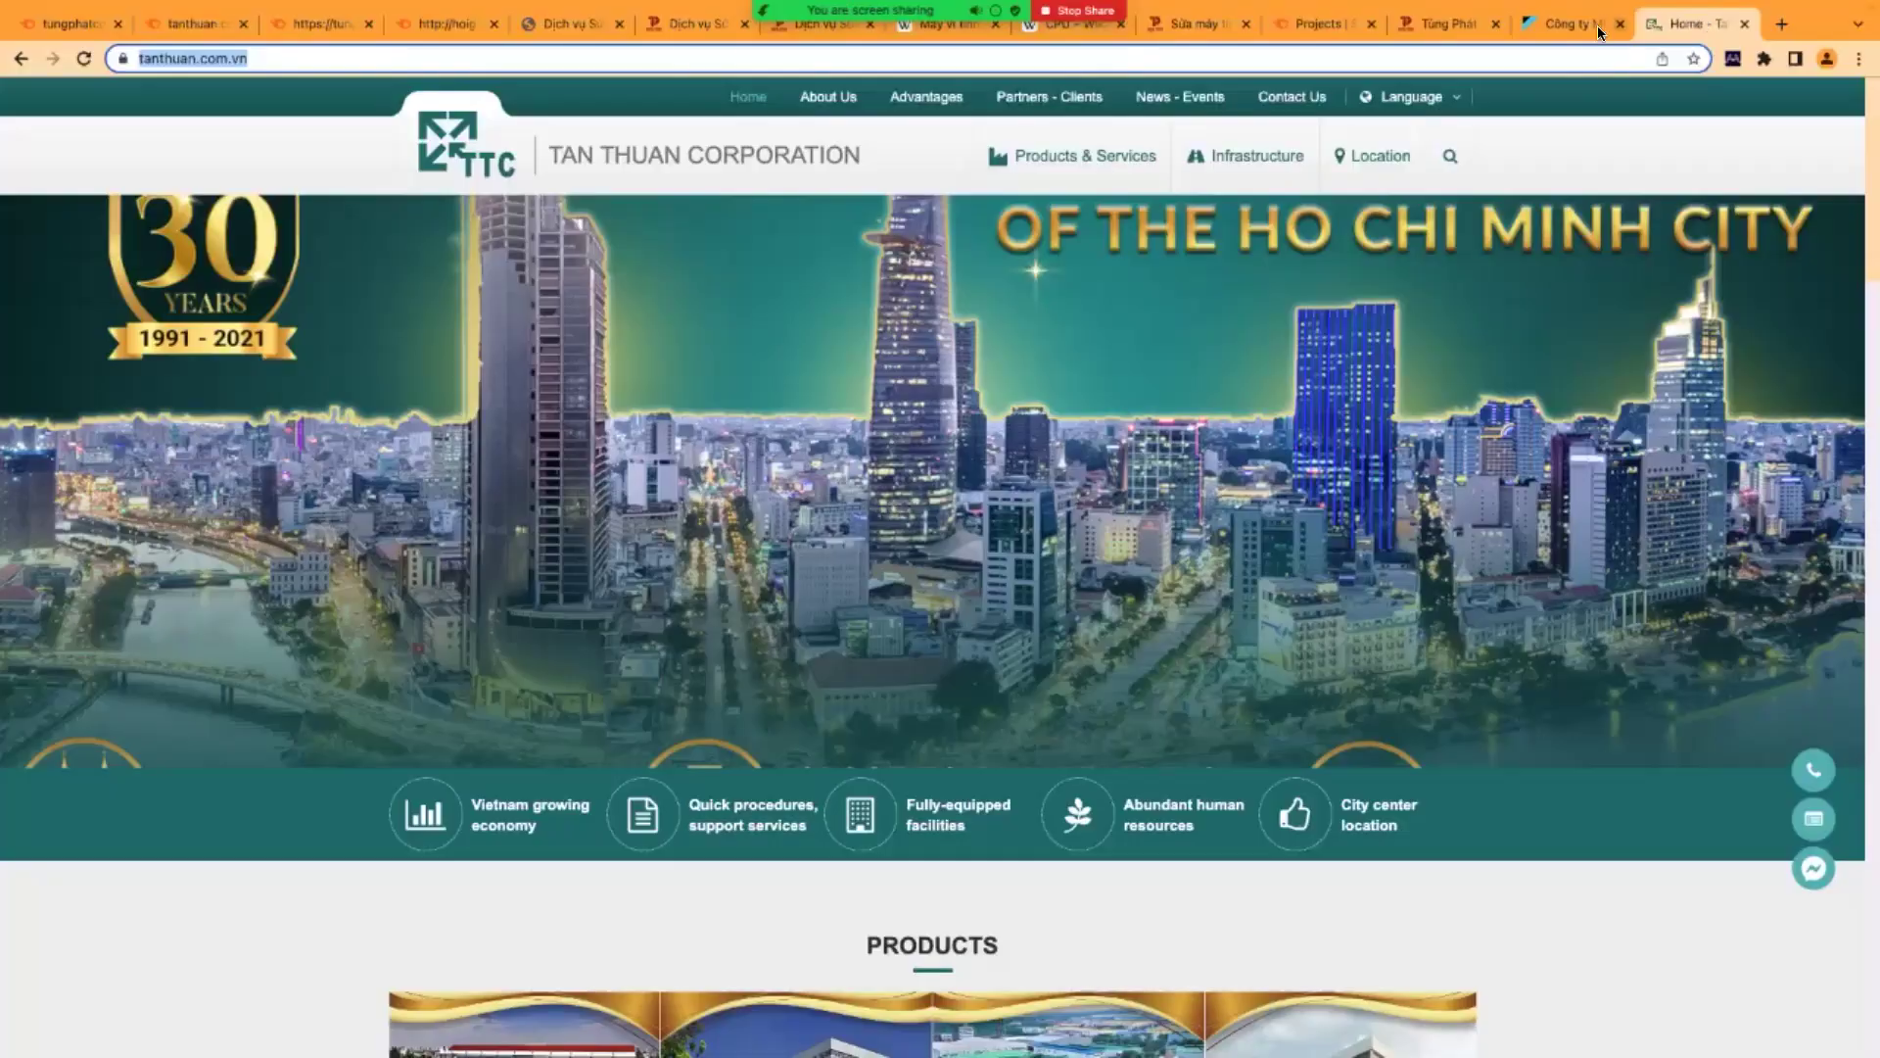
left_click(303, 63)
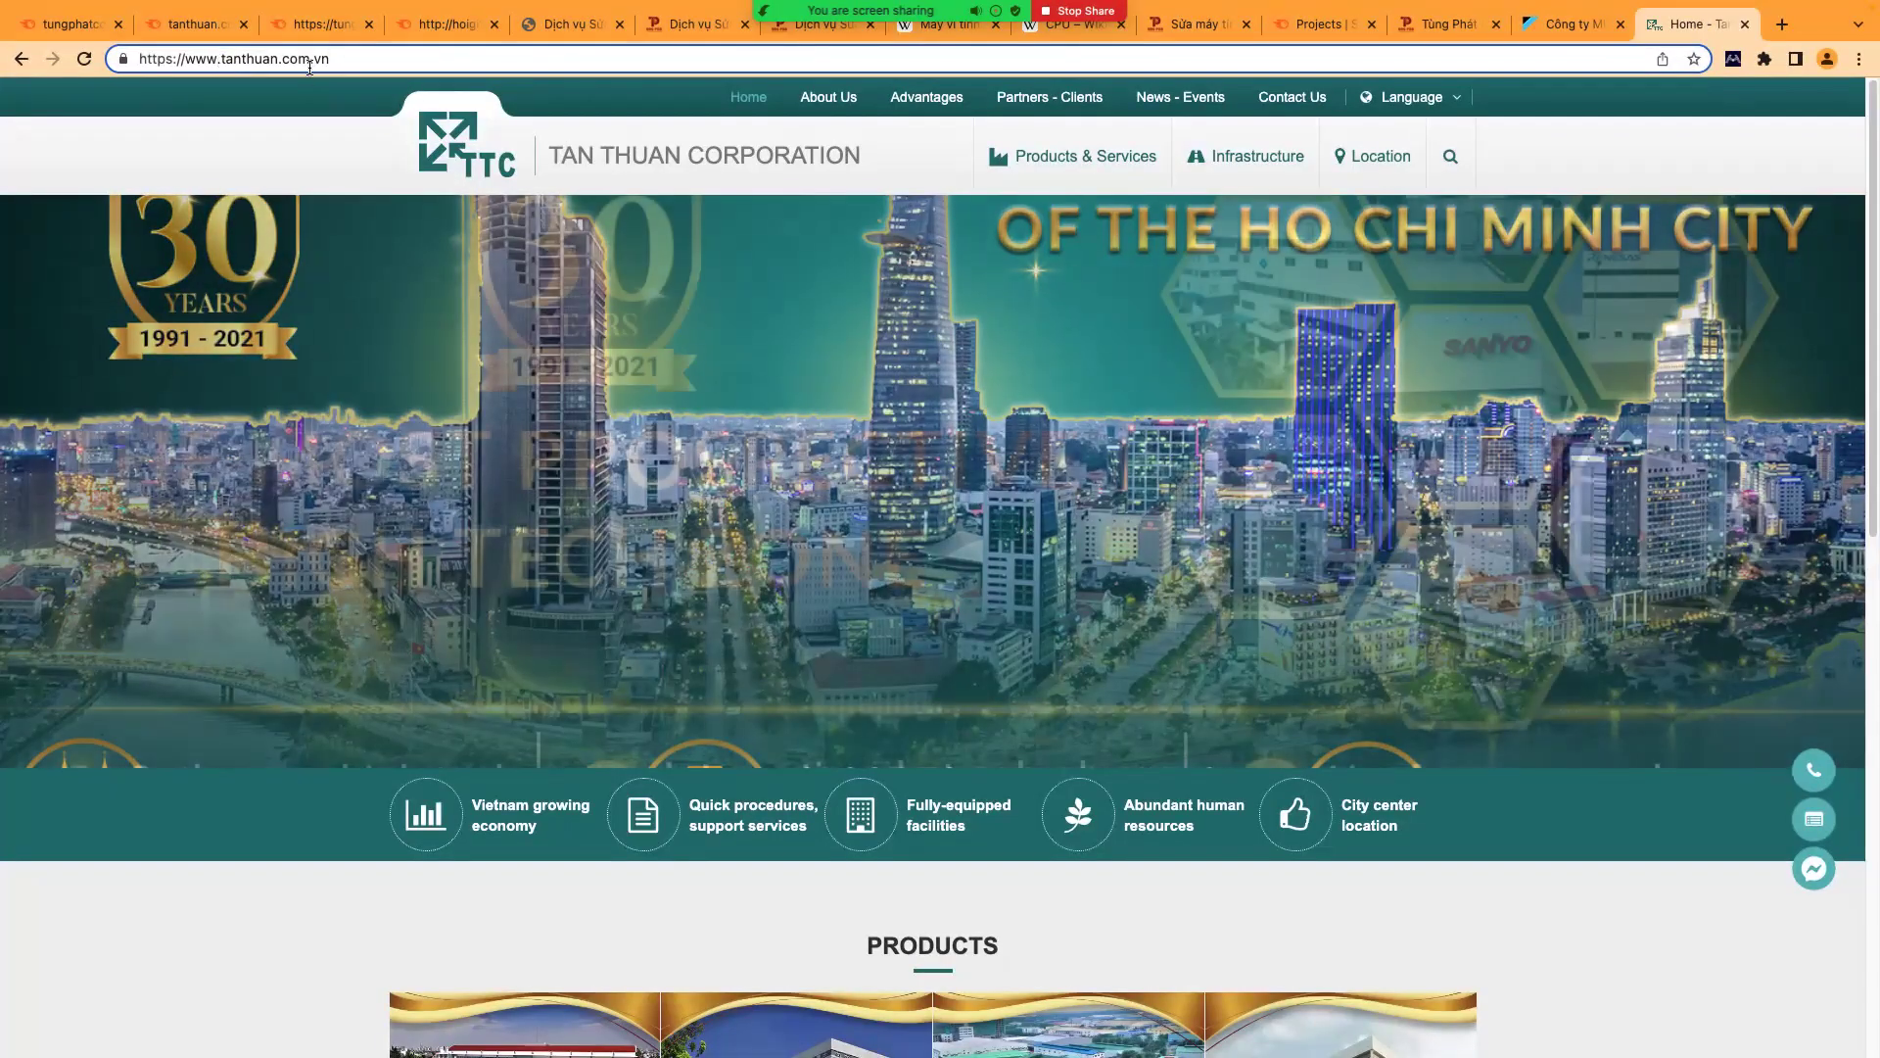
key("Left")
key("Left")
key("Left")
key("Left")
key("Left")
key("Left")
key("Left")
key("Left")
key("Left")
key("Left")
key("Left")
key("Left")
key("Left")
key("Left")
key("Left")
key("Left")
key("BackSpace")
key("BackSpace")
key("BackSpace")
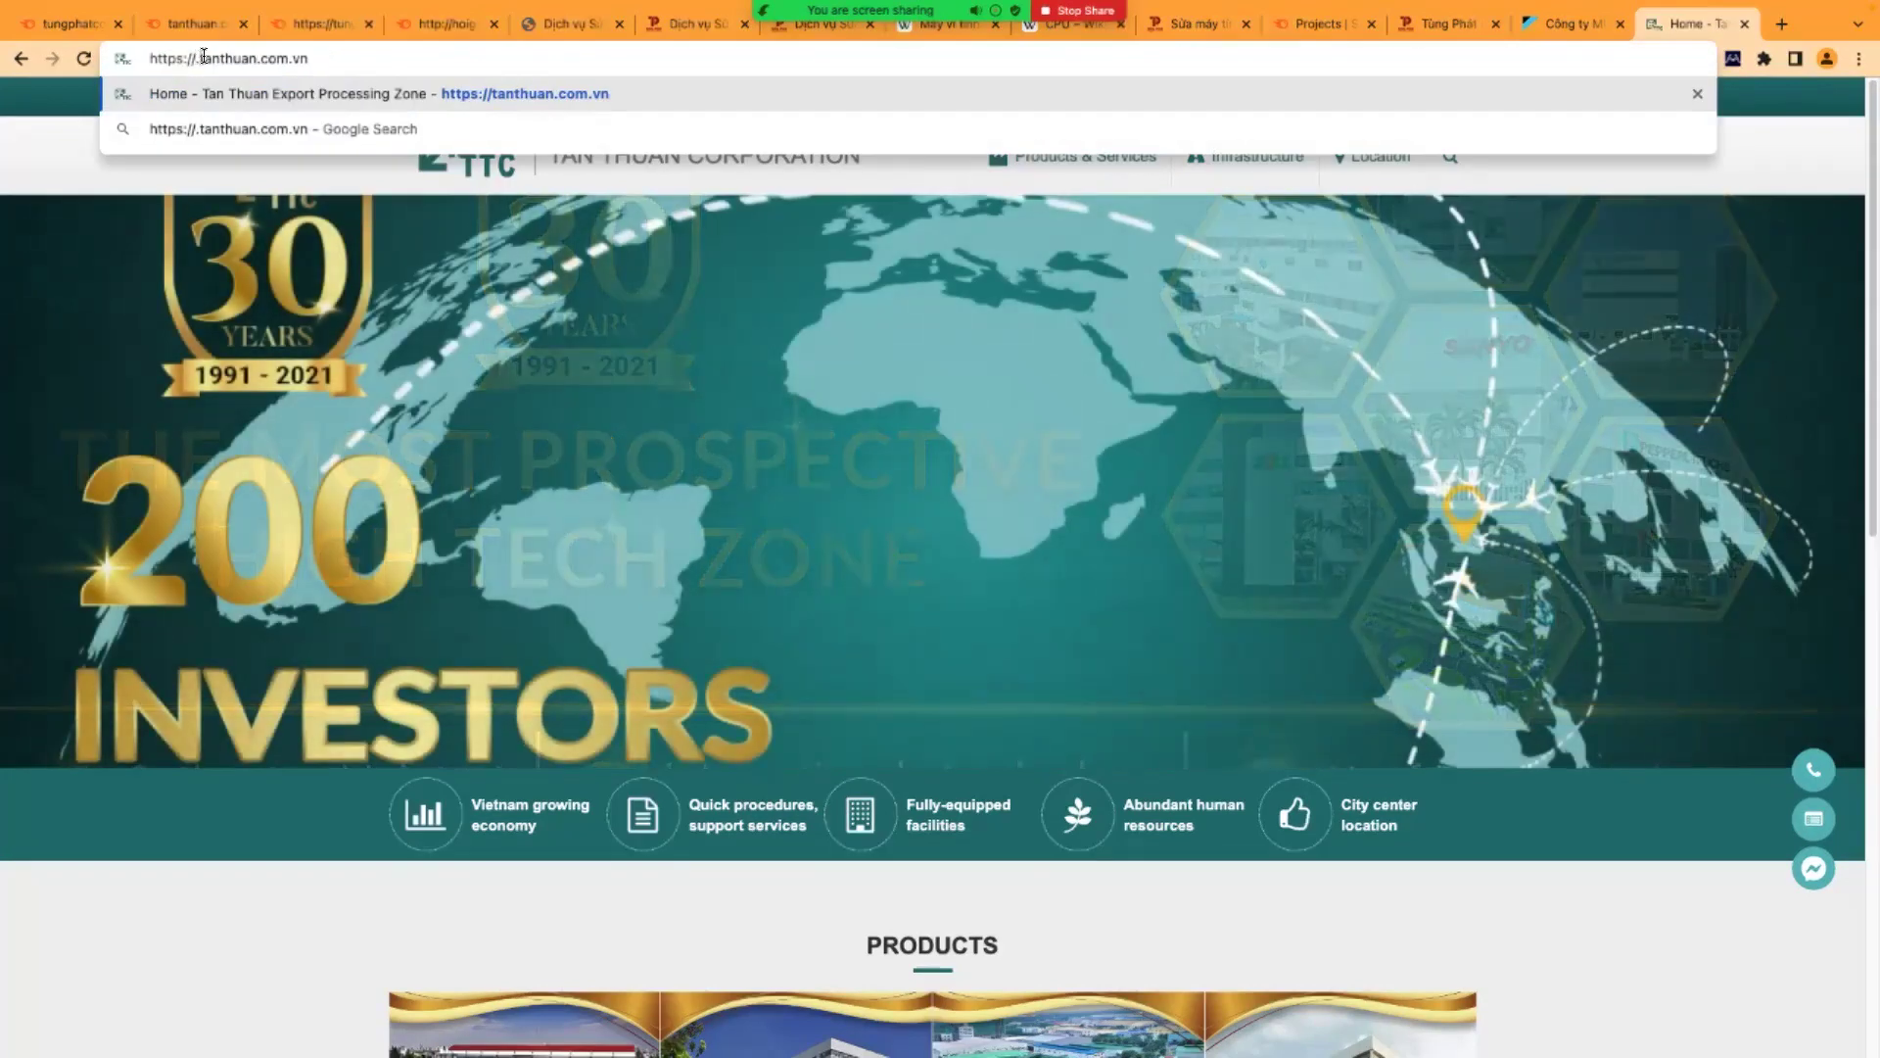
double_click(204, 58)
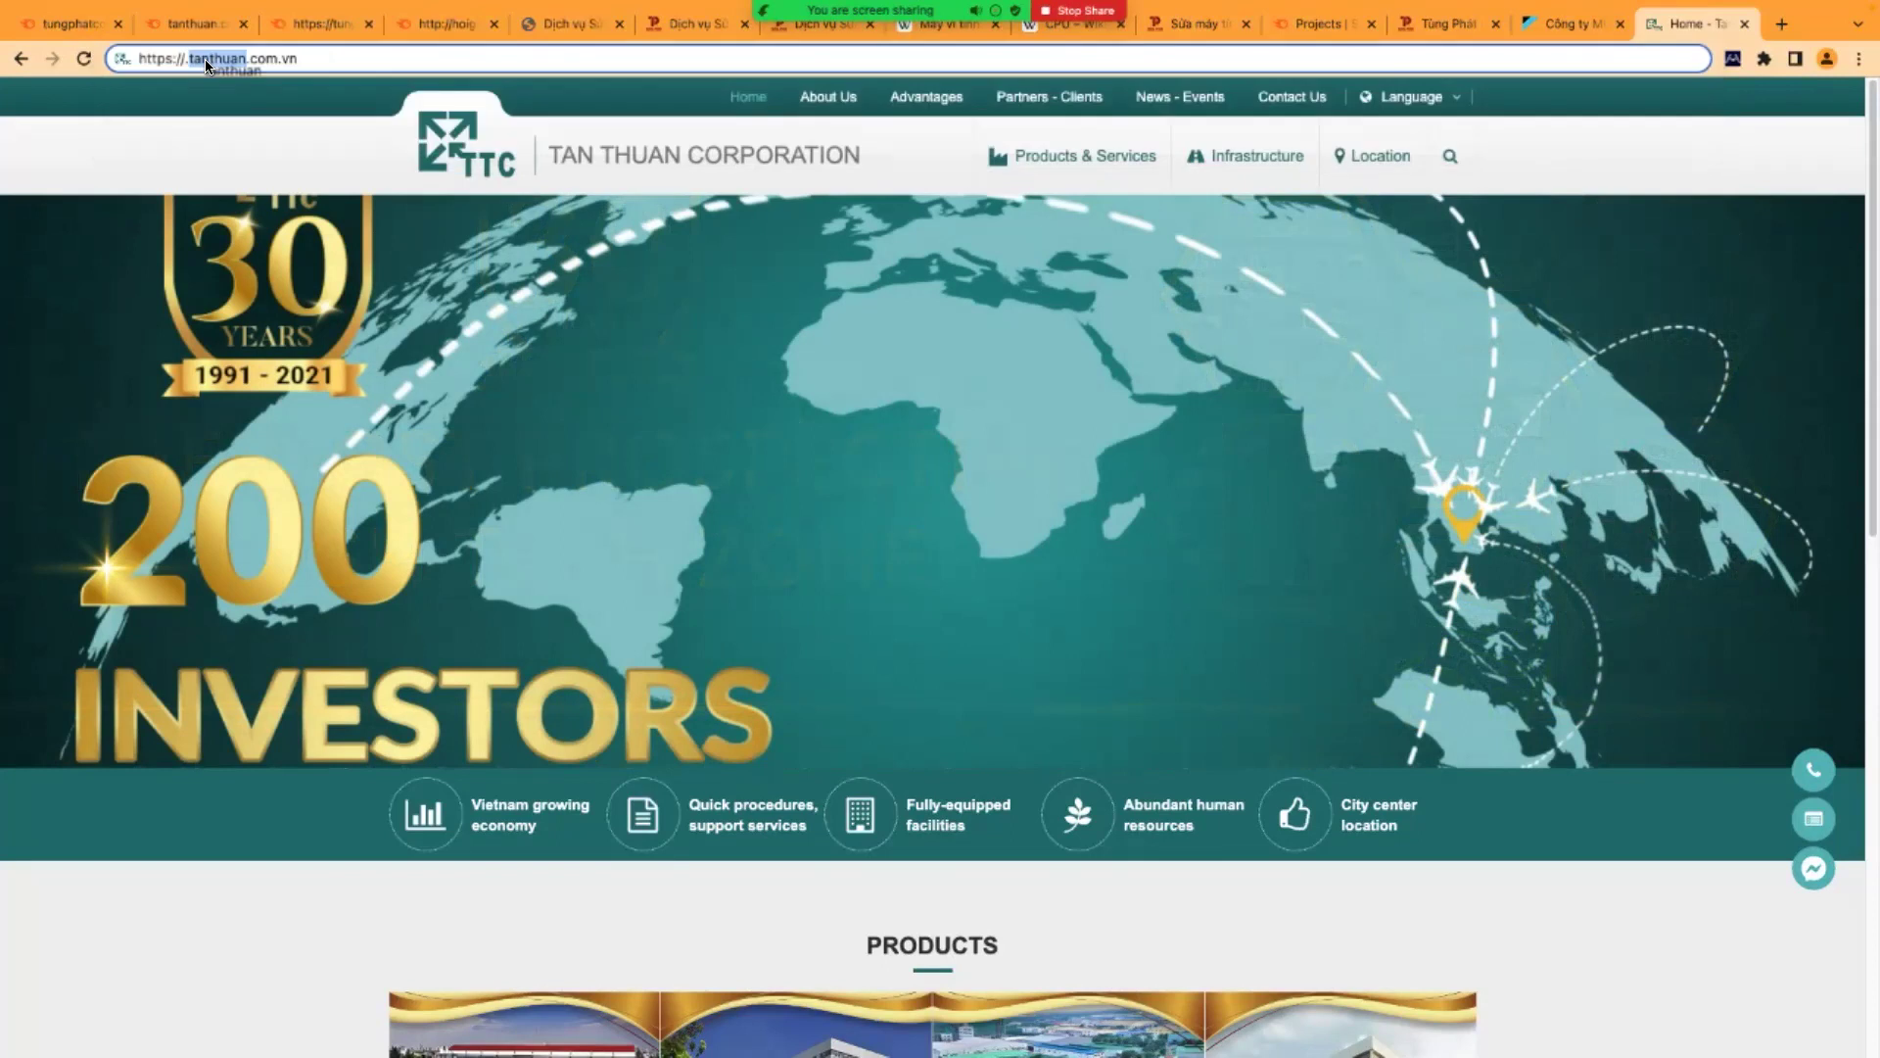
left_click(196, 60)
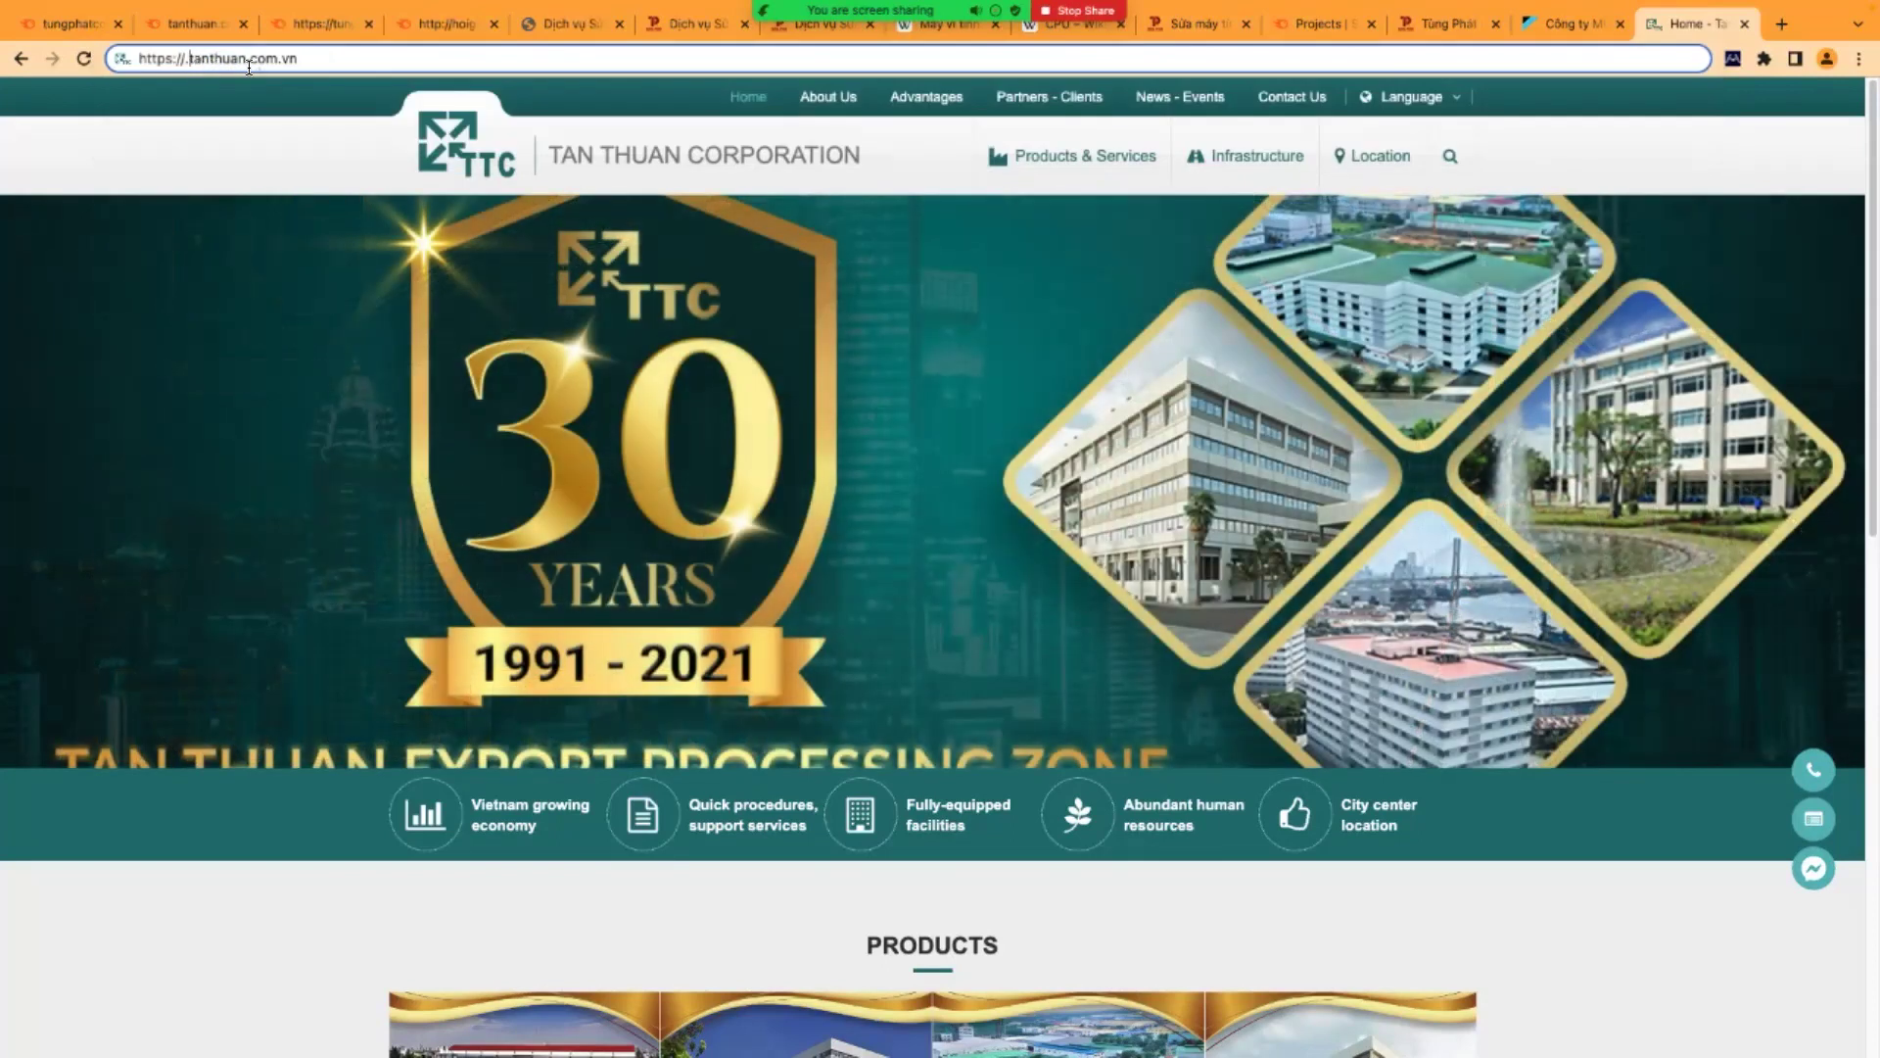
key("BackSpace")
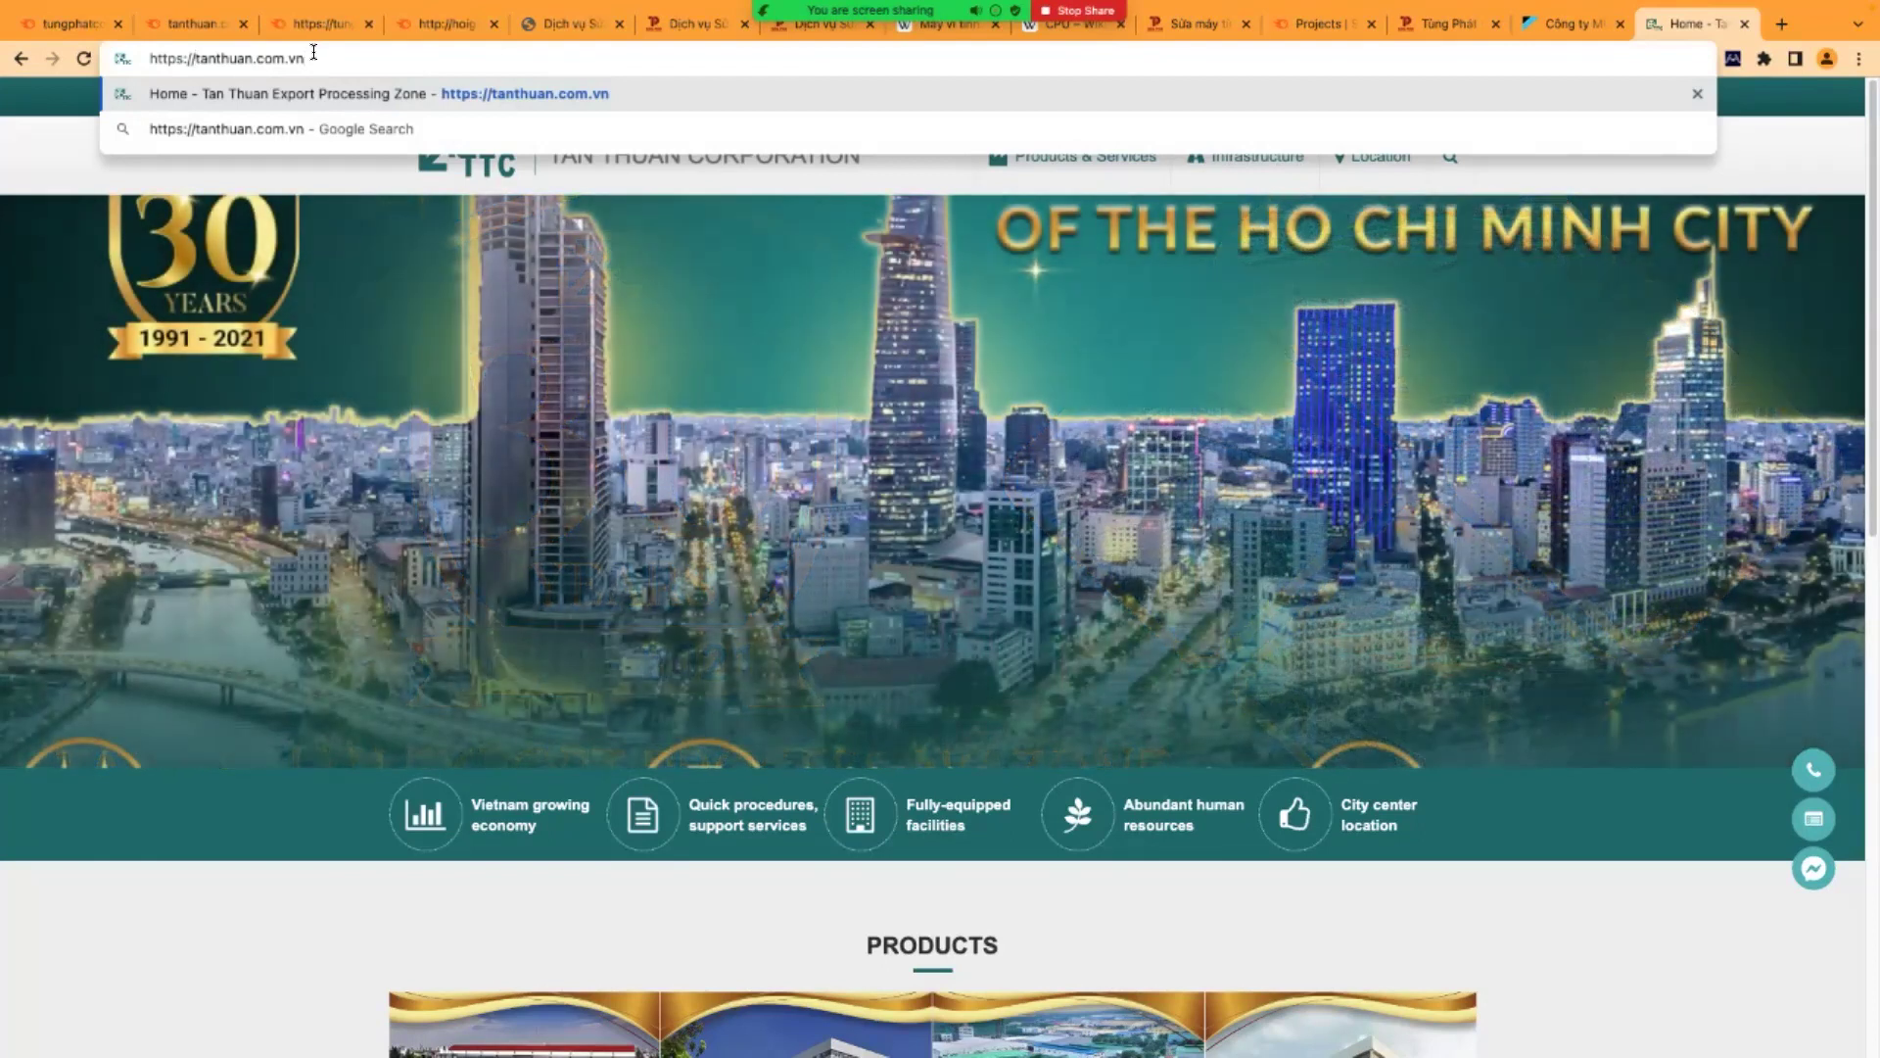
left_click_drag(316, 50, 147, 48)
key("ctrl+c")
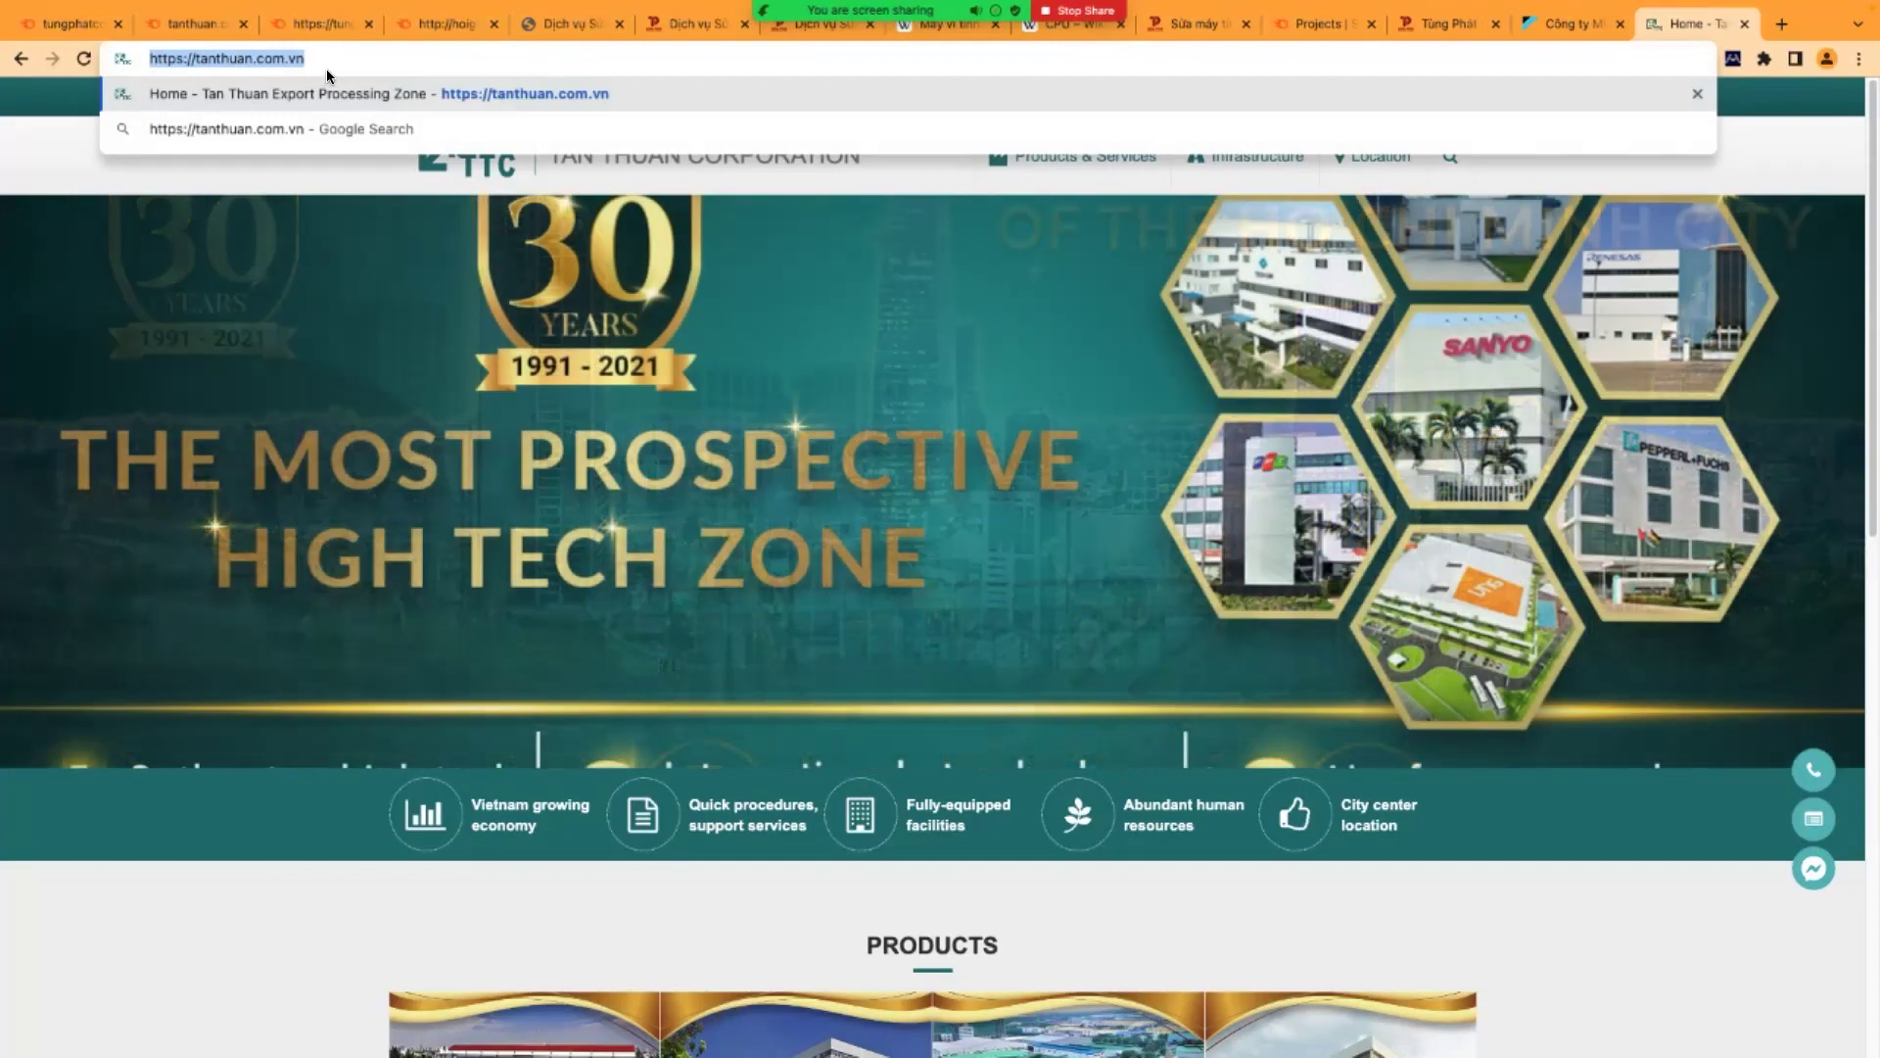
left_click(335, 66)
key("Return")
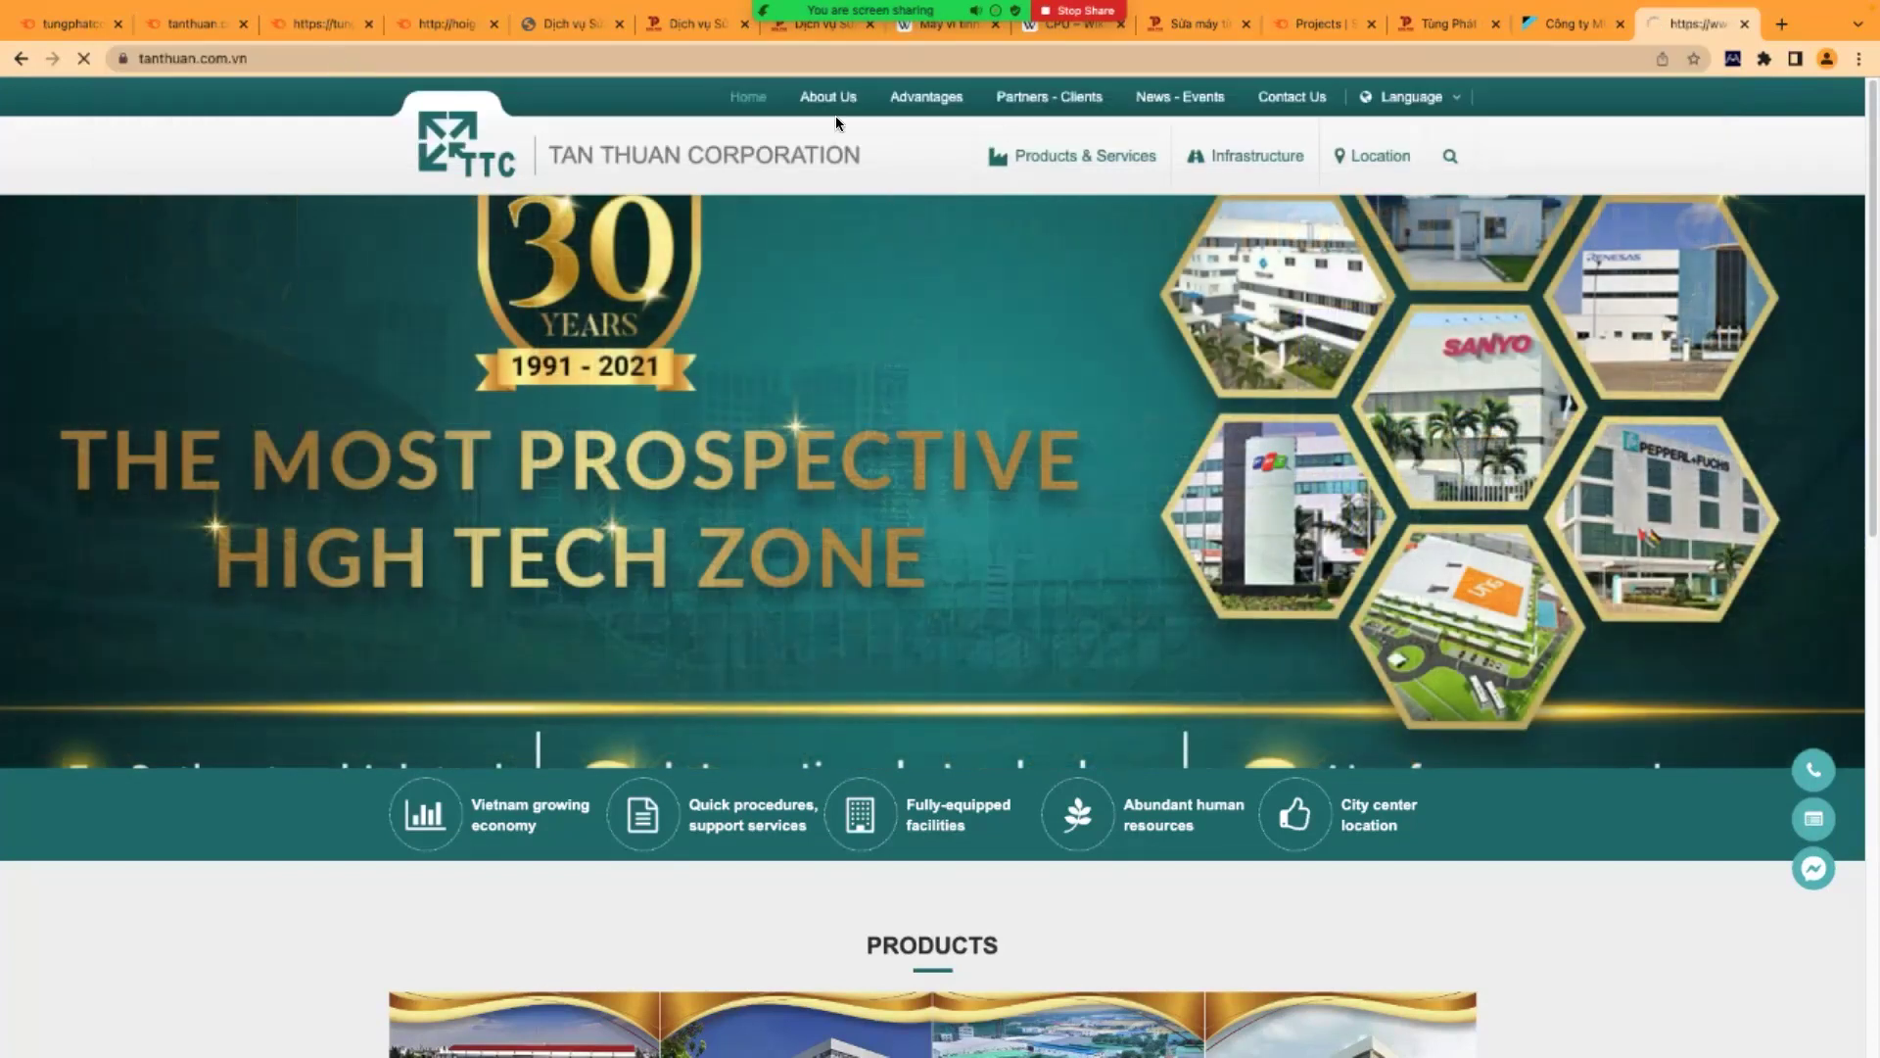
left_click(1778, 22)
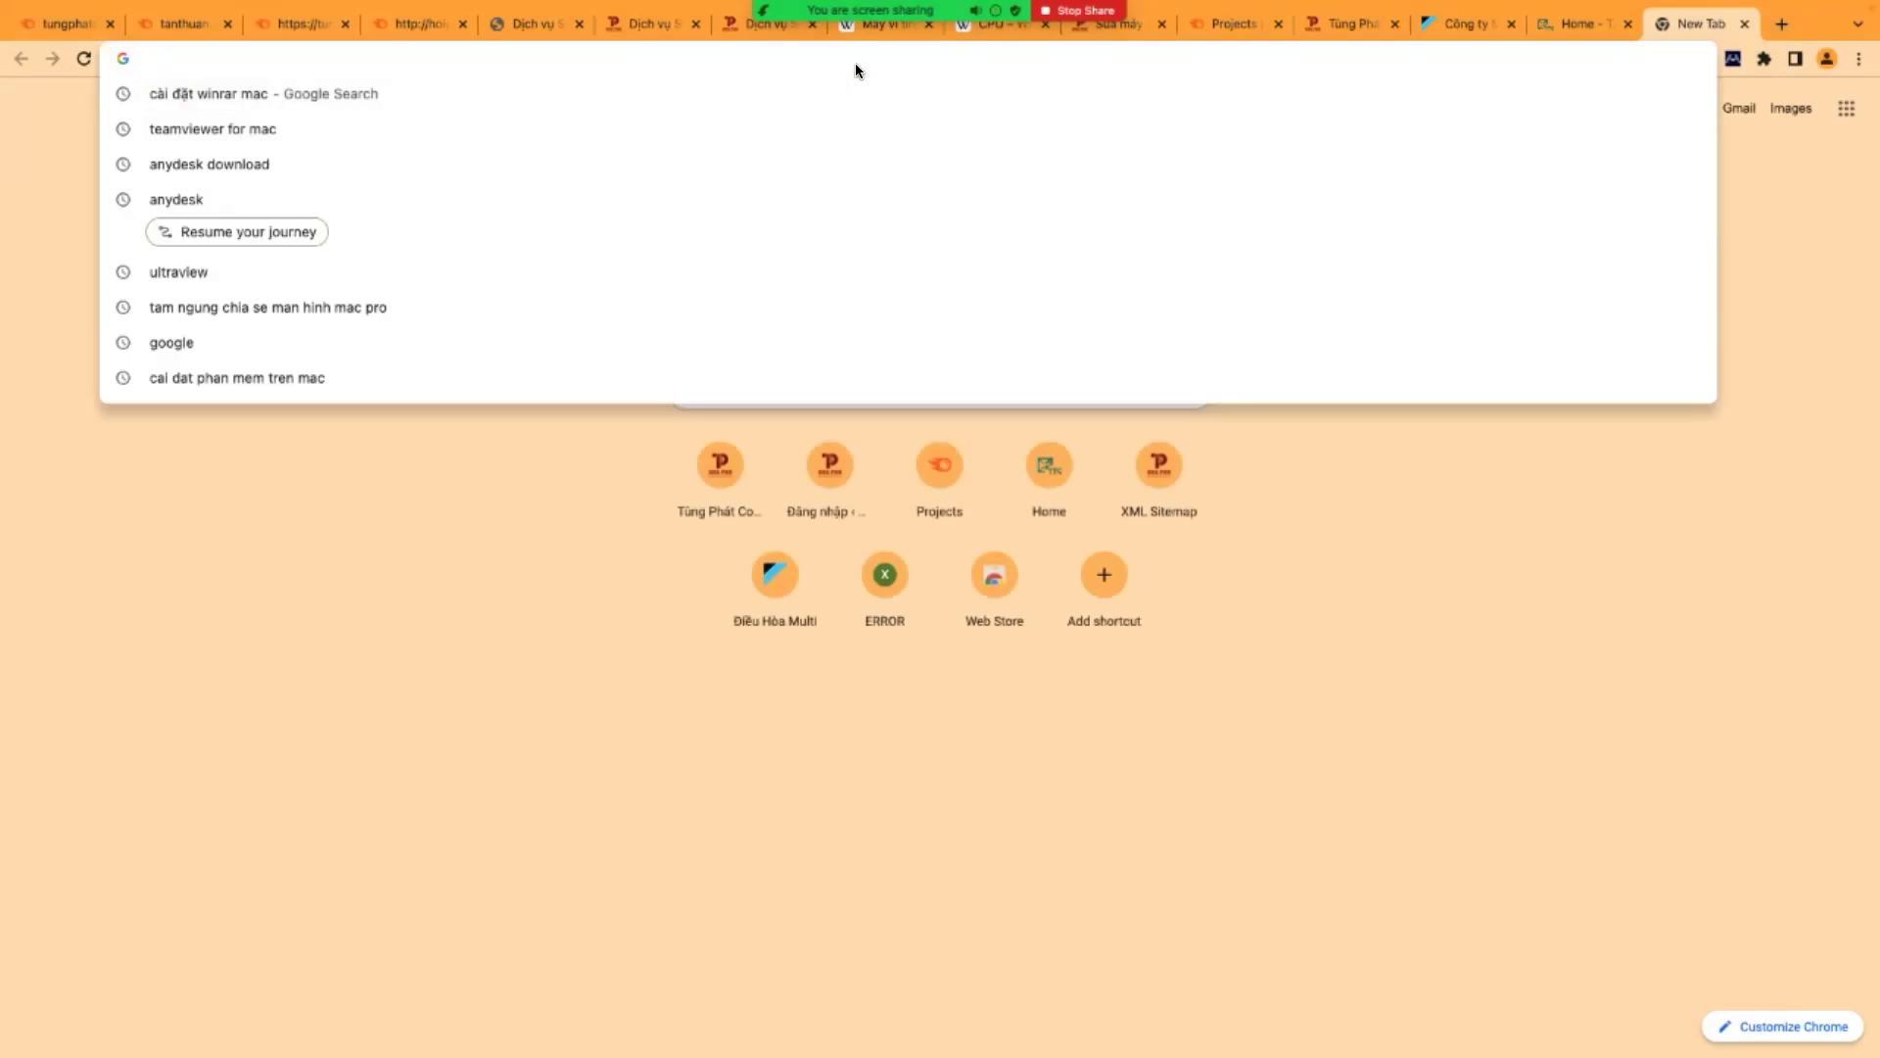
type("site:")
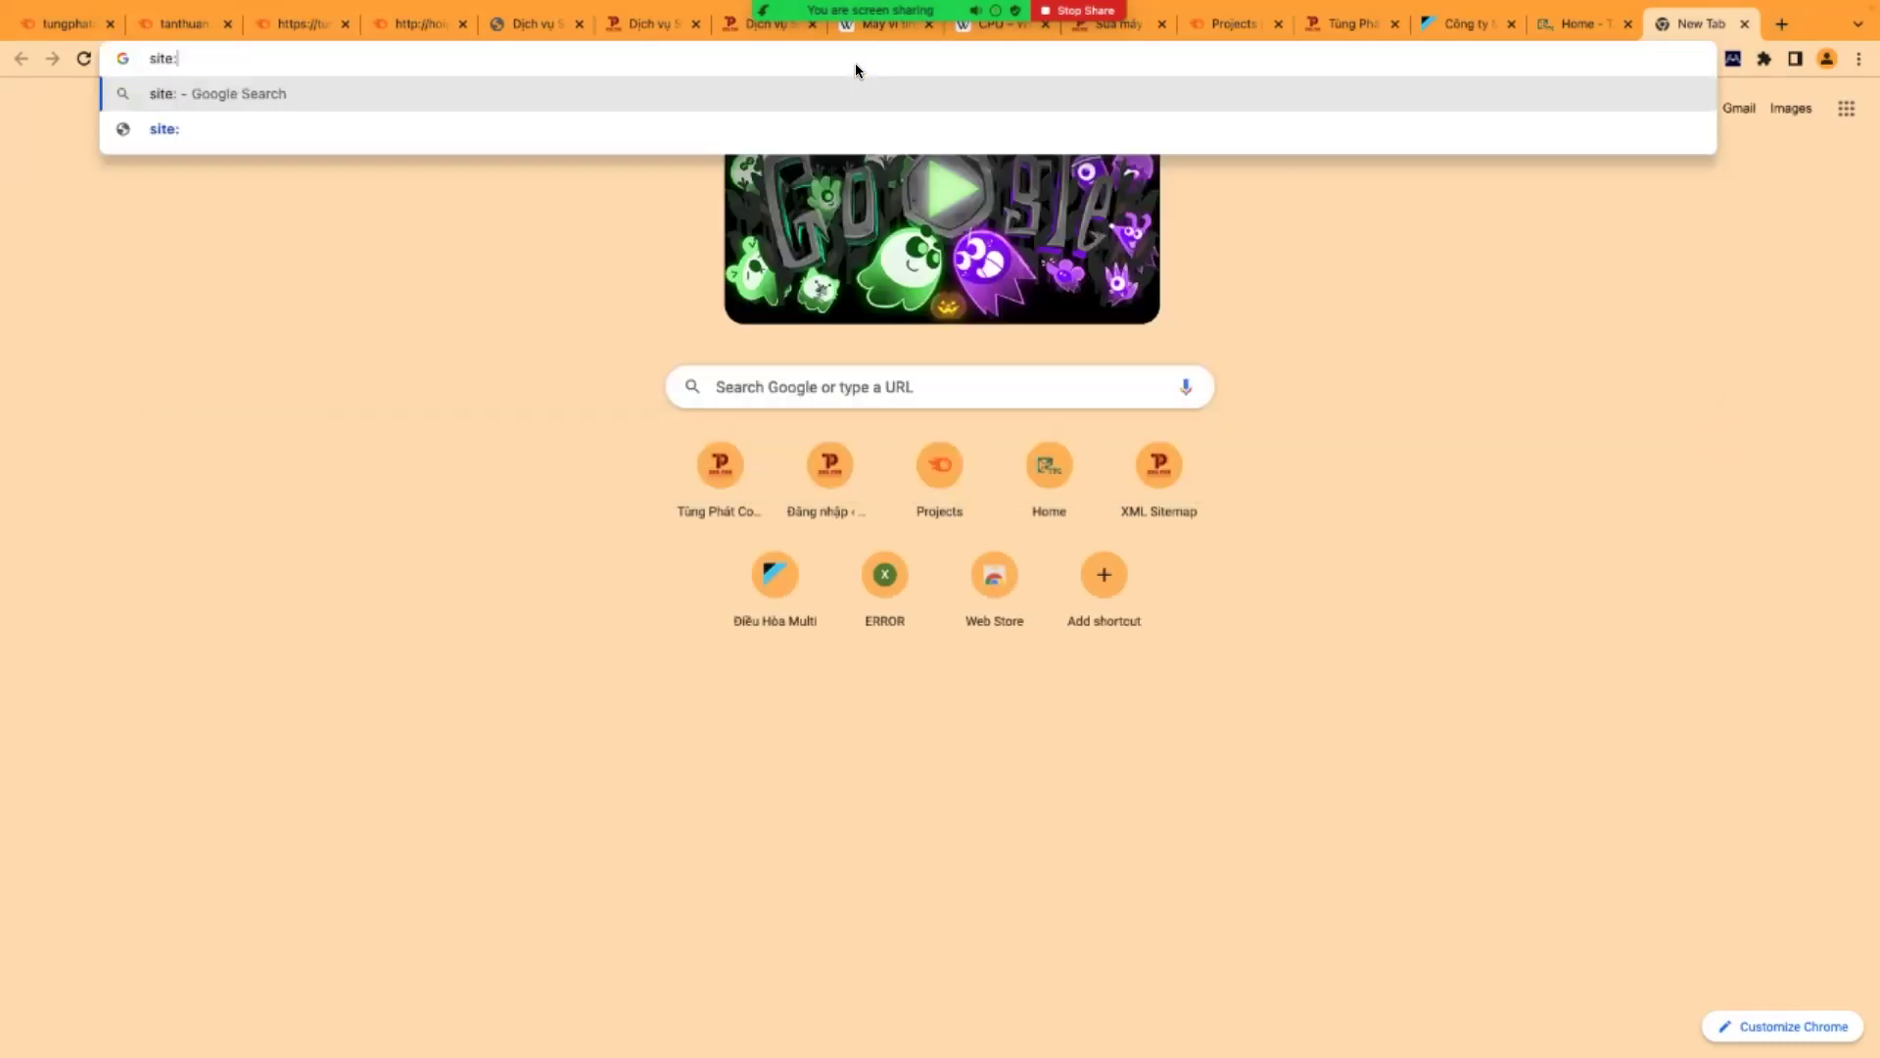
key("ctrl+v")
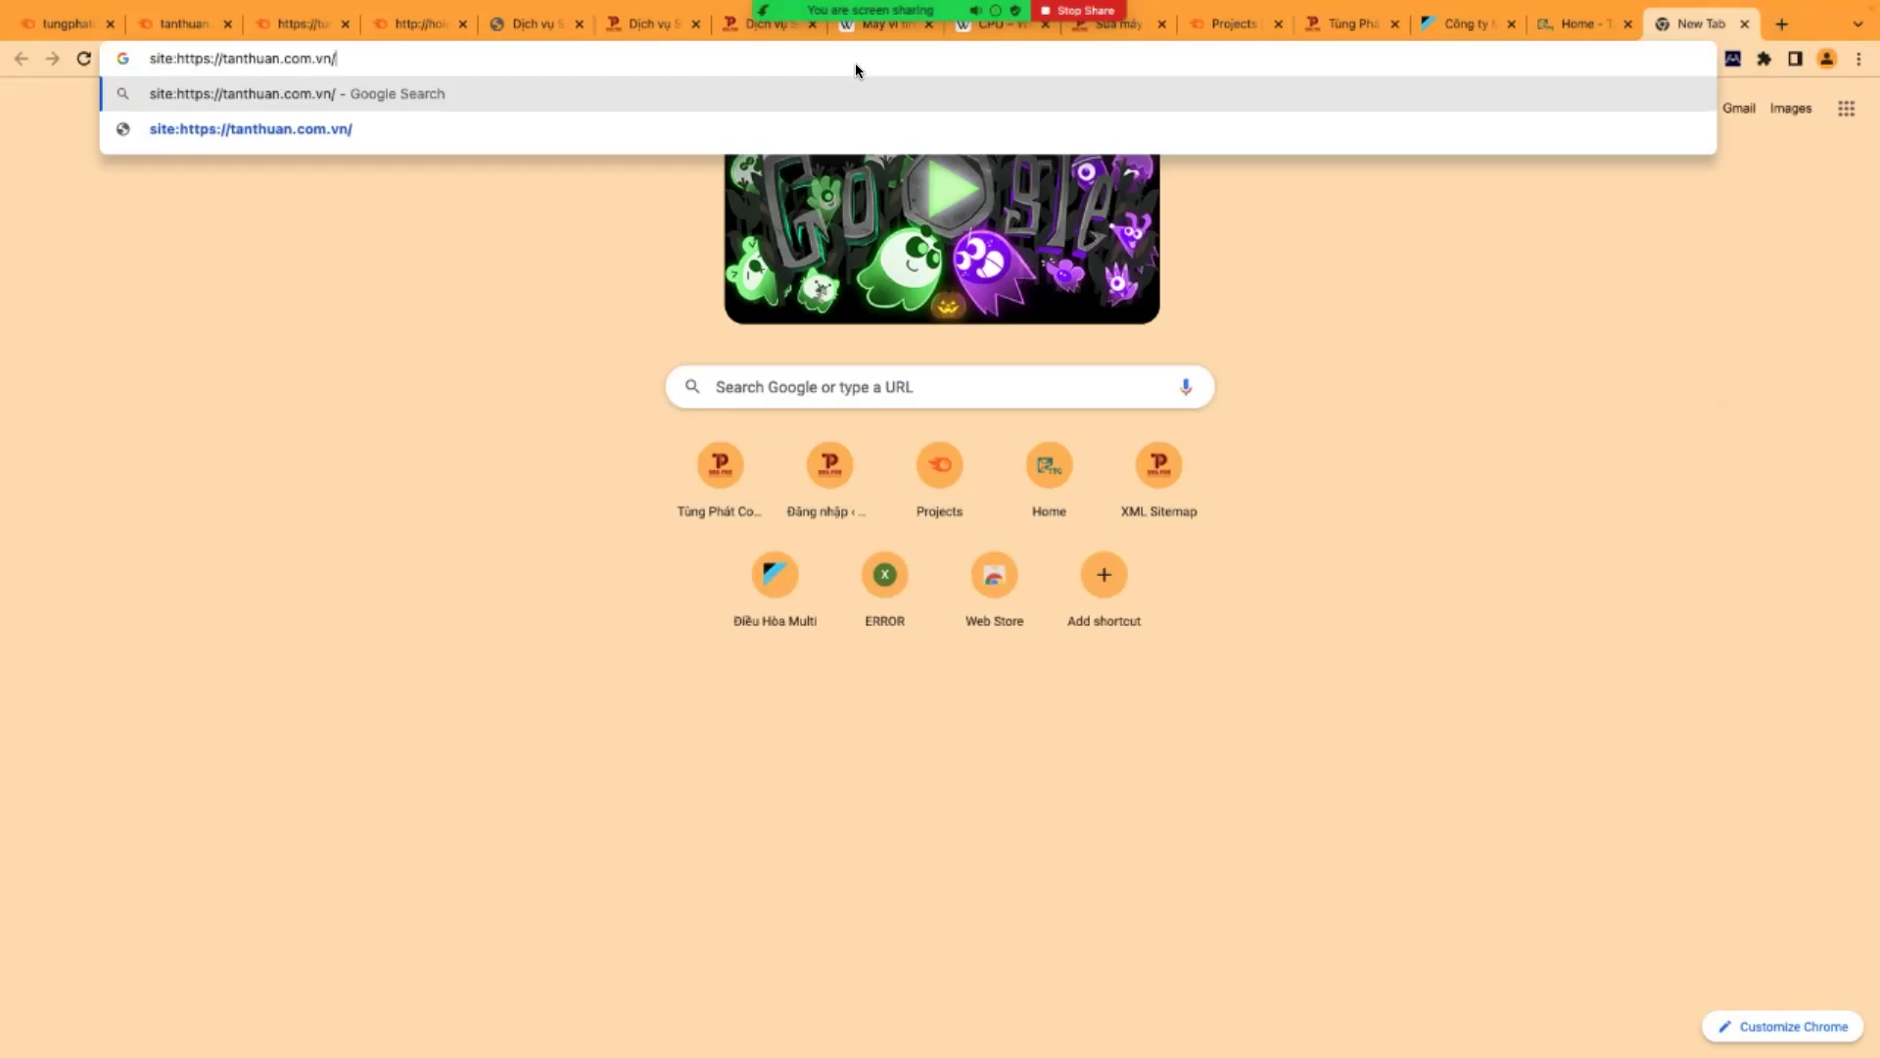
key("Return")
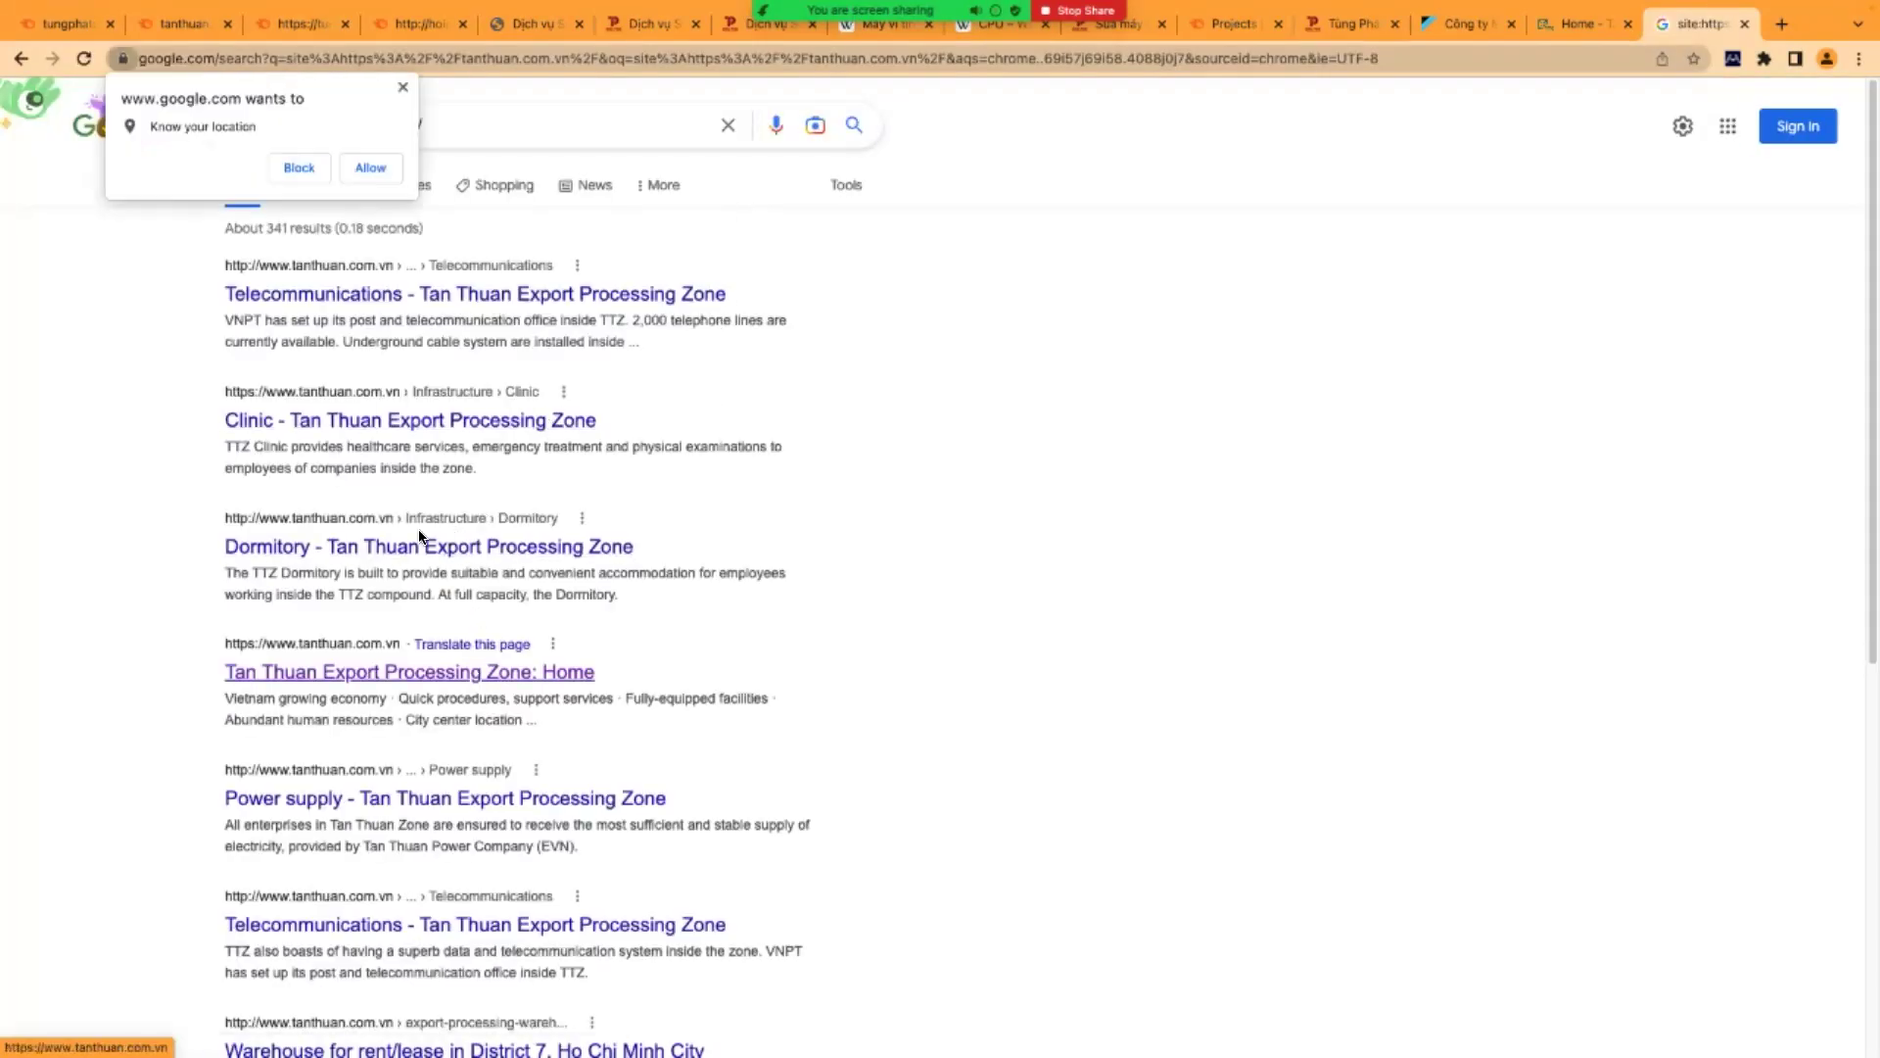
left_click(403, 88)
- Look through the first page of the site's indexed results, and open and examine results page 2
scroll(449, 545, "down", 5)
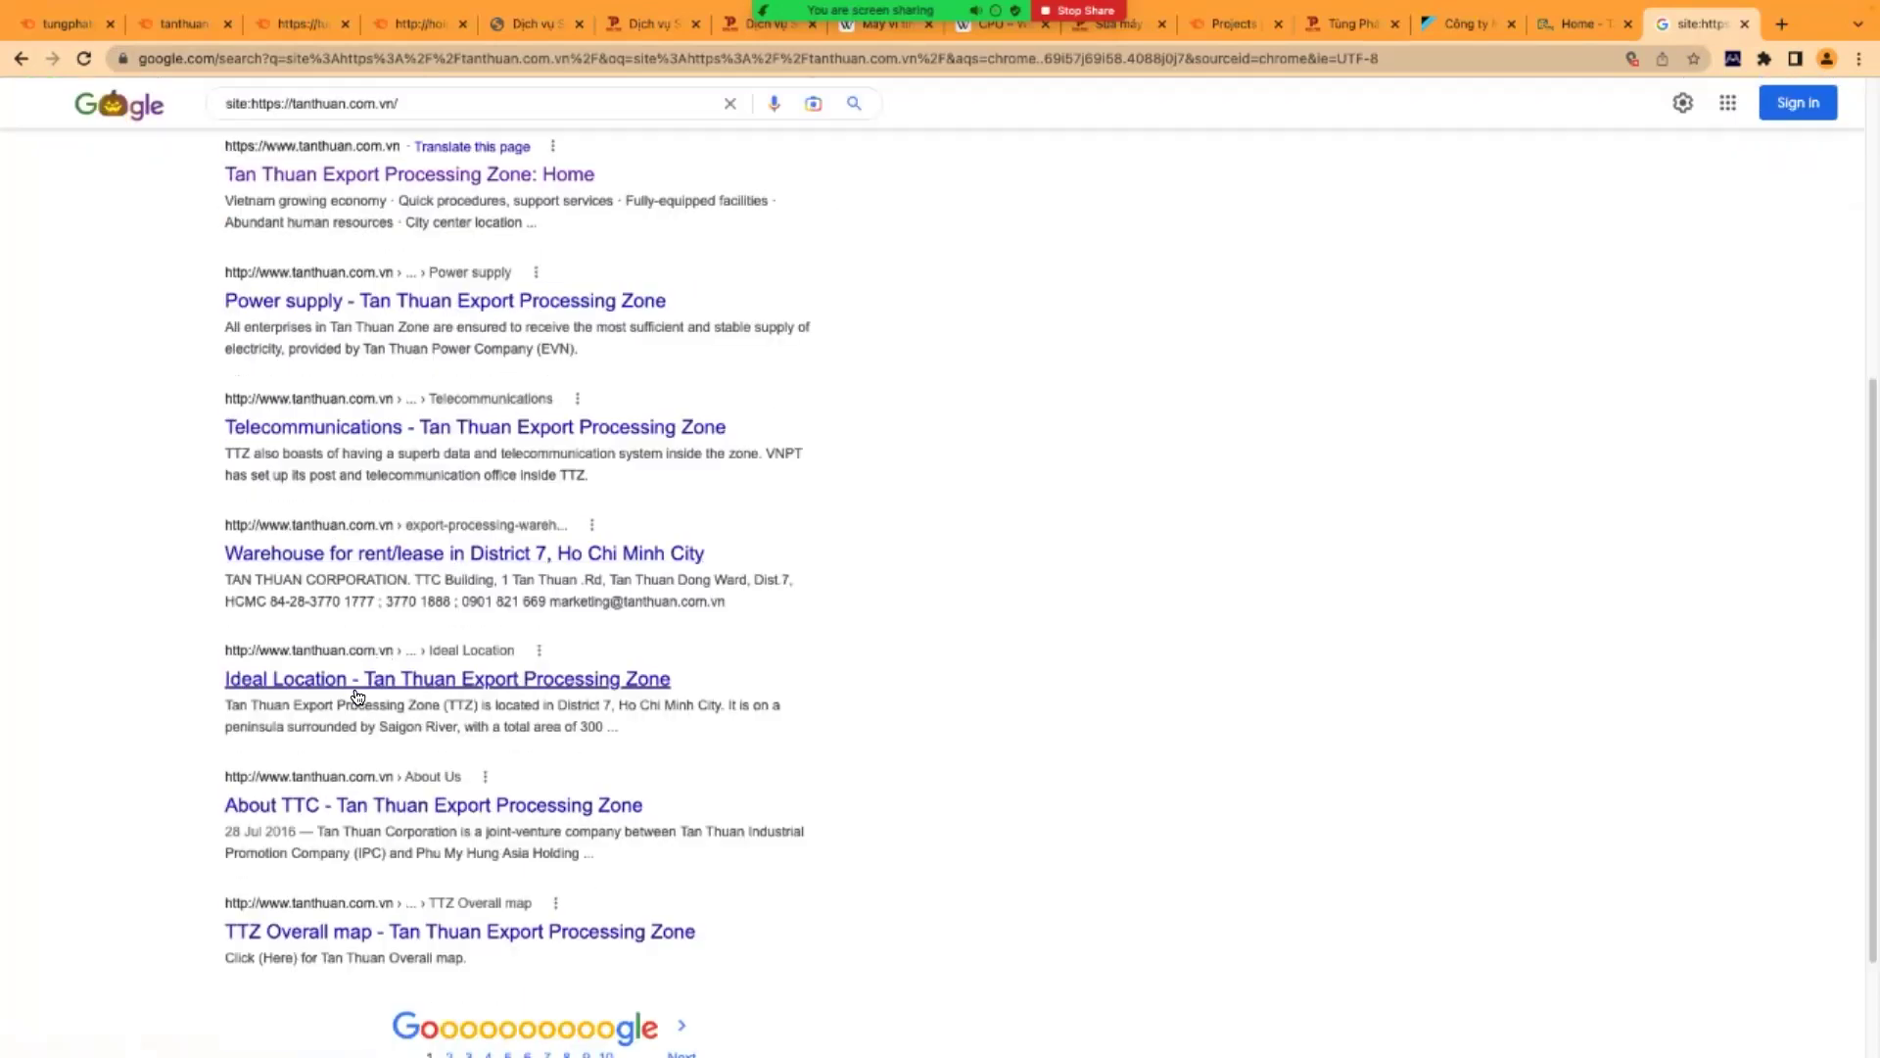
scroll(445, 981, "down", 1)
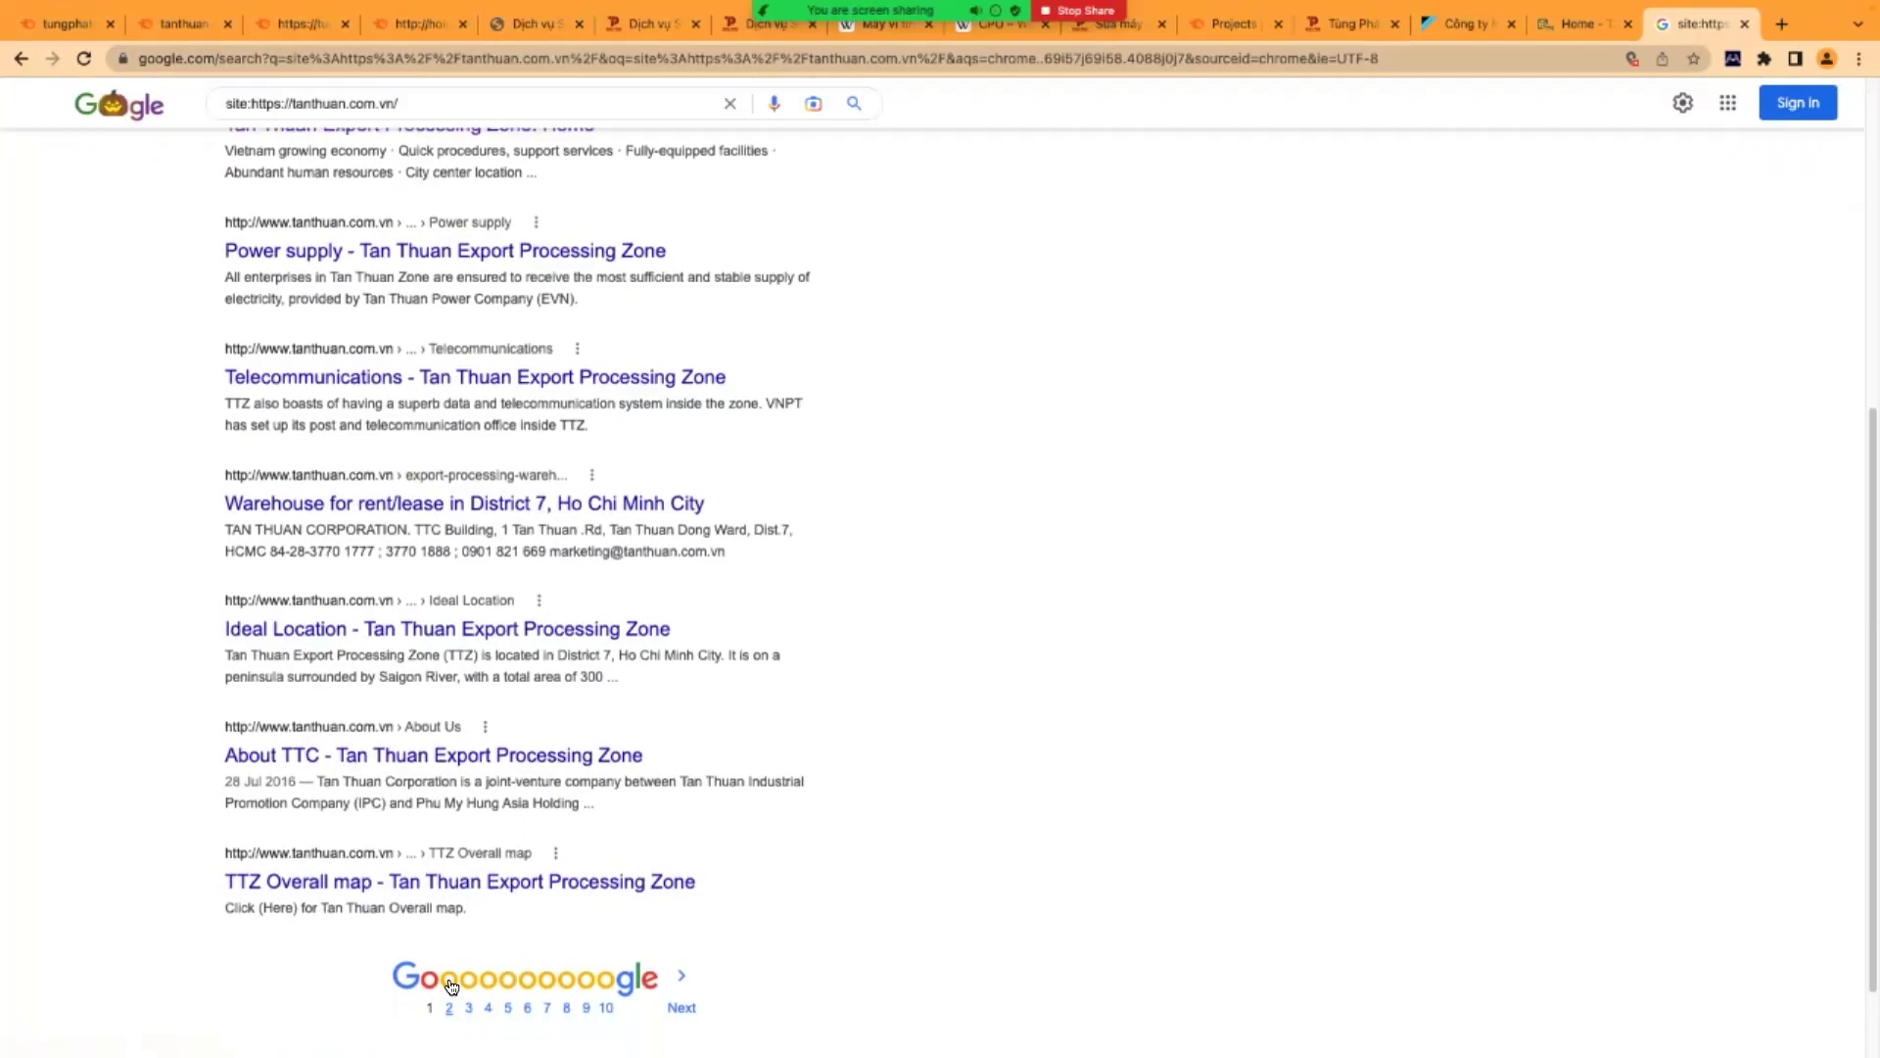
left_click(449, 1008)
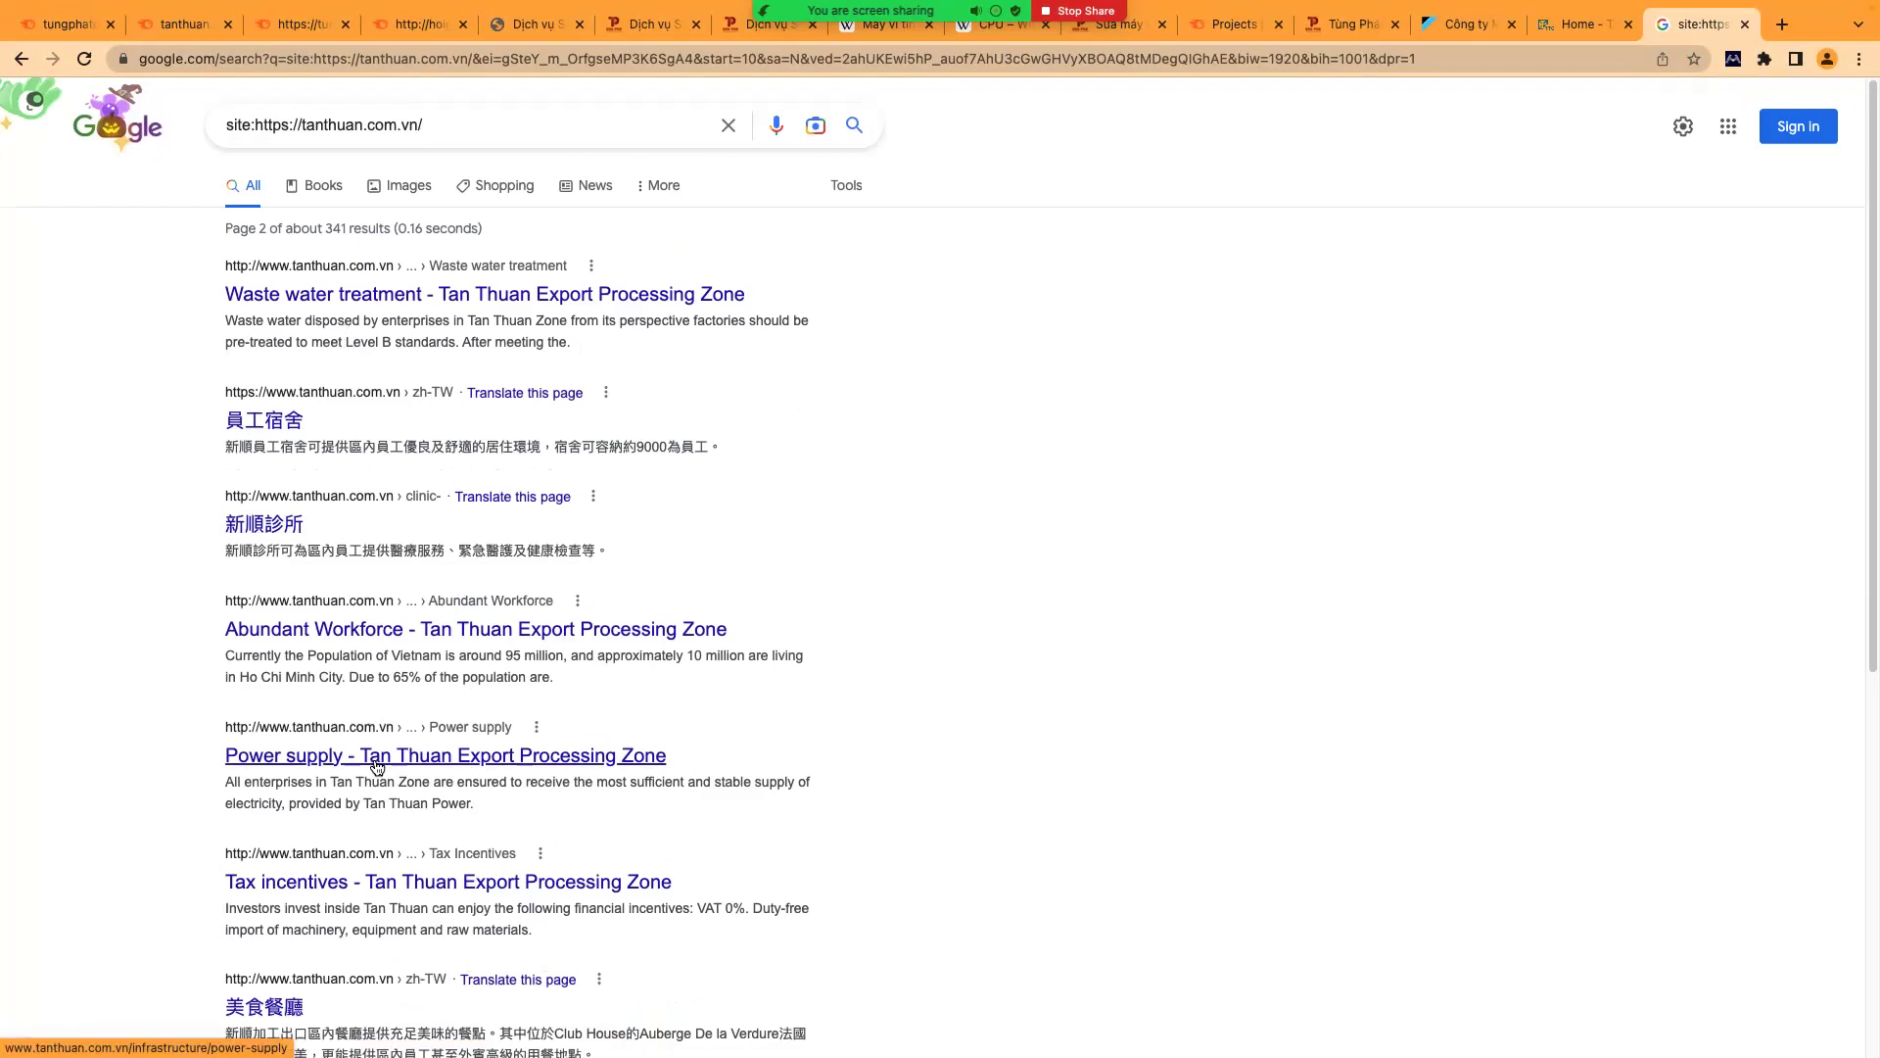
scroll(387, 768, "down", 6)
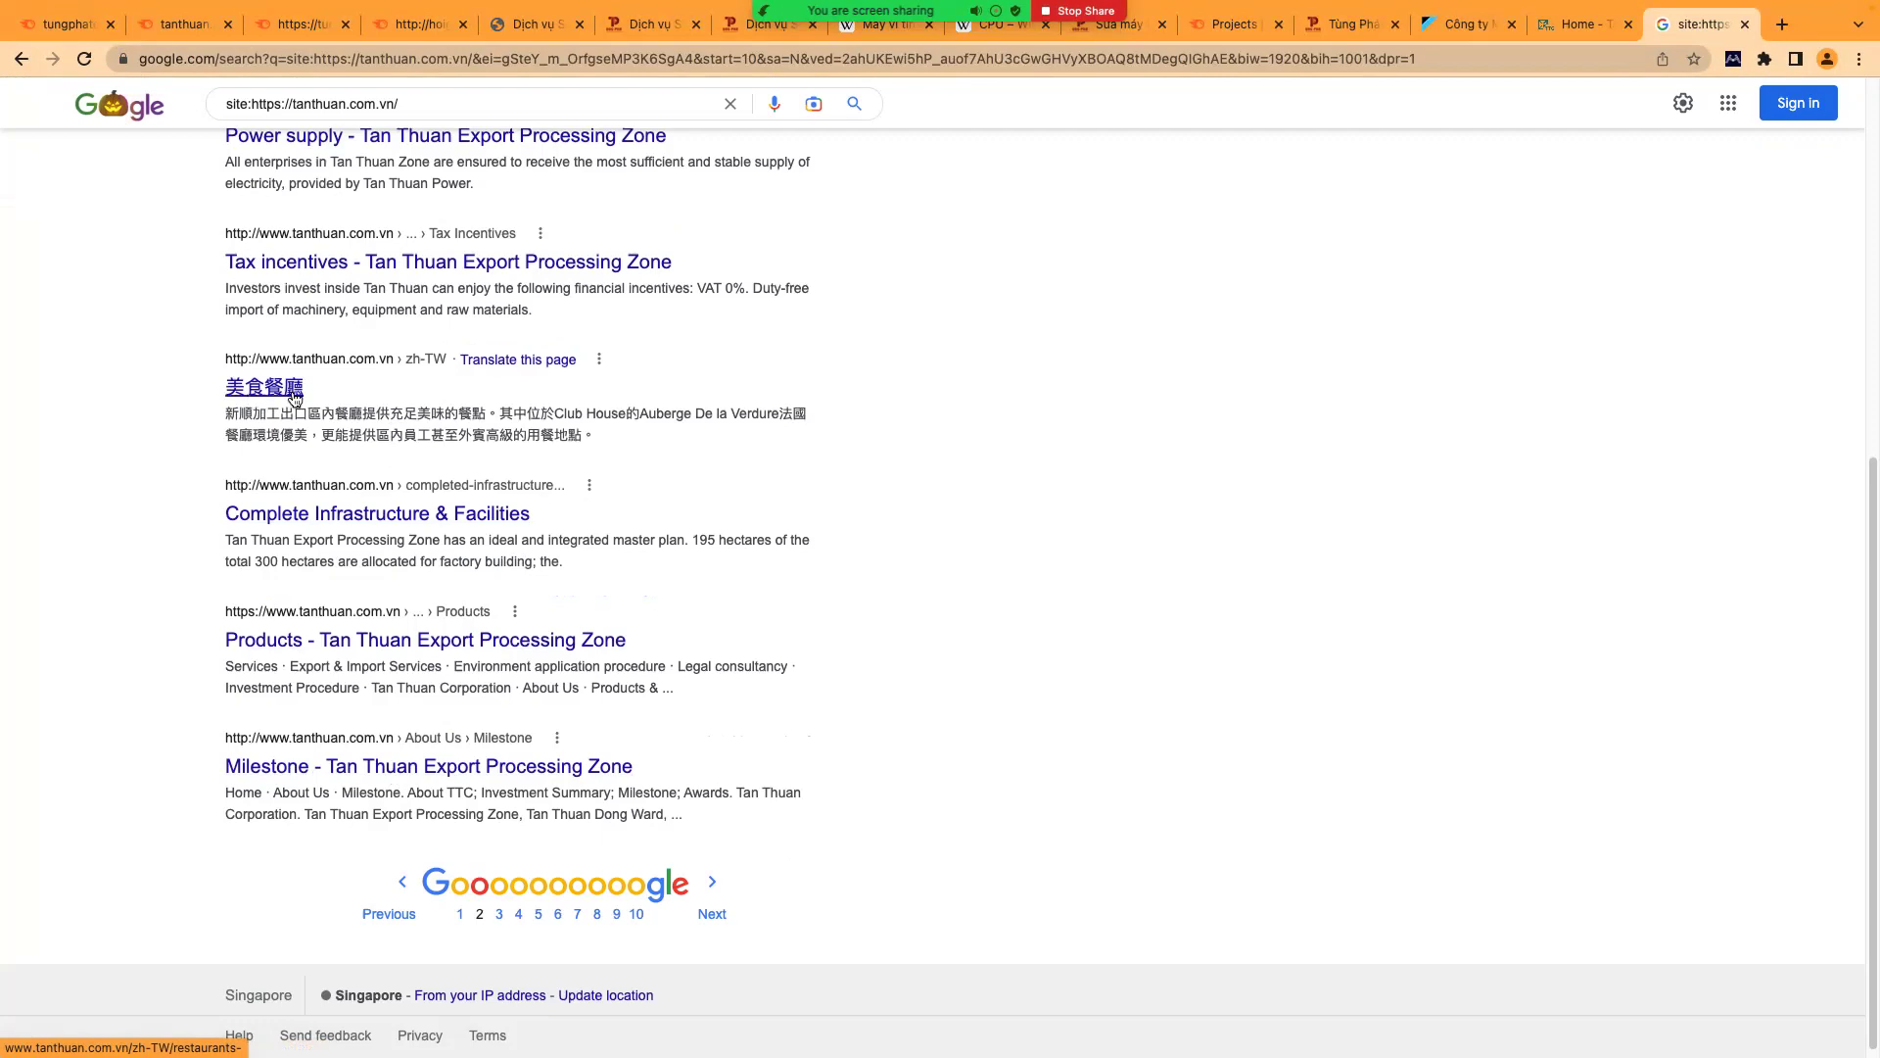
left_click(501, 889)
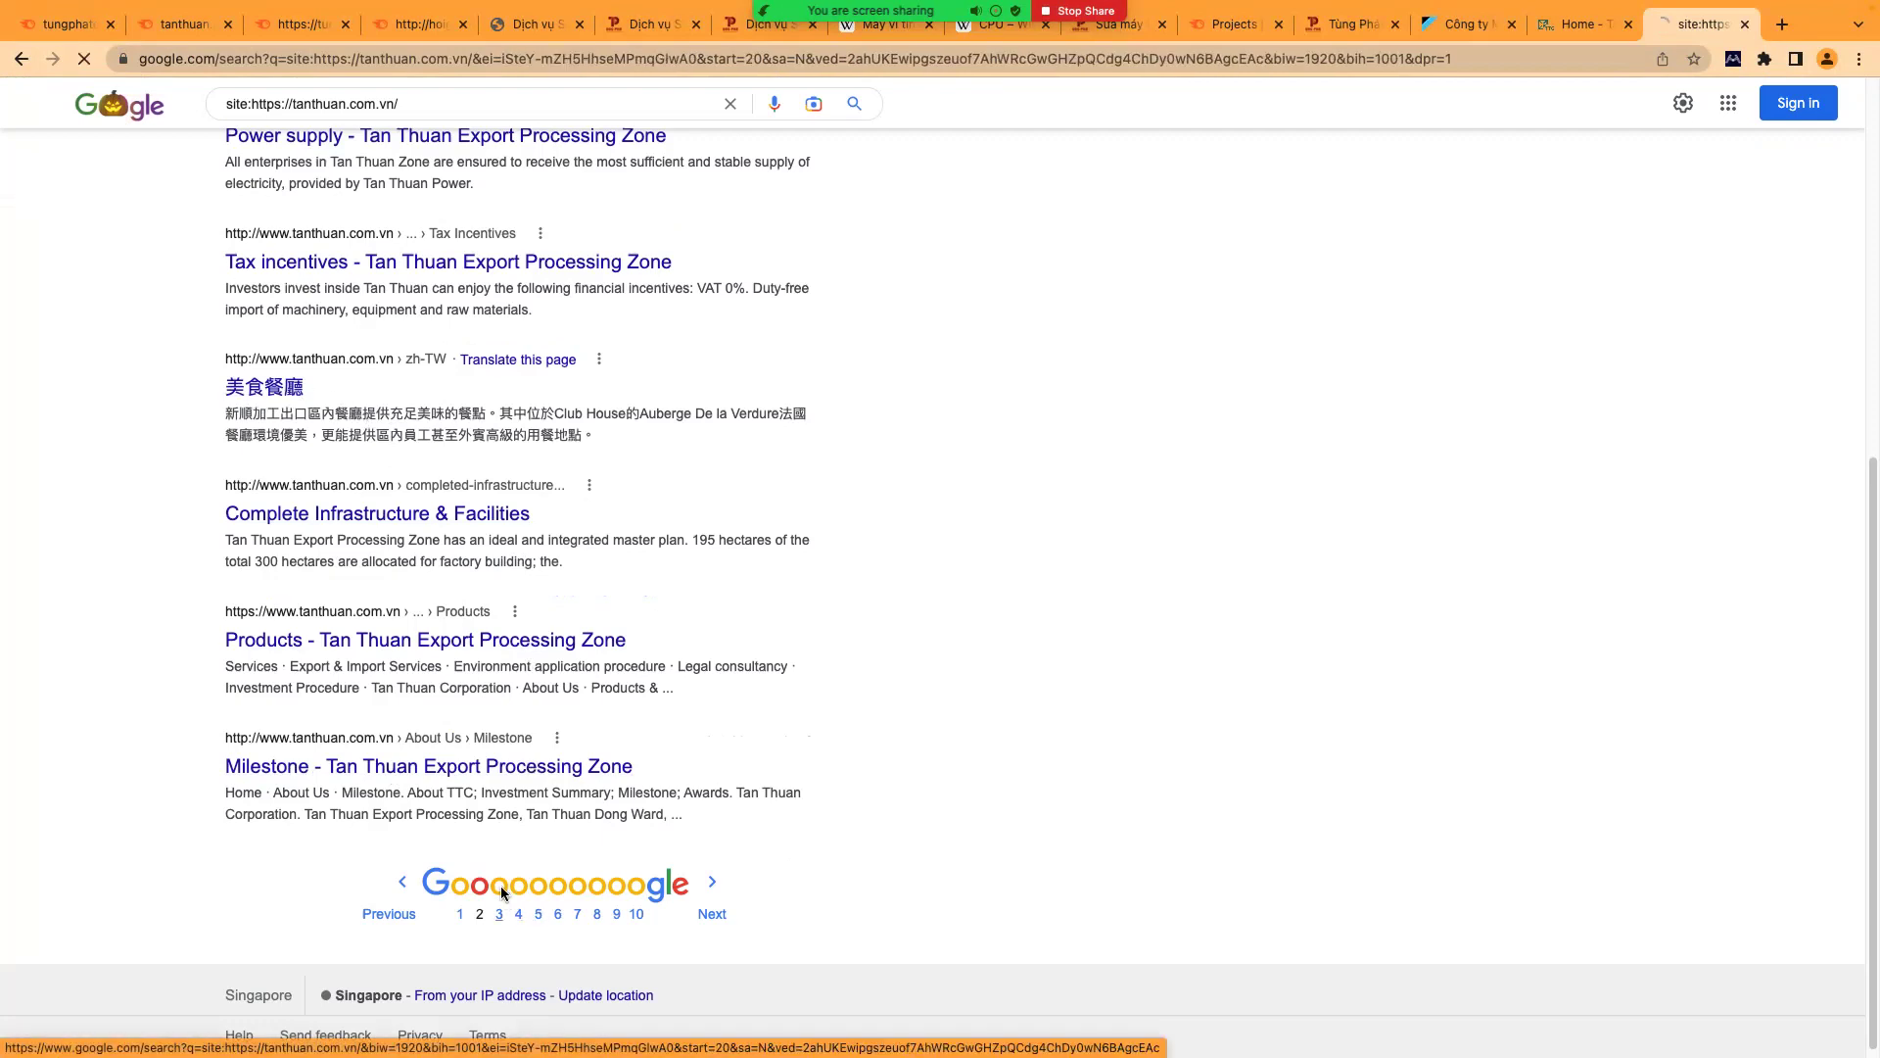
scroll(534, 678, "down", 3)
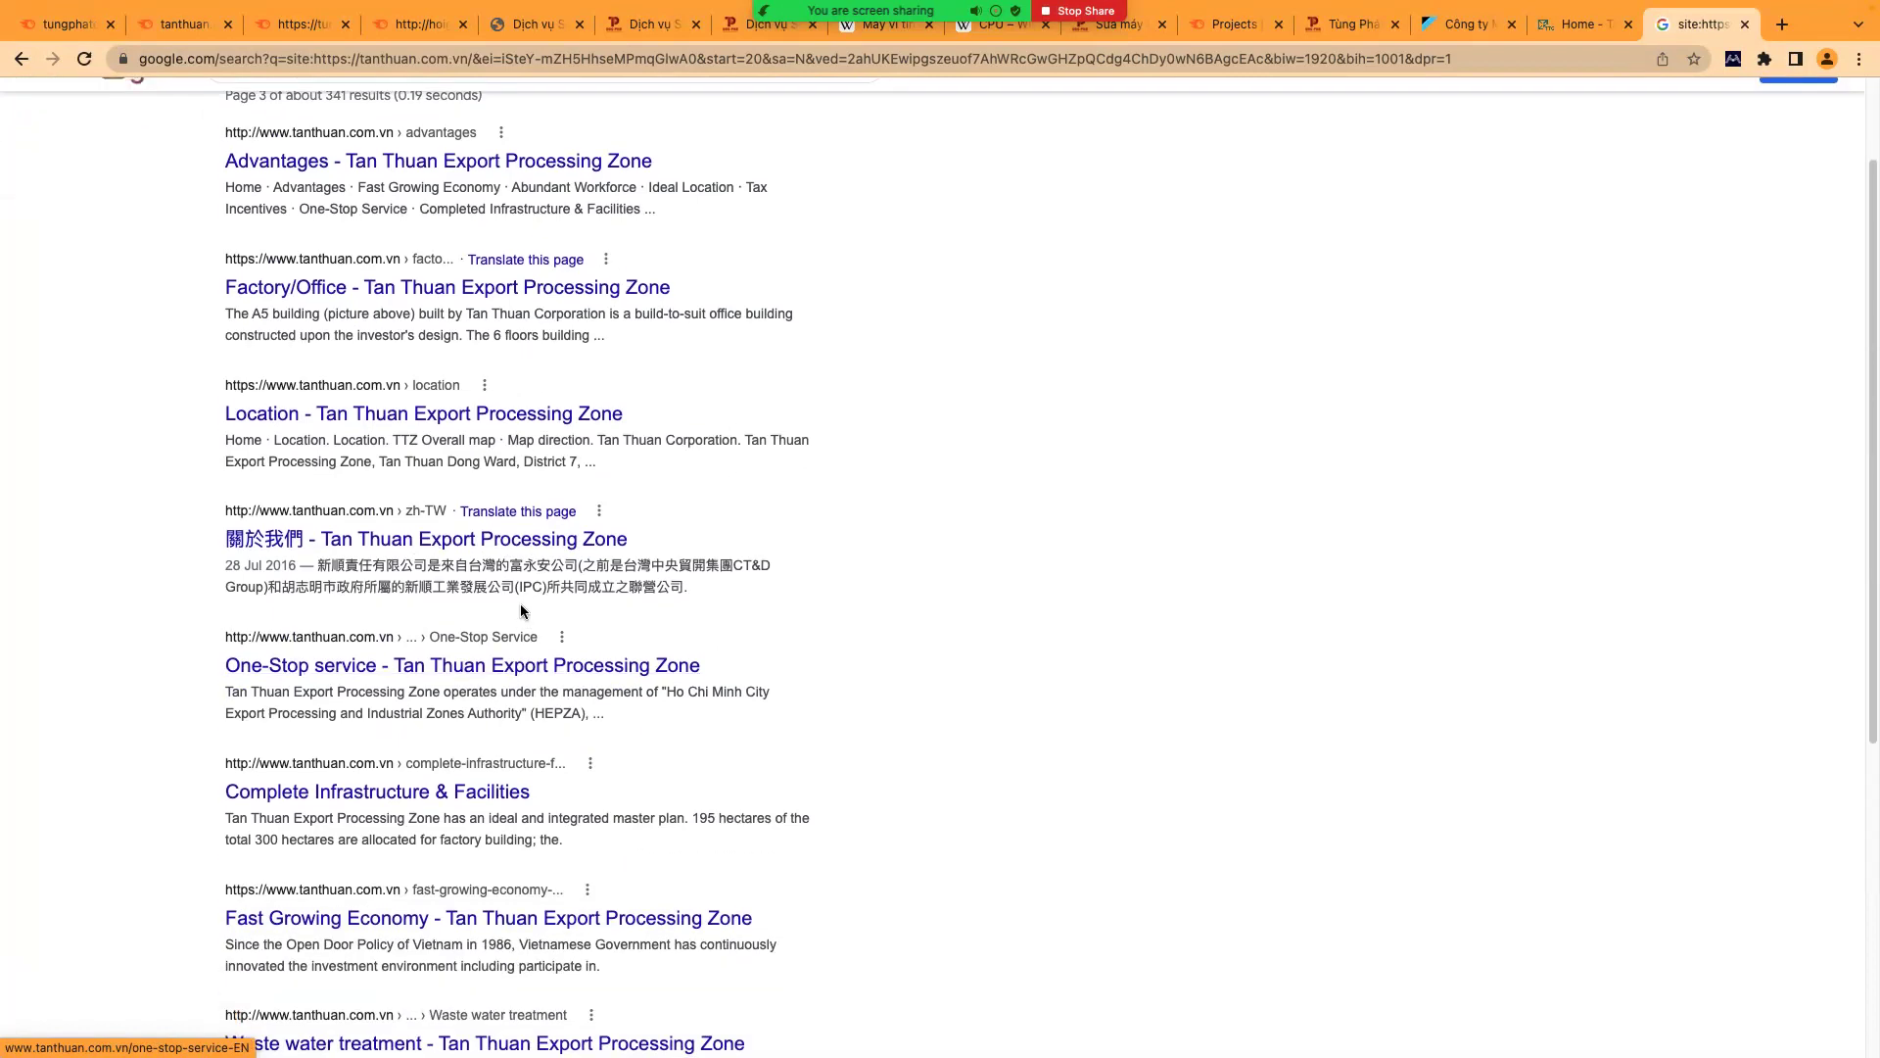
scroll(534, 654, "down", 5)
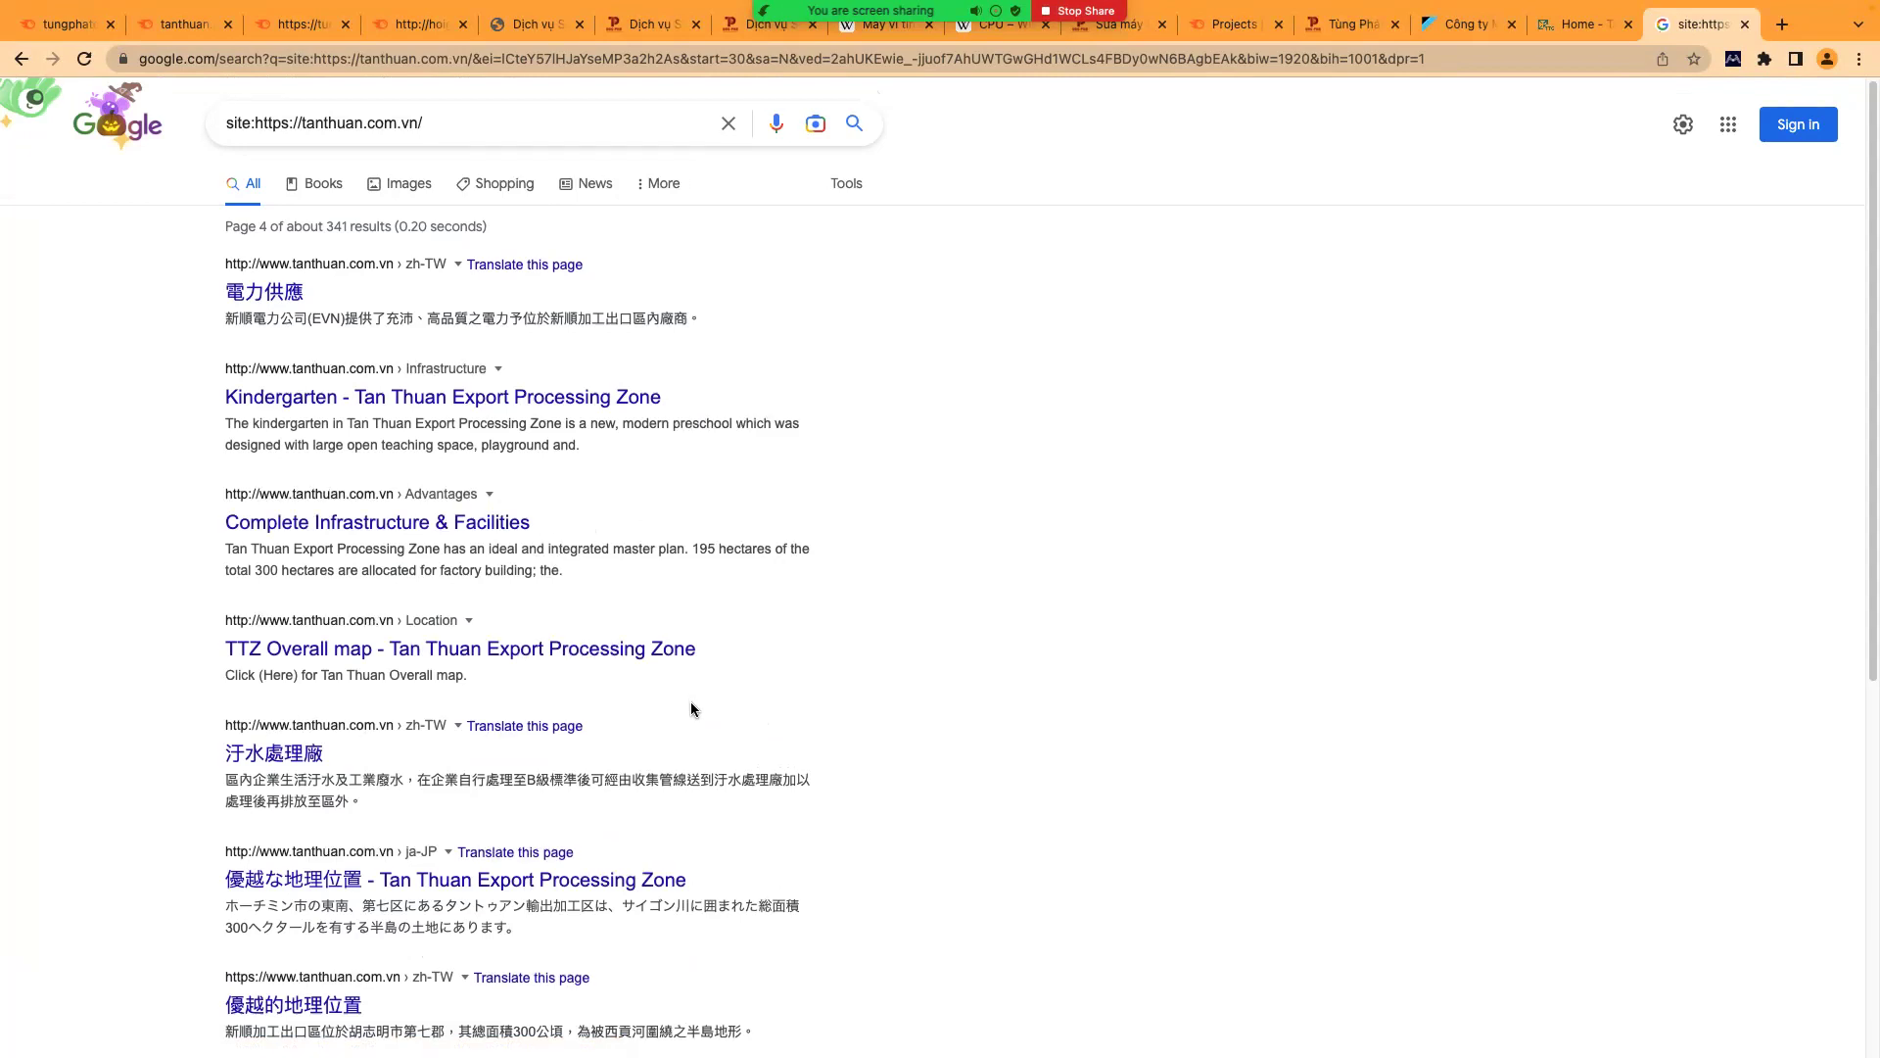
scroll(691, 708, "down", 1)
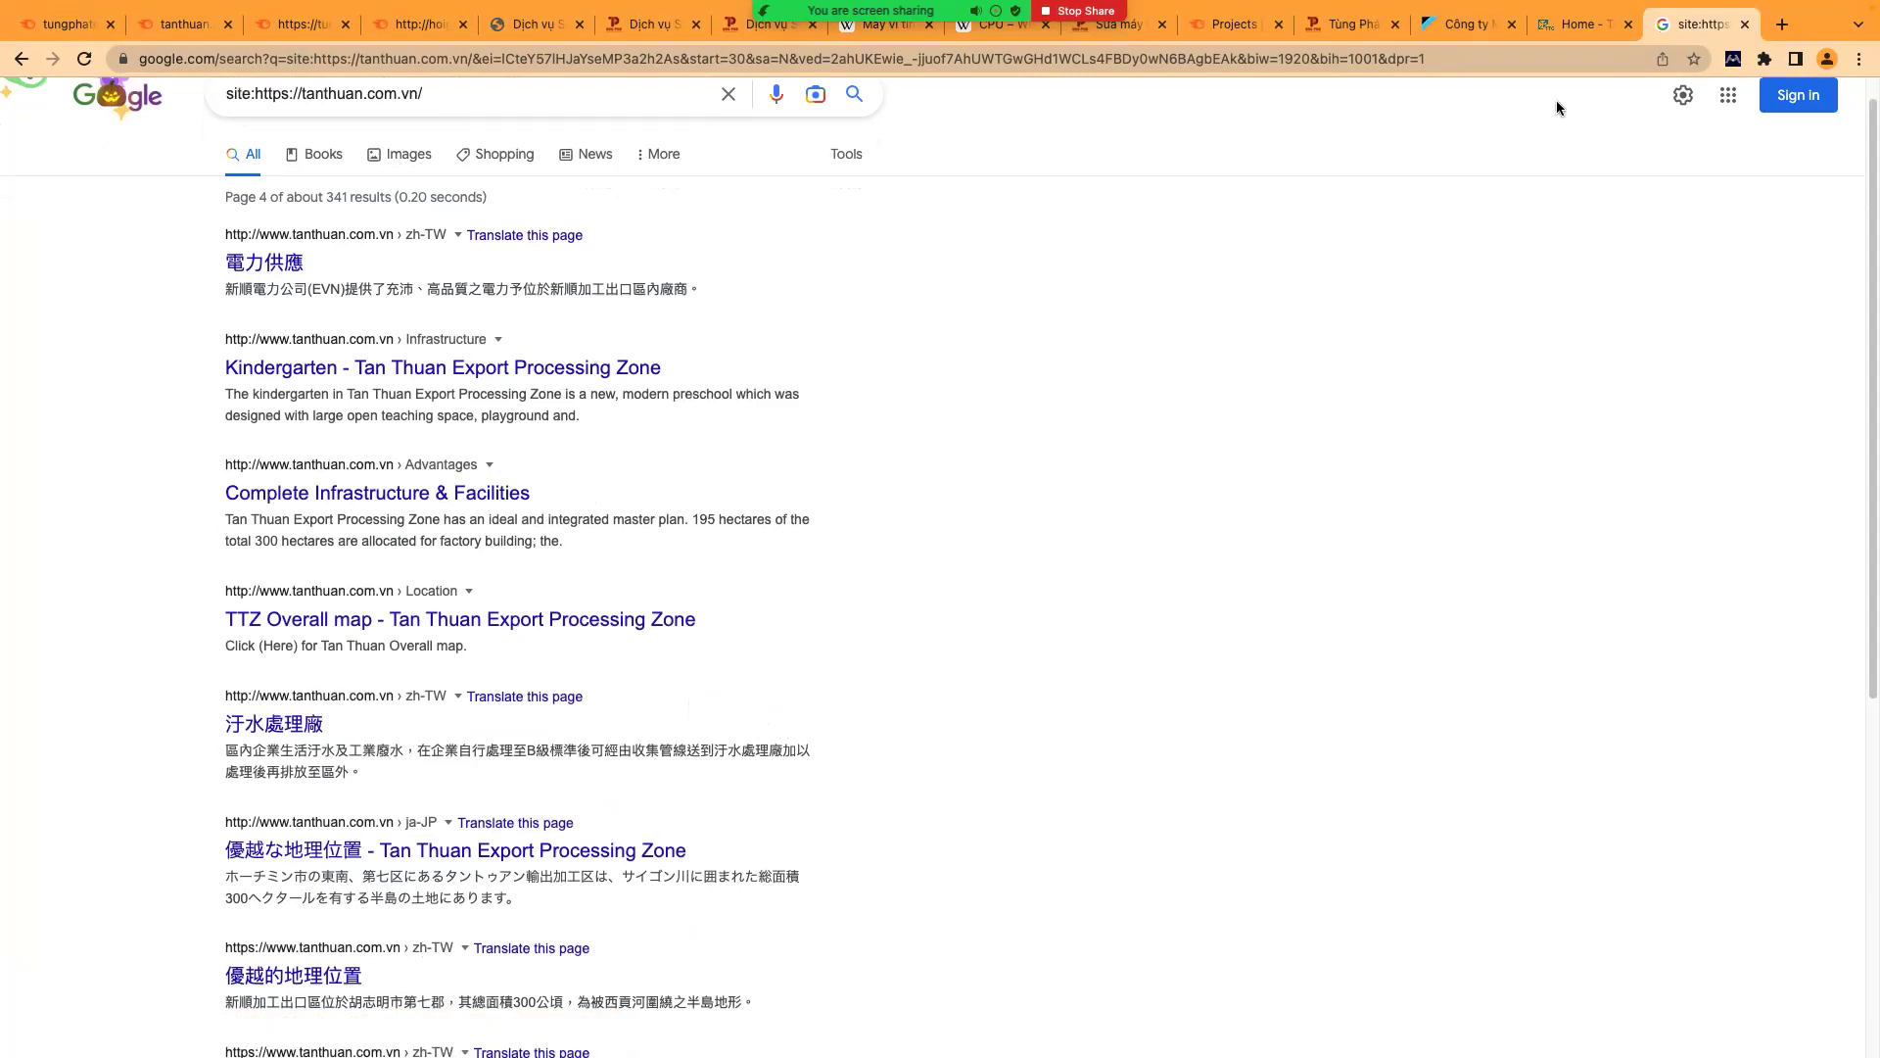
- Check the full web address of the multi.vn homepage, and return to the Tan Thuan homepage
left_click(1469, 27)
left_click(237, 58)
left_click(256, 59)
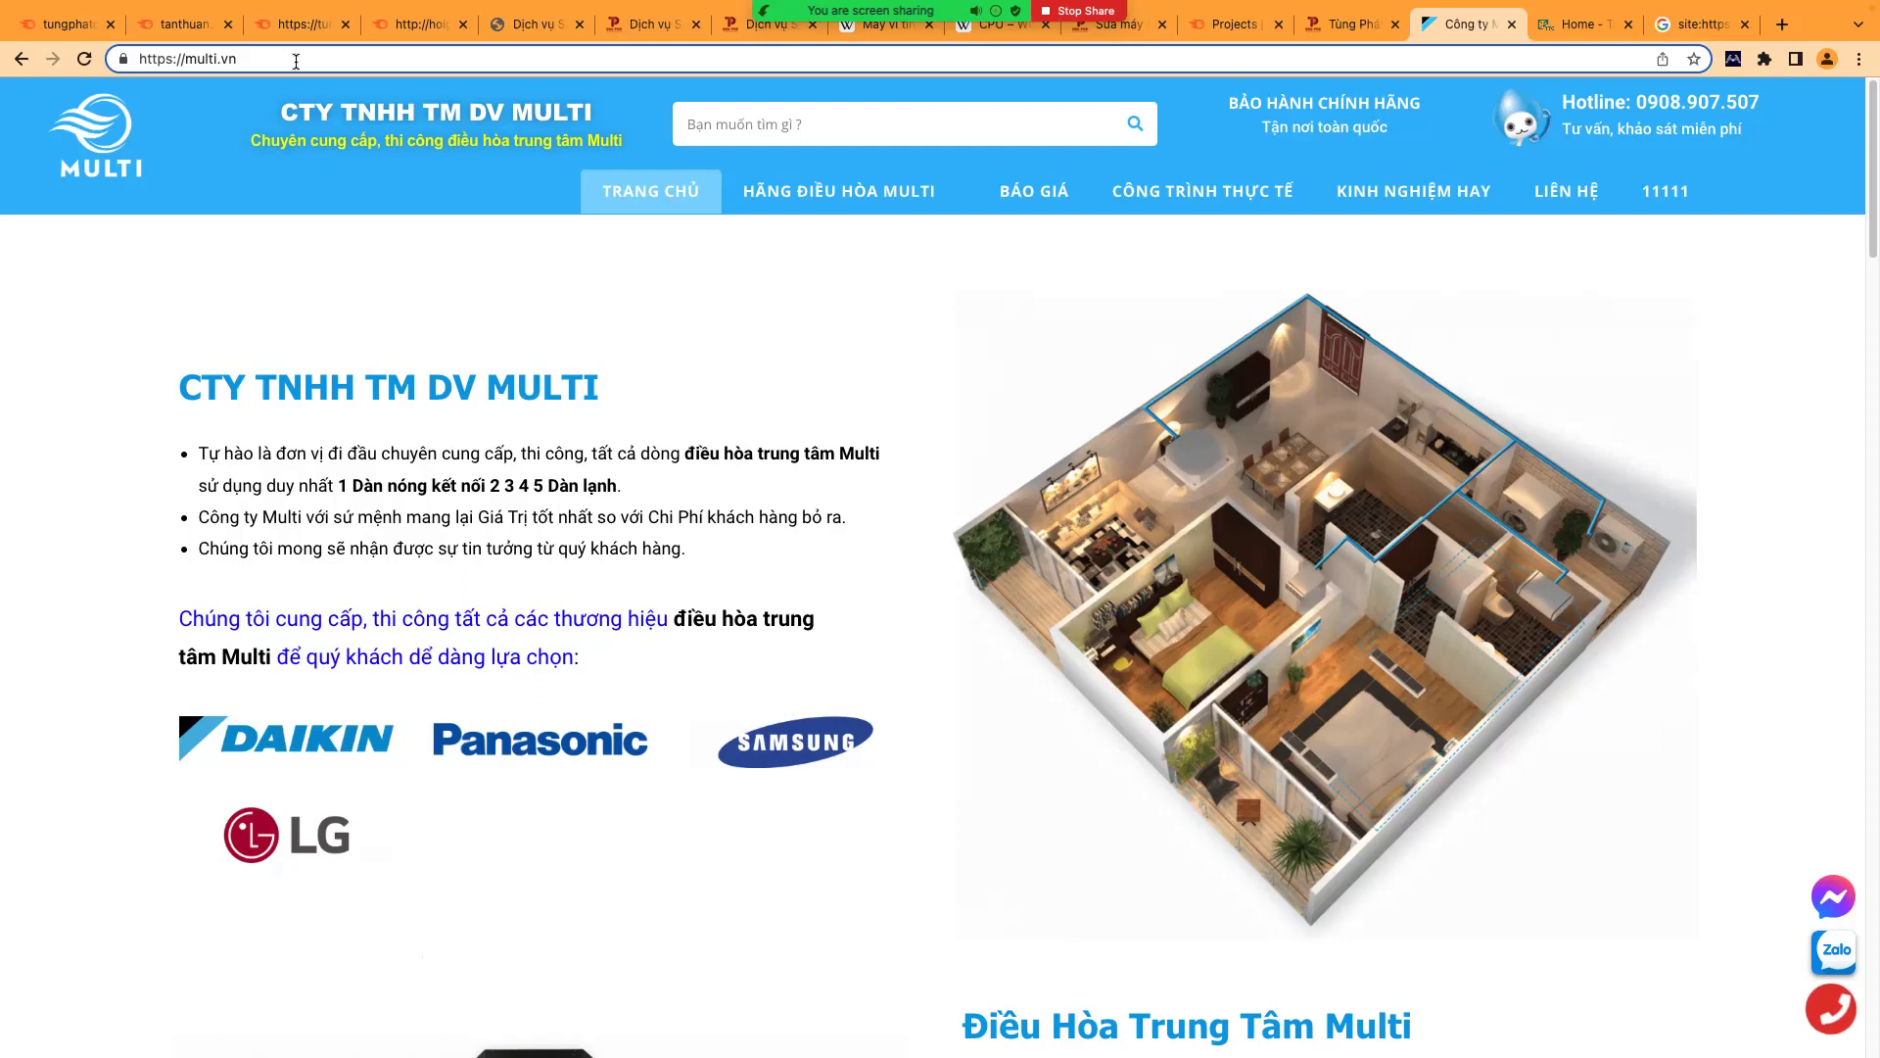
key("ctrl+Tab")
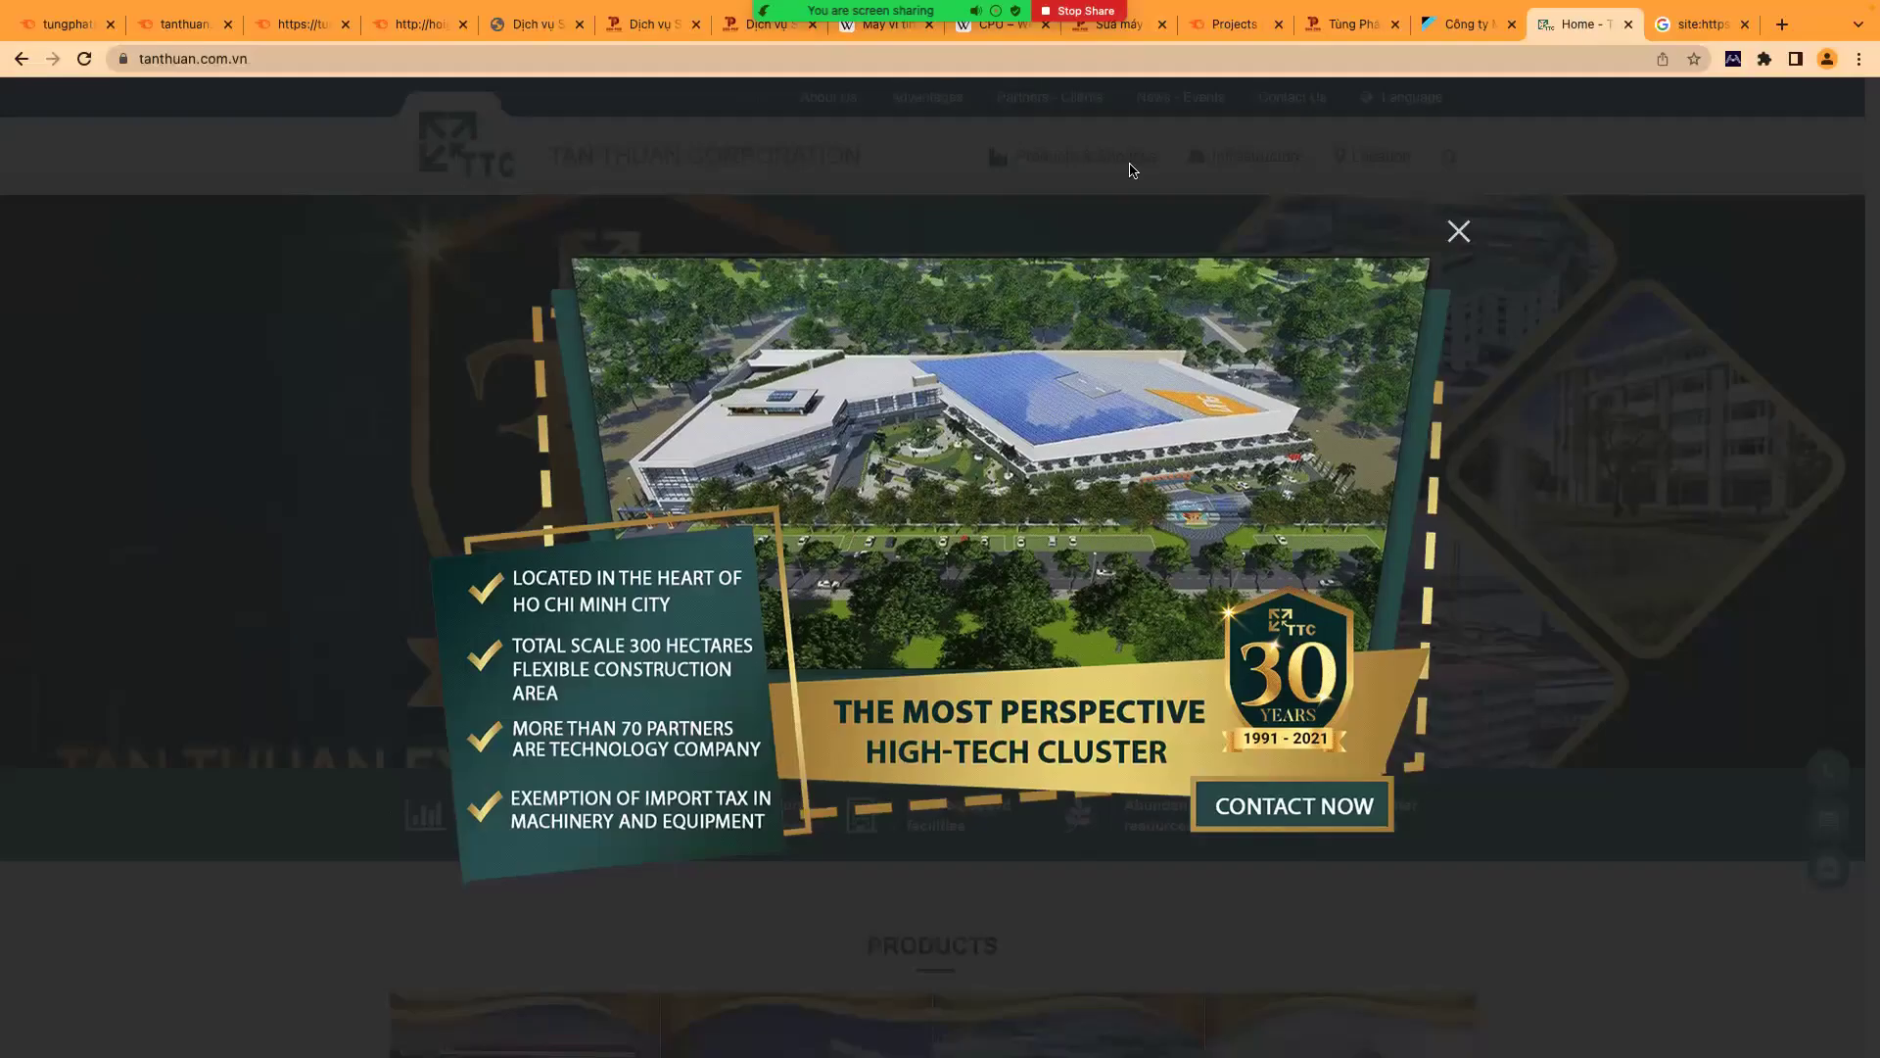
left_click(247, 59)
left_click(186, 60)
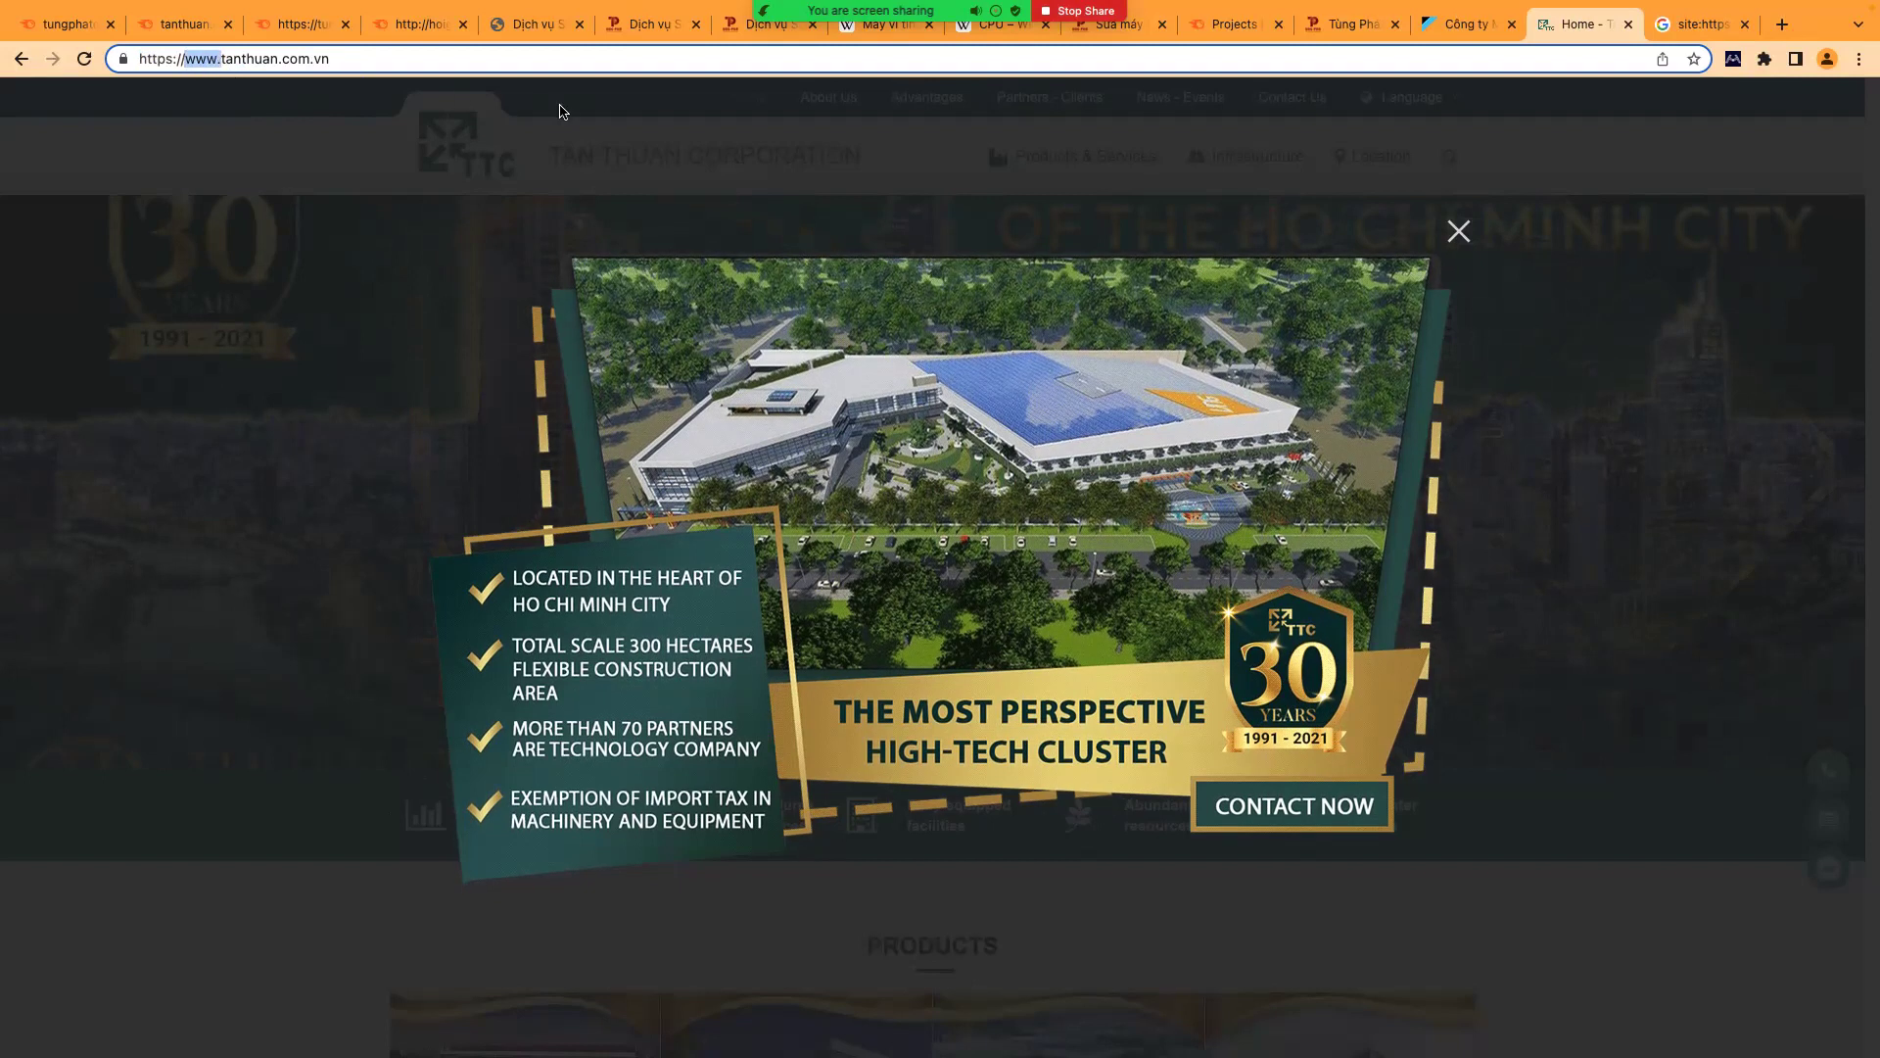
key("Delete")
key("Delete")
key("Delete")
key("Delete")
left_click(495, 61)
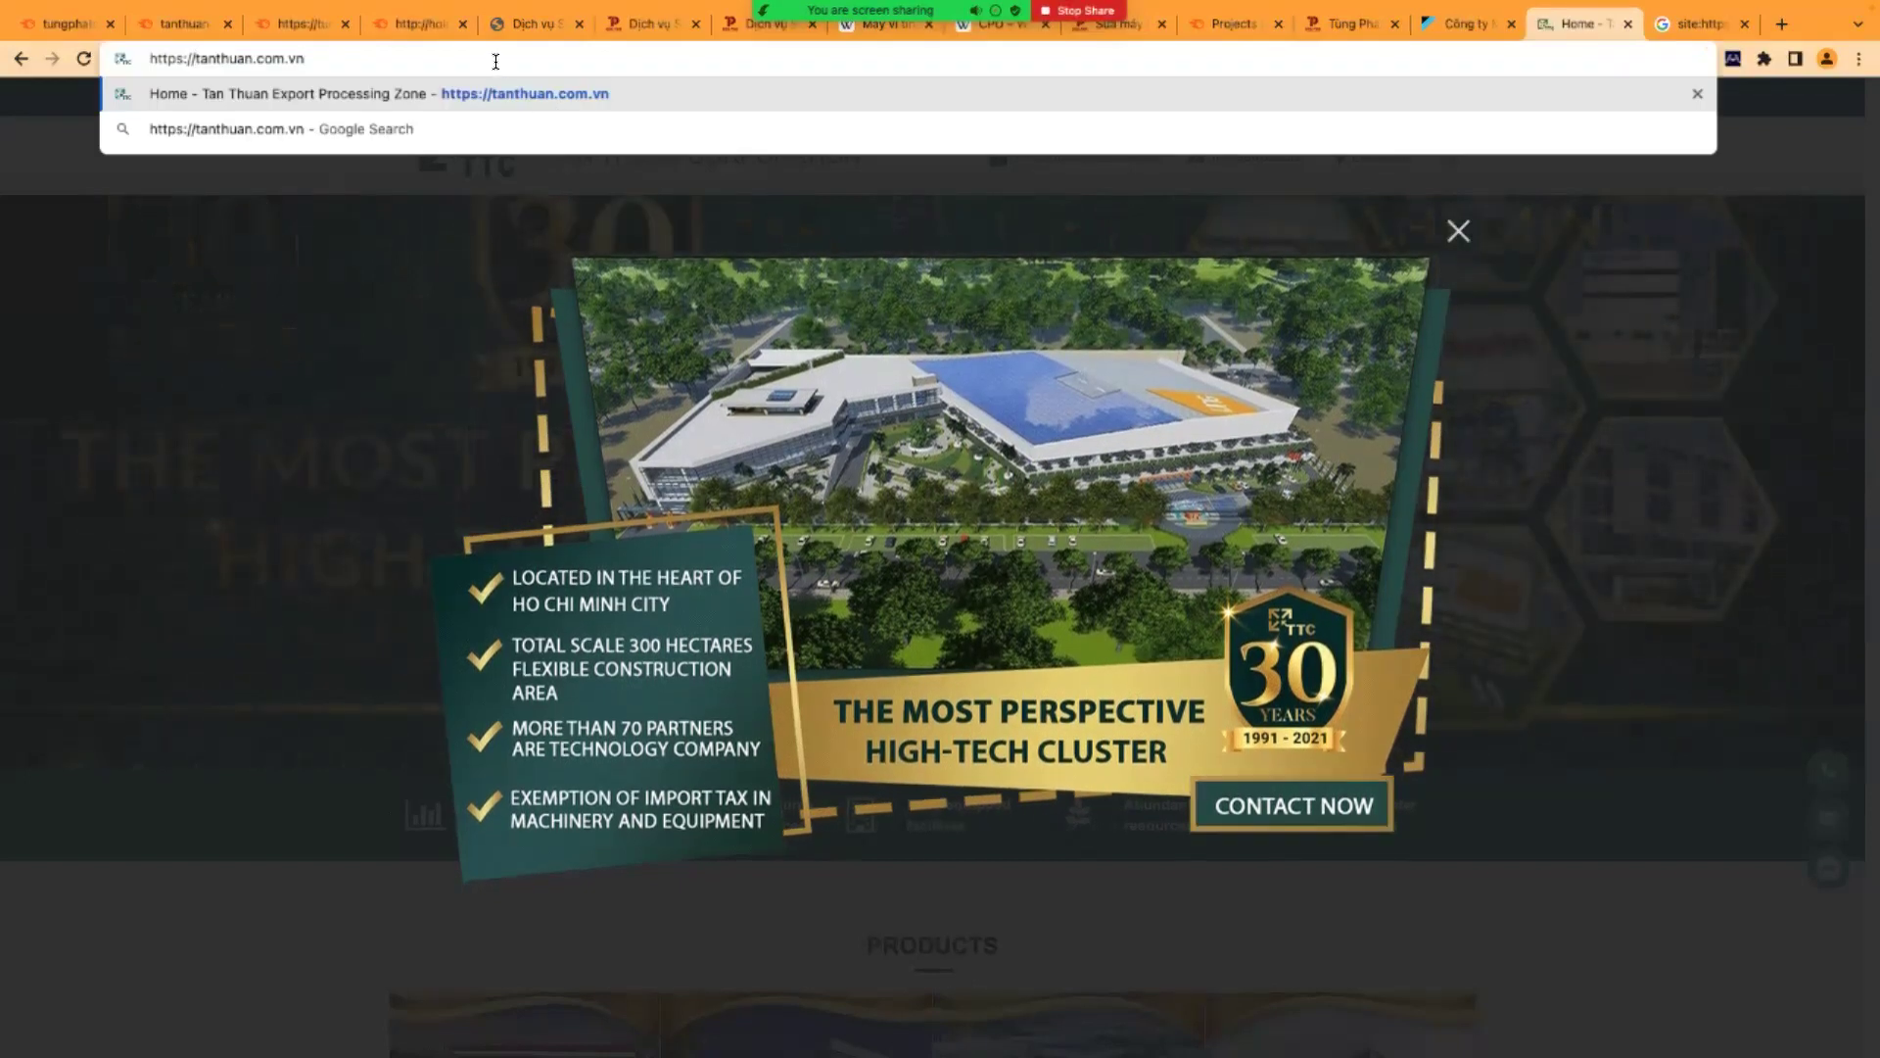
key("Return")
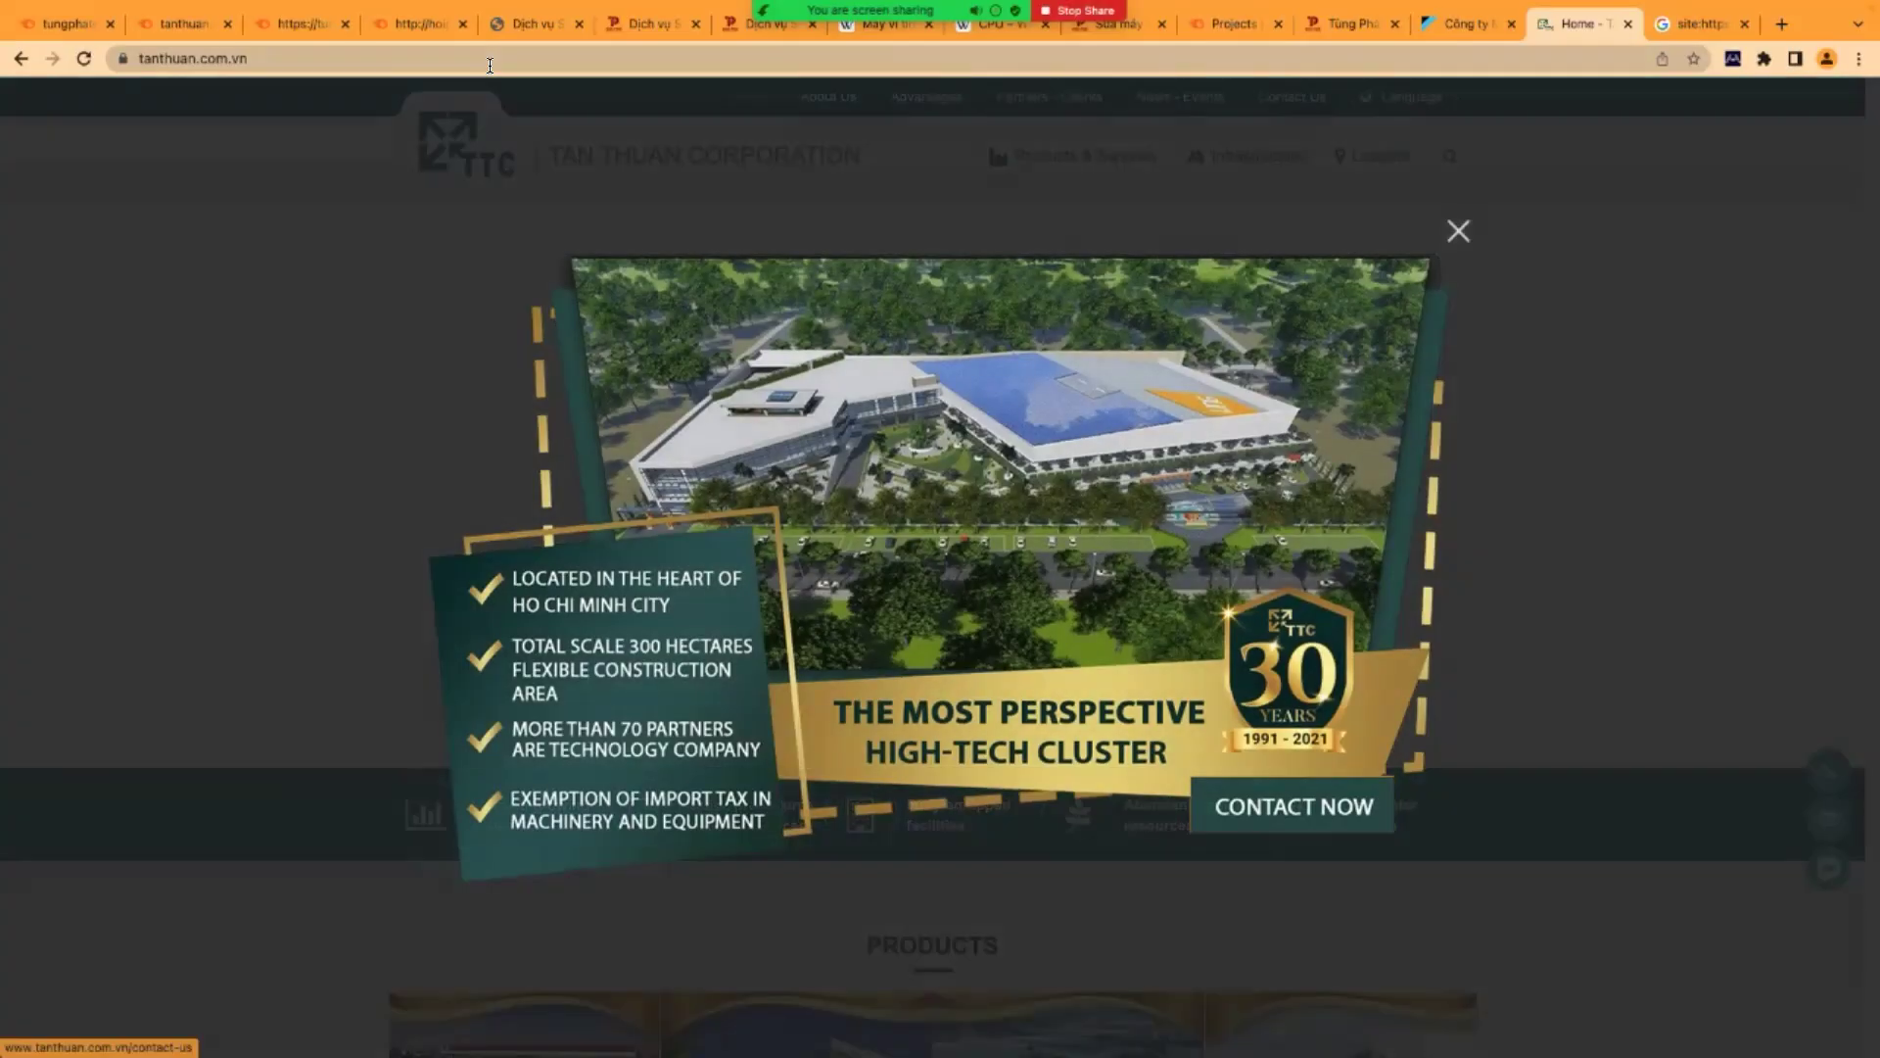
- Check the full address of the loaded Tan Thuan homepage and compare it with the multi.vn page
left_click(476, 59)
left_click(476, 59)
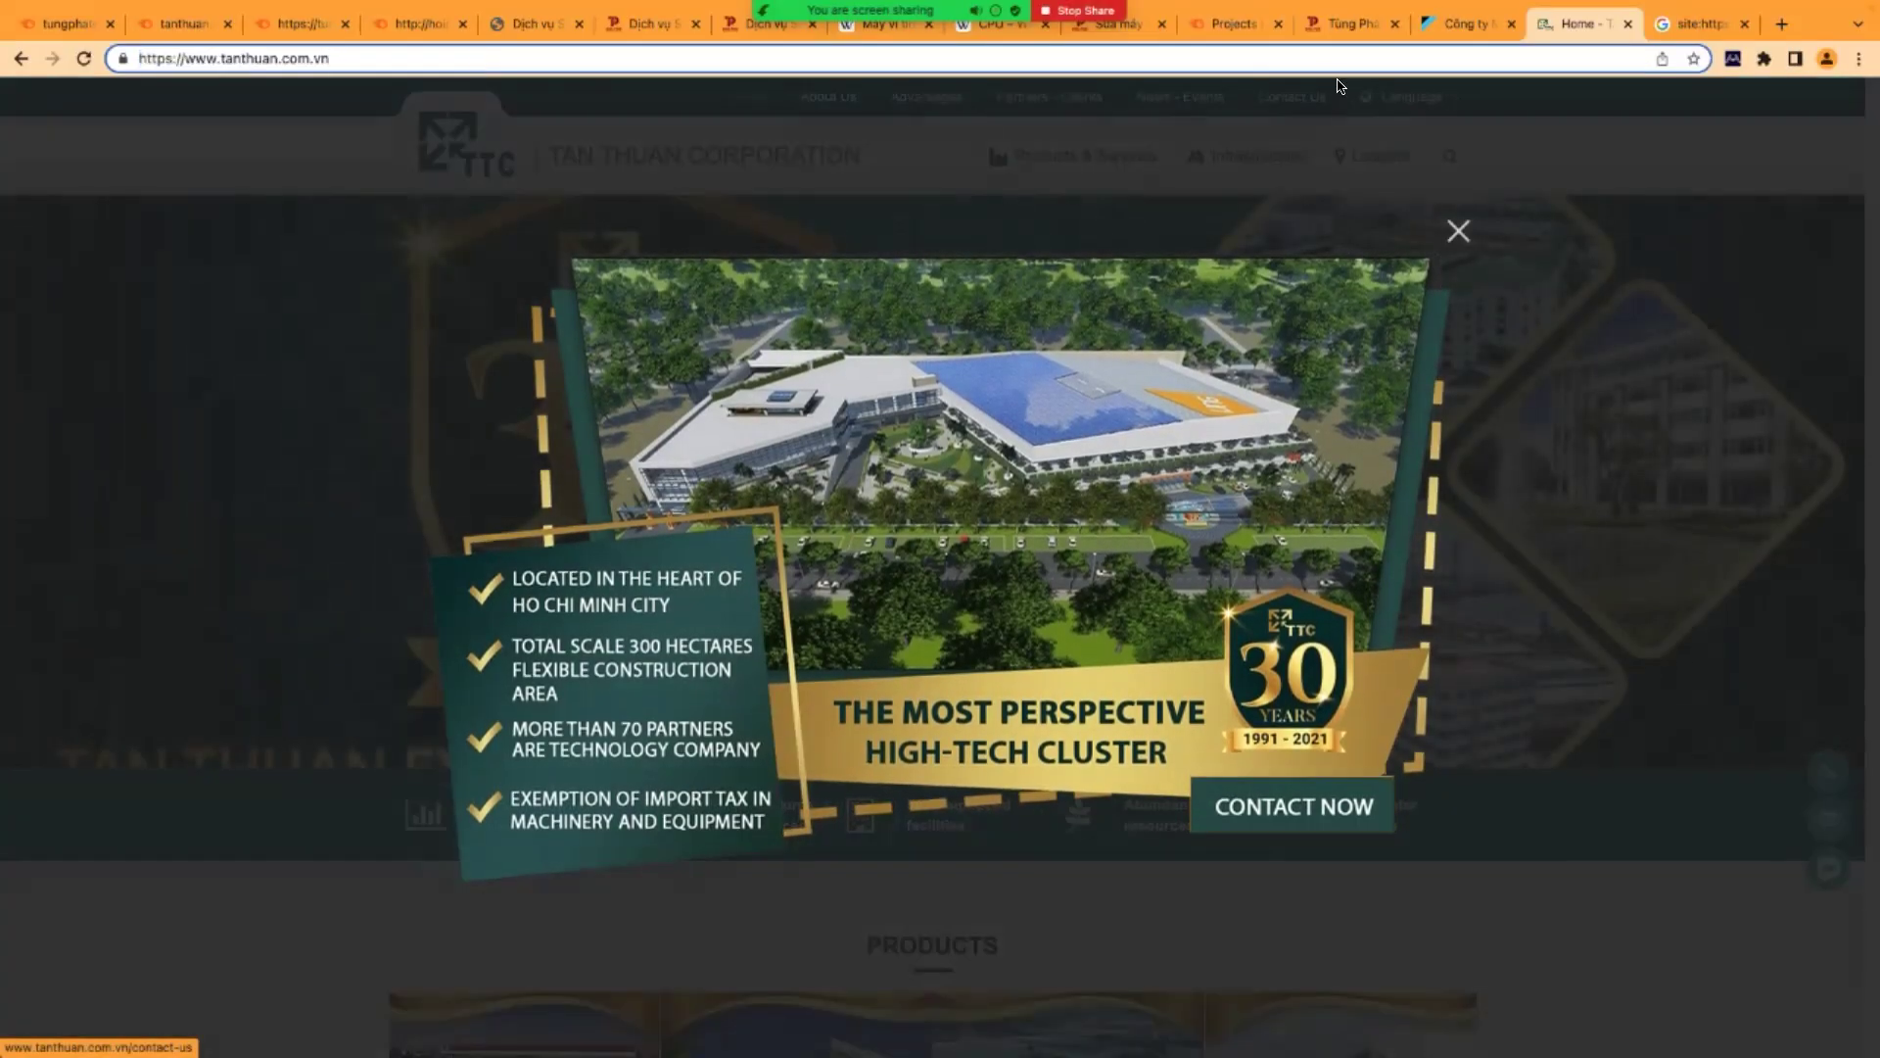
left_click(1472, 18)
left_click(1578, 16)
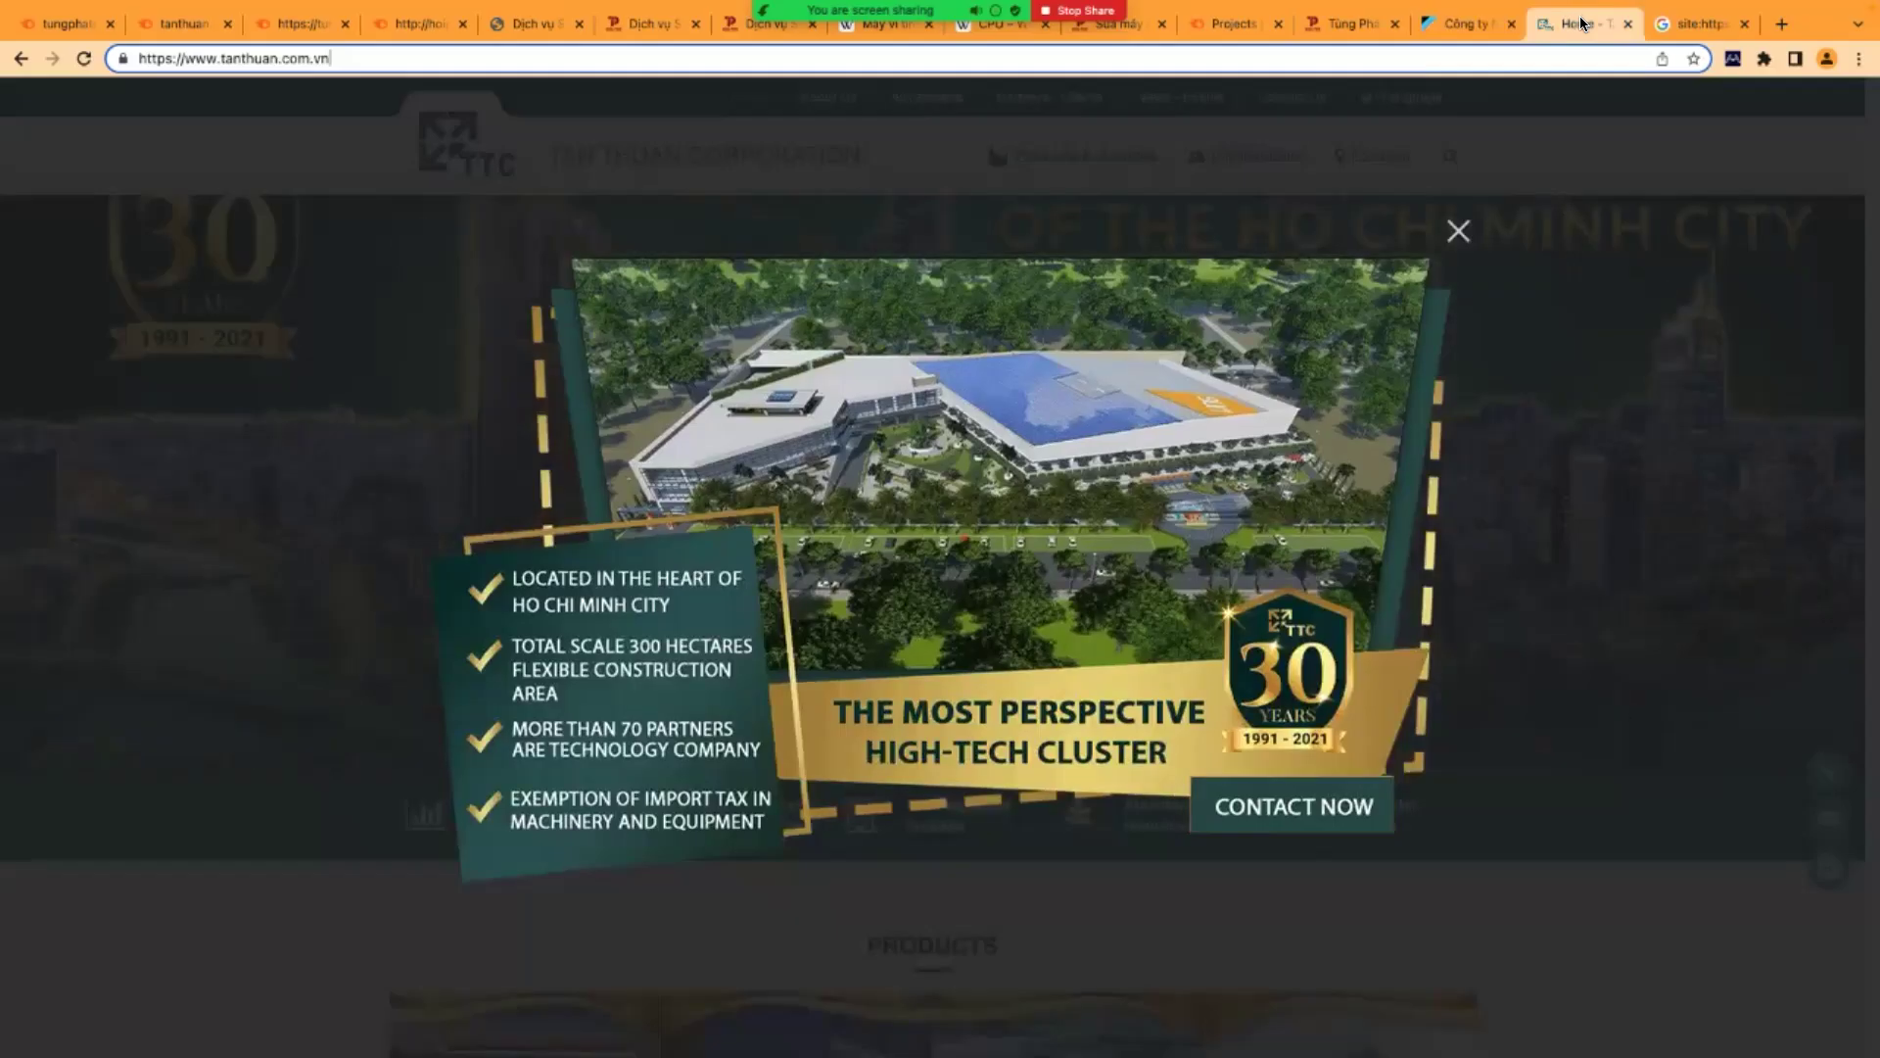
left_click(1692, 18)
- Open an empty tab, switch to the other Chrome window, and open the bookmarked "Drive của tôi" in a new tab there
left_click(1775, 22)
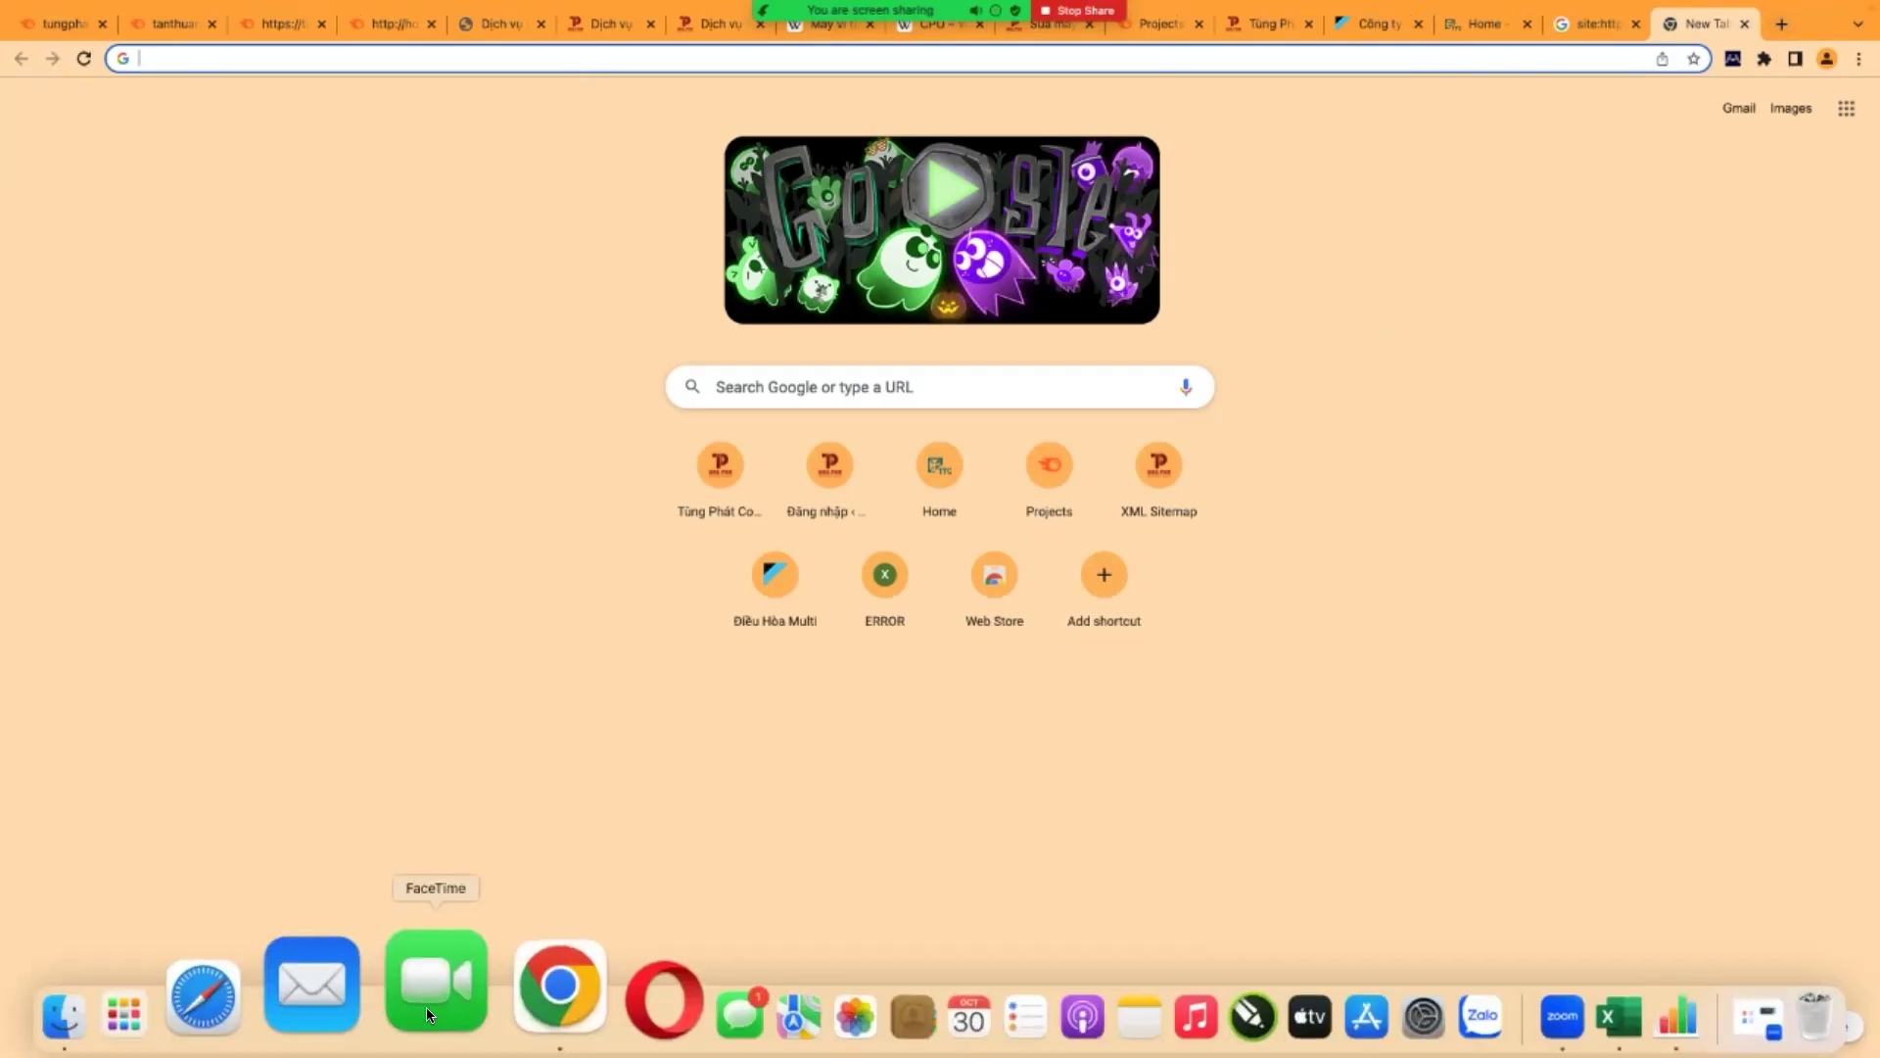
left_click(492, 991)
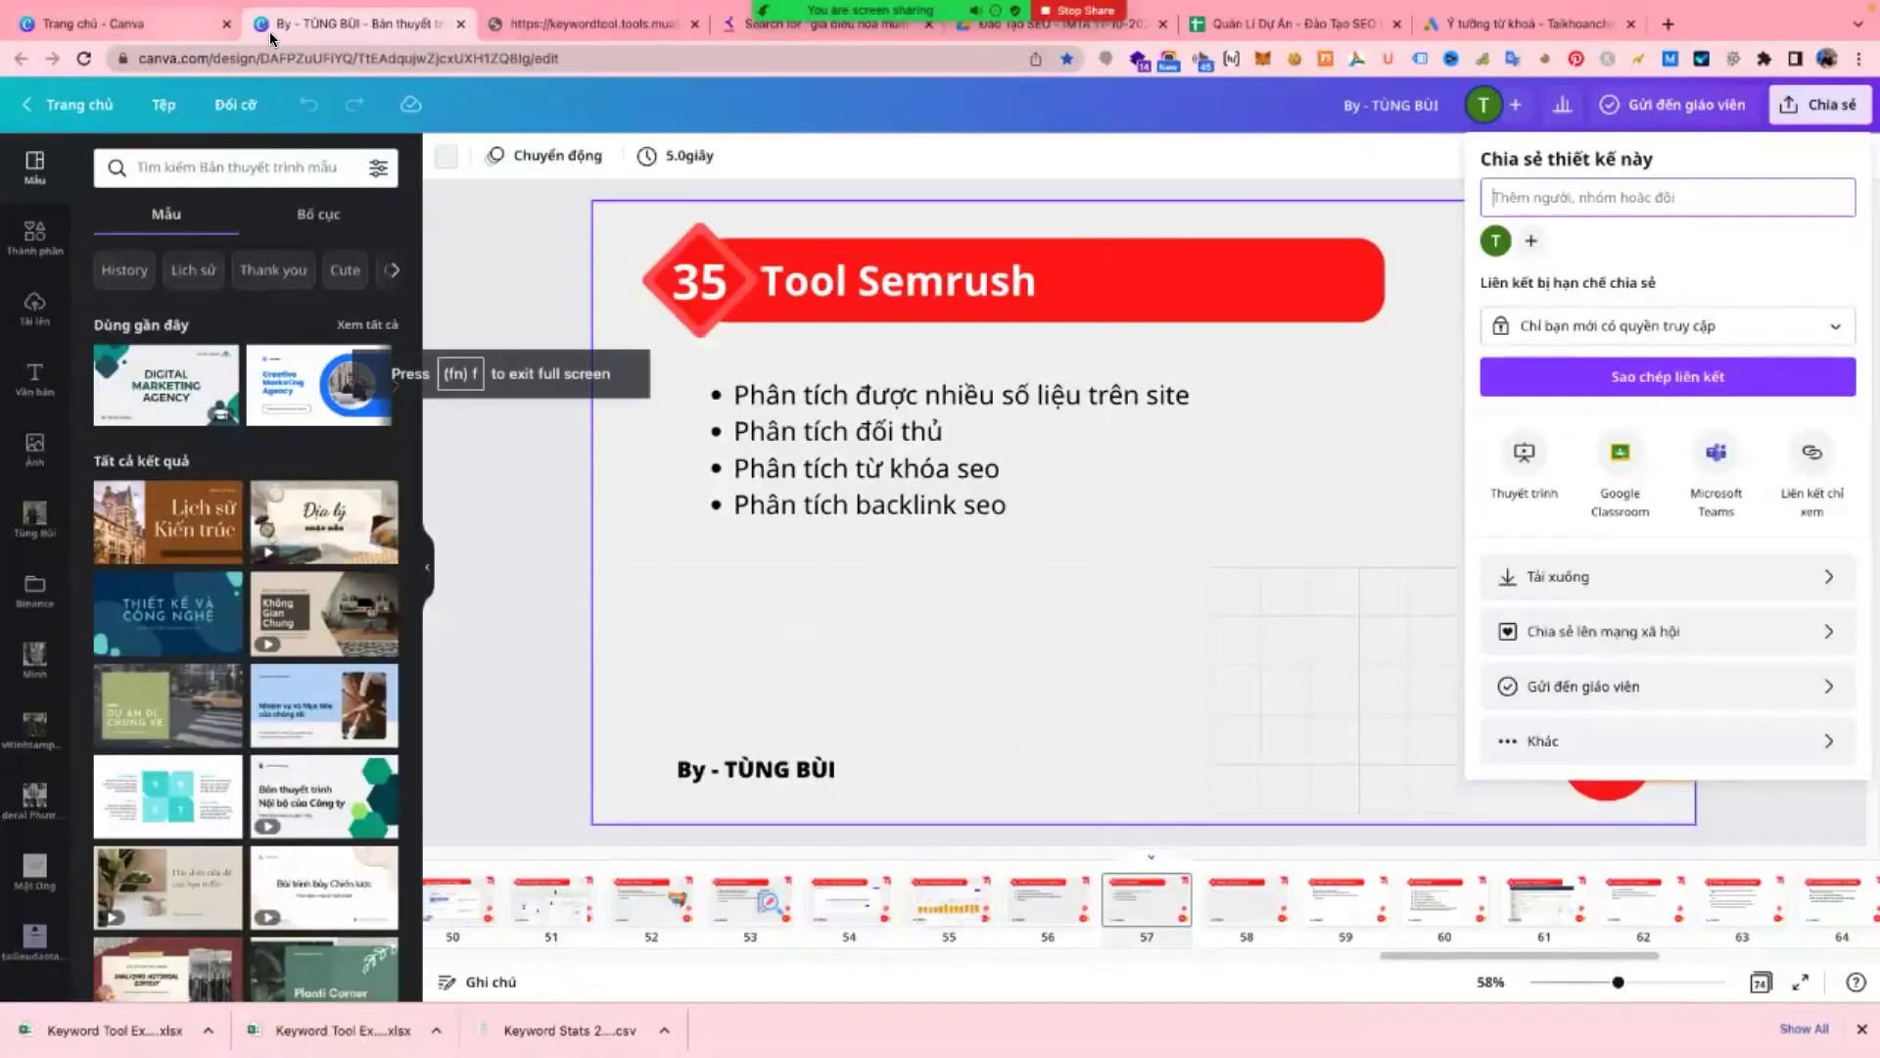
key("super+t")
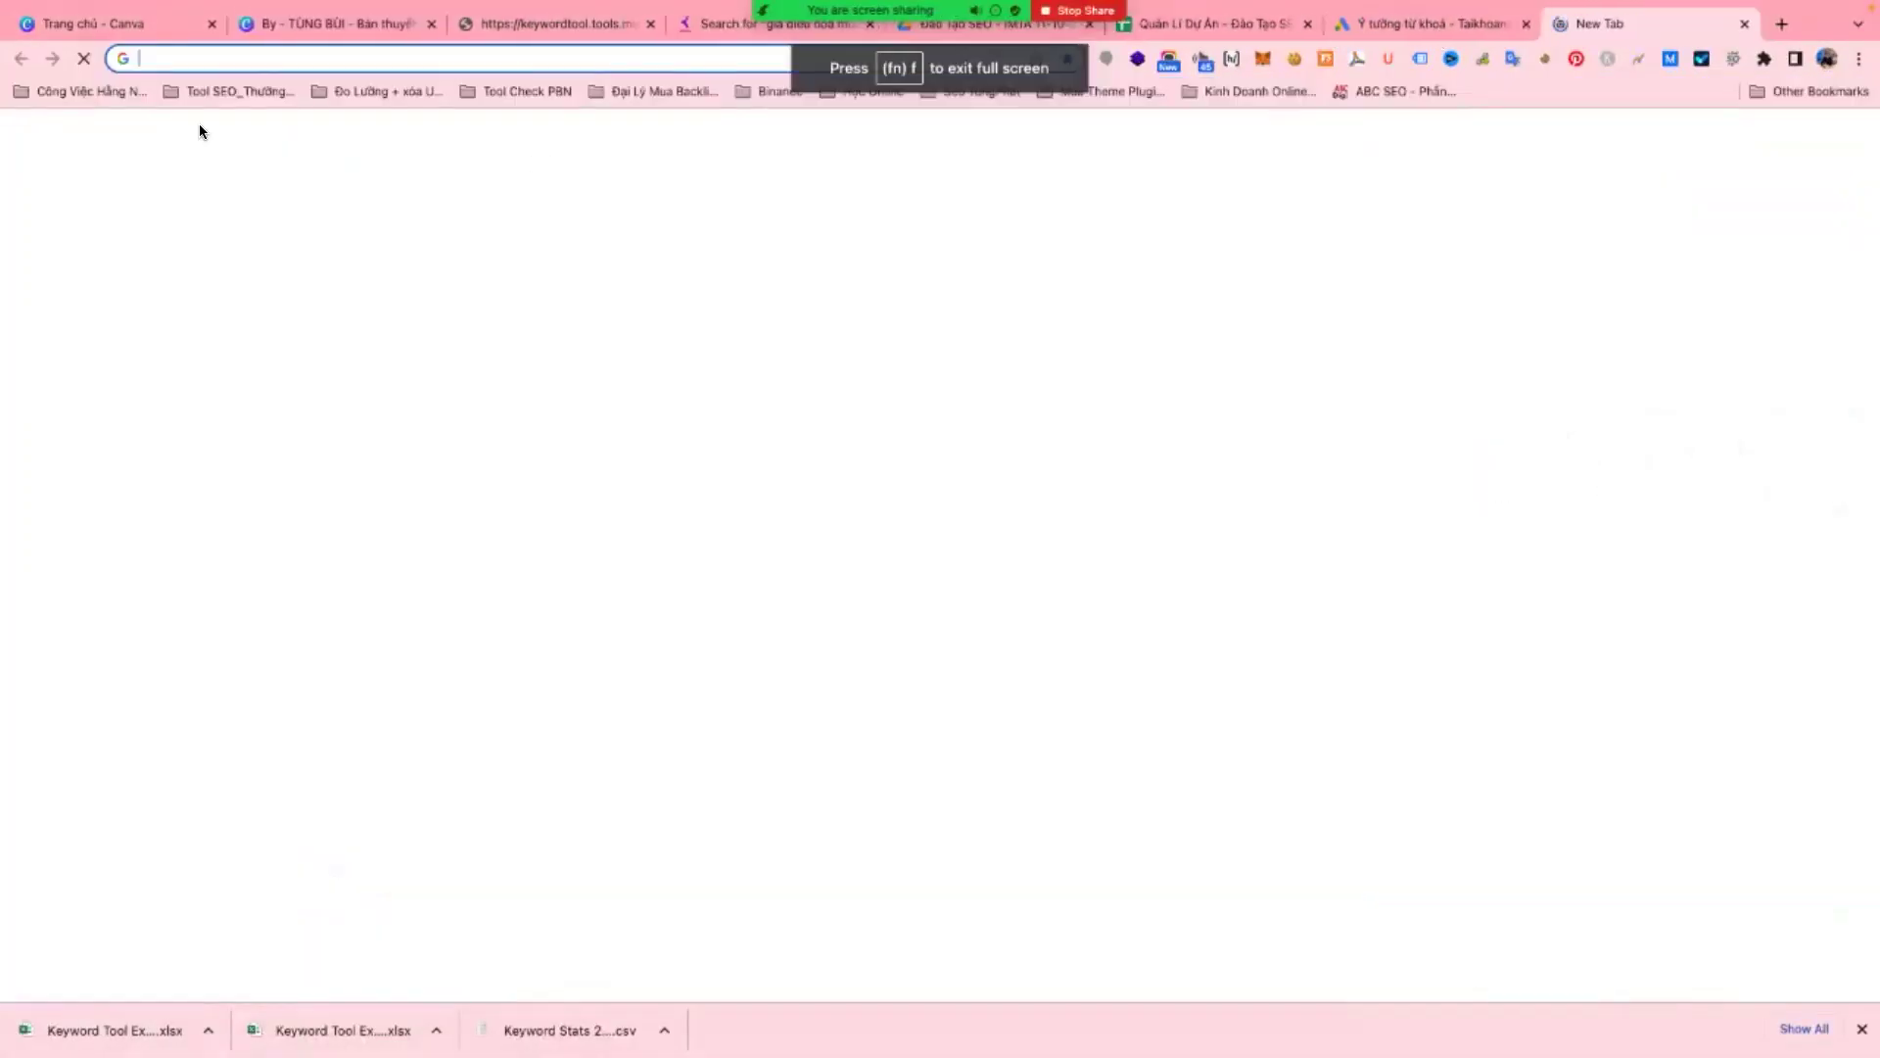
left_click(61, 93)
mouse_move(149, 650)
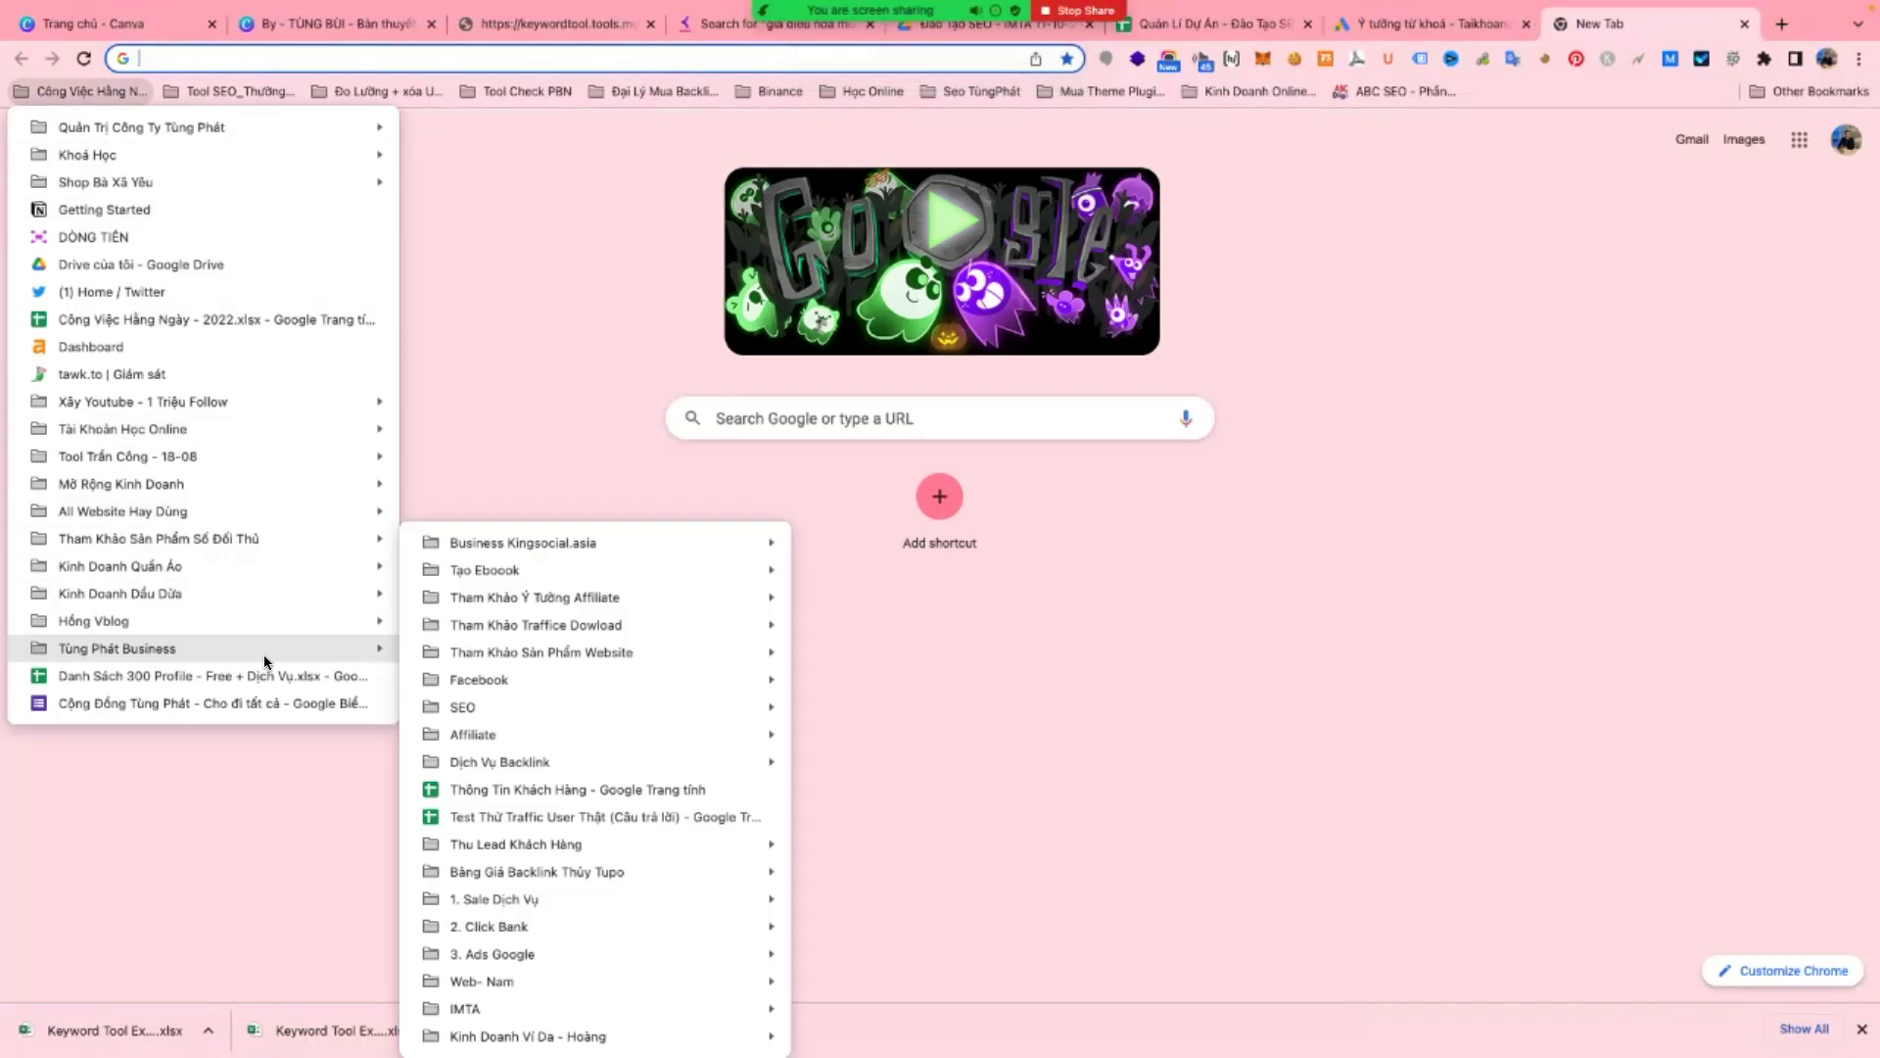
mouse_move(607, 1007)
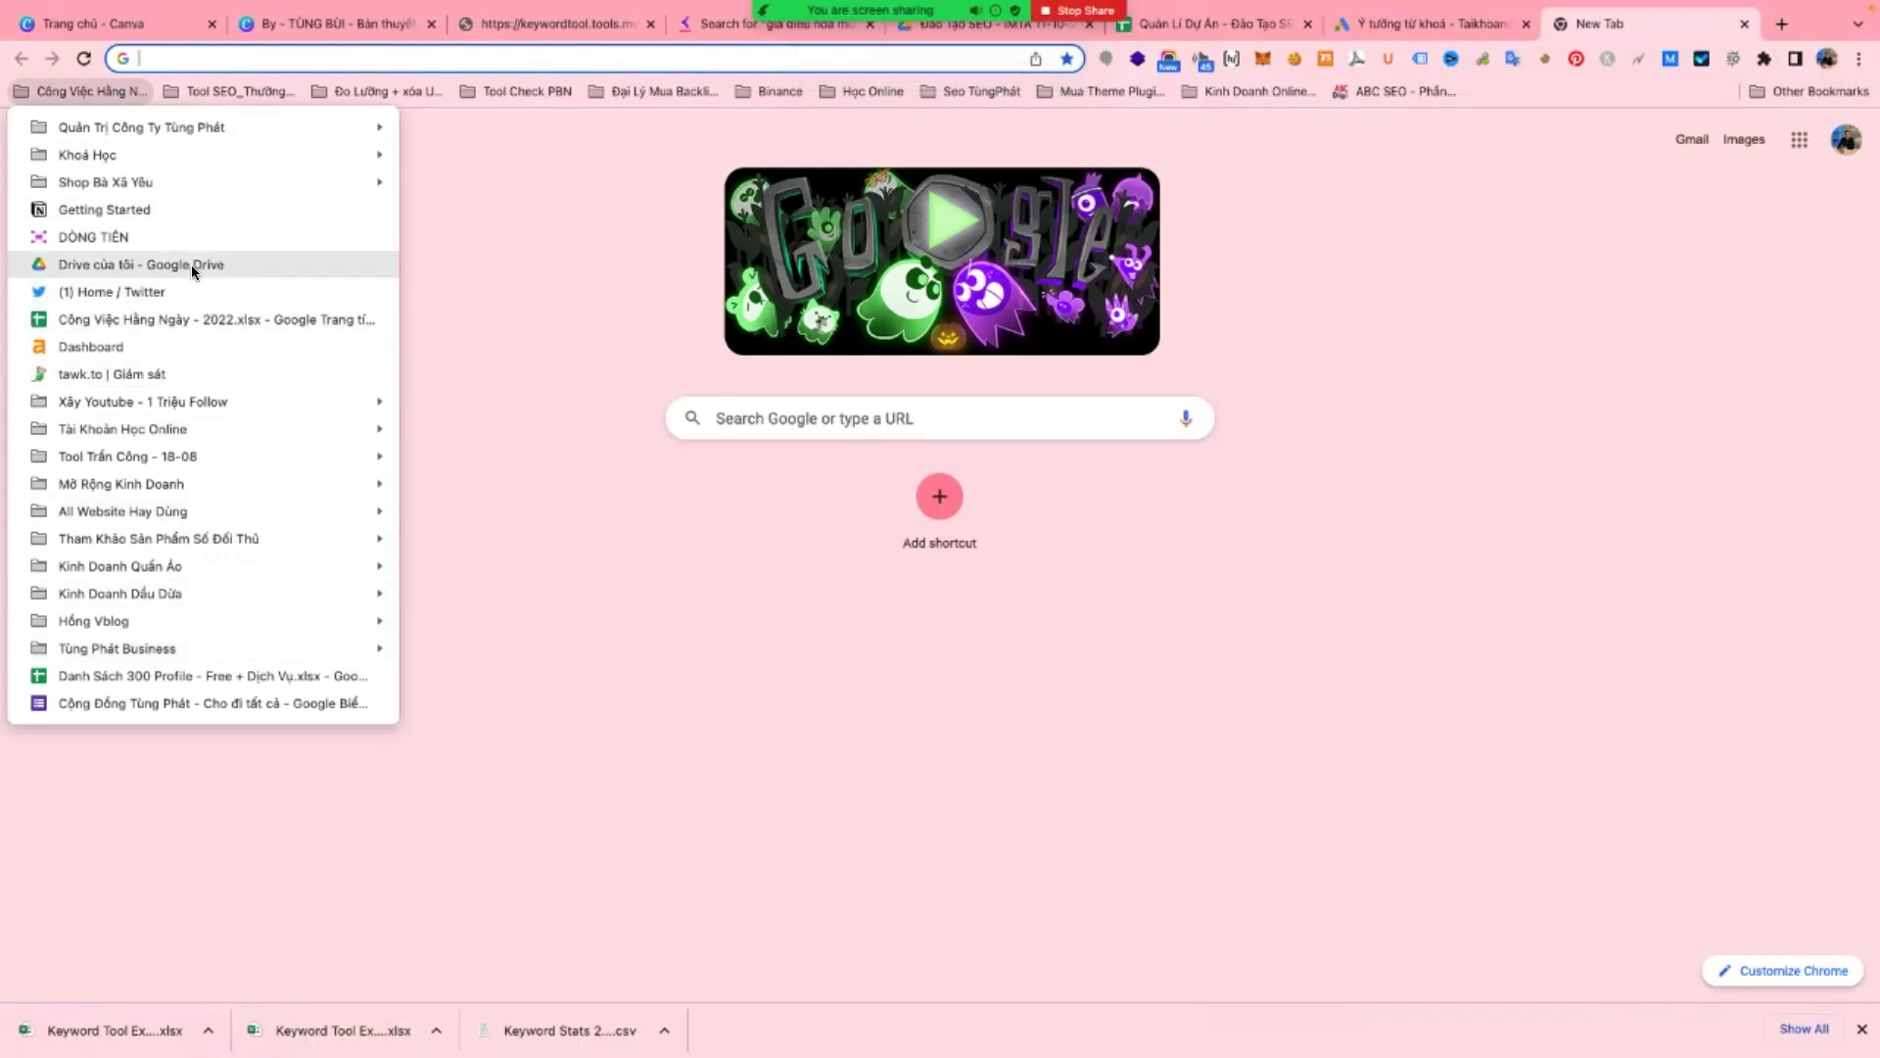
left_click(184, 265)
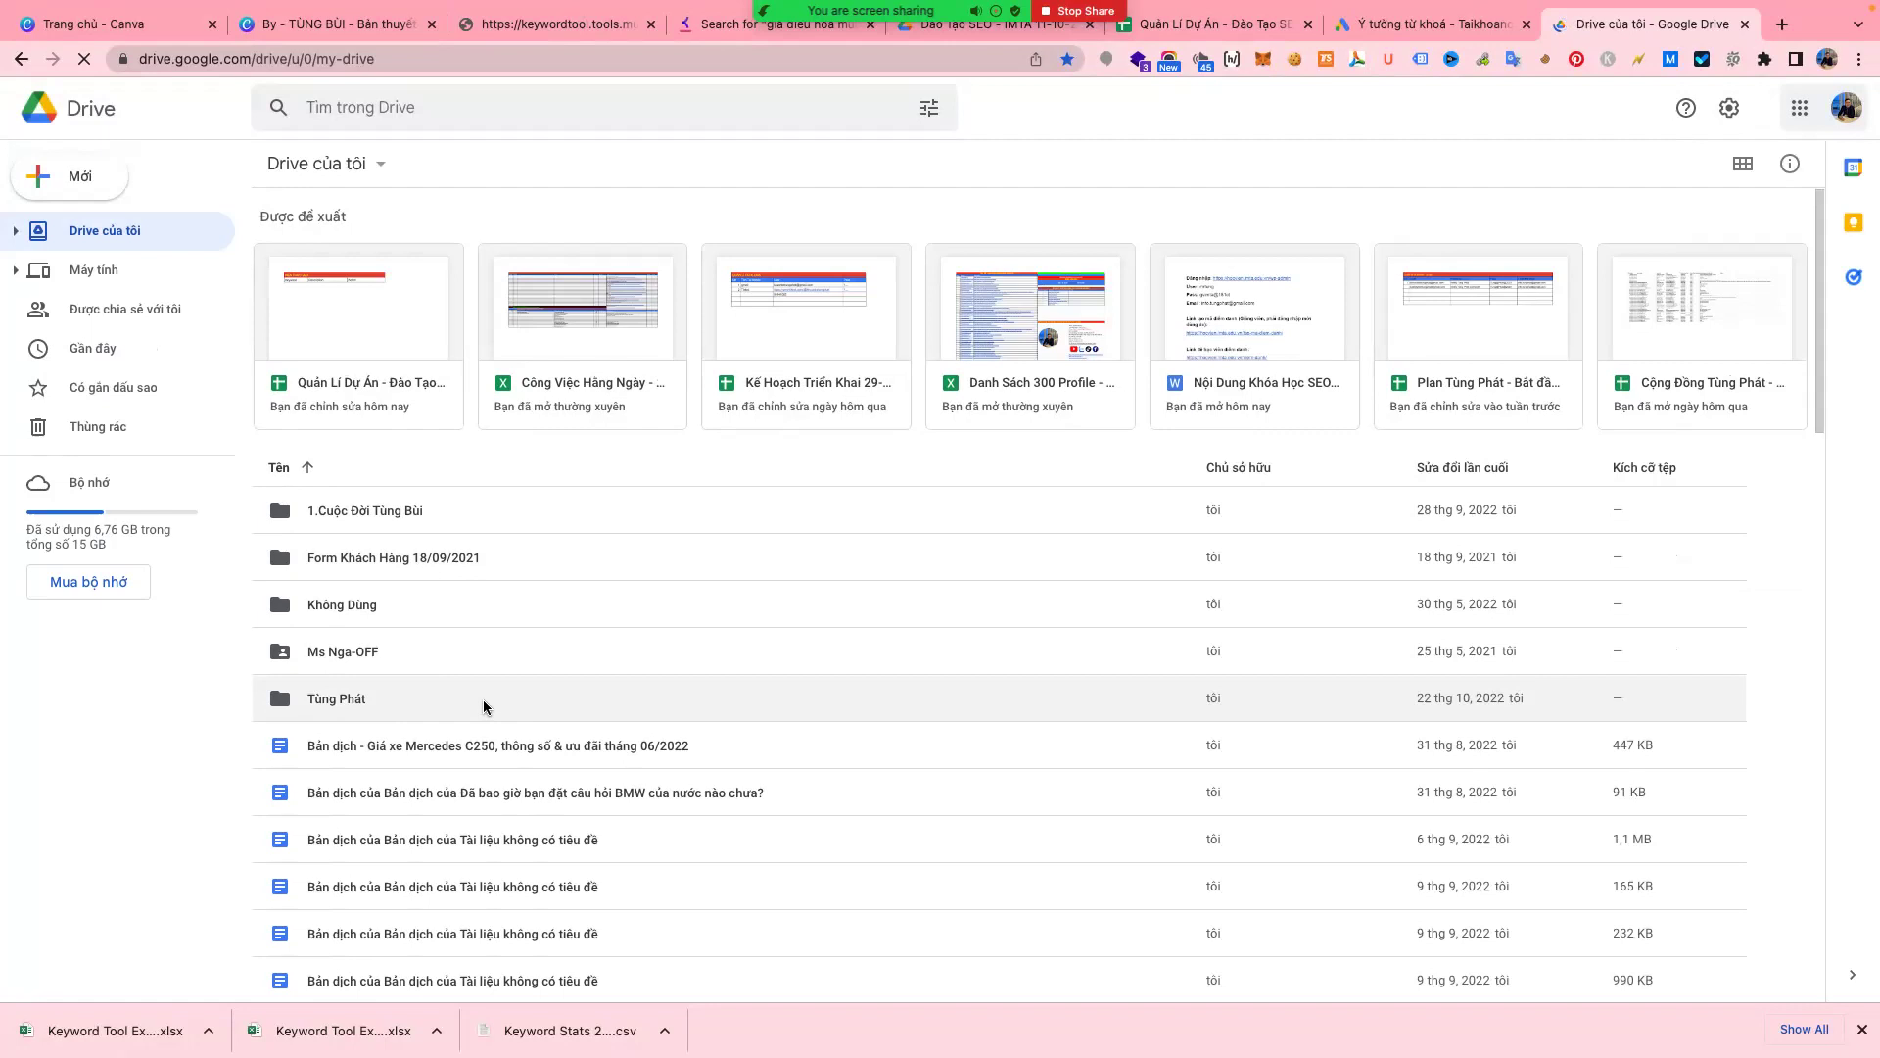
- Open the Tuần 1 folder inside Tùng Phát > Đào Tạo SEO - IMTA 11-10-2022 in Google Drive
left_click(730, 703)
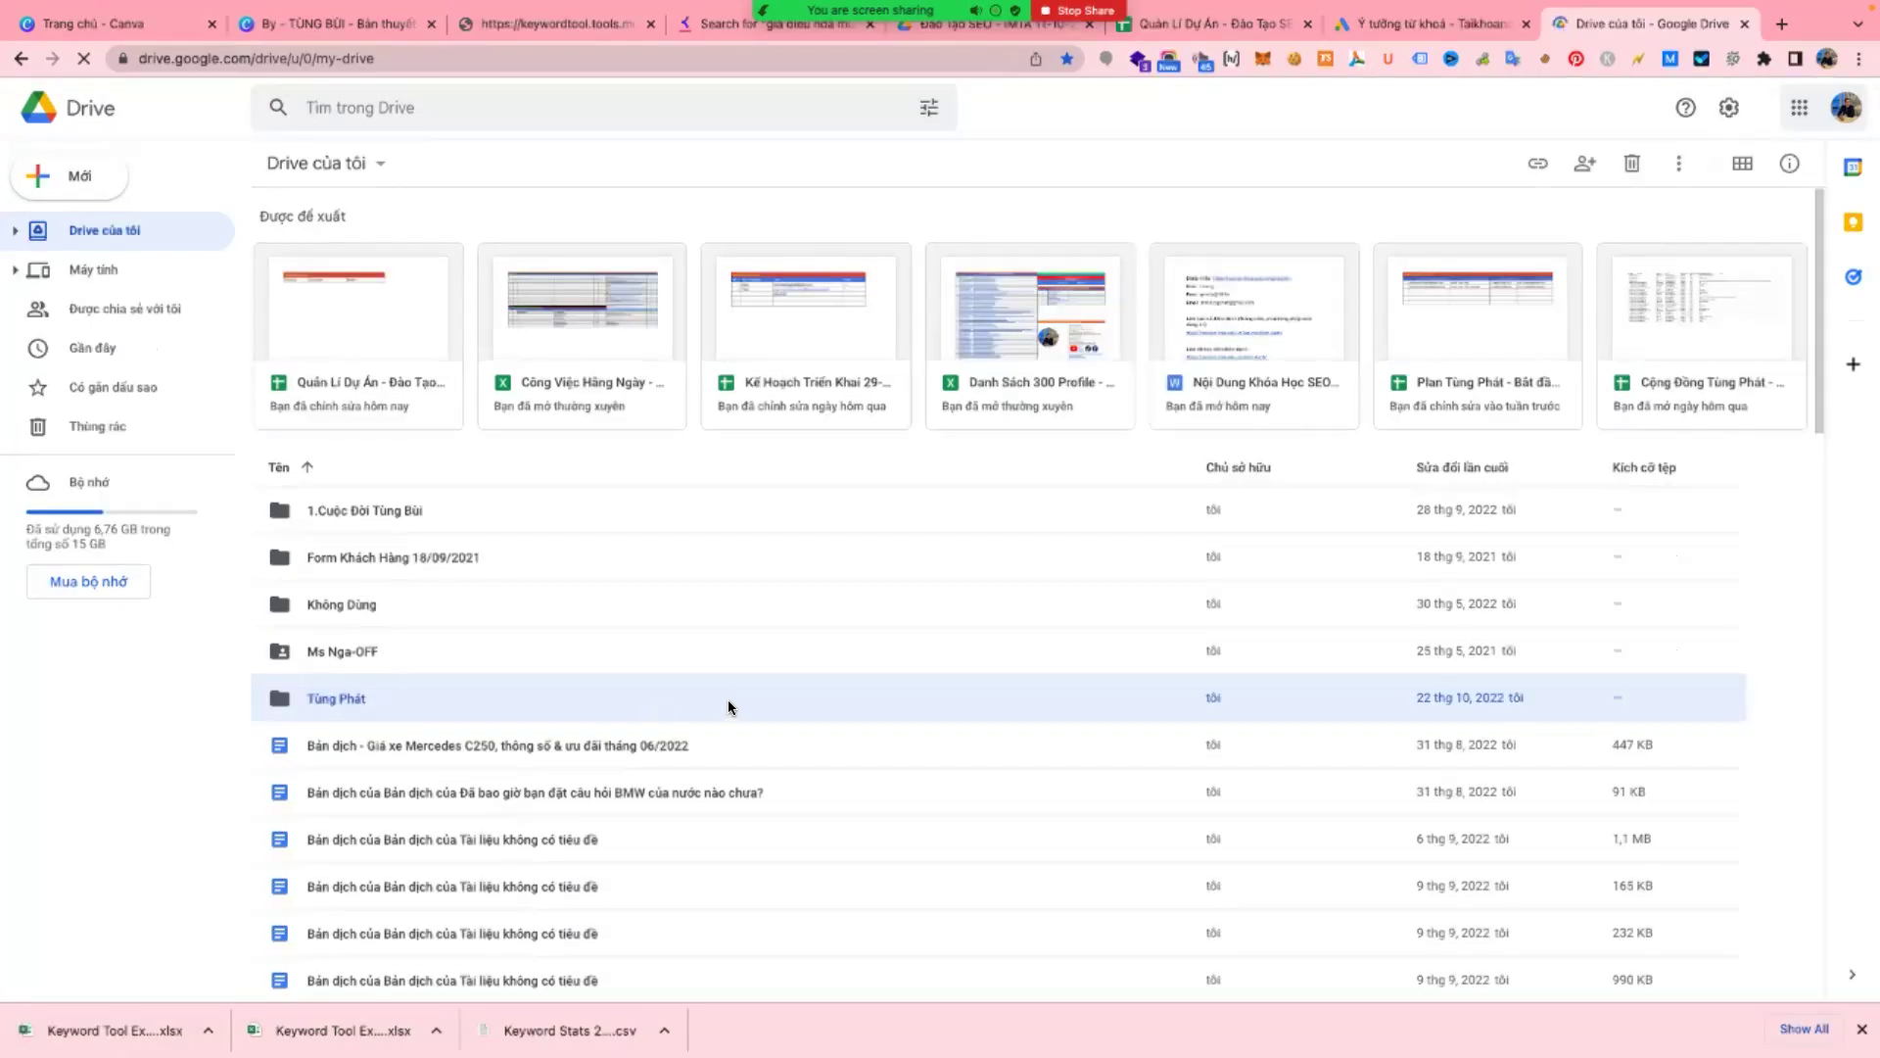
double_click(727, 700)
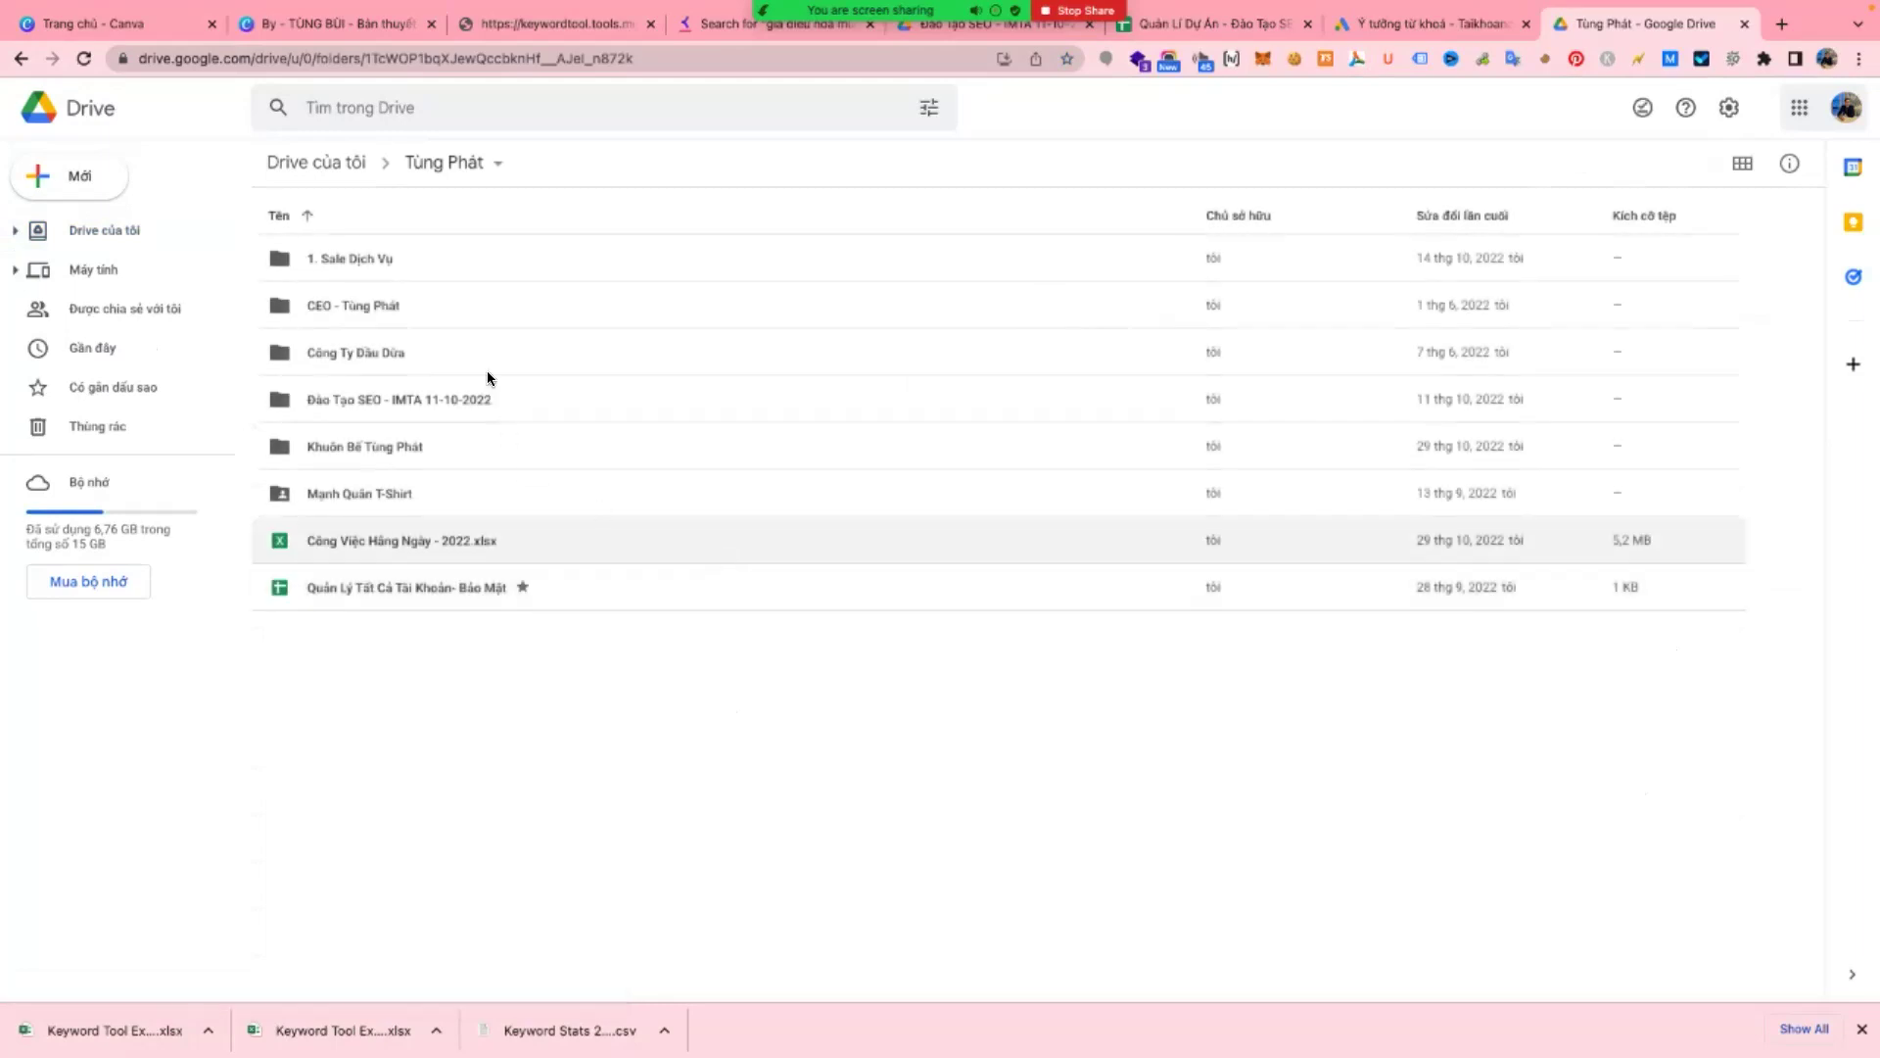
double_click(513, 402)
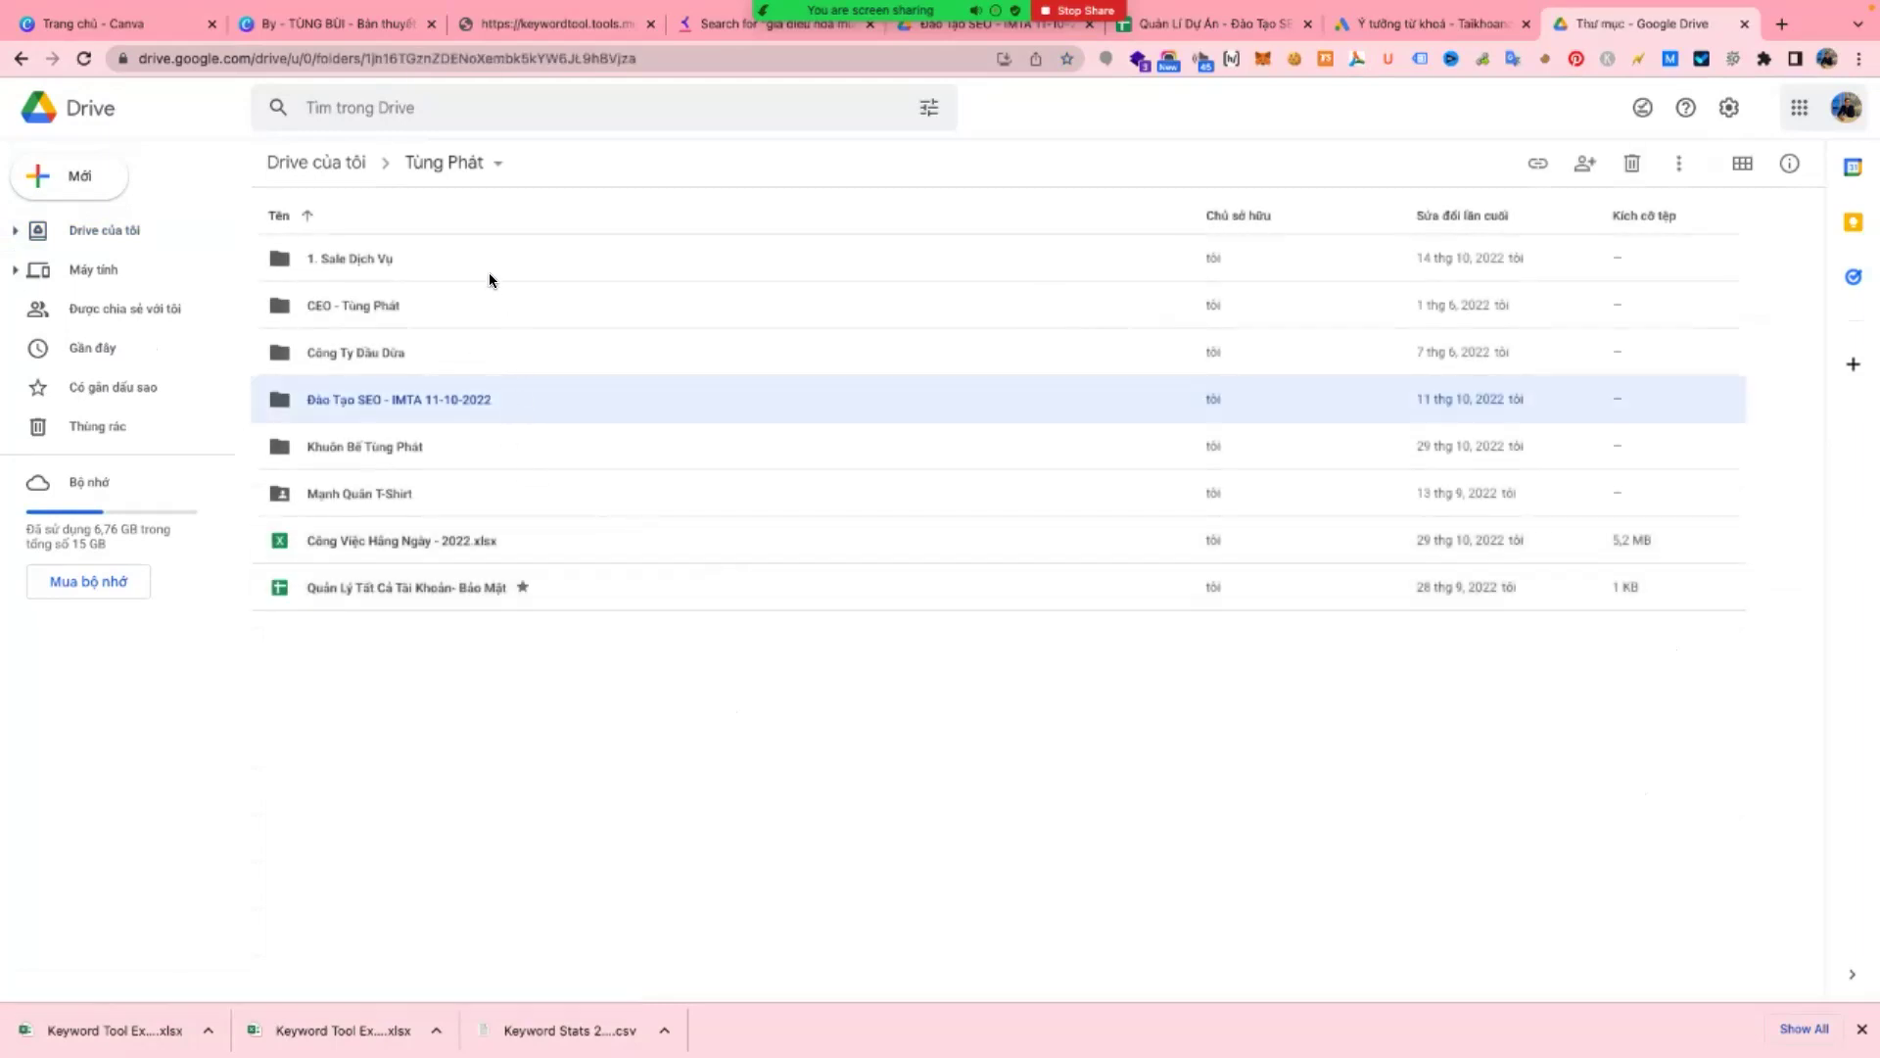
left_click(477, 320)
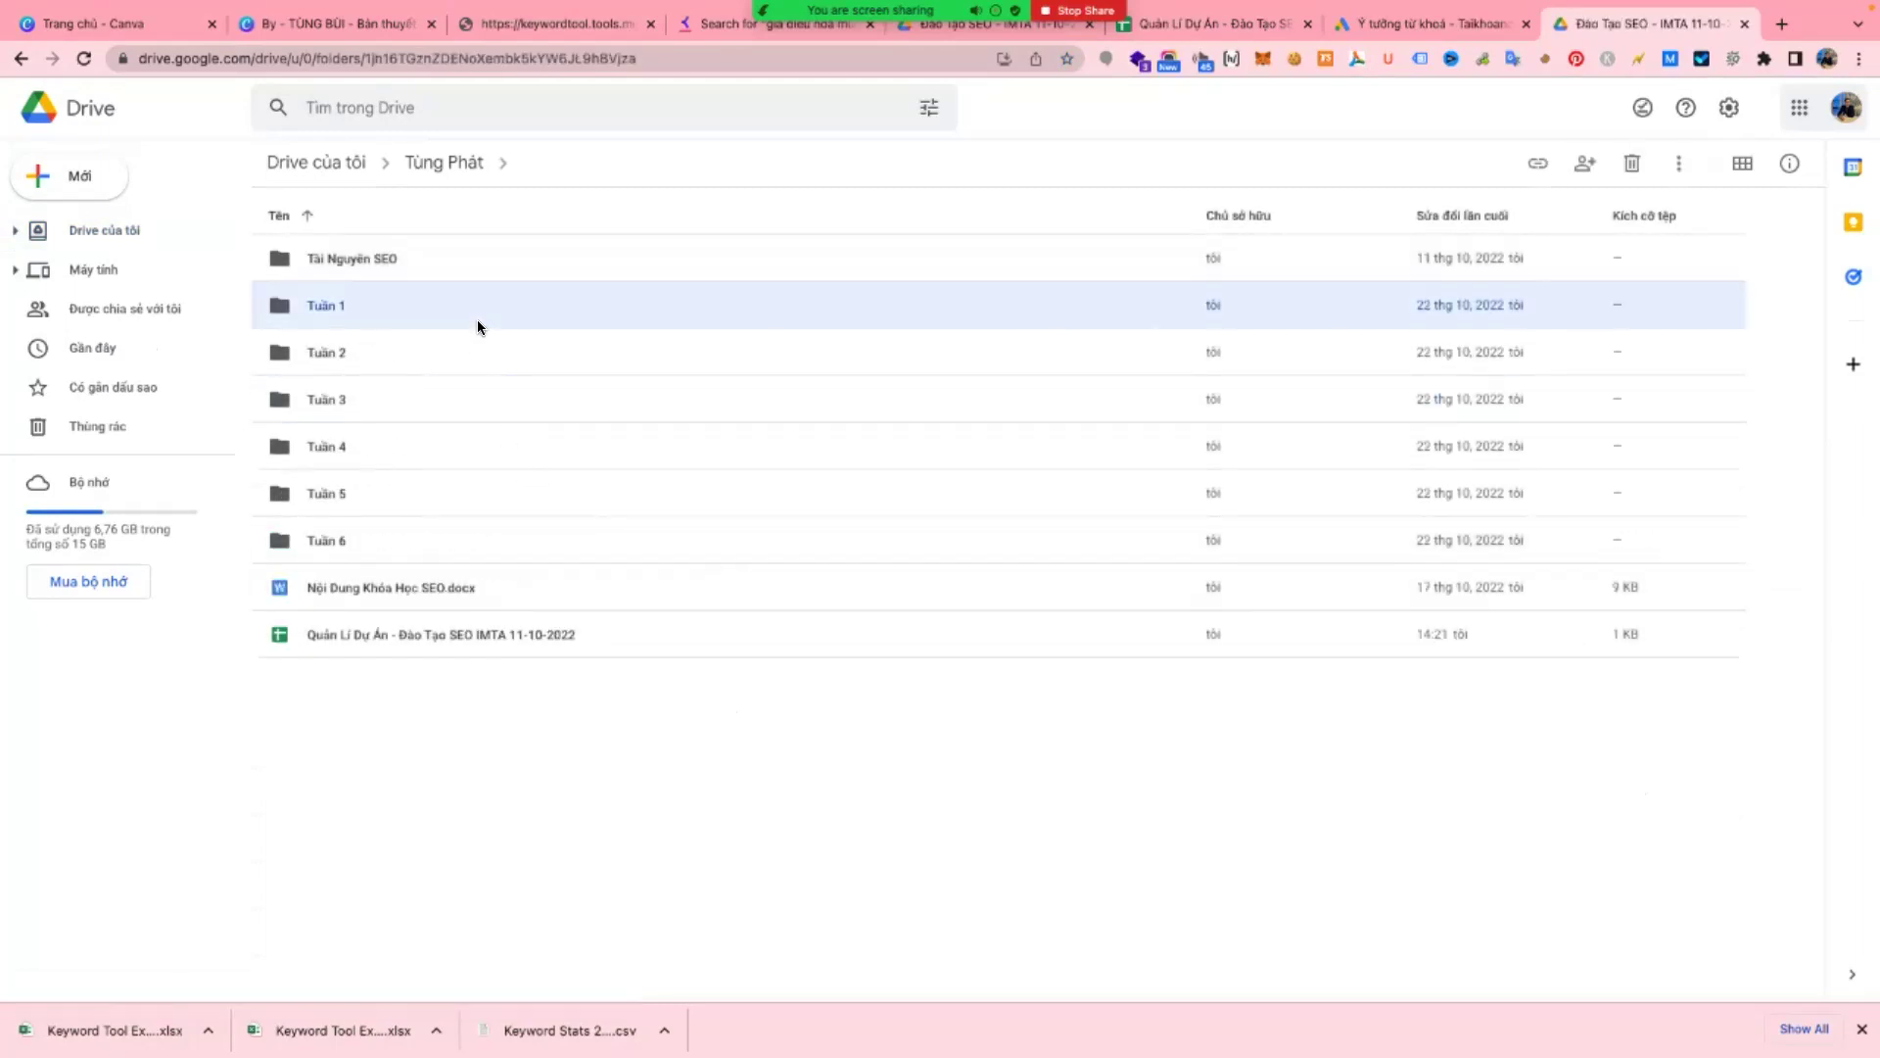
double_click(479, 315)
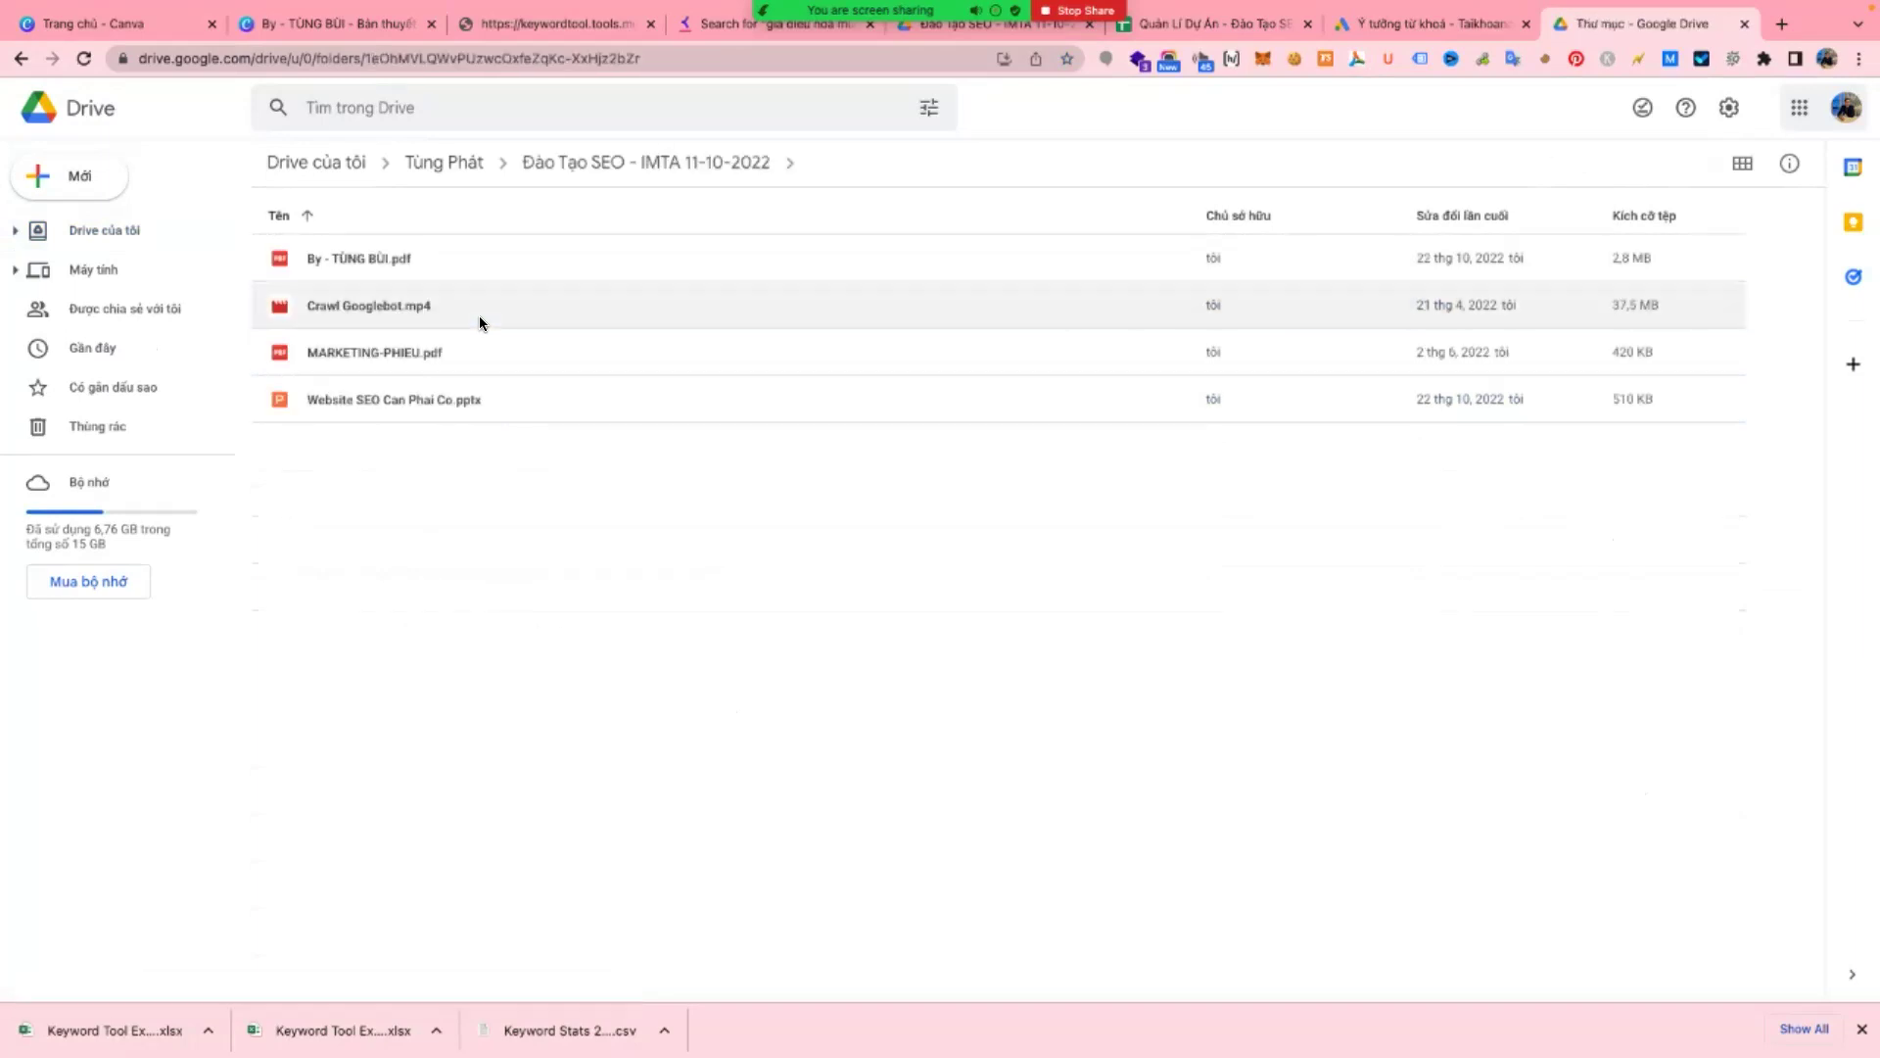
- Open the presentation Website SEO Can Phai Co.pptx and place the cursor at "Có SSL (https)" on slide 2
double_click(504, 406)
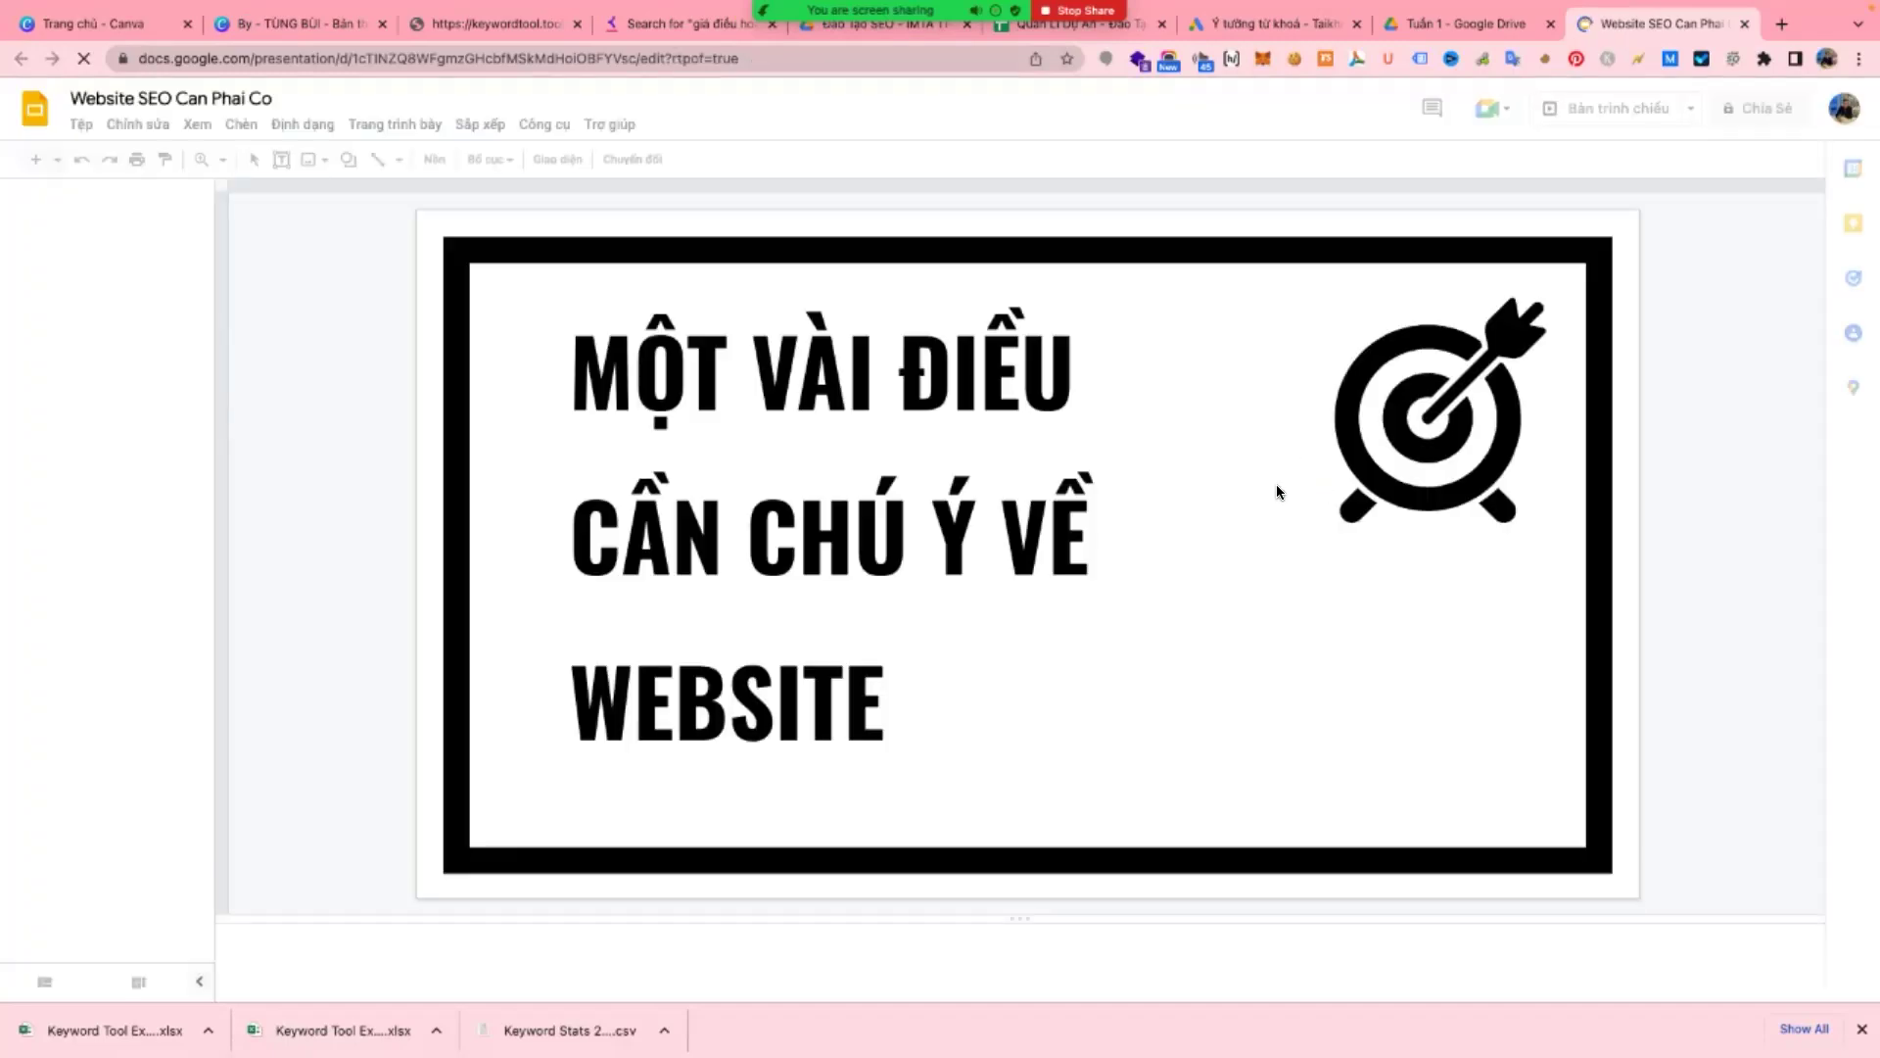
scroll(1238, 501, "down", 1)
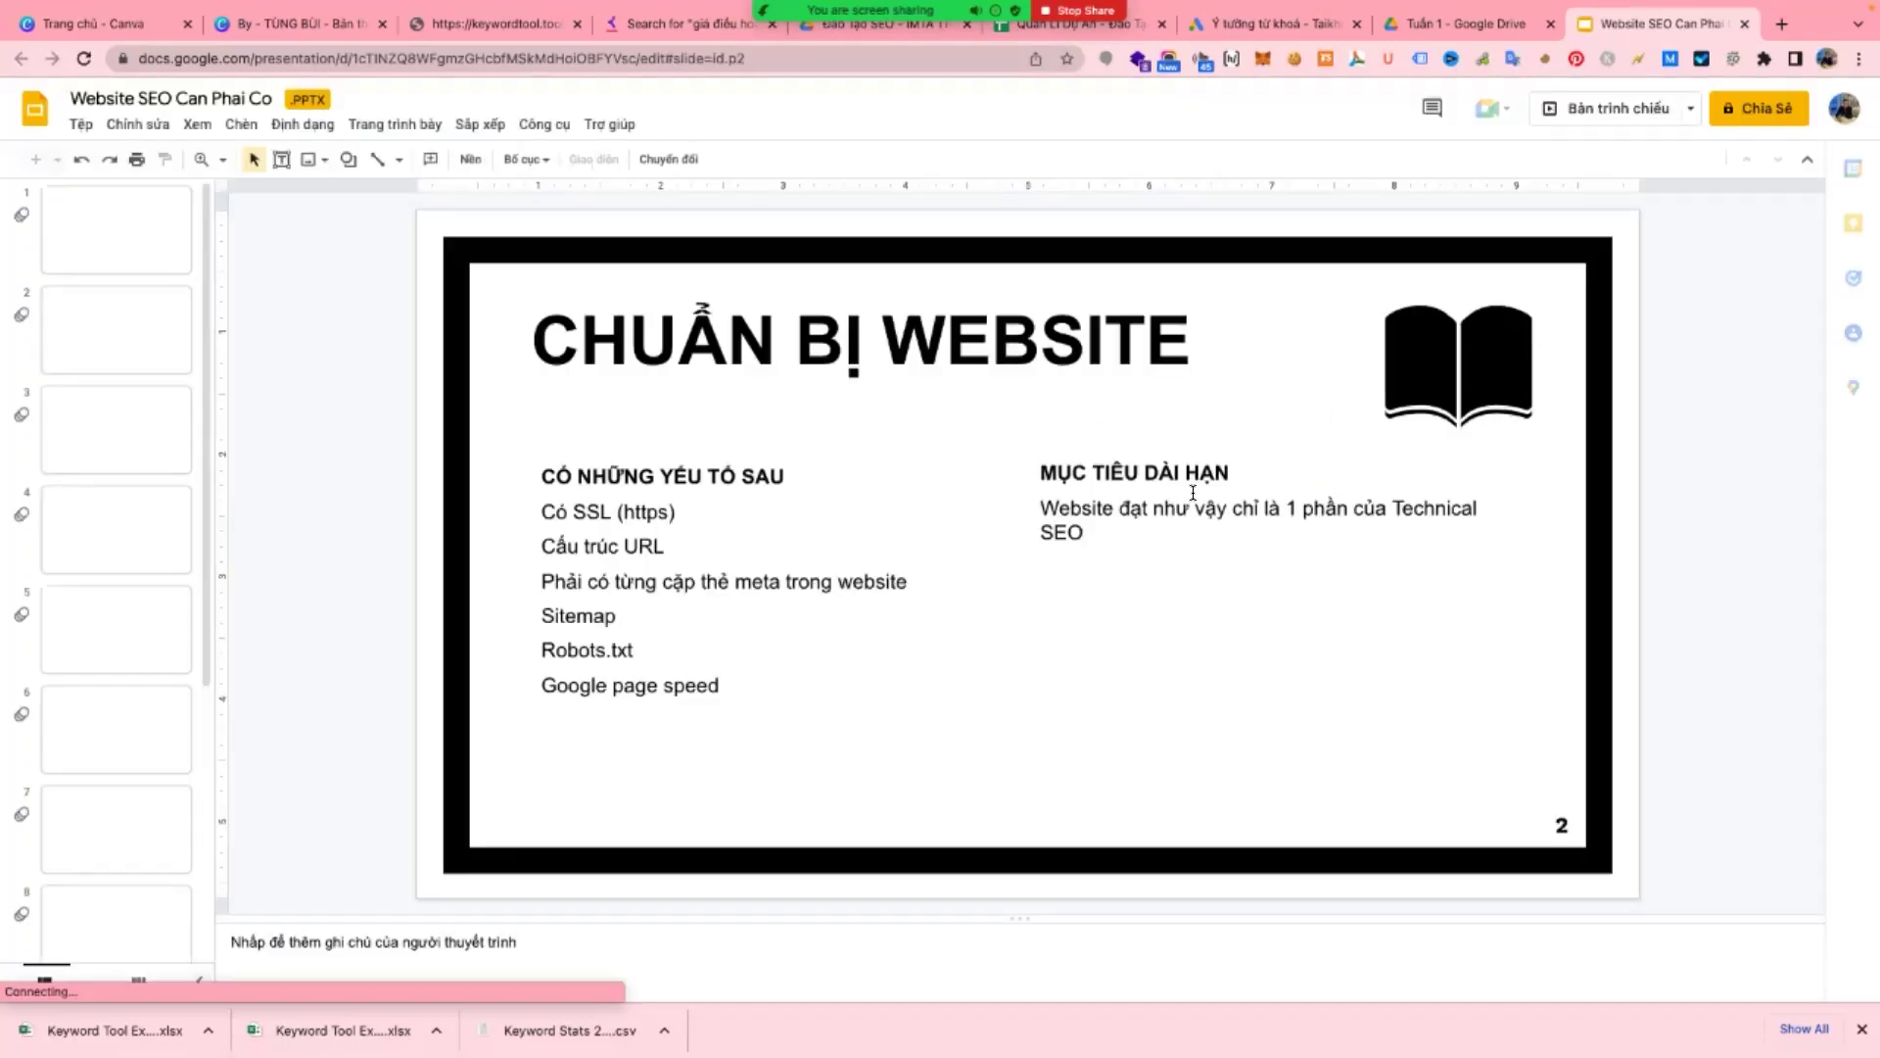
left_click(686, 517)
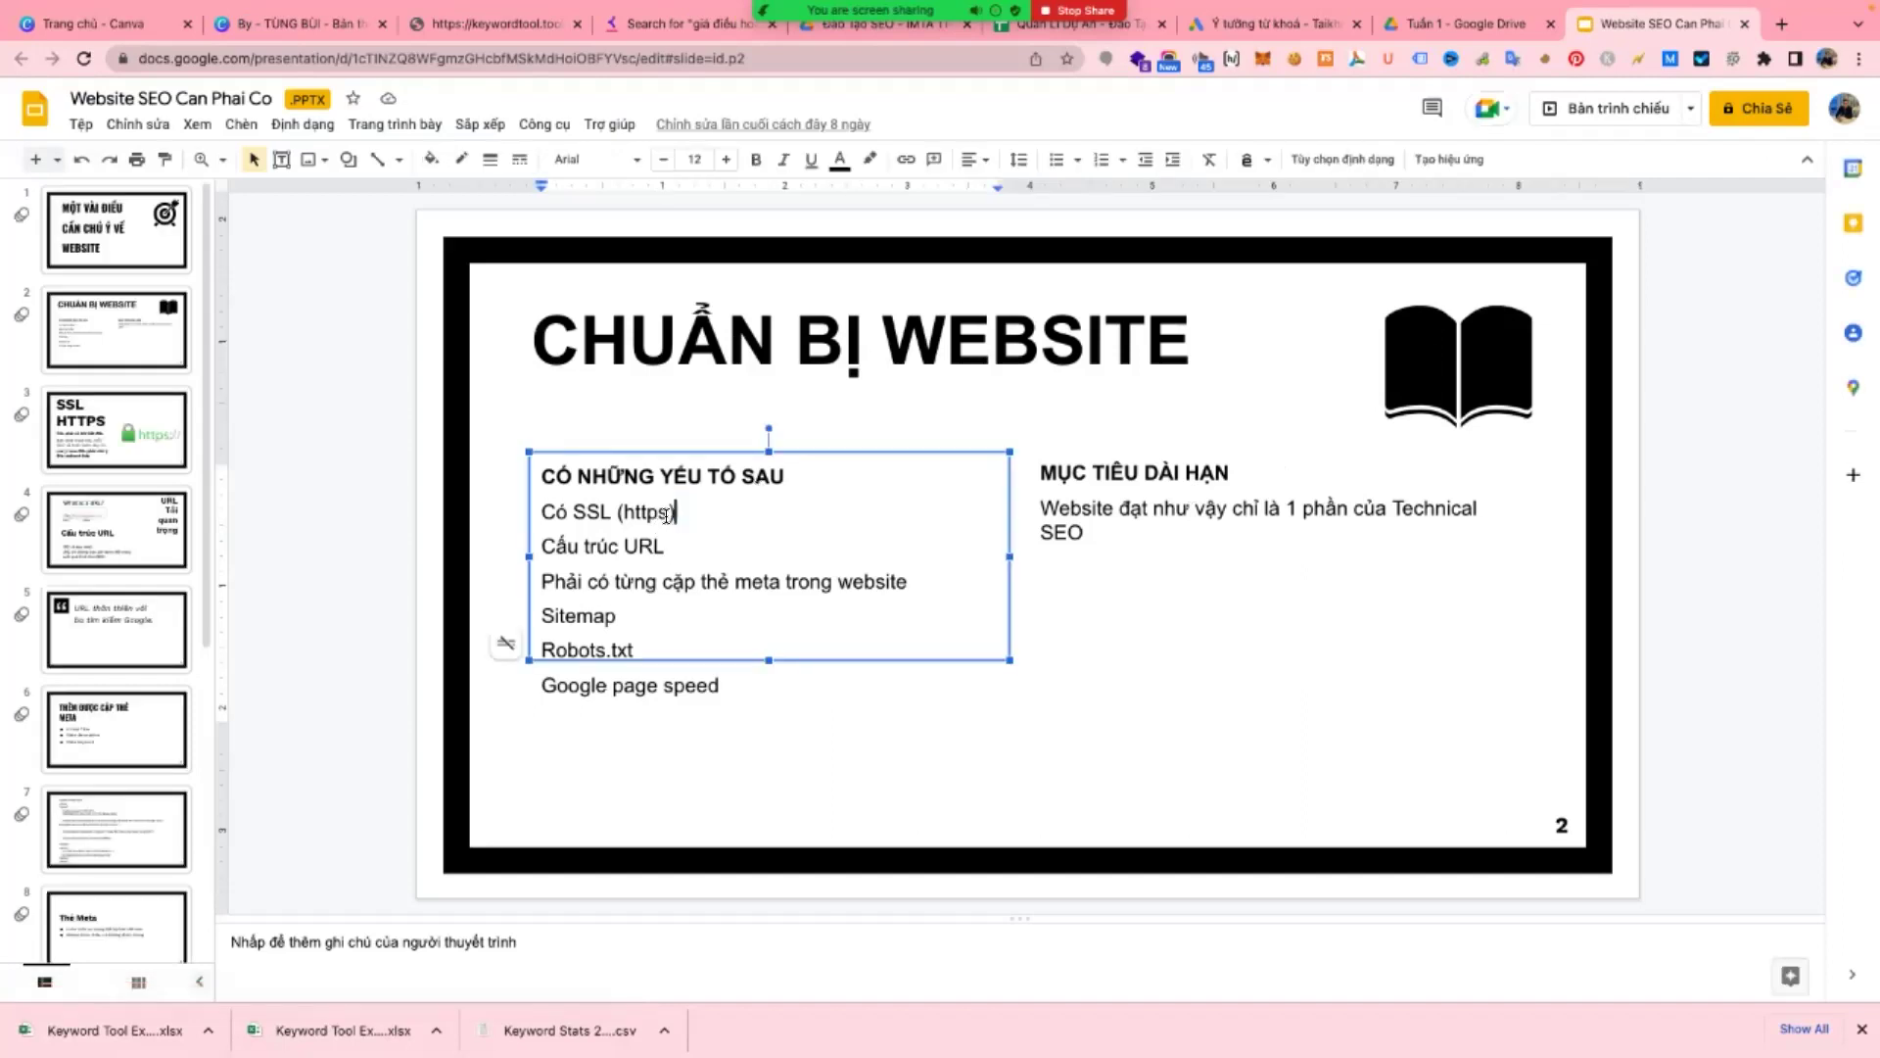
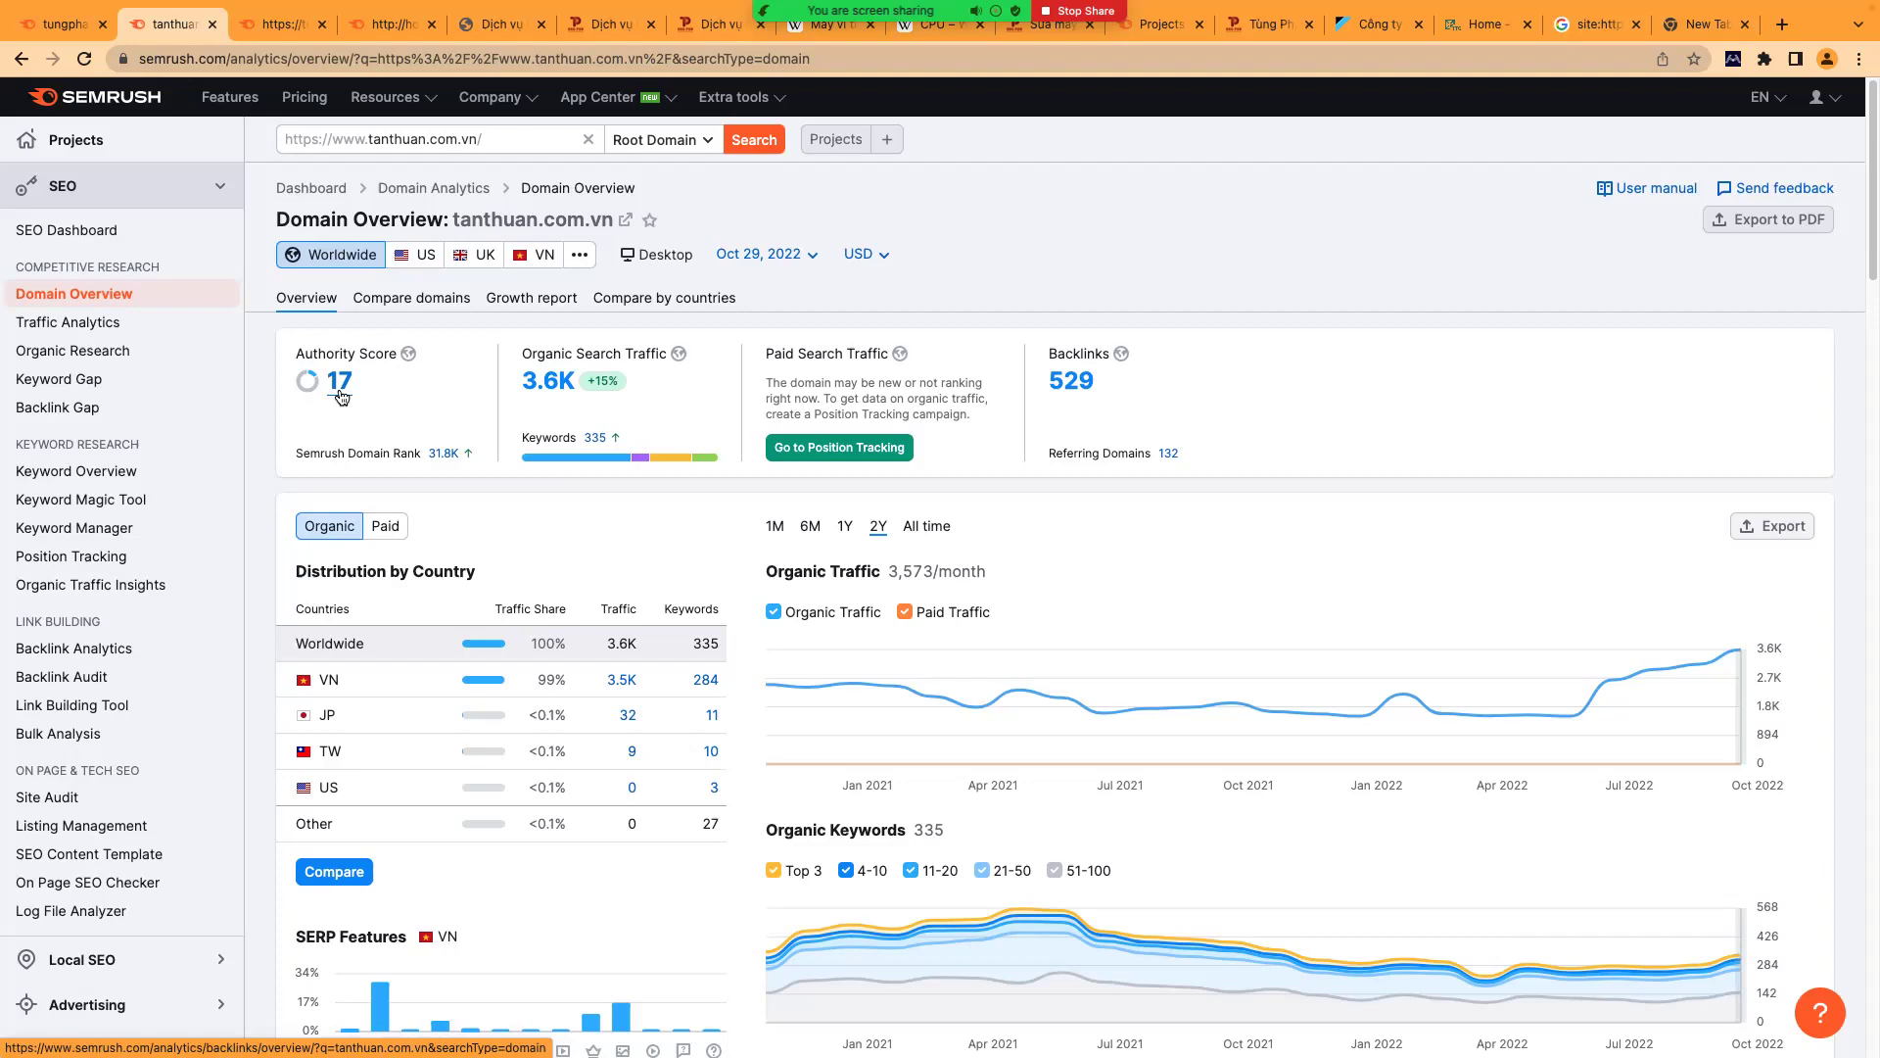
left_click(1704, 25)
left_click(915, 63)
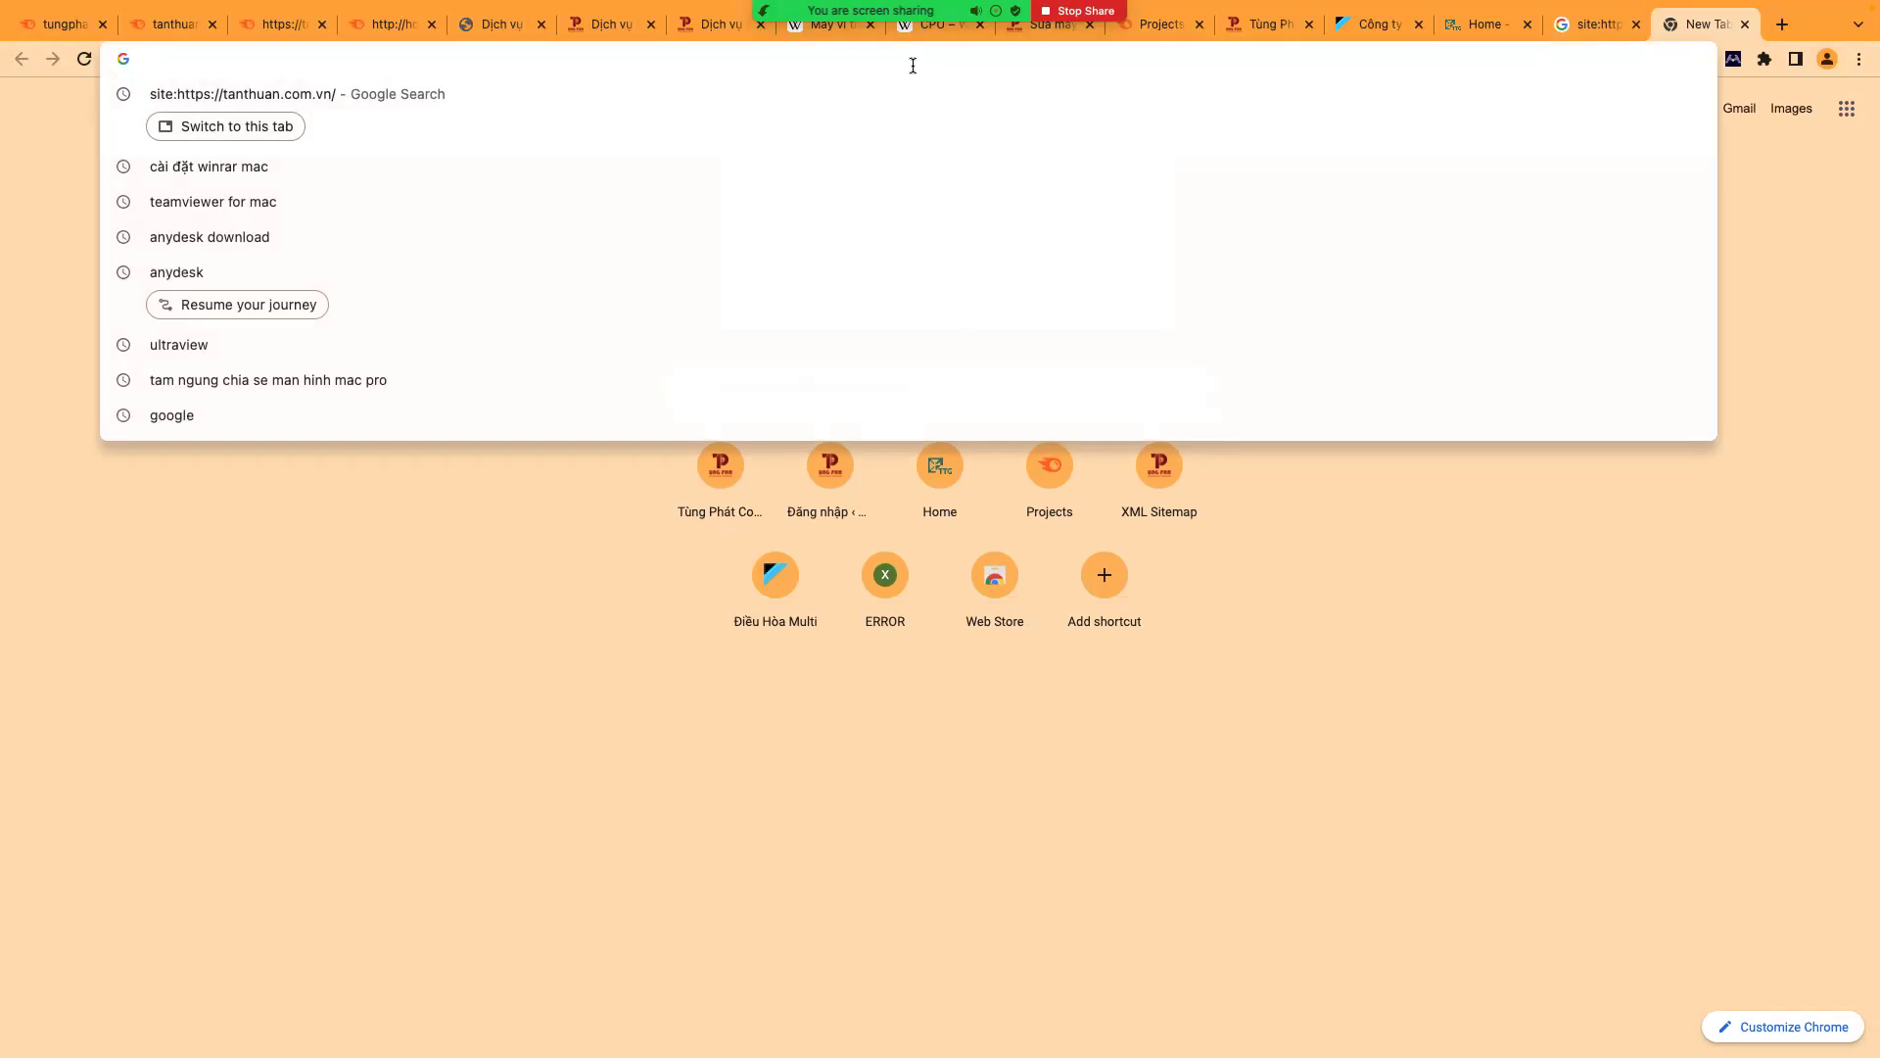
type("ex")
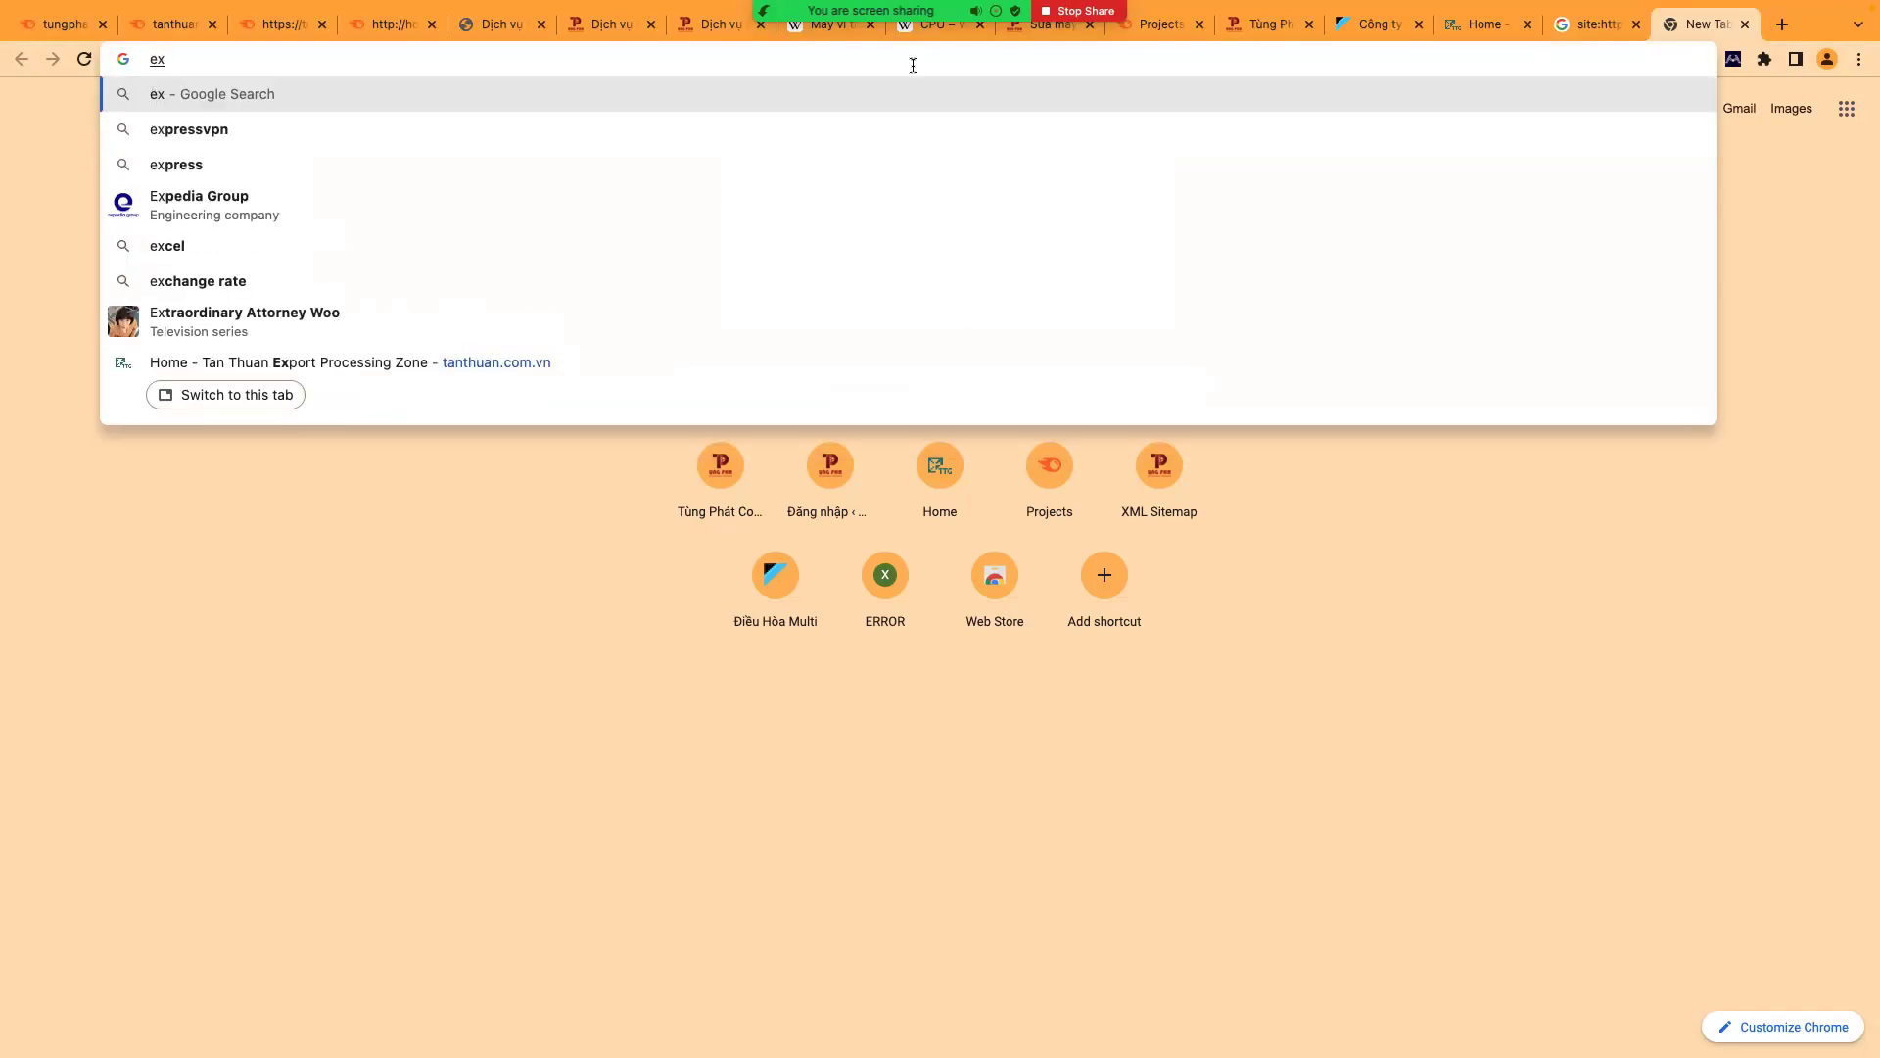
type("p")
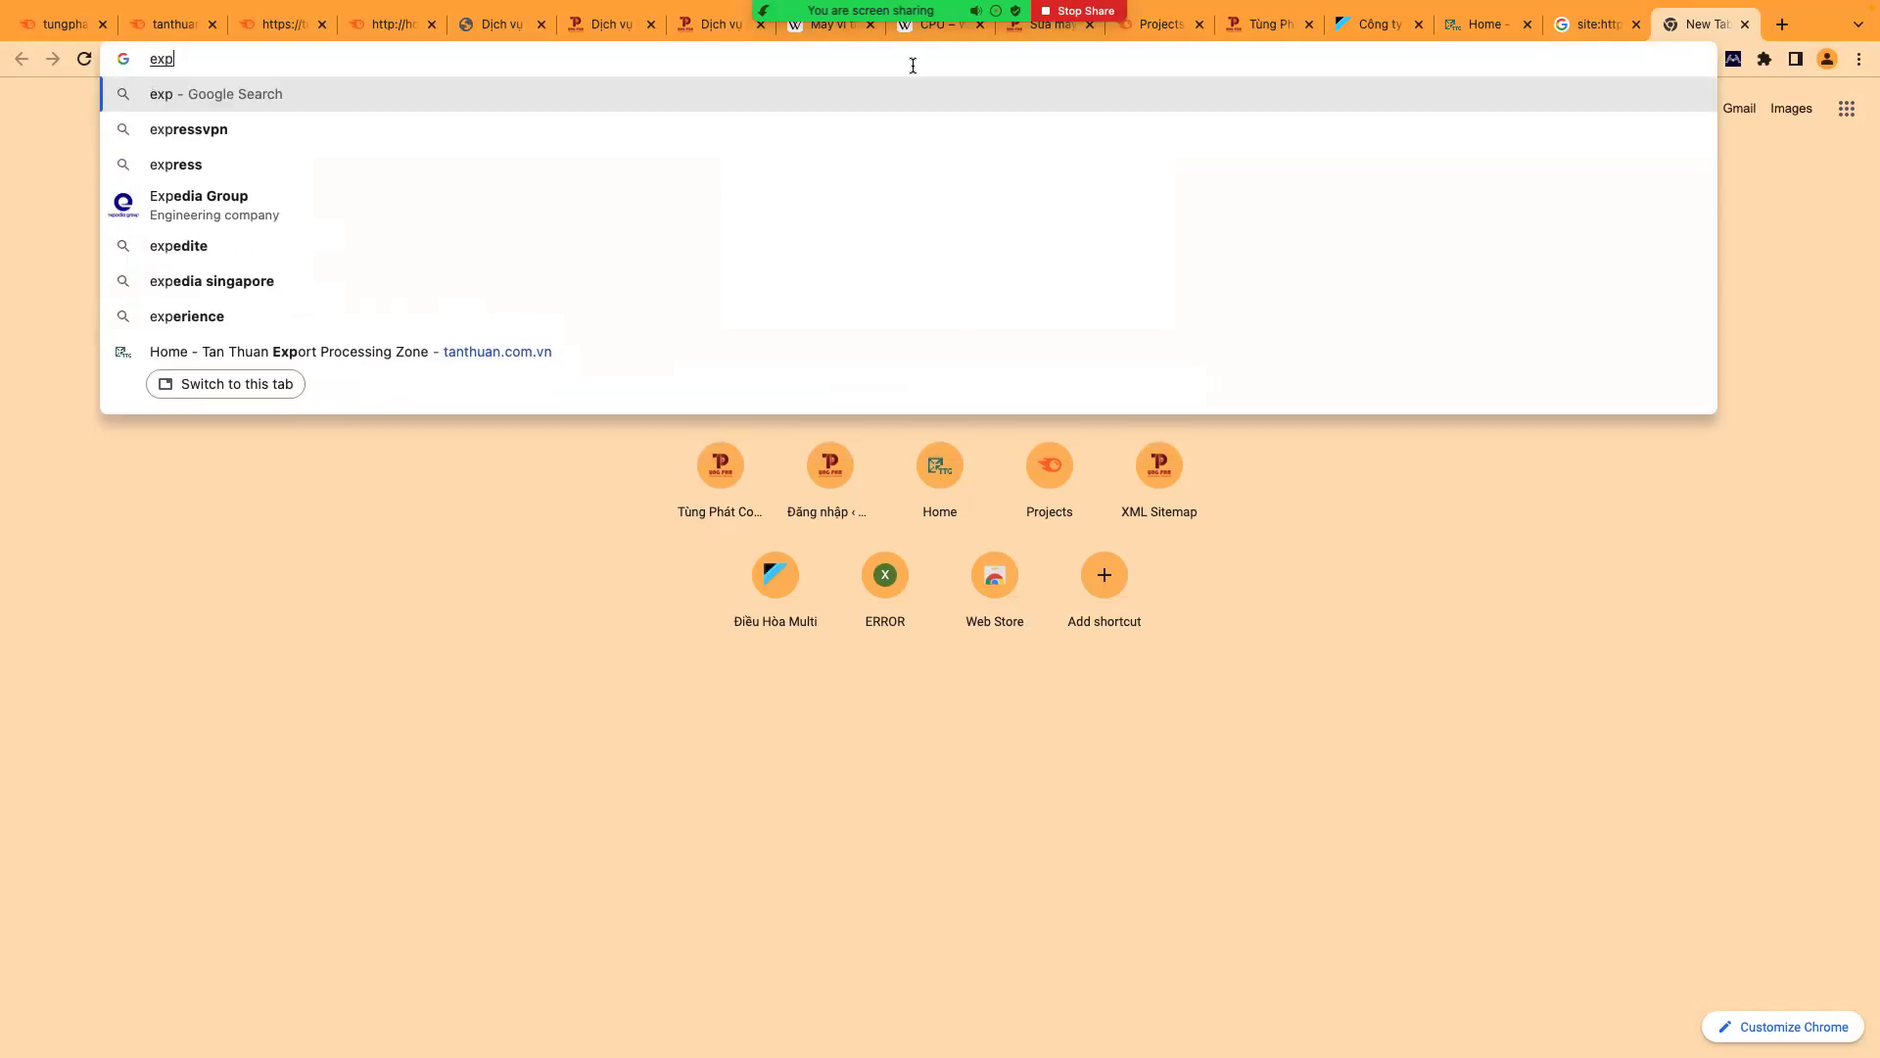
- Switch to the other Chrome window and open expireddomains.net in a new tab
mouse_move(530, 1002)
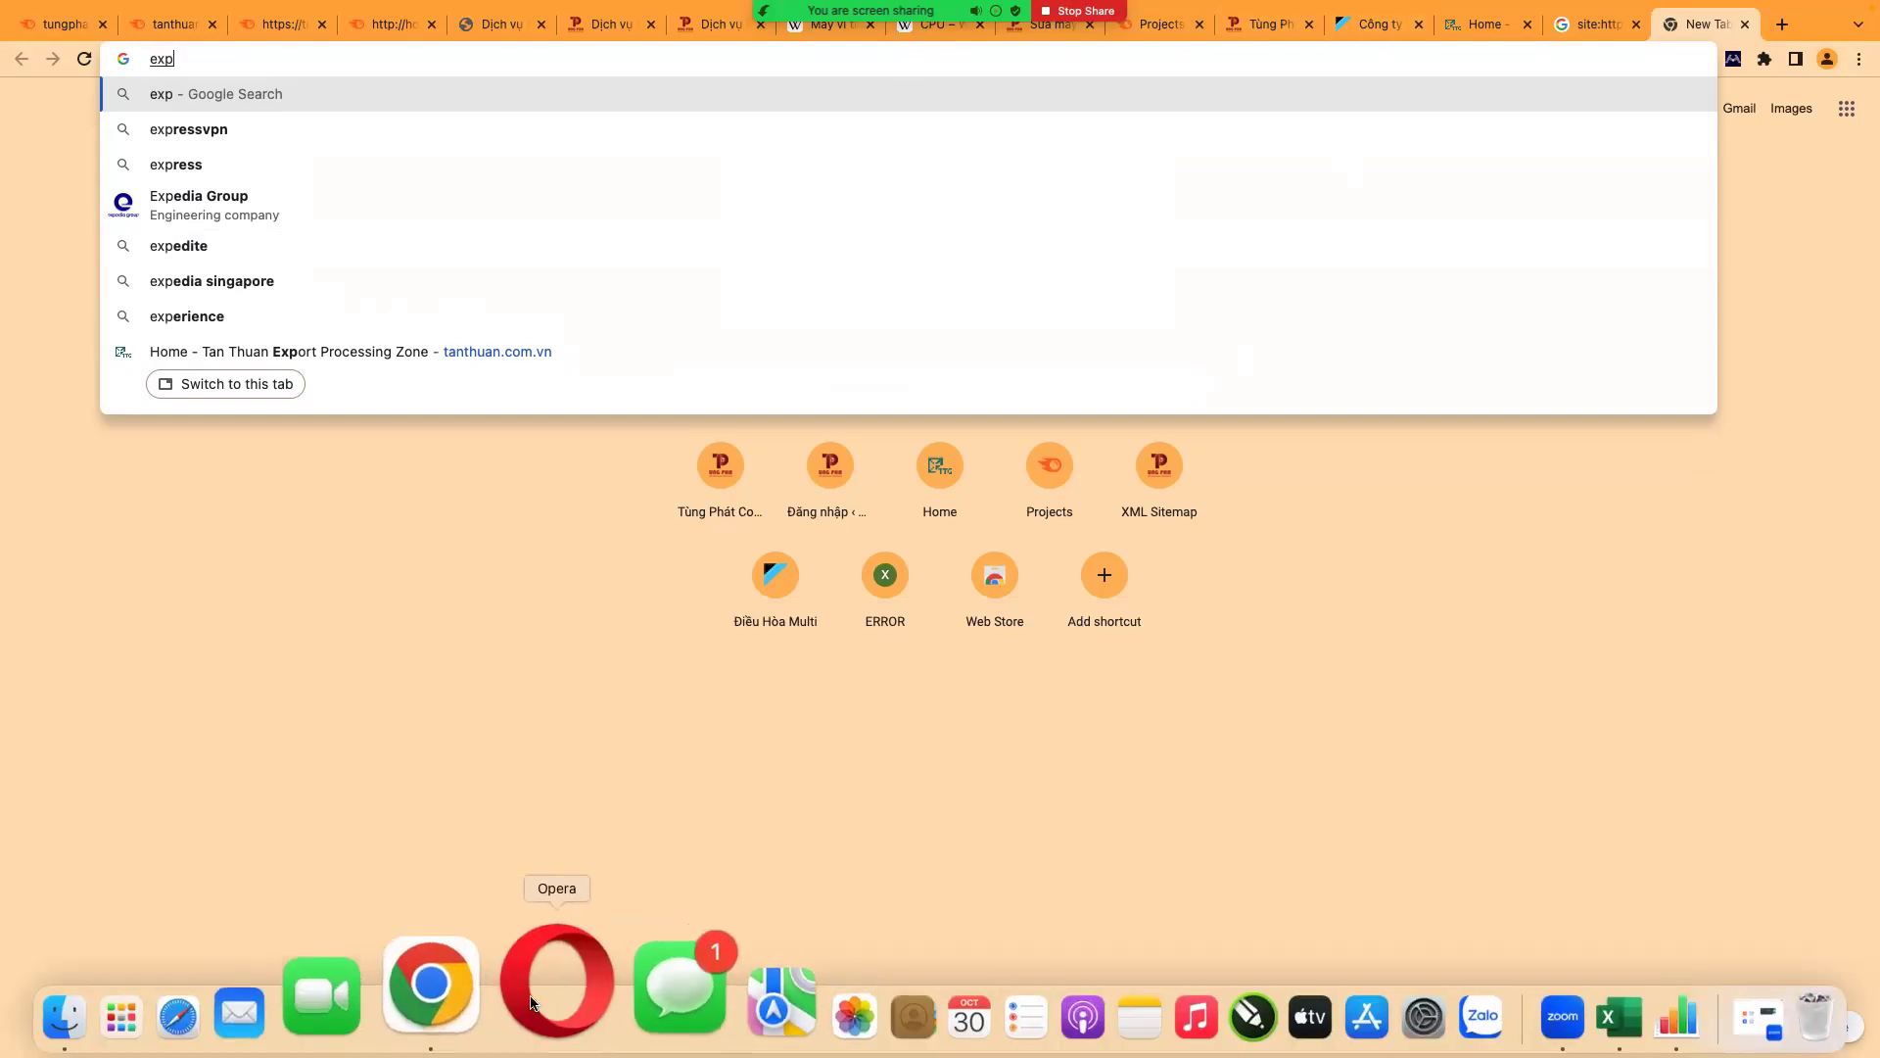
left_click(431, 985)
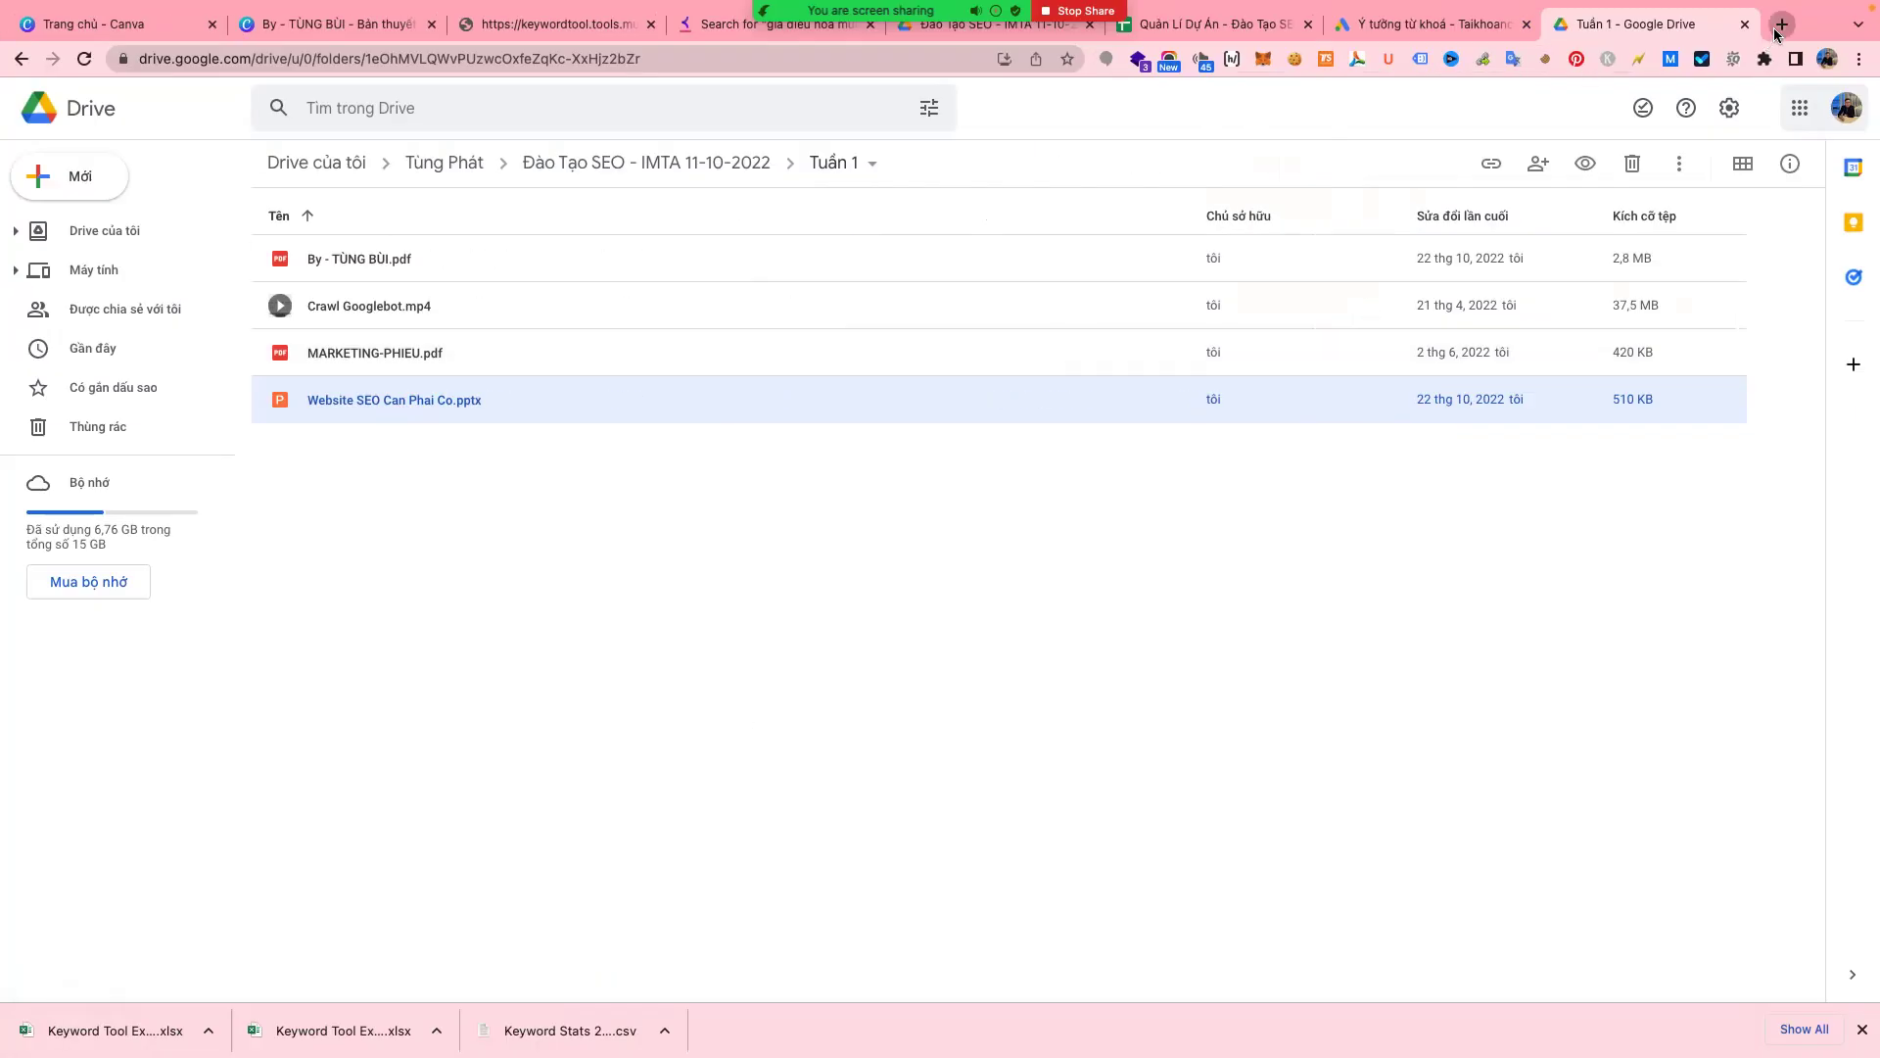
left_click(1782, 24)
left_click(950, 57)
type("ê")
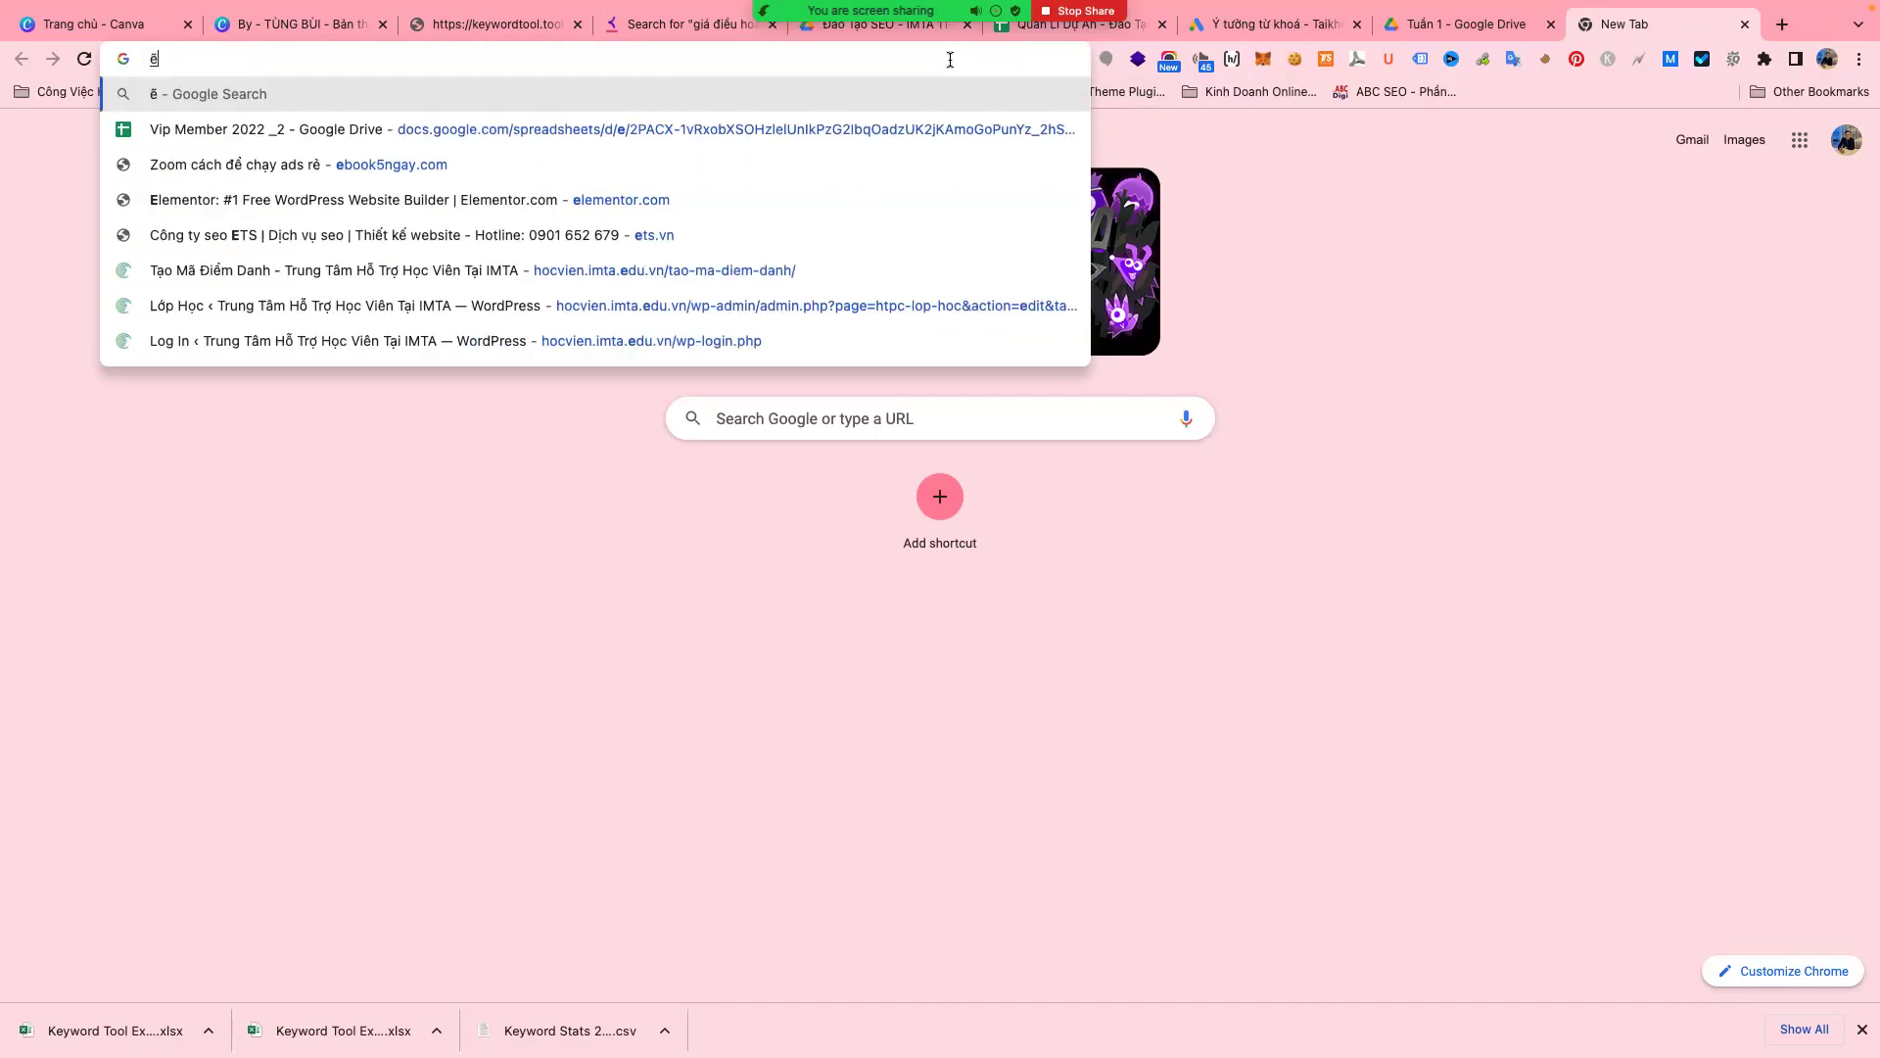
type("xx")
key("BackSpace")
type("pi")
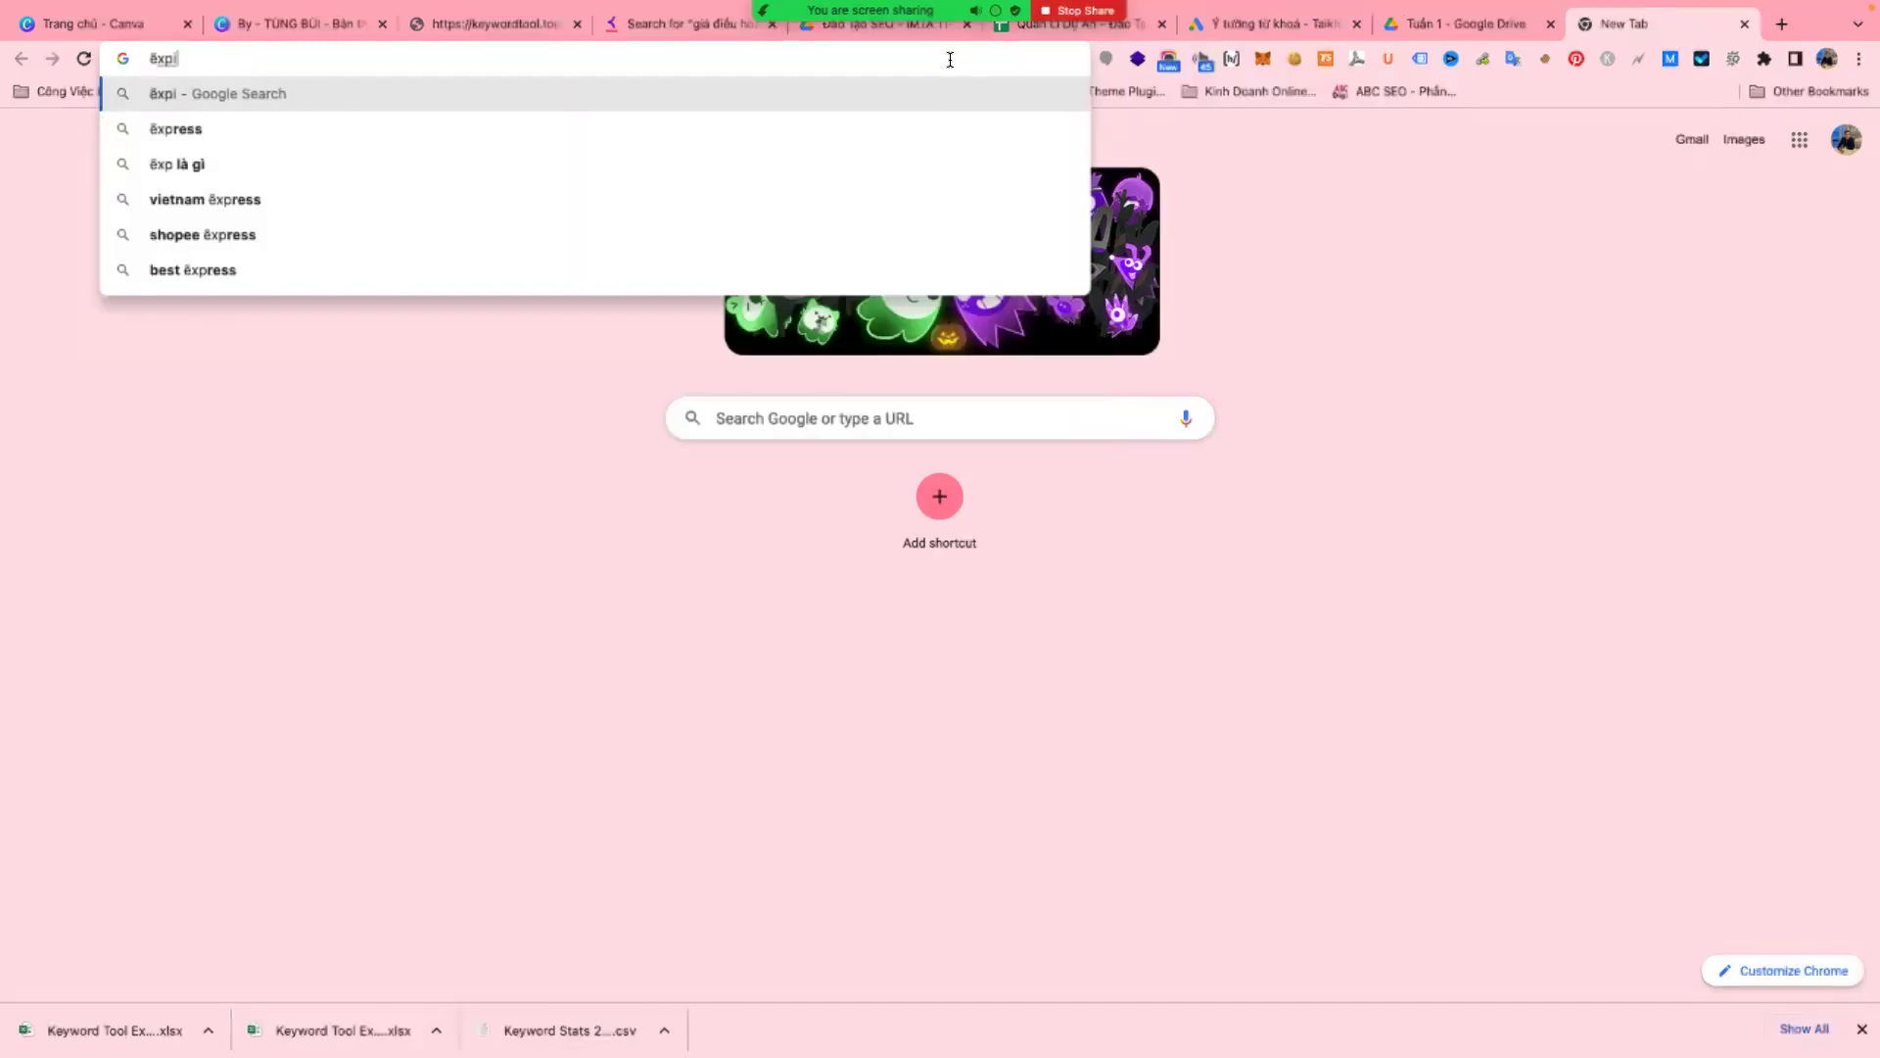
key("BackSpace")
key("BackSpace")
key("BackSpace")
type("ex")
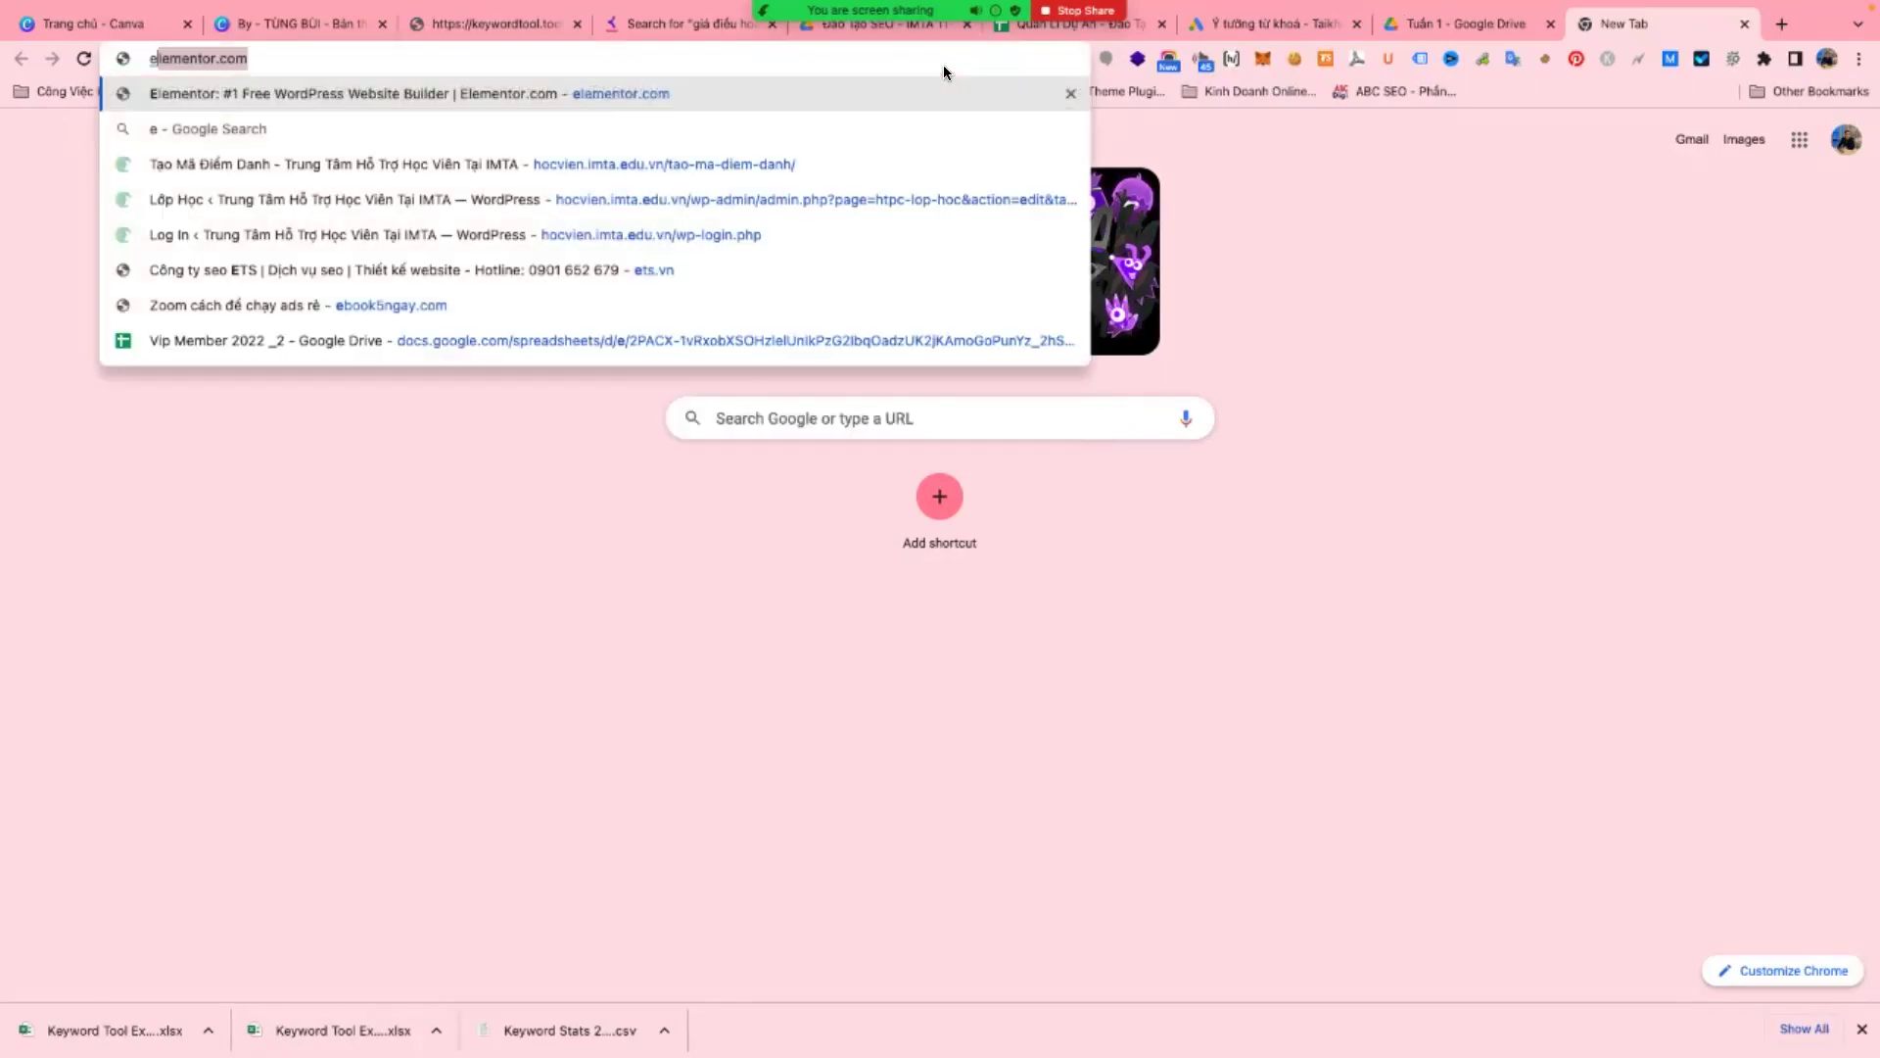
type("pi")
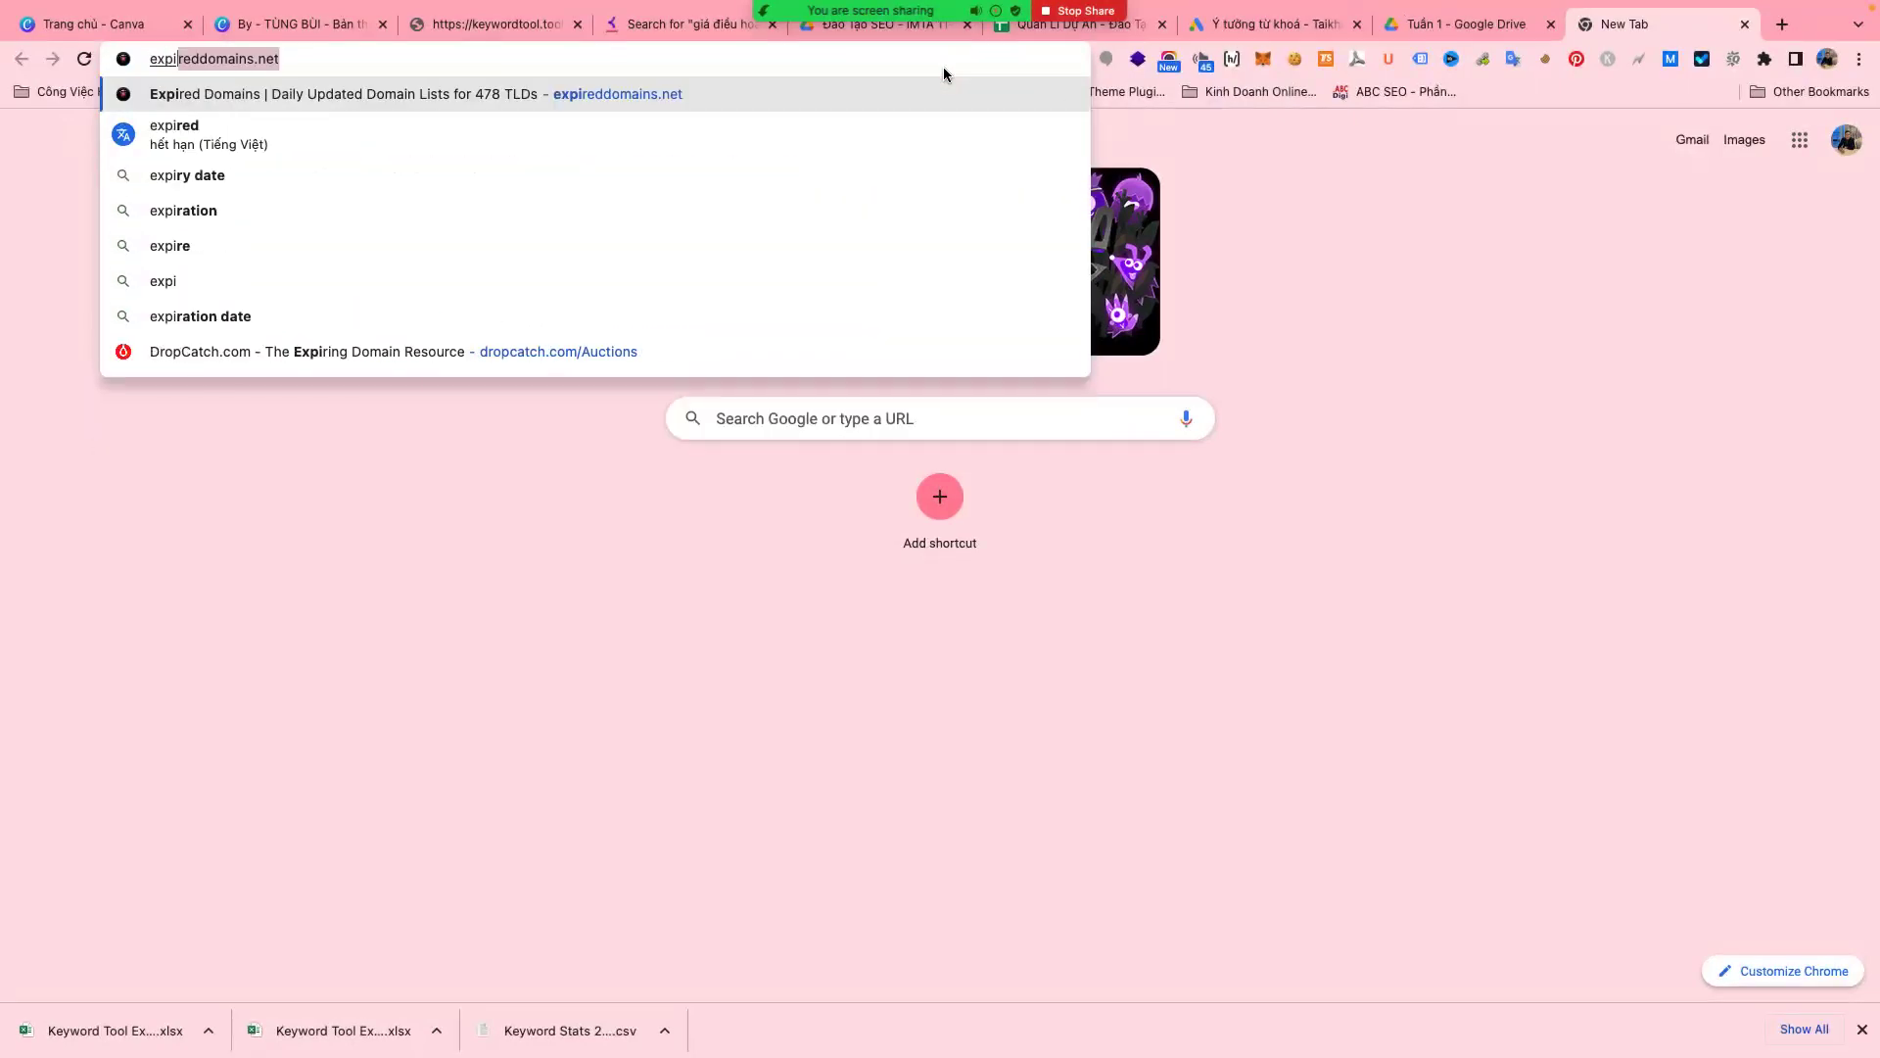
key("Return")
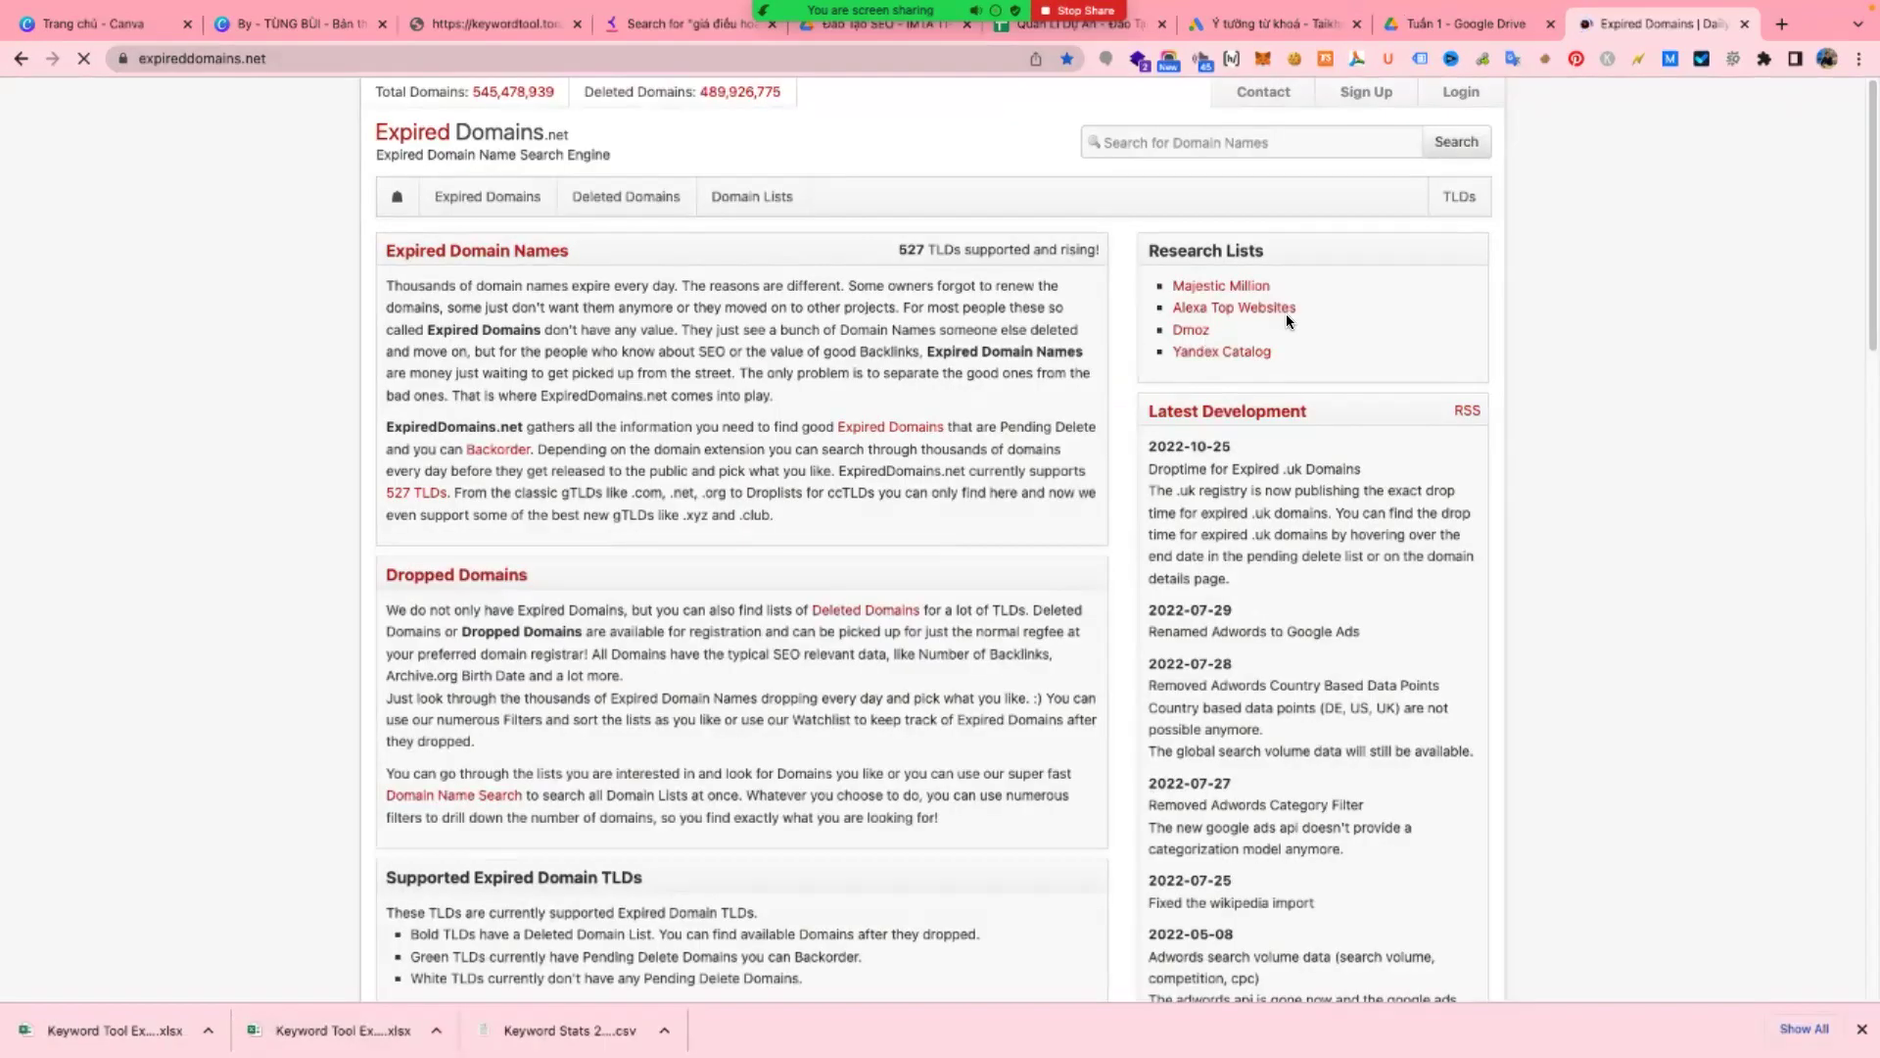
- Log in to the ExpiredDomains.net member area with the saved account credentials
left_click(1462, 95)
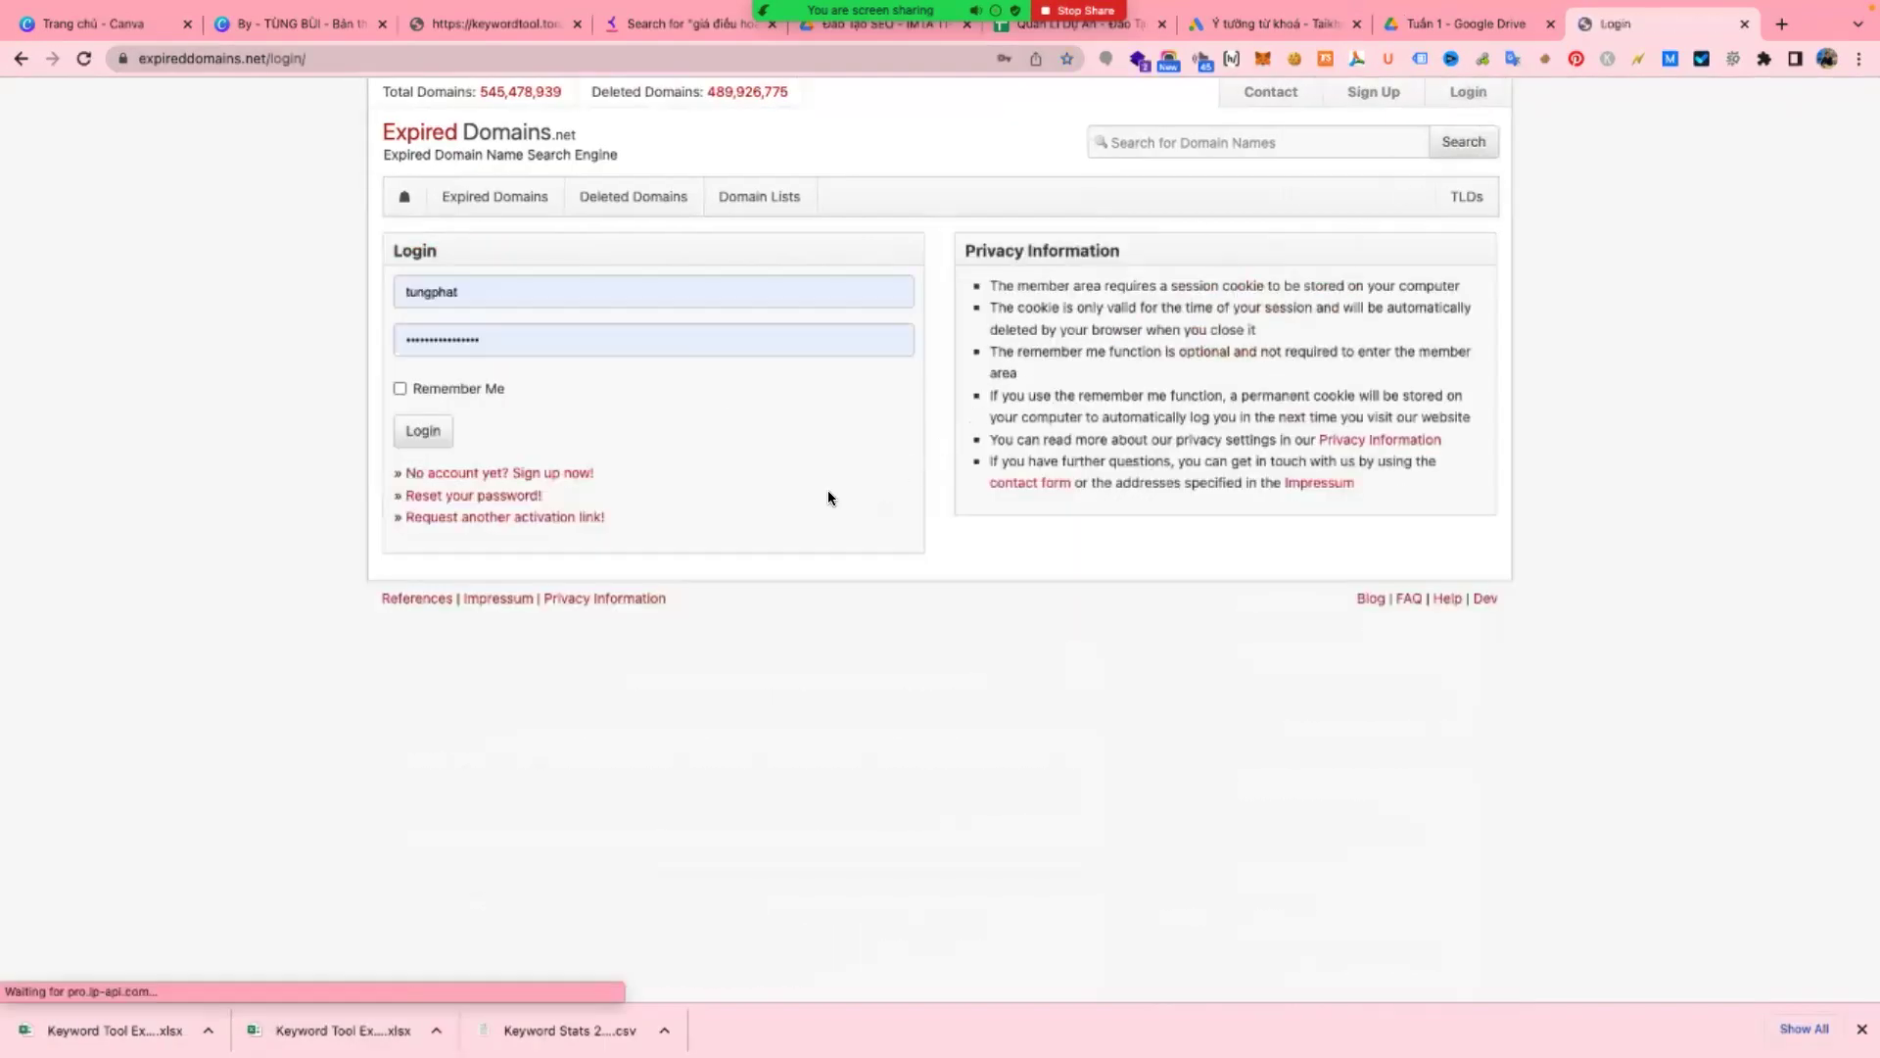
left_click(425, 432)
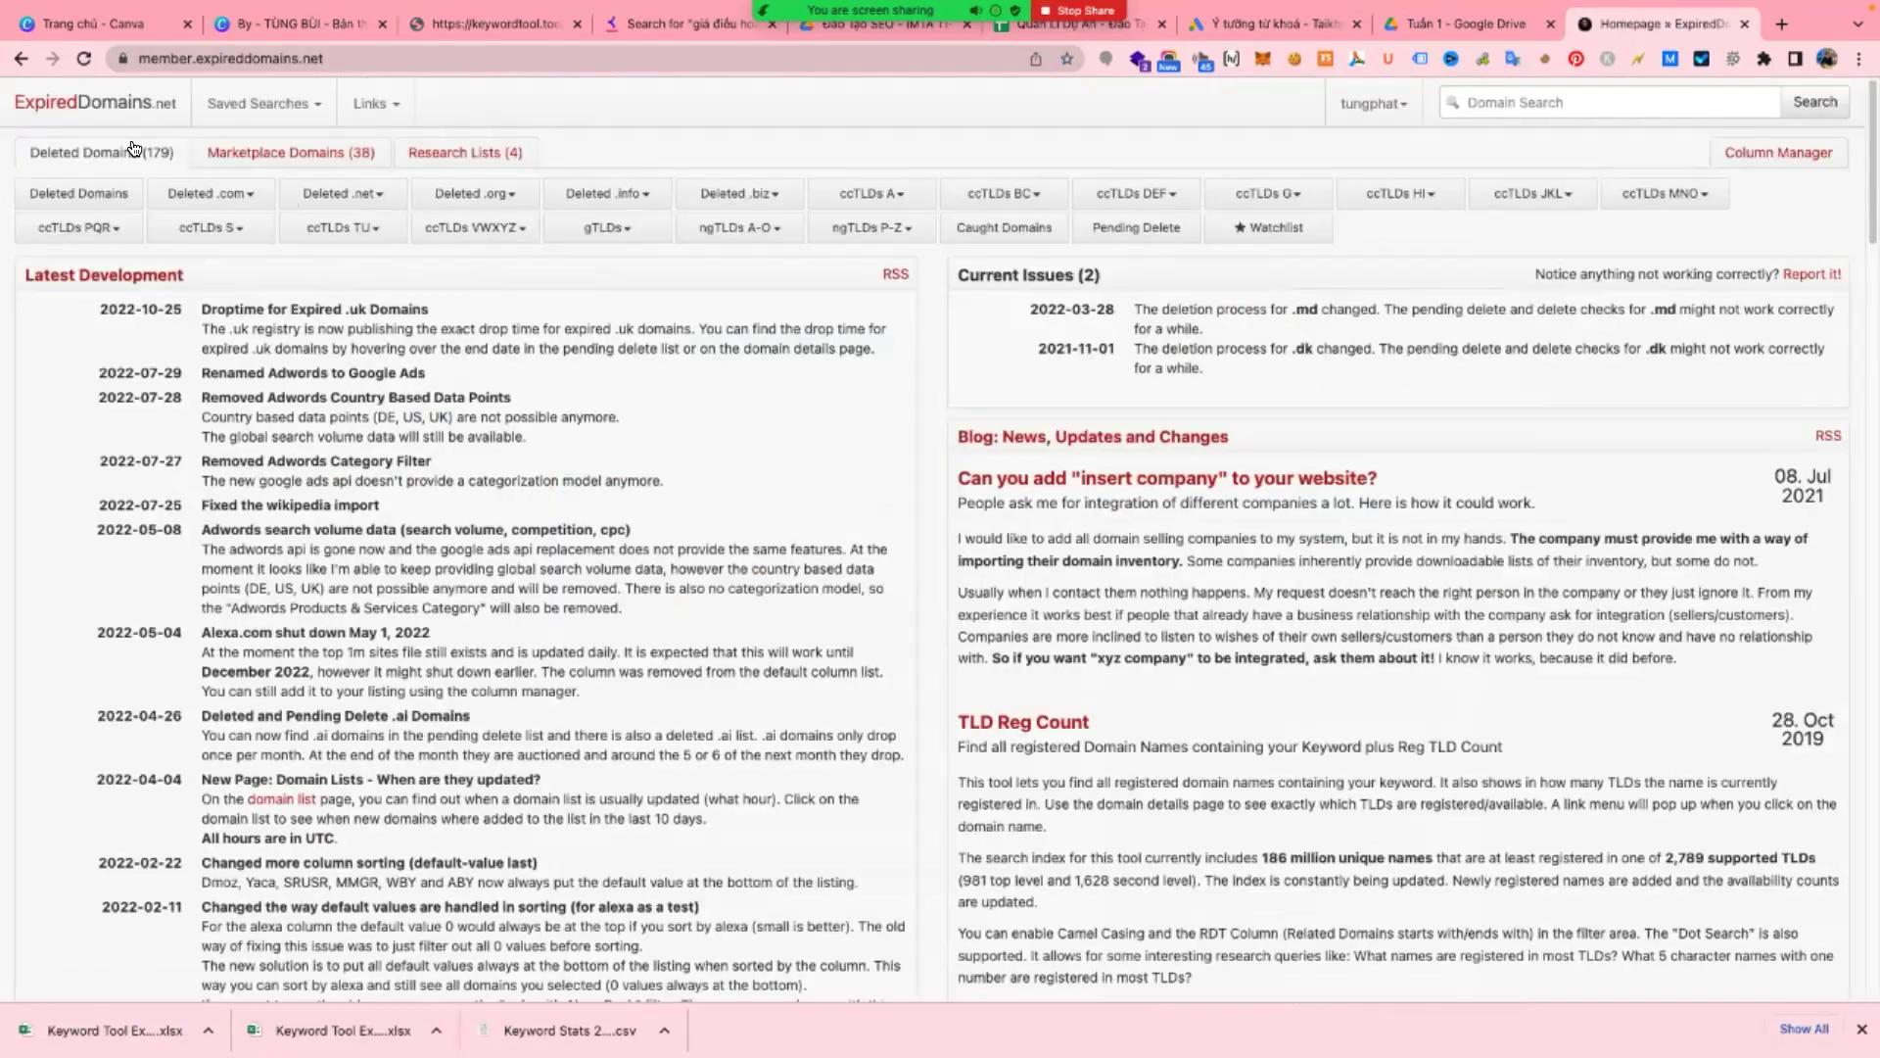
left_click(123, 117)
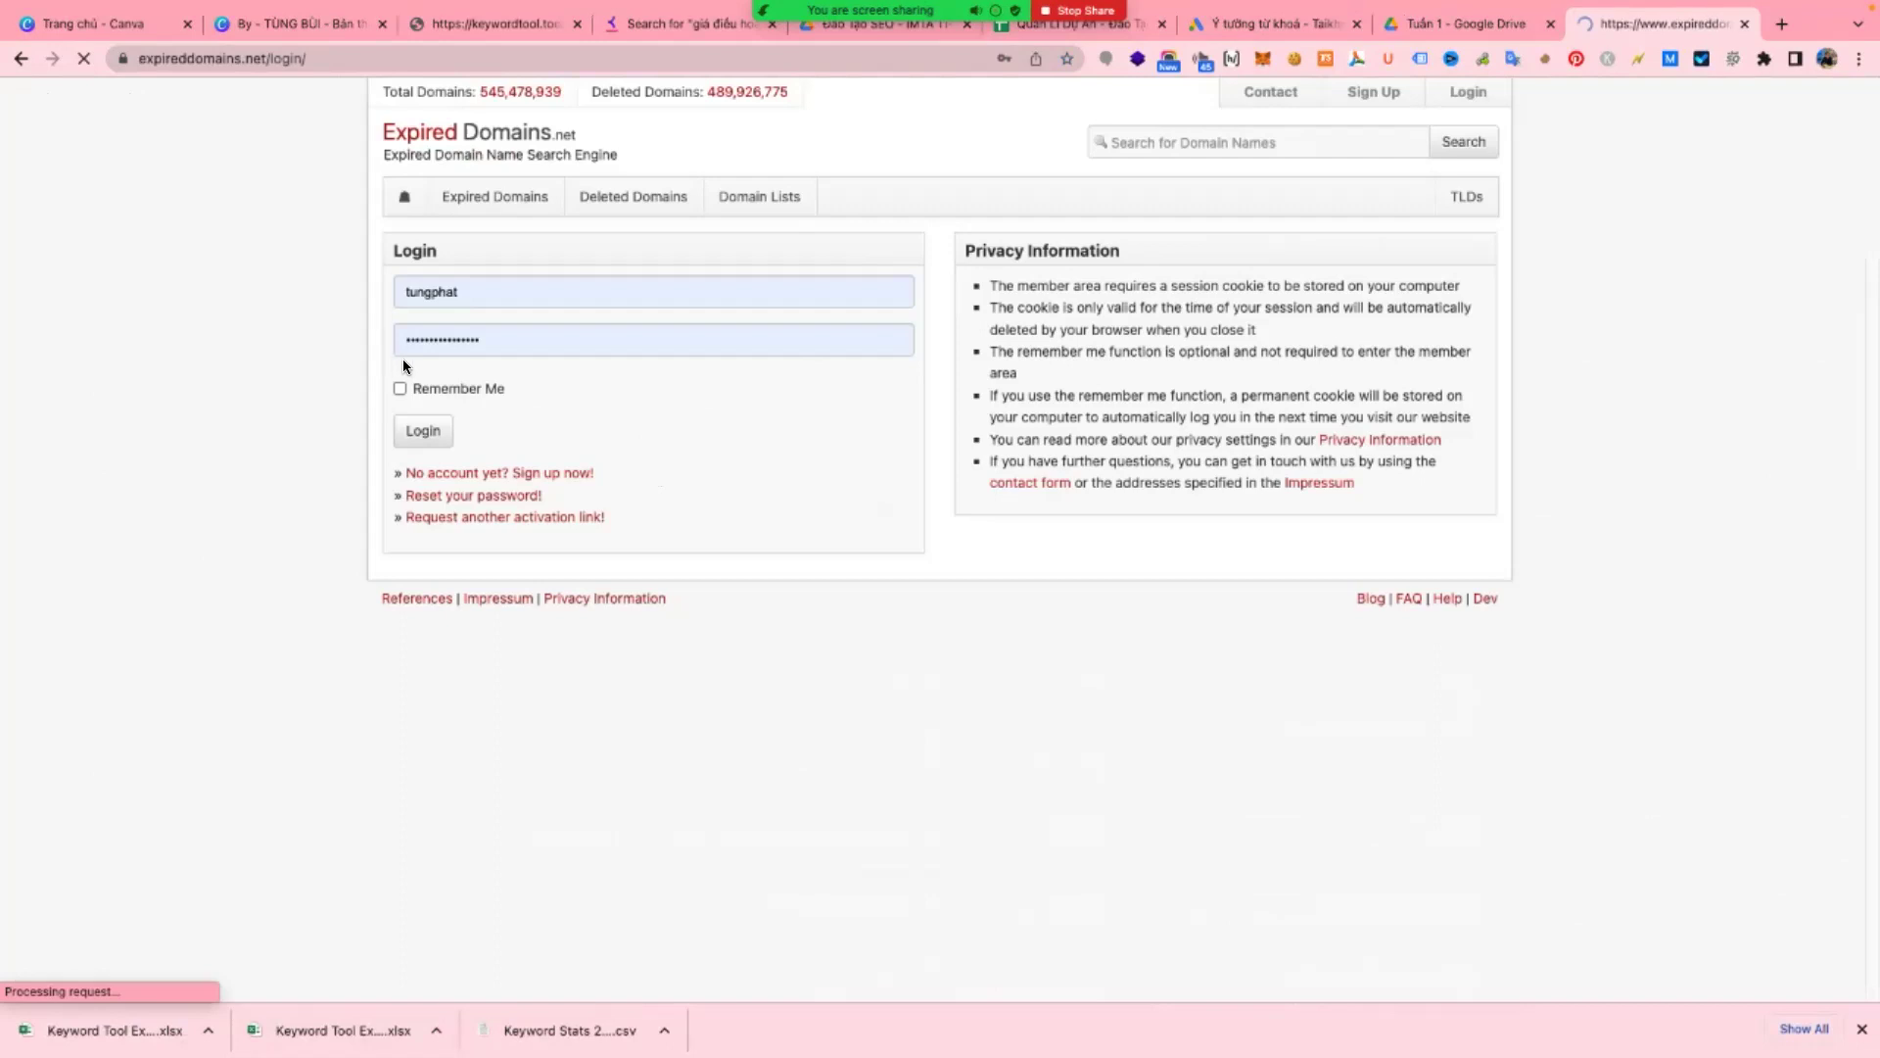
left_click(423, 431)
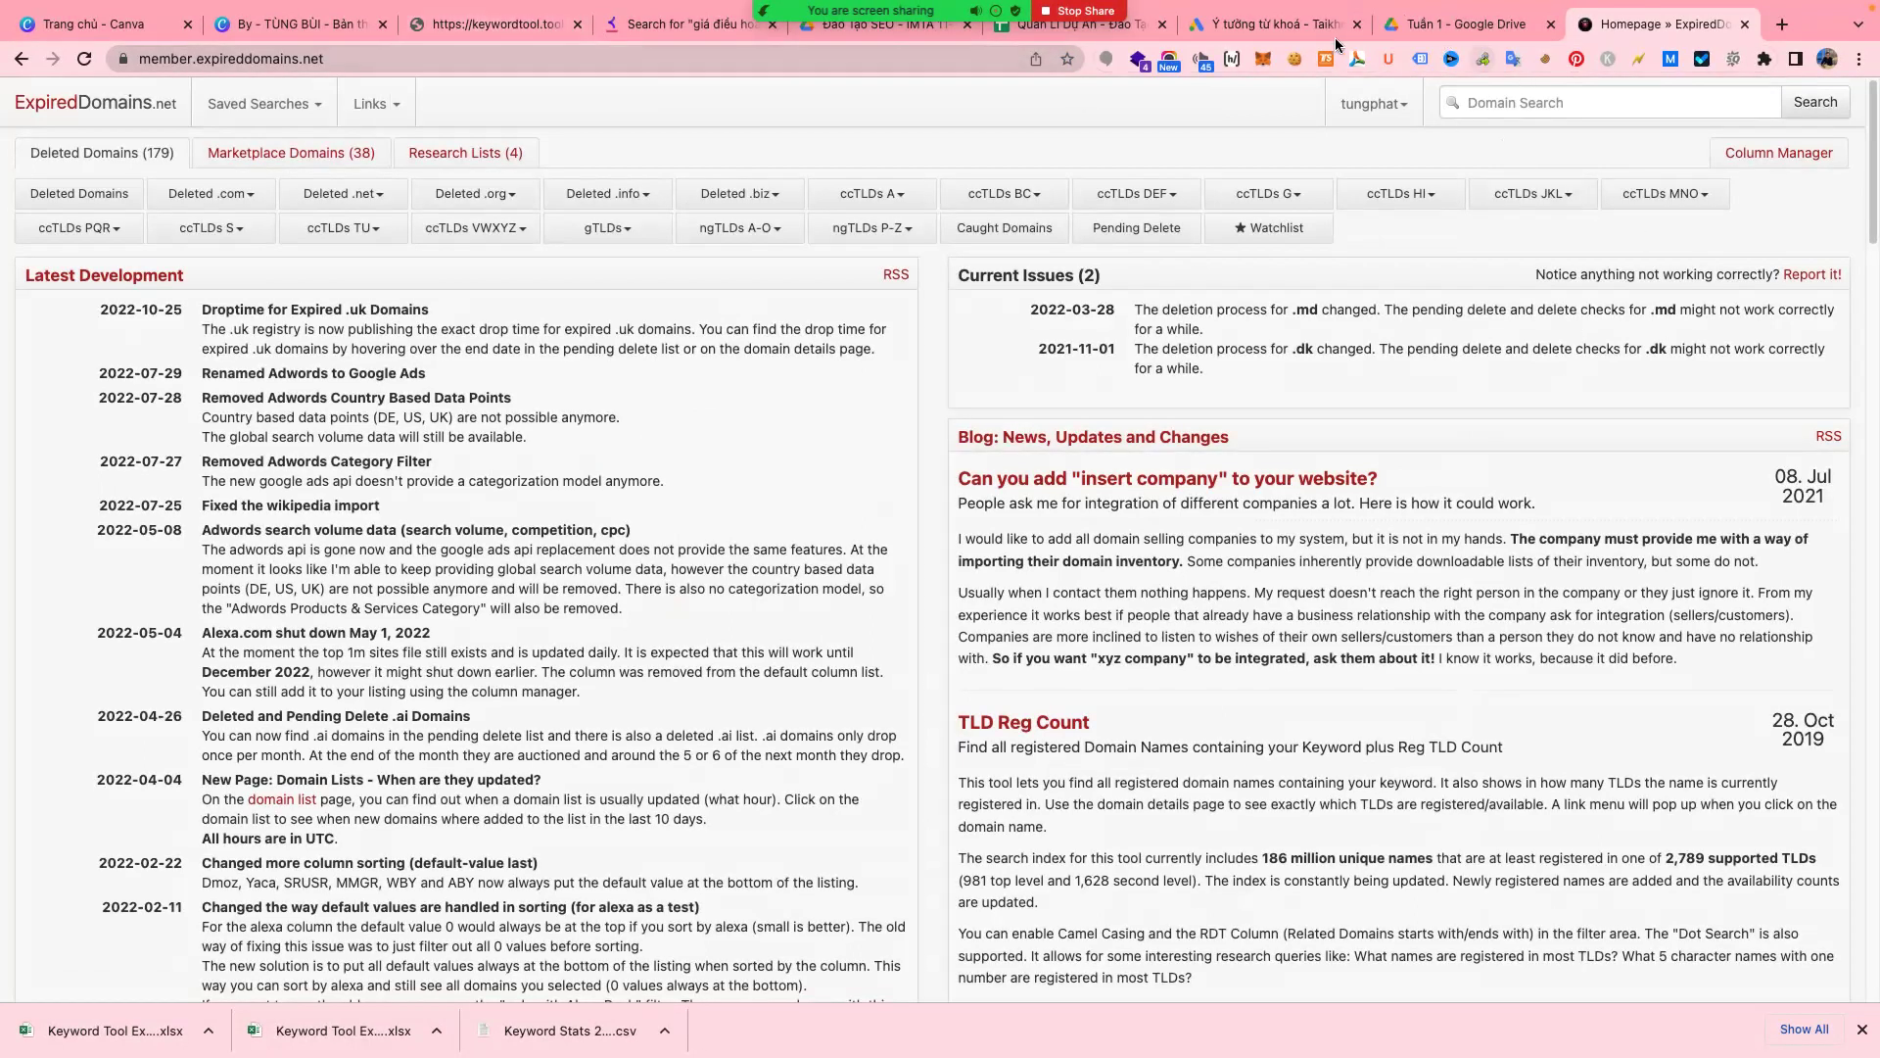
- Return to the Chrome window with the Semrush pages and bring up the Domain Overview of tanthuan.com.vn
left_click(643, 33)
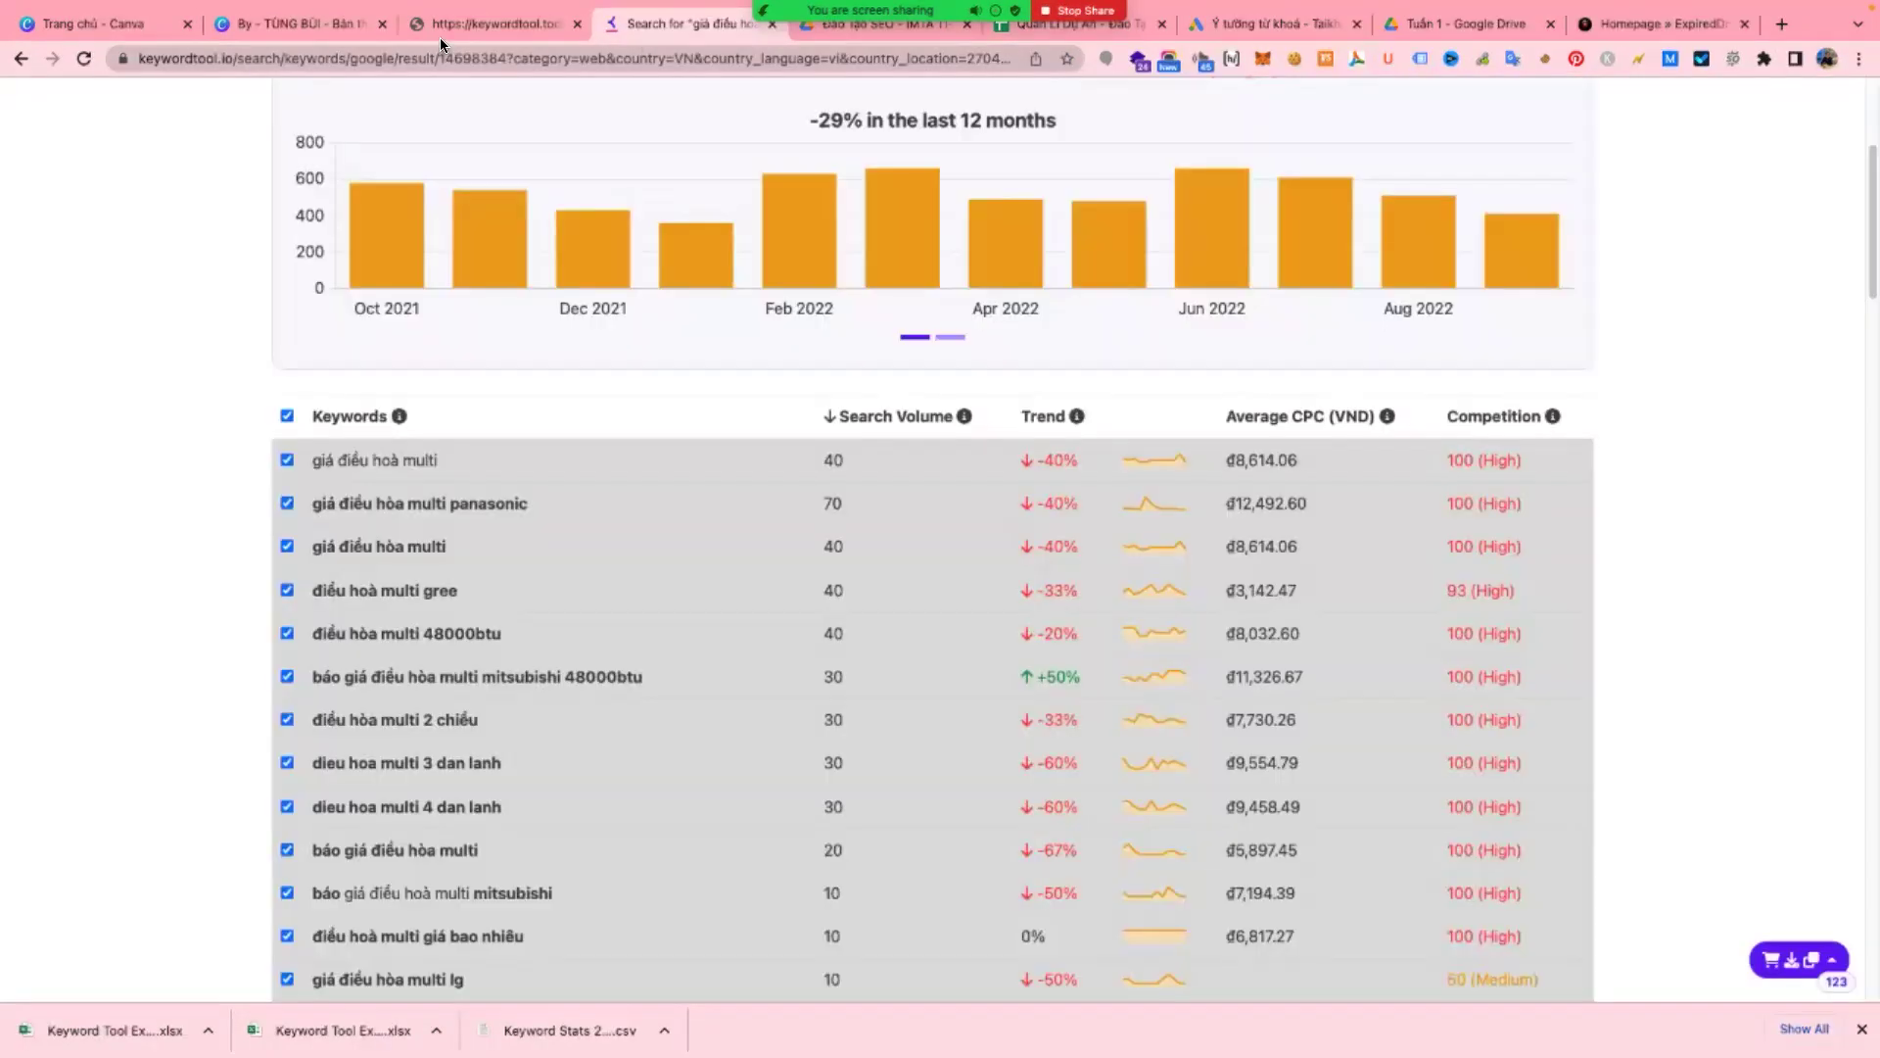
left_click(462, 27)
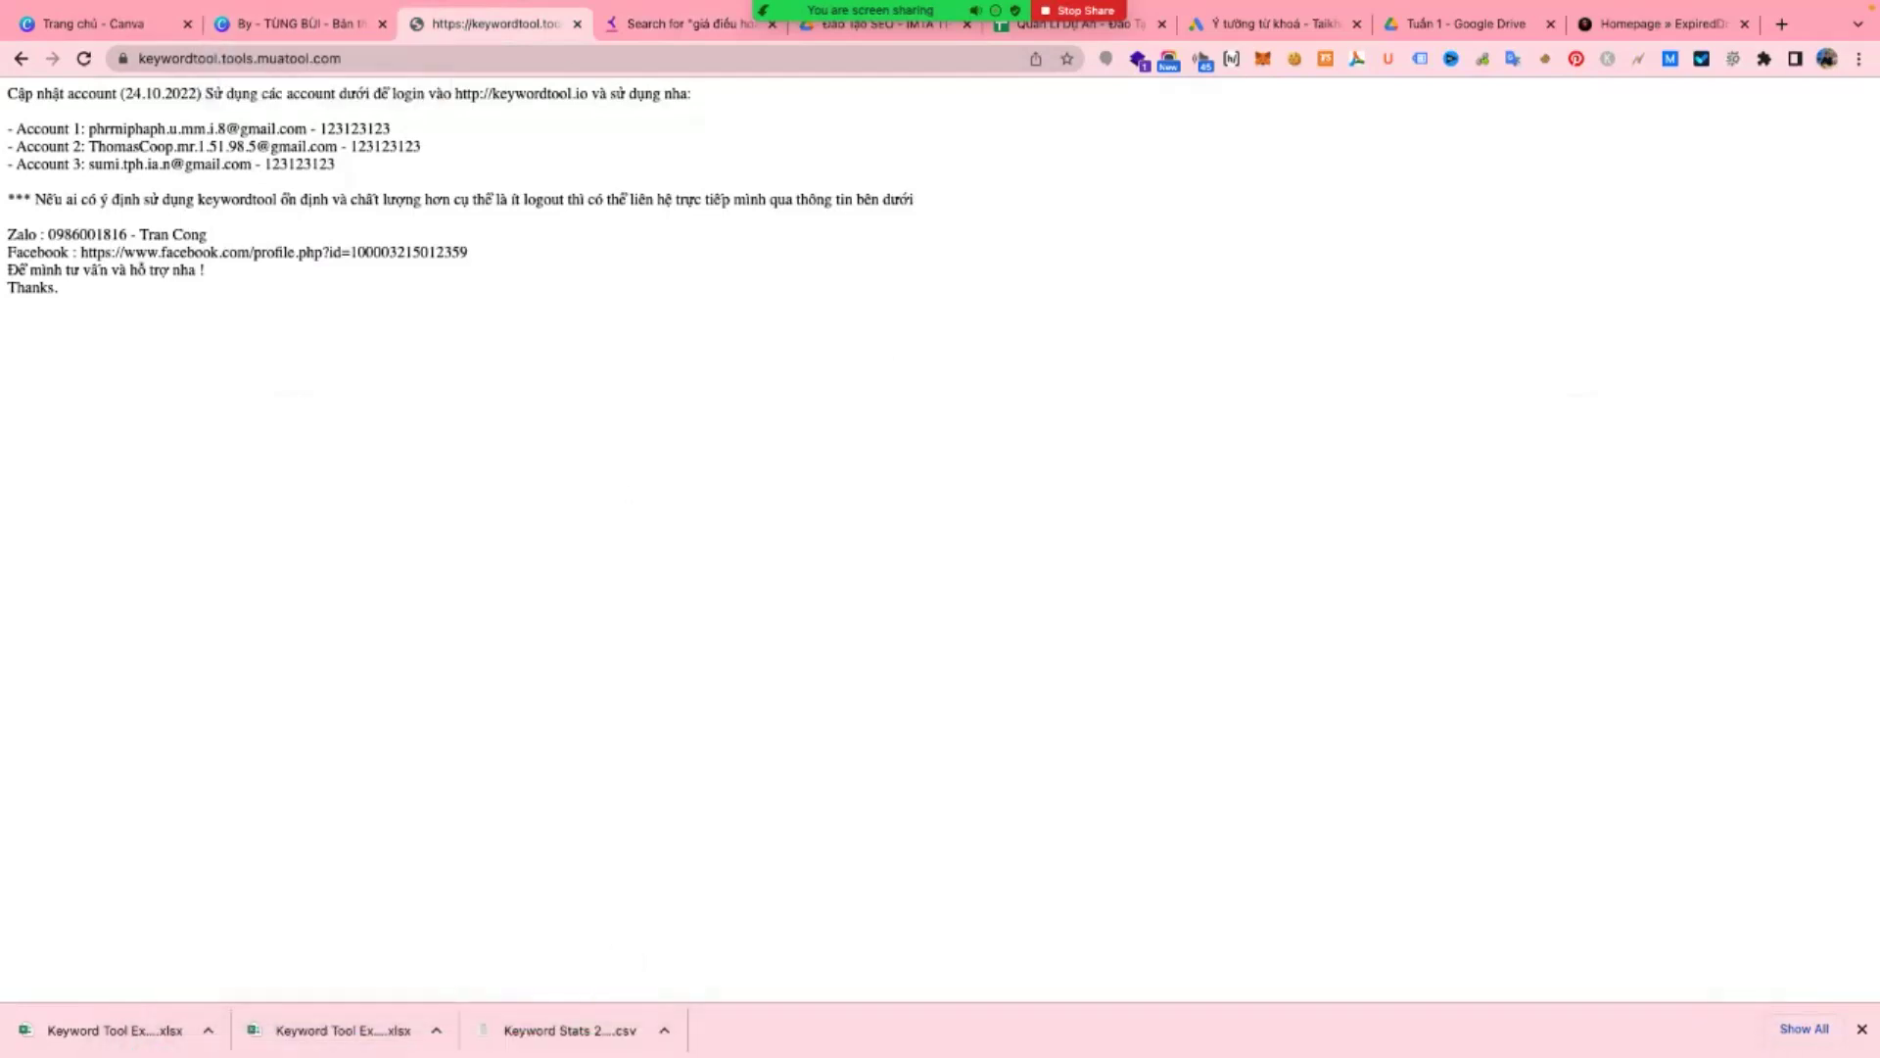
mouse_move(724, 1028)
left_click(496, 1003)
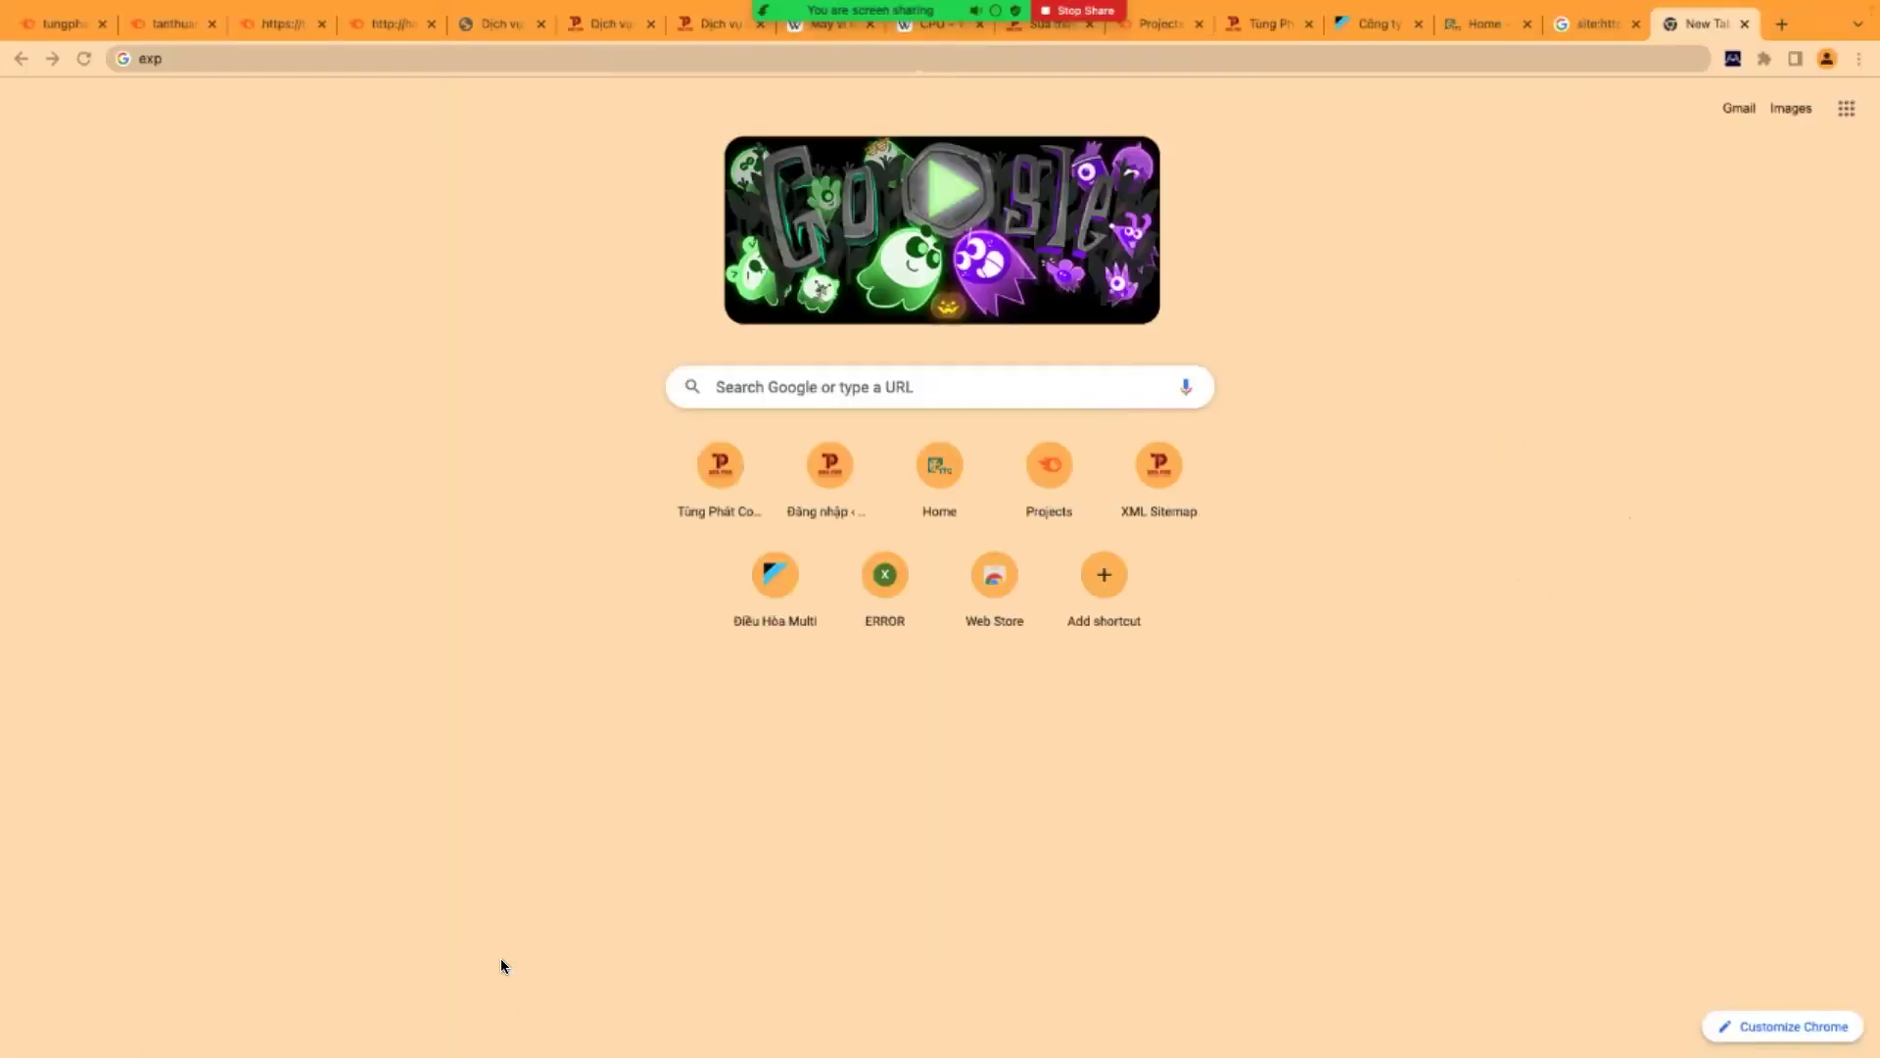
left_click(266, 18)
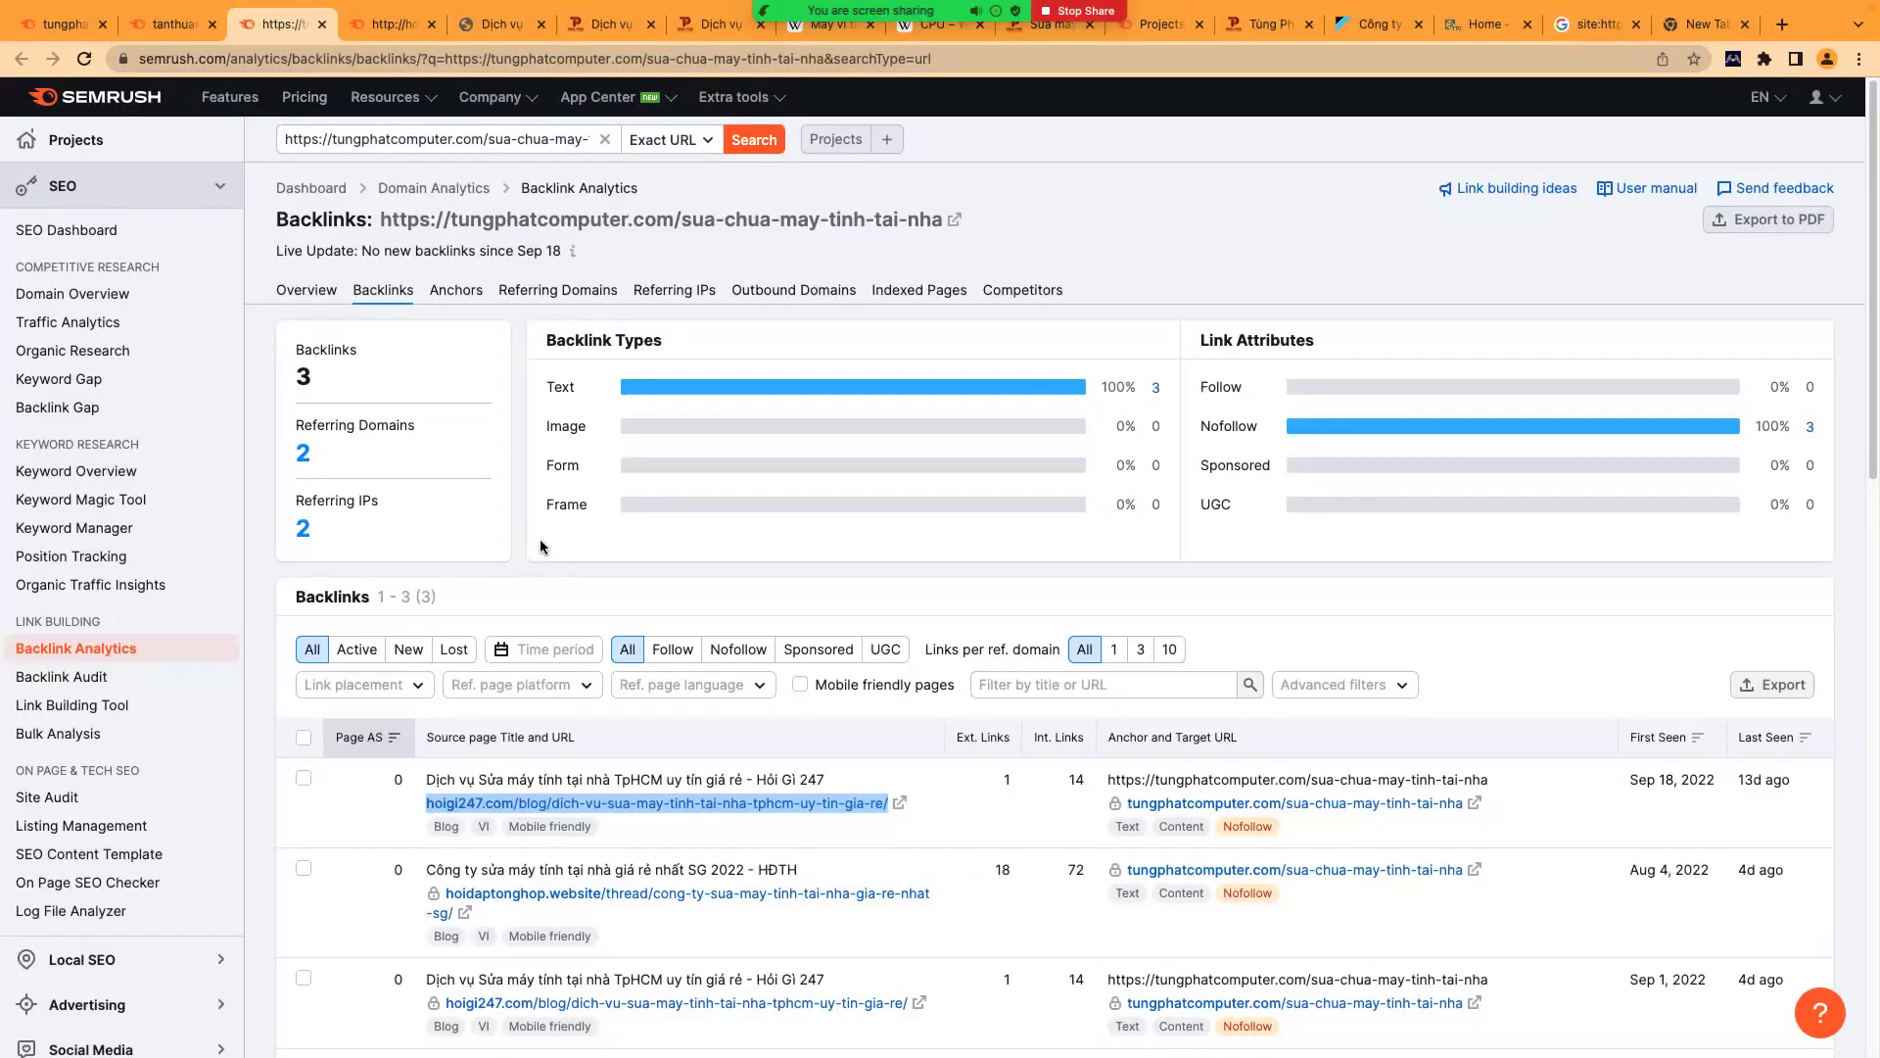
left_click(180, 26)
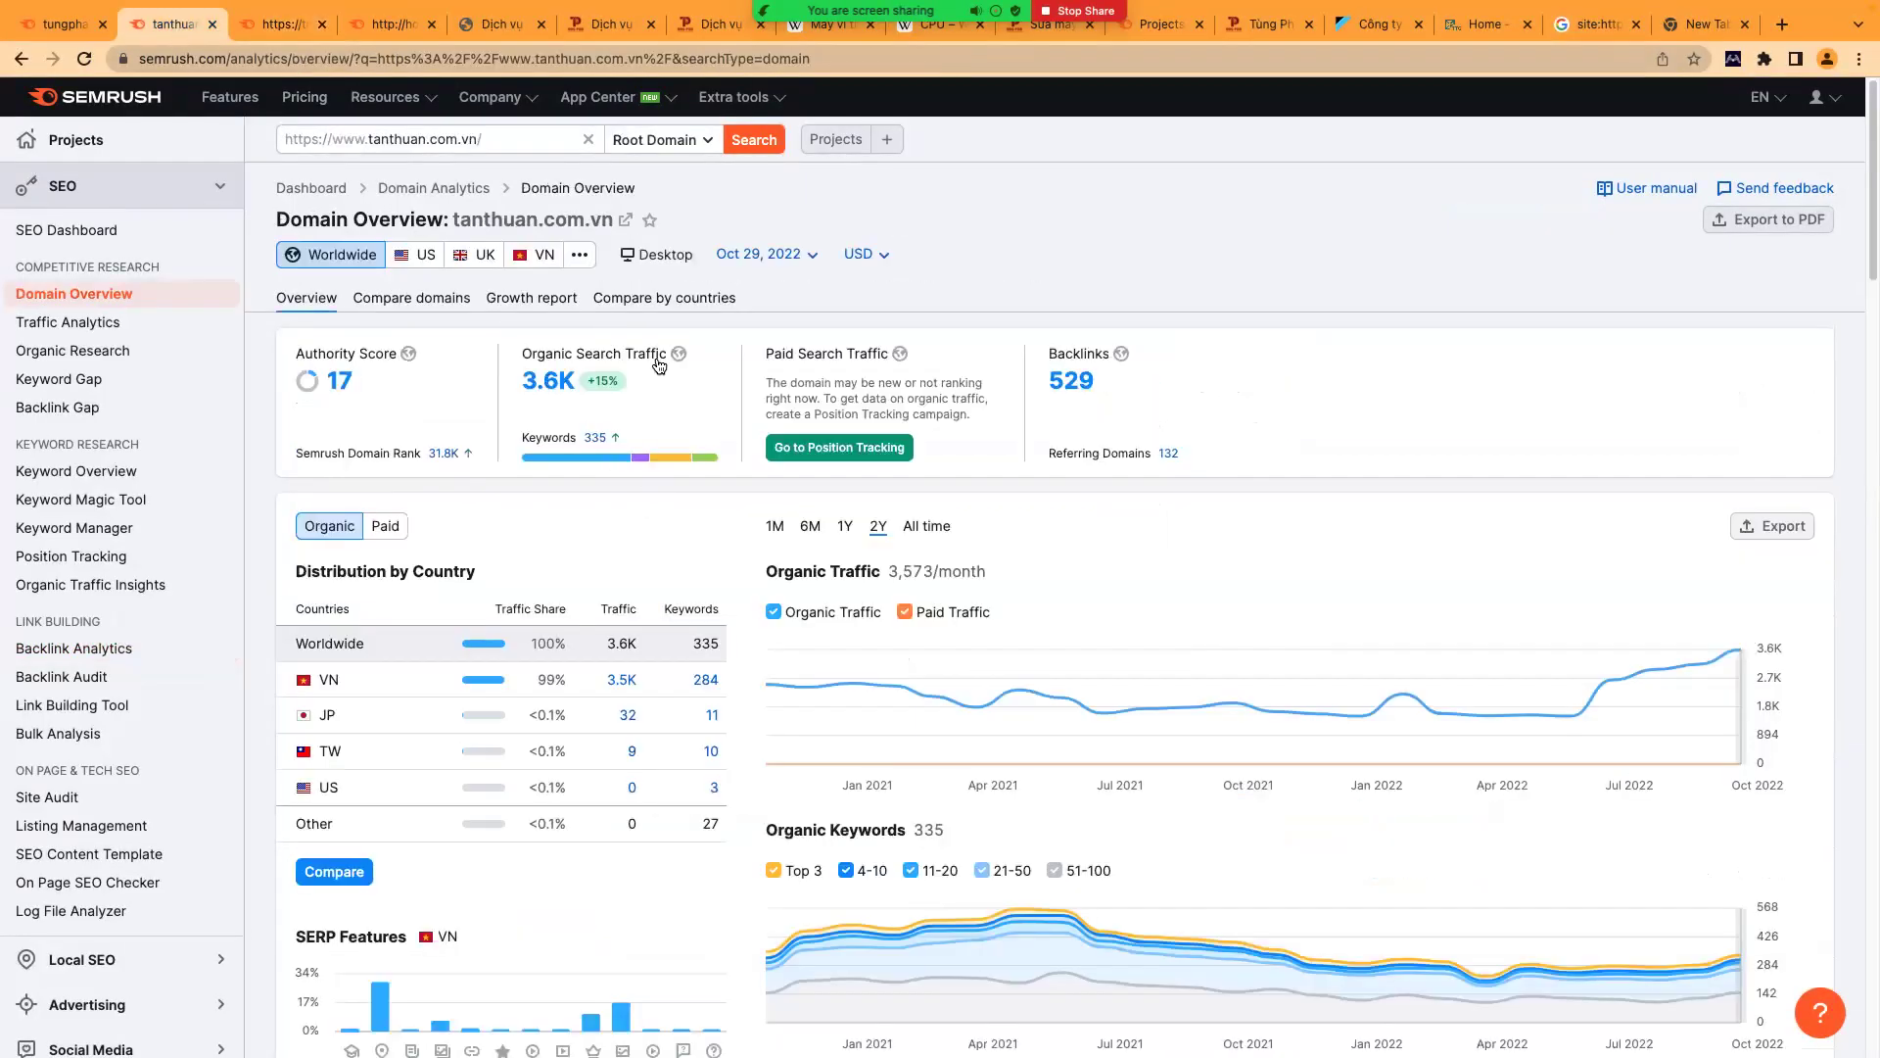
- Limit the tanthuan.com.vn overview to VN and open its list of organic search keywords
left_click(536, 262)
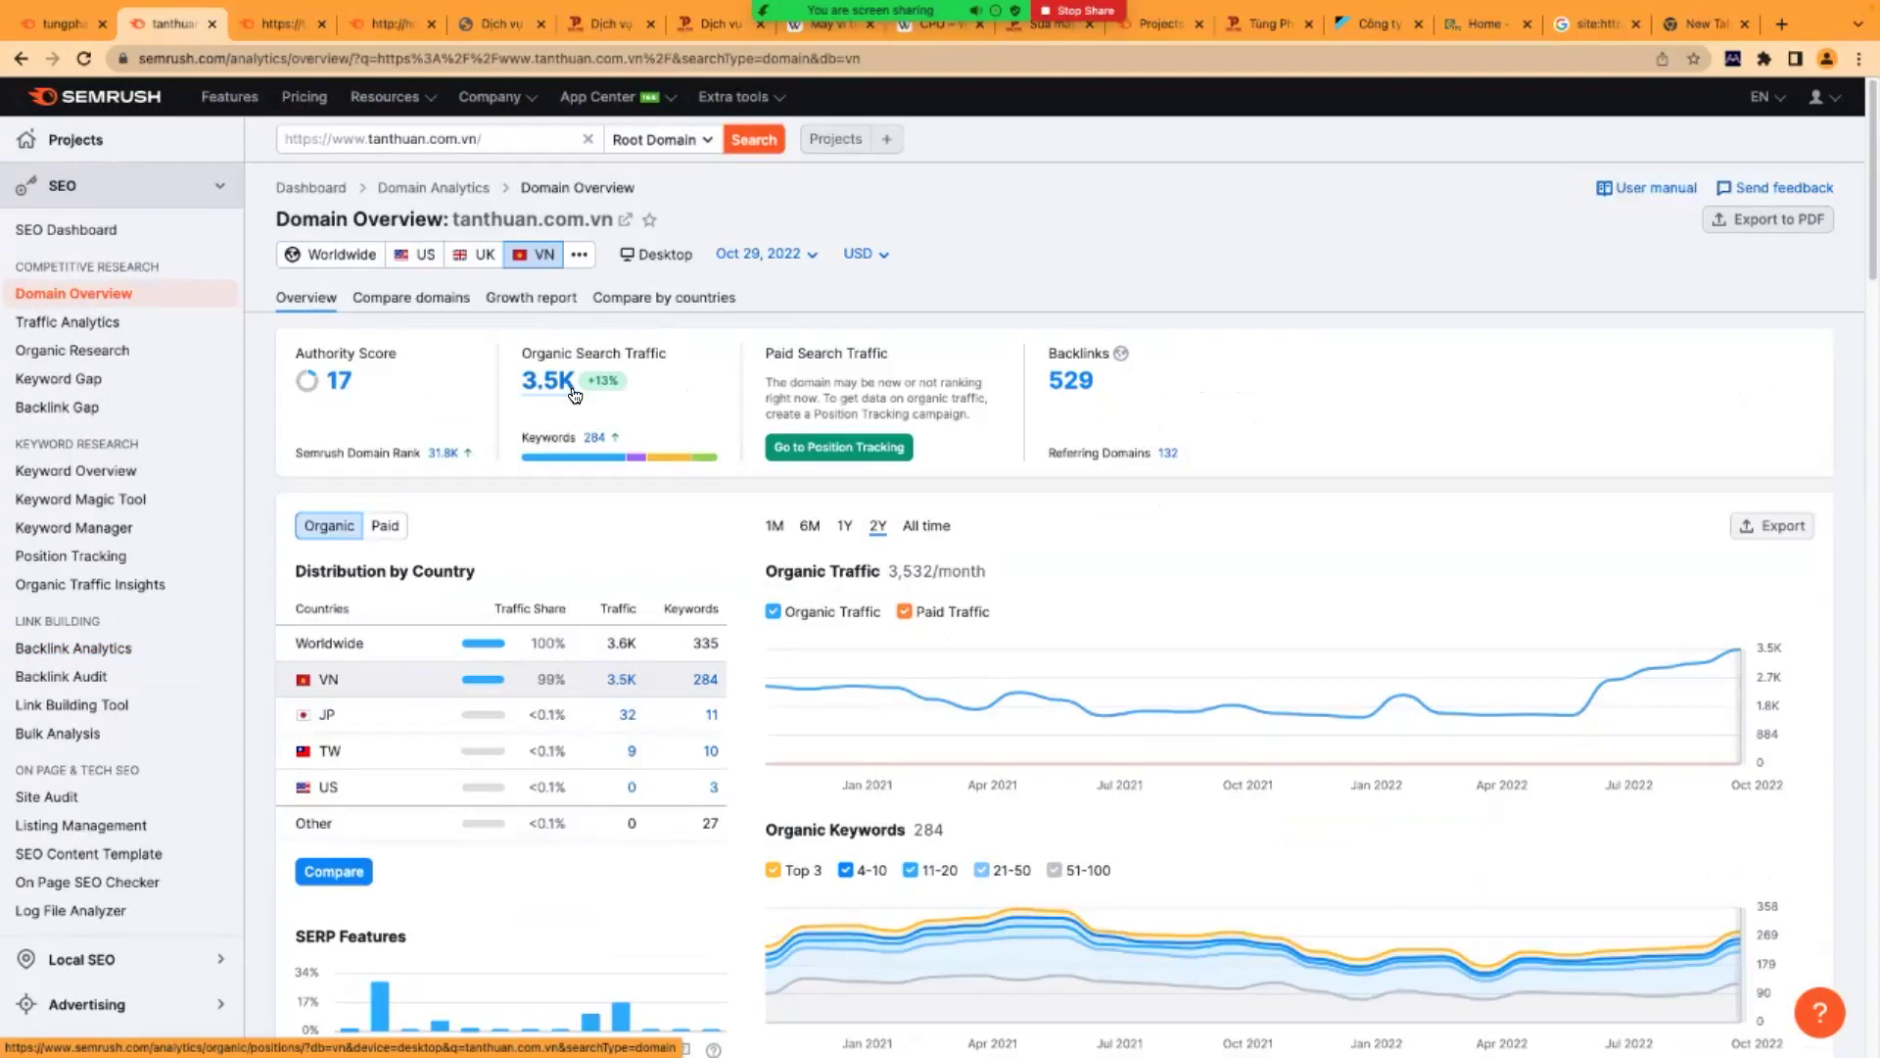
left_click(596, 439)
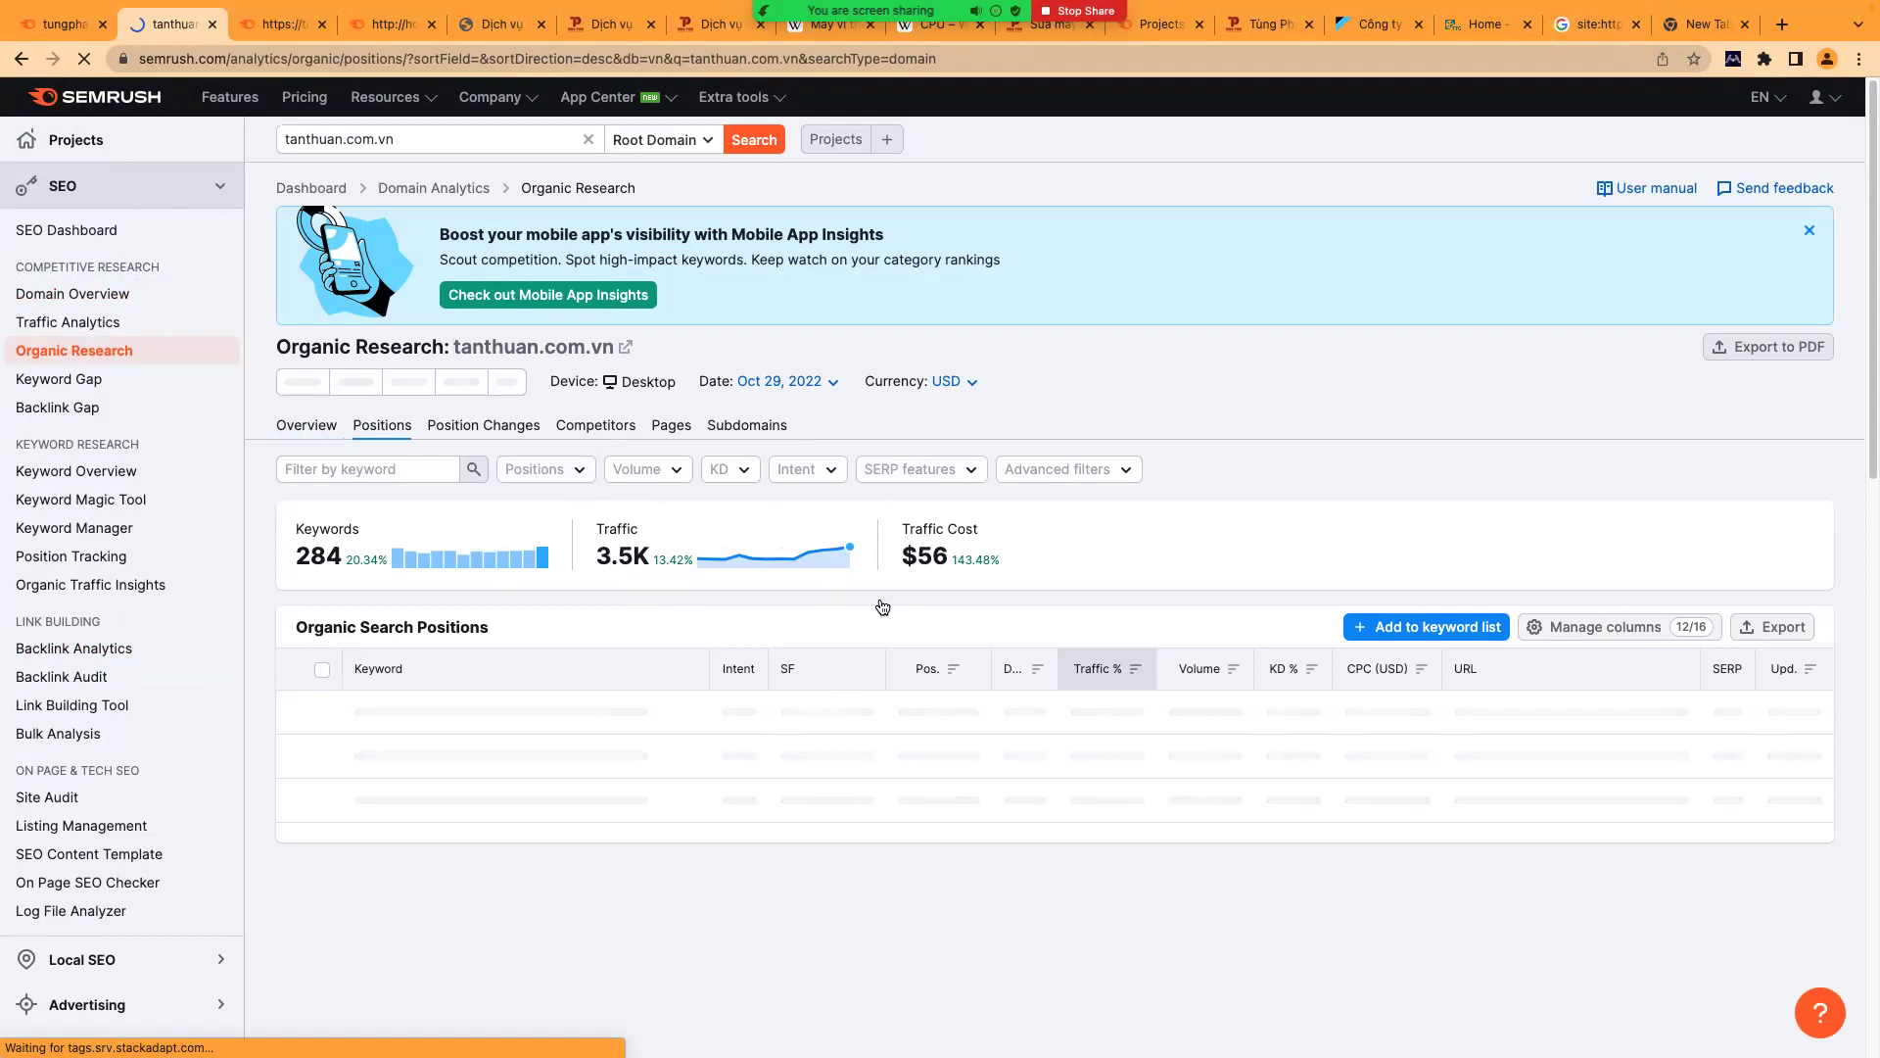
scroll(862, 612, "down", 1)
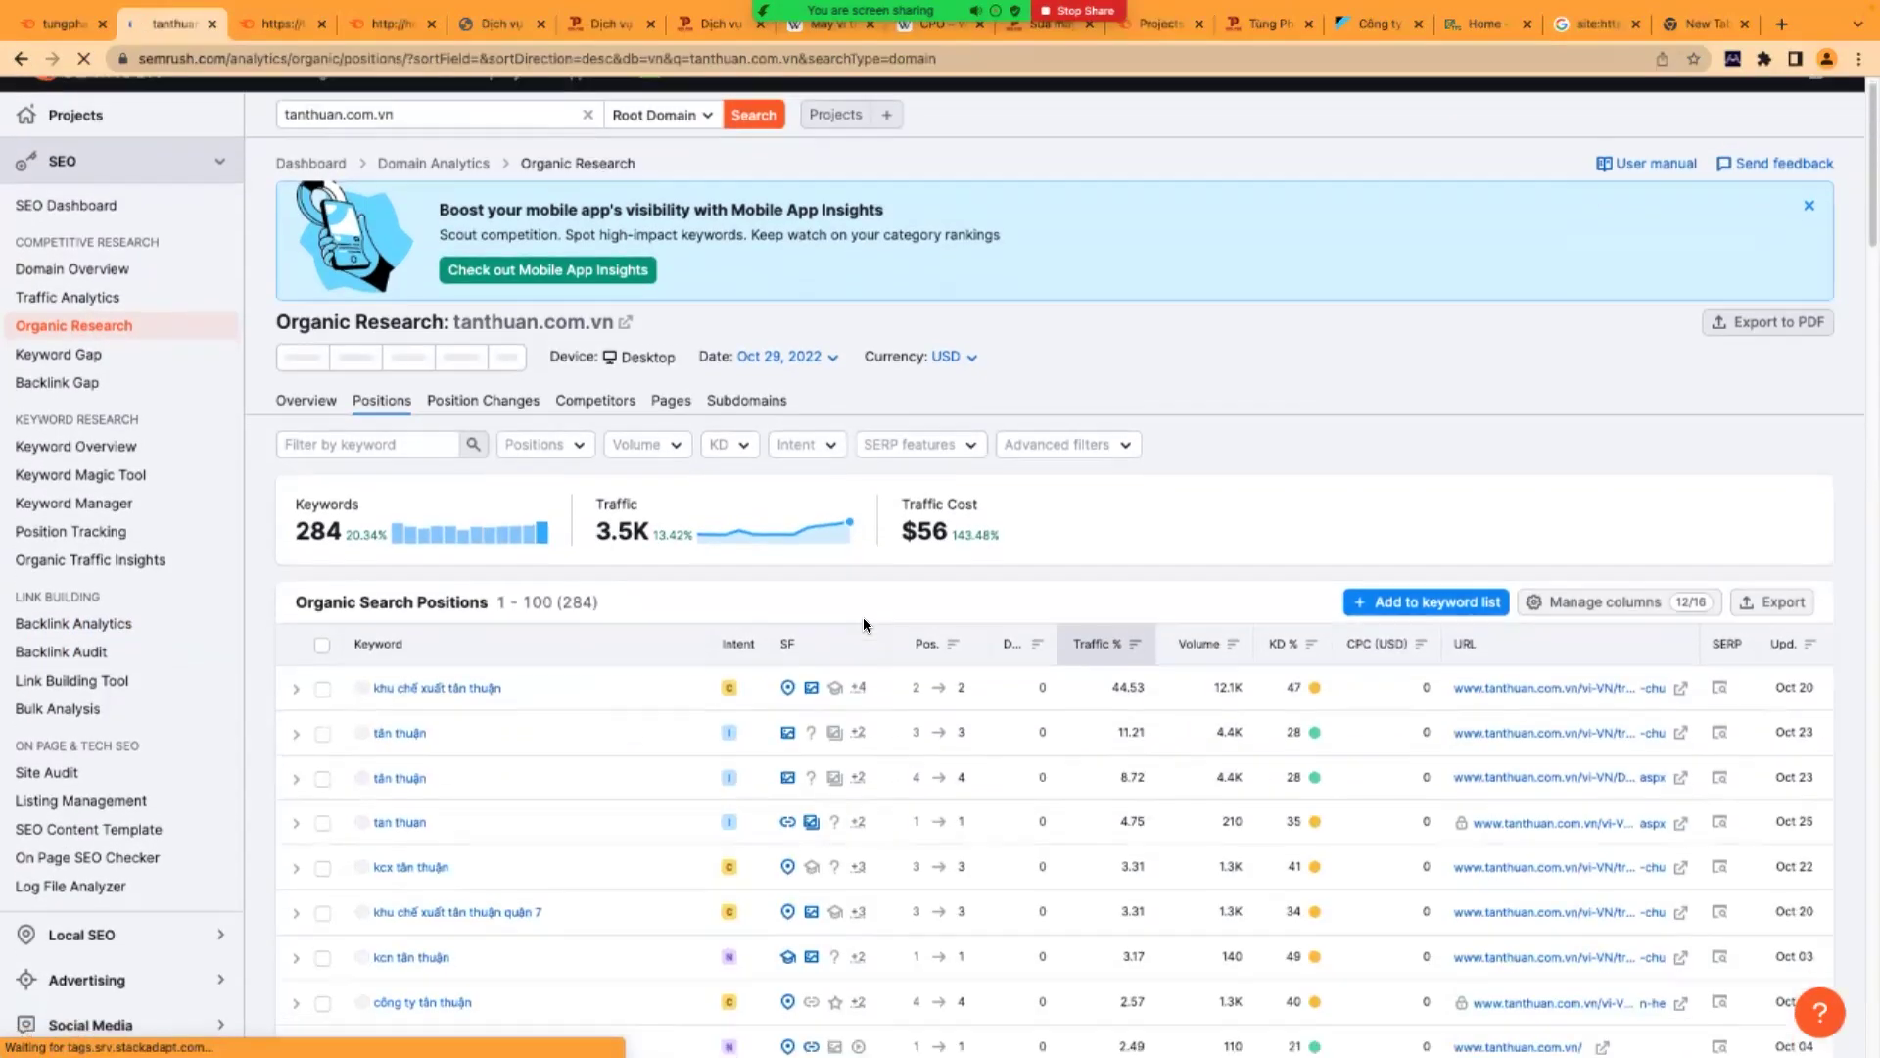
scroll(863, 624, "down", 1)
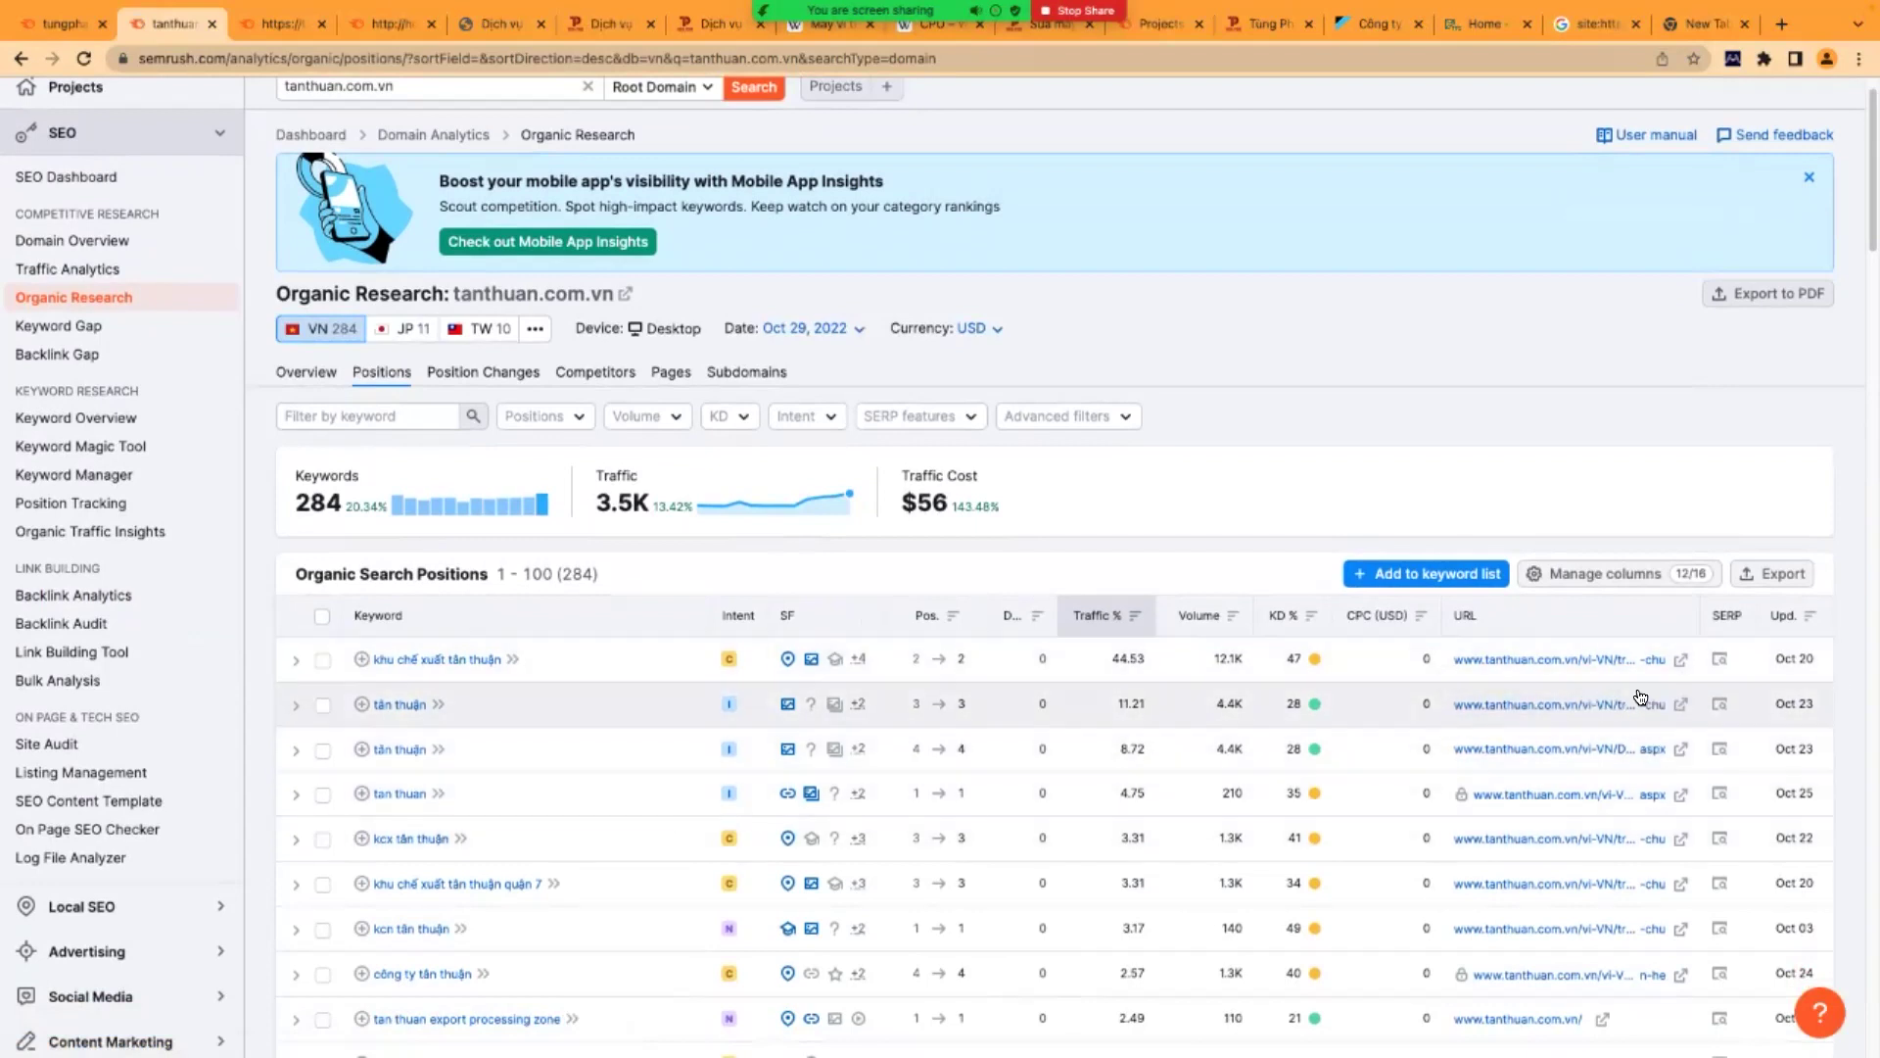
- Go to the Tan Thuan homepage, dismiss its popup banner, and look through the page down to the footer
left_click(1478, 27)
left_click(1458, 232)
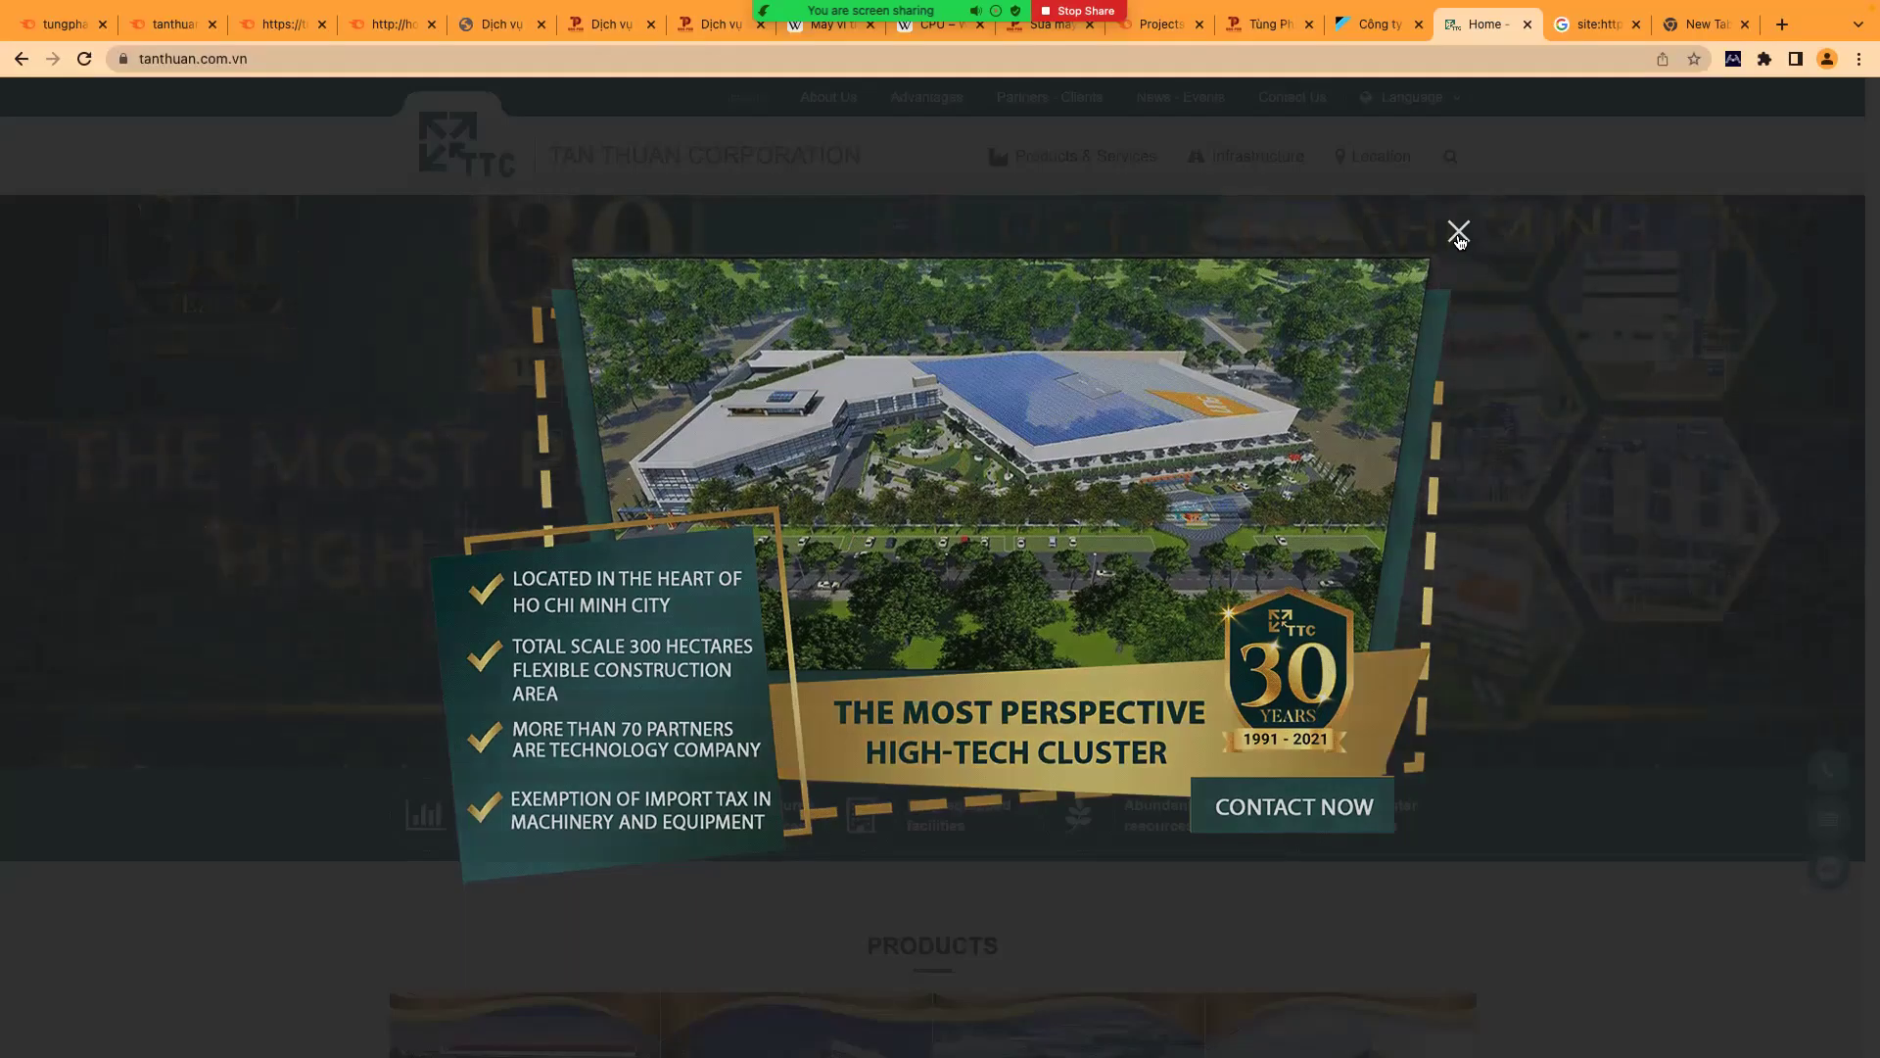
scroll(1227, 512, "down", 15)
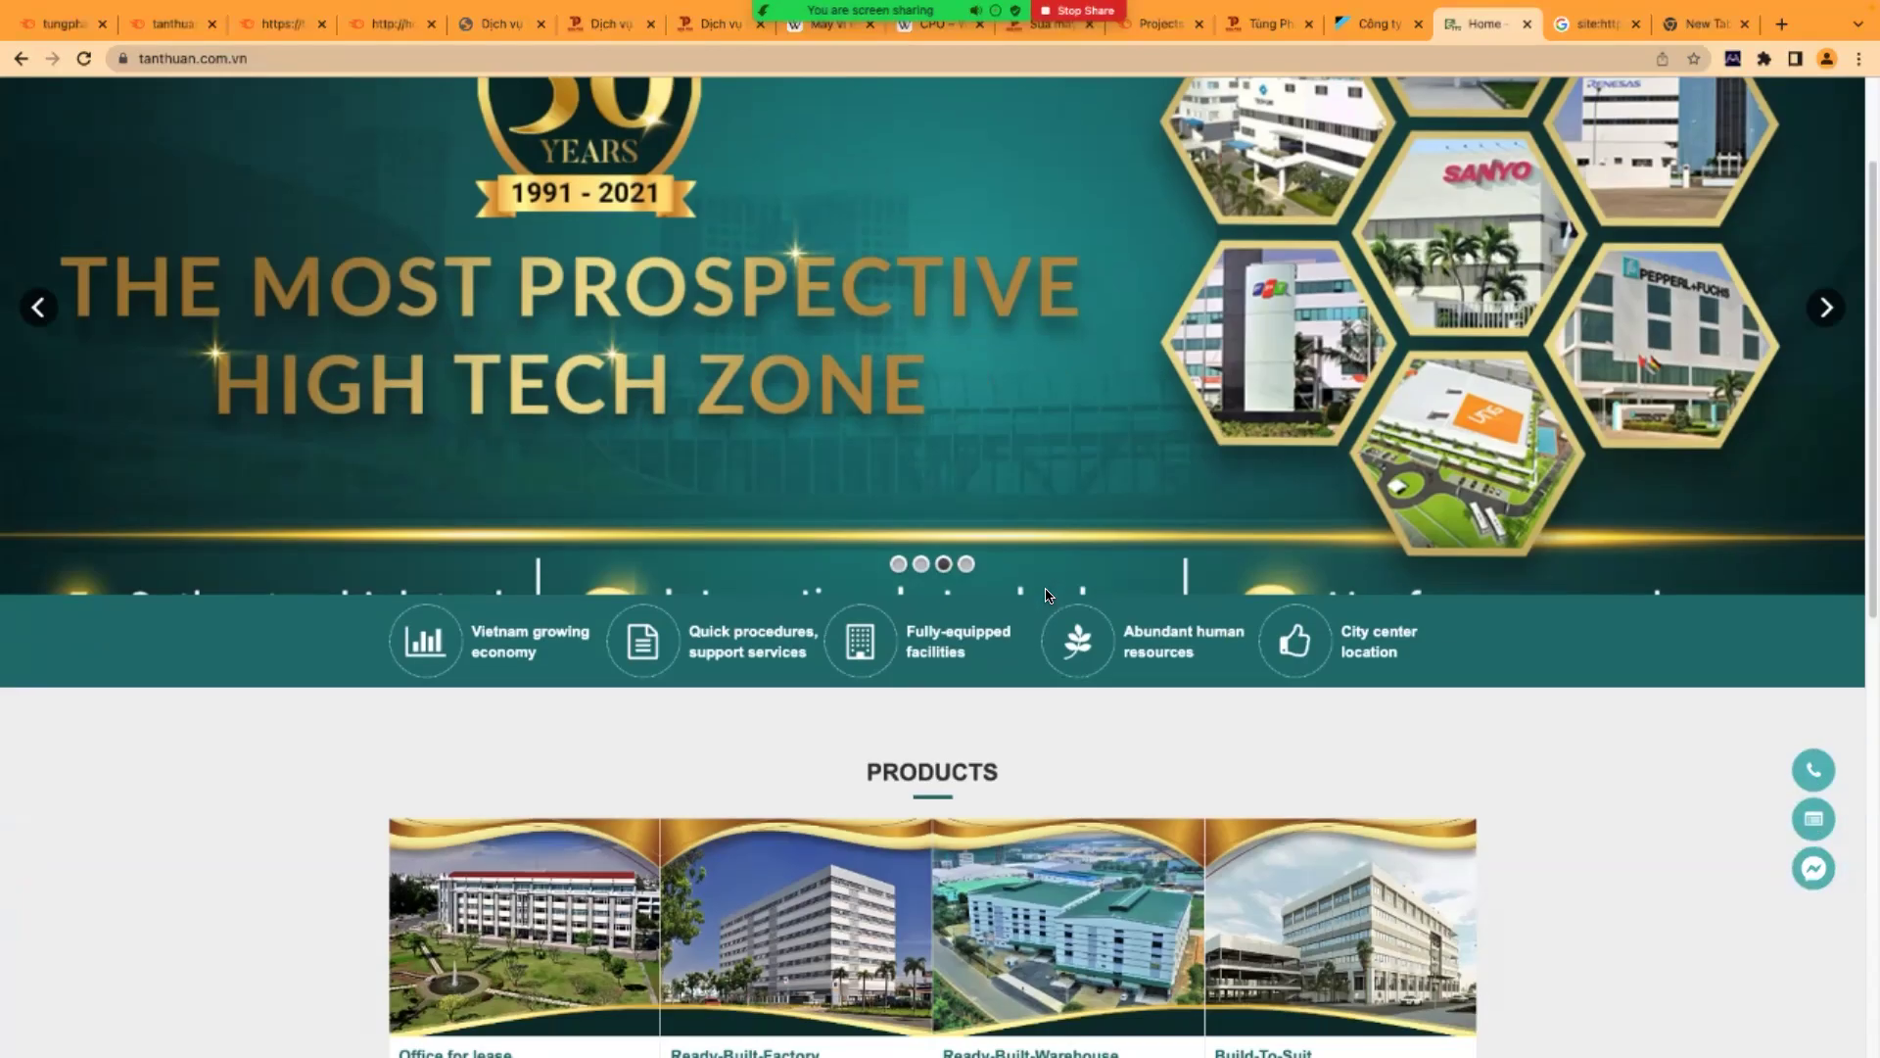
scroll(1054, 593, "up", 4)
scroll(1054, 595, "down", 4)
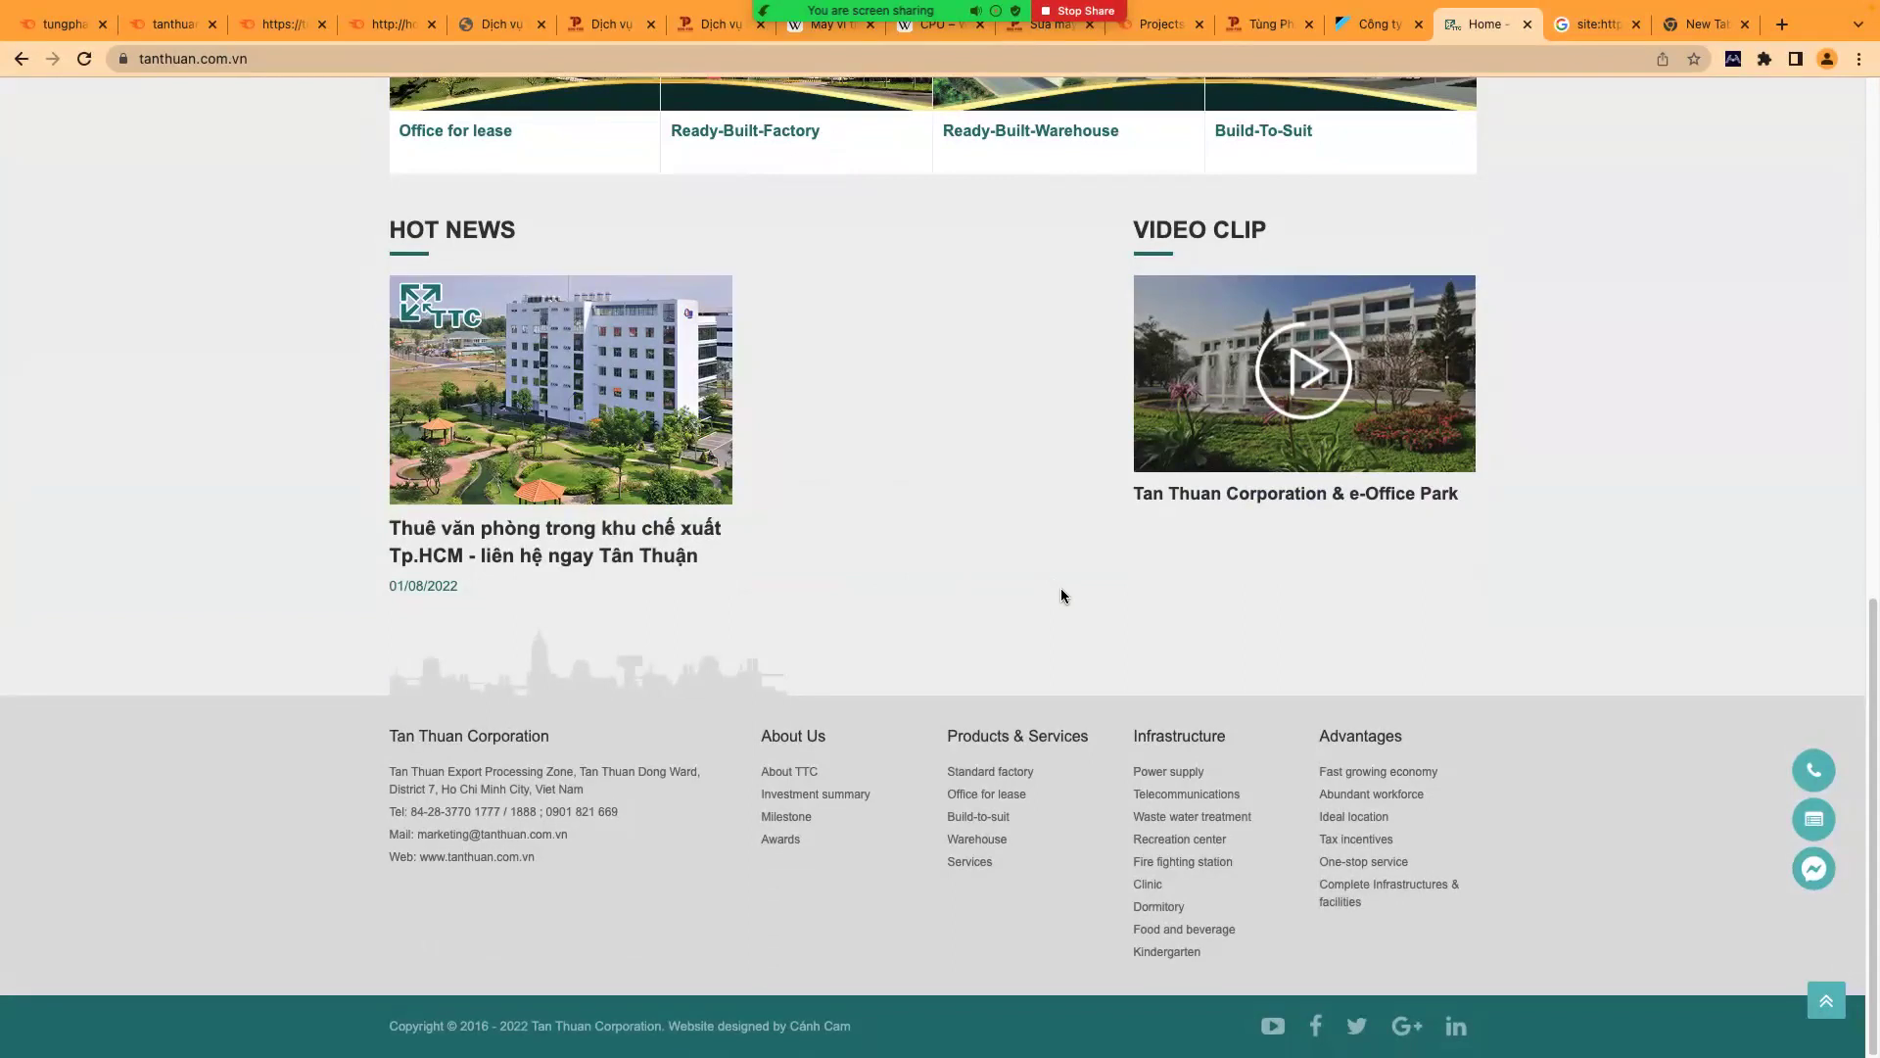
scroll(1060, 587, "up", 15)
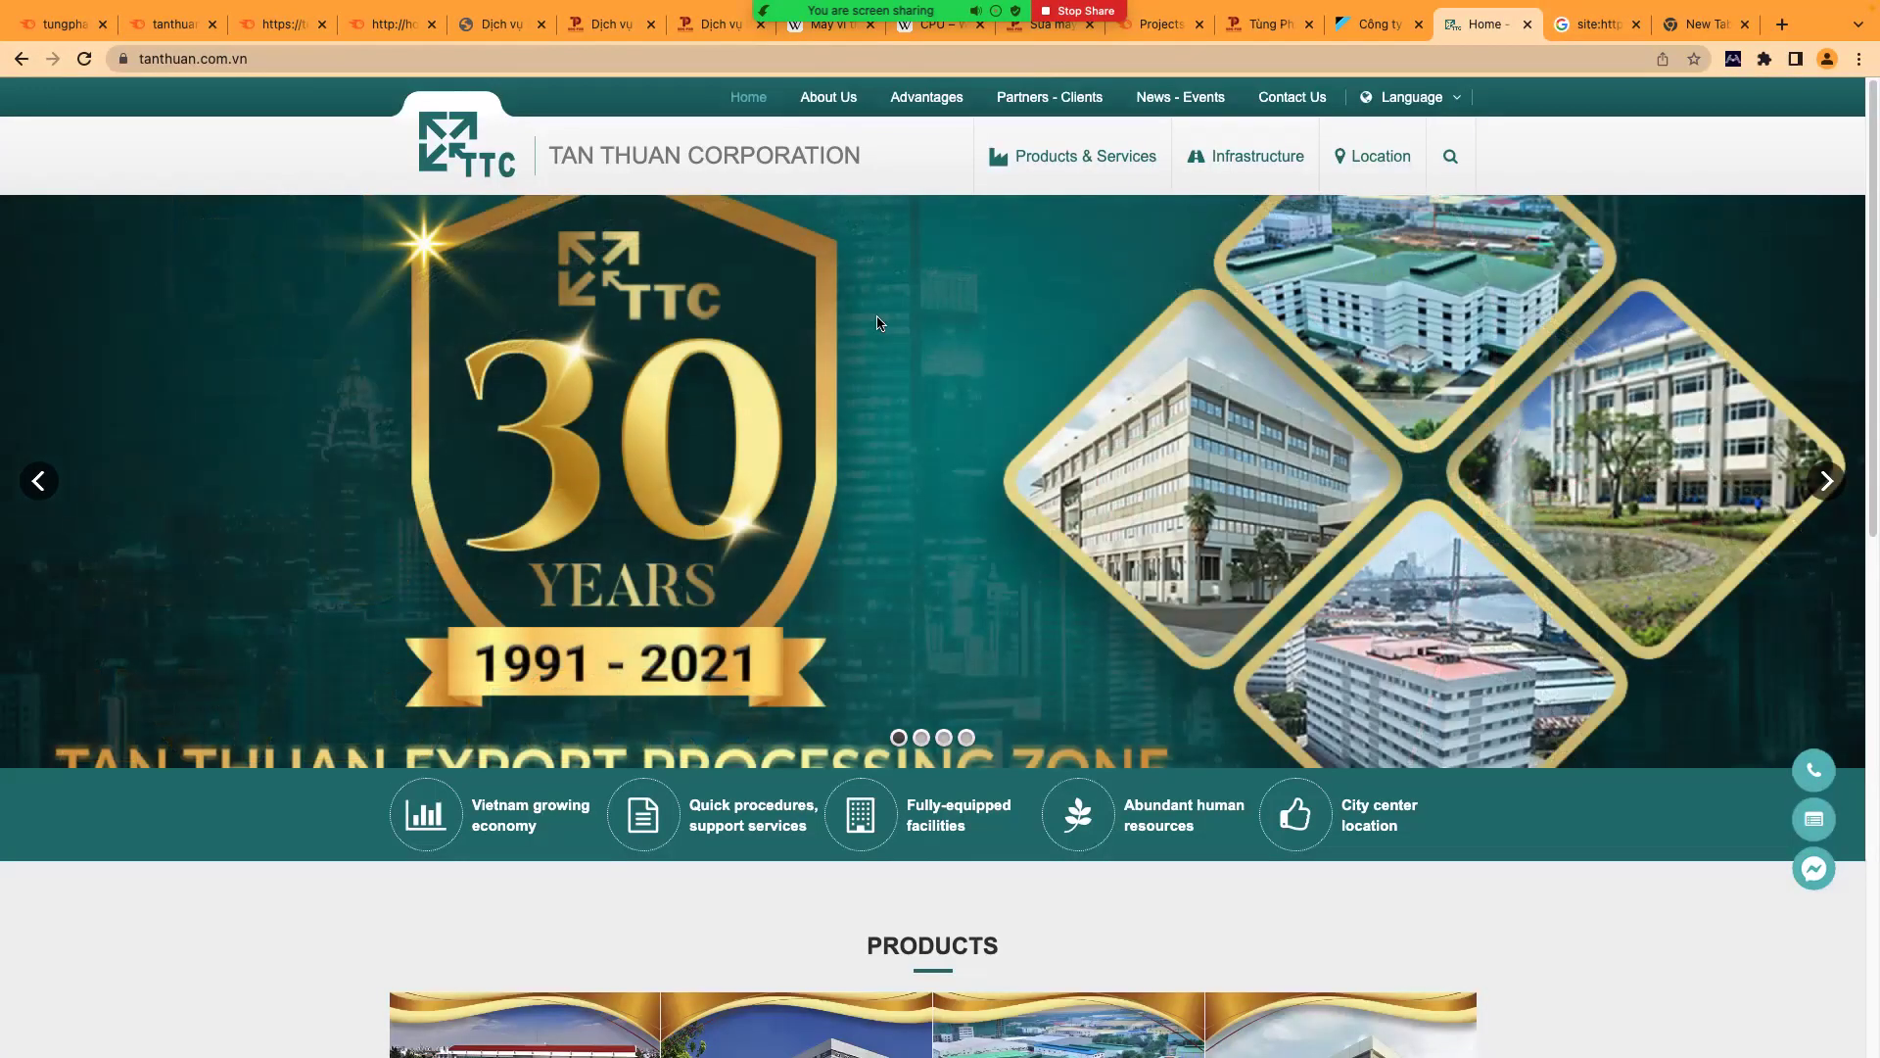
- View the Tan Thuan About Us page, then return to the homepage and dismiss the popup banner
left_click(840, 108)
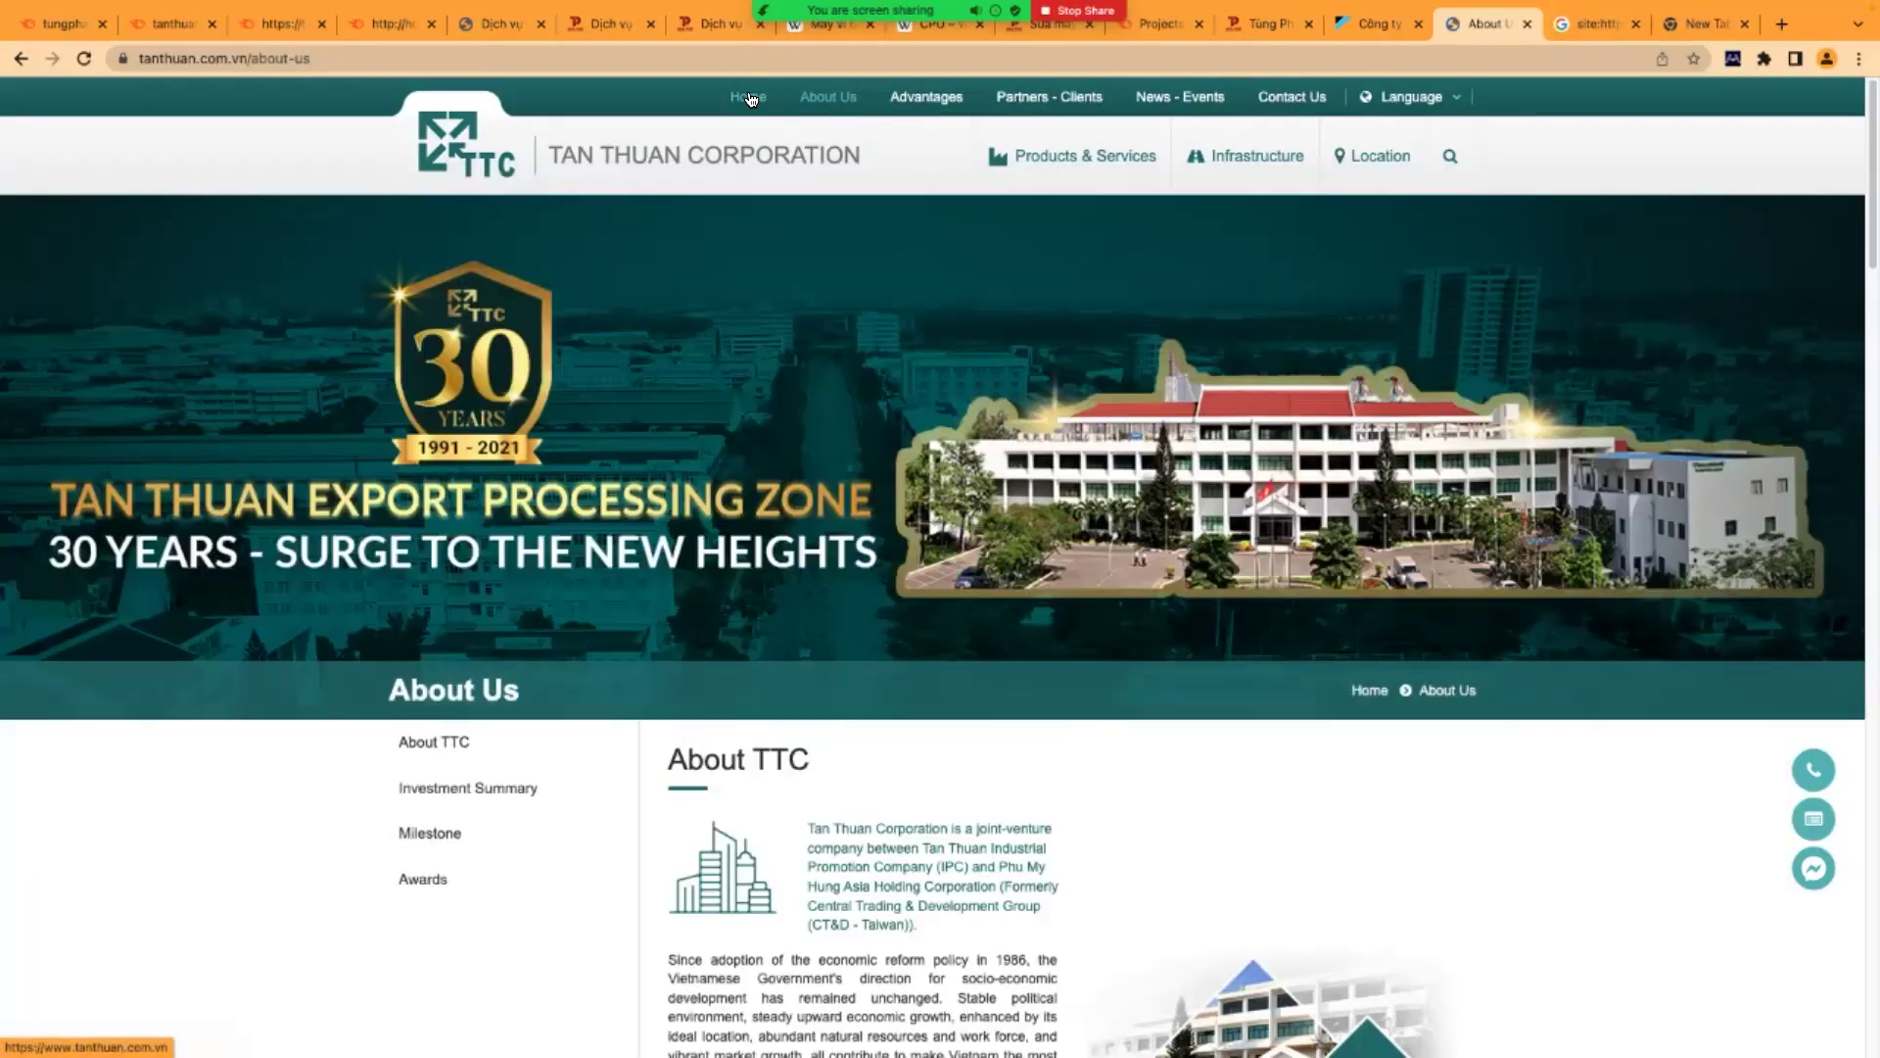
left_click(748, 96)
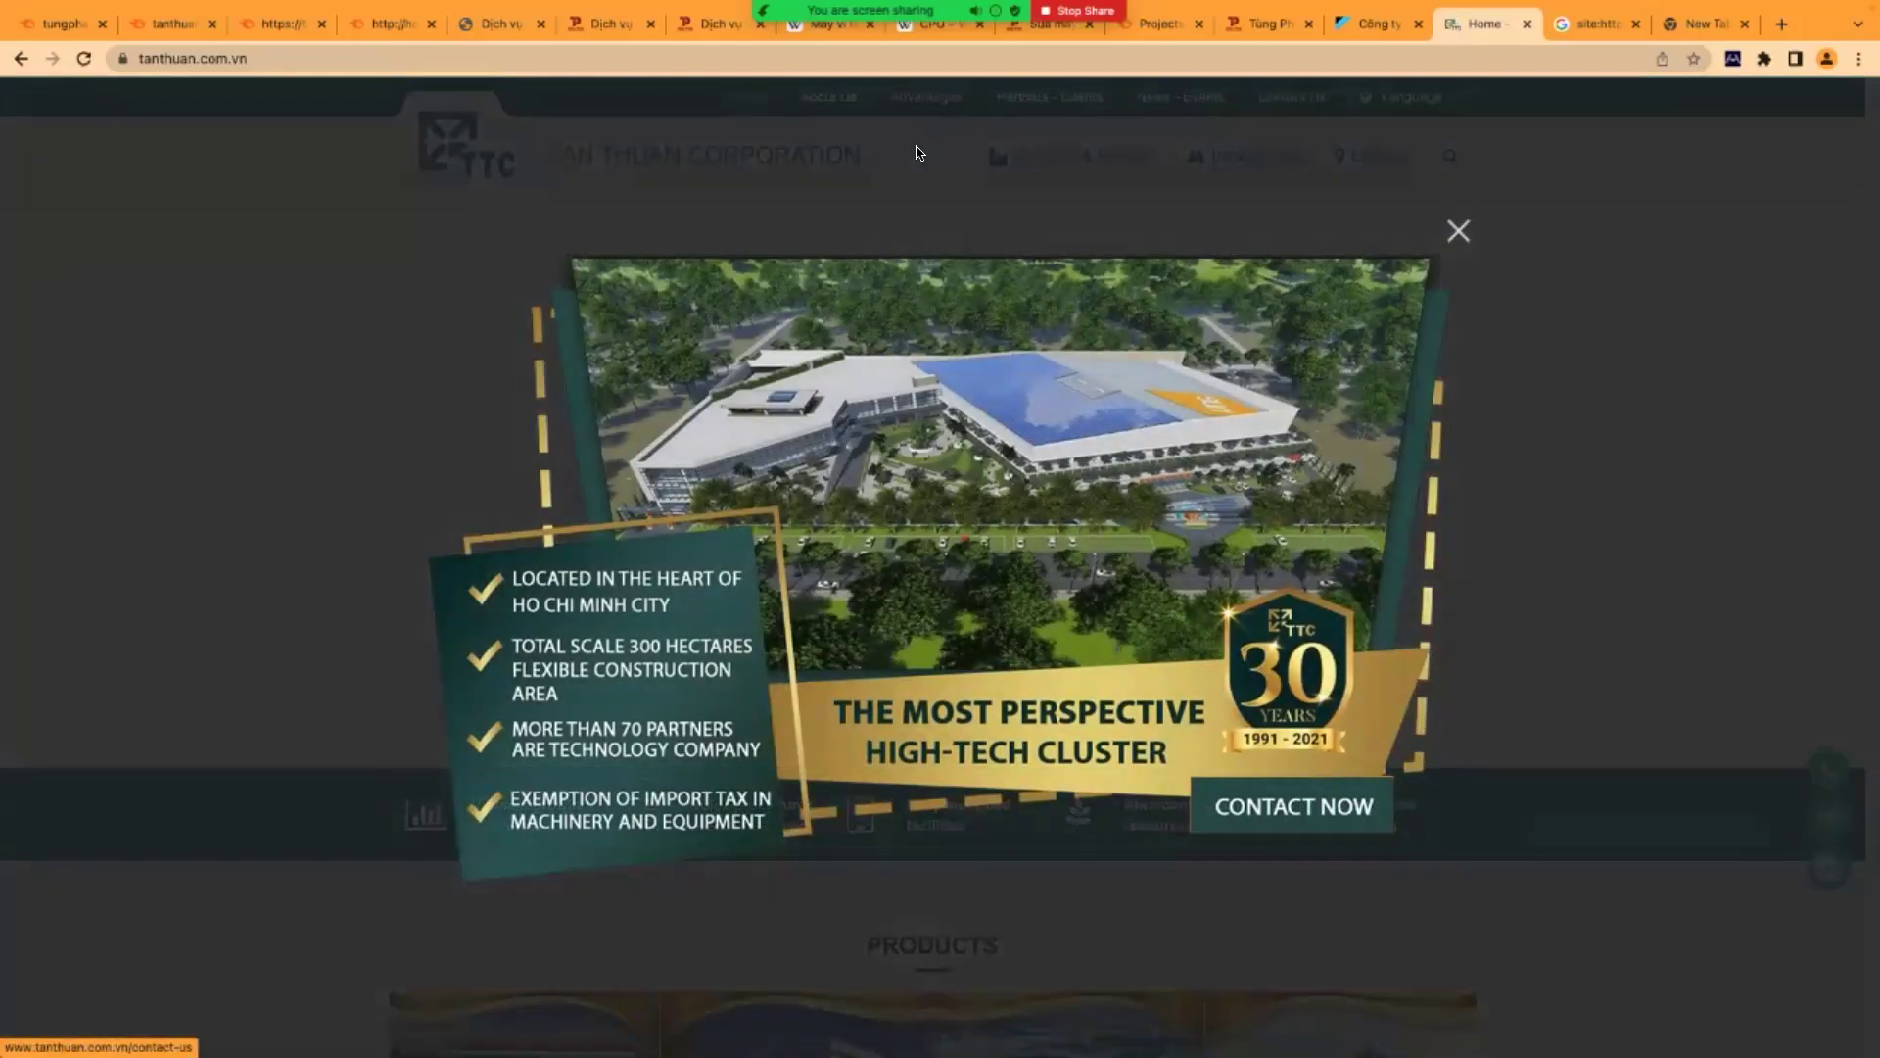
left_click(1458, 231)
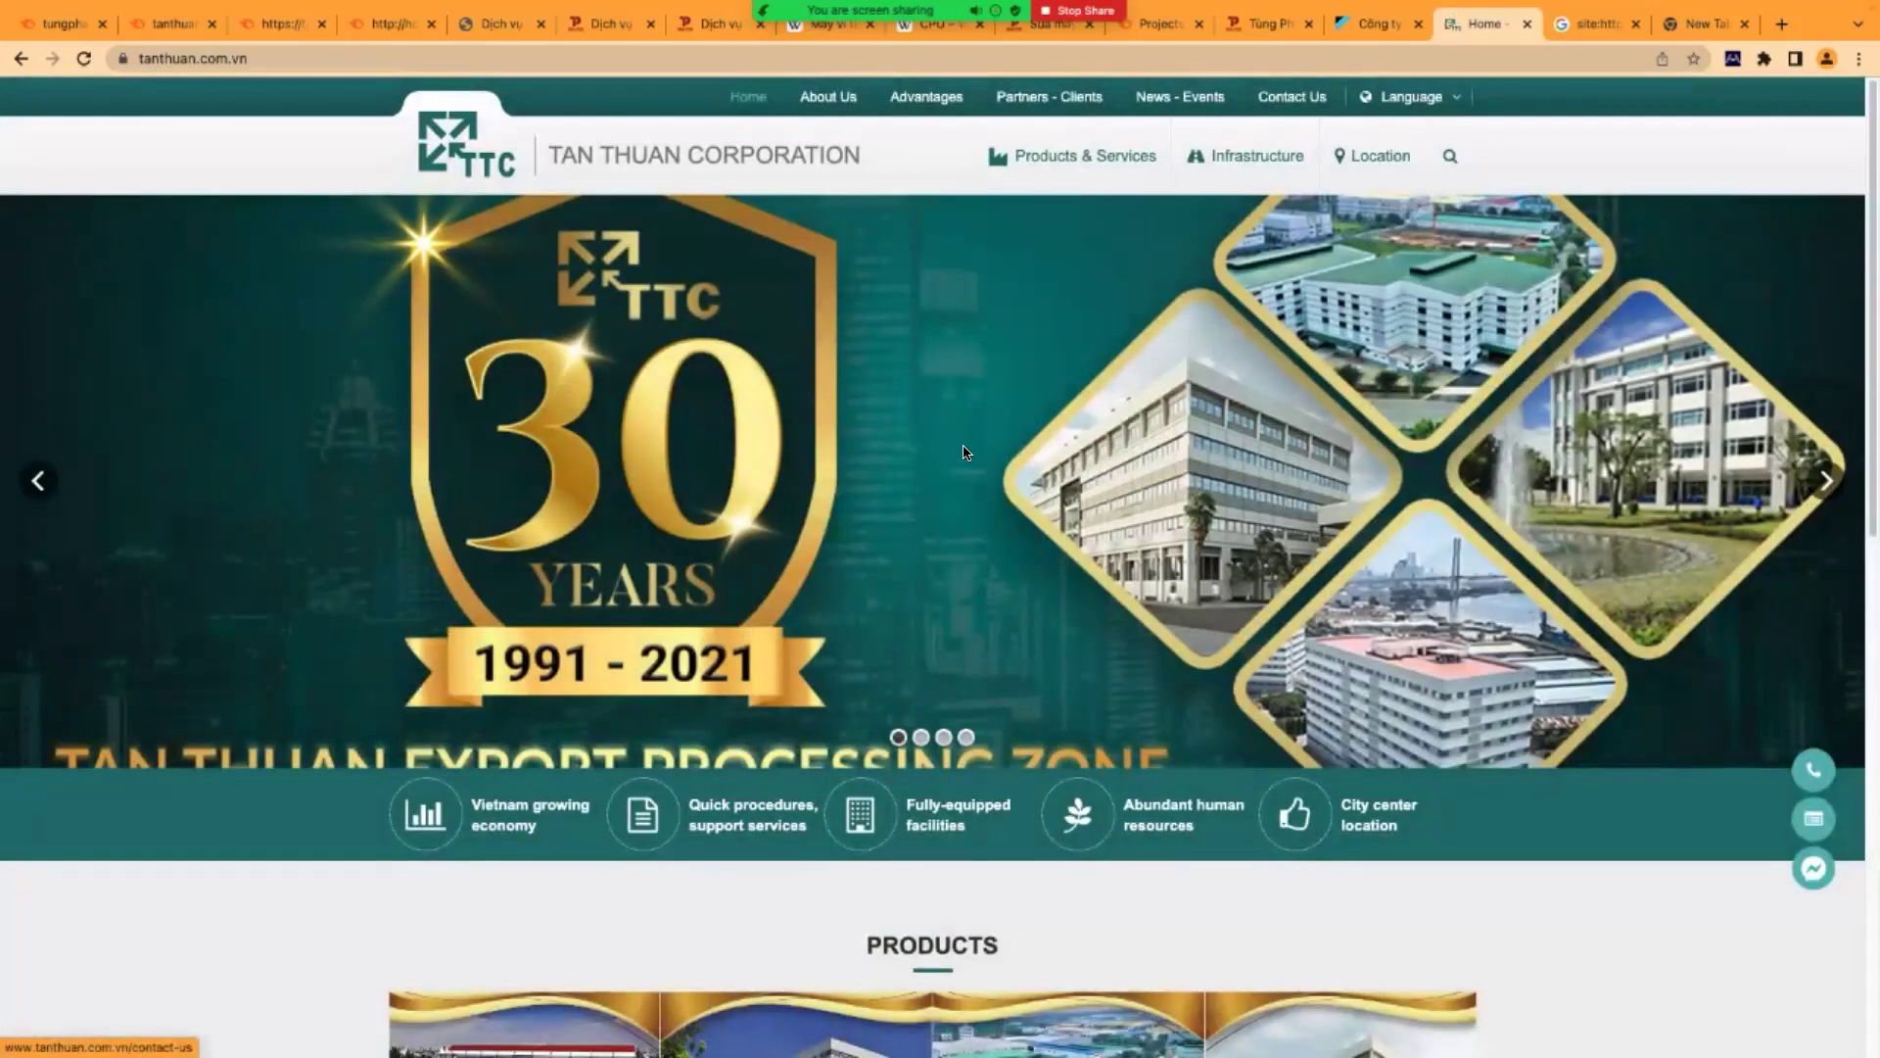
- Go back to the Semrush organic positions of tanthuan.com.vn and sort the keywords by position in ascending order
left_click(272, 25)
left_click(173, 29)
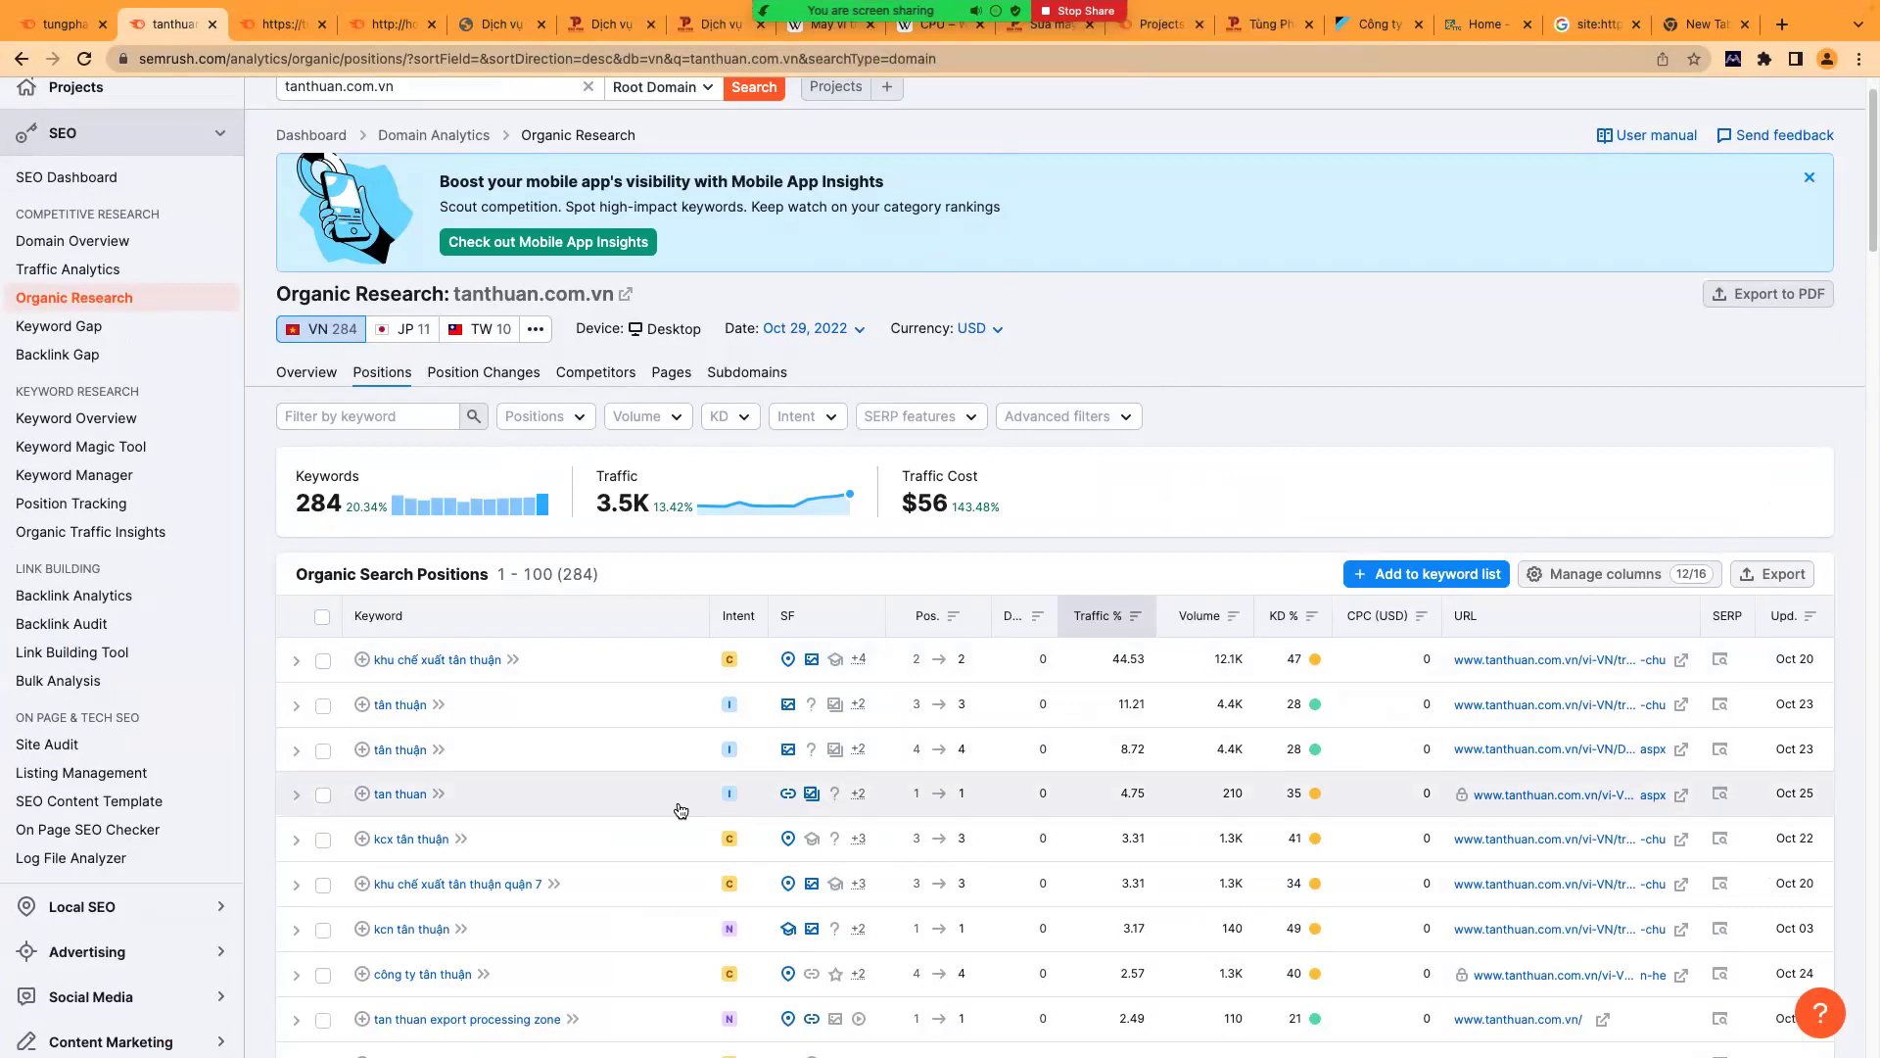
scroll(680, 810, "down", 1)
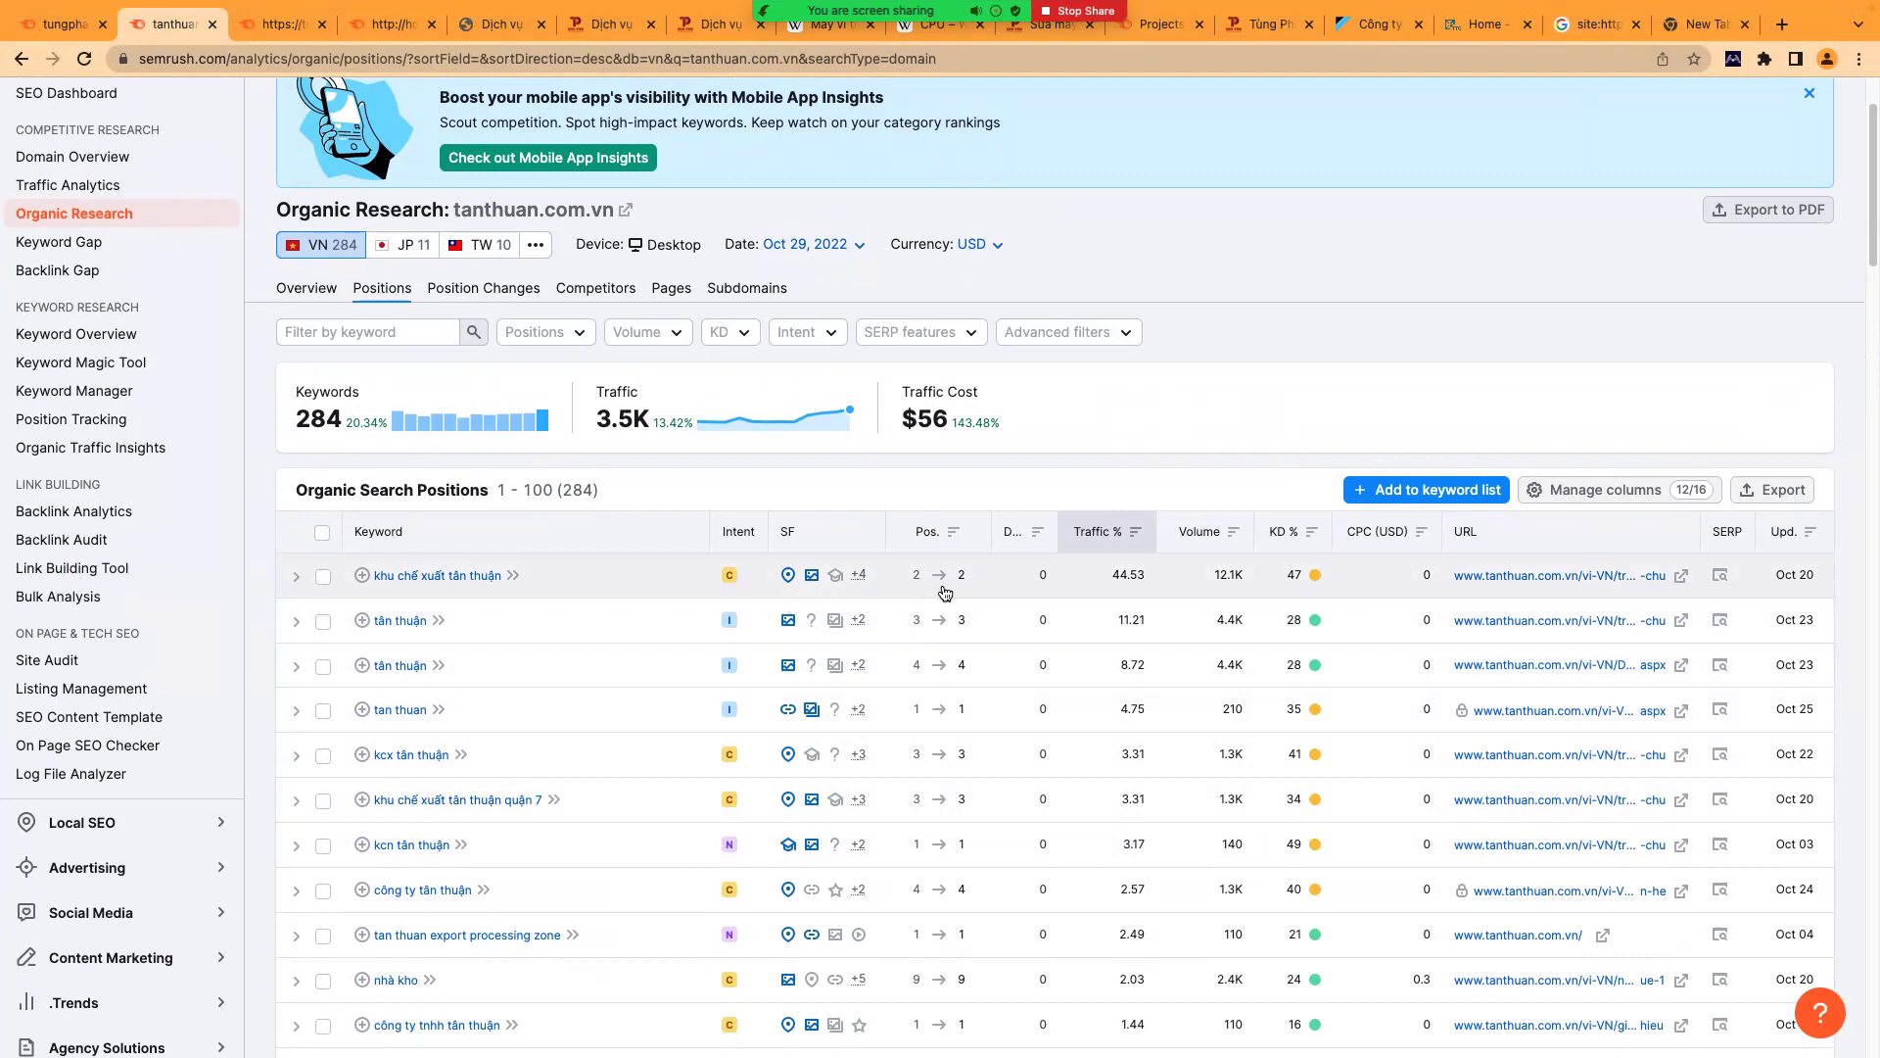
scroll(968, 922, "down", 1)
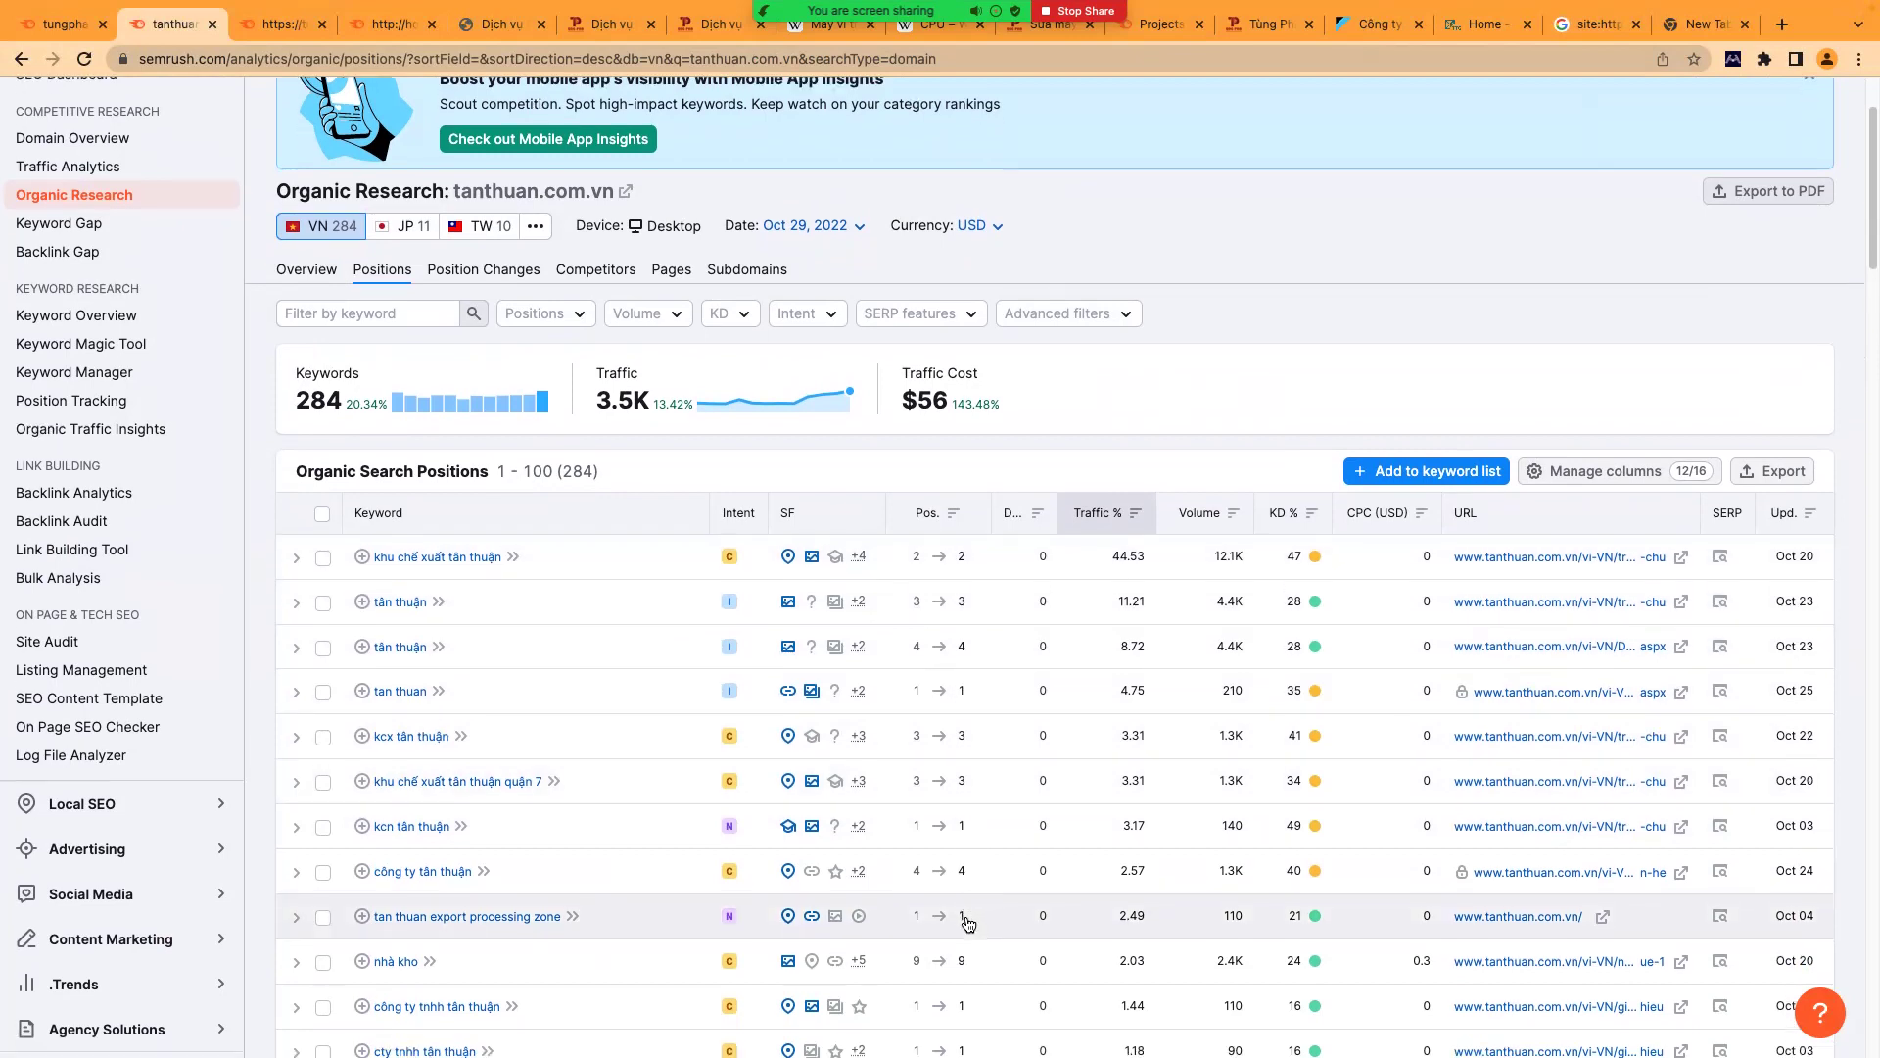
left_click(949, 501)
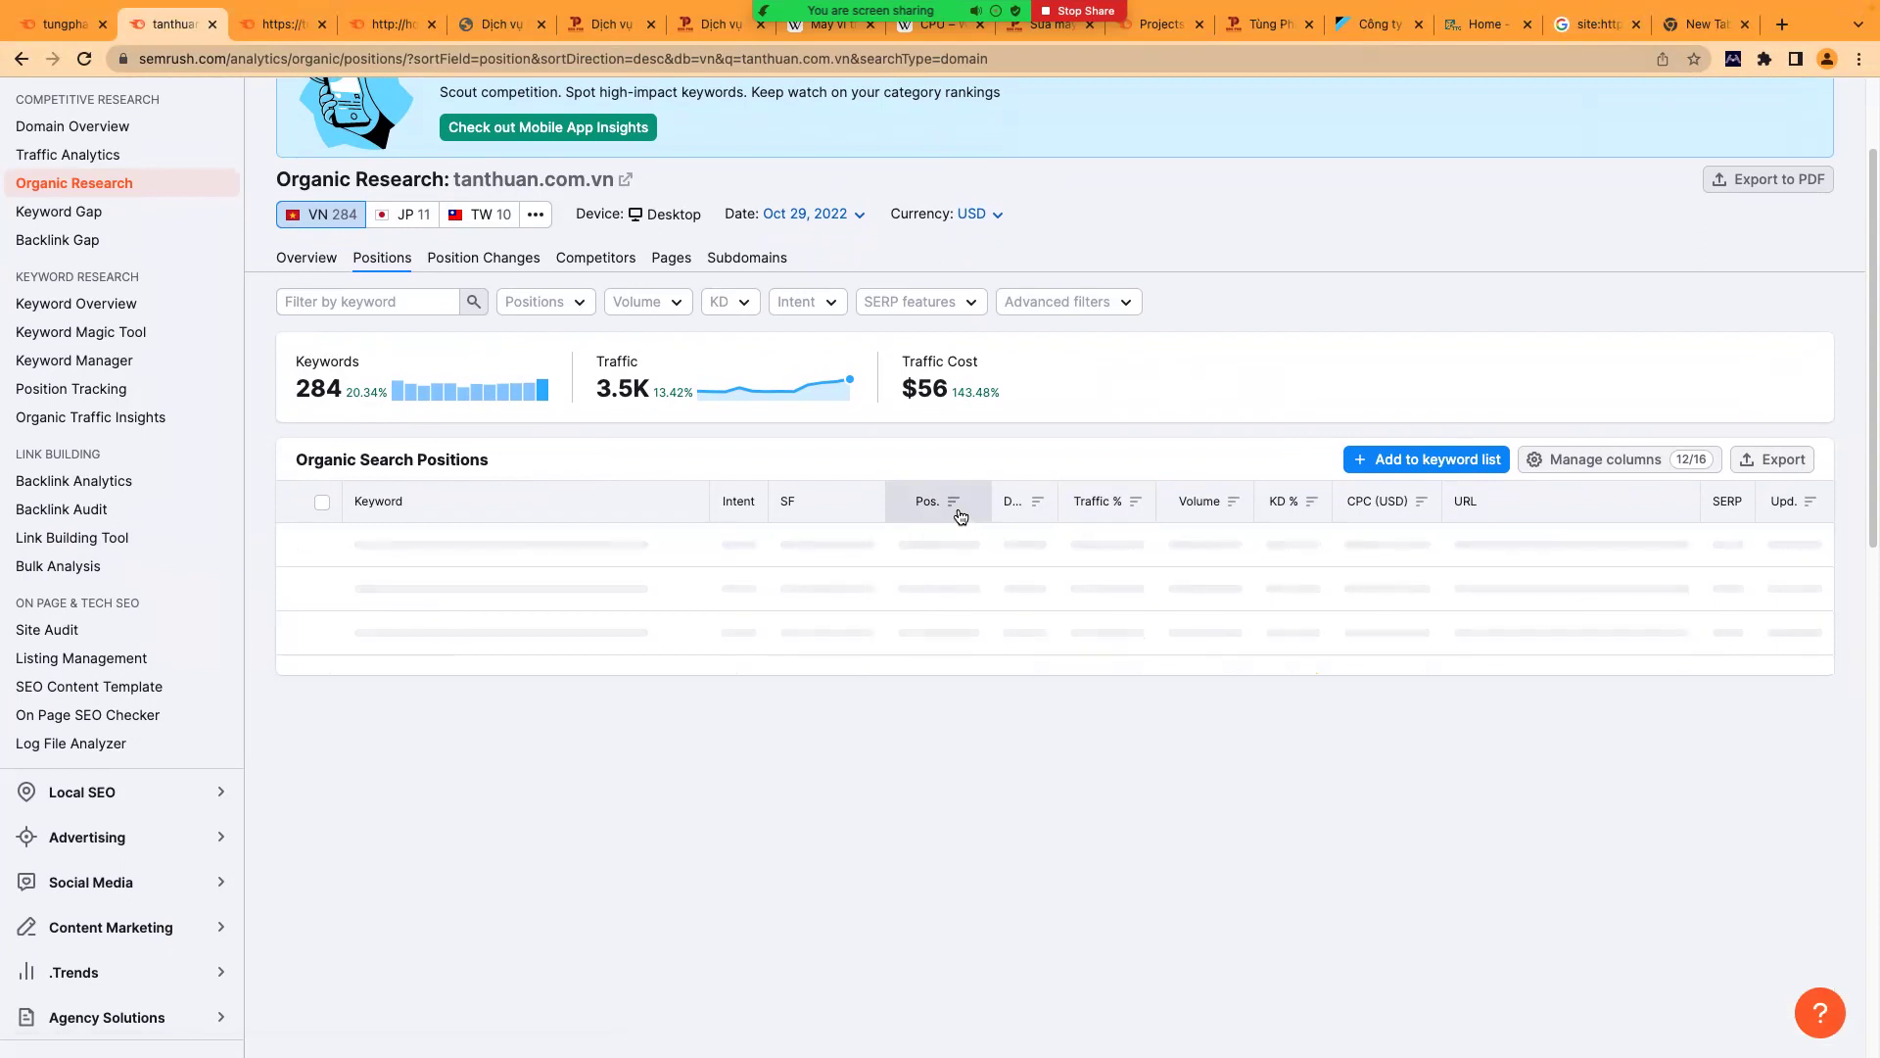
left_click(957, 513)
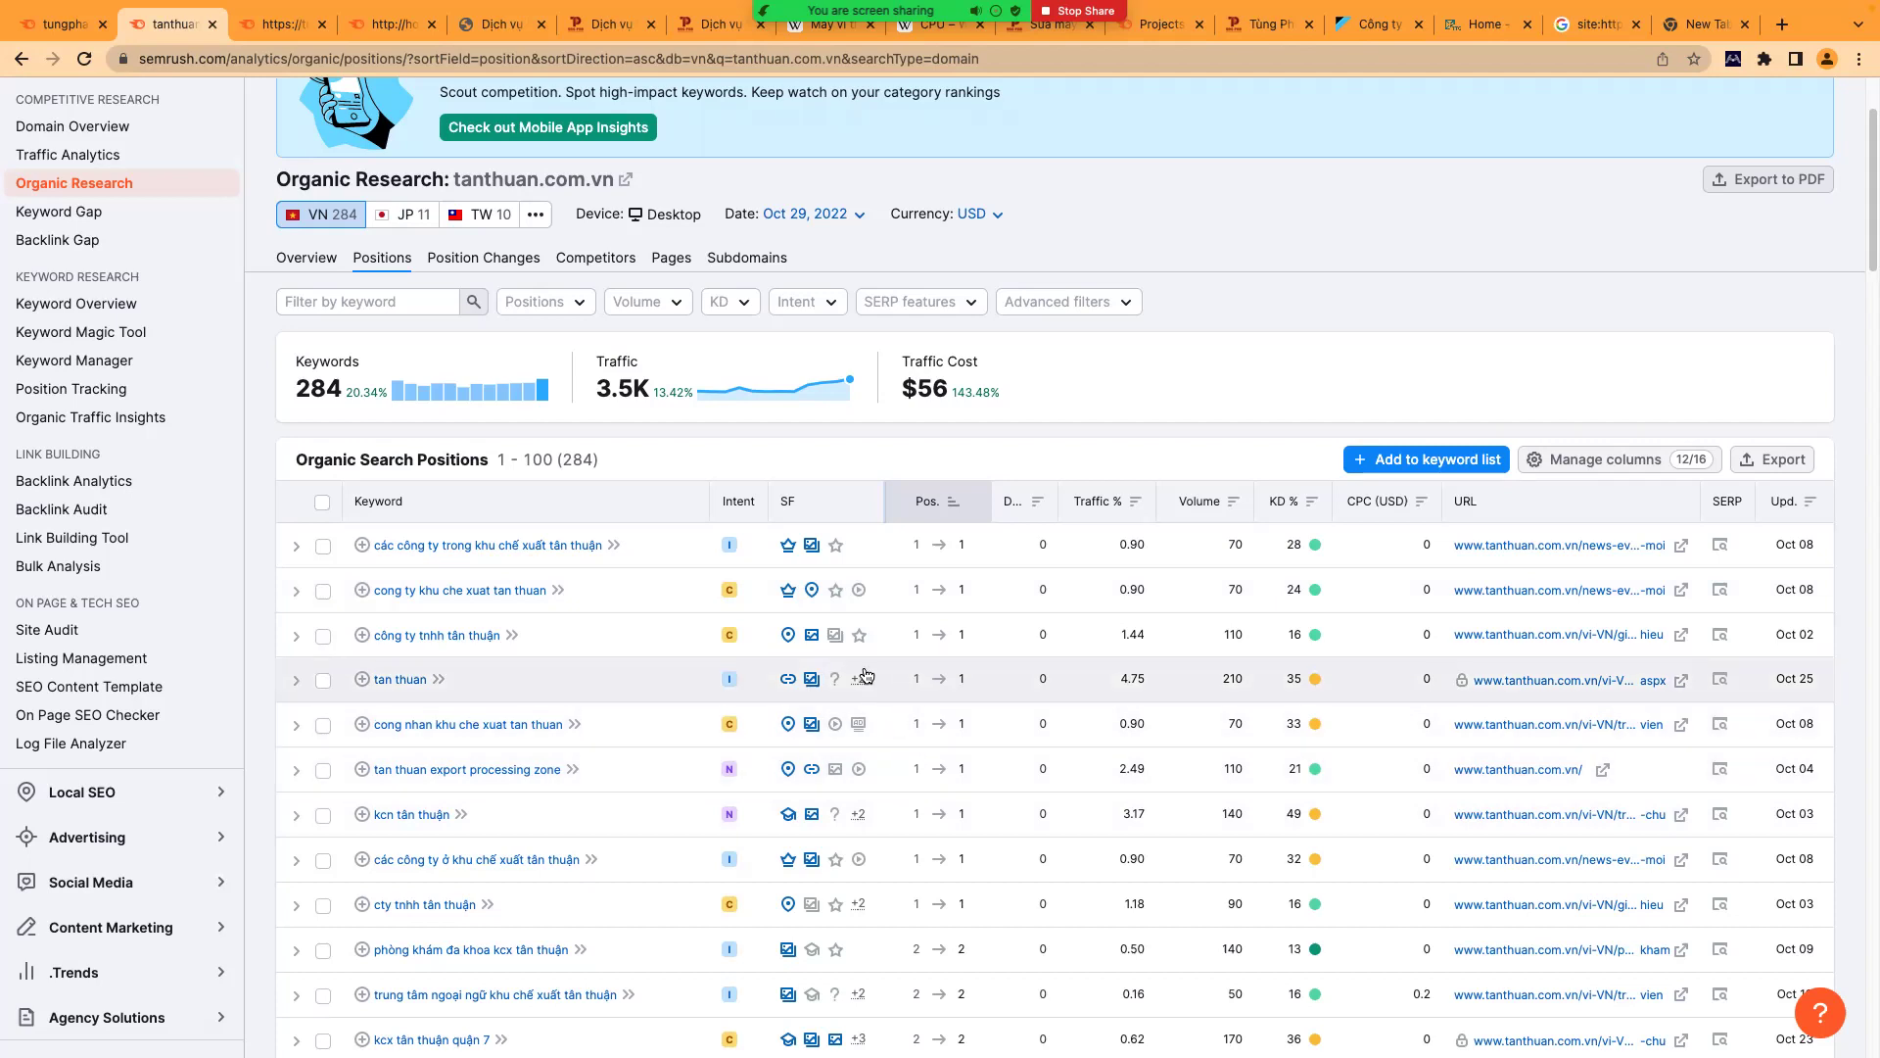
- Copy the keyword "các công ty trong khu chế xuất tân thuận" from the Organic Search Positions table
scroll(988, 766, "down", 1)
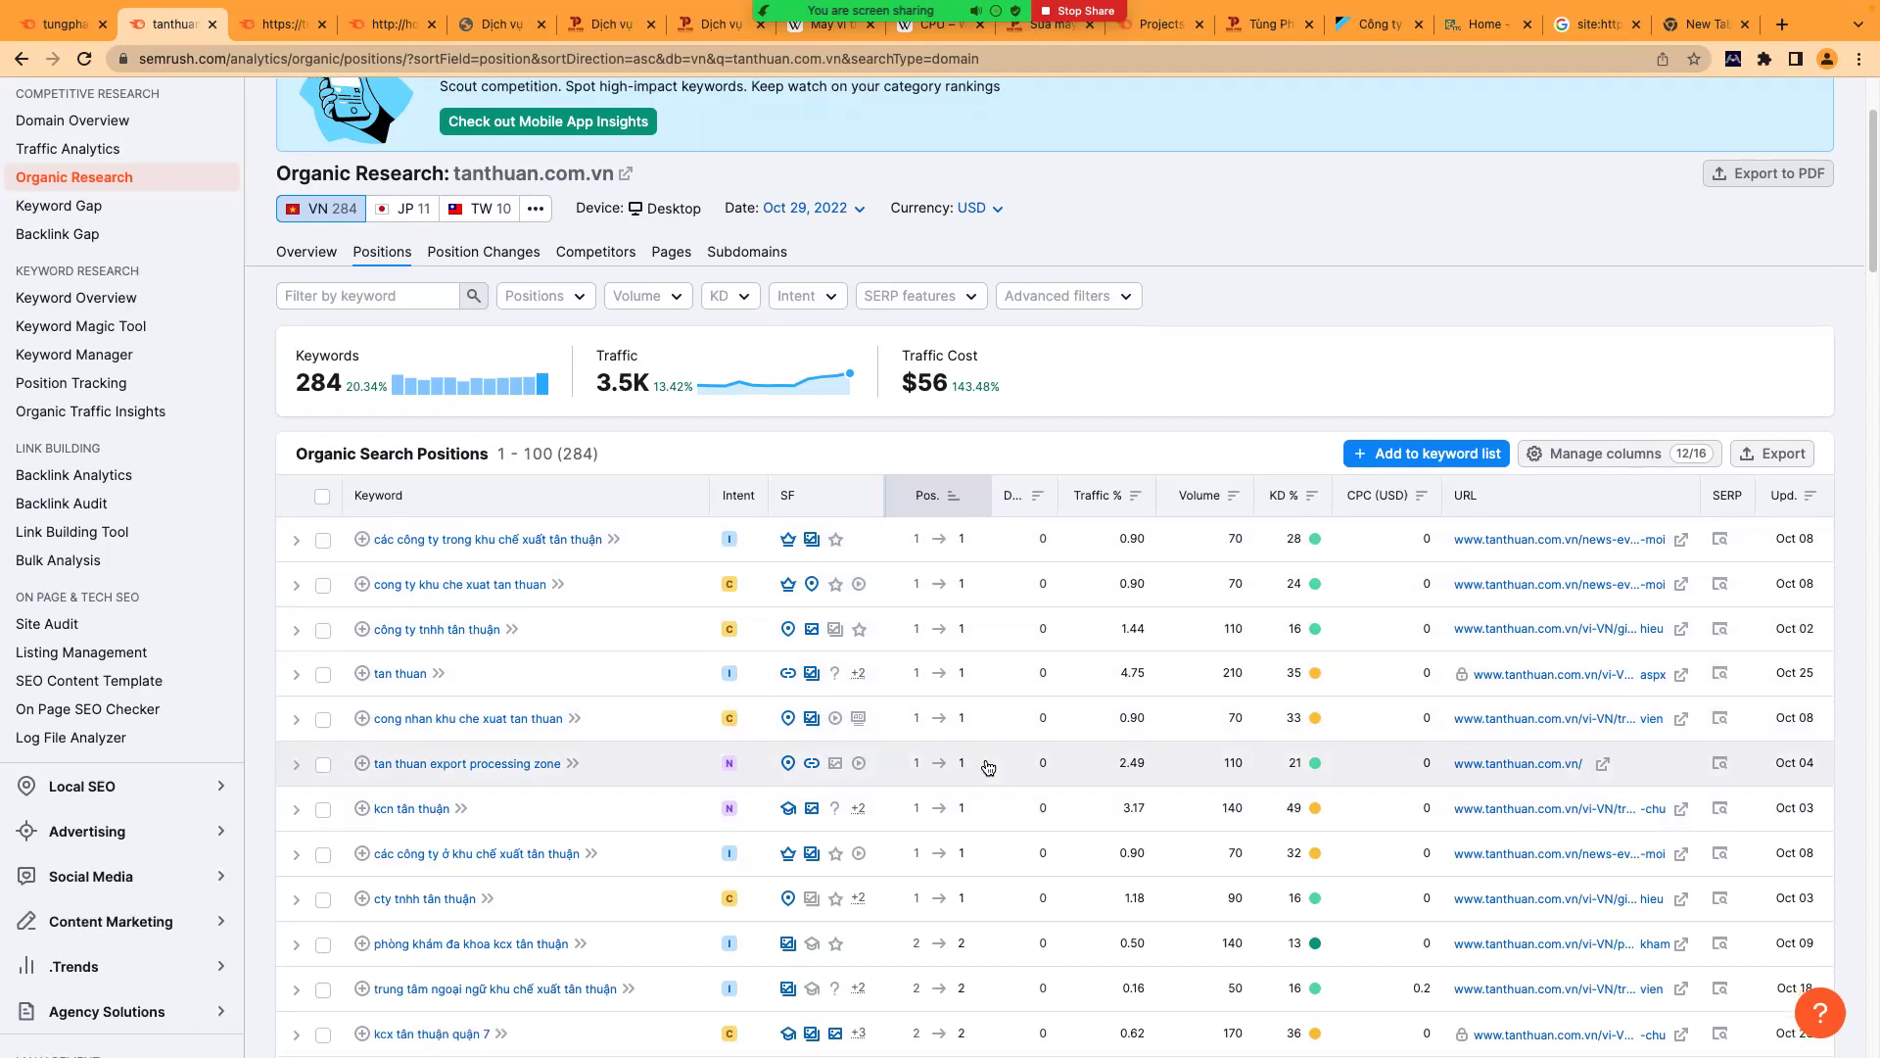
scroll(988, 767, "down", 1)
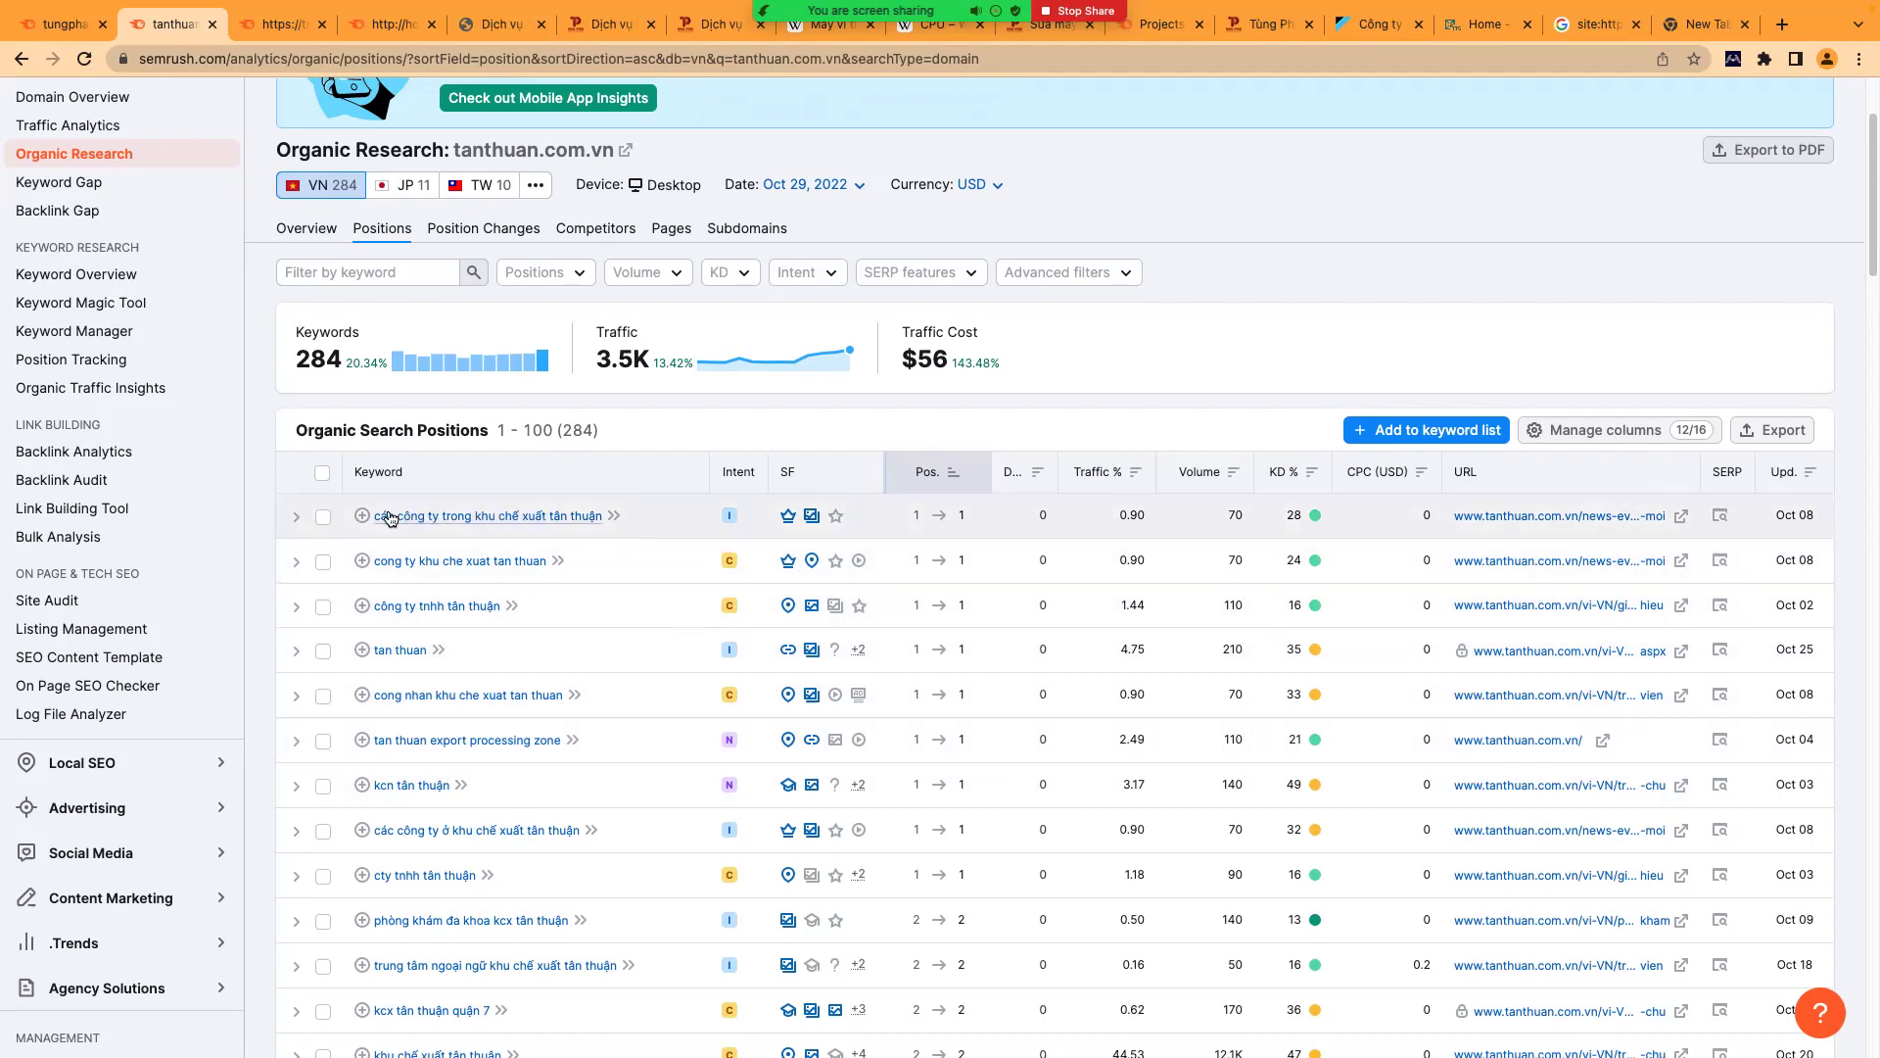
left_click_drag(373, 516, 617, 519)
key("super+c")
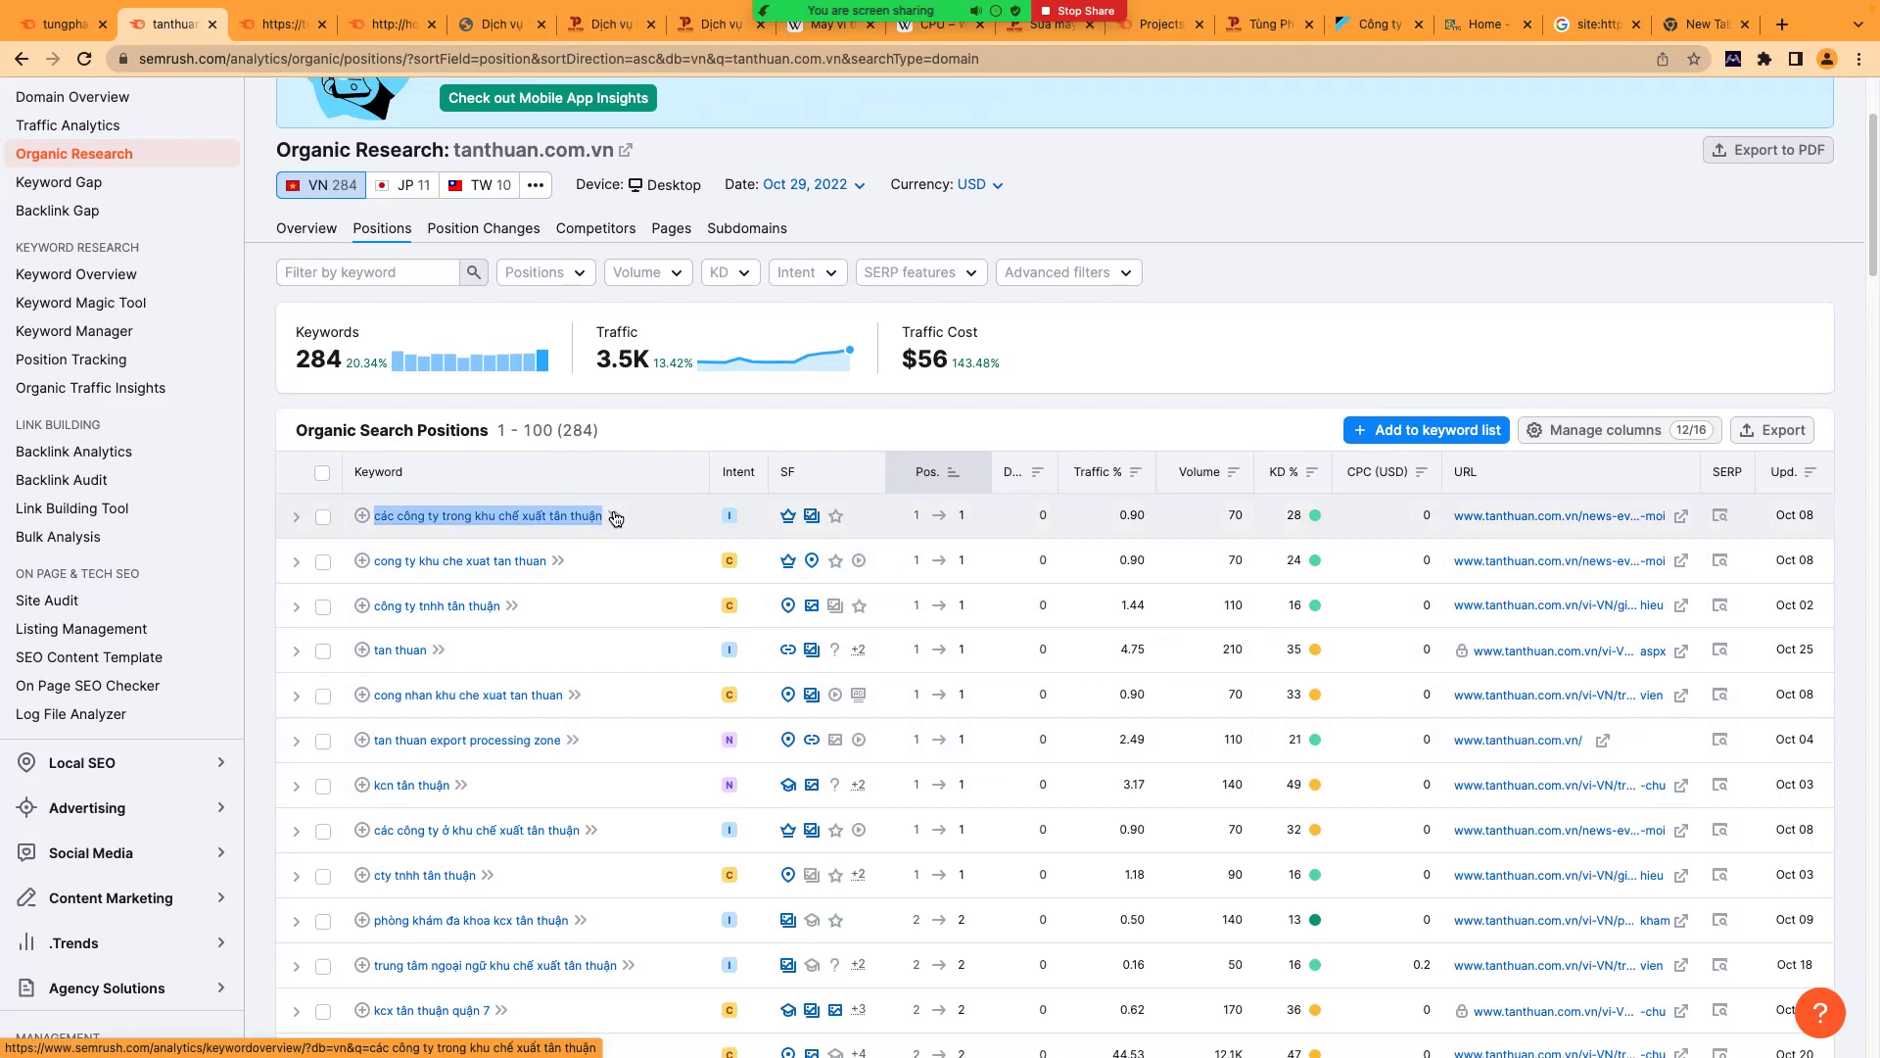
- Search Google for the copied keyword "các công ty trong khu chế xuất tân thuận" in a guest browser window
left_click(730, 494)
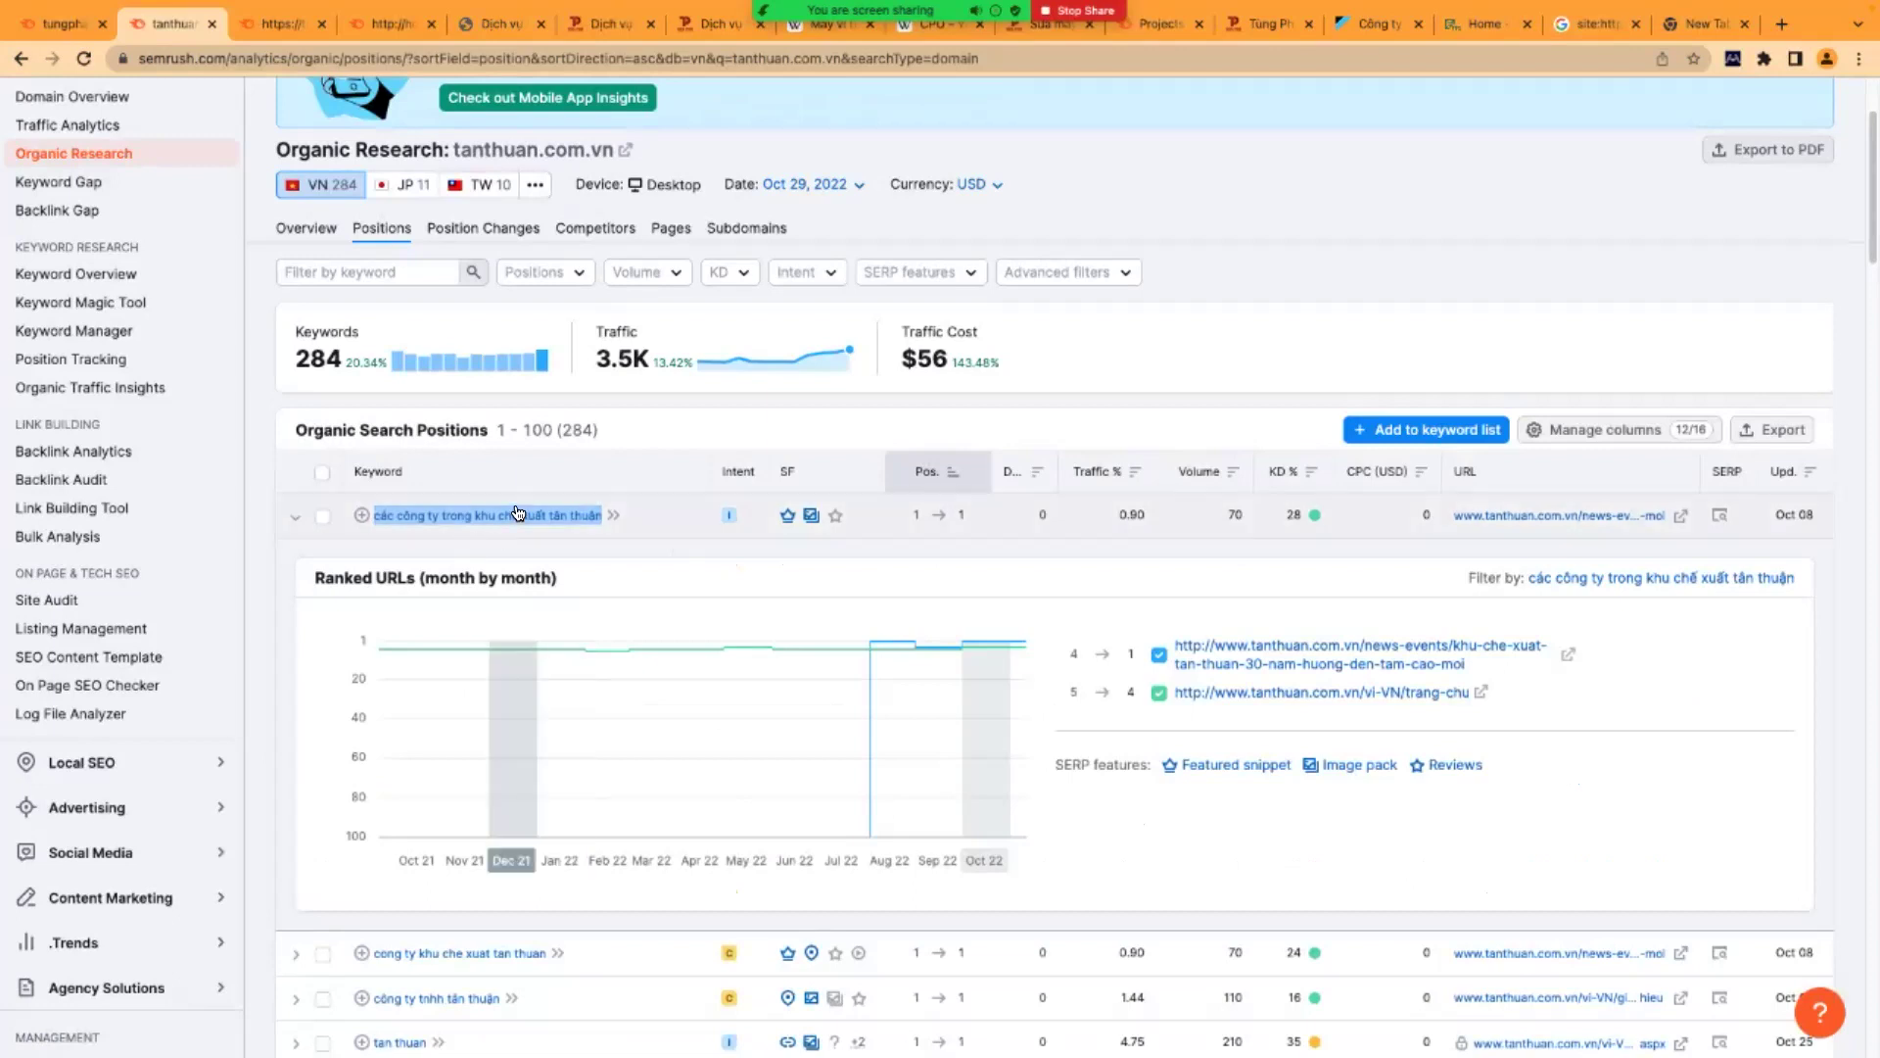
left_click(1827, 60)
scroll(1684, 627, "down", 3)
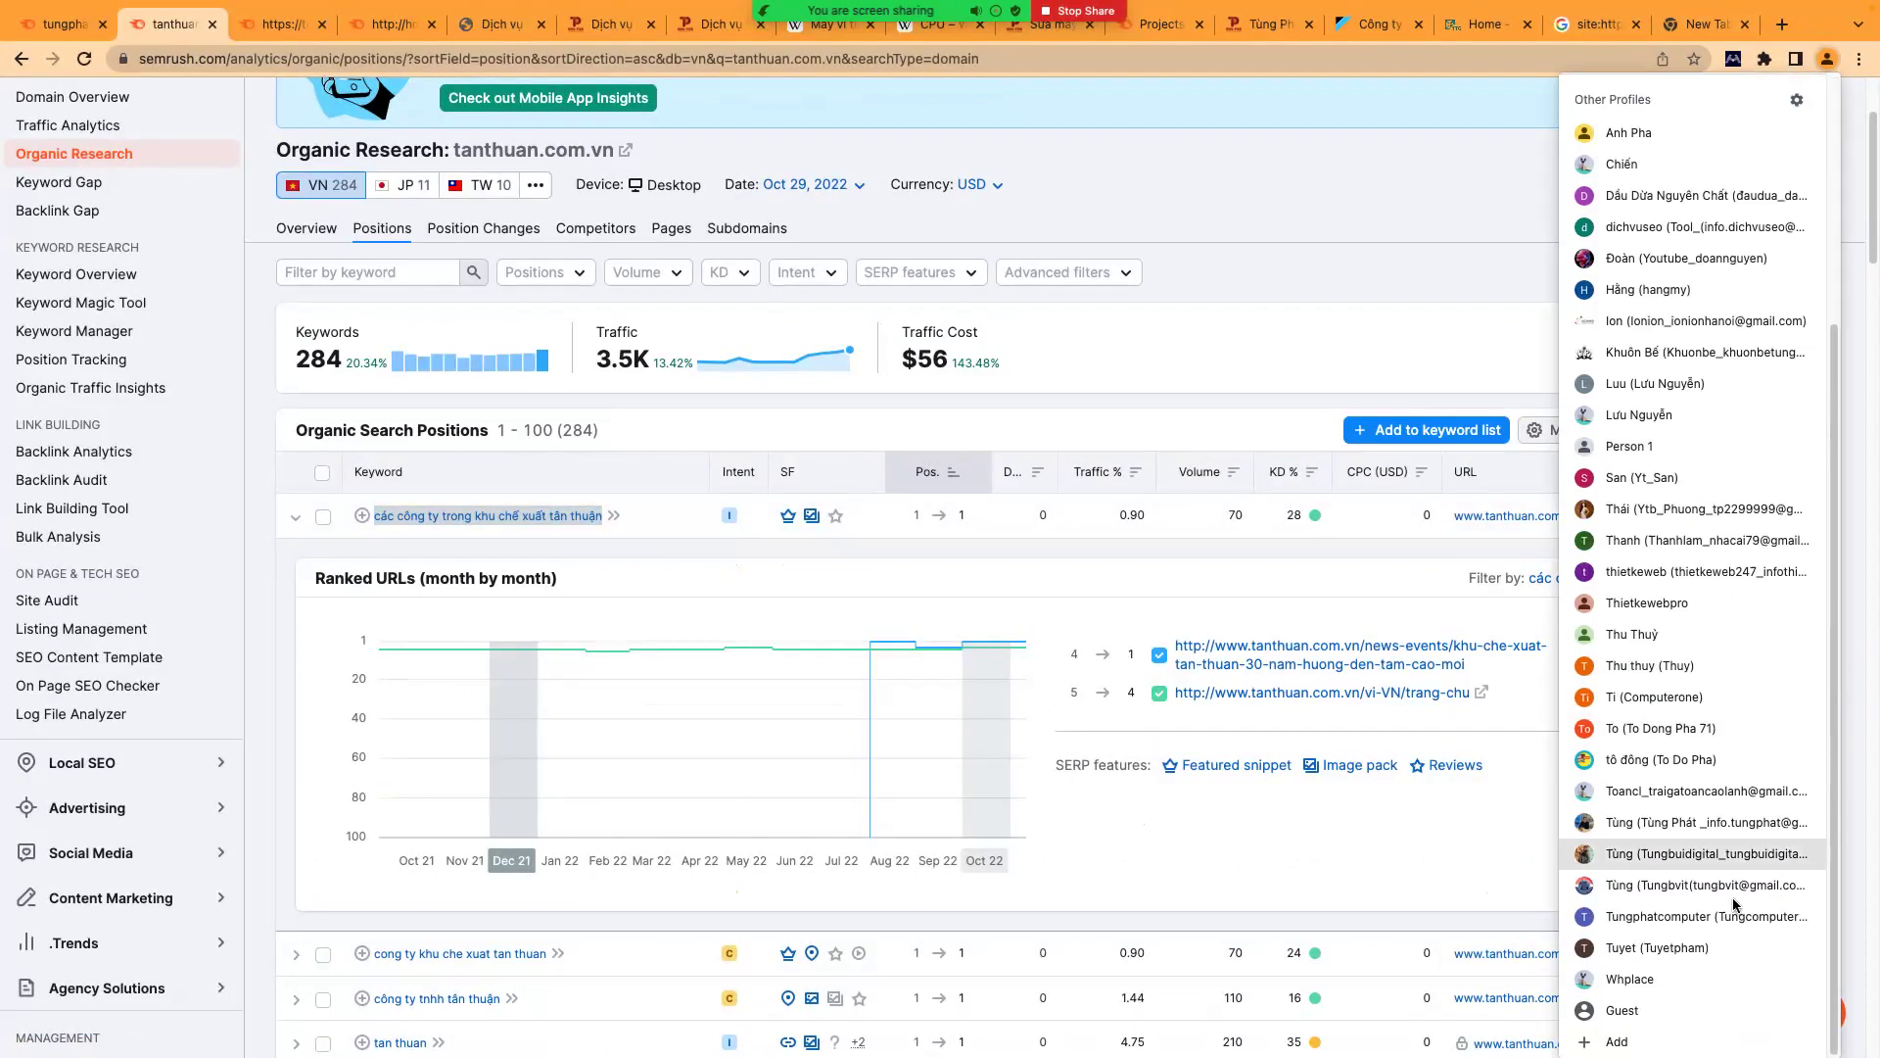
left_click(1680, 1014)
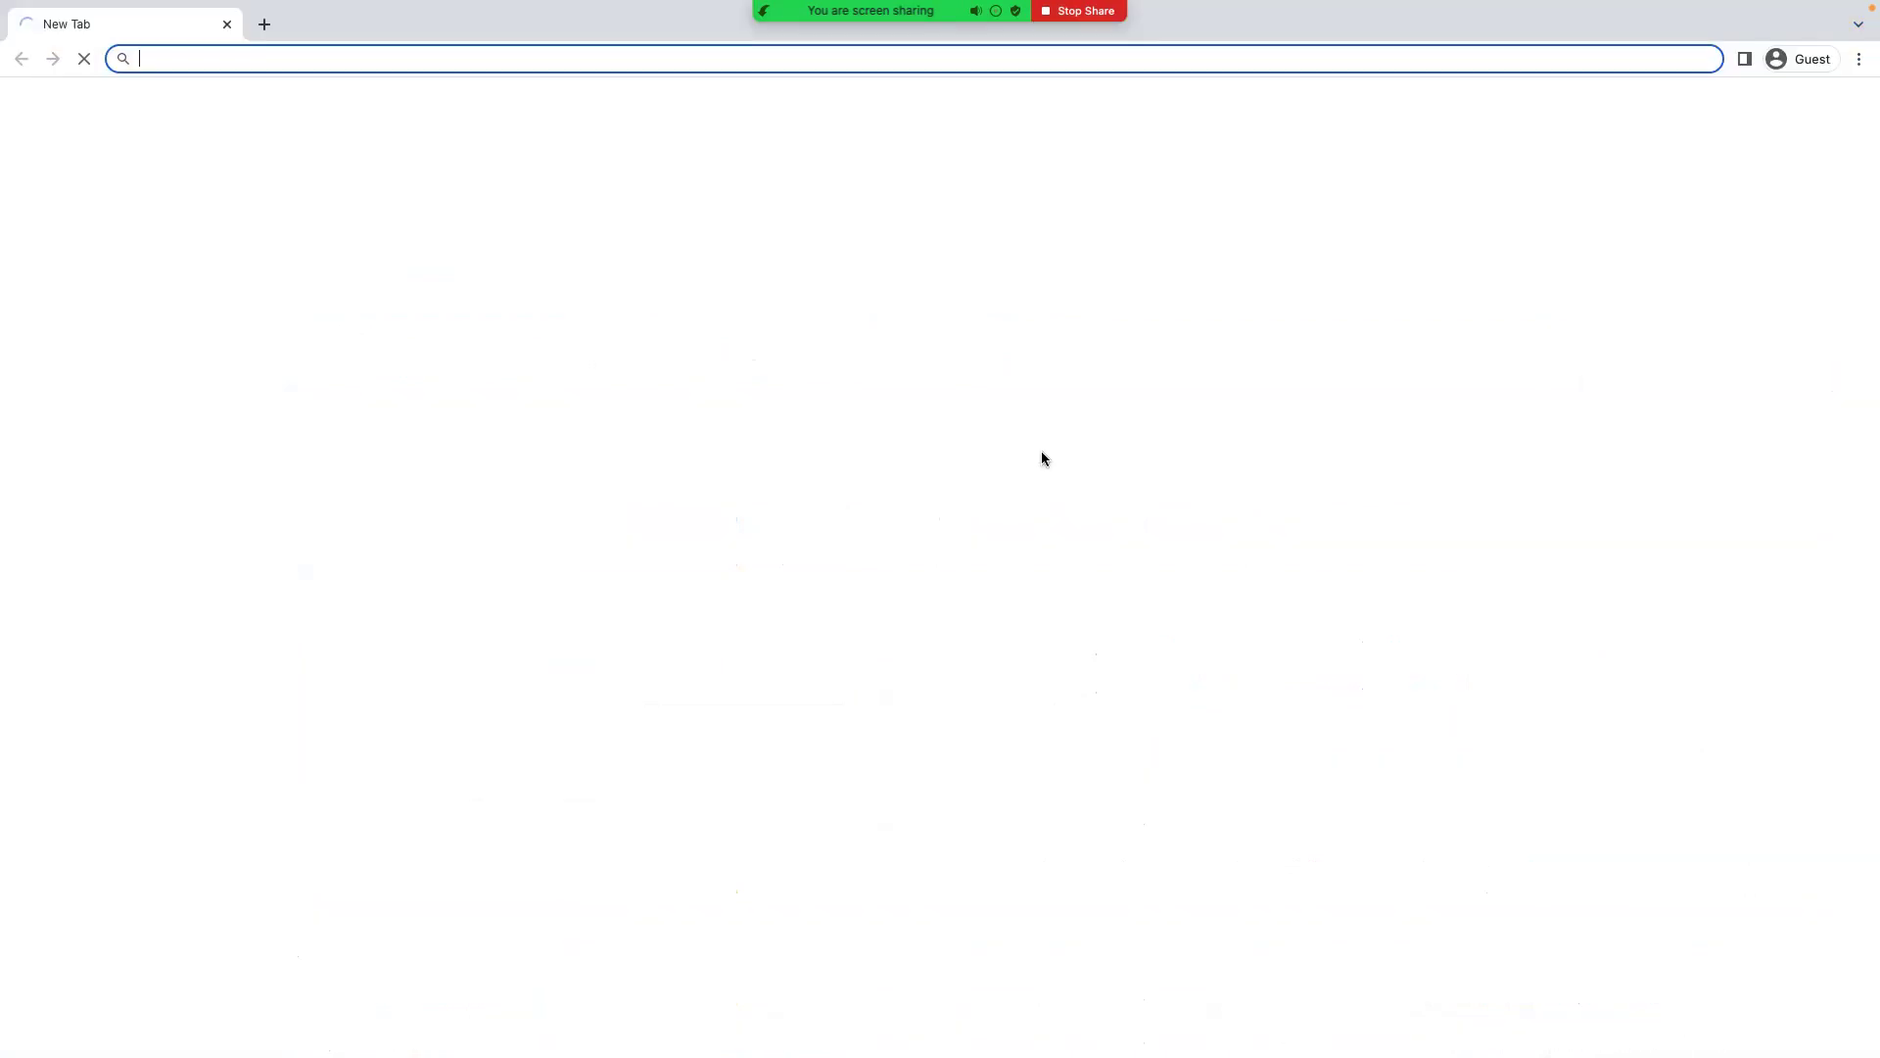
key("super+v")
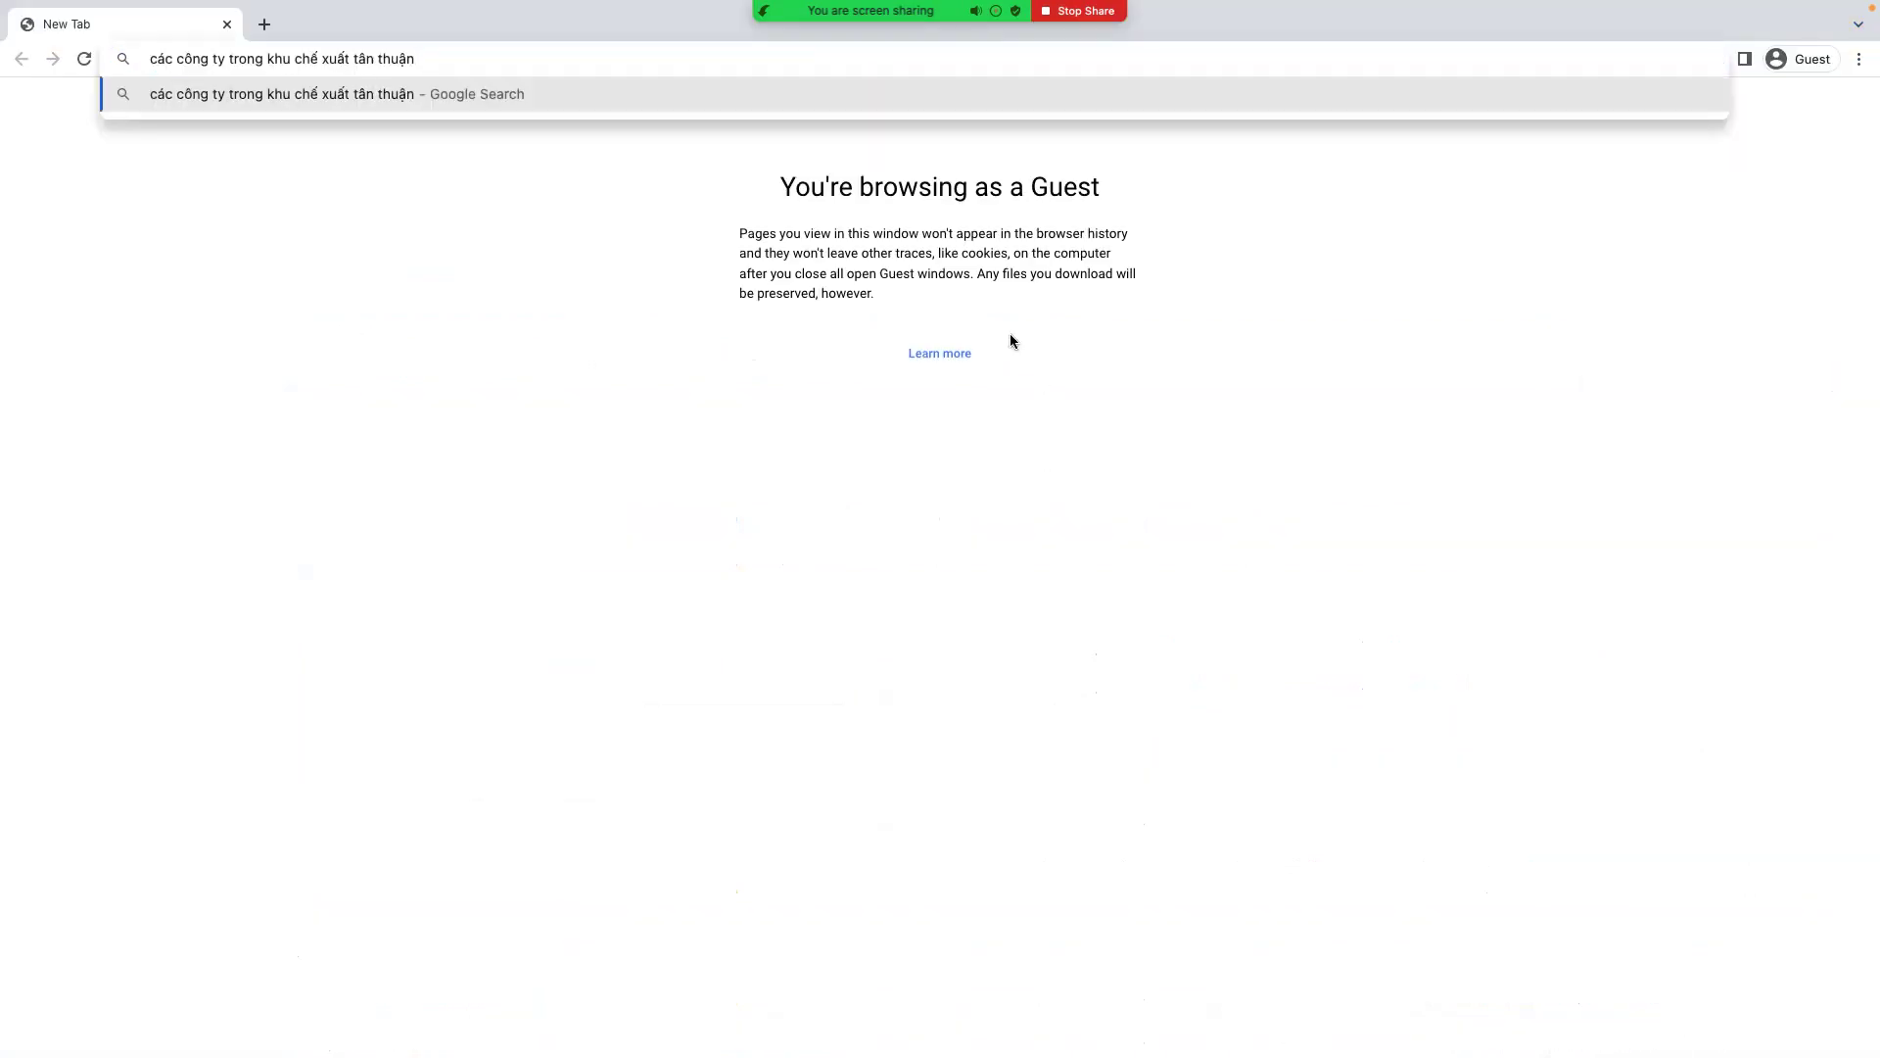
key("Return")
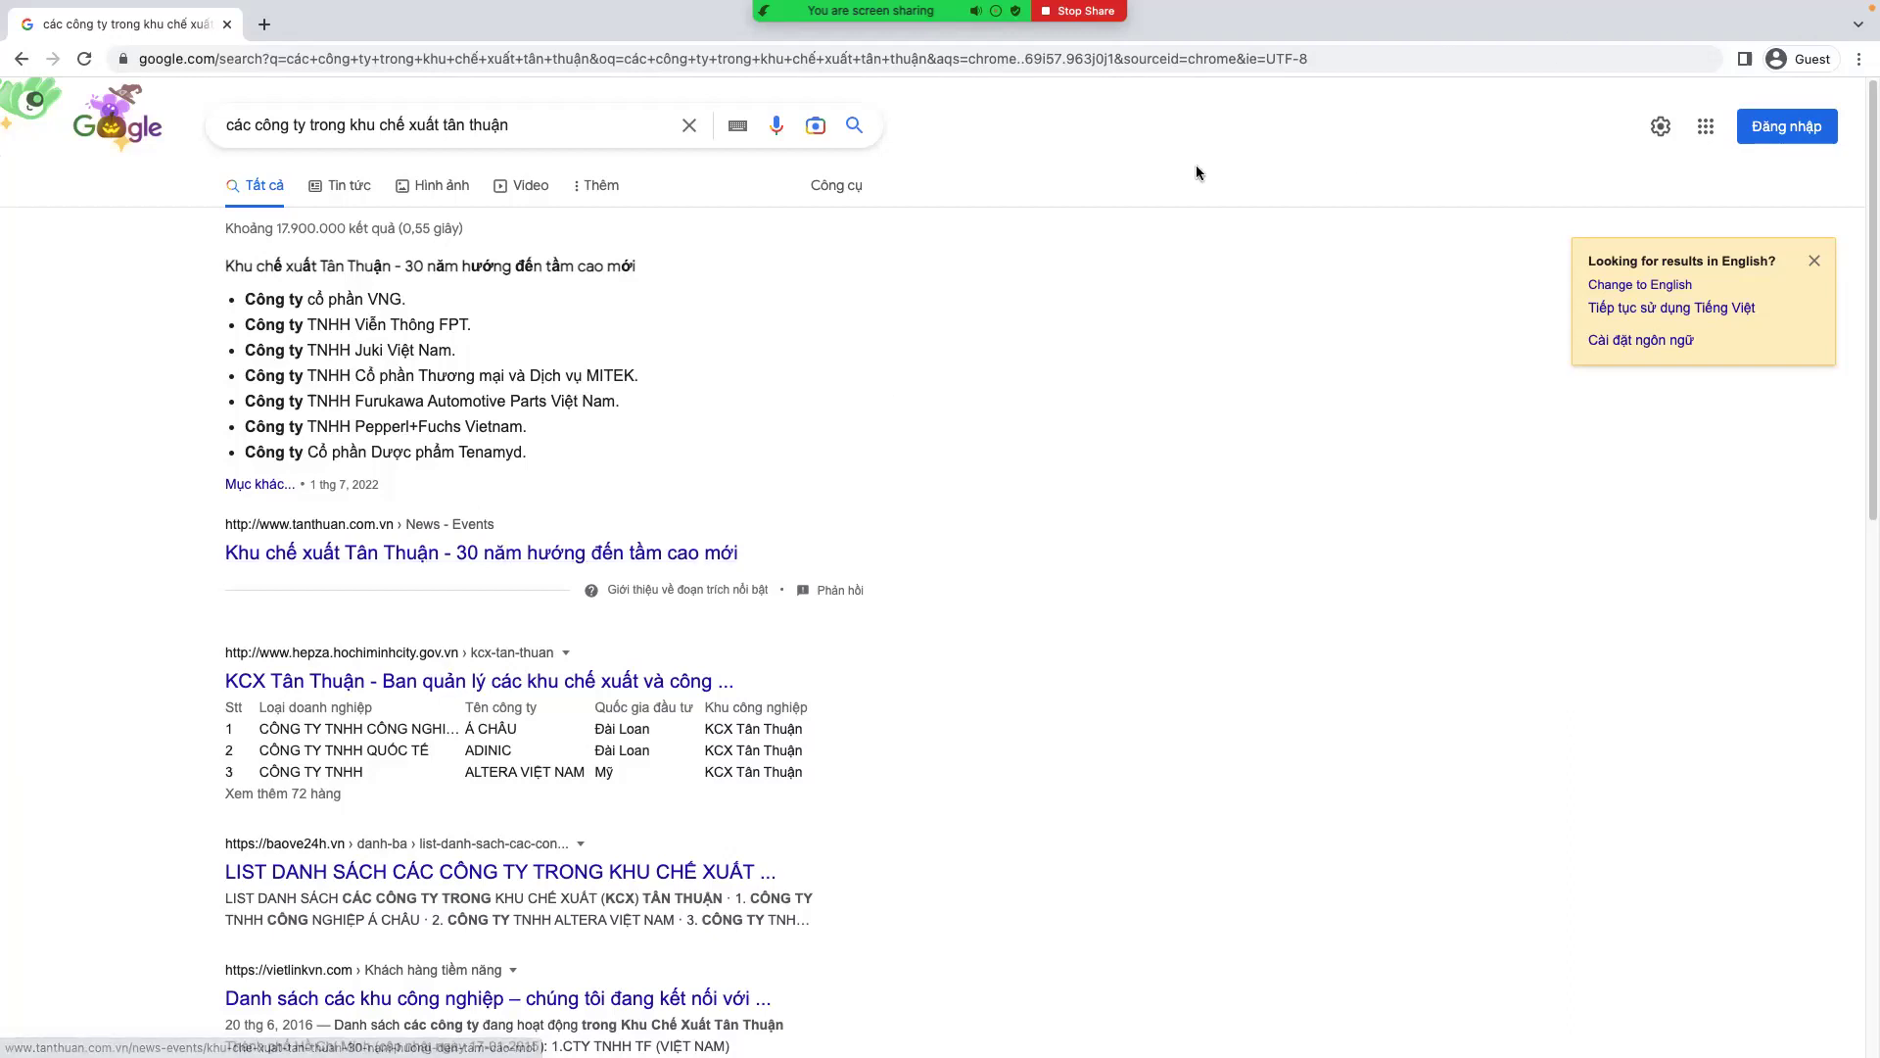
- Close the guest search window and collapse the expanded first keyword row in the Semrush positions table
left_click_drag(223, 997, 703, 997)
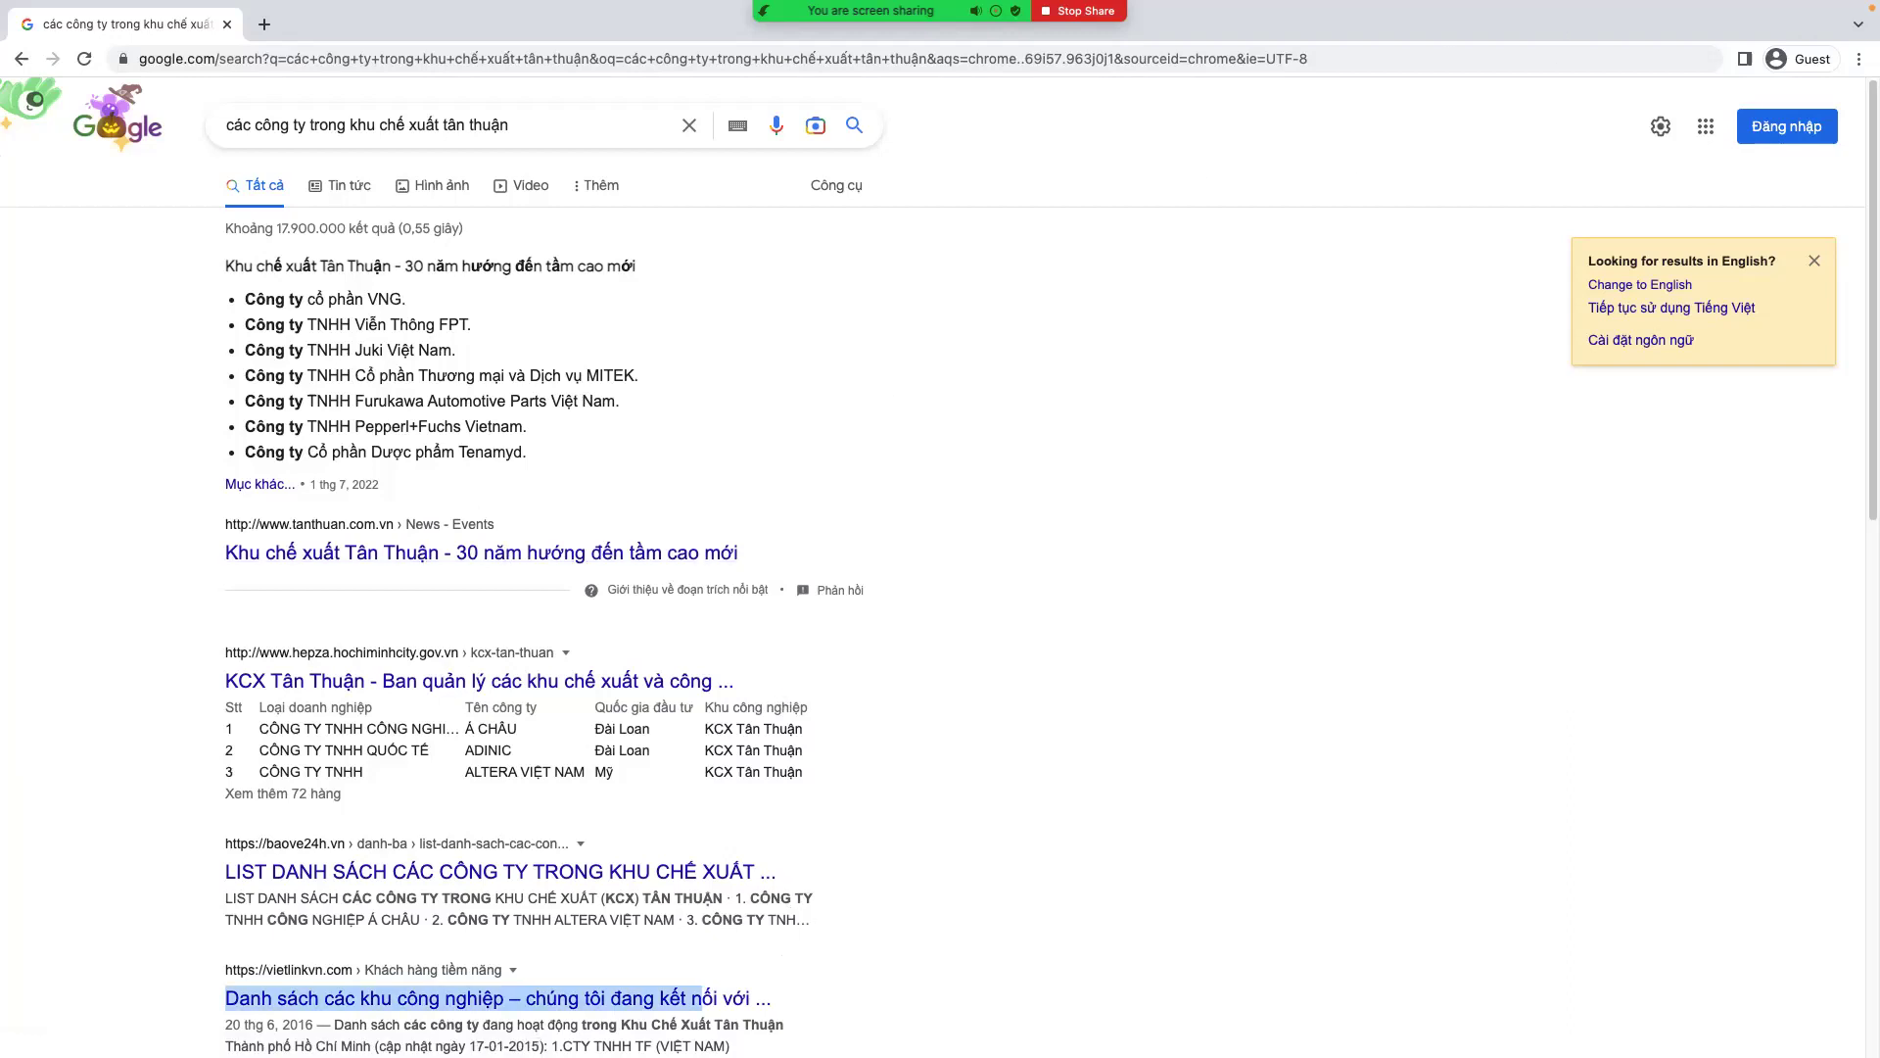
left_click(483, 980)
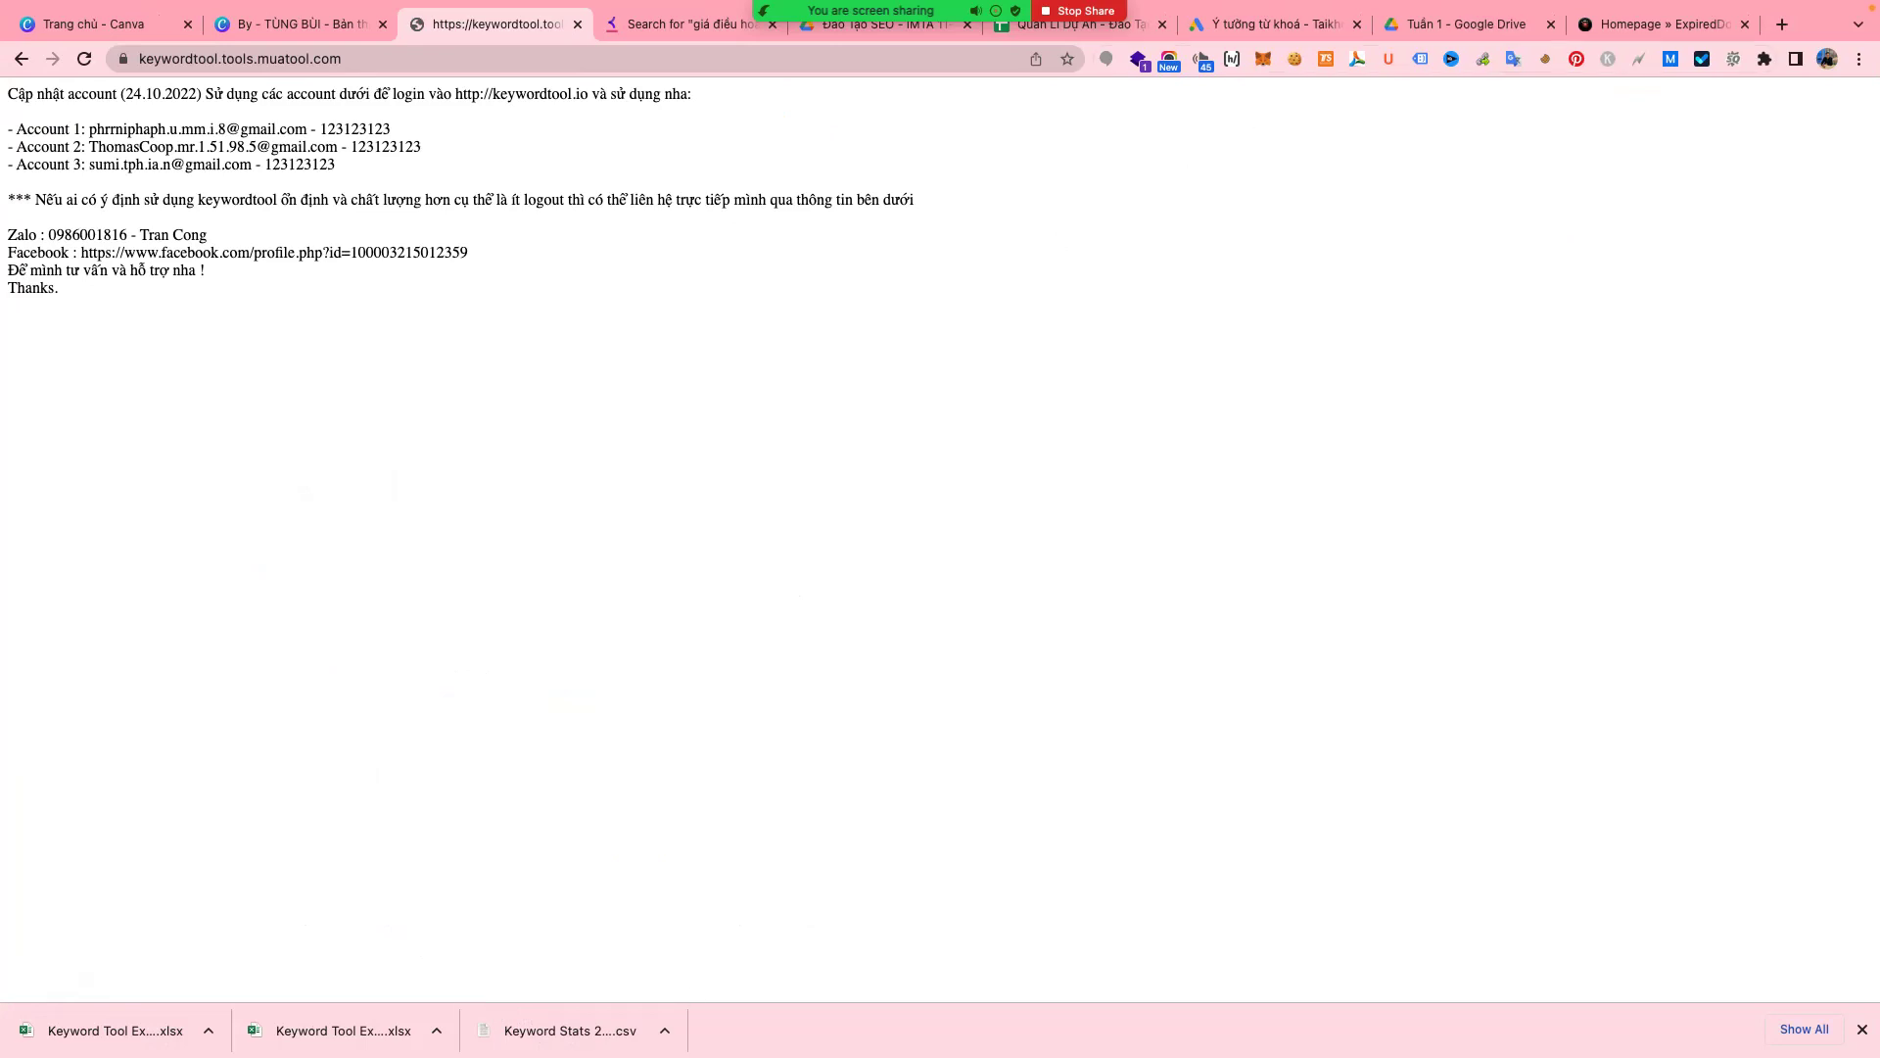
left_click_drag(342, 1030, 477, 1023)
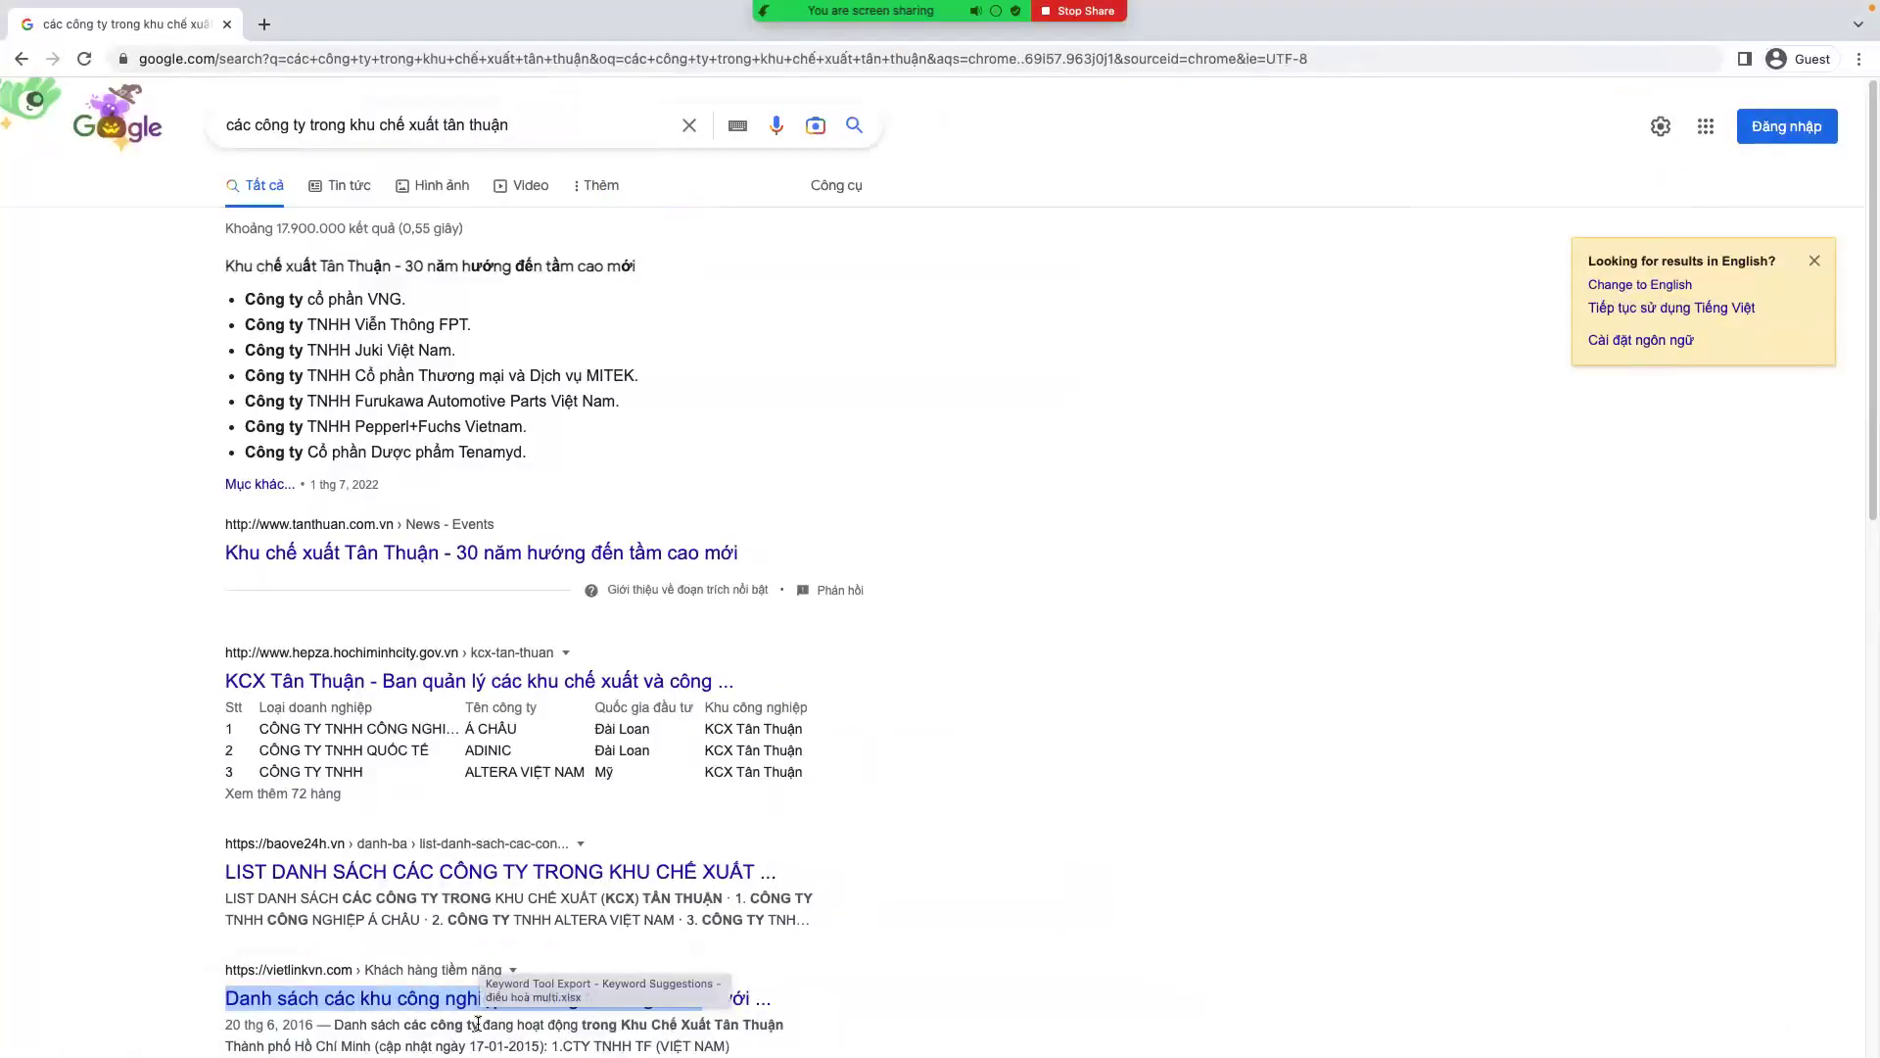
left_click(226, 26)
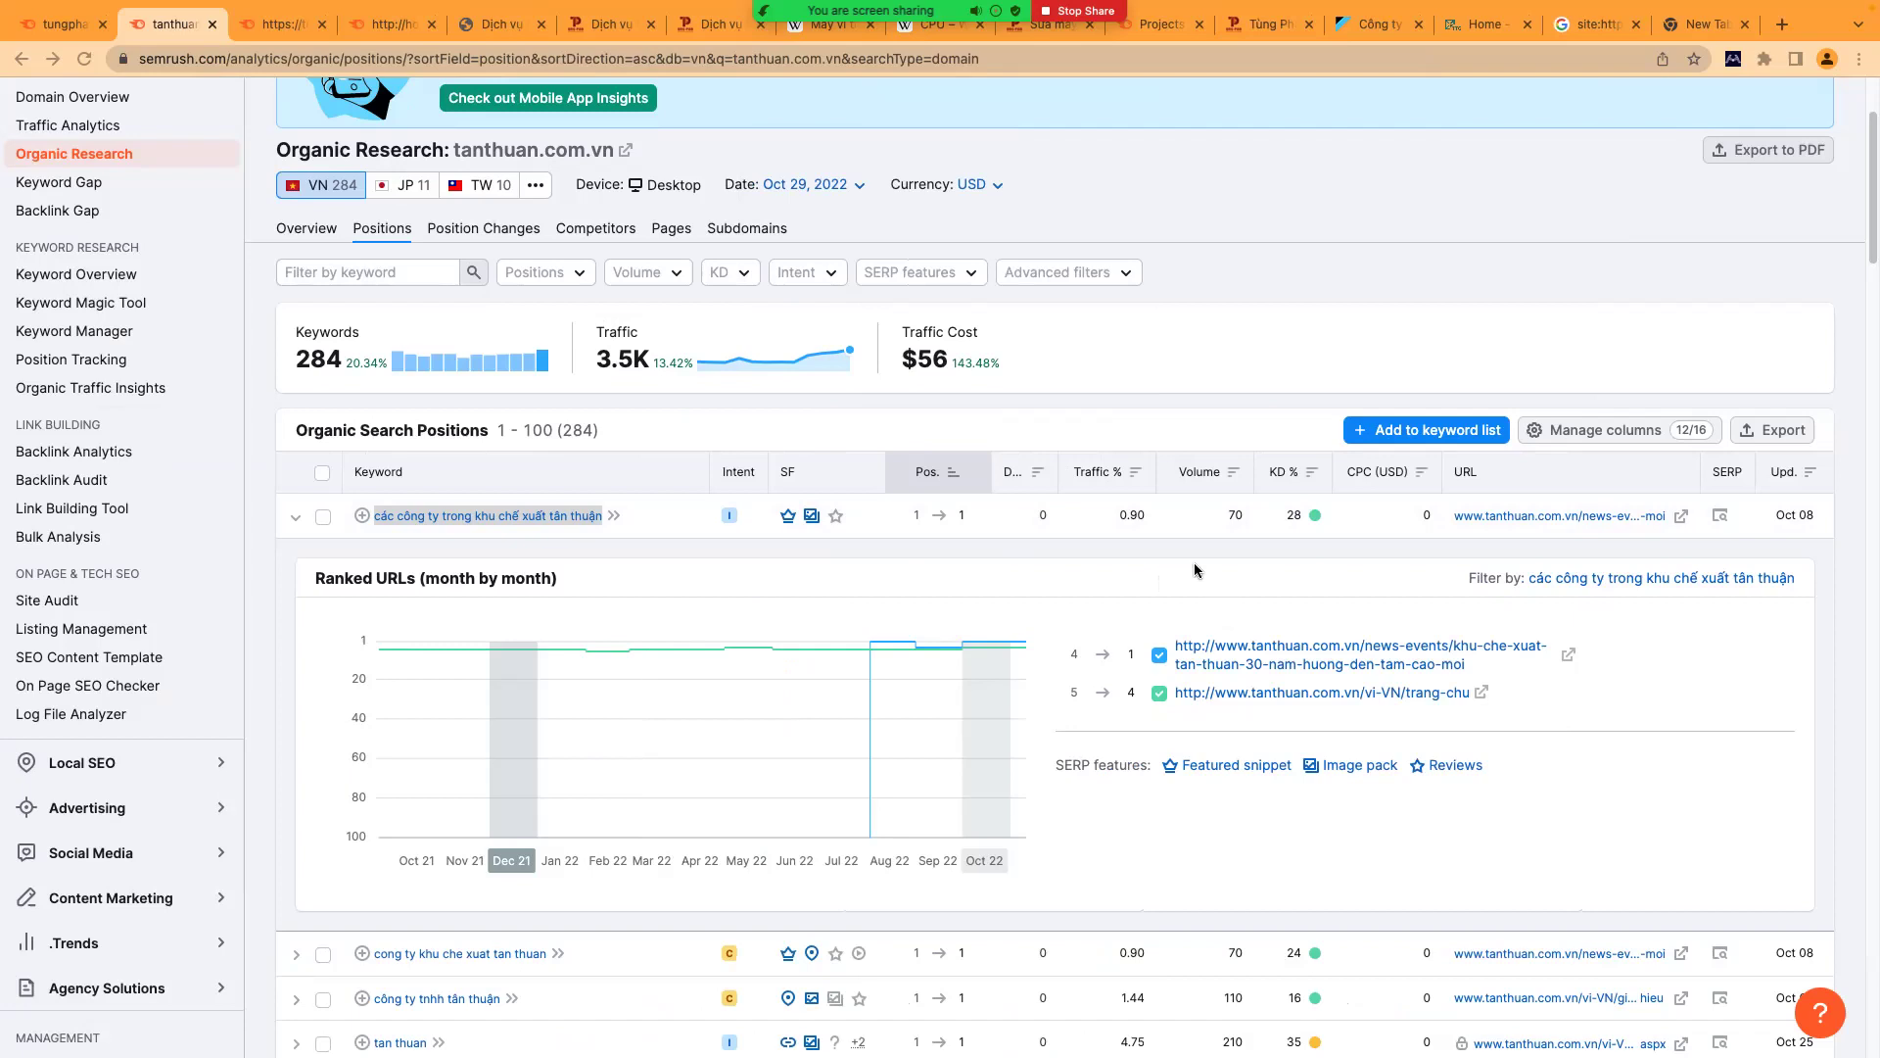
scroll(1271, 523, "up", 2)
scroll(1271, 523, "up", 1)
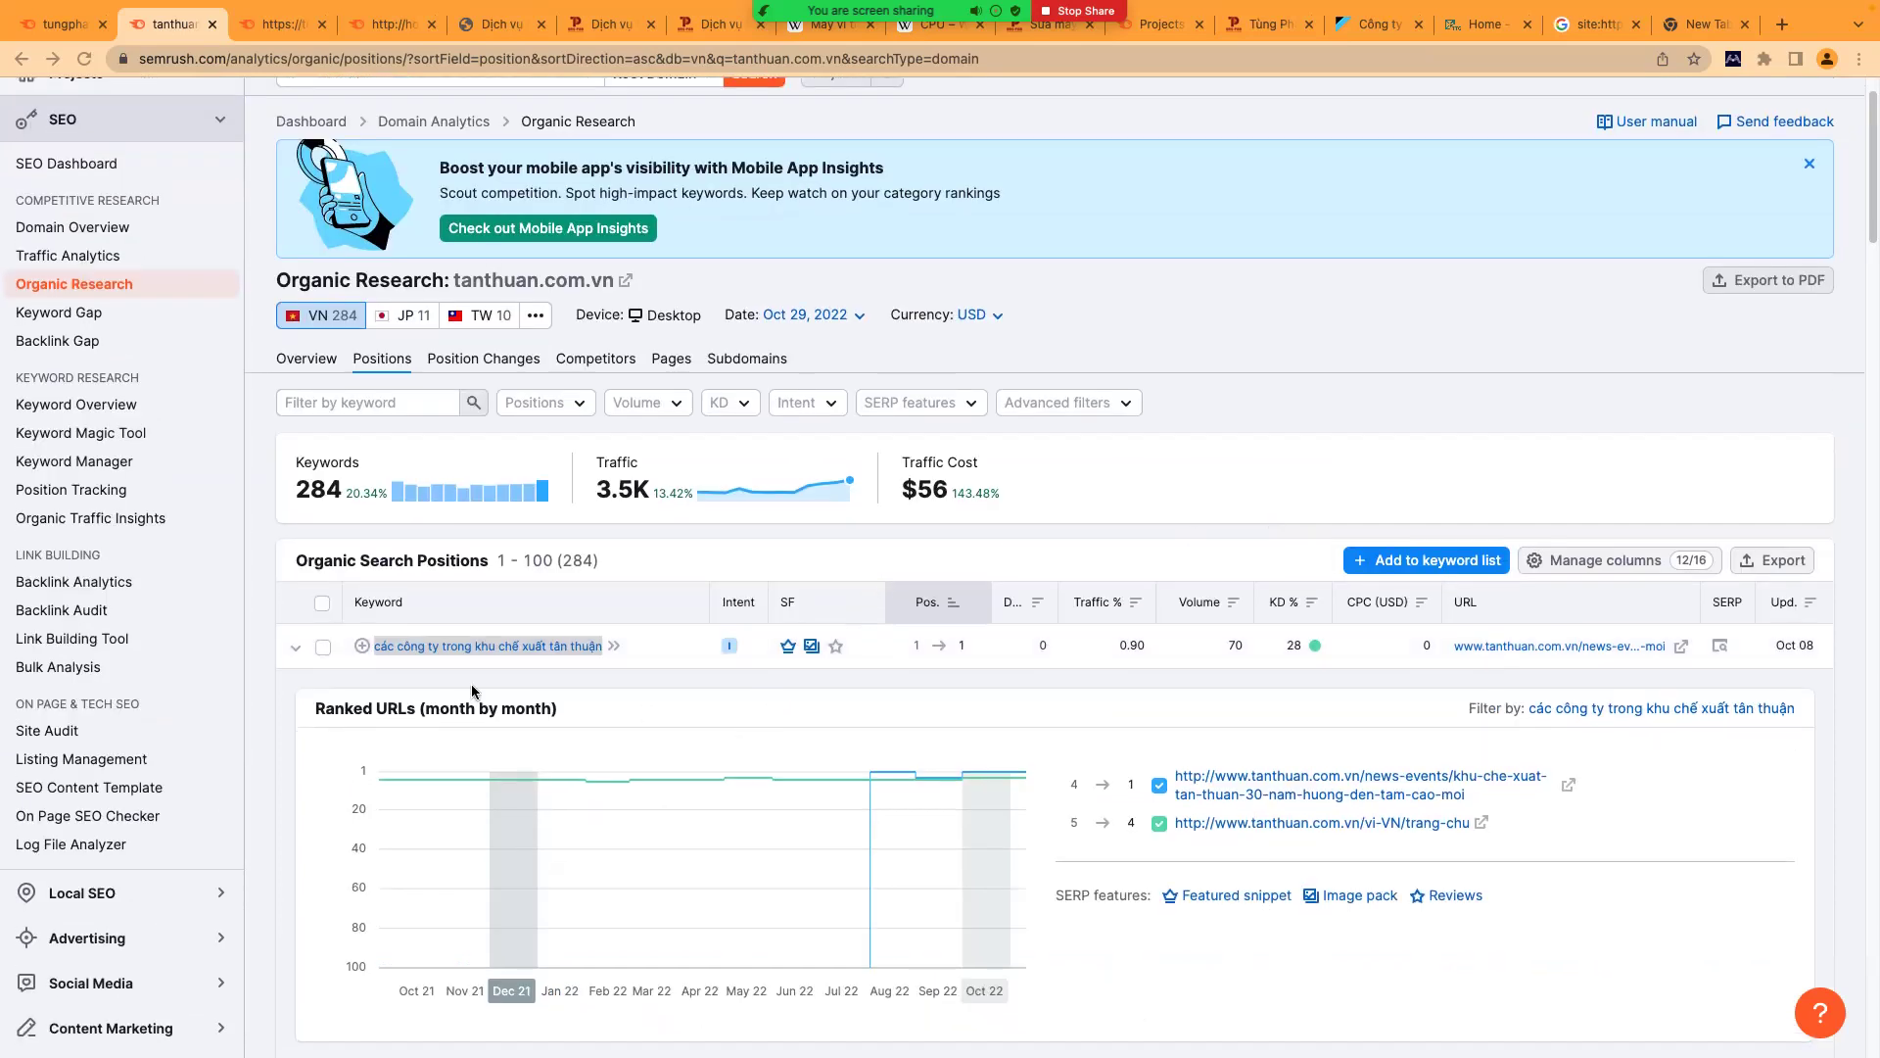
left_click(297, 652)
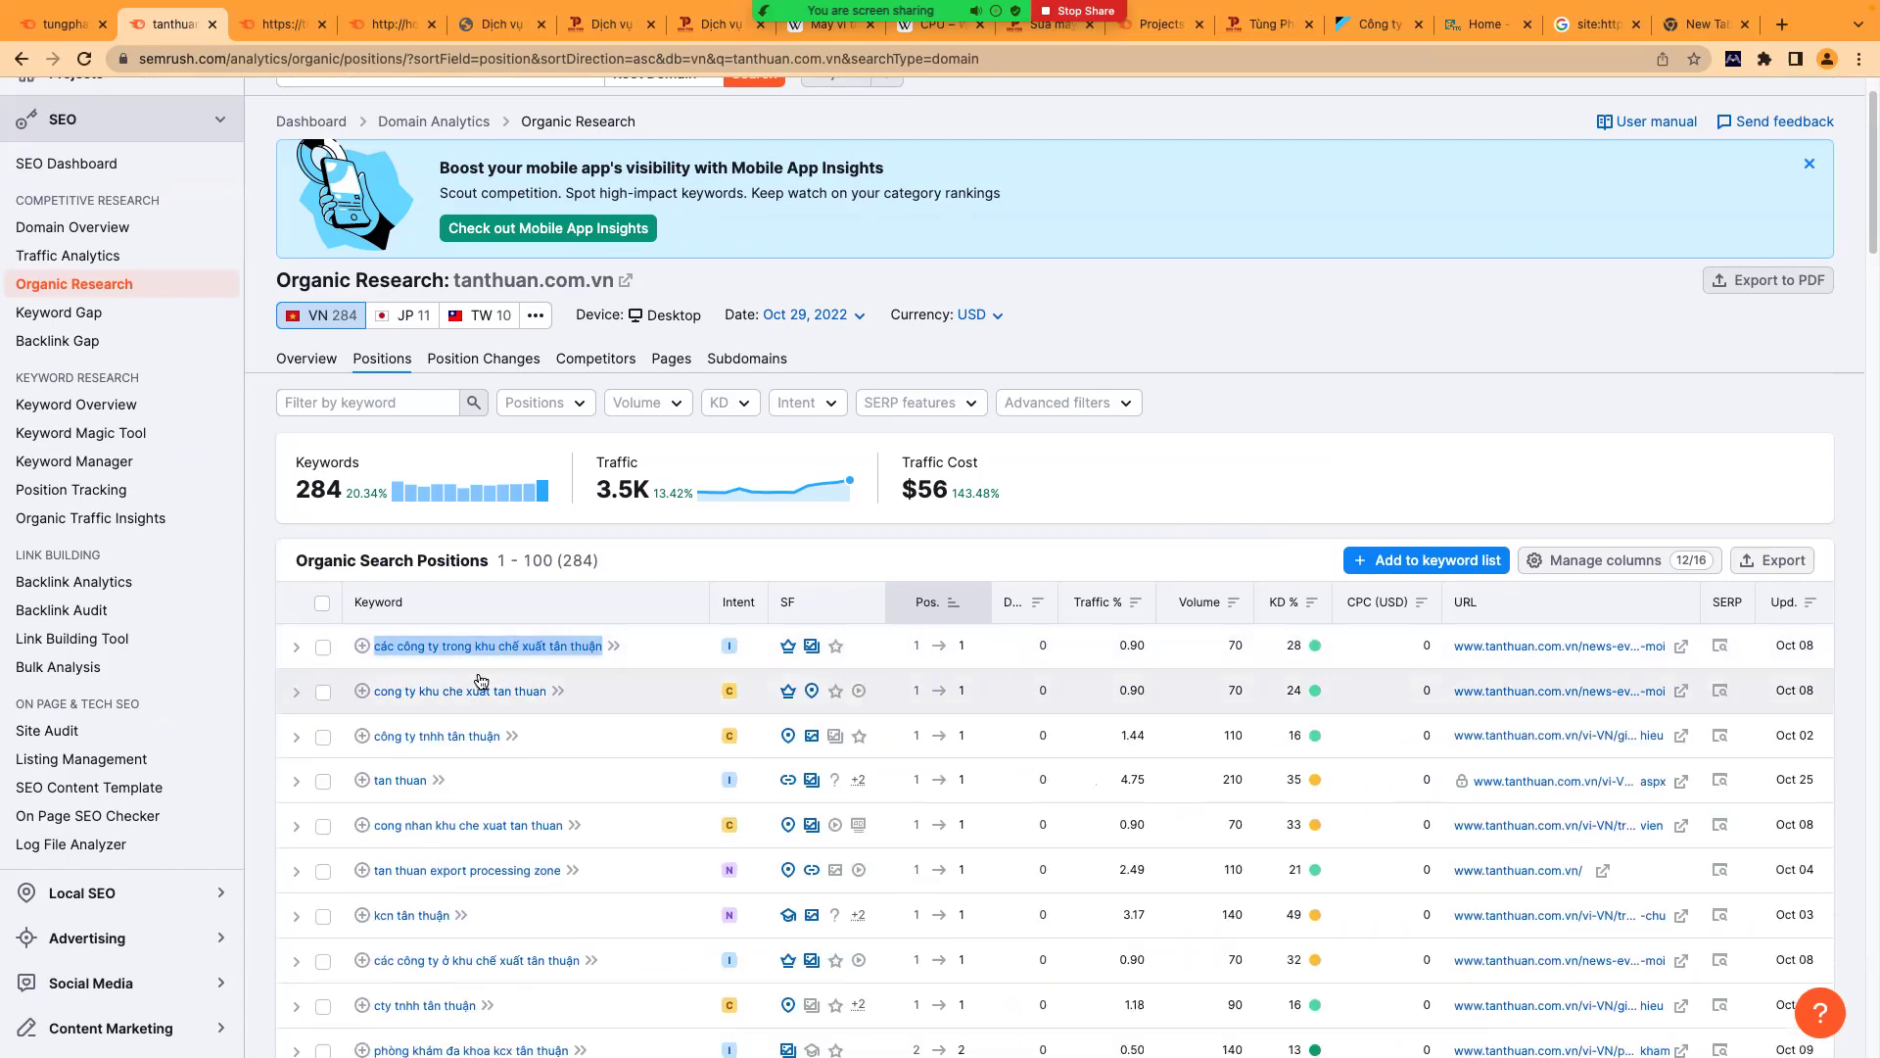
- Look through the keywords sorted by position, then go back to the table sorted by traffic share and review it
scroll(1645, 534, "down", 3)
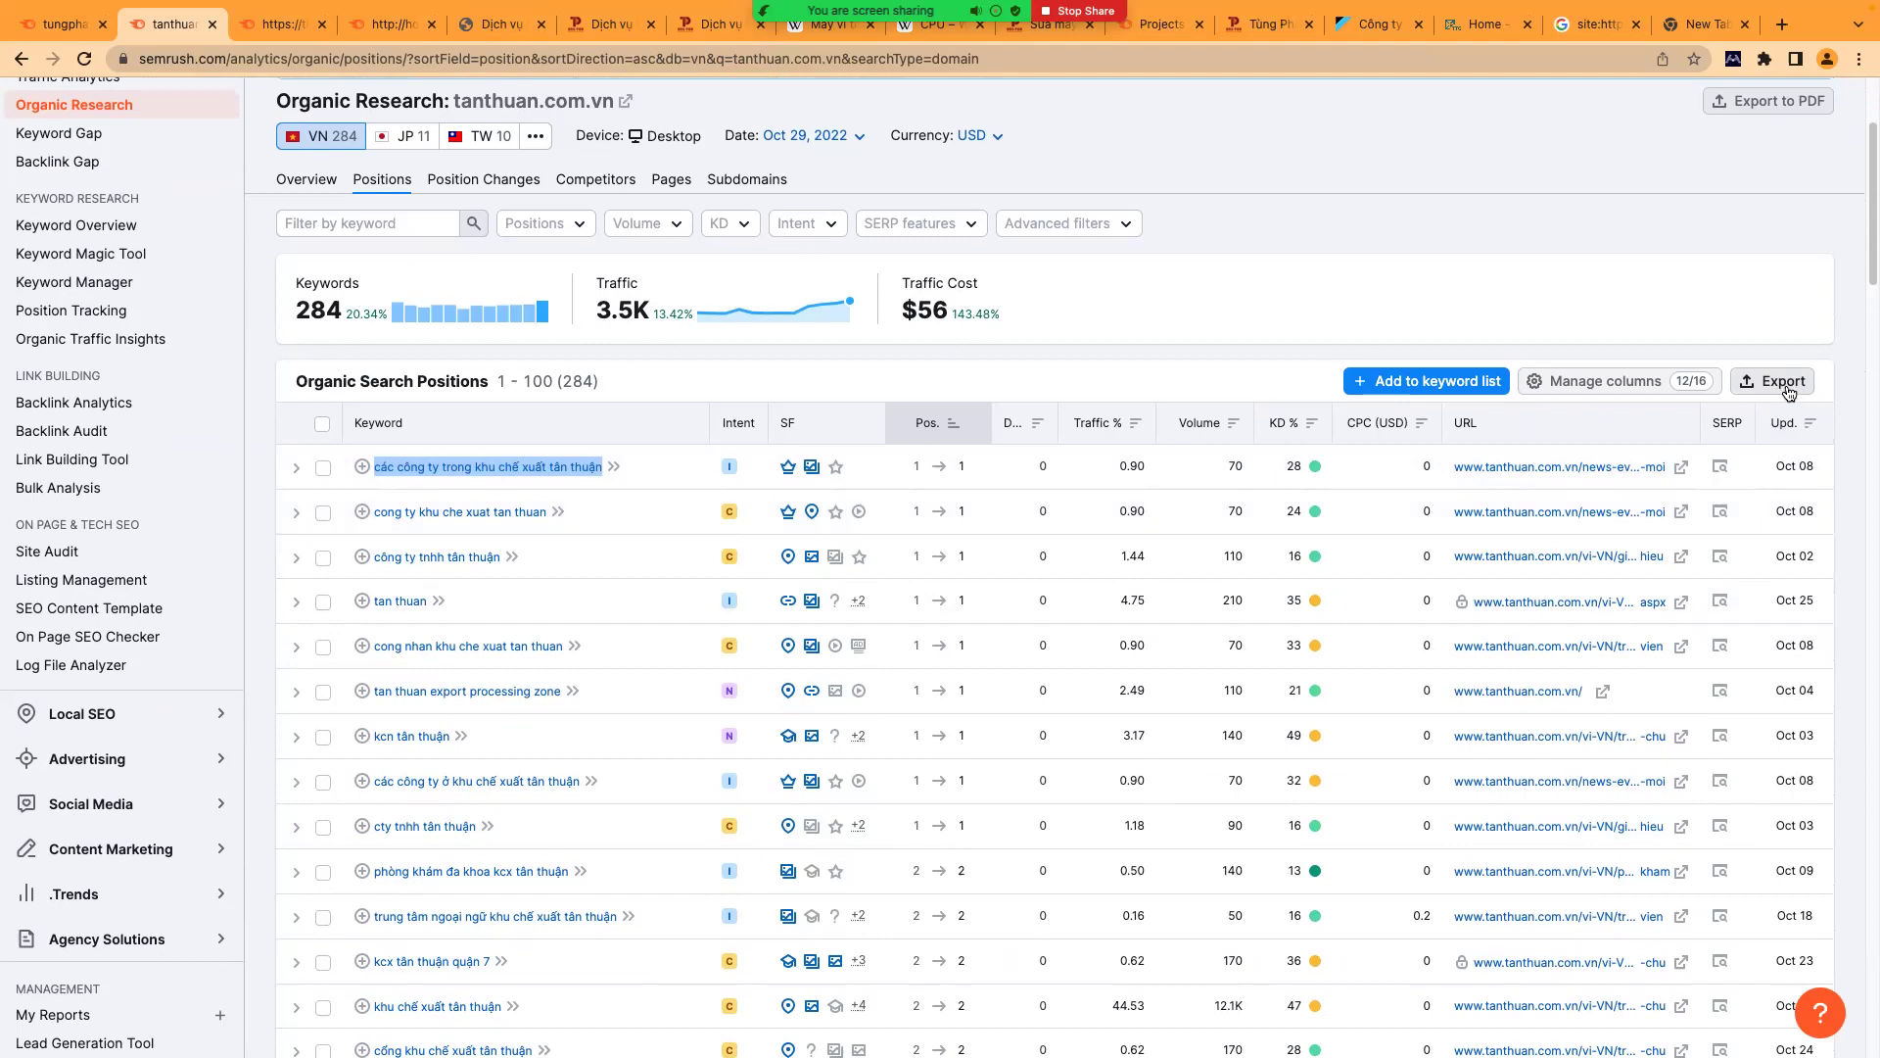
scroll(1195, 653, "down", 1)
scroll(1195, 652, "down", 7)
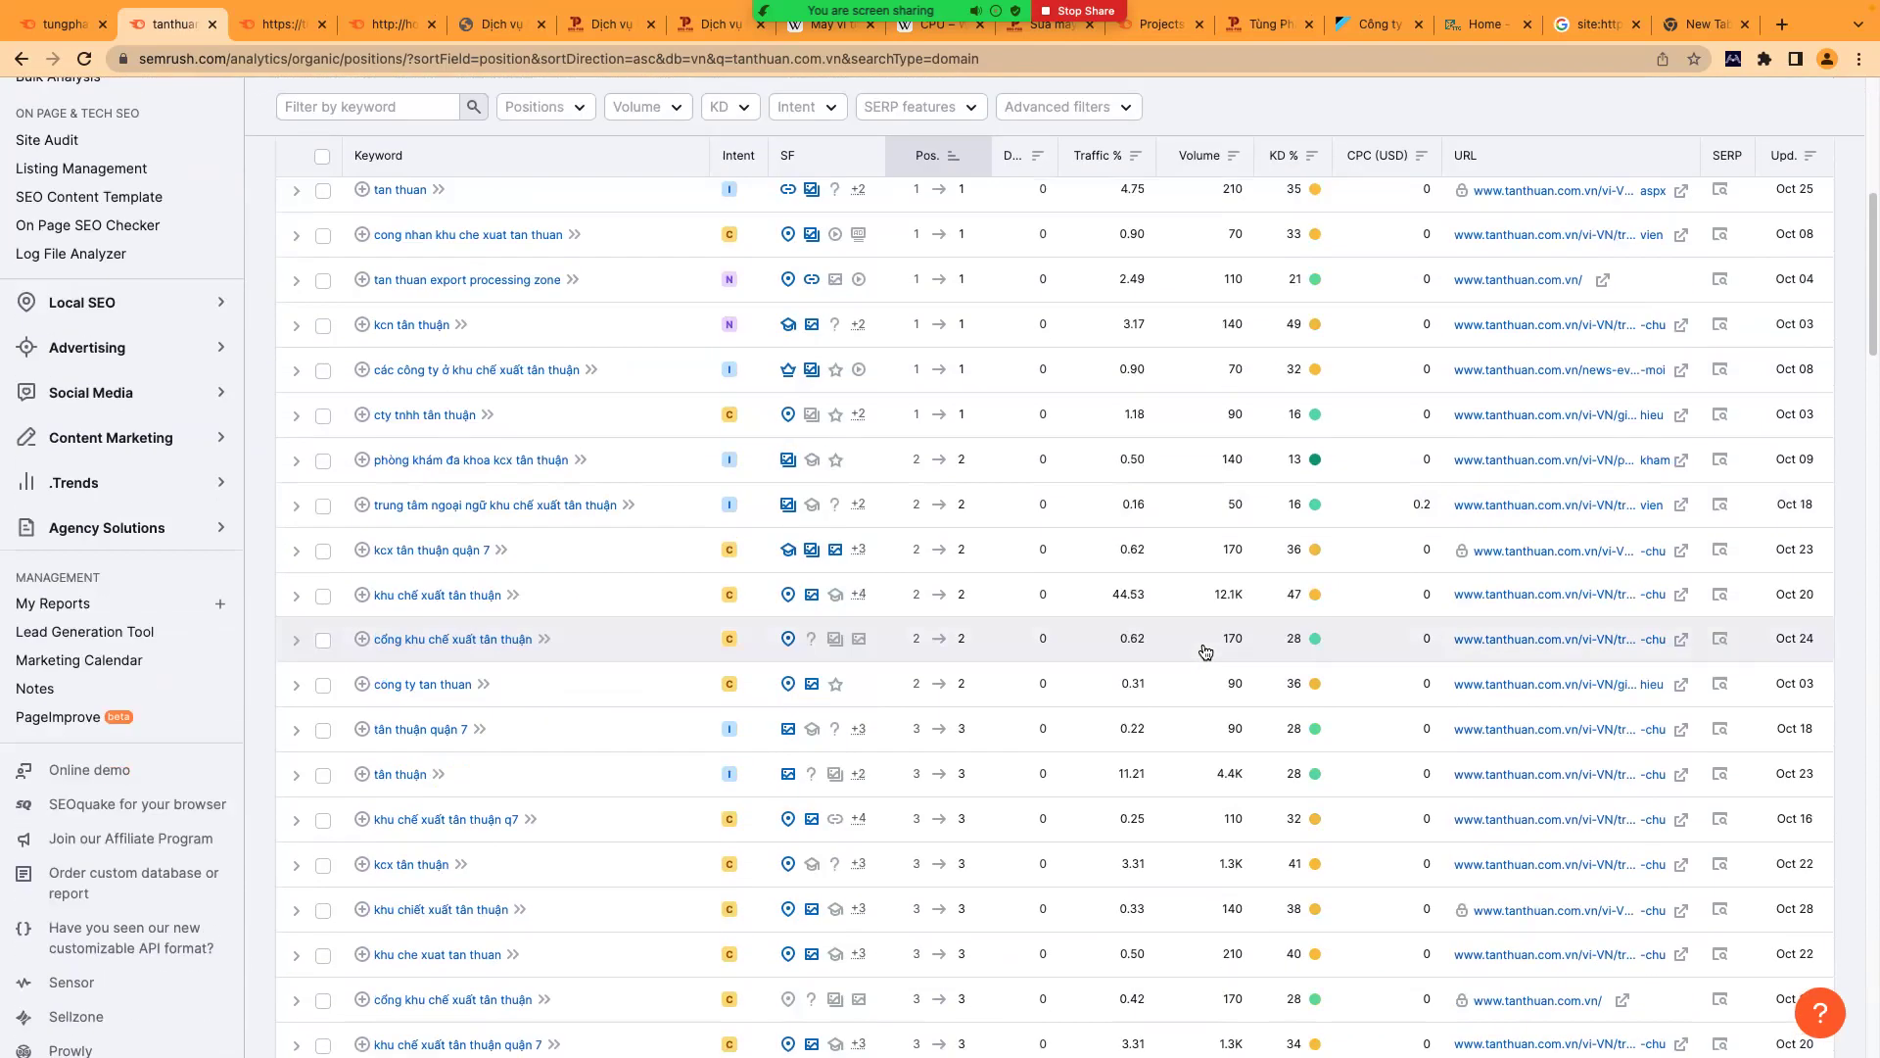
scroll(1205, 651, "up", 8)
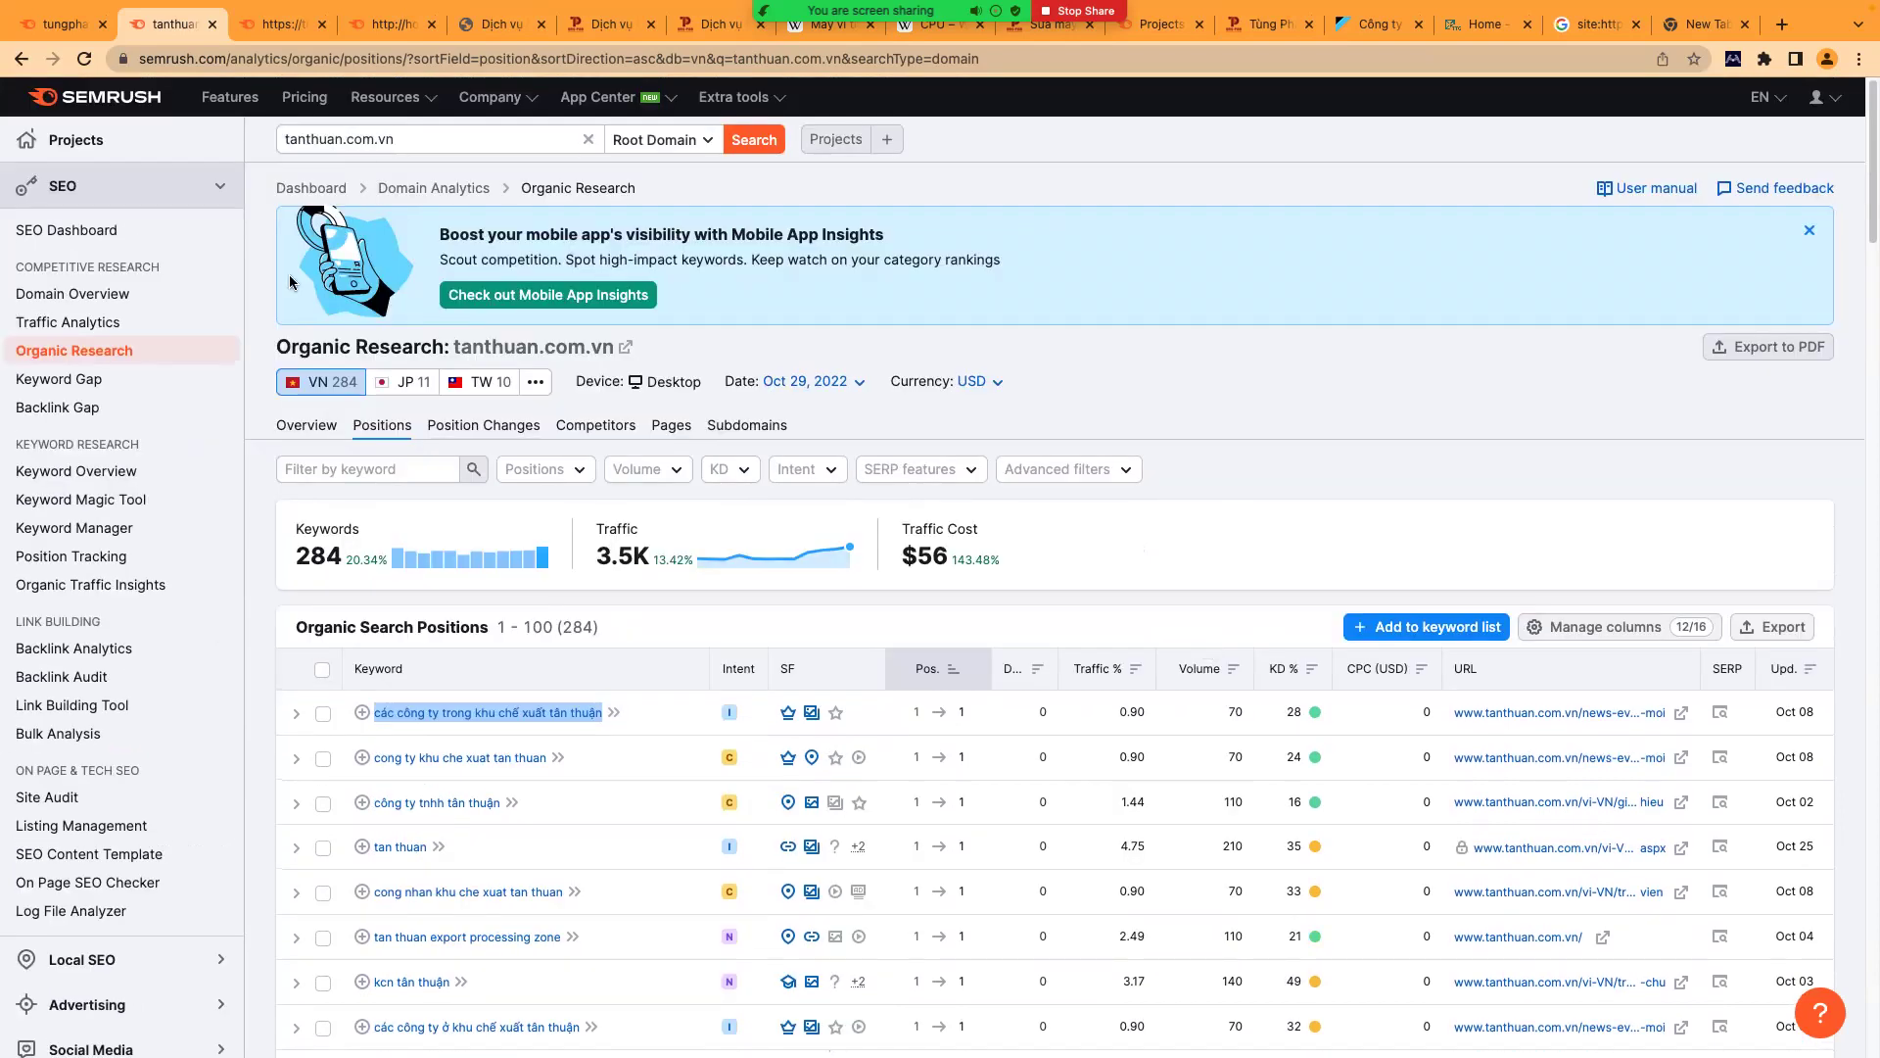
left_click(21, 59)
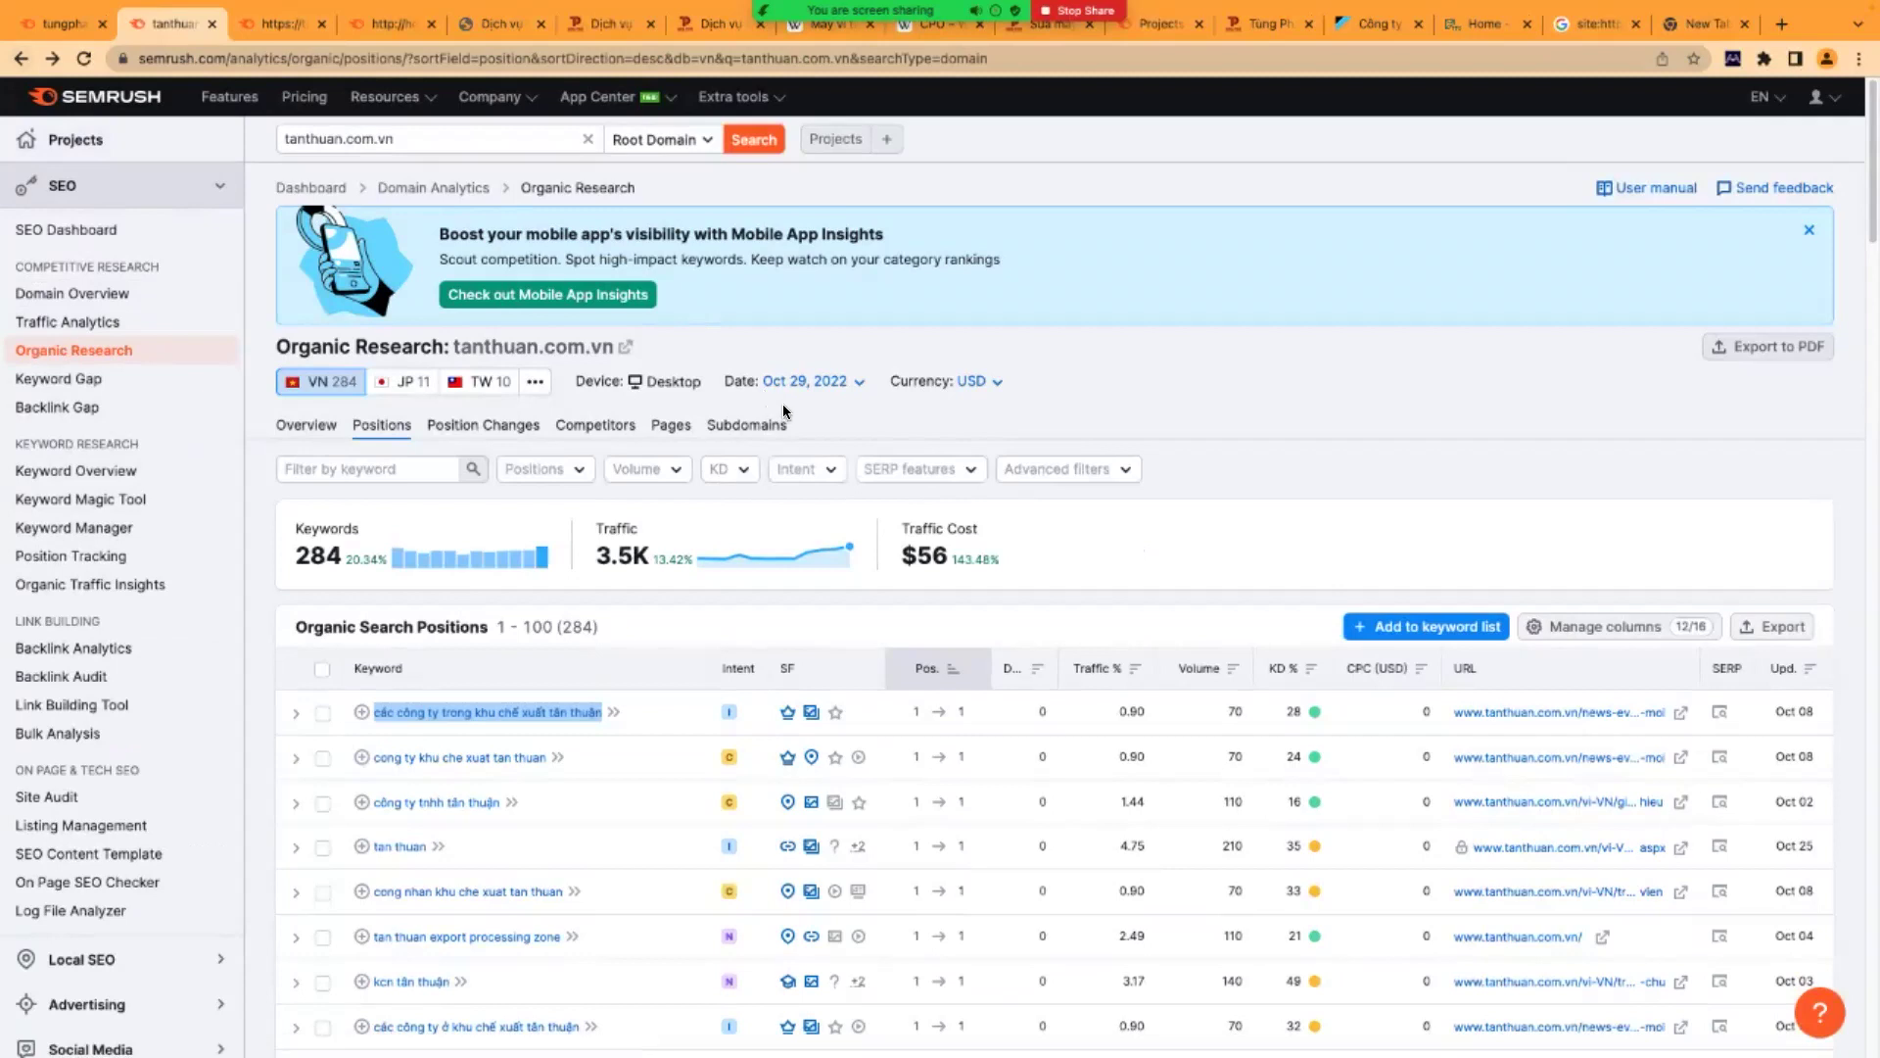
left_click(18, 60)
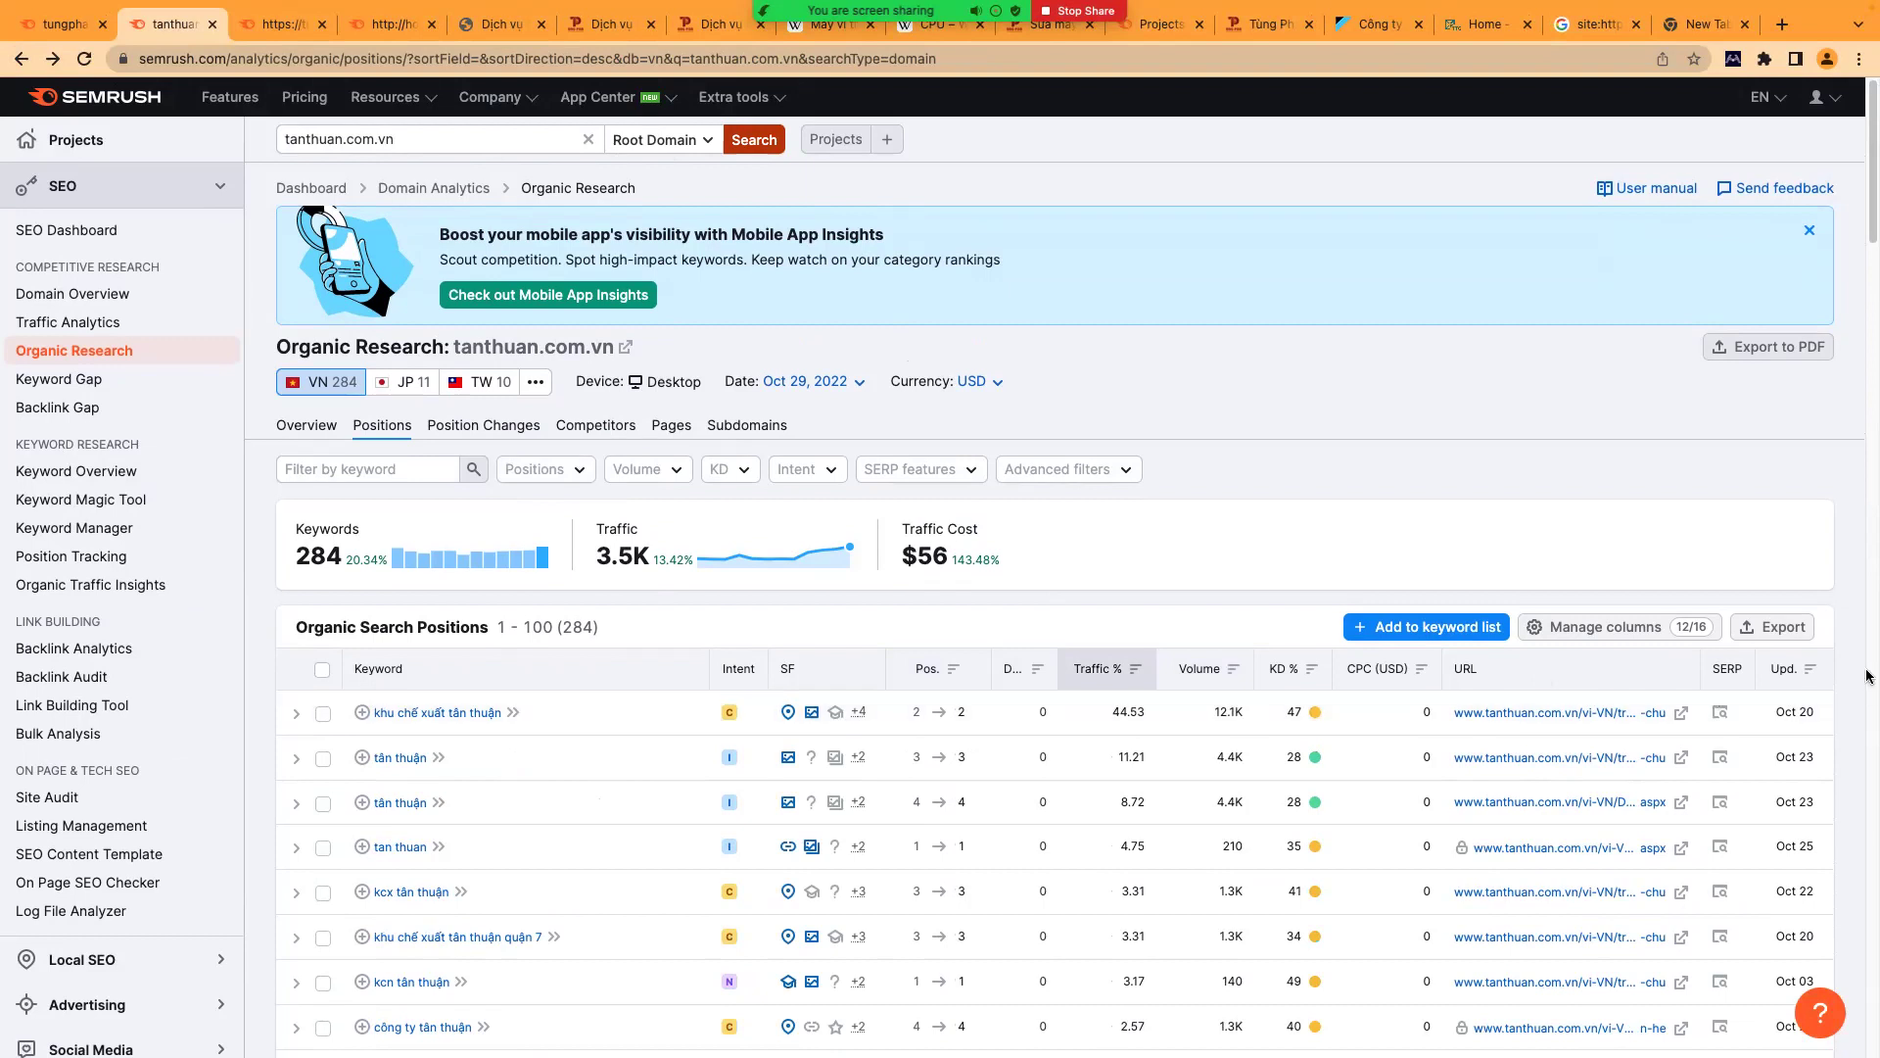
scroll(1273, 686, "down", 1)
scroll(898, 682, "down", 1)
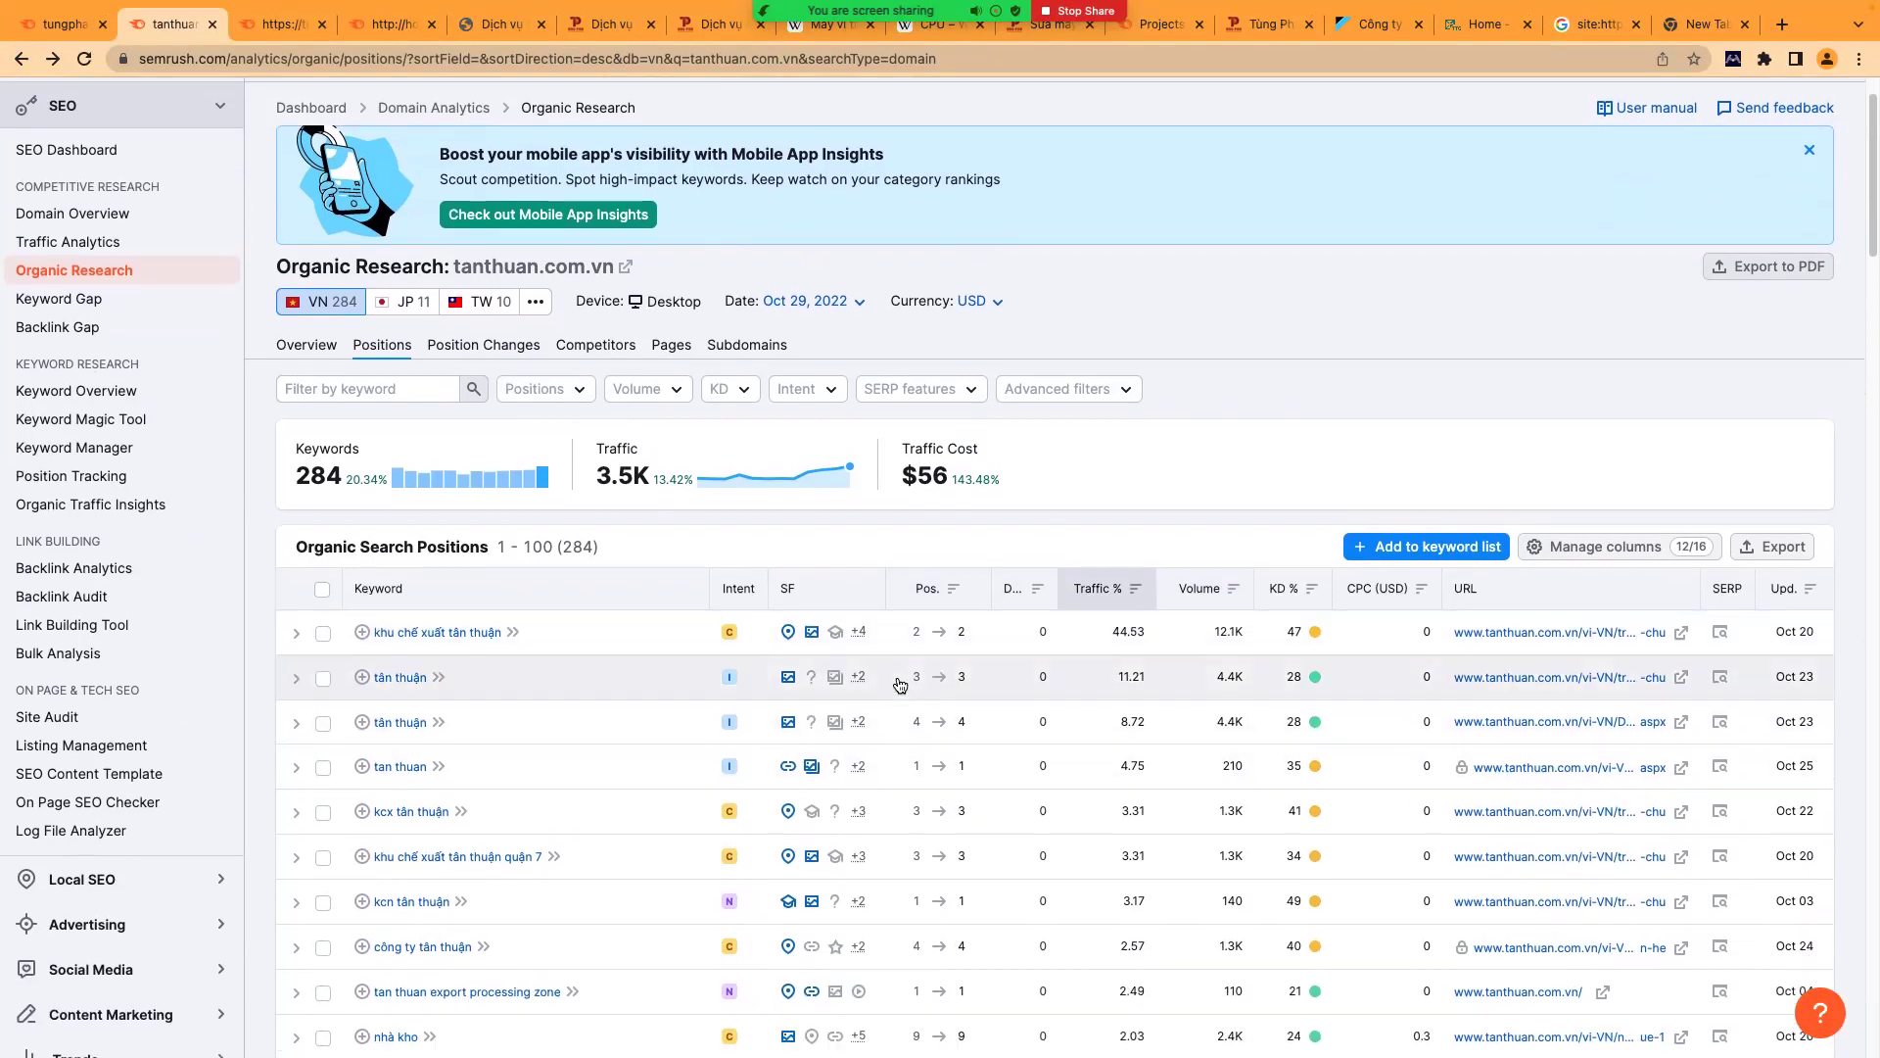
scroll(803, 819, "down", 1)
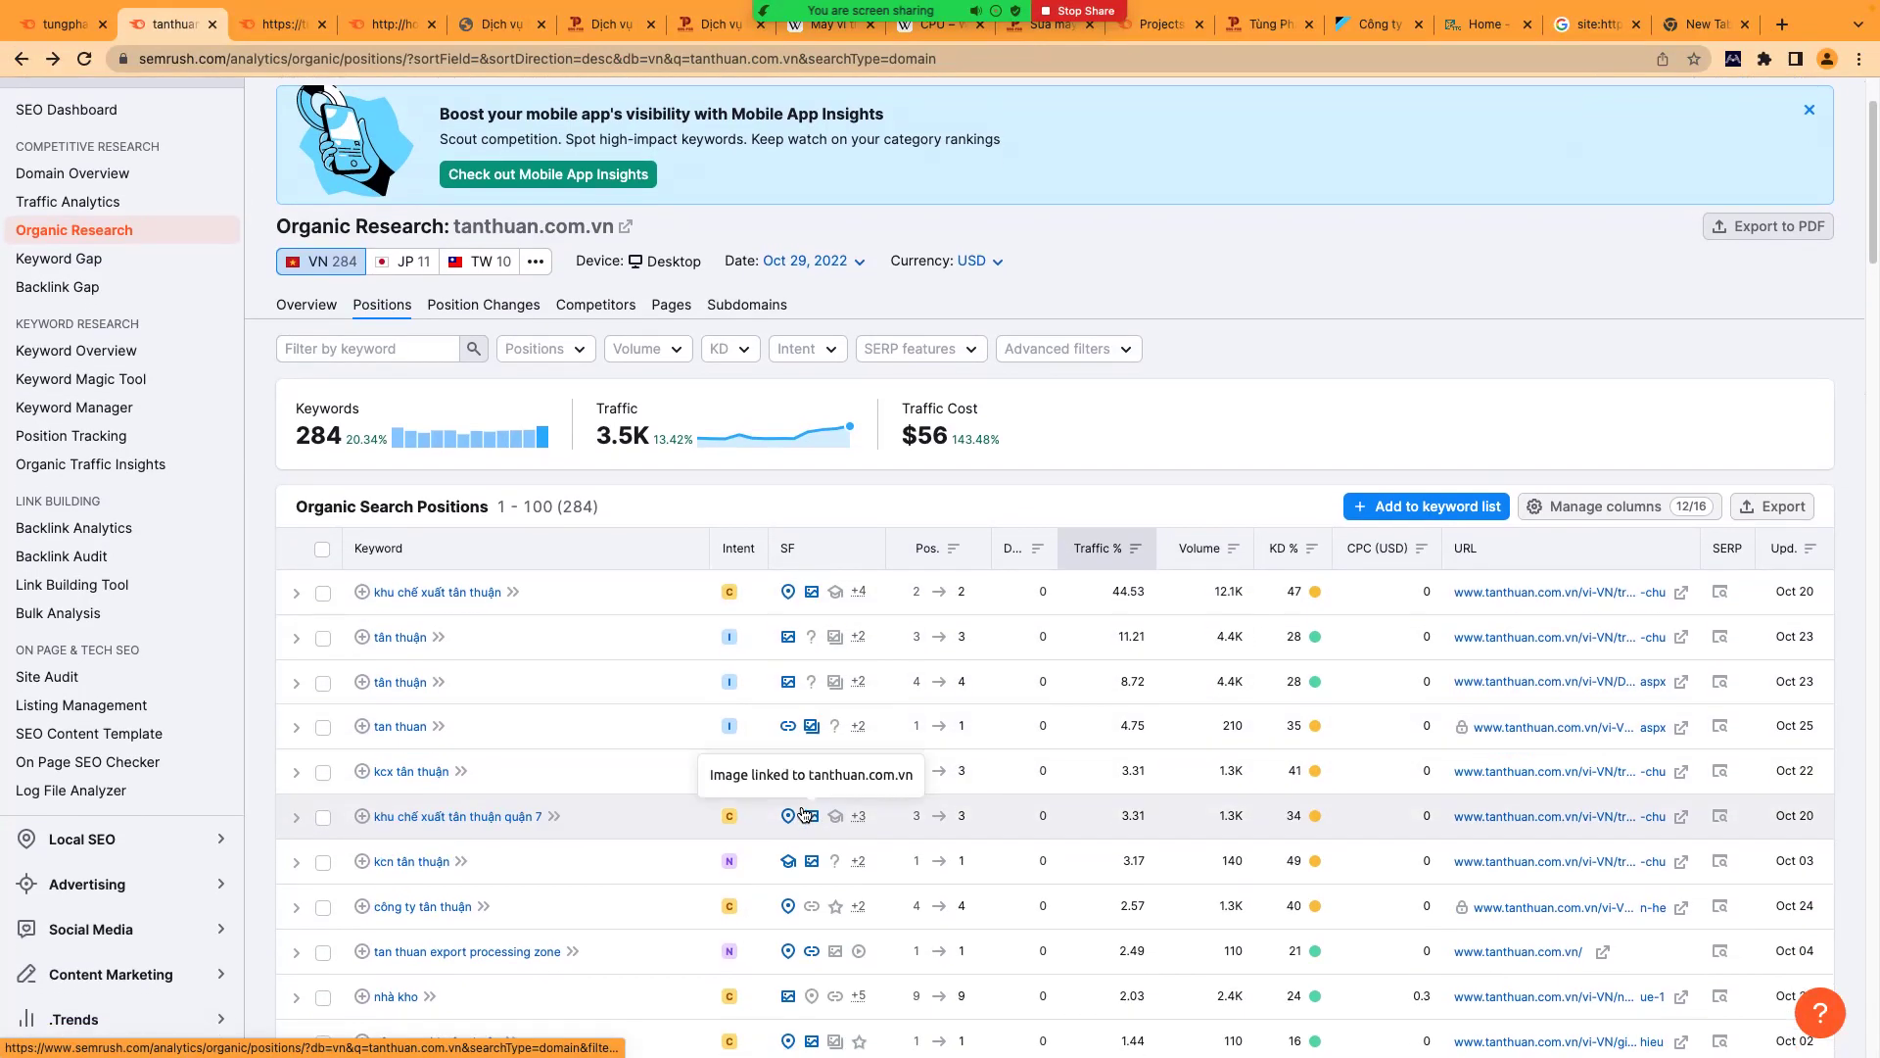
scroll(805, 814, "up", 3)
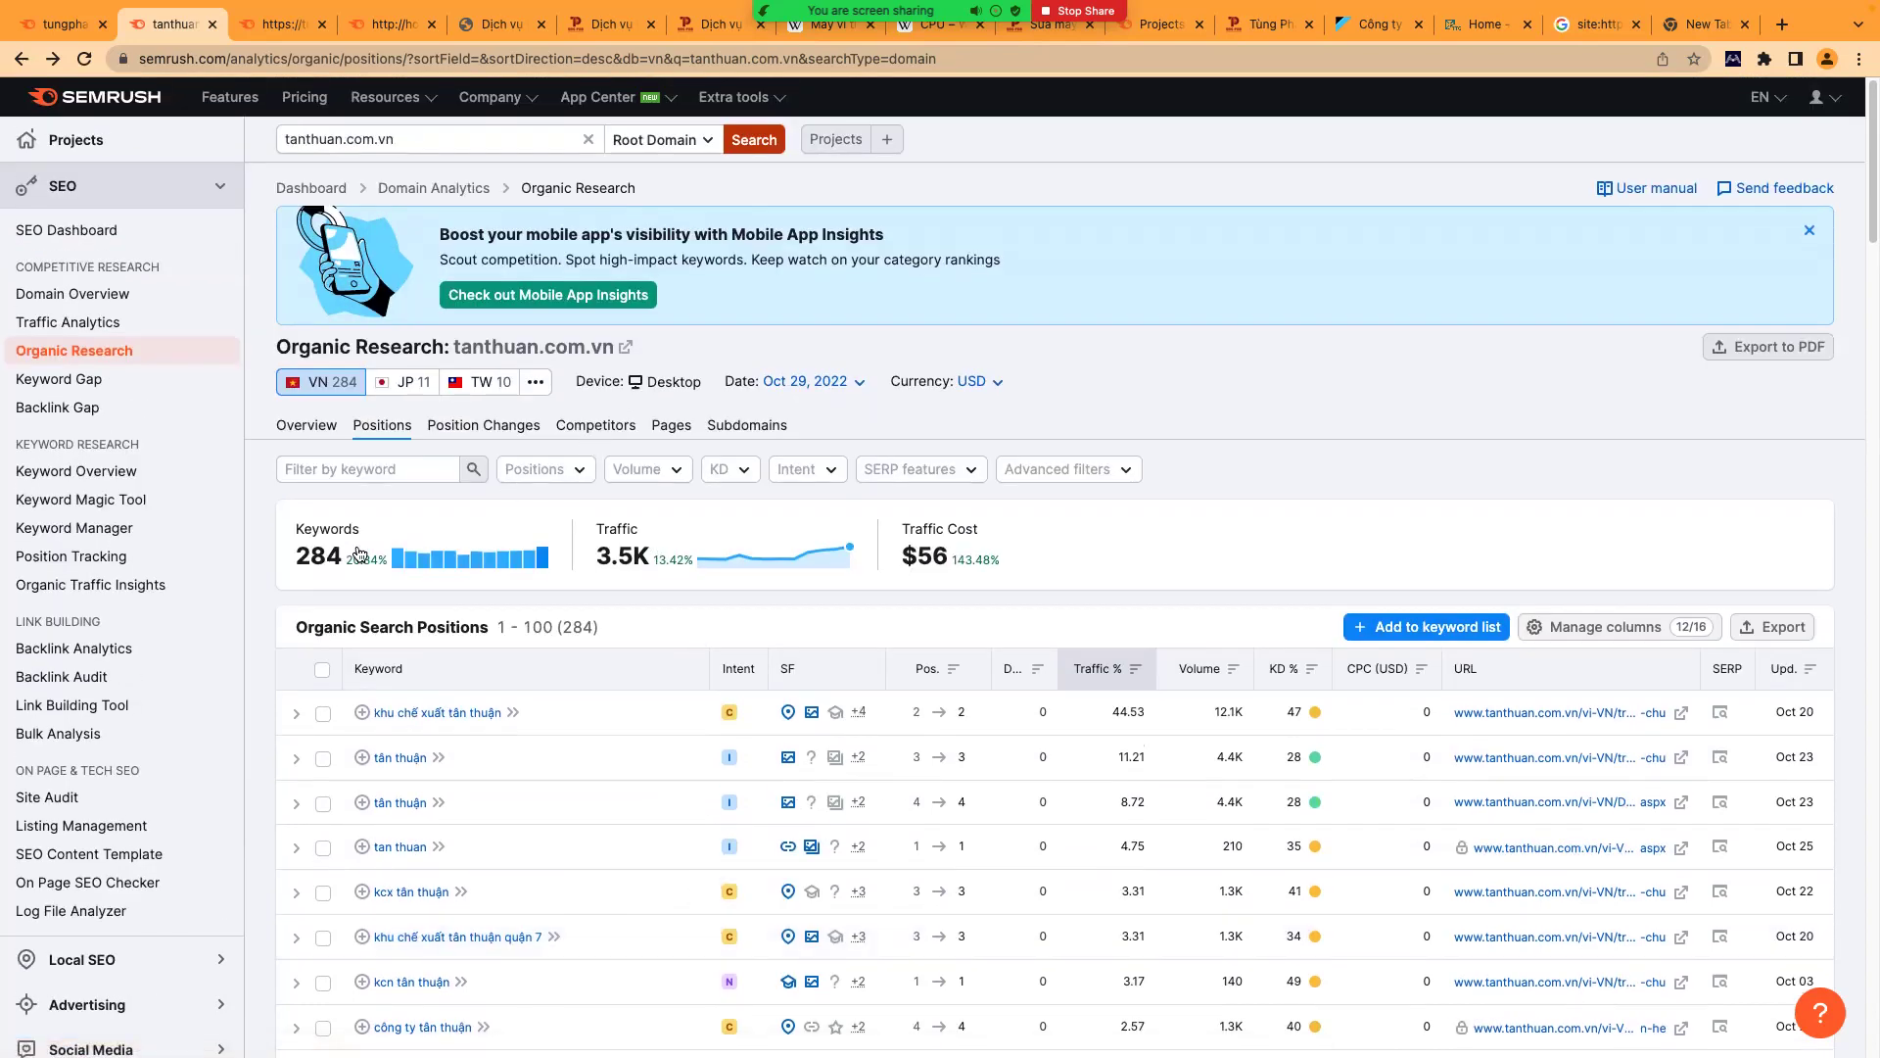
- Open the Domain Overview report for tanthuan.com.vn
left_click(757, 157)
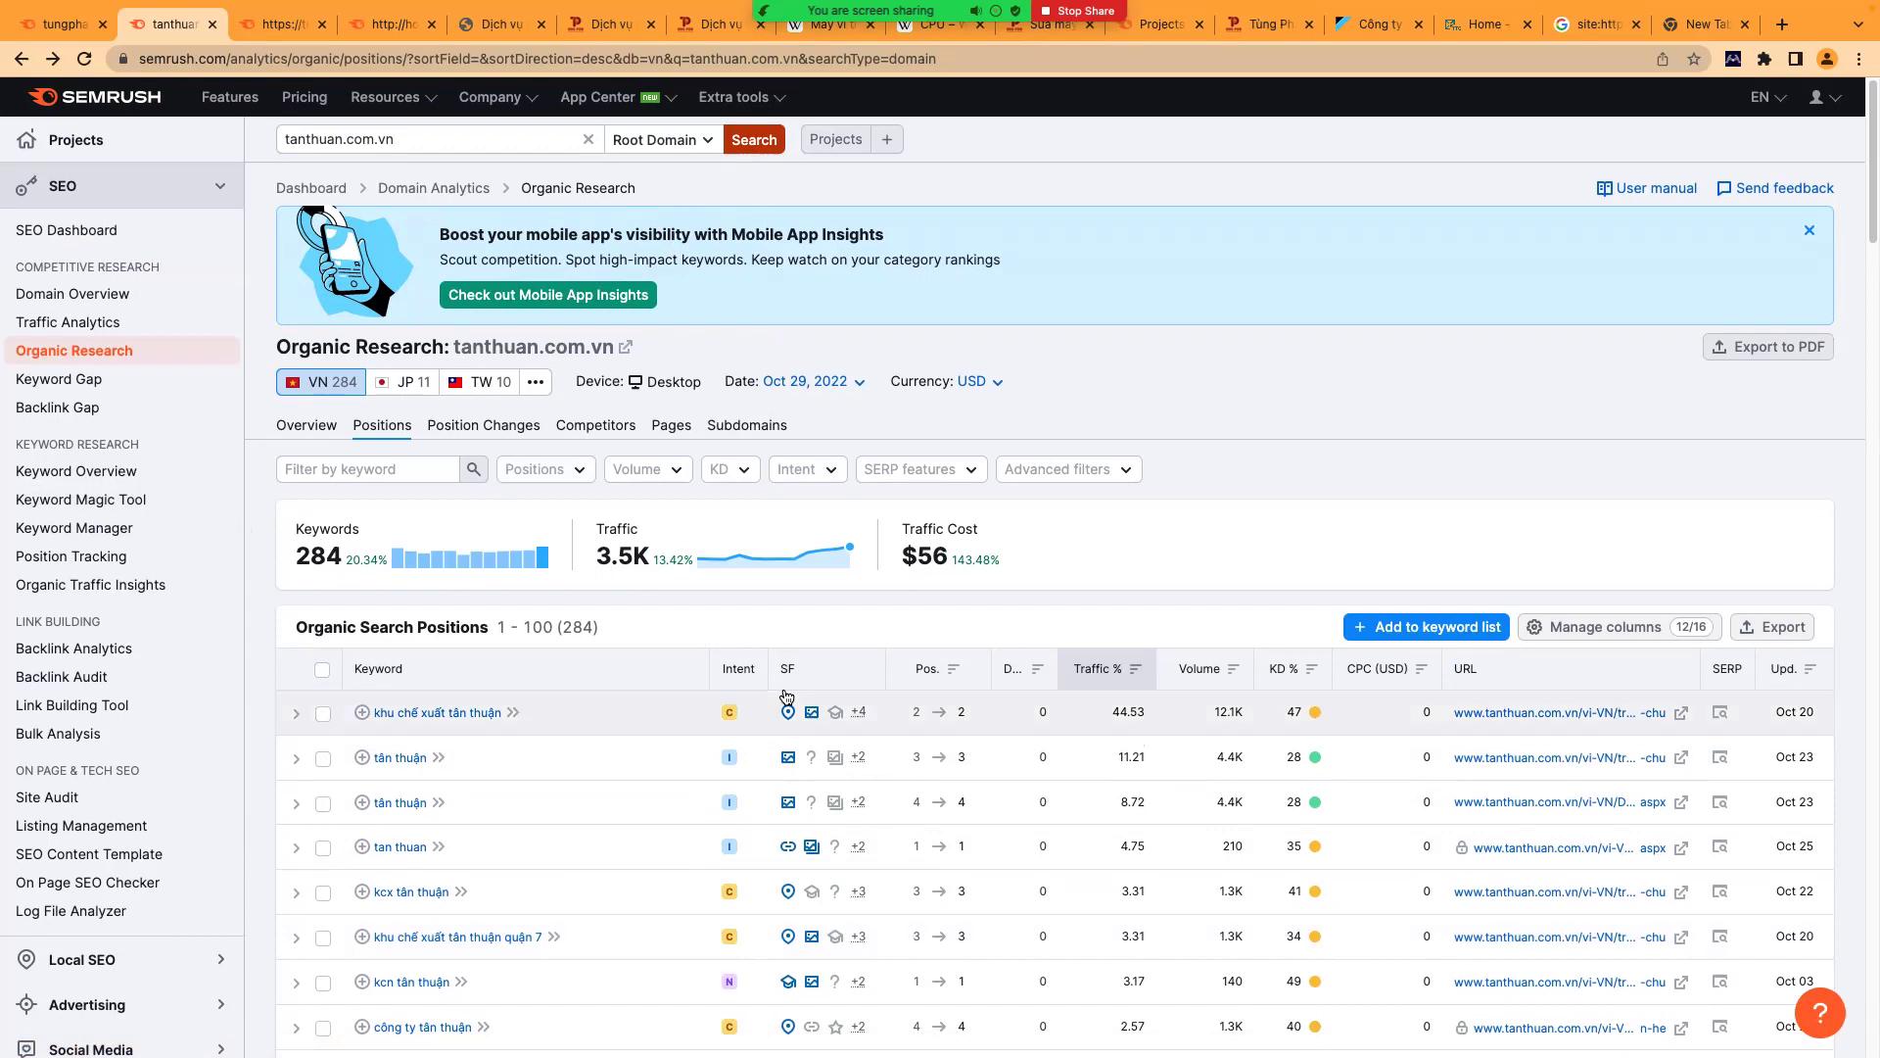
left_click(754, 142)
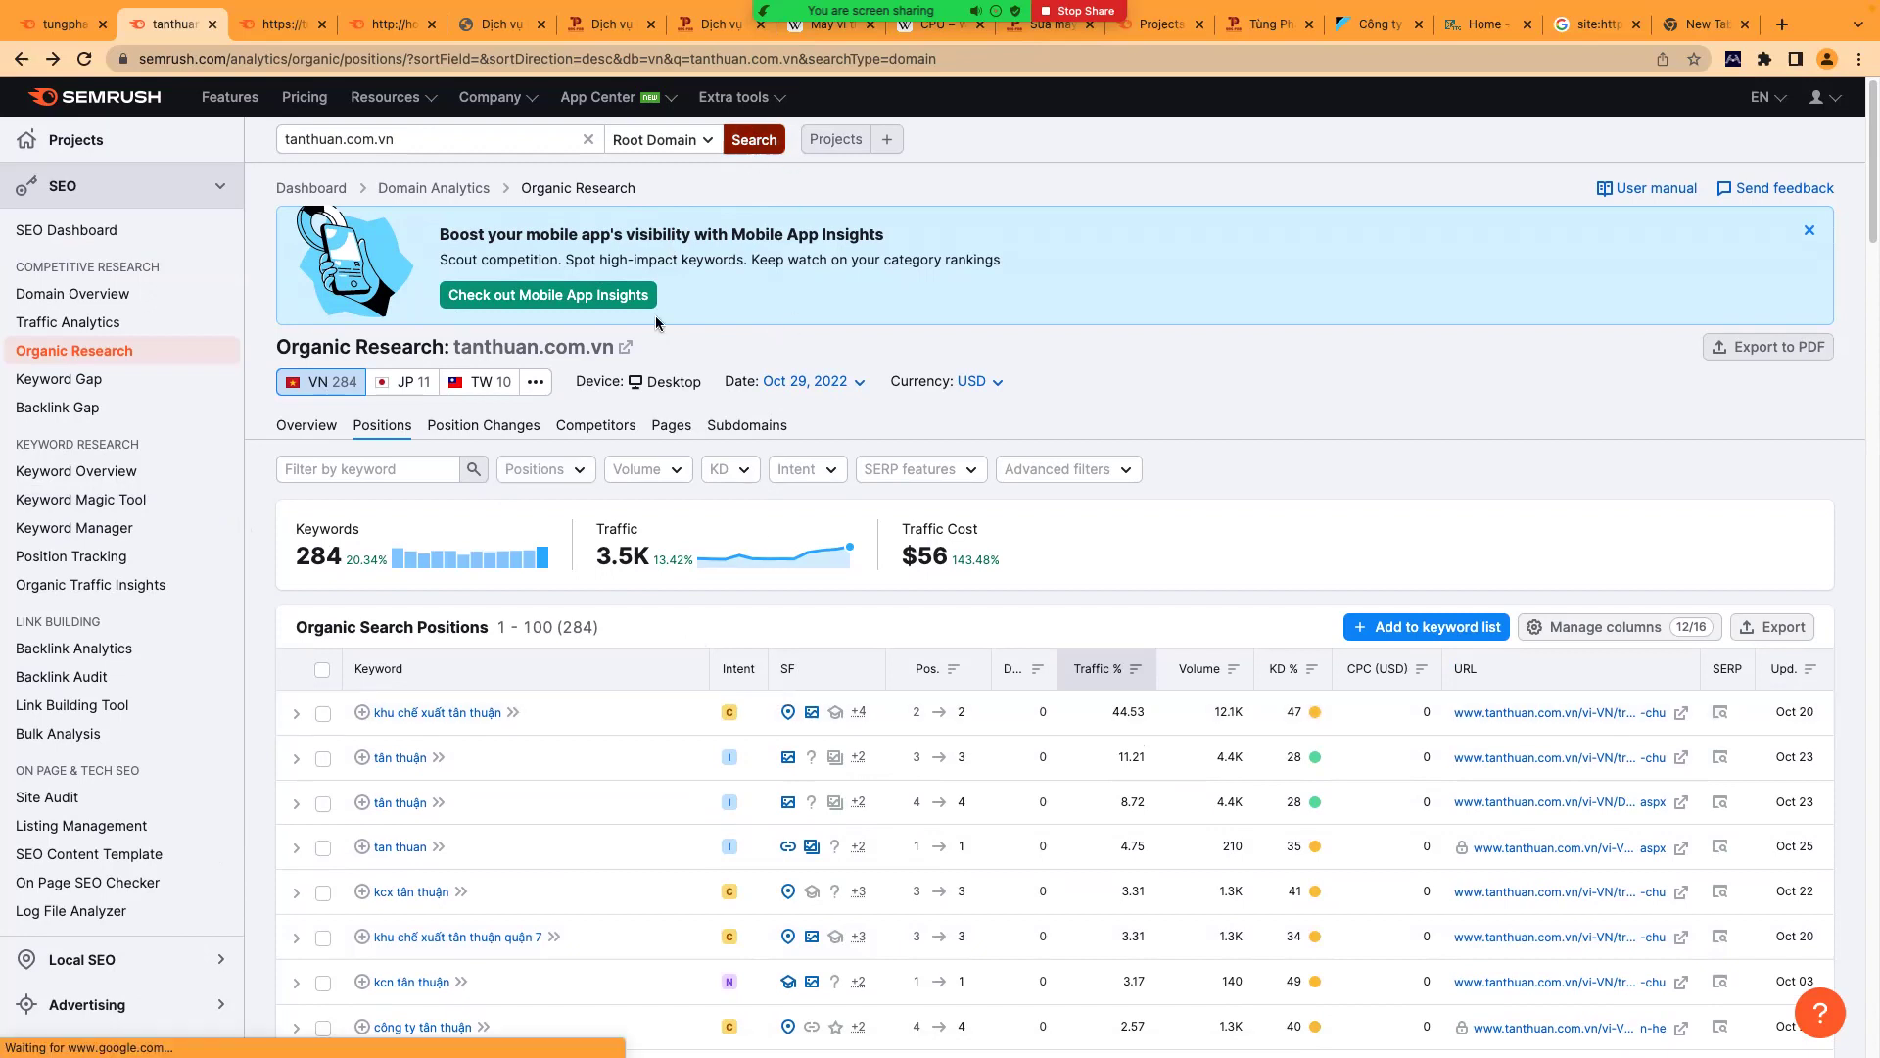
left_click(423, 146)
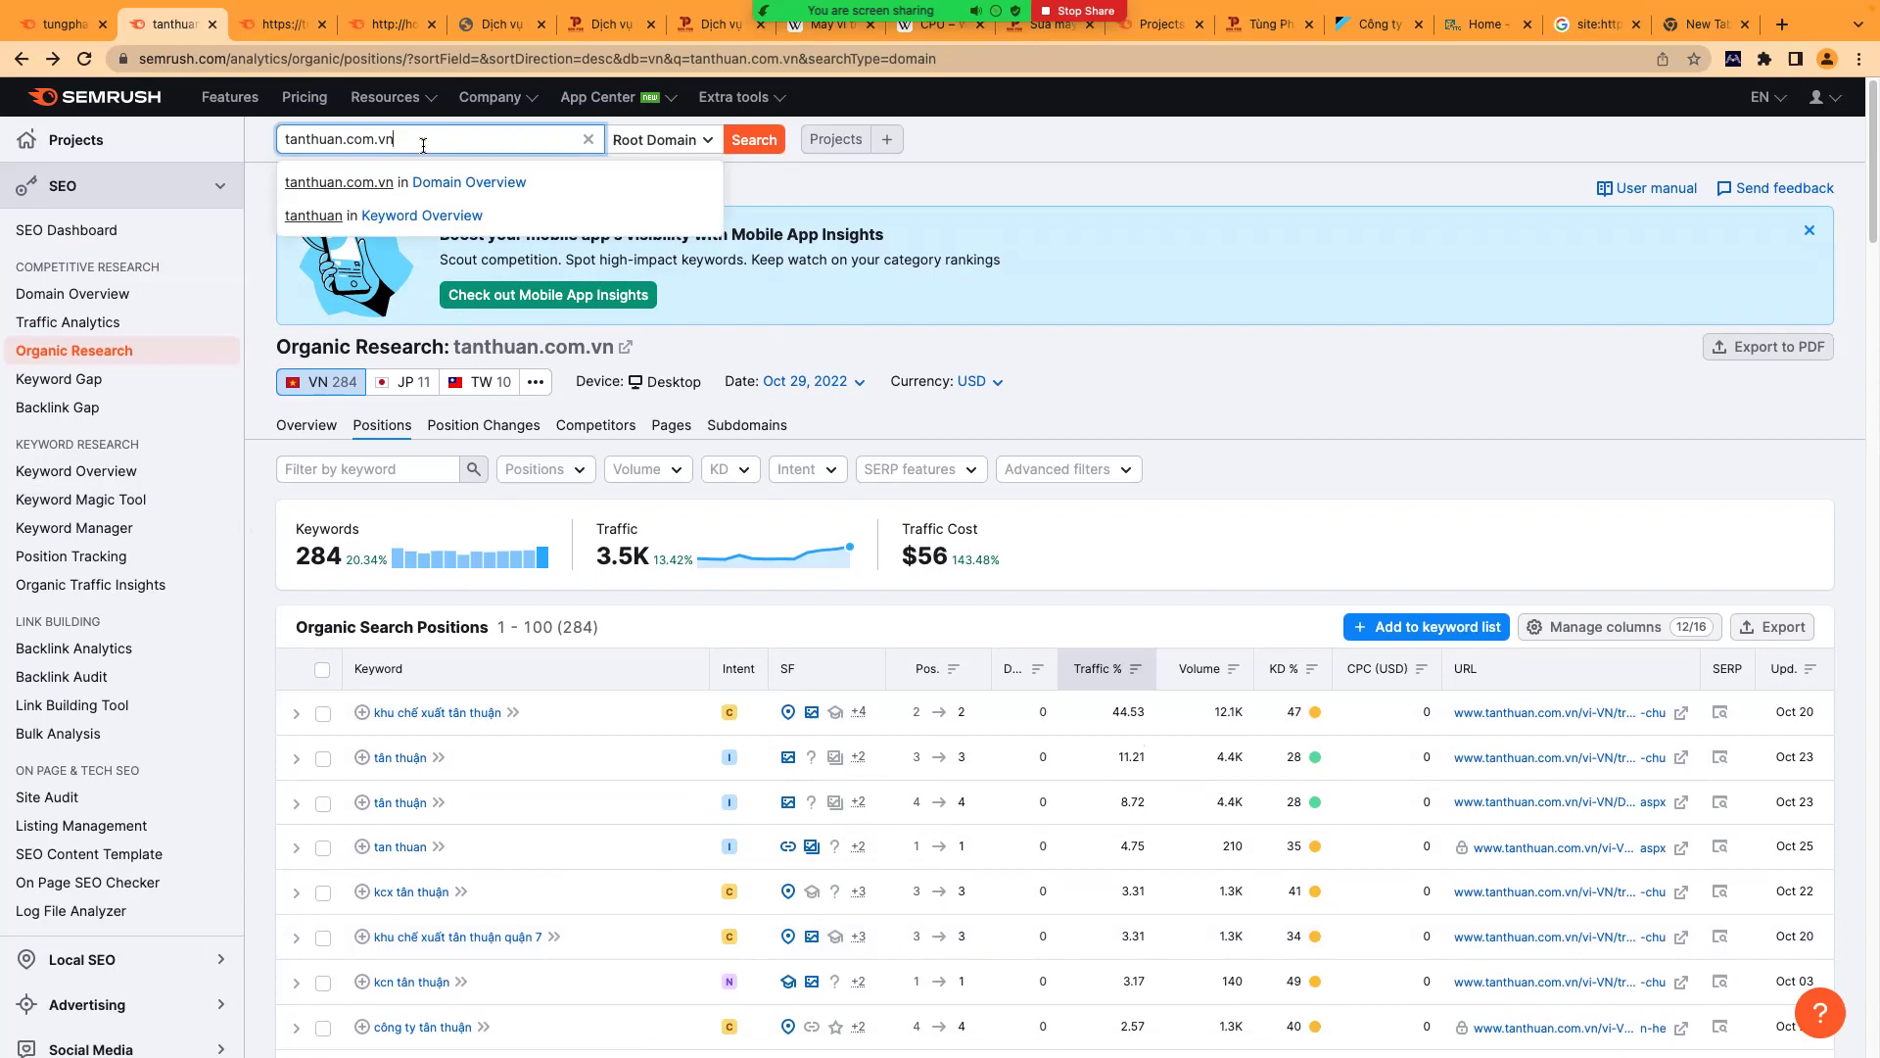
left_click(524, 183)
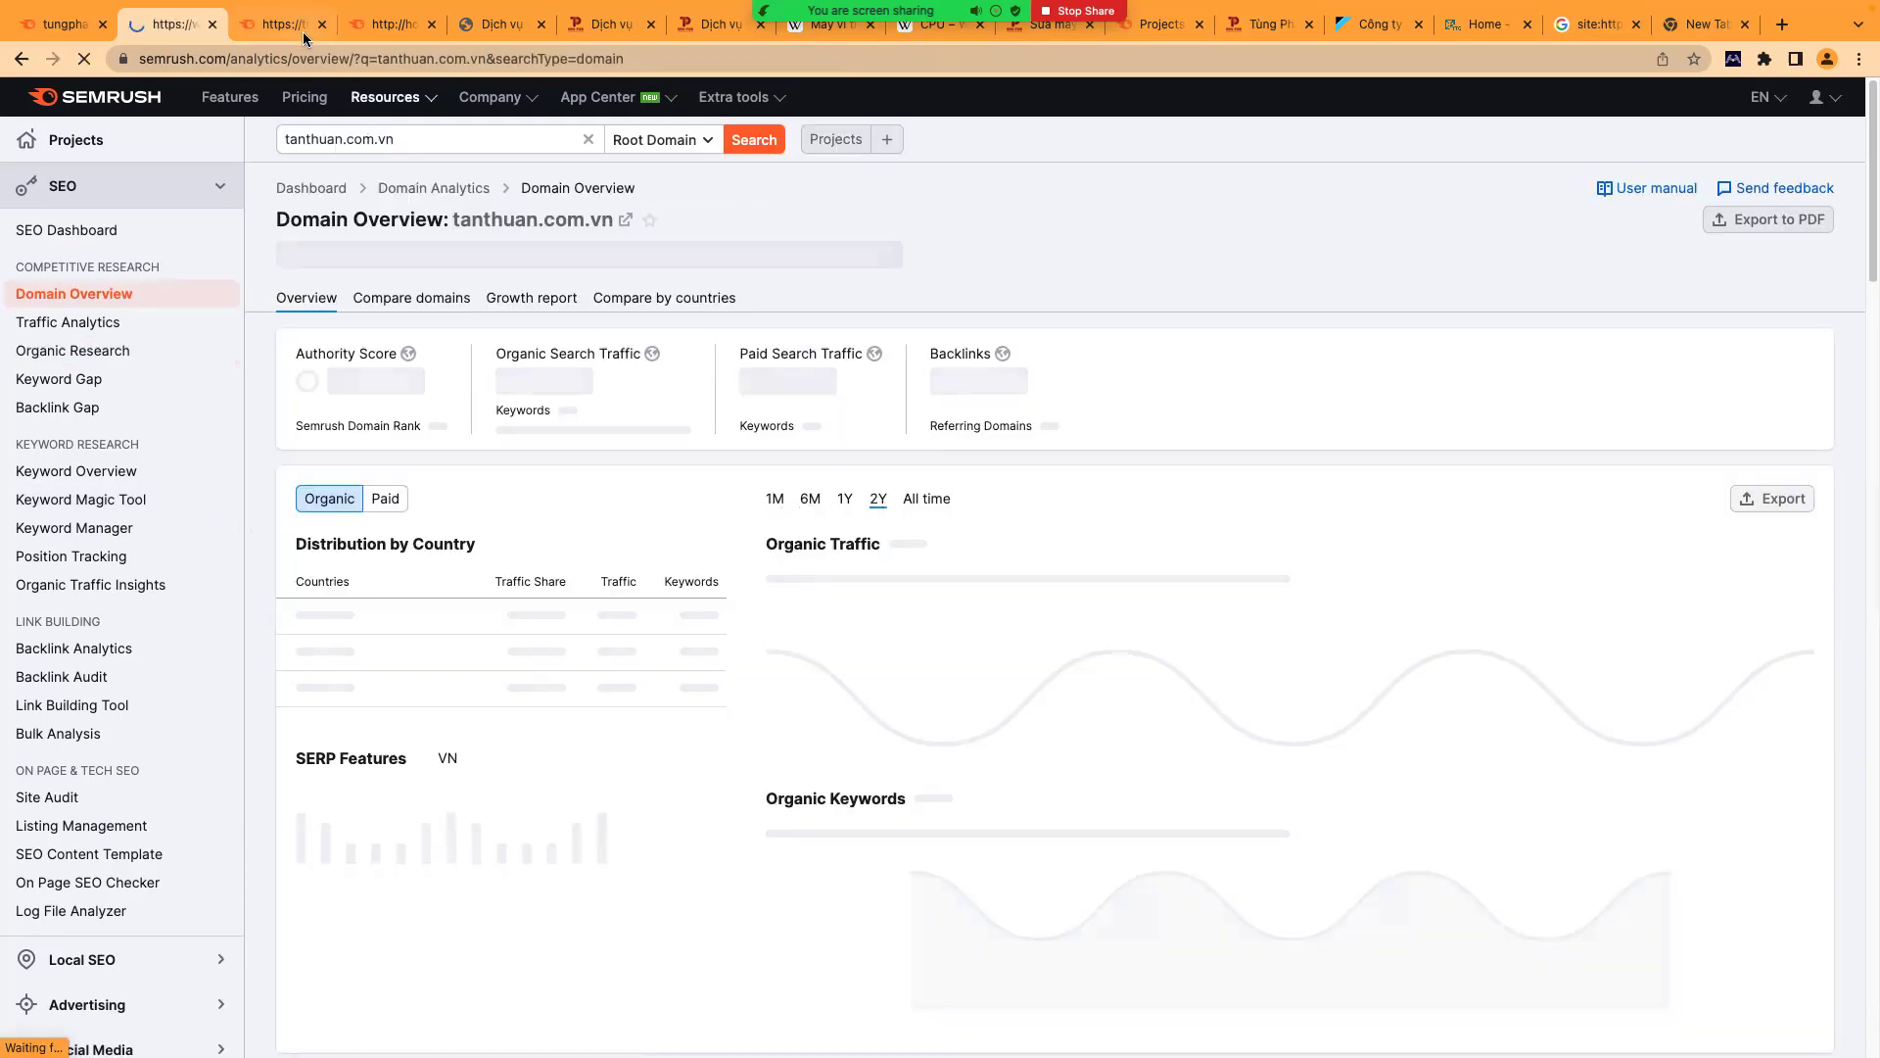
- Close the two extra Semrush tabs and the three "Dịch vụ" article tabs, and return to the tanthuan.com.vn overview
left_click(302, 29)
left_click(320, 24)
left_click(320, 24)
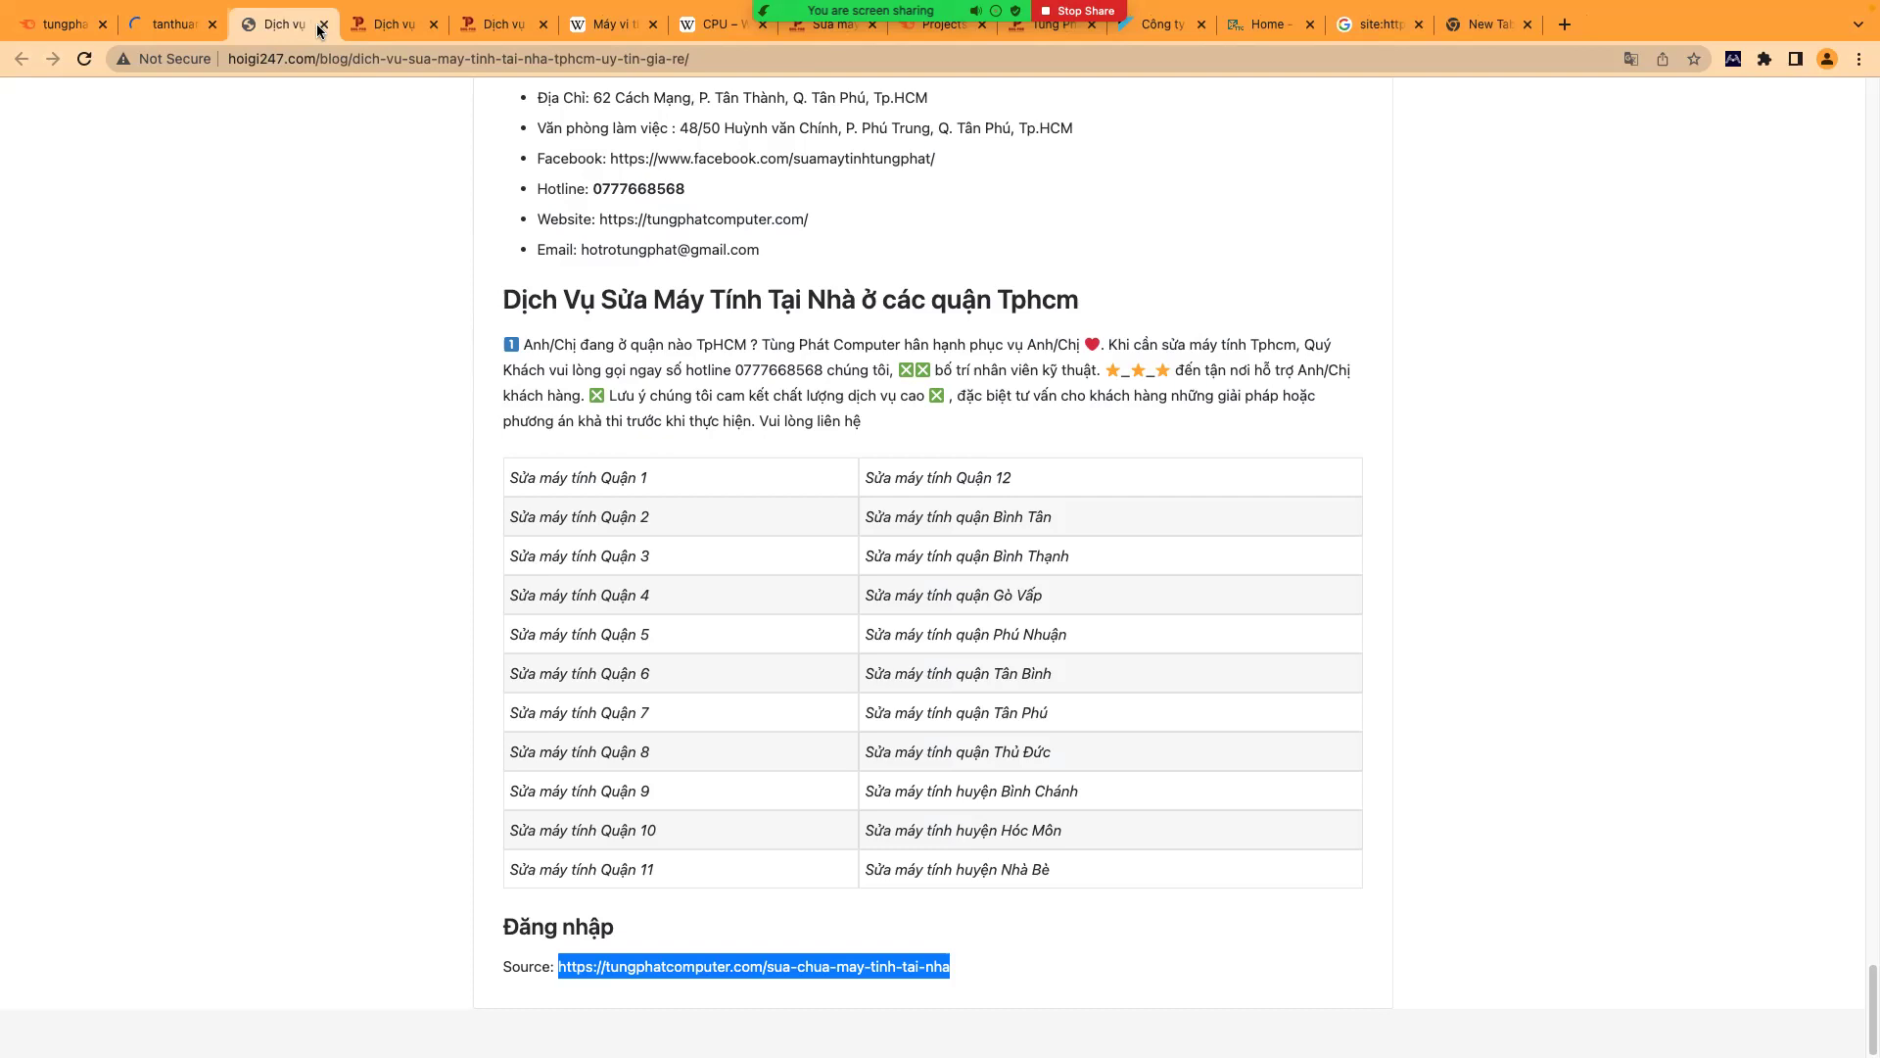
left_click(320, 25)
left_click(320, 25)
left_click(320, 24)
left_click(181, 24)
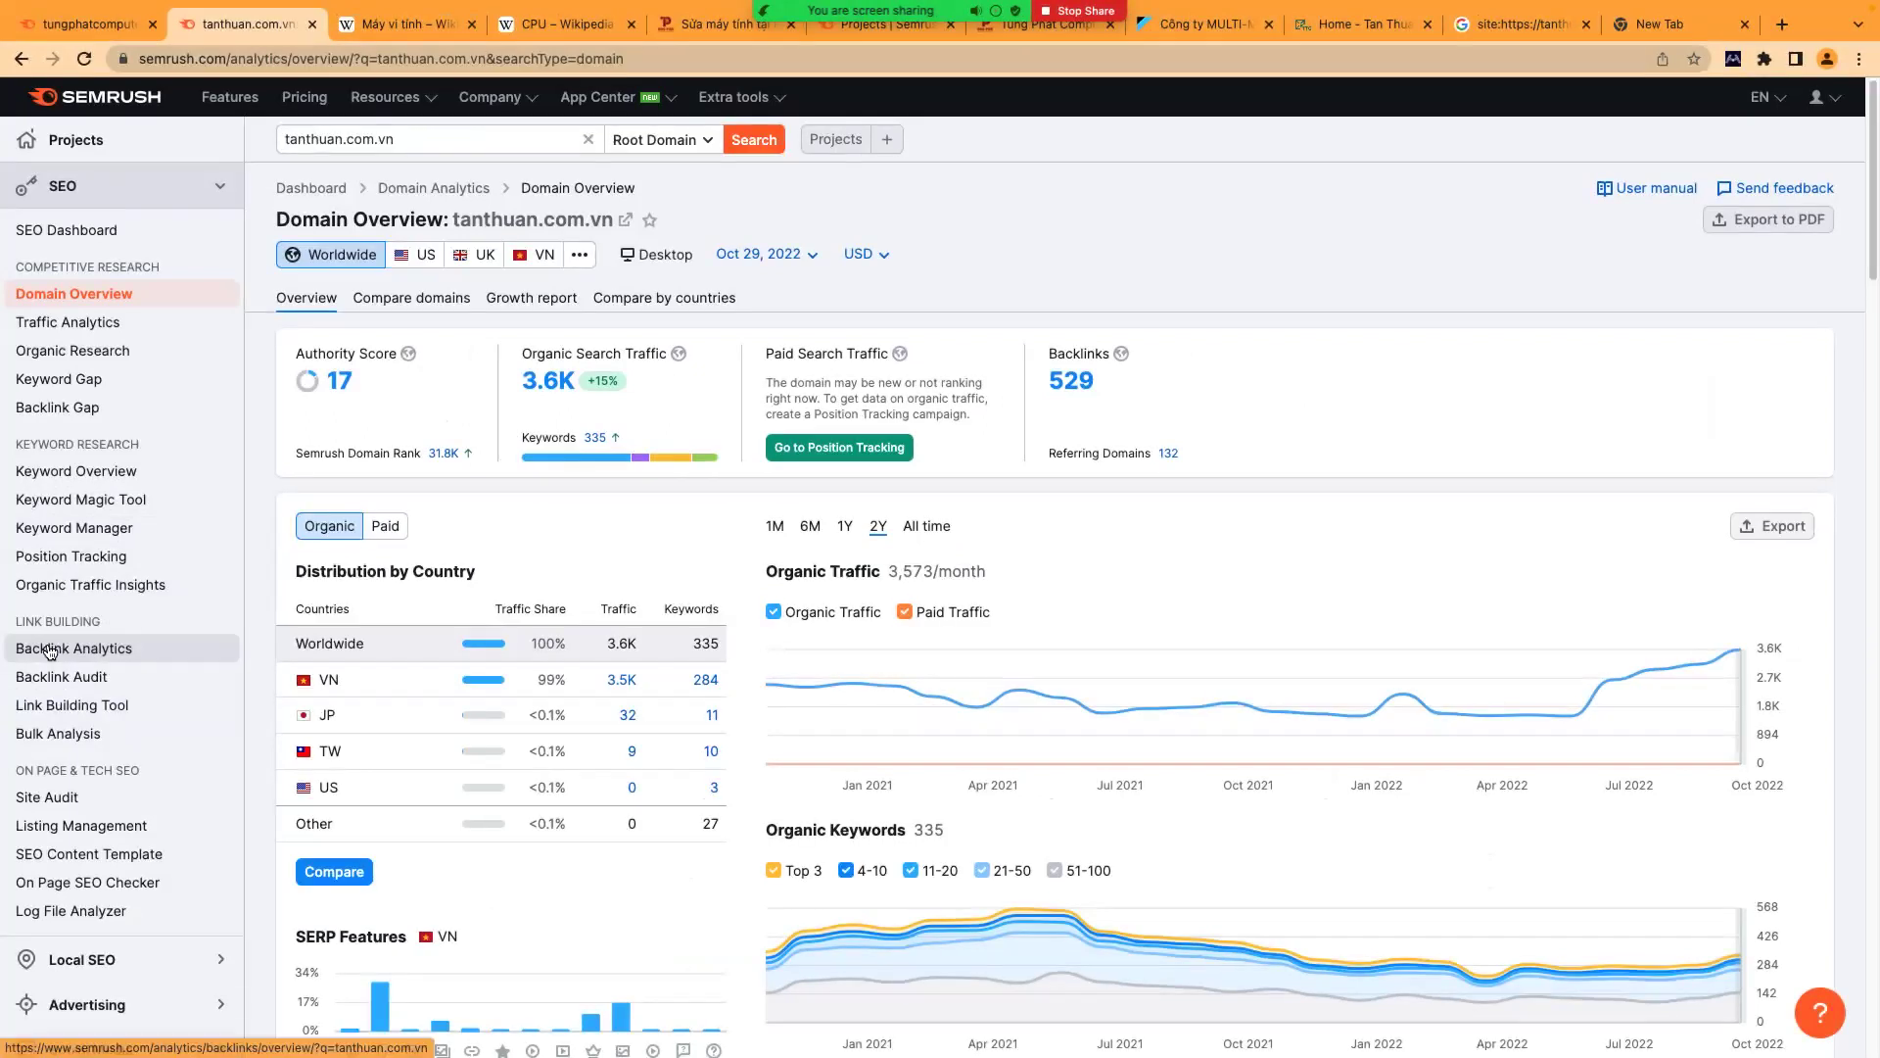
- View the tanthuan.com.vn backlinks report with its monthly change, and open the referring domains report in a new tab
left_click(1074, 382)
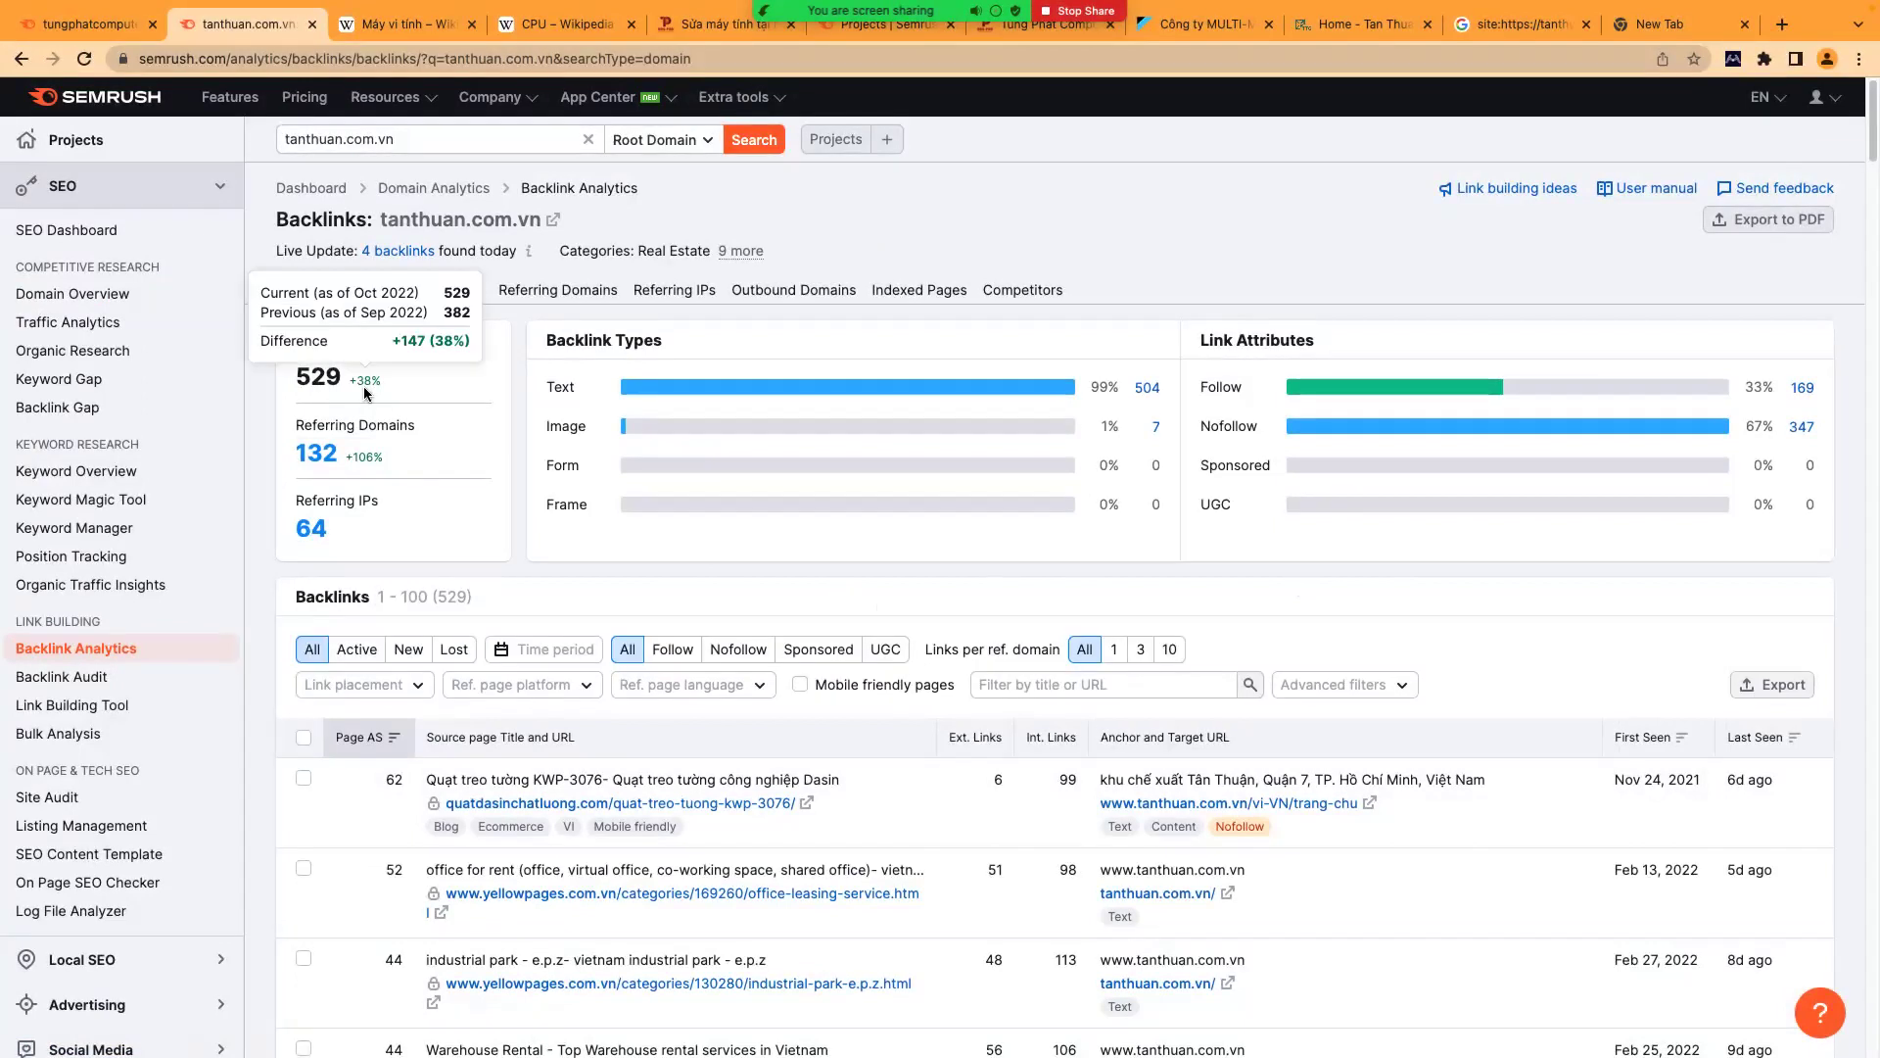
mouse_move(366, 386)
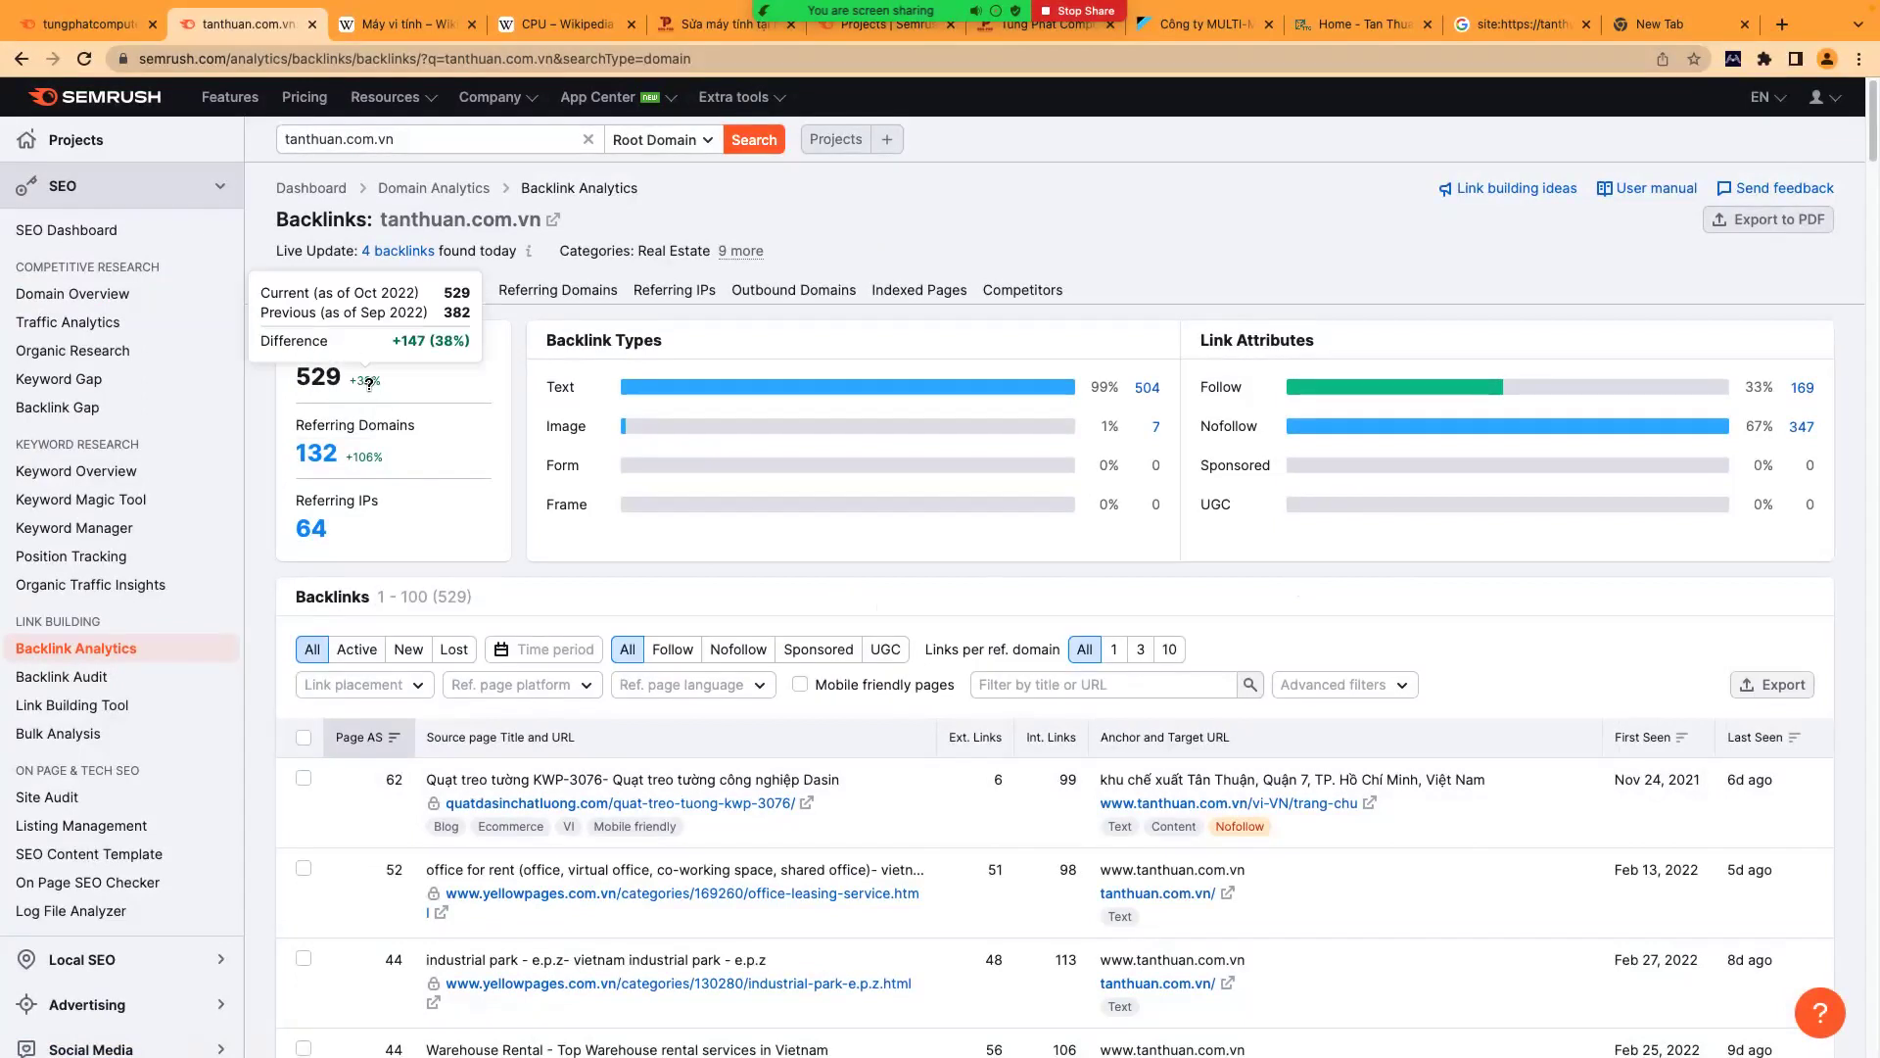
right_click(325, 463)
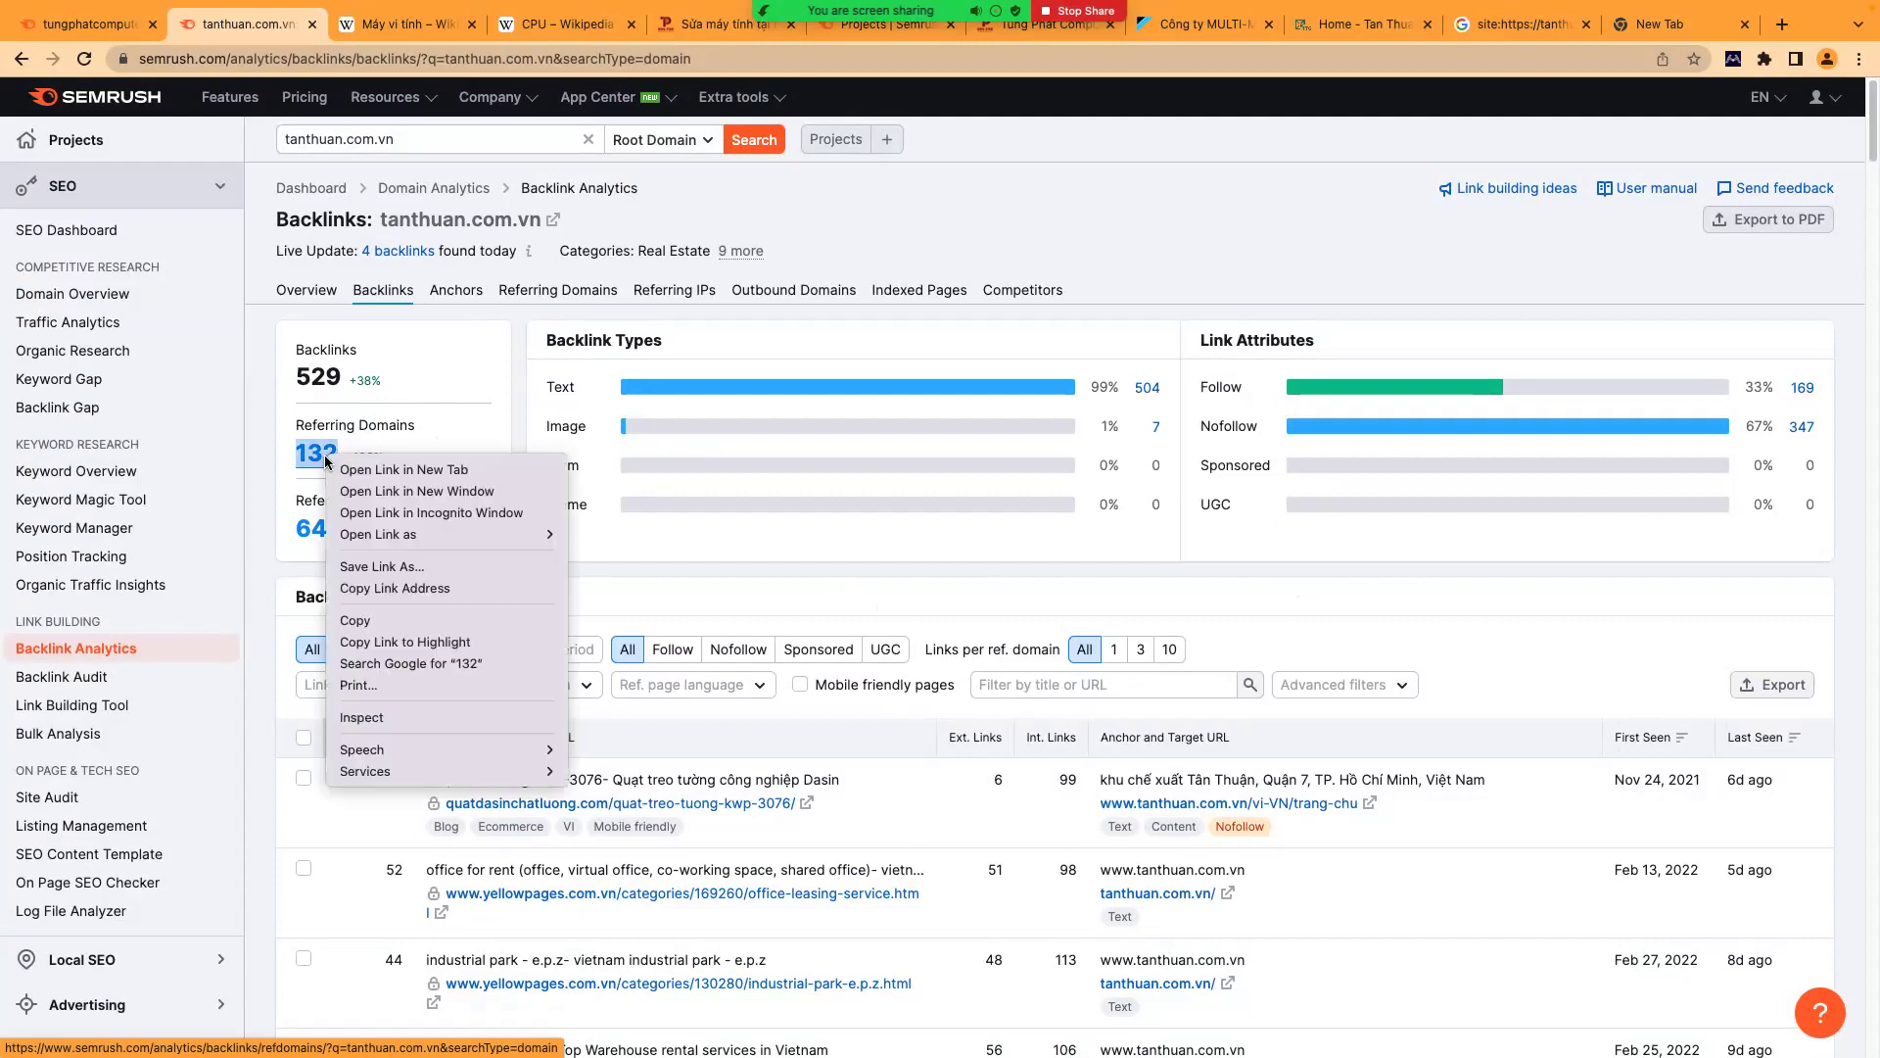
left_click(361, 471)
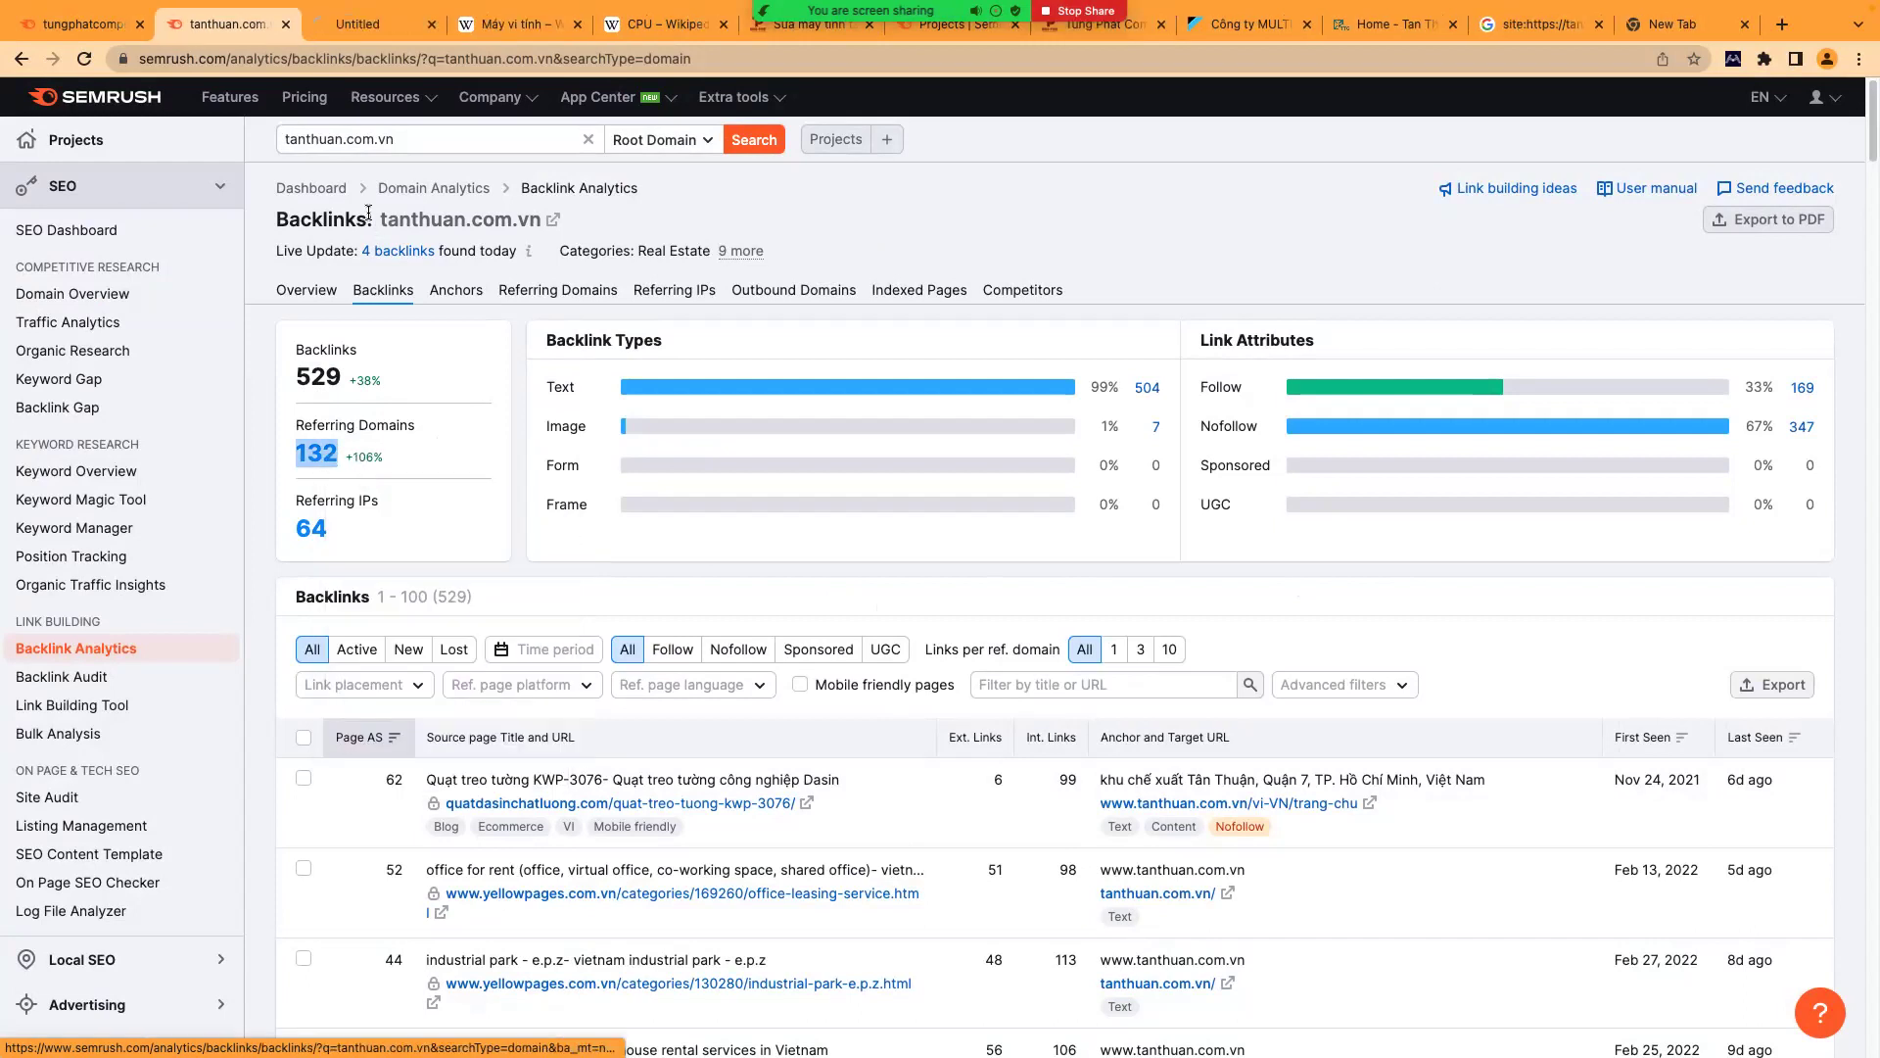
left_click(380, 25)
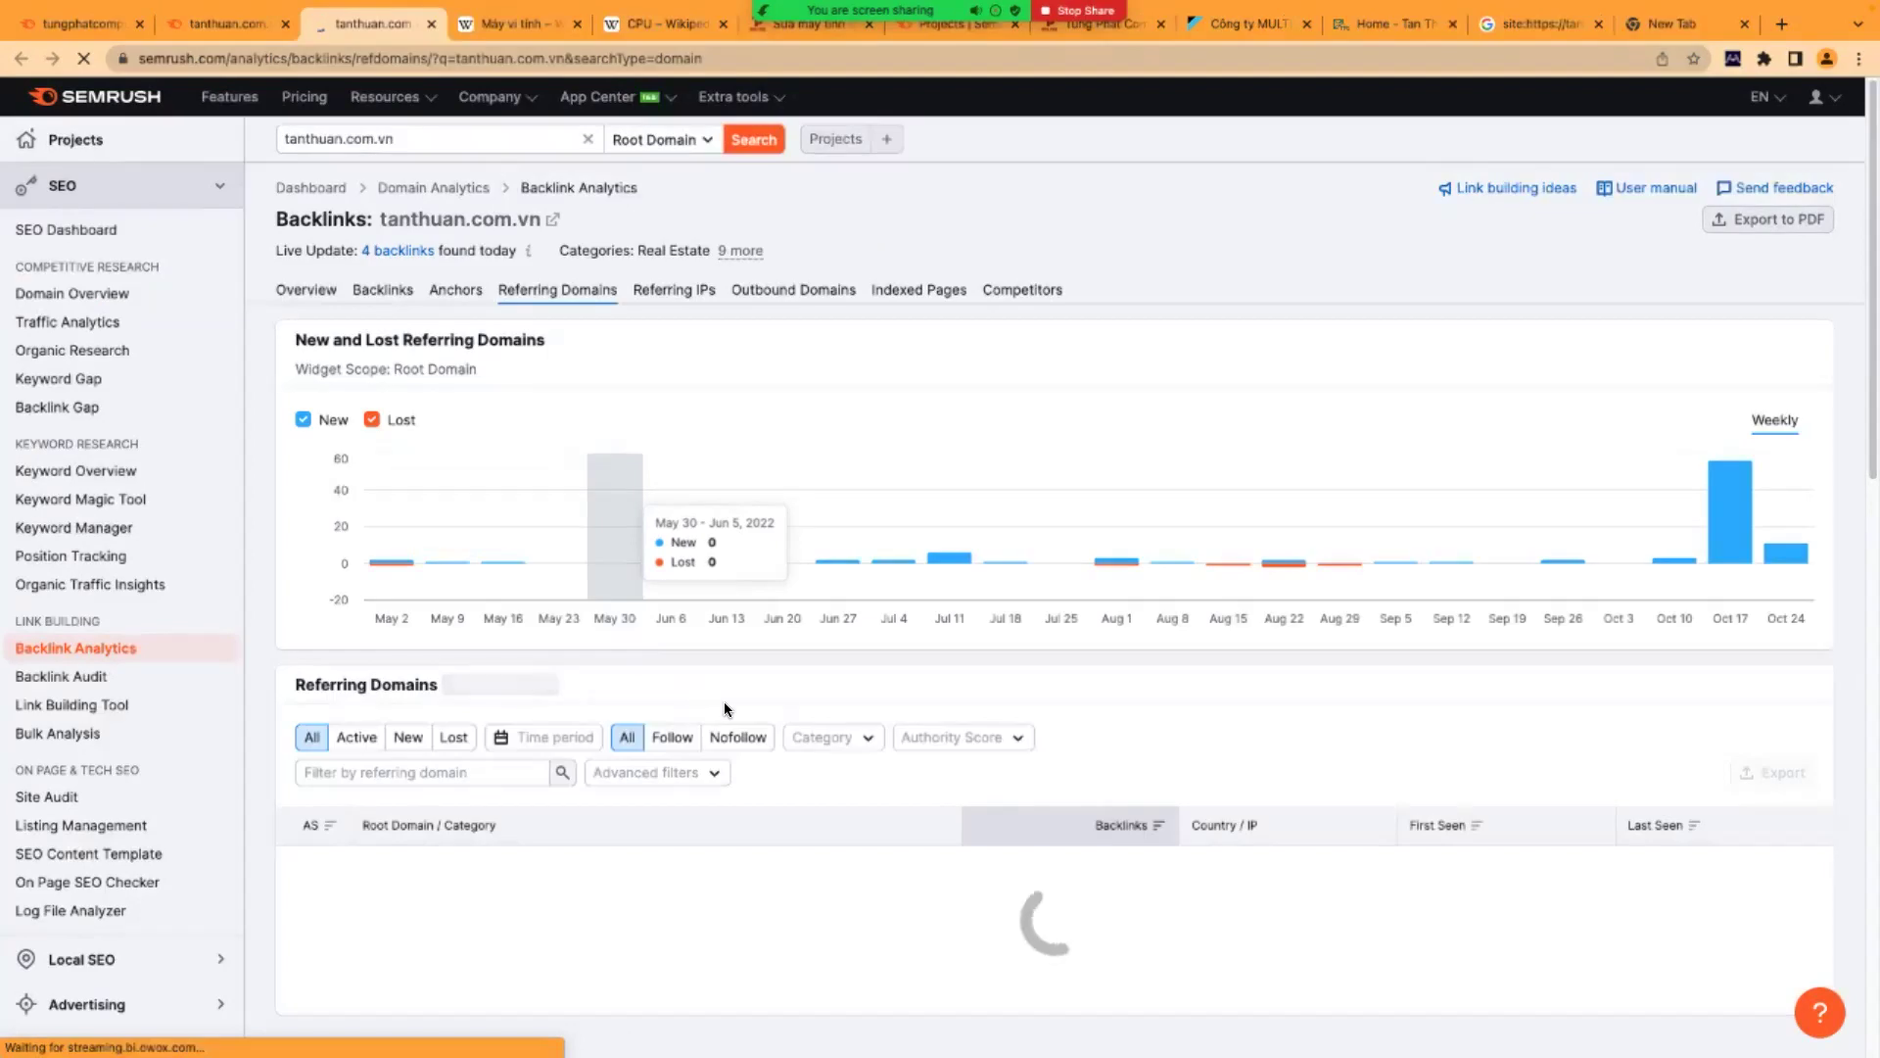
- Expand the backlinks from yellowpages.com.vn and open the office-leasing-service.html source page
scroll(744, 702, "down", 5)
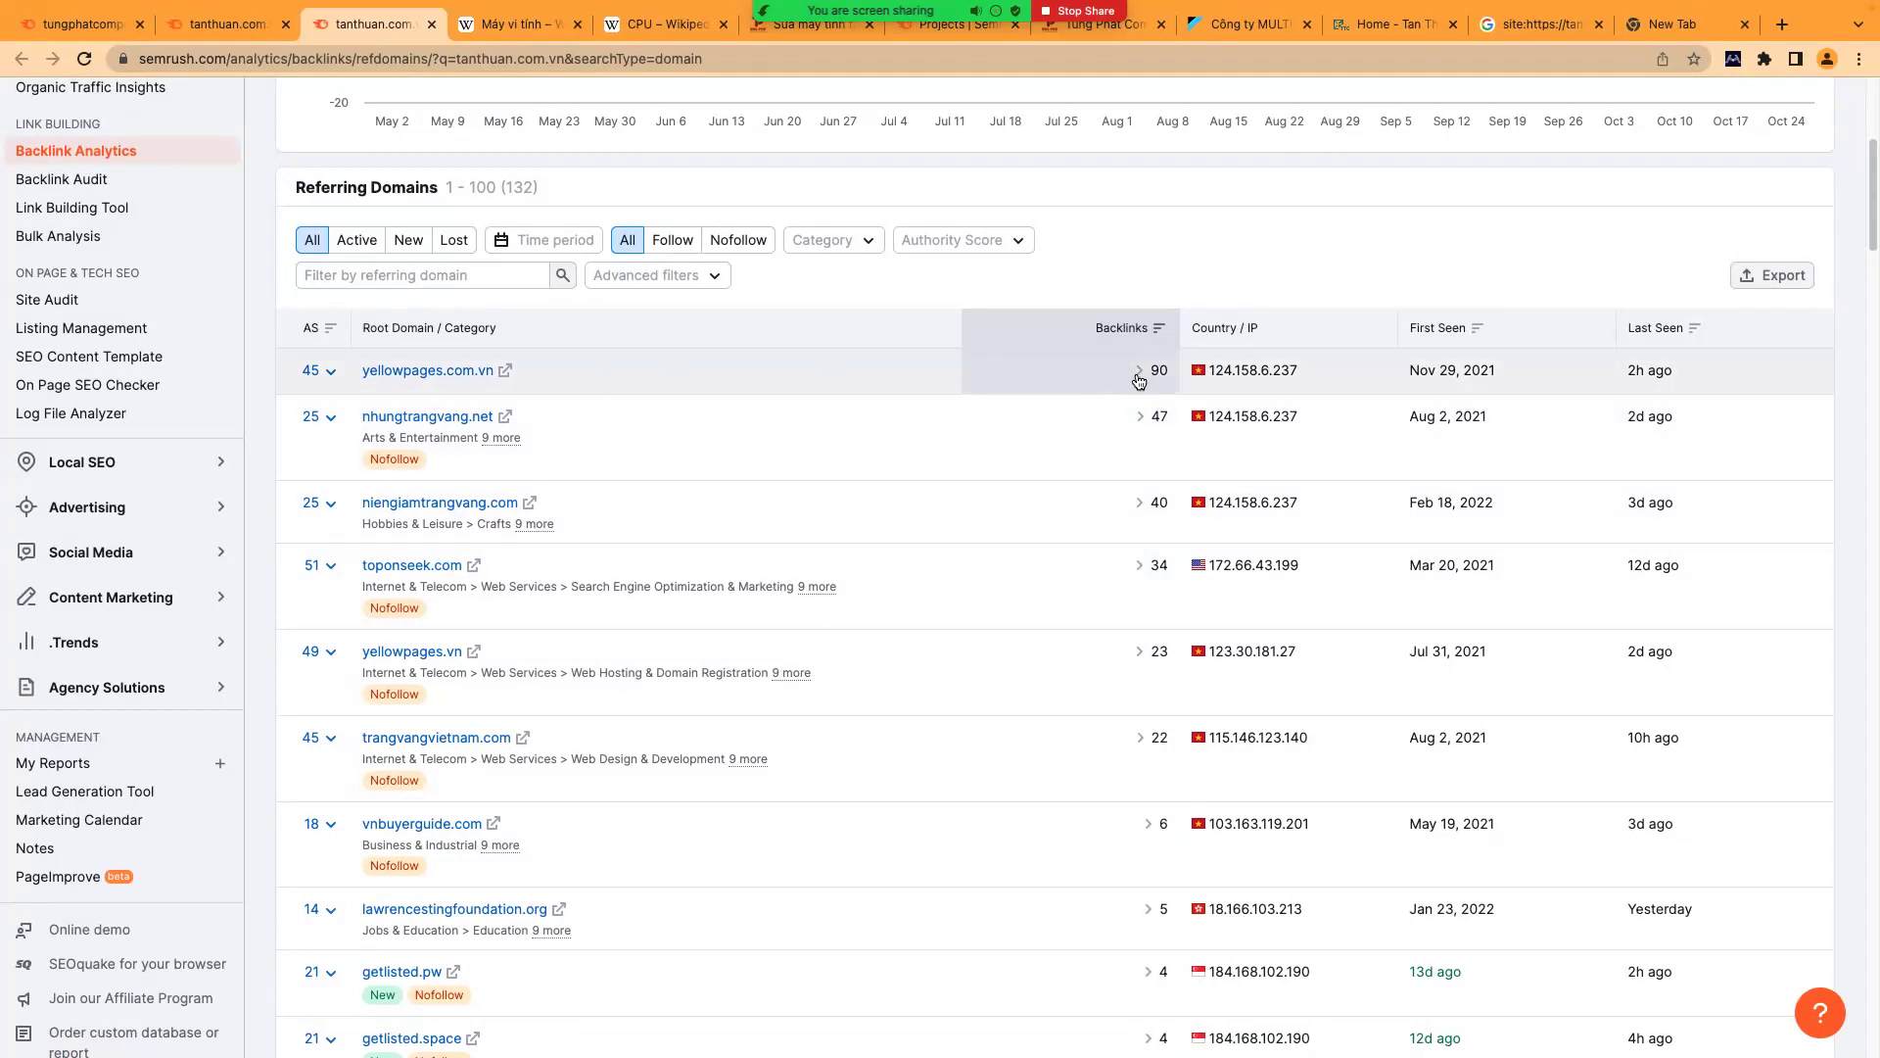
left_click(1139, 372)
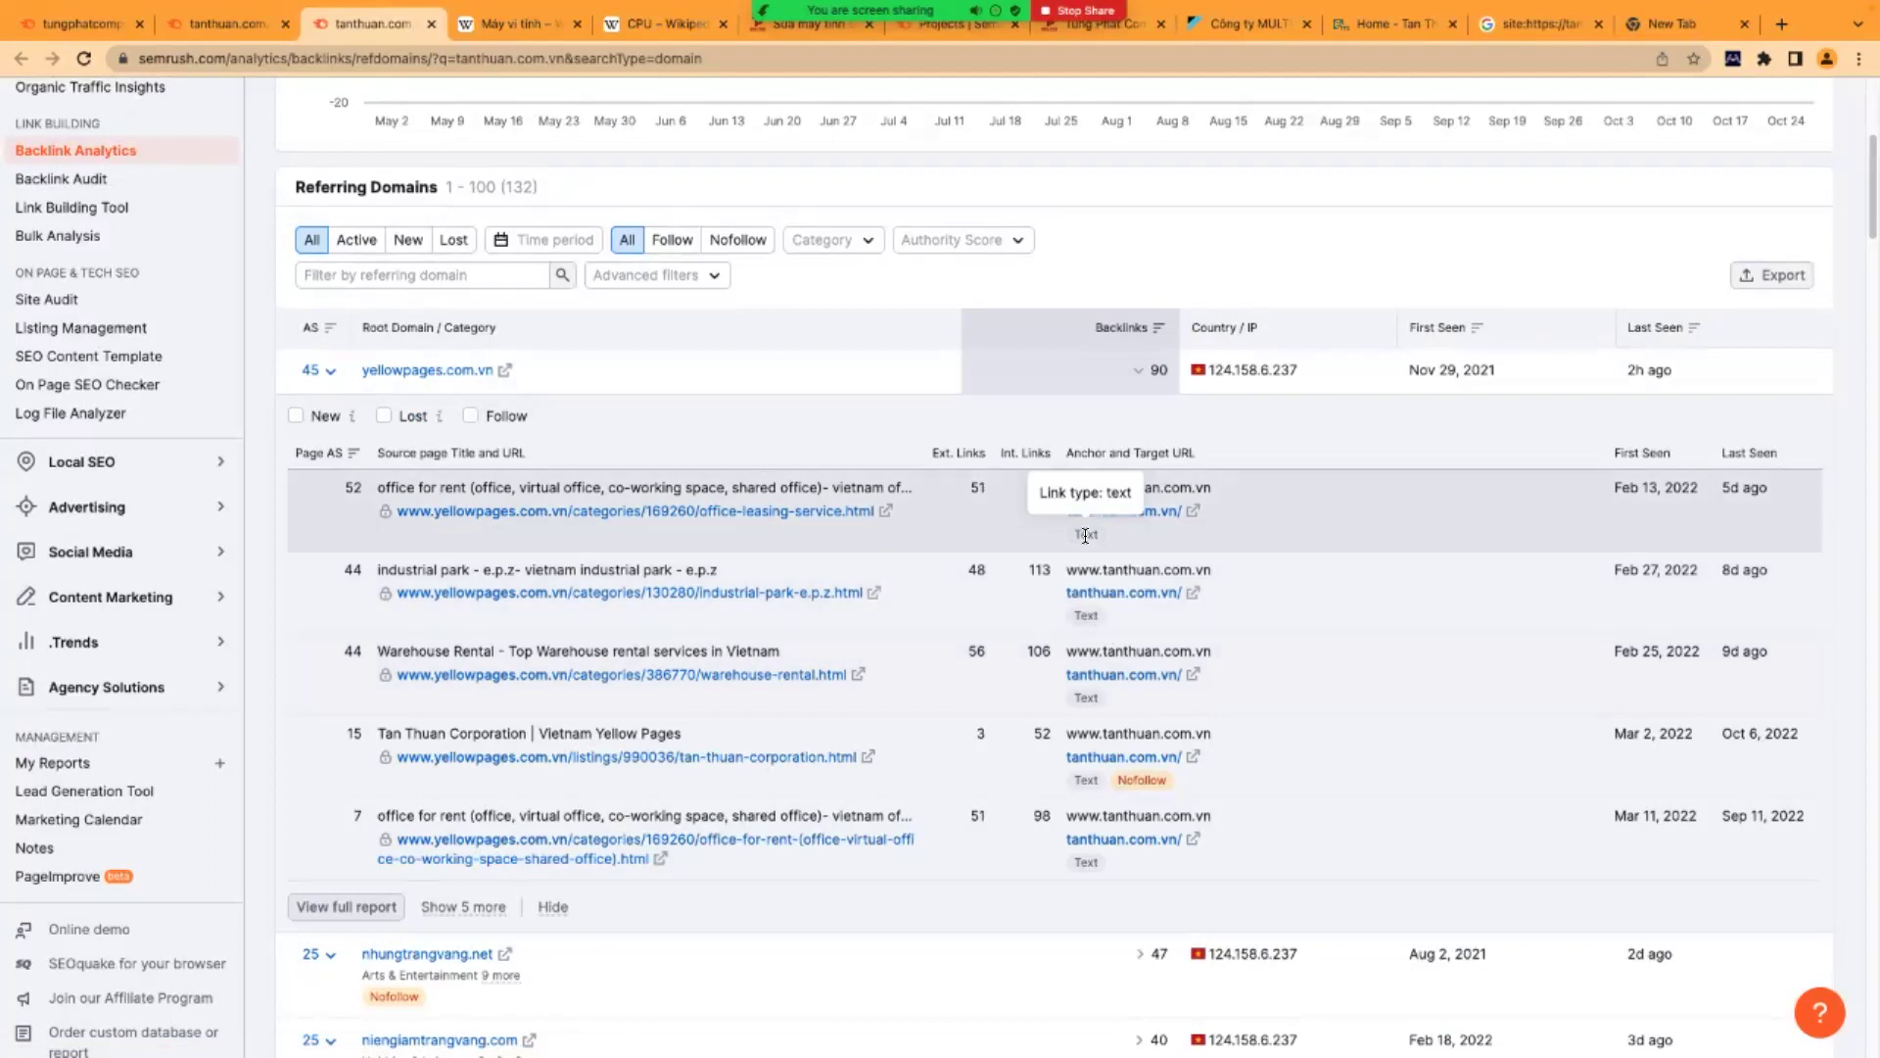
left_click(888, 512)
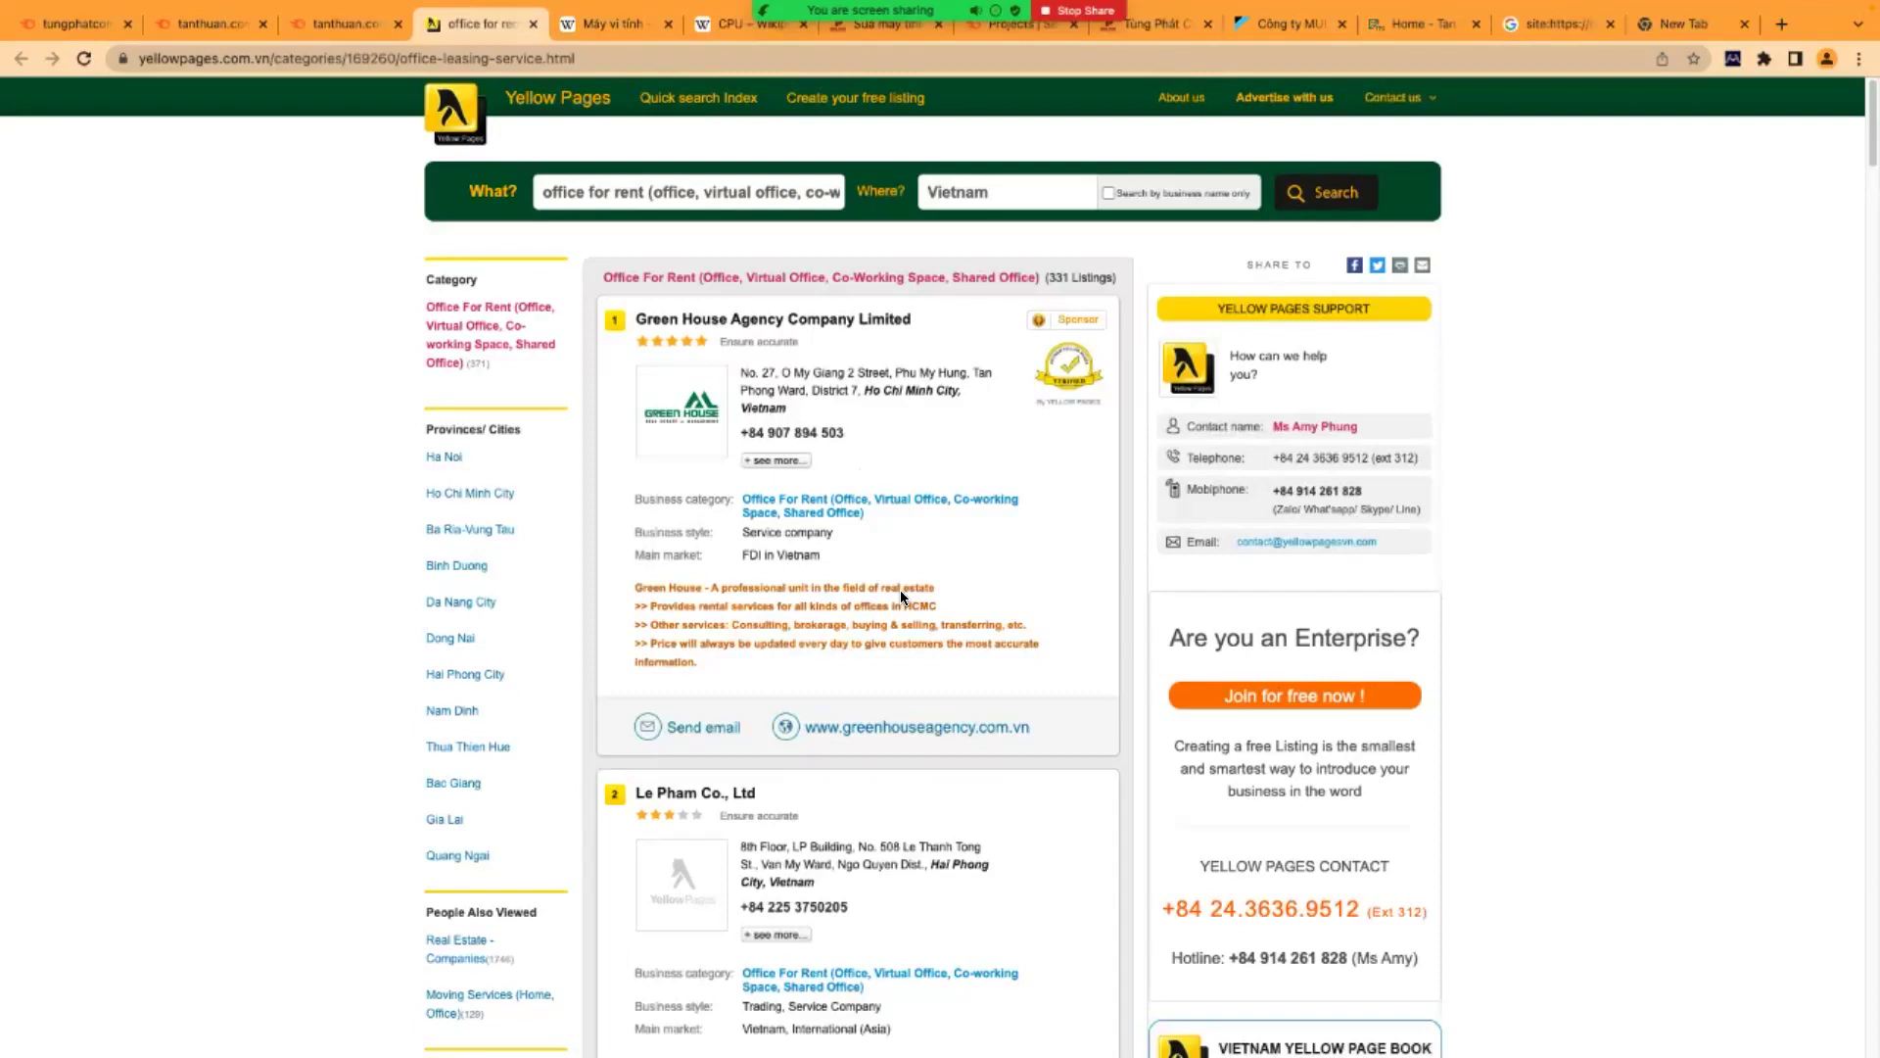
- Search the Yellow Pages office-rental page for "Tân thuan" and view the Tan Thuan Corporation listing with its website link
scroll(901, 597, "down", 1)
key("ctrl+f")
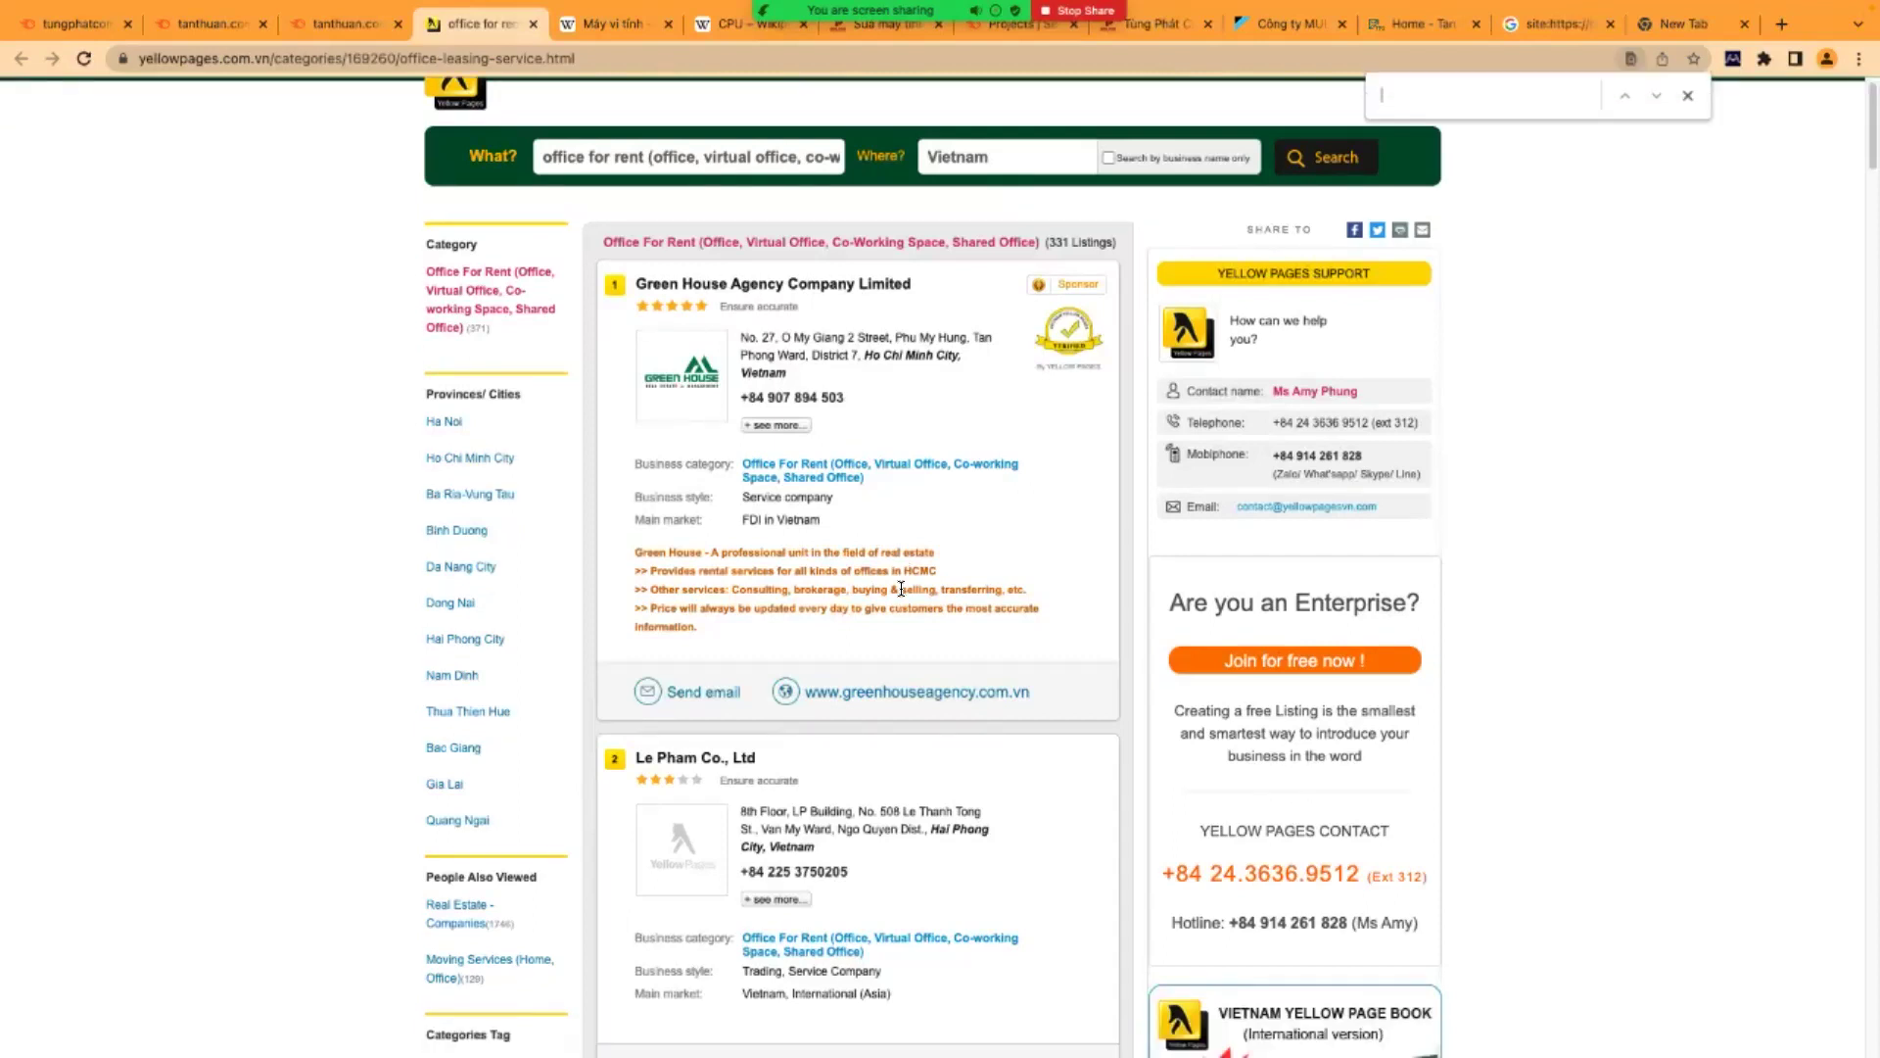
type("Tân thua")
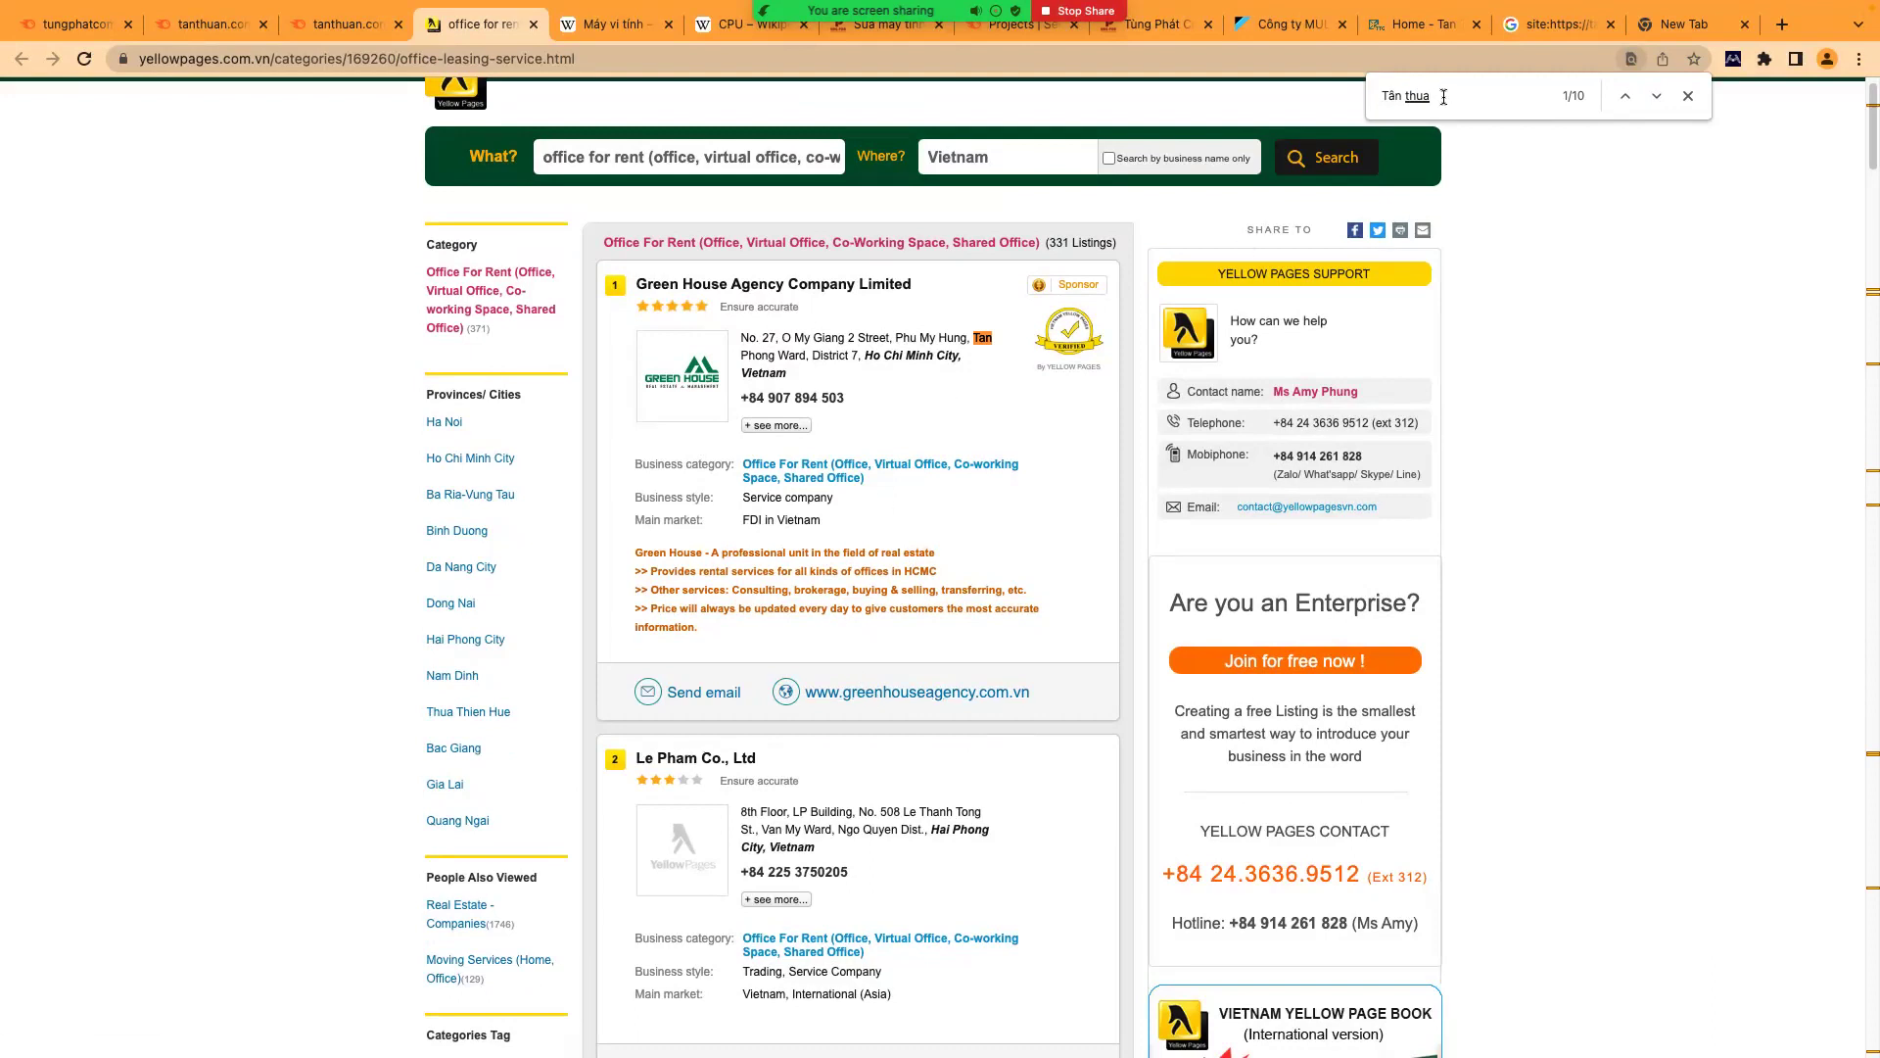
key("BackSpace")
key("BackSpace")
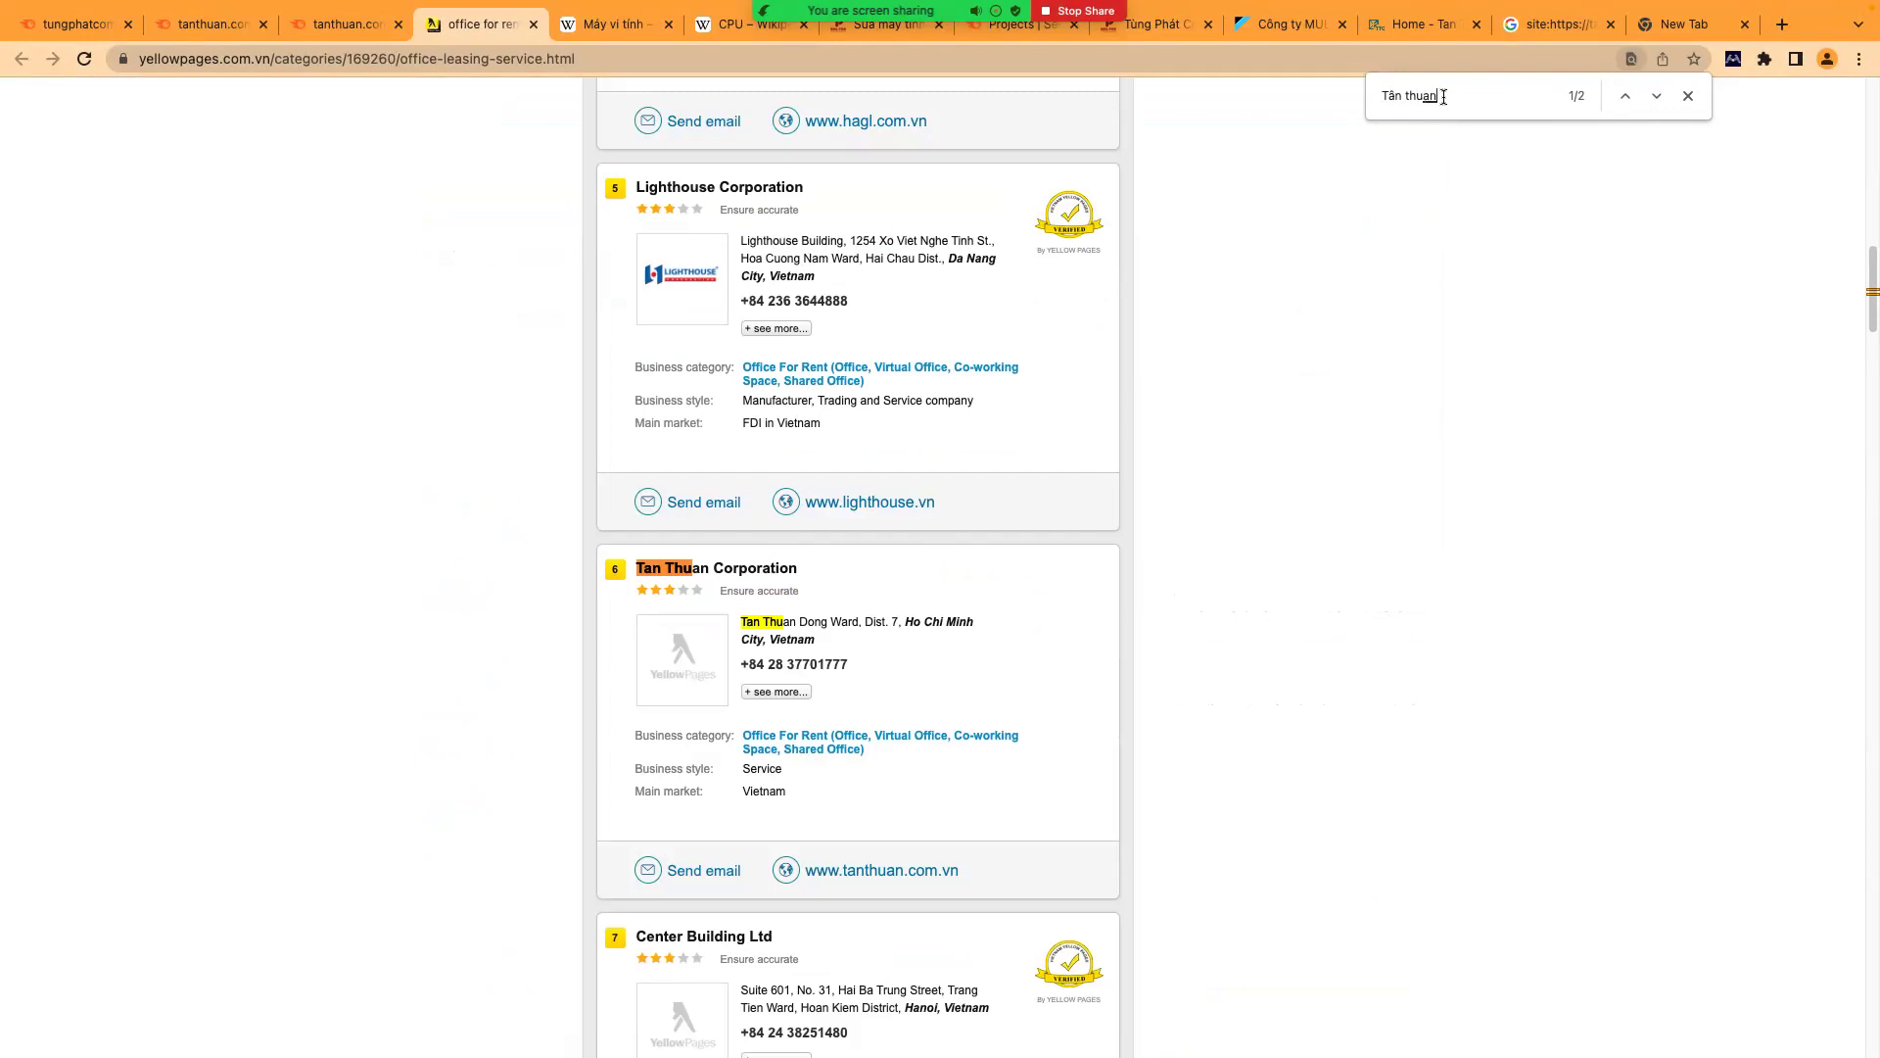
key("Return")
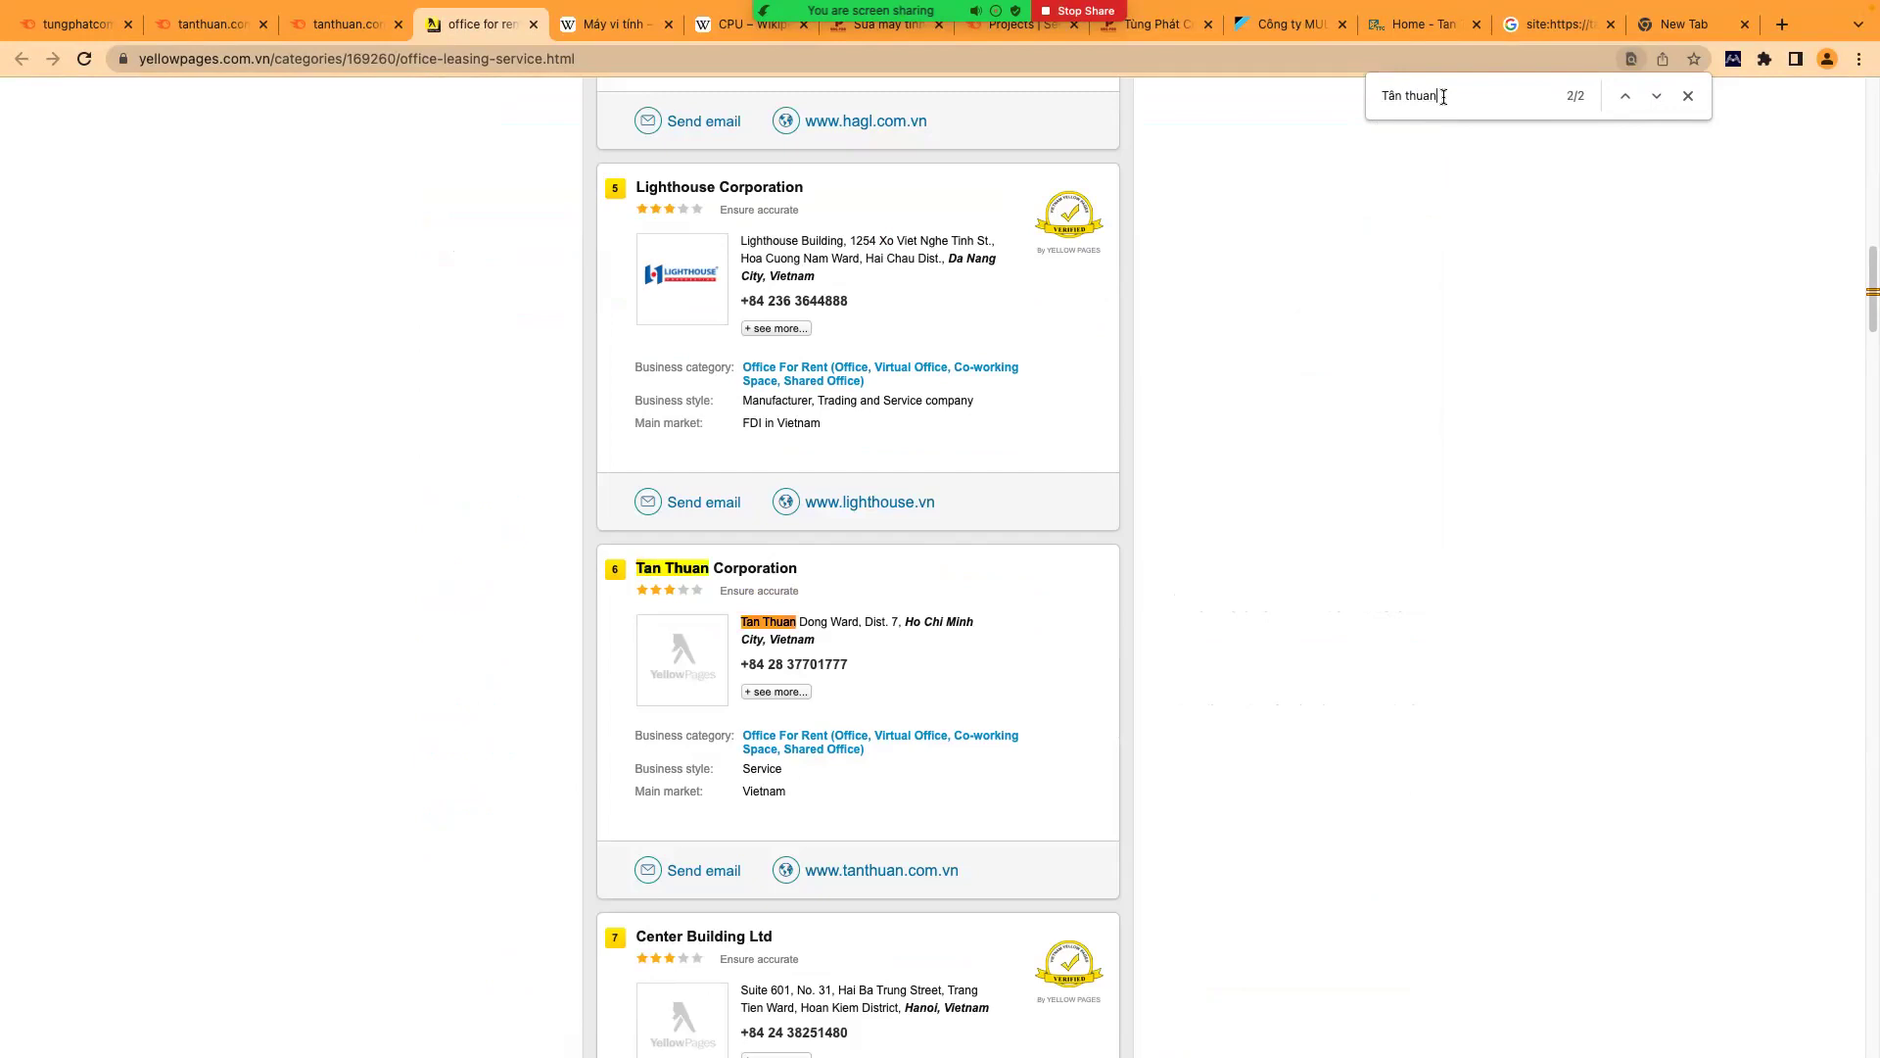
key("Return")
key("Return")
key("Return")
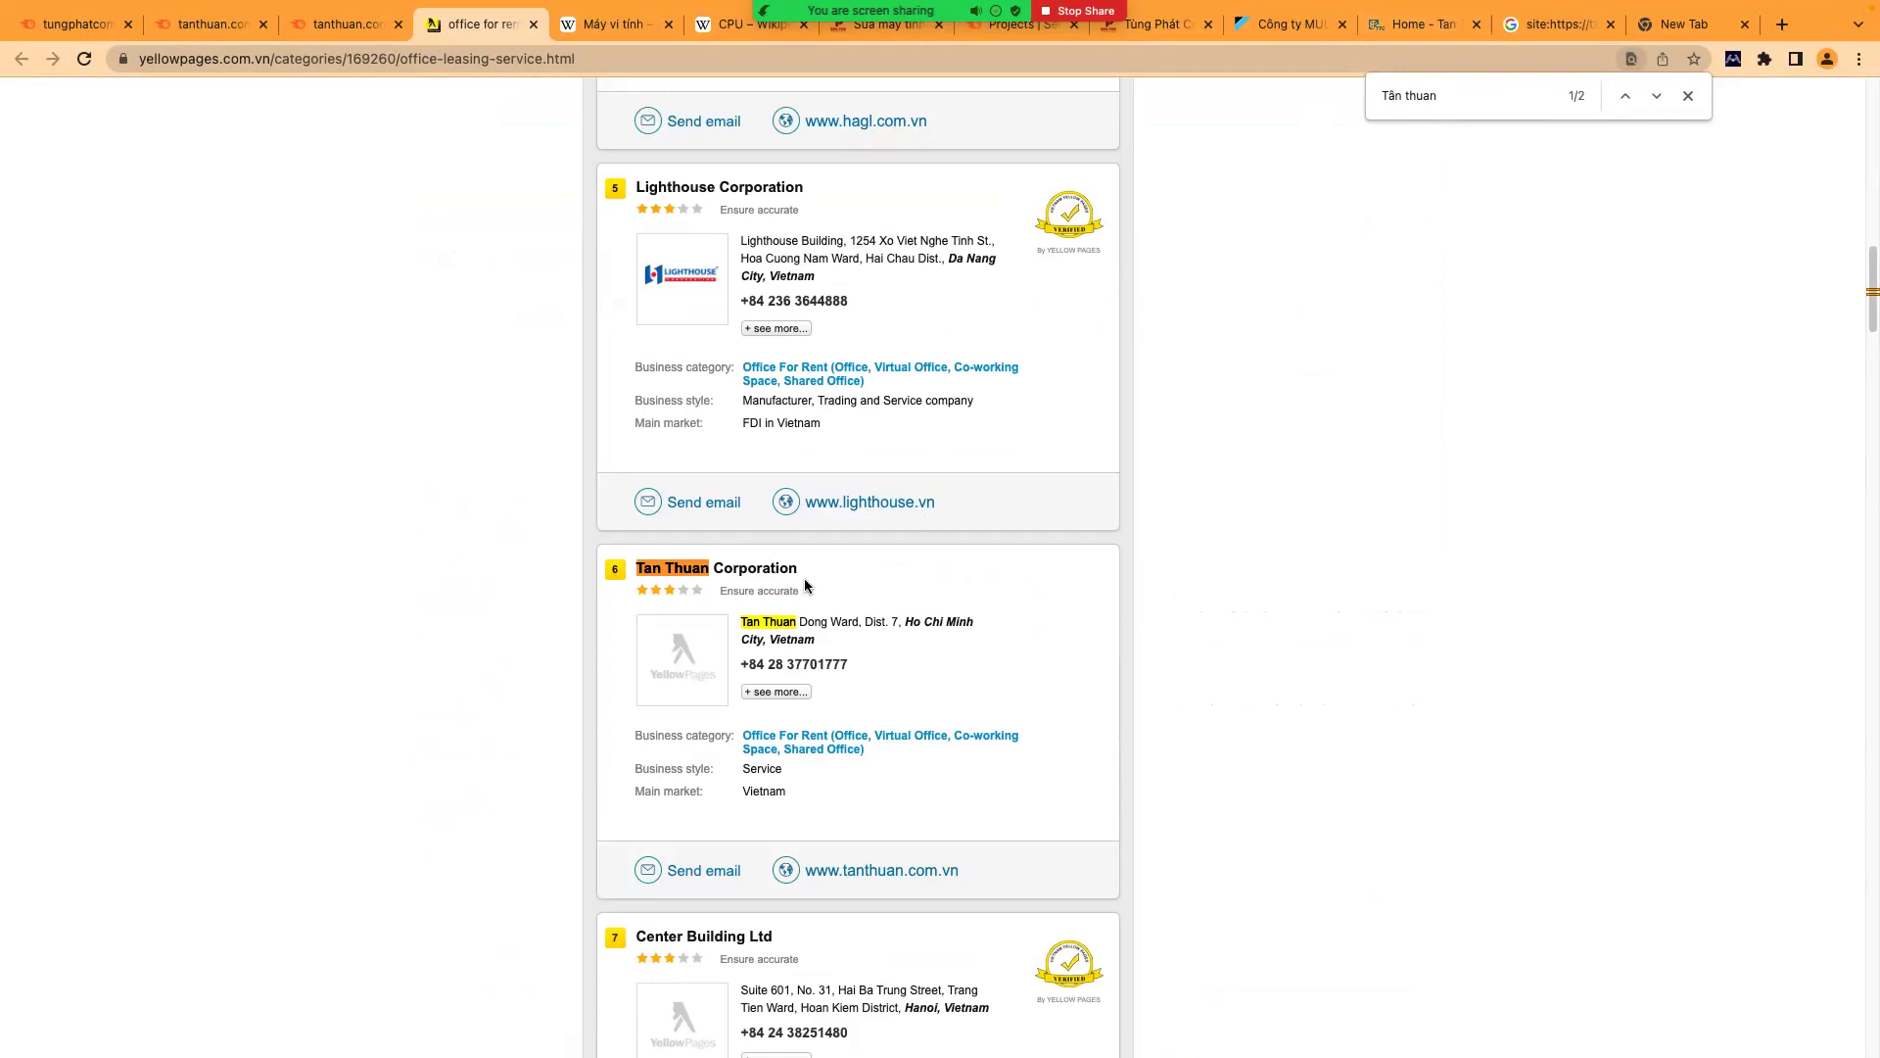
scroll(826, 614, "down", 1)
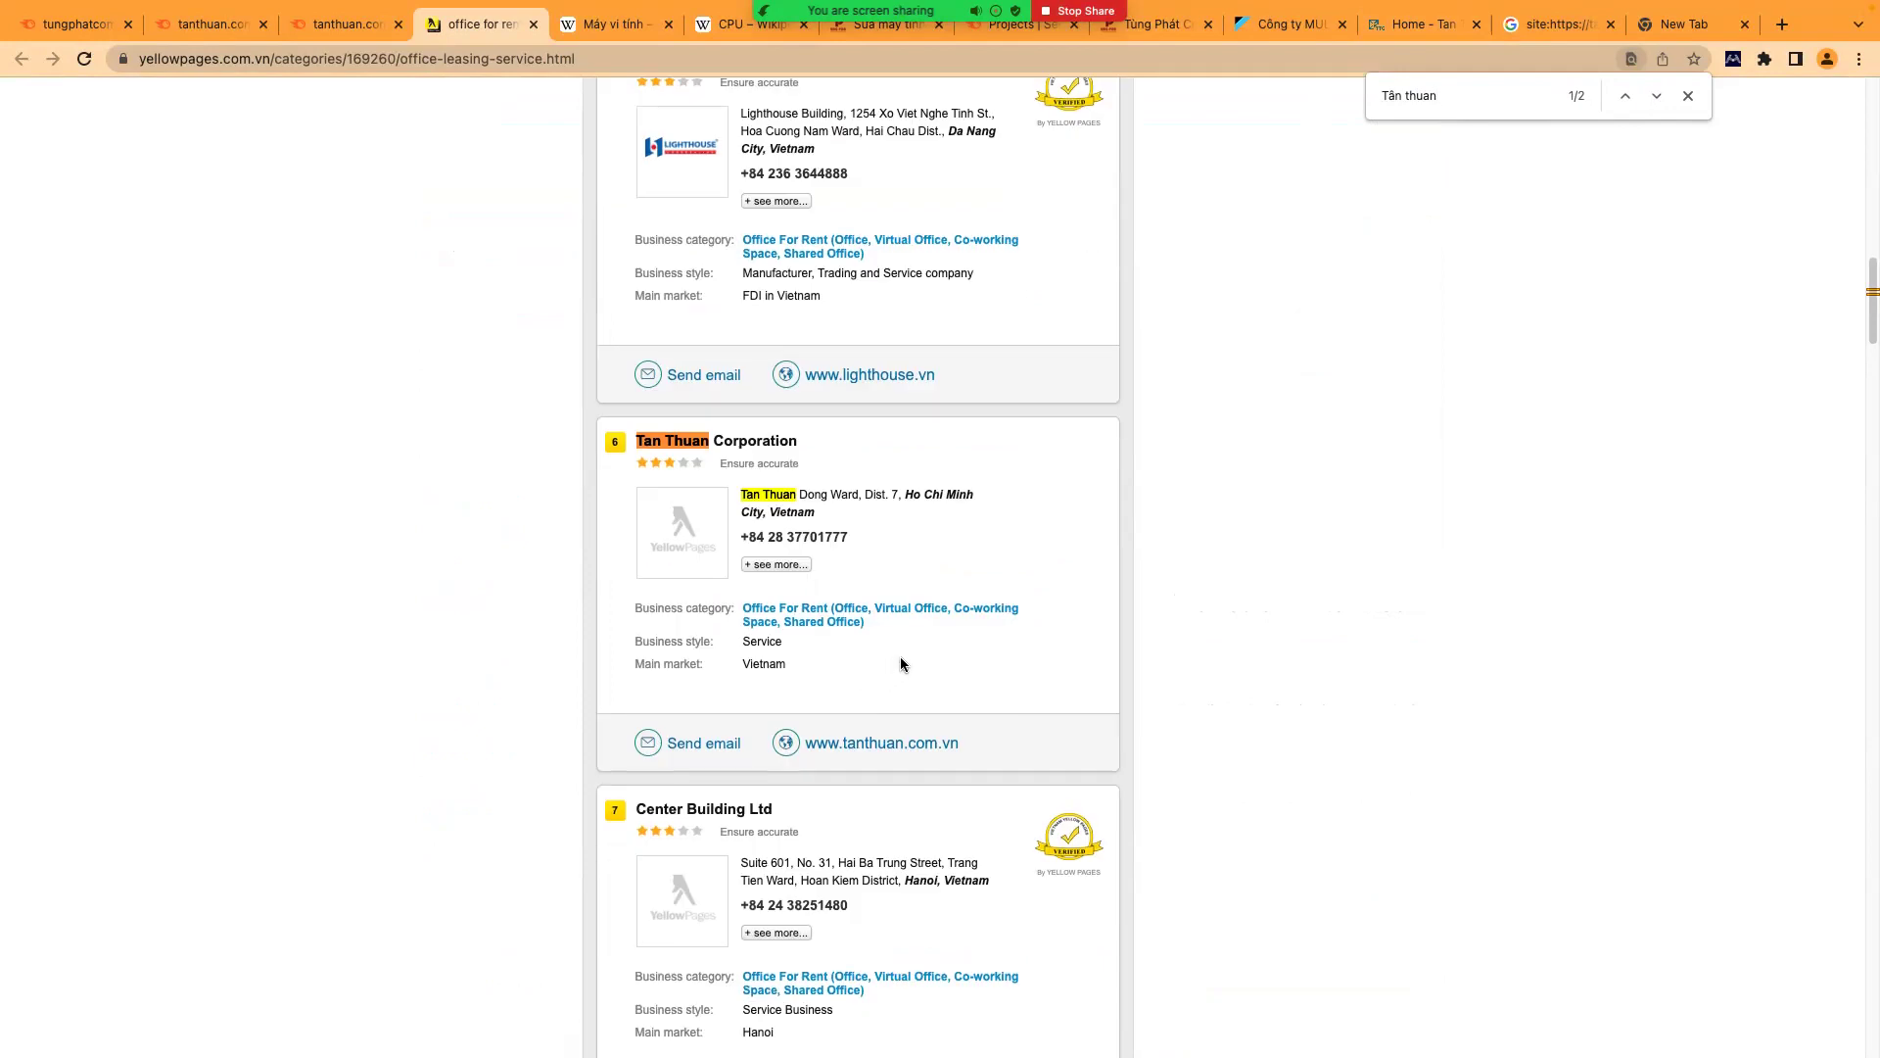
scroll(914, 685, "down", 1)
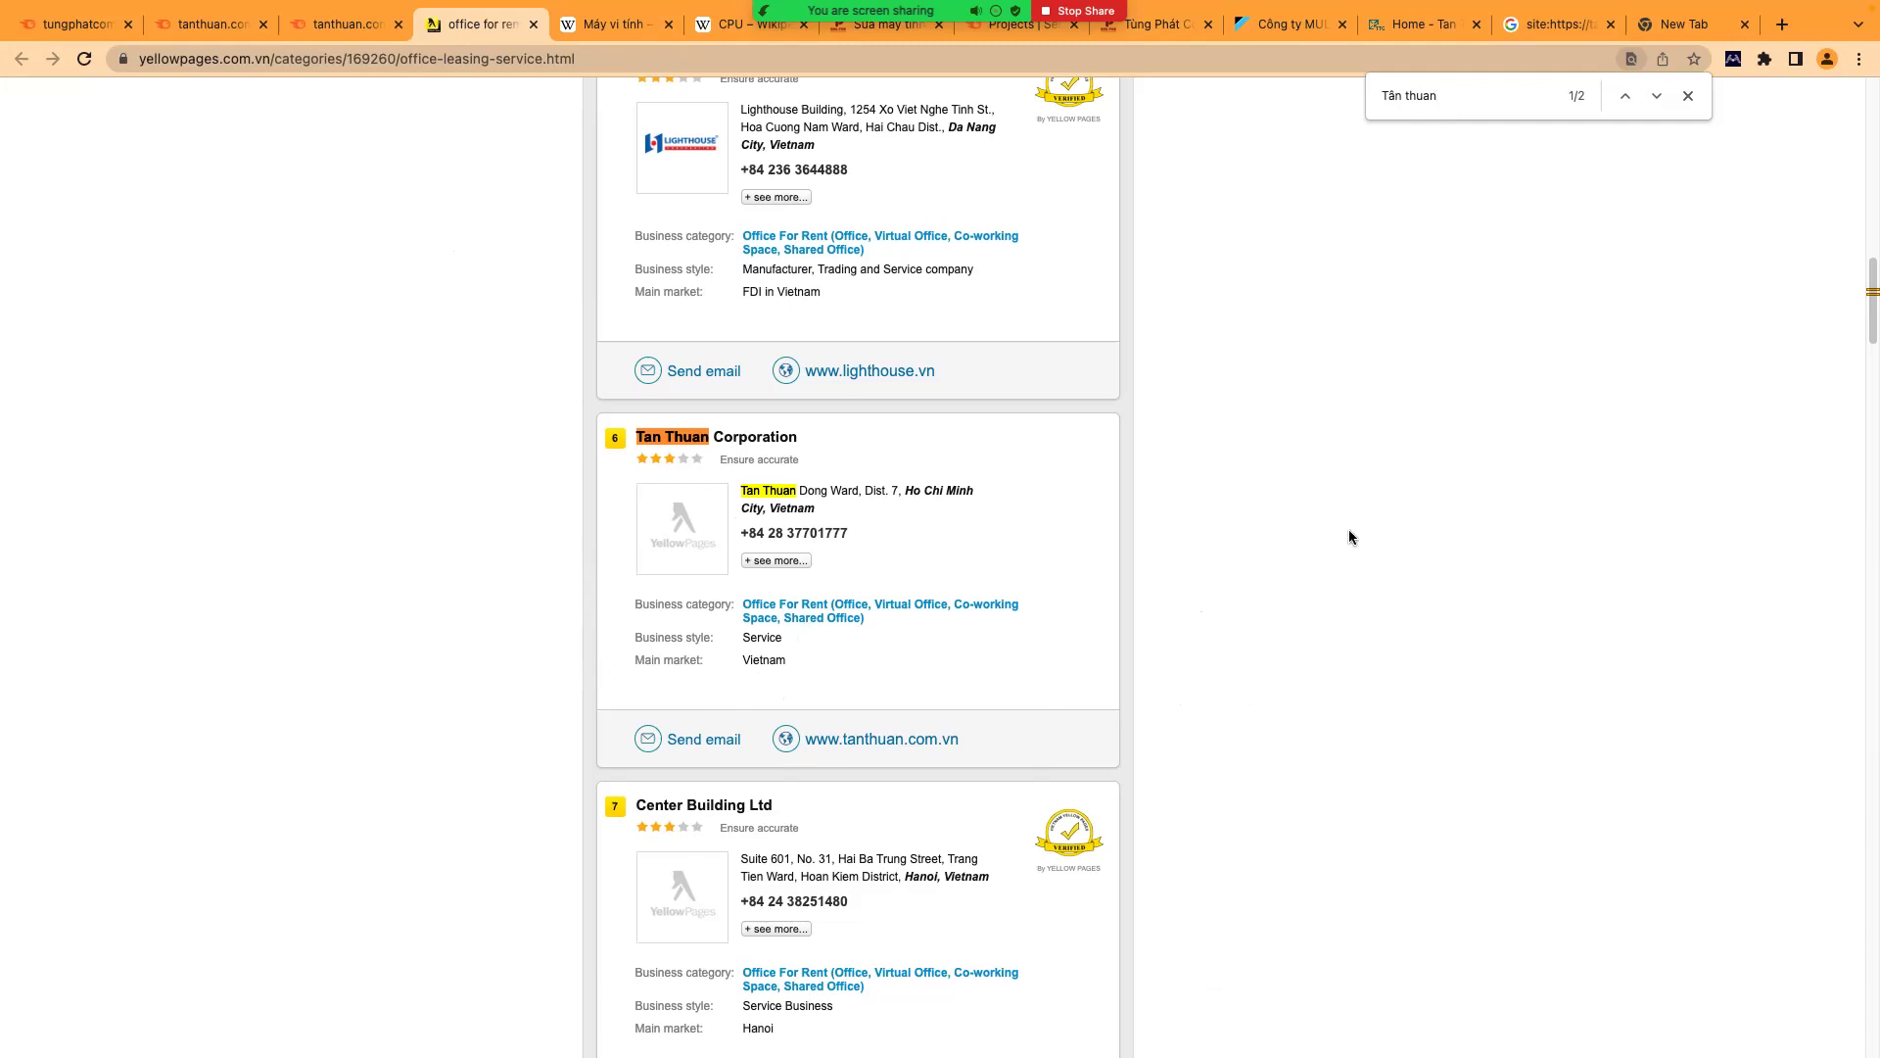
- Look over the first company listings and the category links on the Yellow Pages office-rental page
scroll(1509, 573, "up", 20)
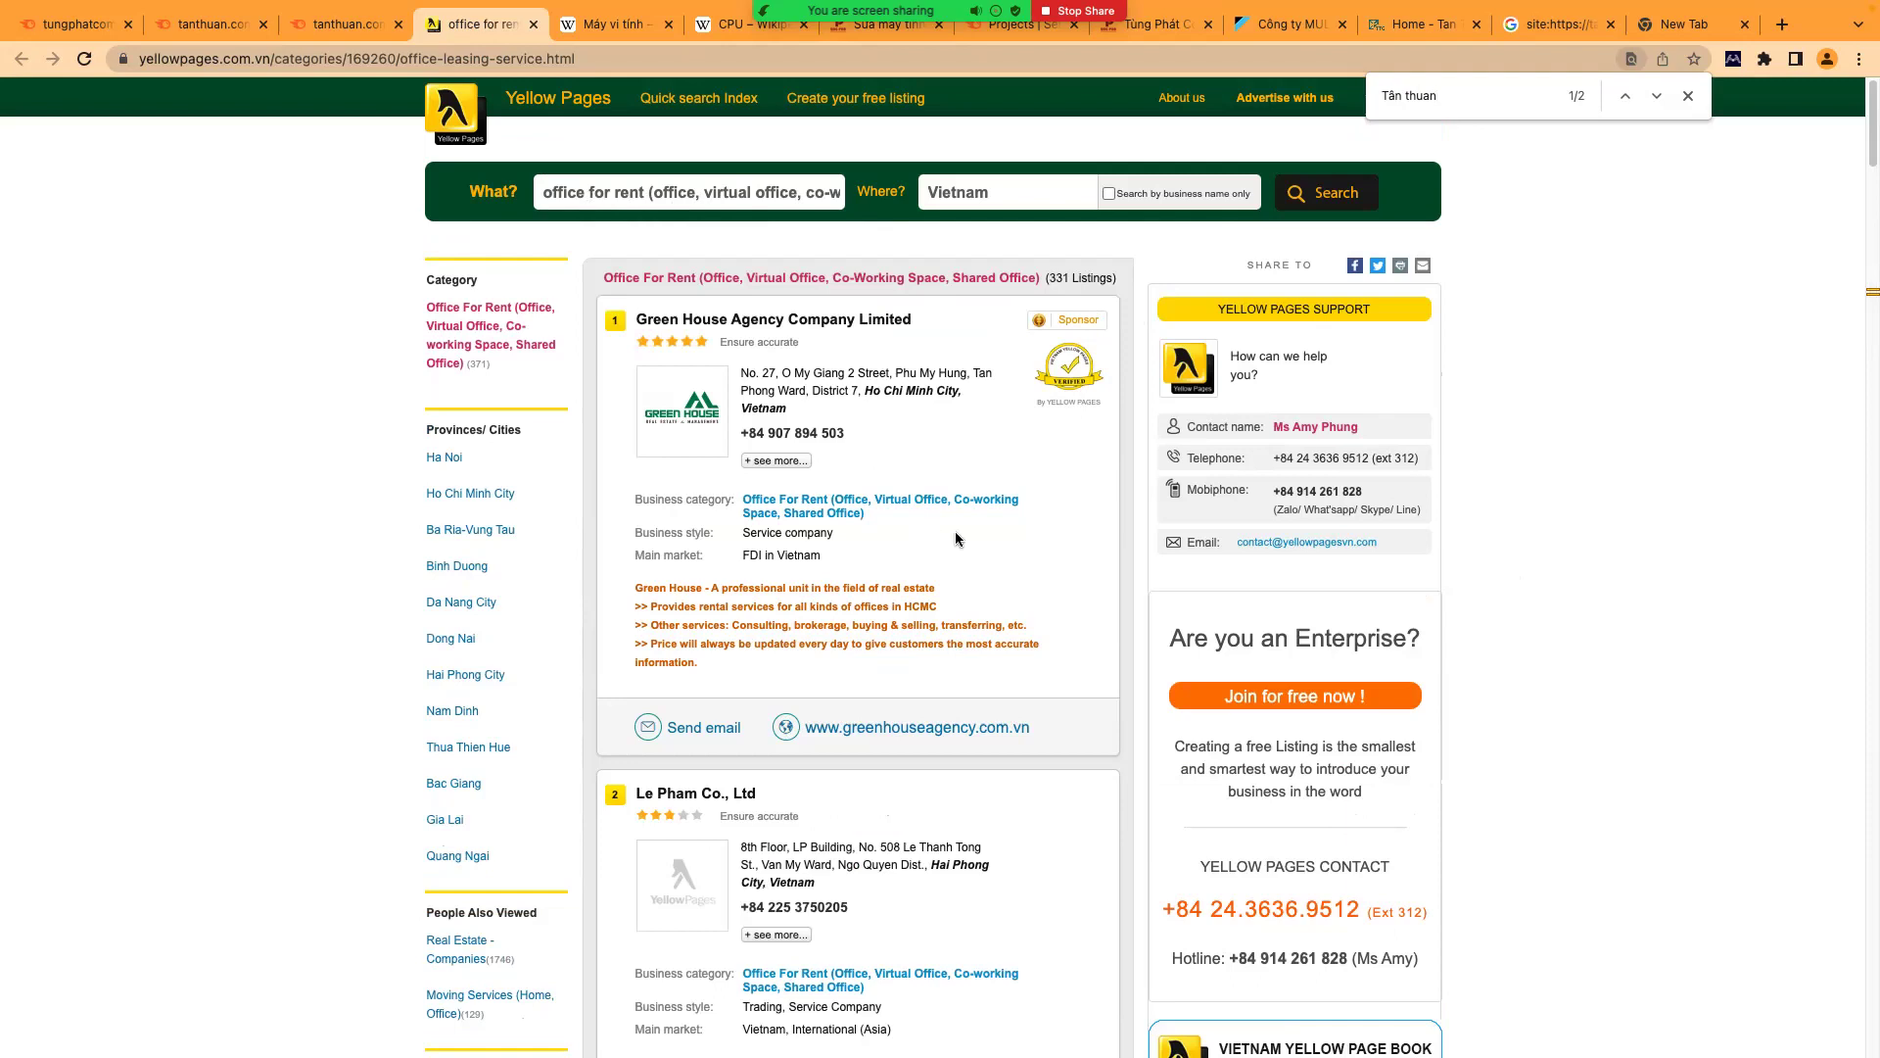
scroll(960, 535, "down", 3)
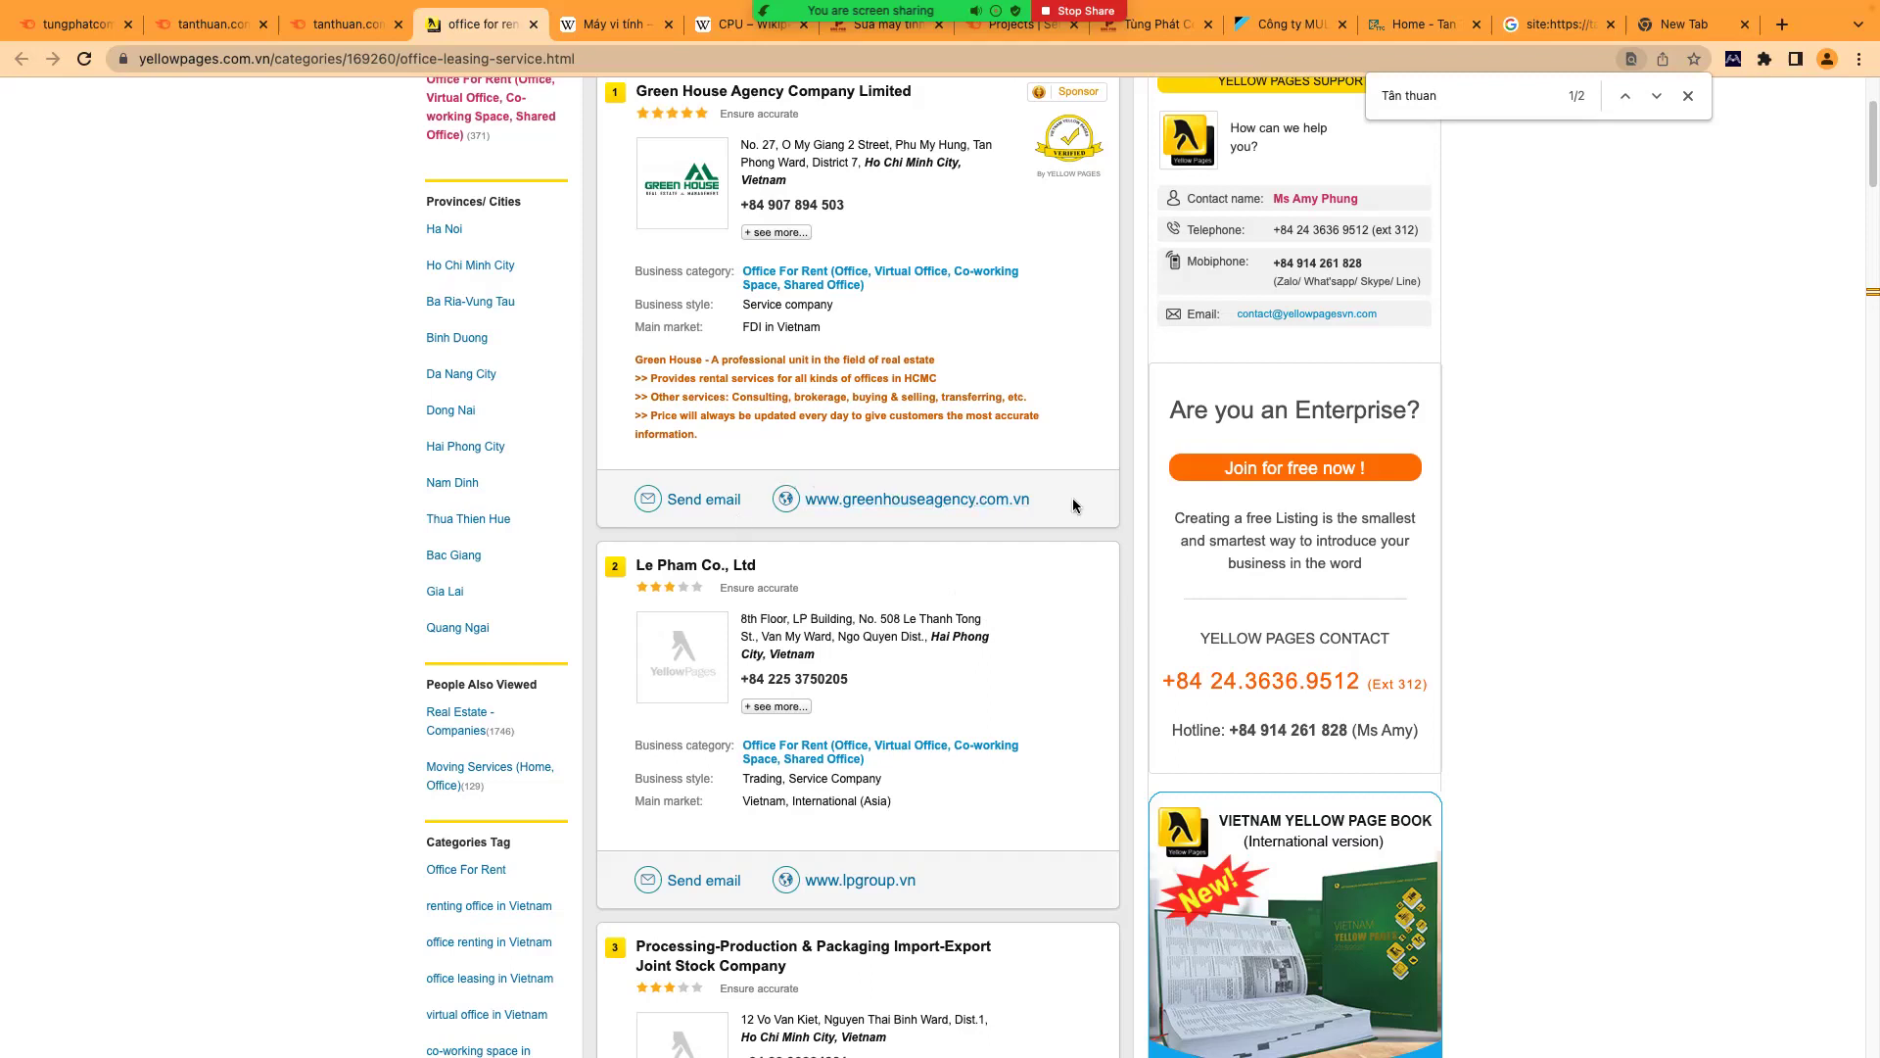
scroll(989, 677, "down", 3)
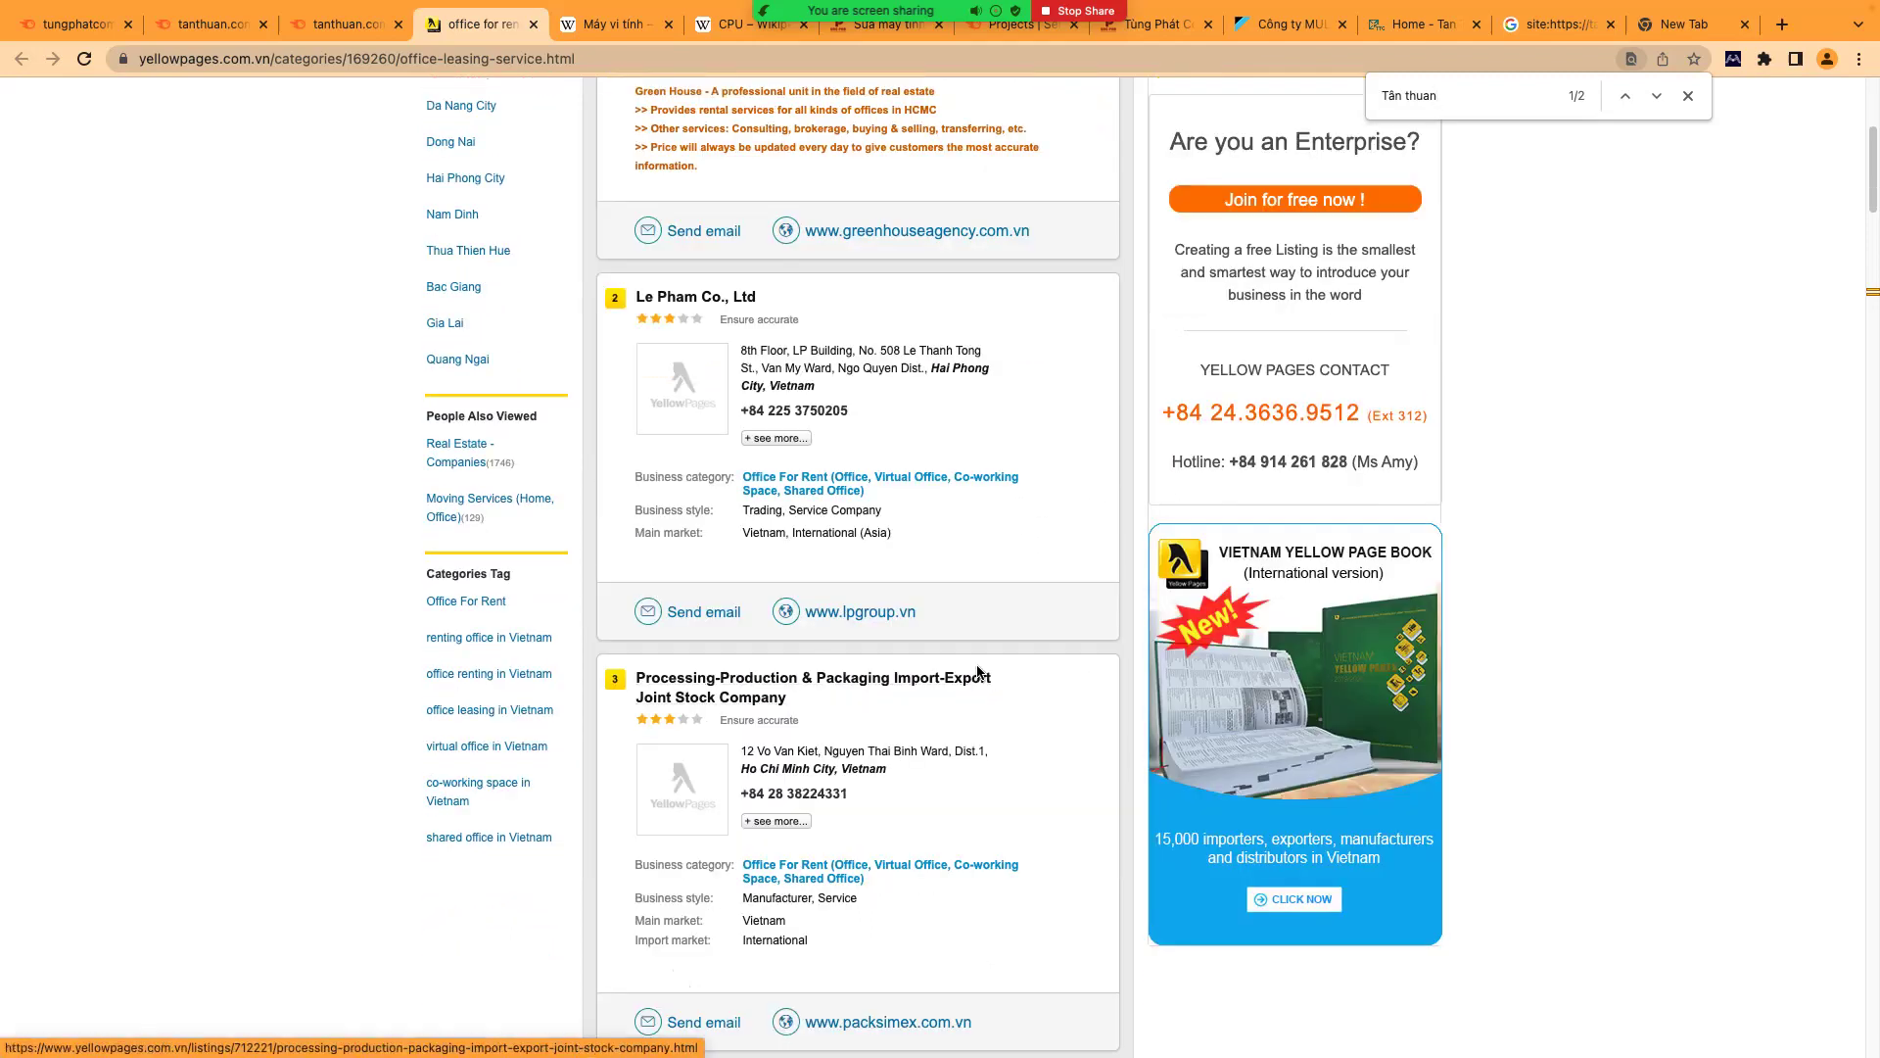
scroll(978, 671, "up", 2)
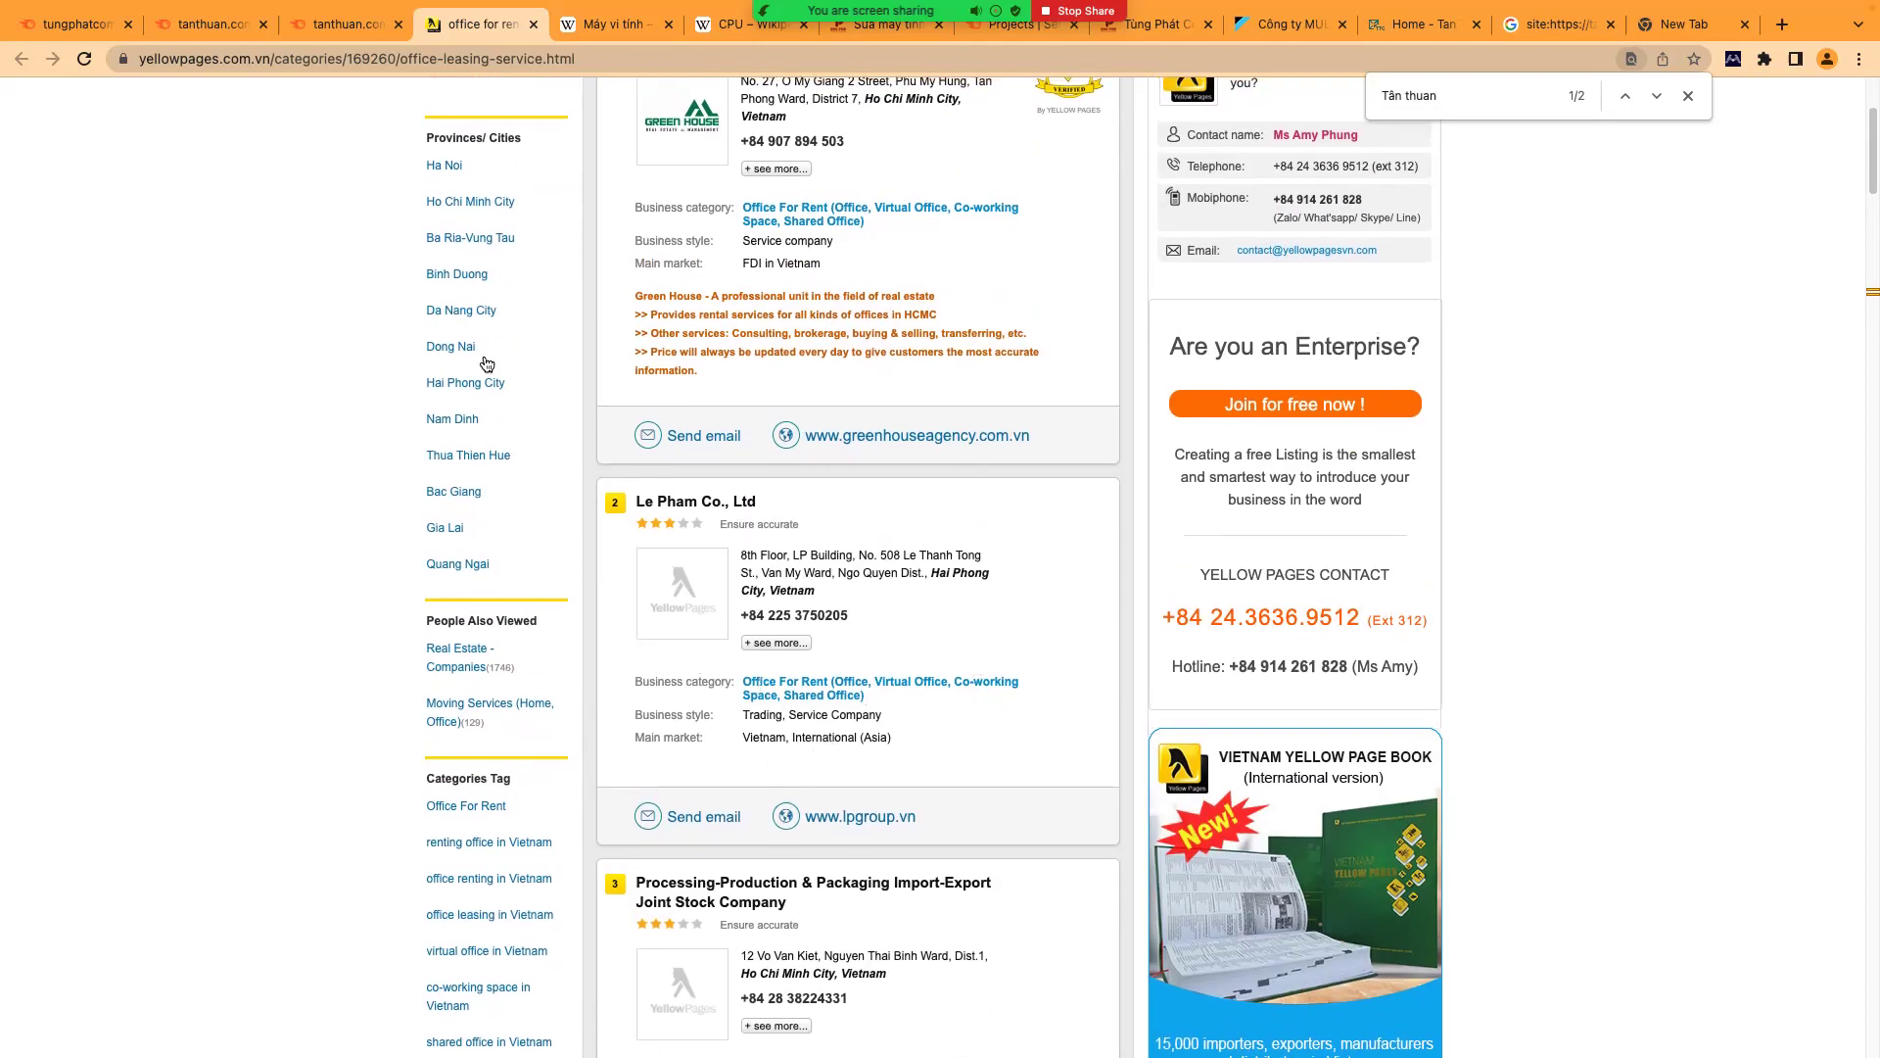
- Return to the tanthuan.com.vn referring domains report and compare its Follow and Nofollow domains, ending with the Nofollow filter
left_click(338, 25)
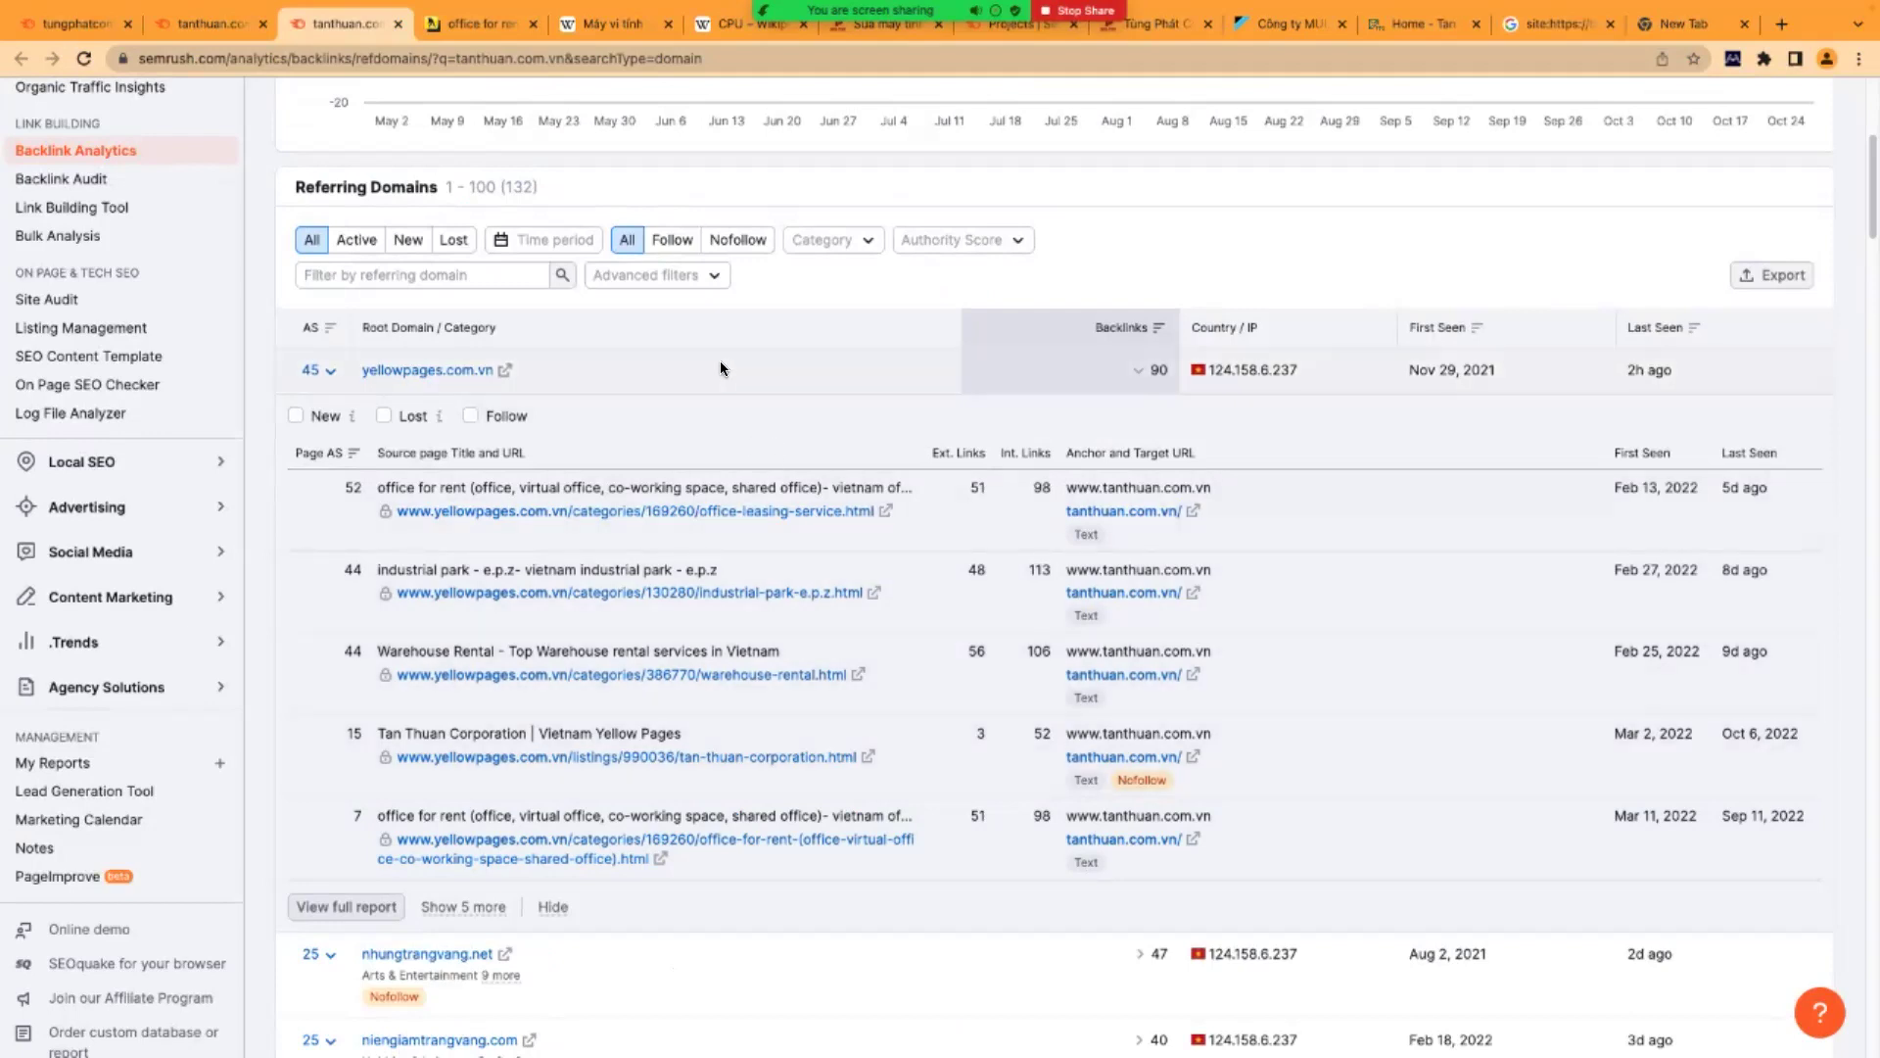
left_click(674, 244)
left_click(751, 251)
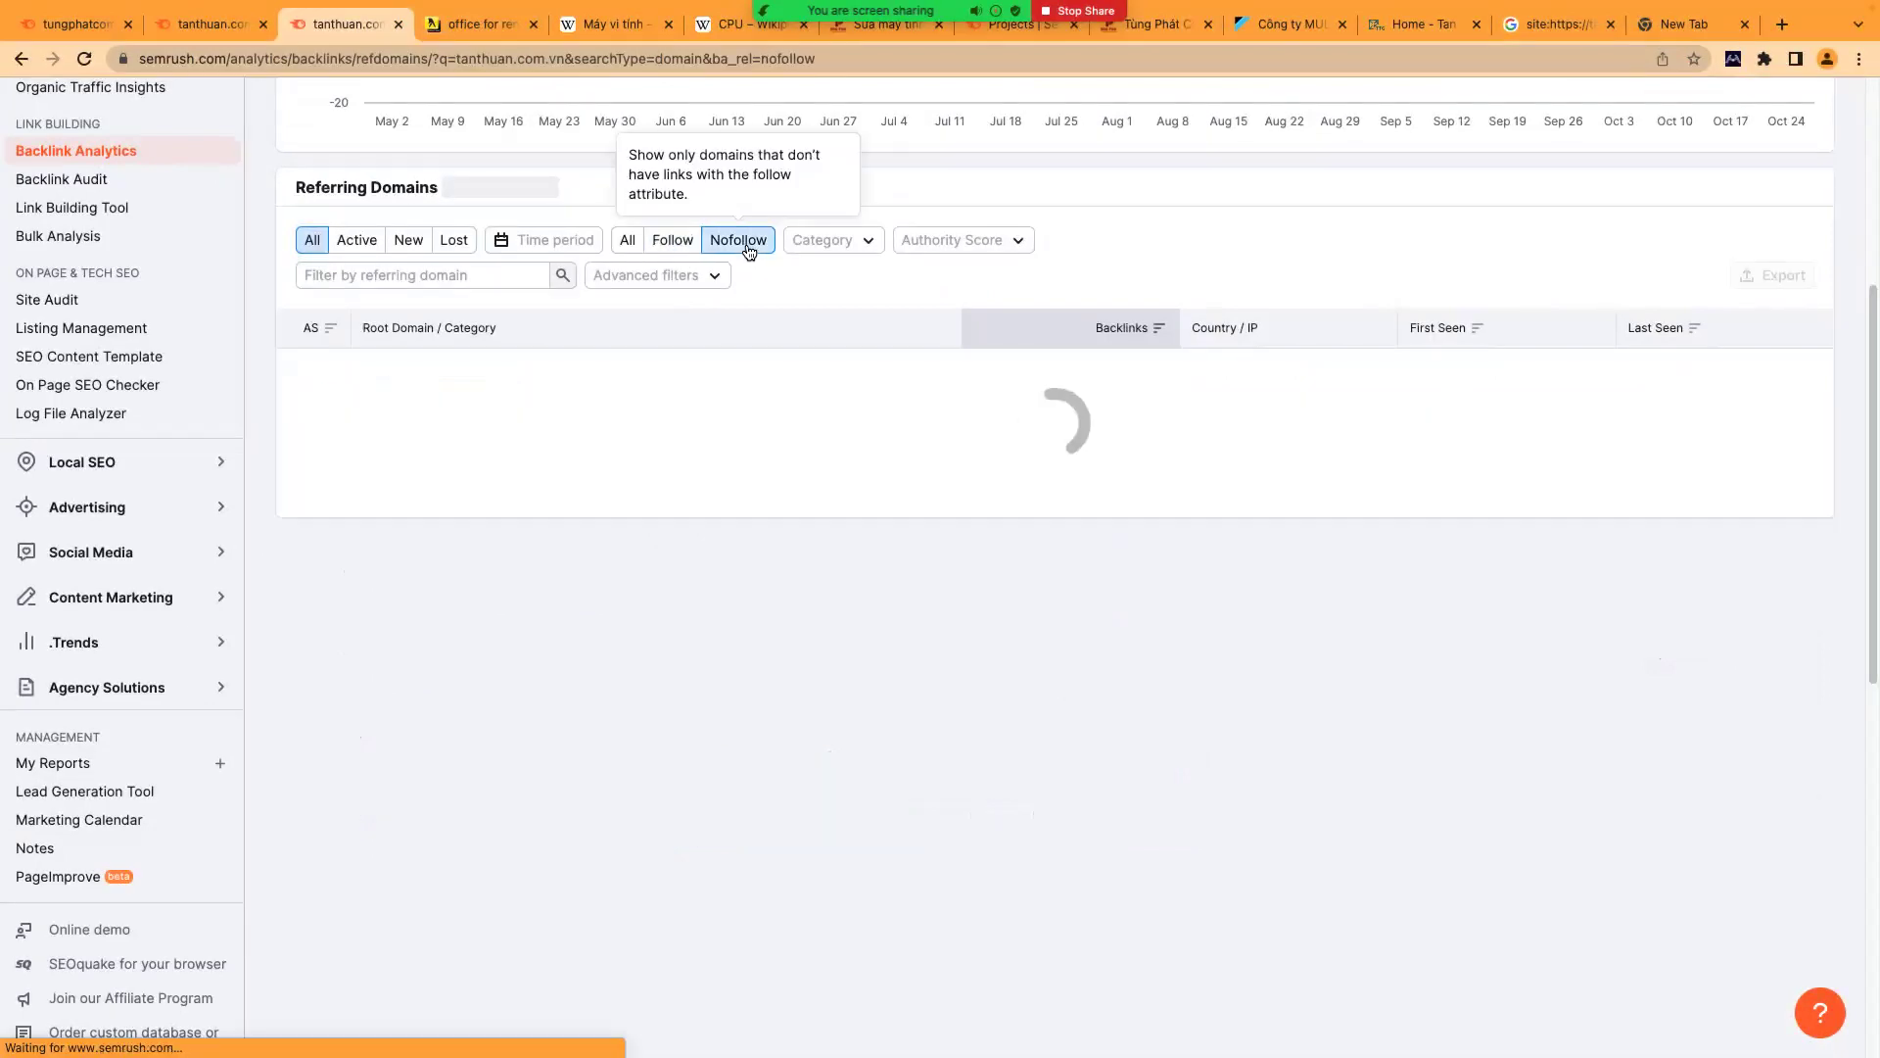
left_click(684, 249)
left_click(739, 245)
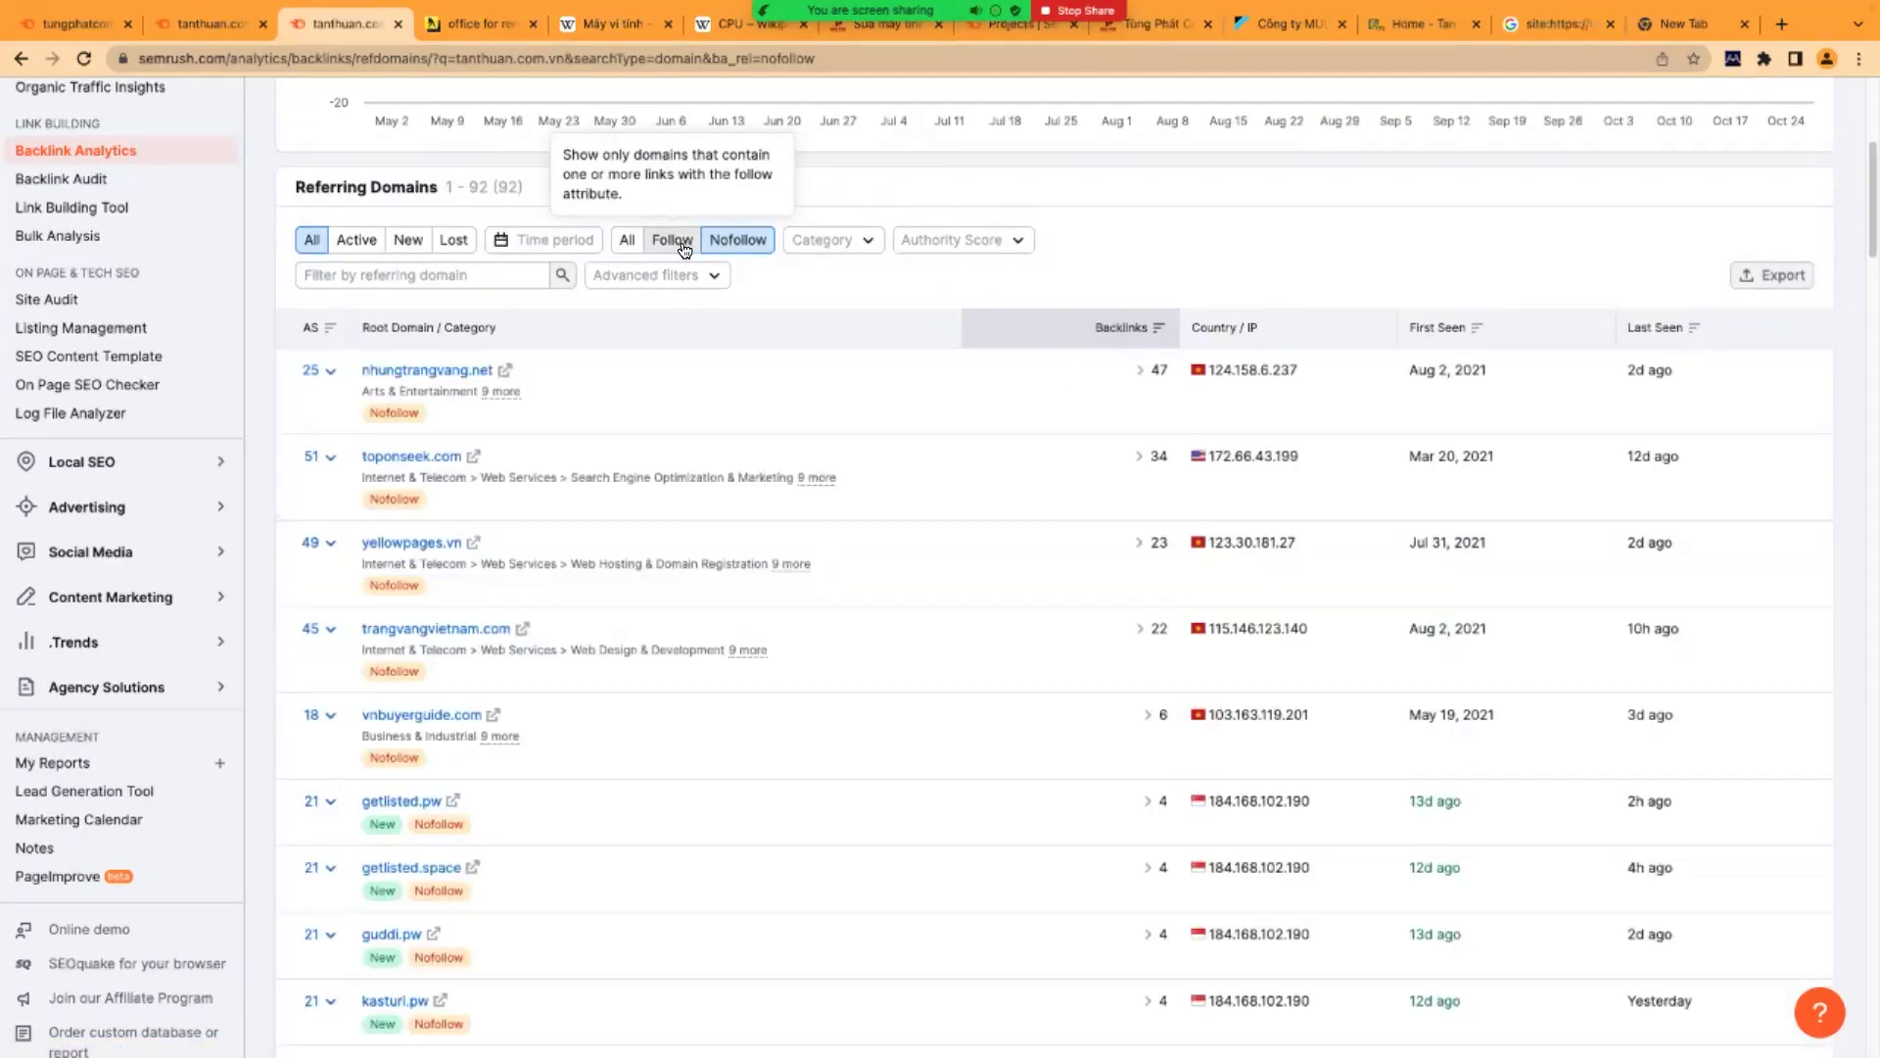
left_click(684, 250)
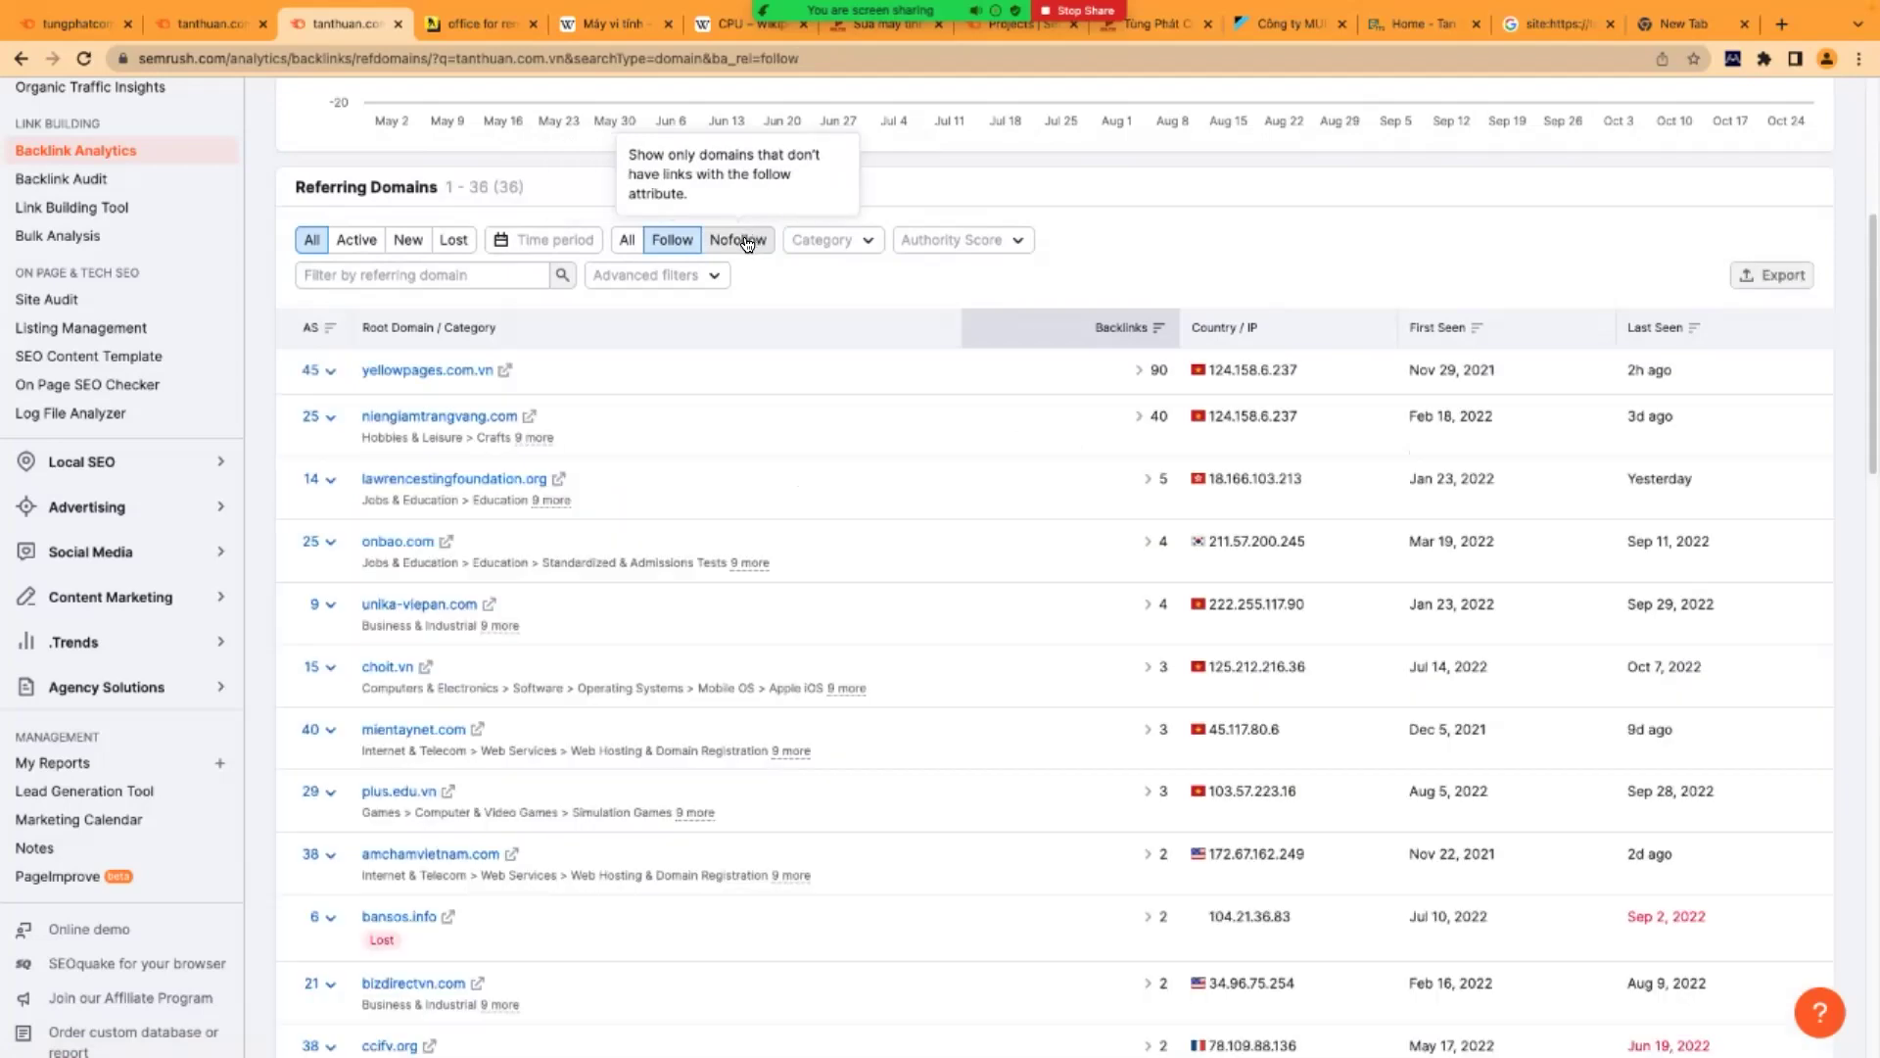
left_click(747, 244)
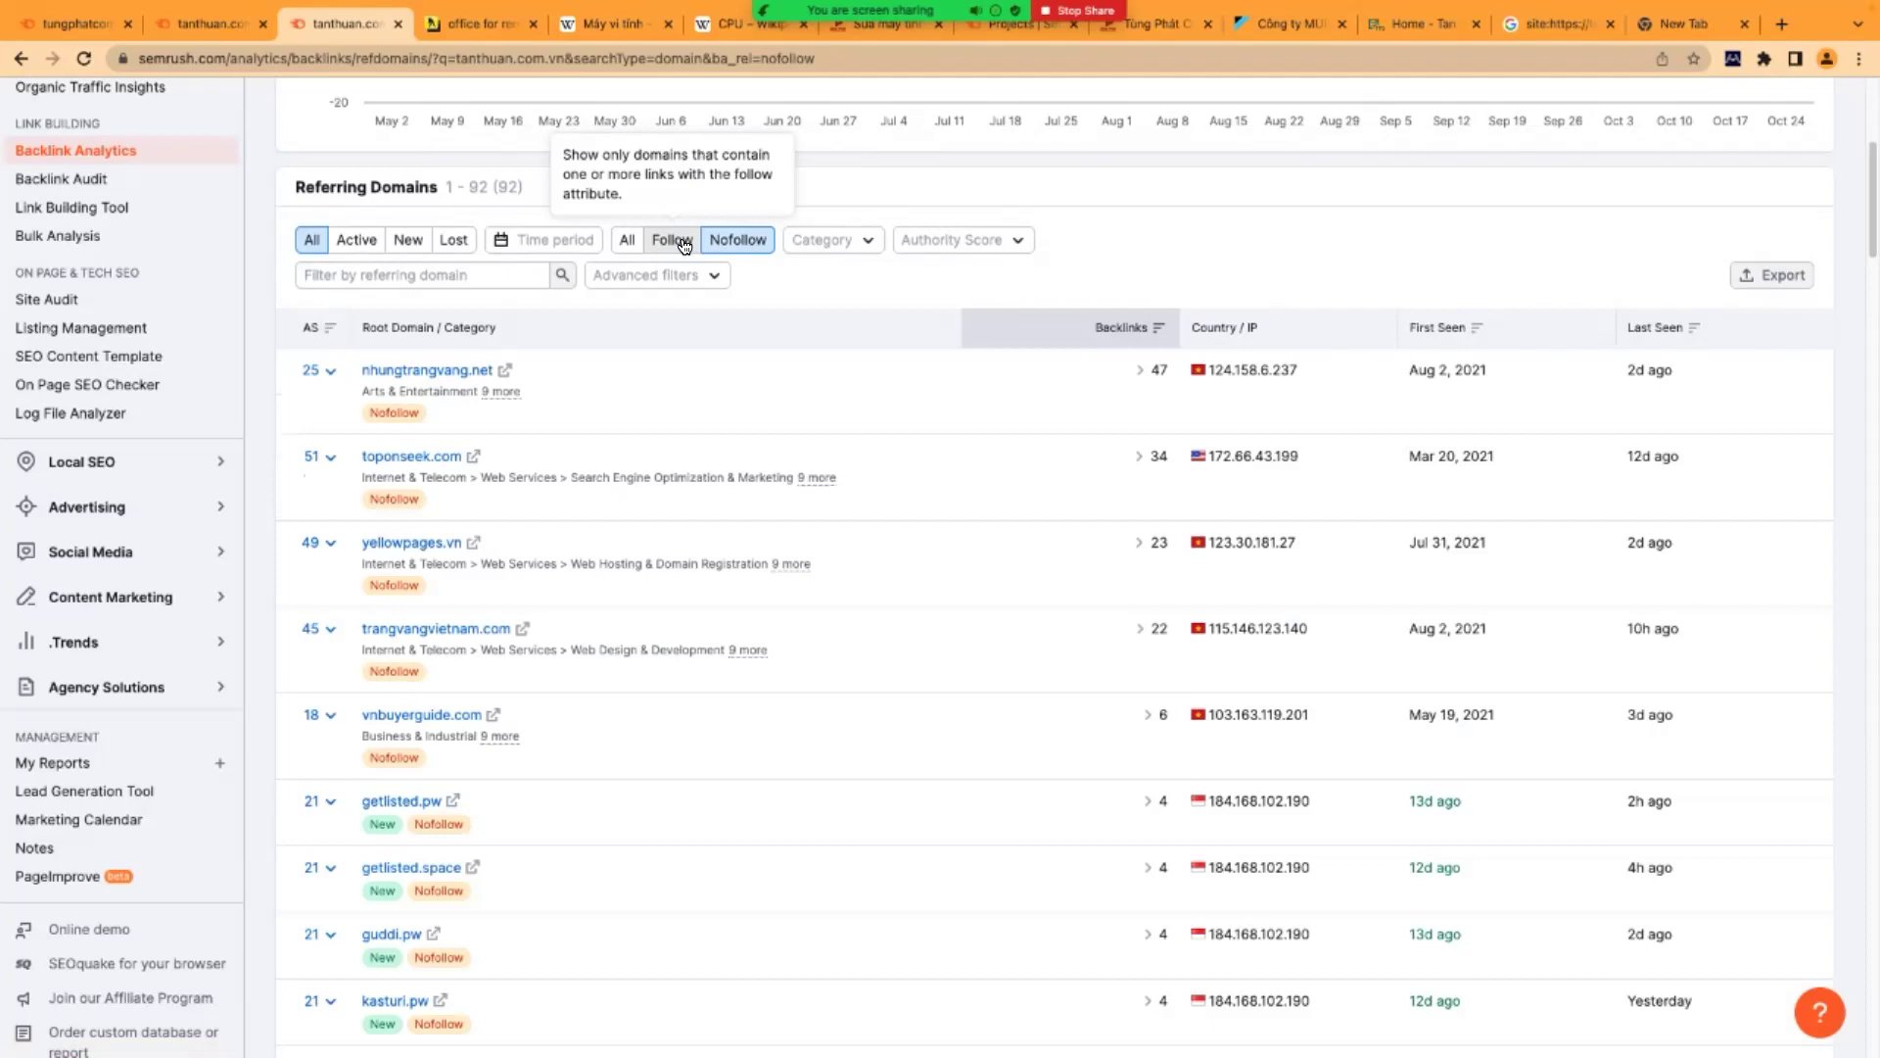
left_click(685, 245)
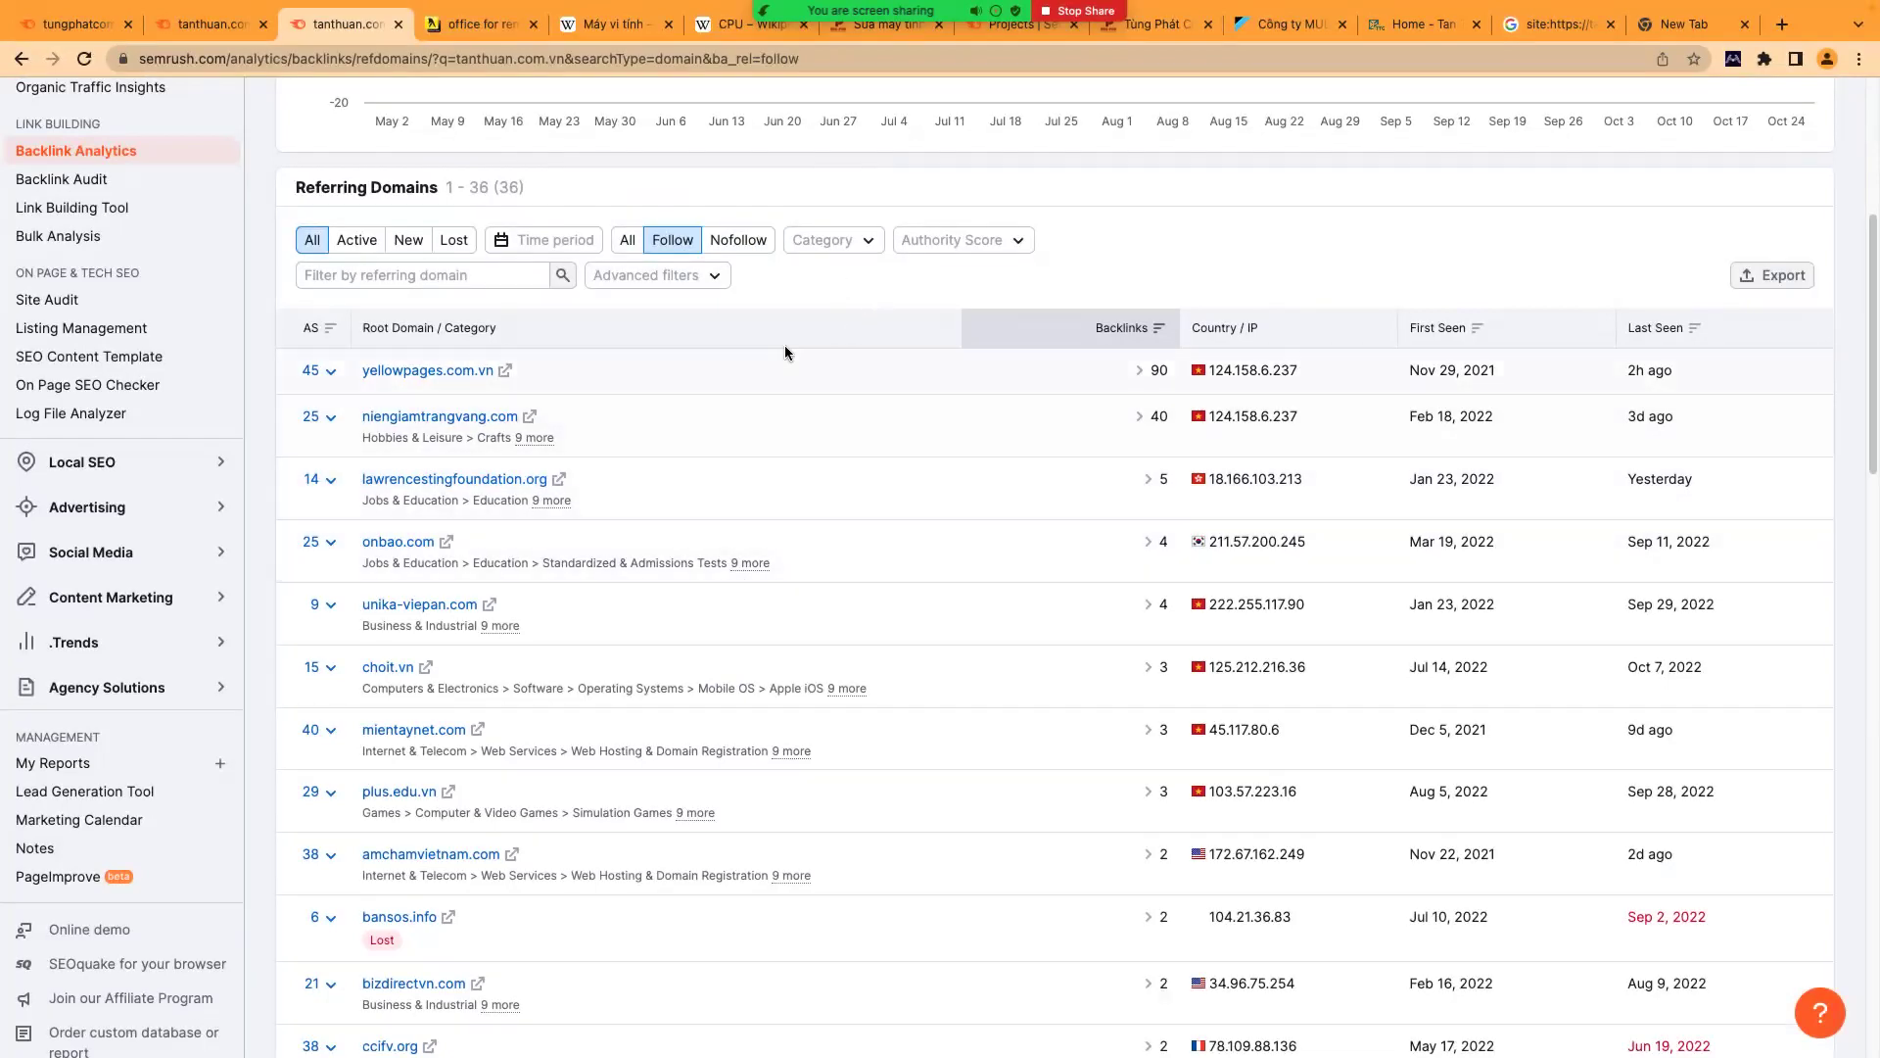
left_click(750, 252)
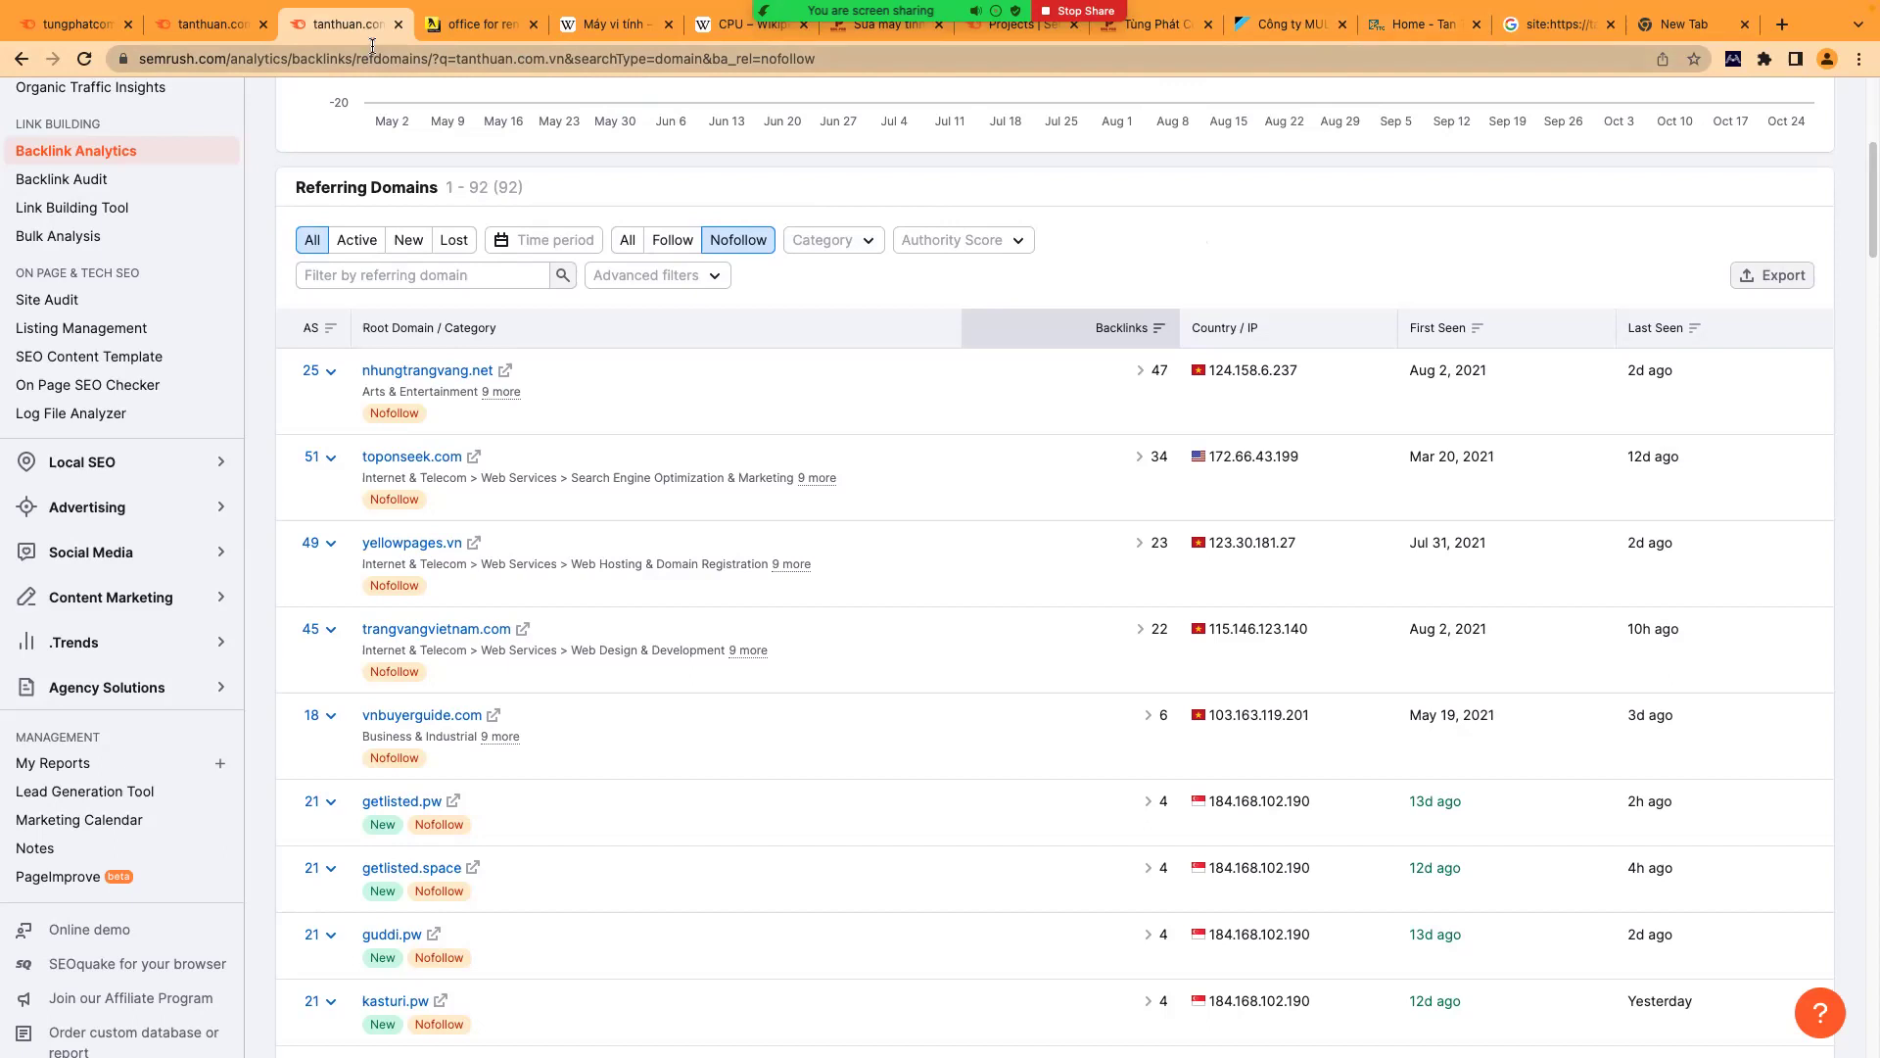
- Inspect the HTML of the Bước 1 hotline link and the Tùng Phát Computer link in the Quận 1 computer repair article
left_click(897, 28)
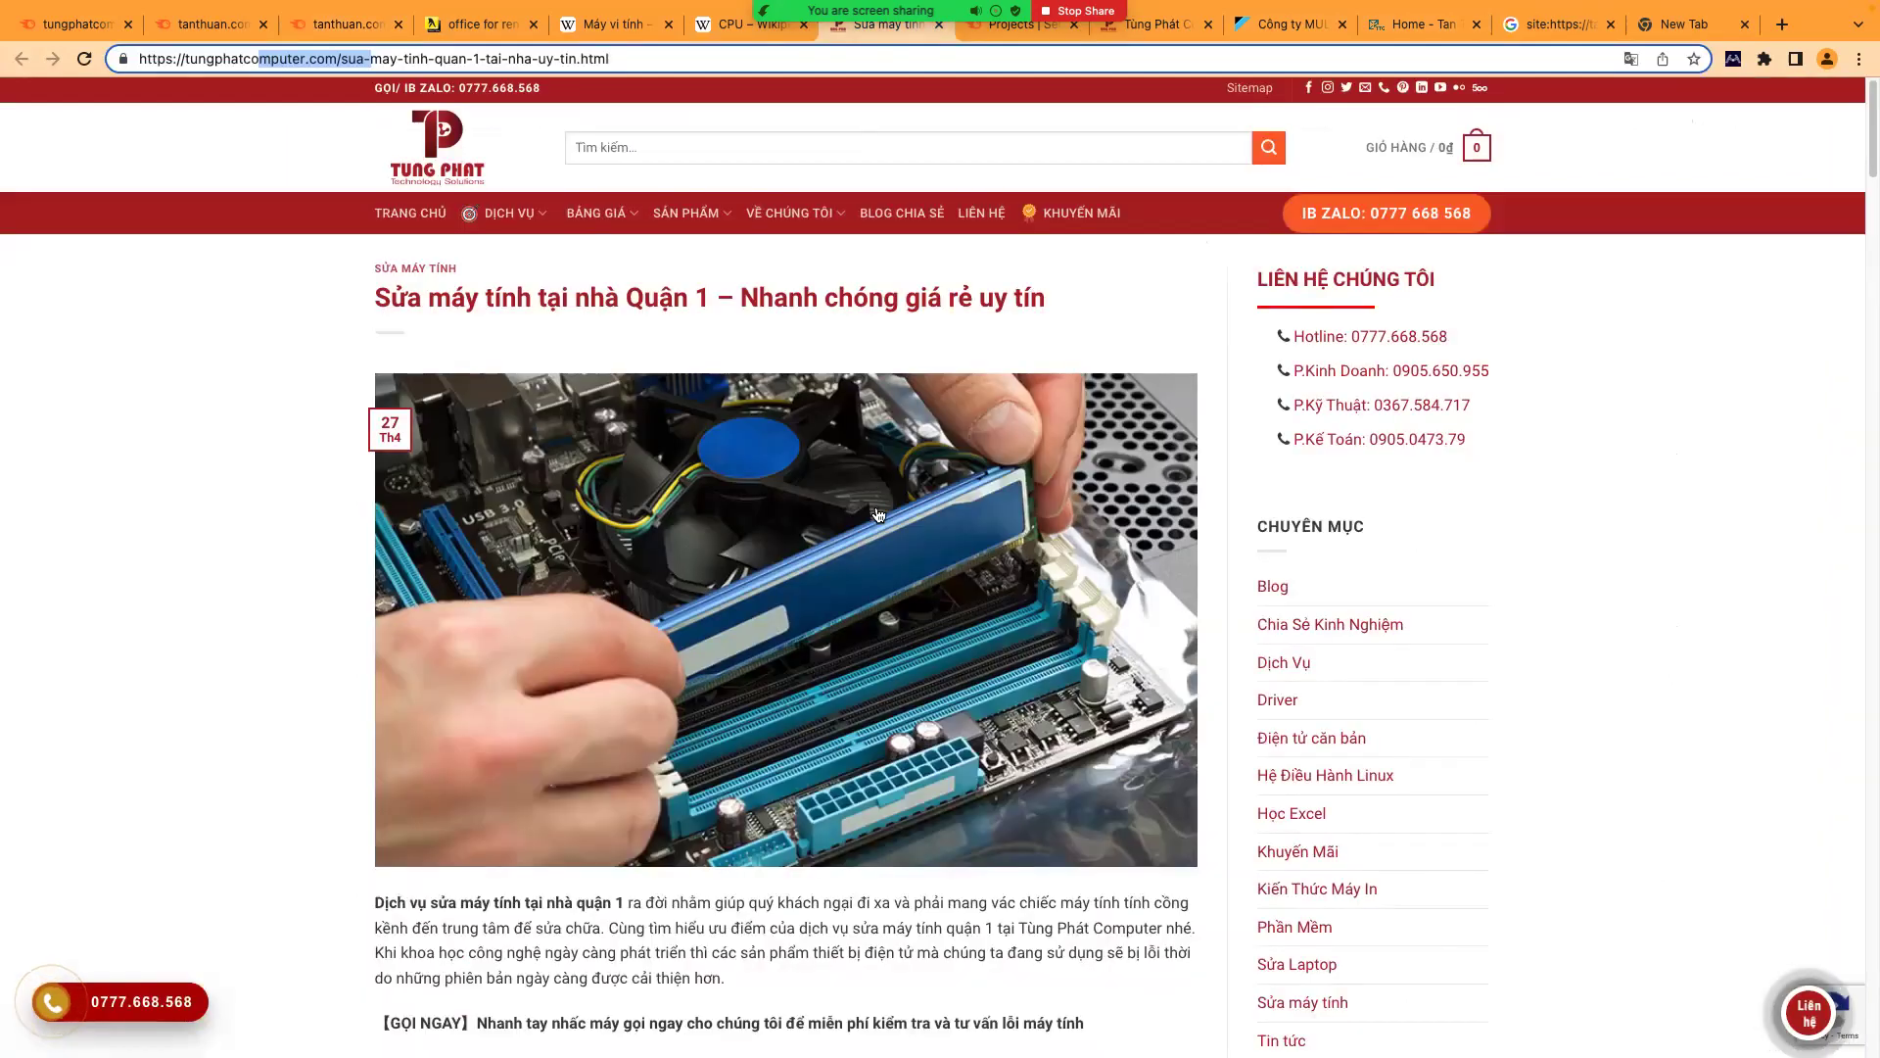
scroll(877, 515, "down", 10)
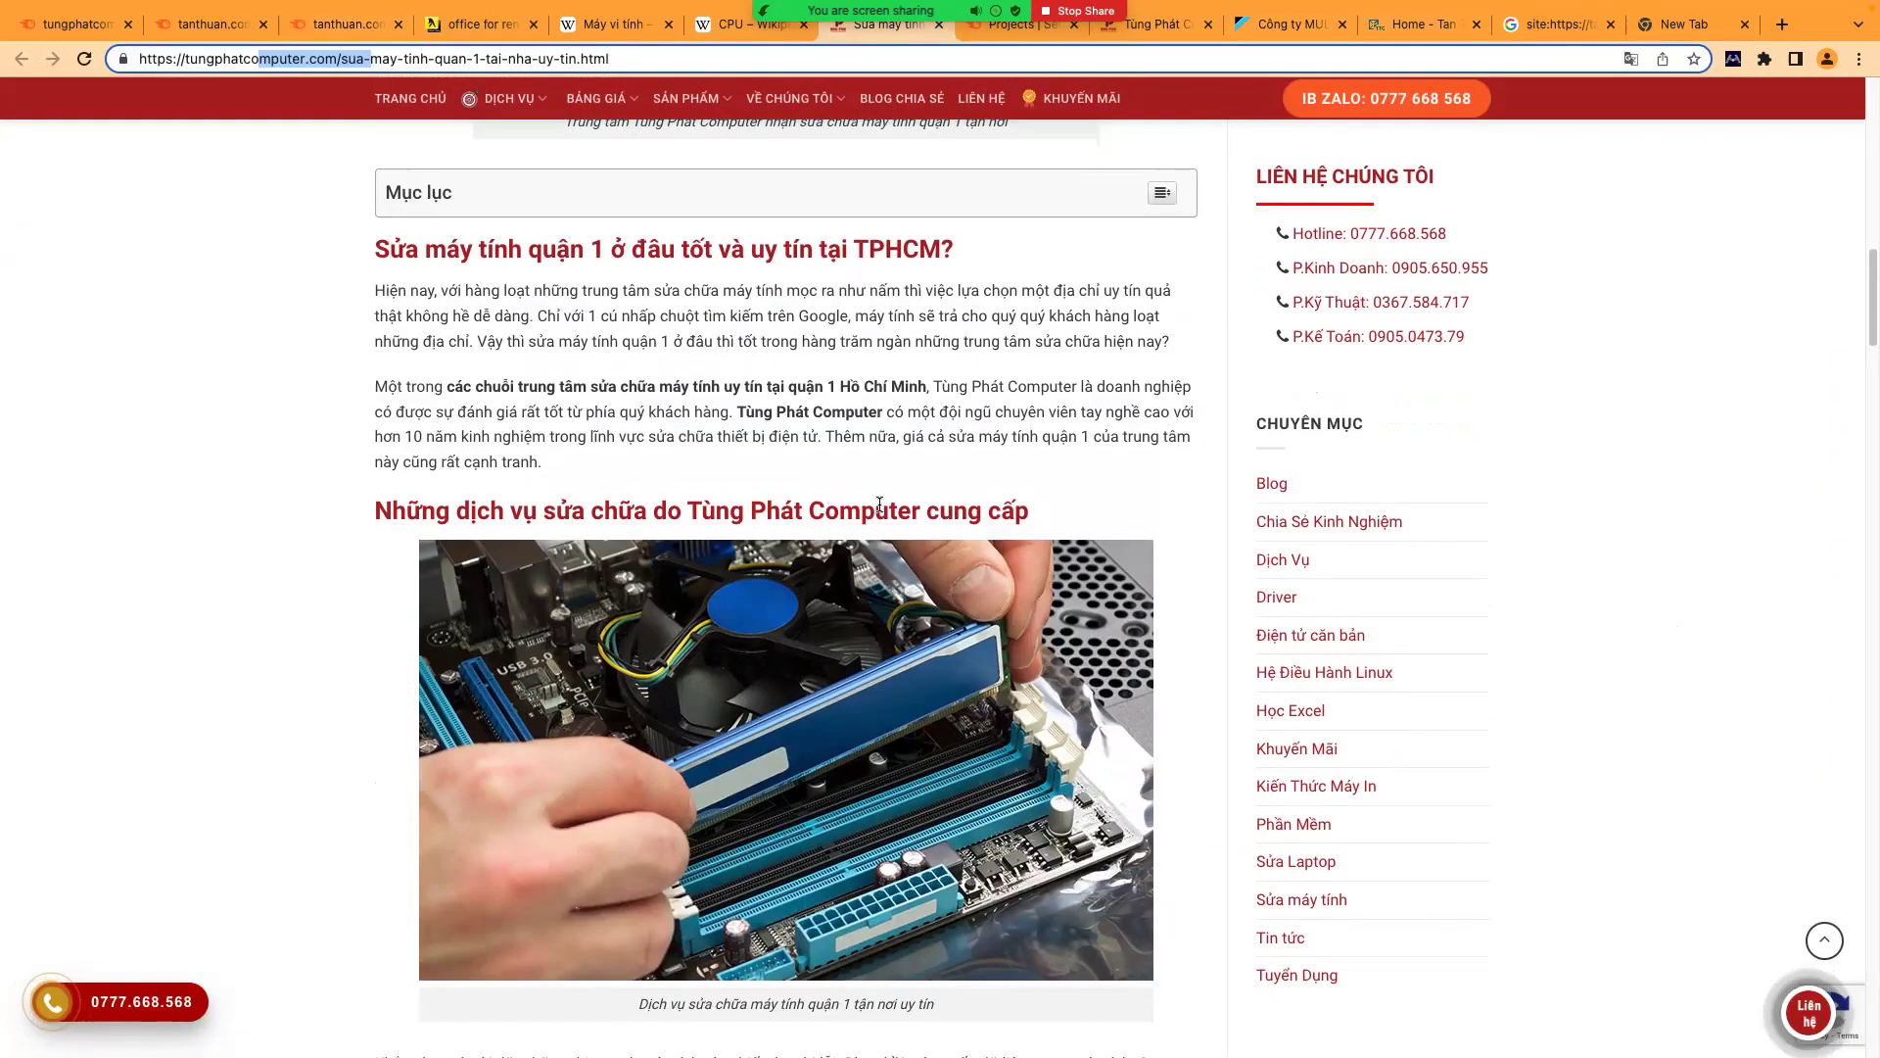
scroll(879, 504, "down", 5)
scroll(852, 362, "down", 5)
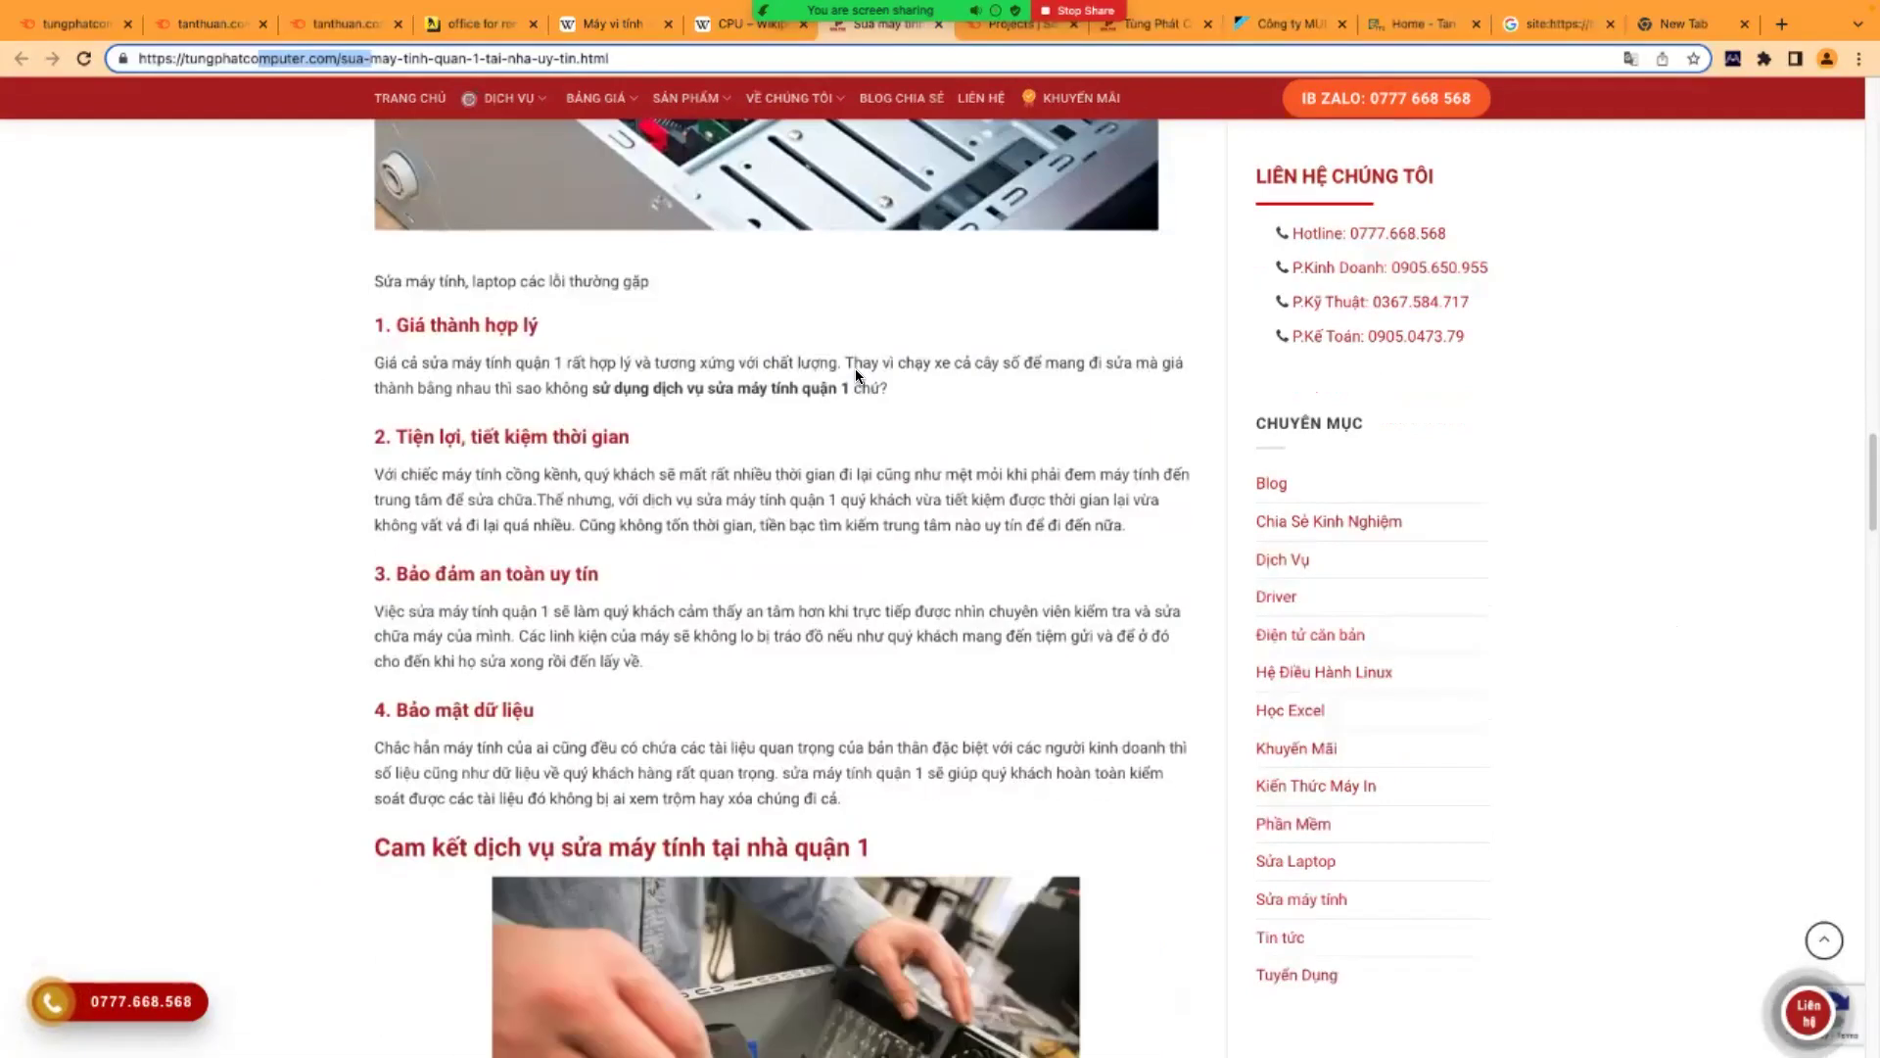
scroll(855, 368, "down", 5)
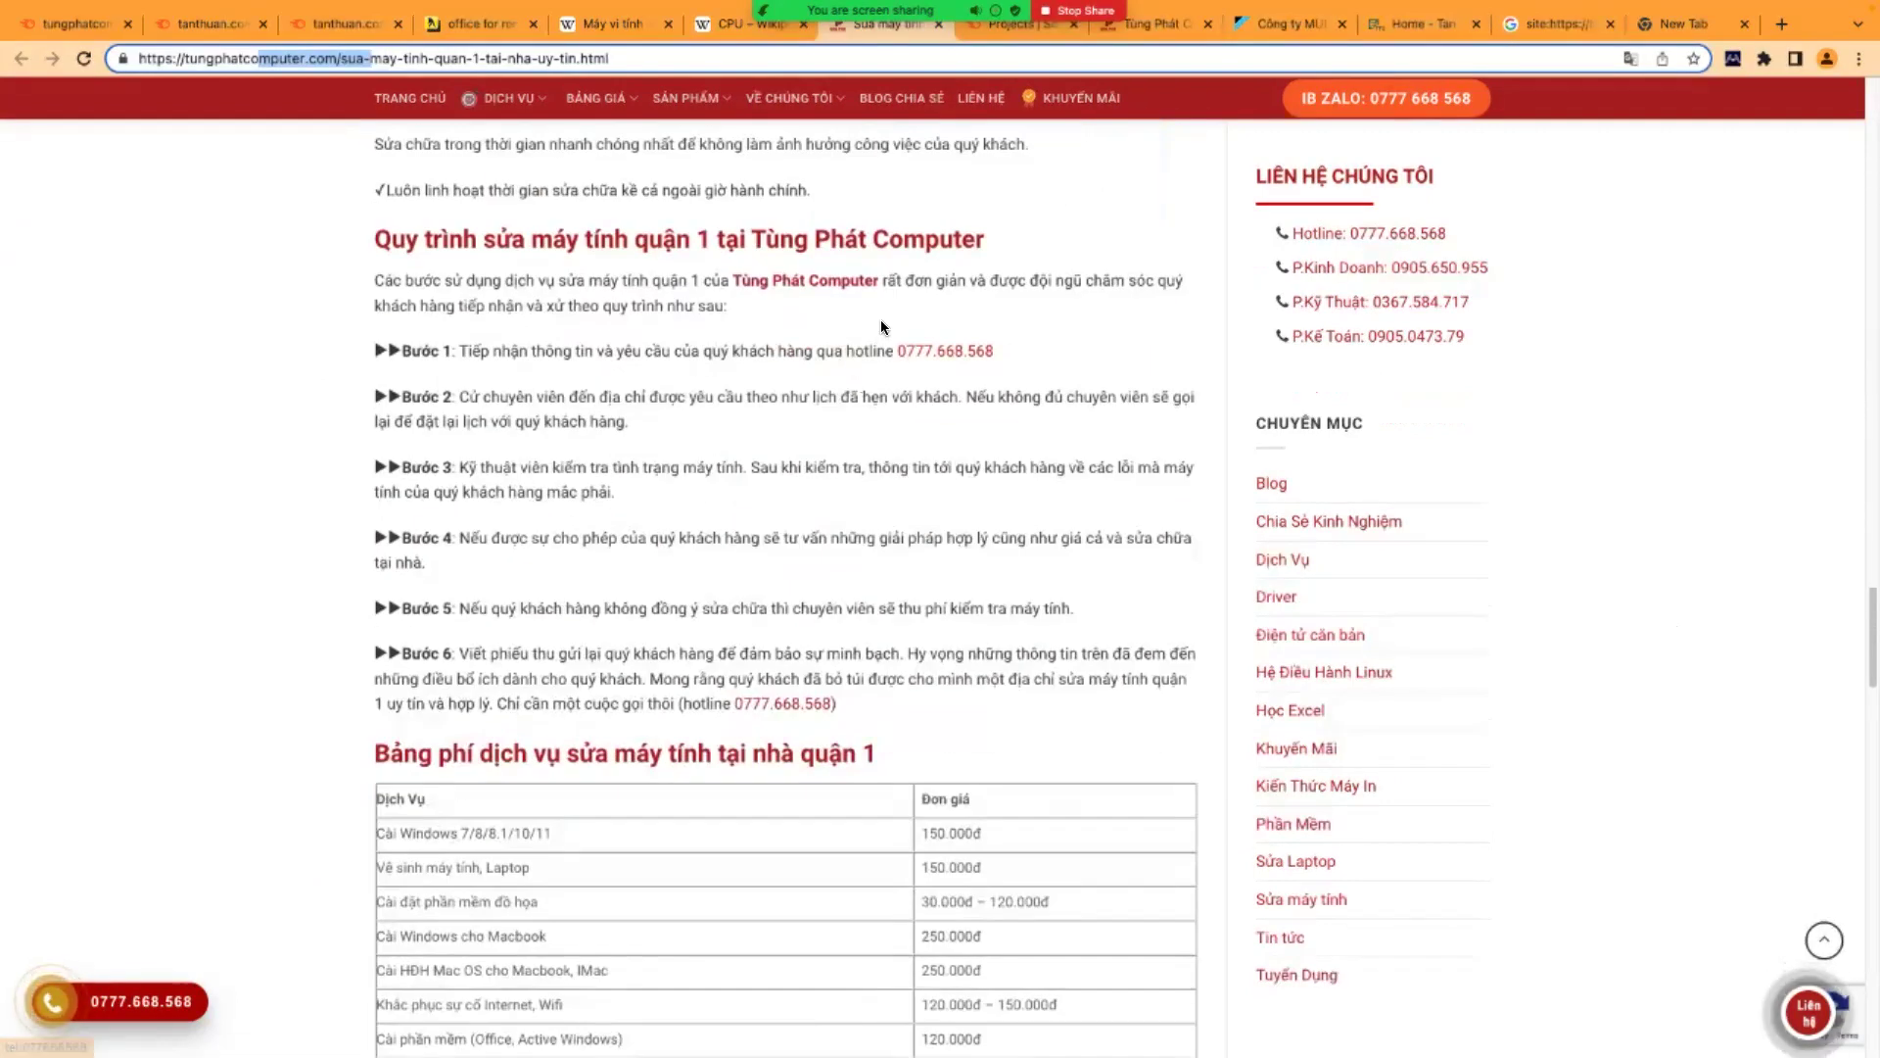
right_click(946, 352)
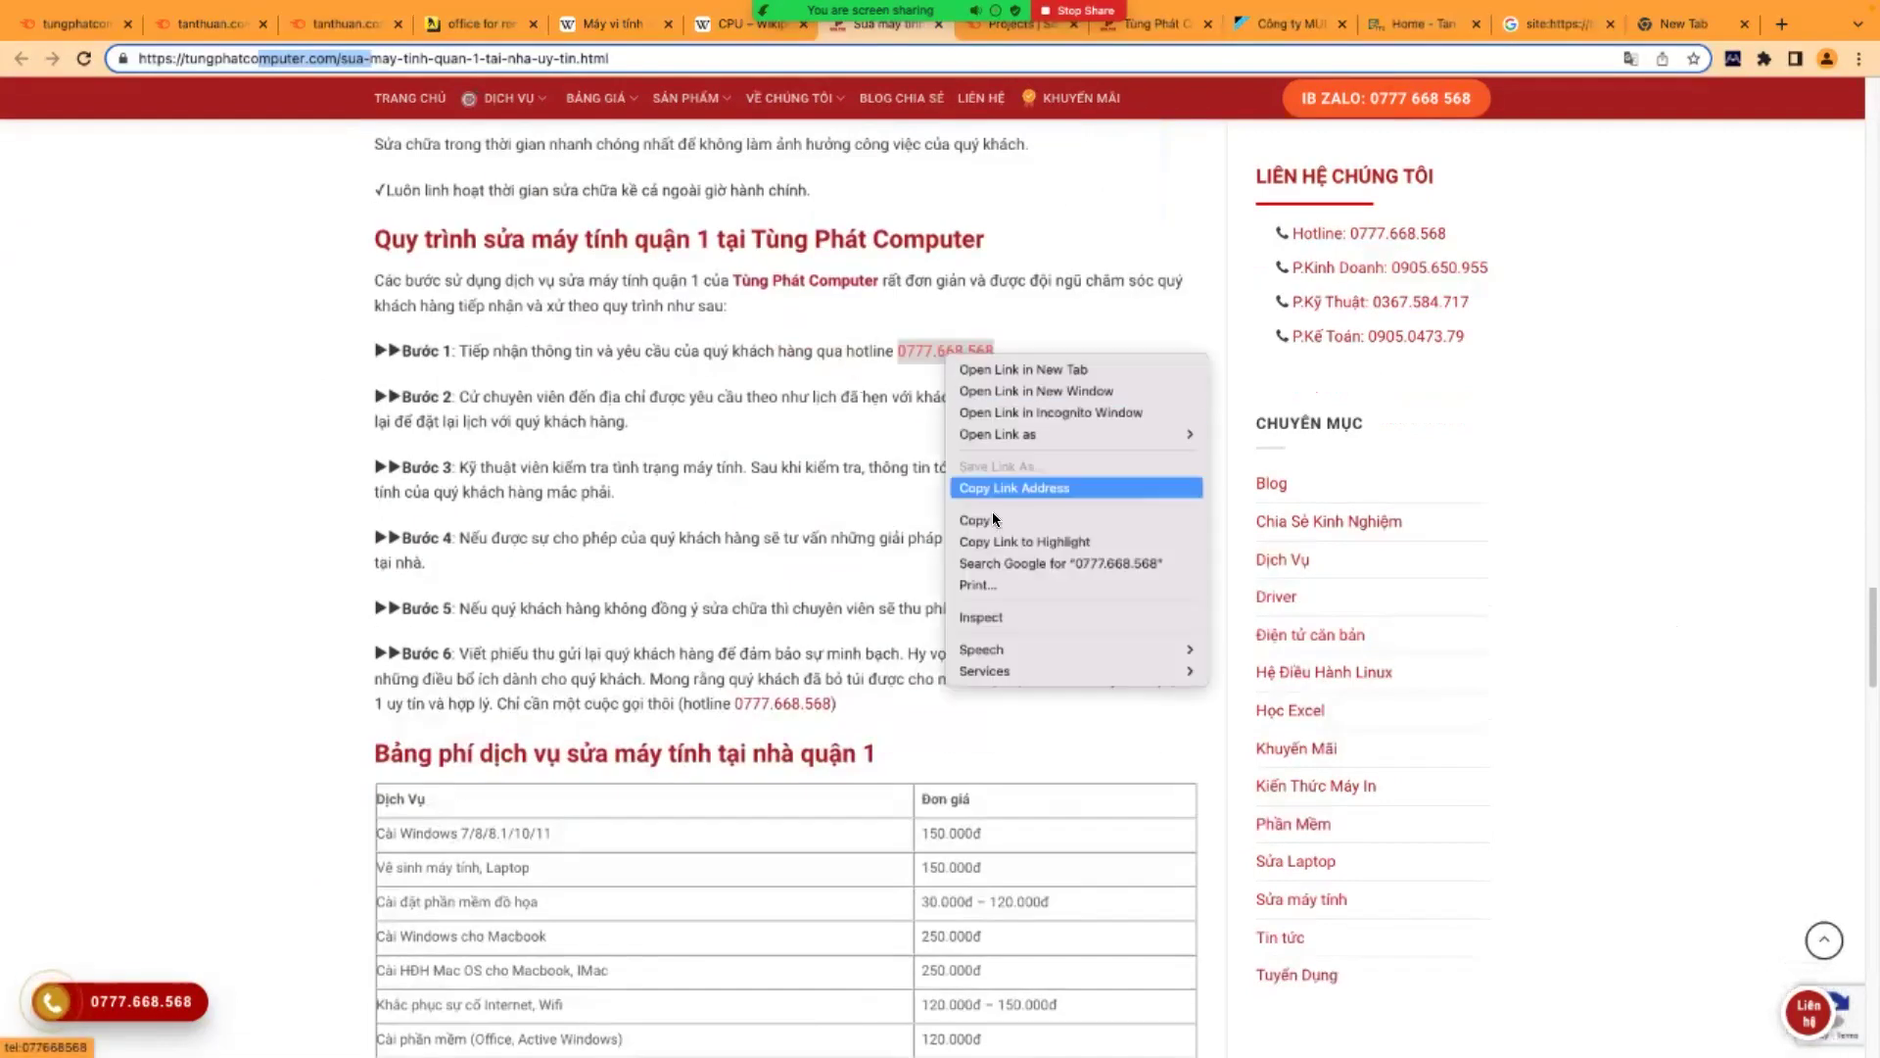
left_click(1024, 619)
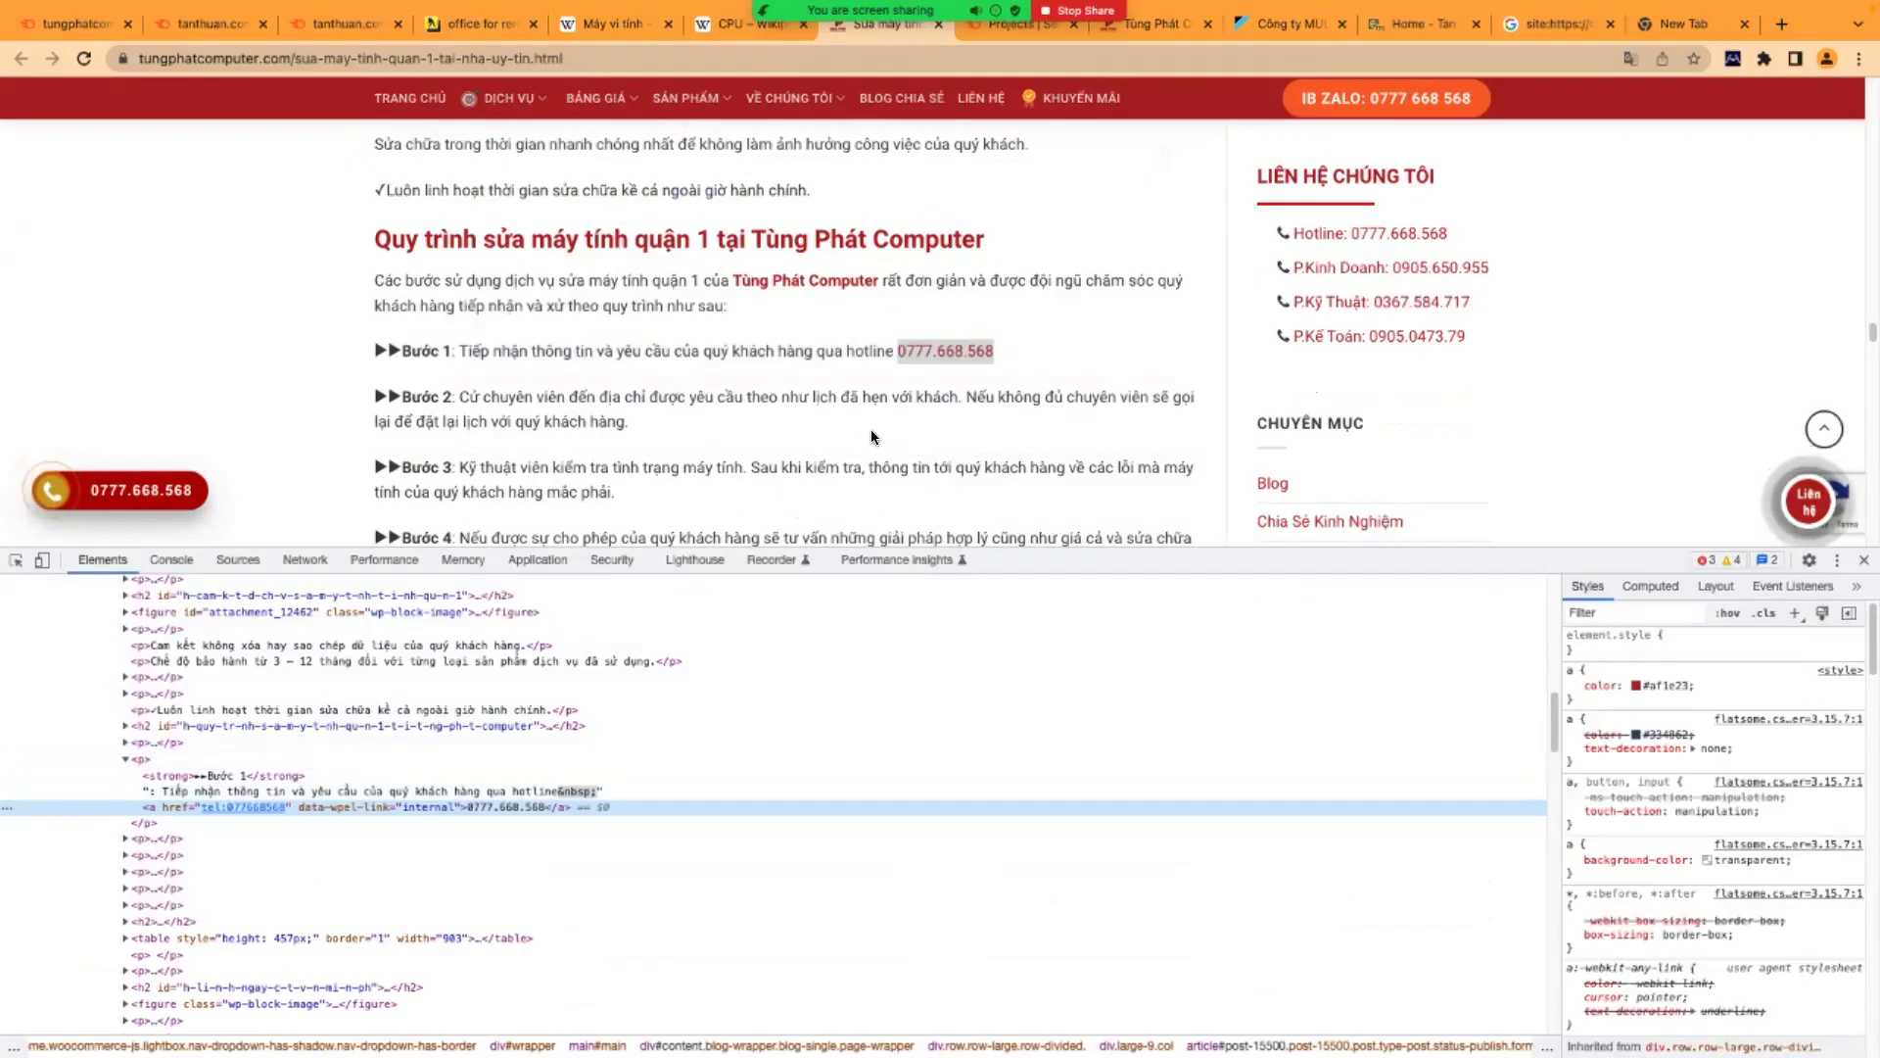
right_click(821, 283)
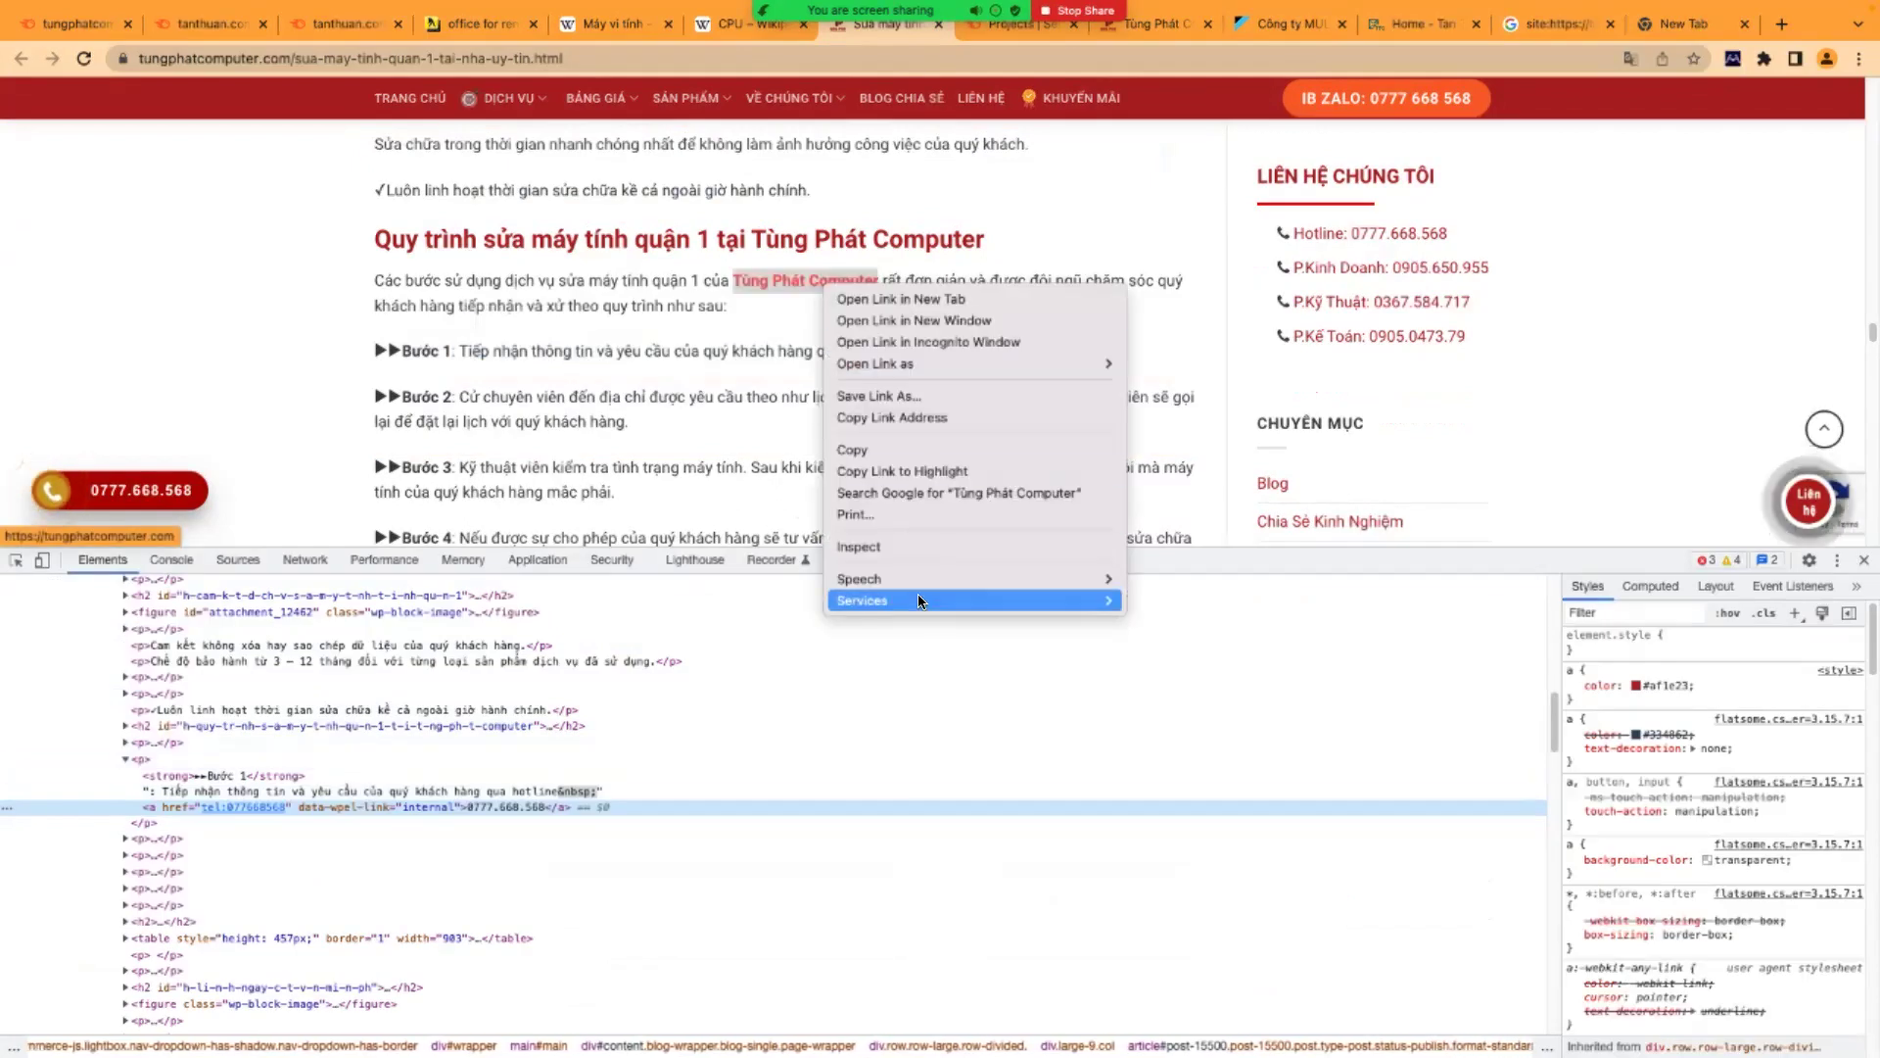
left_click(909, 548)
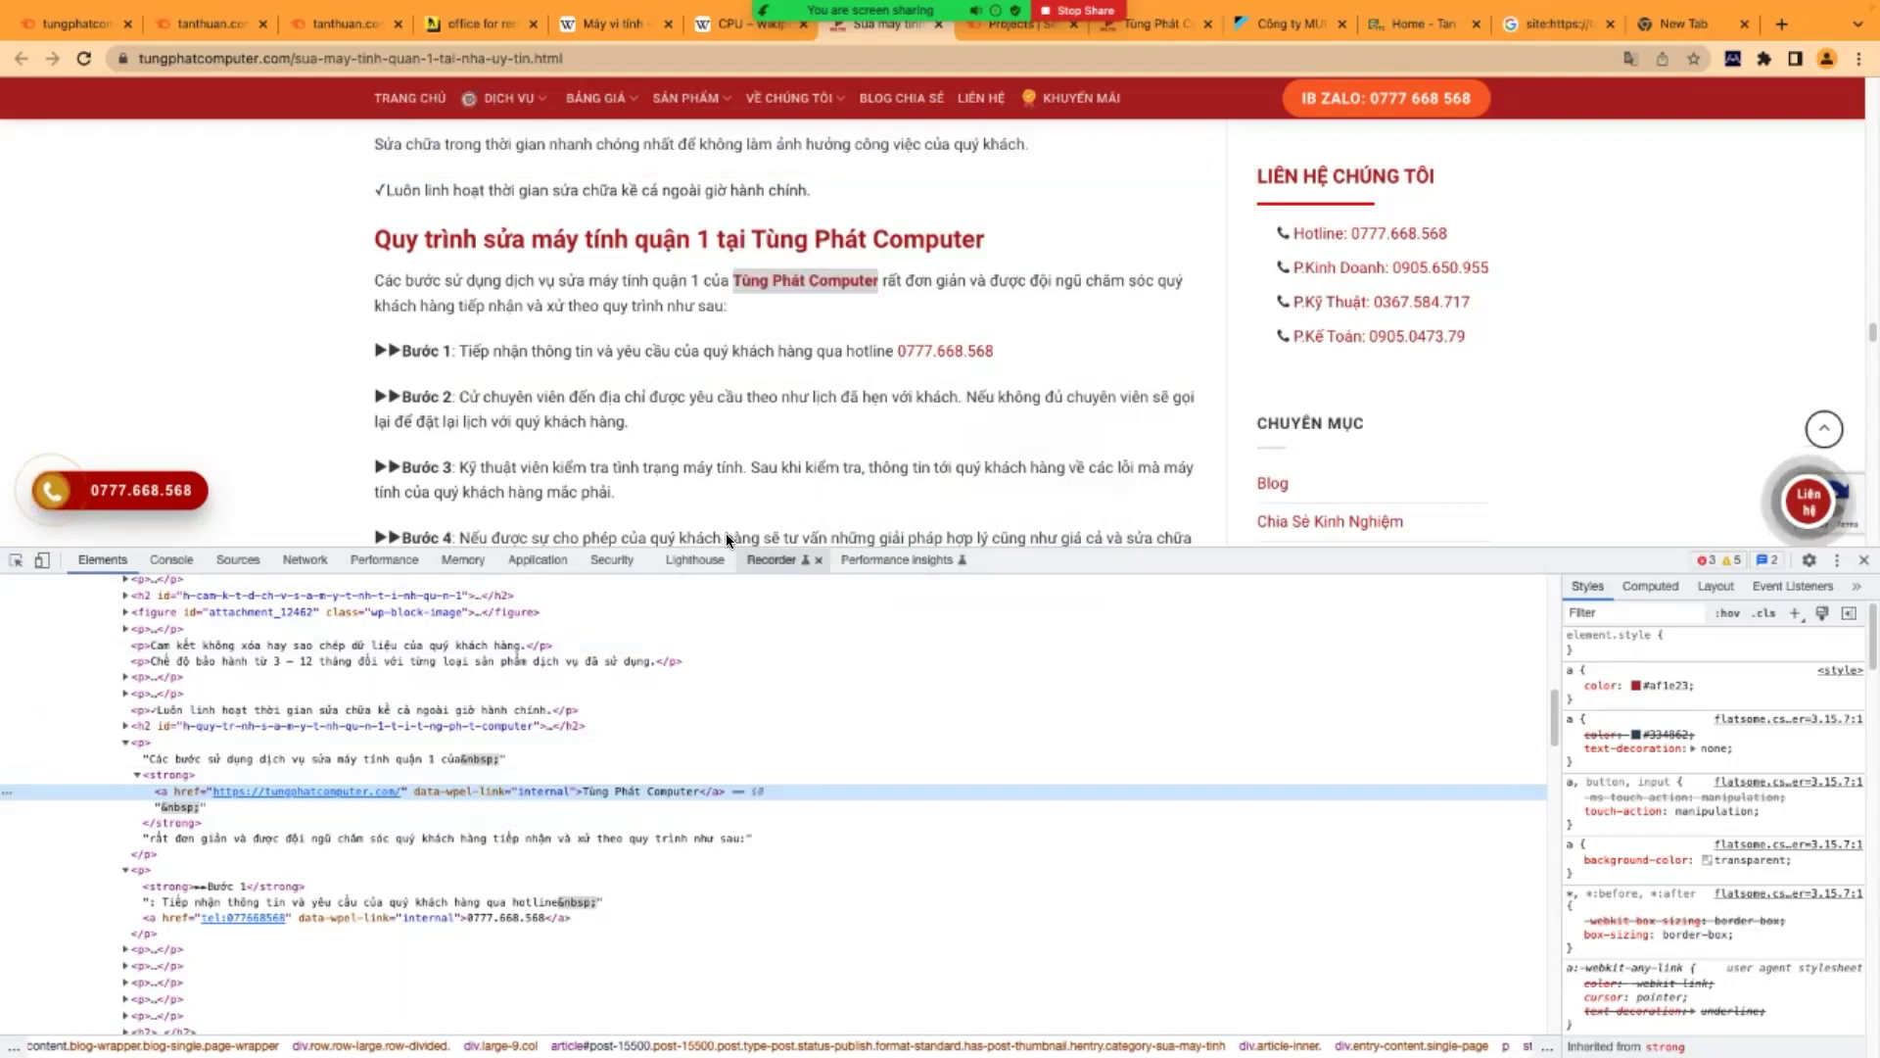
- Open the site's home computer repair service page, Dịch vụ sửa máy tính tại nhà
scroll(778, 421, "down", 2)
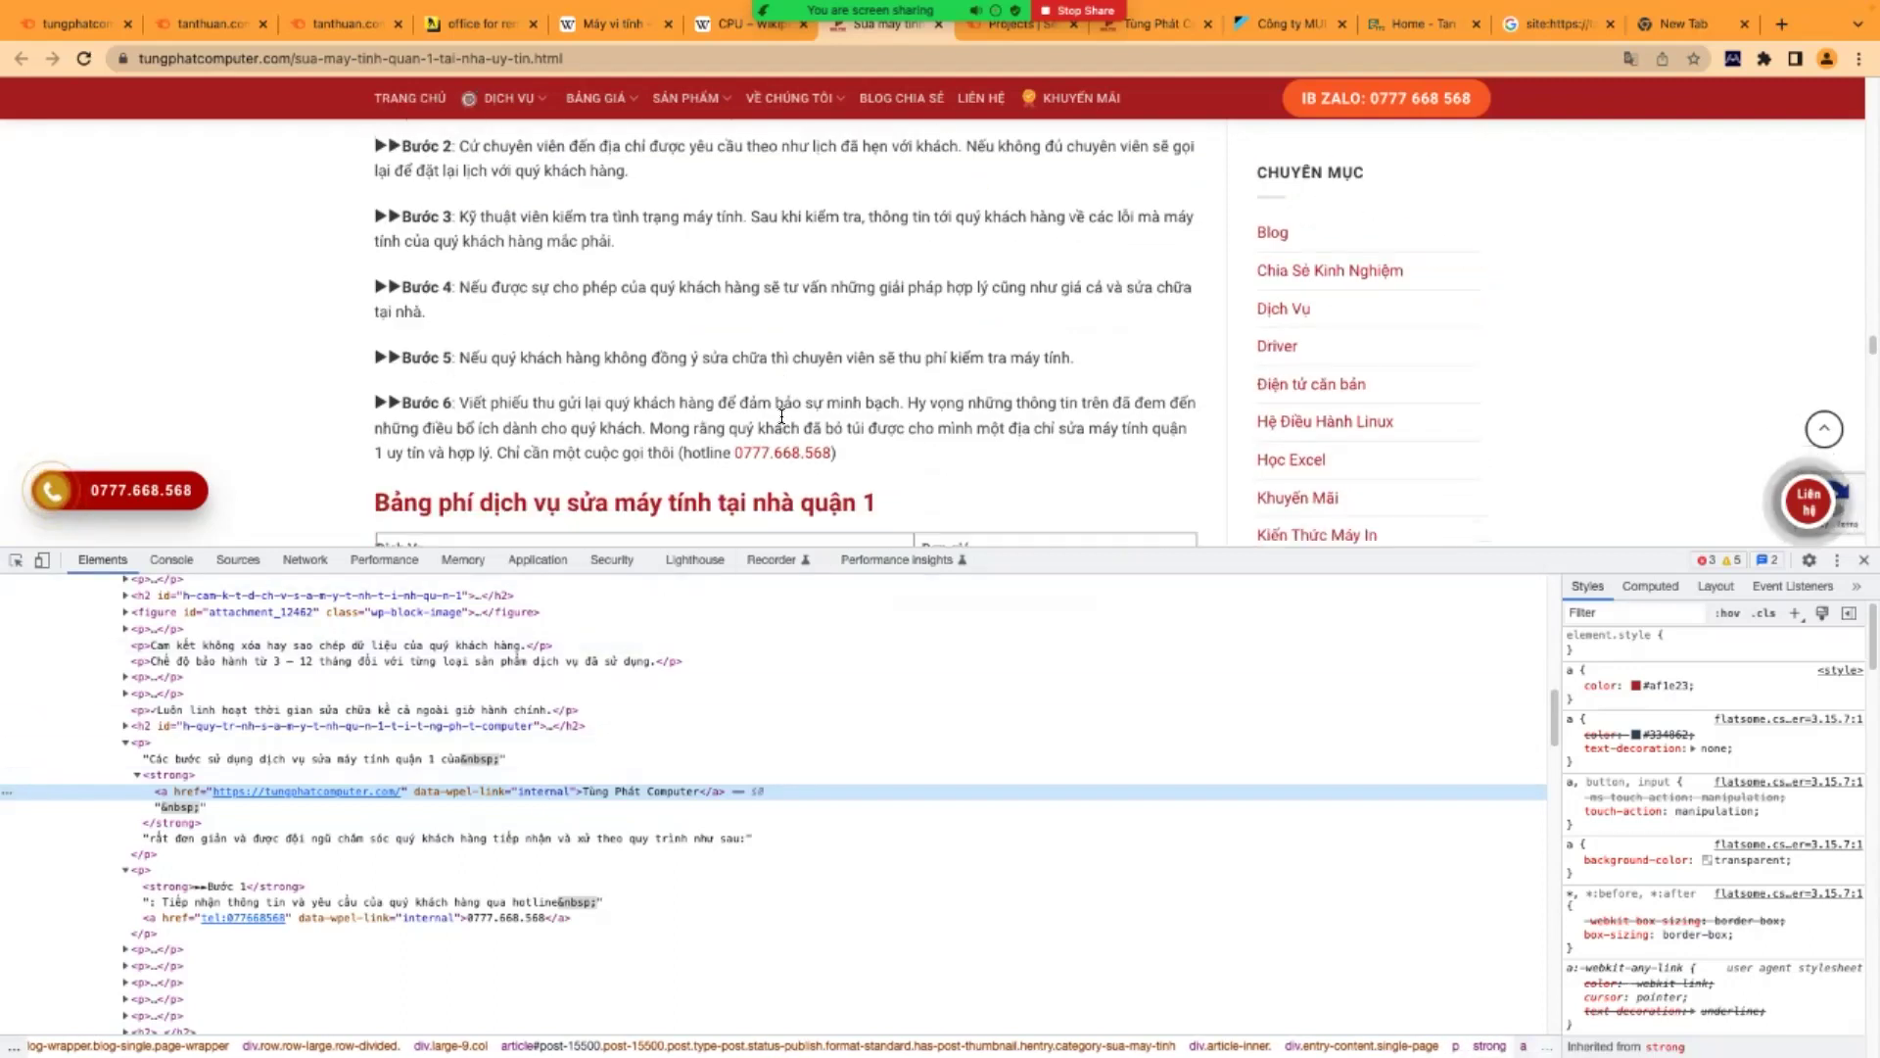
scroll(781, 419, "down", 6)
scroll(784, 416, "up", 10)
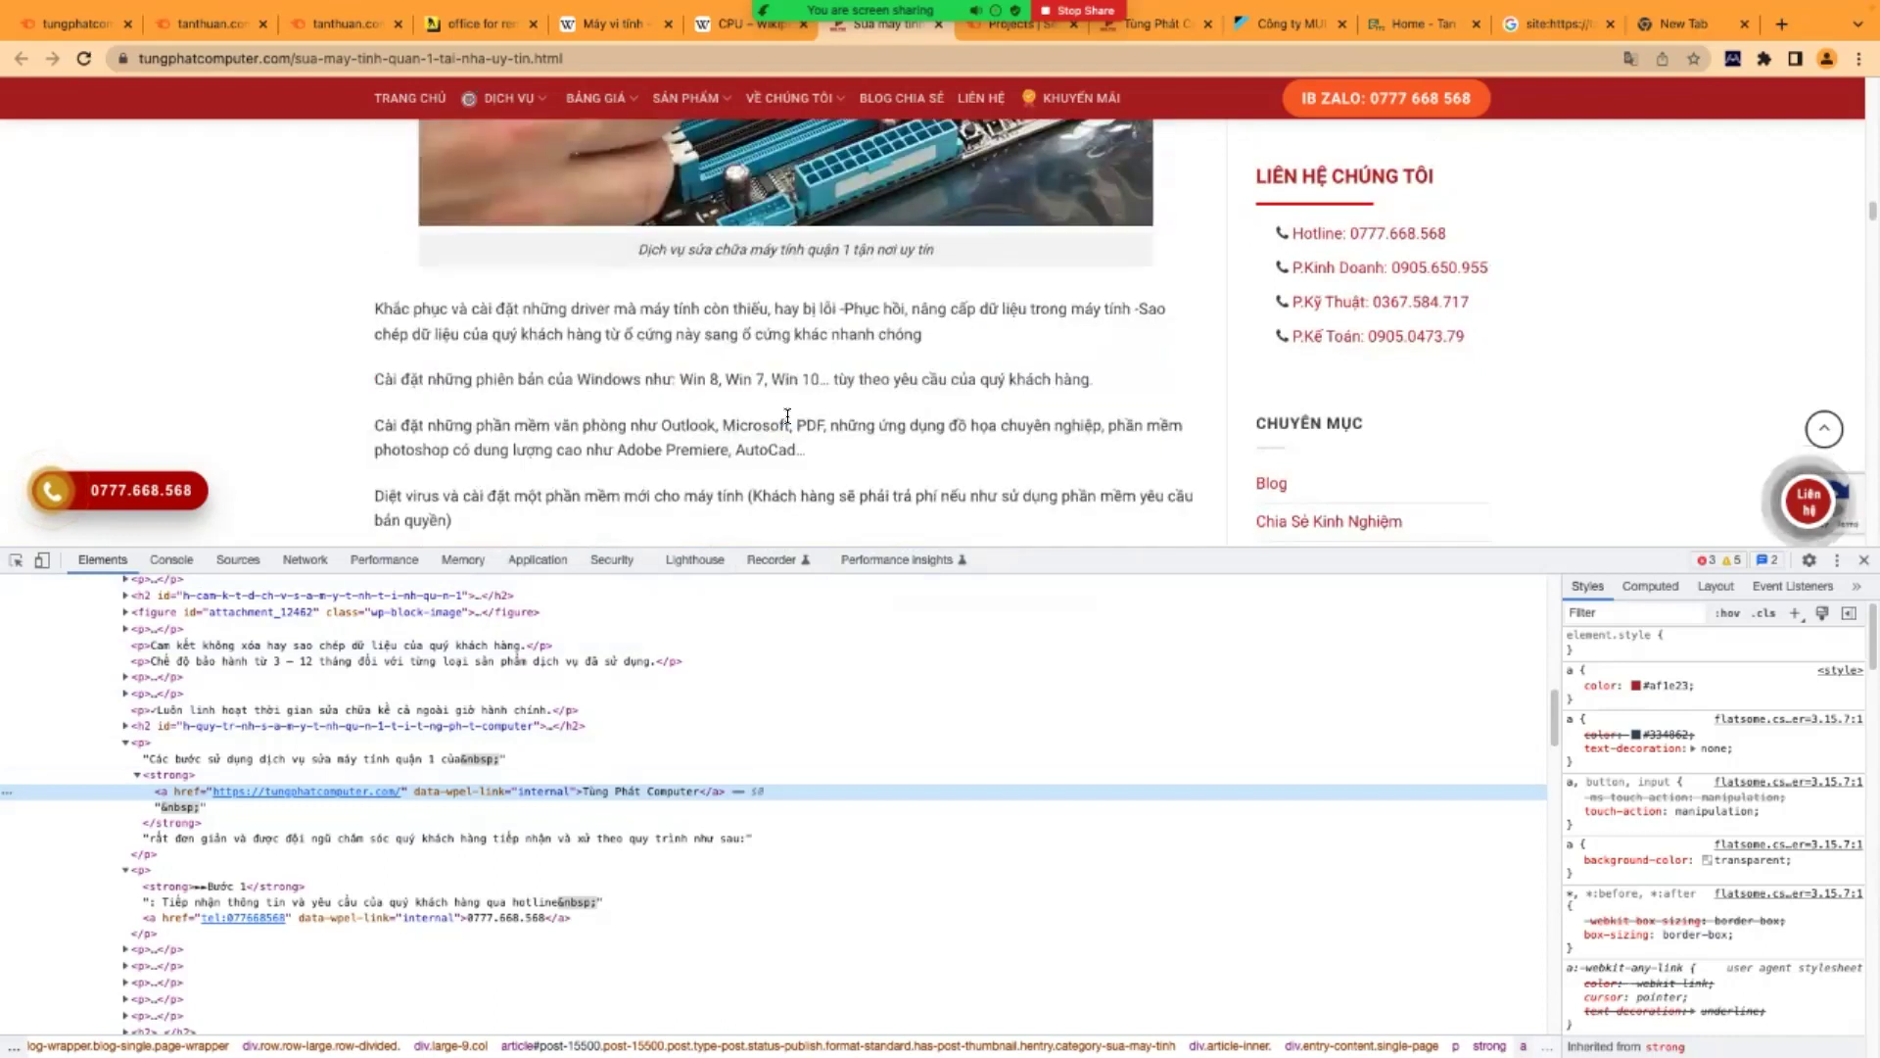
mouse_move(501, 98)
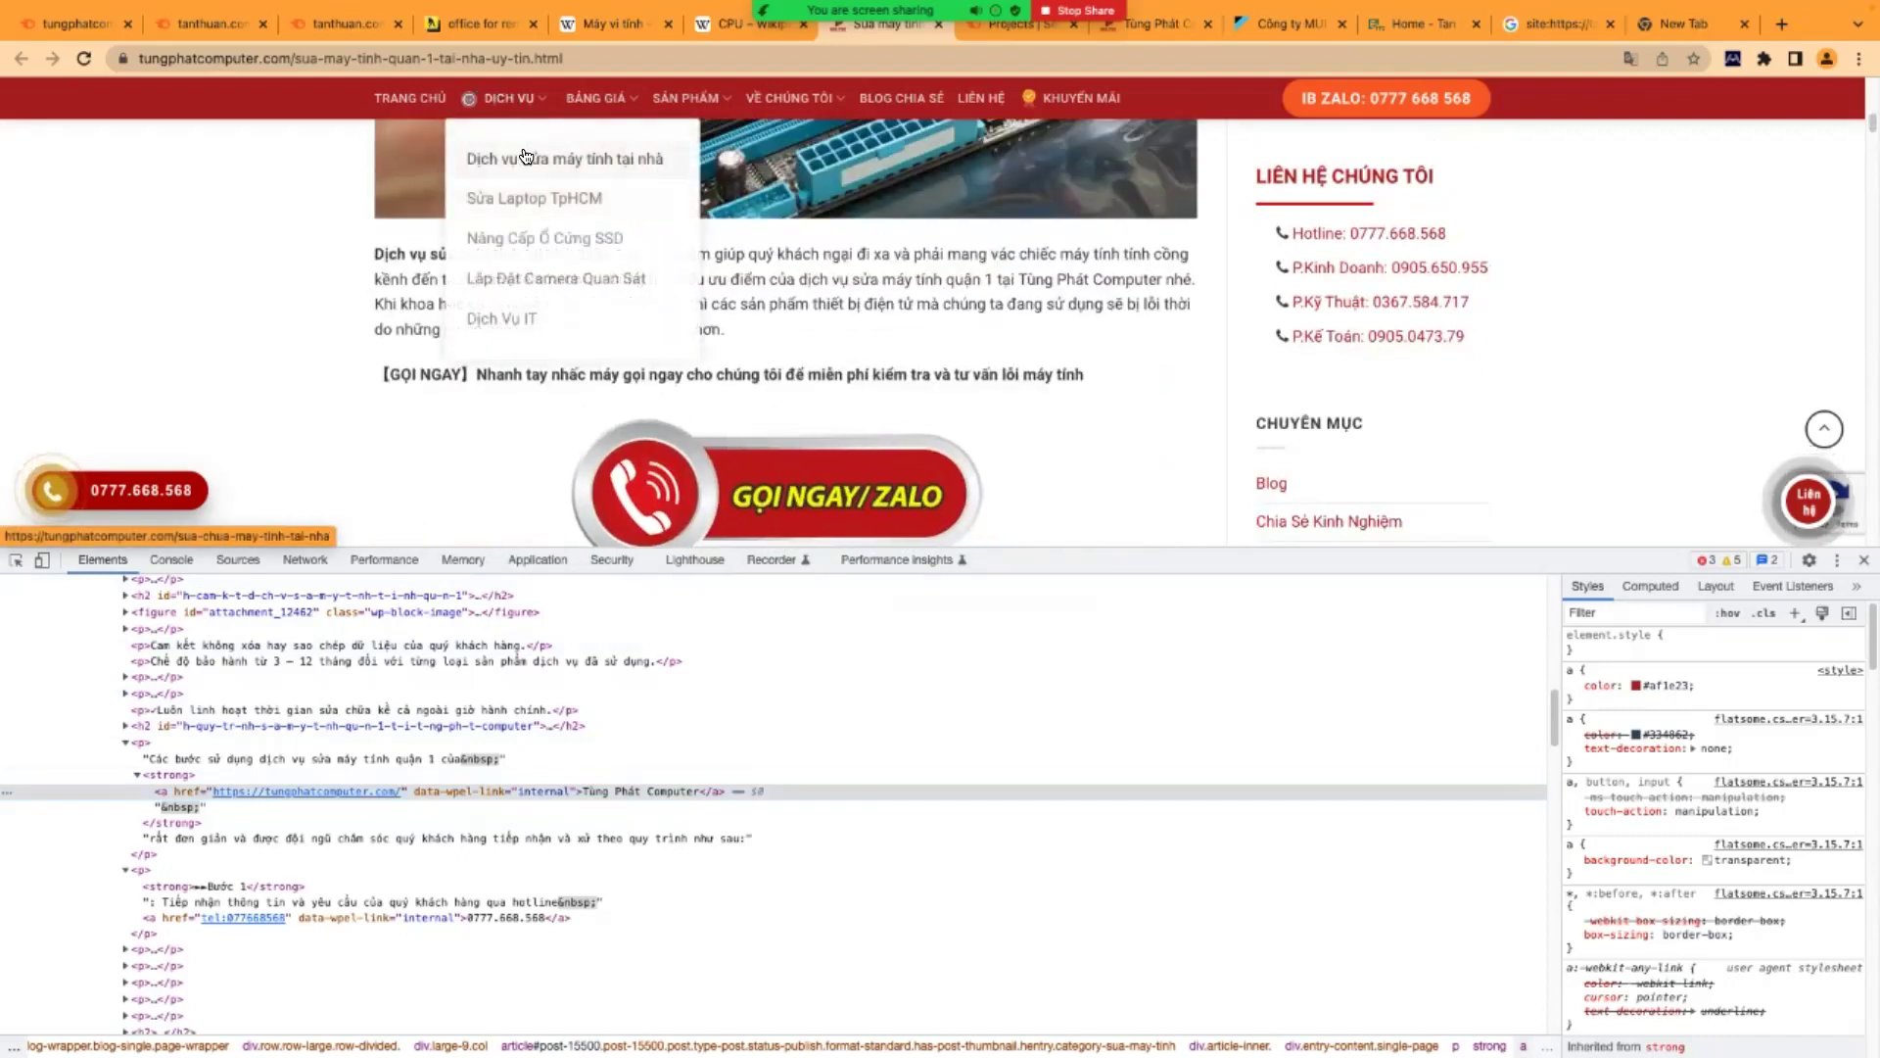
left_click(519, 155)
- Try to inspect the HTML of the máy tính link under Tiết kiệm thời gian, expanding the hotline-phone-ring-wrap element
scroll(754, 436, "down", 10)
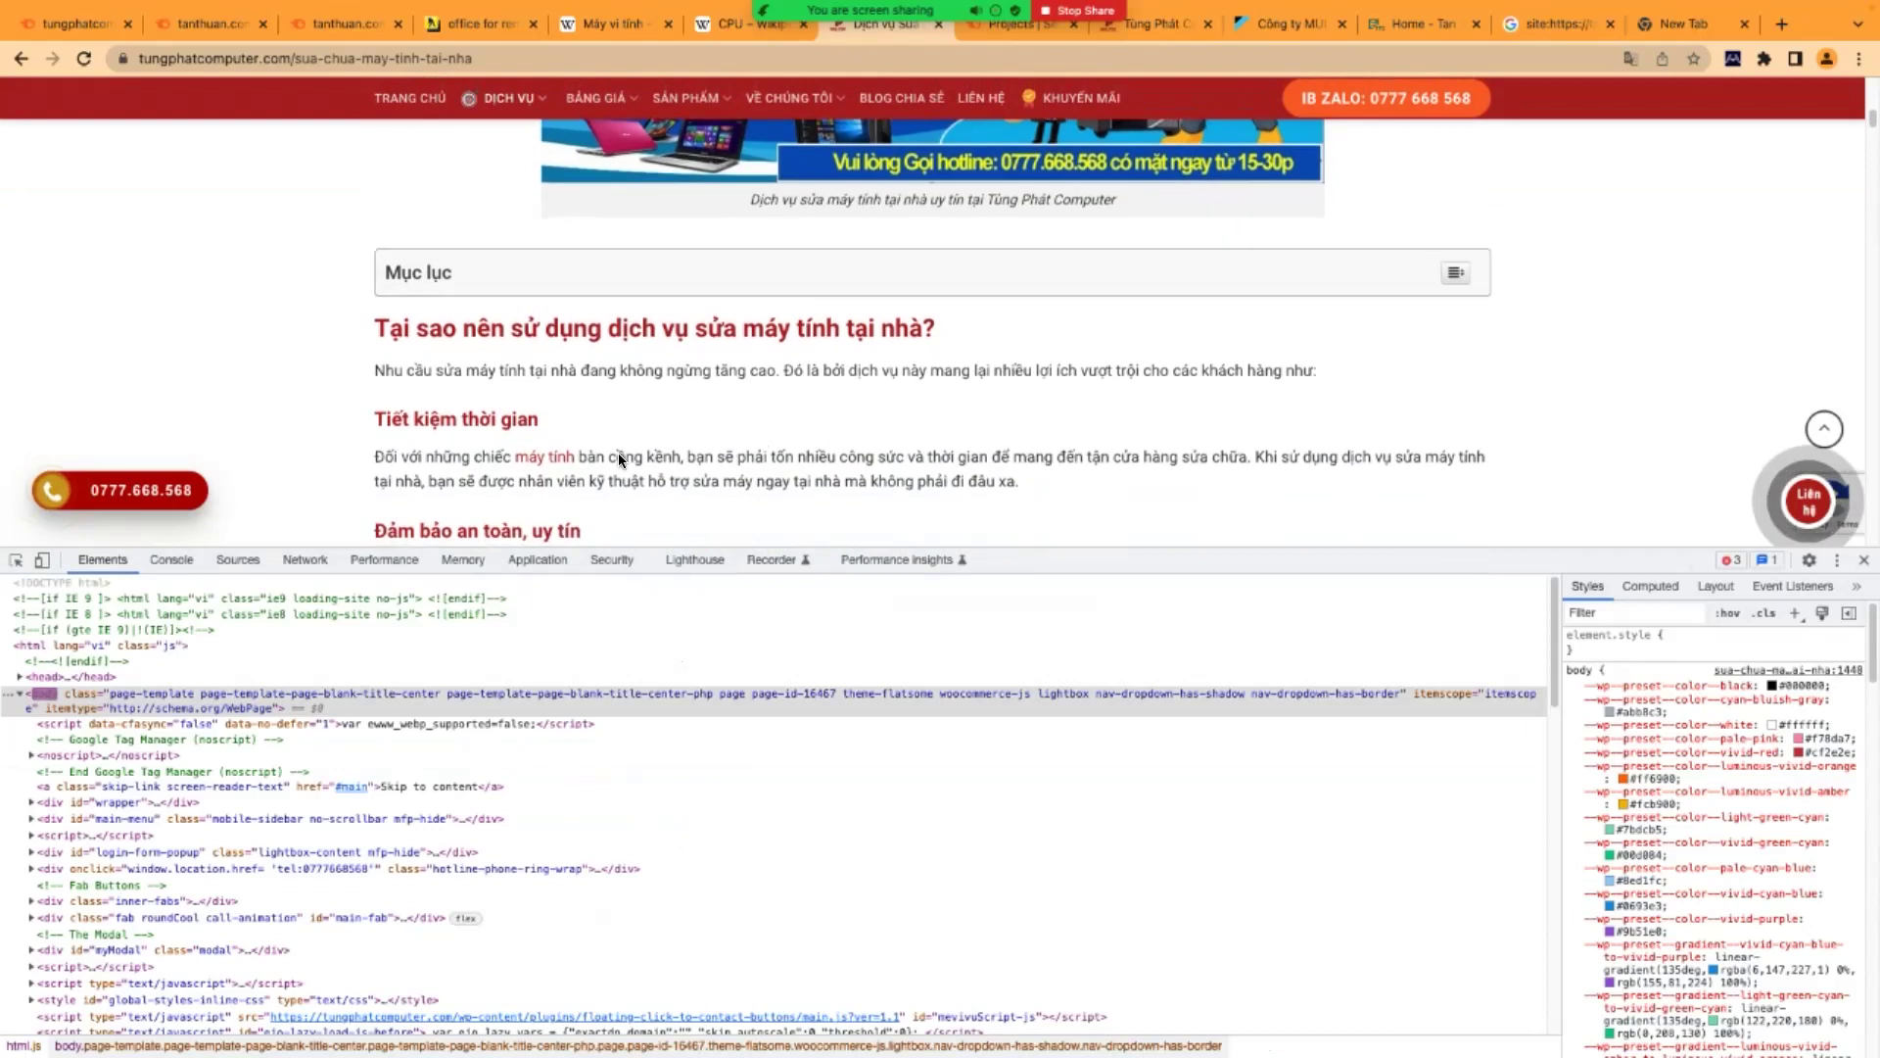
right_click(567, 454)
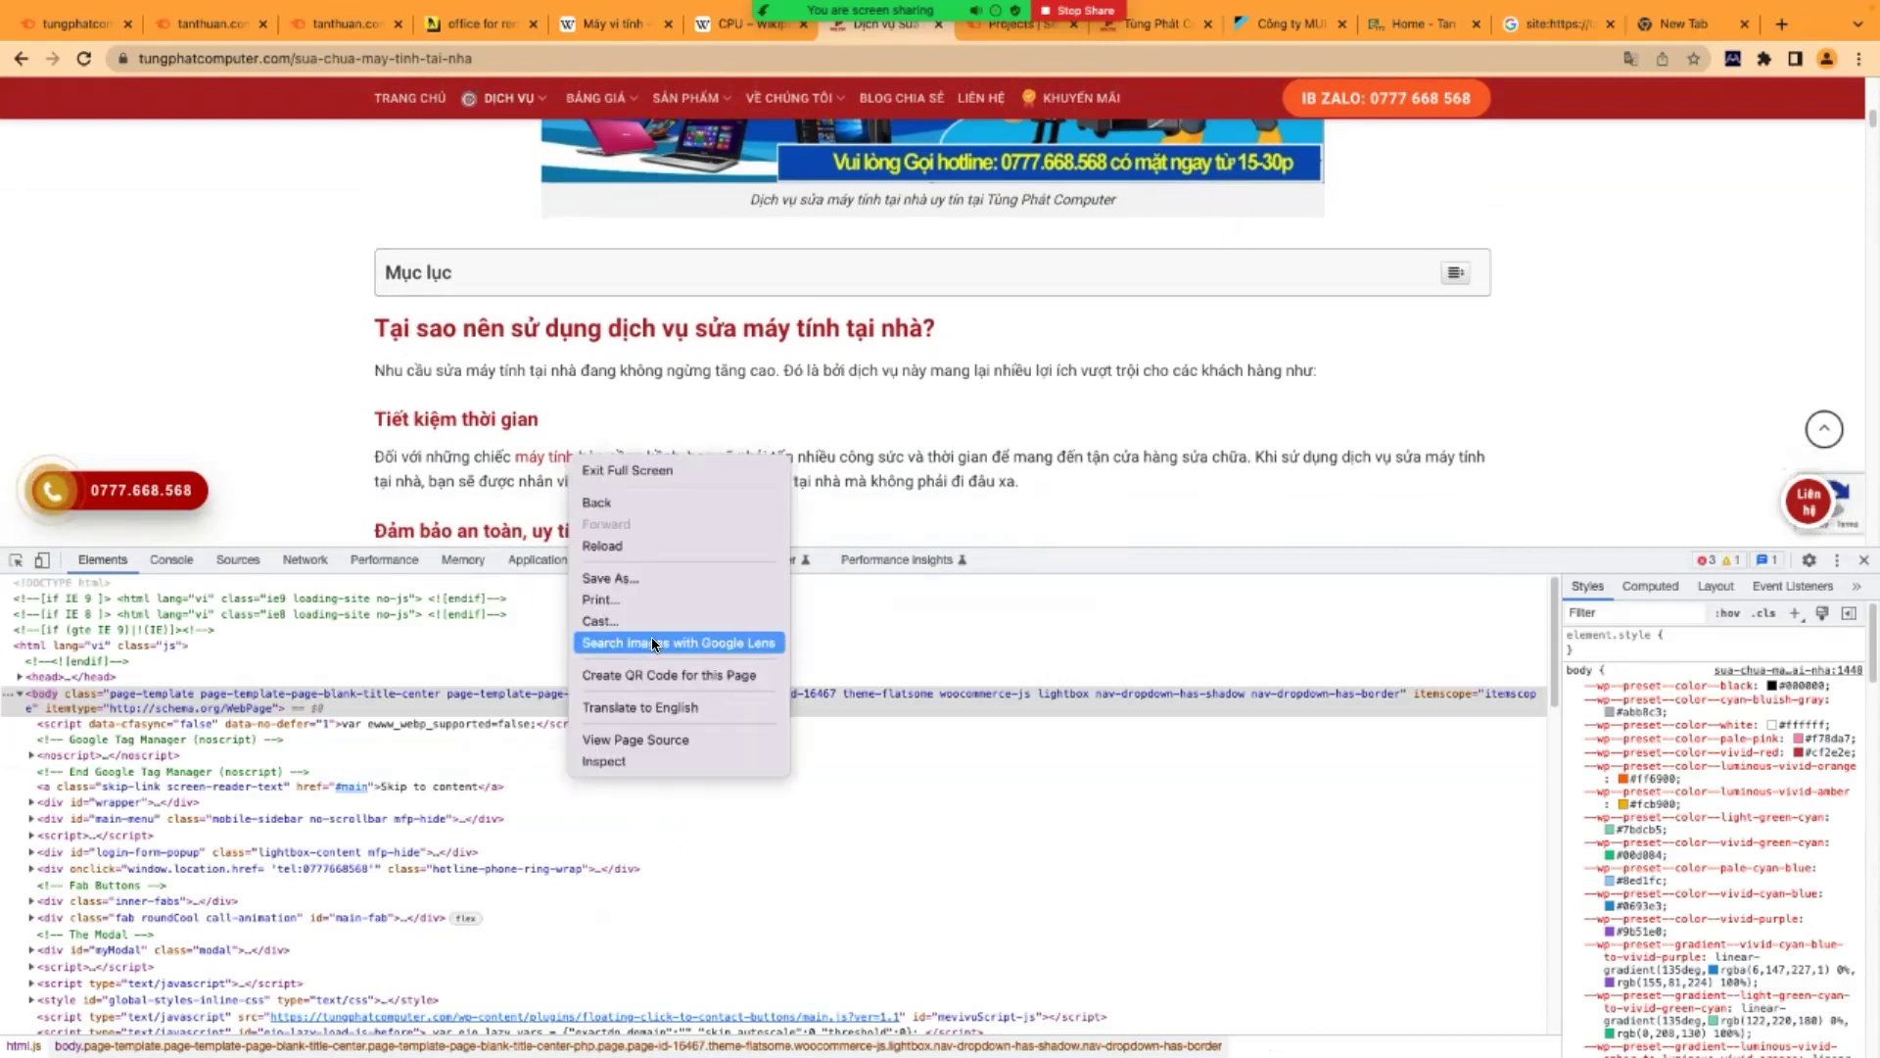
left_click(667, 760)
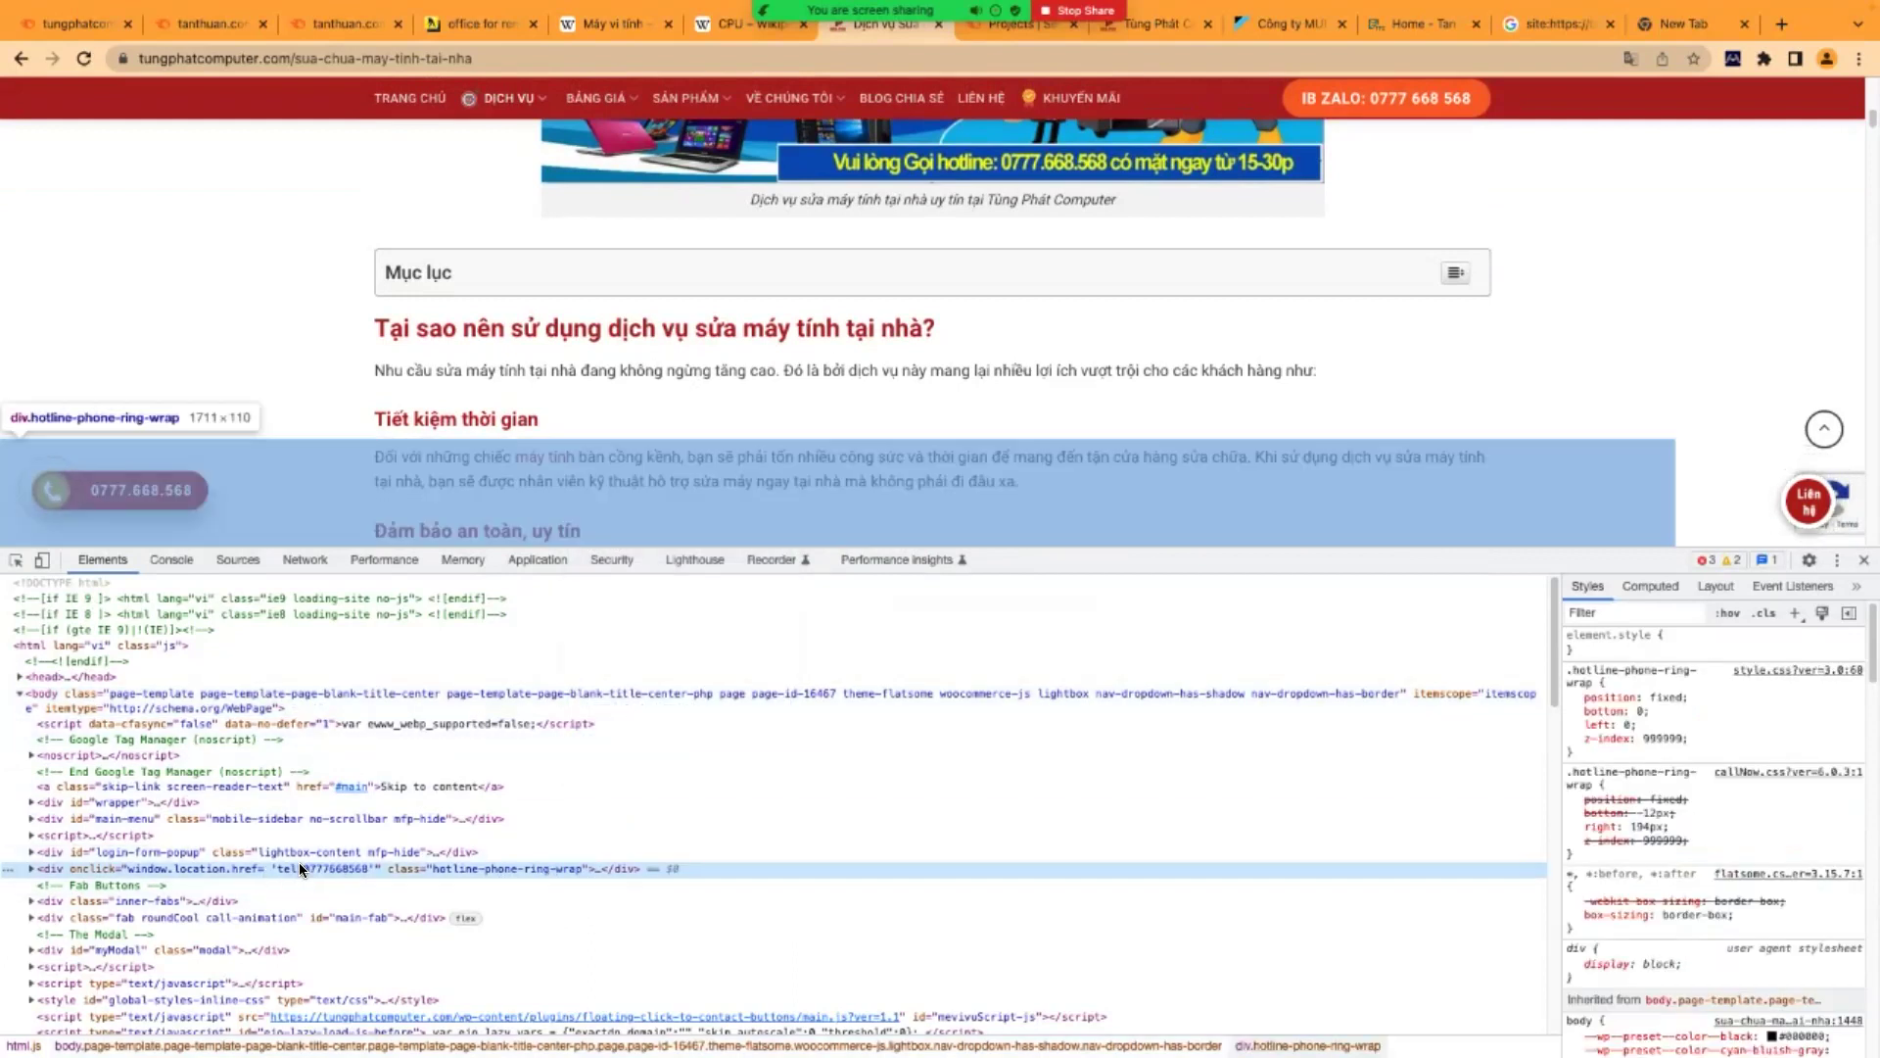
right_click(540, 459)
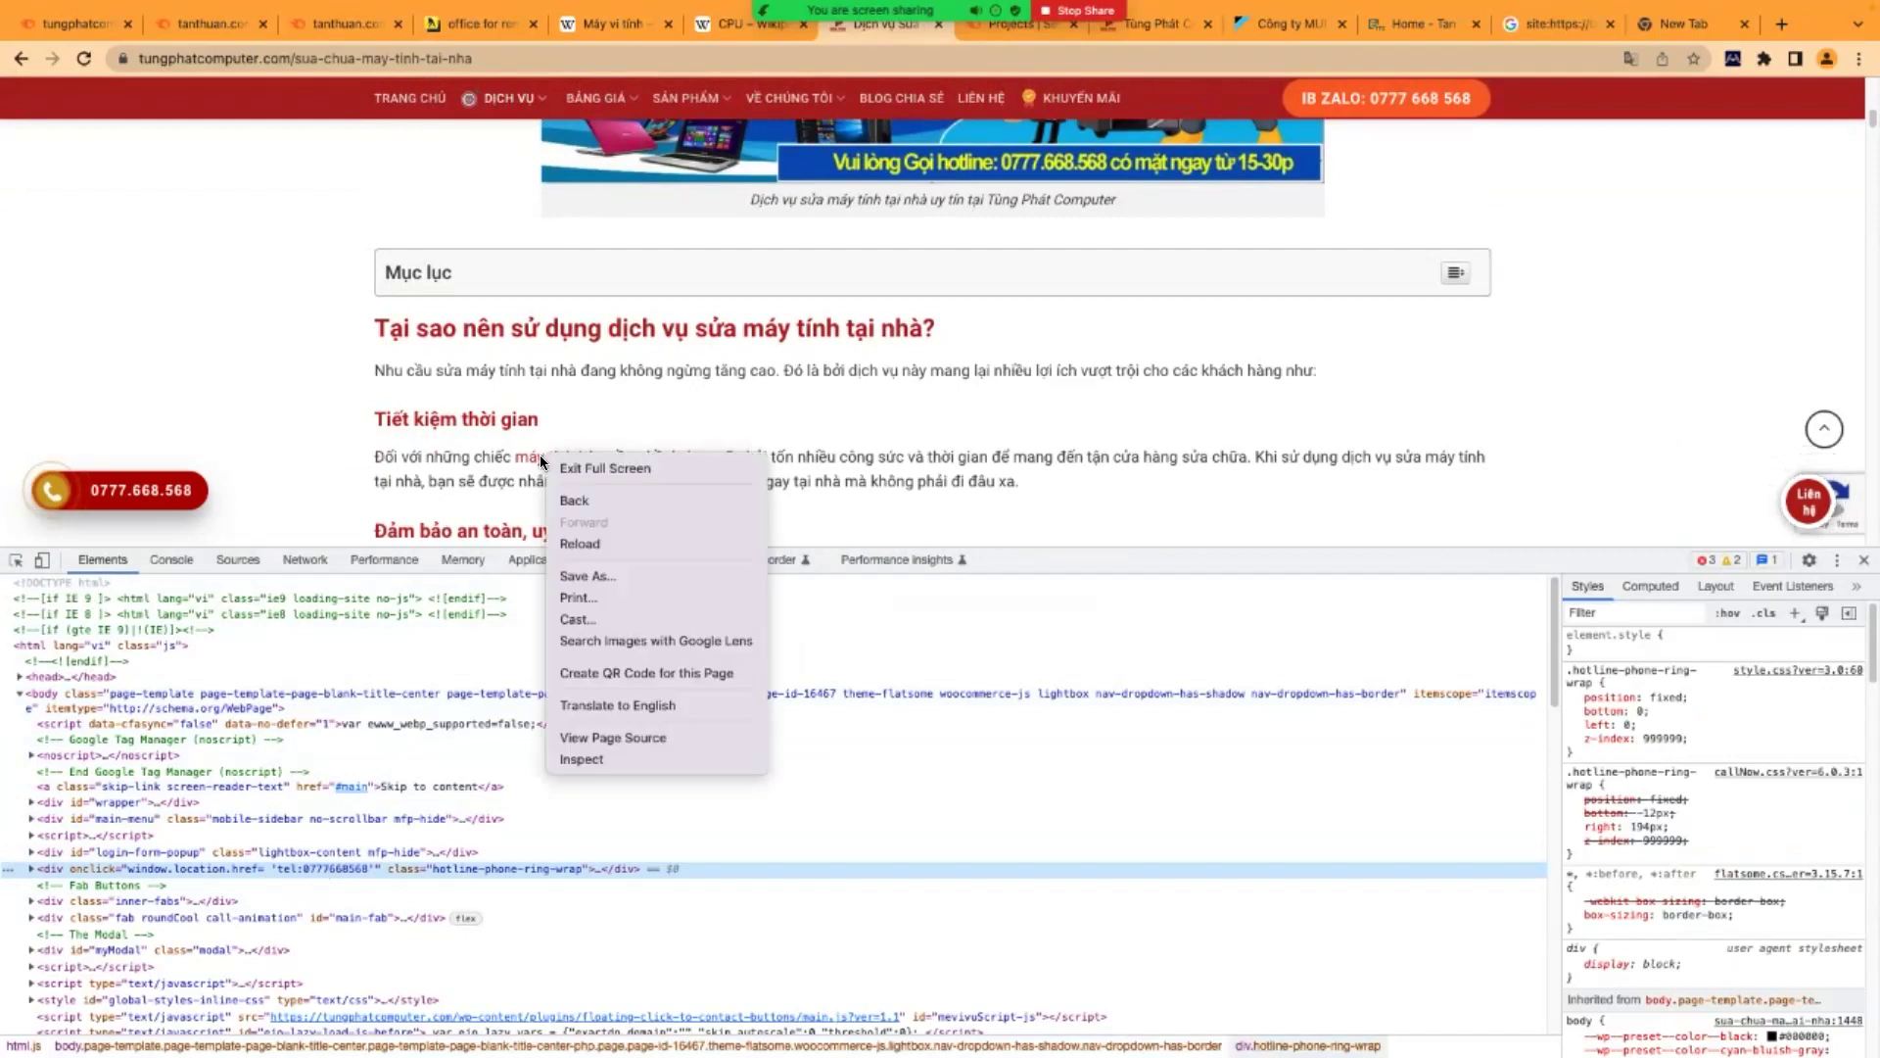
left_click(591, 760)
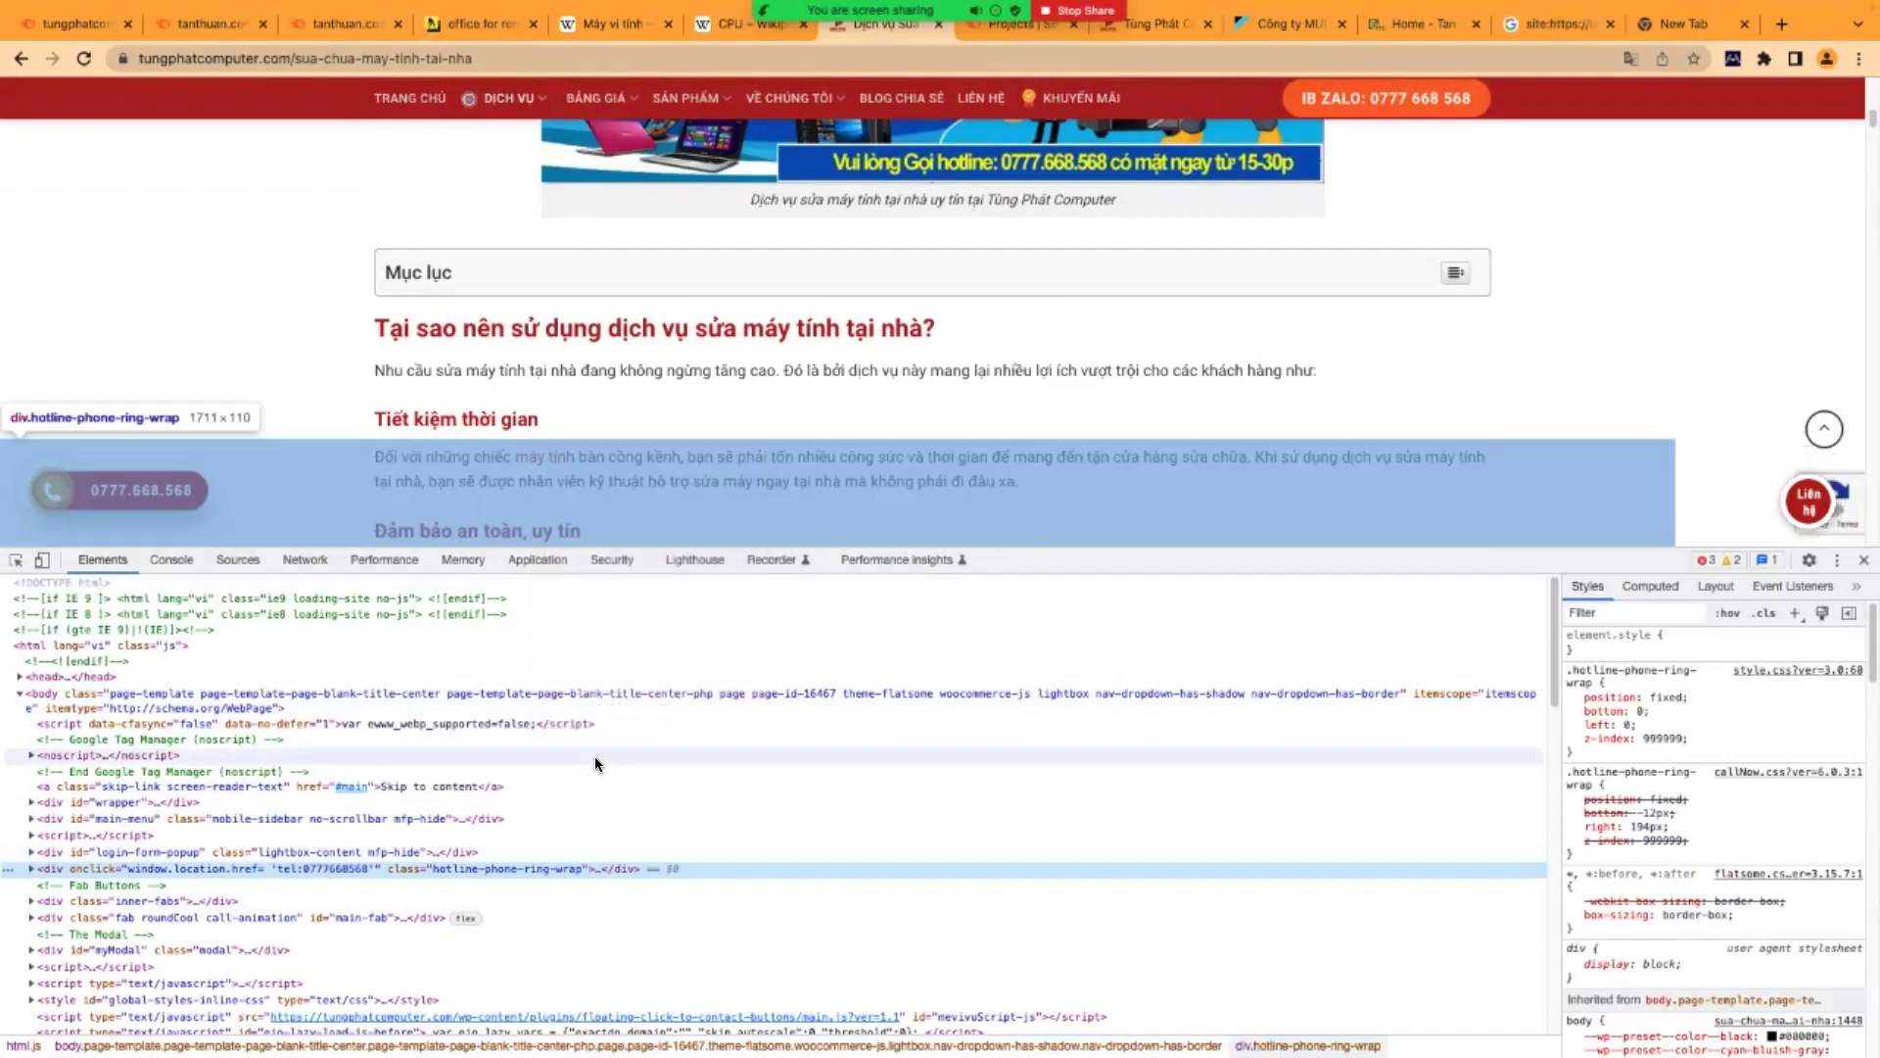
left_click(549, 452)
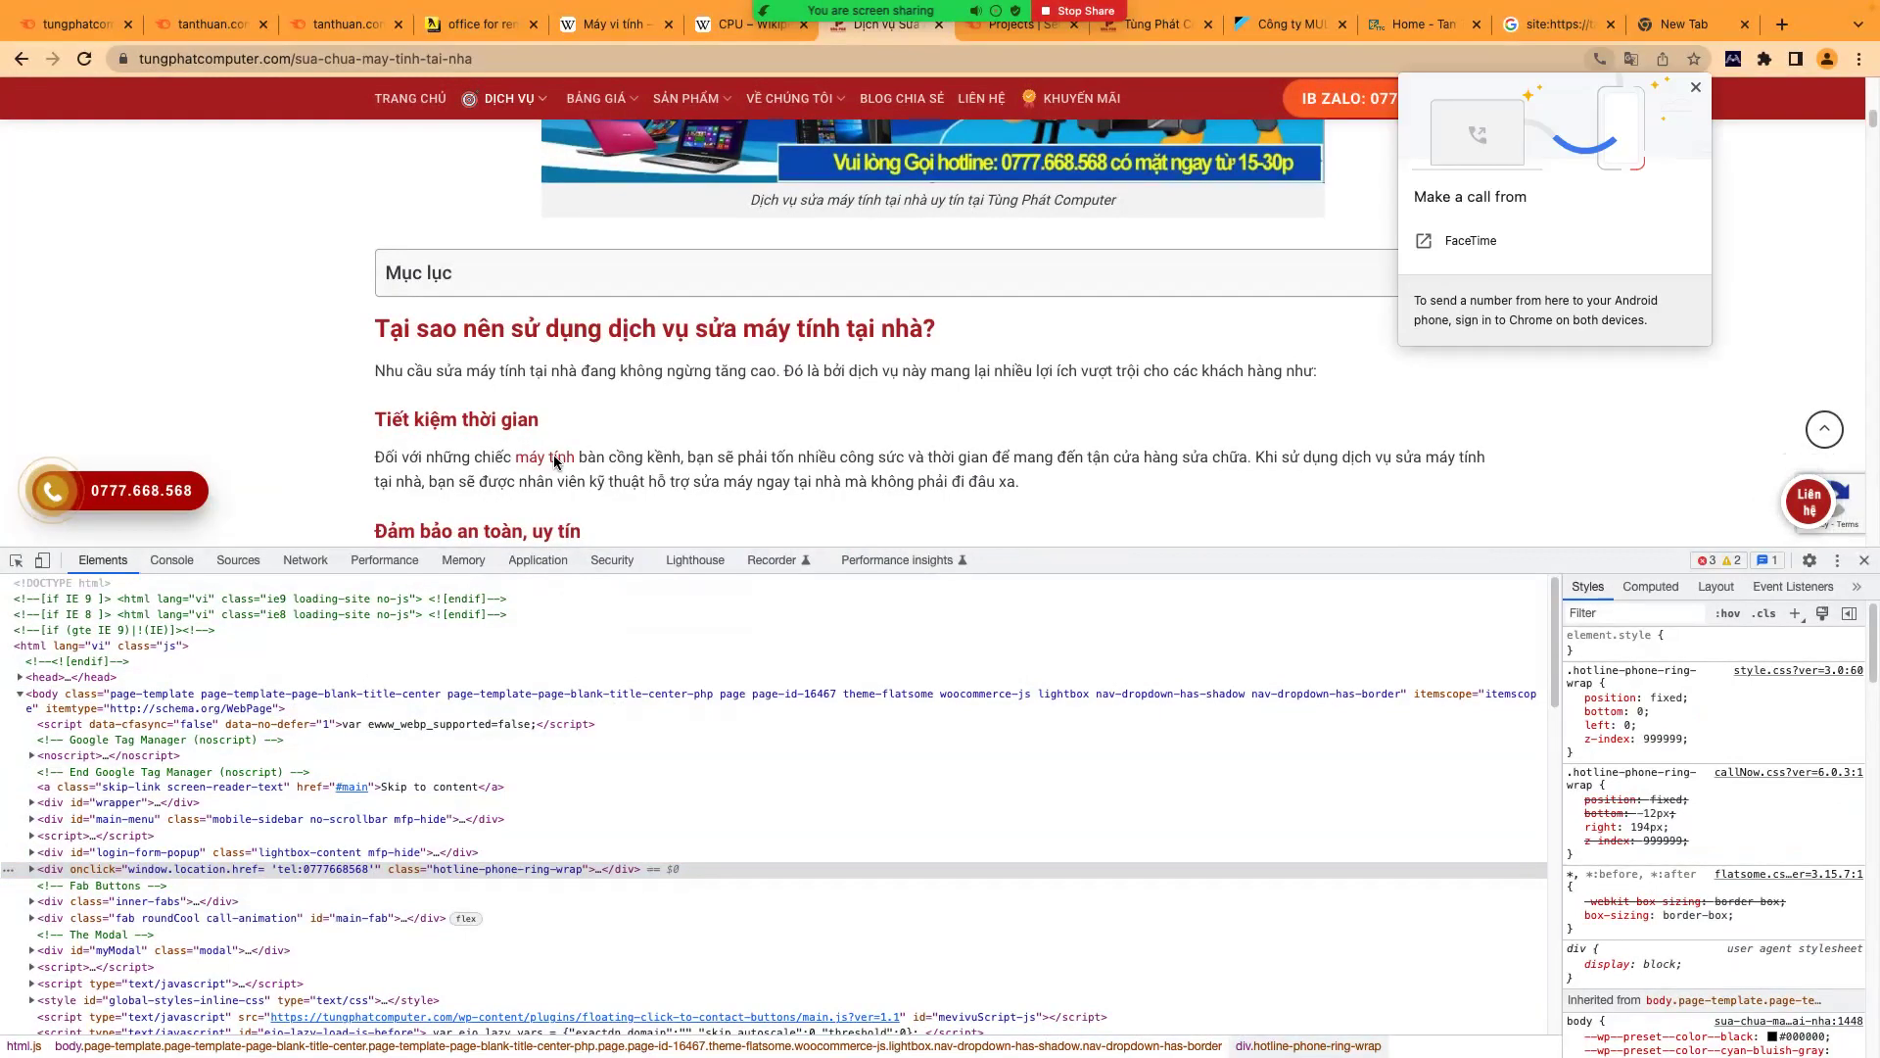
right_click(555, 456)
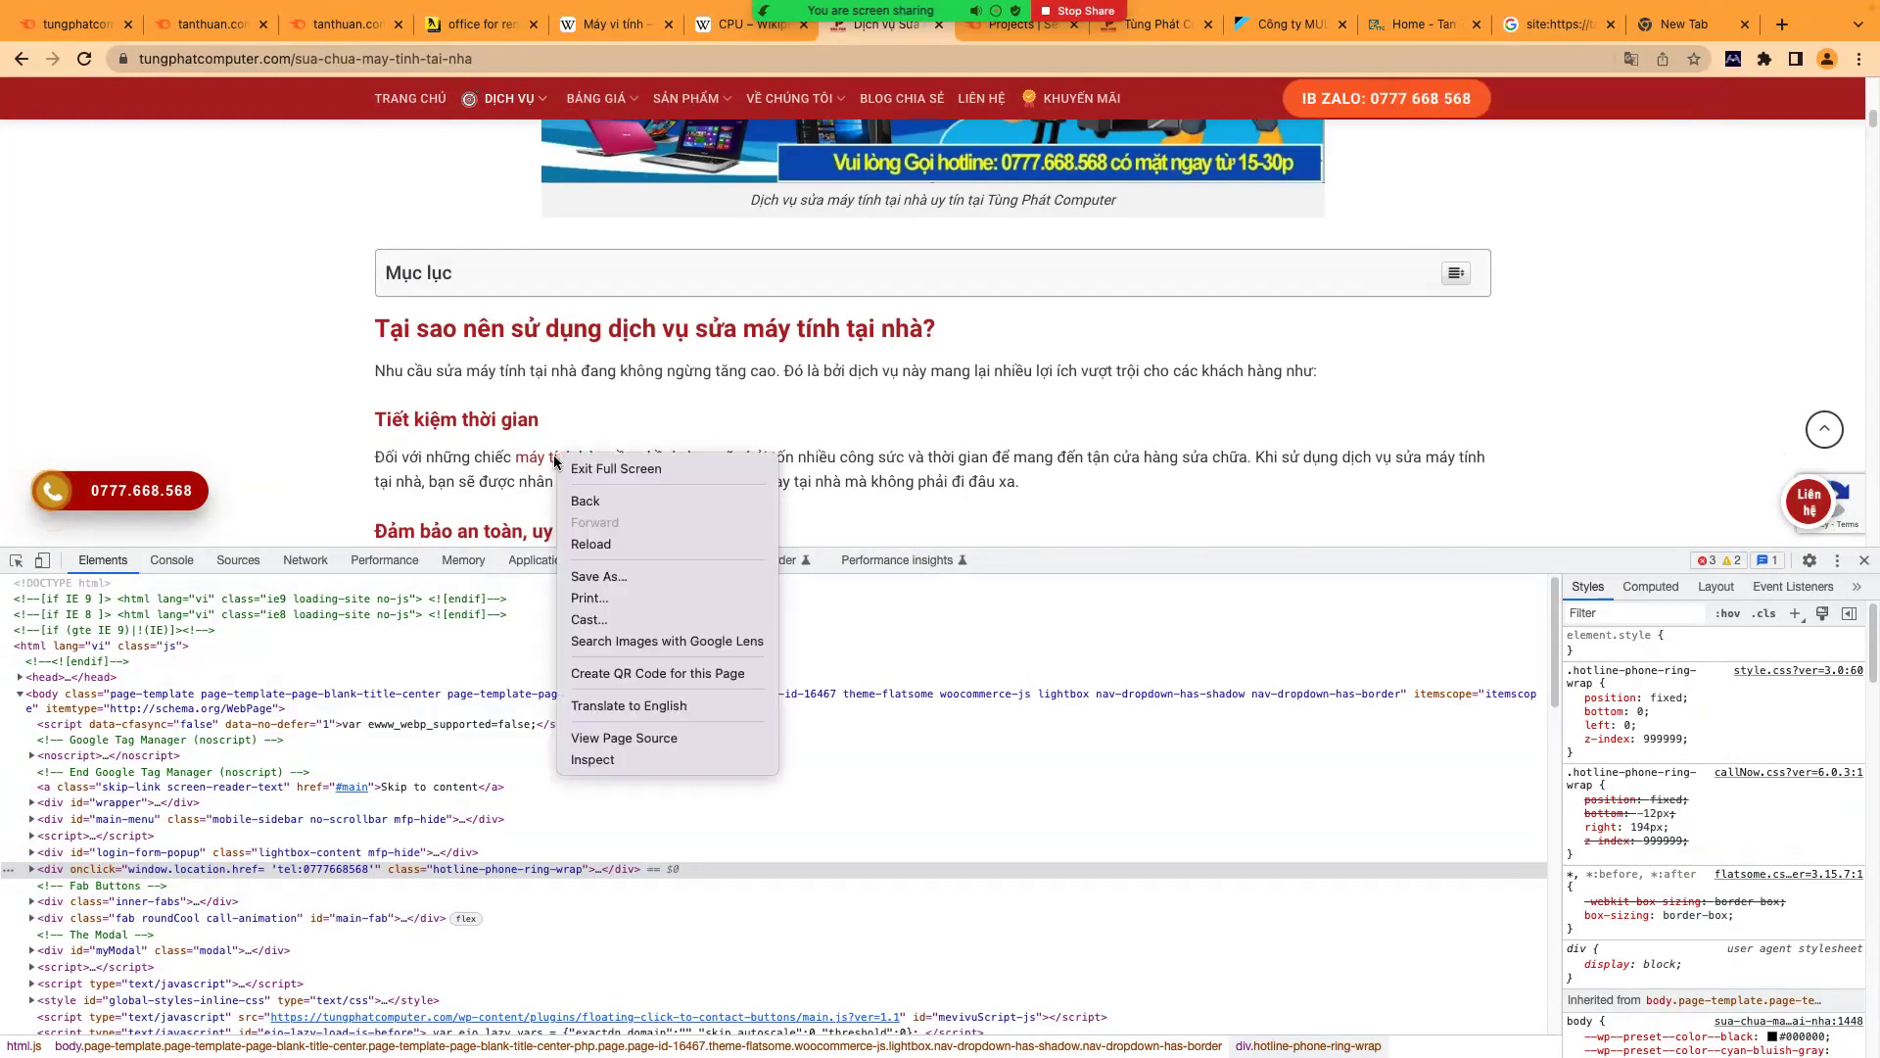
left_click(644, 758)
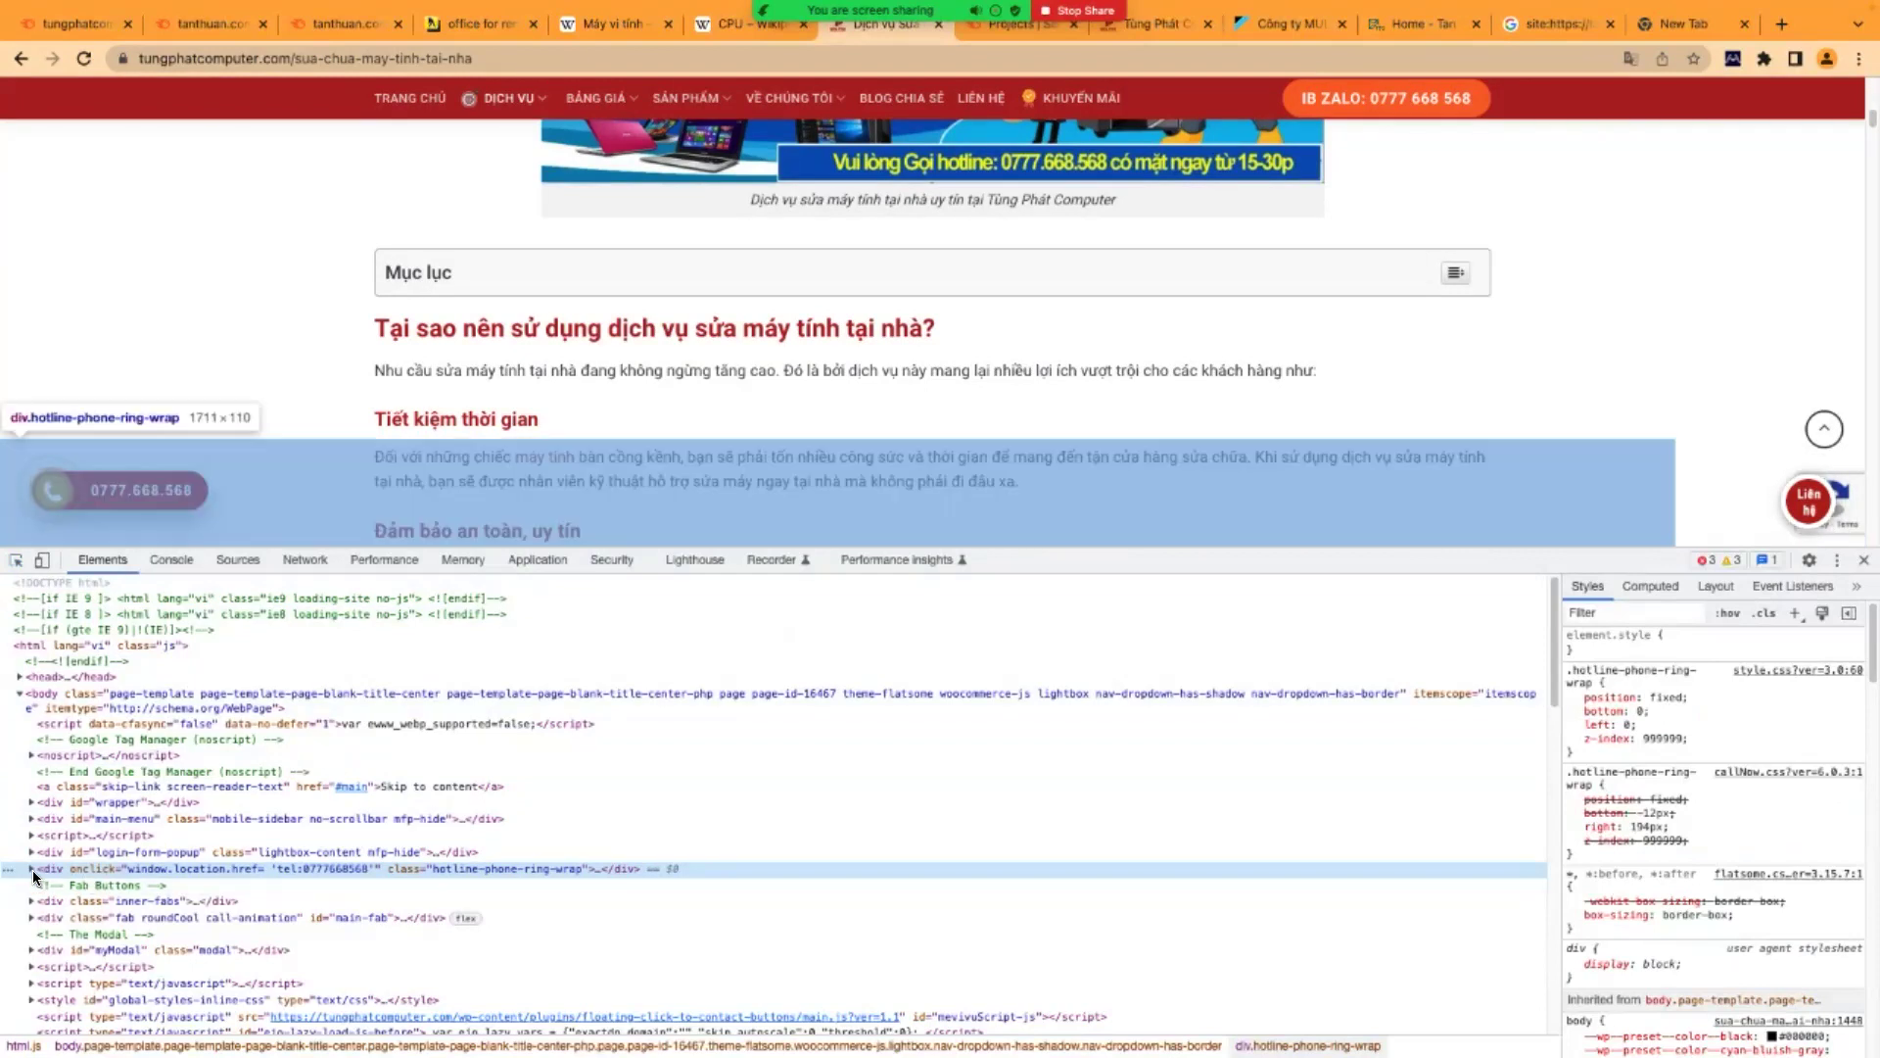
left_click(32, 868)
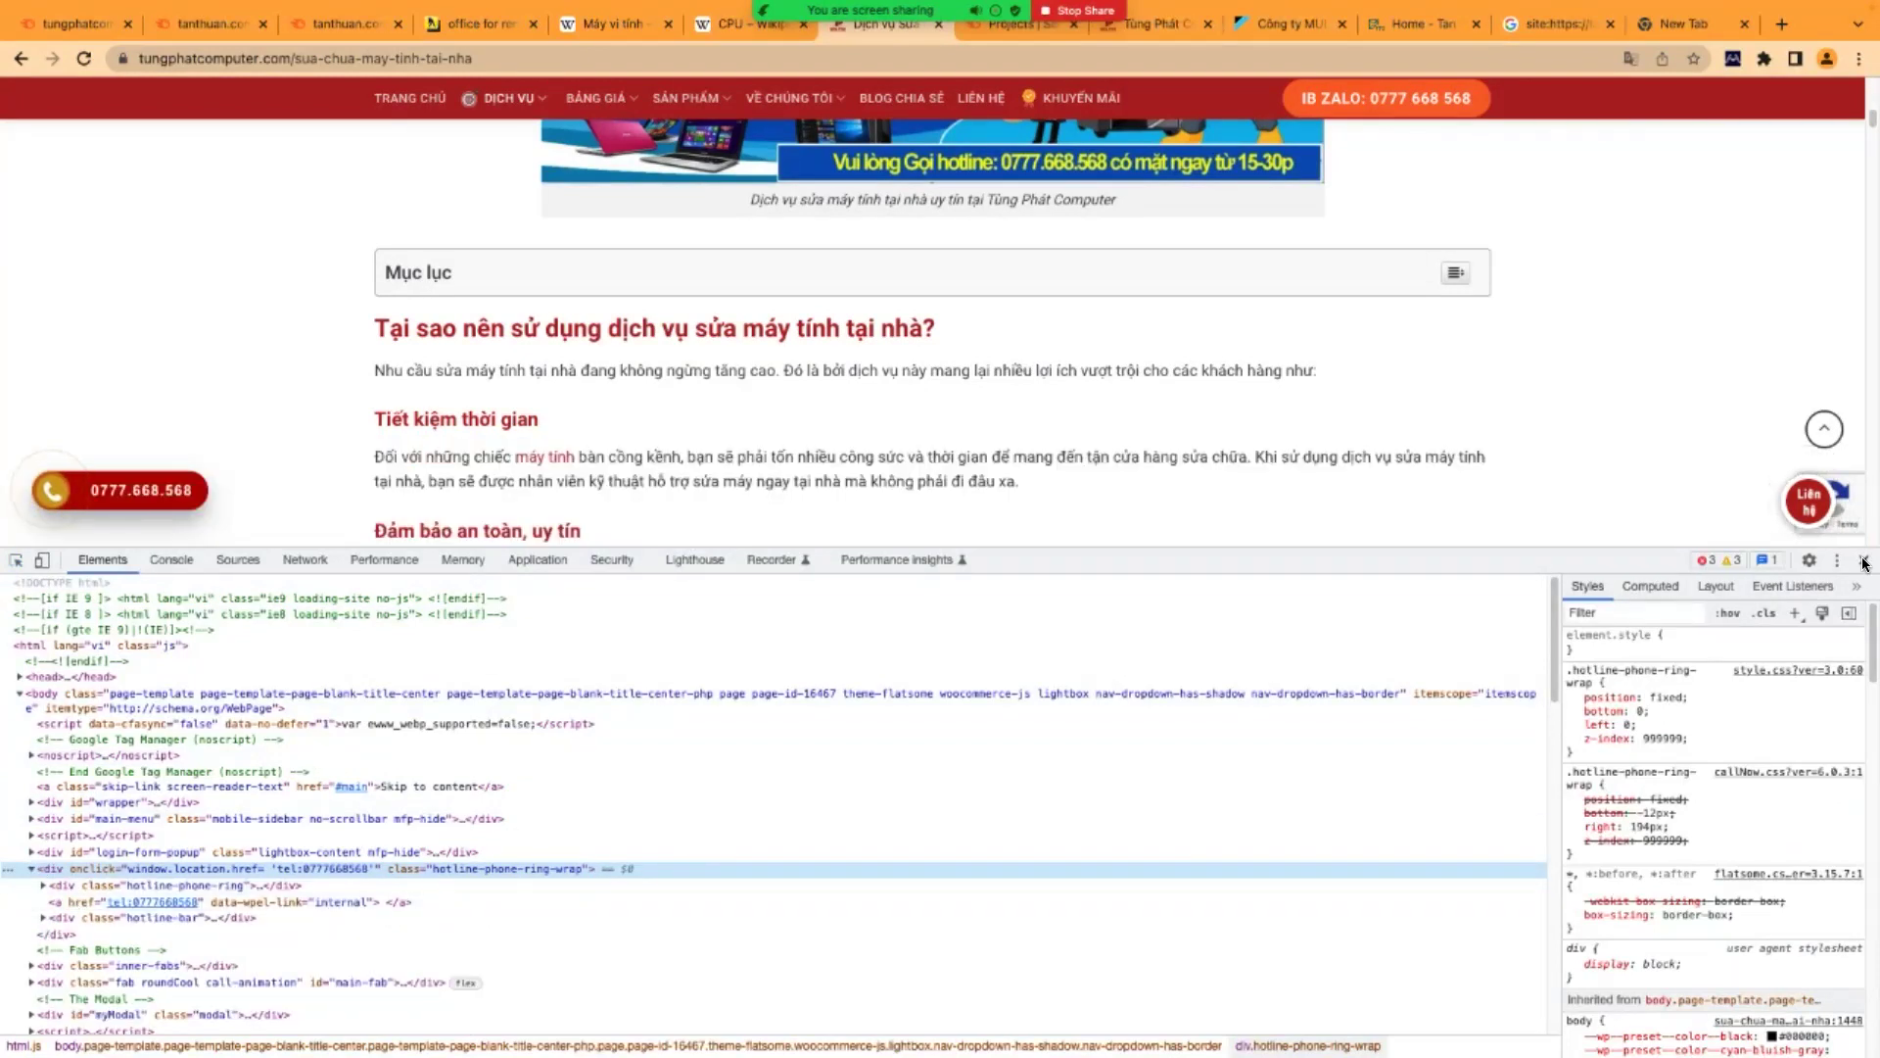
key("super+alt+i")
- Try again to locate the máy tính link's HTML, using the element picker and expanding the hotline wrapper
right_click(534, 471)
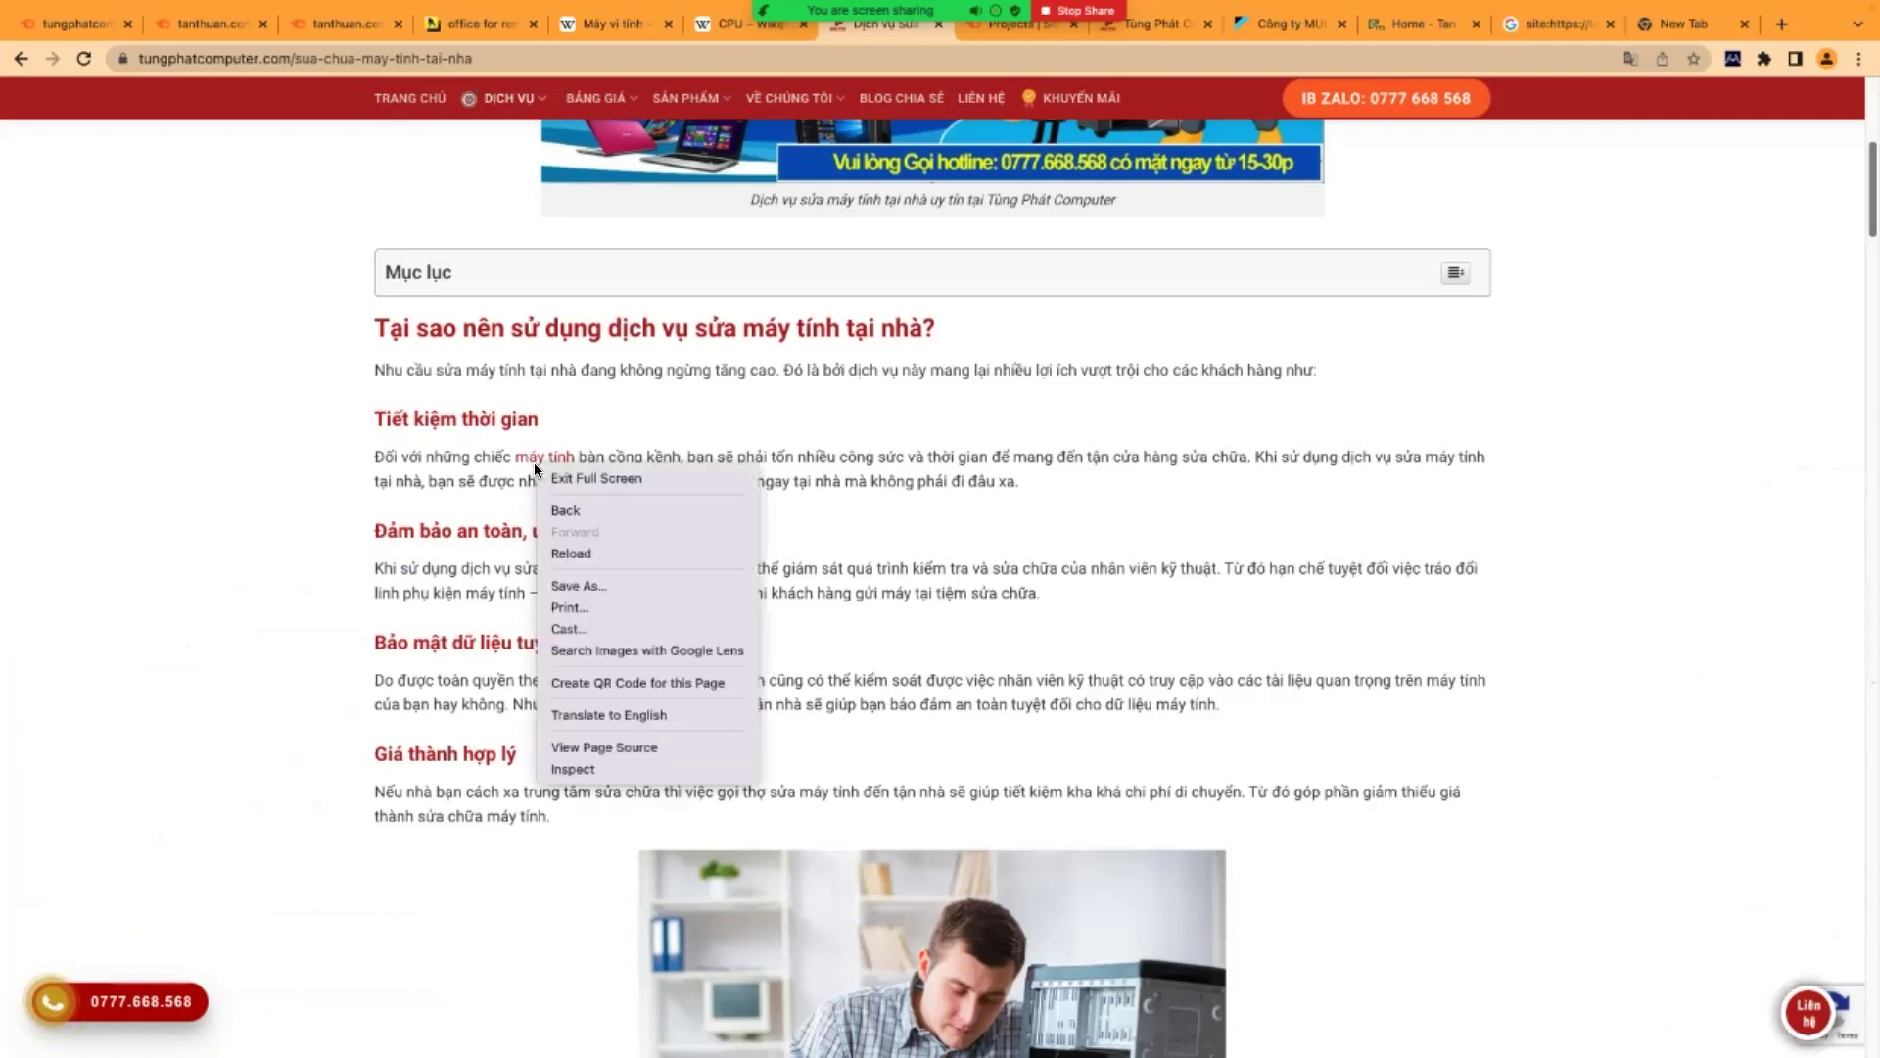
left_click(597, 768)
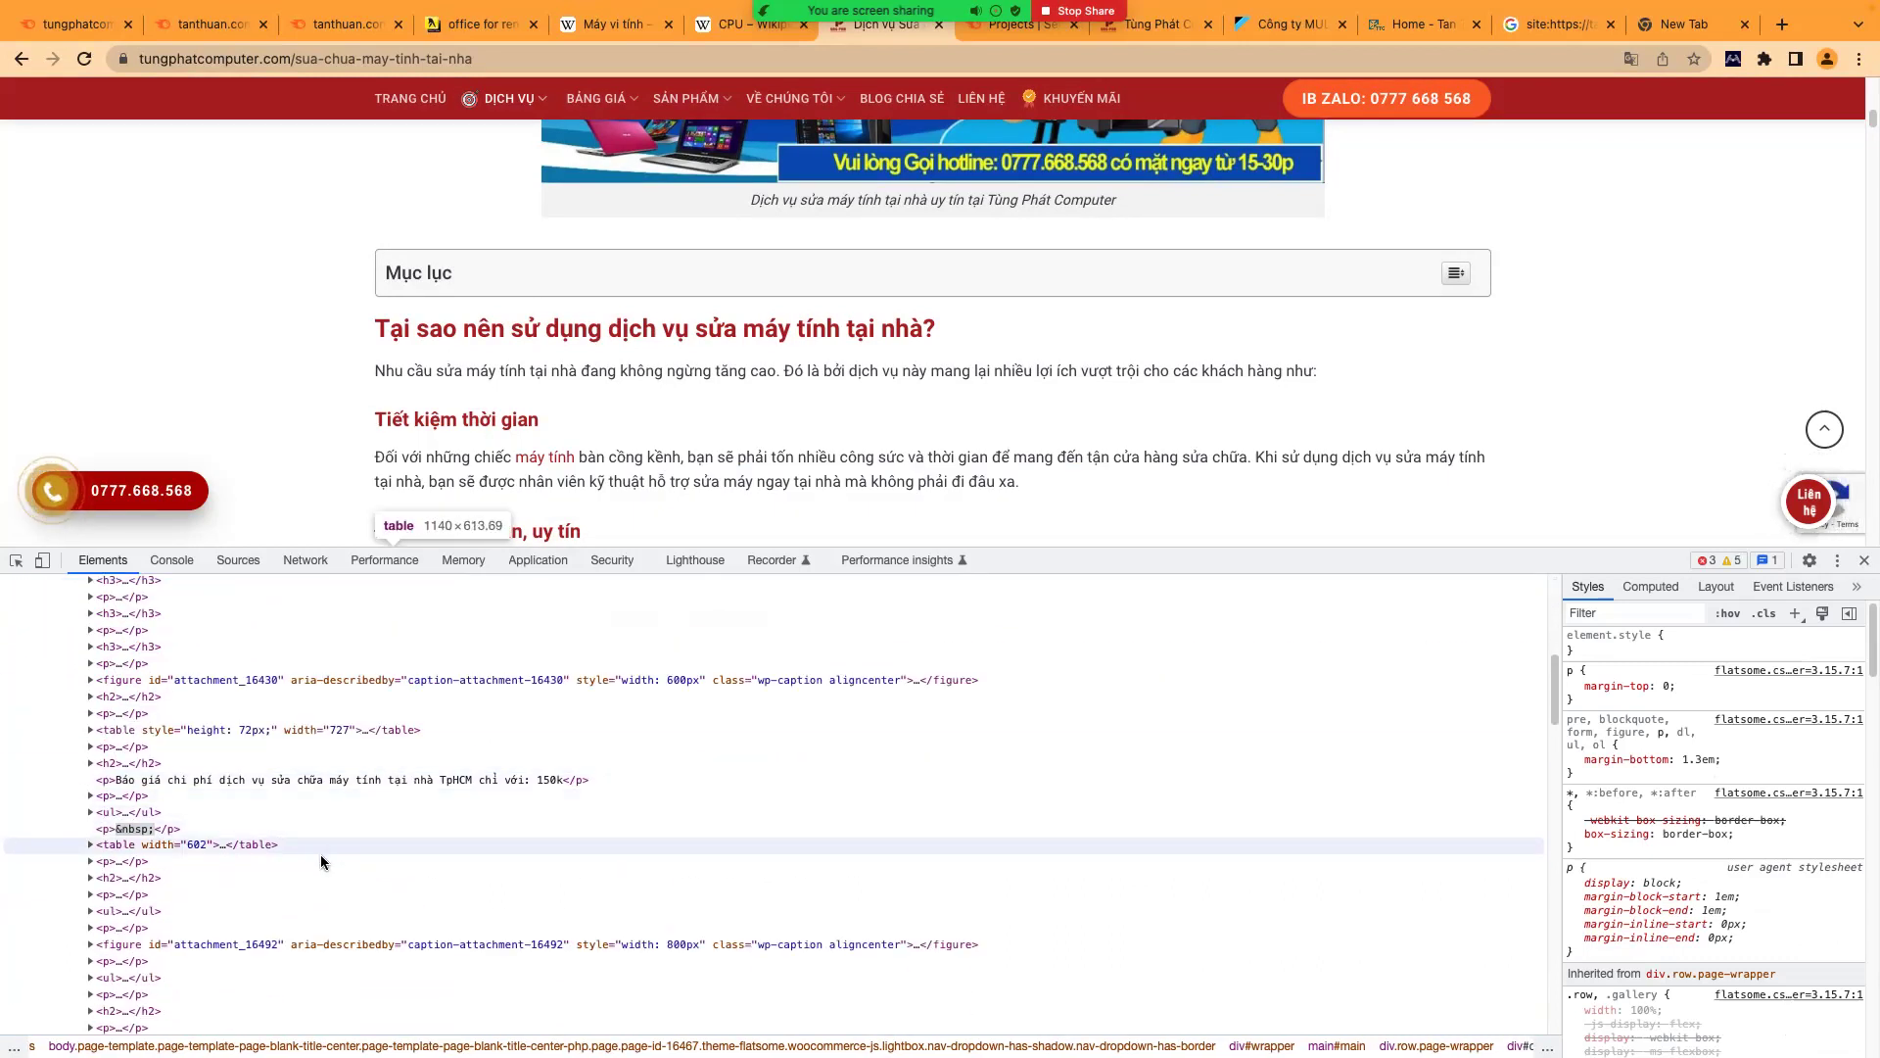
left_click(16, 559)
left_click(532, 457)
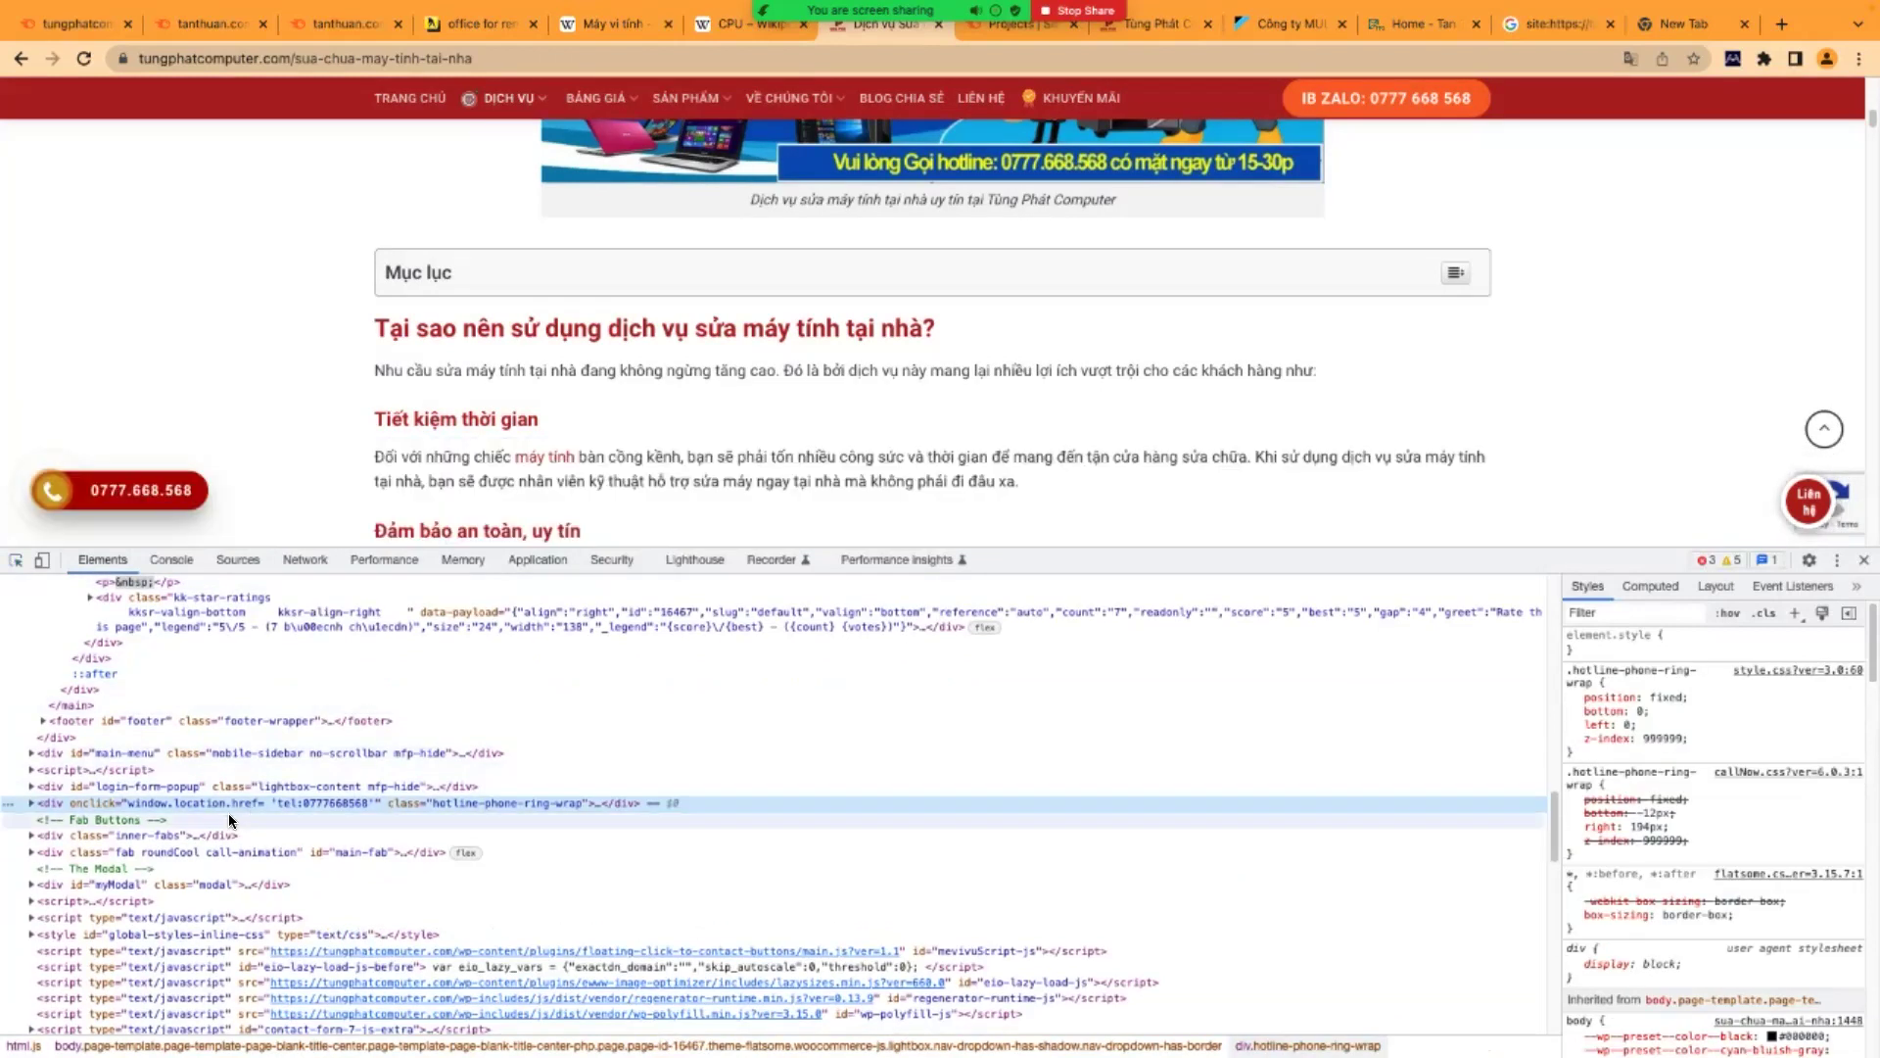
left_click(31, 799)
left_click(50, 817)
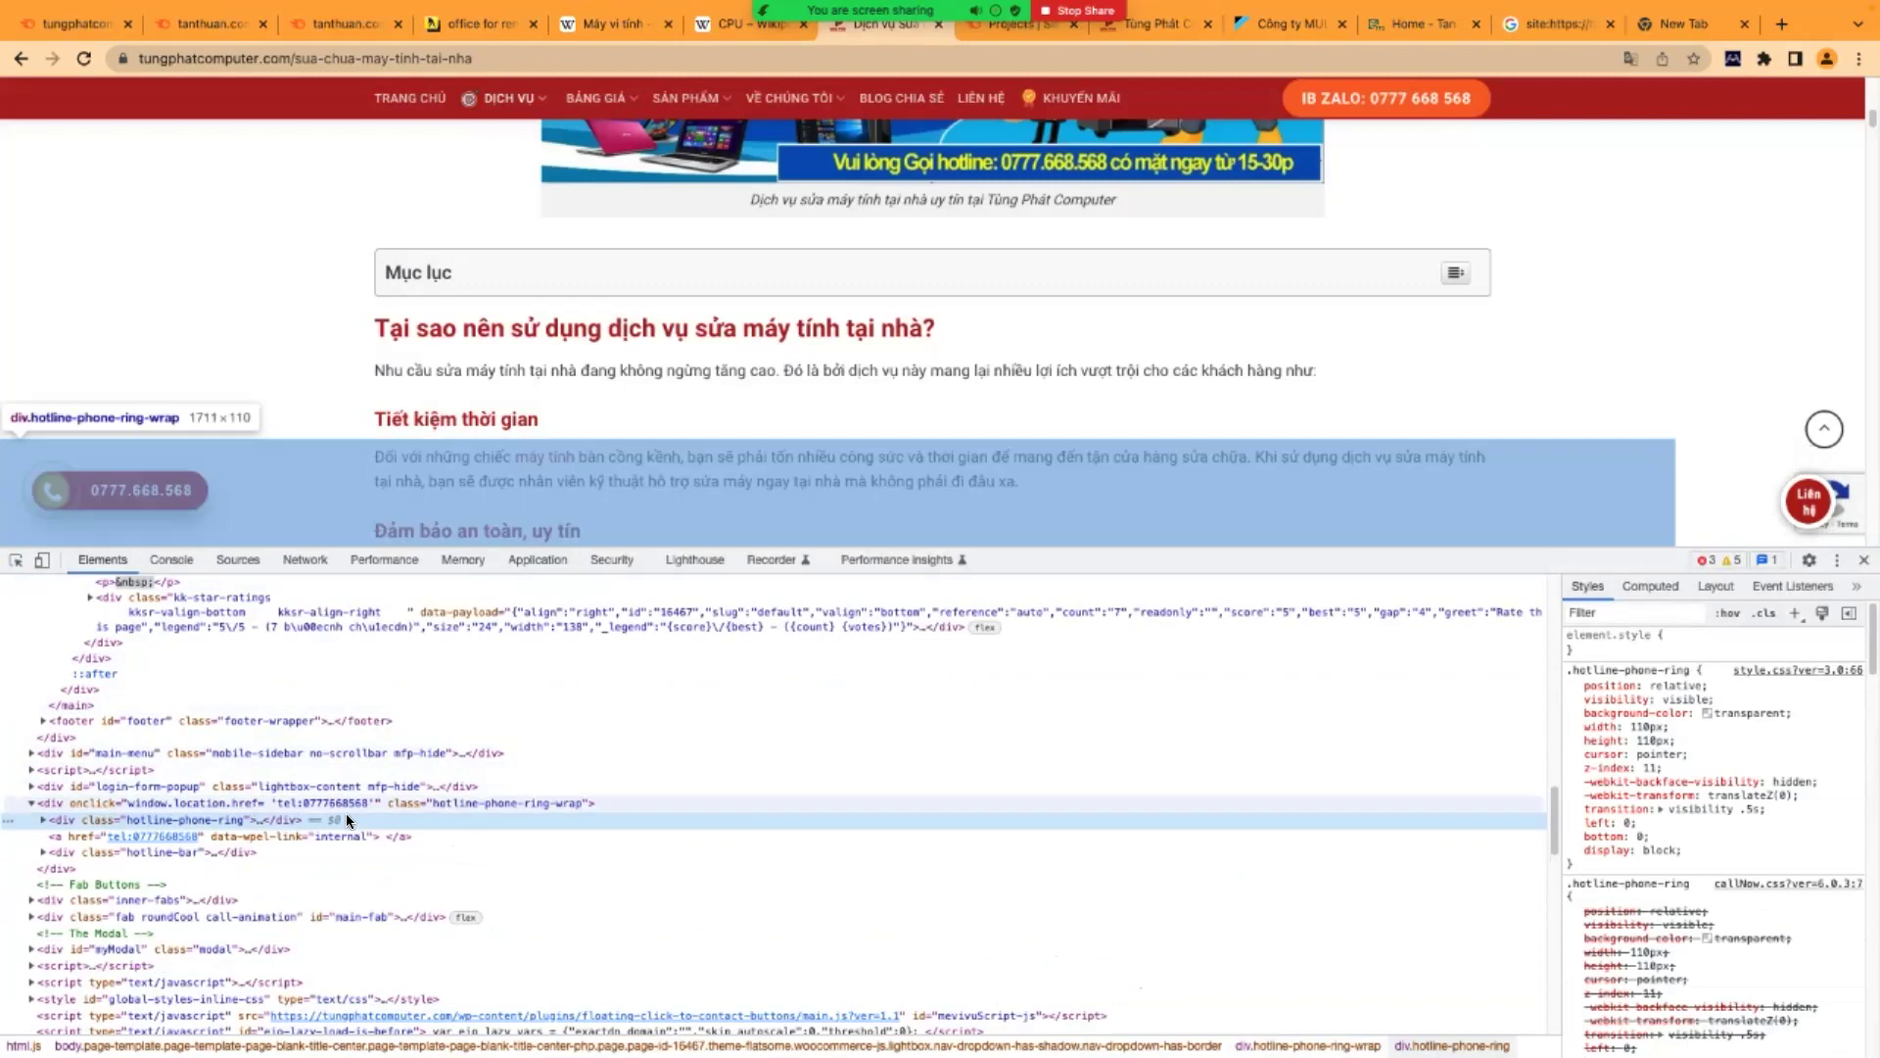
scroll(339, 942, "down", 3)
right_click(554, 463)
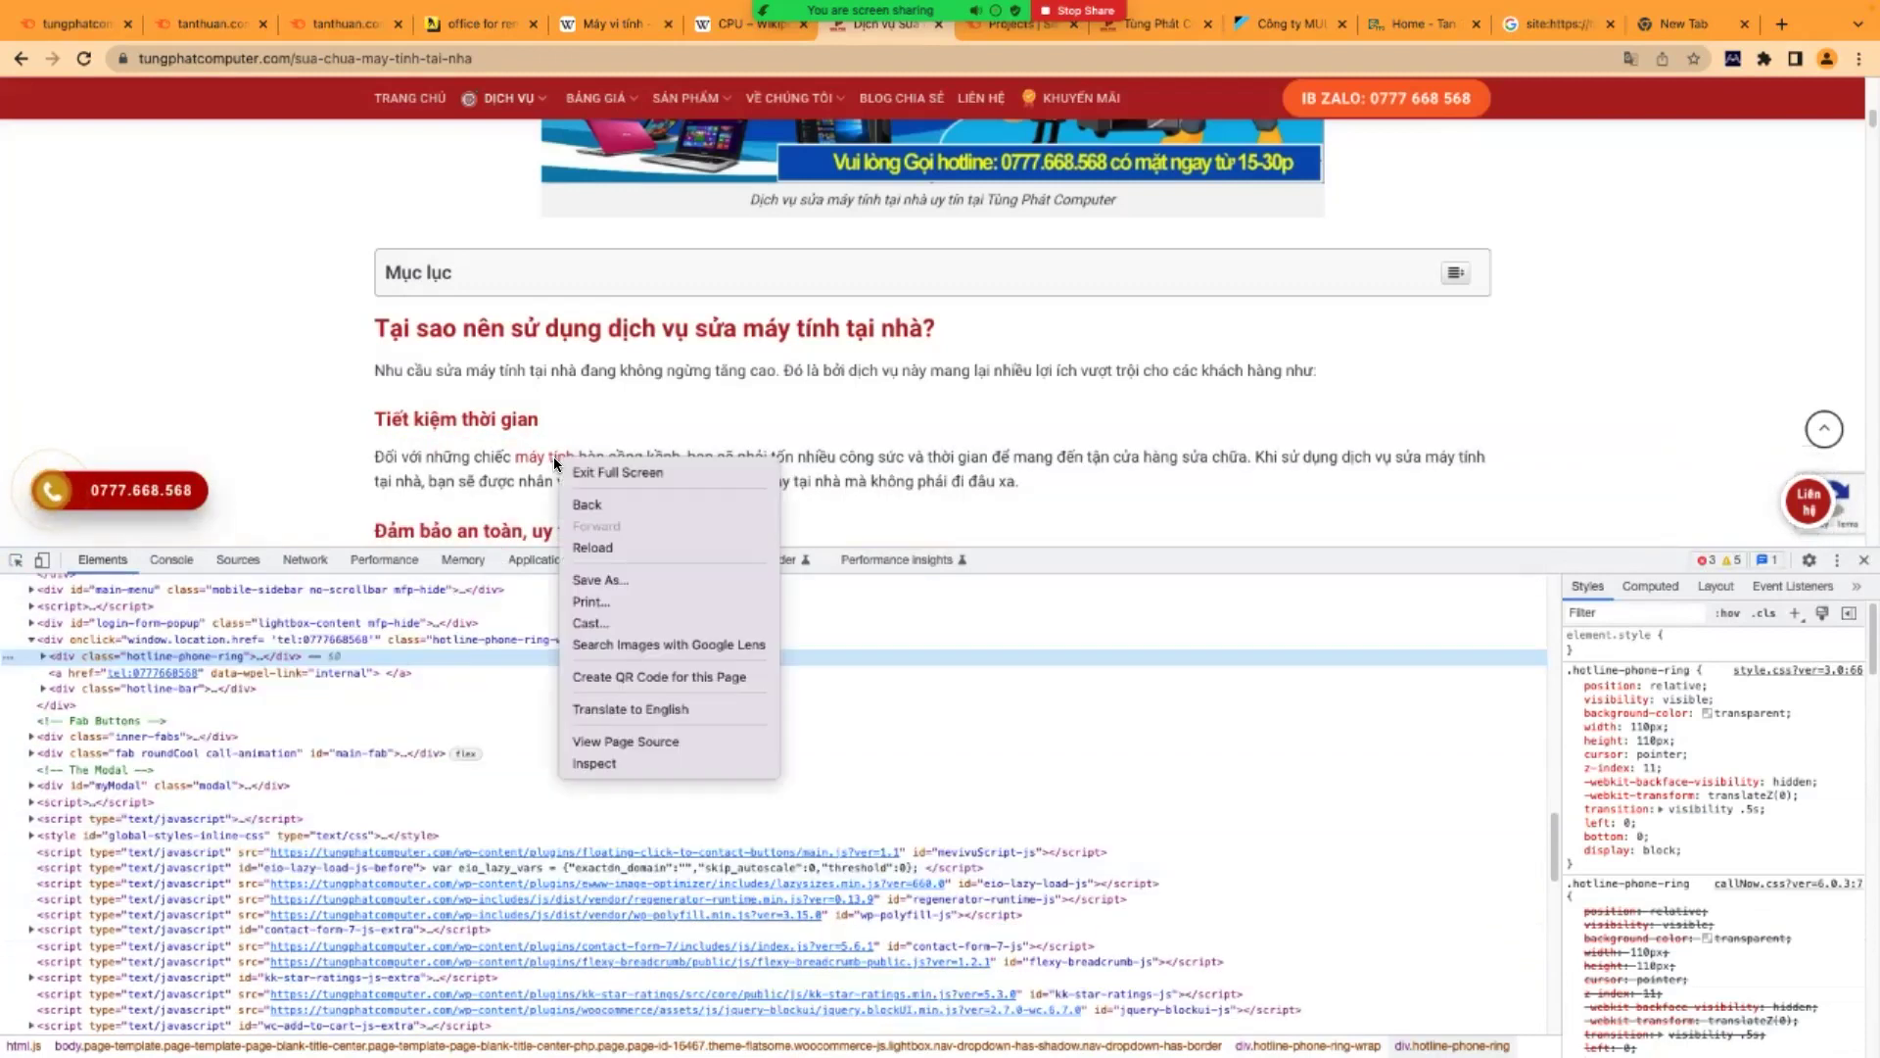
left_click(545, 452)
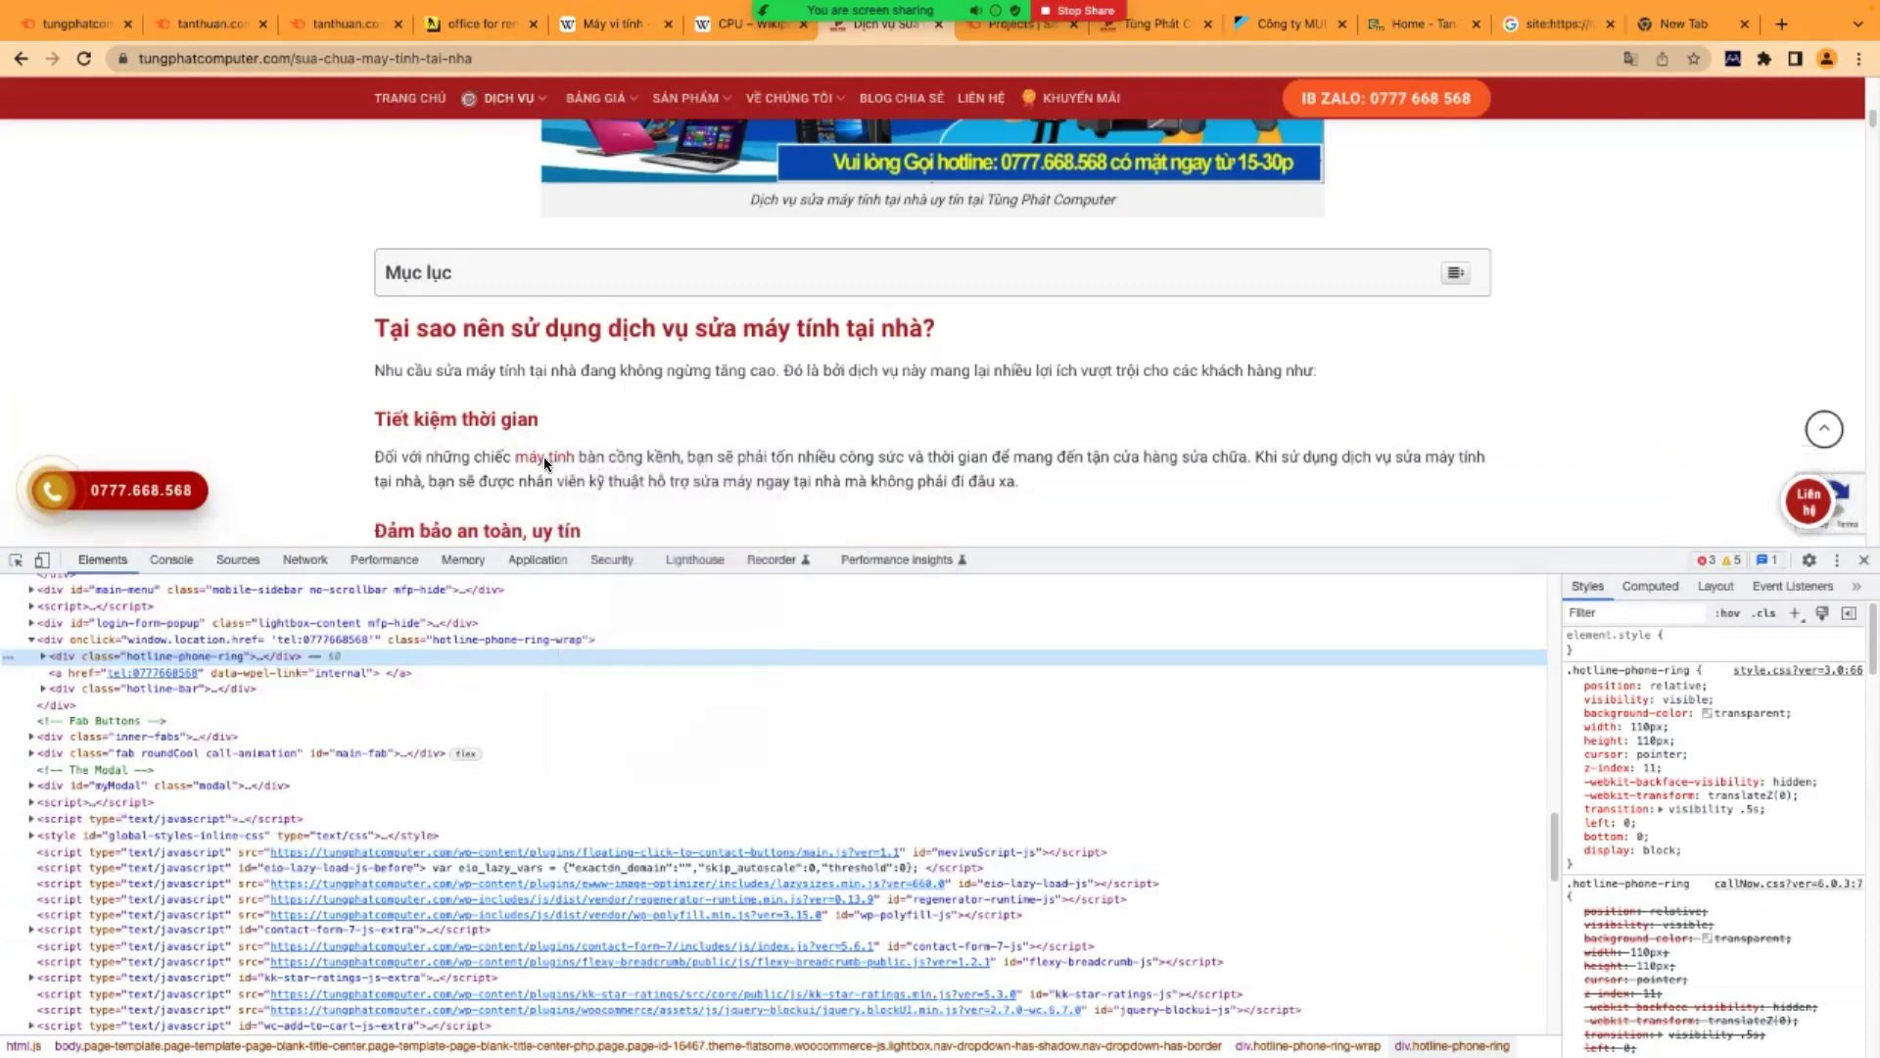
- Close the developer tools, follow the máy tính link to its Wikipedia article, and return to the home repair service page
key("super+alt+i")
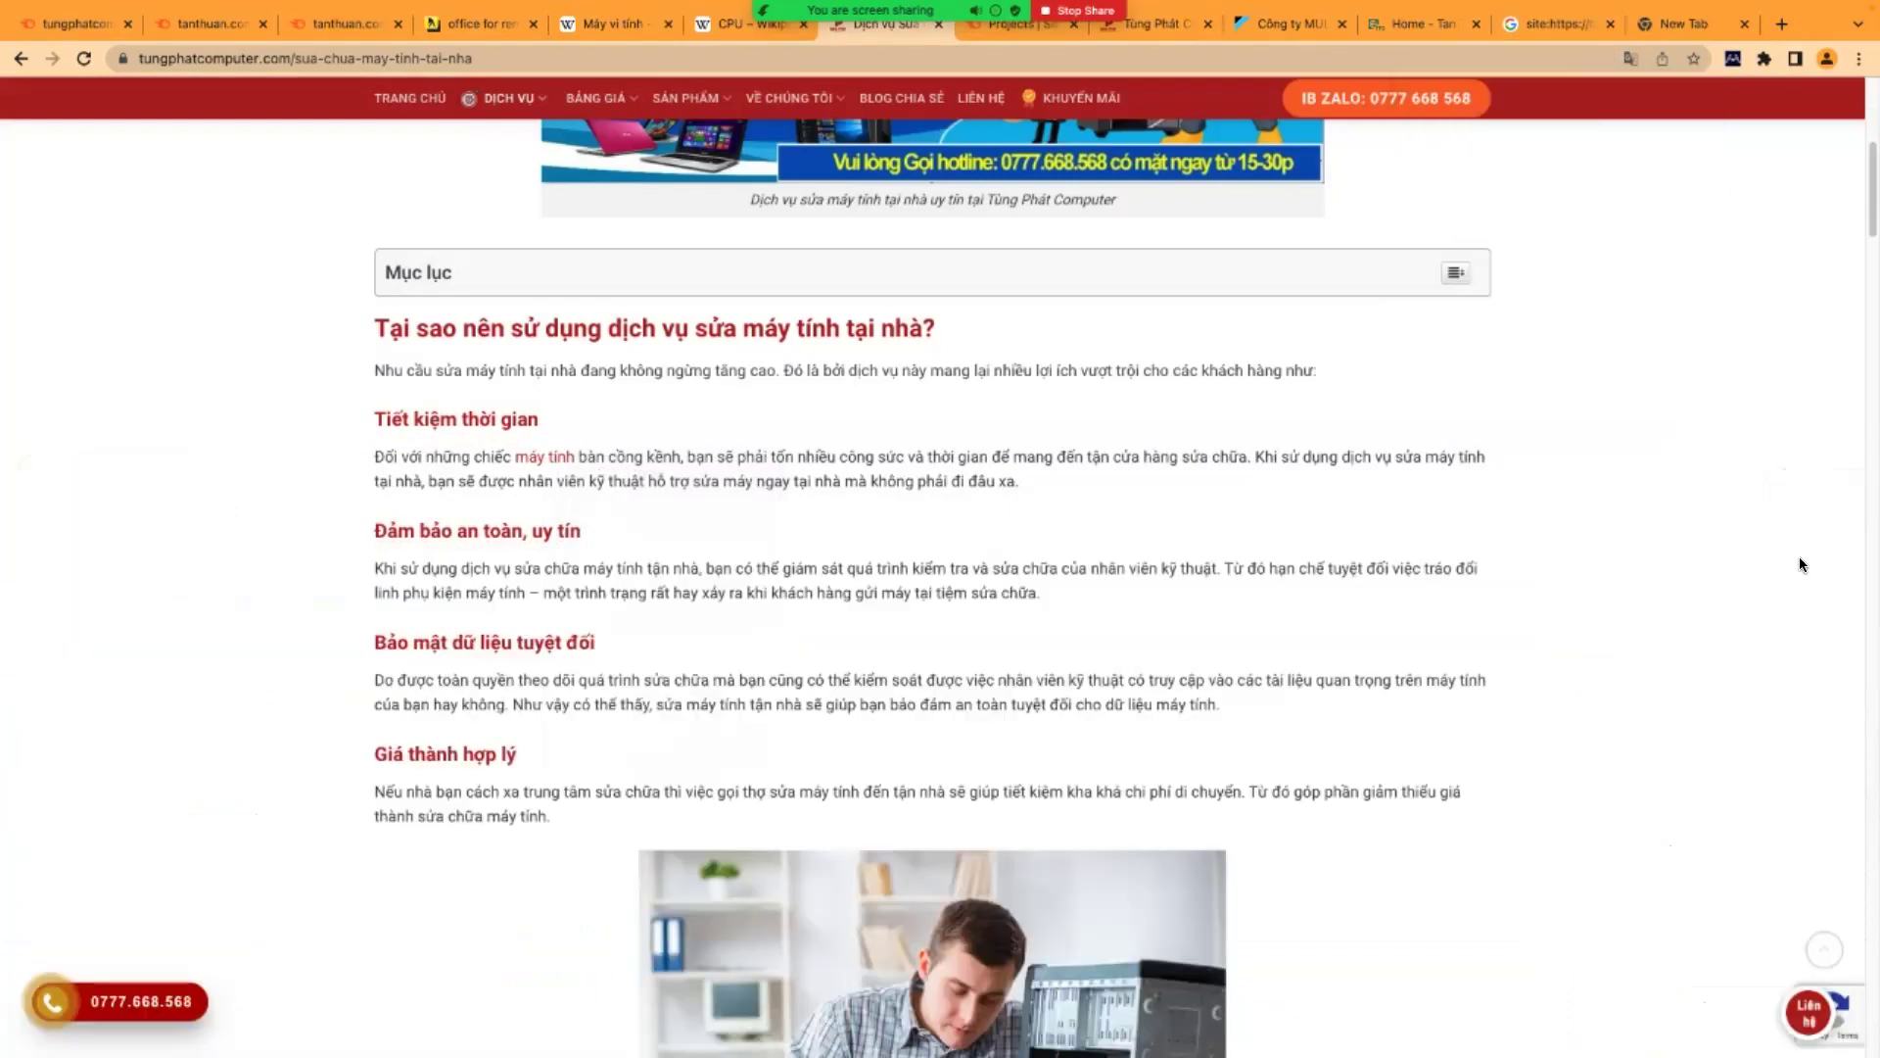
left_click(545, 456)
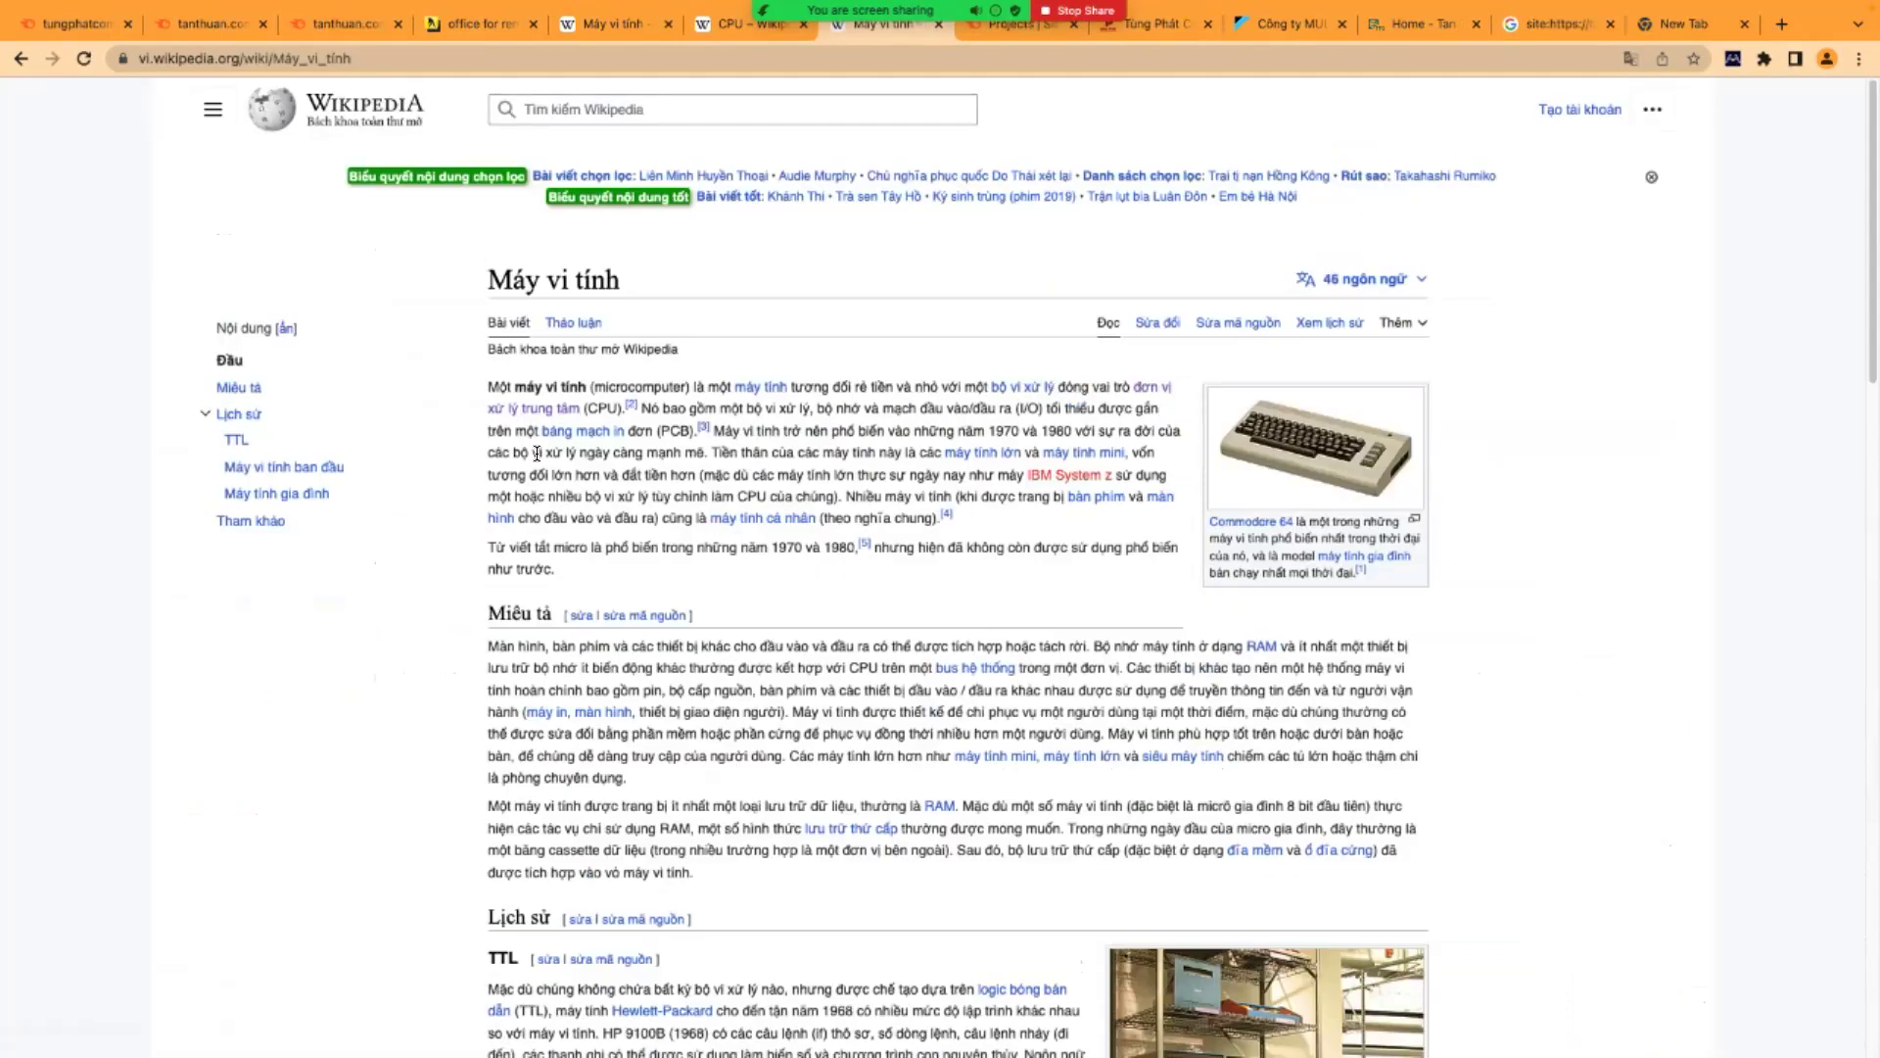
left_click(22, 59)
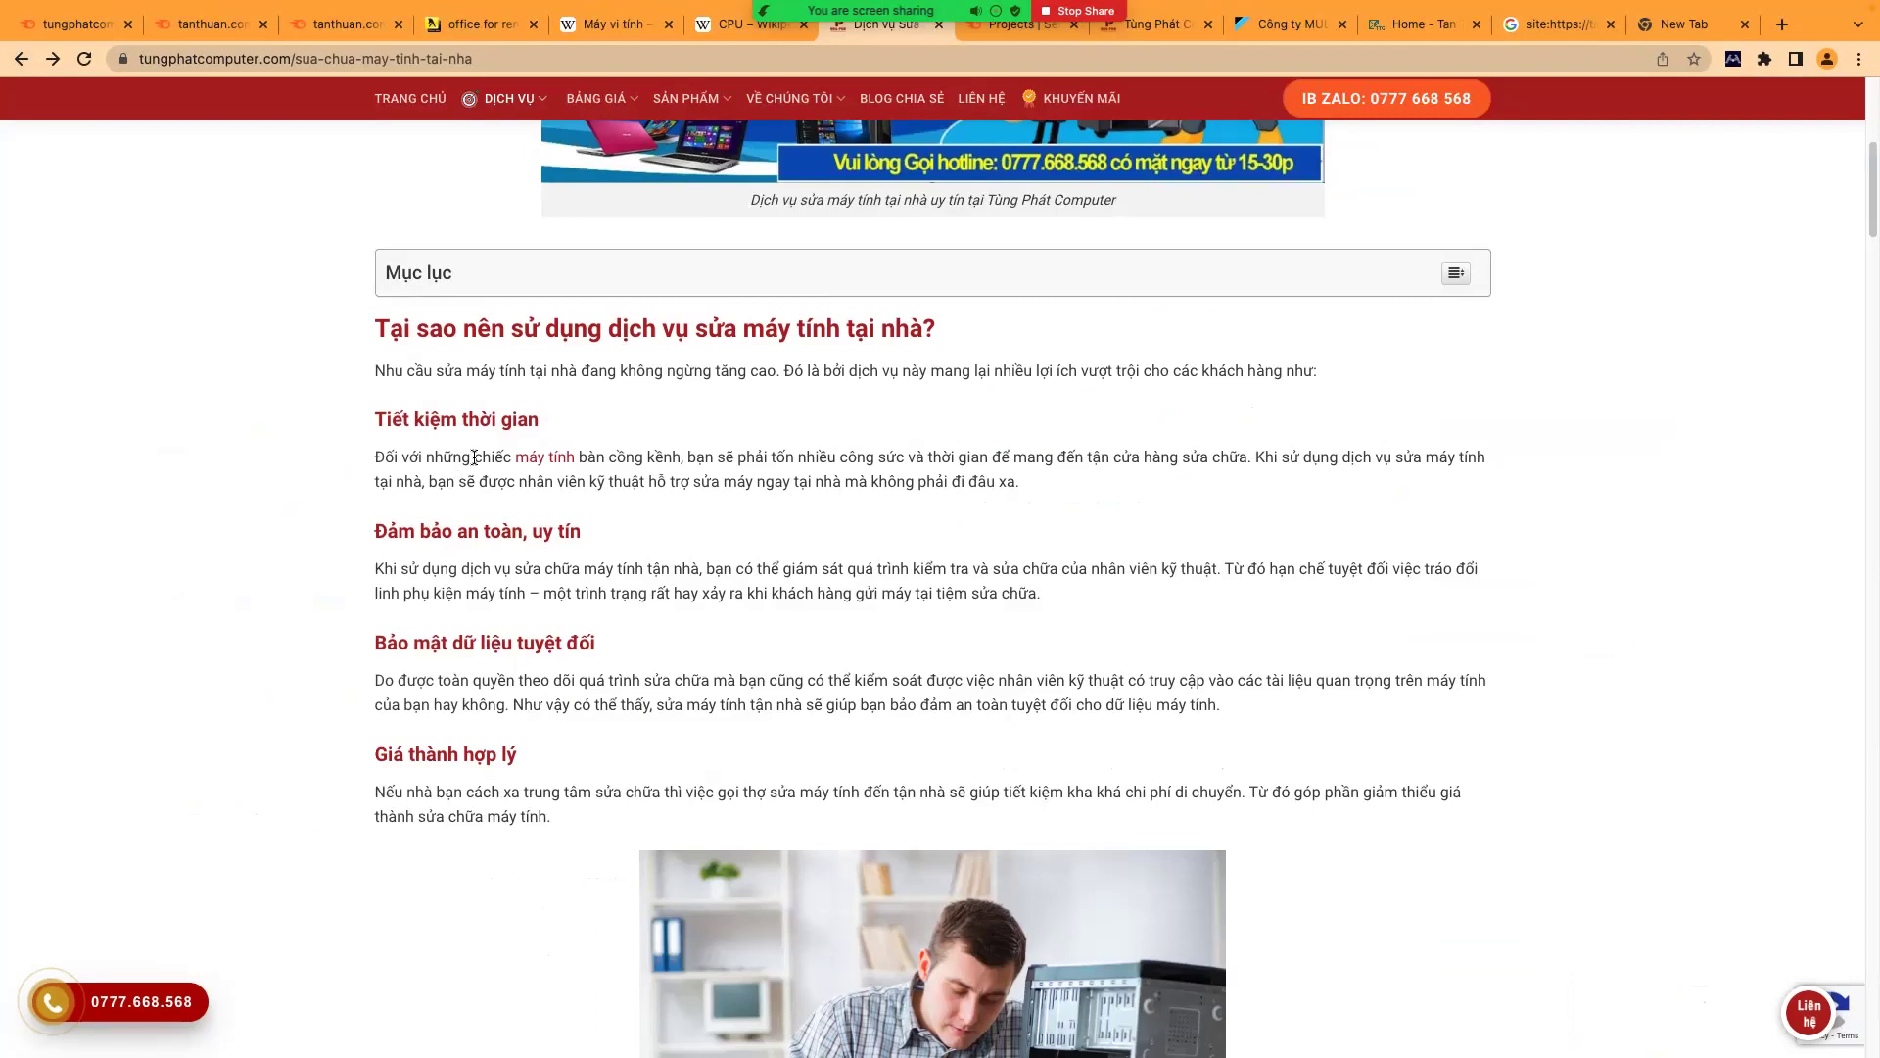
- Inspect the Tiết kiệm thời gian heading and expand its h3 element in the HTML
left_click_drag(538, 419, 368, 423)
right_click(470, 416)
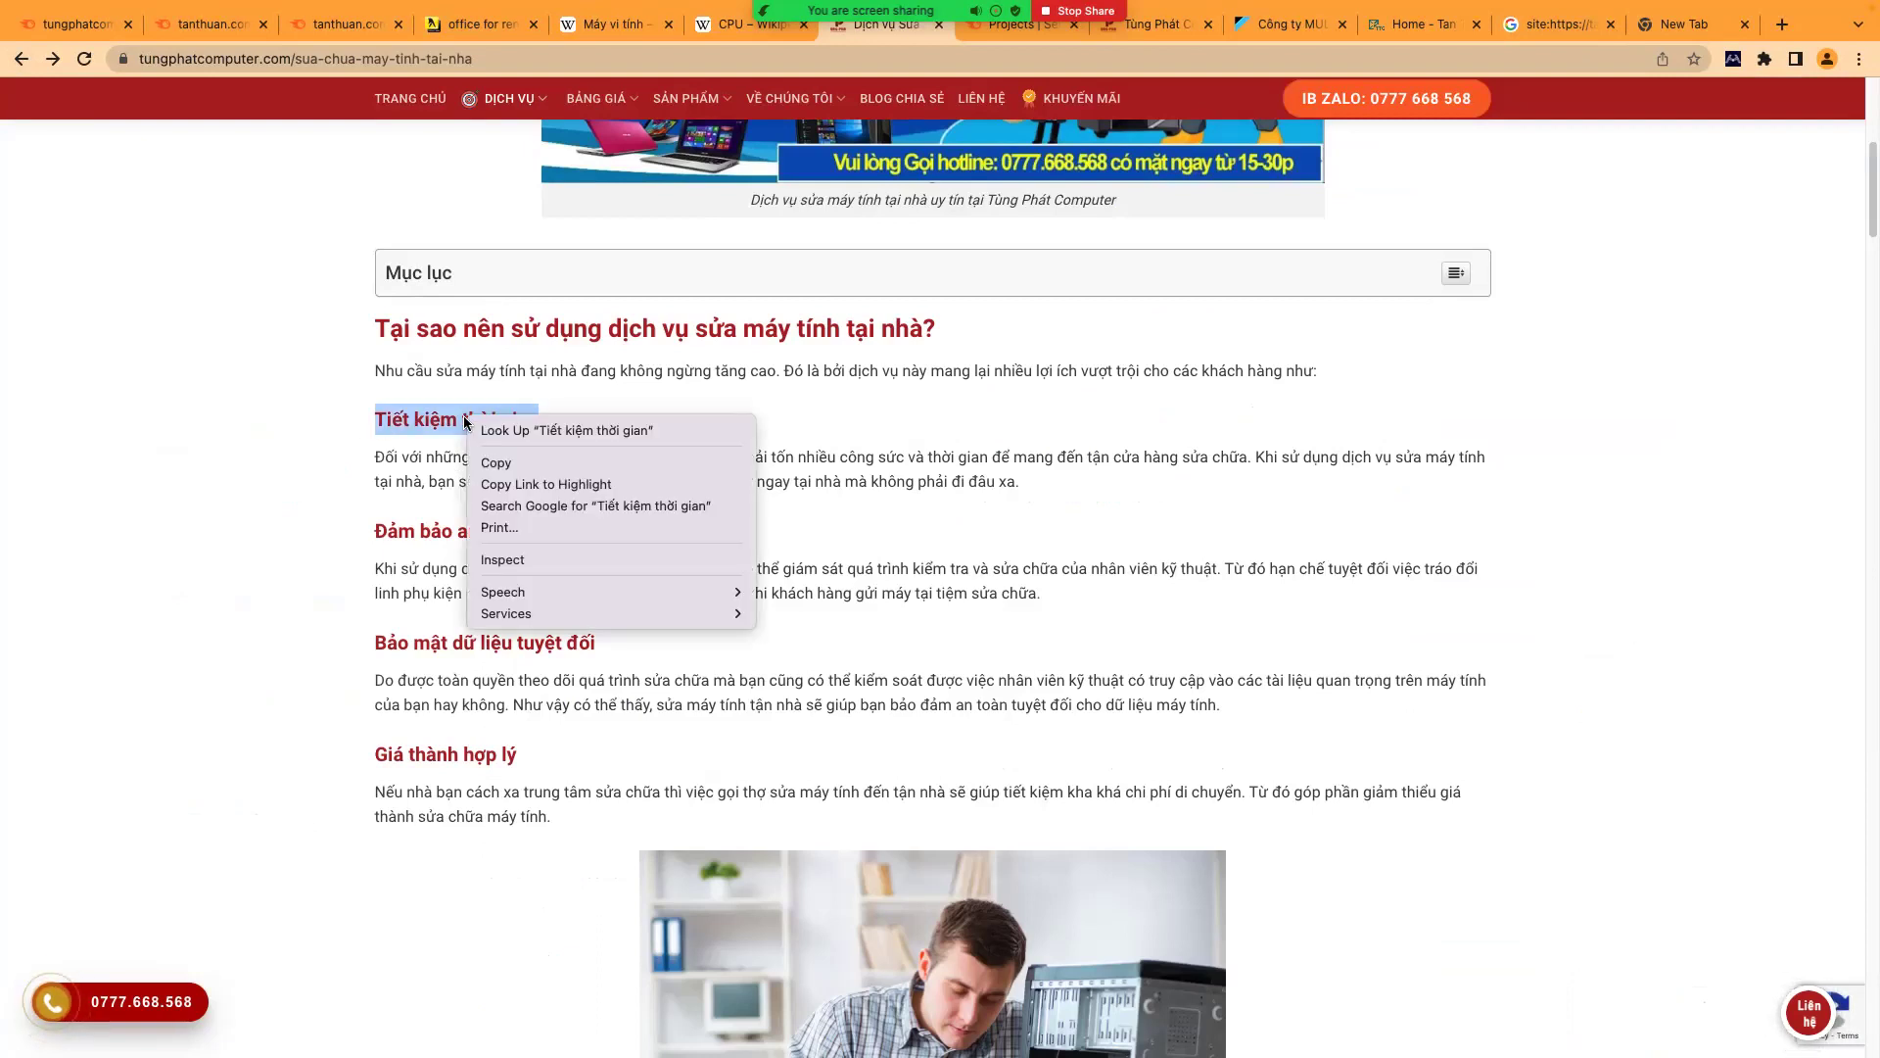
left_click(586, 564)
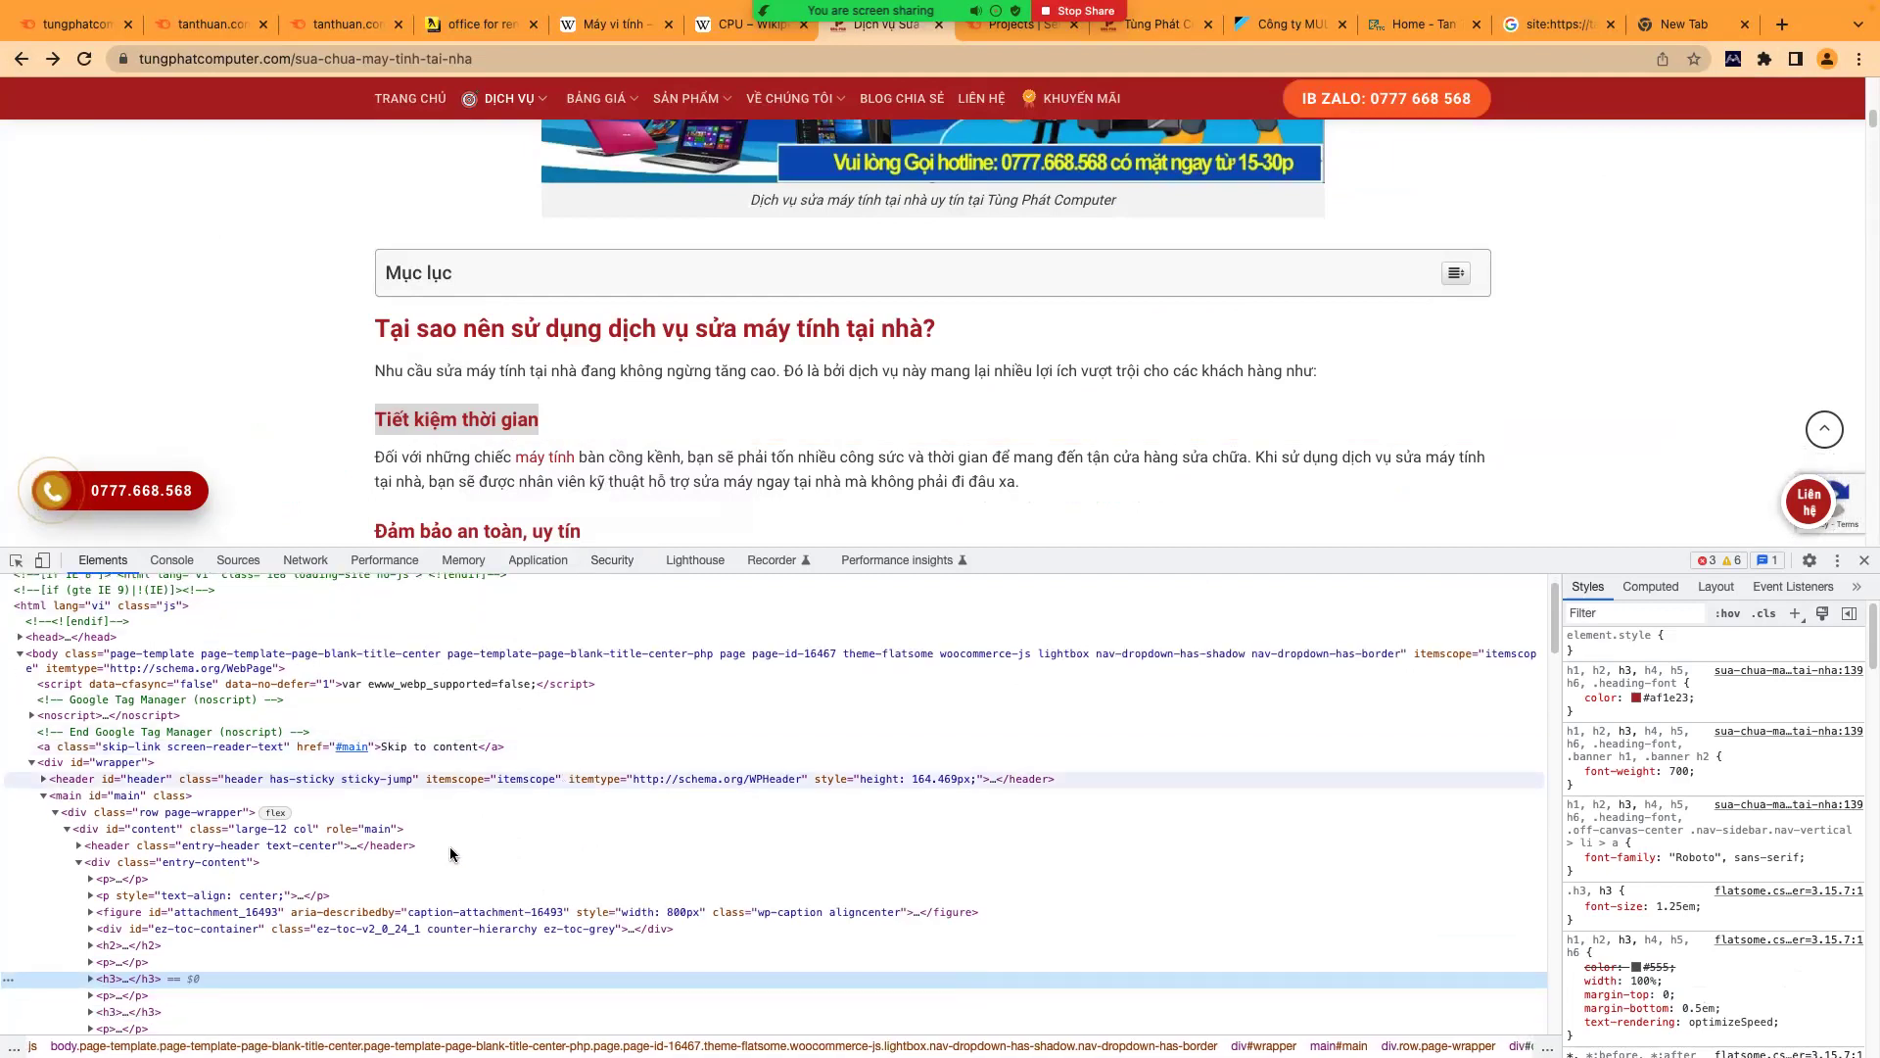
left_click(106, 975)
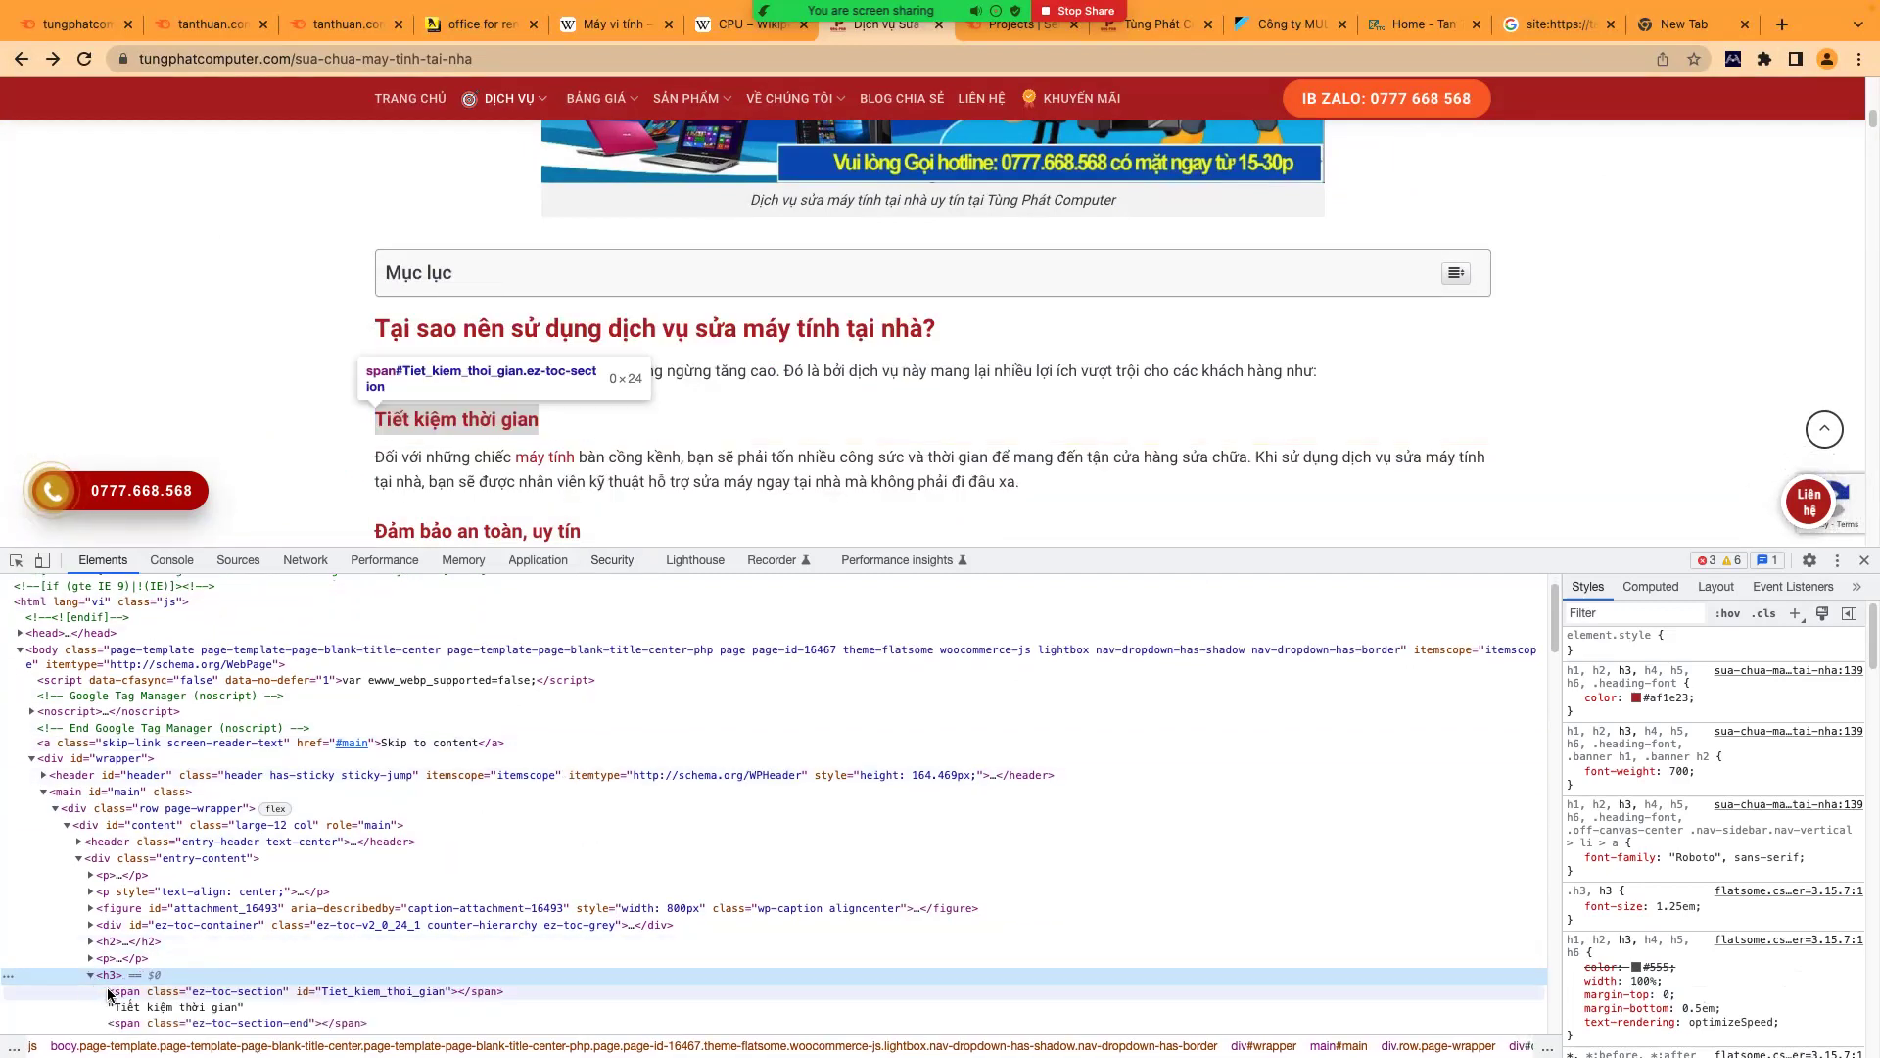
scroll(112, 978, "down", 2)
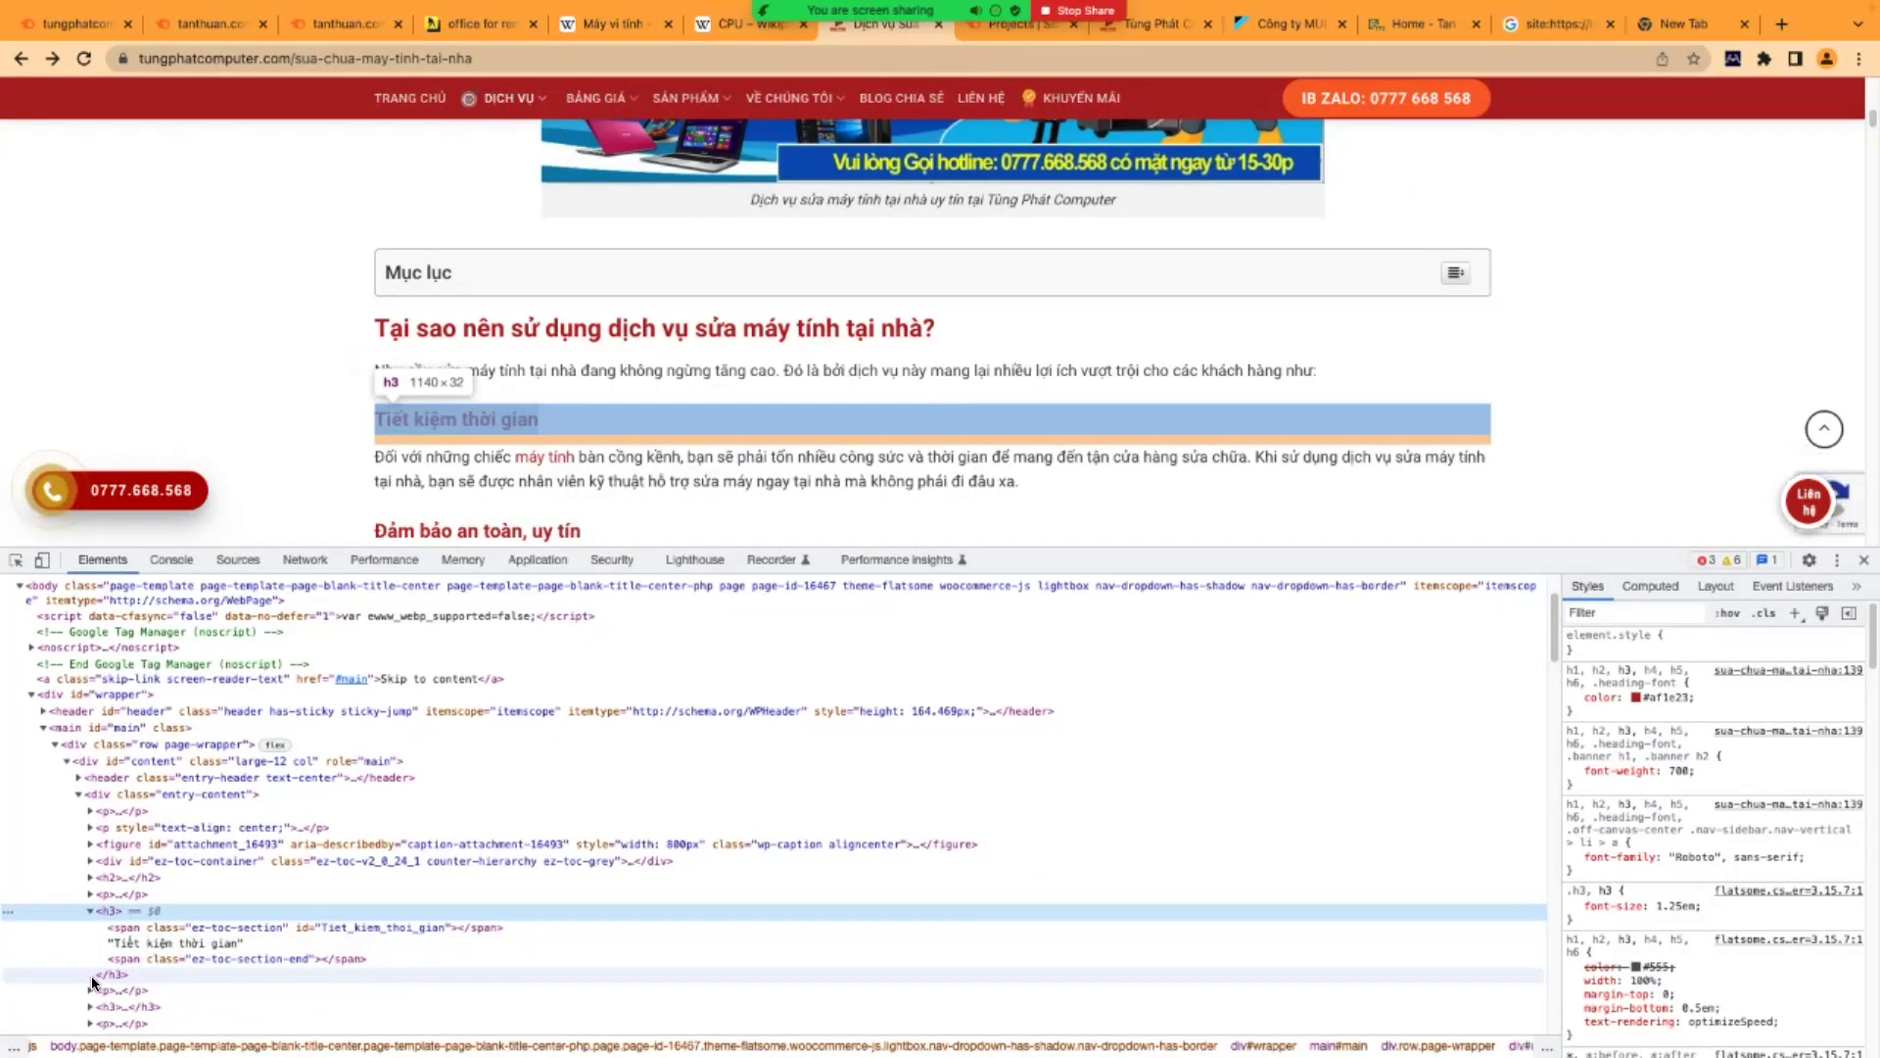
- Expand the paragraph element after the Tiết kiệm thời gian heading and examine the máy tính link's rel attribute
left_click(90, 989)
scroll(327, 960, "down", 3)
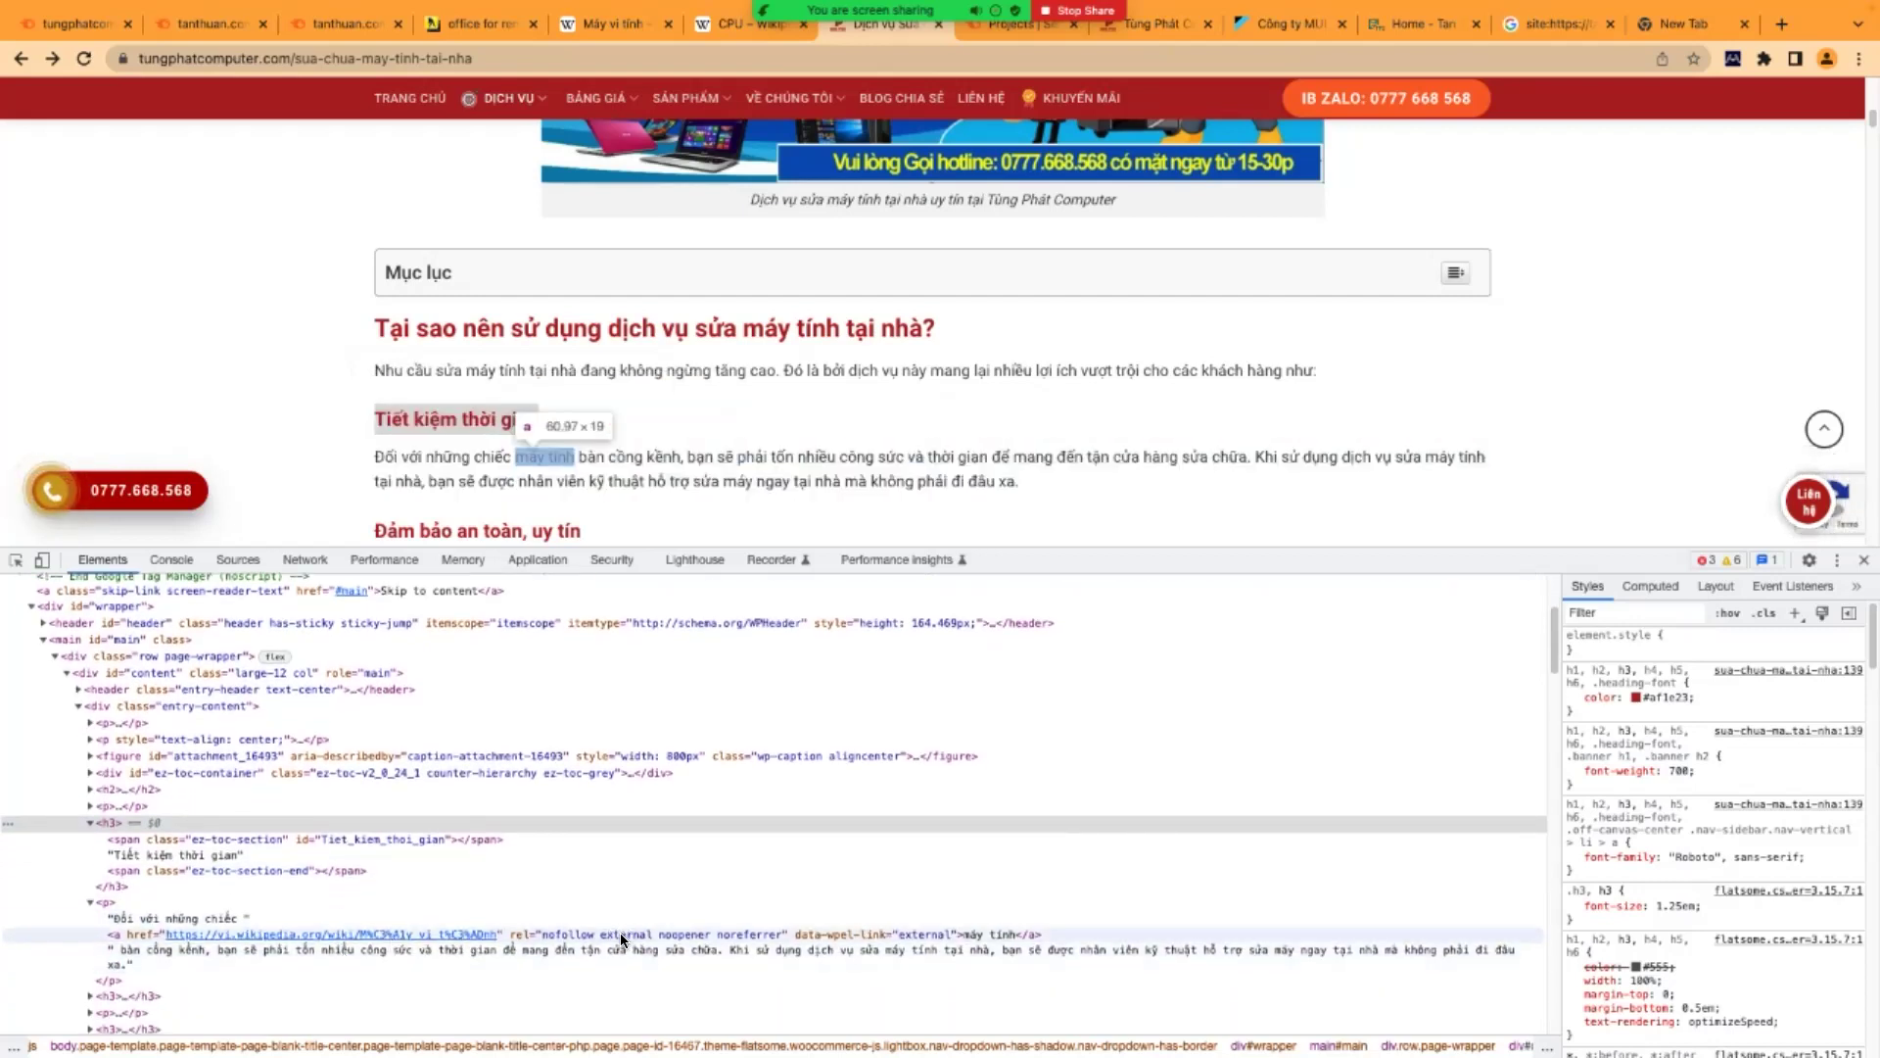
scroll(619, 932, "down", 1)
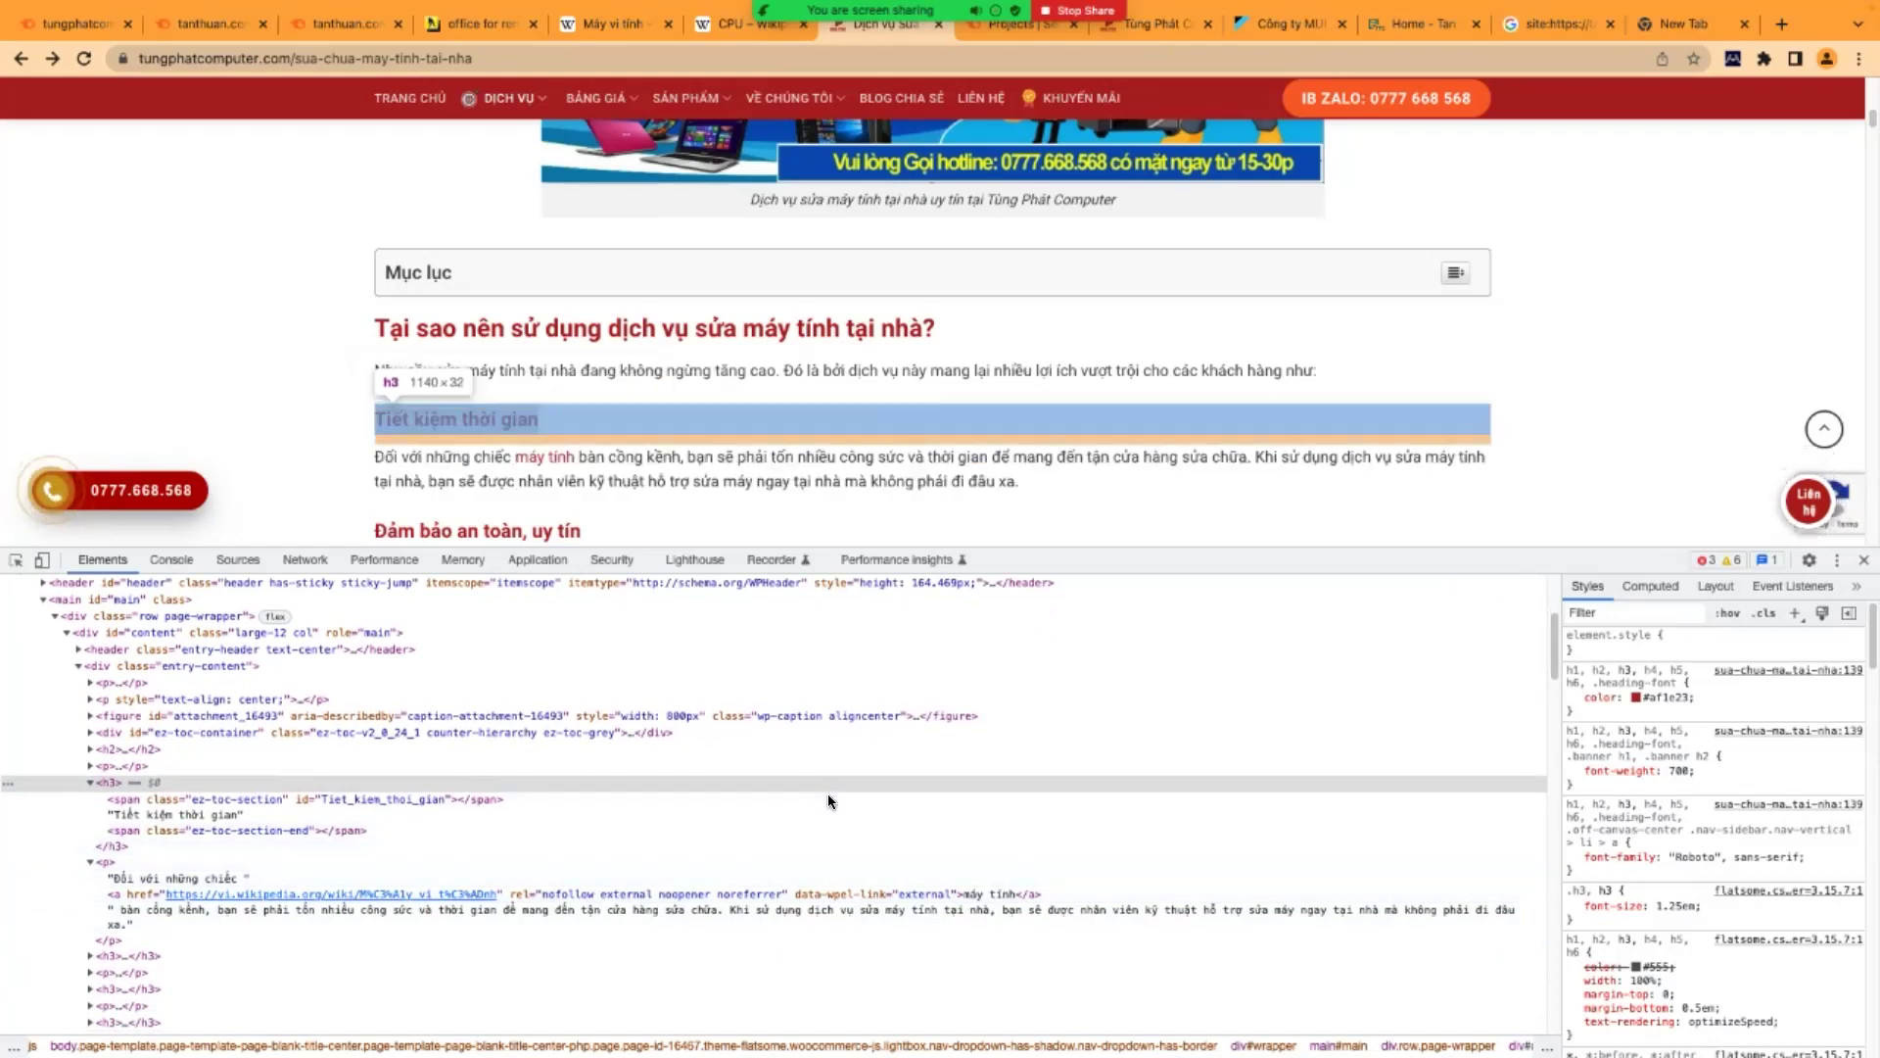
scroll(859, 895, "down", 1)
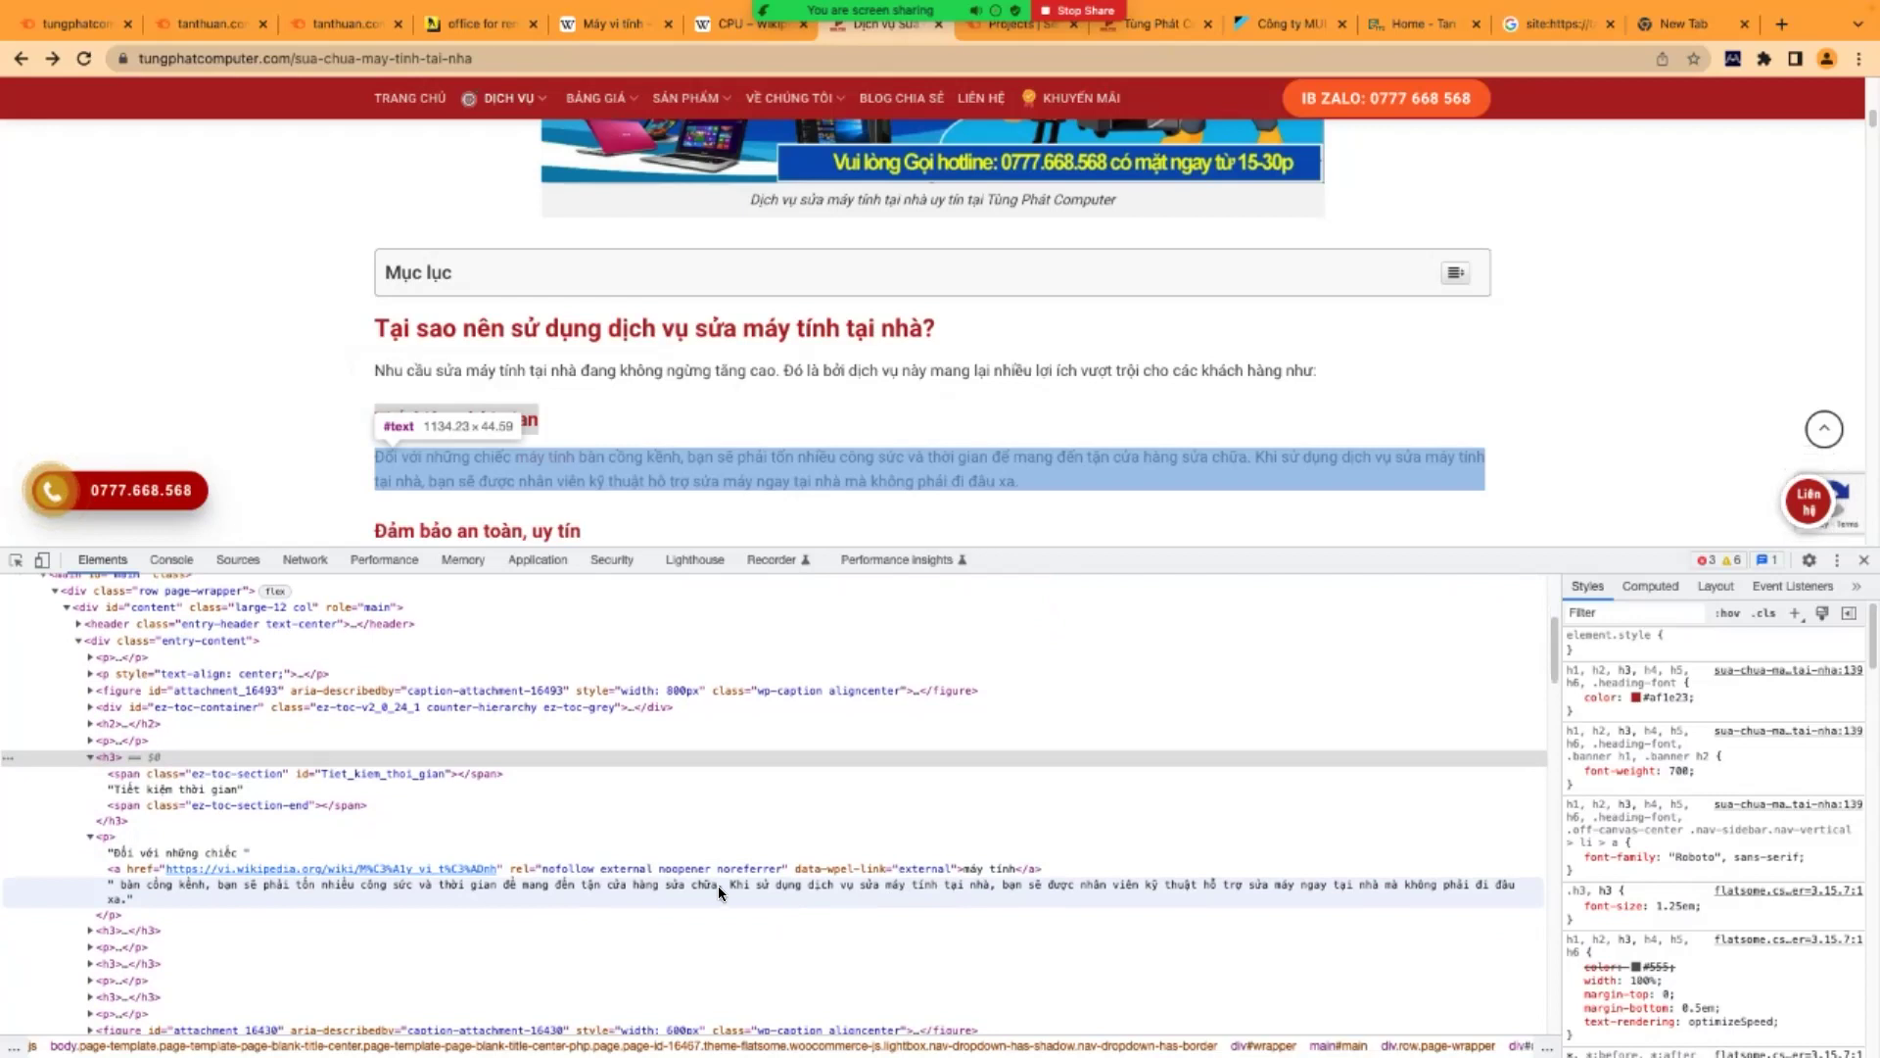
scroll(803, 866, "down", 2)
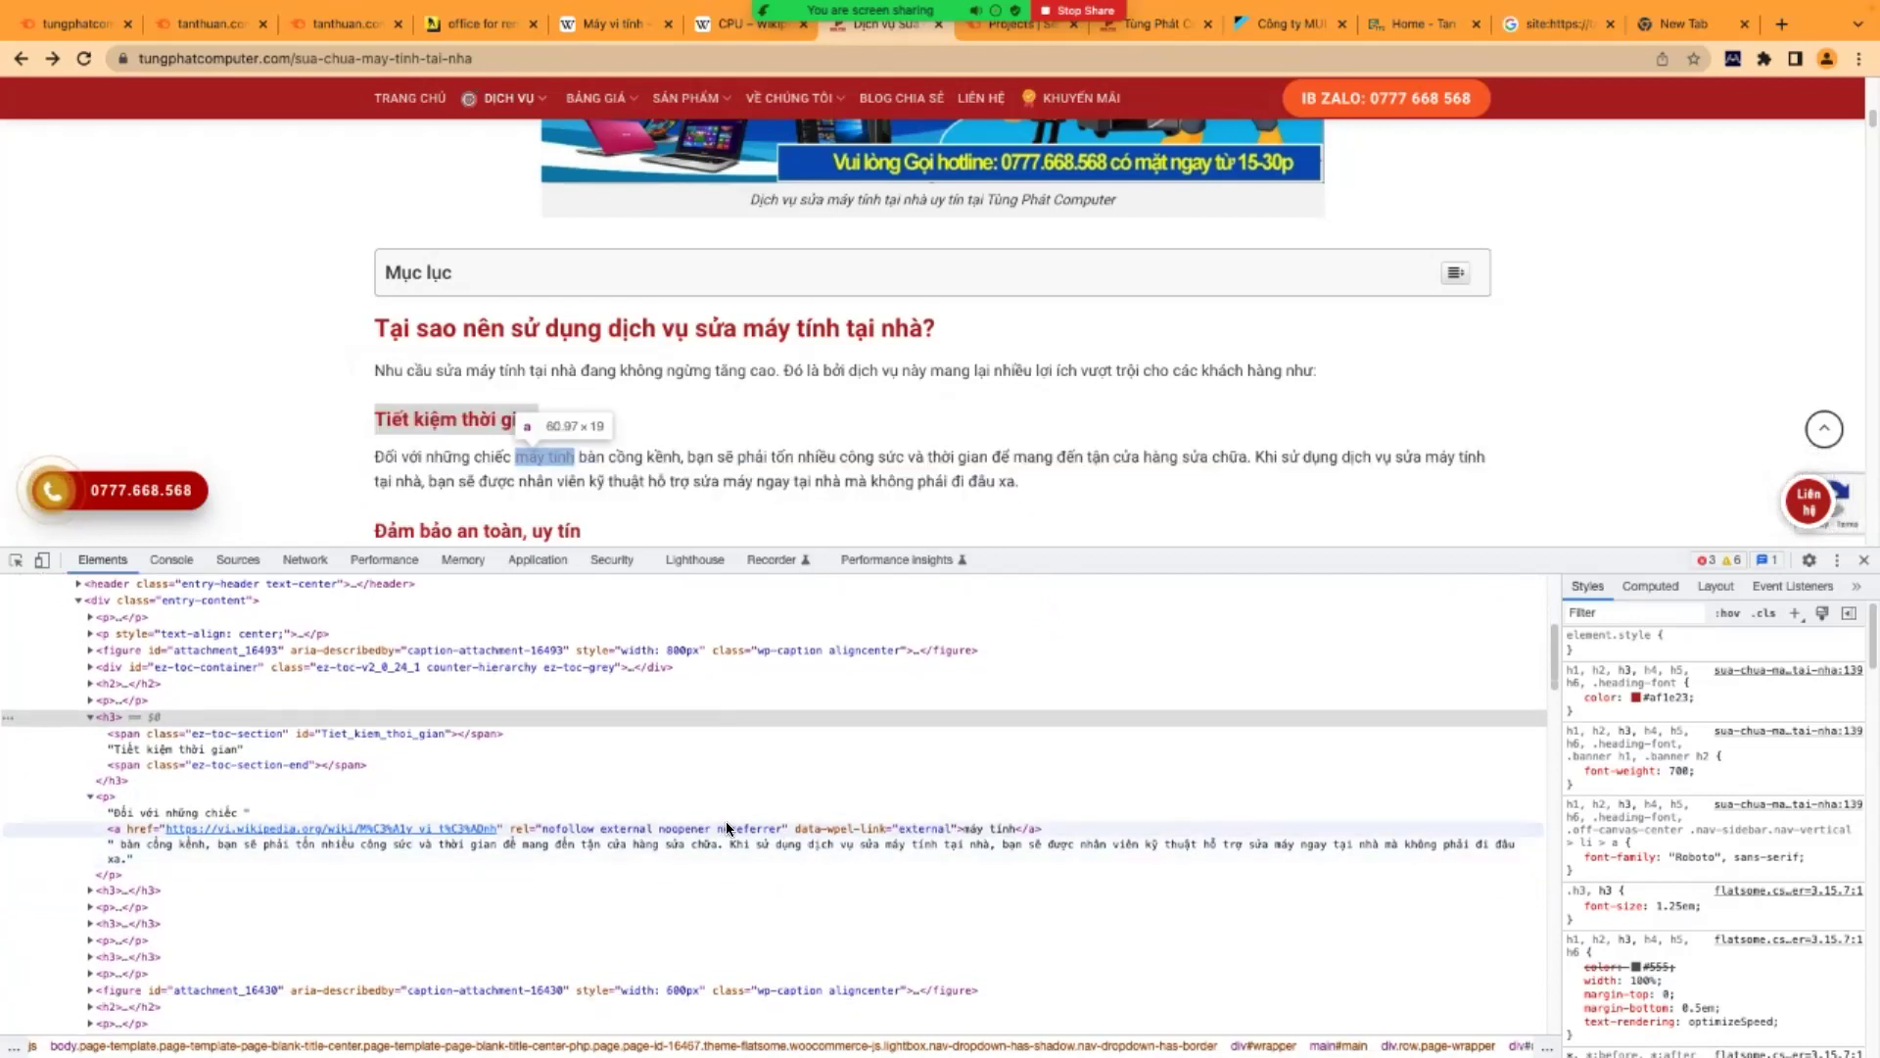
scroll(734, 829, "down", 2)
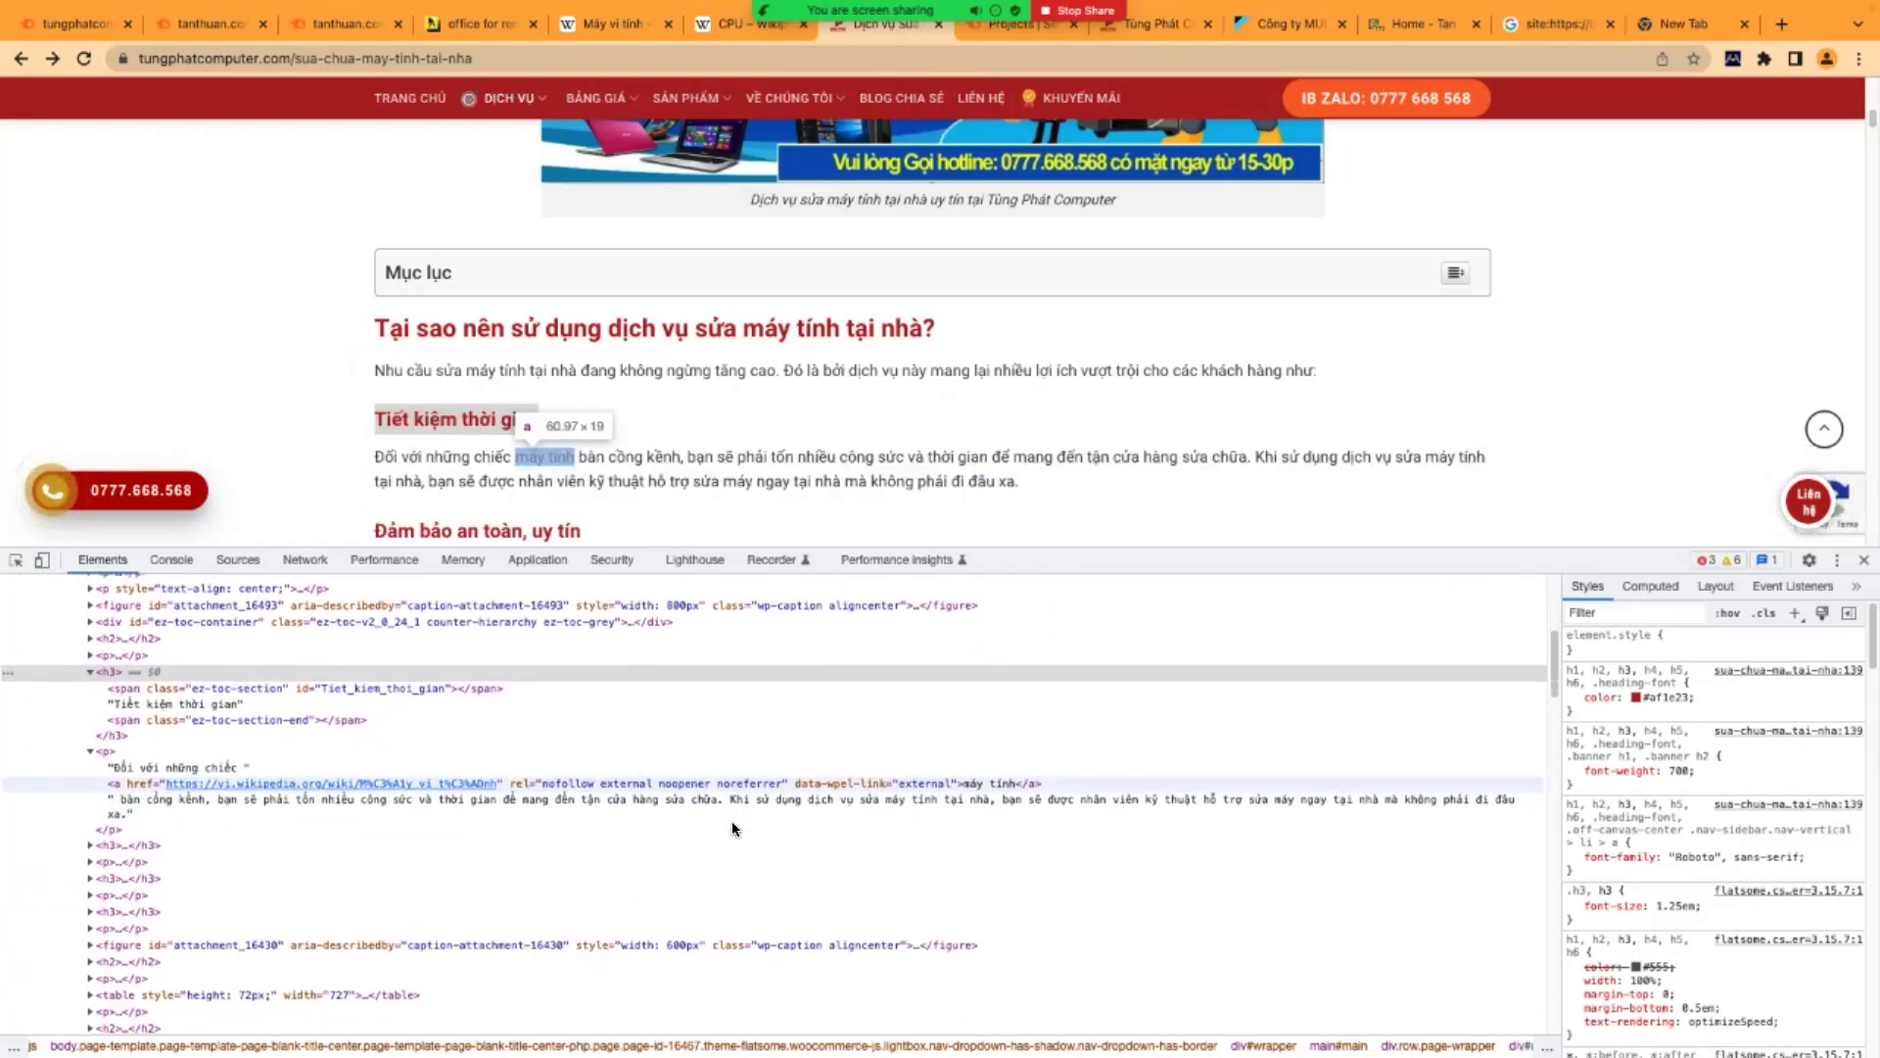
- Compare the tanthuan.com.vn Nofollow referring domains report with the site's backlinks report
left_click(351, 23)
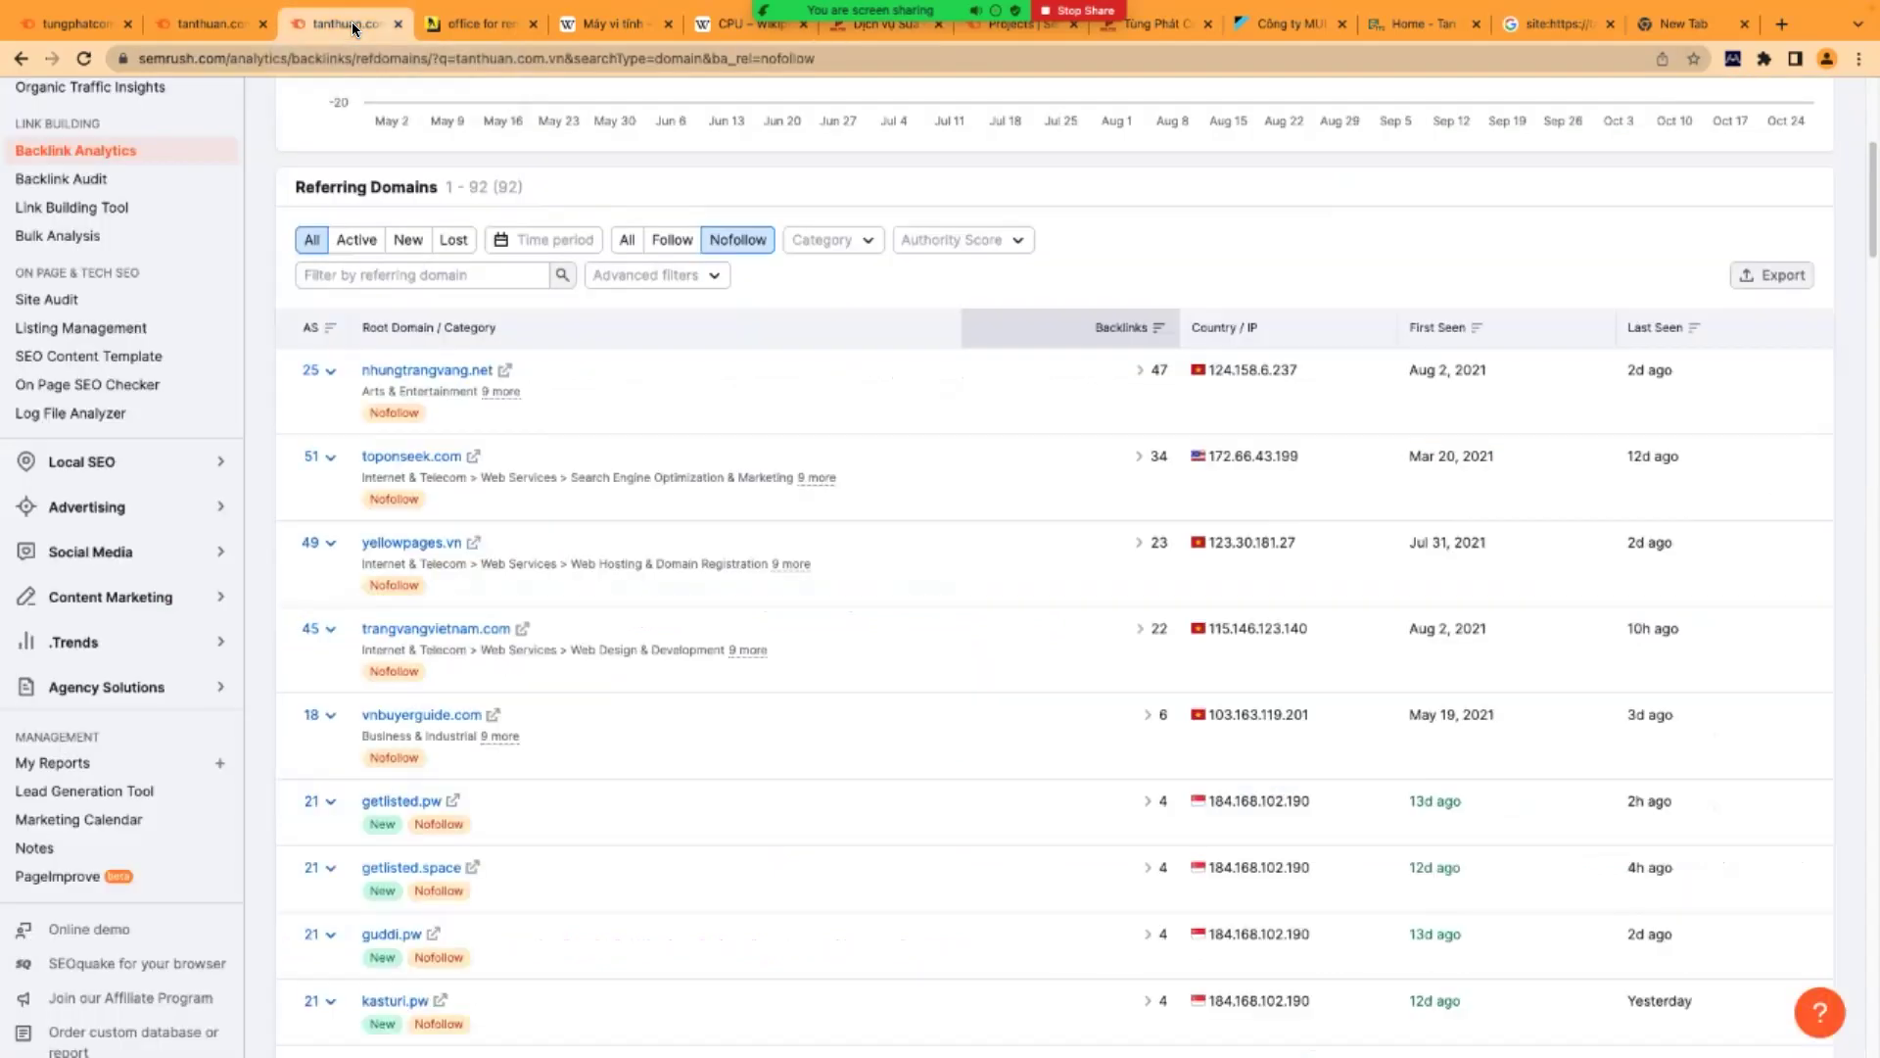
left_click(209, 25)
left_click(349, 20)
left_click(216, 20)
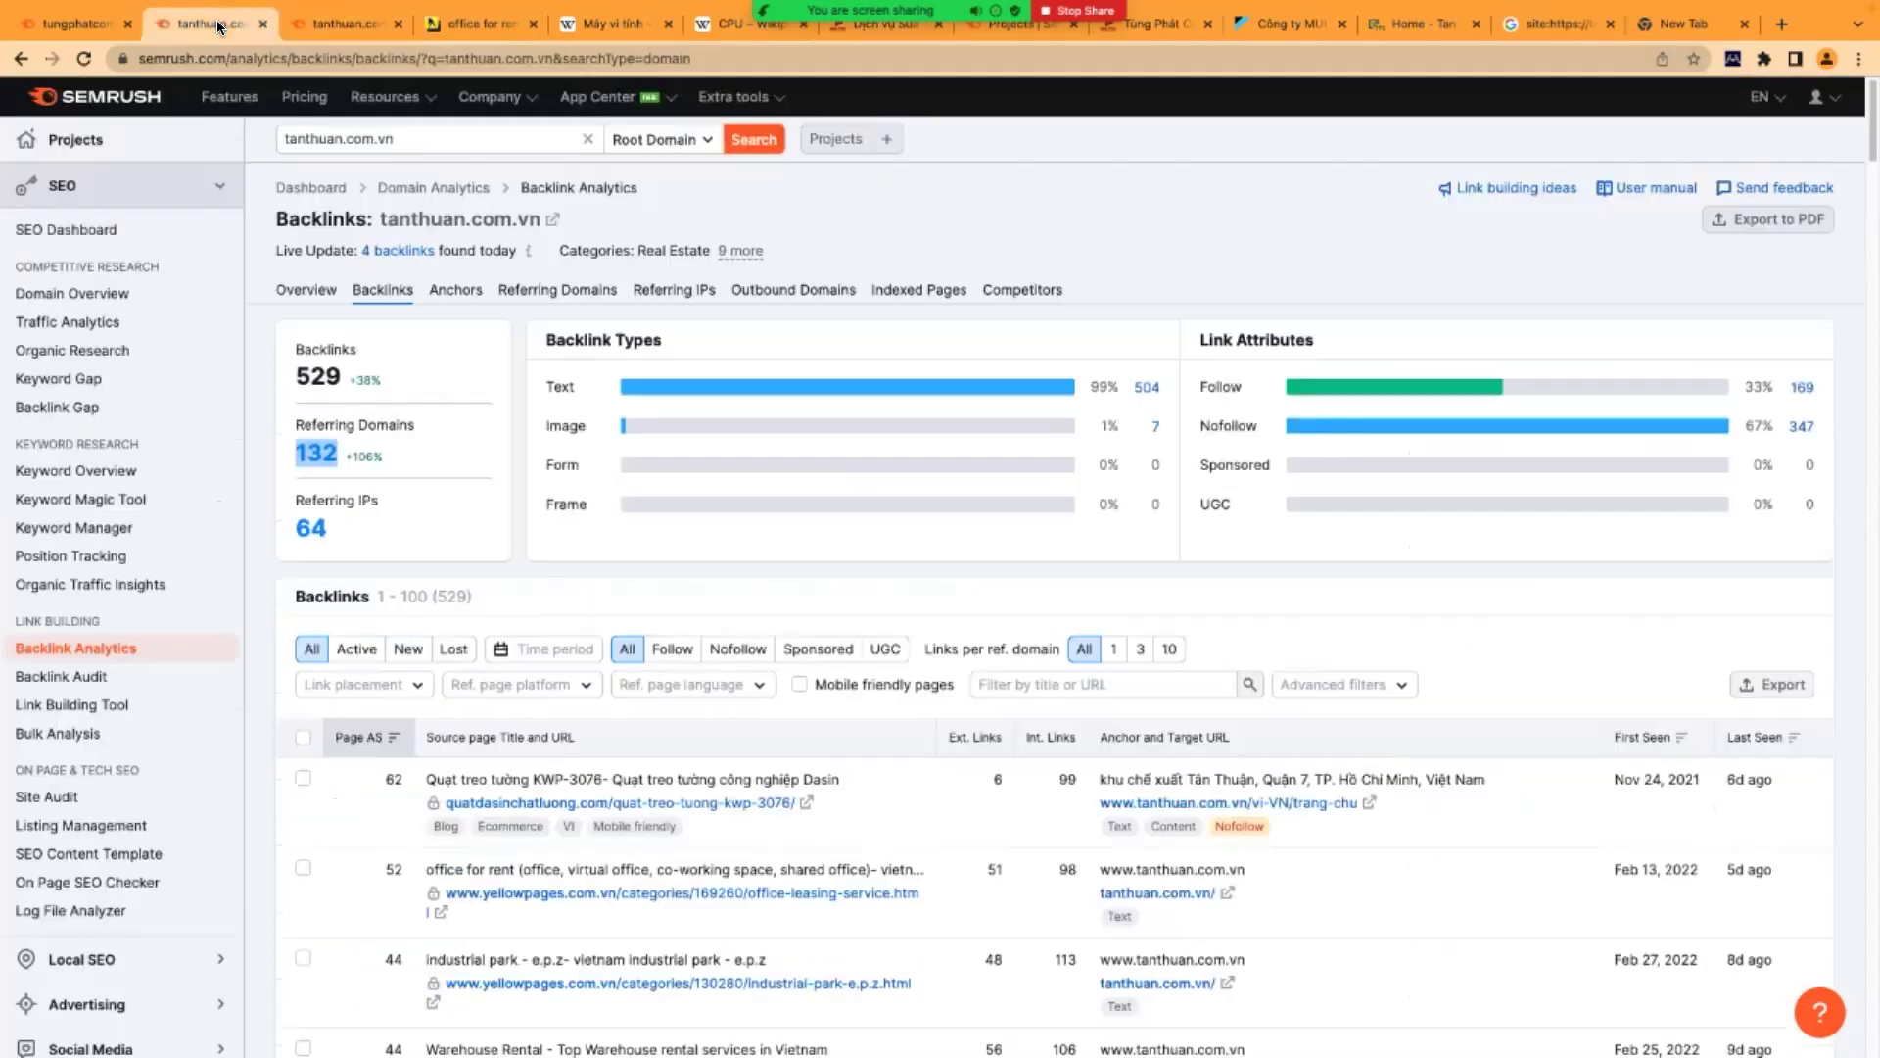
left_click(326, 22)
- Load ahref.com in the empty new tab
left_click(1671, 20)
type("exp")
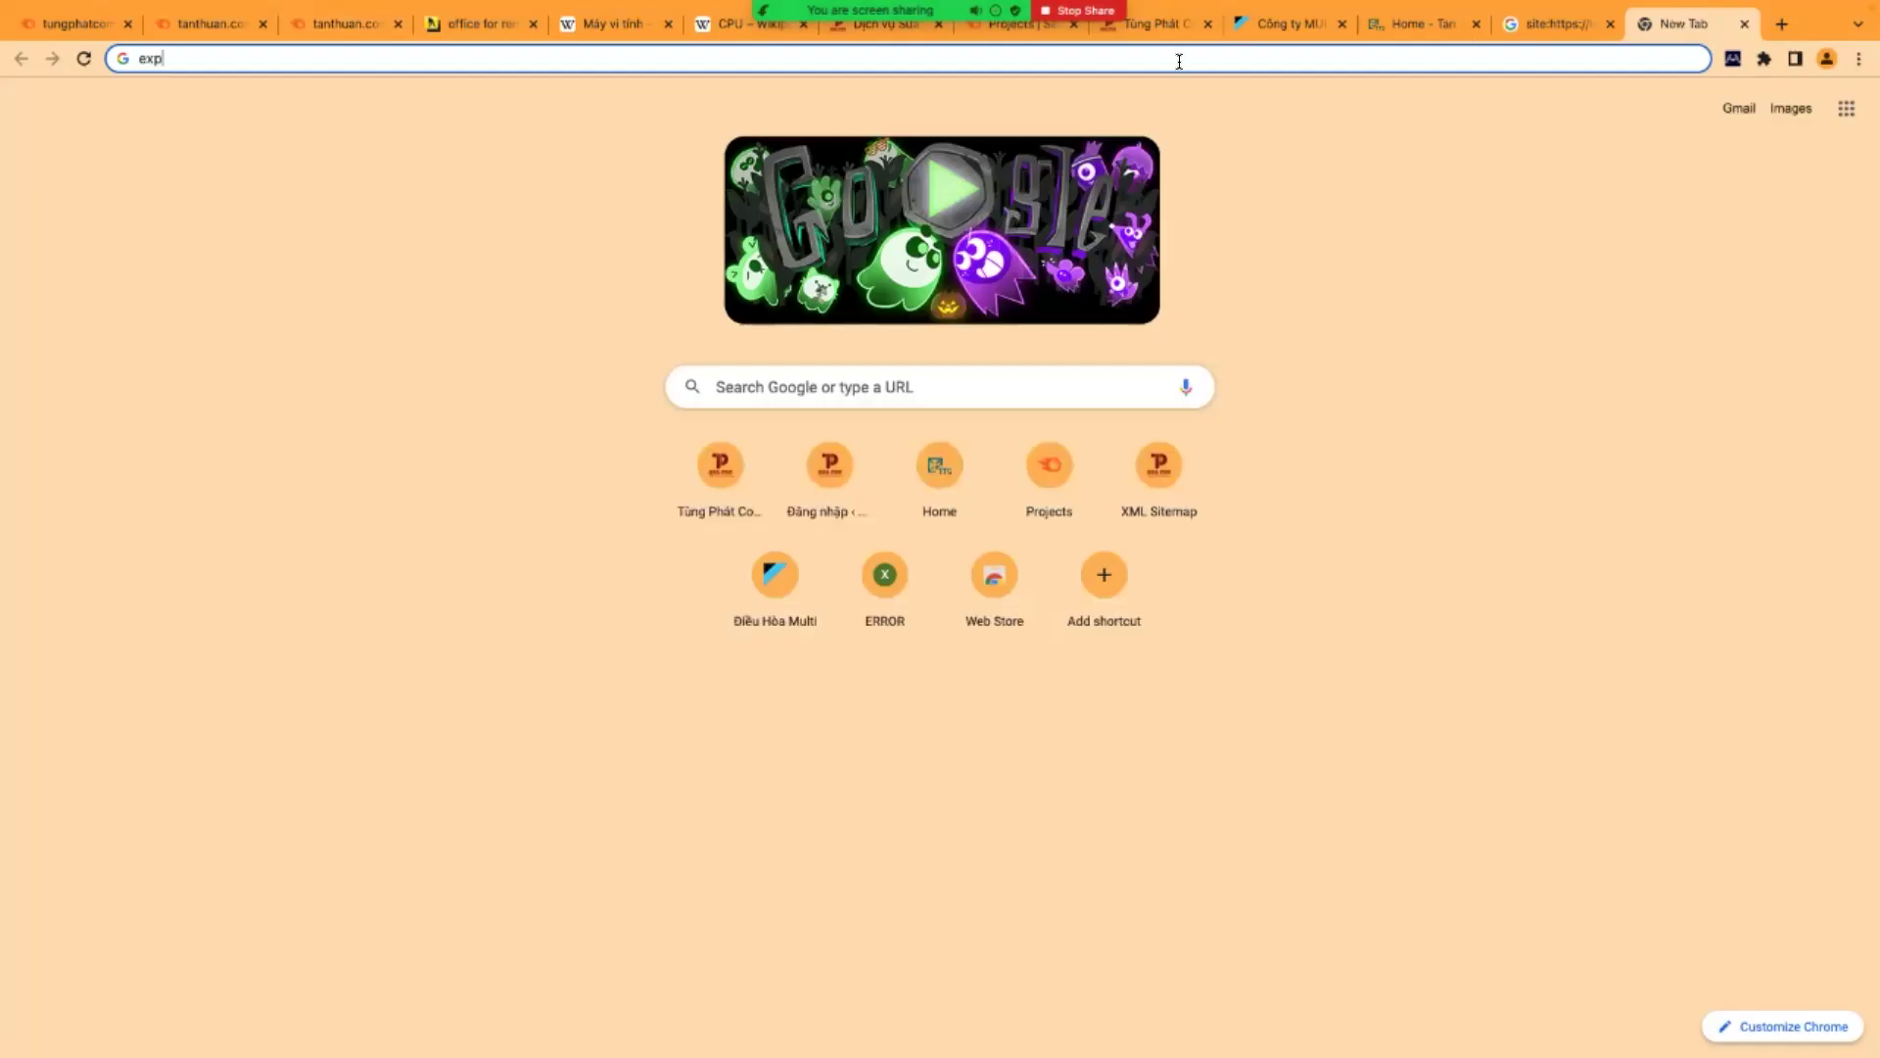
key("BackSpace")
key("BackSpace")
key("BackSpace")
type("ap")
key("BackSpace")
key("BackSpace")
type("ah")
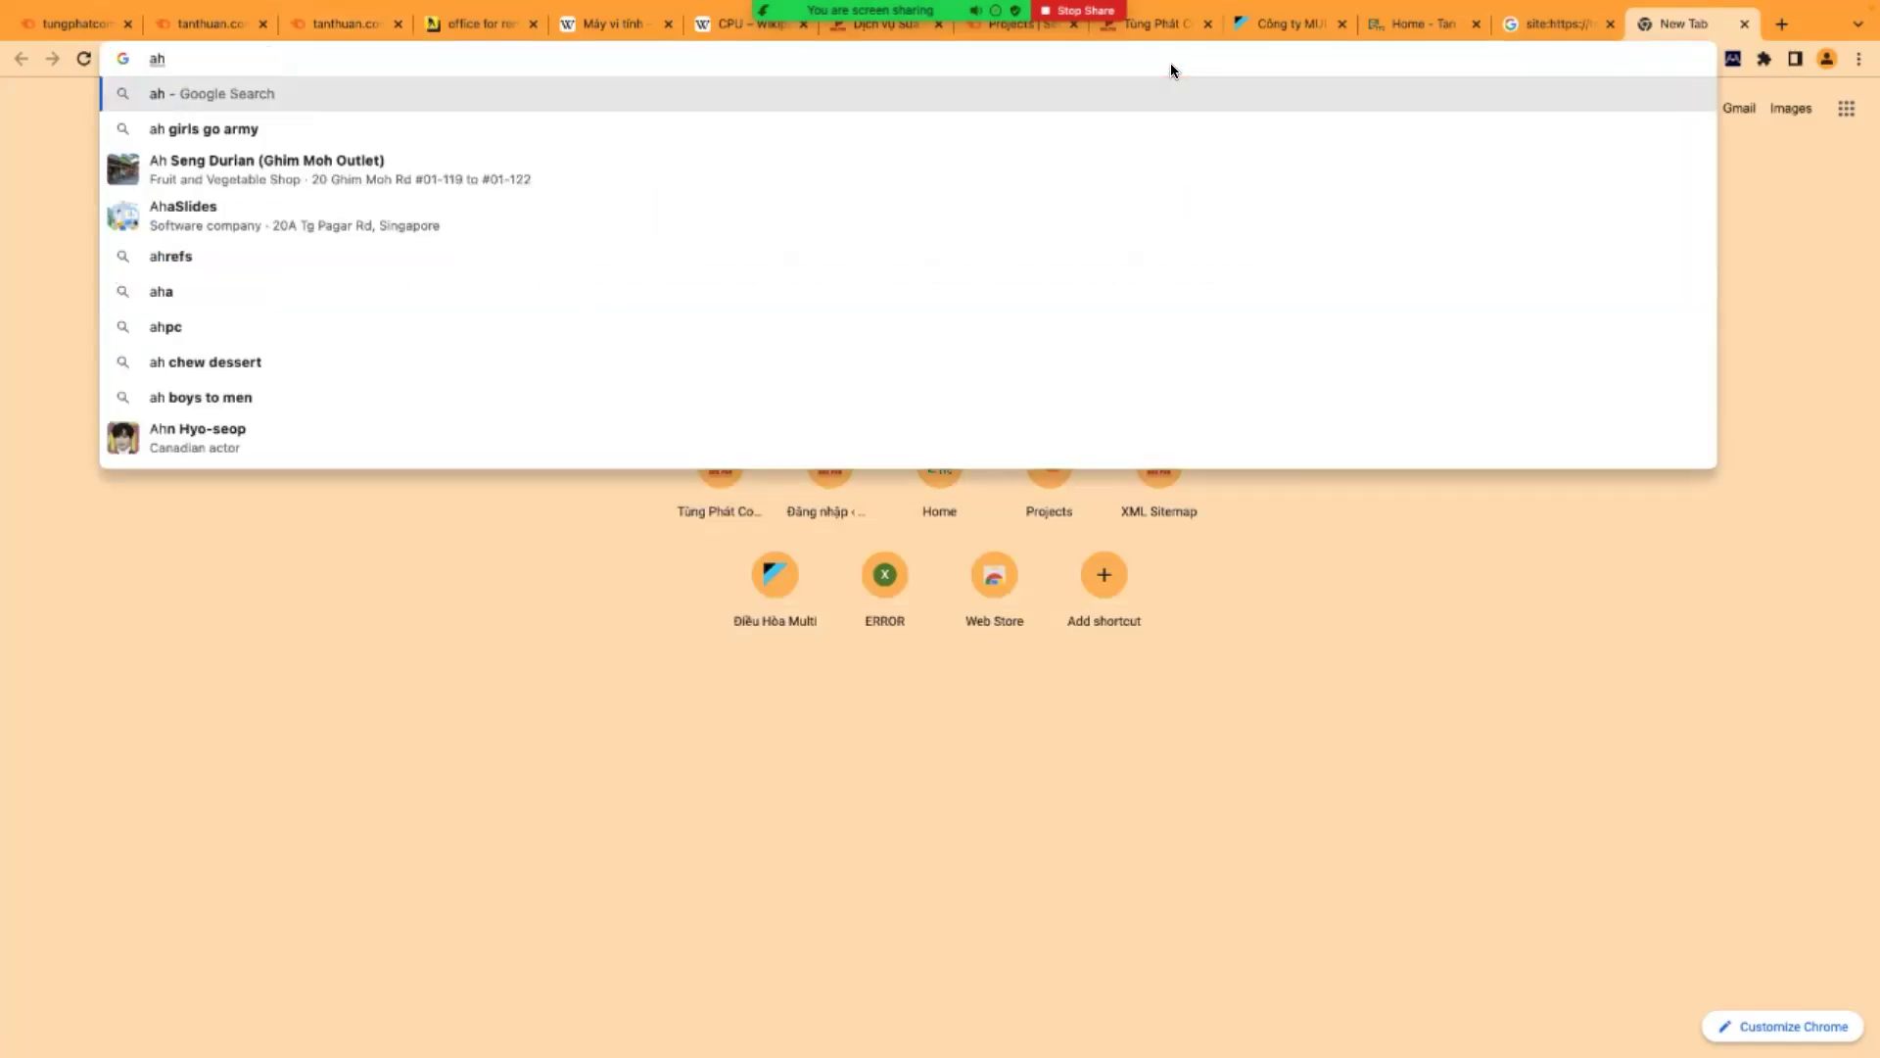
type("rè")
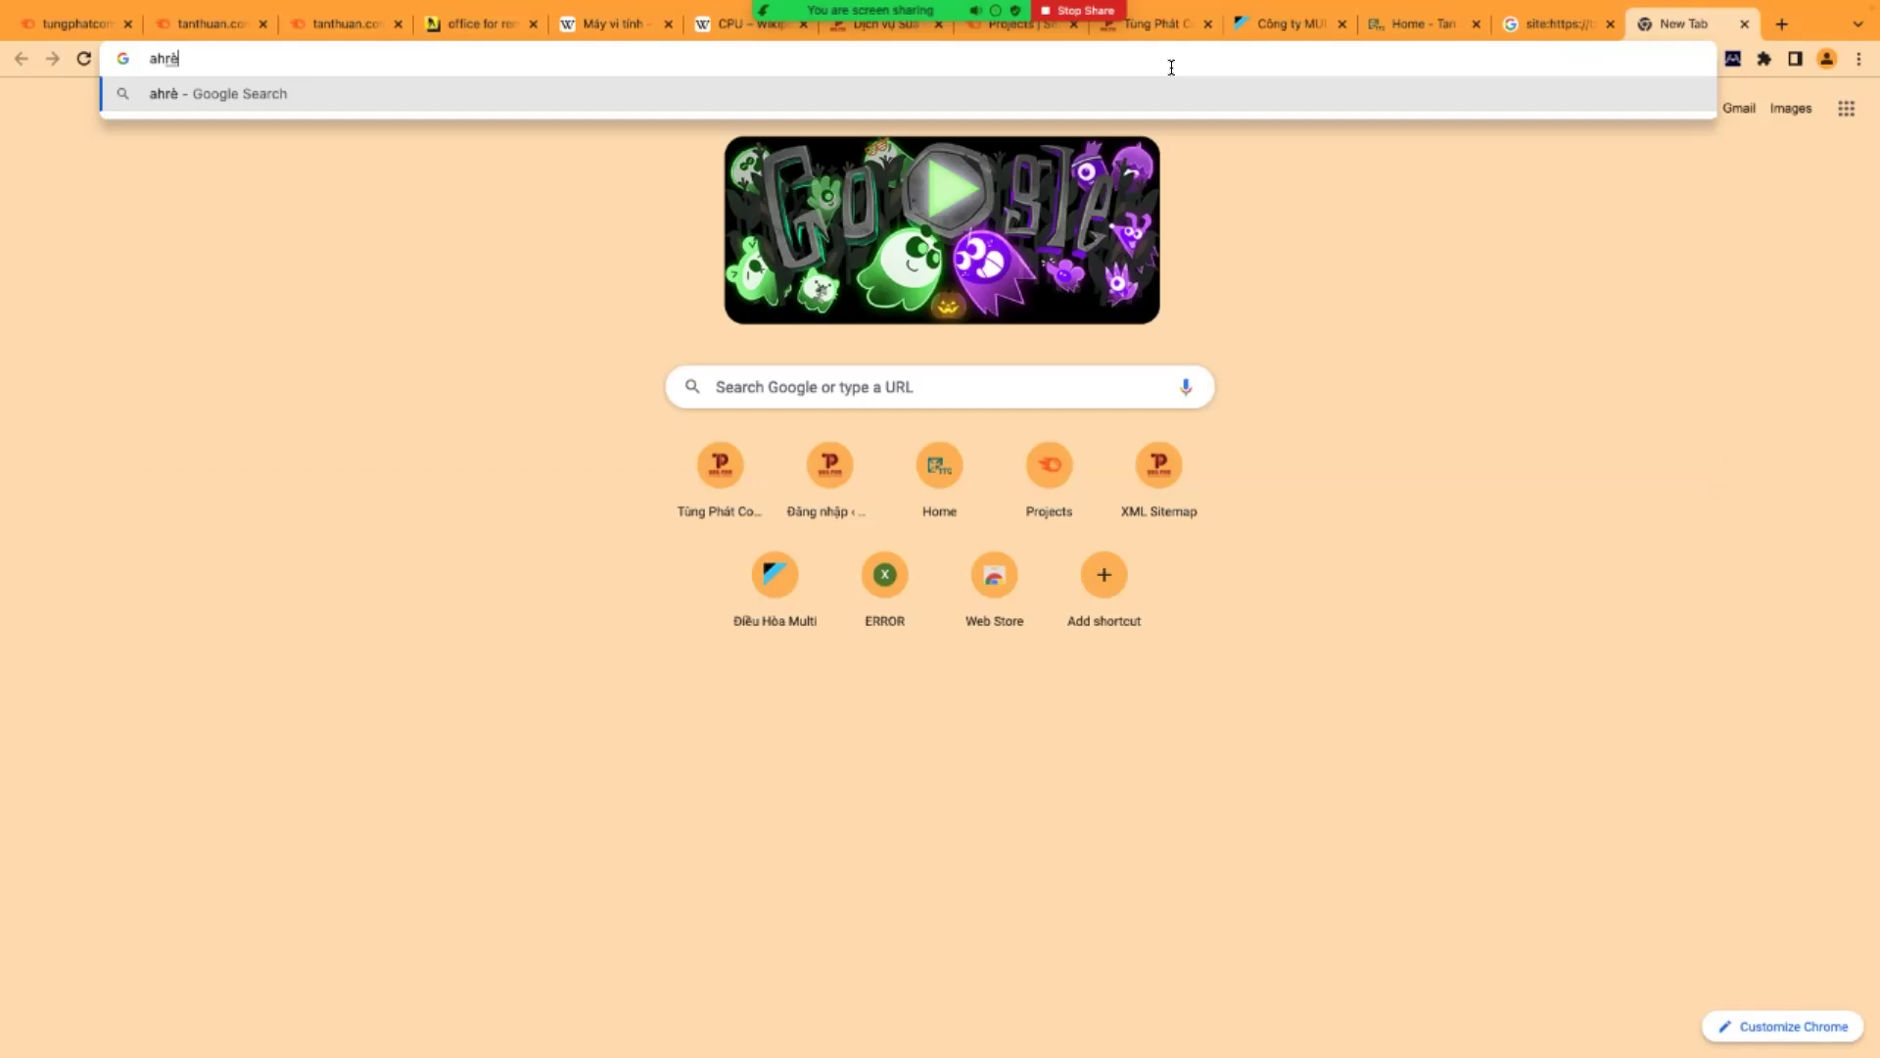
key("BackSpace")
type("f.com")
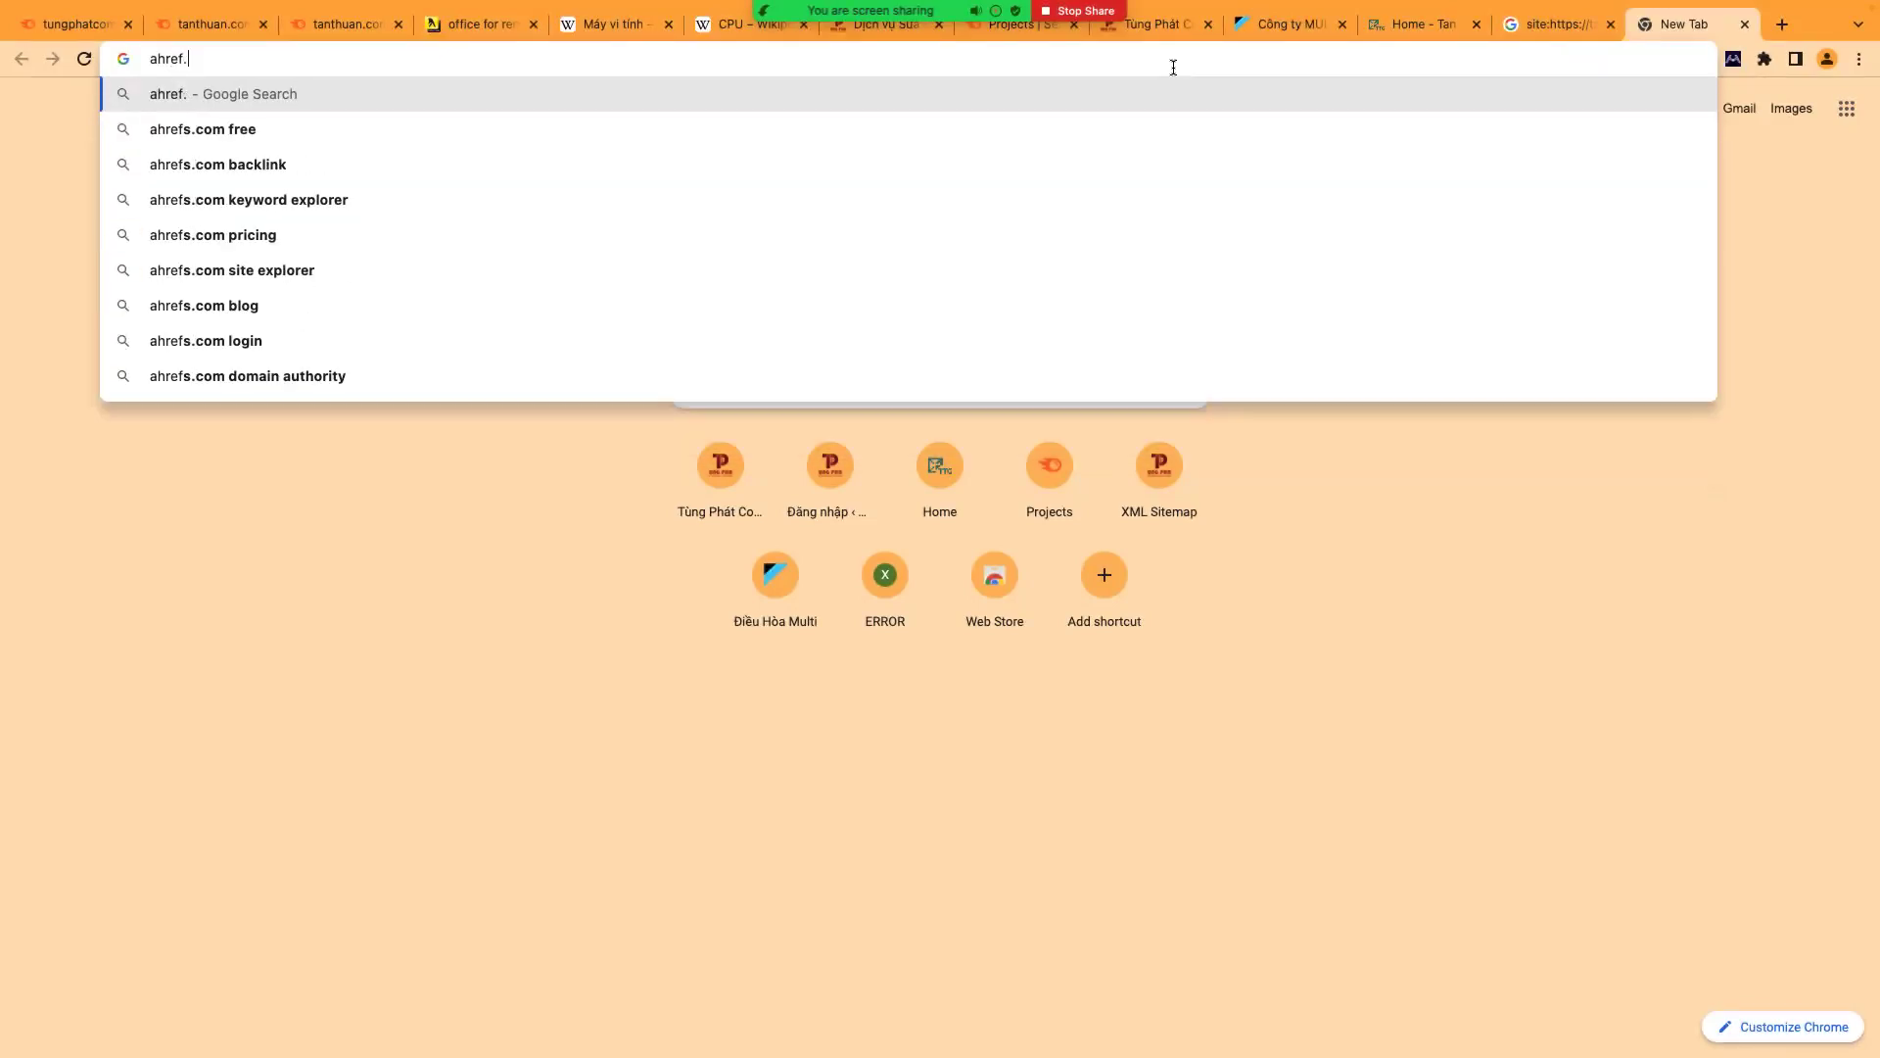
key("Return")
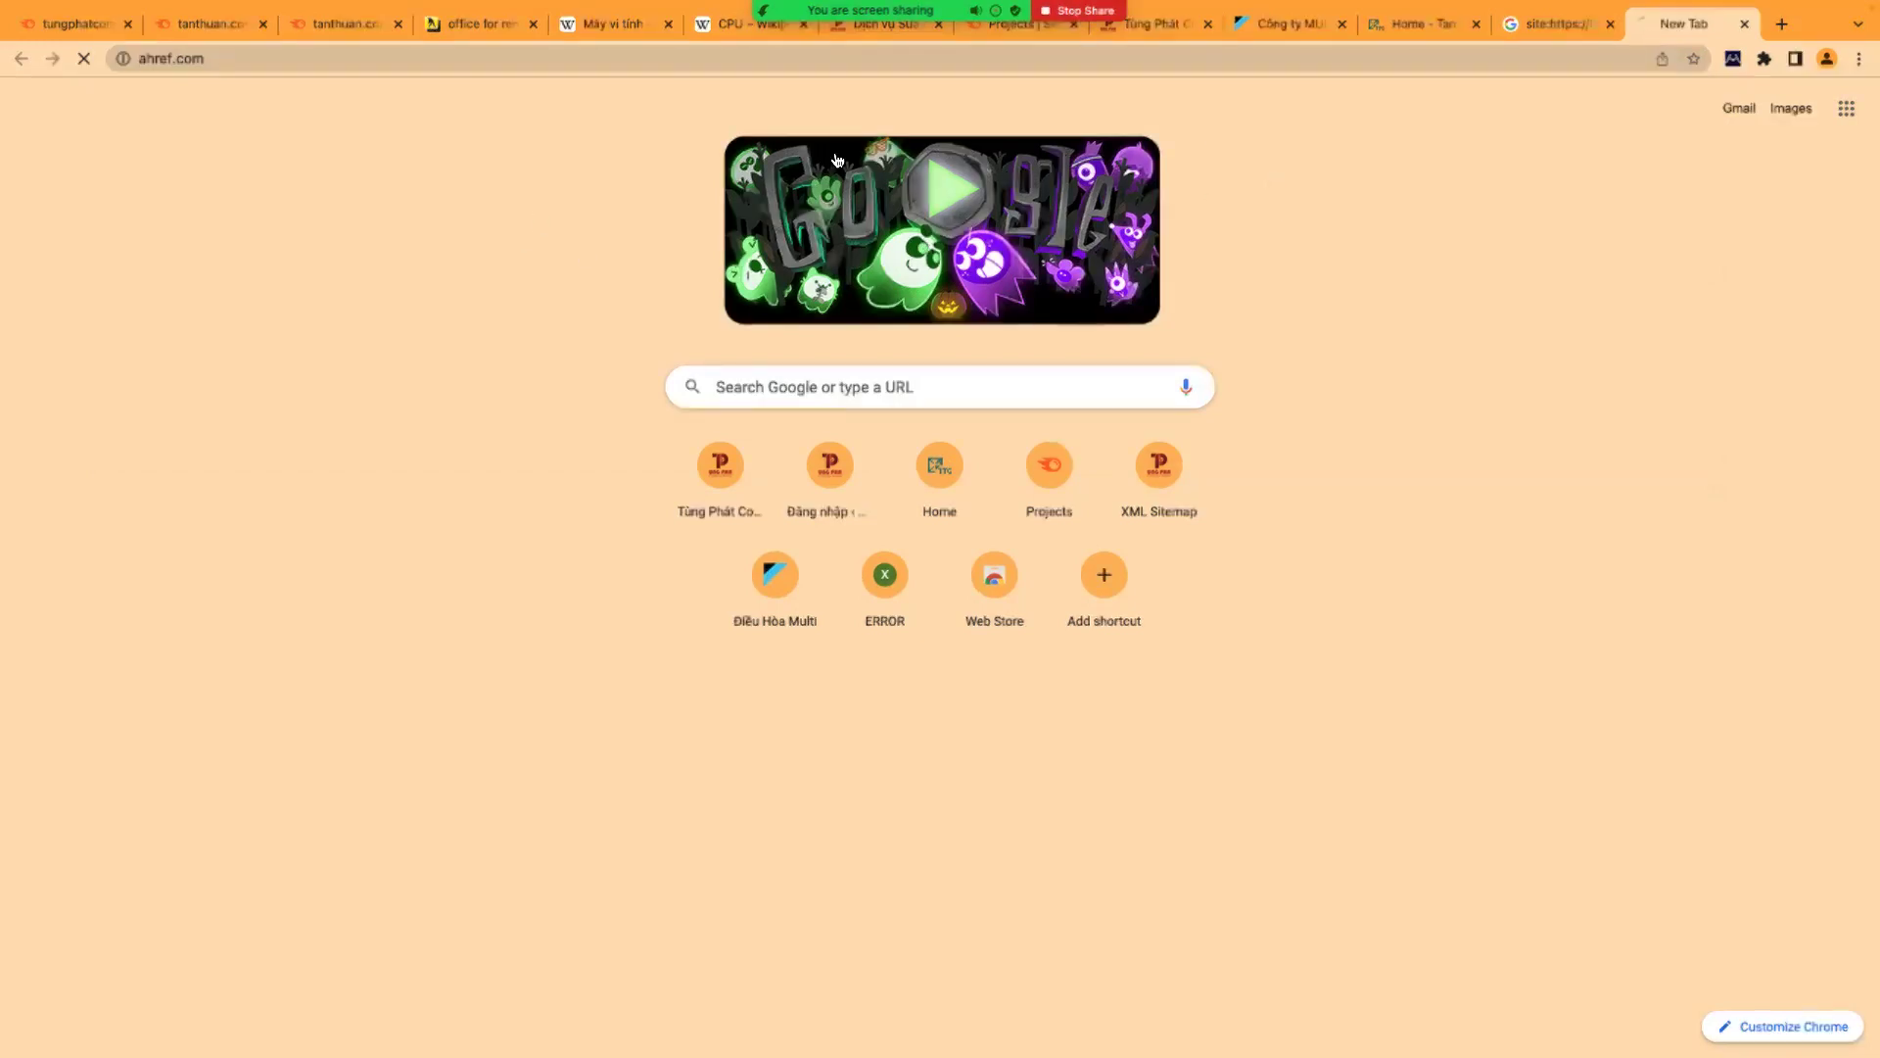
- Return to the tanthuan.com.vn backlinks report in Semrush
left_click(350, 26)
left_click(225, 22)
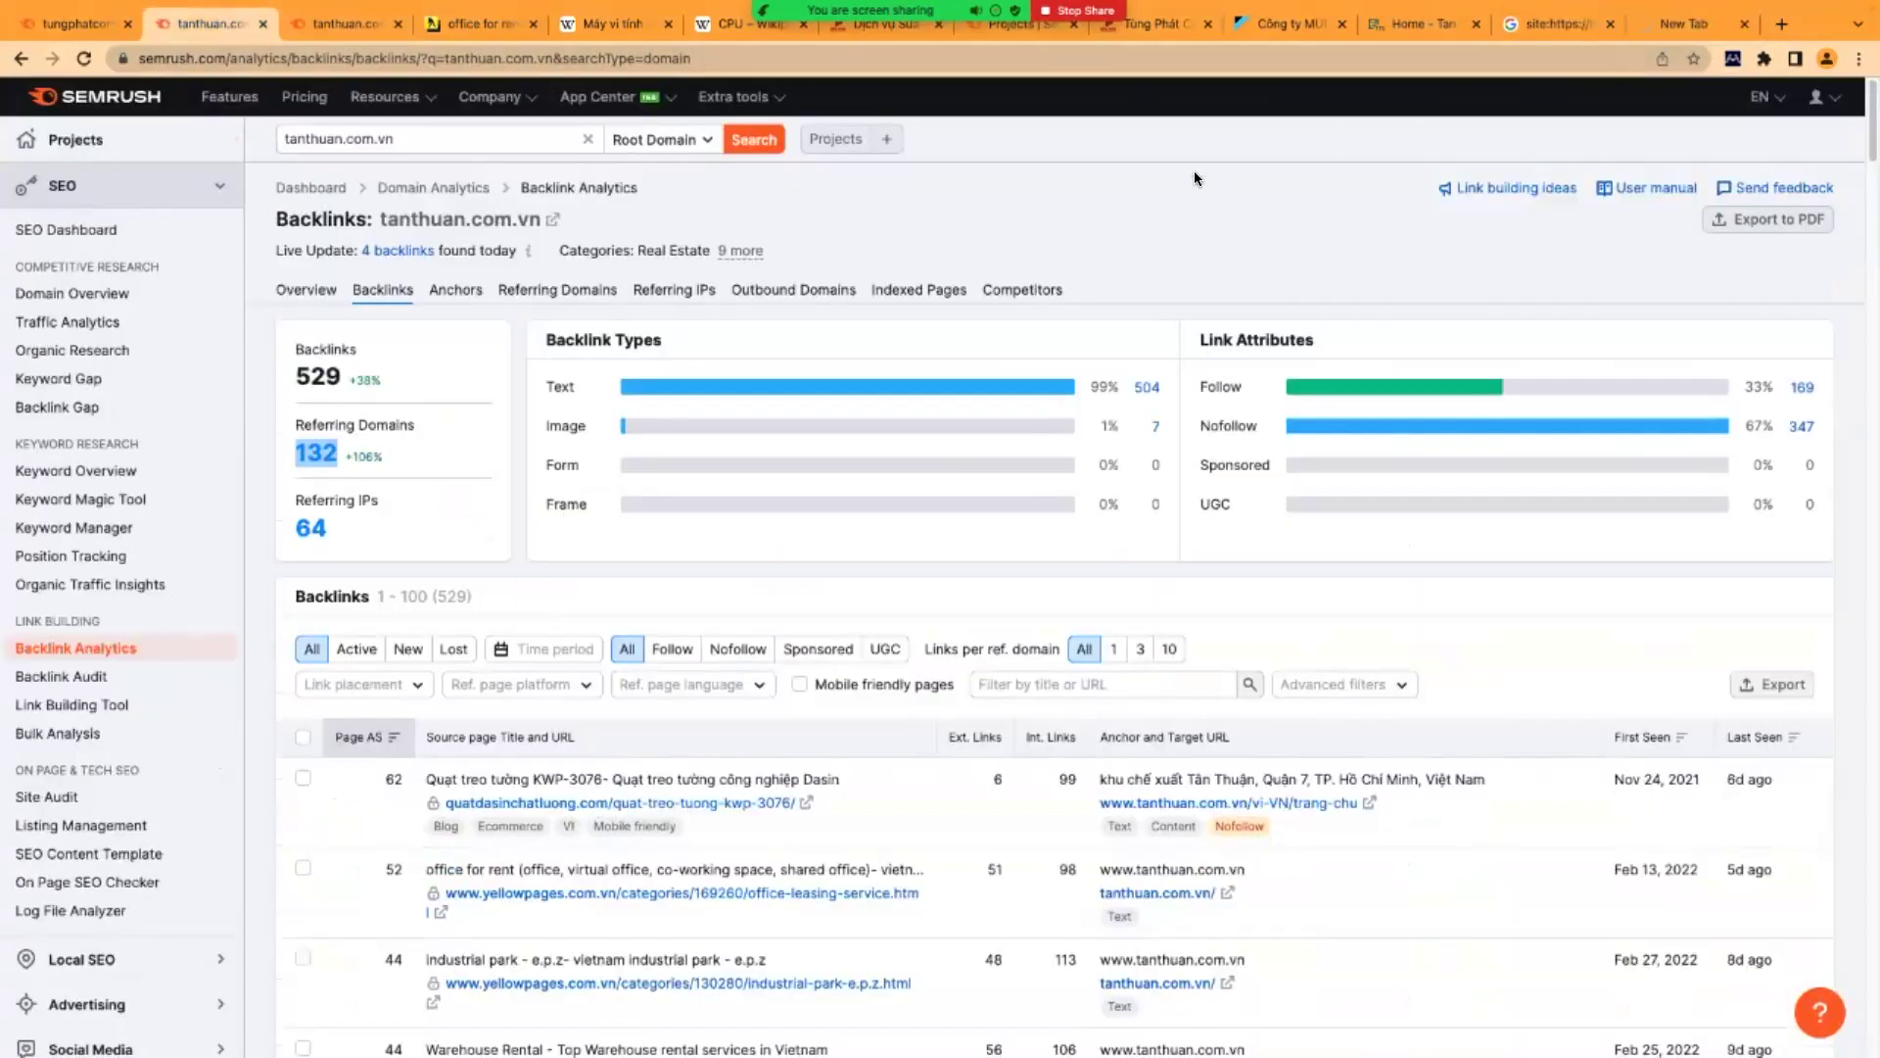
- Copy the ahref.com address from the still-loading tab and search for "google" there instead
left_click(1686, 22)
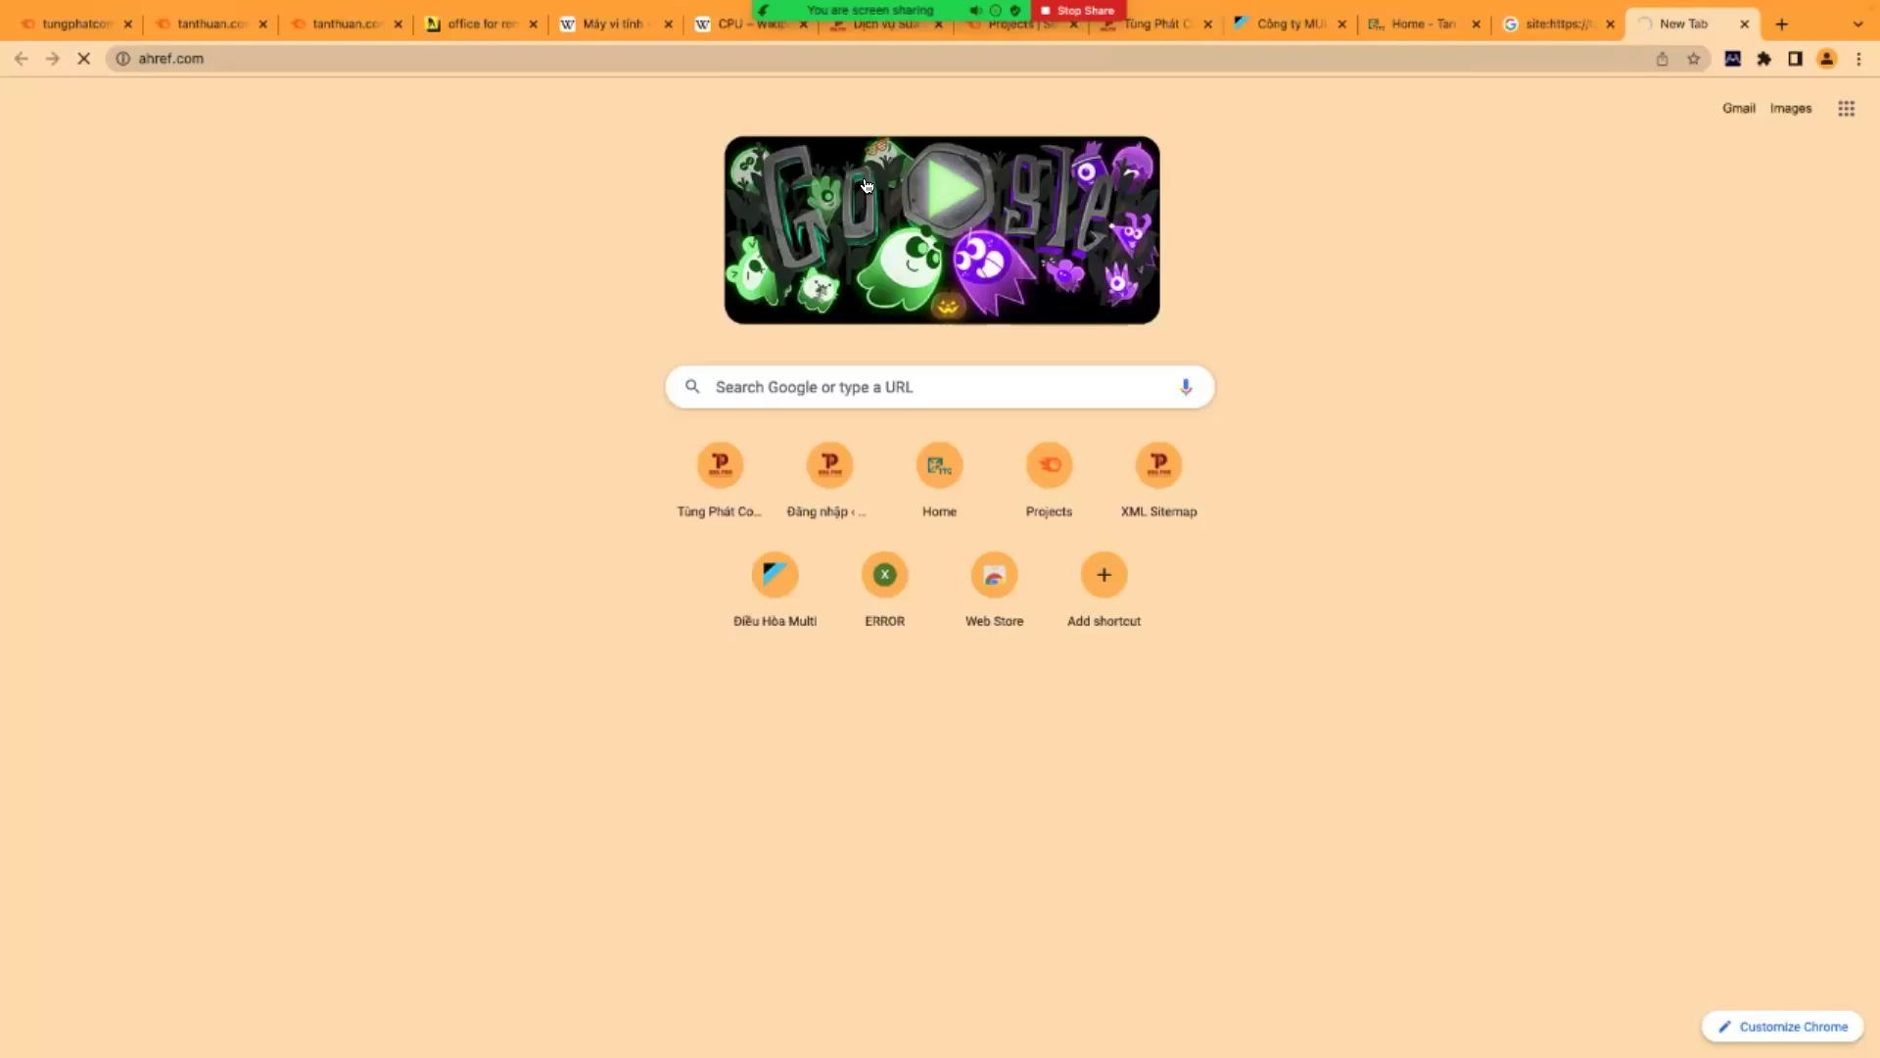
left_click(442, 57)
key("super+c")
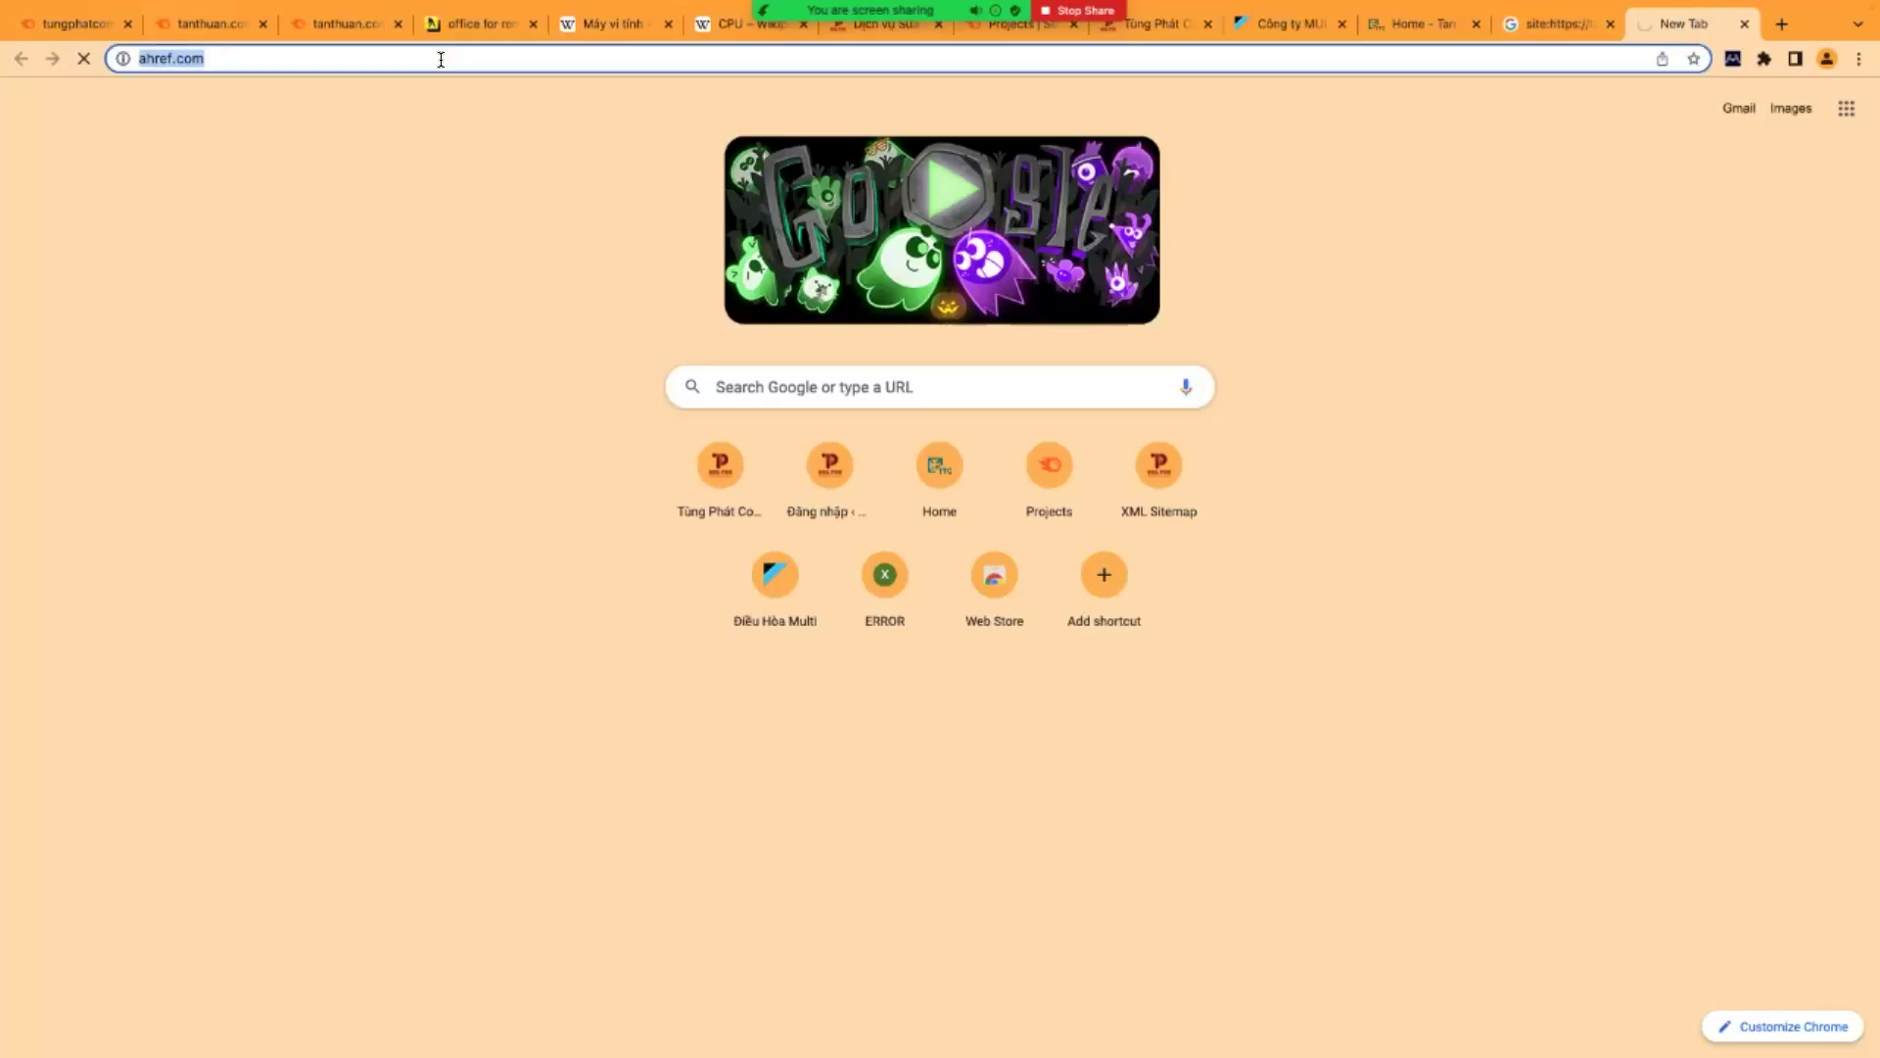
type("go")
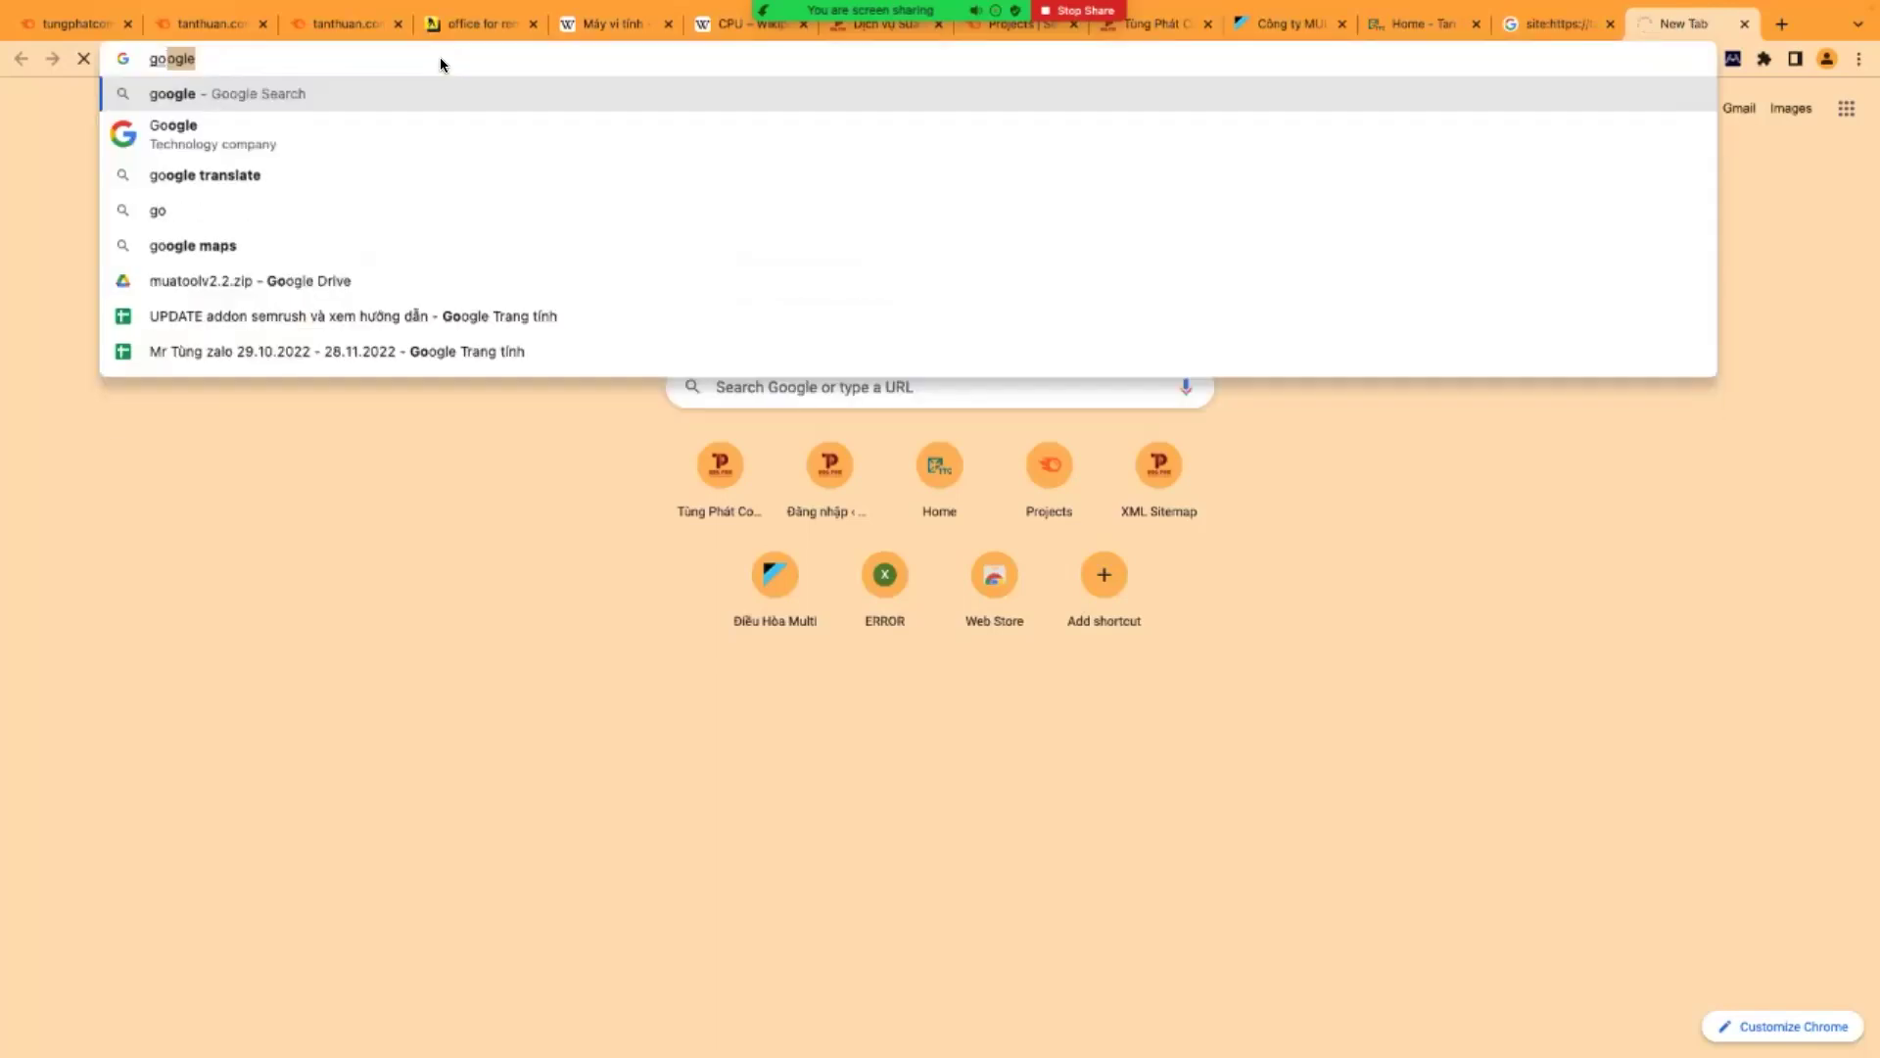
key("Return")
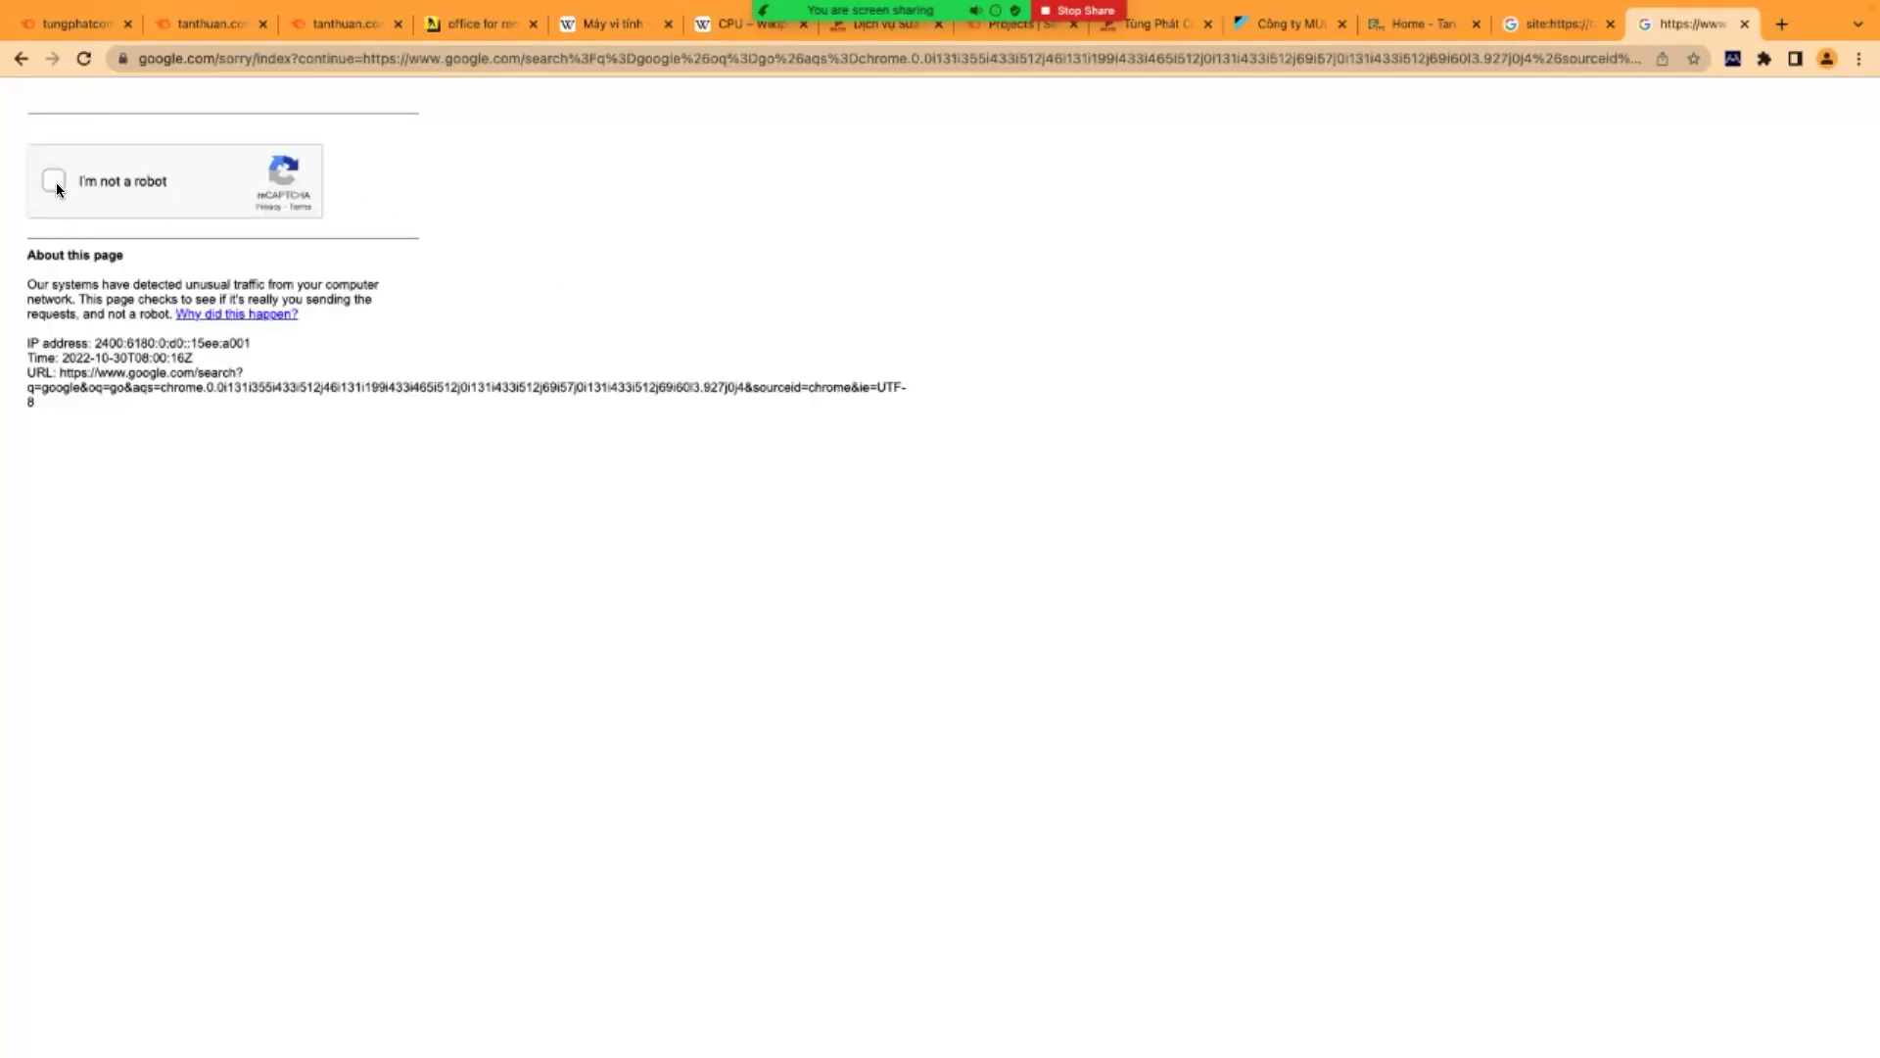
- Complete the reCAPTCHA check by answering the mountains or hills and fire hydrant image challenges
left_click(53, 181)
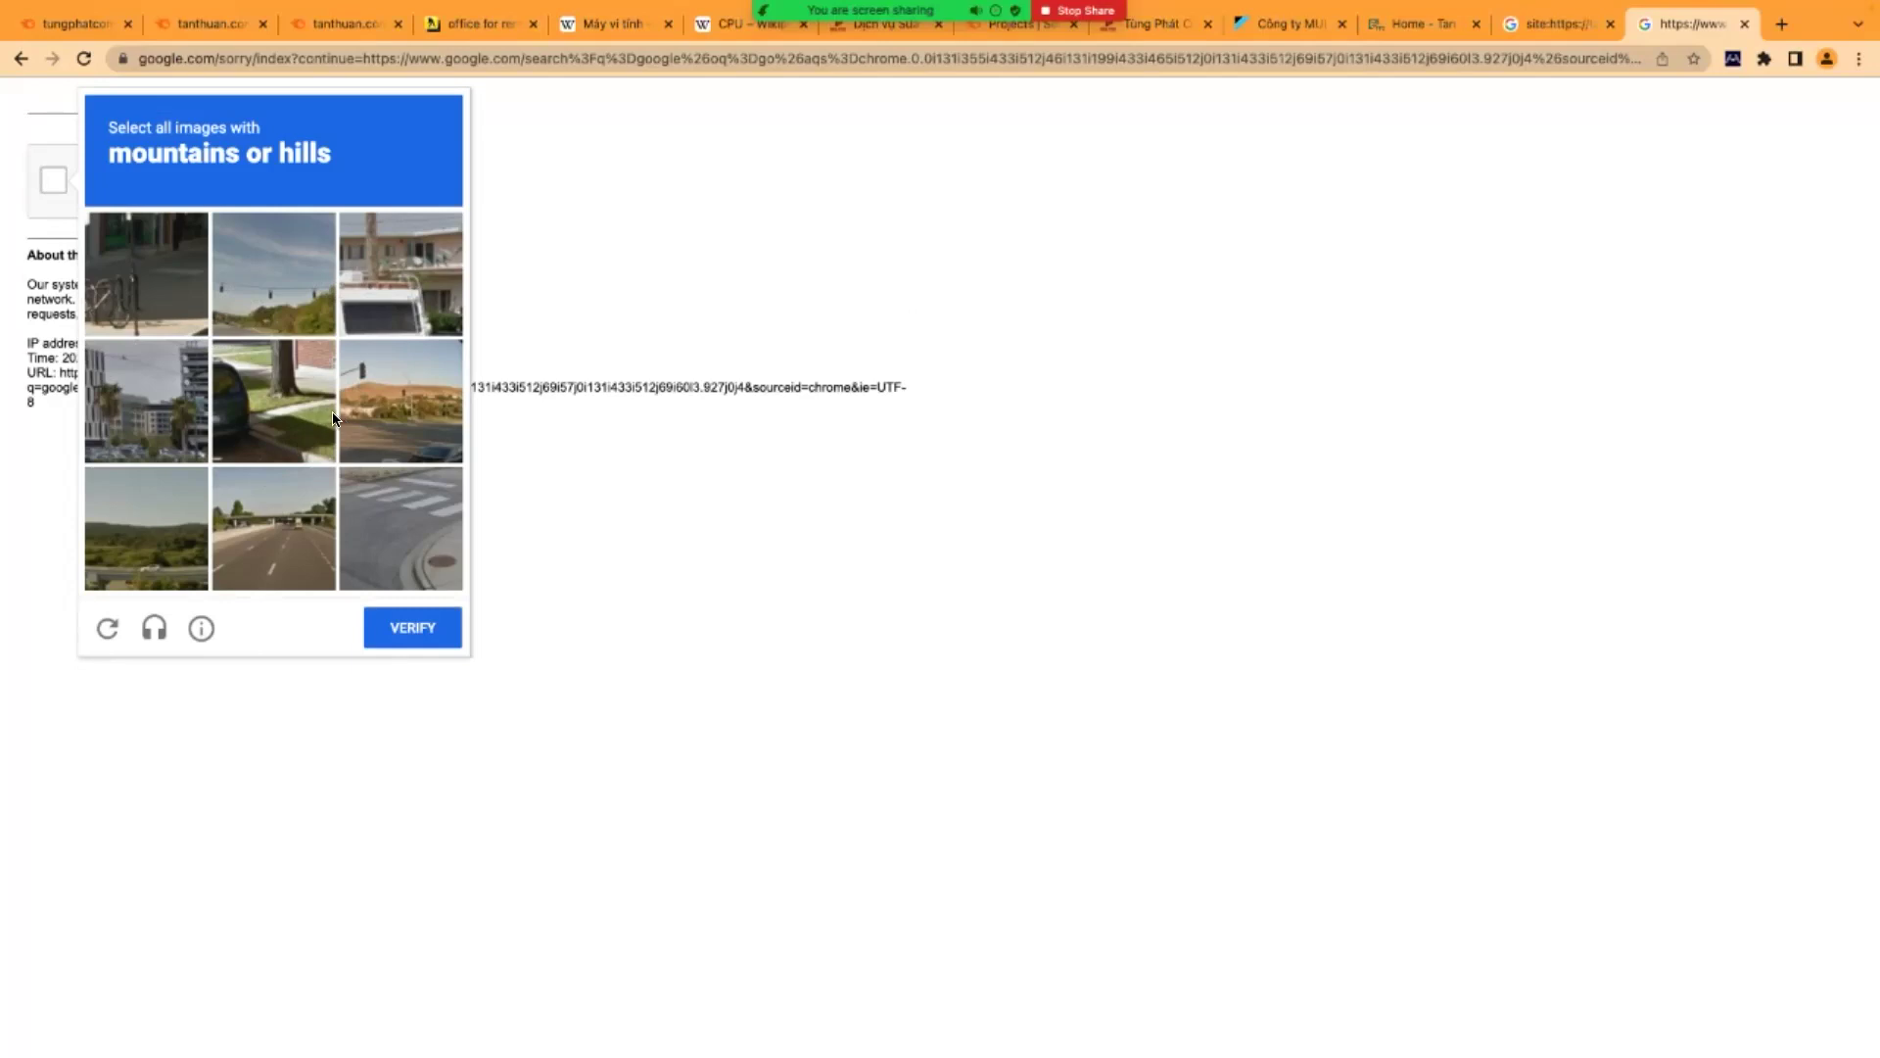
left_click(186, 551)
left_click(281, 438)
left_click(306, 539)
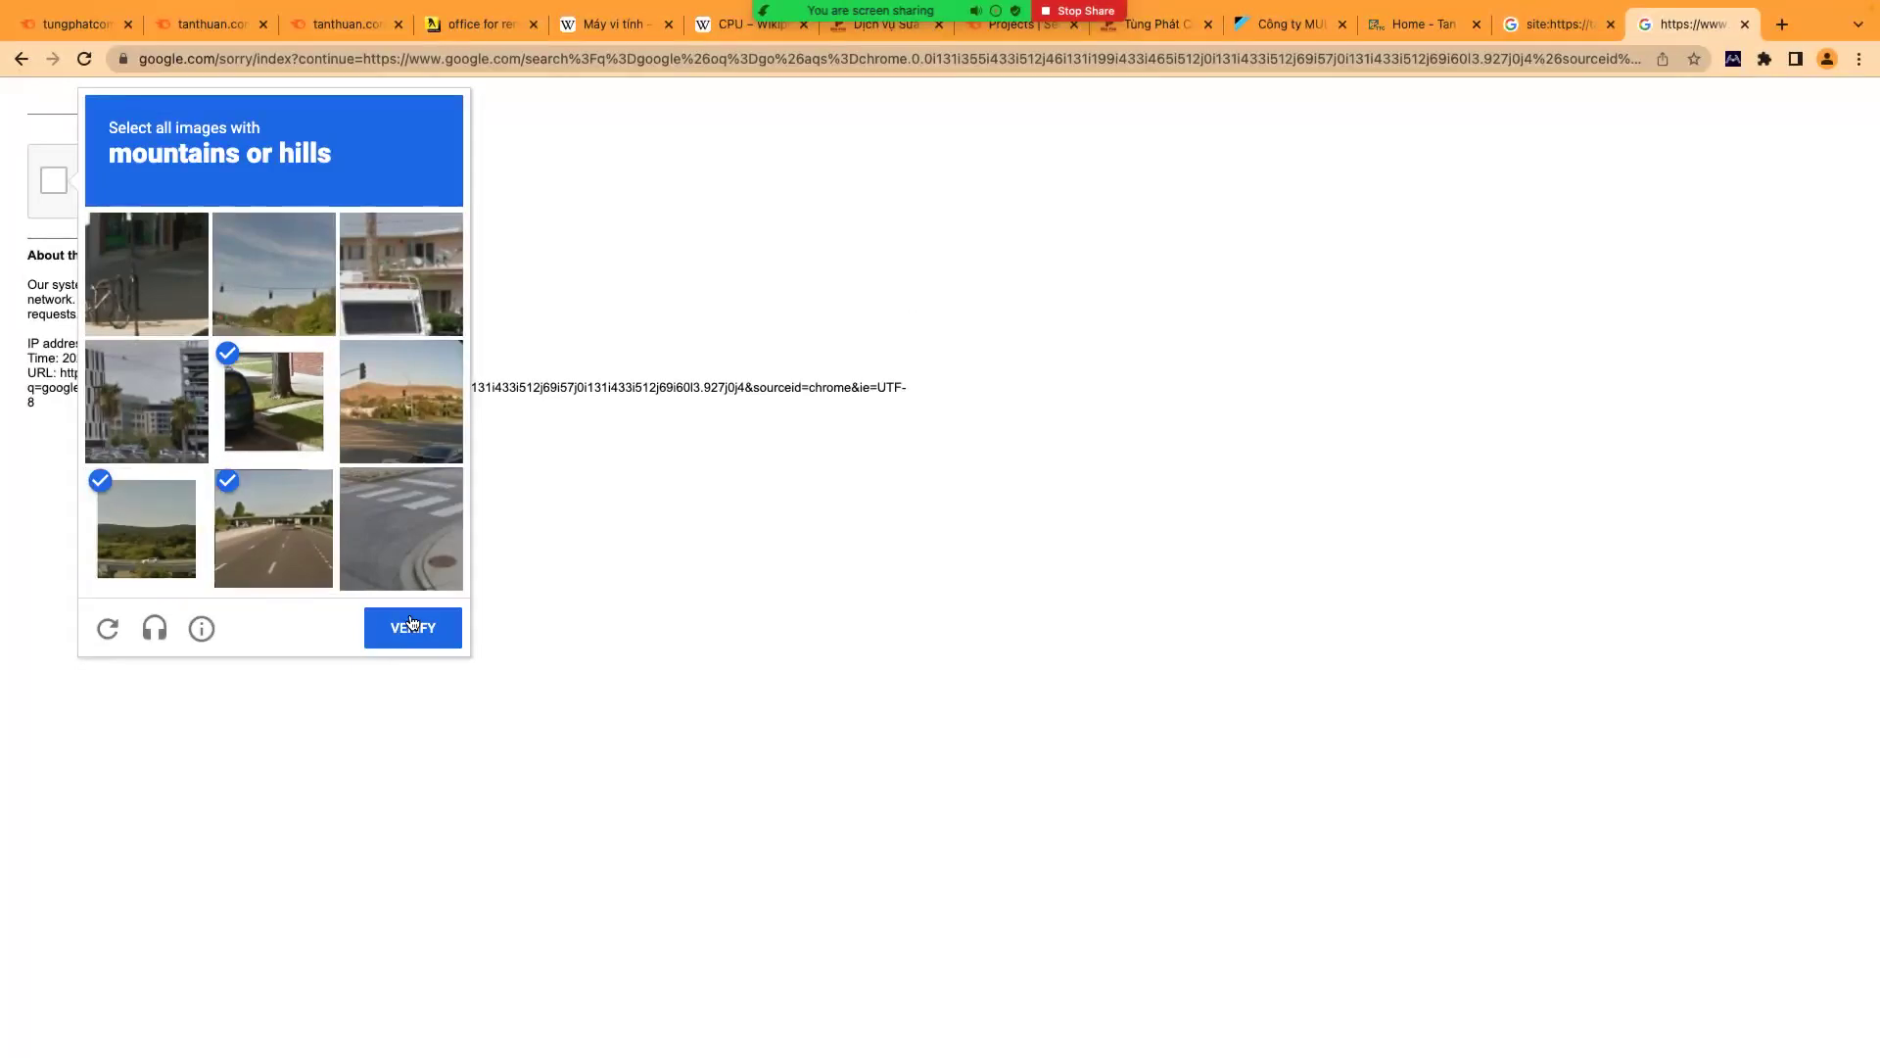
left_click(442, 642)
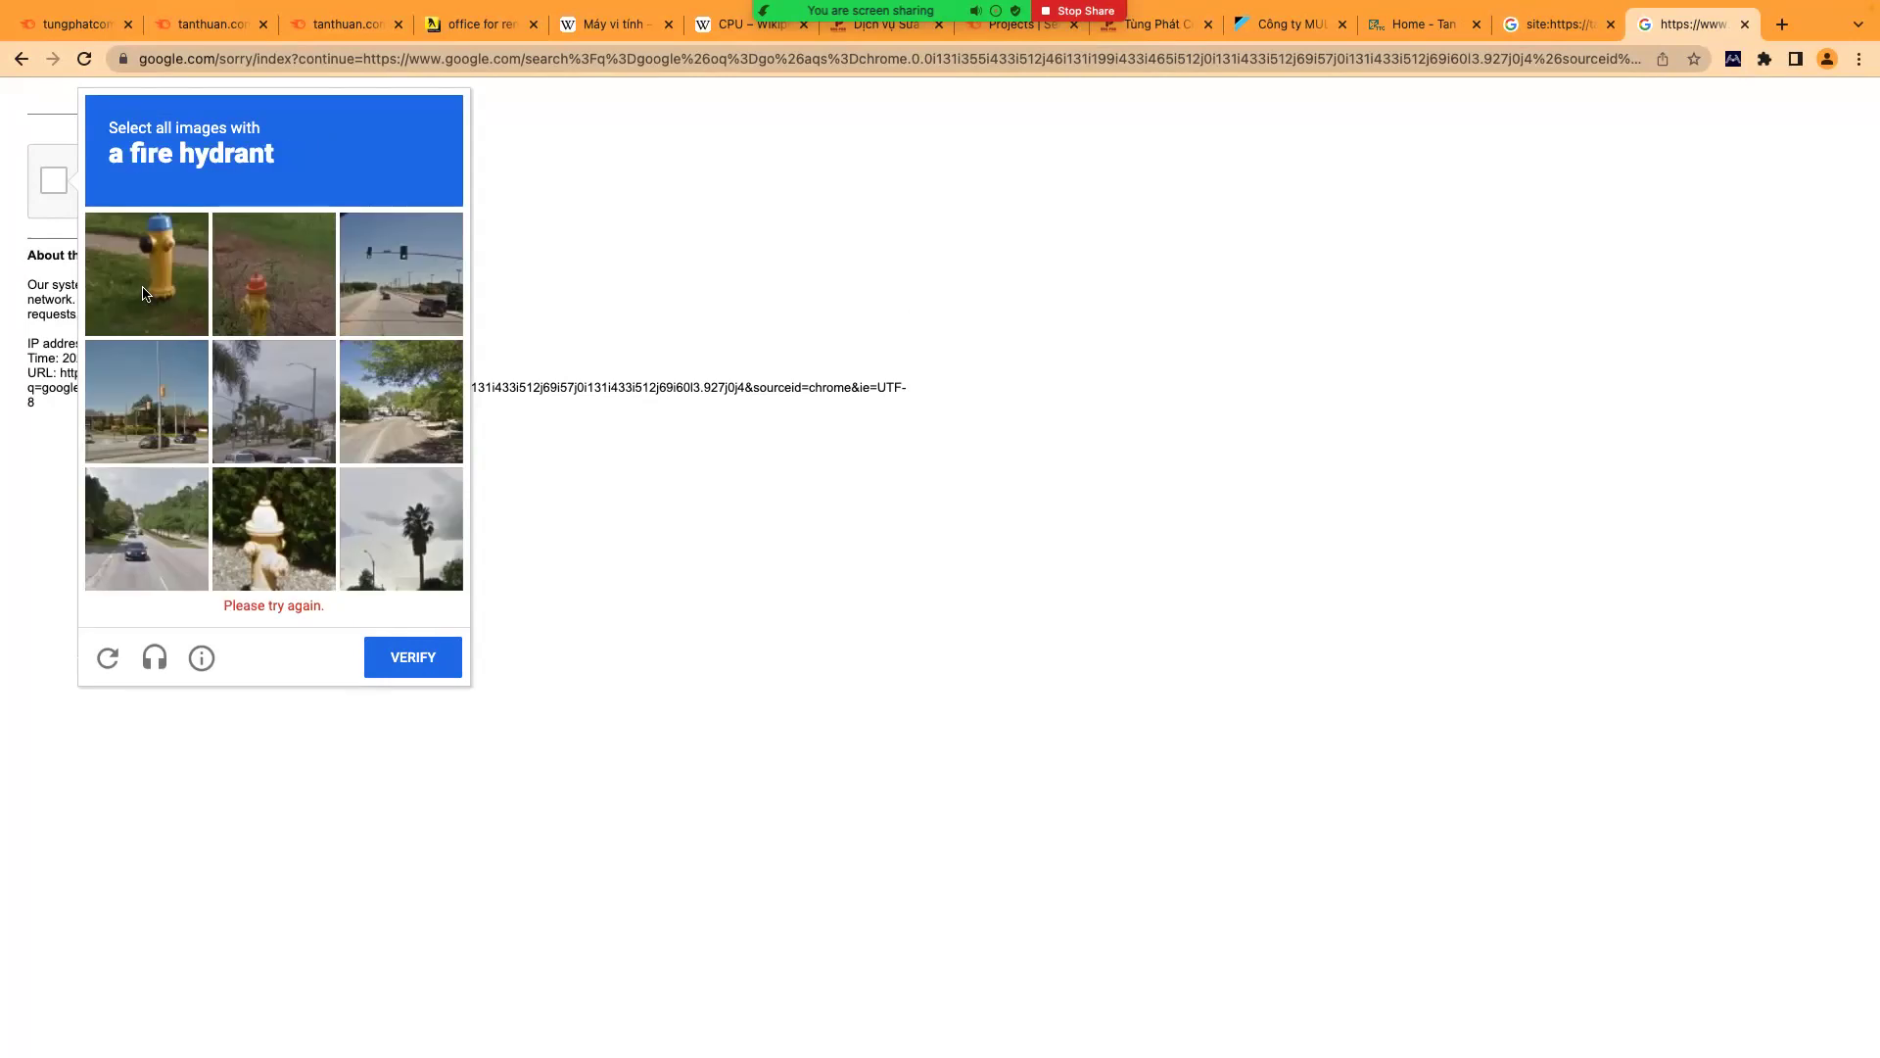
left_click(165, 310)
left_click(264, 284)
left_click(296, 527)
left_click(412, 628)
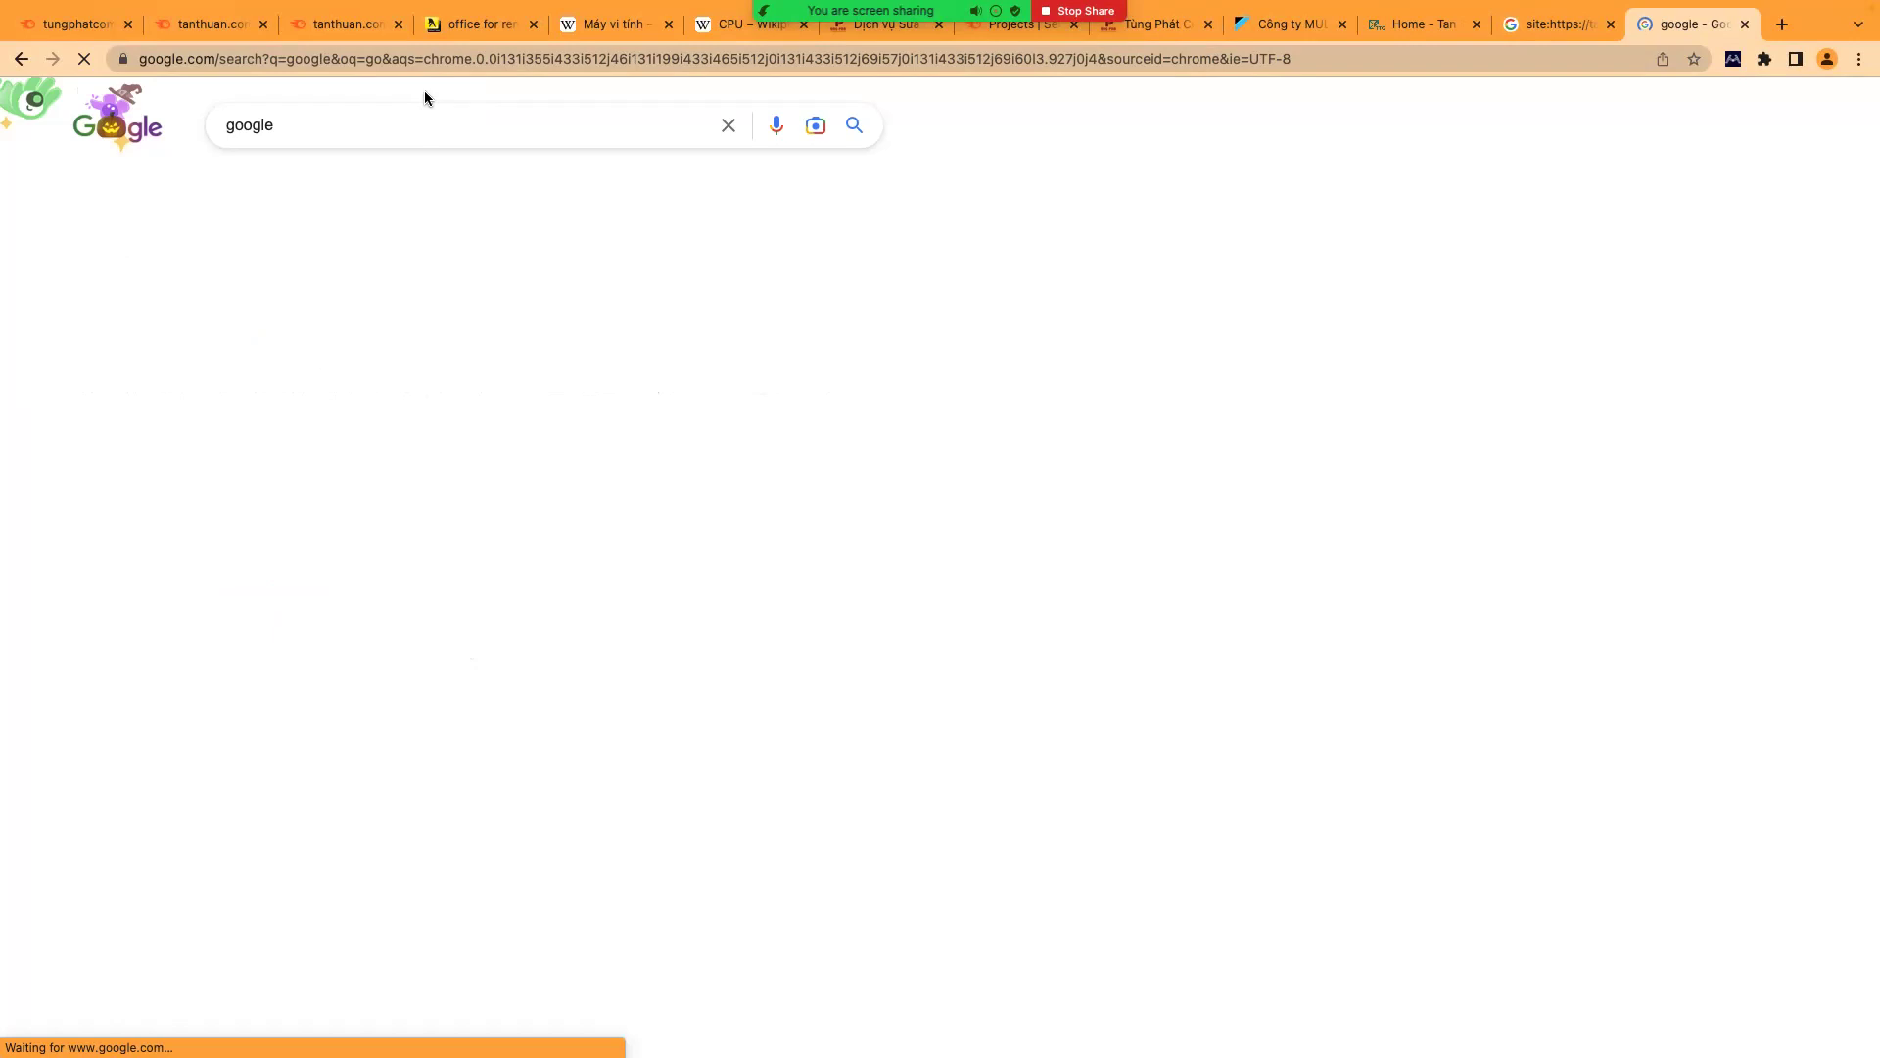
- Try to load the copied ahref.com address in the Google results tab
left_click(431, 60)
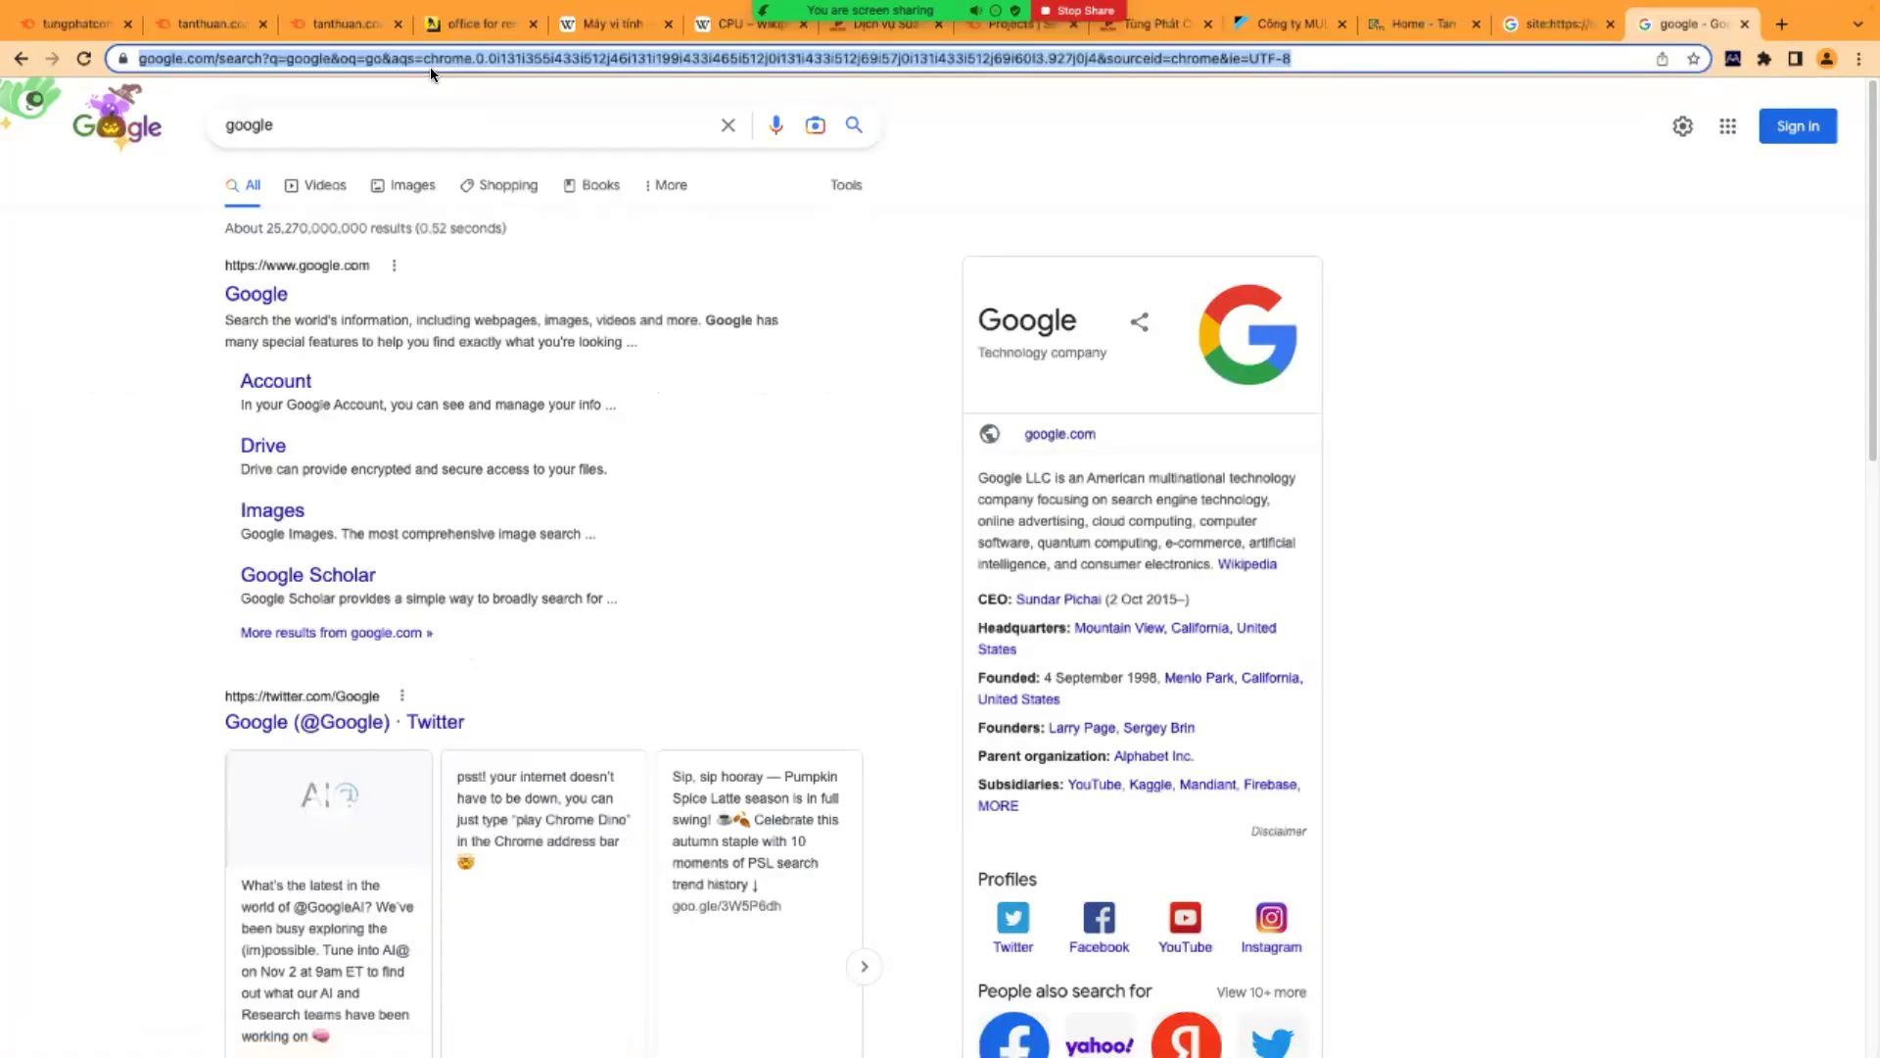
key("super+v")
key("Return")
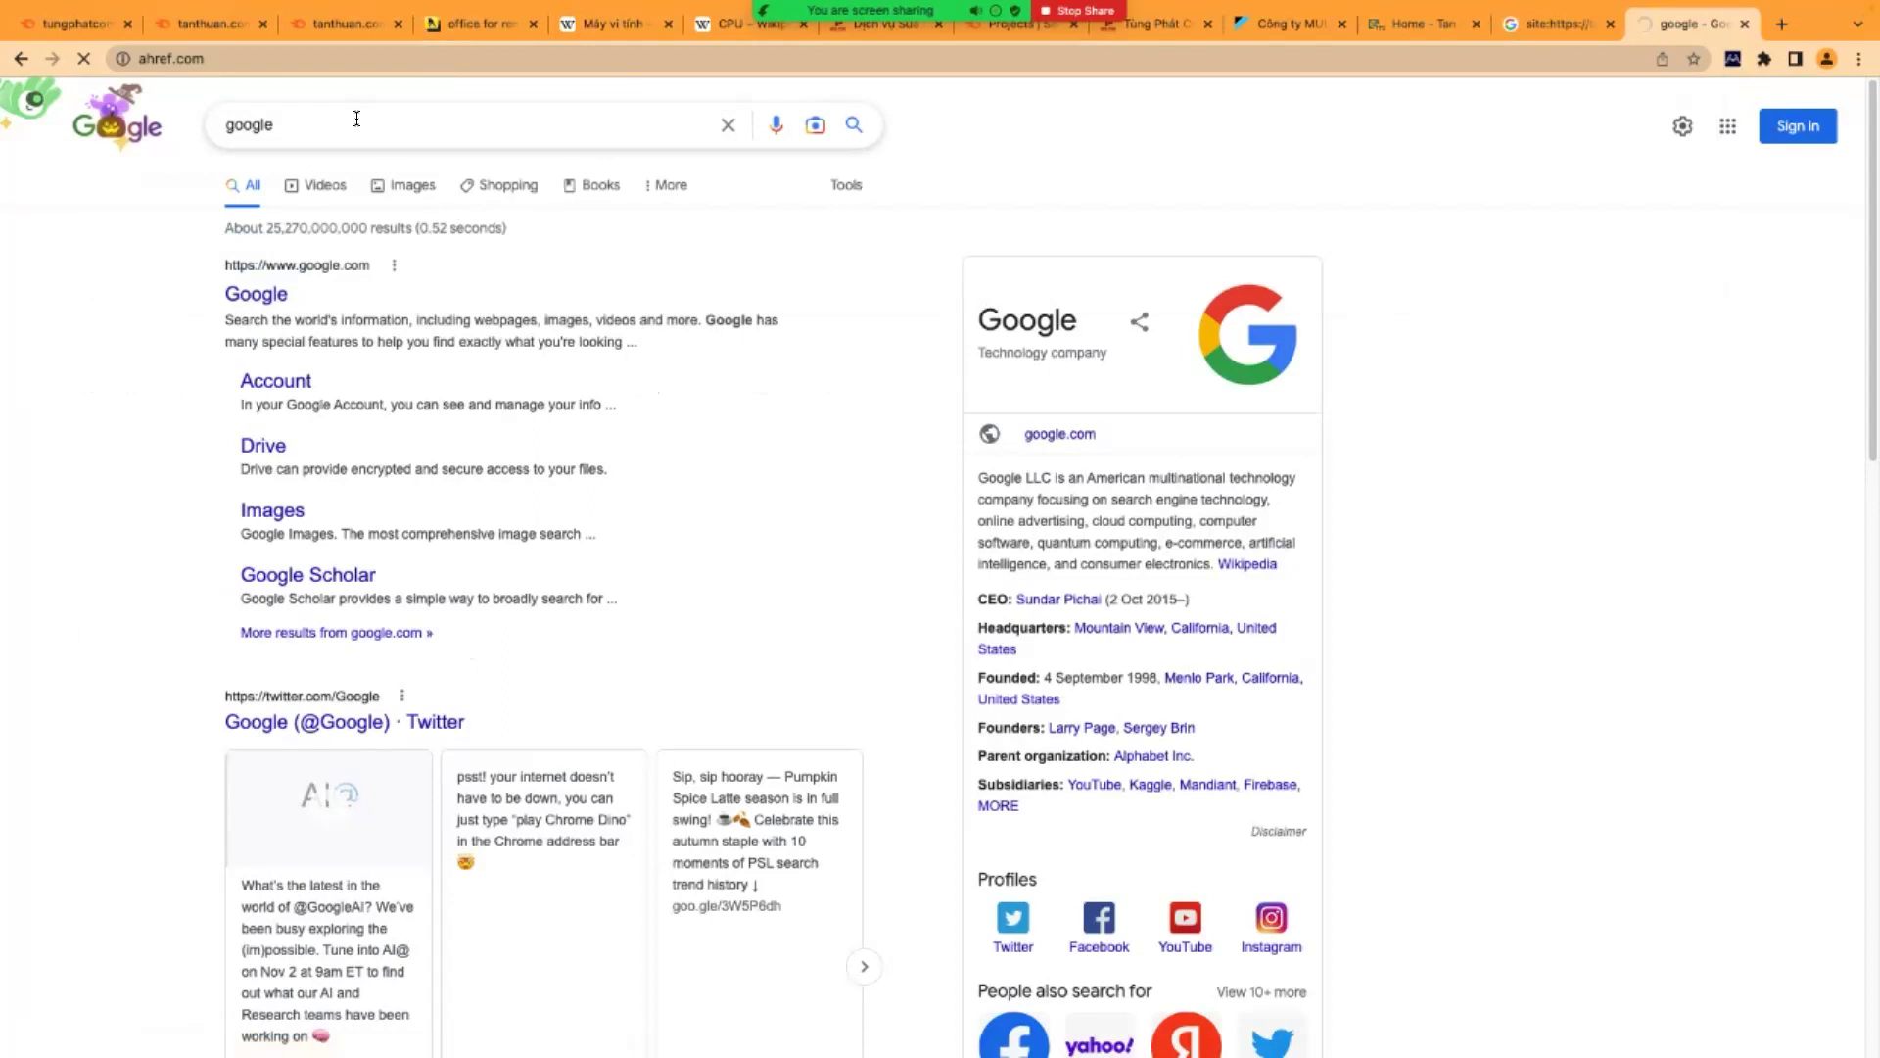
- Search Google for "ahref" and open the ahrefs.com home page from the results
left_click_drag(356, 118, 181, 114)
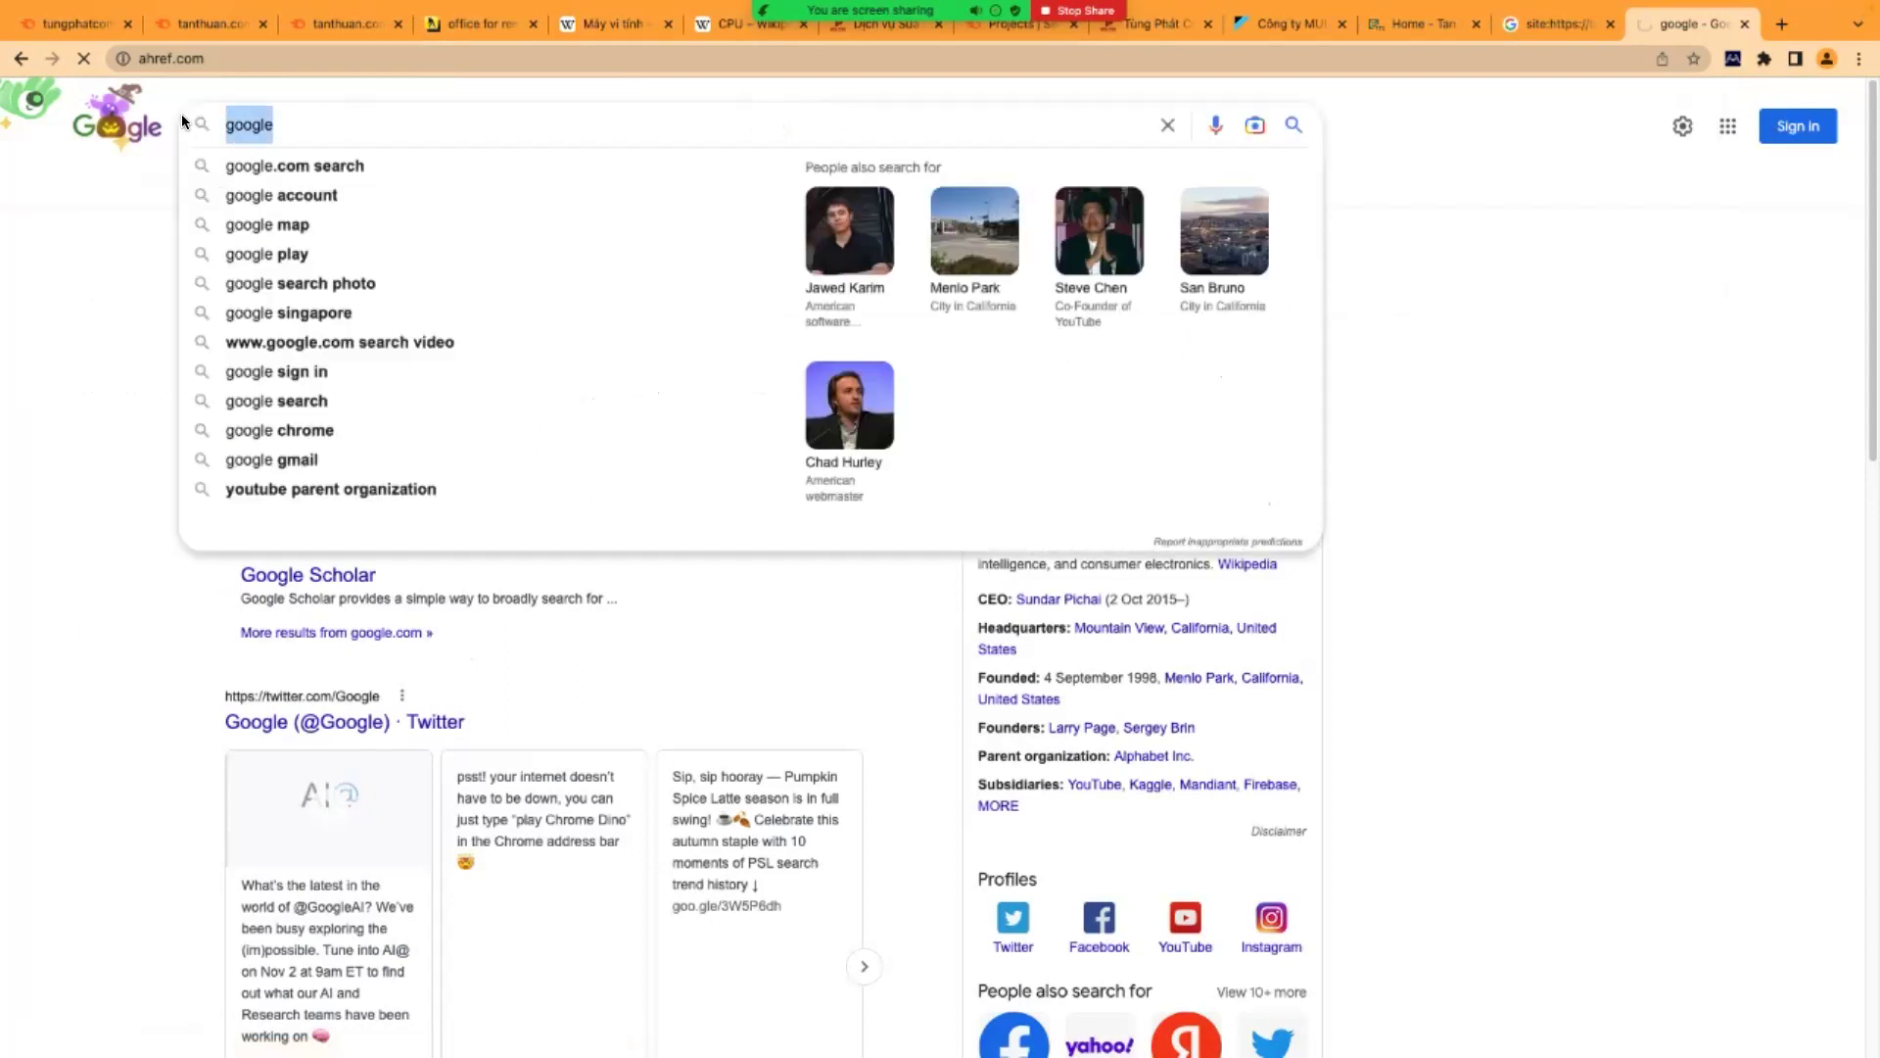
key("super+v")
key("BackSpace")
key("BackSpace")
key("BackSpace")
key("BackSpace")
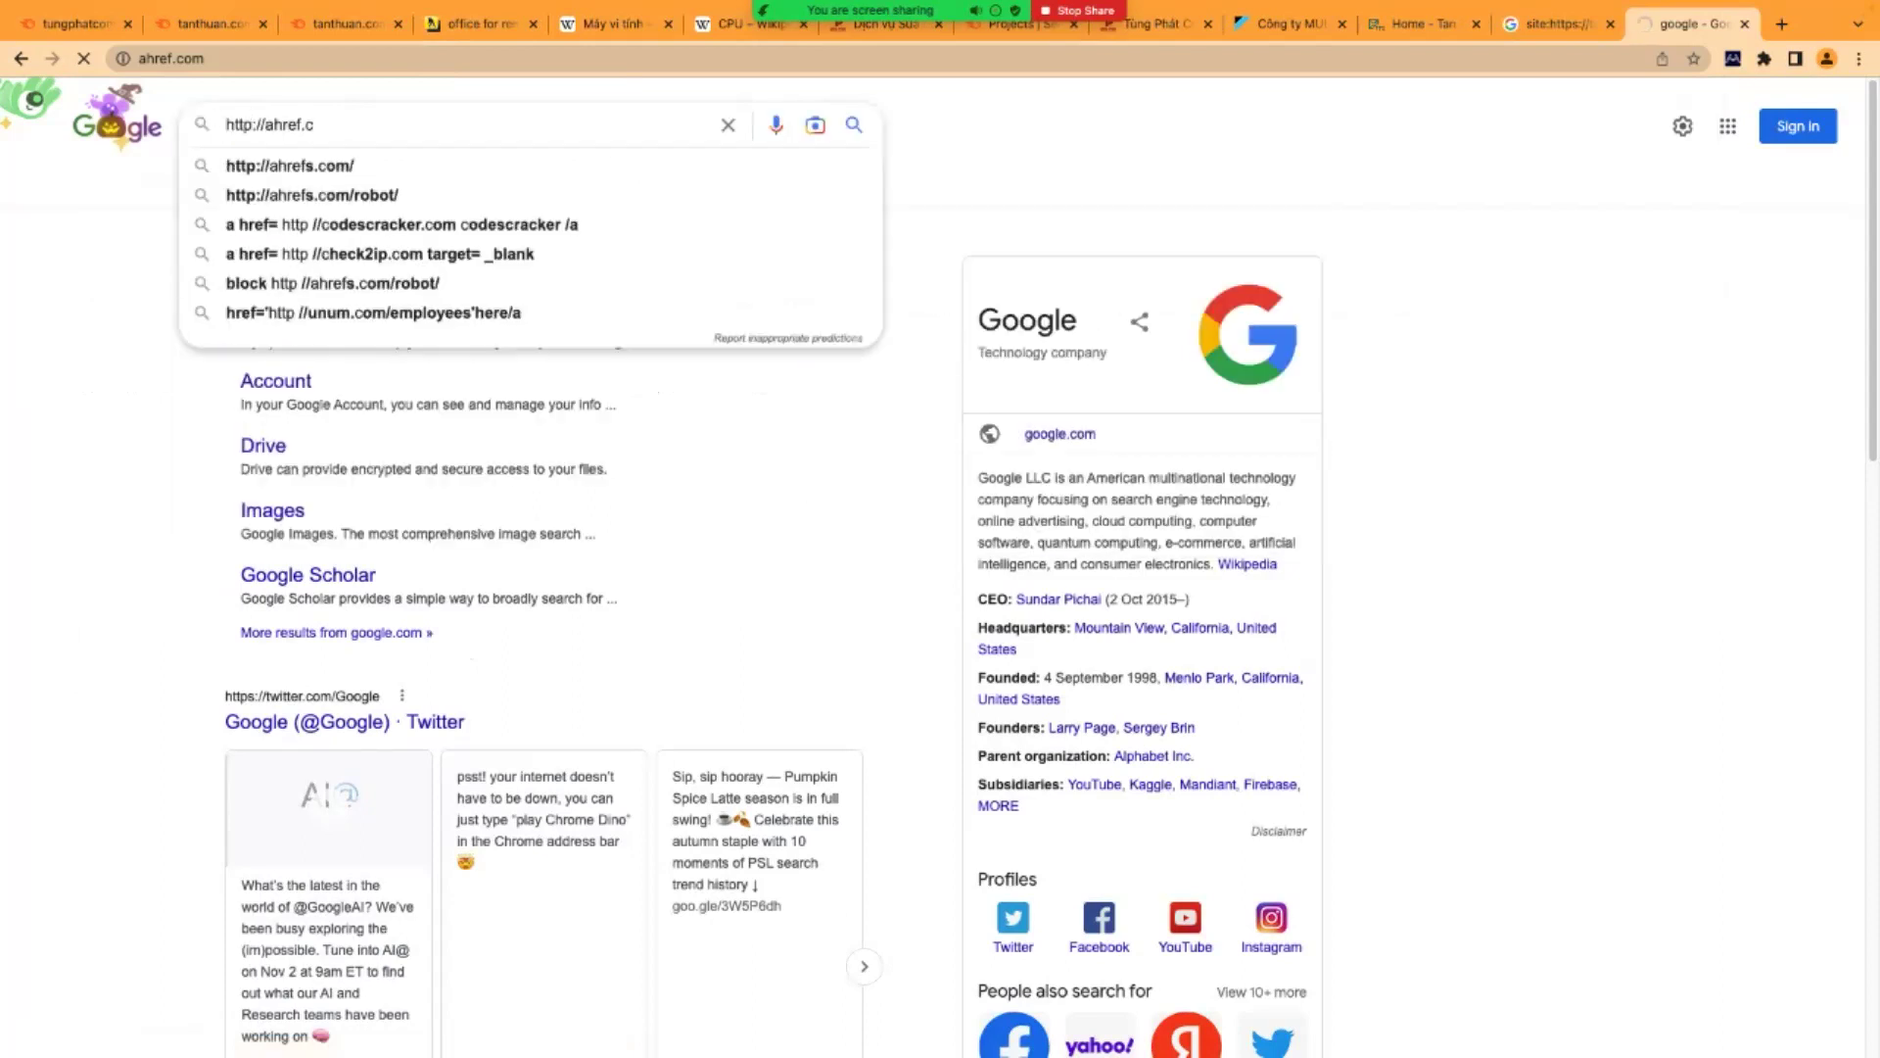
left_click_drag(259, 123, 193, 126)
key("BackSpace")
key("BackSpace")
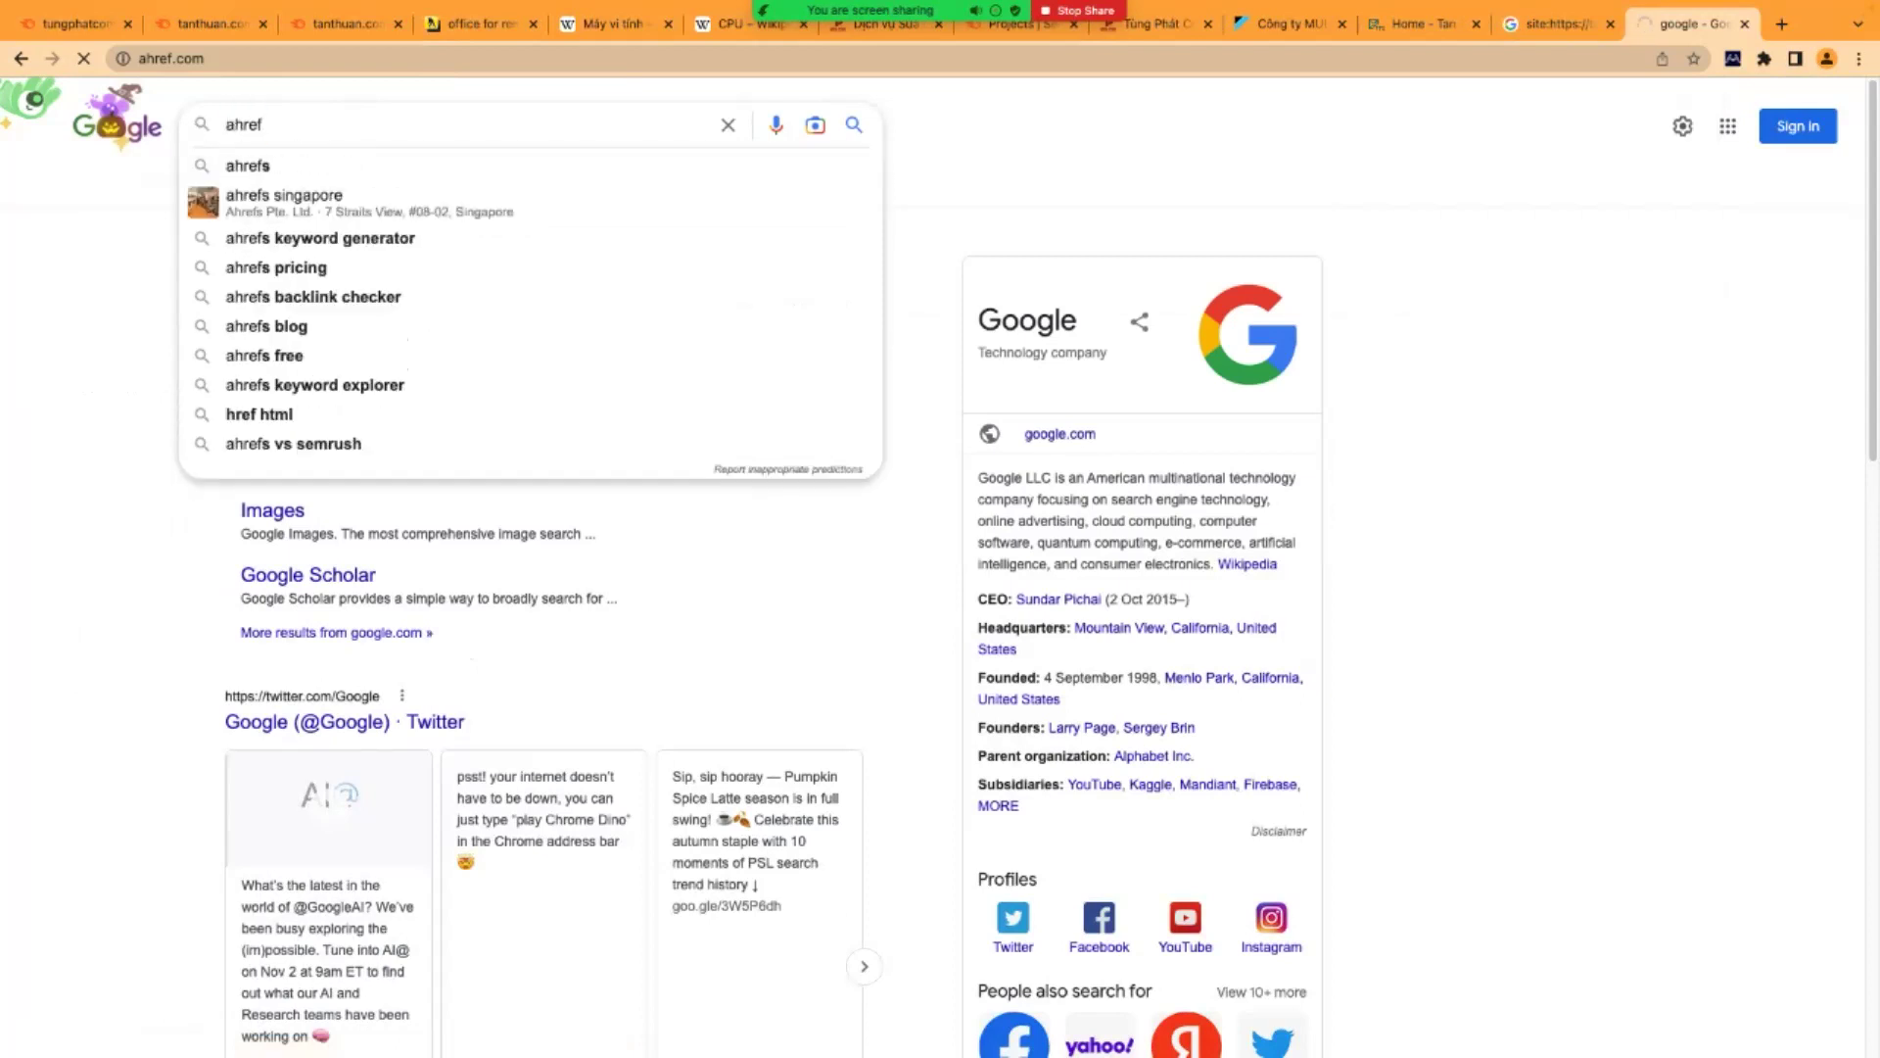
key("Return")
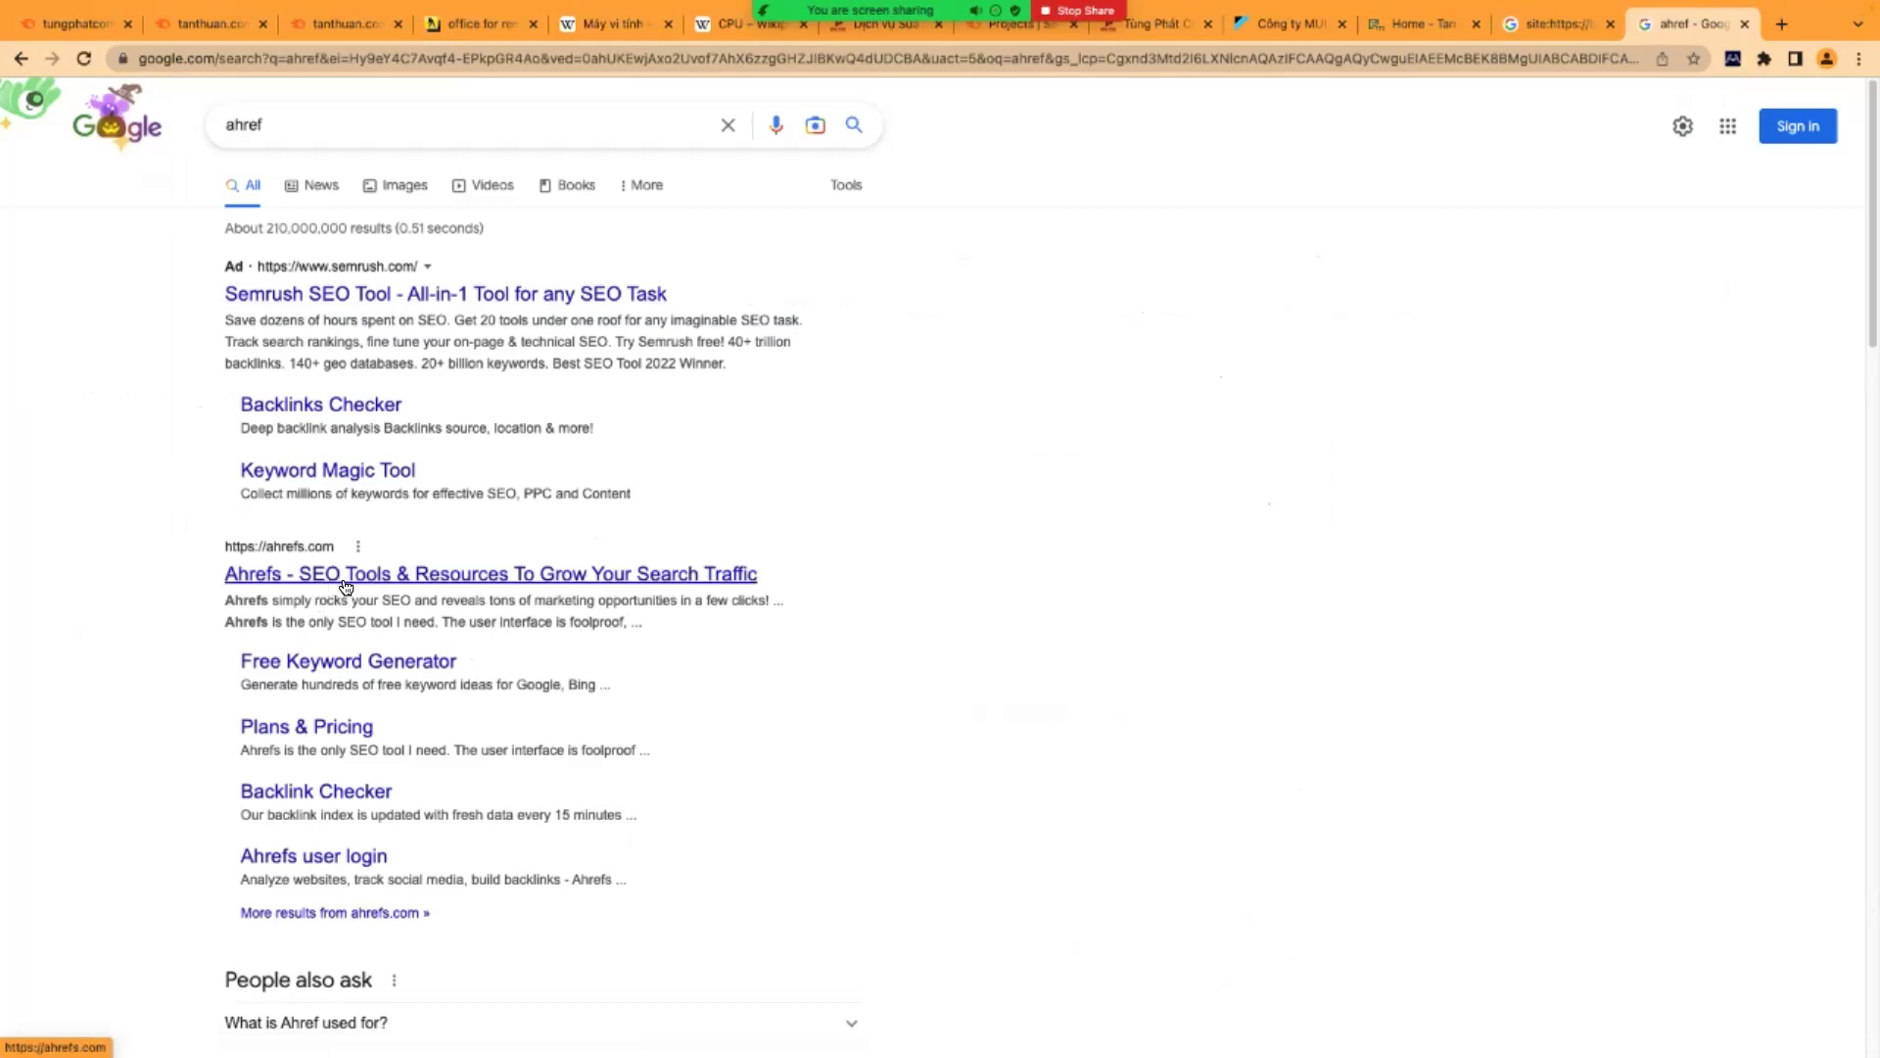
left_click(347, 579)
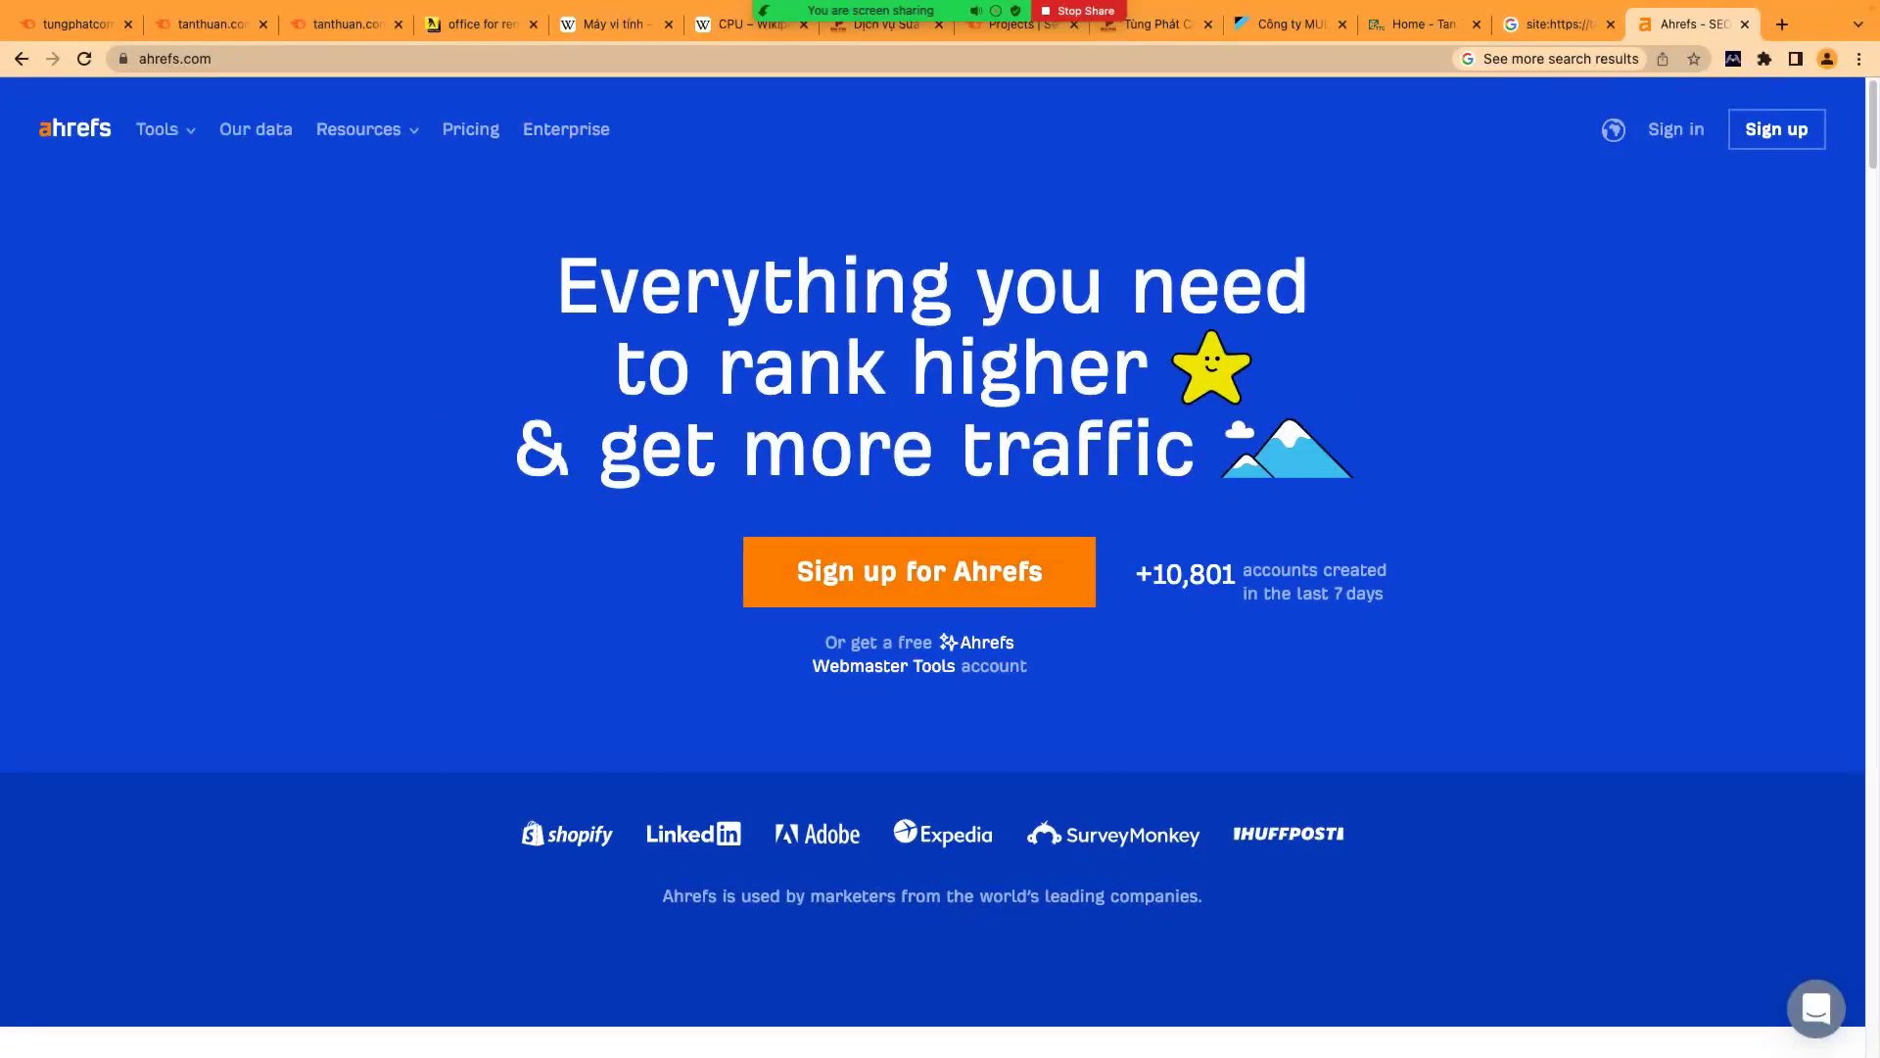
- Open the bookmarked Ahrefs page in a new tab of the other Chrome profile and sign in with Google
left_click(484, 979)
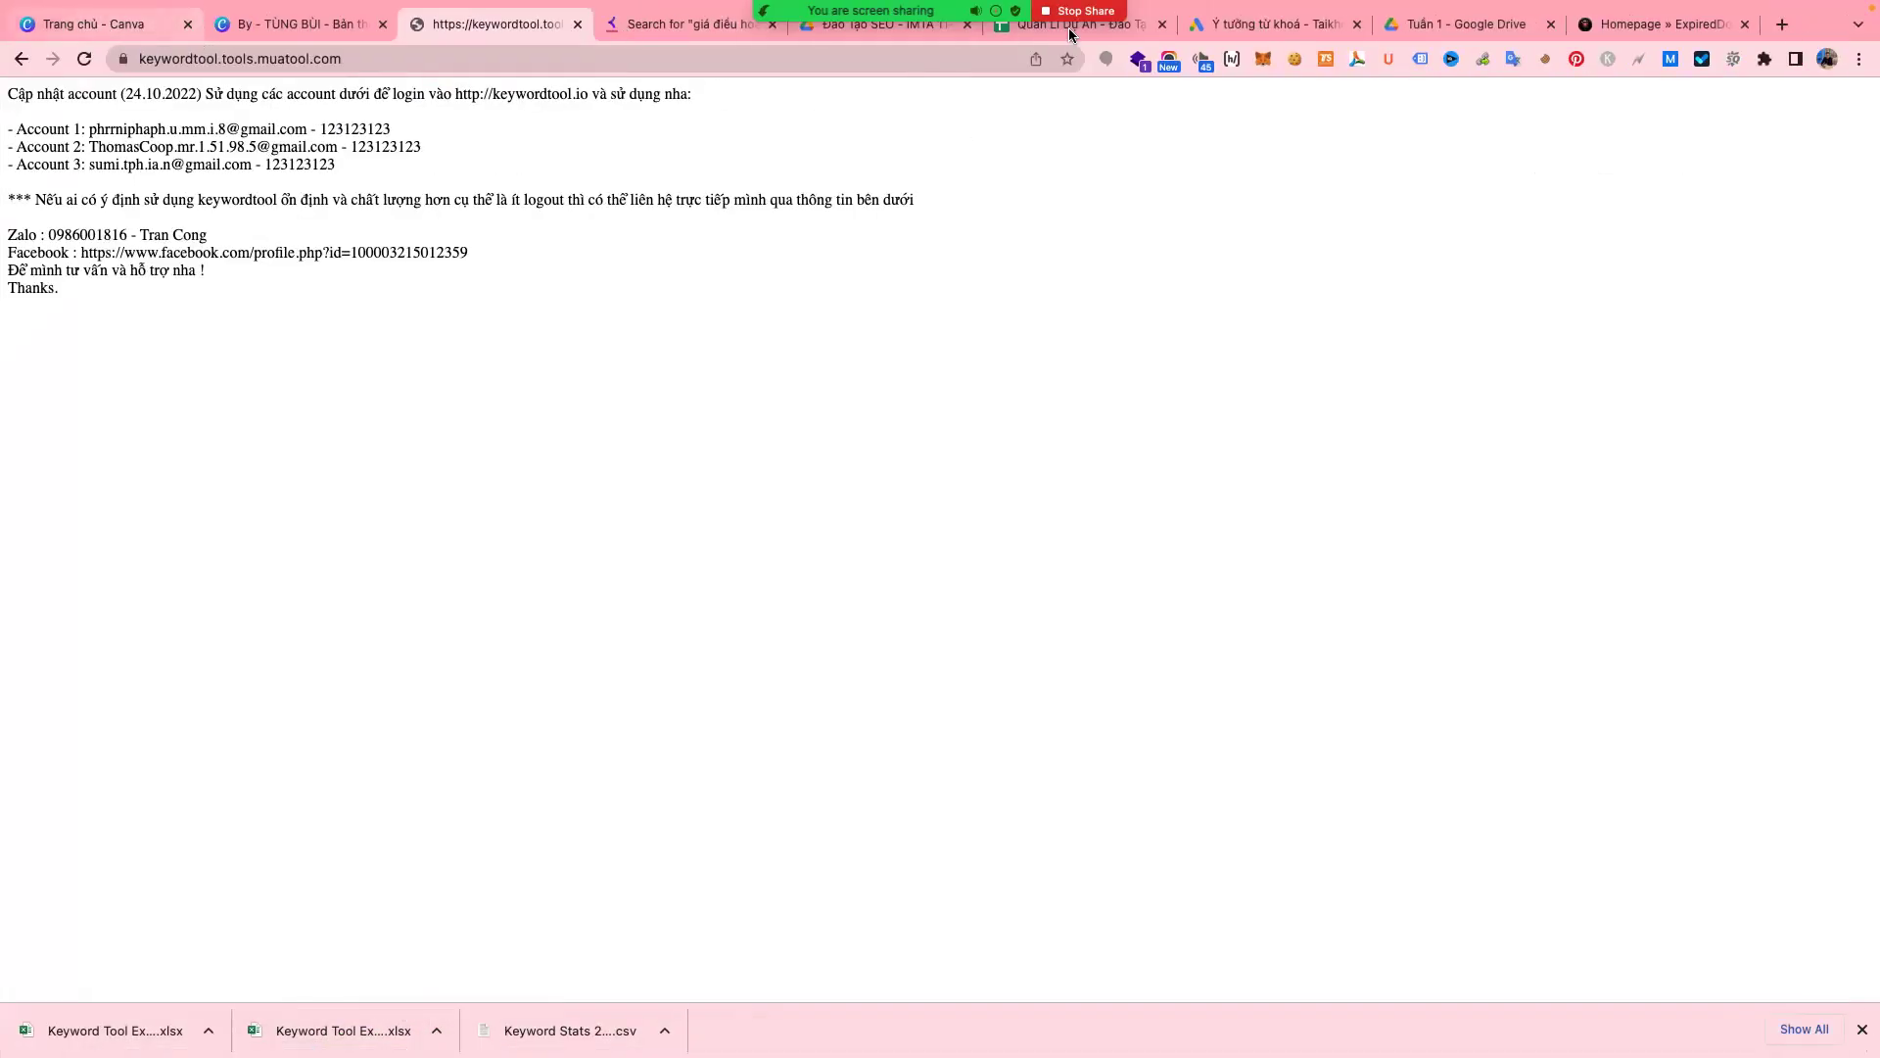
left_click(1686, 28)
left_click(1780, 26)
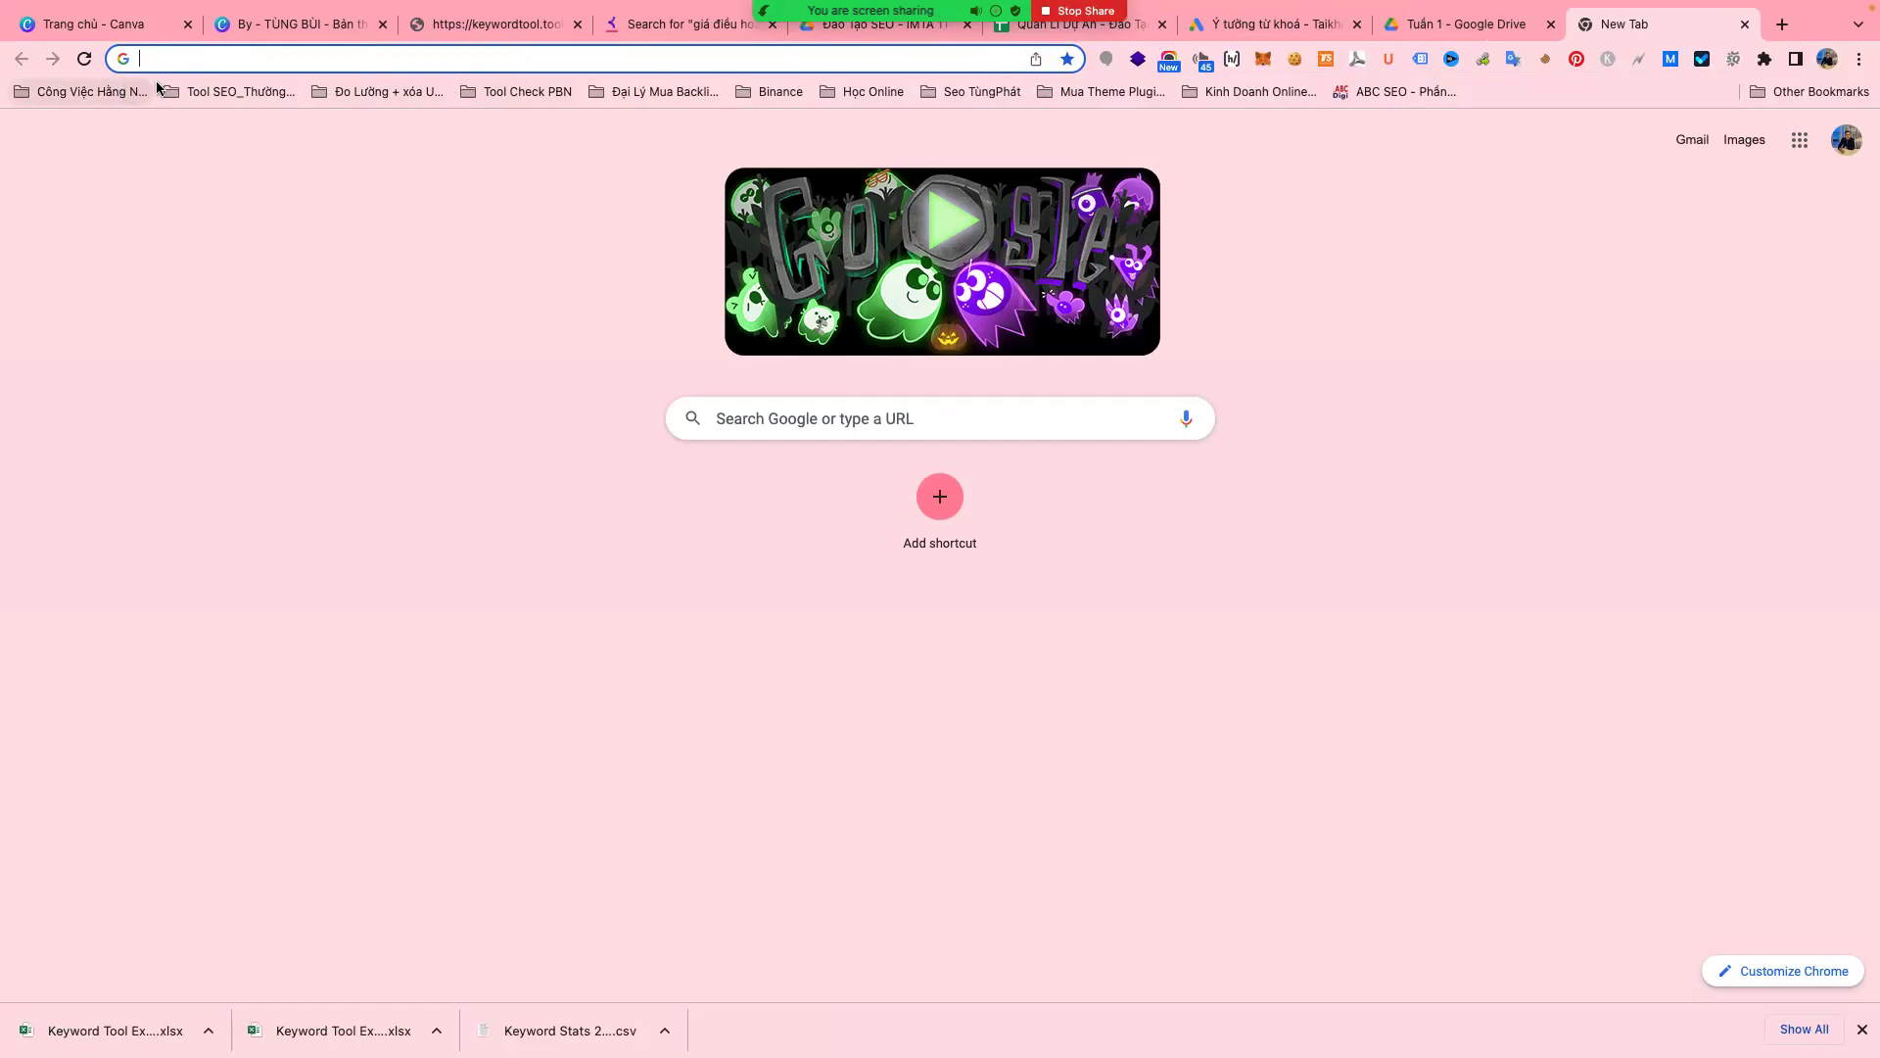
left_click(203, 91)
left_click(225, 59)
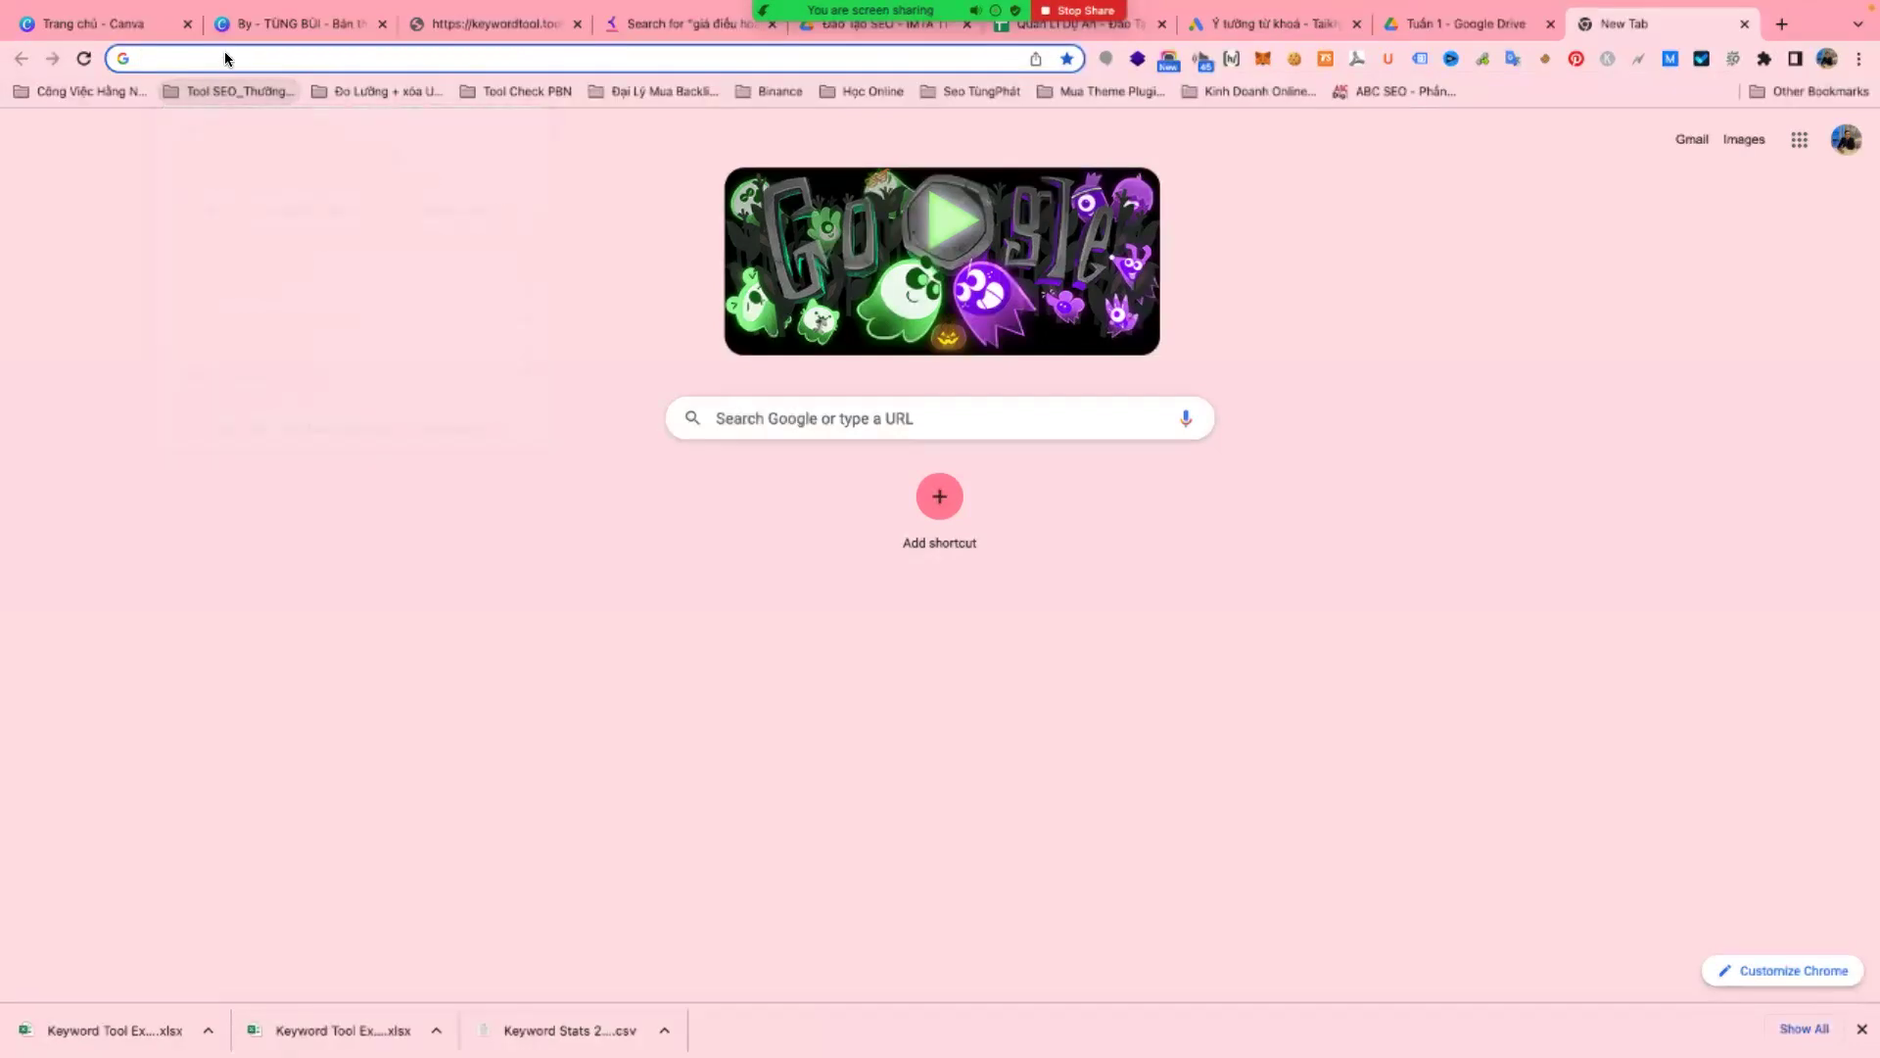
left_click(98, 91)
left_click(134, 355)
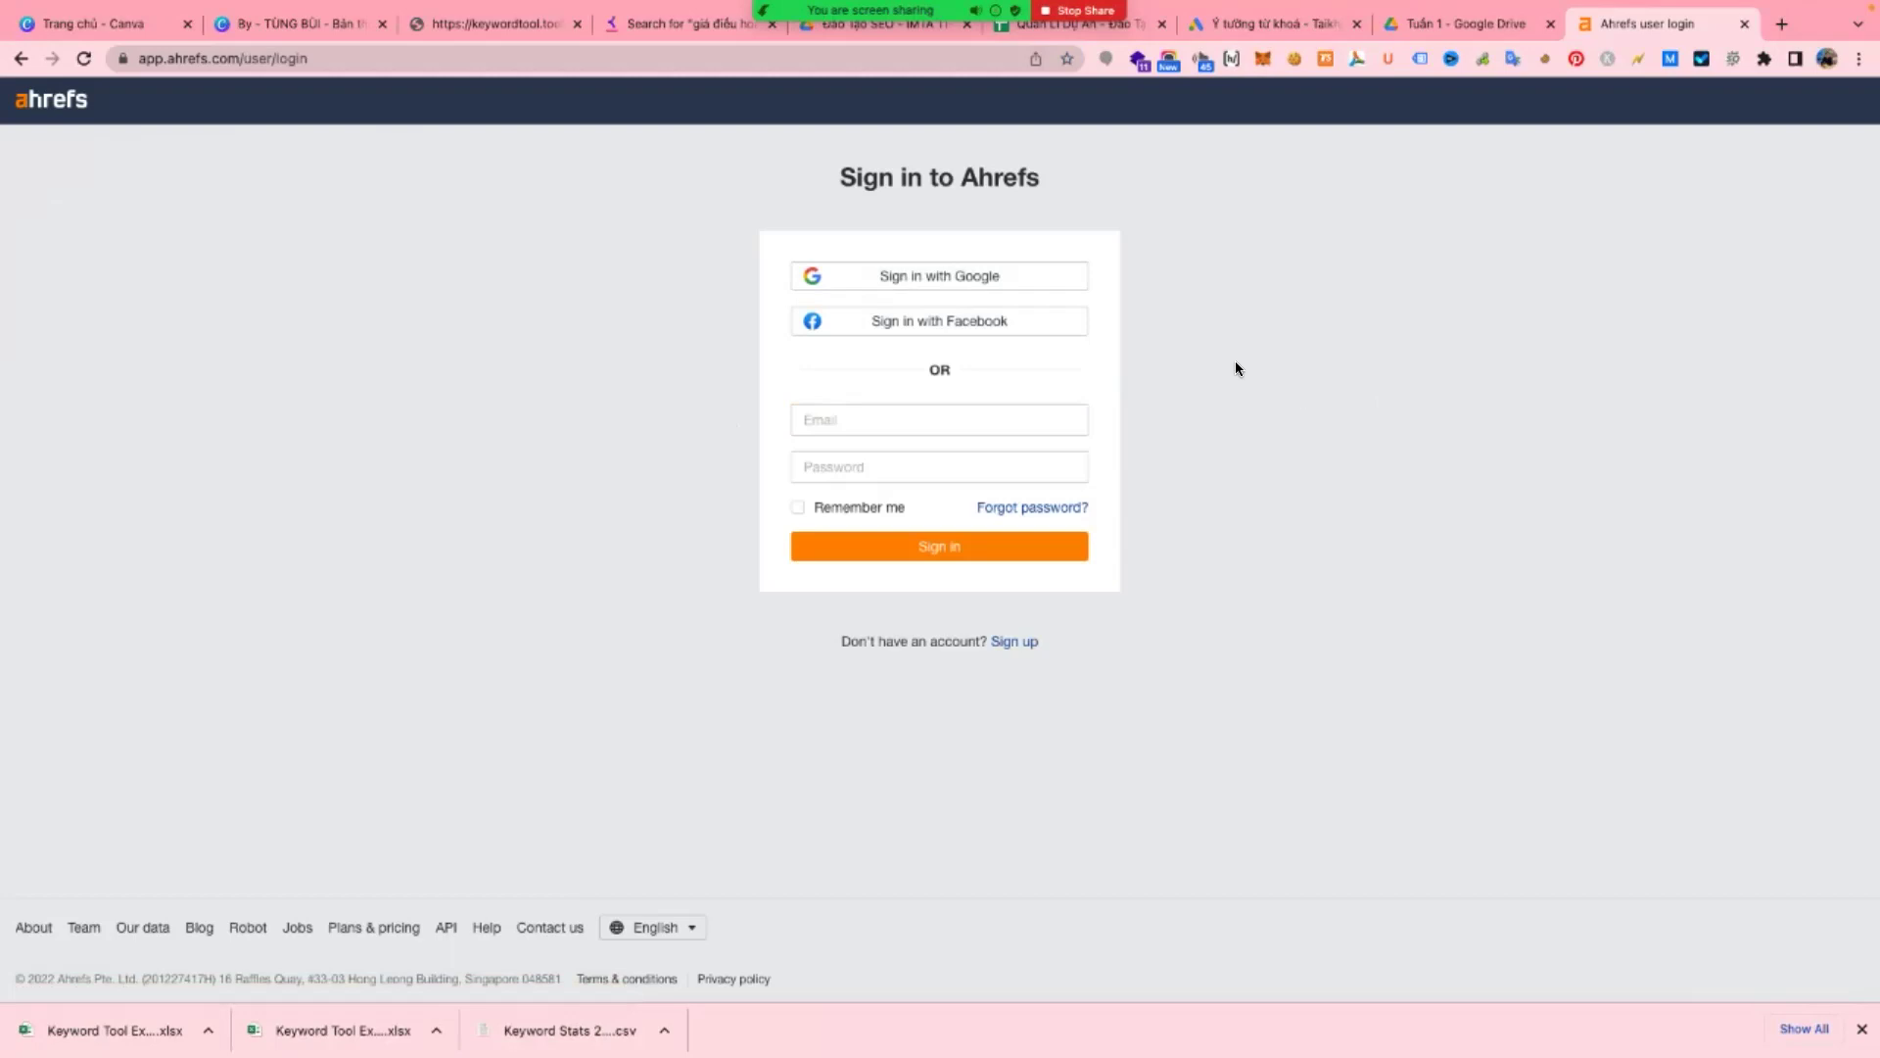
left_click(1028, 289)
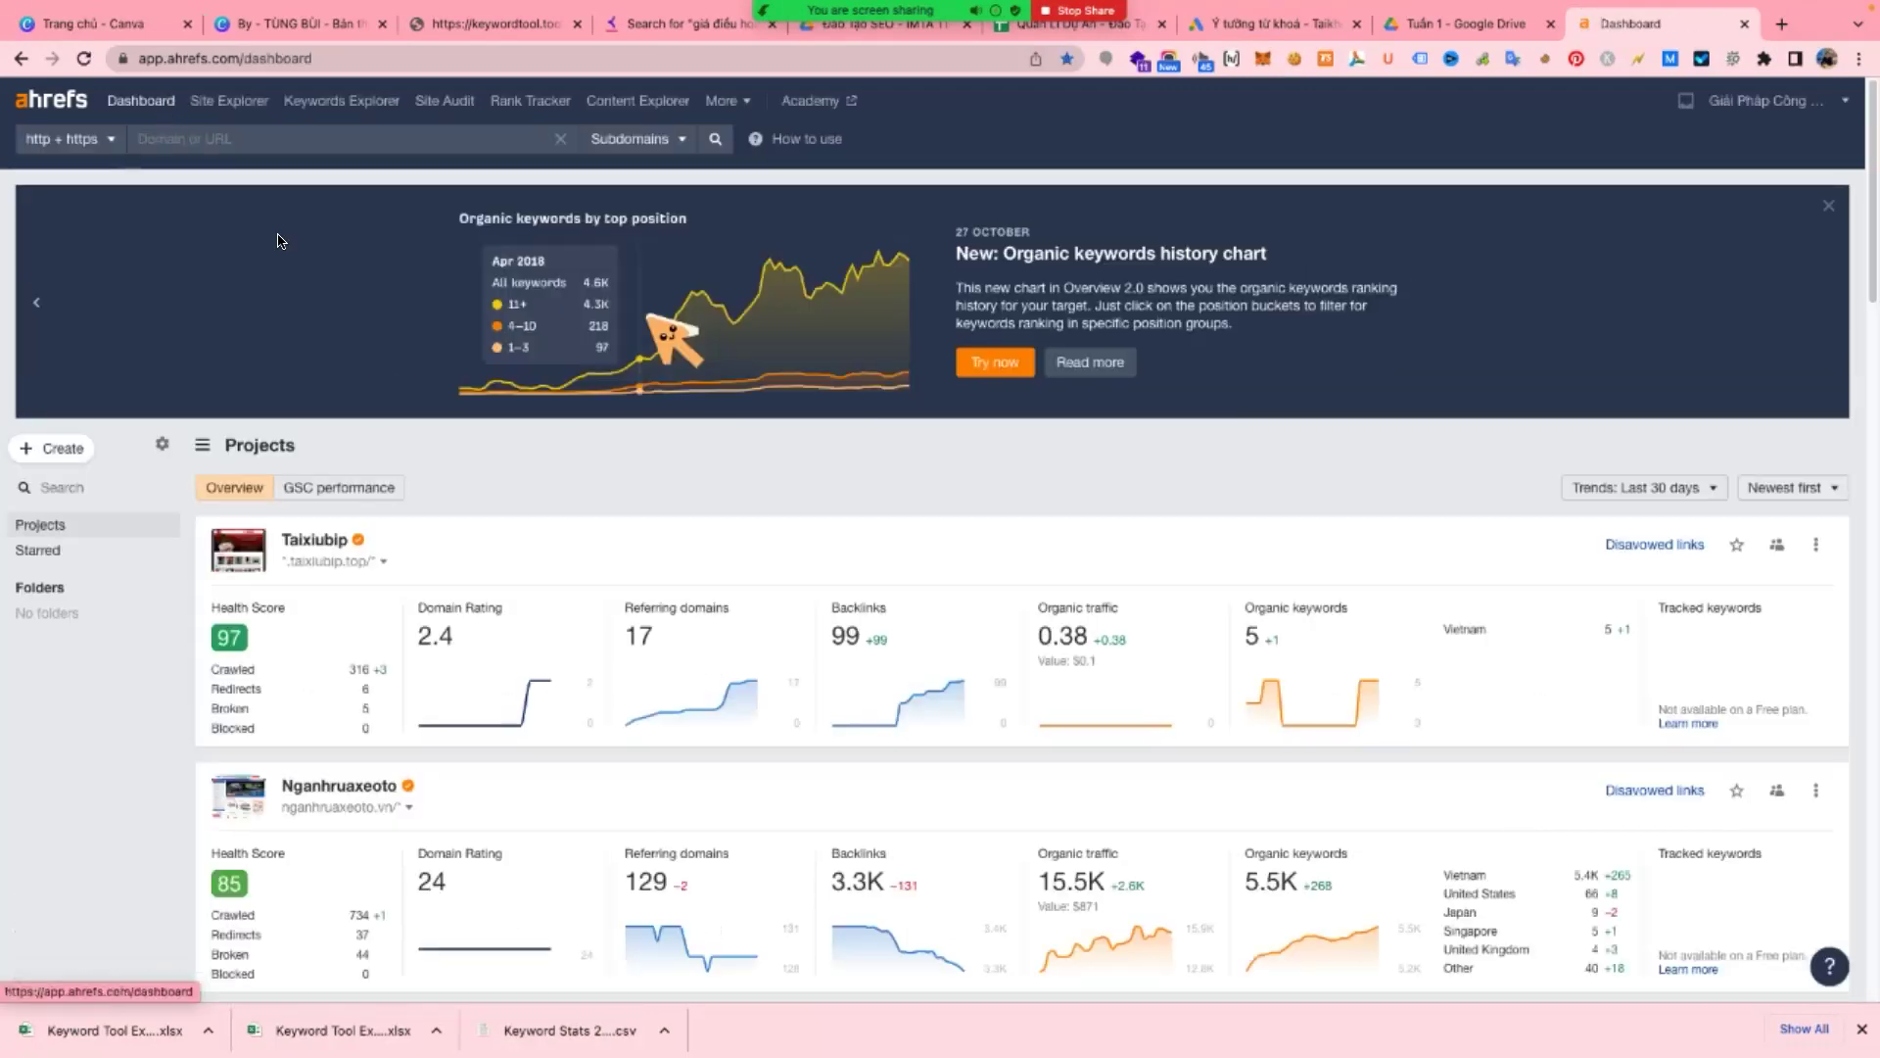
- Open the Tungphatcomputer project from the Ahrefs dashboard and show its older Overview report instead of Overview 2.0
scroll(529, 656, "down", 20)
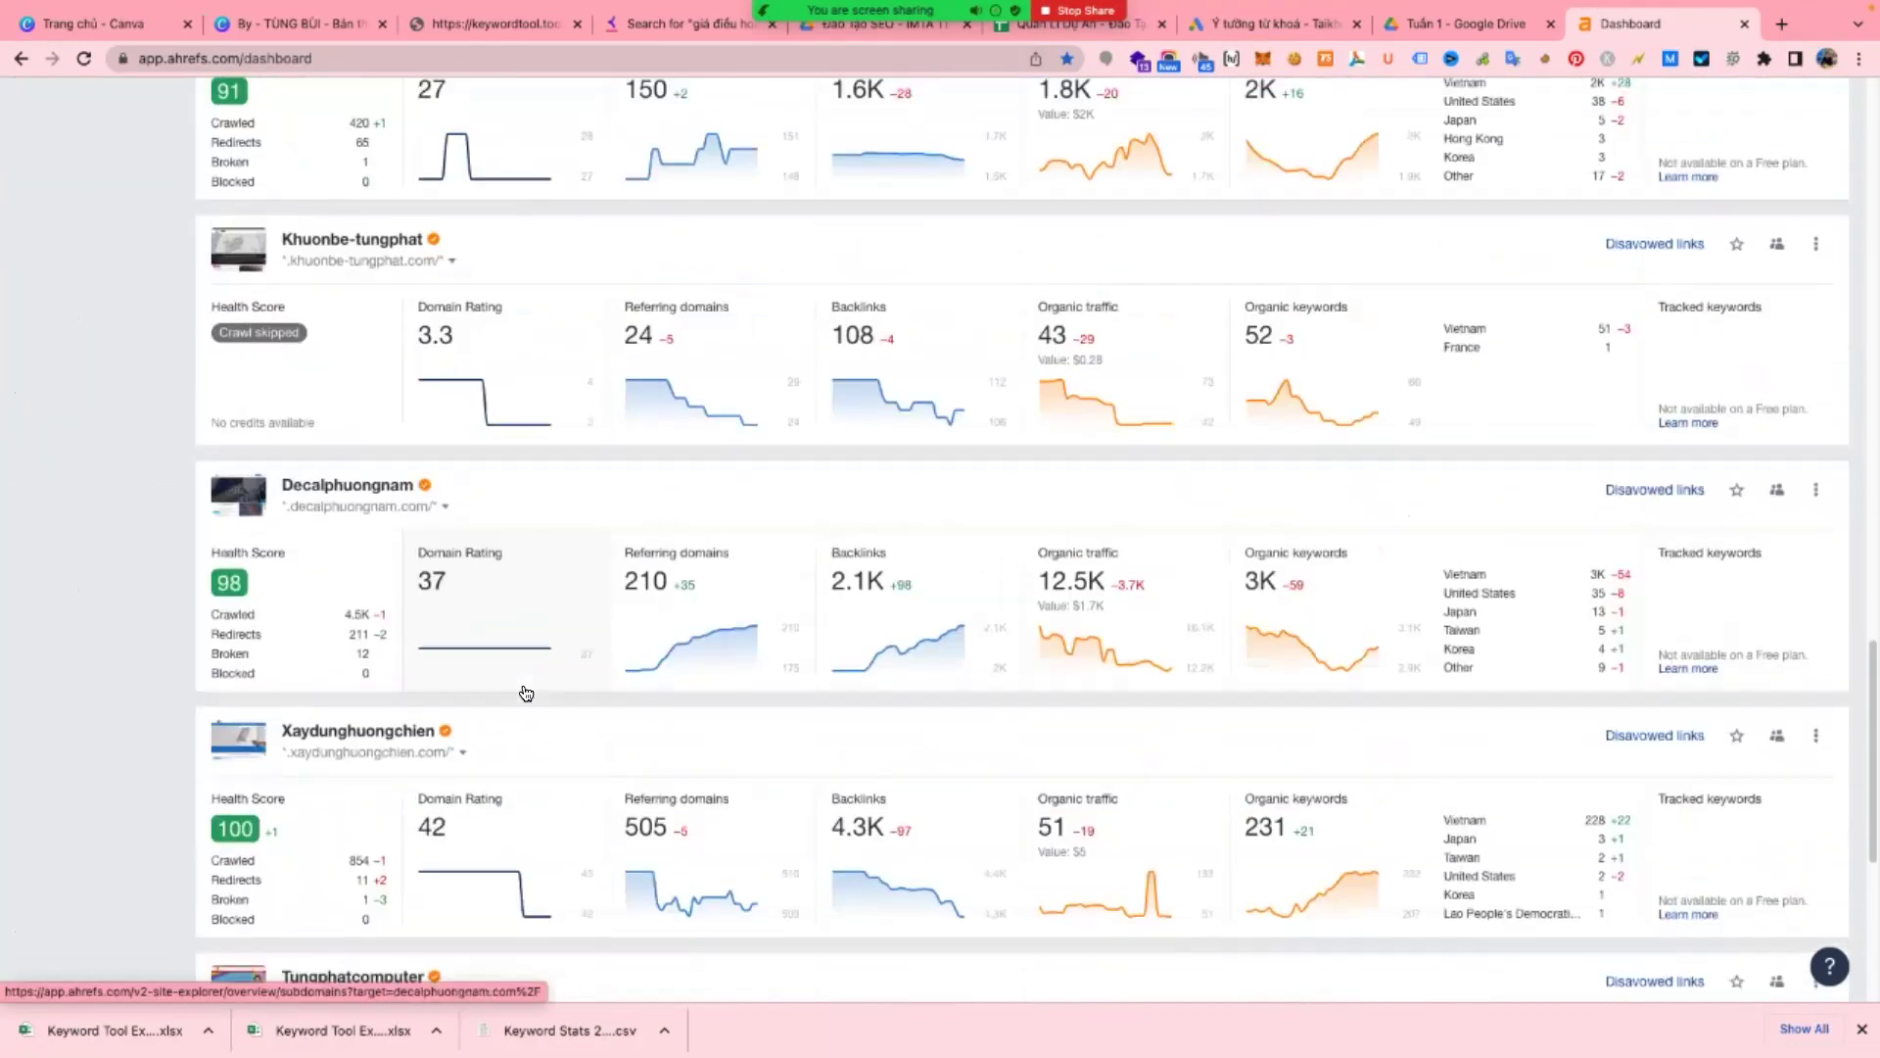
scroll(526, 693, "down", 4)
scroll(519, 697, "down", 2)
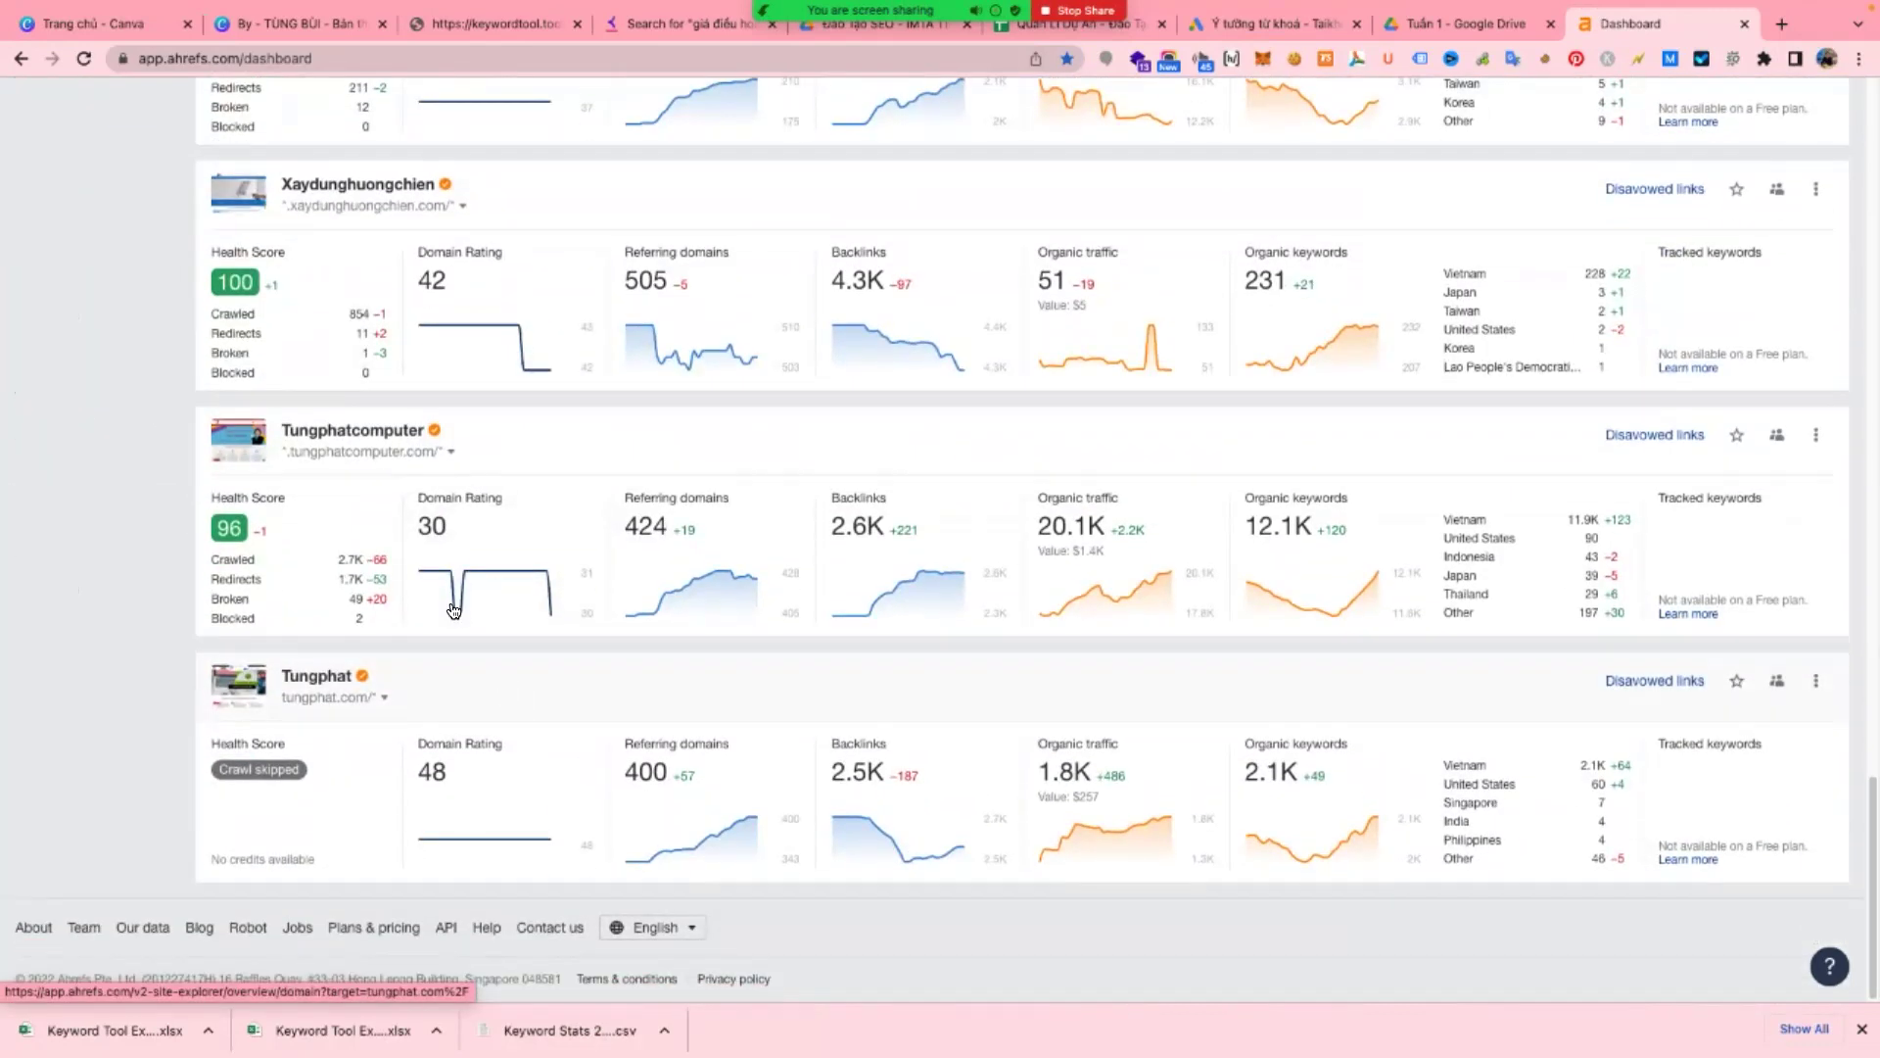
left_click(394, 434)
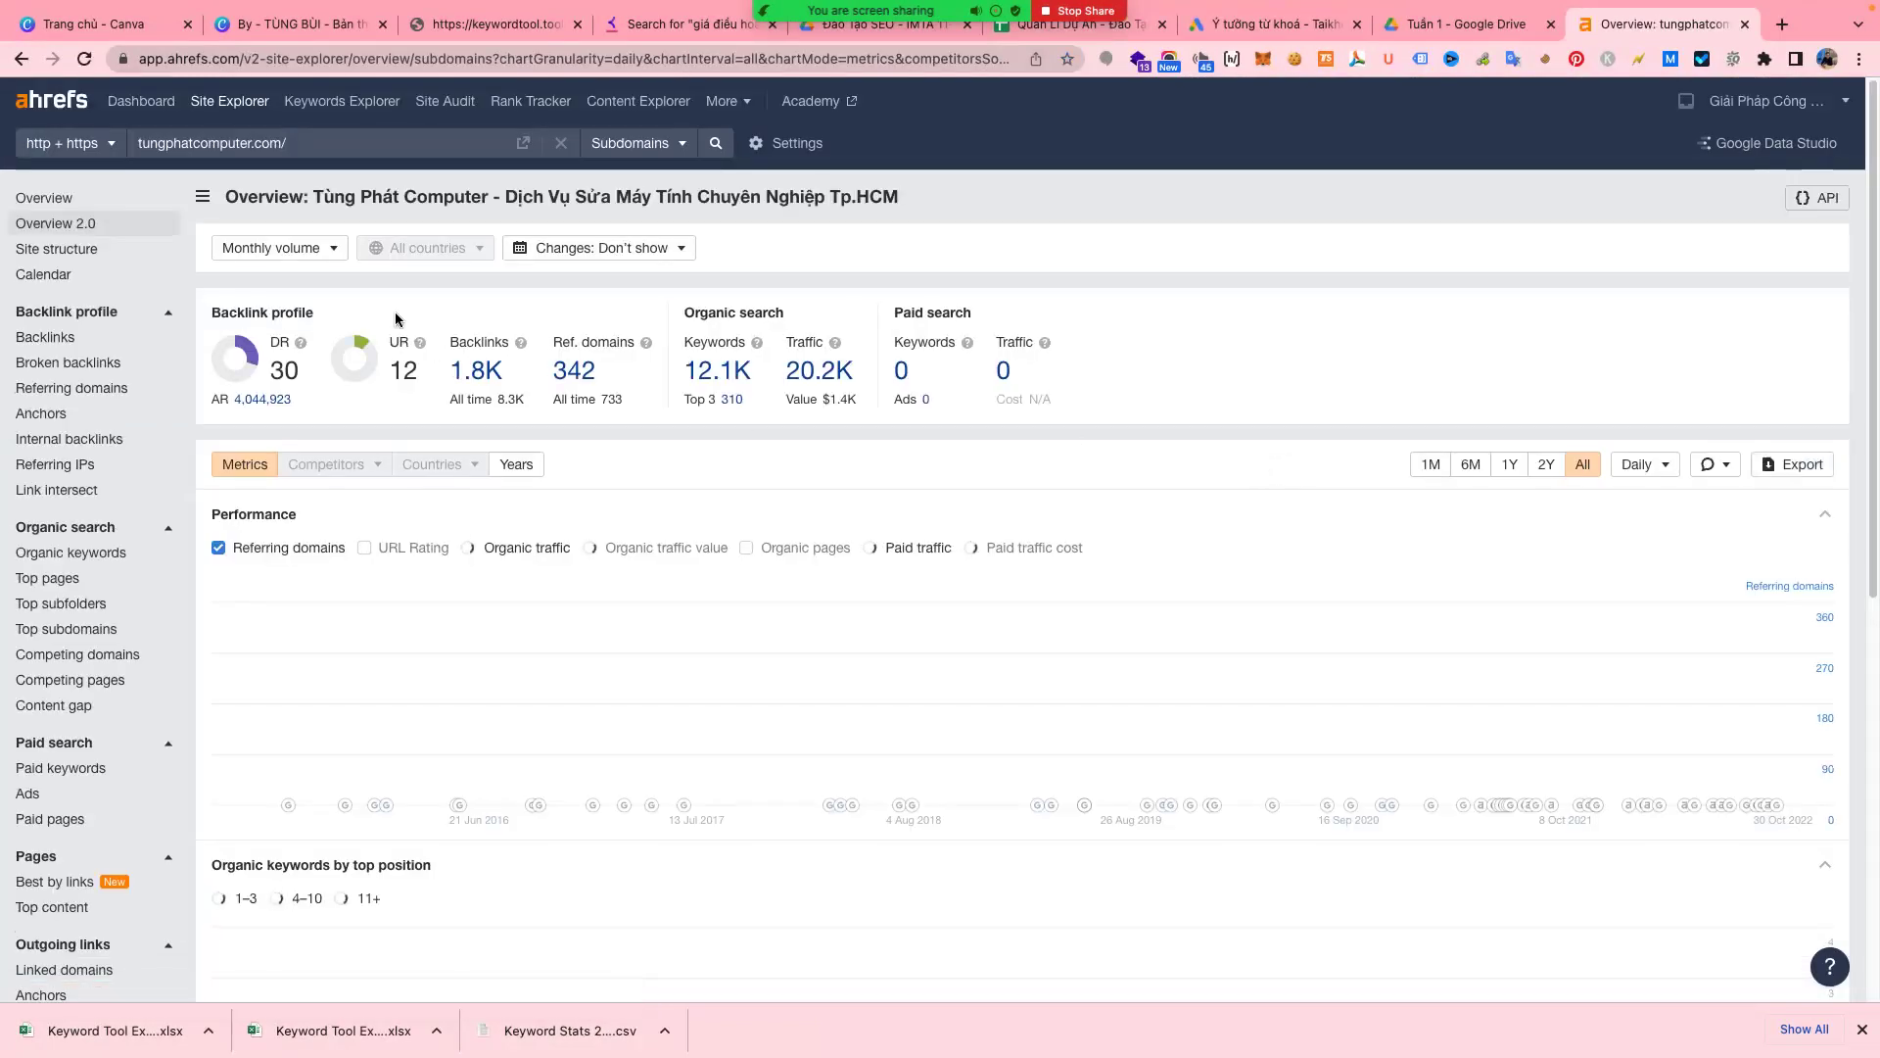
left_click(110, 209)
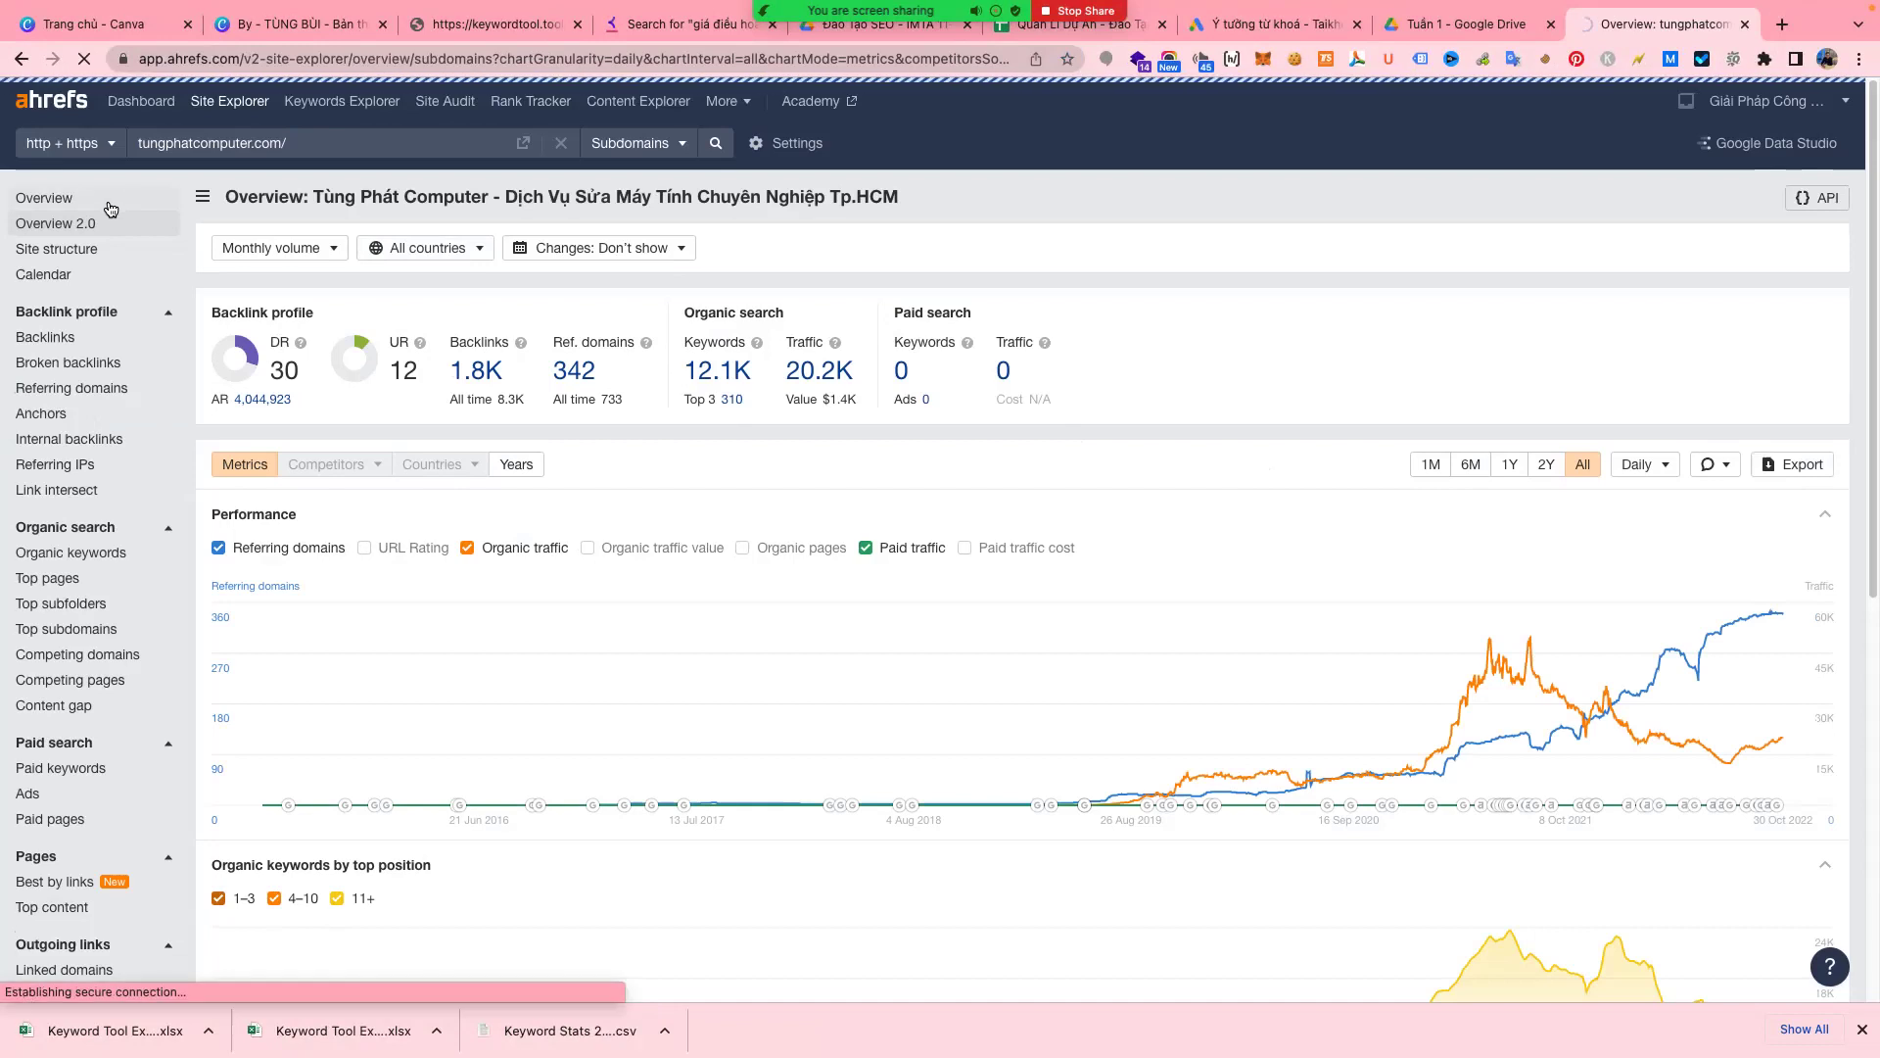
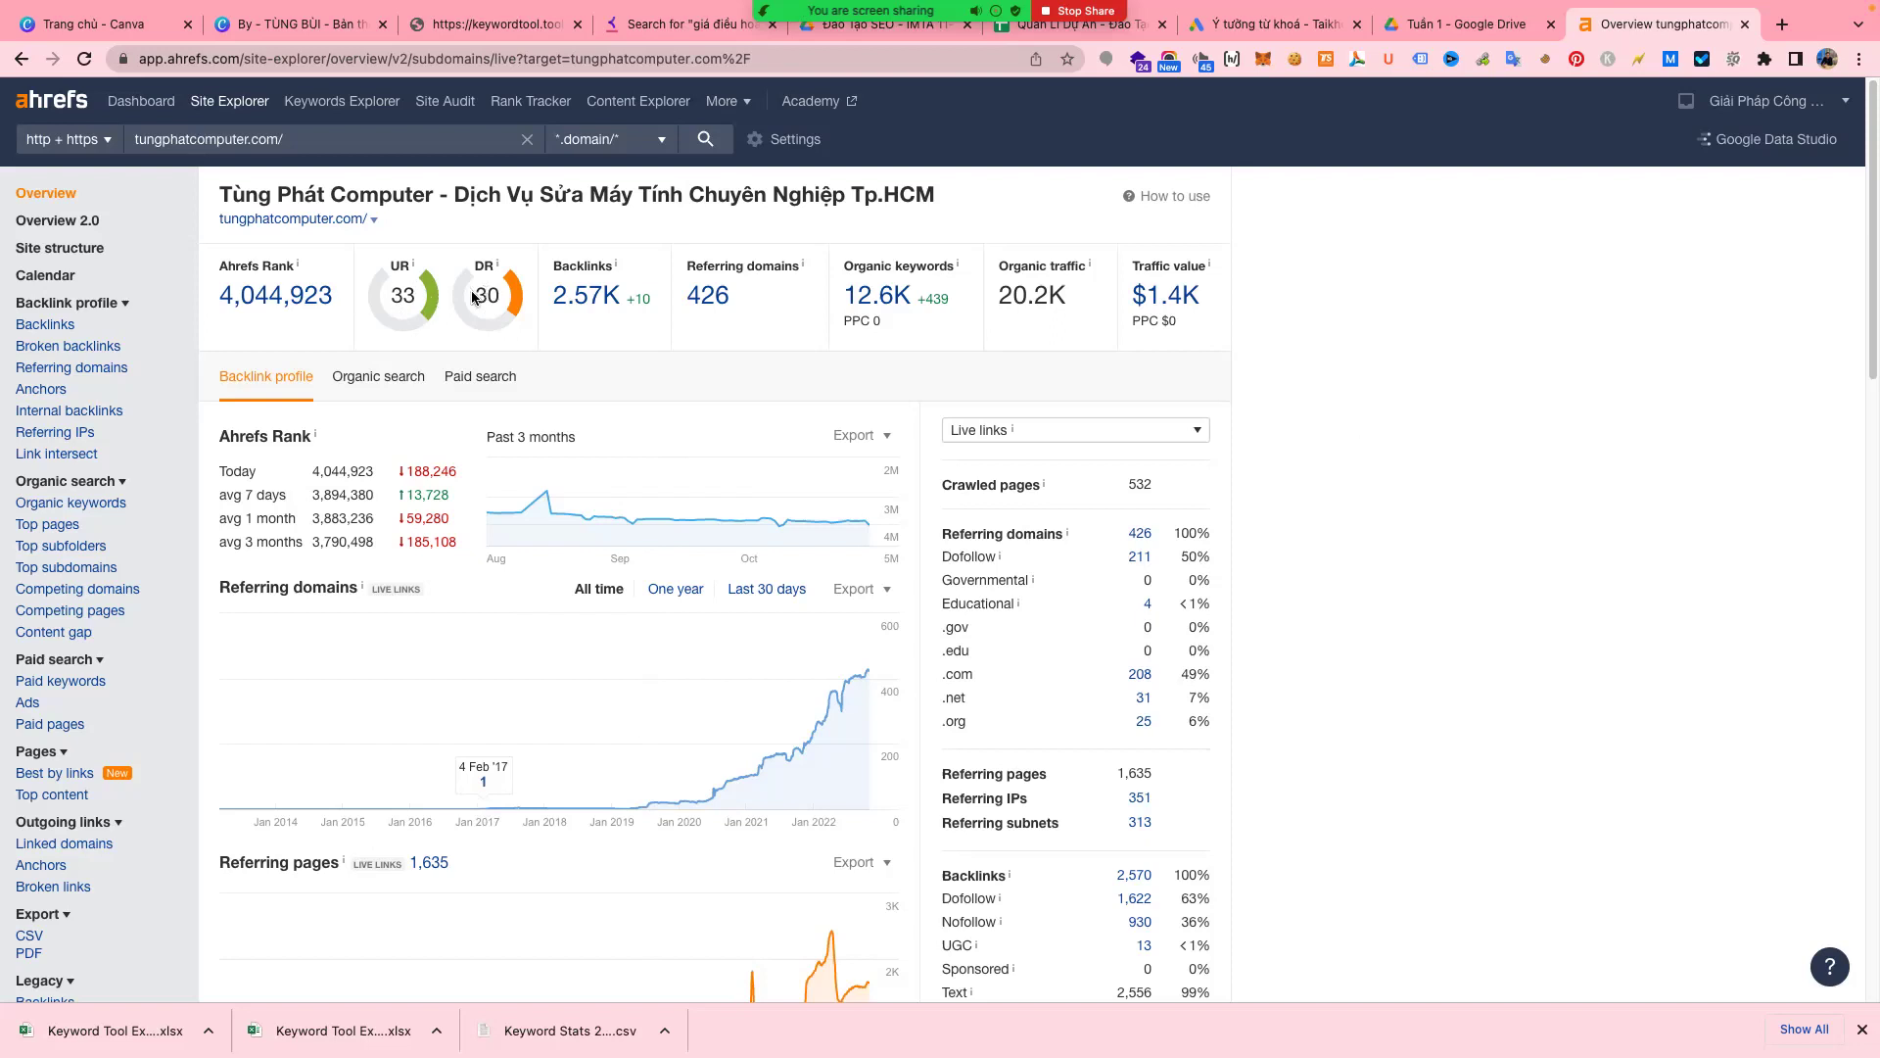
- Read the UR and DR metric explanations in English and in Vietnamese translation, and reload the overview in English
mouse_move(415, 270)
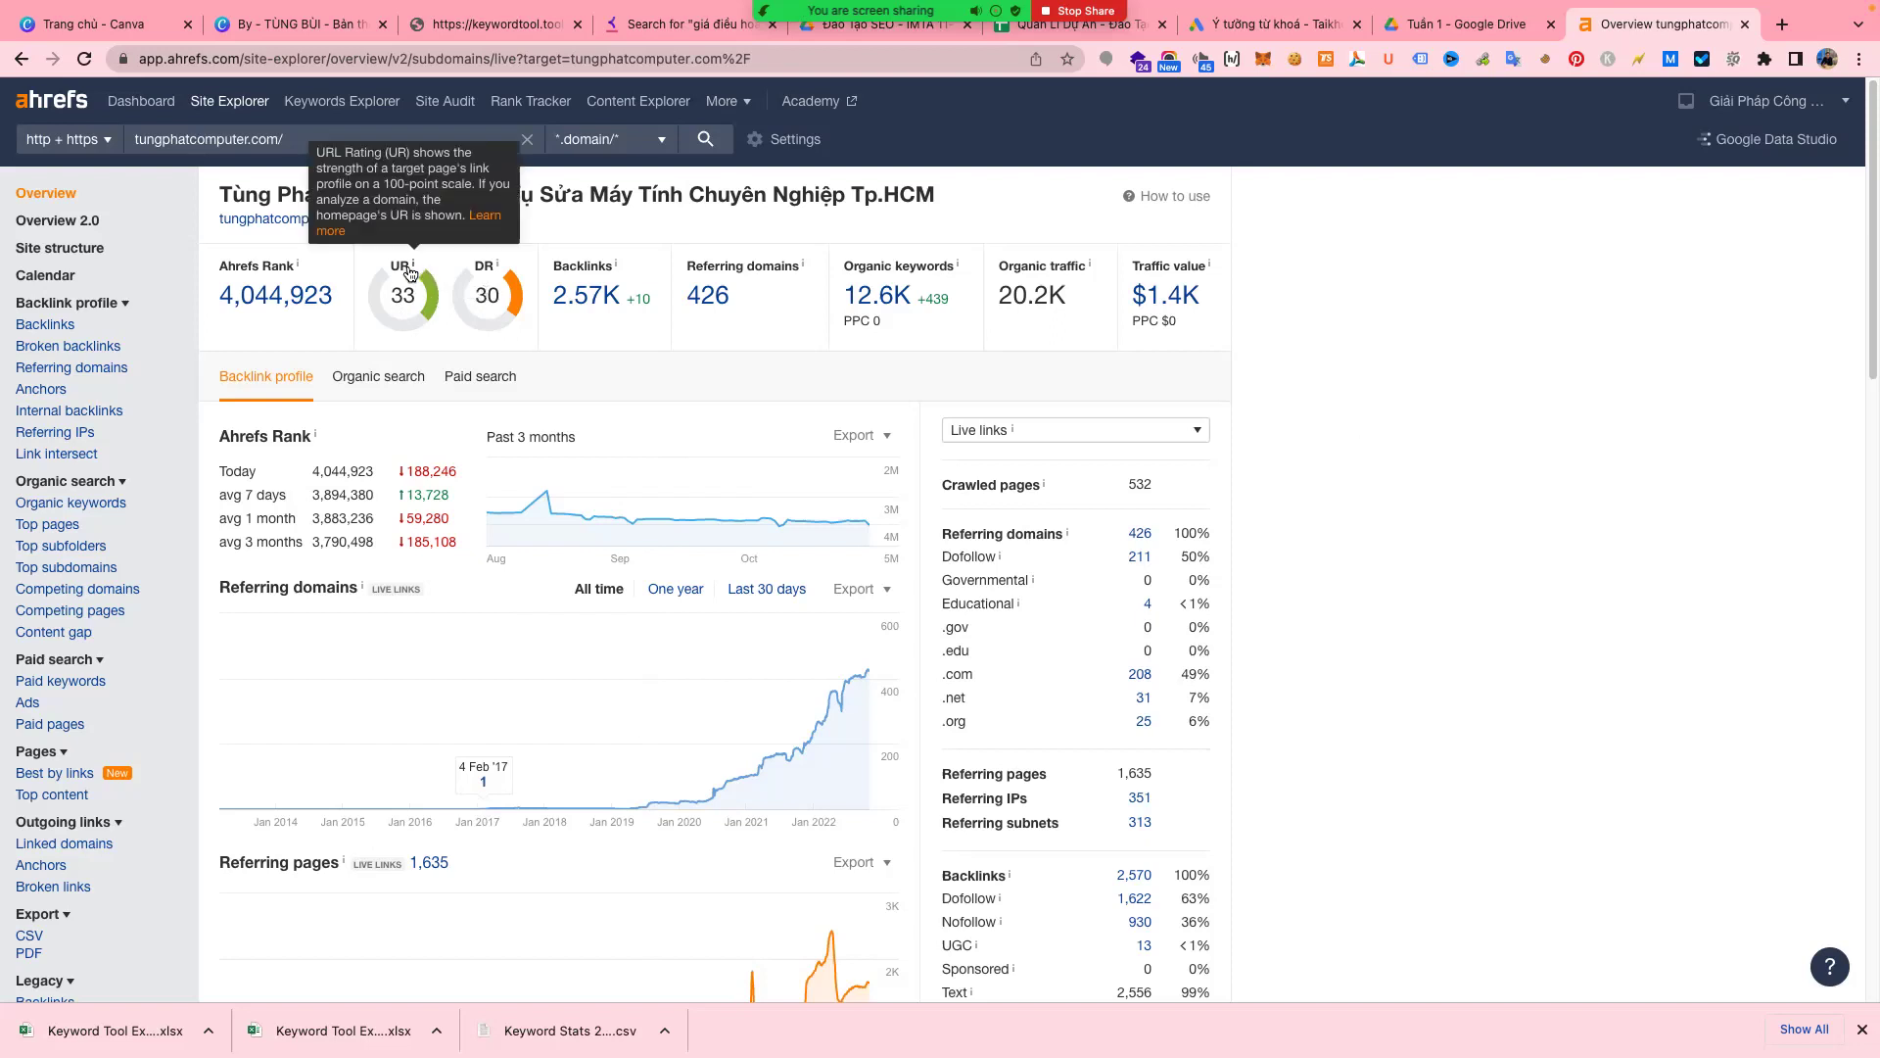
mouse_move(498, 269)
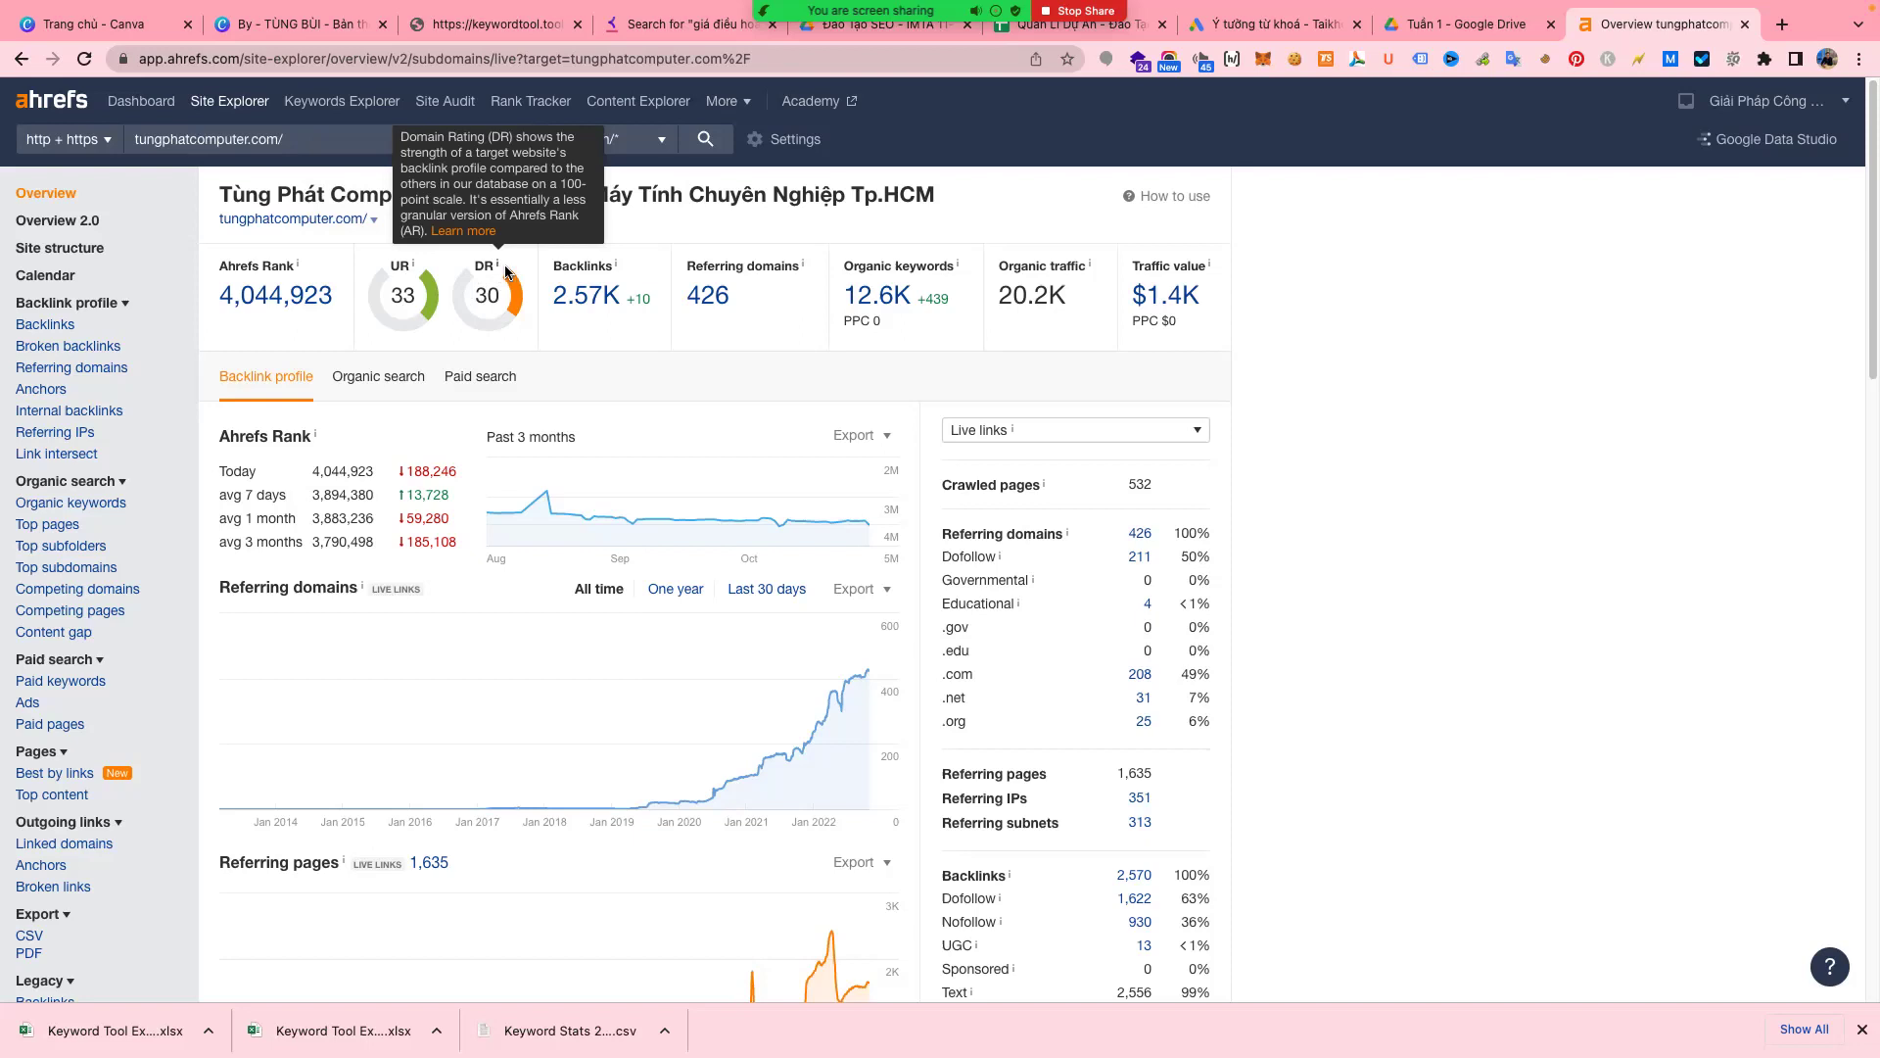
right_click(1342, 318)
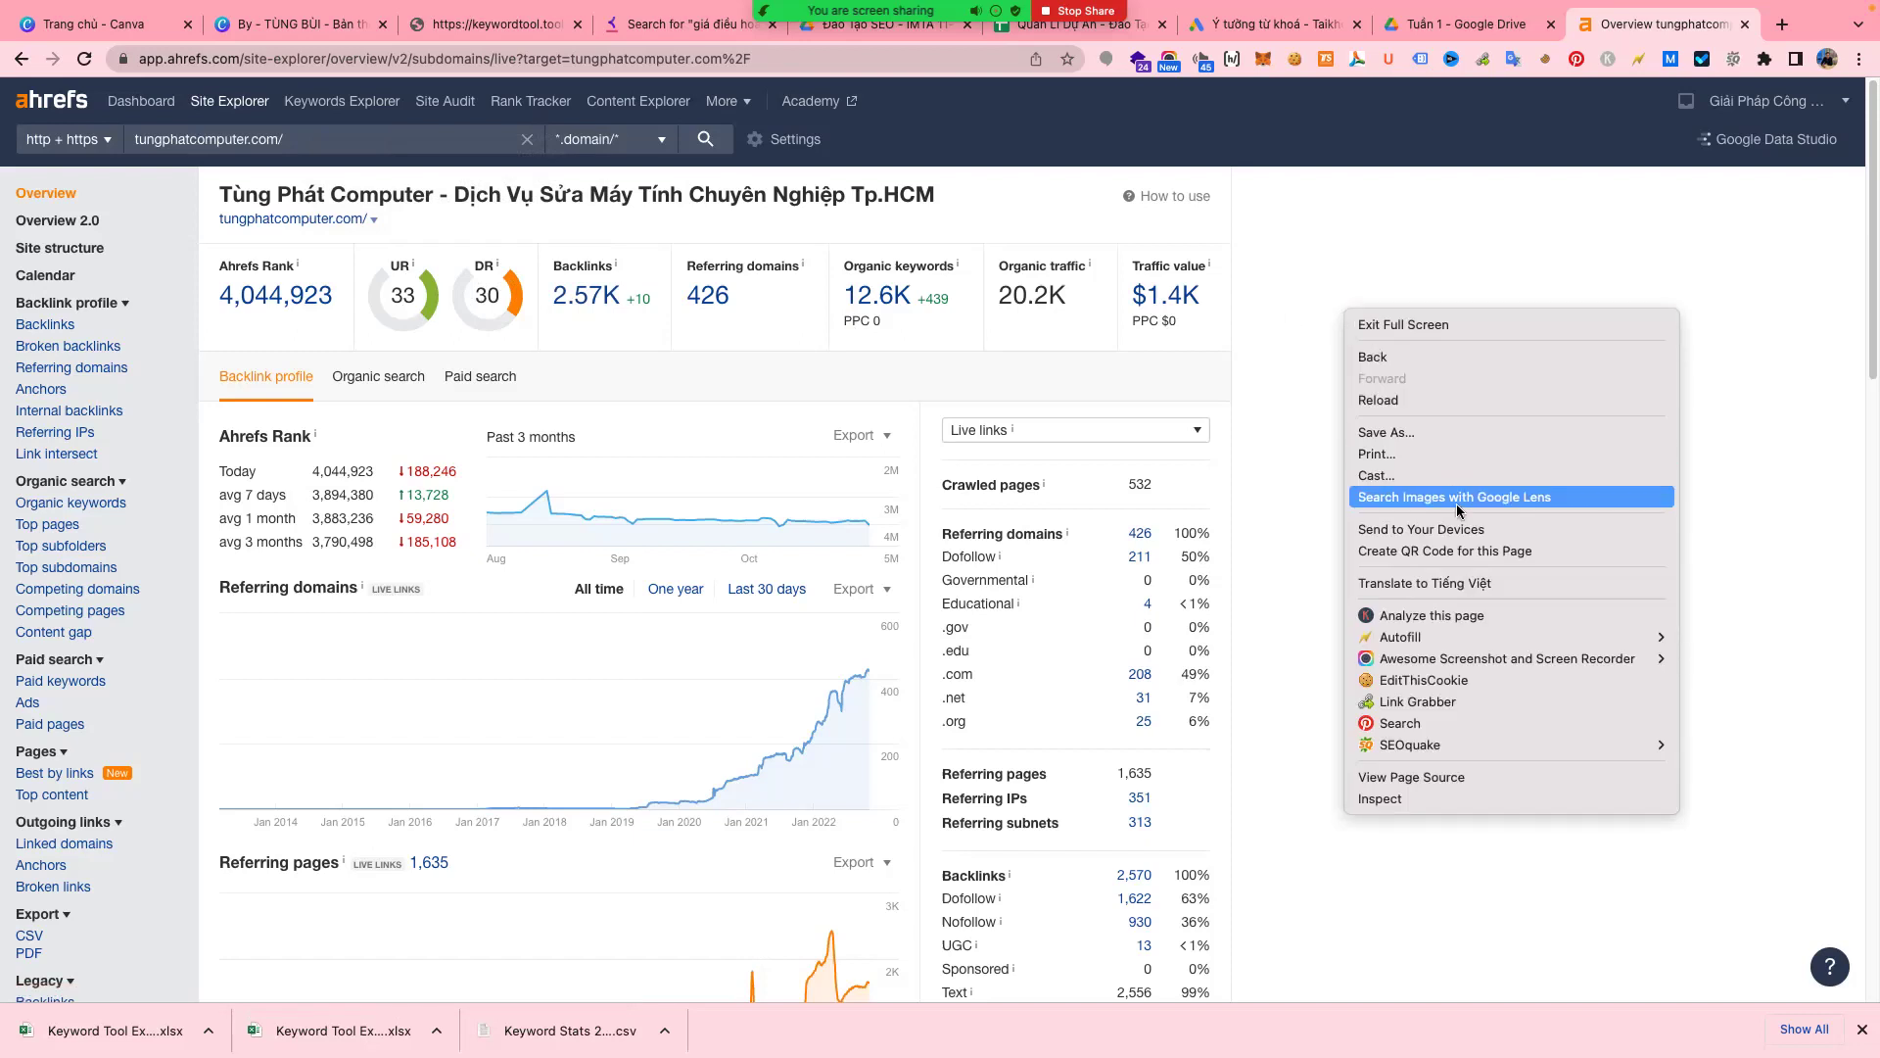
left_click(1454, 586)
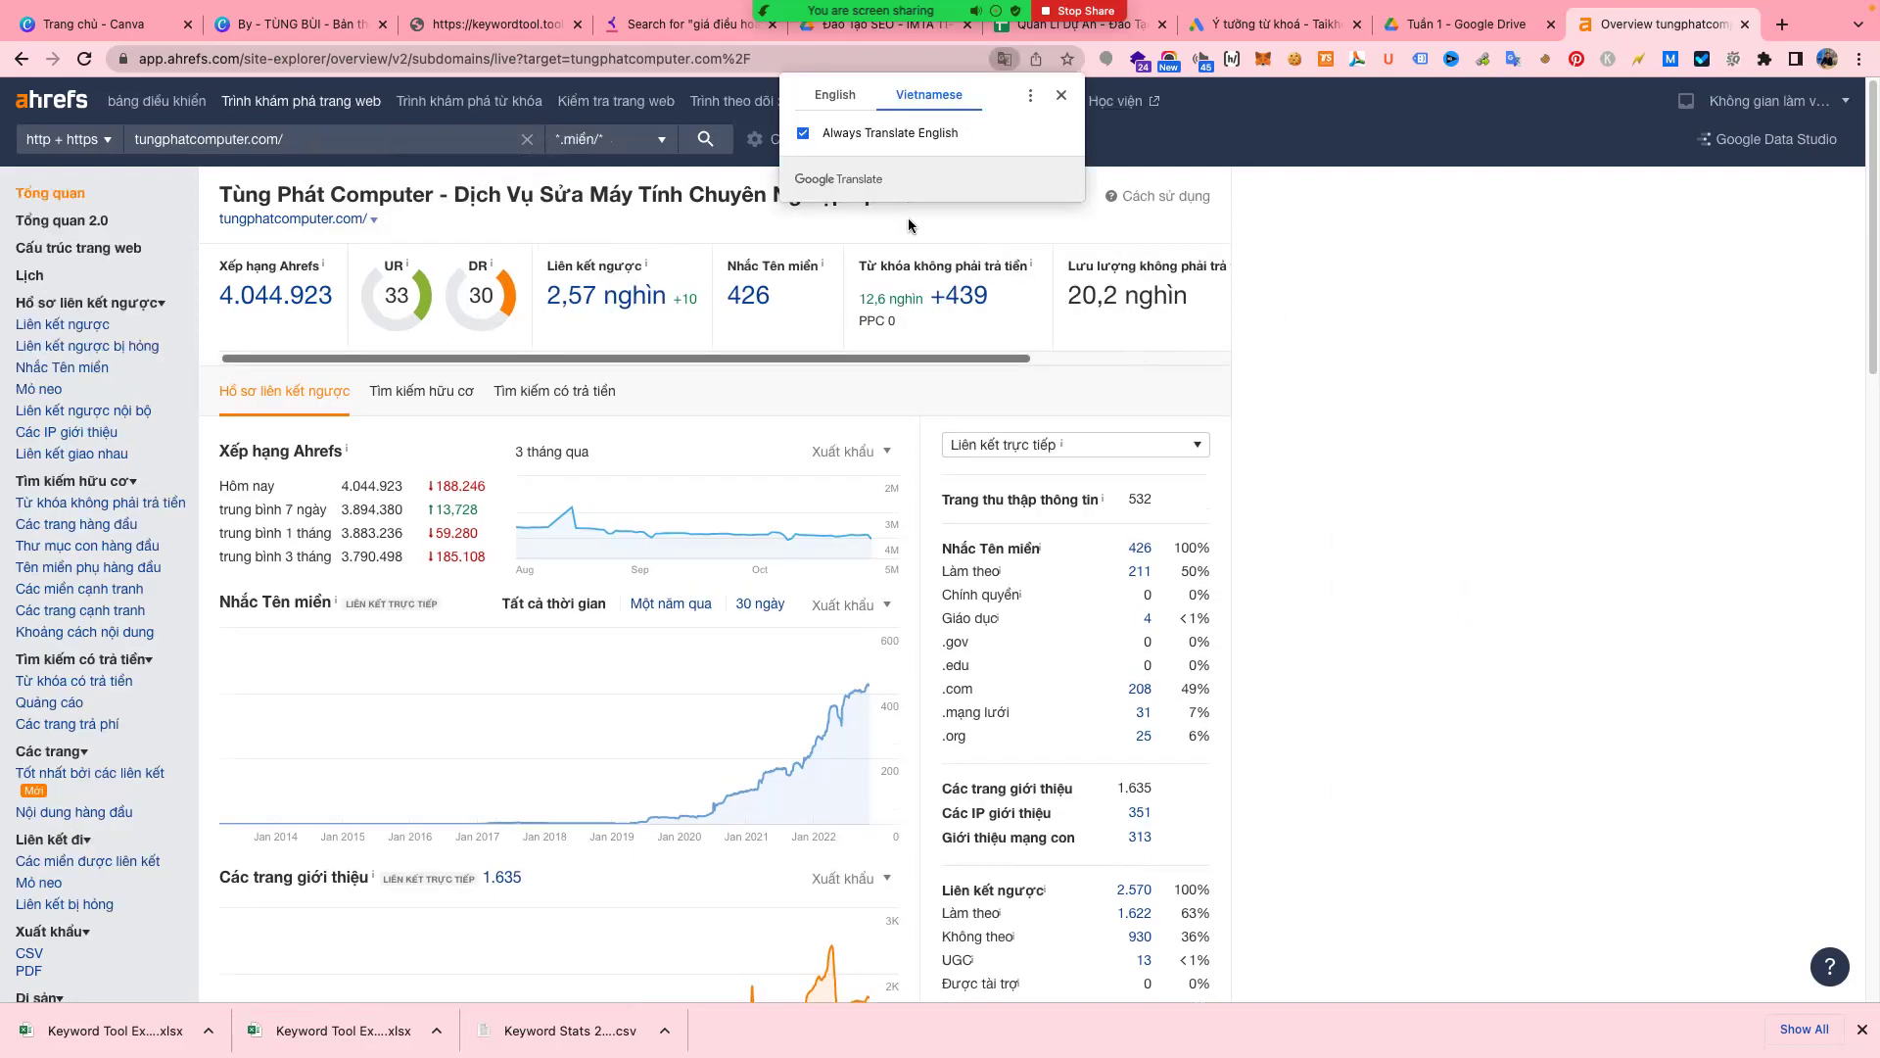
left_click(1061, 95)
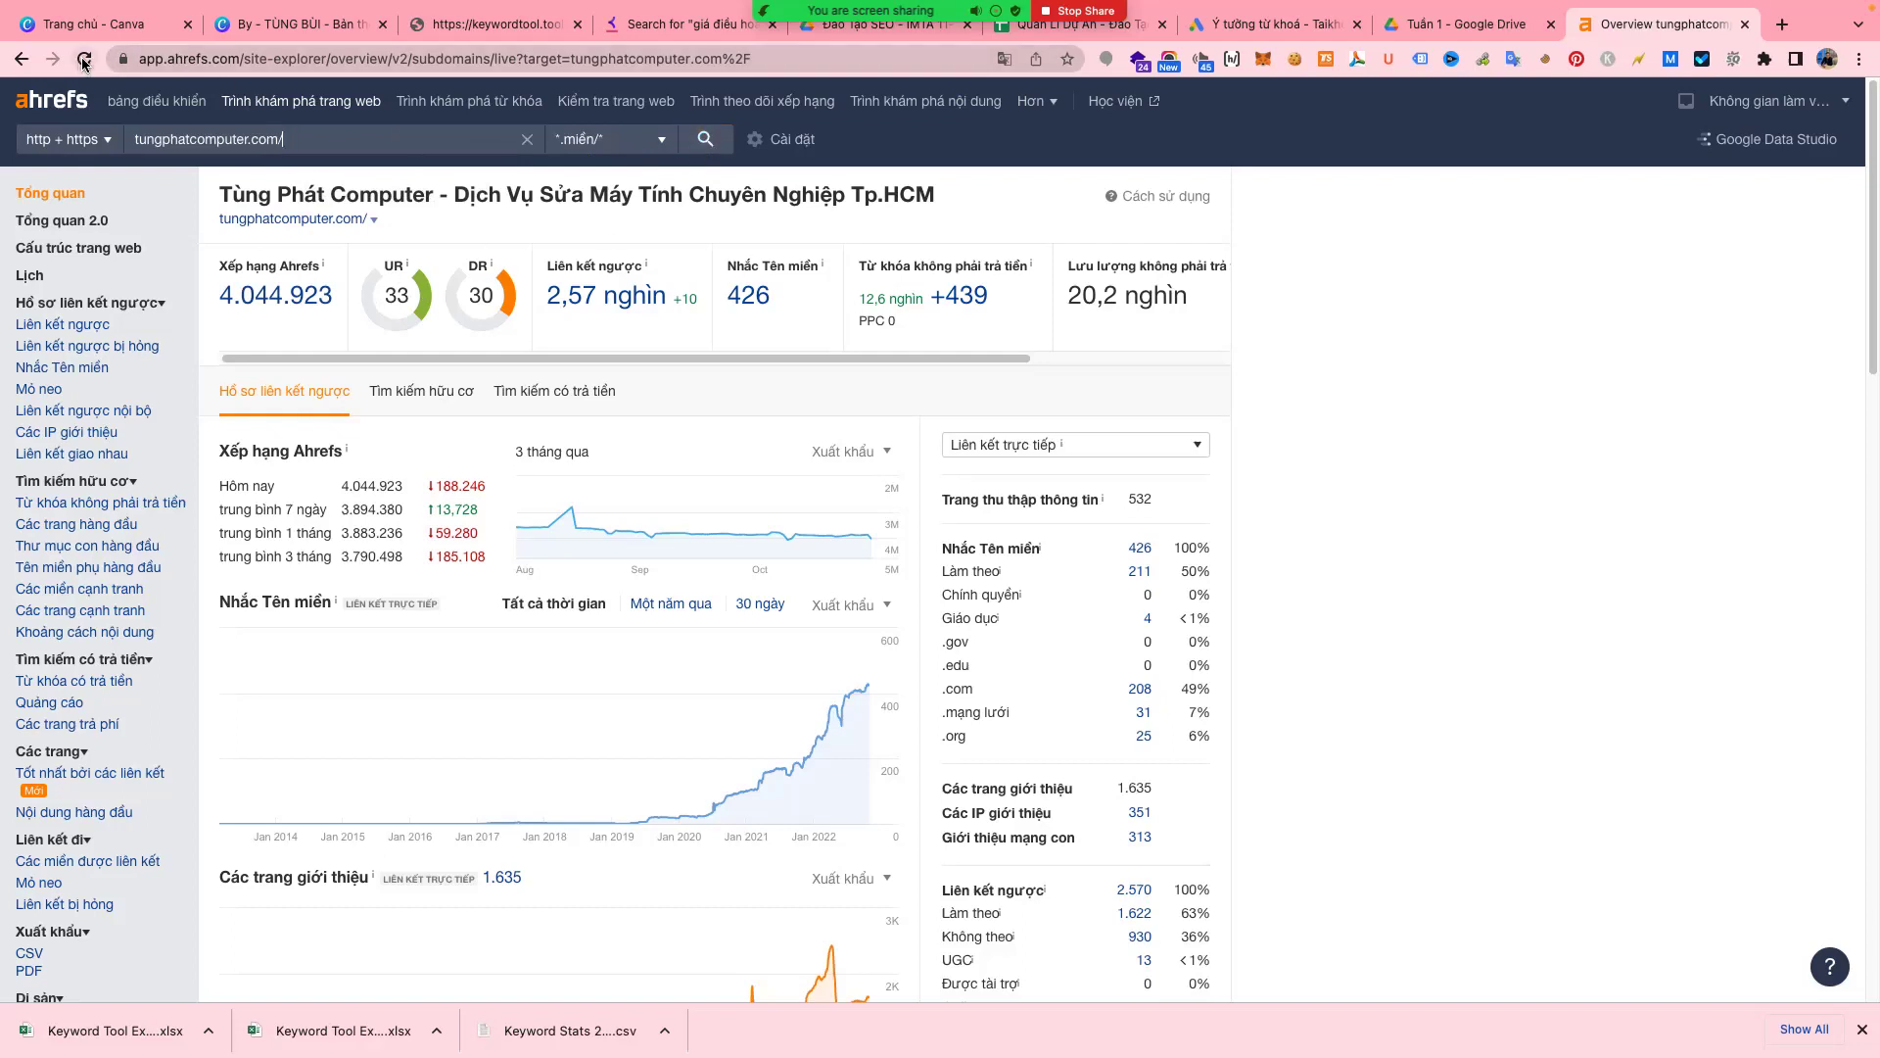
mouse_move(408, 274)
left_click(87, 61)
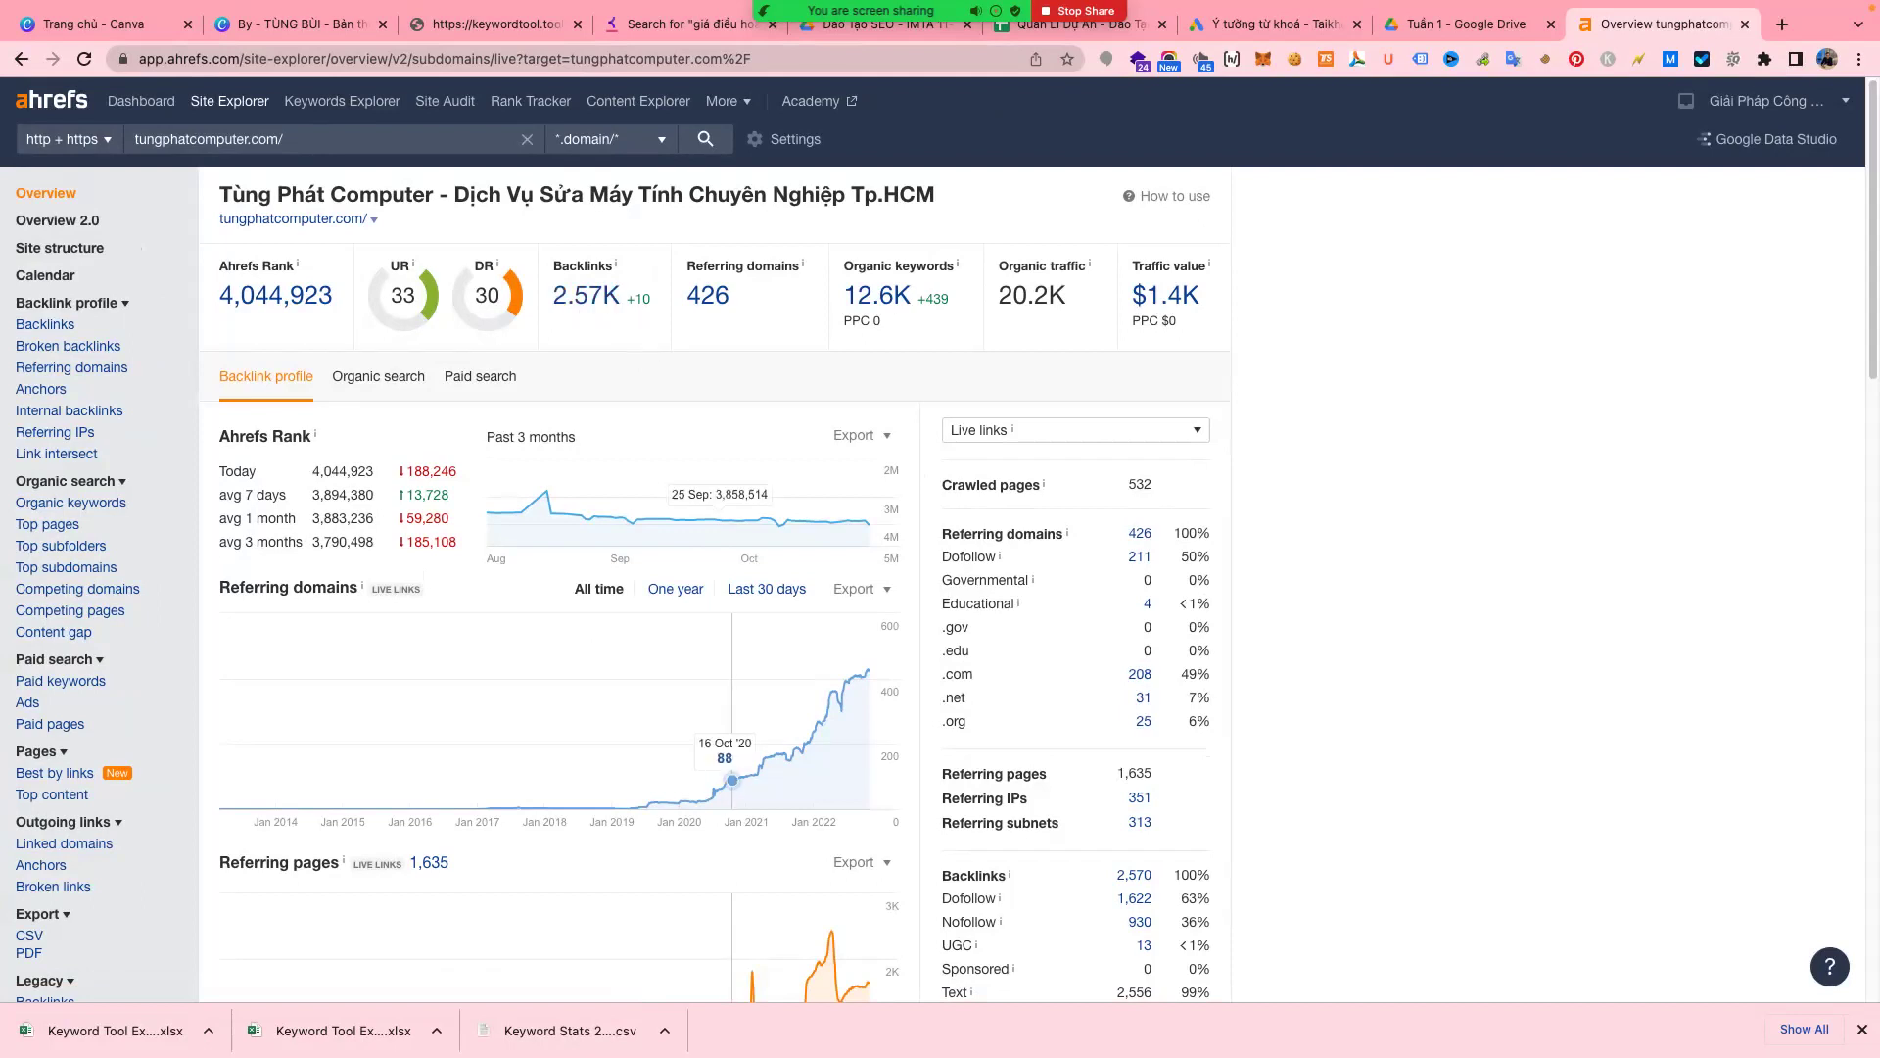
- Close the Ahrefs home page in the other Chrome window and return to the Semrush Keyword Overview for tungphatcomputer.com
mouse_move(558, 1018)
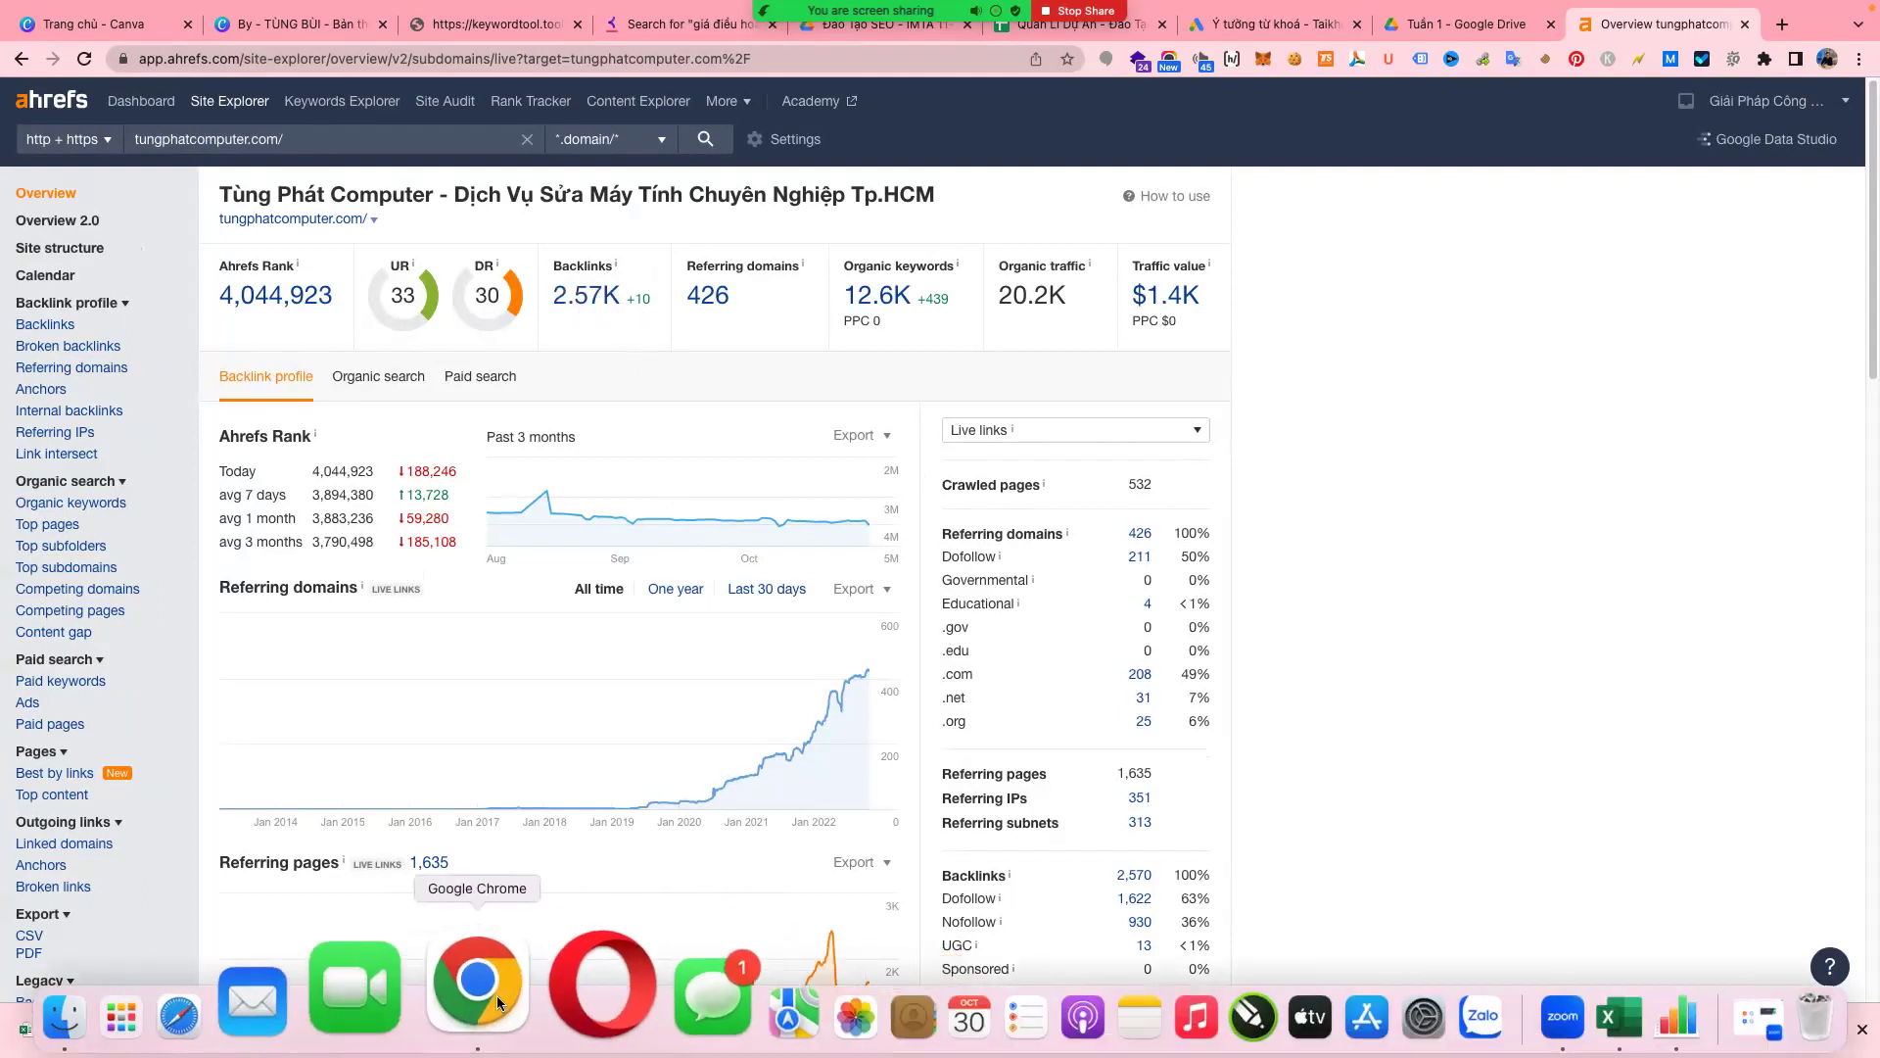
left_click(497, 995)
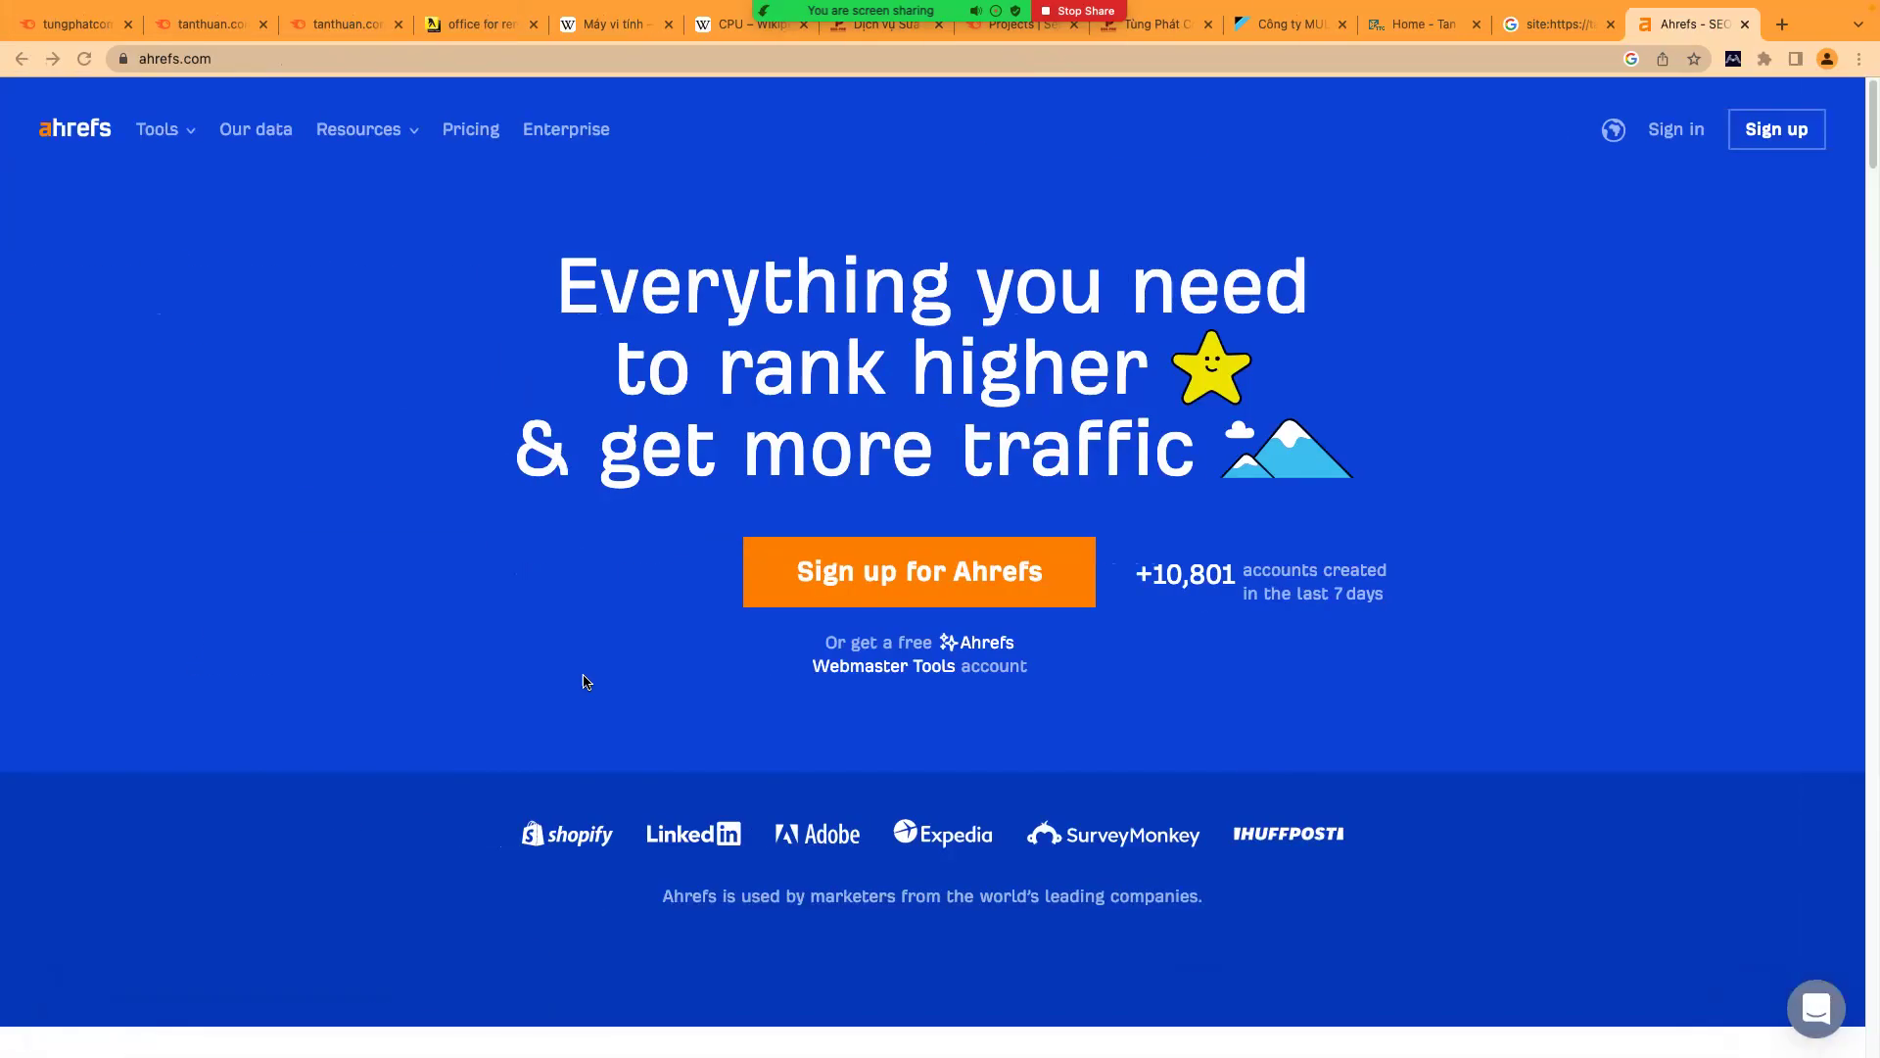
left_click(1744, 24)
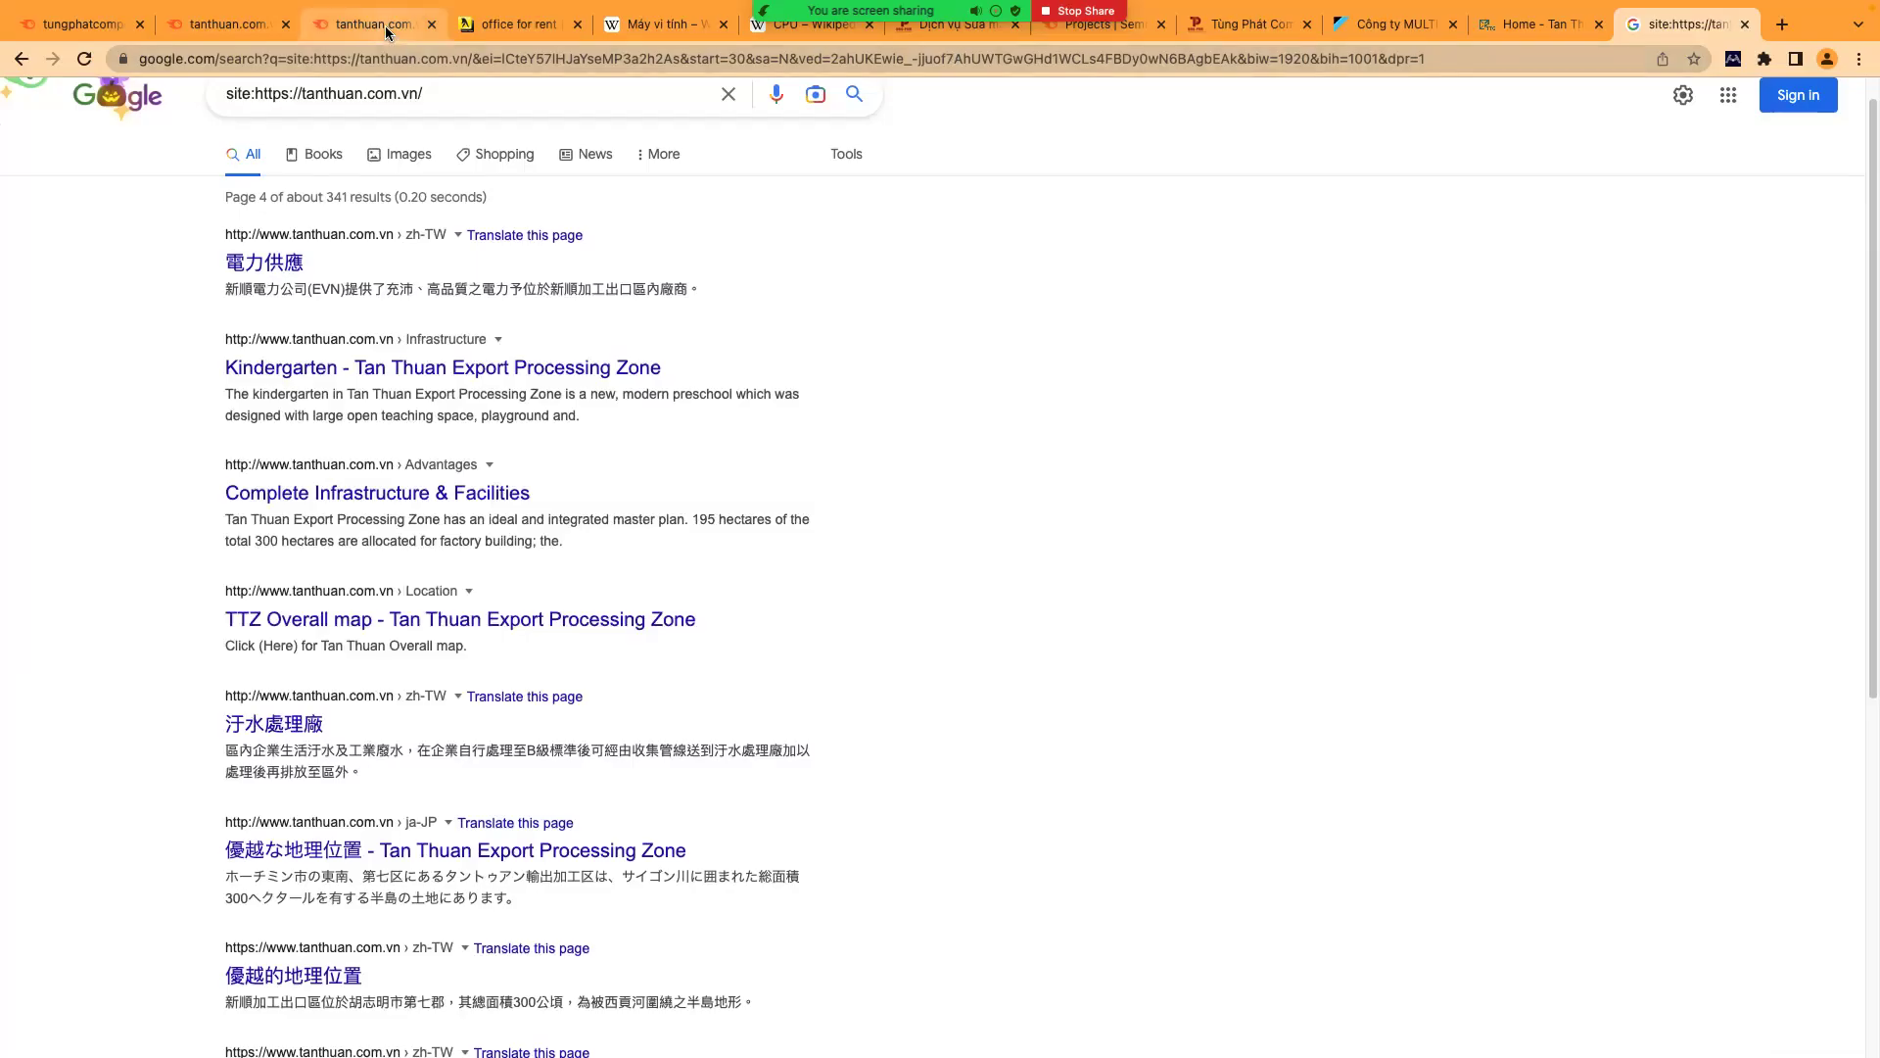
left_click(235, 22)
left_click(75, 25)
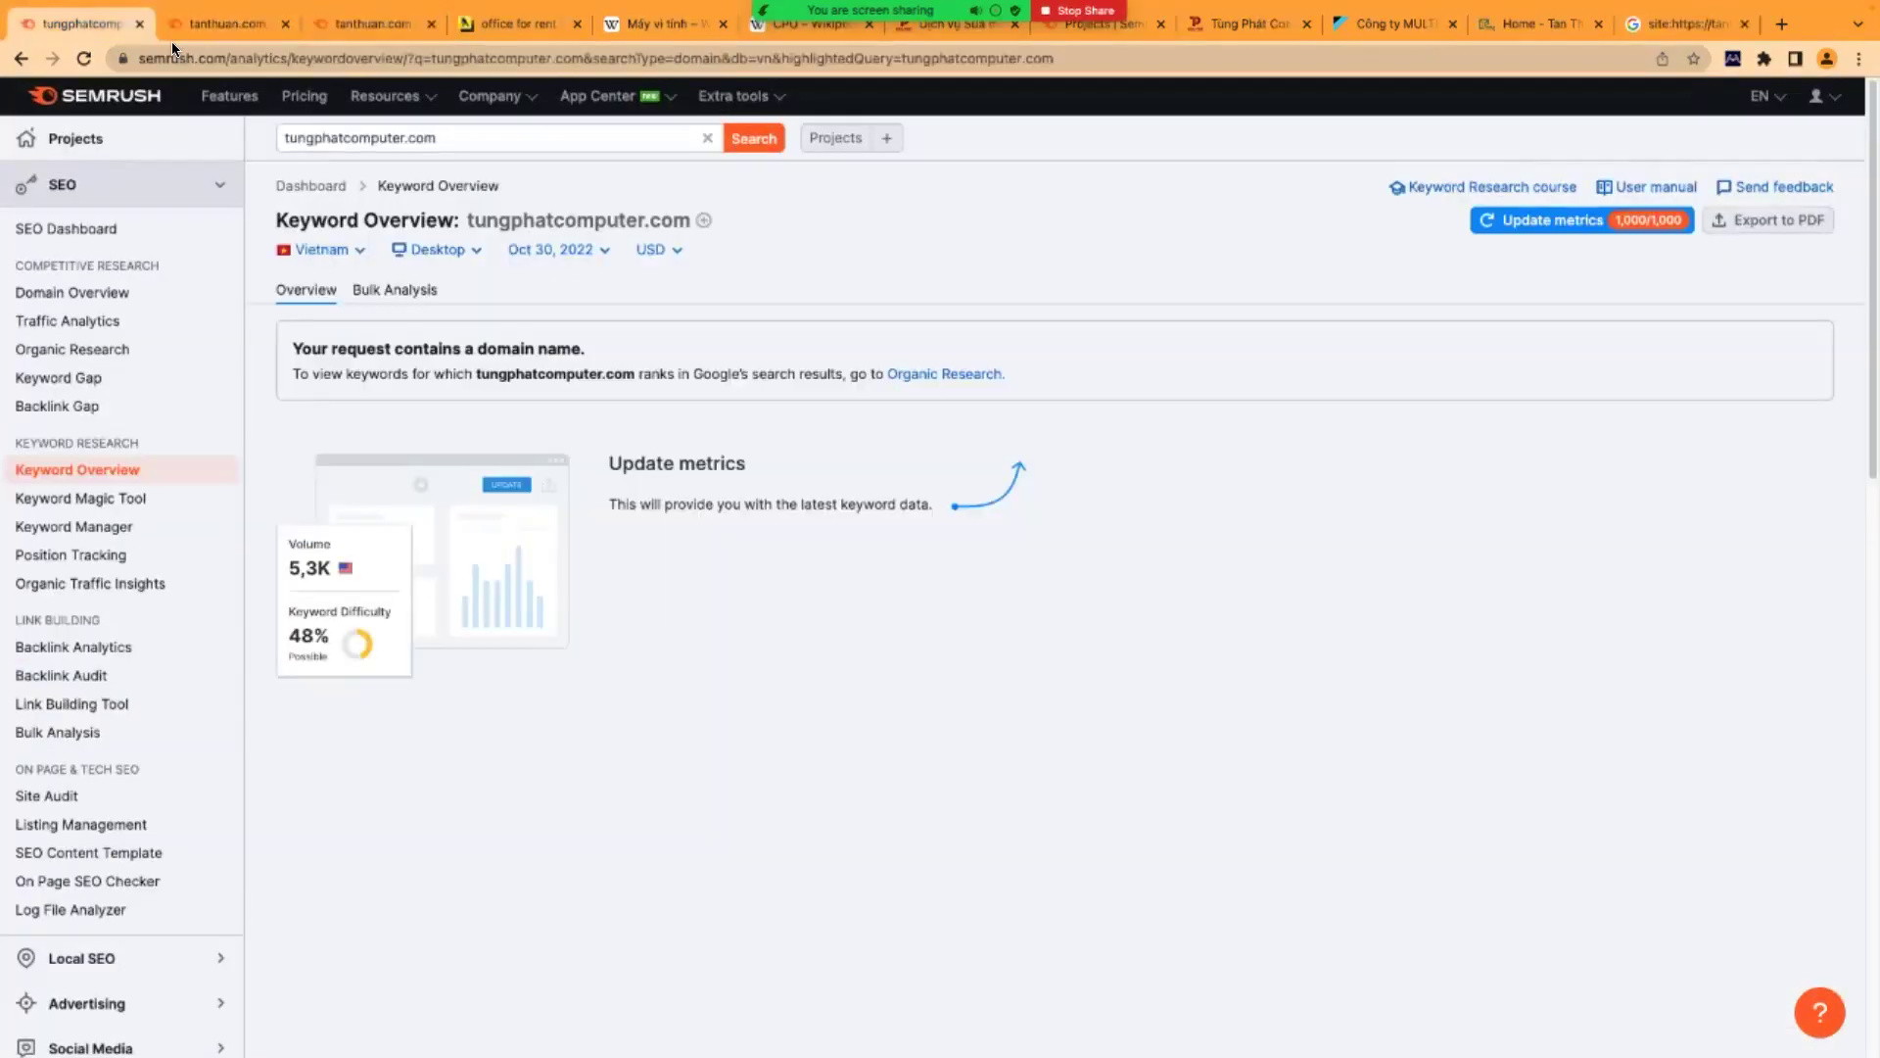
- Show the Semrush Domain Overview report for tungphatcomputer.com
left_click(754, 138)
left_click(481, 142)
left_click(571, 185)
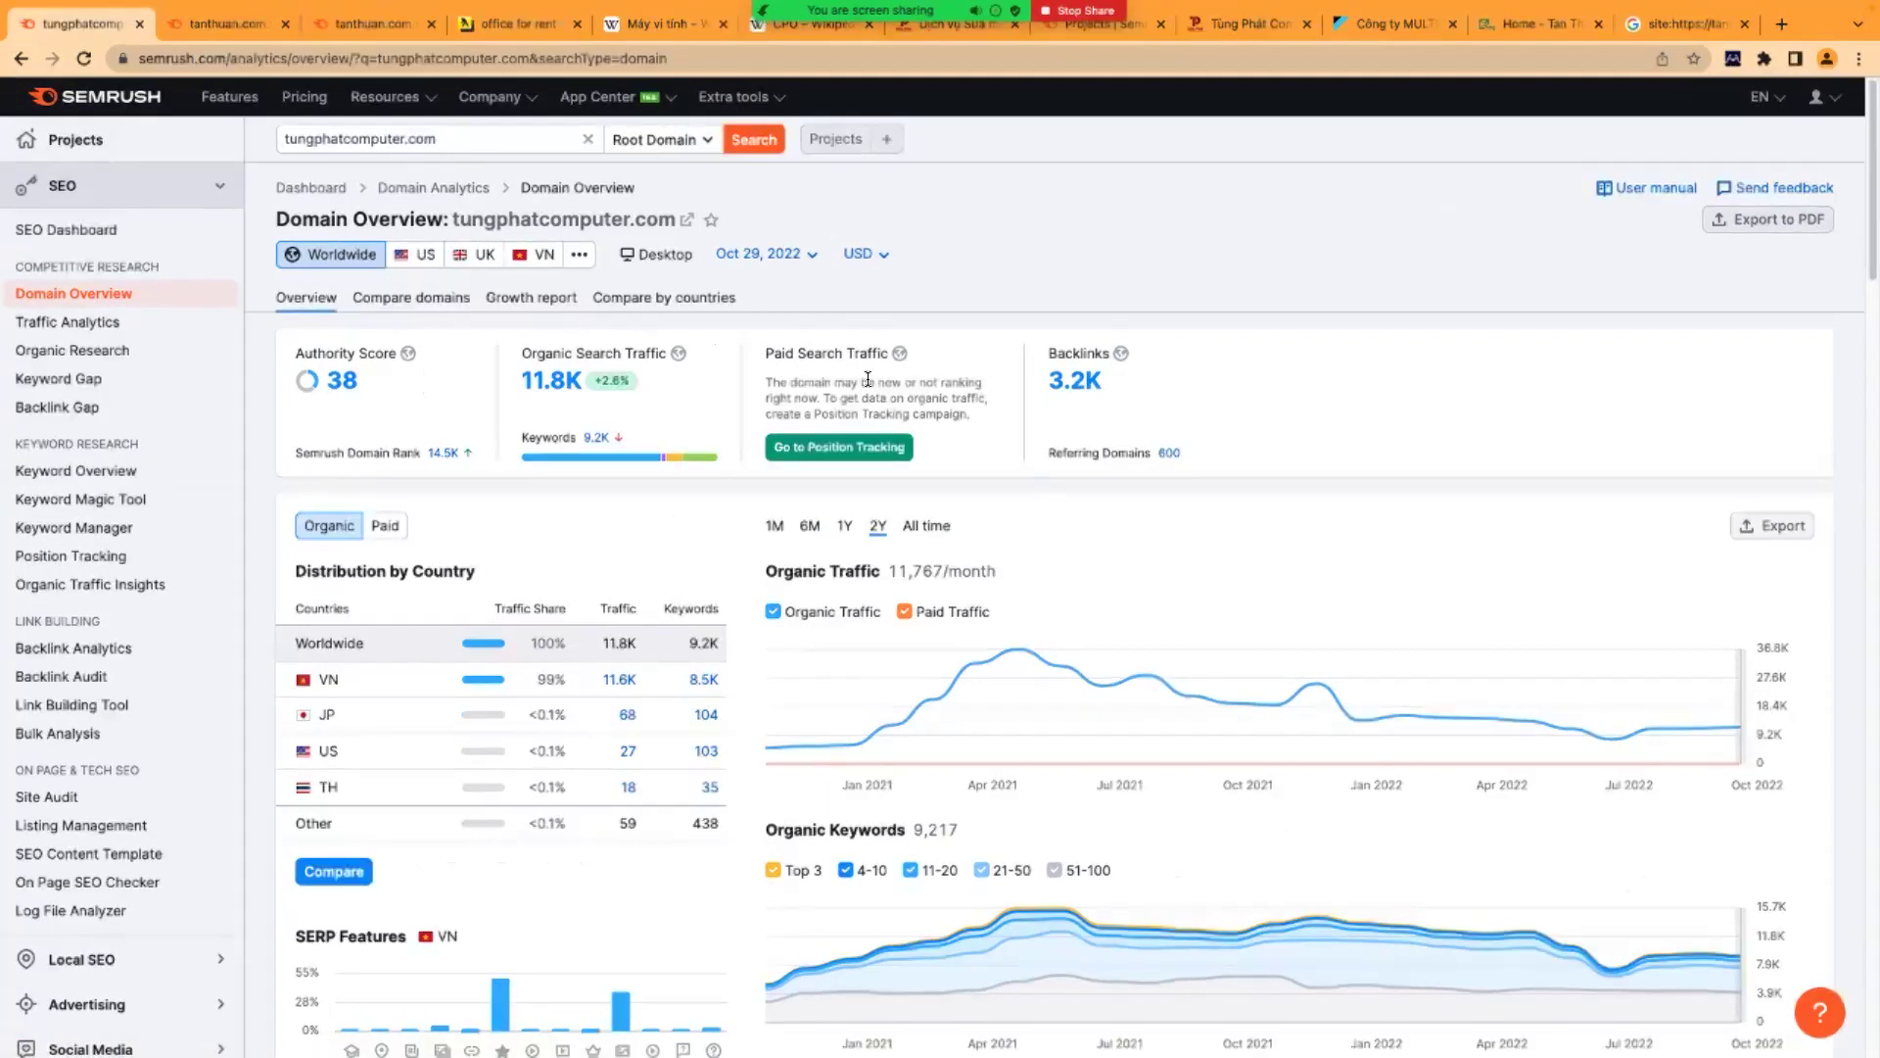
- Switch to the Ahrefs overview of tungphatcomputer.com in the other Chrome window and open its Backlinks report
mouse_move(539, 1051)
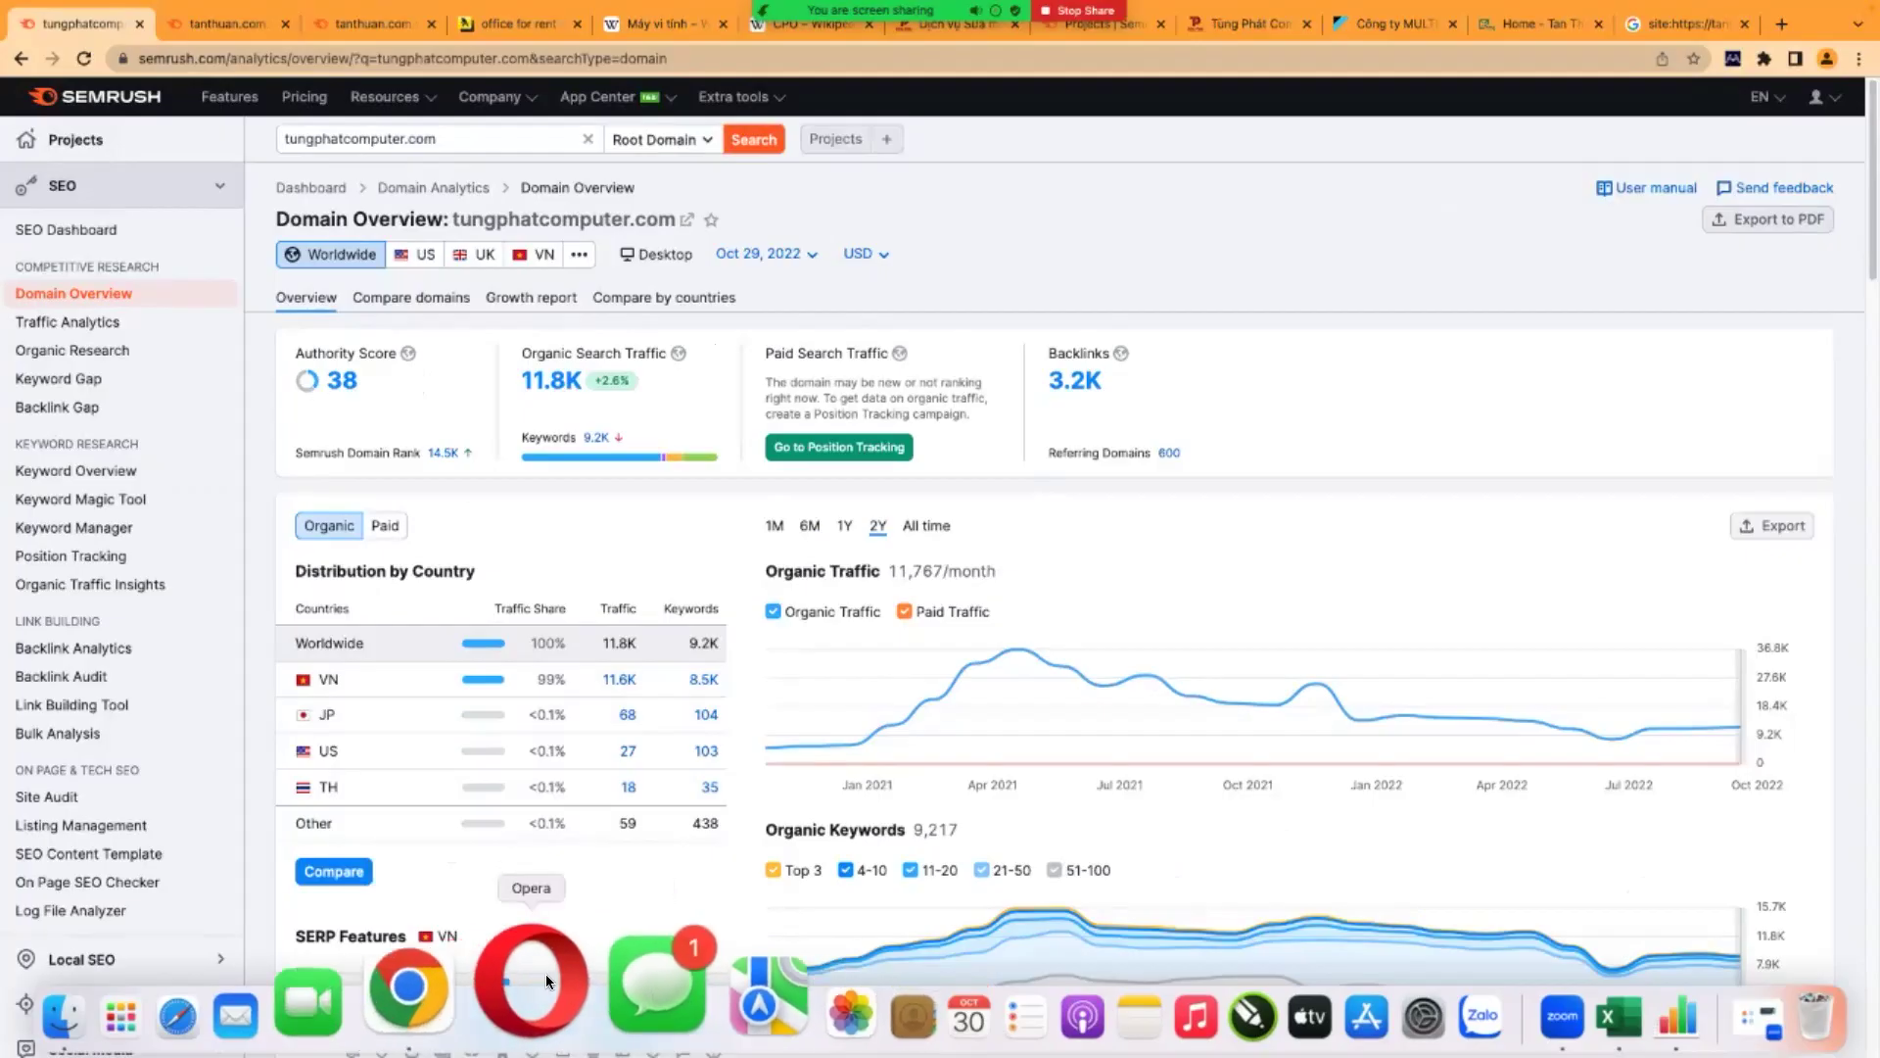
left_click(490, 979)
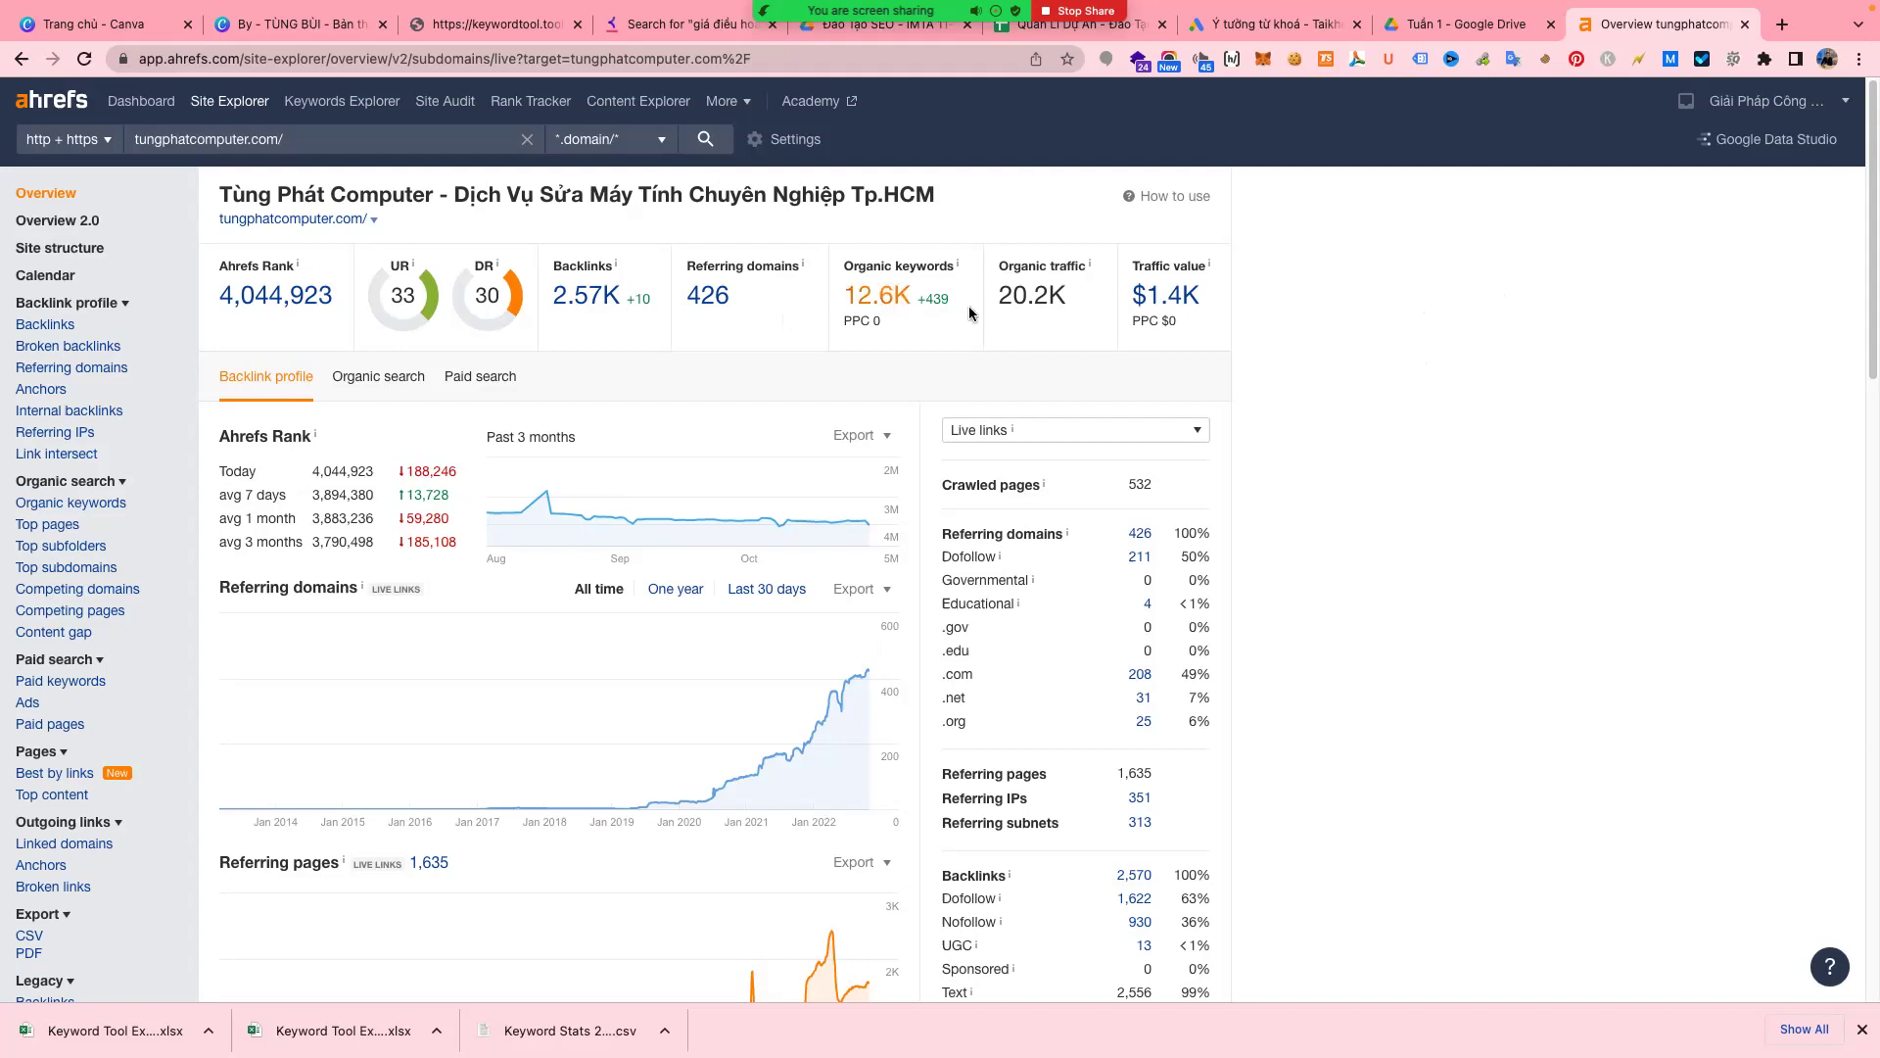
mouse_move(957, 273)
scroll(1073, 513, "down", 1)
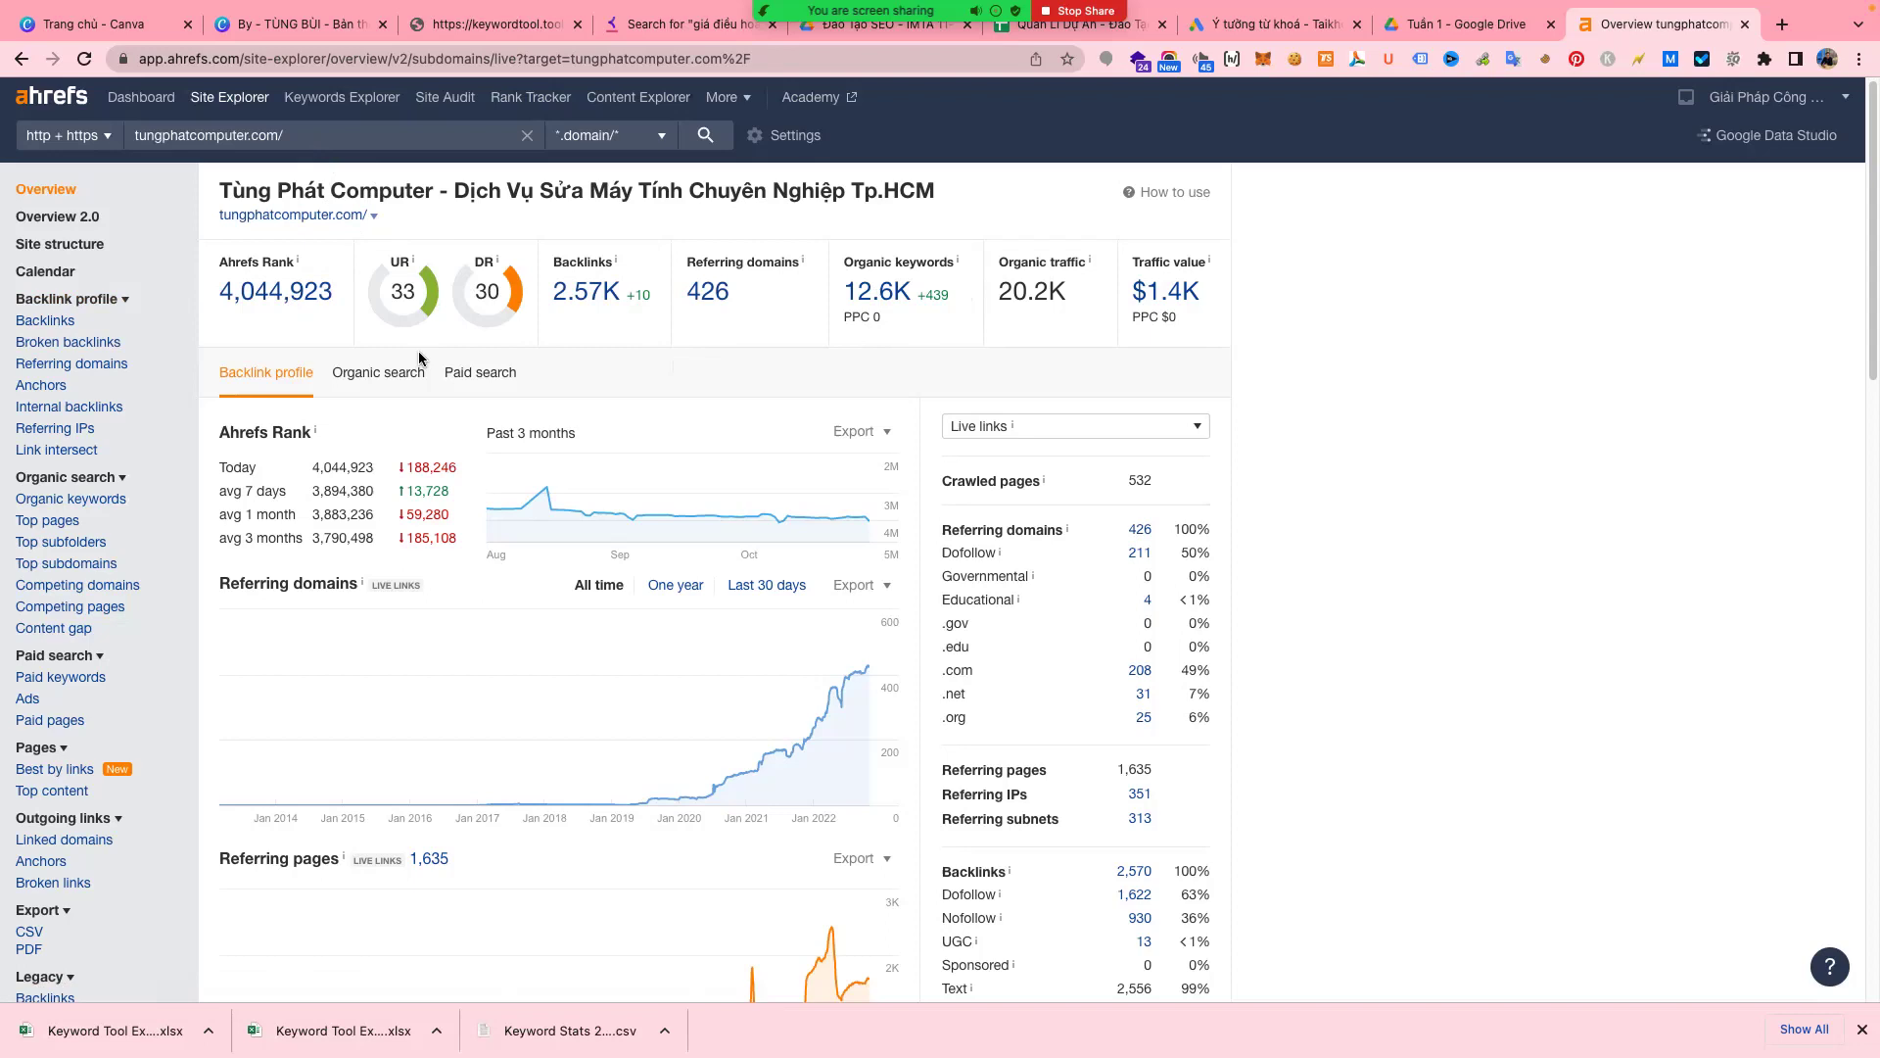
left_click(593, 298)
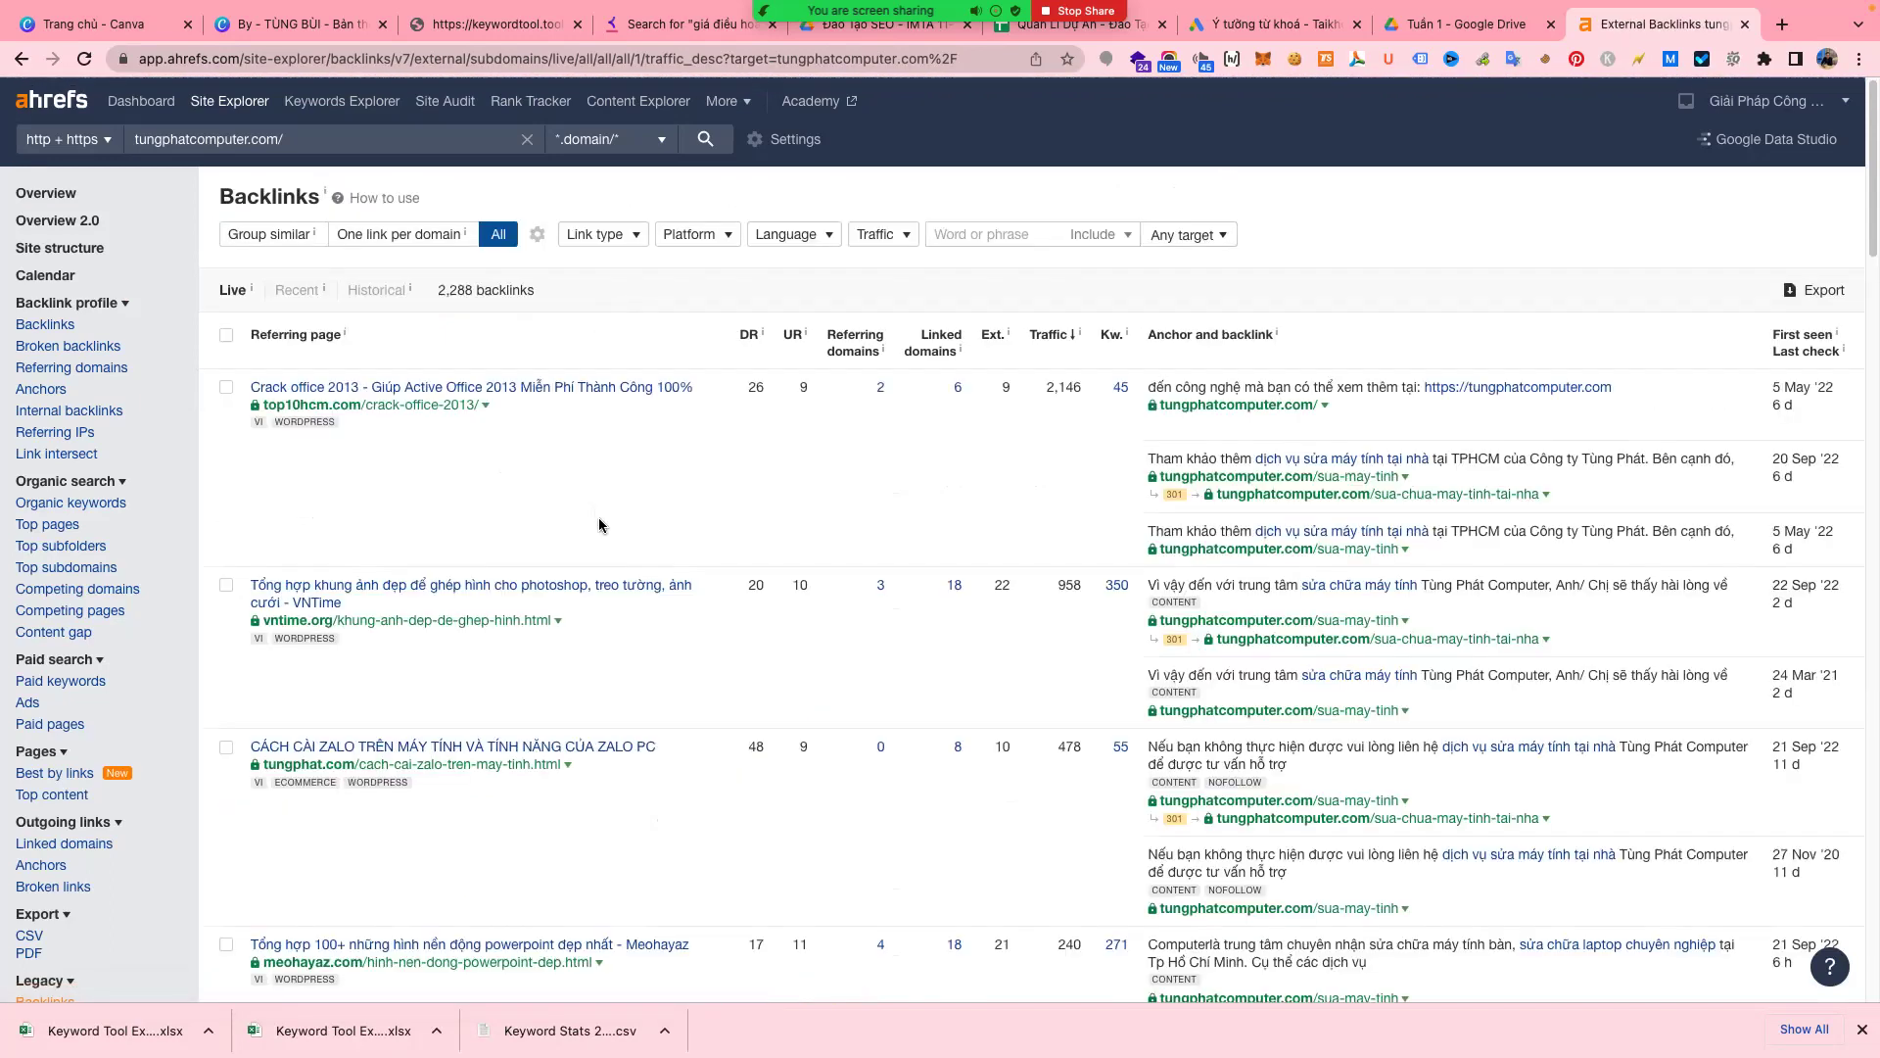
scroll(588, 615, "down", 1)
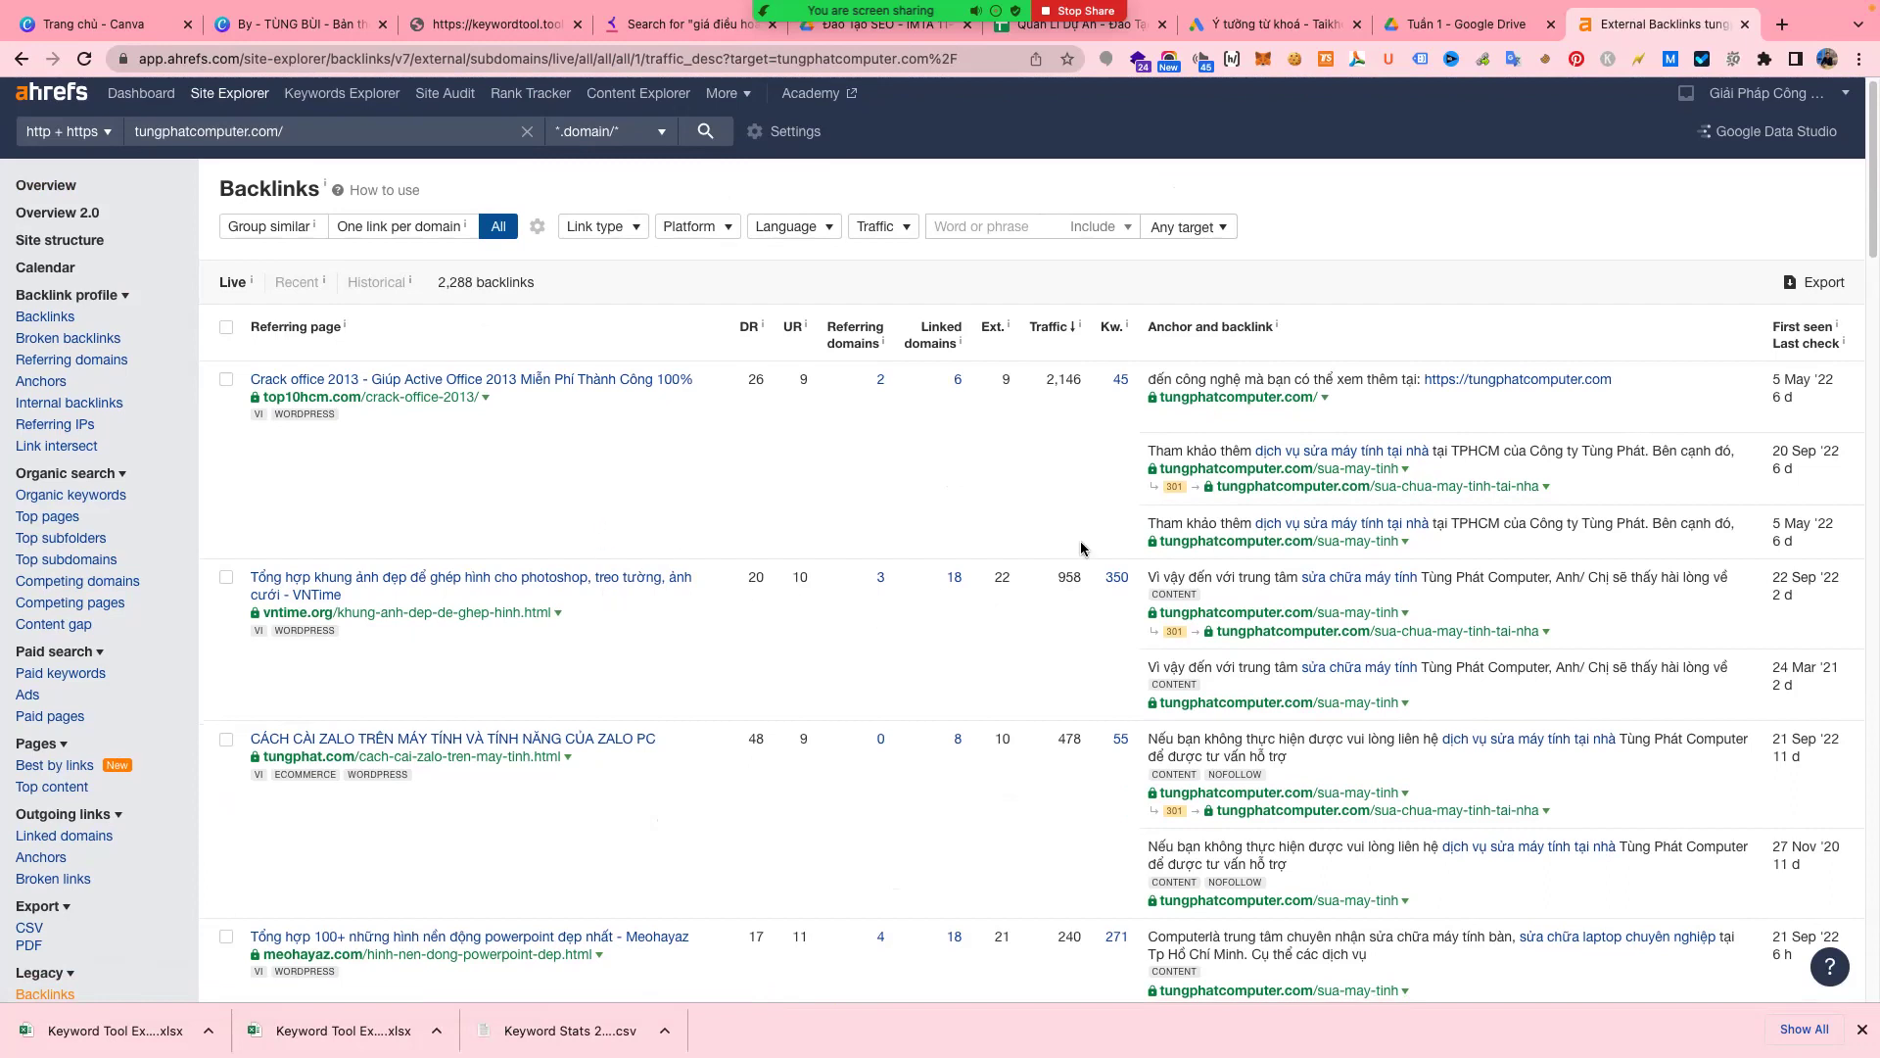
- Open the Ahrefs overview of the linked page tungphatcomputer.com/sua-chua-may-tinh-tai-nha in a new tab and view it
left_click(1546, 488)
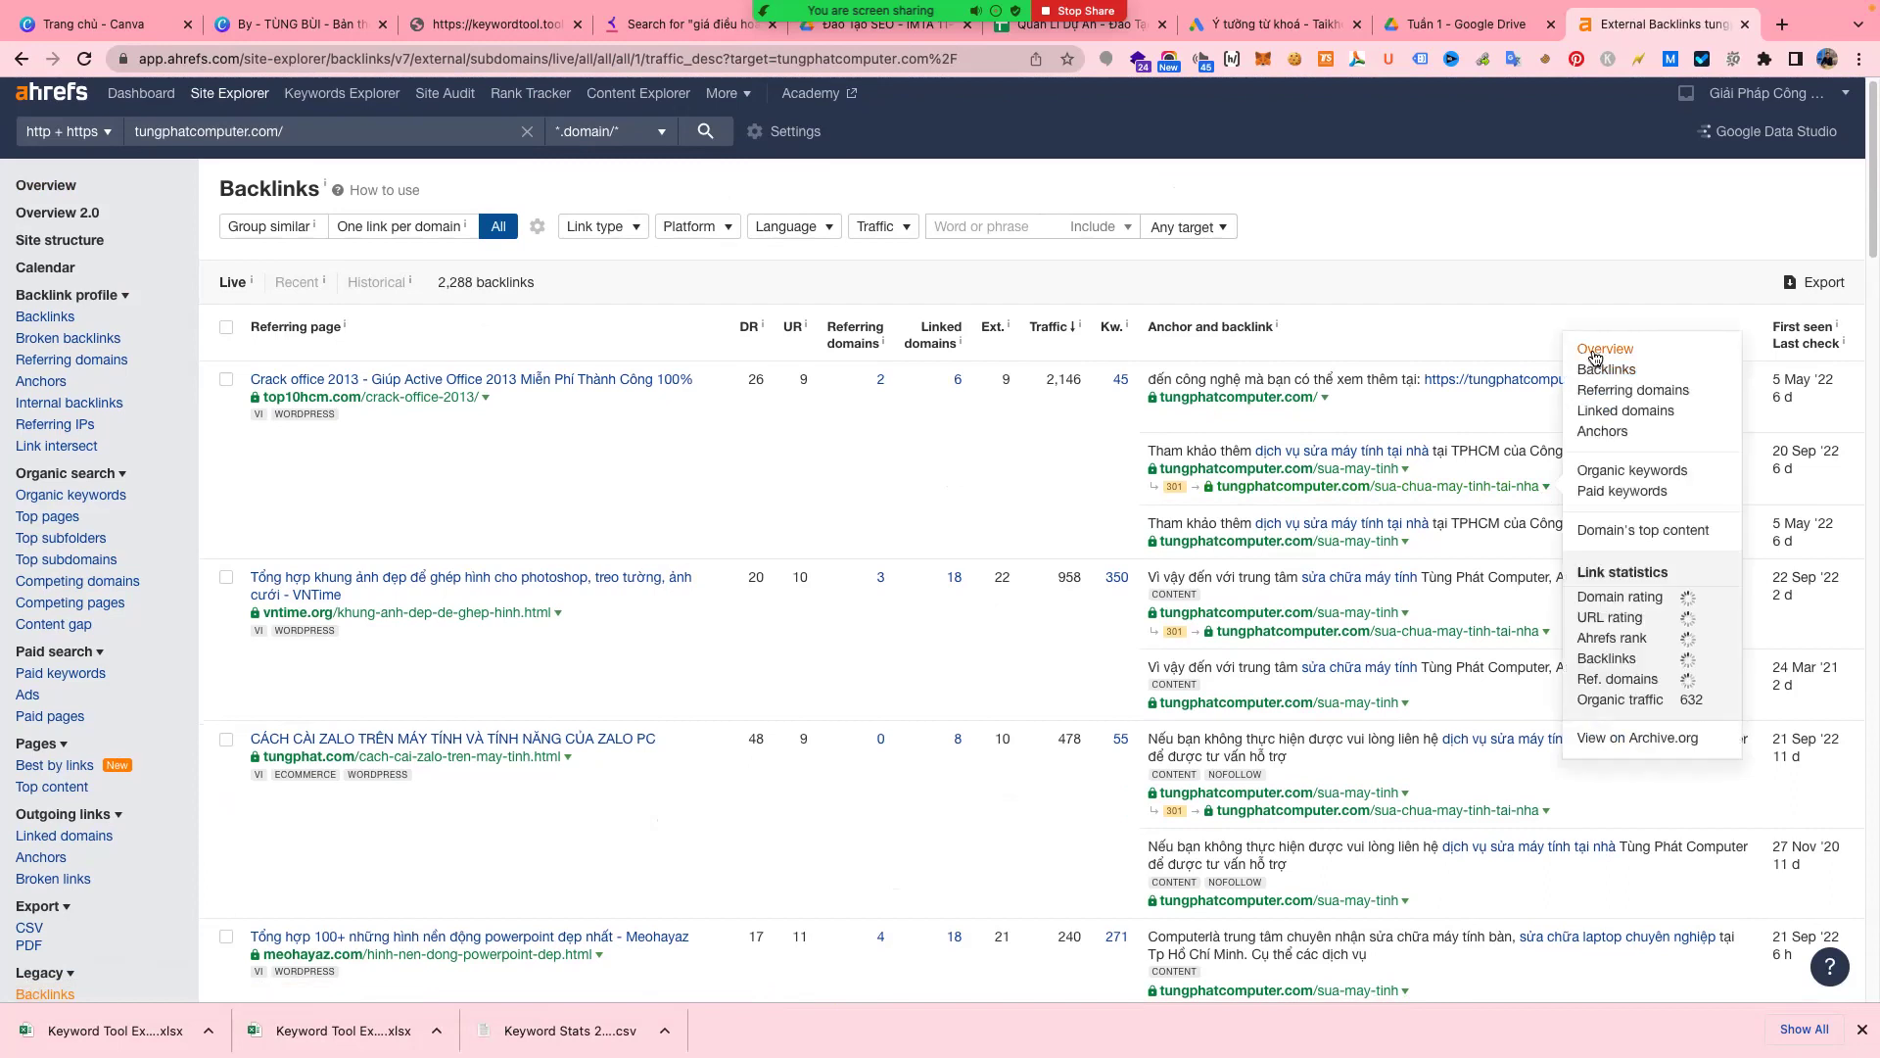
right_click(1598, 354)
left_click(1518, 362)
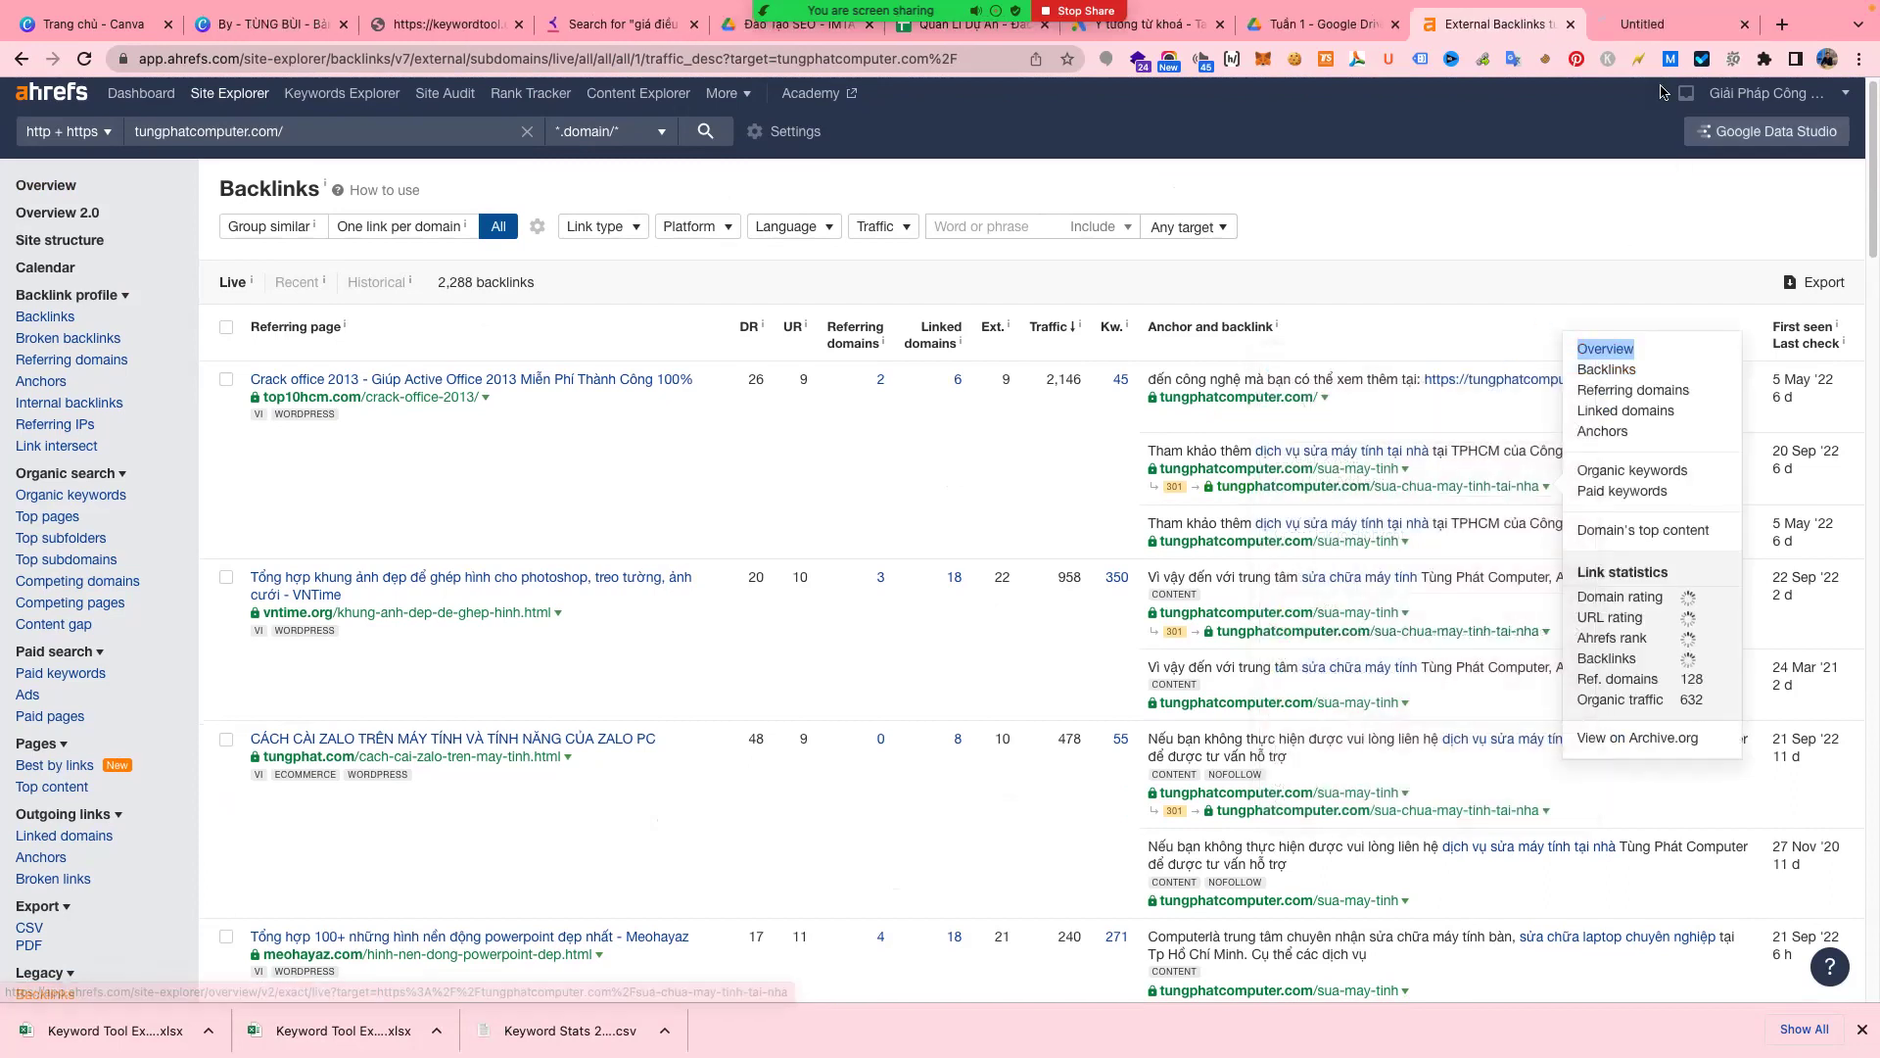
left_click(1648, 27)
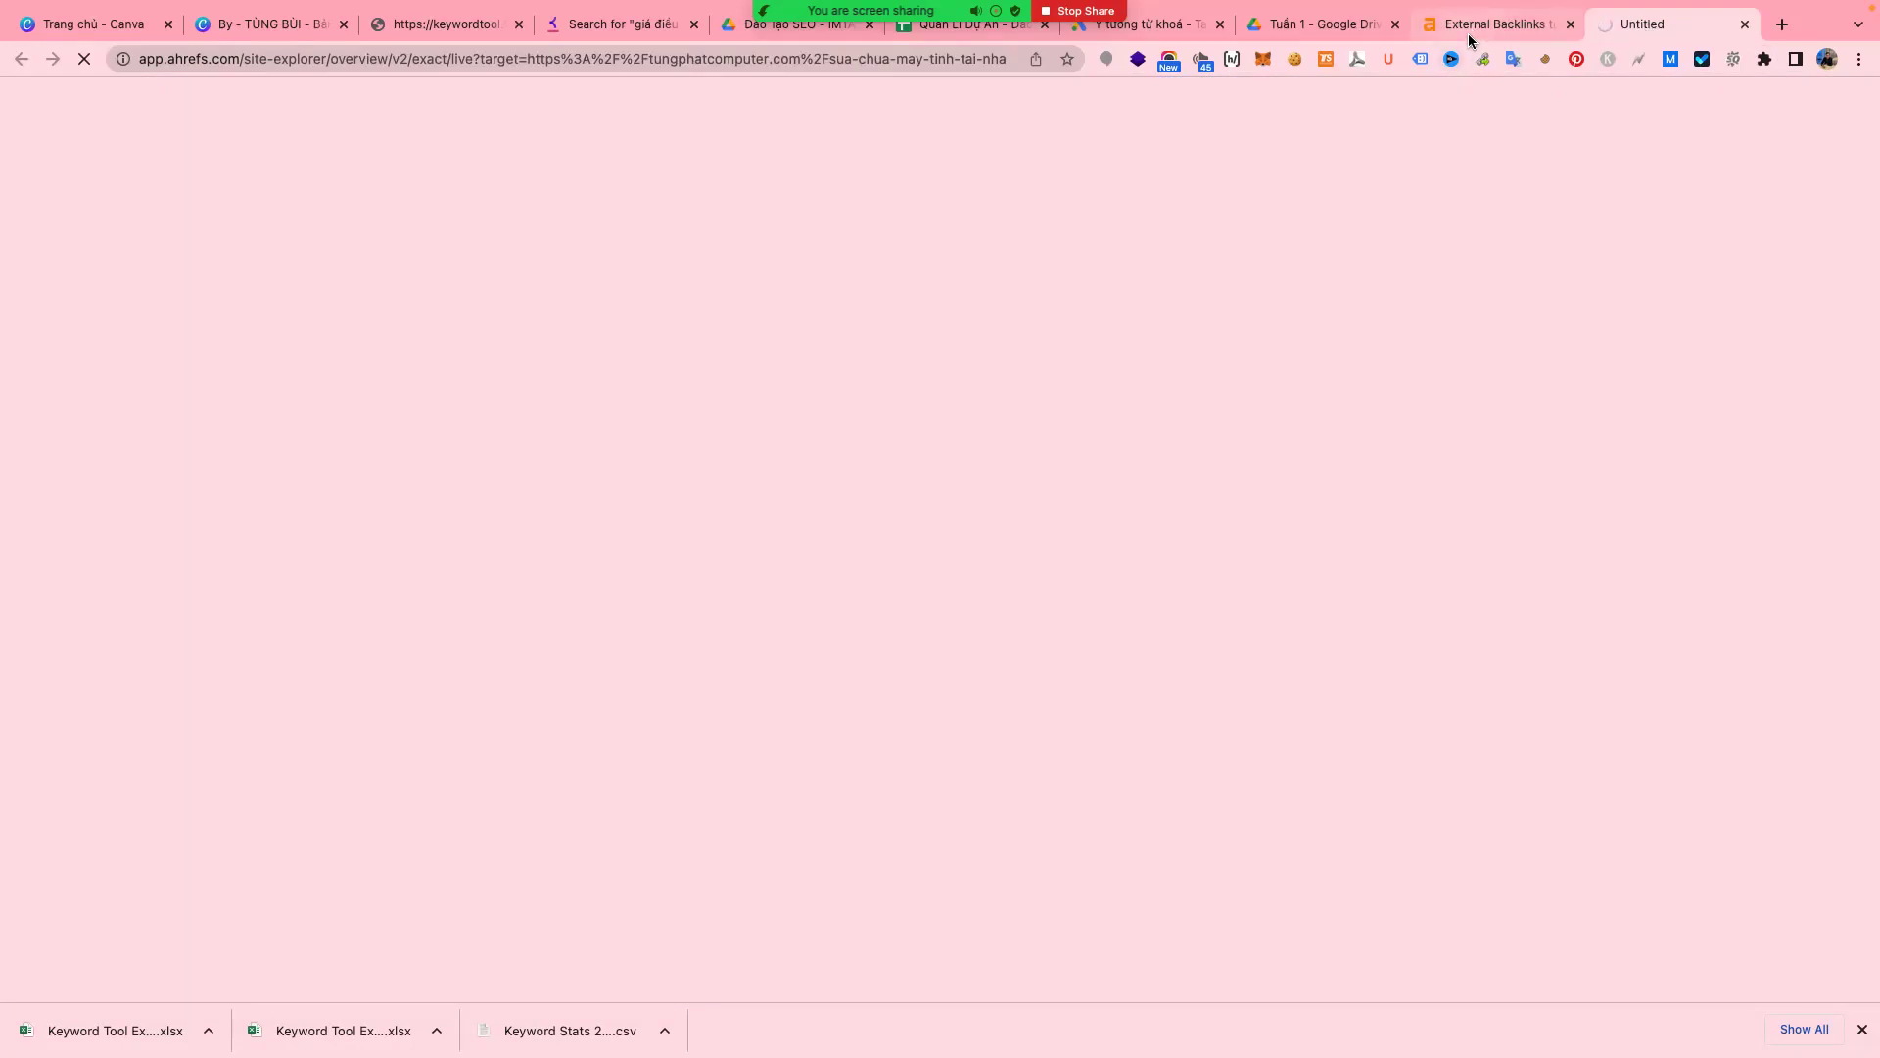
left_click(1474, 31)
left_click(1617, 27)
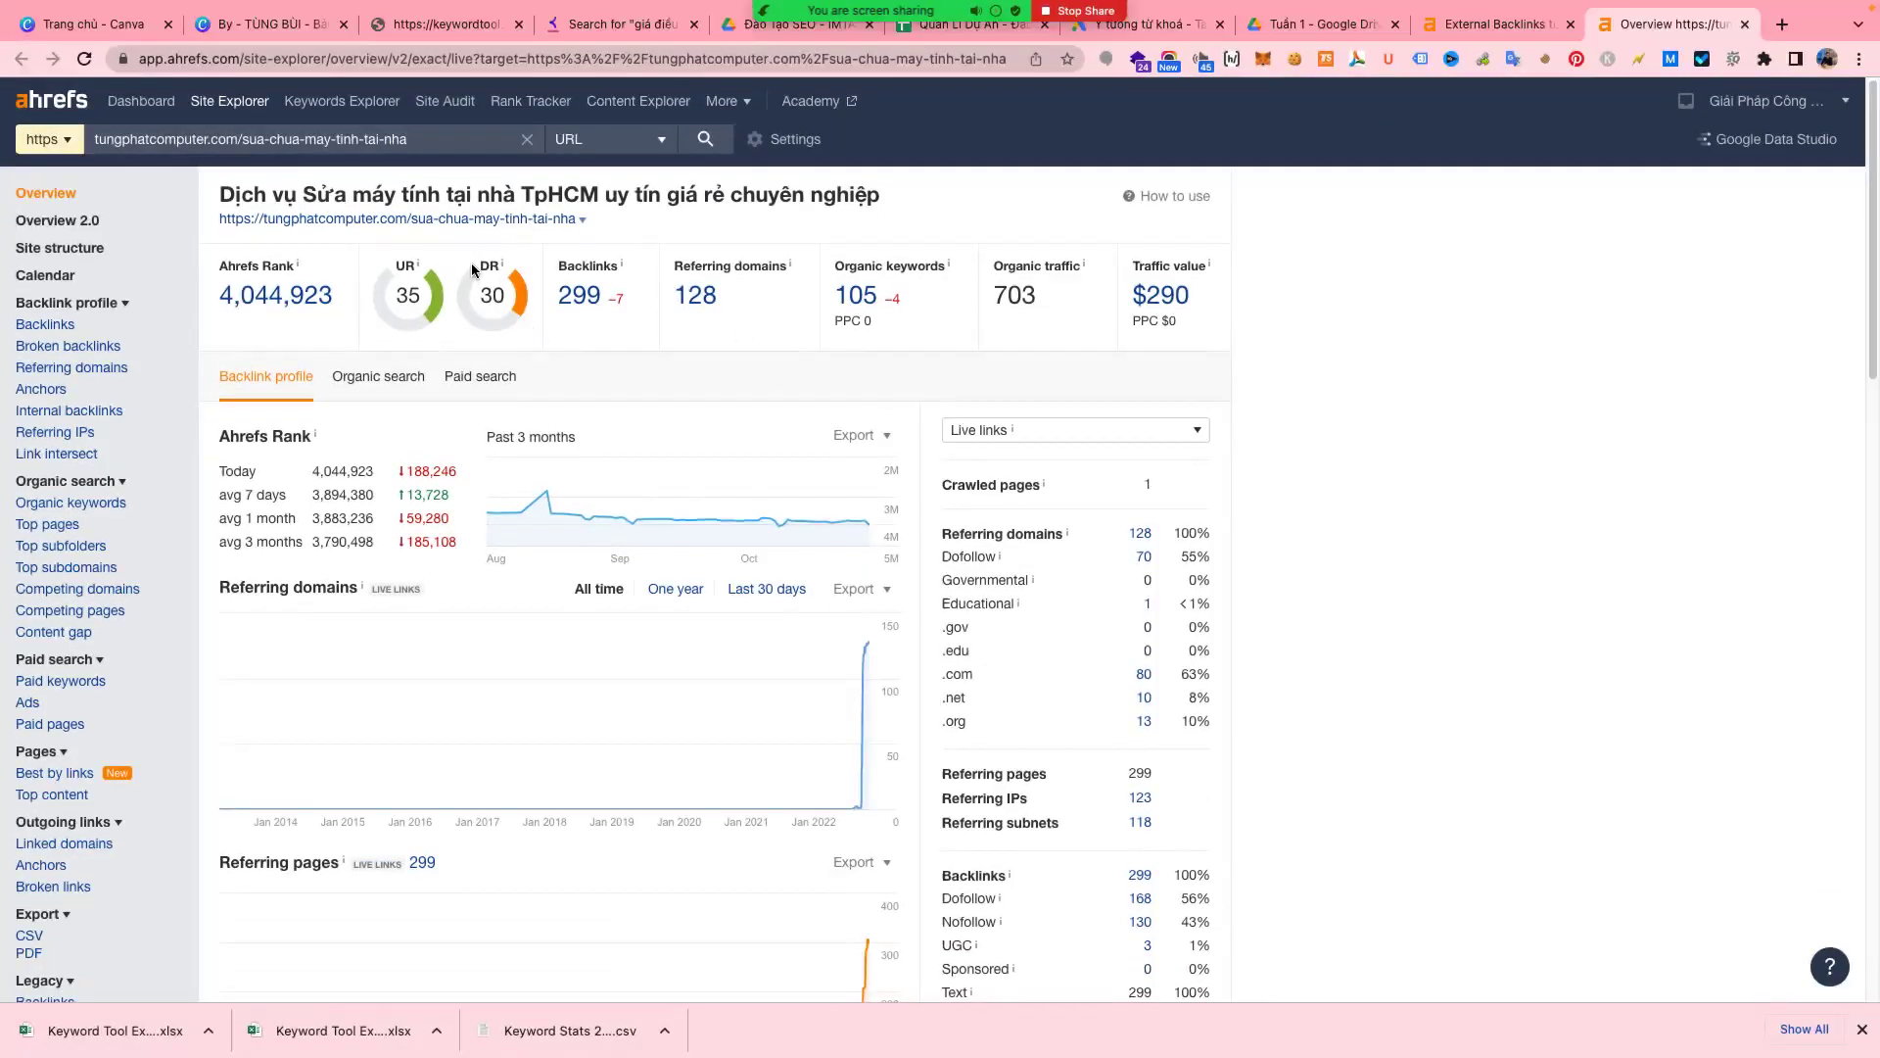
- From the Backlinks report, open the overview of the whole tungphatcomputer.com domain in another new tab and view it
left_click(1468, 30)
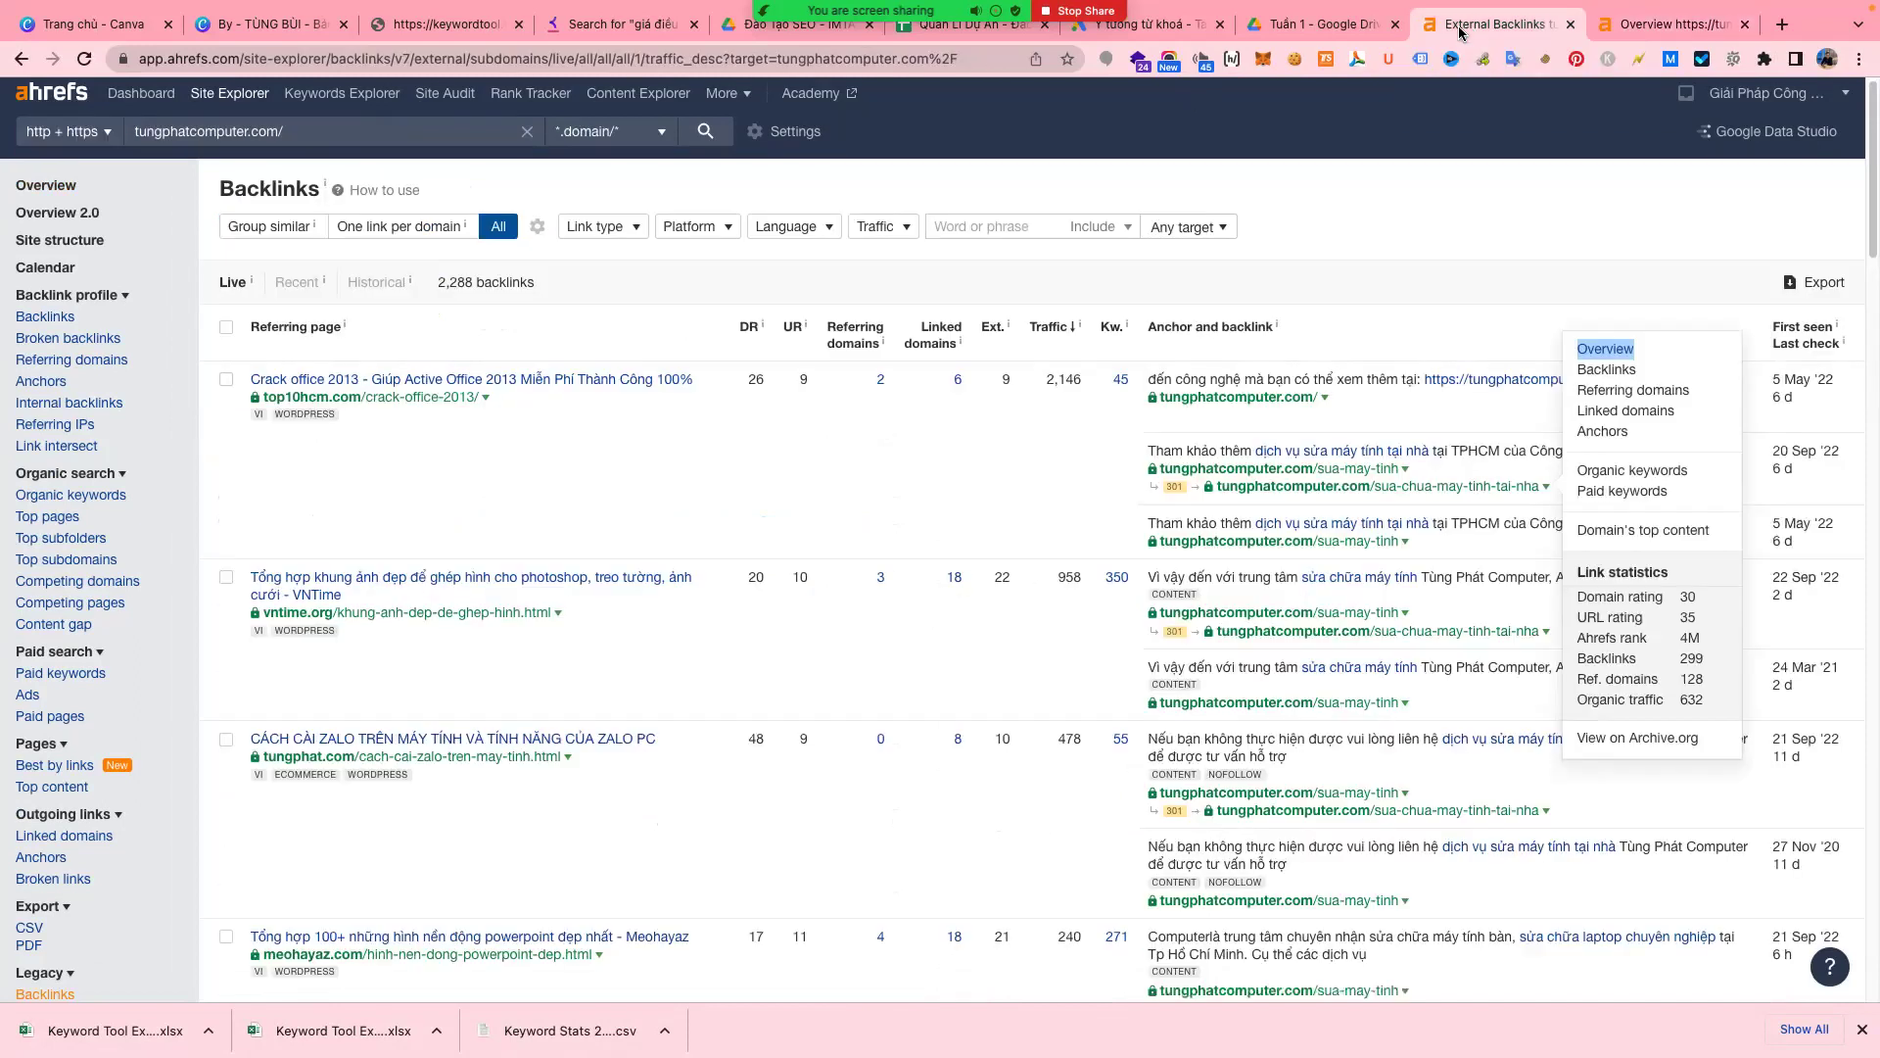
right_click(69, 188)
left_click(131, 201)
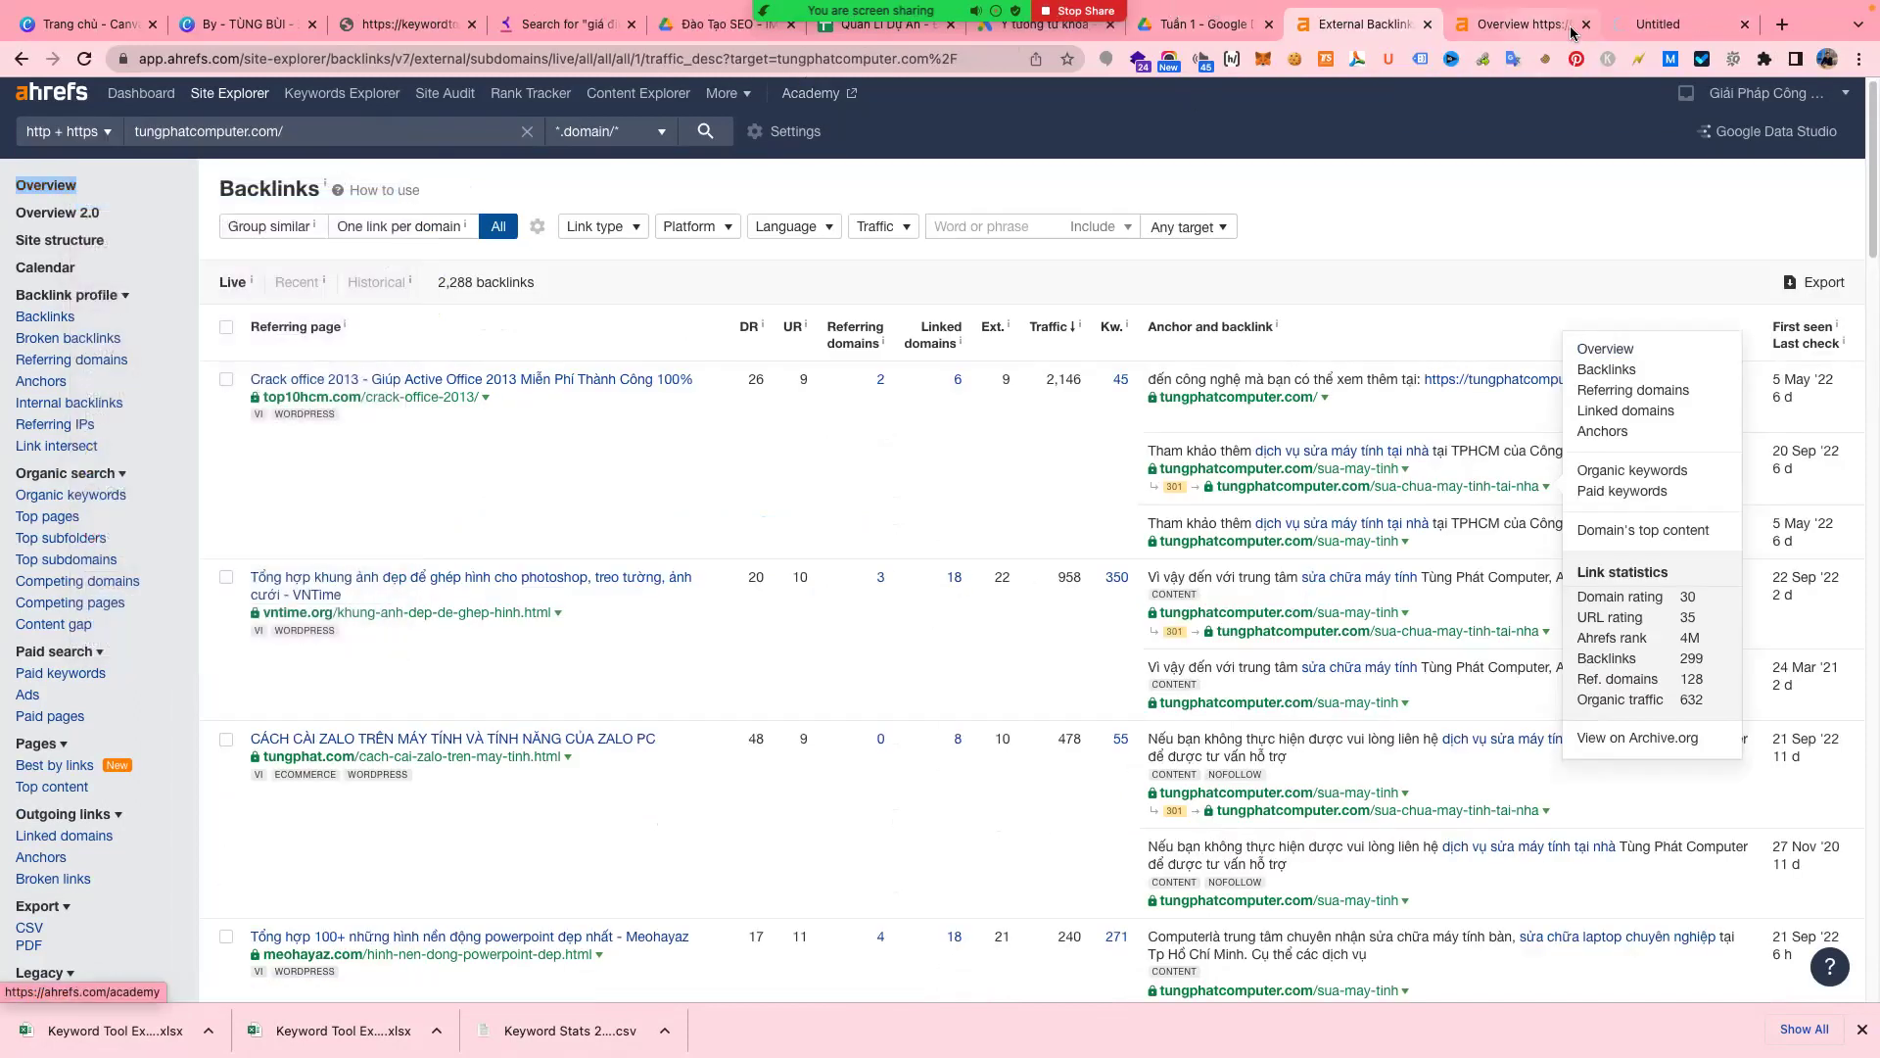
left_click(1669, 25)
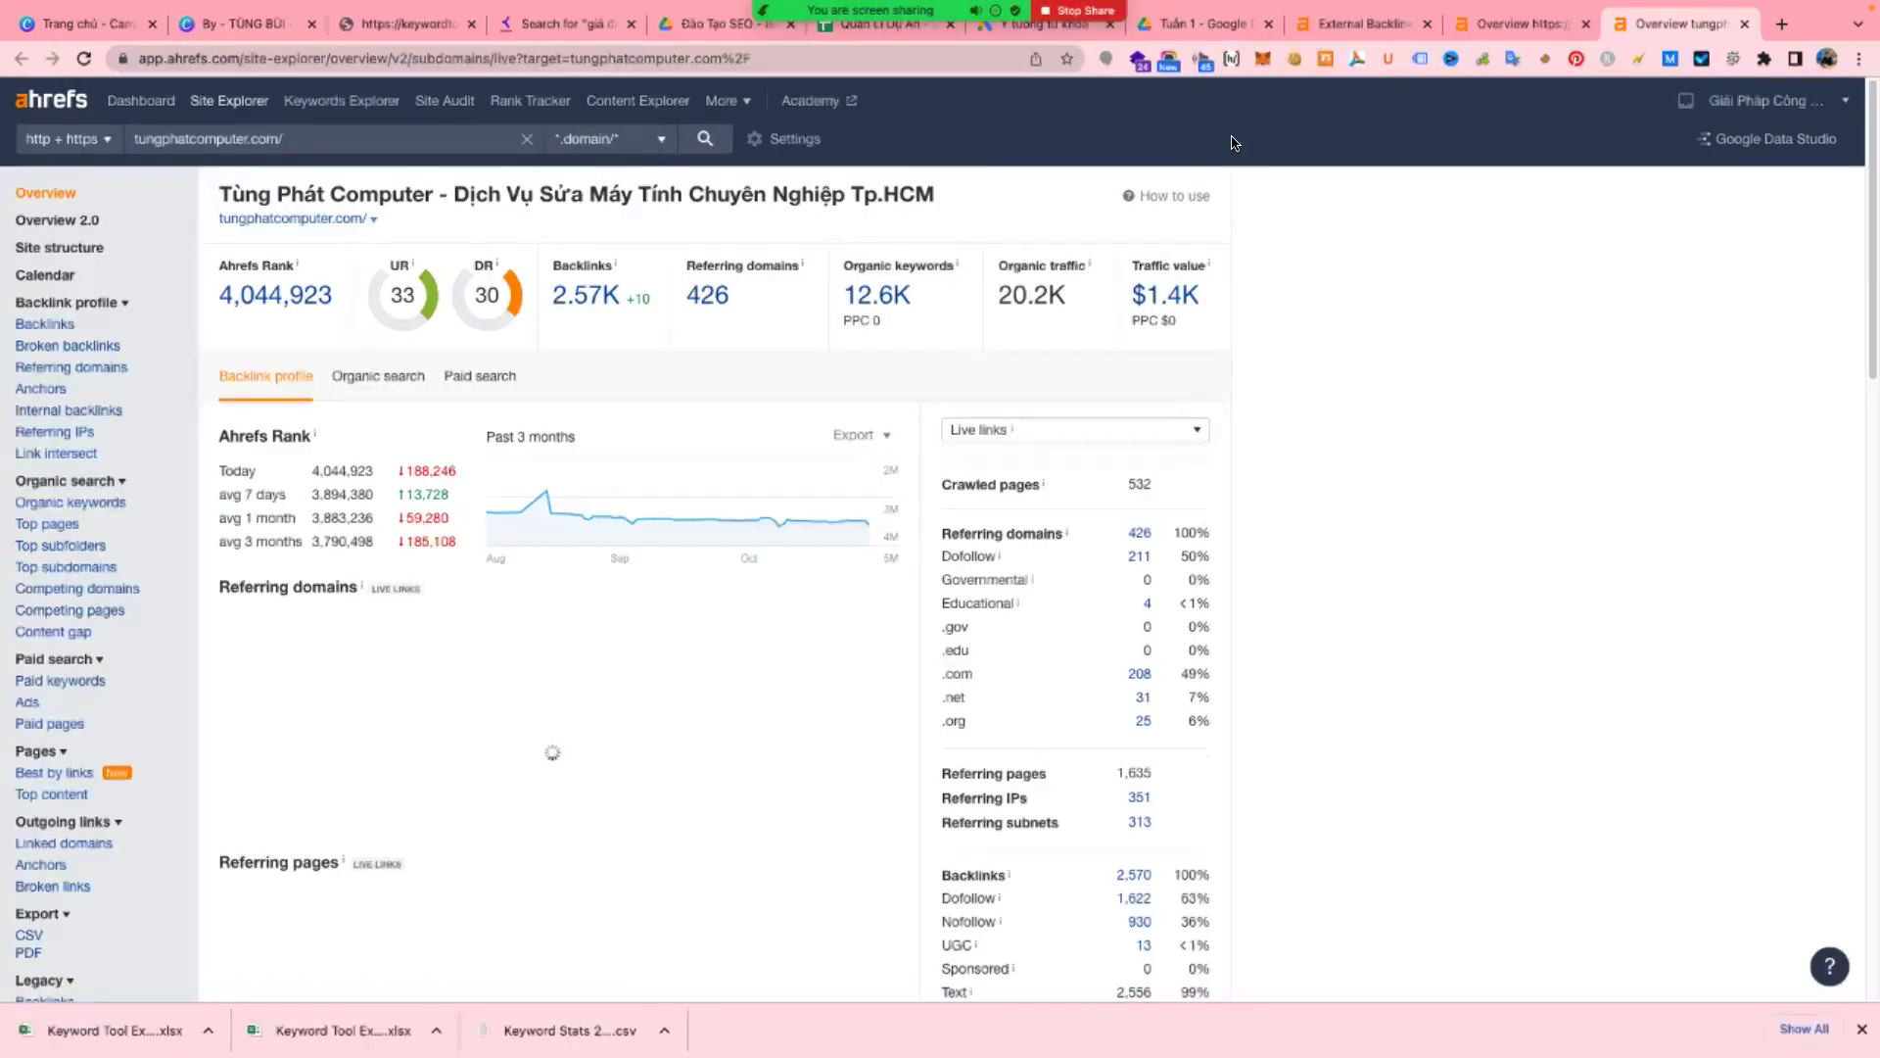
- Return to the single page's overview and highlight the slug sua-chua-may-tinh-tai-nha in its target URL
left_click(1513, 27)
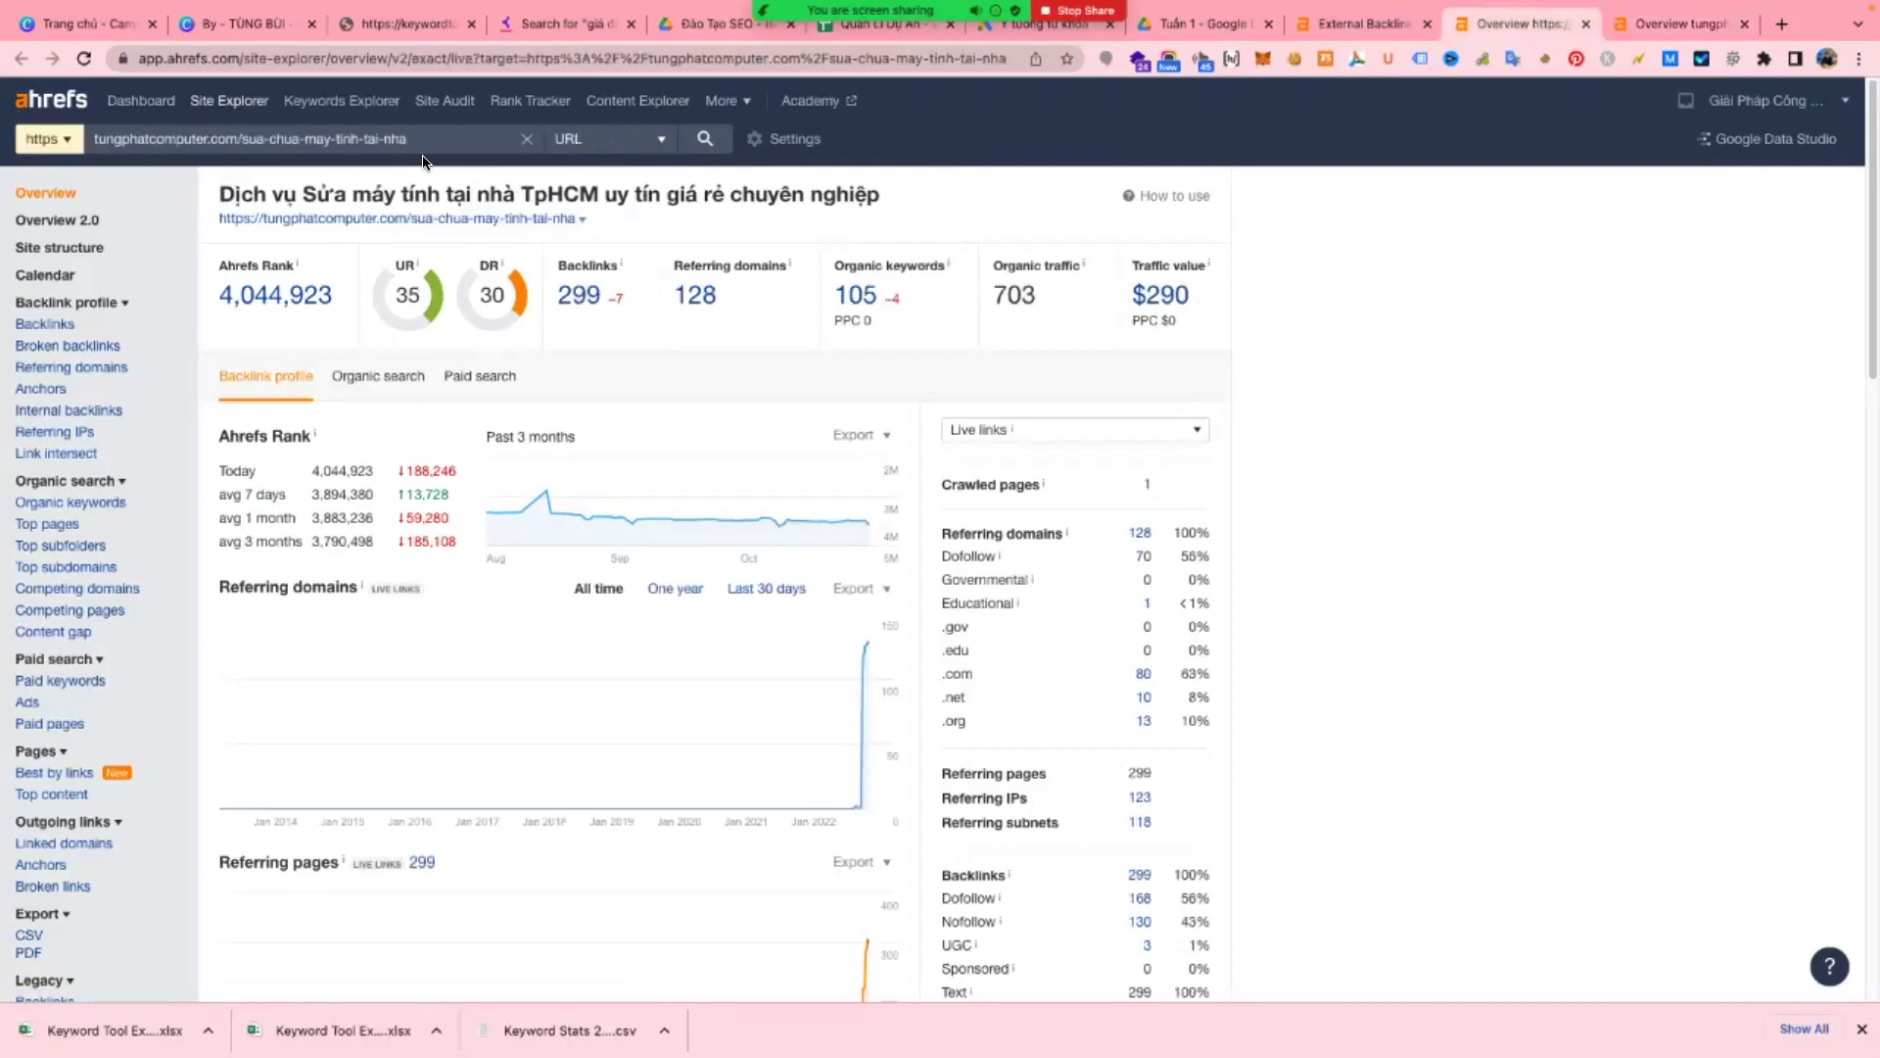
mouse_move(414, 138)
left_mouse_down()
mouse_move(96, 139)
mouse_move(407, 138)
left_mouse_up()
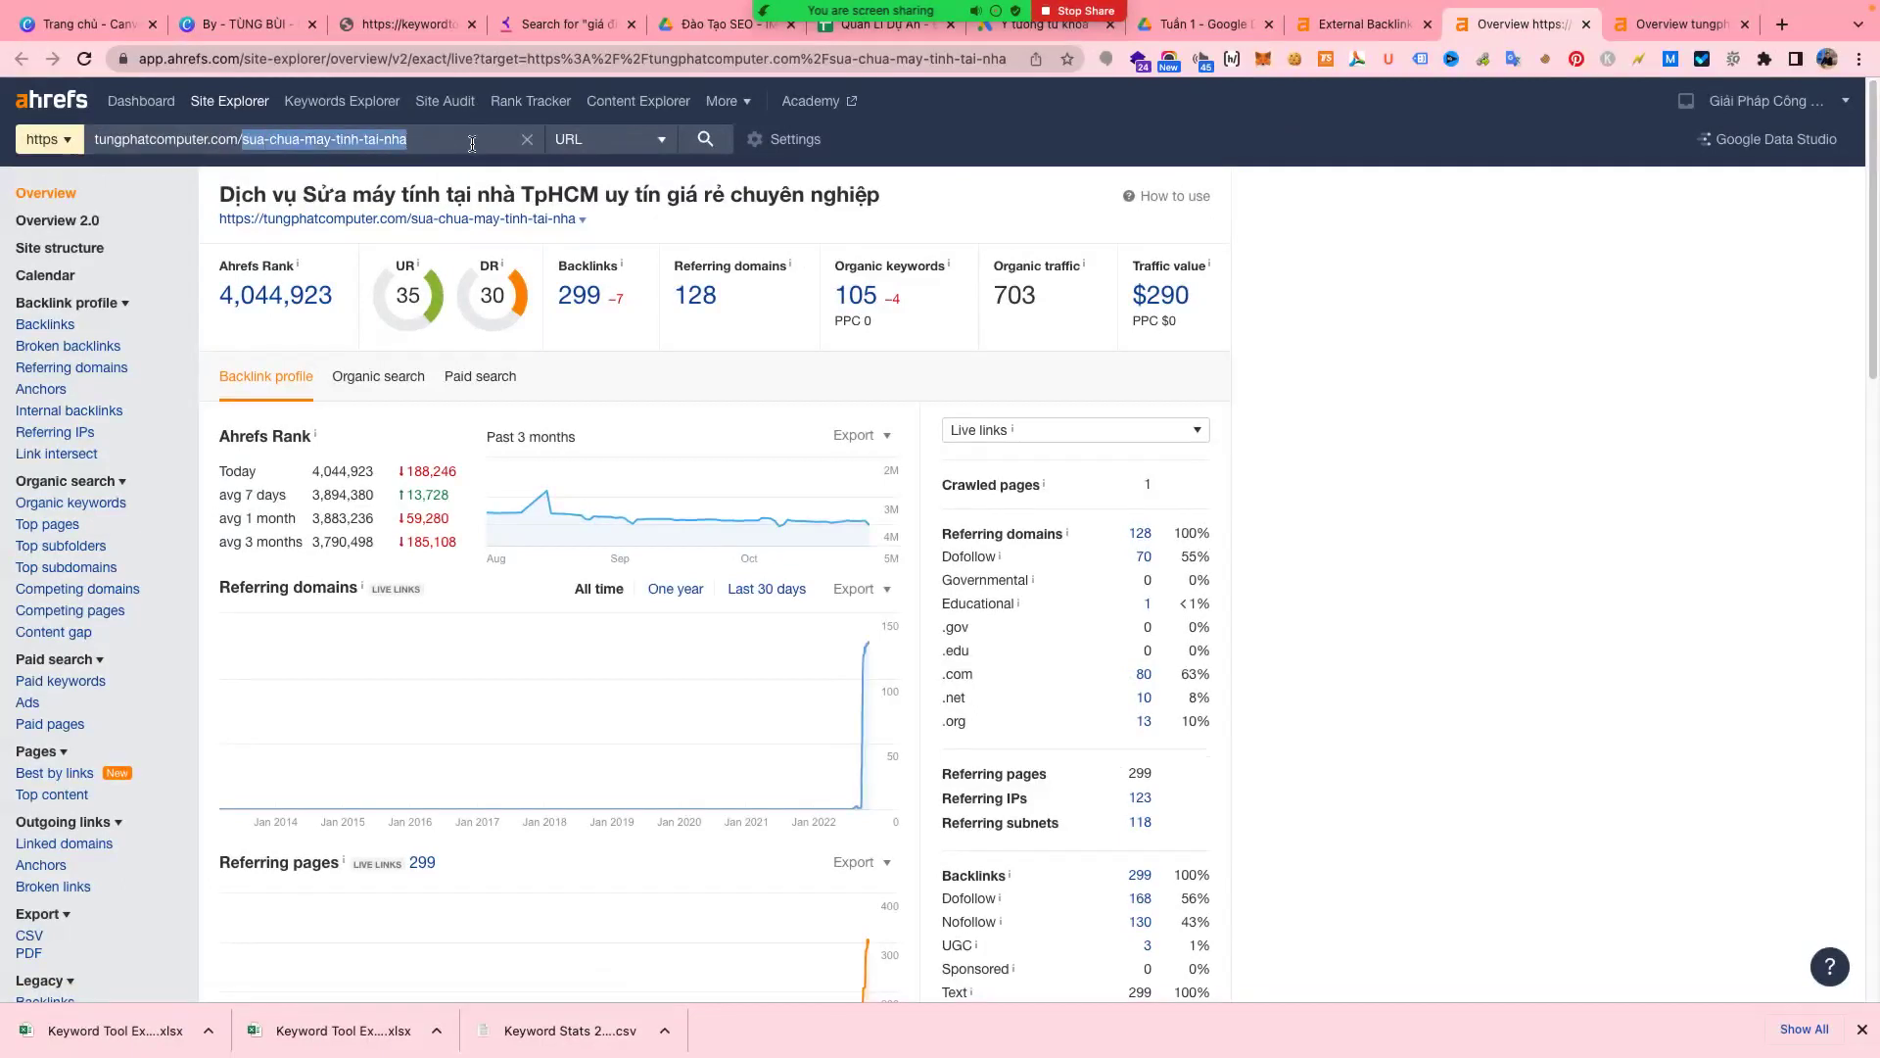
left_click_drag(417, 139, 241, 138)
left_click(428, 144)
left_click_drag(432, 144, 242, 140)
left_click(1381, 433)
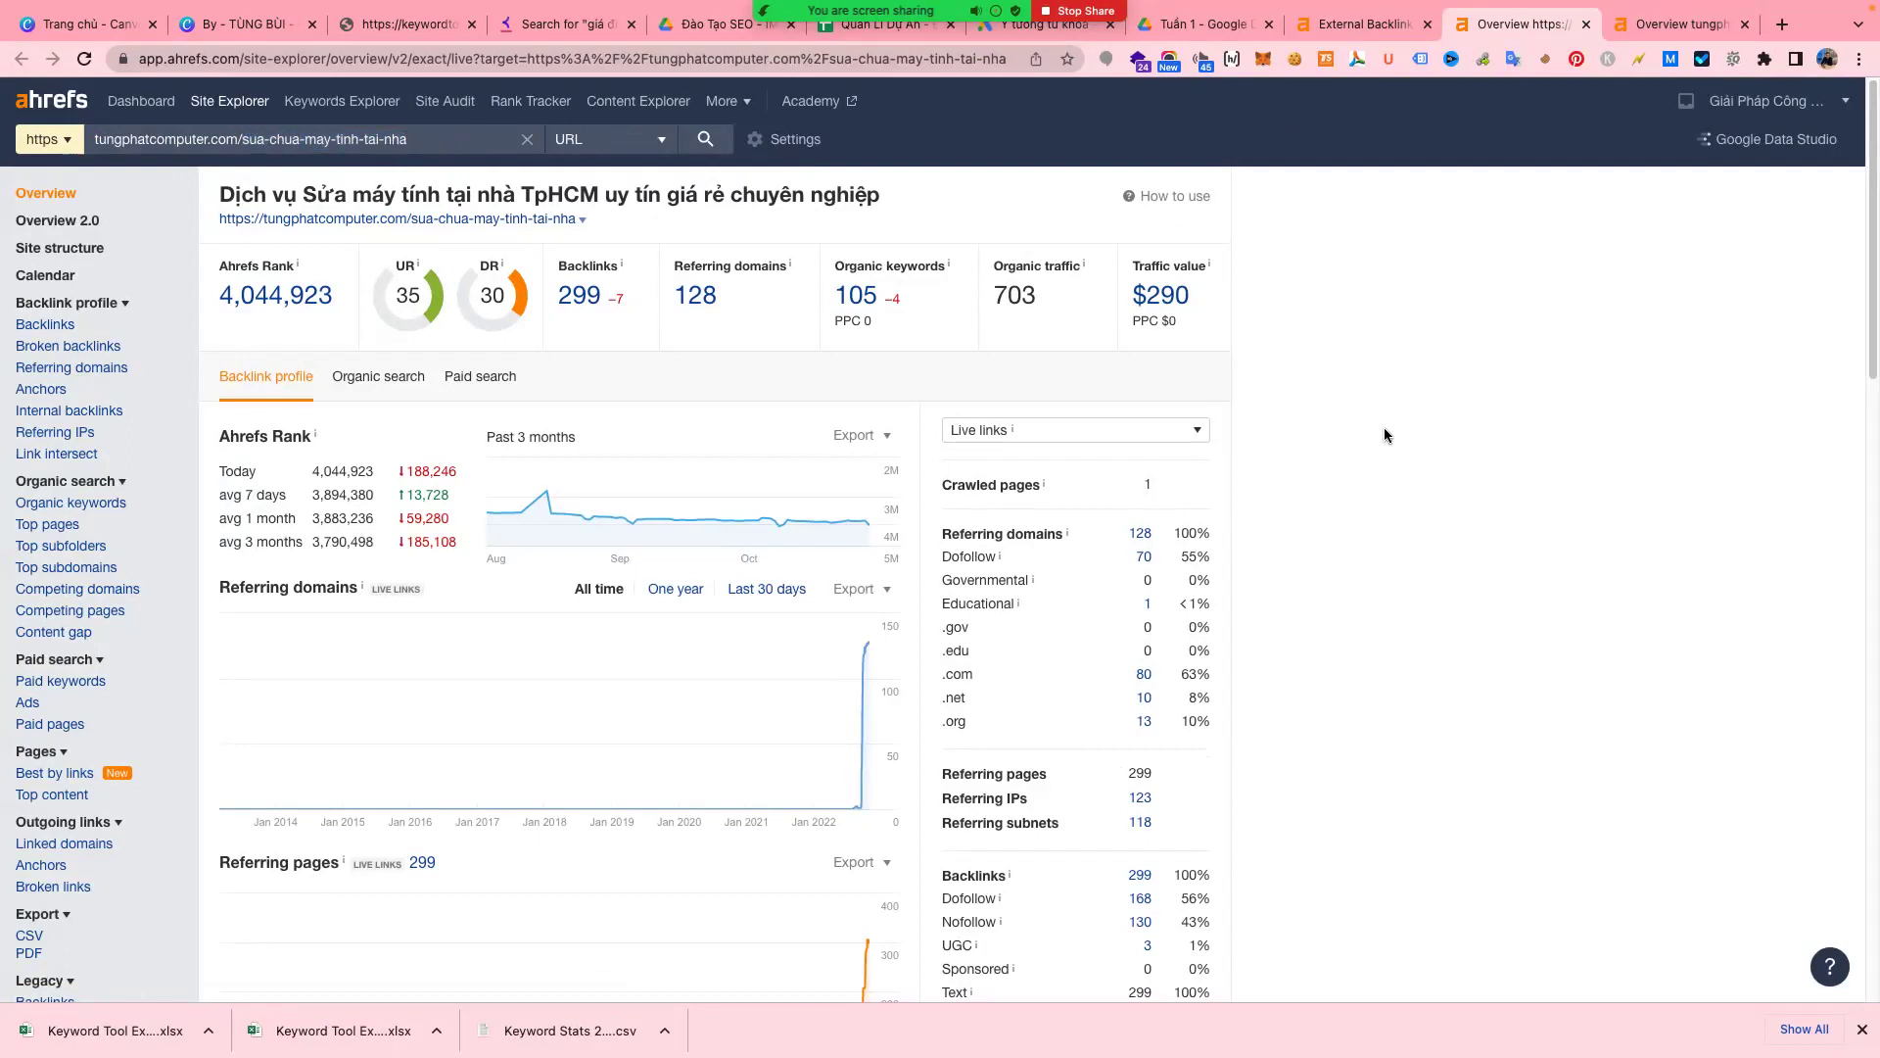
- Compare the UR and DR values between the whole domain's overview and the single page's overview
left_click(1670, 23)
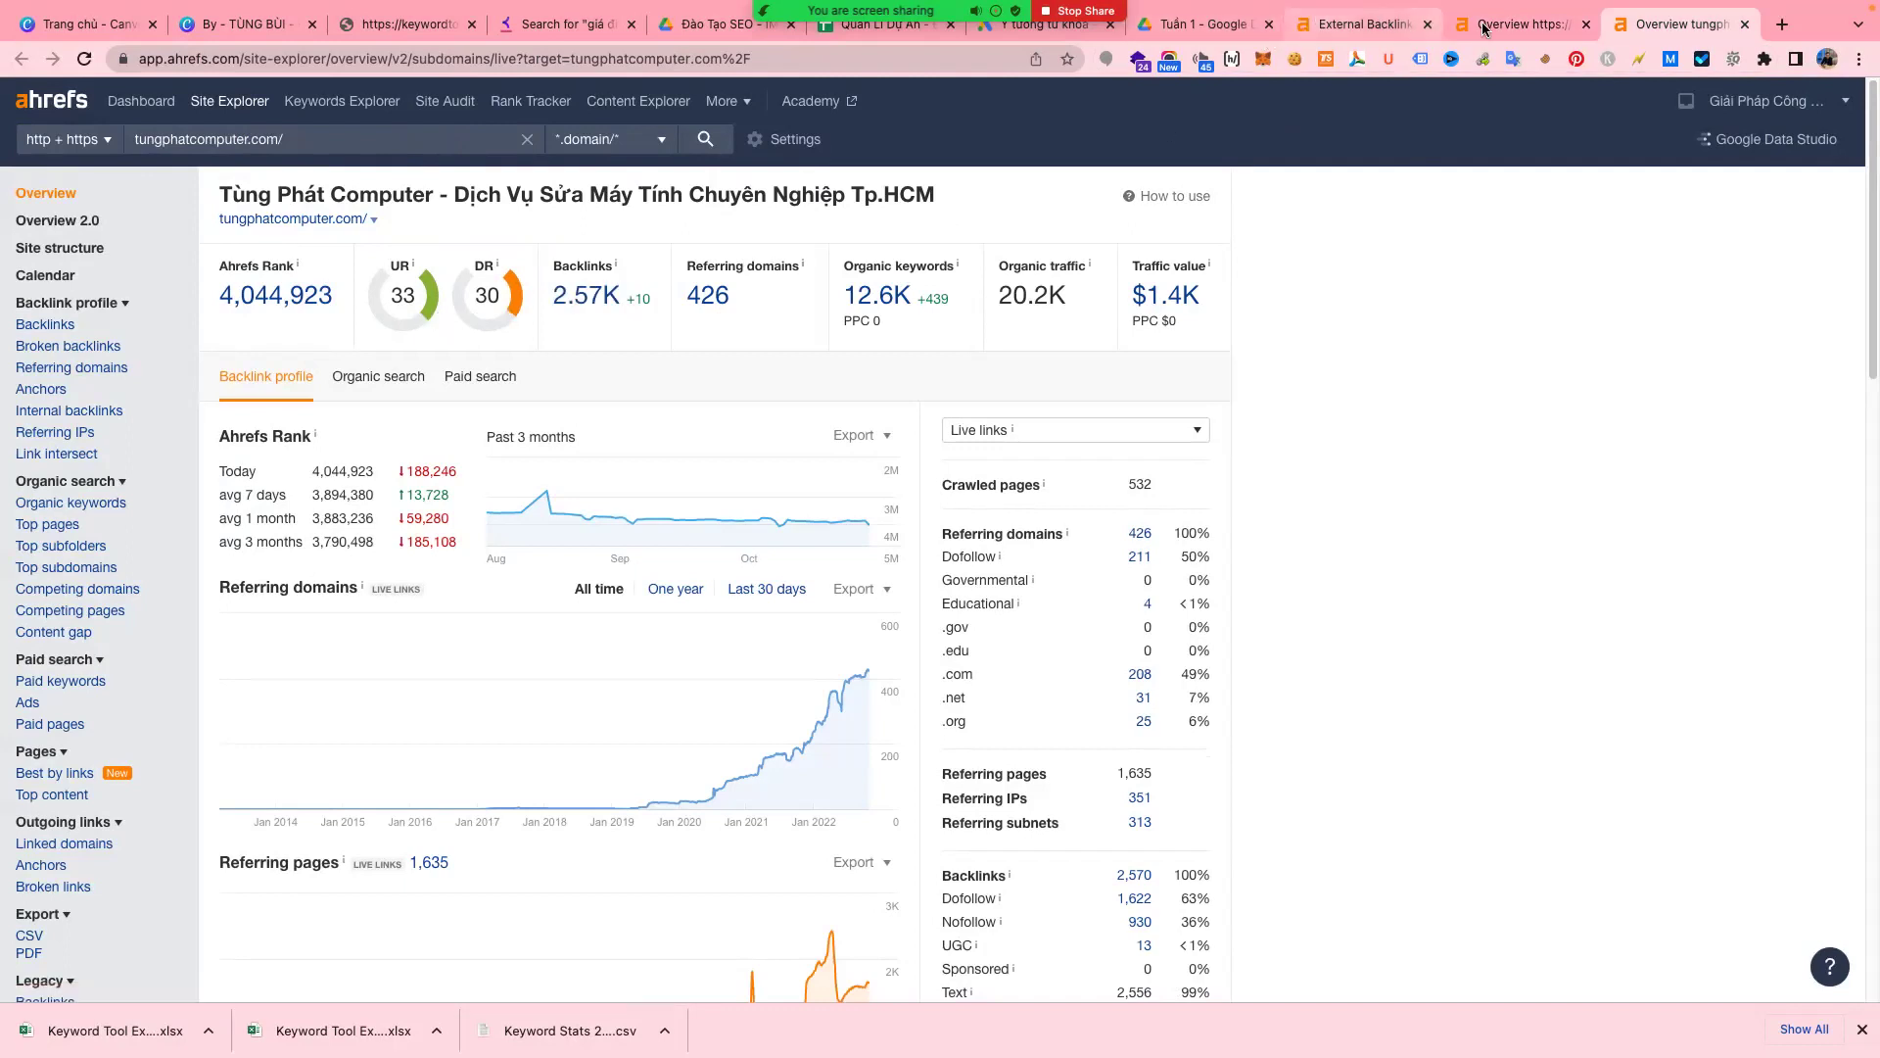
left_click(1537, 27)
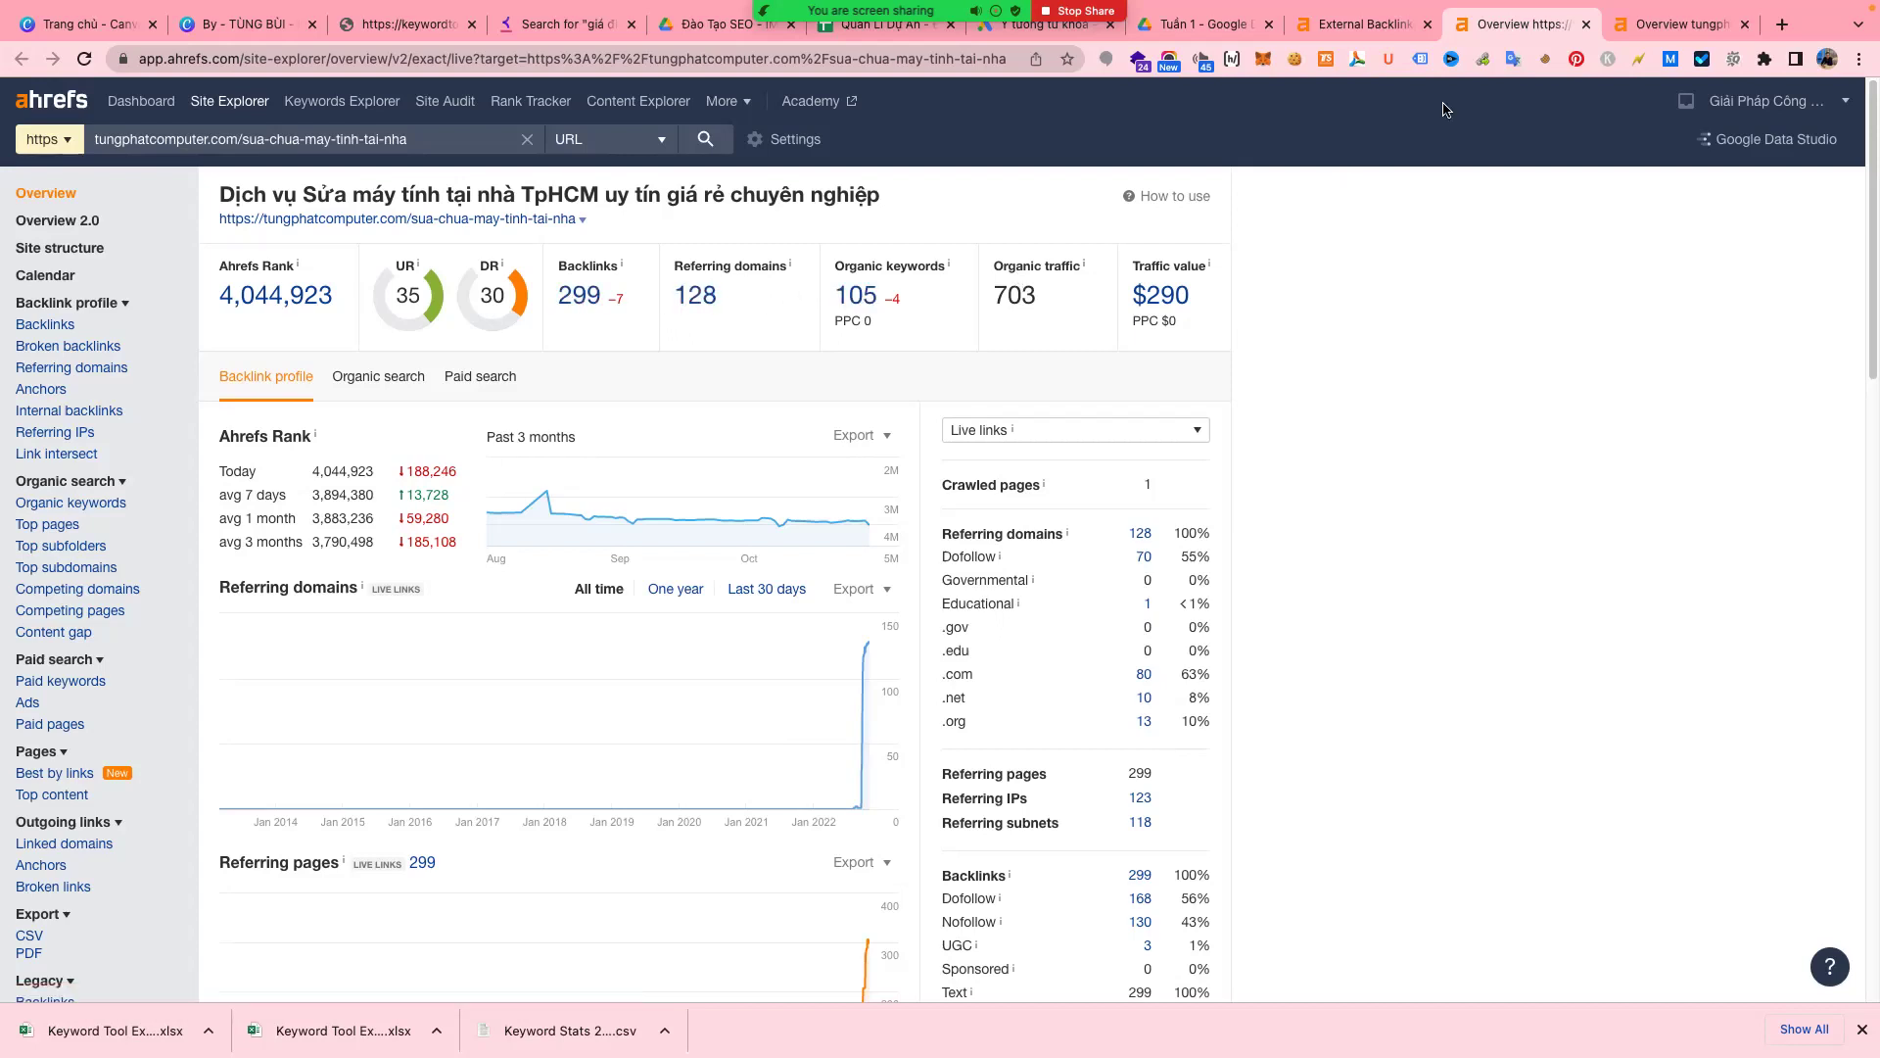
left_click(1680, 24)
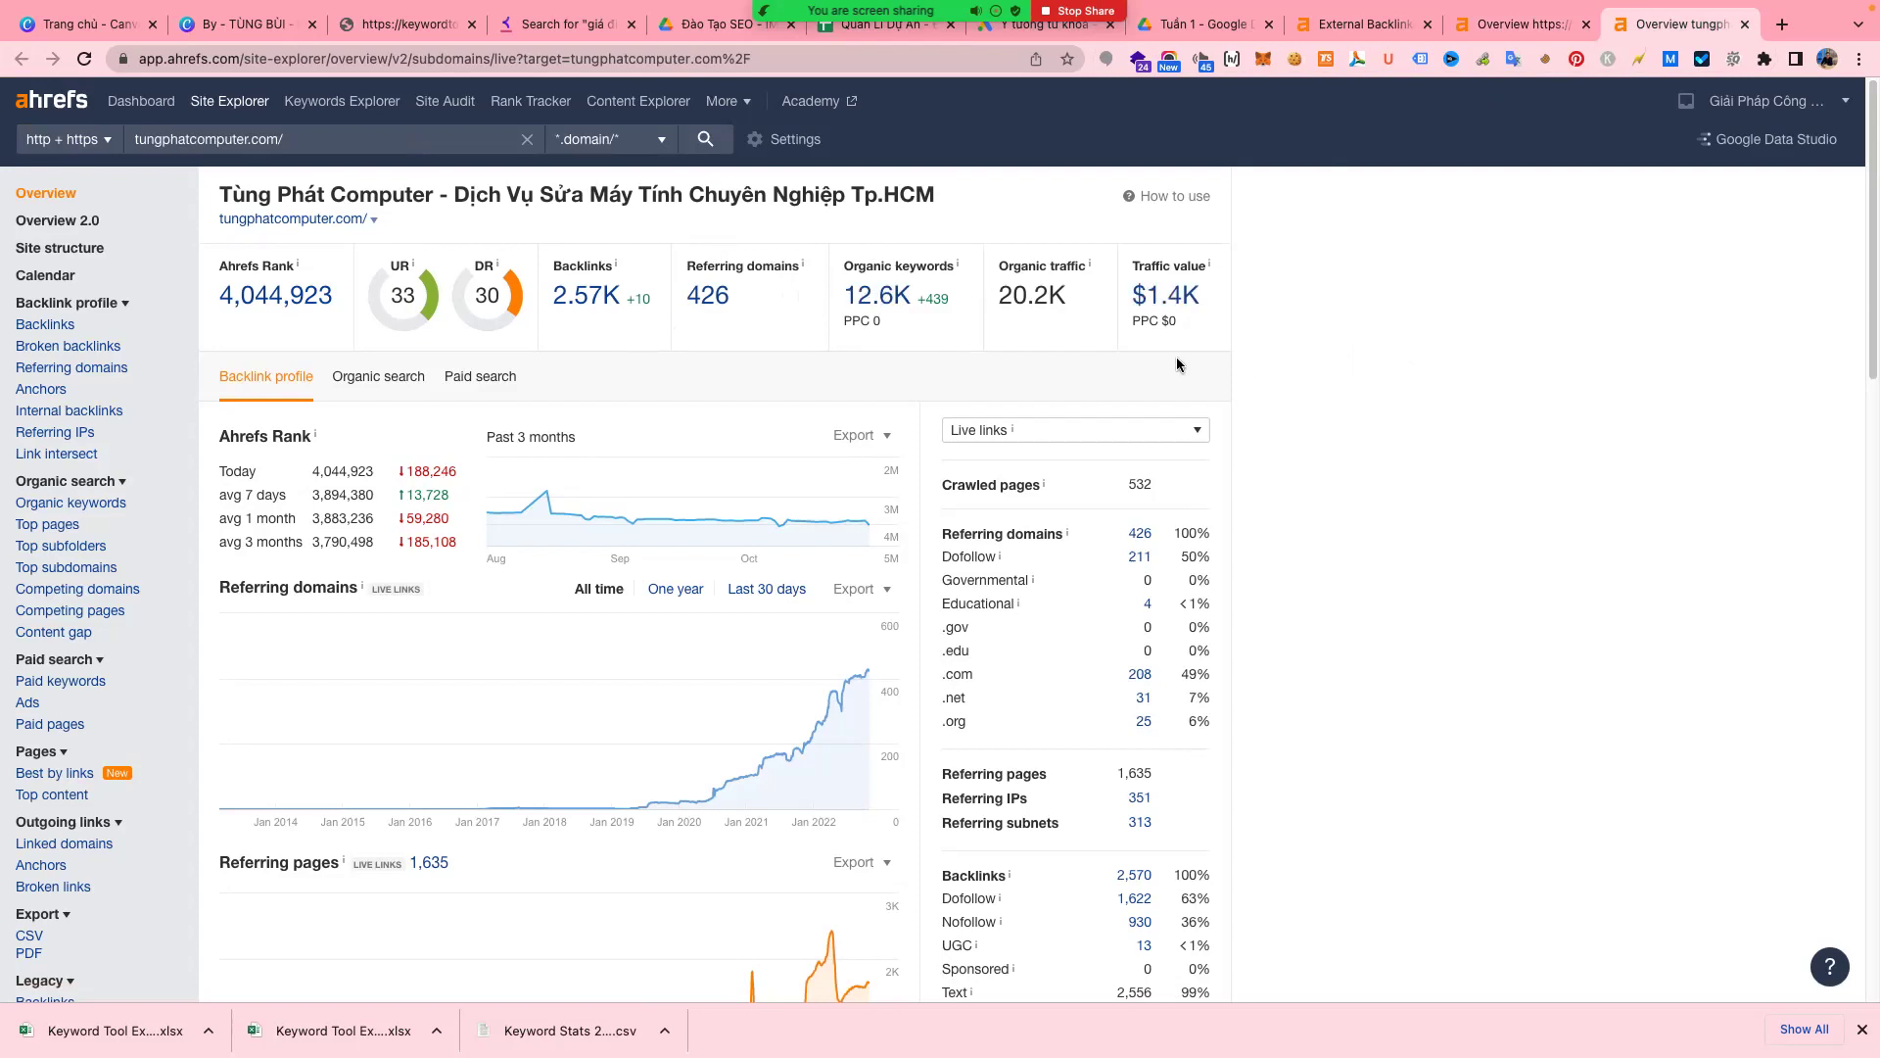
- Examine the Anchors table in the domain's overview, highlighting the anchor tungphatcomputer.com and its share of referring domains
scroll(1199, 553, "down", 5)
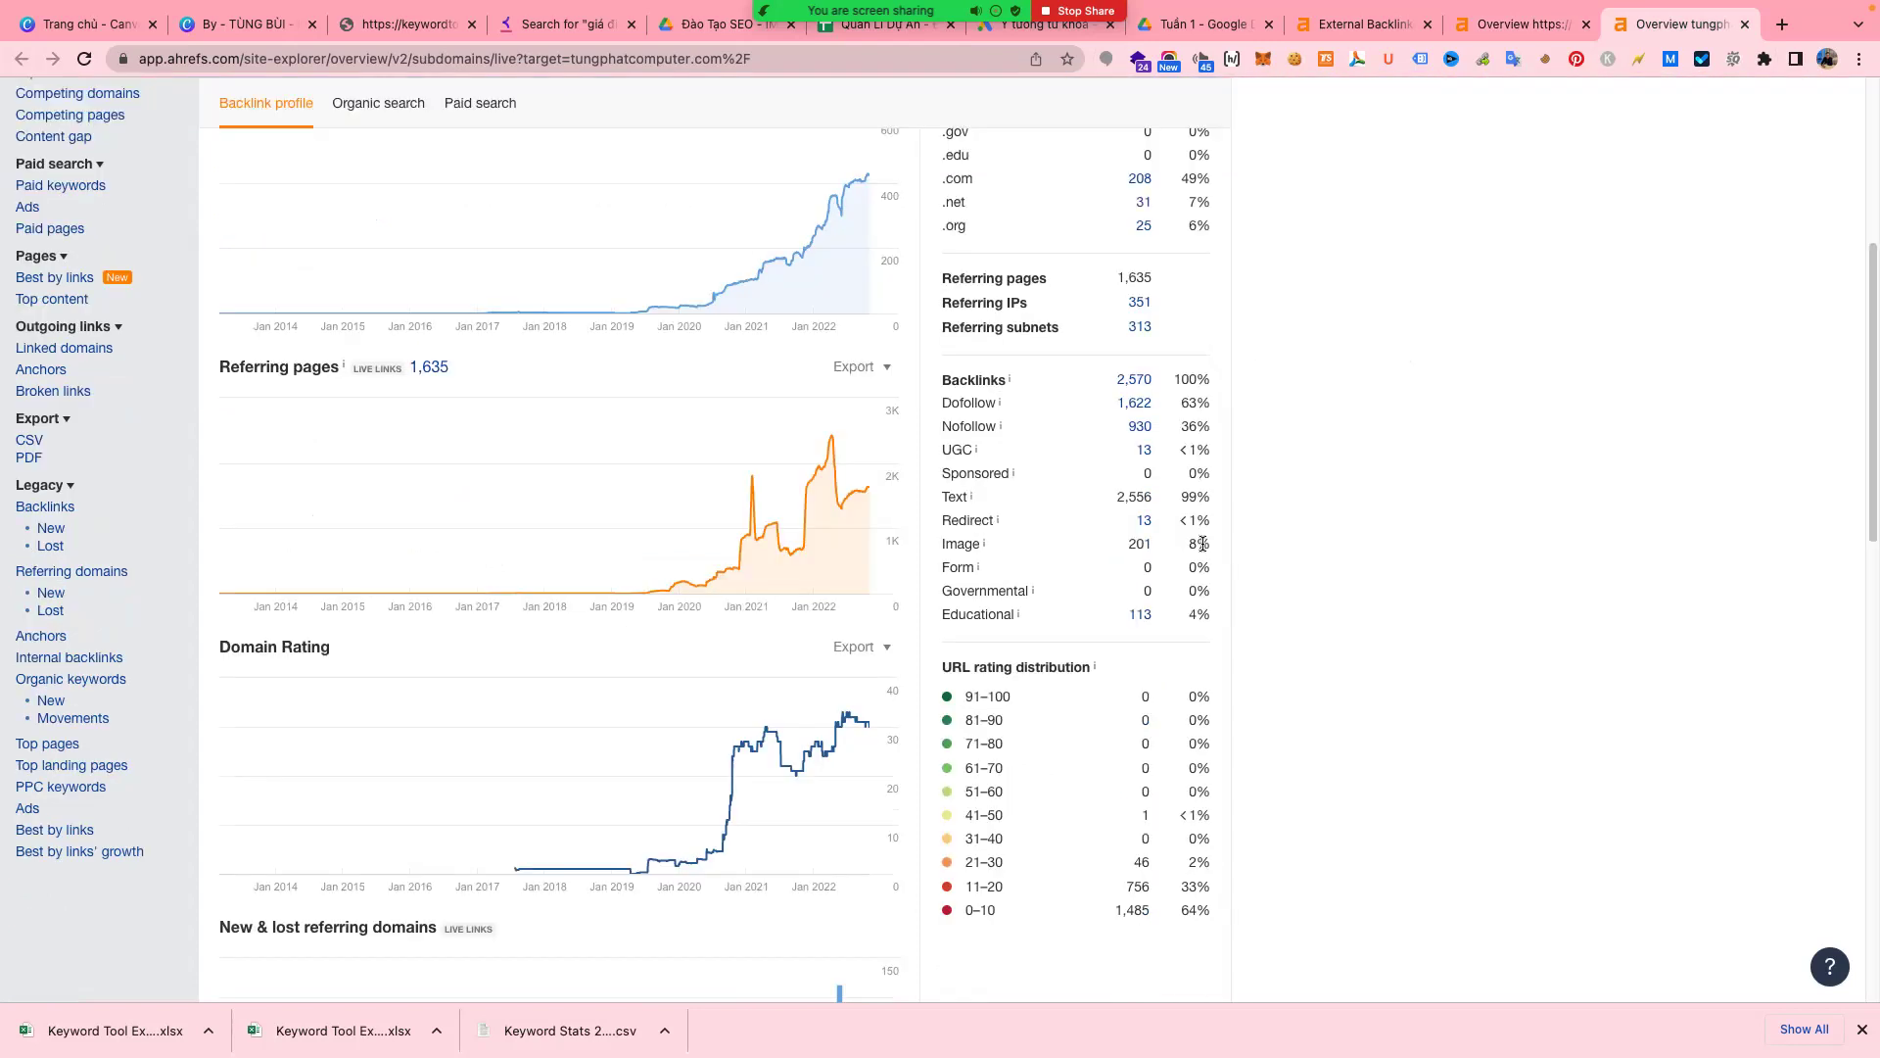
scroll(1237, 554, "down", 10)
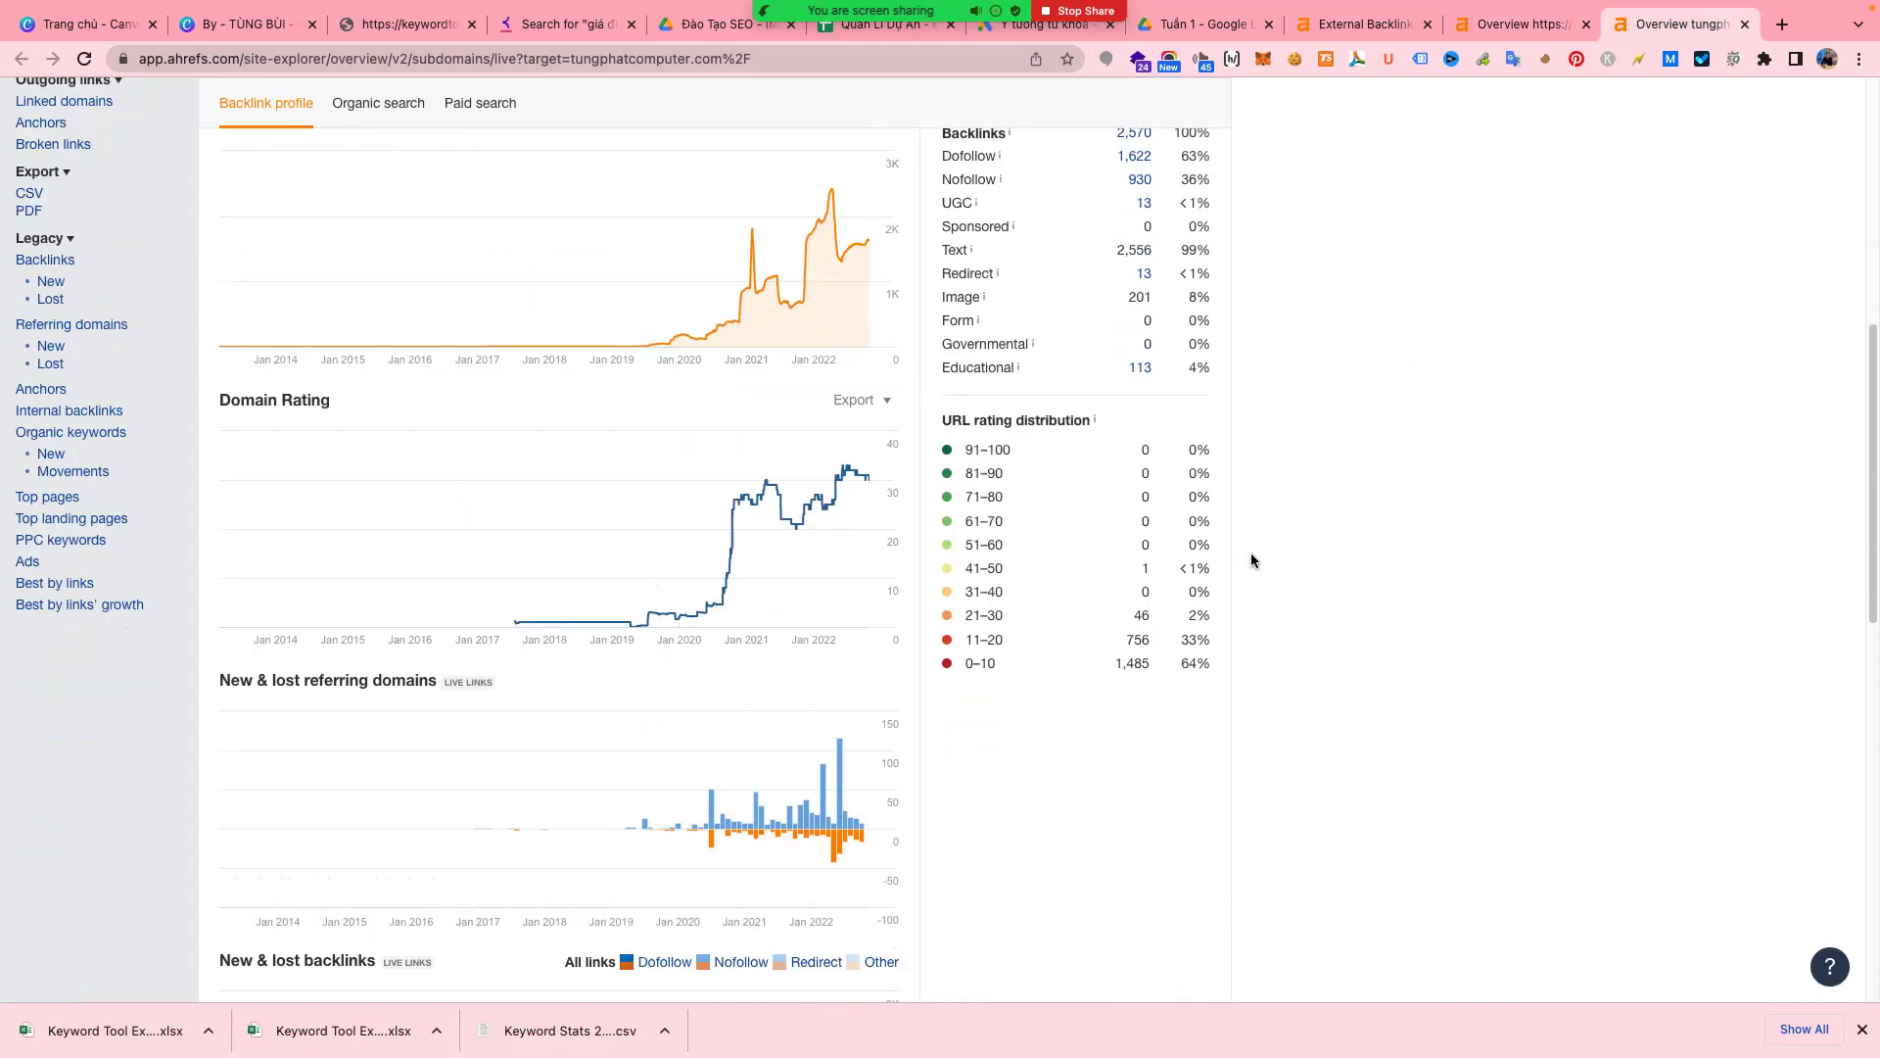
scroll(1252, 556, "down", 3)
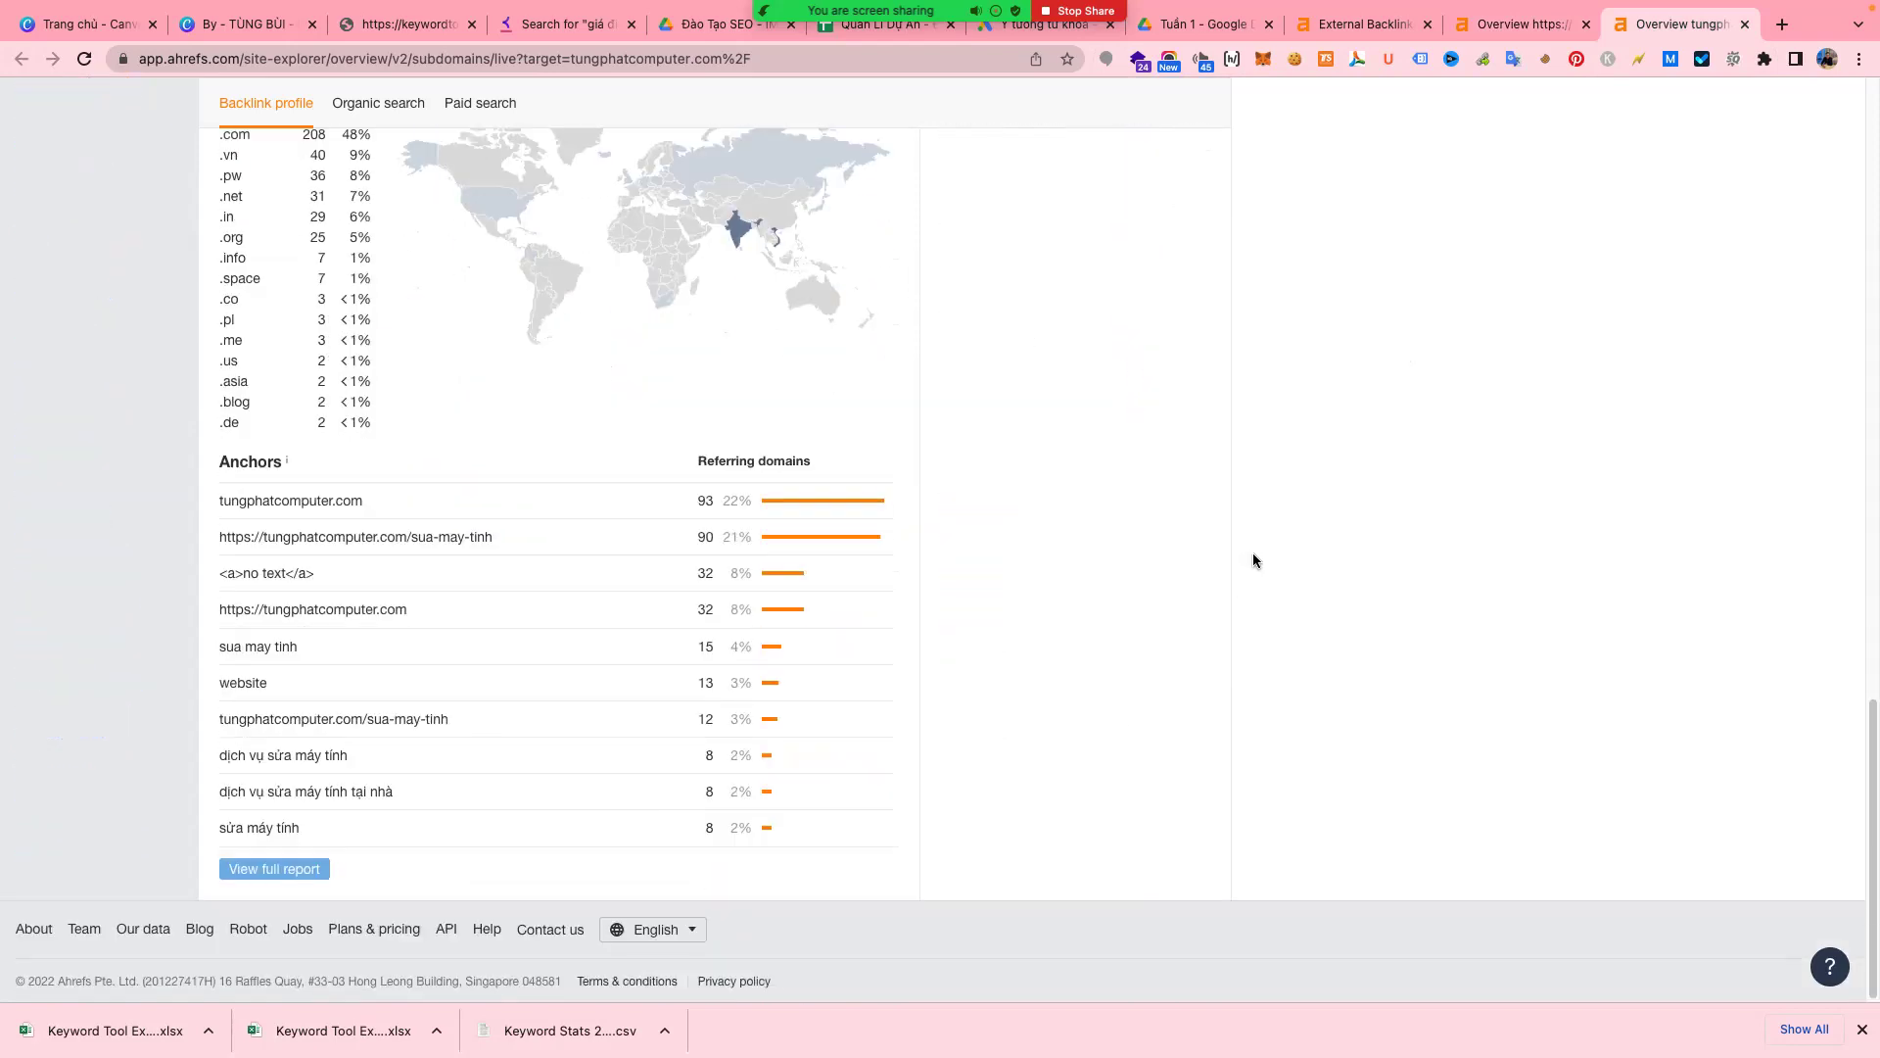
left_click_drag(223, 498, 356, 498)
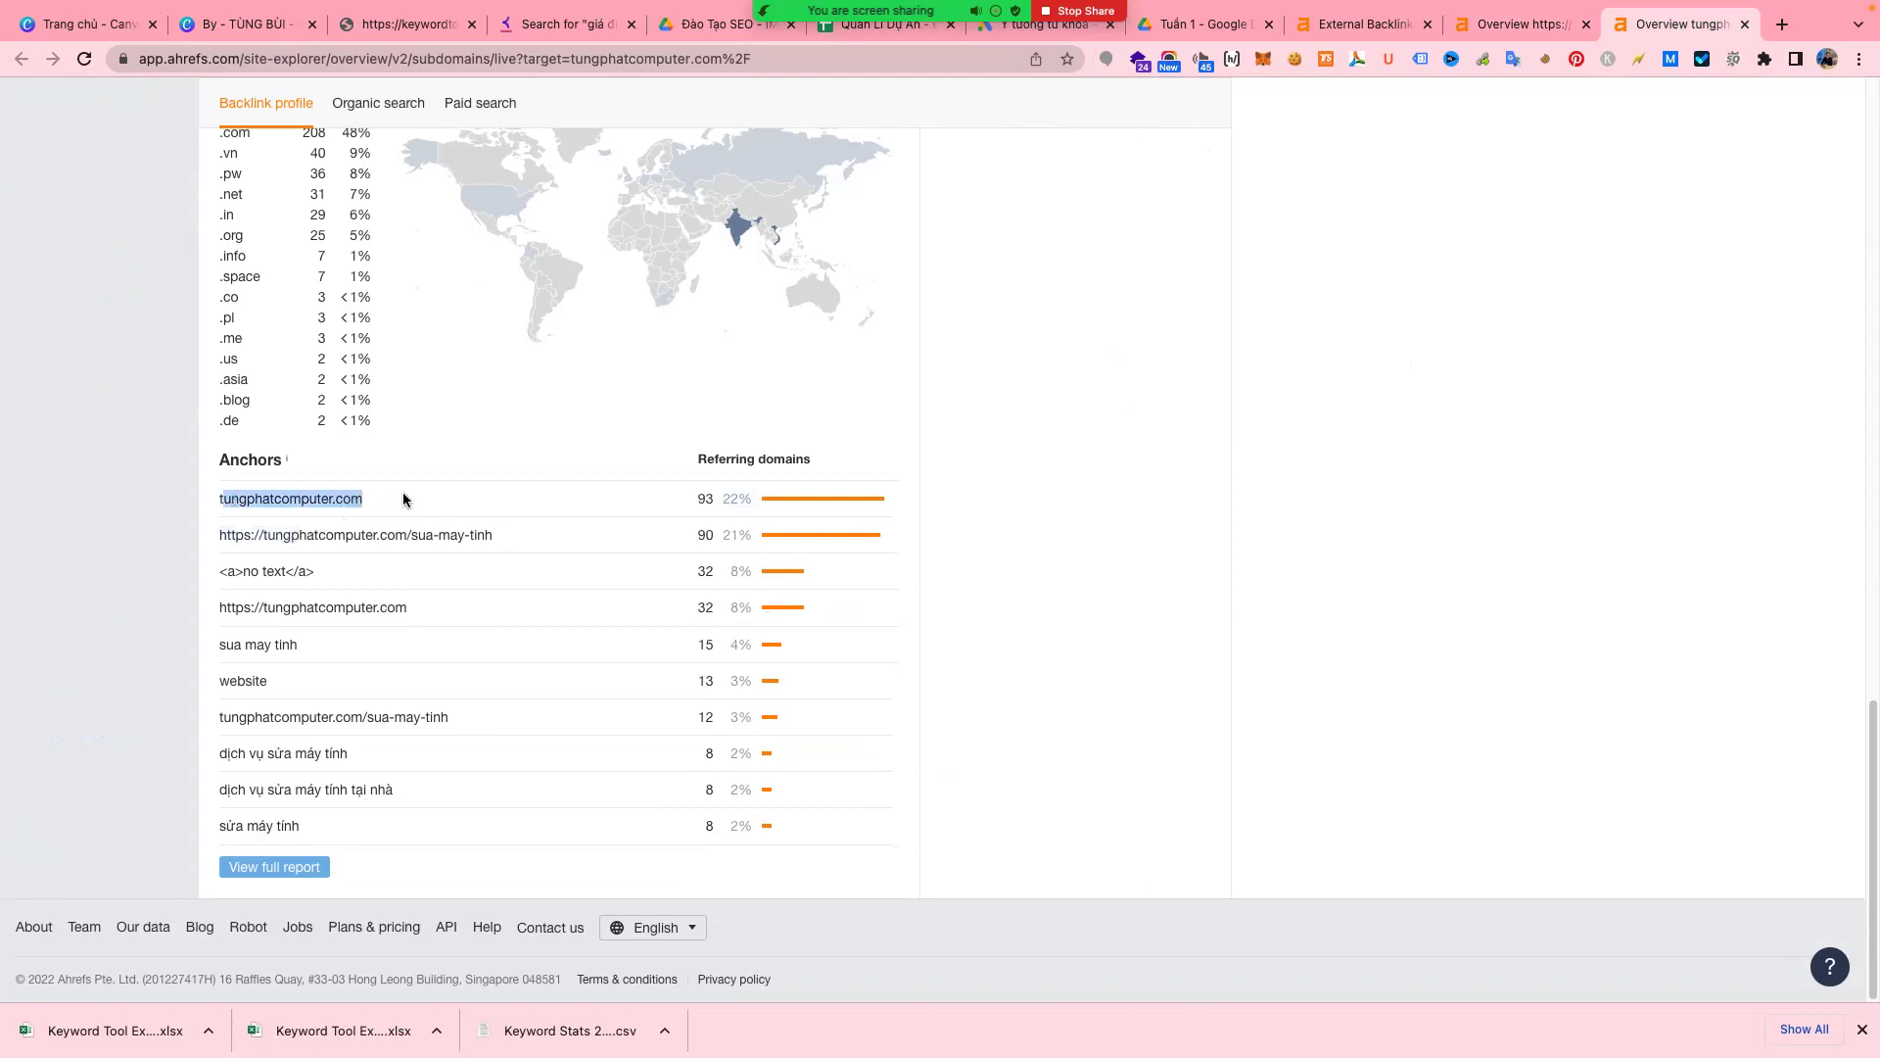
left_click_drag(683, 499, 725, 496)
left_click(755, 490)
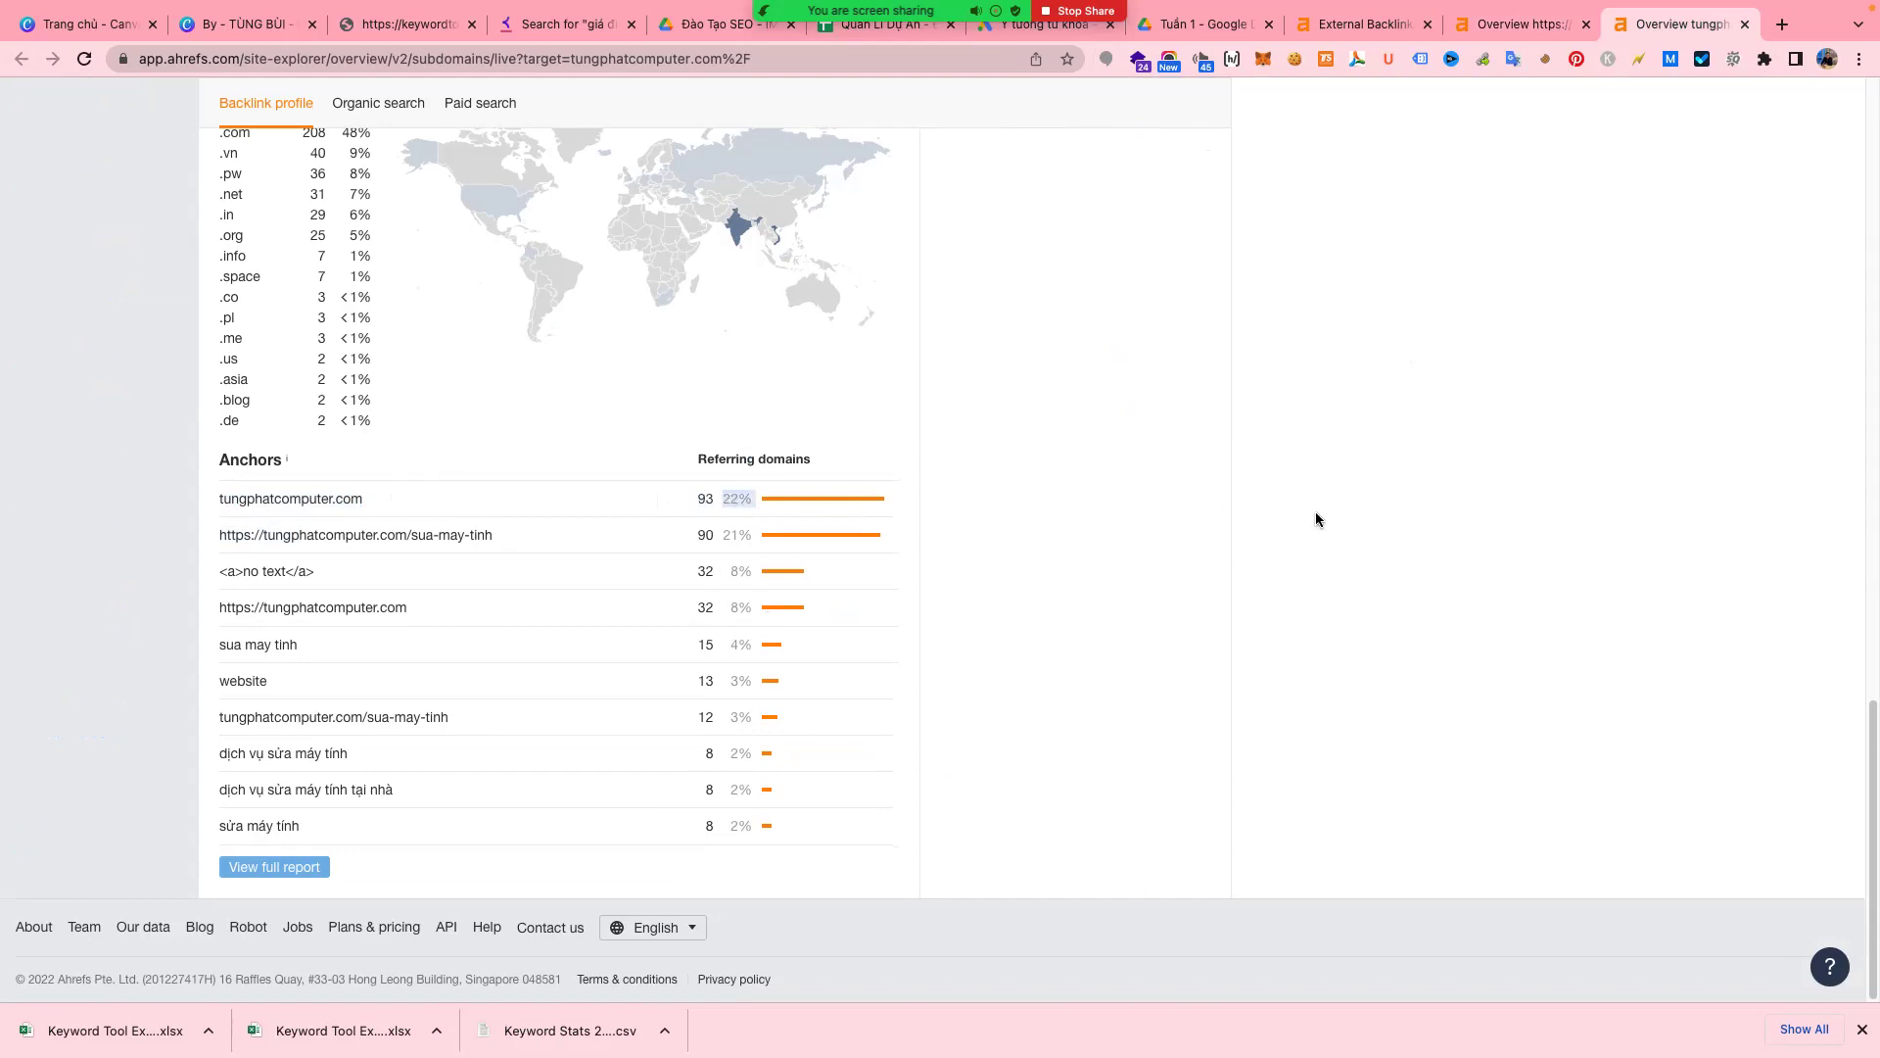
- Review the tungphatcomputer.com overview report from its headline metrics down to the Anchors table
scroll(1343, 527, "up", 15)
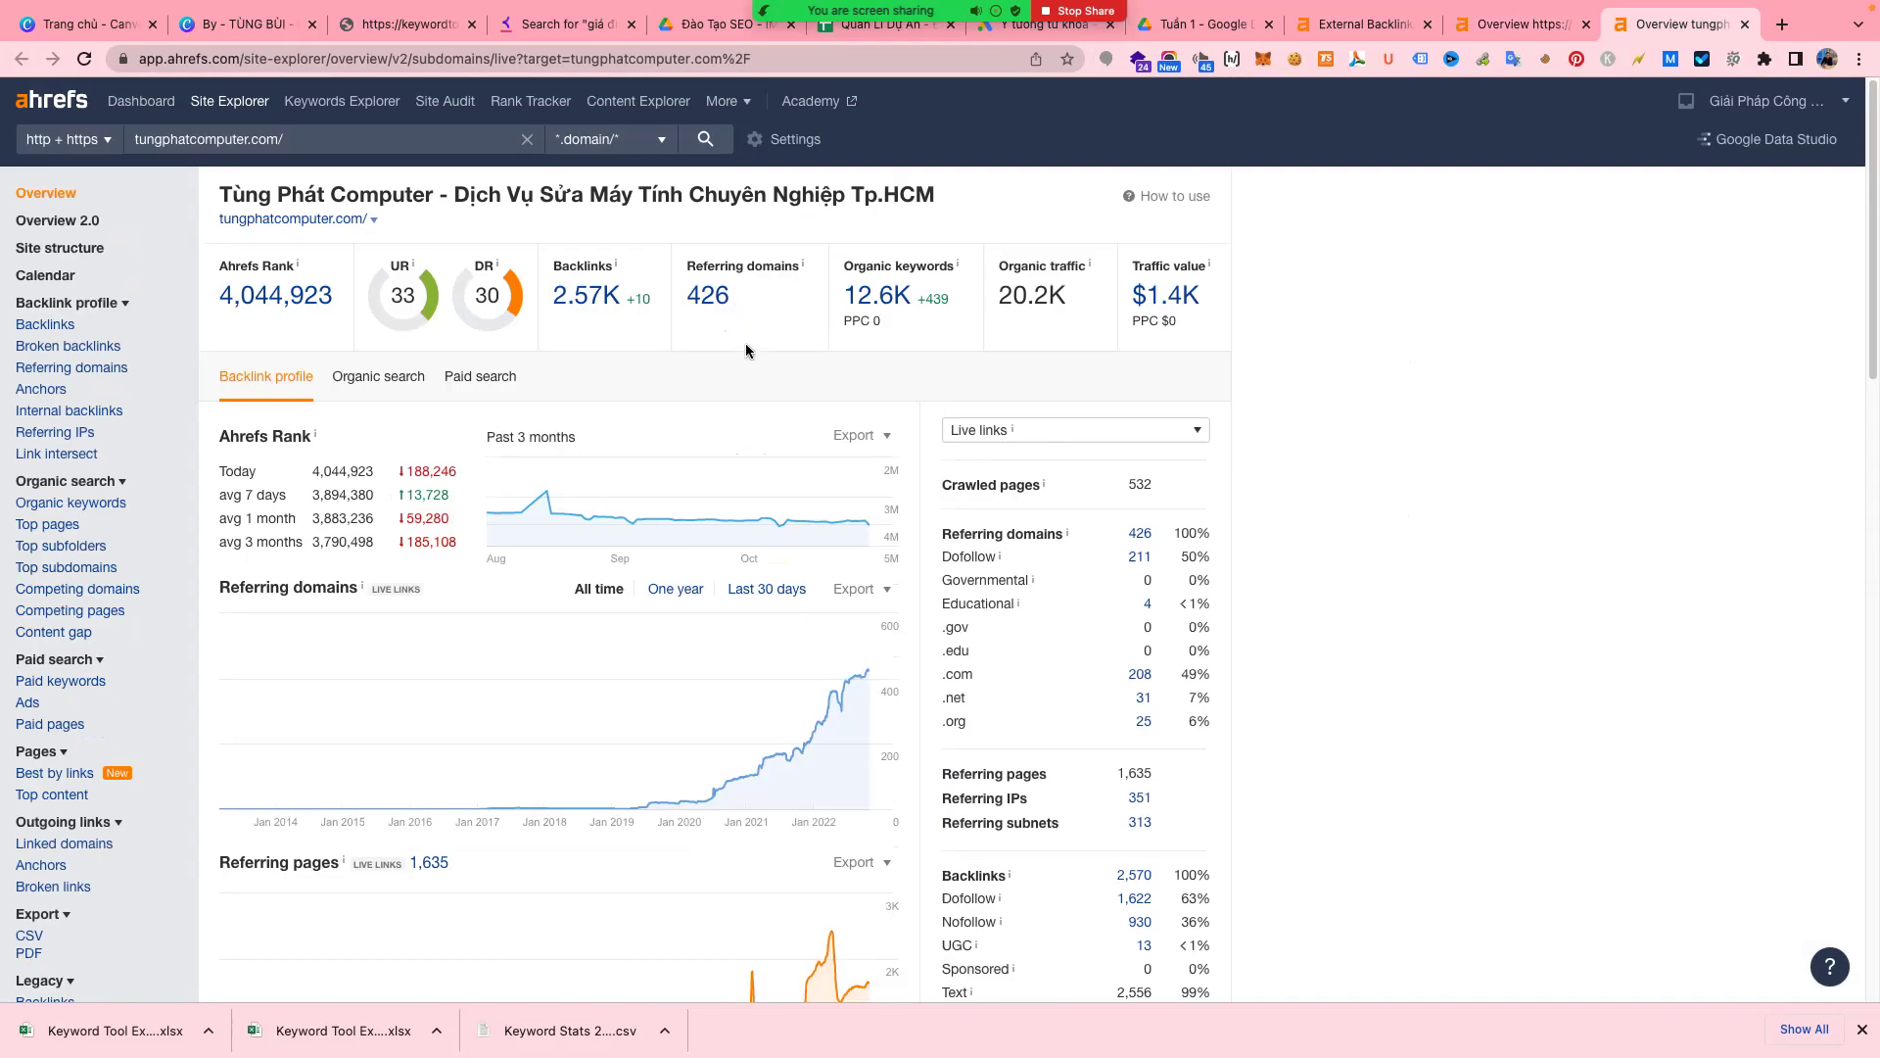
scroll(798, 553, "down", 10)
scroll(797, 550, "down", 6)
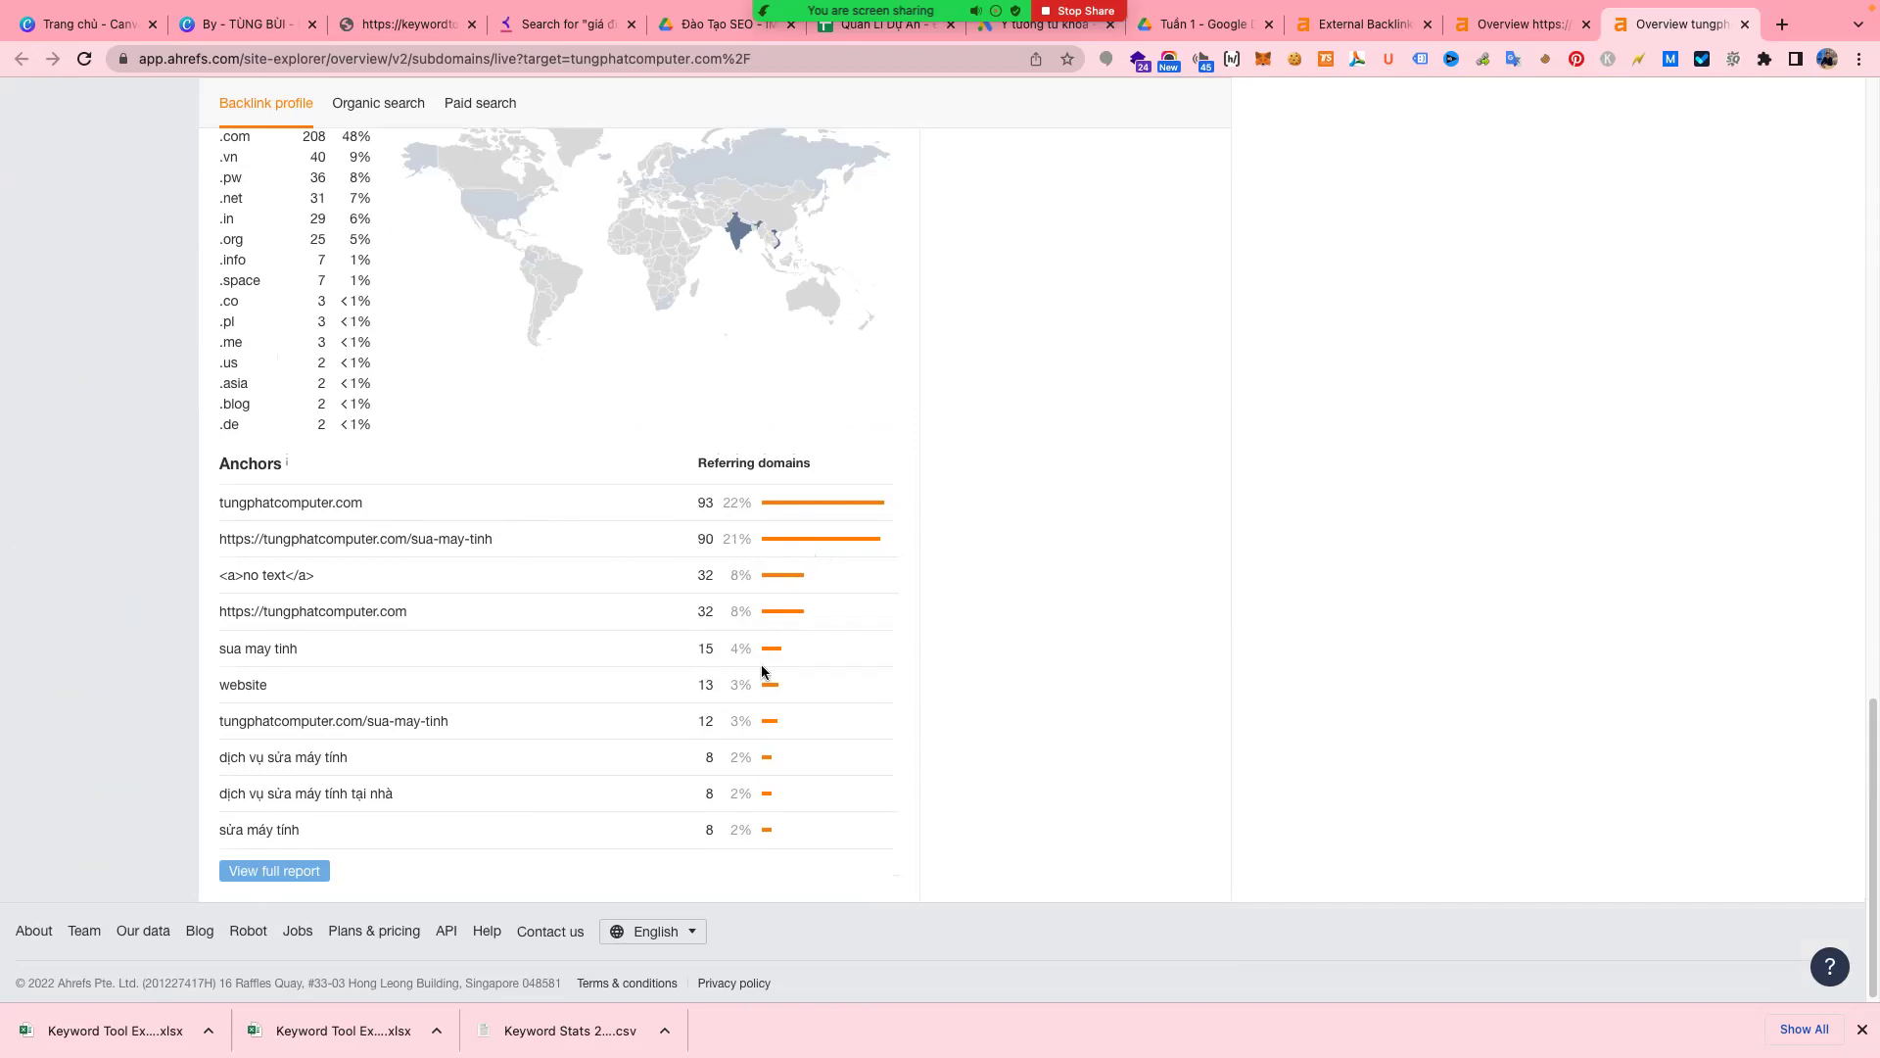
scroll(977, 665, "up", 20)
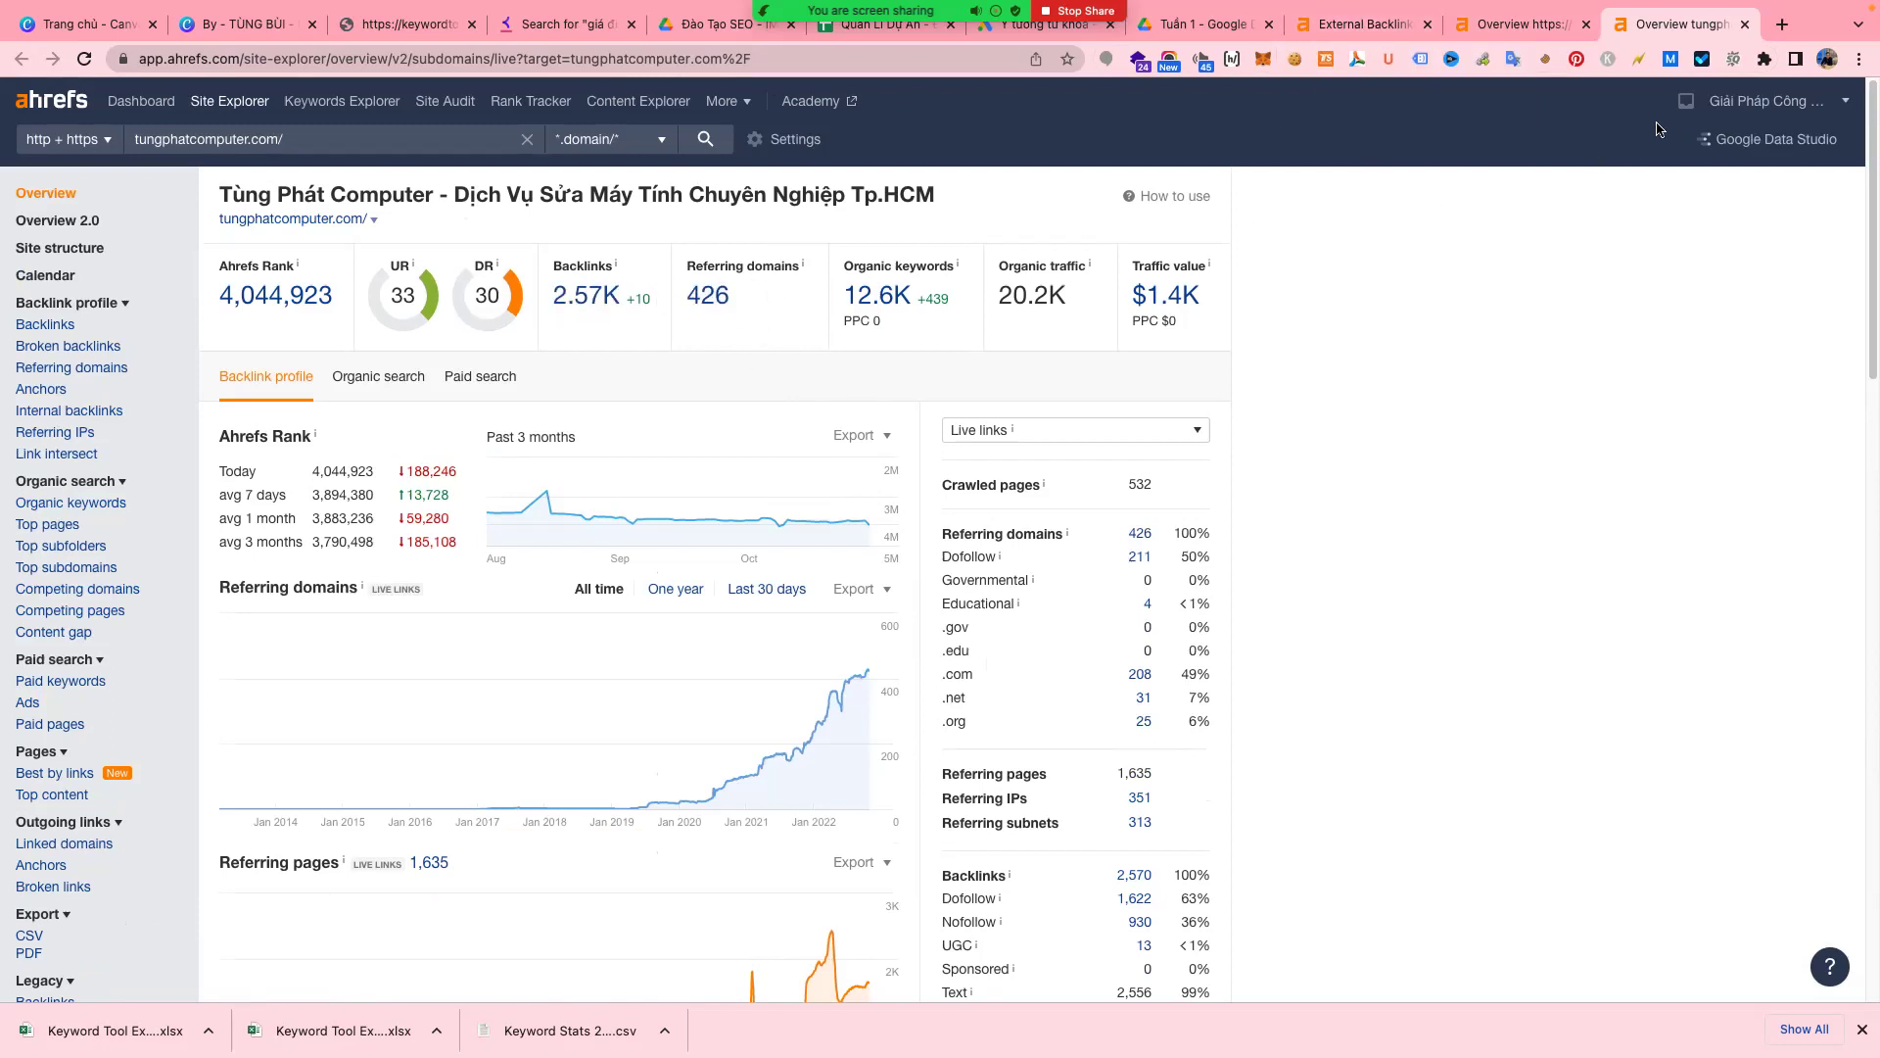
- From the domain's Backlinks report, open the referring page top10hcm.com/crack-office-2013/ in a new tab and show it
left_click(1369, 35)
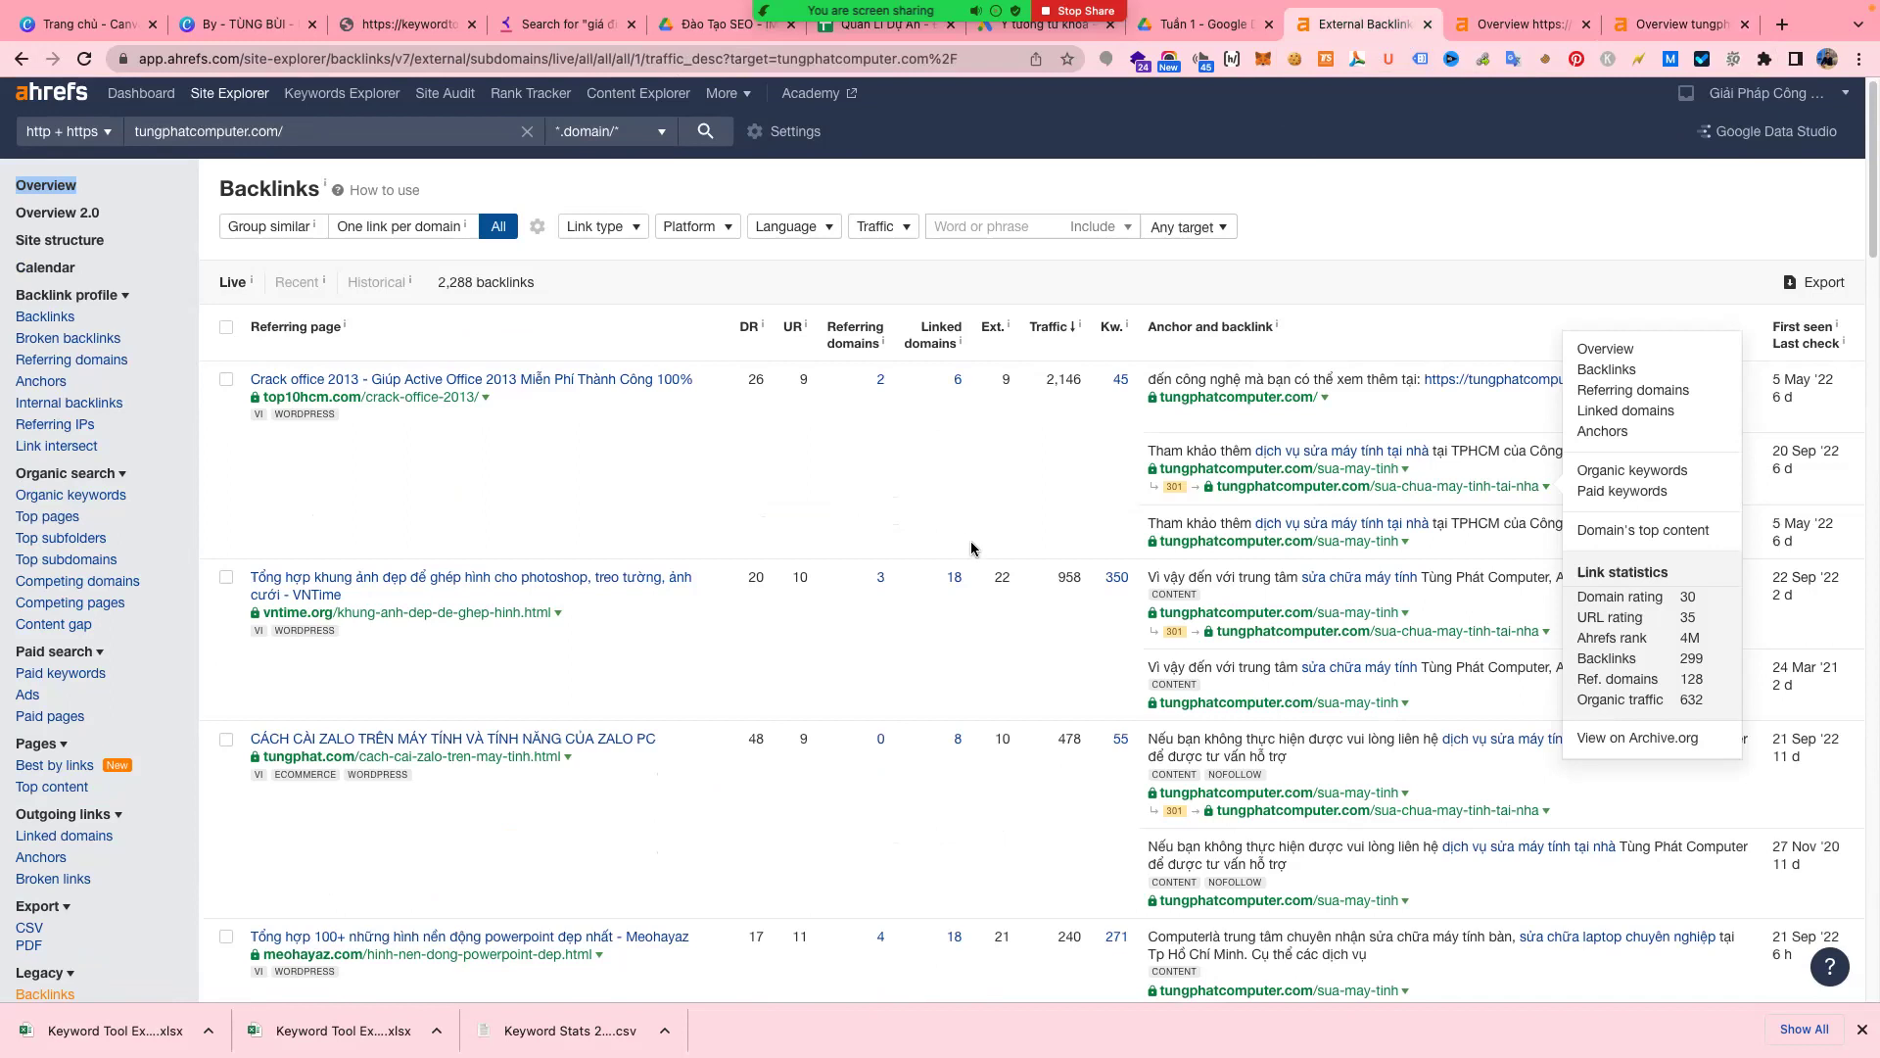
left_click(1467, 214)
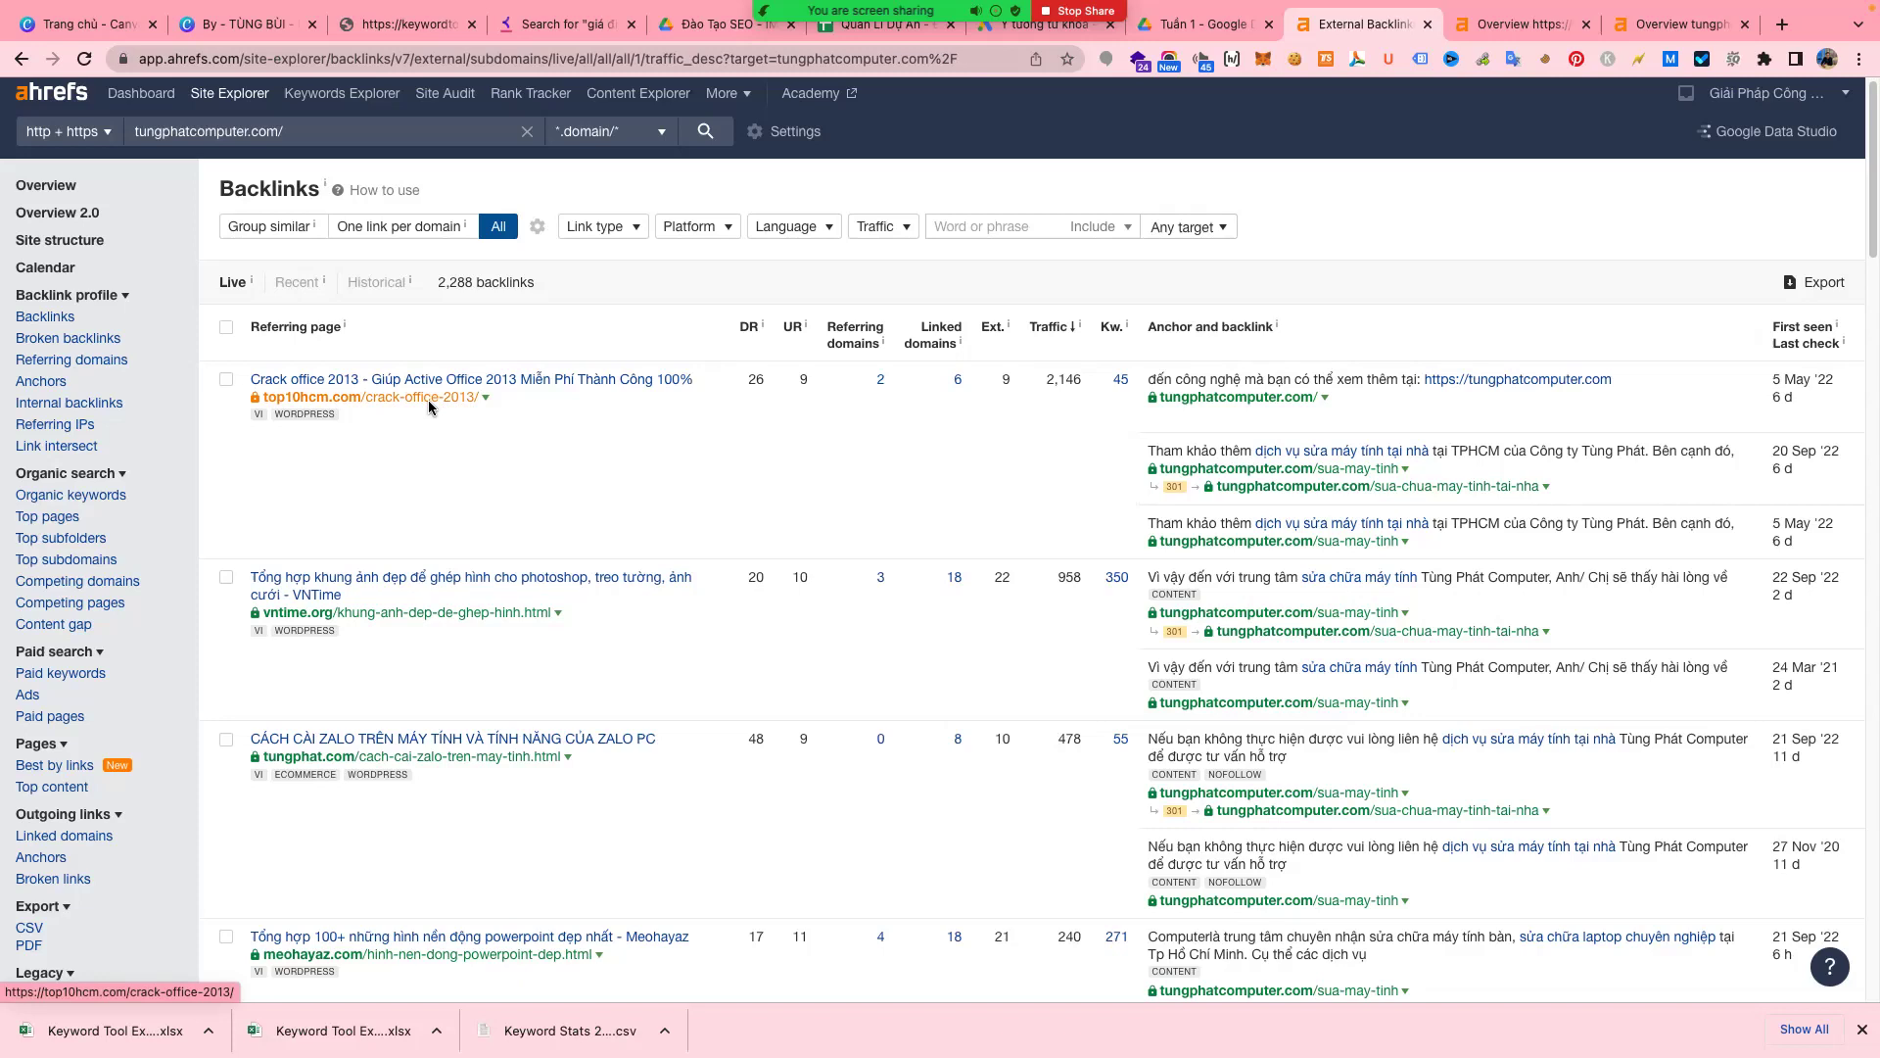
right_click(434, 404)
left_click(461, 423)
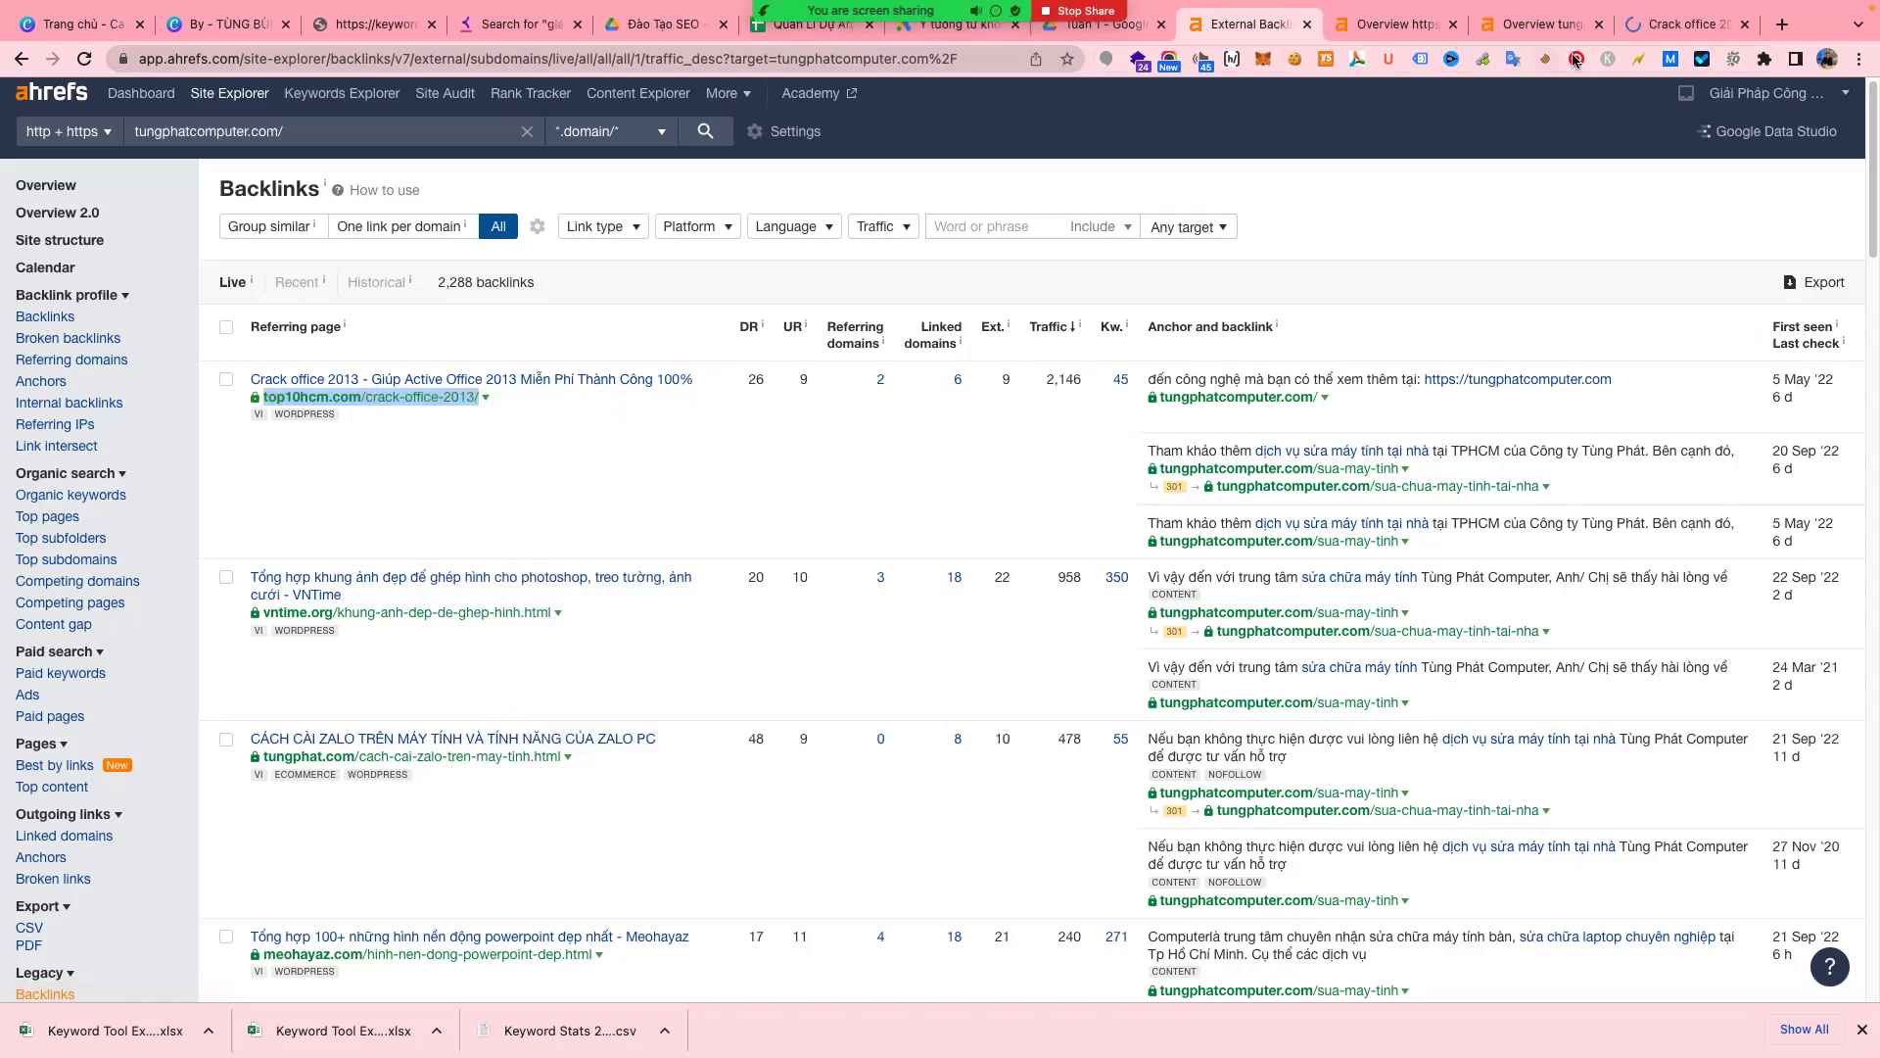
left_click(1662, 19)
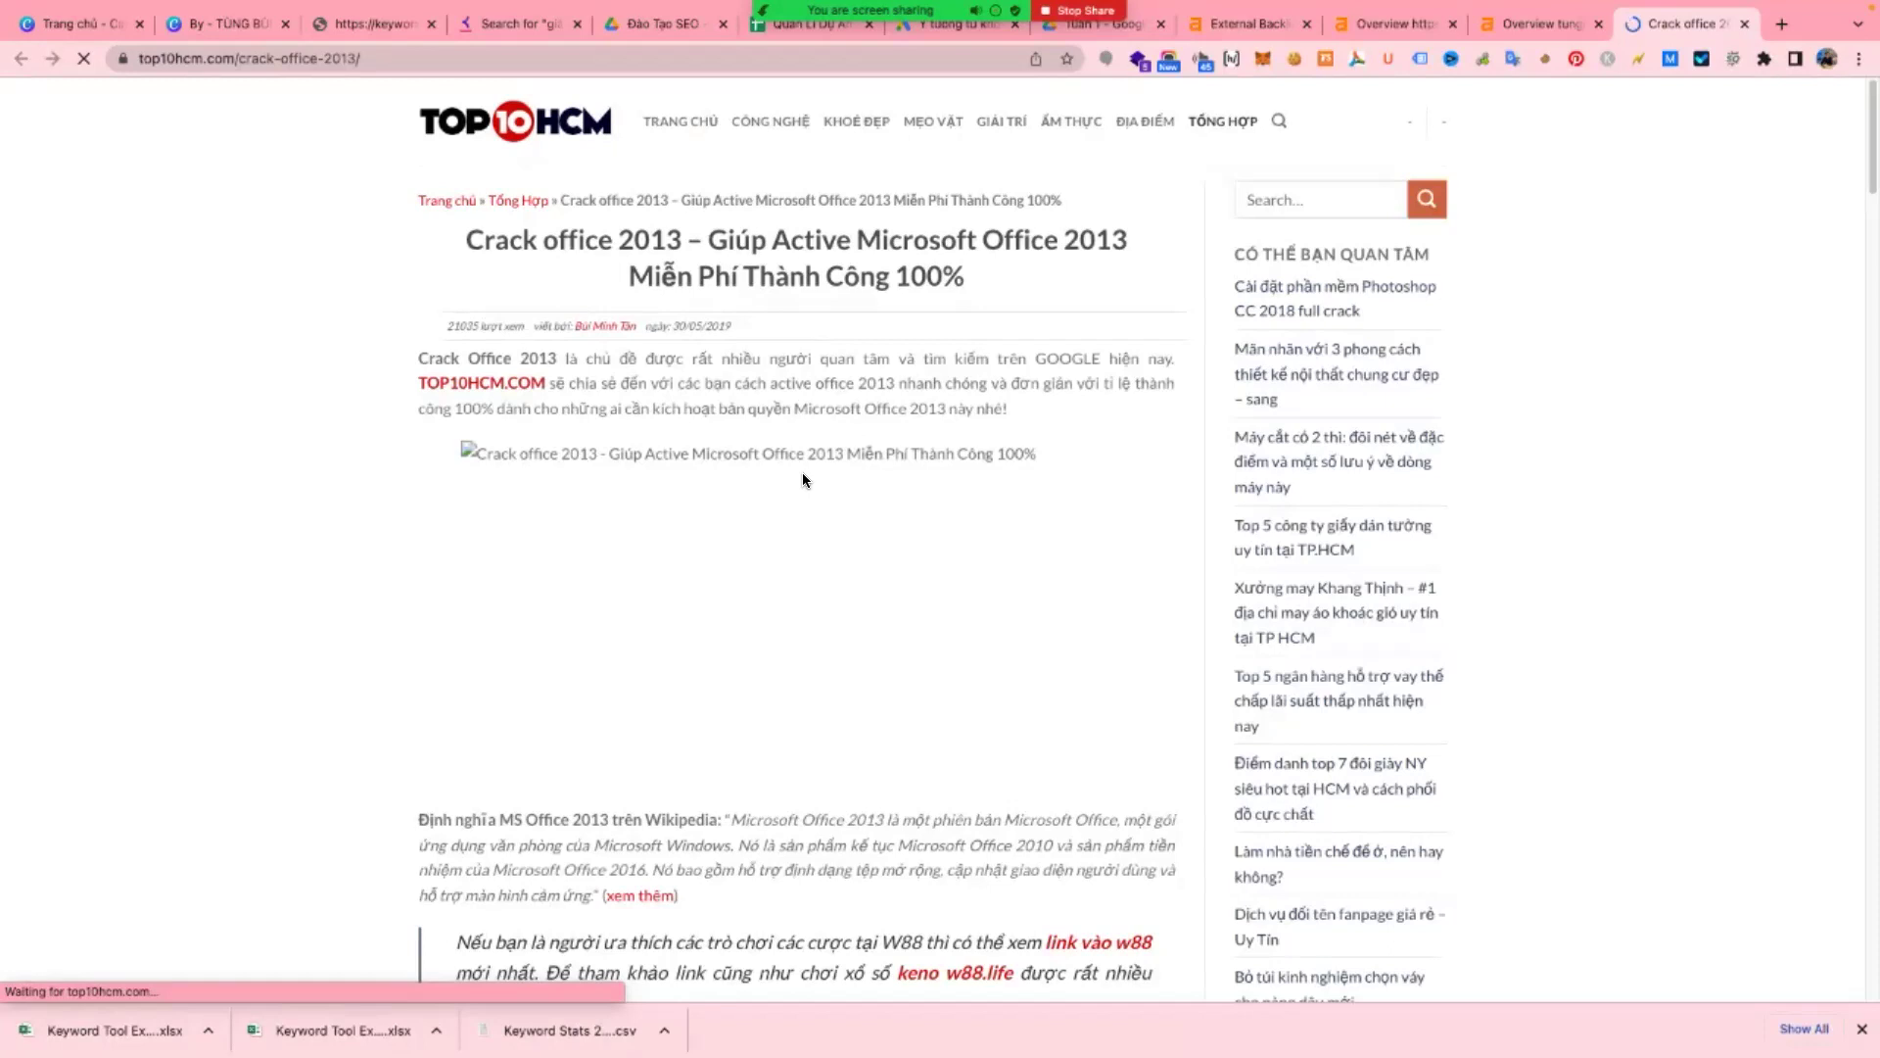
- Examine the Crack office 2013 article for the passage containing the links to tungphatcomputer.com
scroll(802, 479, "down", 1)
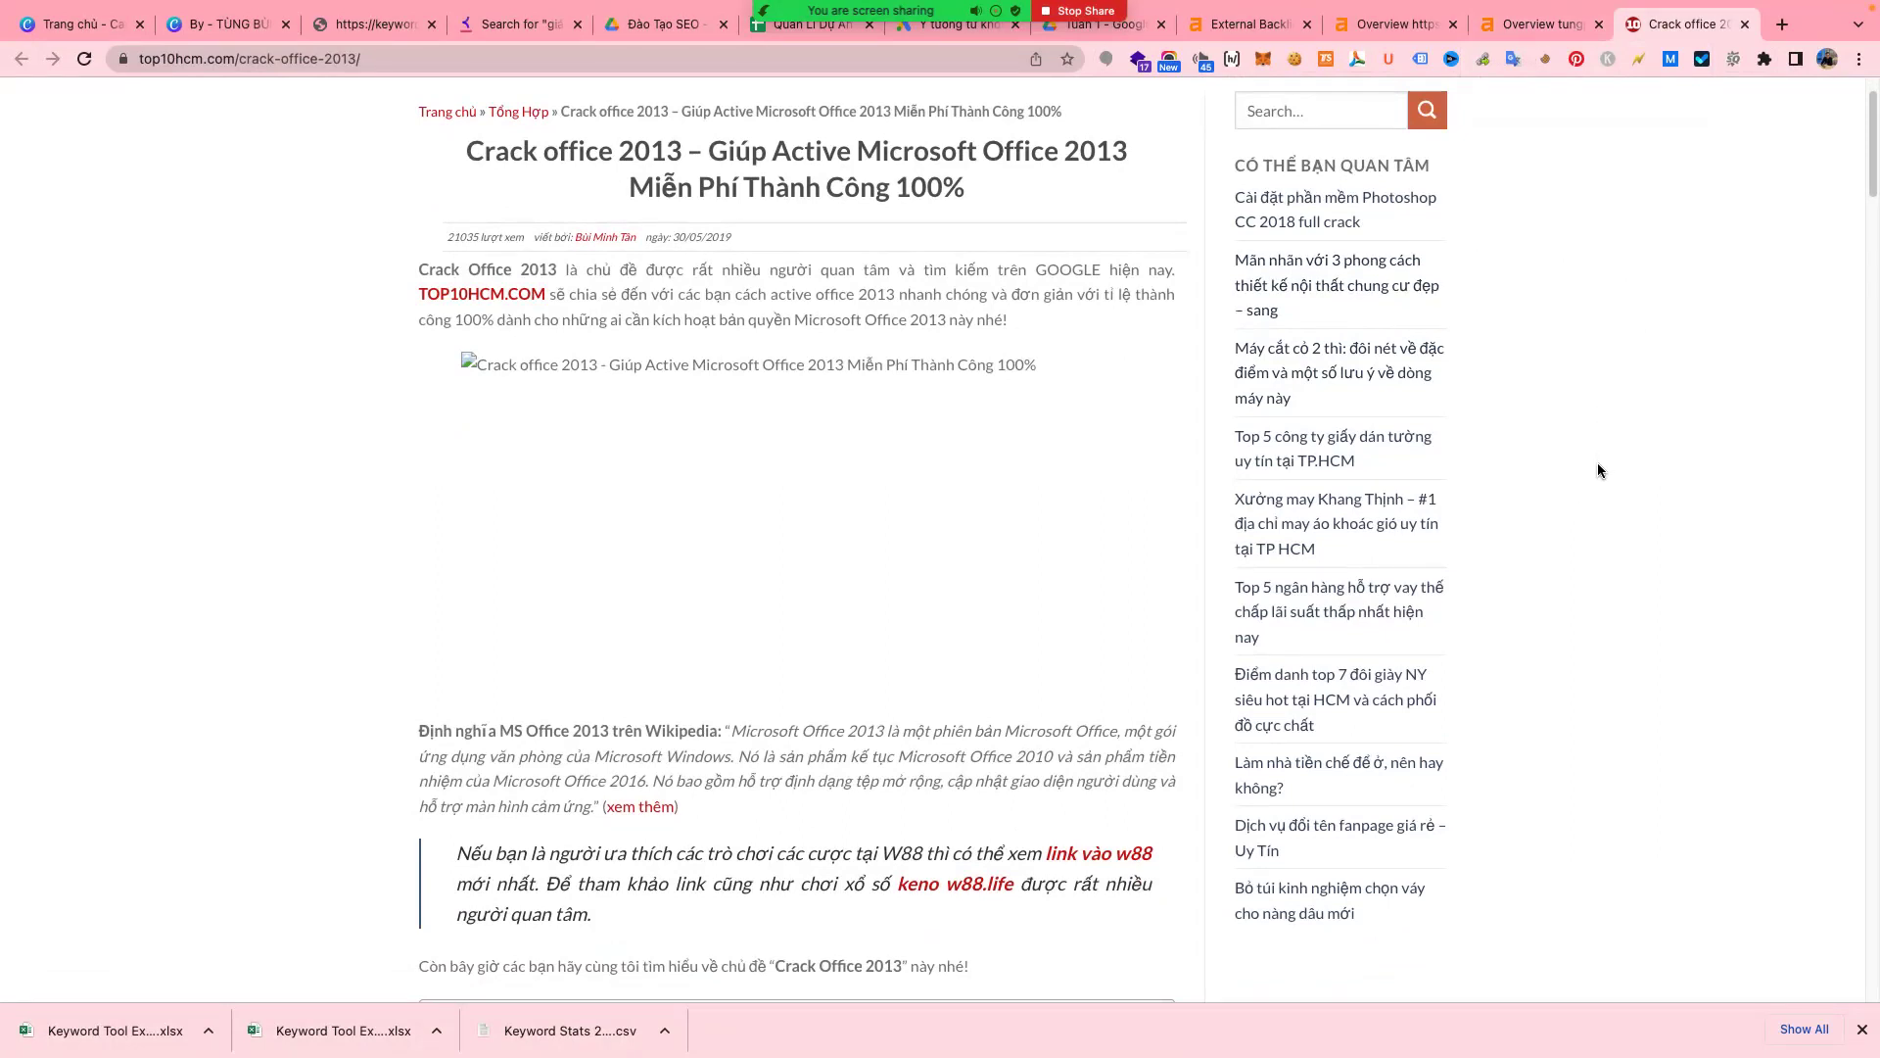
scroll(1596, 466, "down", 10)
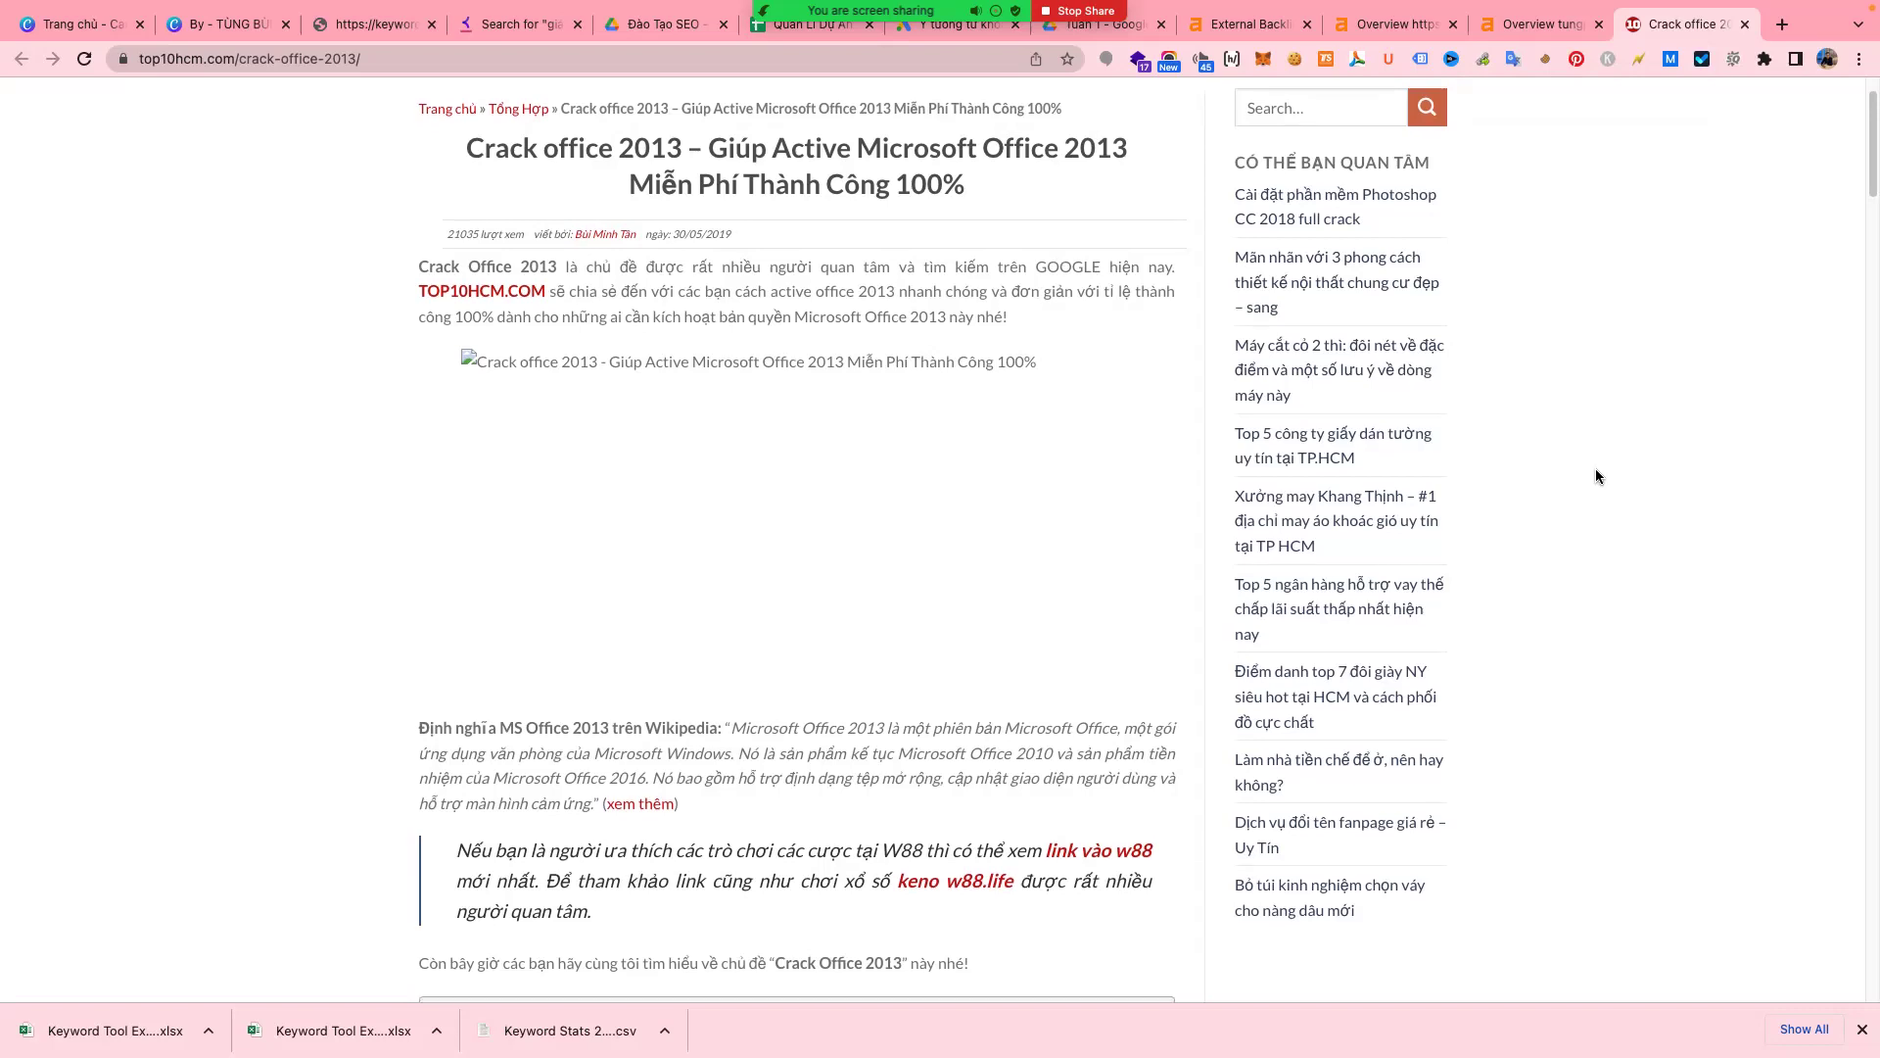
scroll(1596, 468, "up", 4)
scroll(1598, 478, "down", 3)
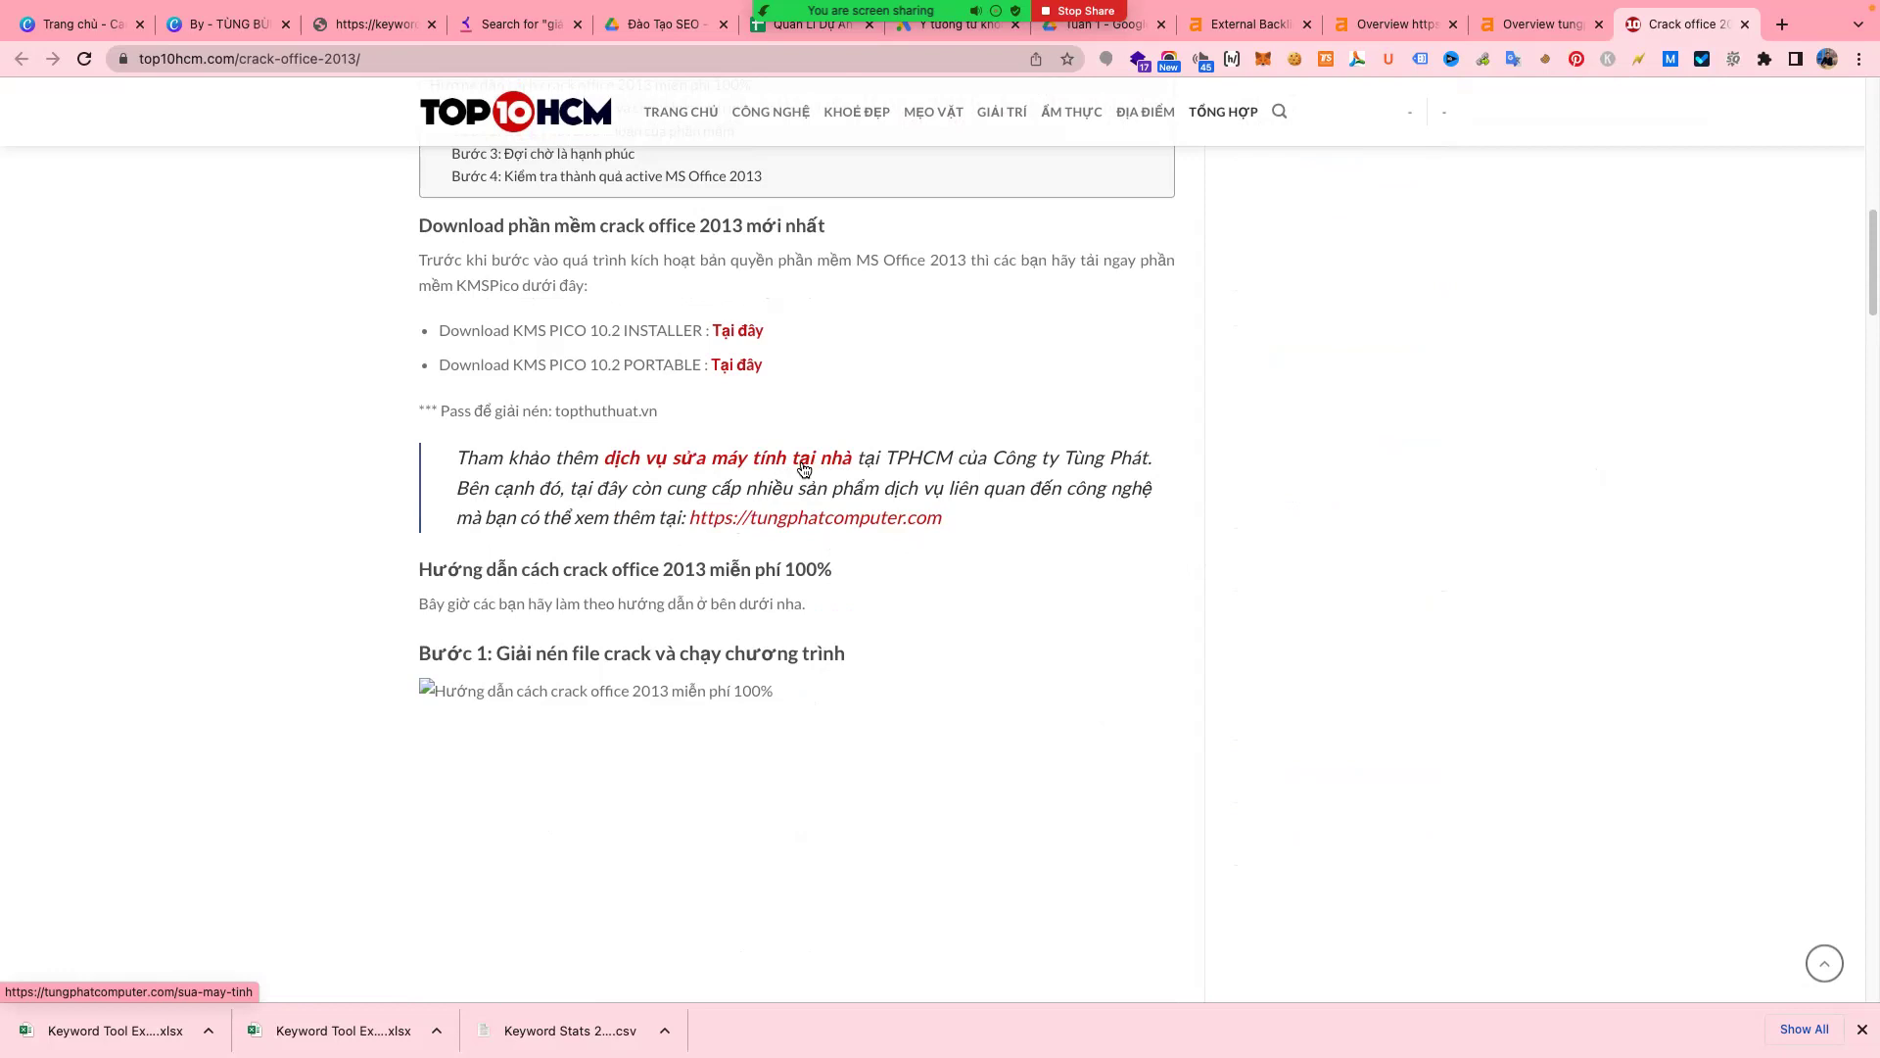
- Return to the Backlinks report, go through the referring pages, and open tinviet365.net/nhung-hinh-anh-hai-huoc-vui-nhon.html in a new tab and show it
left_click(1250, 25)
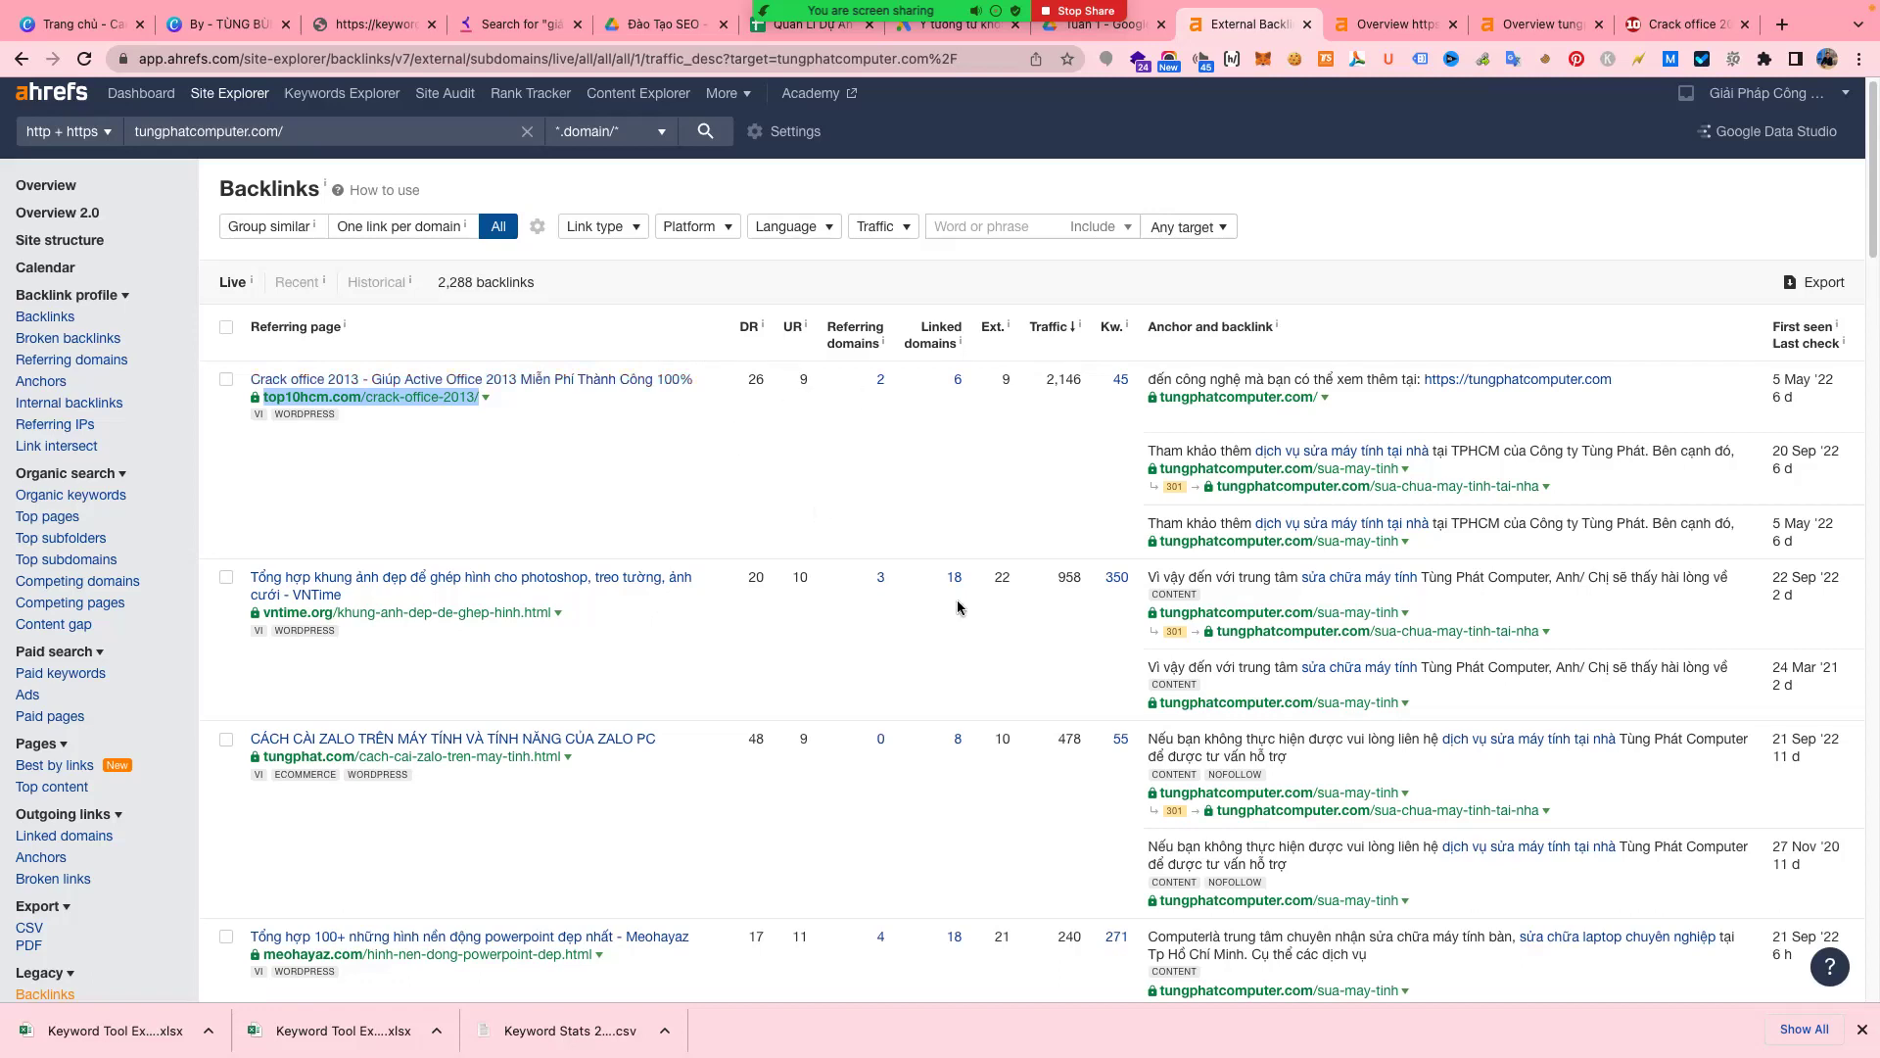
scroll(958, 607, "down", 1)
scroll(705, 642, "down", 3)
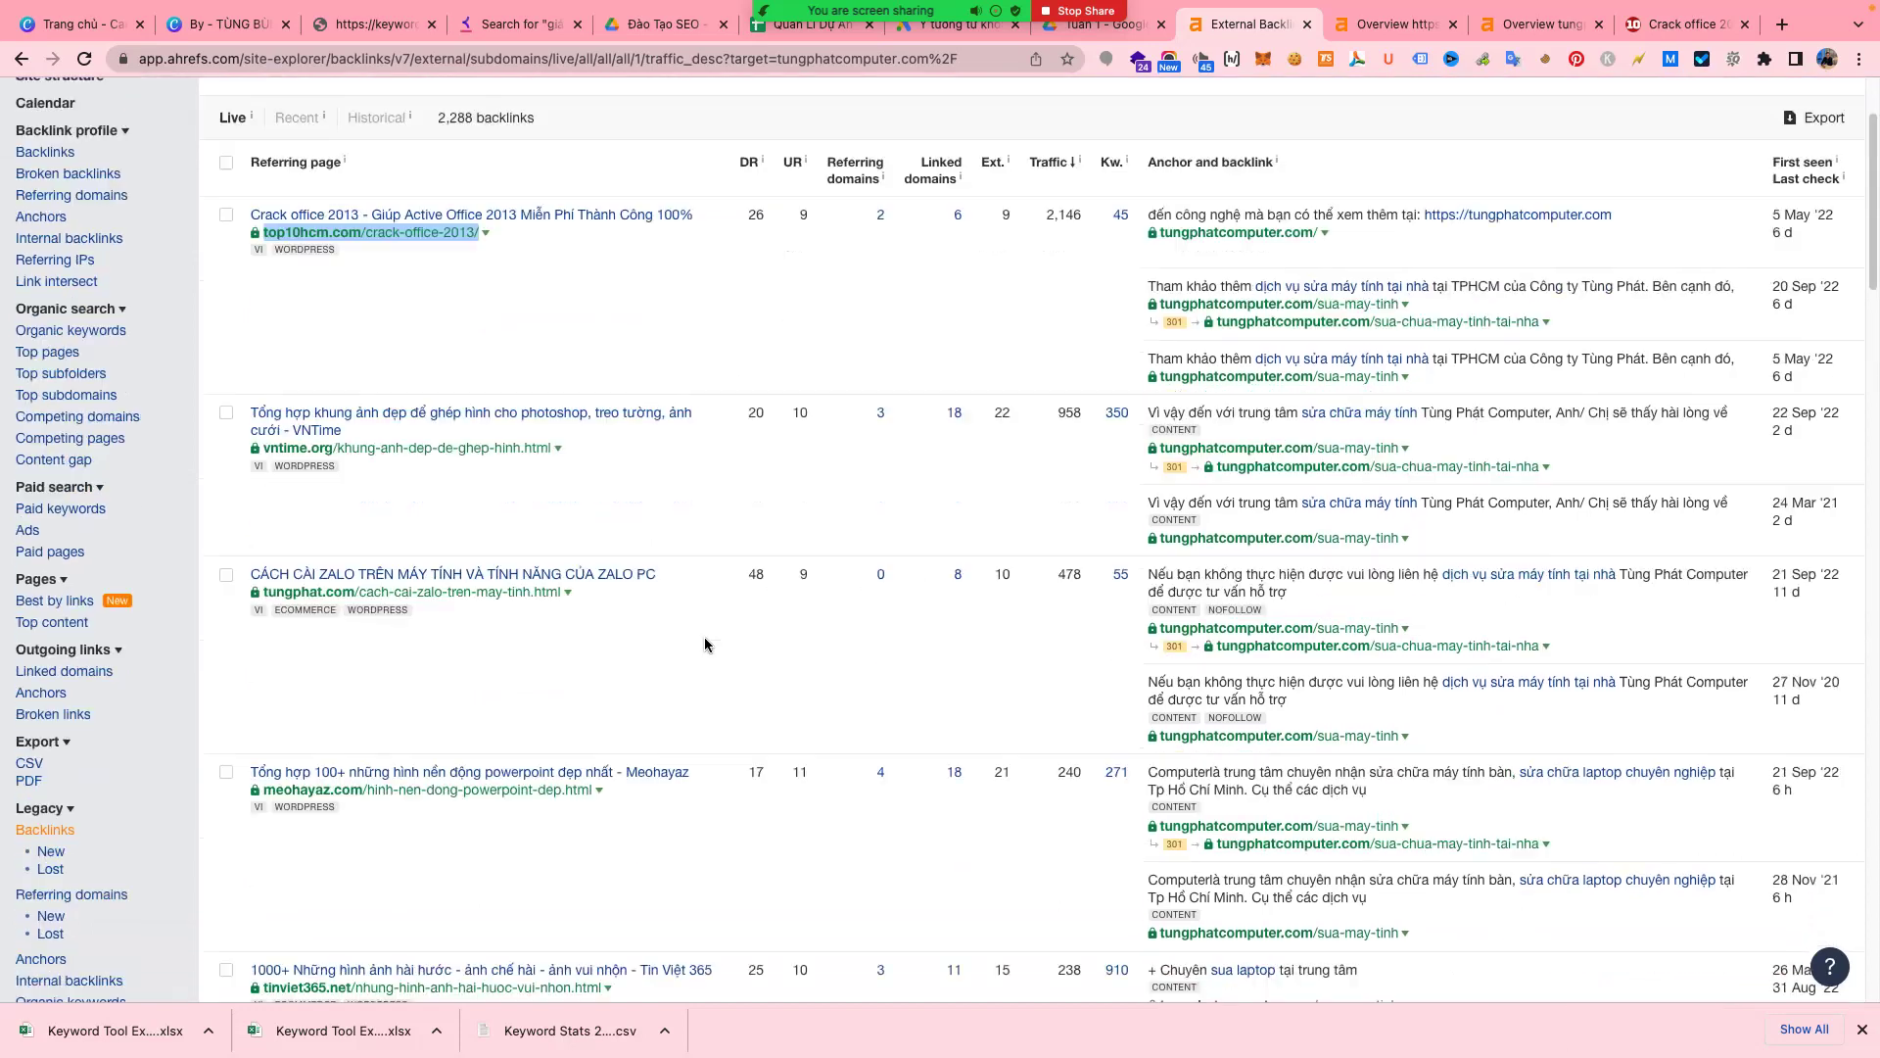
scroll(705, 644, "down", 3)
scroll(707, 642, "down", 1)
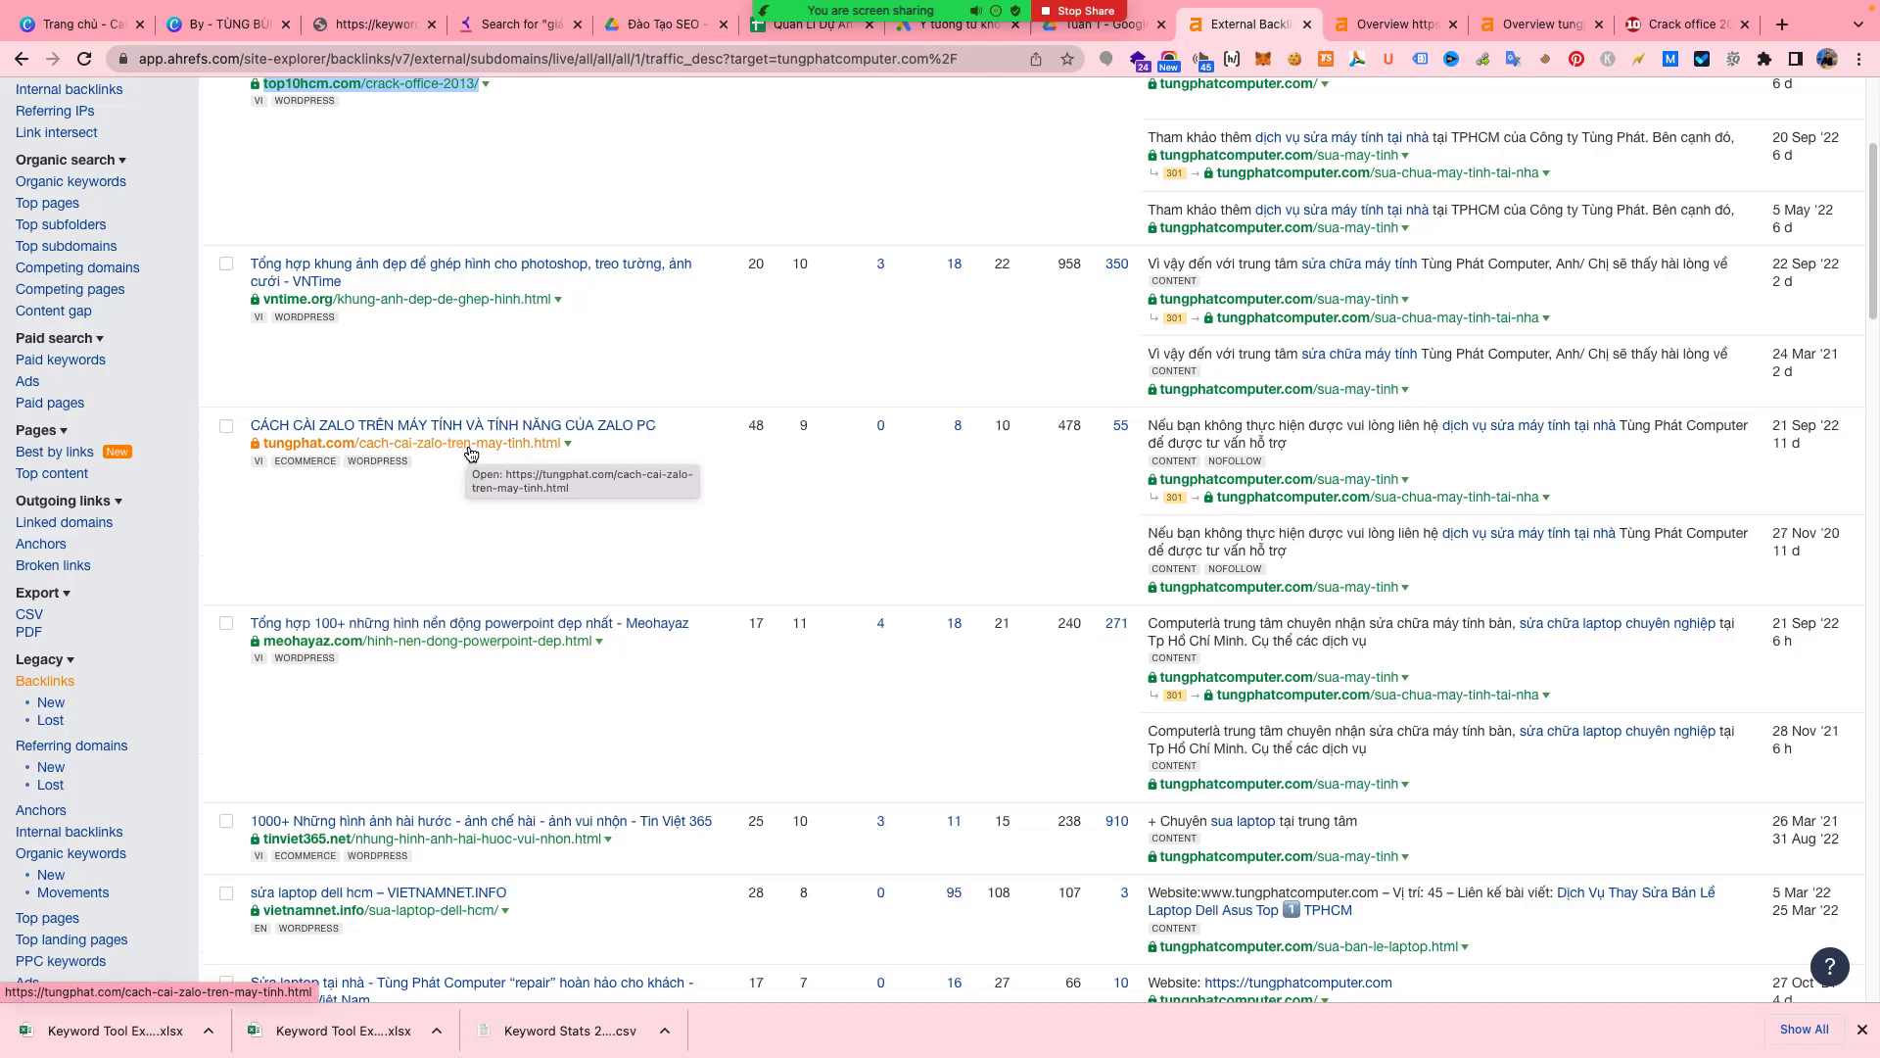
scroll(574, 701, "down", 3)
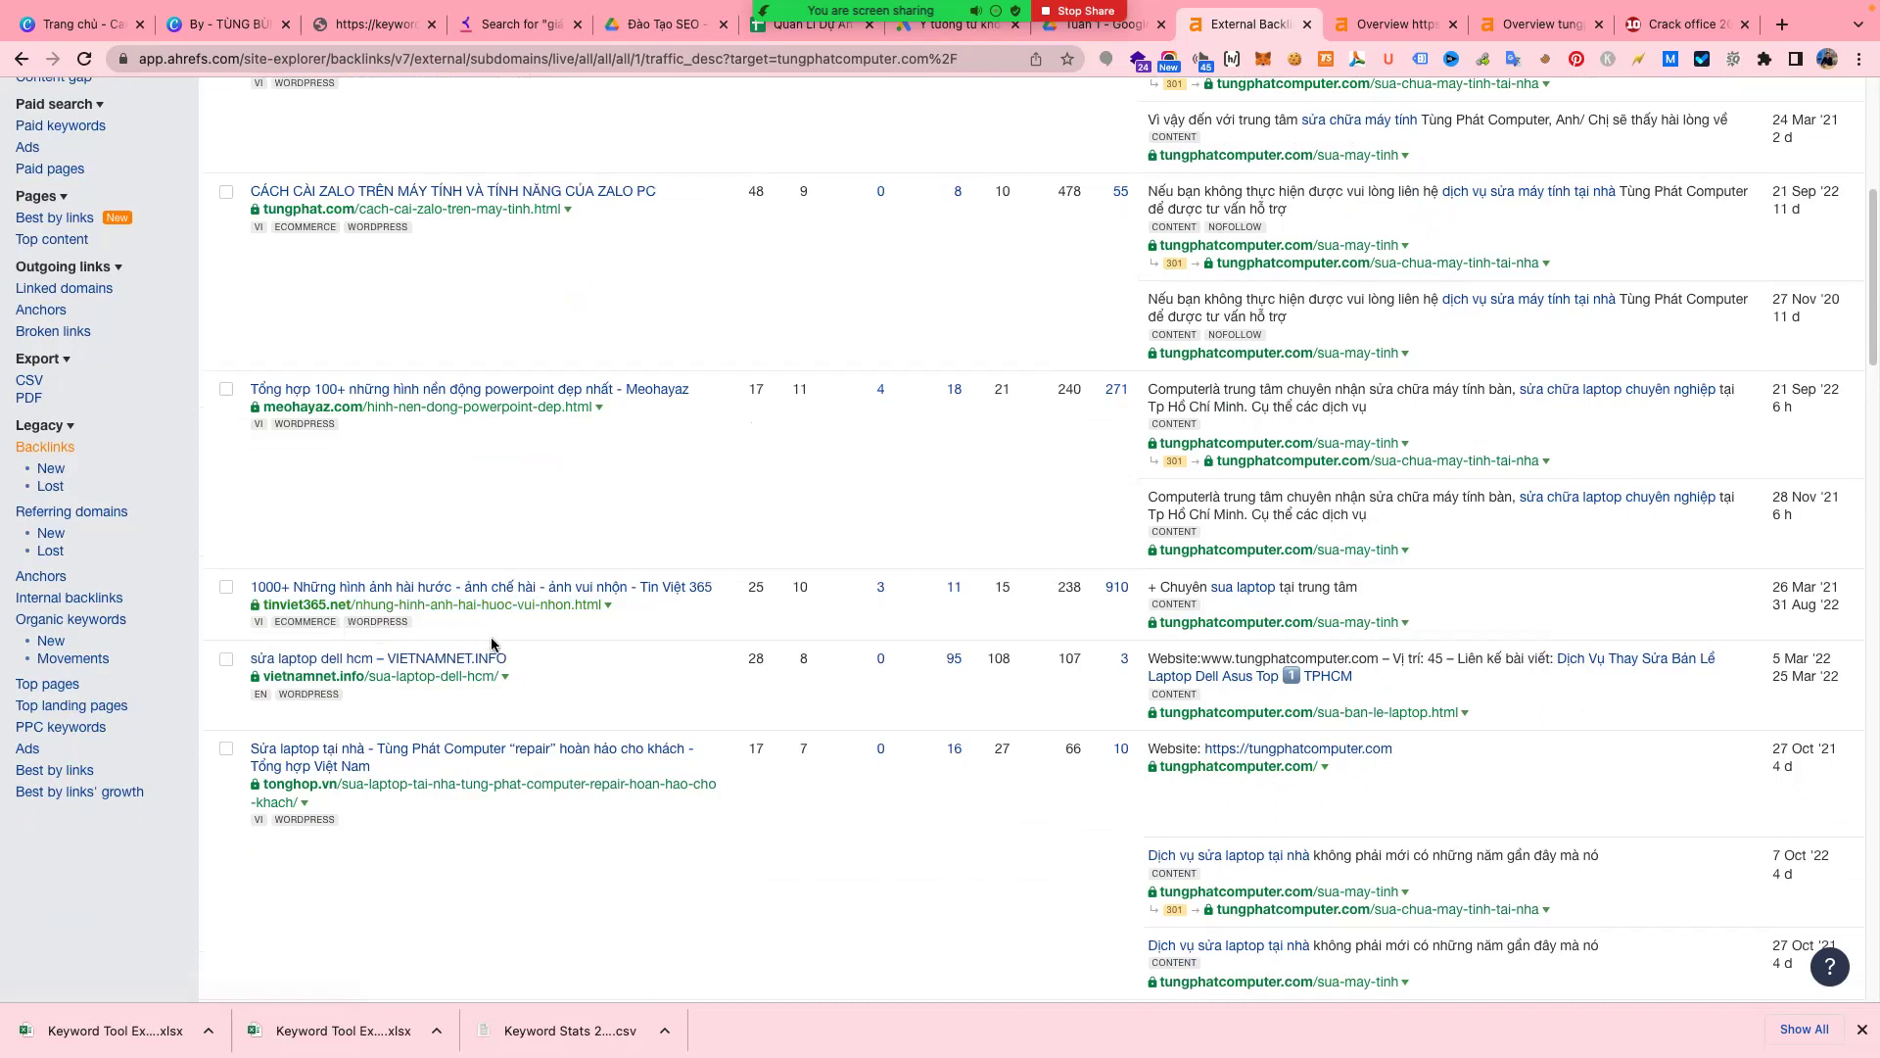
scroll(429, 672, "down", 4)
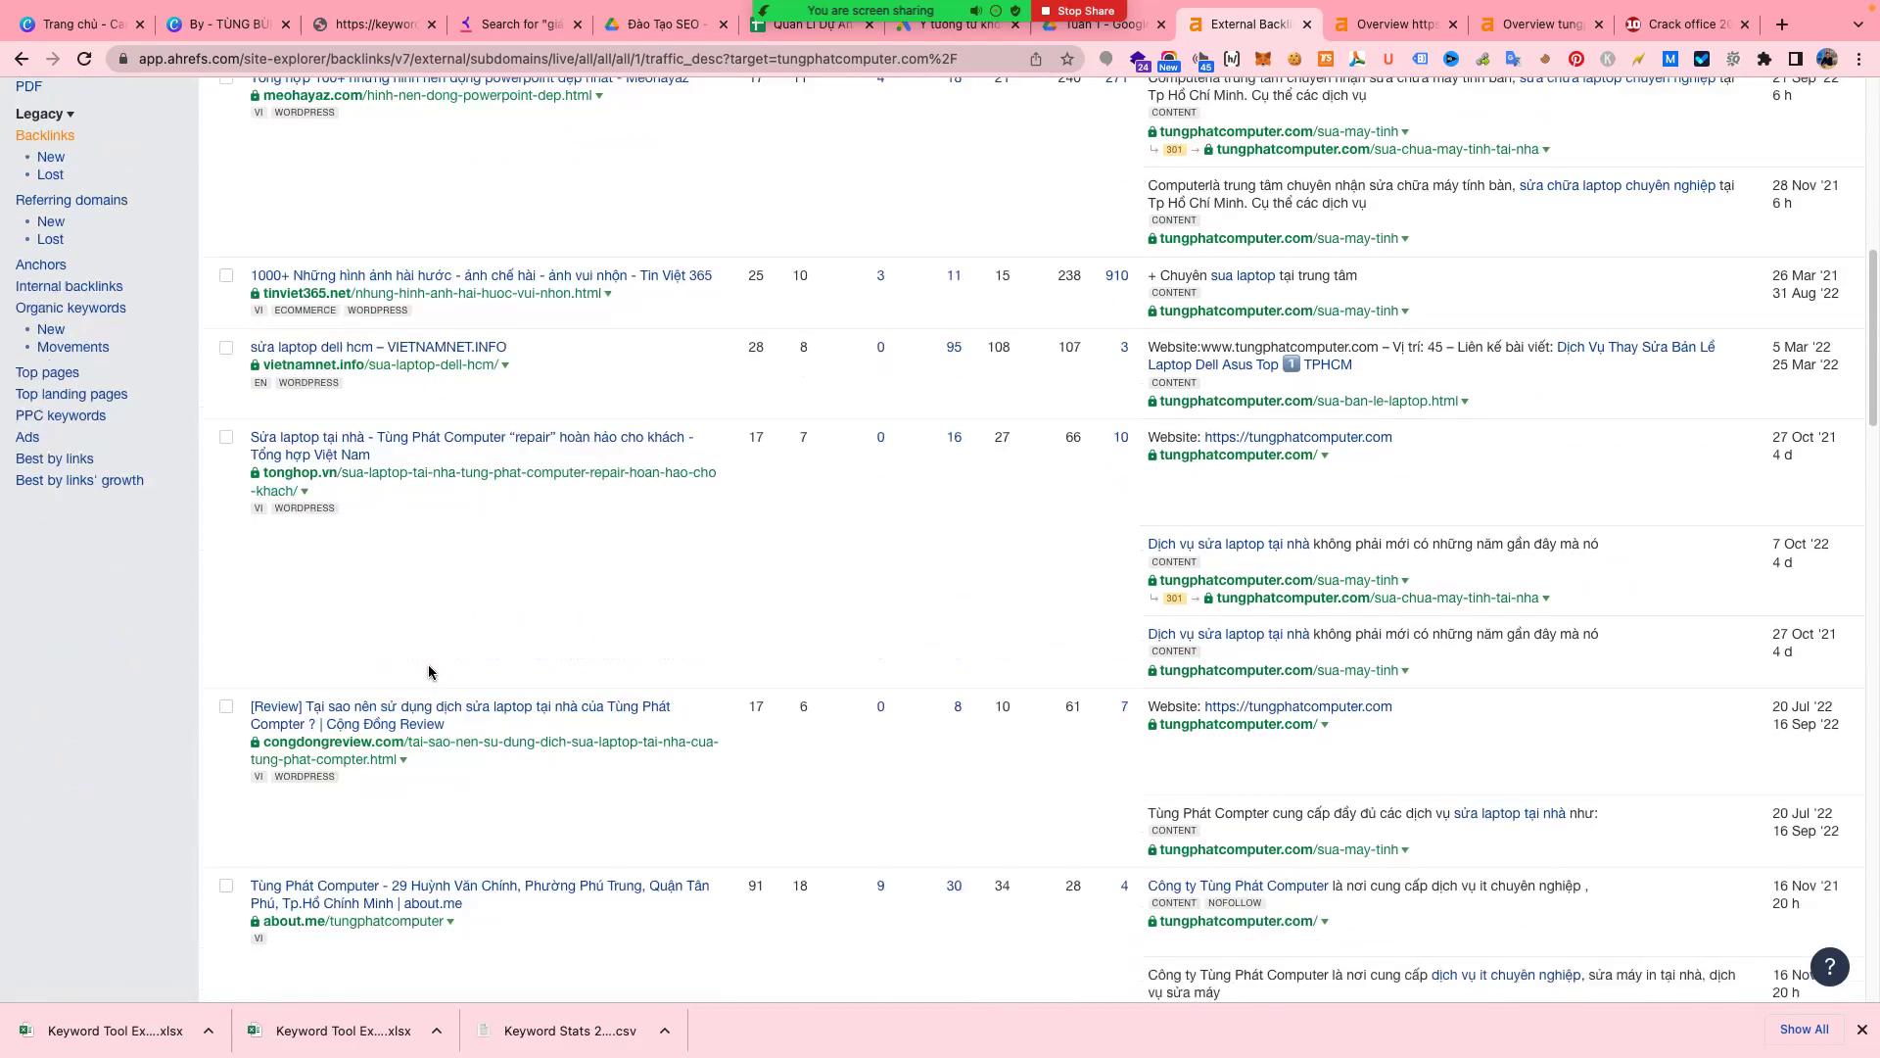
scroll(541, 457, "up", 2)
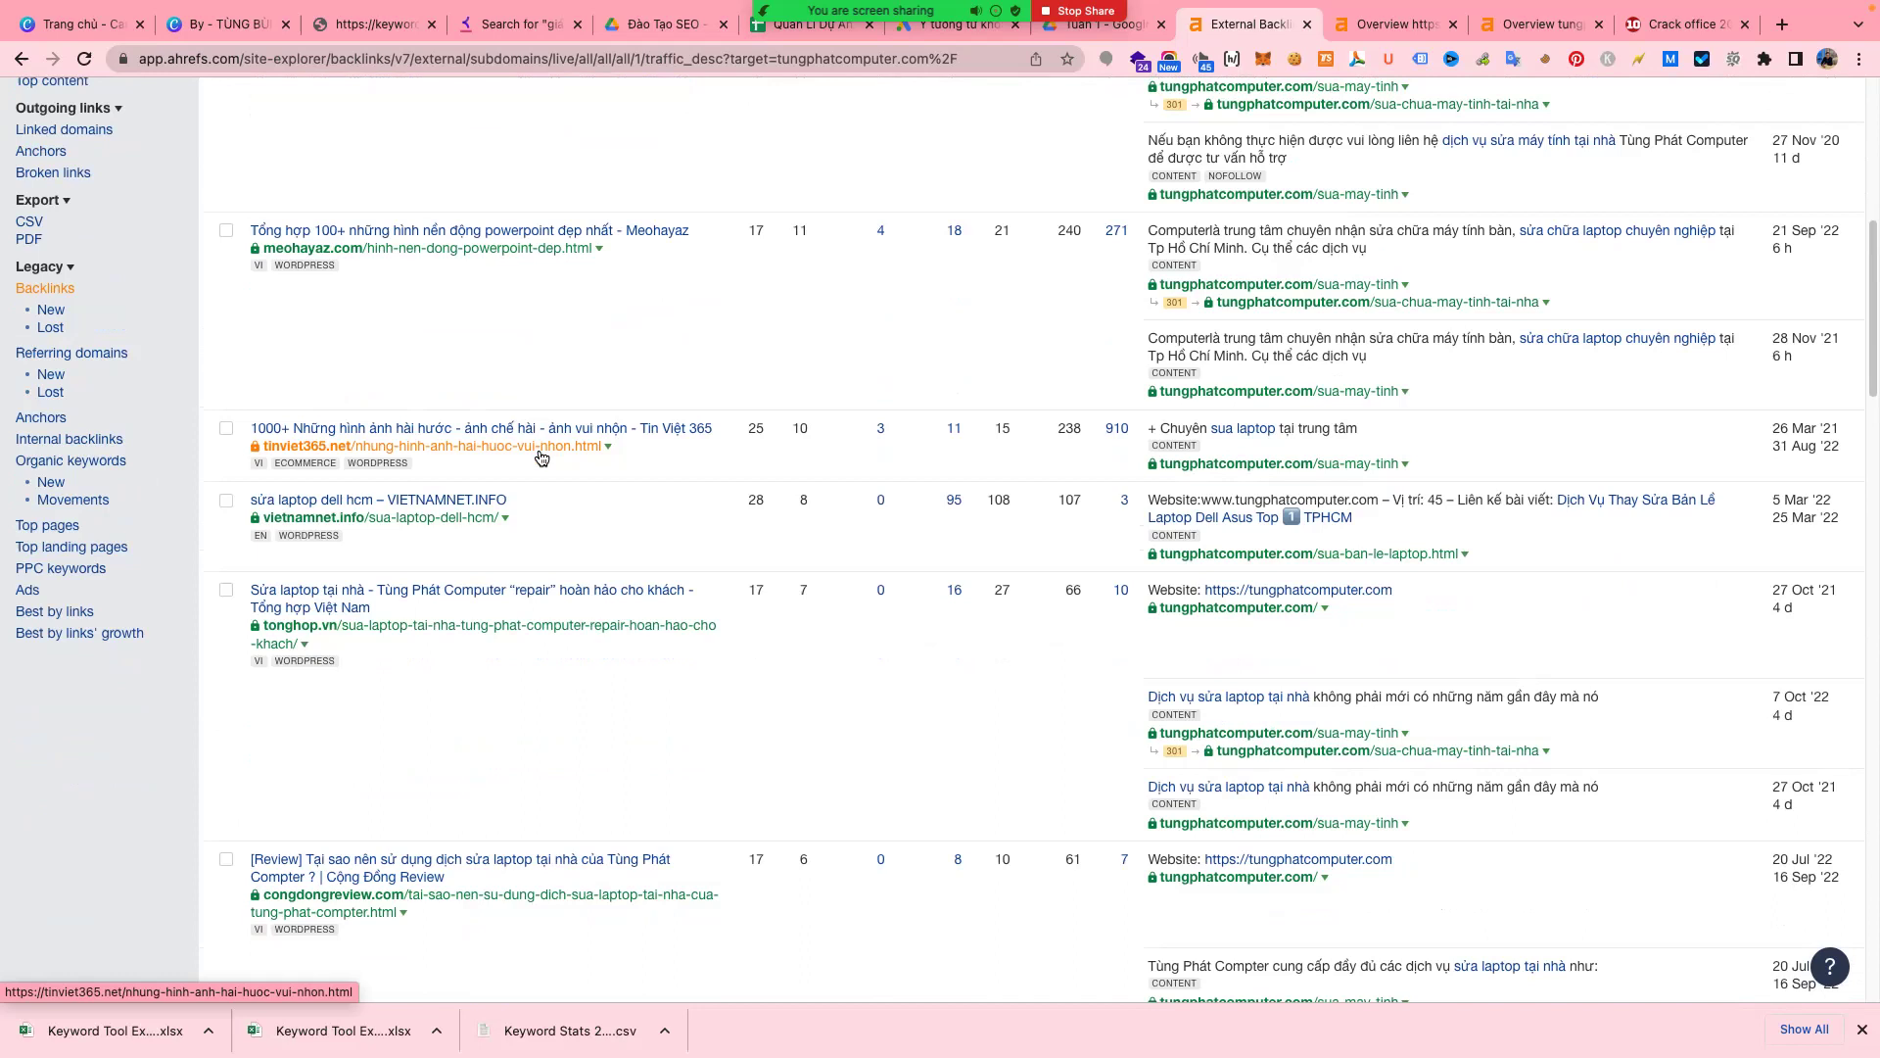
right_click(534, 457)
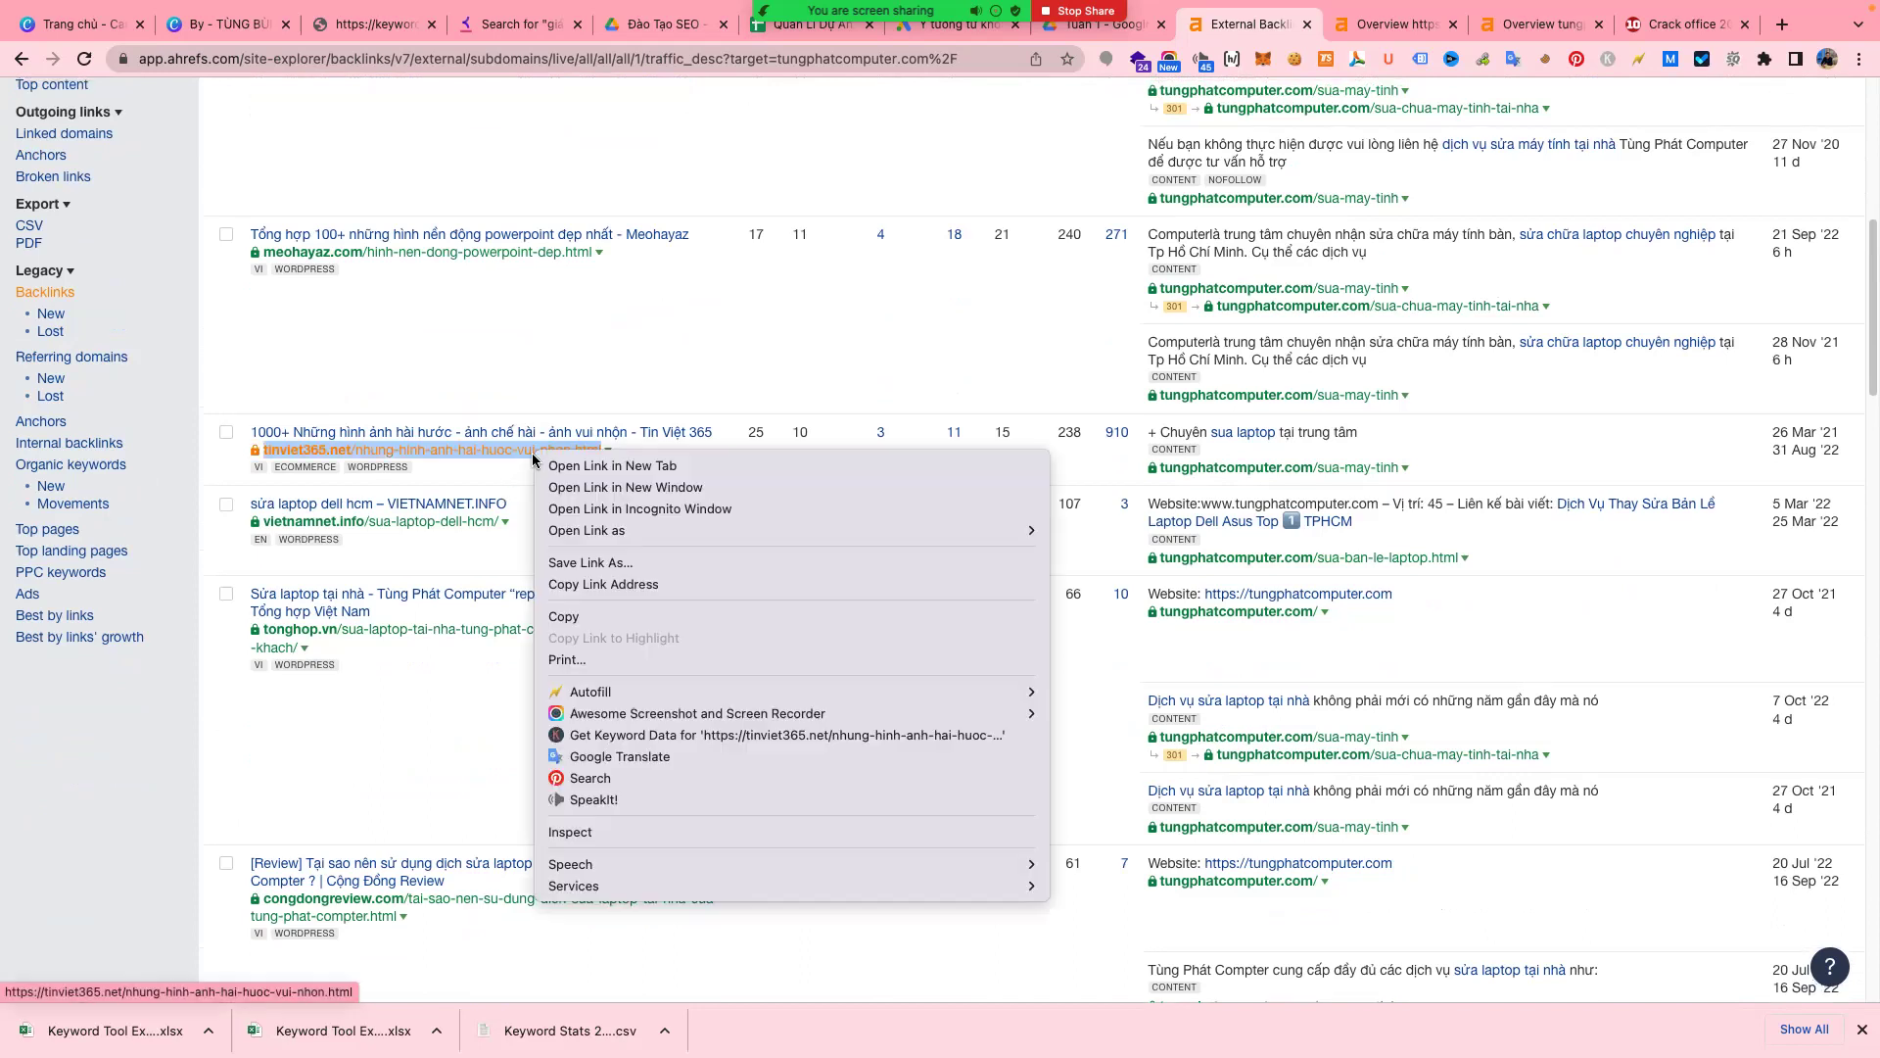
left_click(576, 466)
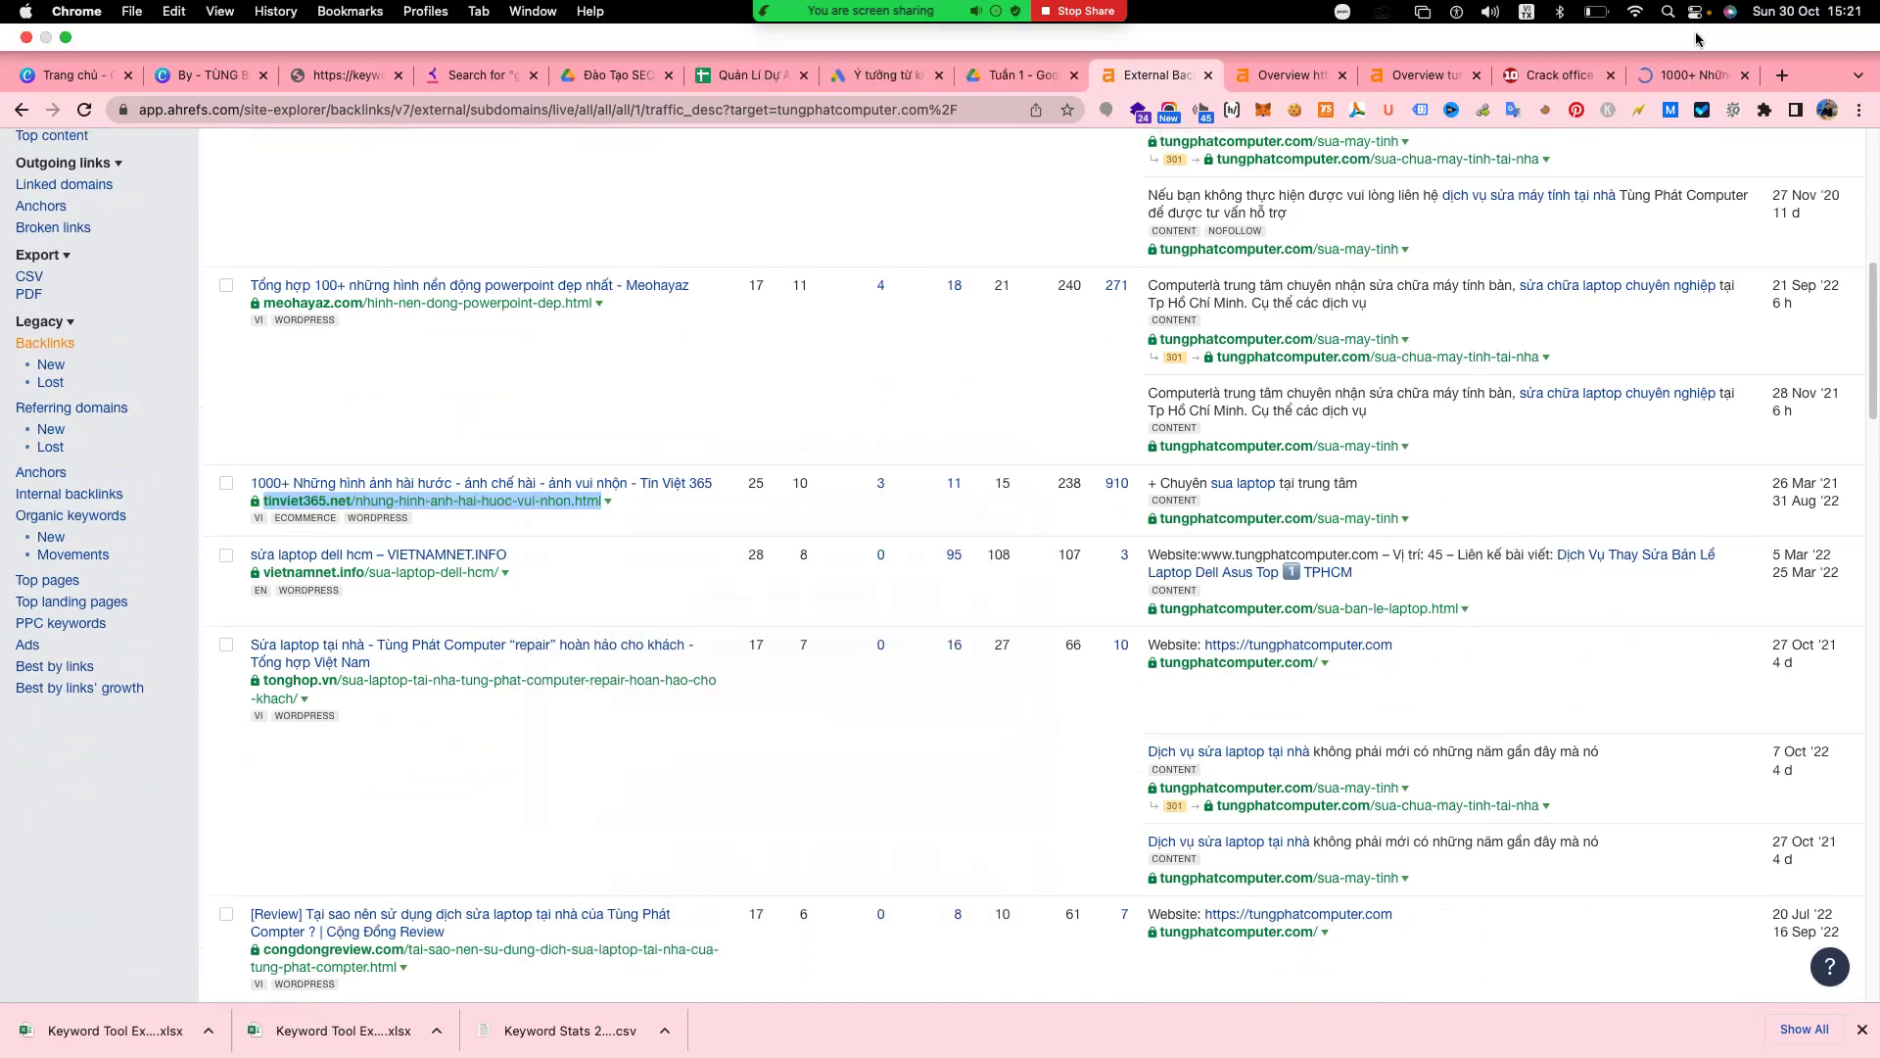
left_click(1692, 75)
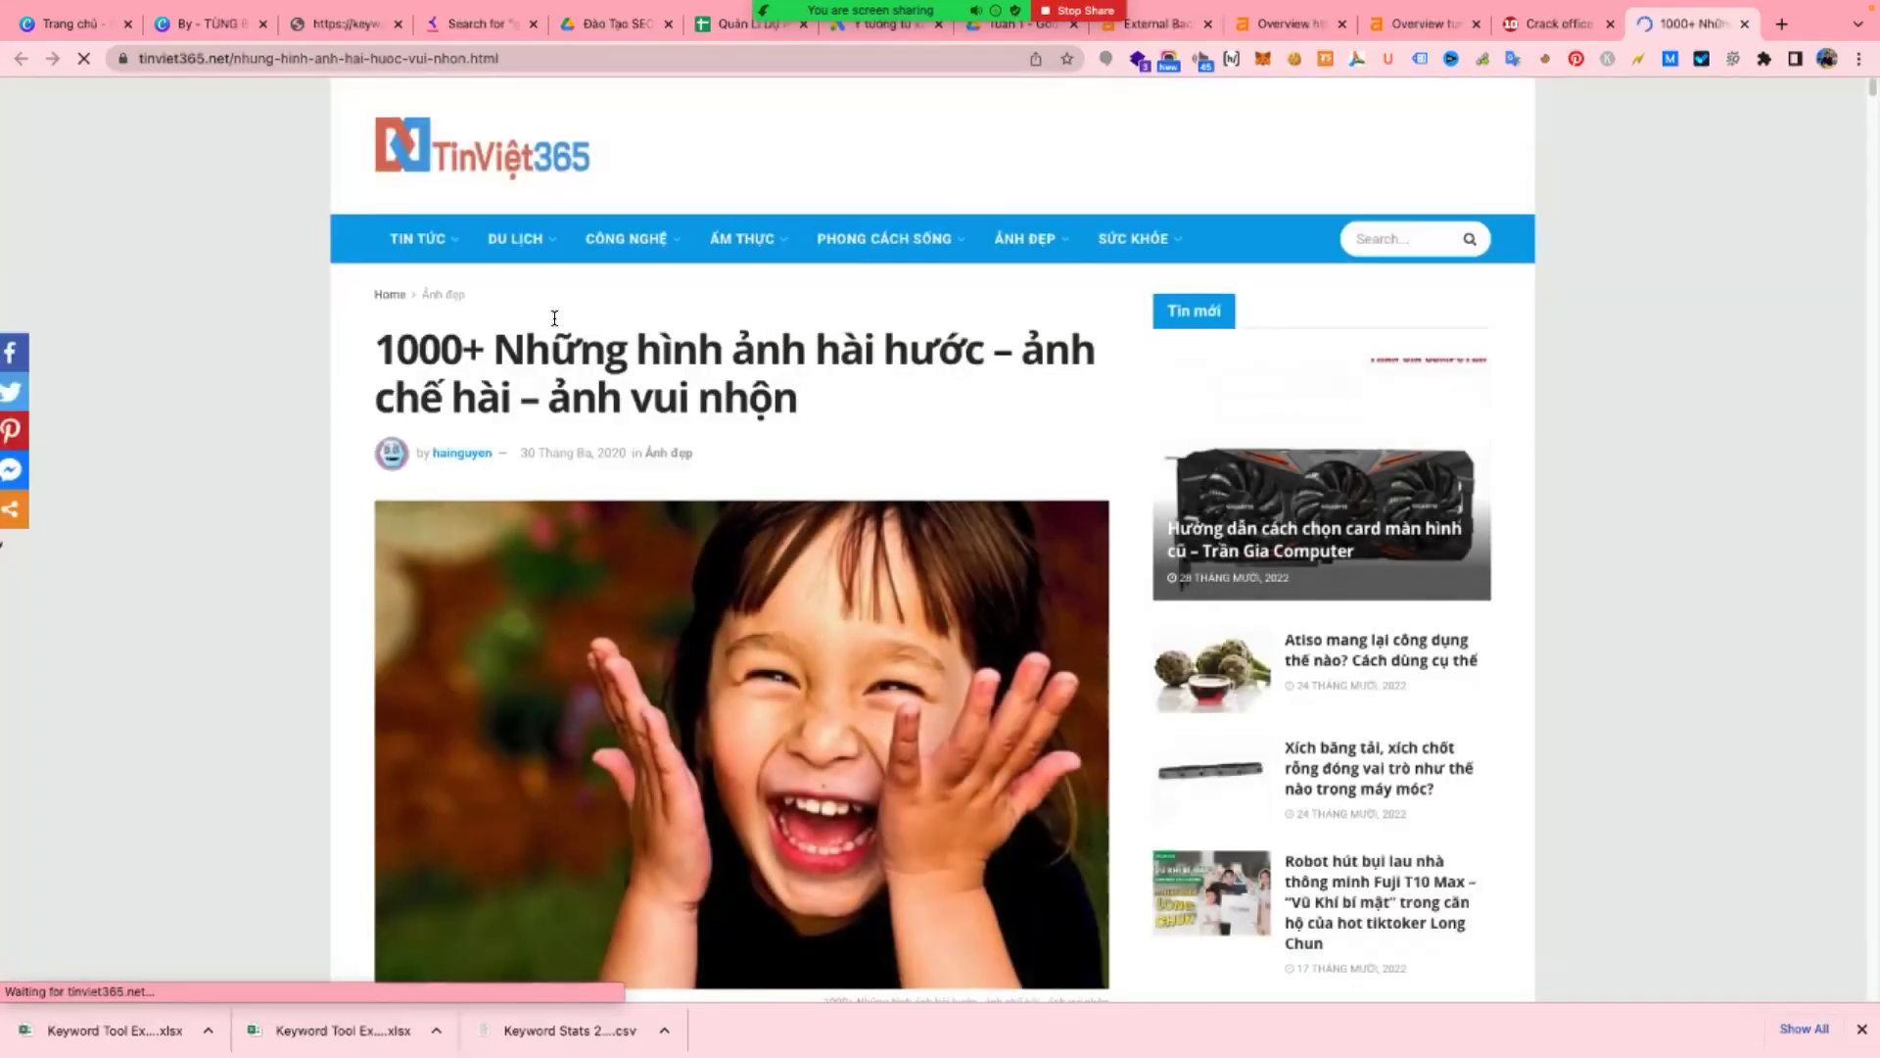
- Skim the tinviet365.net article and return to its beginning
scroll(554, 318, "down", 15)
scroll(582, 339, "down", 3)
scroll(582, 339, "up", 10)
scroll(584, 339, "up", 12)
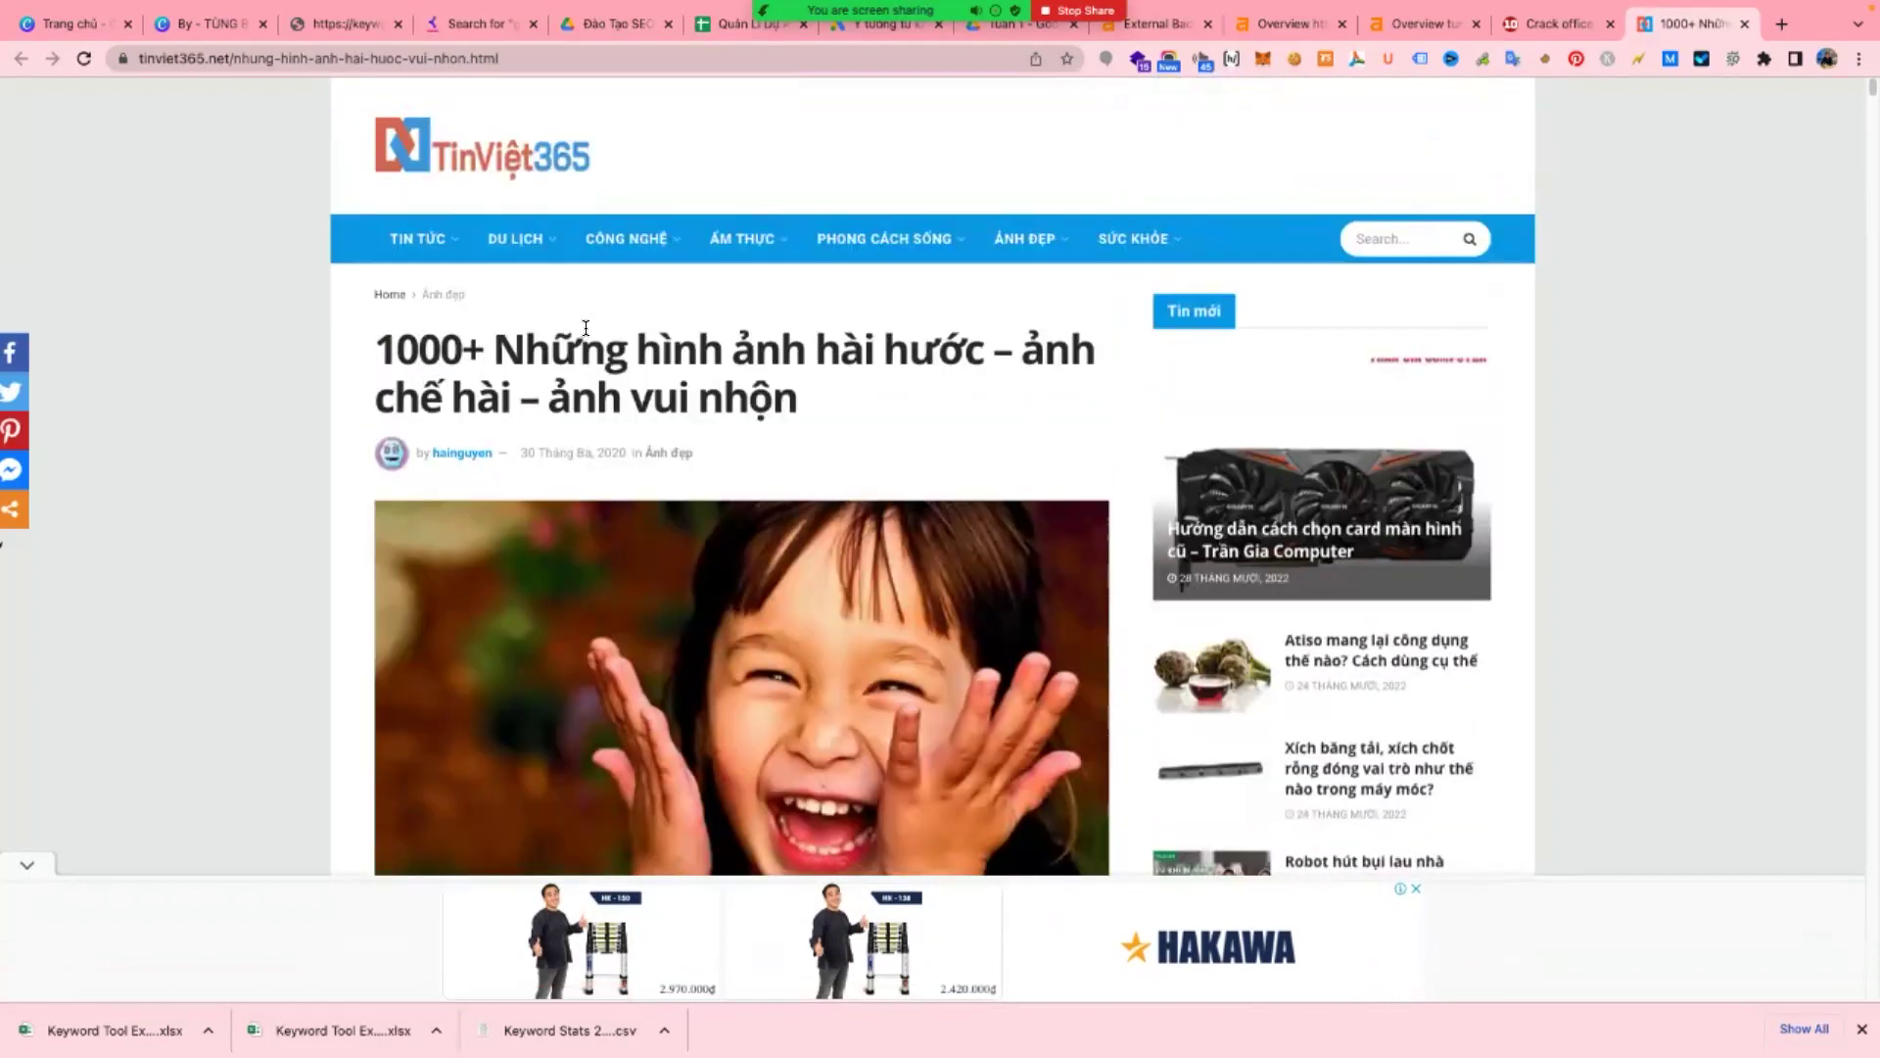
- Check the domain overview again, and look through the whole top10hcm.com article down to its comments and footer
left_click(1384, 27)
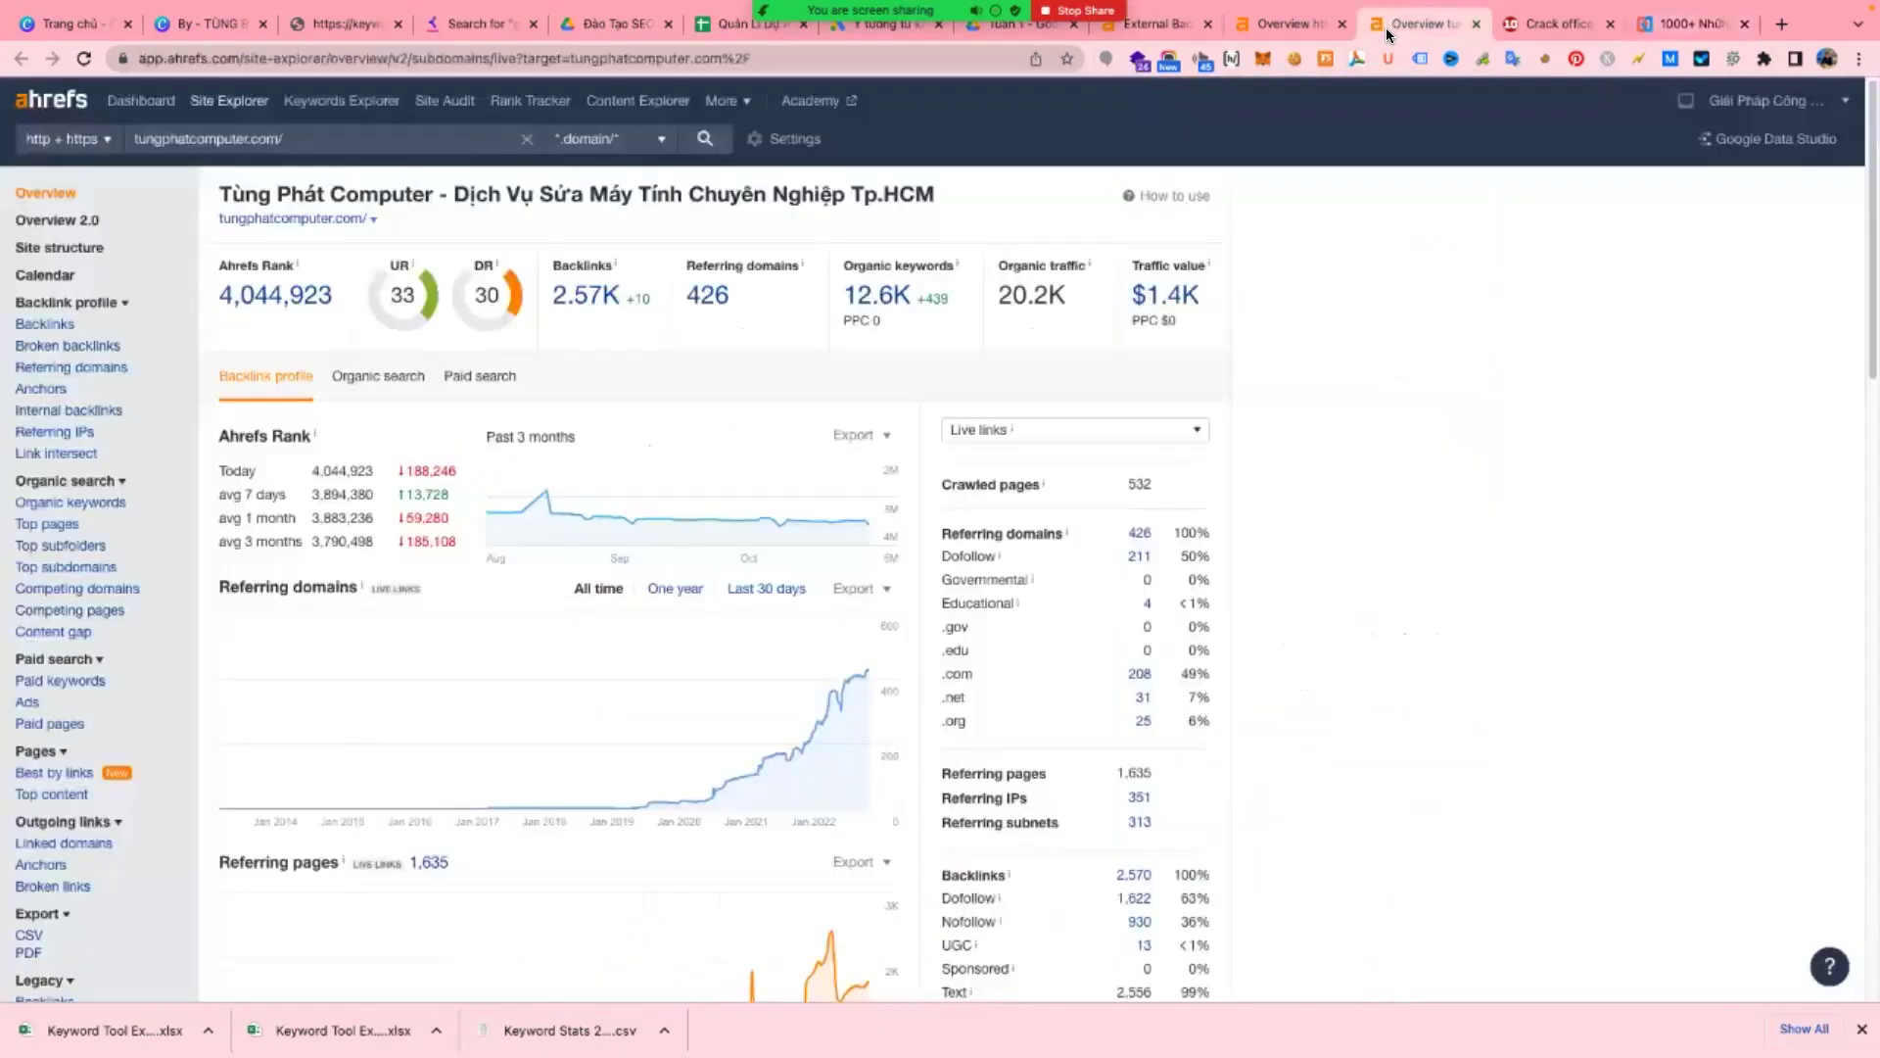
left_click(1307, 29)
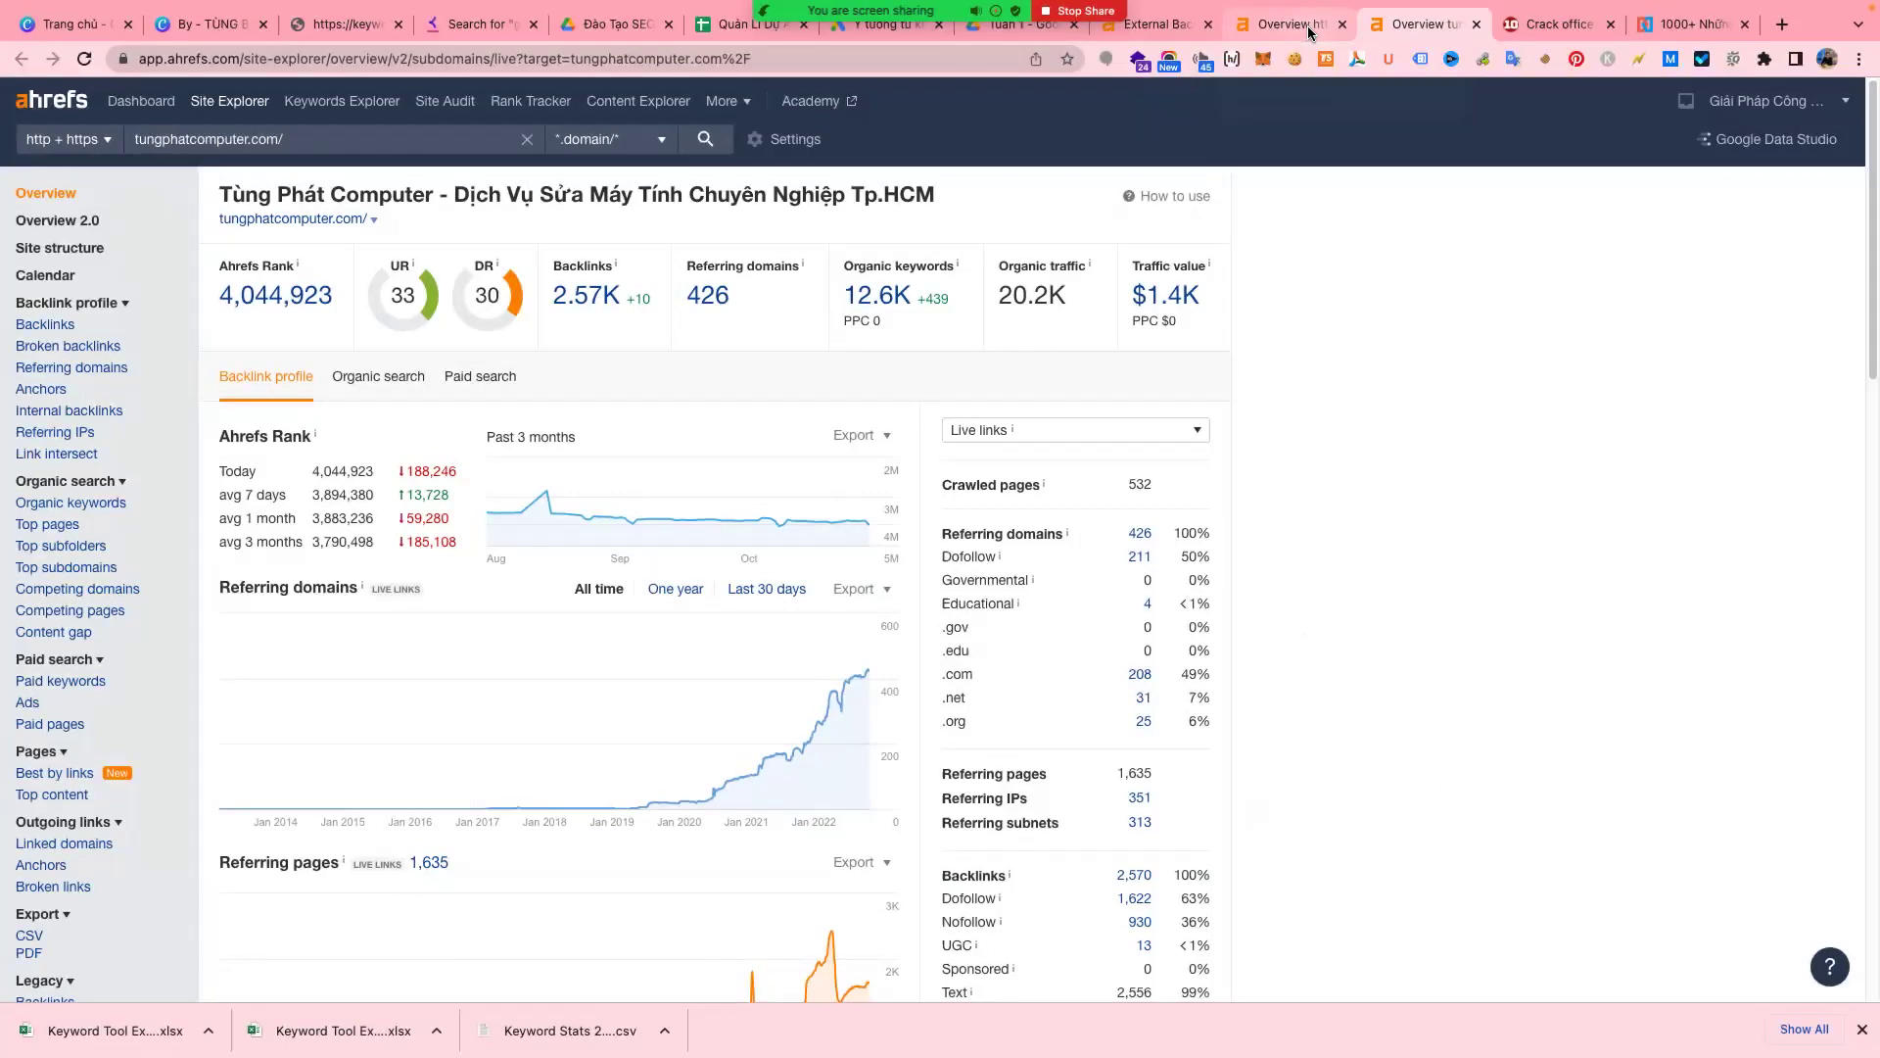
left_click(1400, 32)
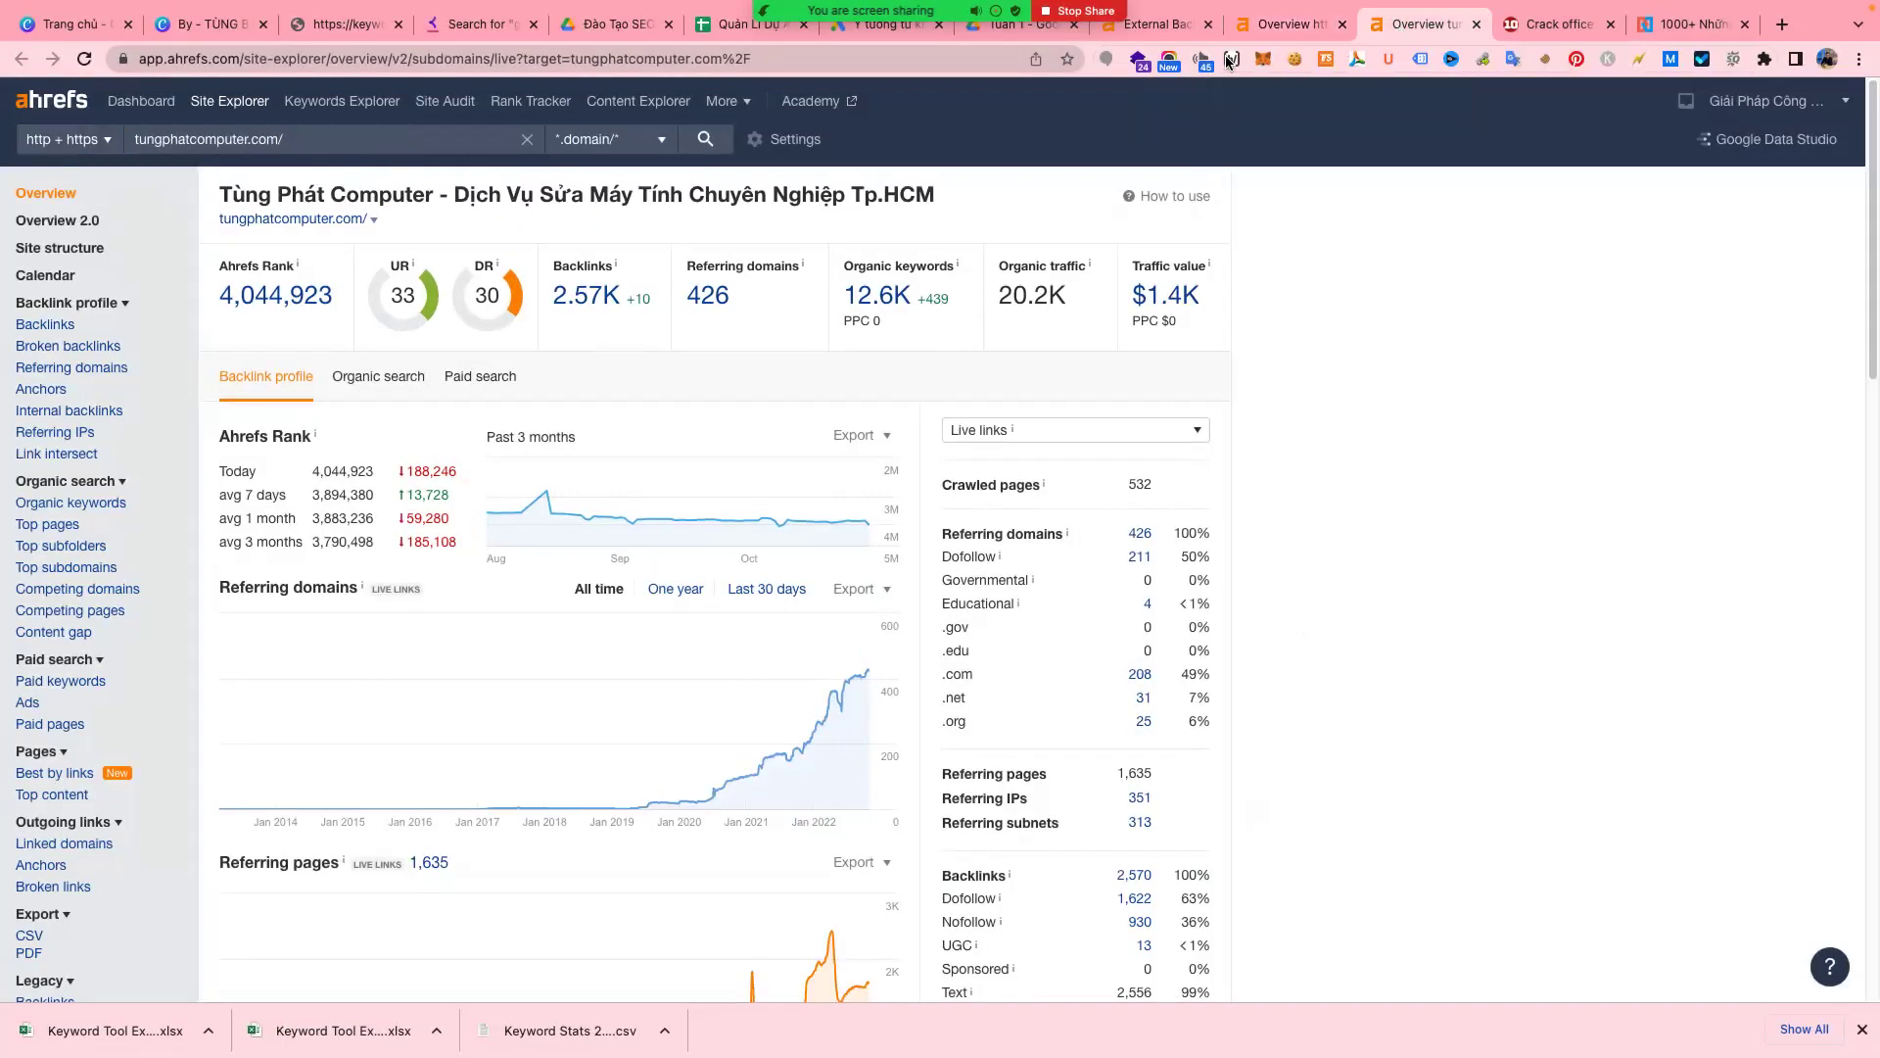
left_click(1531, 27)
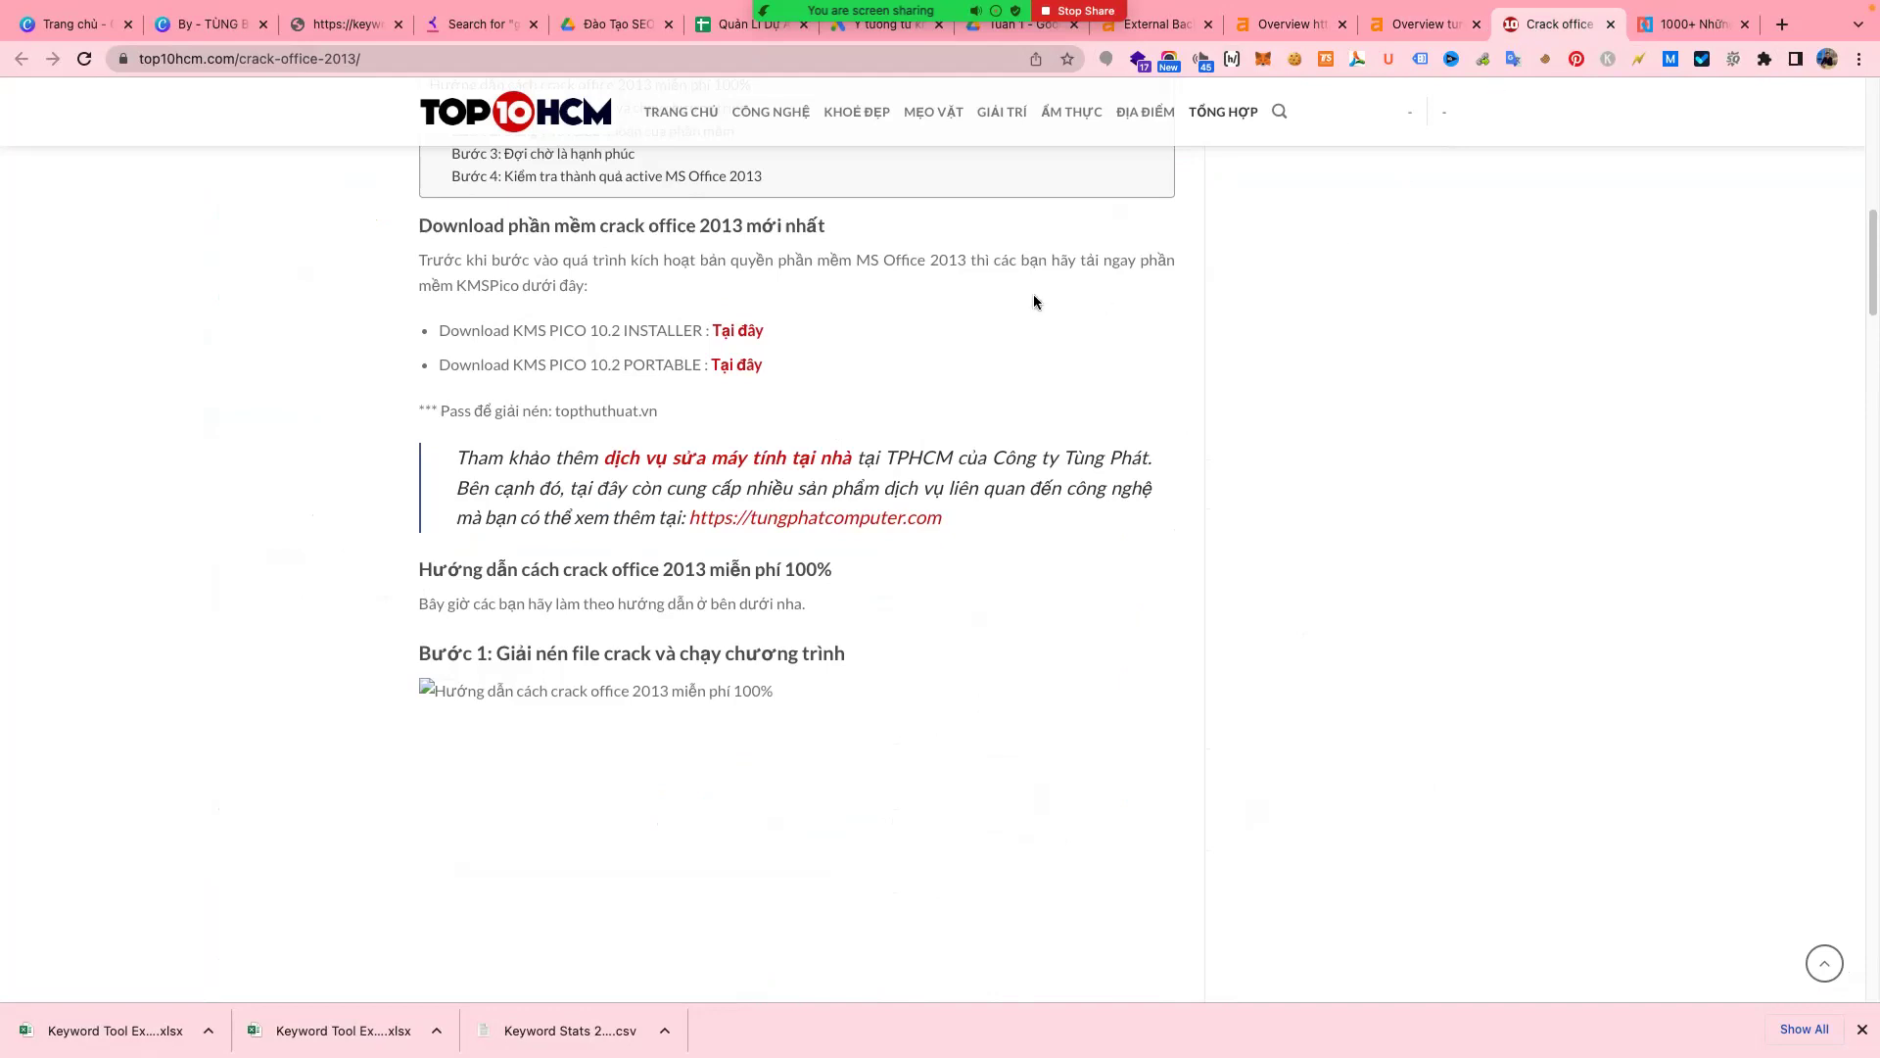
scroll(884, 357, "up", 6)
scroll(891, 360, "down", 20)
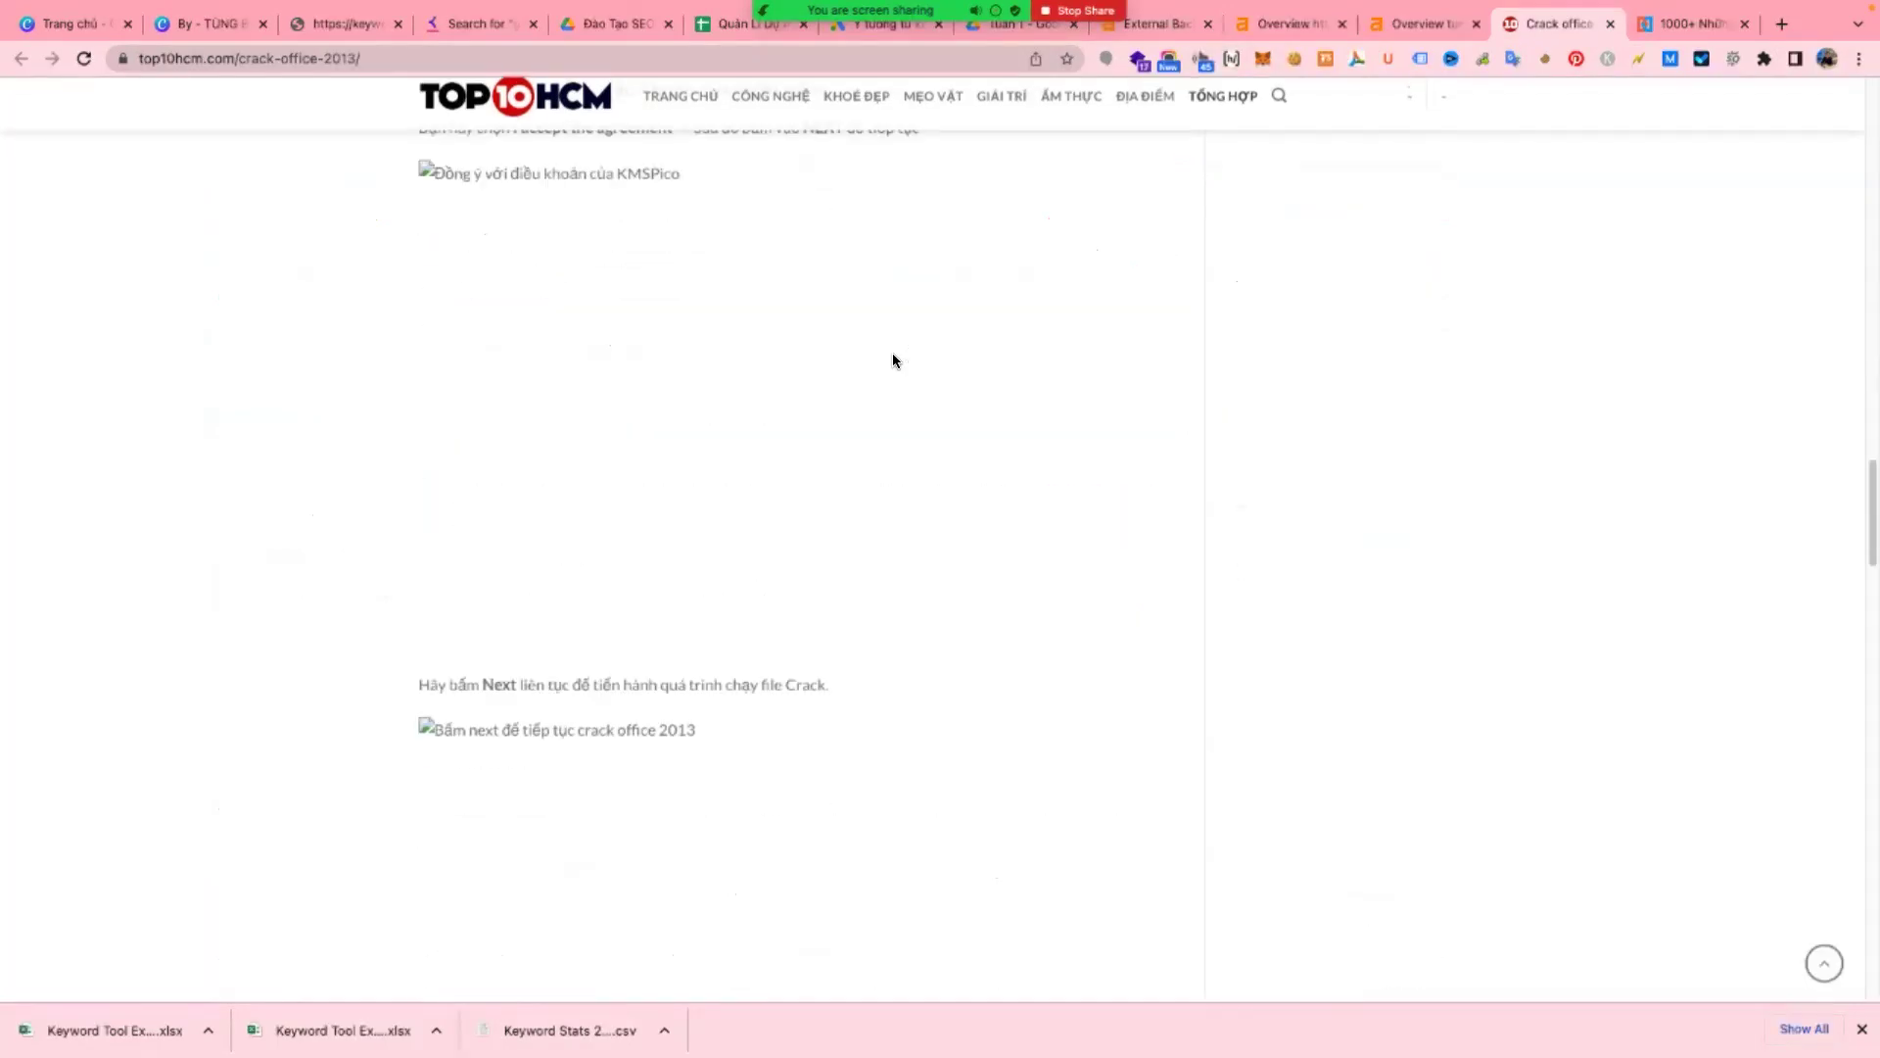
scroll(891, 360, "down", 20)
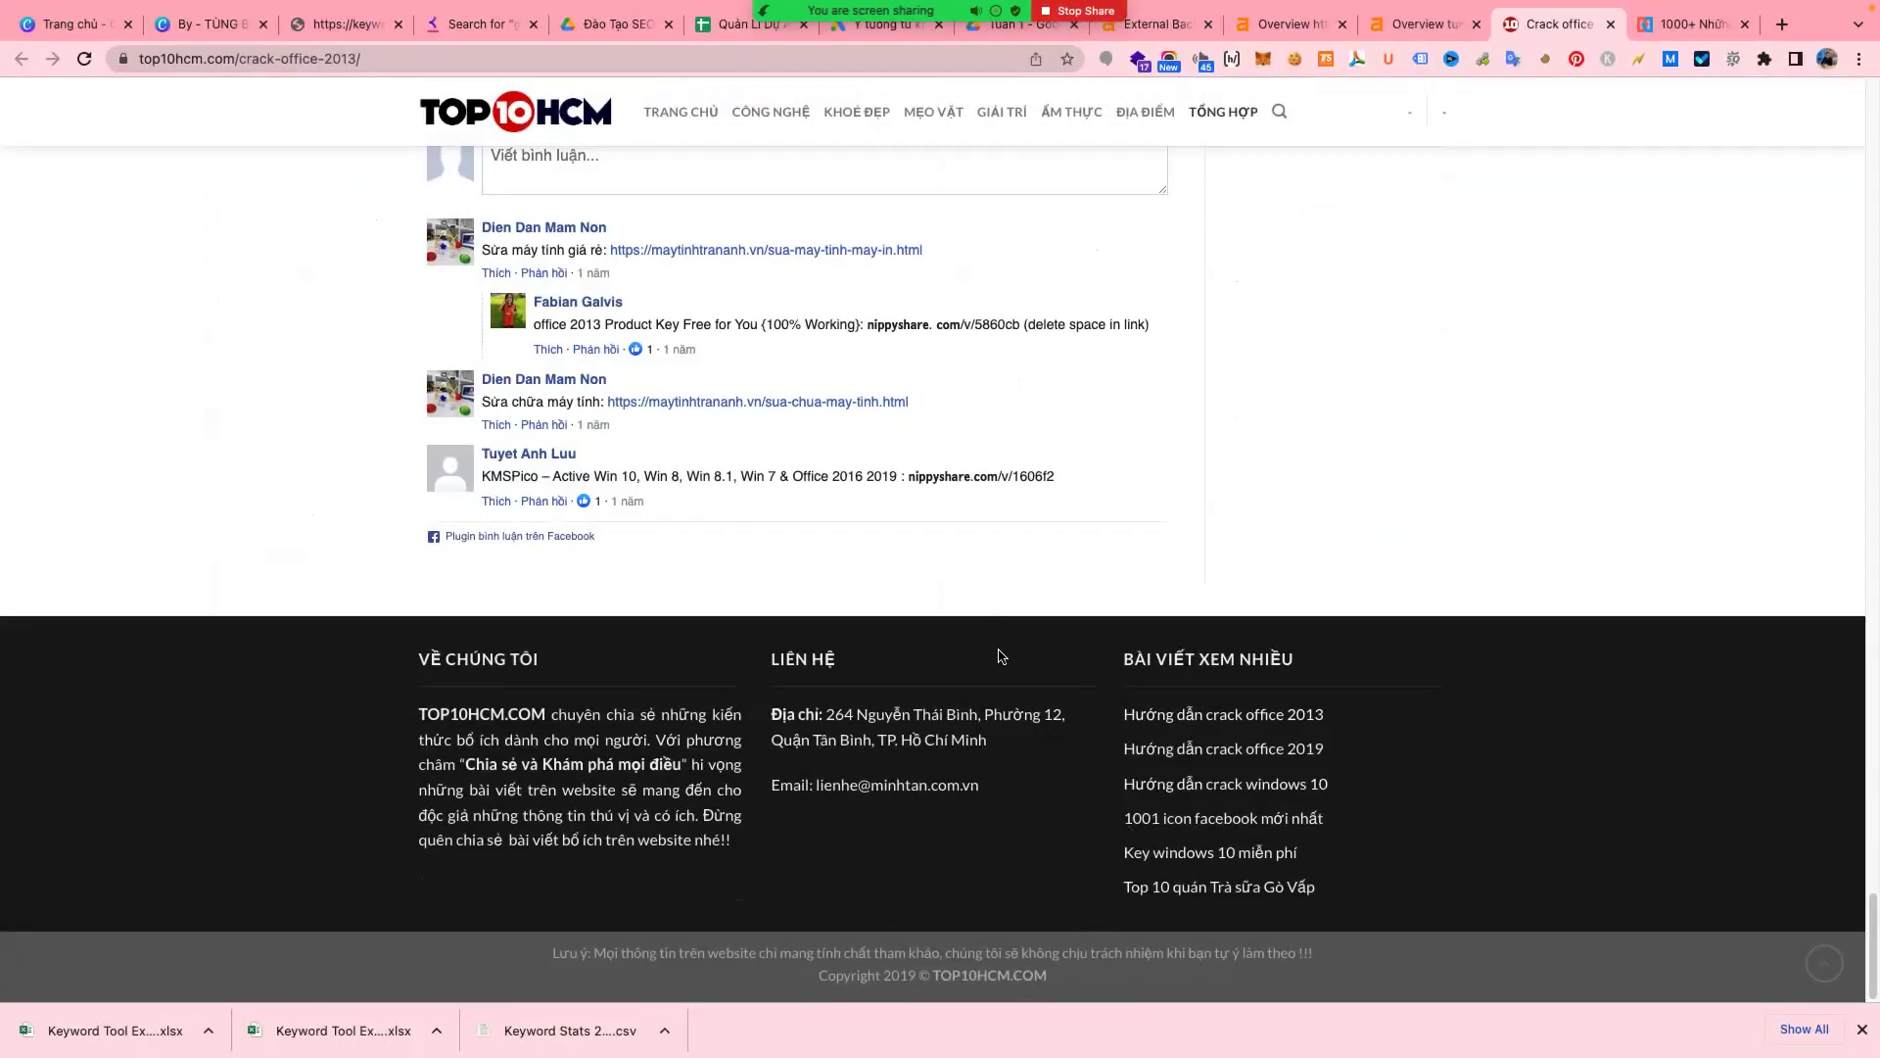
scroll(999, 656, "up", 10)
scroll(1001, 649, "up", 15)
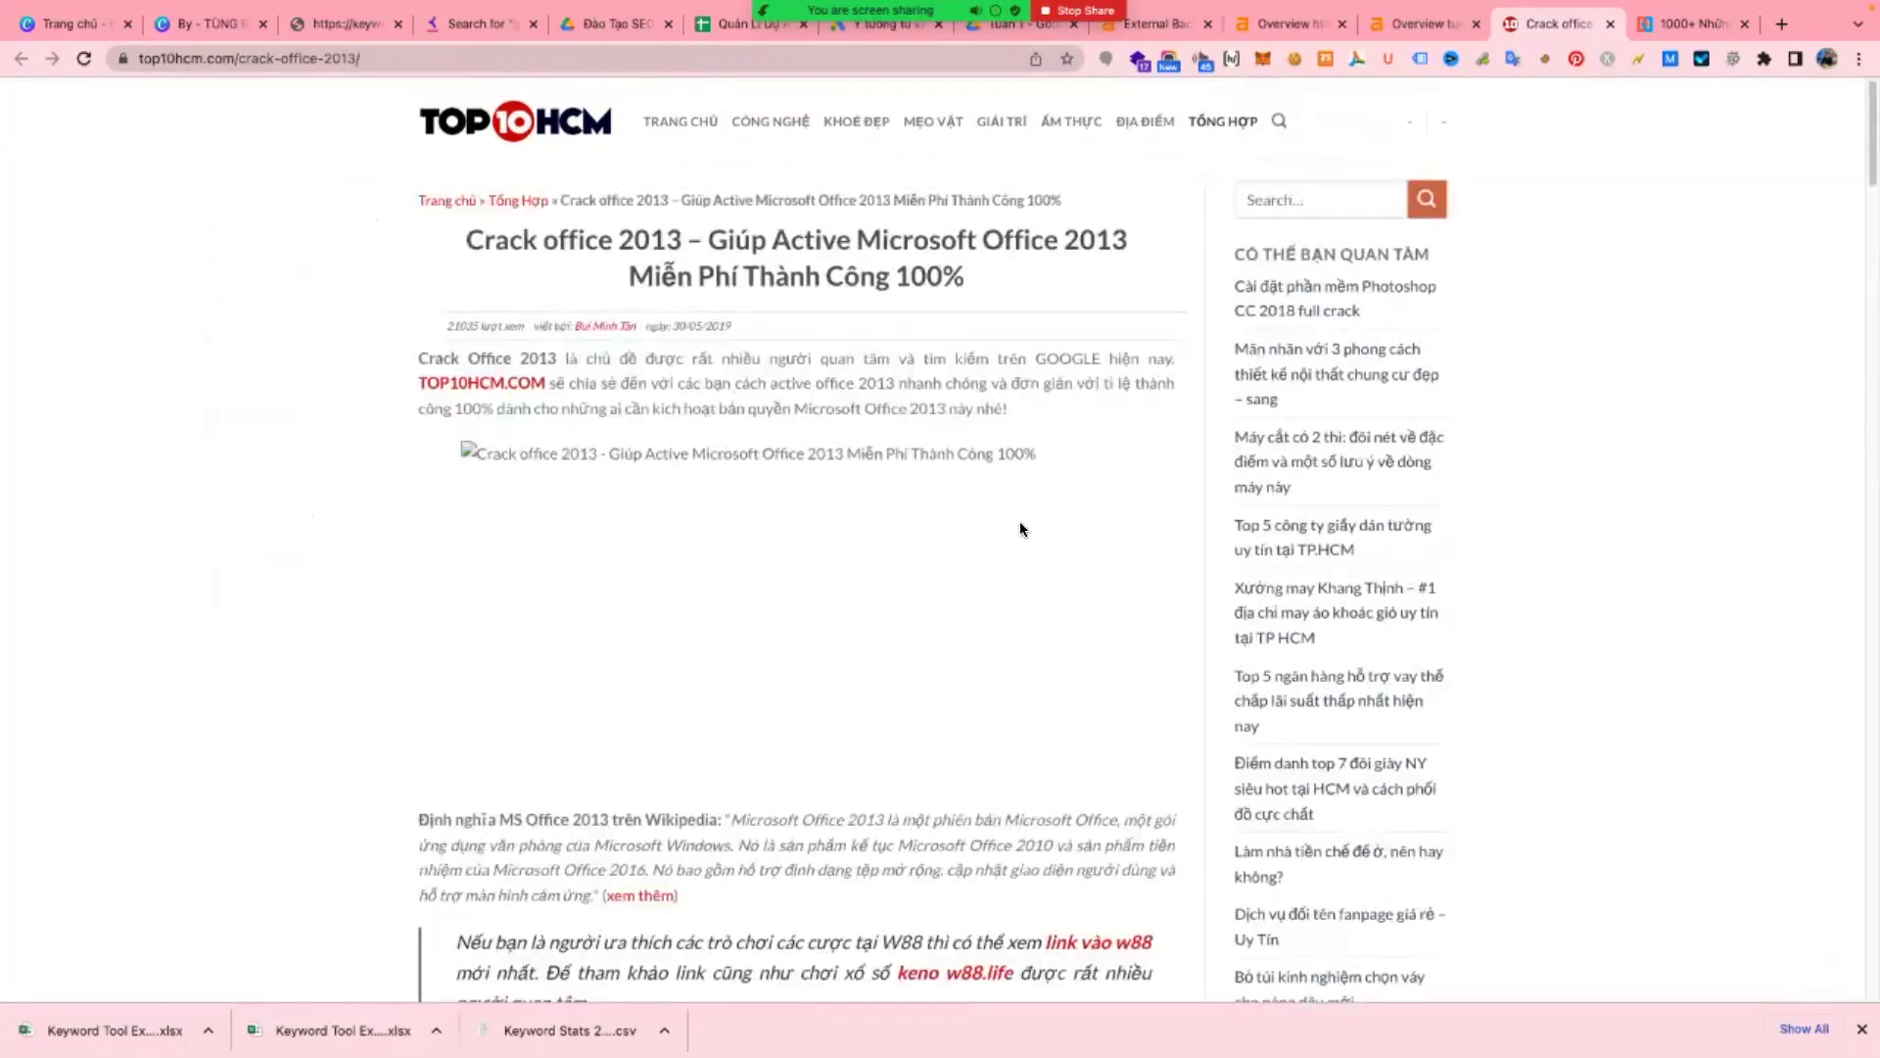
- Look over the domain and sua-chua-may-tinh-tai-nha page overviews, and go back to the start of the Backlinks report
left_click(1425, 34)
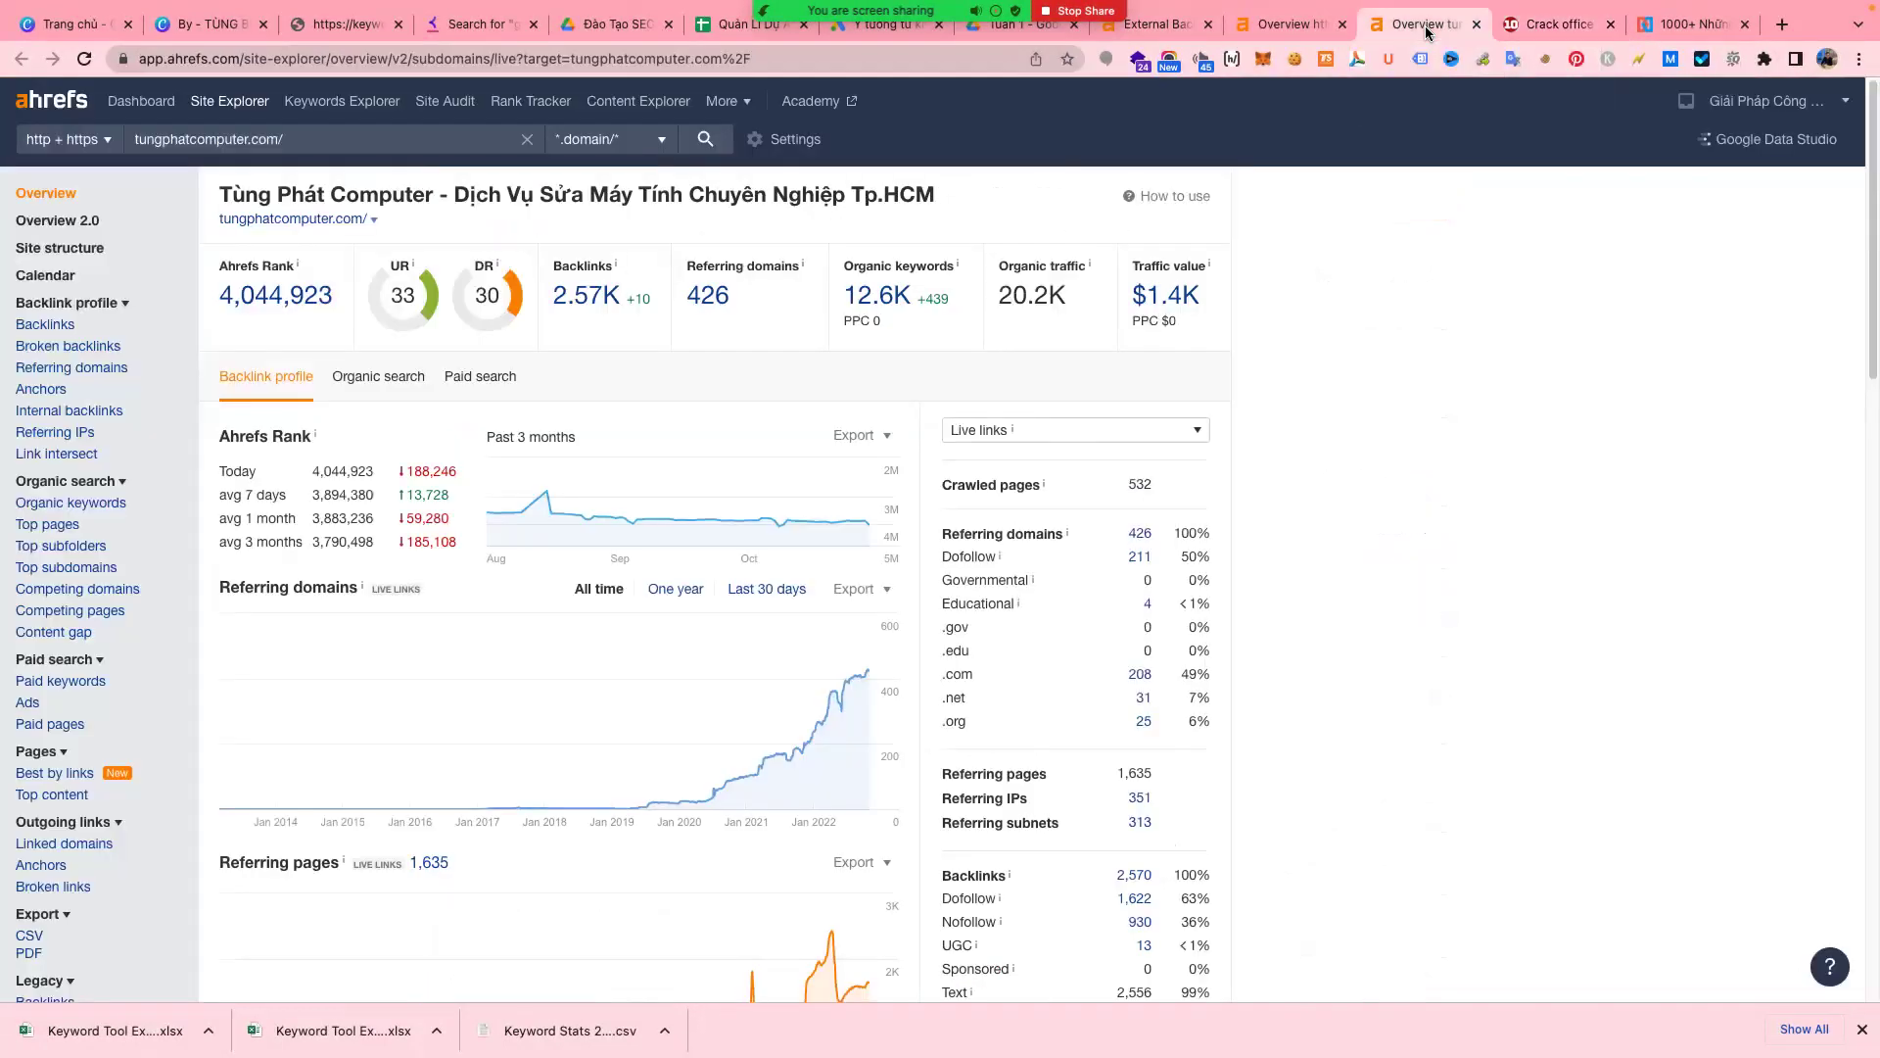
left_click(1311, 31)
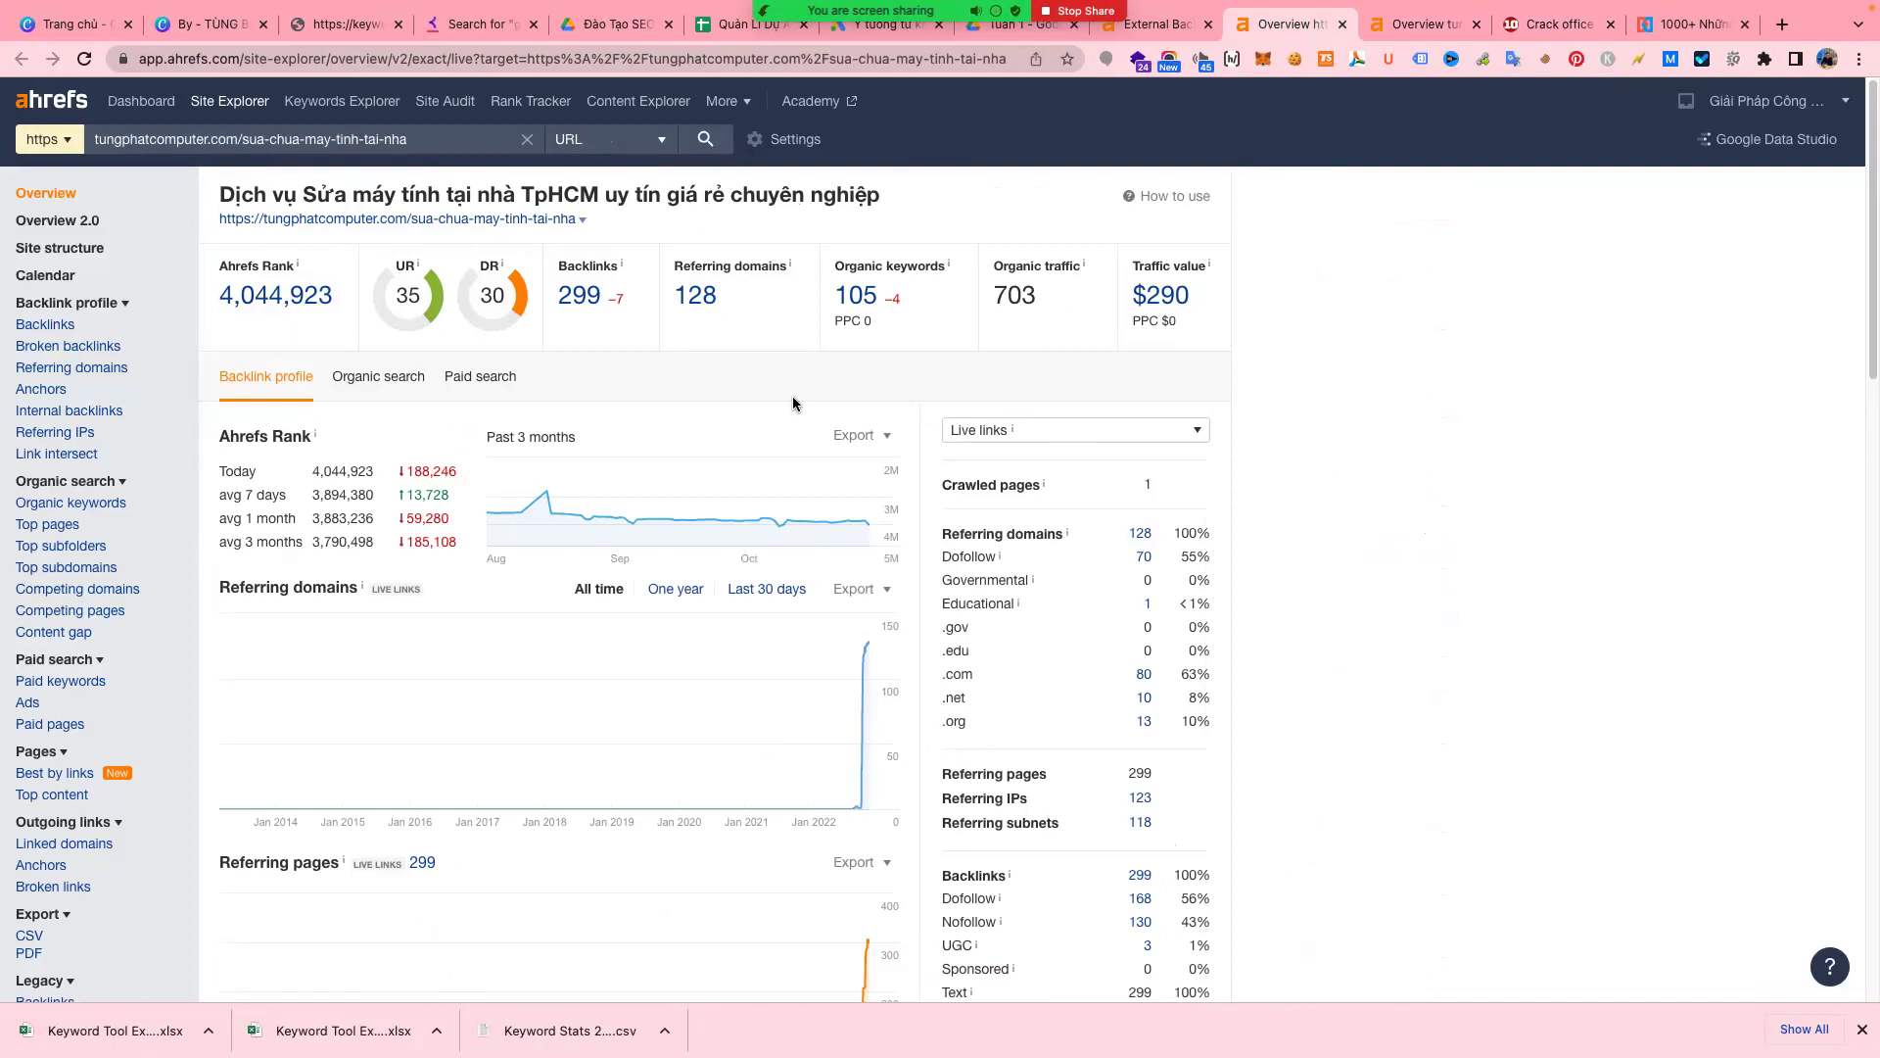
left_click(1173, 30)
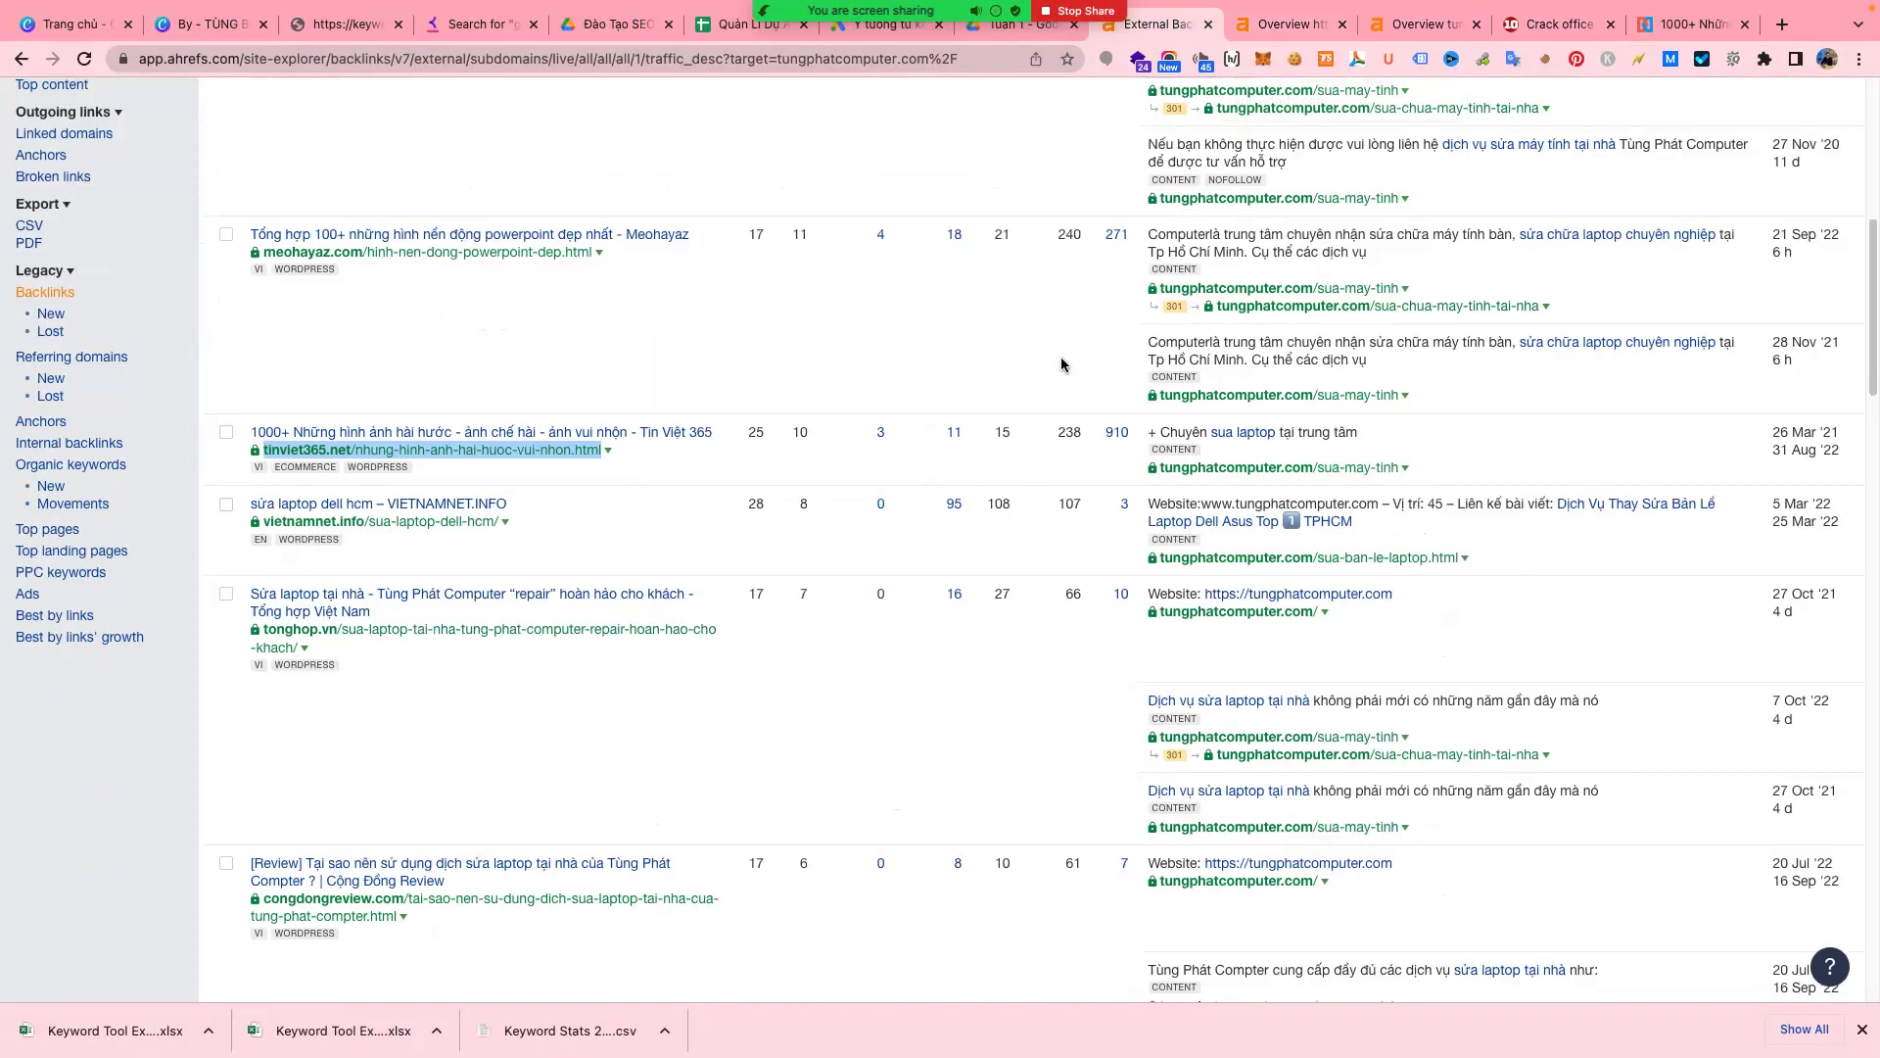
scroll(1060, 356, "up", 7)
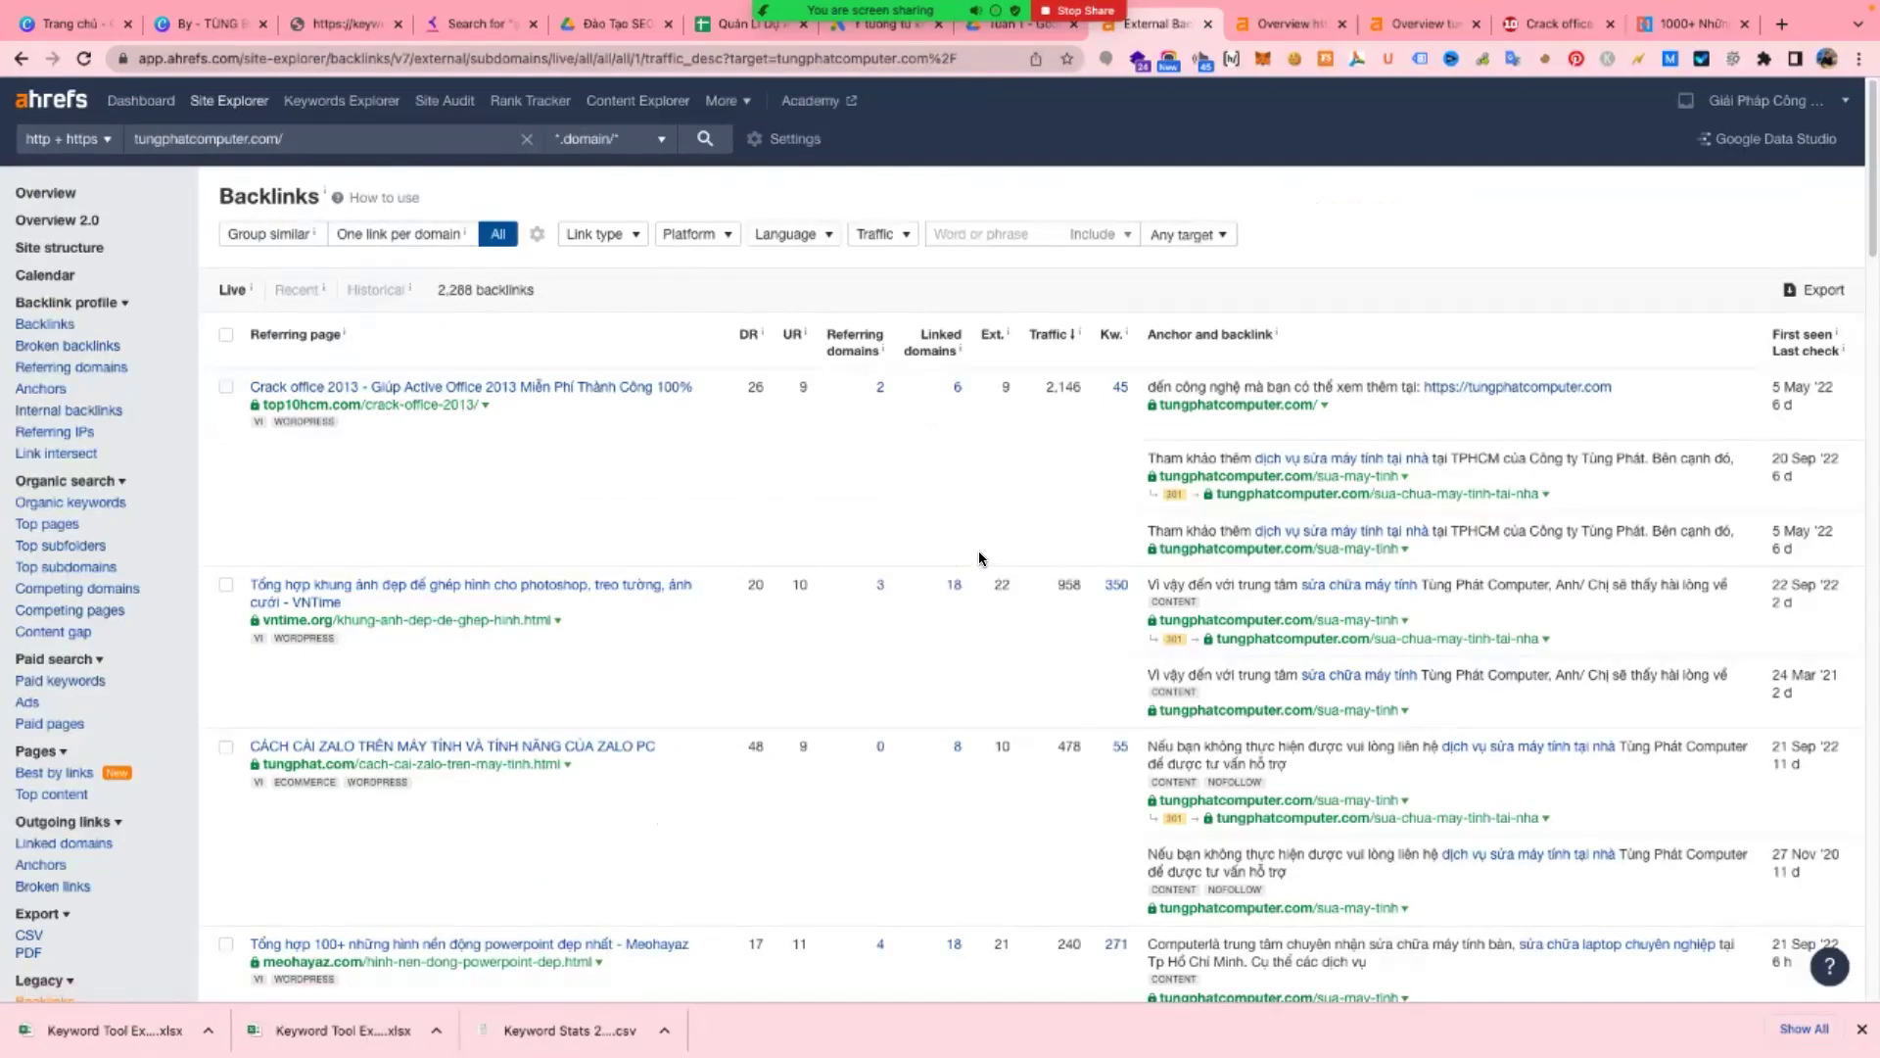
- Open the Referring Domains report for tungphatcomputer.com/sua-chua-may-tinh-tai-nha from that page's overview
left_click(1280, 25)
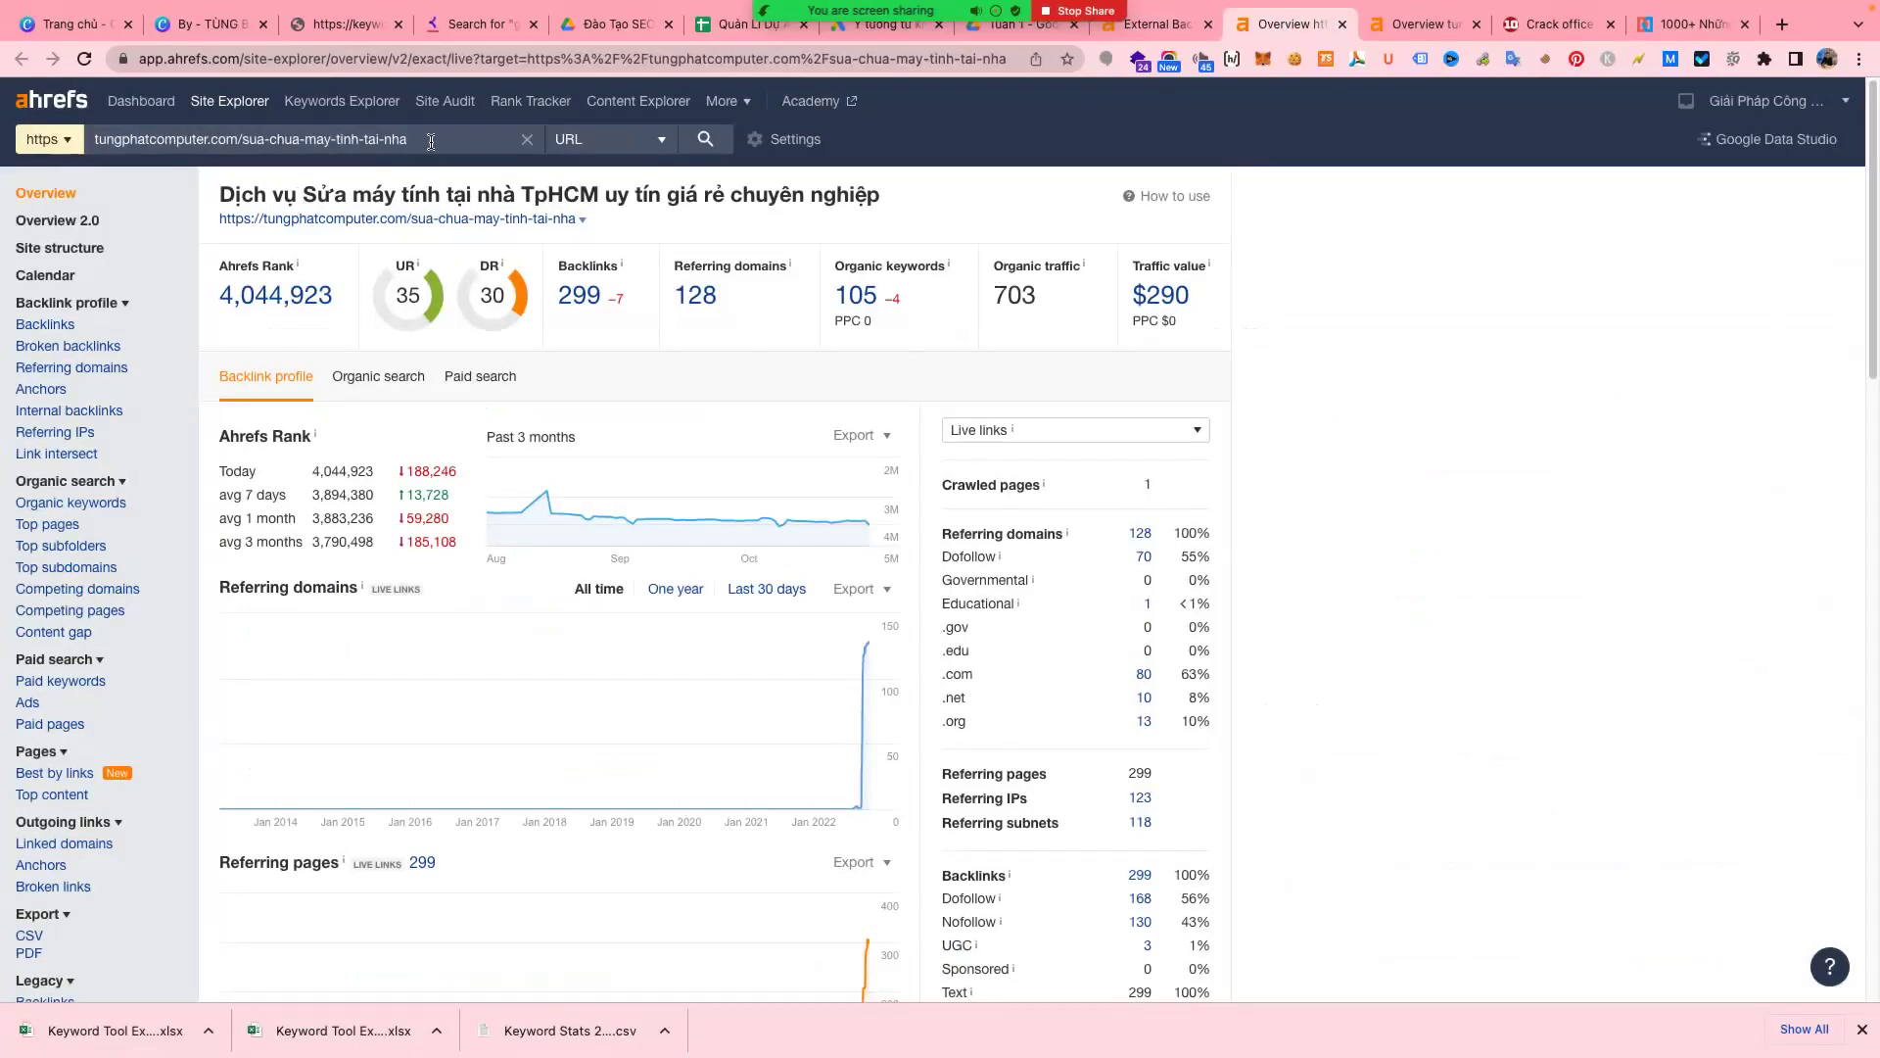
left_click_drag(412, 139, 237, 139)
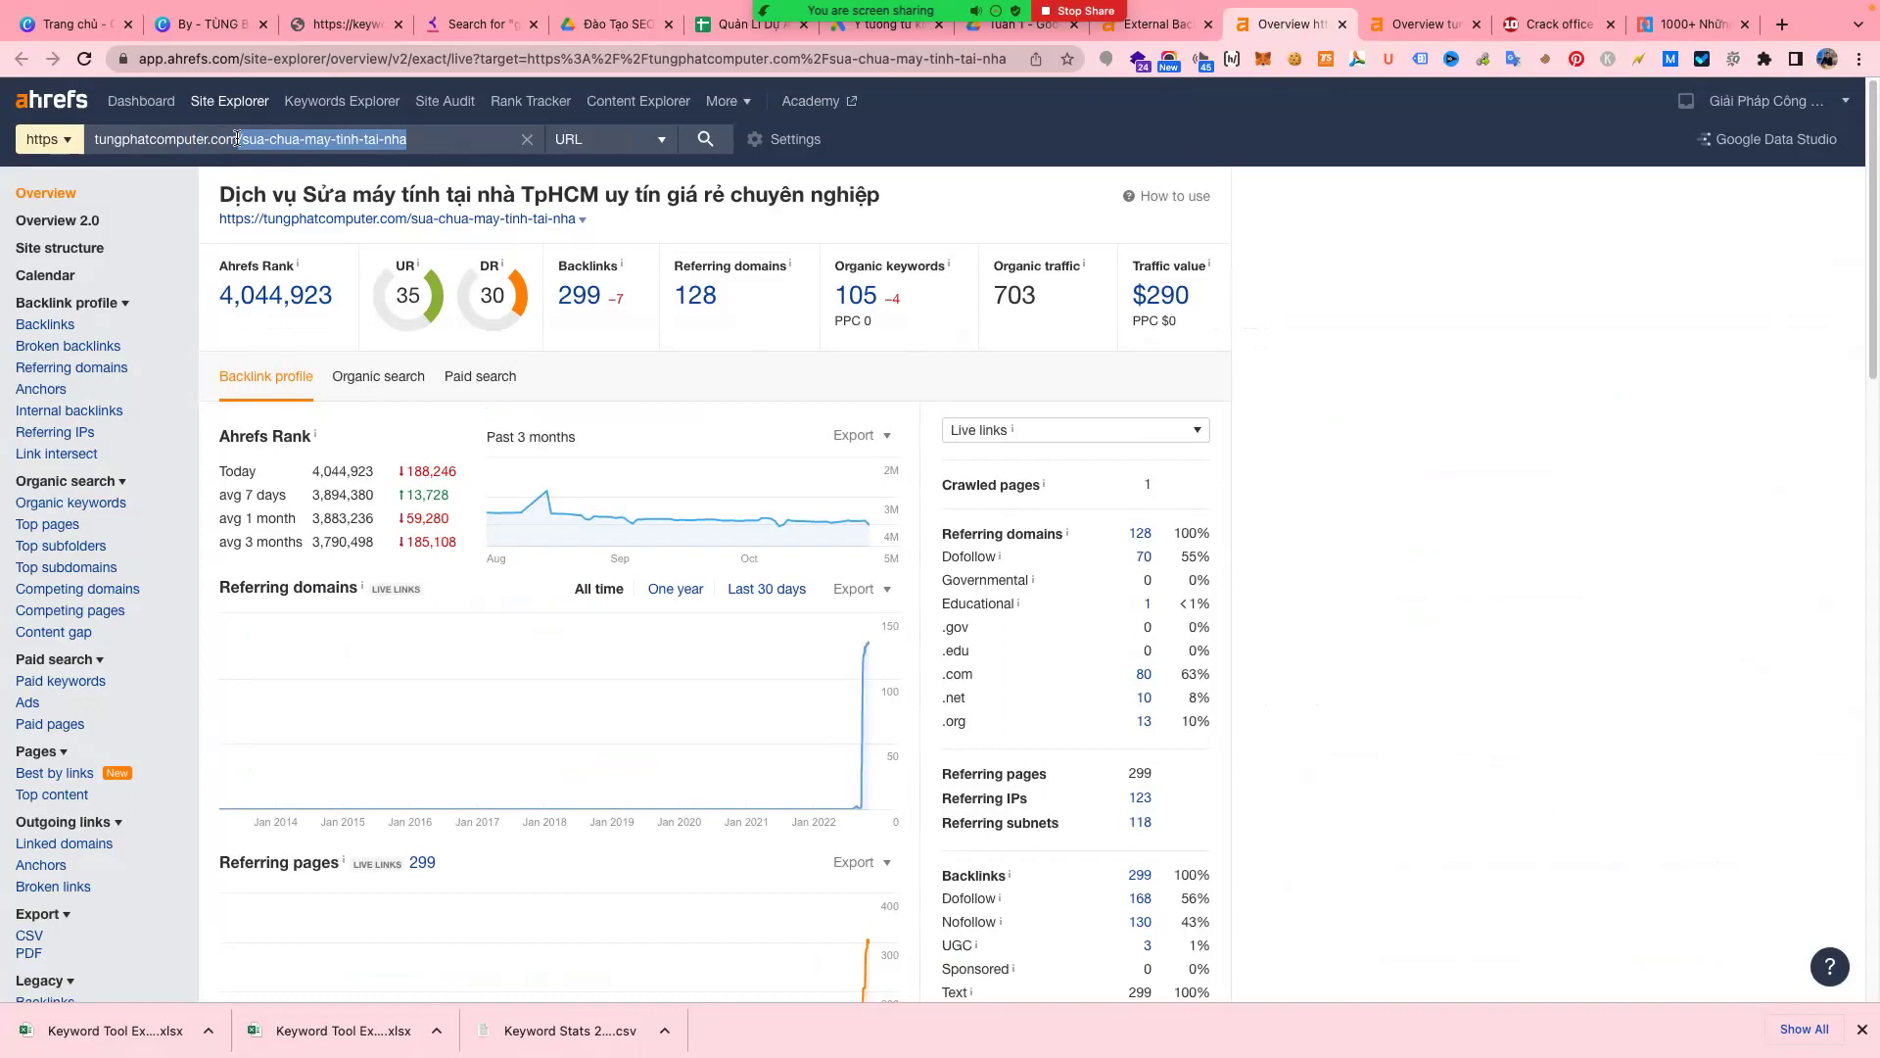
left_click(415, 137)
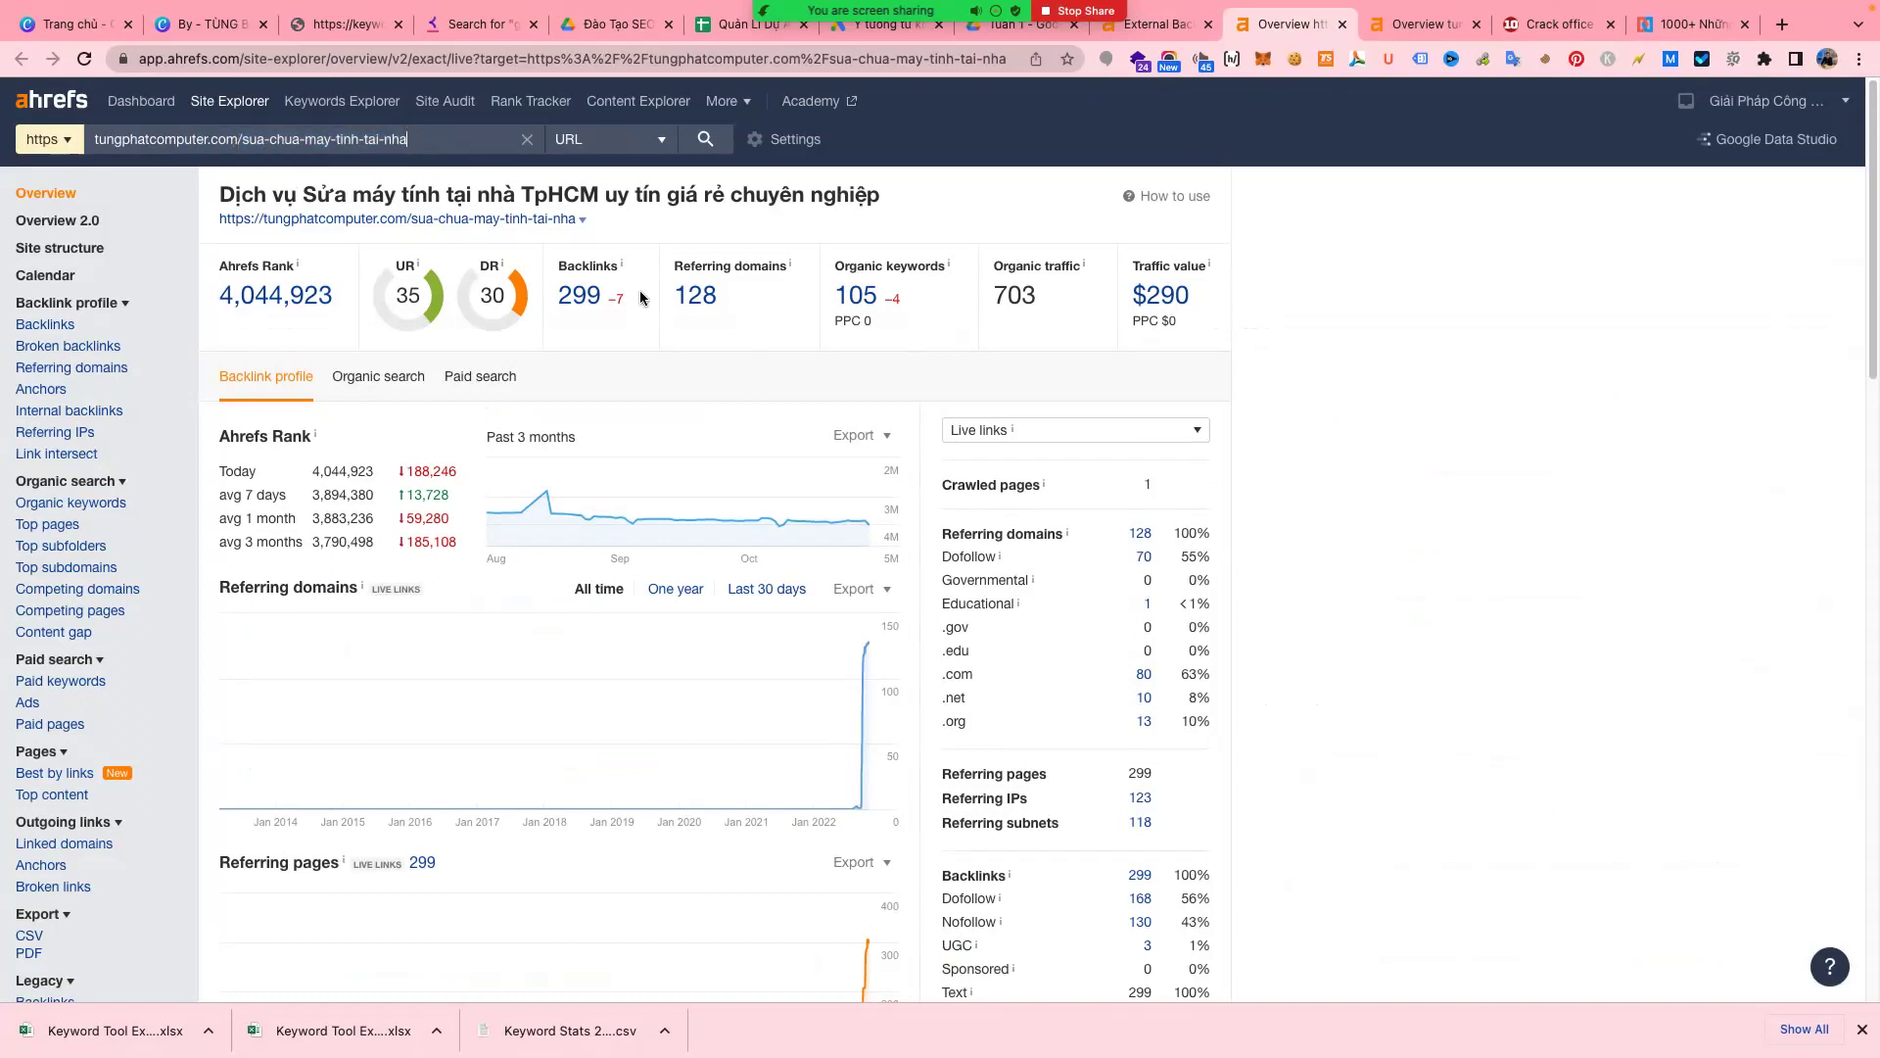
left_click(705, 296)
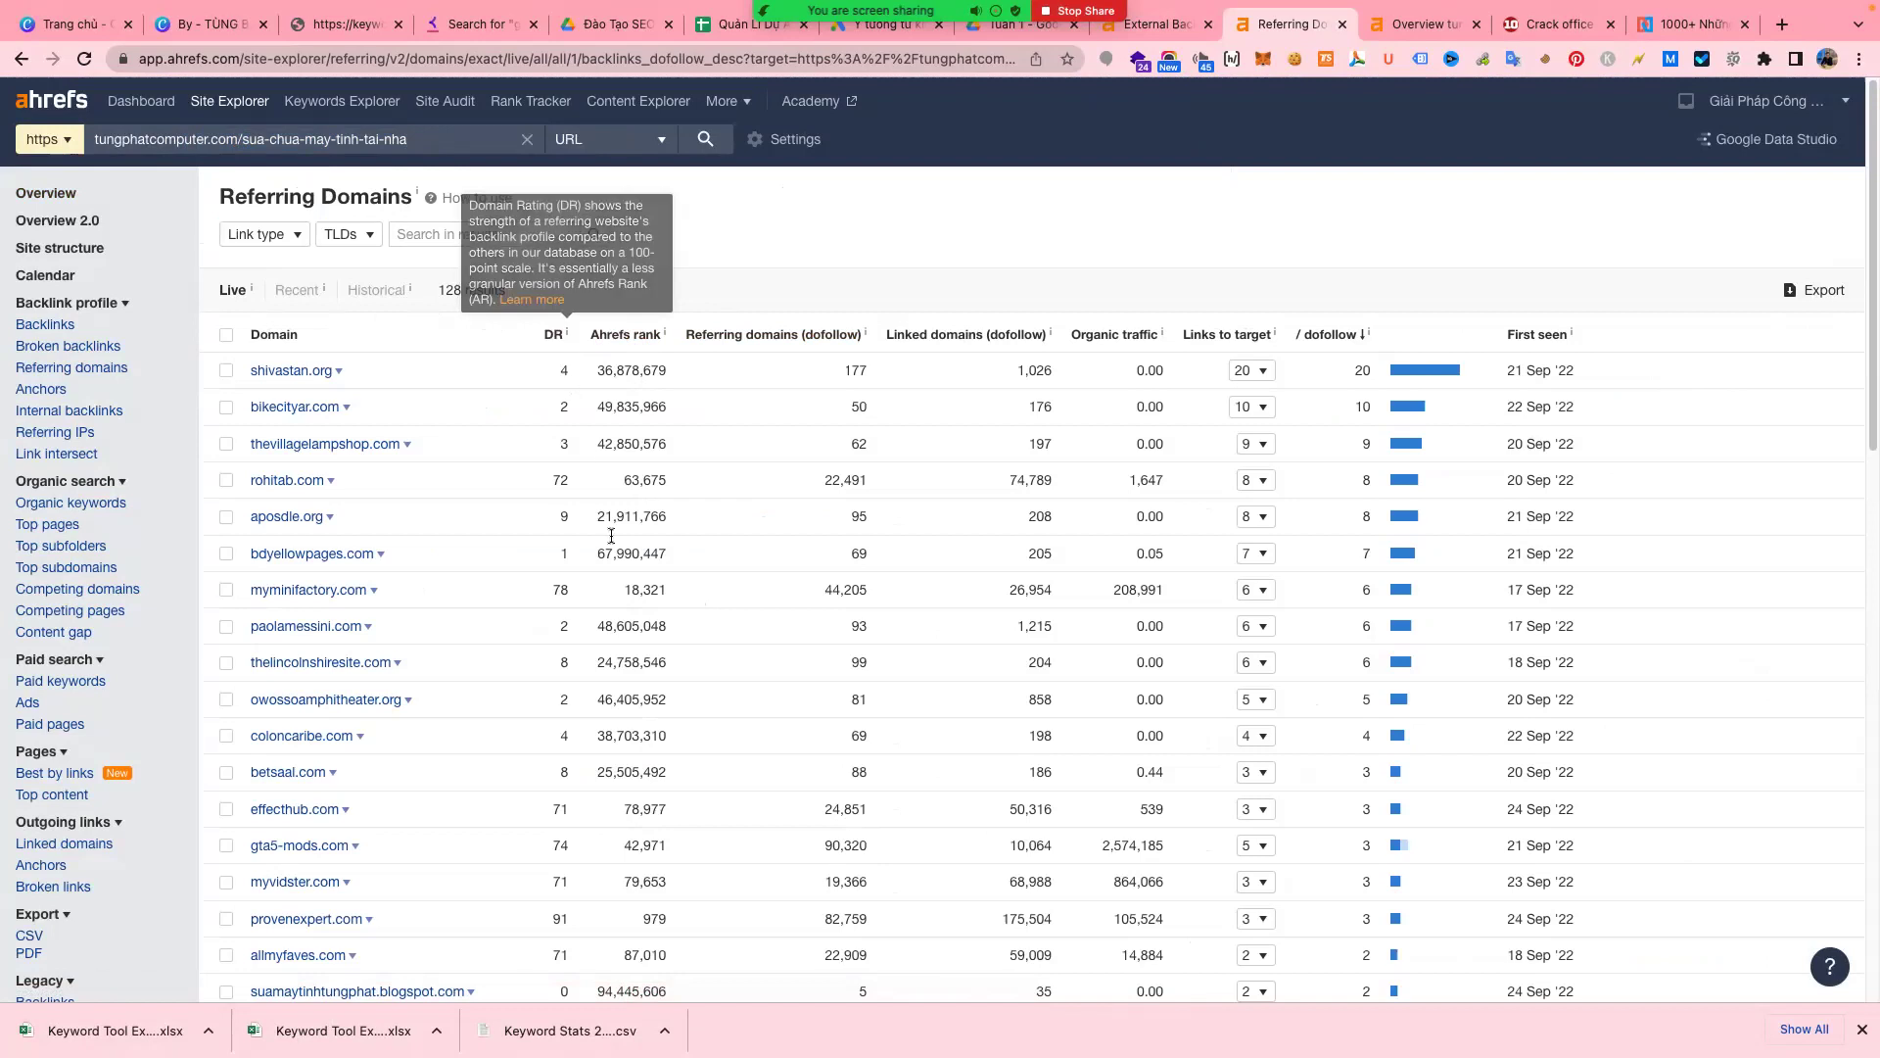
- Sort the referring domains by Domain Rating from highest to lowest and look through the first page of results
left_click(554, 340)
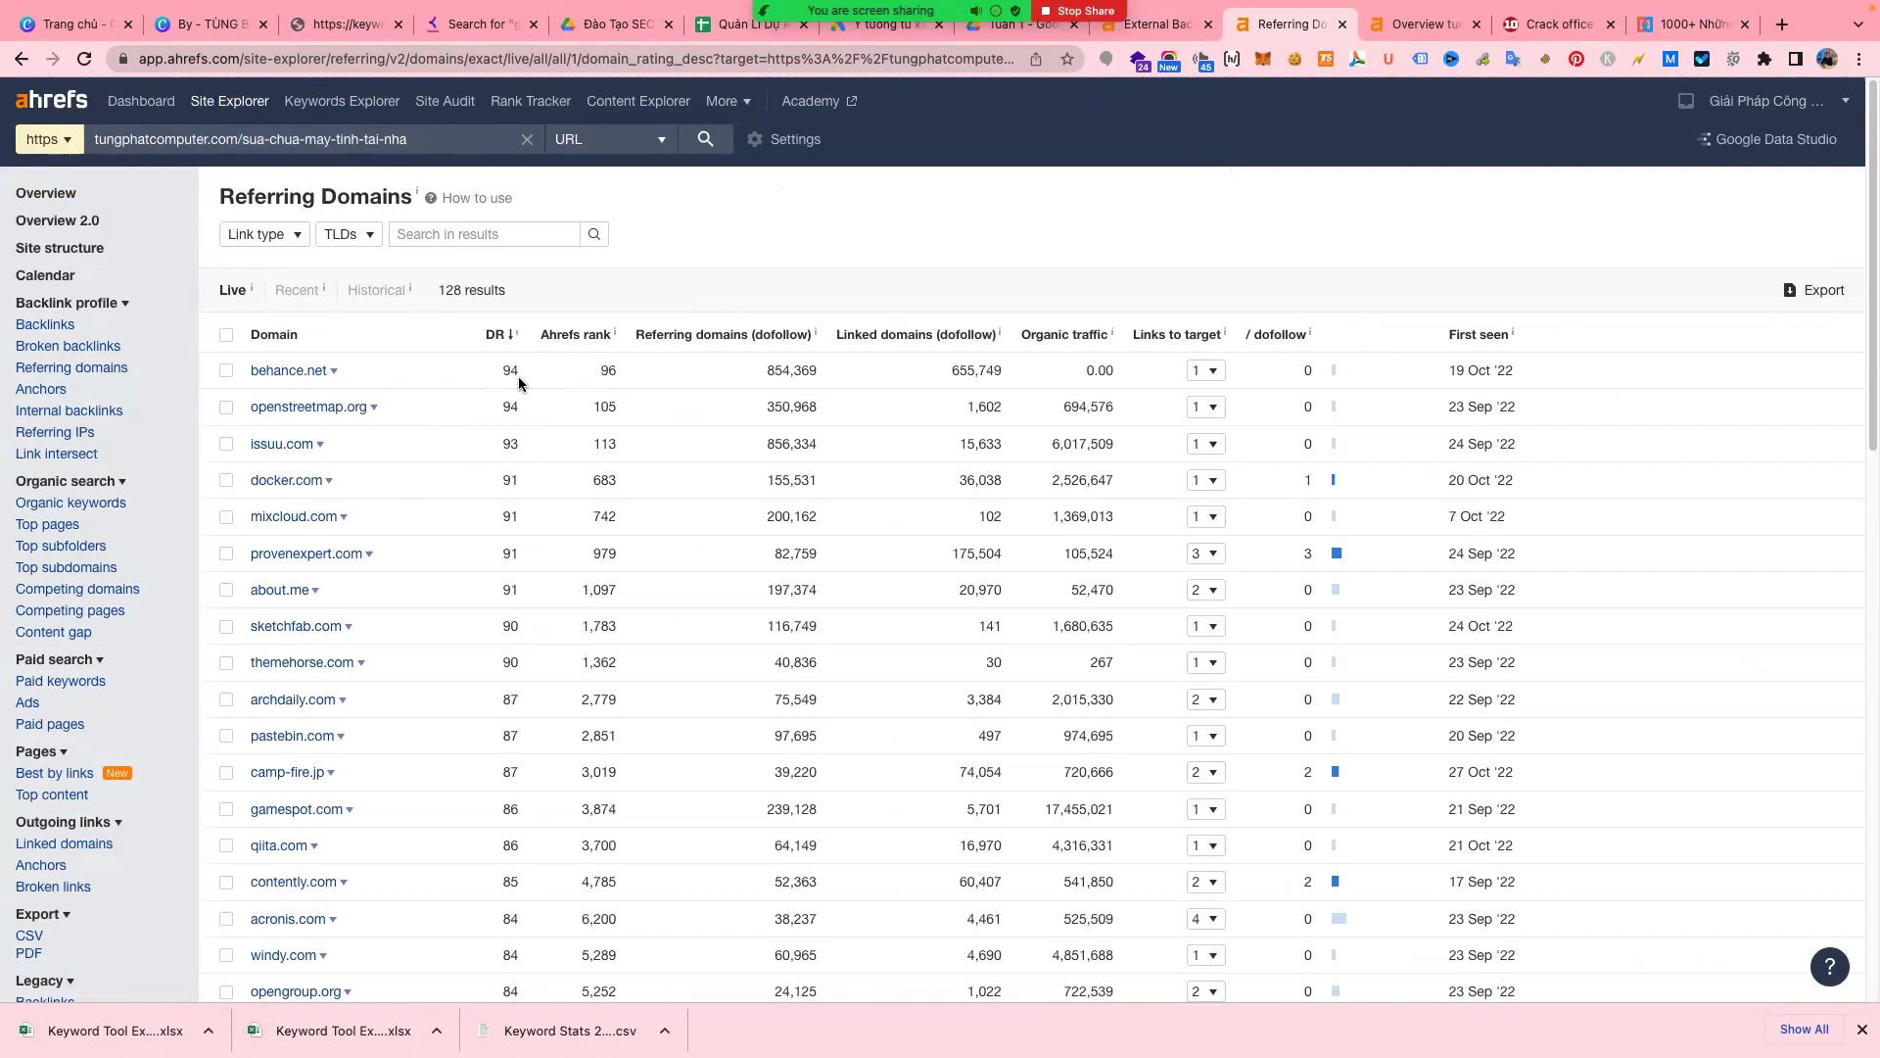
left_click_drag(504, 373, 527, 378)
scroll(439, 857, "down", 3)
scroll(444, 806, "up", 3)
scroll(480, 569, "down", 5)
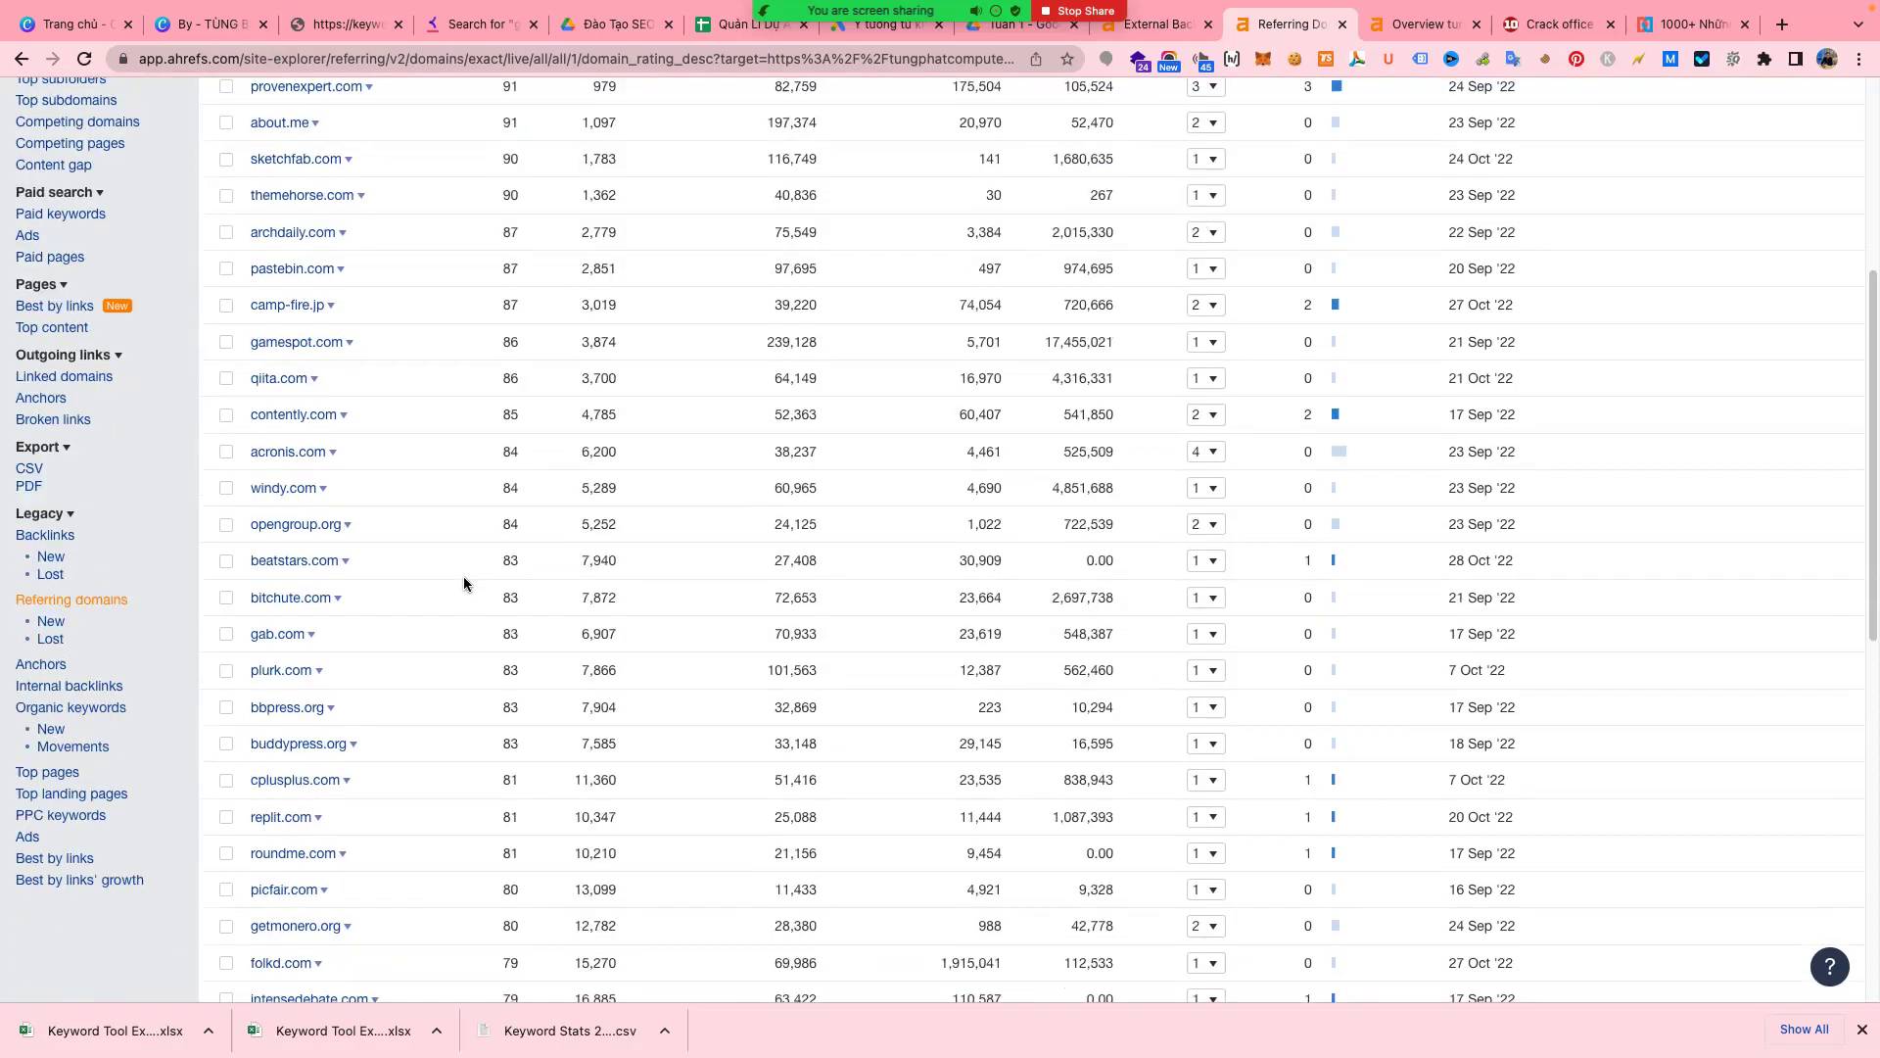
scroll(469, 611, "up", 5)
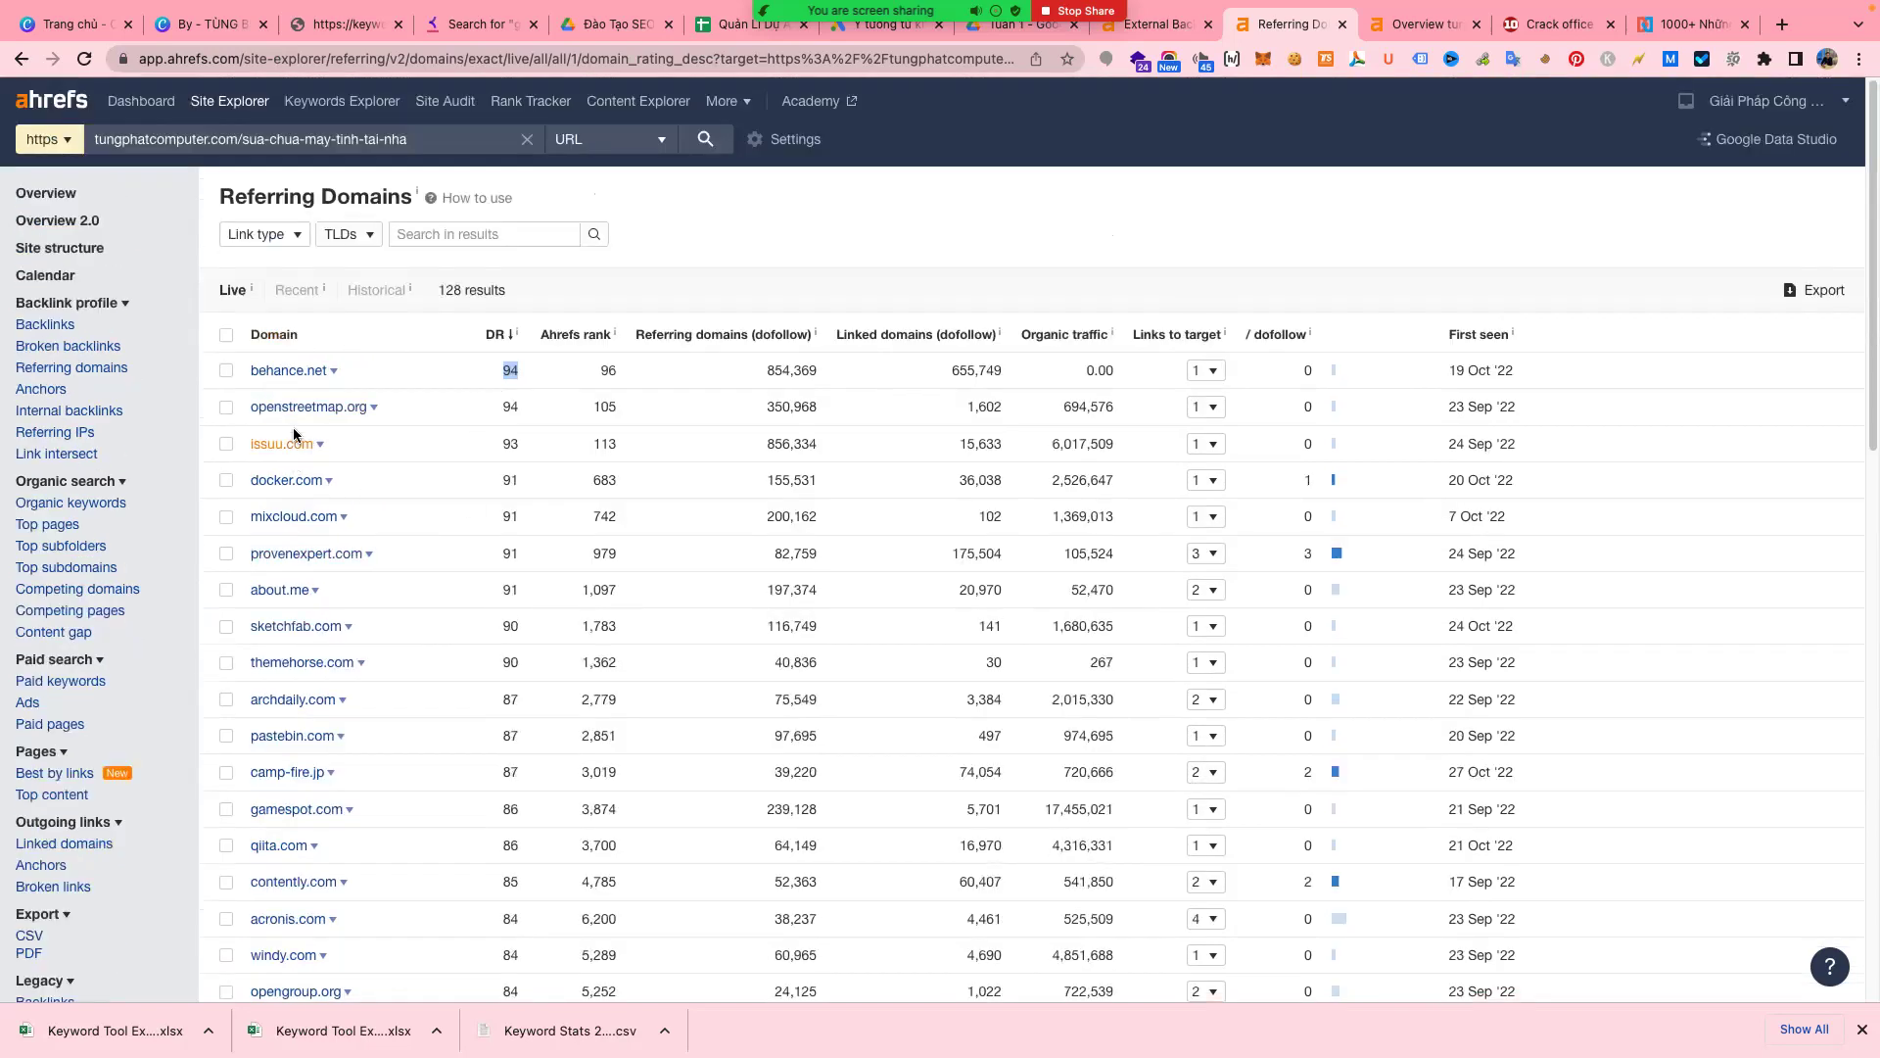
scroll(309, 672, "down", 14)
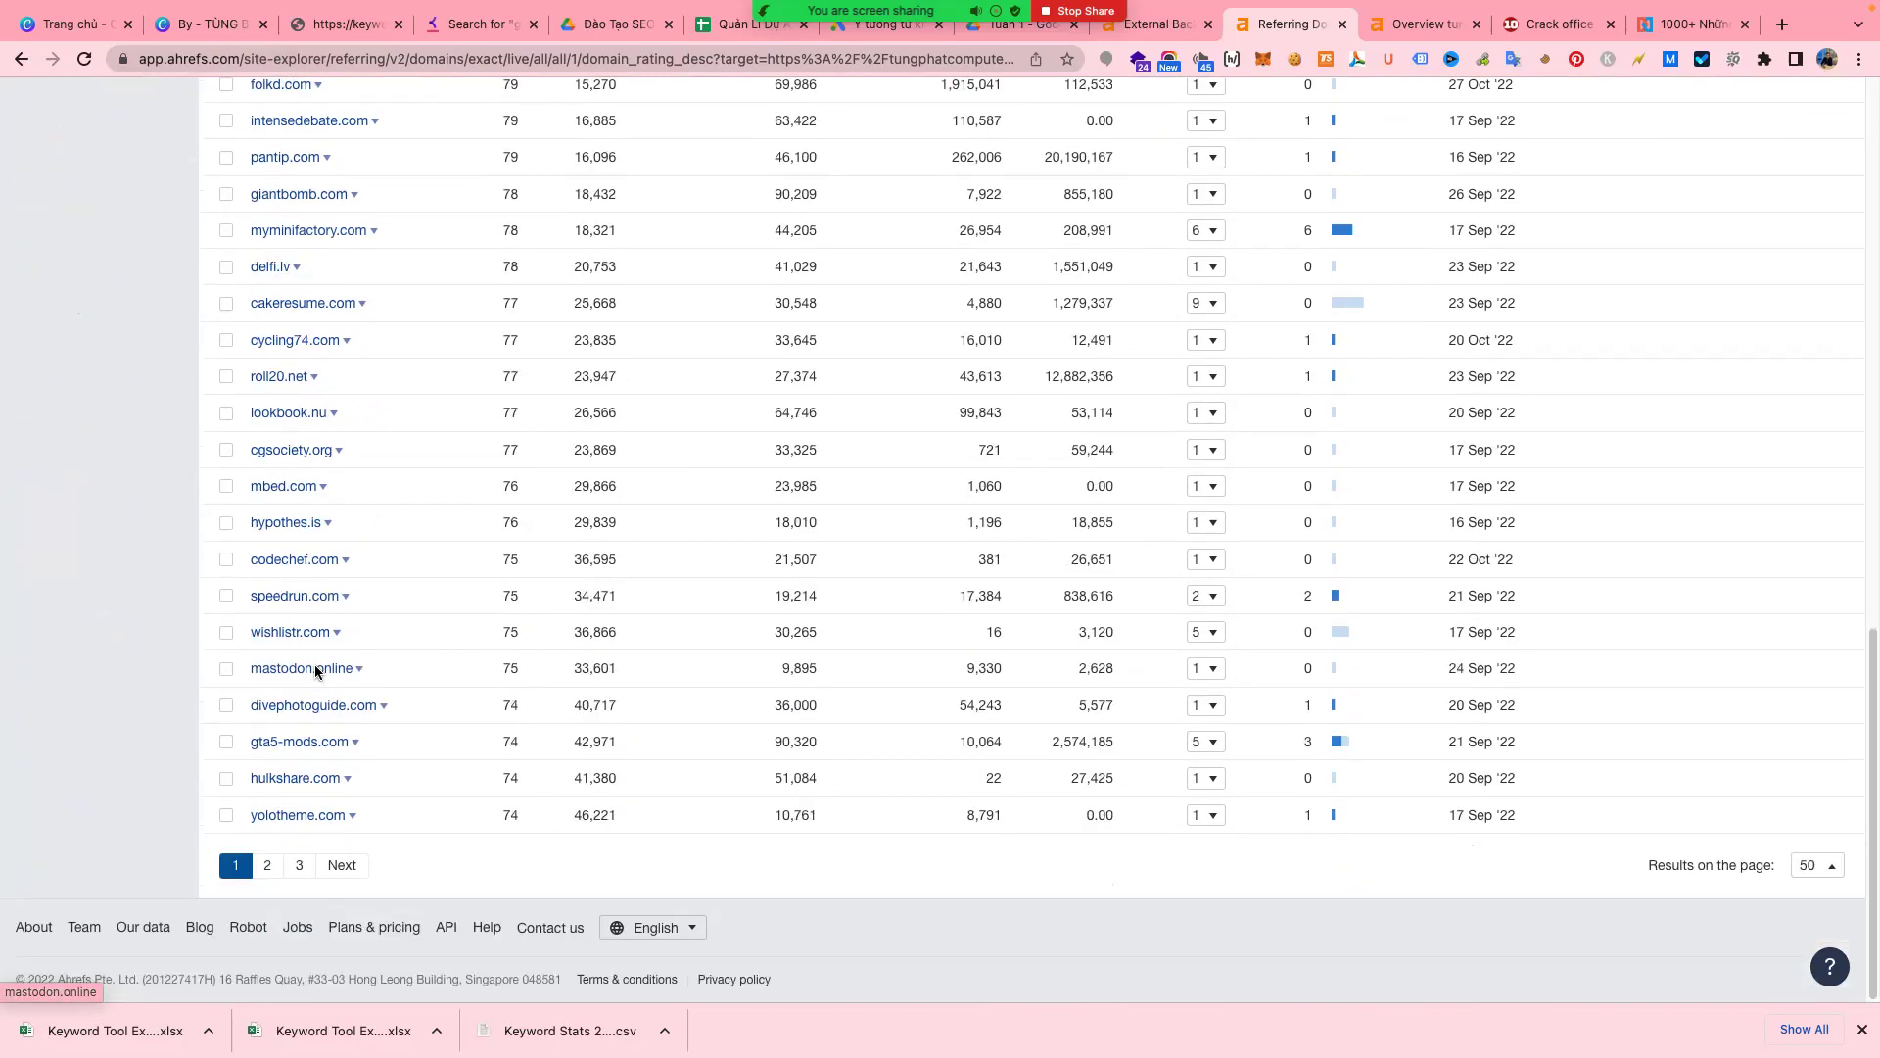
key("Home")
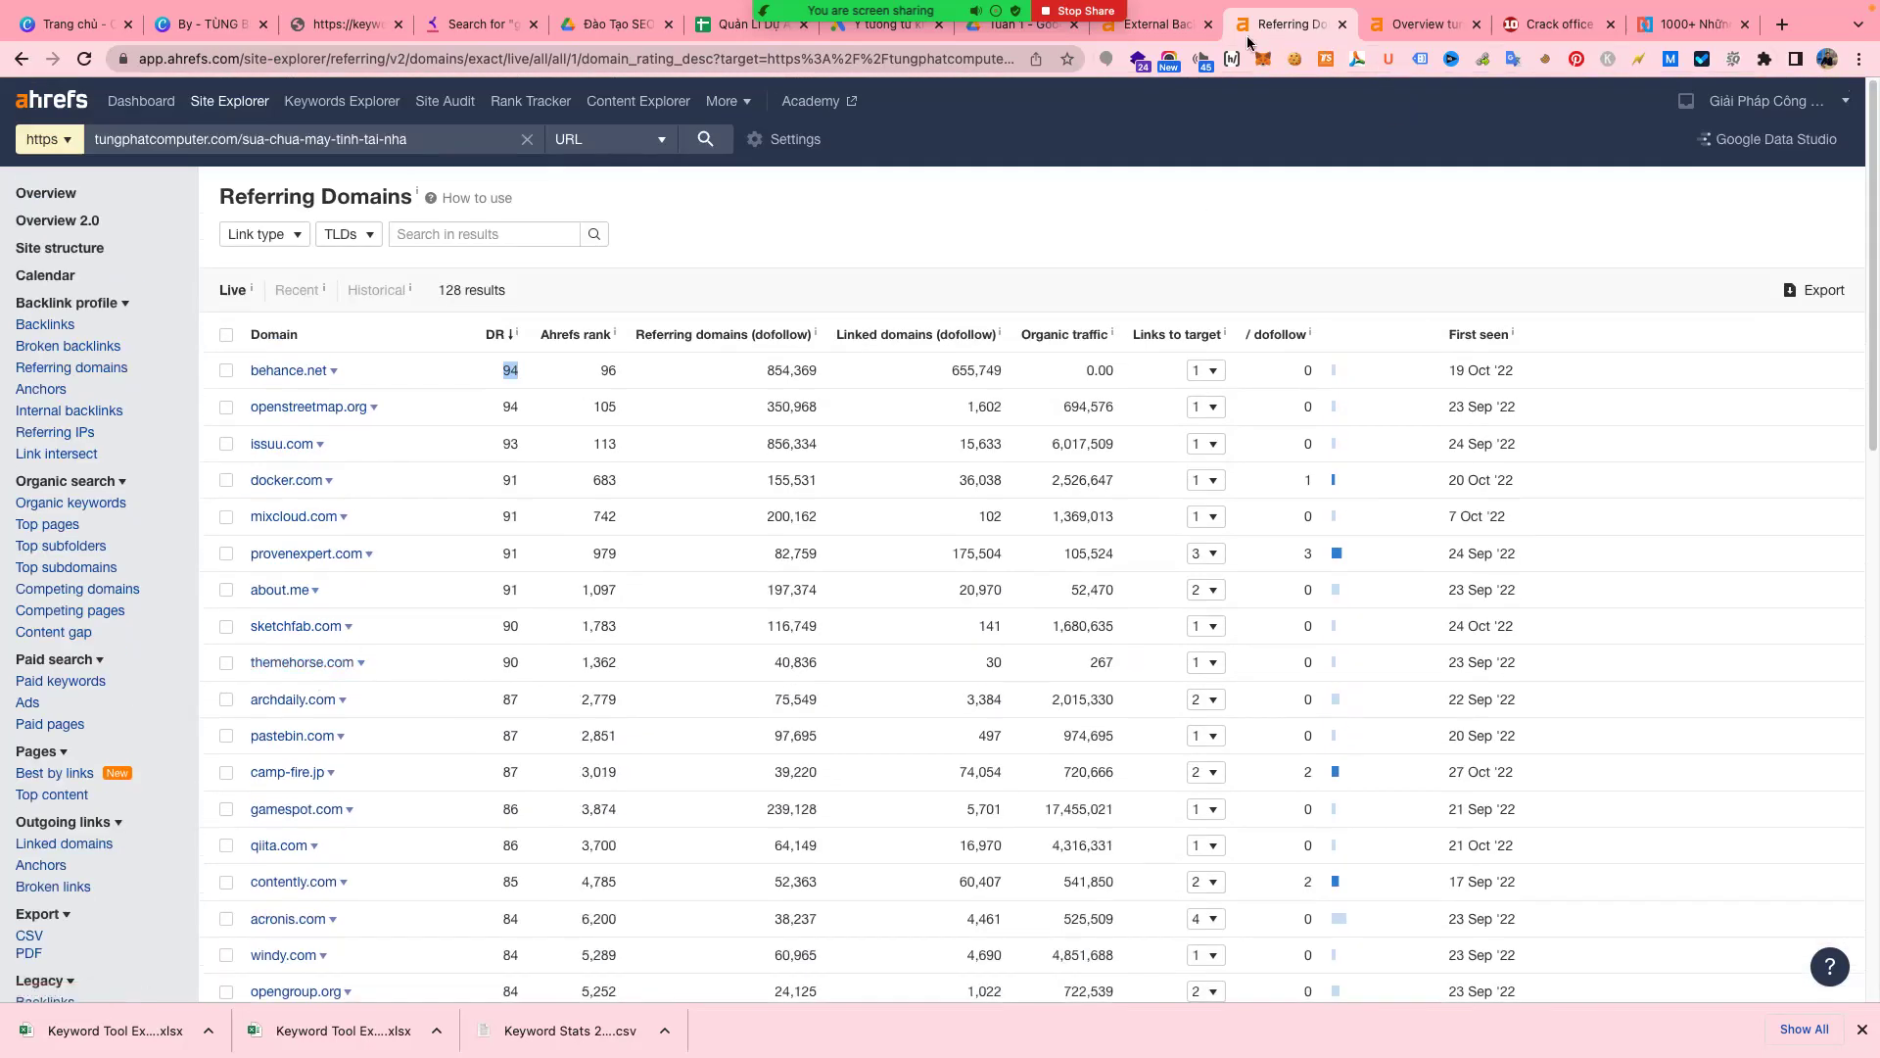
- Return to the tungphatcomputer.com Backlinks report and open the domain's overview to check its backlink metrics
left_click(1173, 30)
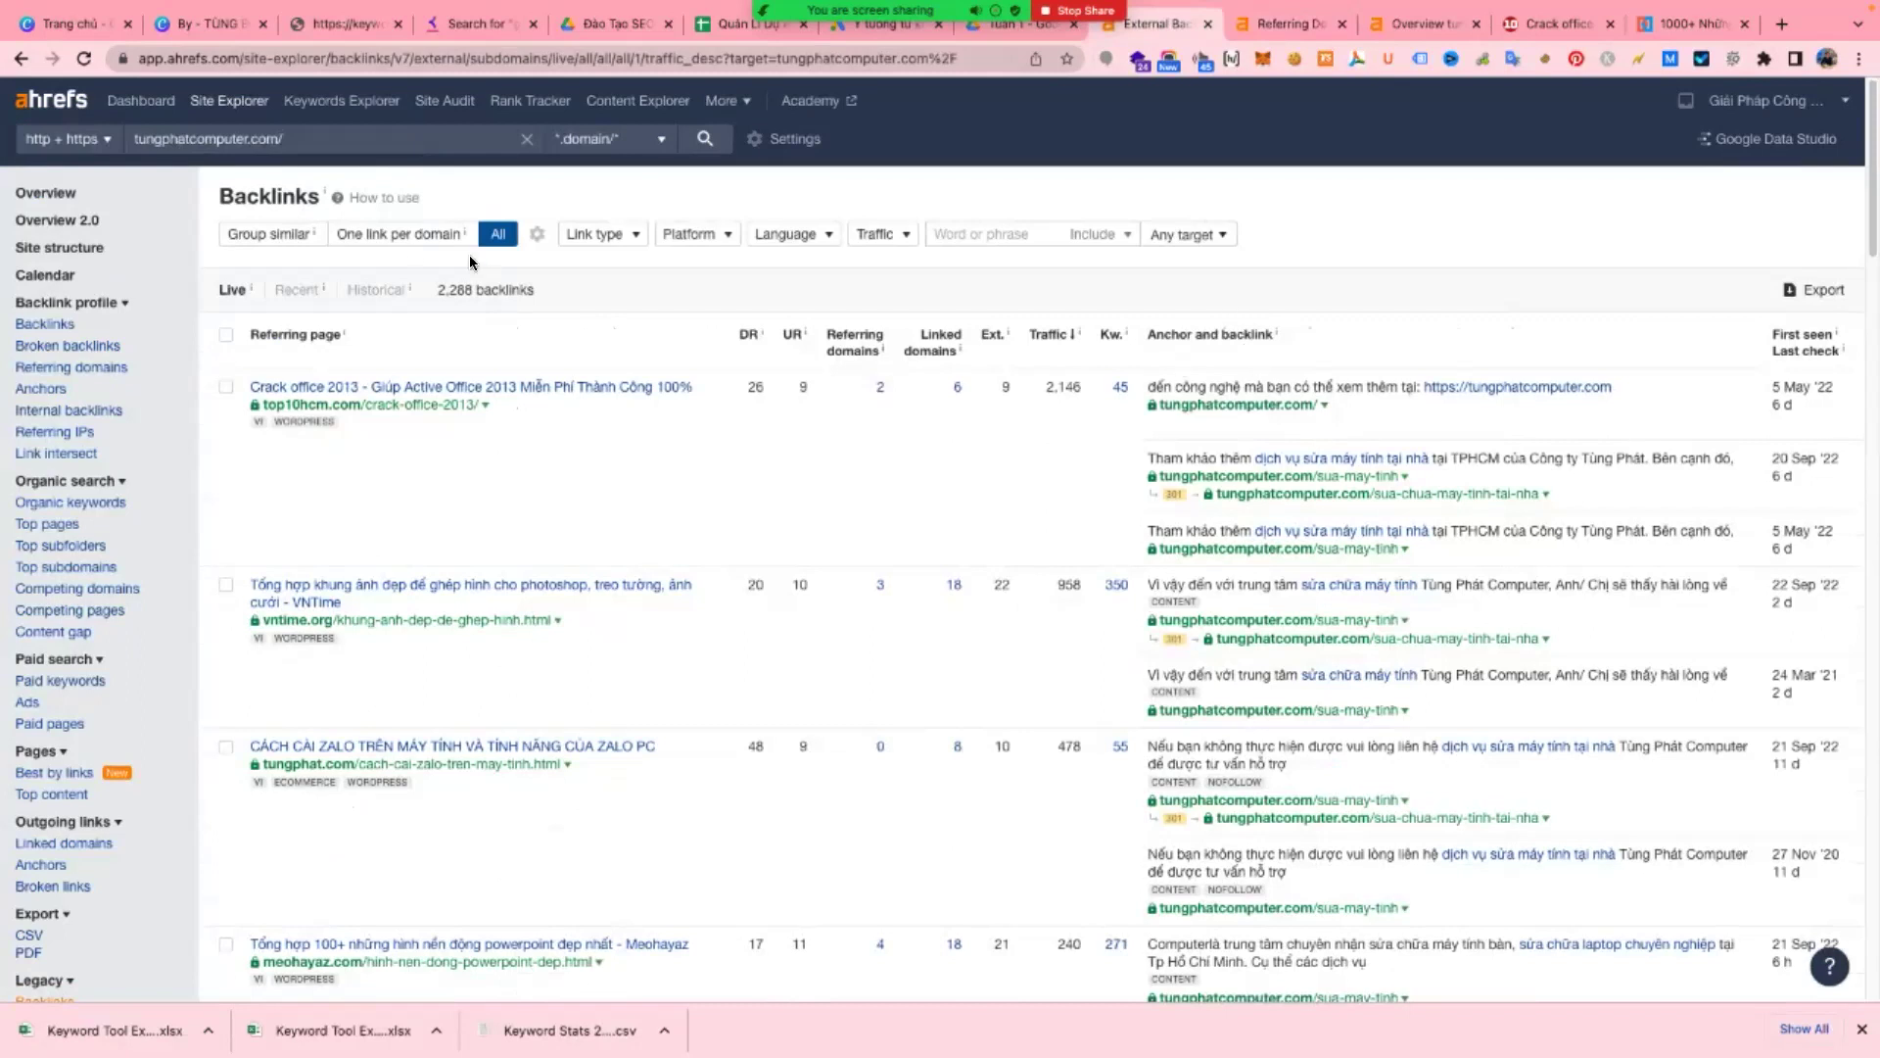
left_click(45, 196)
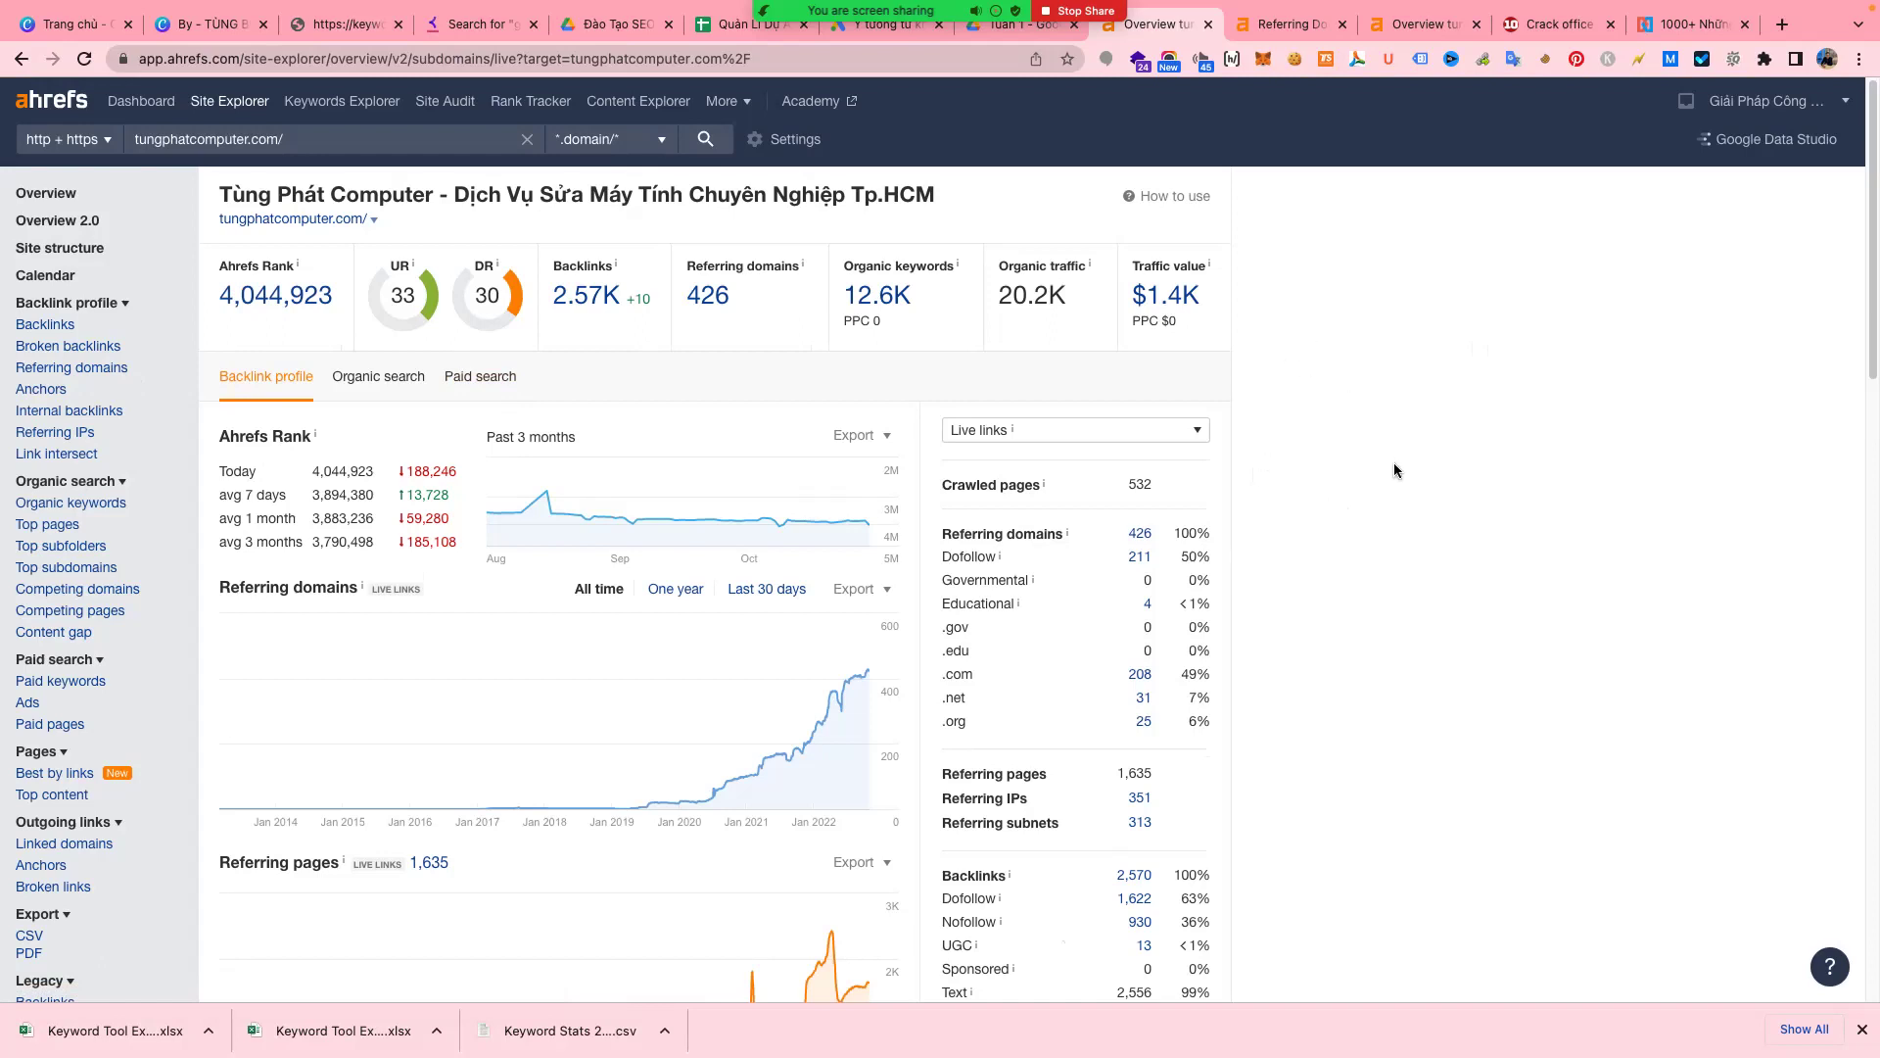
left_click(1567, 30)
key("ctrl+shift+Tab")
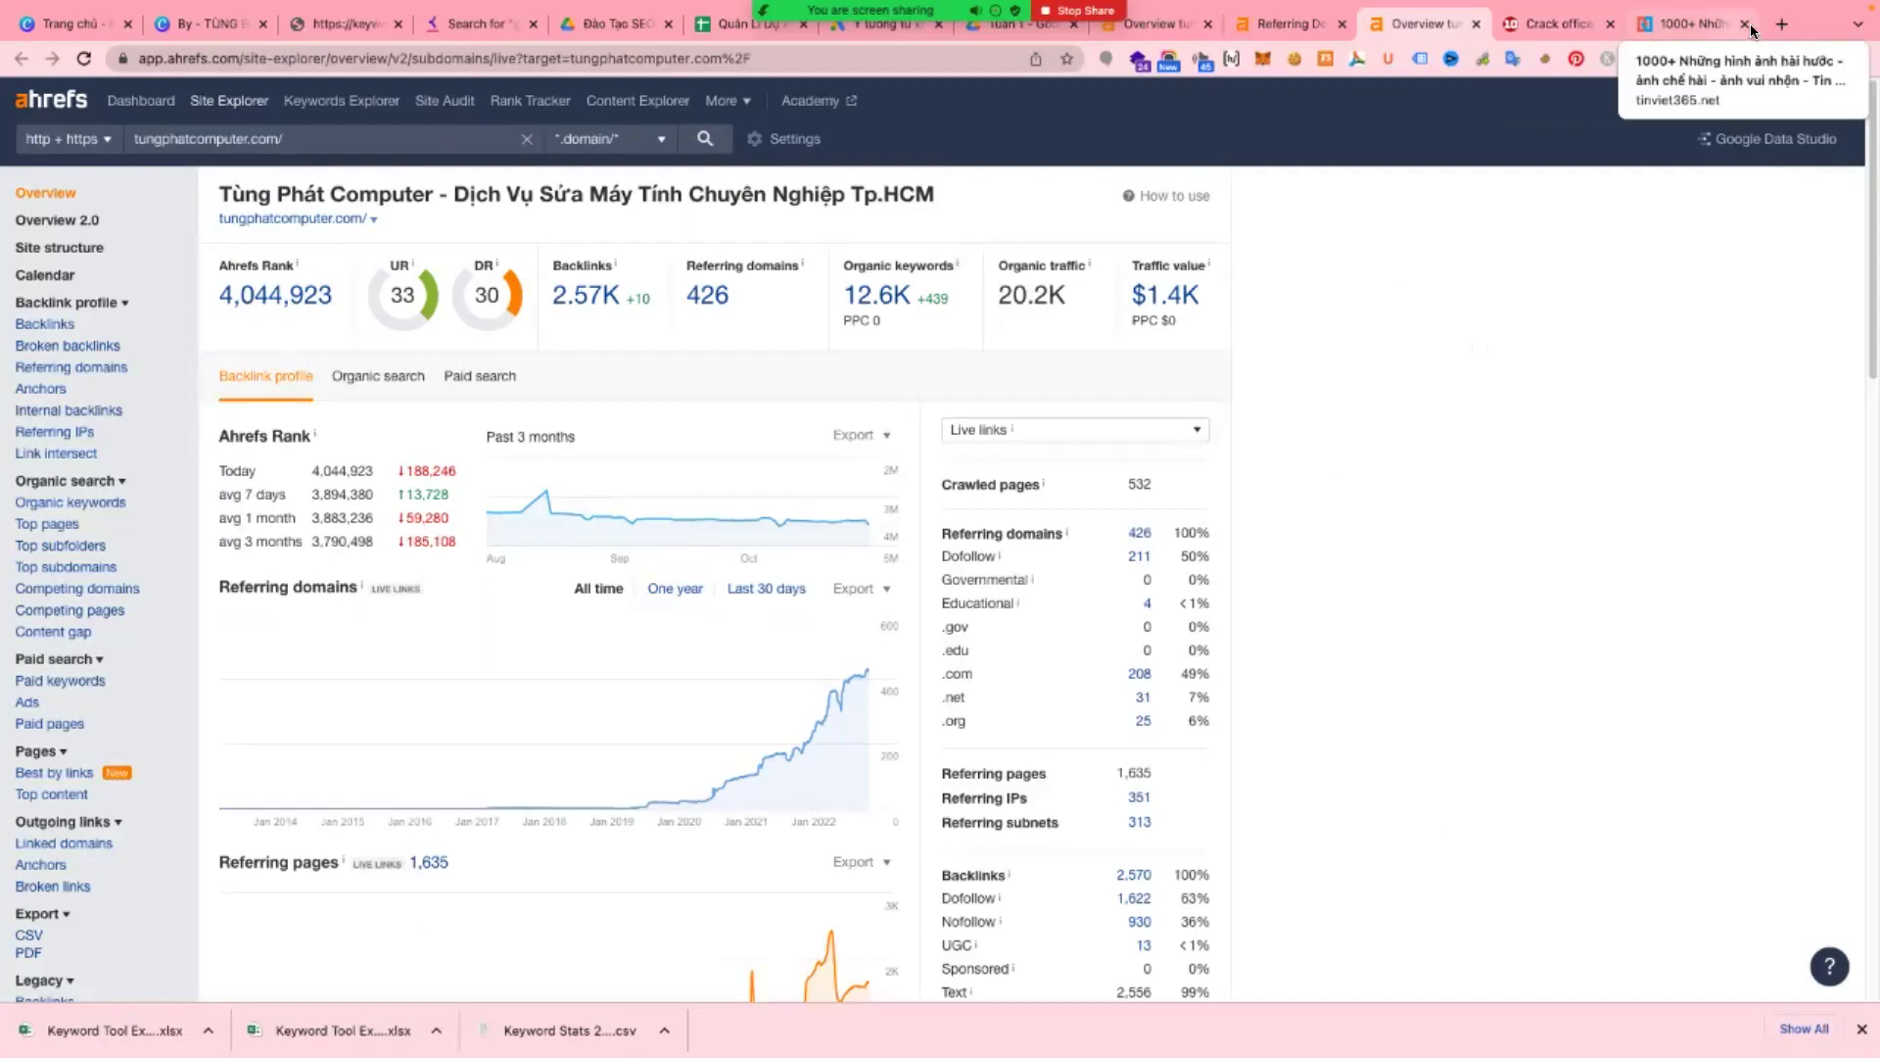
- Open vnexpress.net in a new browser tab and skim the start of its home page
left_click(1781, 23)
left_click(952, 61)
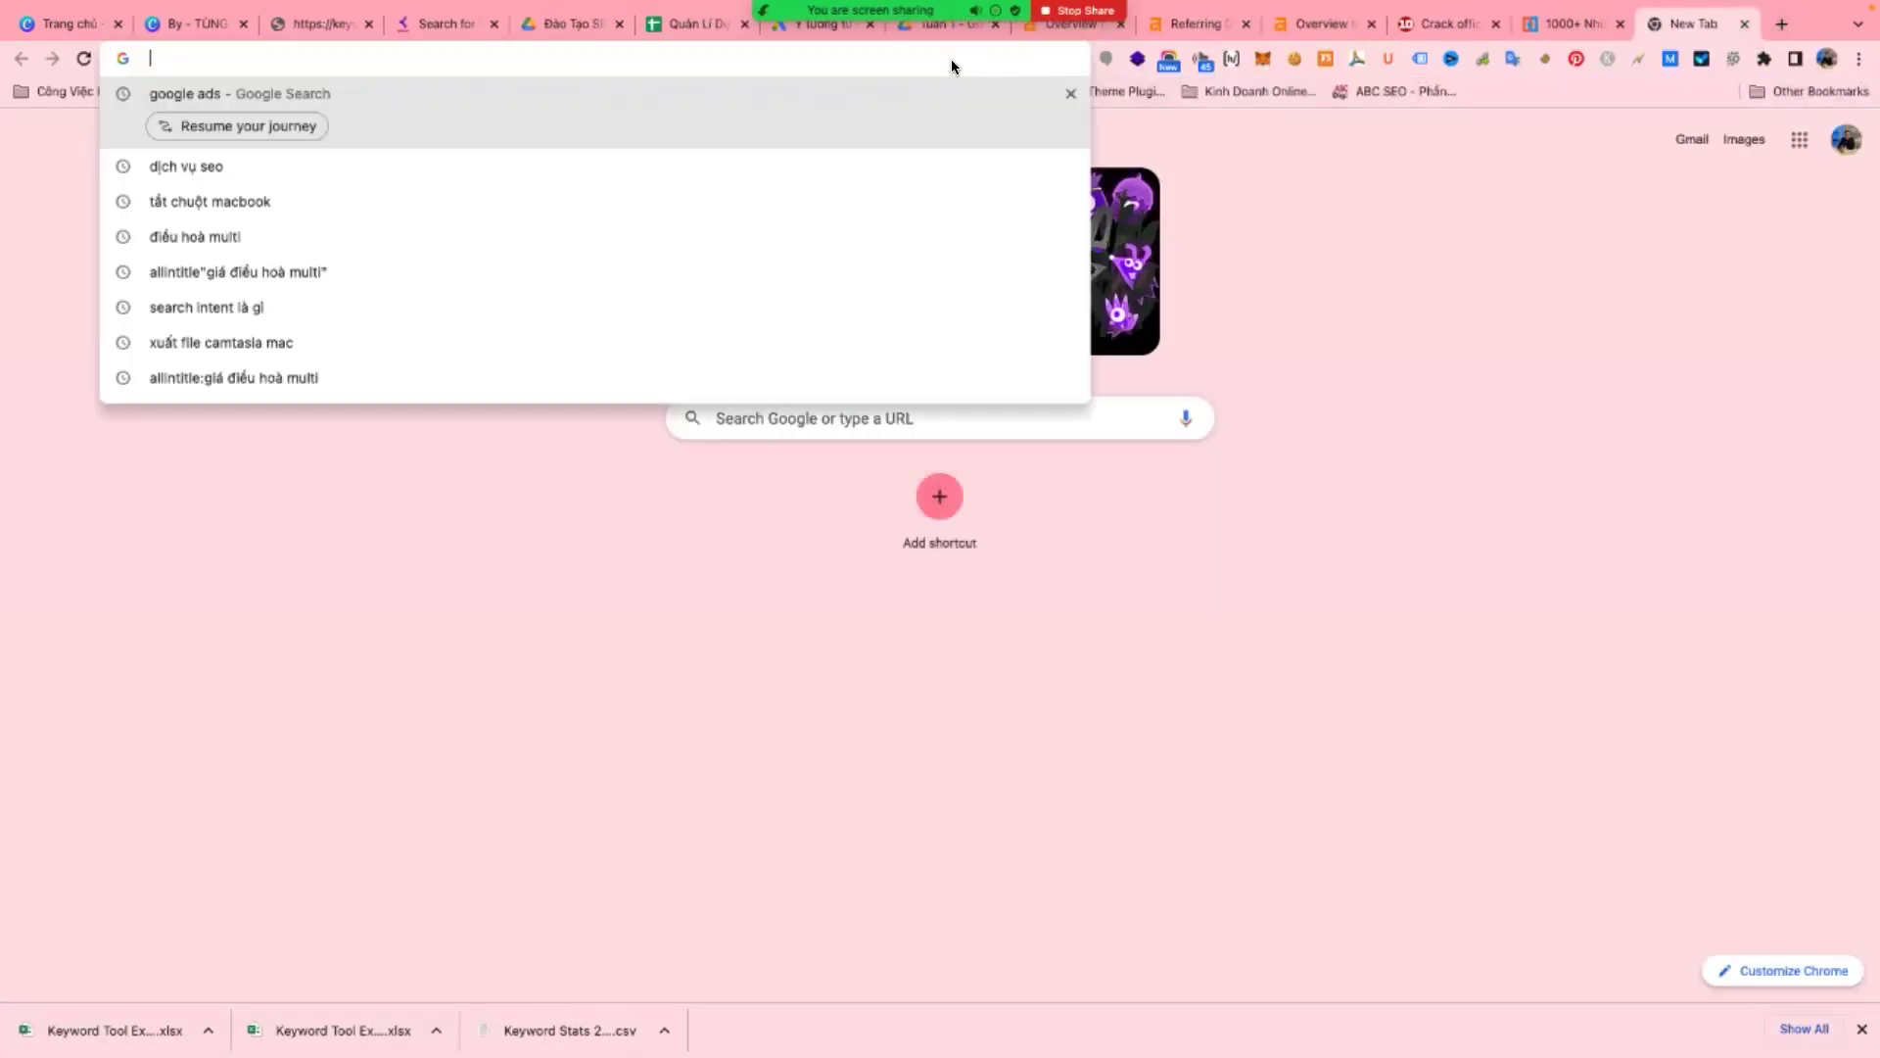
type("v")
key("Return")
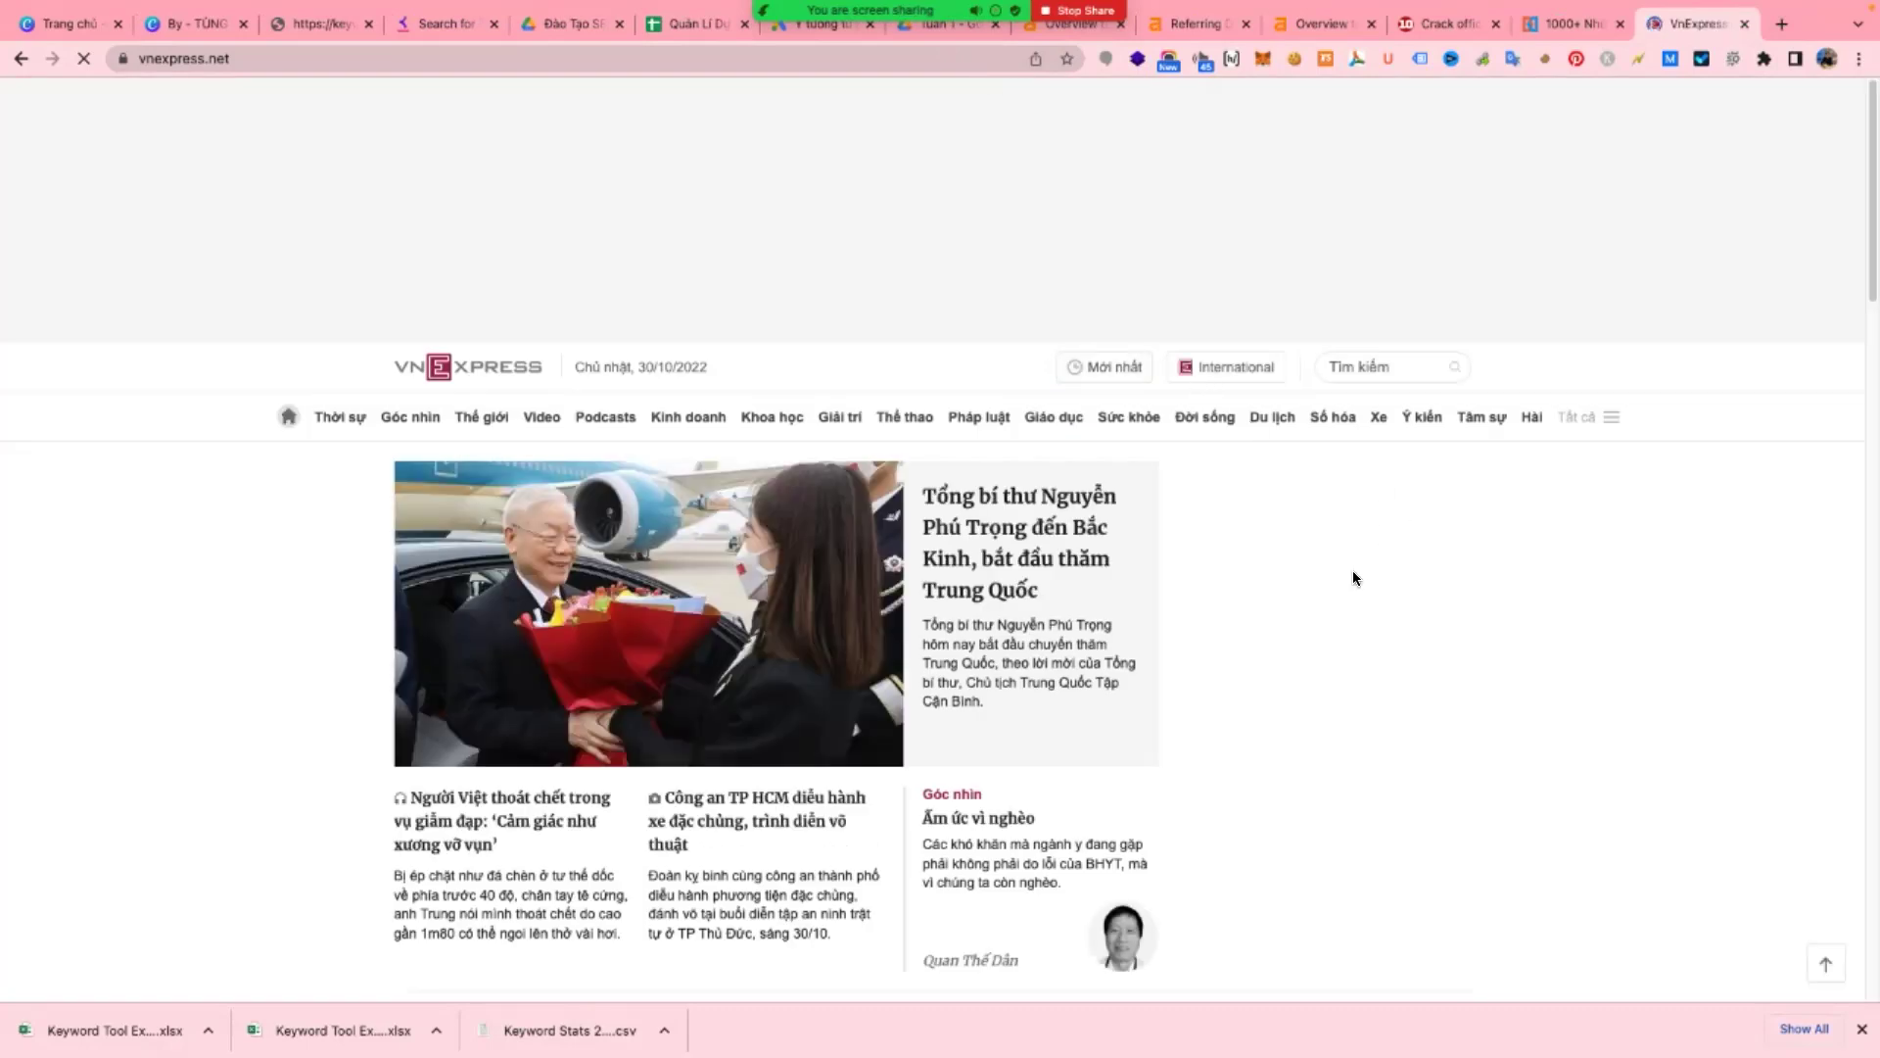
scroll(1353, 570, "down", 2)
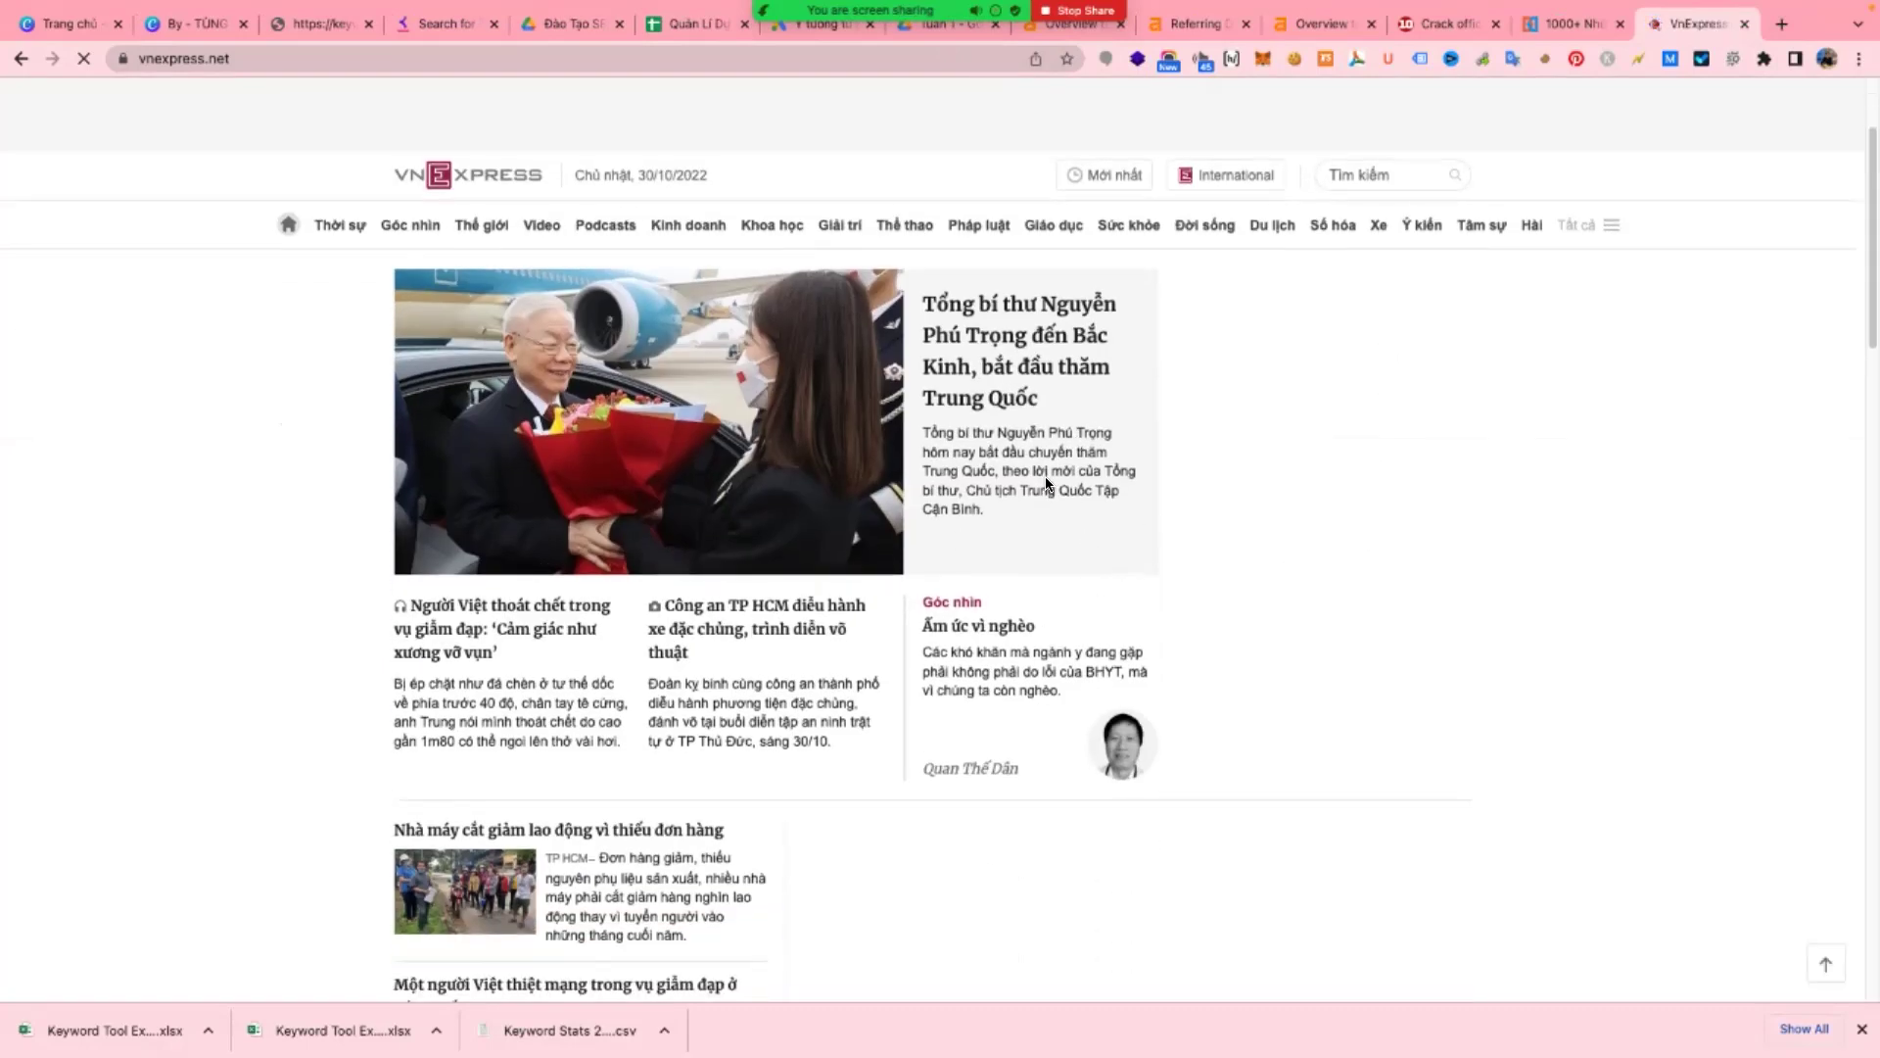
scroll(1038, 460, "down", 2)
scroll(755, 273, "up", 5)
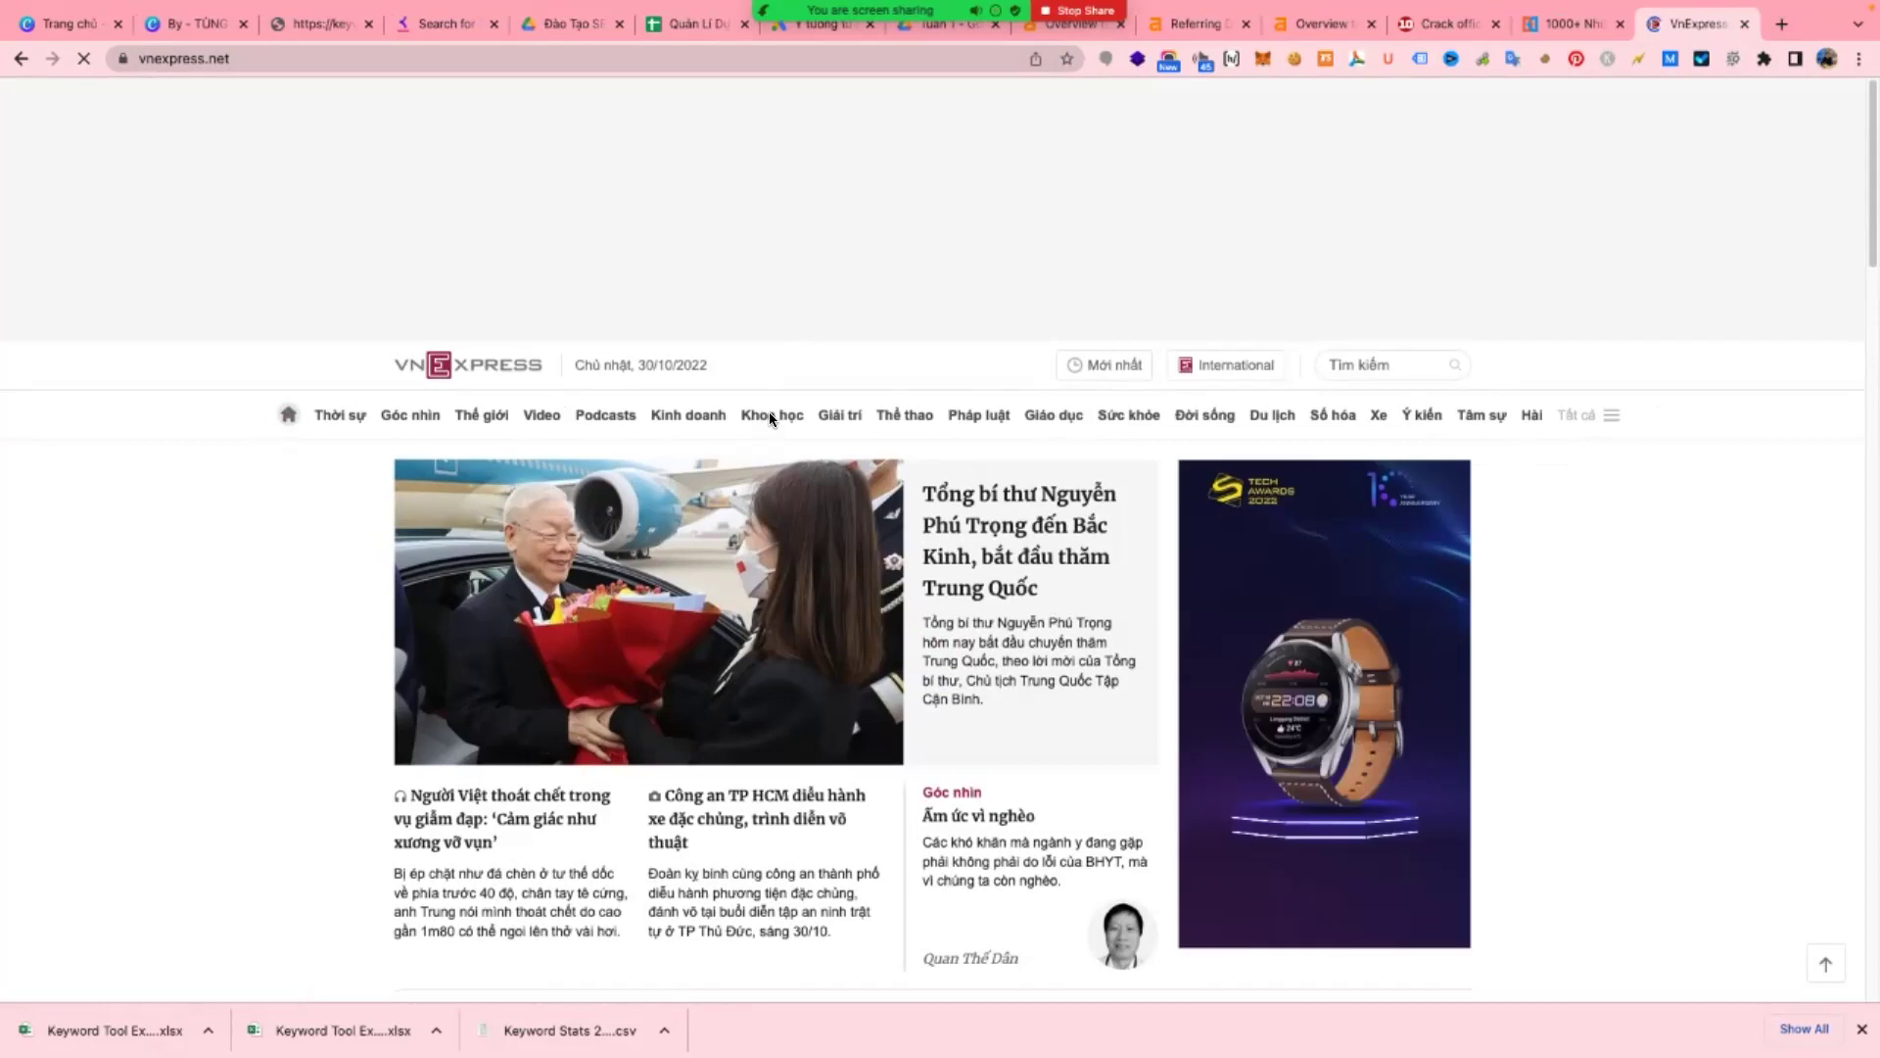
- Browse the Kinh doanh section of VnExpress and open the article "Giao dịch thuê văn phòng tăng mạnh"
left_click(691, 421)
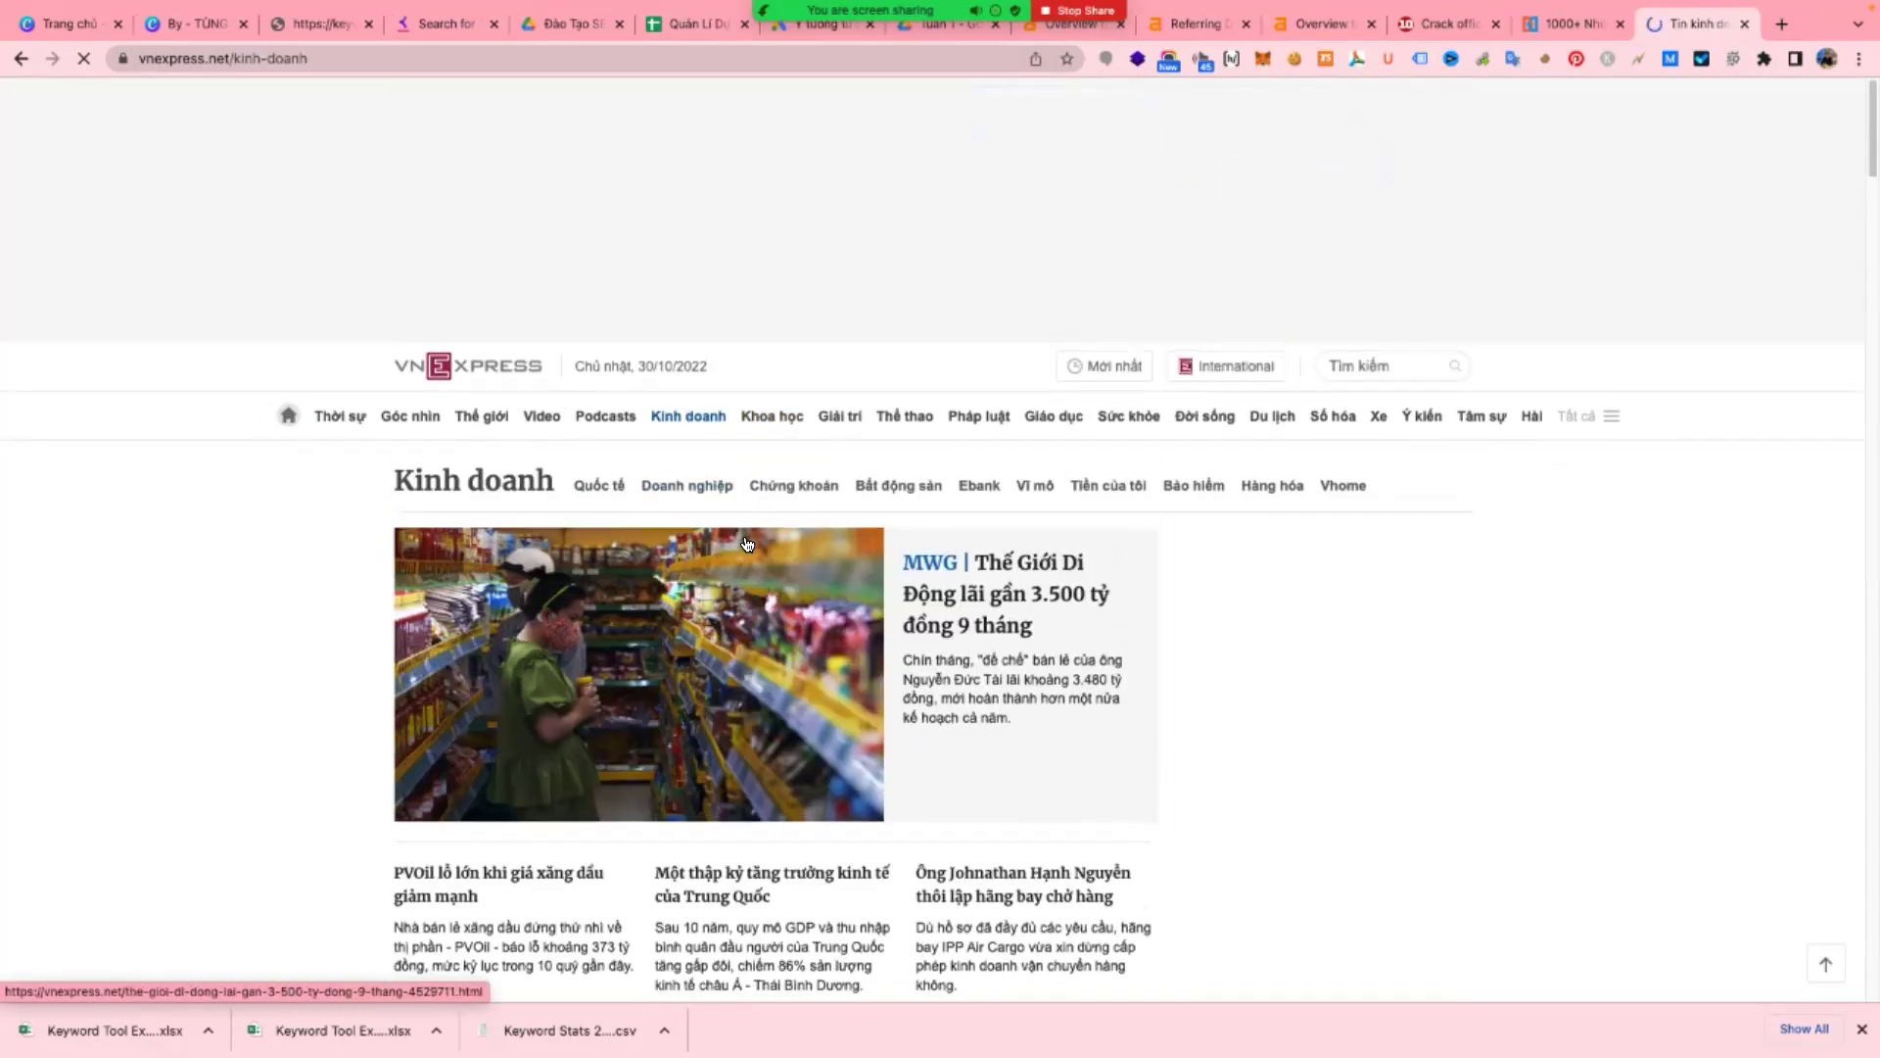
scroll(744, 547, "down", 6)
scroll(820, 534, "down", 1)
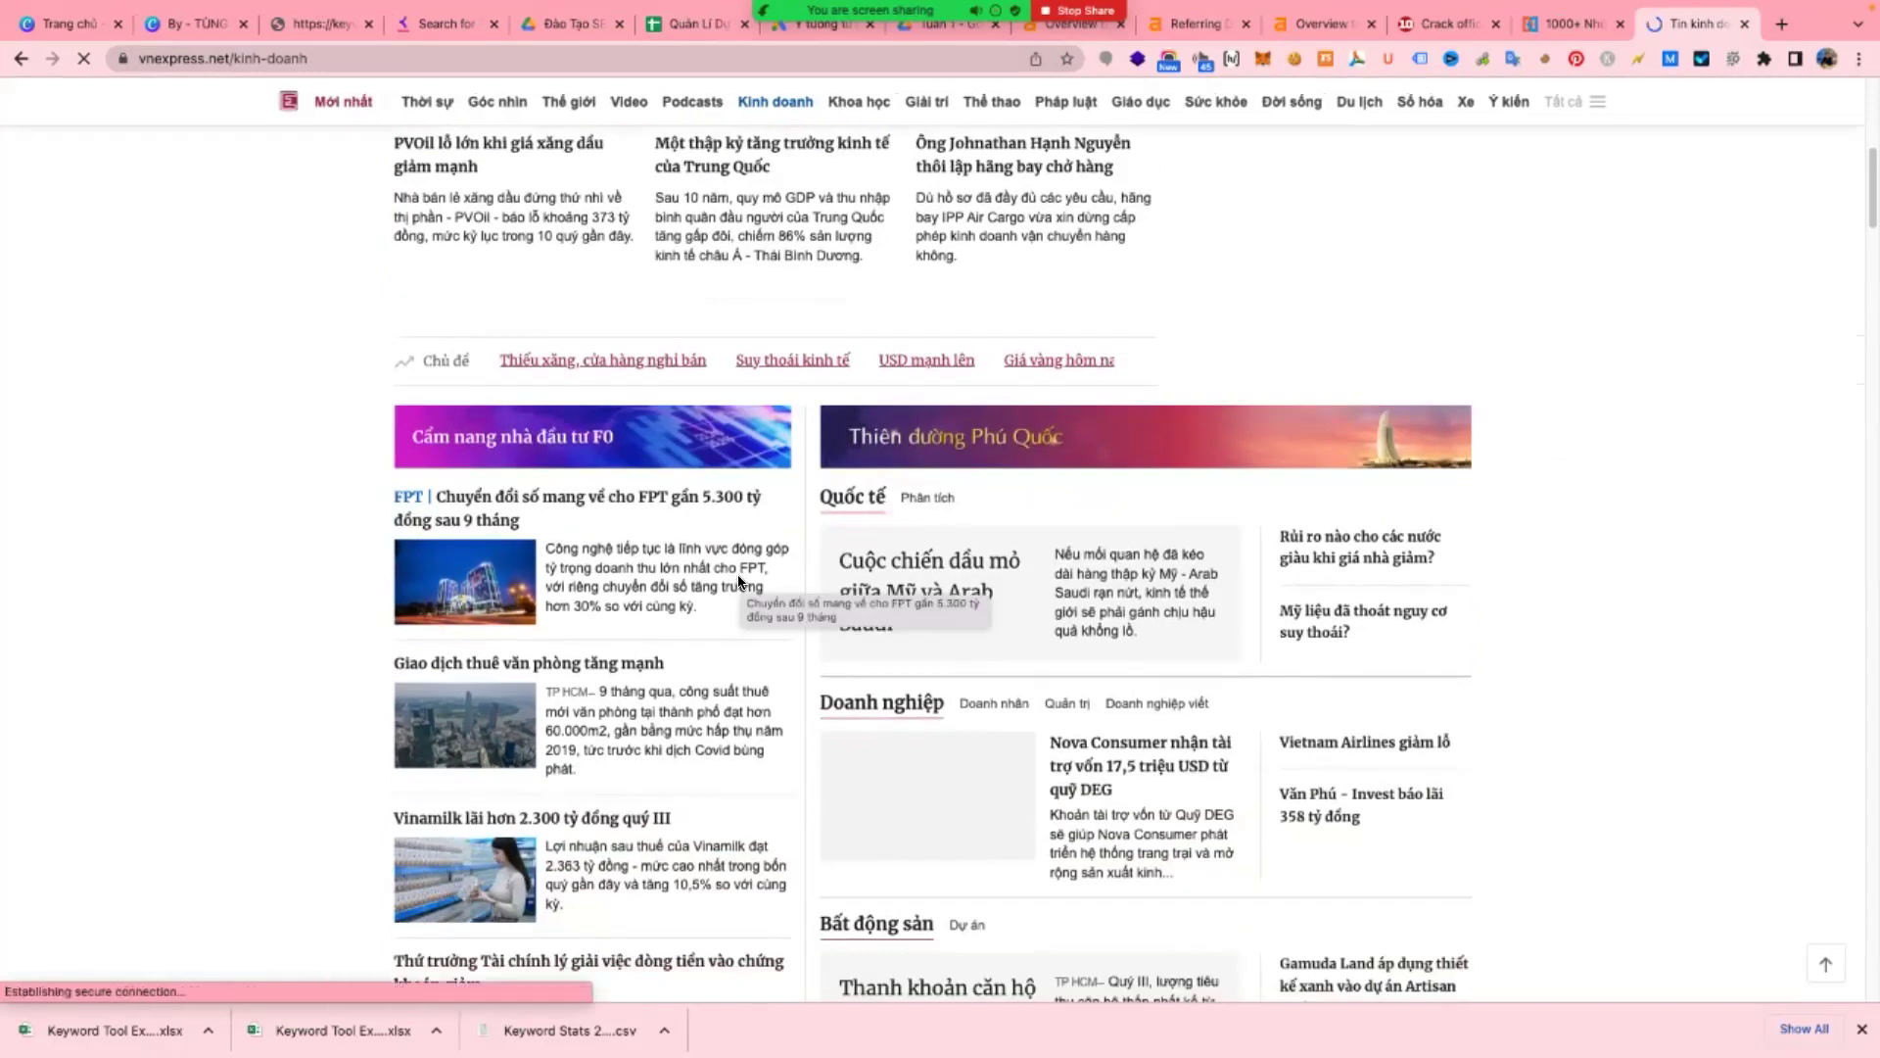
scroll(713, 617, "down", 1)
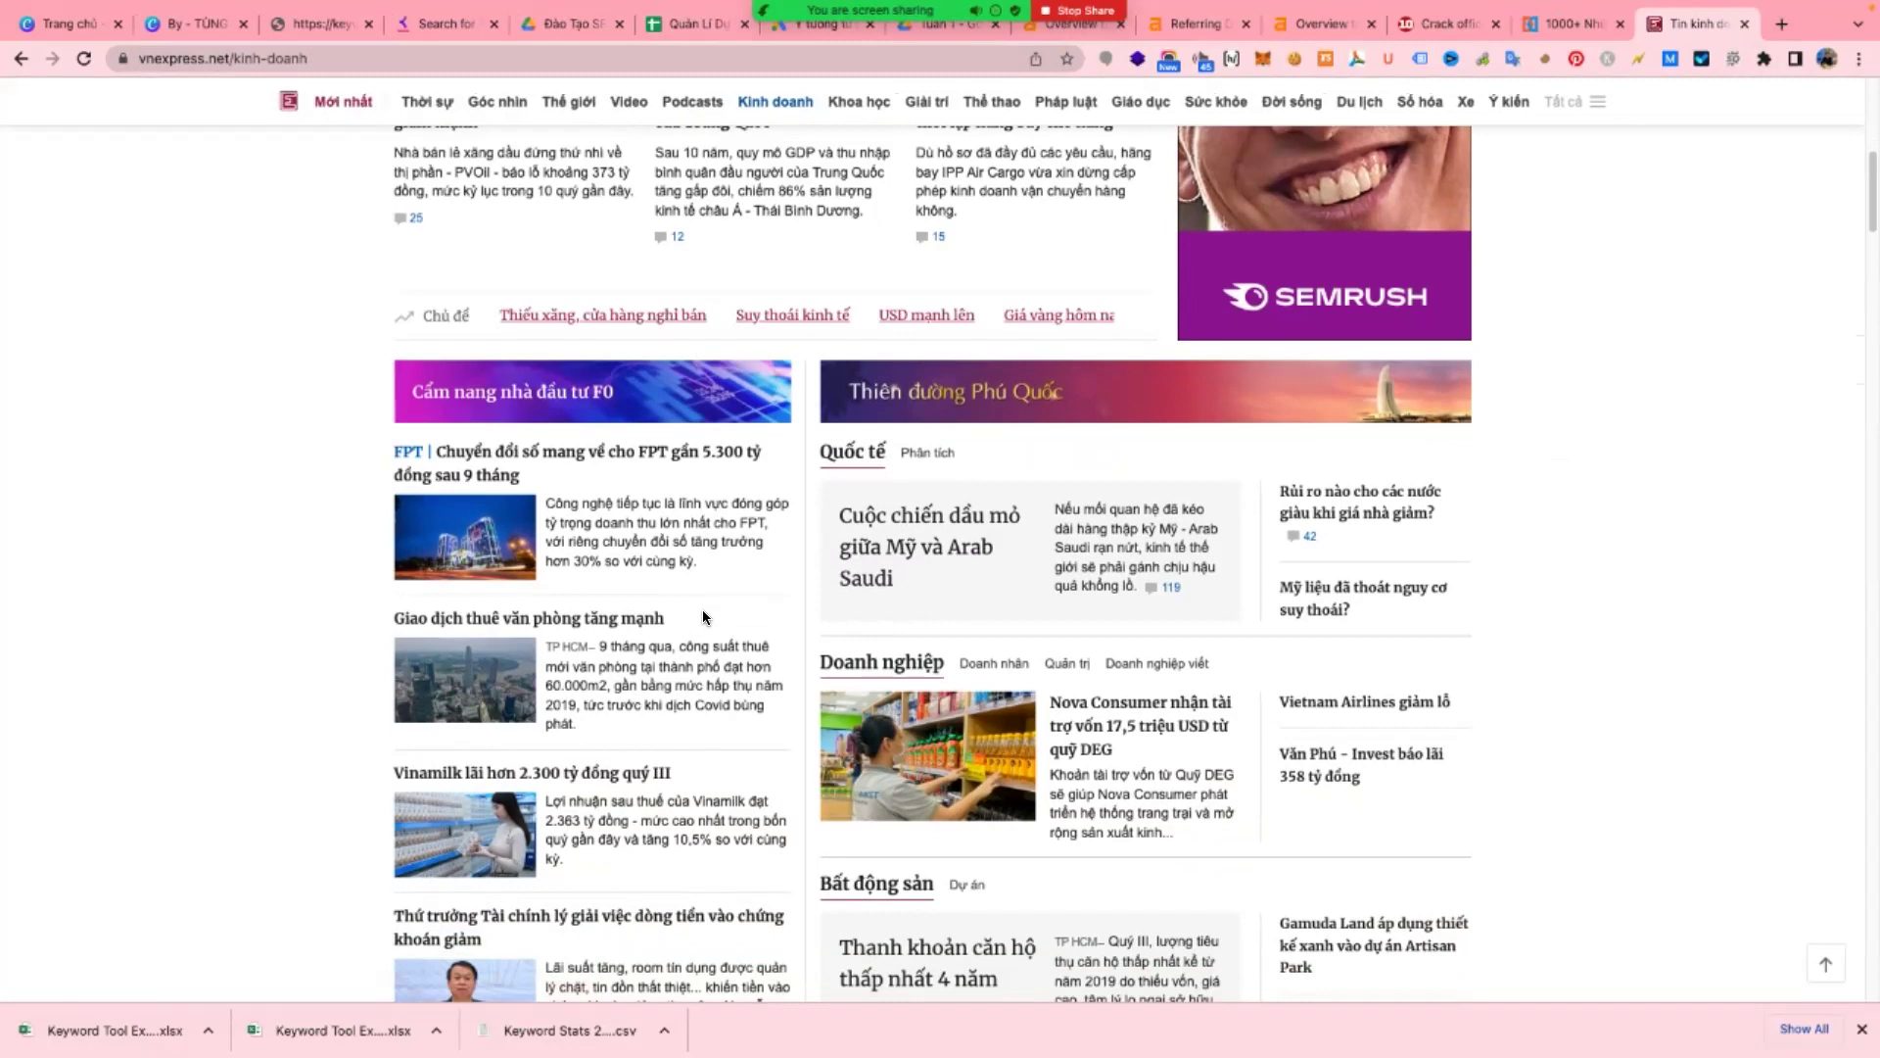
left_click(629, 628)
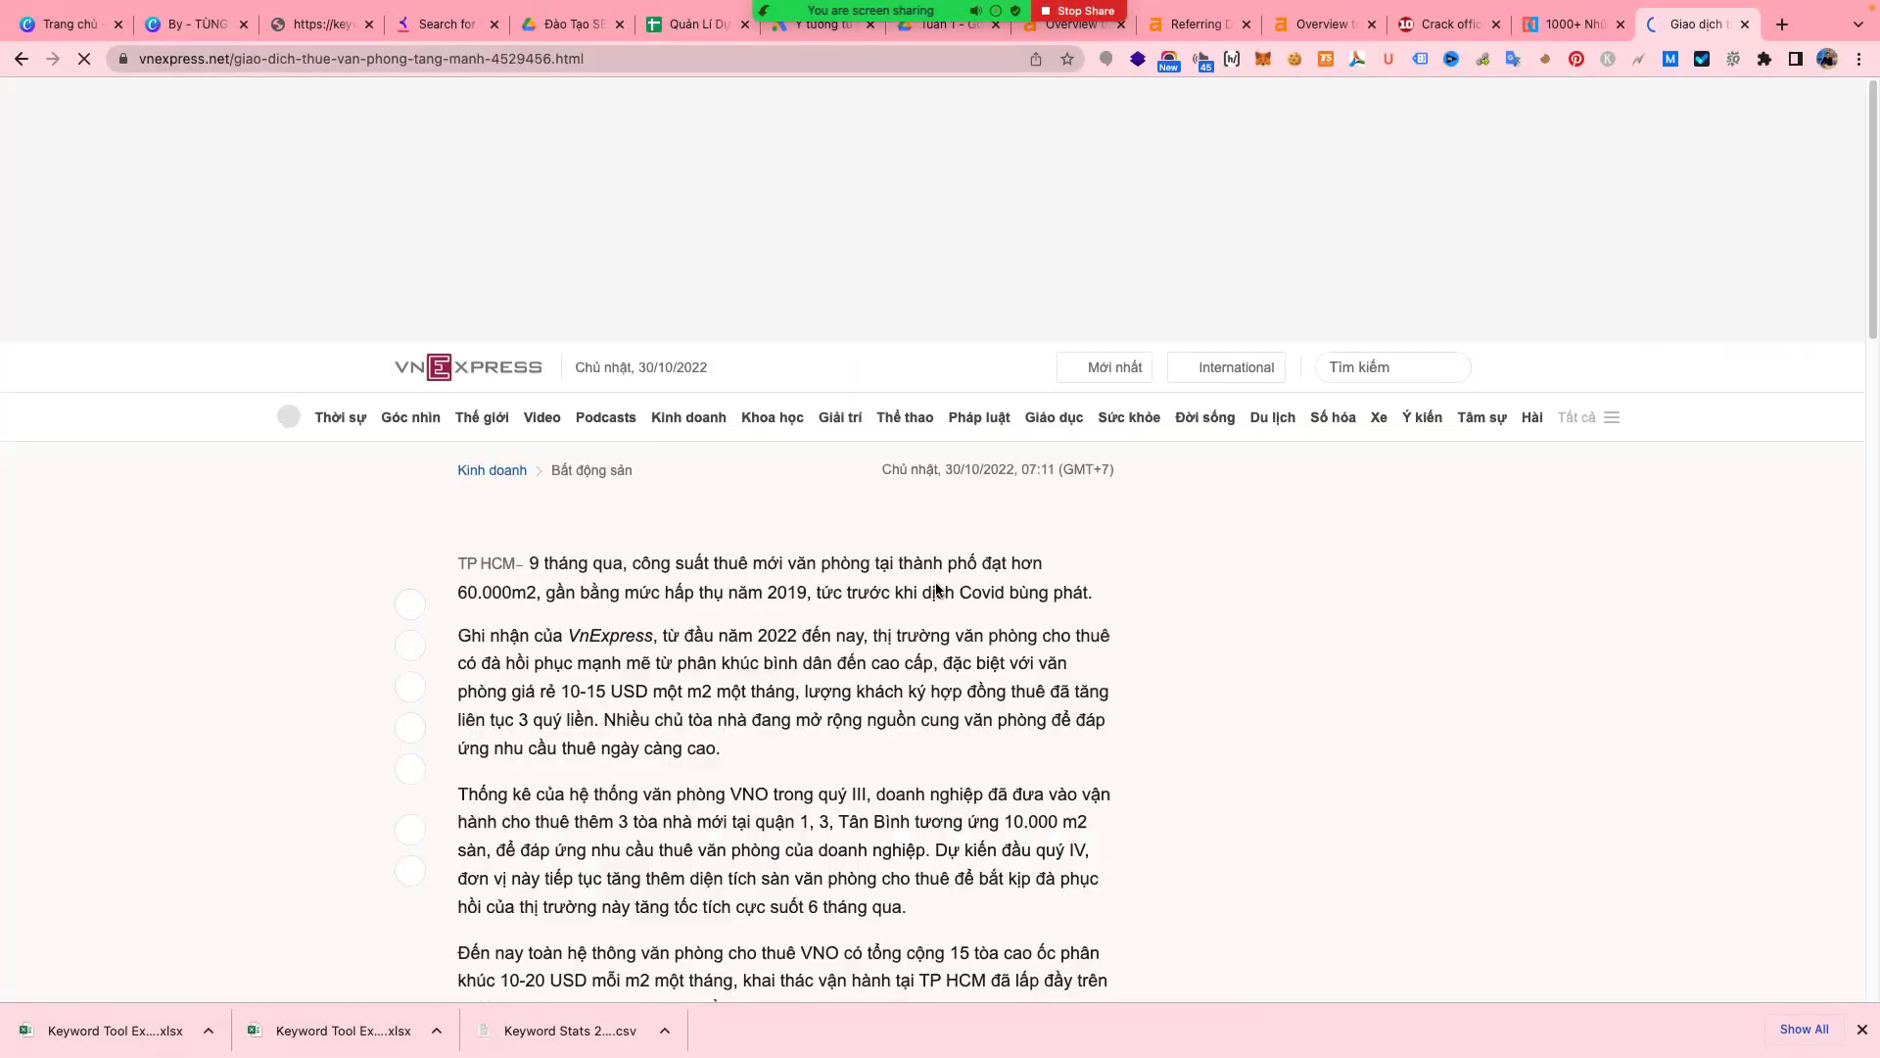
- Skim the office rental article down to its comments and related stories, and return to its beginning
scroll(971, 587, "down", 5)
scroll(879, 556, "down", 15)
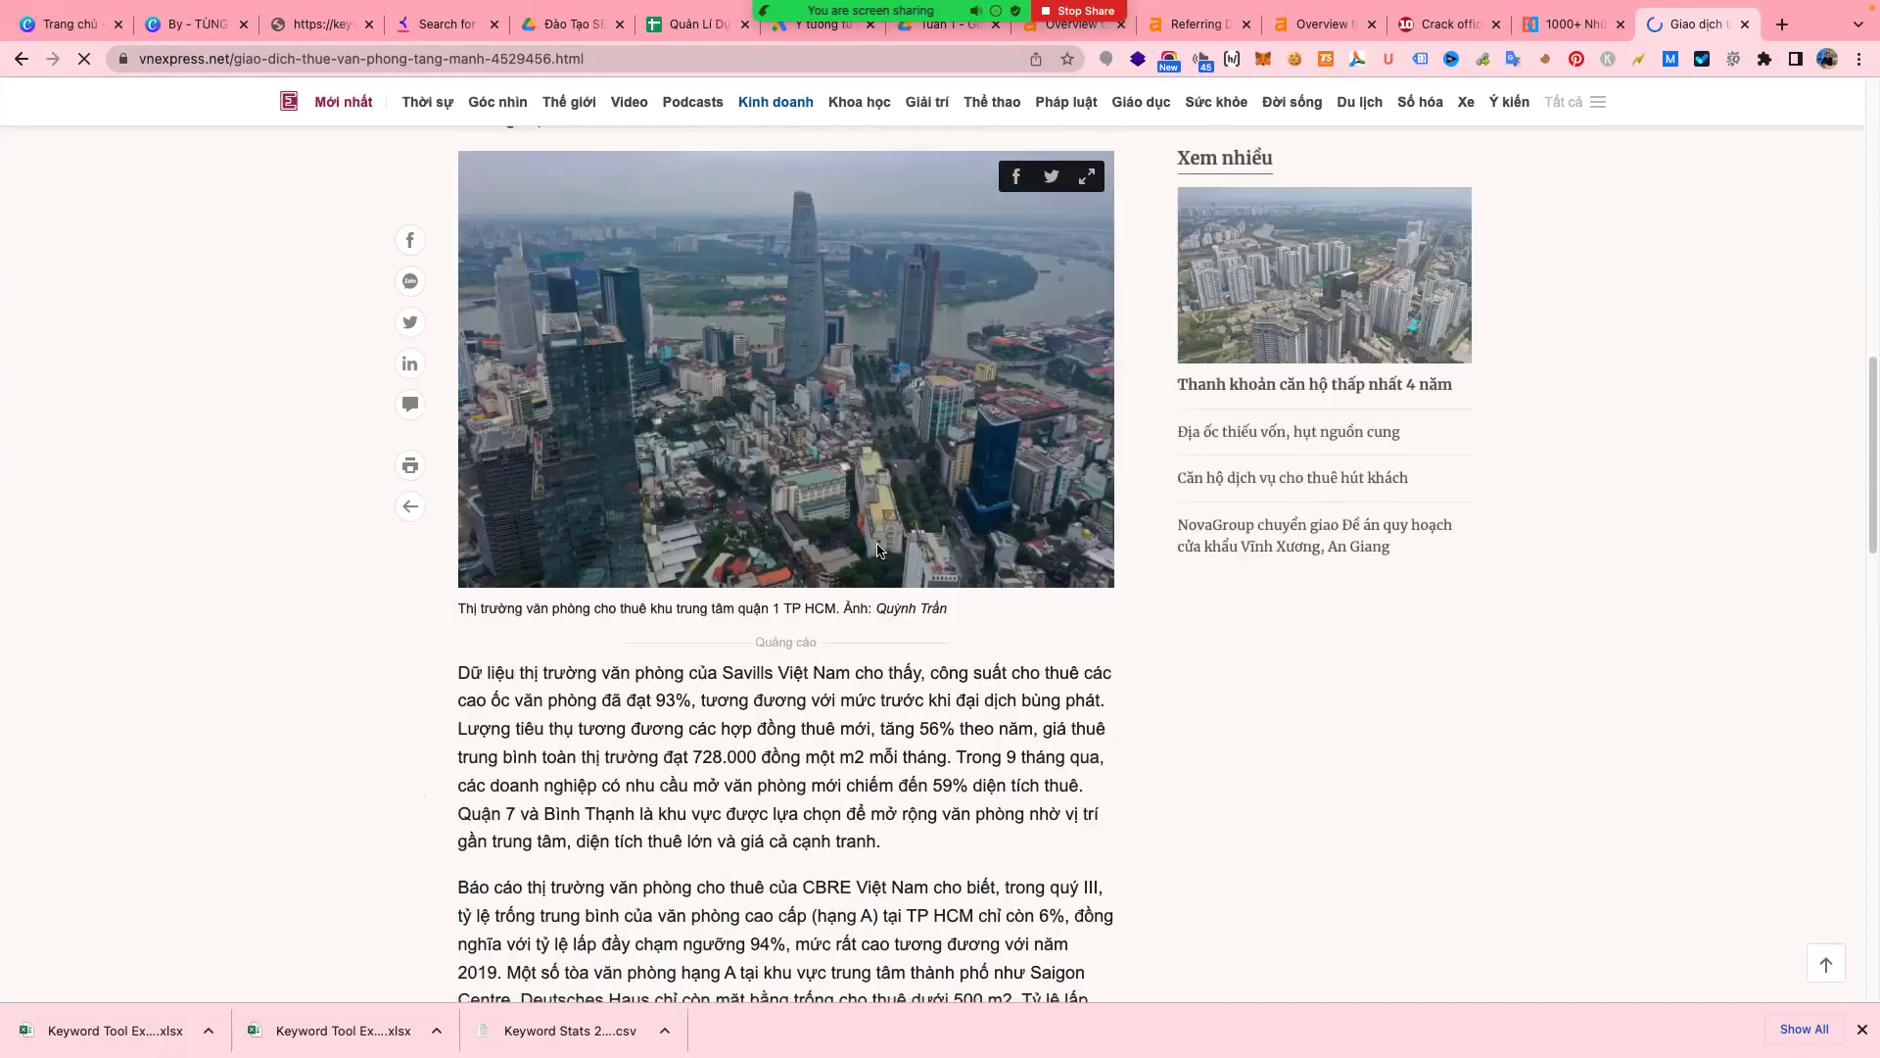
scroll(880, 548, "down", 12)
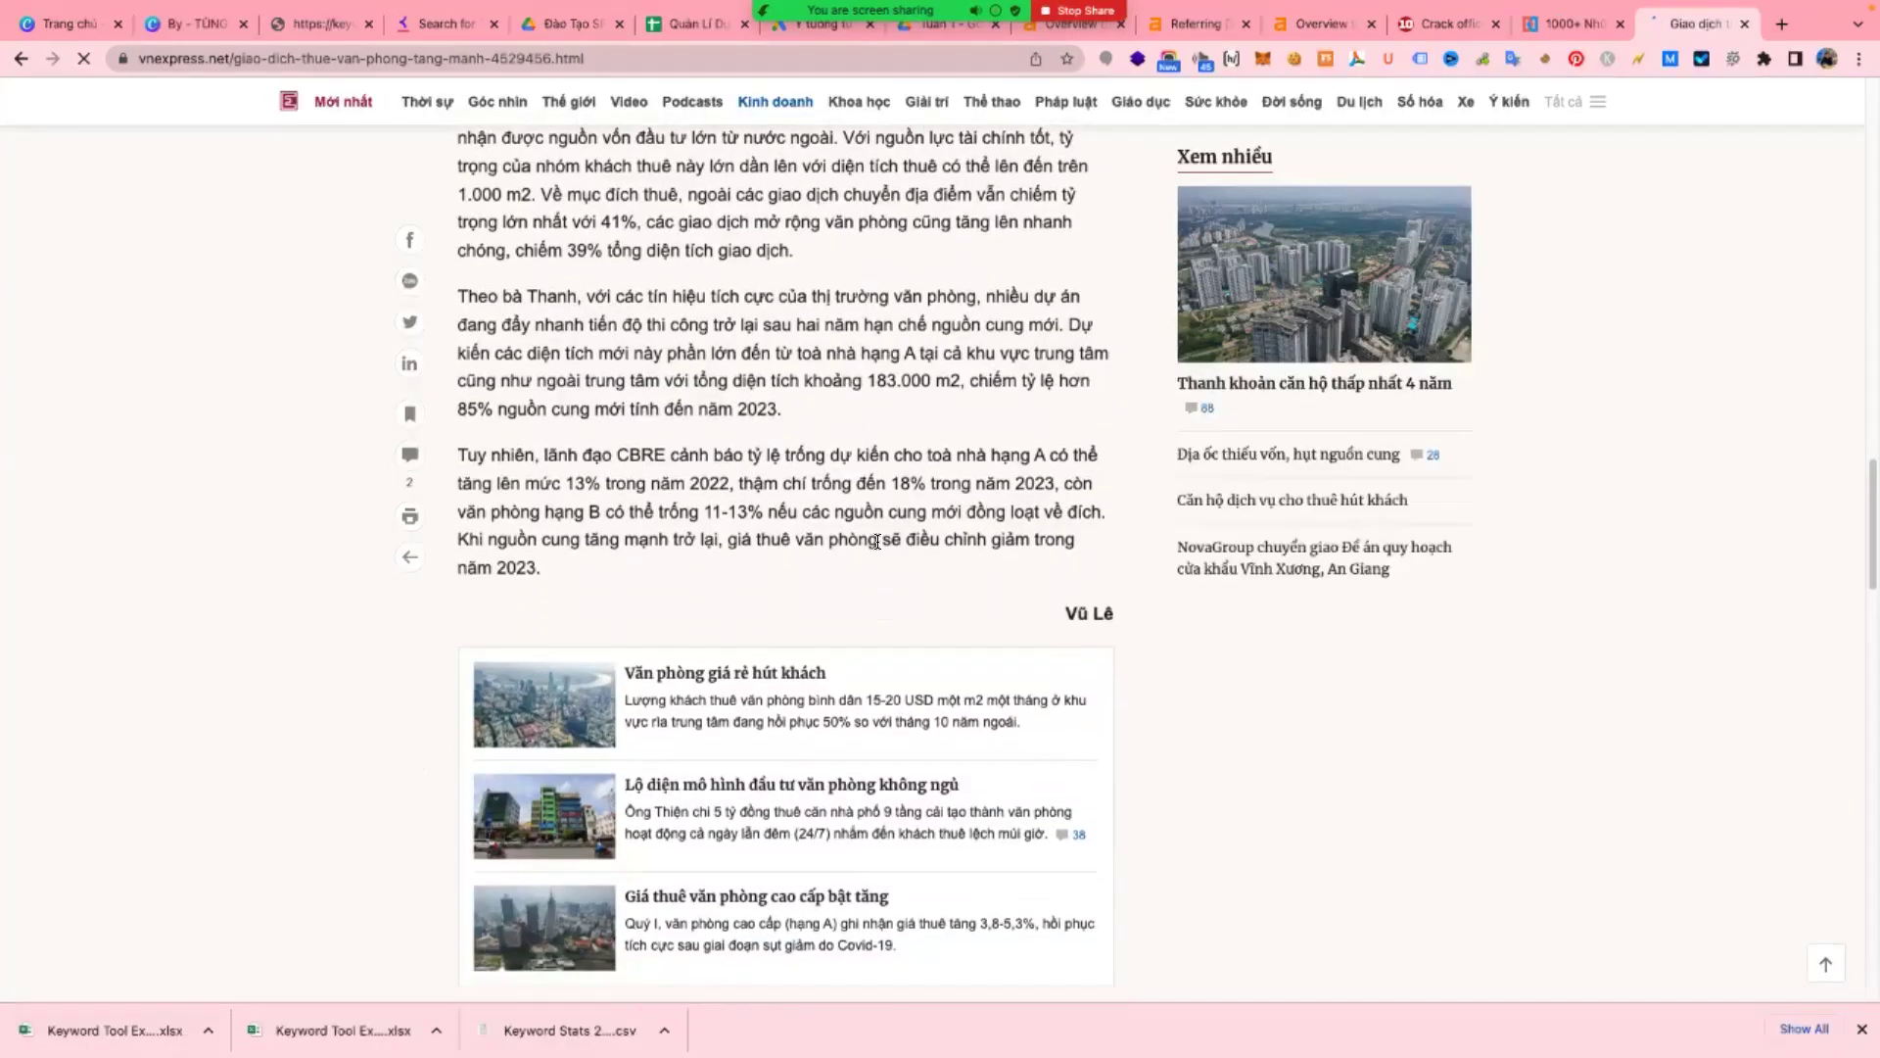
scroll(879, 548, "down", 8)
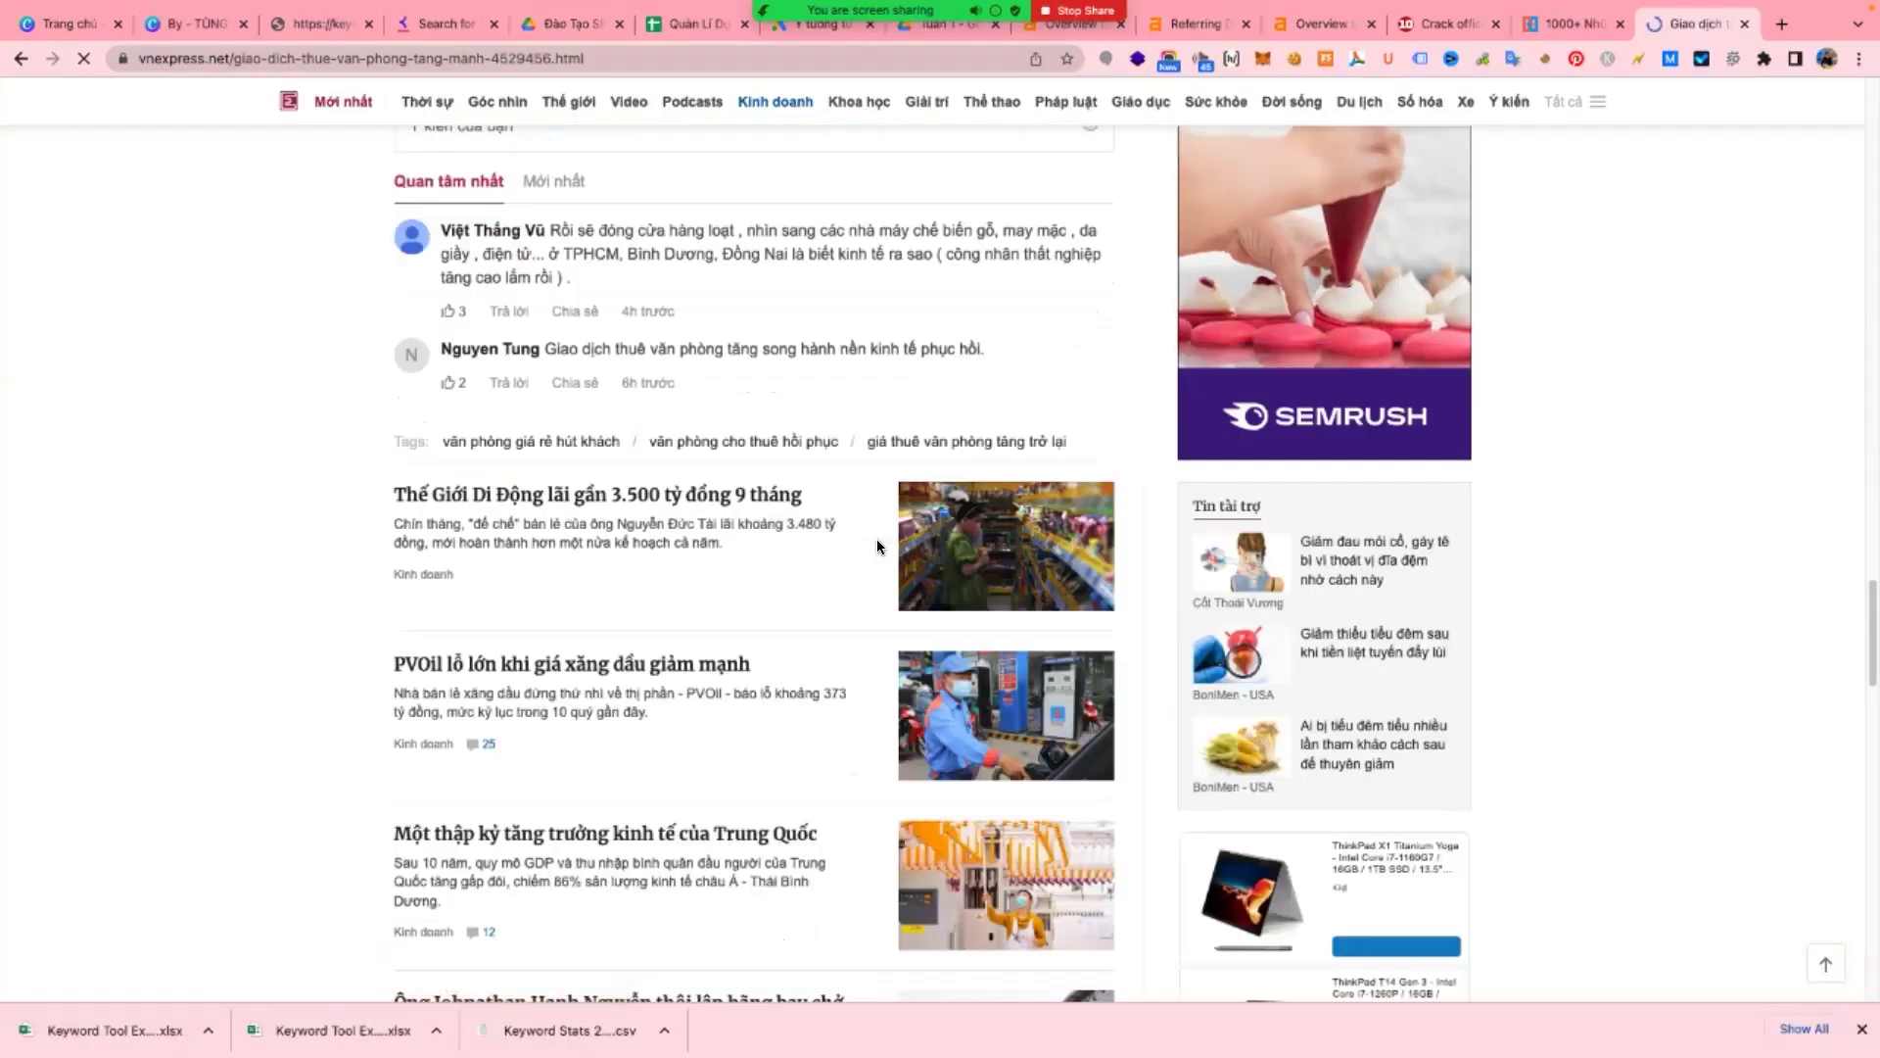
scroll(877, 538, "up", 20)
scroll(878, 539, "up", 12)
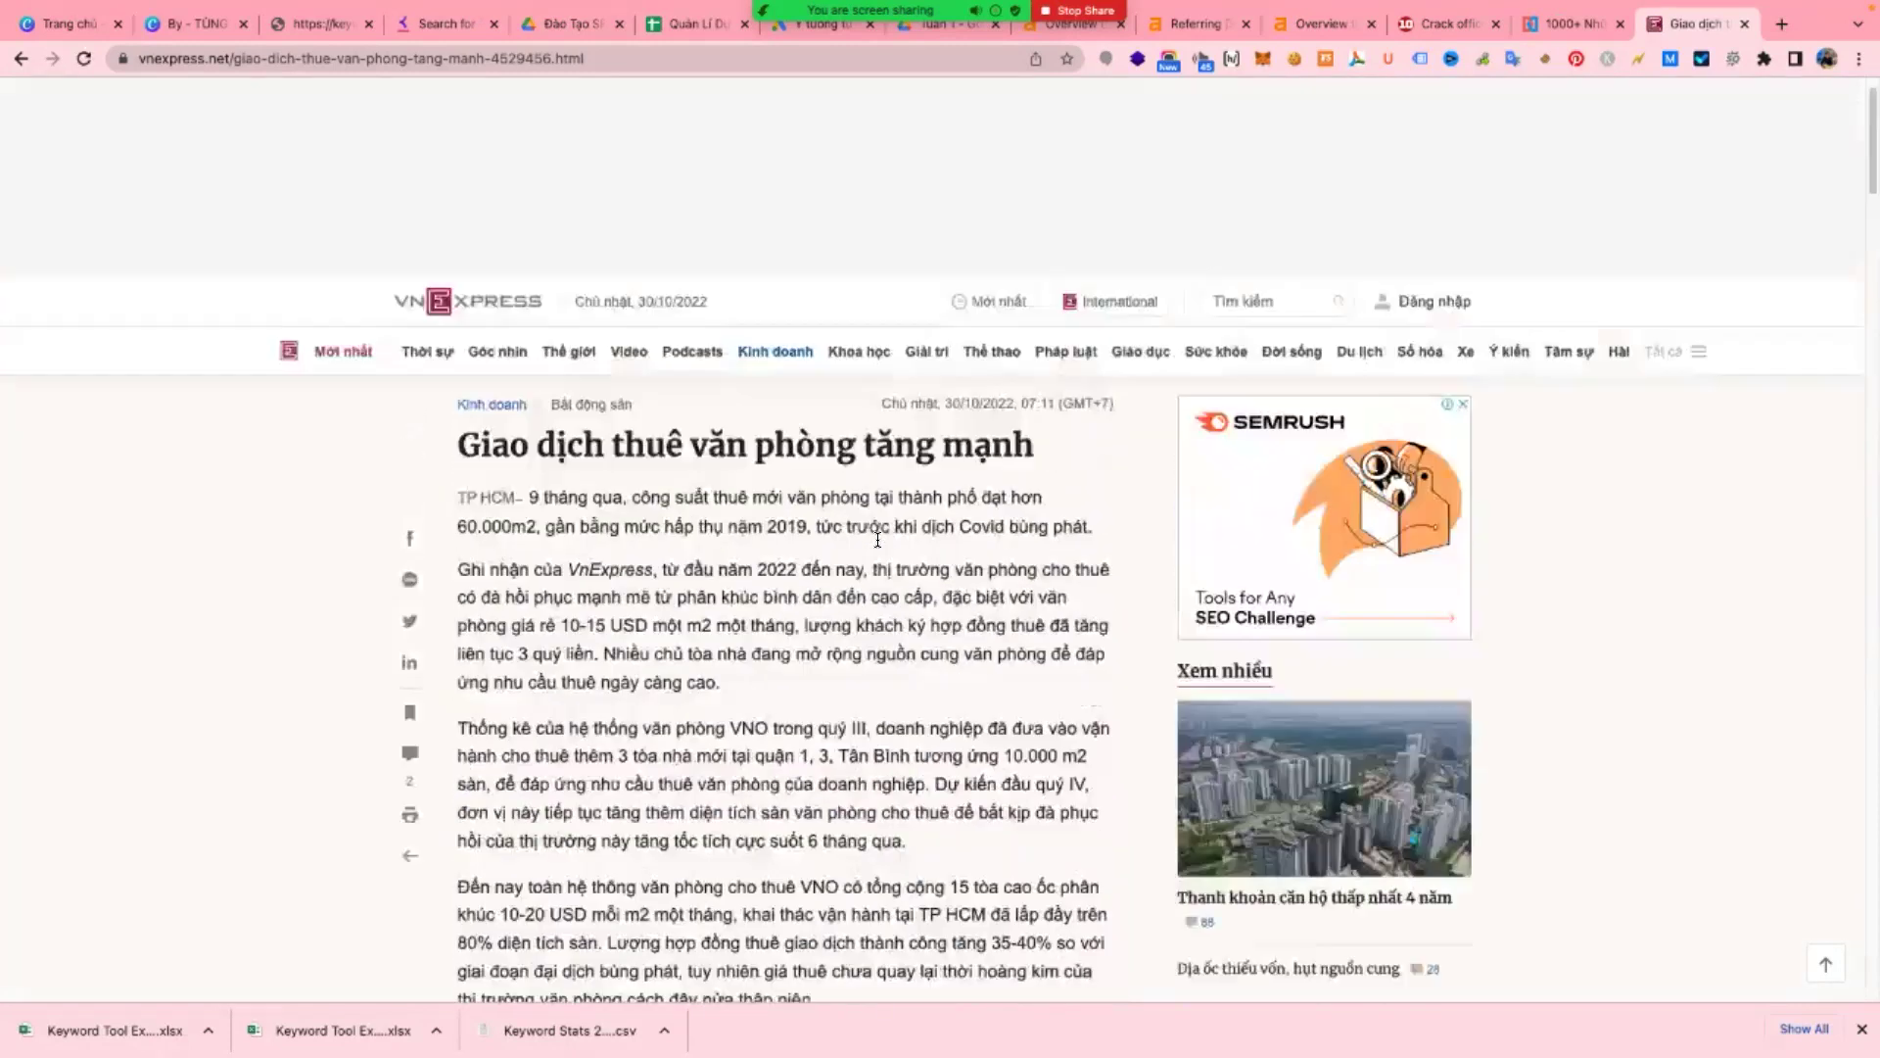
- Go to the Doanh nghiệp subsection of Kinh doanh and open the article on FPT's digital transformation revenue
mouse_move(688, 372)
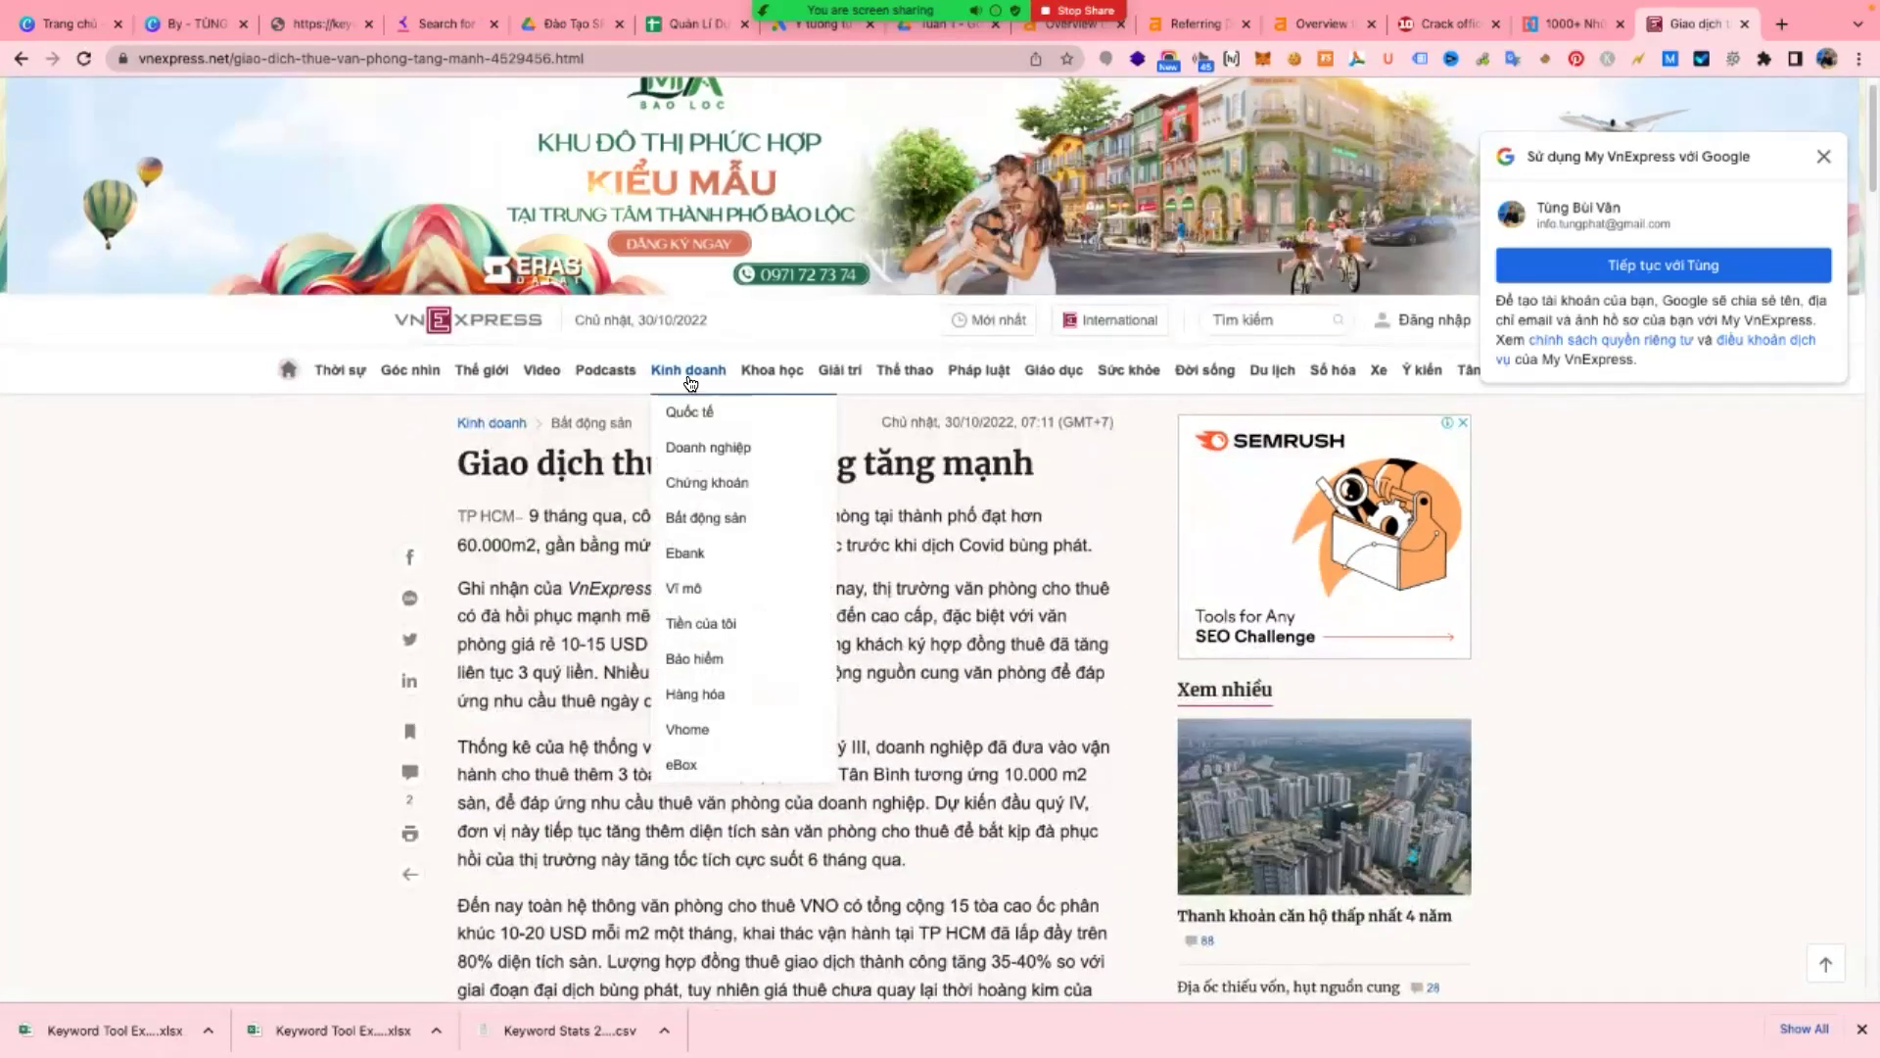
left_click(701, 449)
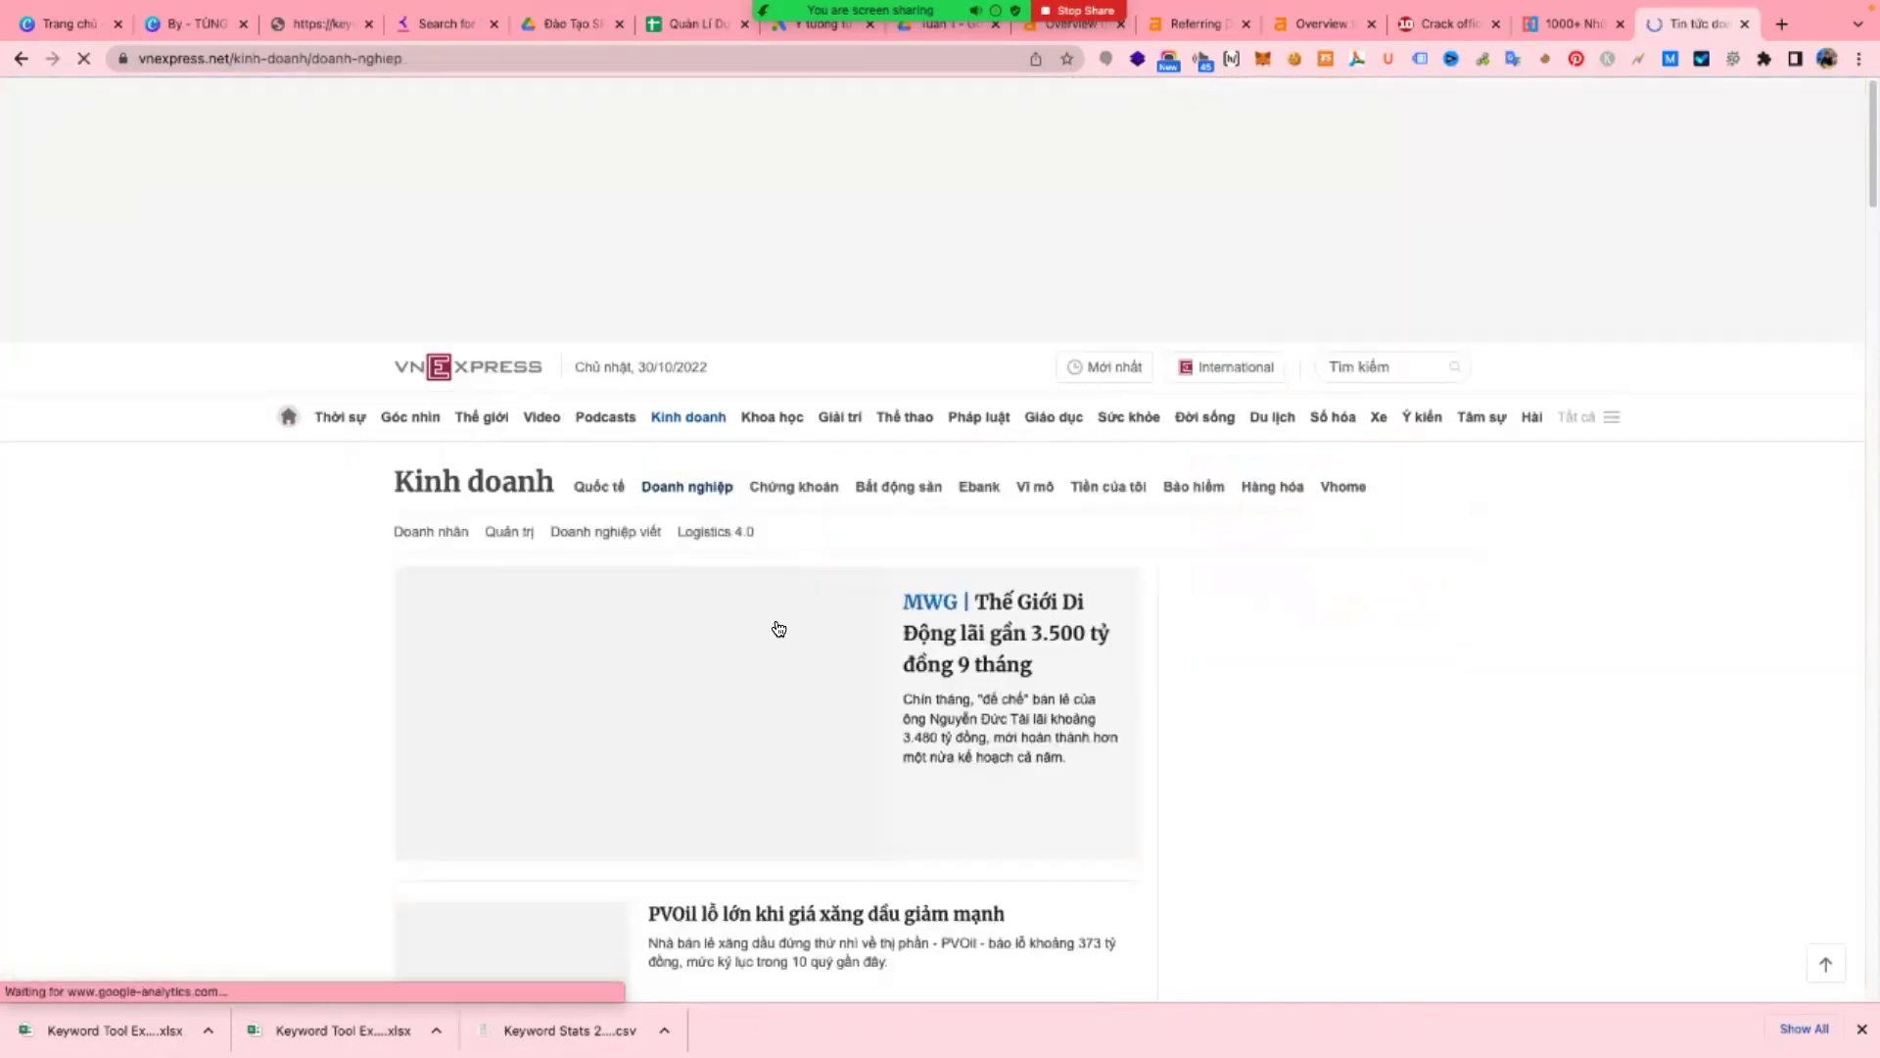
scroll(778, 631, "down", 5)
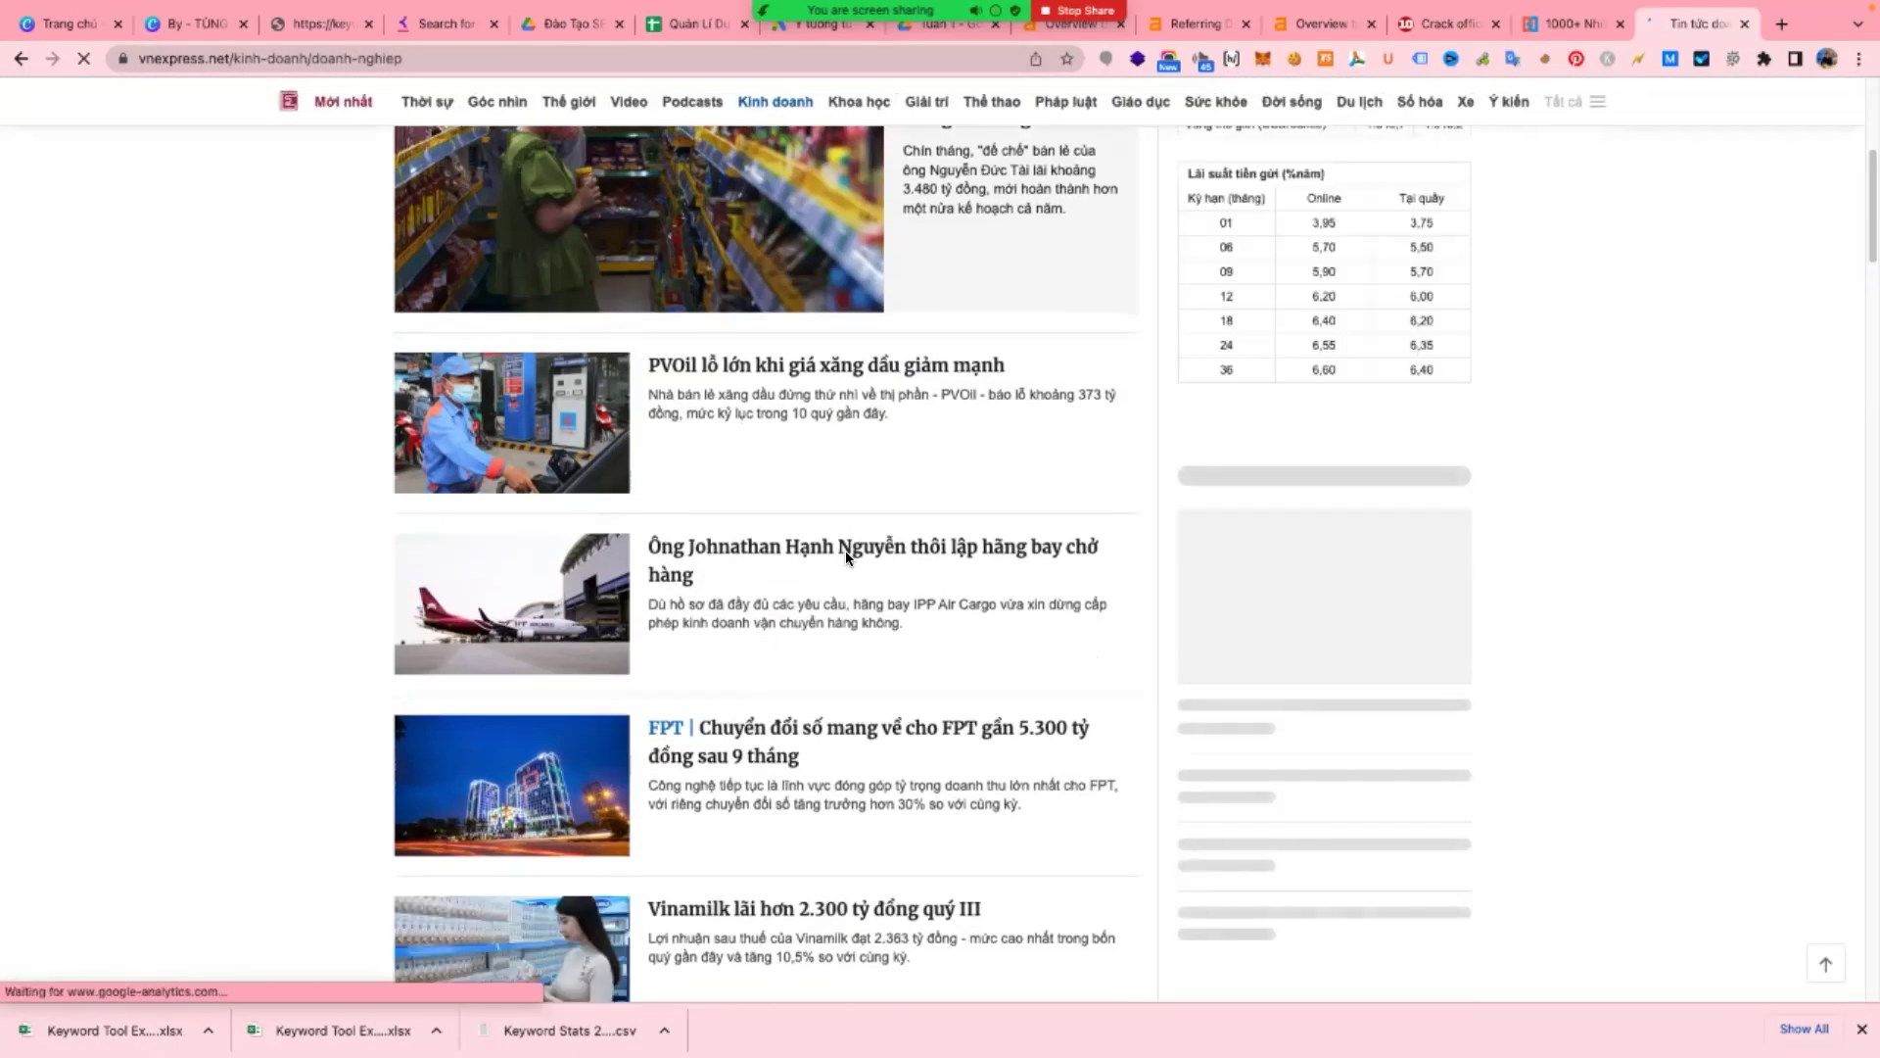
scroll(849, 546, "down", 3)
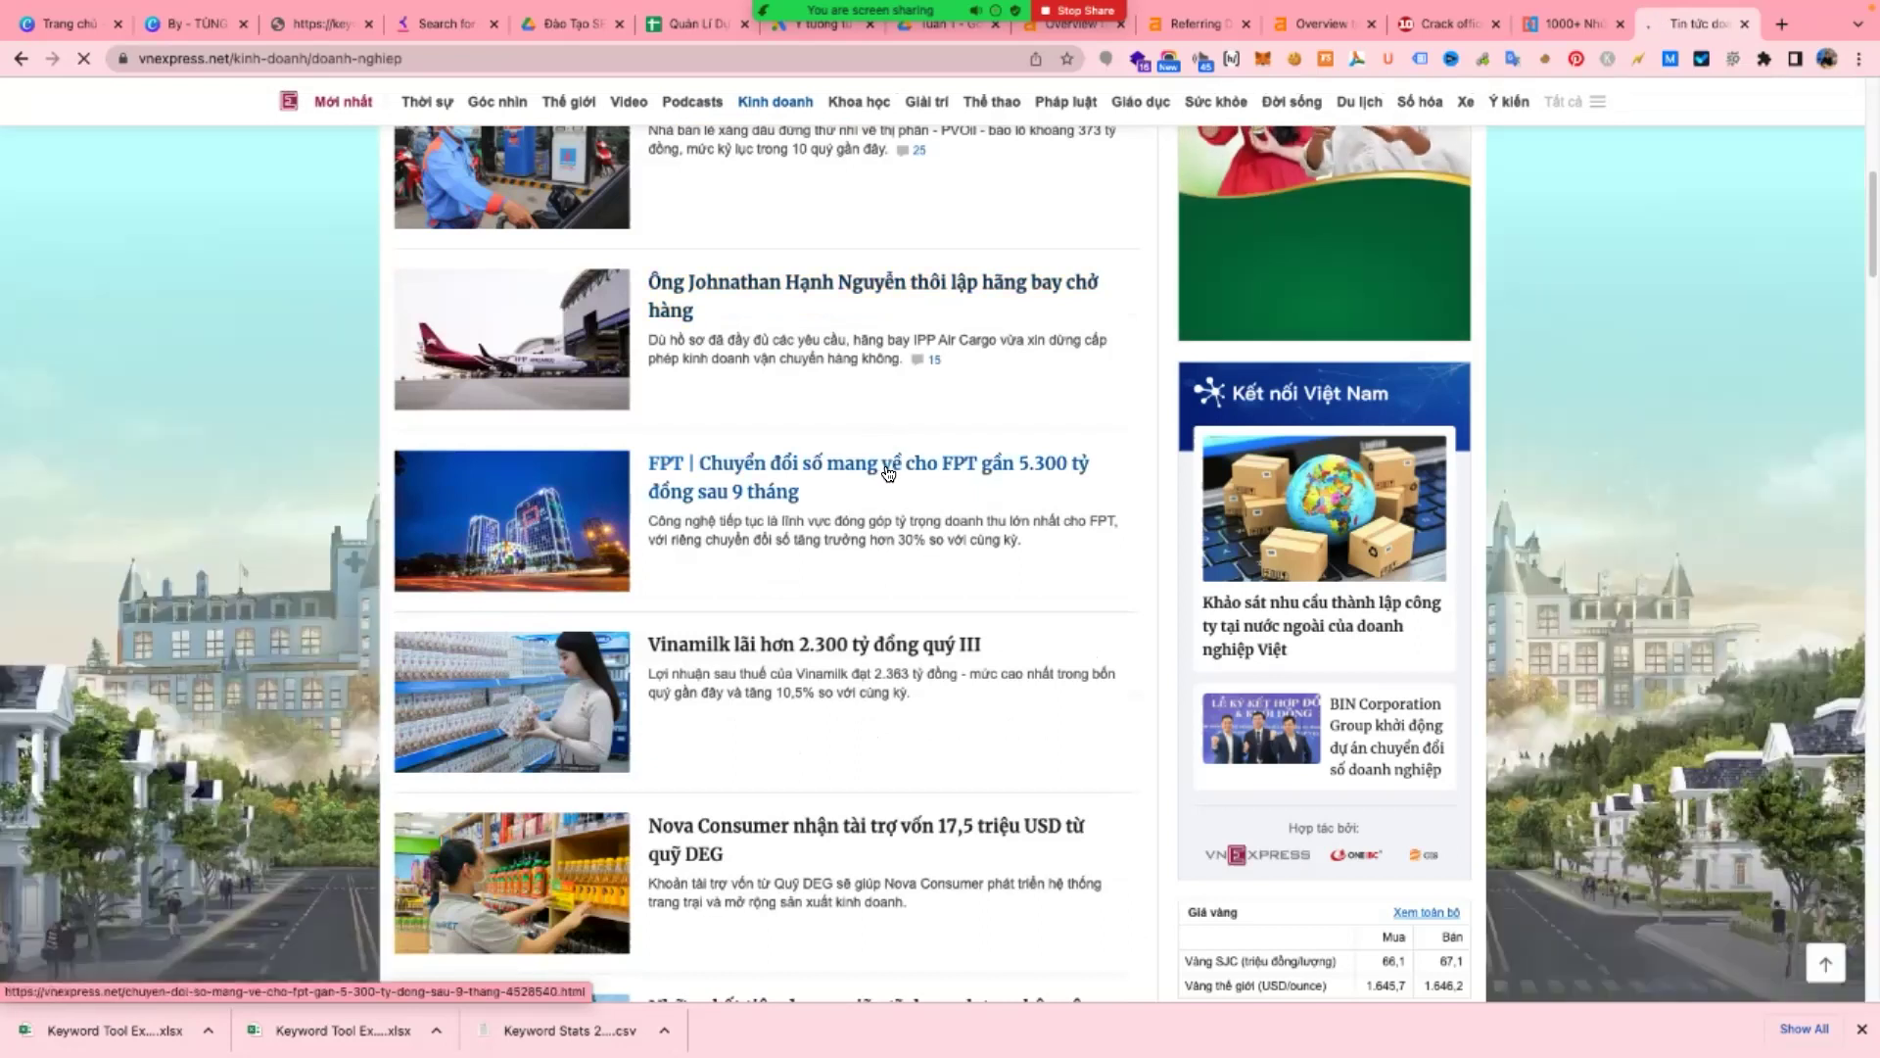
left_click(886, 475)
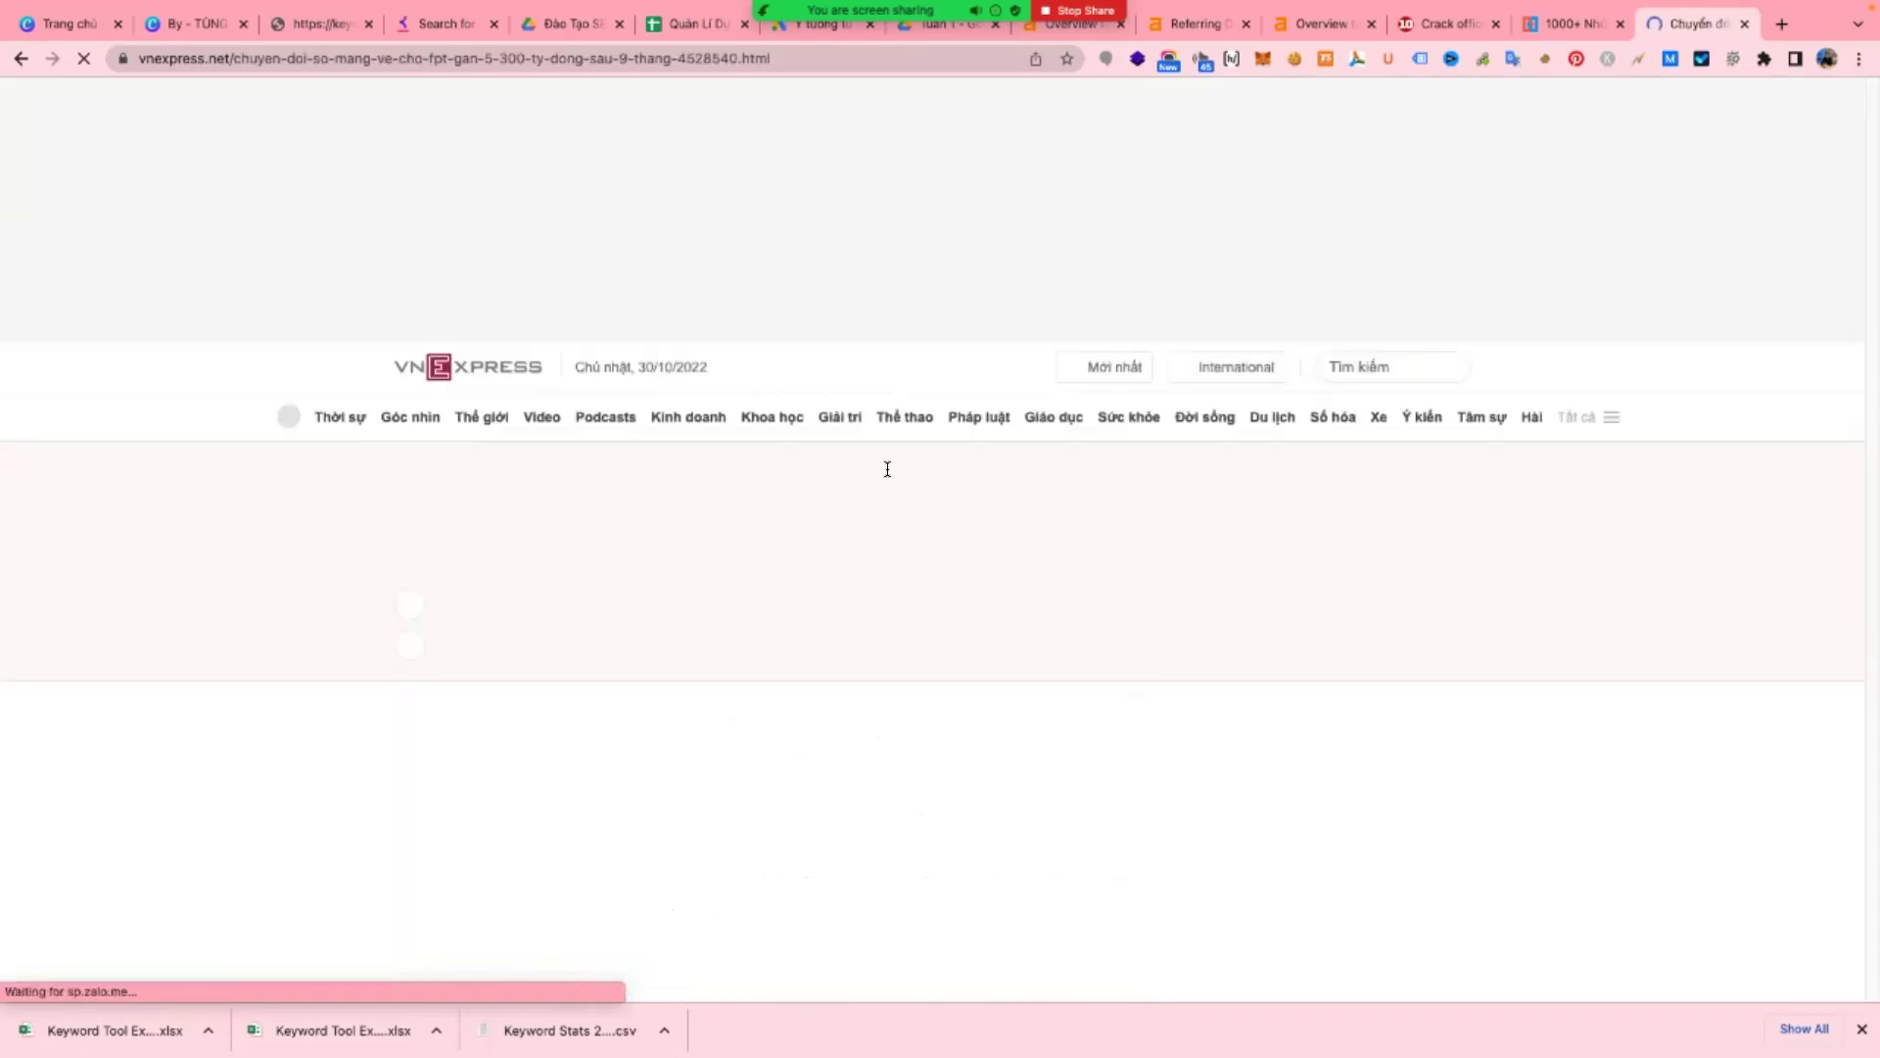
- Look through the FPT article down to its tags and related stories, and go back to its headline
scroll(888, 475, "down", 15)
scroll(890, 474, "down", 15)
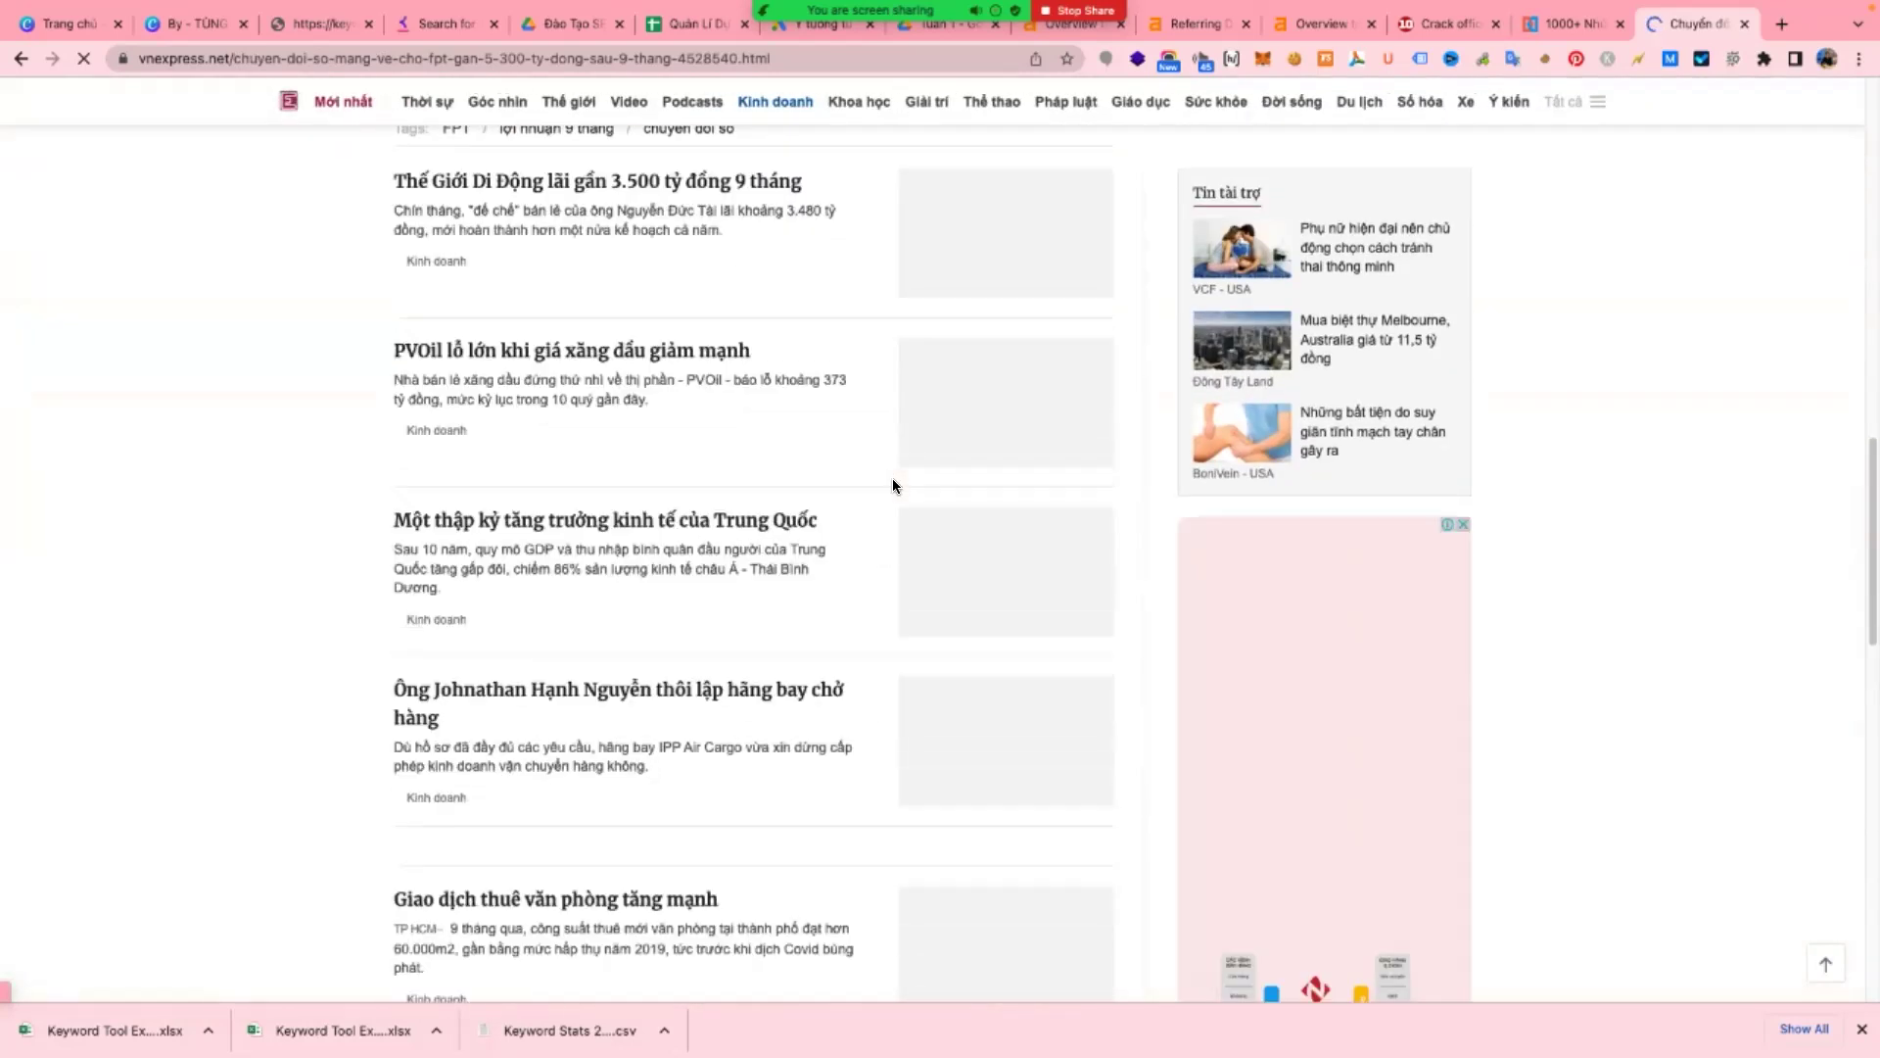
scroll(891, 478, "up", 4)
scroll(891, 478, "up", 10)
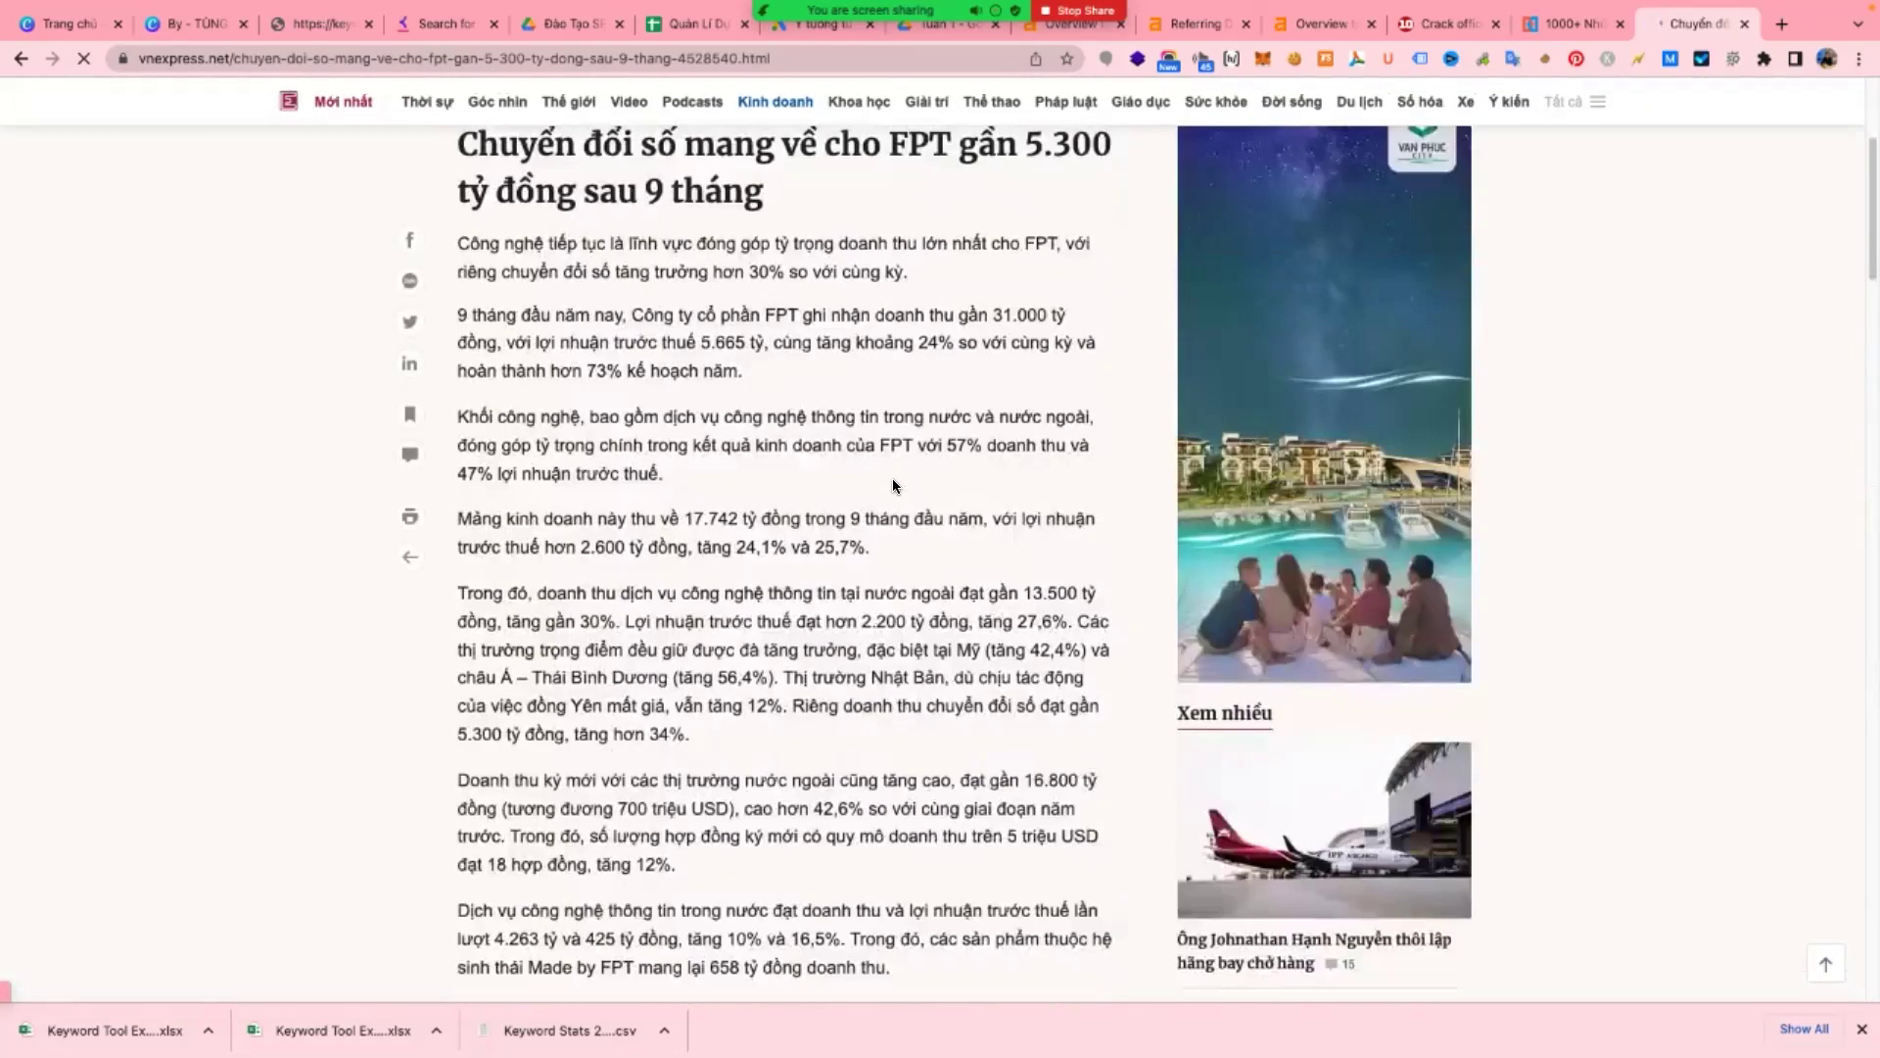
scroll(891, 478, "down", 15)
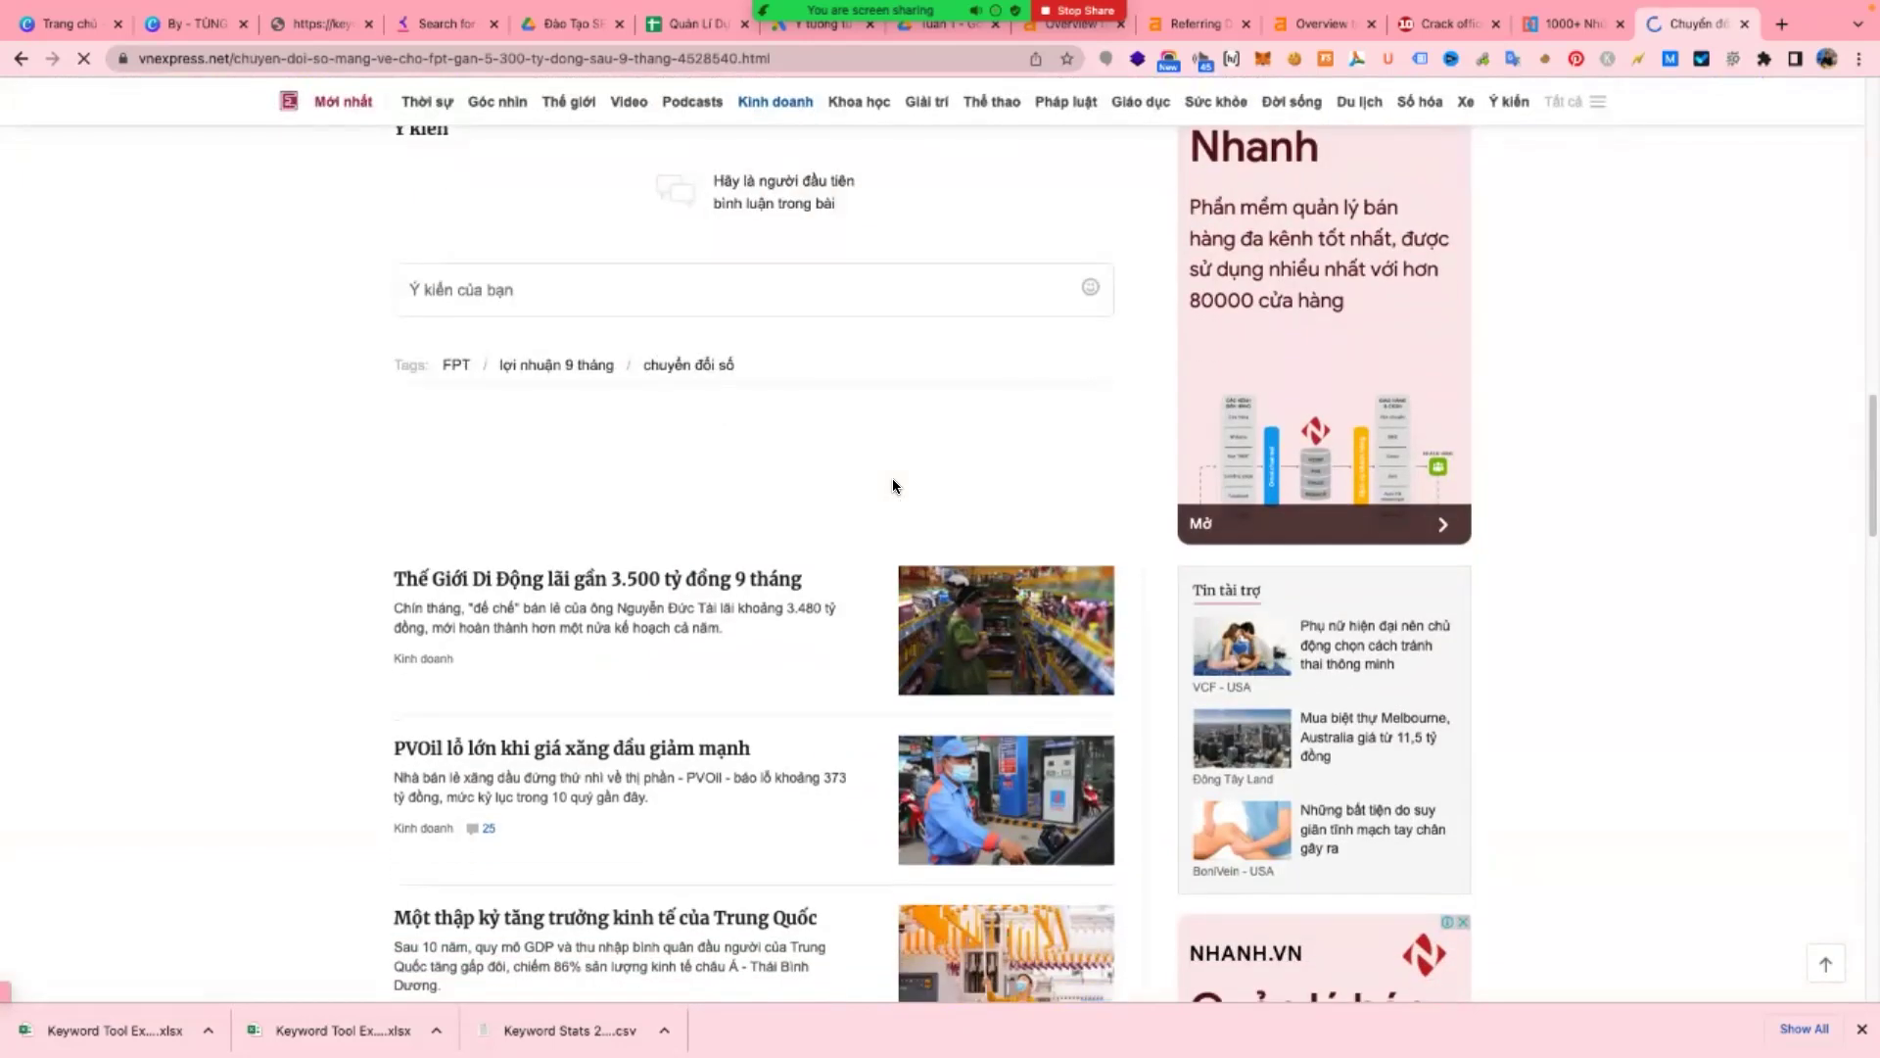
scroll(891, 478, "up", 10)
scroll(874, 458, "up", 5)
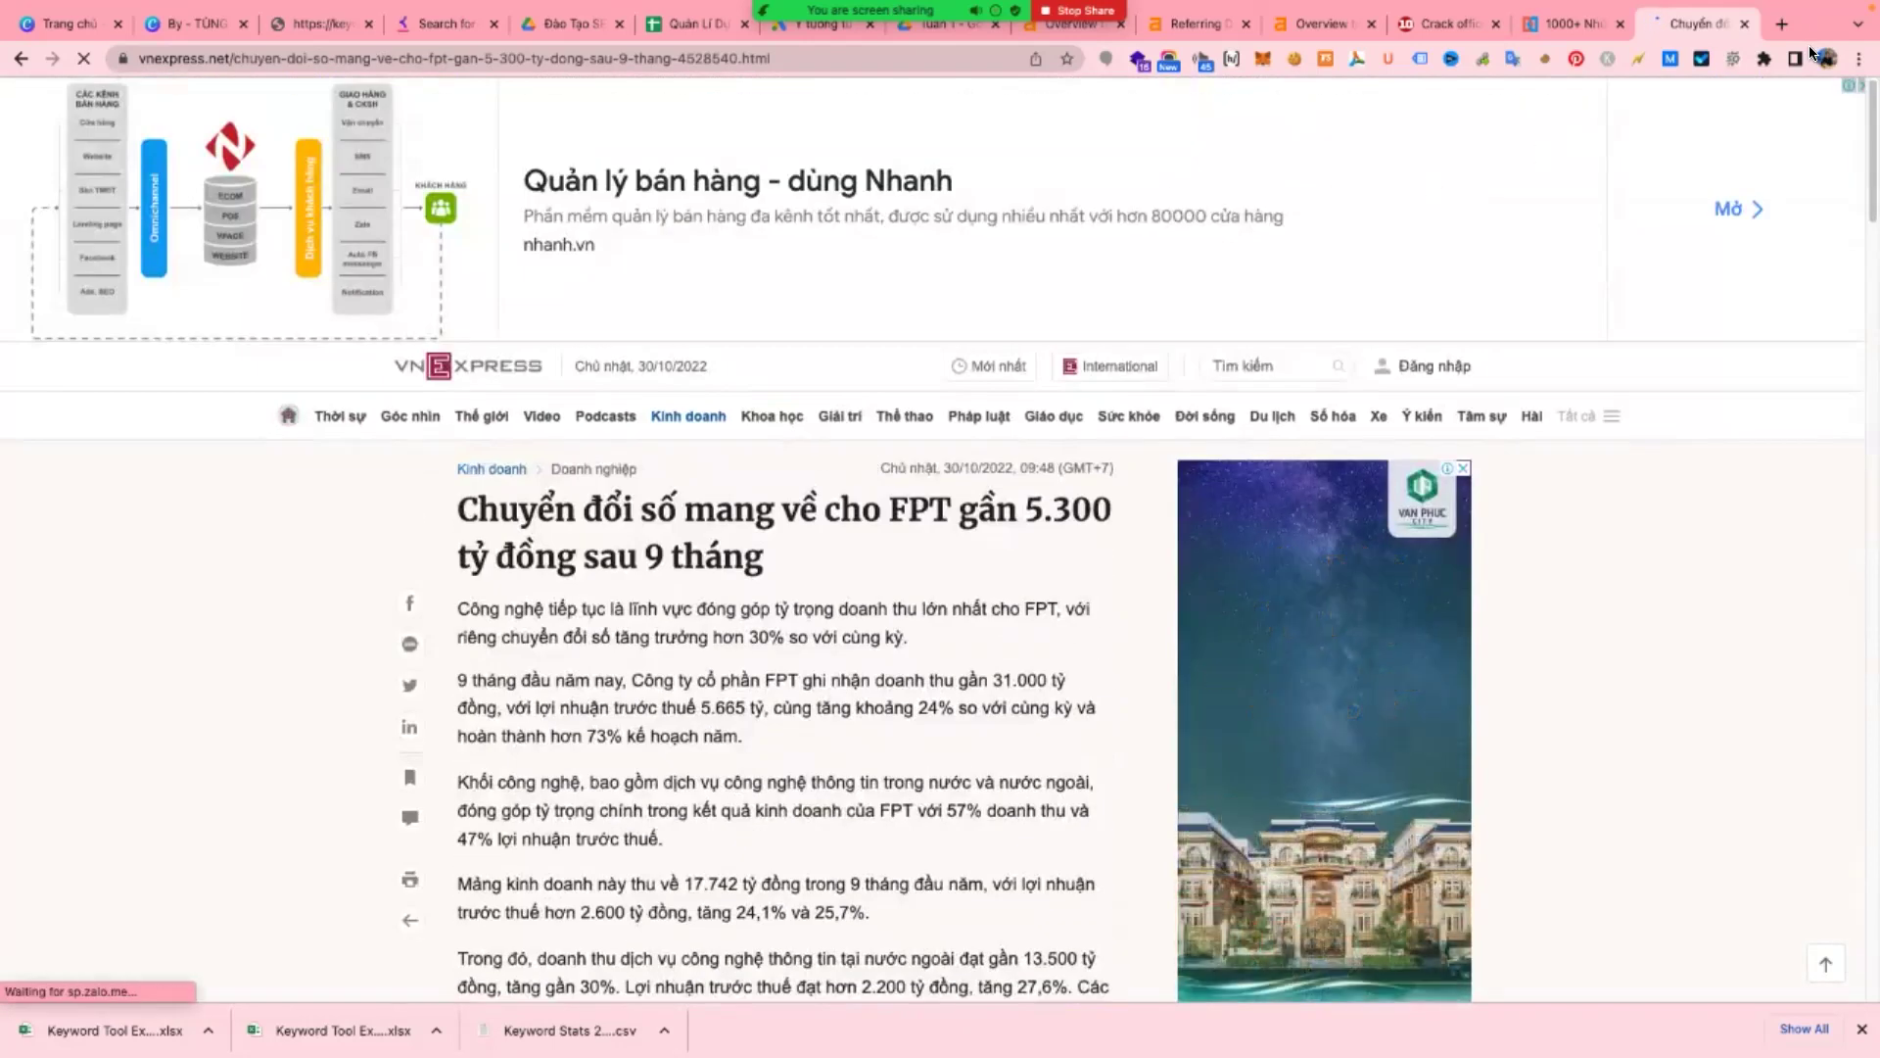
- Open 24h.com.vn in a new browser tab and go to the Doanh nhân category under Kinh doanh
left_click(1783, 23)
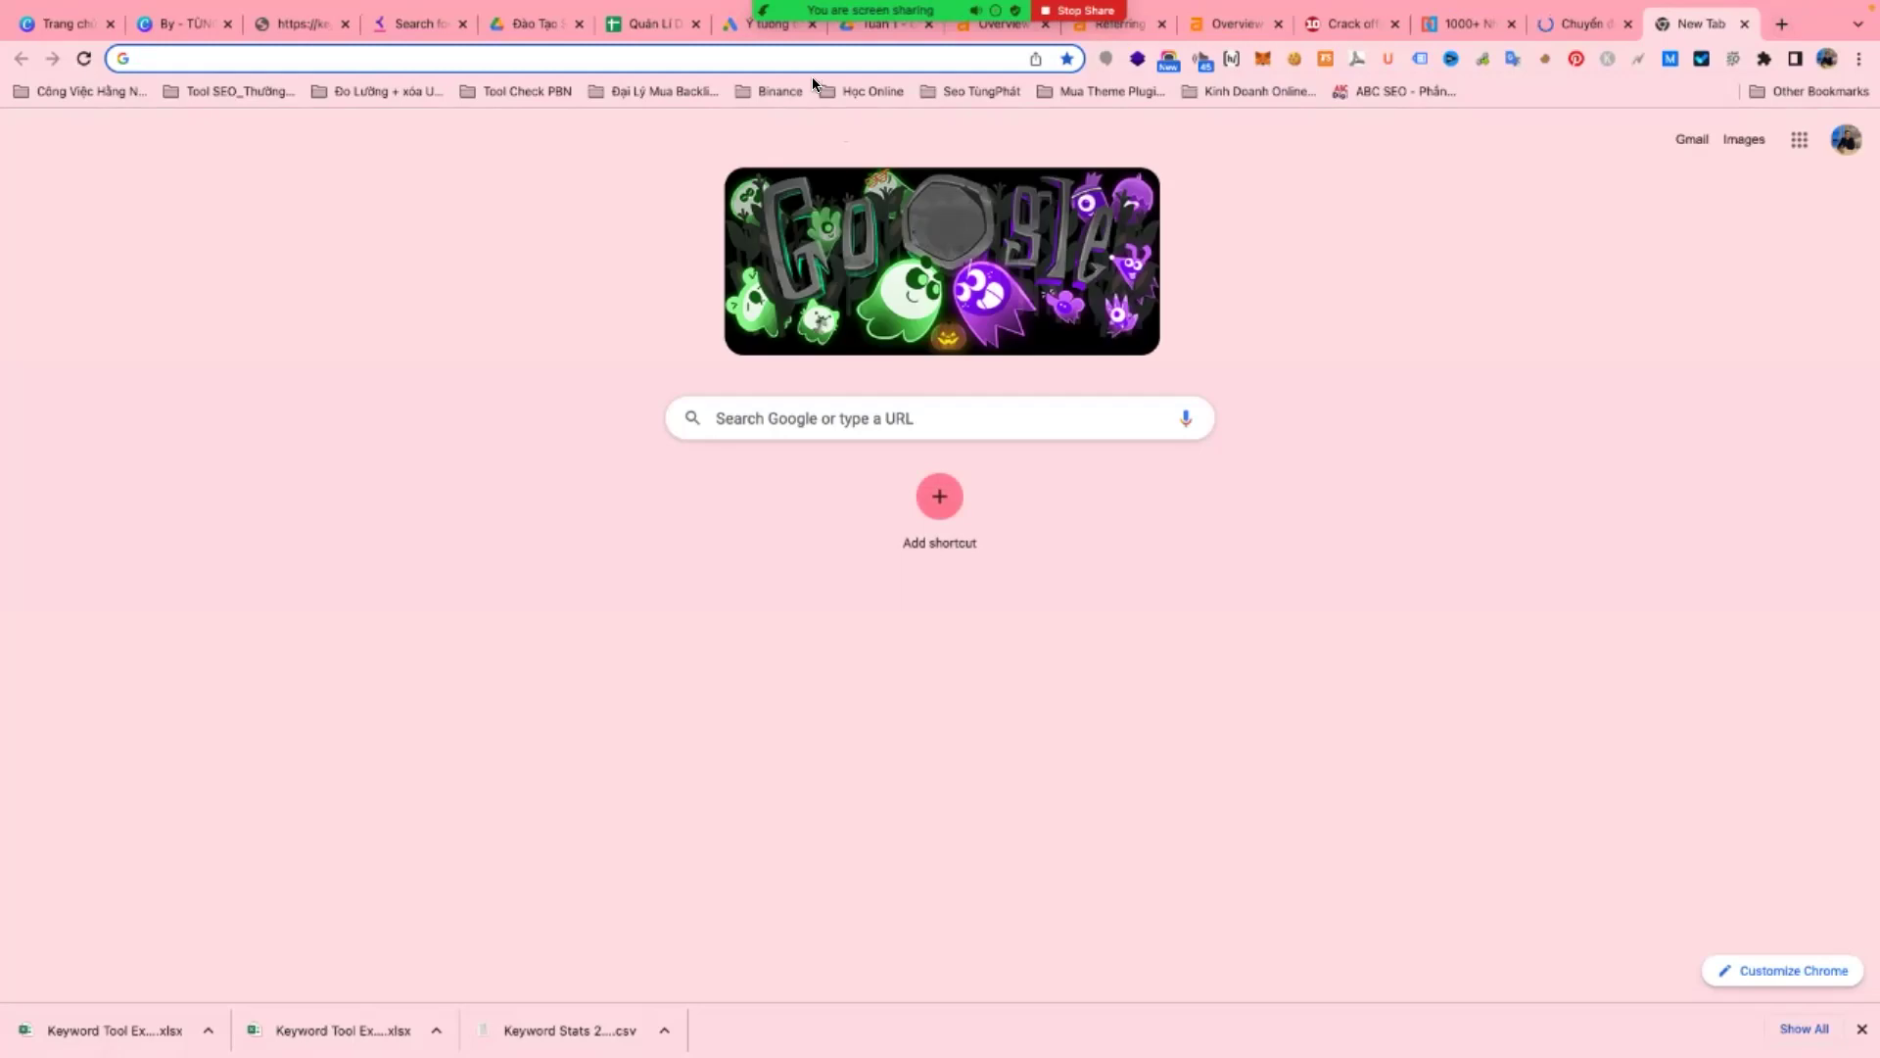
left_click(815, 67)
type("24")
key("Return")
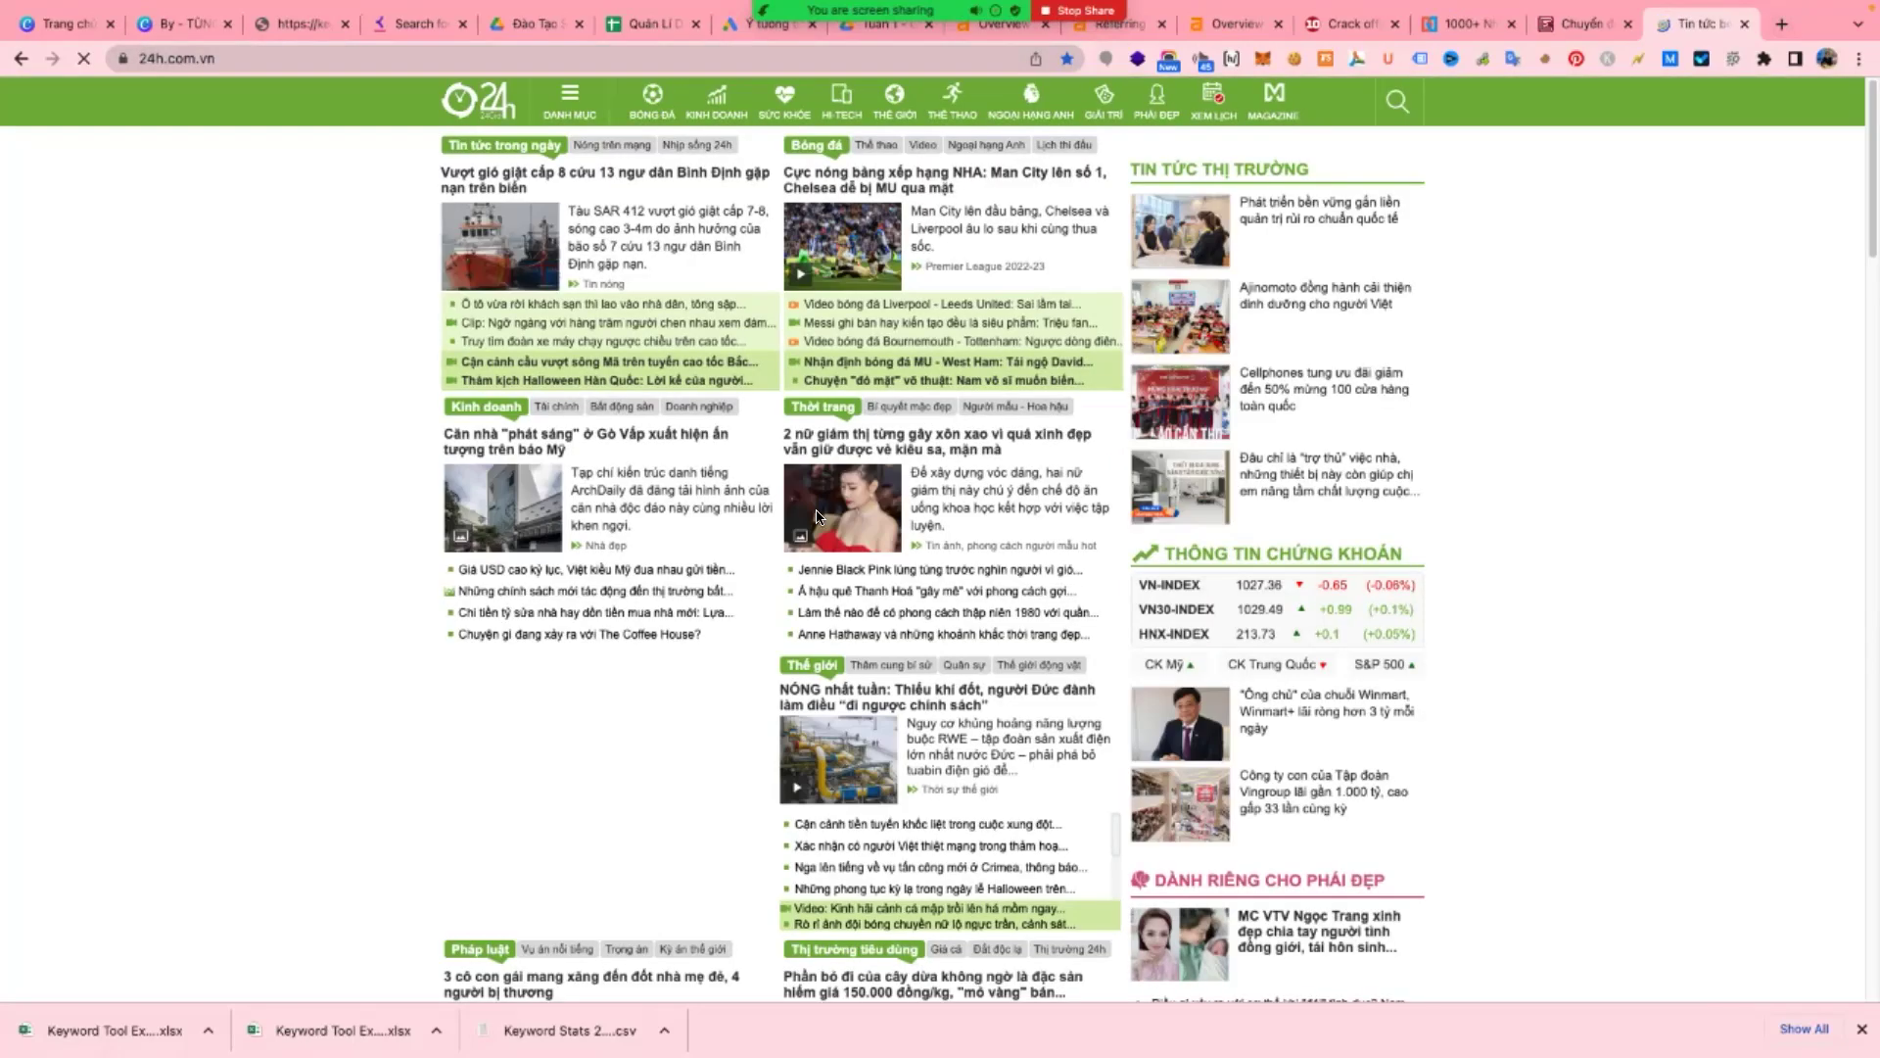
mouse_move(716, 102)
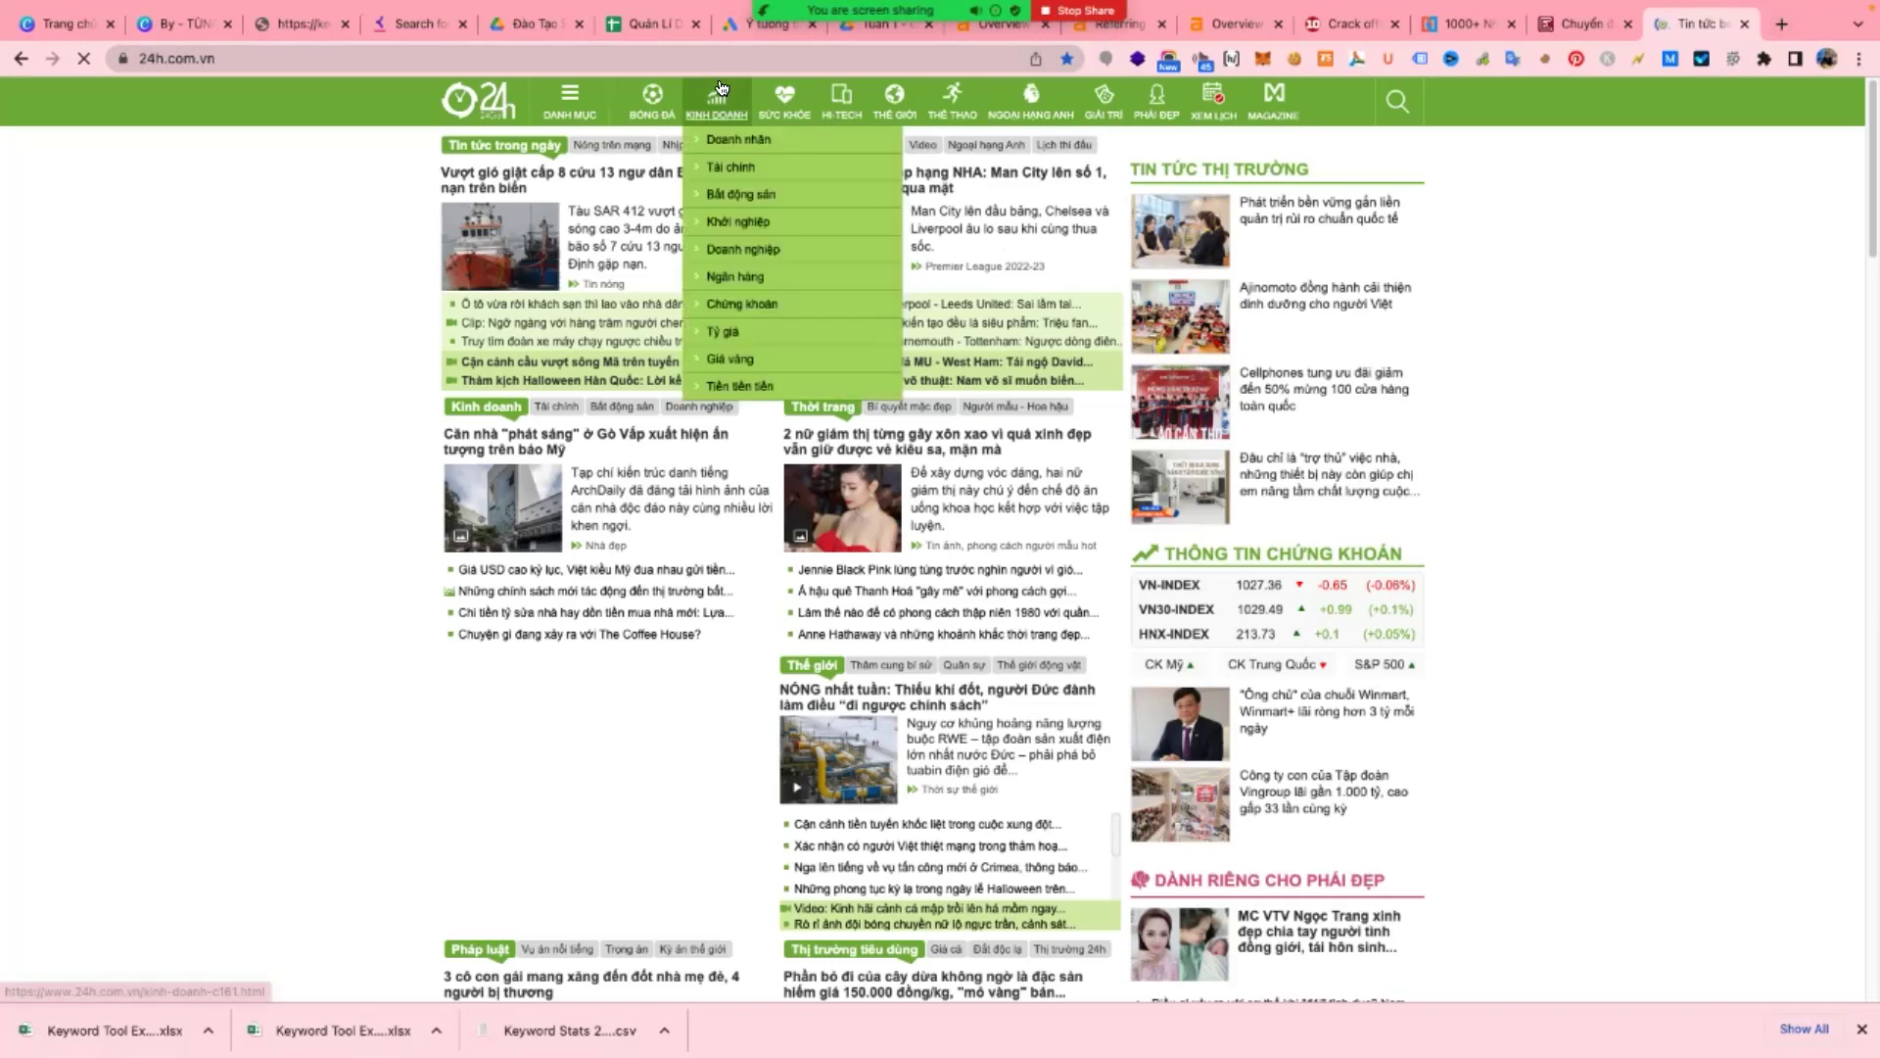
left_click(720, 142)
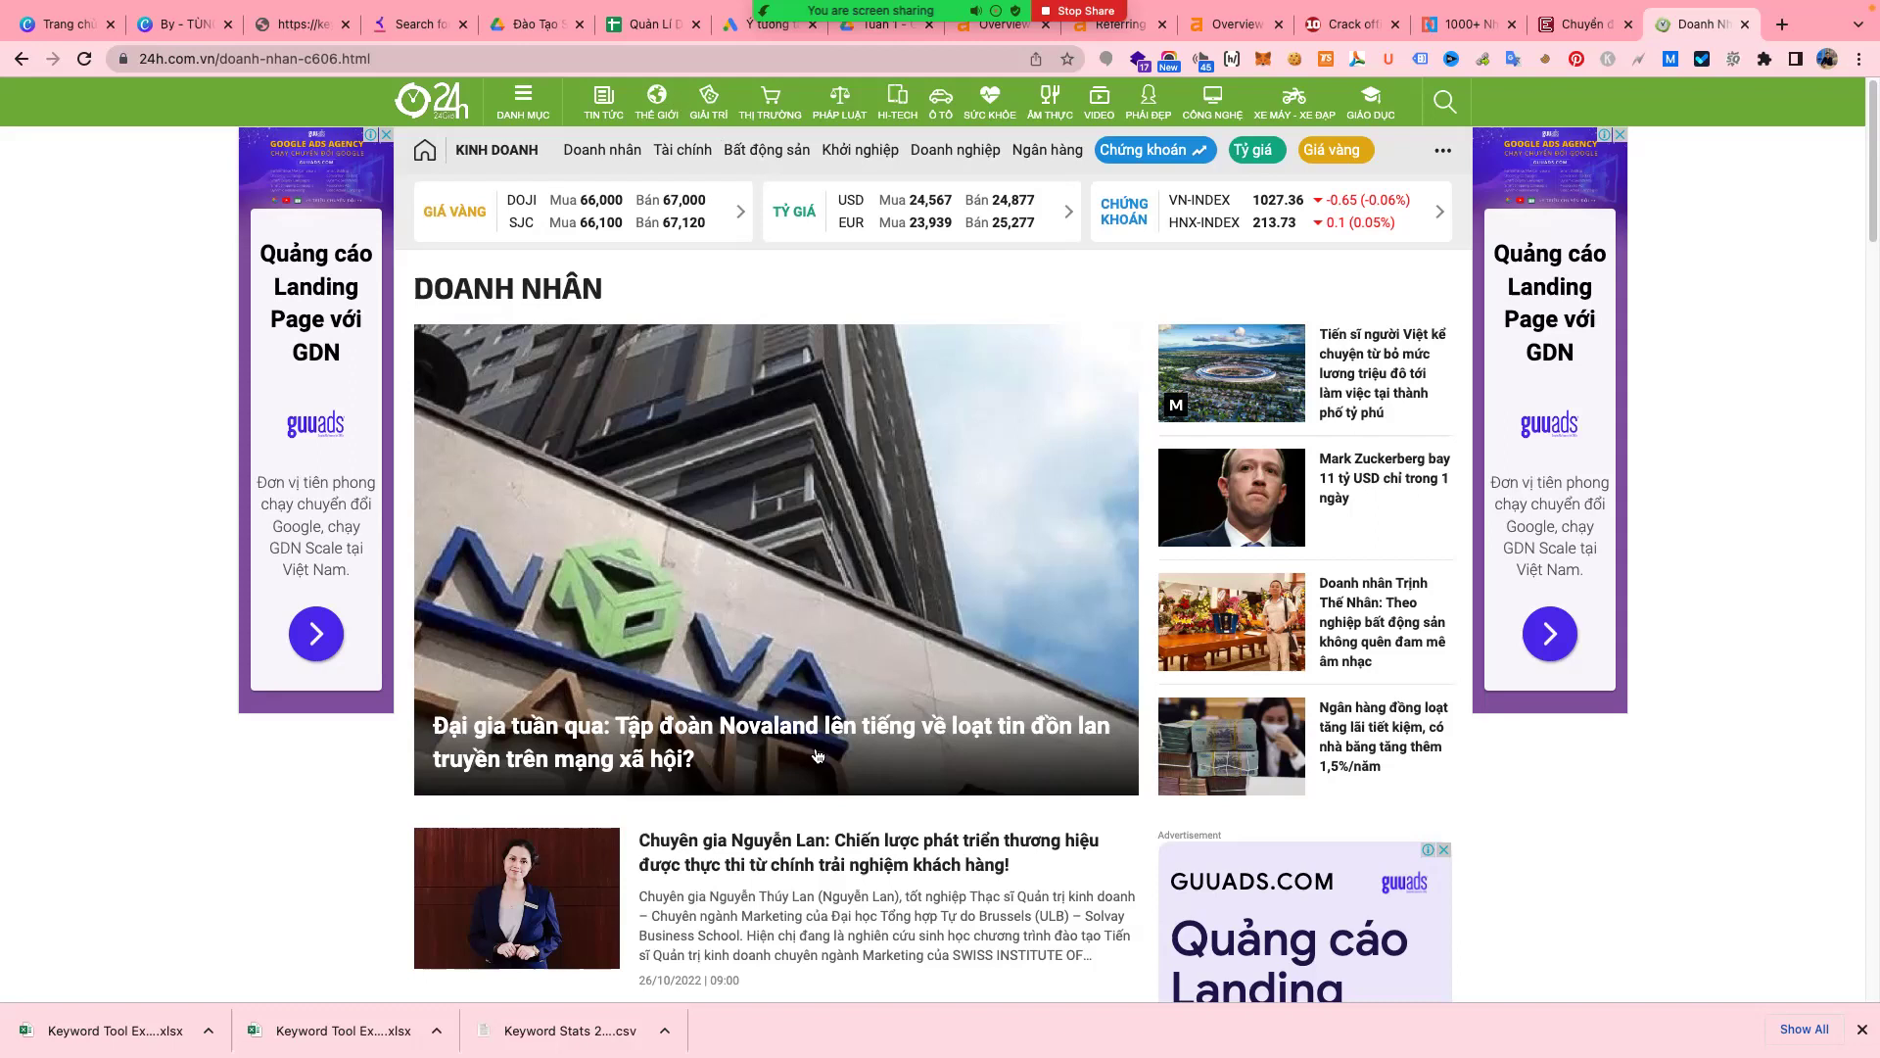
- Switch back to the tungphatcomputer.com overview in Ahrefs and open its Organic keywords report
left_click(1219, 24)
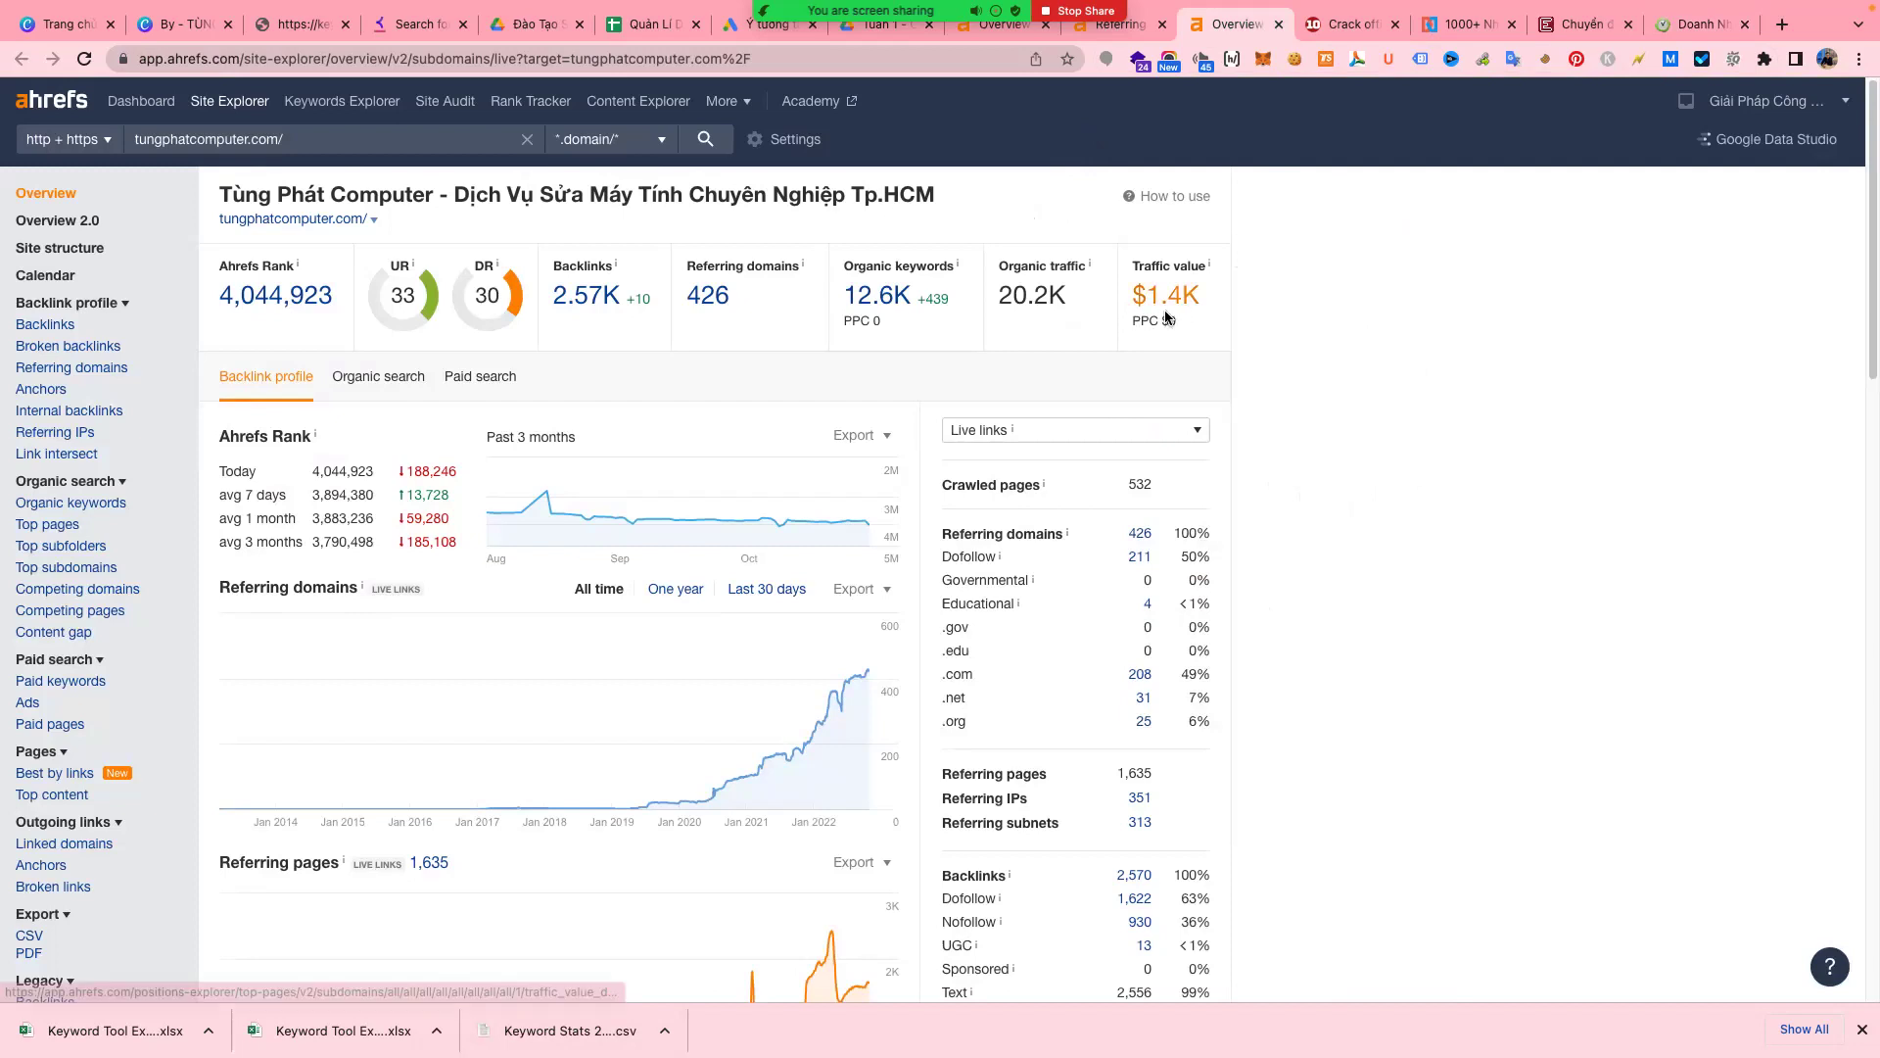
left_click(906, 306)
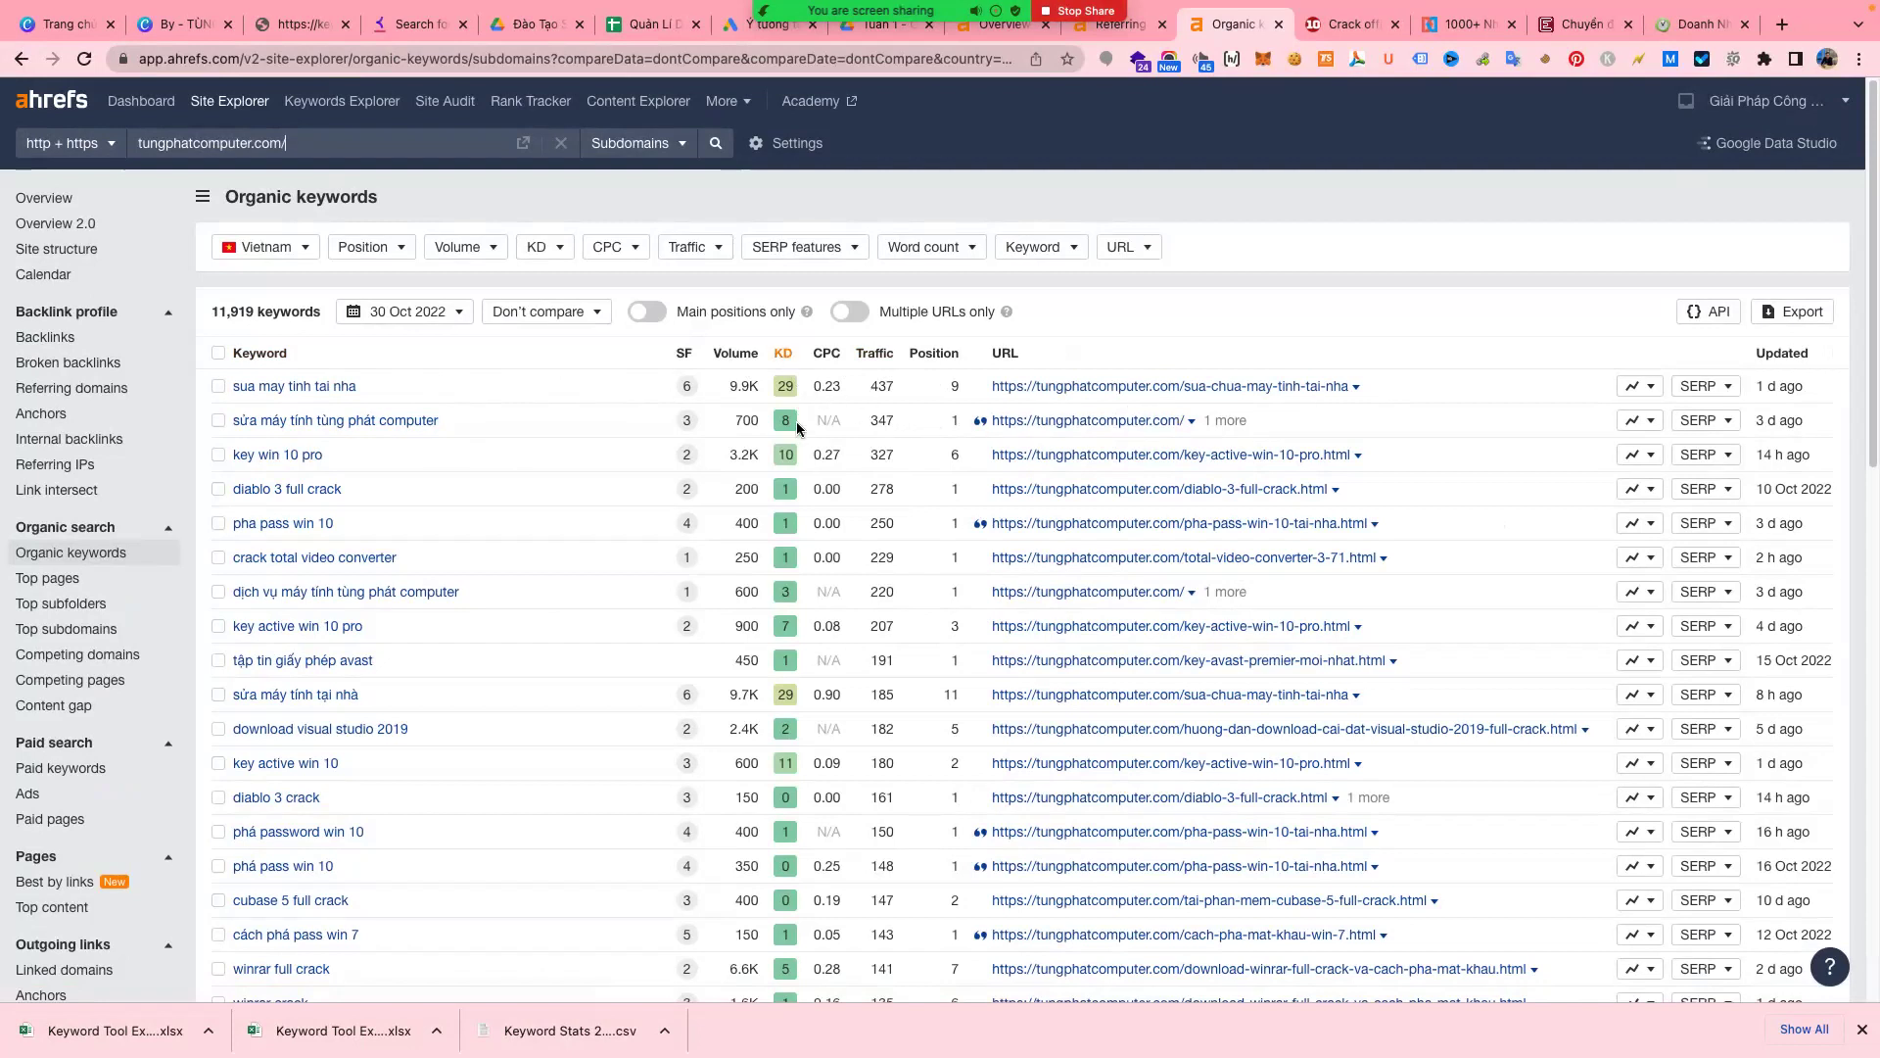
- Open the Ahrefs article explaining Keyword Difficulty from the KD column's help note
mouse_move(784, 363)
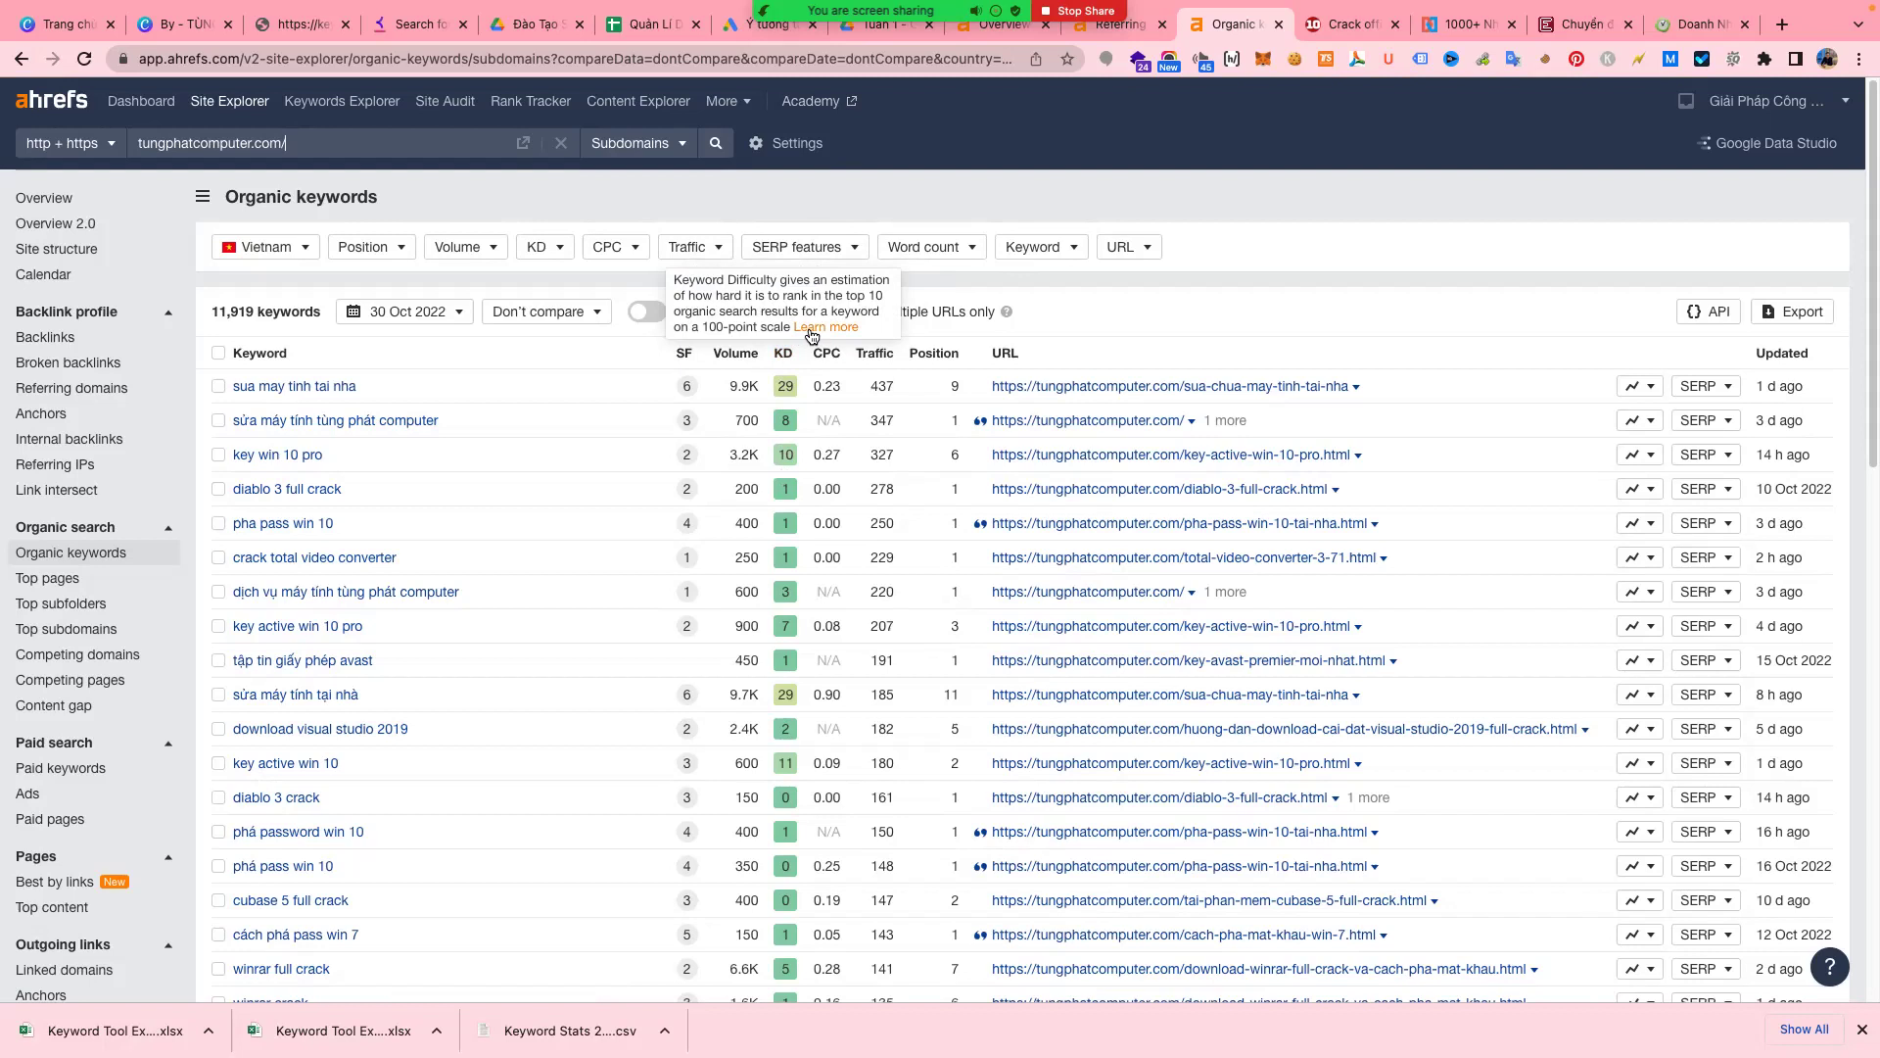
left_click(809, 328)
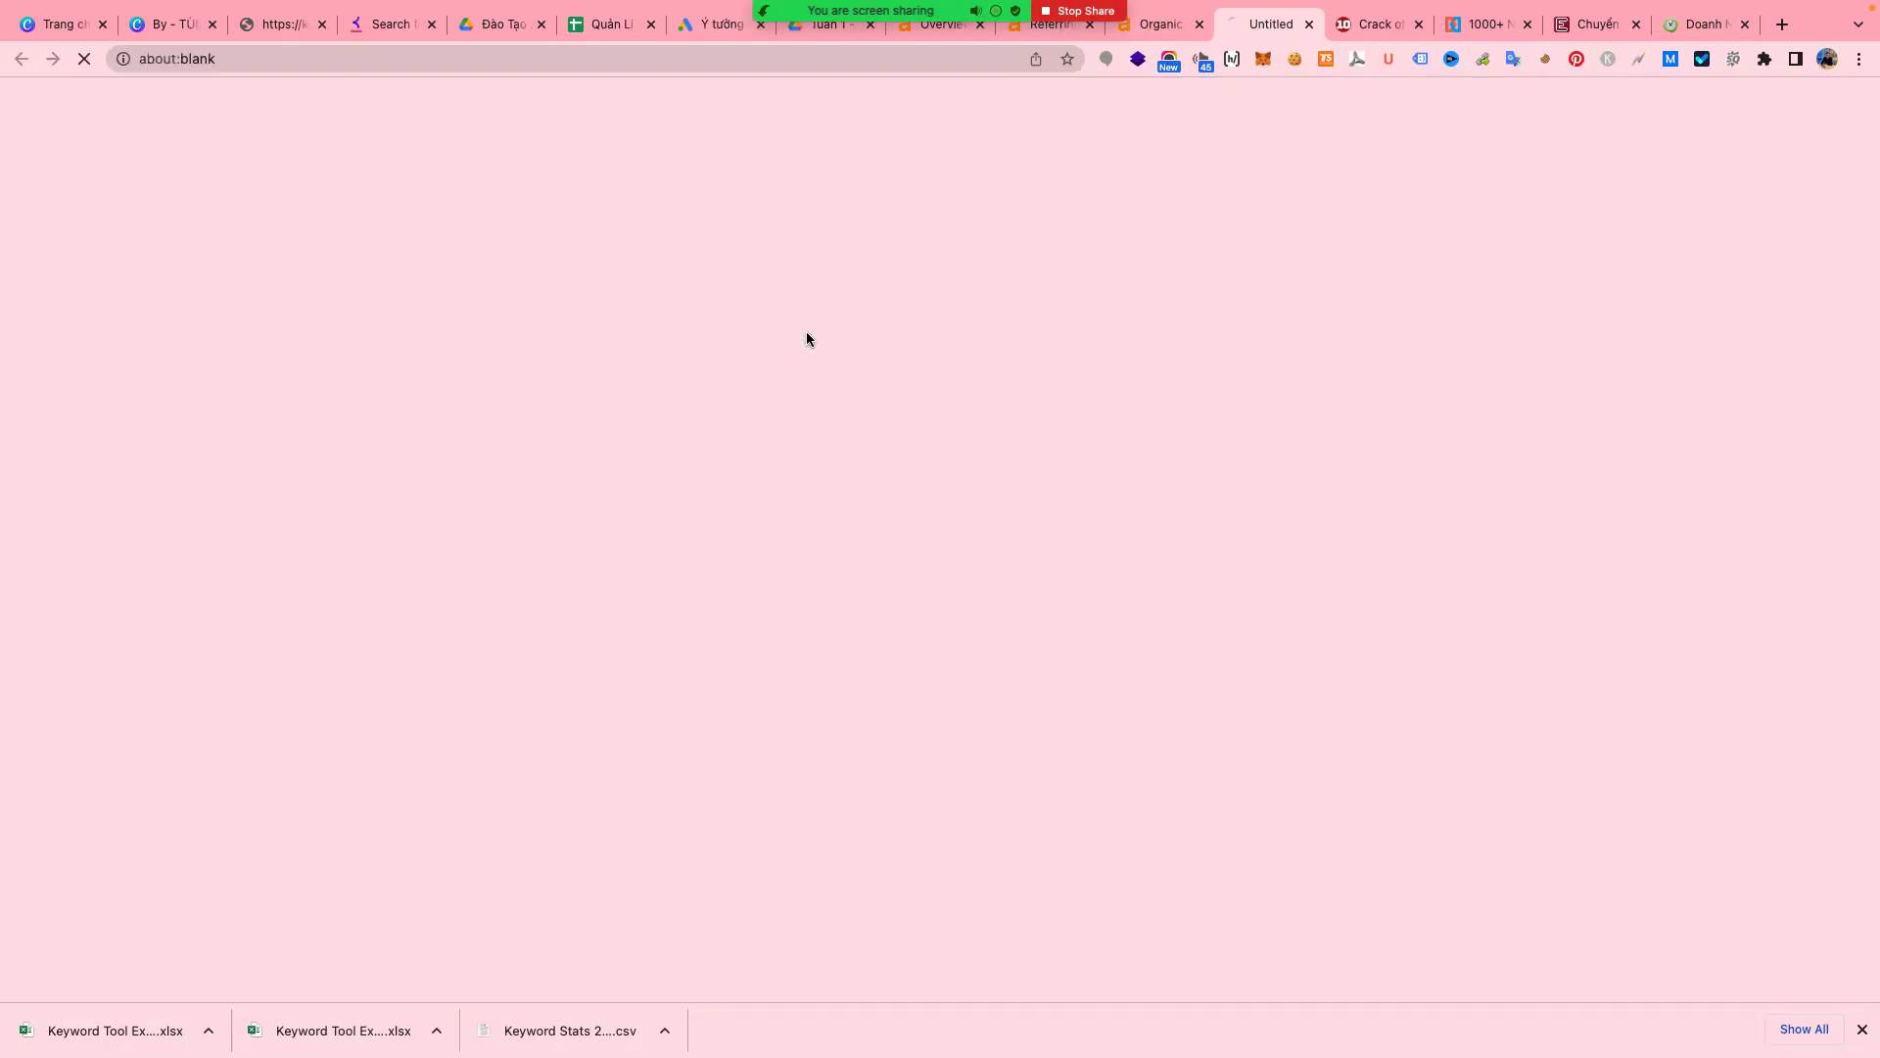
left_click(1172, 28)
left_click(1250, 27)
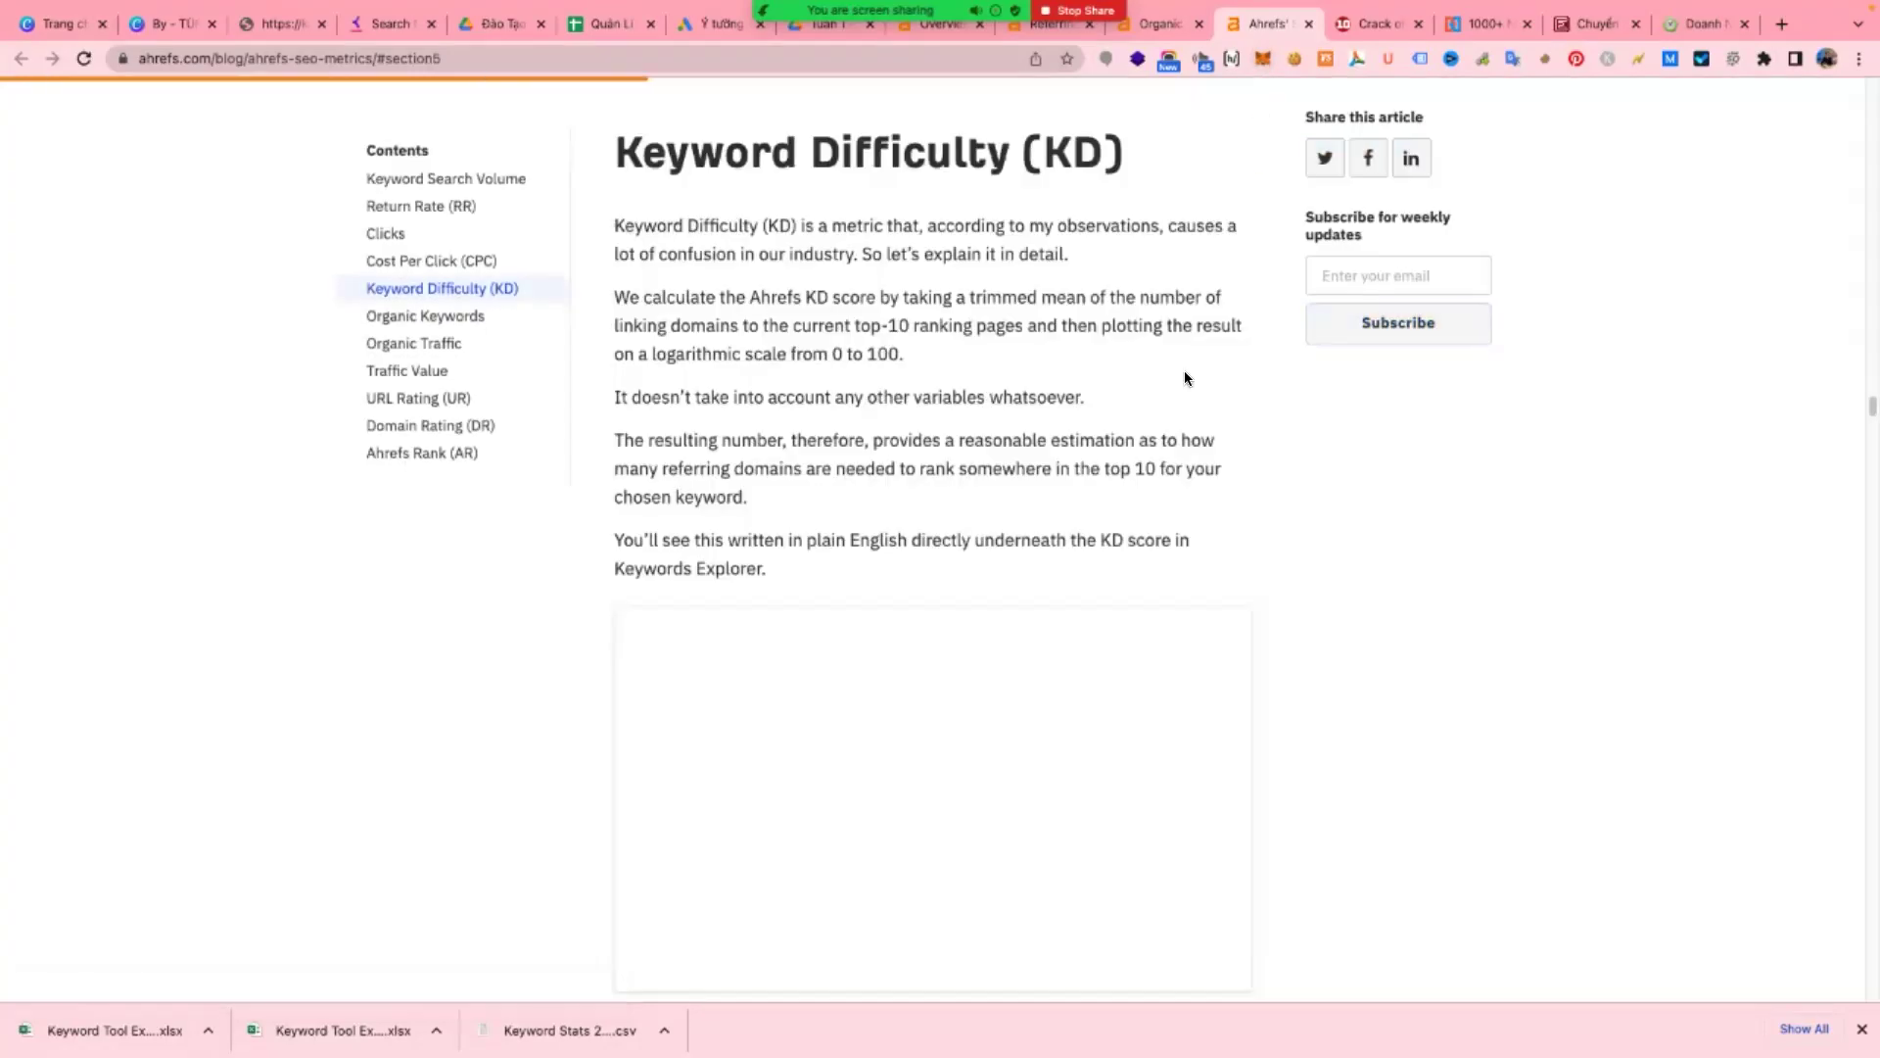
double_click(1128, 326)
right_click(1126, 326)
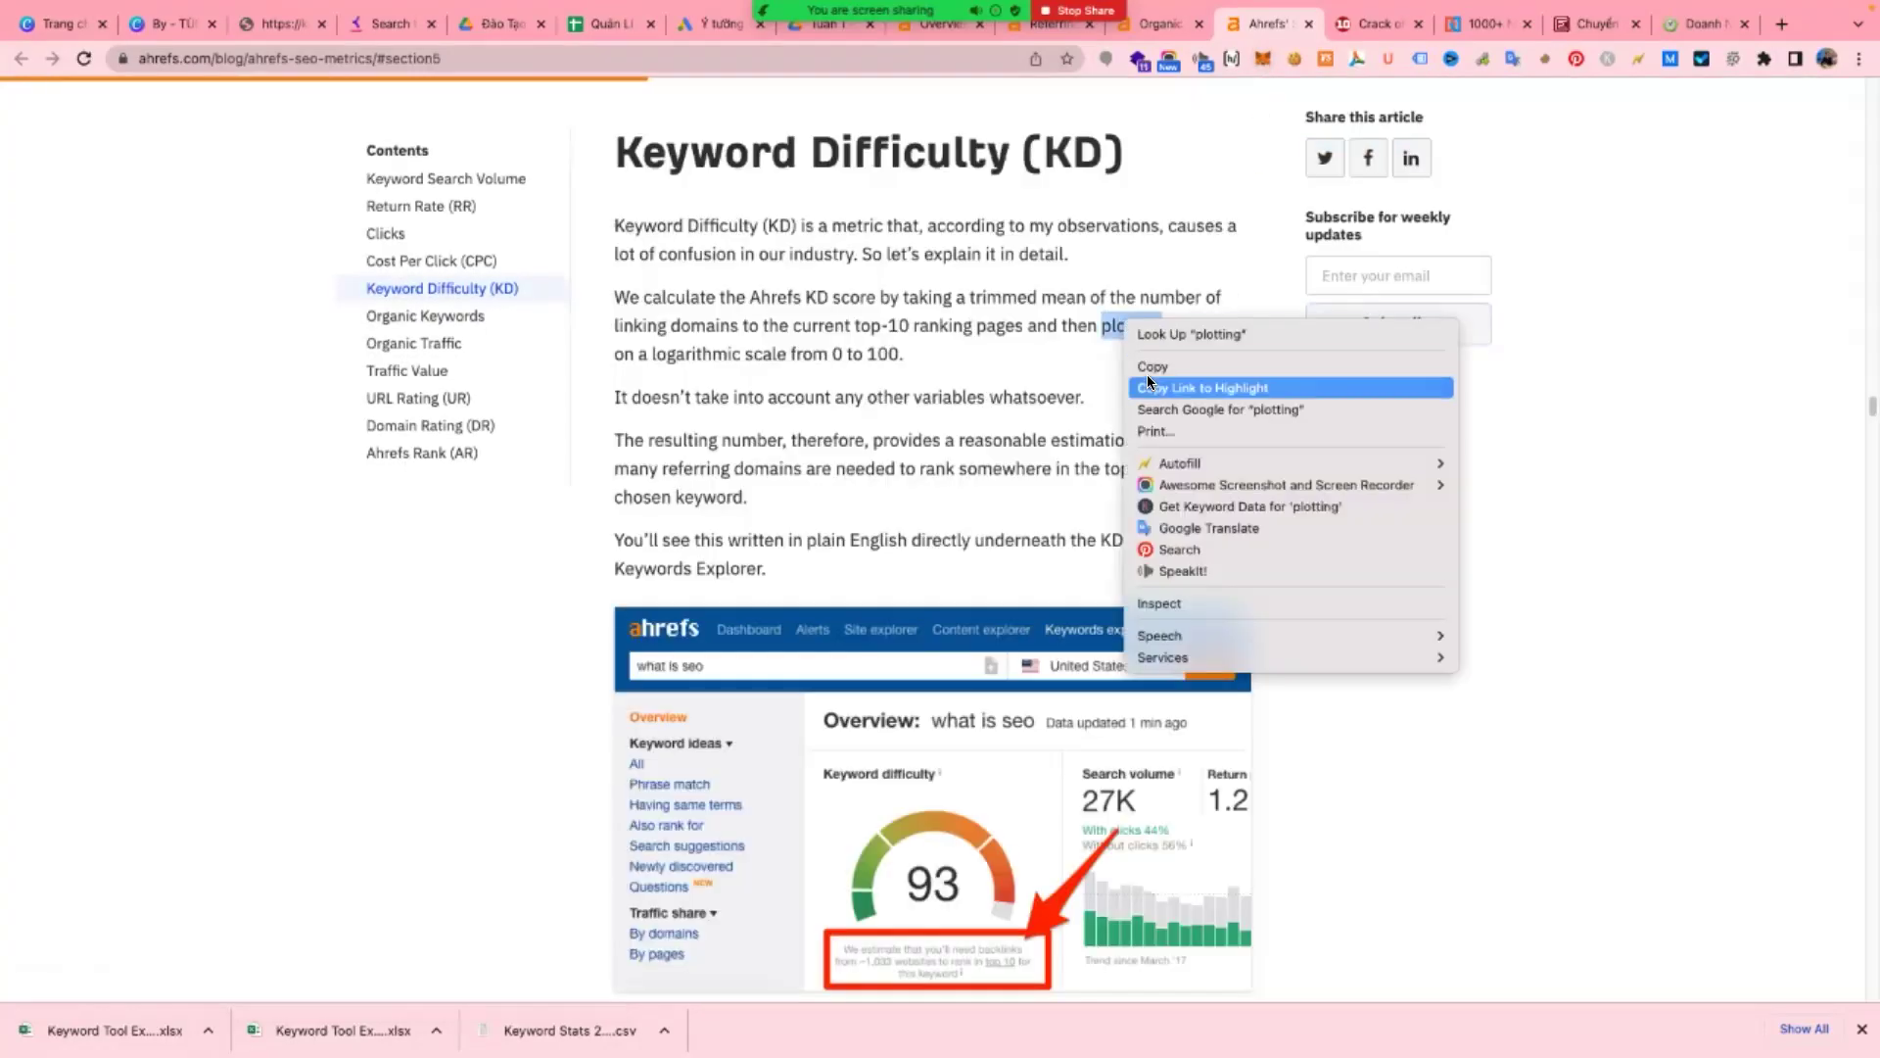
left_click(1305, 528)
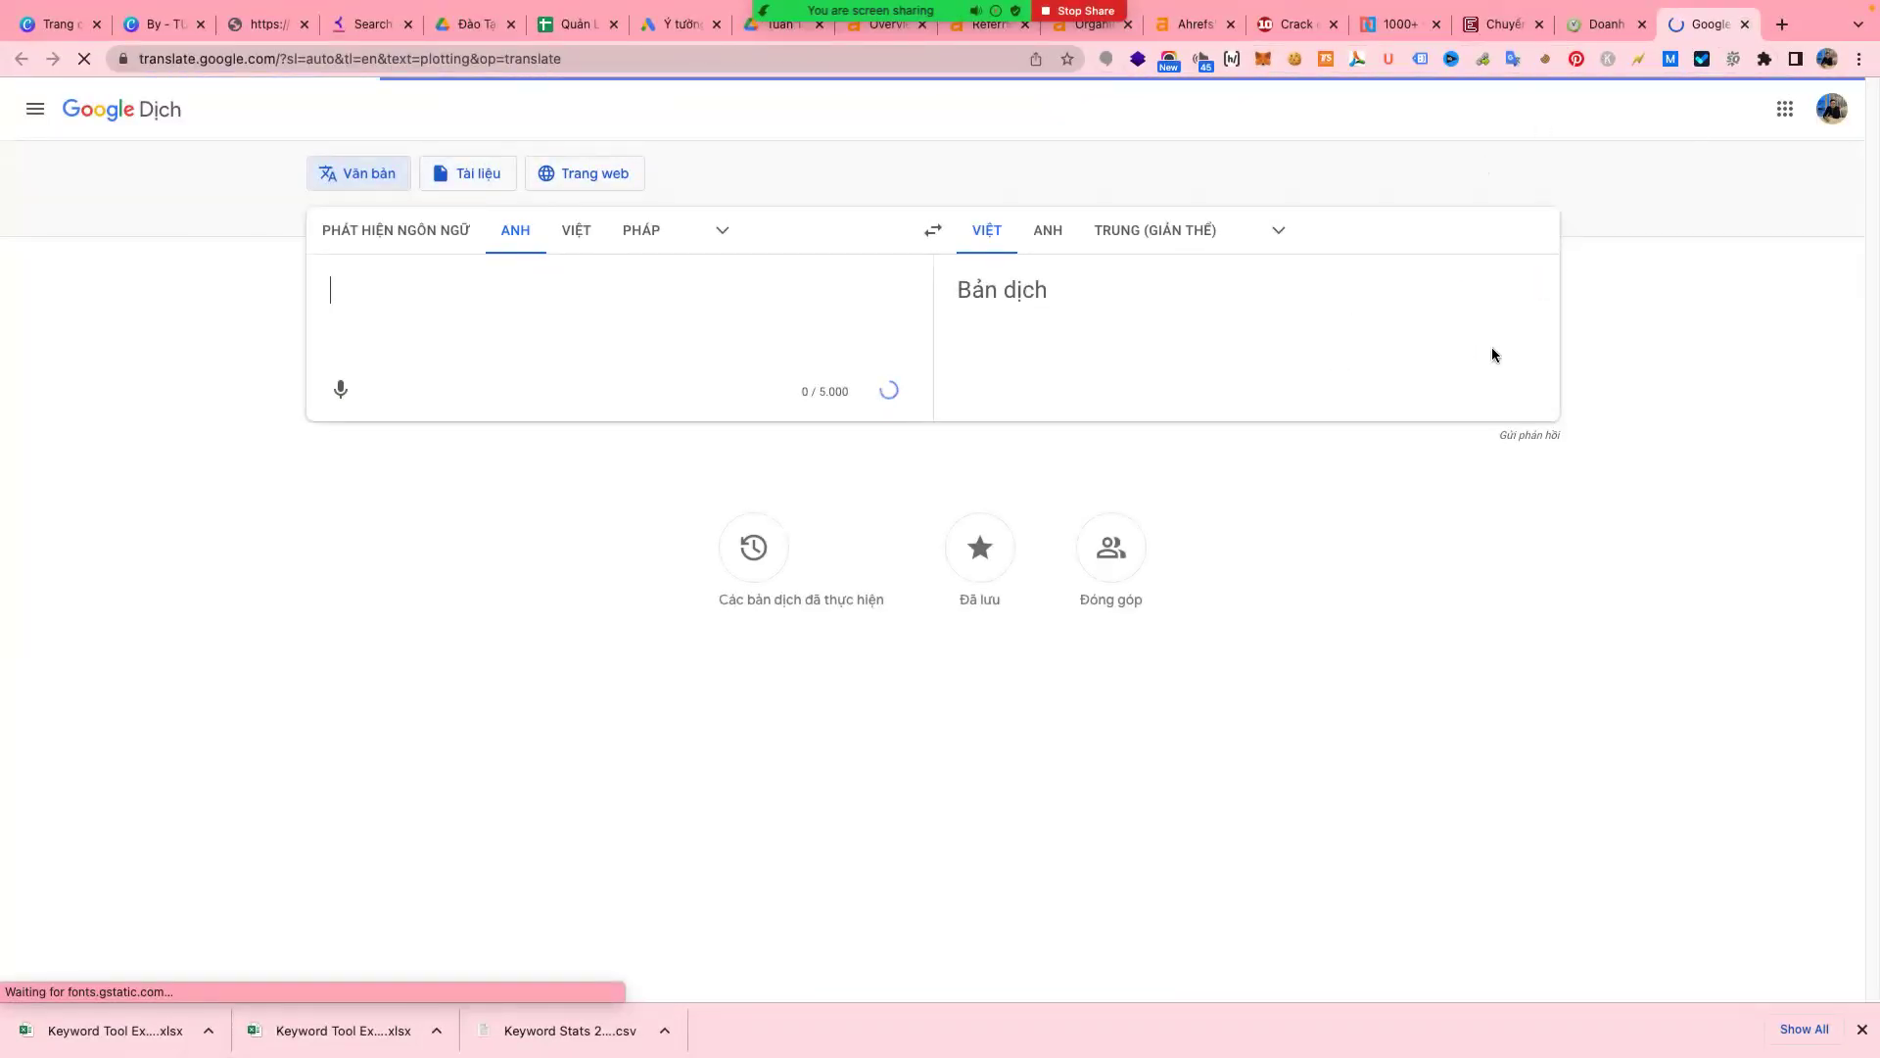
key("ctrl+w")
left_click(1190, 24)
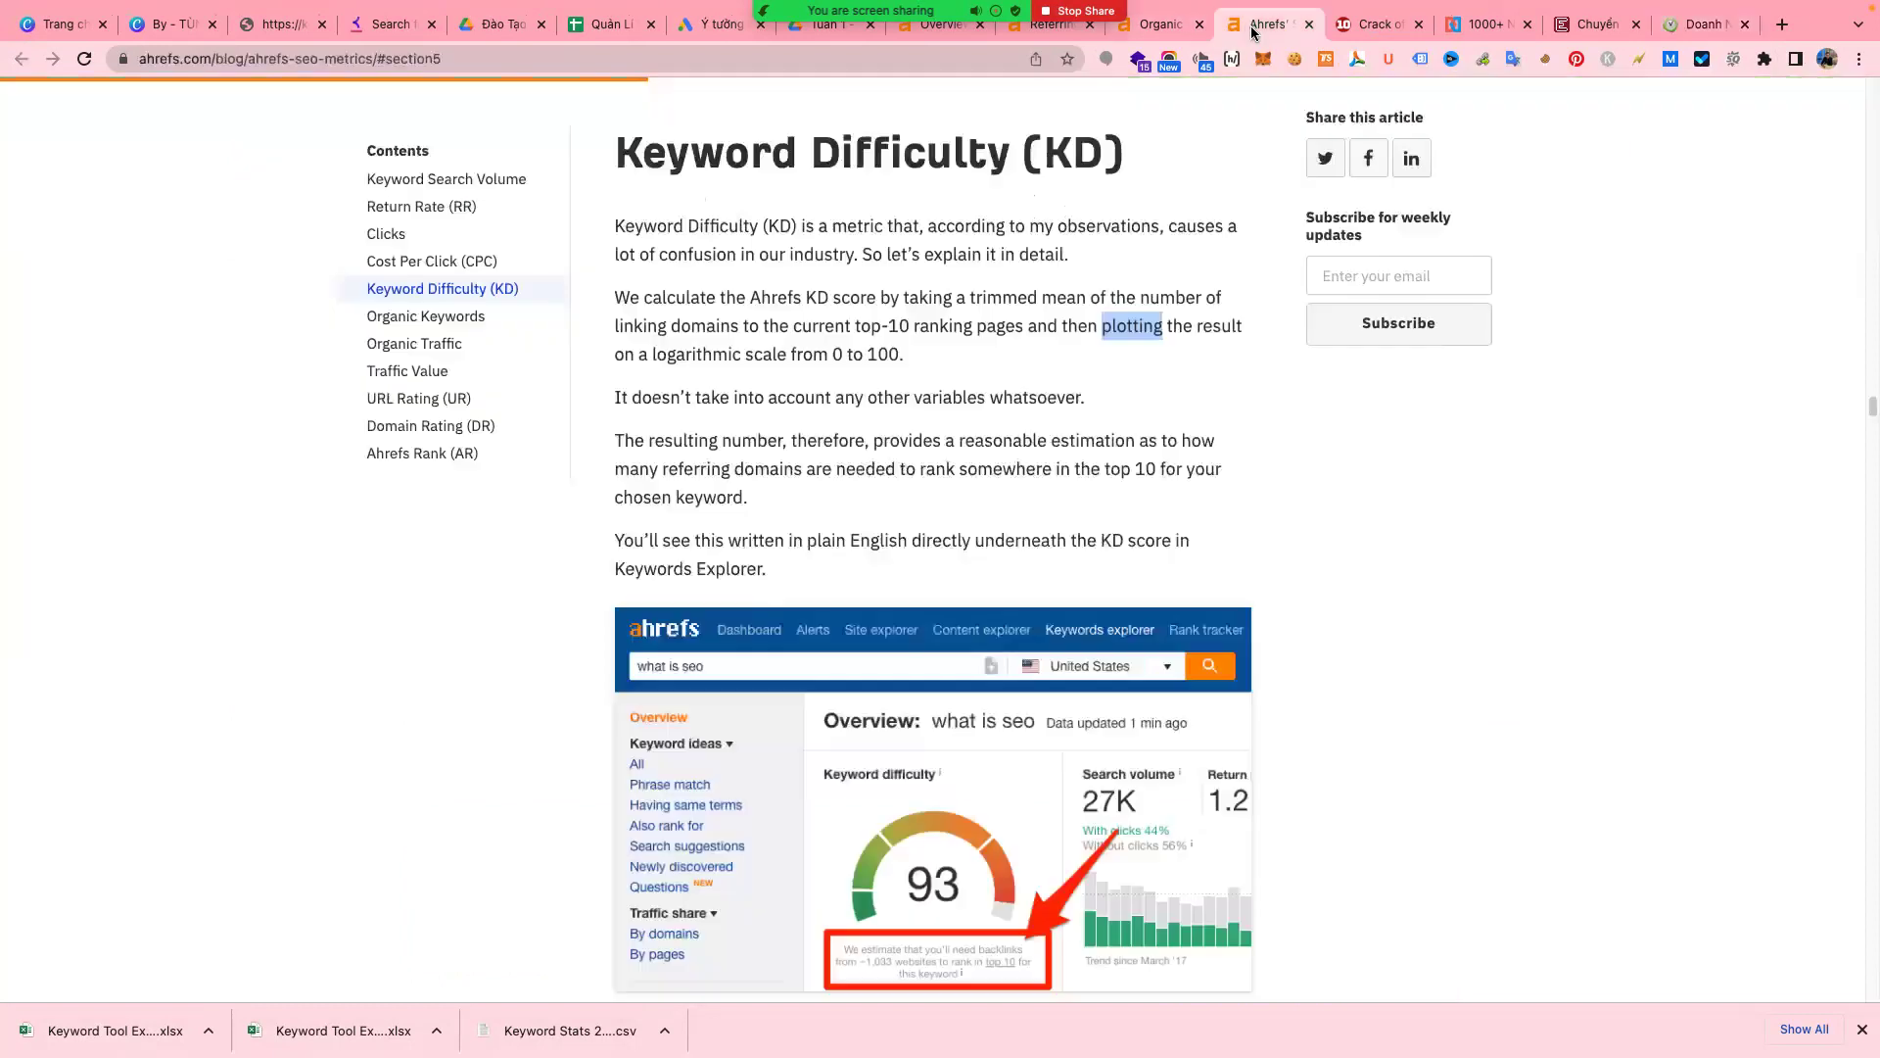
- Translate the Ahrefs SEO metrics article into Vietnamese and dismiss the translation popup
right_click(1448, 542)
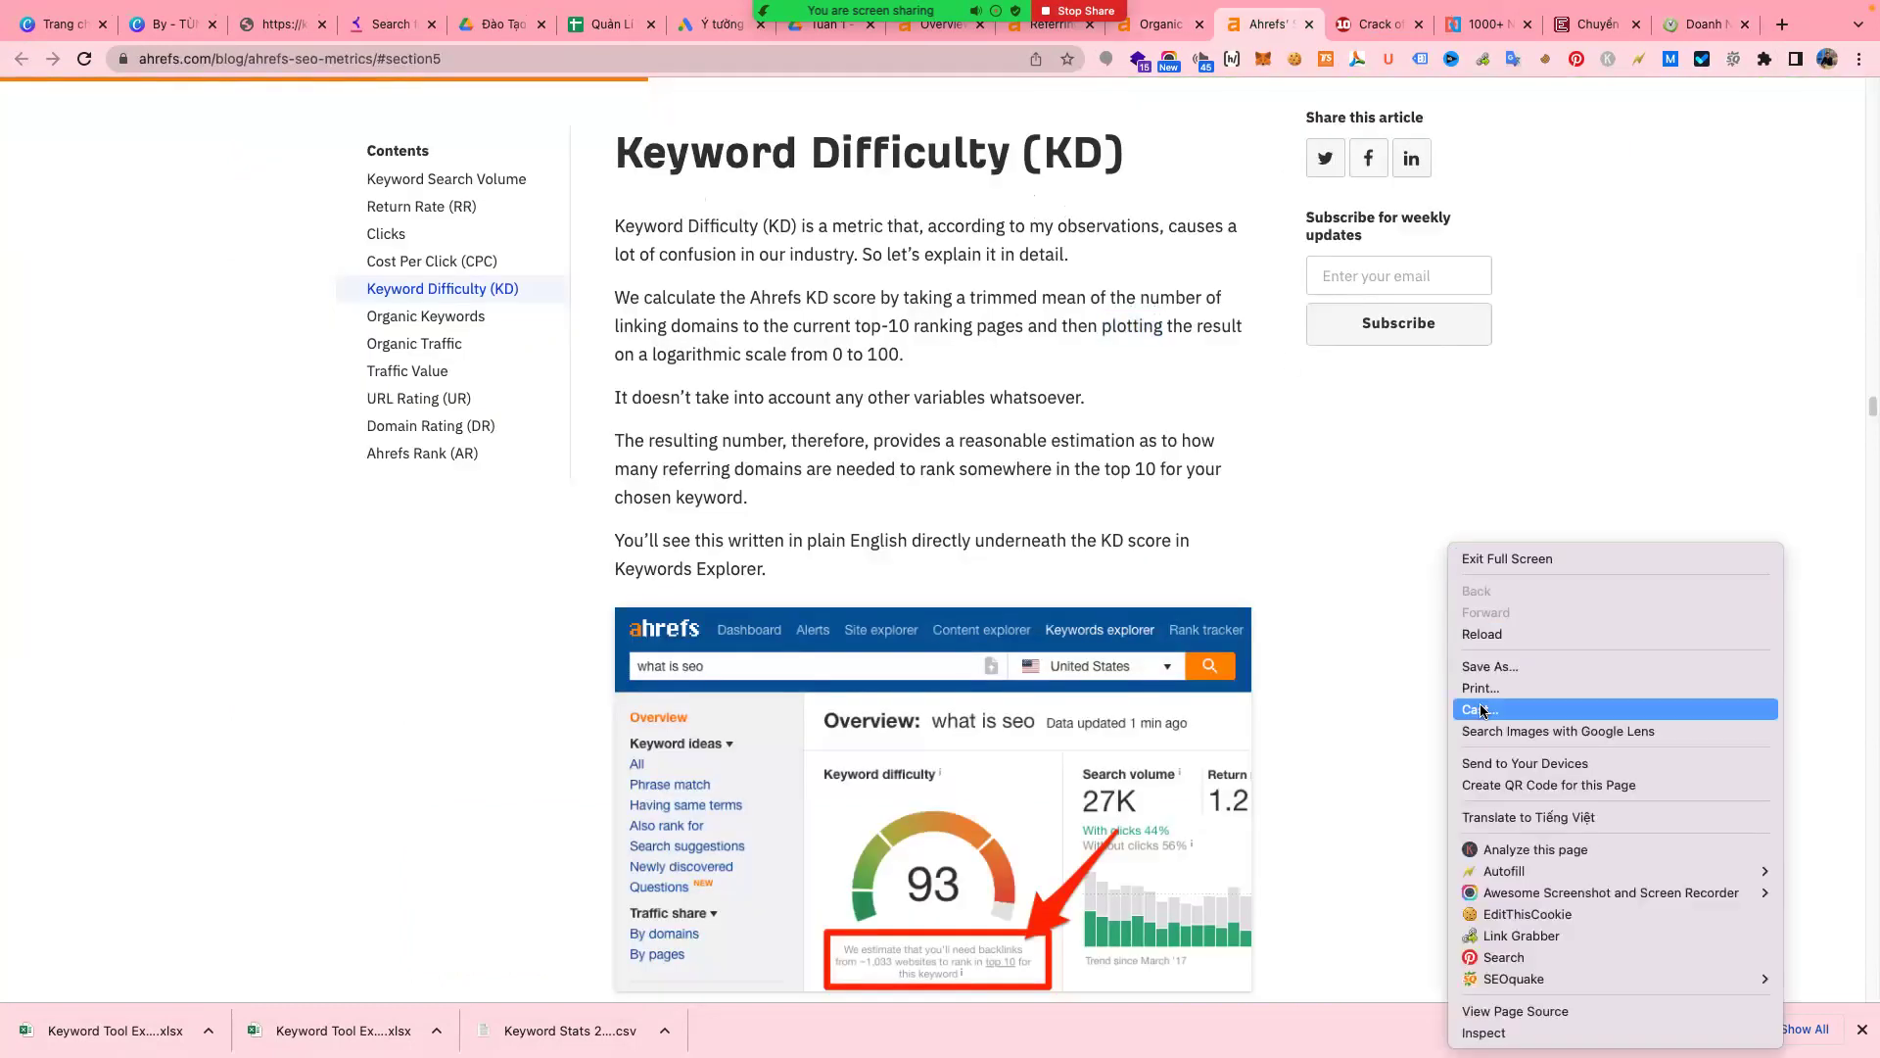
left_click(1559, 818)
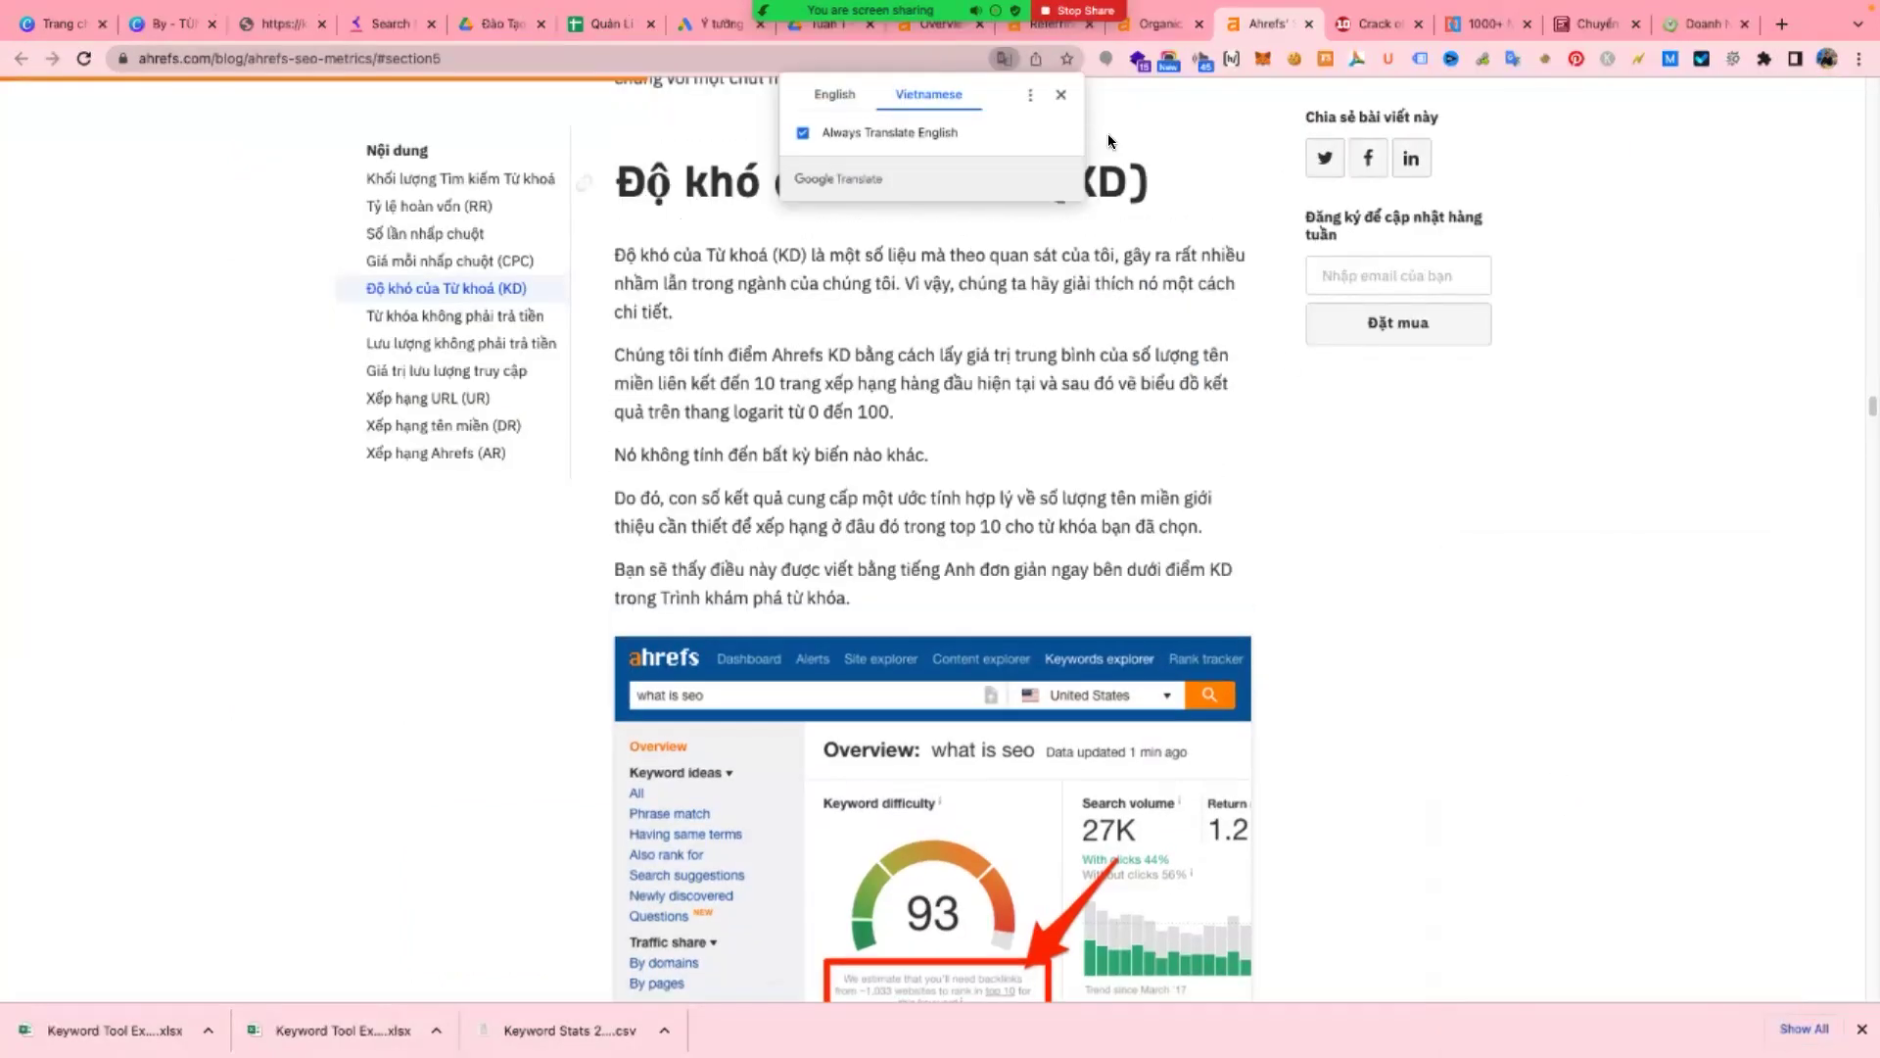
left_click(1062, 94)
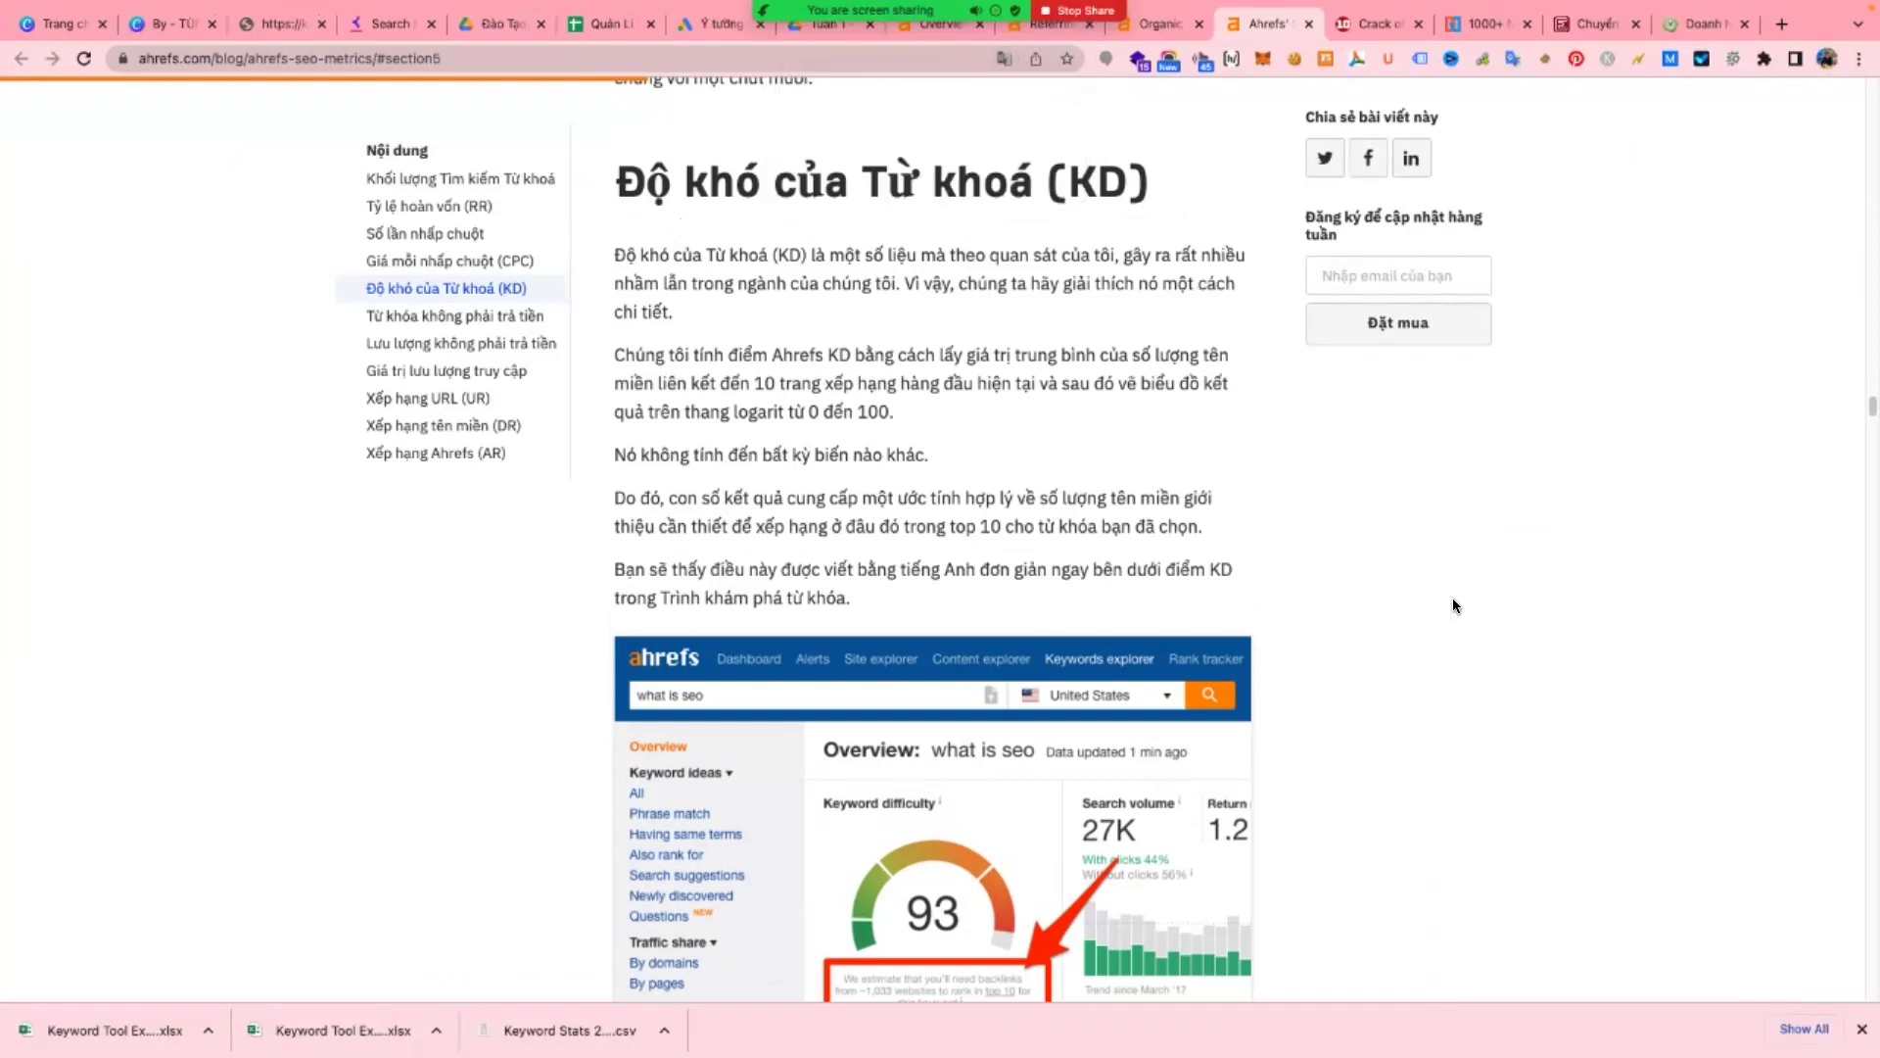
- Read the Keyword Difficulty section through the difficulty scale and the backlink explanation, and return to the section heading
scroll(1453, 599, "down", 1)
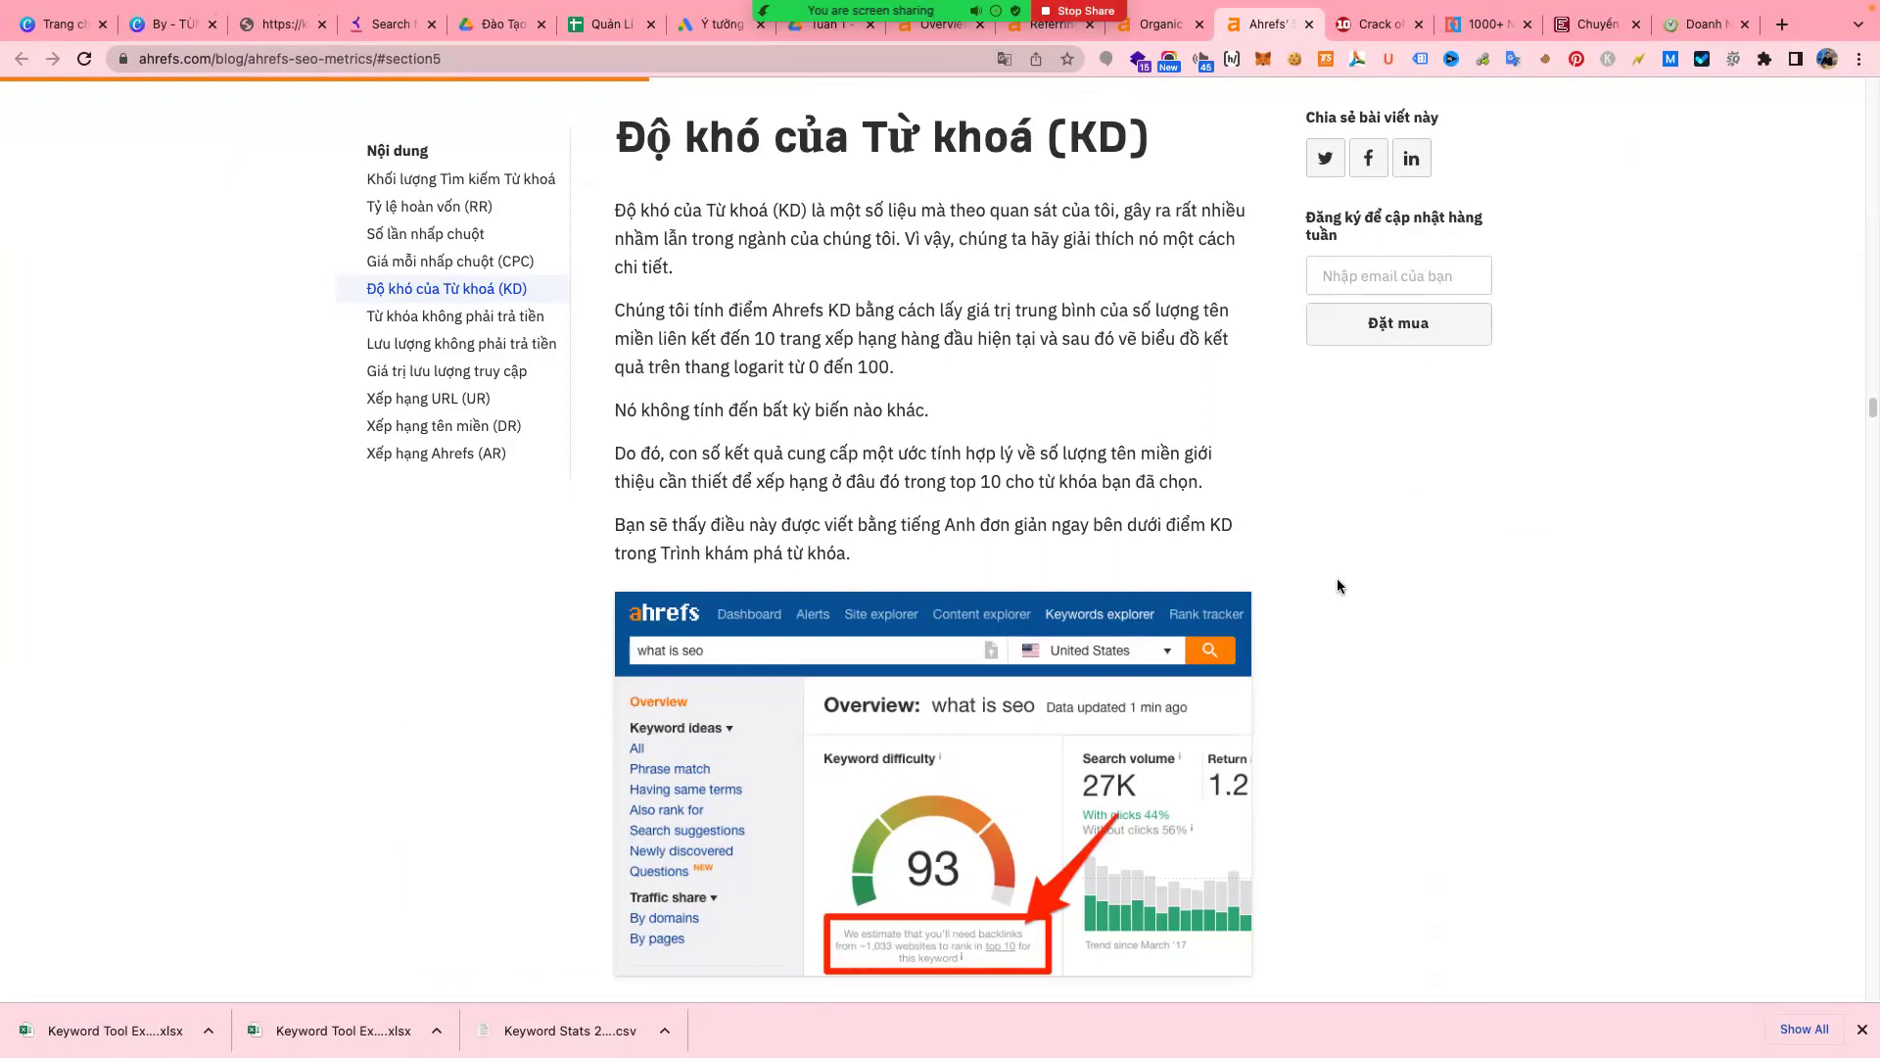
scroll(1338, 580, "down", 2)
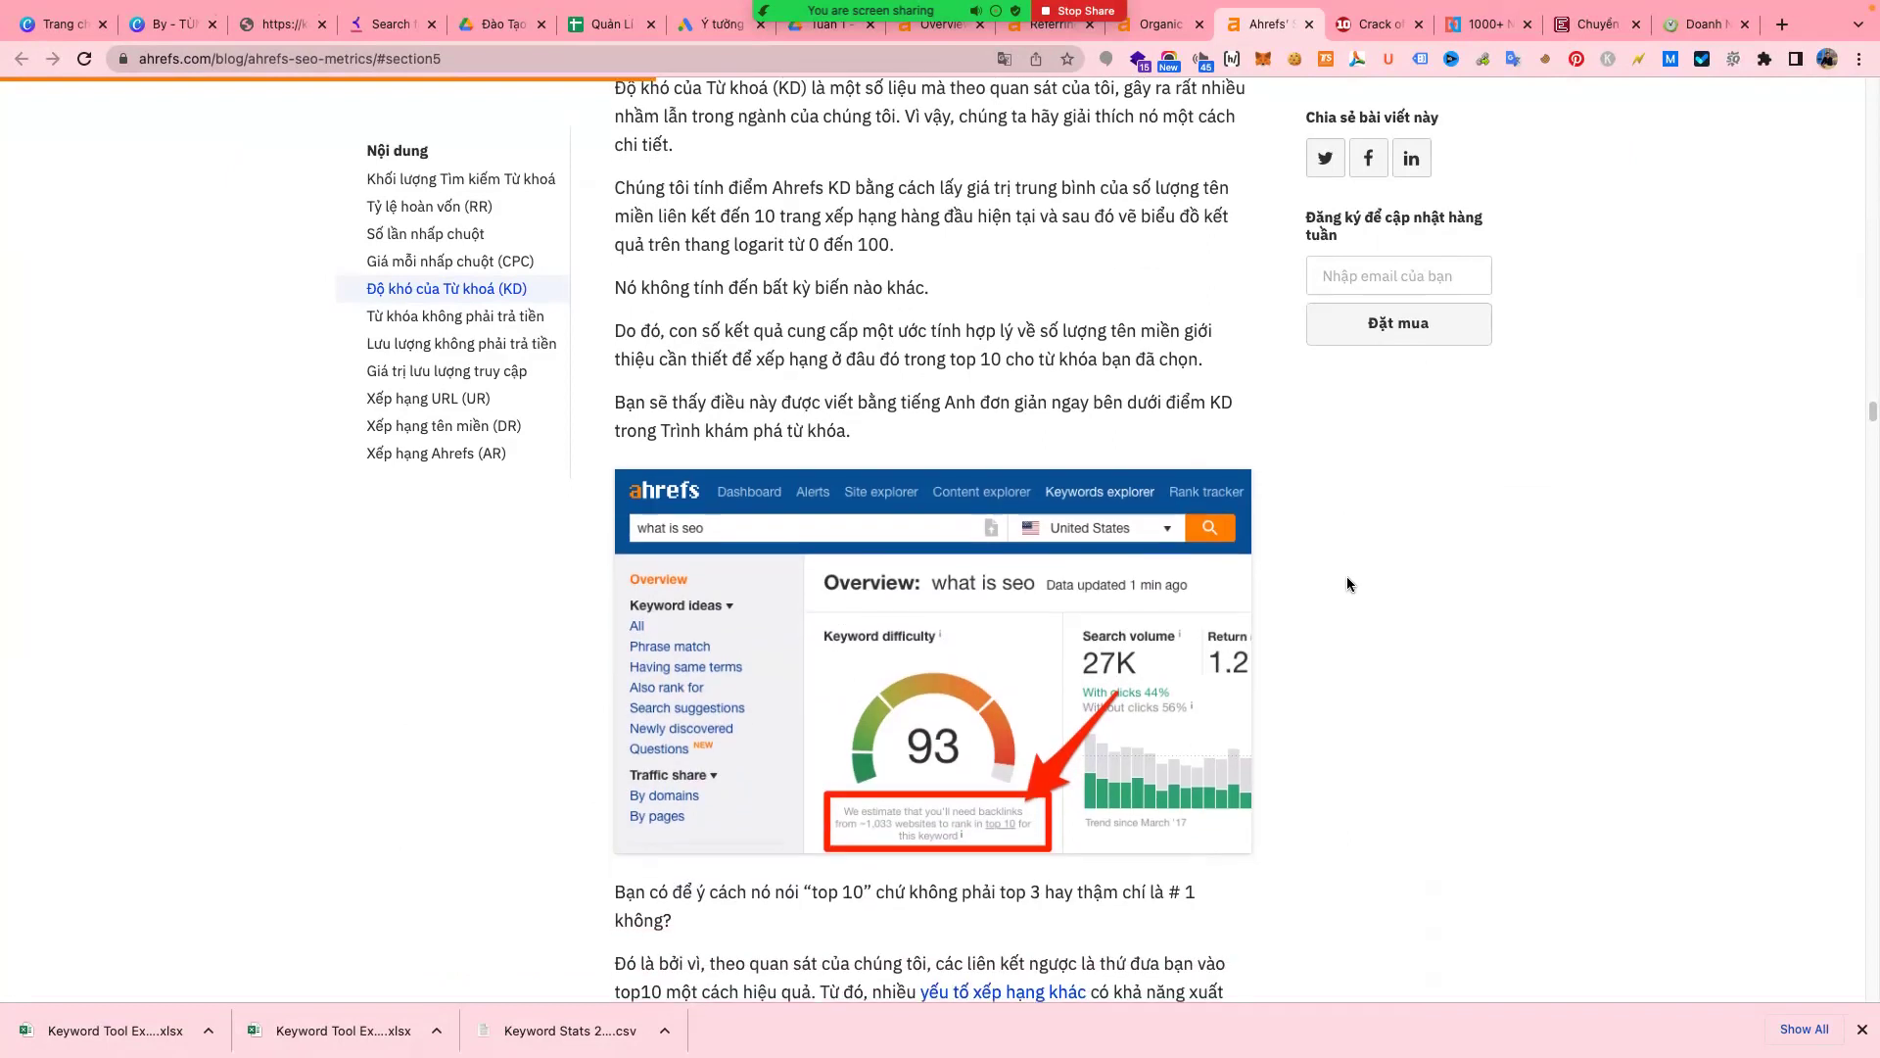
scroll(1347, 577, "down", 10)
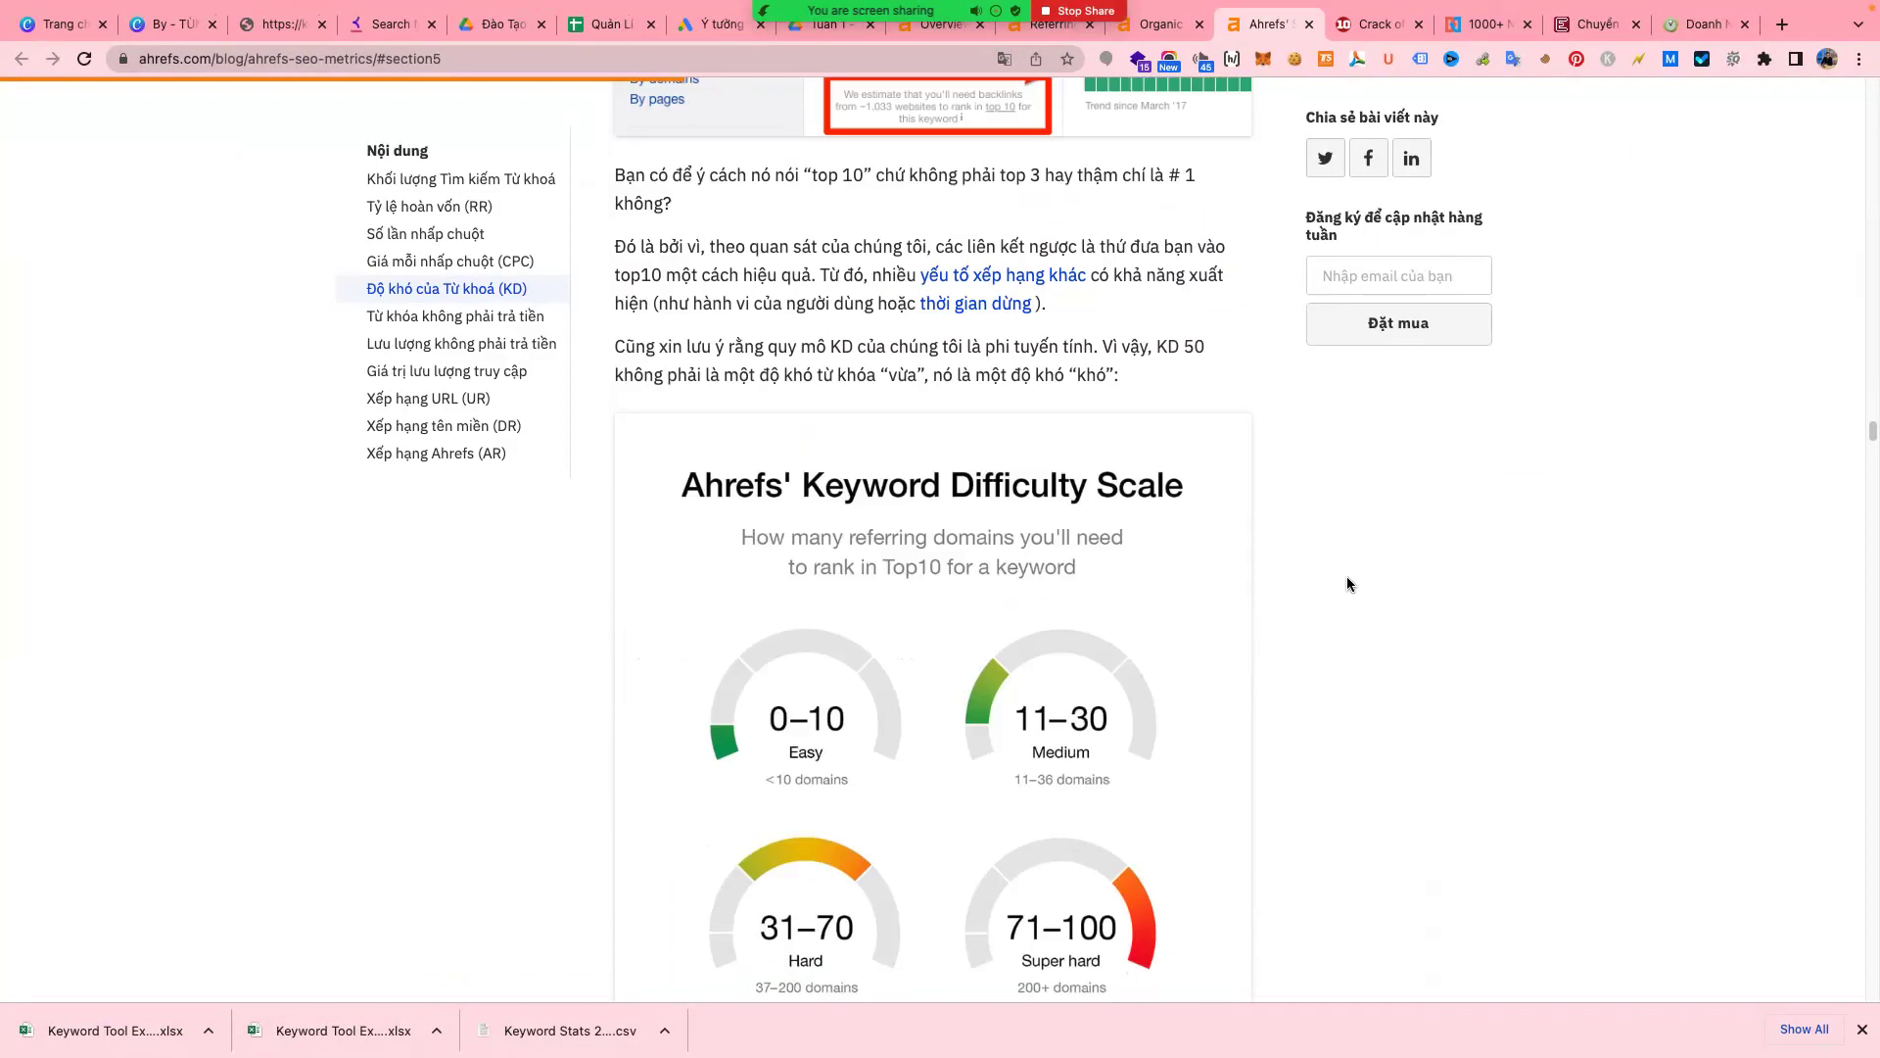
scroll(1348, 581, "down", 3)
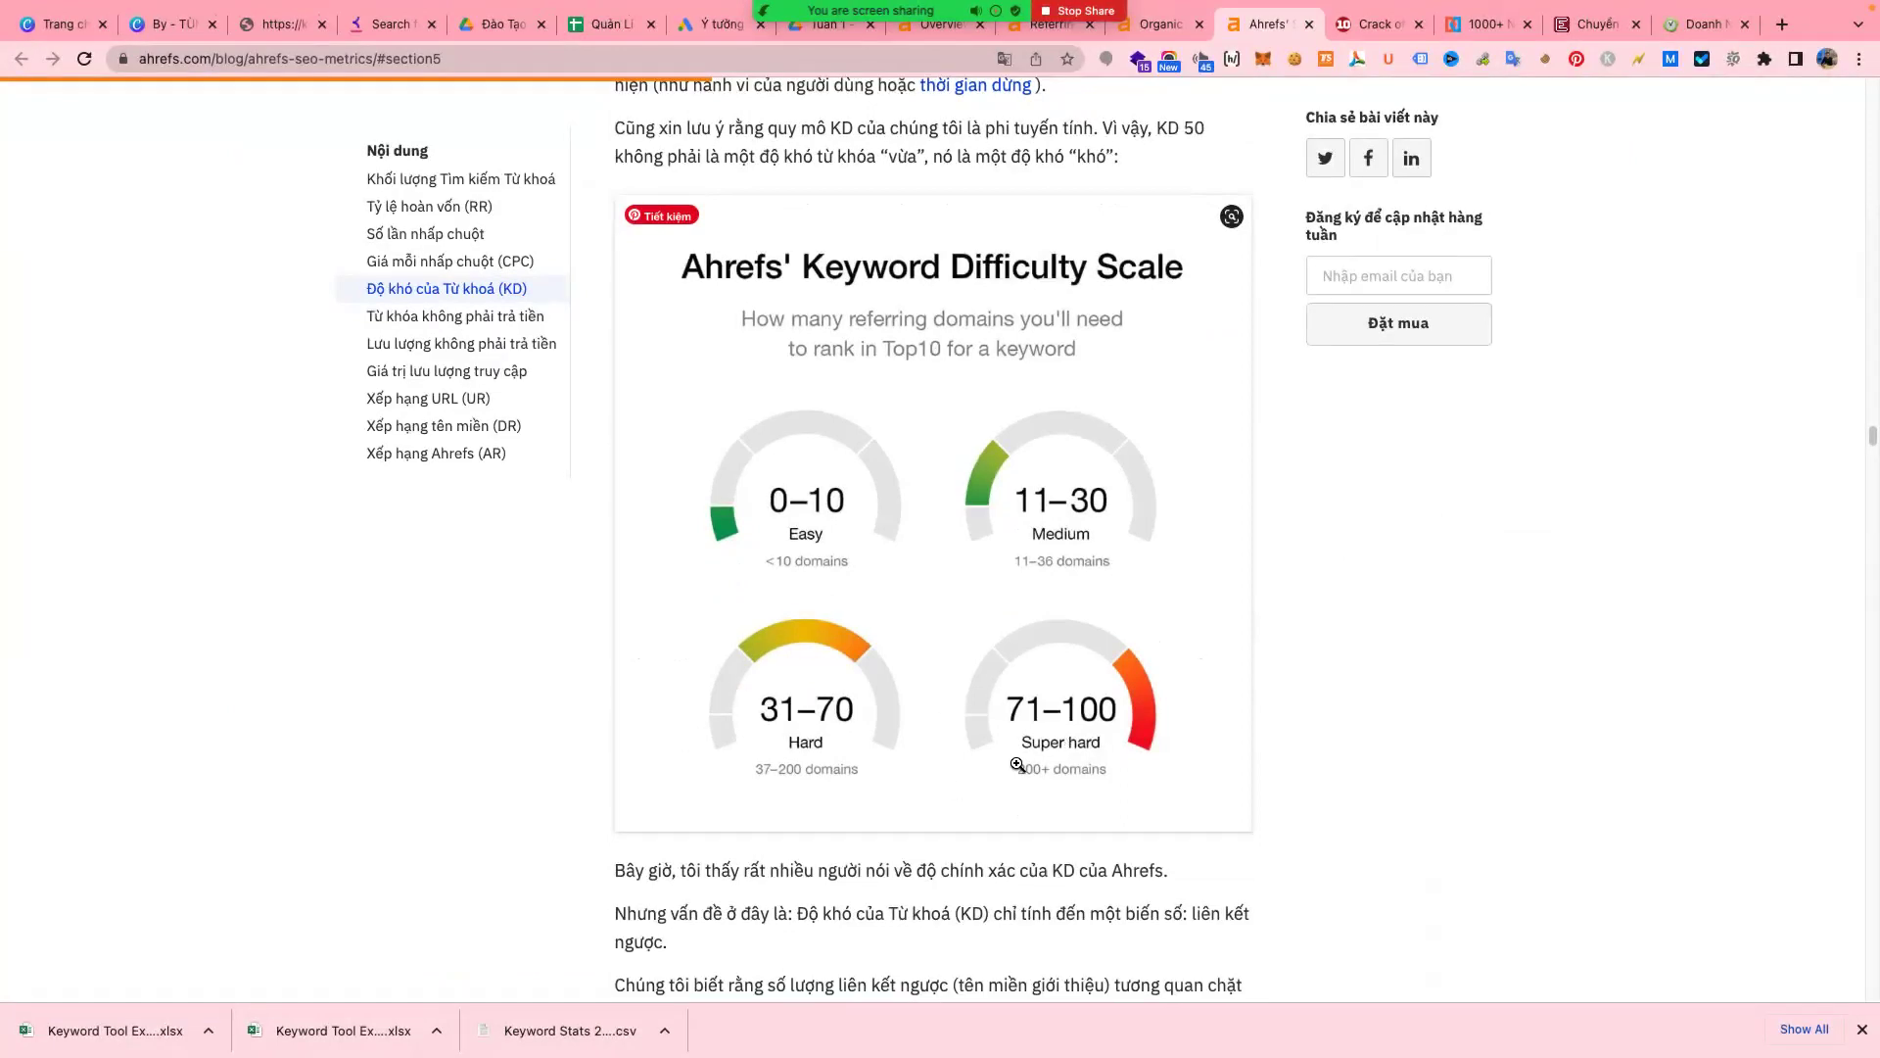
scroll(1066, 526, "down", 5)
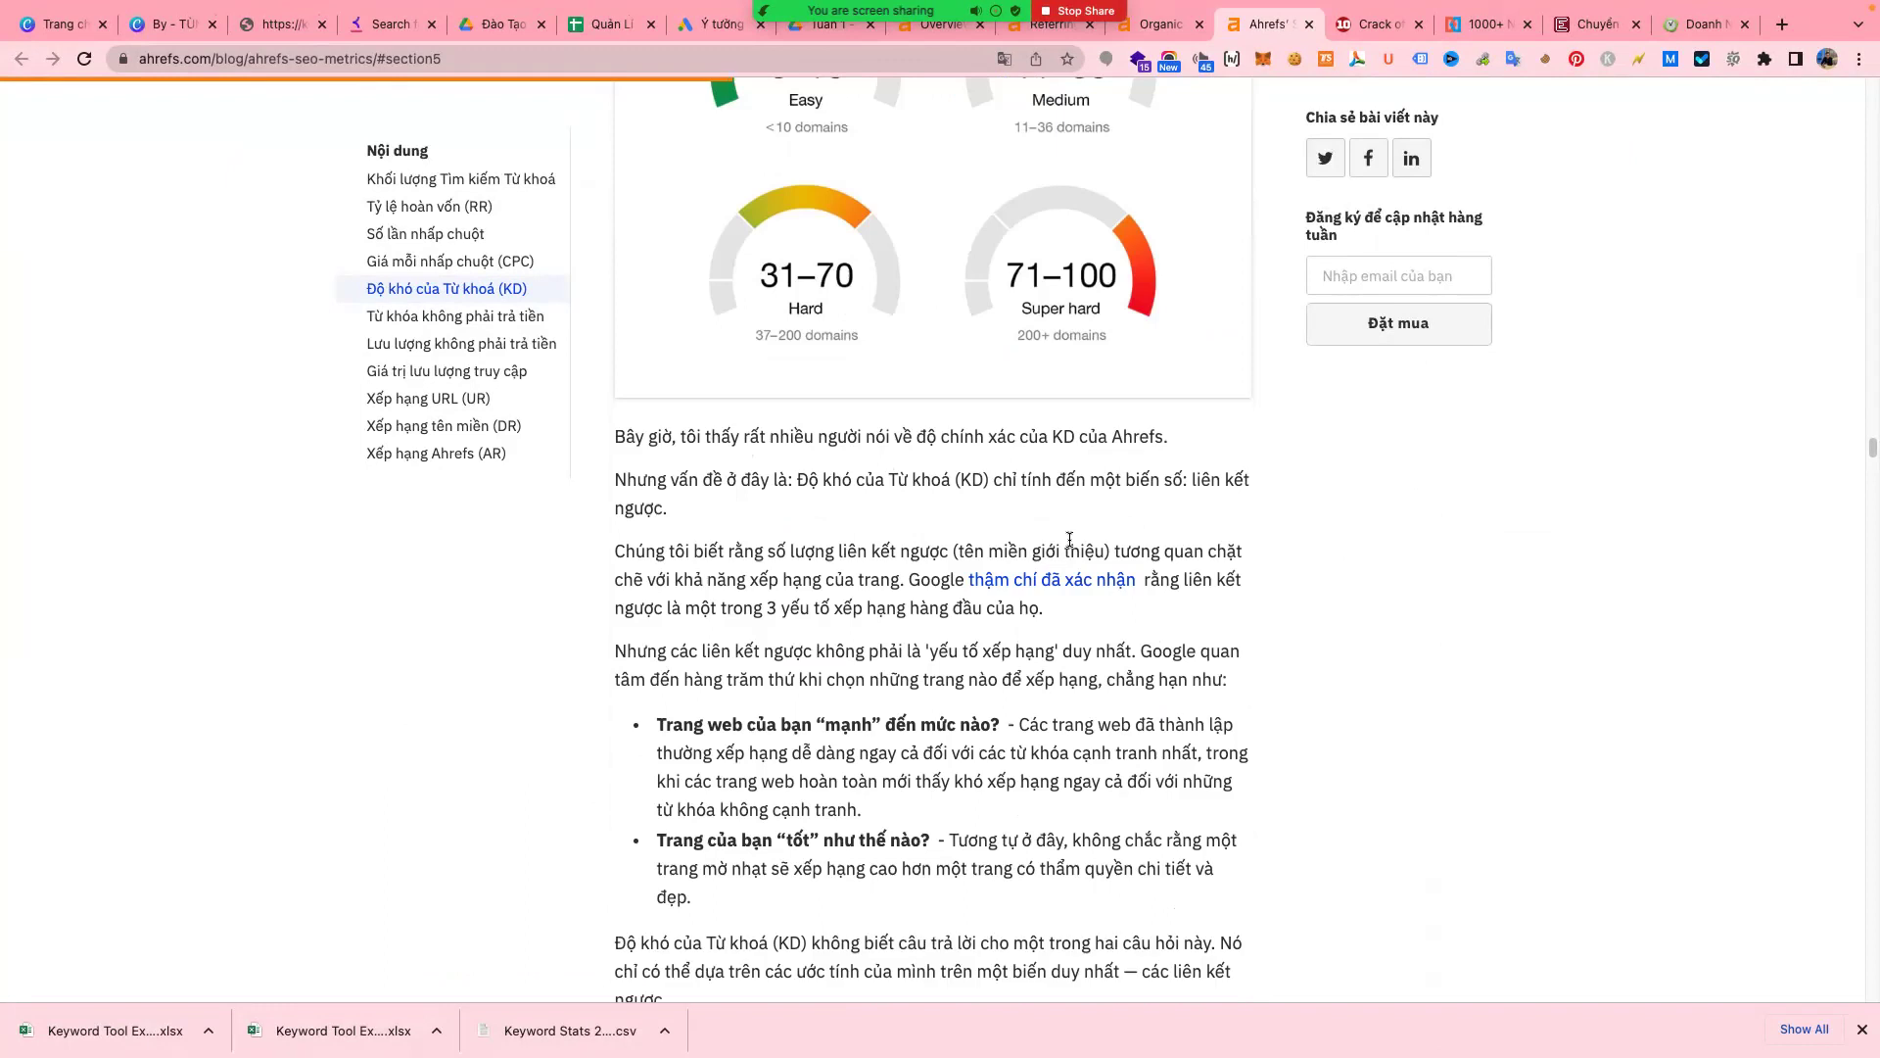
scroll(1077, 607, "down", 3)
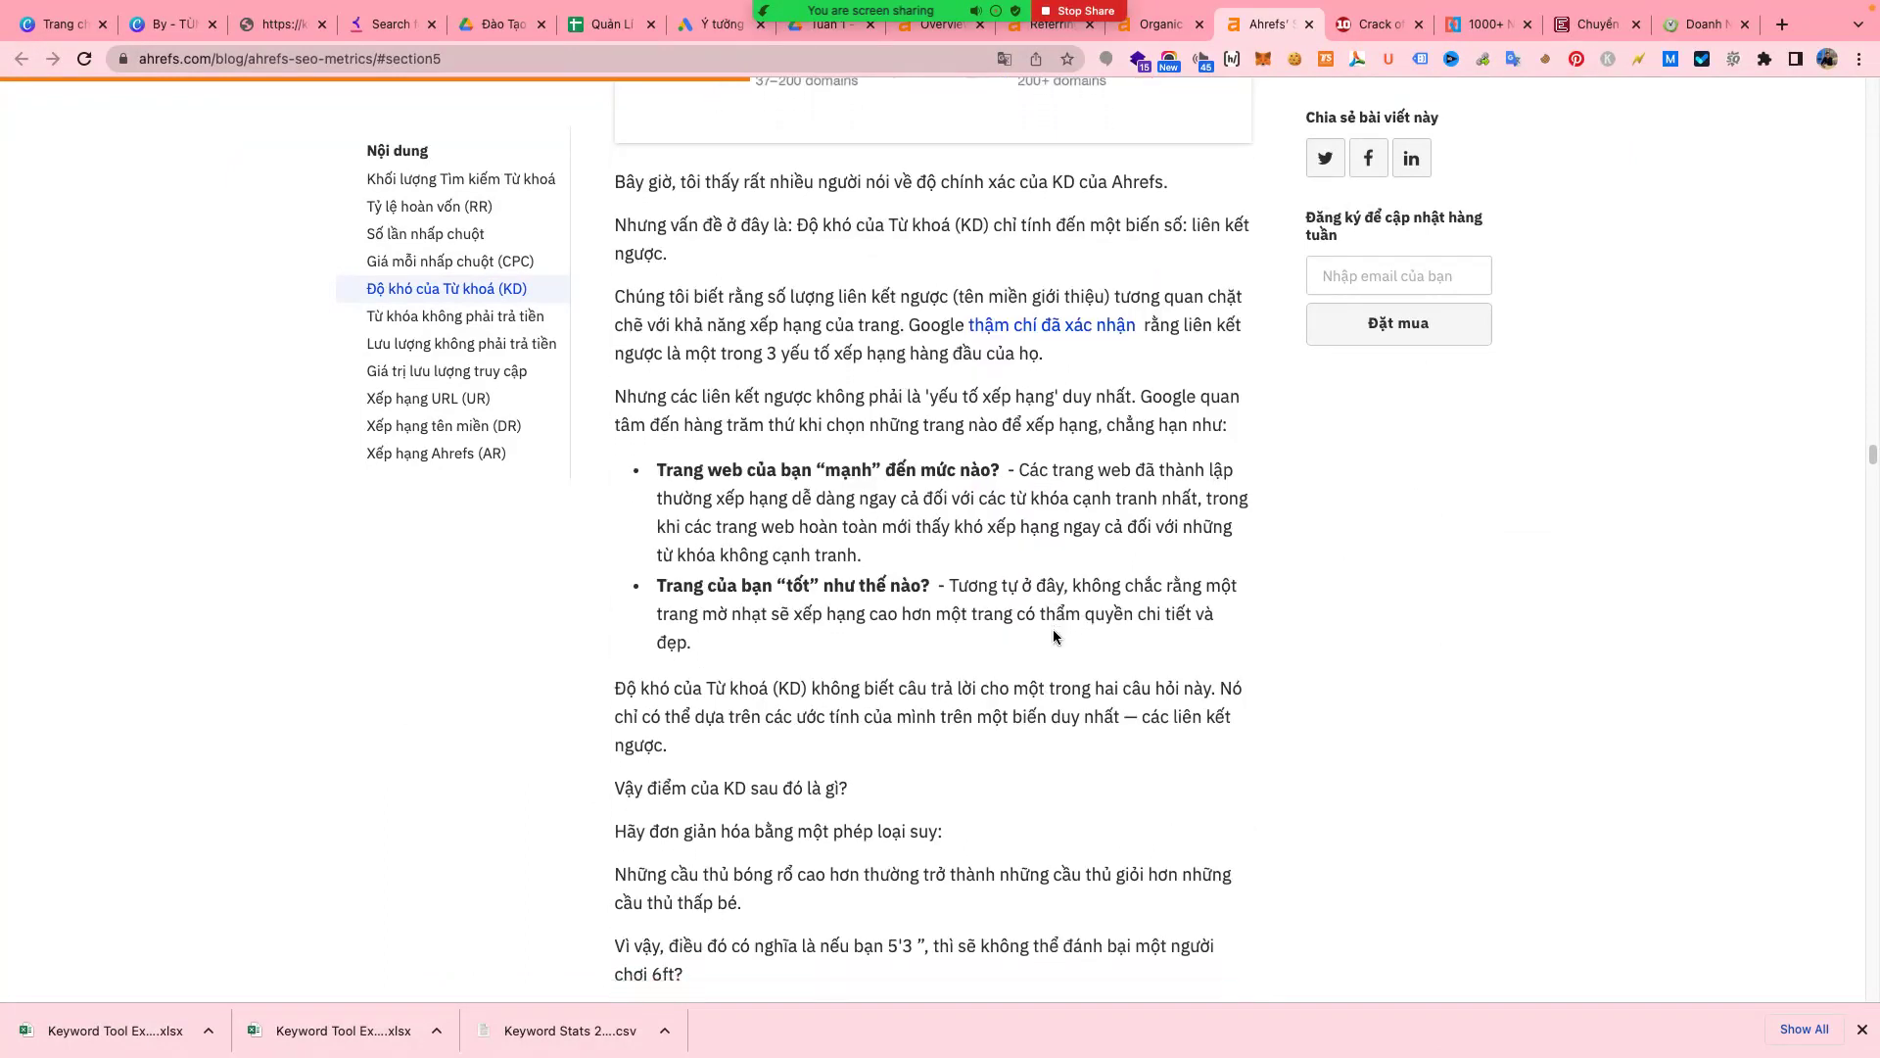
scroll(1013, 645, "down", 1)
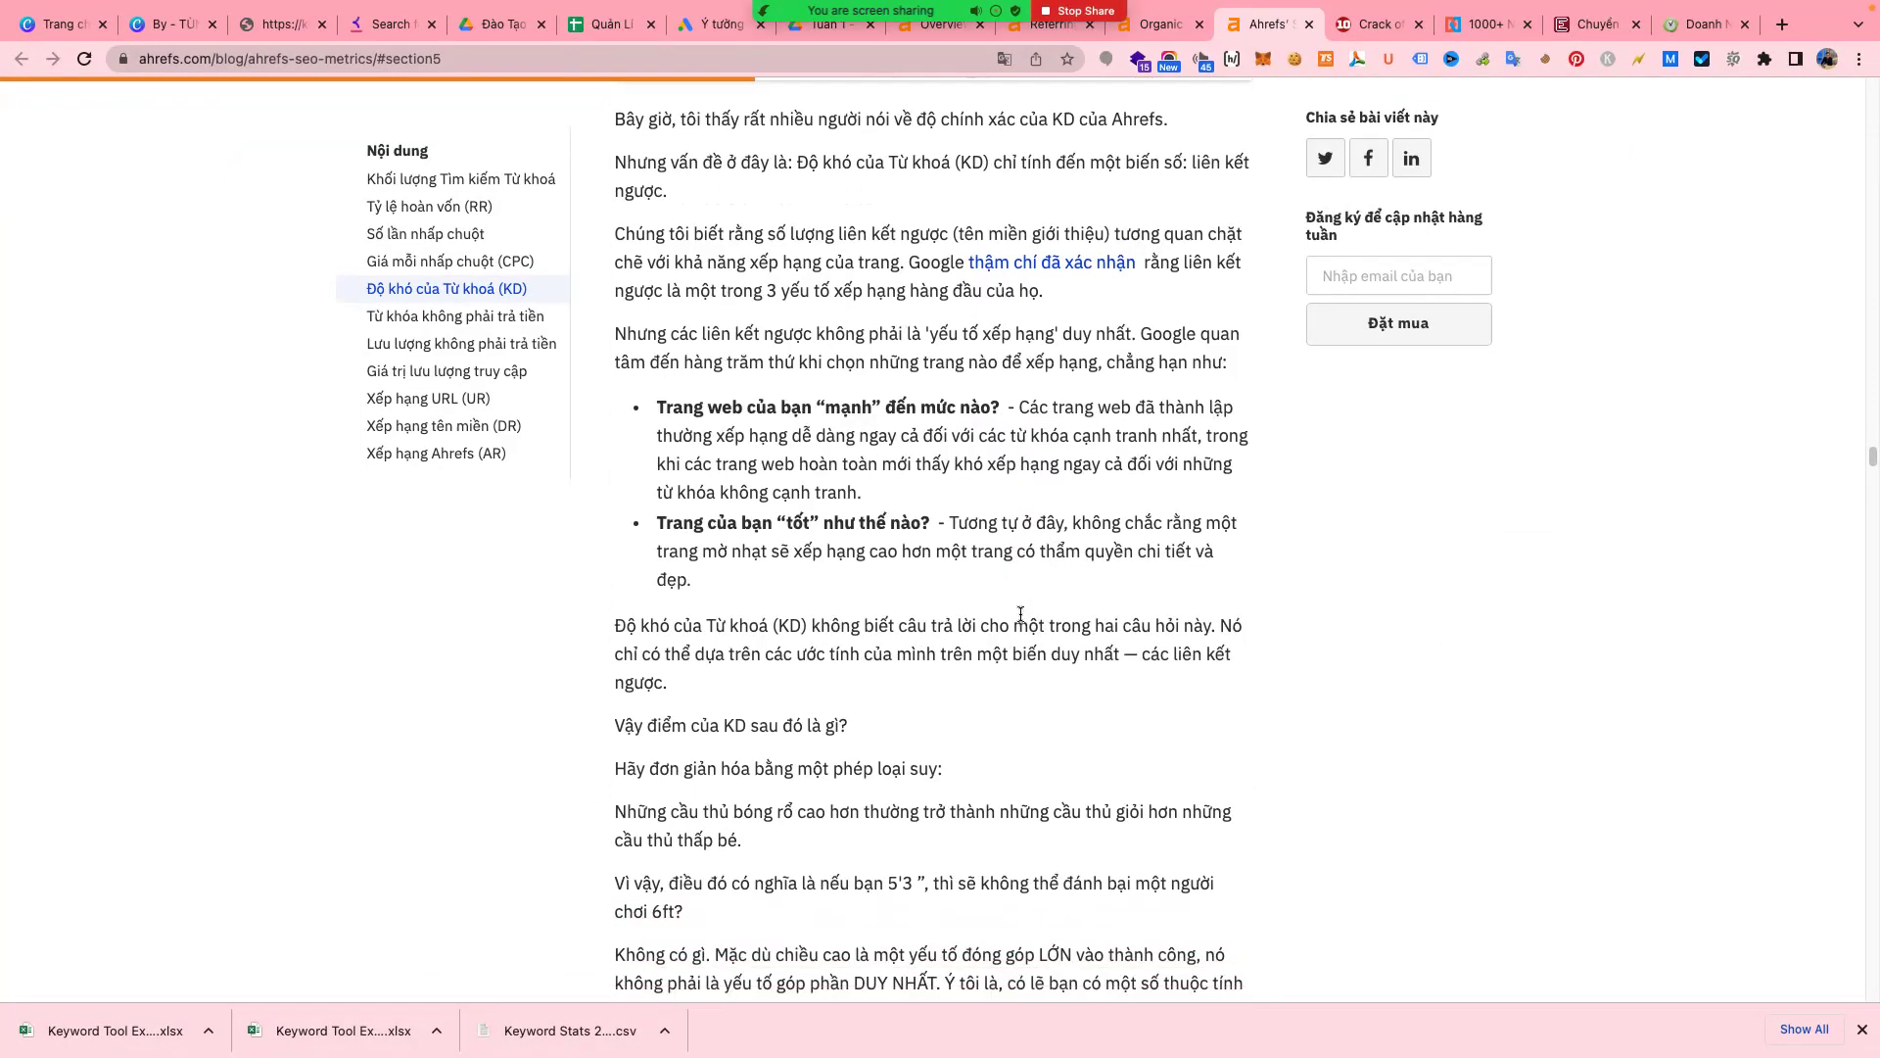
scroll(1023, 622, "down", 1)
scroll(1033, 627, "up", 20)
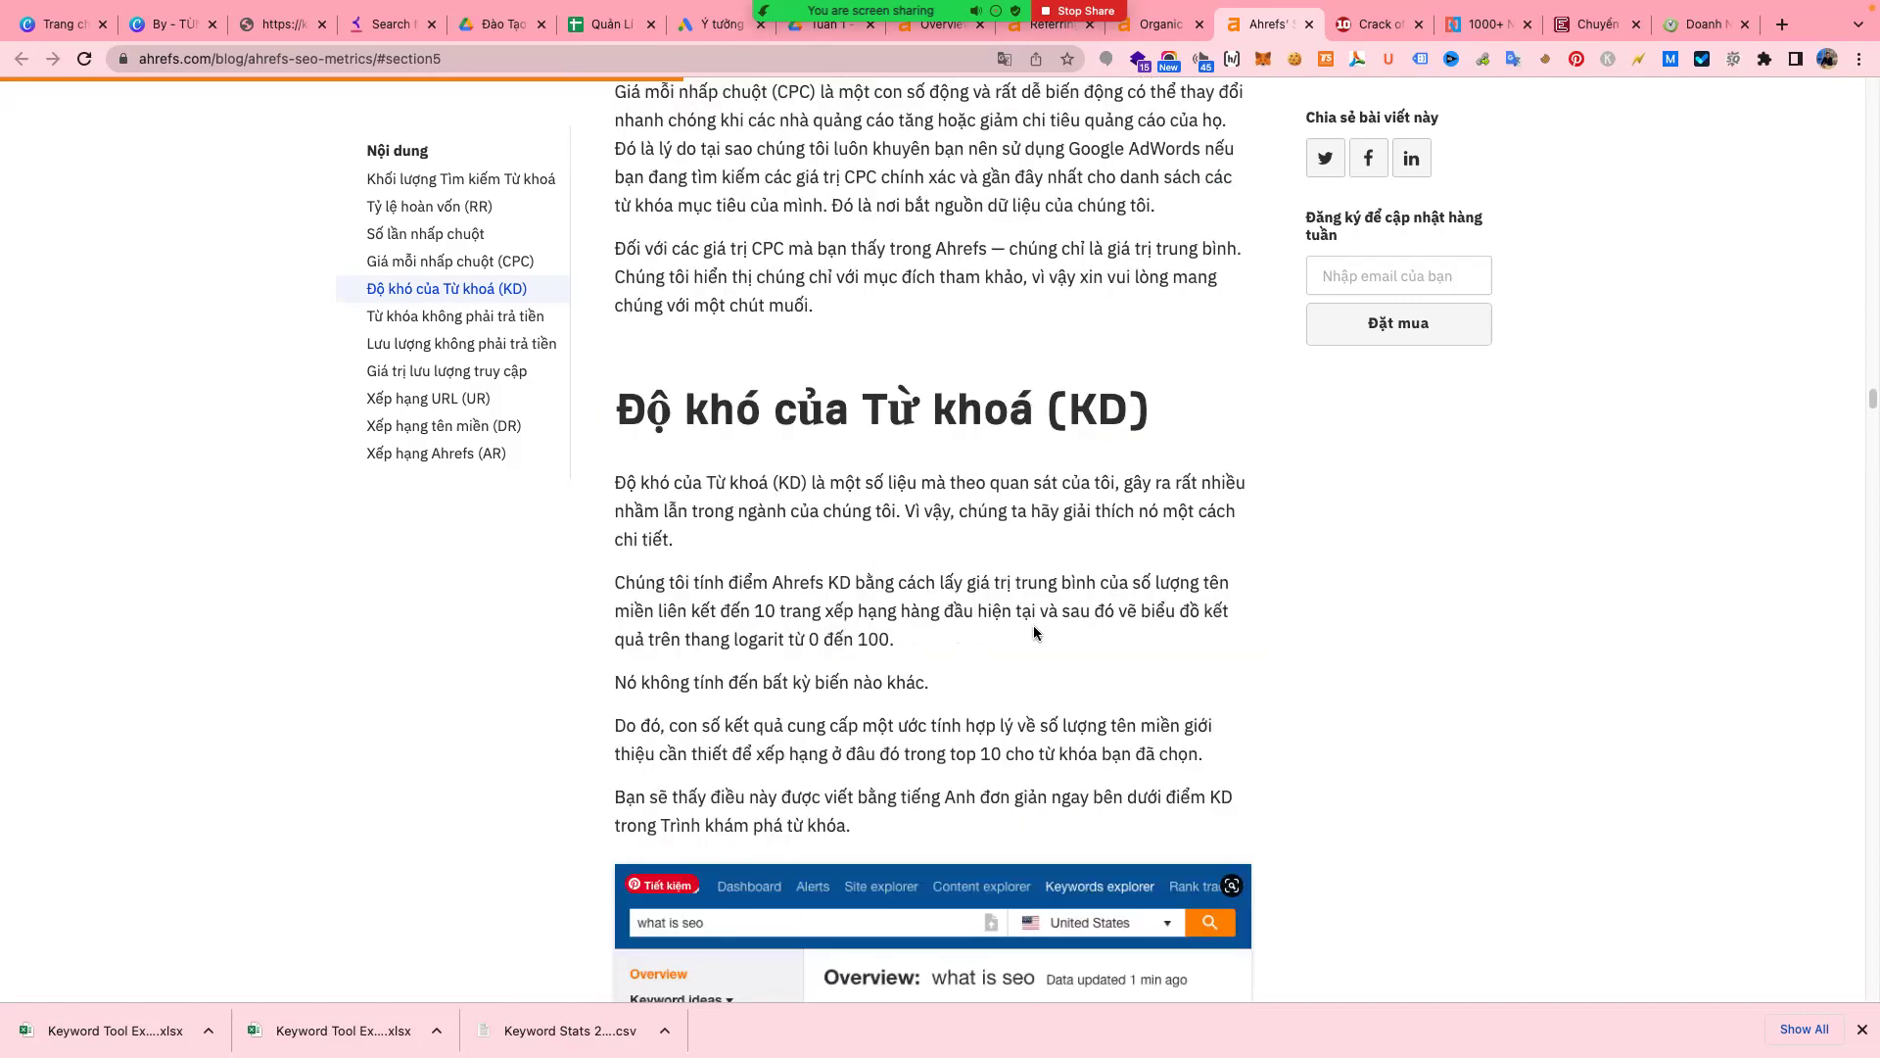
- Open the Ahrefs homepage in a new browser tab from the article's logo and go to the Ahrefs Blog
scroll(1037, 625, "up", 20)
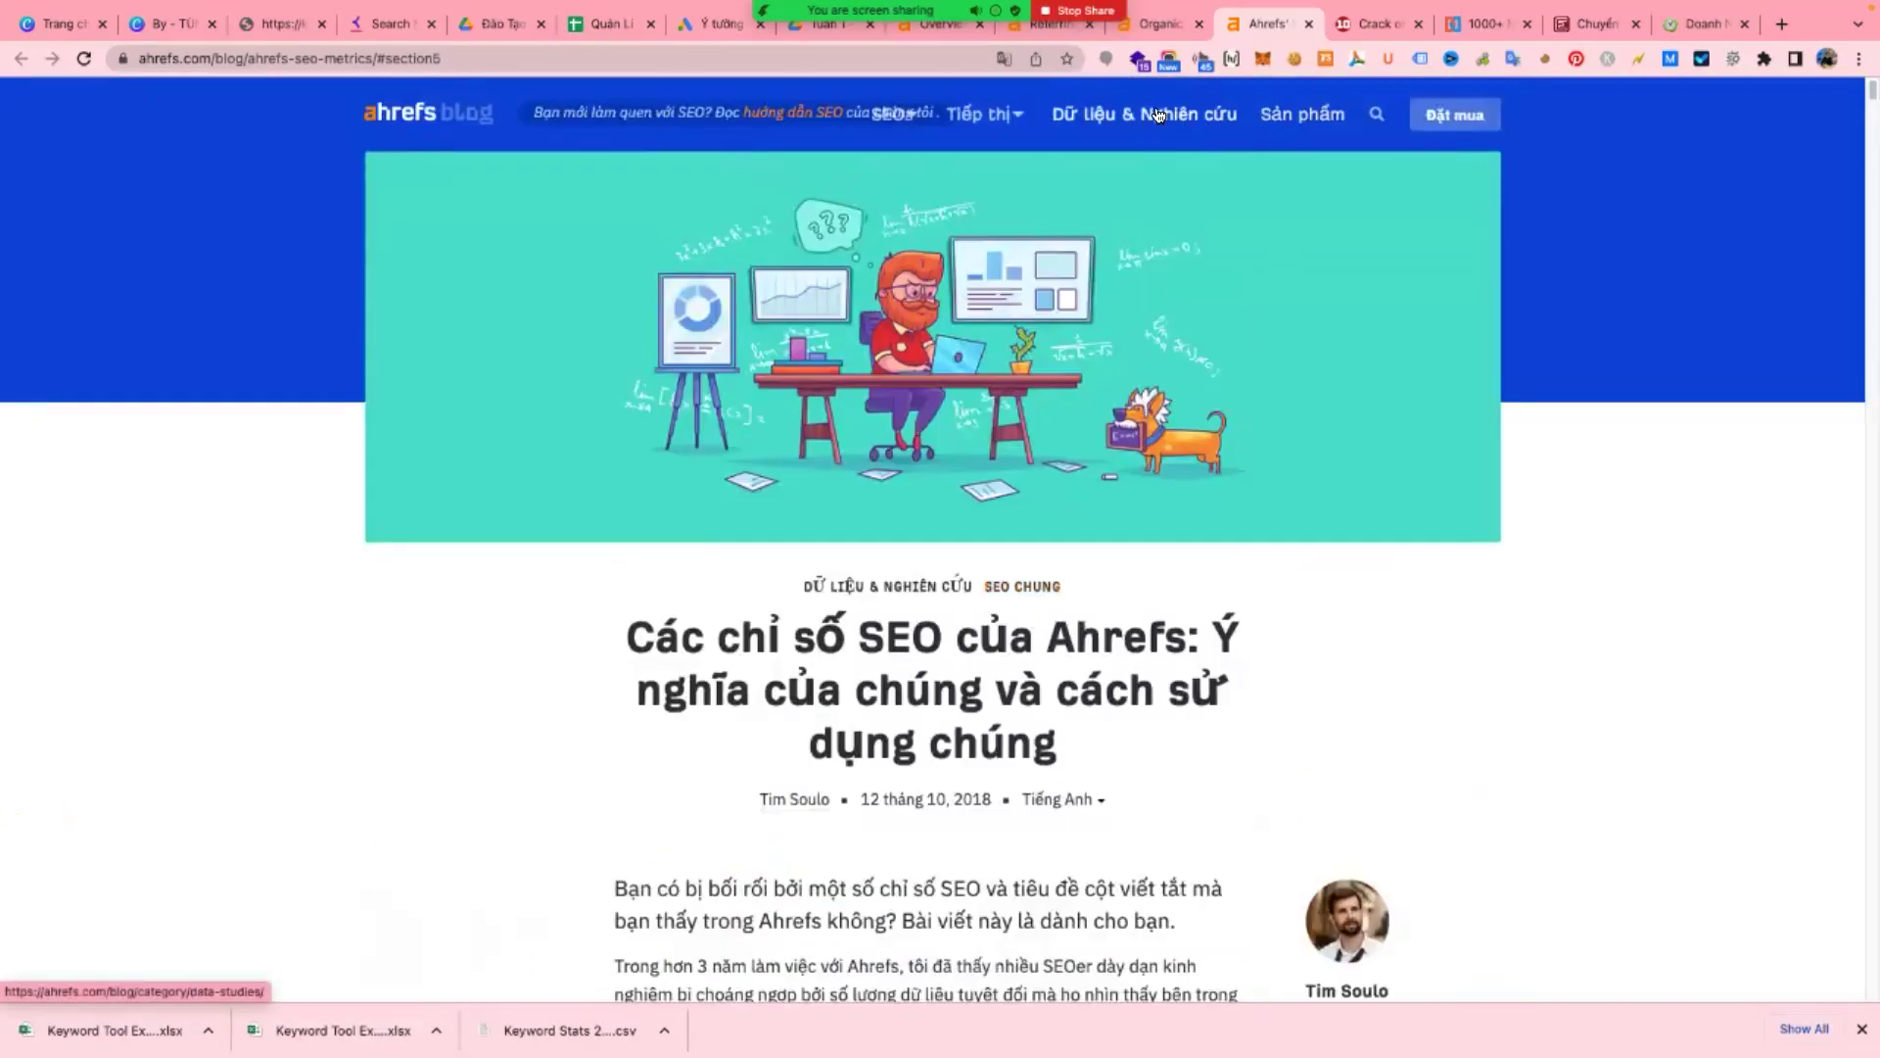
right_click(417, 104)
left_click(451, 117)
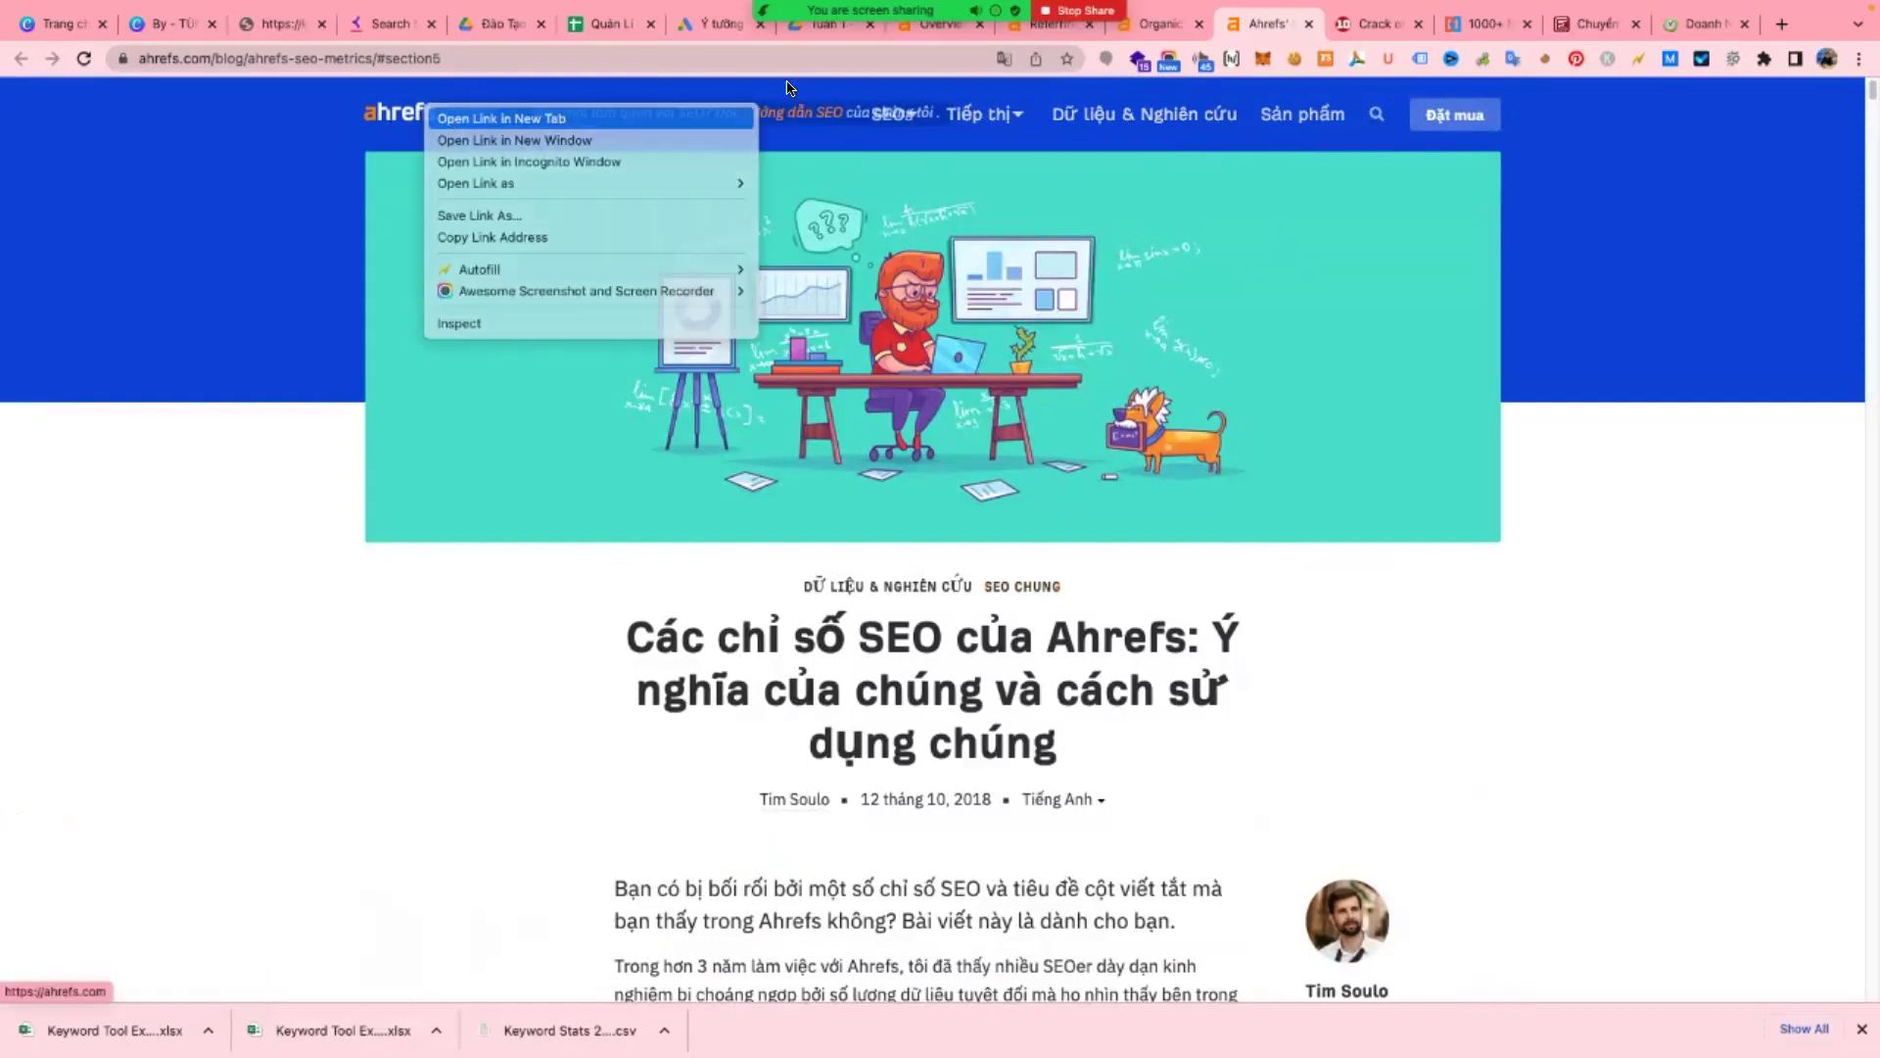
left_click(1289, 19)
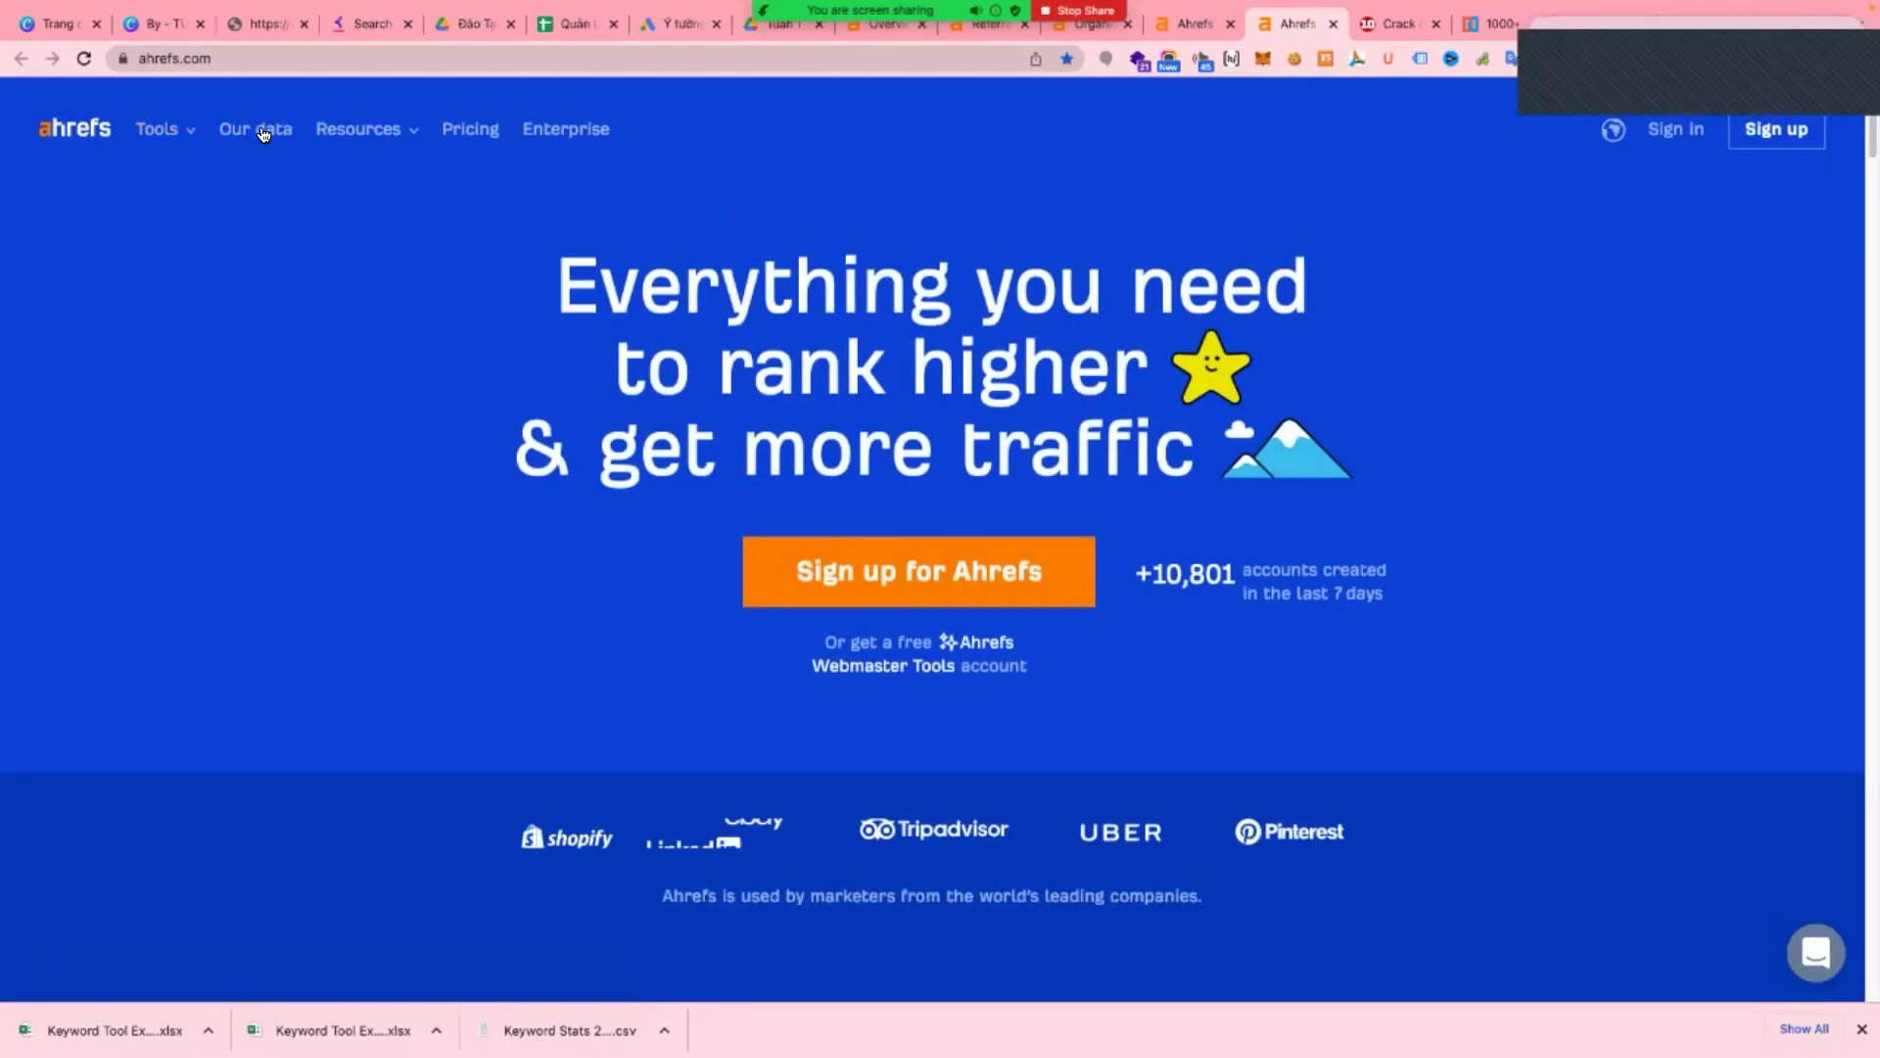
mouse_move(385, 135)
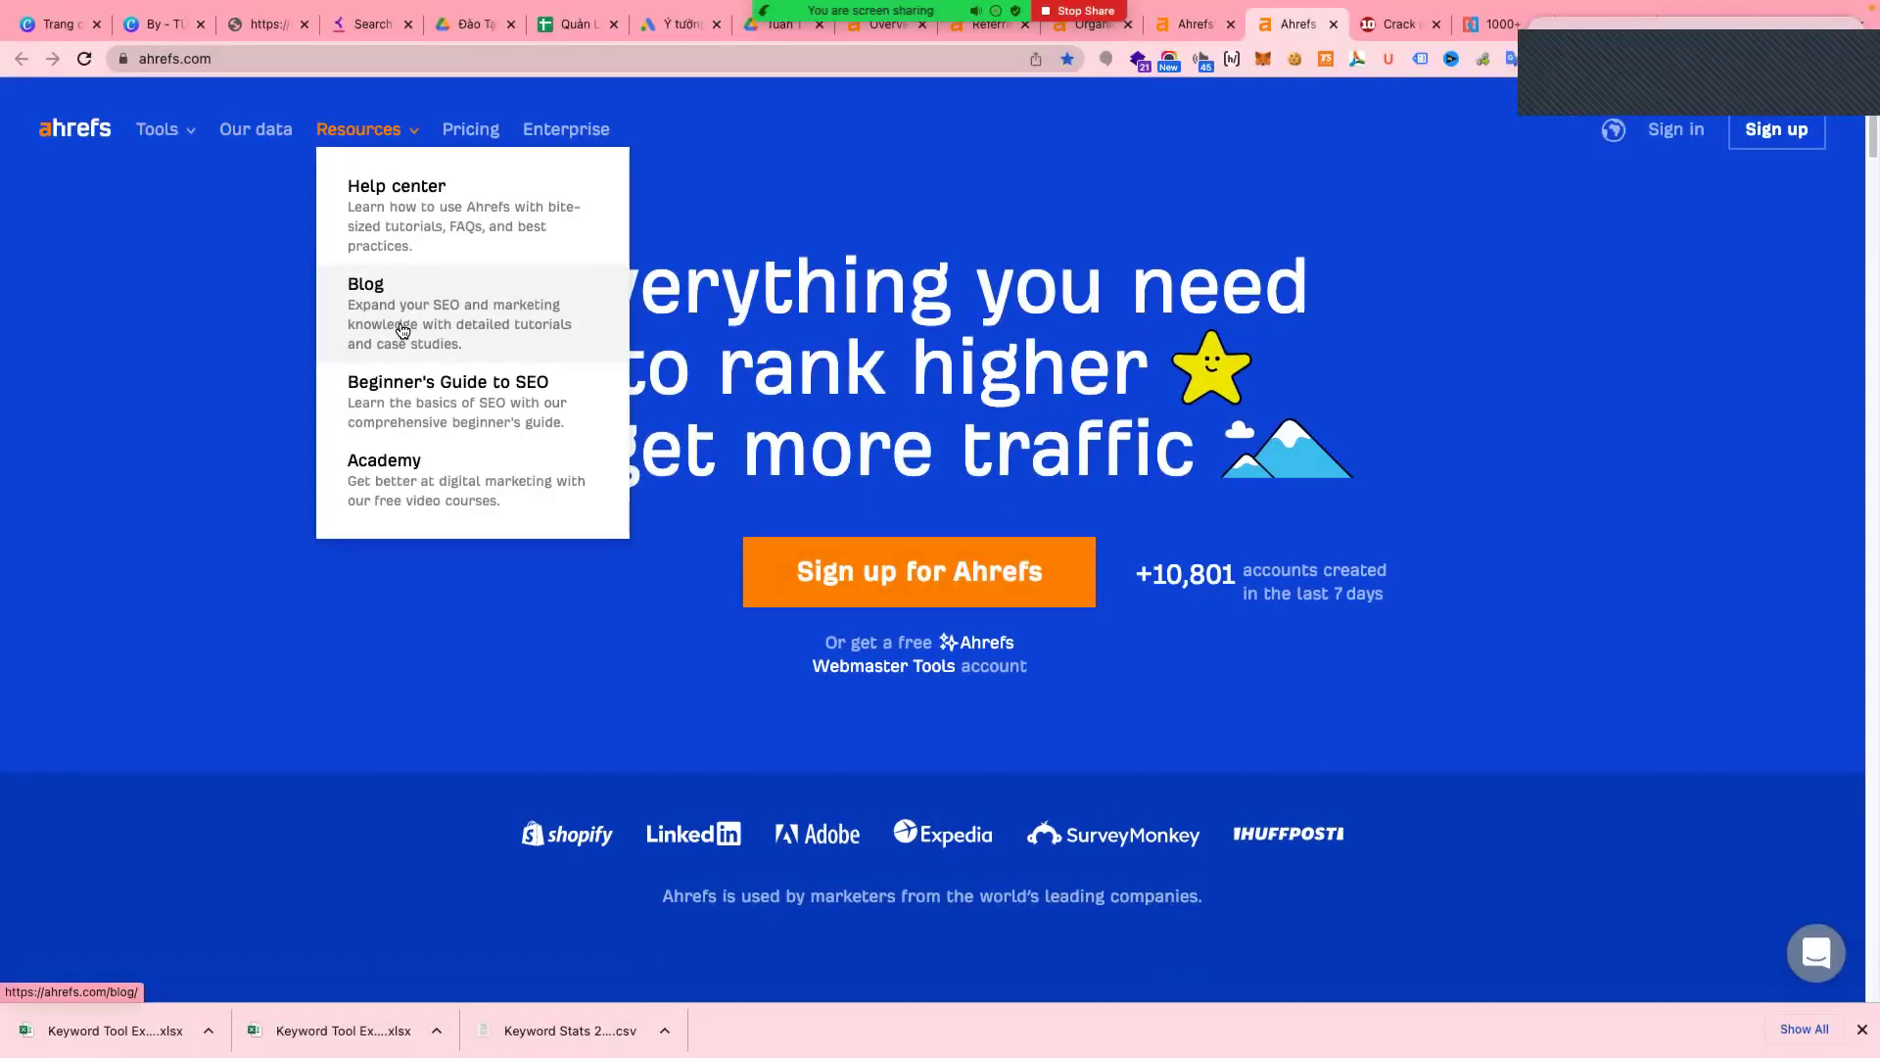
left_click(483, 358)
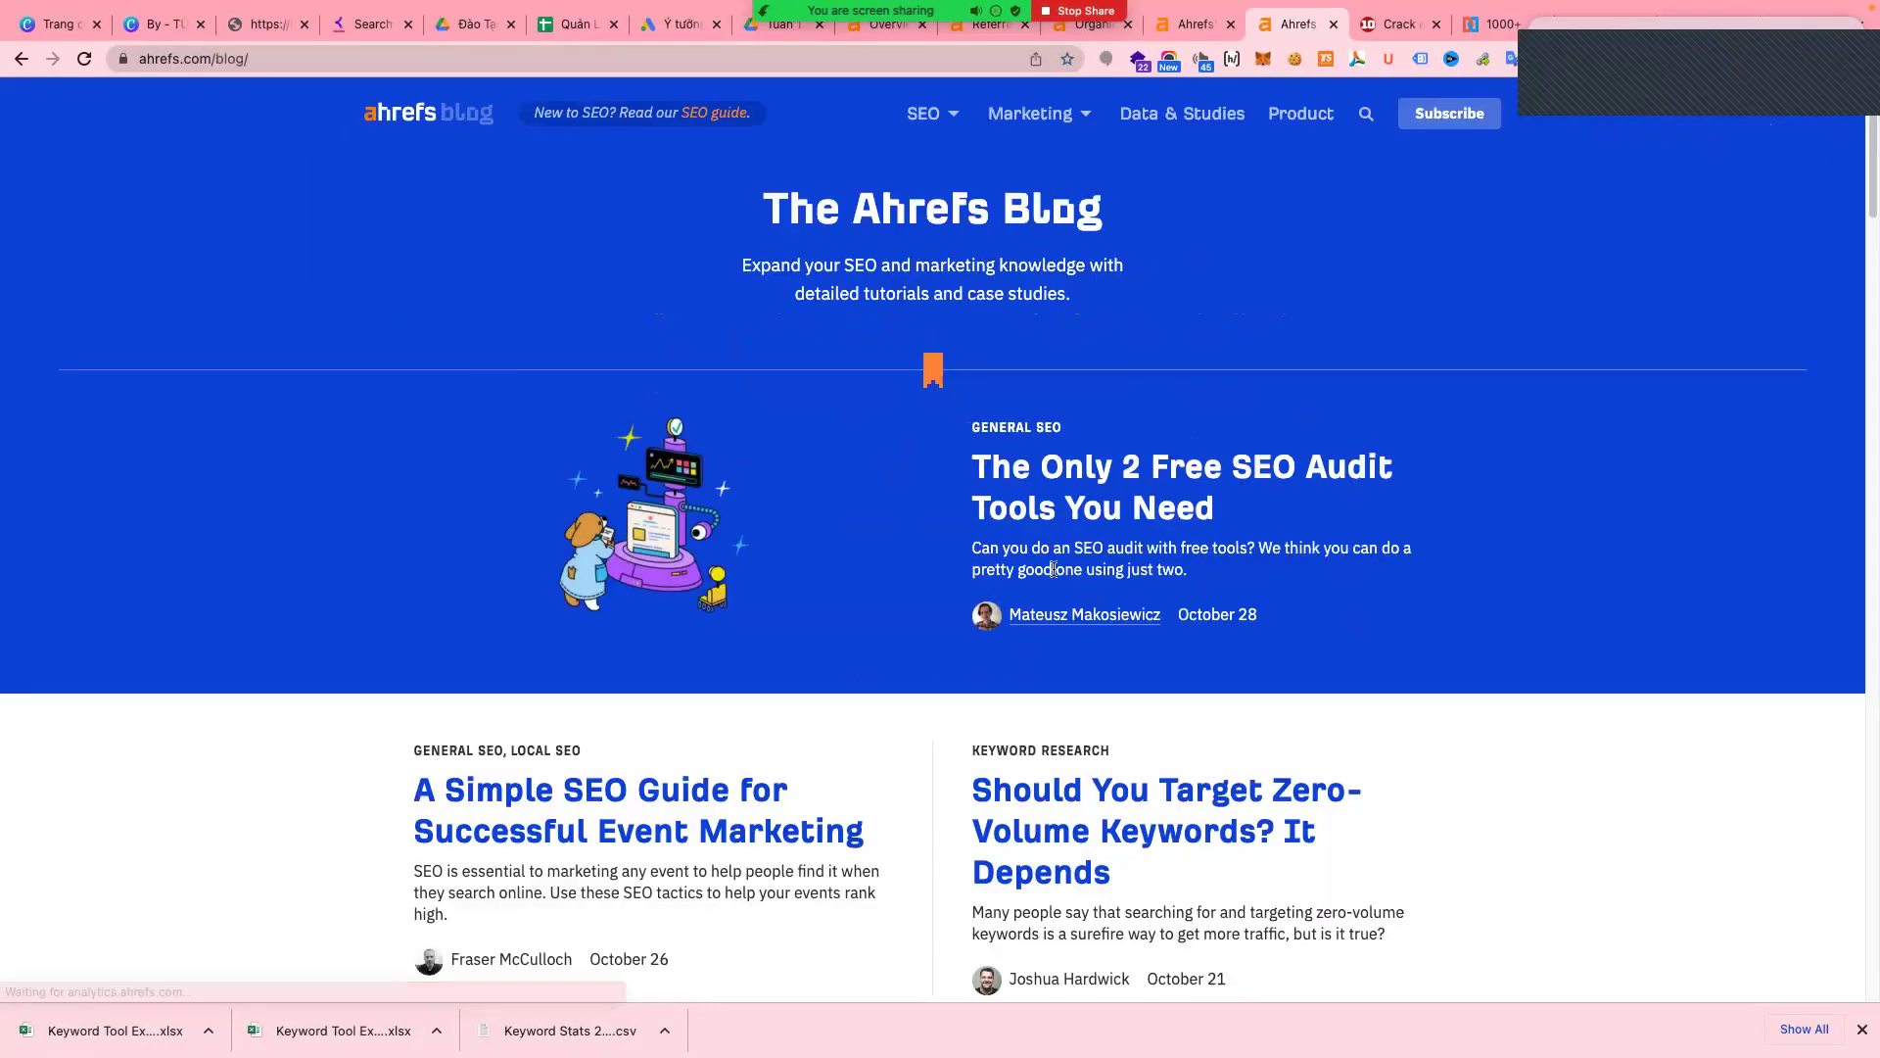
- Translate the Ahrefs Blog page into Vietnamese and dismiss the translation popup
scroll(967, 394, "down", 5)
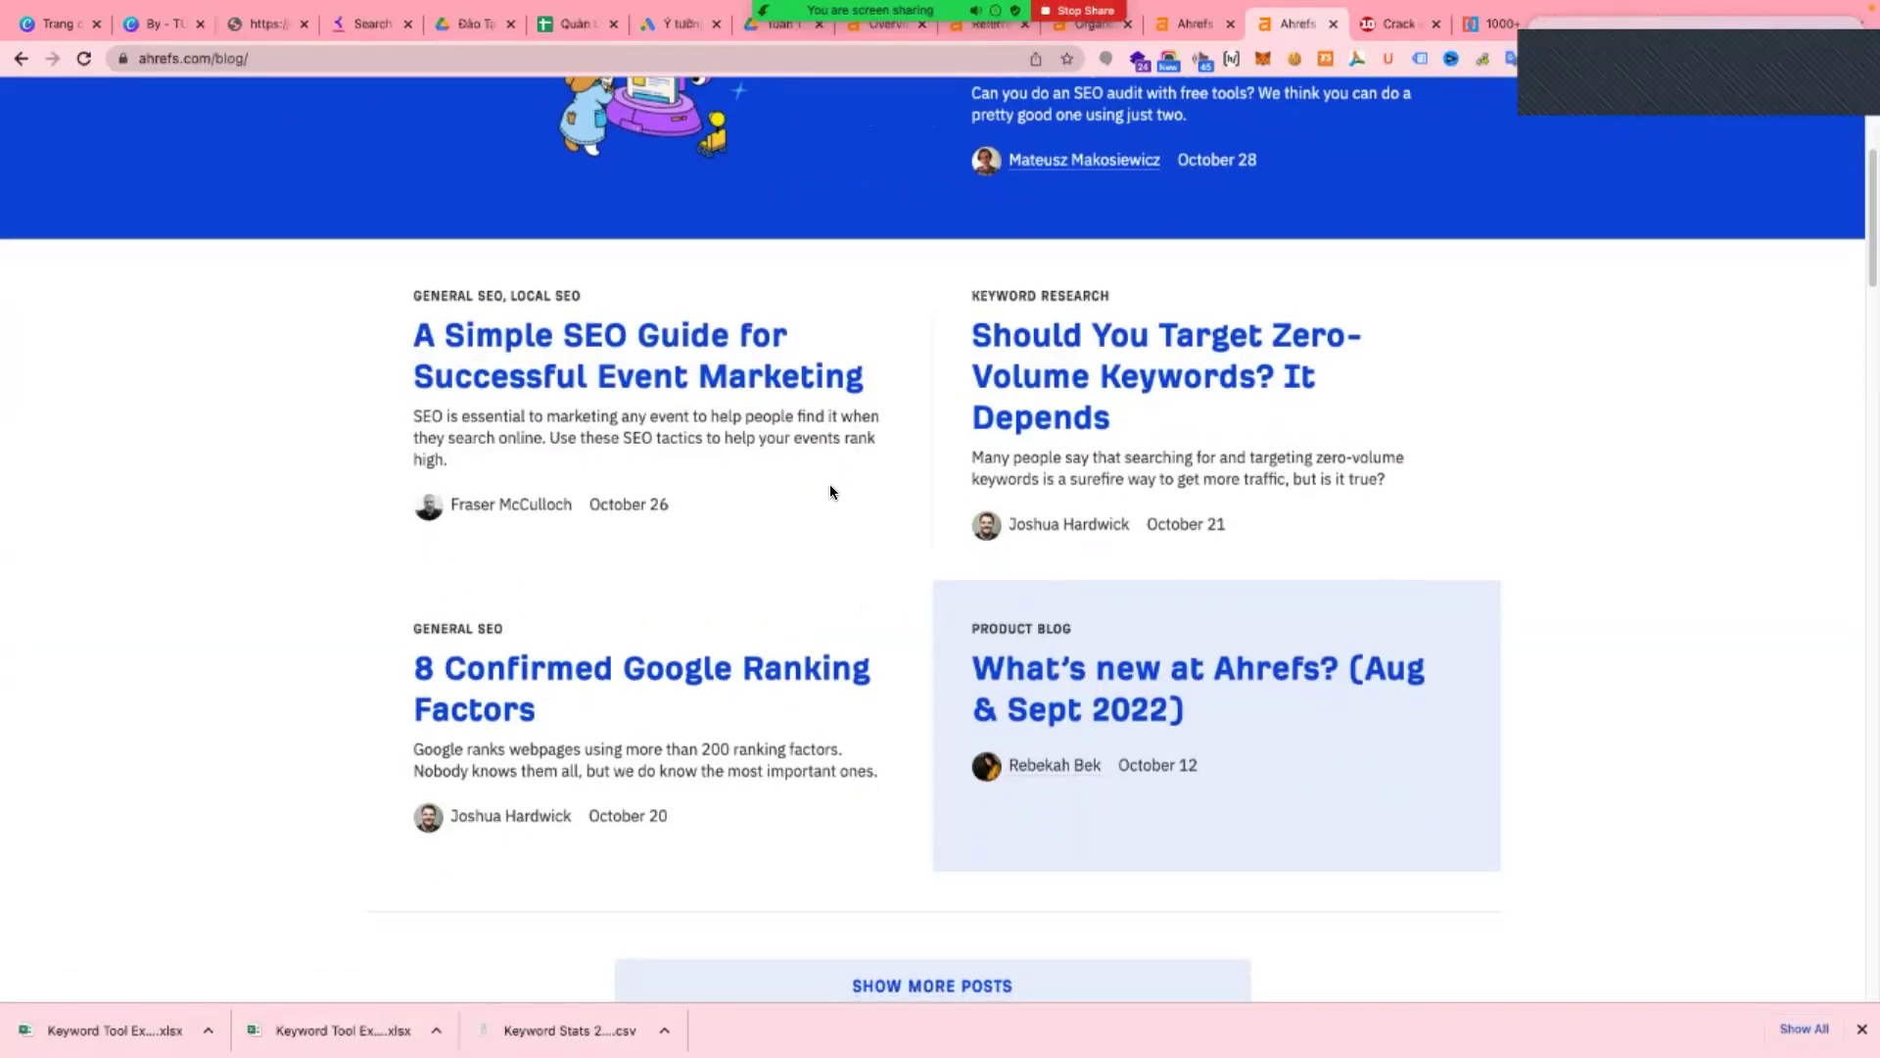
scroll(996, 554, "down", 2)
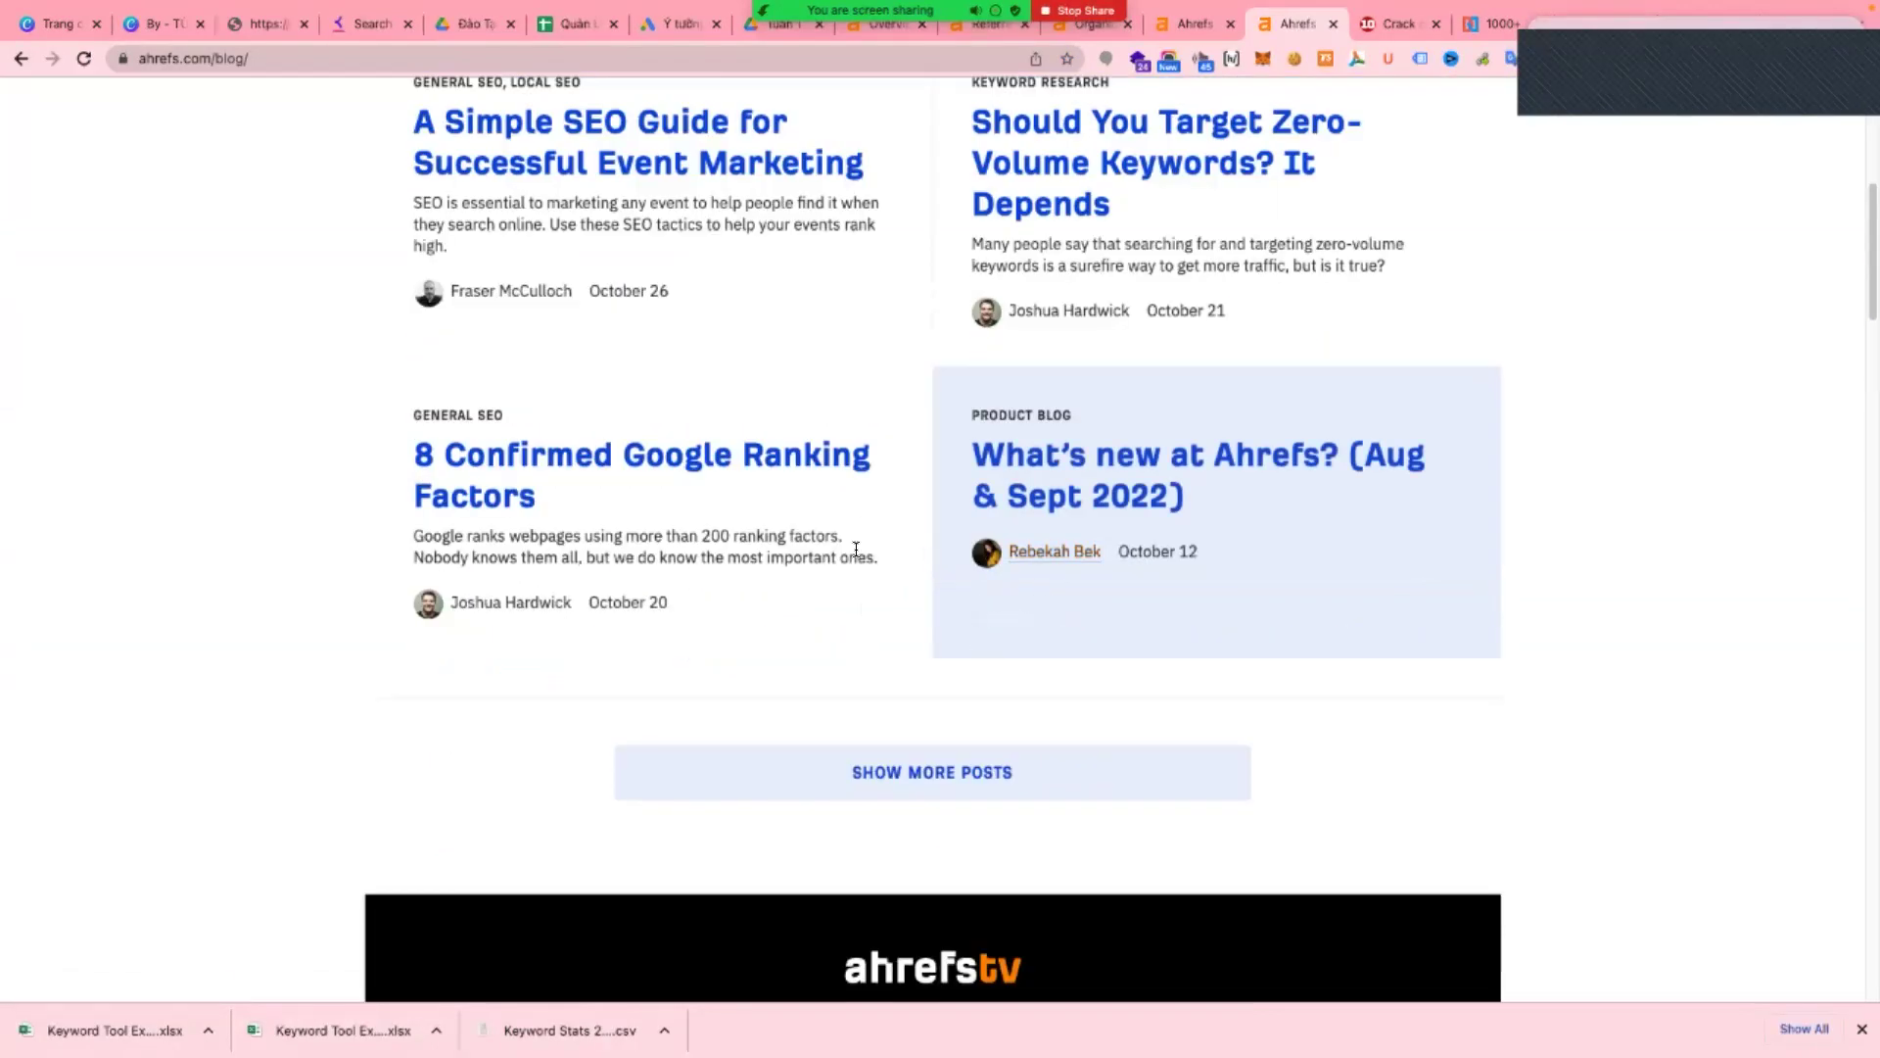
scroll(1261, 519, "up", 1)
right_click(1610, 310)
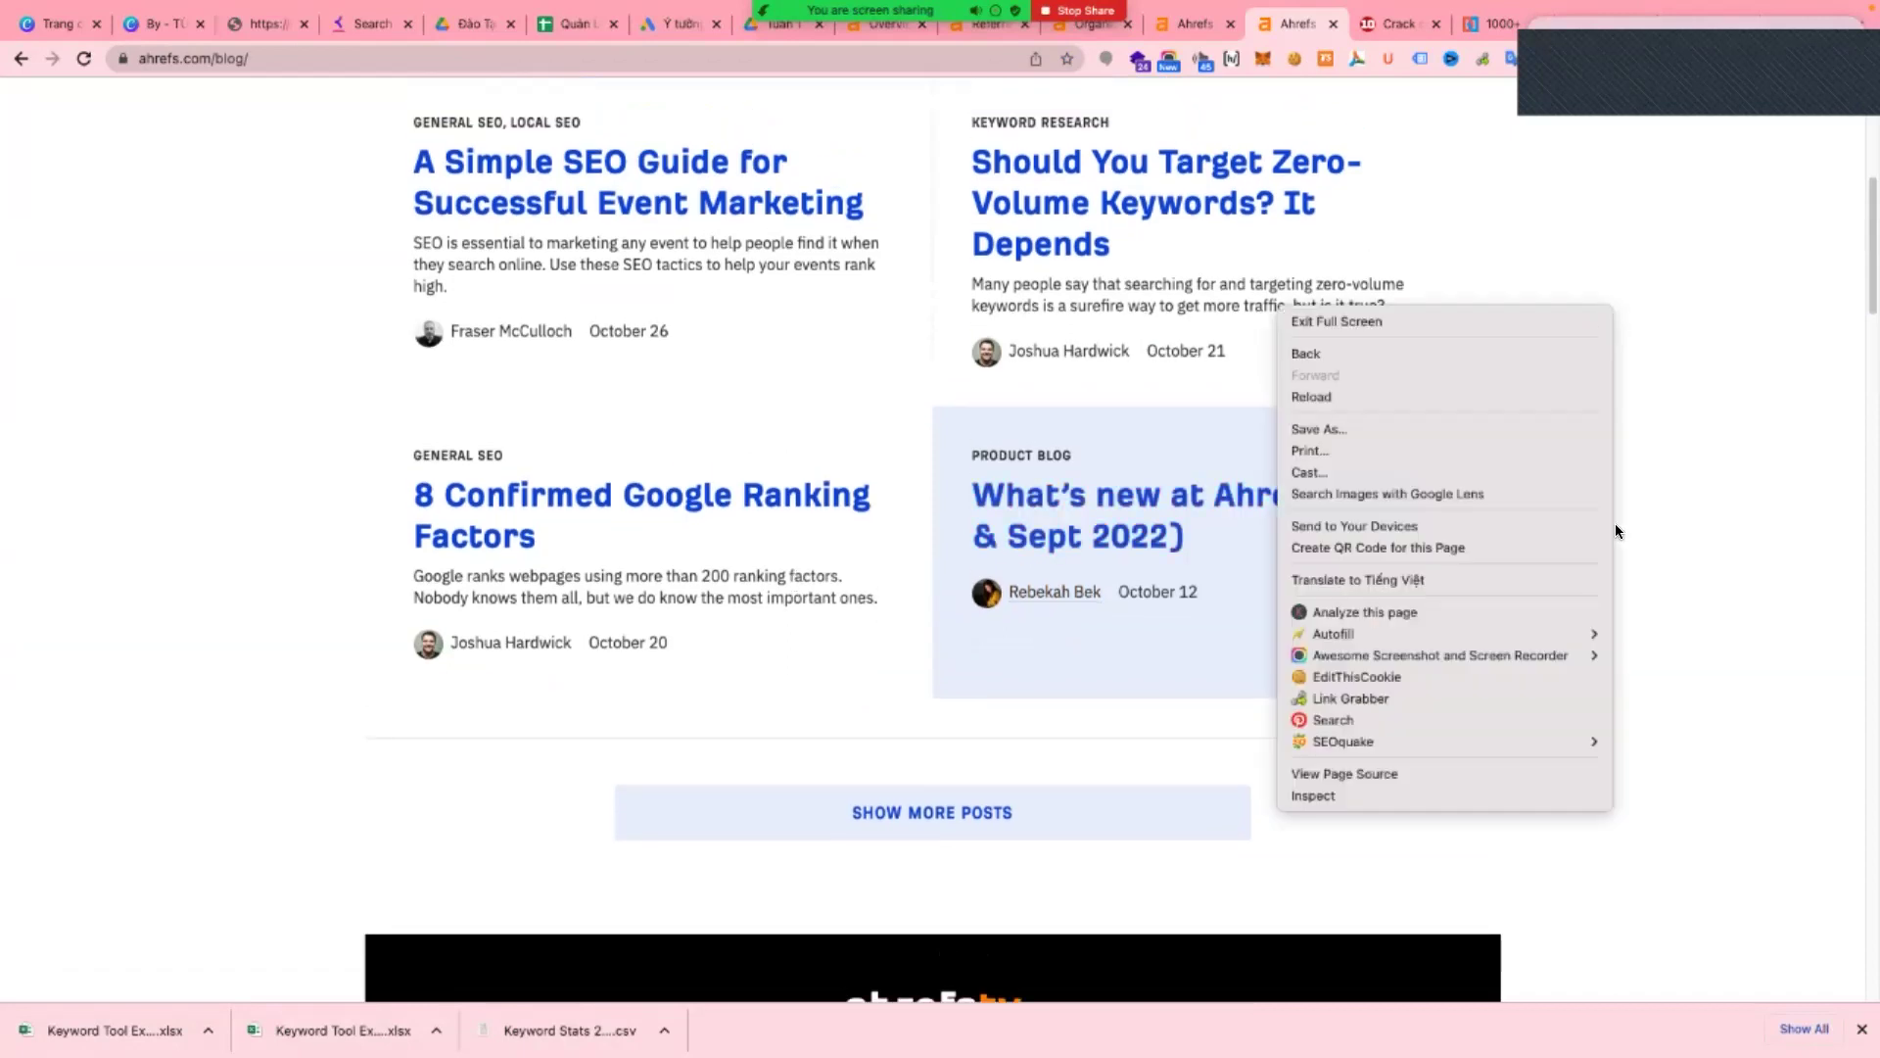
left_click(1513, 579)
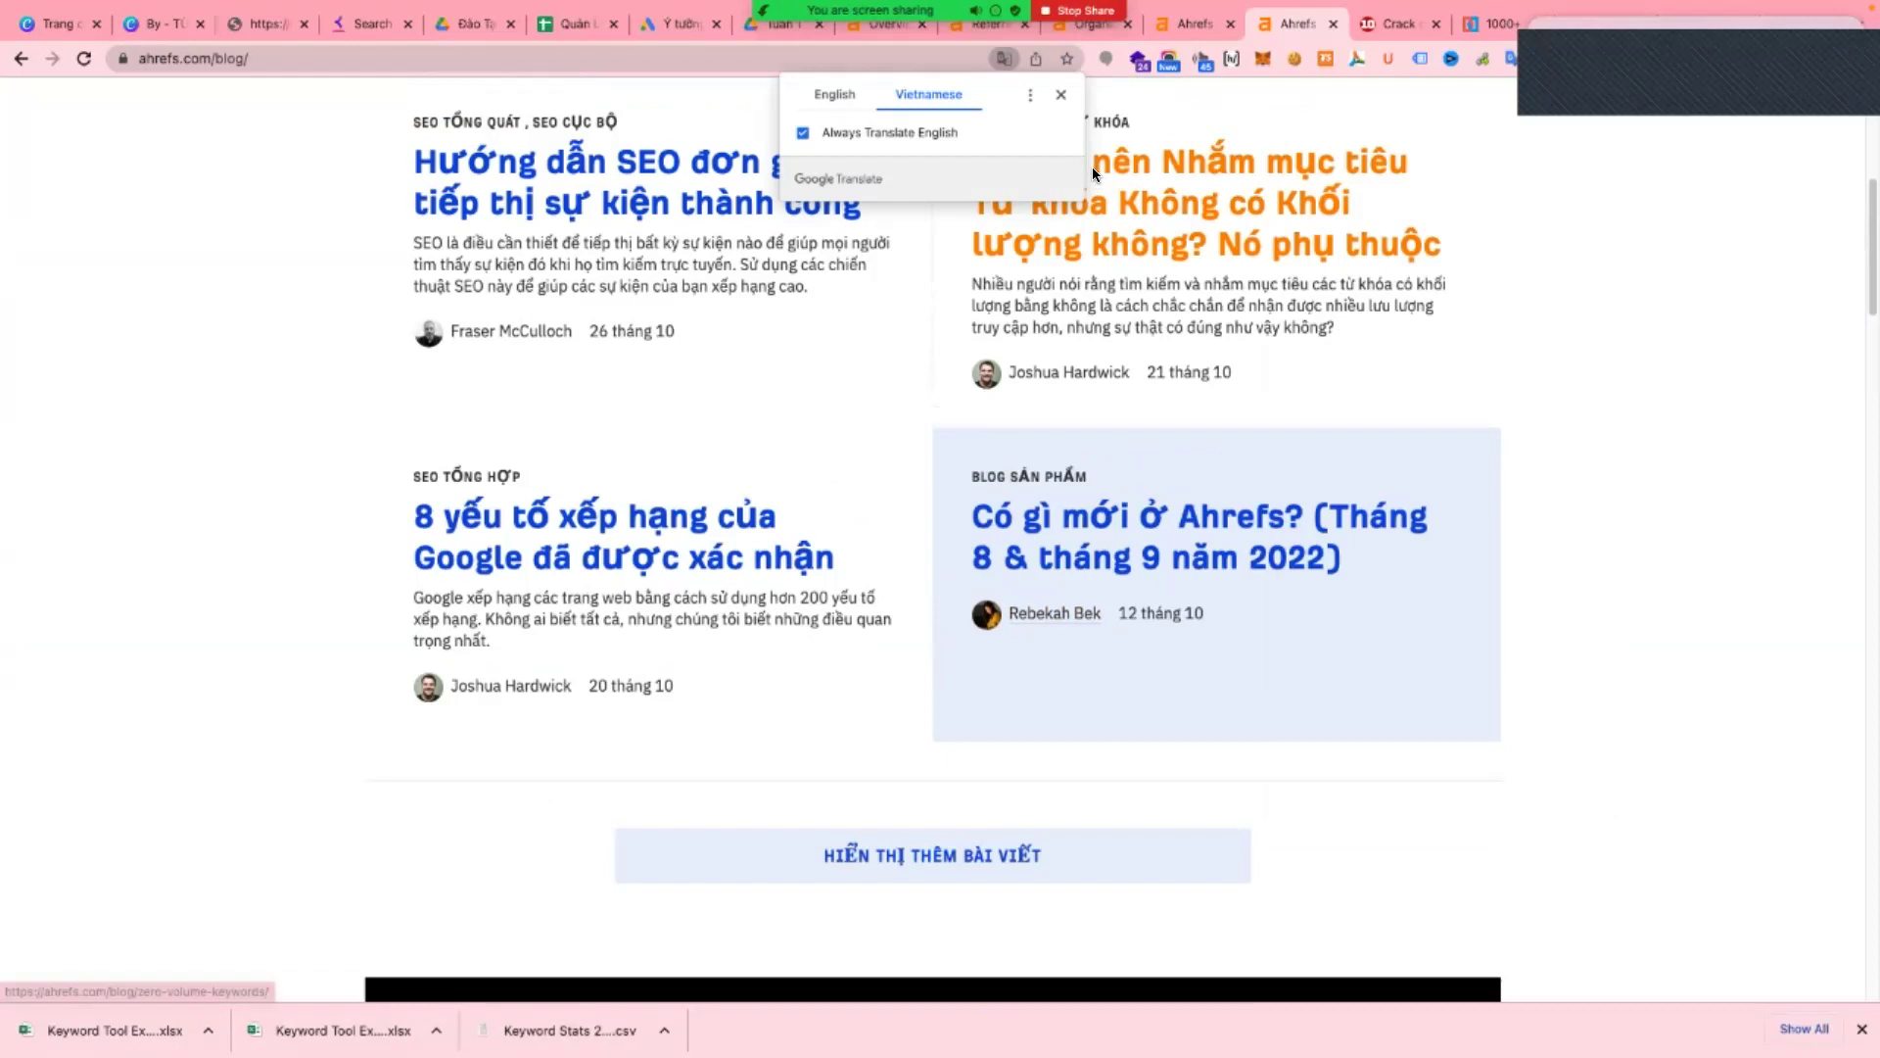
left_click(1063, 96)
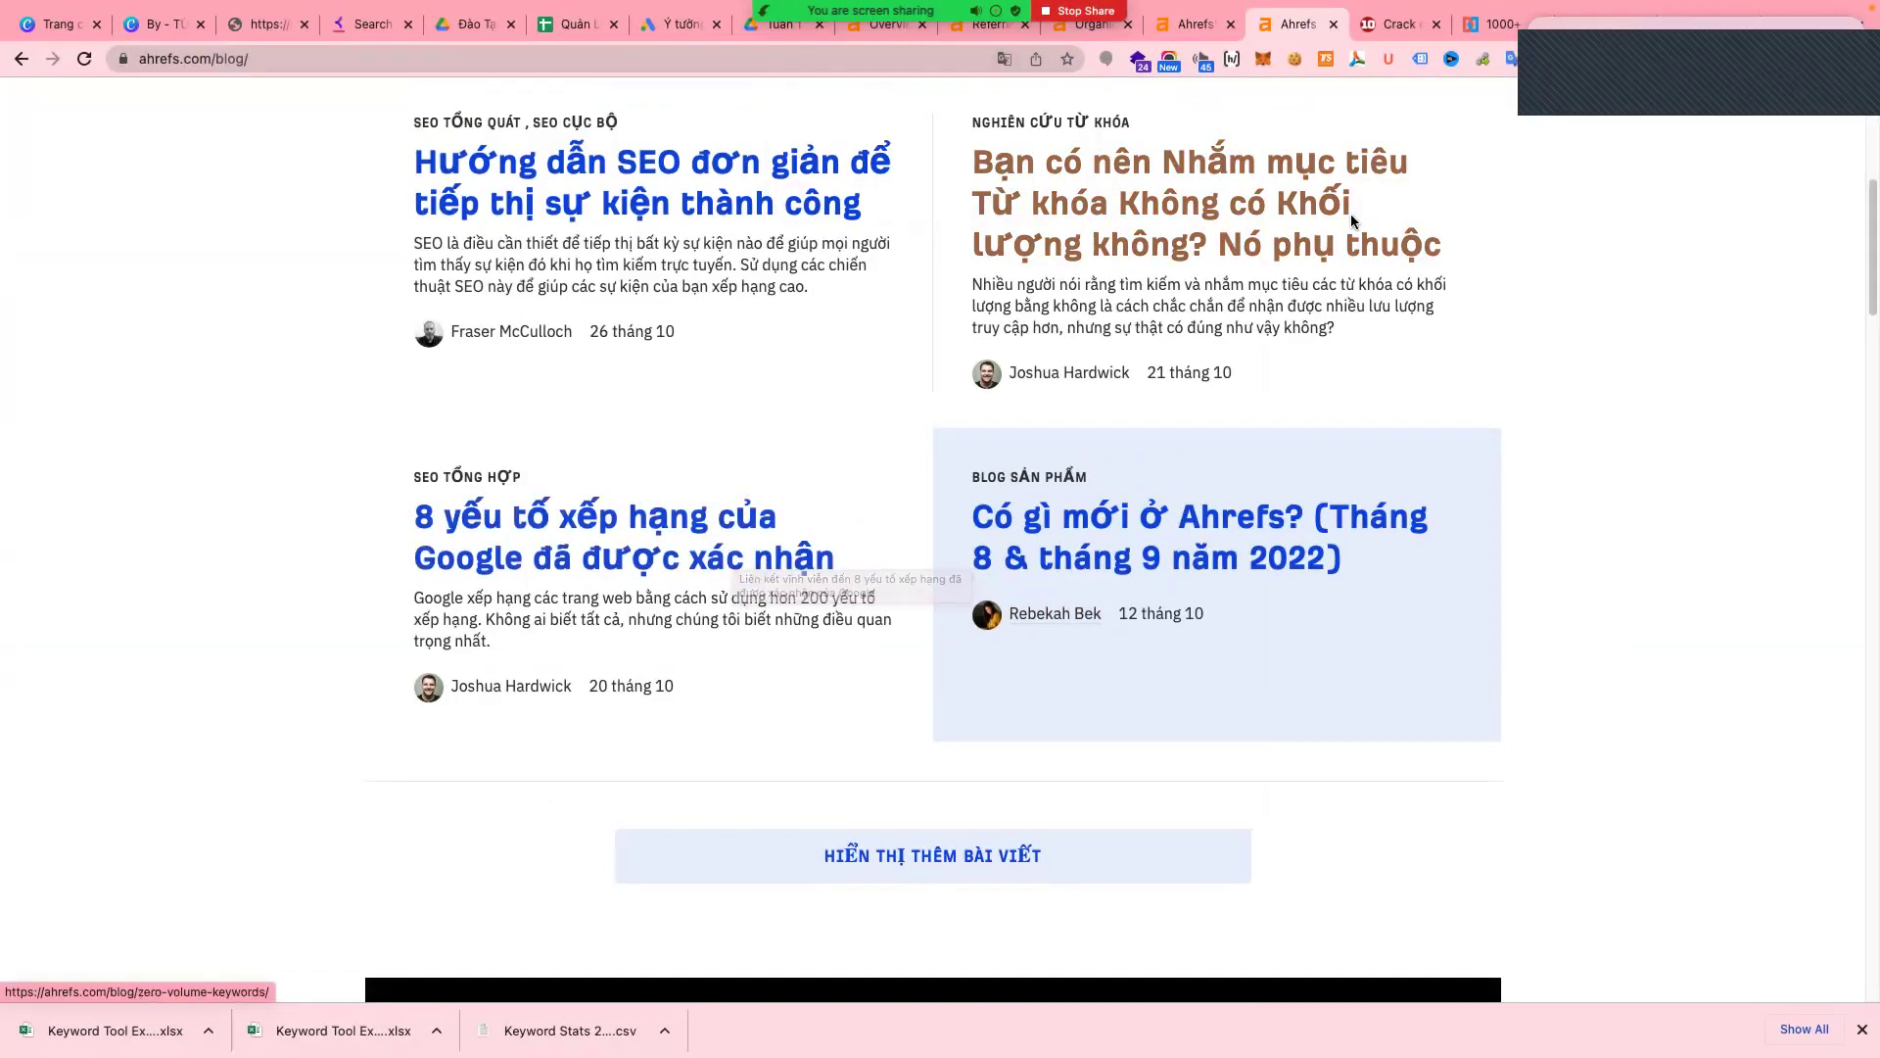
- Look through the translated blog's recent posts, Ahrefs TV videos and SEO topic section
scroll(979, 274, "up", 1)
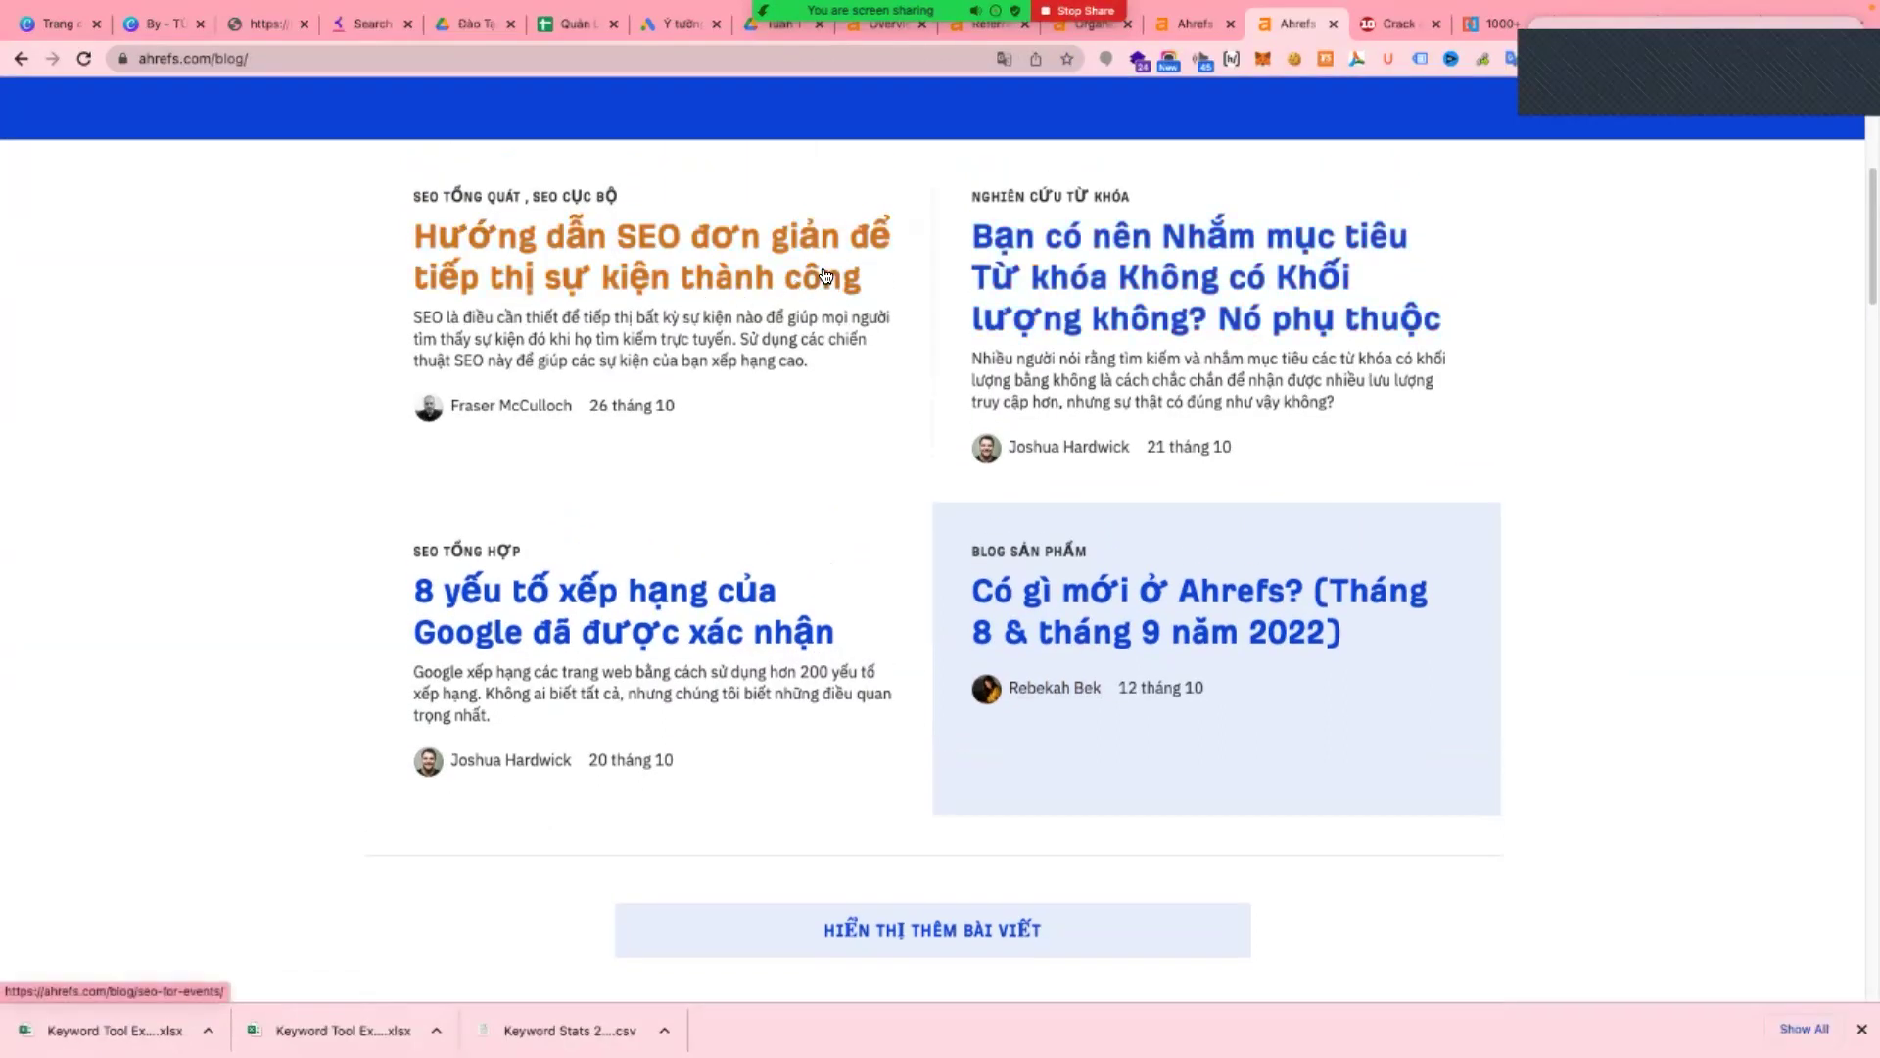
scroll(853, 458, "down", 9)
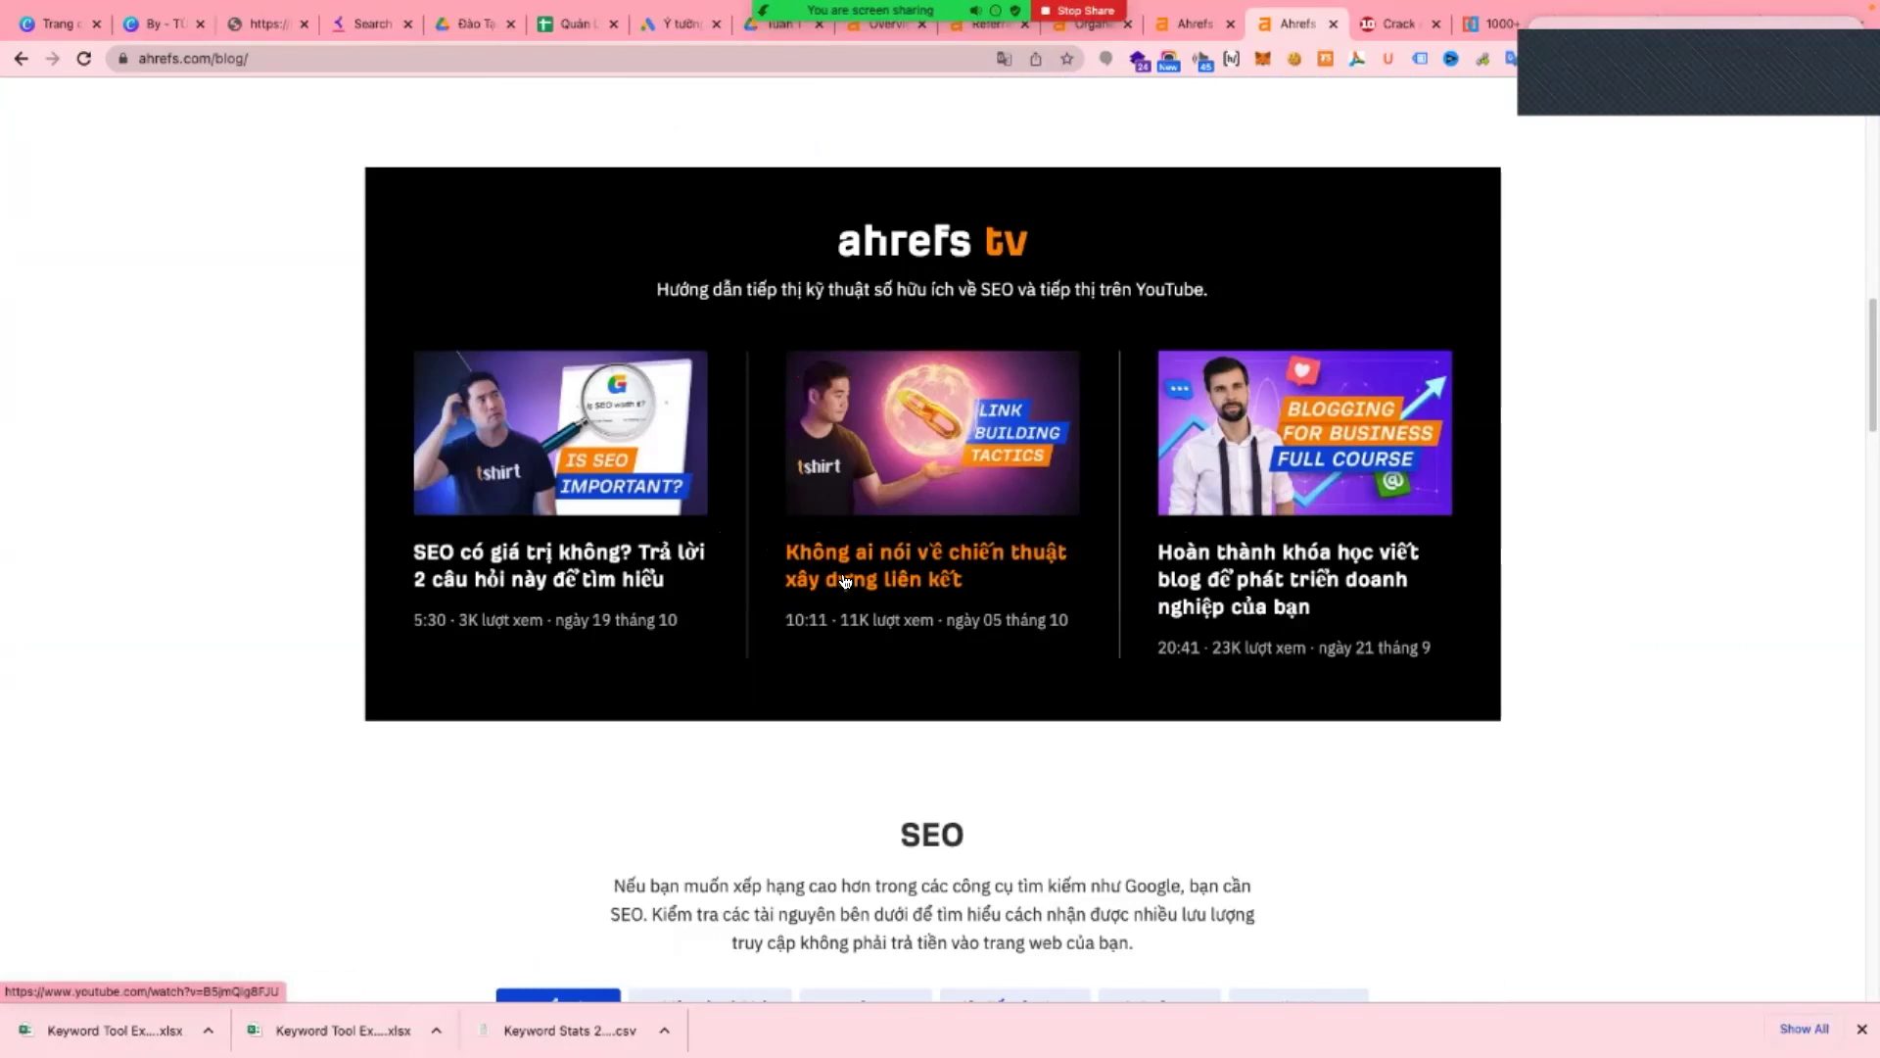
scroll(848, 576, "down", 6)
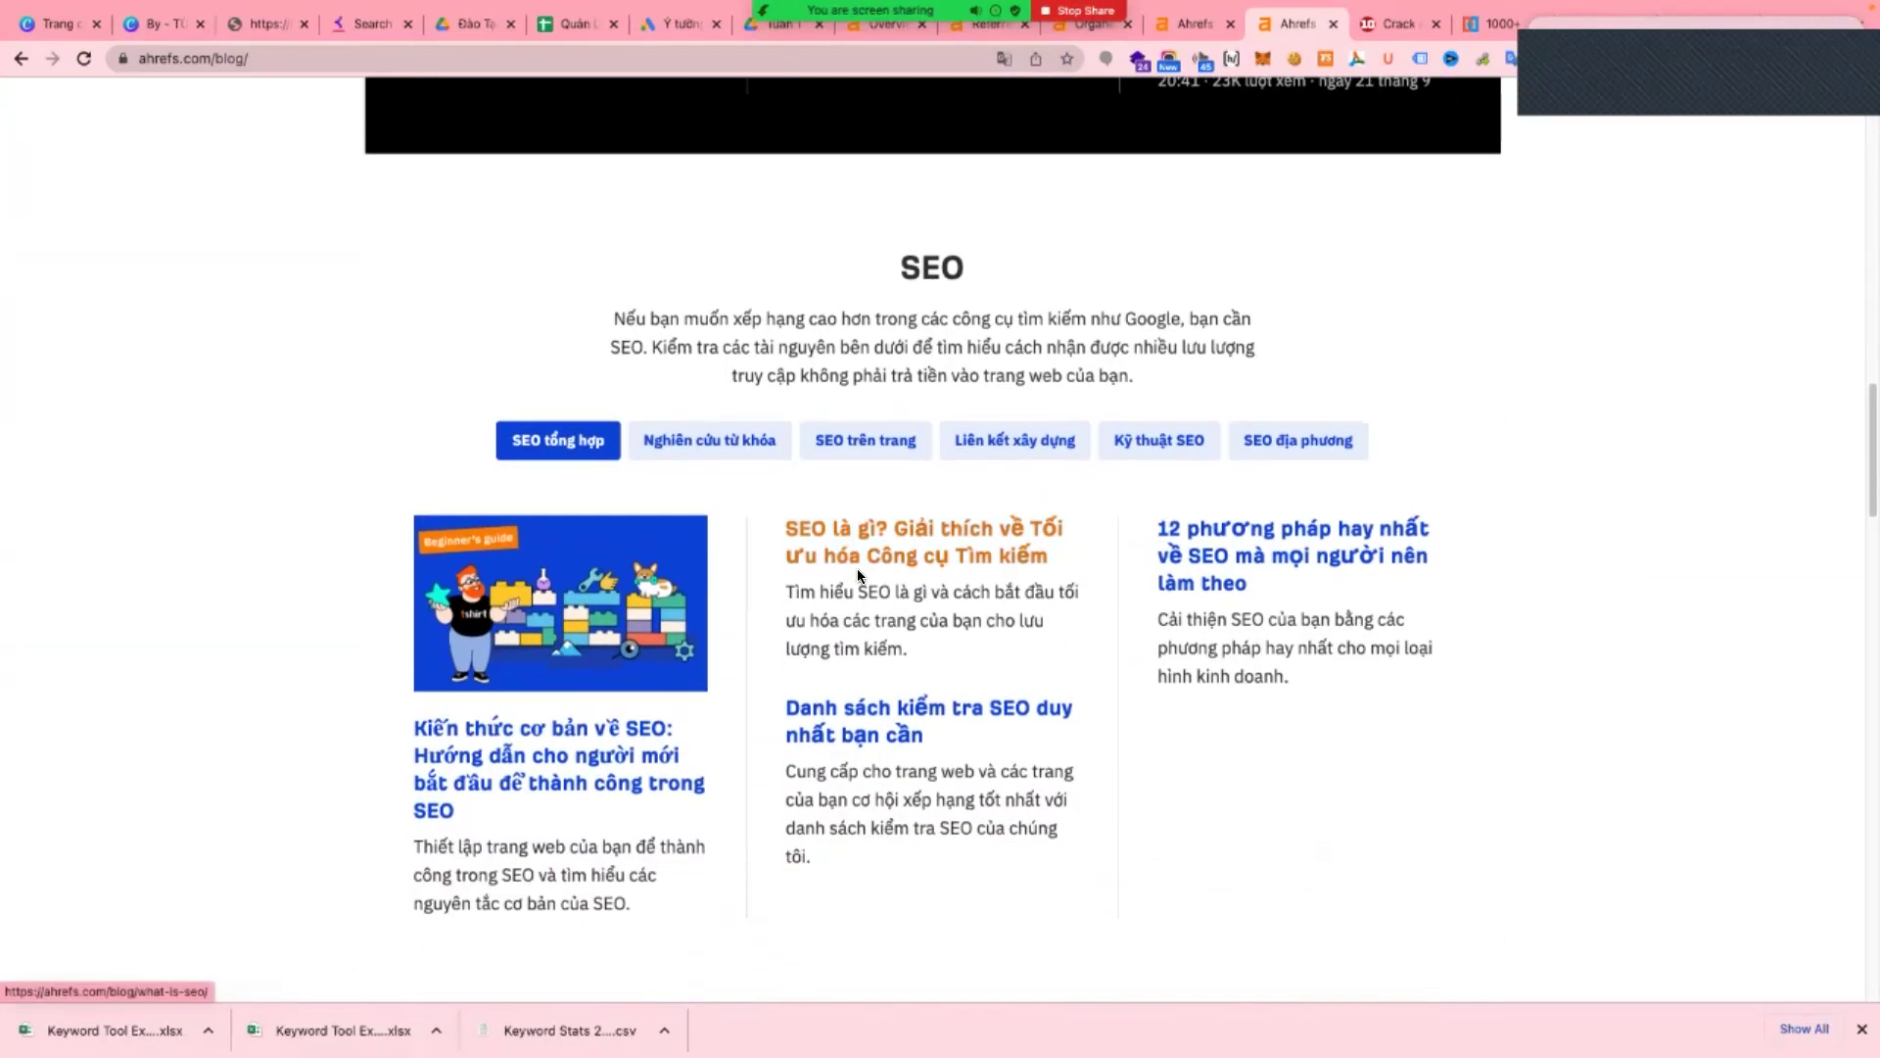
scroll(858, 575, "down", 2)
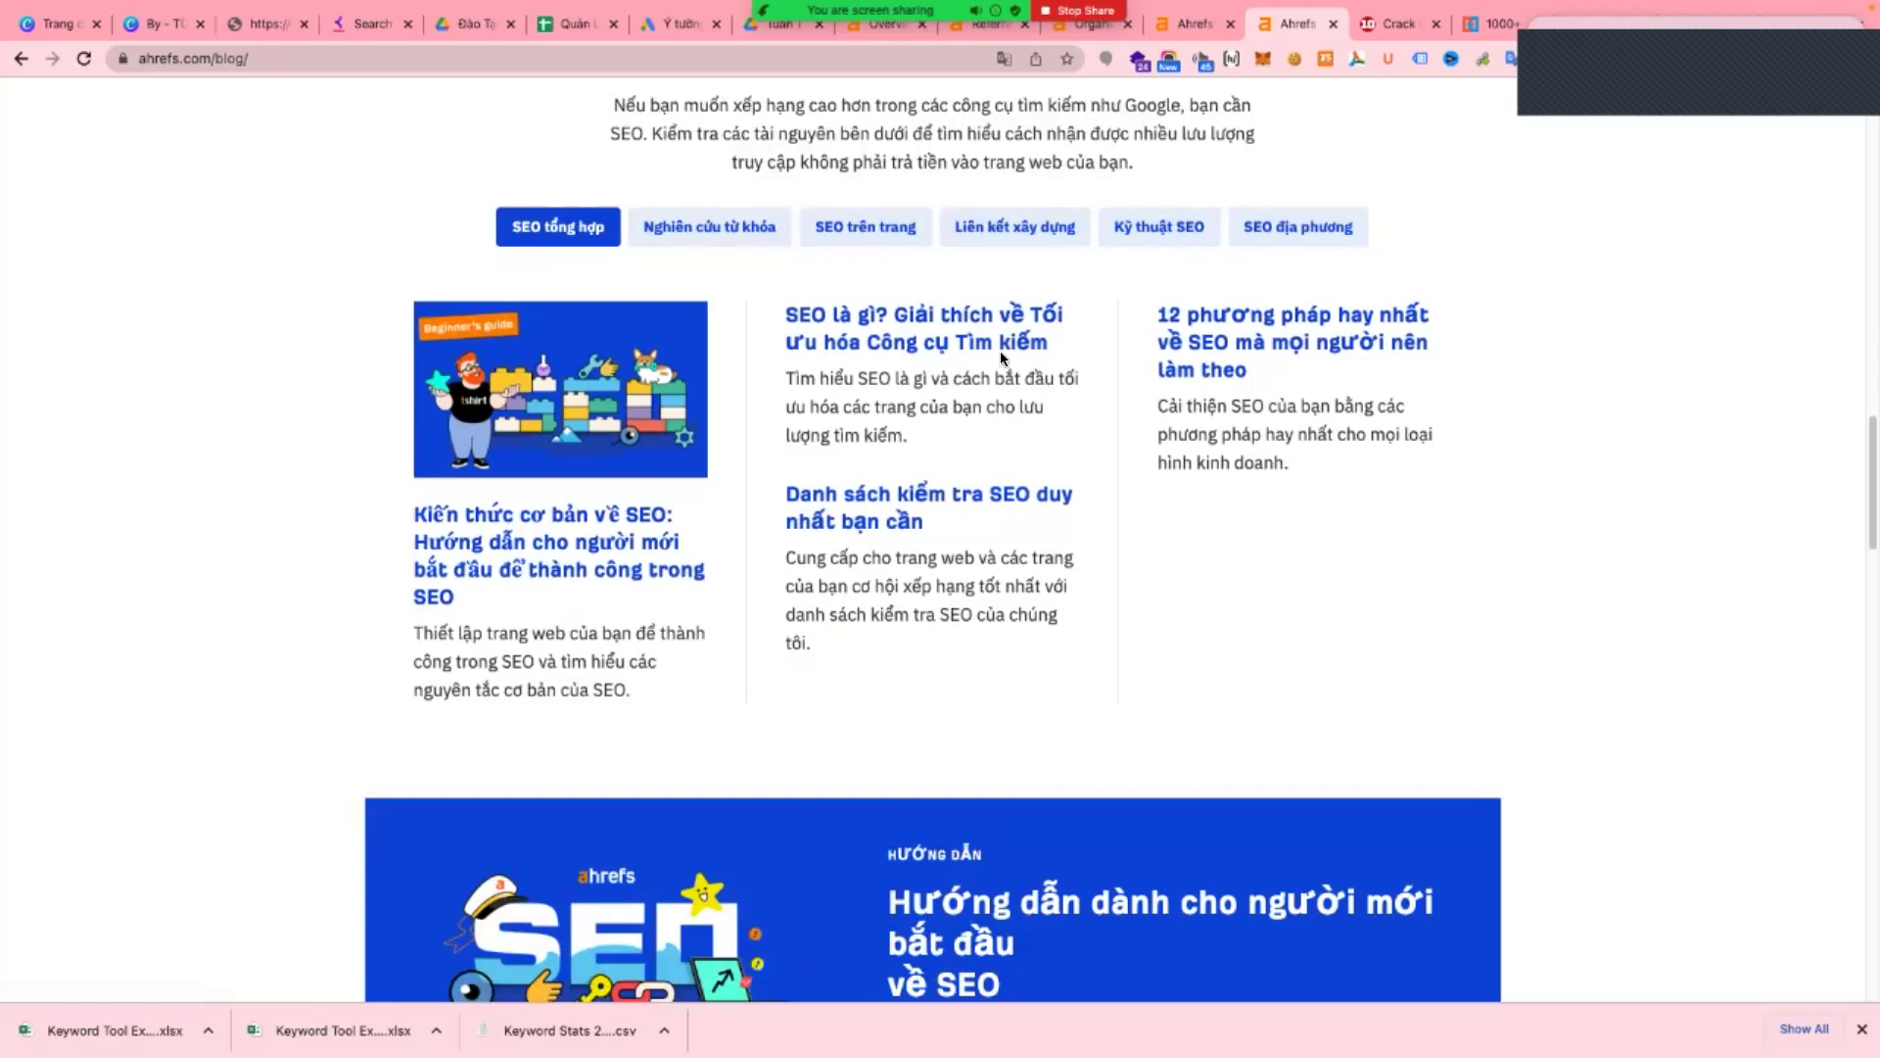
scroll(1148, 447, "up", 2)
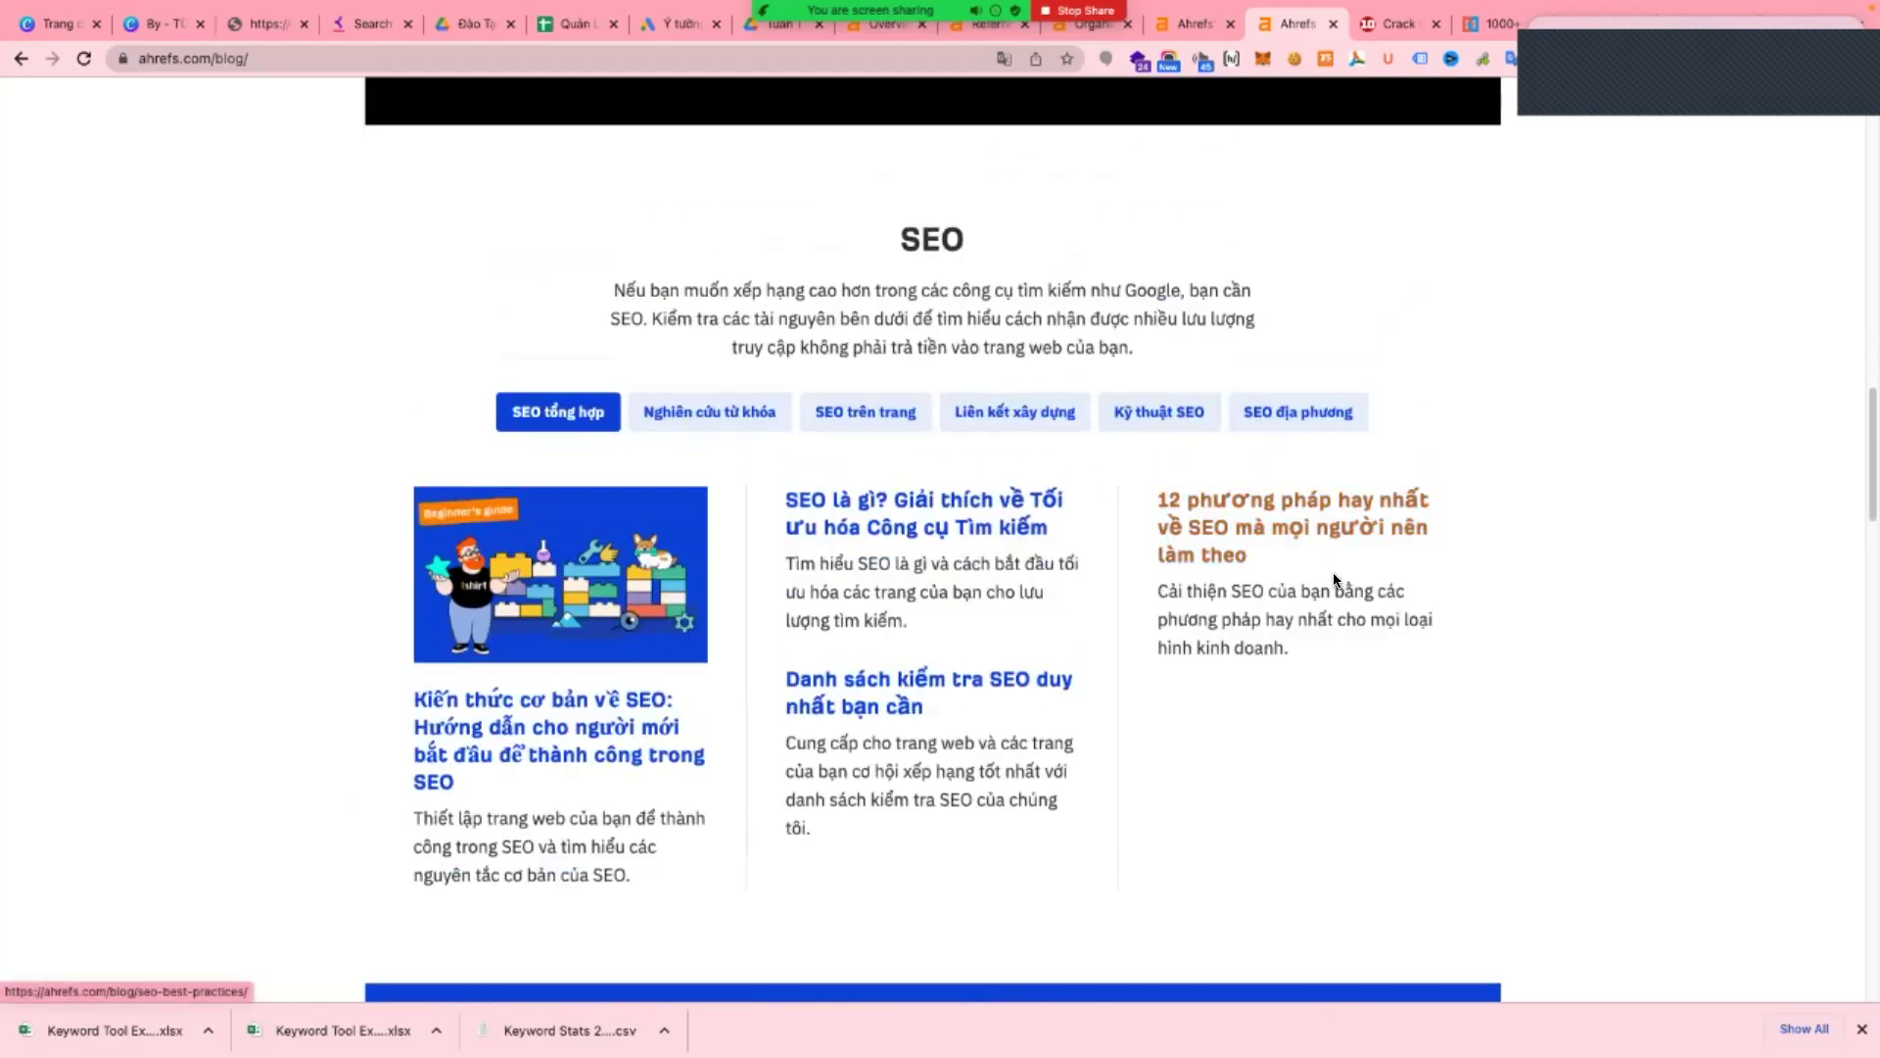
scroll(1331, 572, "down", 10)
- Switch back to the tungphatcomputer.com Organic keywords report and sort the keywords by KD from highest to lowest
left_click(1194, 29)
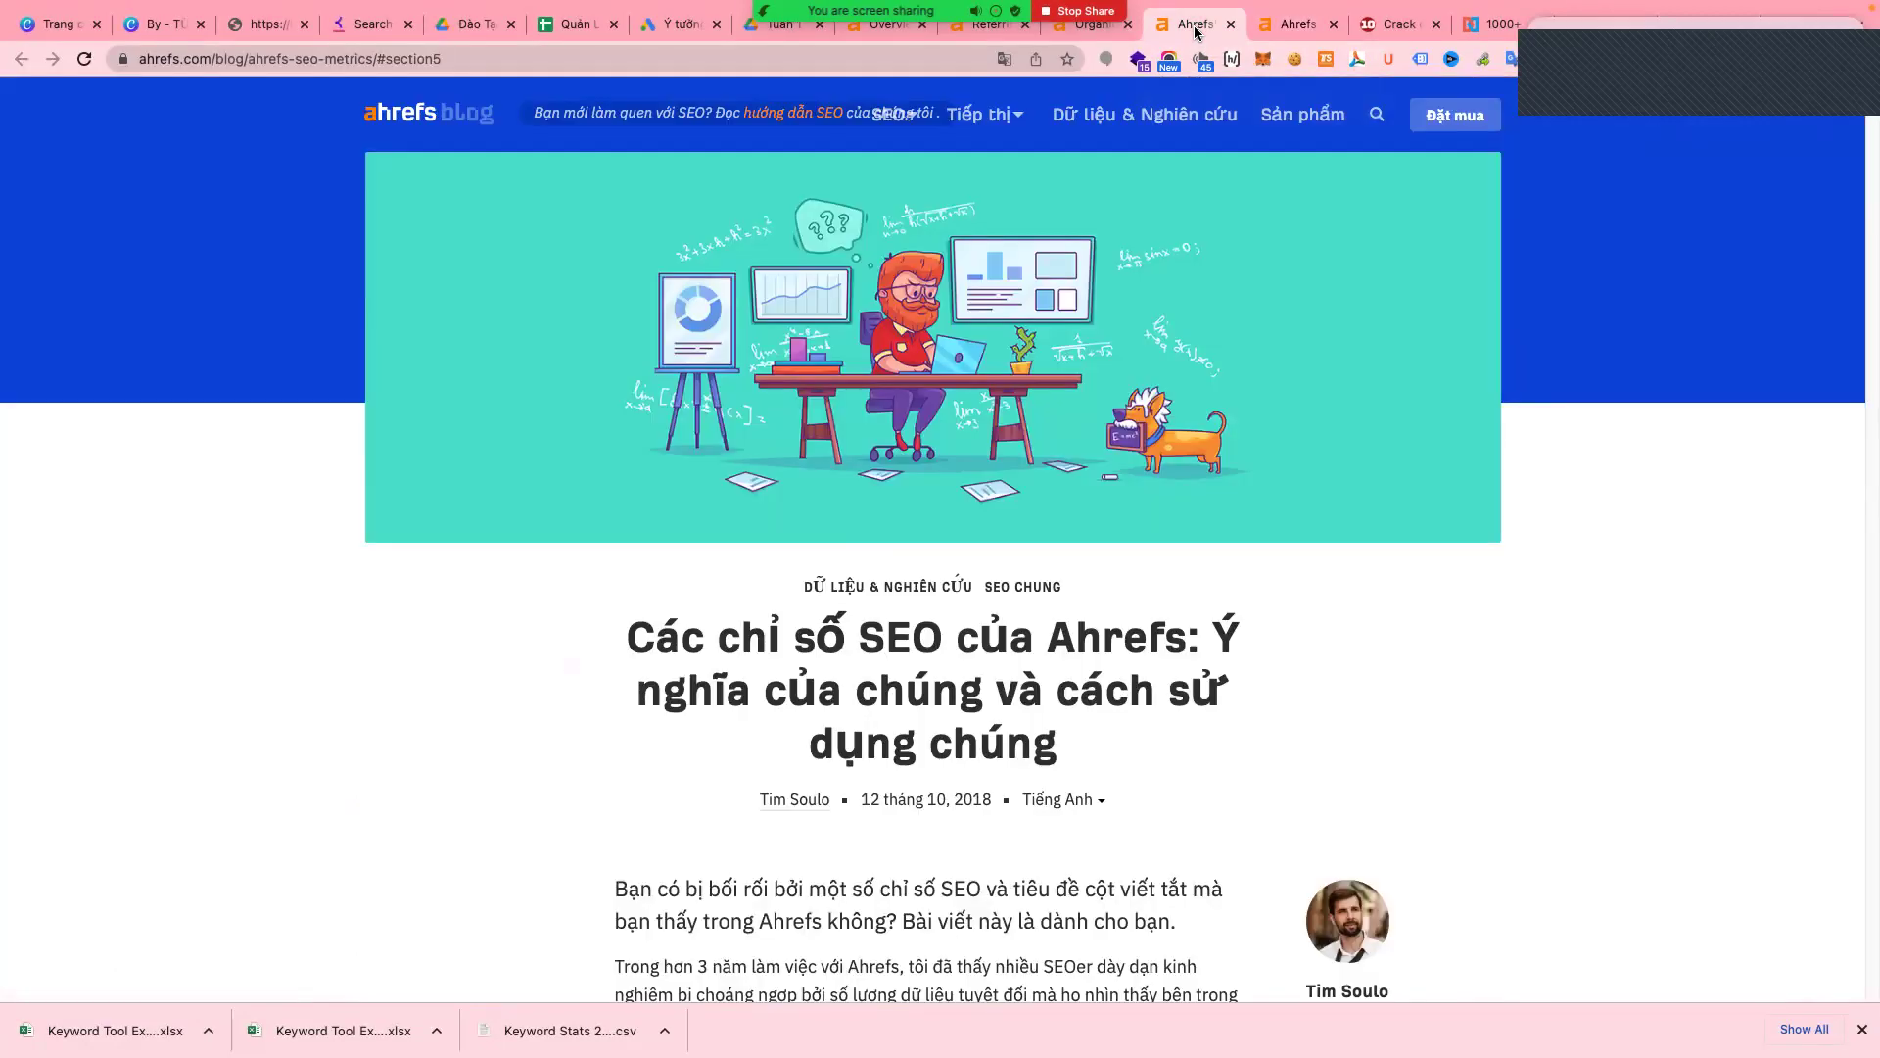
left_click(1071, 32)
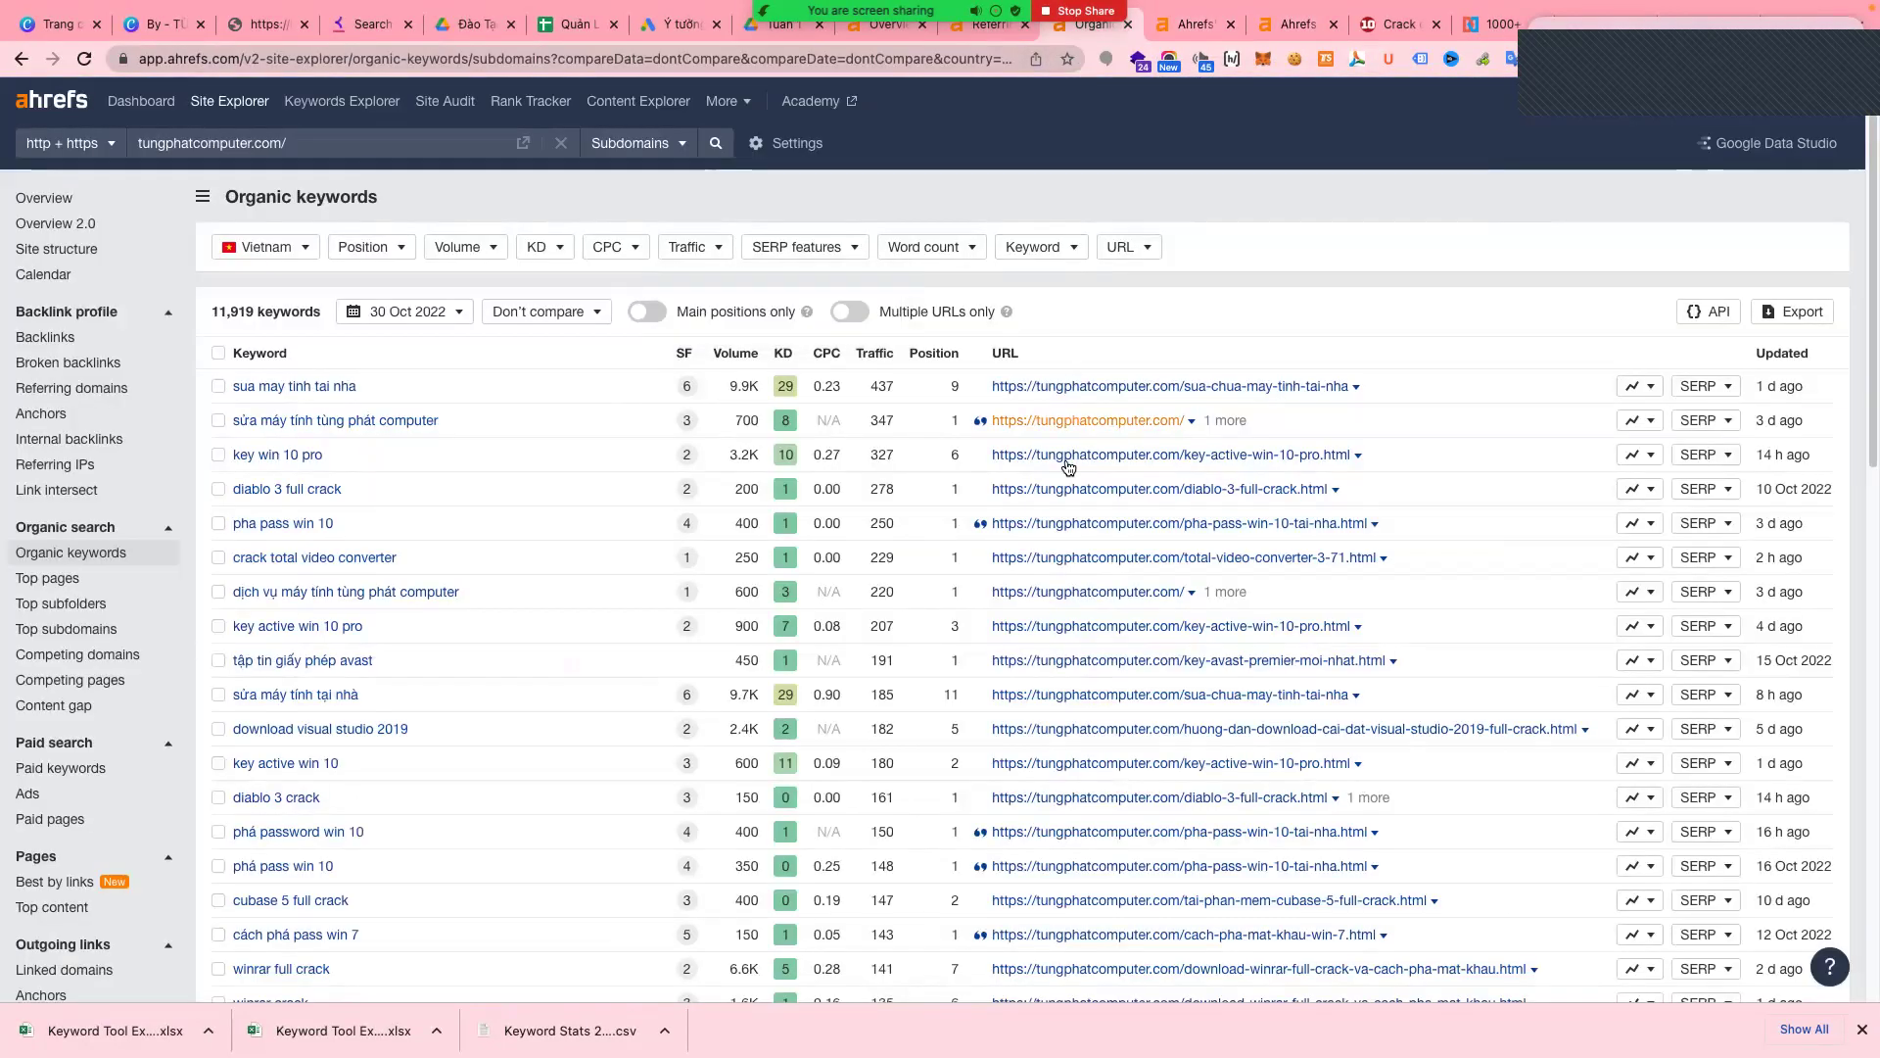
left_click(789, 360)
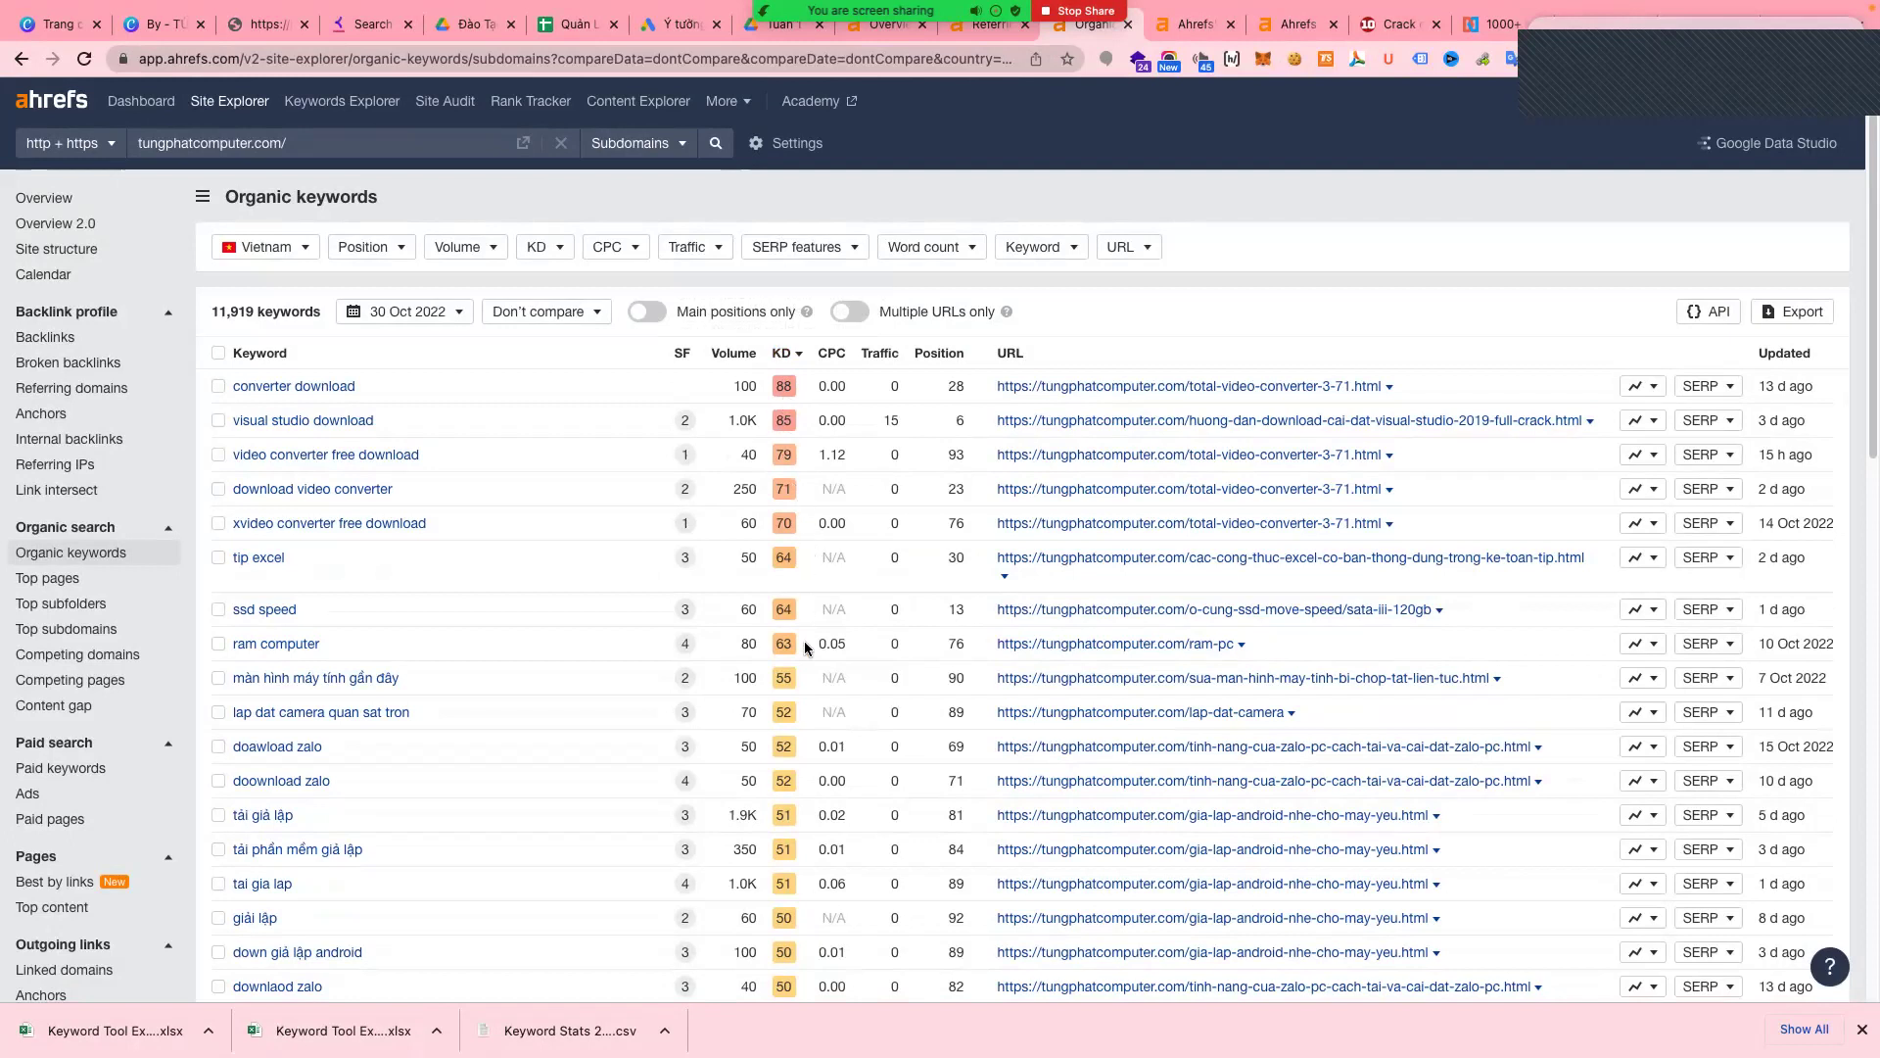
- Look through the organic keywords sorted by KD and return to the Overview report for tungphatcomputer.com
scroll(811, 793, "down", 10)
scroll(807, 785, "down", 5)
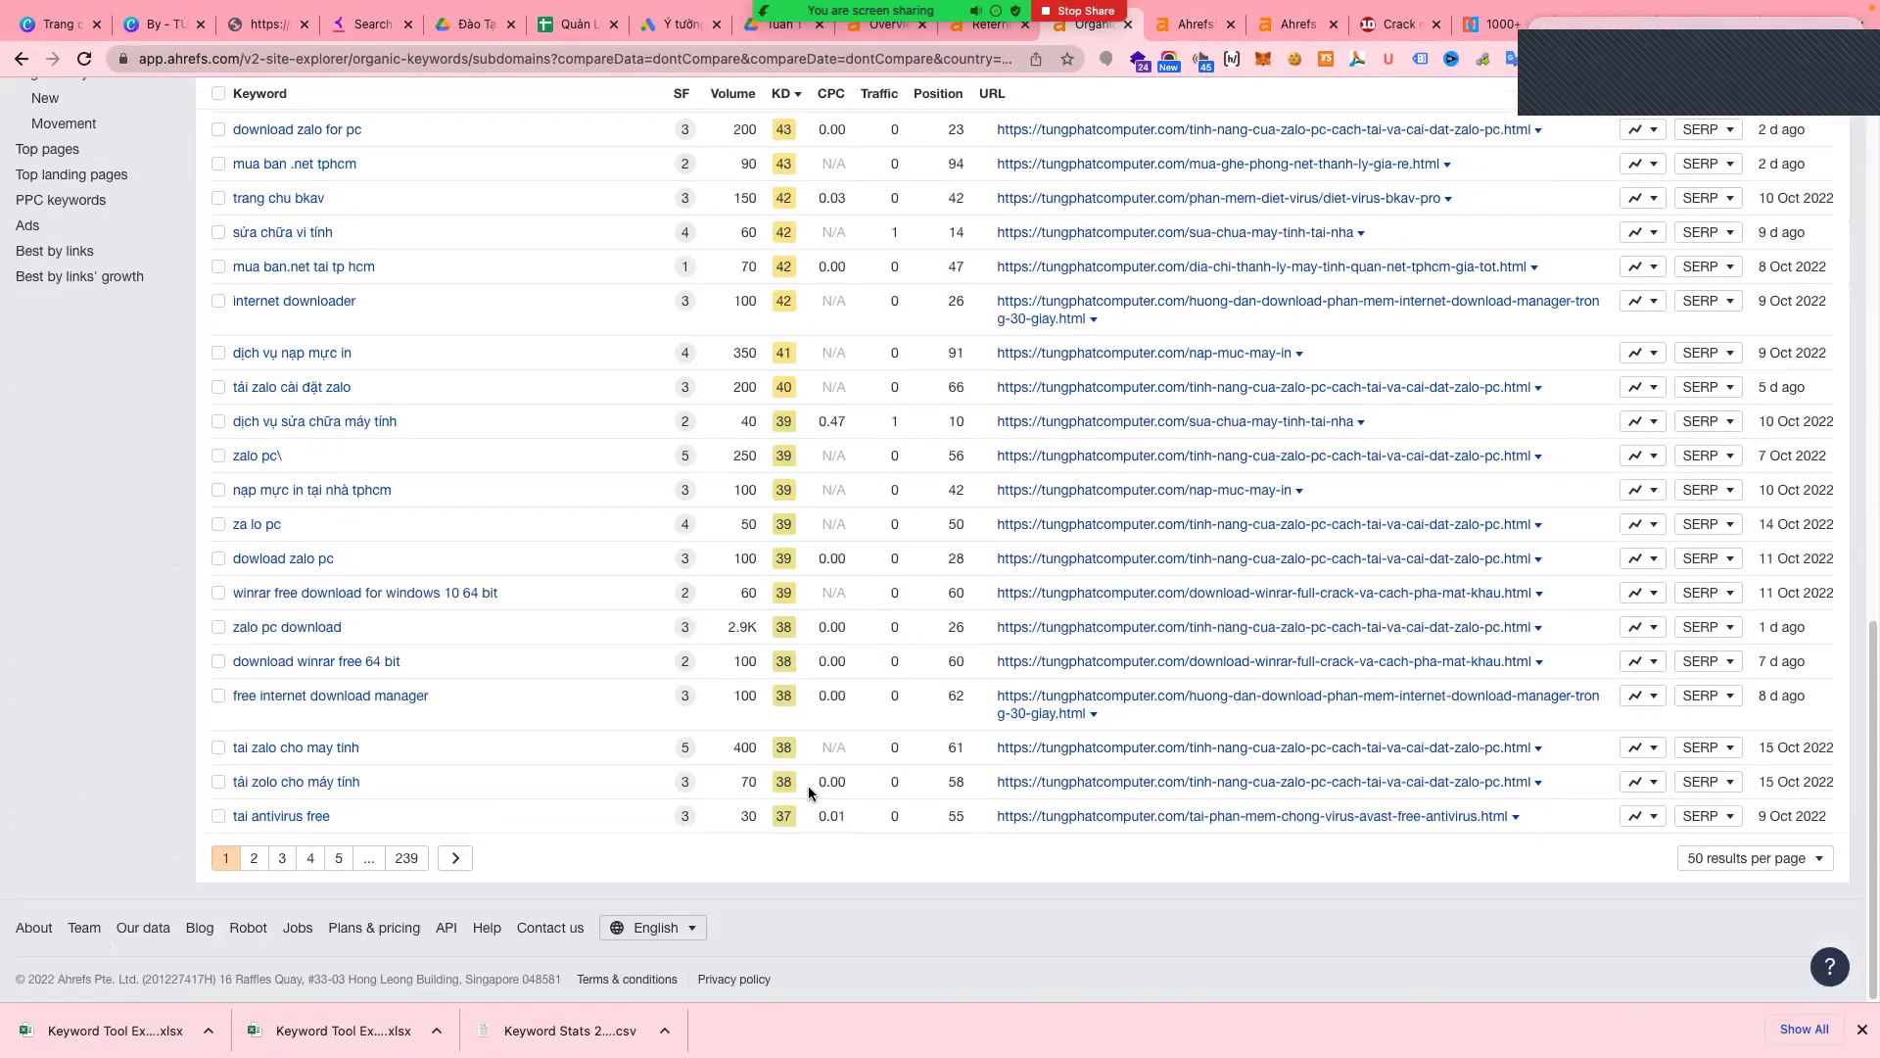
scroll(808, 784, "up", 15)
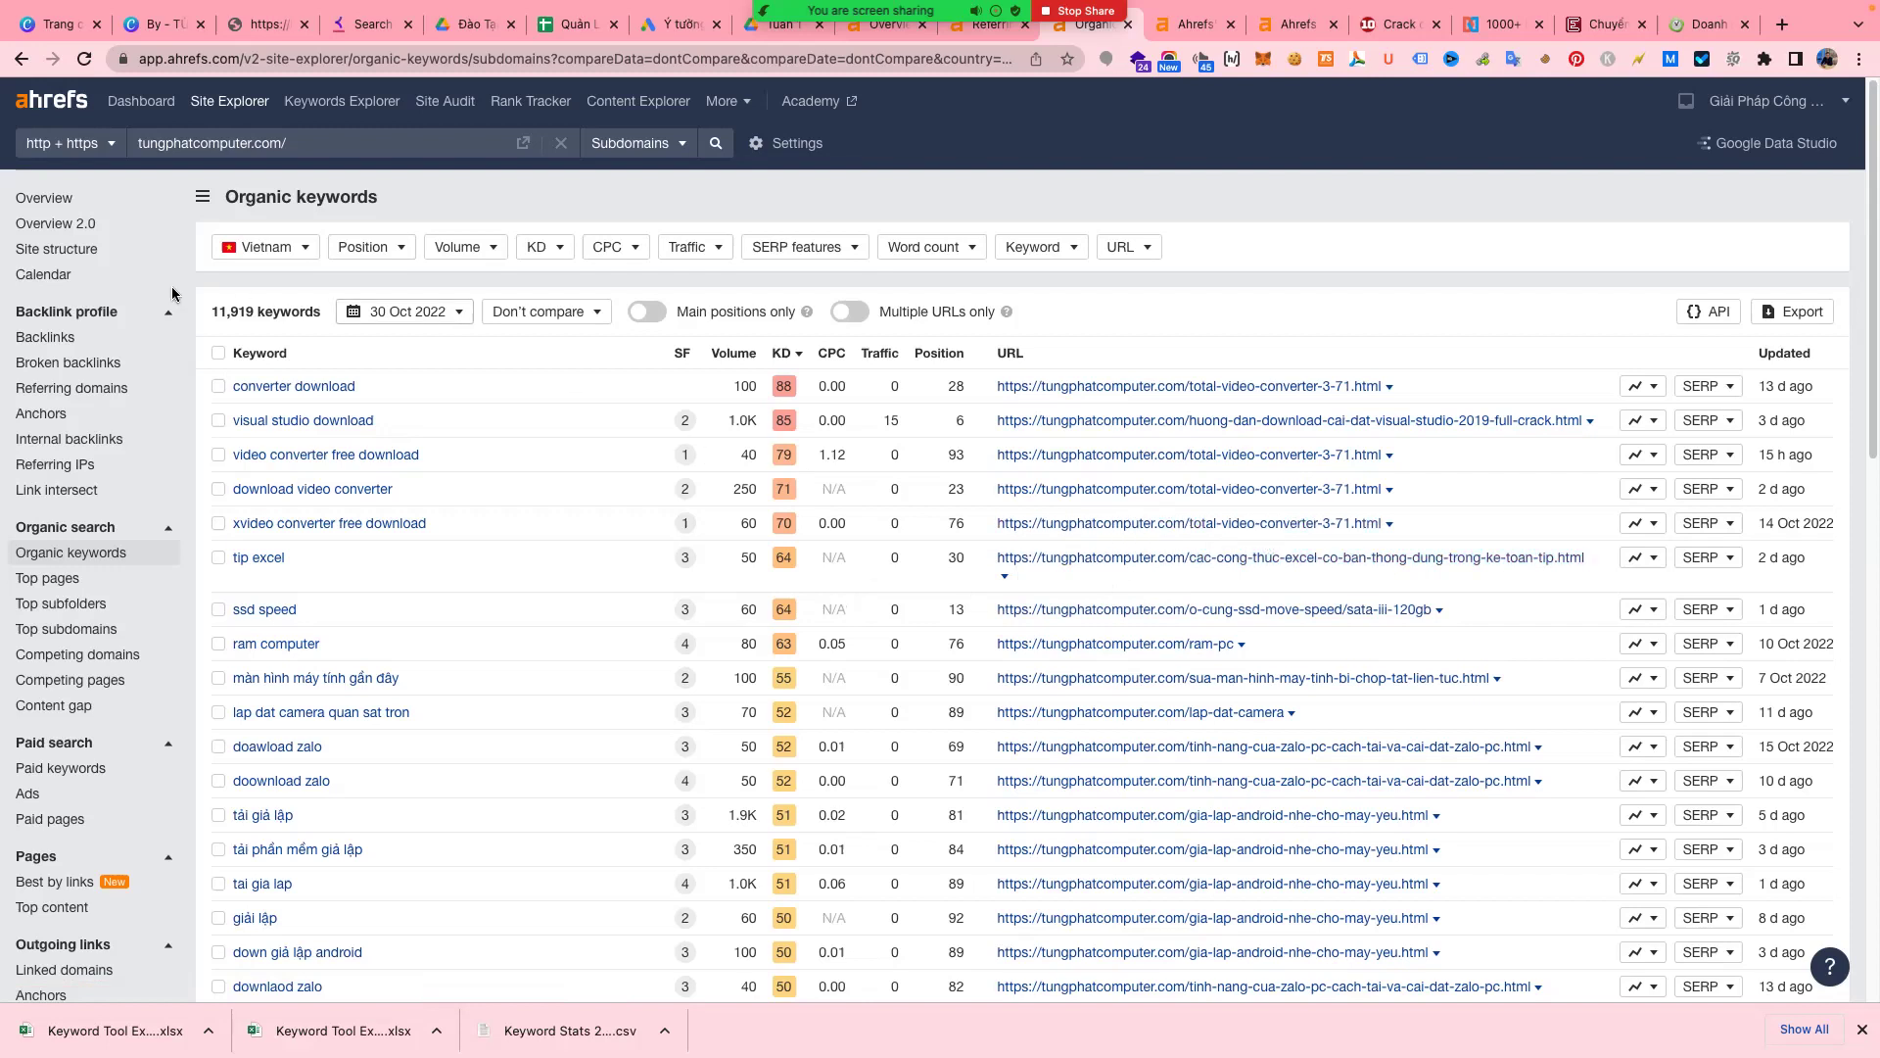
left_click(37, 204)
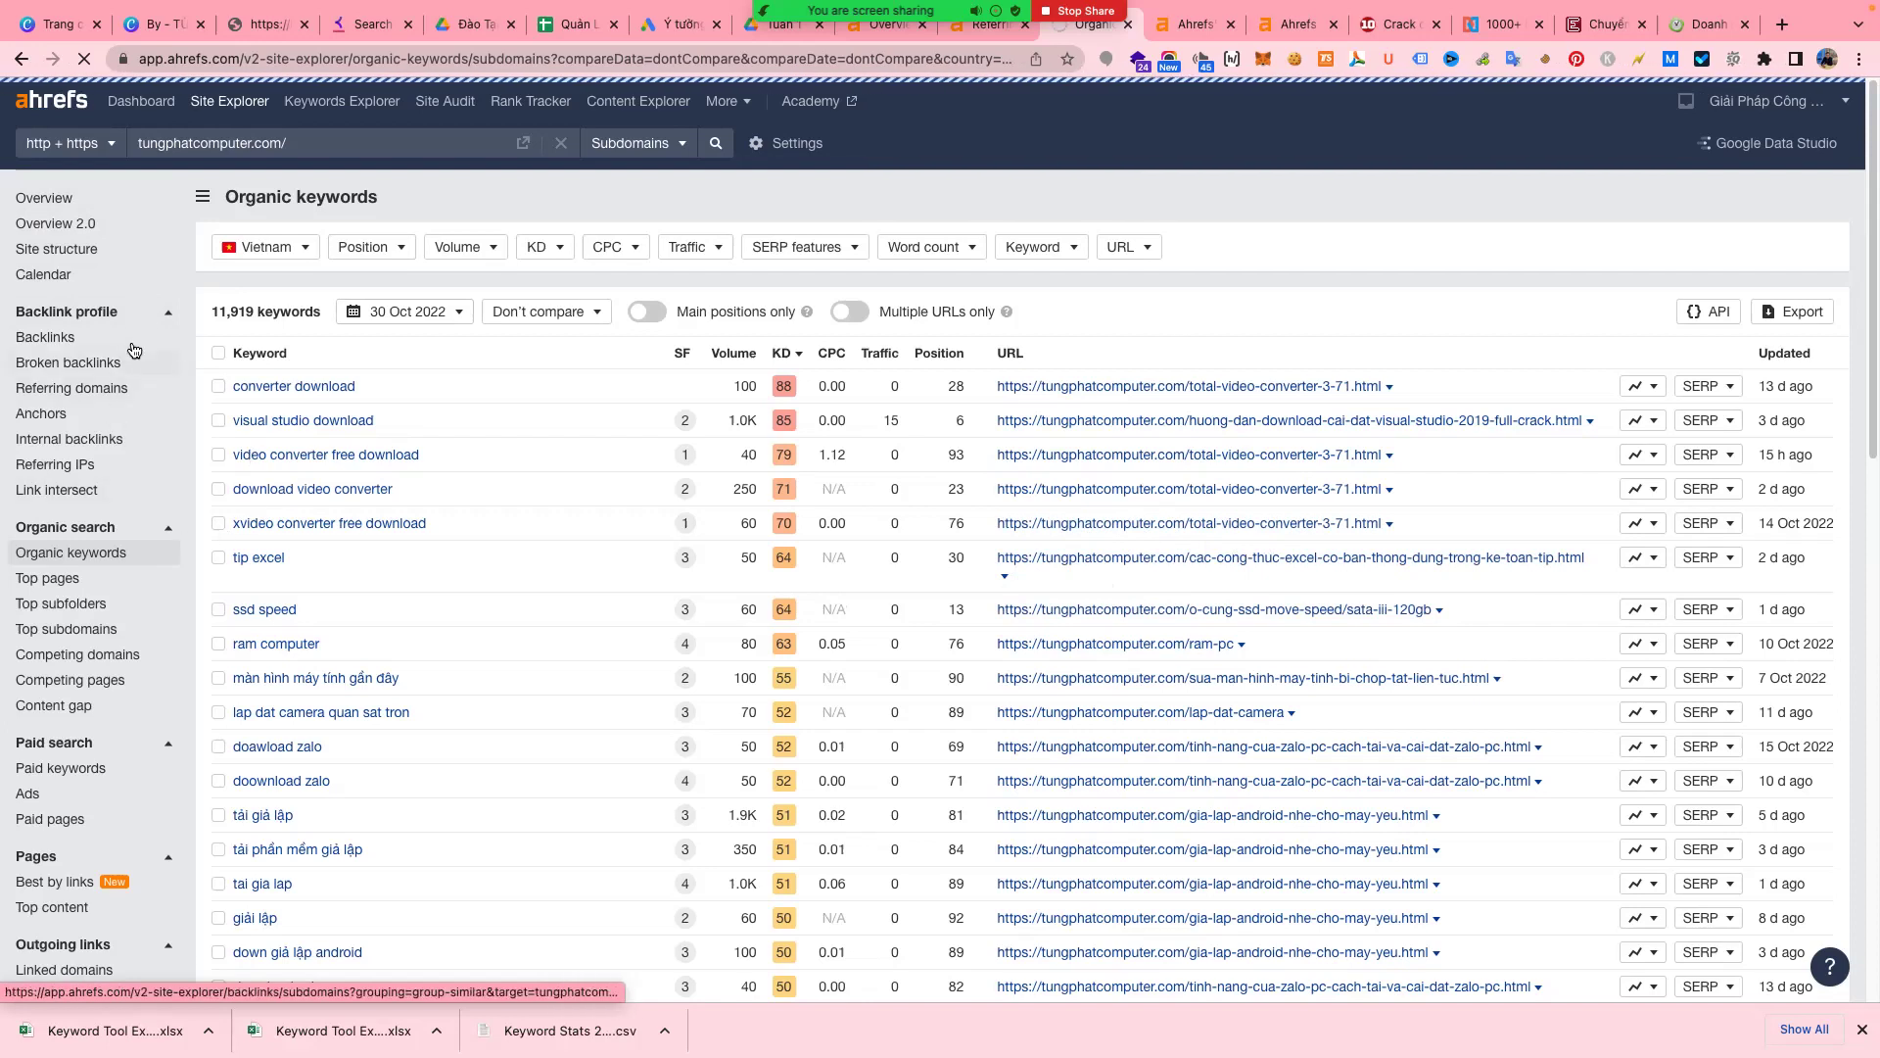
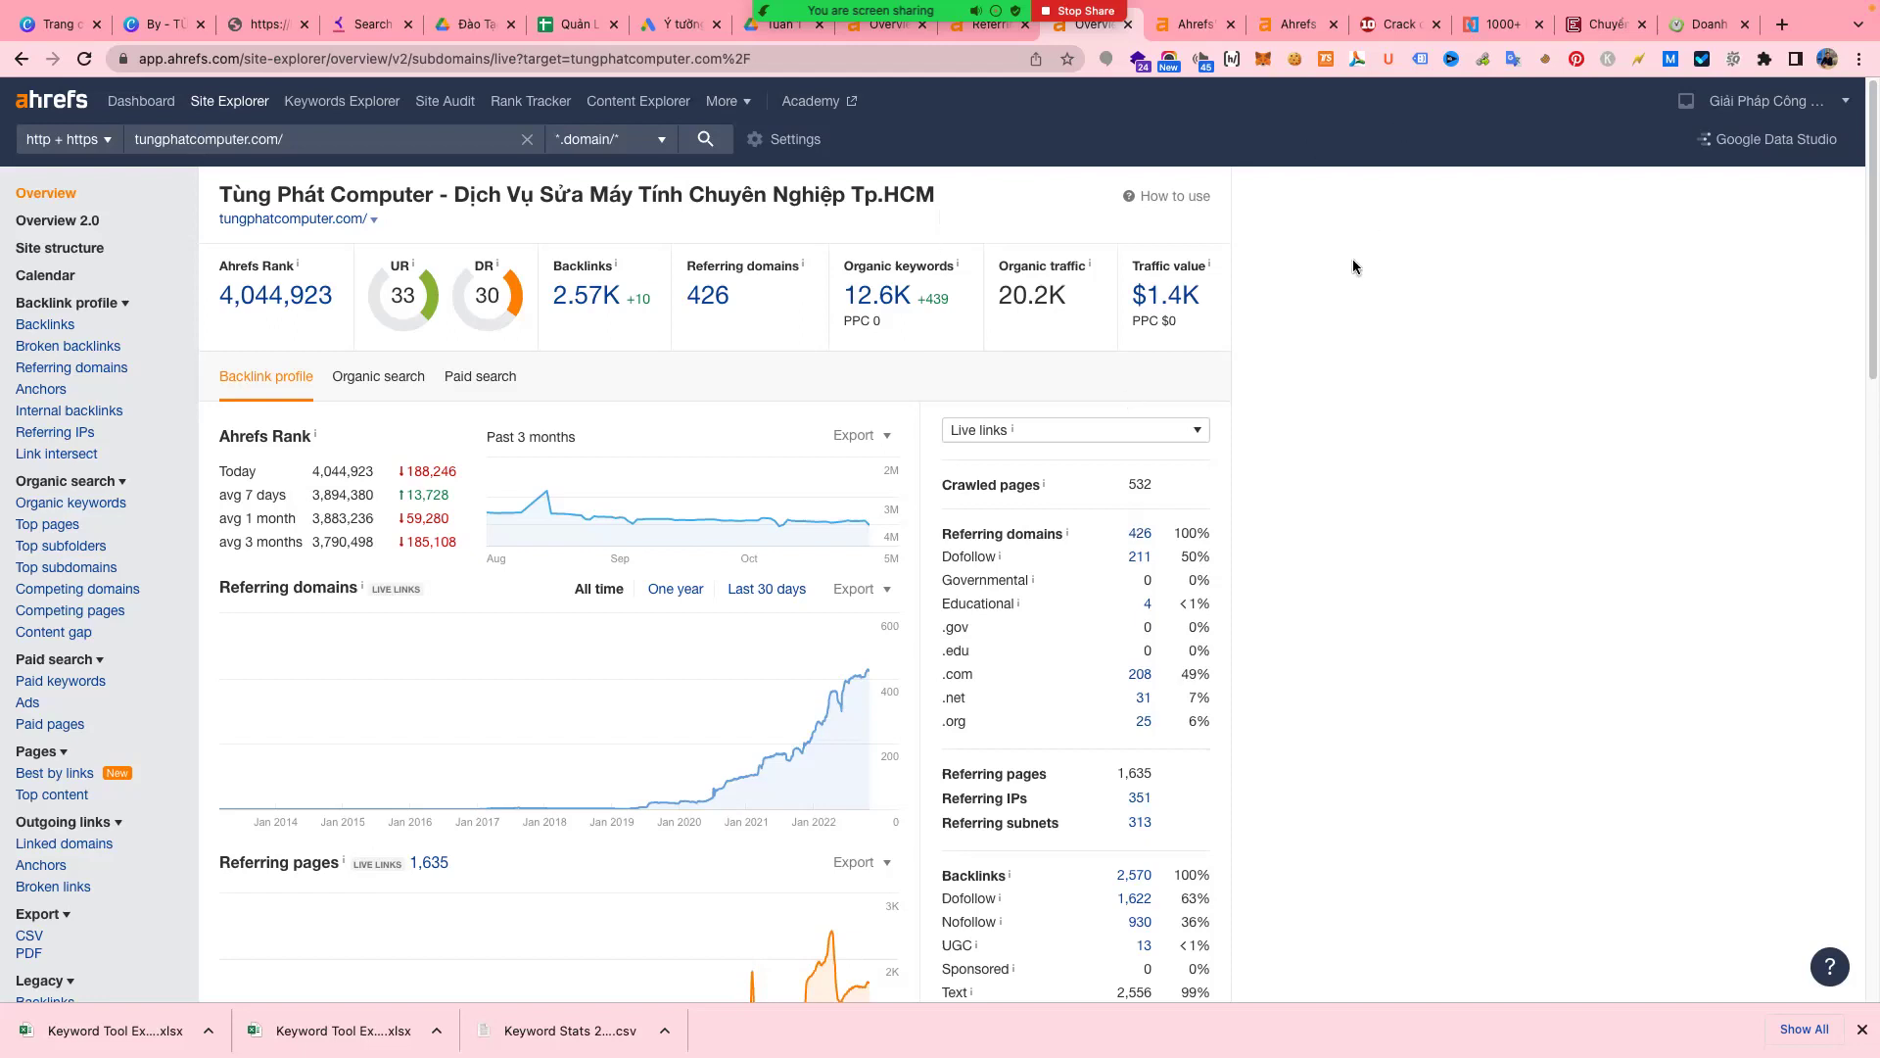
- Close the VnExpress article and 24h.com.vn business news browser tabs
left_click(1624, 36)
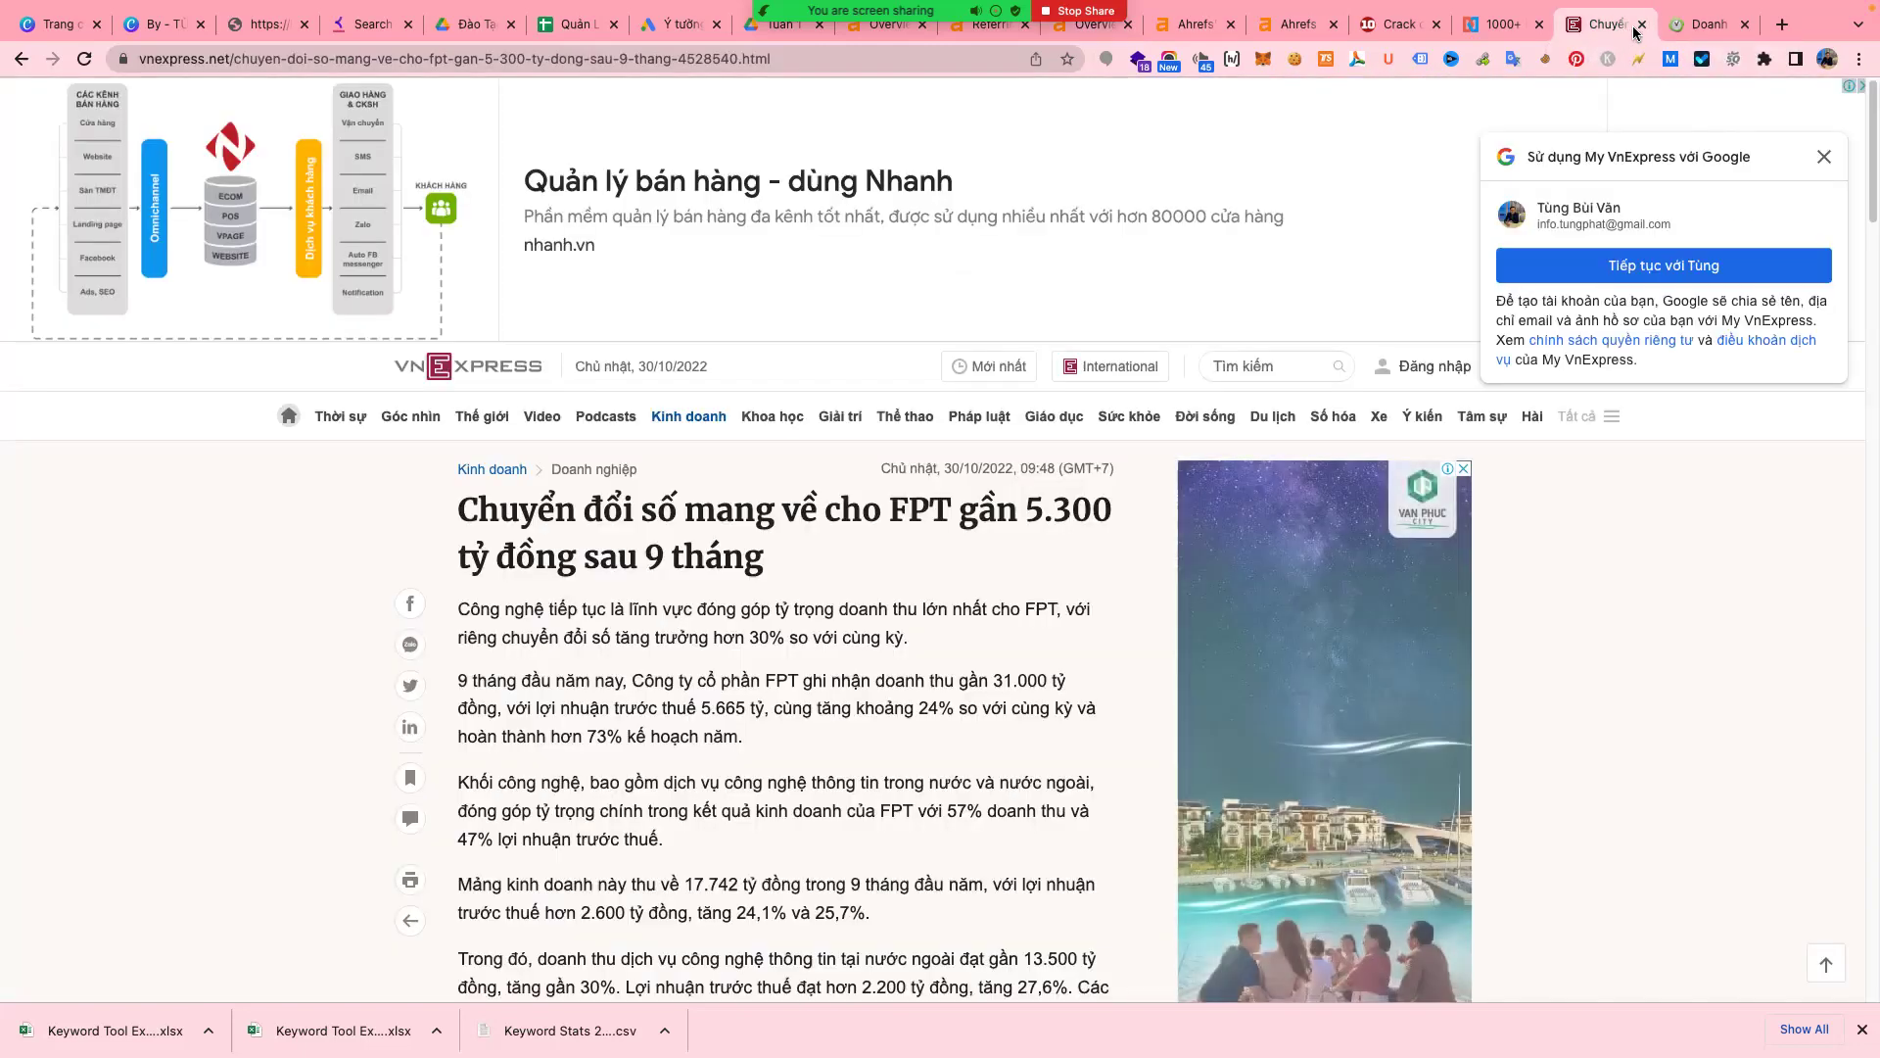
left_click(1637, 27)
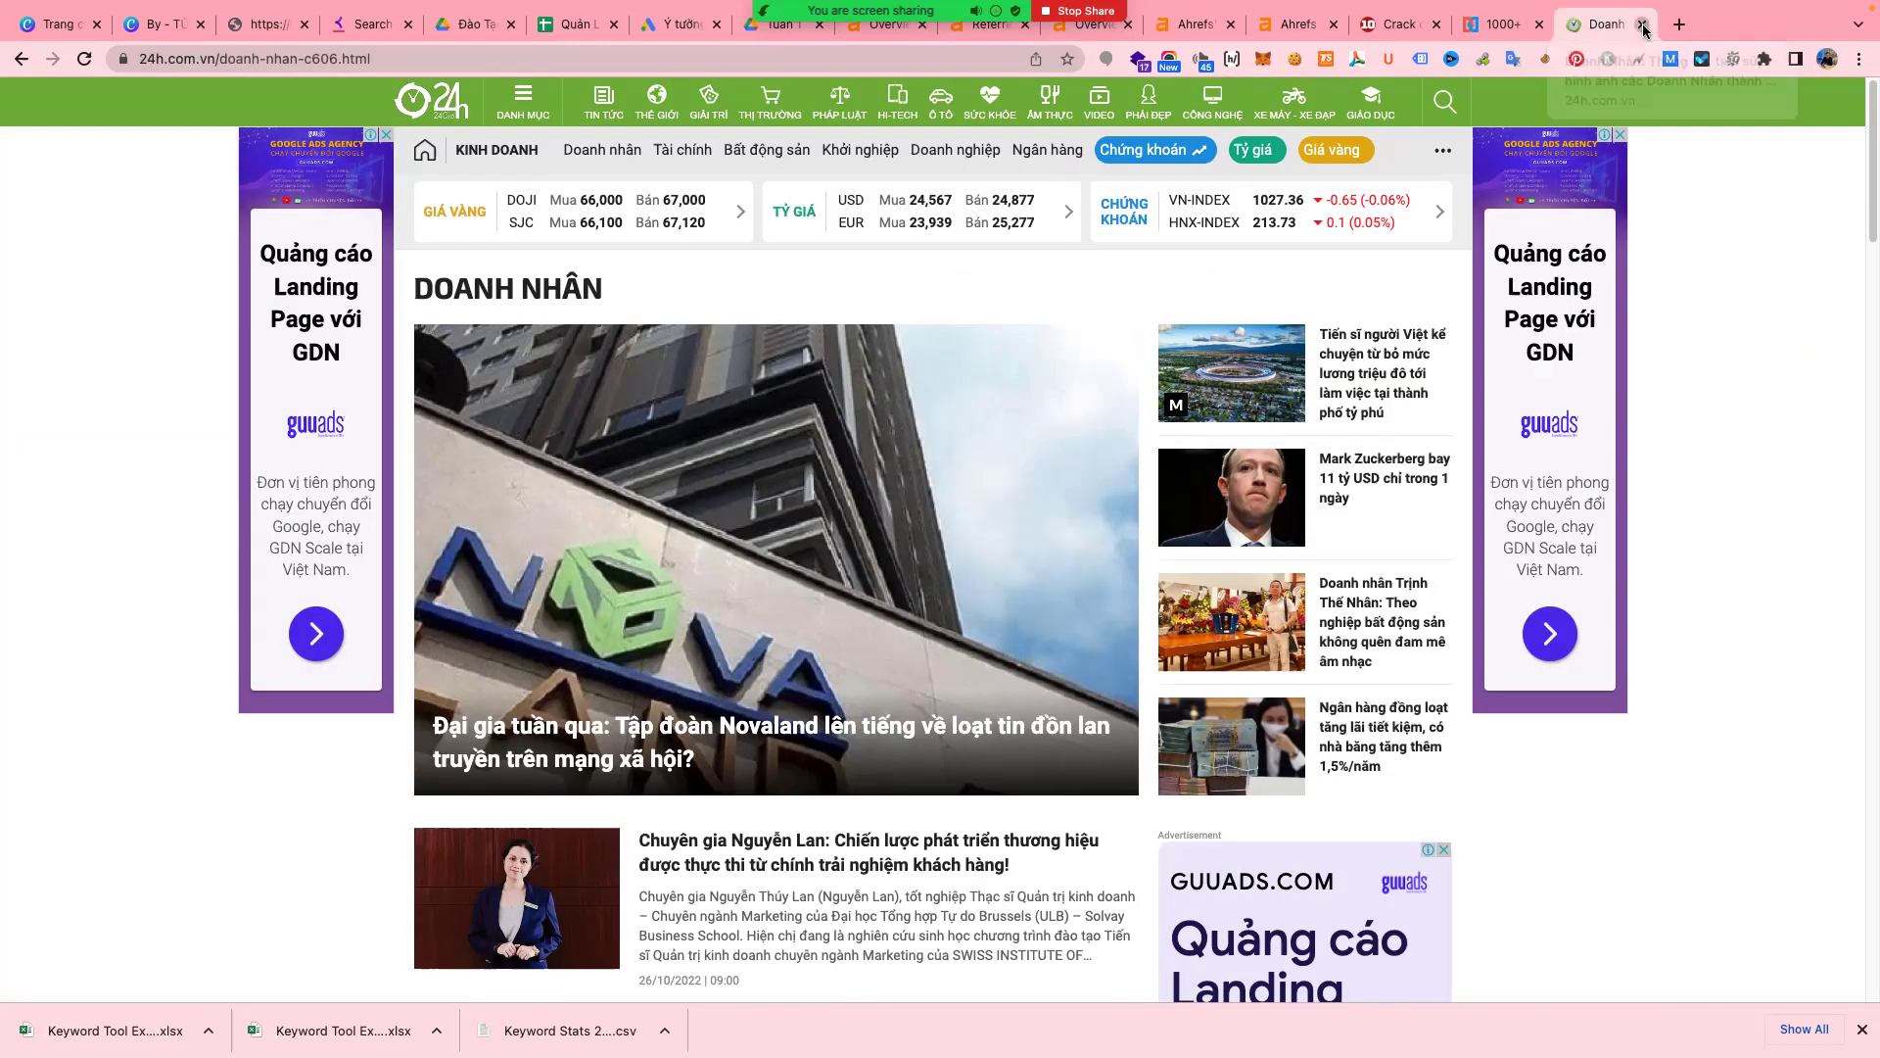
left_click(1643, 25)
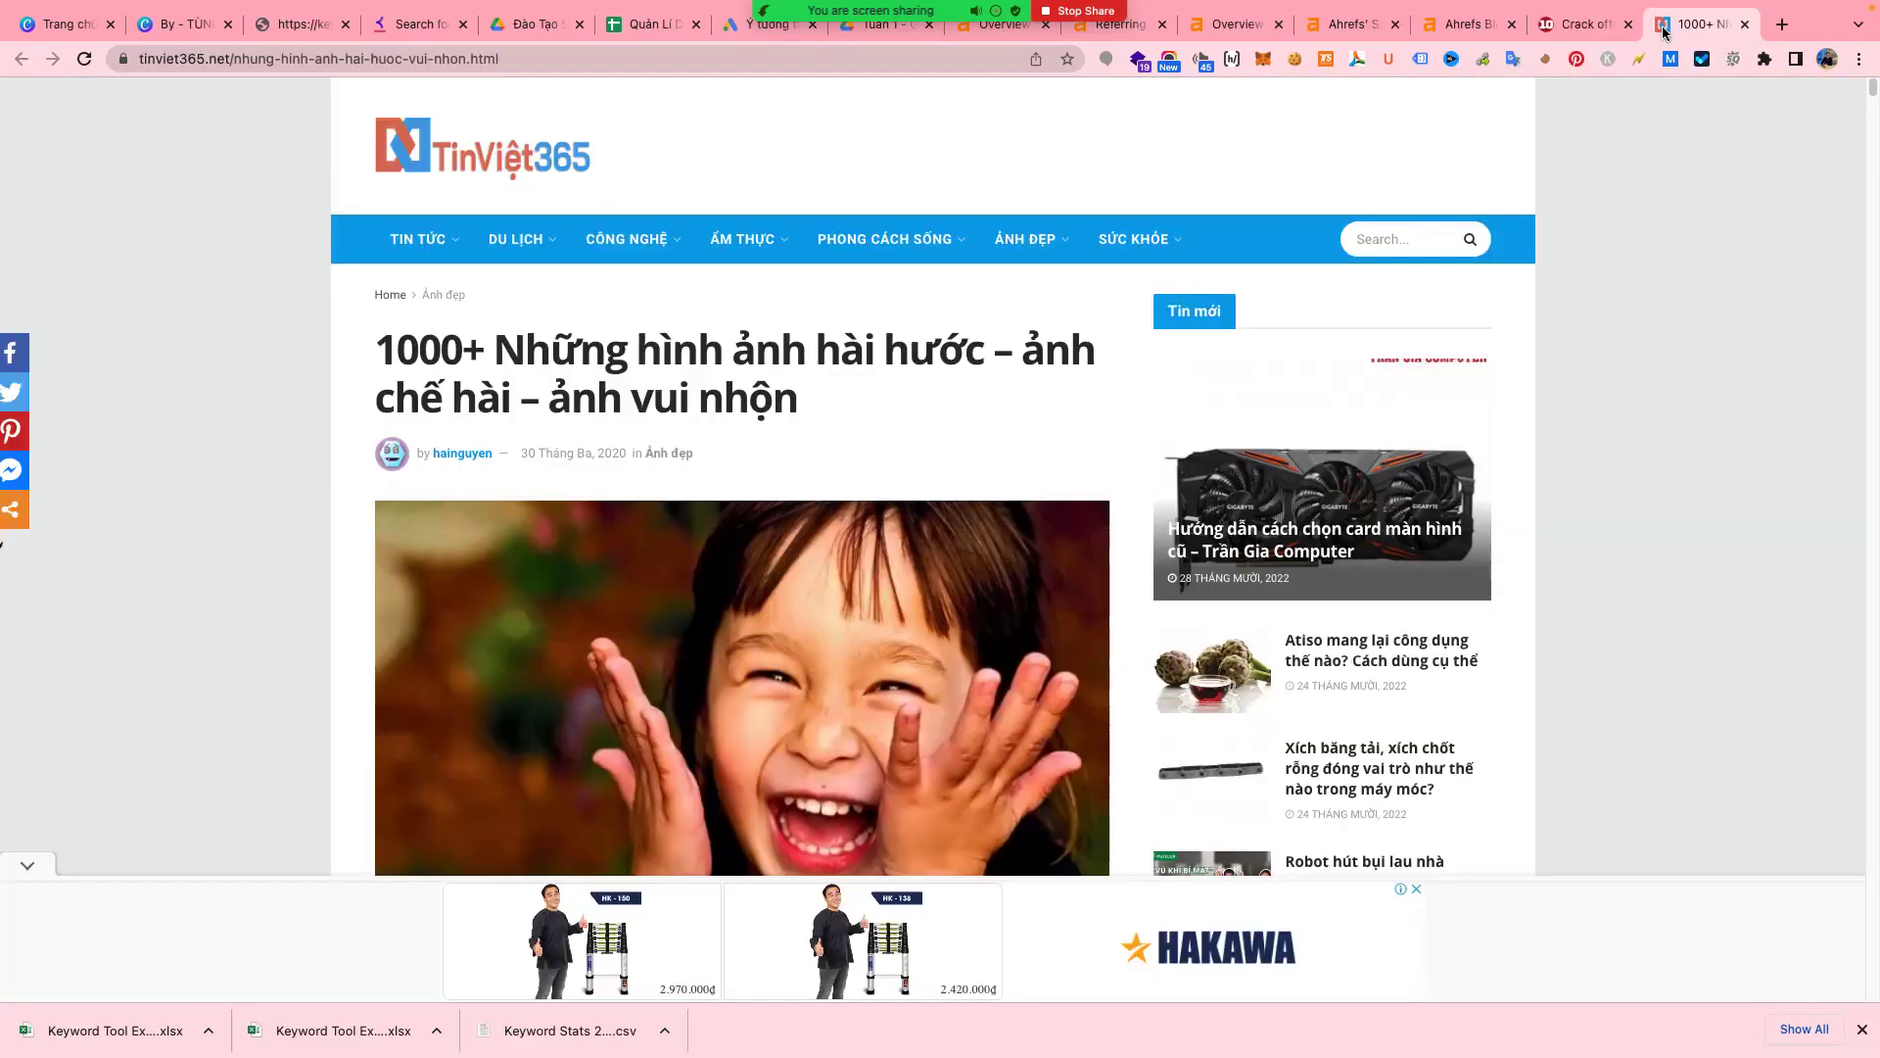
- Open google.com in a new browser tab and search for "lỗi www"
left_click(1782, 24)
type("google.com")
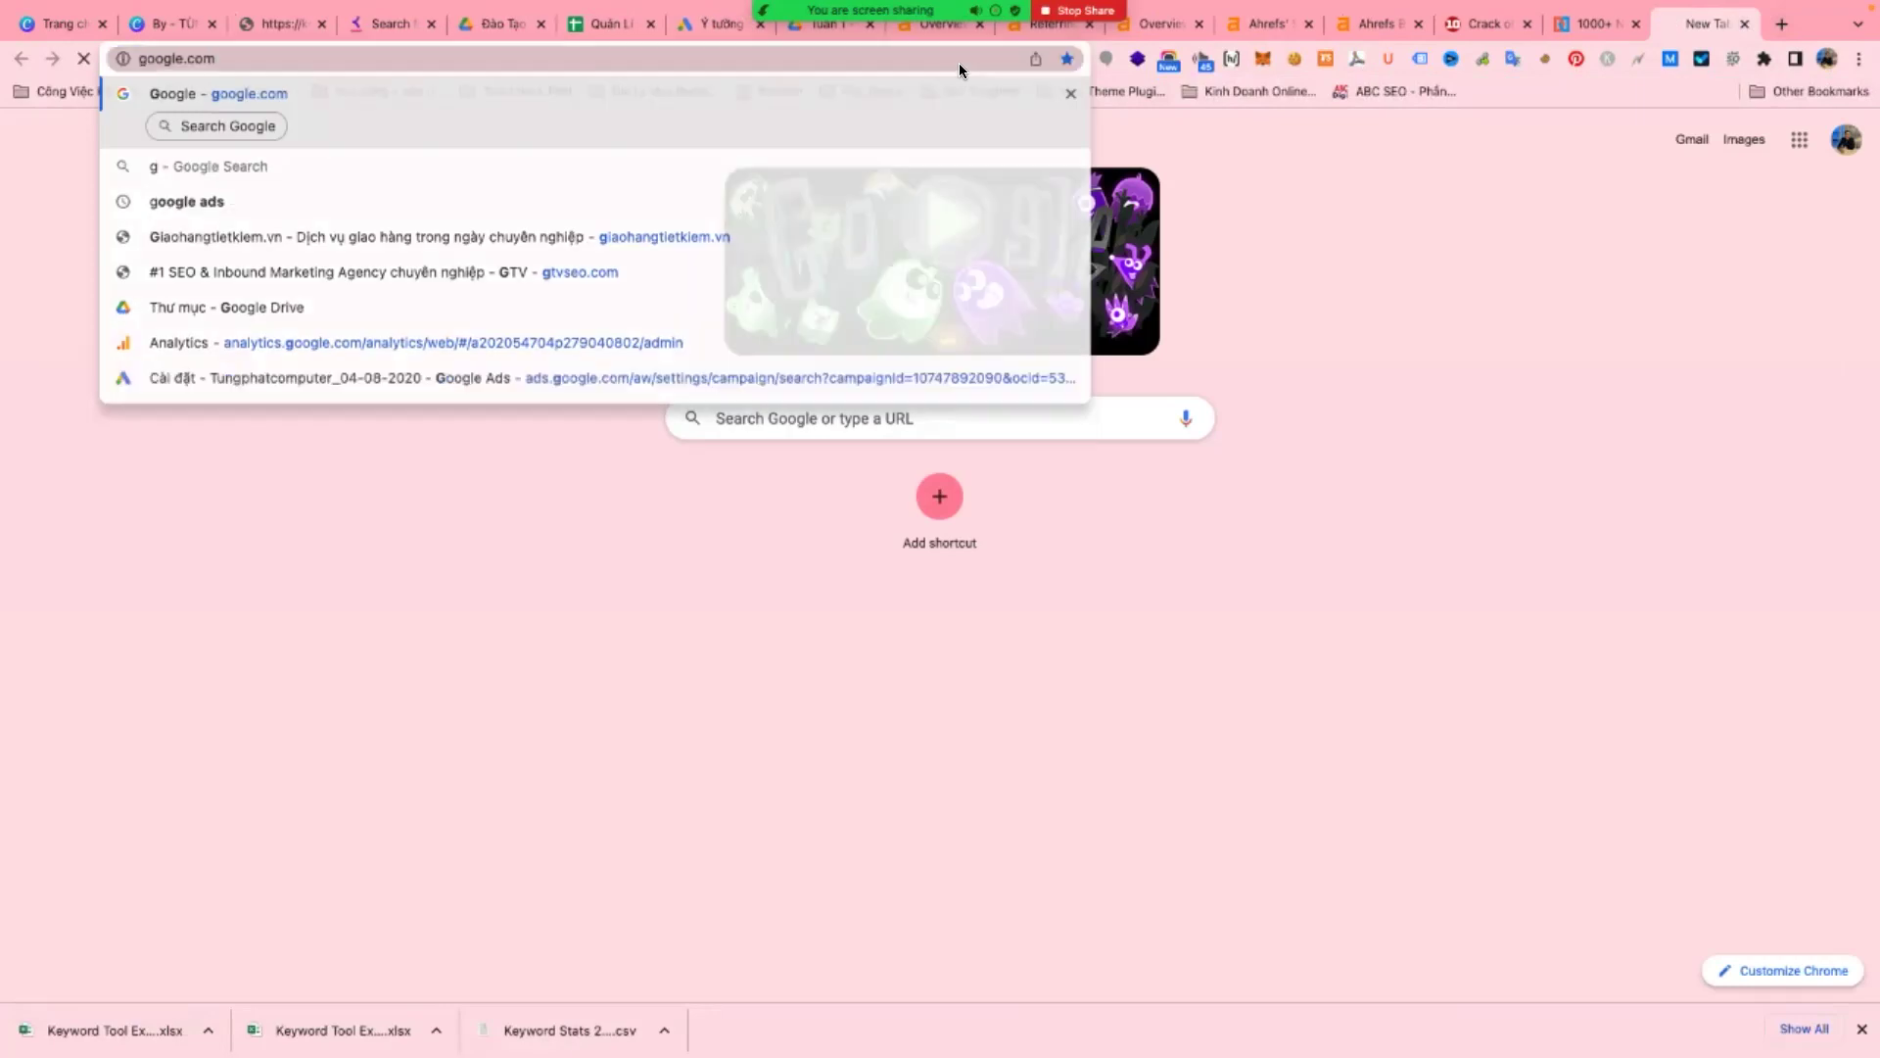
key("Return")
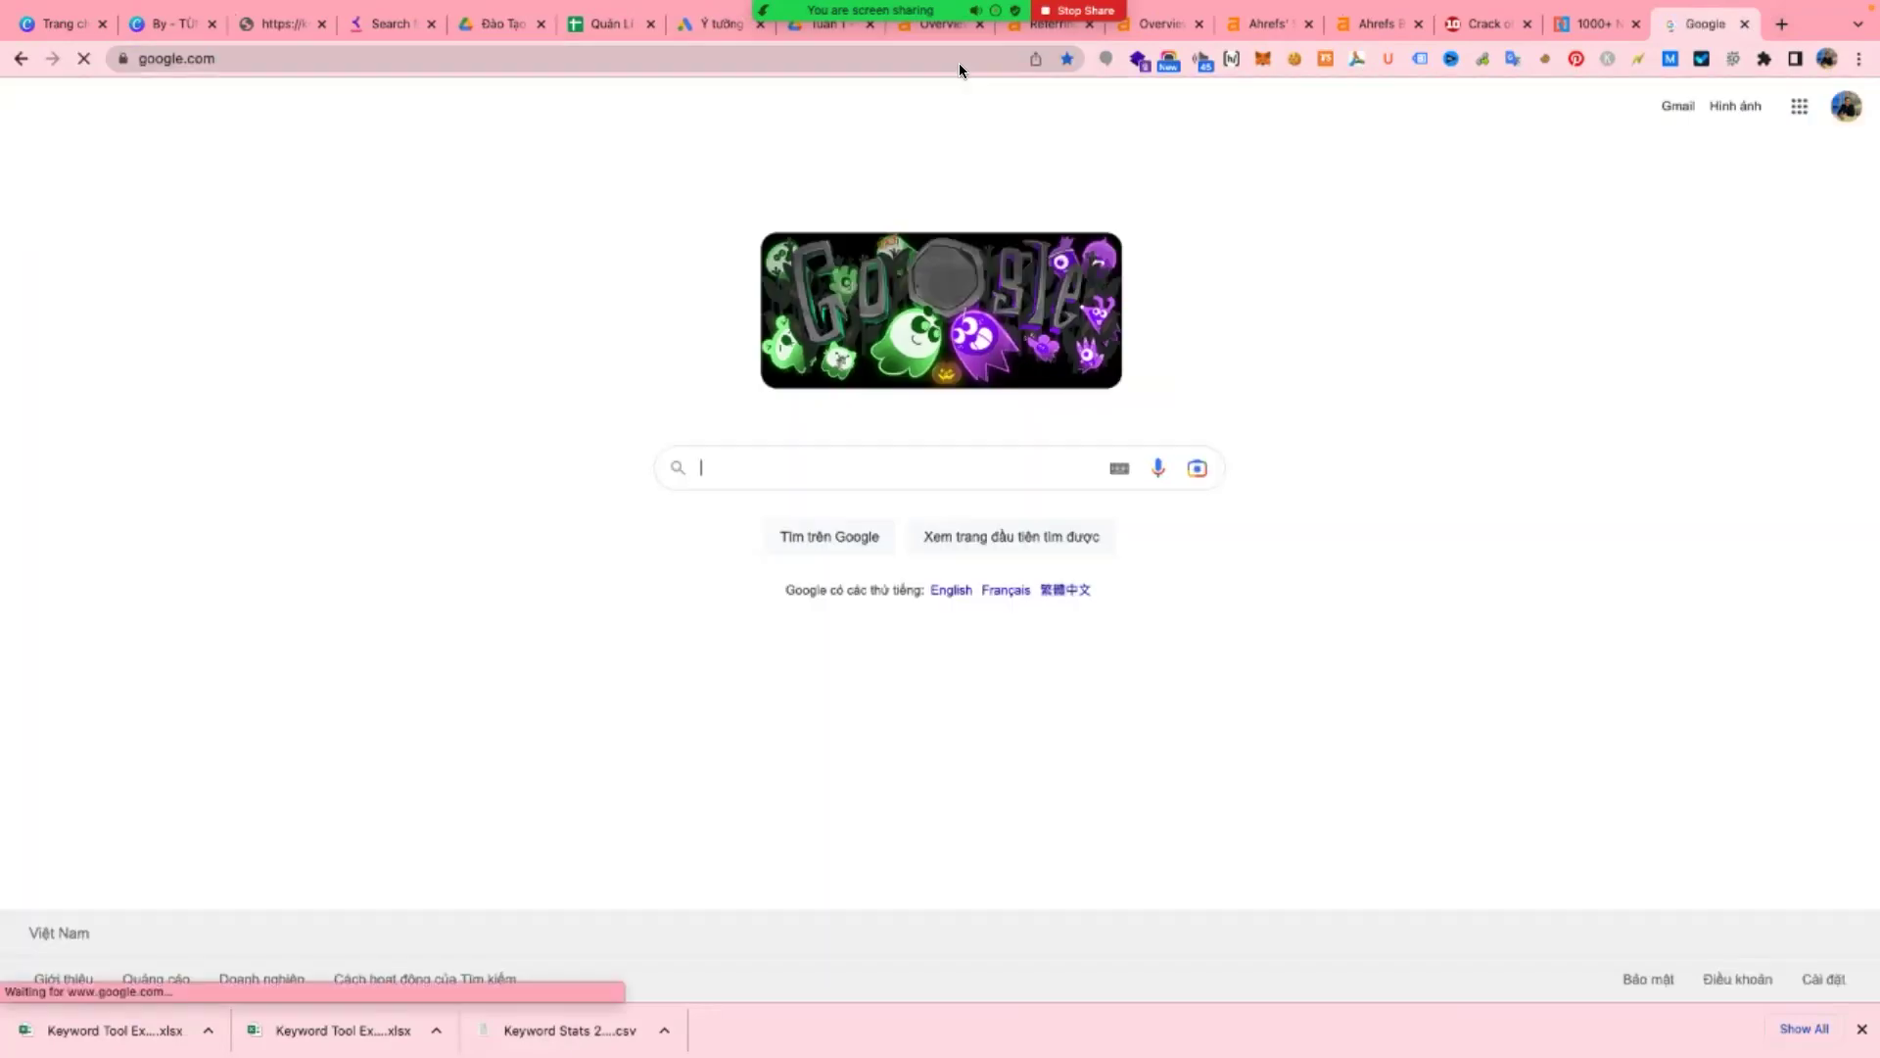
type("lỗi")
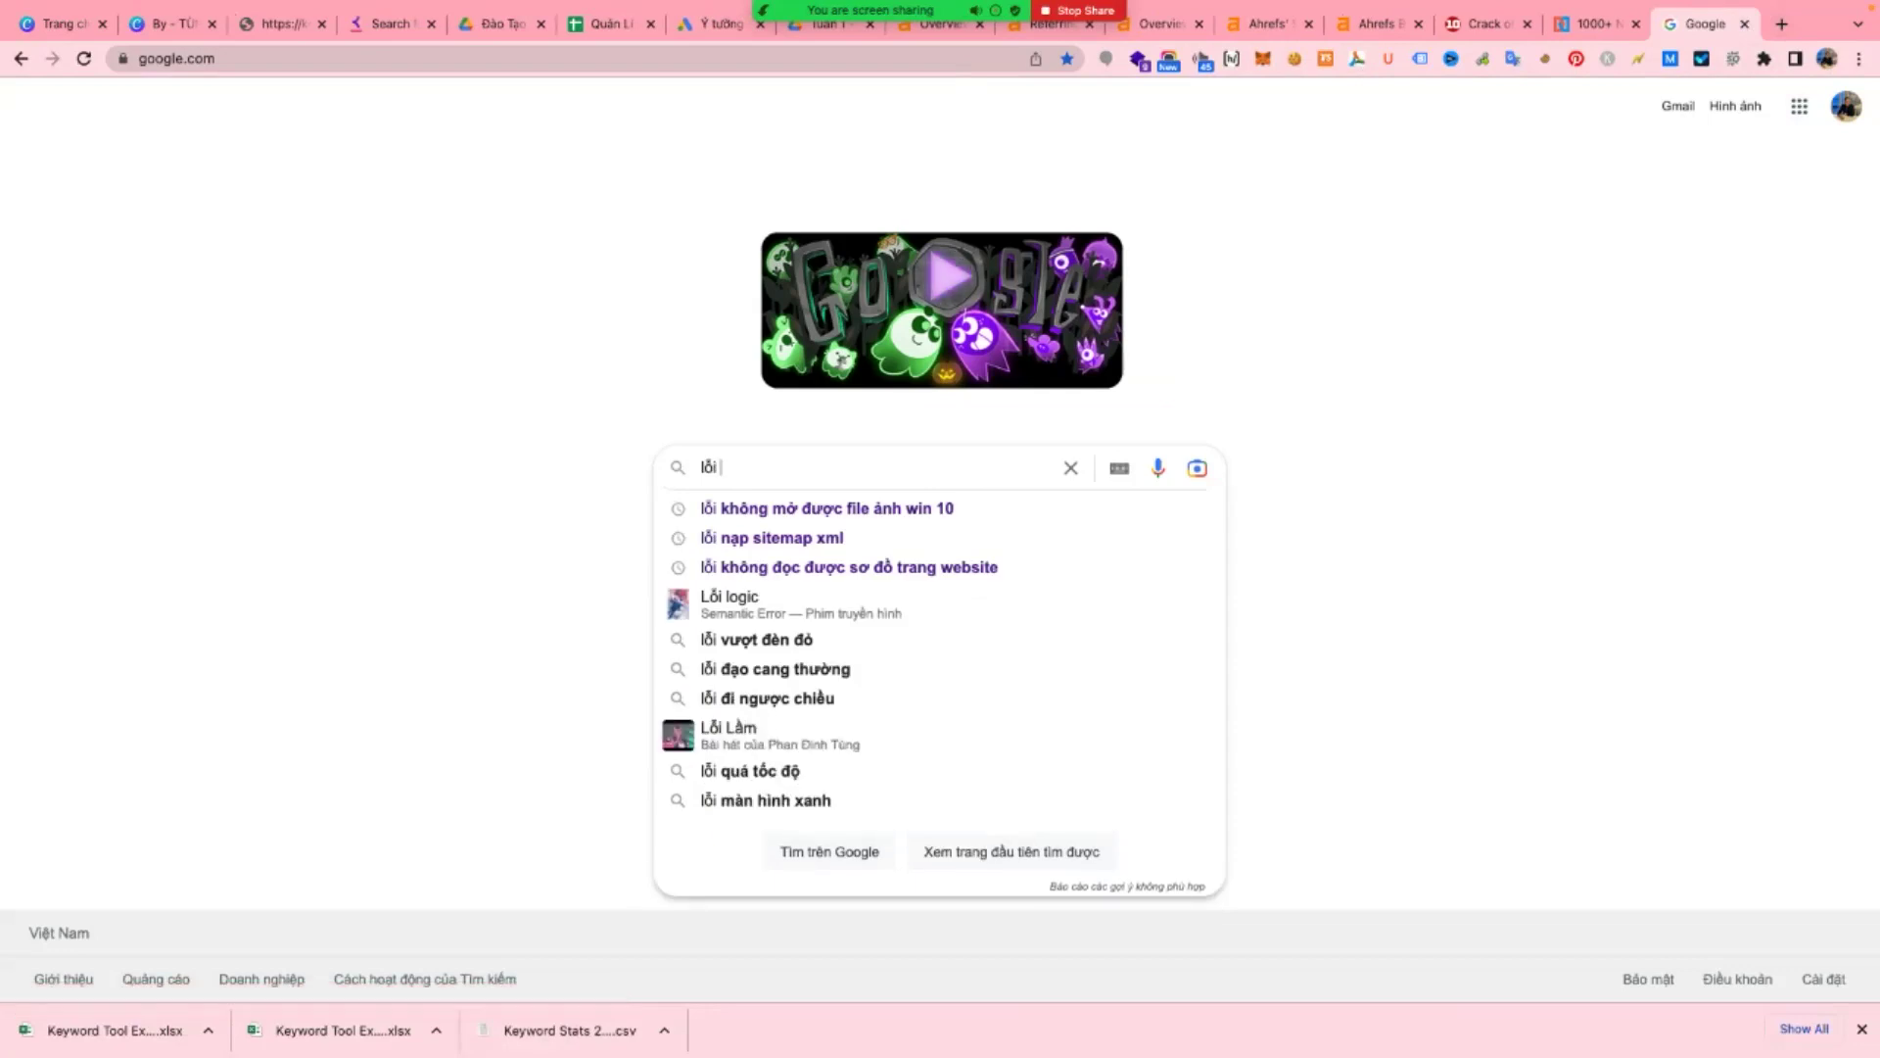
type(" www")
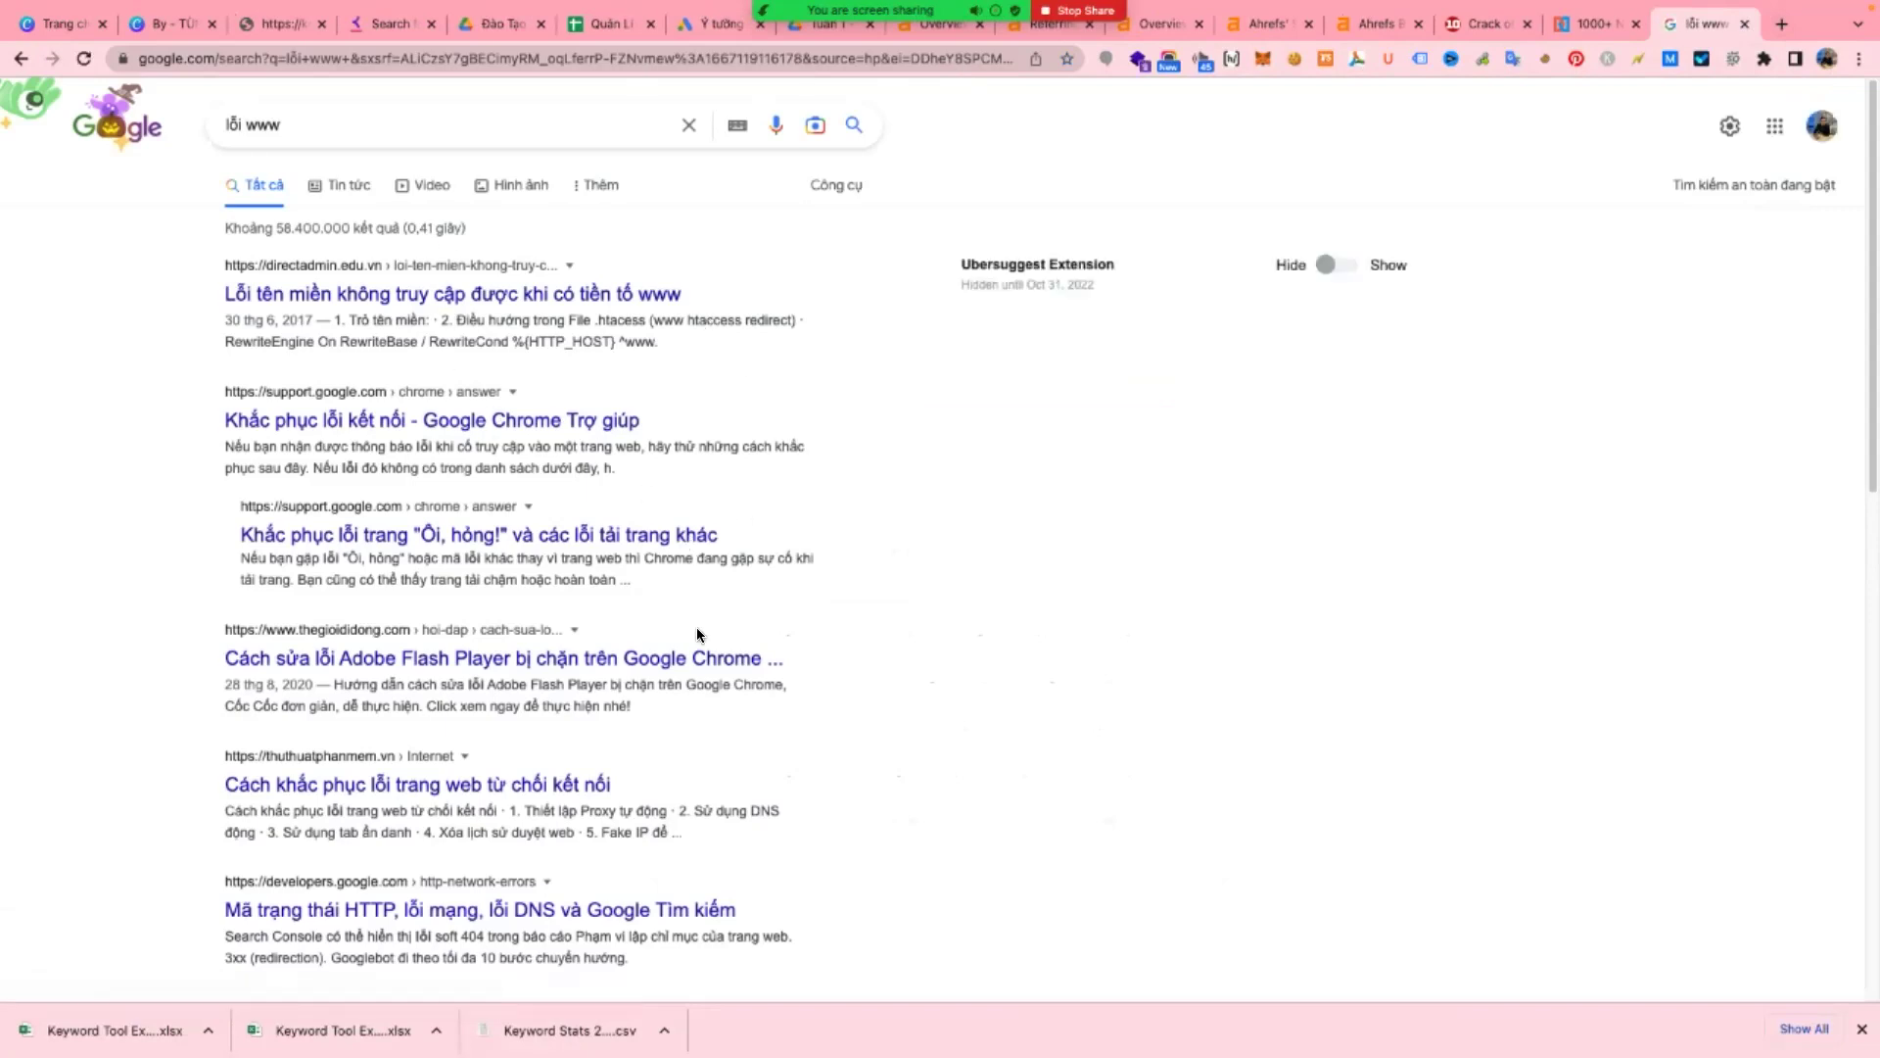
- Open the thegioididong.com result about the blocked Adobe Flash Player in a new tab and reveal its full URL
right_click(691, 658)
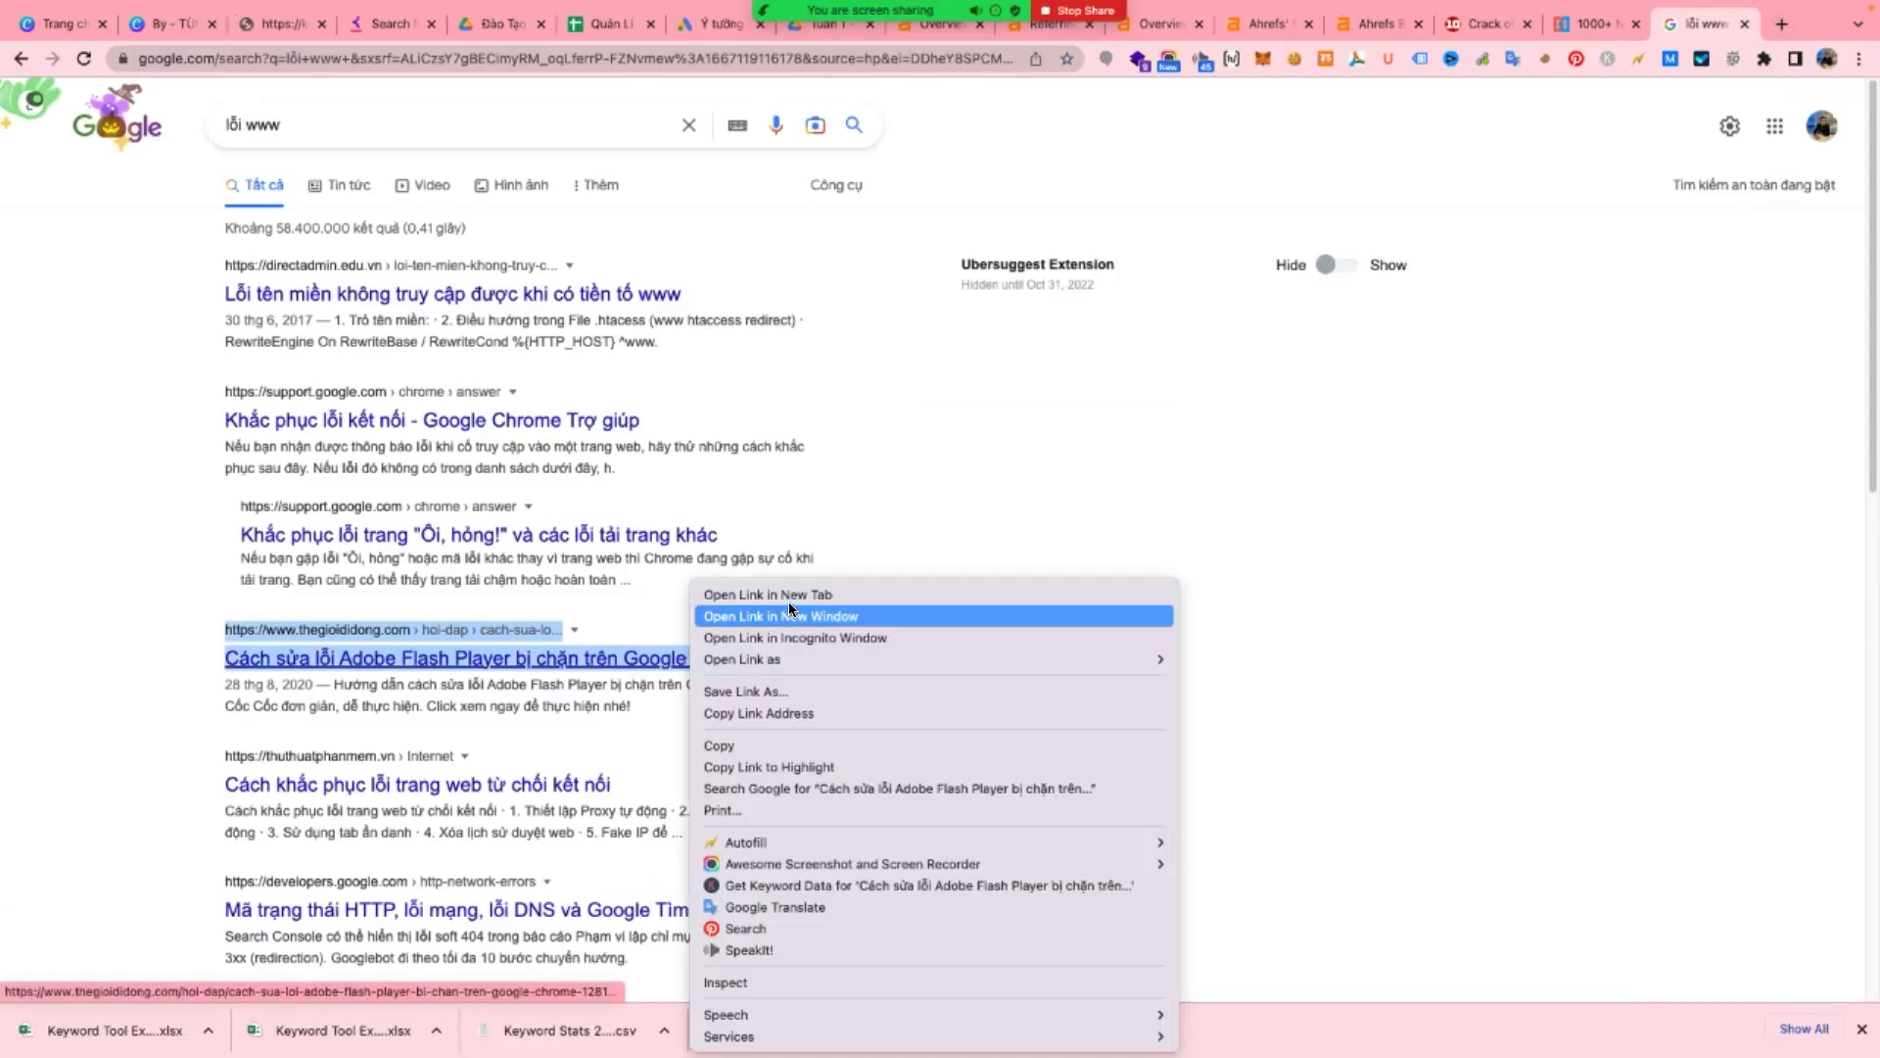
left_click(797, 595)
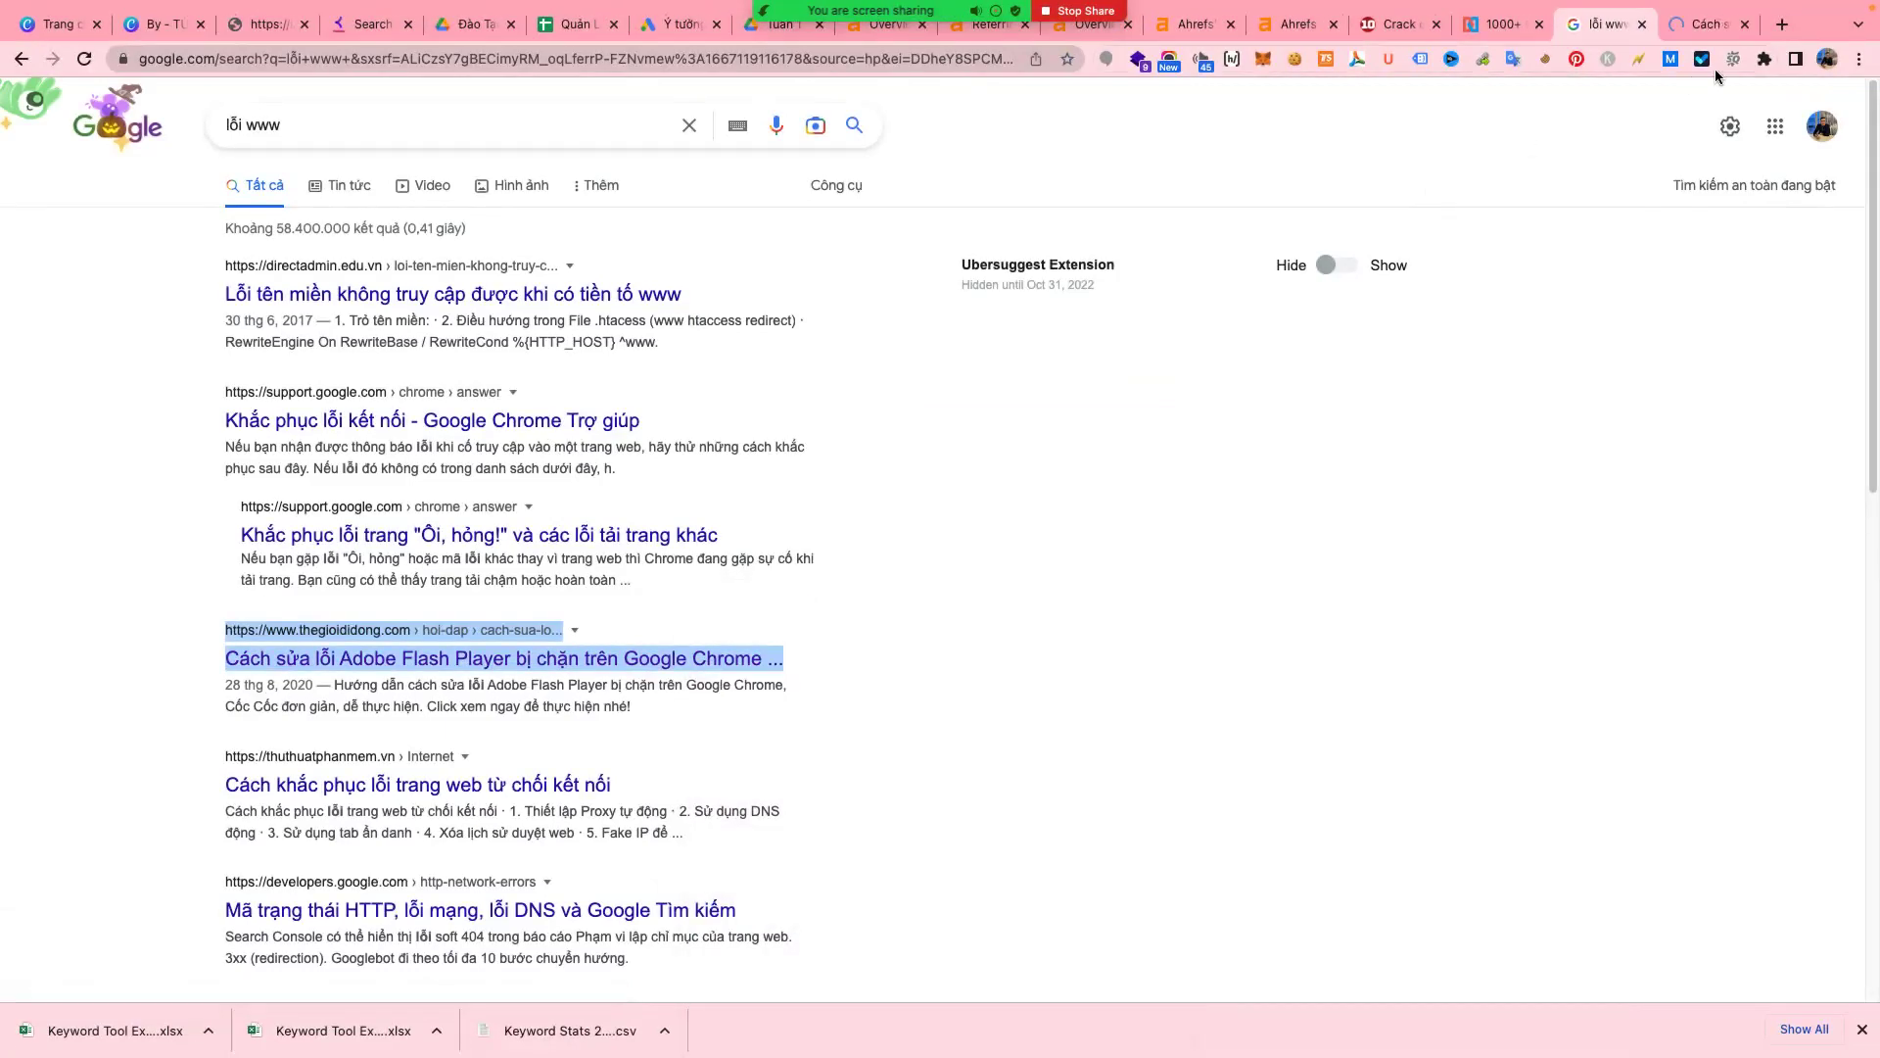
left_click(1704, 25)
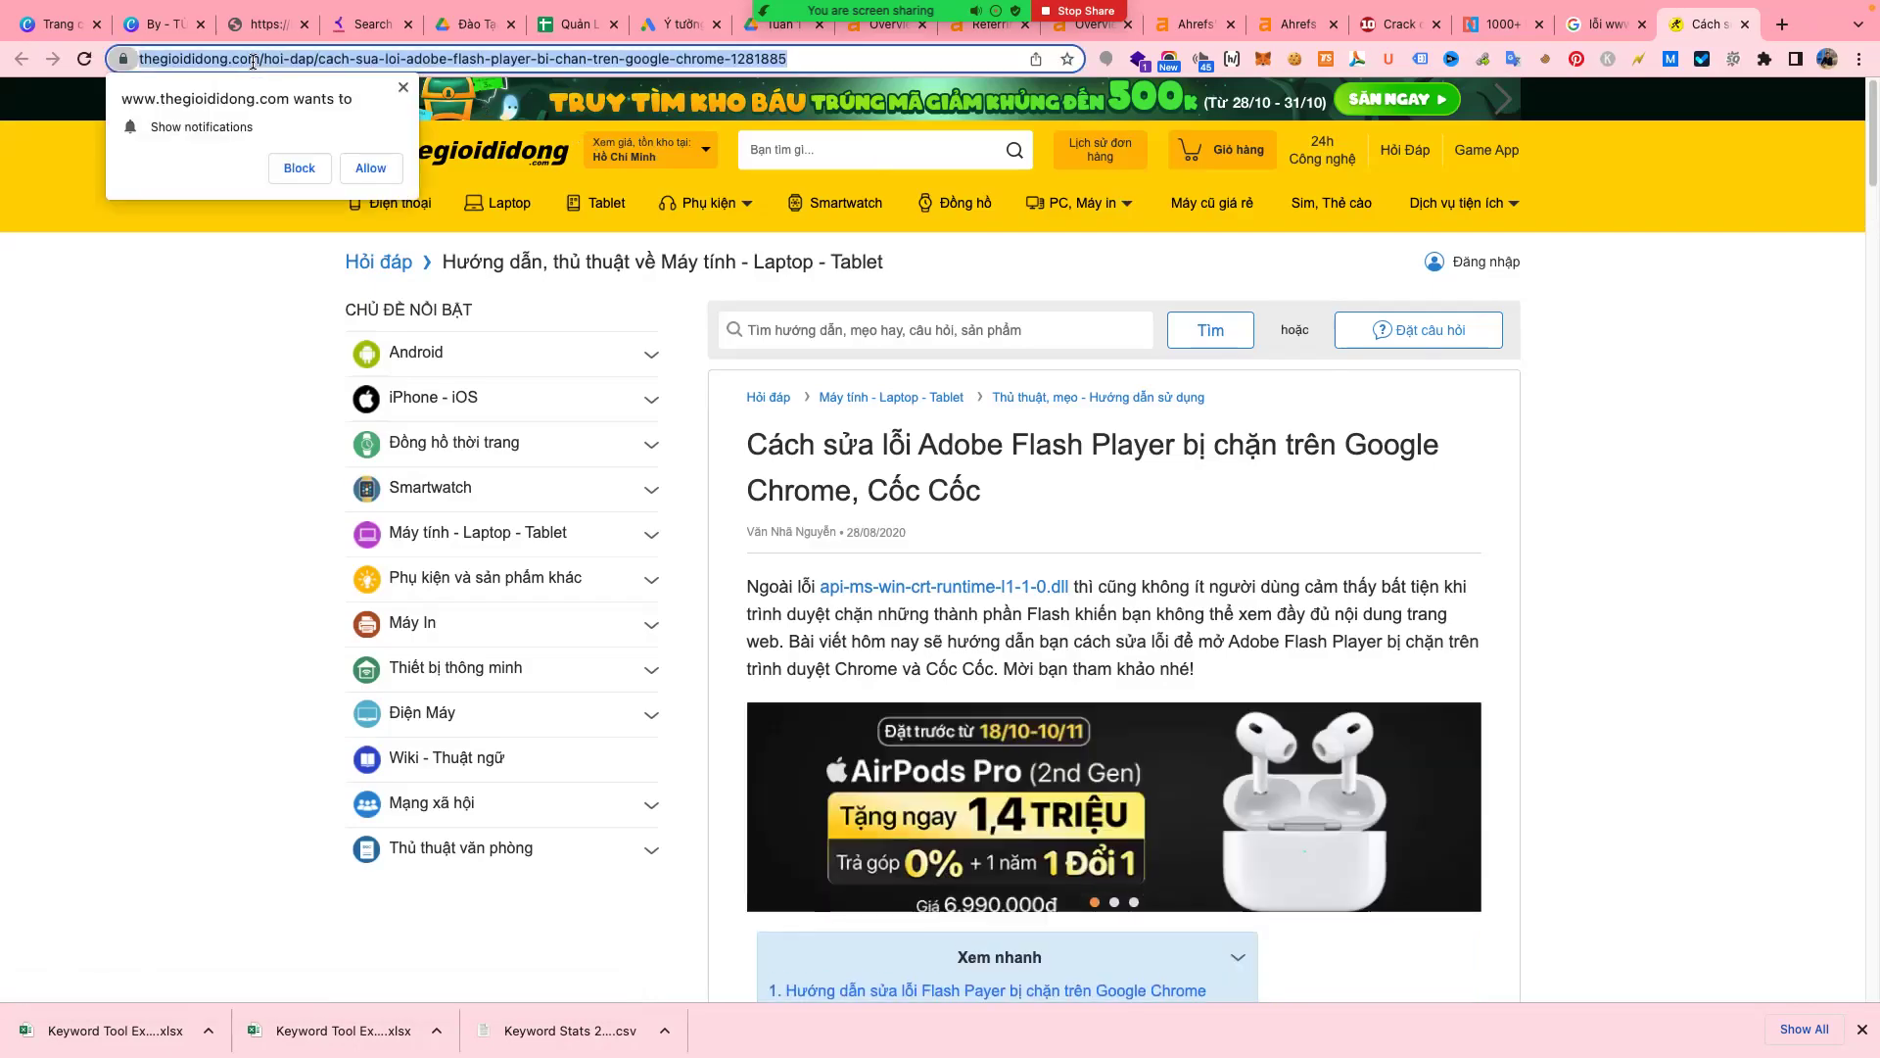
left_click(248, 60)
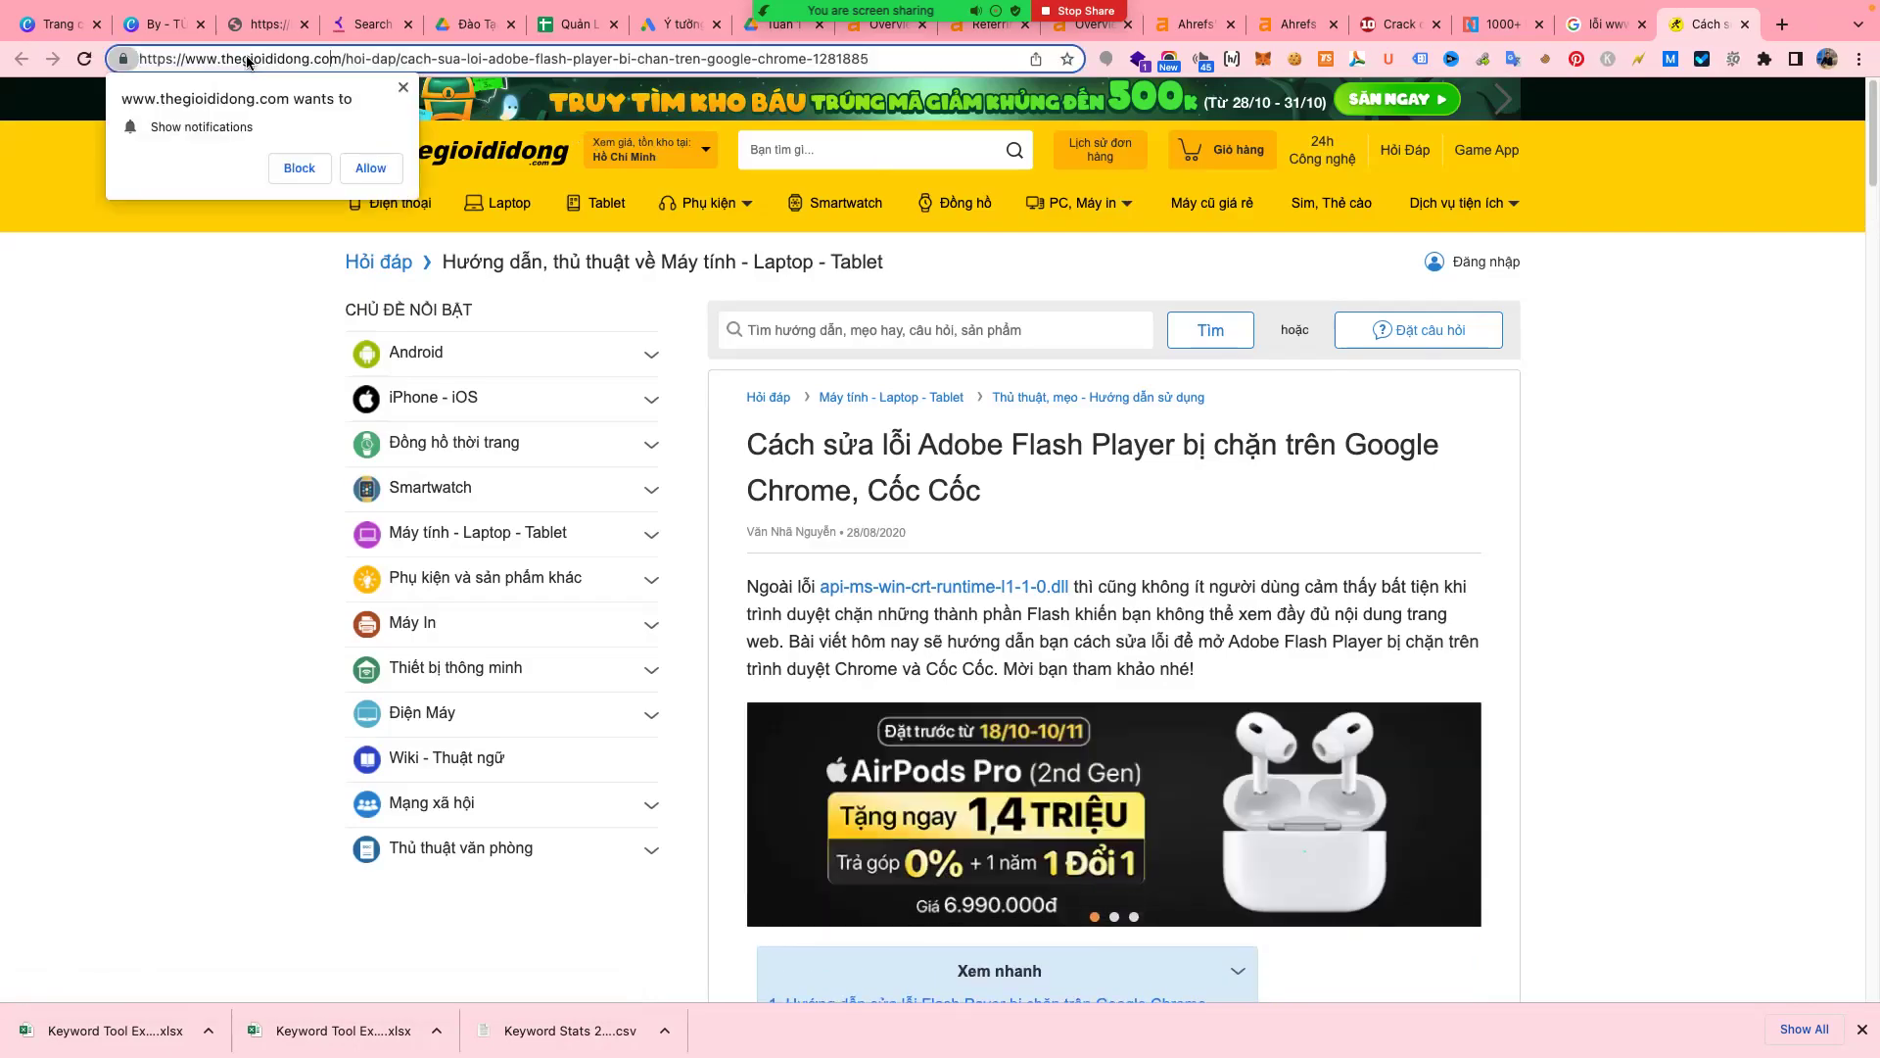
- Dismiss the site's notification request, go to the thegioididong.com homepage and reveal its full web address
left_click(343, 78)
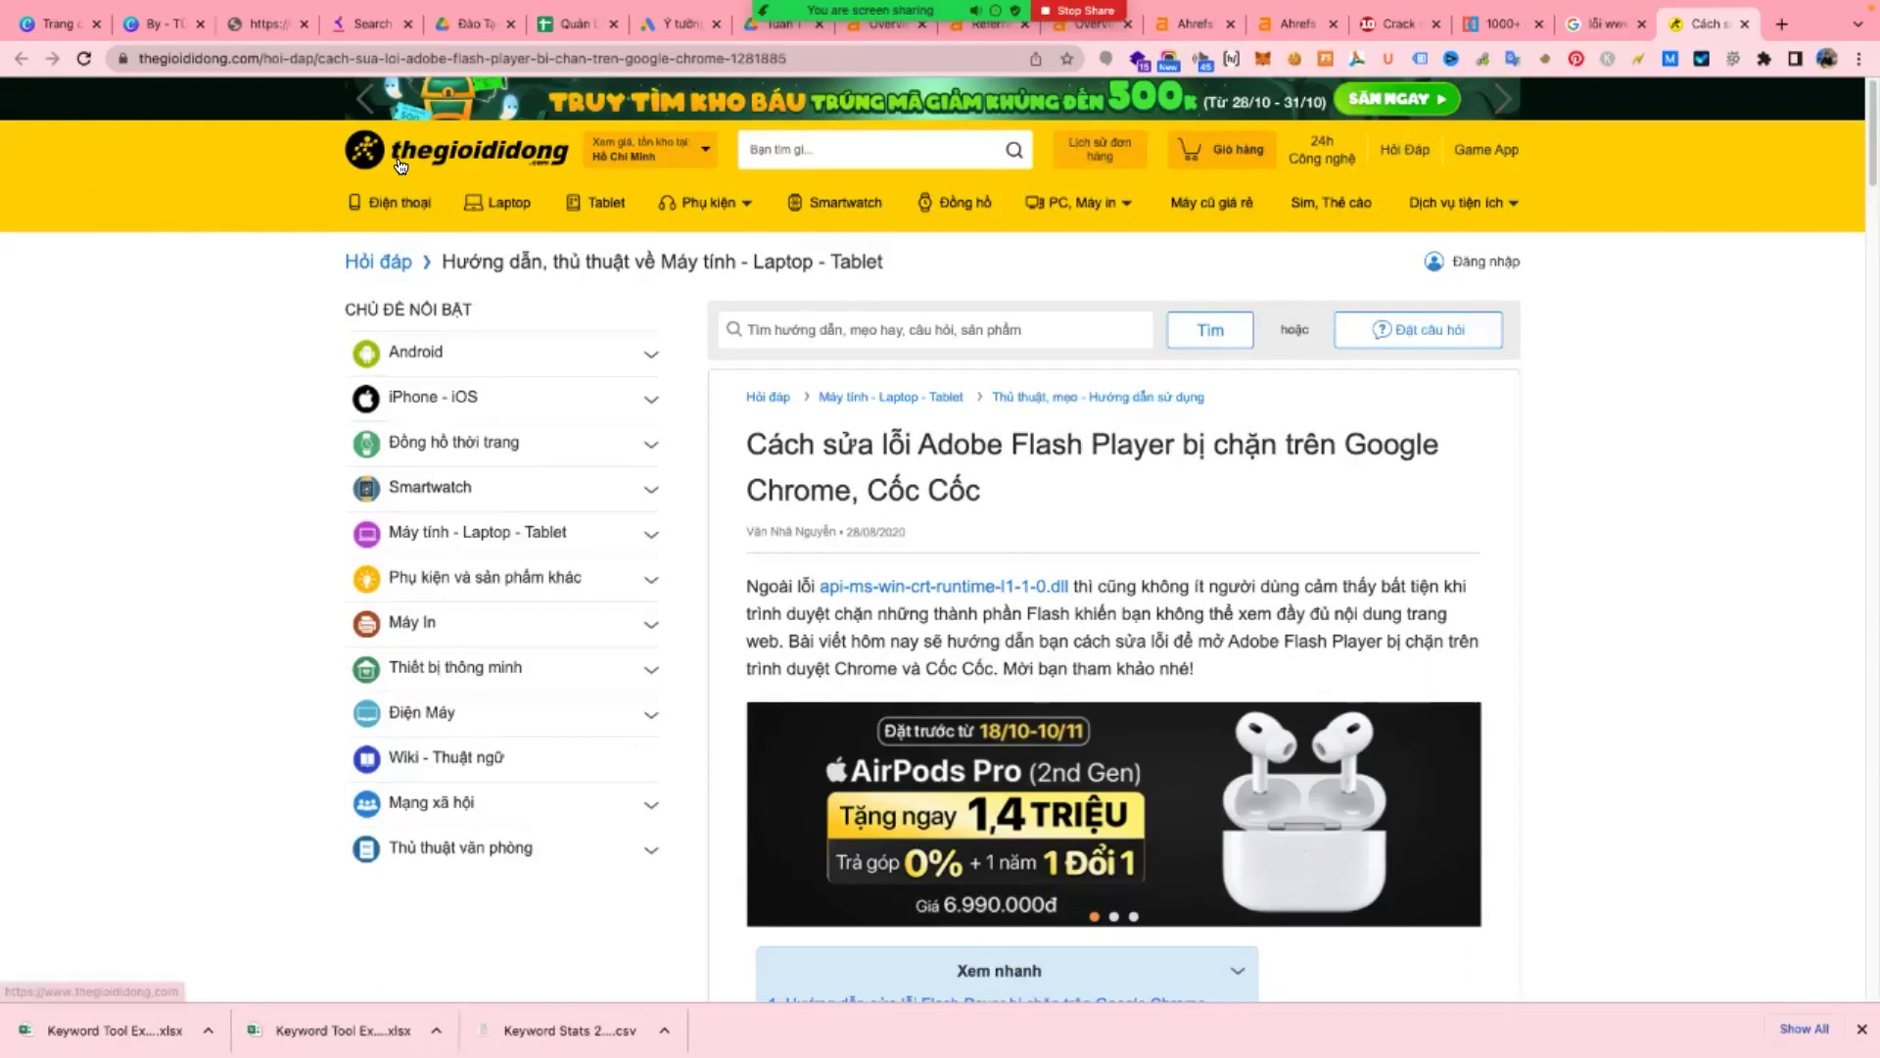
left_click(477, 174)
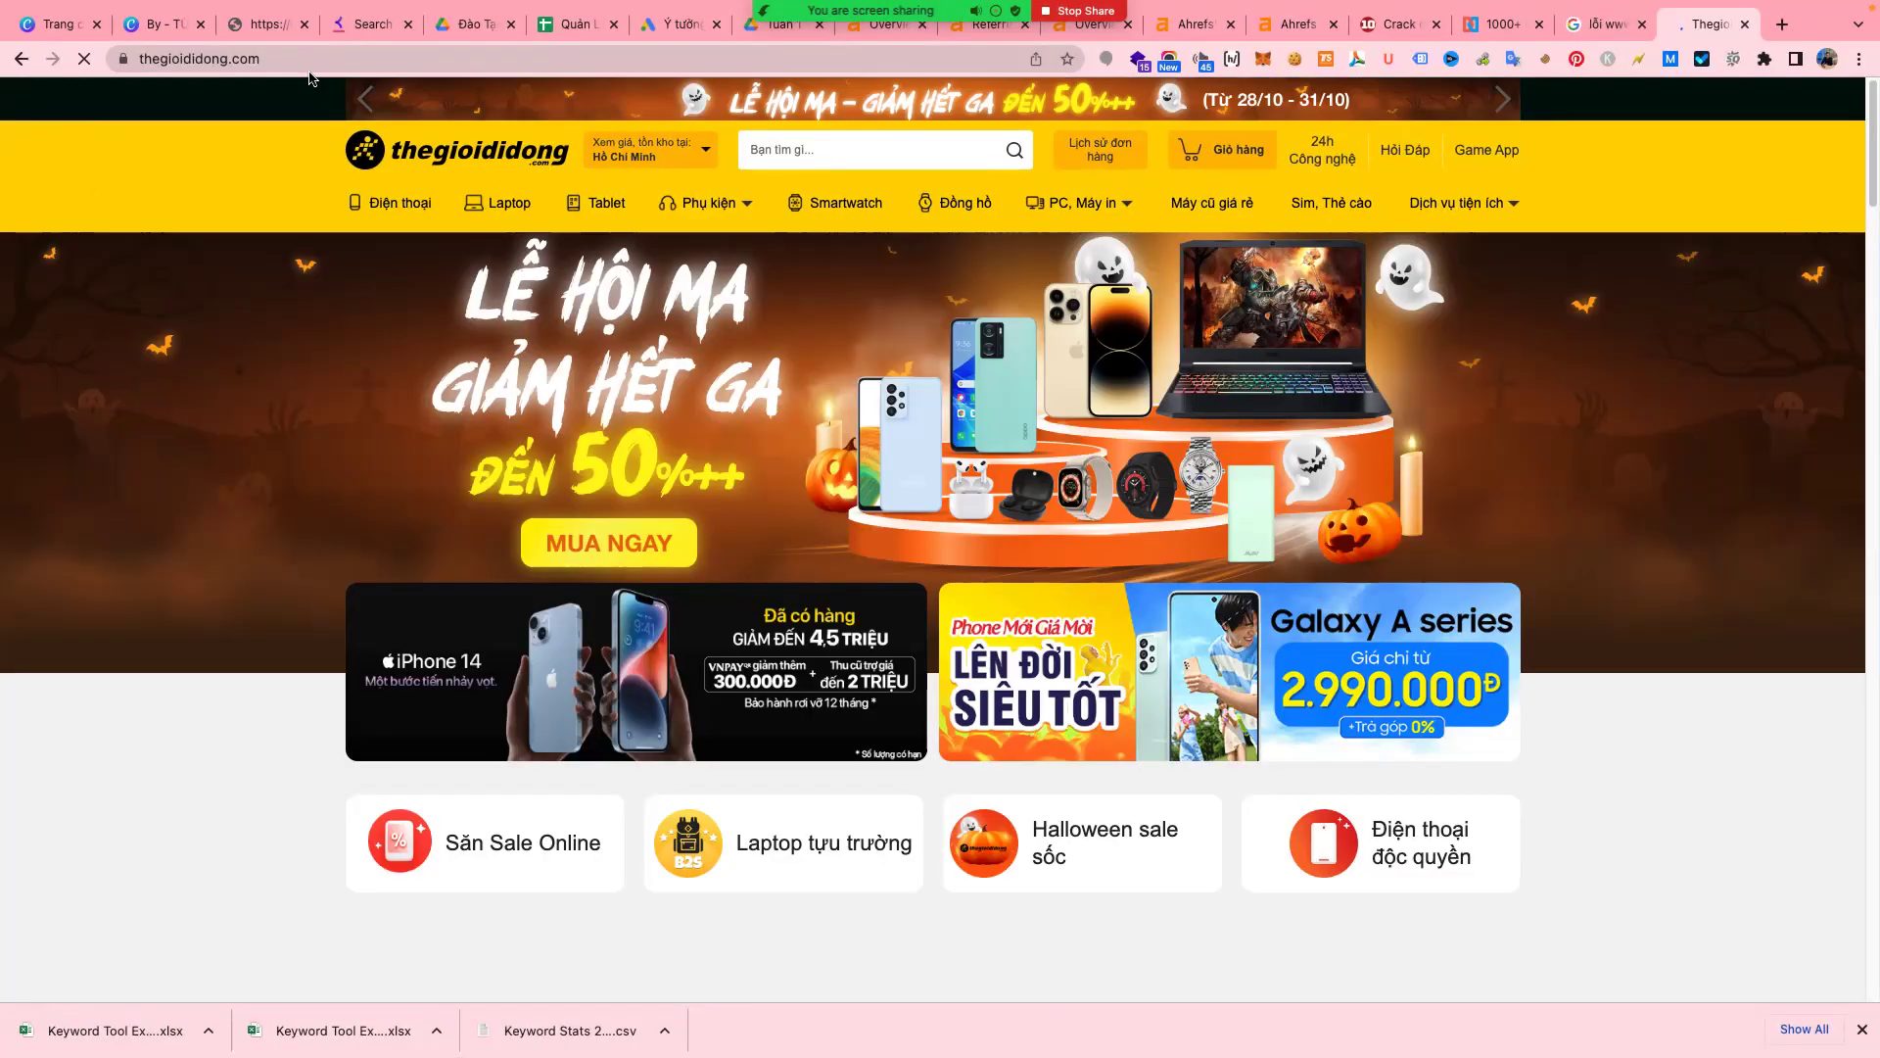
left_click(316, 59)
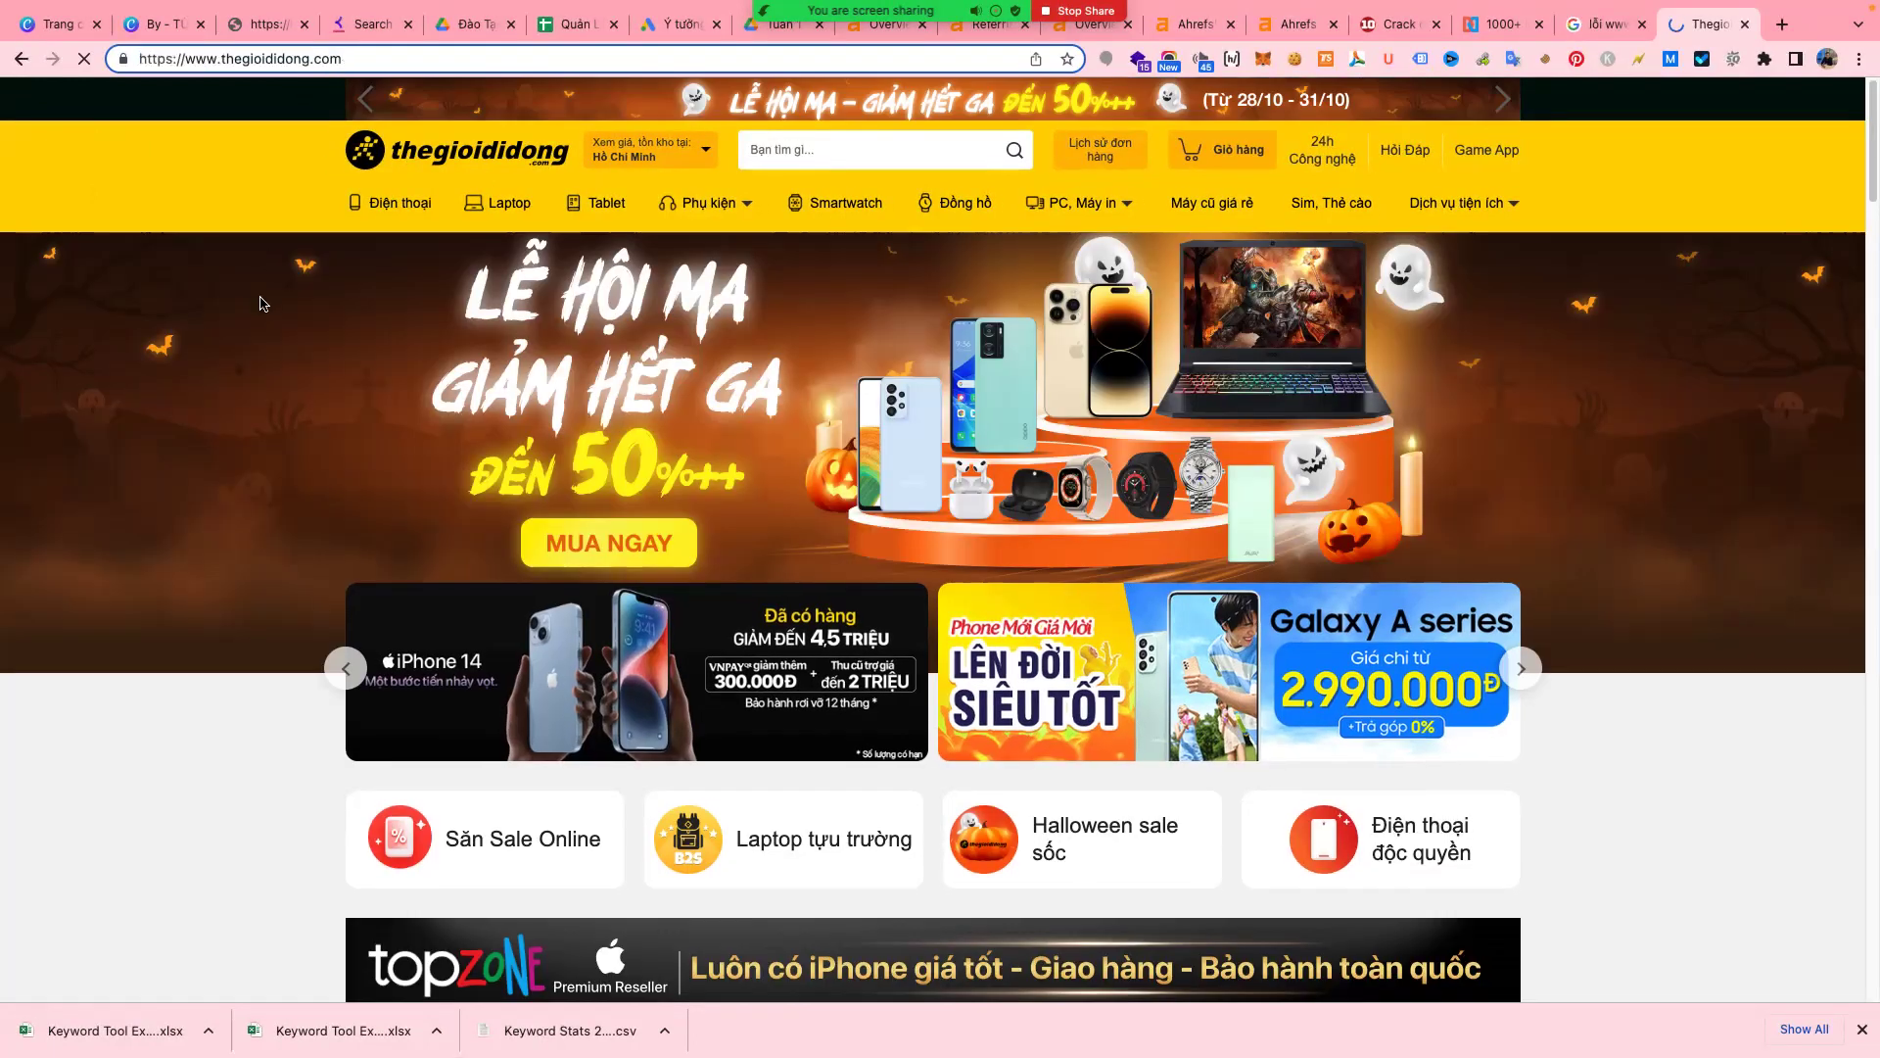
left_click(370, 167)
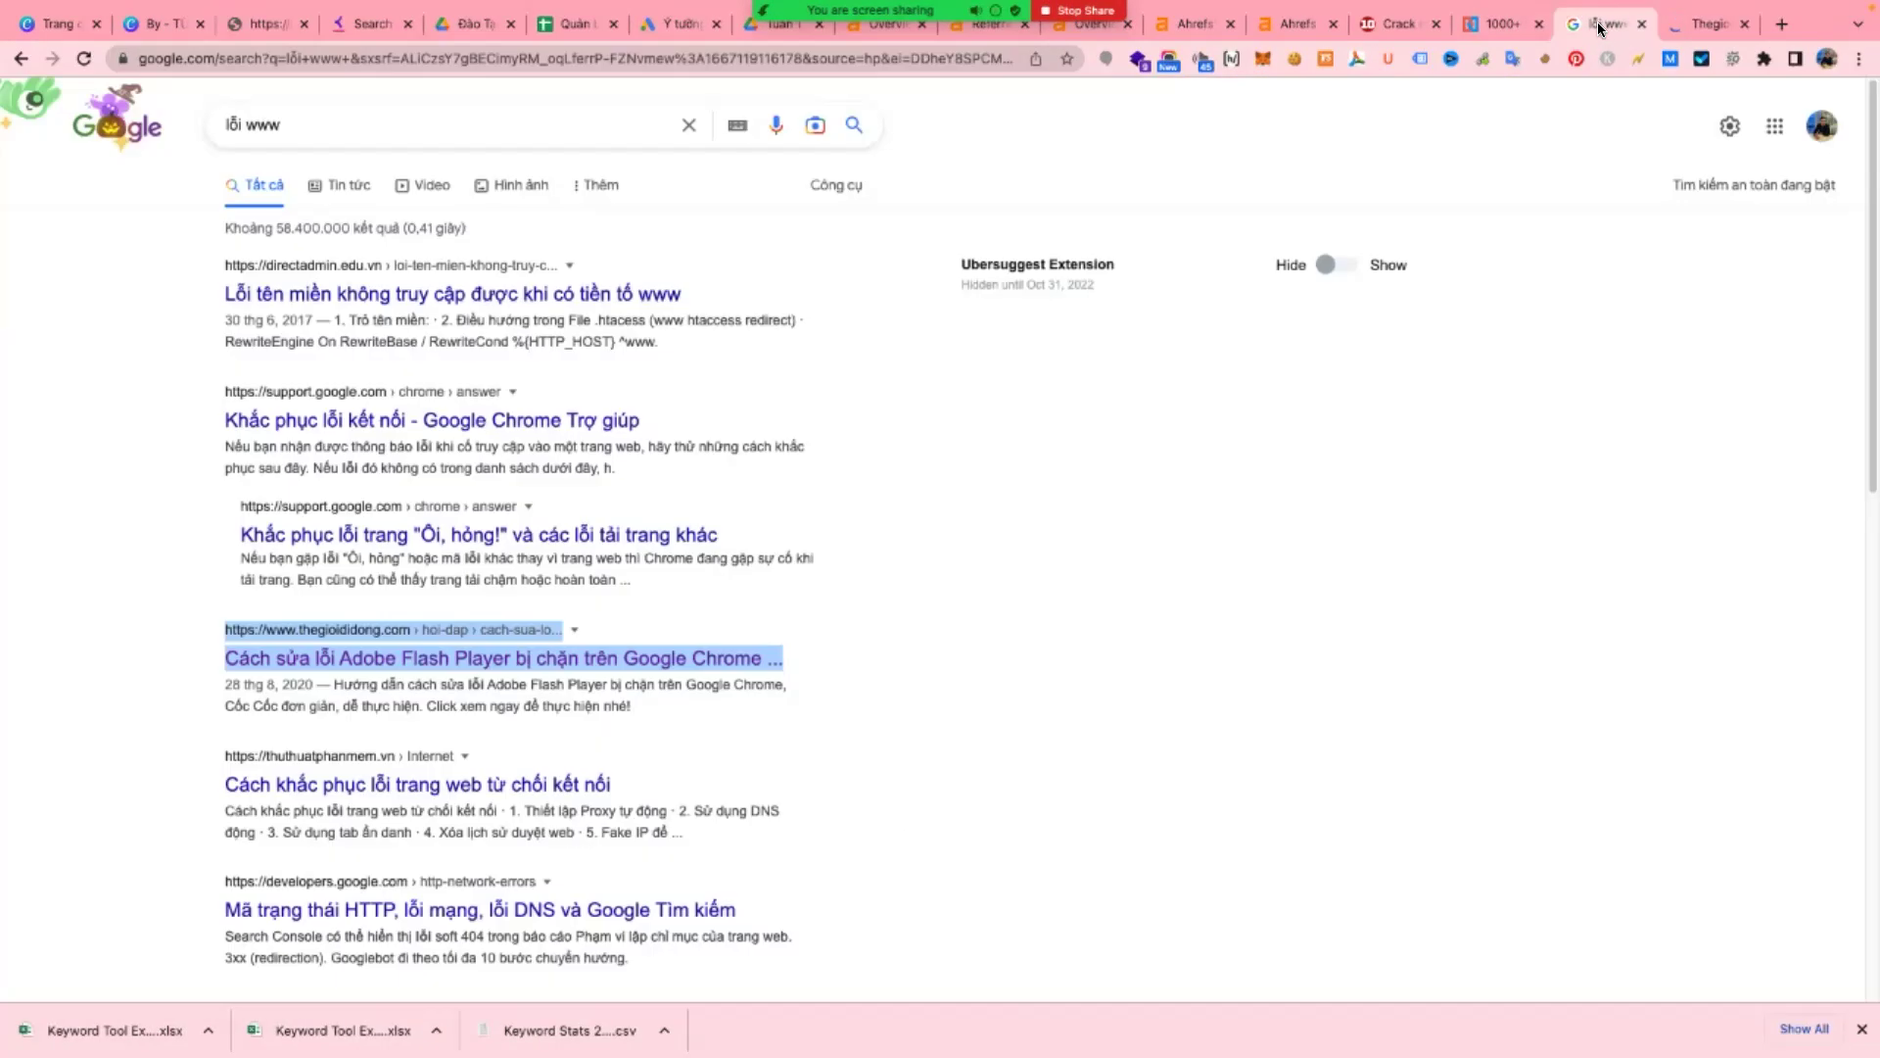
- Return to the Google results and search for "lỗi www và không www" instead
left_click(1606, 24)
left_click_drag(370, 126, 171, 133)
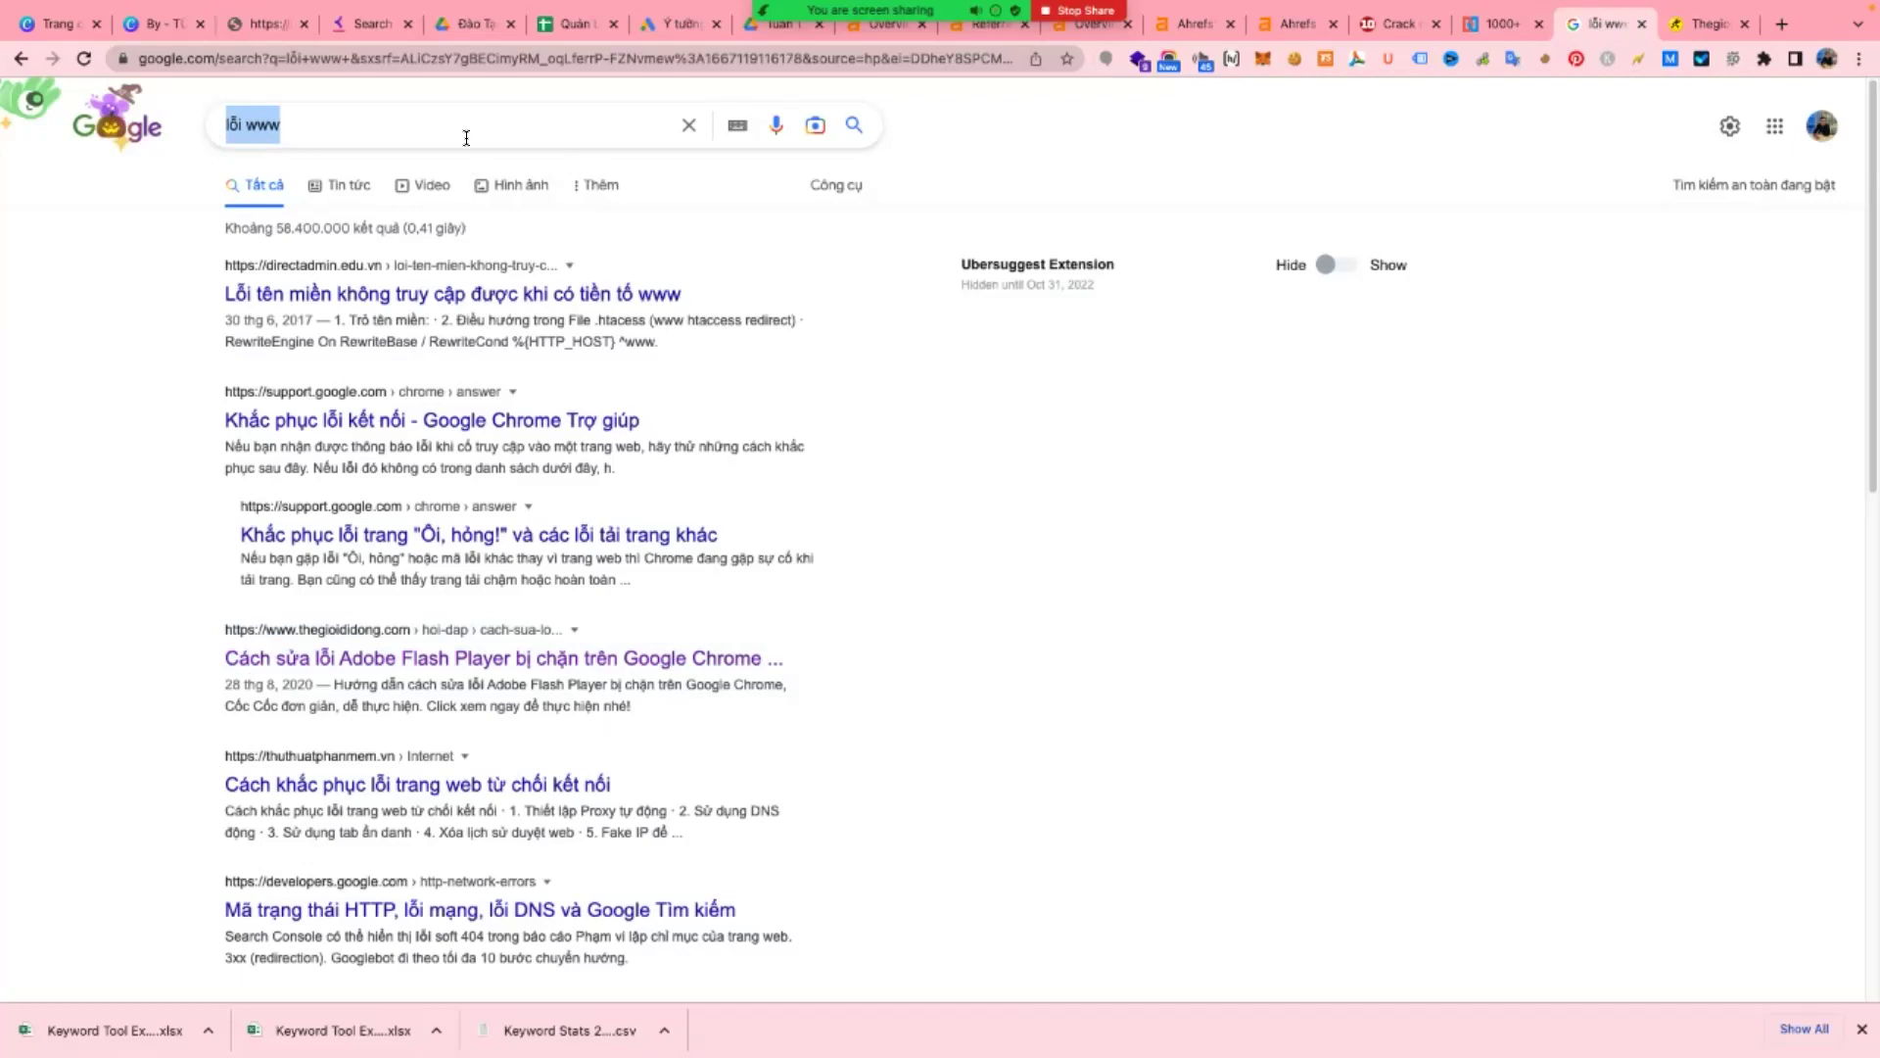
left_click(410, 116)
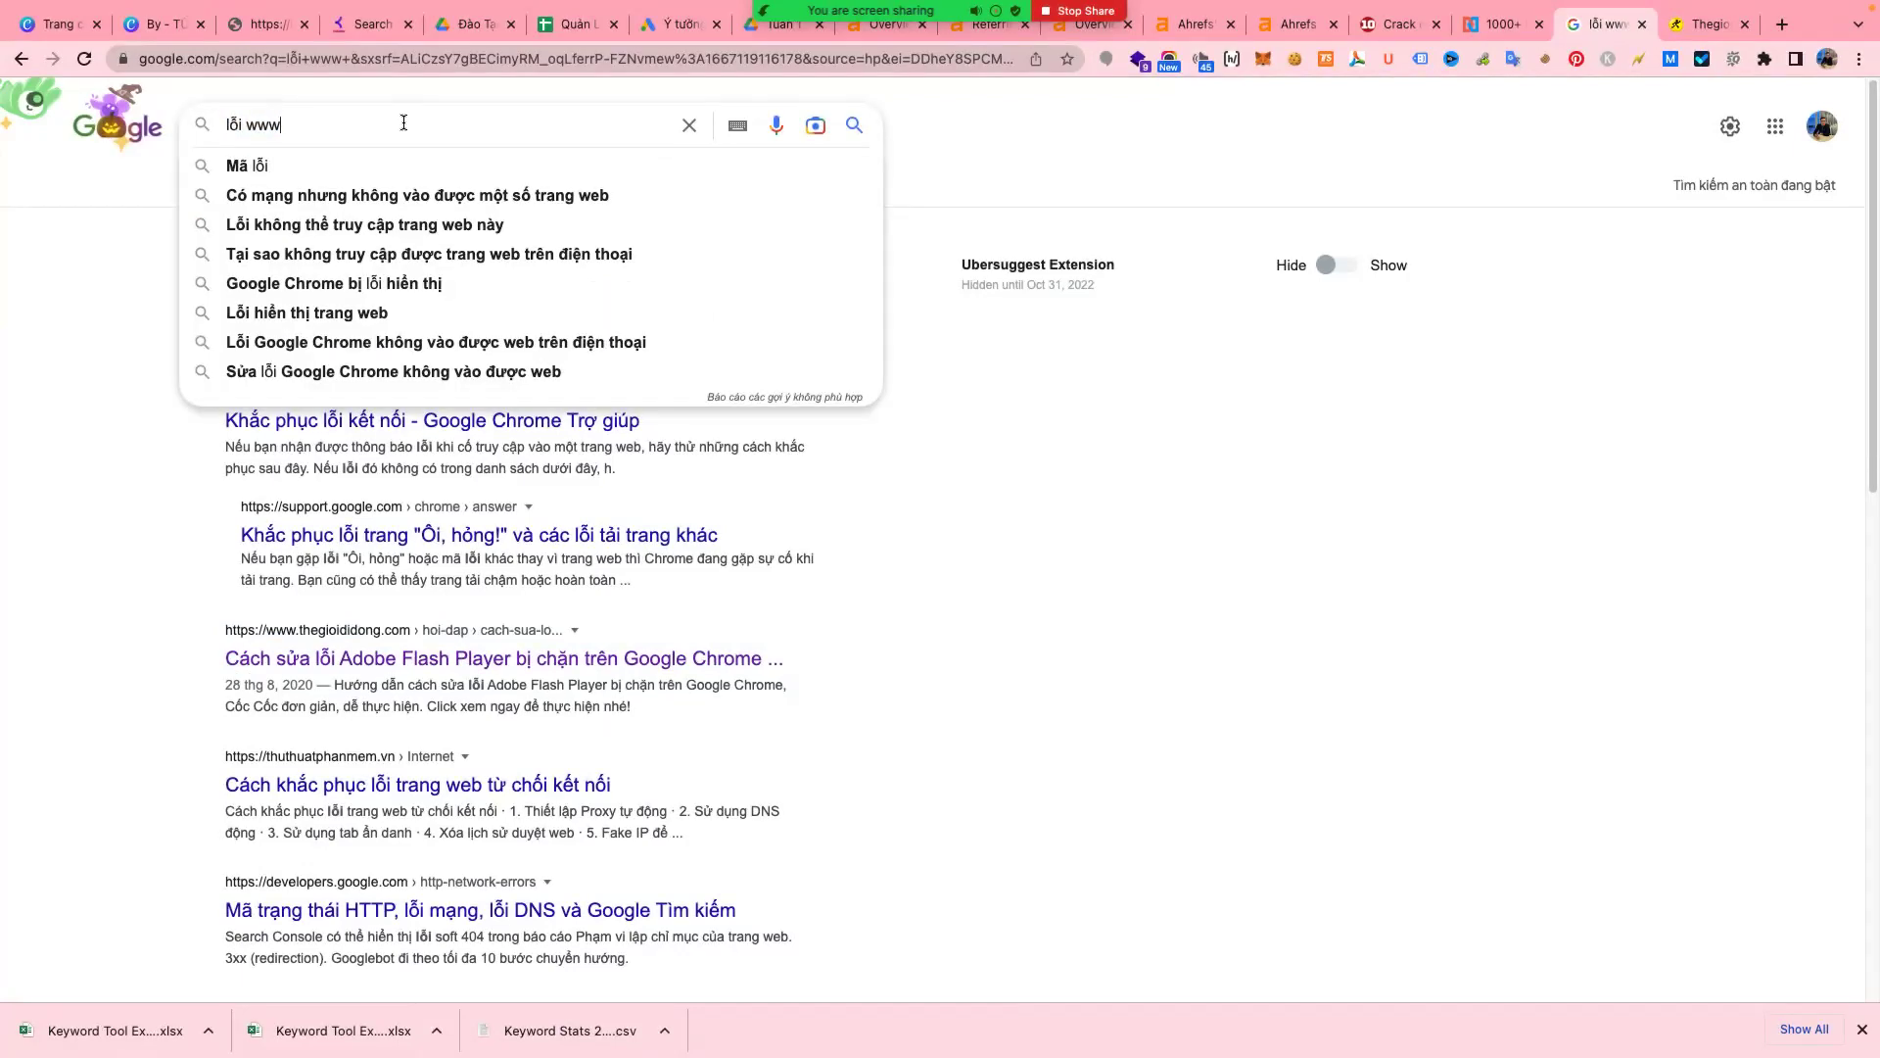
key("BackSpace")
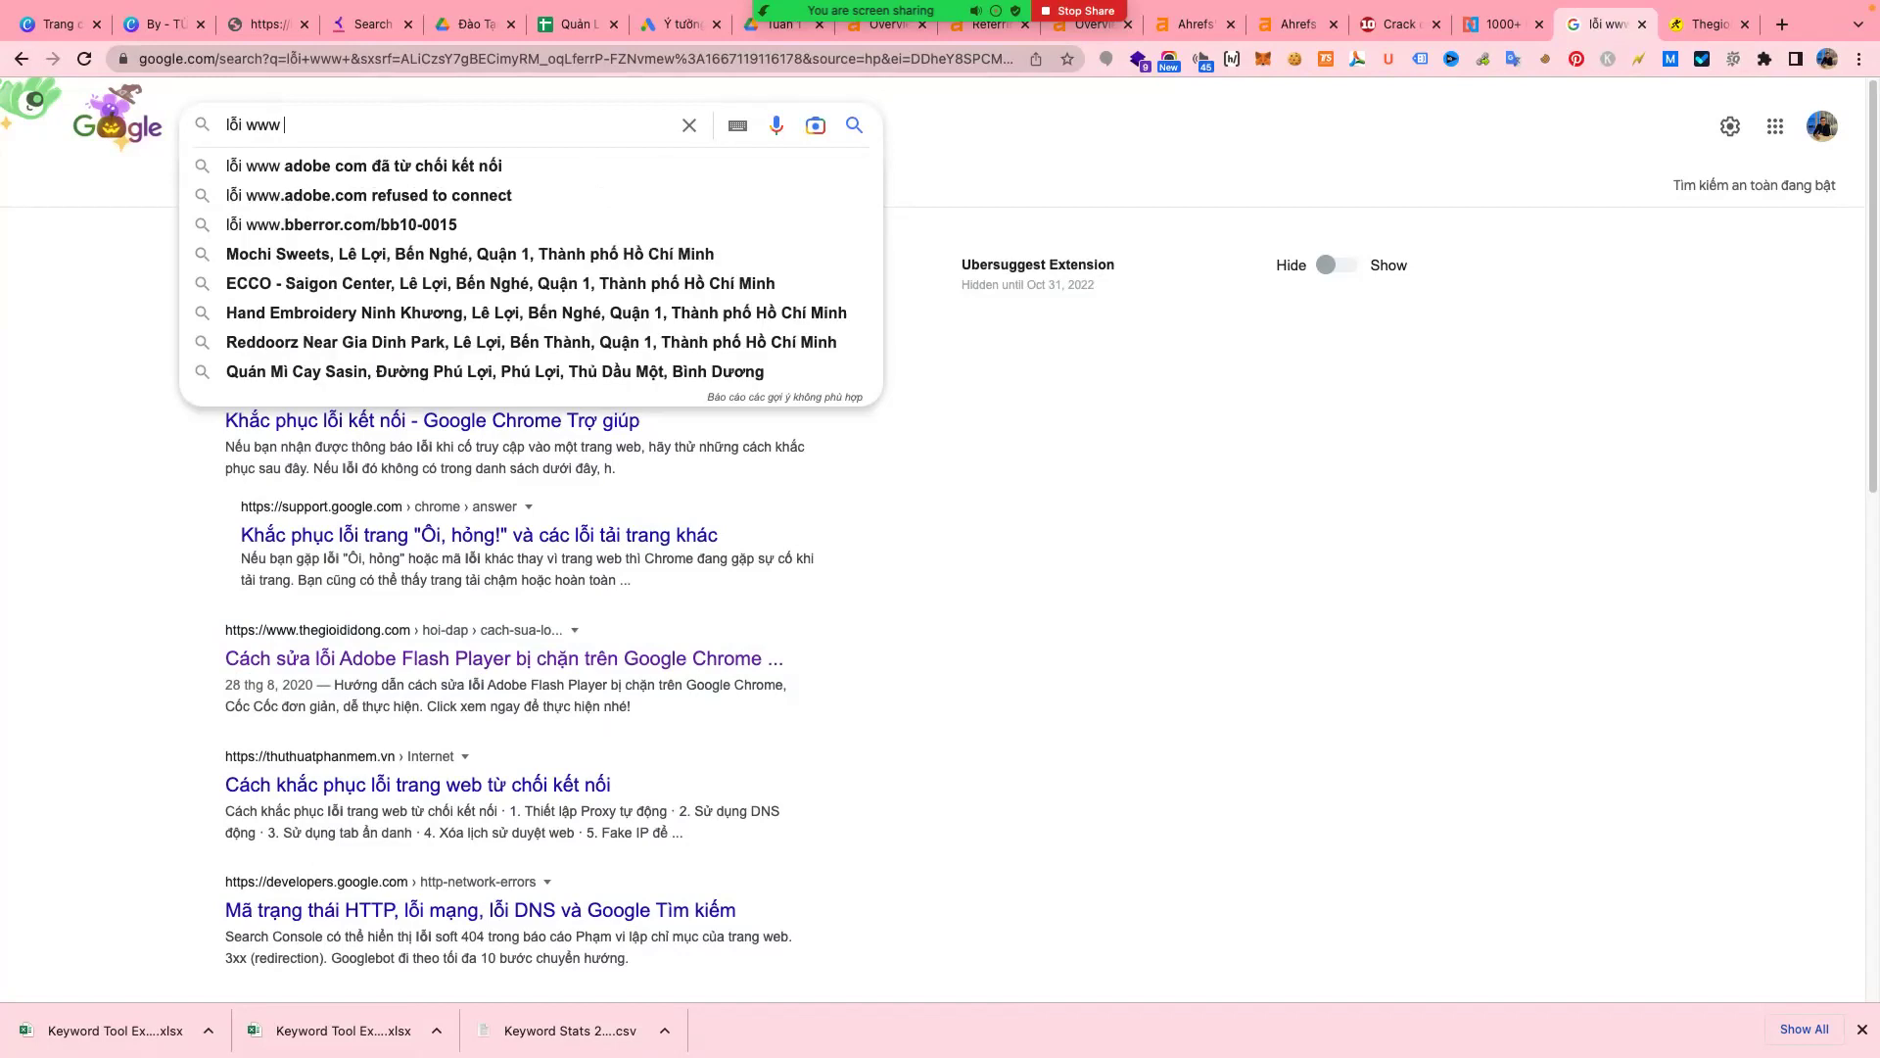
type("và không ")
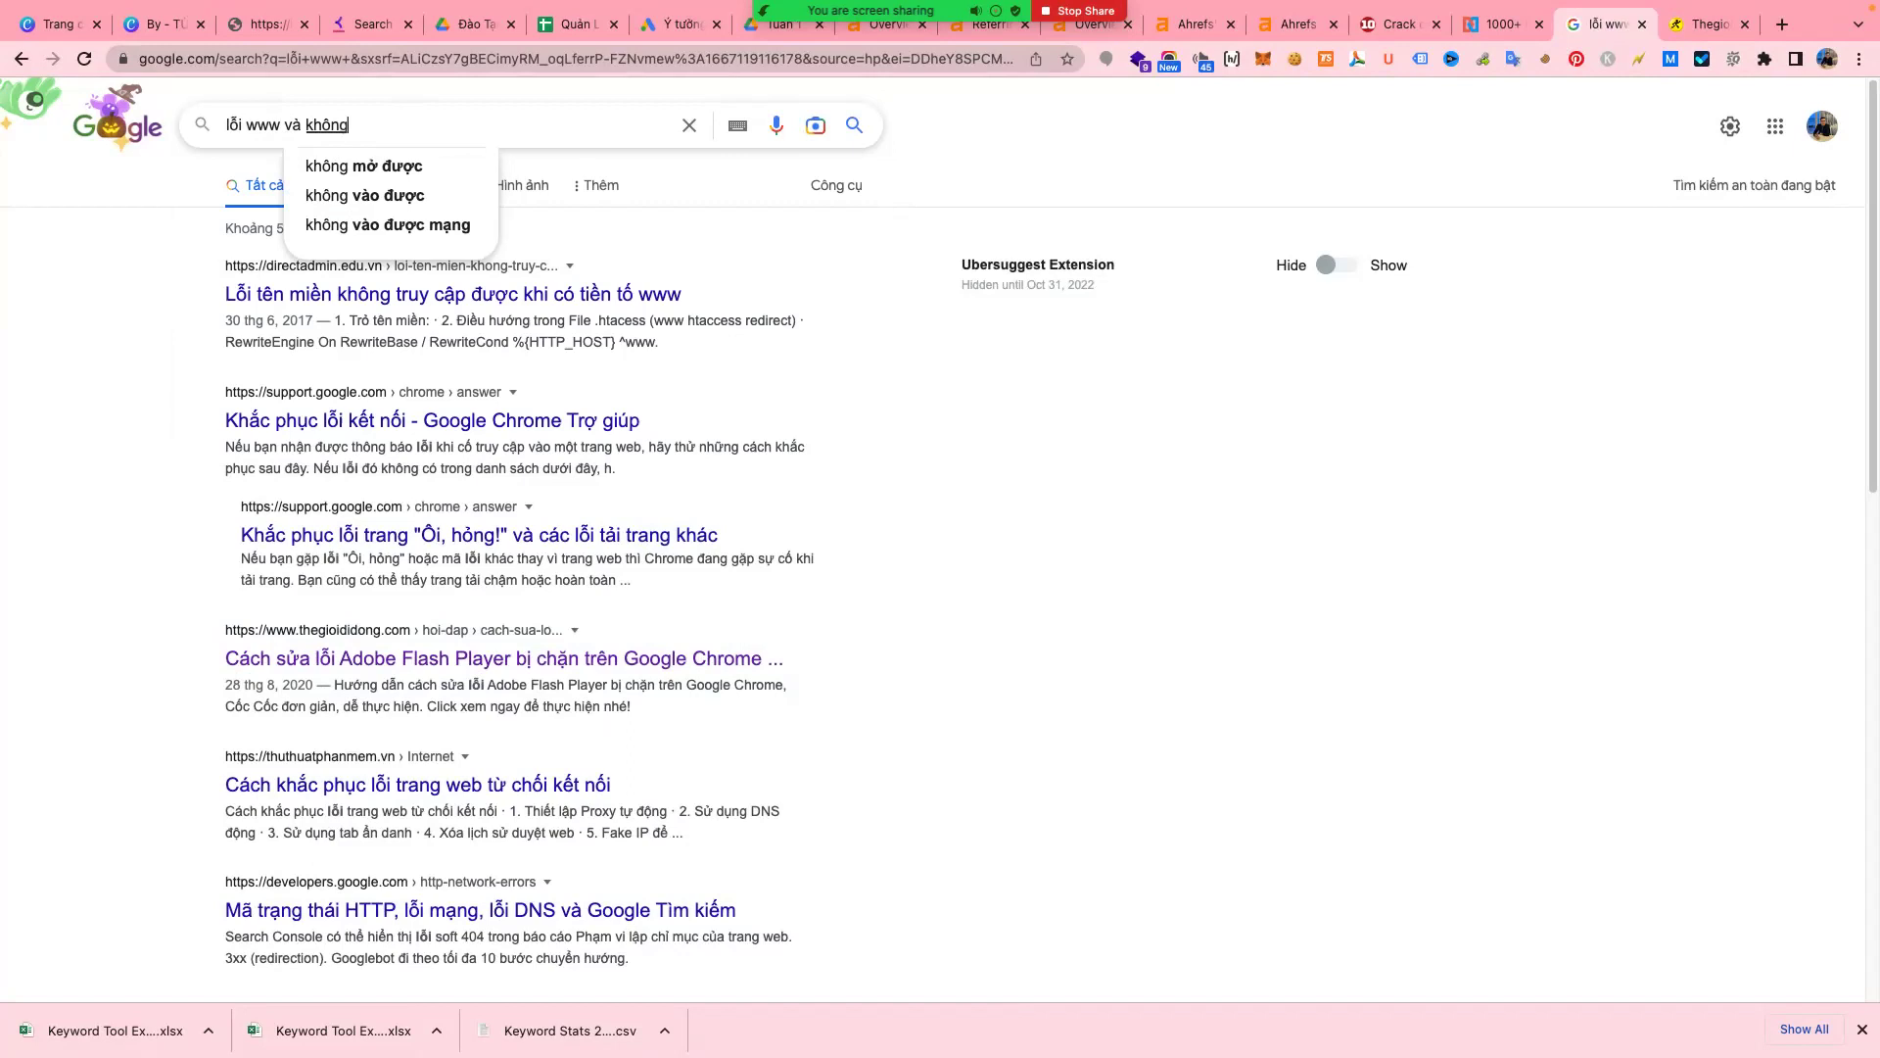
type("www")
key("Return")
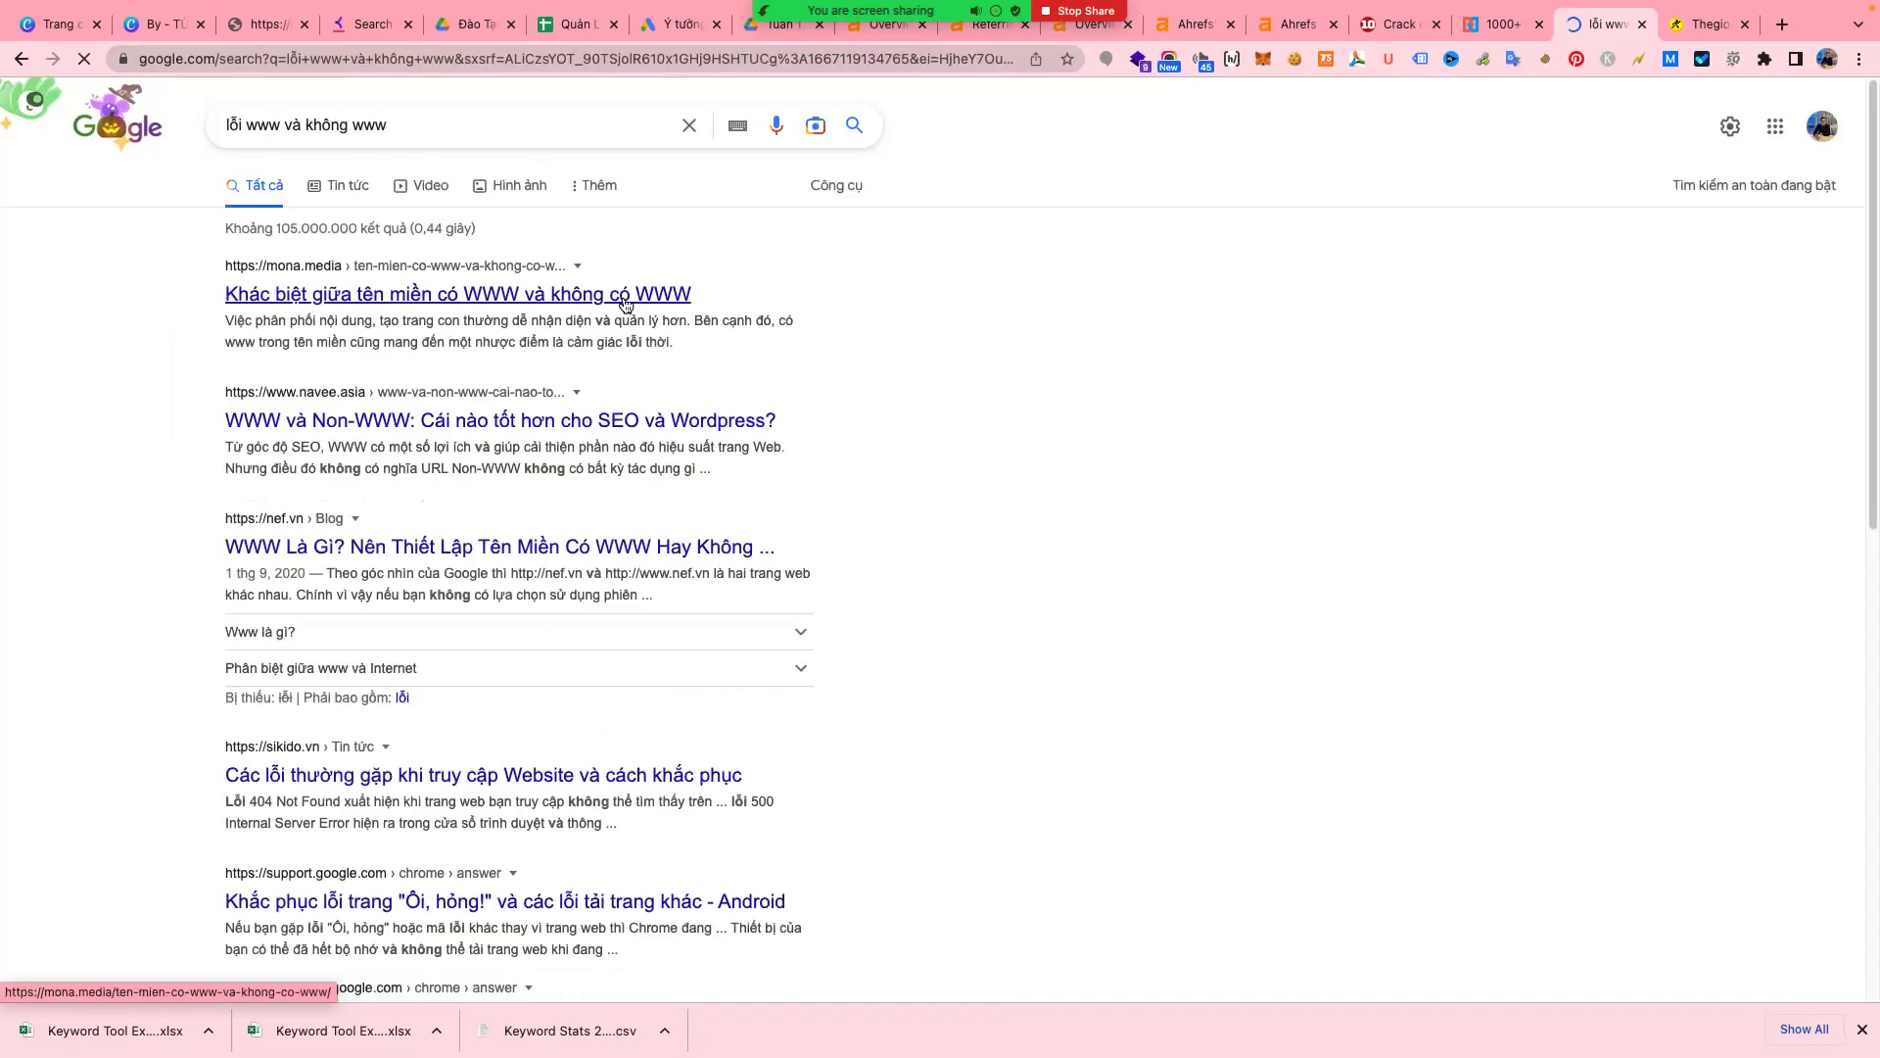
- Open the mona.media result on domains with and without WWW in a new tab and switch to it
right_click(628, 300)
left_click(677, 311)
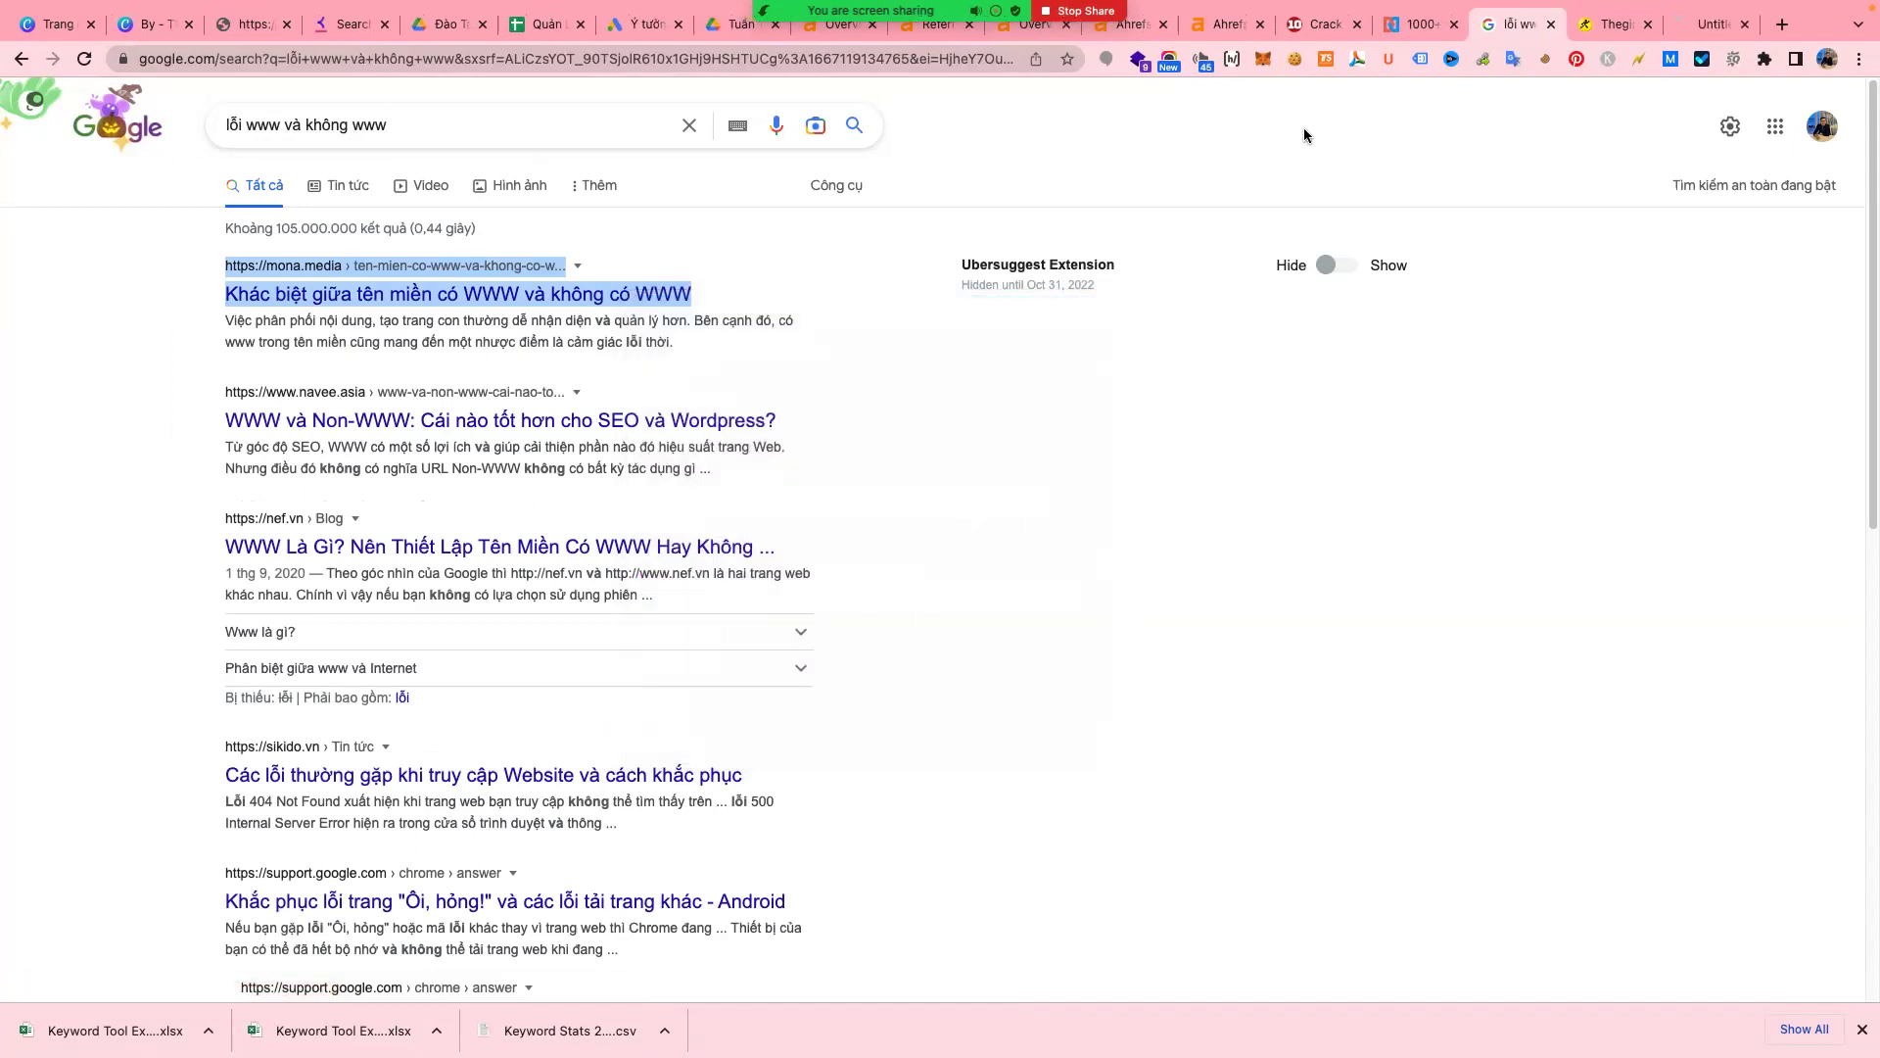
left_click(1704, 23)
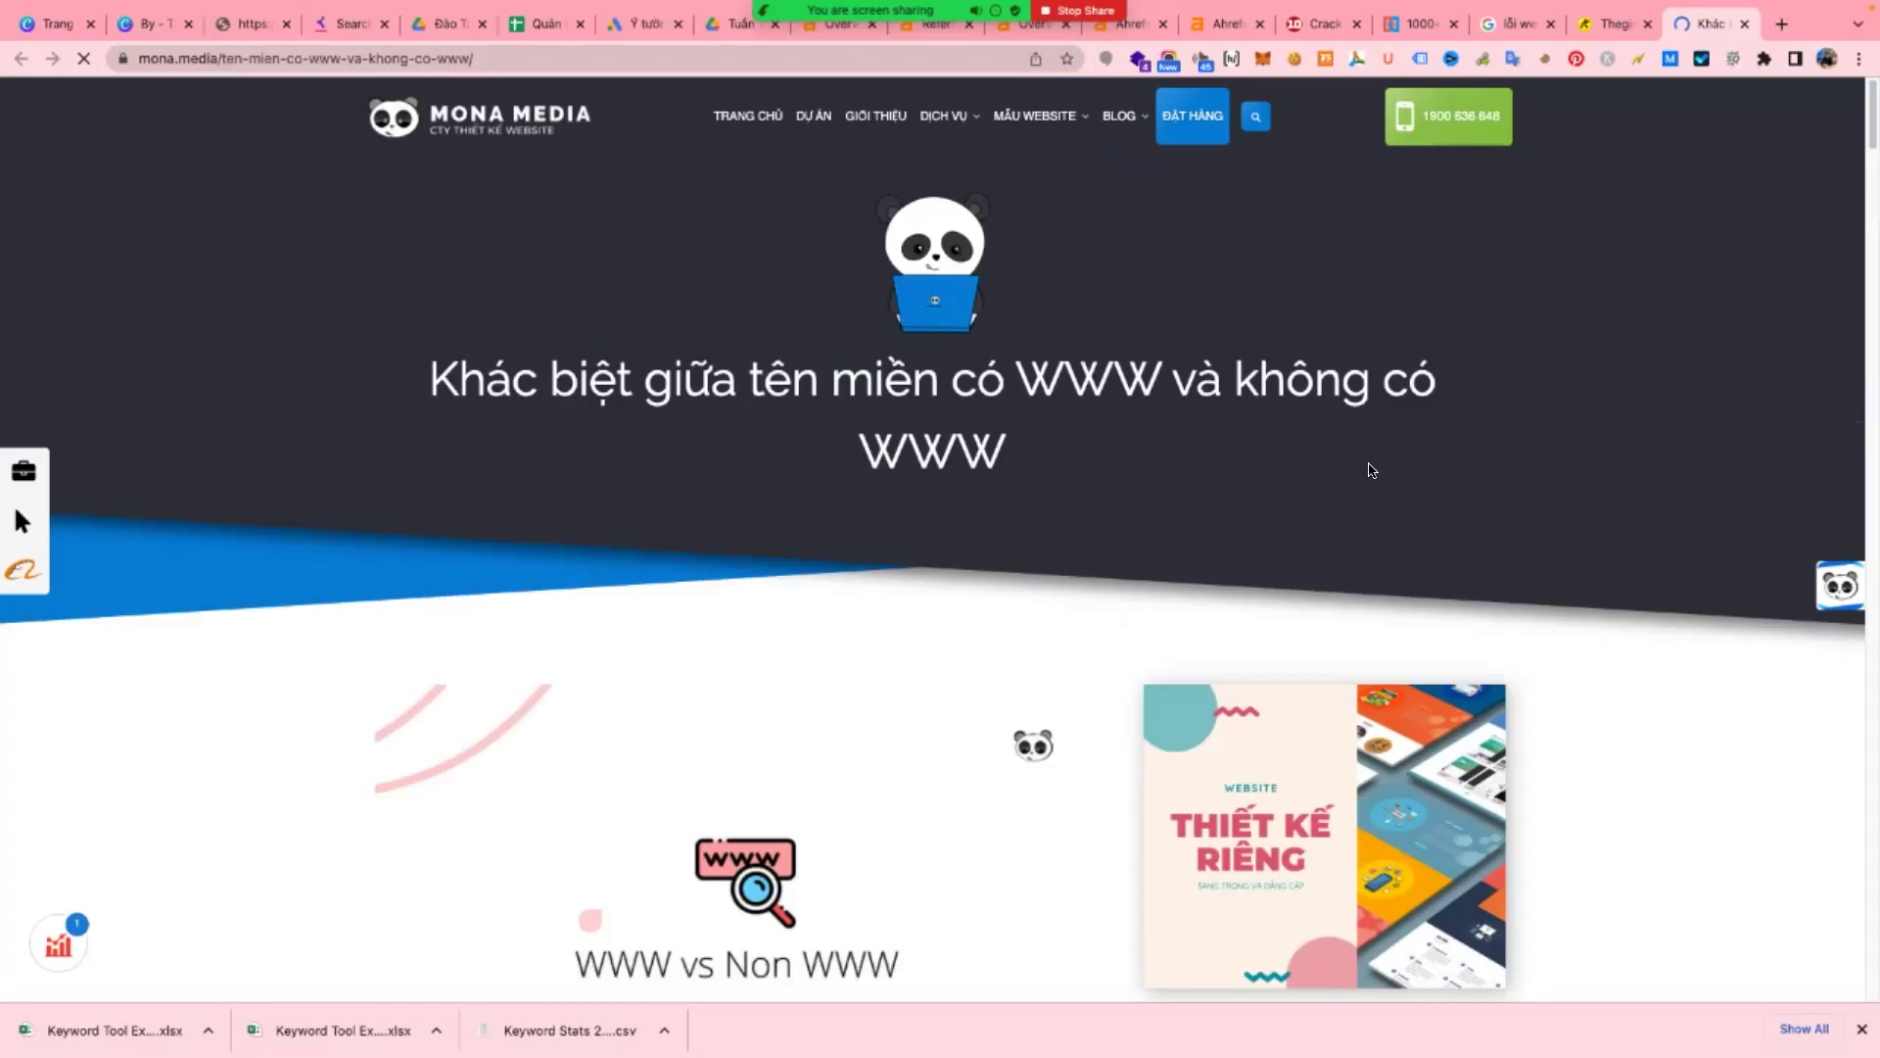
- Read the article's introduction, table of contents and the "WWW là gì?" section
scroll(1398, 456, "down", 8)
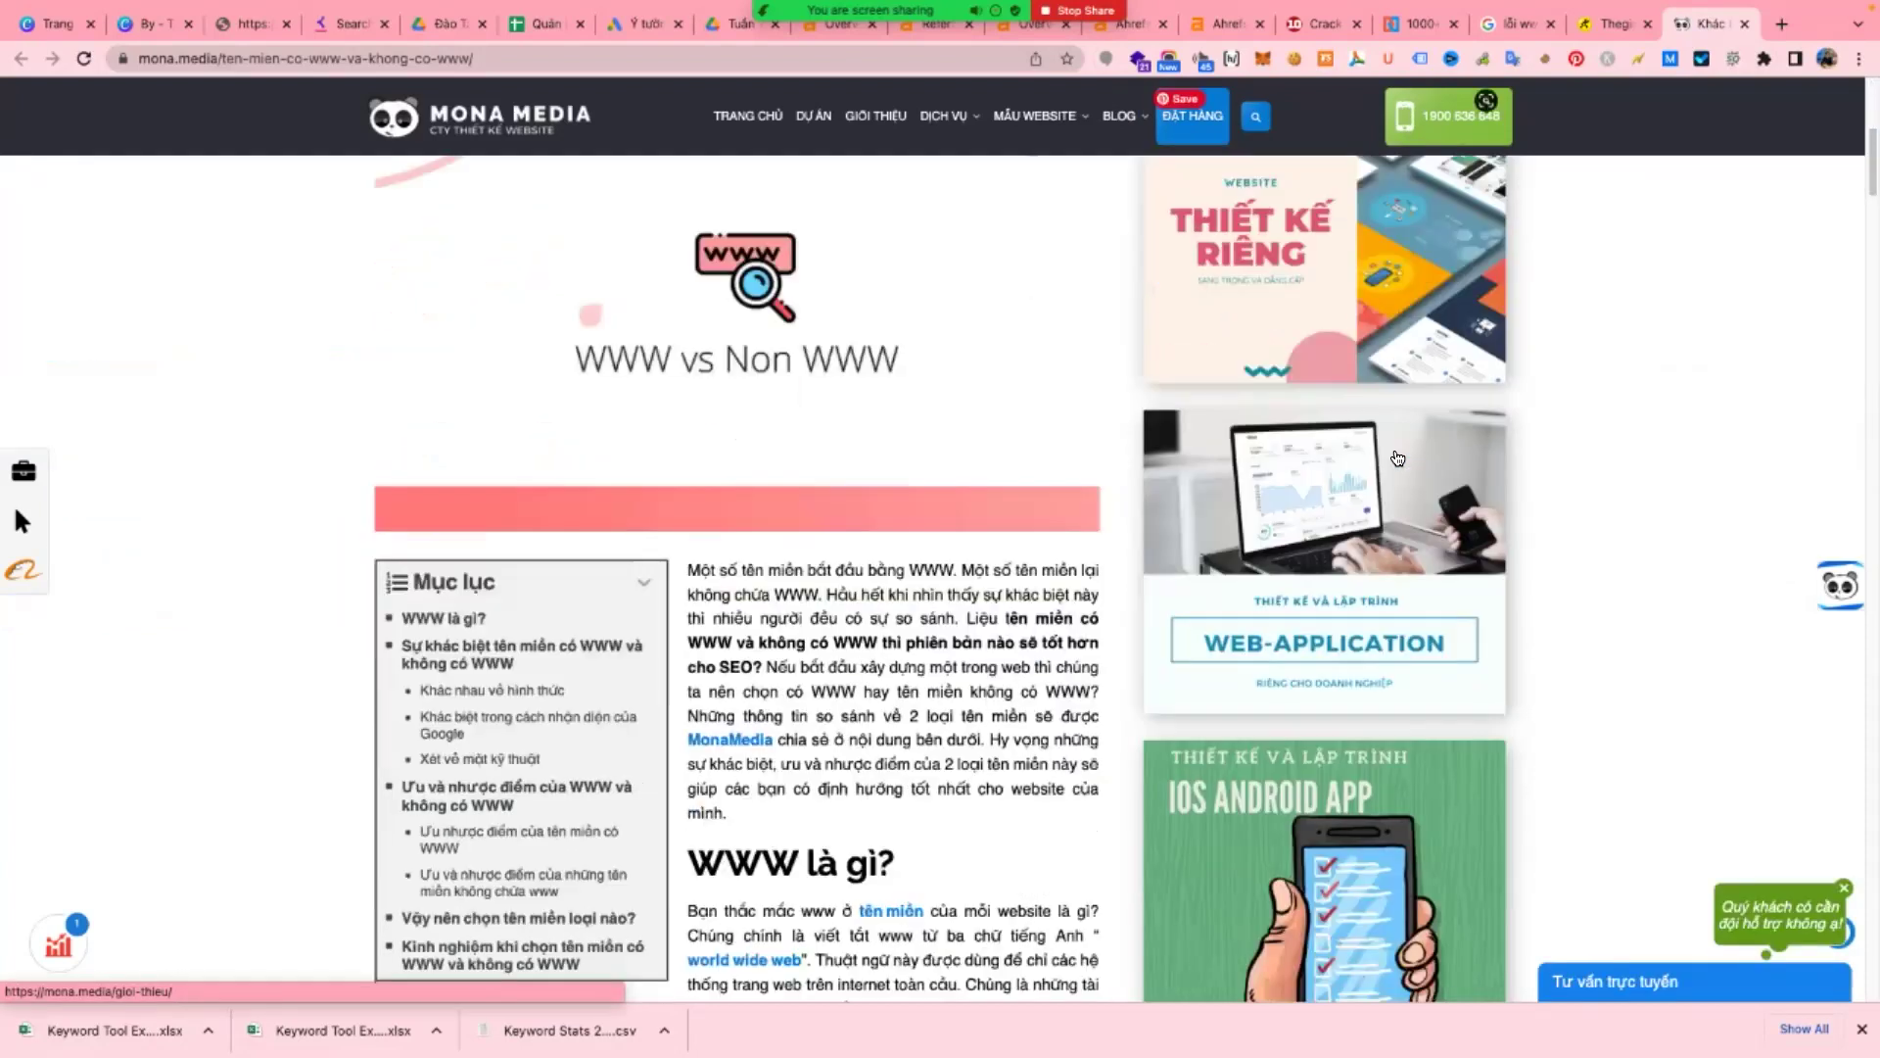
scroll(1398, 456, "down", 1)
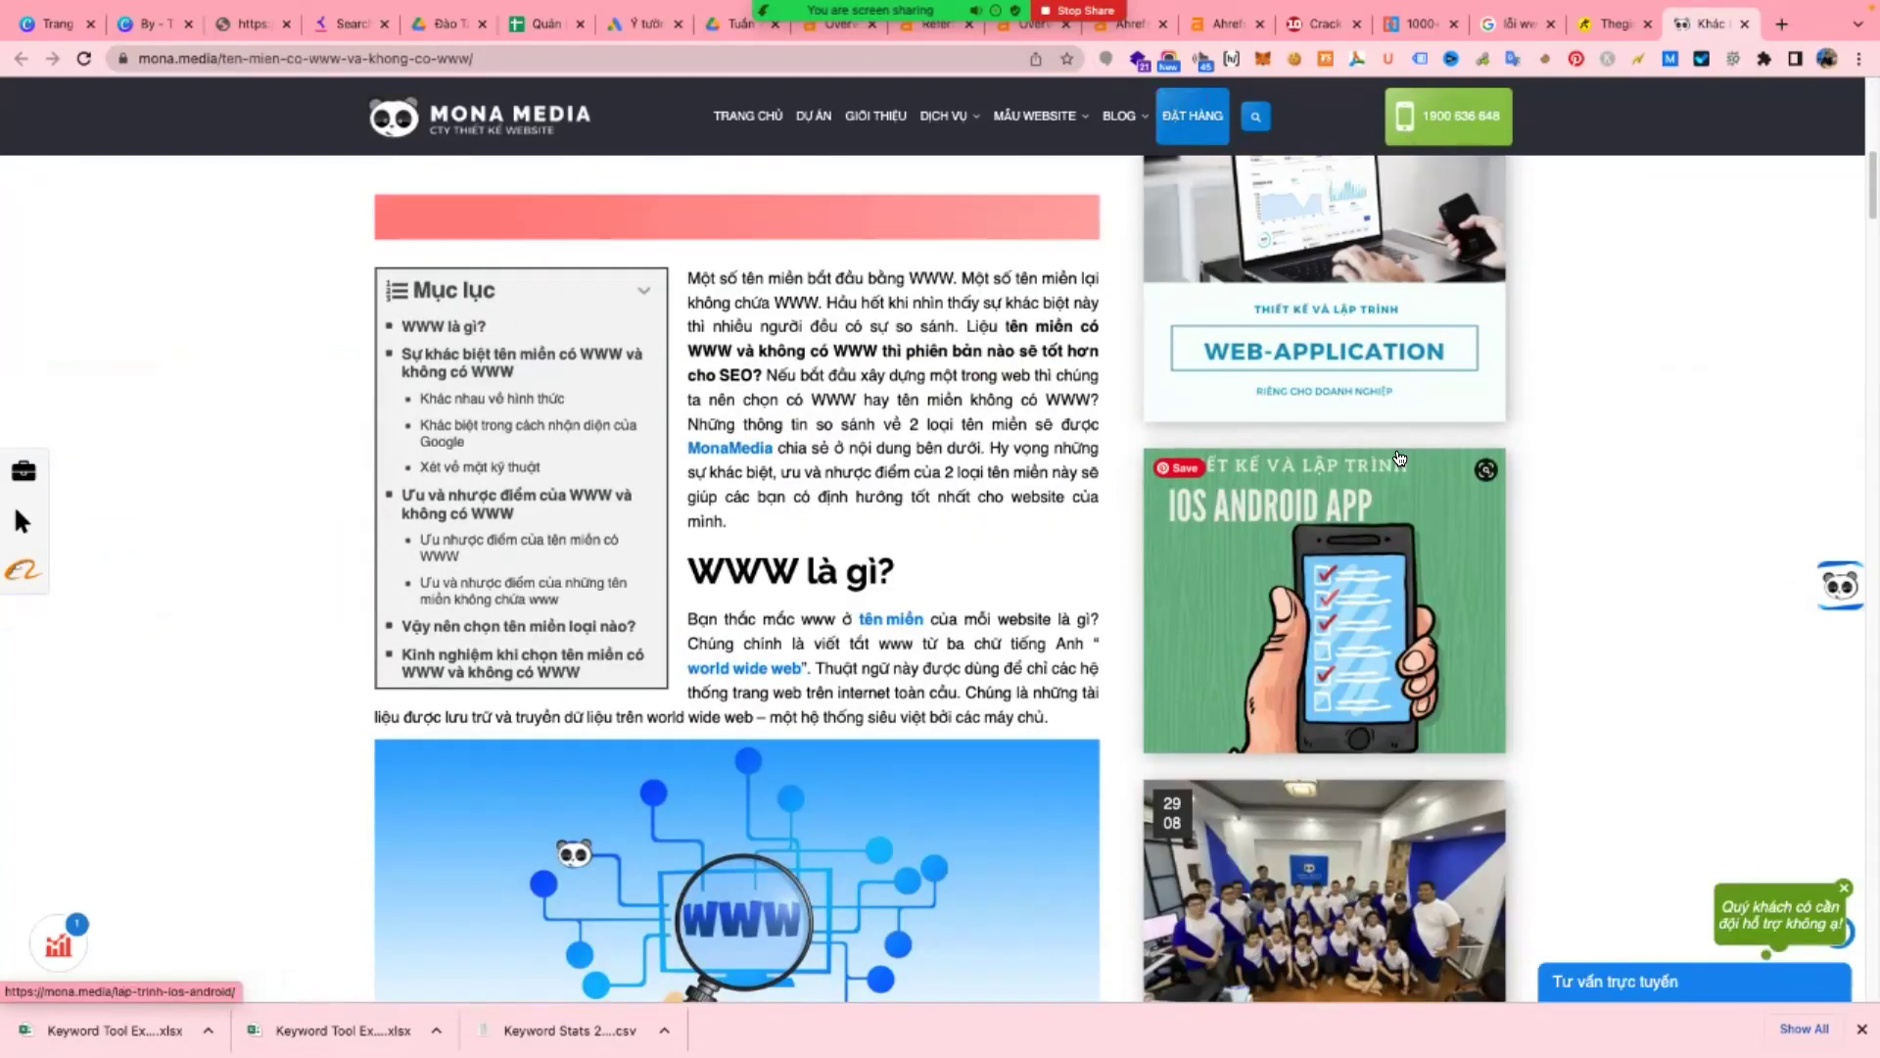
scroll(1400, 458, "down", 2)
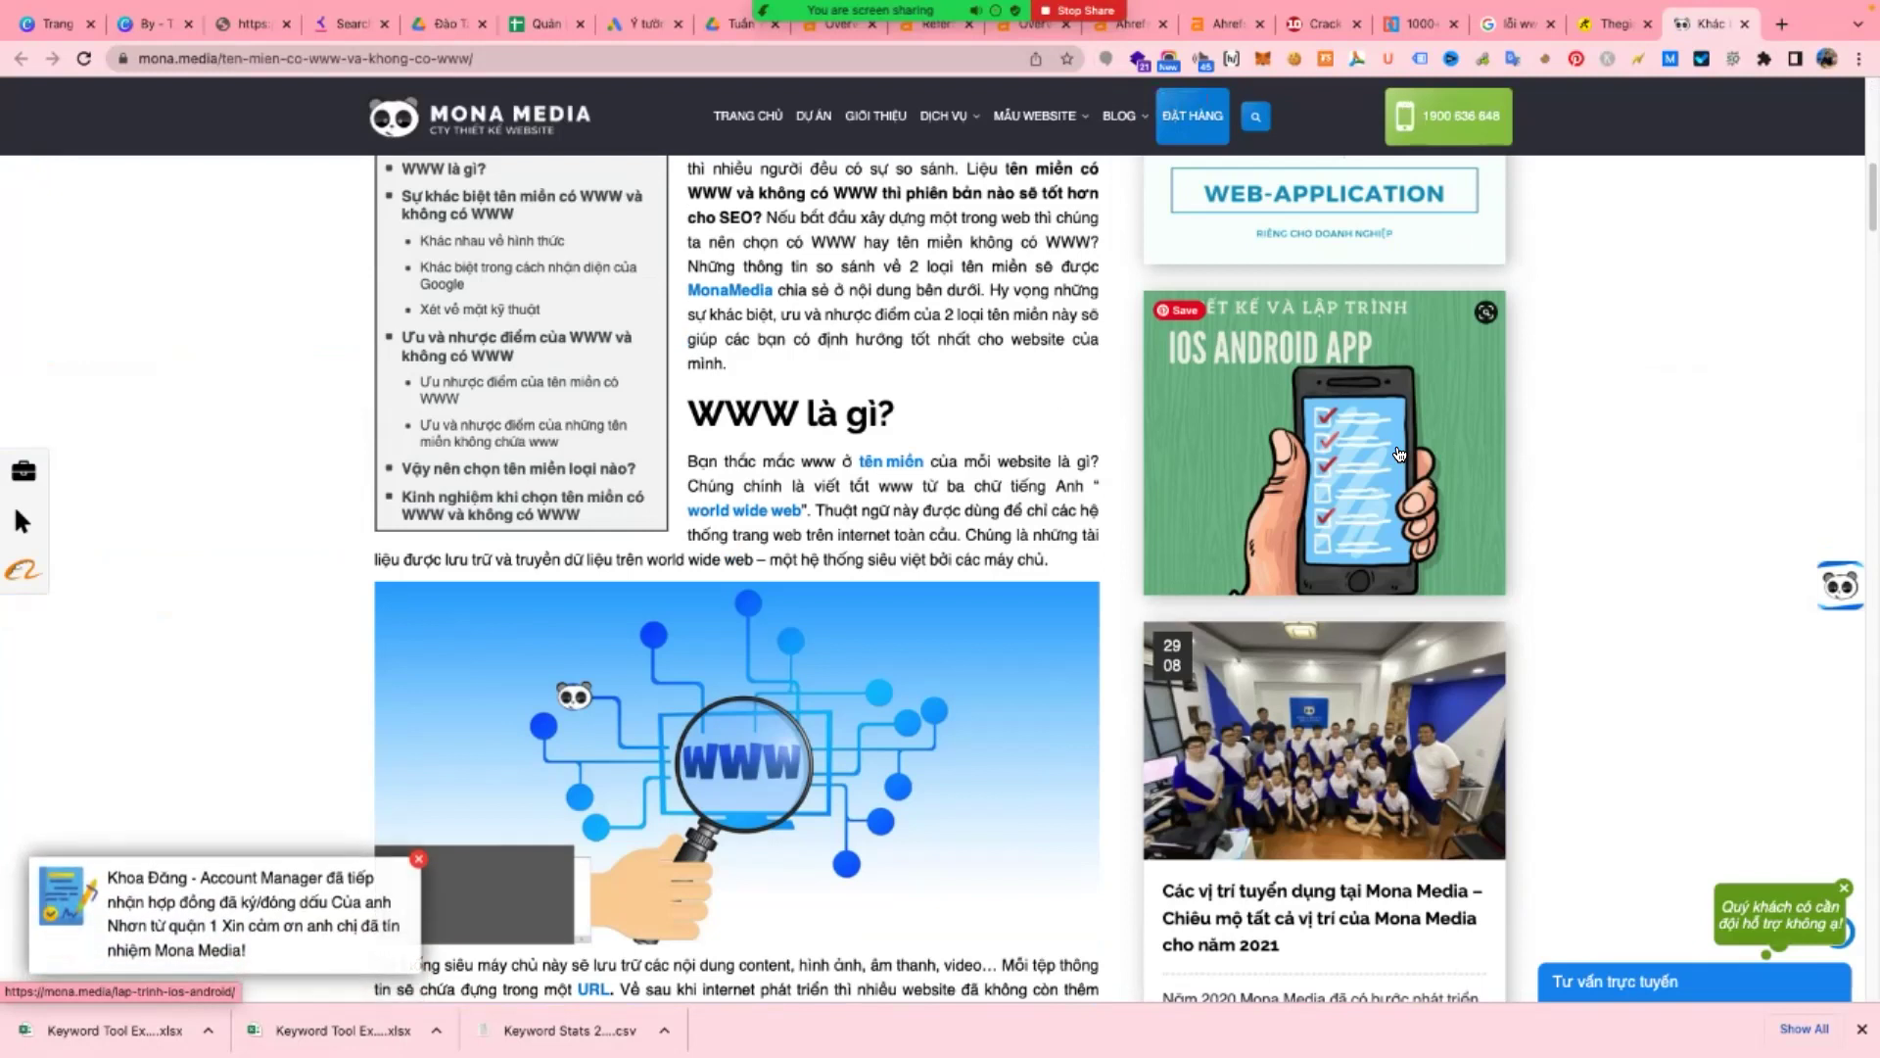
scroll(1015, 451, "up", 1)
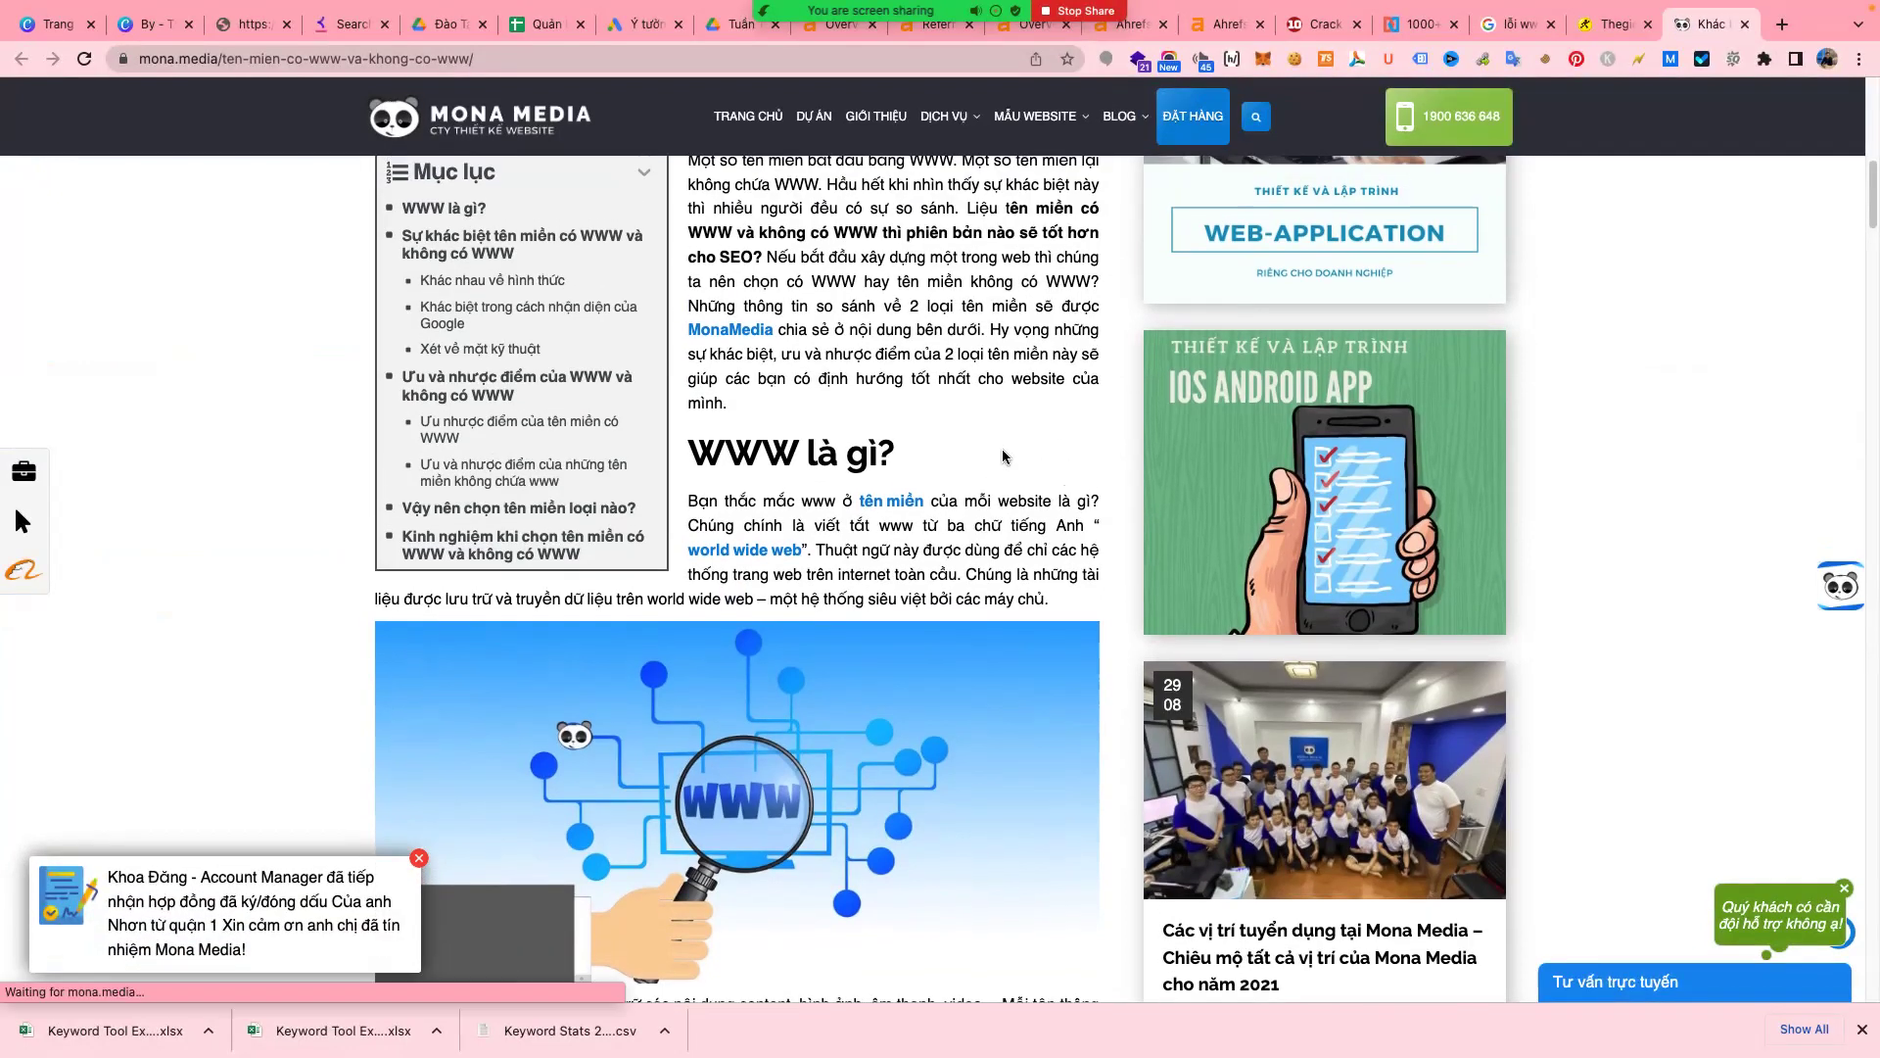
scroll(1003, 458, "down", 4)
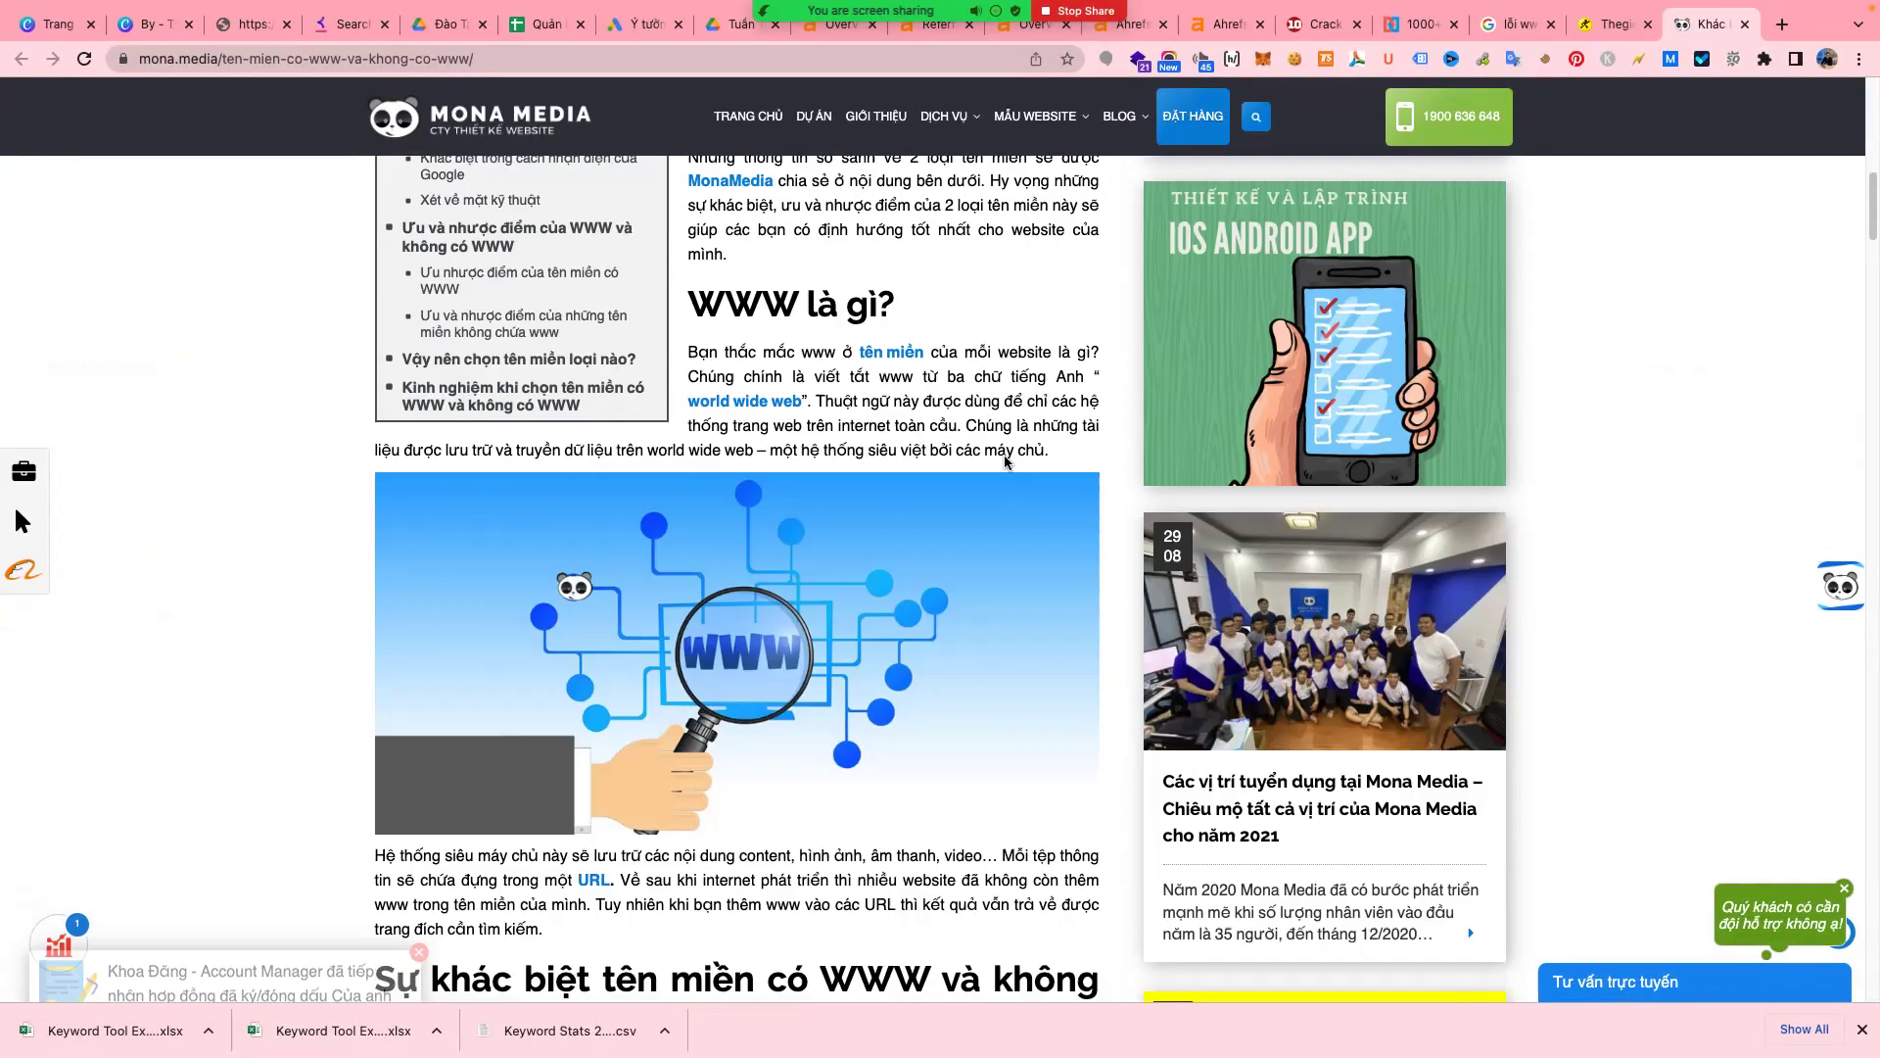
scroll(1006, 460, "down", 3)
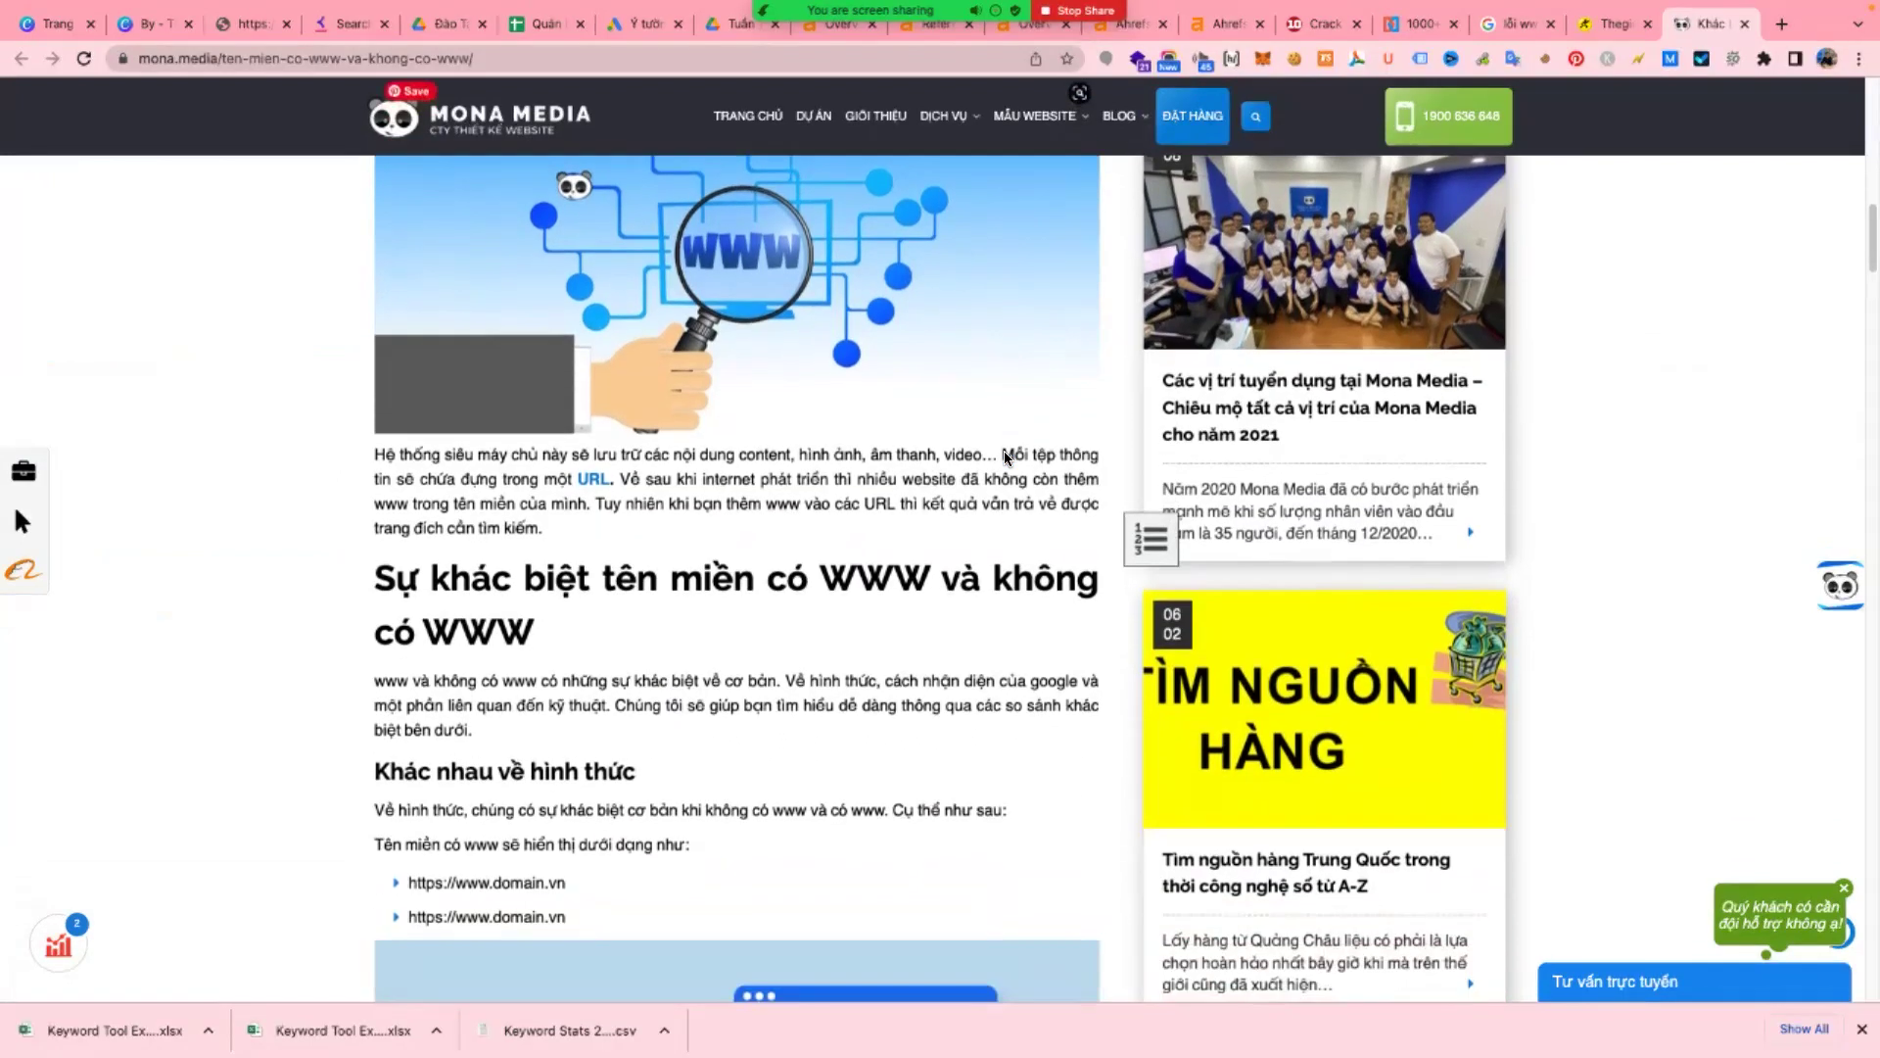
scroll(1006, 457, "down", 2)
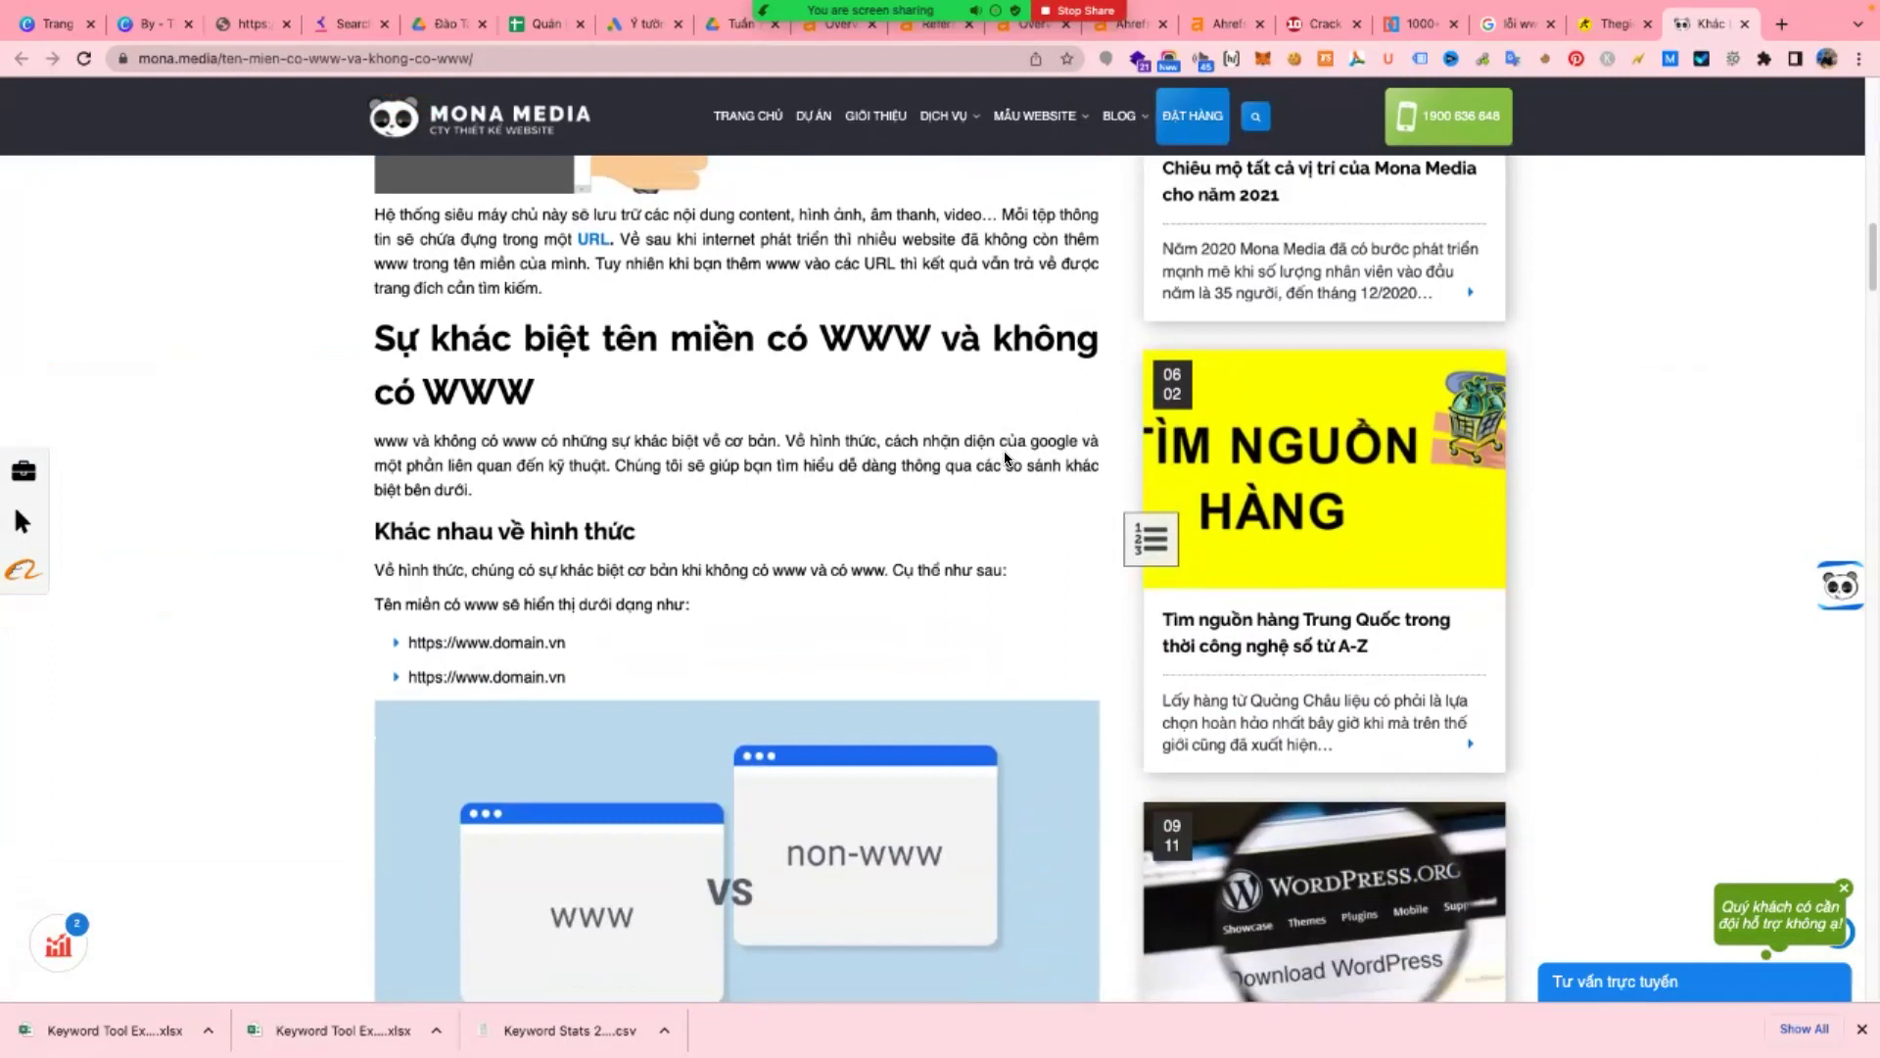
- Examine the "Khác nhau về hình thức" section, comparing the www and non-www address formats
scroll(1005, 458, "down", 1)
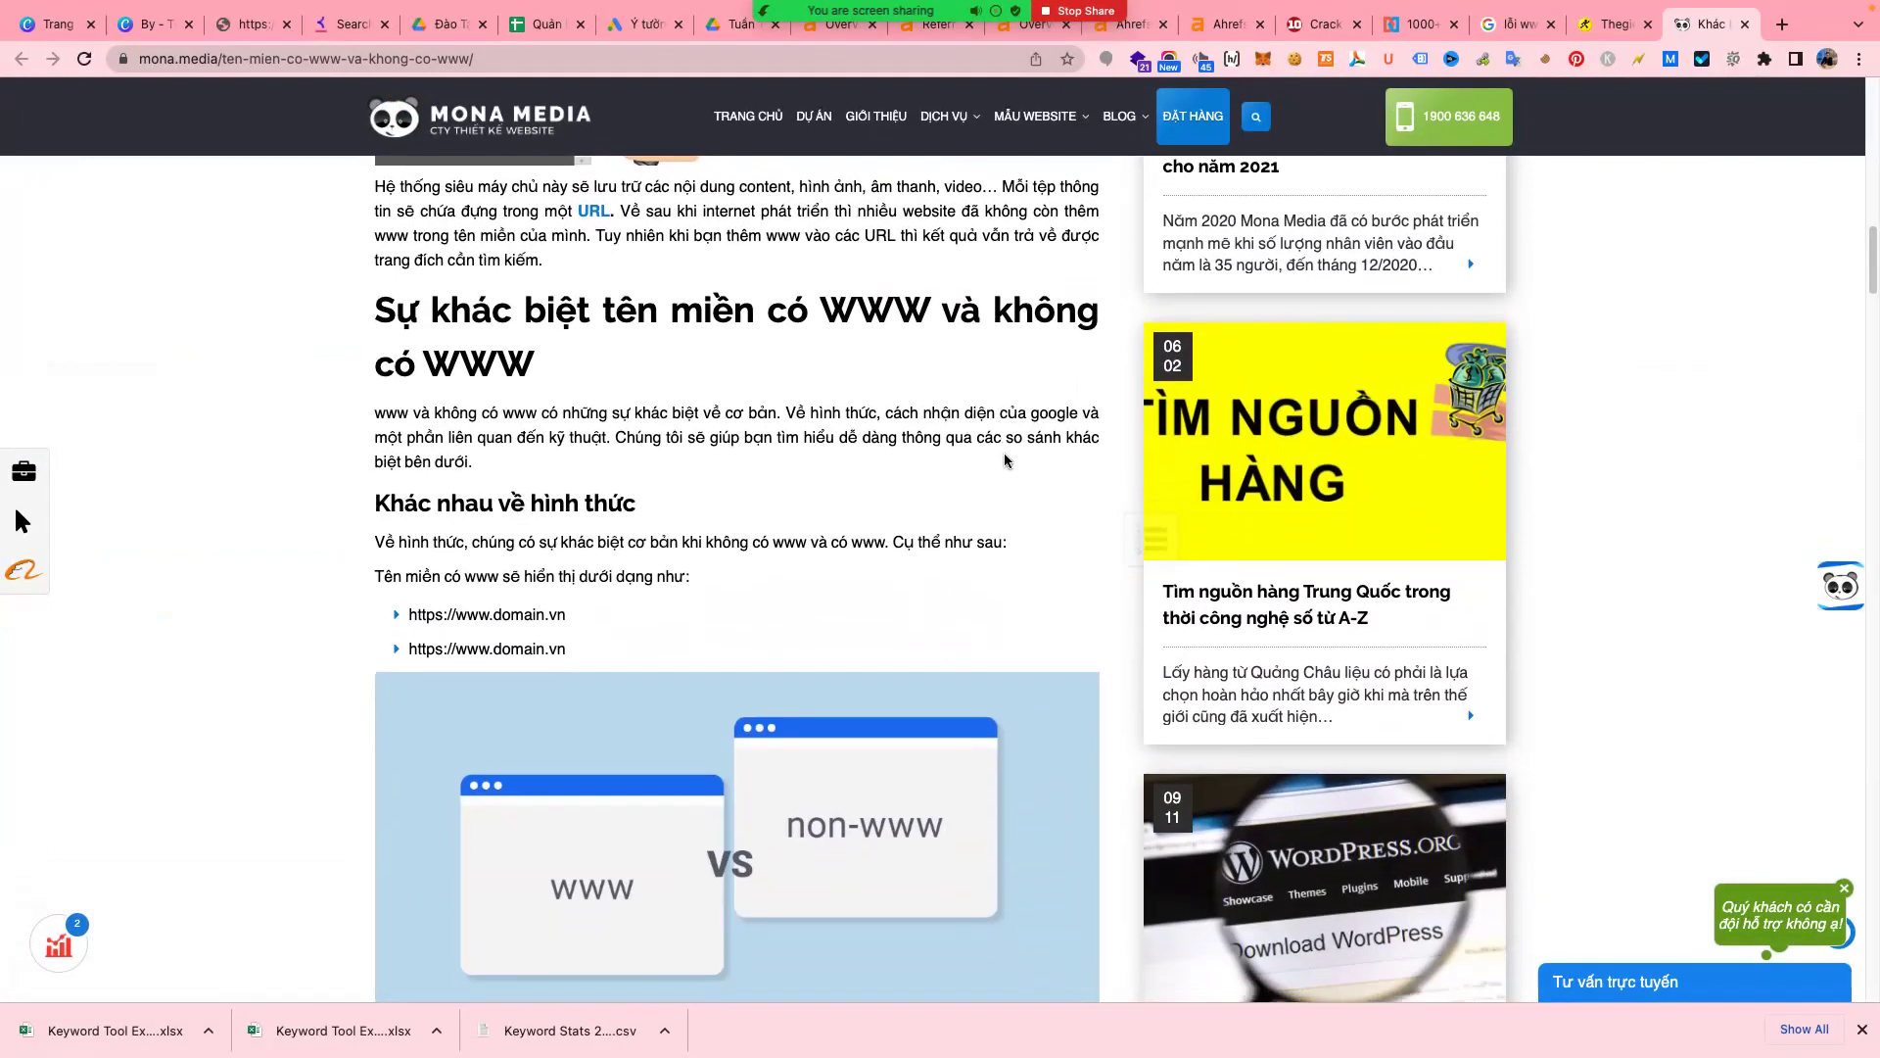
scroll(1005, 460, "down", 2)
scroll(1005, 459, "down", 3)
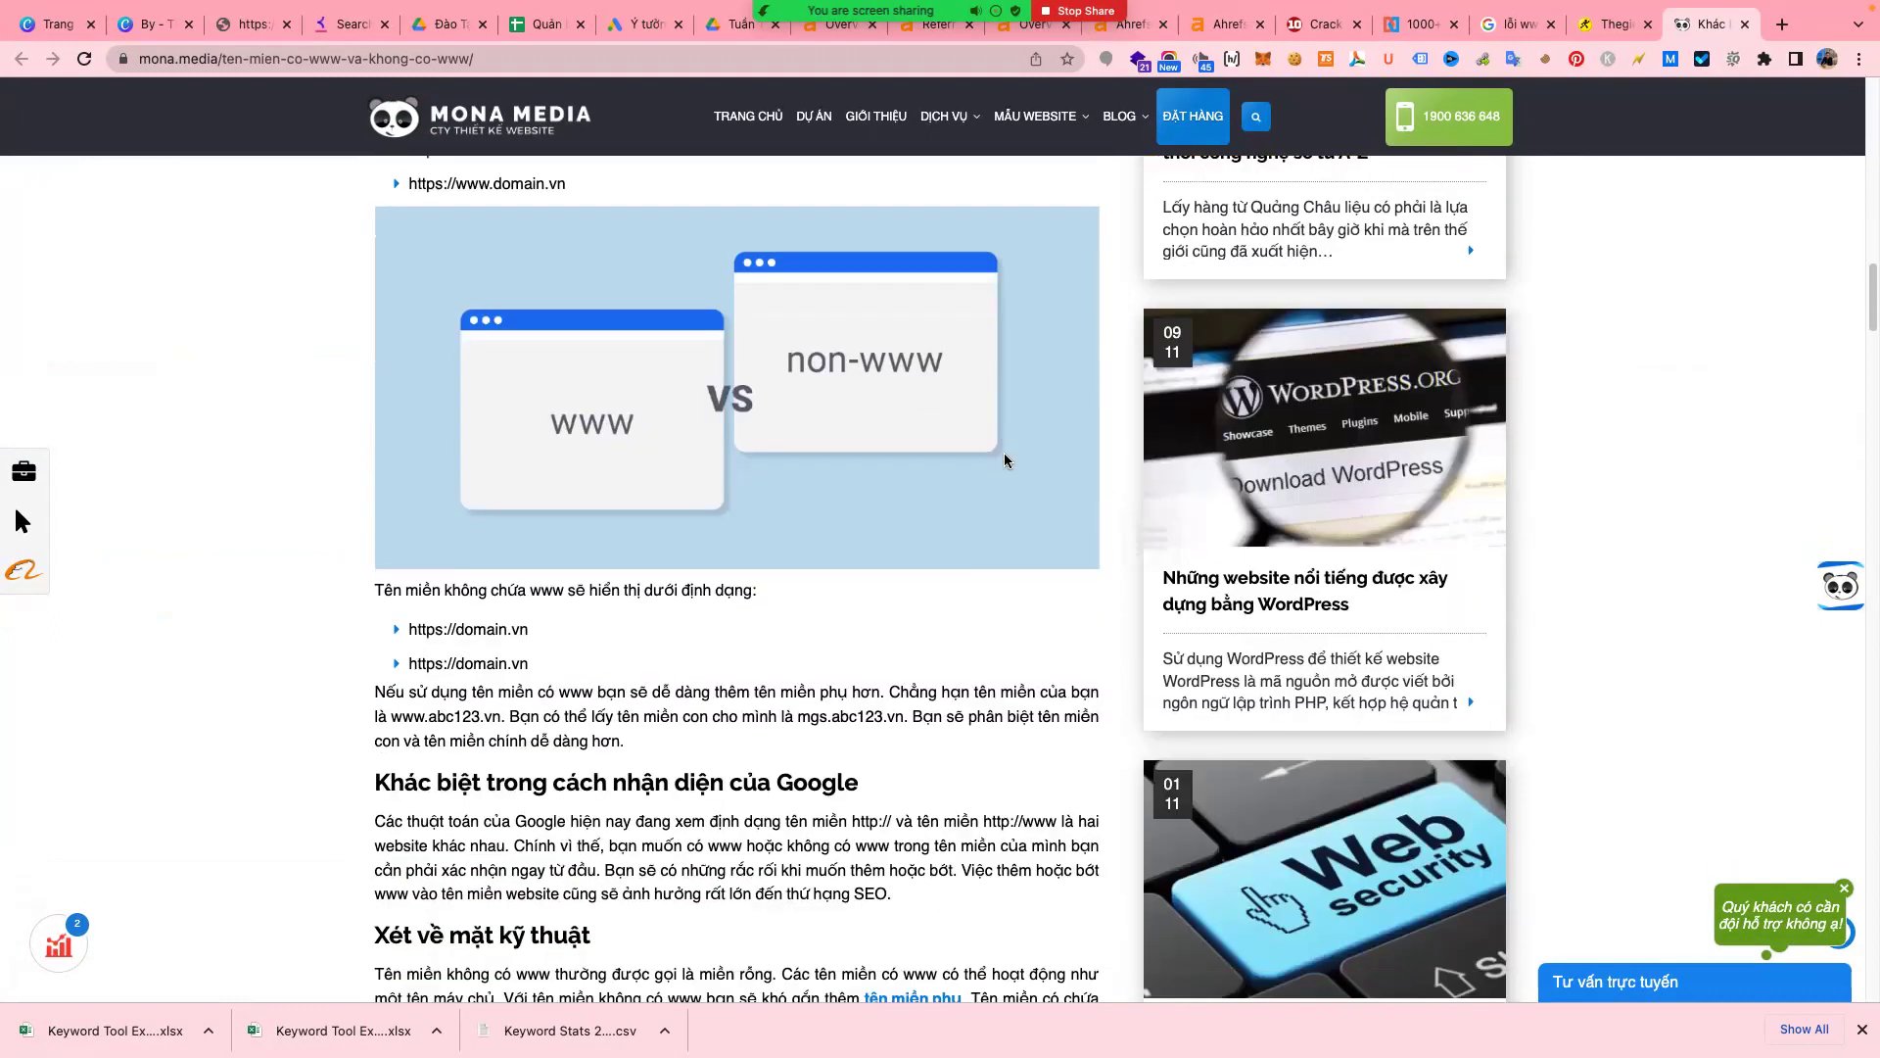
scroll(1006, 459, "down", 1)
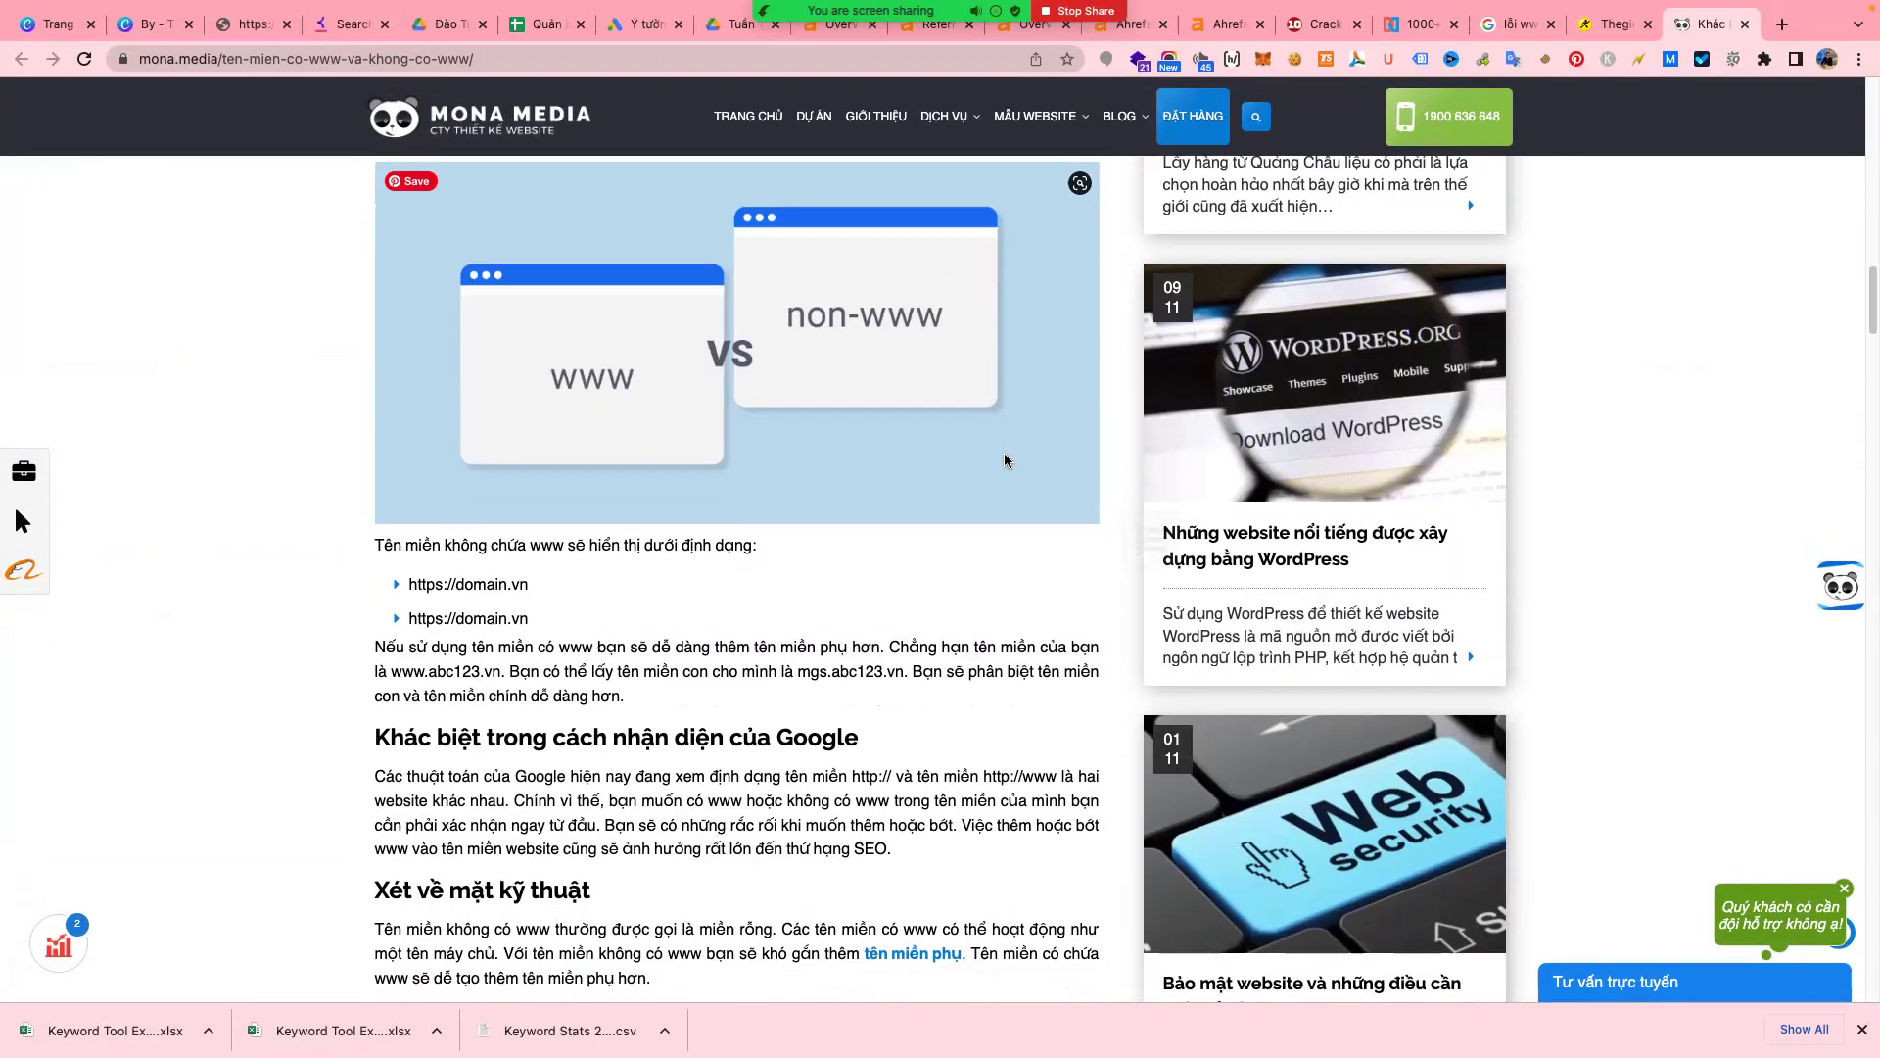
scroll(1006, 460, "down", 2)
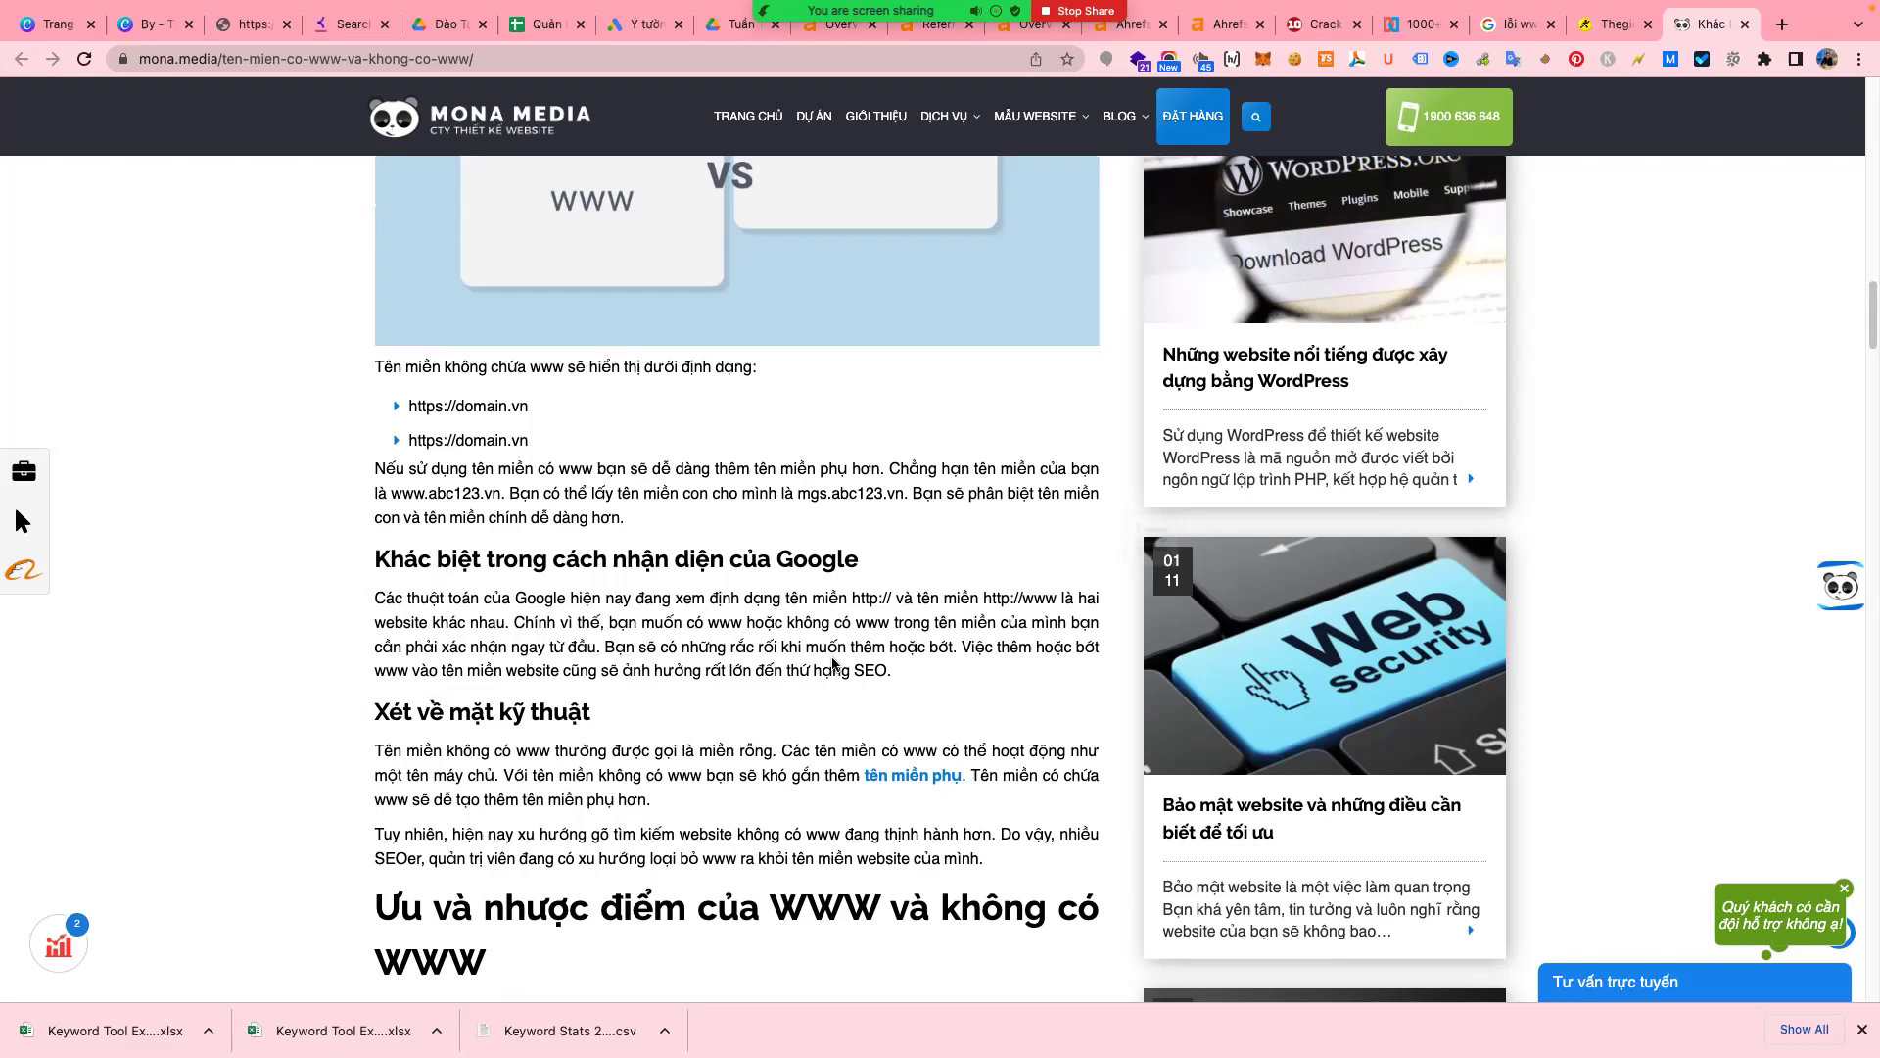
scroll(837, 664, "down", 2)
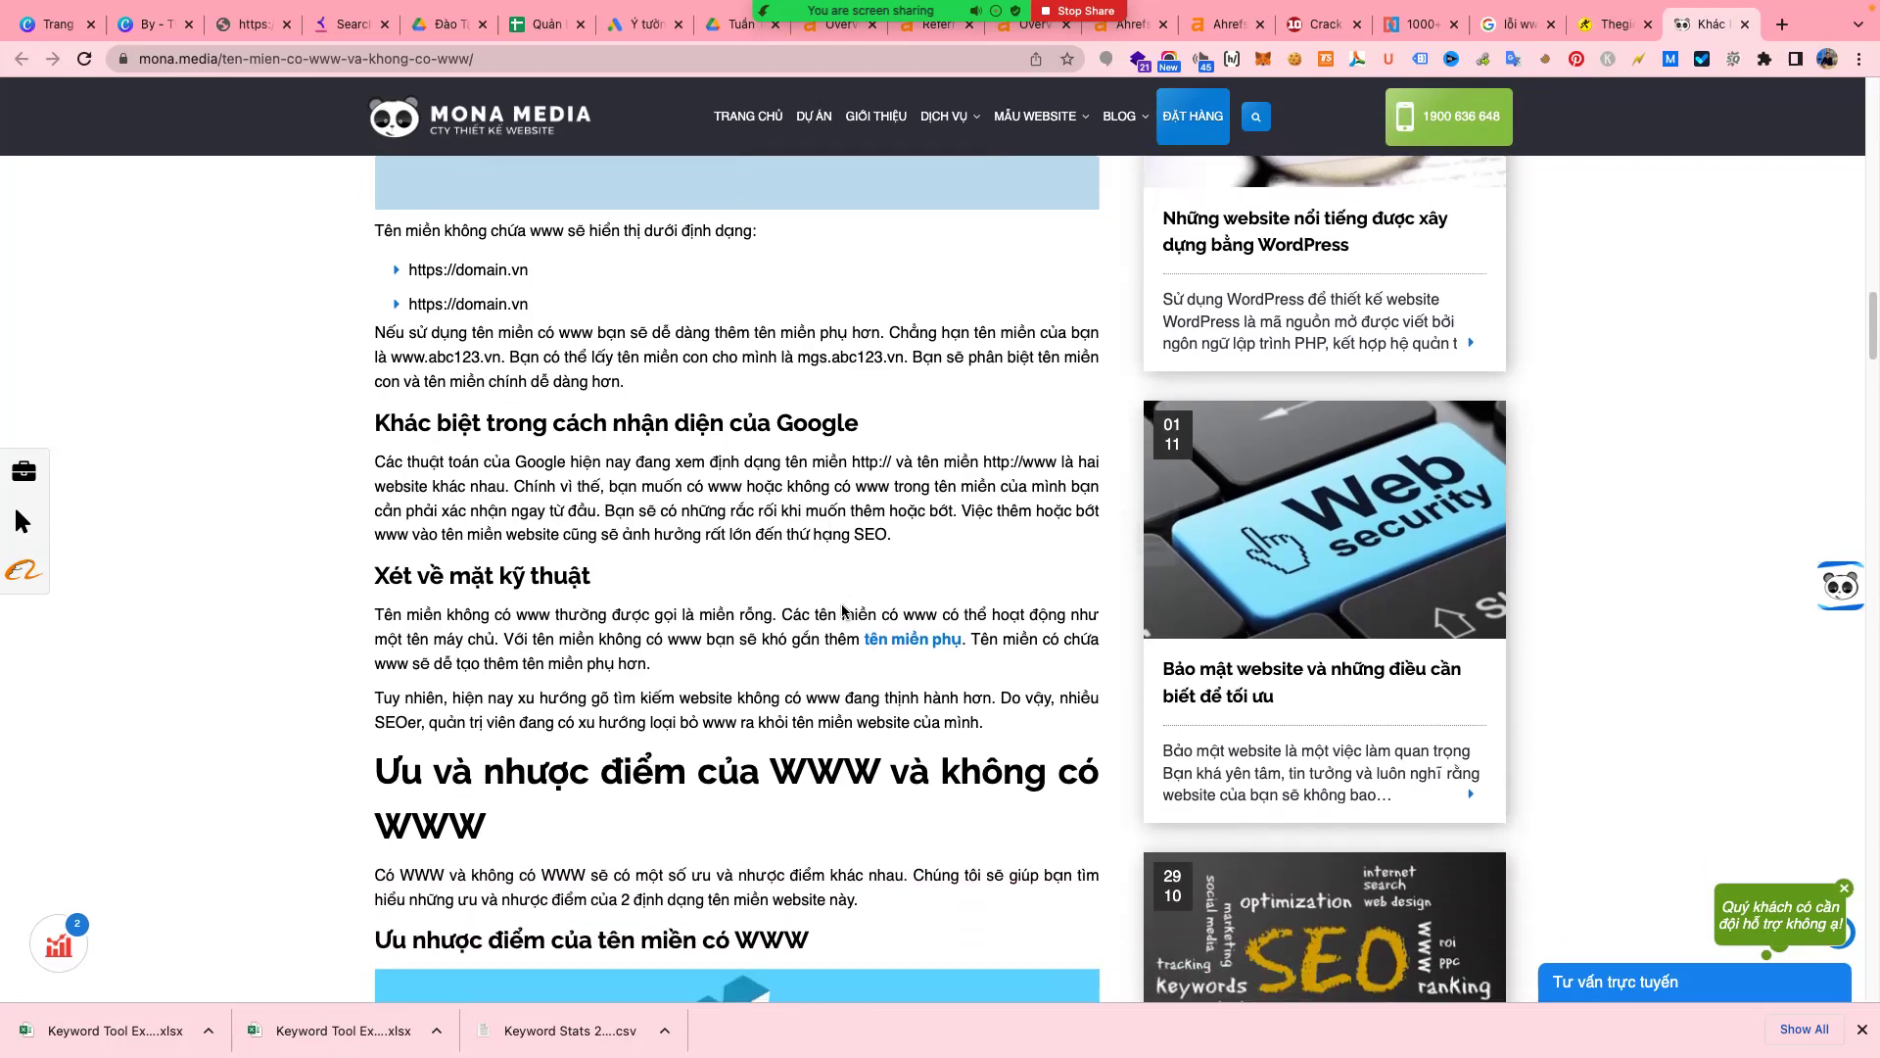
scroll(840, 614, "down", 3)
scroll(842, 611, "up", 15)
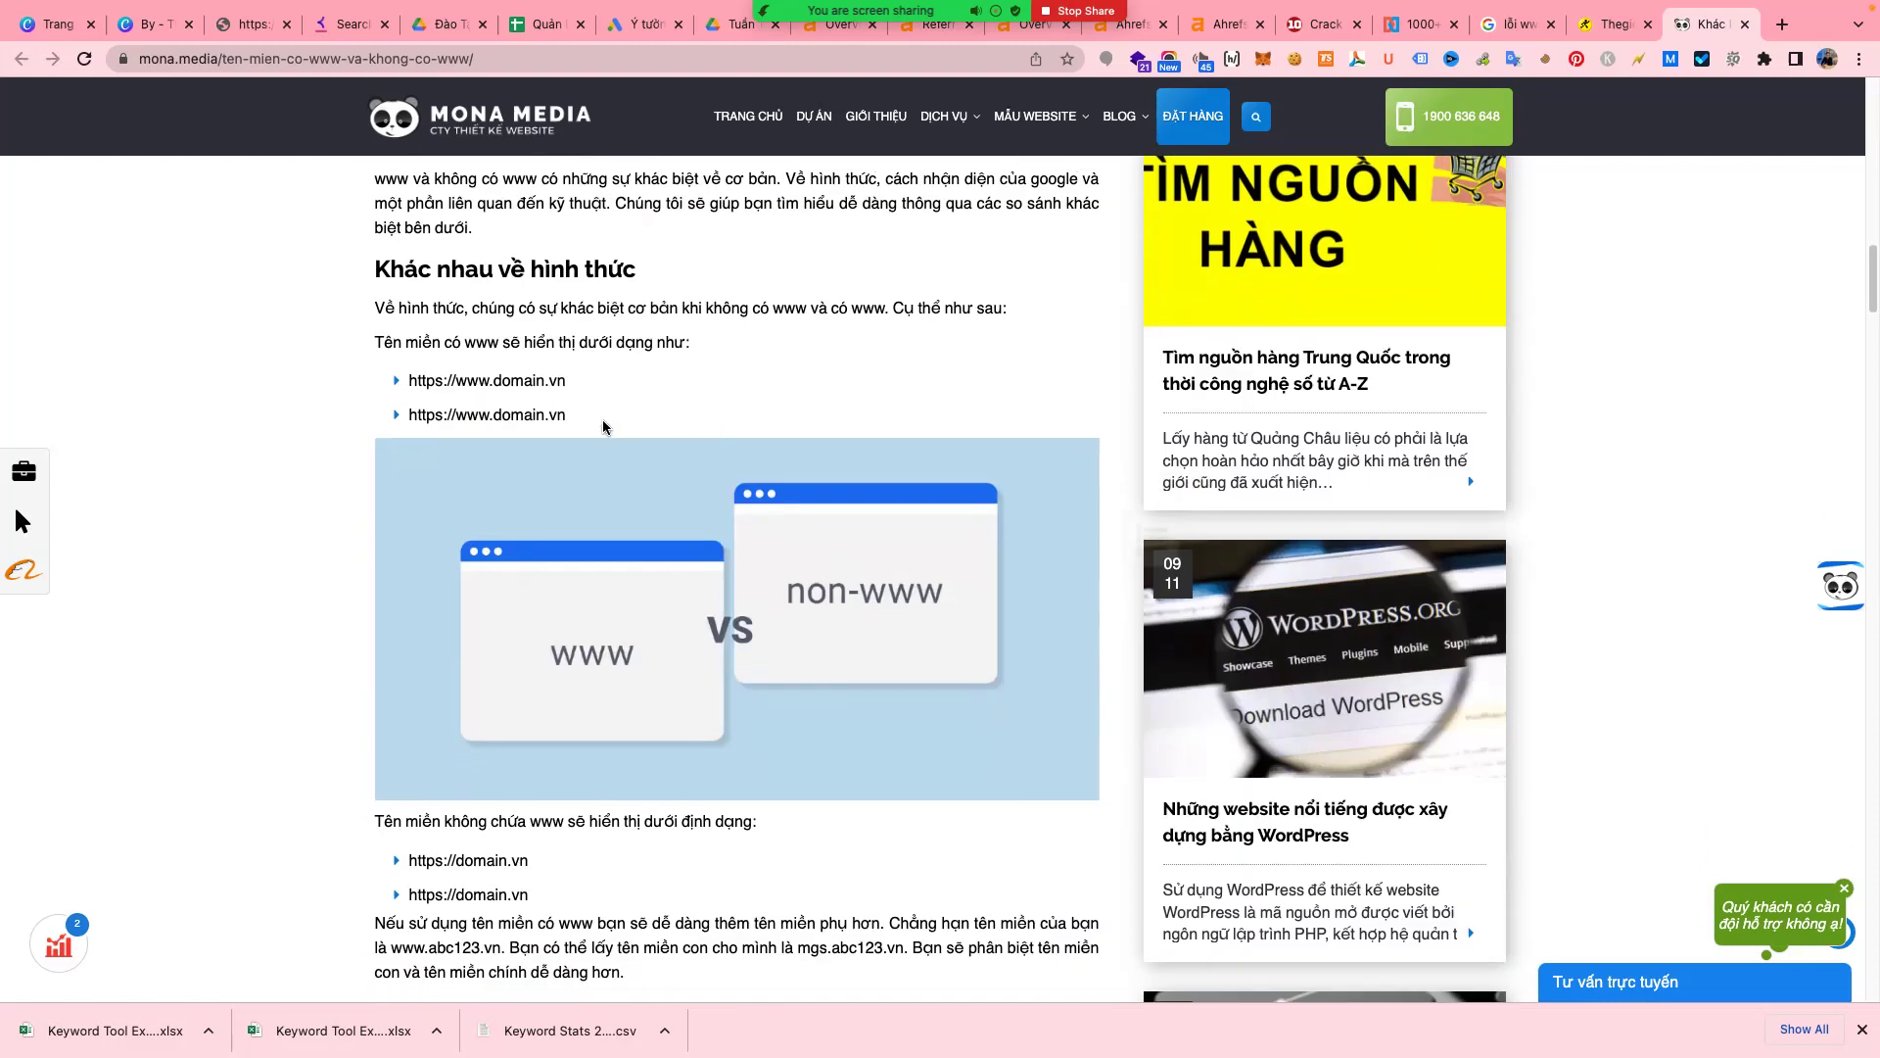
scroll(651, 480, "down", 1)
scroll(650, 503, "down", 5)
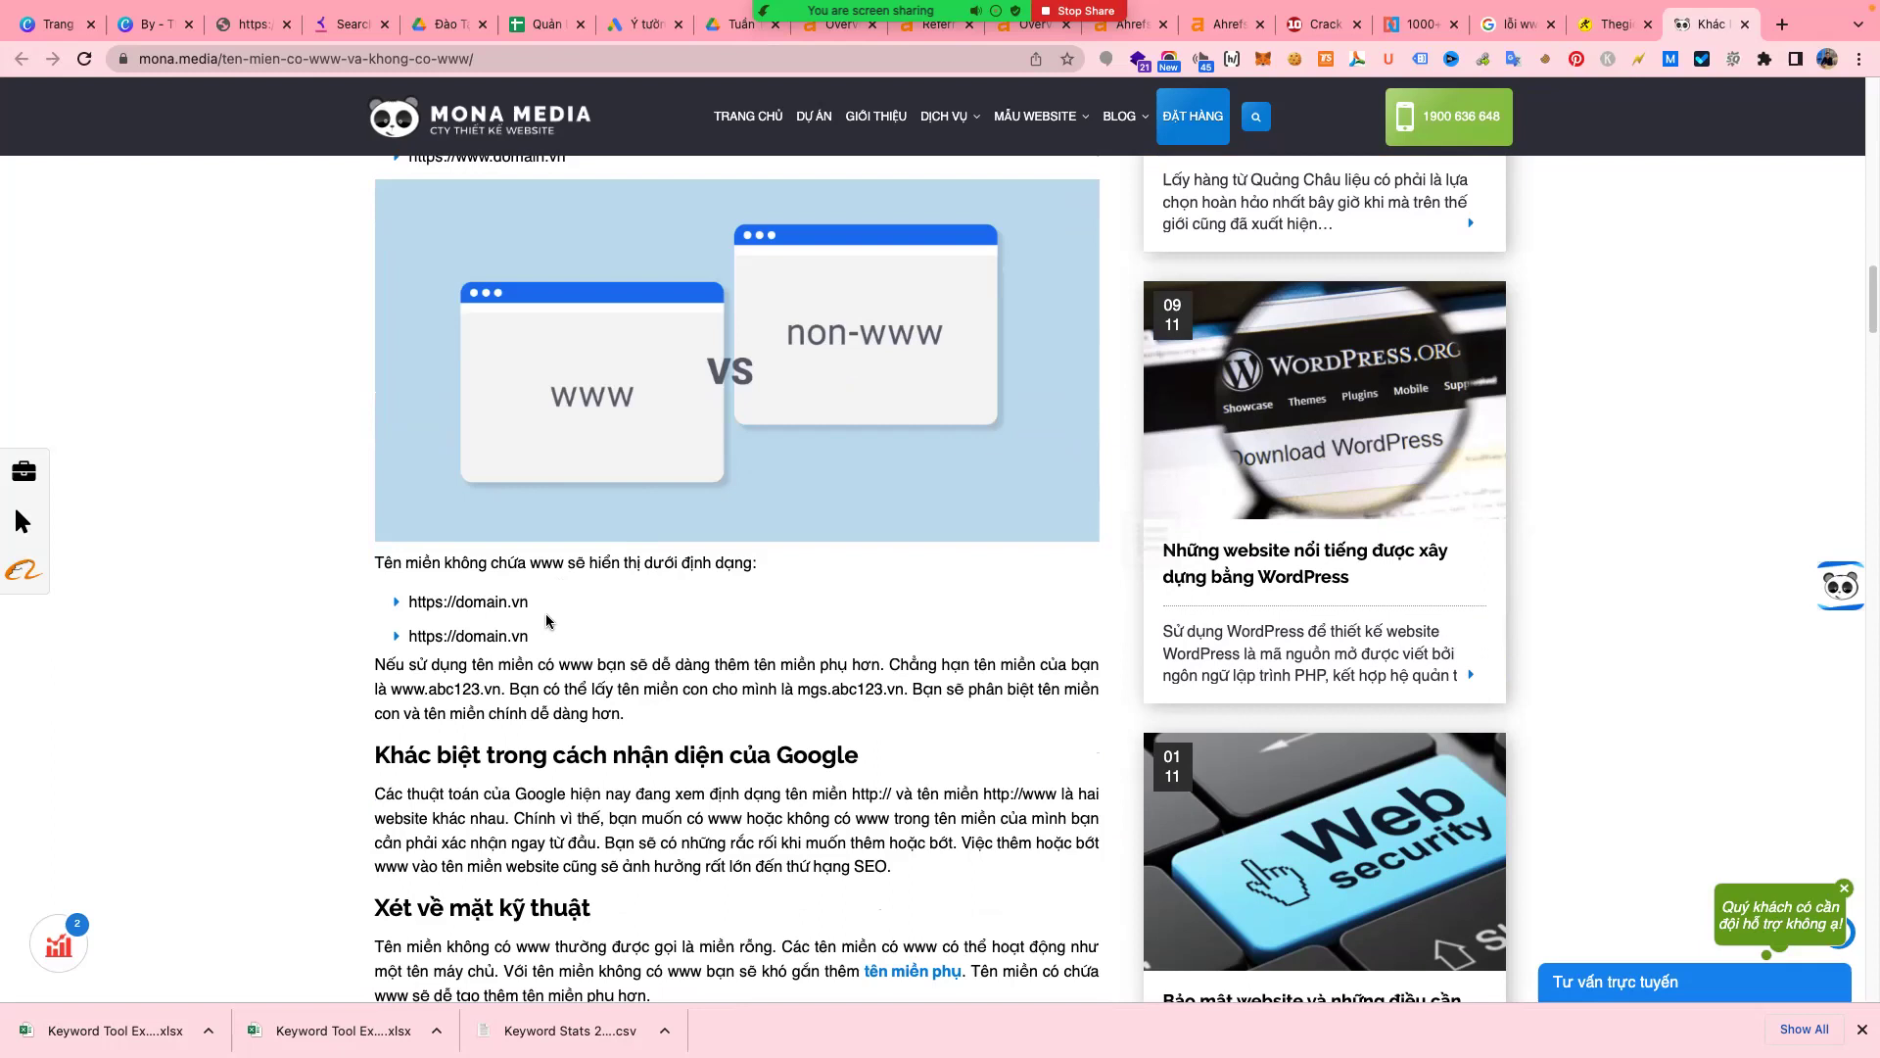
scroll(581, 625, "down", 6)
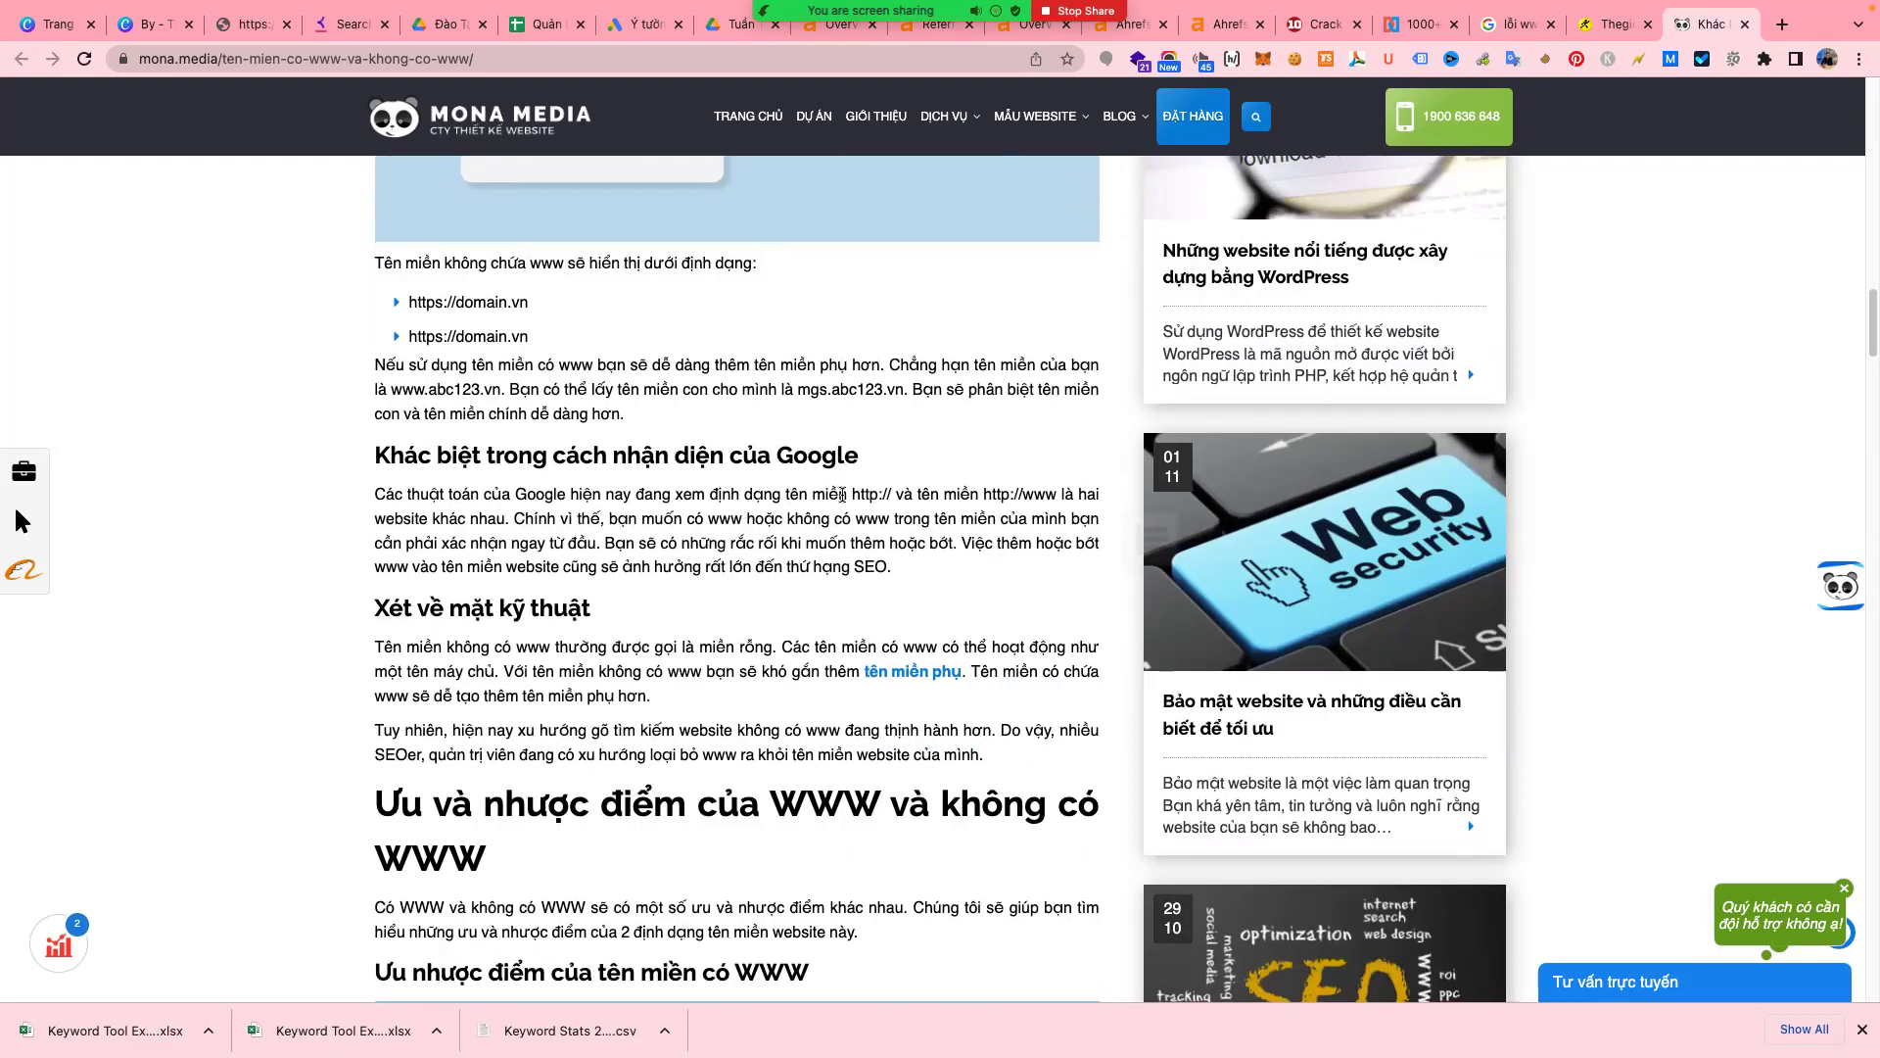
left_click_drag(850, 493, 1042, 501)
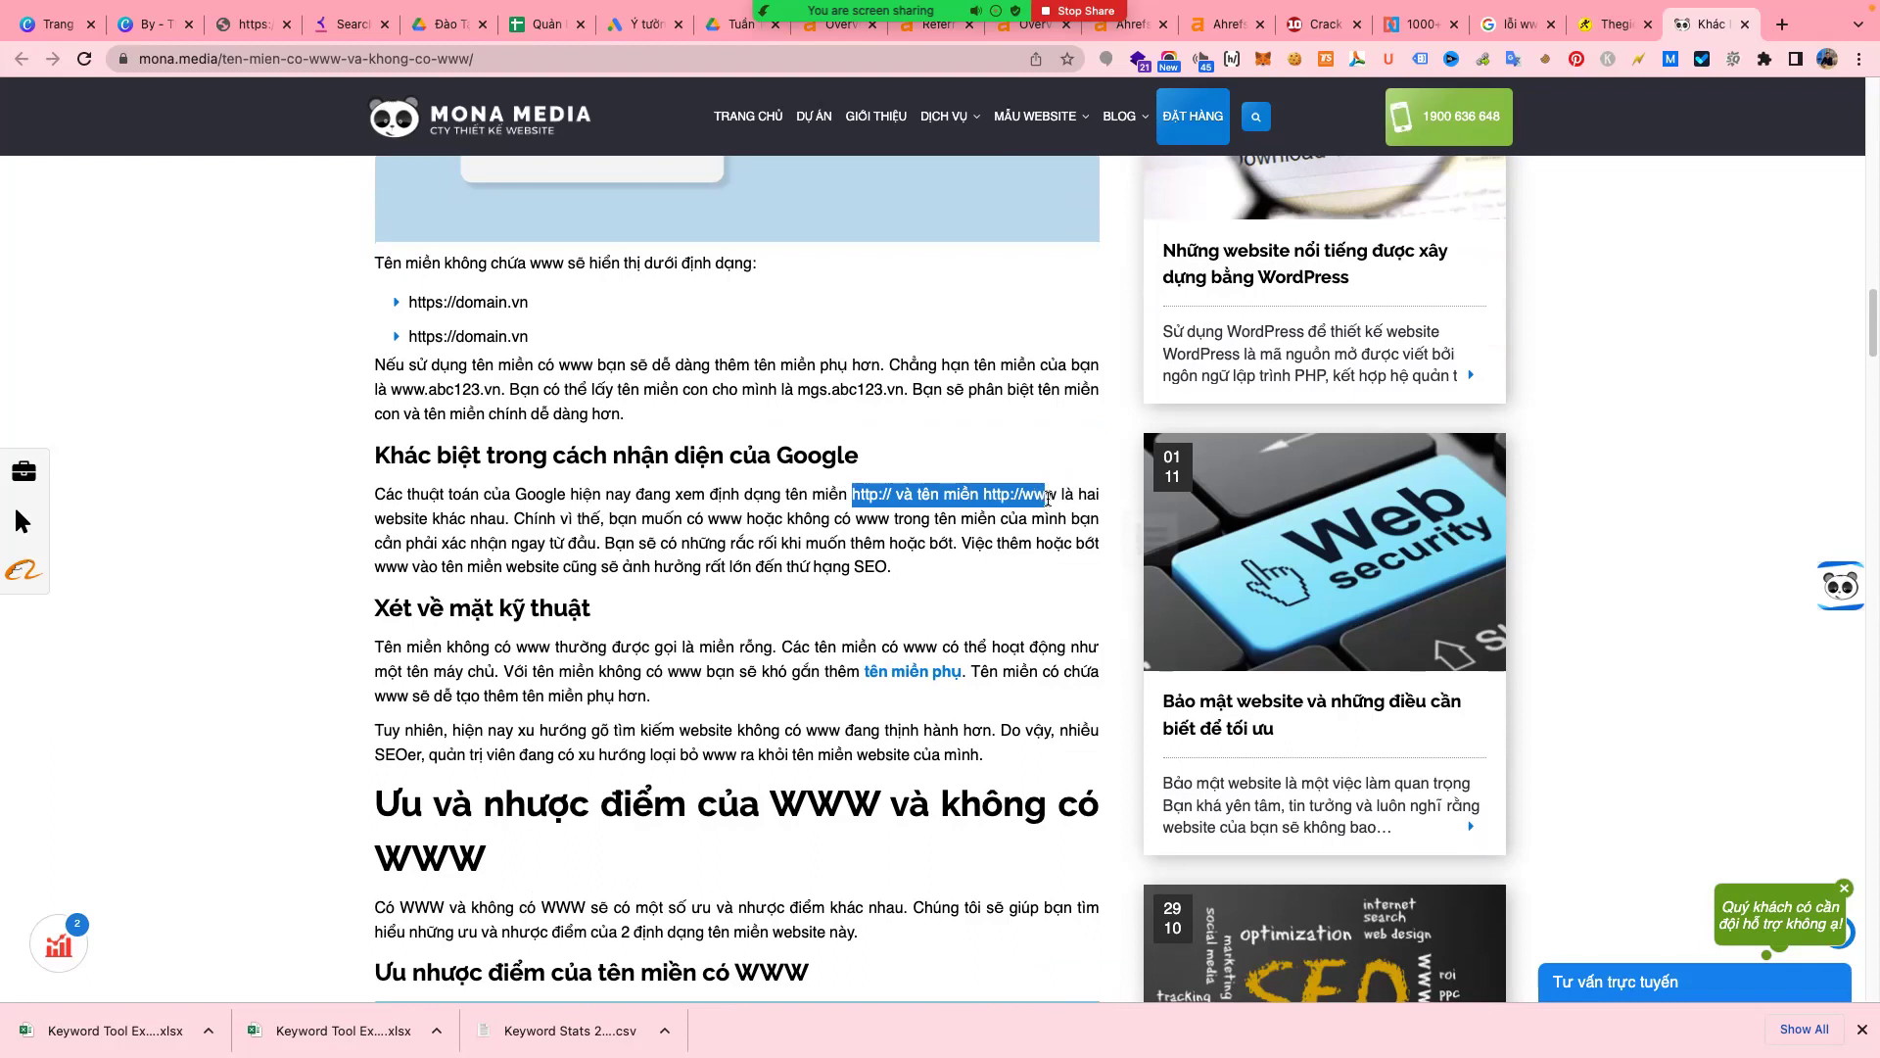
left_click_drag(1050, 497, 507, 513)
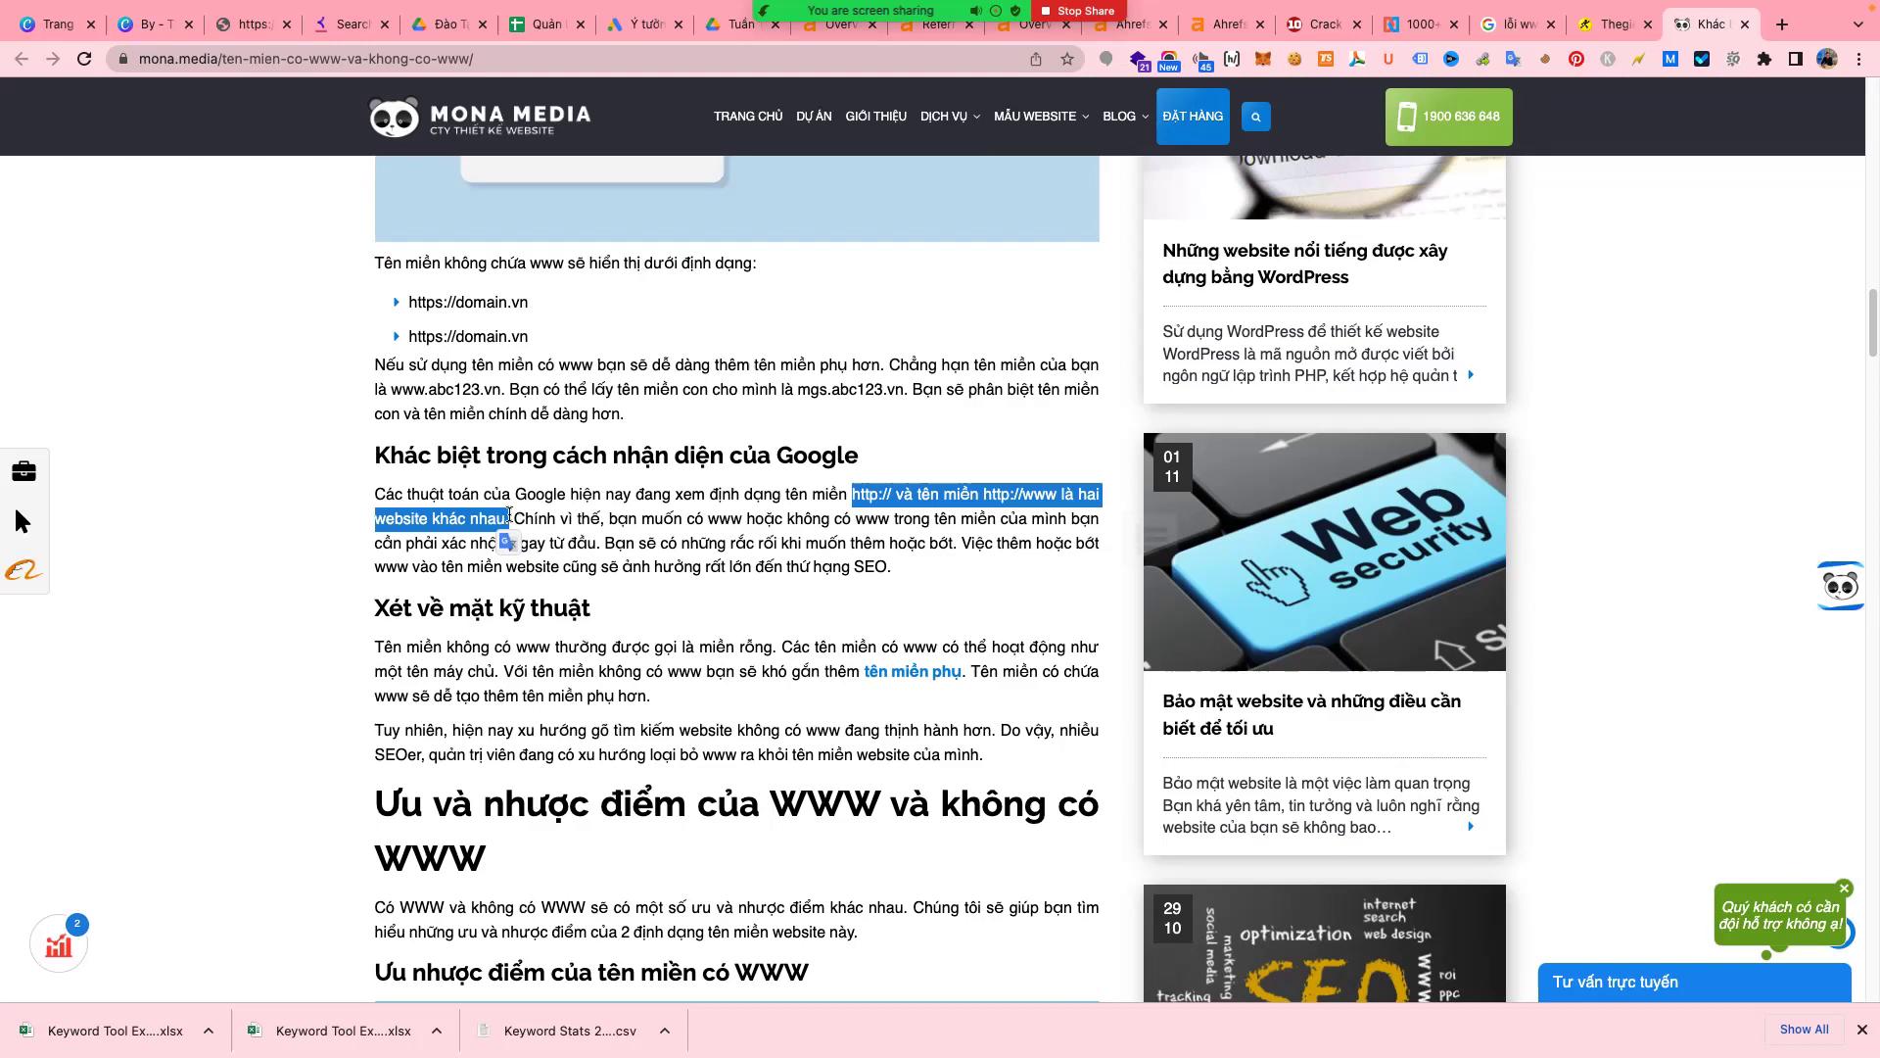
left_click(657, 533)
scroll(699, 556, "down", 3)
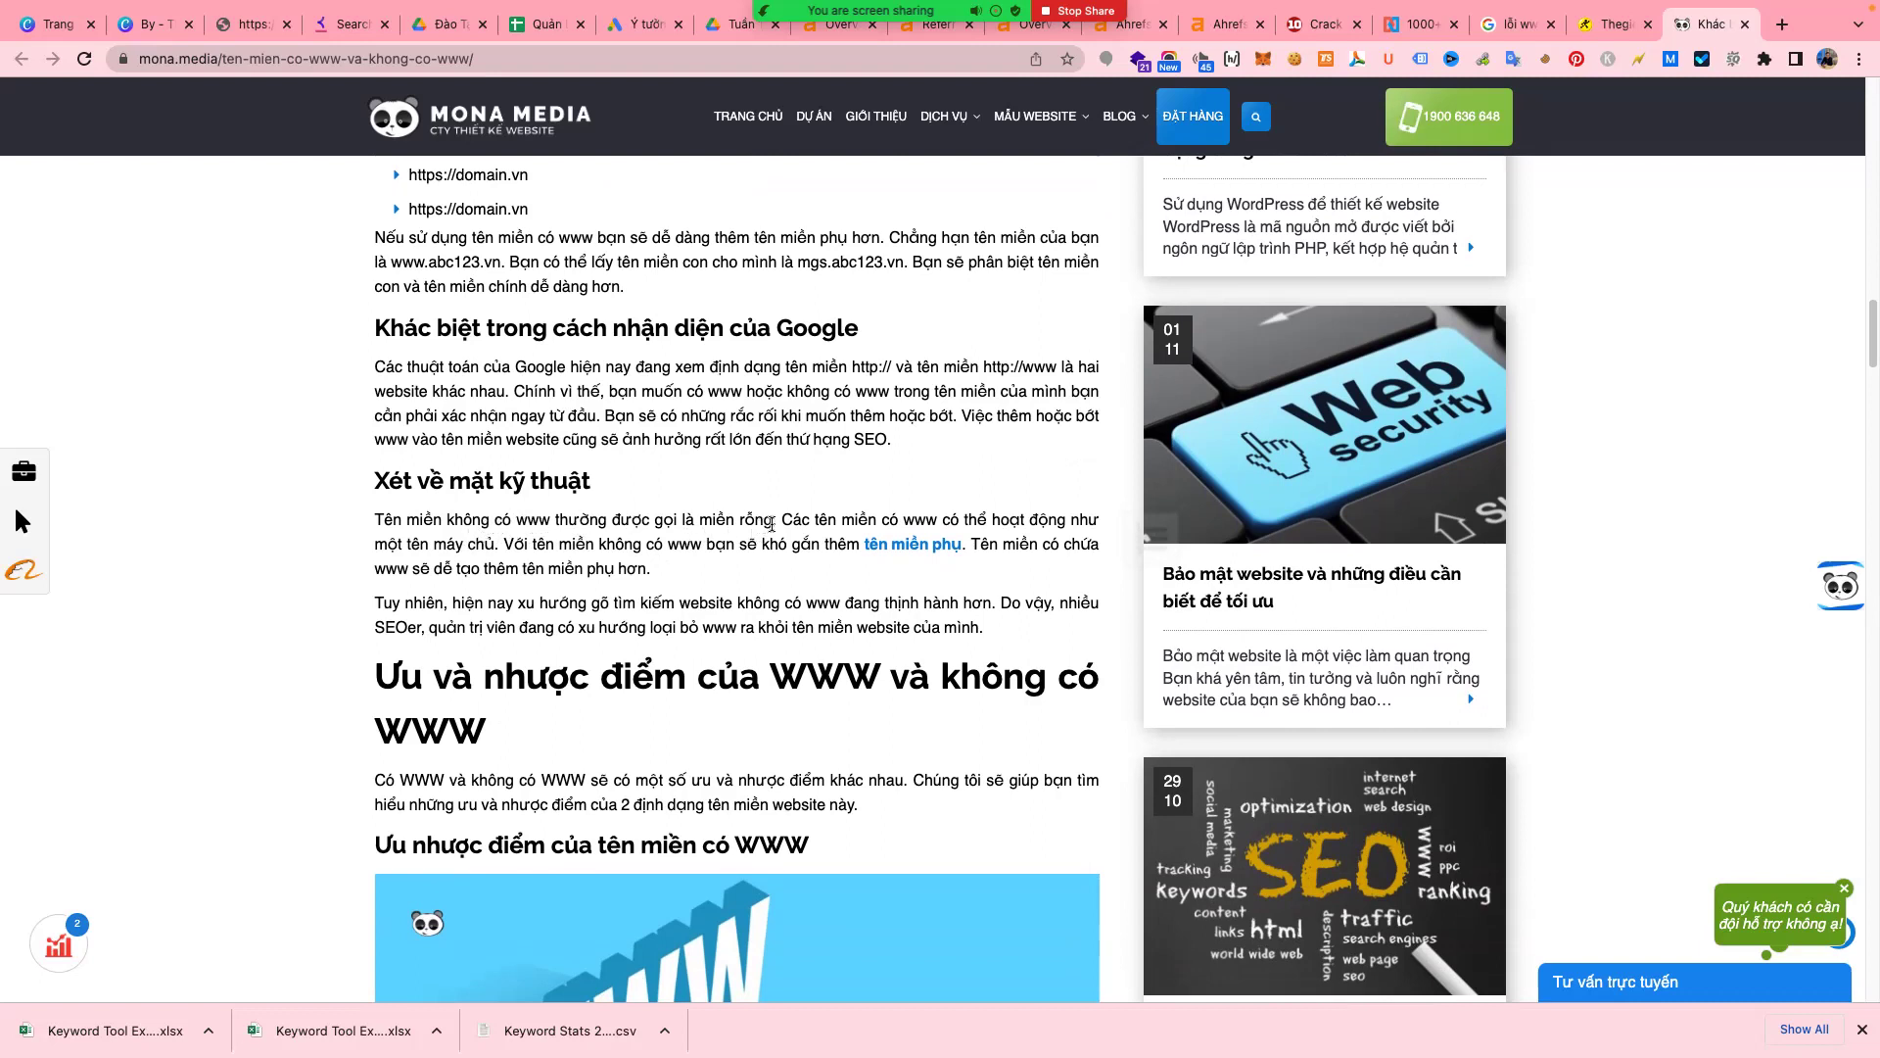
left_click_drag(771, 523, 757, 524)
left_click(511, 540)
scroll(679, 584, "down", 3)
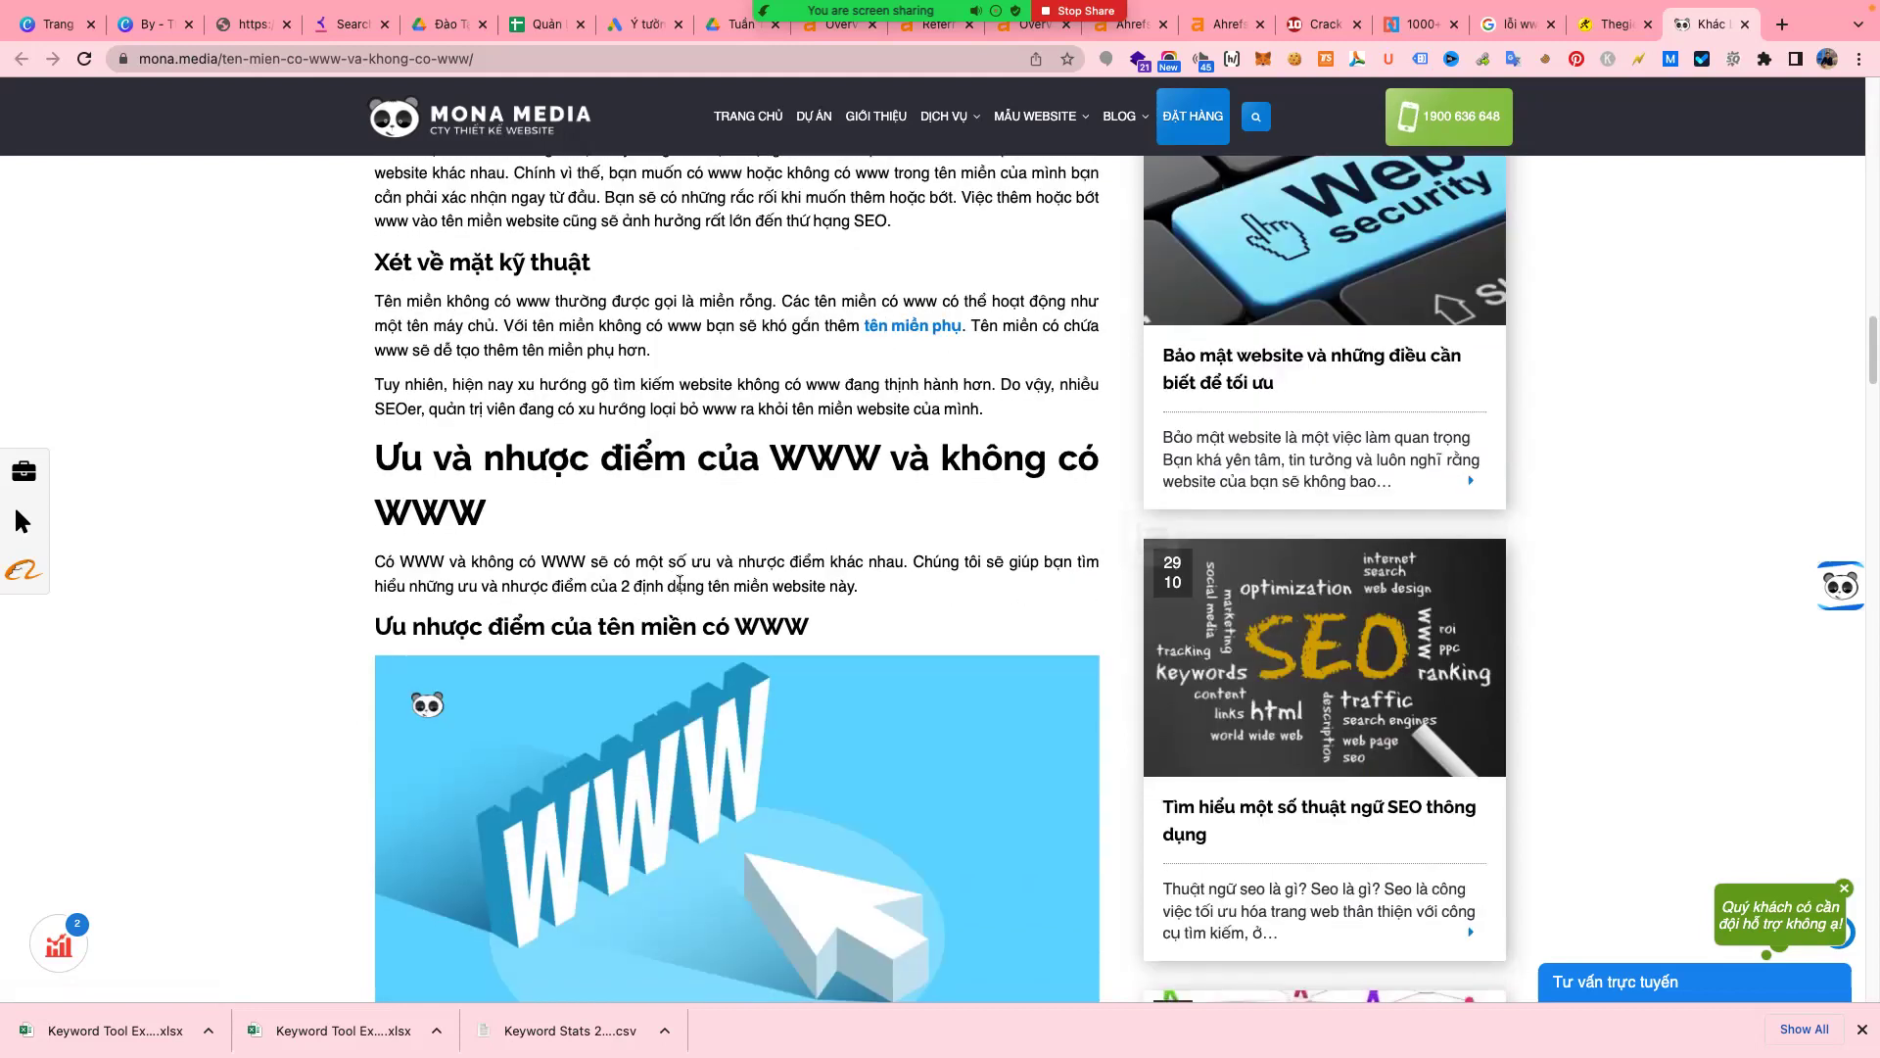
scroll(679, 585, "down", 4)
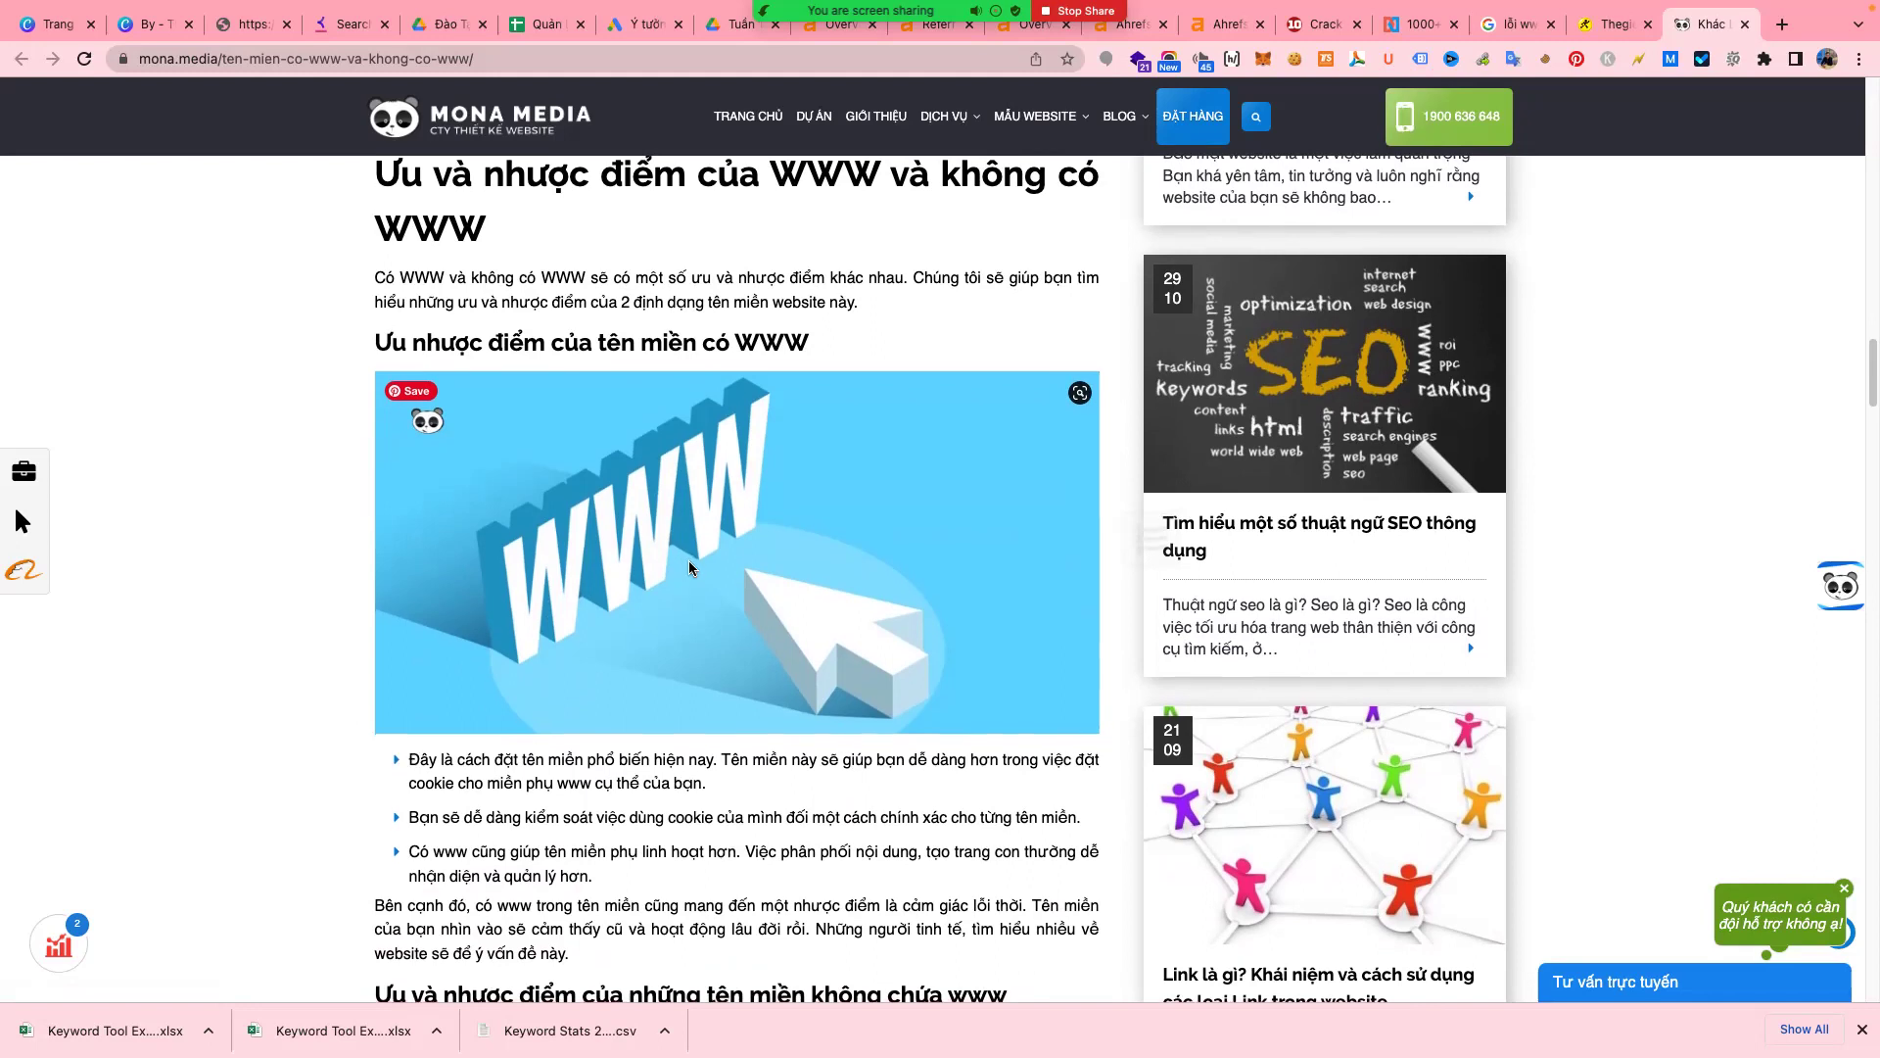
scroll(686, 565, "down", 2)
scroll(691, 566, "down", 3)
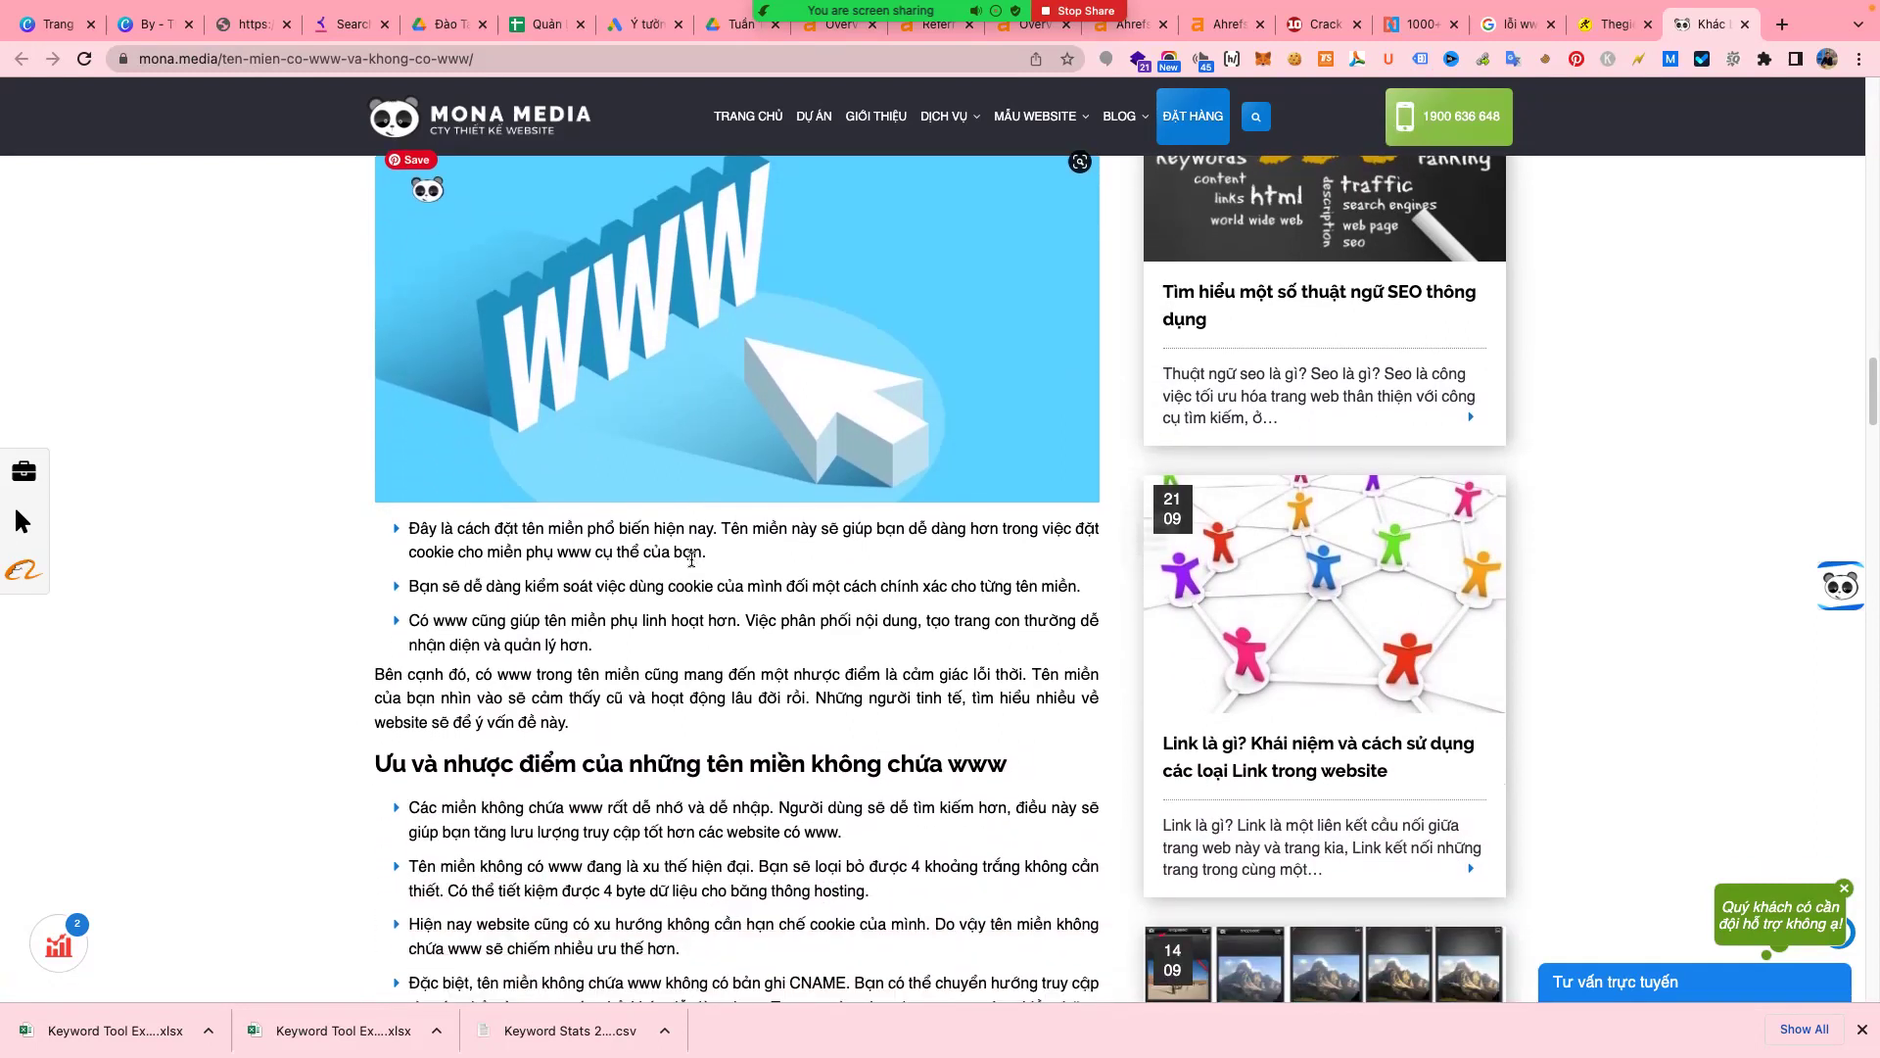
scroll(691, 559, "down", 2)
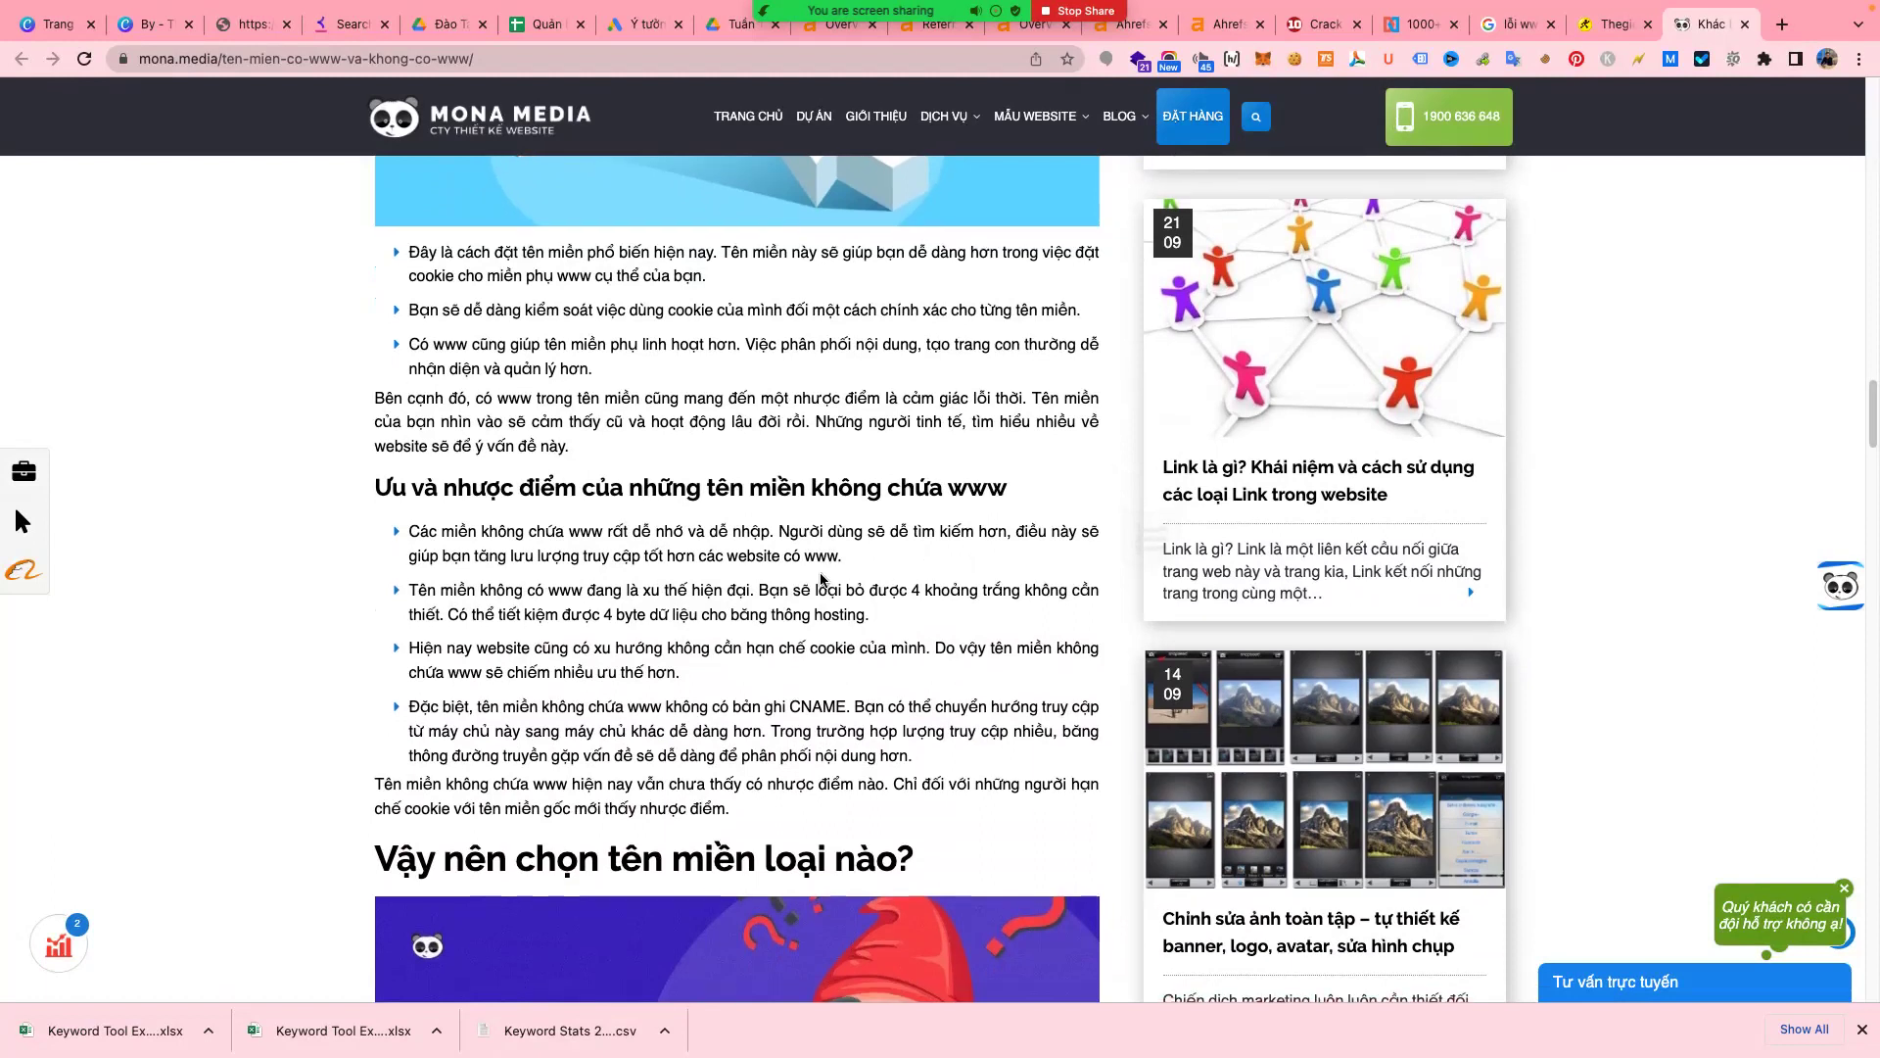
scroll(823, 575, "down", 1)
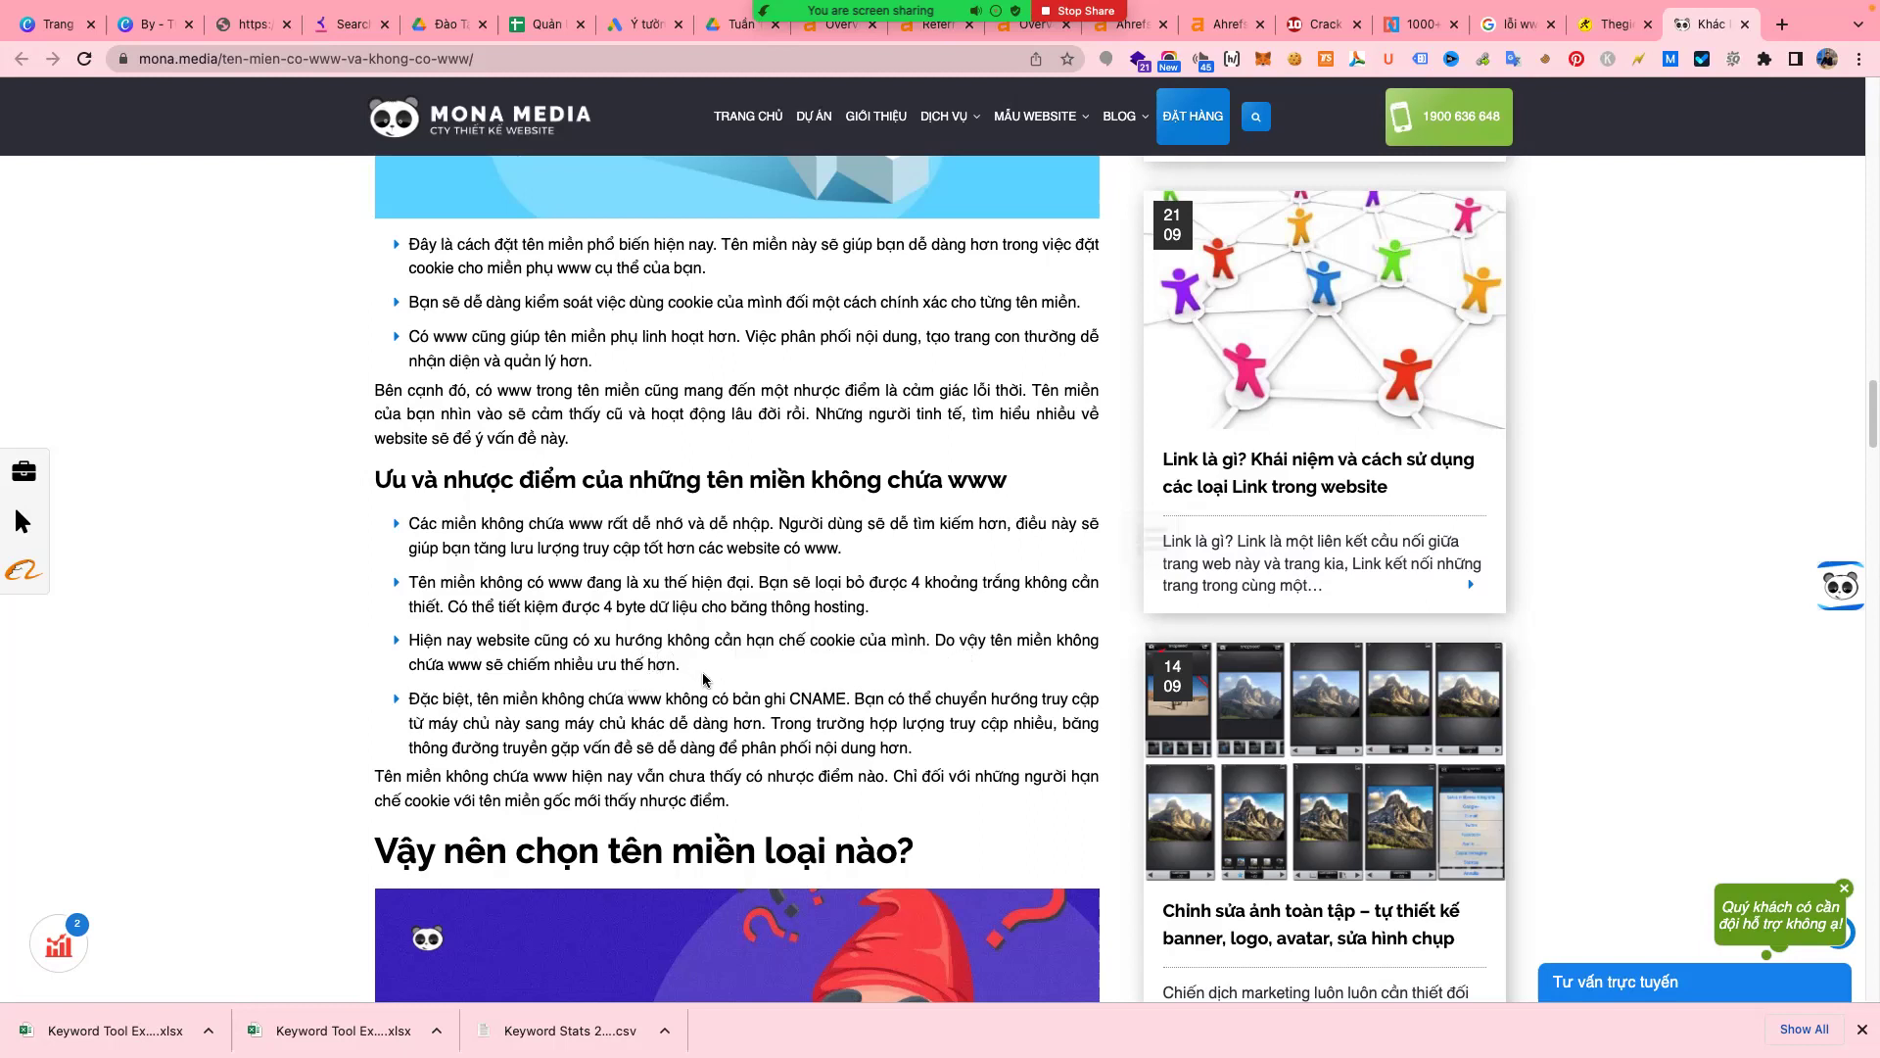
scroll(703, 679, "down", 1)
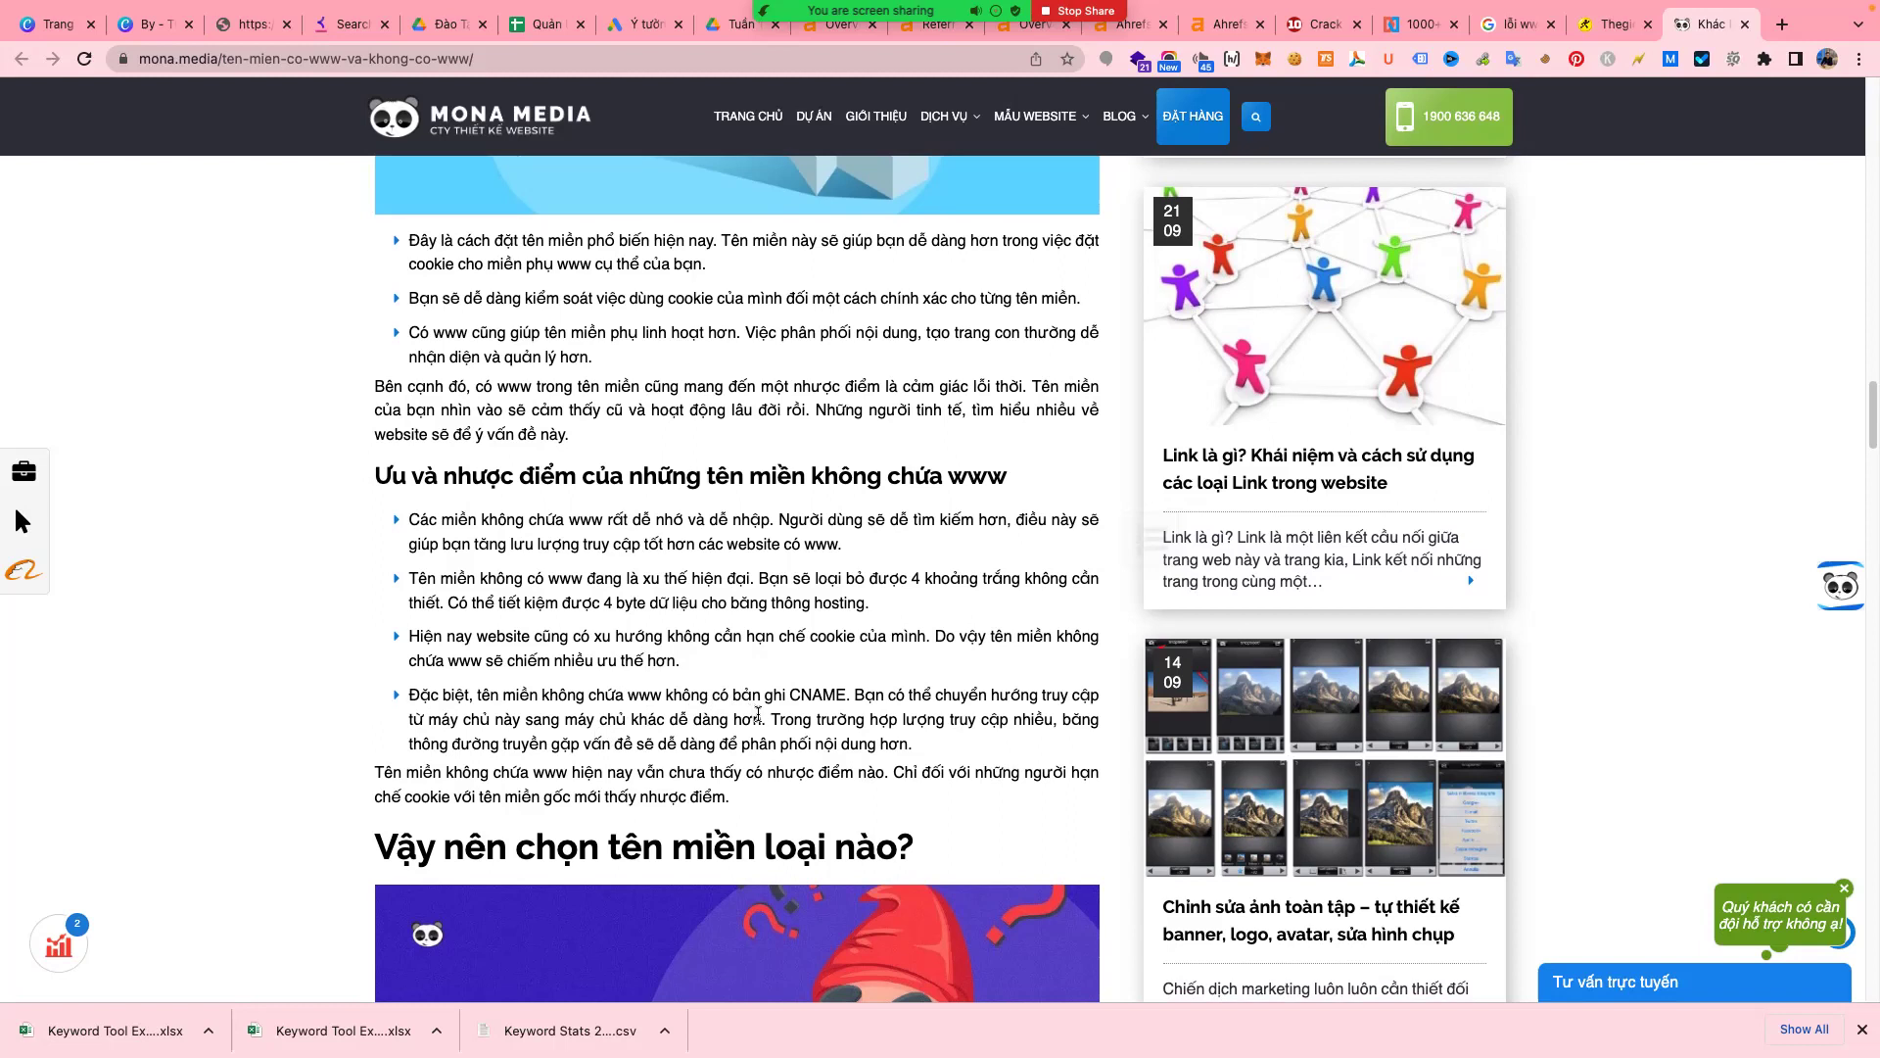
scroll(773, 725, "down", 1)
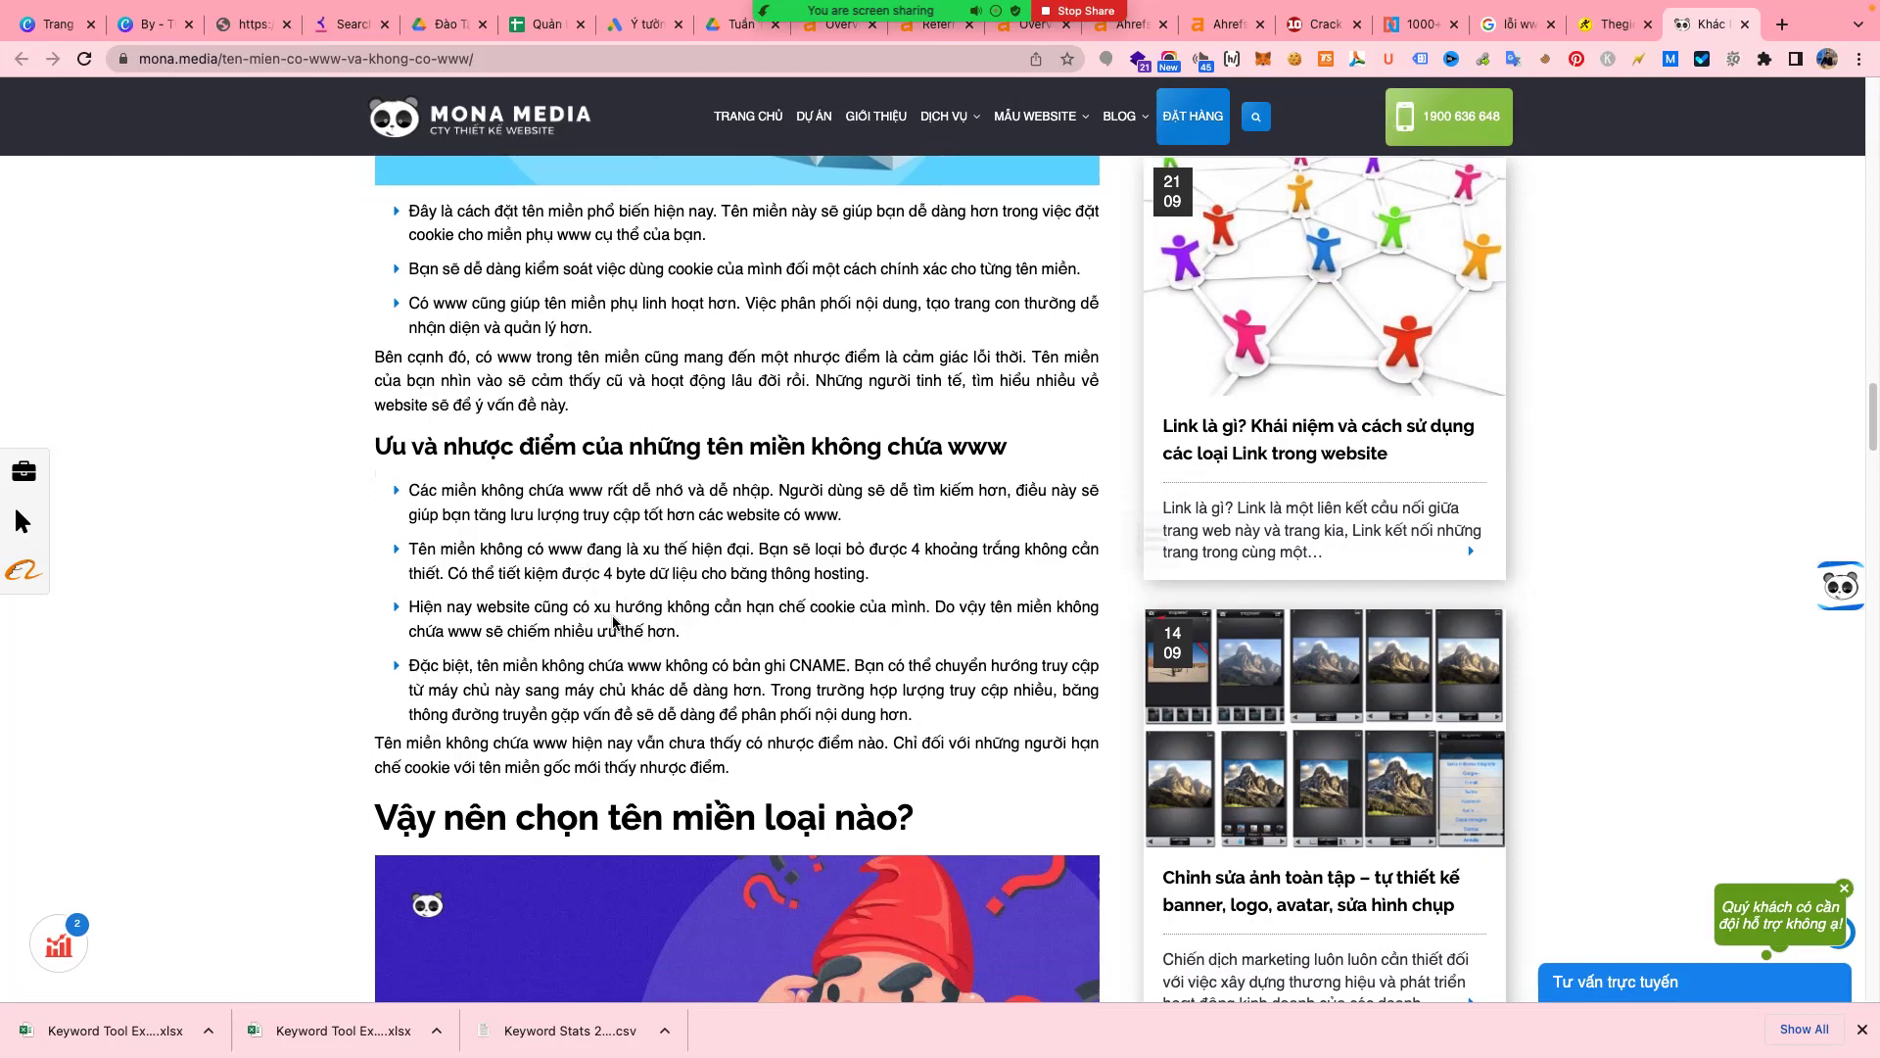
scroll(614, 622, "down", 2)
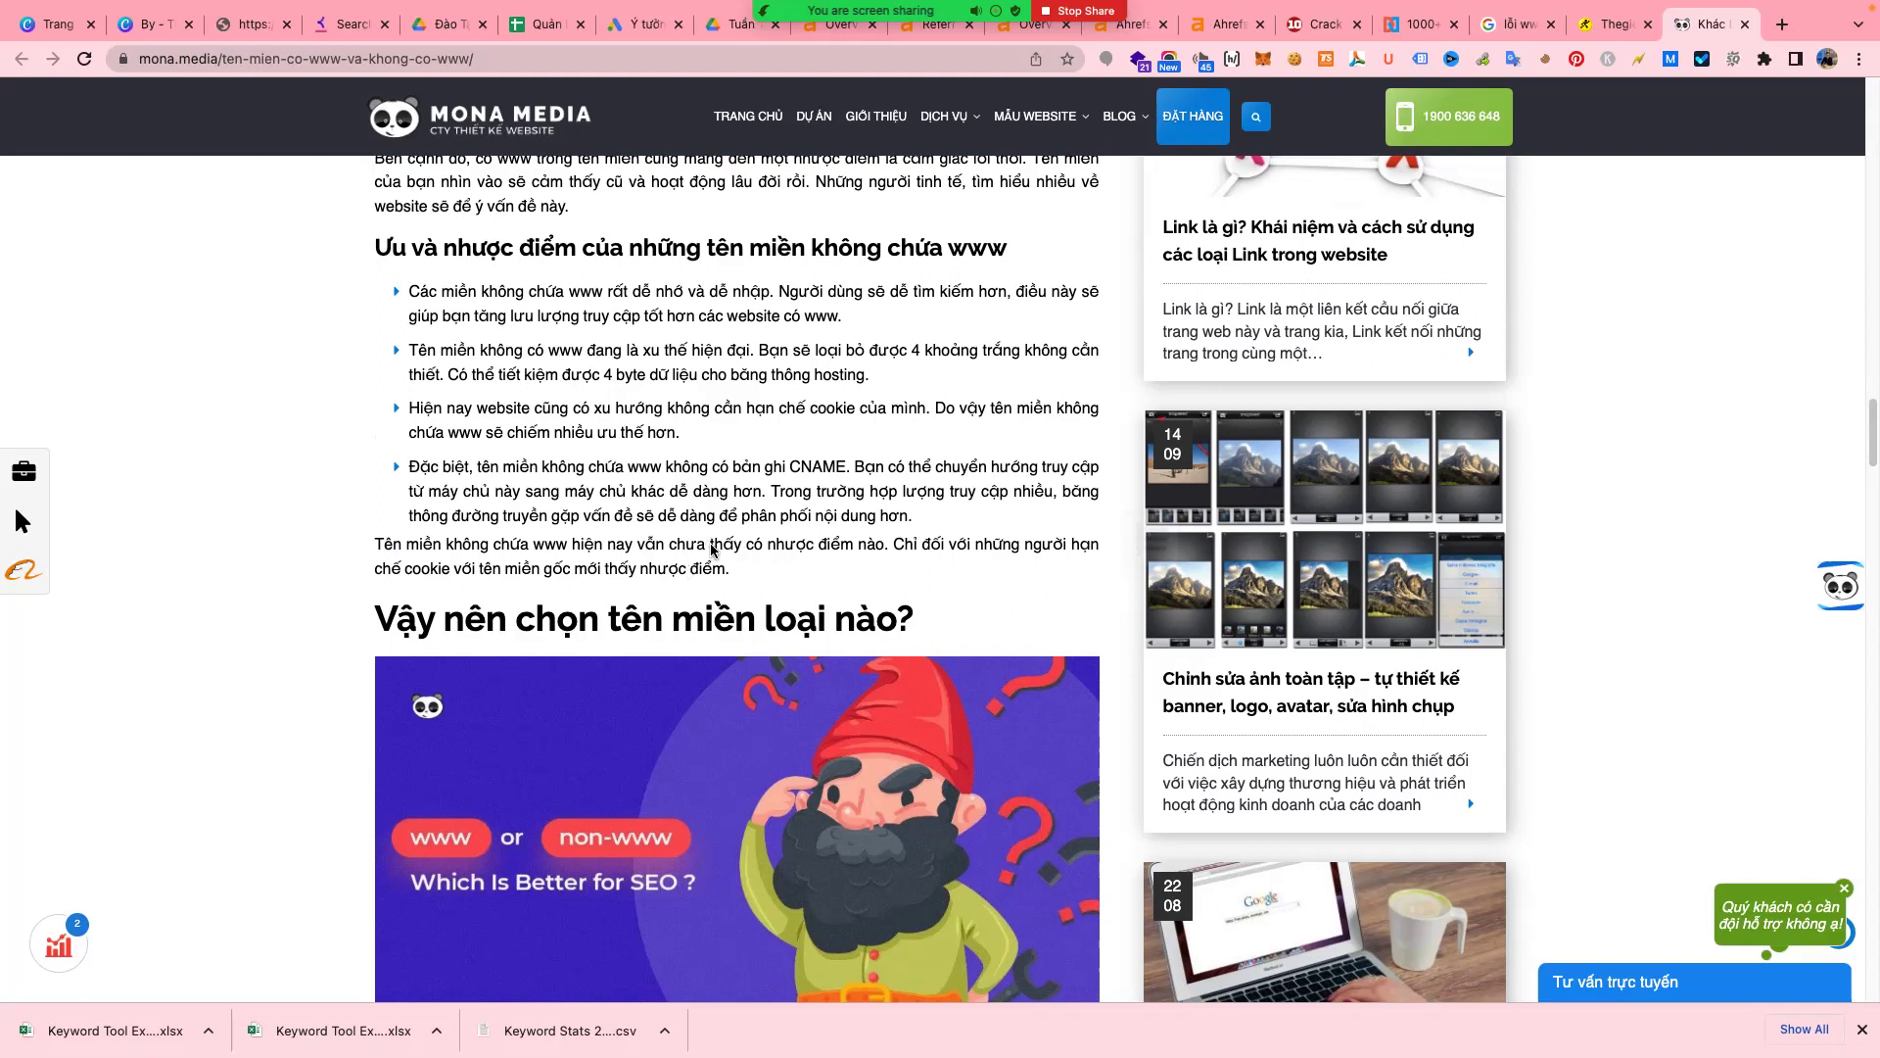
- Go to "Vậy nên chọn tên miền loại nào?" and highlight the passage comparing www and non-www domains from an SEO viewpoint
scroll(710, 548, "down", 4)
scroll(715, 546, "down", 1)
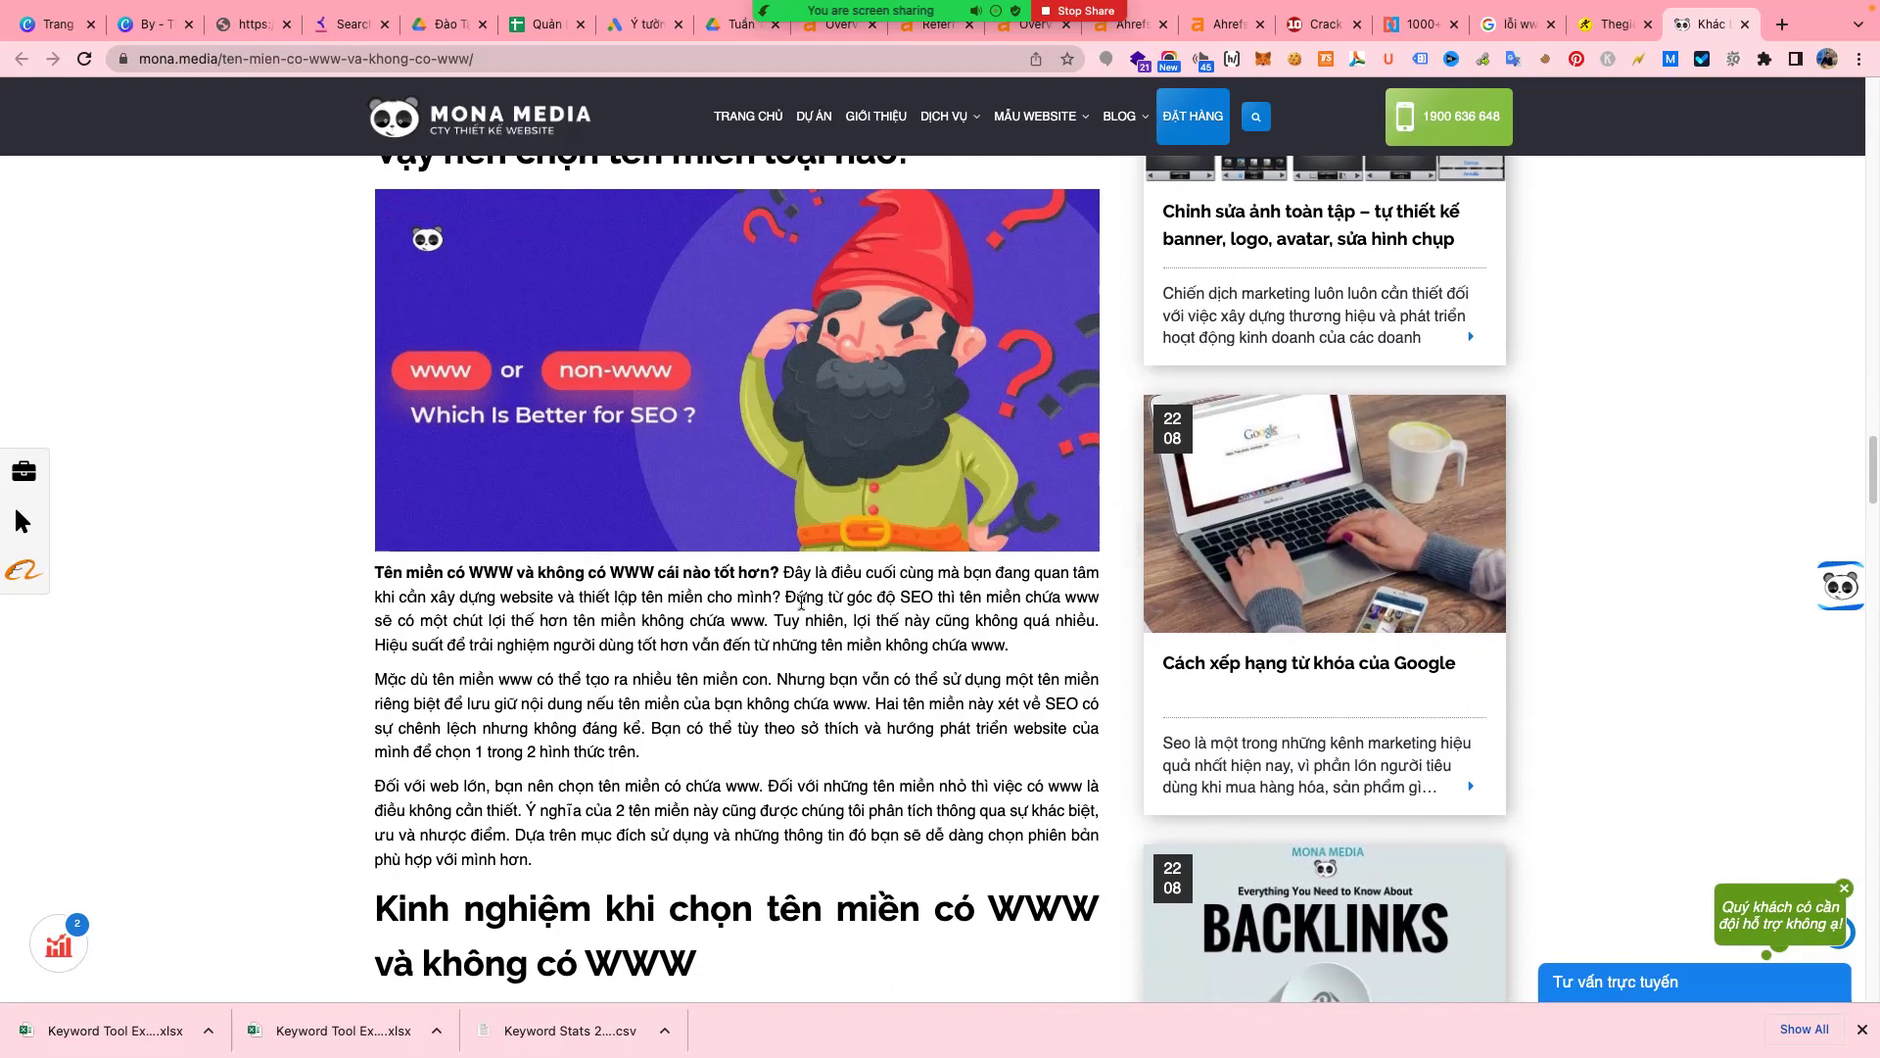
left_click_drag(796, 598, 815, 598)
left_click_drag(934, 605, 867, 627)
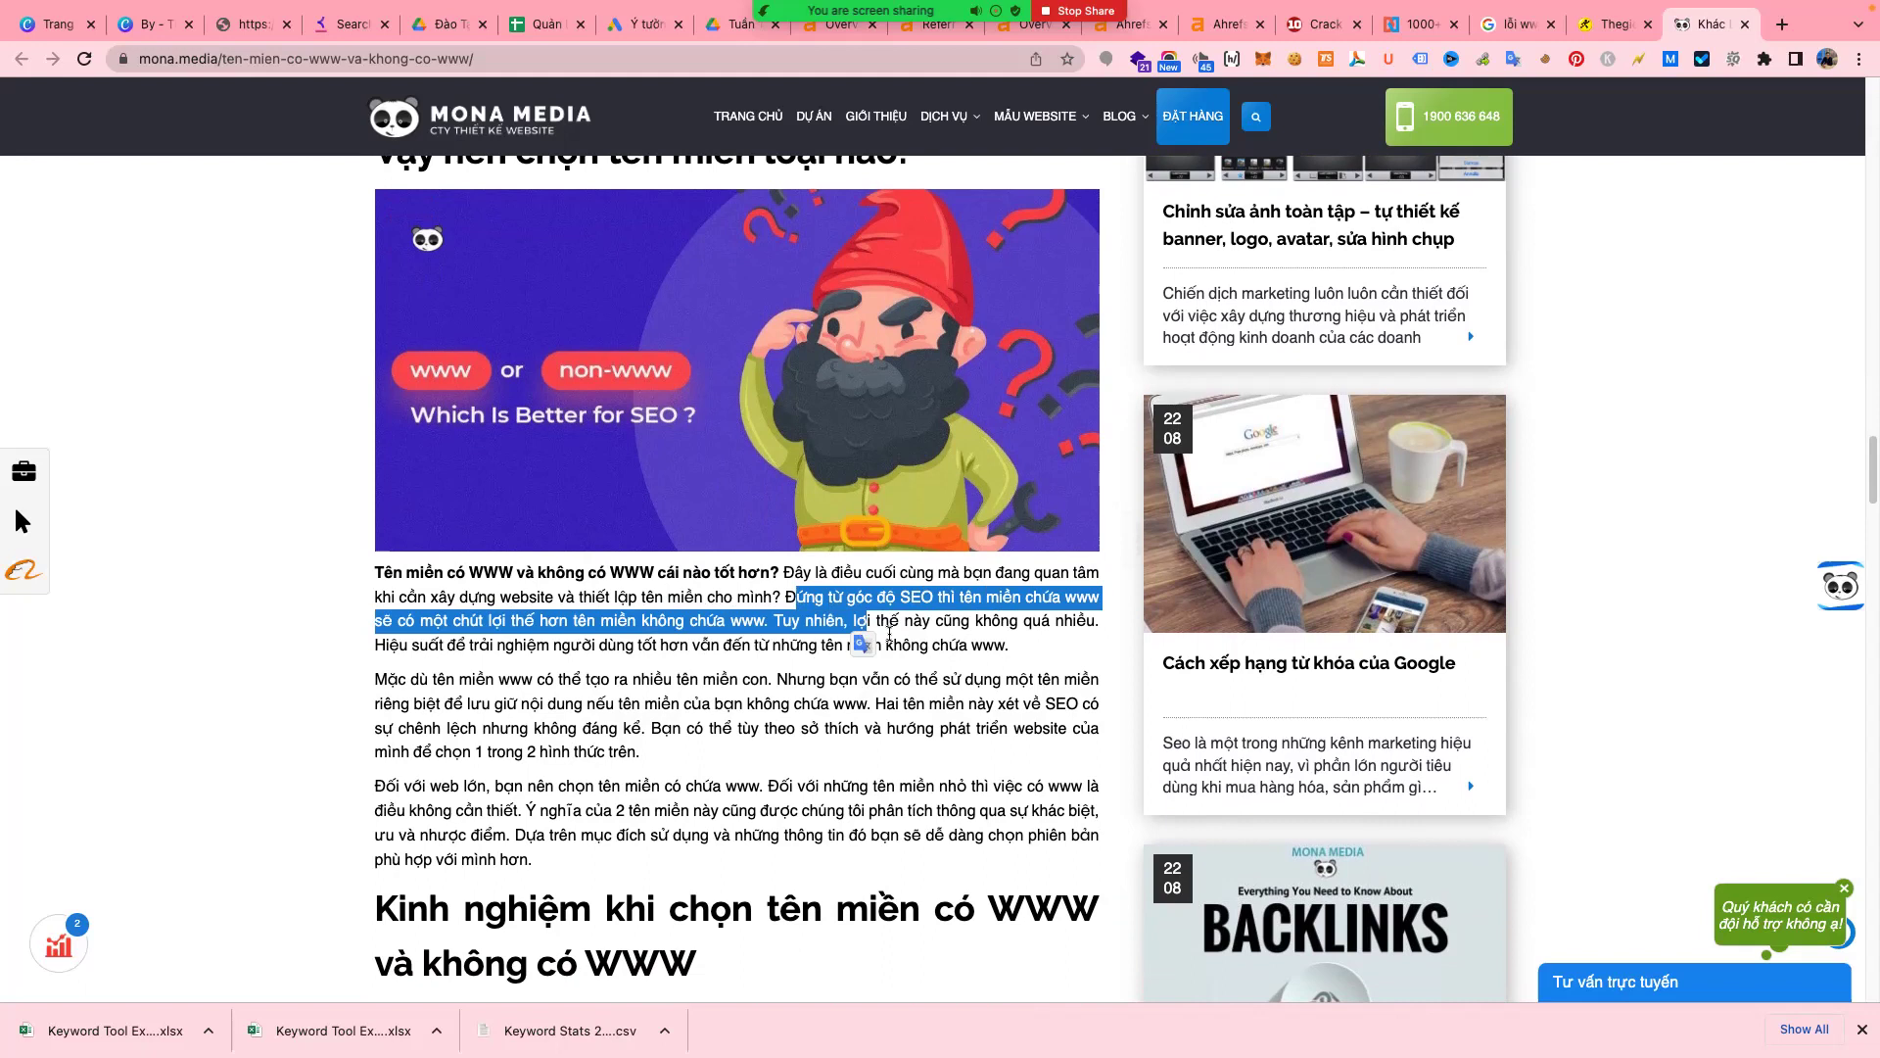
left_click(527, 625)
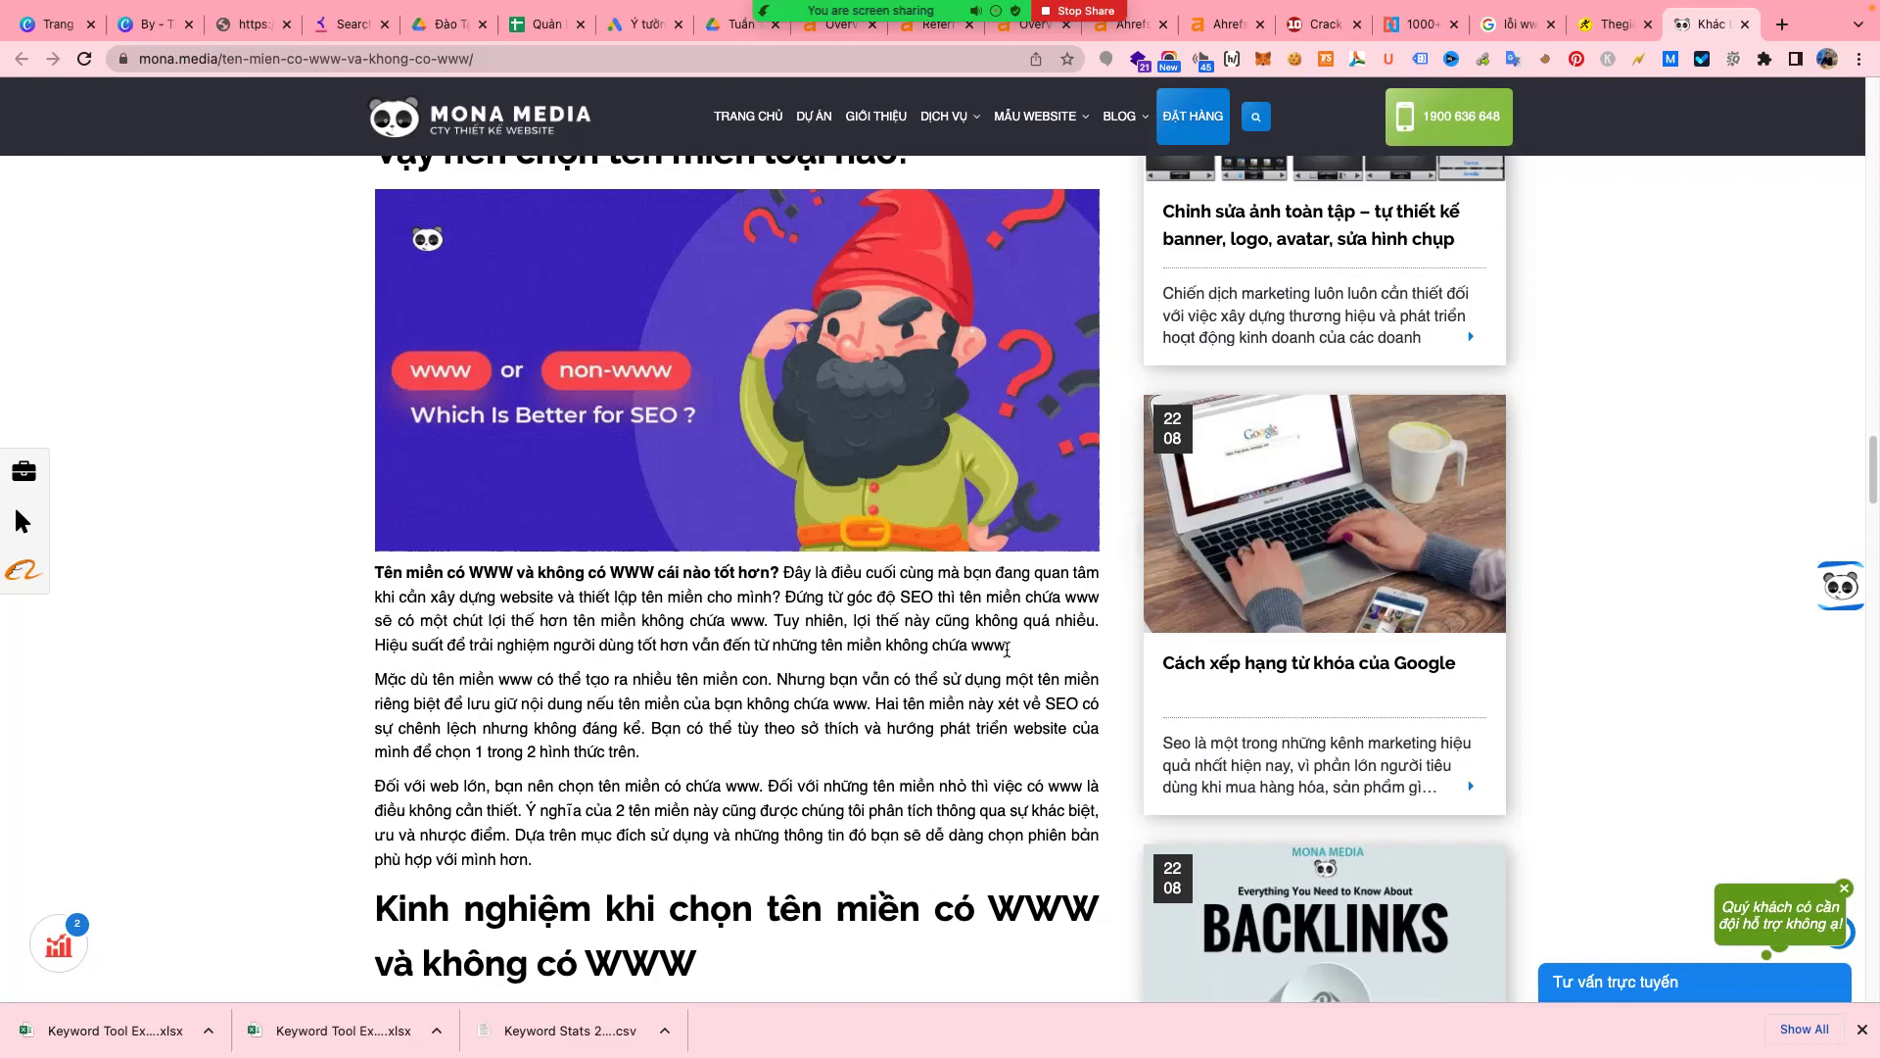
- Read the advice on which domain type to choose and the "Kinh nghiệm khi chọn tên miền" section through the article's end
scroll(1017, 654, "down", 1)
scroll(1017, 654, "down", 1)
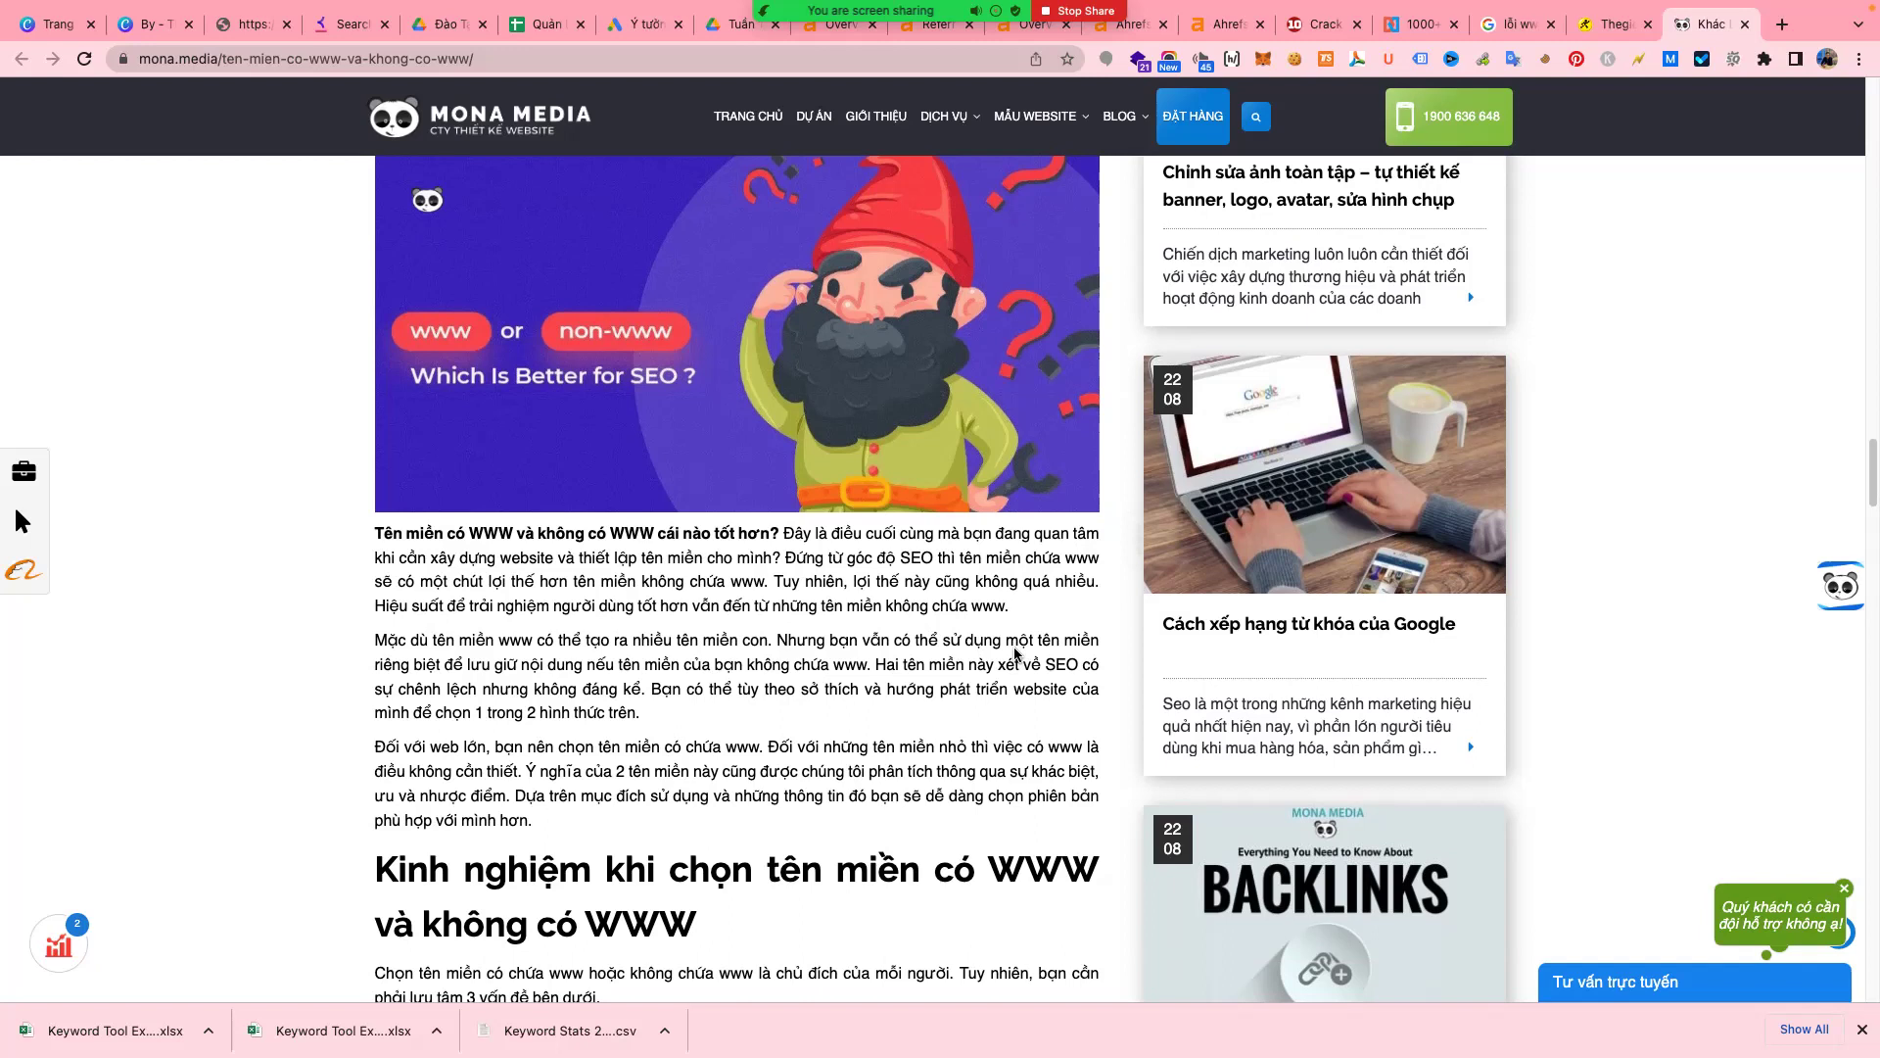
scroll(1016, 653, "down", 1)
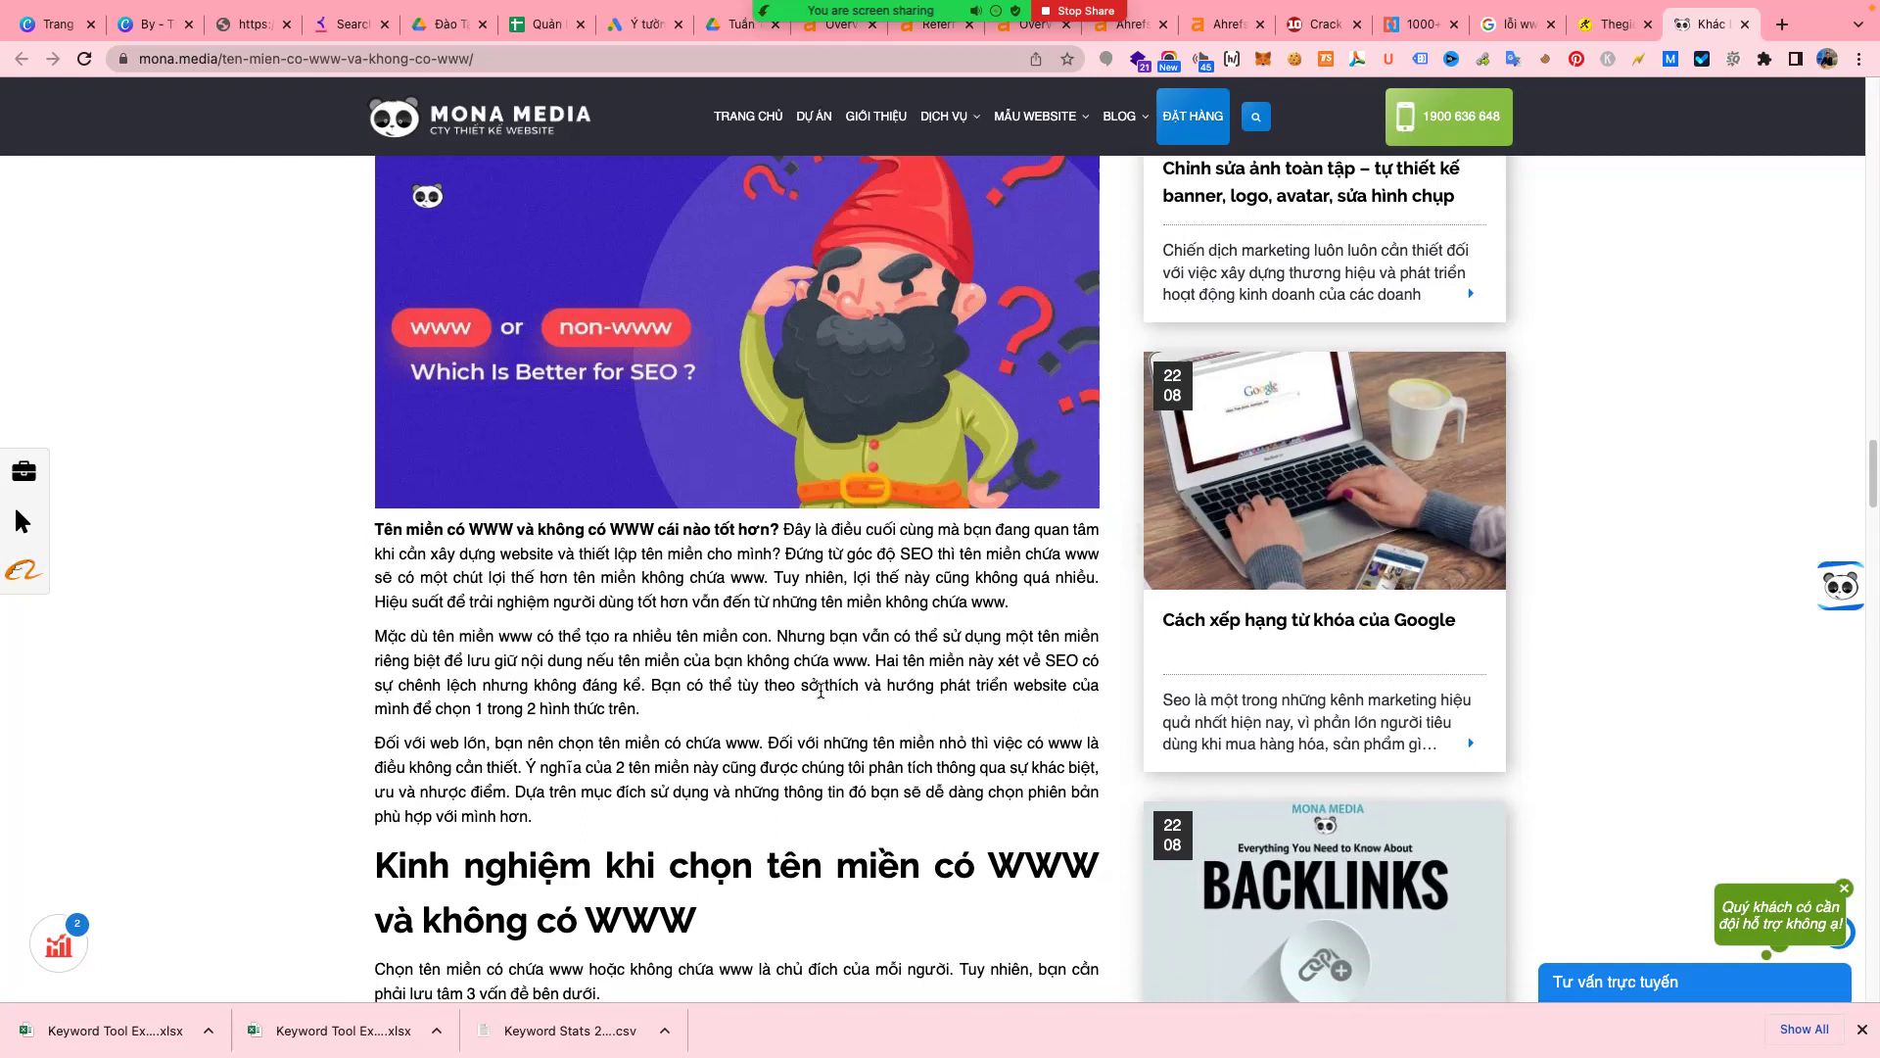
scroll(823, 693, "down", 2)
scroll(822, 693, "down", 5)
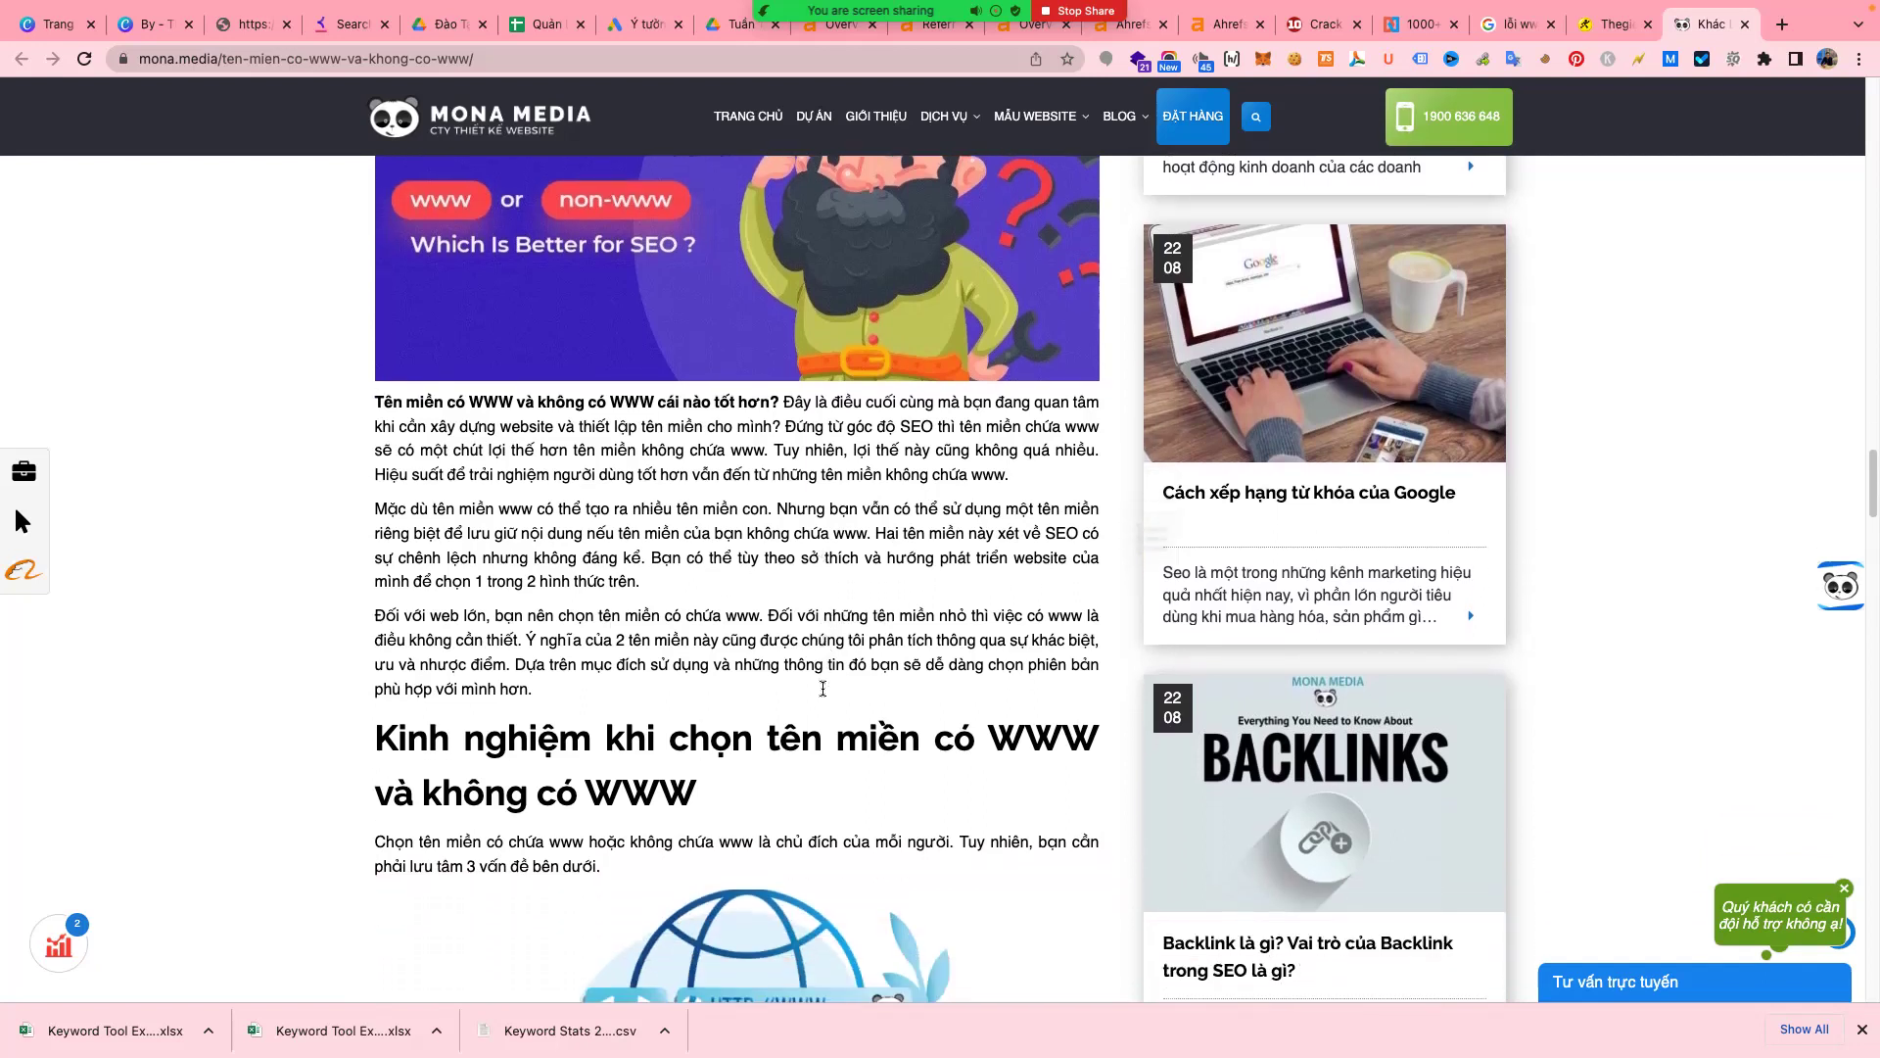
scroll(822, 696, "down", 3)
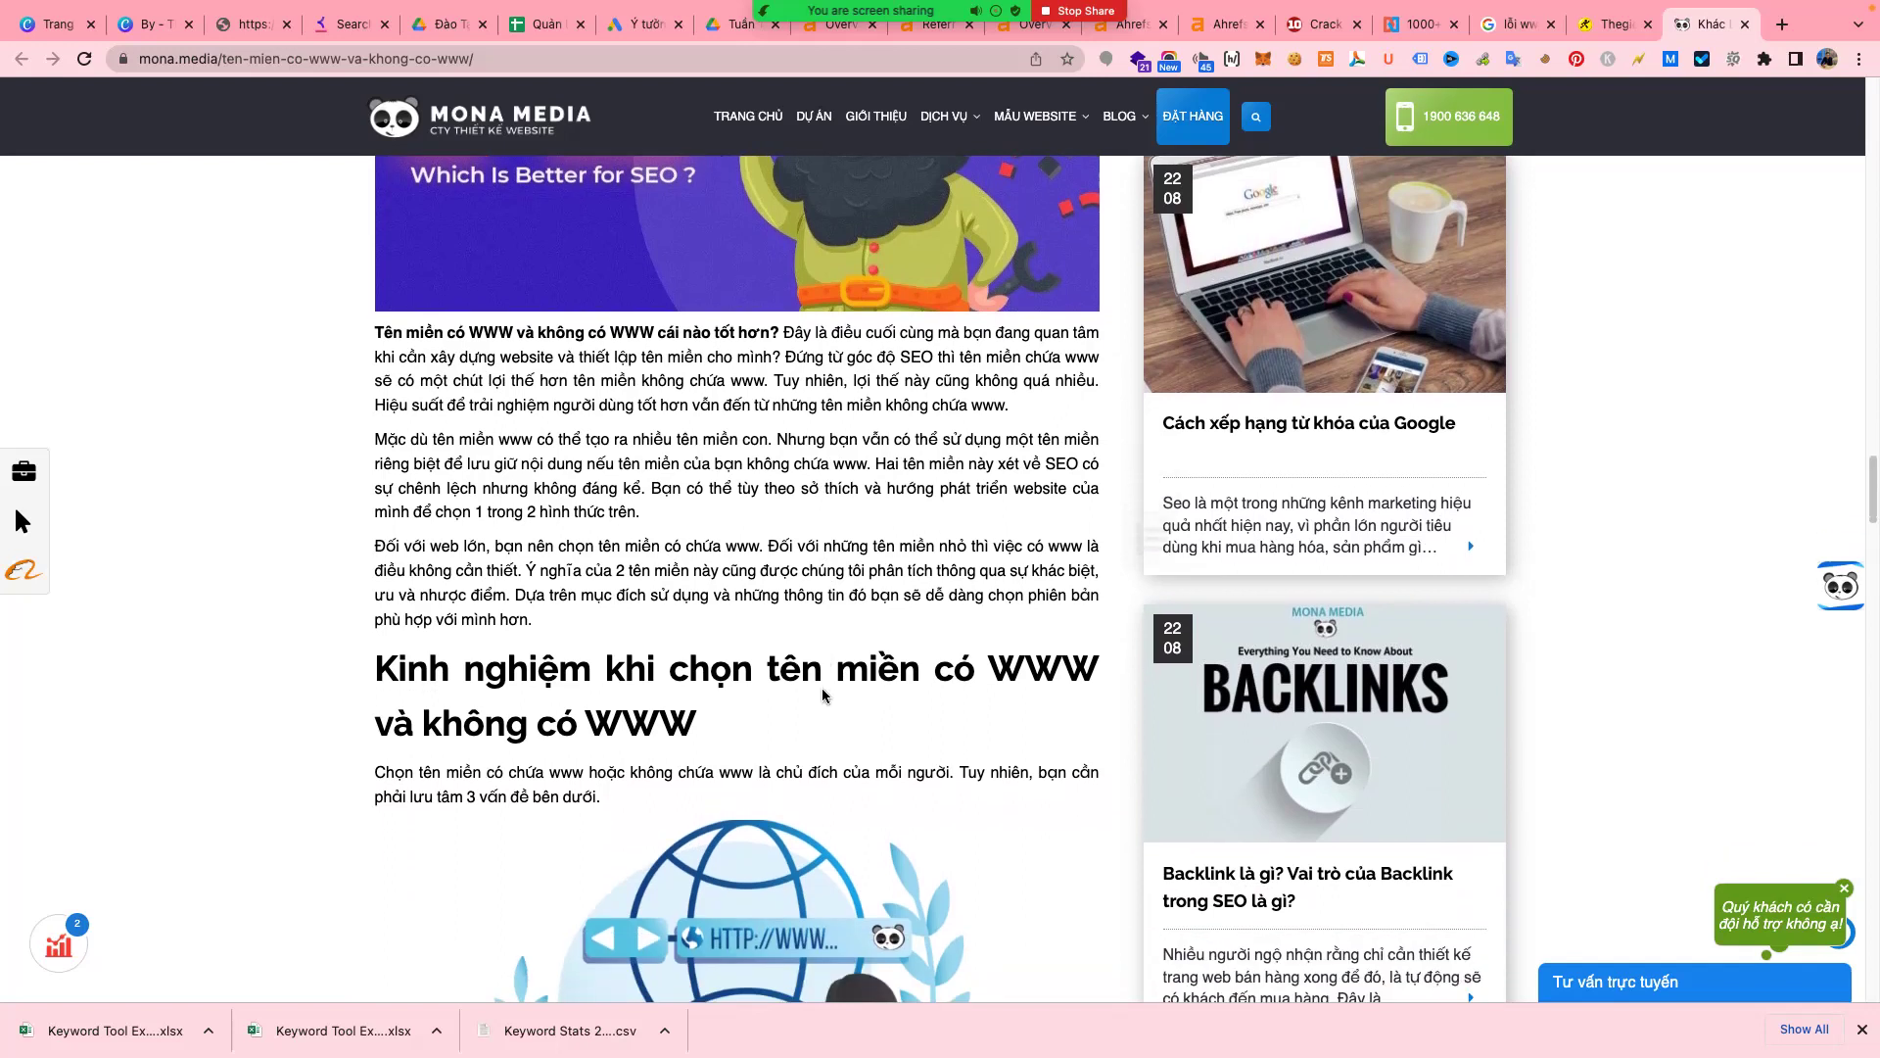
scroll(823, 695, "down", 2)
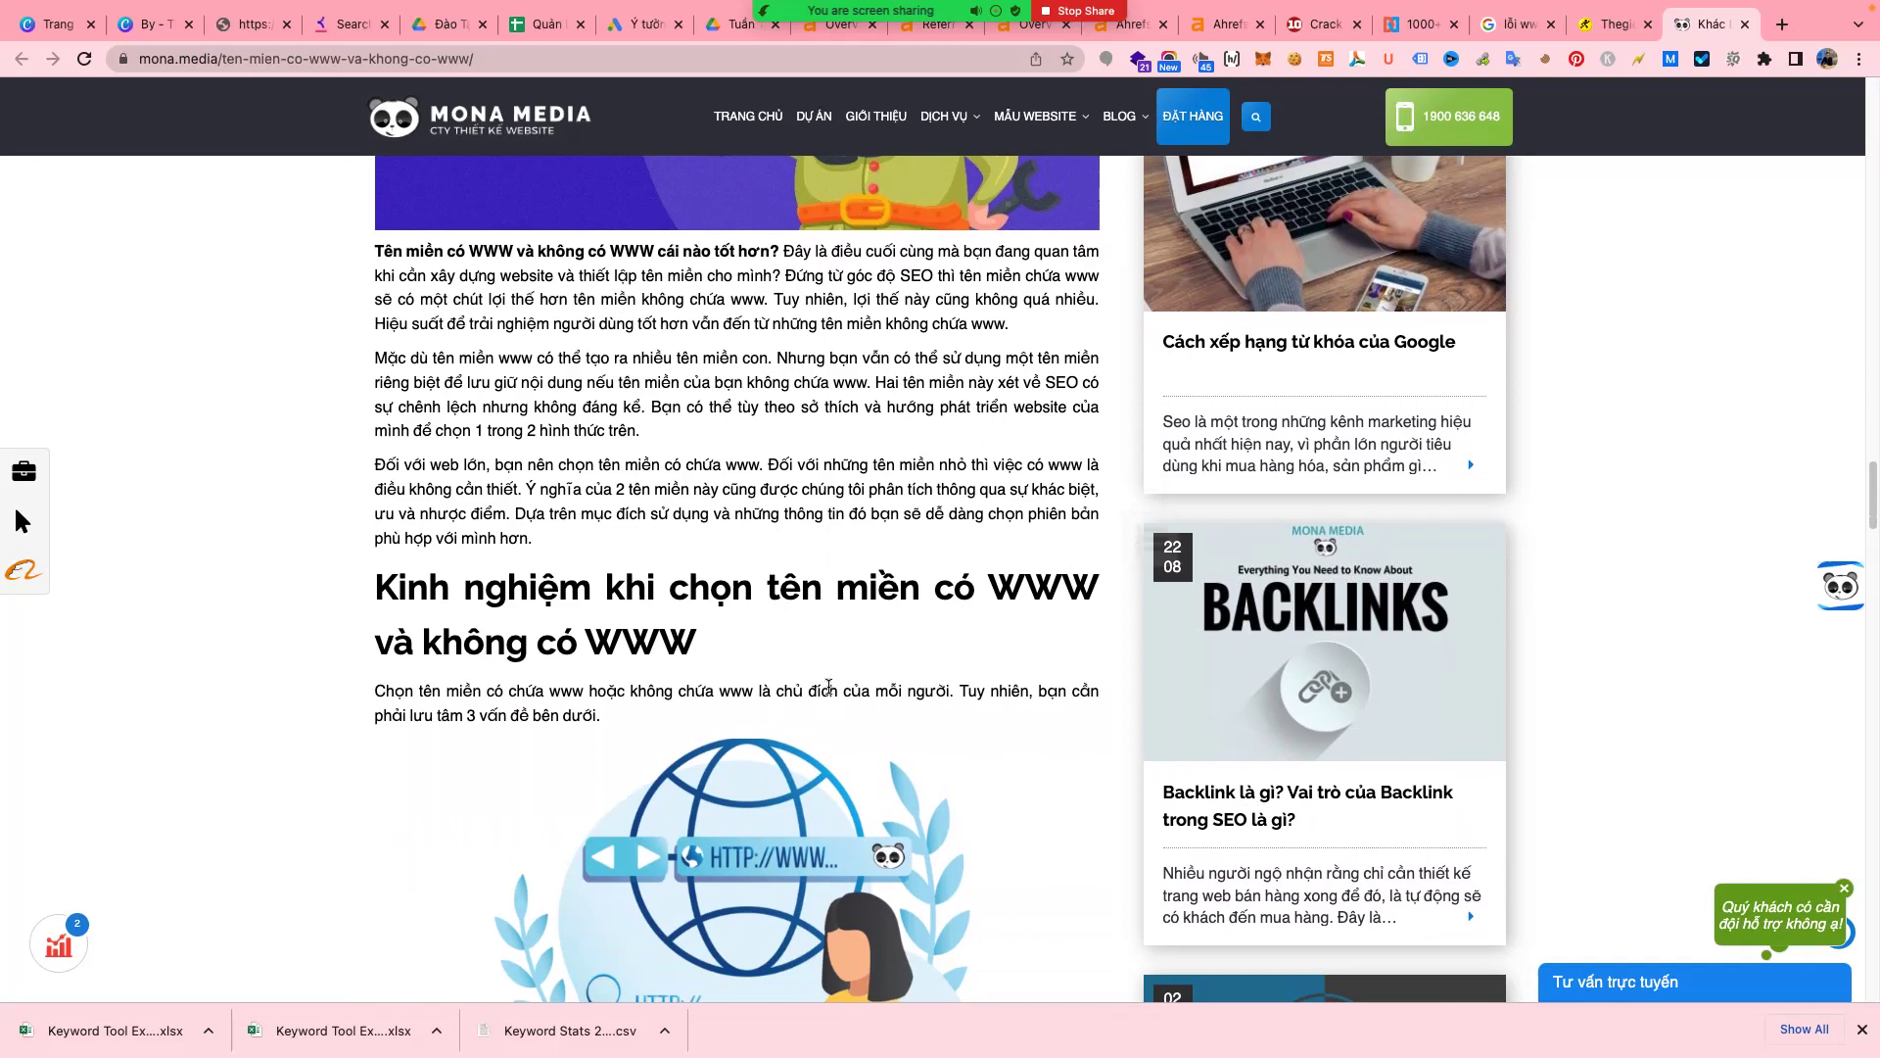
scroll(827, 684, "down", 10)
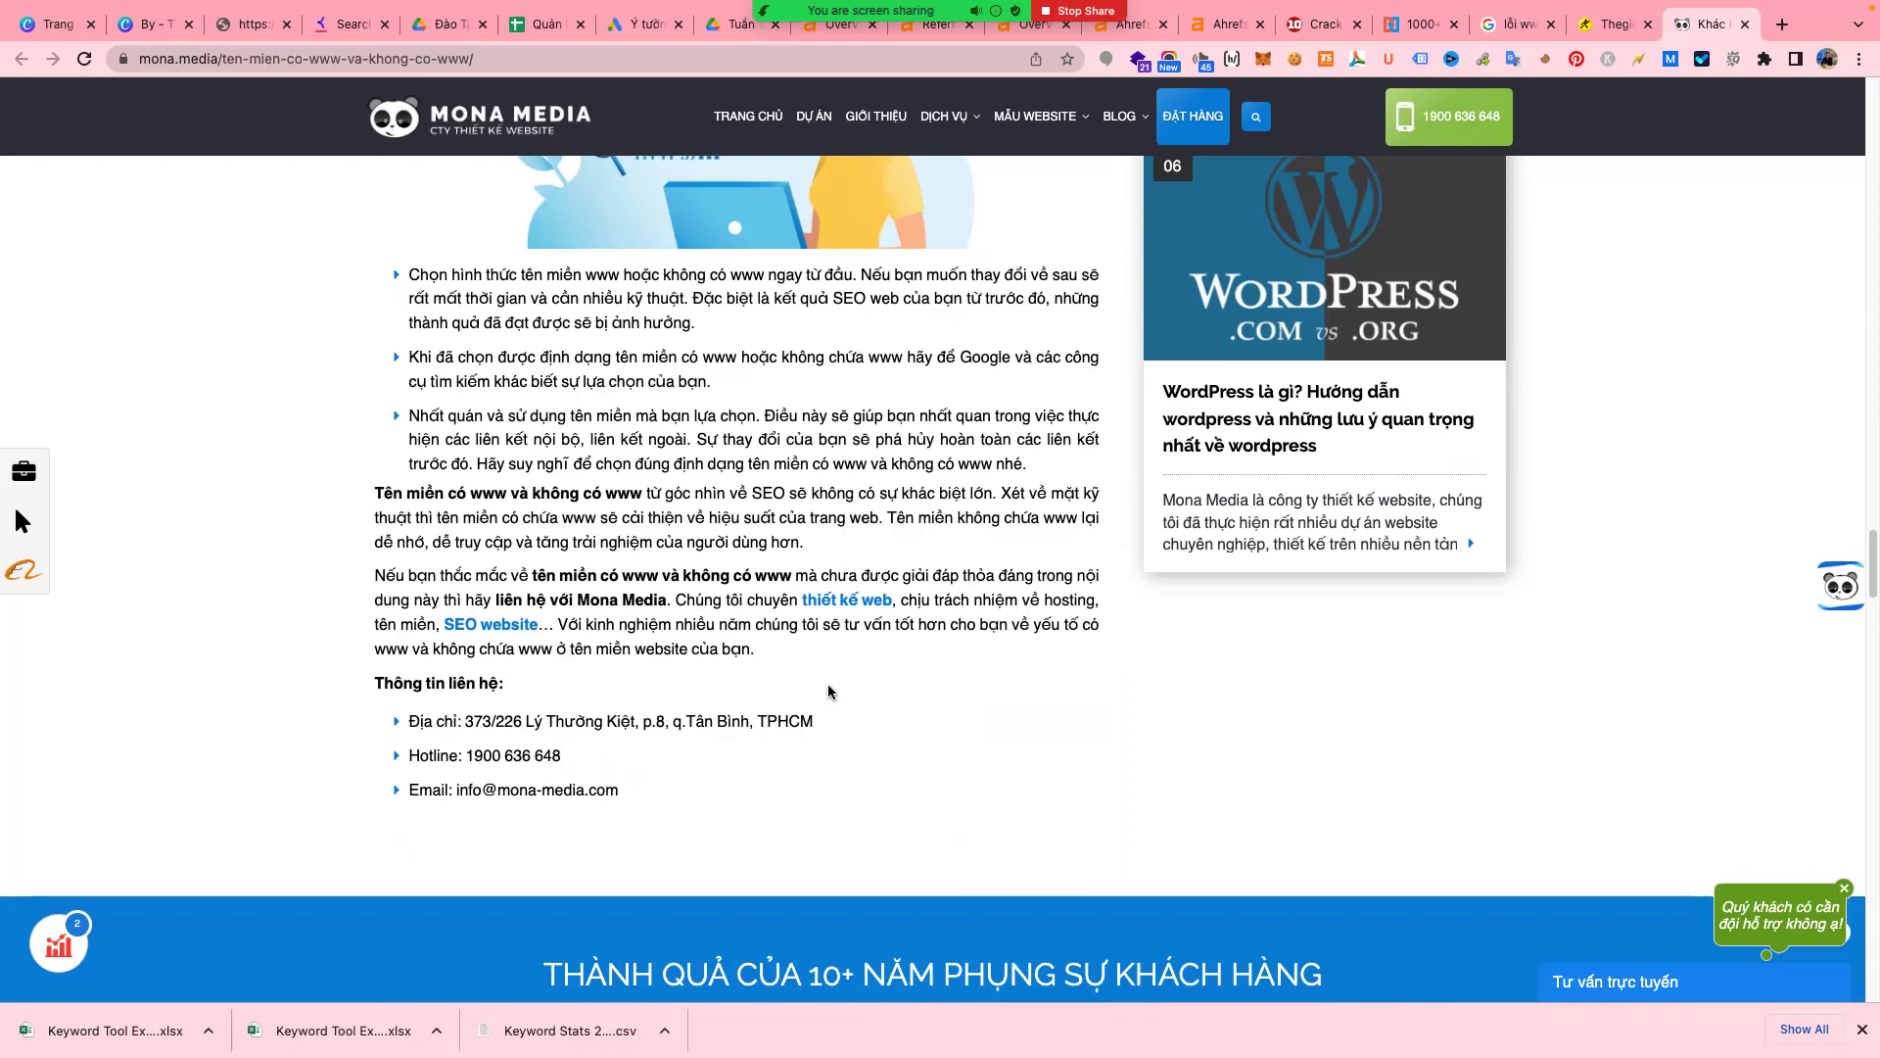
- Go back through the article to "Vậy nên chọn tên miền loại nào?", check the page's full URL, and return to "Xét về mặt kỹ thuật"
scroll(826, 684, "up", 10)
scroll(827, 691, "up", 5)
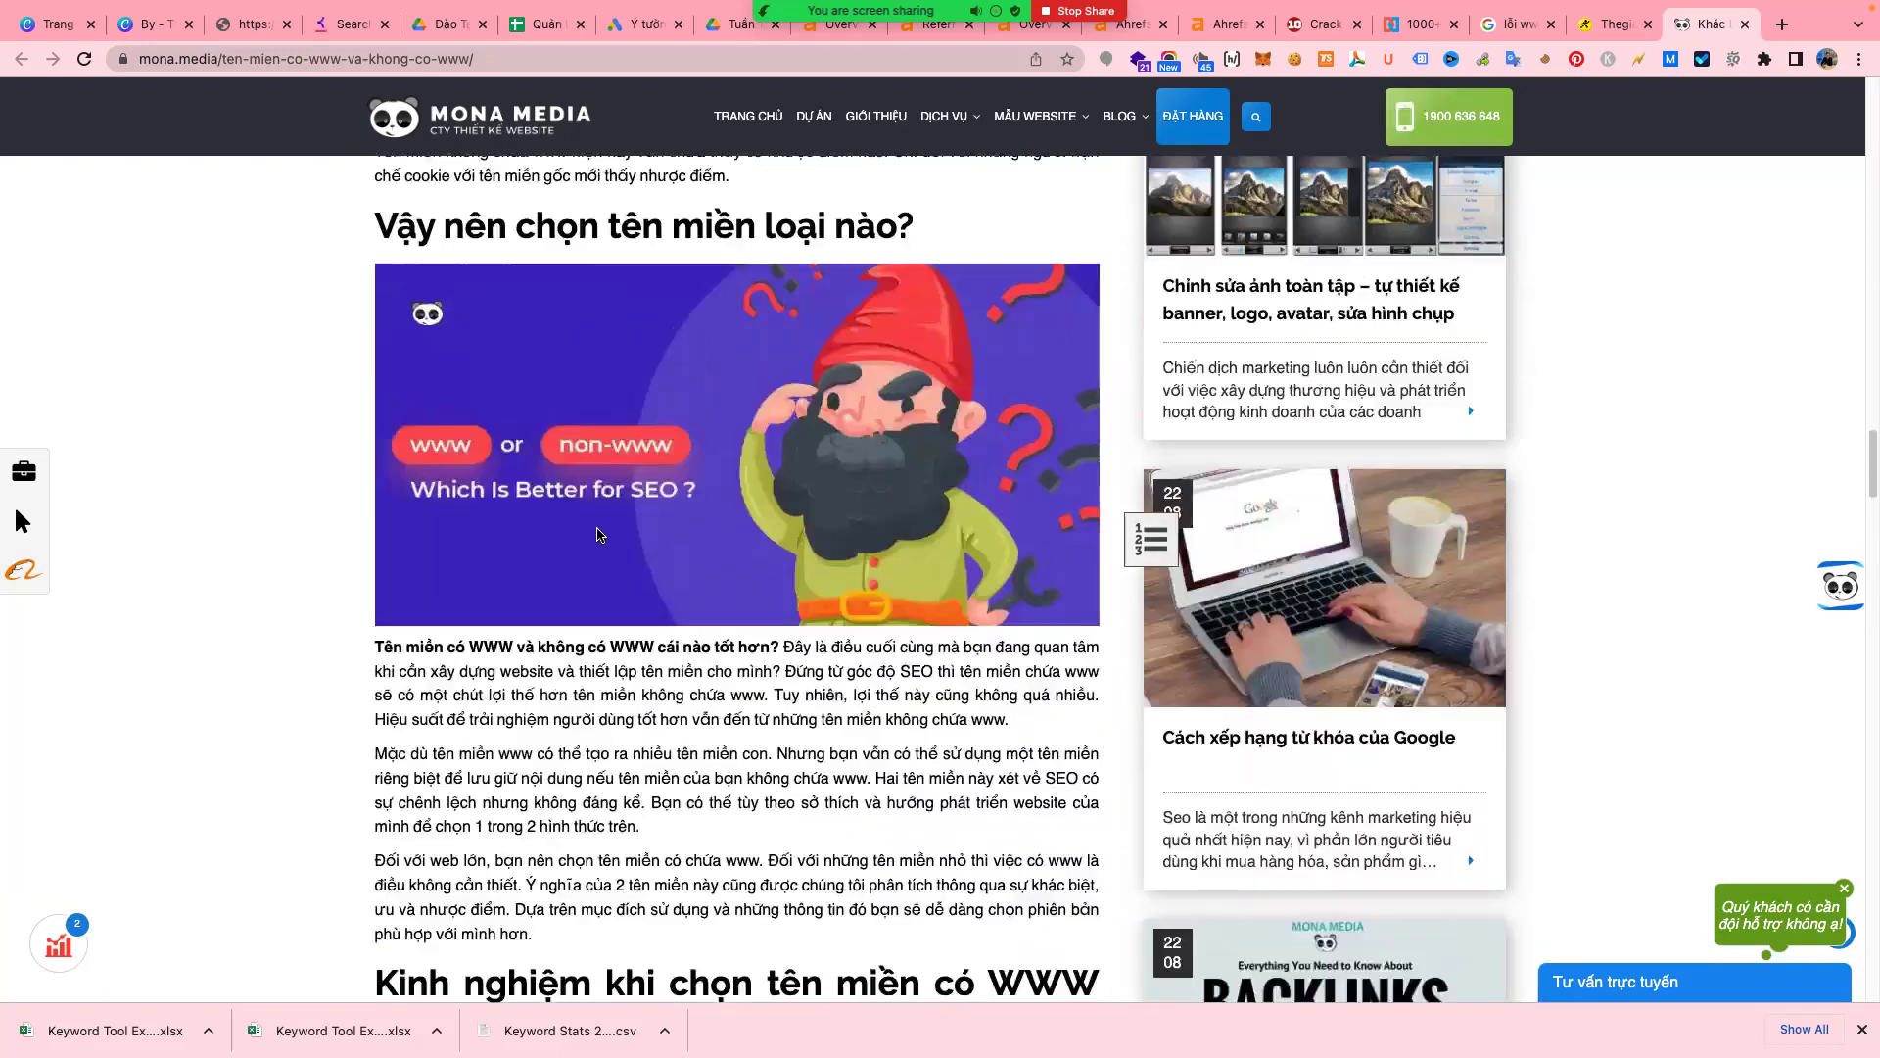
left_click(222, 61)
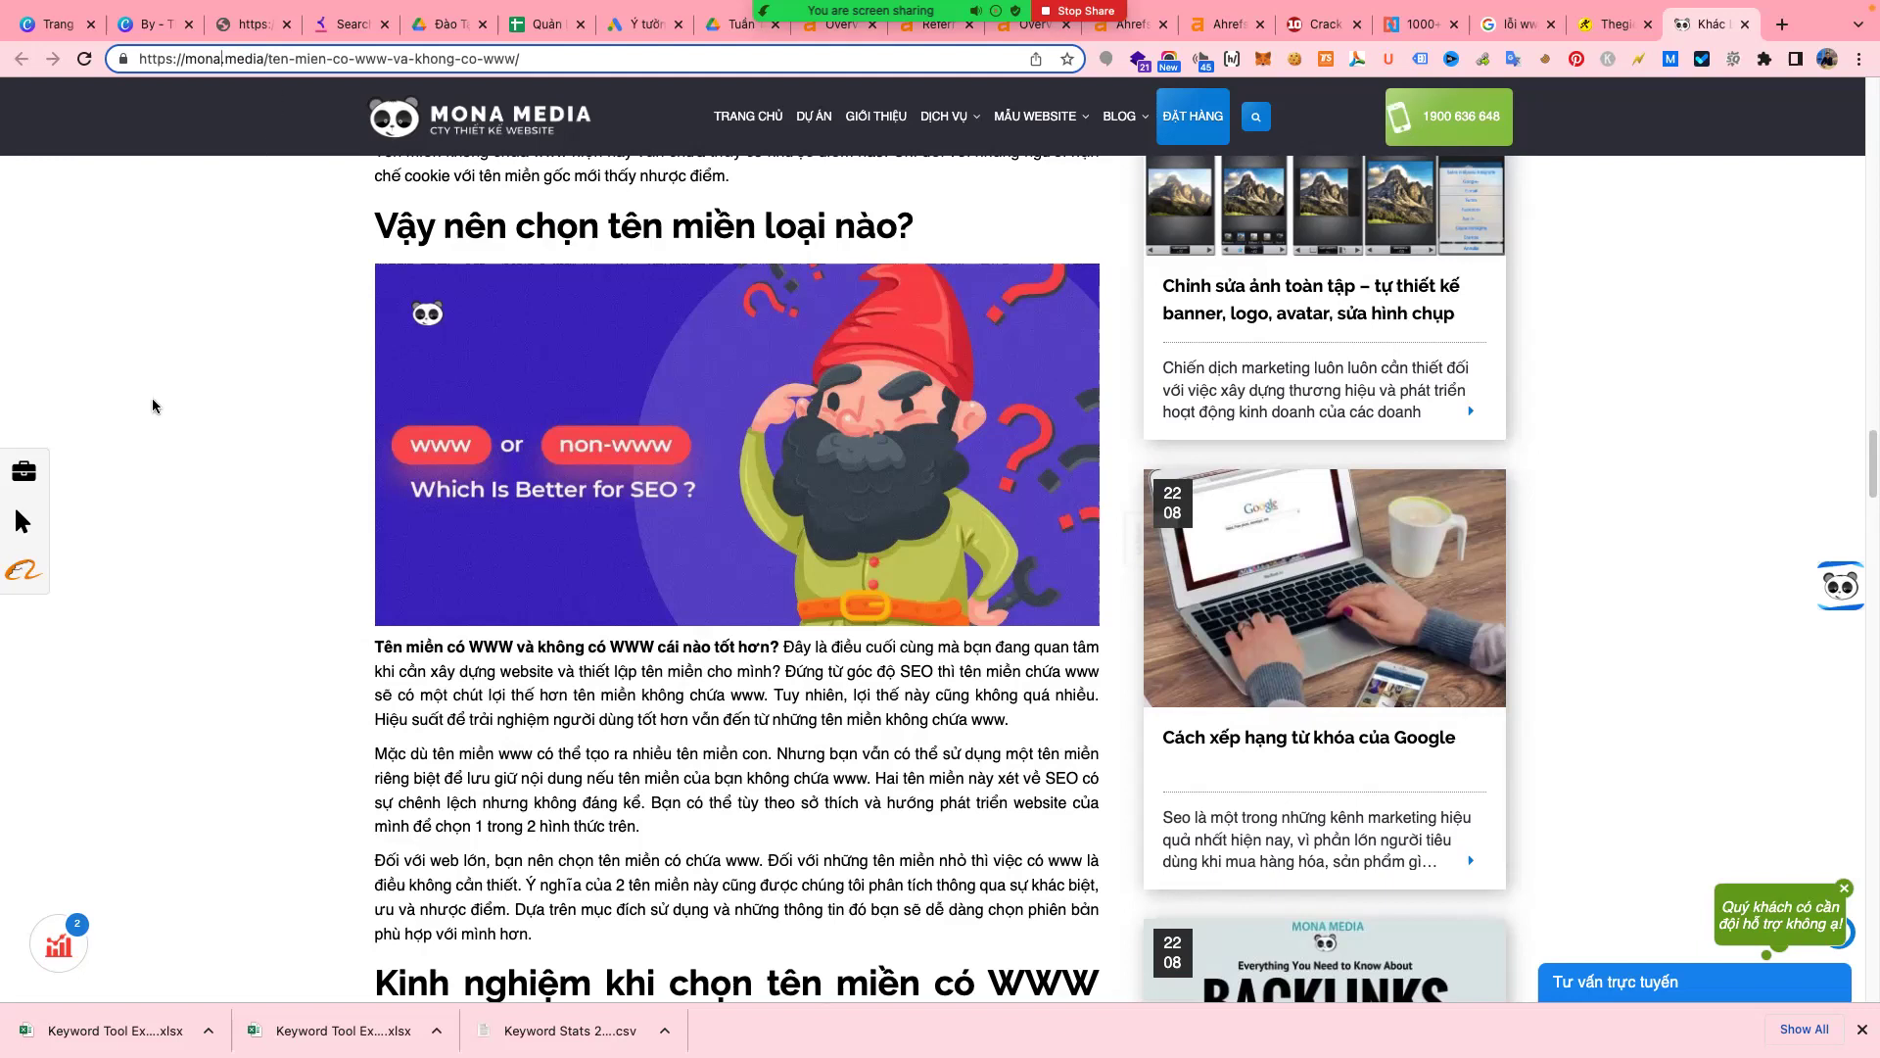
left_click(168, 423)
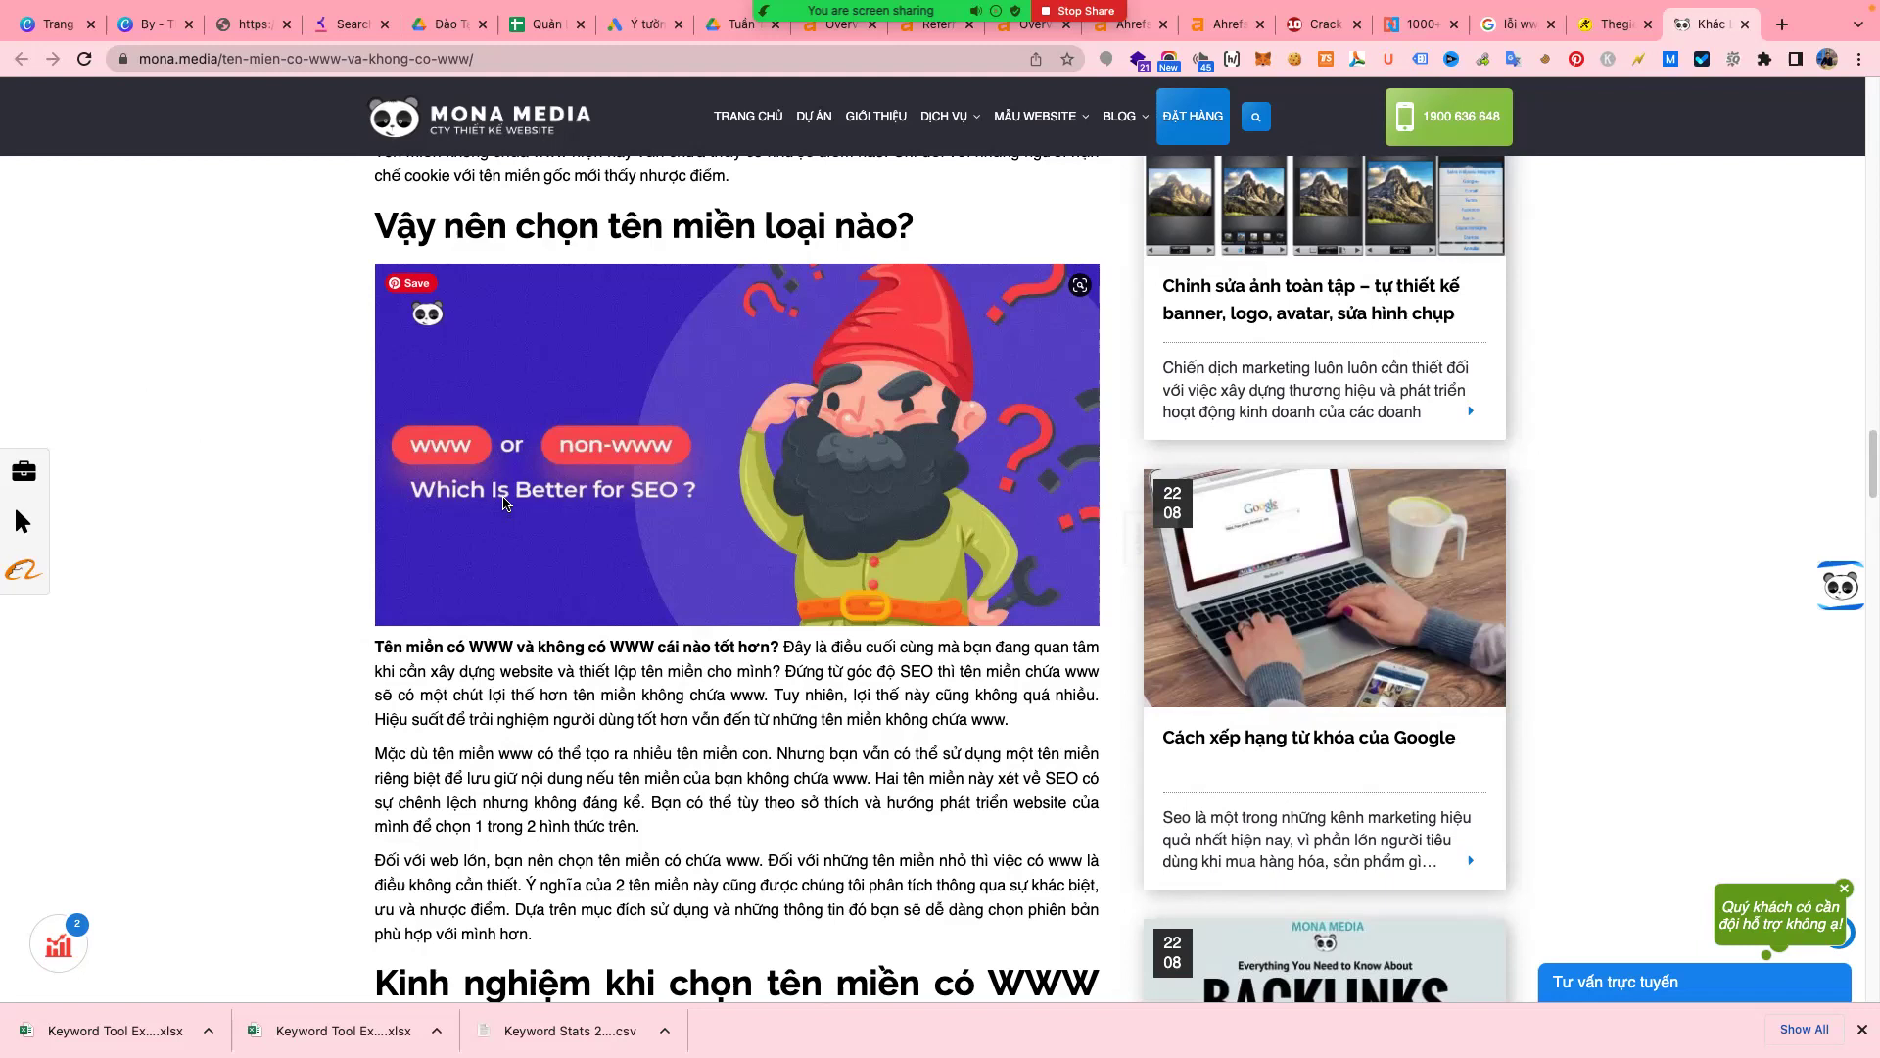
scroll(504, 502, "up", 15)
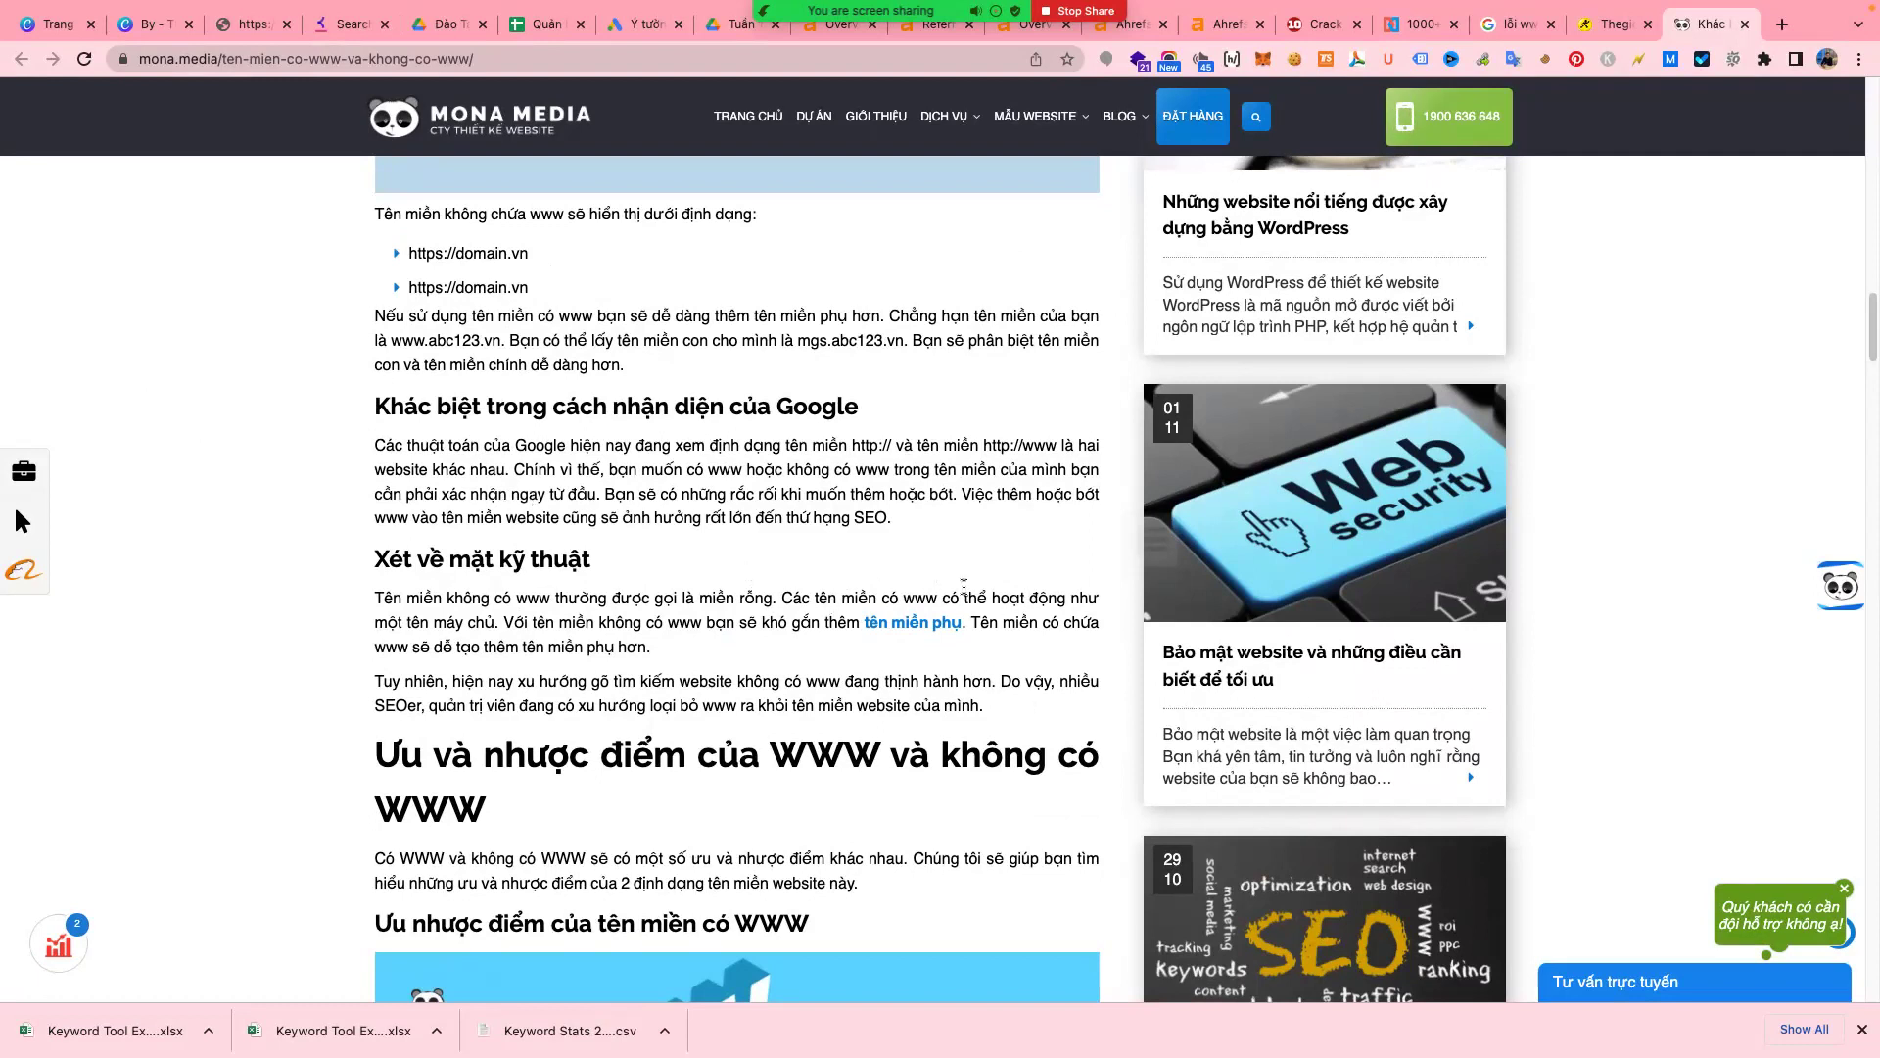
- Return from the Ahrefs blog to the Site Explorer overview of tungphatcomputer.com and open its referring domains report
left_click(1199, 27)
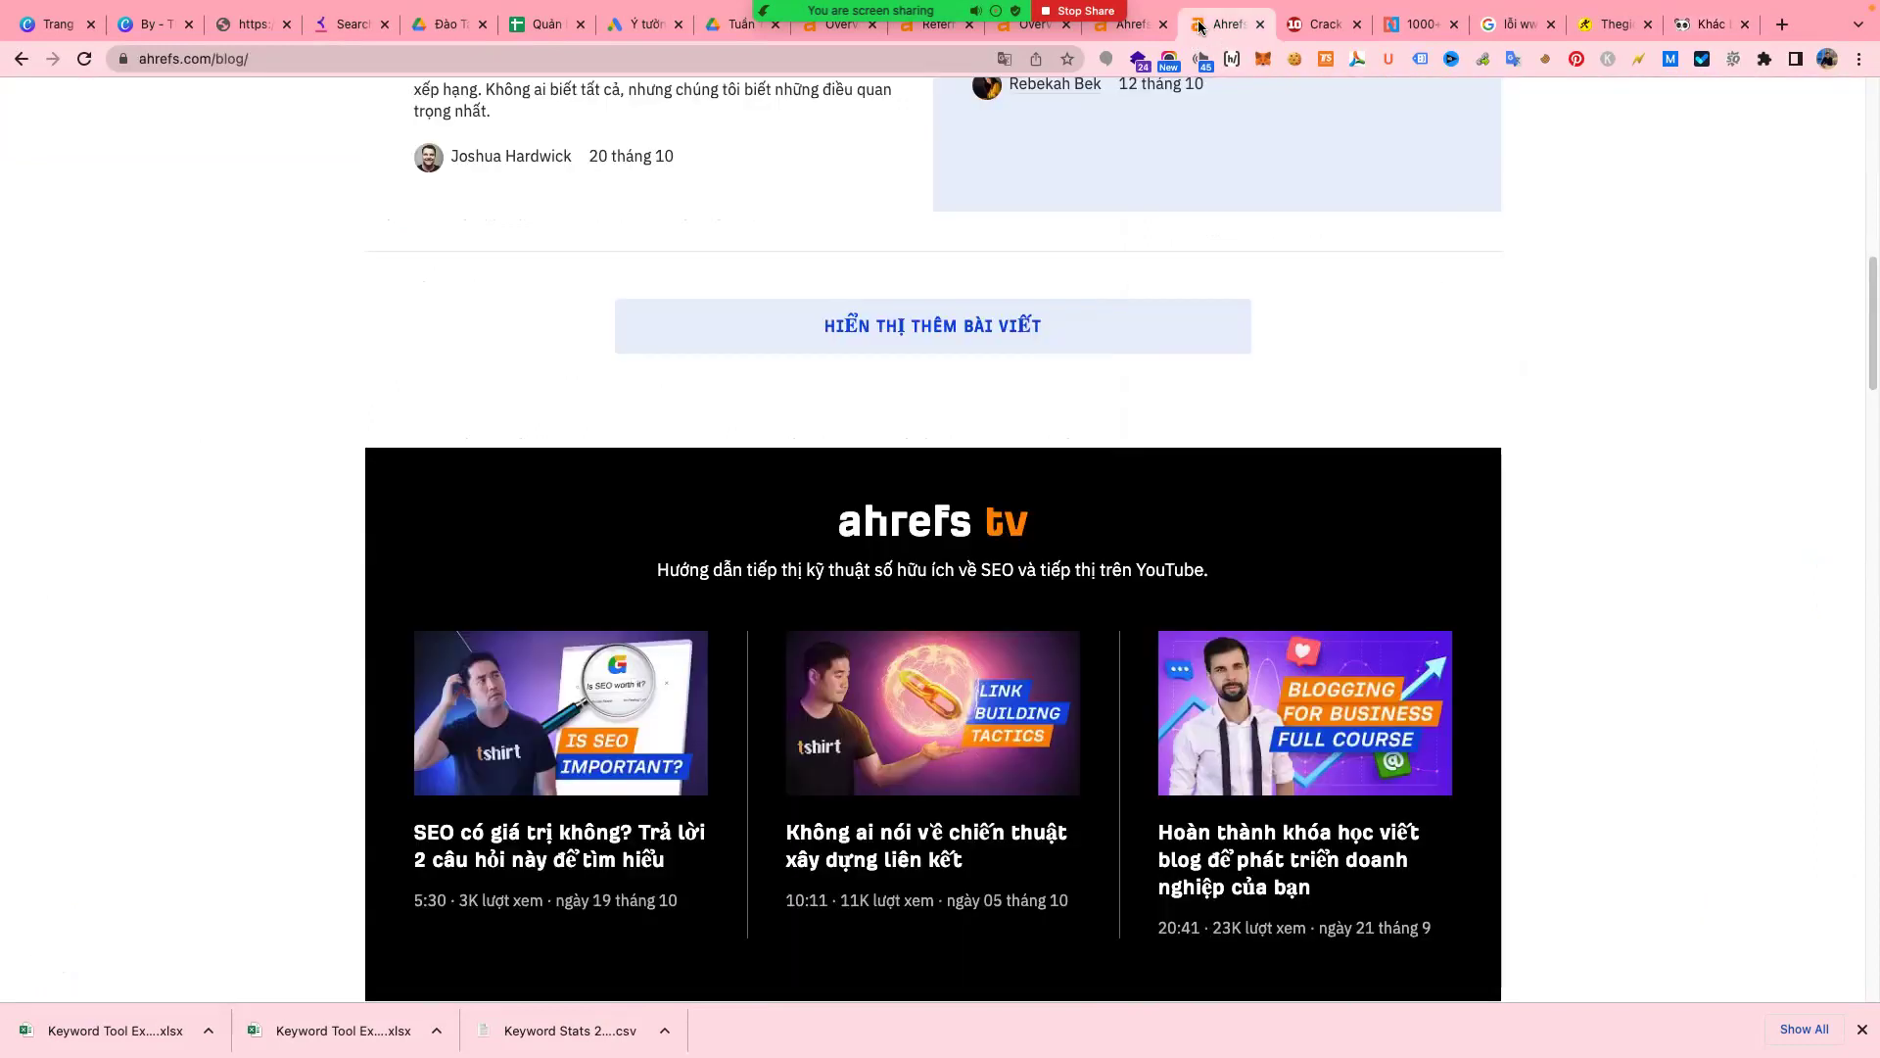
left_click(1062, 348)
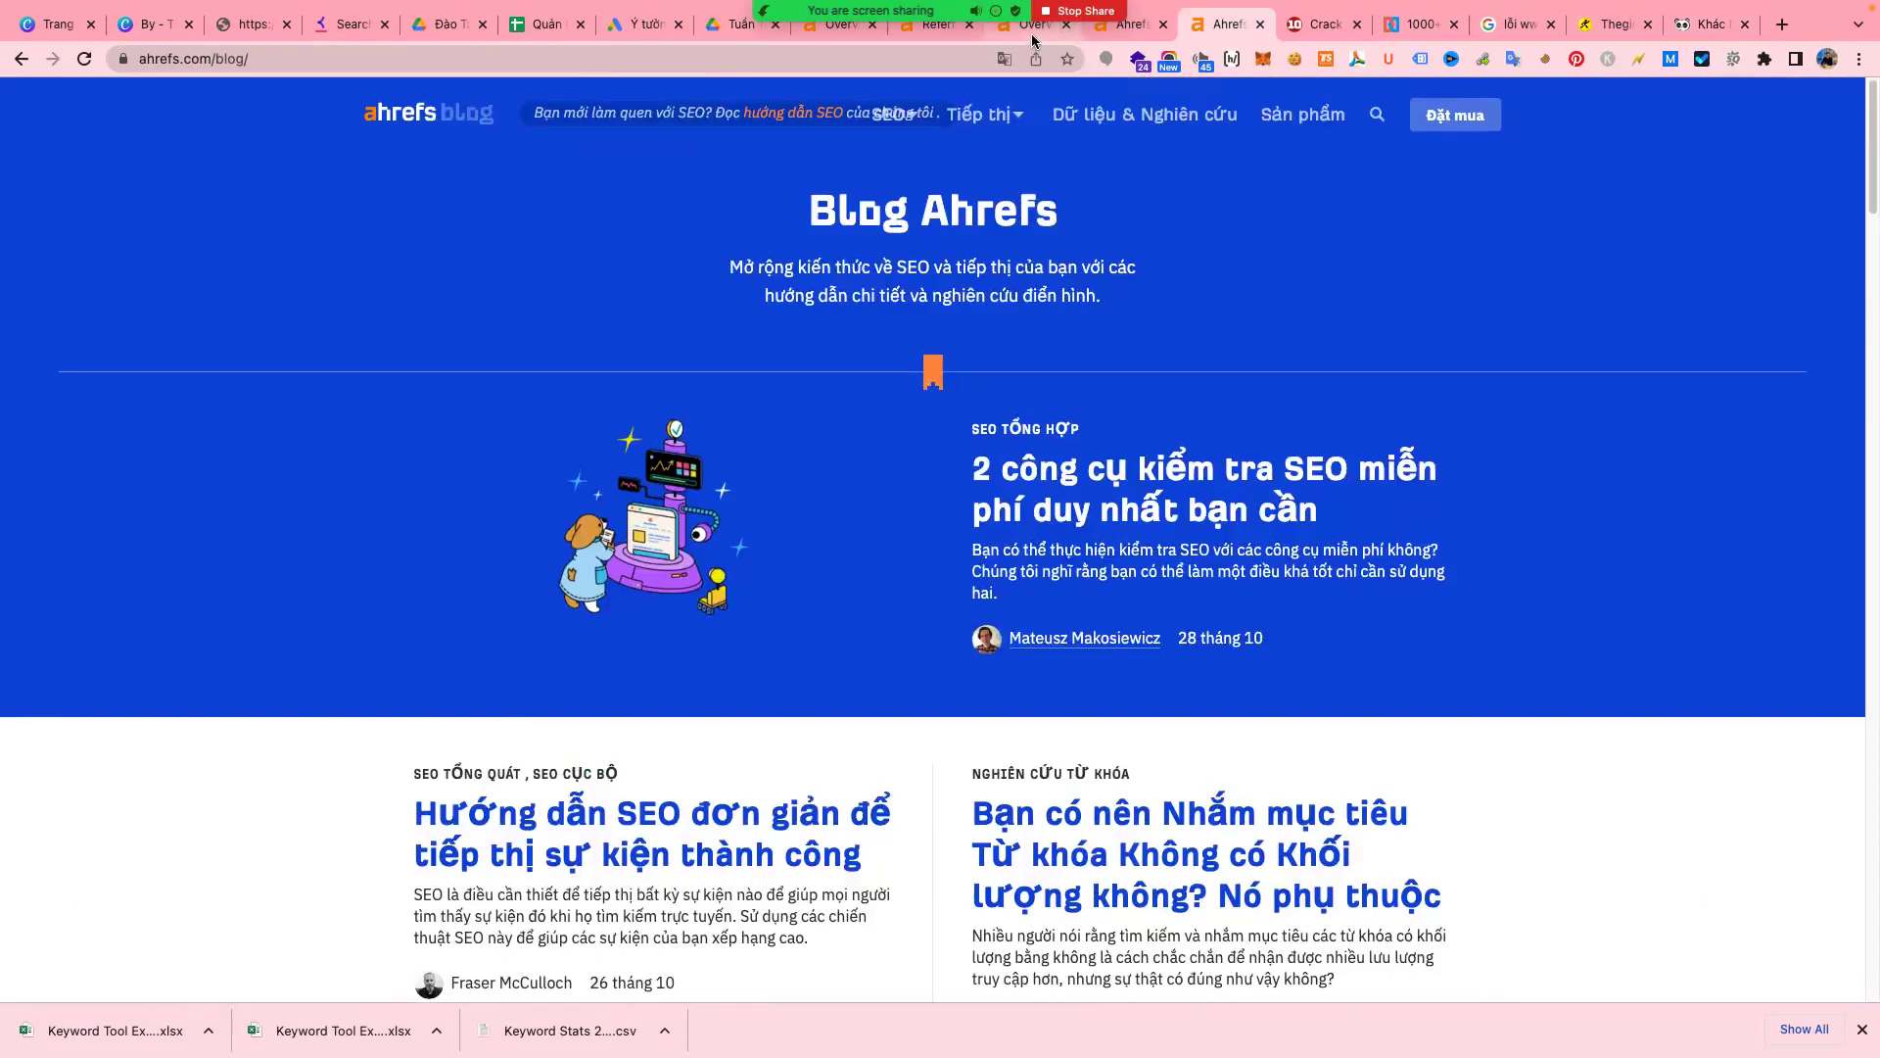
left_click(1035, 28)
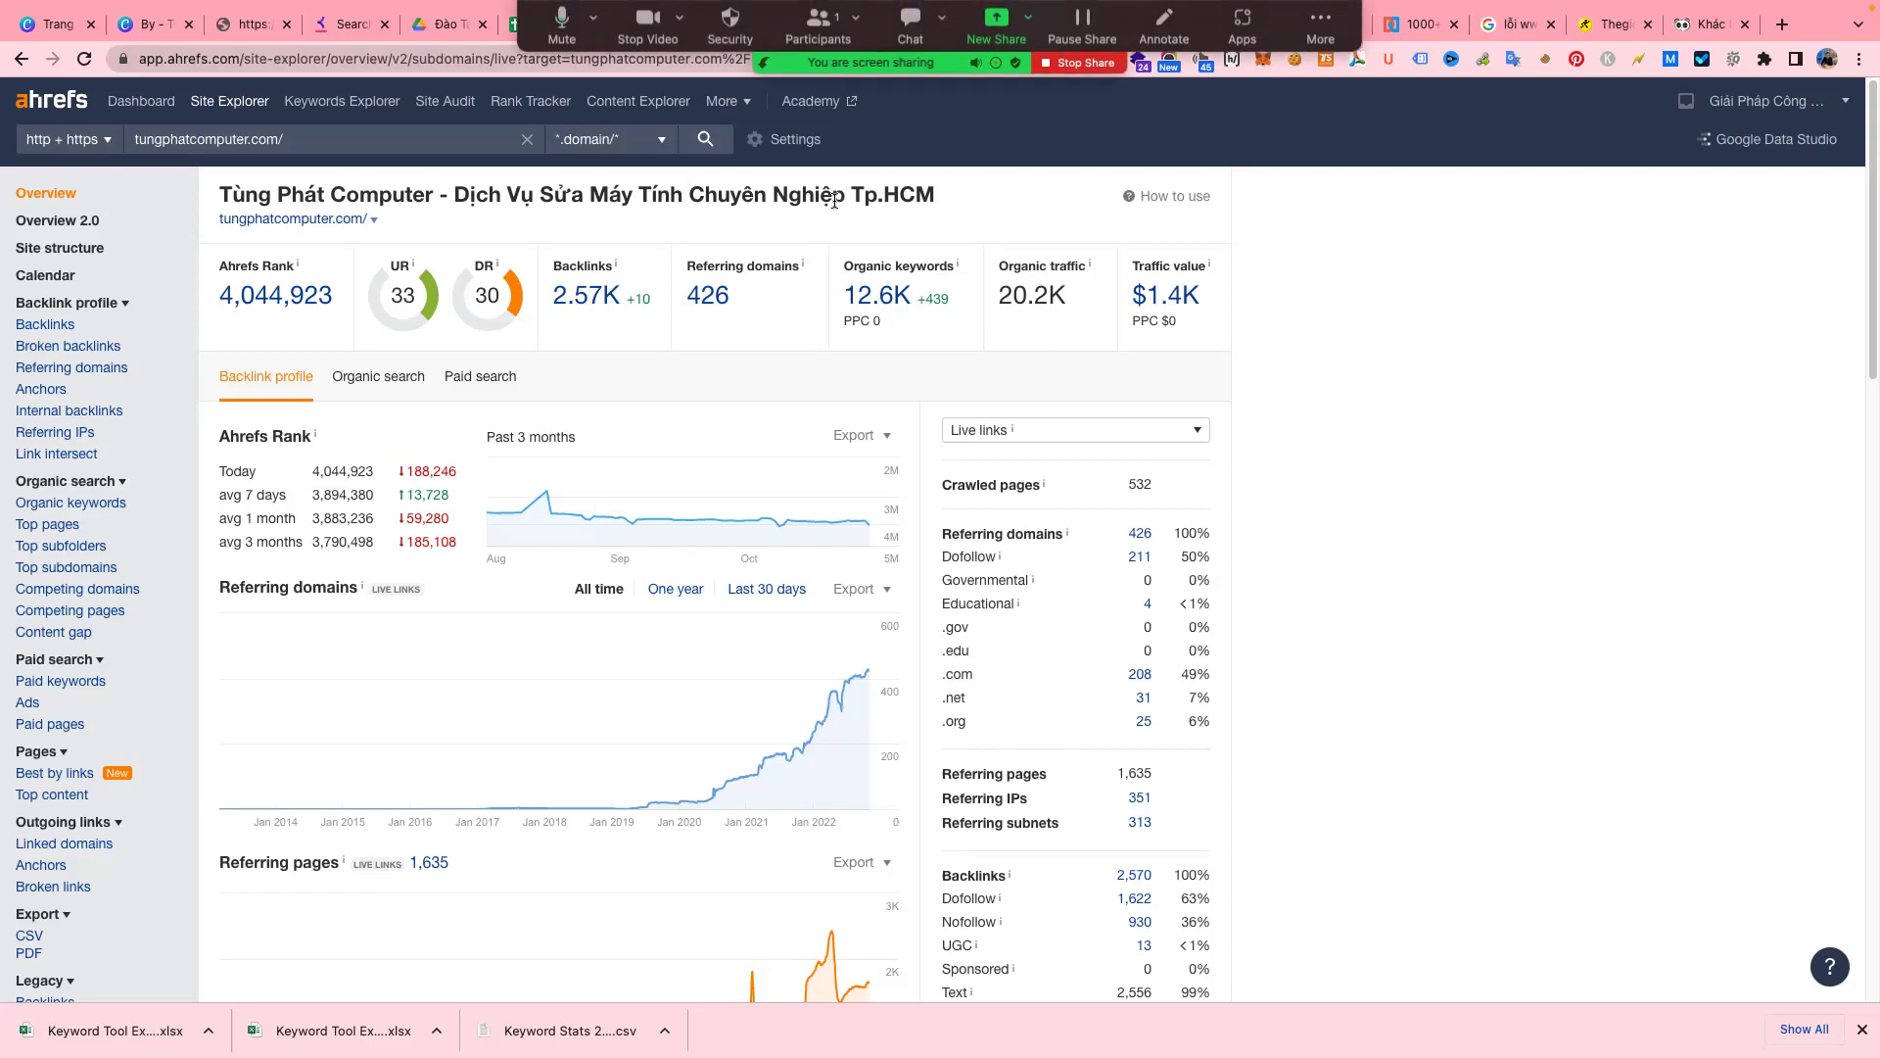
left_click(720, 298)
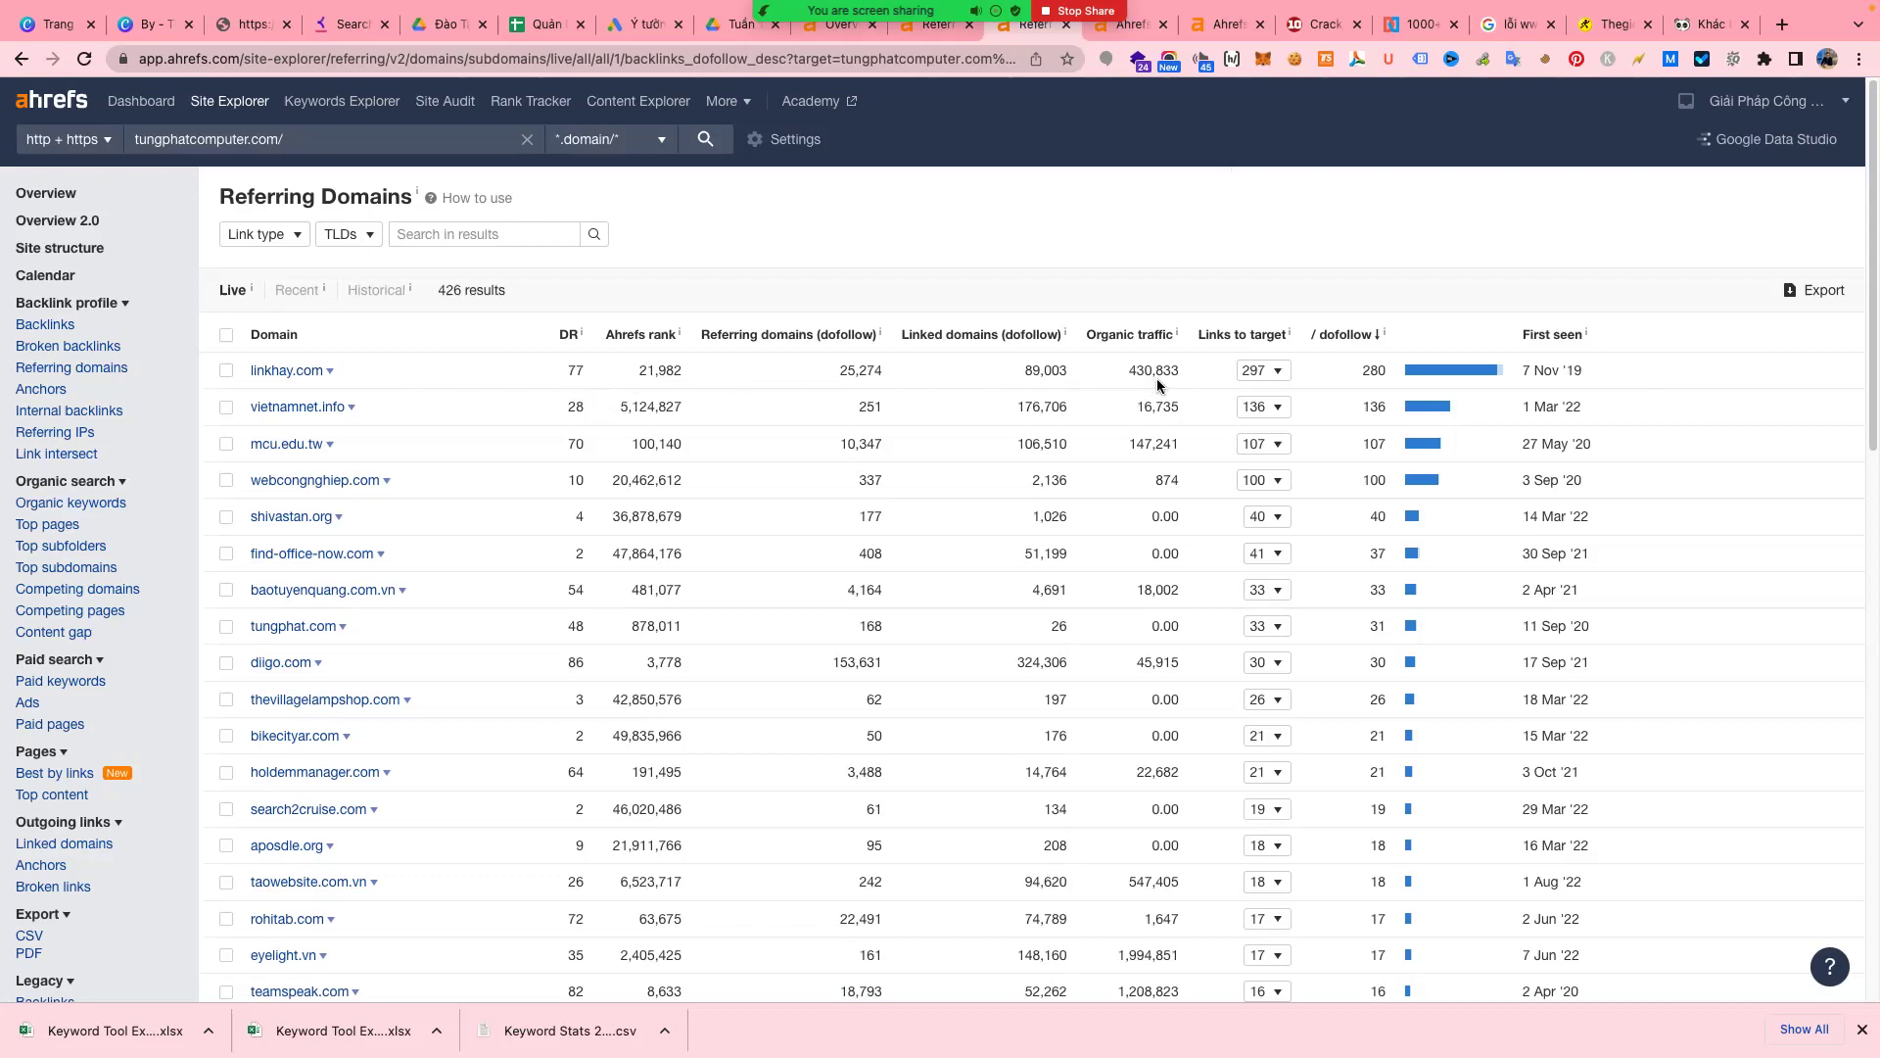
- Expand linkhay.com's backlinks, check the referring page "Ổ cứng ssd nào tốt nhất" in a new tab, and close it
left_click(1278, 377)
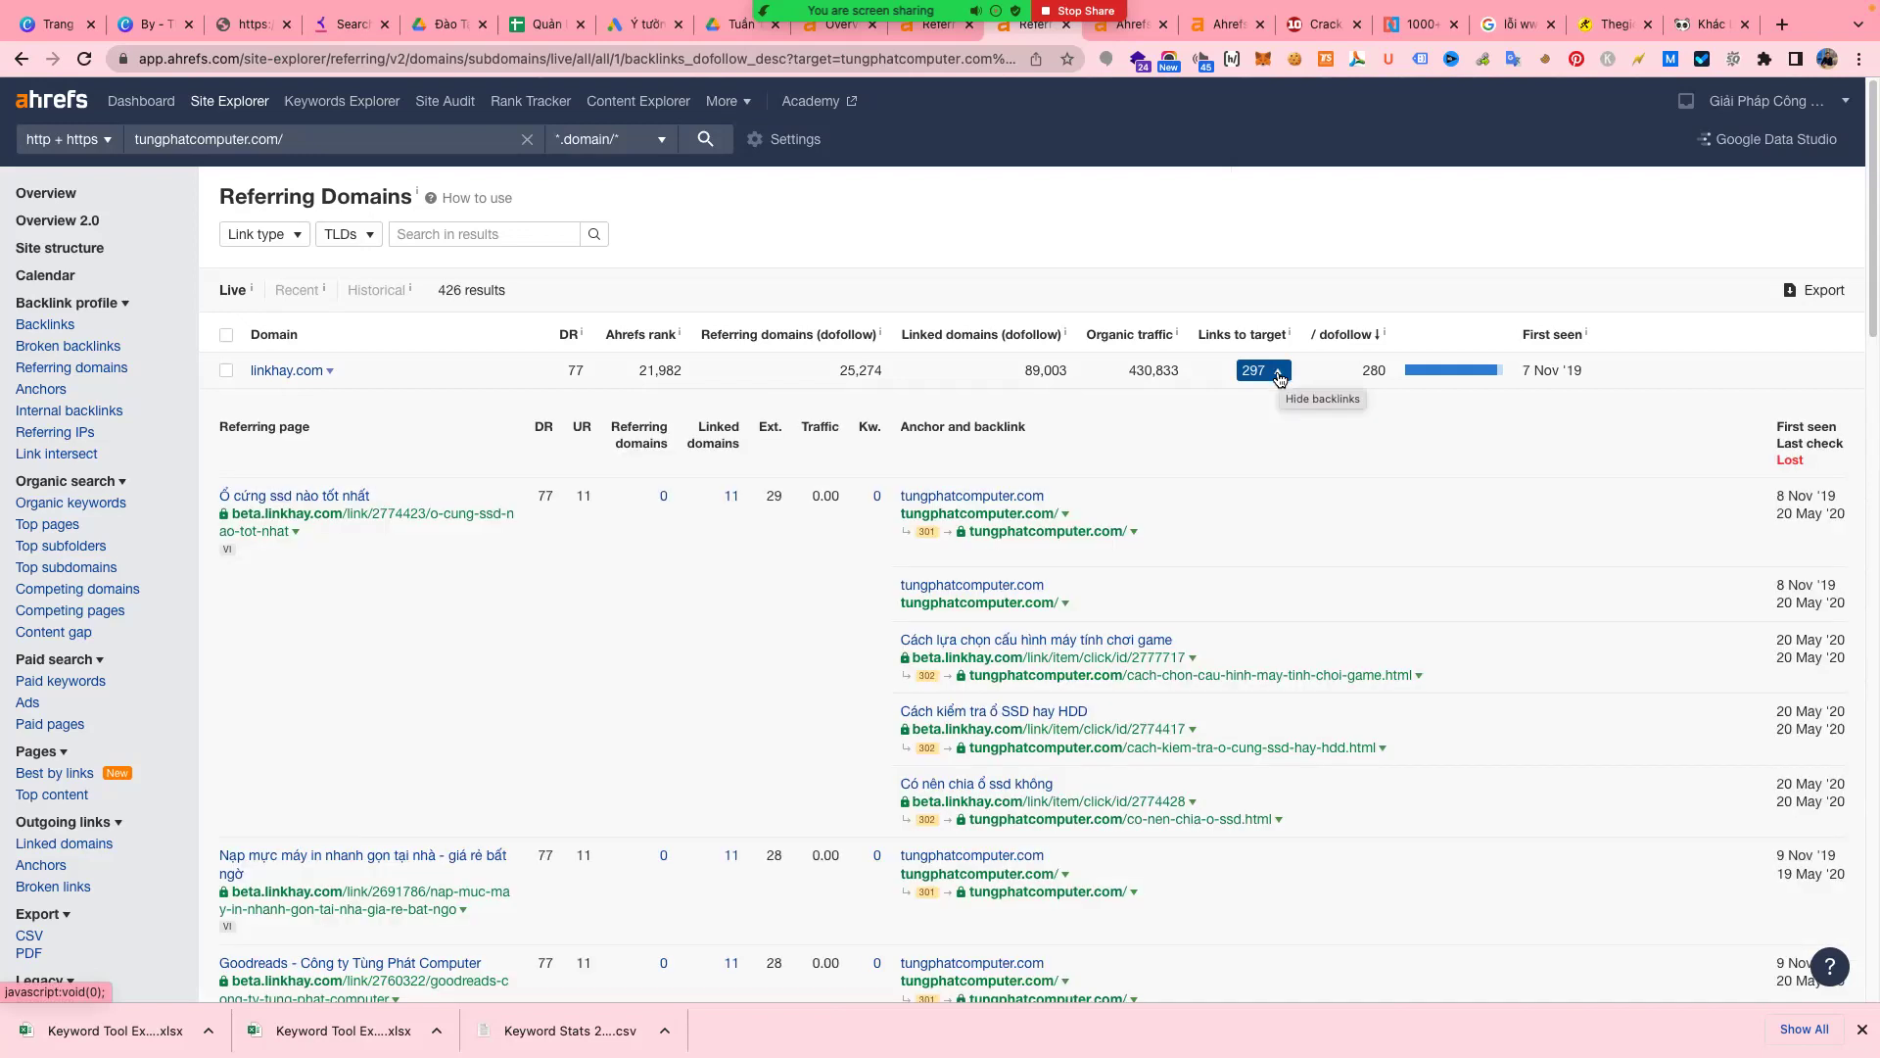
right_click(479, 513)
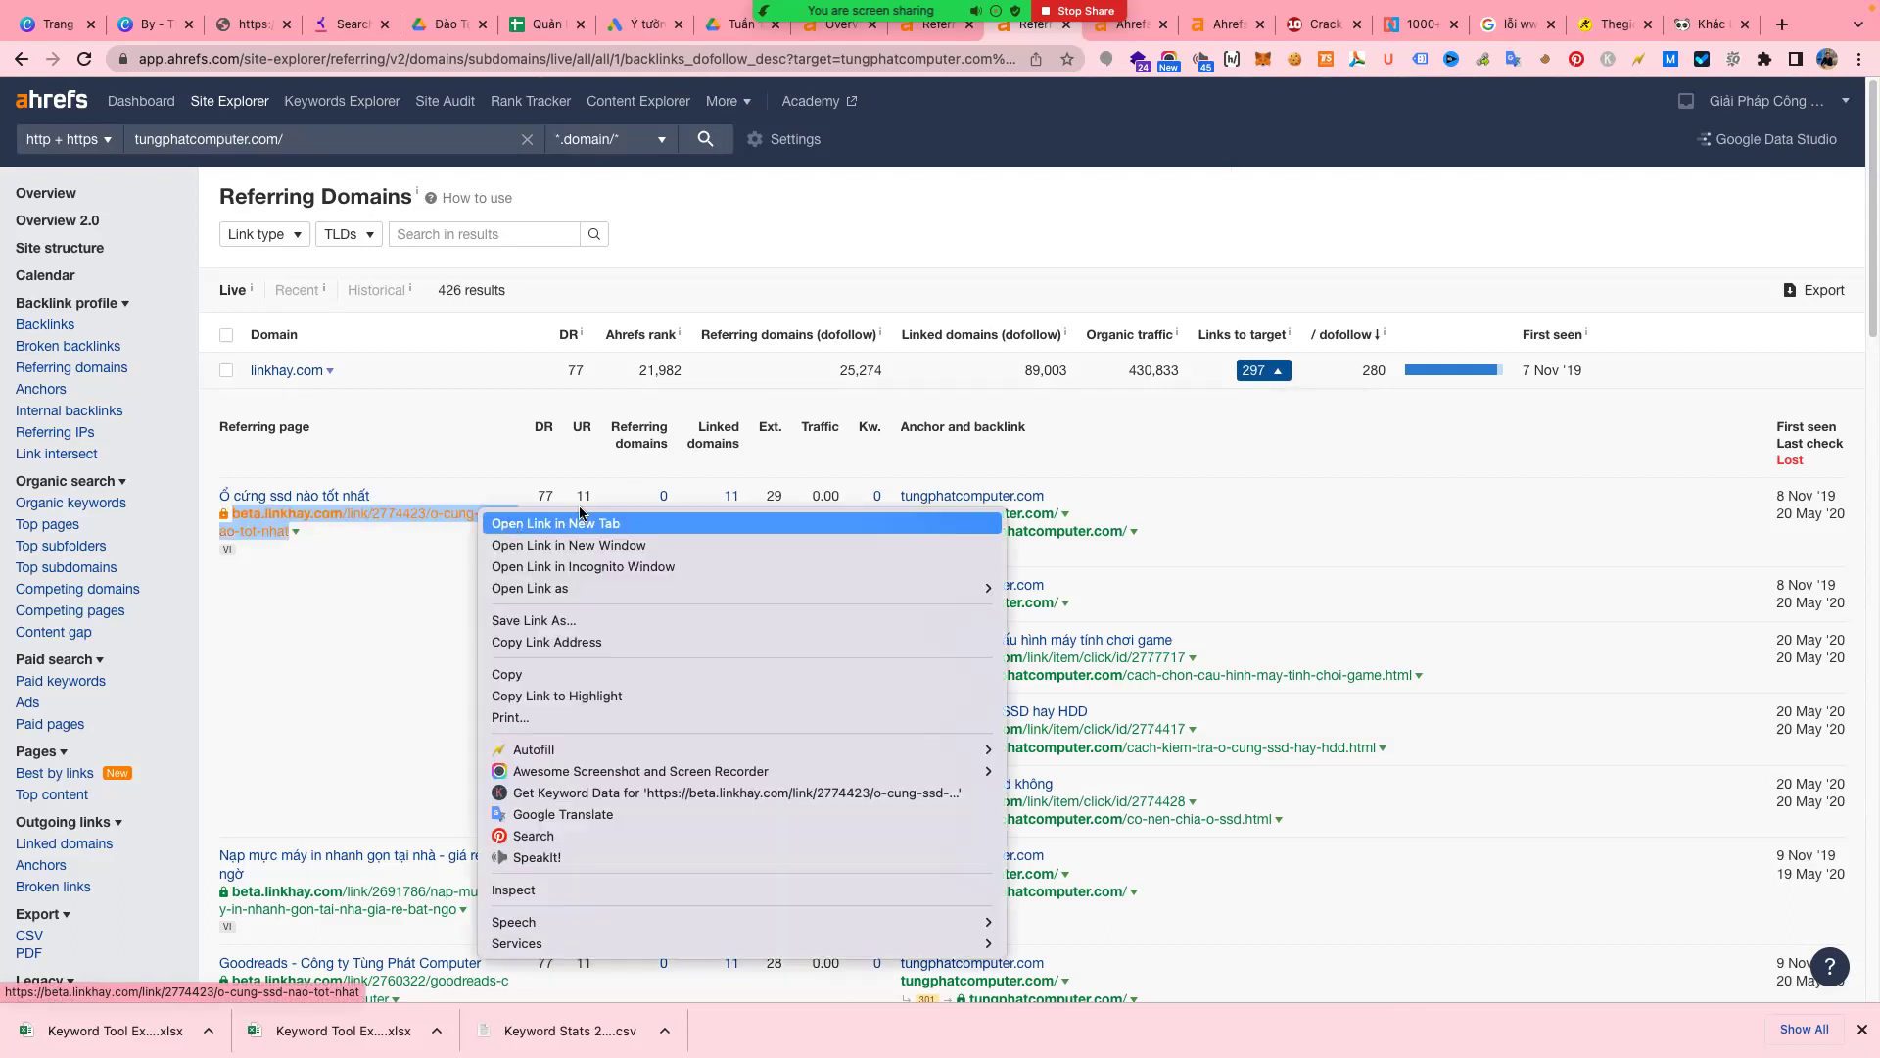
left_click(511, 524)
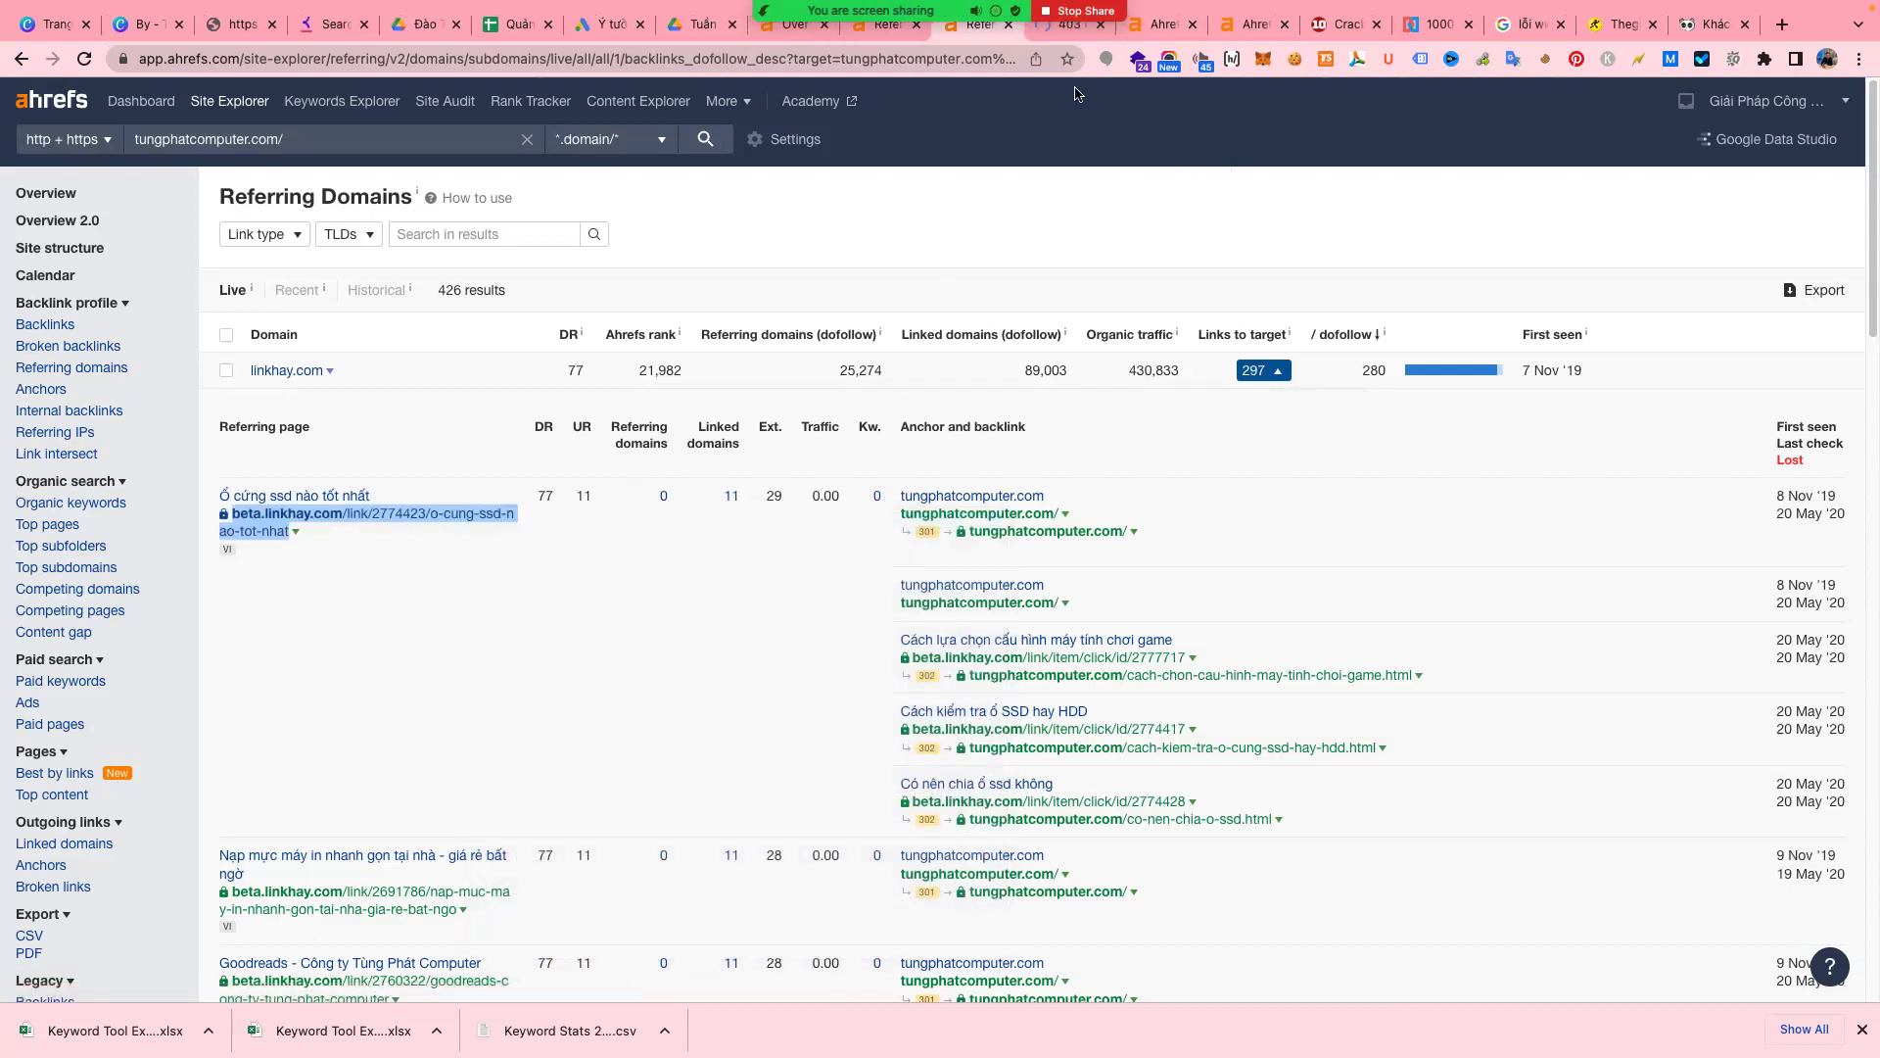
left_click(1069, 28)
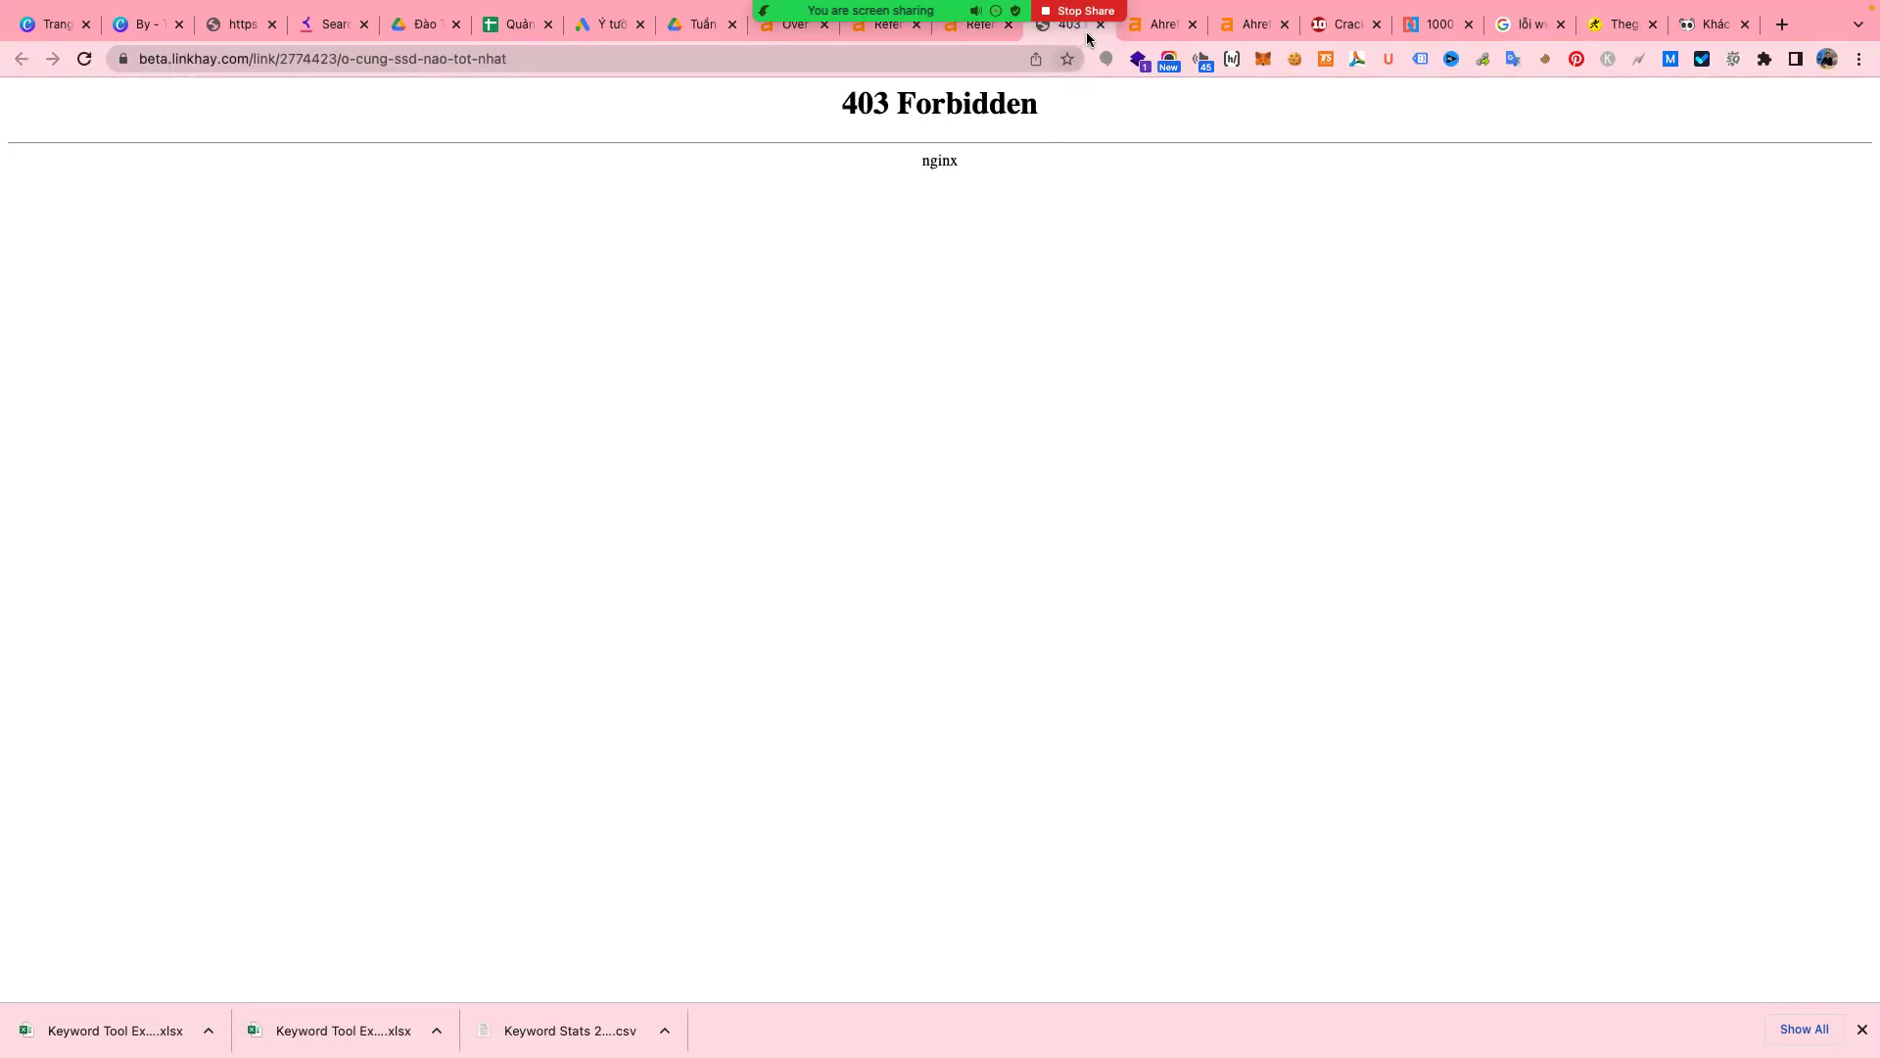
left_click(1101, 24)
- Check linkhay.com's referring page "Nạp mực máy in nhanh gọn tại nhà" in a new tab, close it, and collapse the domain's backlinks
scroll(730, 509, "down", 5)
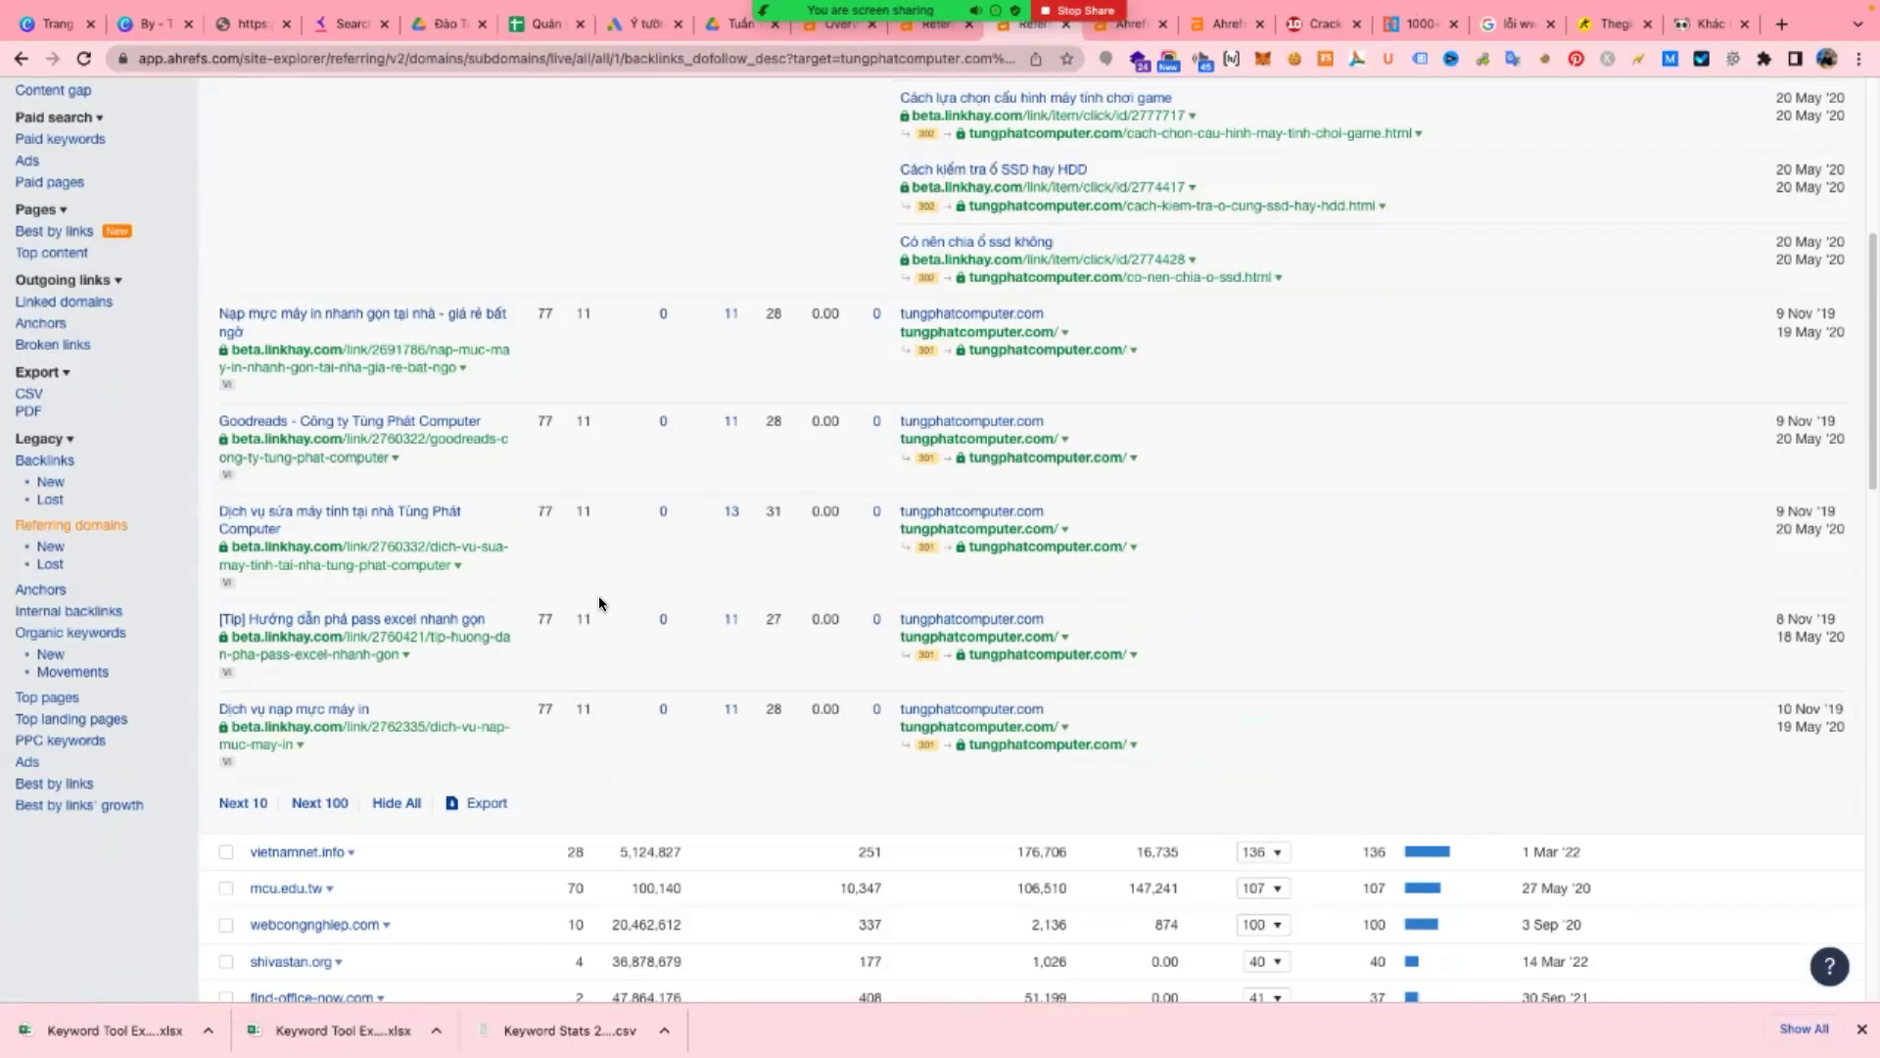
left_click(463, 375)
right_click(421, 356)
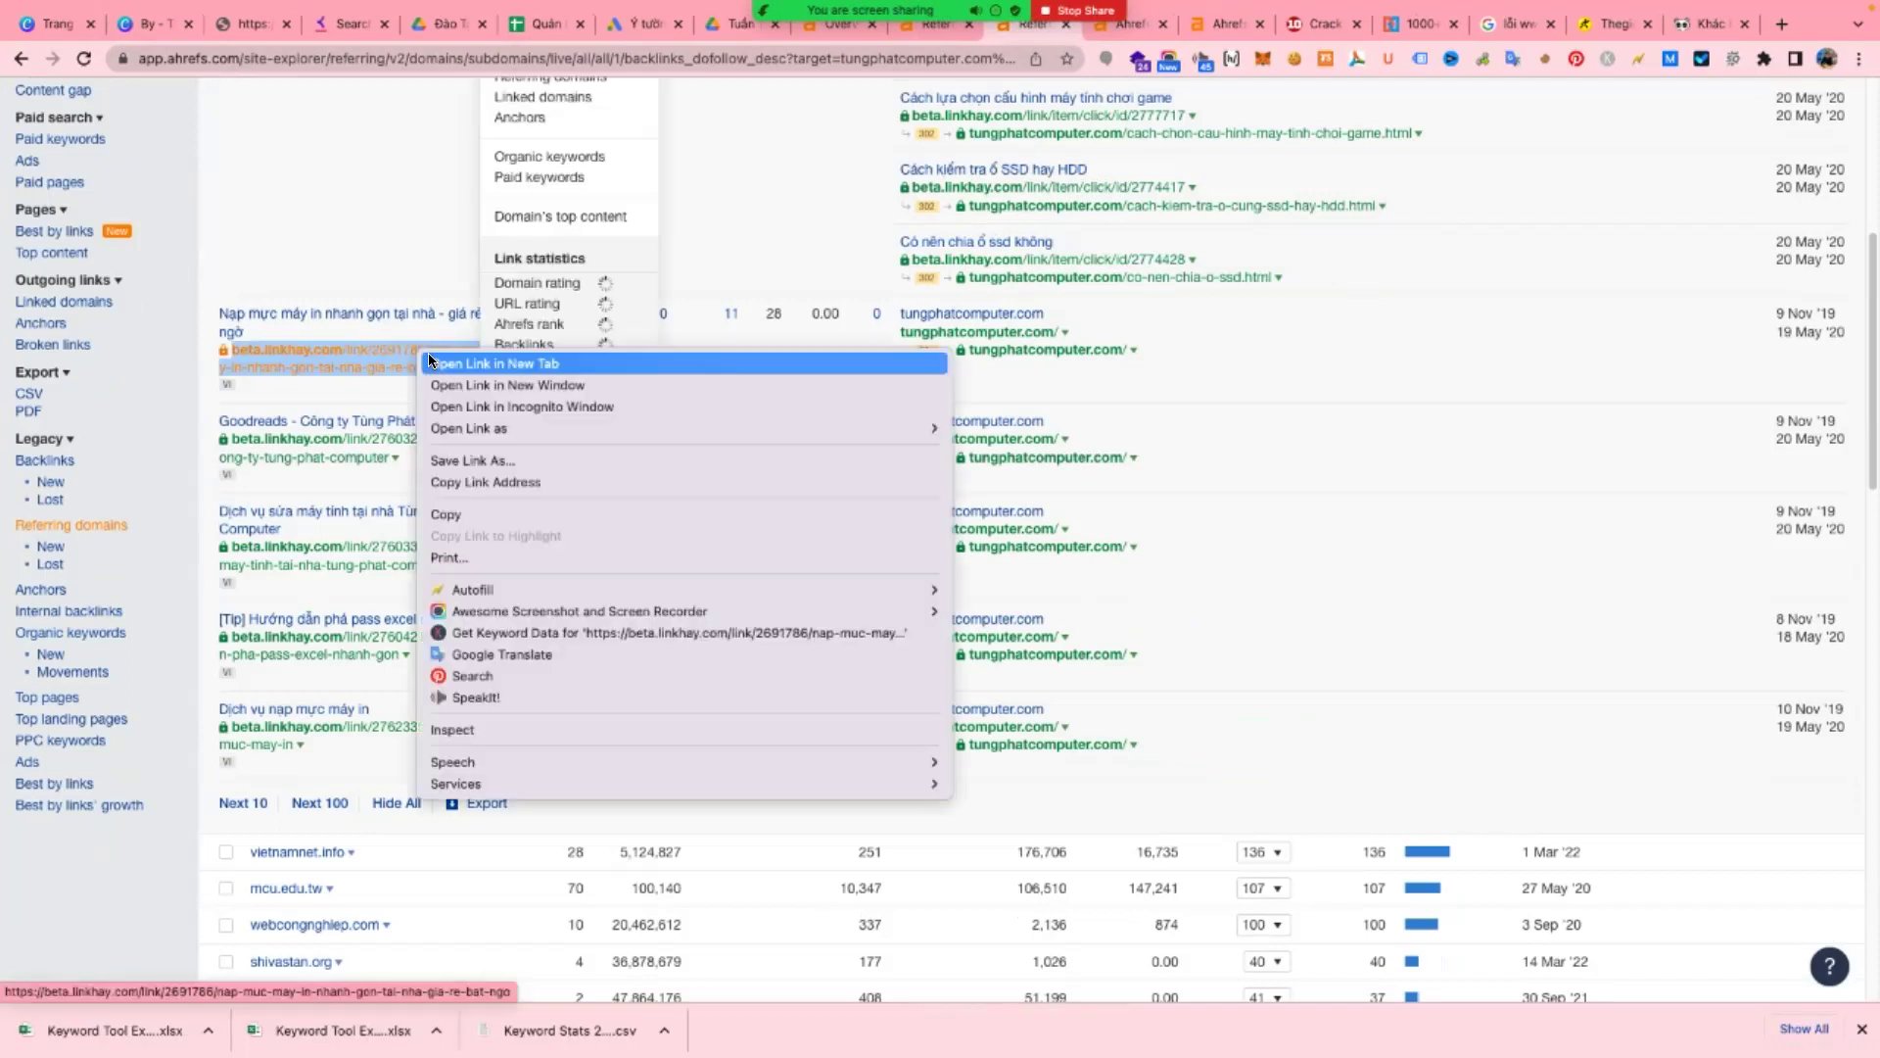
left_click(444, 372)
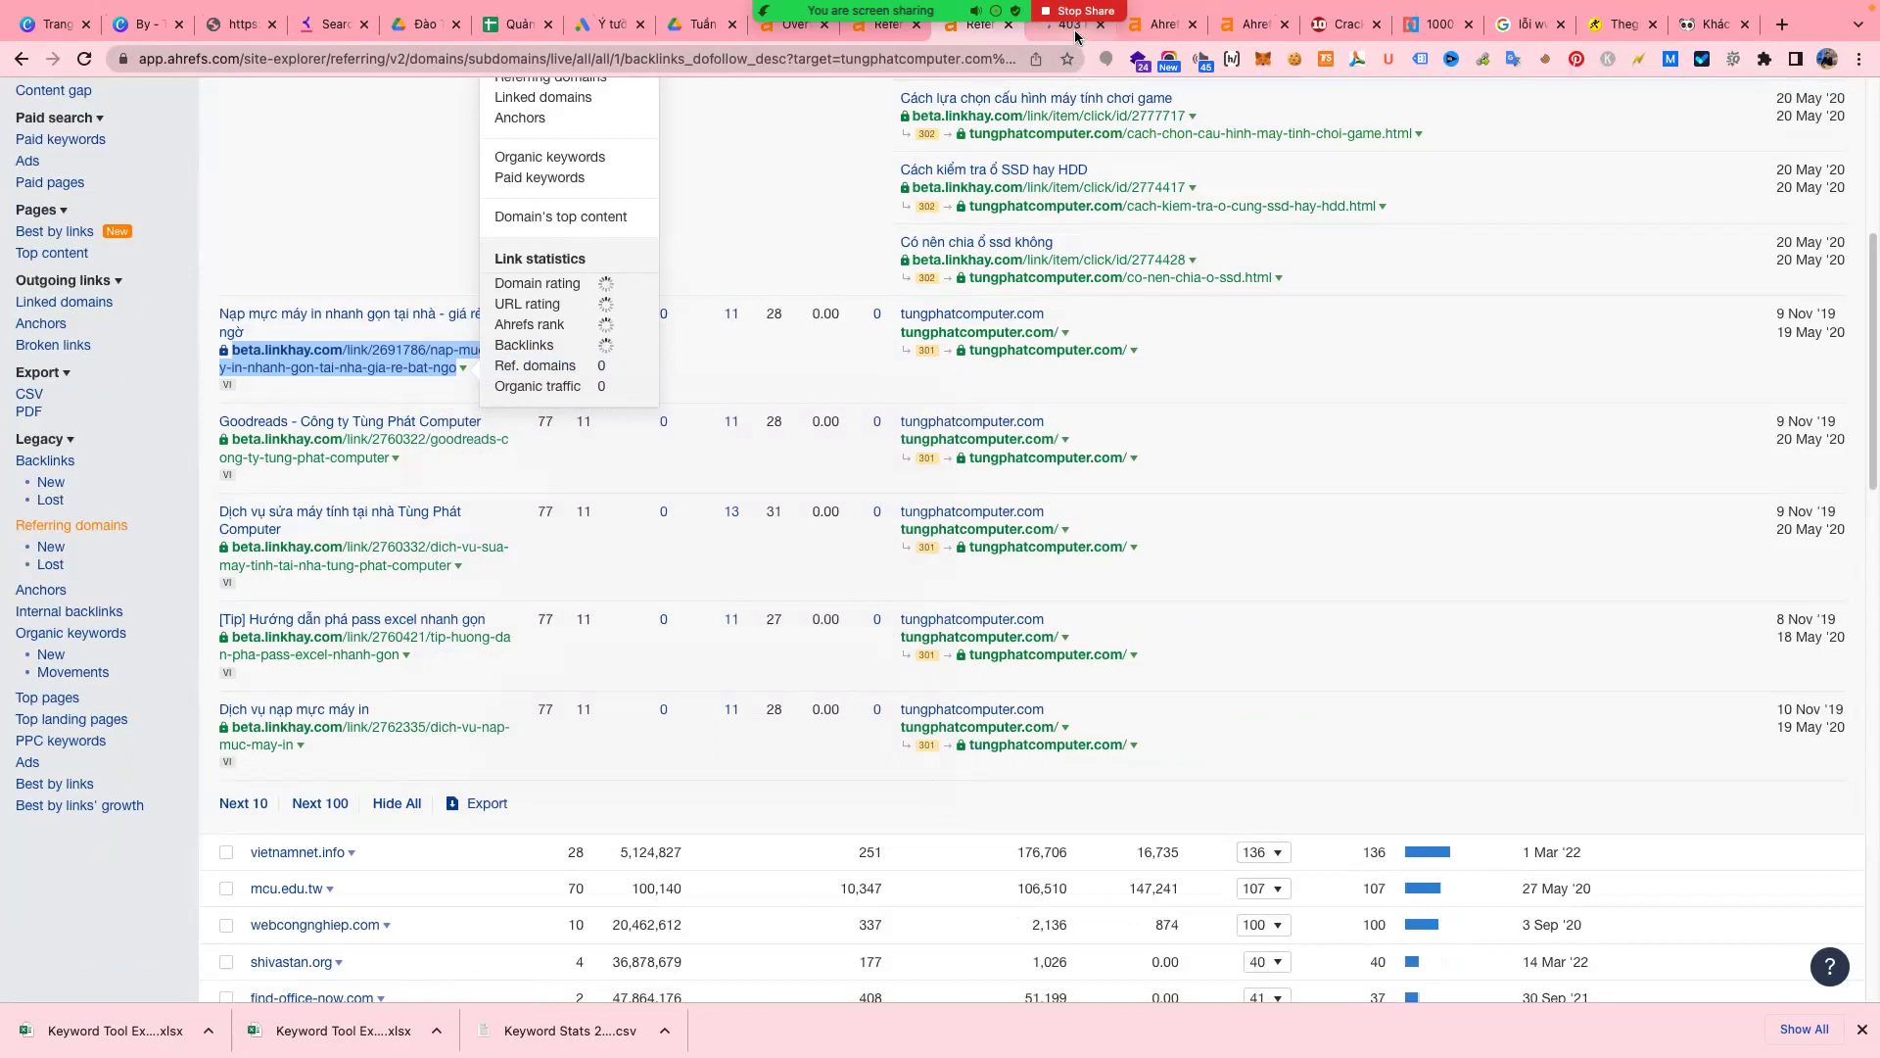
left_click(1077, 32)
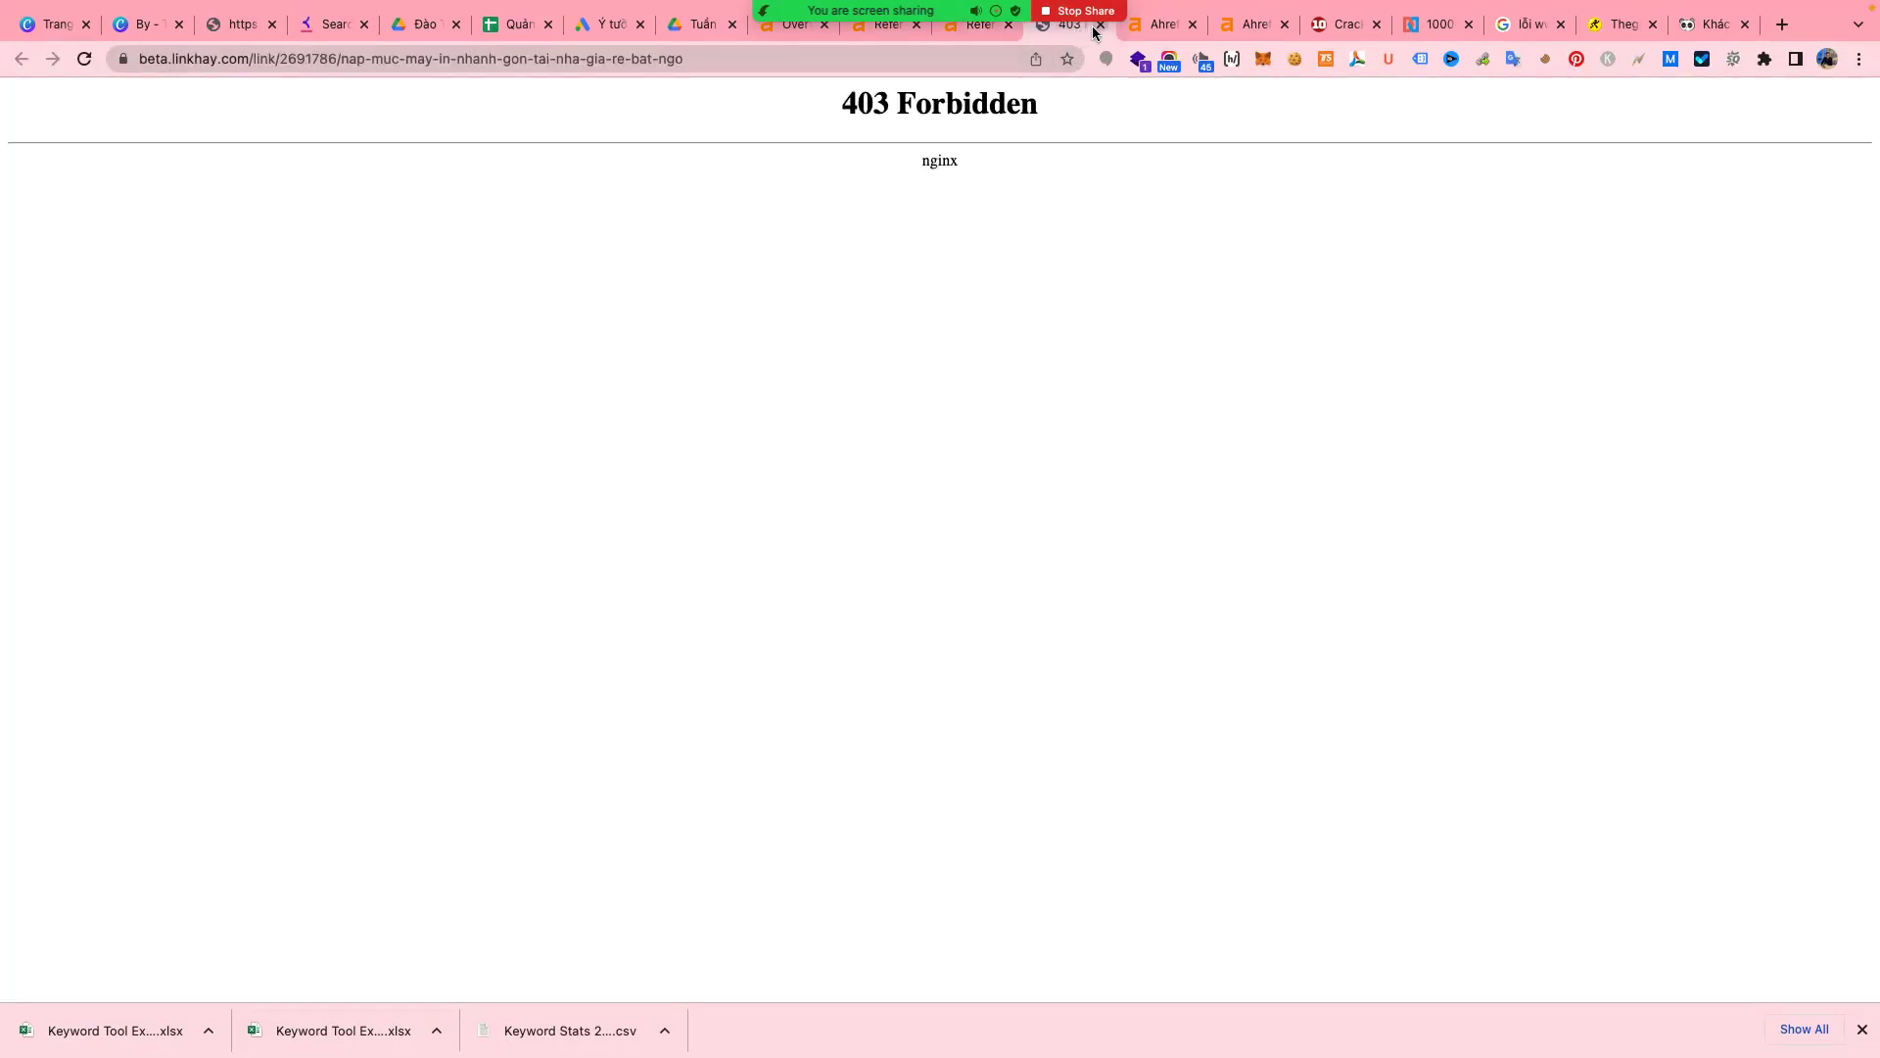
left_click(1100, 24)
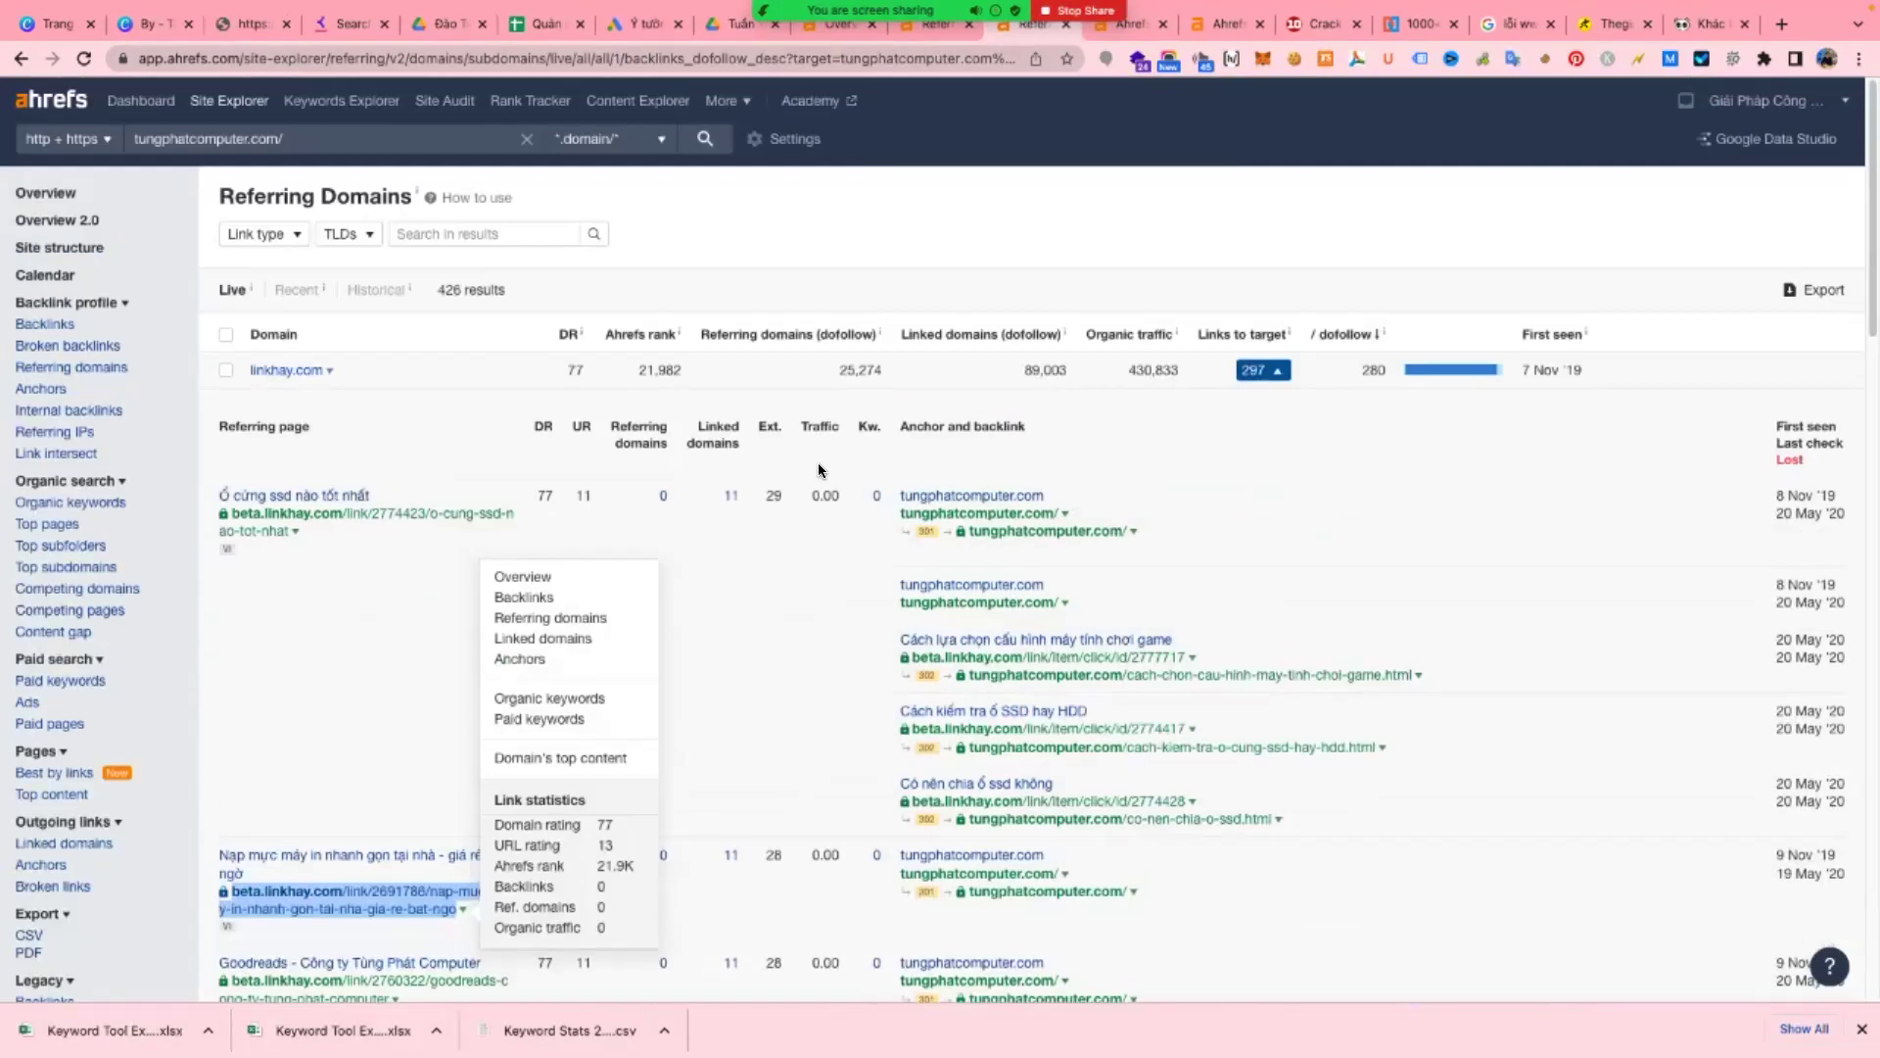
left_click(1259, 373)
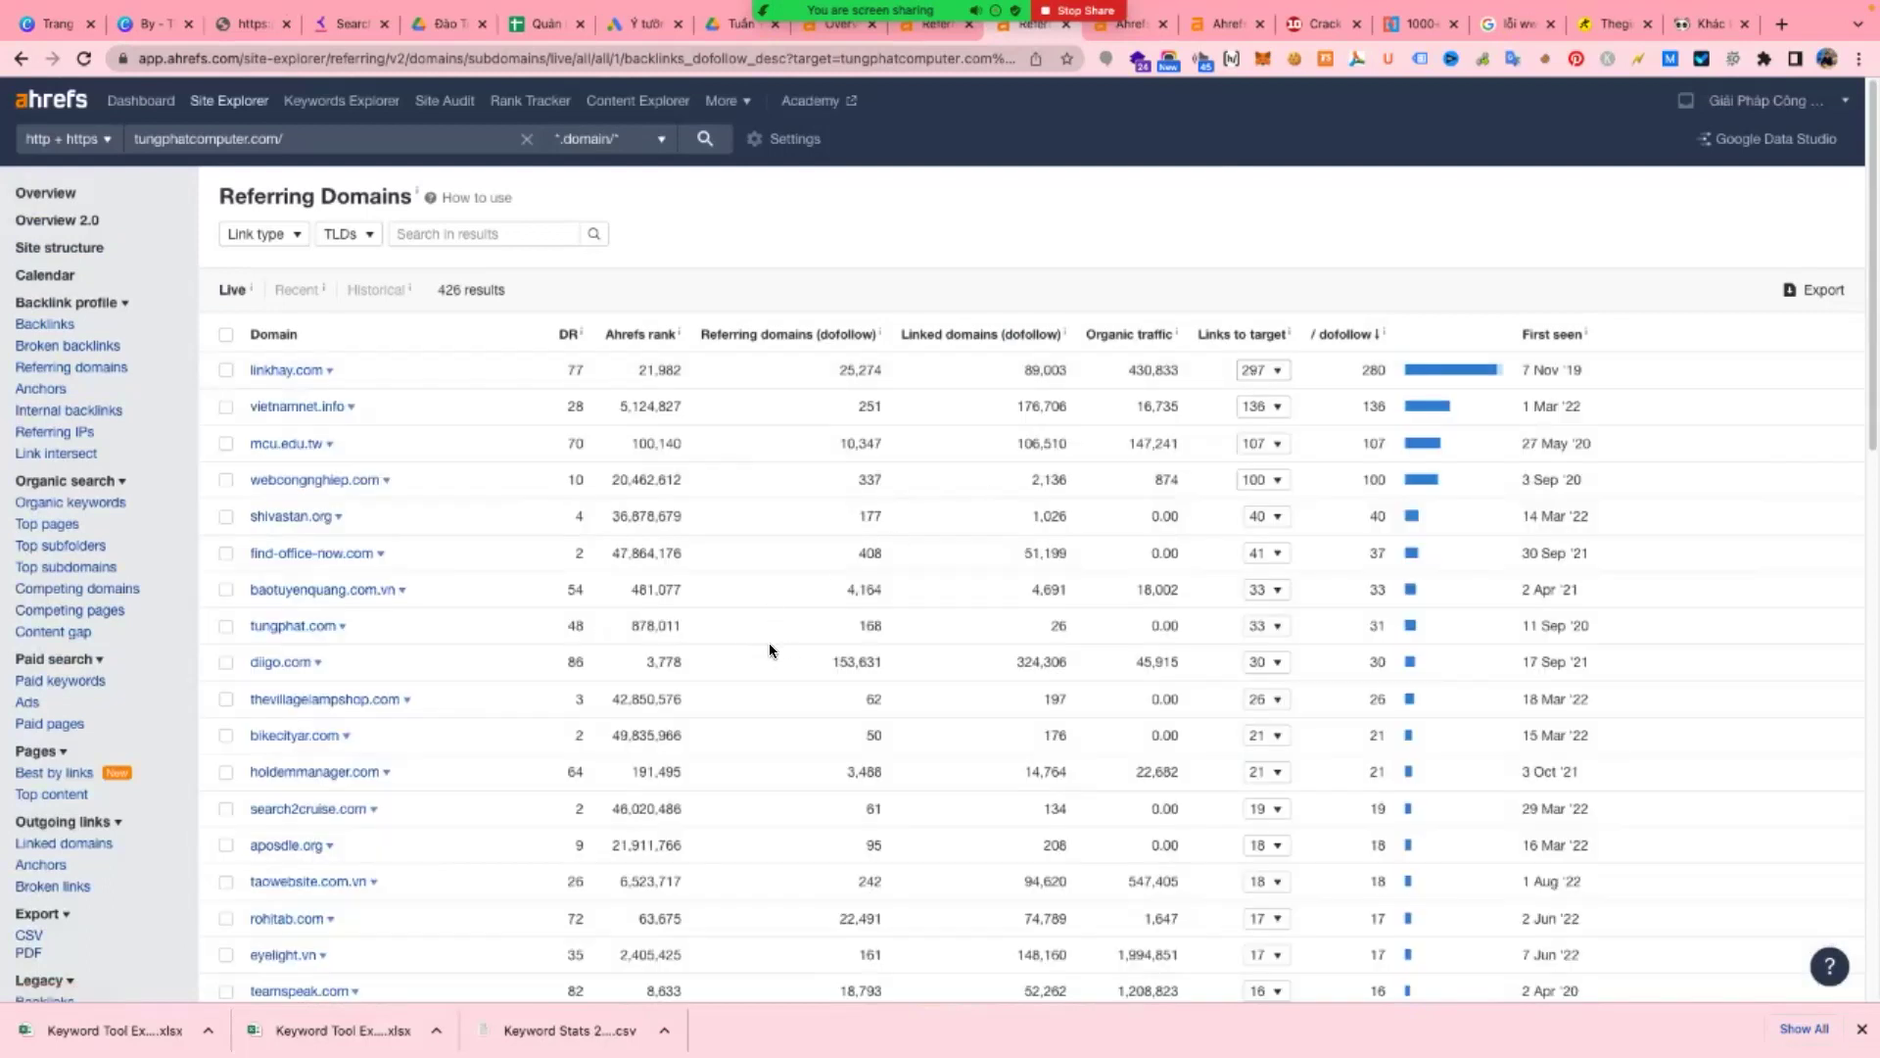
- Expand find-office-now.com's backlinks, check its "Cai Dat Office 2016 Full Crack" page in a new tab, and close both the page and the list
left_click(1277, 555)
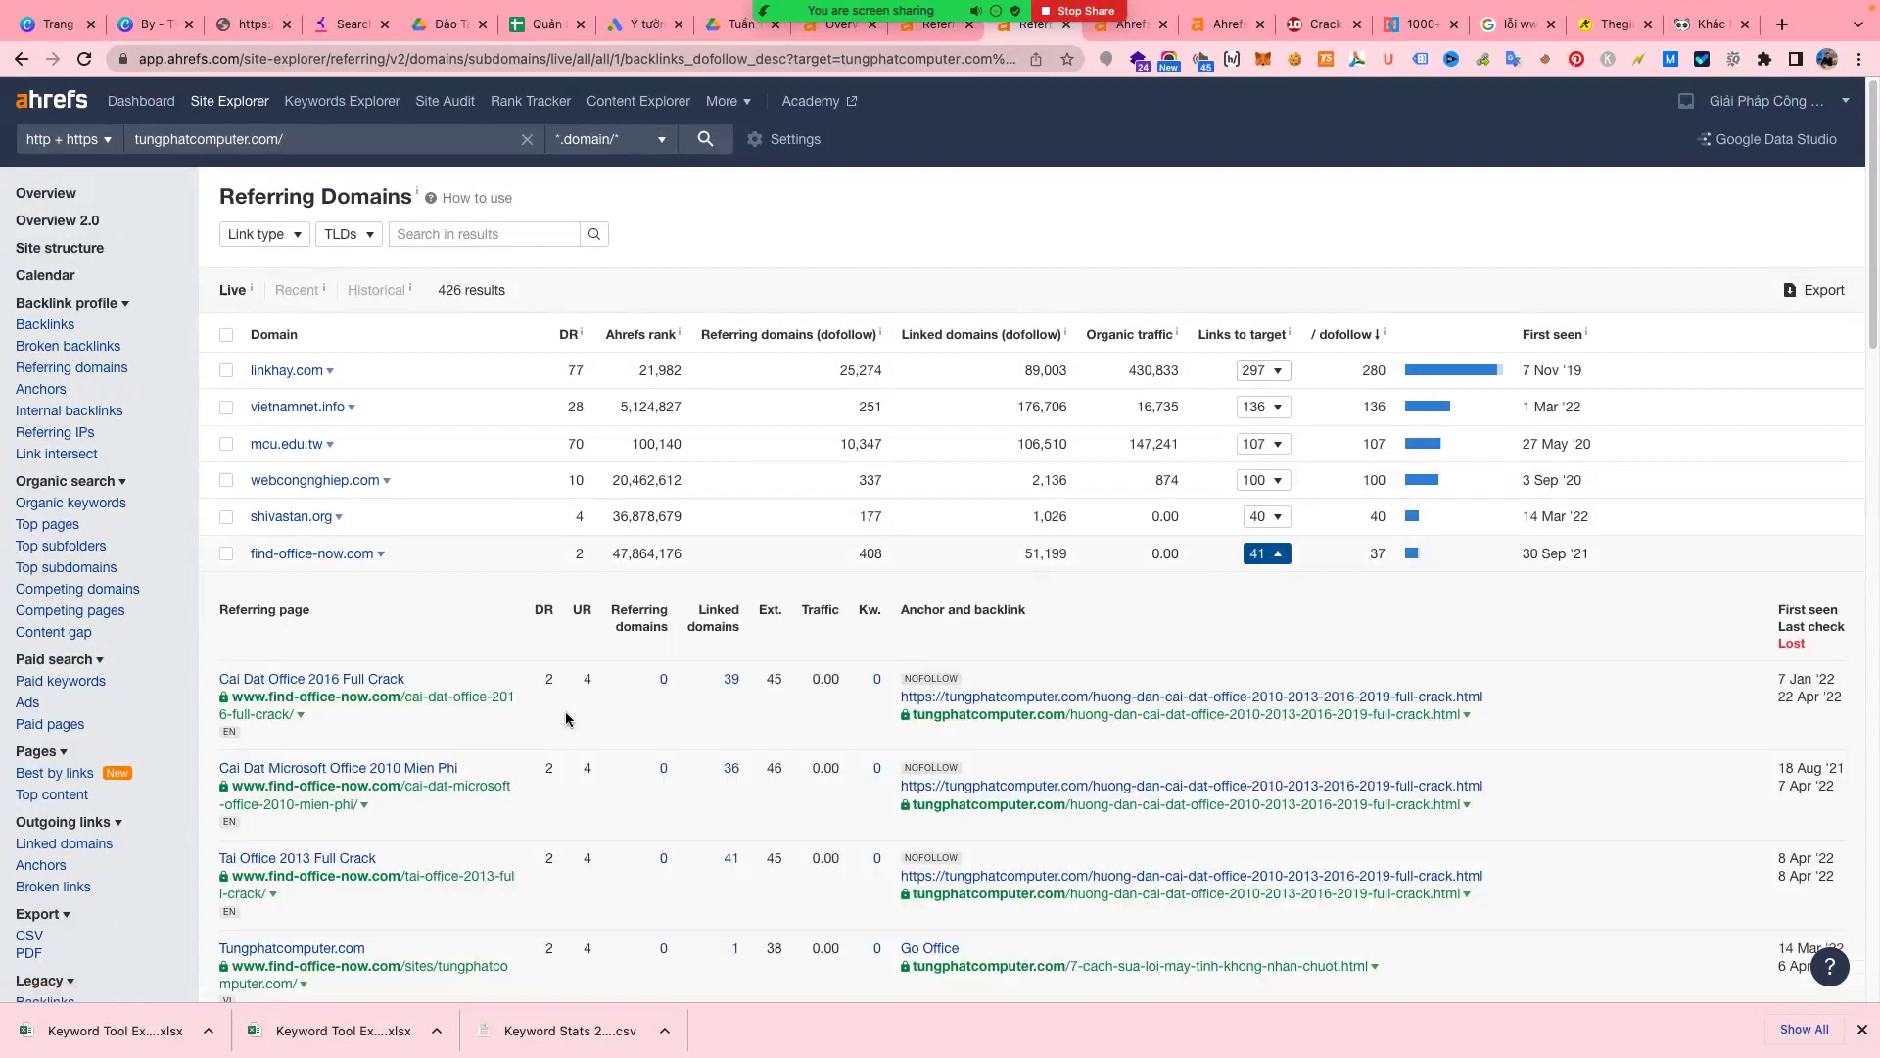
right_click(498, 704)
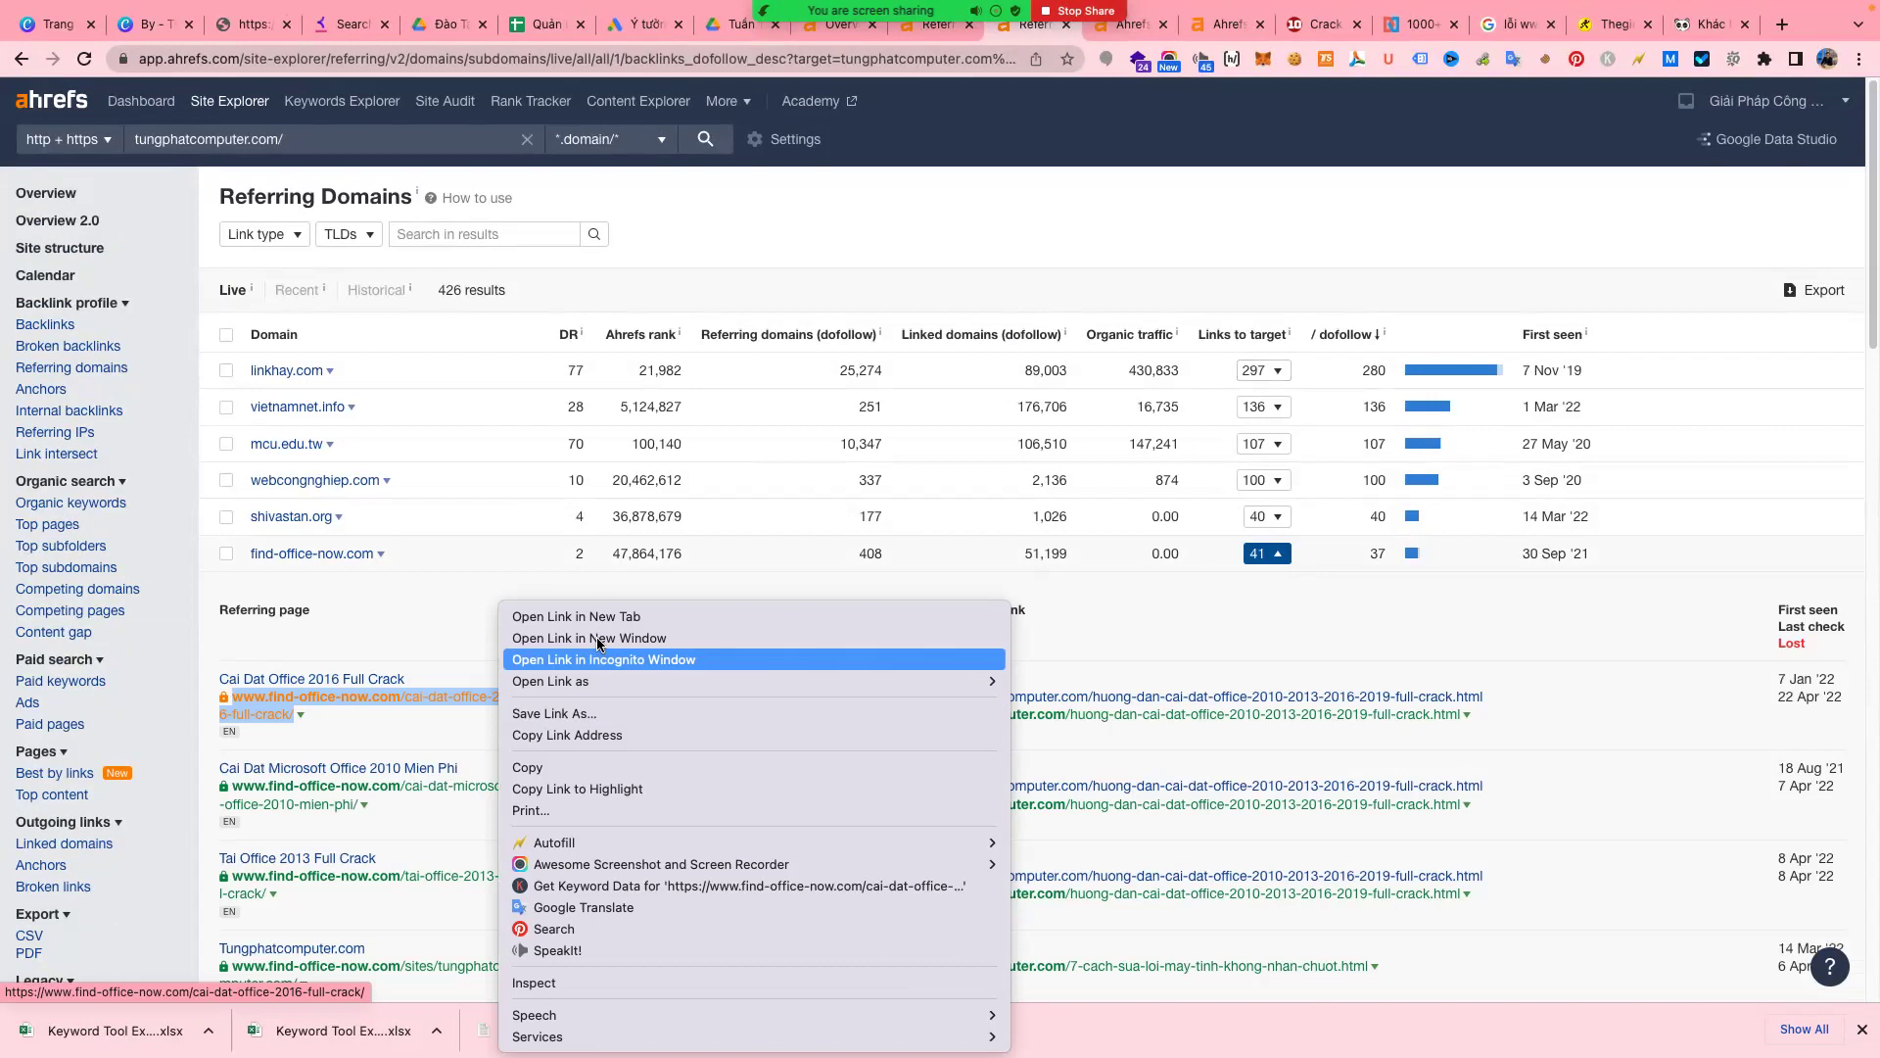
left_click(607, 627)
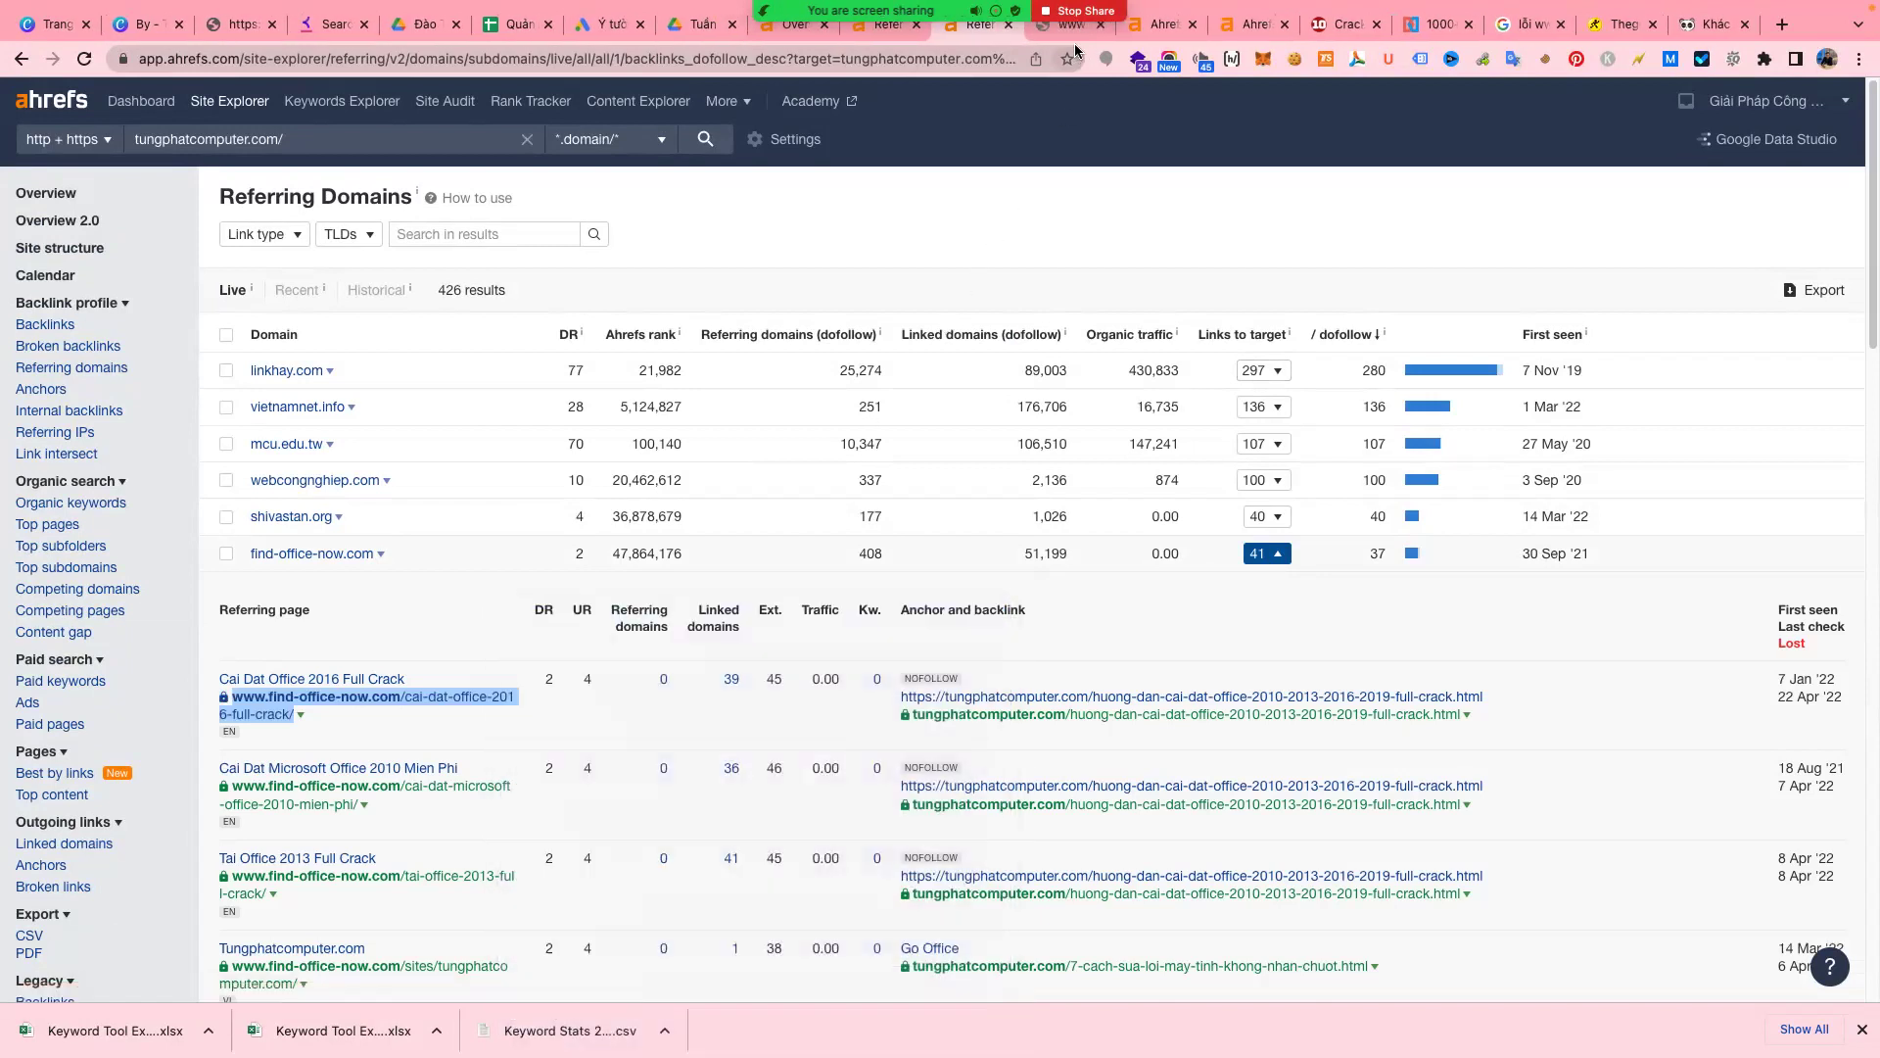
left_click(1078, 29)
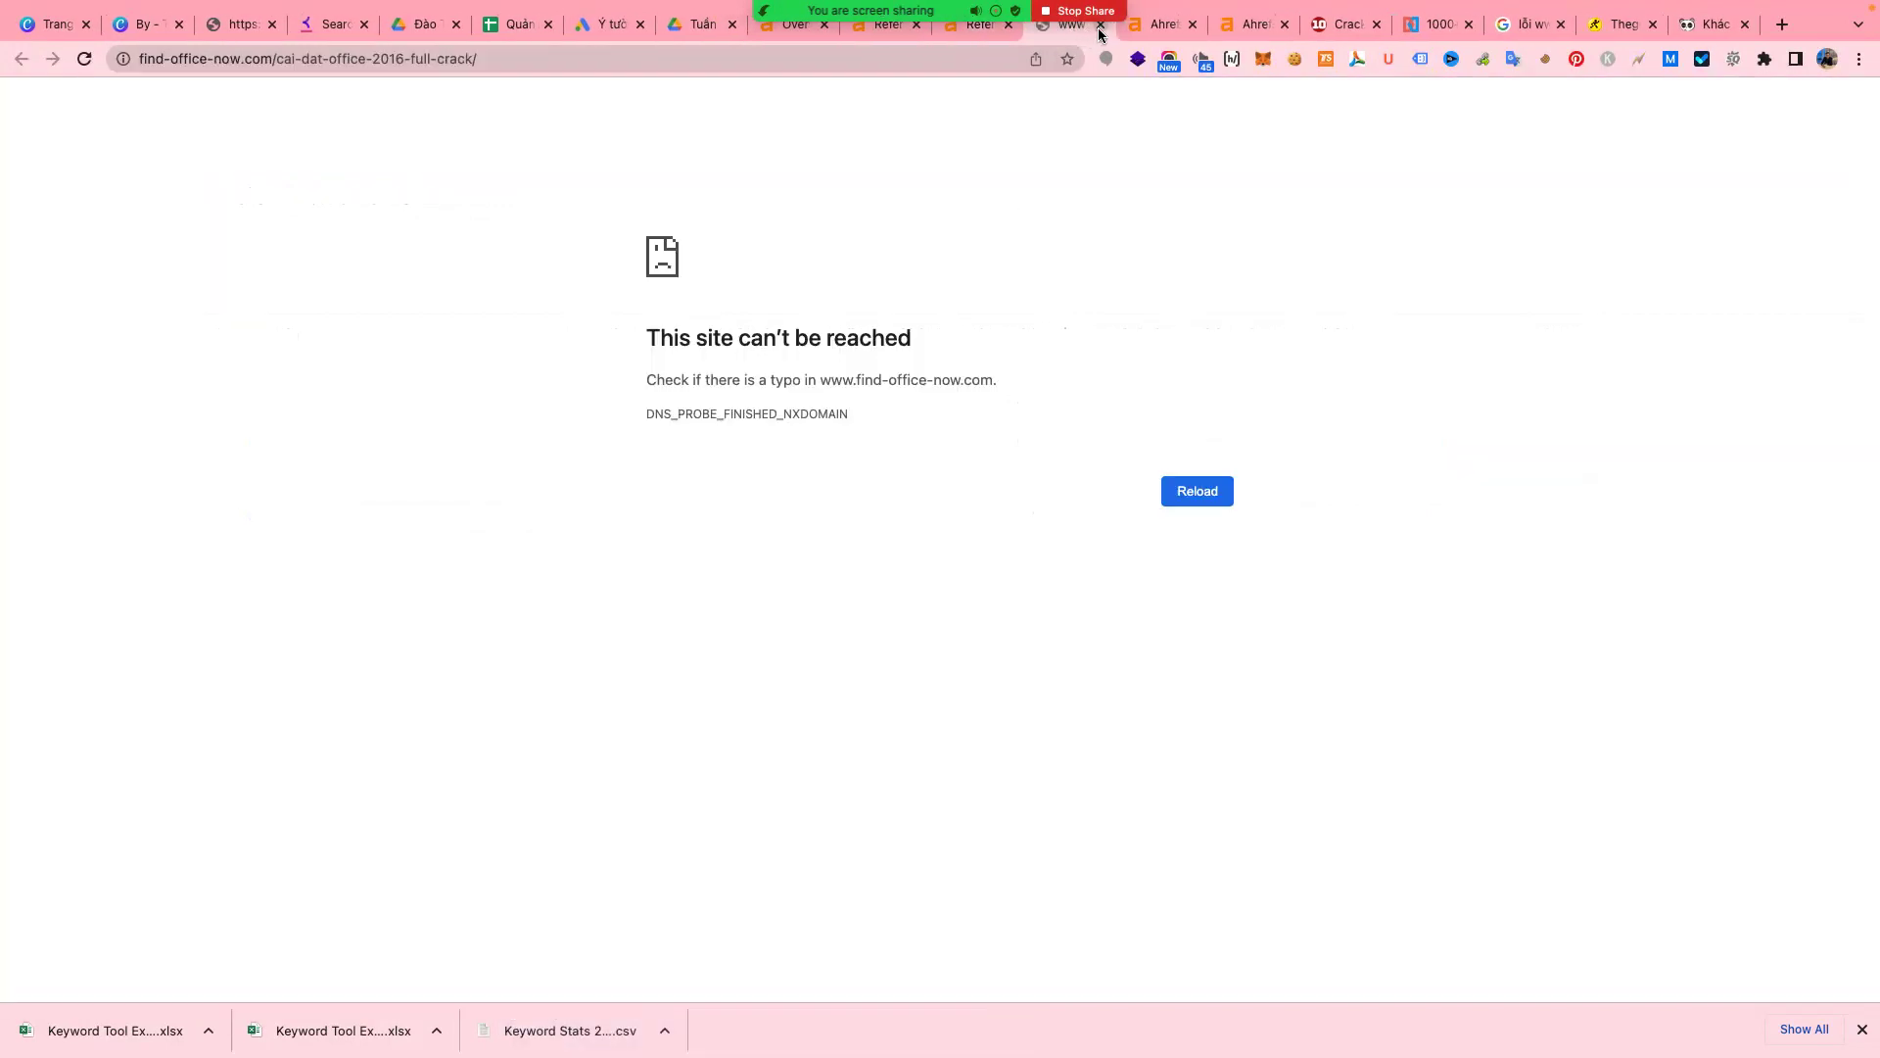
left_click(1101, 25)
left_click(1280, 556)
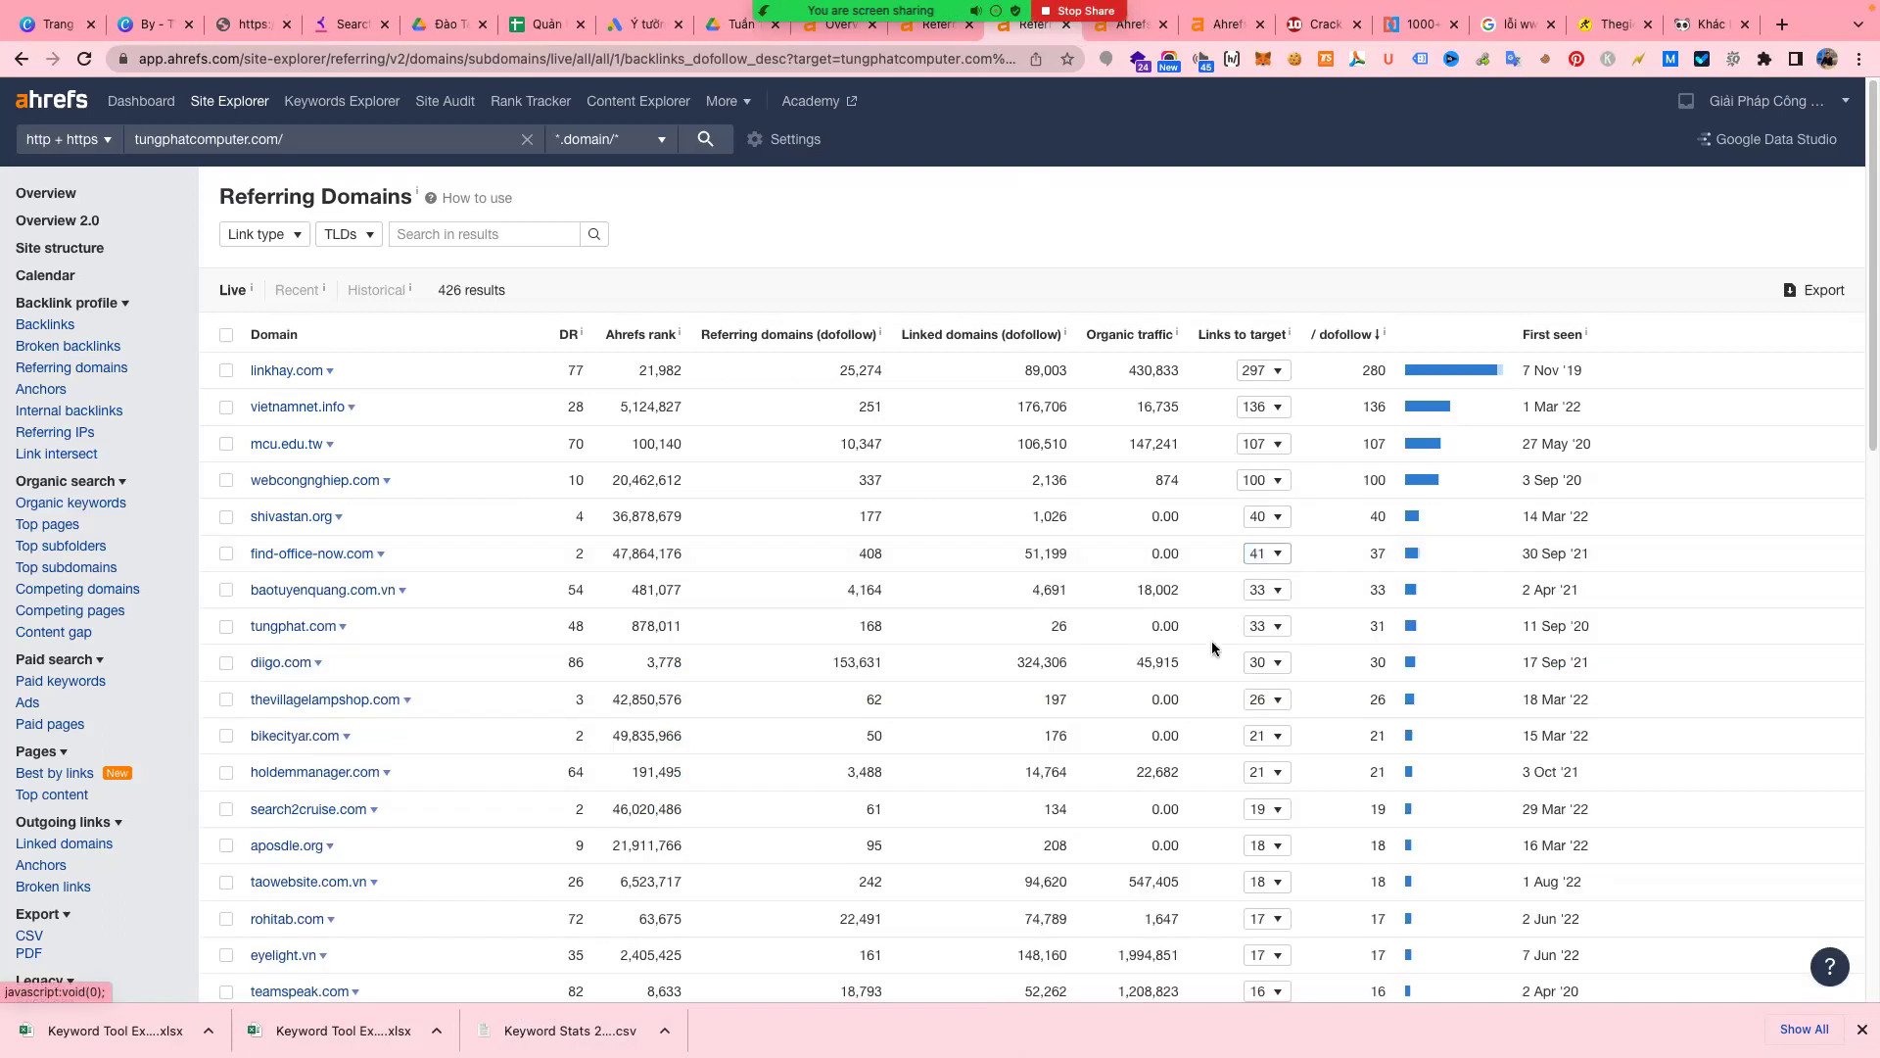
- Expand tungphat.com's backlinks and open its referring article on installing Zalo on a computer in a new tab
left_click(1279, 627)
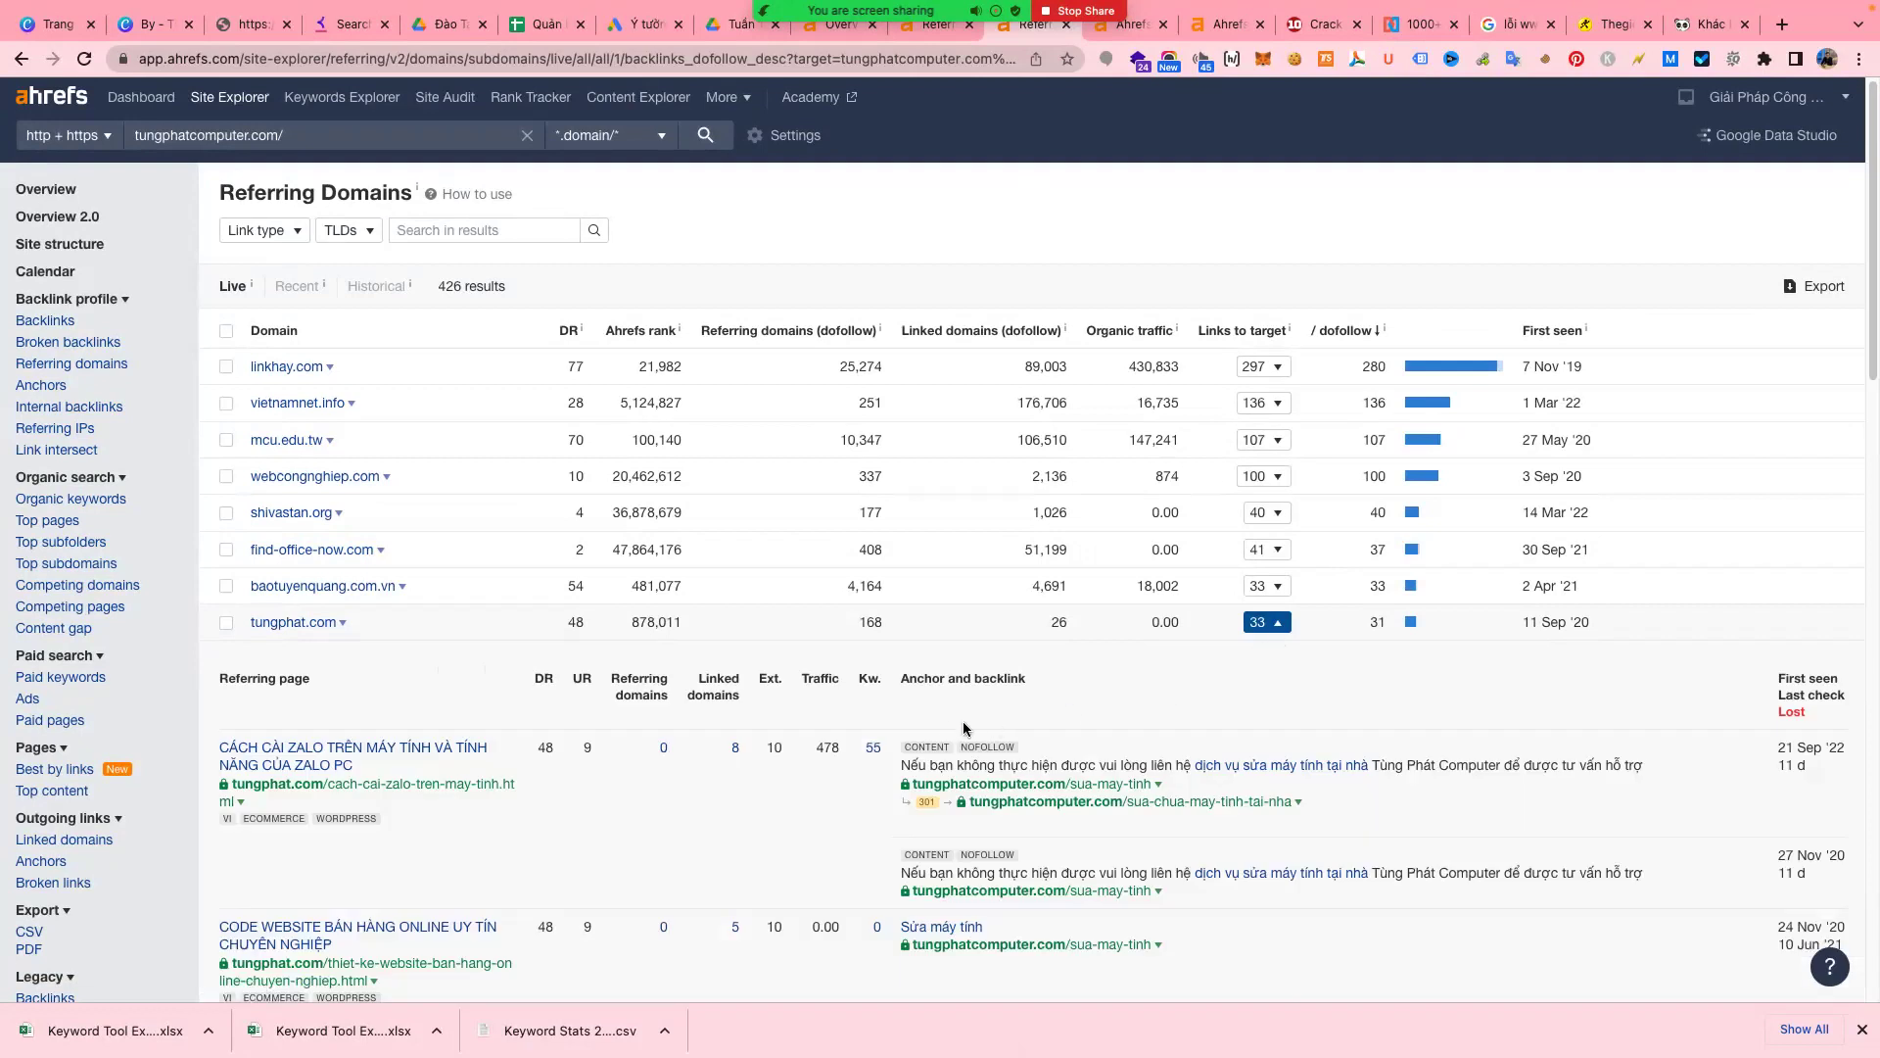
scroll(627, 721, "down", 2)
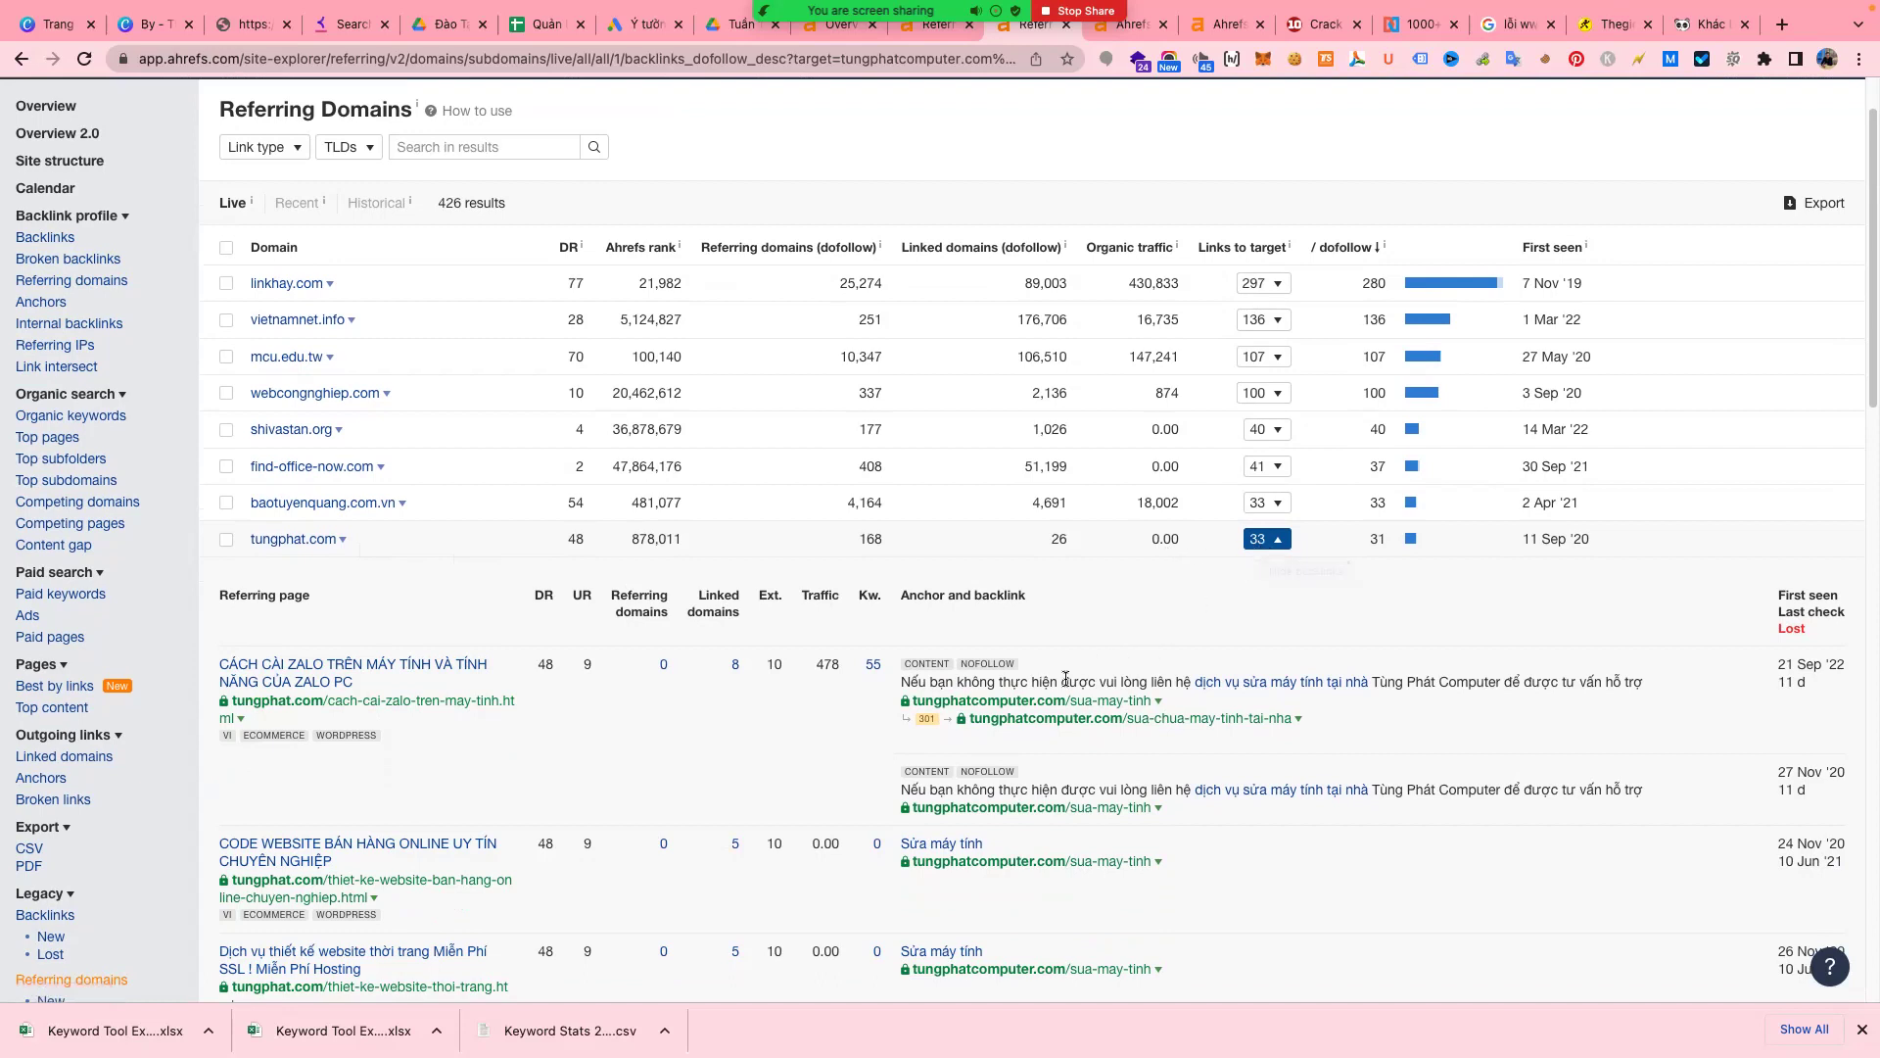
scroll(809, 695, "down", 1)
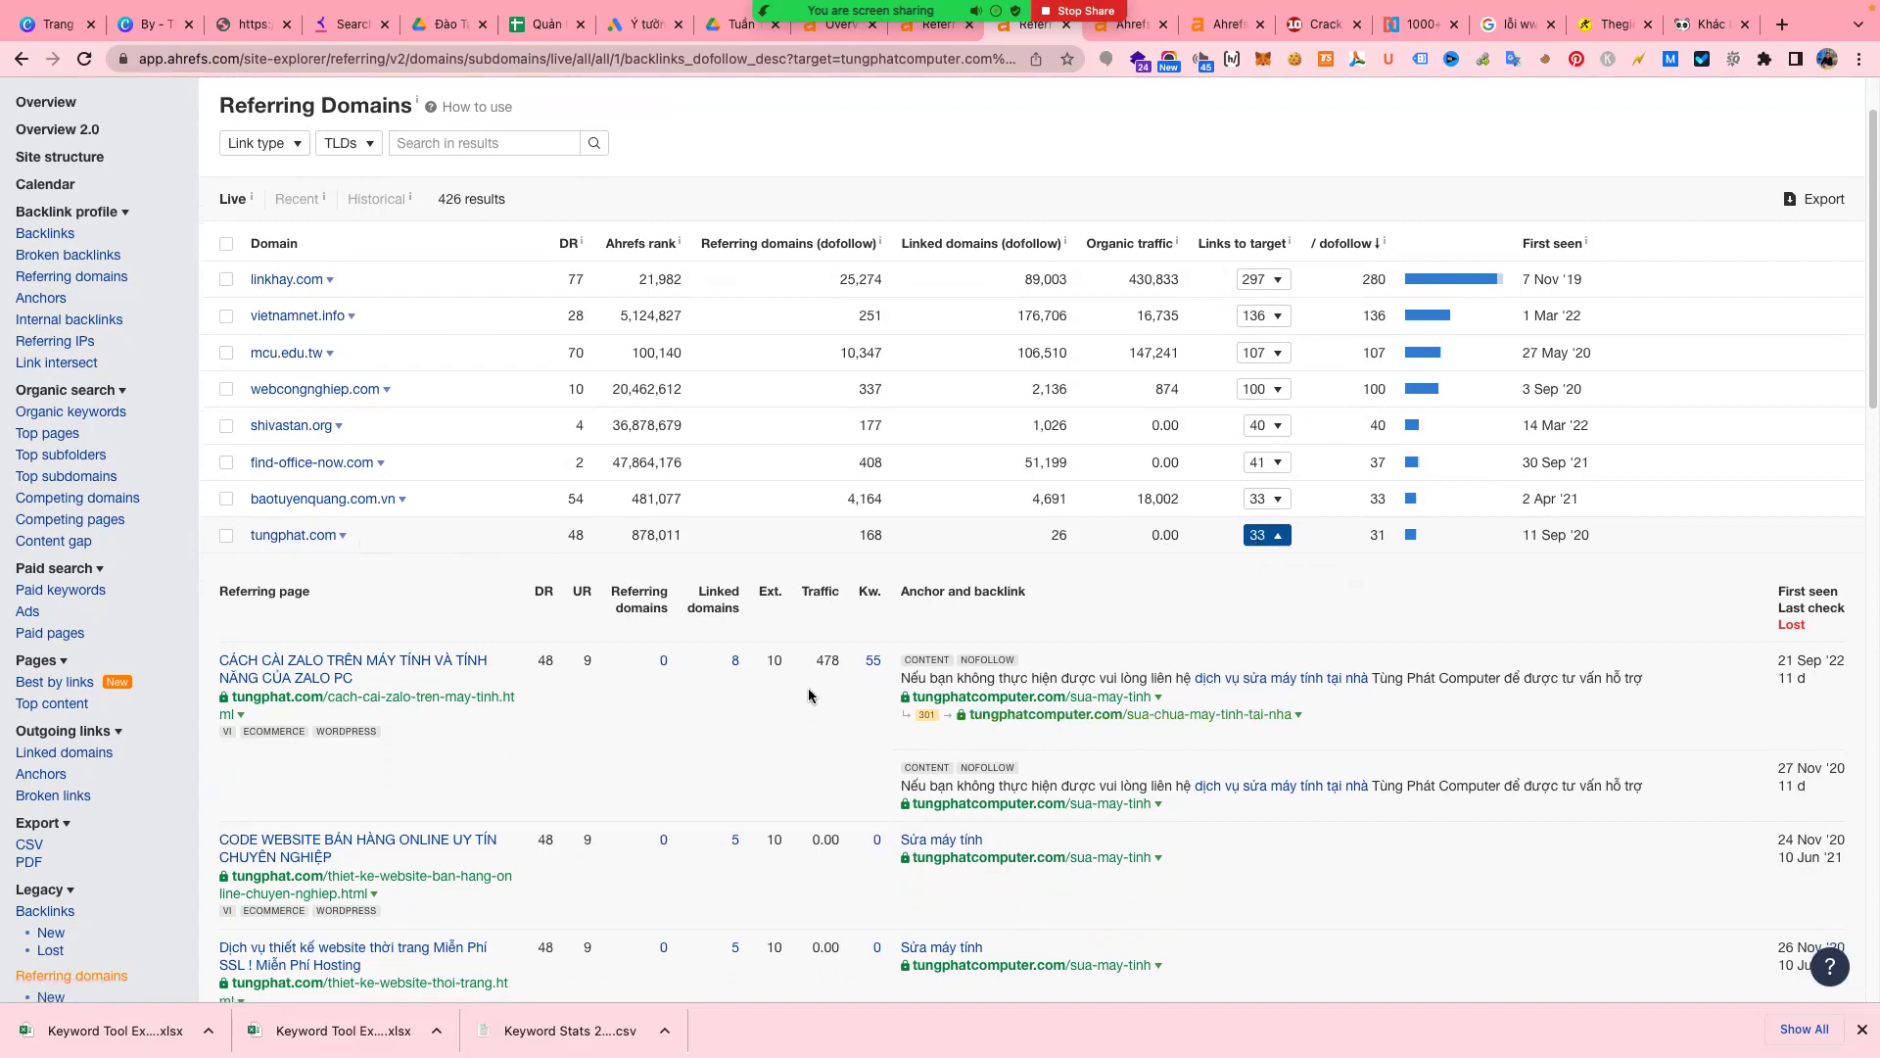
right_click(470, 707)
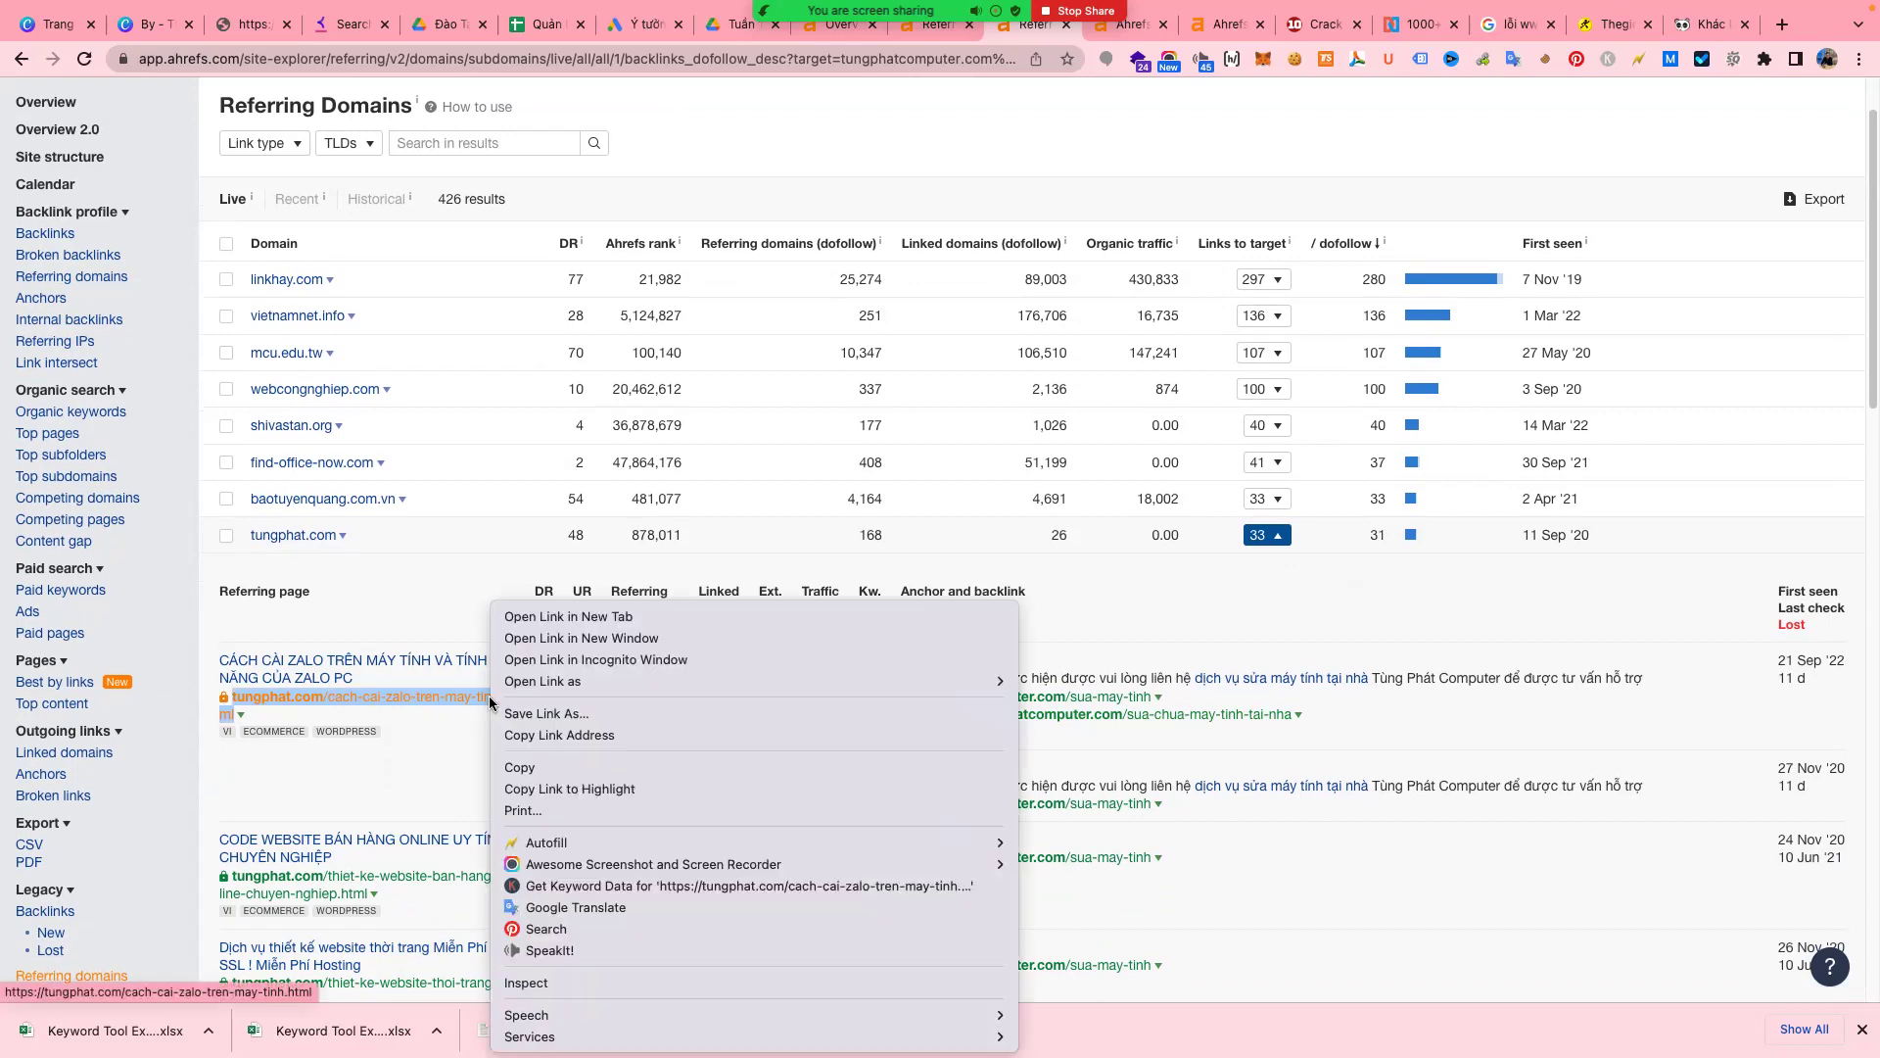
left_click(553, 616)
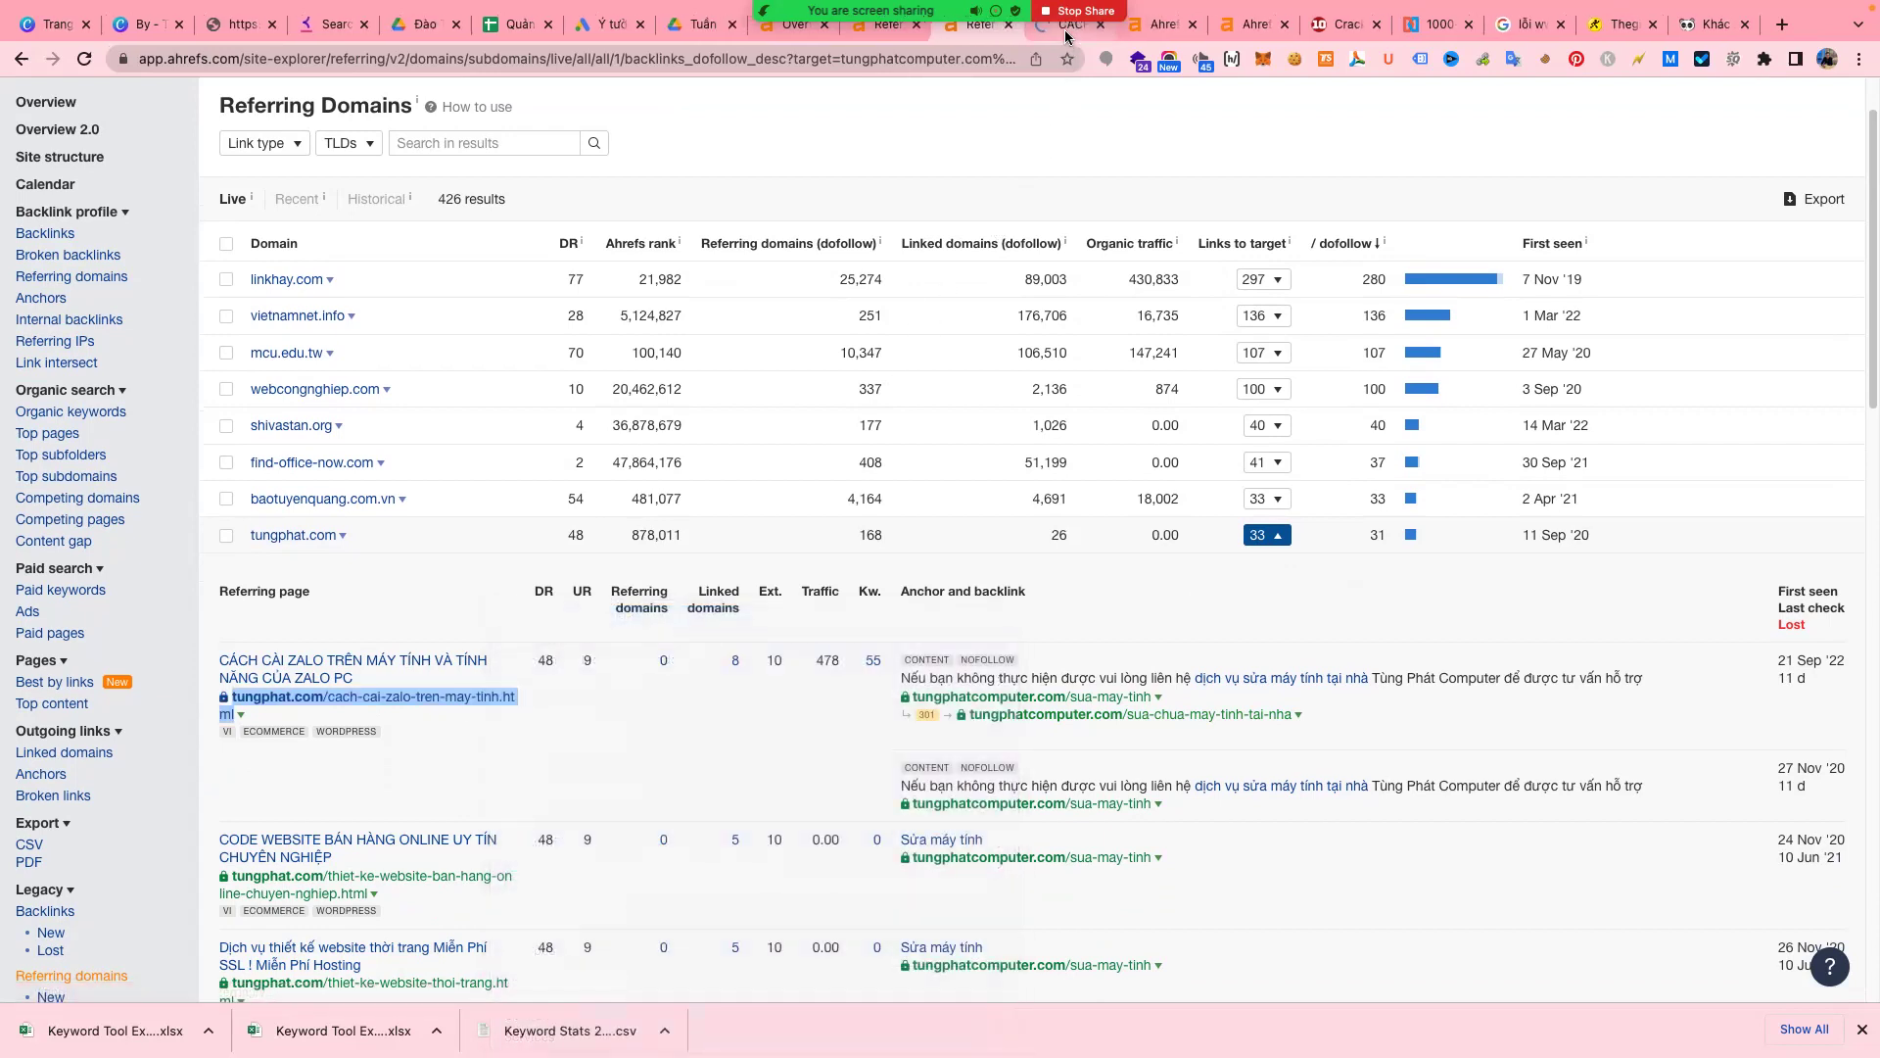
left_click(1070, 26)
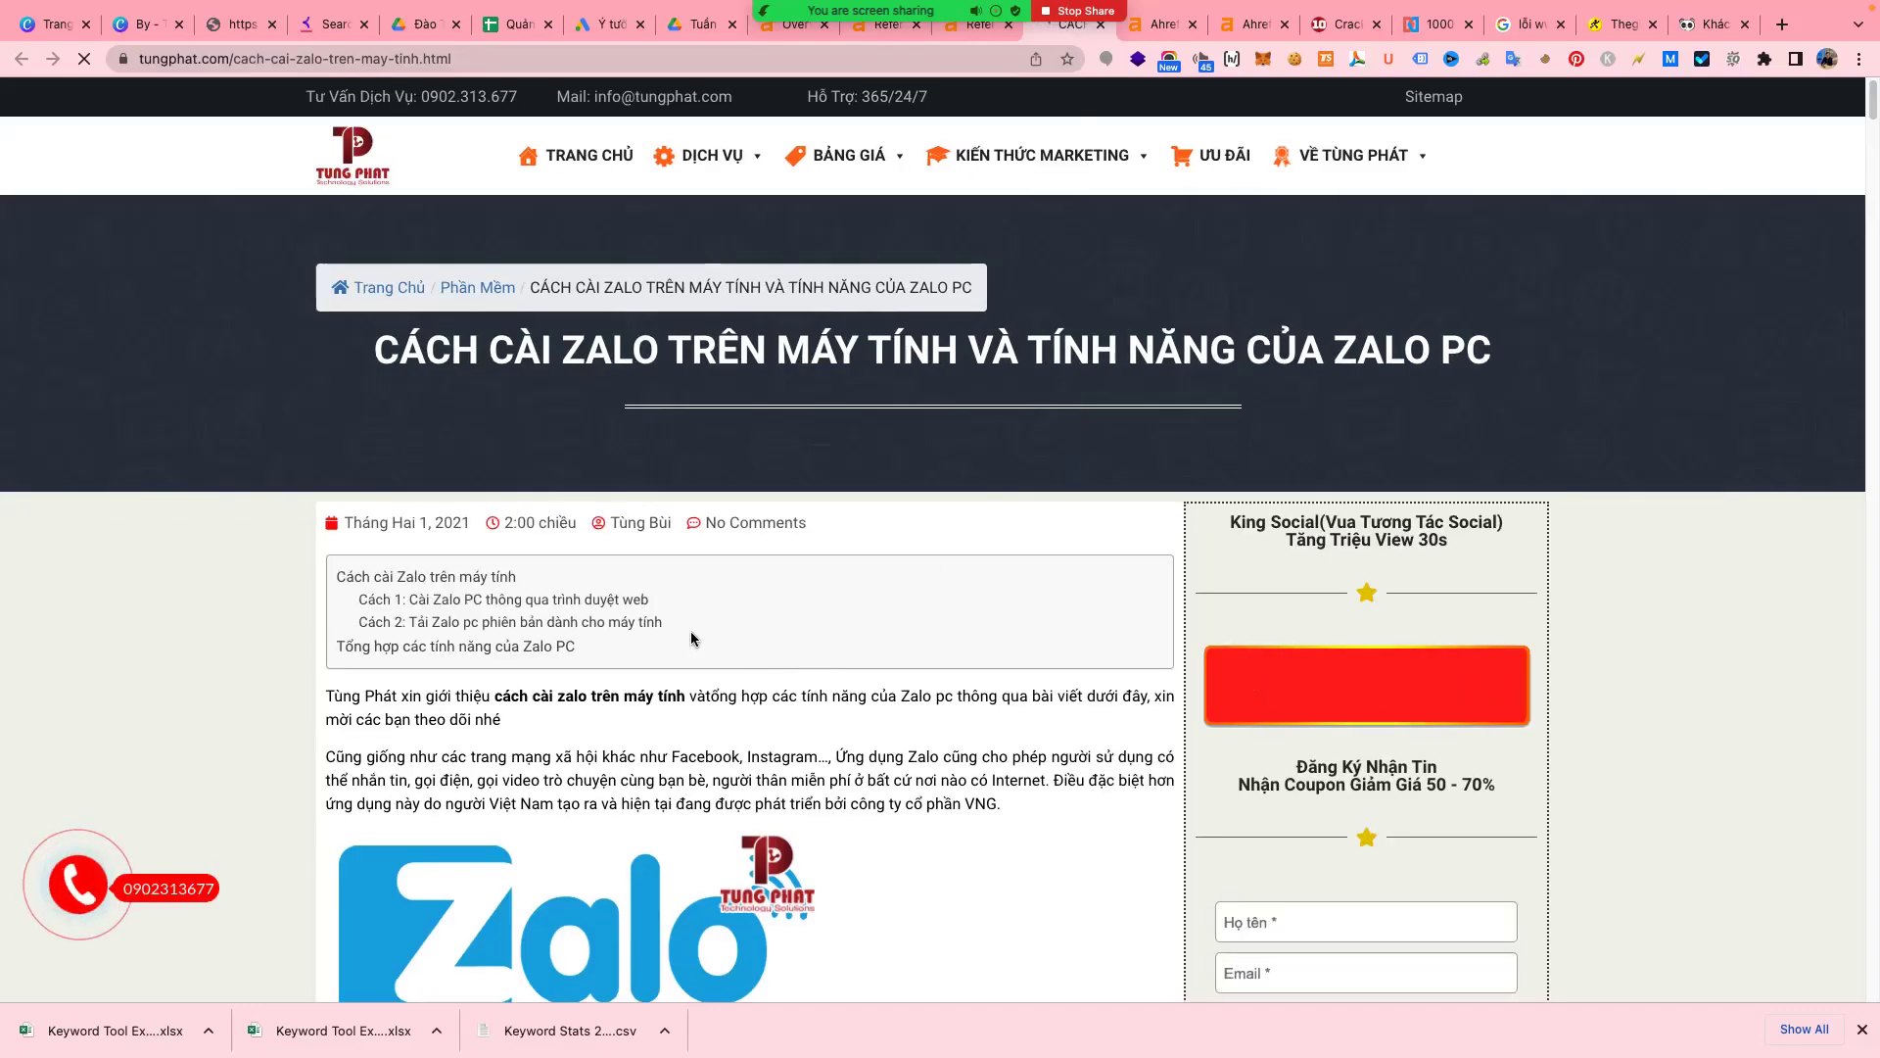
- Find the "dịch vụ sửa máy tính tại nhà" backlink in the Zalo article and return to the article's start
scroll(690, 630, "down", 10)
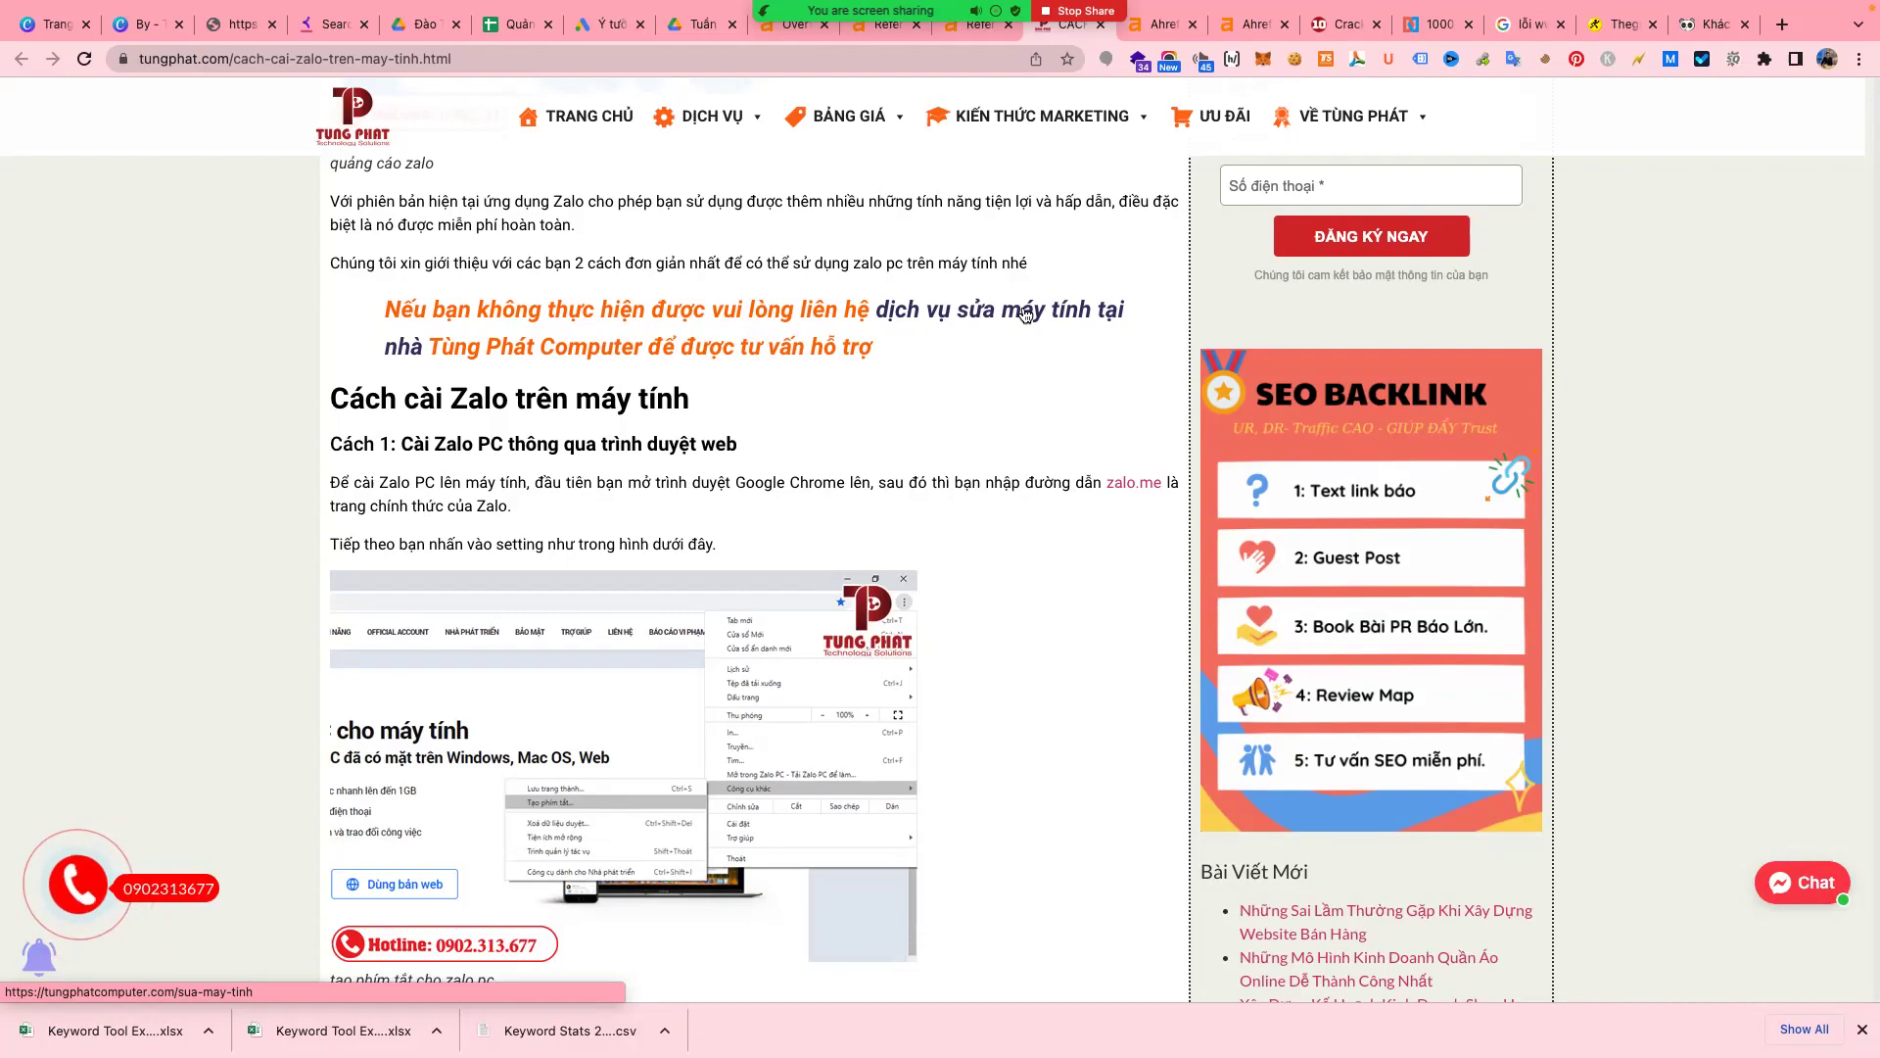
scroll(1008, 323, "up", 3)
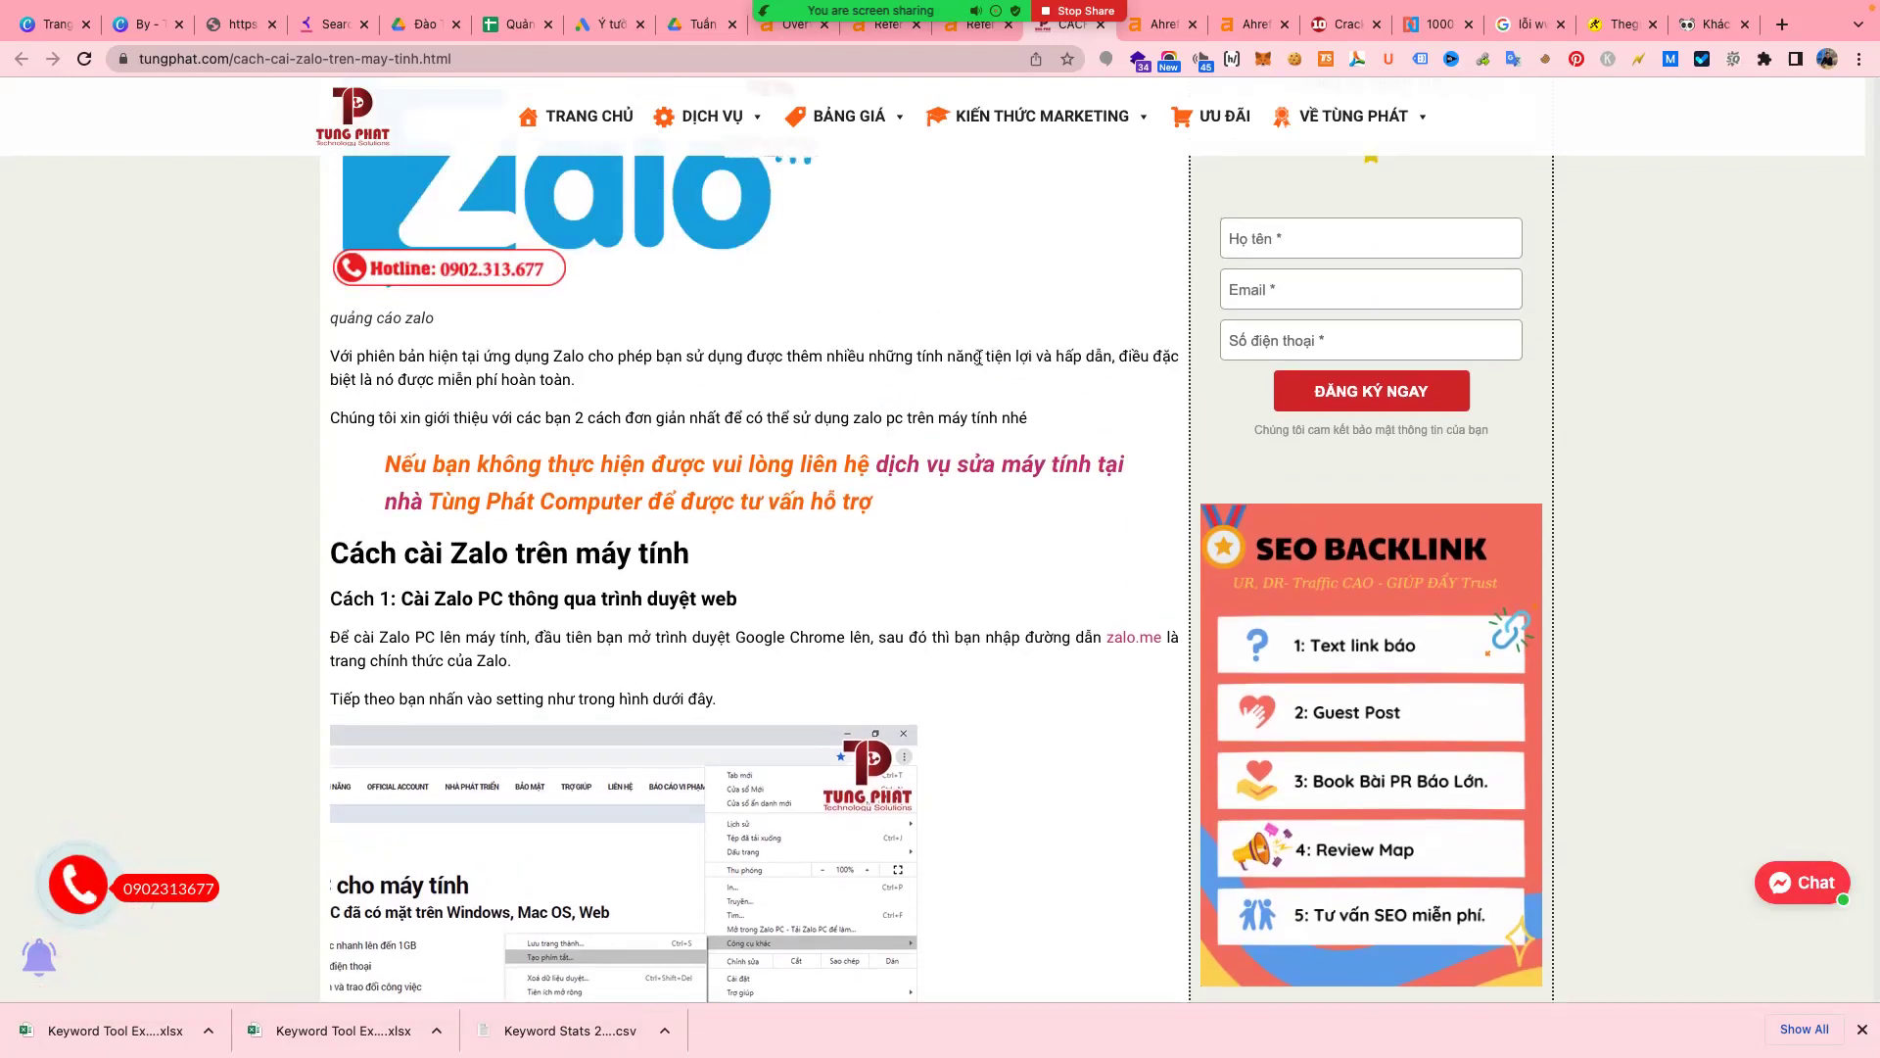
scroll(978, 358, "up", 8)
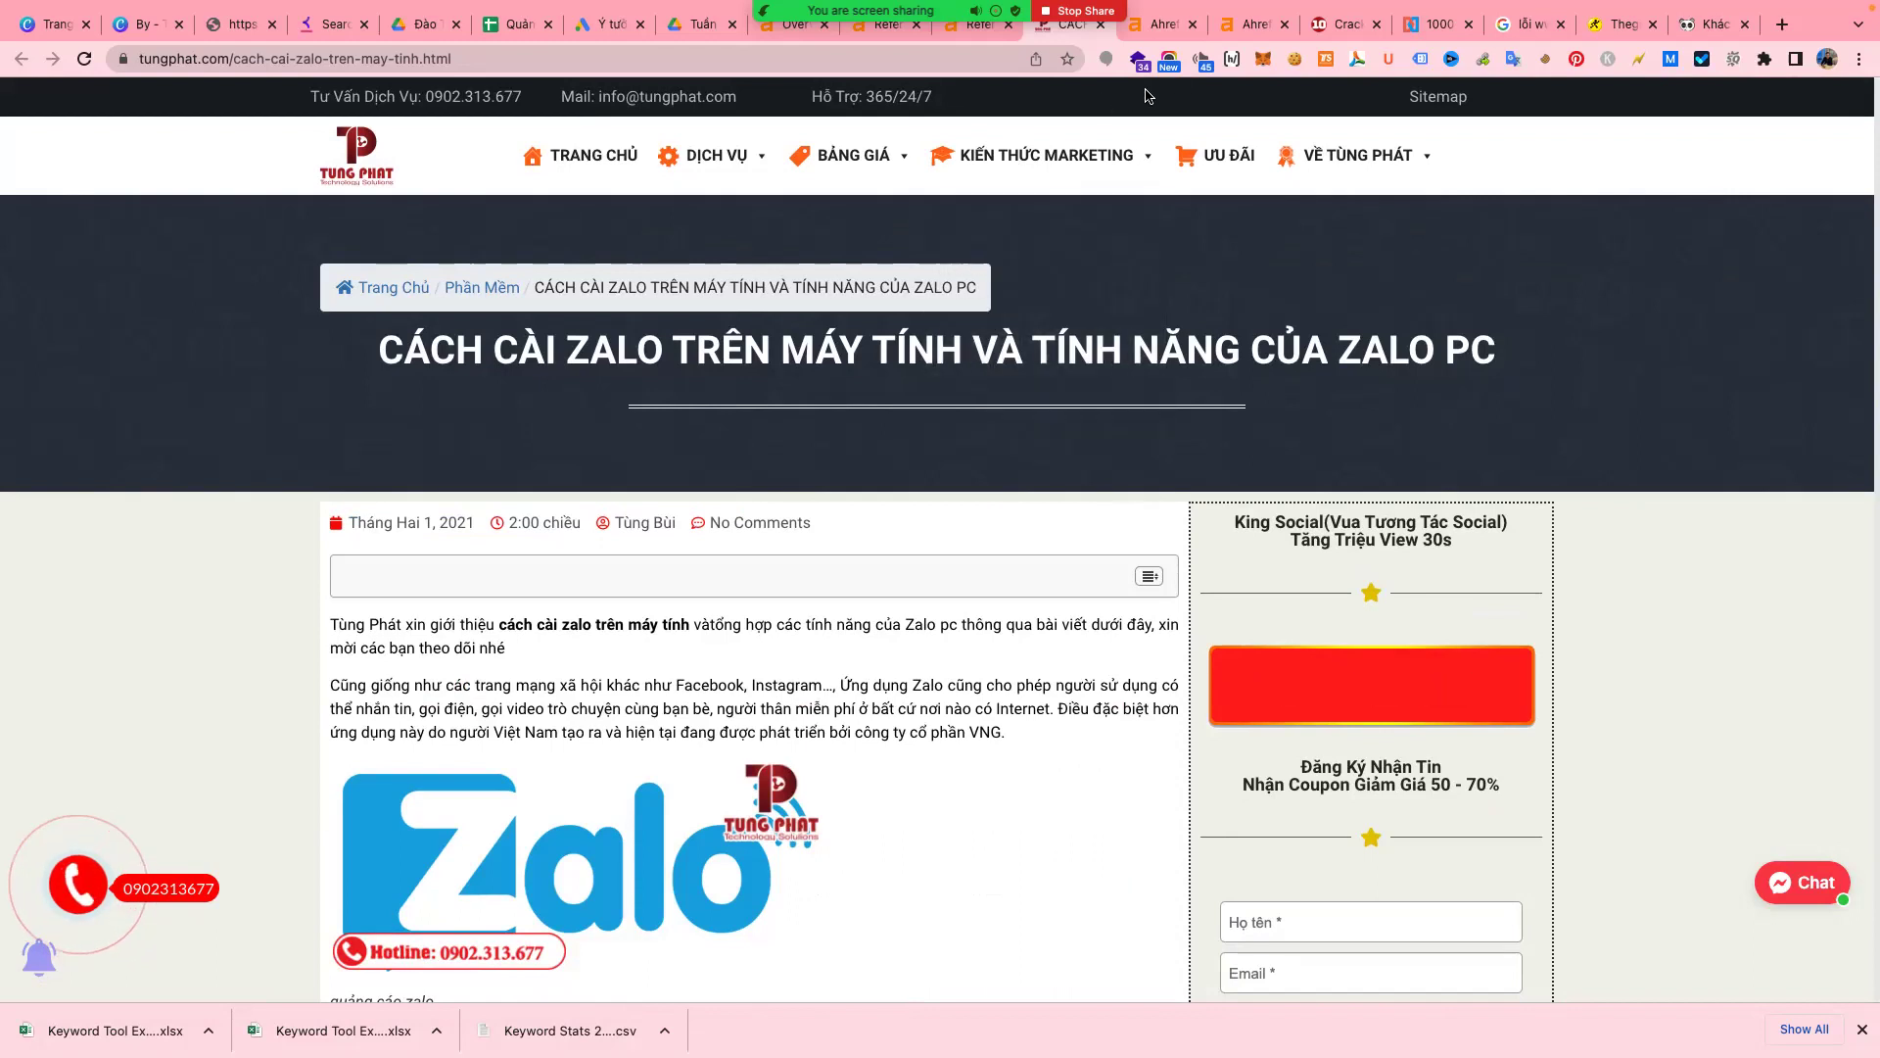
- Switch to the Semrush overview of tungphatcomputer.com, check the search scope options, and open the backlink report from its Authority Score
mouse_move(652, 1028)
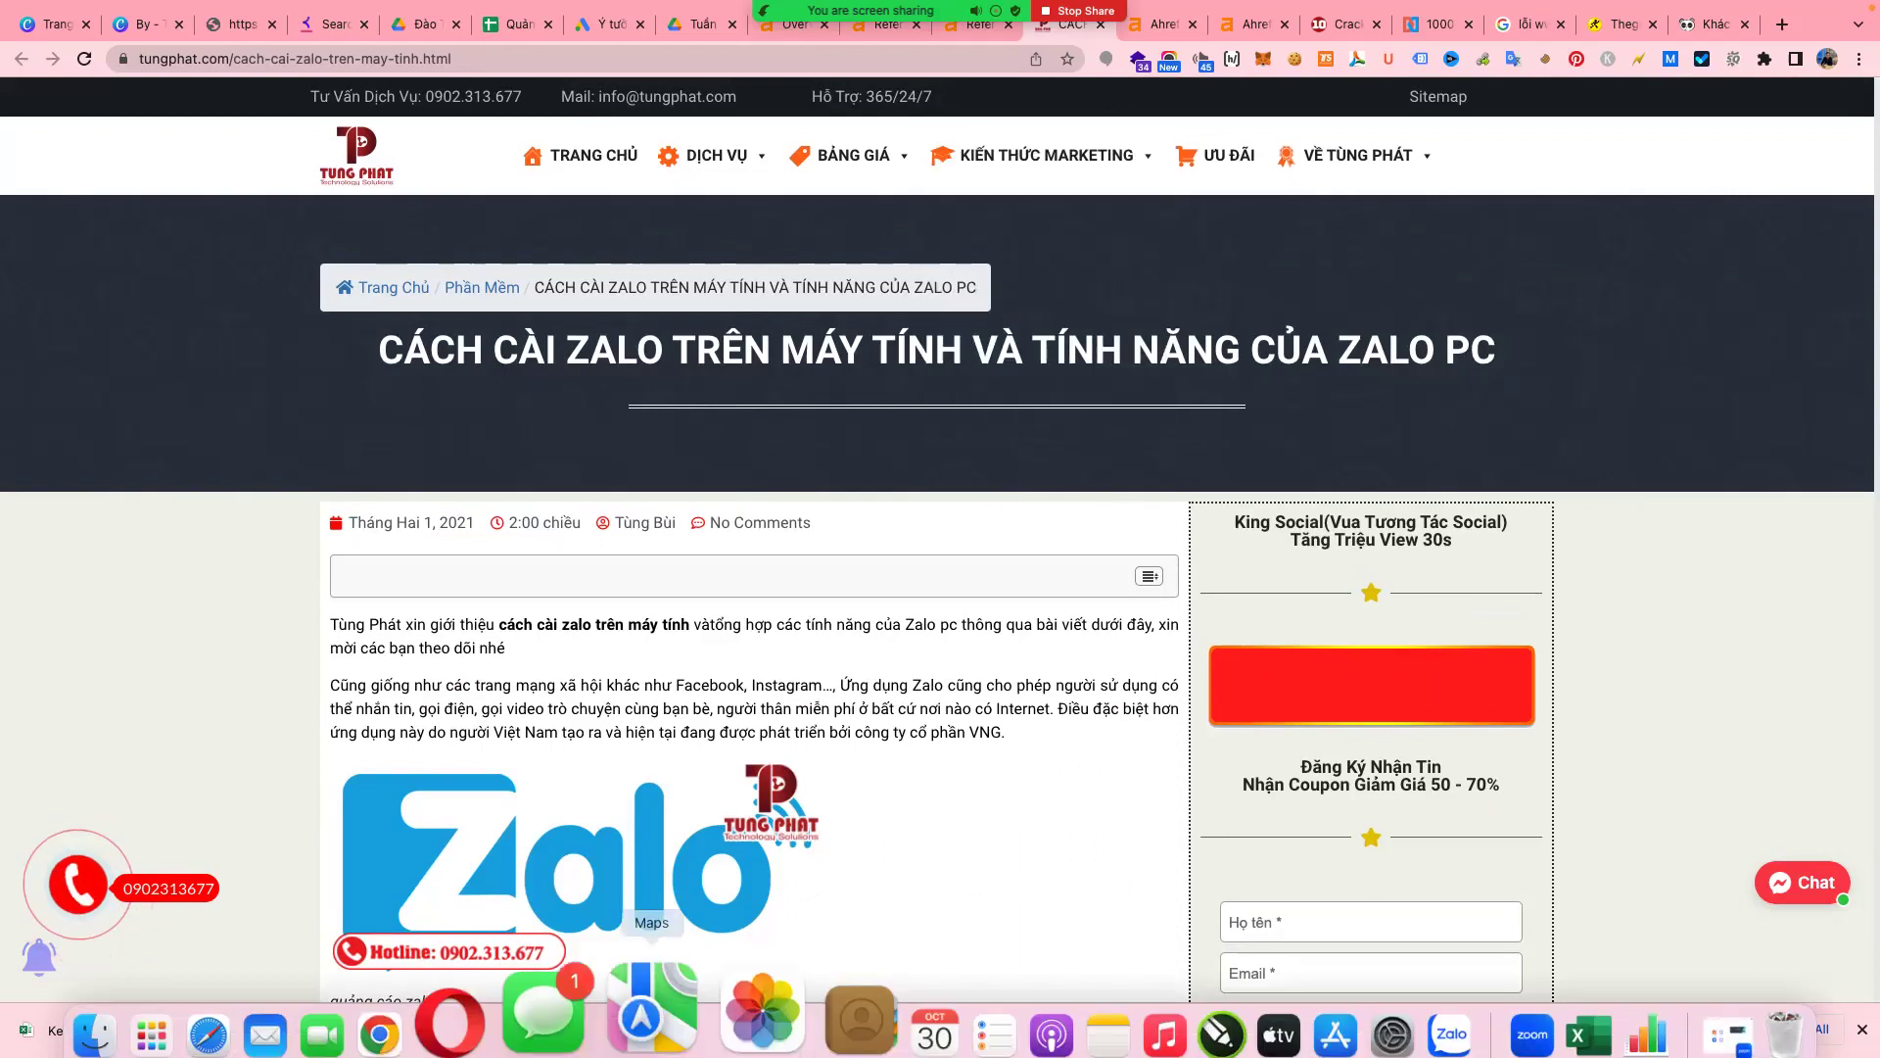
left_click(474, 1009)
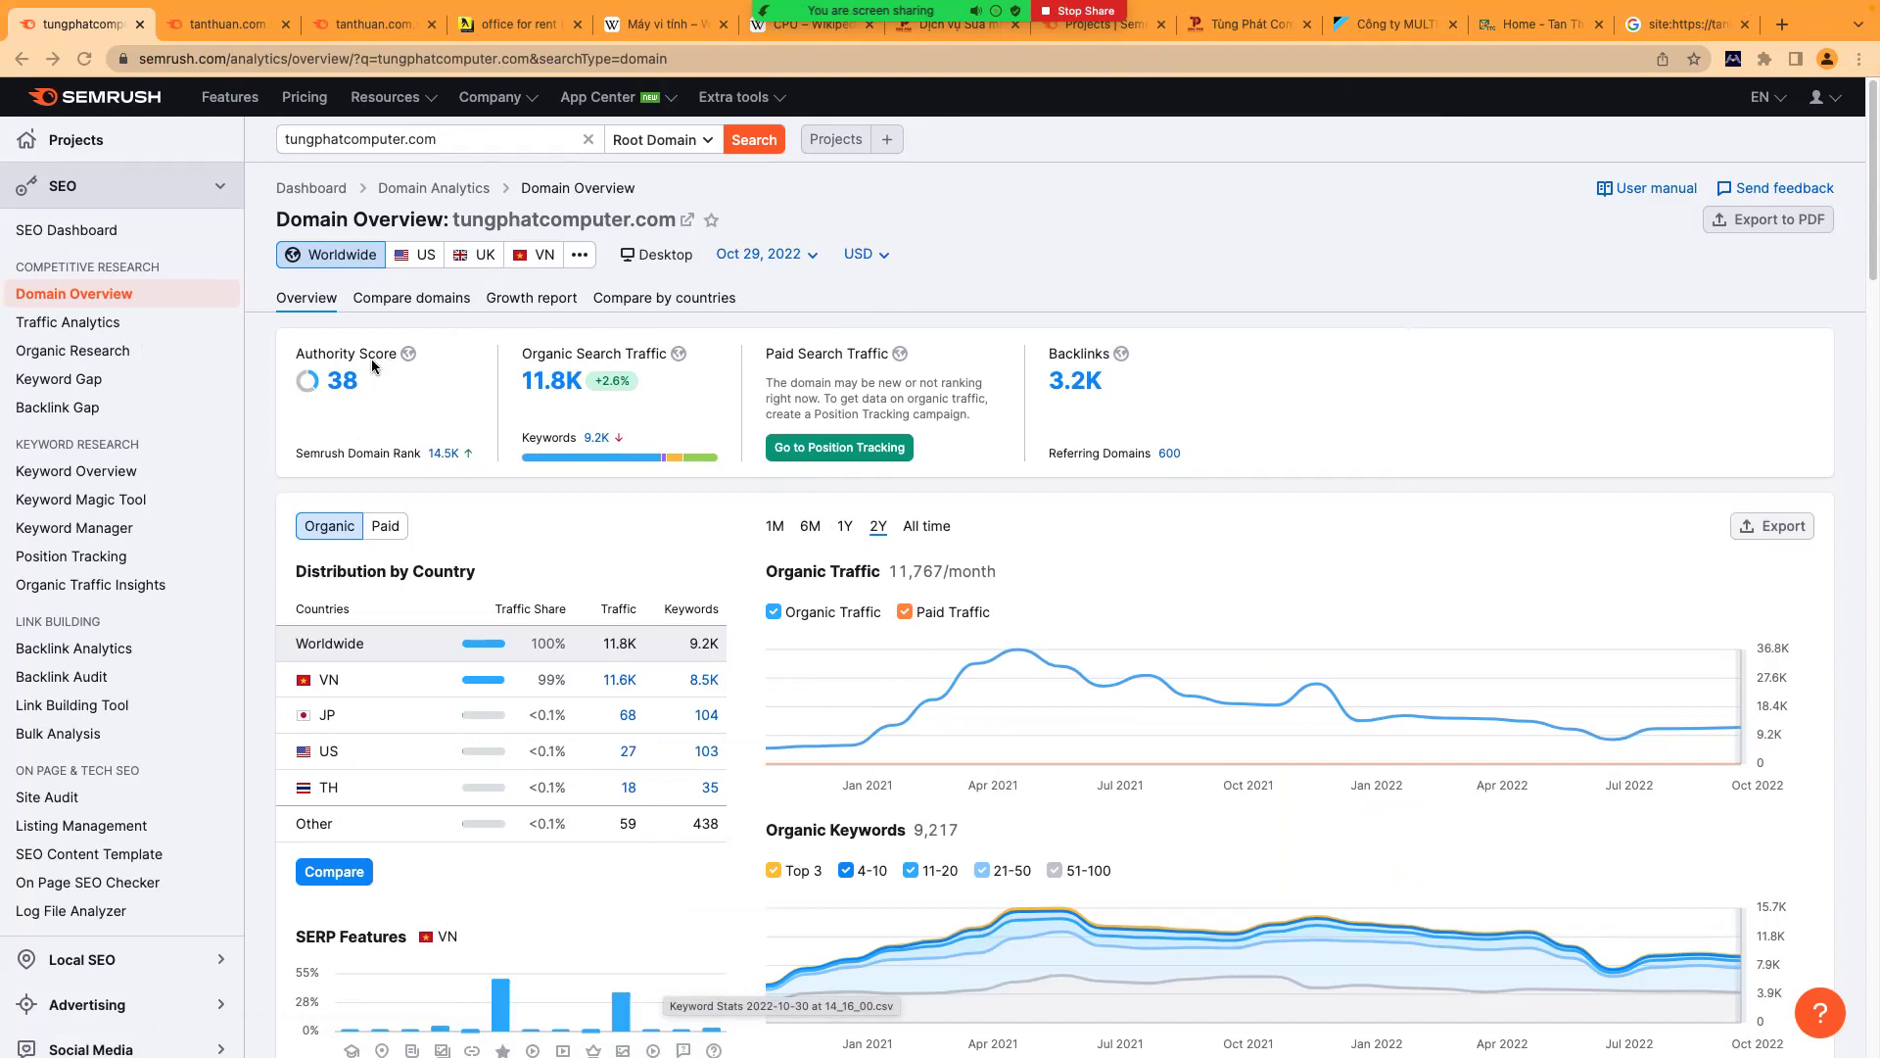
left_click(658, 139)
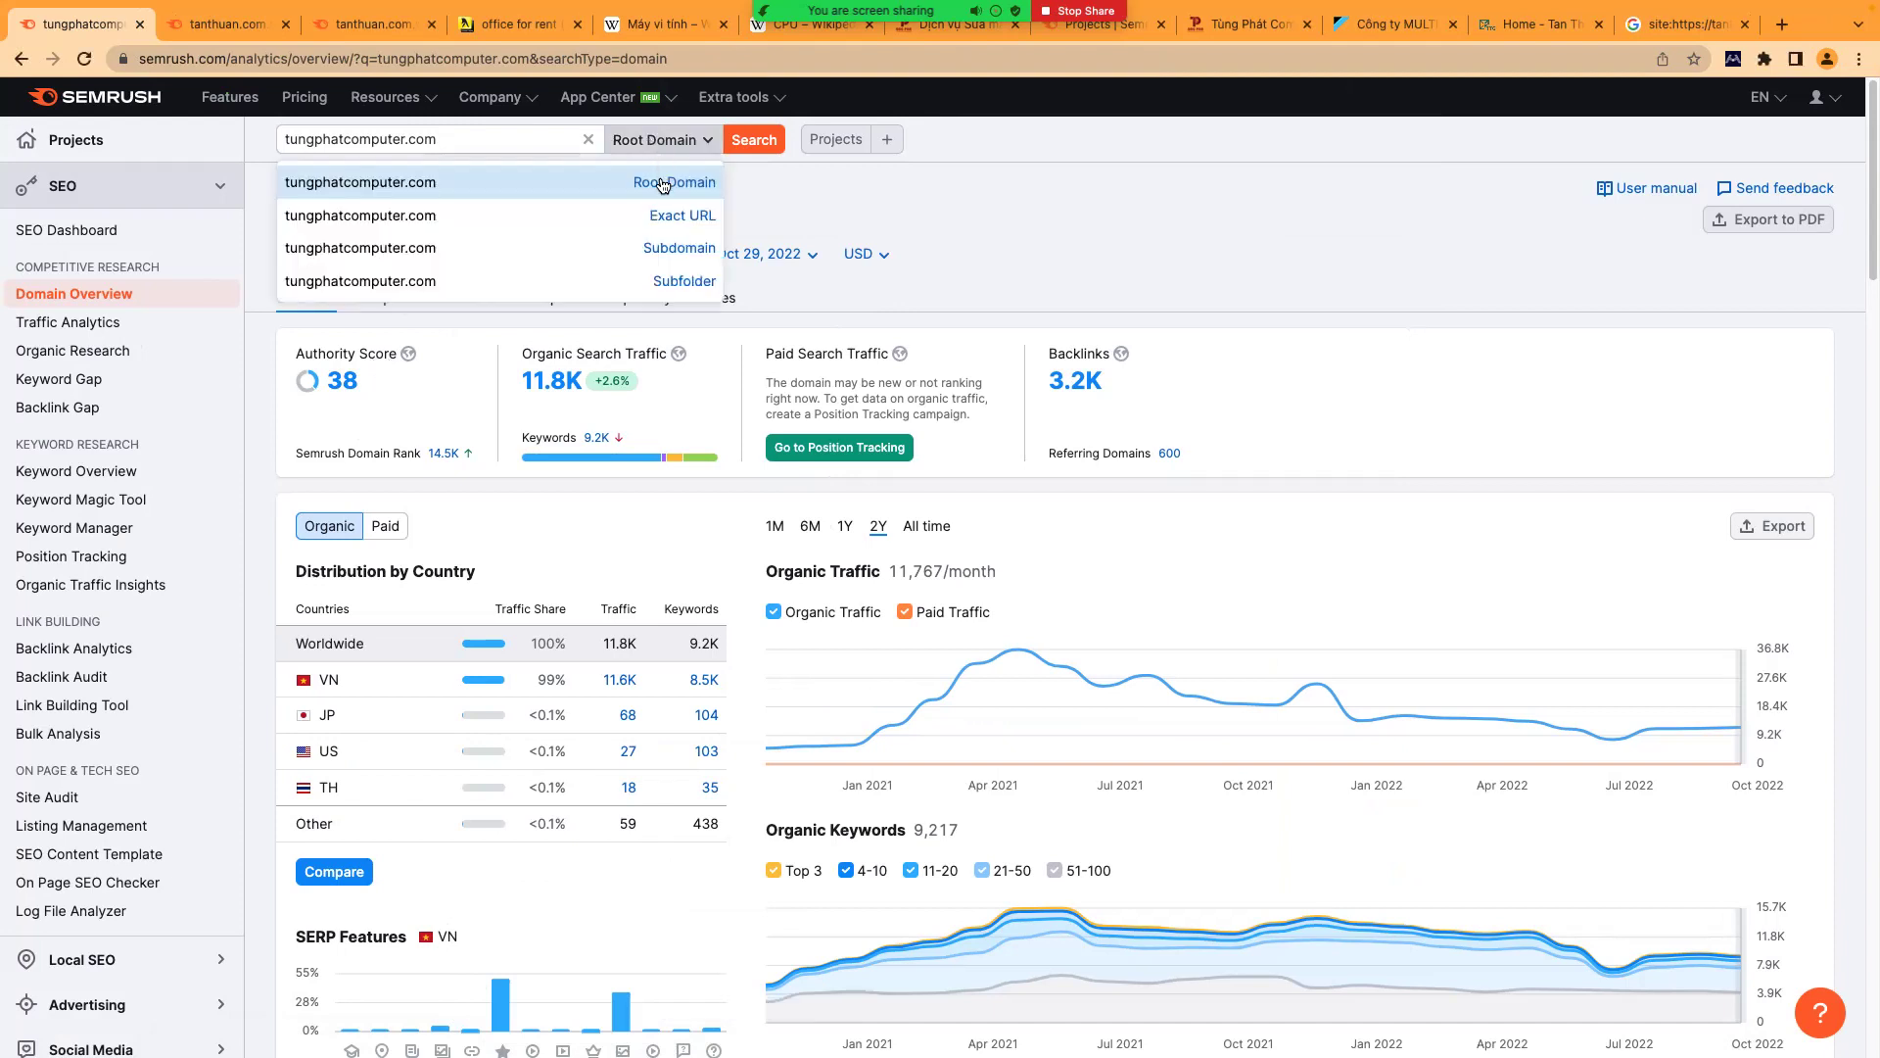
left_click(762, 143)
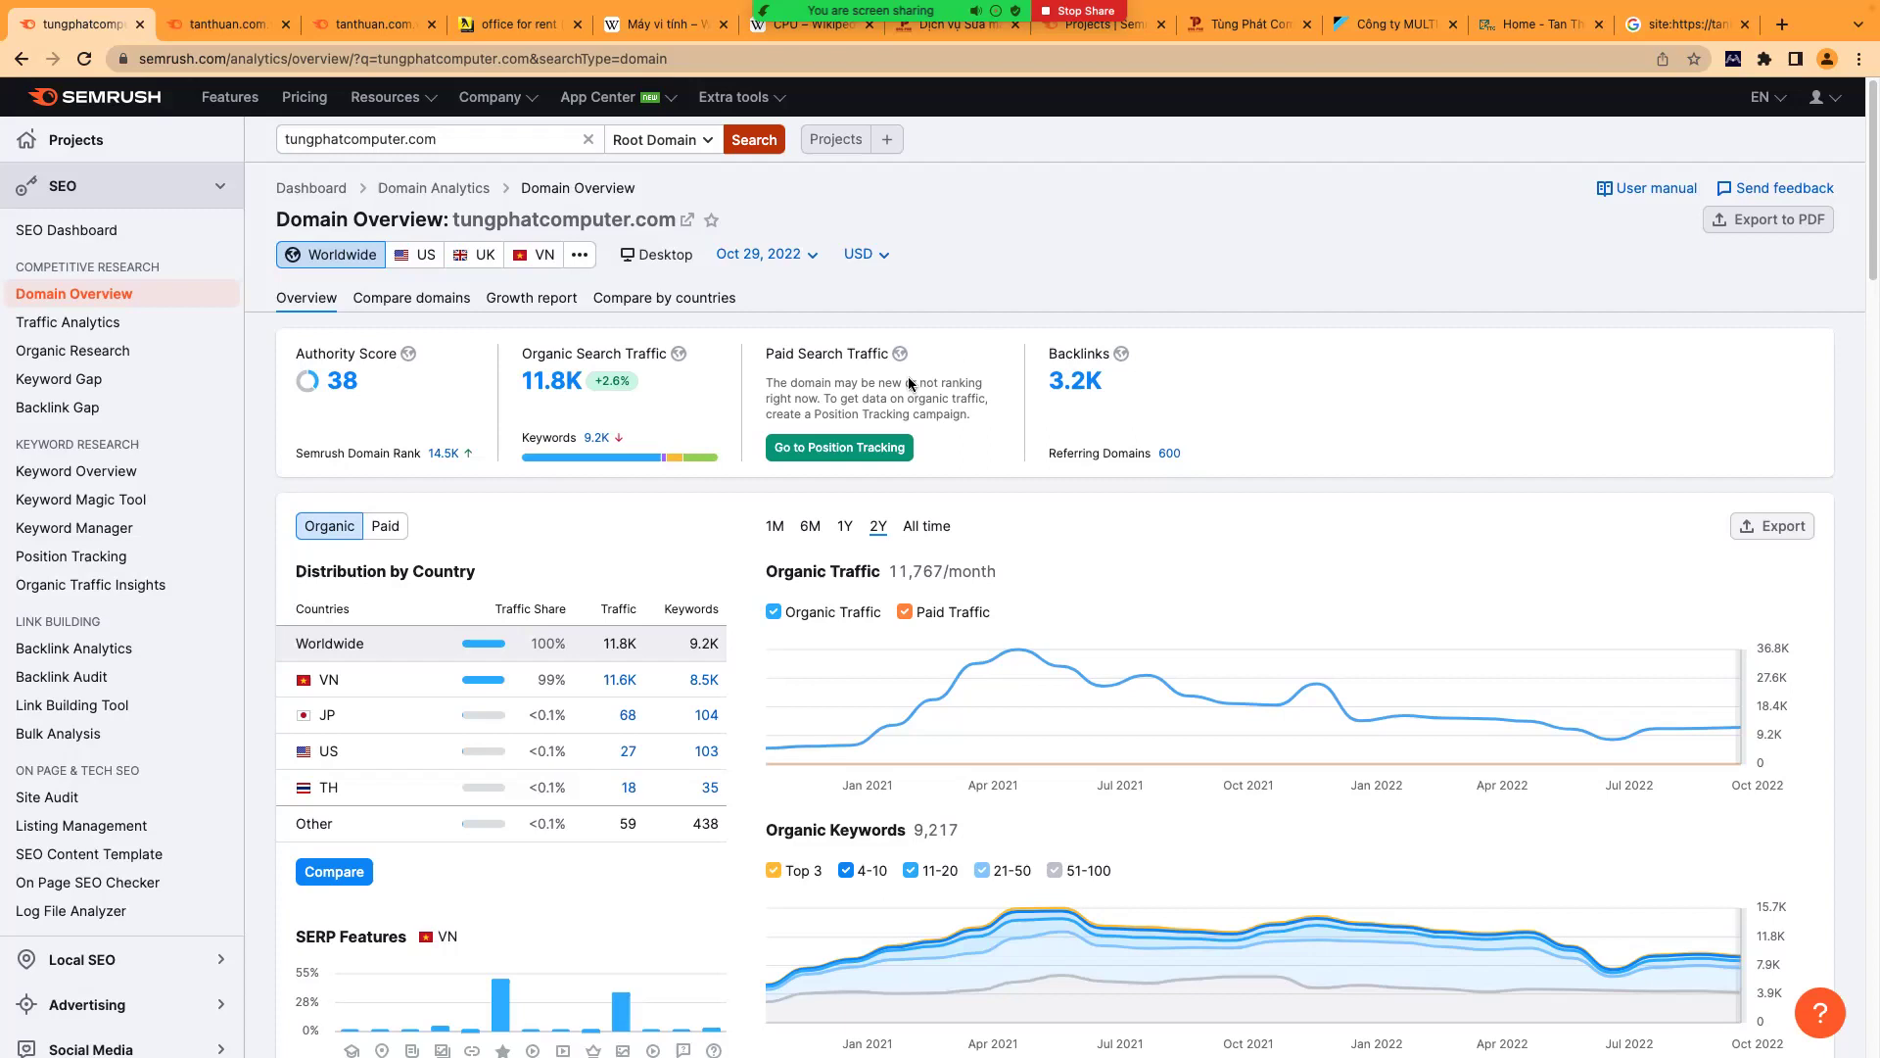
left_click(343, 382)
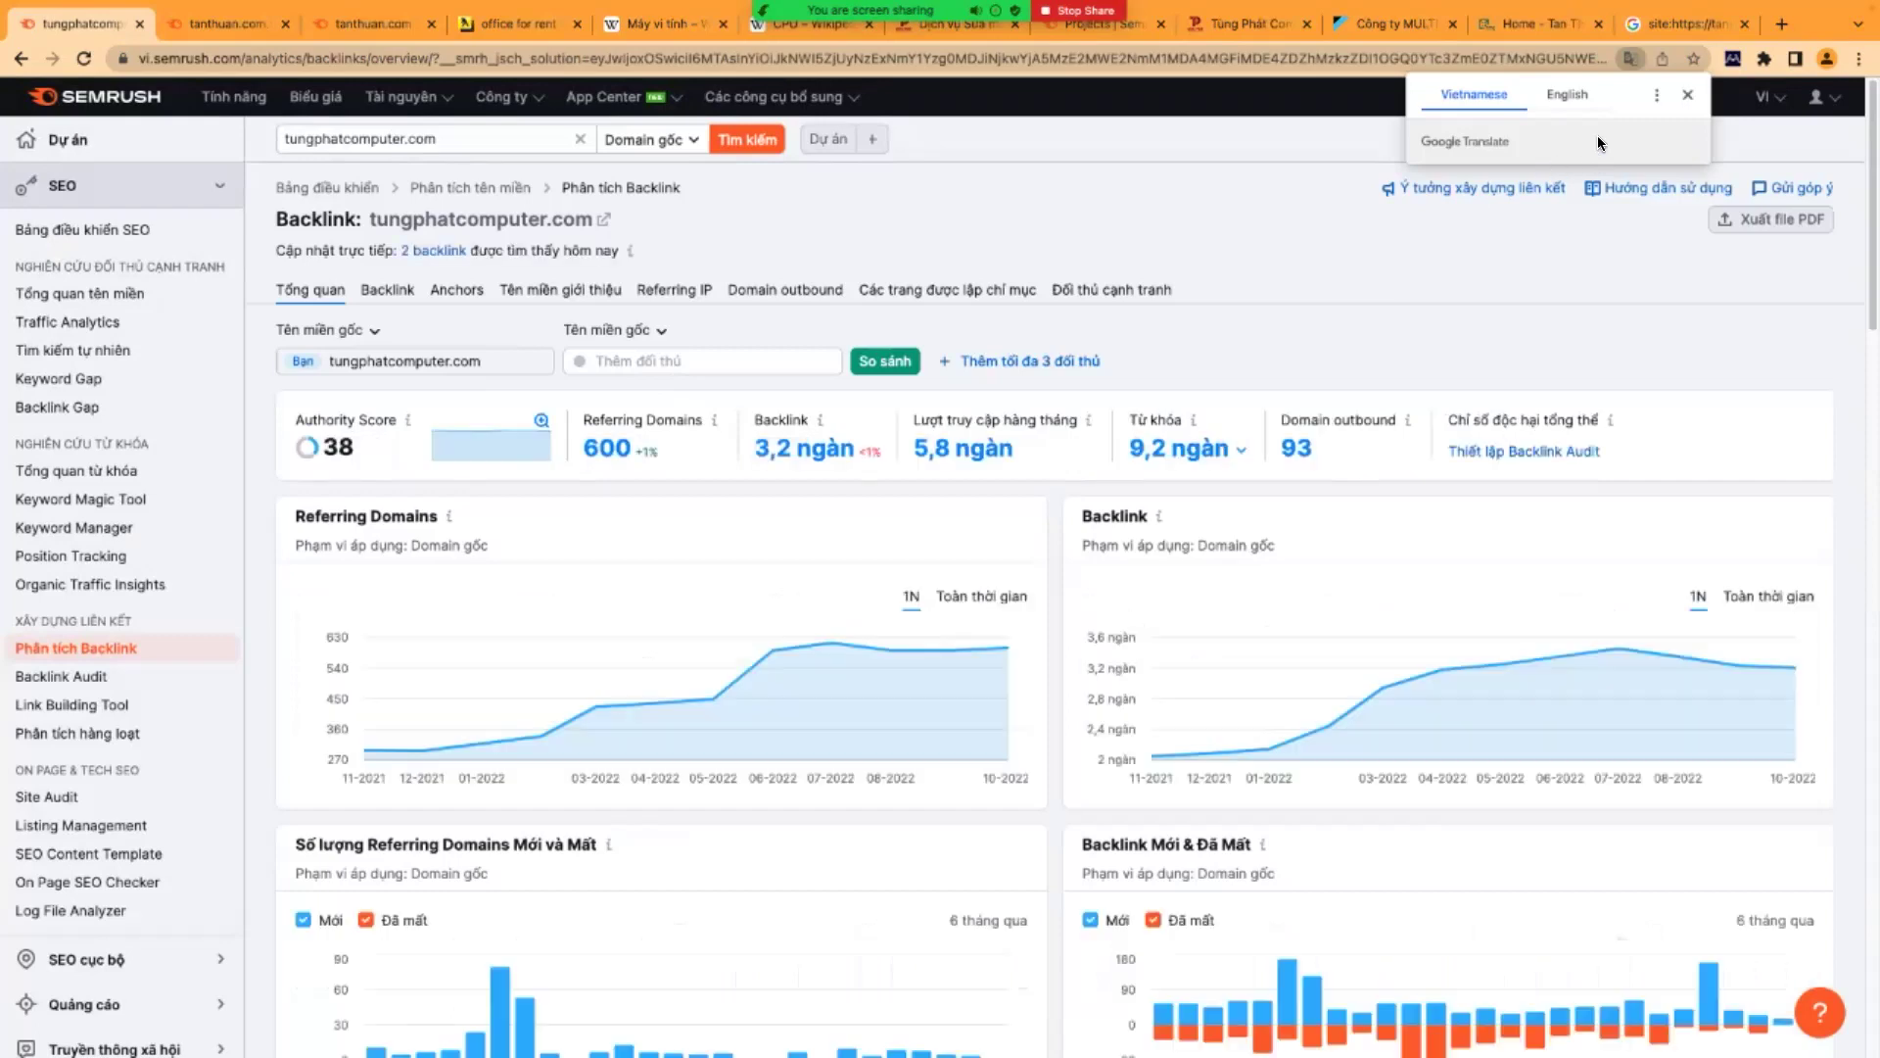
left_click(1686, 95)
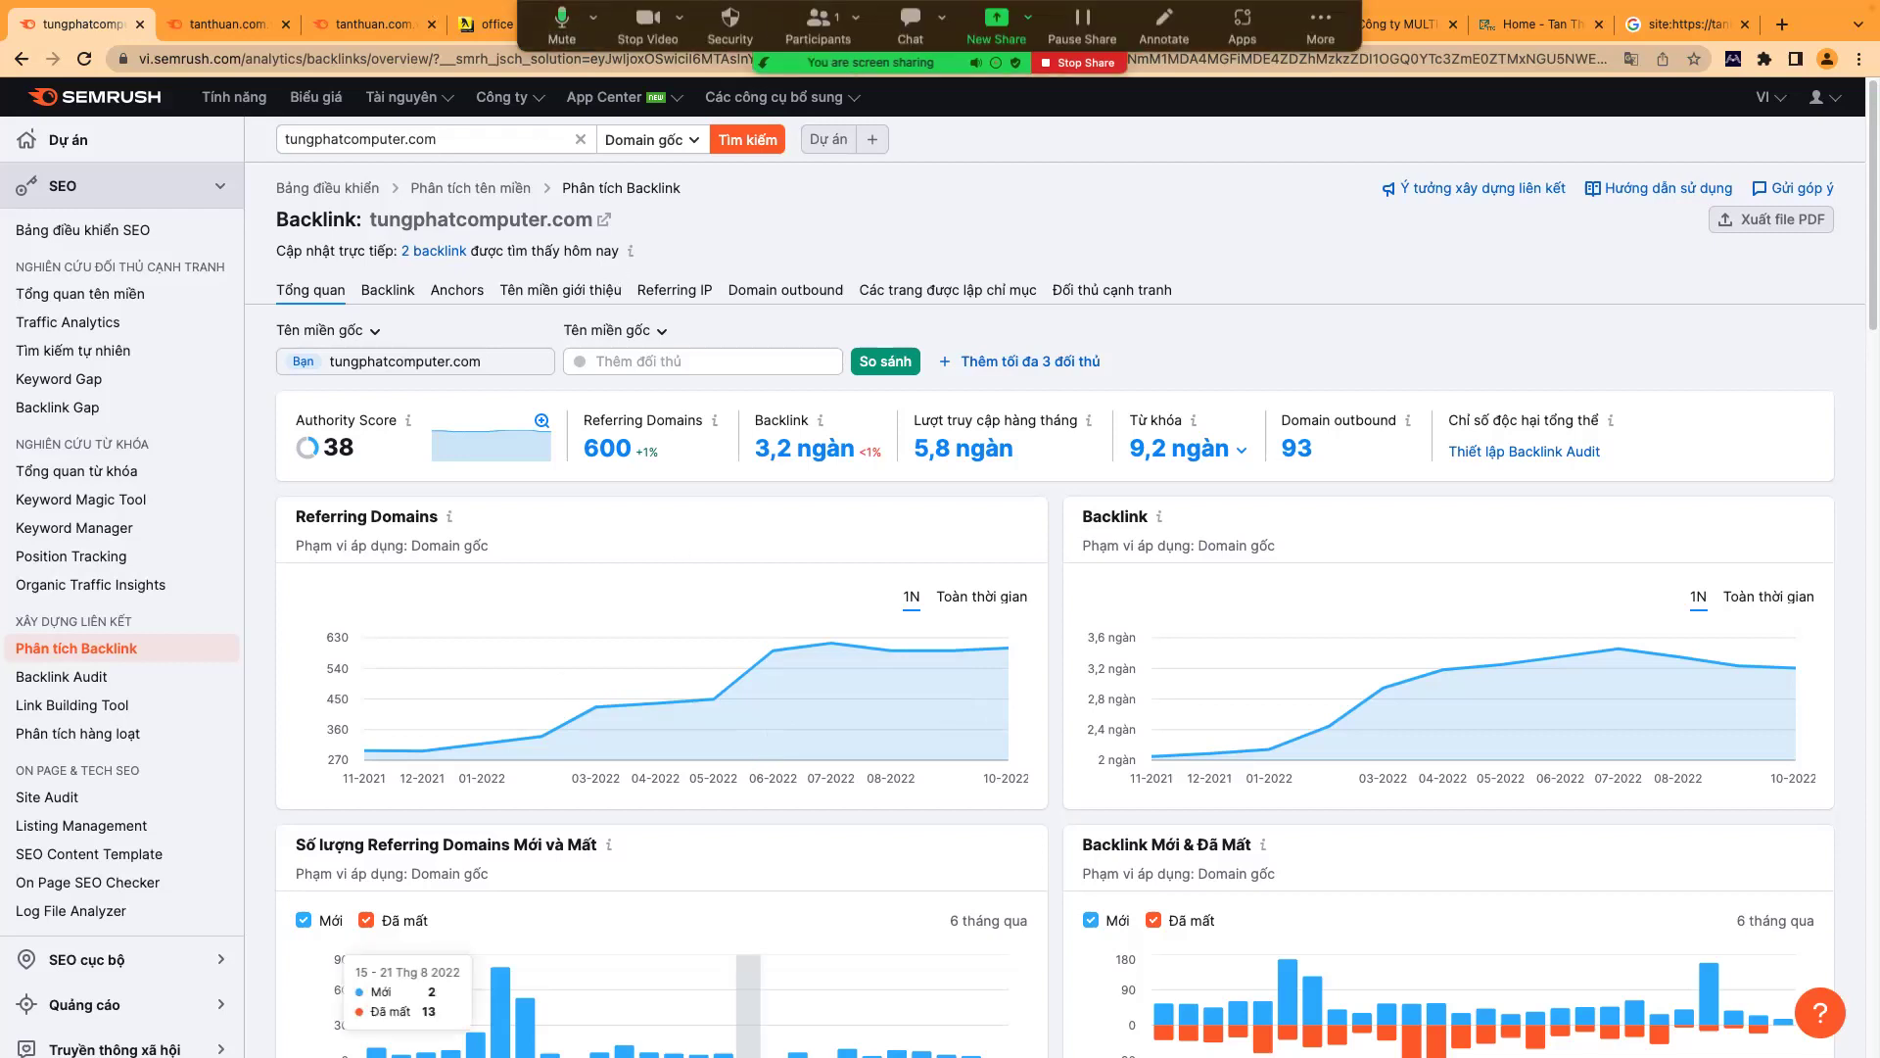
- Bring up the open multi.vn home page and select its web address
mouse_move(529, 1037)
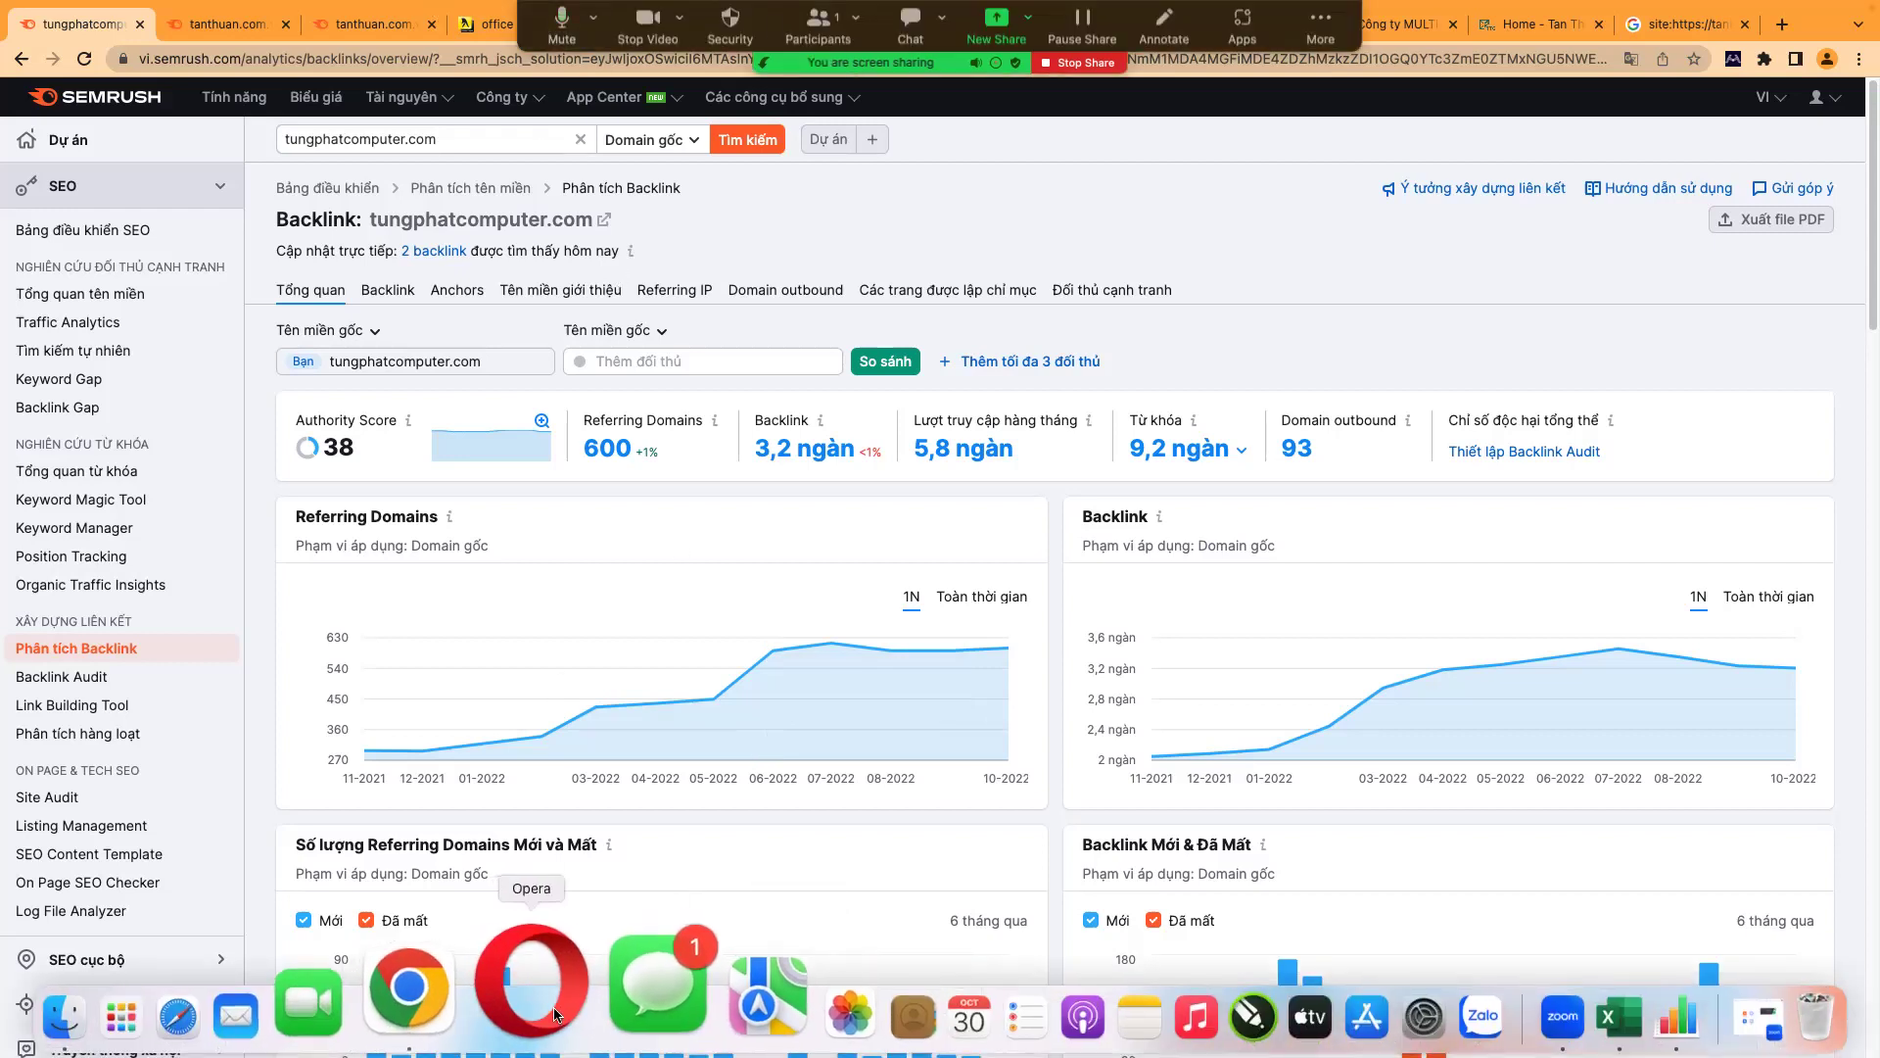
left_click(497, 999)
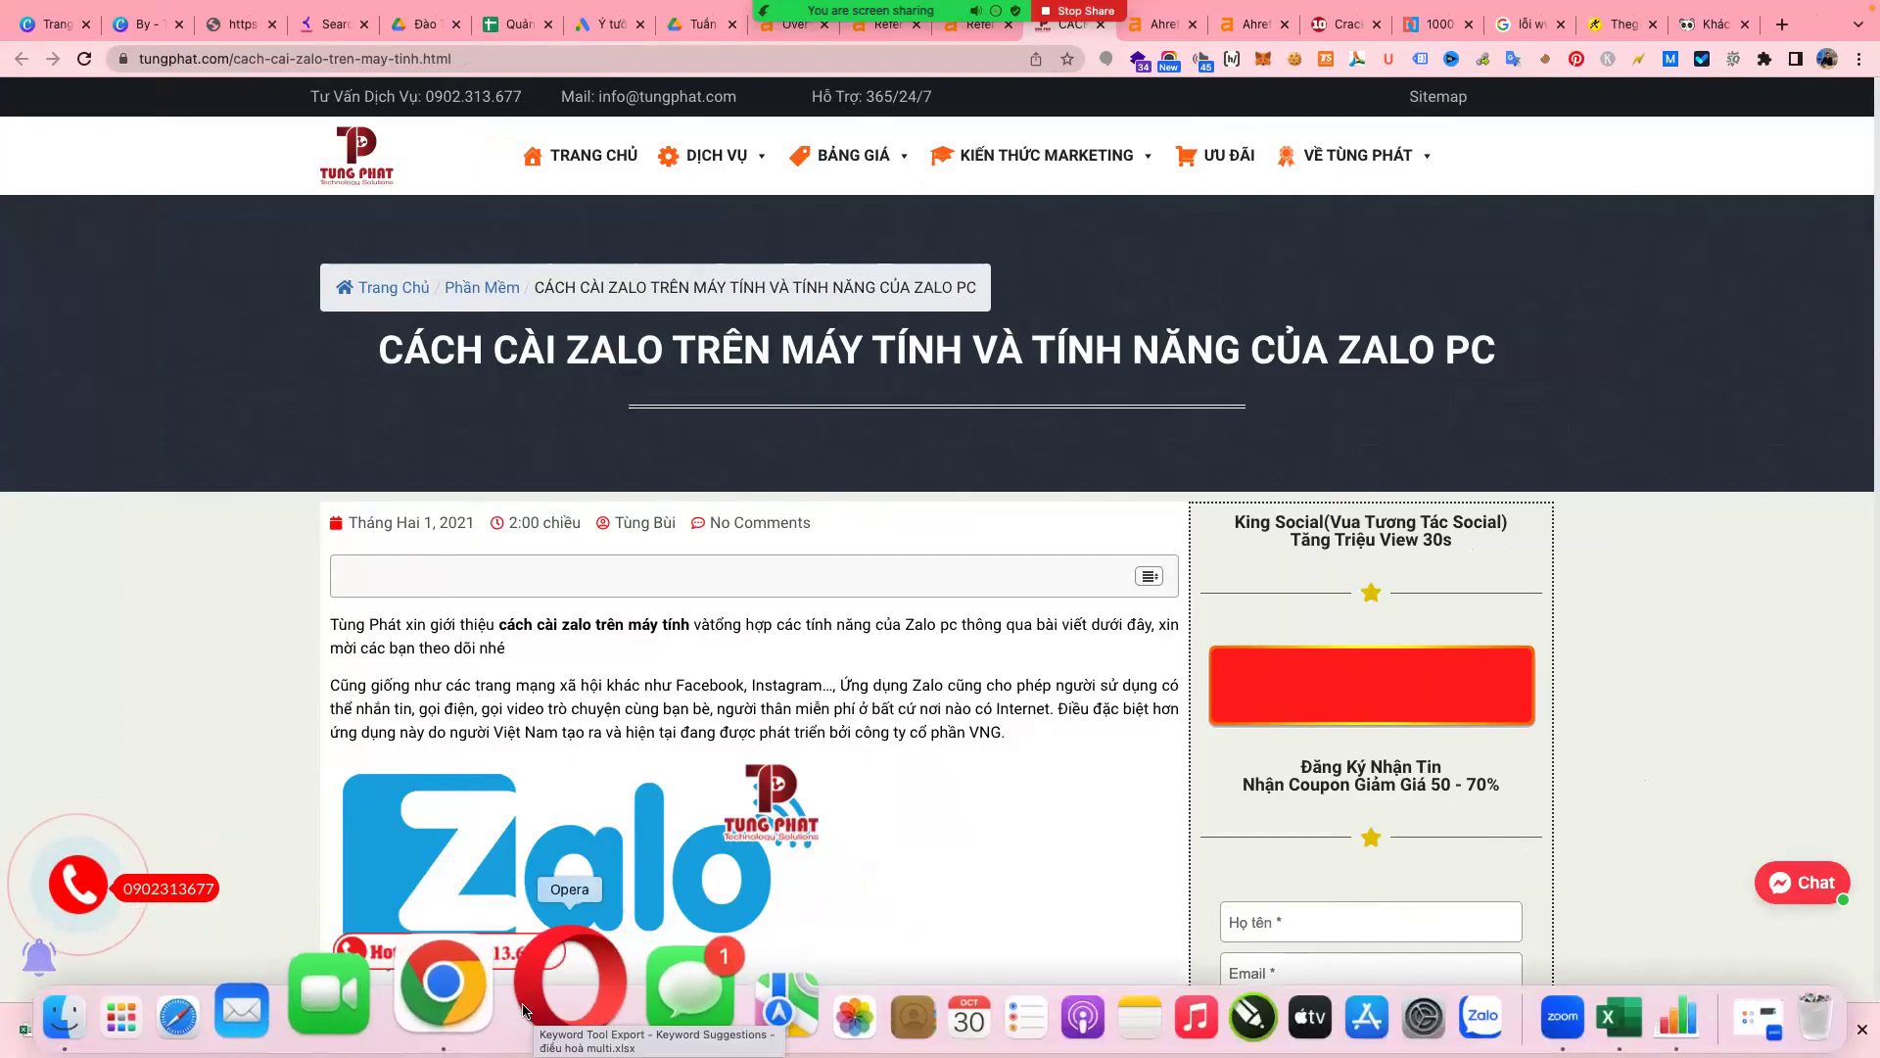
left_click(534, 999)
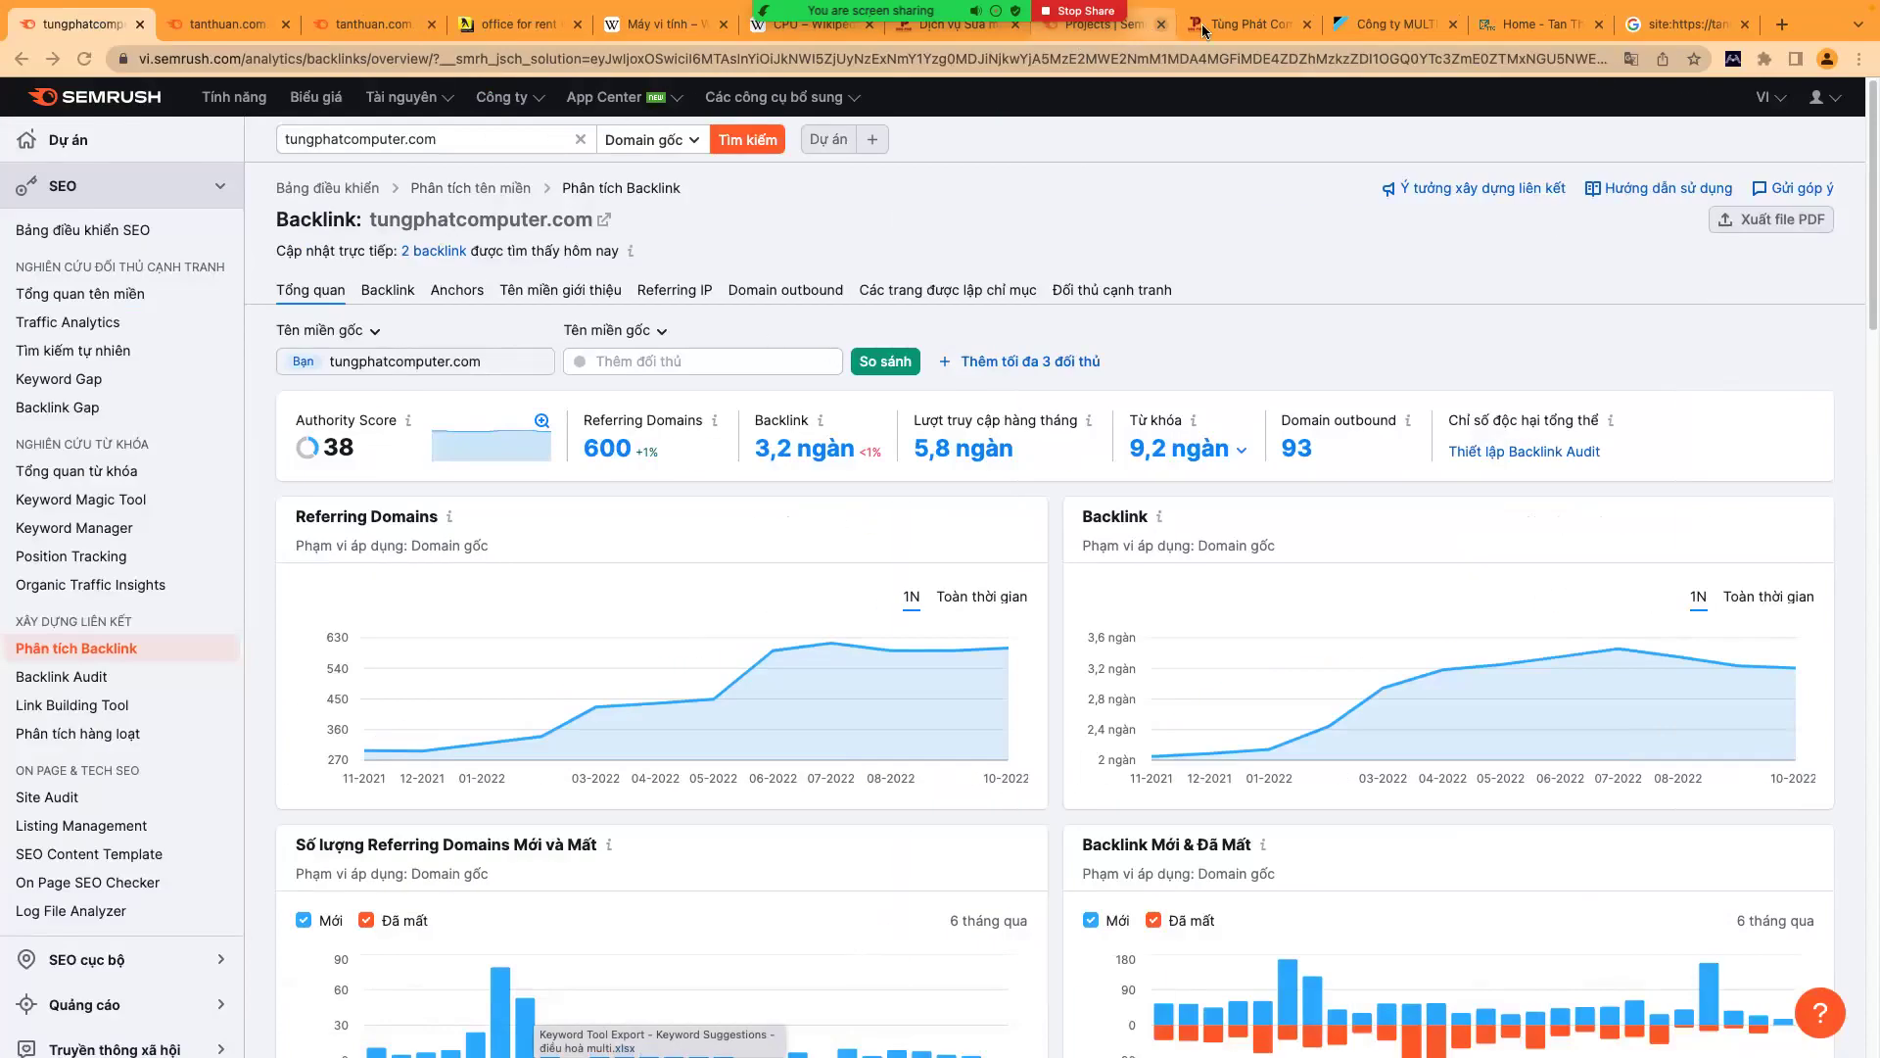
left_click(1391, 24)
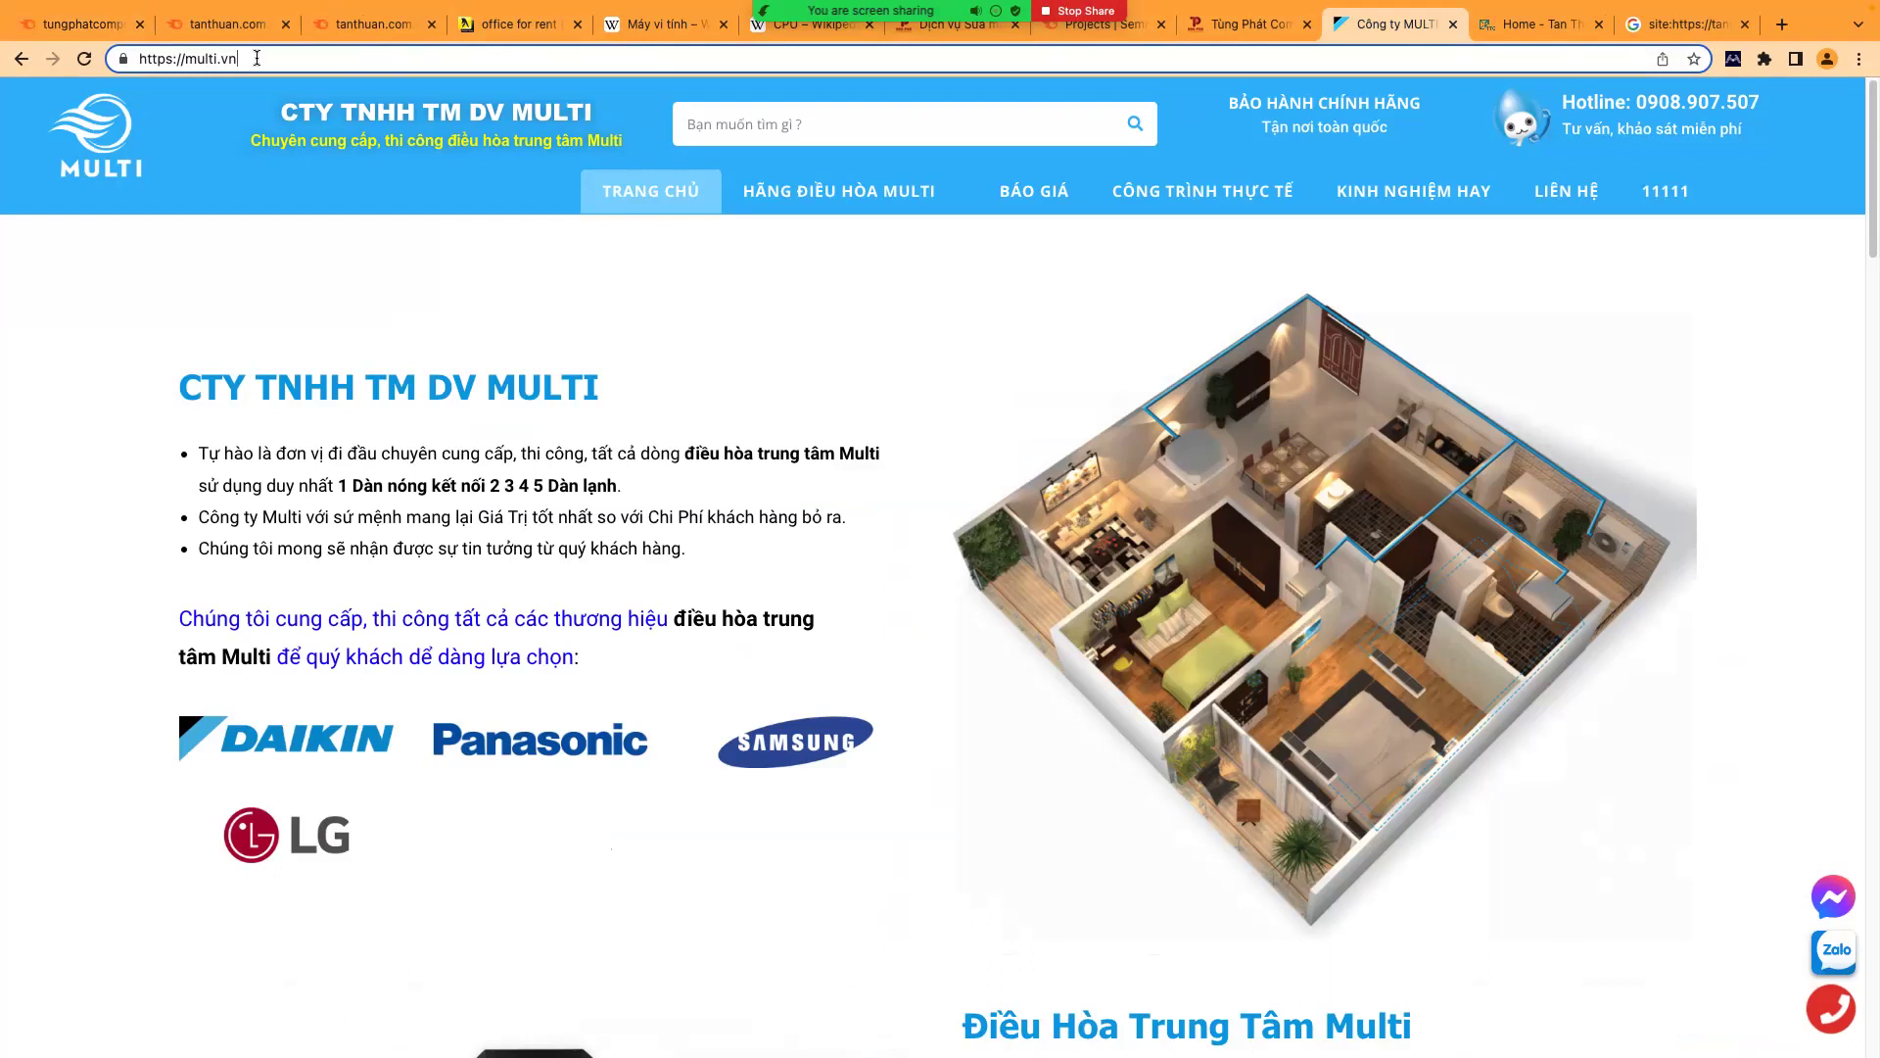
- Close every browser tab except the tungphatcomputer.com Semrush report and the multi.vn site
left_click(273, 31)
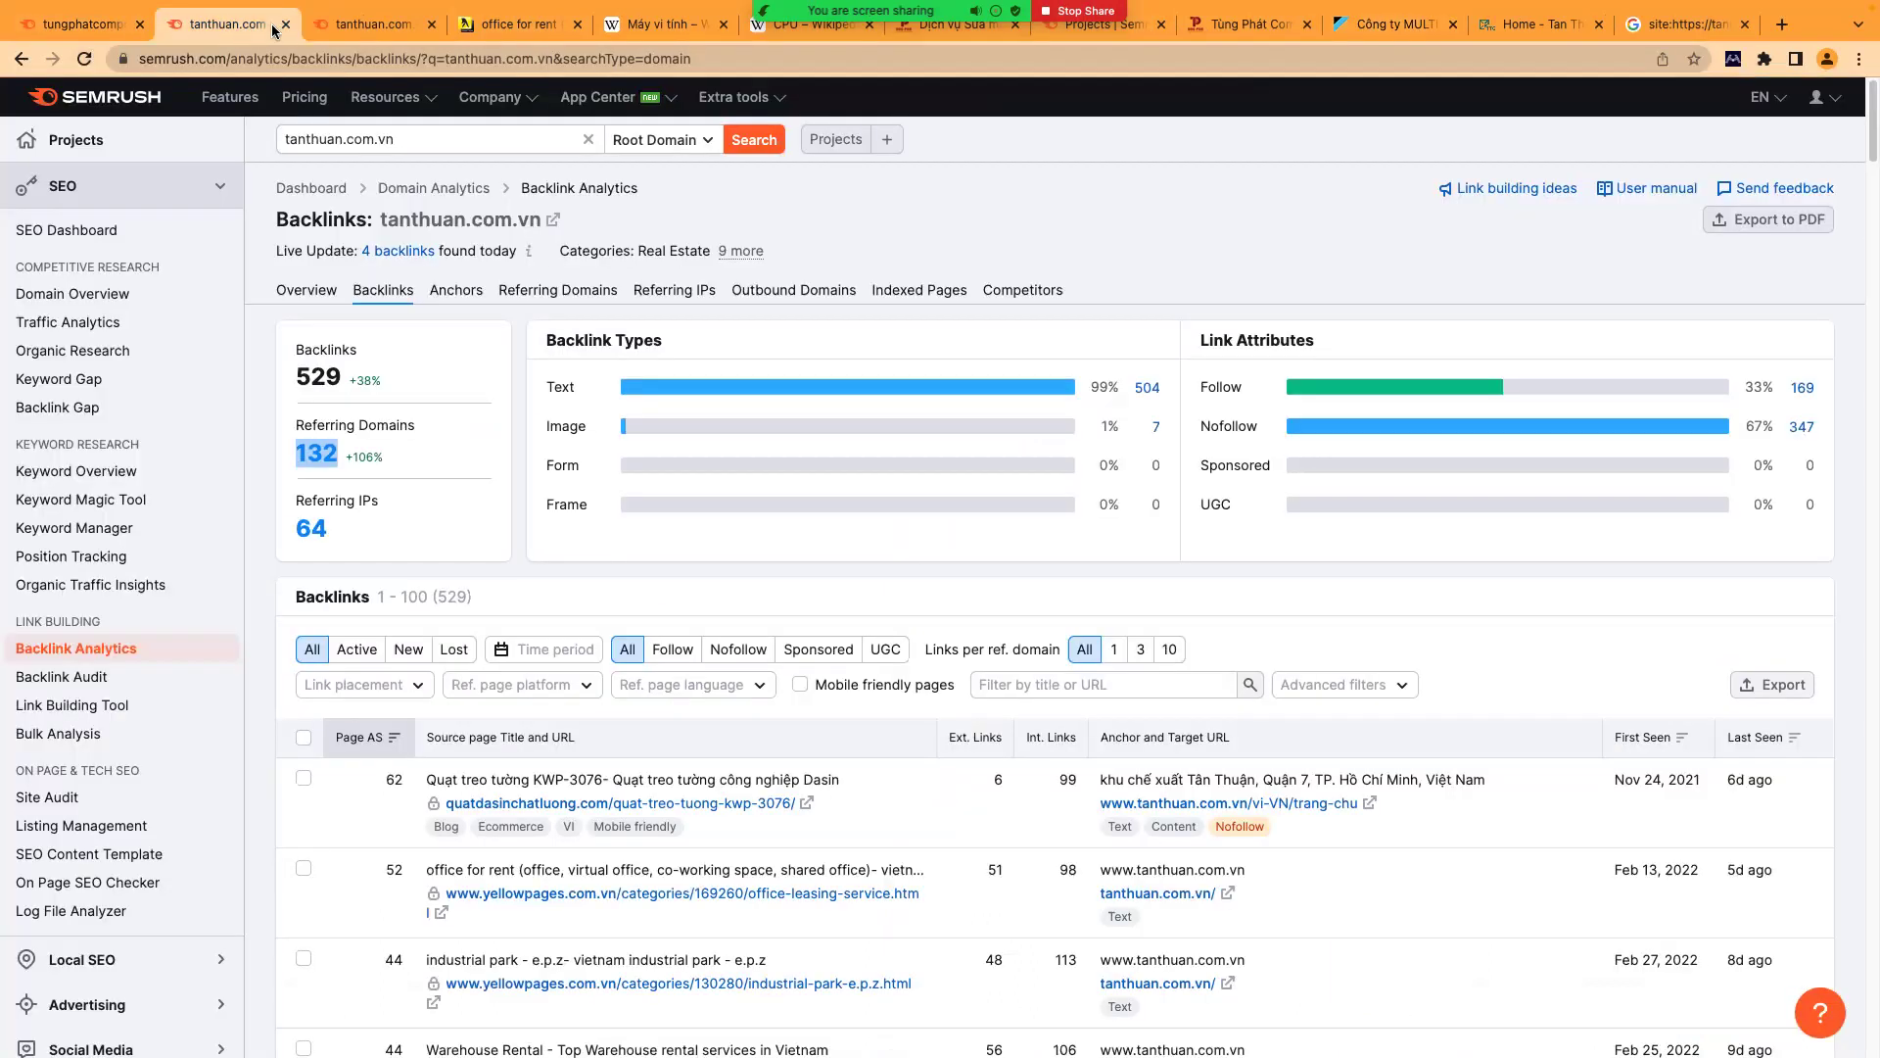
left_click(284, 25)
left_click(284, 25)
left_click(284, 25)
left_click(284, 24)
left_click(284, 25)
left_click(284, 24)
left_click(284, 23)
left_click(284, 23)
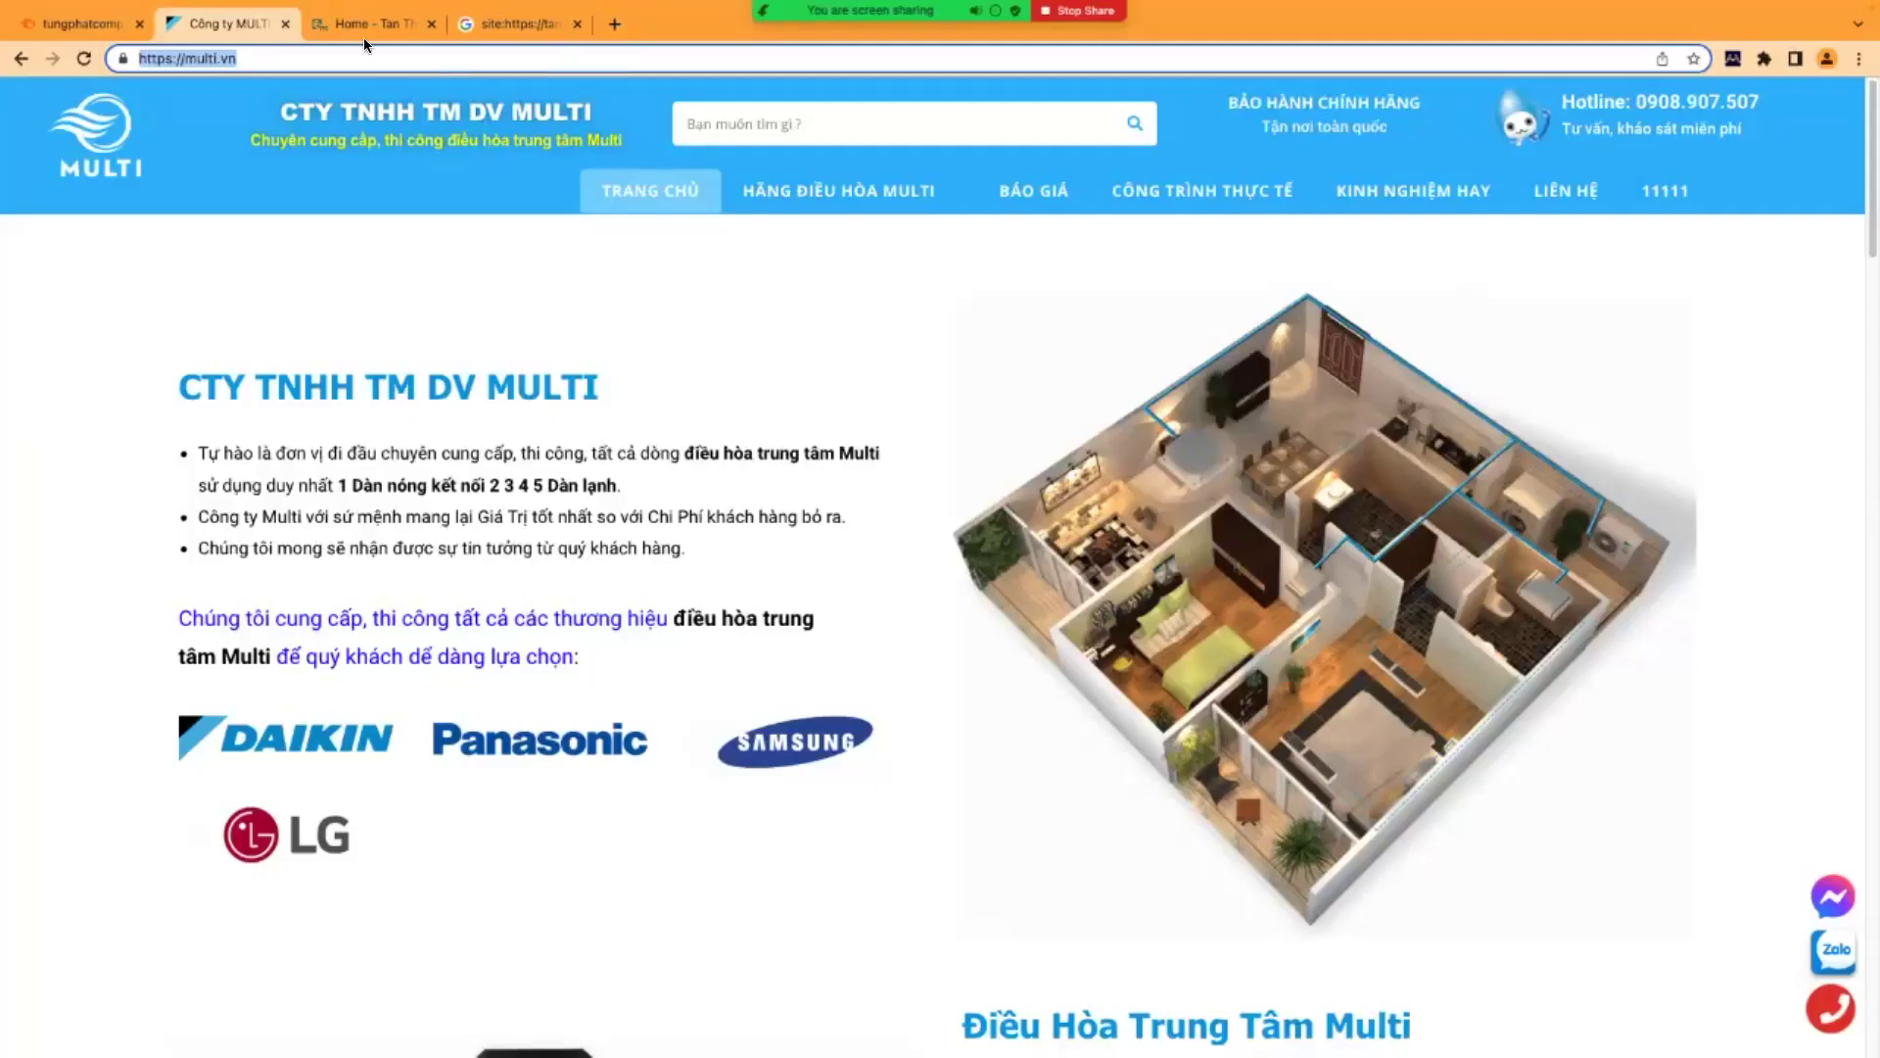
left_click(392, 25)
left_click(432, 24)
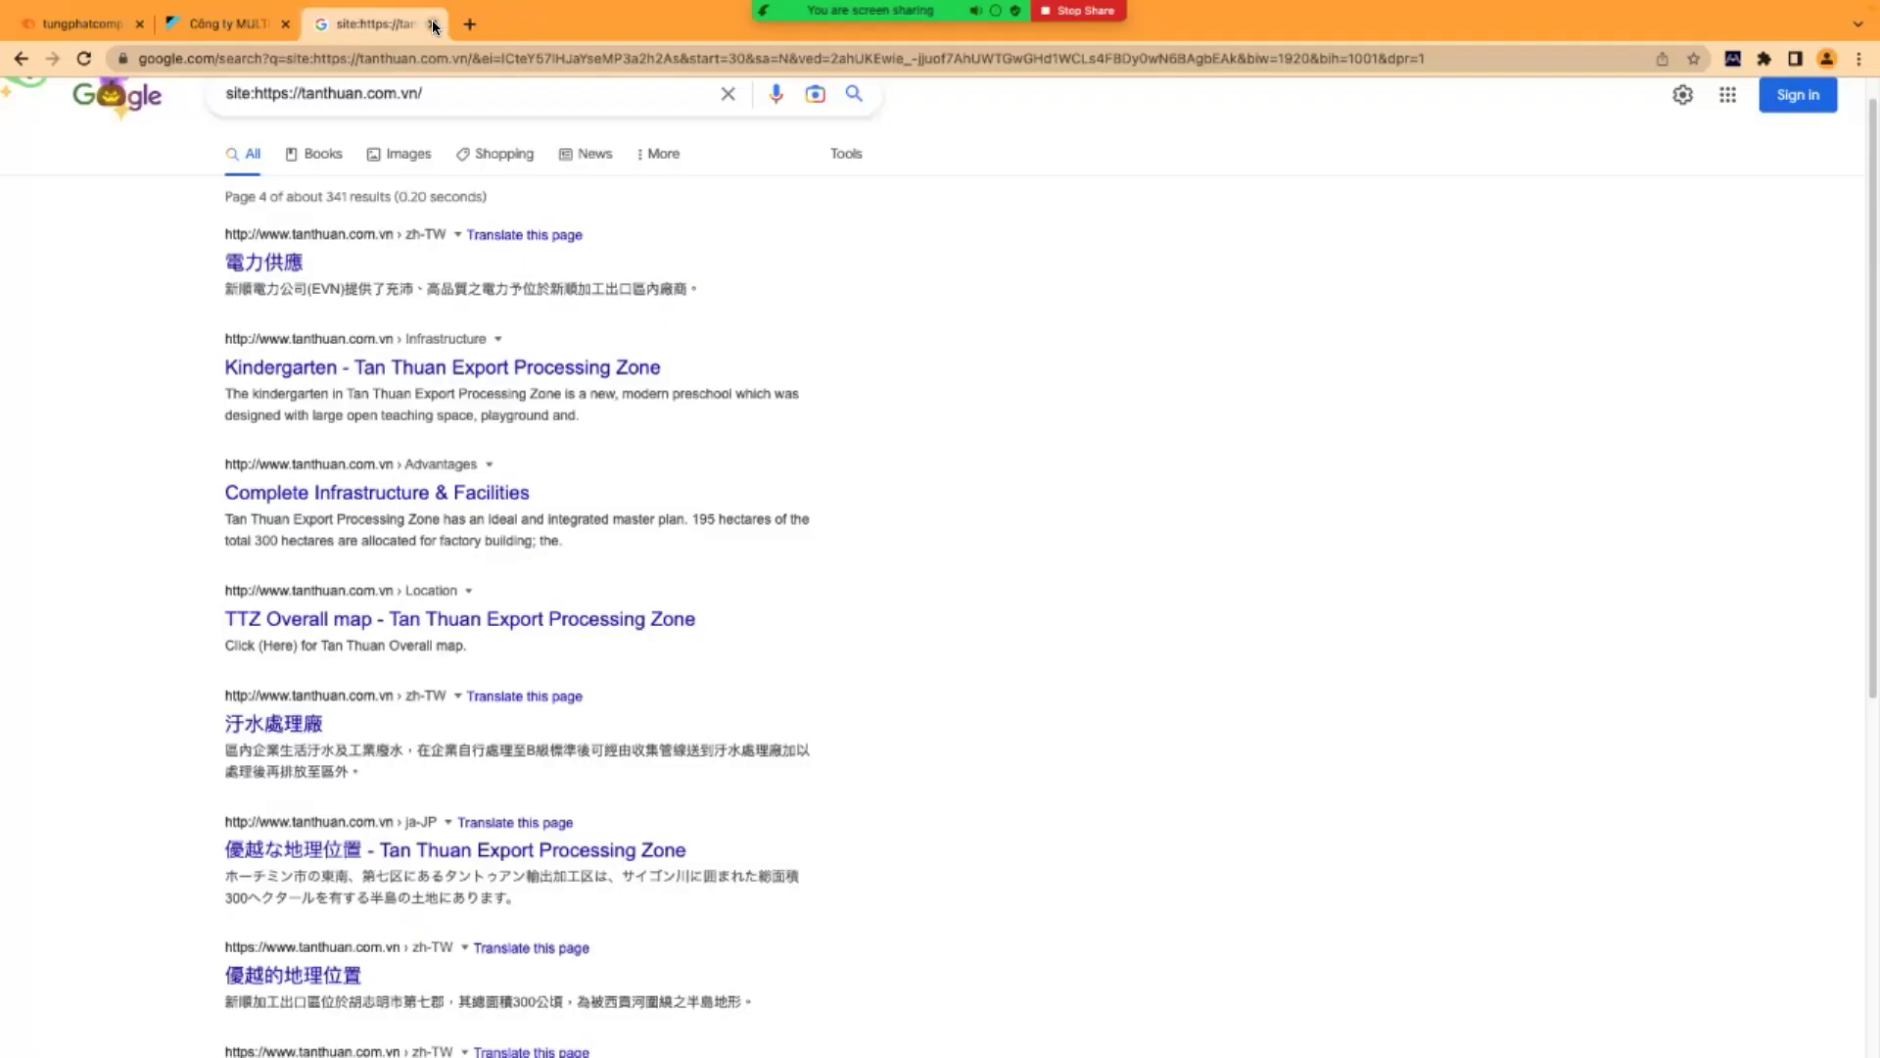
left_click(432, 25)
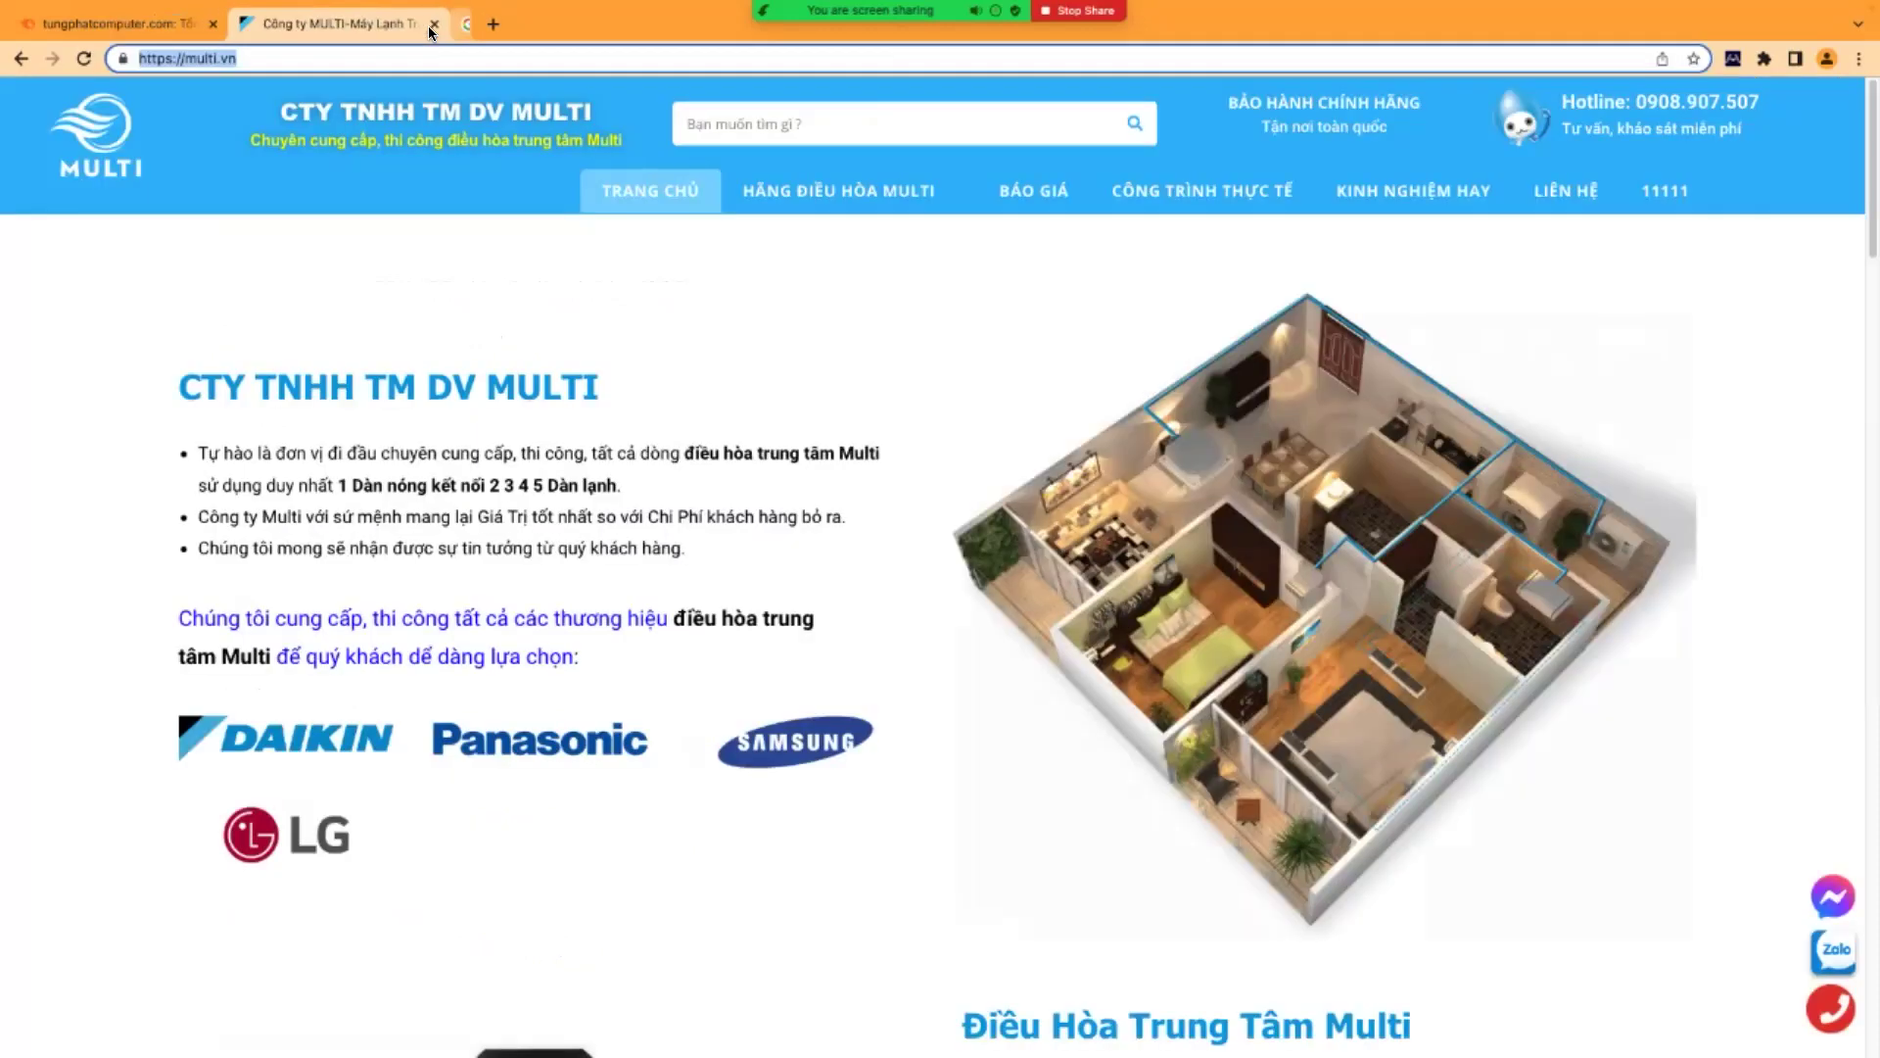
- Return to the tungphatcomputer.com backlink report and translate the Semrush page into English
left_click(131, 13)
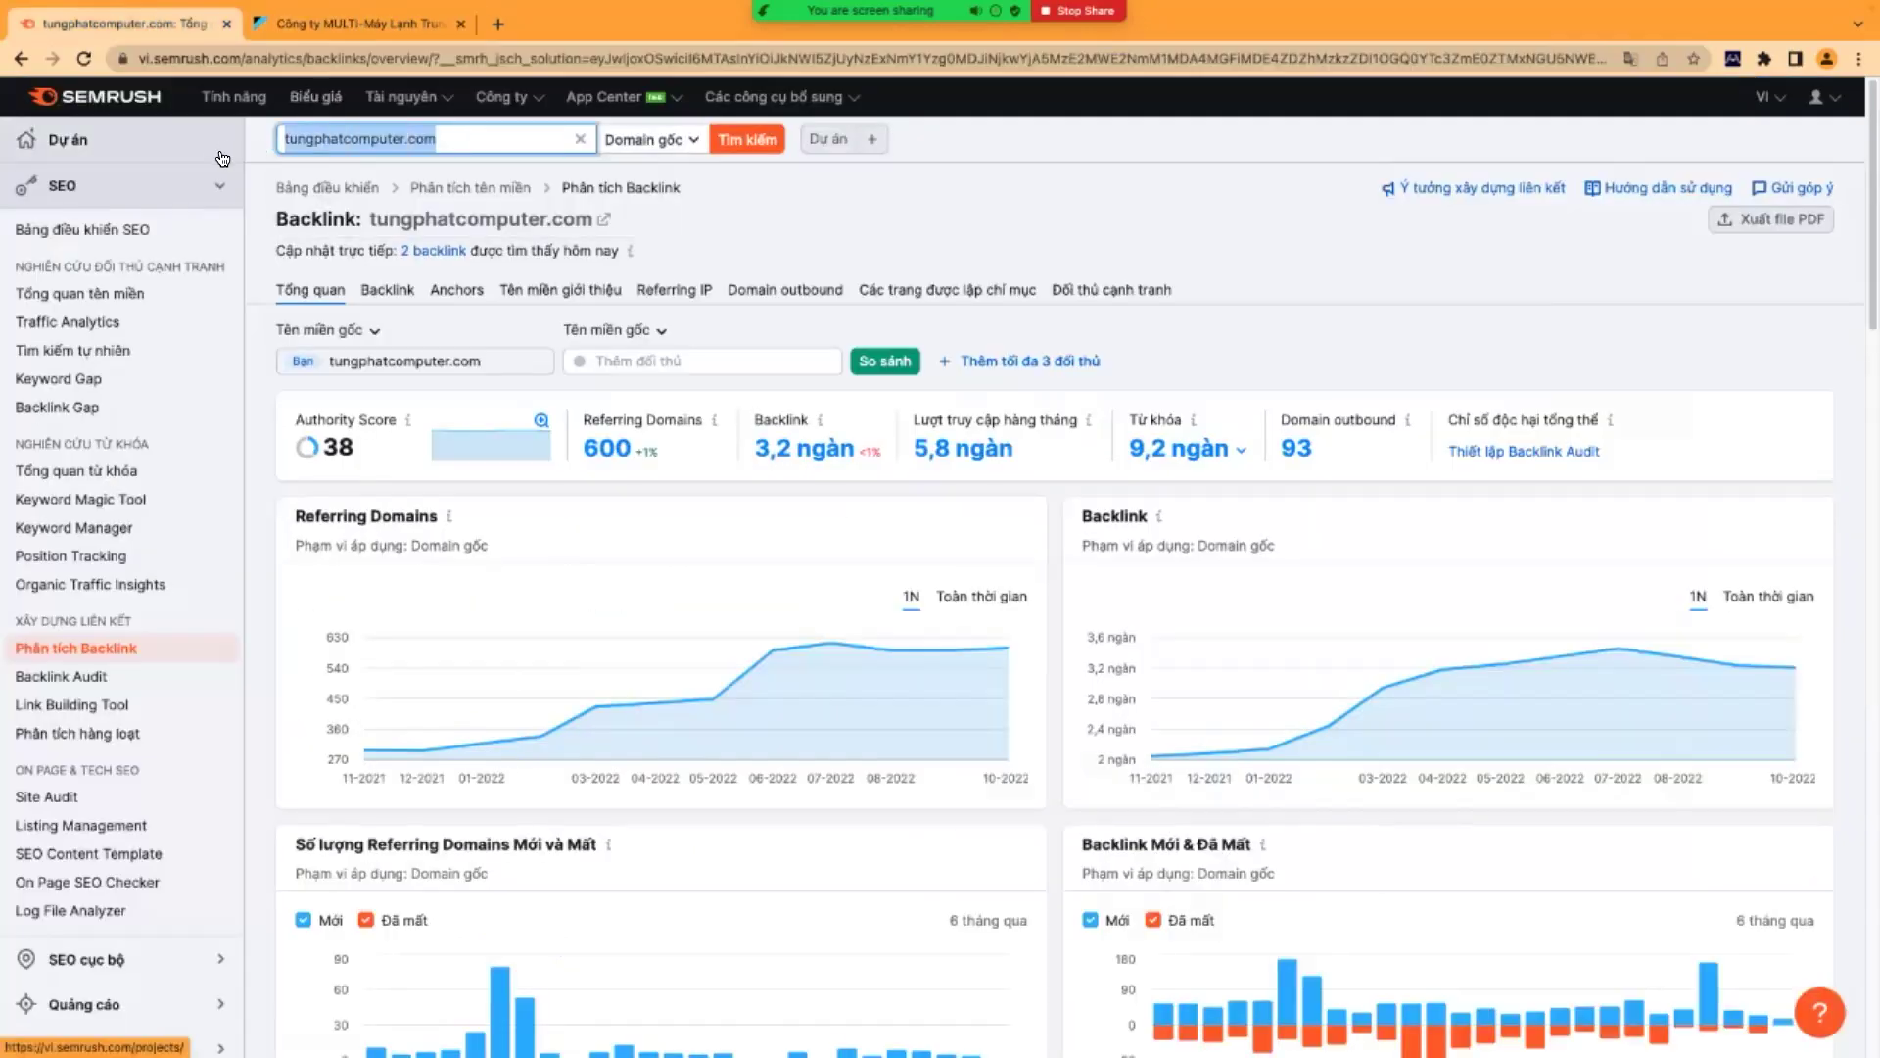
left_click(215, 157)
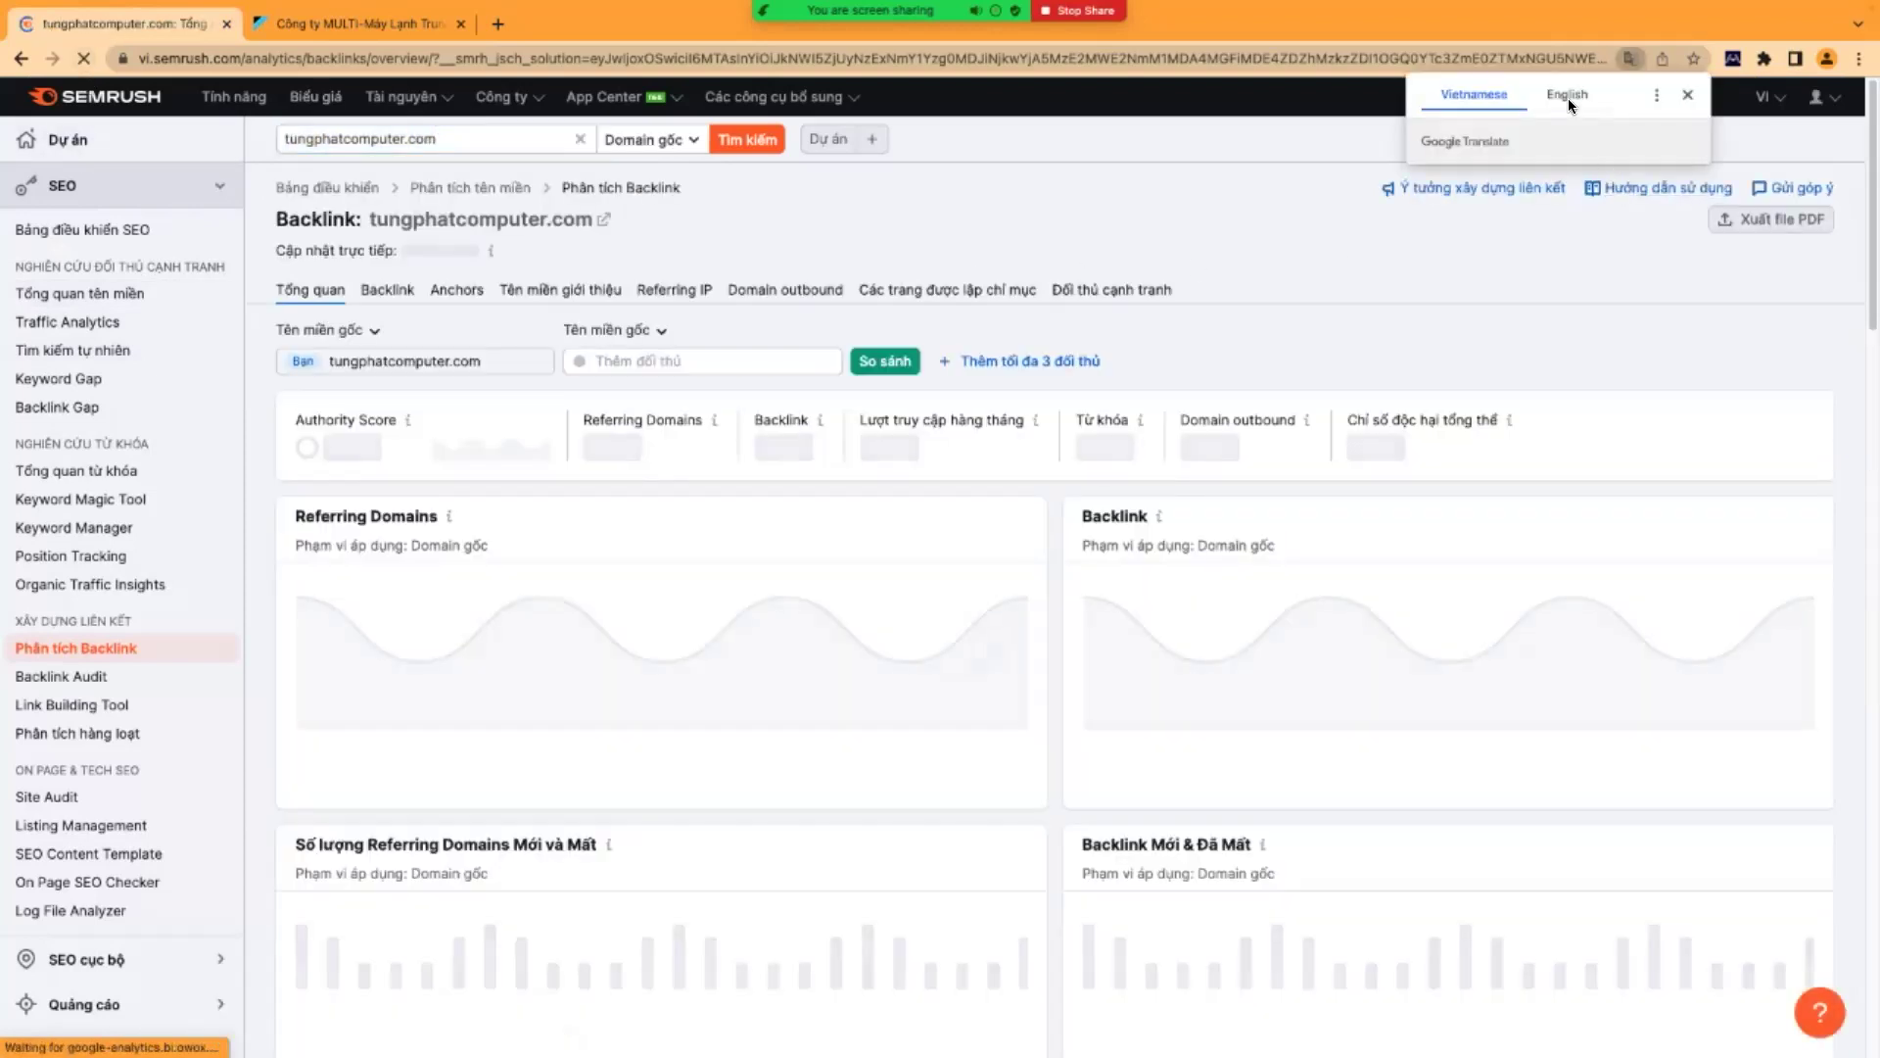
left_click(1567, 96)
right_click(1142, 186)
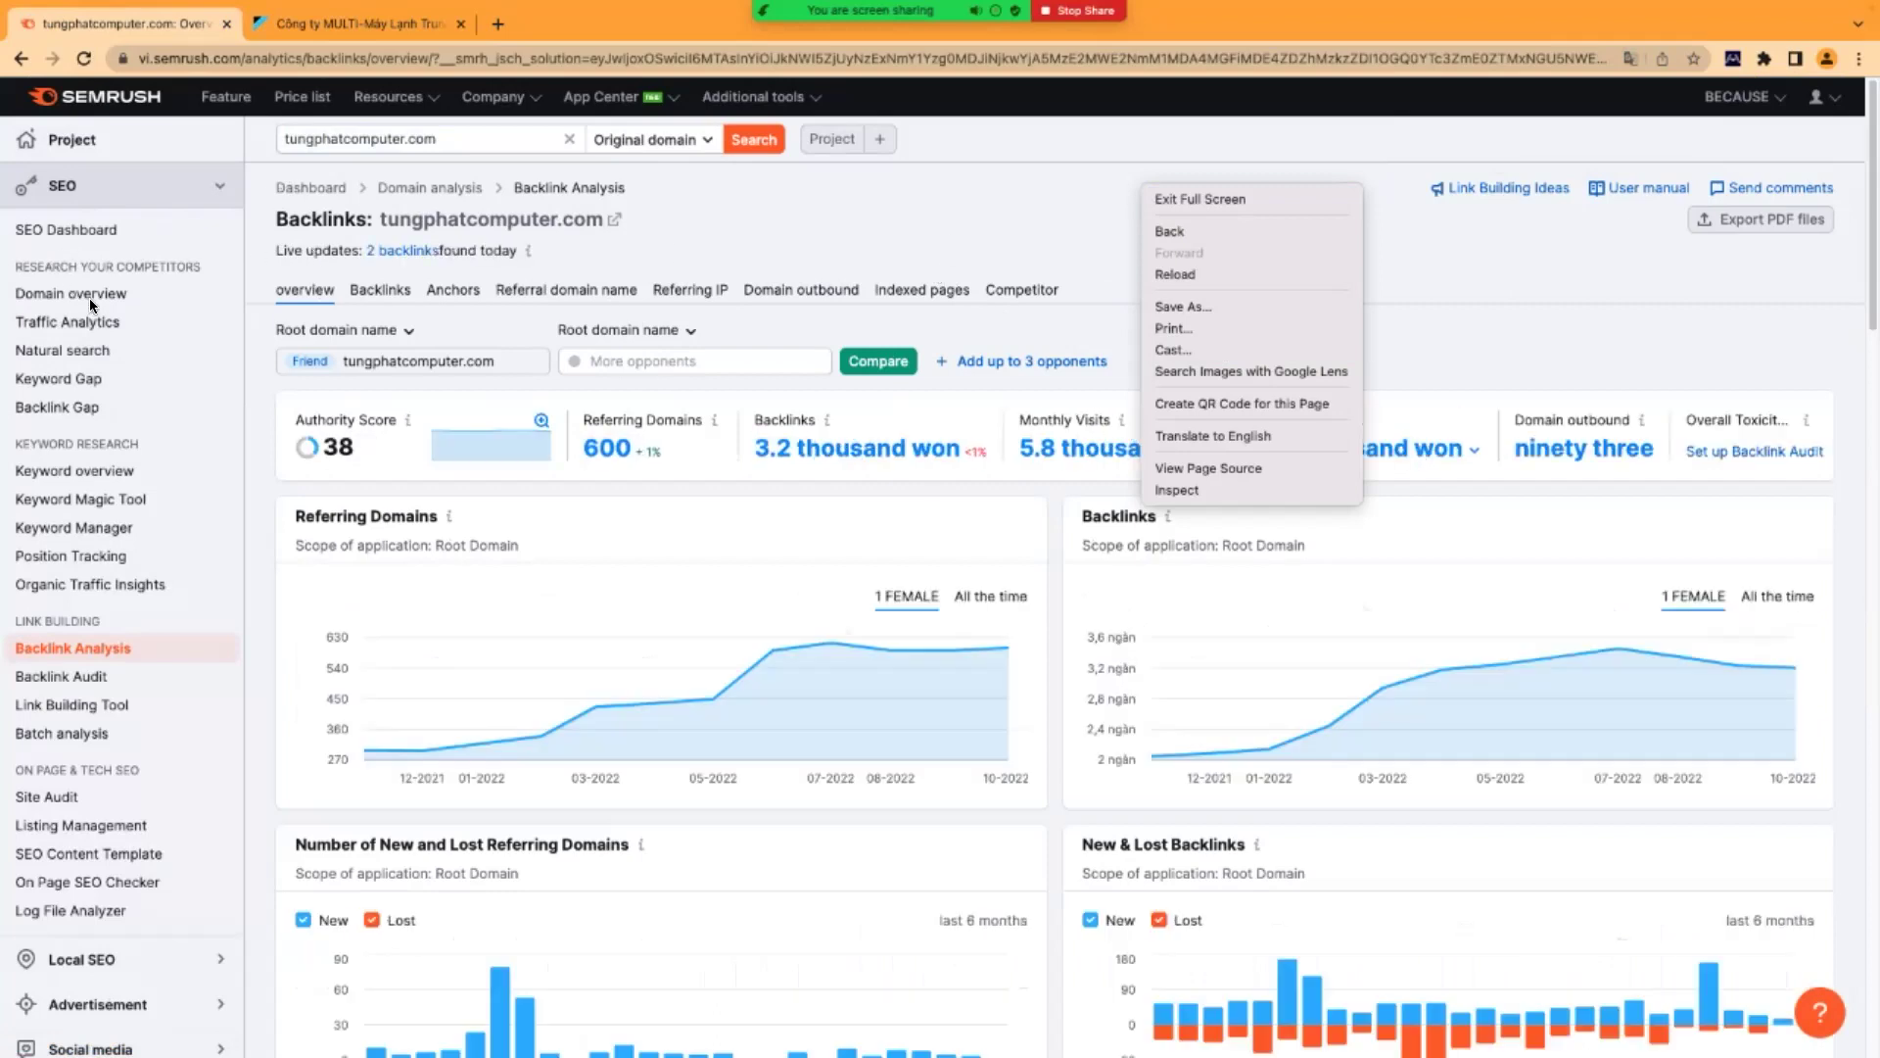
left_click(94, 300)
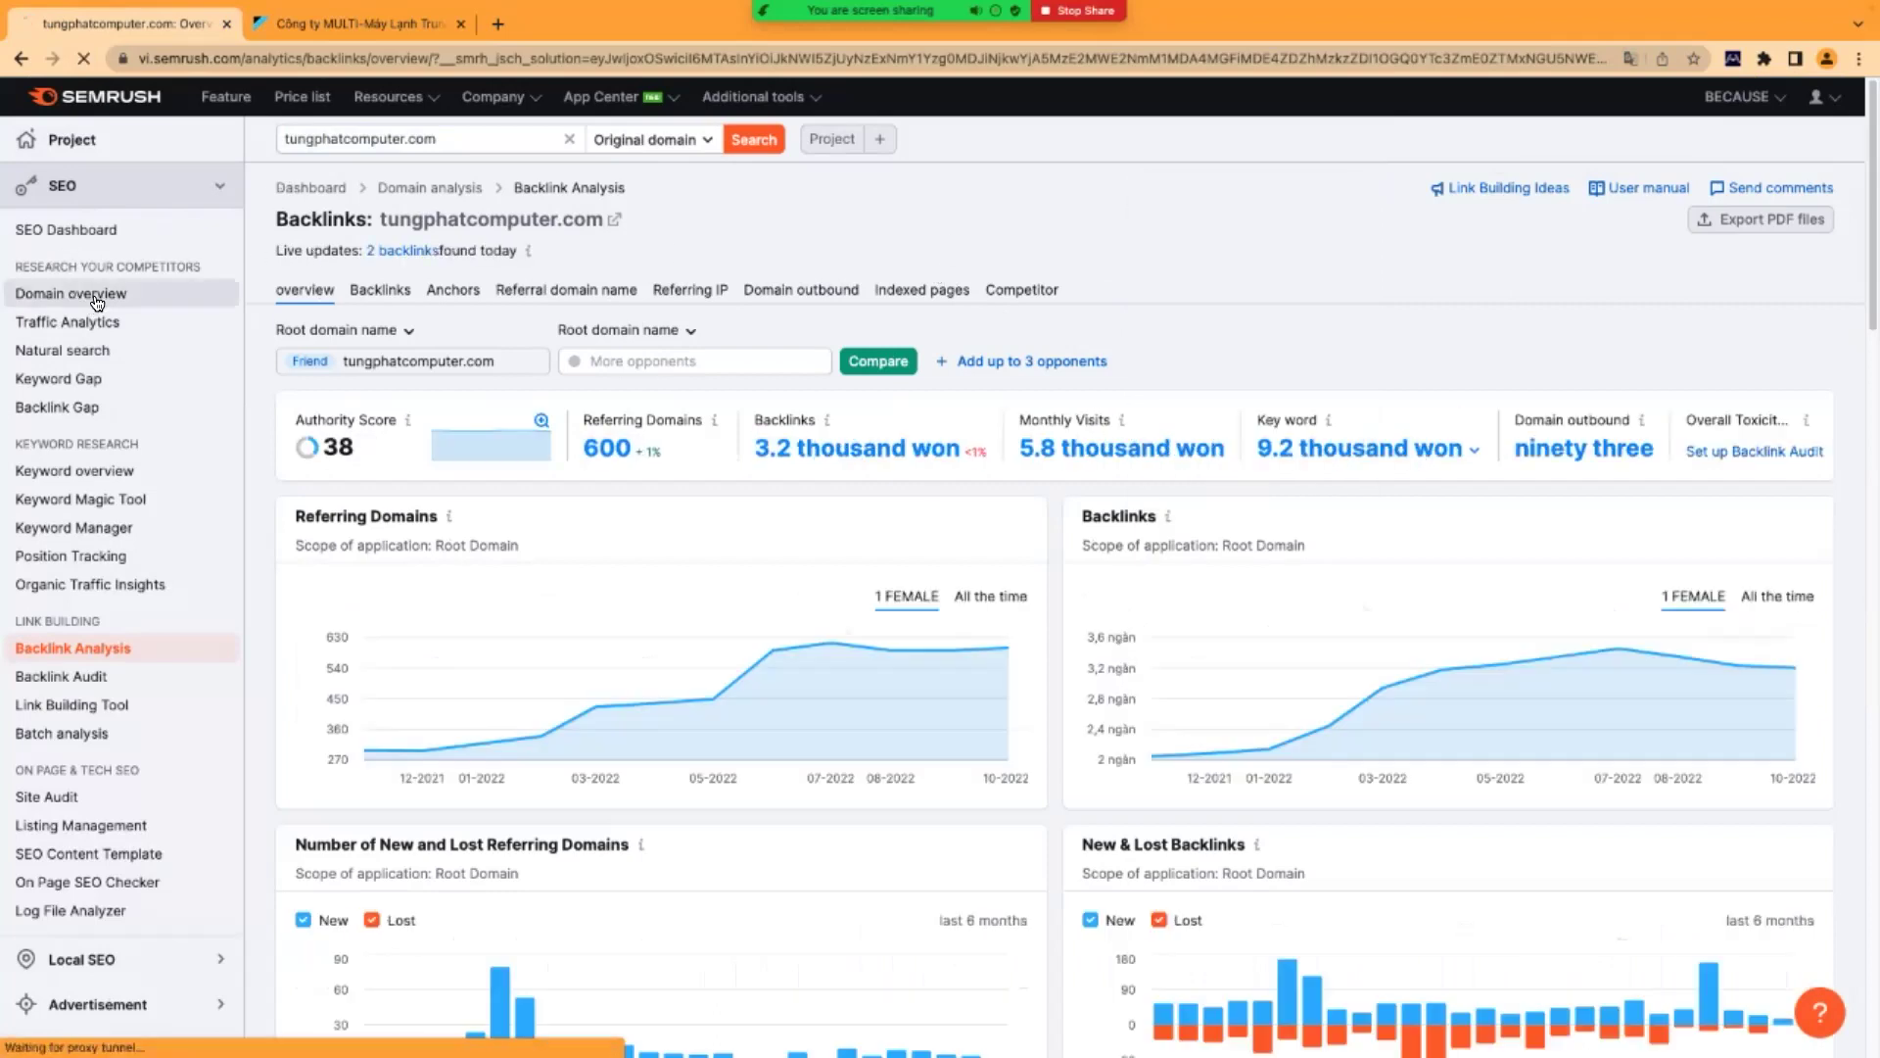
left_click(96, 296)
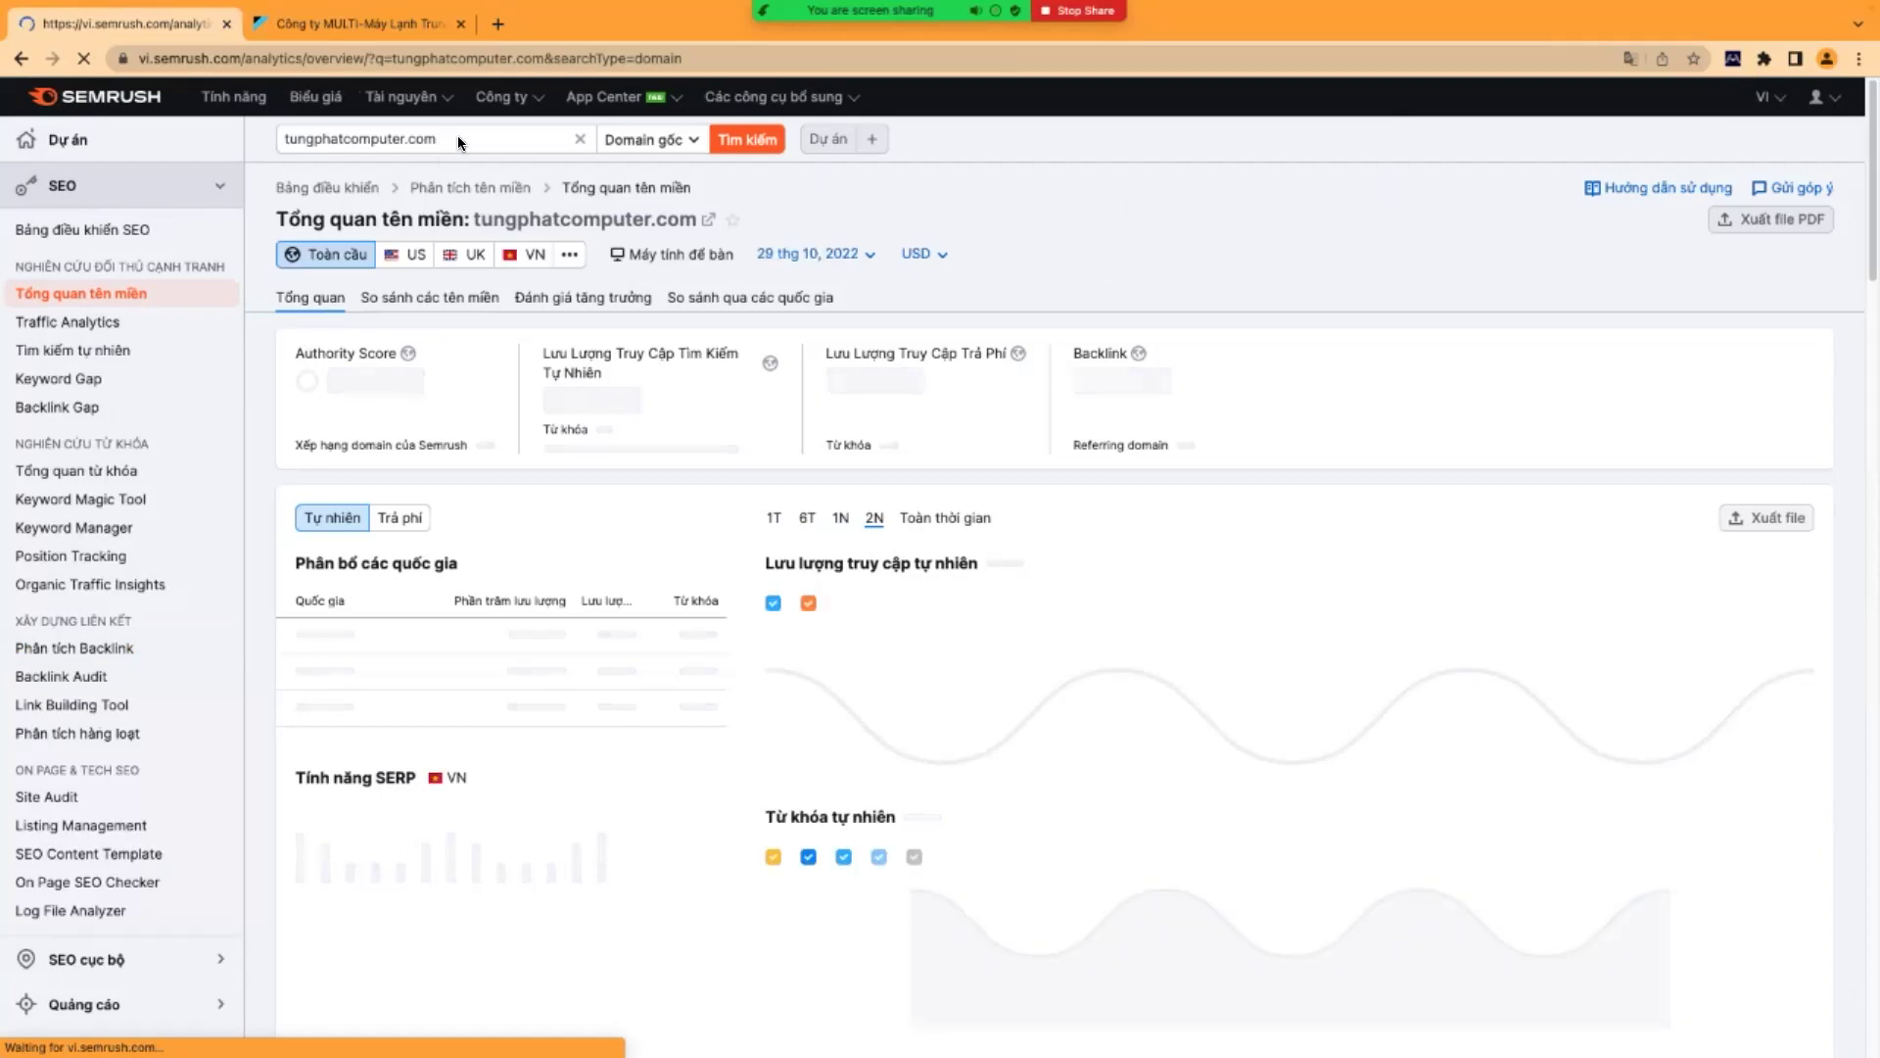
left_click(456, 137)
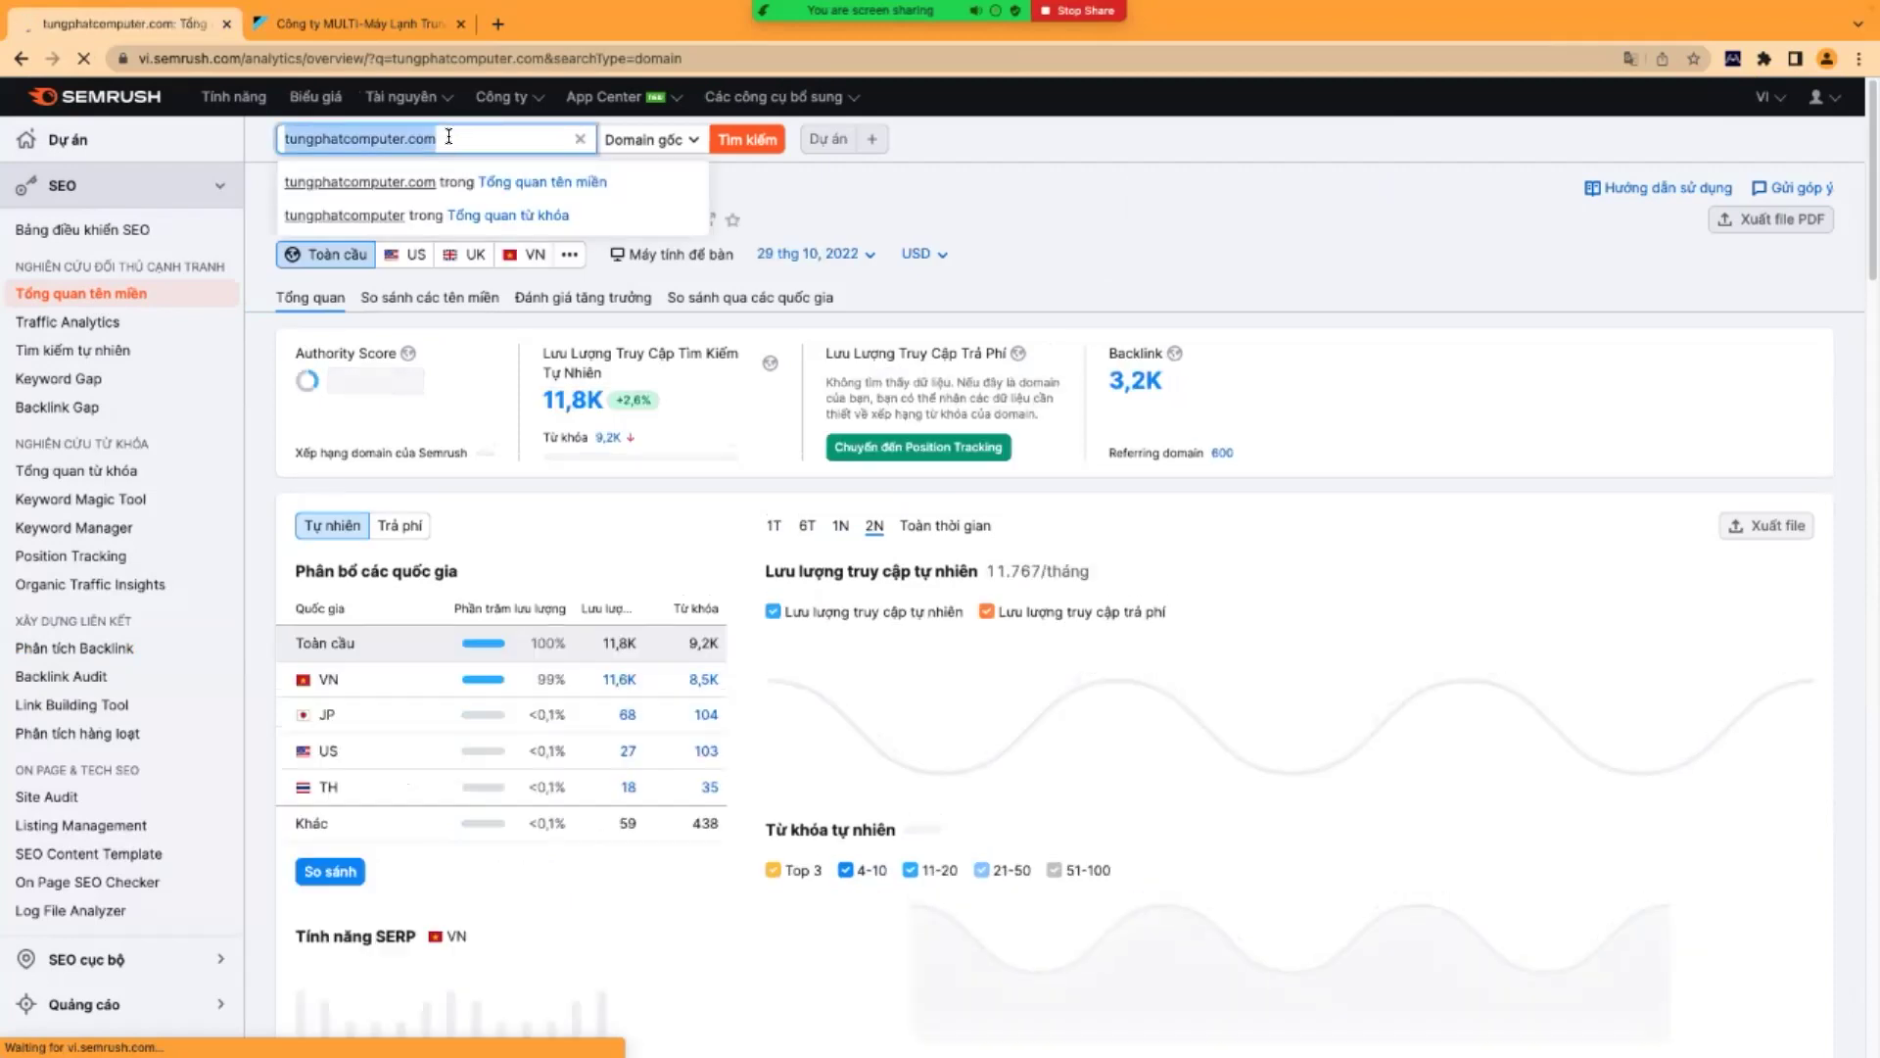
type("https://multi.vn/")
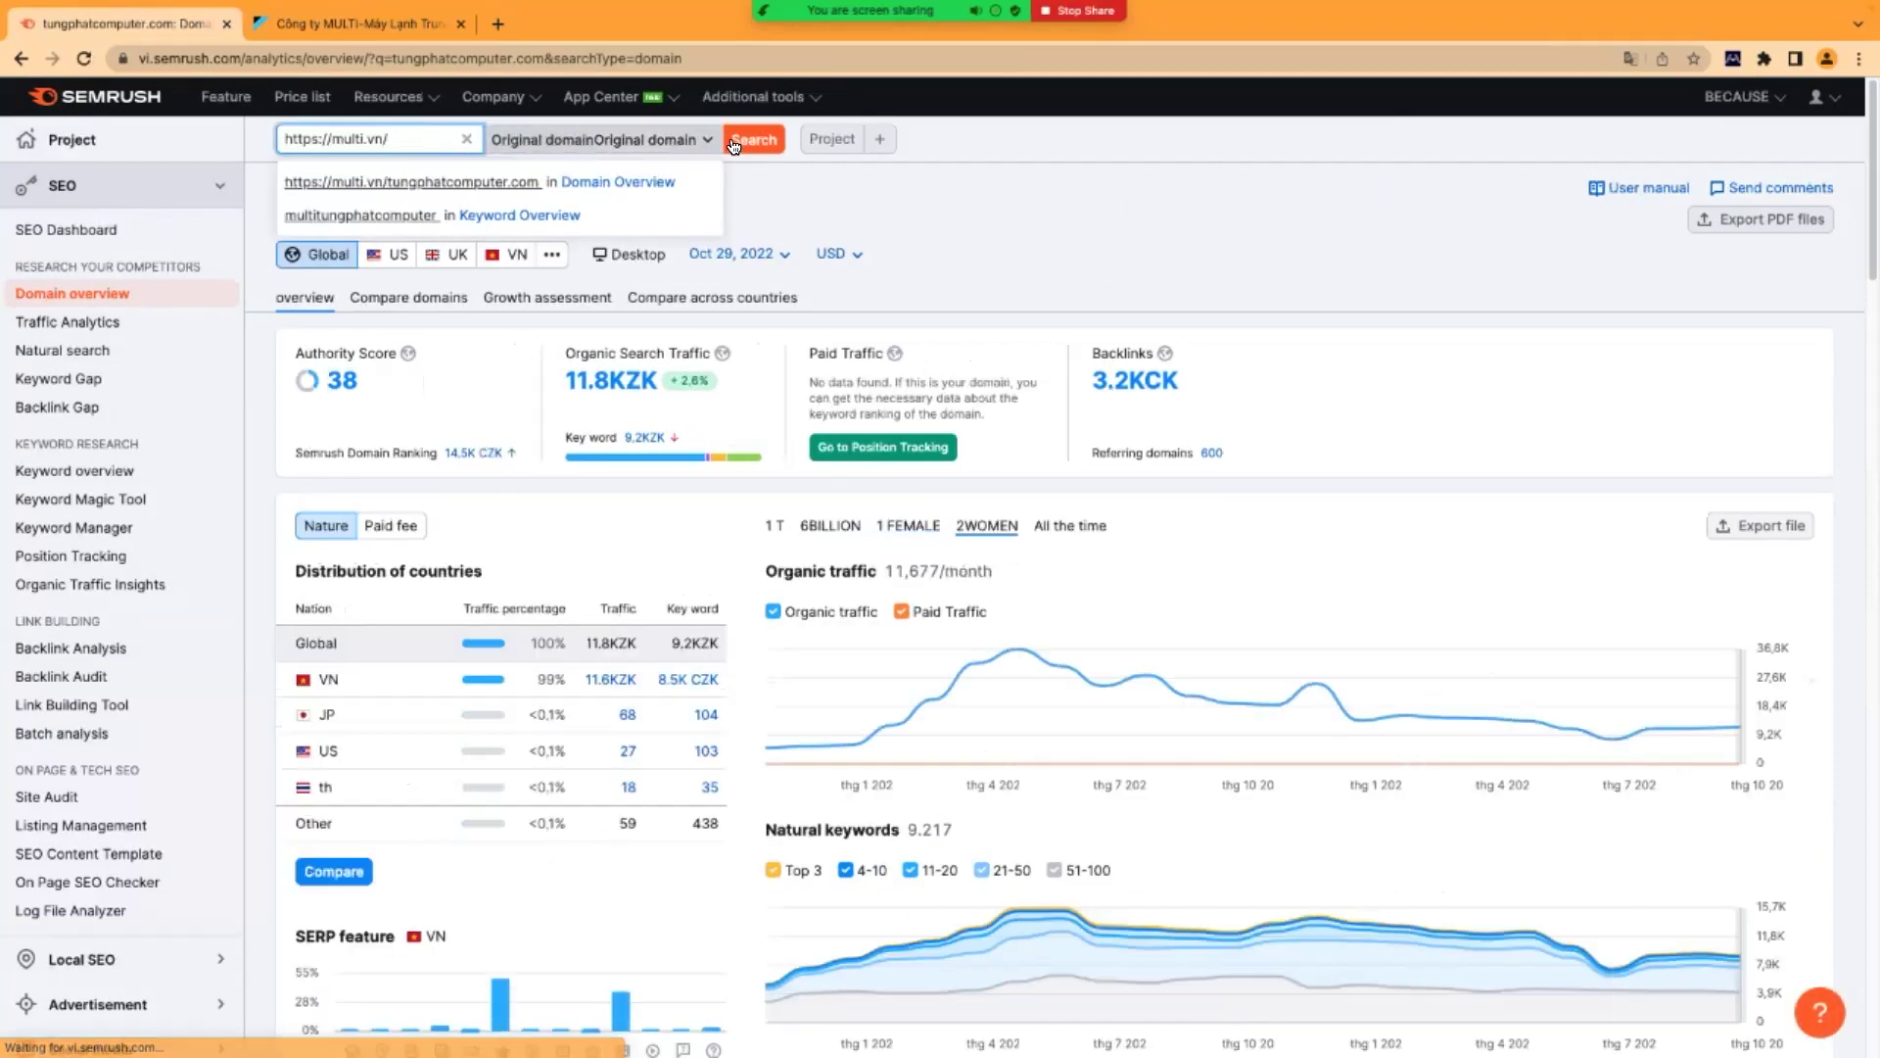
left_click(754, 139)
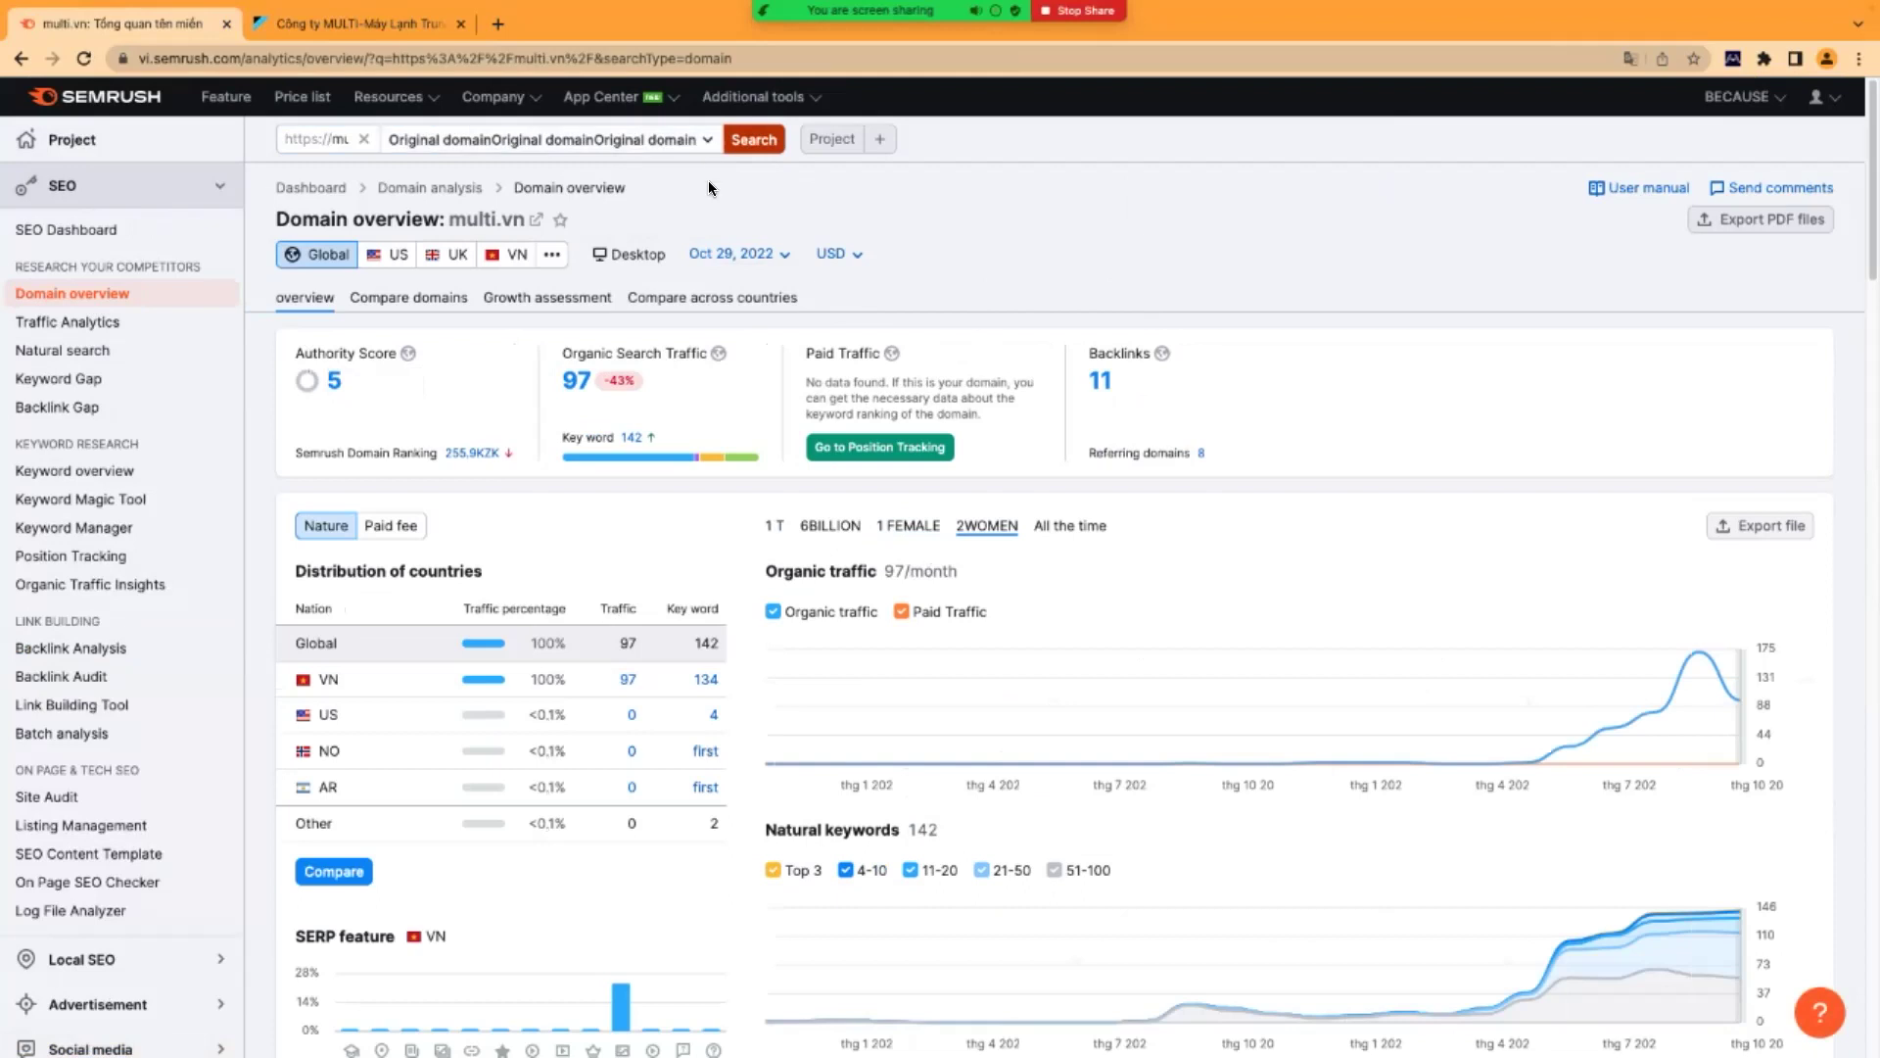
- Go to the Semrush projects page and set the interface language to English
left_click(115, 106)
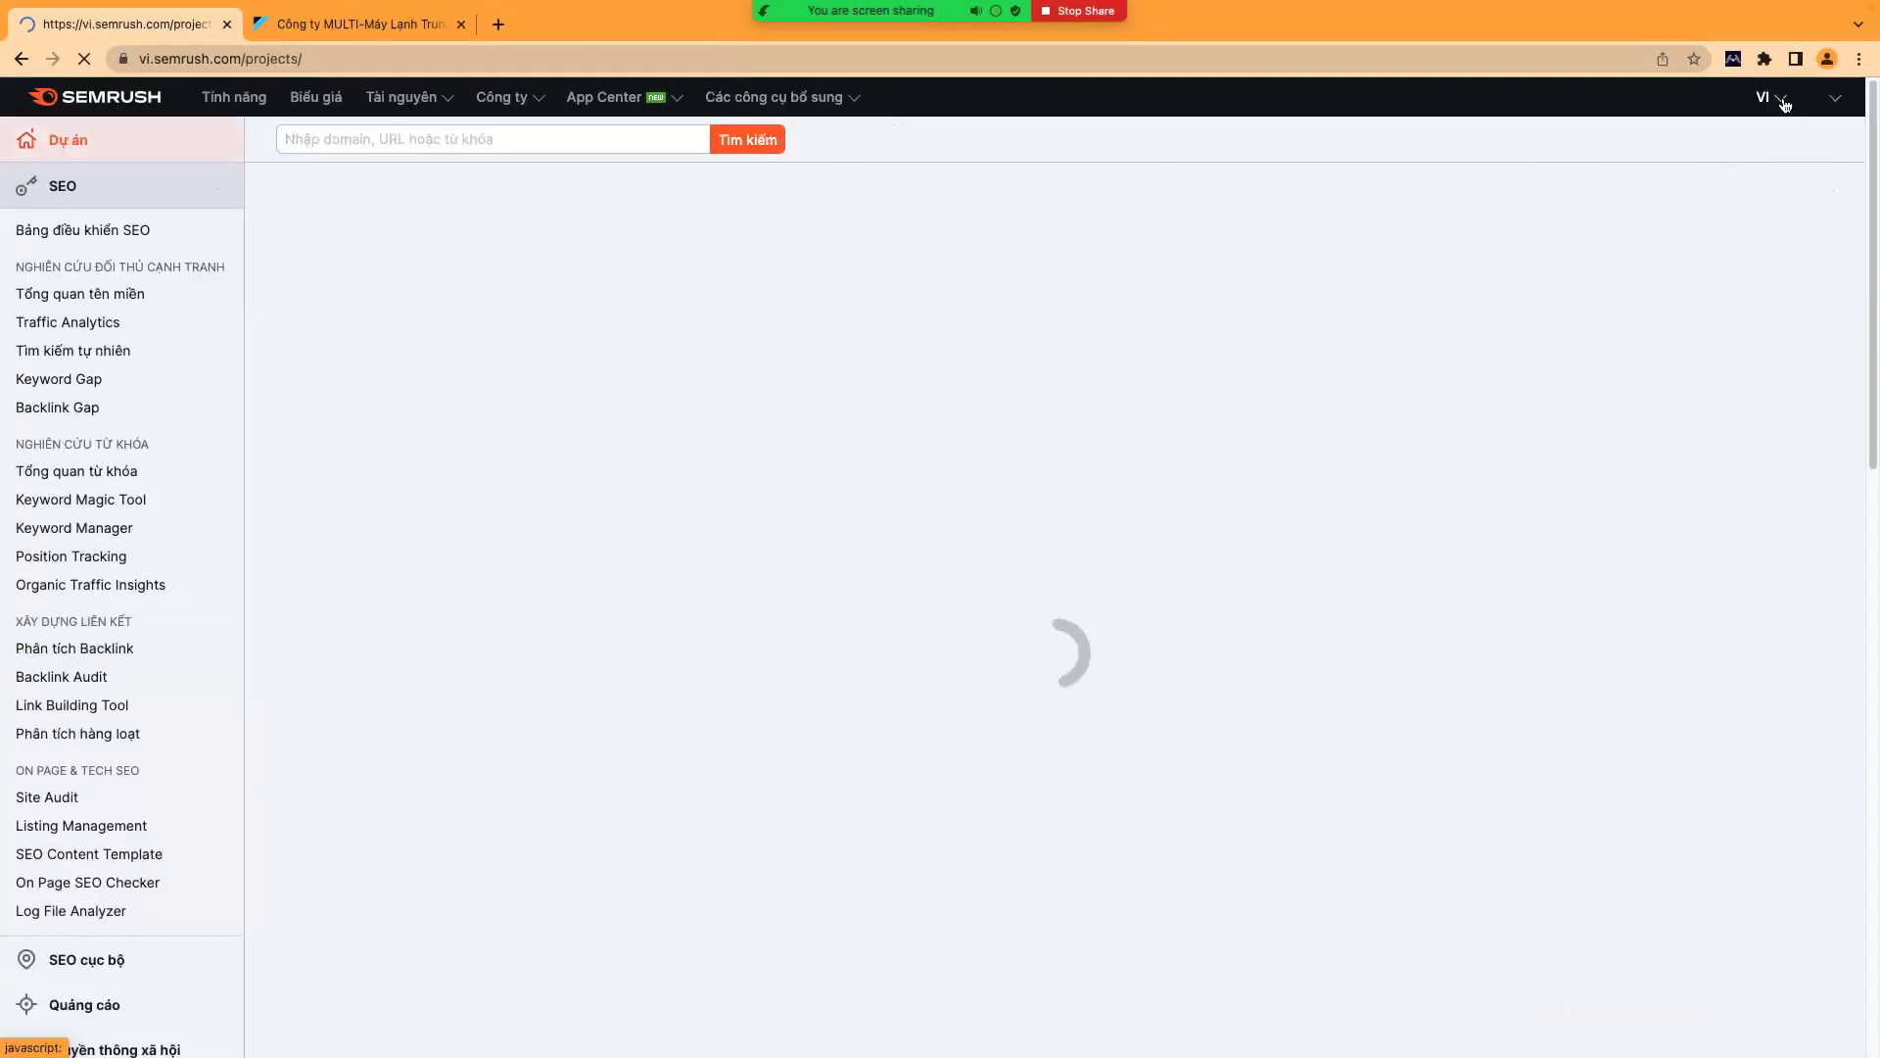
left_click(1782, 100)
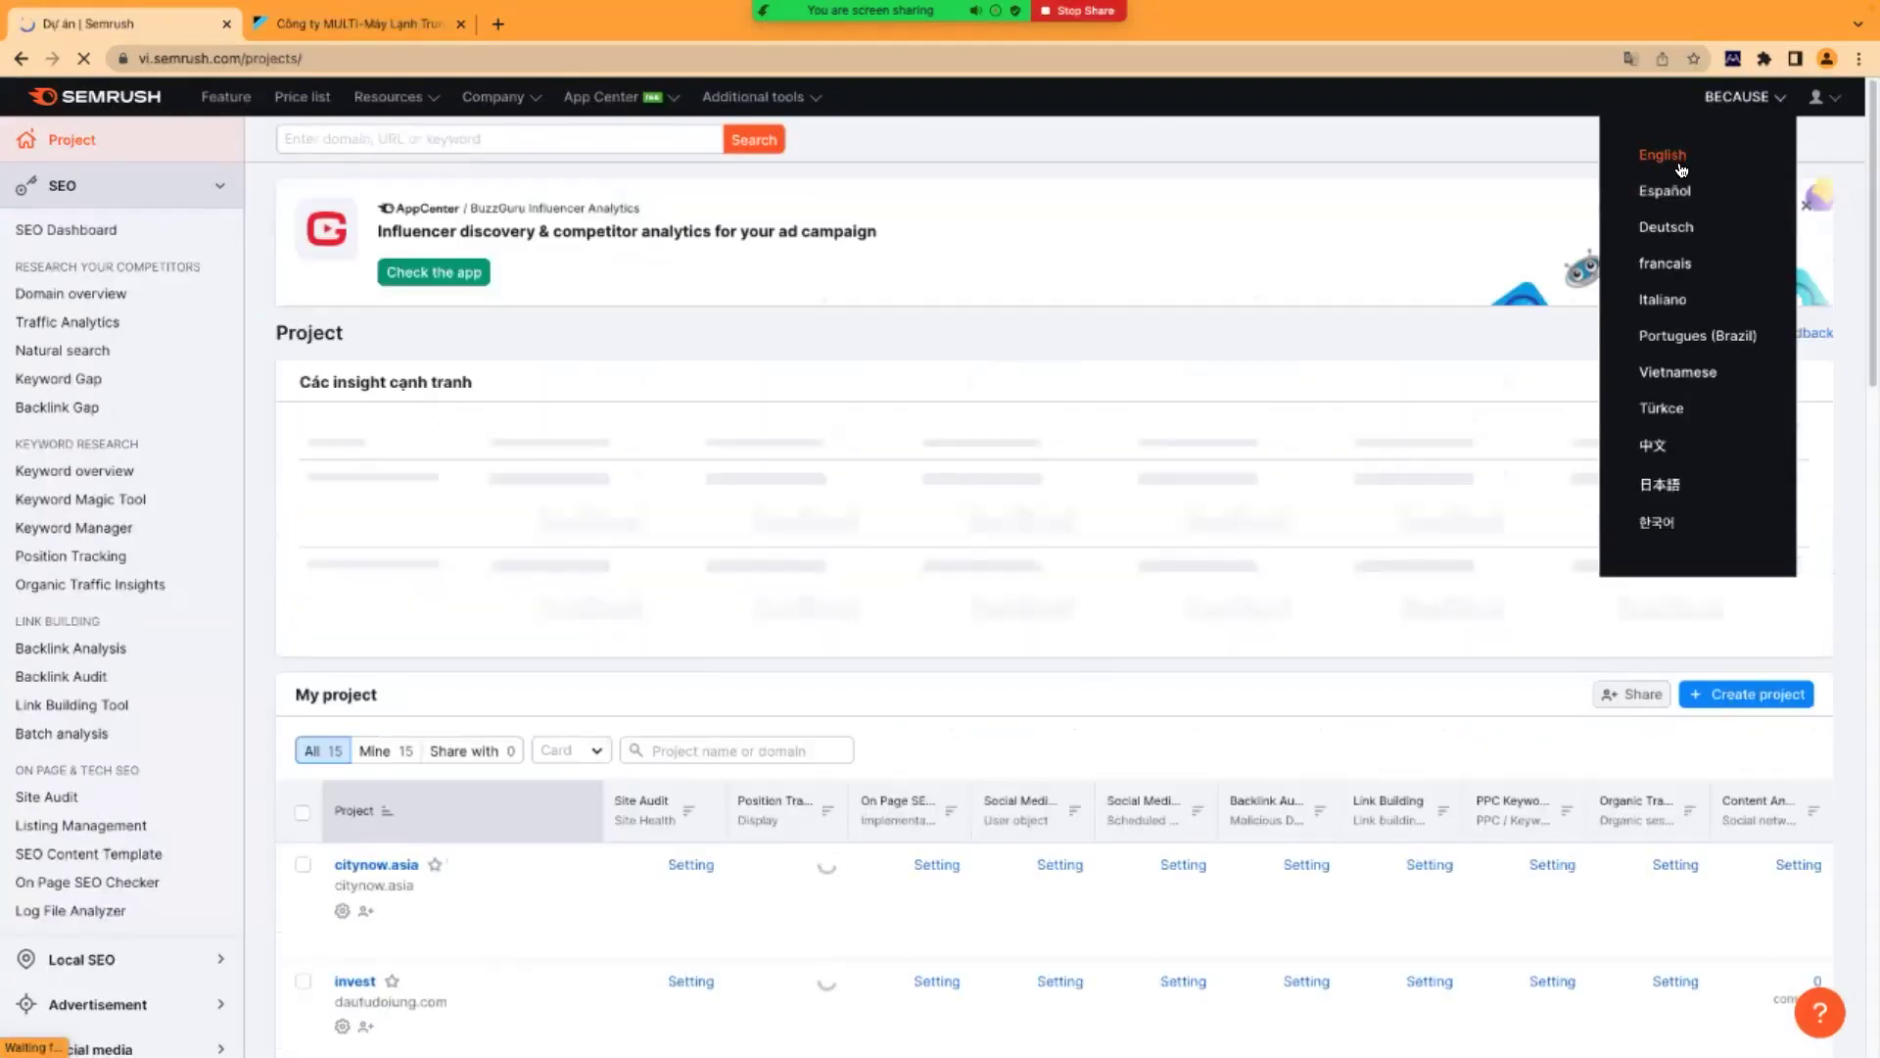
left_click(1664, 157)
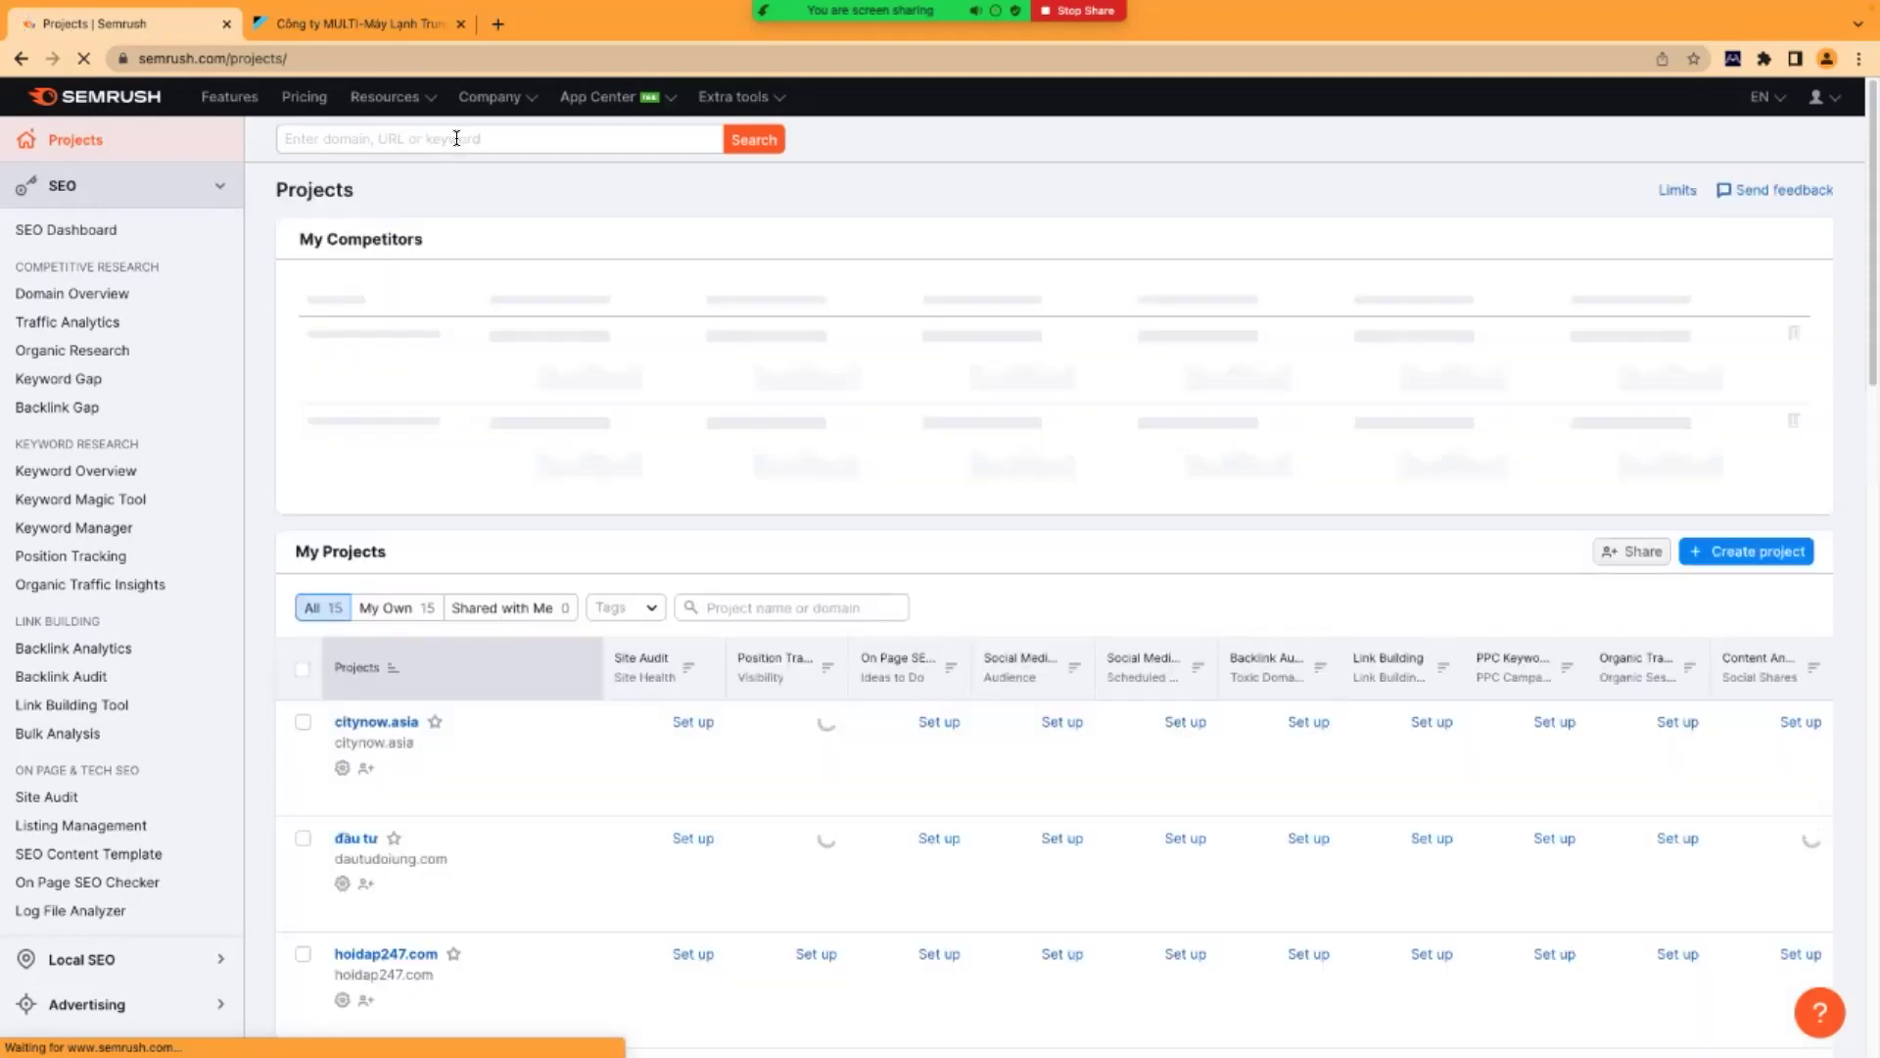
left_click(457, 138)
type("https://multi.vn")
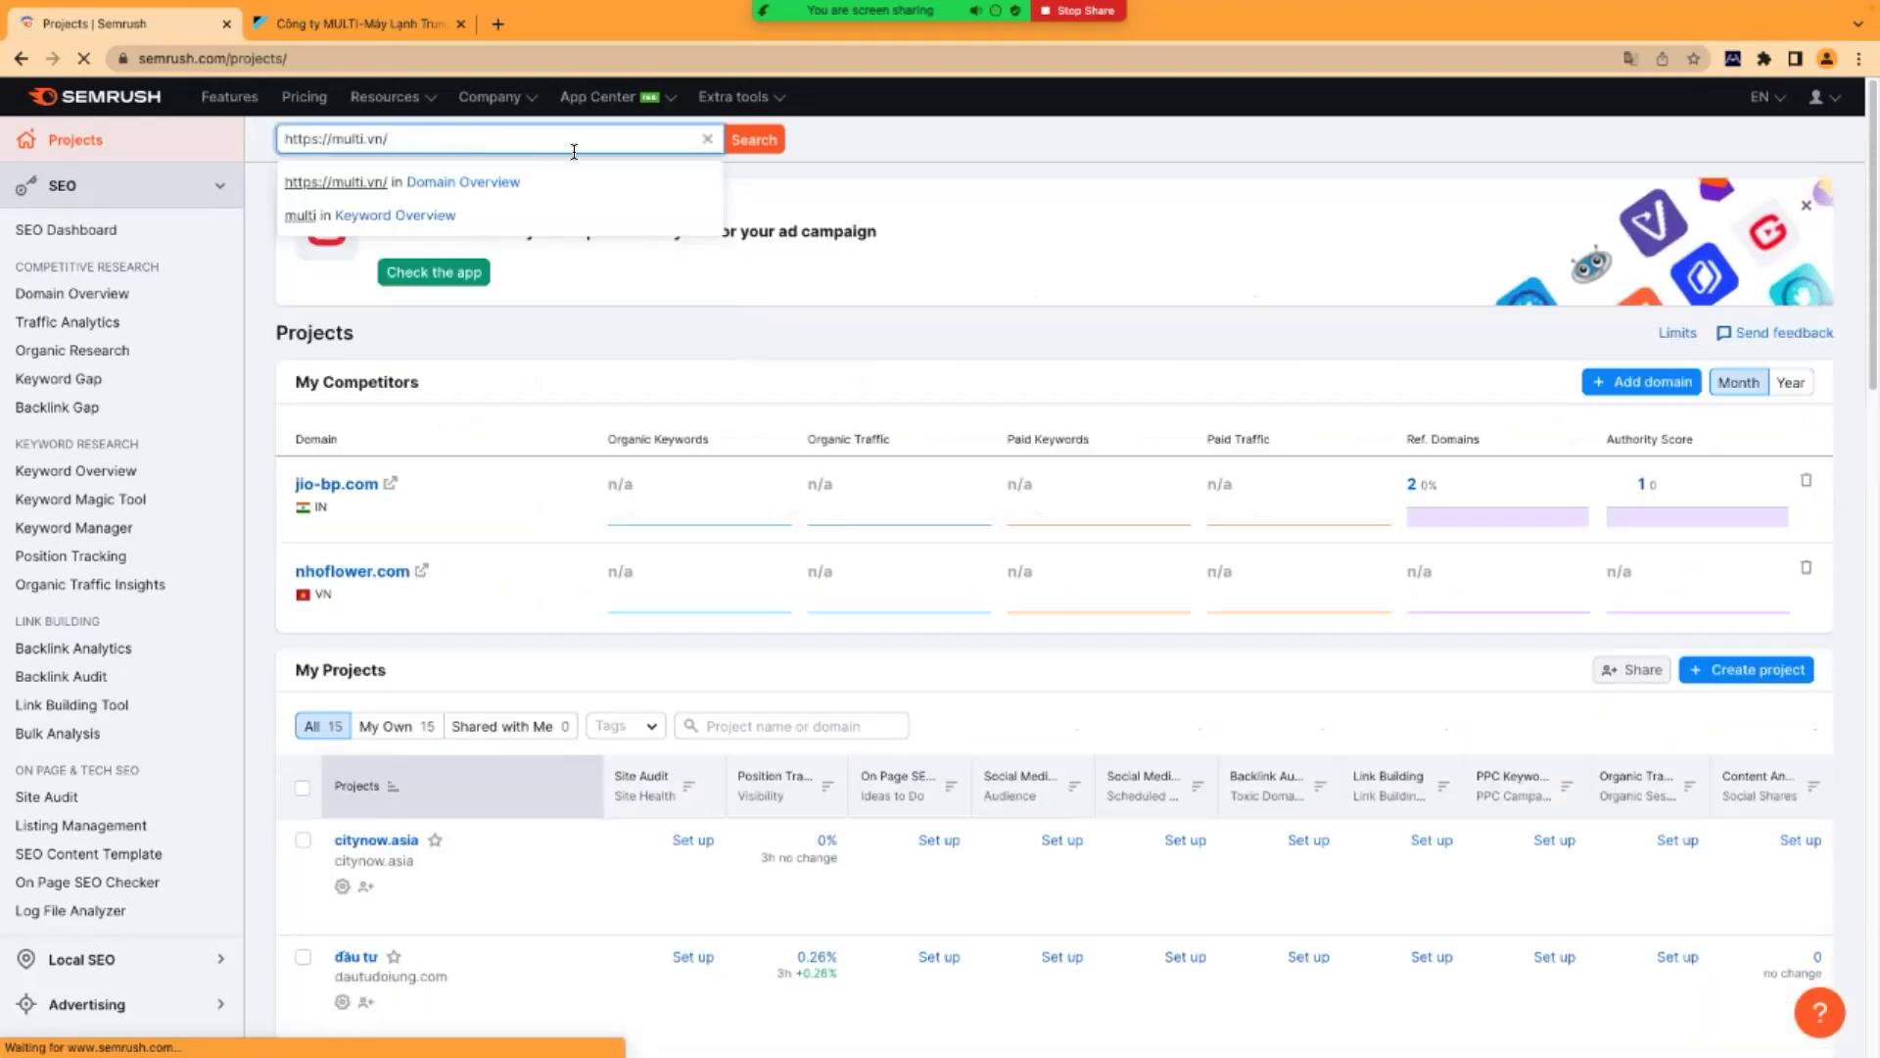
key("Return")
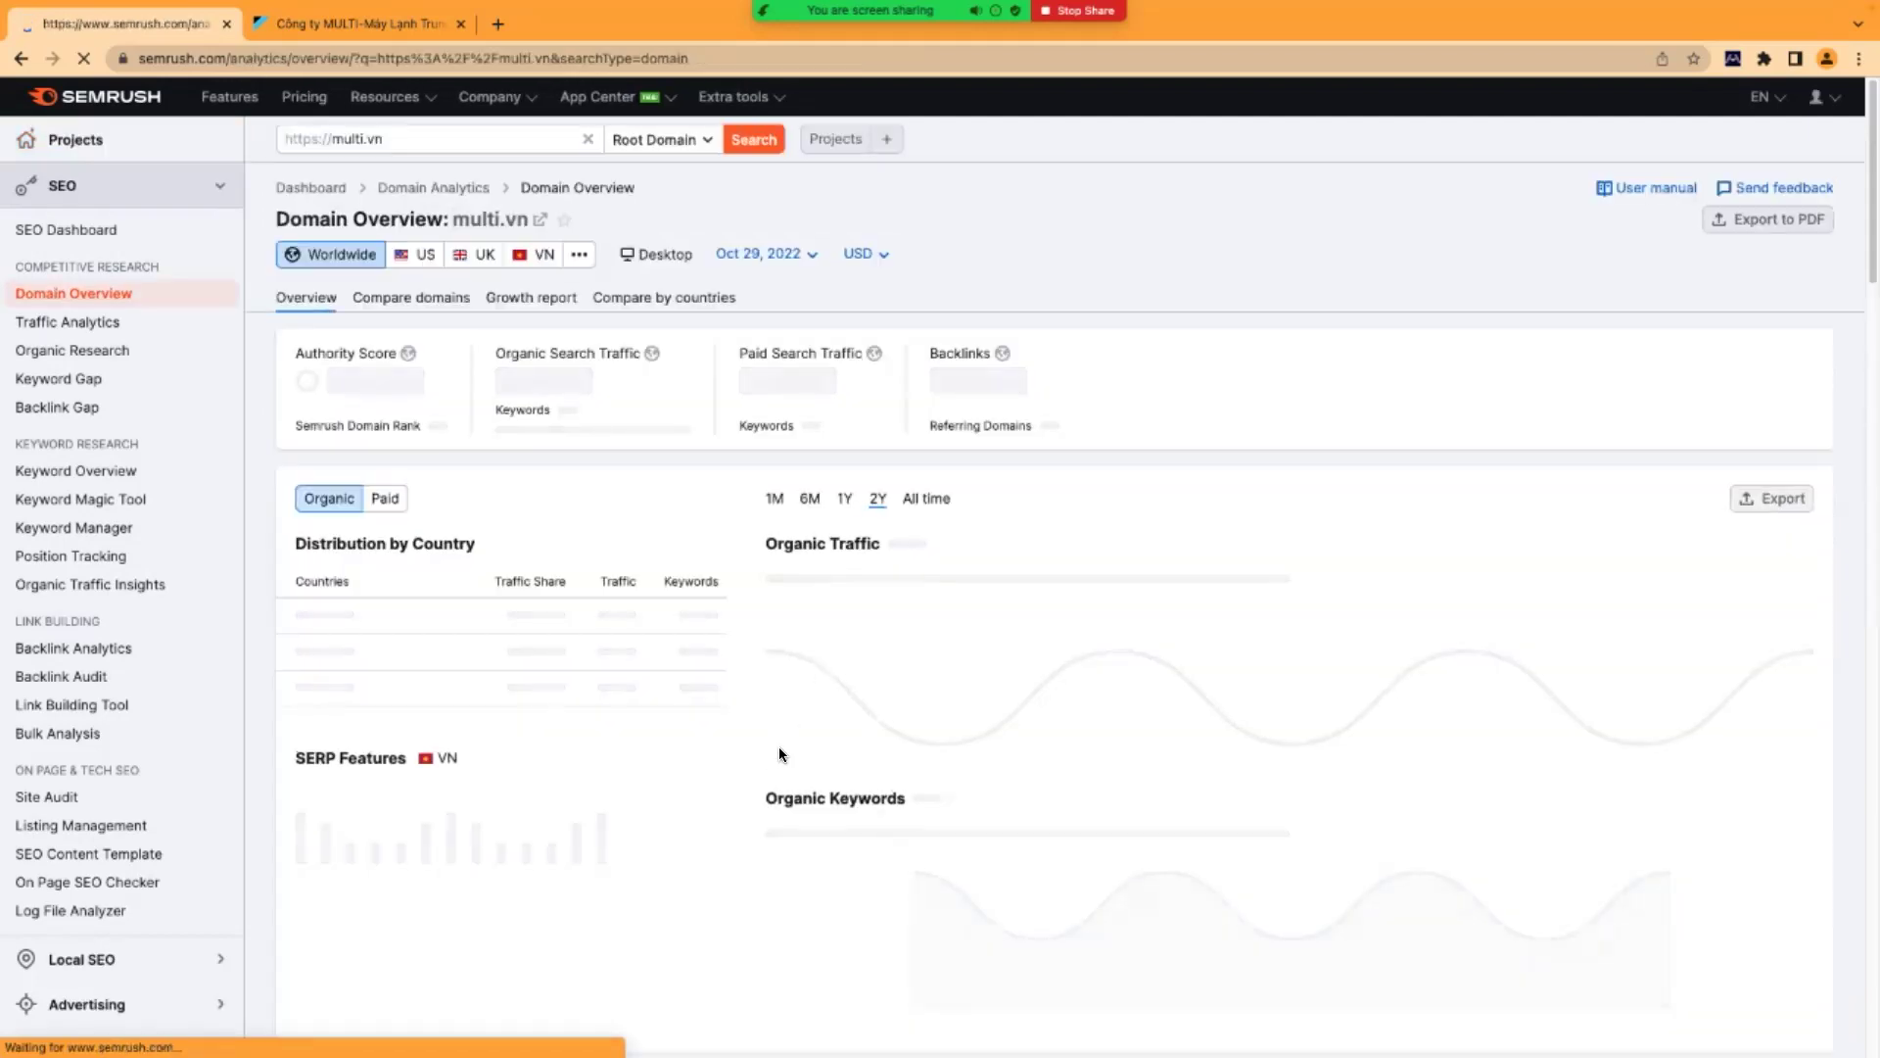
left_click(541, 257)
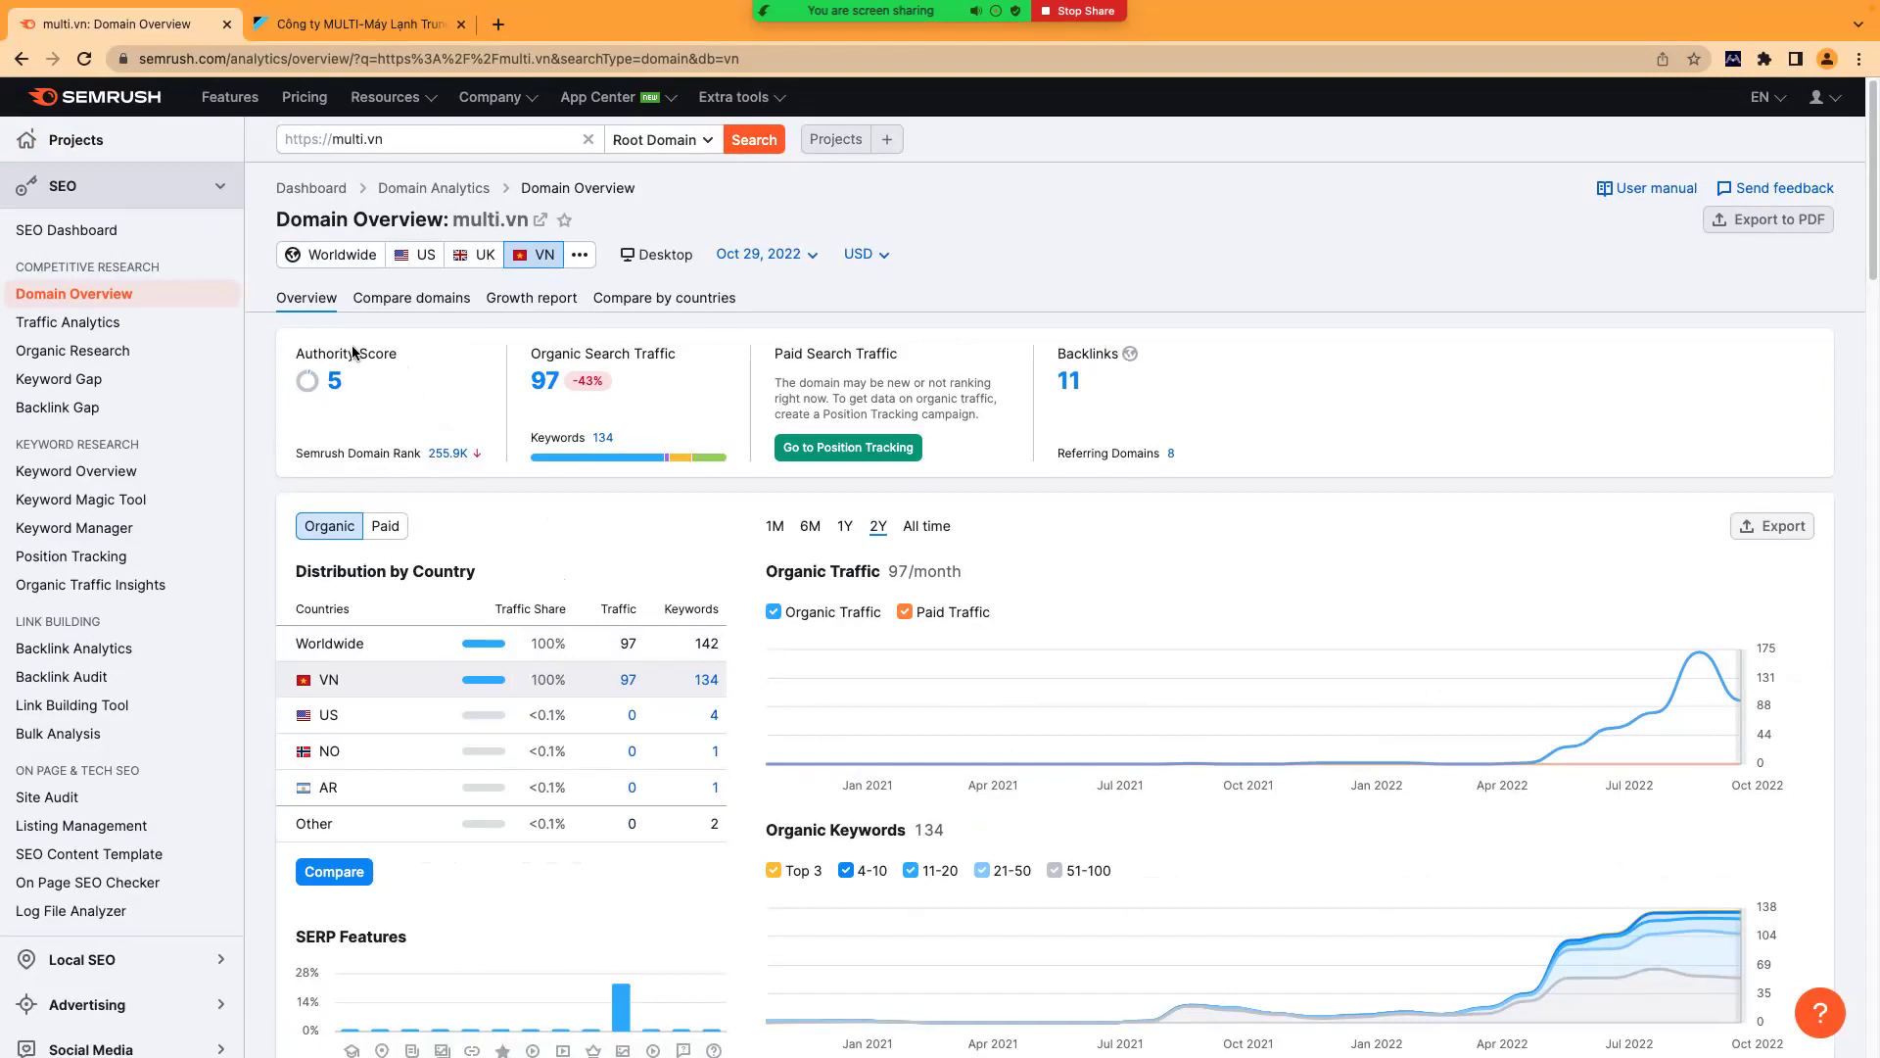
- Read the Authority Score definition for multi.vn and open the Organic Search Traffic positions report
mouse_move(355, 348)
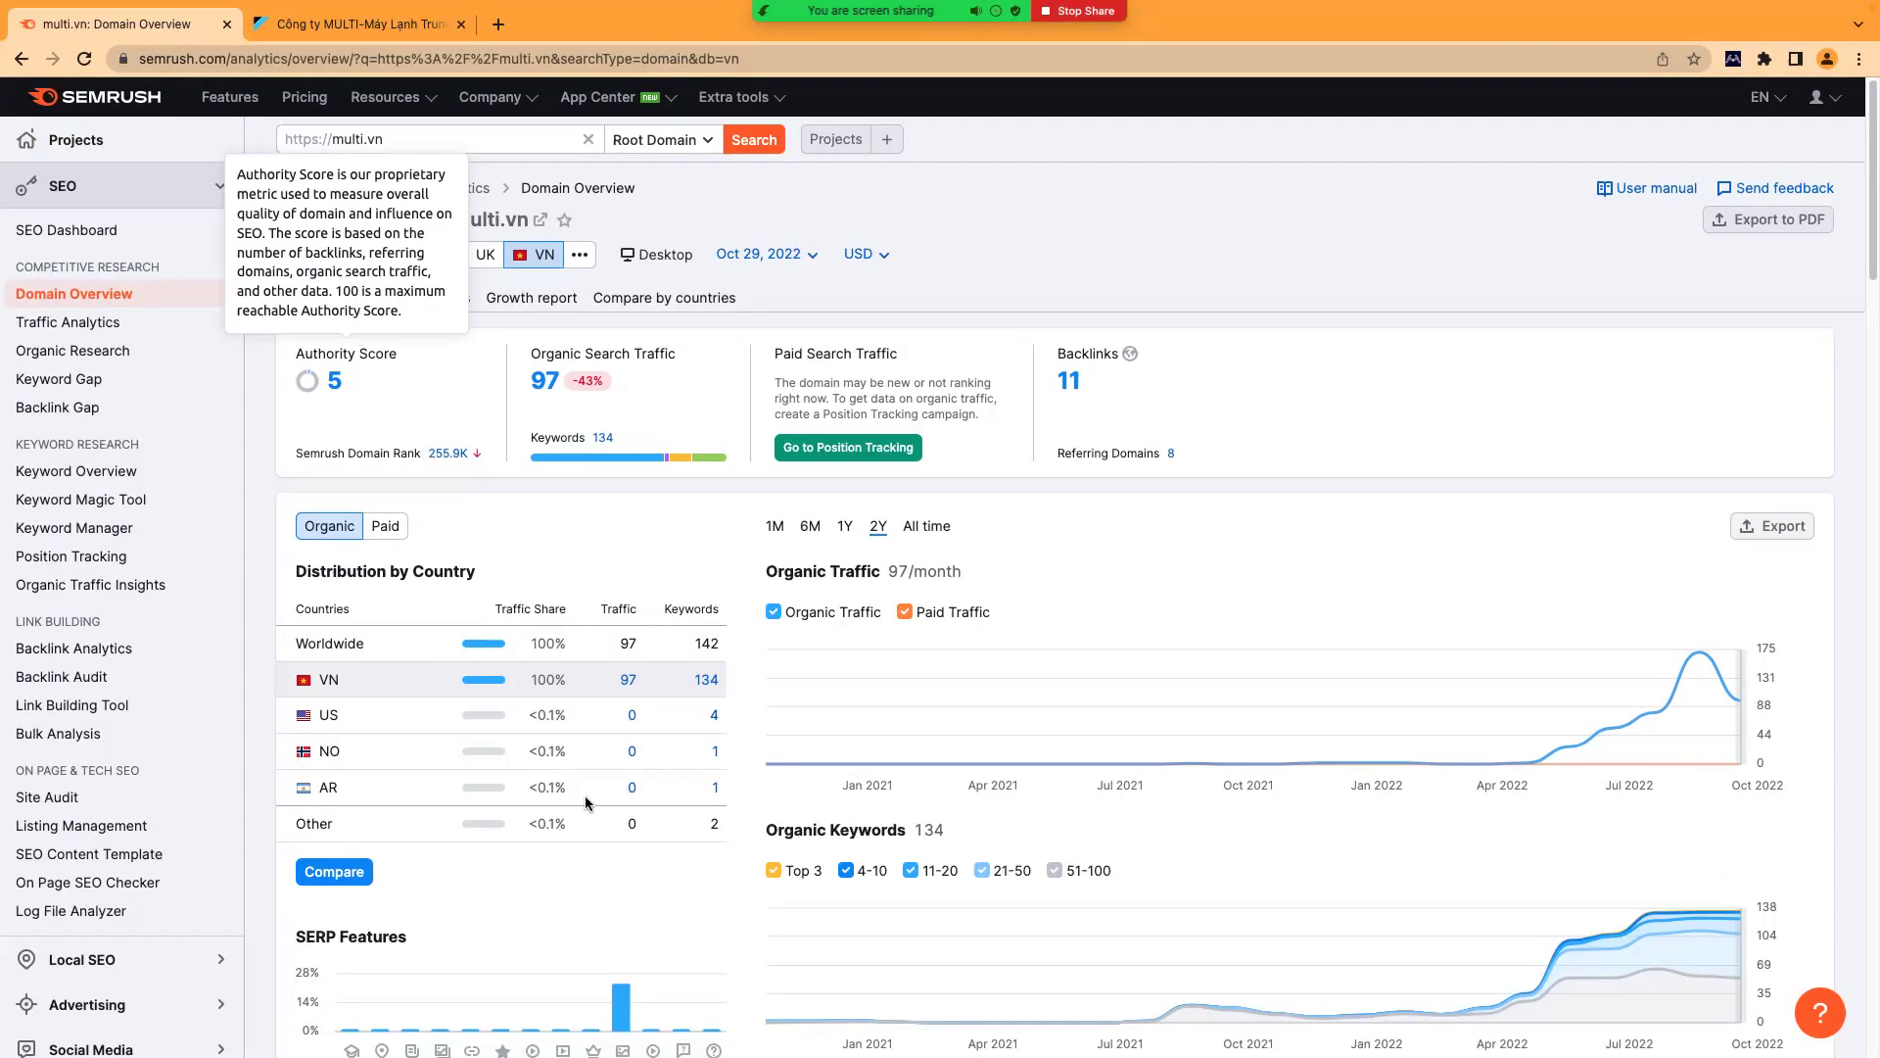
mouse_move(650, 984)
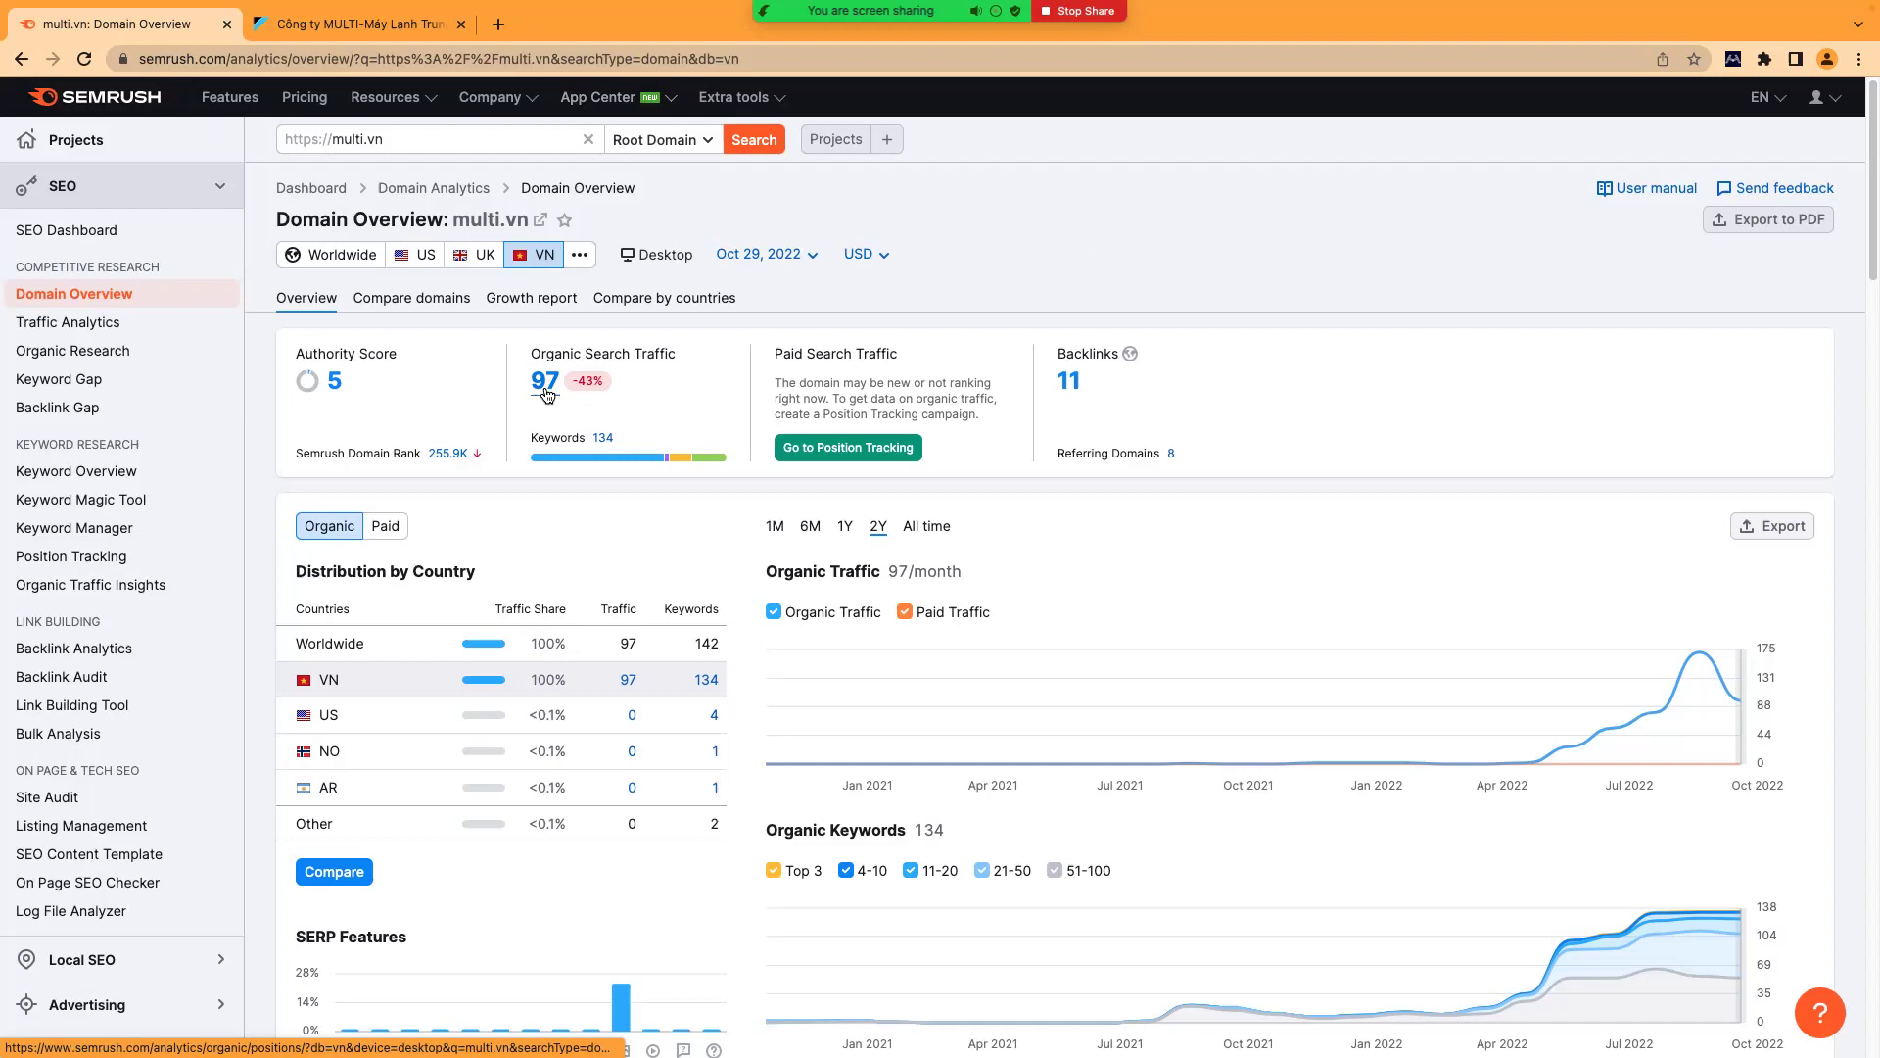
left_click_drag(529, 353, 694, 360)
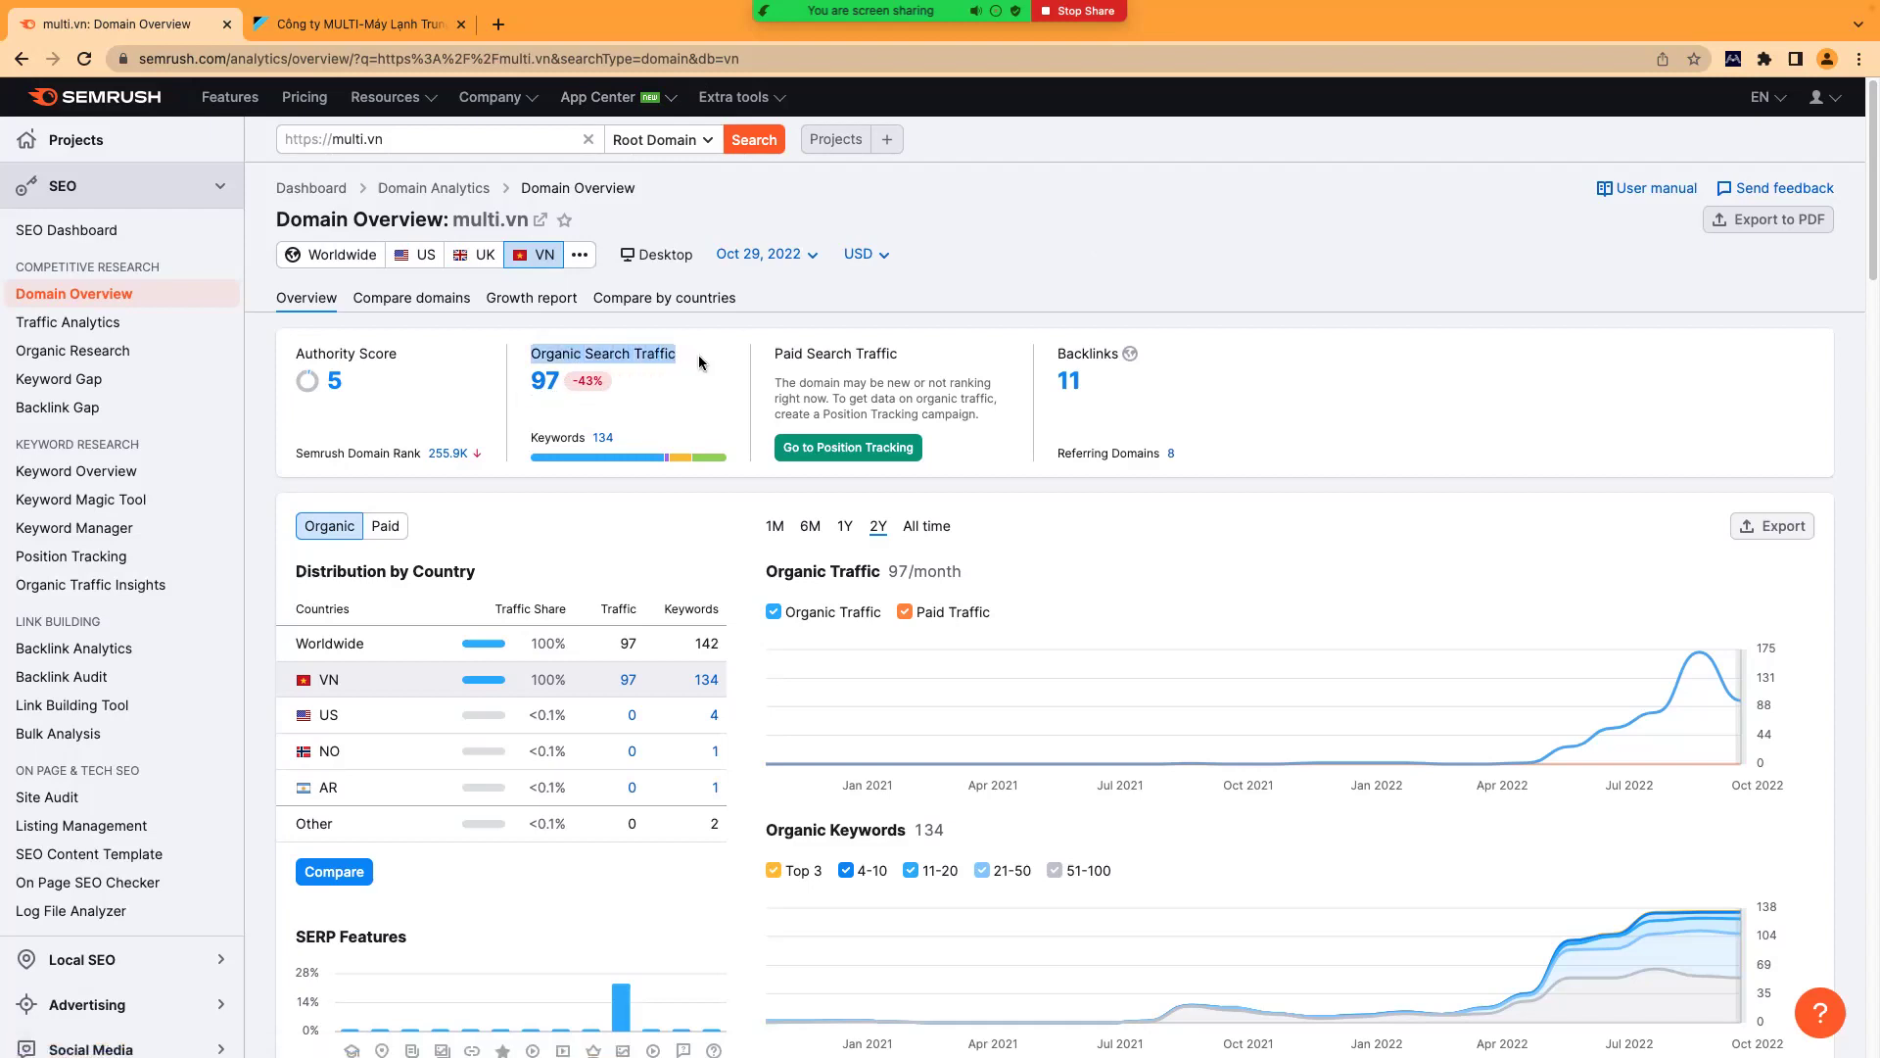
left_click(544, 389)
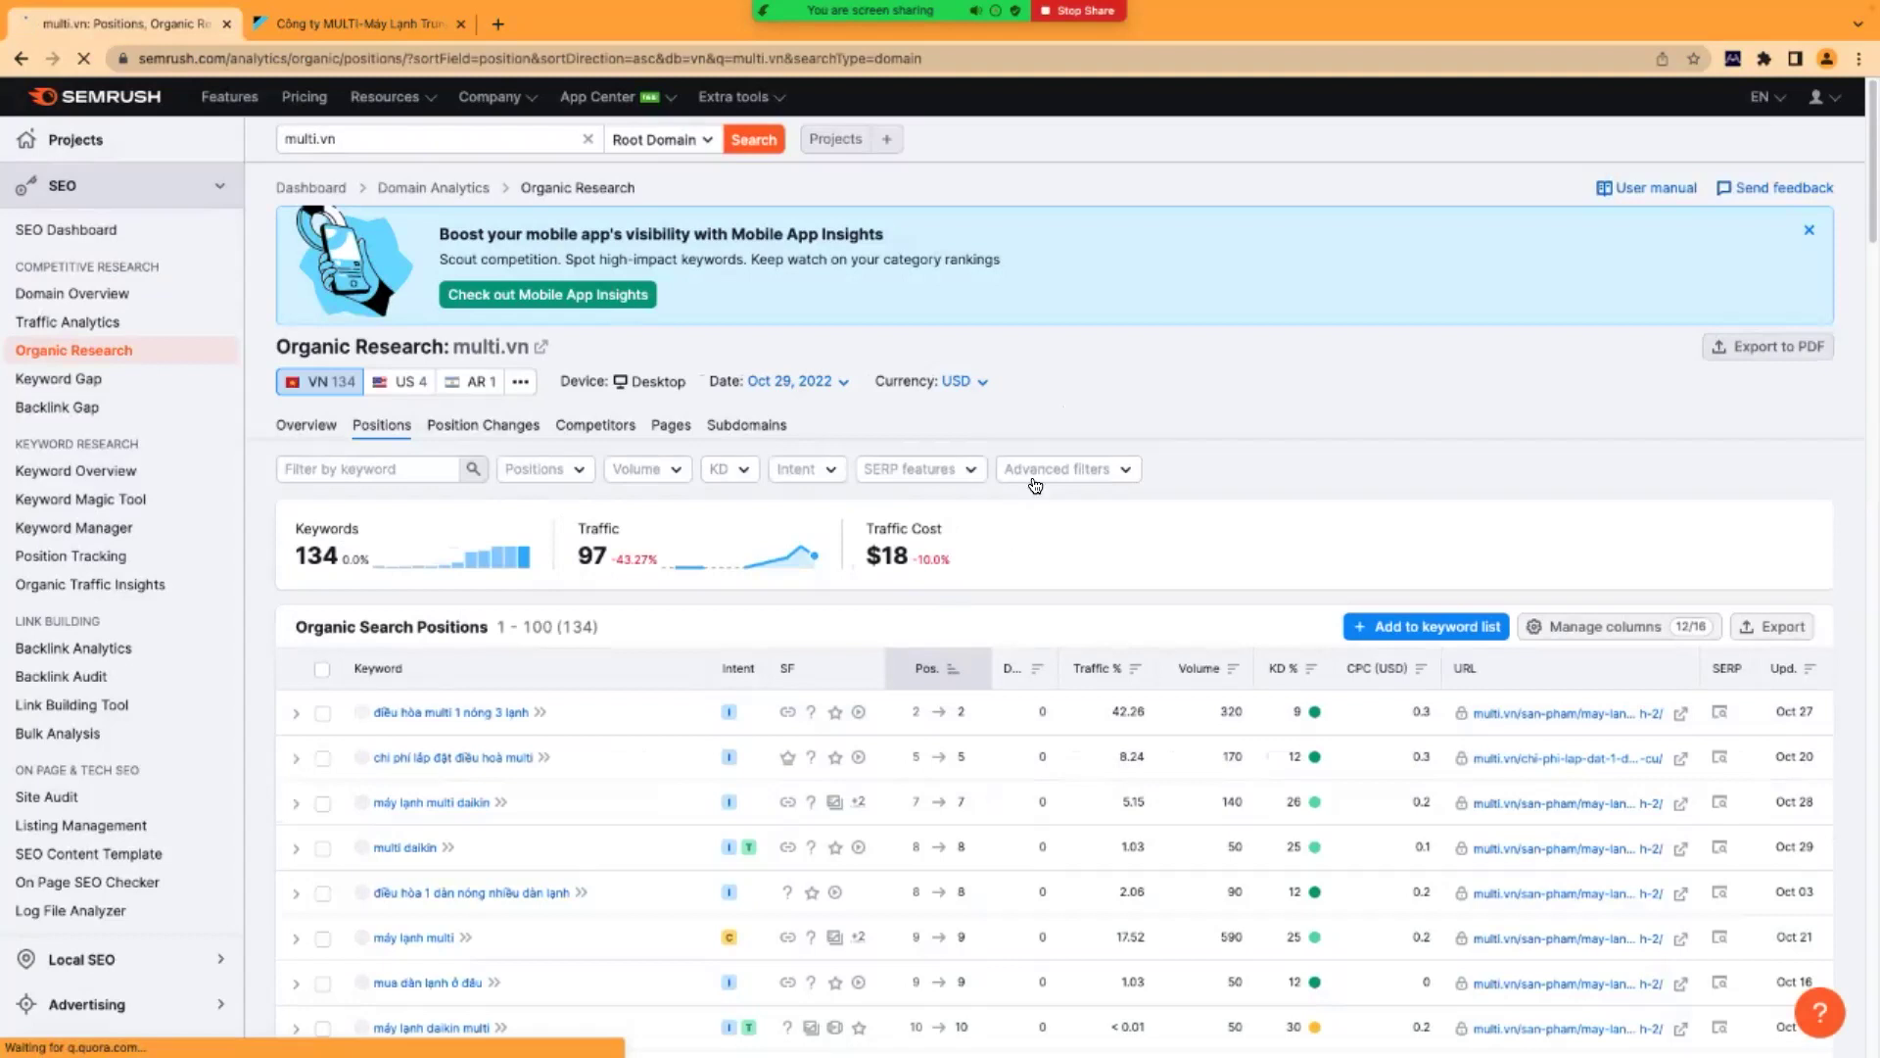
- Read the definition of the Traffic metric in multi.vn's organic positions report and go back one page
double_click(595, 530)
right_click(595, 530)
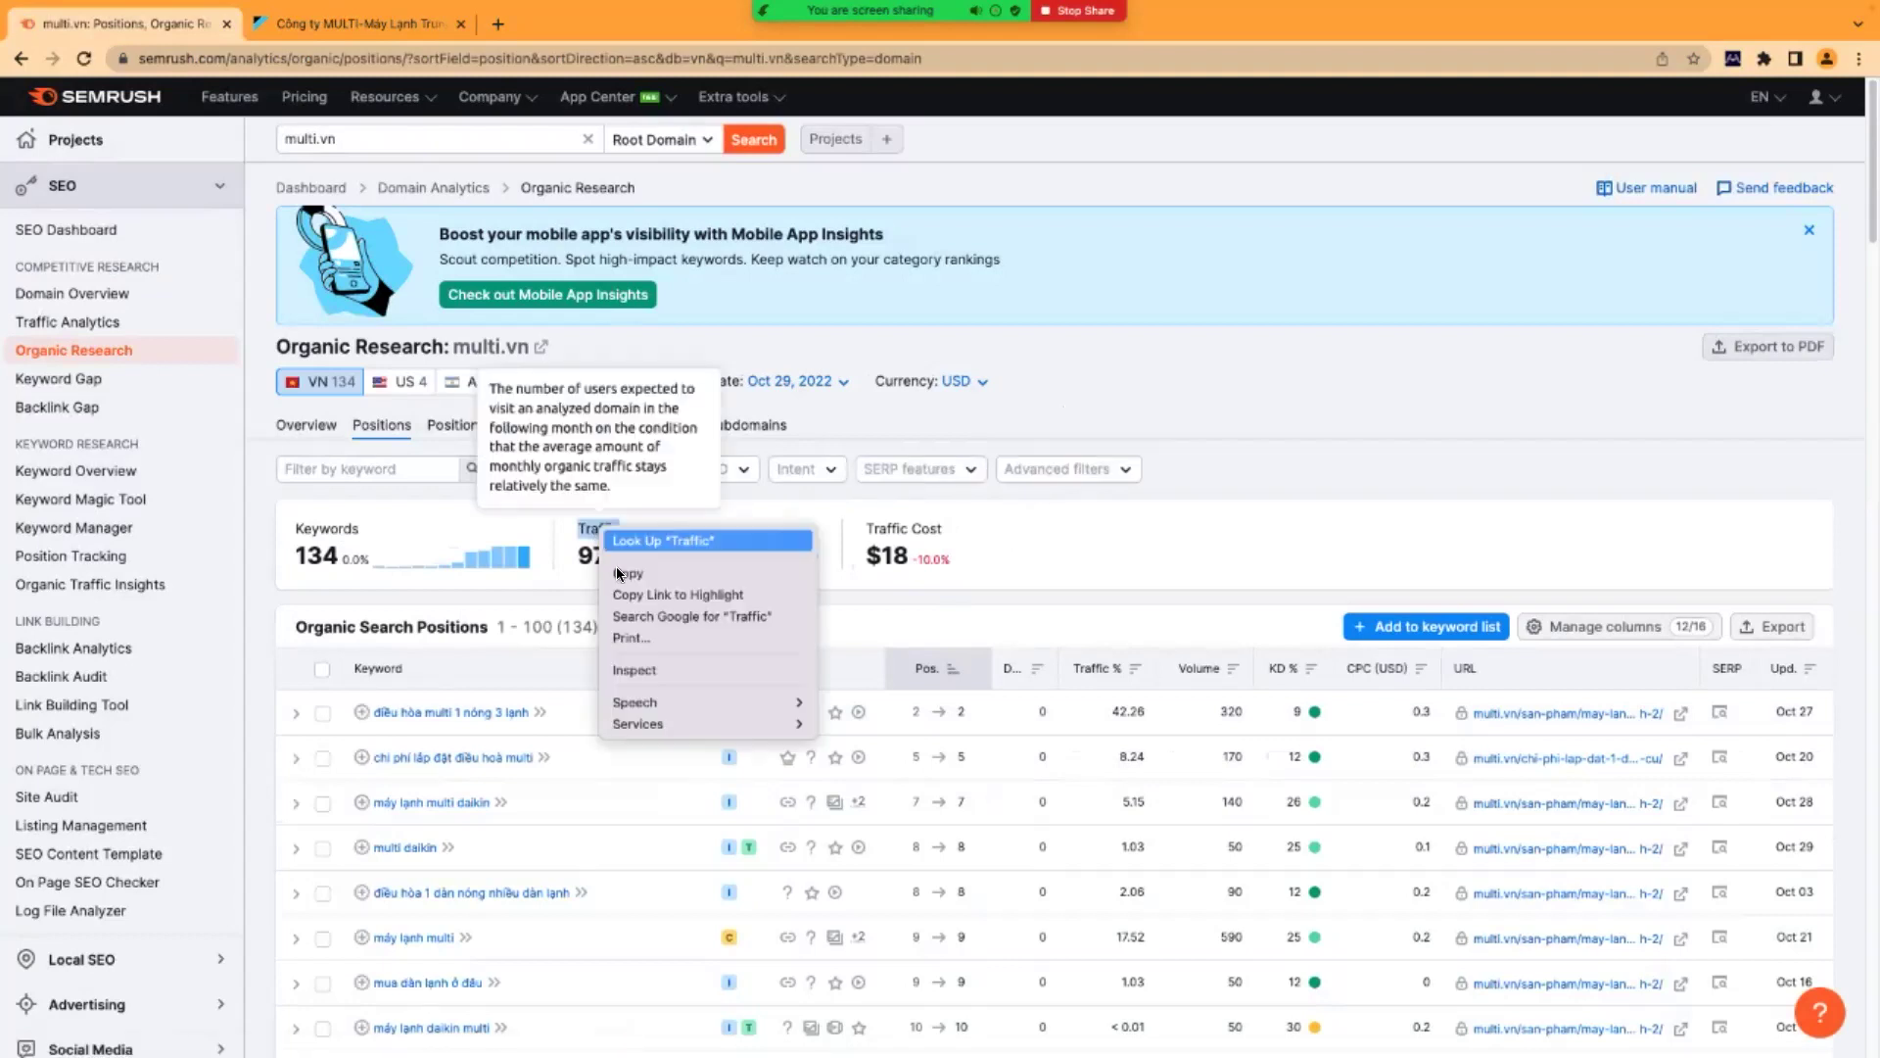
left_click(1148, 554)
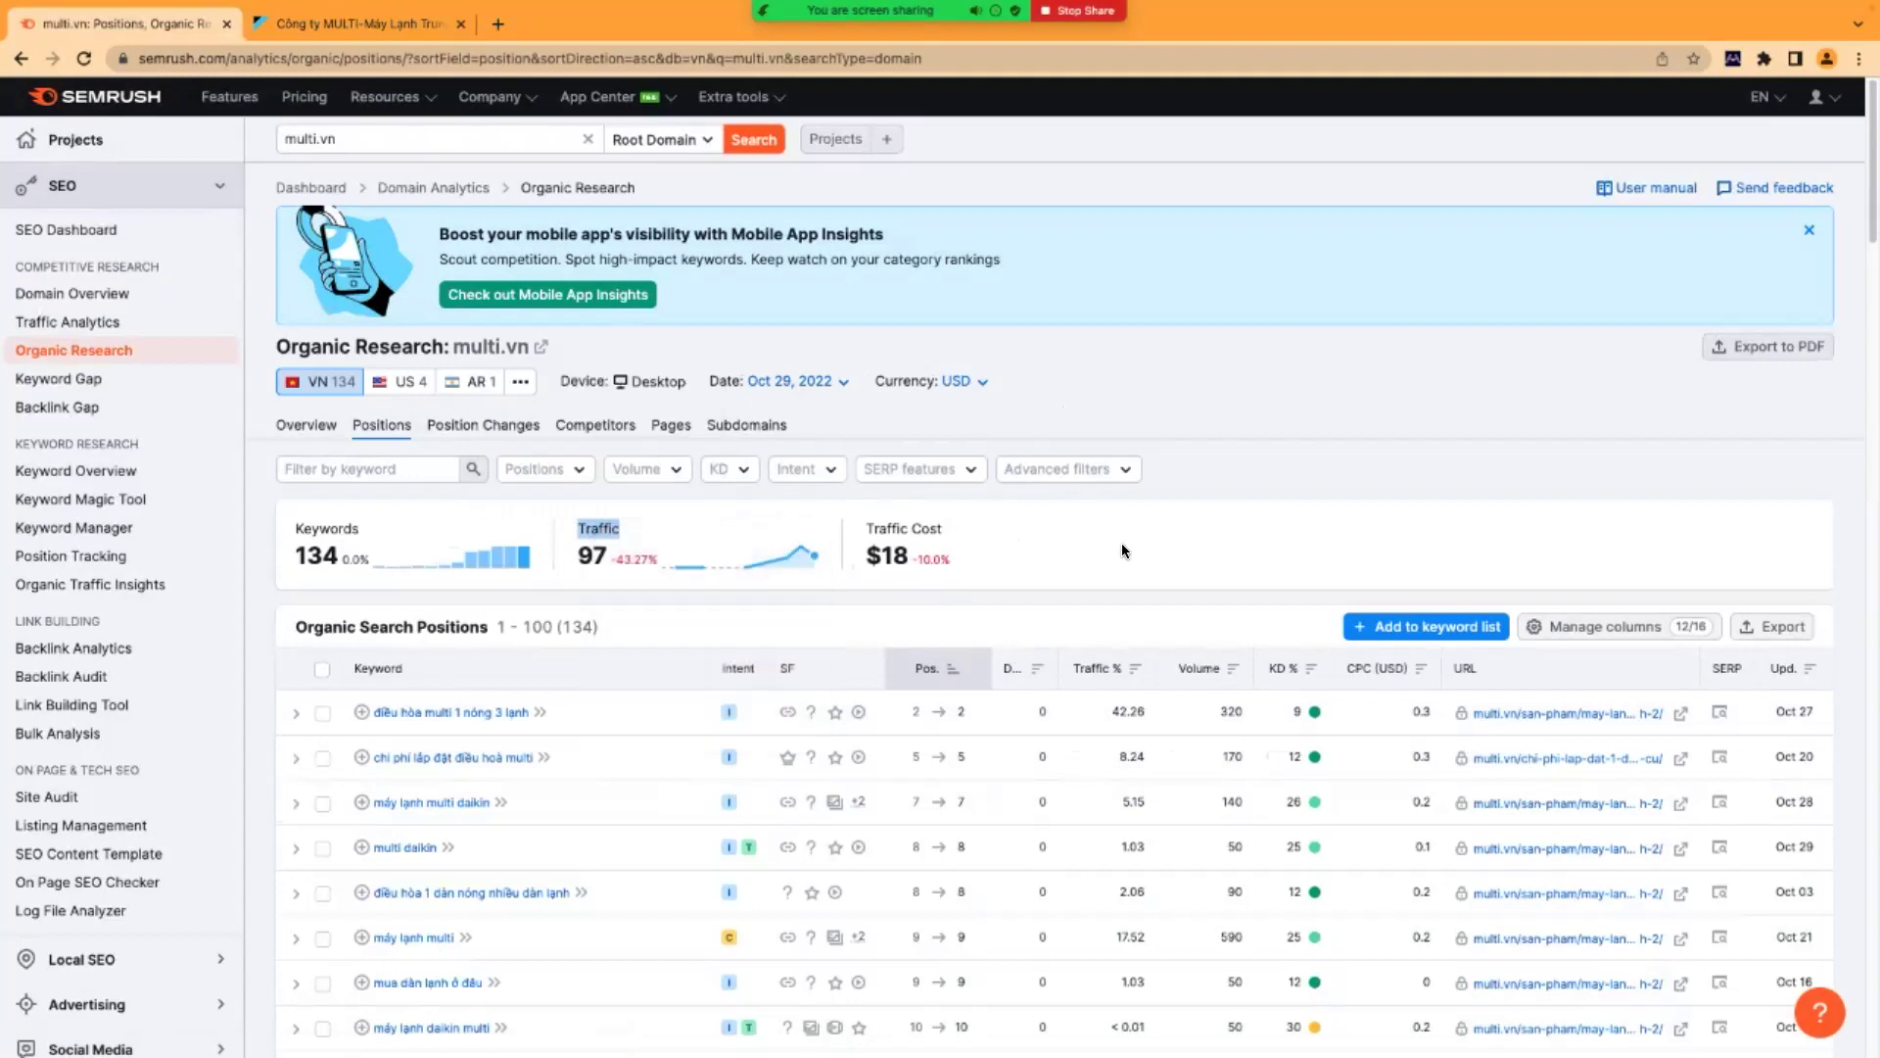
left_click(21, 58)
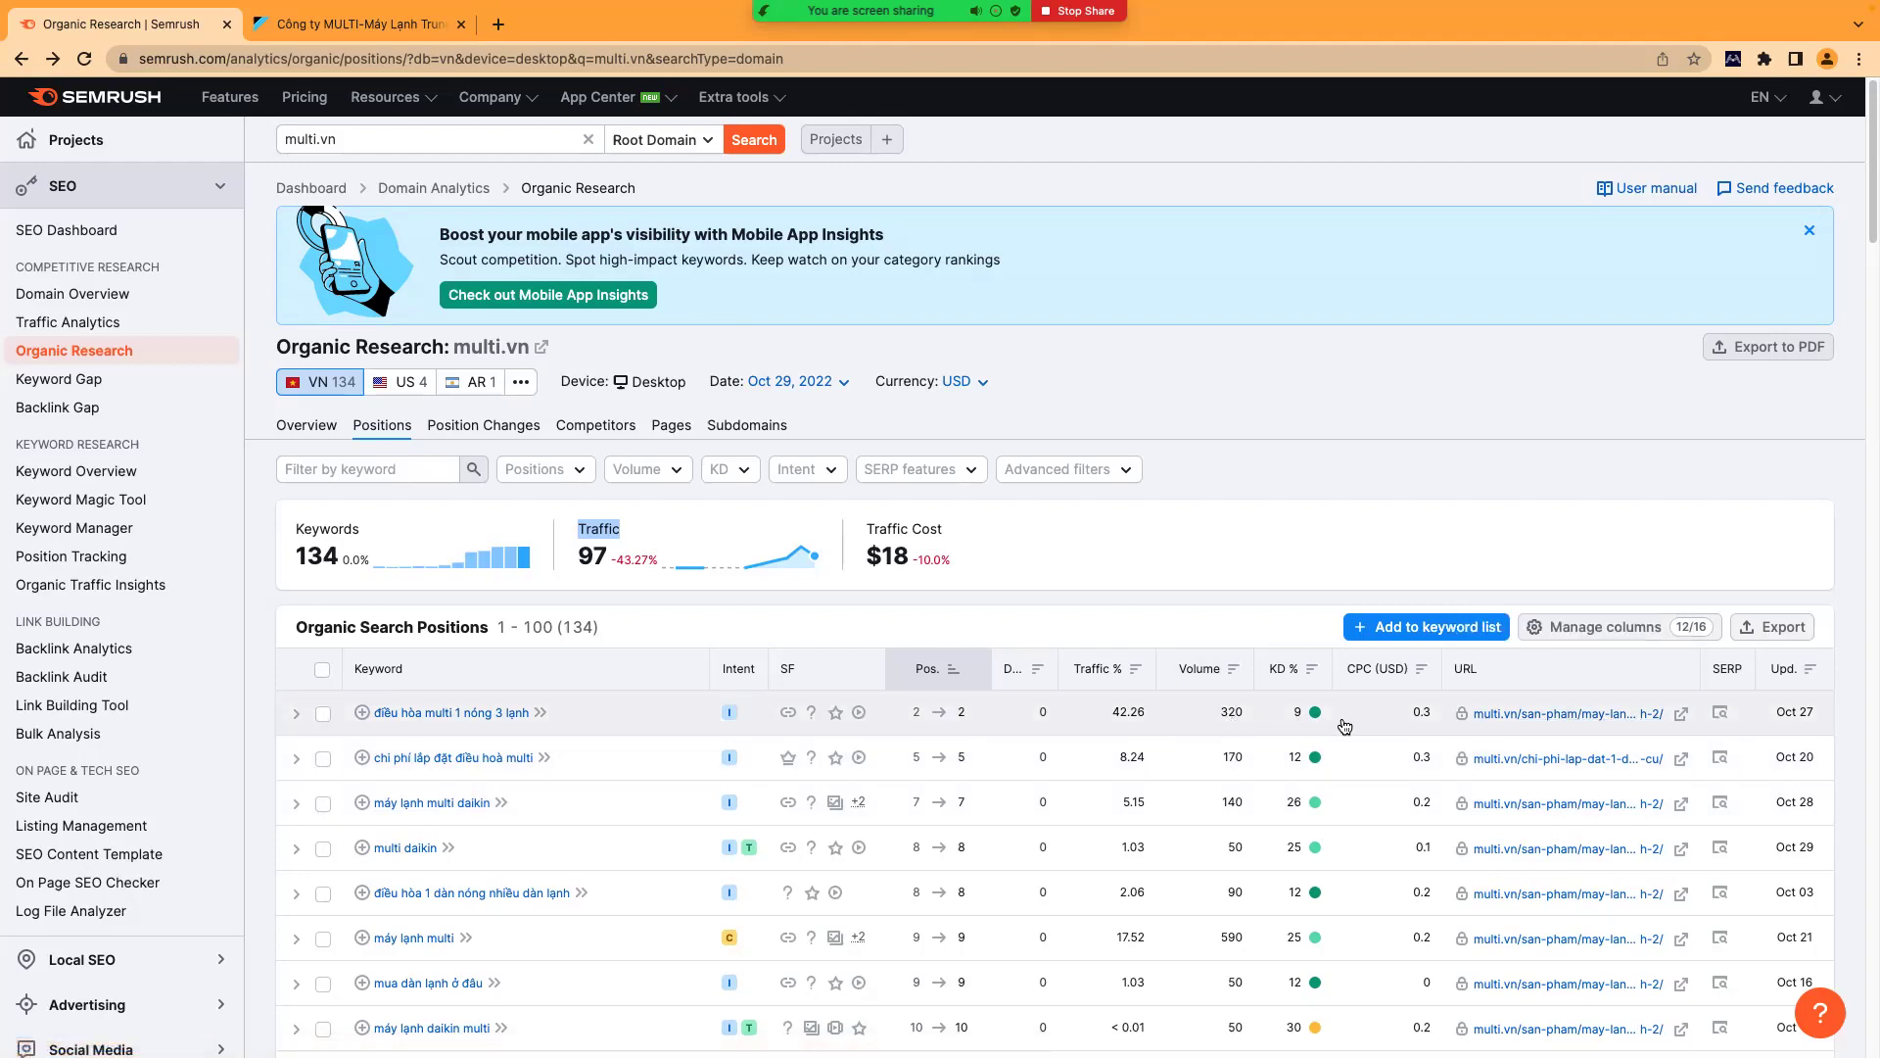
- Examine the Organic Search Positions table for multi.vn, comparing the keywords' position, traffic share, volume and keyword difficulty
mouse_move(1296, 676)
scroll(1317, 767, "down", 2)
scroll(1317, 766, "down", 1)
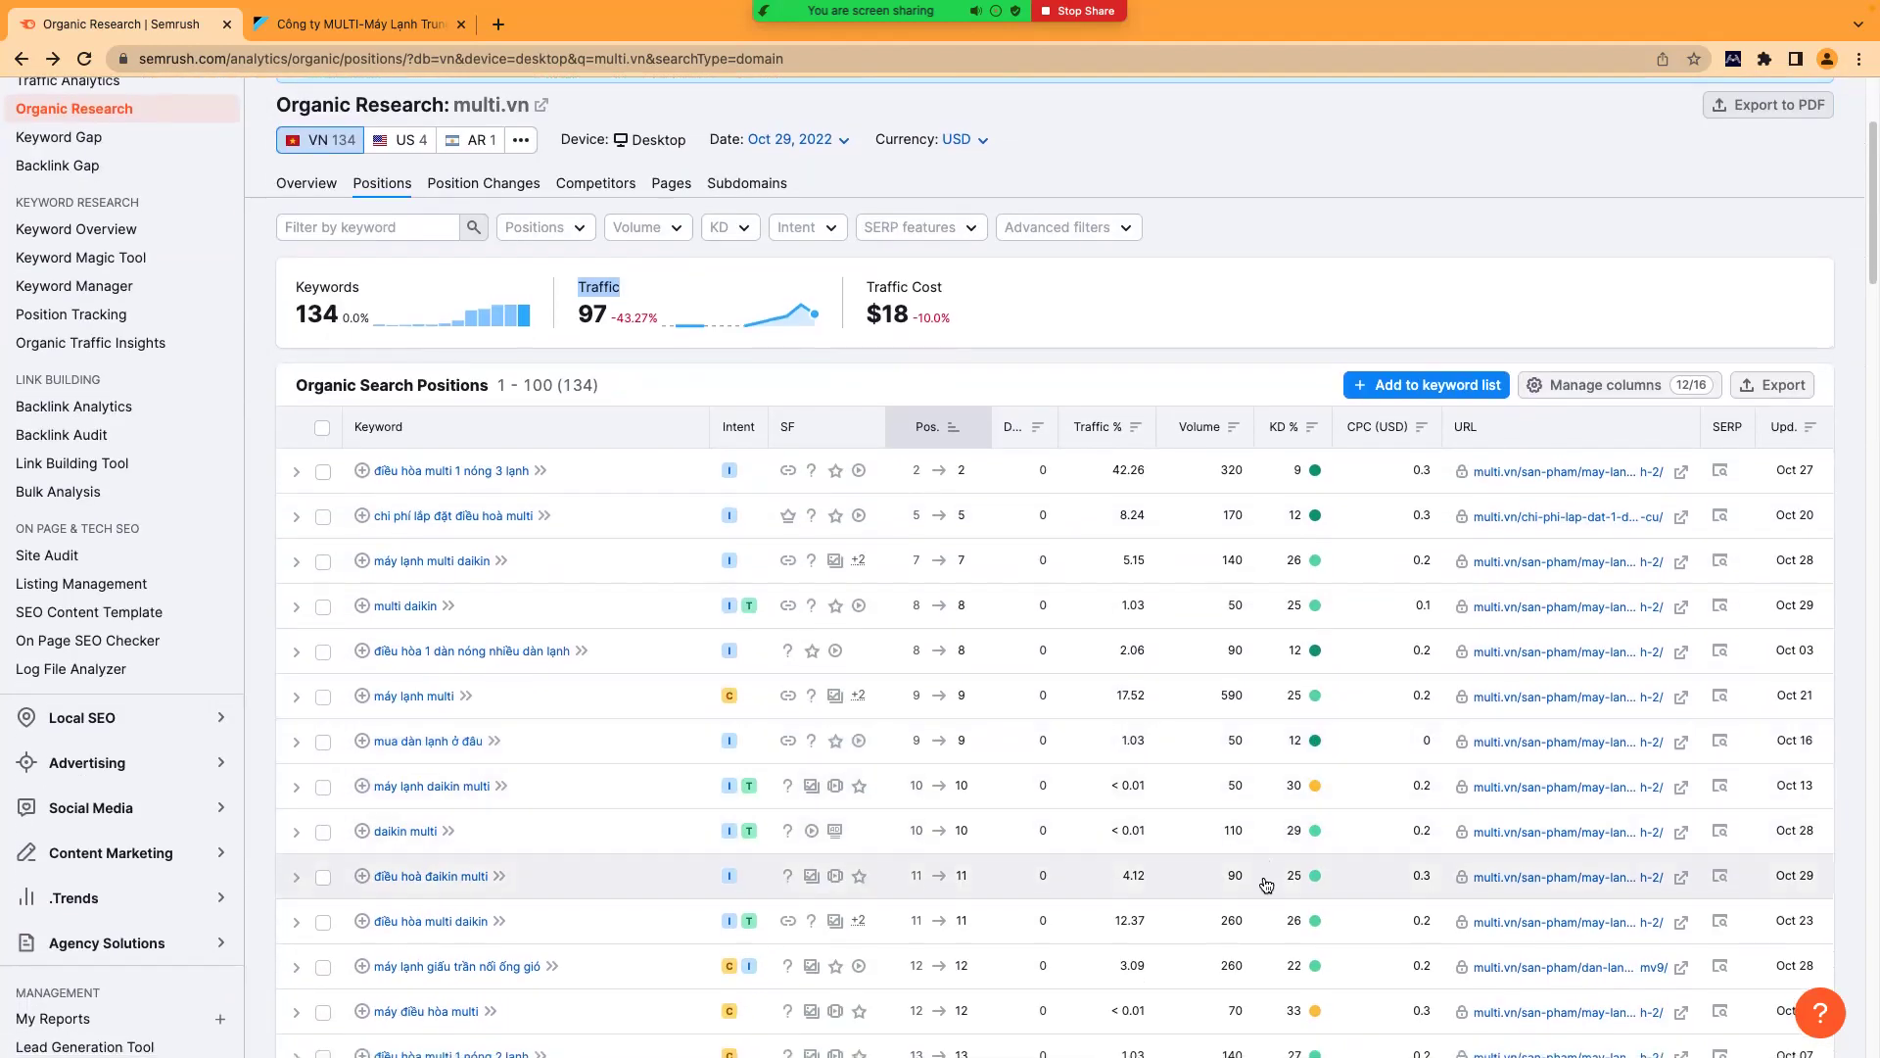
scroll(1267, 884, "down", 1)
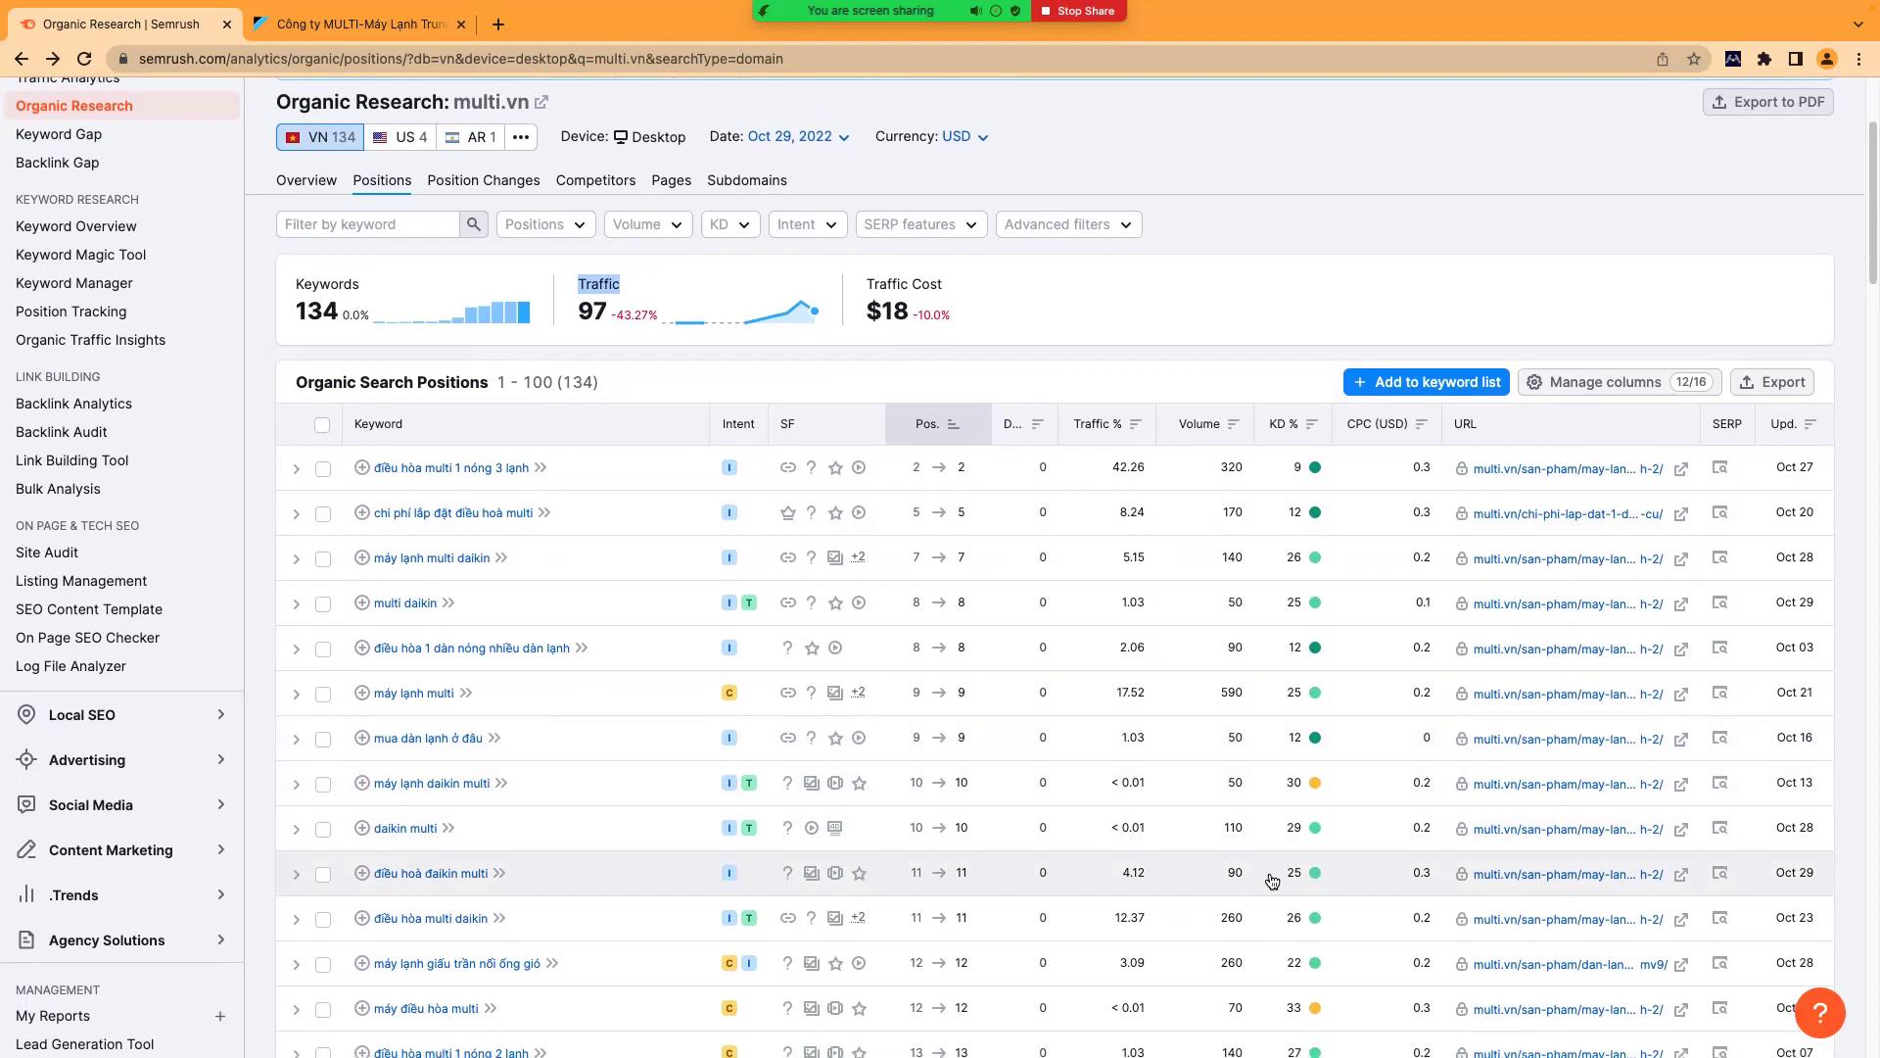
scroll(1271, 874, "down", 2)
scroll(1271, 874, "up", 6)
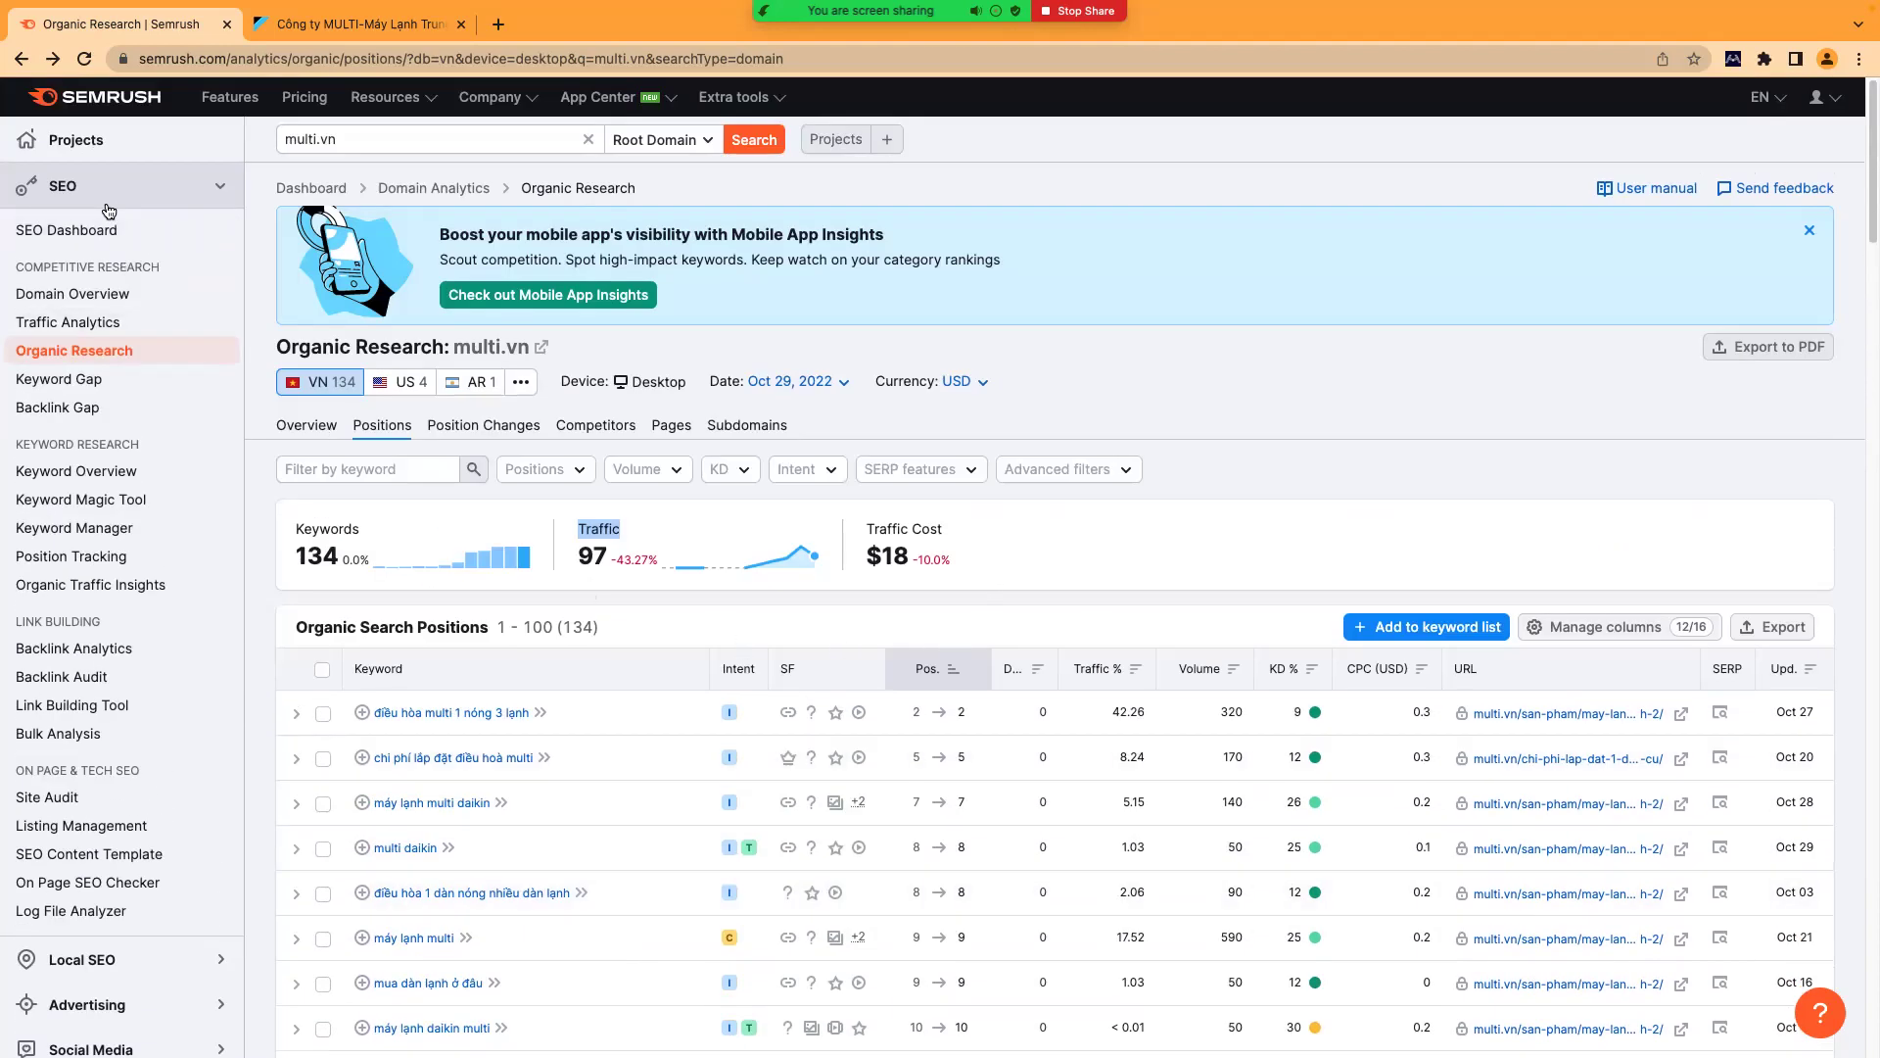
- Return to the Domain Overview of multi.vn and open its Backlinks report
left_click(131, 359)
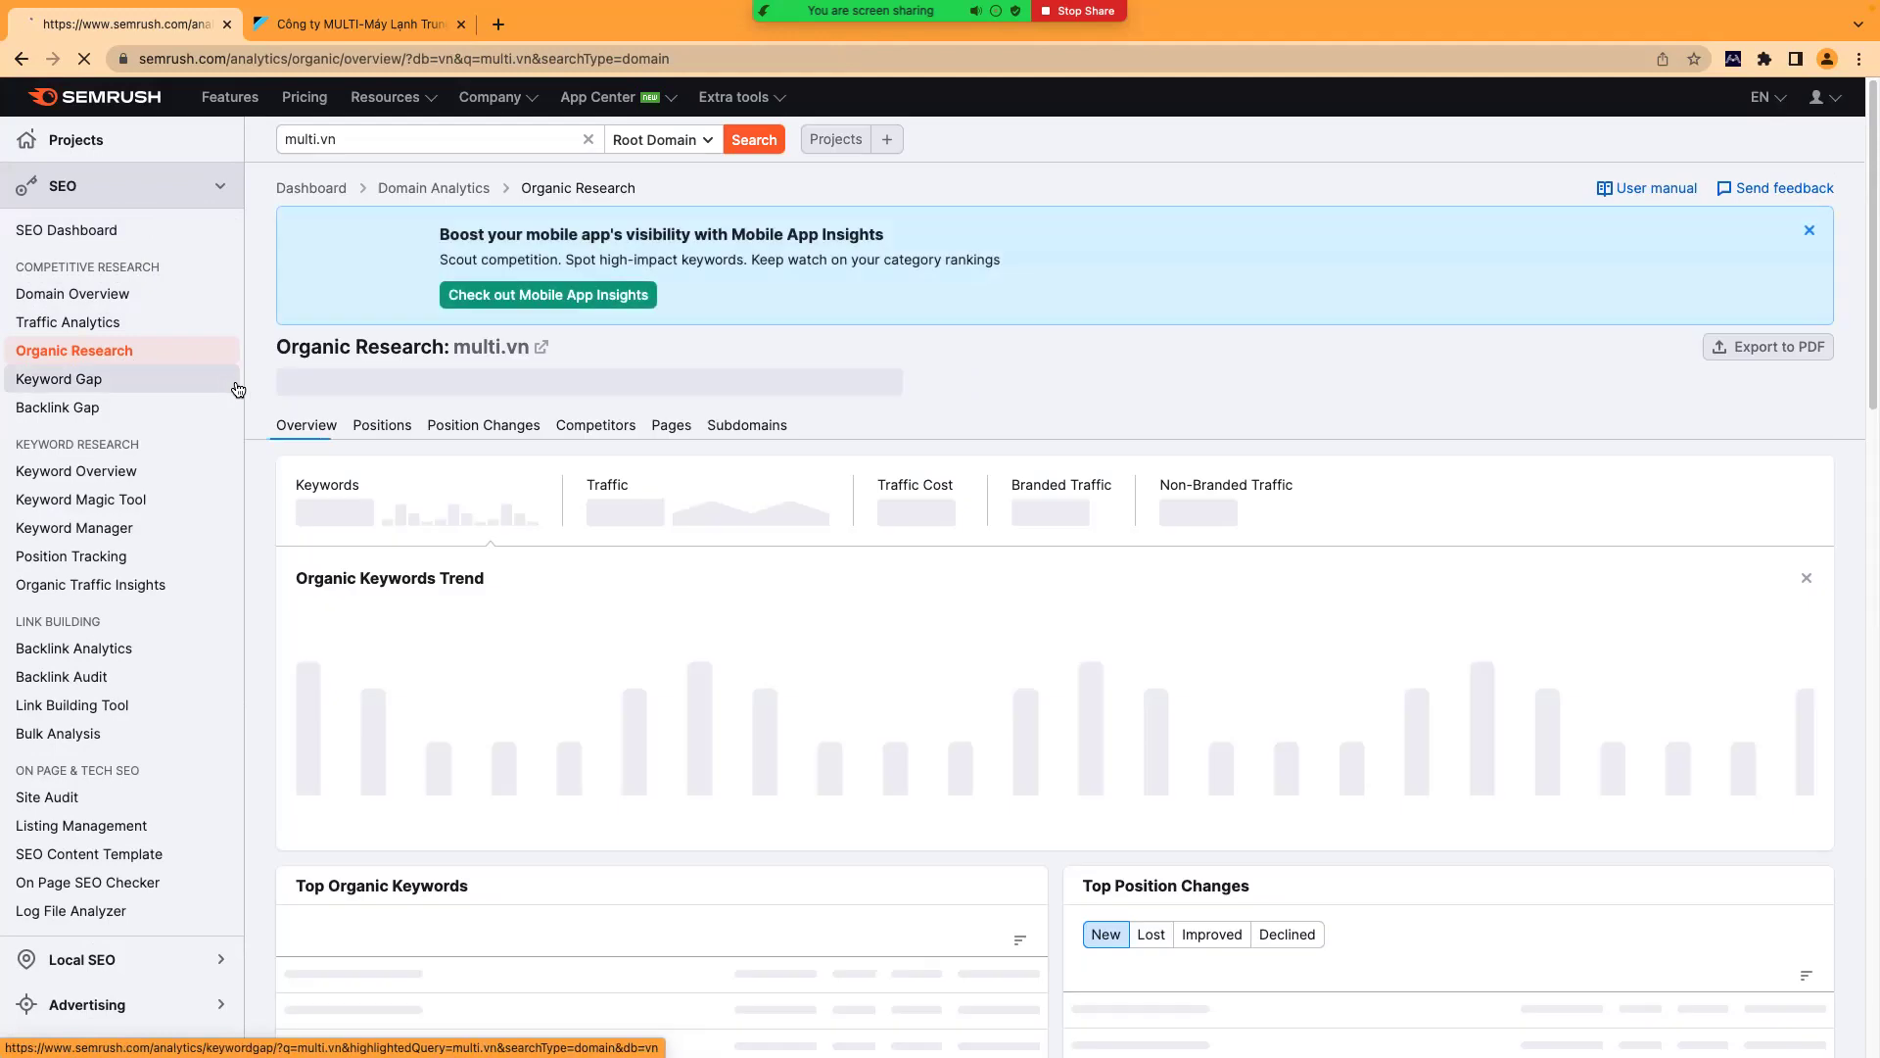
left_click(128, 298)
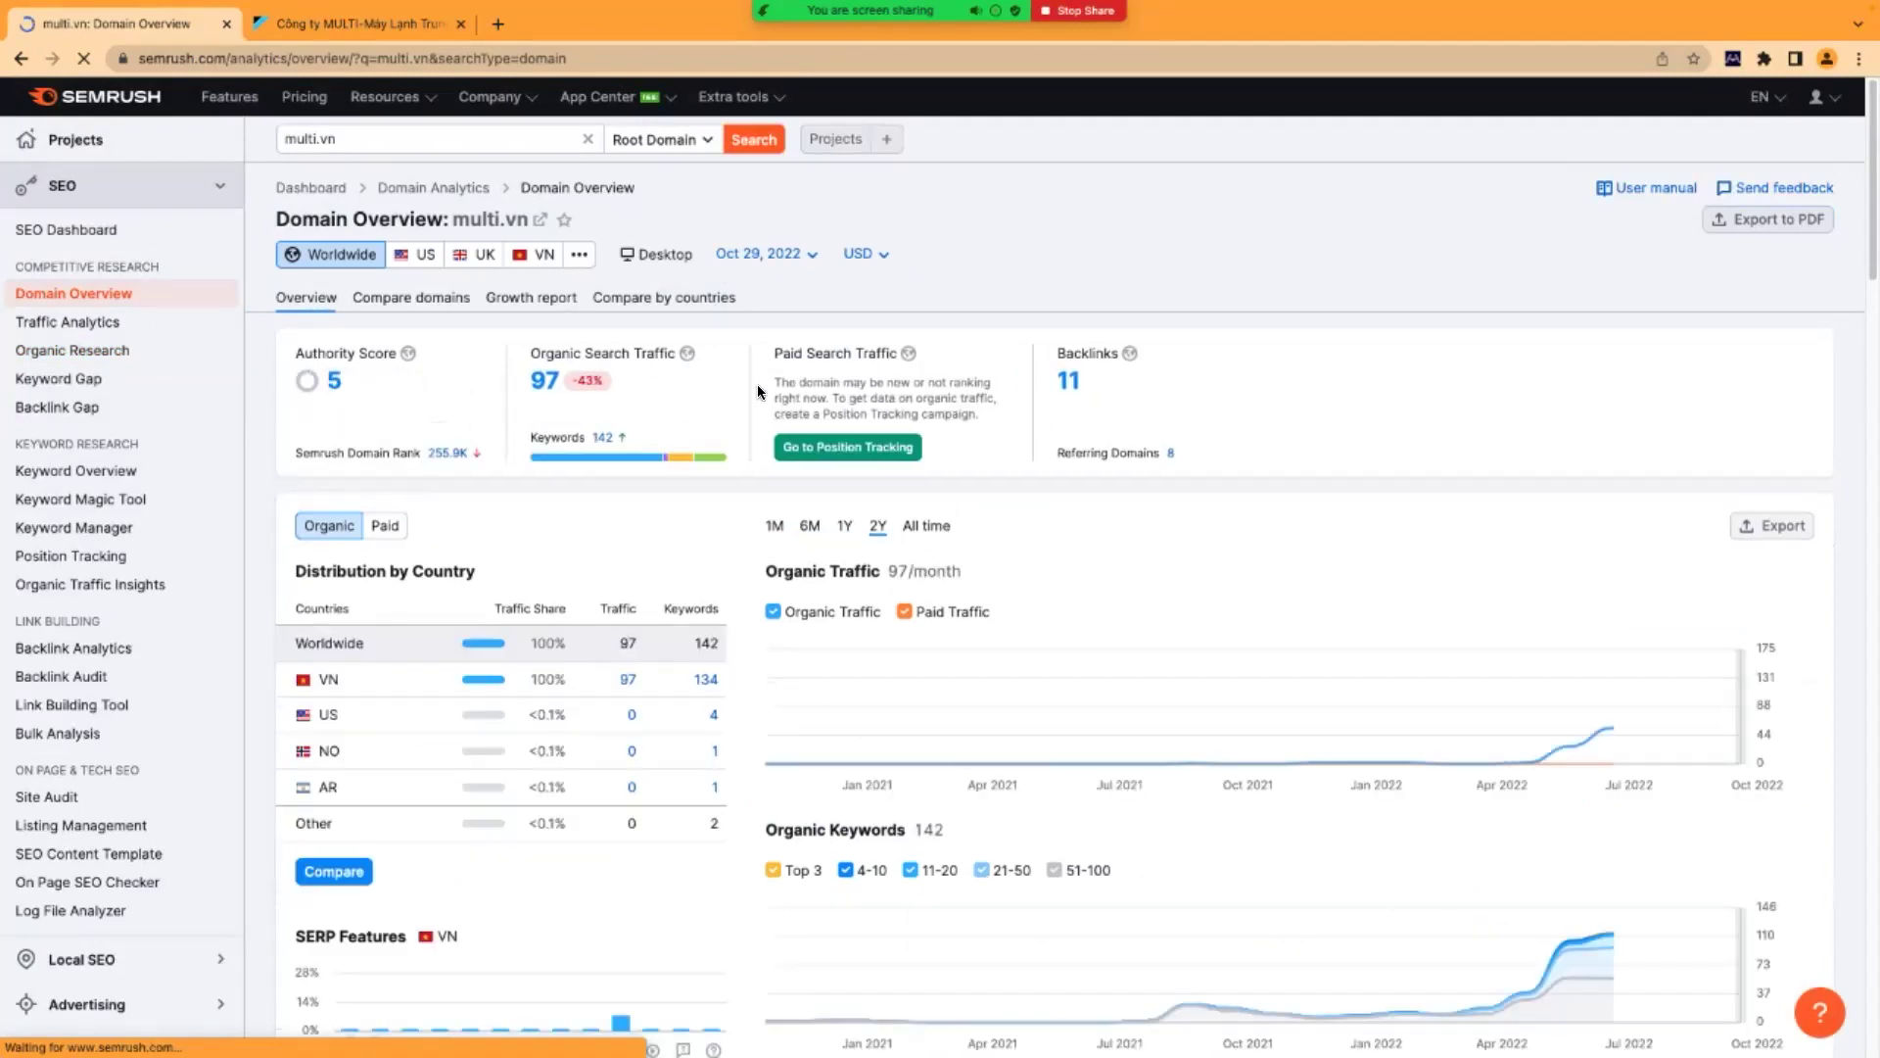
left_click(1068, 382)
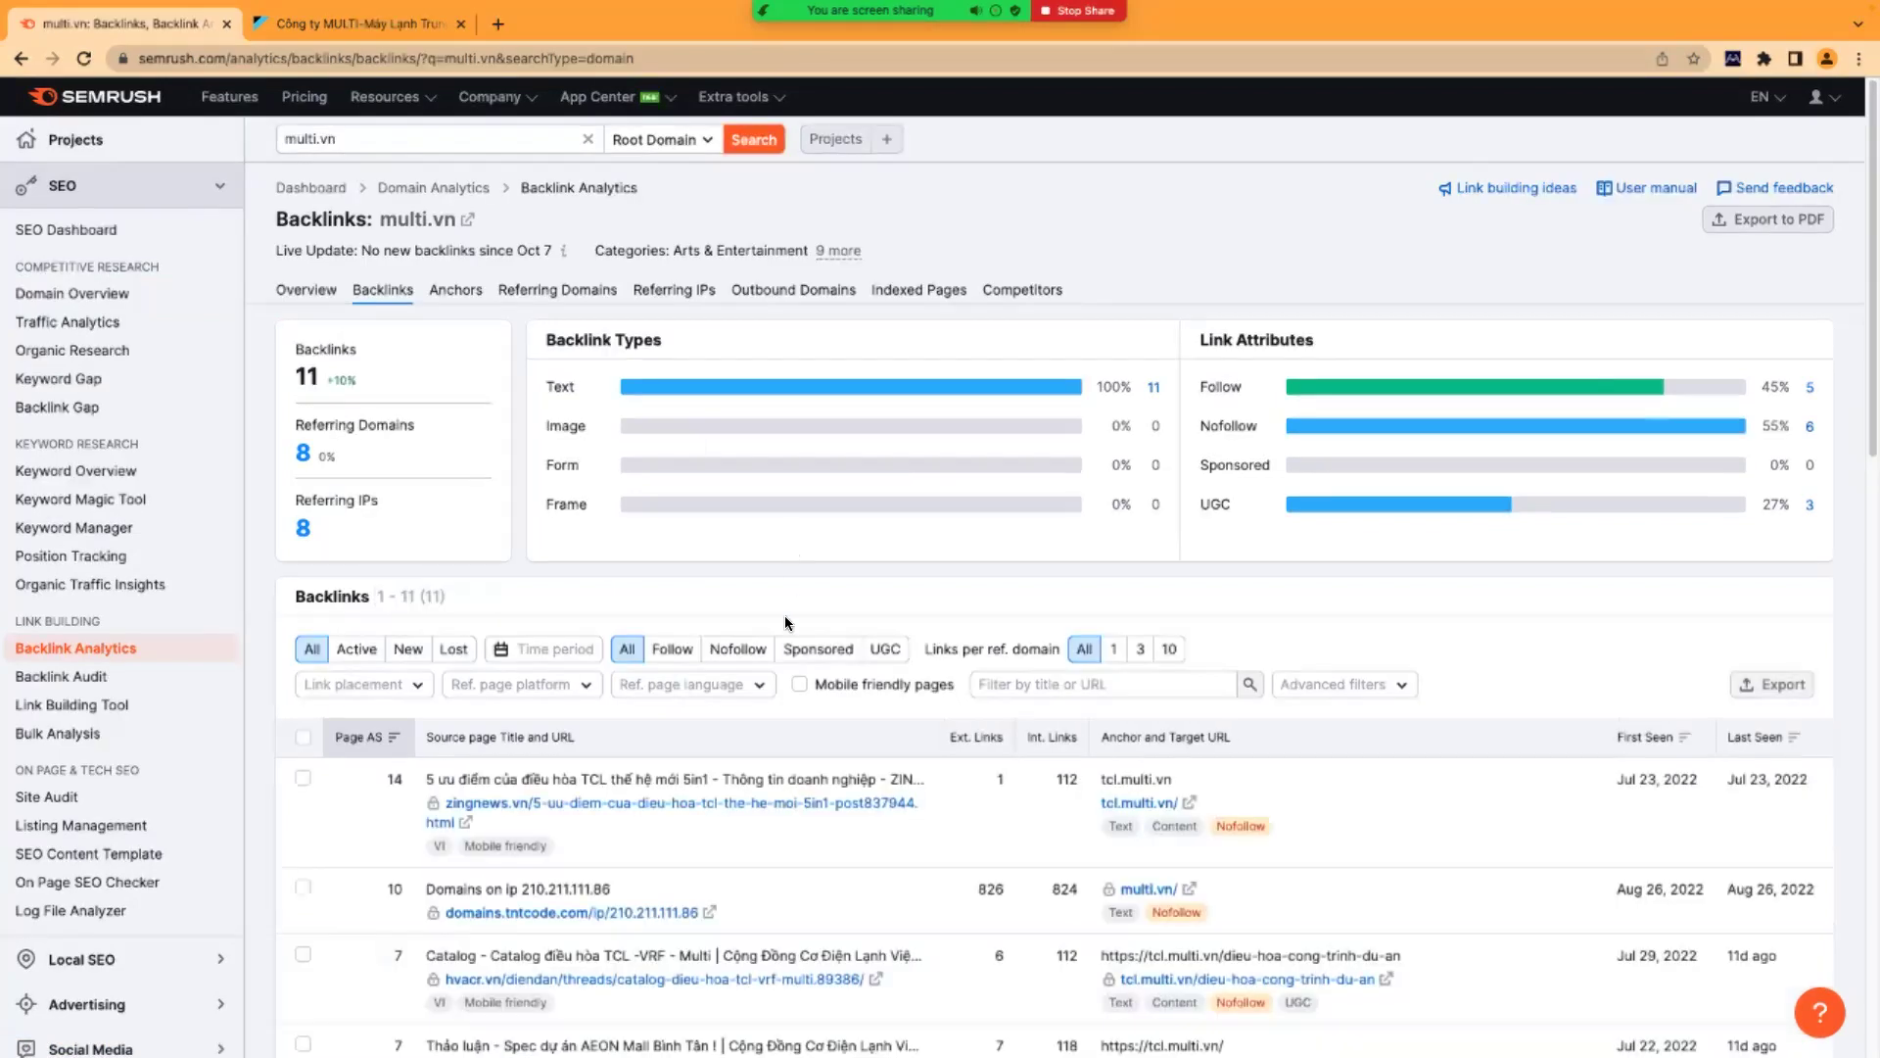
- Highlight the total number of backlinks for multi.vn and its percentage change
double_click(301, 378)
double_click(300, 378)
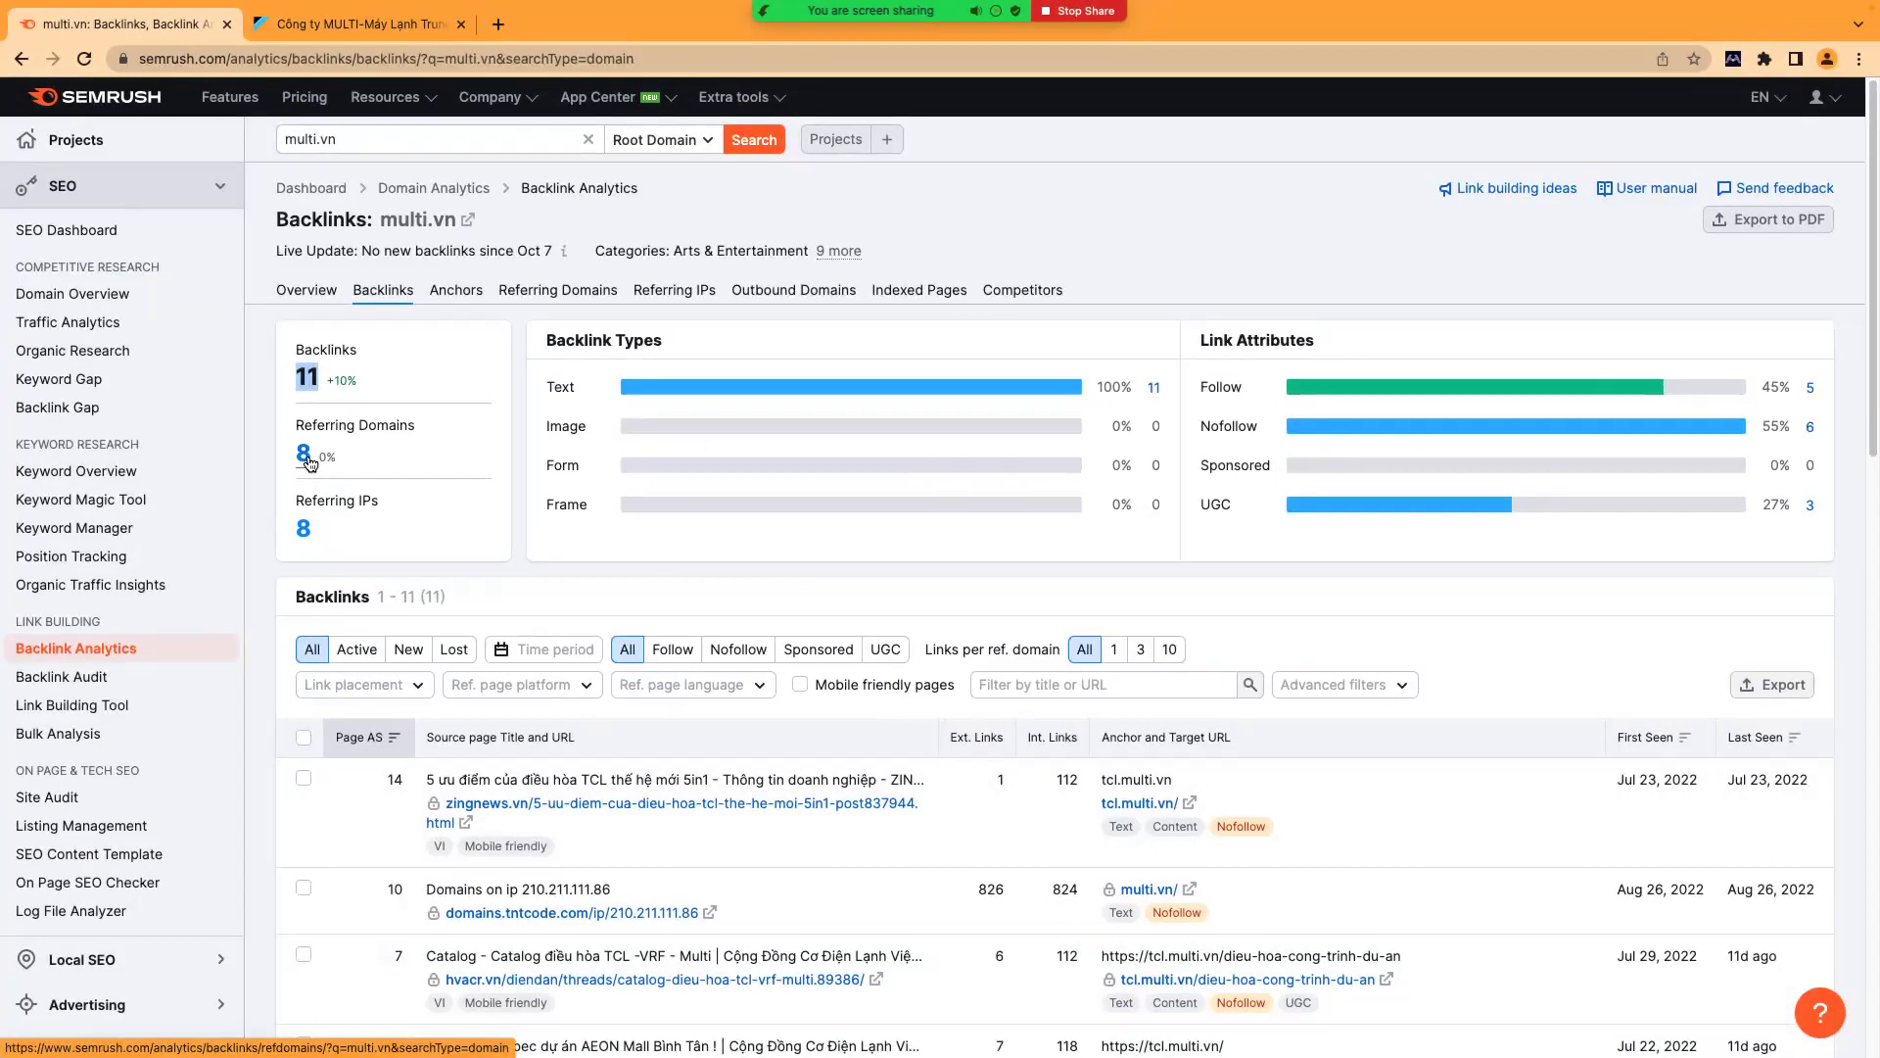
left_click(326, 380)
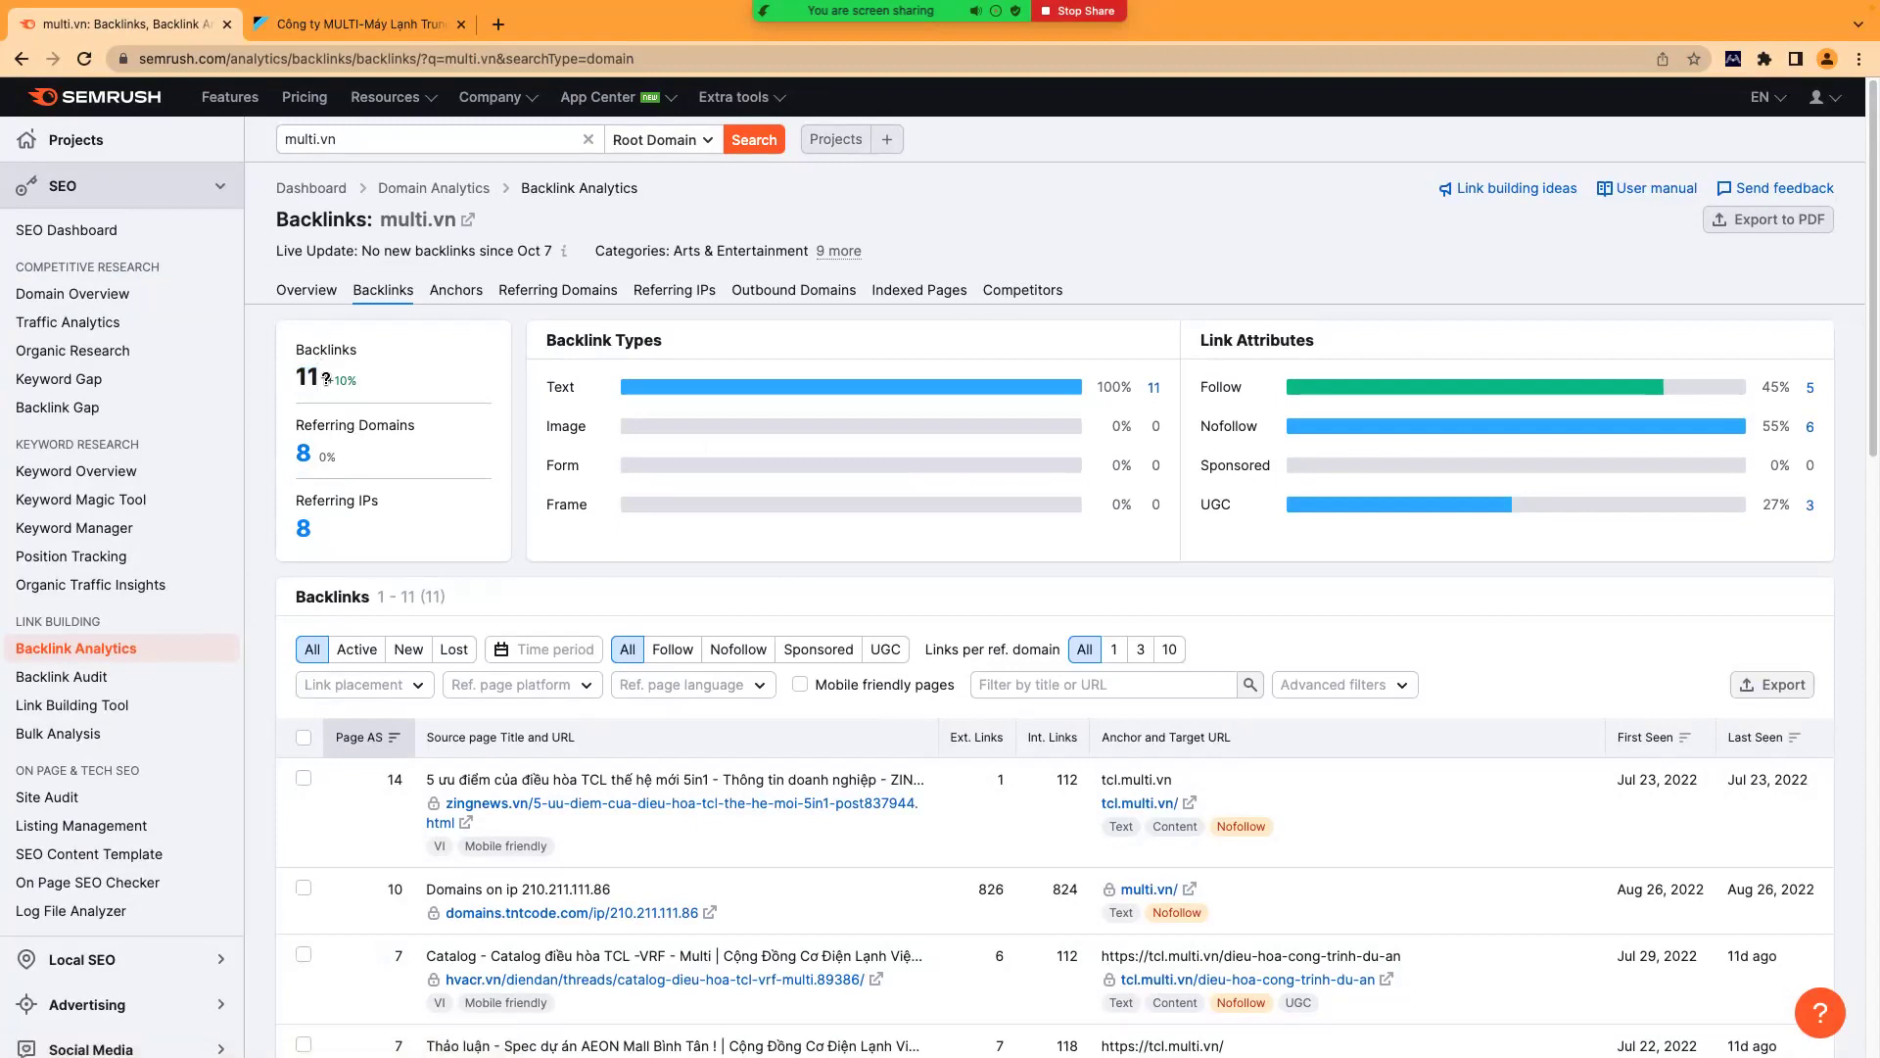
double_click(341, 381)
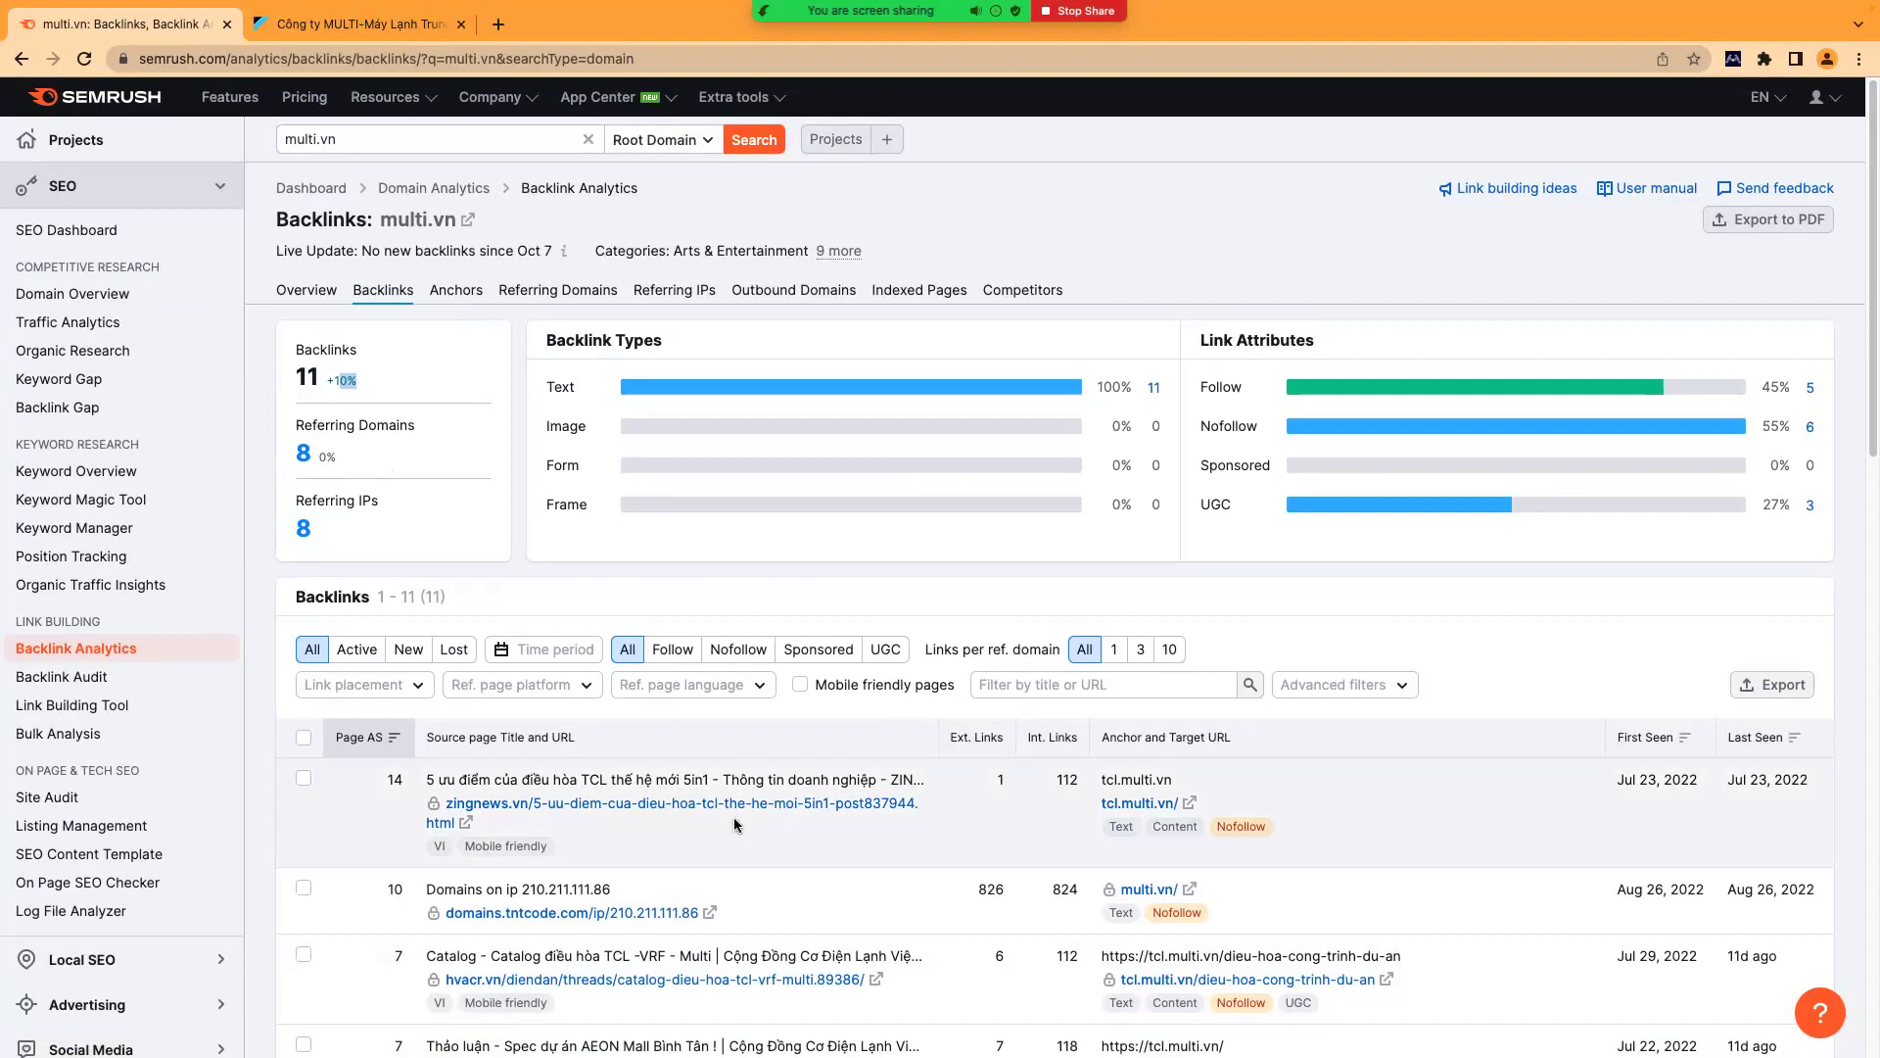
- Visit the tcl.multi.vn target page of the zingnews.vn backlink in a new tab and close that tab
scroll(738, 824, "down", 1)
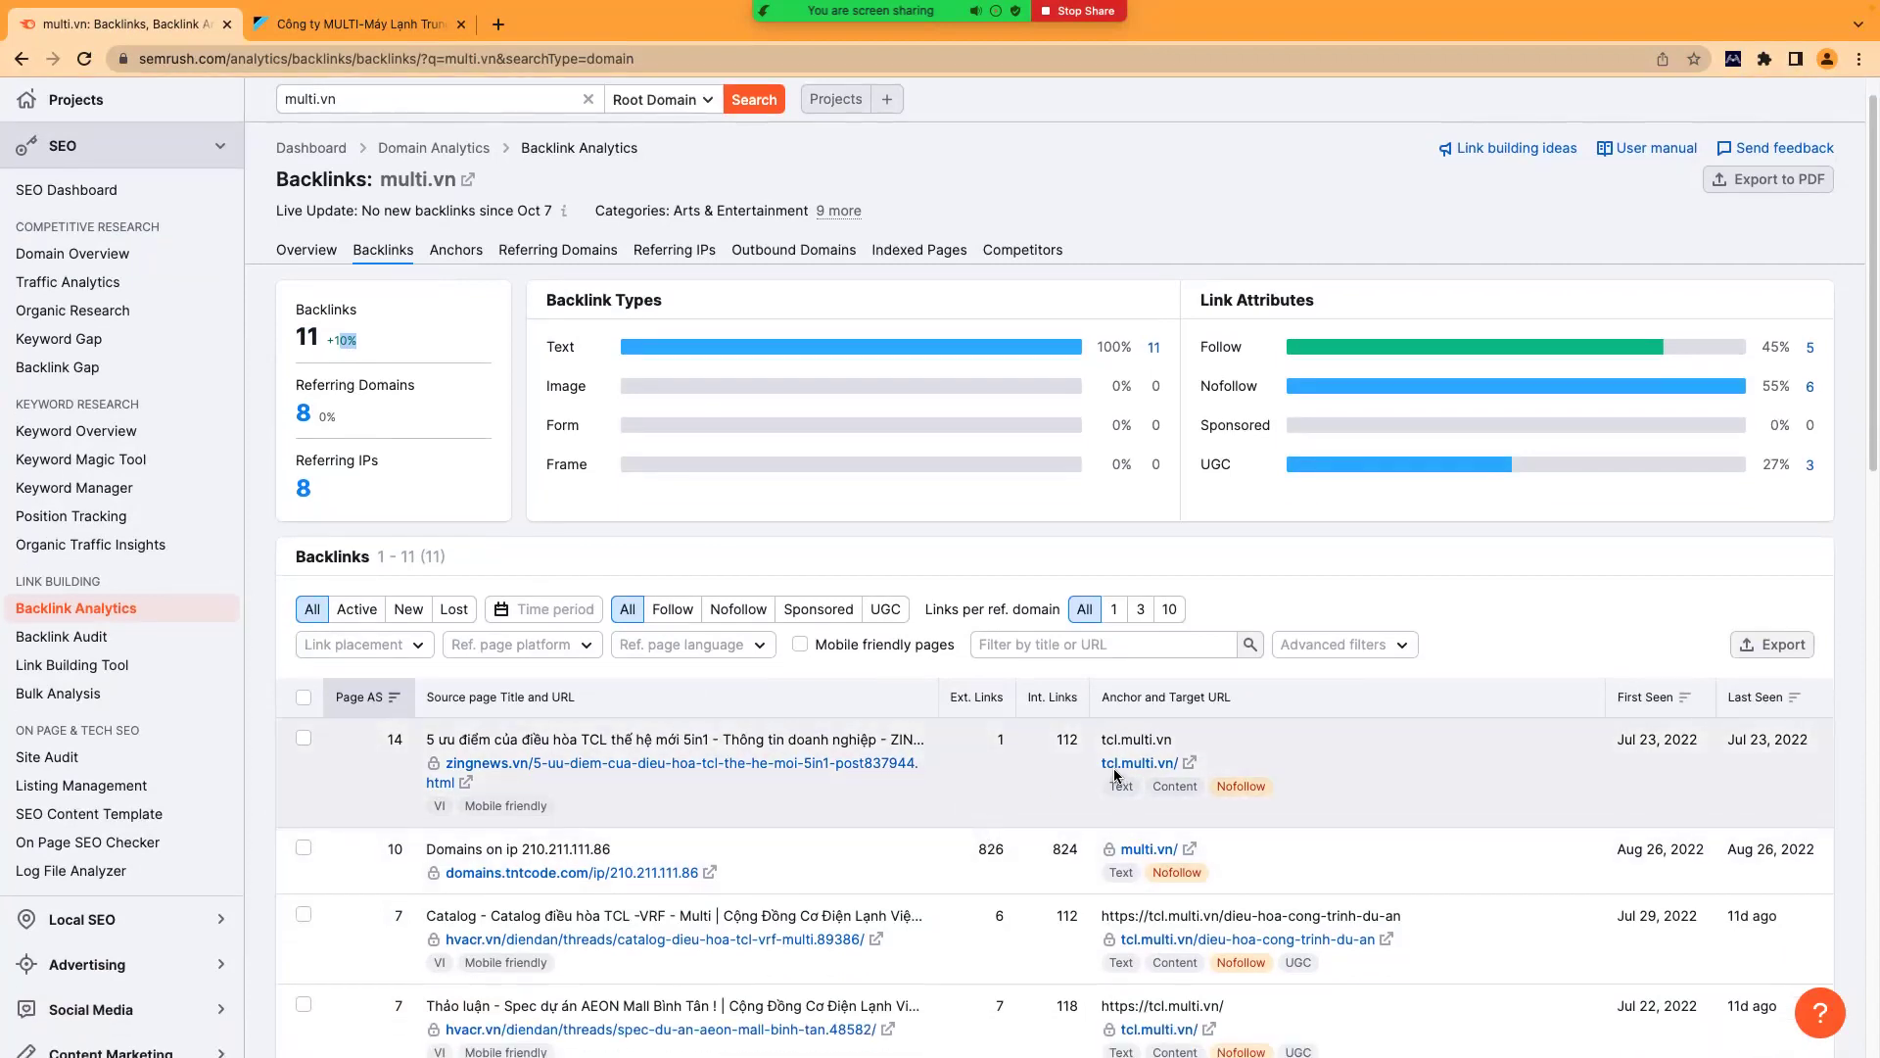
left_click(1190, 764)
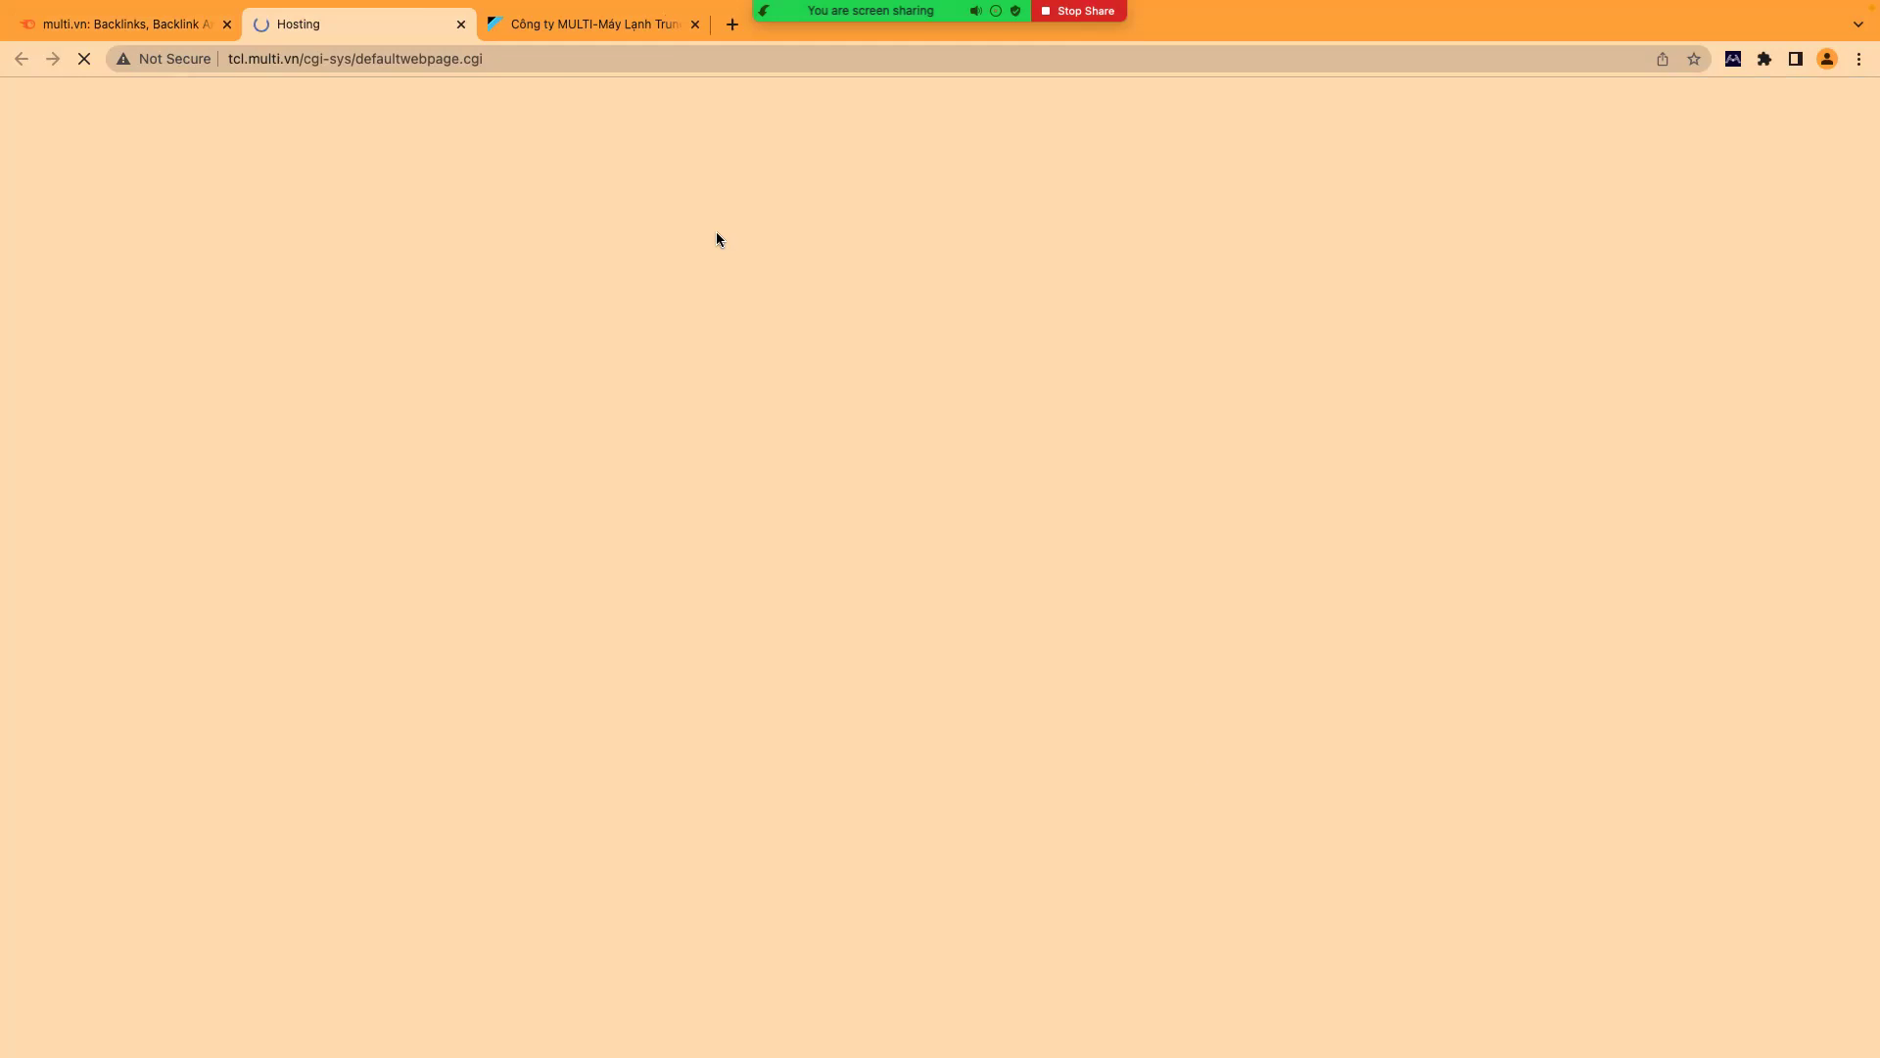
left_click(459, 25)
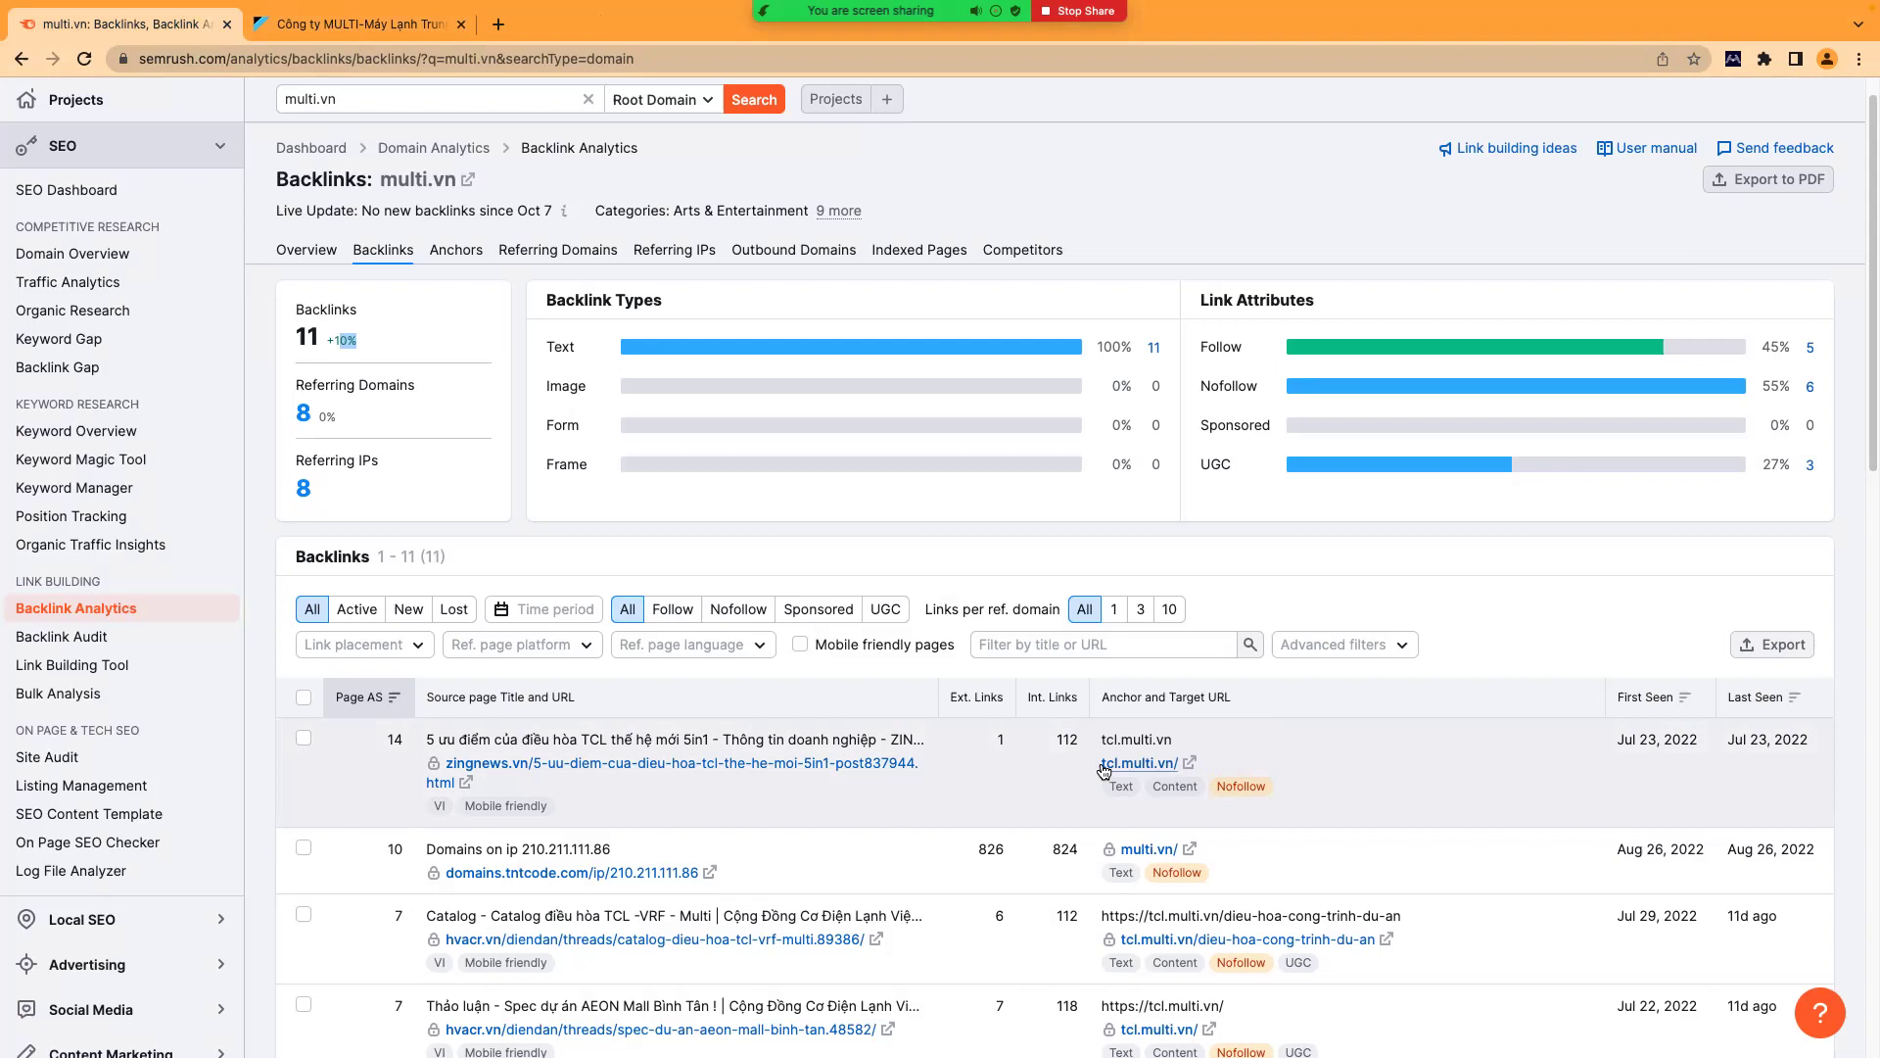
- Examine the anchors, target URLs and link attributes of the first backlinks, highlighting the tcl.multi.vn/ target
scroll(796, 869, "down", 1)
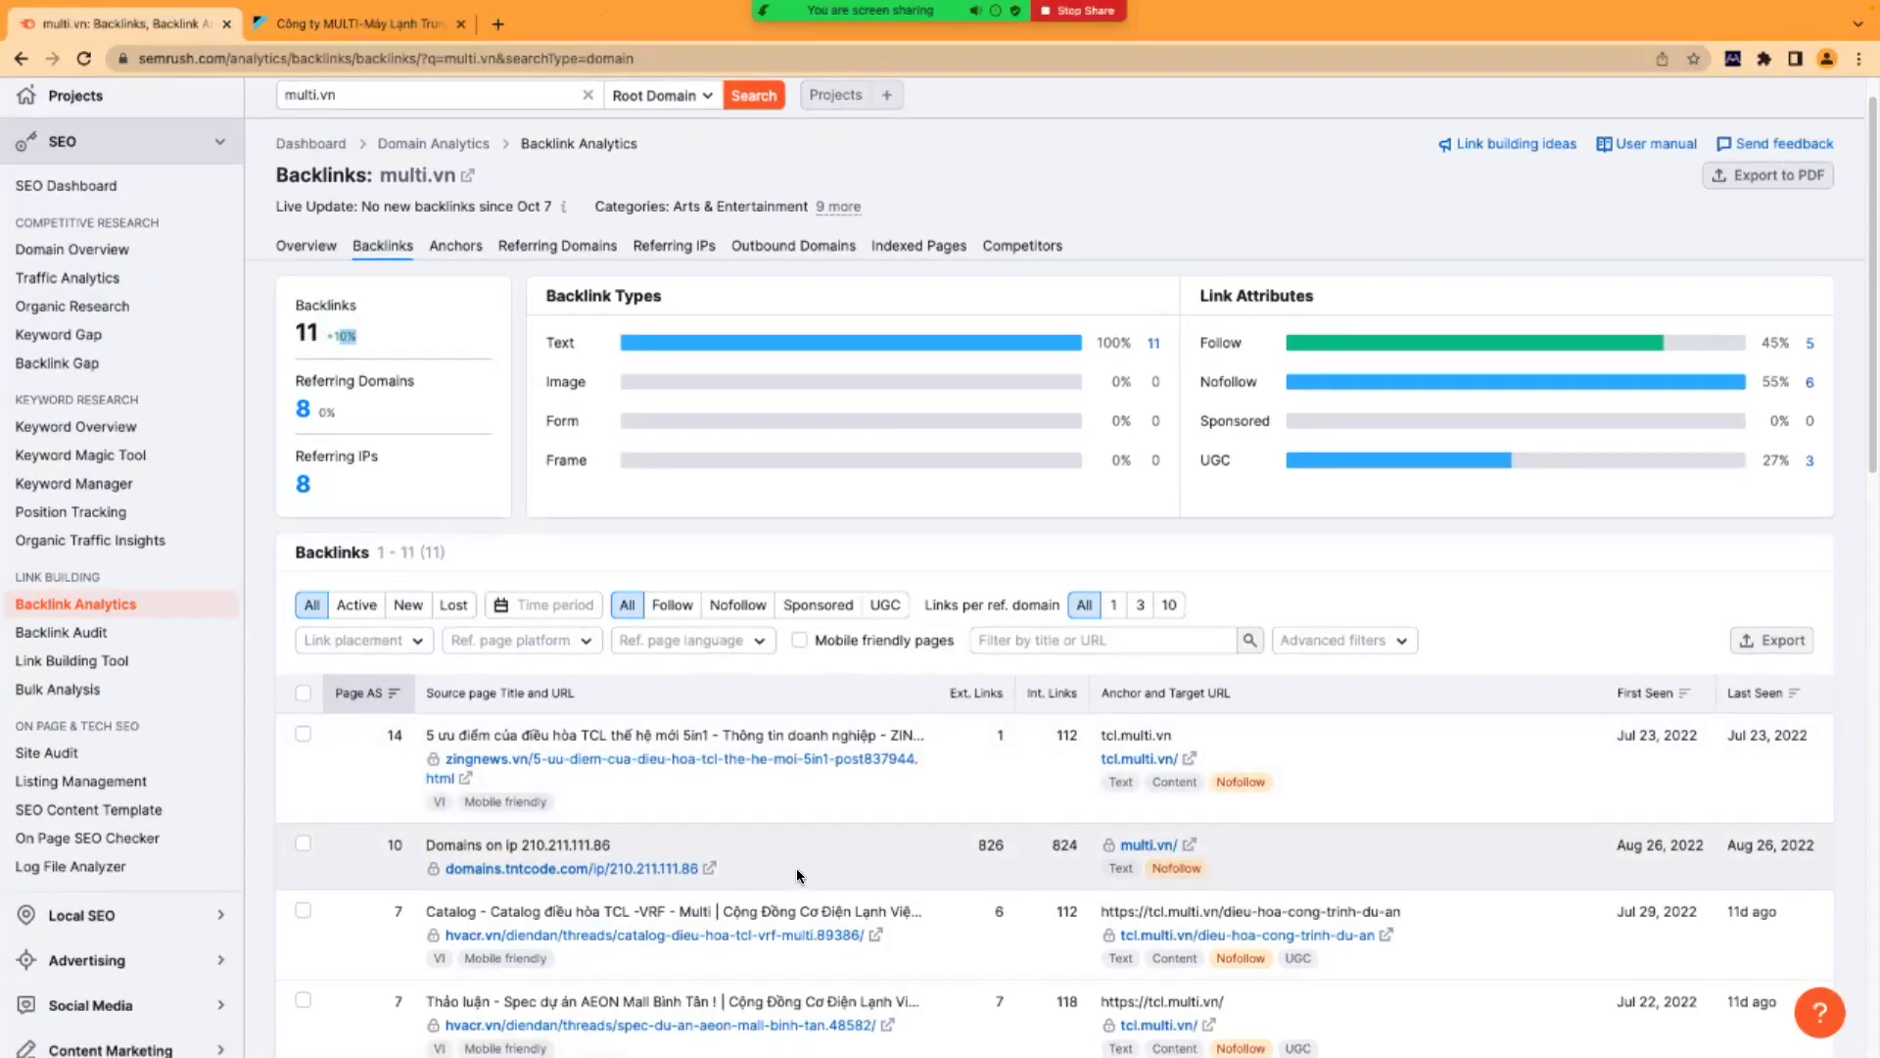
scroll(1146, 832, "down", 1)
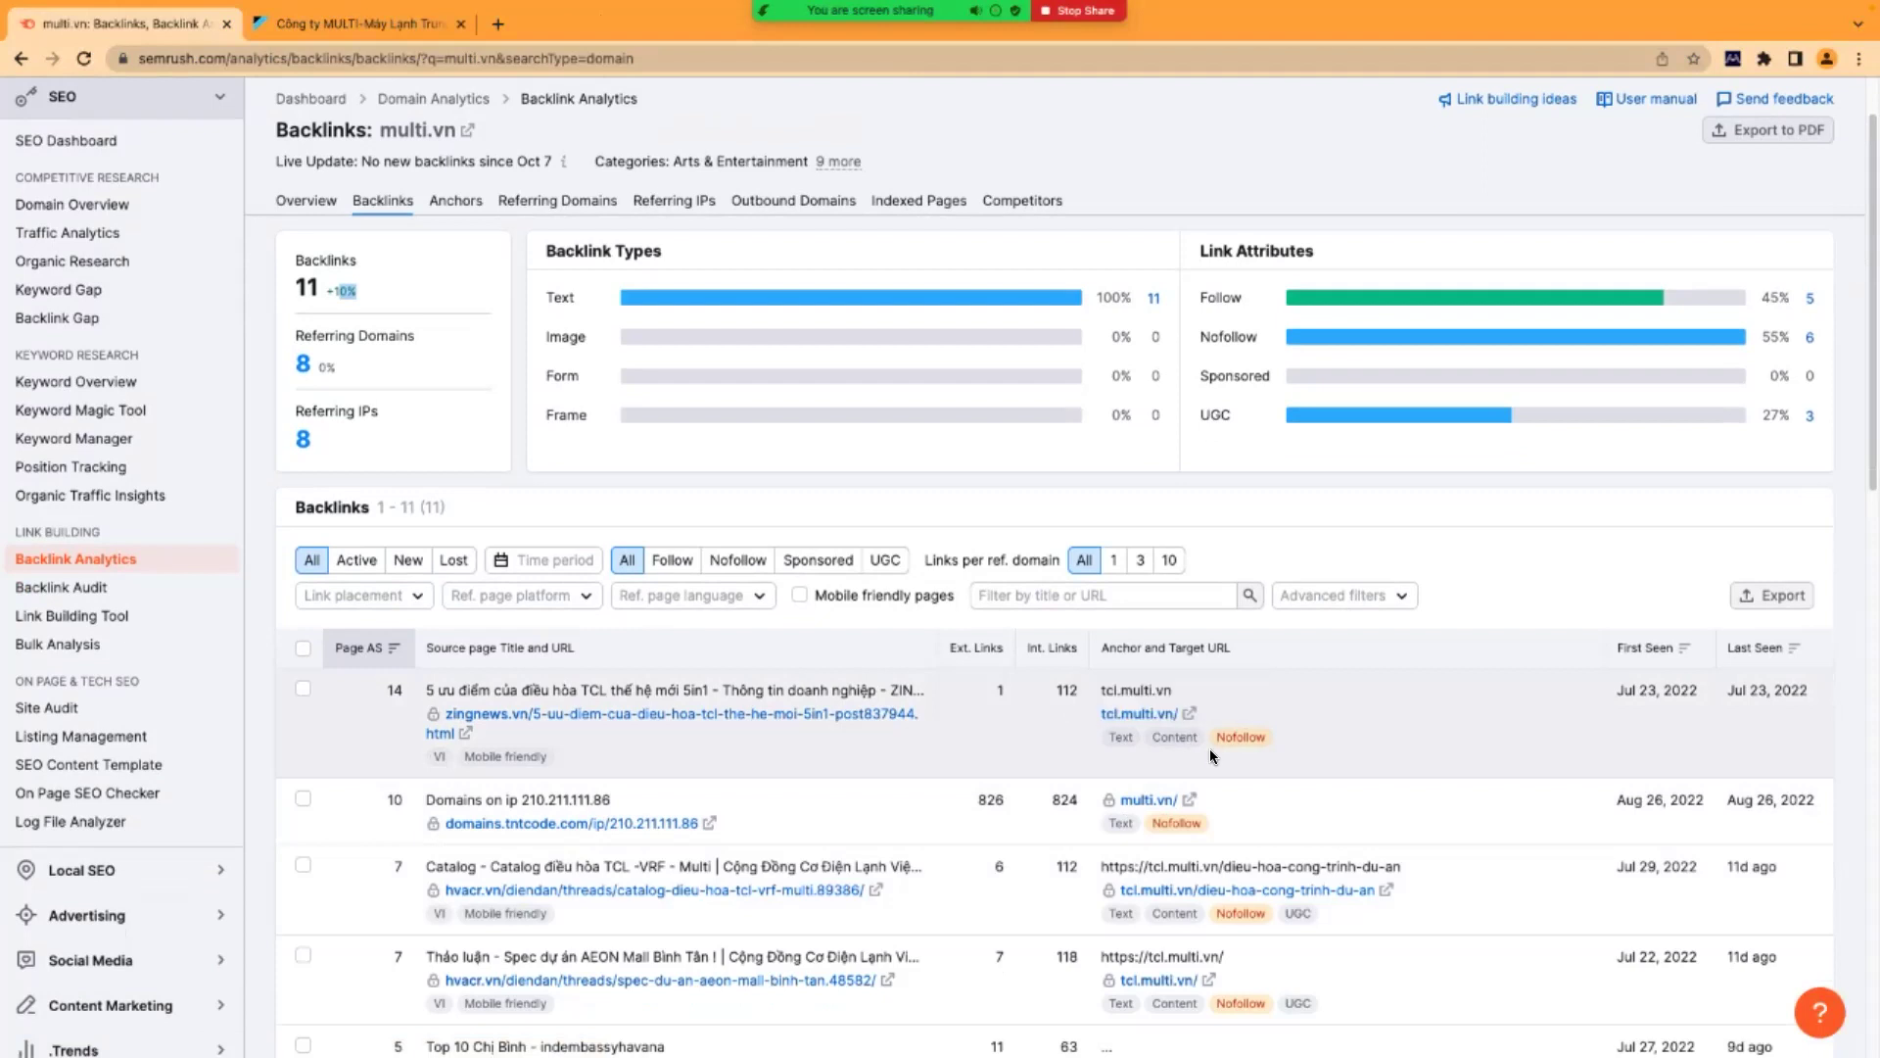
scroll(1322, 789, "down", 1)
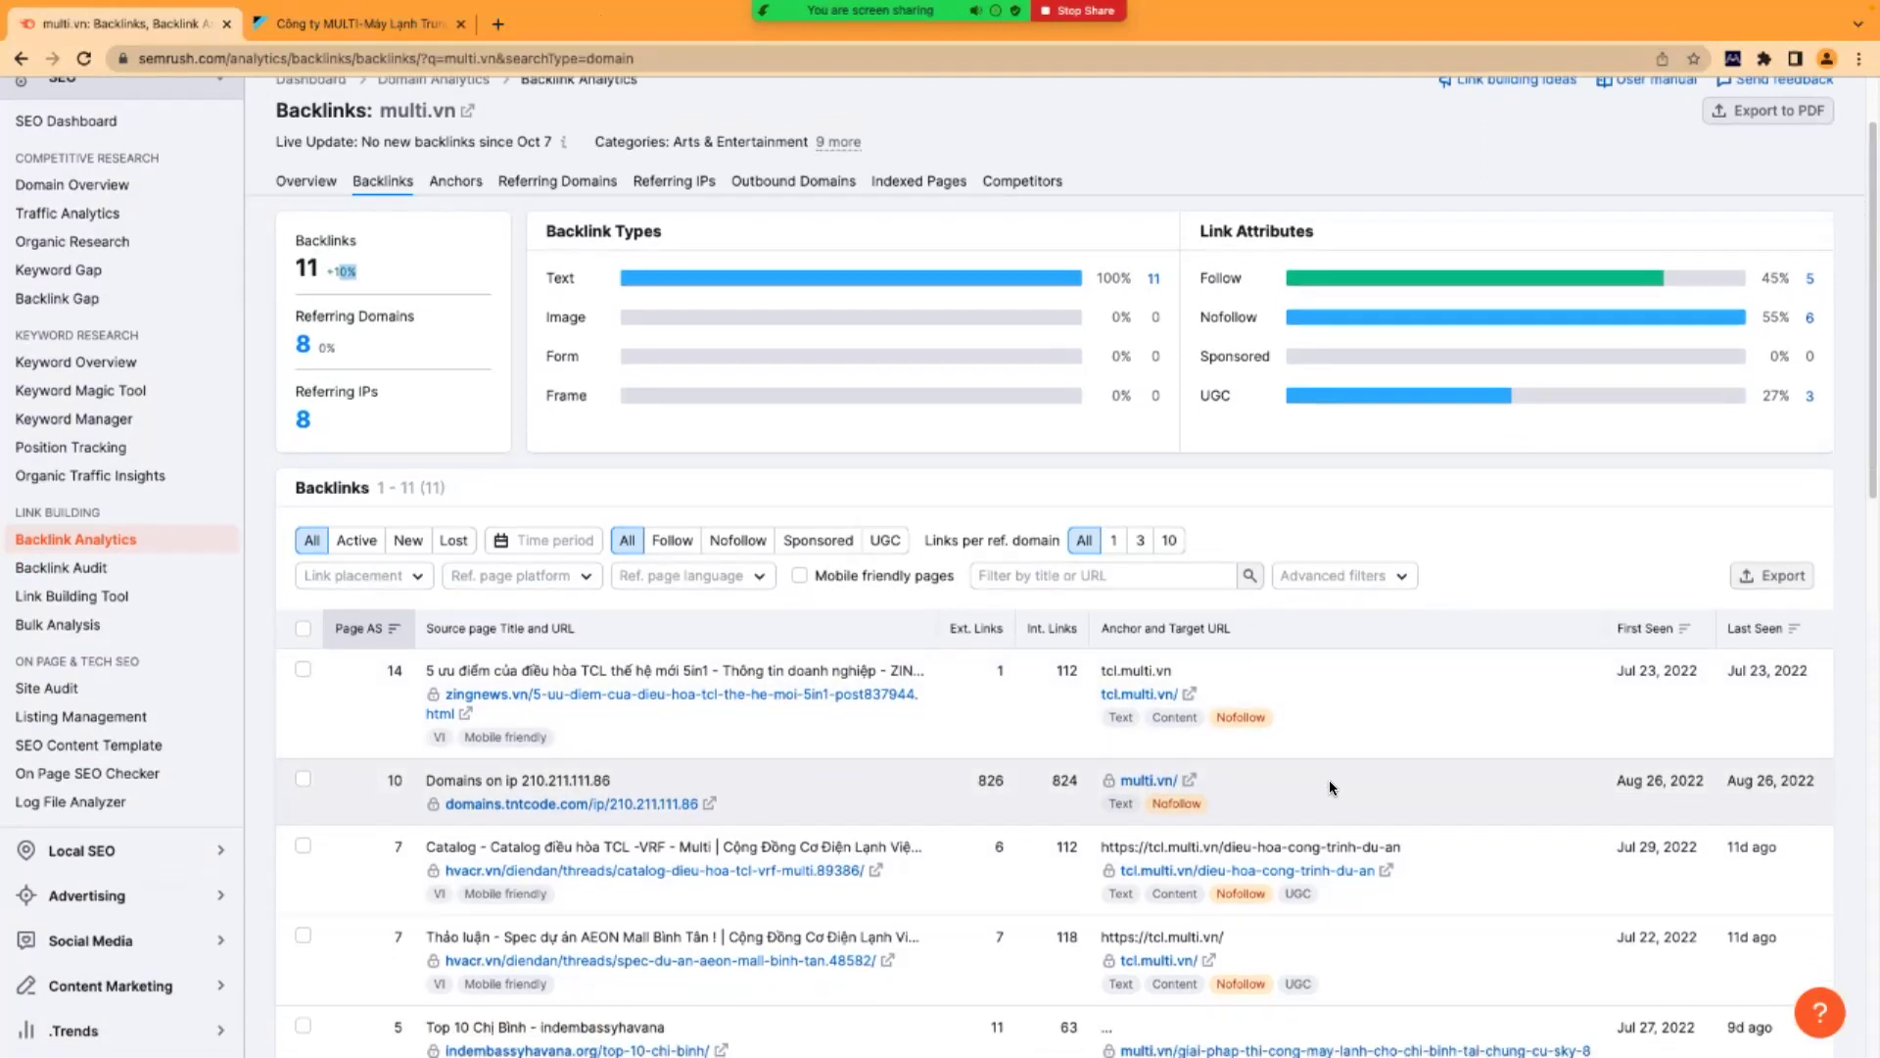
scroll(1330, 780, "down", 1)
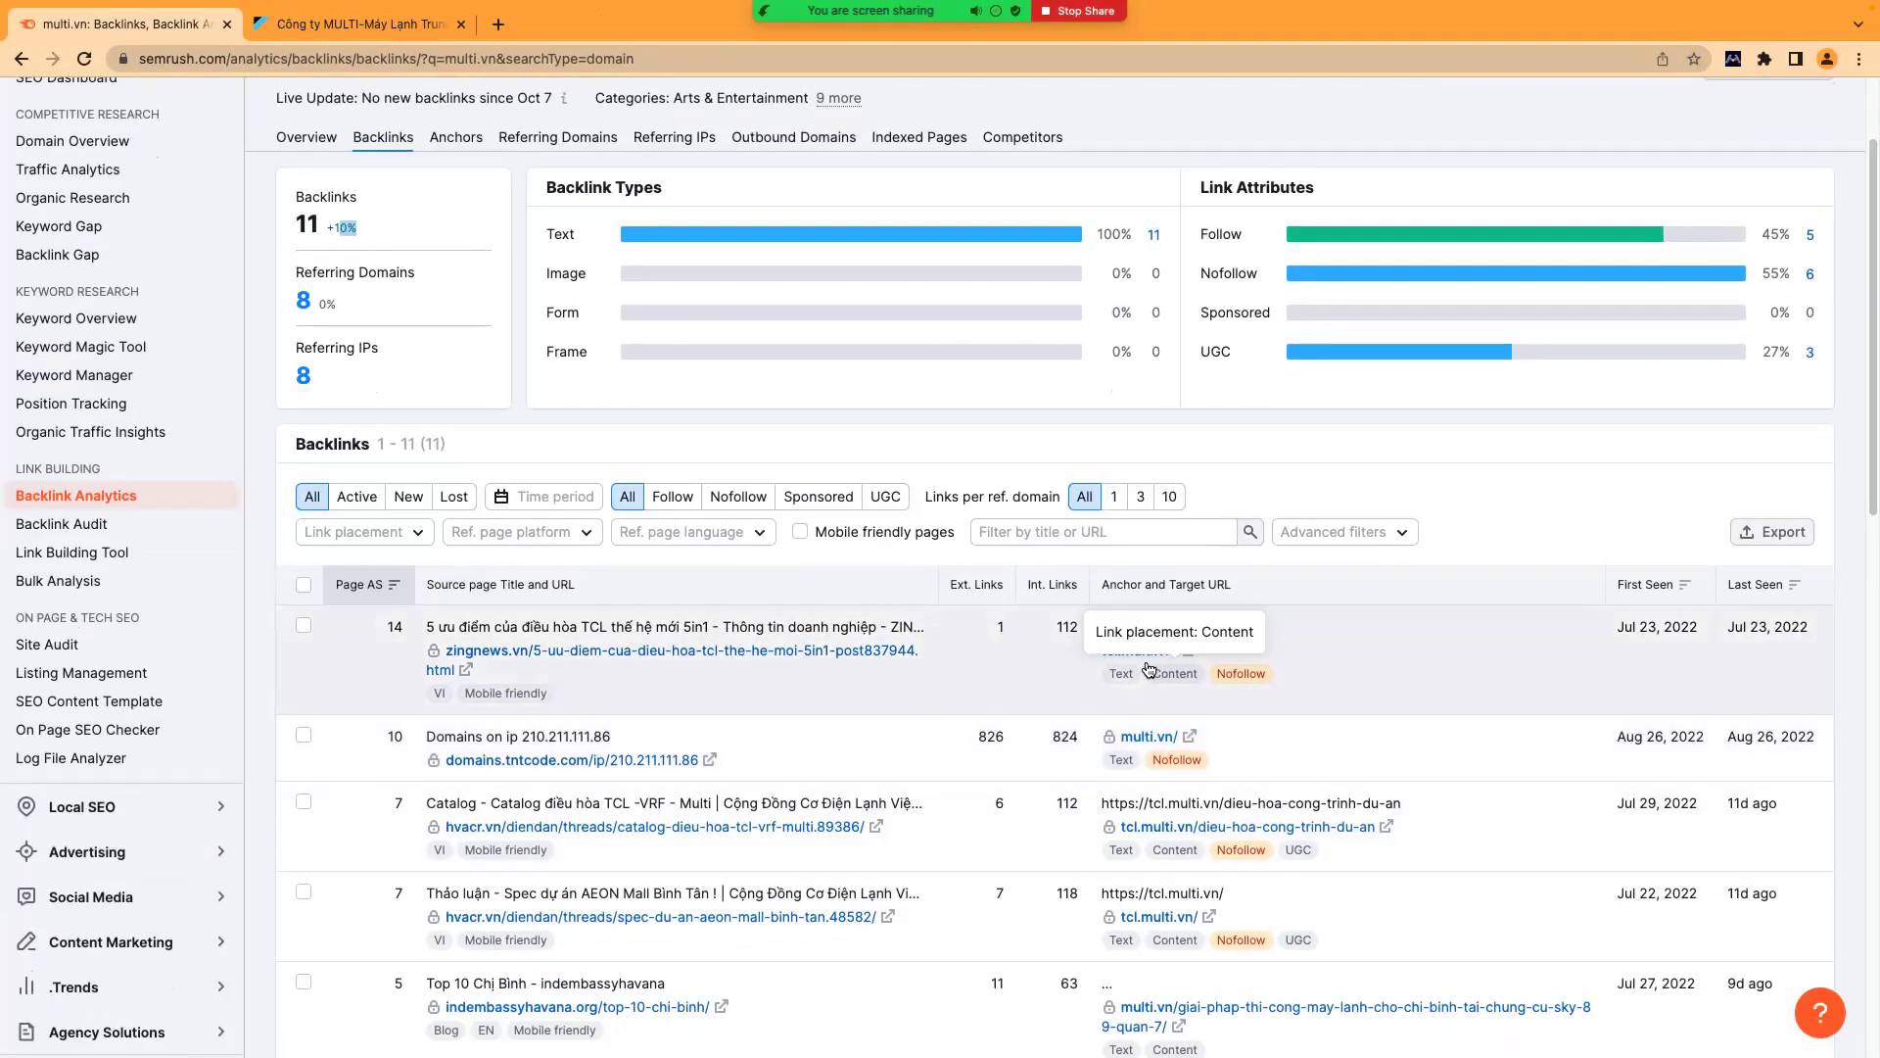
left_click_drag(1101, 650, 1182, 649)
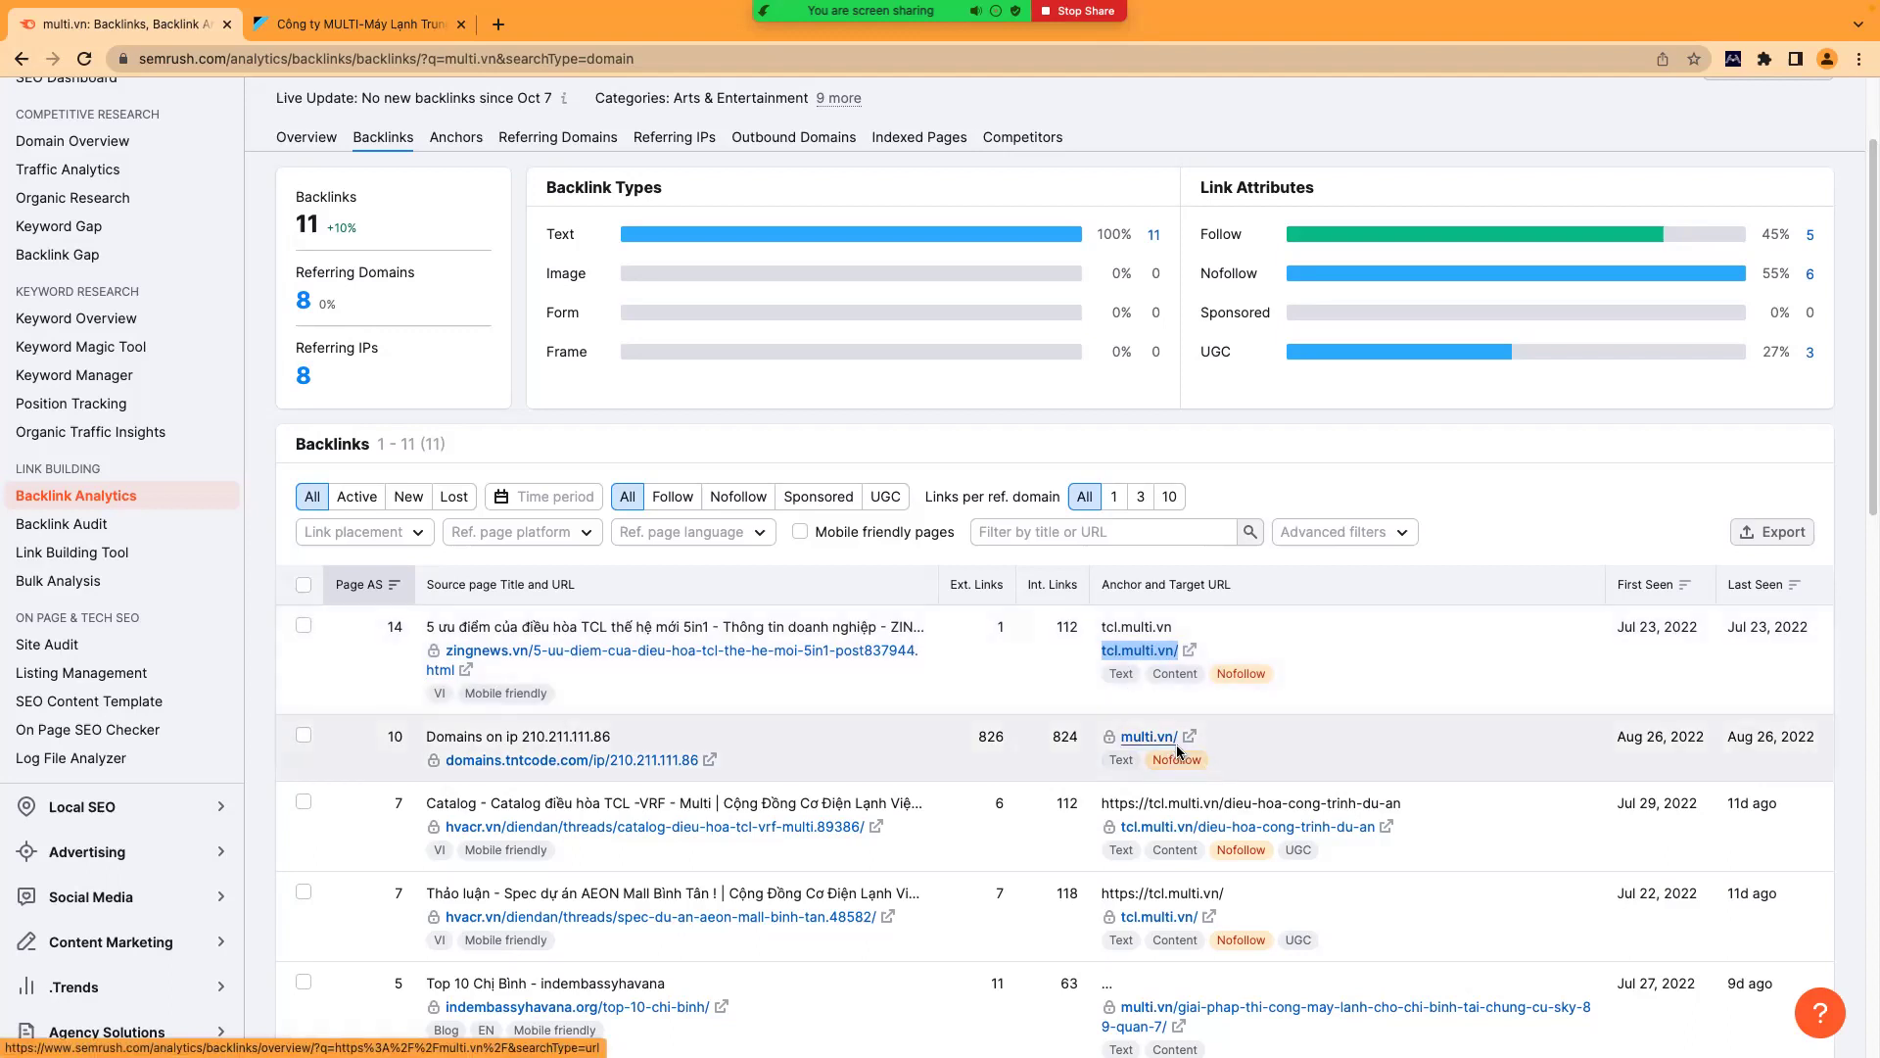
- Review the rest of the backlinks list, comparing source pages with their Content, Nofollow and UGC tags
scroll(1189, 771, "down", 1)
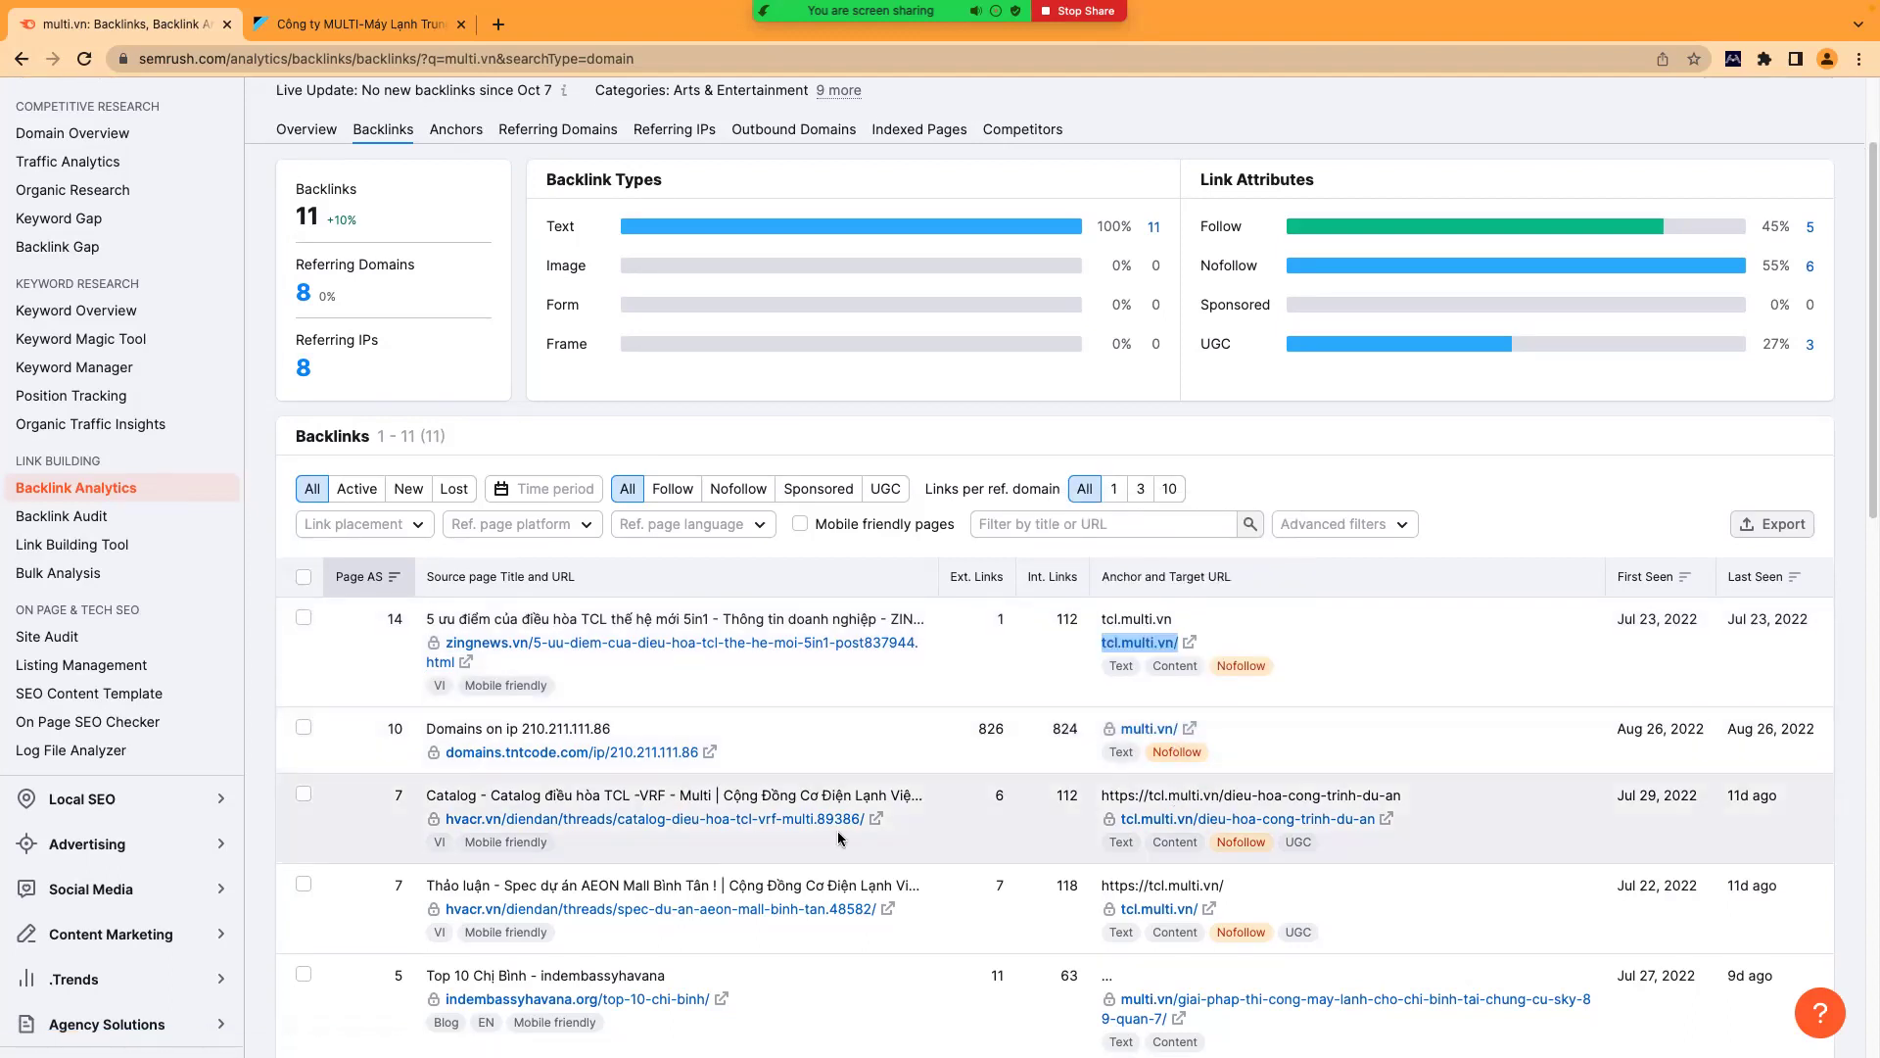
scroll(837, 831, "down", 2)
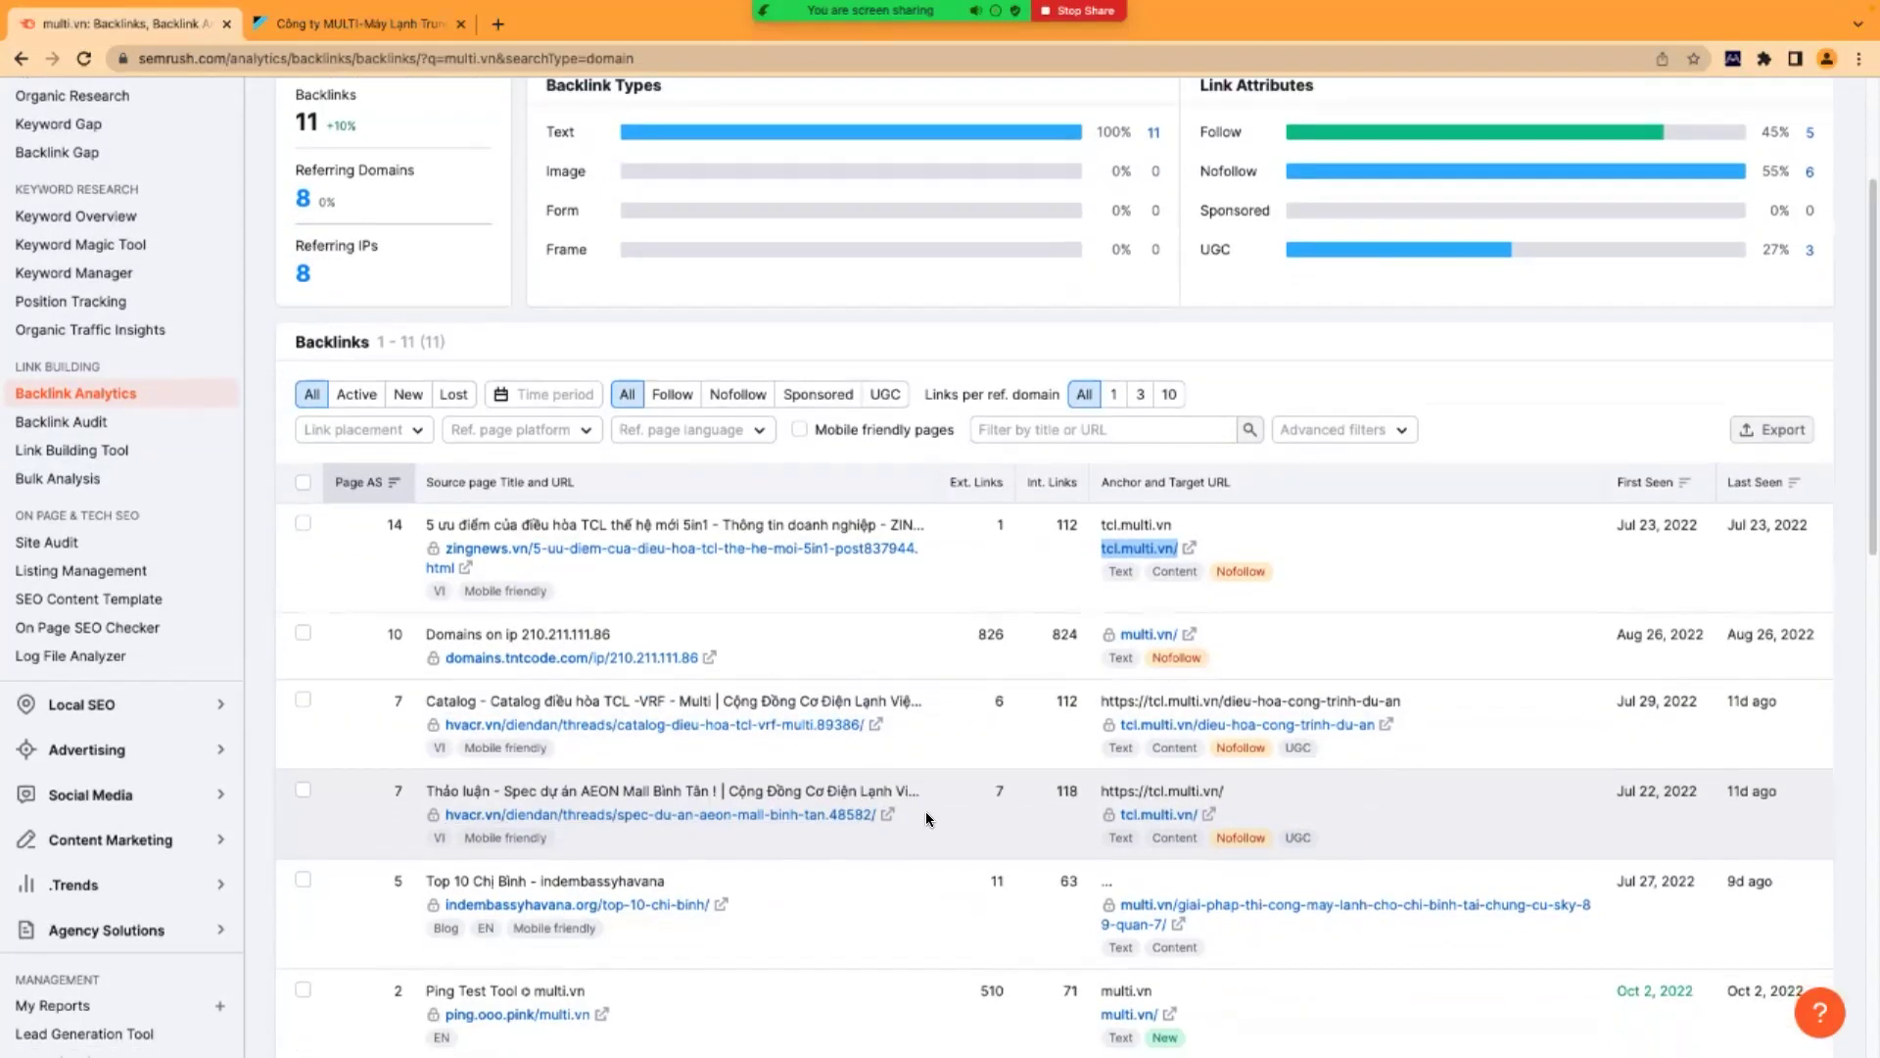
scroll(925, 818, "down", 1)
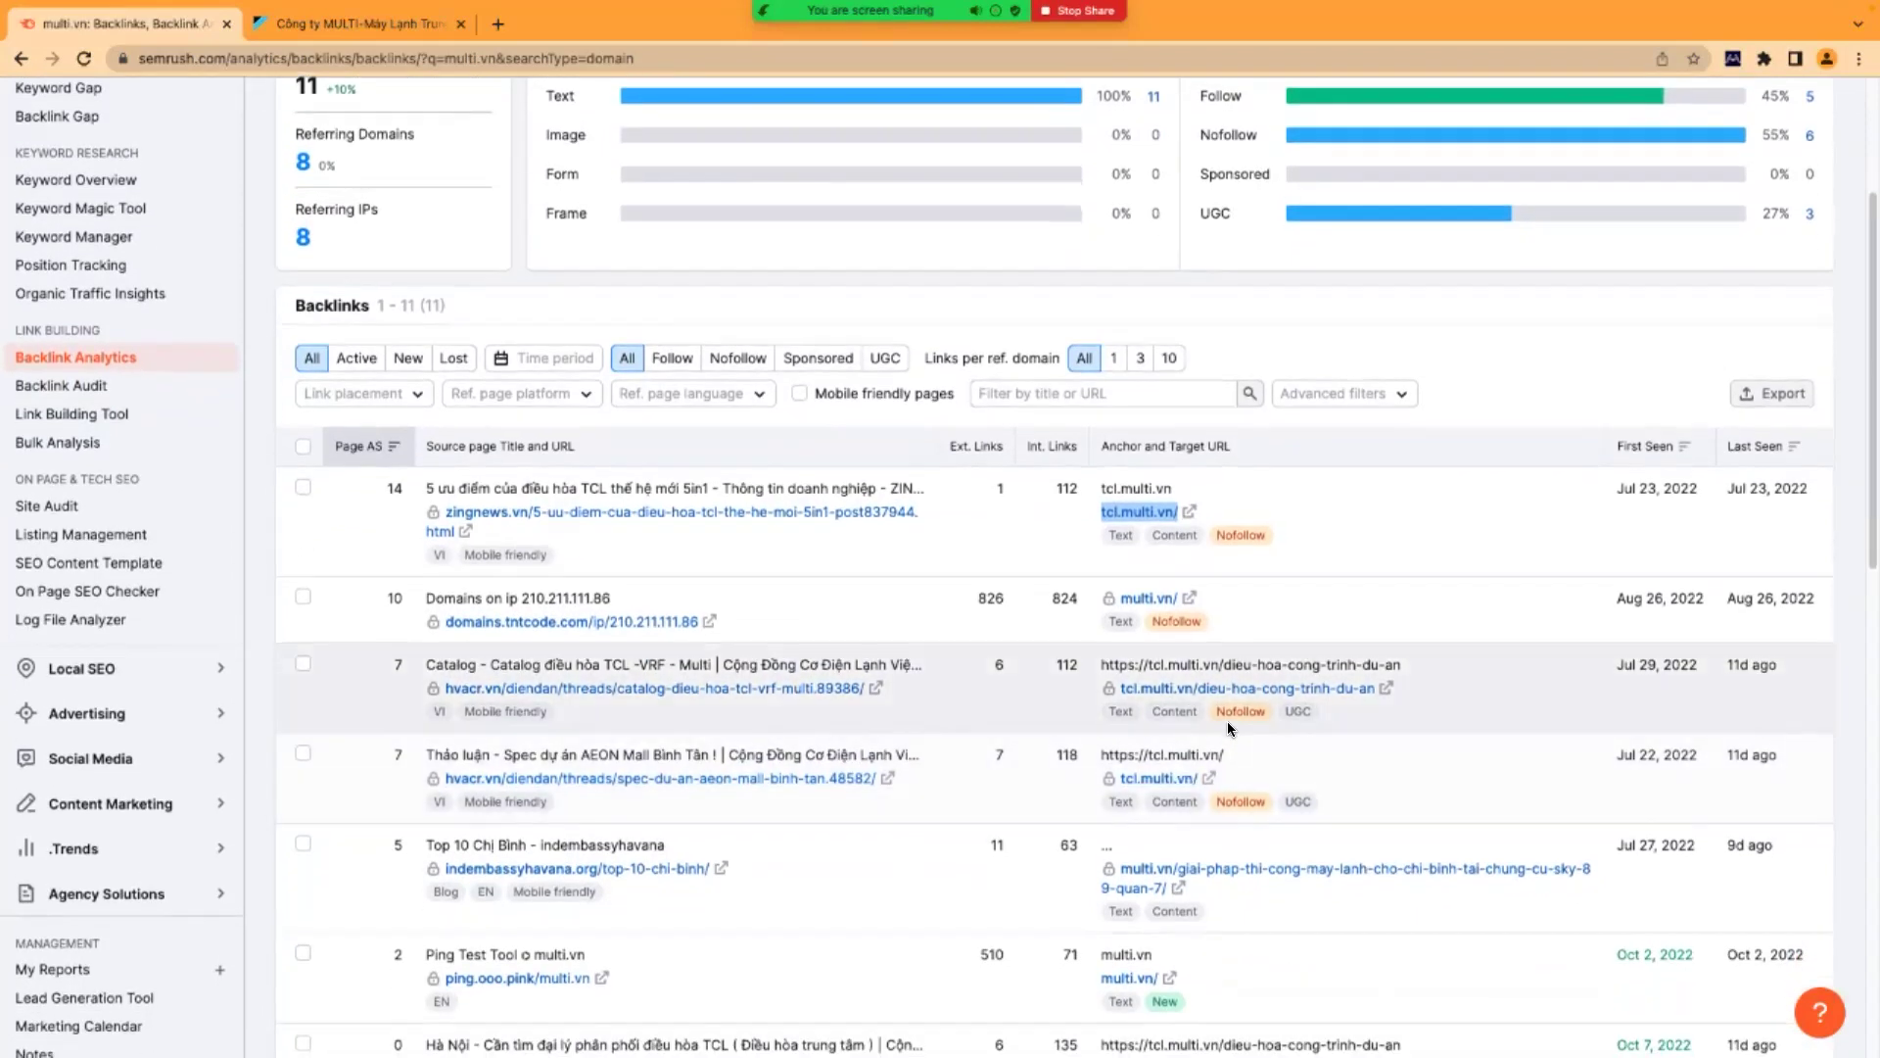
mouse_move(1240, 719)
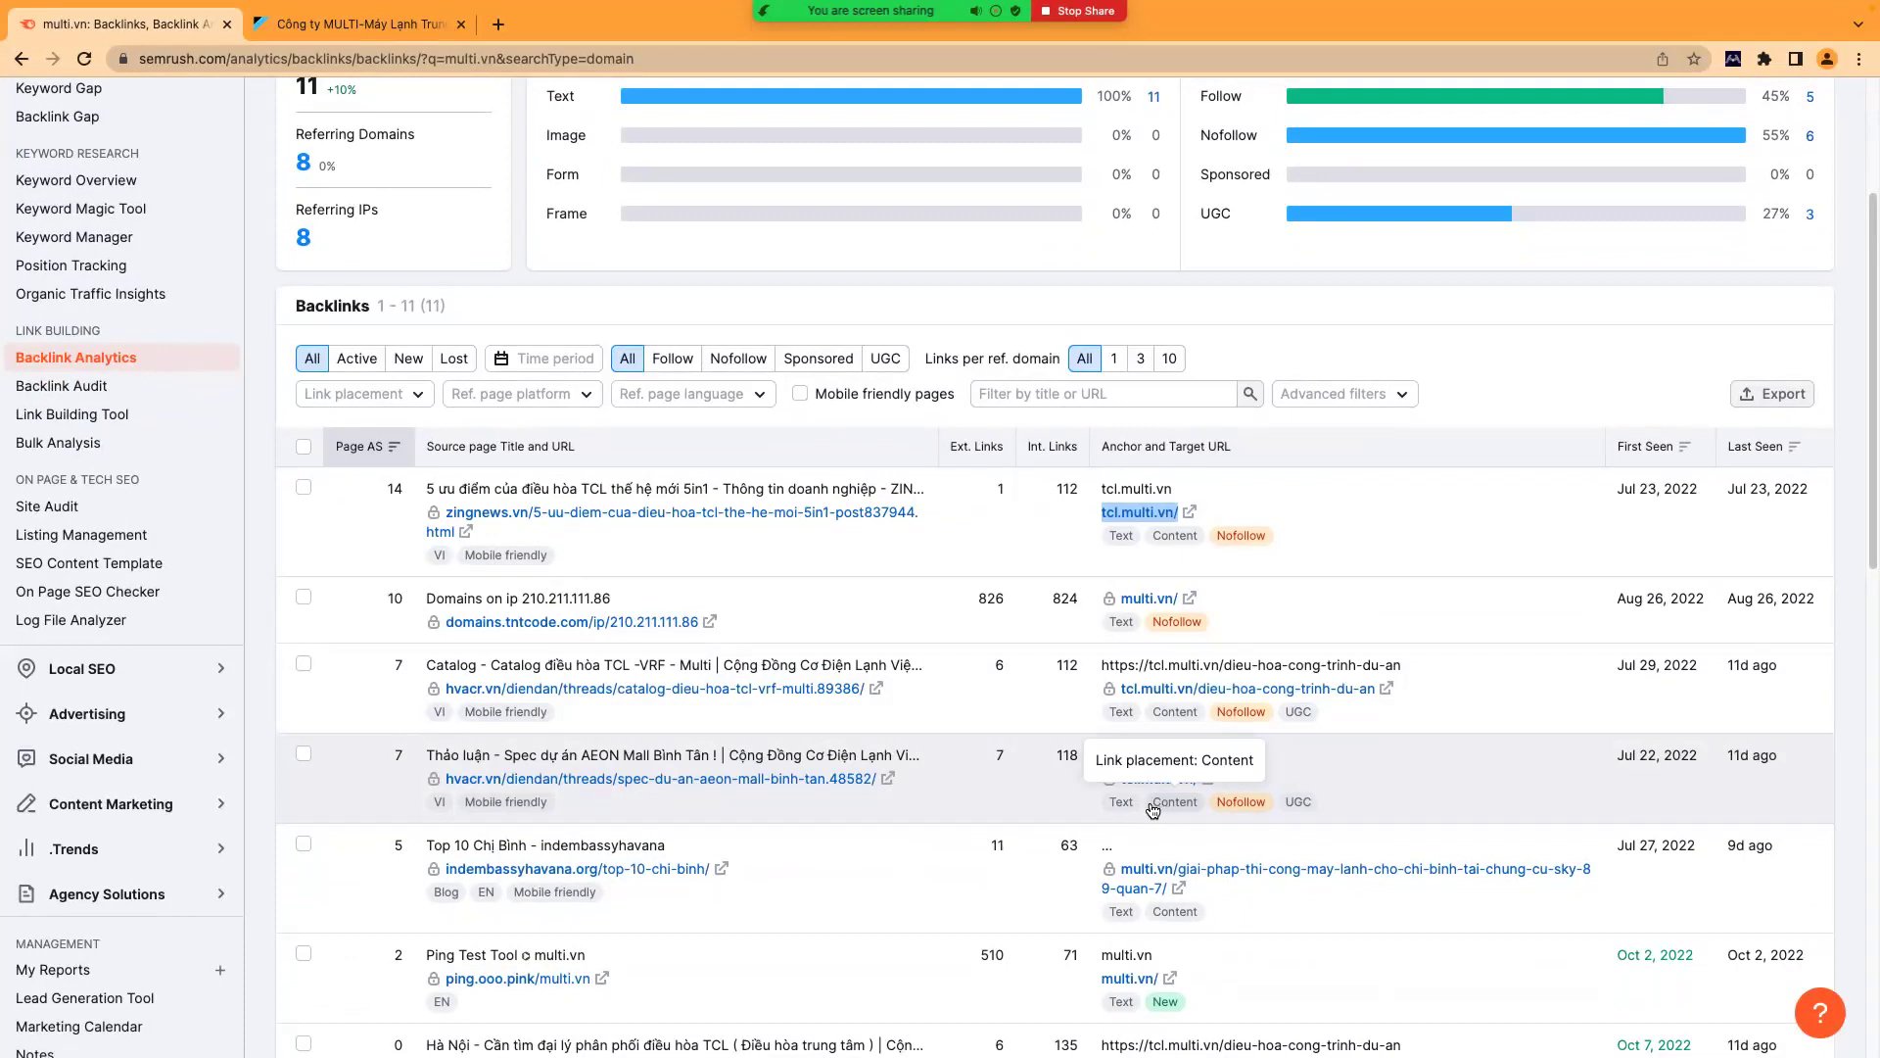
scroll(967, 781, "down", 1)
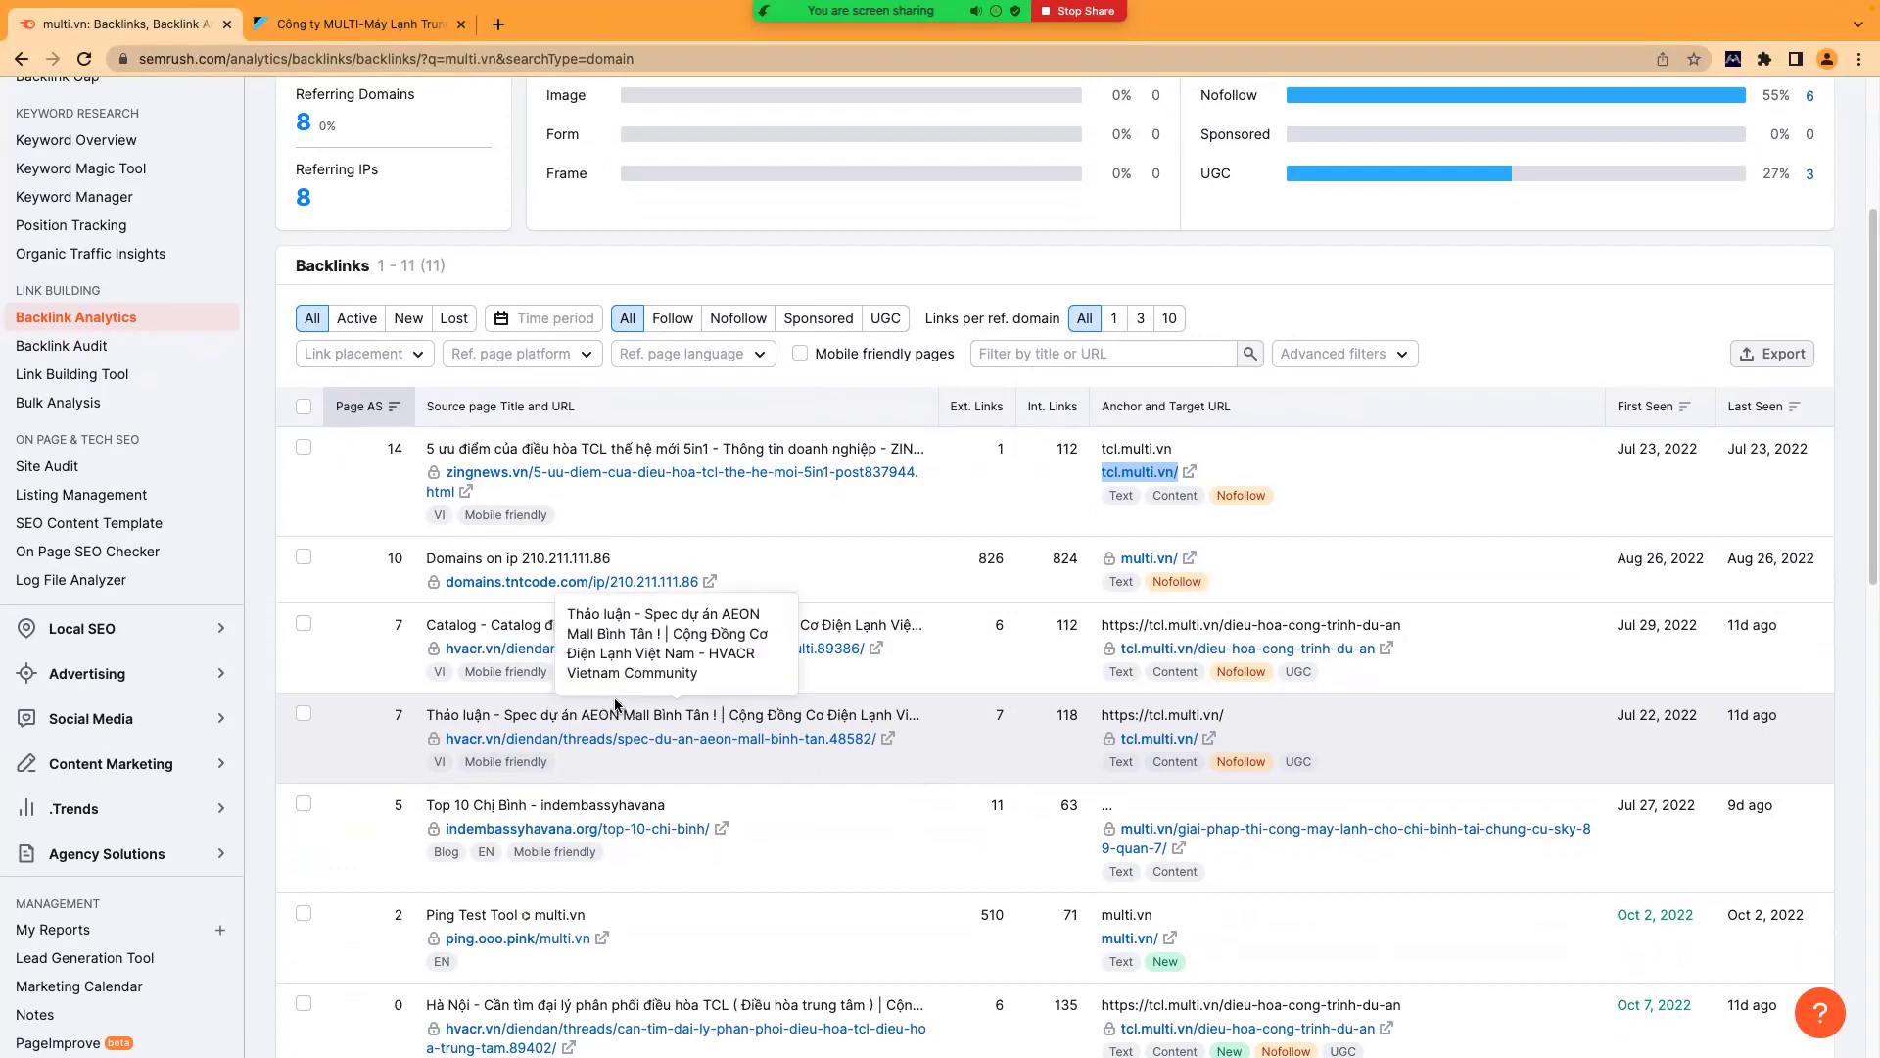
scroll(619, 697, "down", 4)
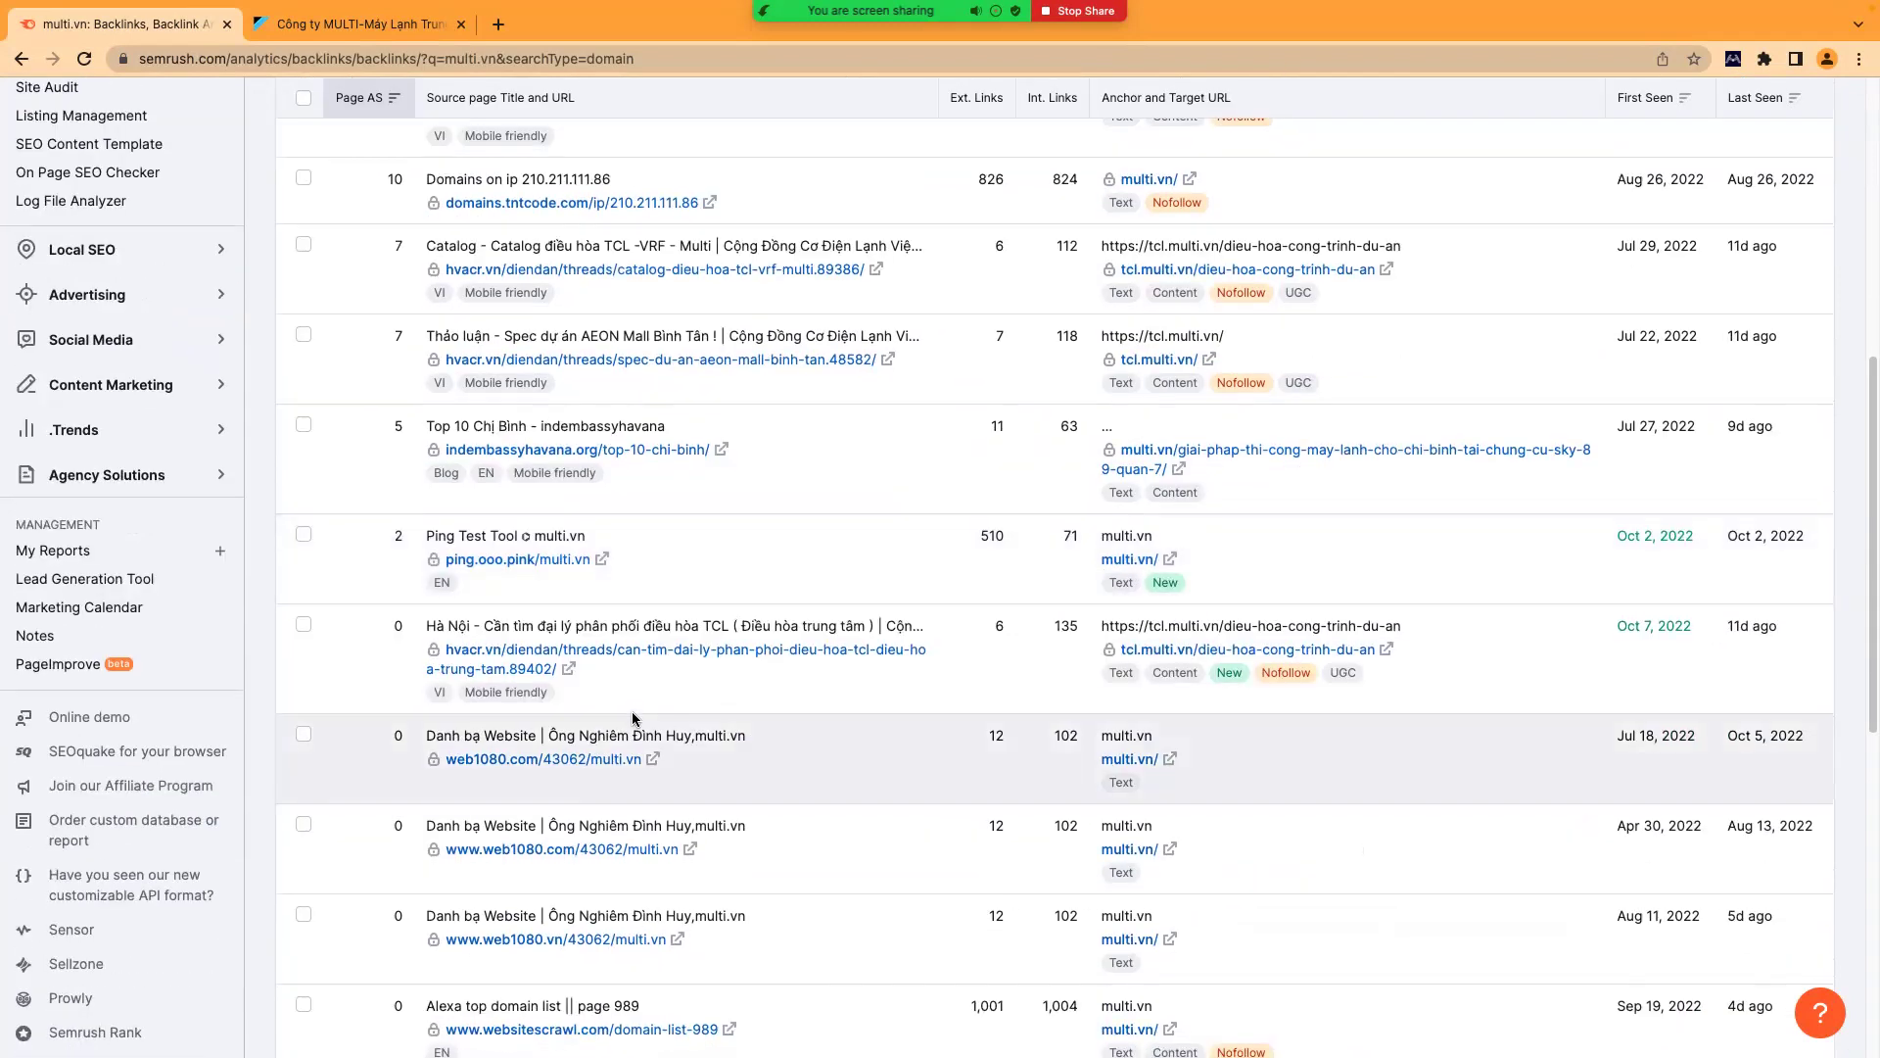
scroll(633, 718, "up", 7)
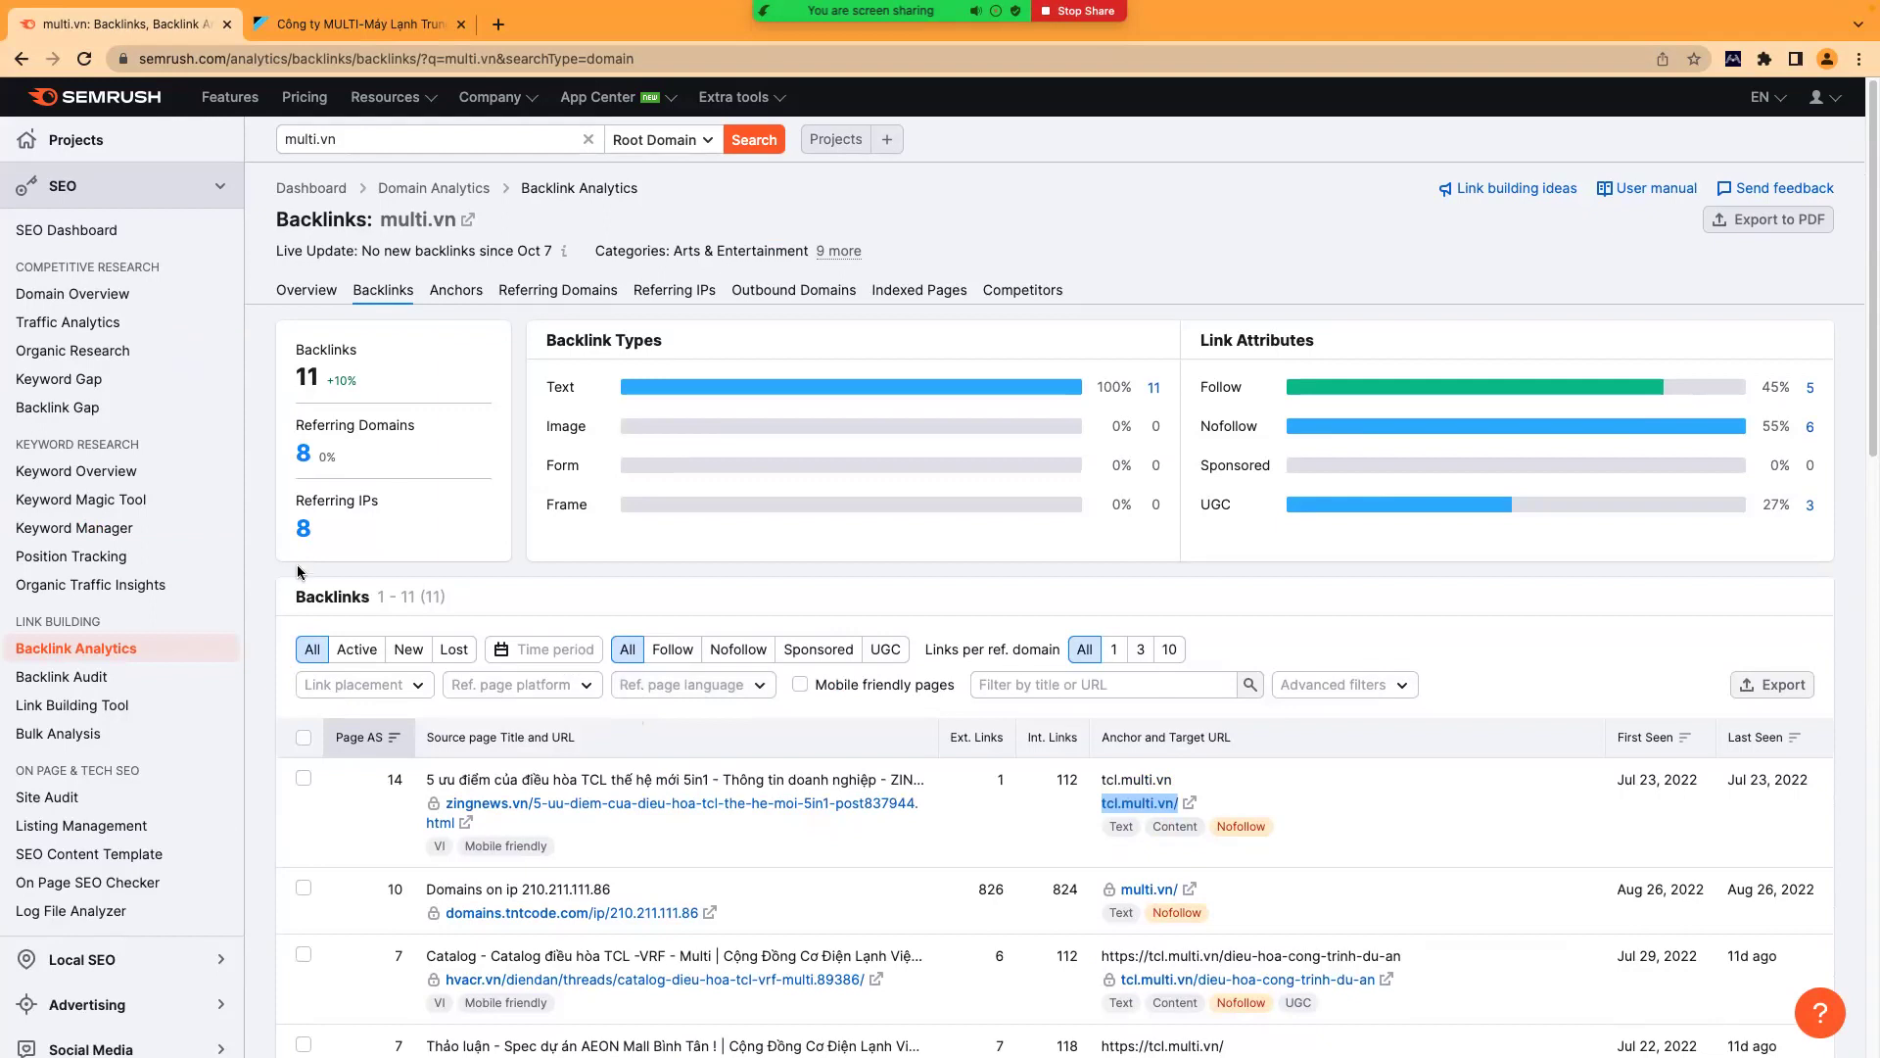
- Check the first IP address in the Referring IPs report of multi.vn and go to the backlink Overview
left_click(304, 532)
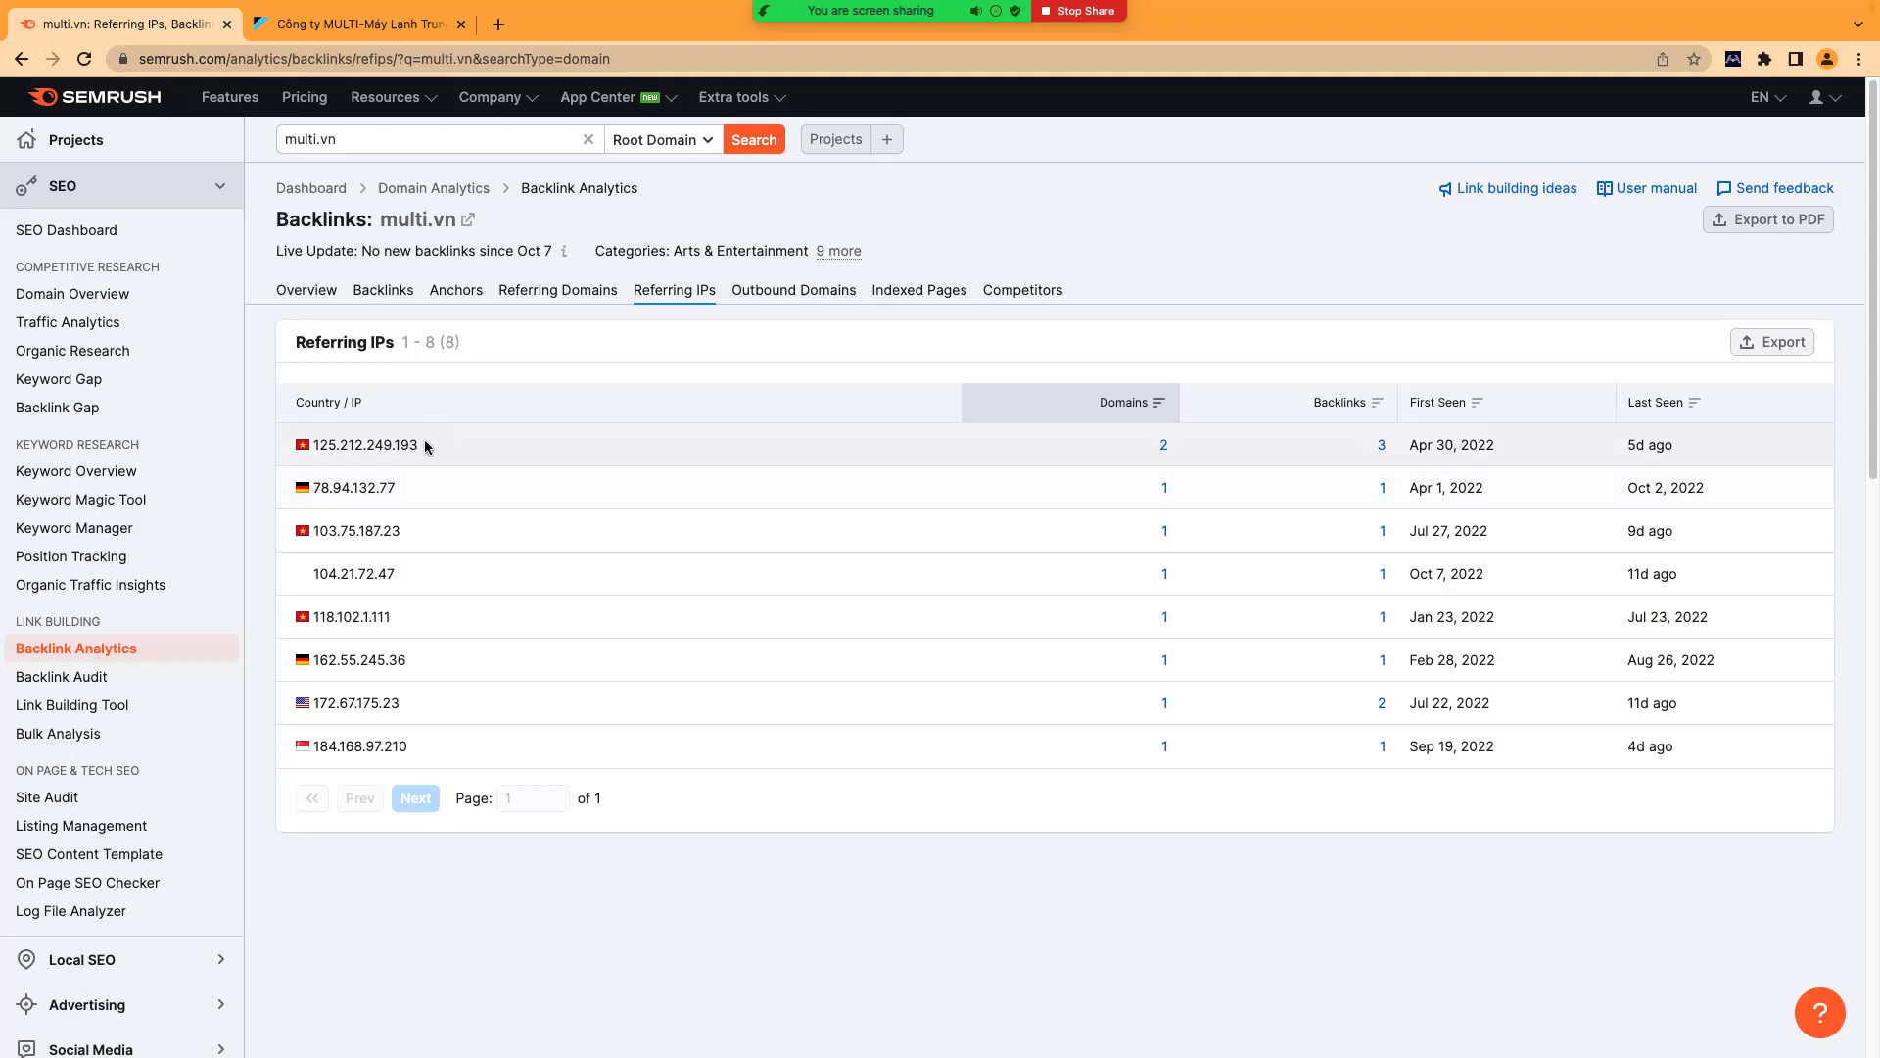
left_click_drag(426, 445, 395, 444)
left_click(327, 298)
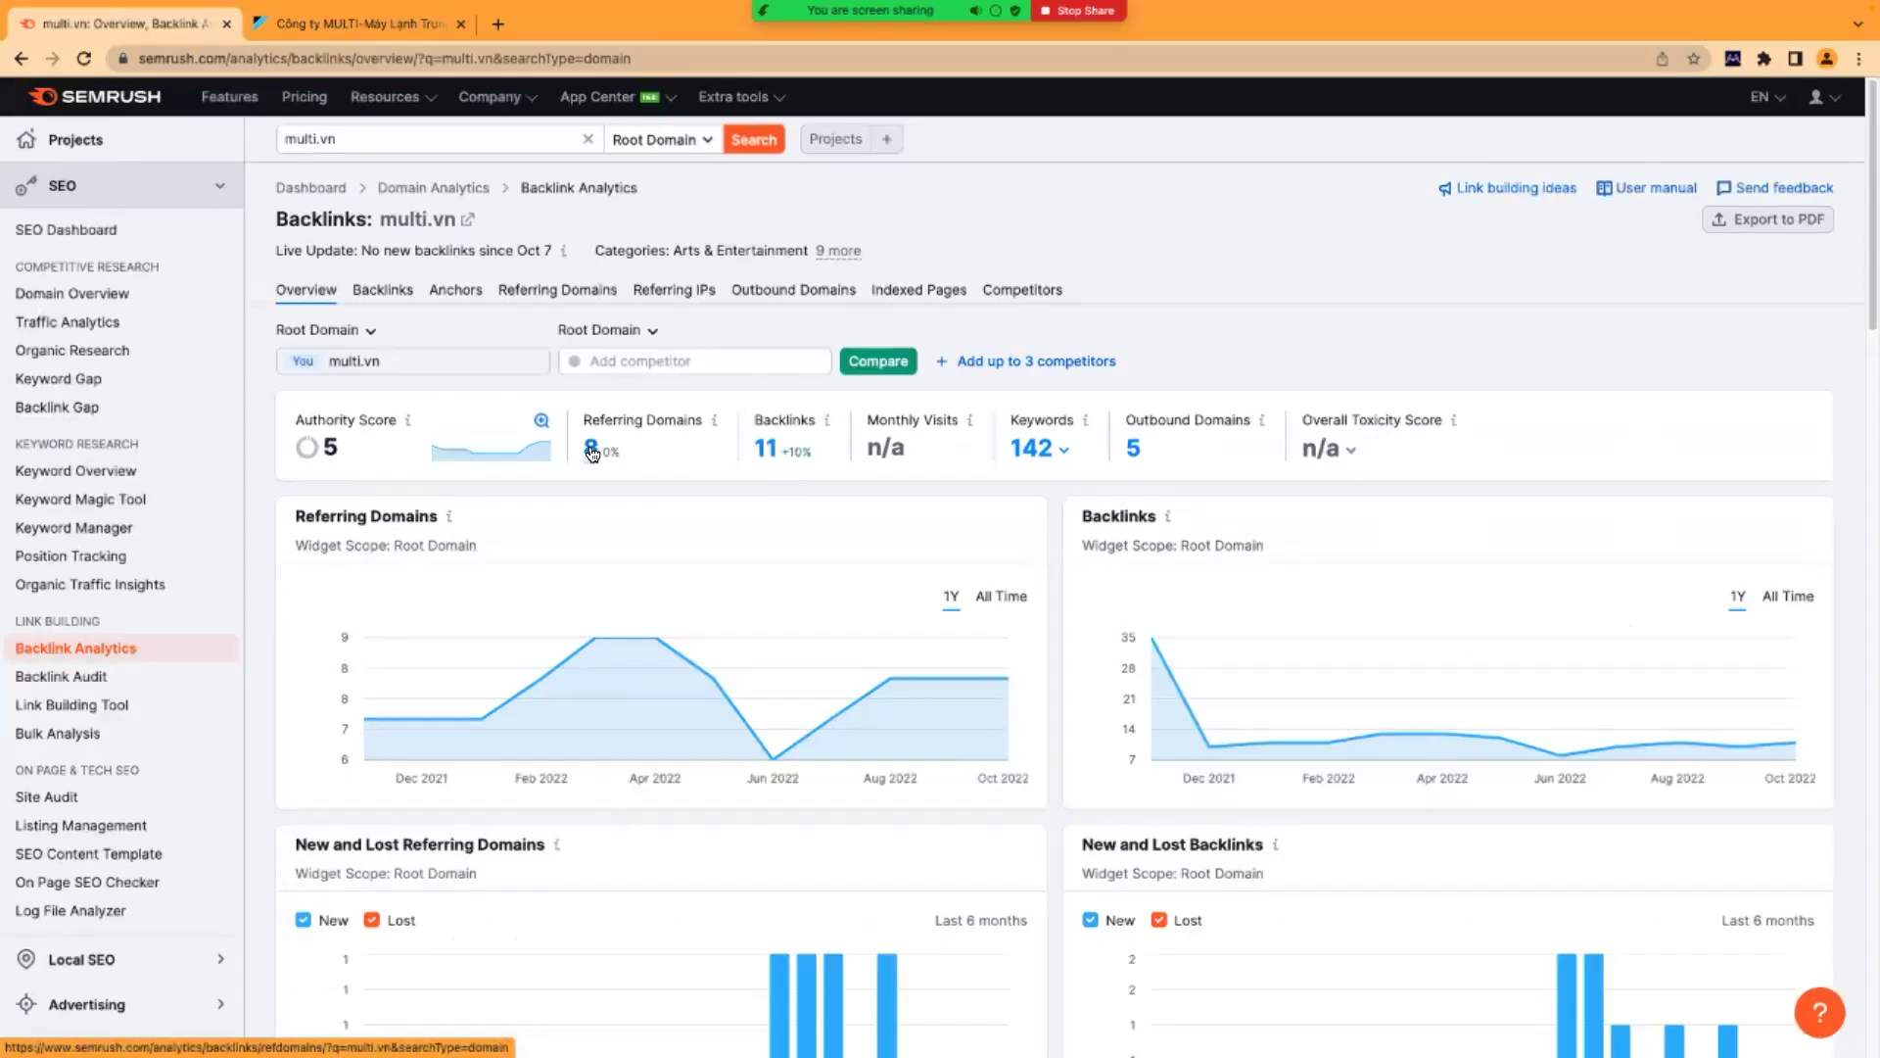
- Open the Referring Domains report of multi.vn and examine each domain's authority, backlinks and country/IP
left_click(592, 451)
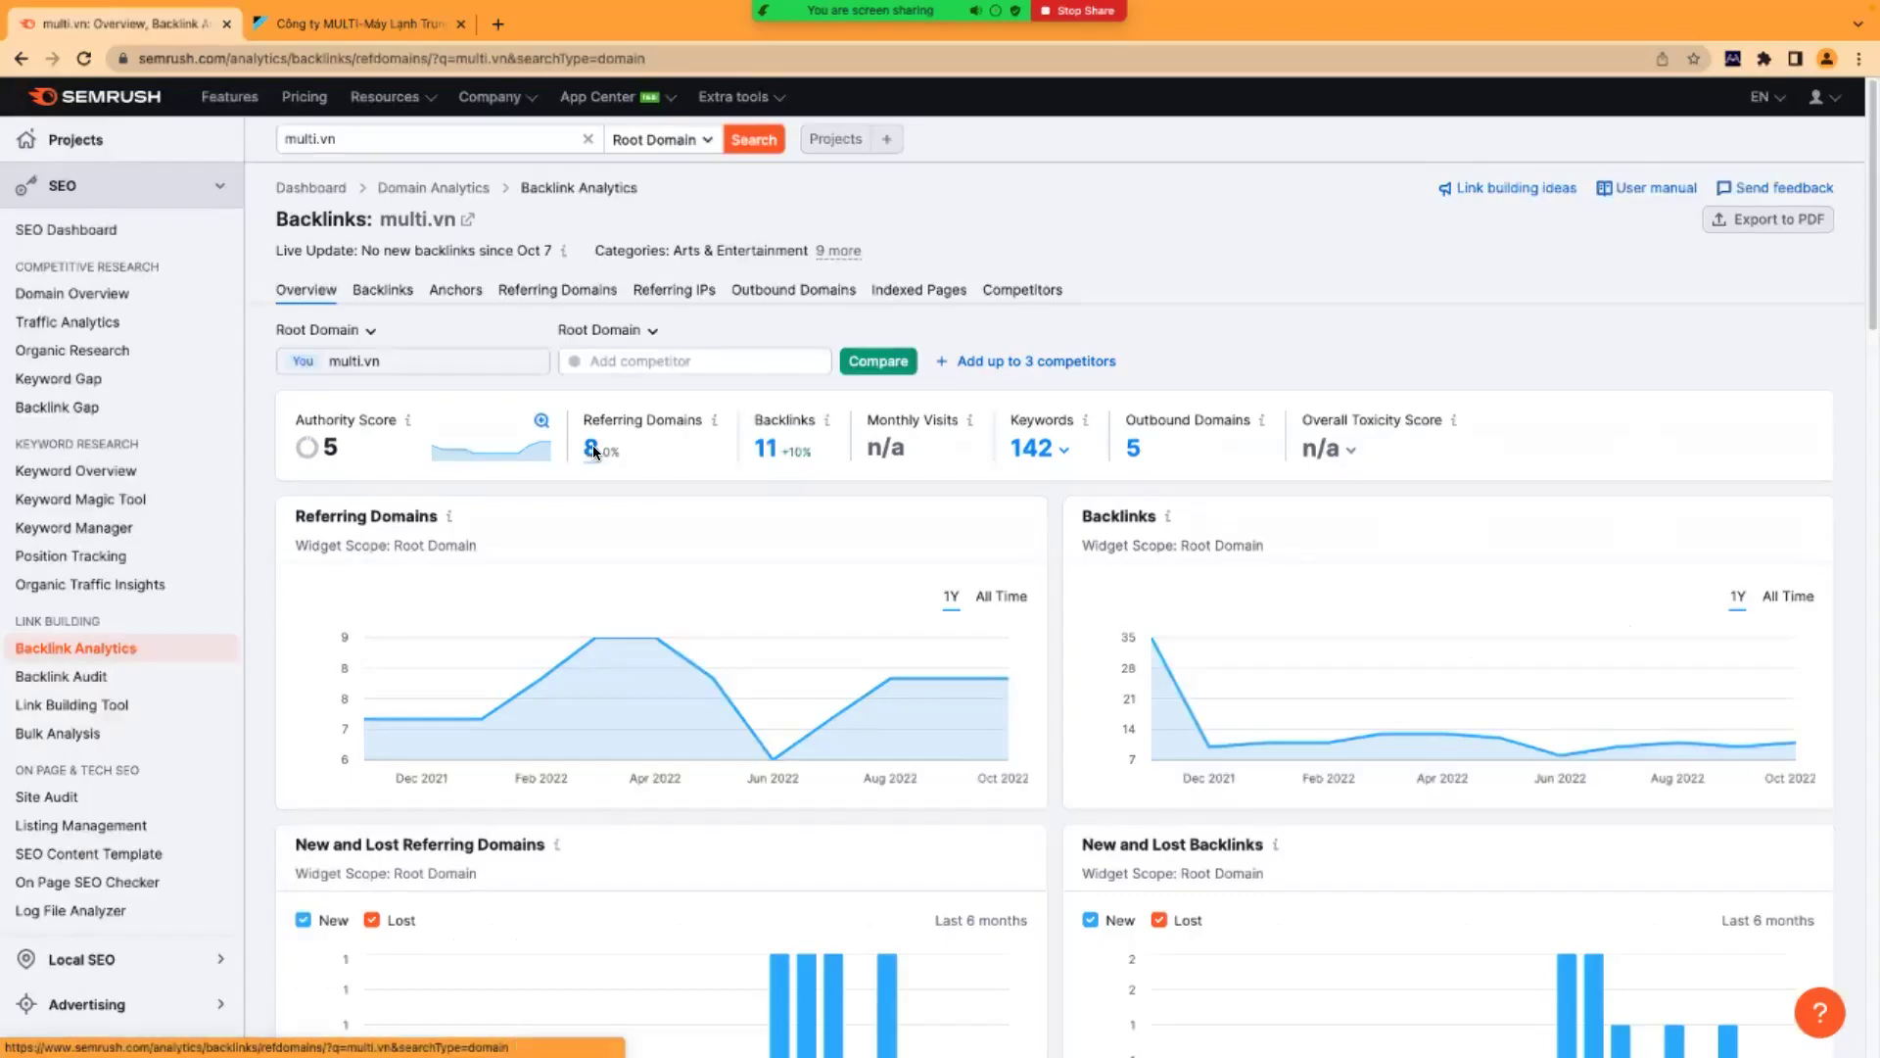
scroll(686, 489, "down", 3)
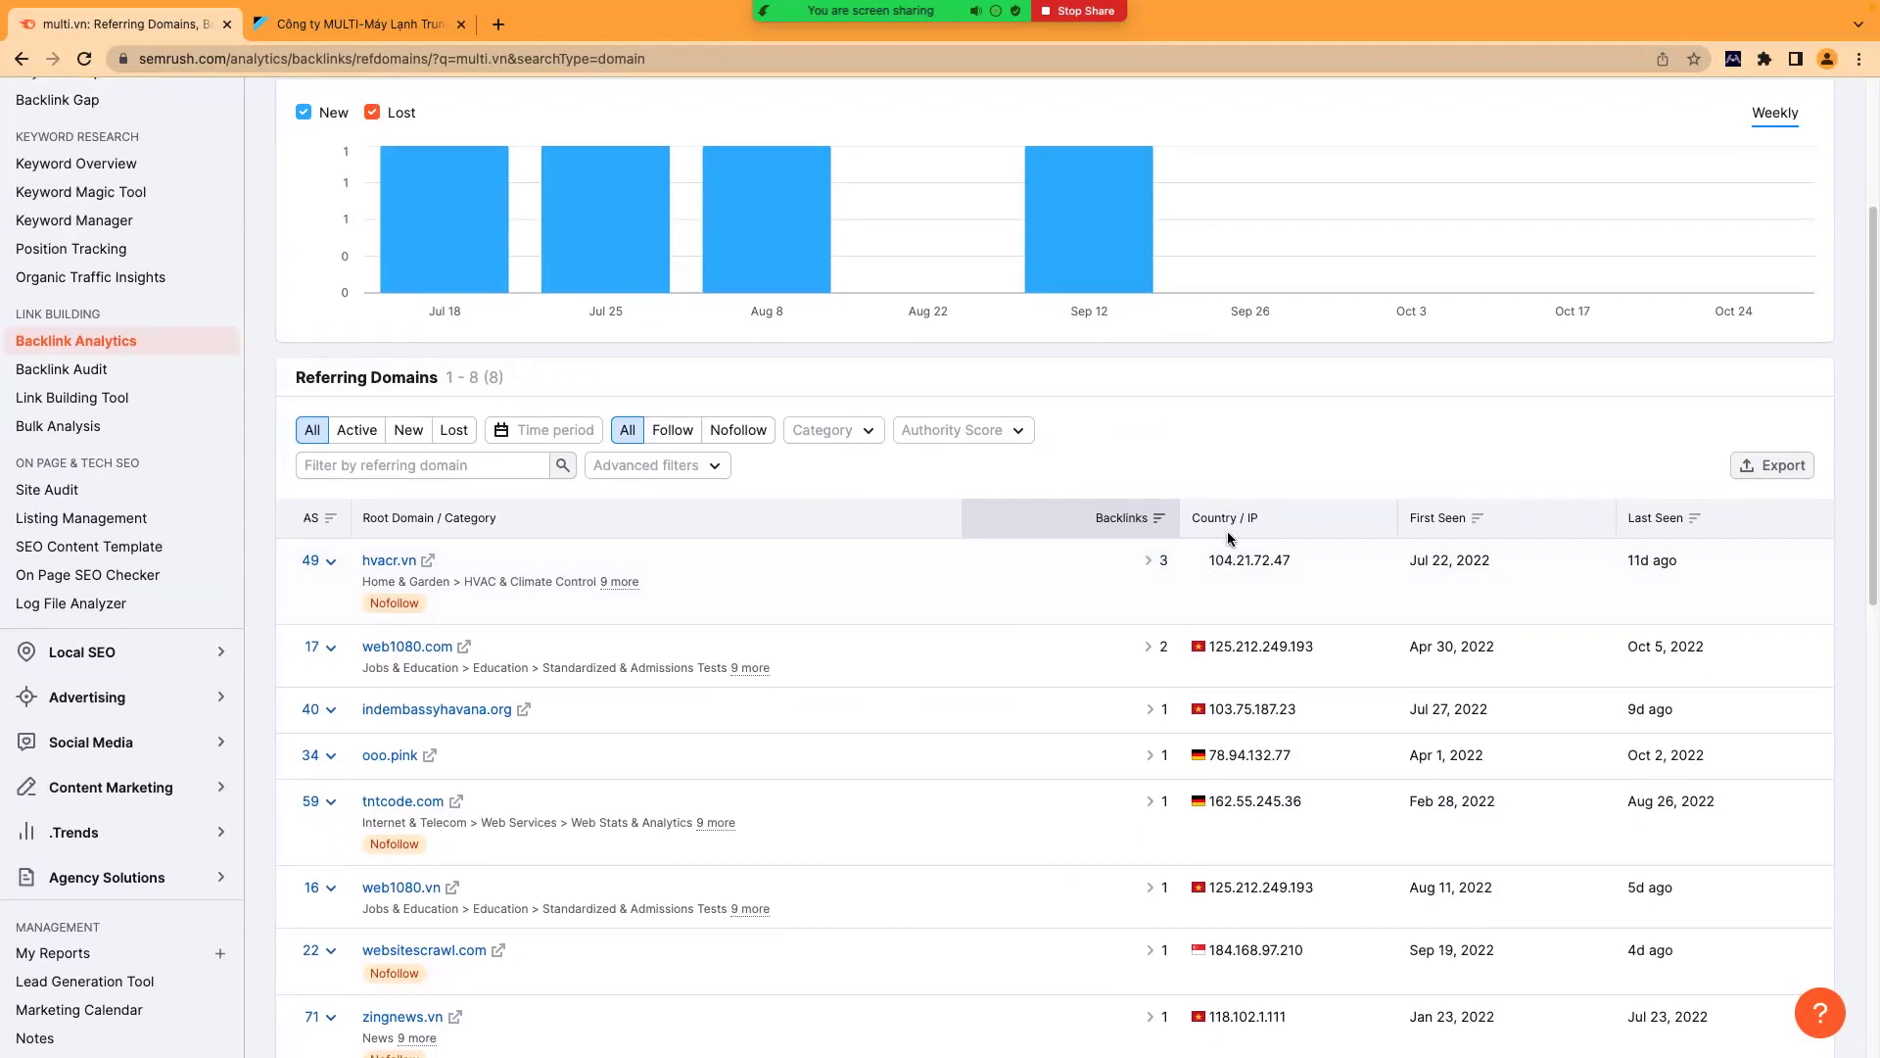
mouse_move(1236, 521)
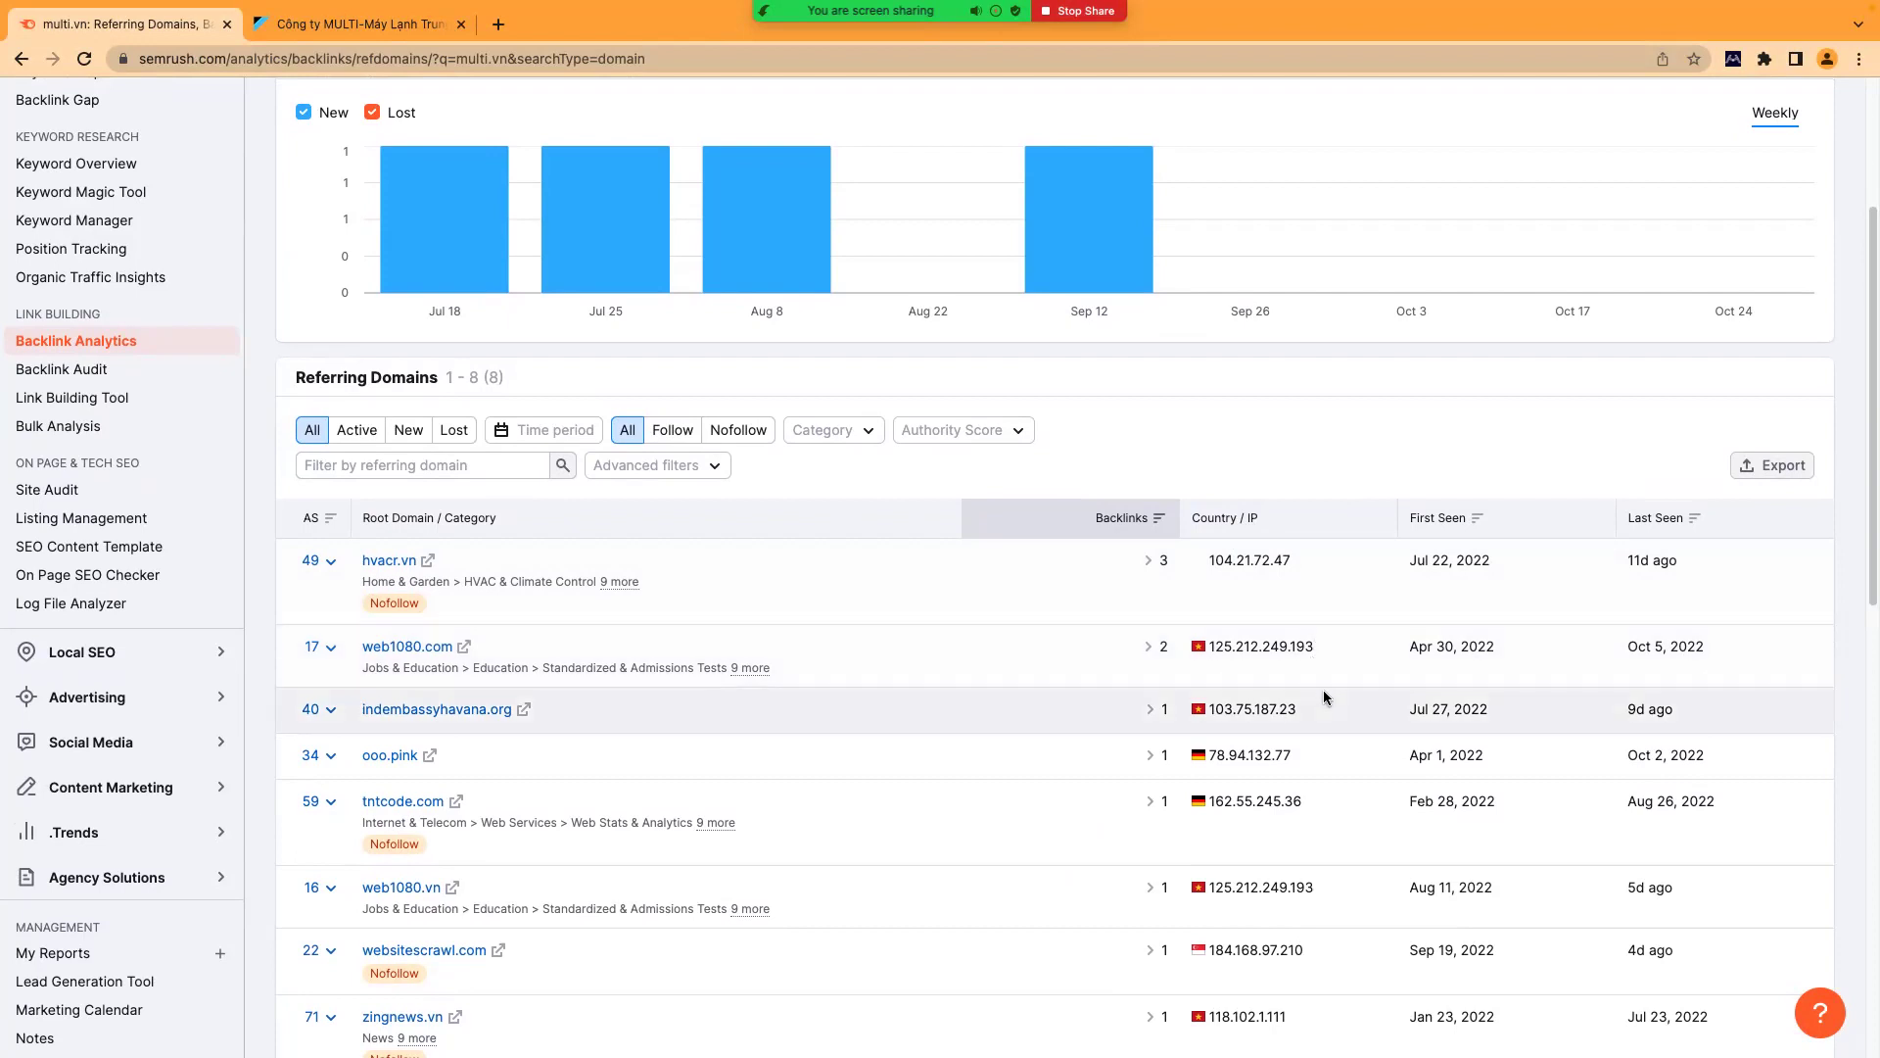
scroll(1324, 690, "down", 1)
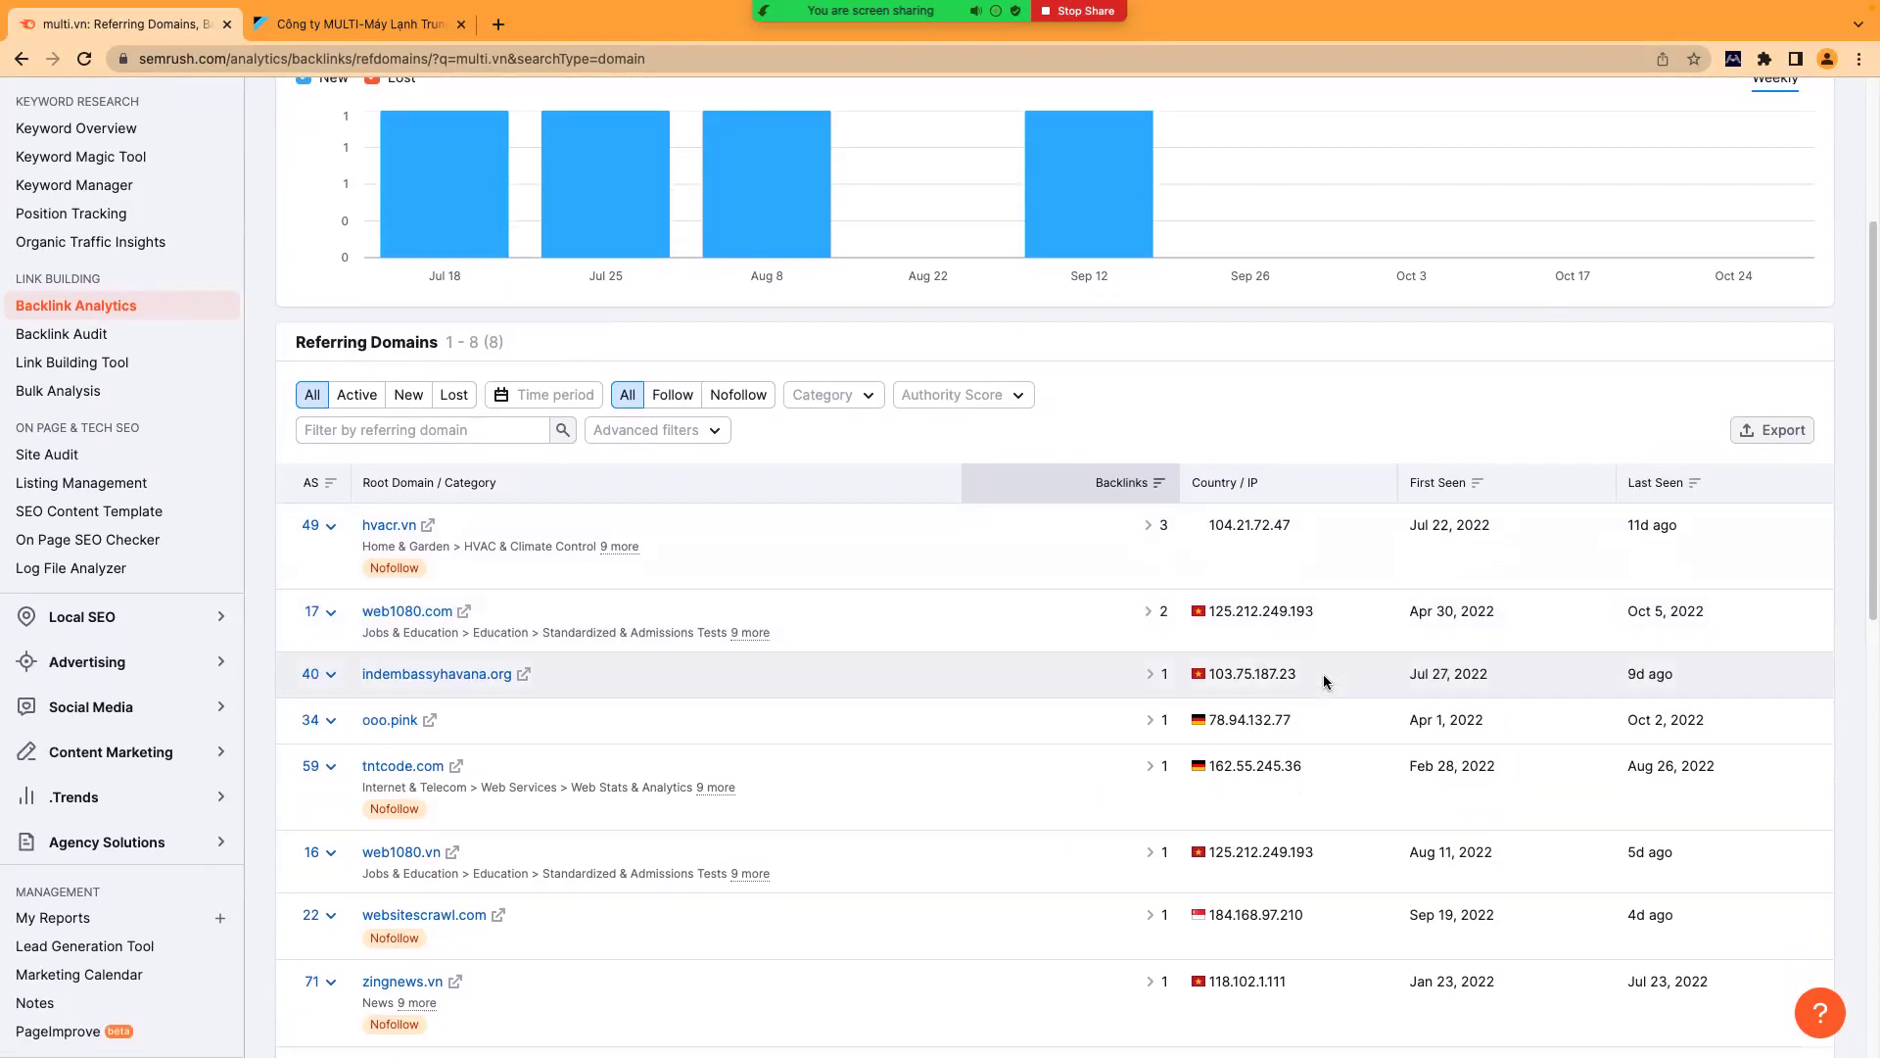
scroll(1324, 672, "up", 5)
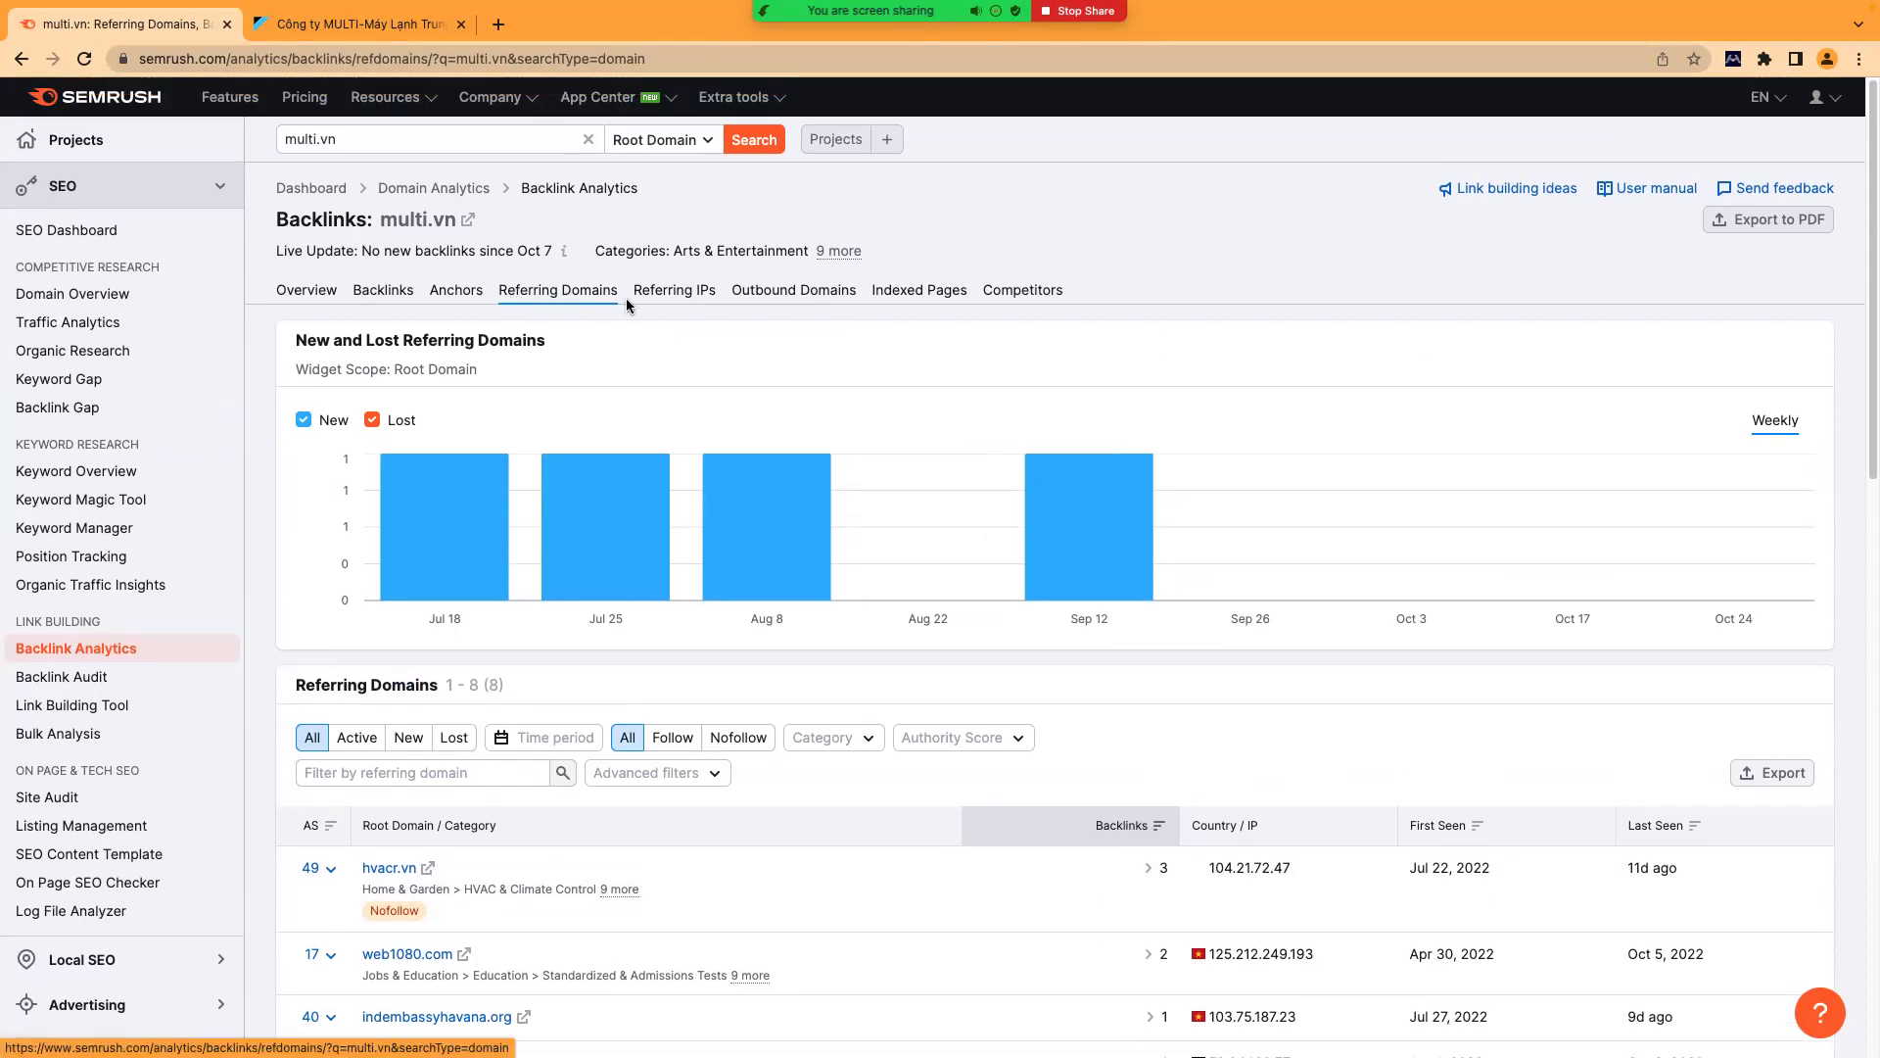
- View the Referring IPs, Outbound Domains and Anchors reports of multi.vn in turn
left_click(657, 299)
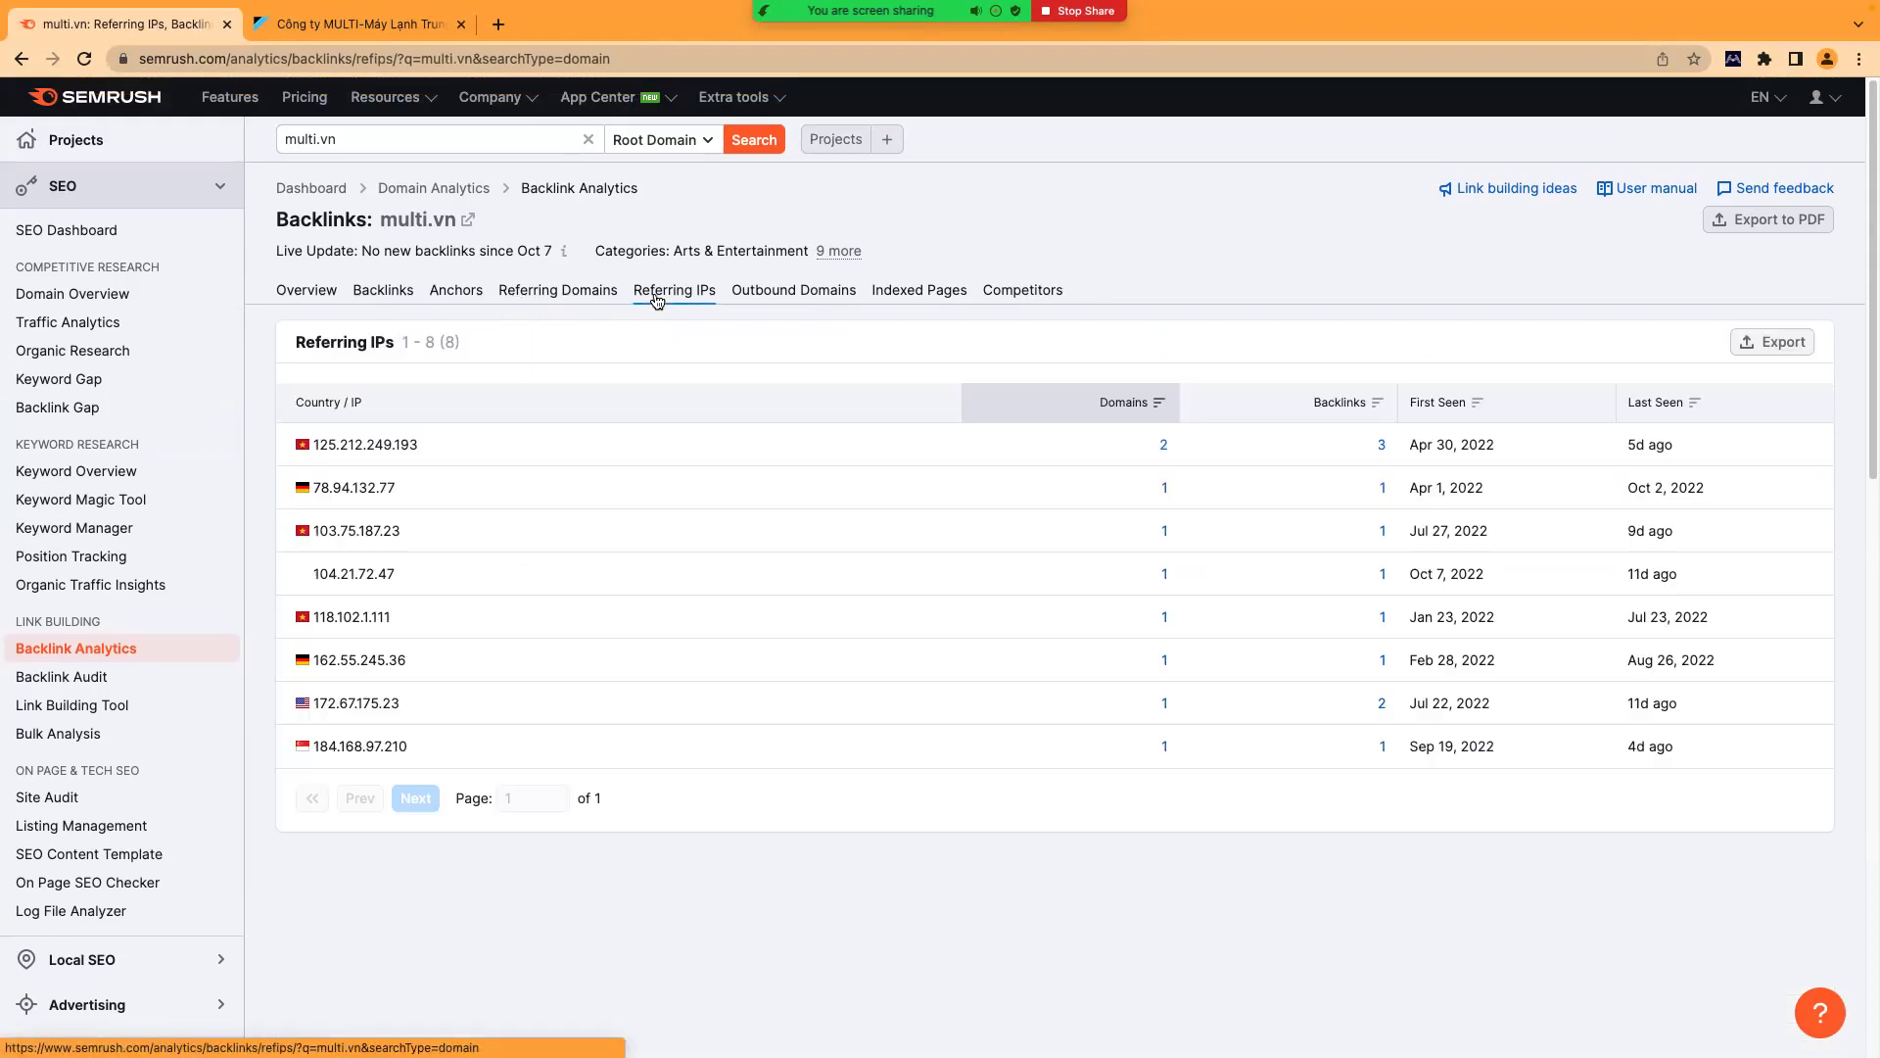
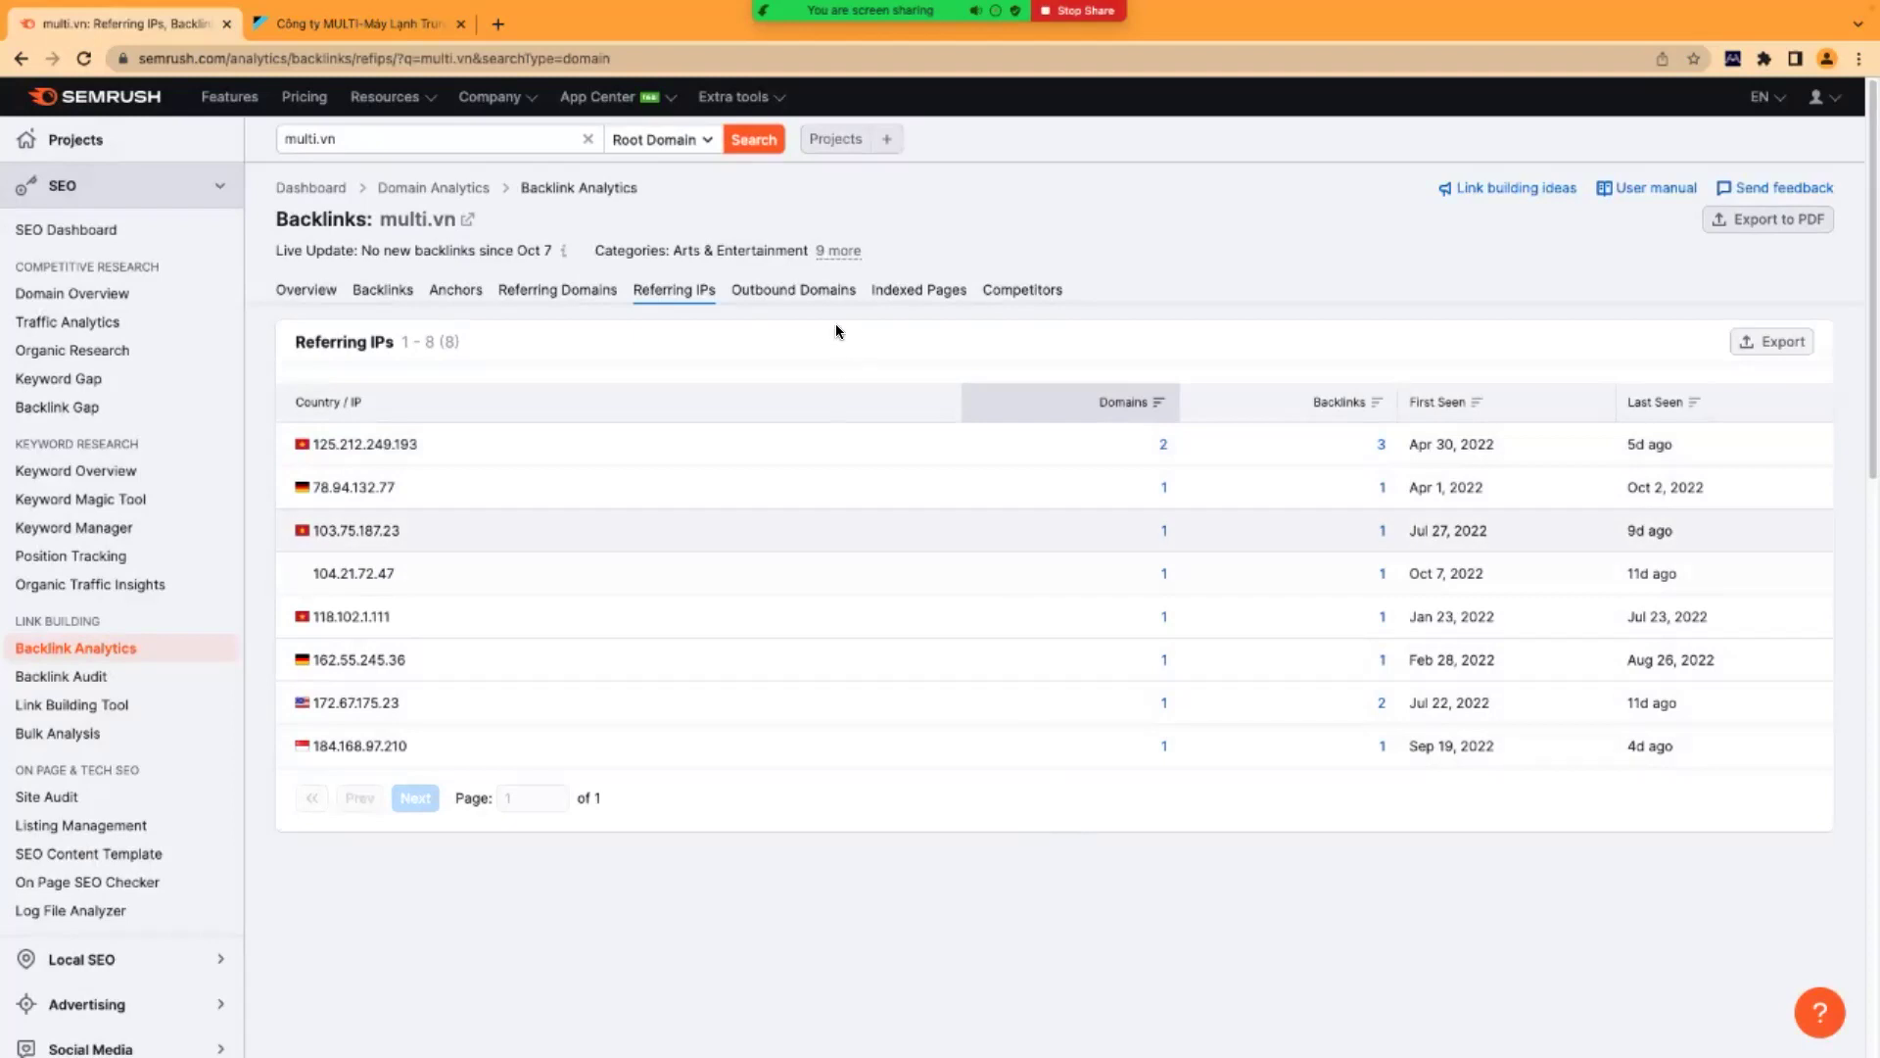
left_click(800, 299)
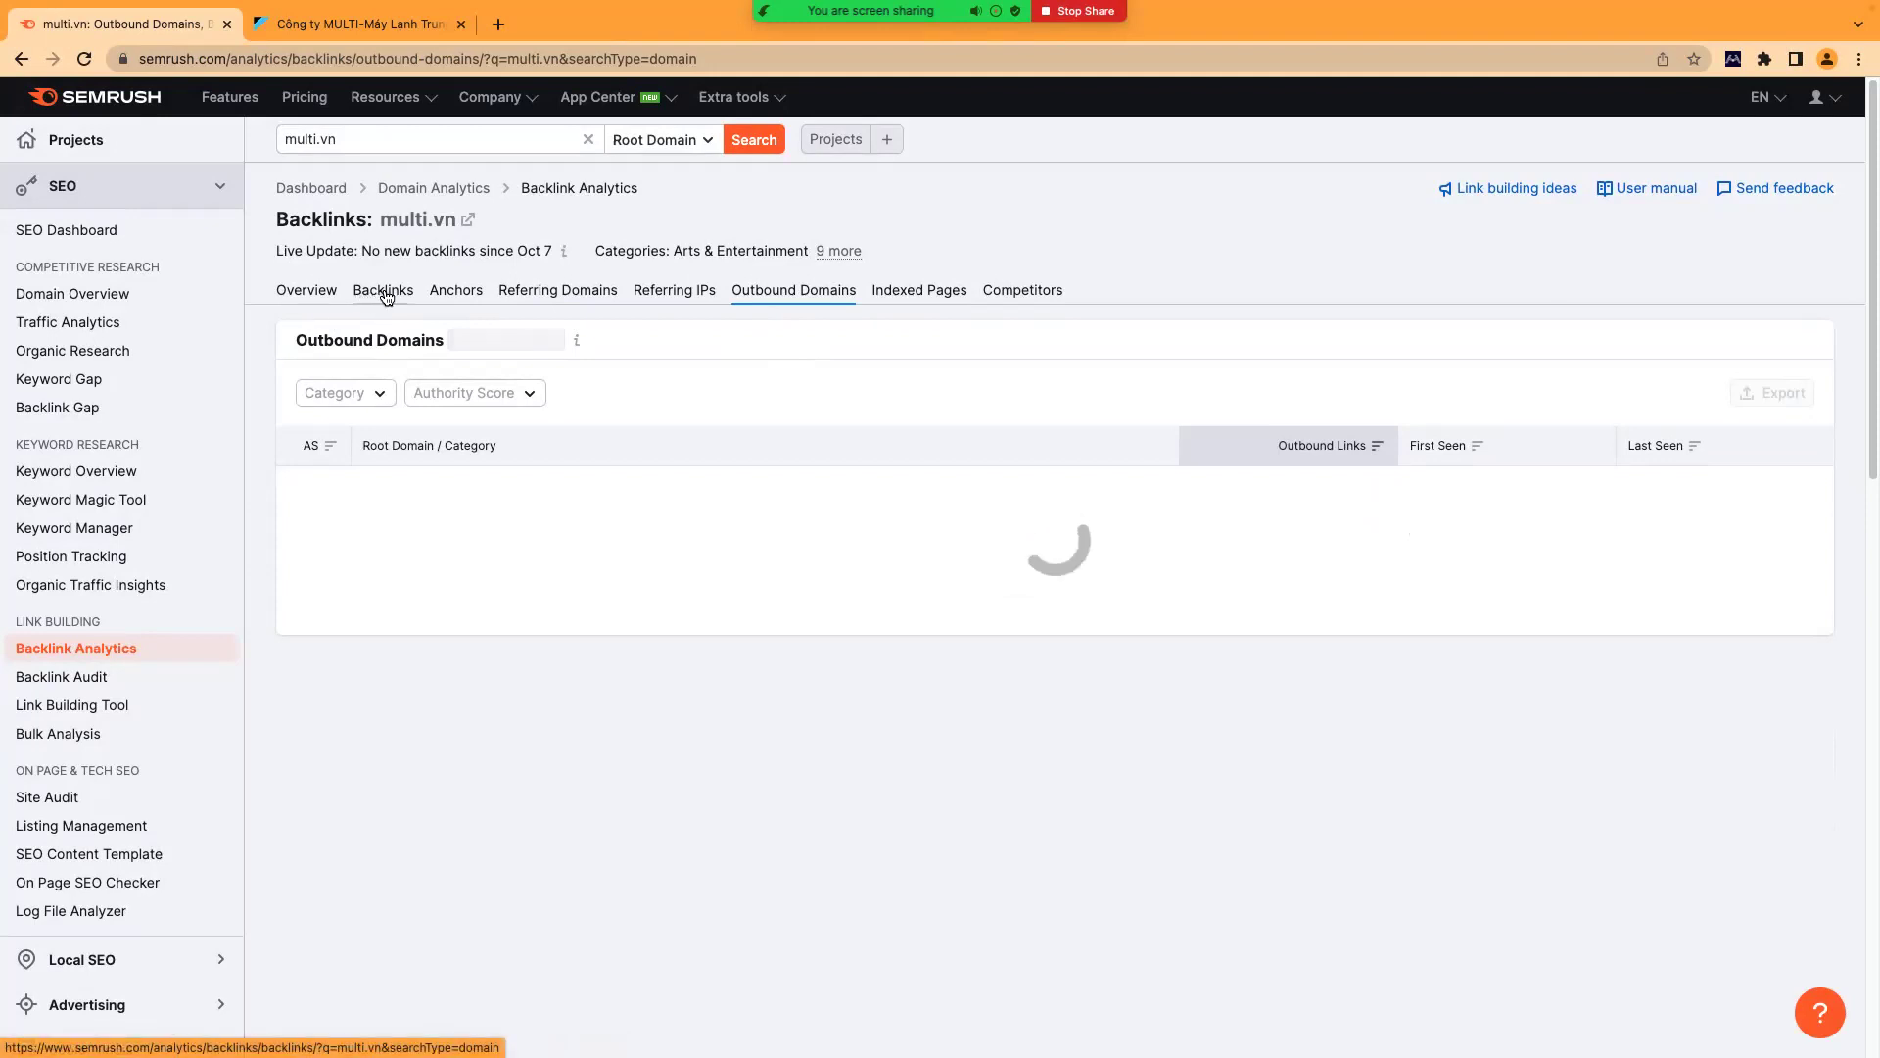
left_click(452, 297)
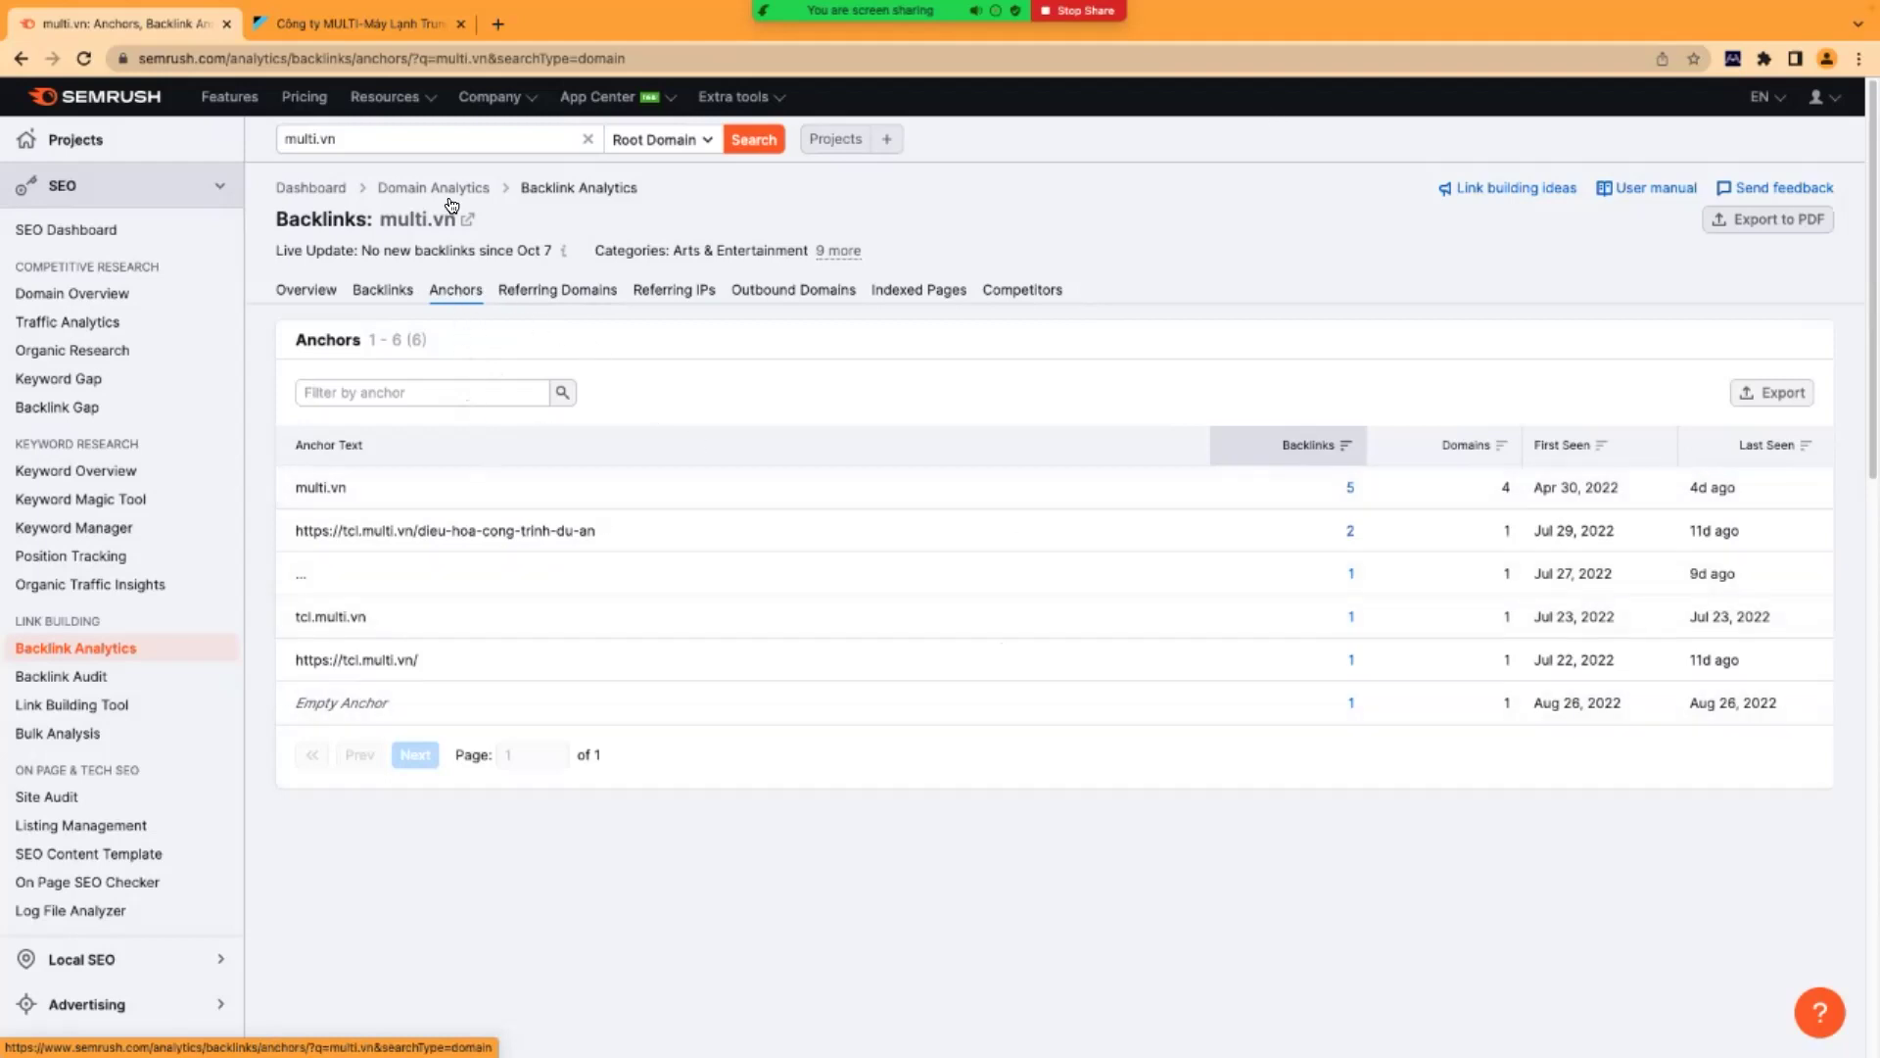
- Switch to the multi.vn website and skim the homepage's purchase-process and customer-value sections for internal links
left_click(380, 25)
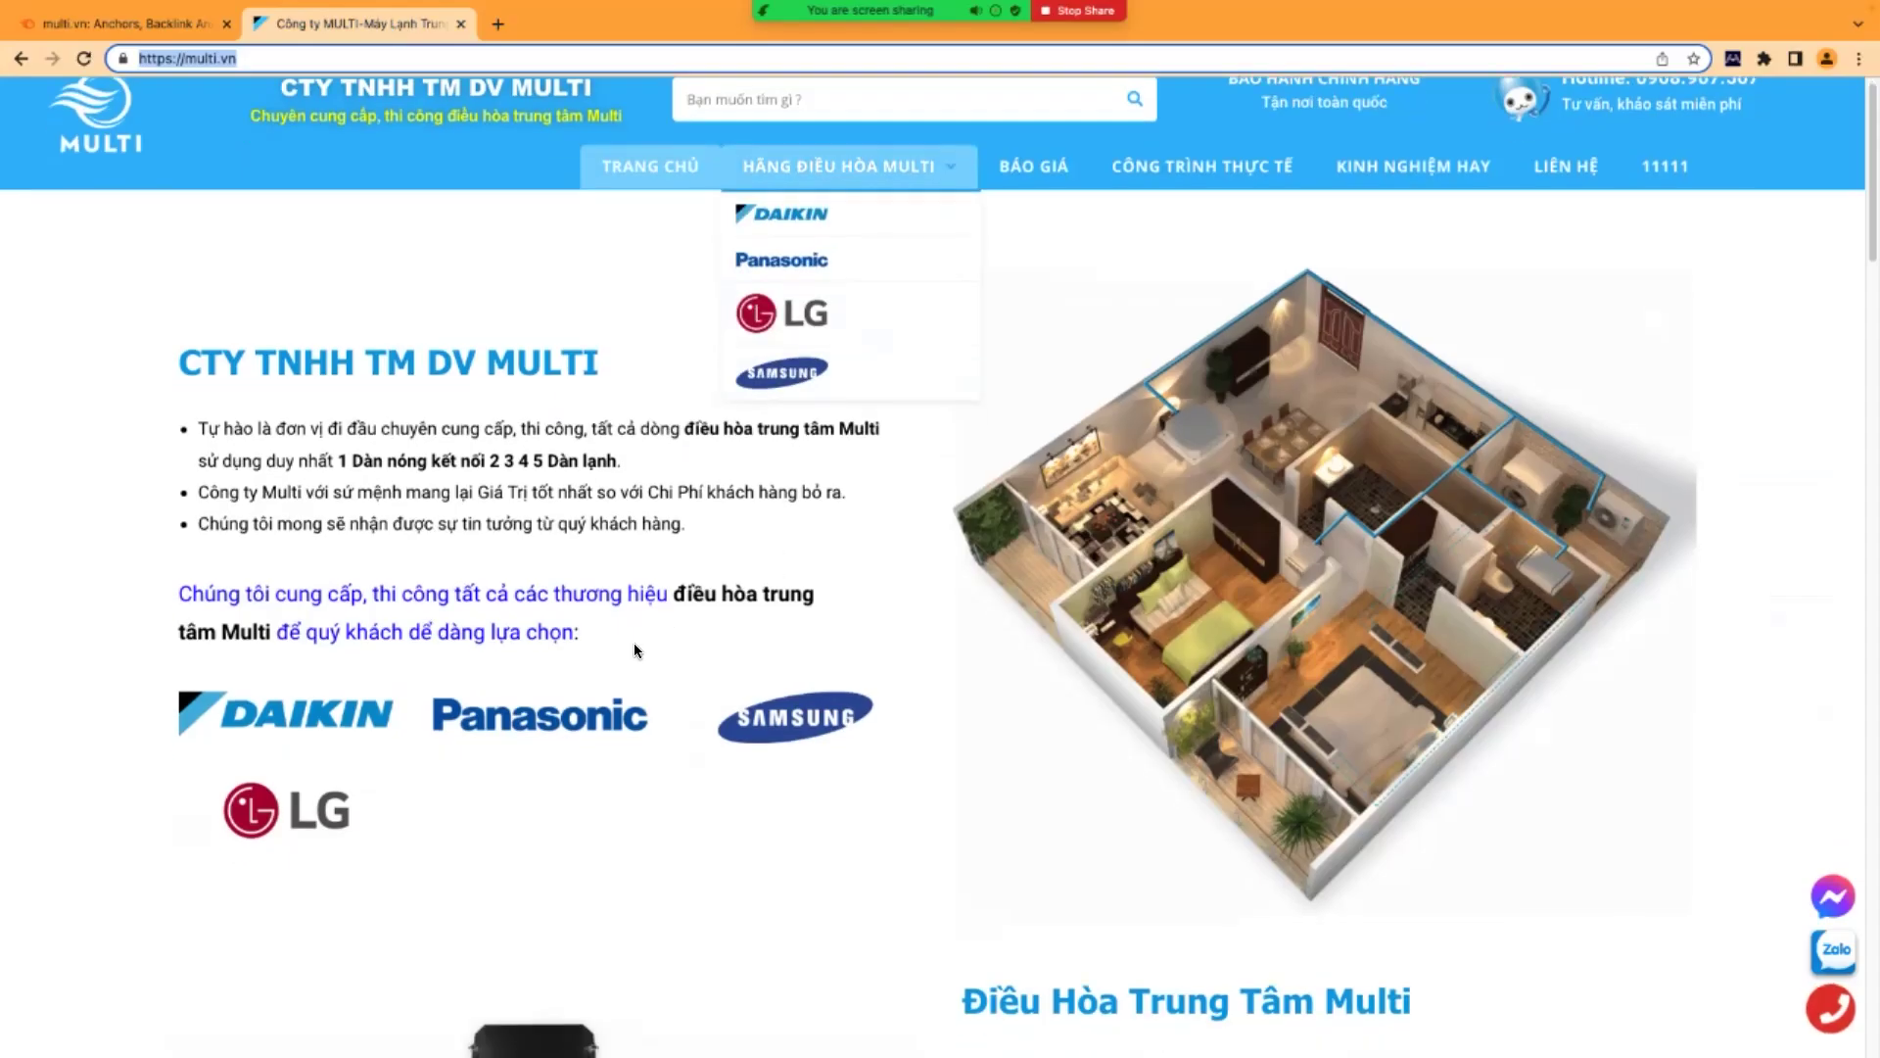
scroll(633, 643, "down", 3)
scroll(589, 480, "down", 10)
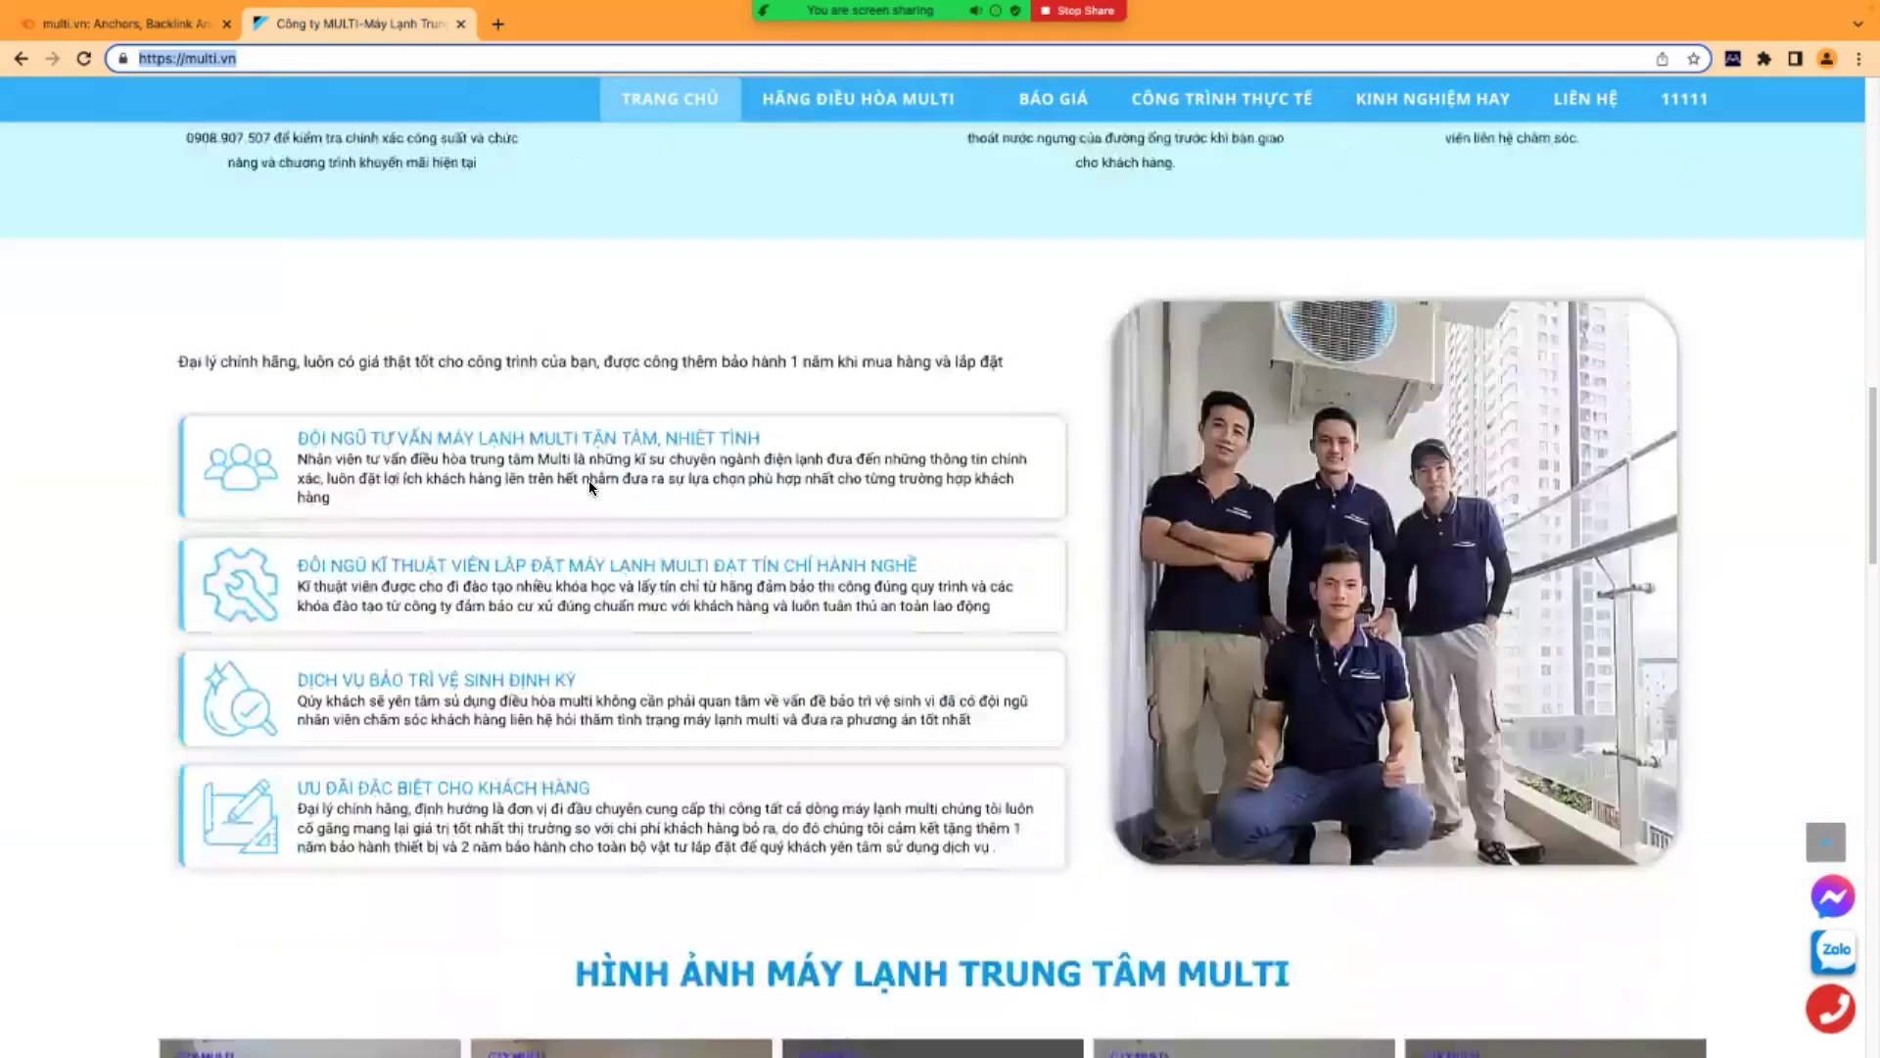
scroll(797, 536, "up", 5)
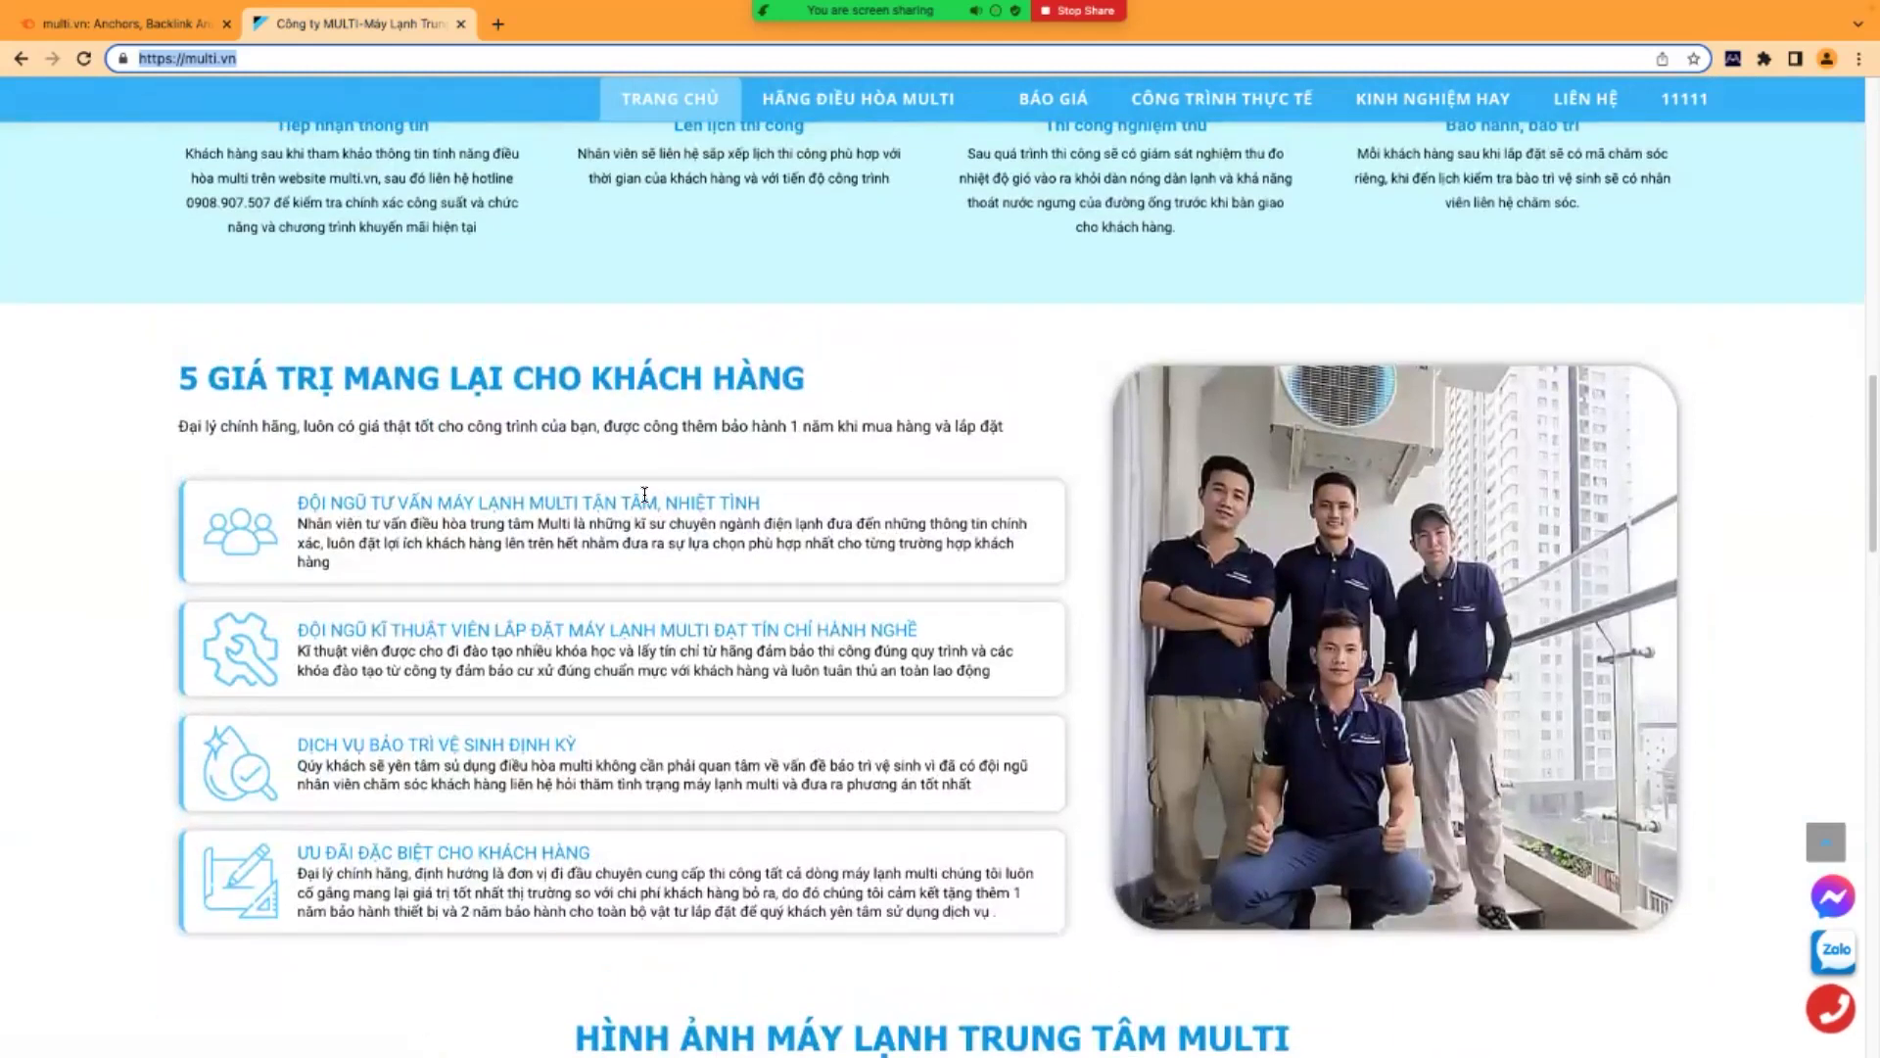
scroll(797, 526, "up", 3)
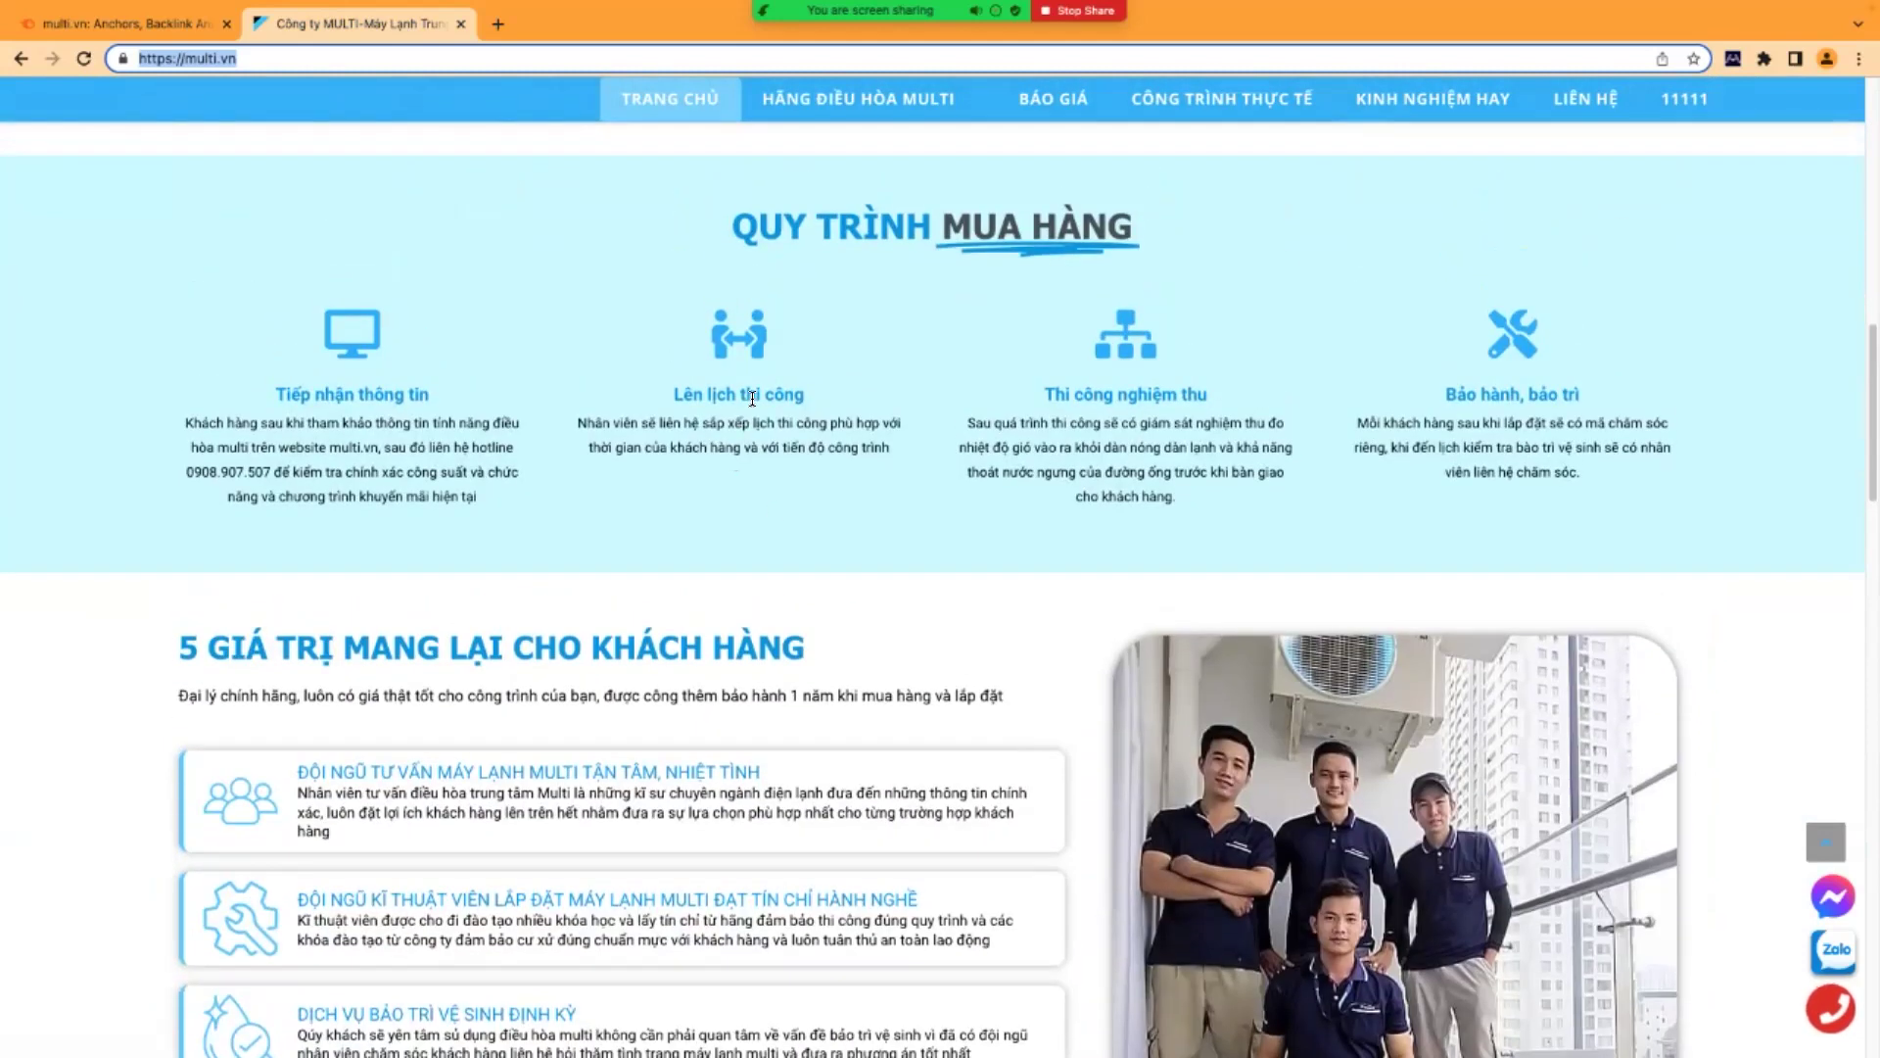
scroll(761, 315, "up", 3)
- Check the HÃNG ĐIỀU HÒA MULTI brand links, then look through the homepage's installation photos, article list and footer
mouse_move(881, 100)
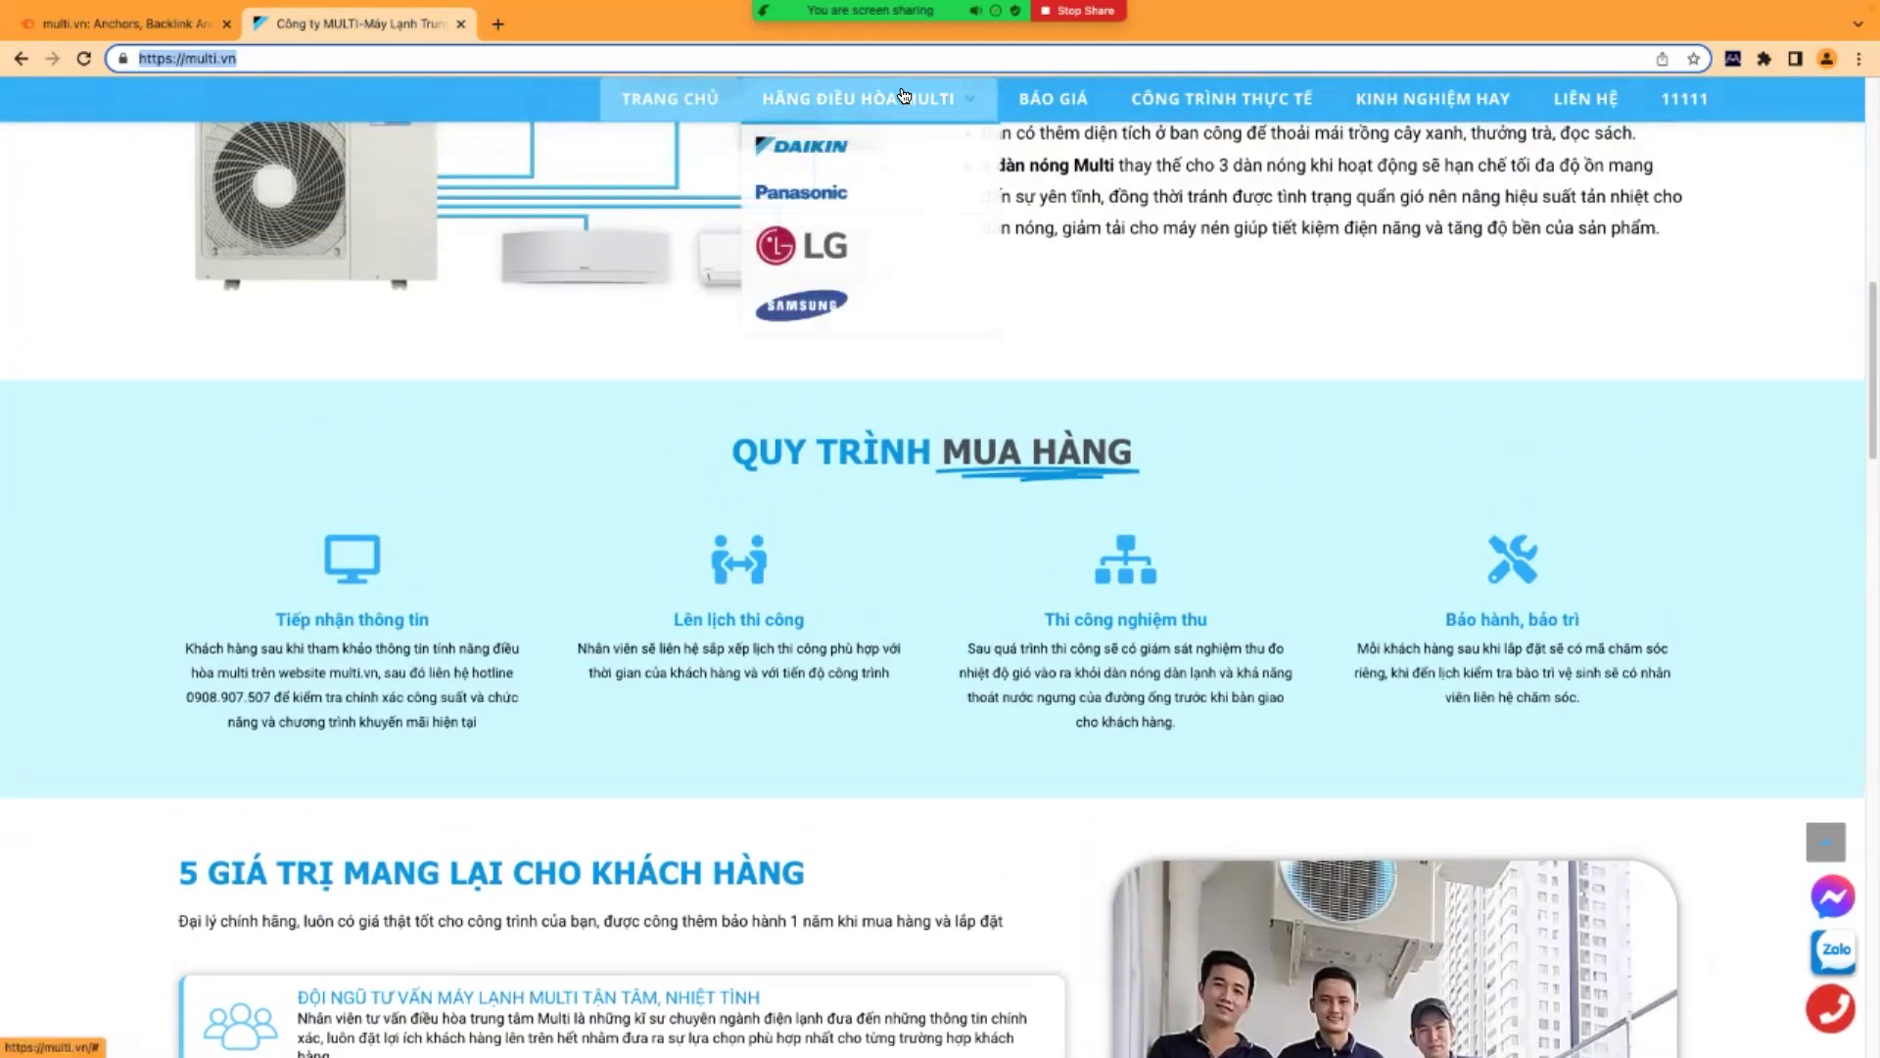
left_click(840, 152)
left_click(840, 152)
scroll(892, 632, "down", 15)
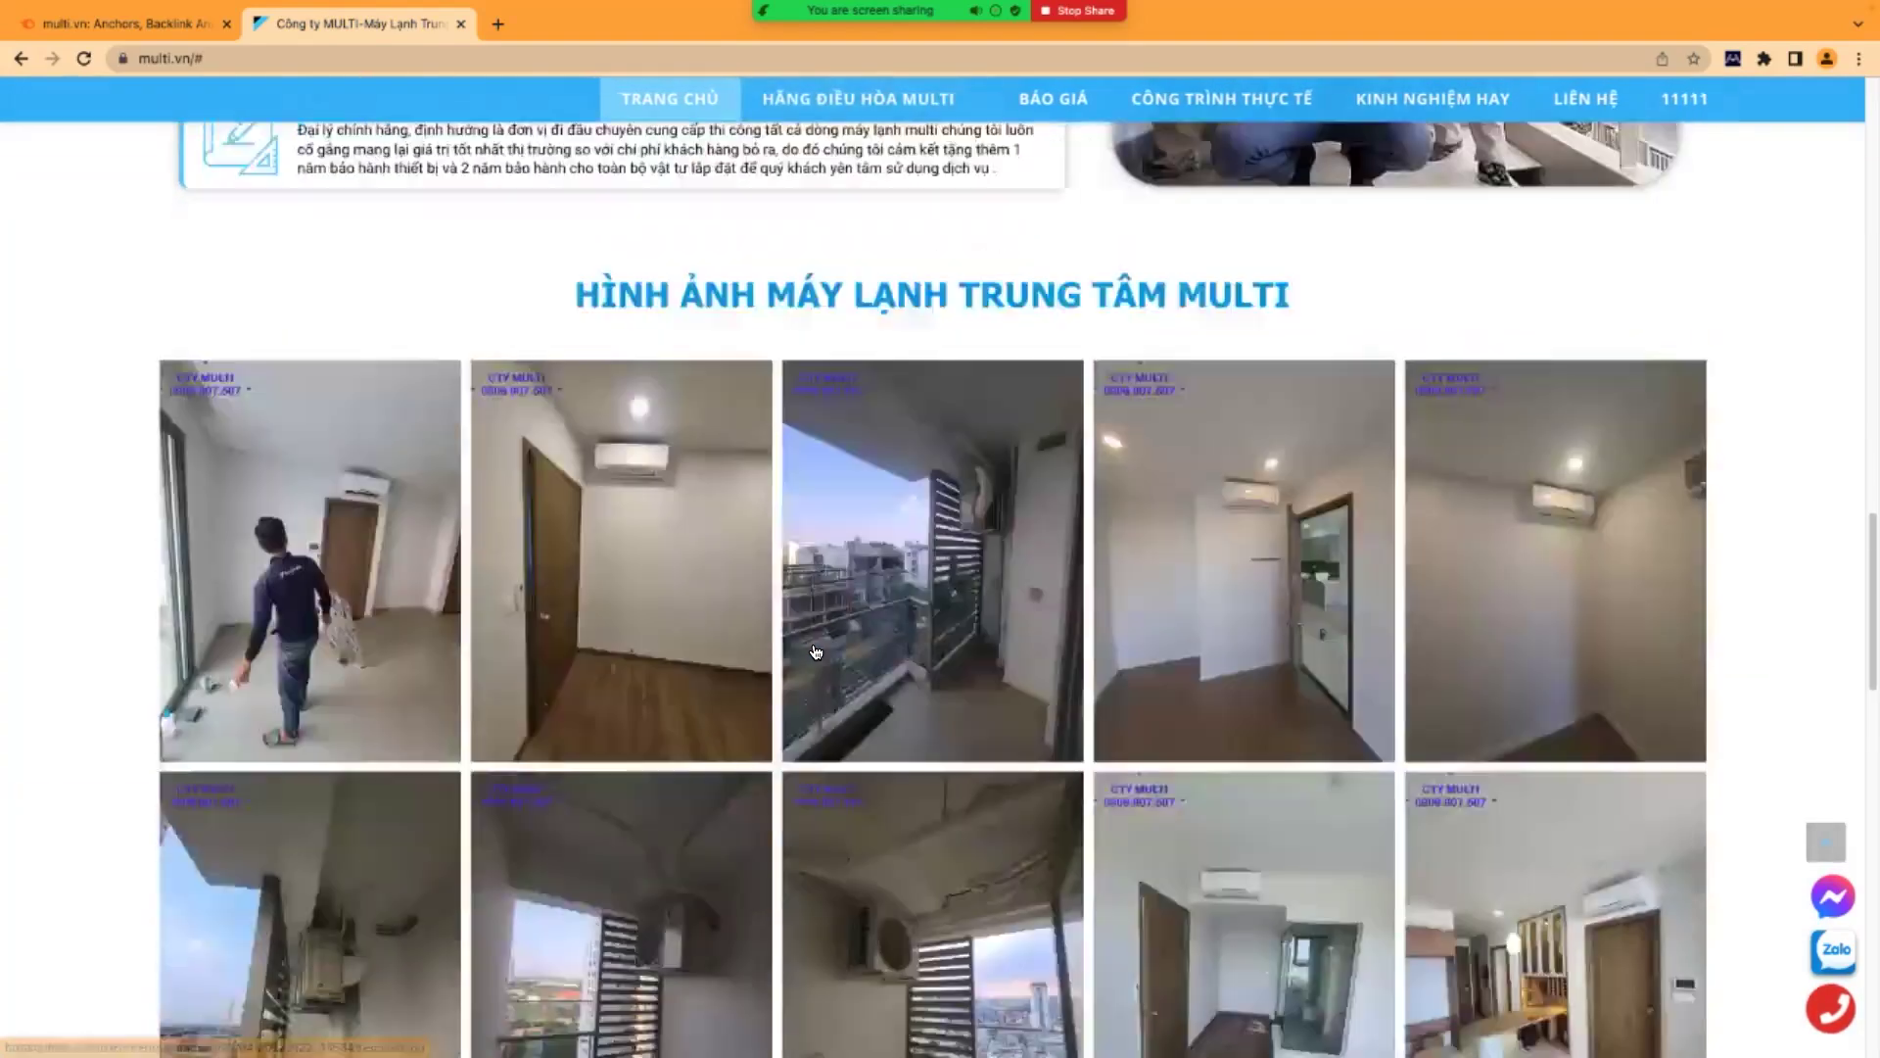
scroll(815, 637, "down", 12)
scroll(685, 646, "up", 1)
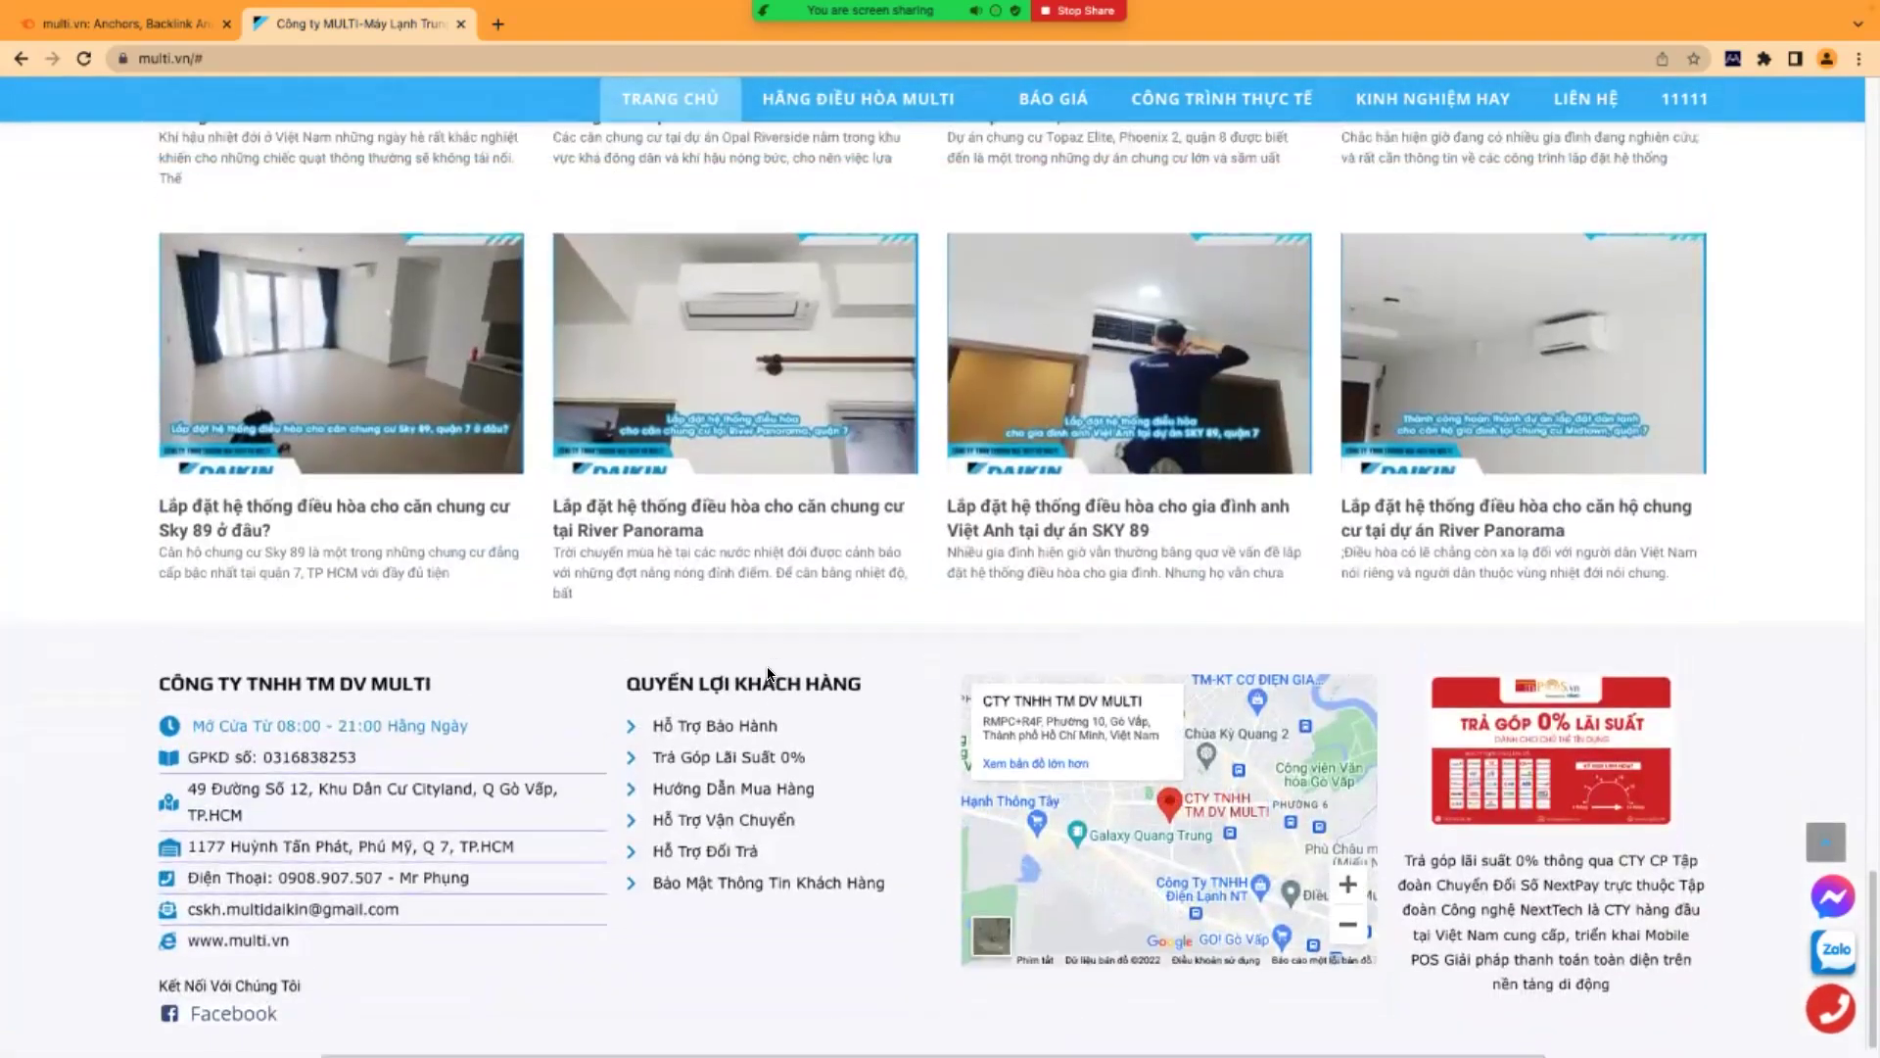
scroll(398, 314, "up", 10)
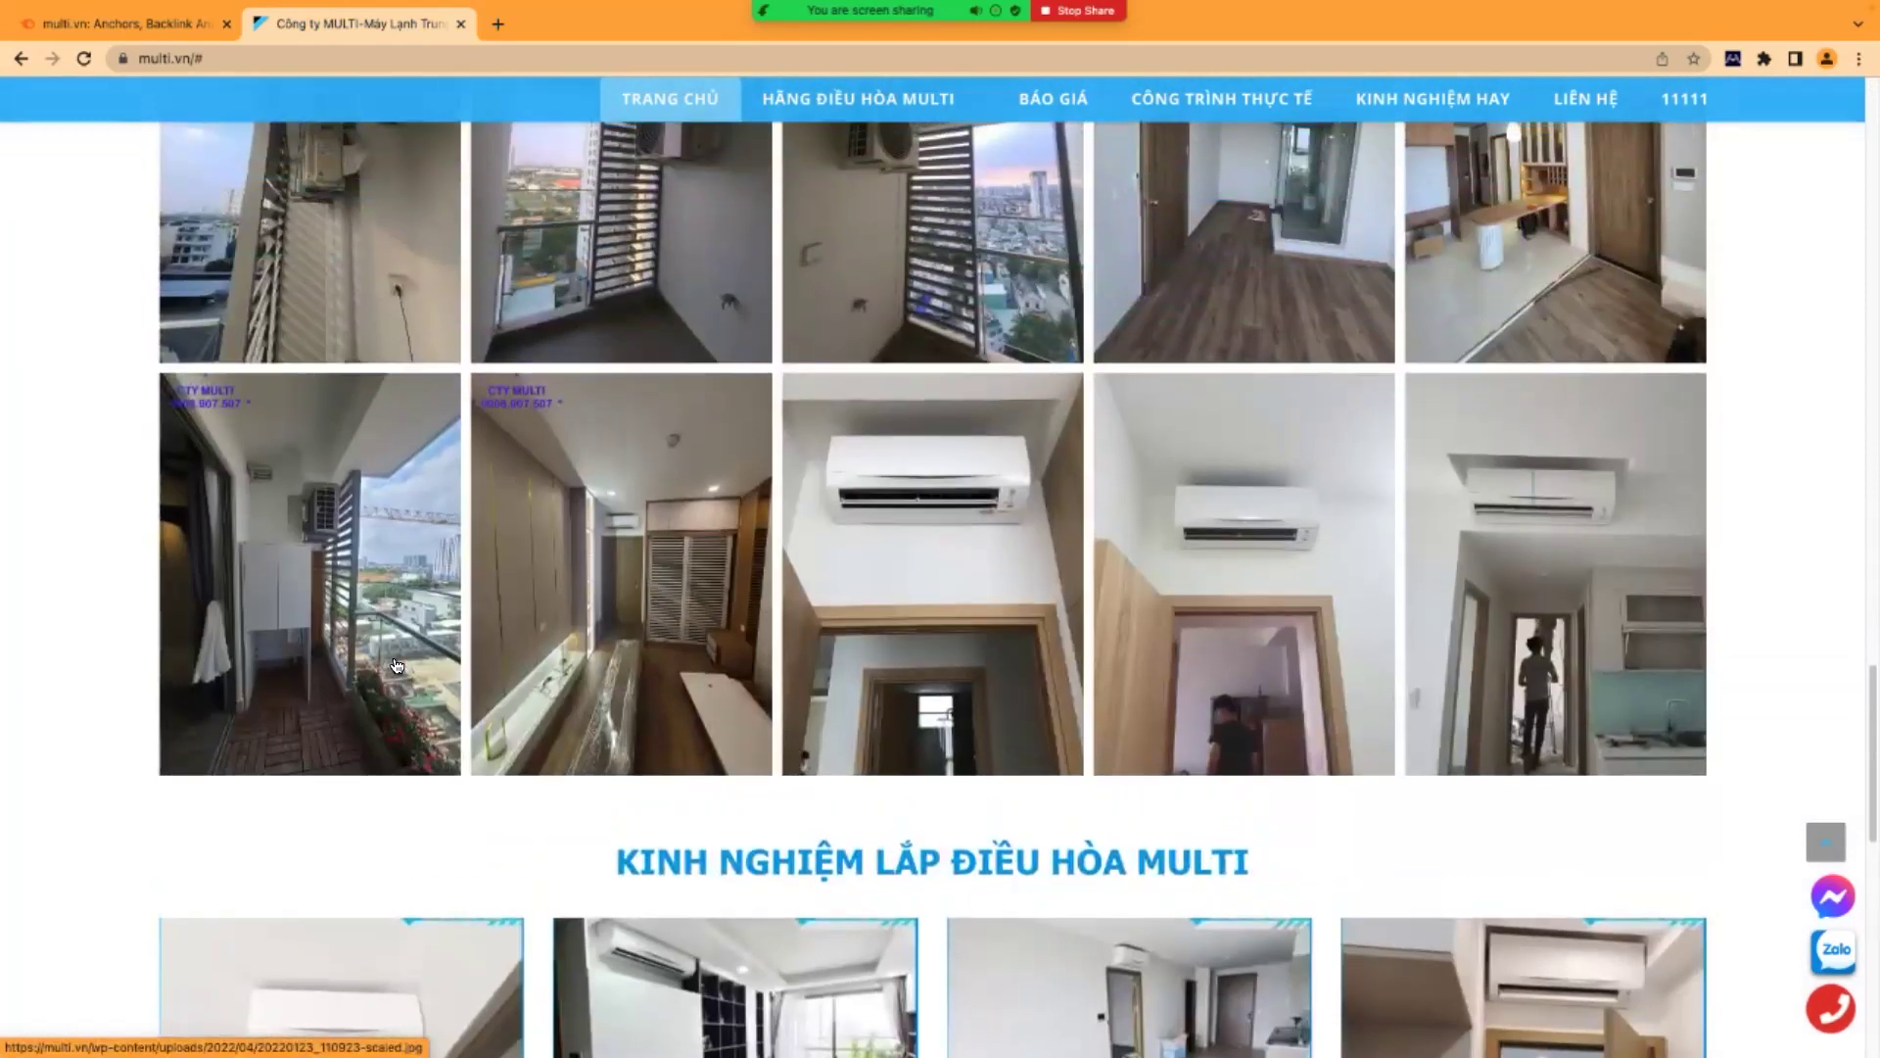
- Open the article about installing air conditioning in a Sky 89 apartment and examine its body text for links
scroll(393, 629, "down", 11)
left_click(397, 415)
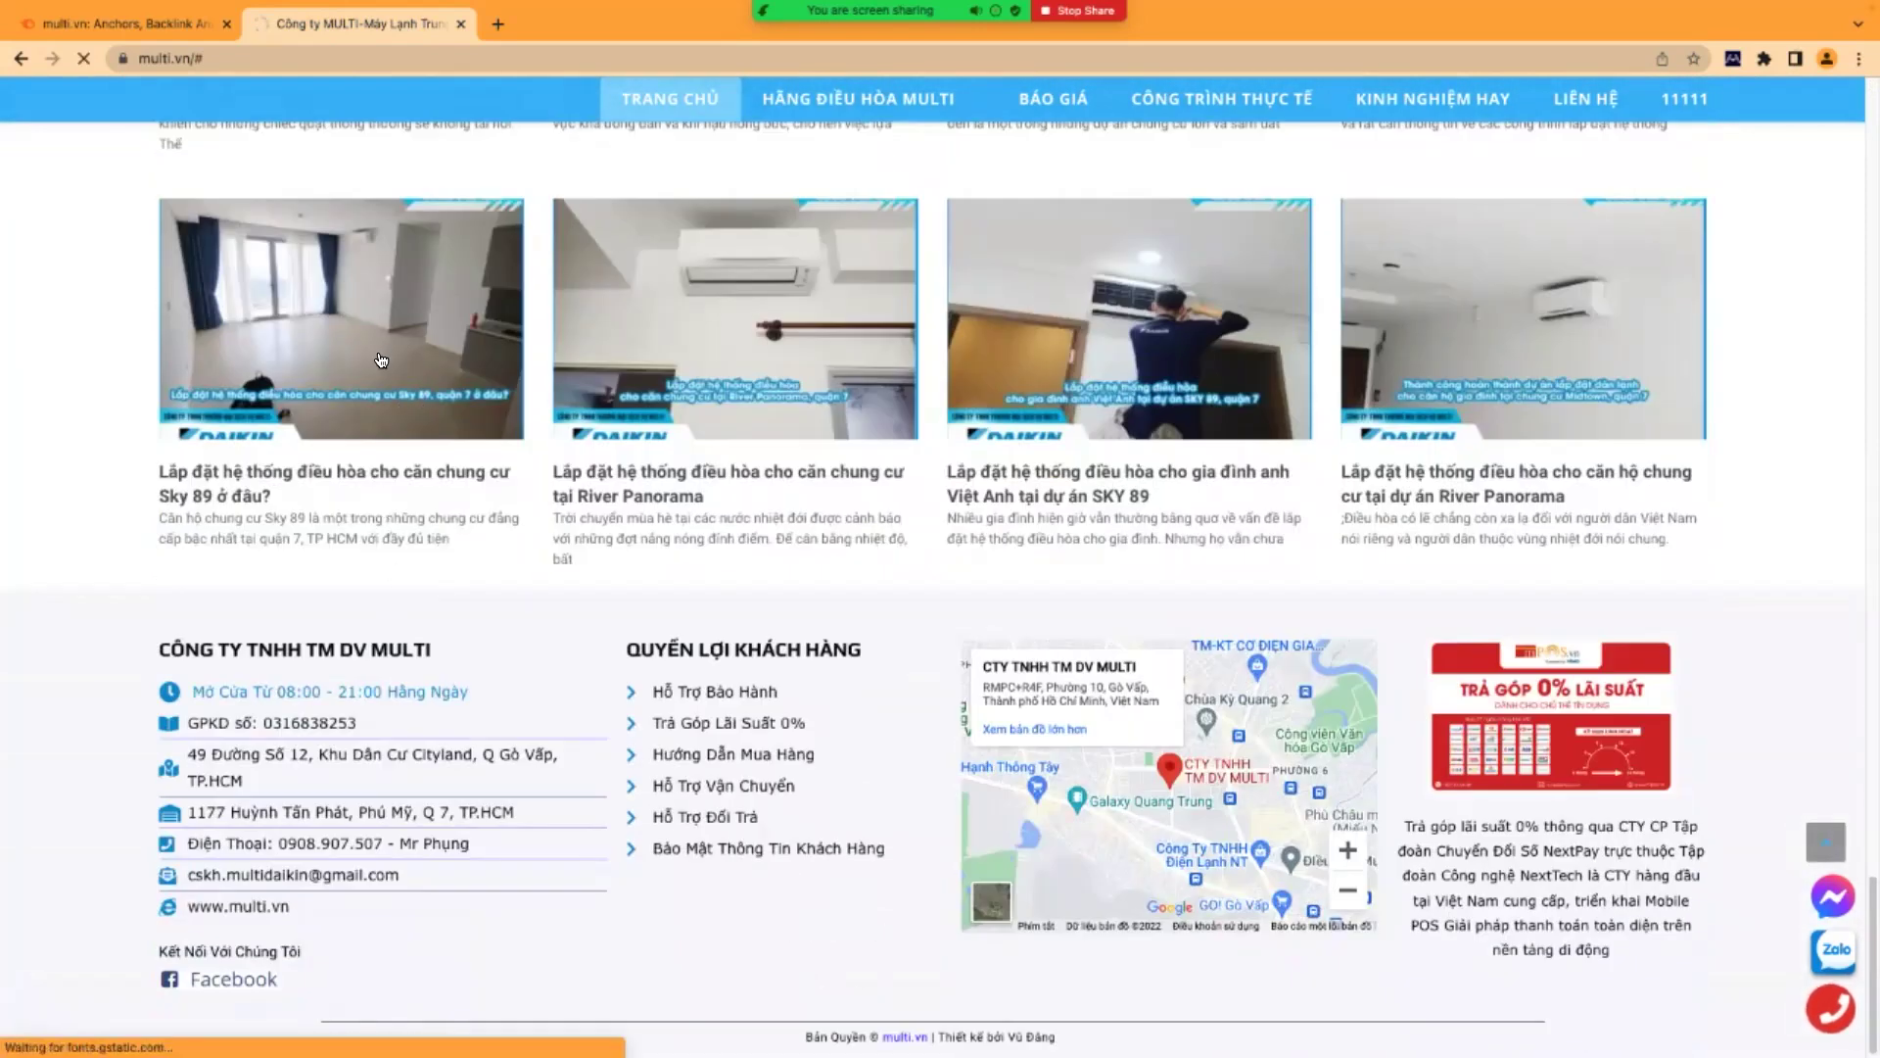
left_click(357, 480)
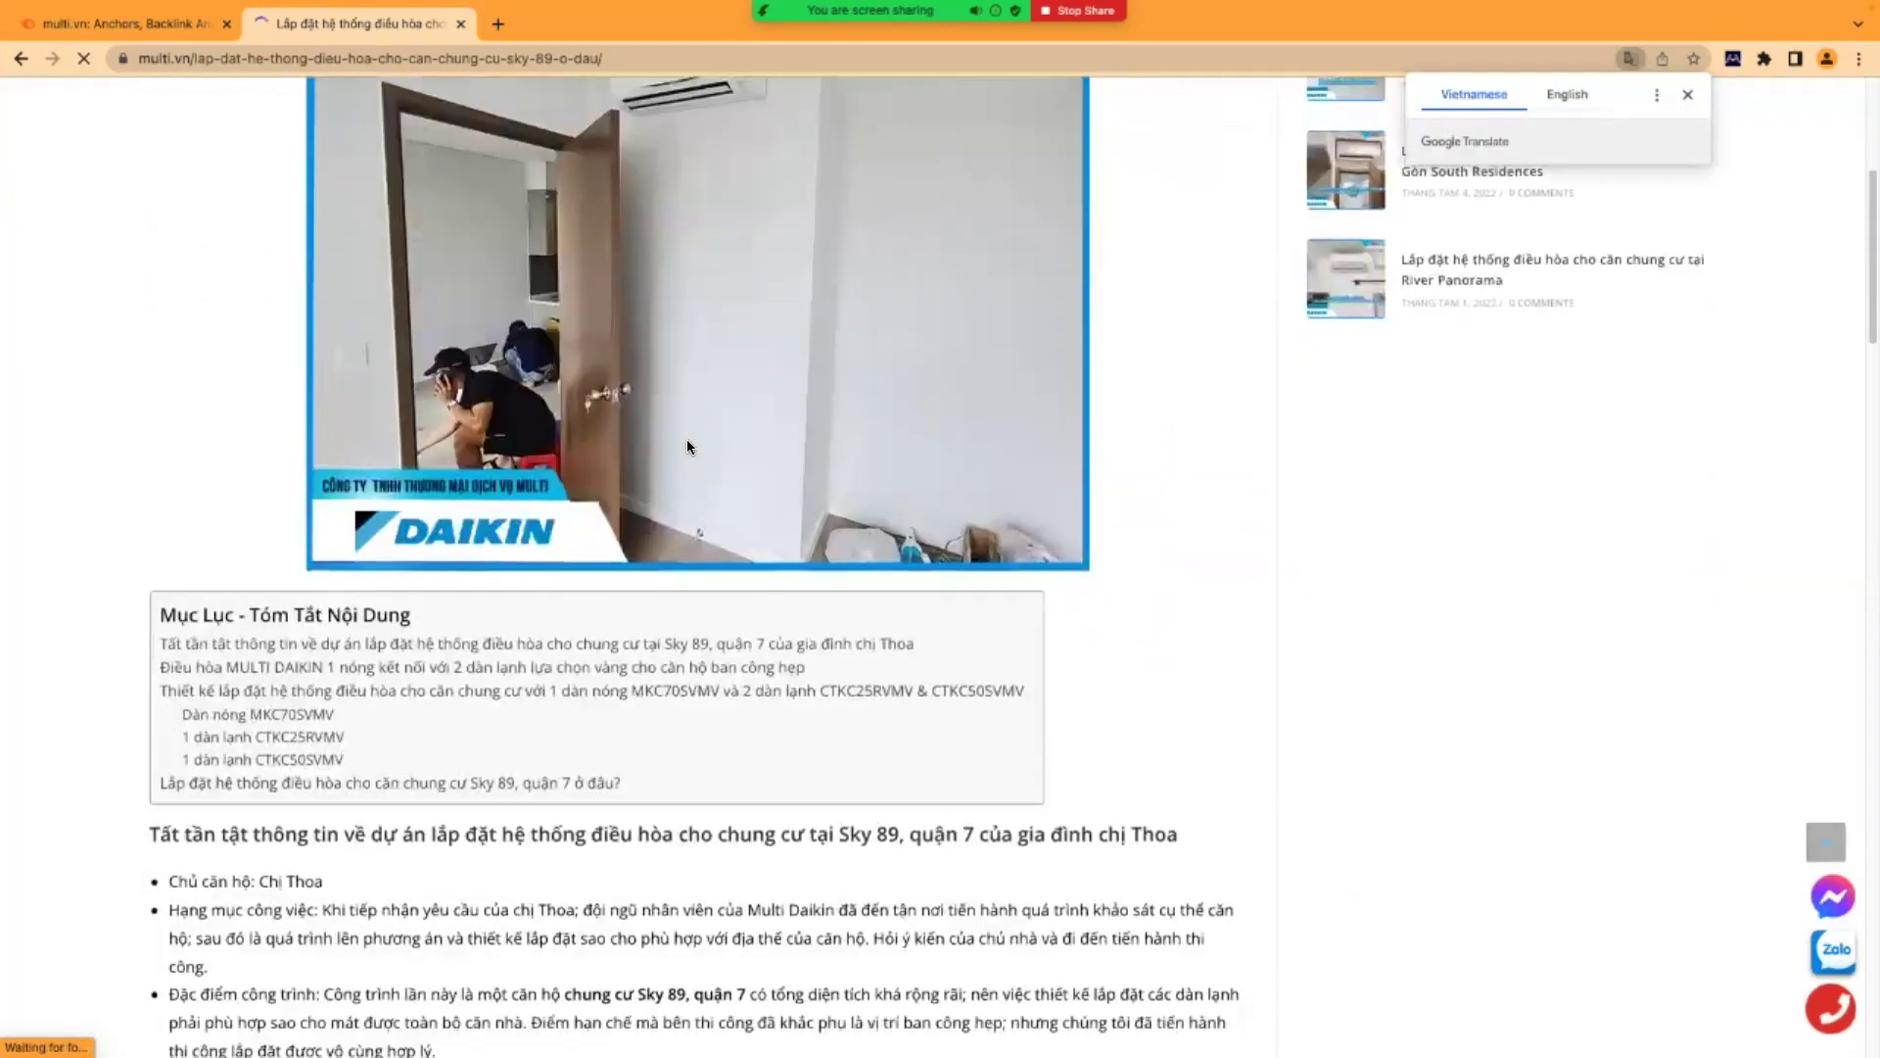
scroll(689, 441, "down", 20)
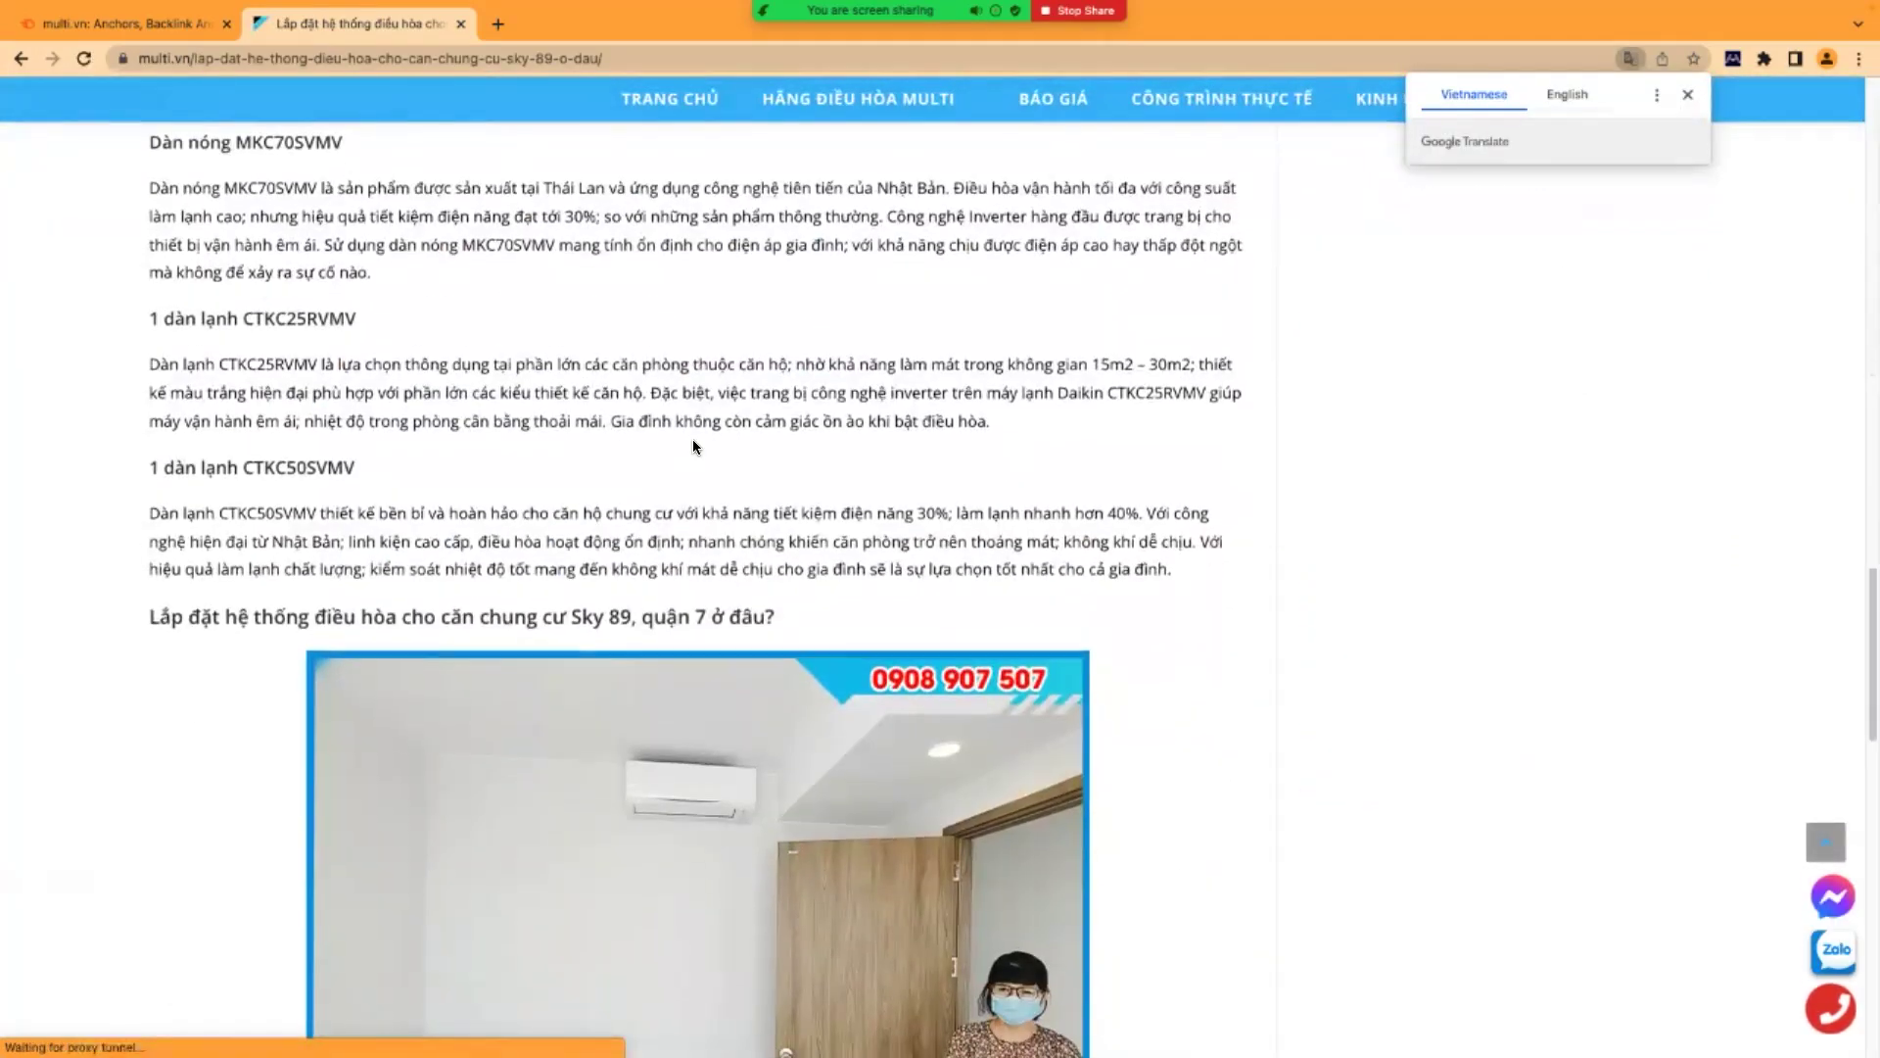
scroll(695, 449, "down", 2)
scroll(697, 443, "up", 6)
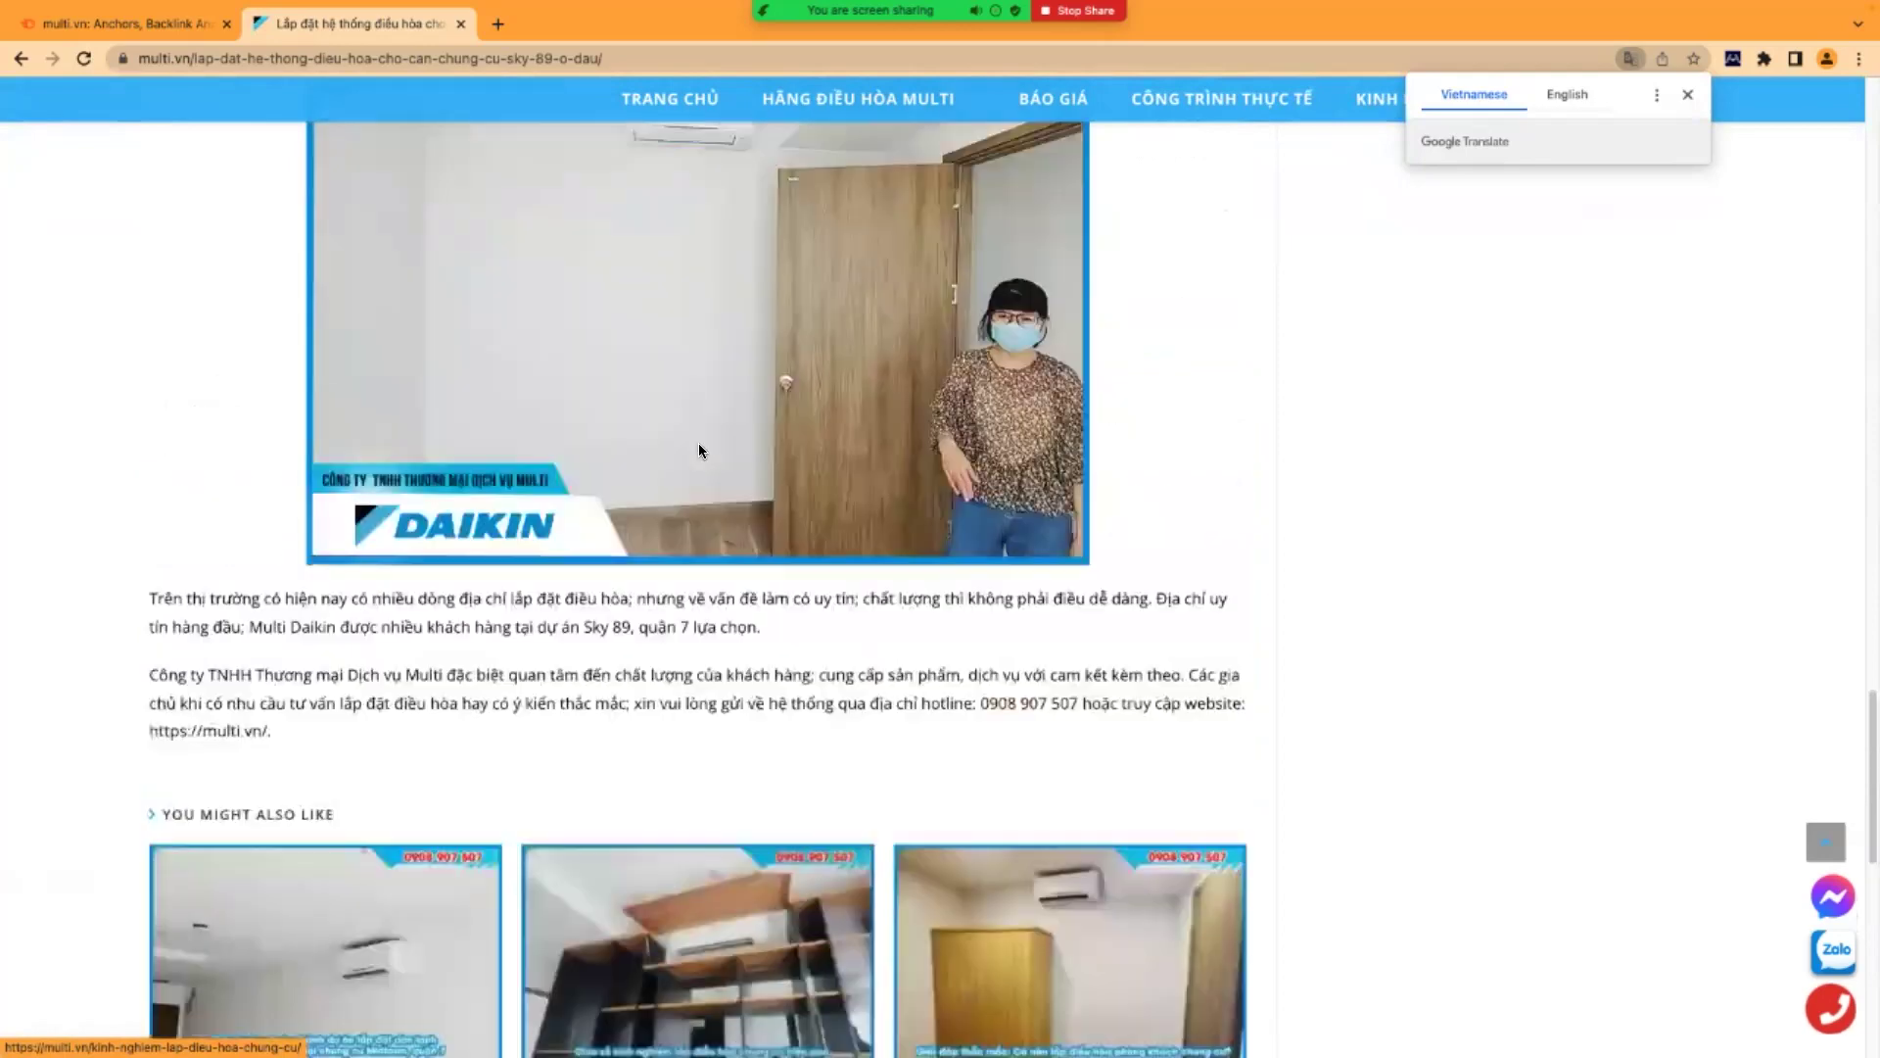
scroll(576, 587, "up", 15)
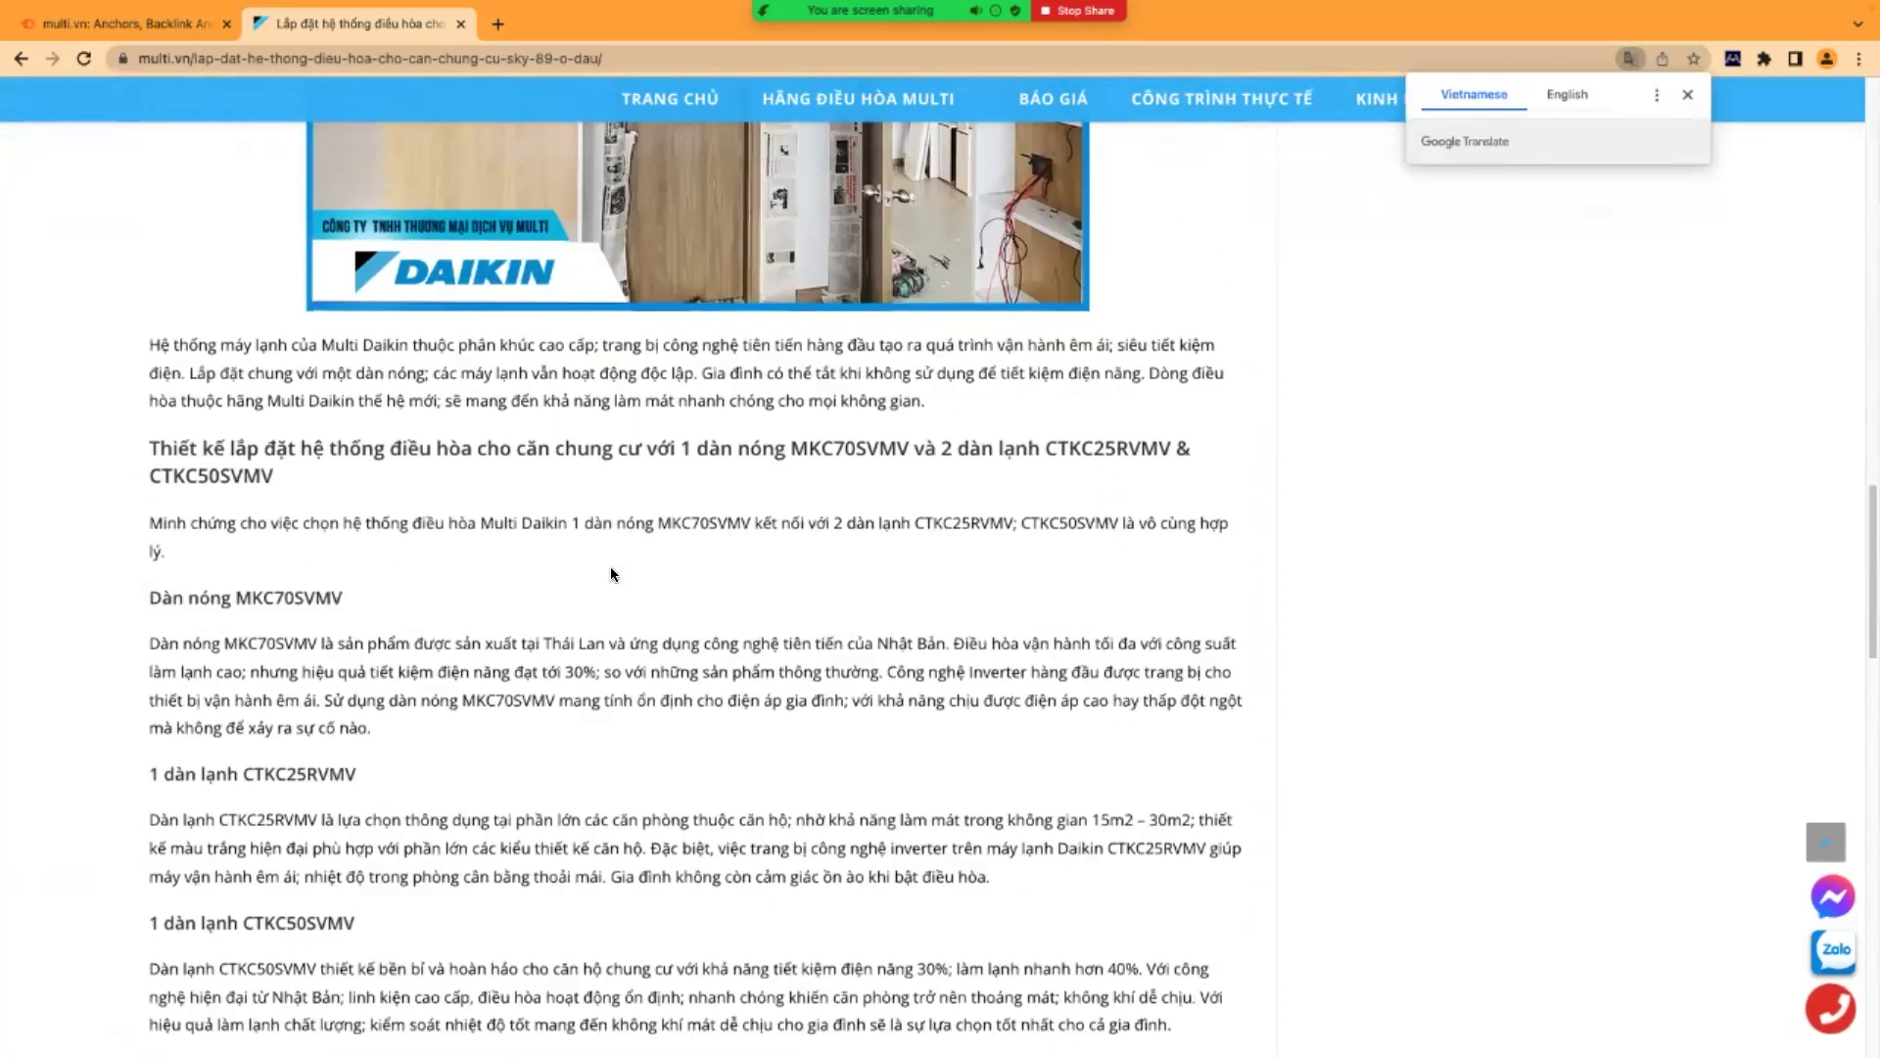
scroll(615, 571, "up", 3)
scroll(615, 566, "up", 5)
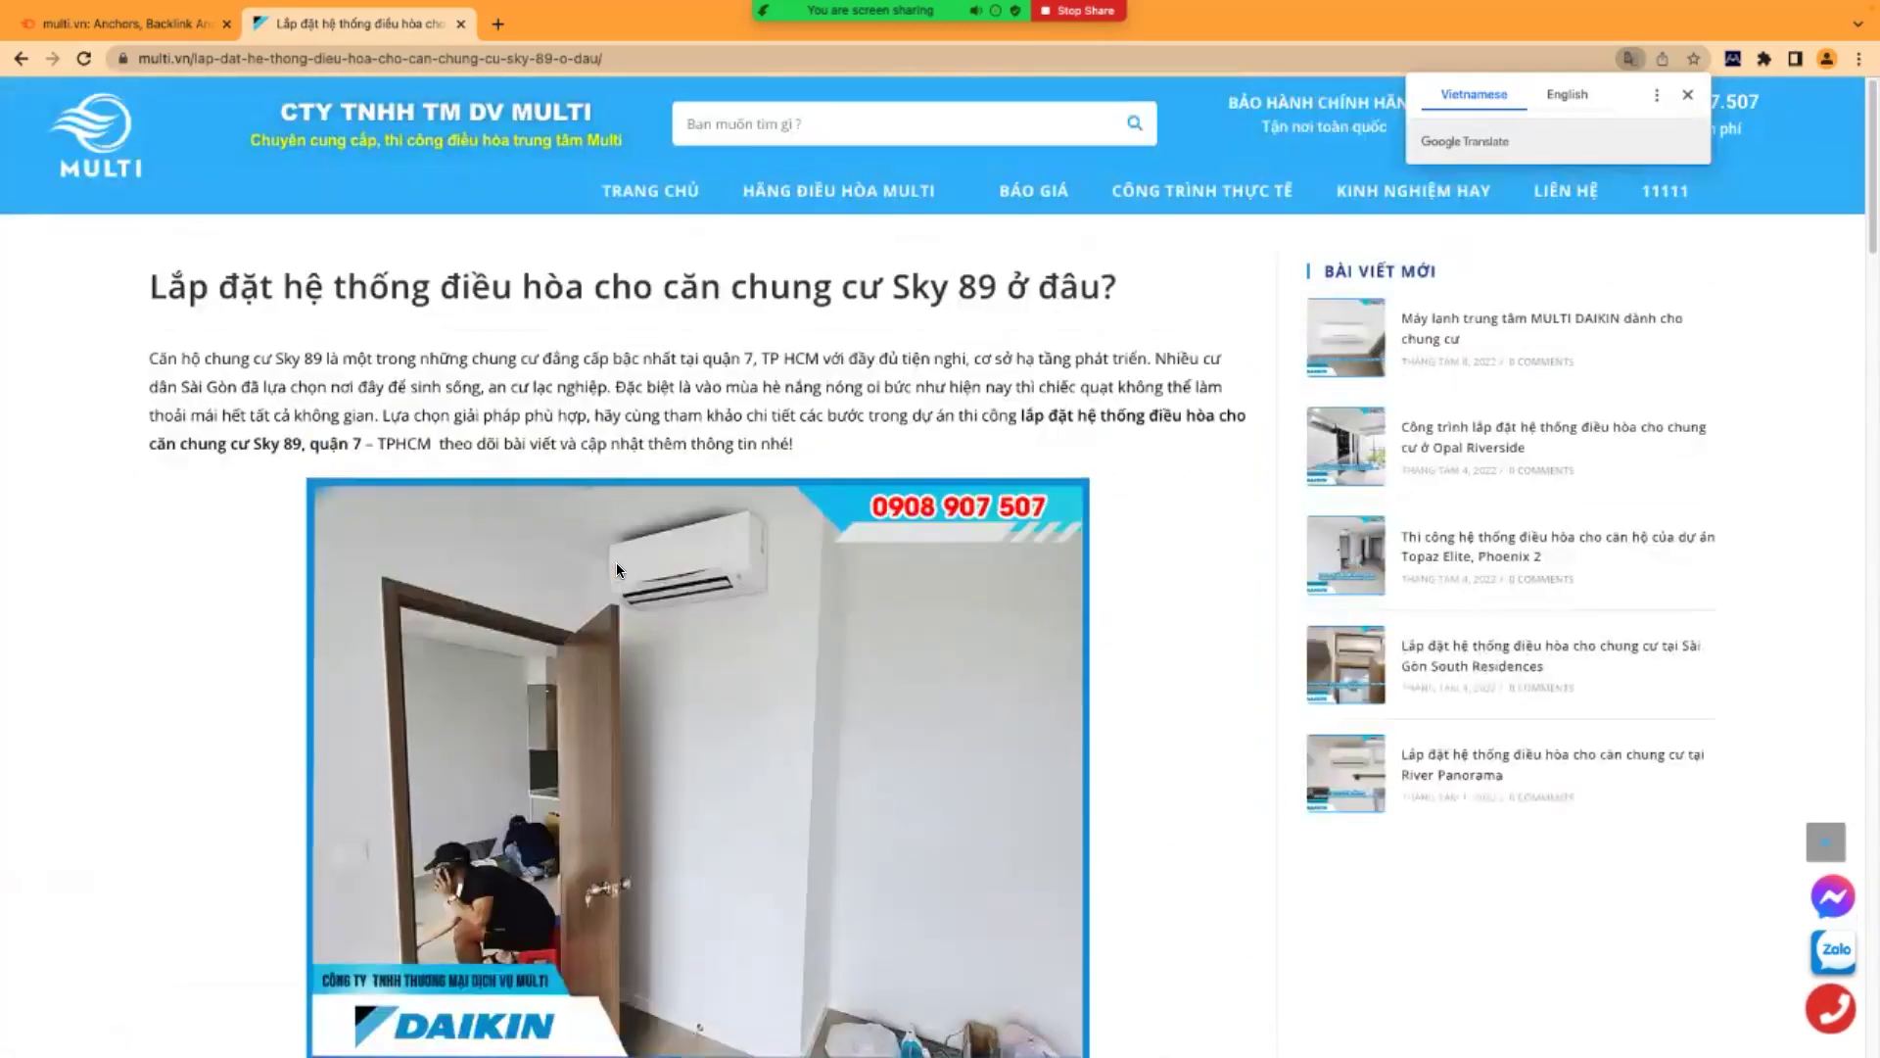
- Open the recent article on the Opal Riverside installation project and read through its body text
left_click(1523, 434)
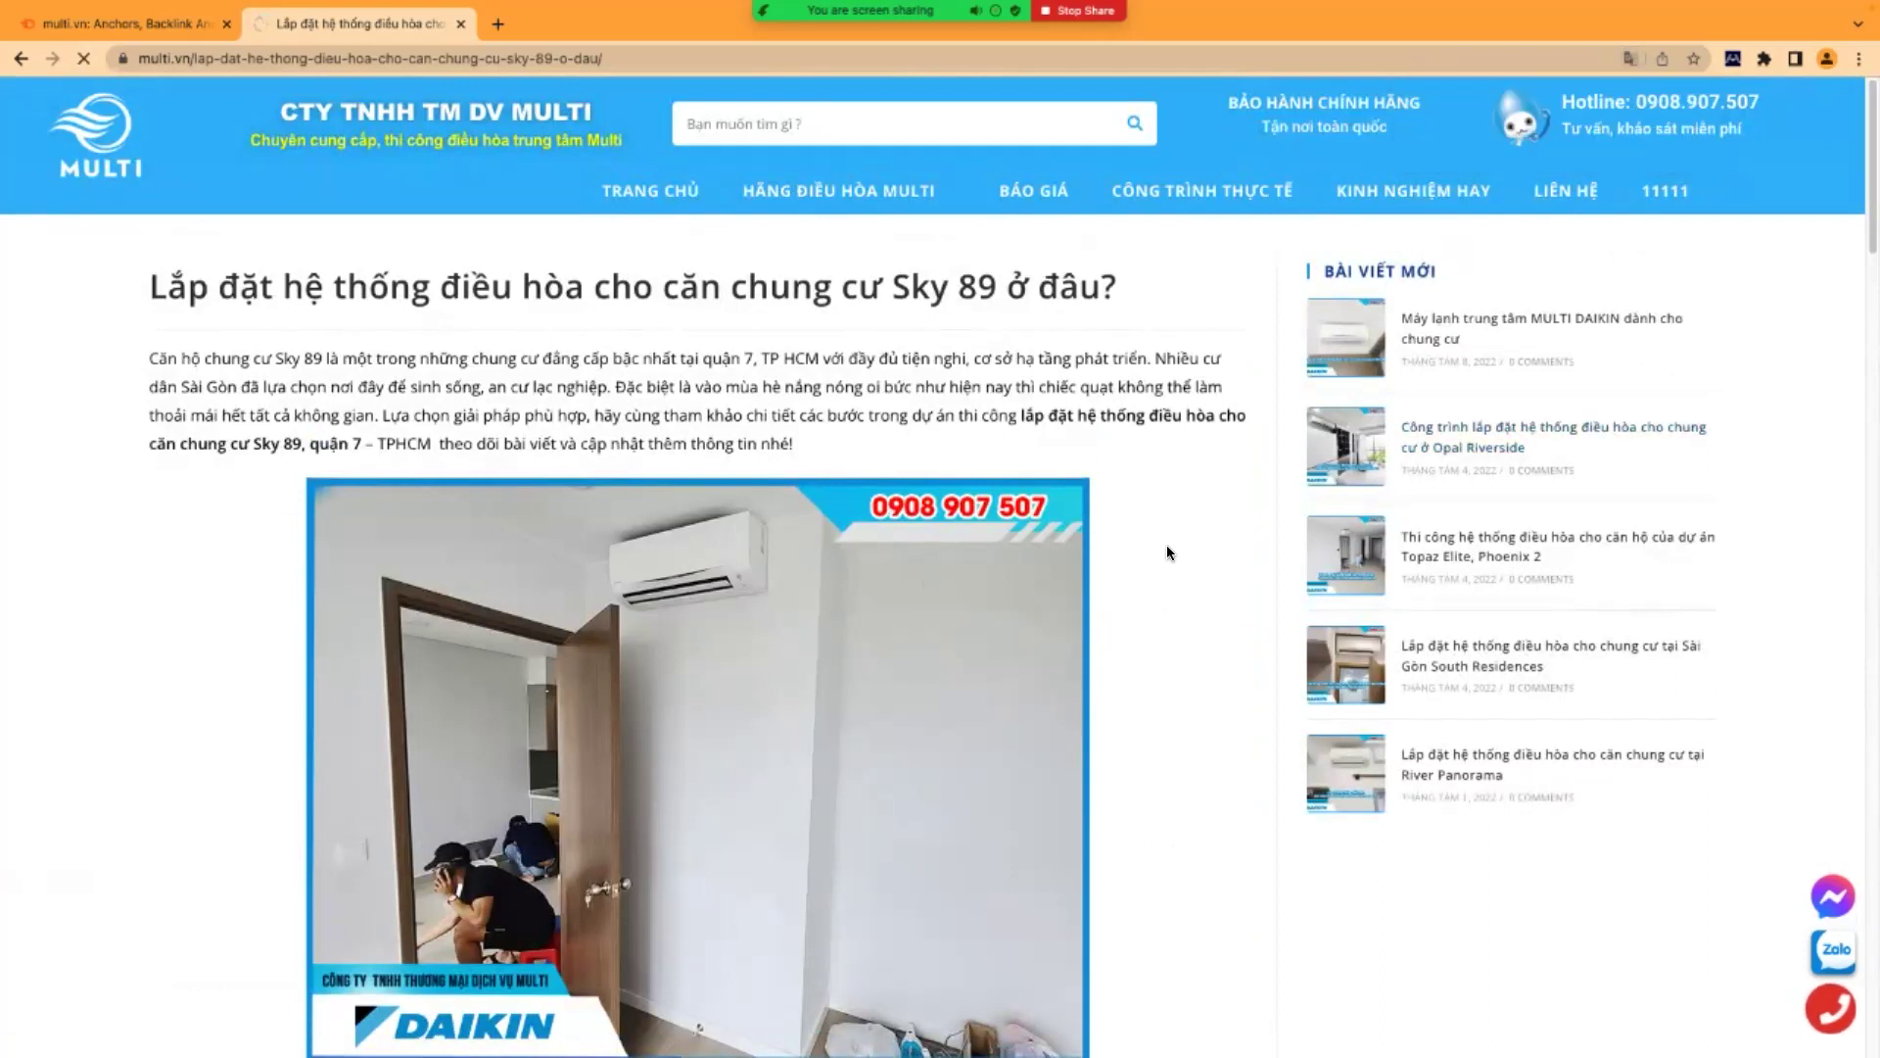
scroll(1185, 554, "down", 7)
scroll(1187, 557, "down", 20)
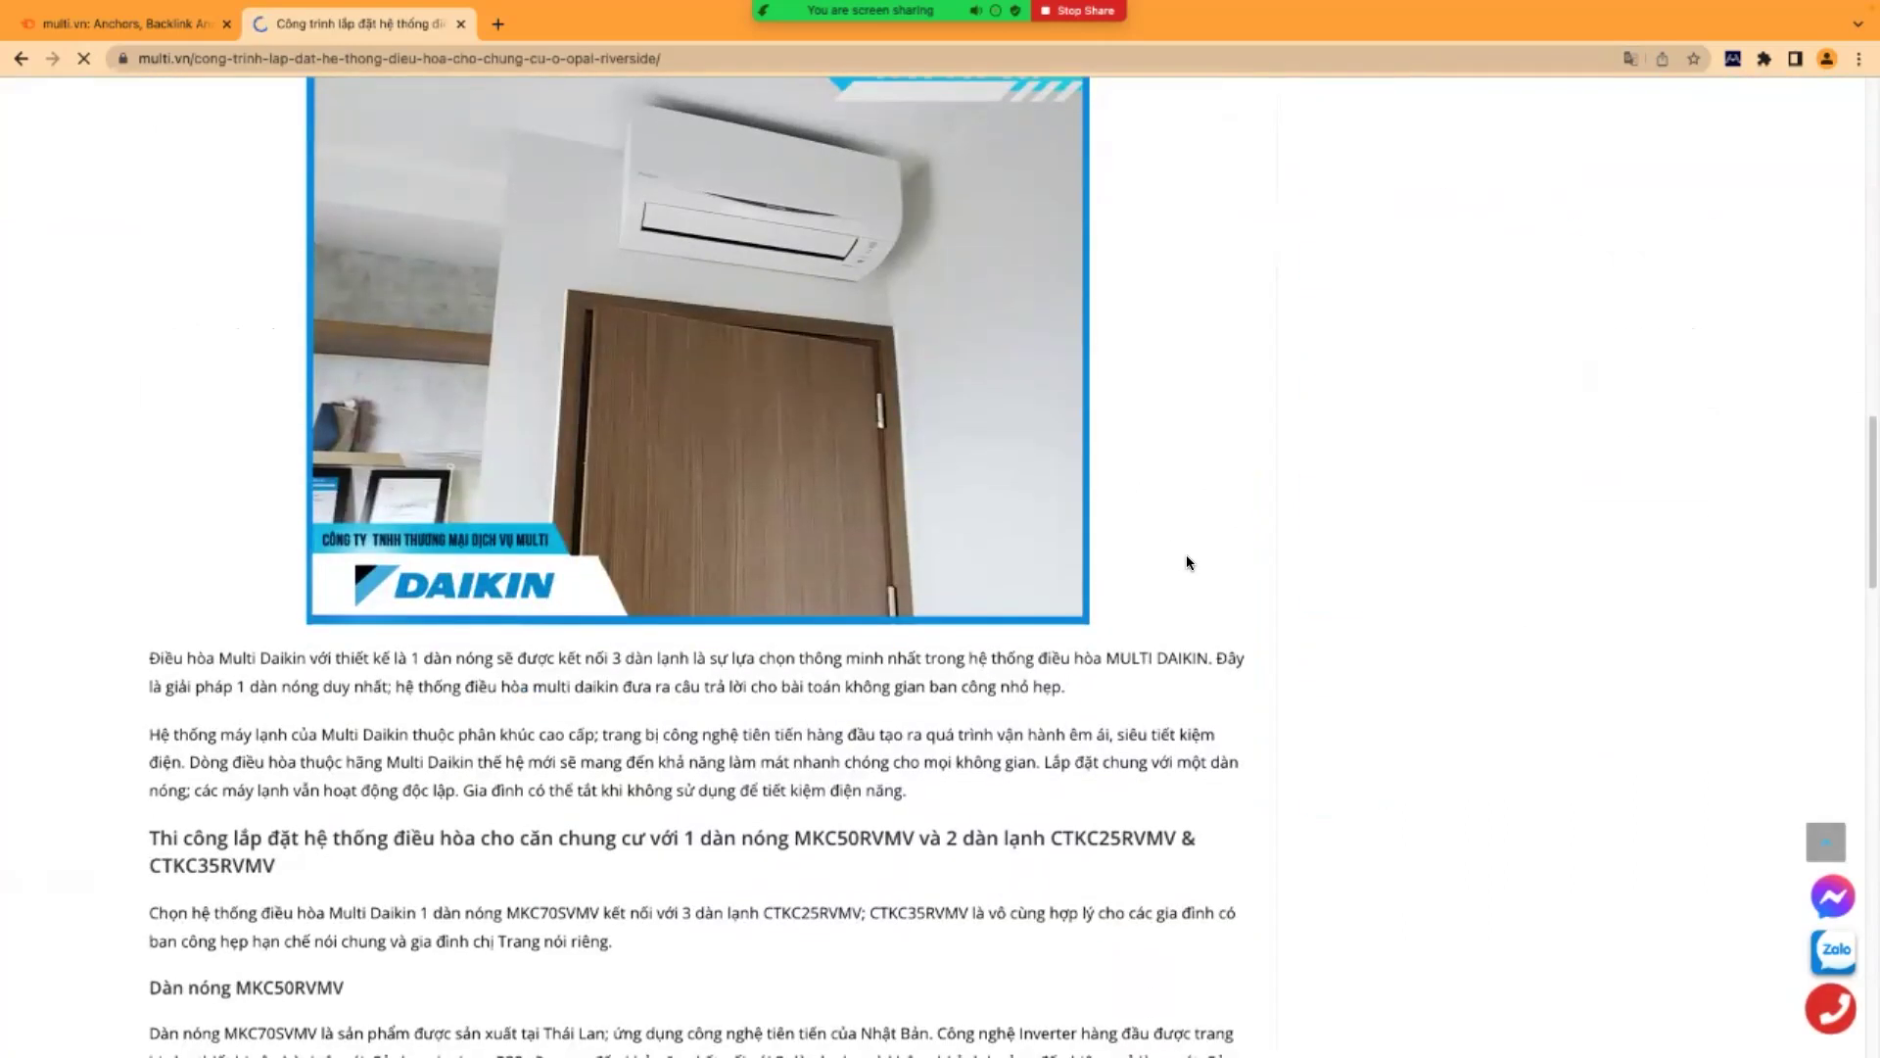
scroll(1188, 560, "down", 1)
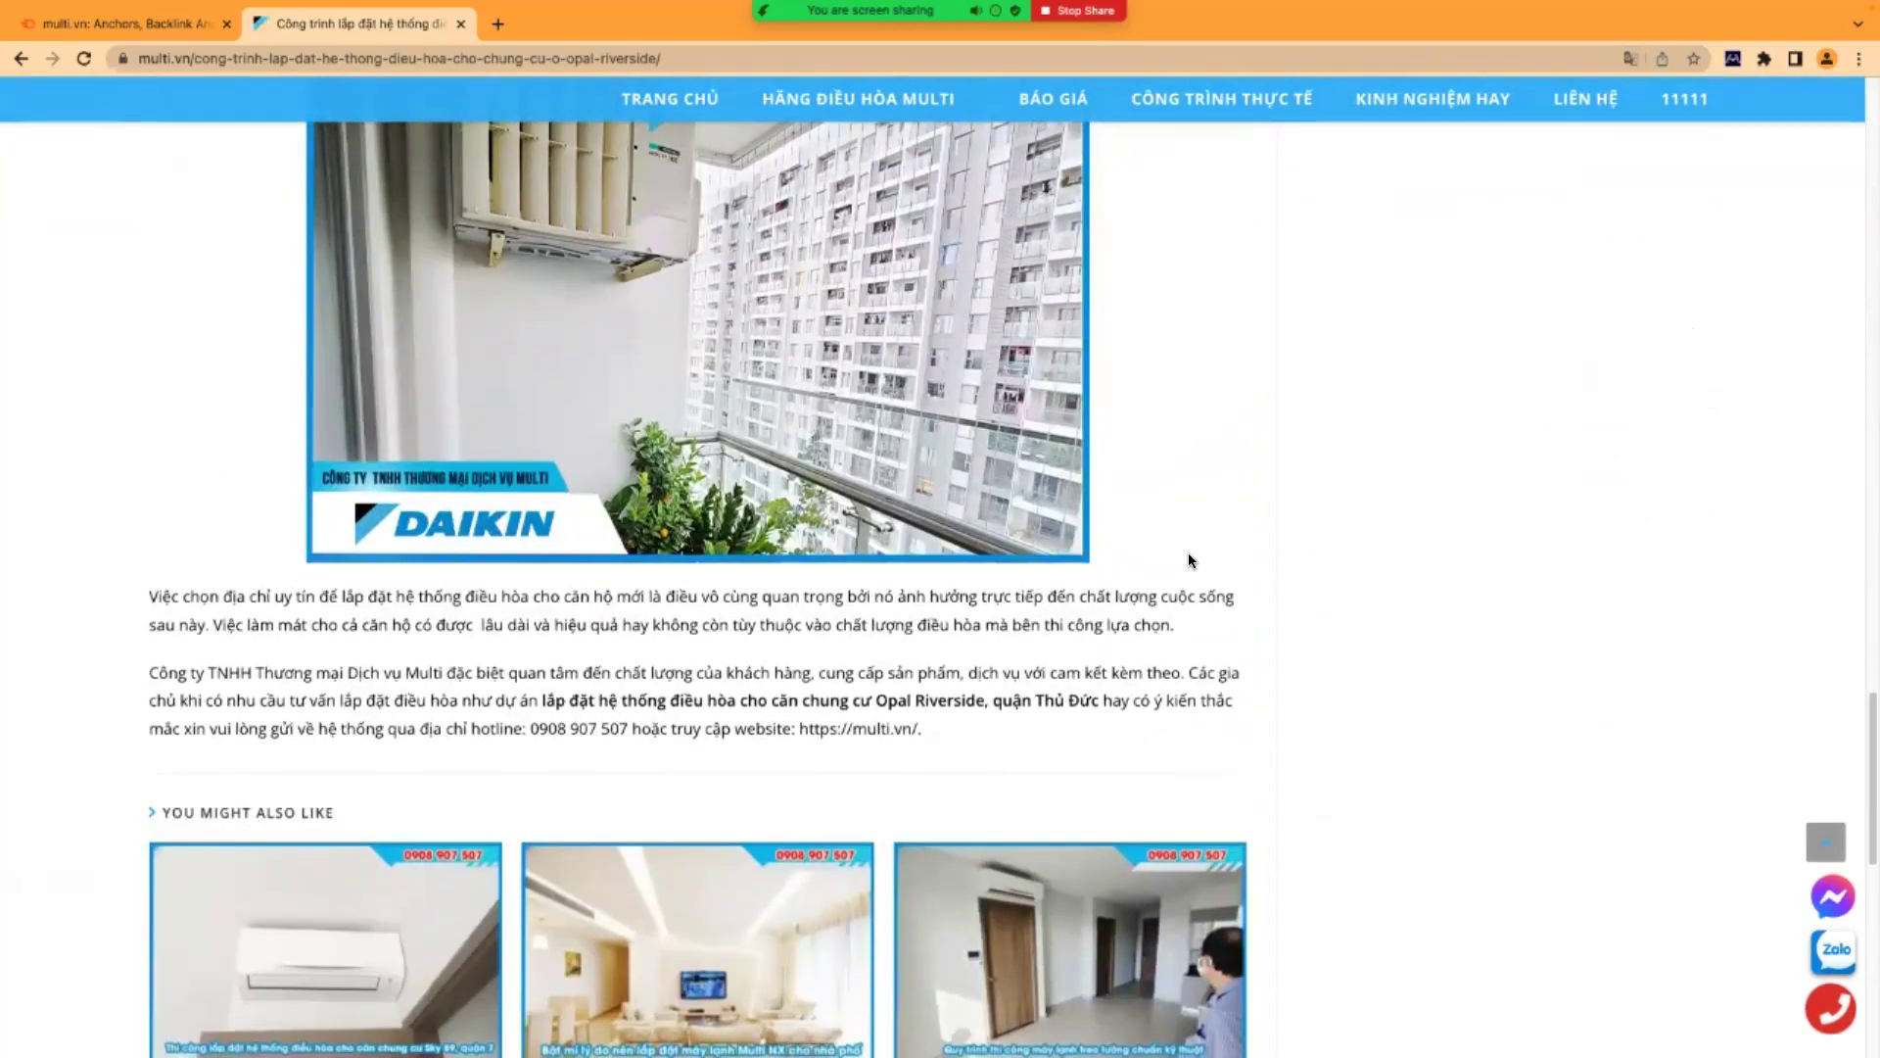
- Open tungphatcomputer.com in a new tab and look through its homepage services, pricing, news and footer sections
left_click(502, 25)
type("tung")
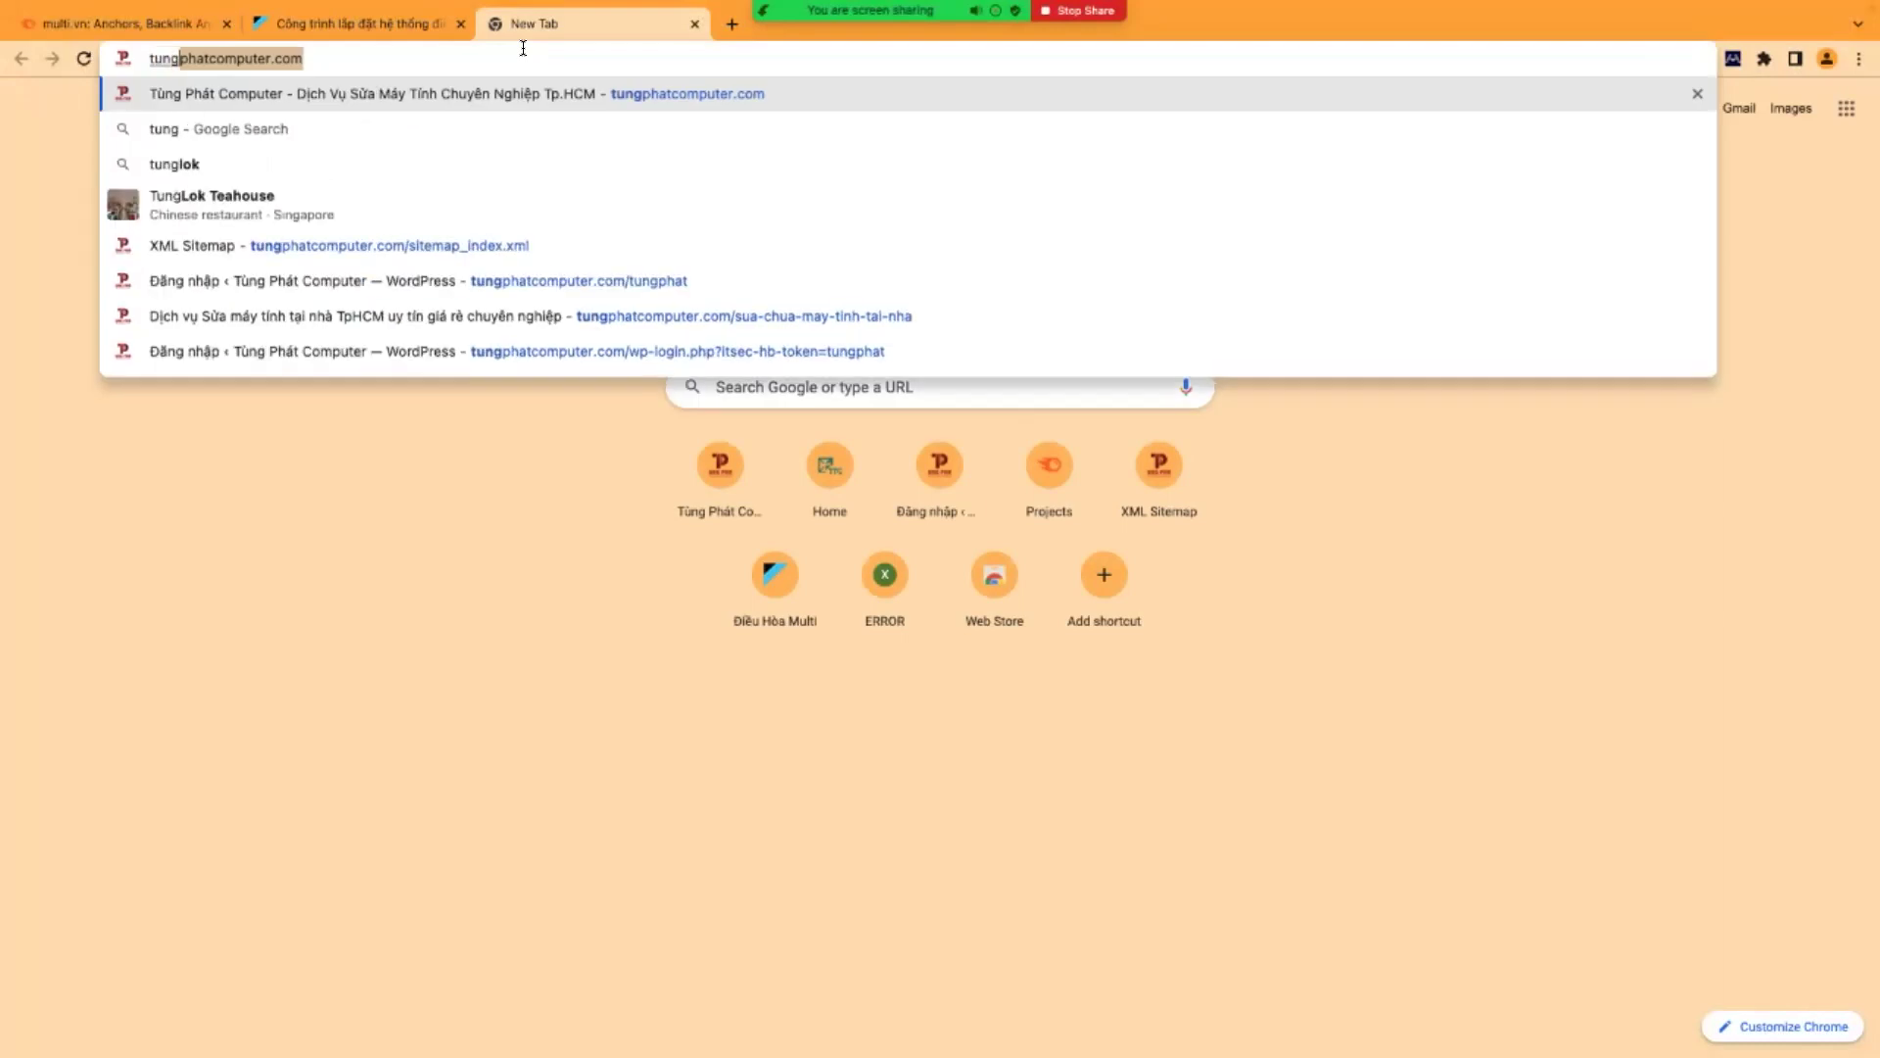
key("Return")
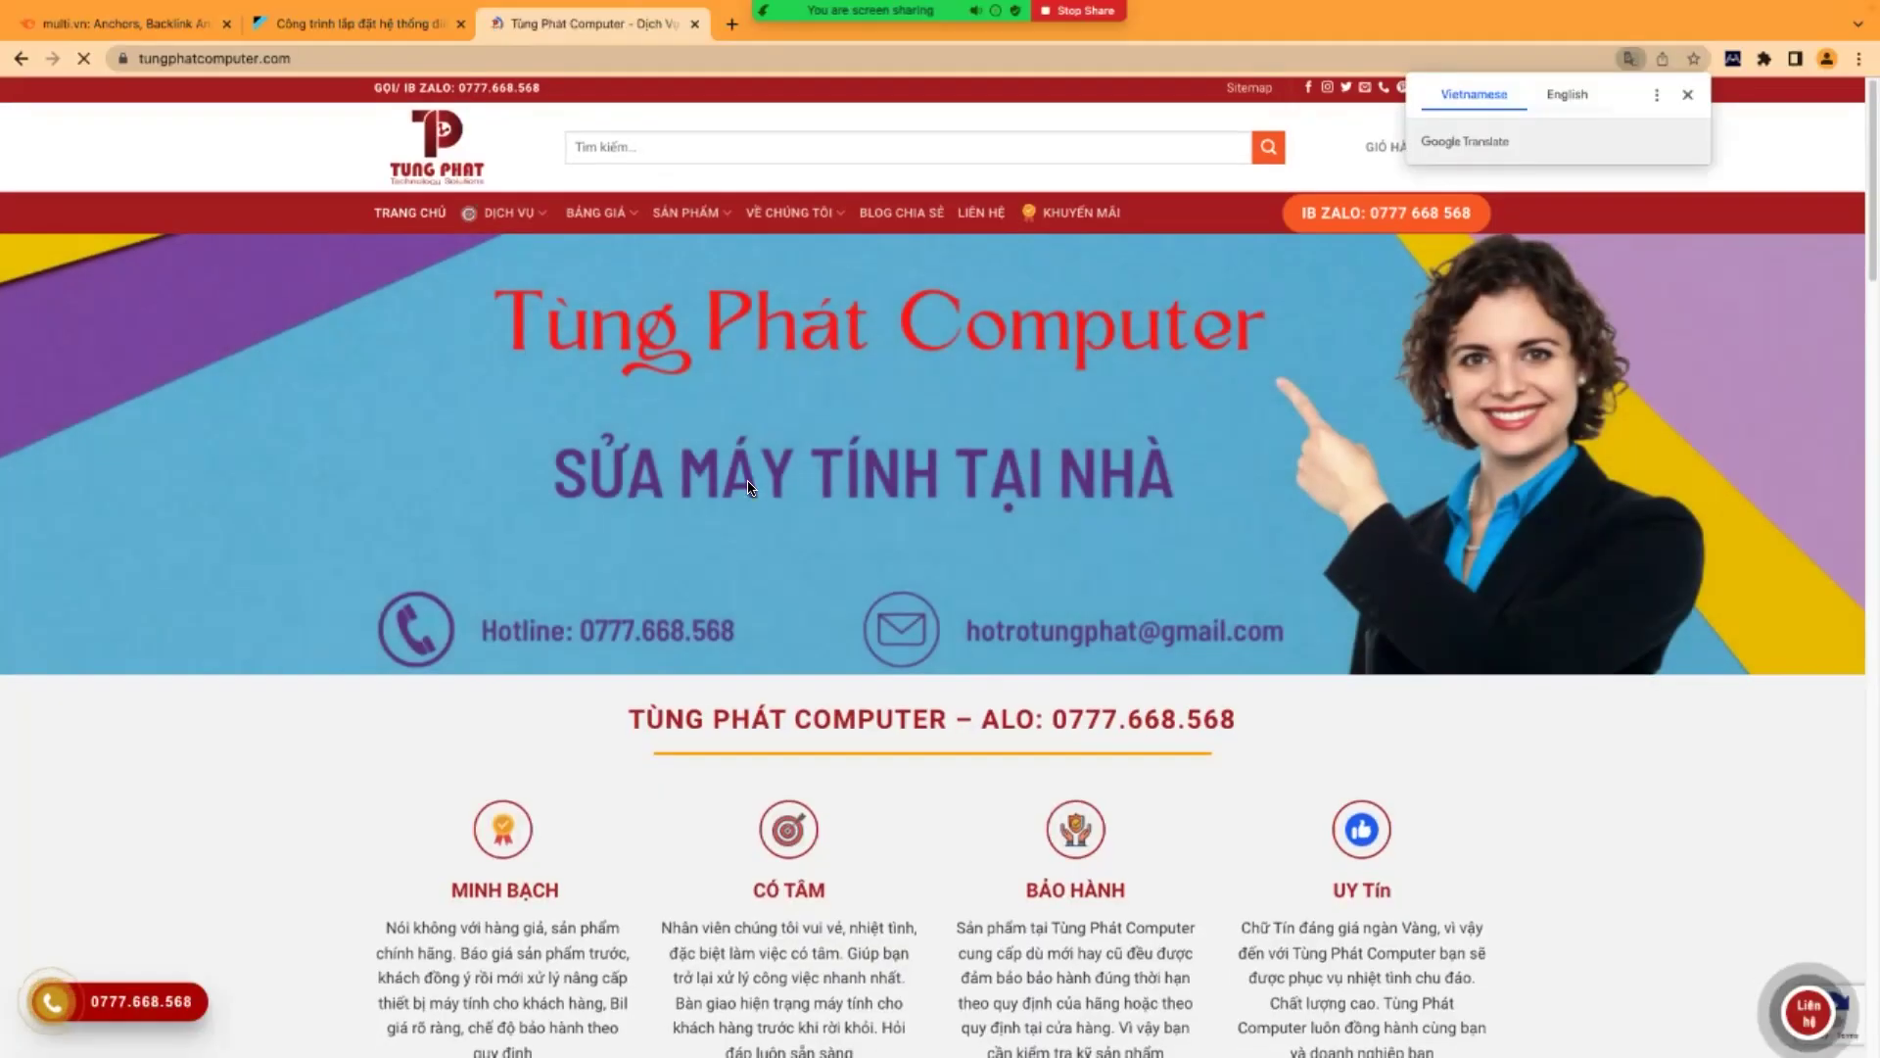
scroll(773, 770, "down", 3)
scroll(807, 685, "down", 10)
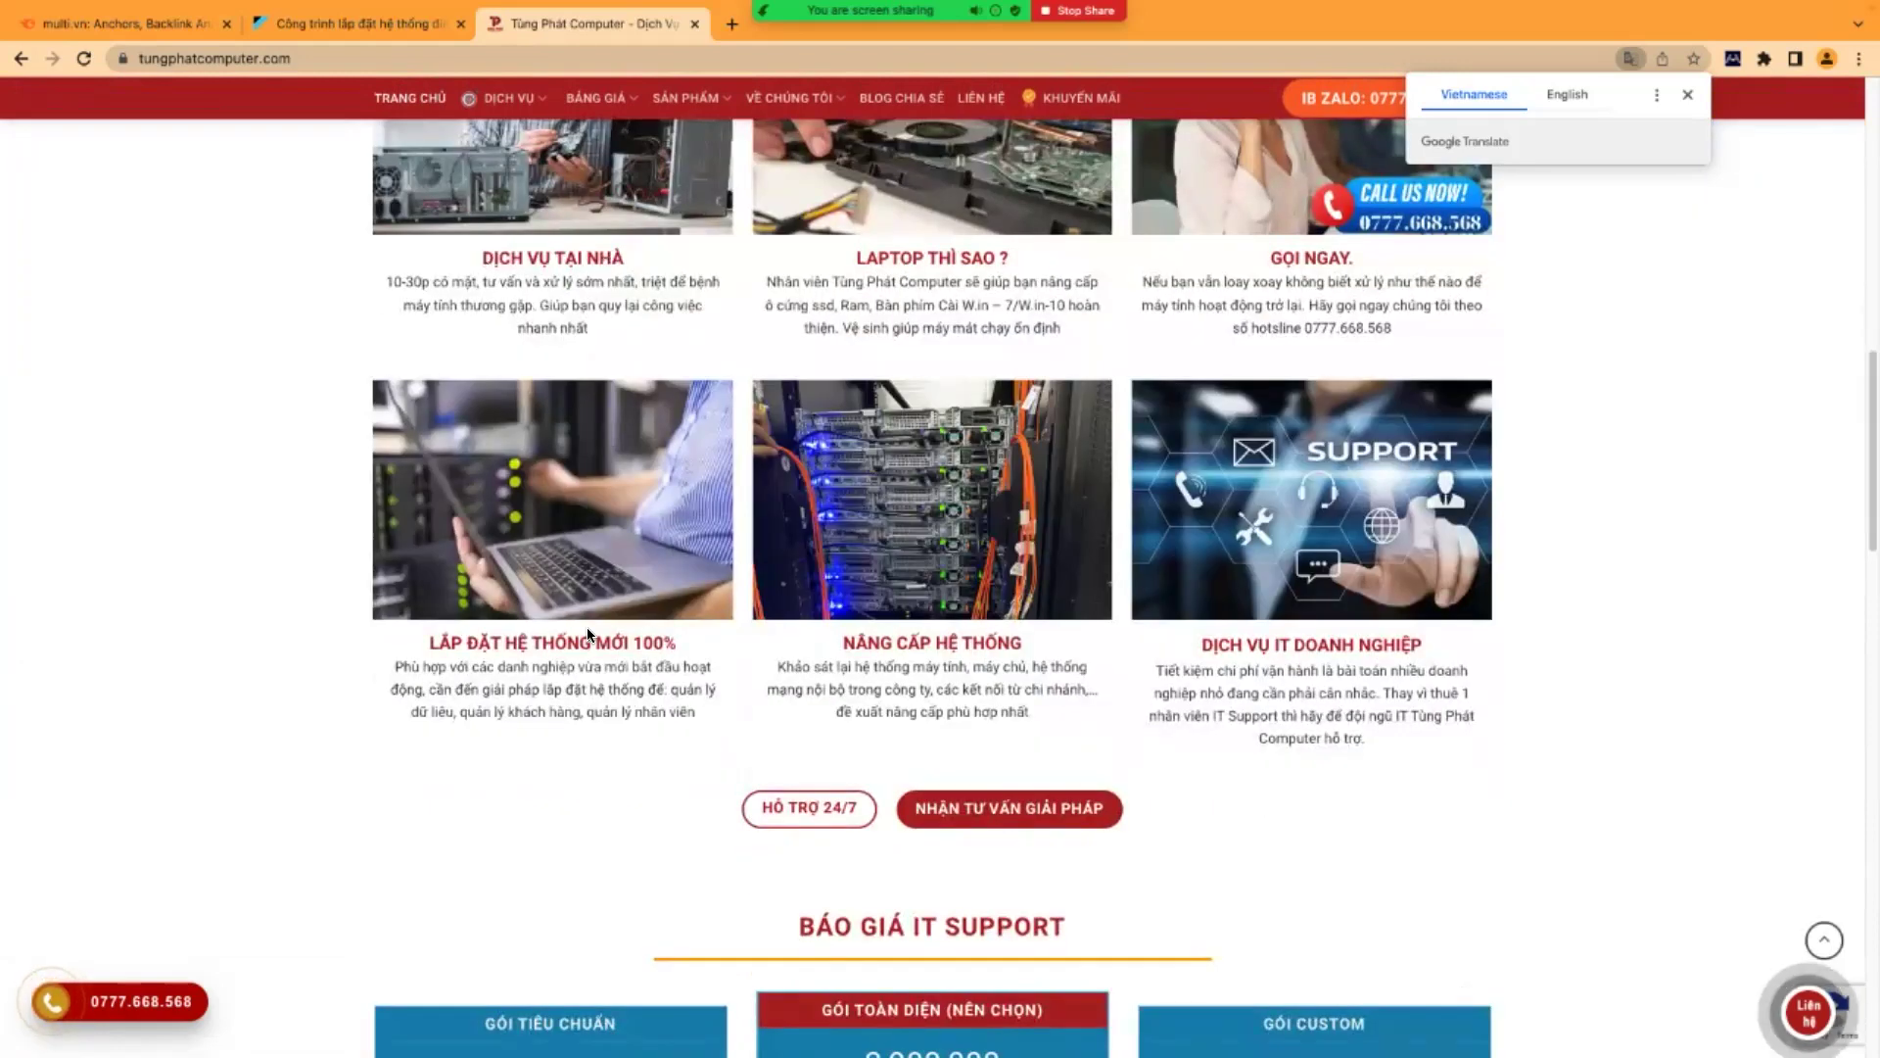
scroll(744, 558, "down", 10)
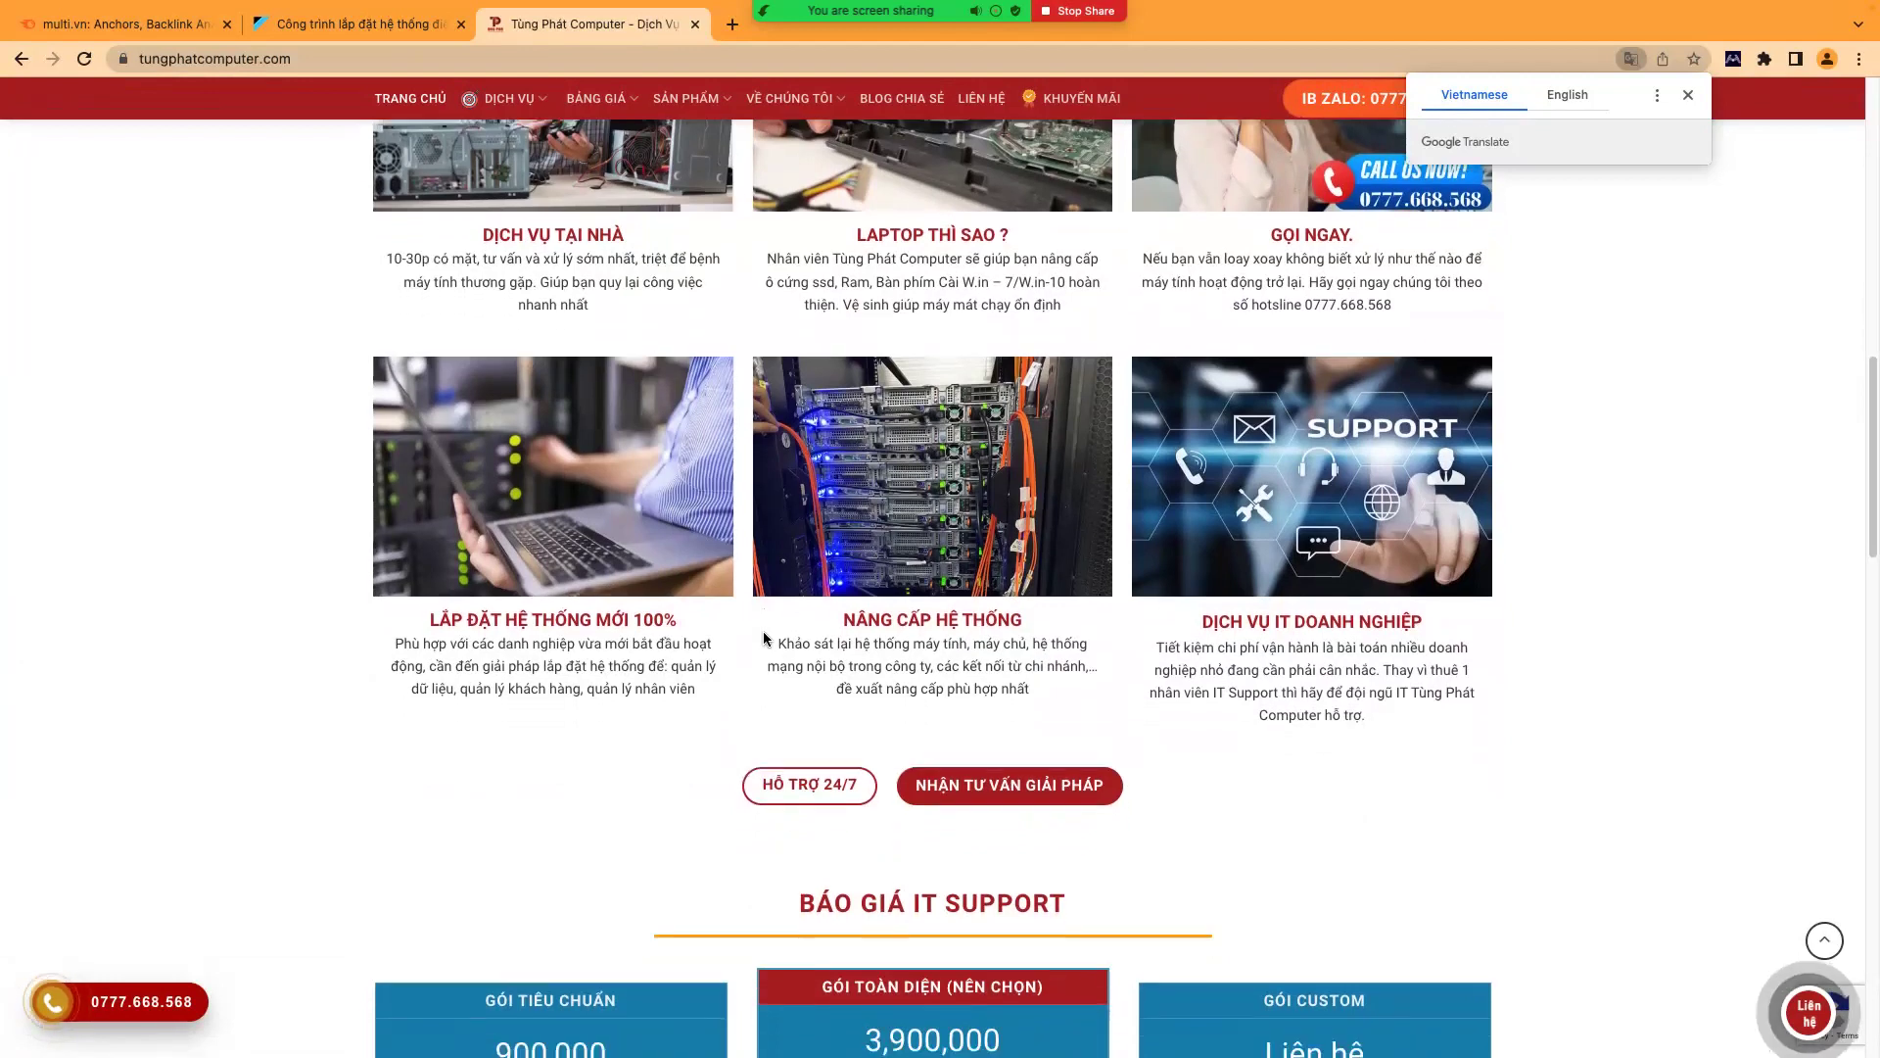
scroll(764, 640, "down", 10)
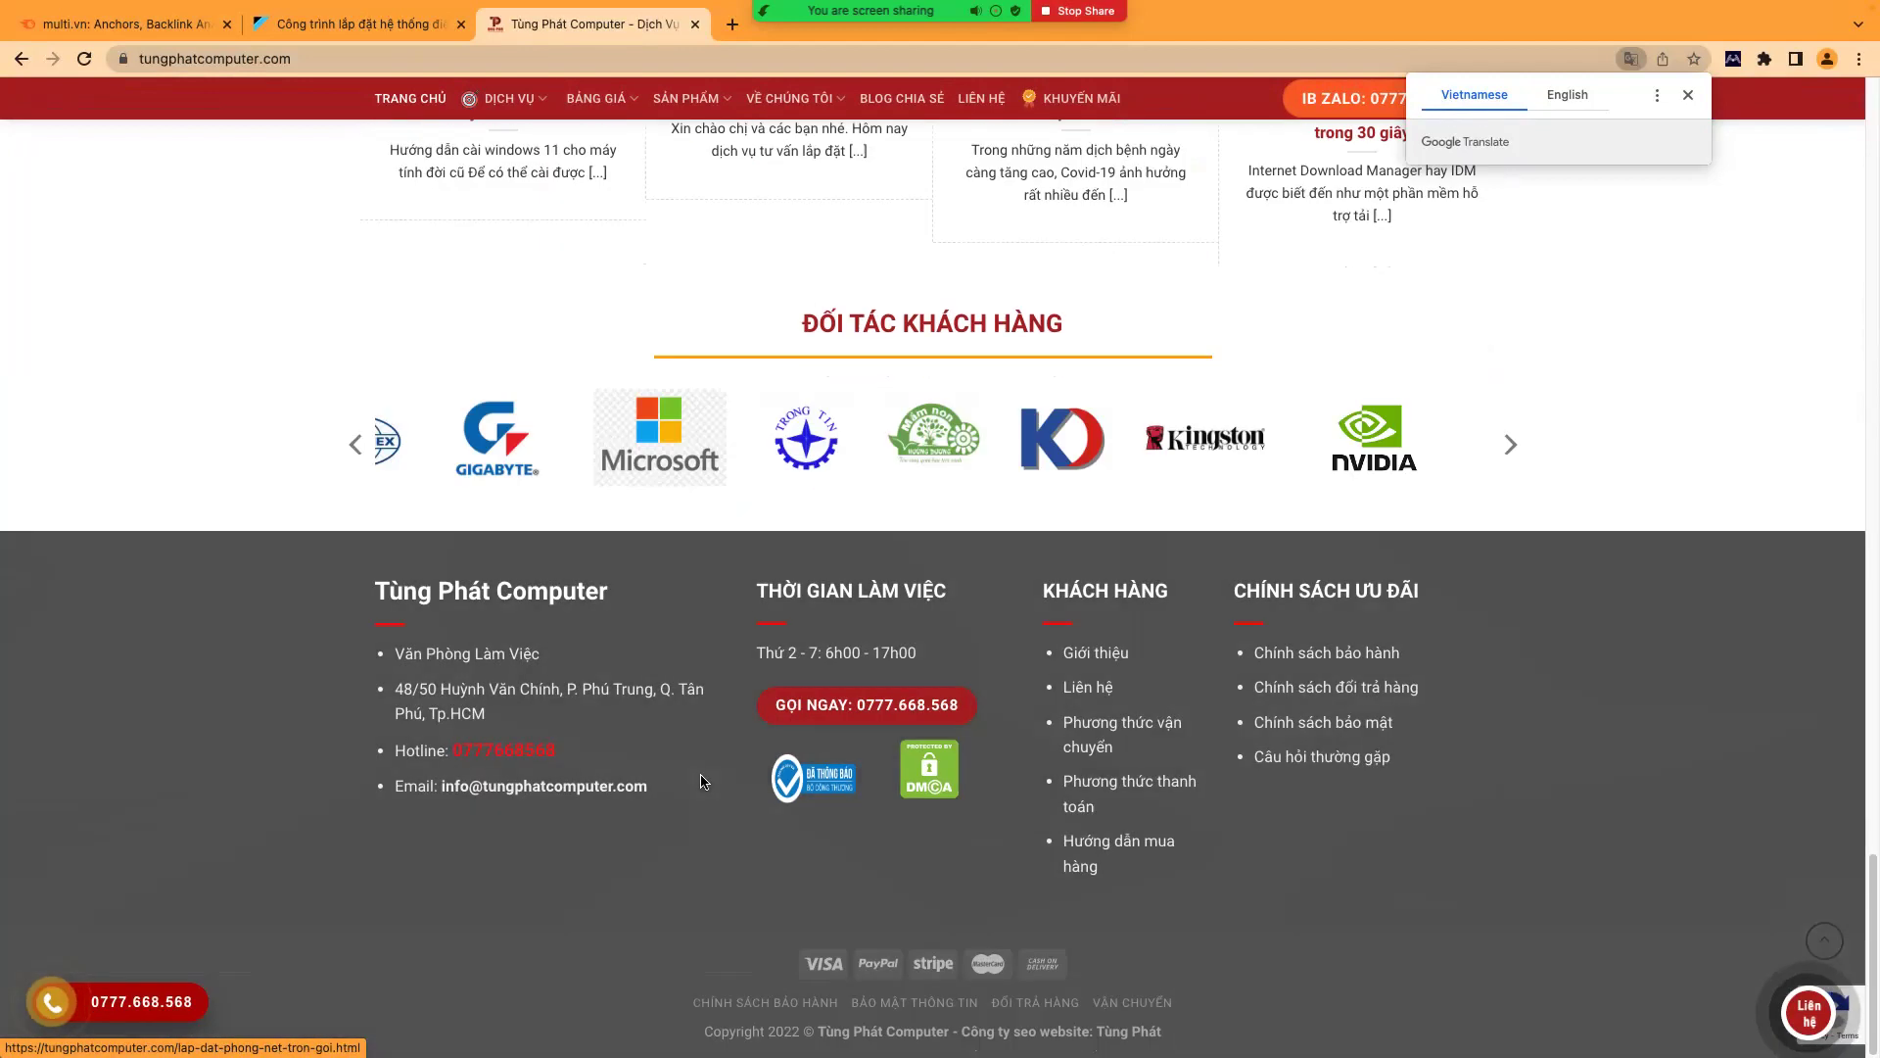
scroll(672, 703, "up", 4)
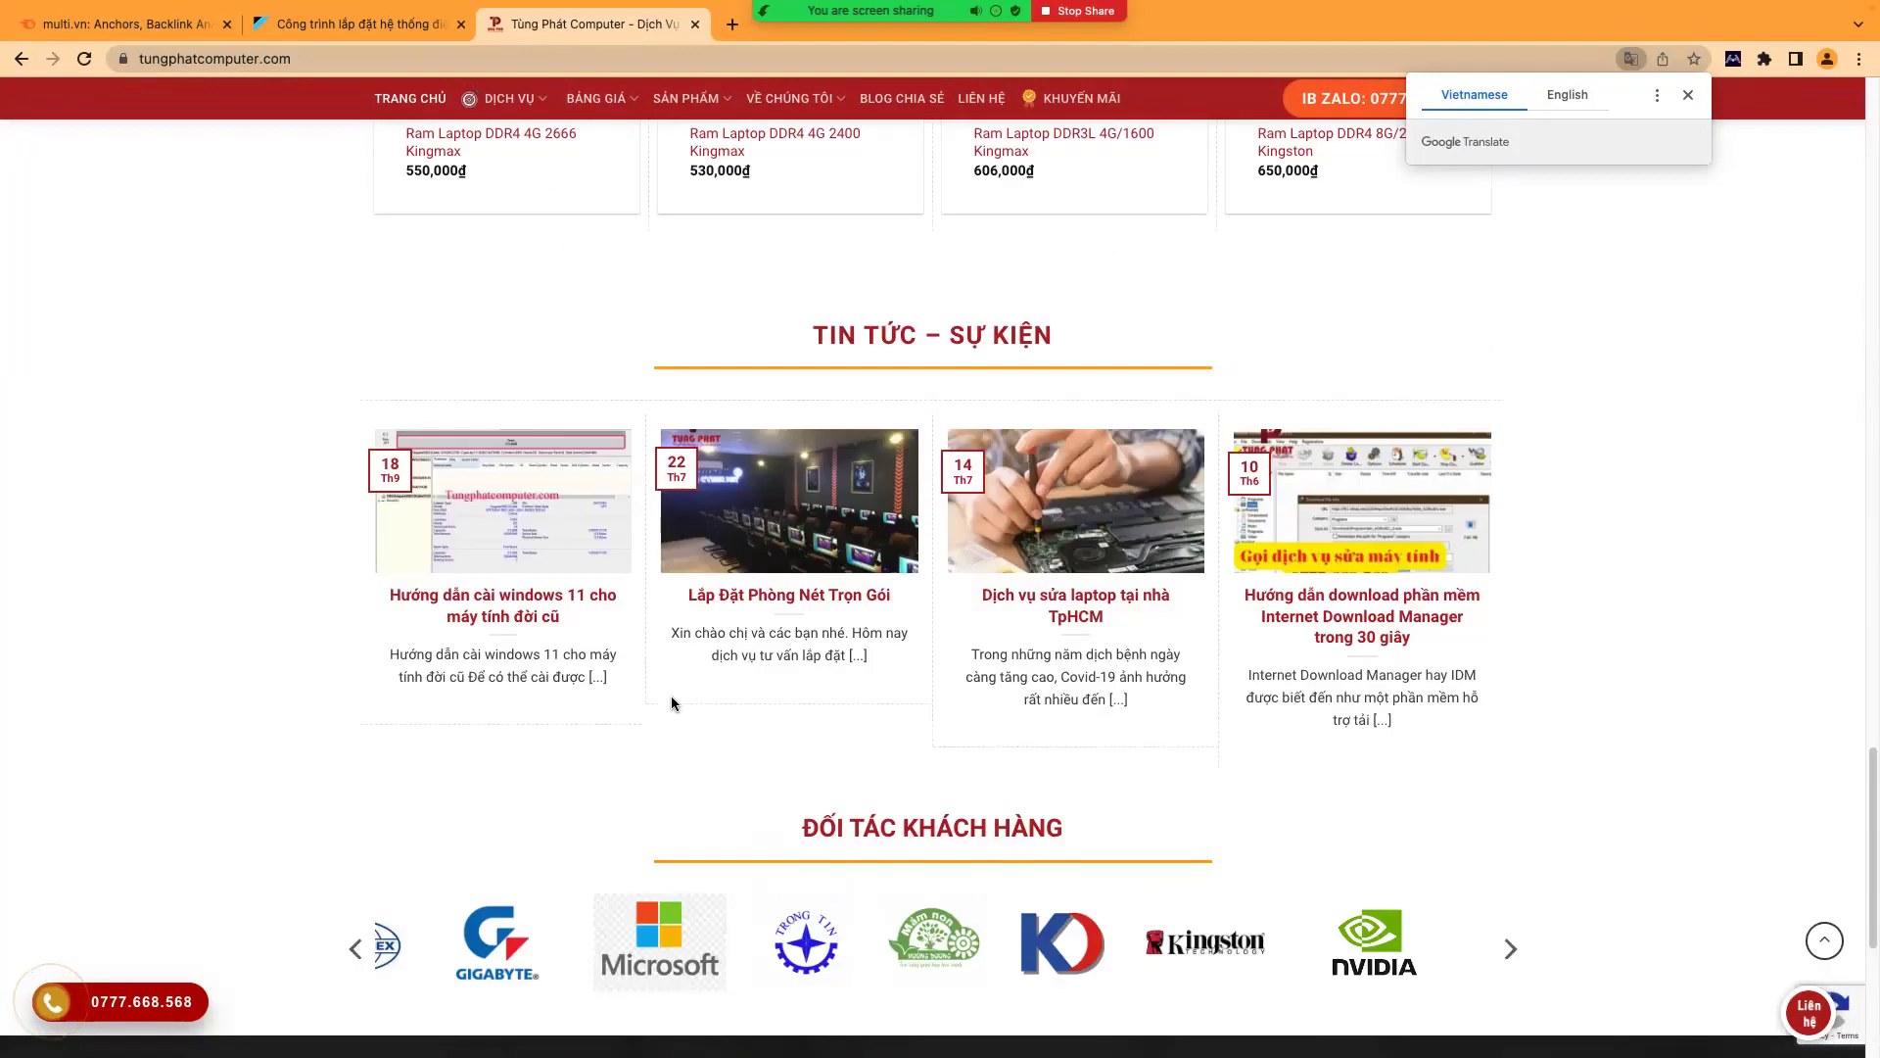
- Inspect the HTML of the "Lắp Đặt Phòng Nét Trọn Gói" news item to view its link code, then close the inspector
triple_click(819, 642)
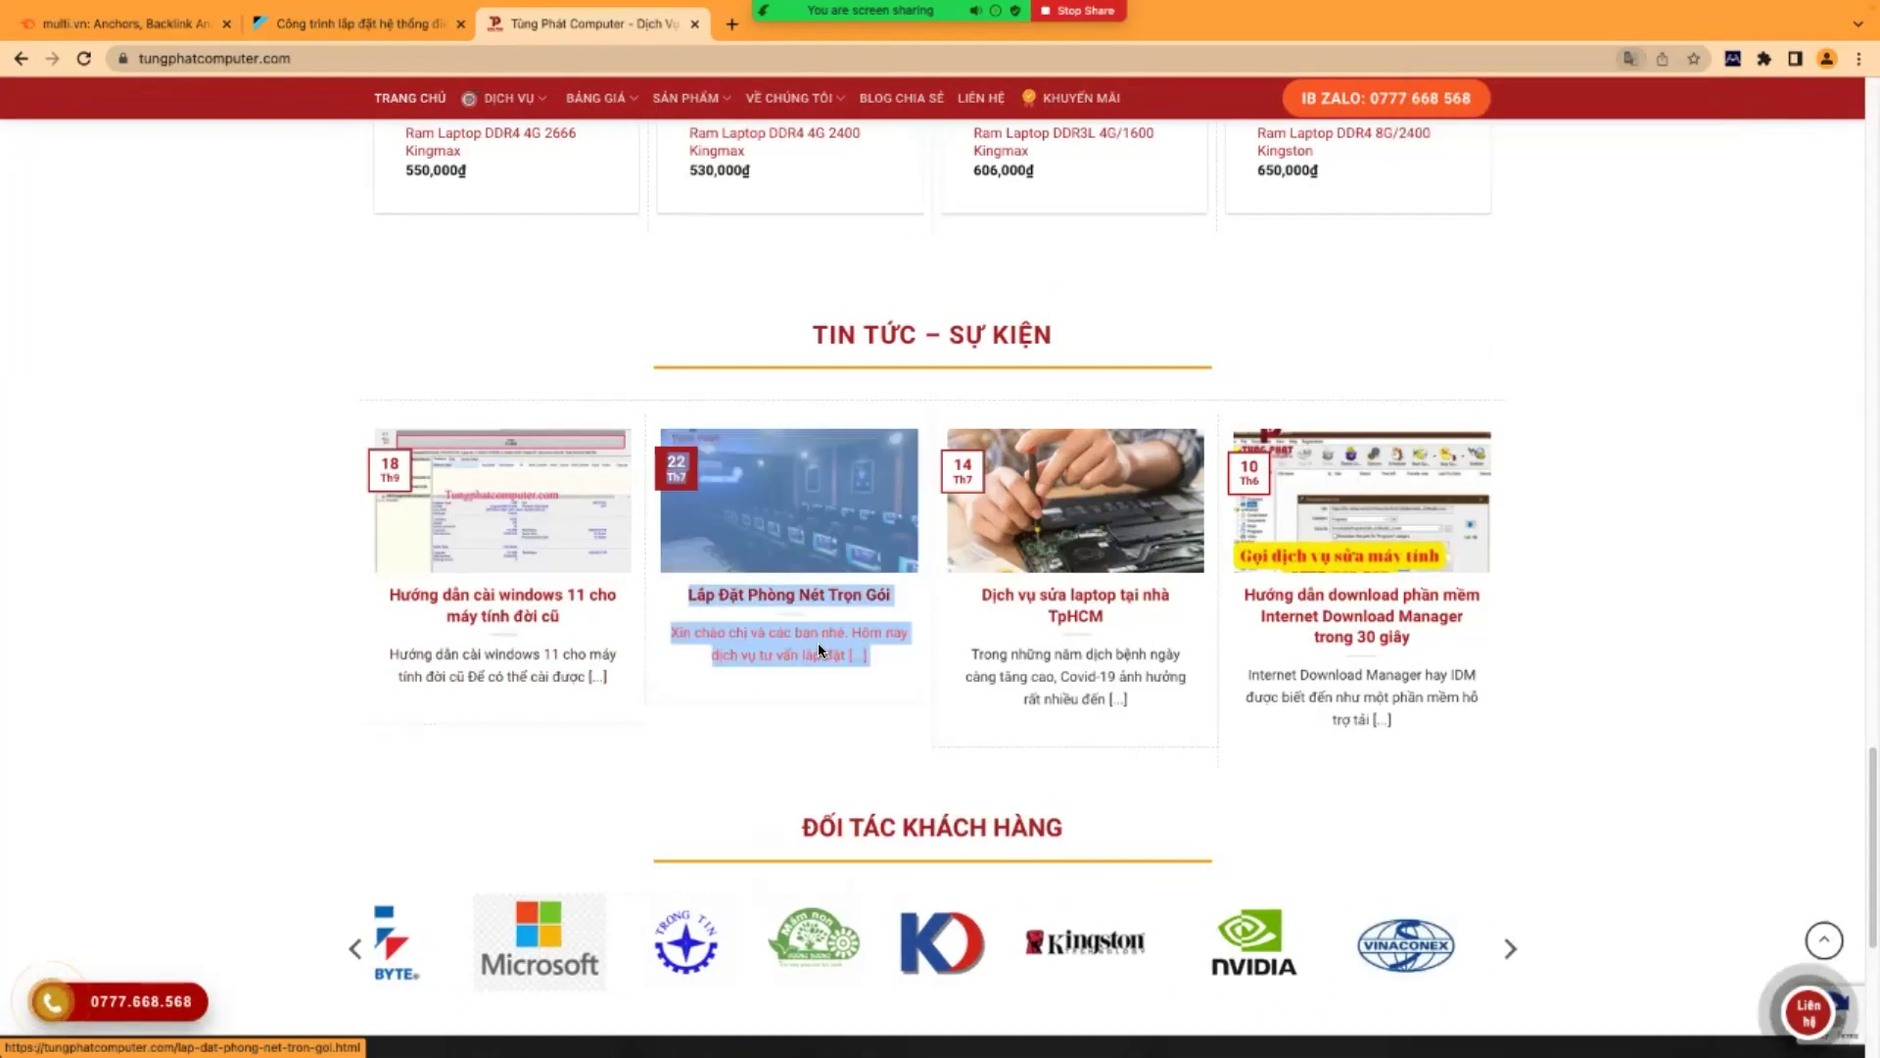
right_click(820, 644)
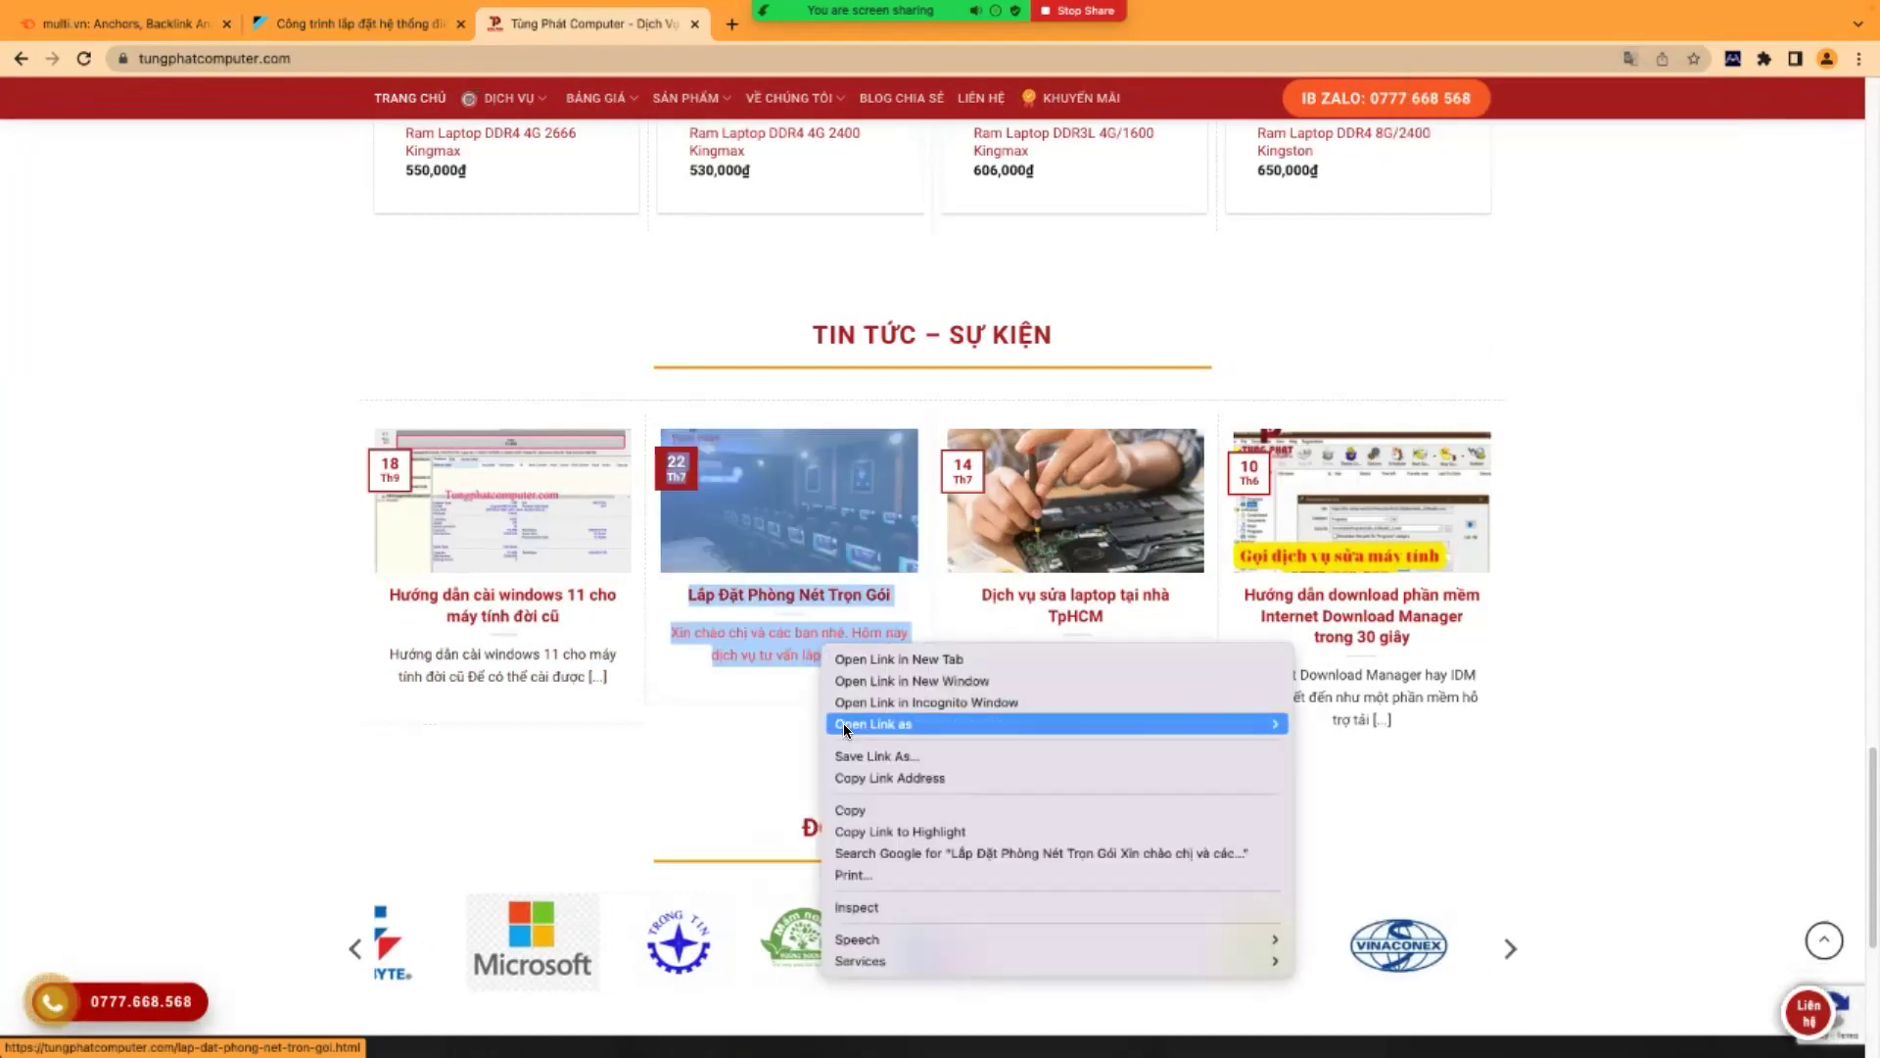
left_click(902, 906)
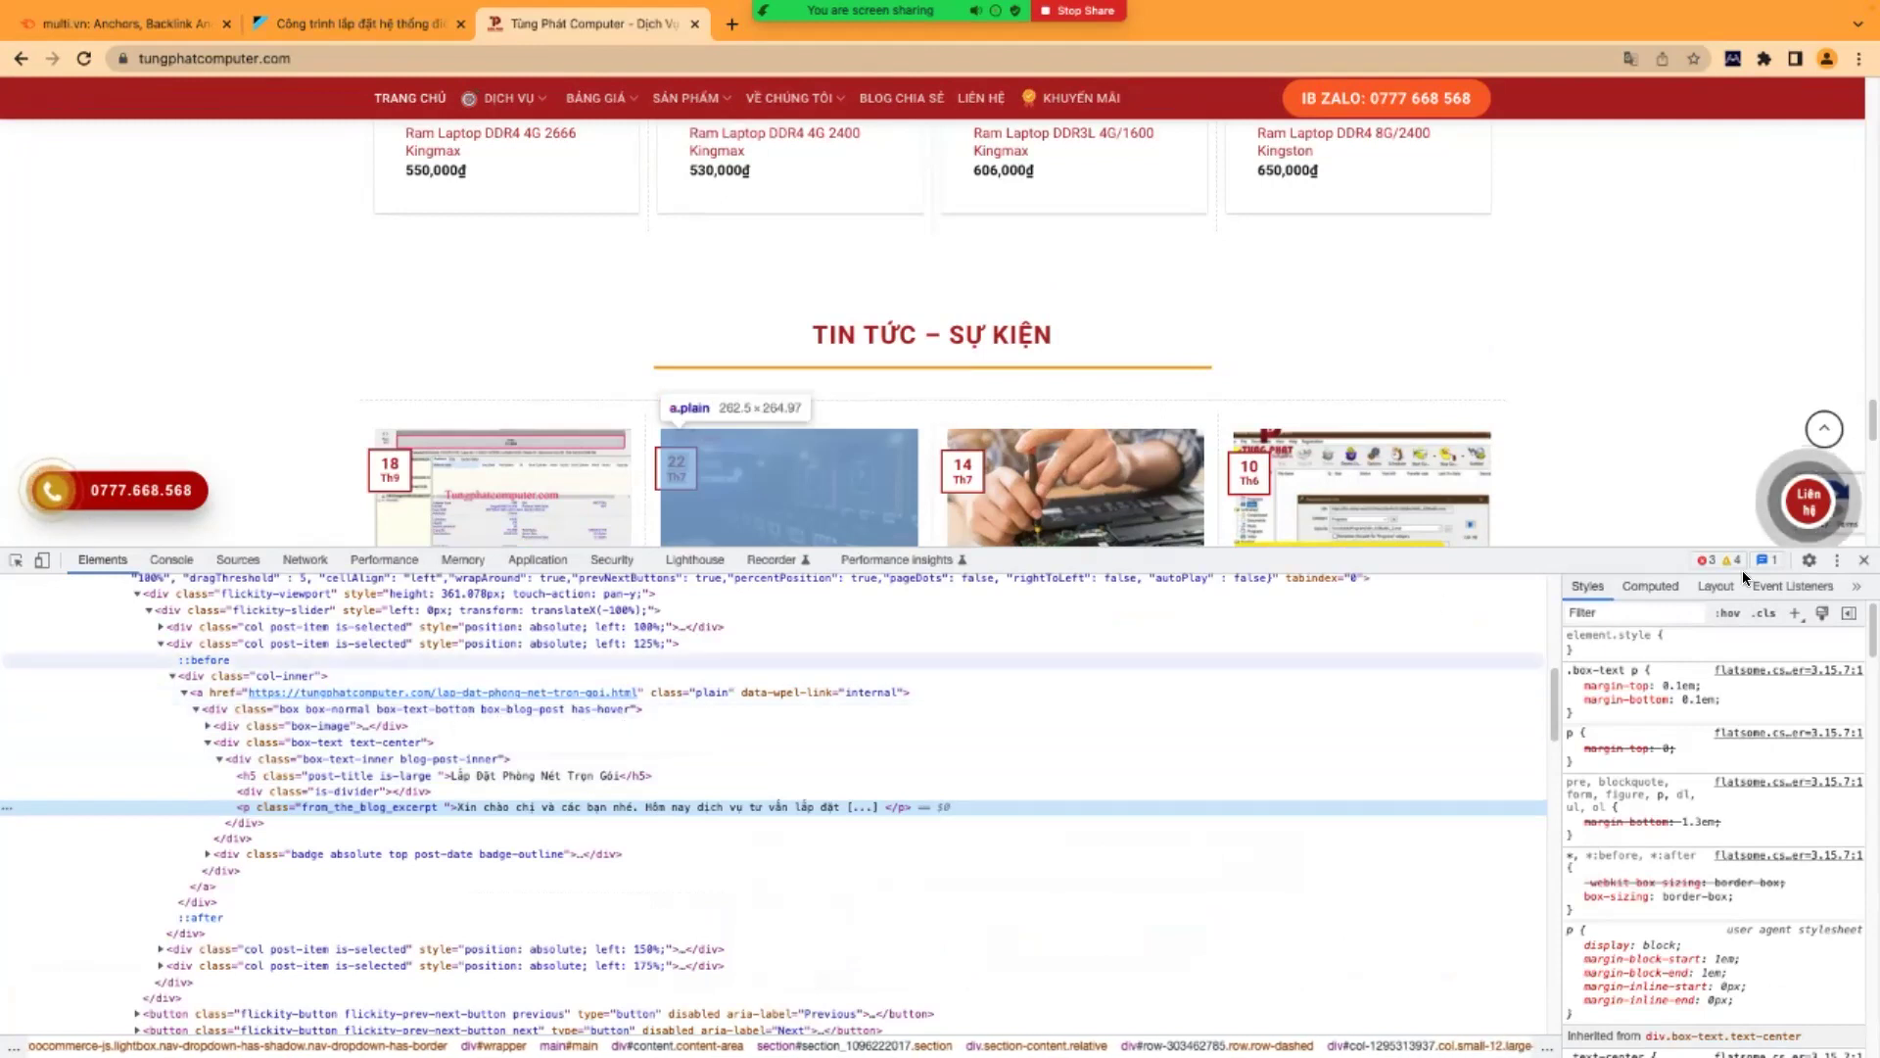
left_click(1860, 561)
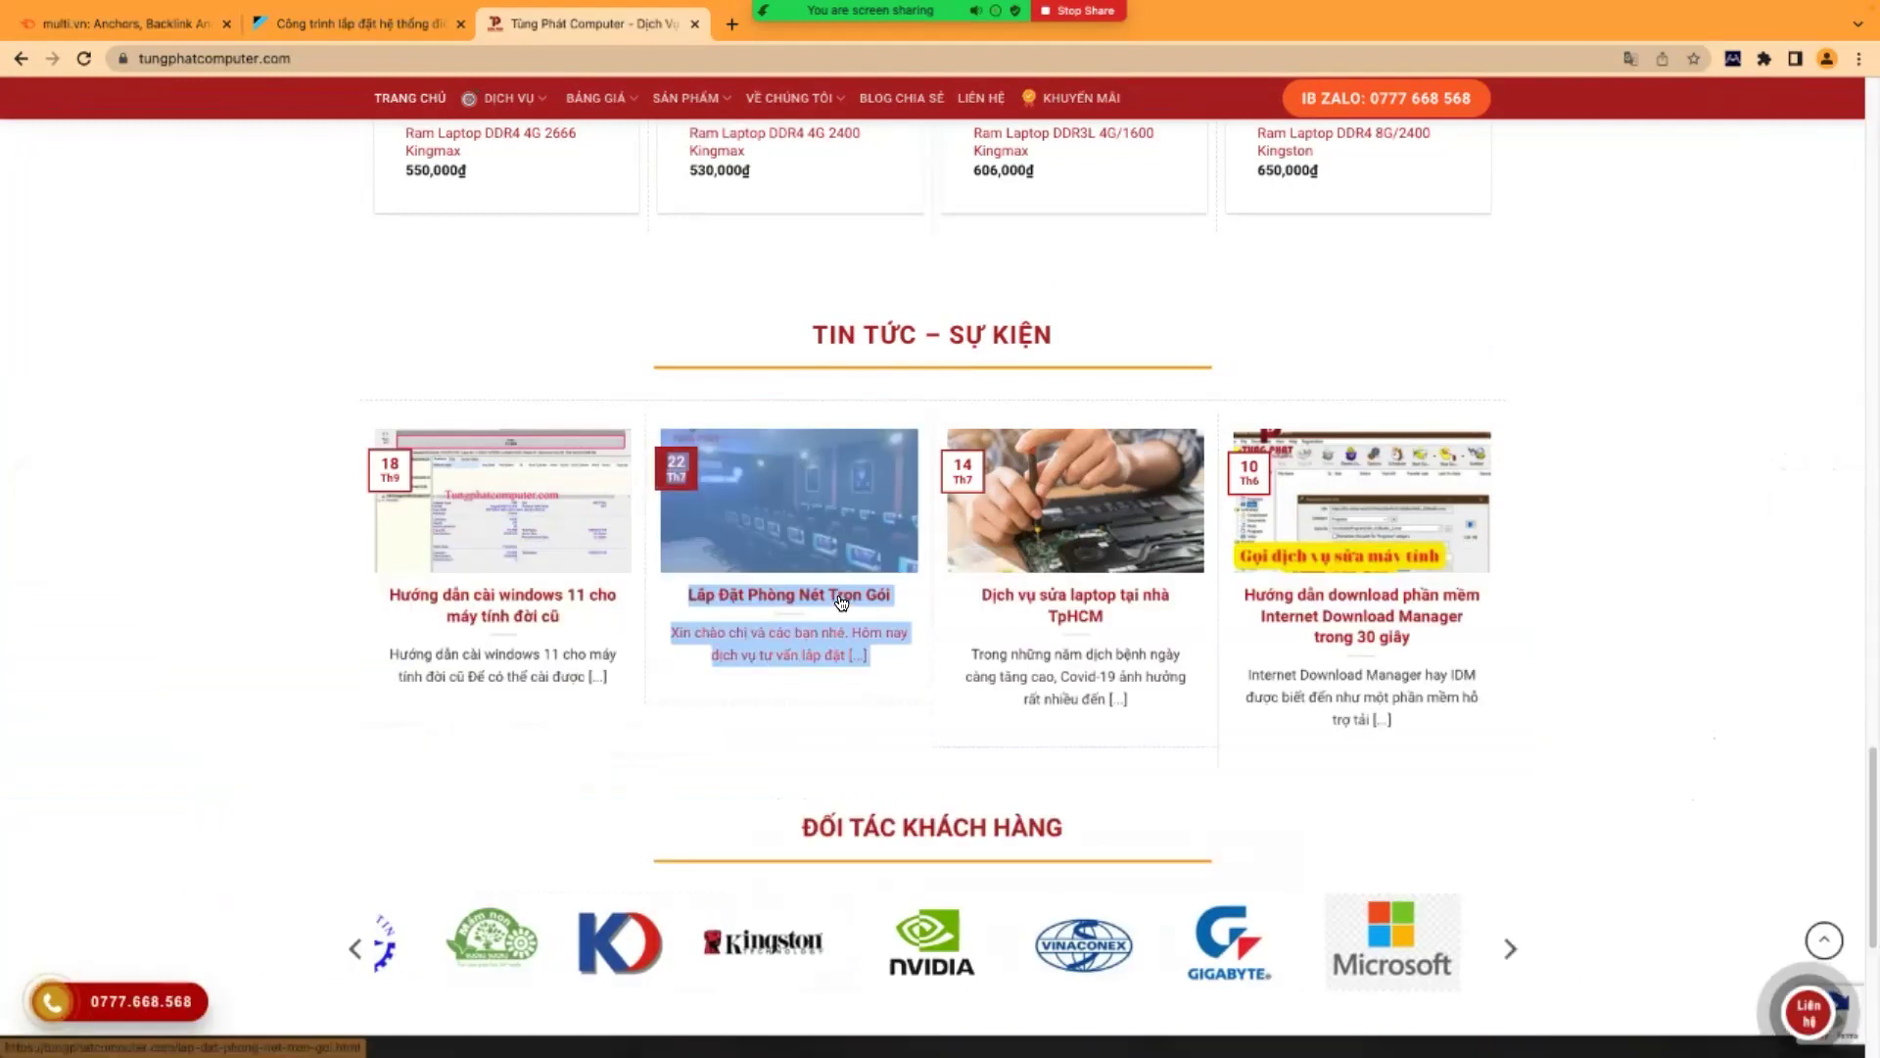
- Open the "Lắp Đặt Phòng Nét Trọn Gói" article and read through its installation steps and images
left_click(872, 615)
scroll(763, 554, "down", 9)
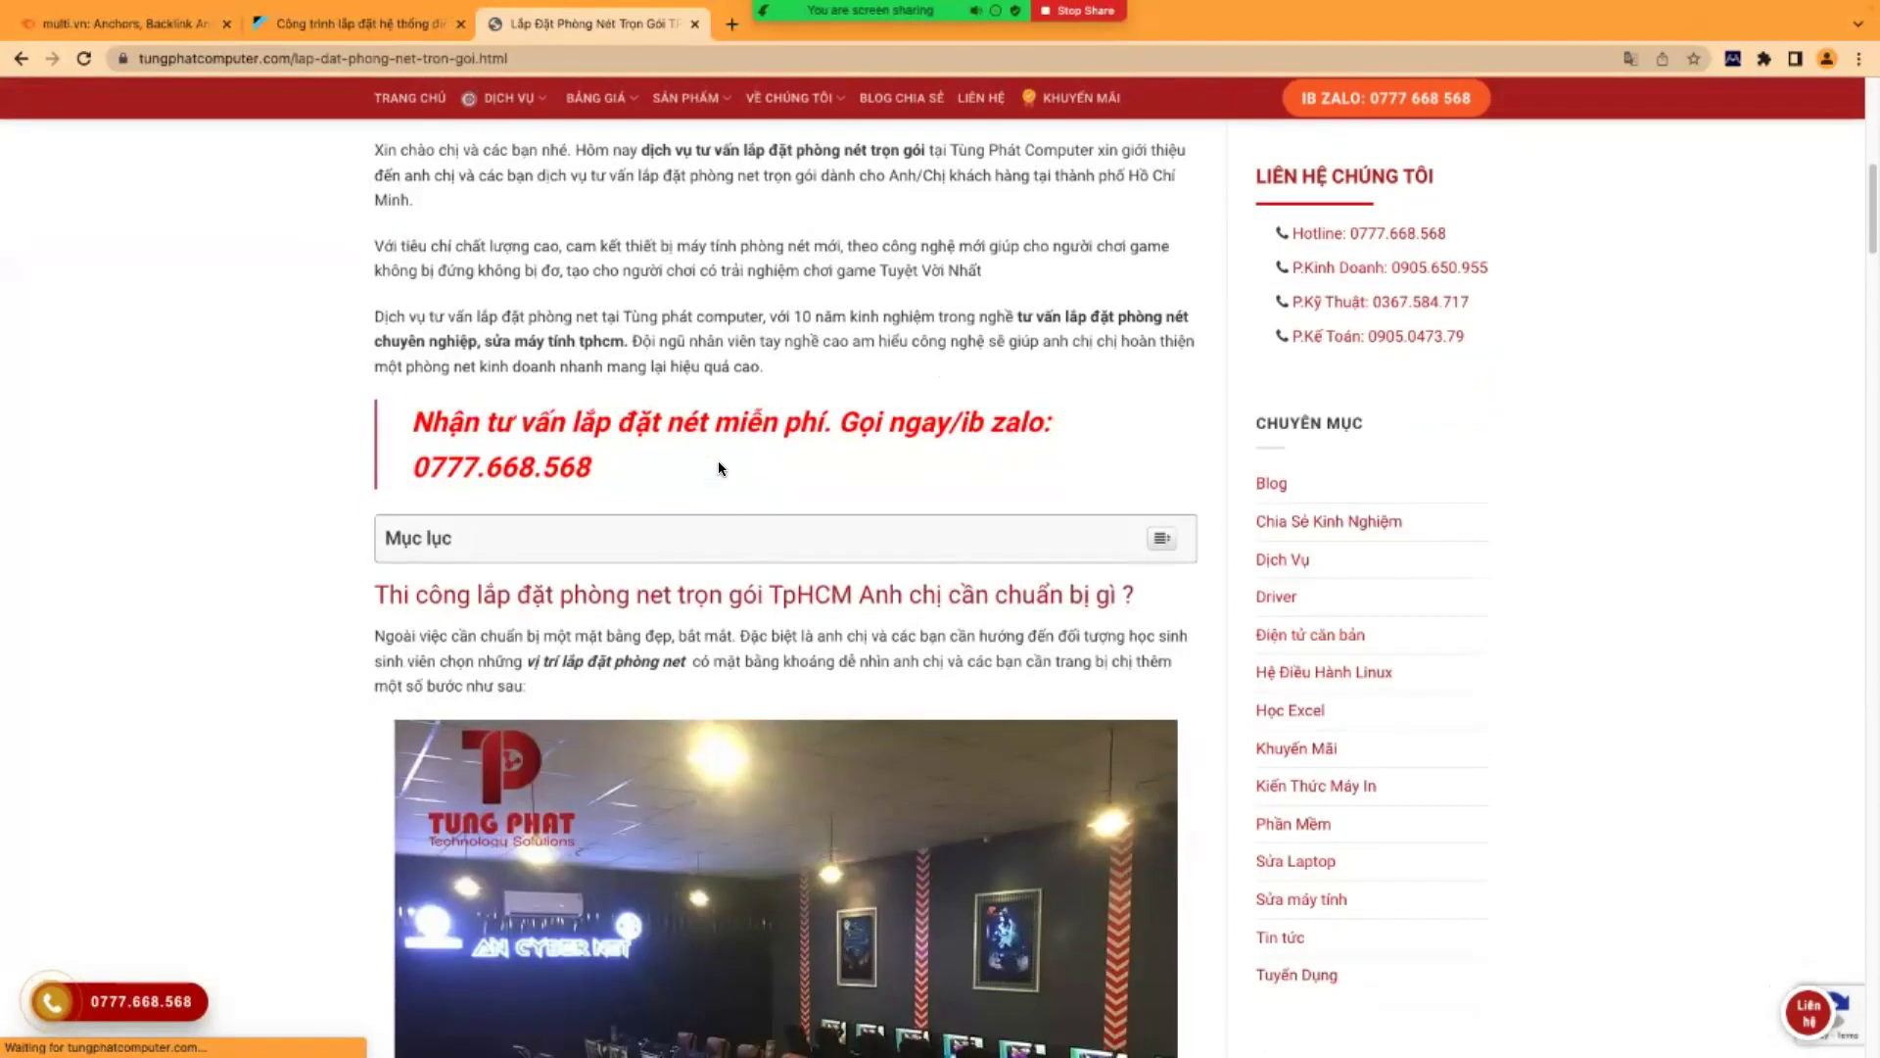
scroll(778, 595, "down", 12)
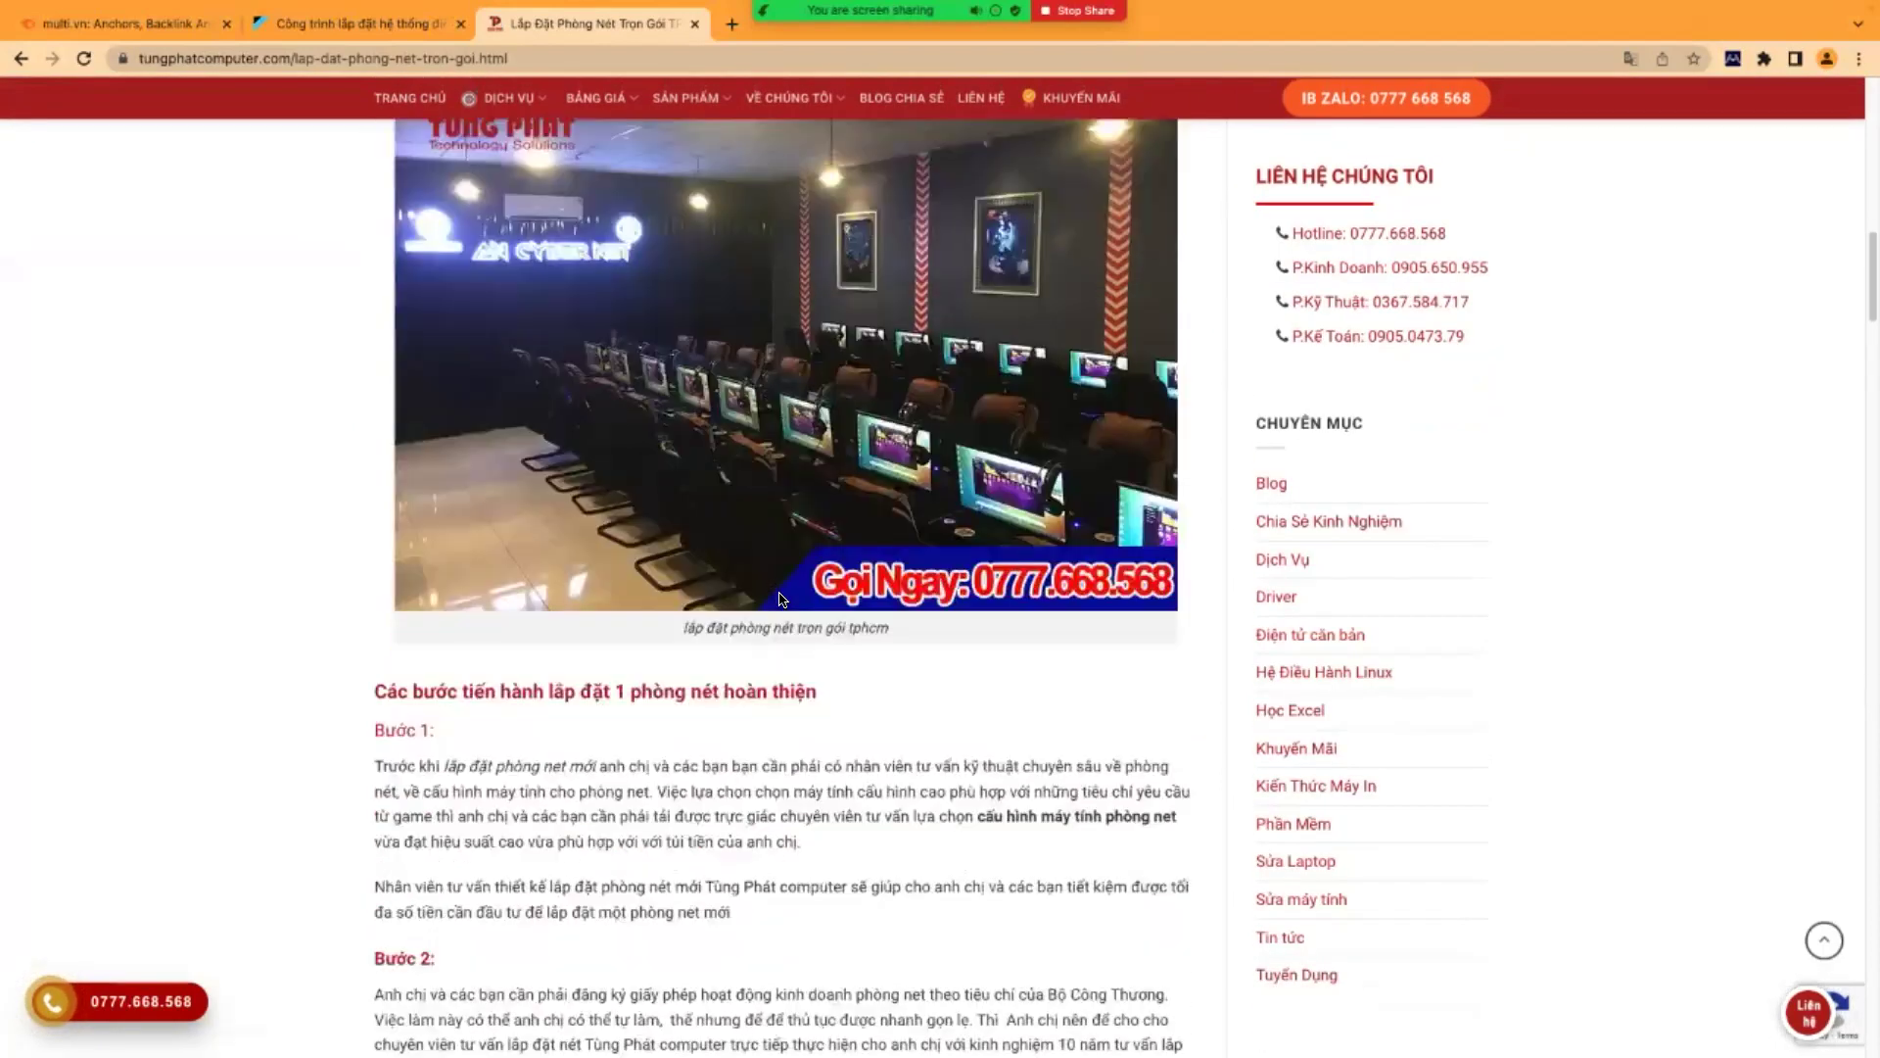
scroll(598, 617, "down", 14)
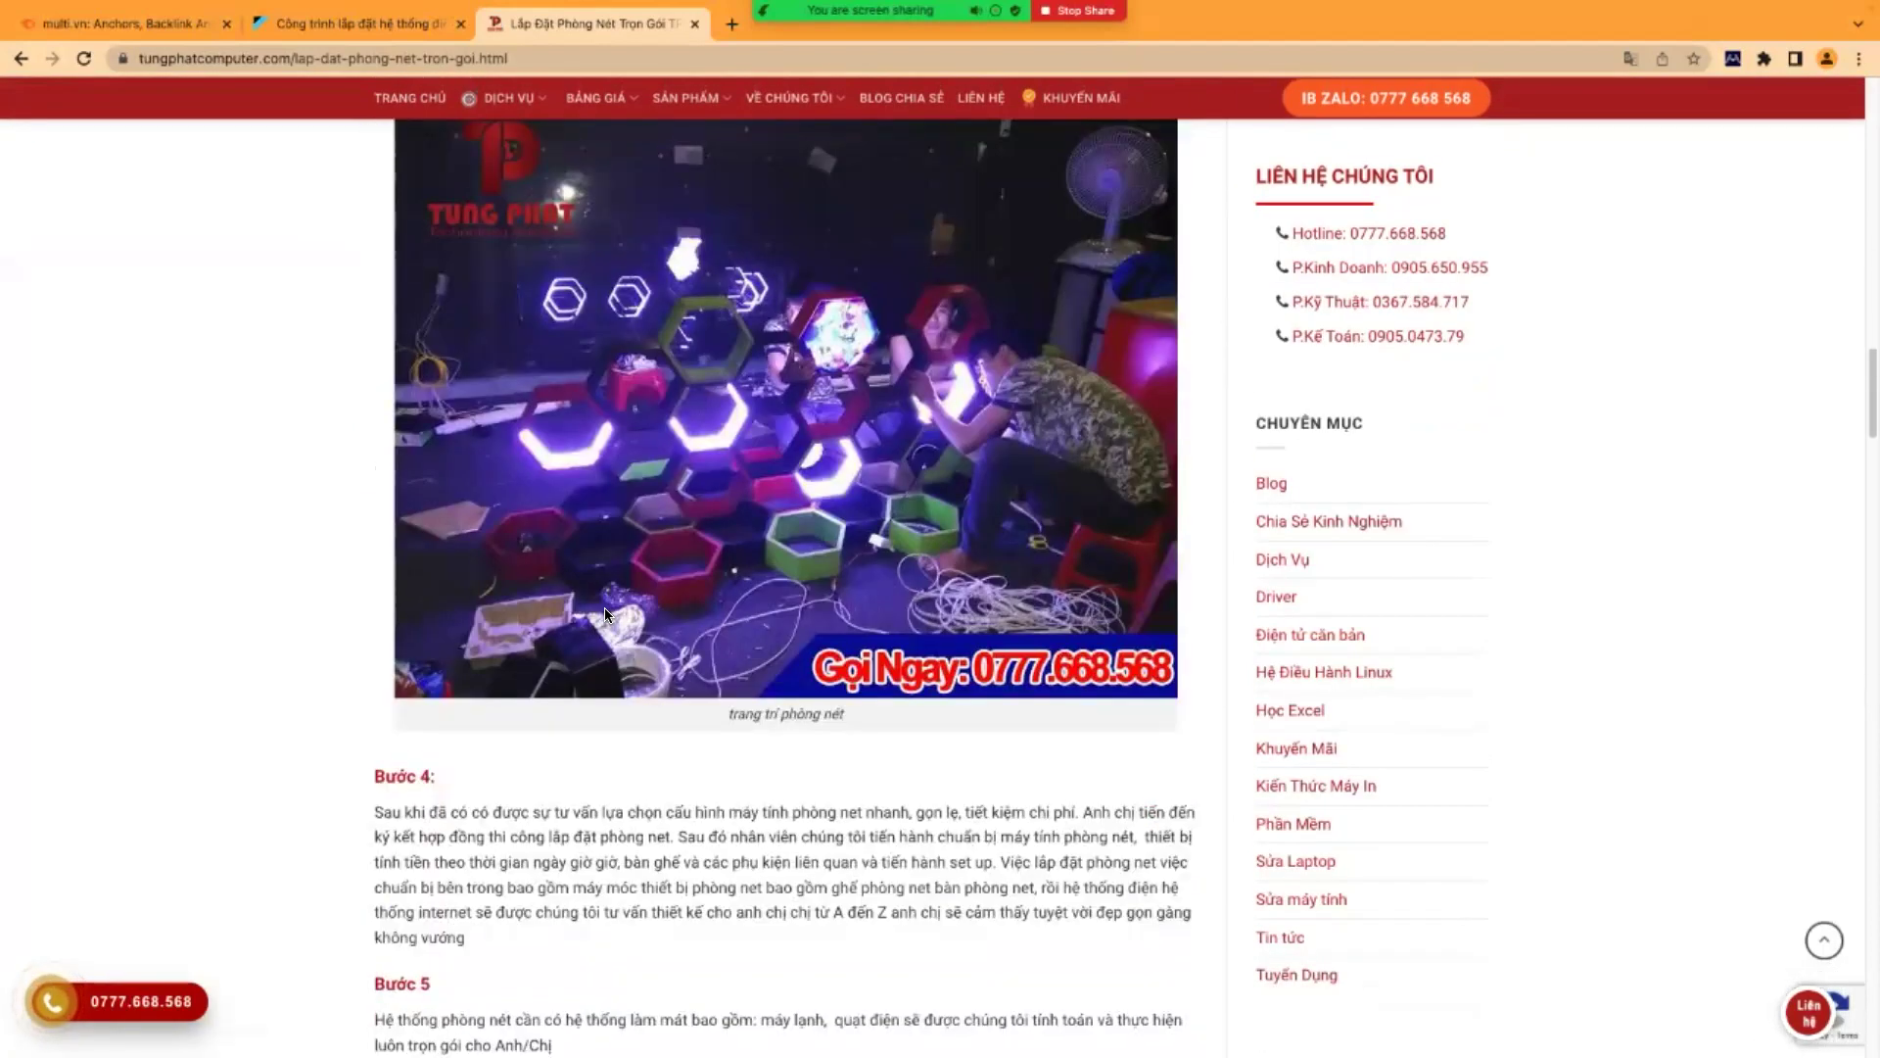
scroll(679, 599, "down", 7)
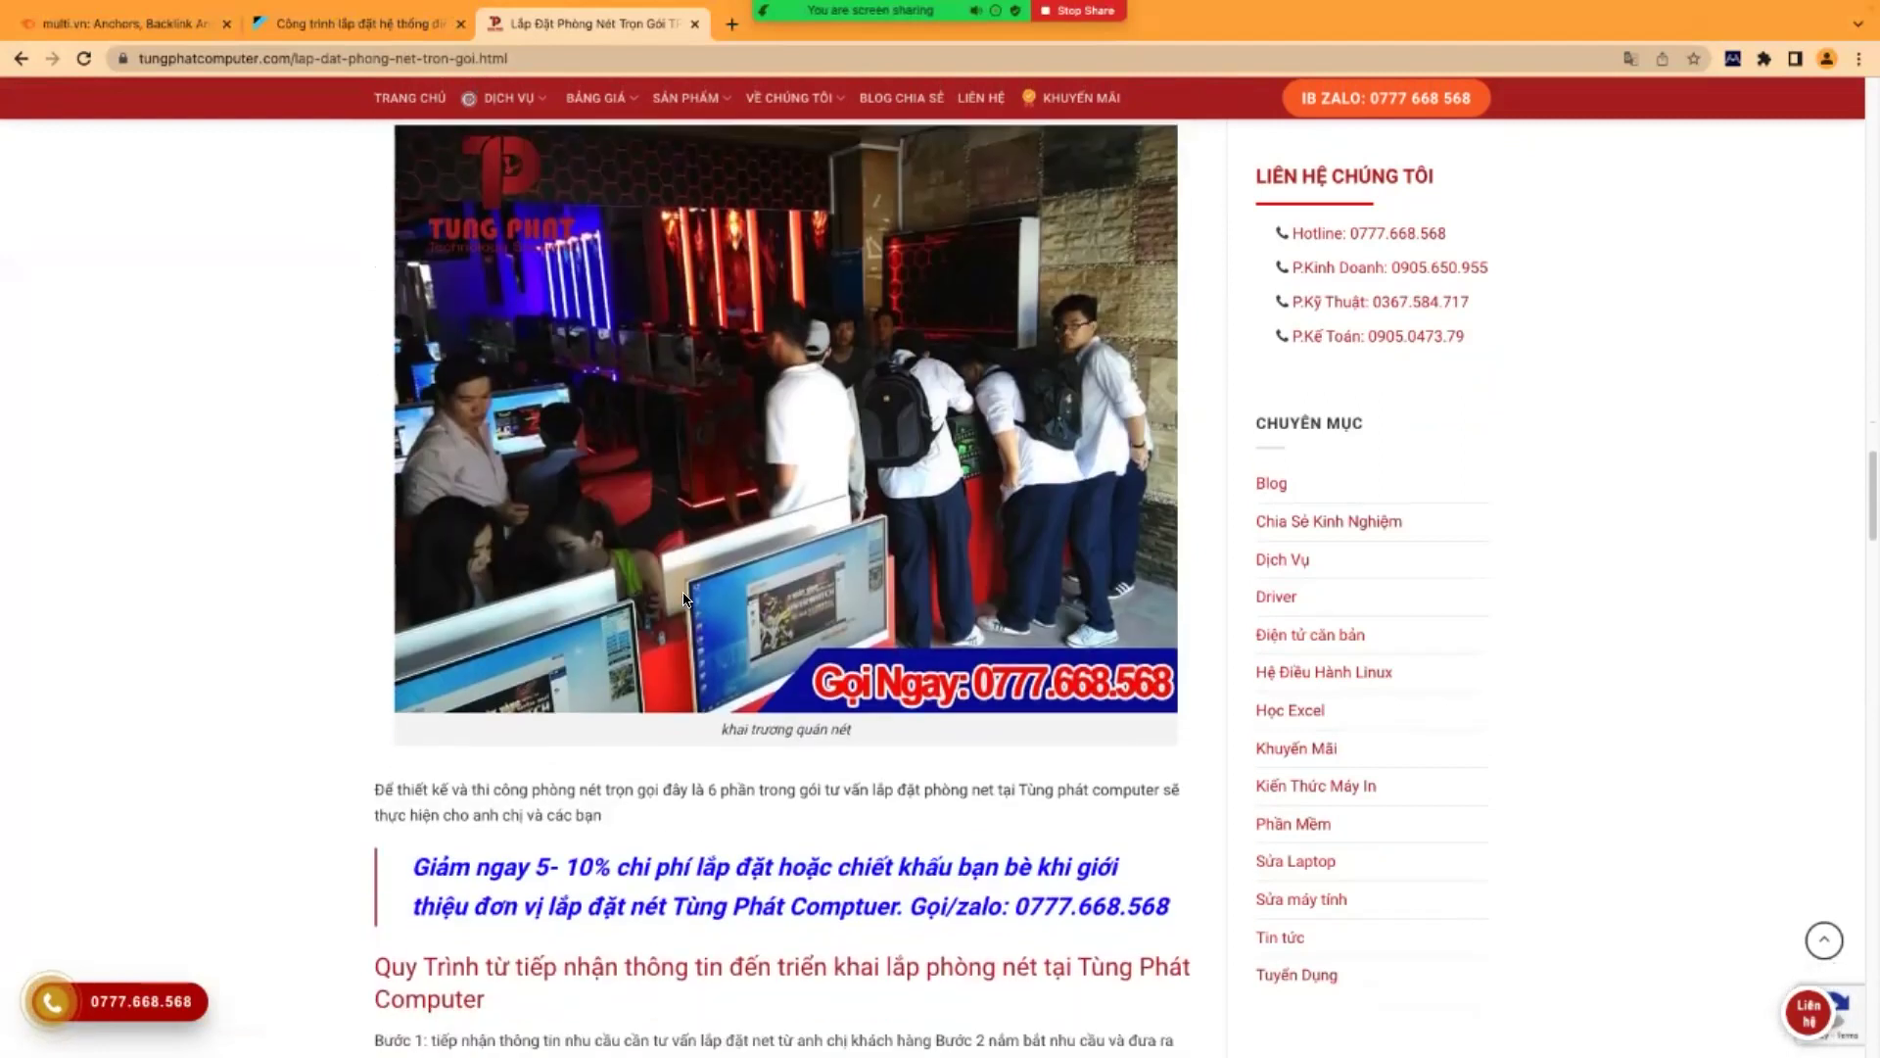
- Inspect the "Chia Sẻ Kinh Nghiệm" category link and examine its href and anchor text in the HTML
right_click(1296, 517)
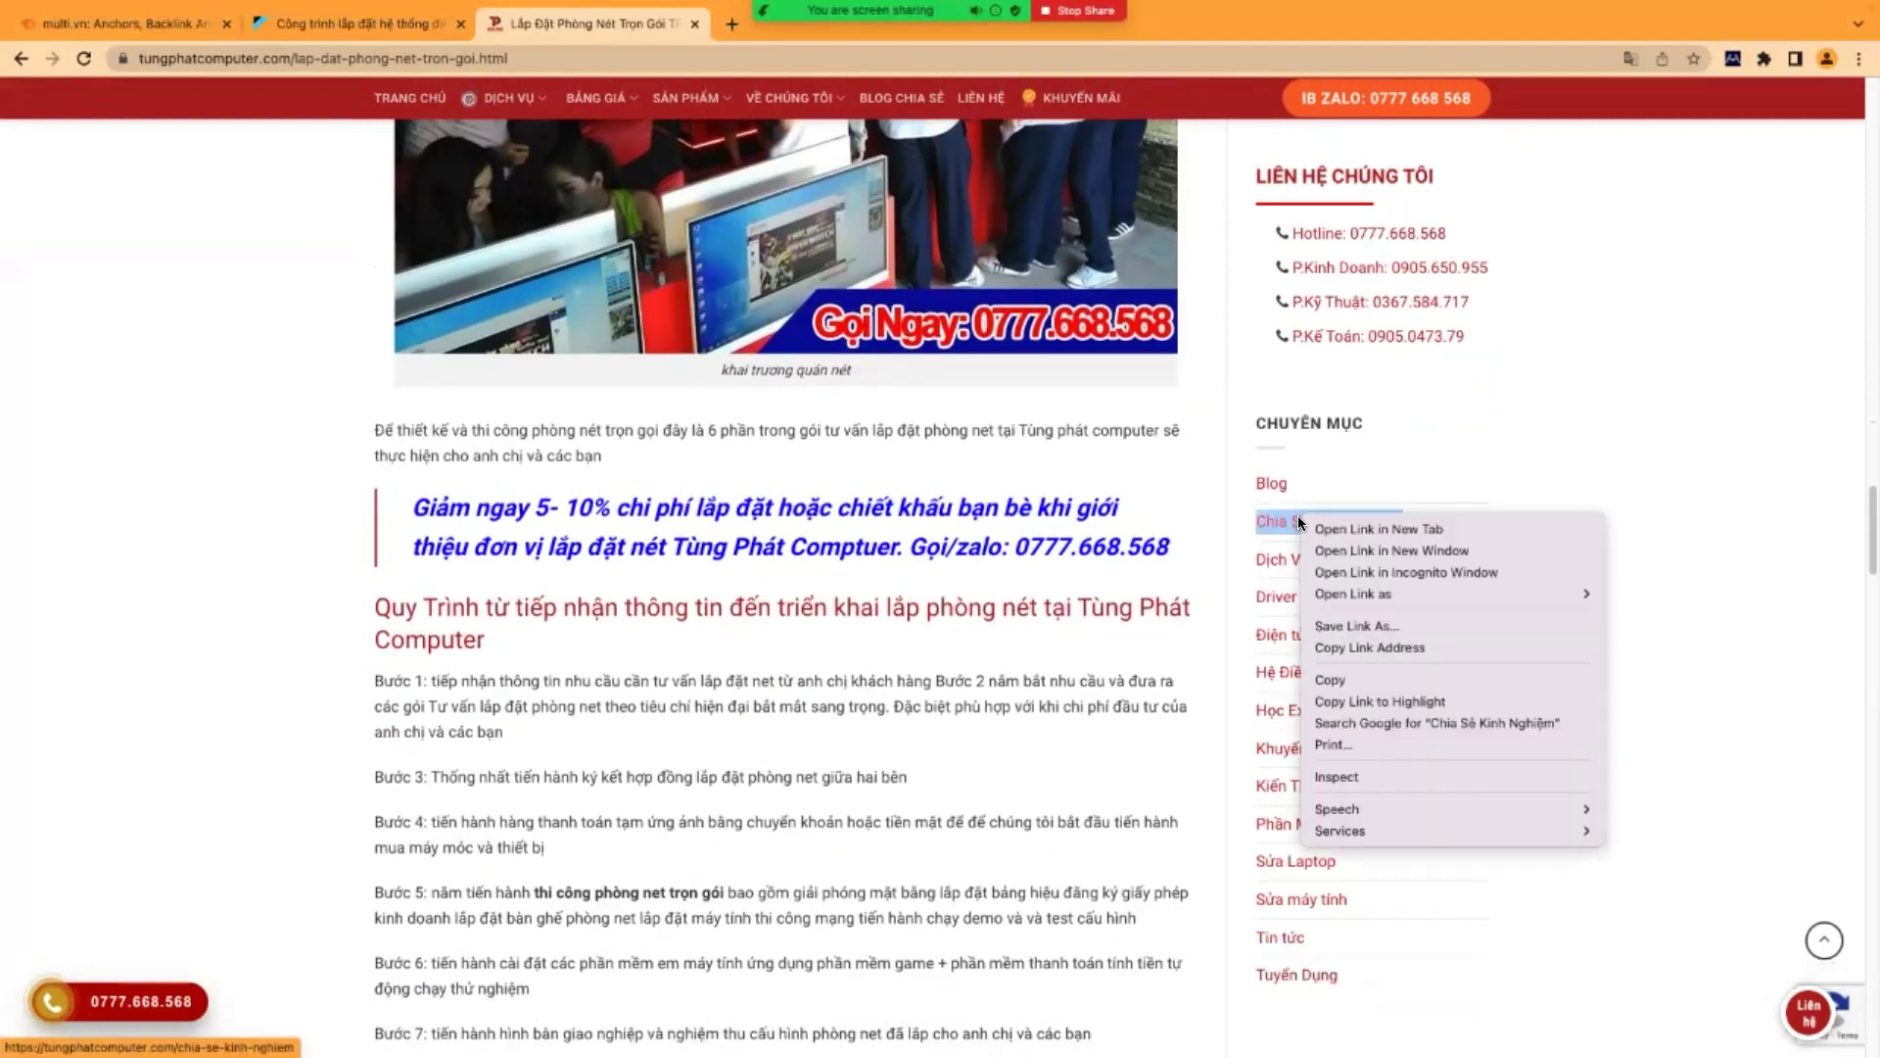
left_click(1354, 774)
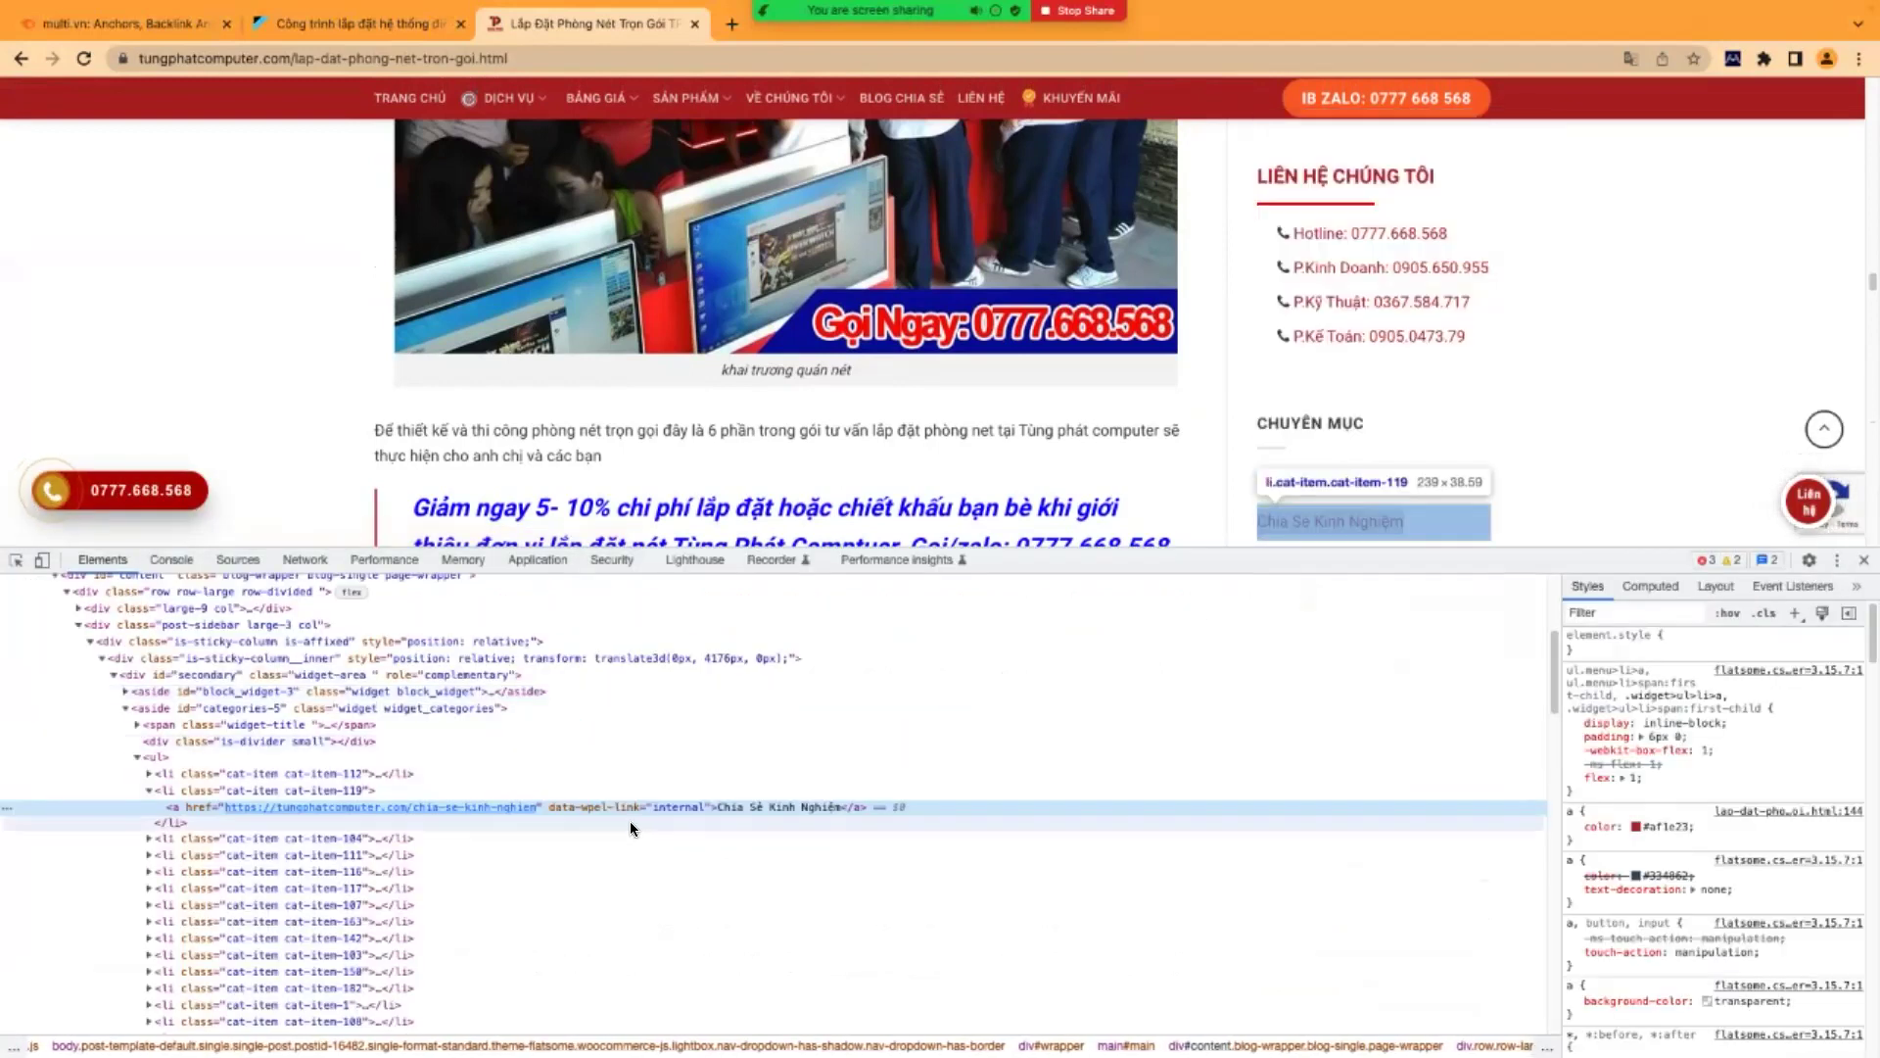
double_click(779, 805)
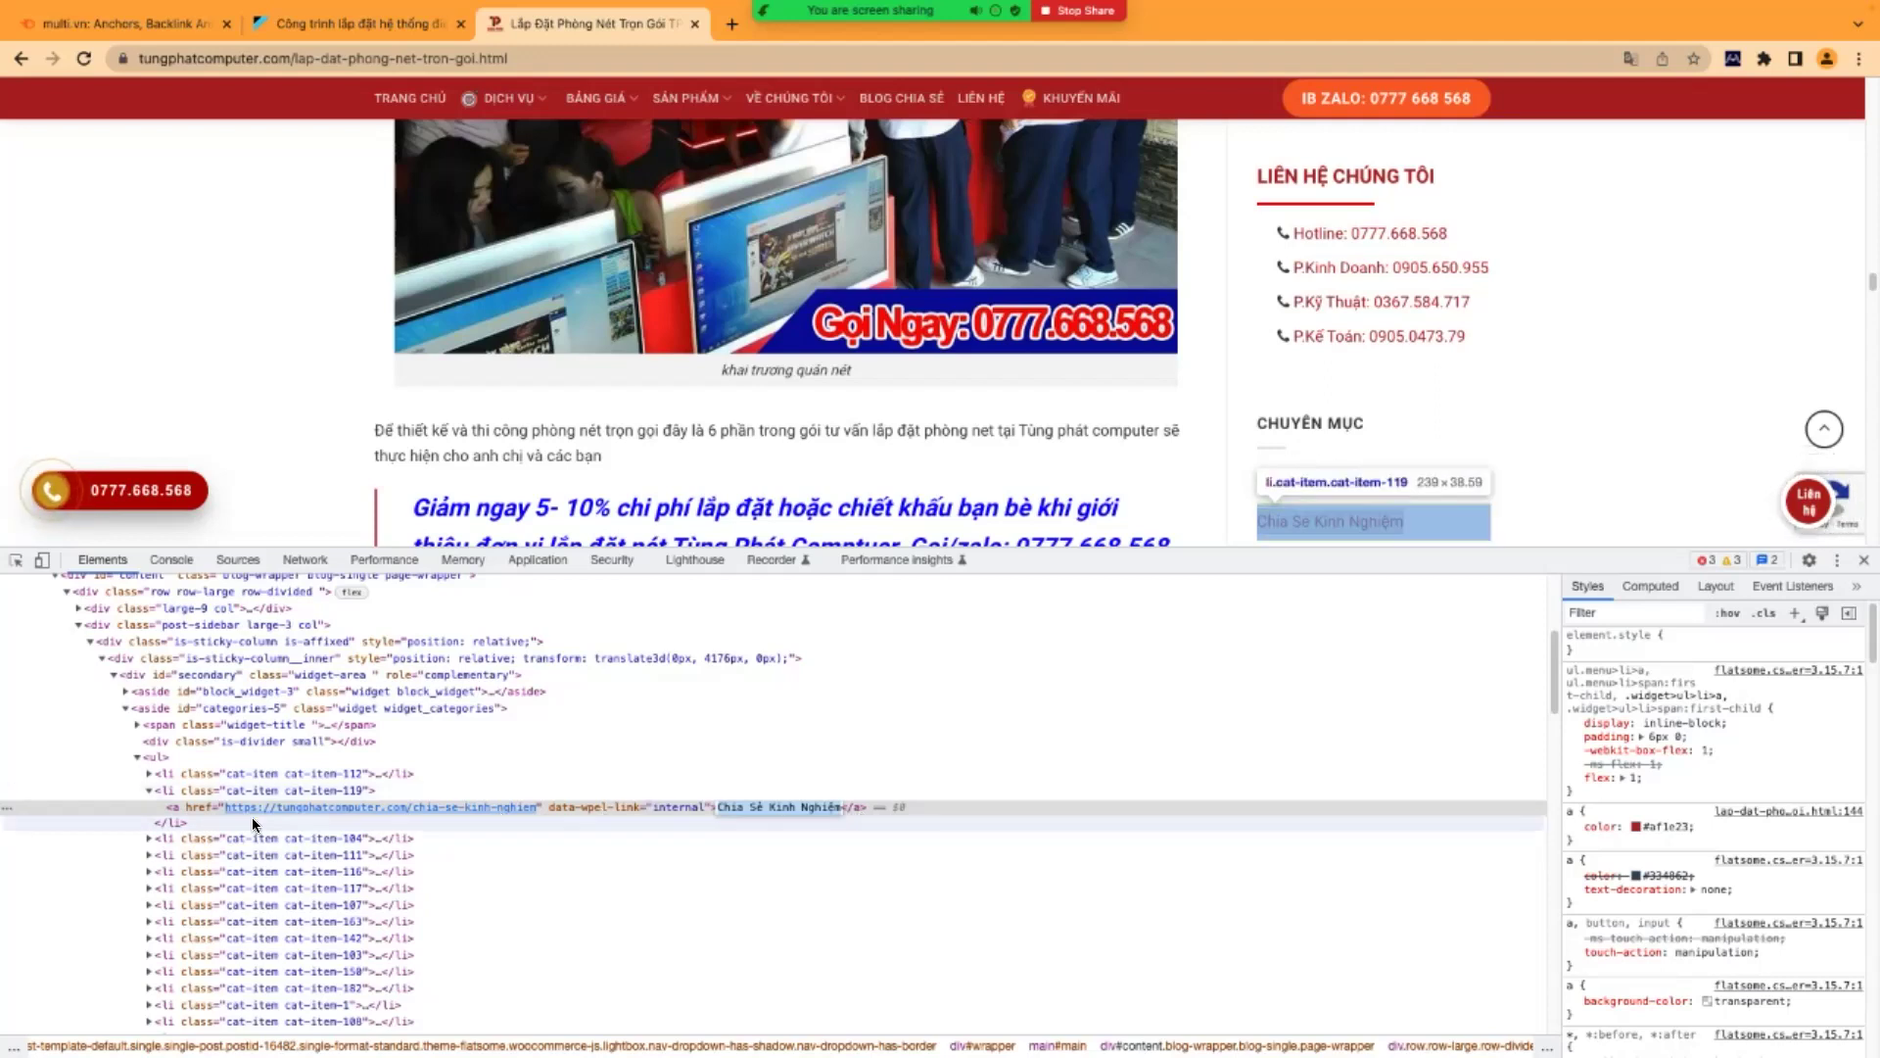
left_click(902, 807)
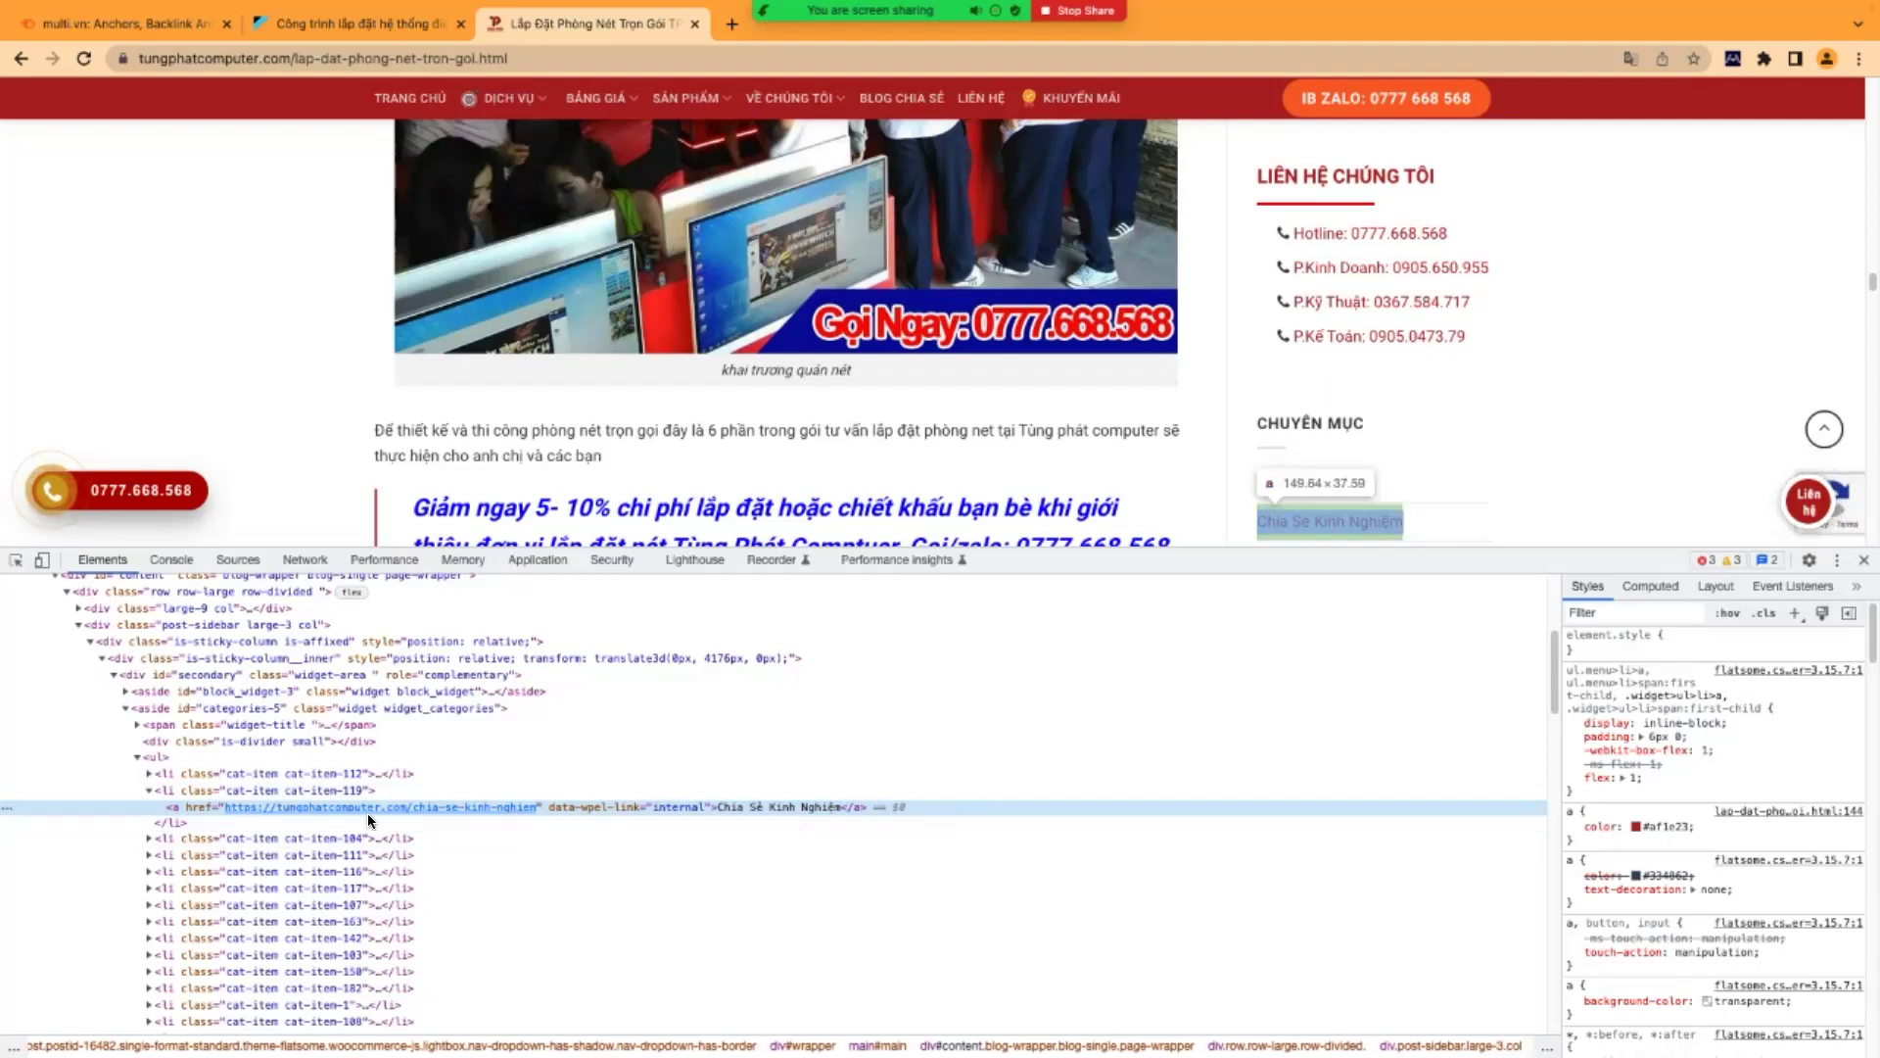
- Point out the anchor text and the data-wpel-link value in the HTML of the "Chia Sẻ Kinh Nghiệm" category link
double_click(758, 807)
double_click(769, 809)
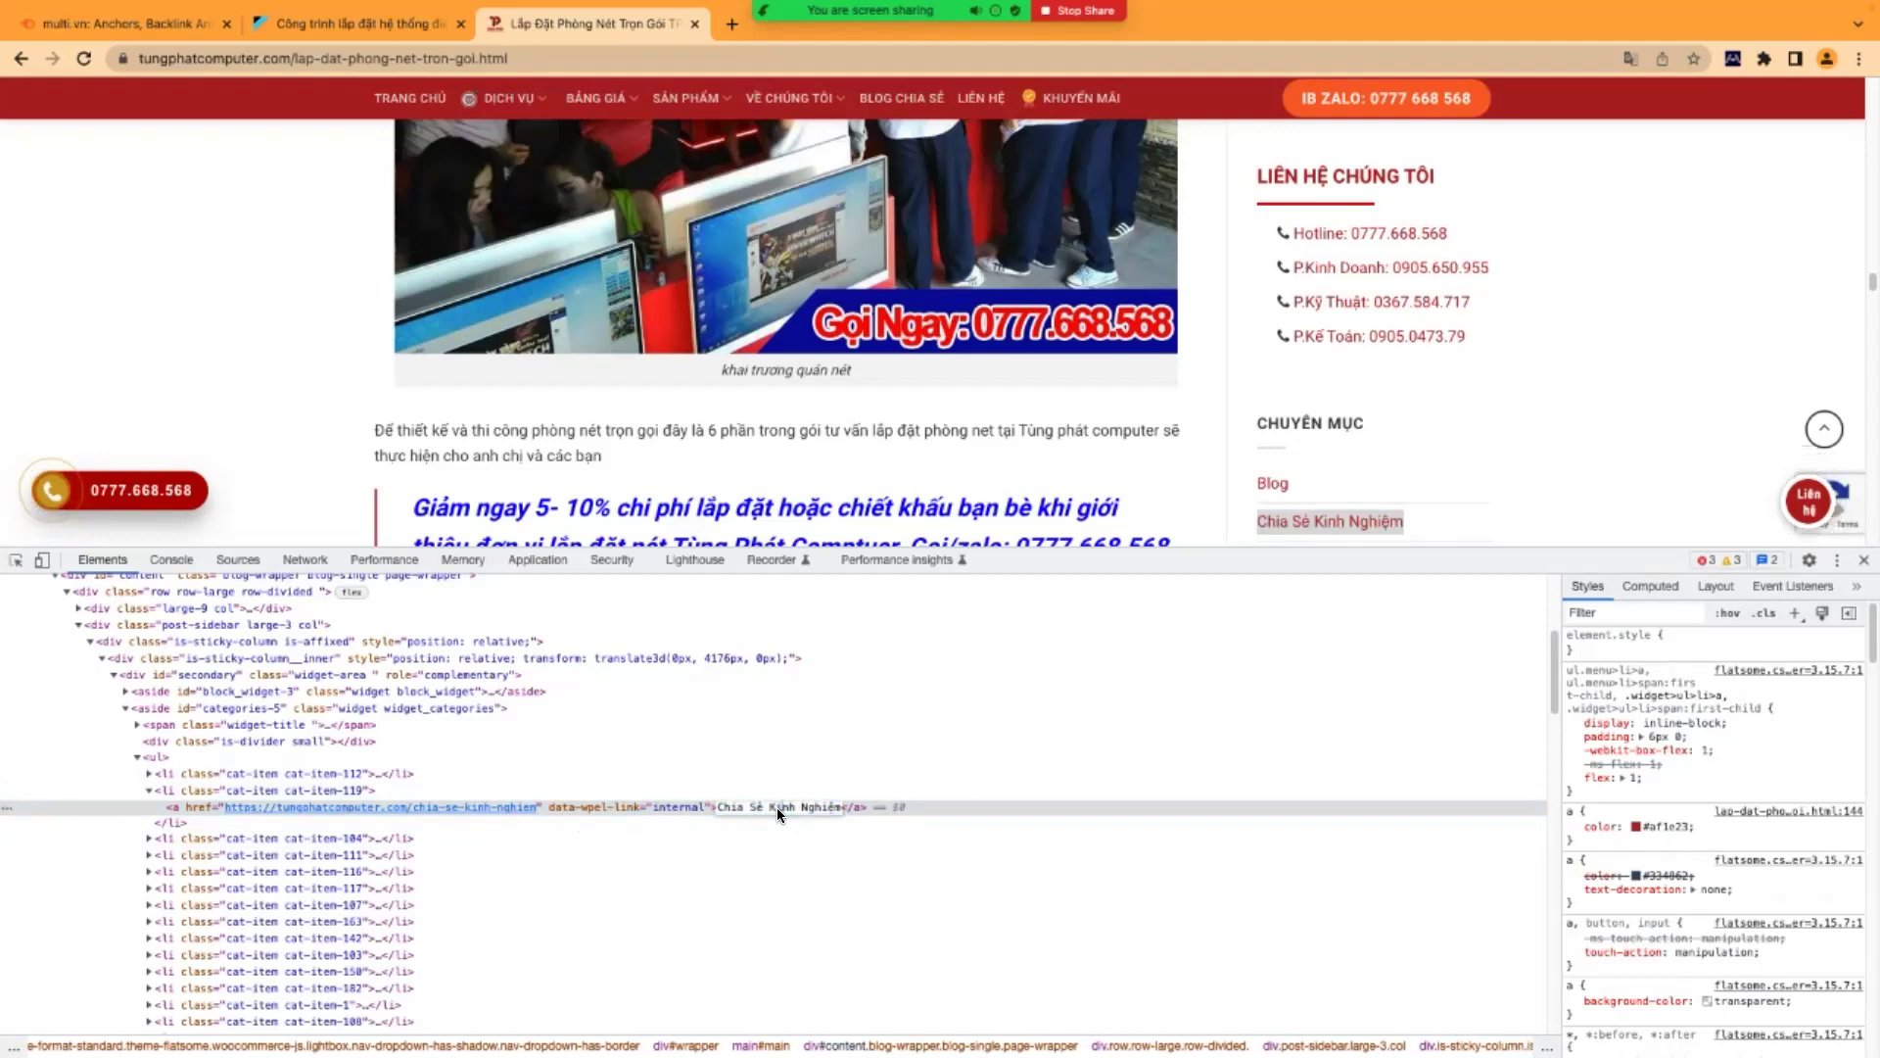
left_click(702, 813)
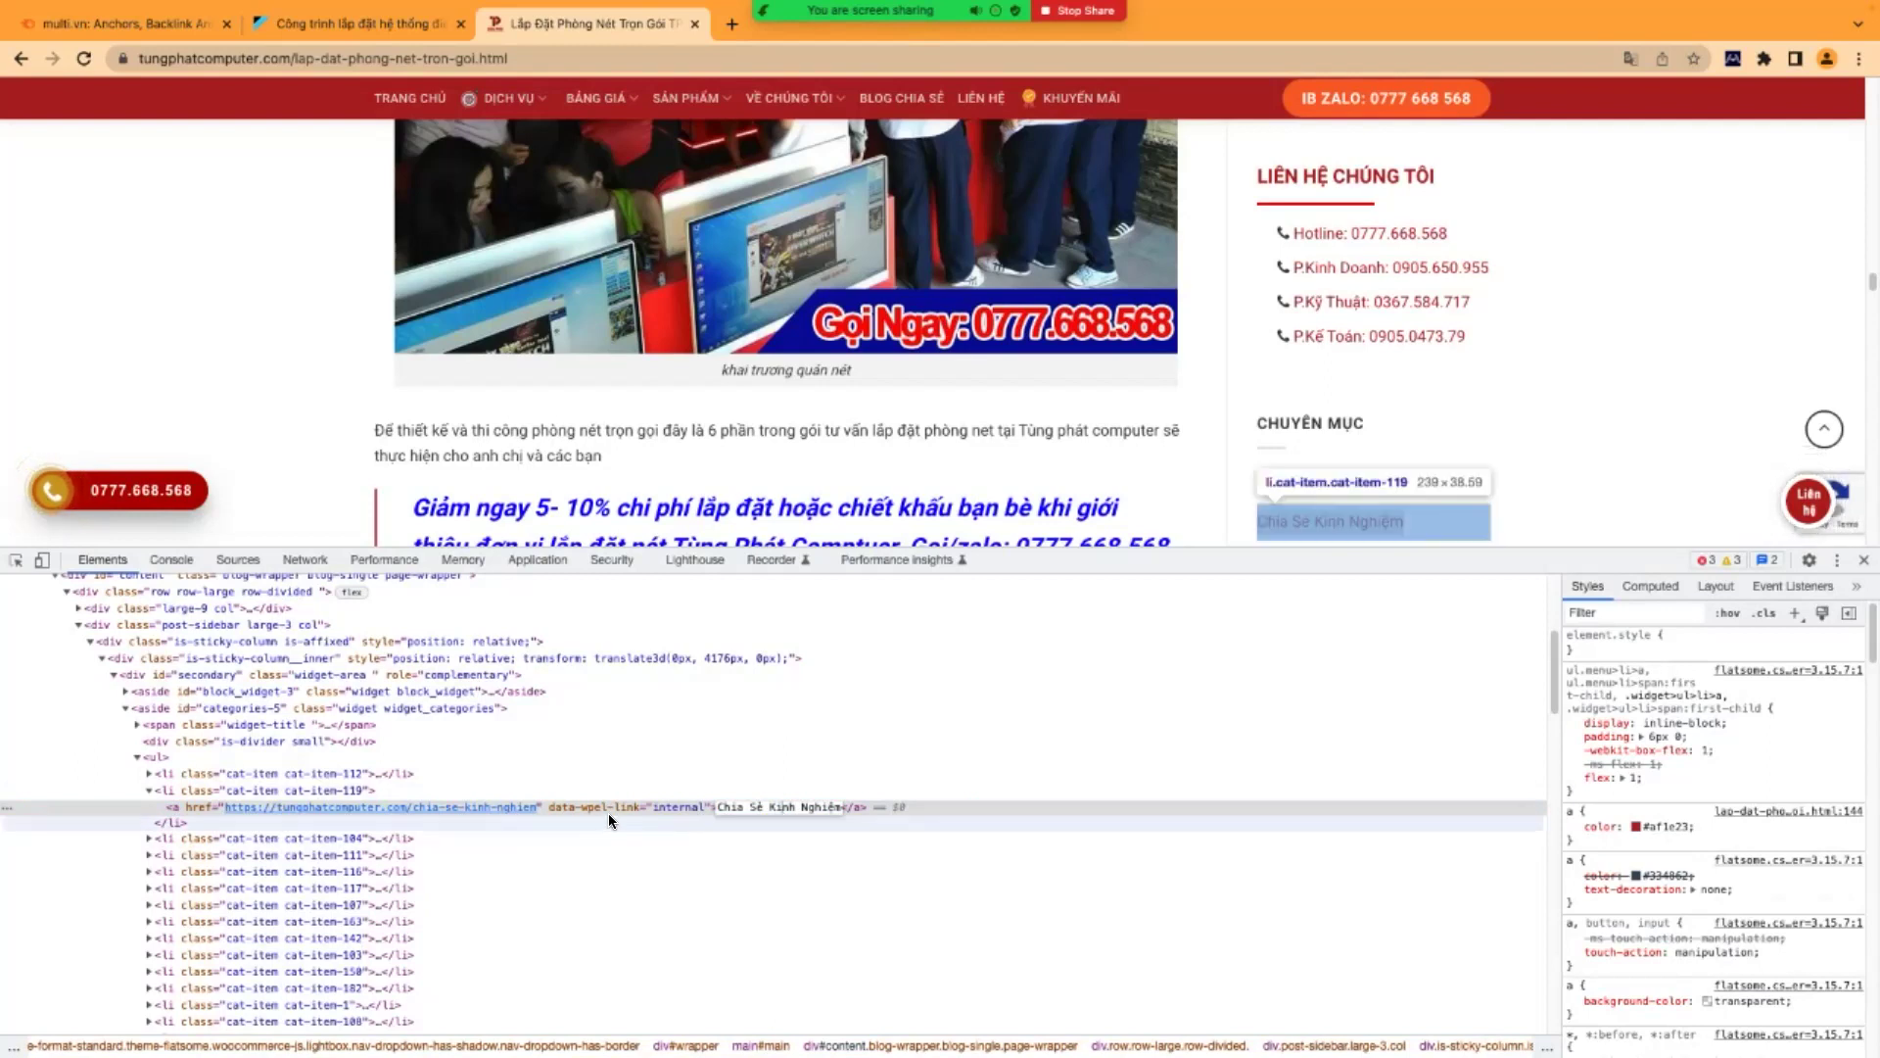
double_click(668, 805)
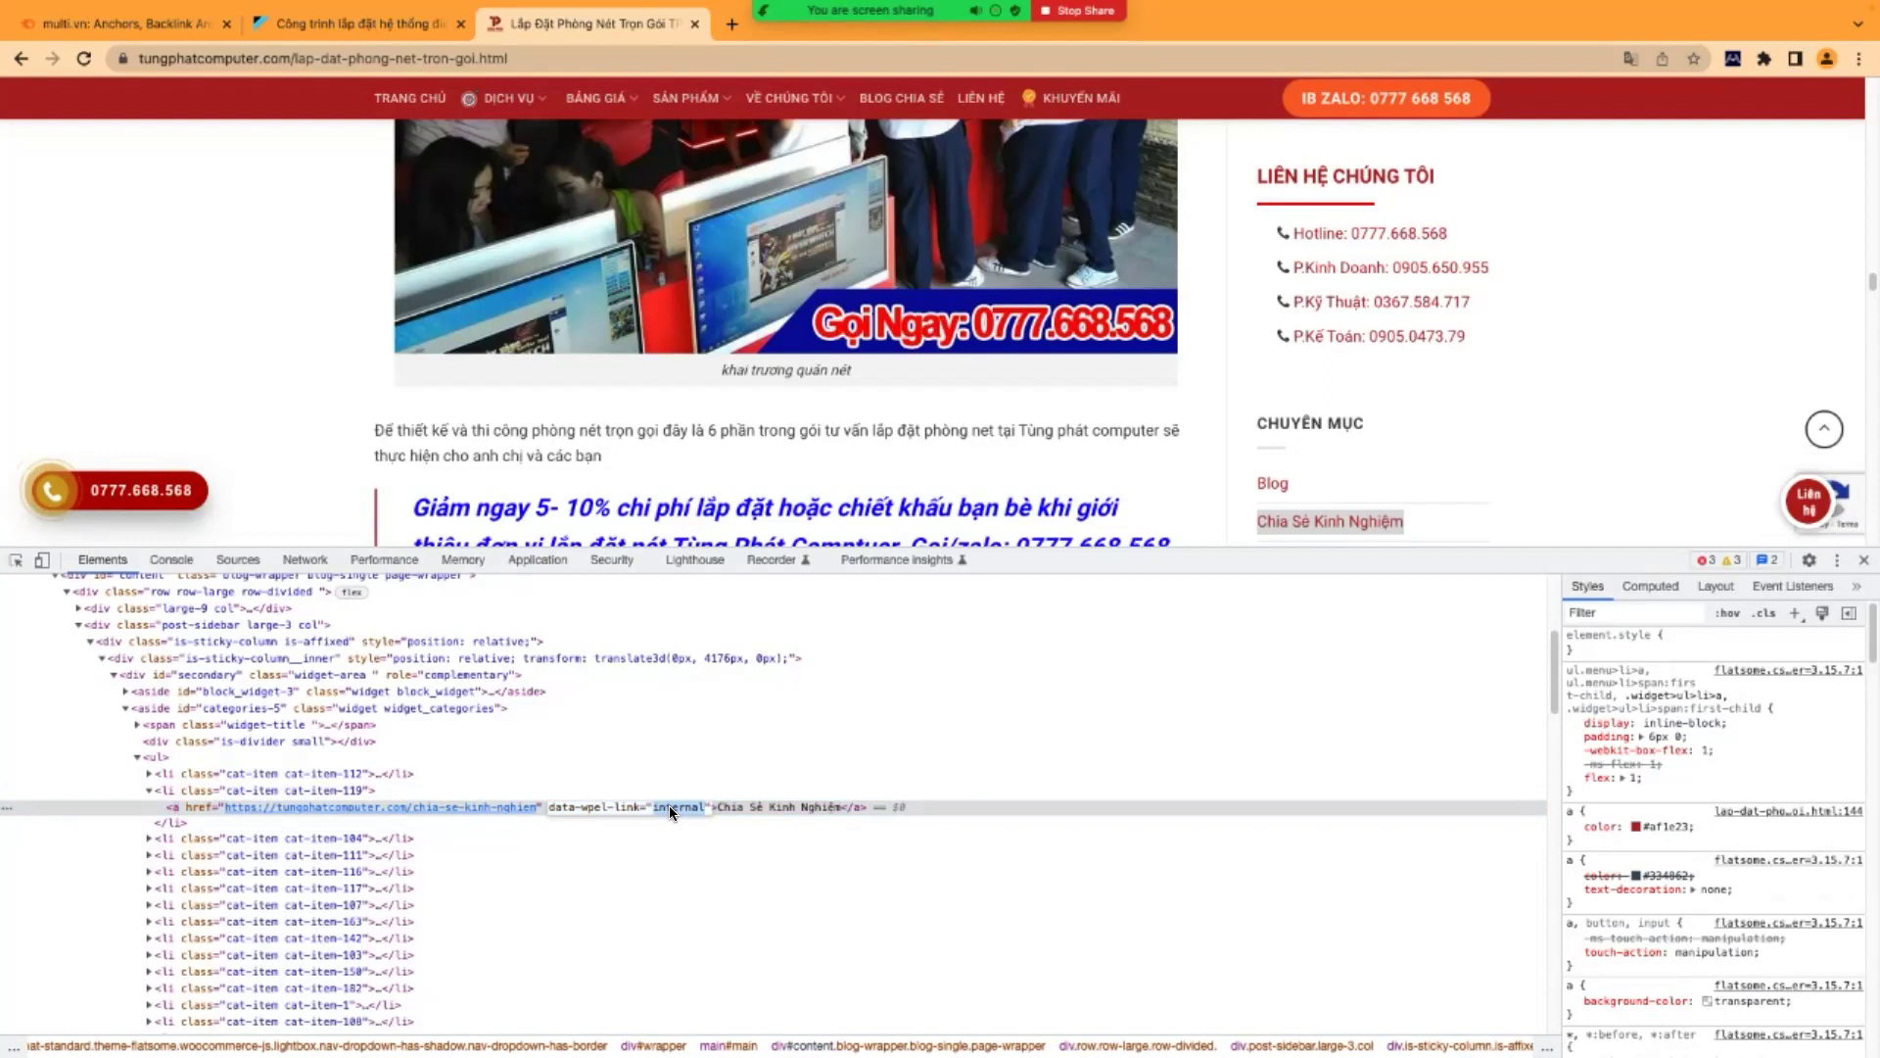
left_click(801, 809)
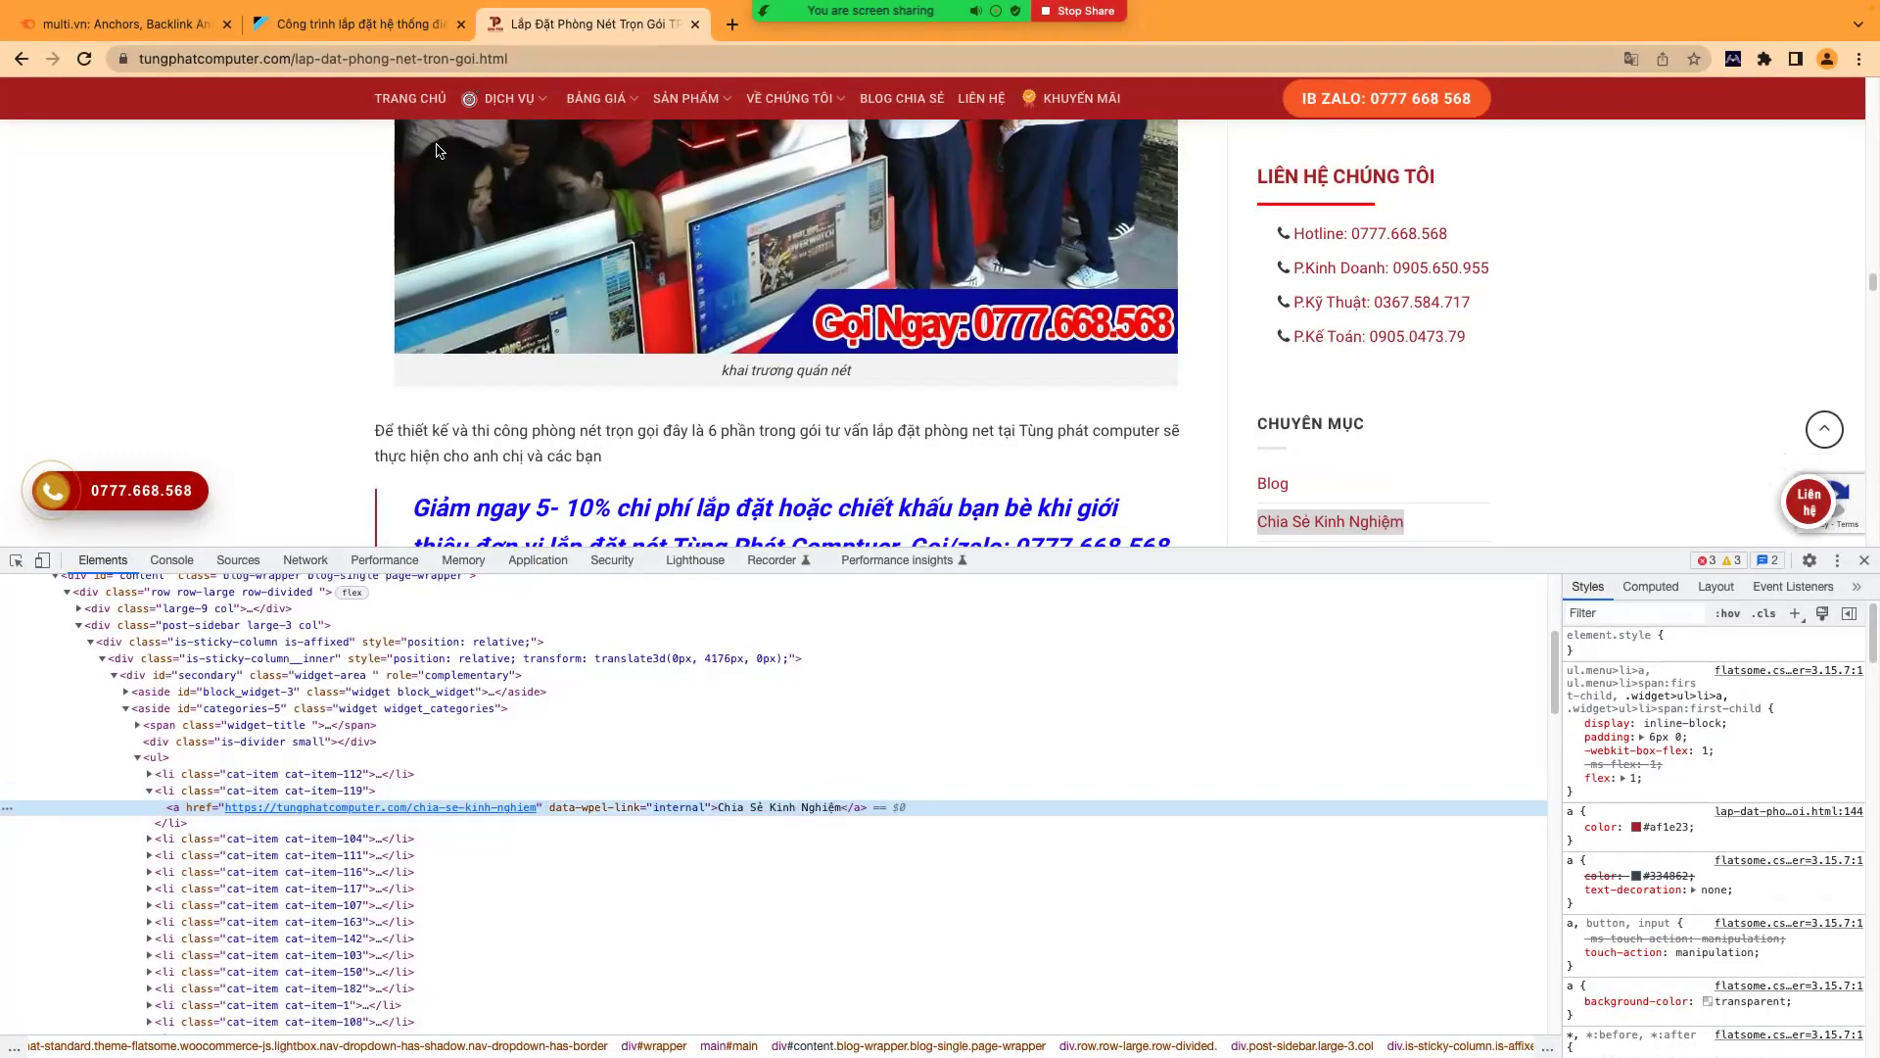
- Return to the Semrush Anchors report for multi.vn and examine the multi.vn, tcl.multi.vn, "..." and Empty Anchor entries
left_click(154, 28)
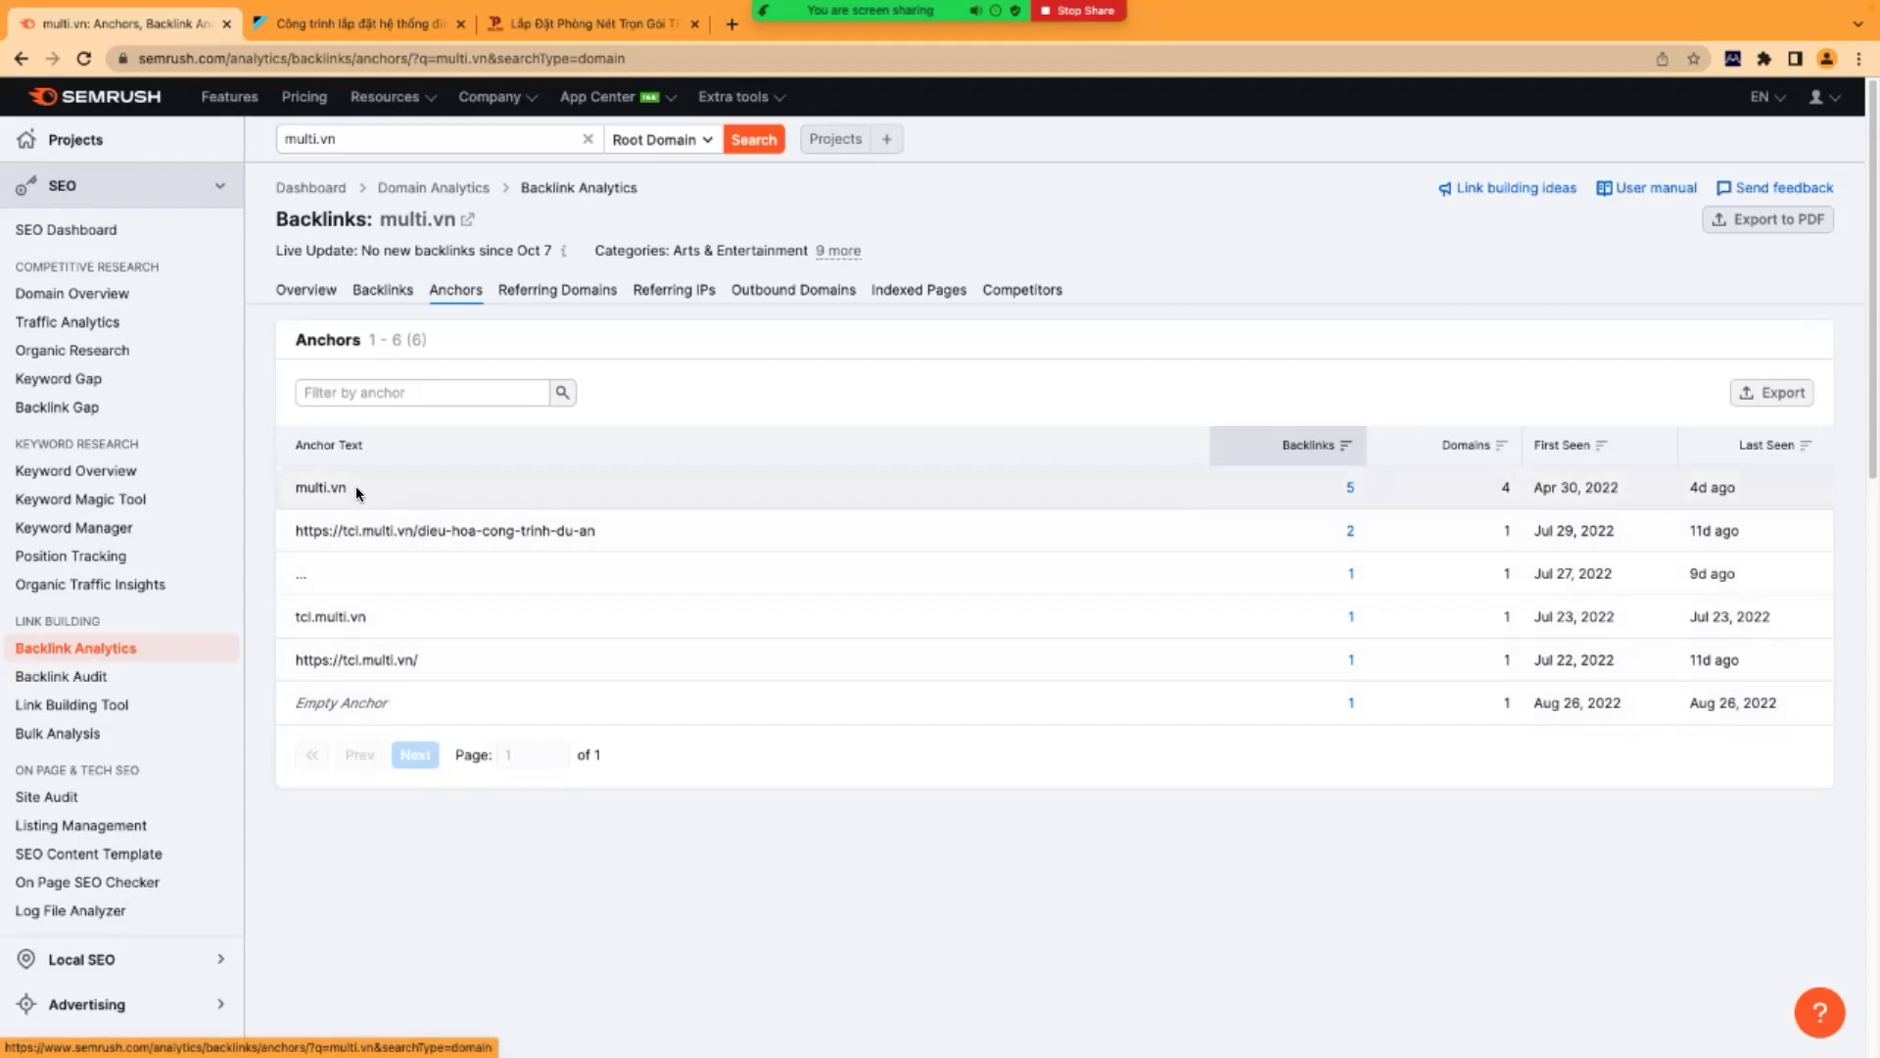
left_click_drag(296, 487, 344, 489)
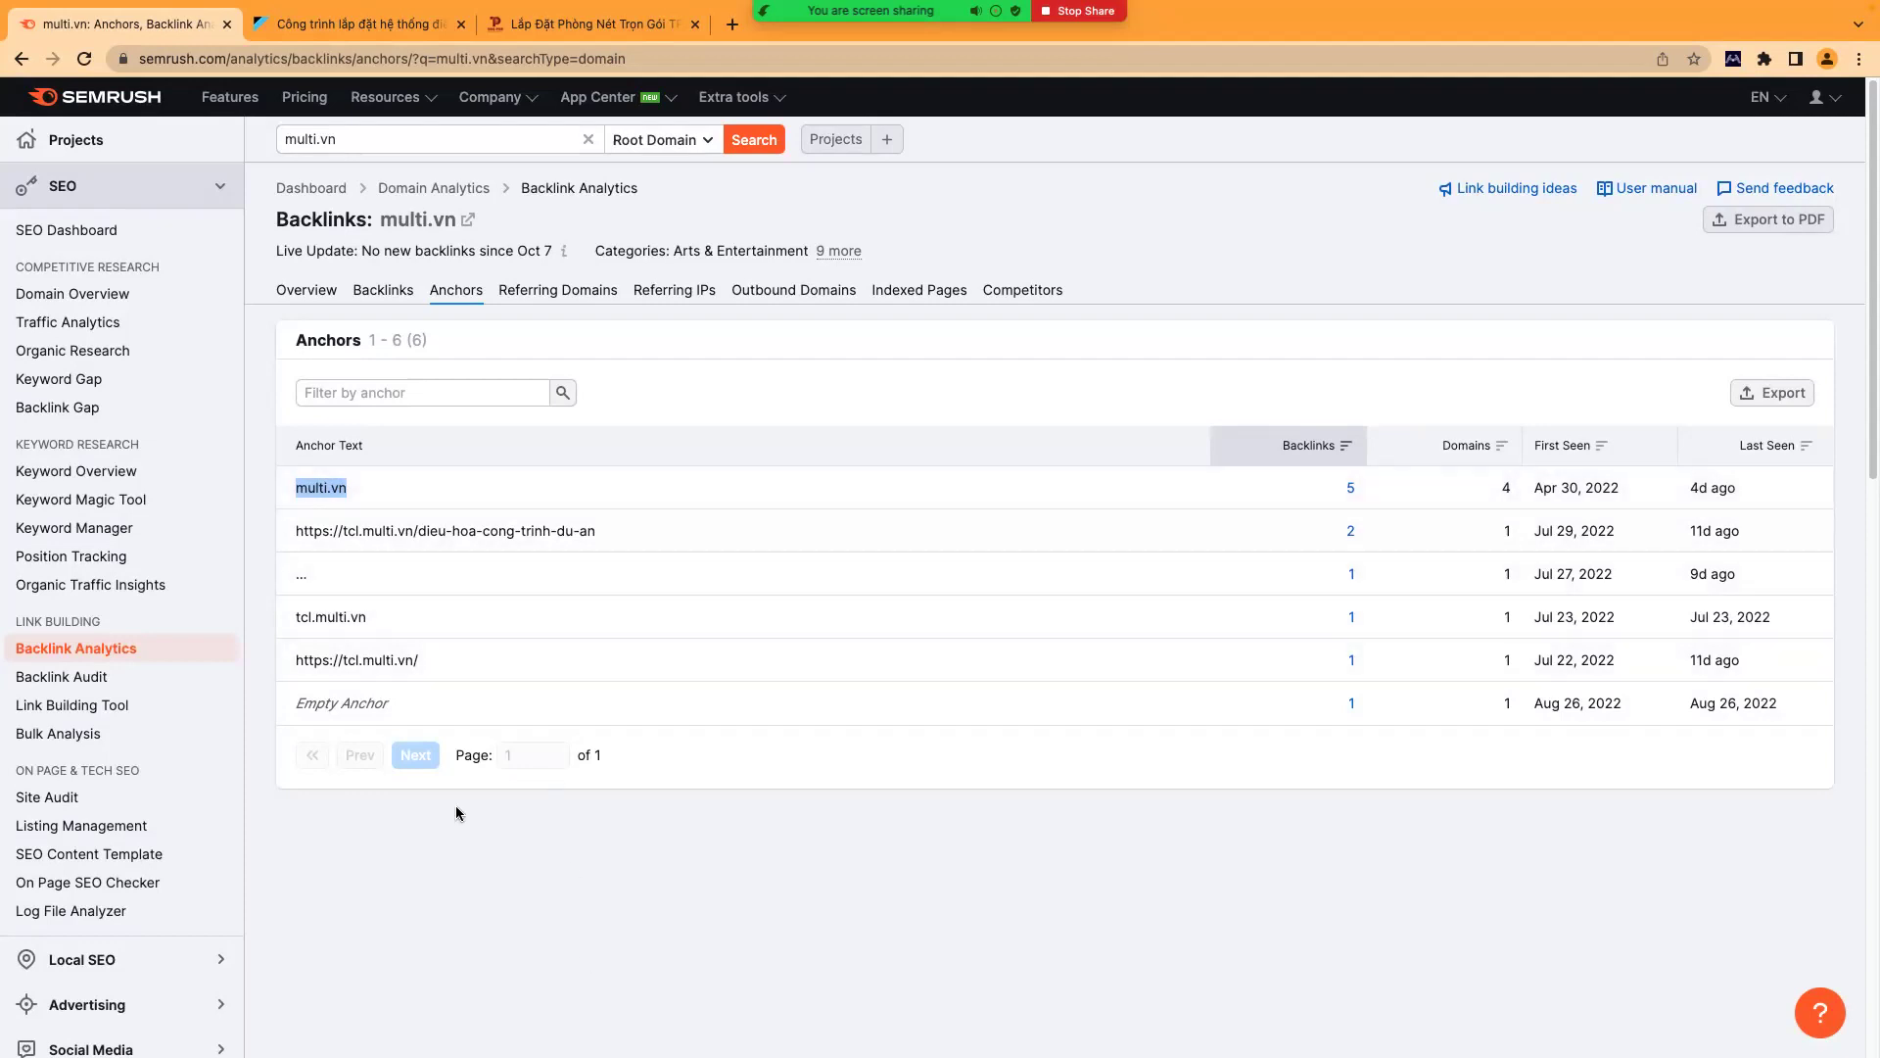
triple_click(384, 630)
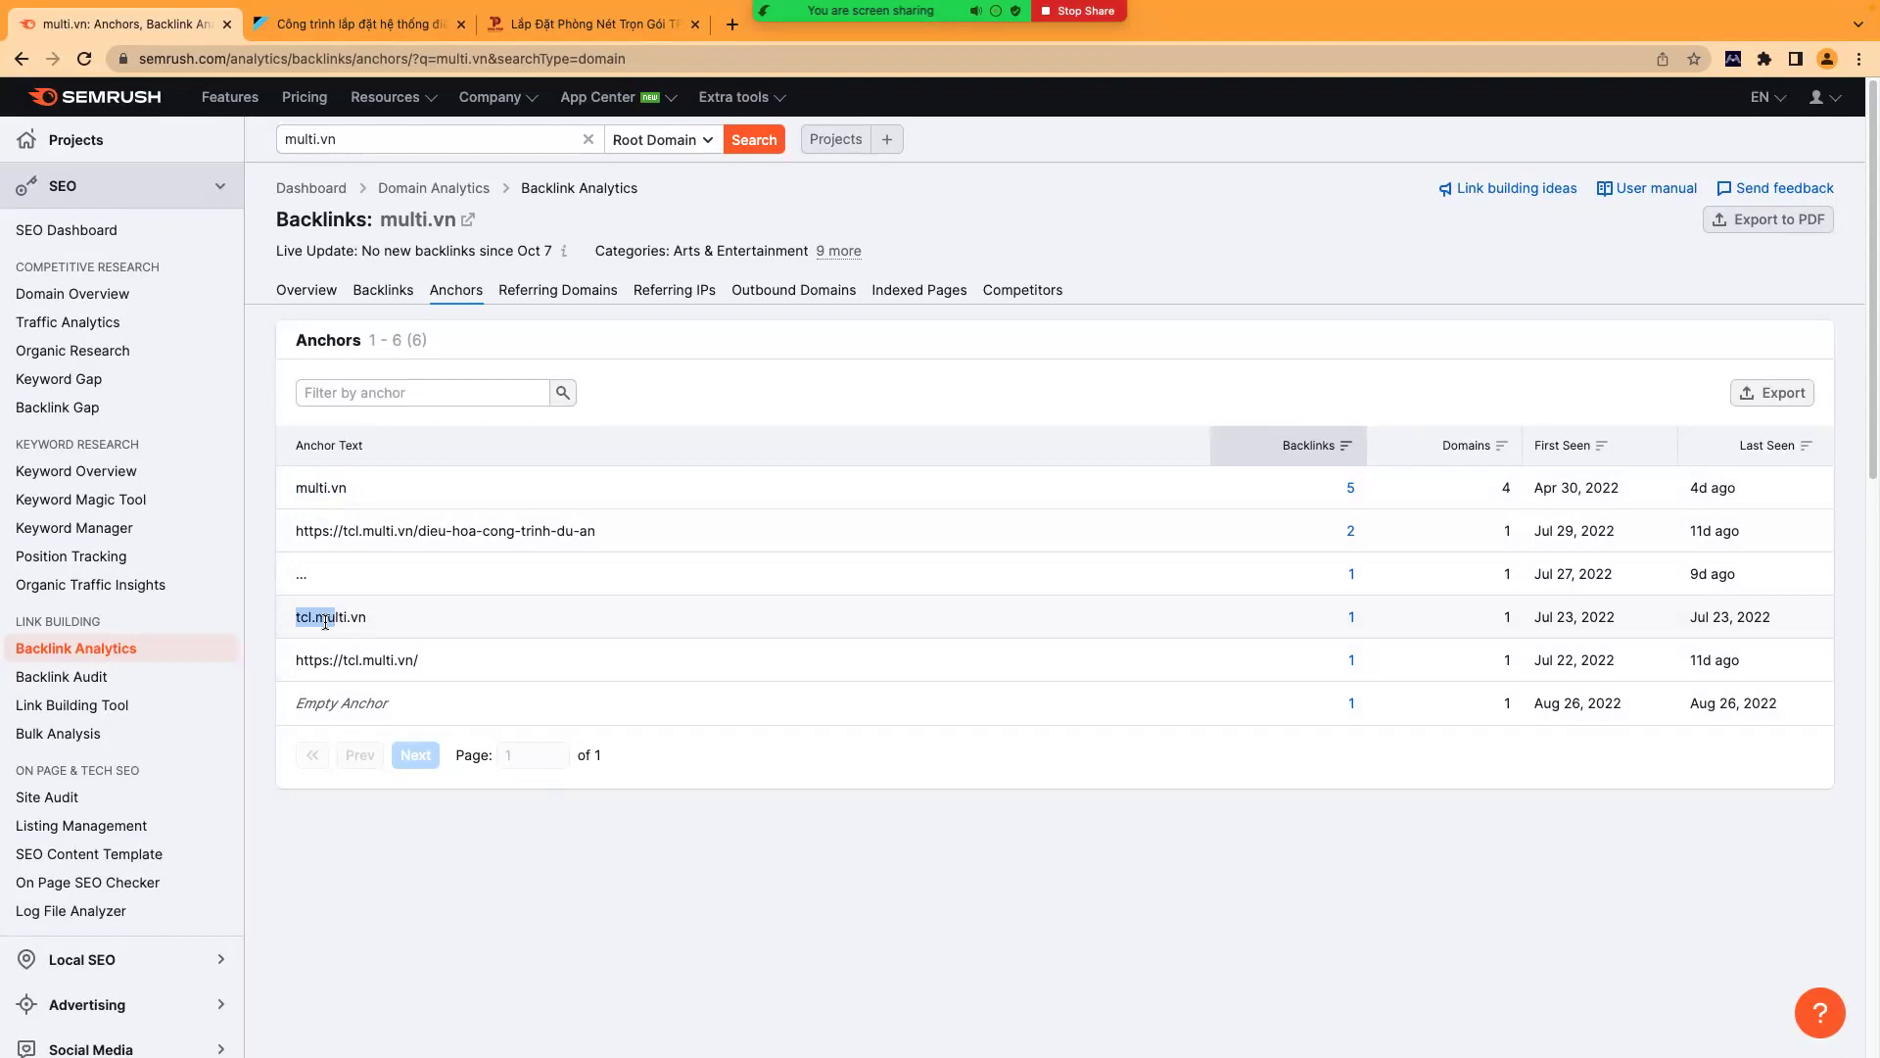
left_click(372, 623)
left_click(322, 582)
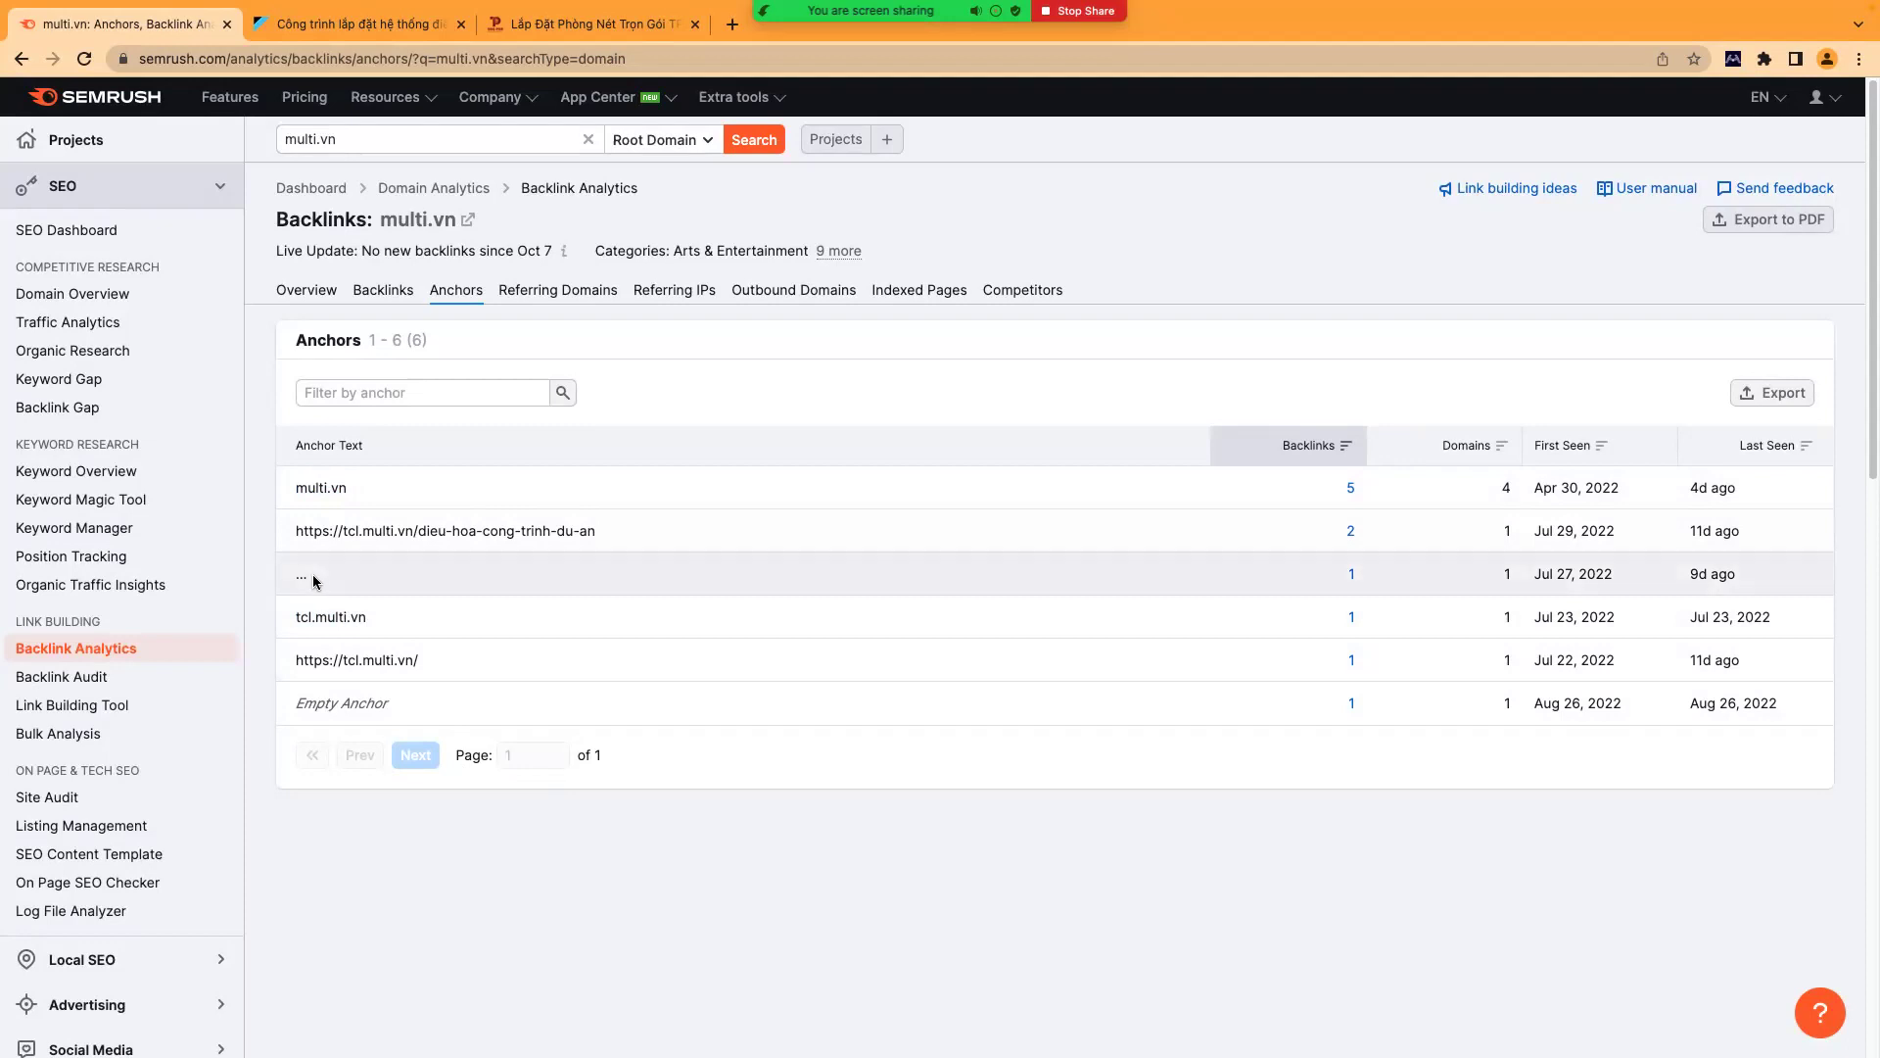
mouse_move(378, 707)
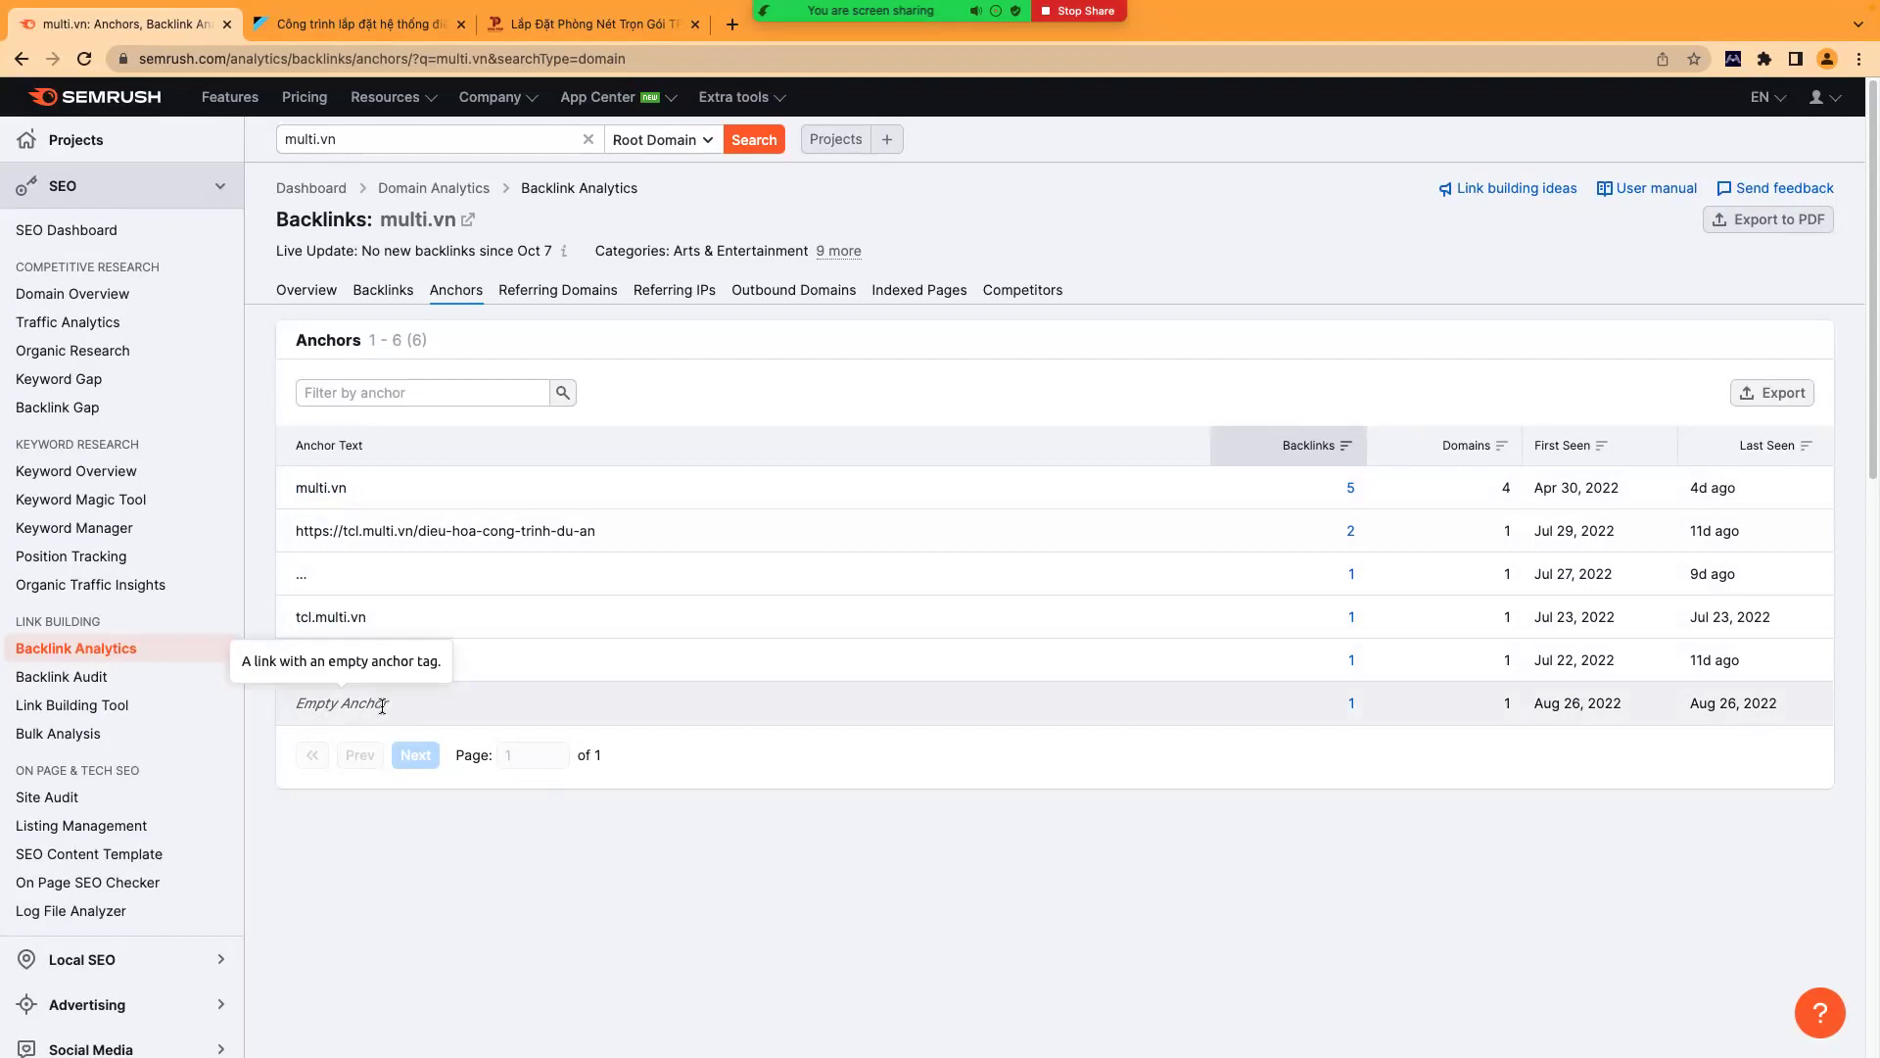
- Switch to the Ahrefs browser window, open the tungphatcomputer.com overview and examine the tungphatcomputer.com anchor and its referring-domain share
mouse_move(608, 1028)
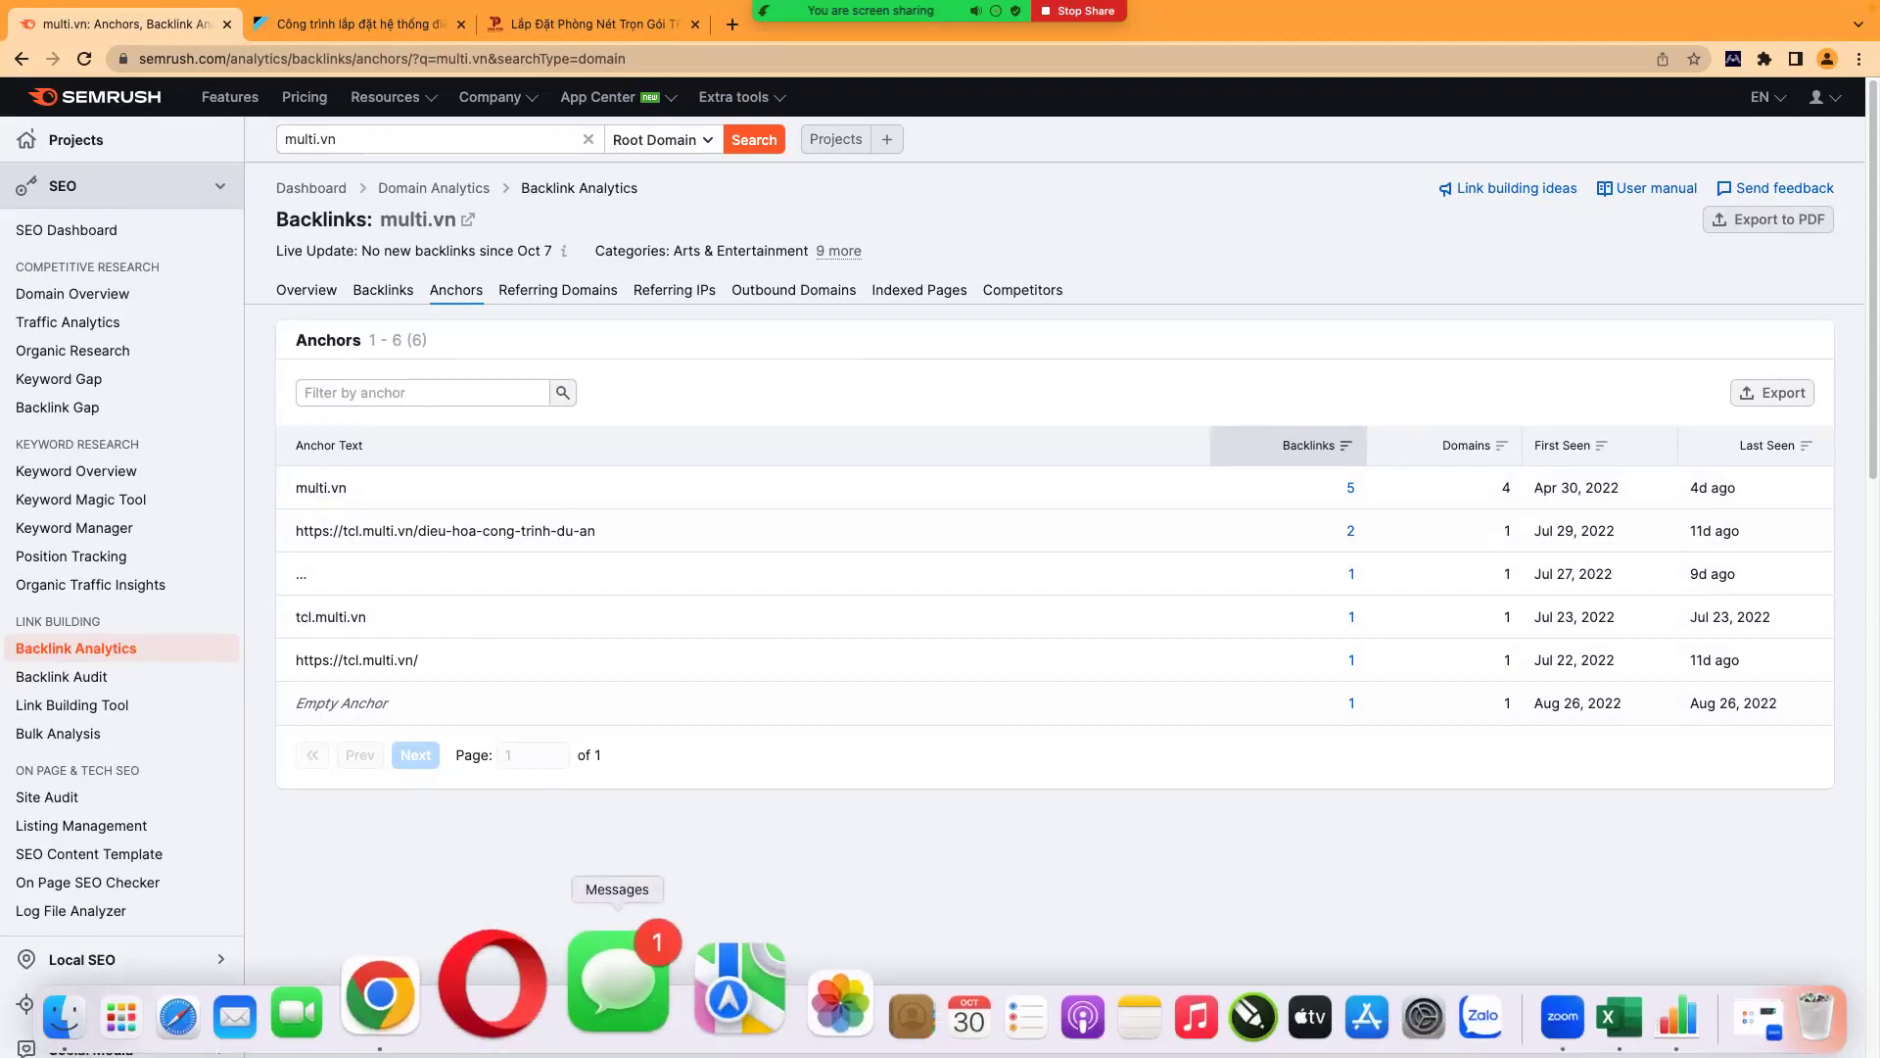
left_click(503, 1008)
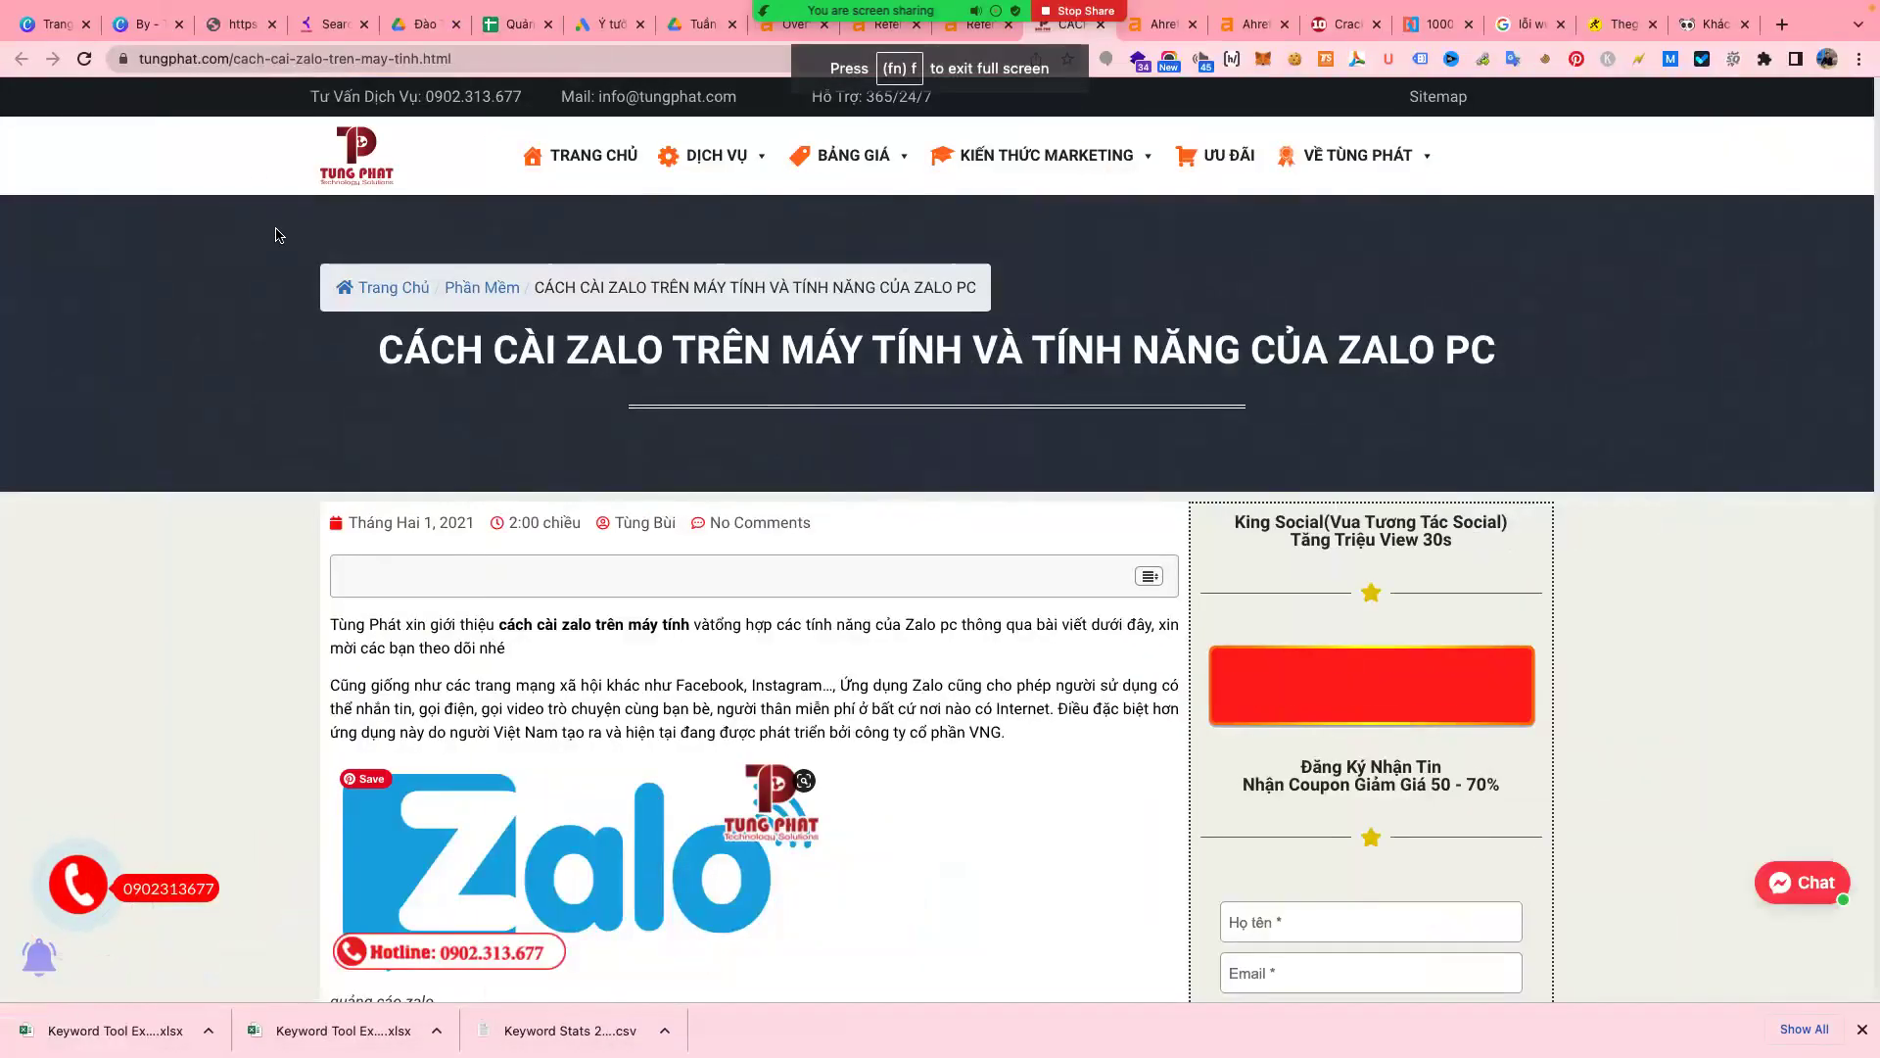
left_click(886, 27)
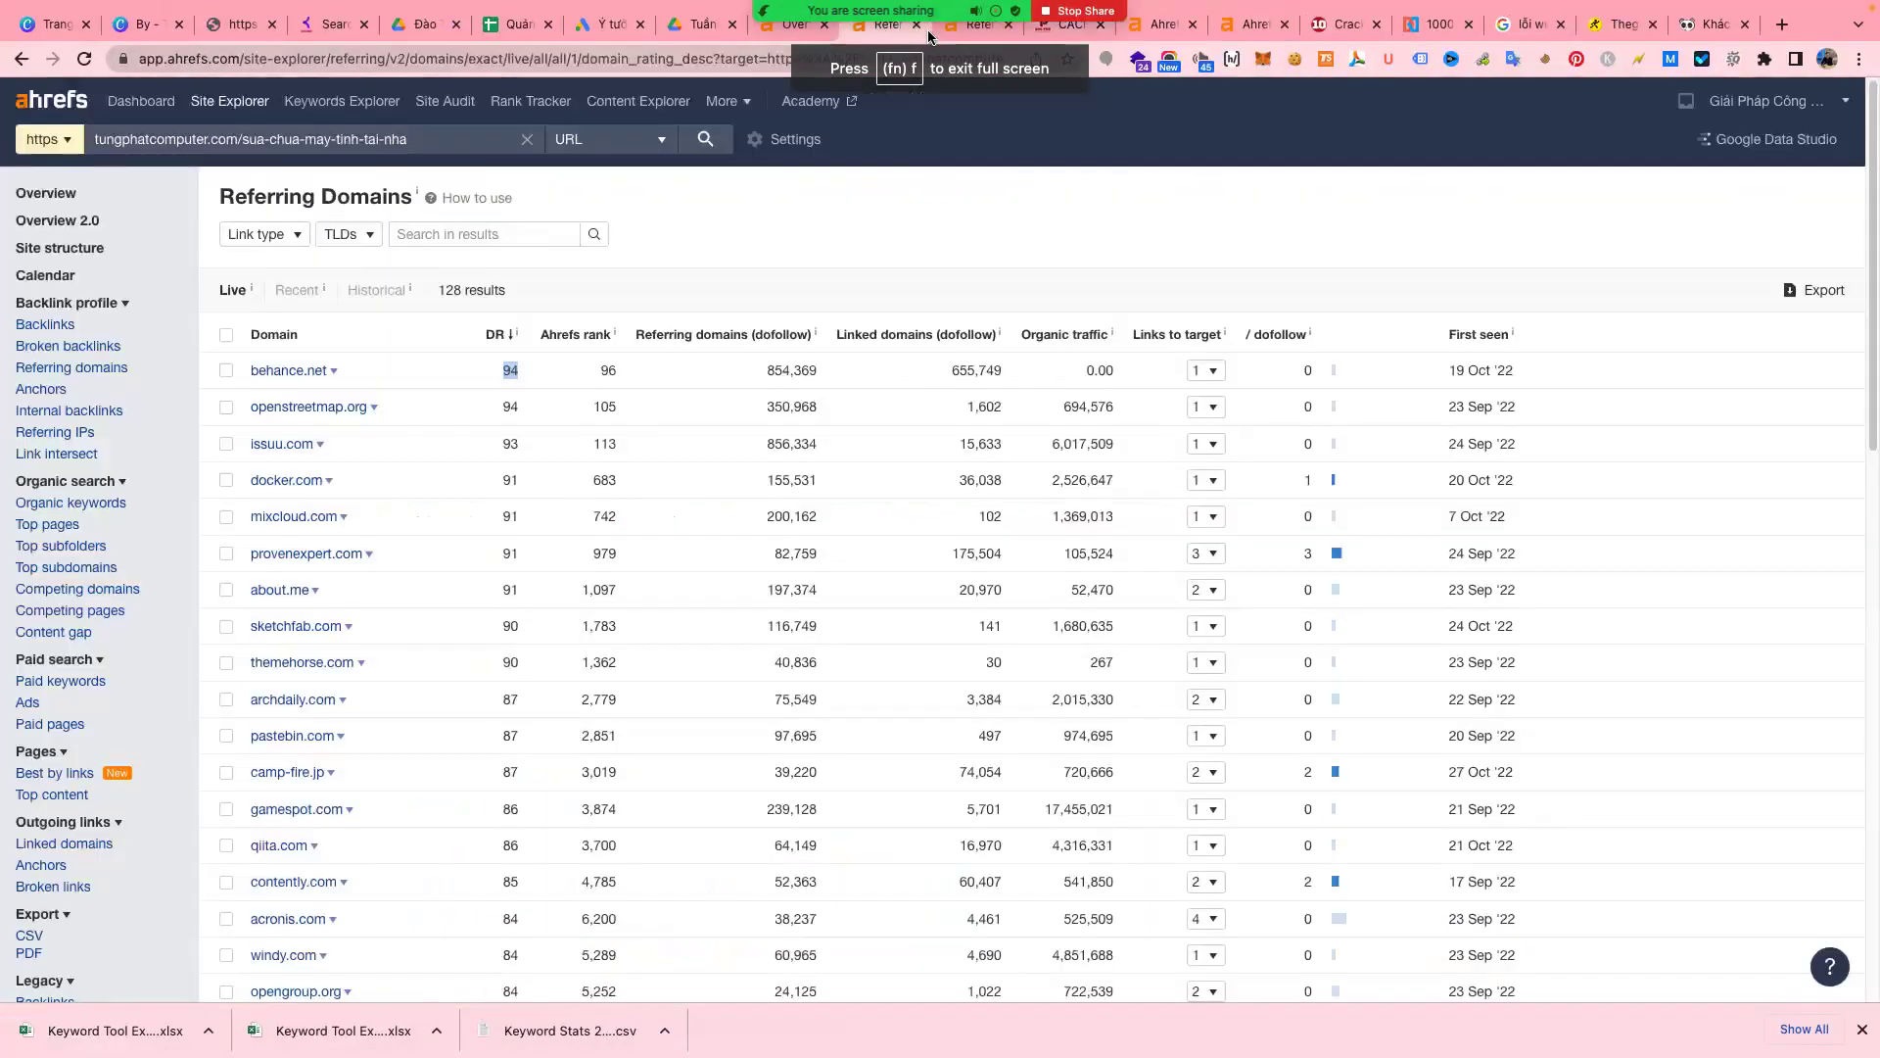
left_click(783, 27)
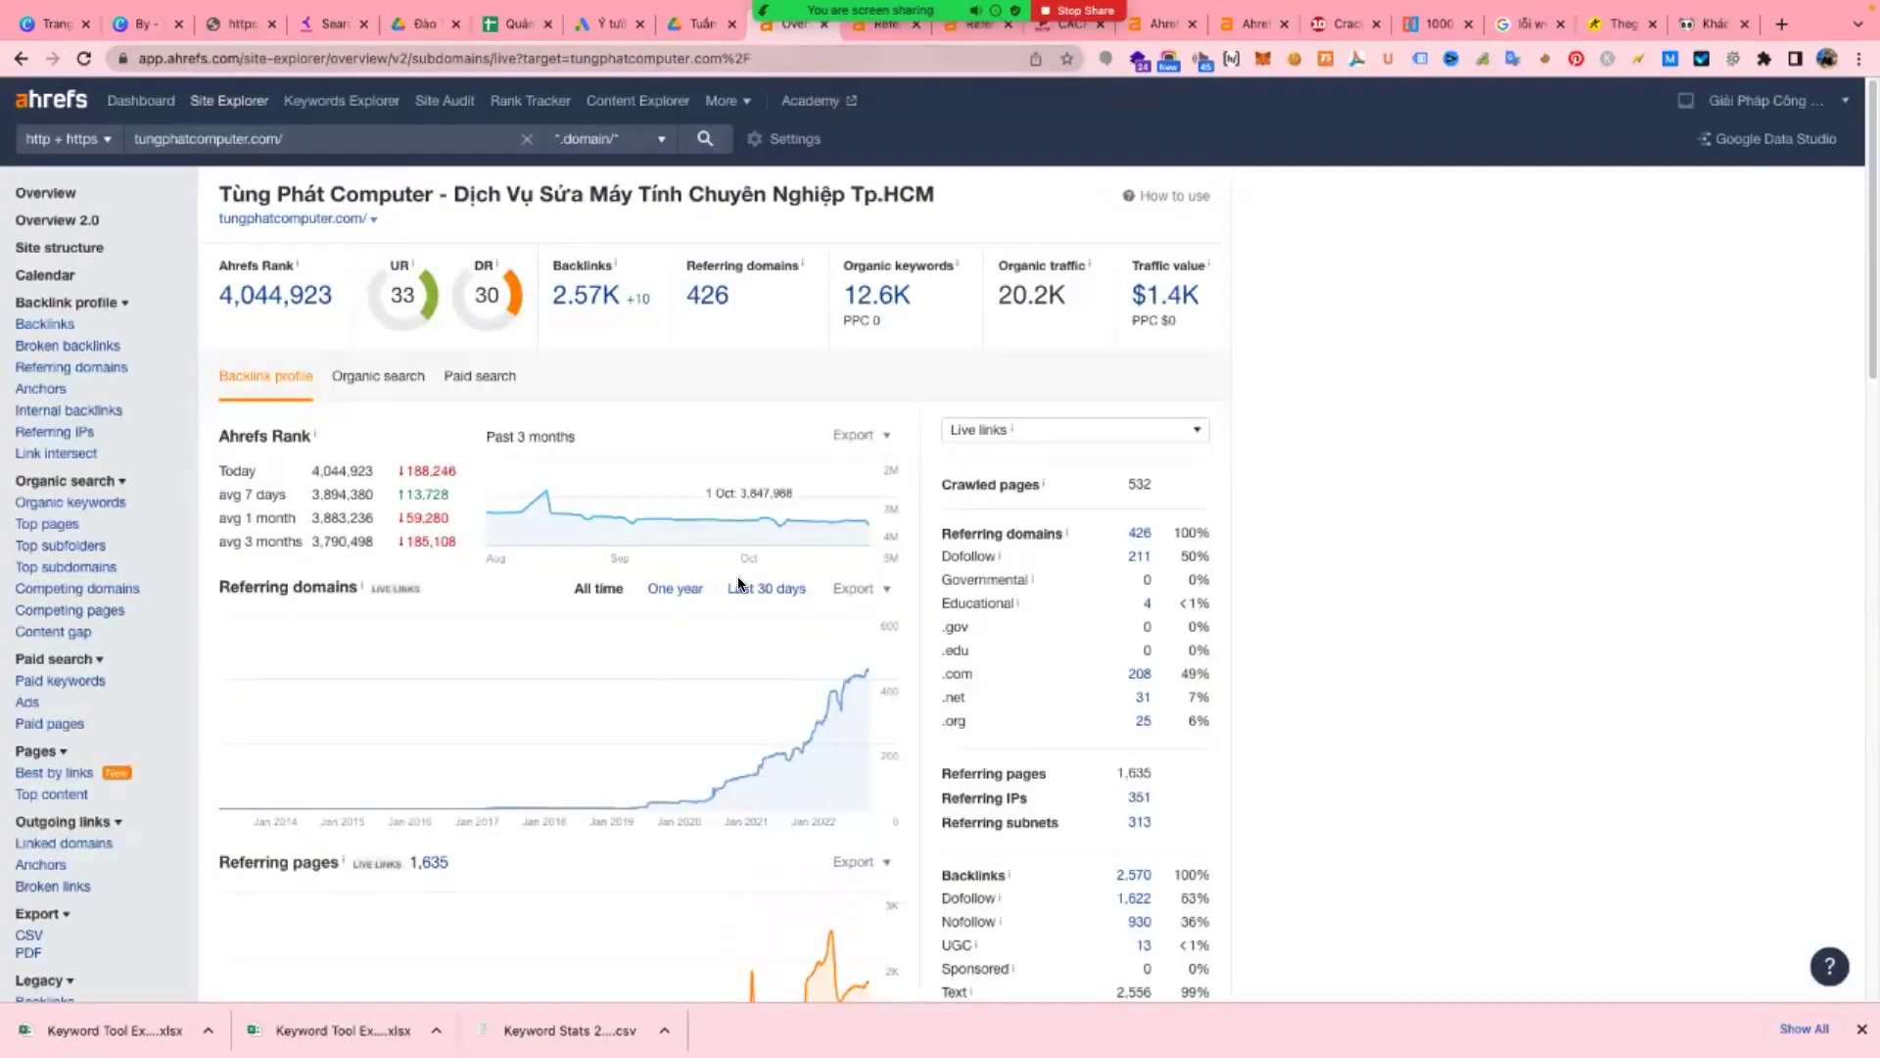
scroll(738, 585, "down", 20)
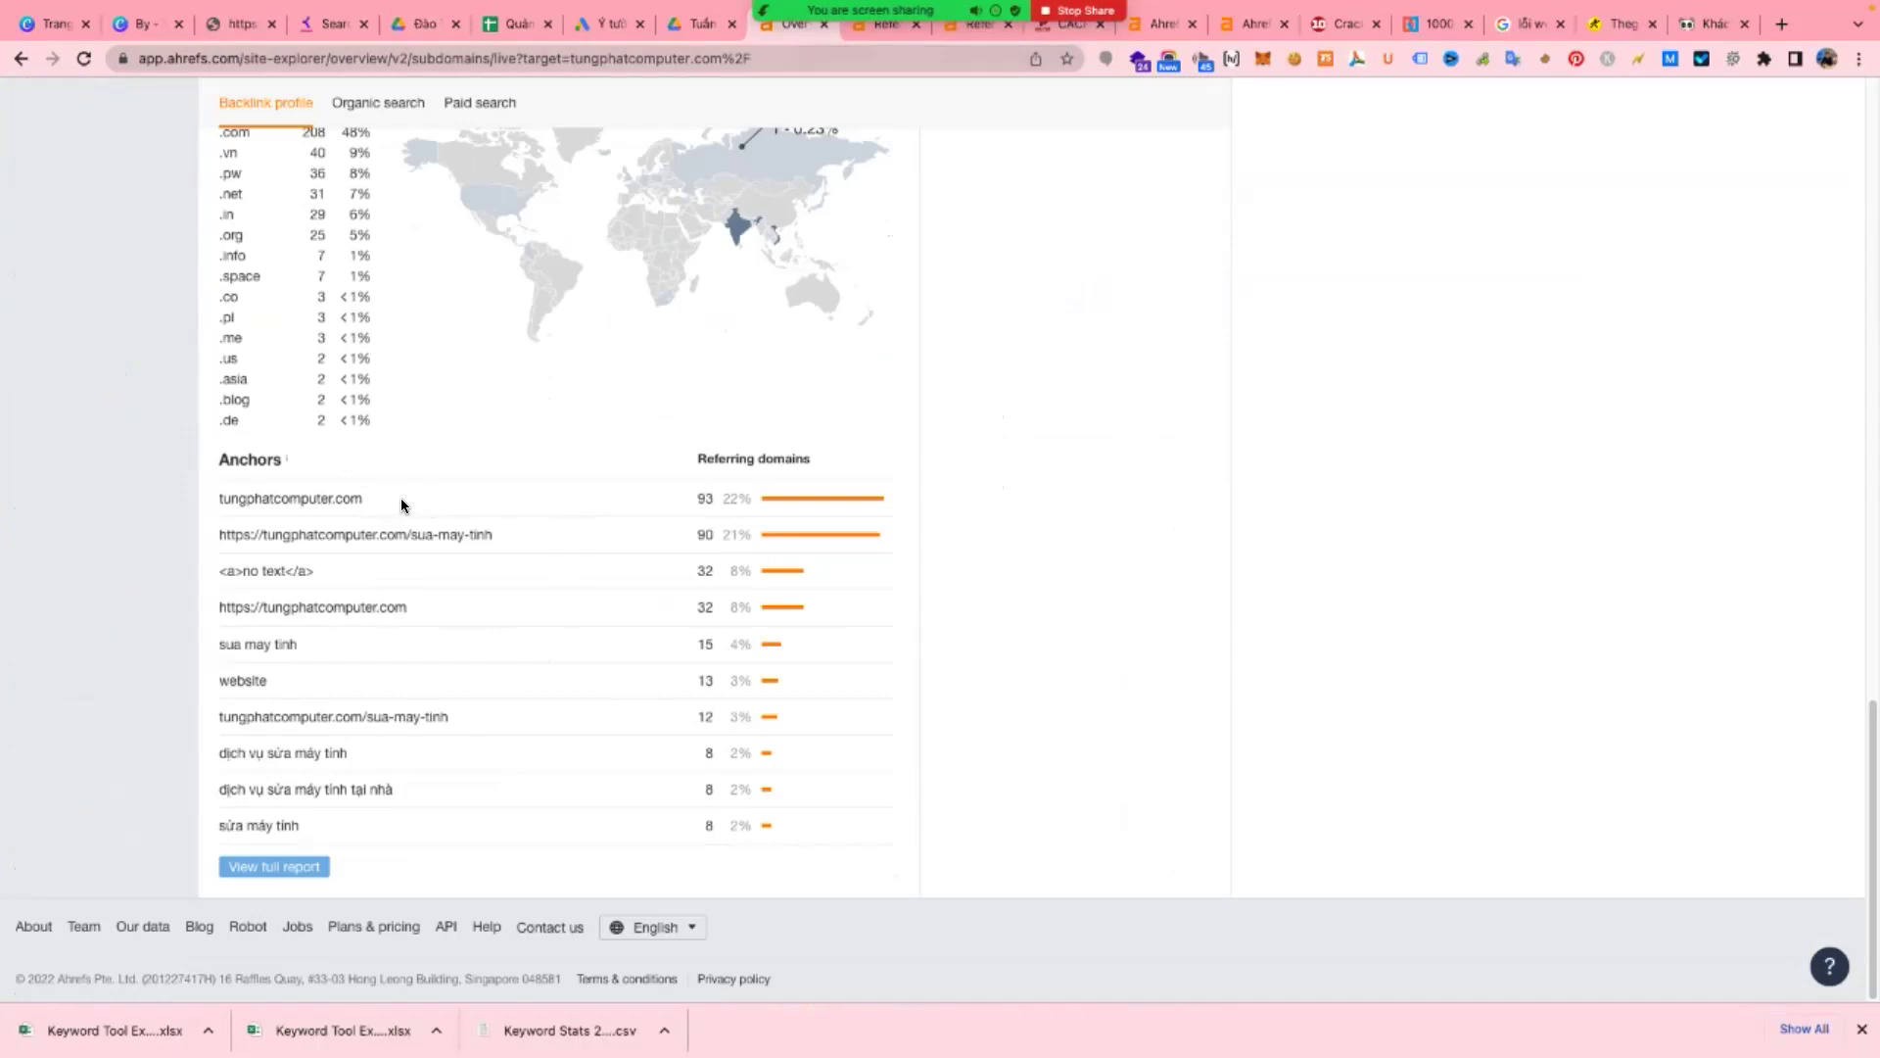
left_click_drag(365, 499, 219, 496)
left_click_drag(709, 493, 750, 497)
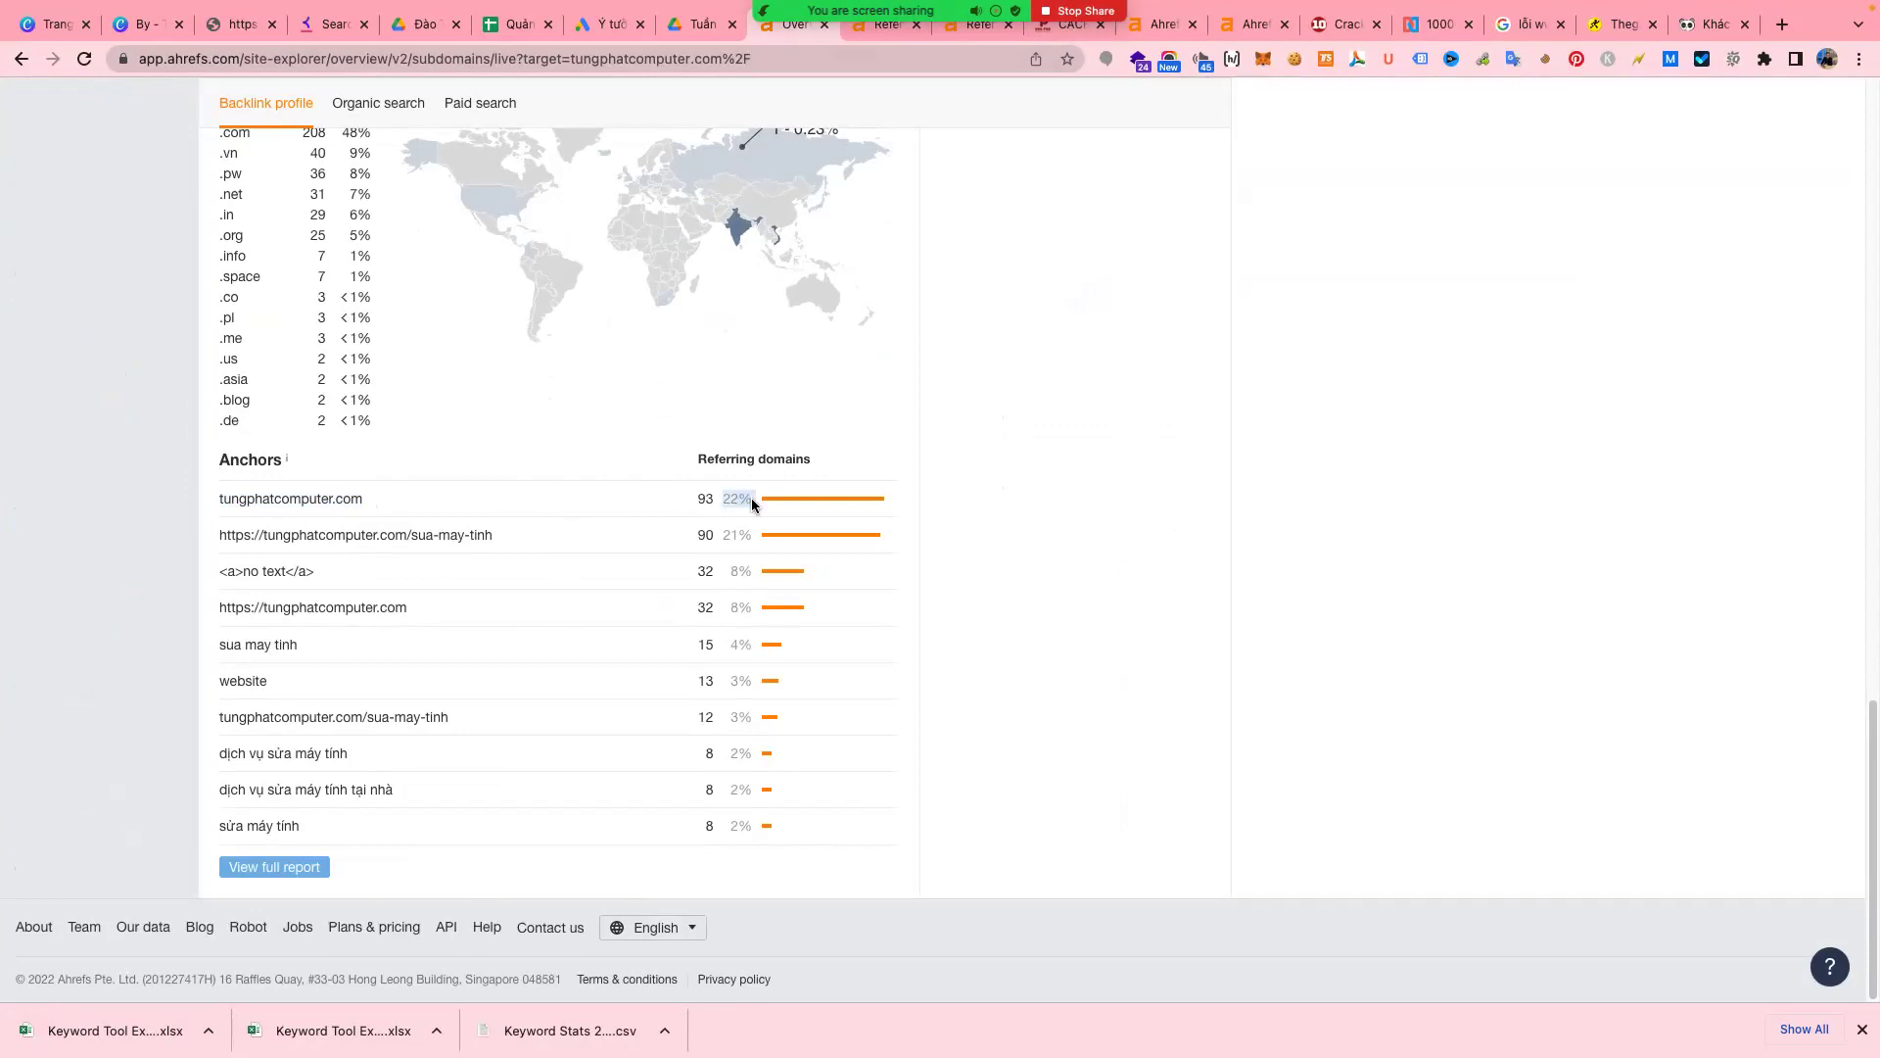
scroll(707, 513, "up", 15)
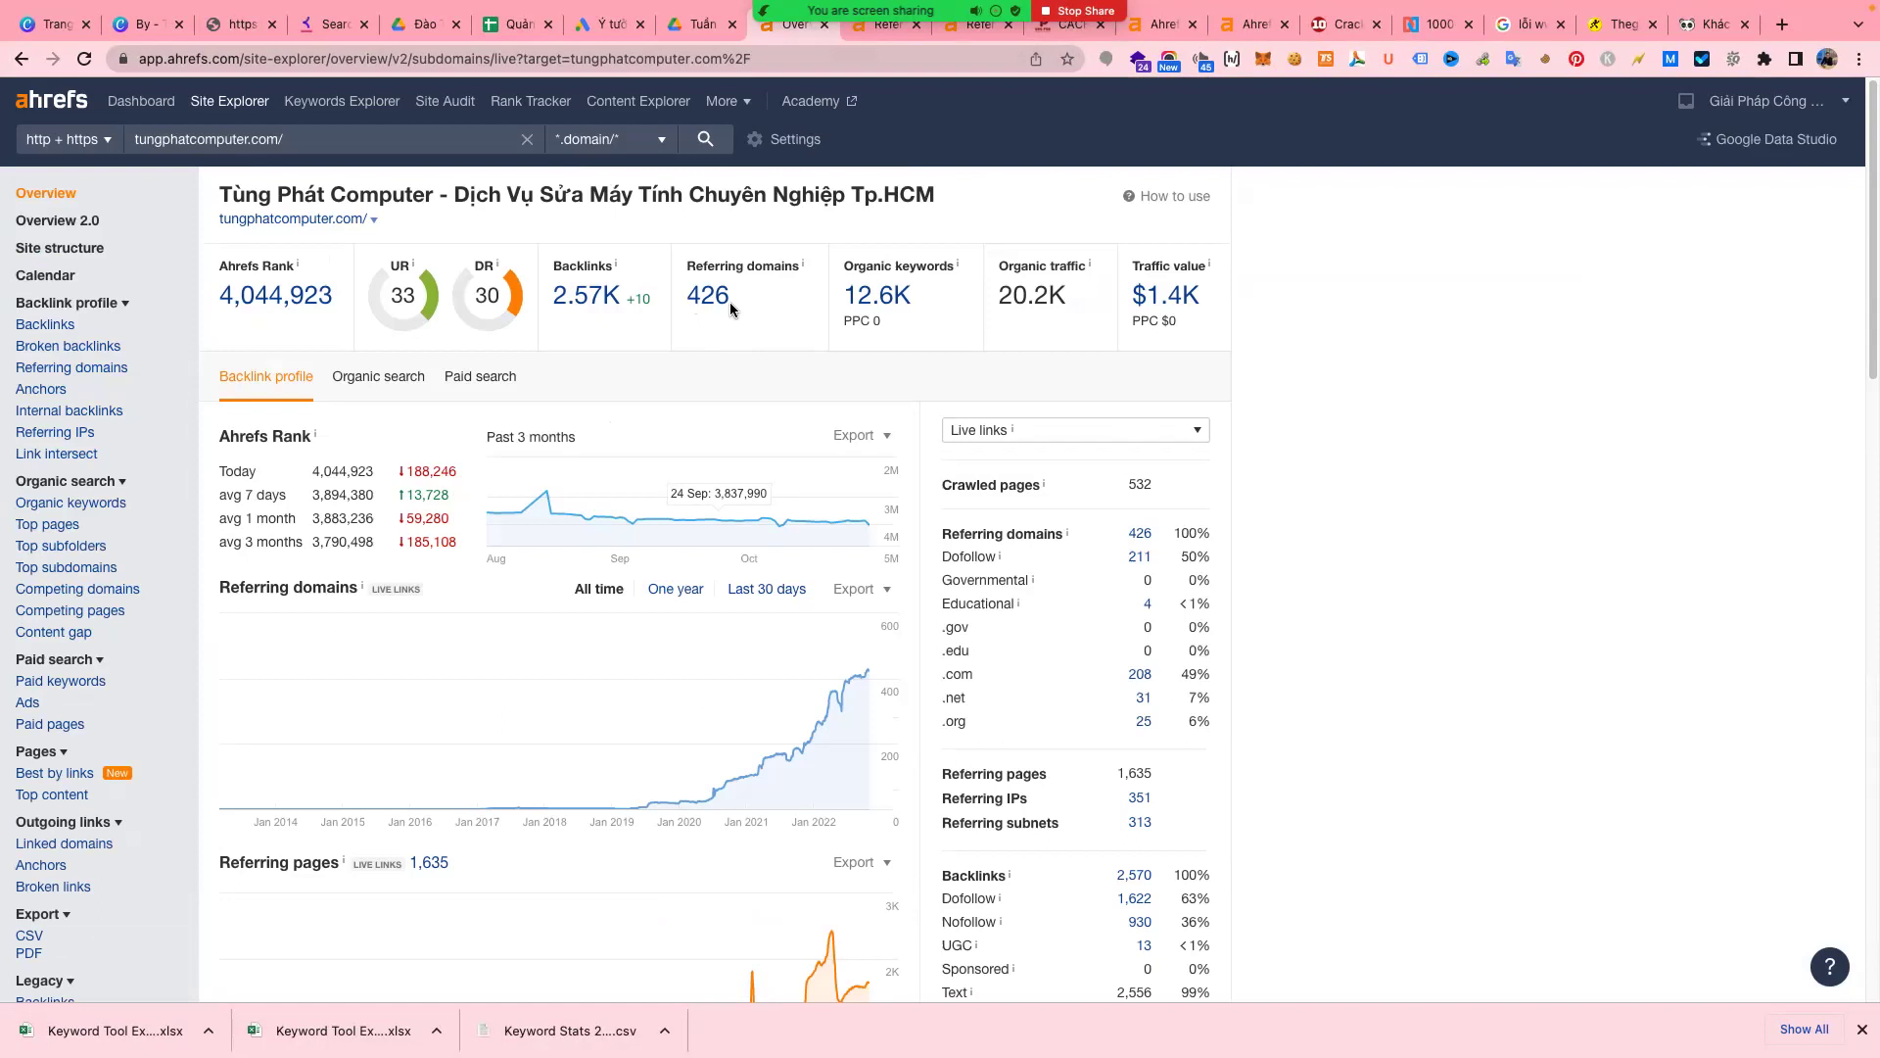
scroll(791, 627, "down", 15)
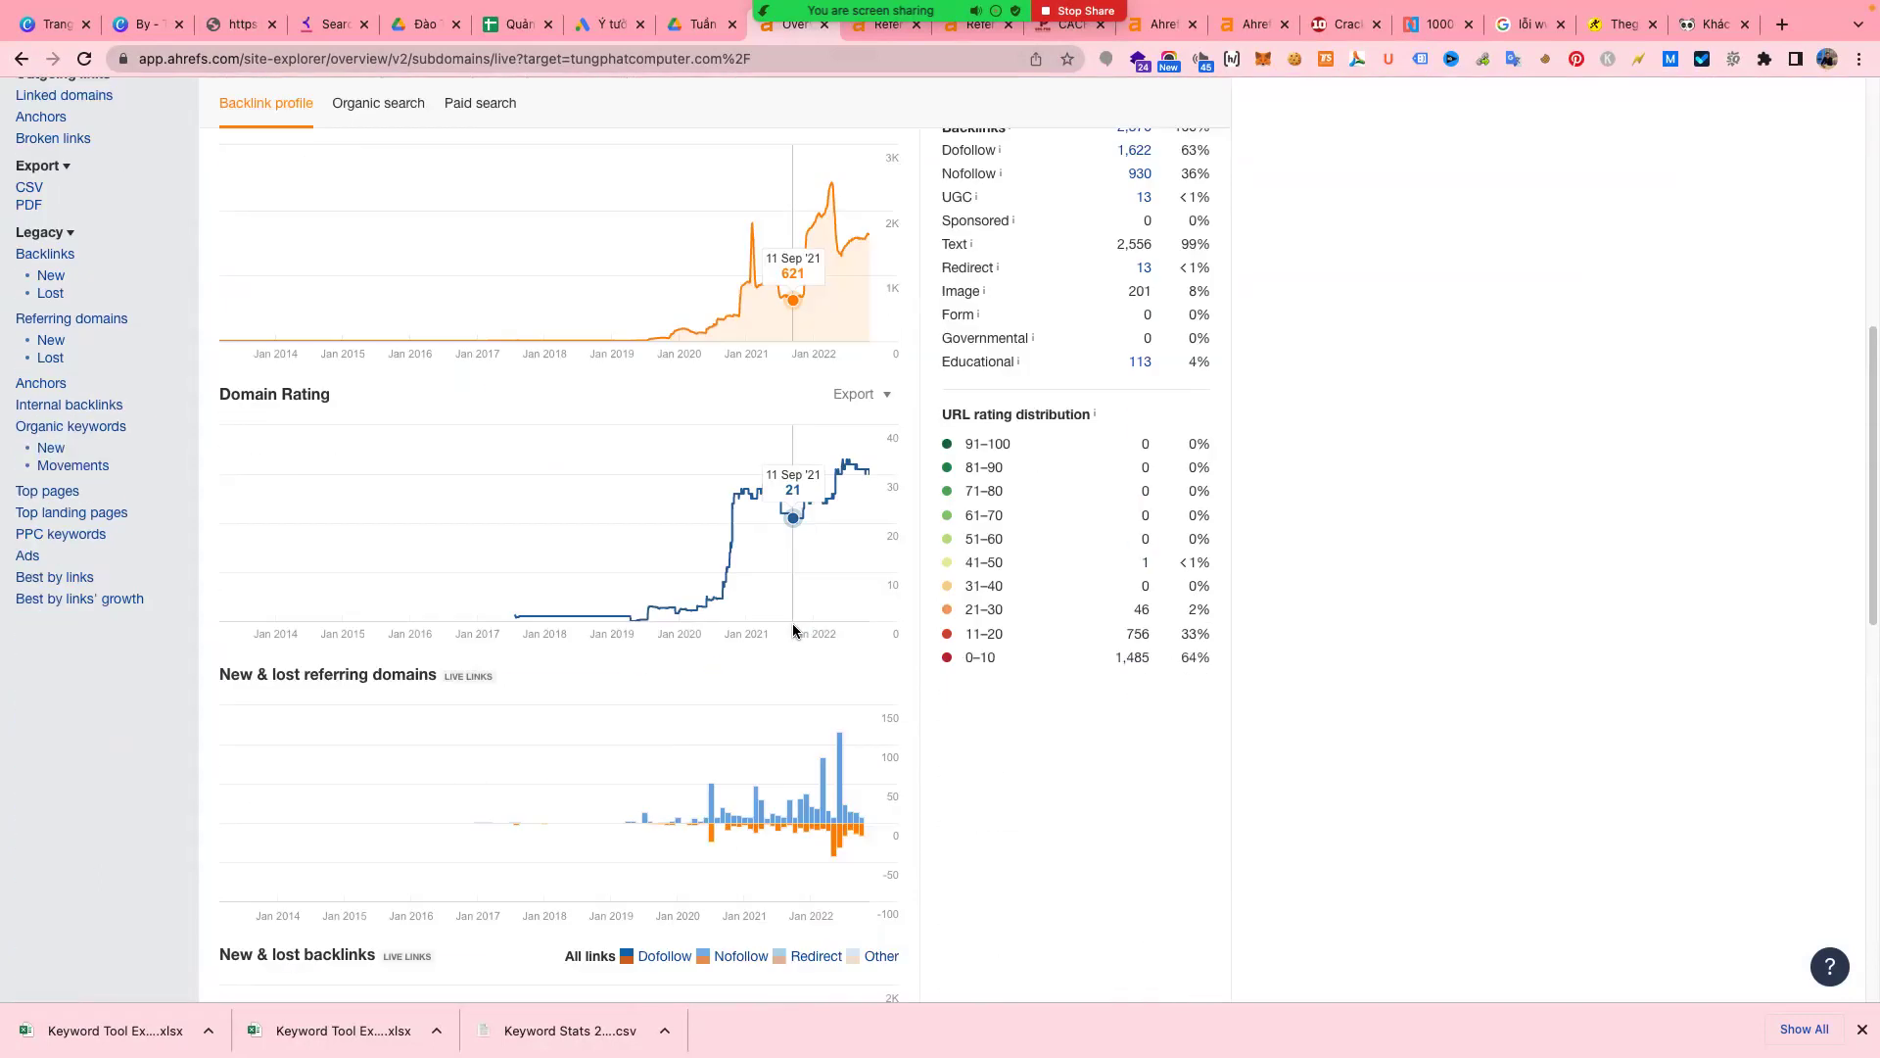
left_click_drag(492, 669, 222, 671)
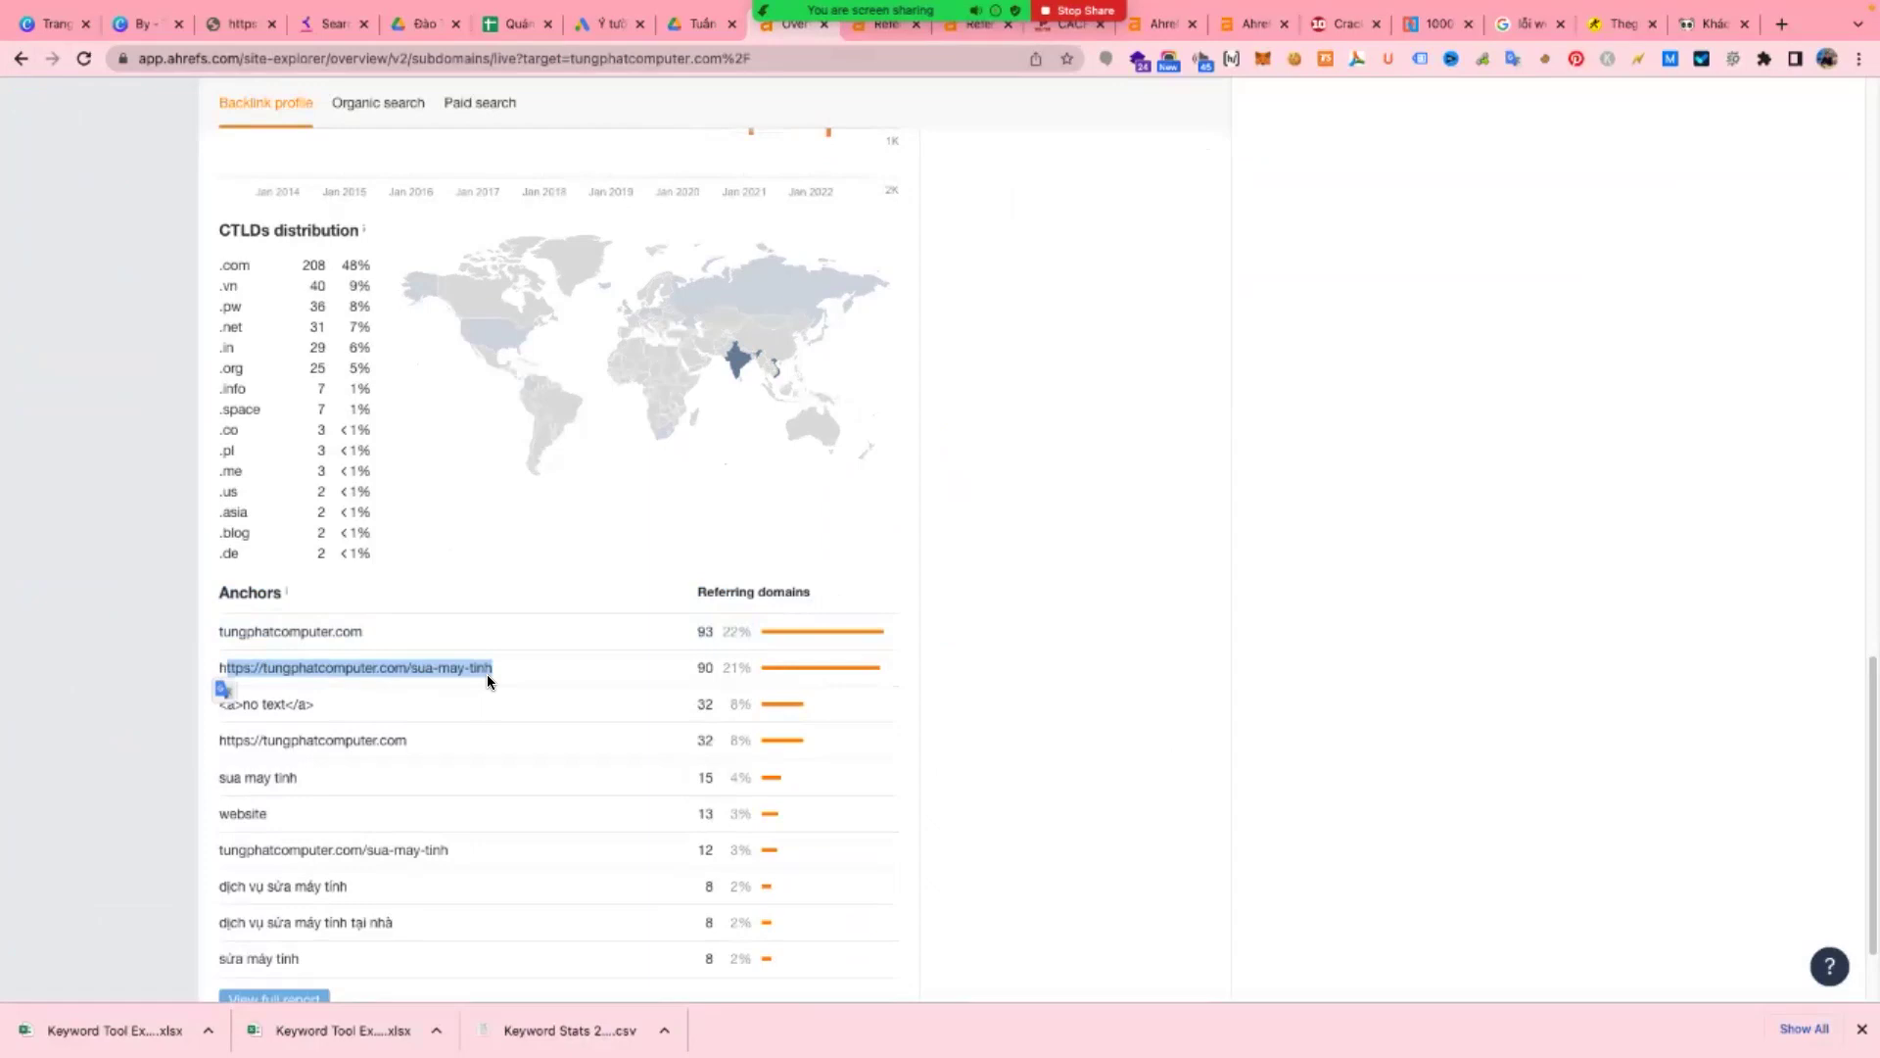
left_click_drag(496, 666, 240, 588)
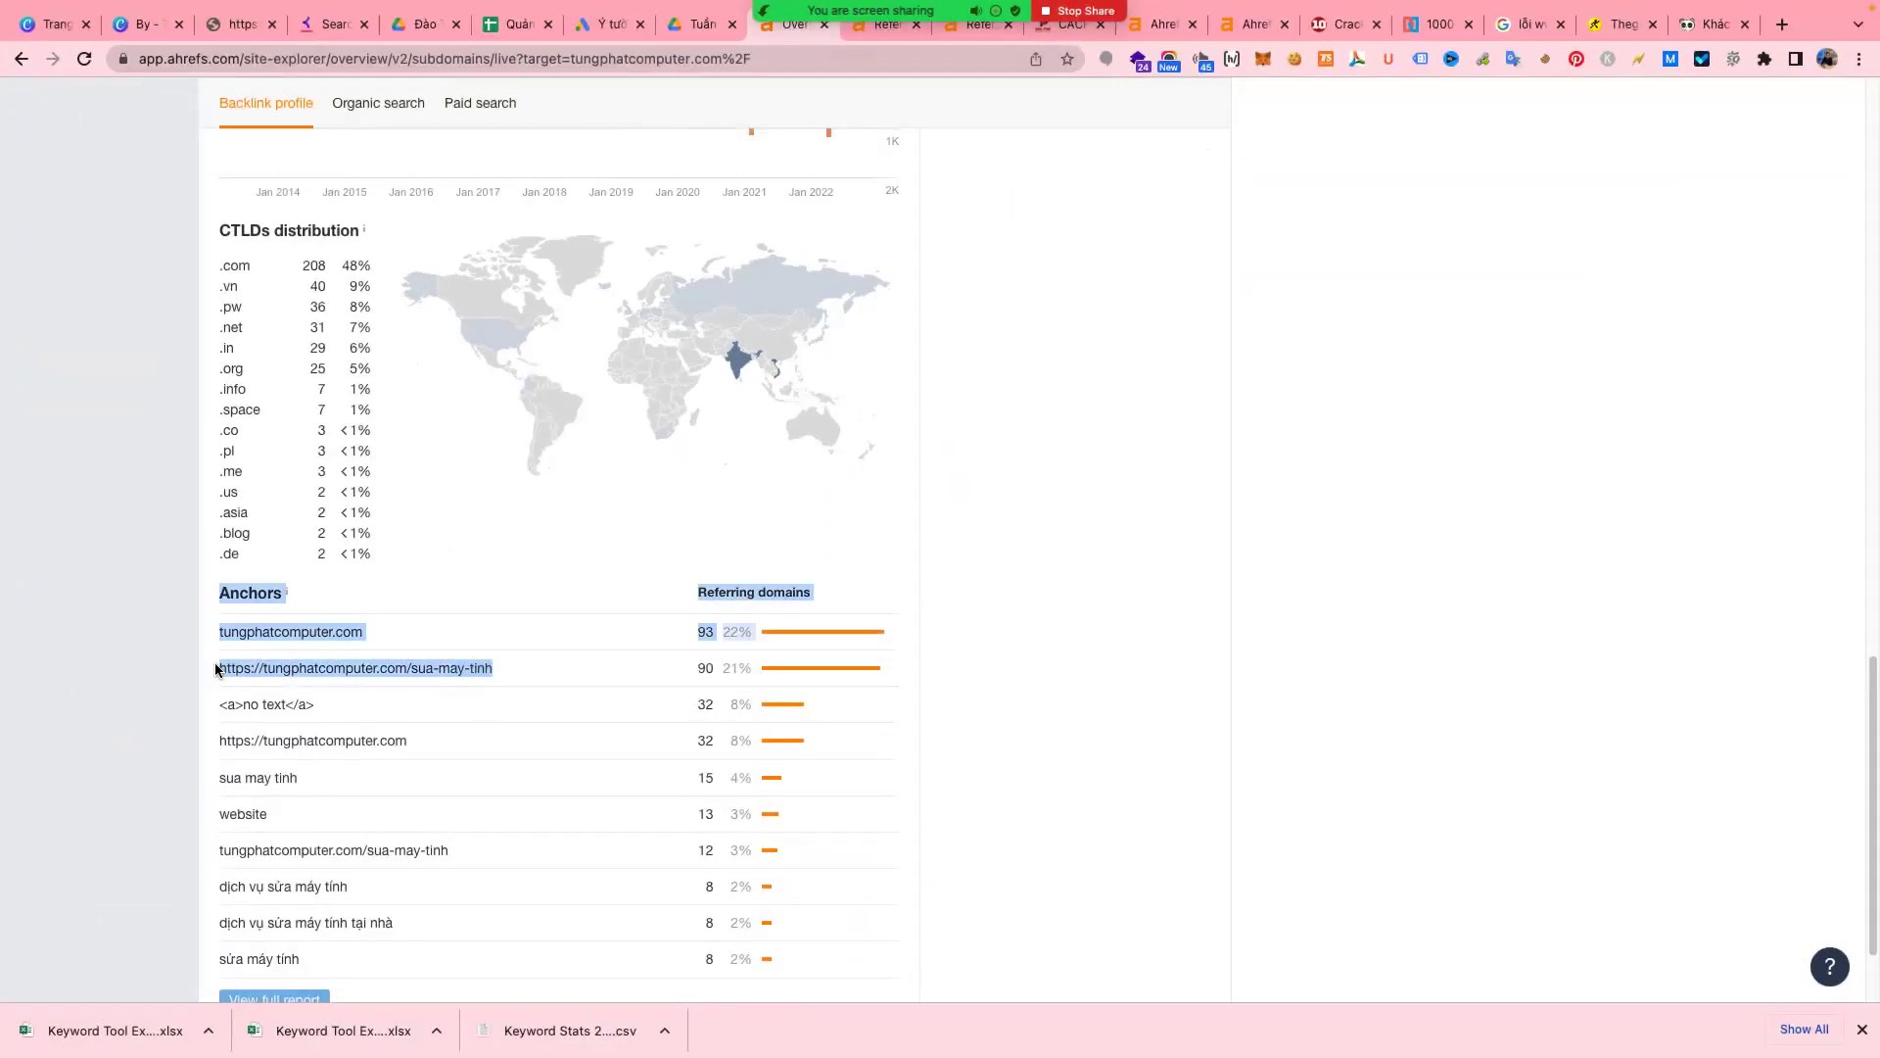
- Show the full URL of the tungphat.com Zalo installation article as an example, and return to the Ahrefs overview
left_click(1063, 28)
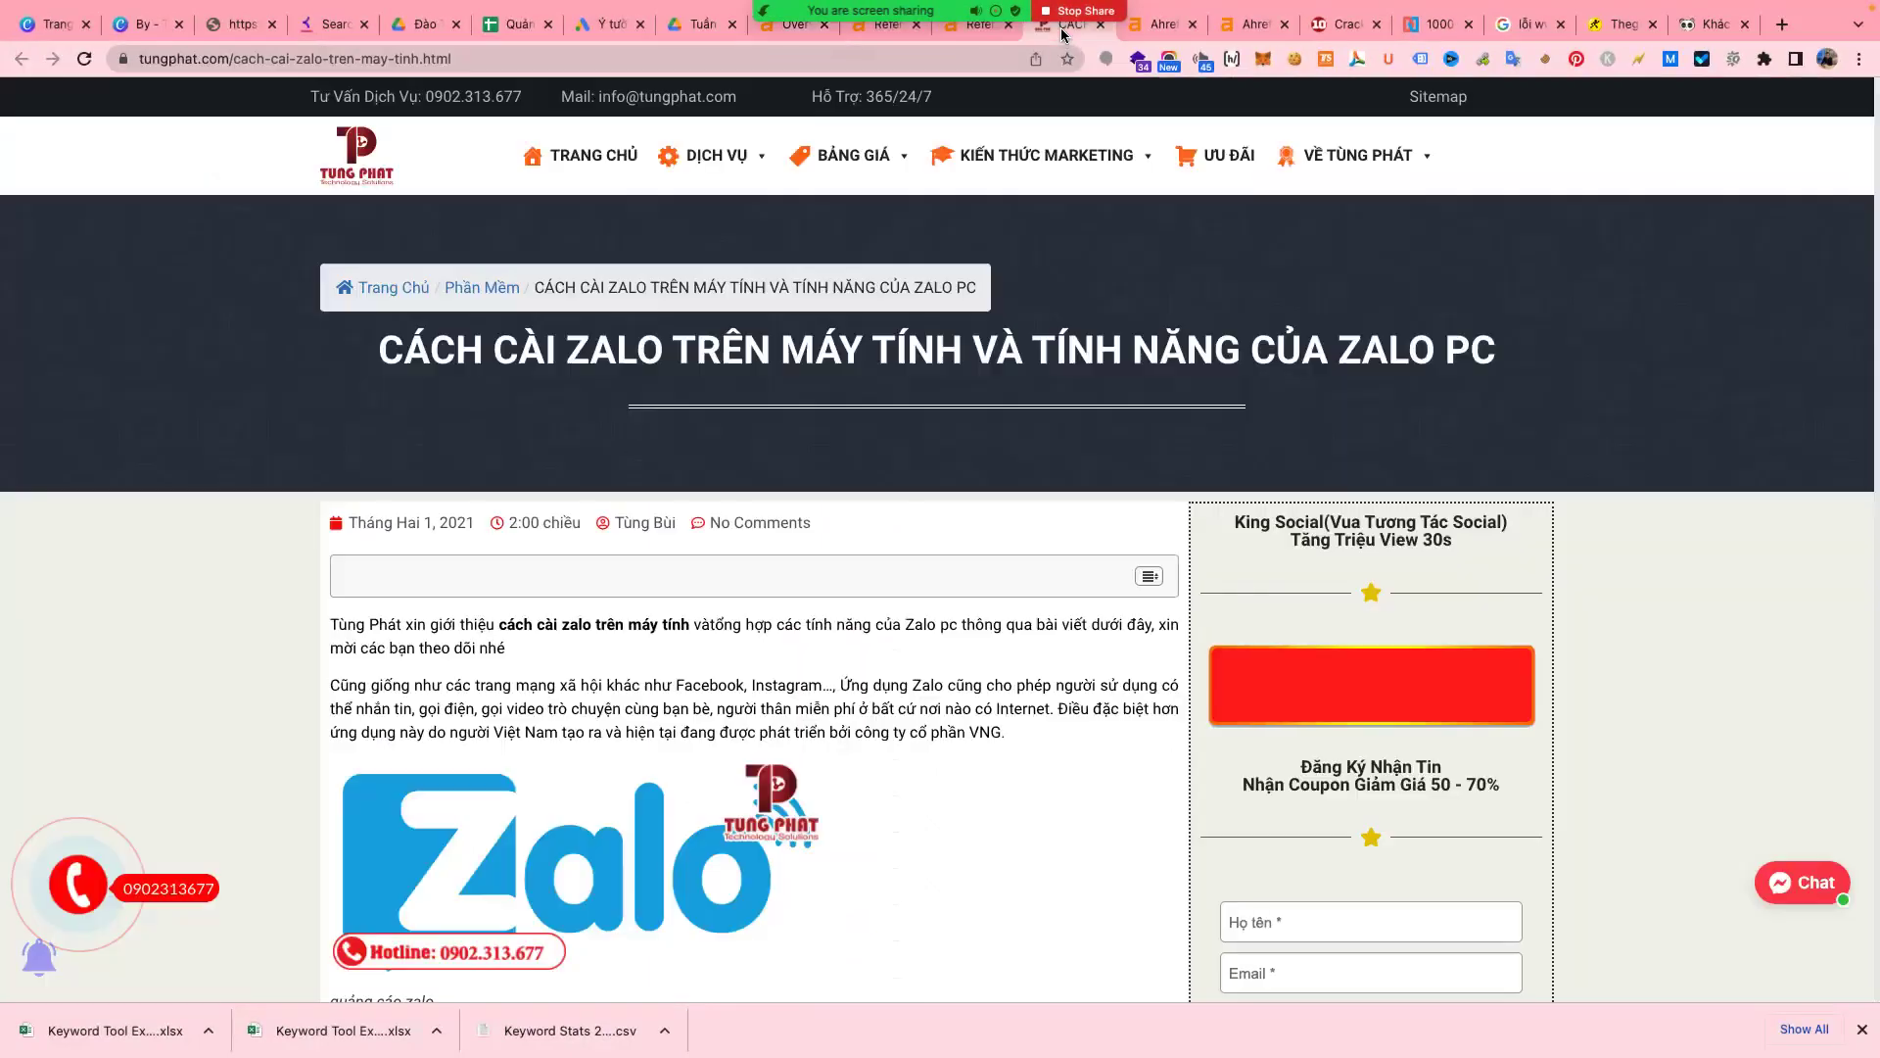
left_click(541, 59)
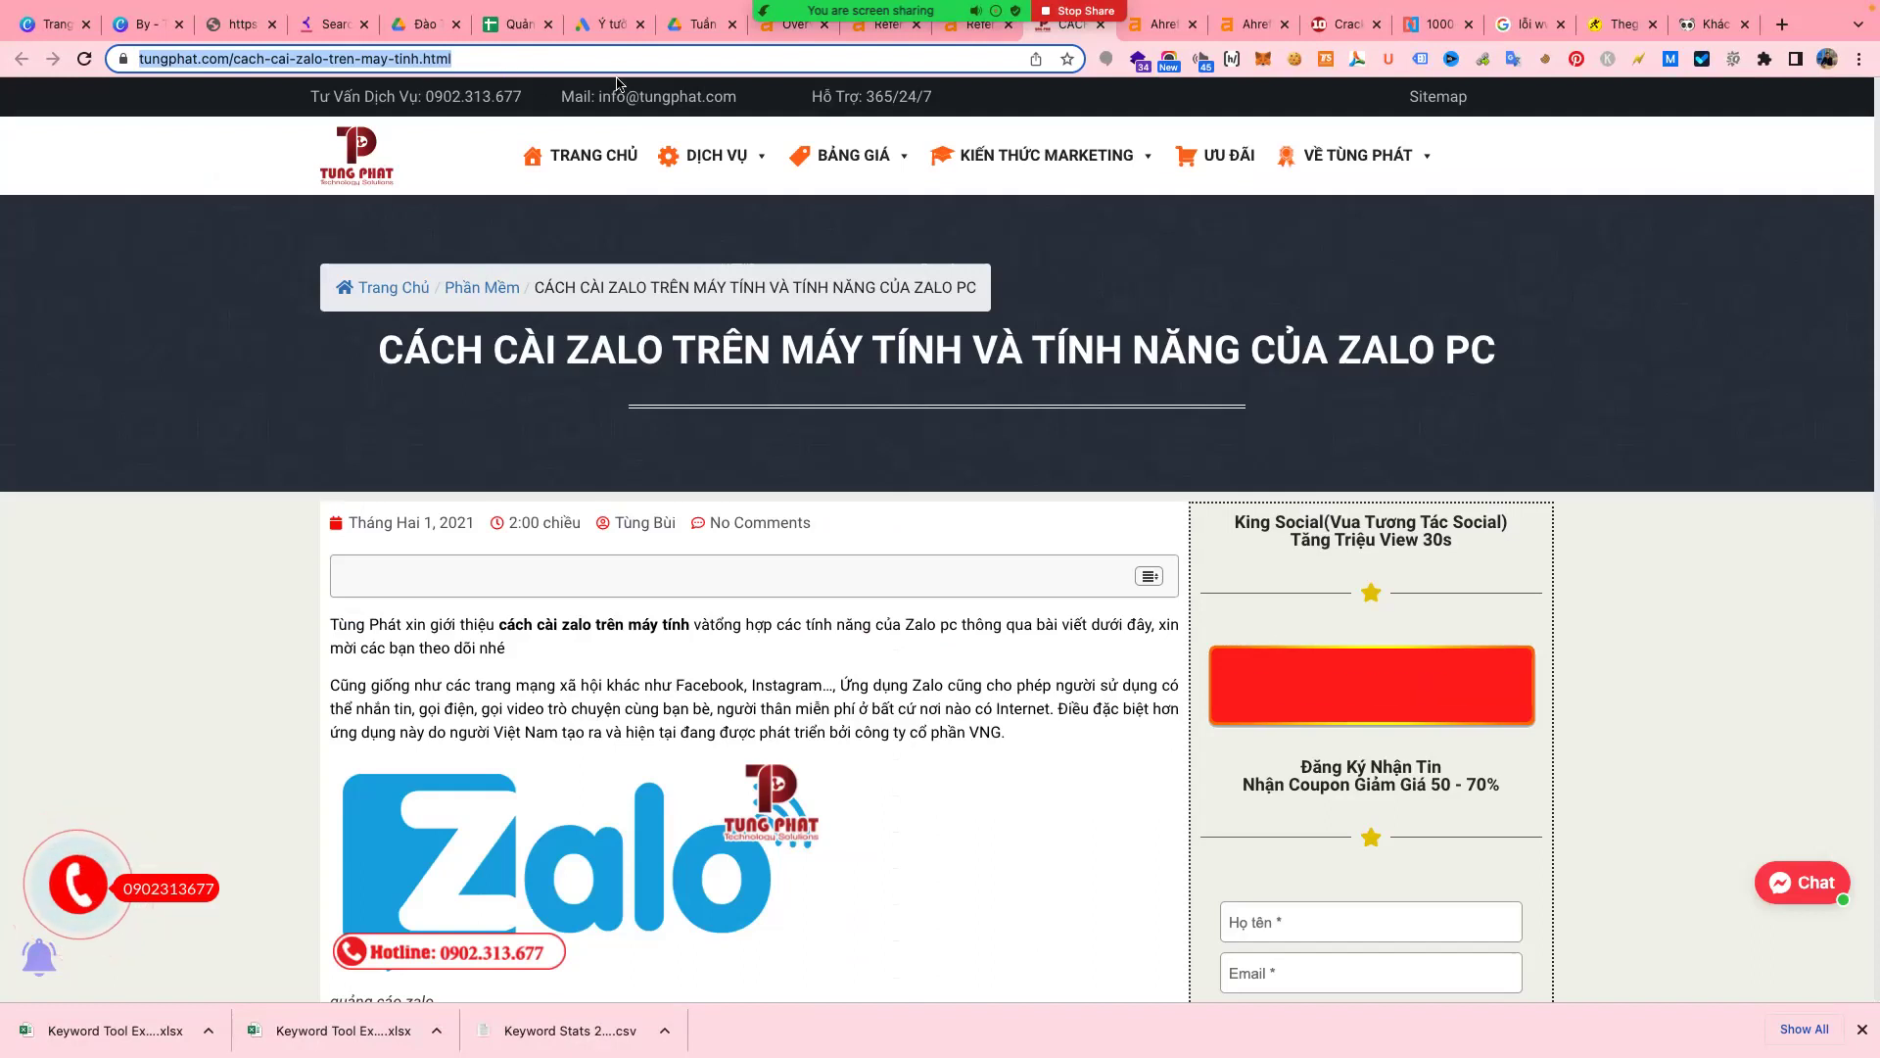
mouse_move(708, 210)
left_click(799, 29)
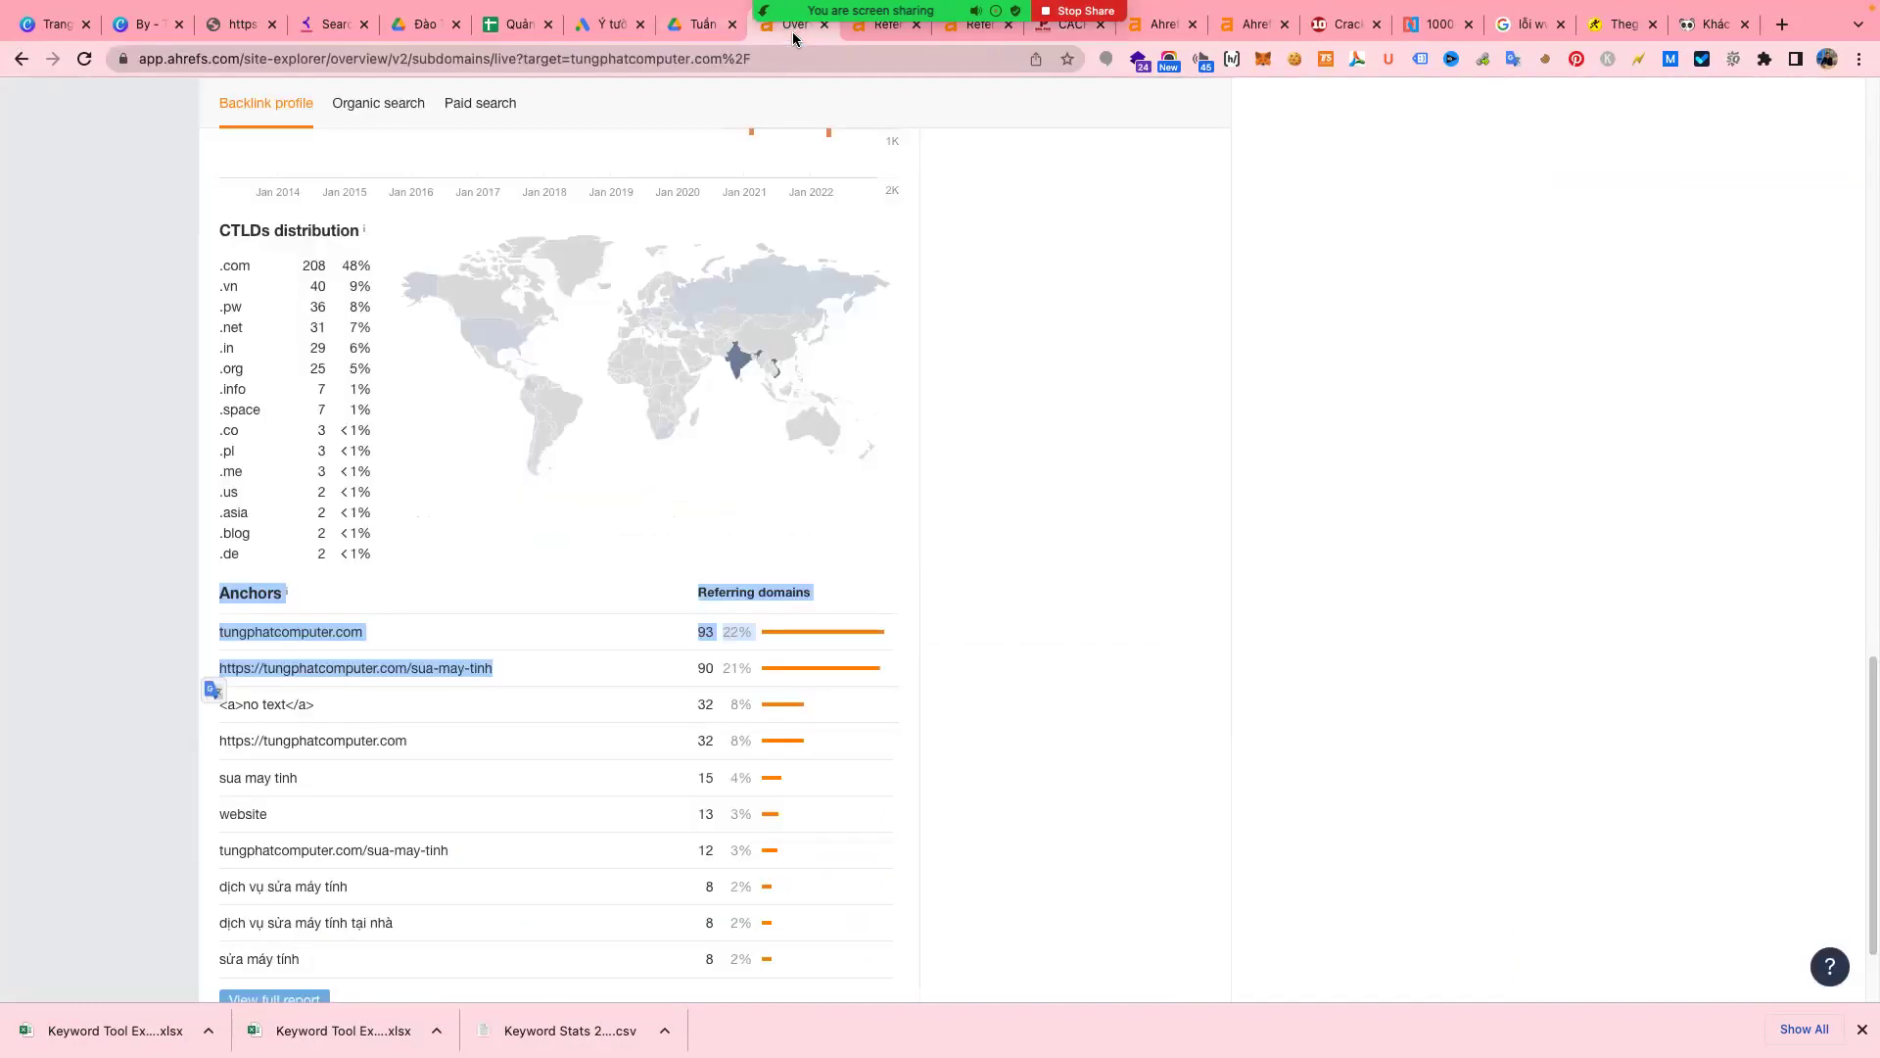
left_click(327, 709)
left_click_drag(321, 703, 219, 704)
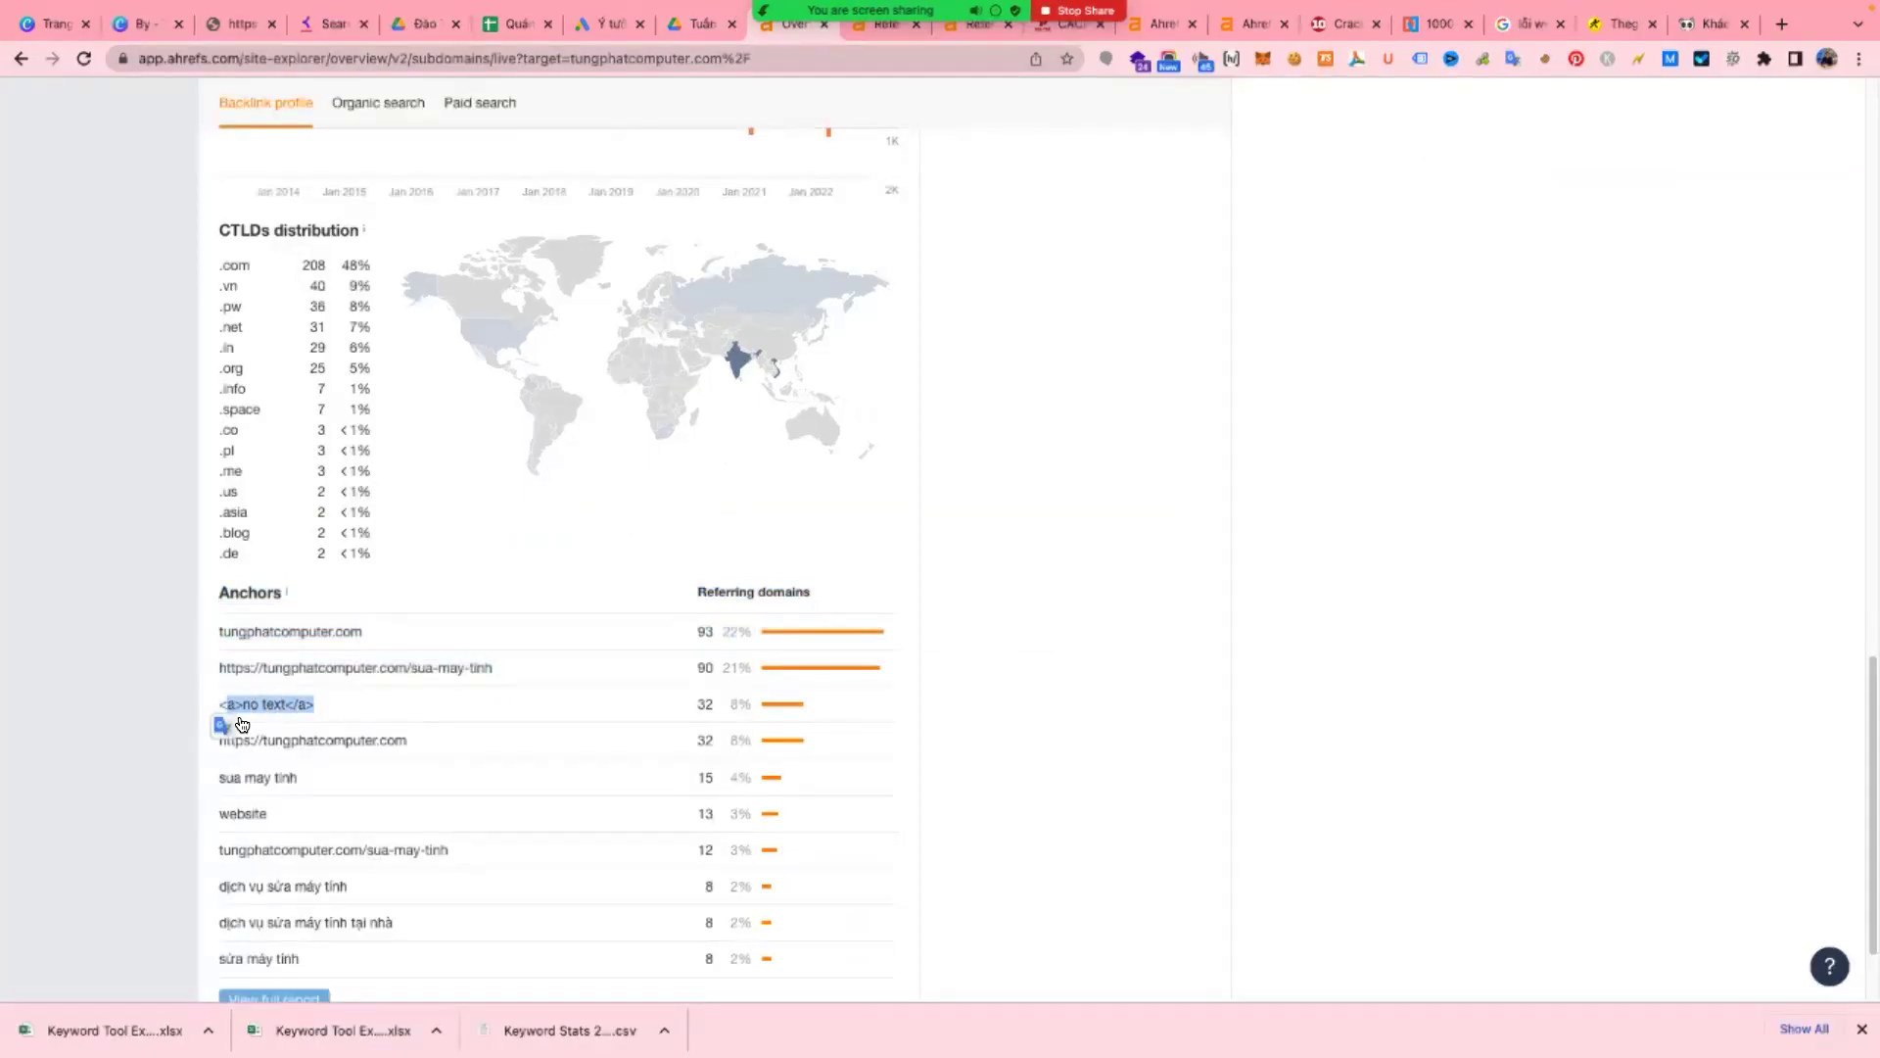
scroll(384, 737, "down", 1)
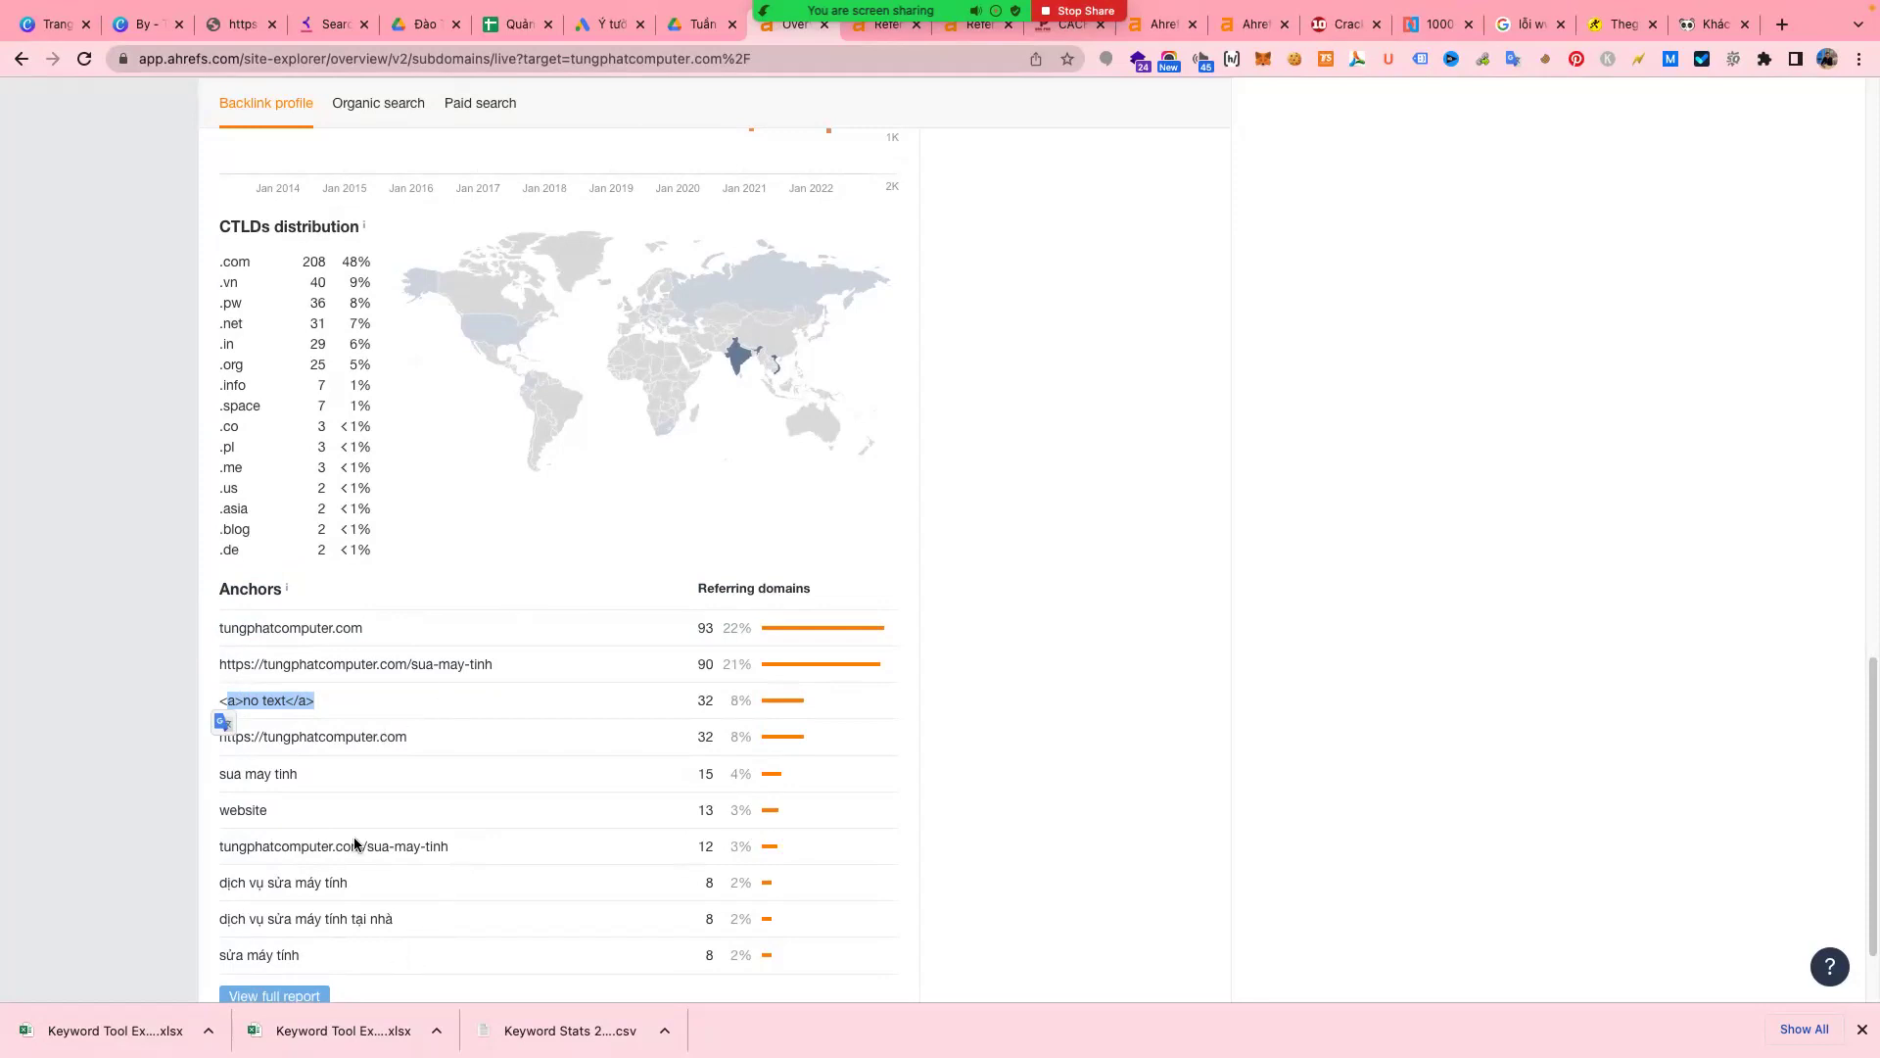
left_click(451, 735)
mouse_move(435, 748)
left_mouse_down()
mouse_move(225, 743)
mouse_move(427, 746)
left_mouse_up()
left_click_drag(223, 627, 375, 631)
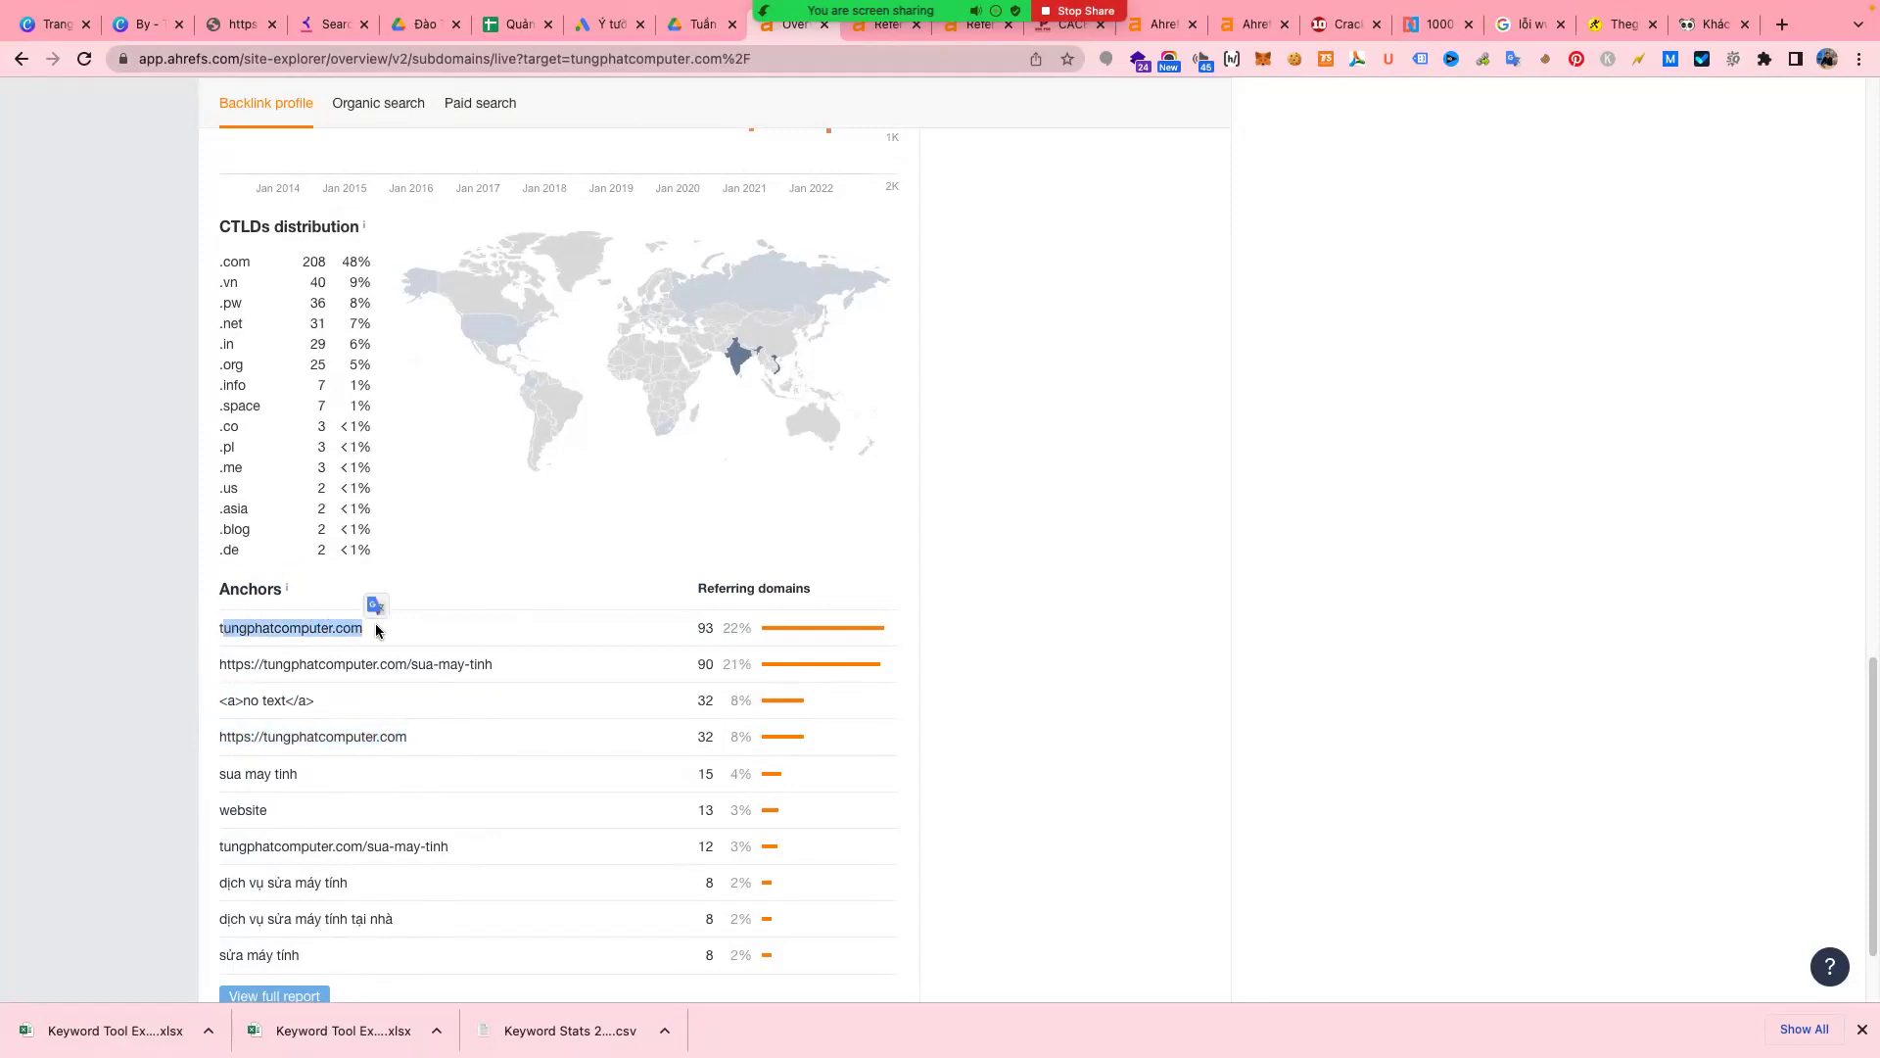
left_click_drag(226, 630, 373, 639)
left_click(325, 746)
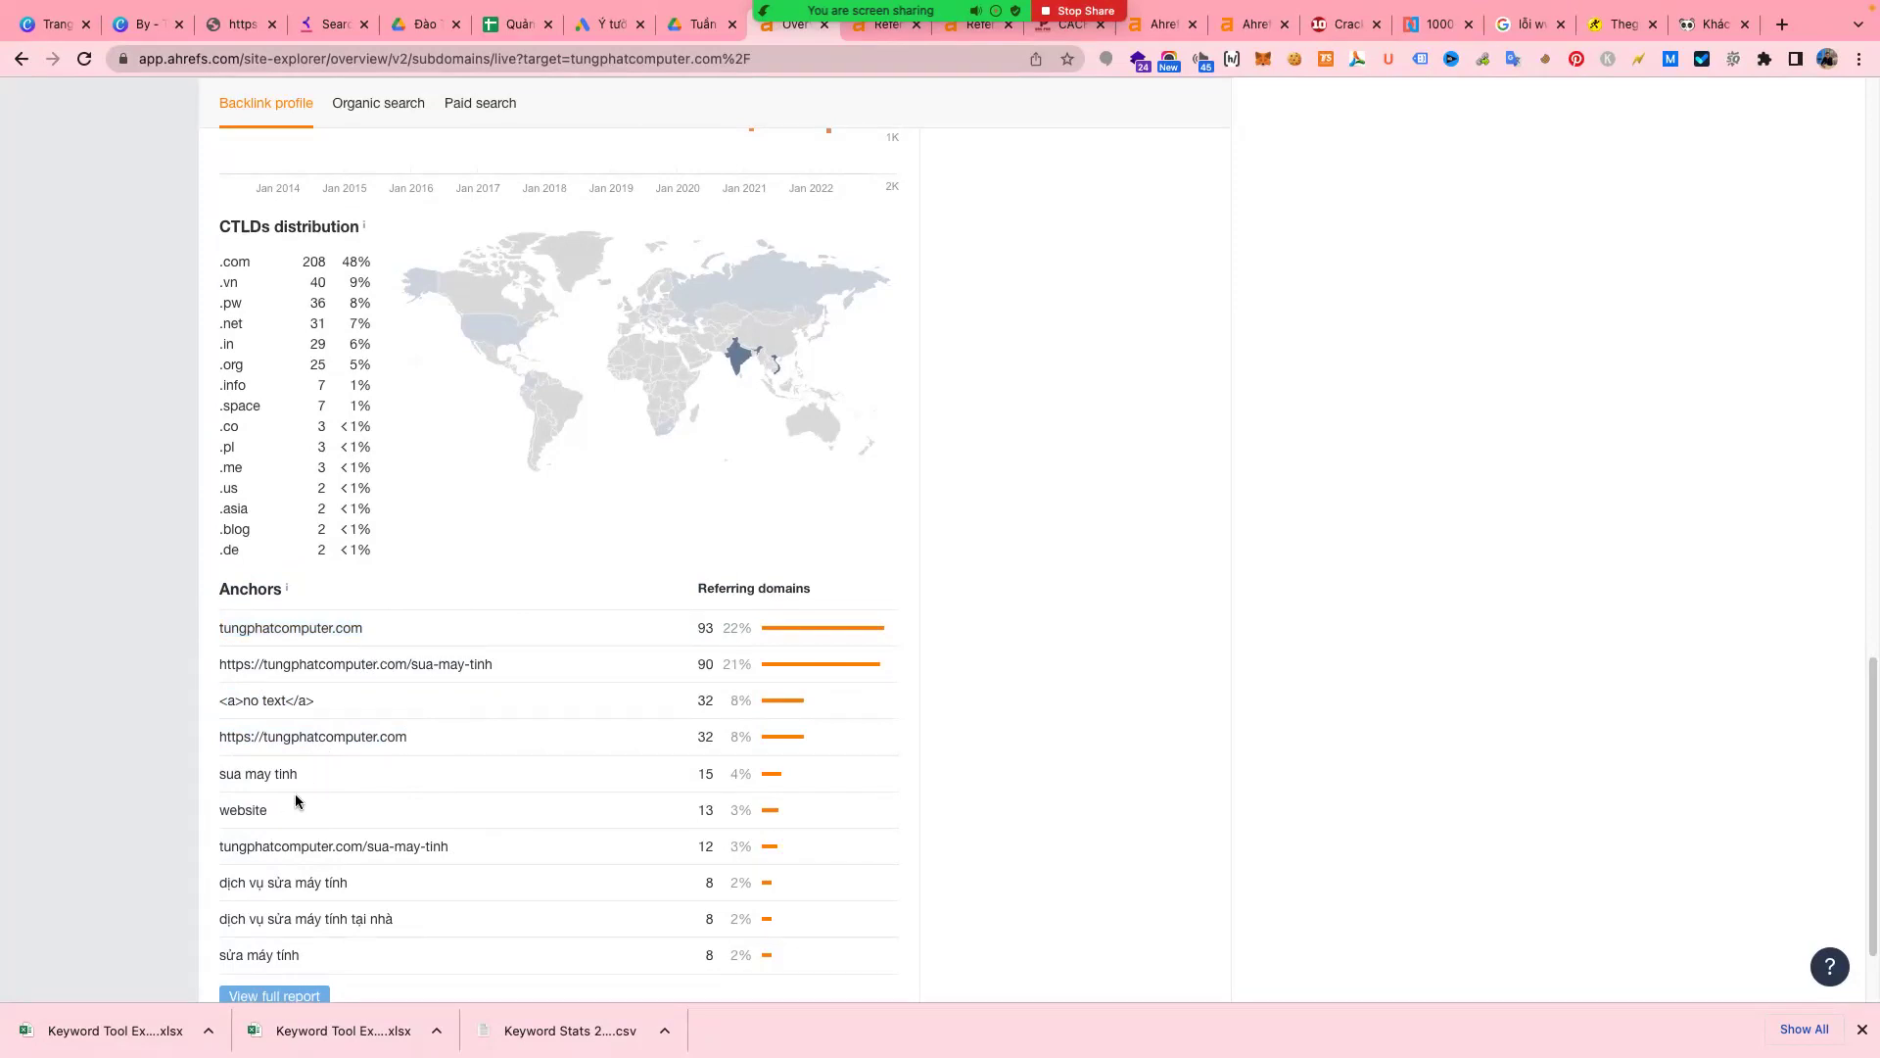
- Examine the keyword anchor "sua may tinh" and the generic anchor "website" in the Anchors list
left_click_drag(300, 773, 224, 775)
left_click(223, 774)
left_click_drag(268, 809, 222, 810)
scroll(294, 773, "down", 1)
left_click_drag(353, 738, 233, 775)
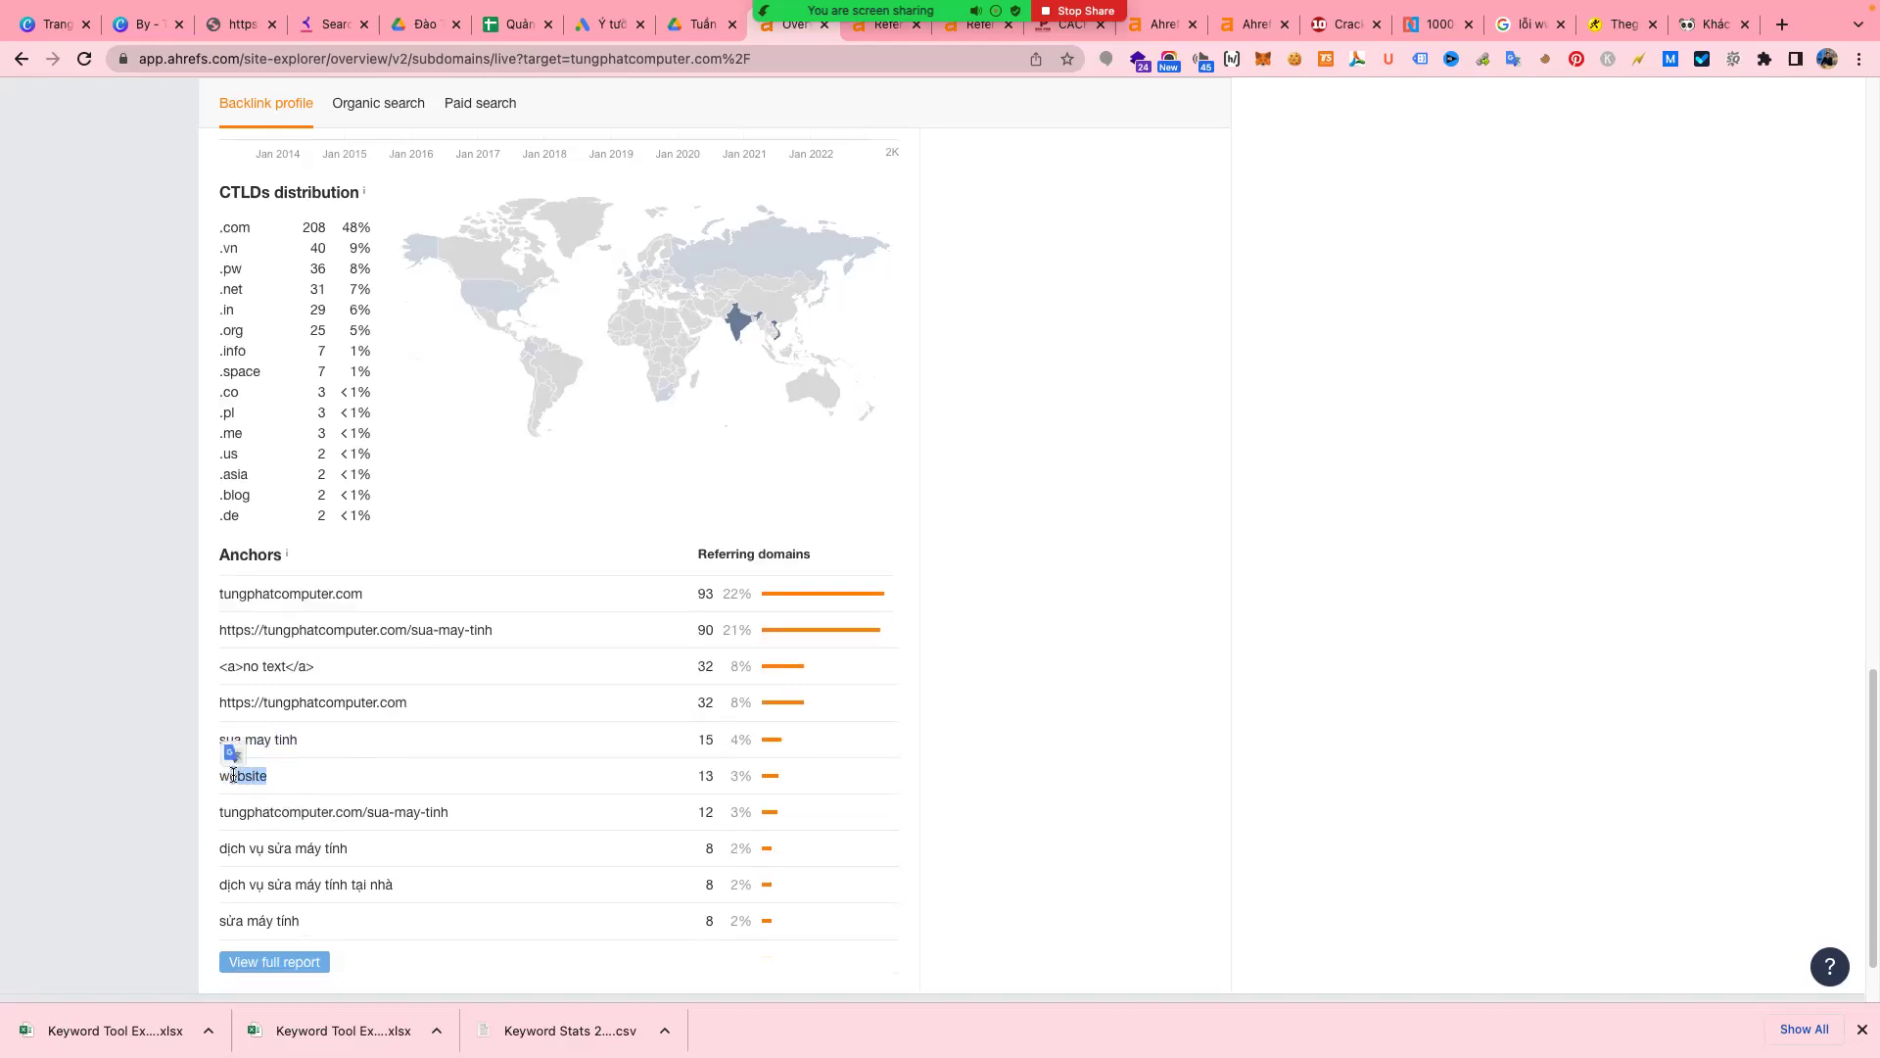
scroll(420, 788, "down", 1)
left_click(331, 793)
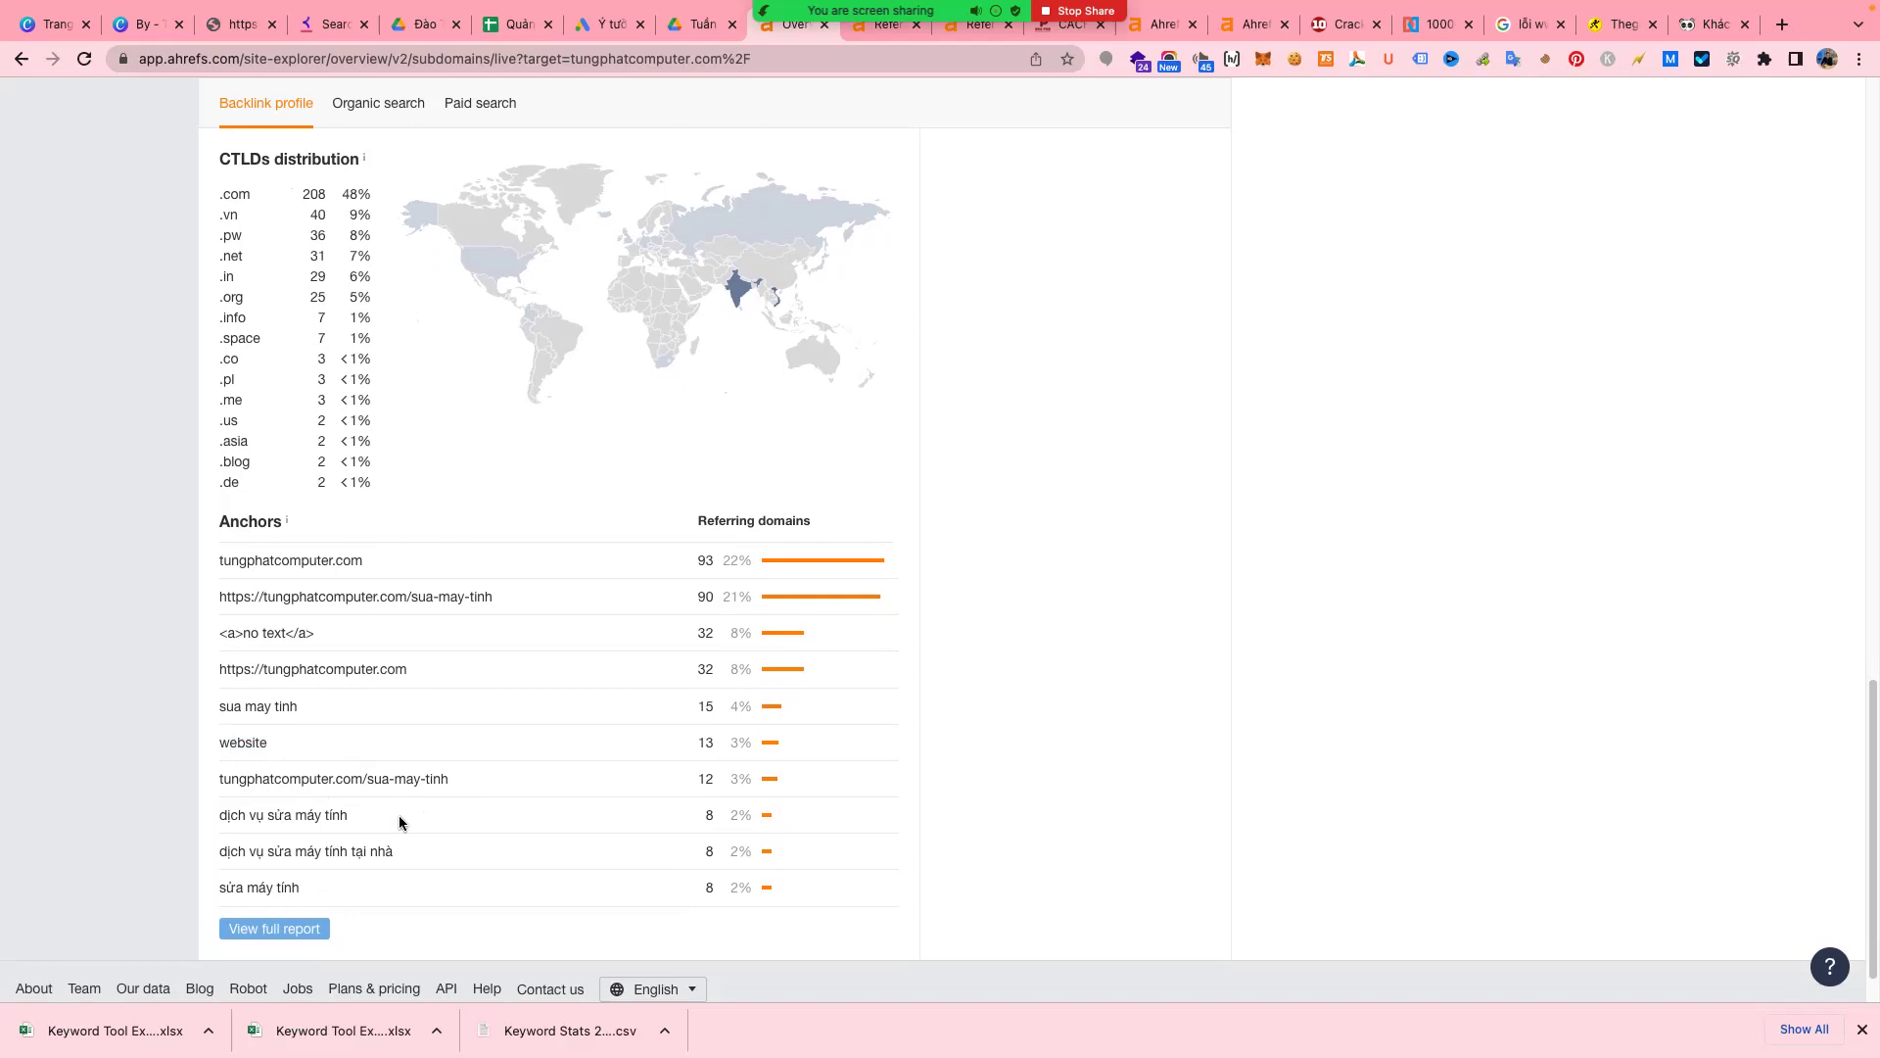
- Open the full Anchors report for tungphatcomputer.com, point out the "go now" anchor and read through the remaining anchor phrases
scroll(428, 819, "down", 1)
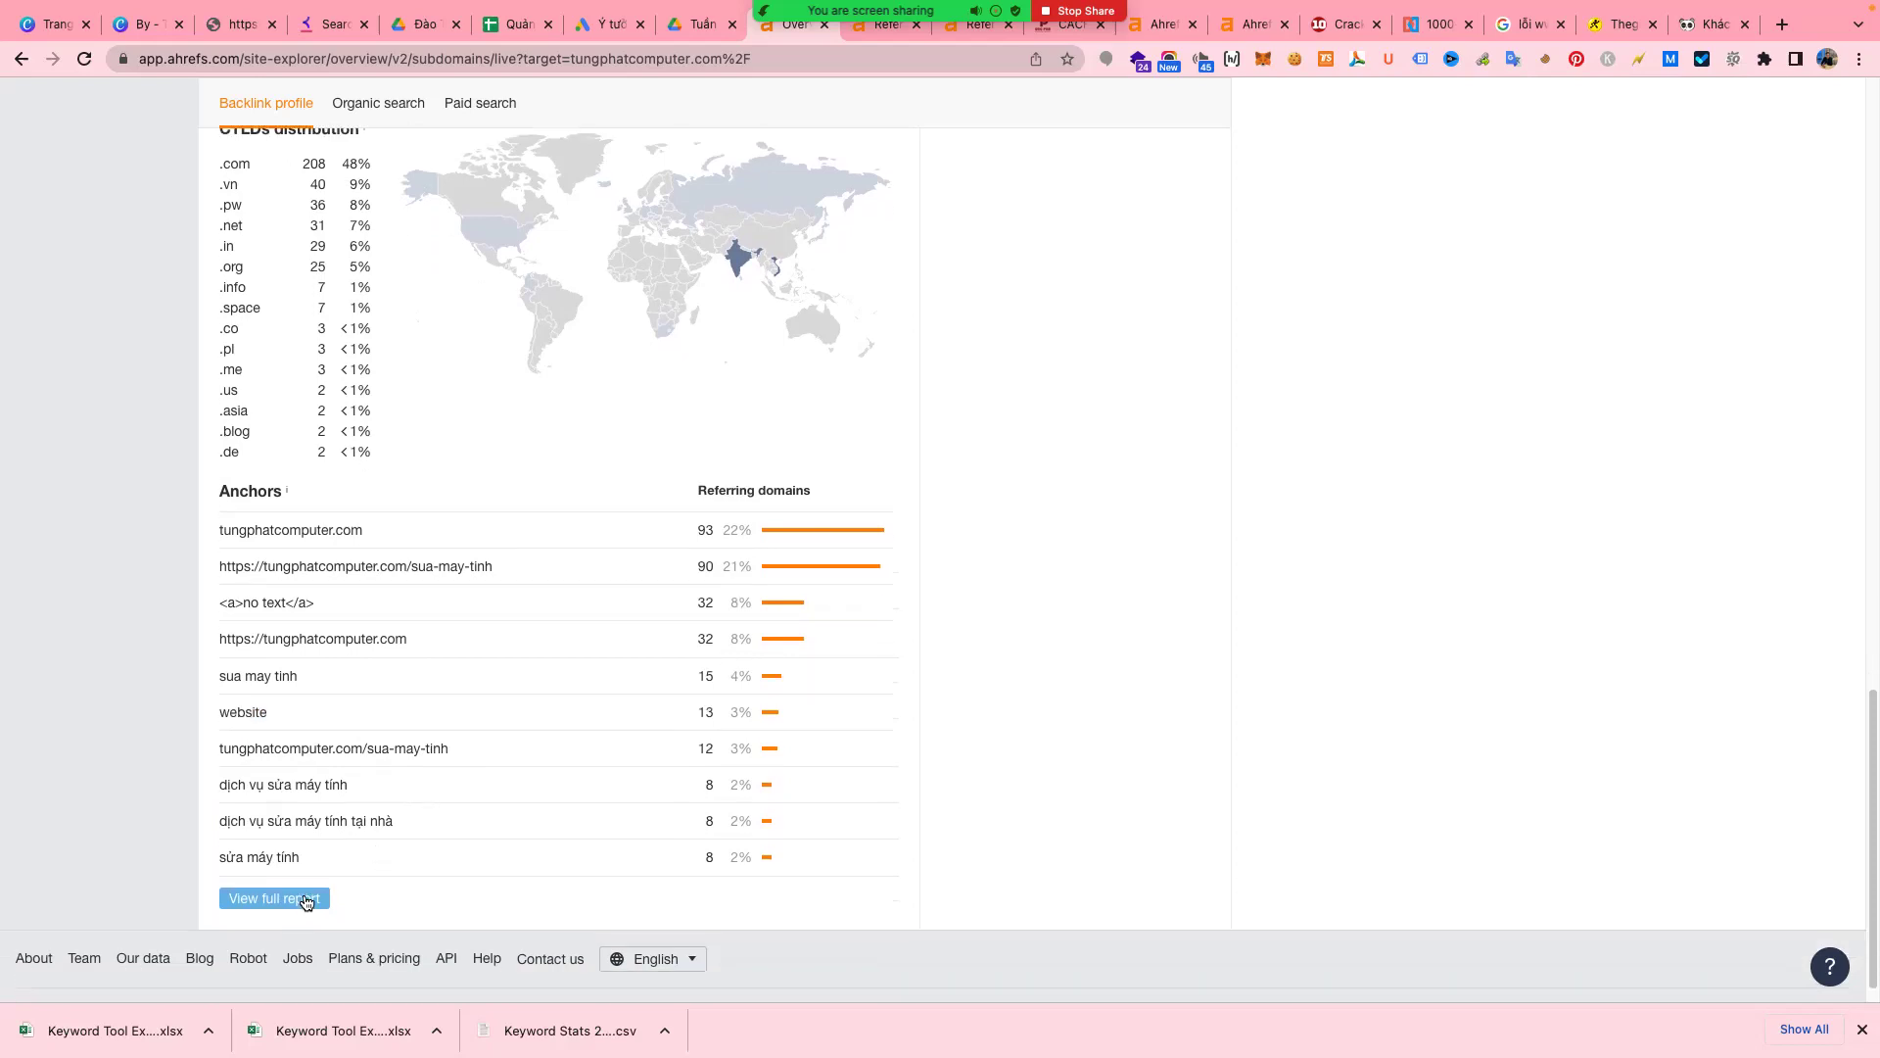
left_click(311, 903)
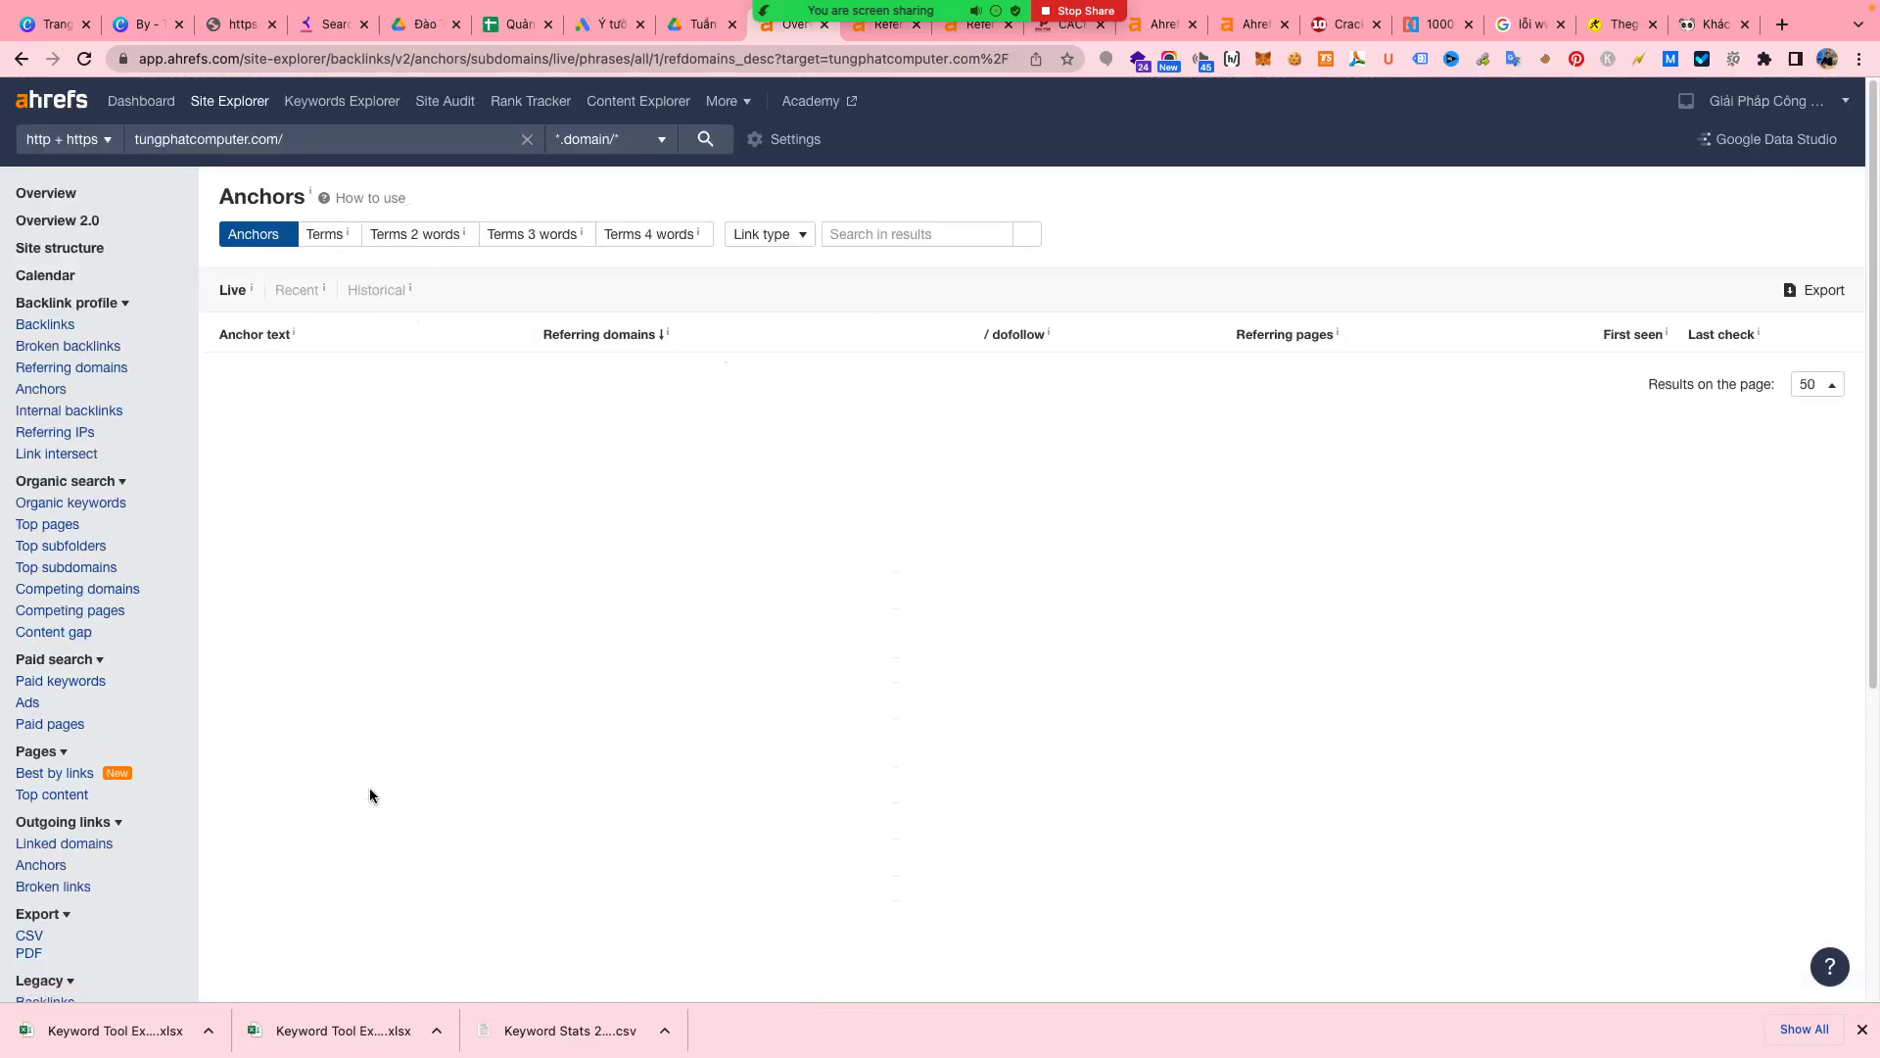
scroll(440, 709, "down", 3)
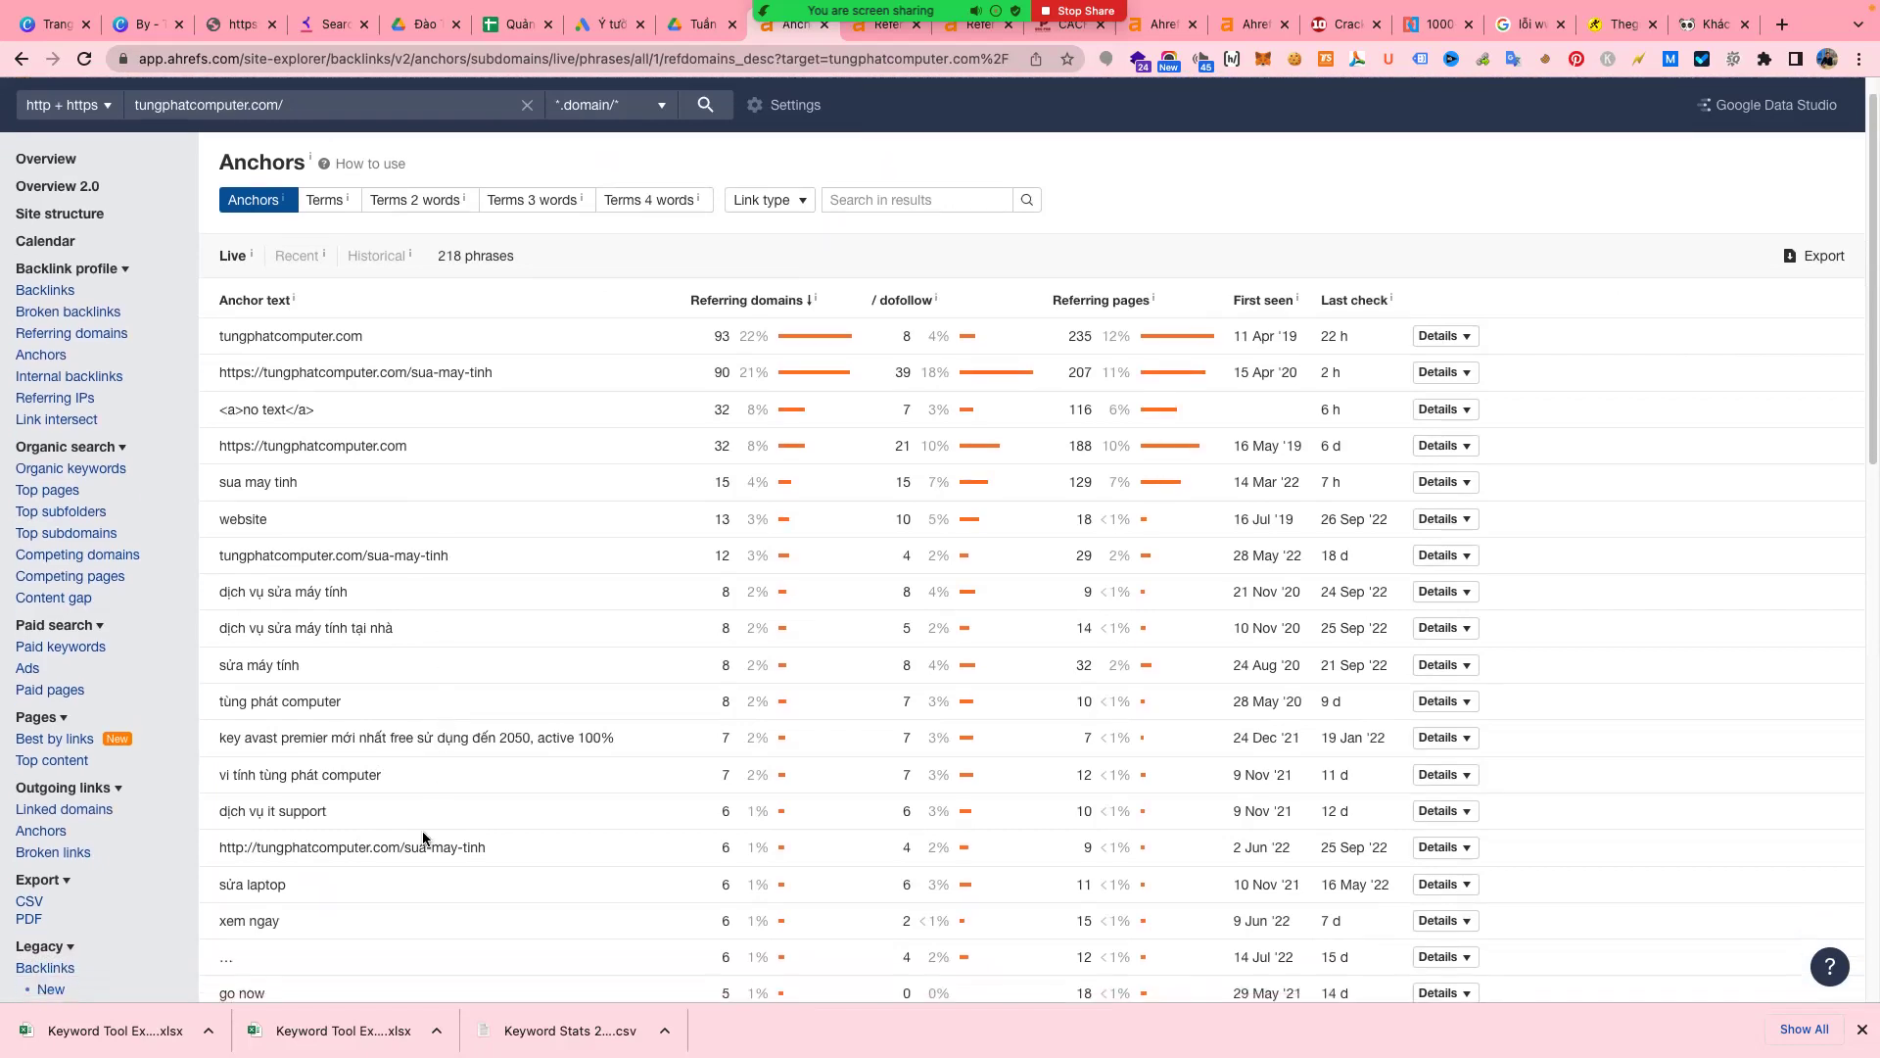
scroll(269, 891, "down", 2)
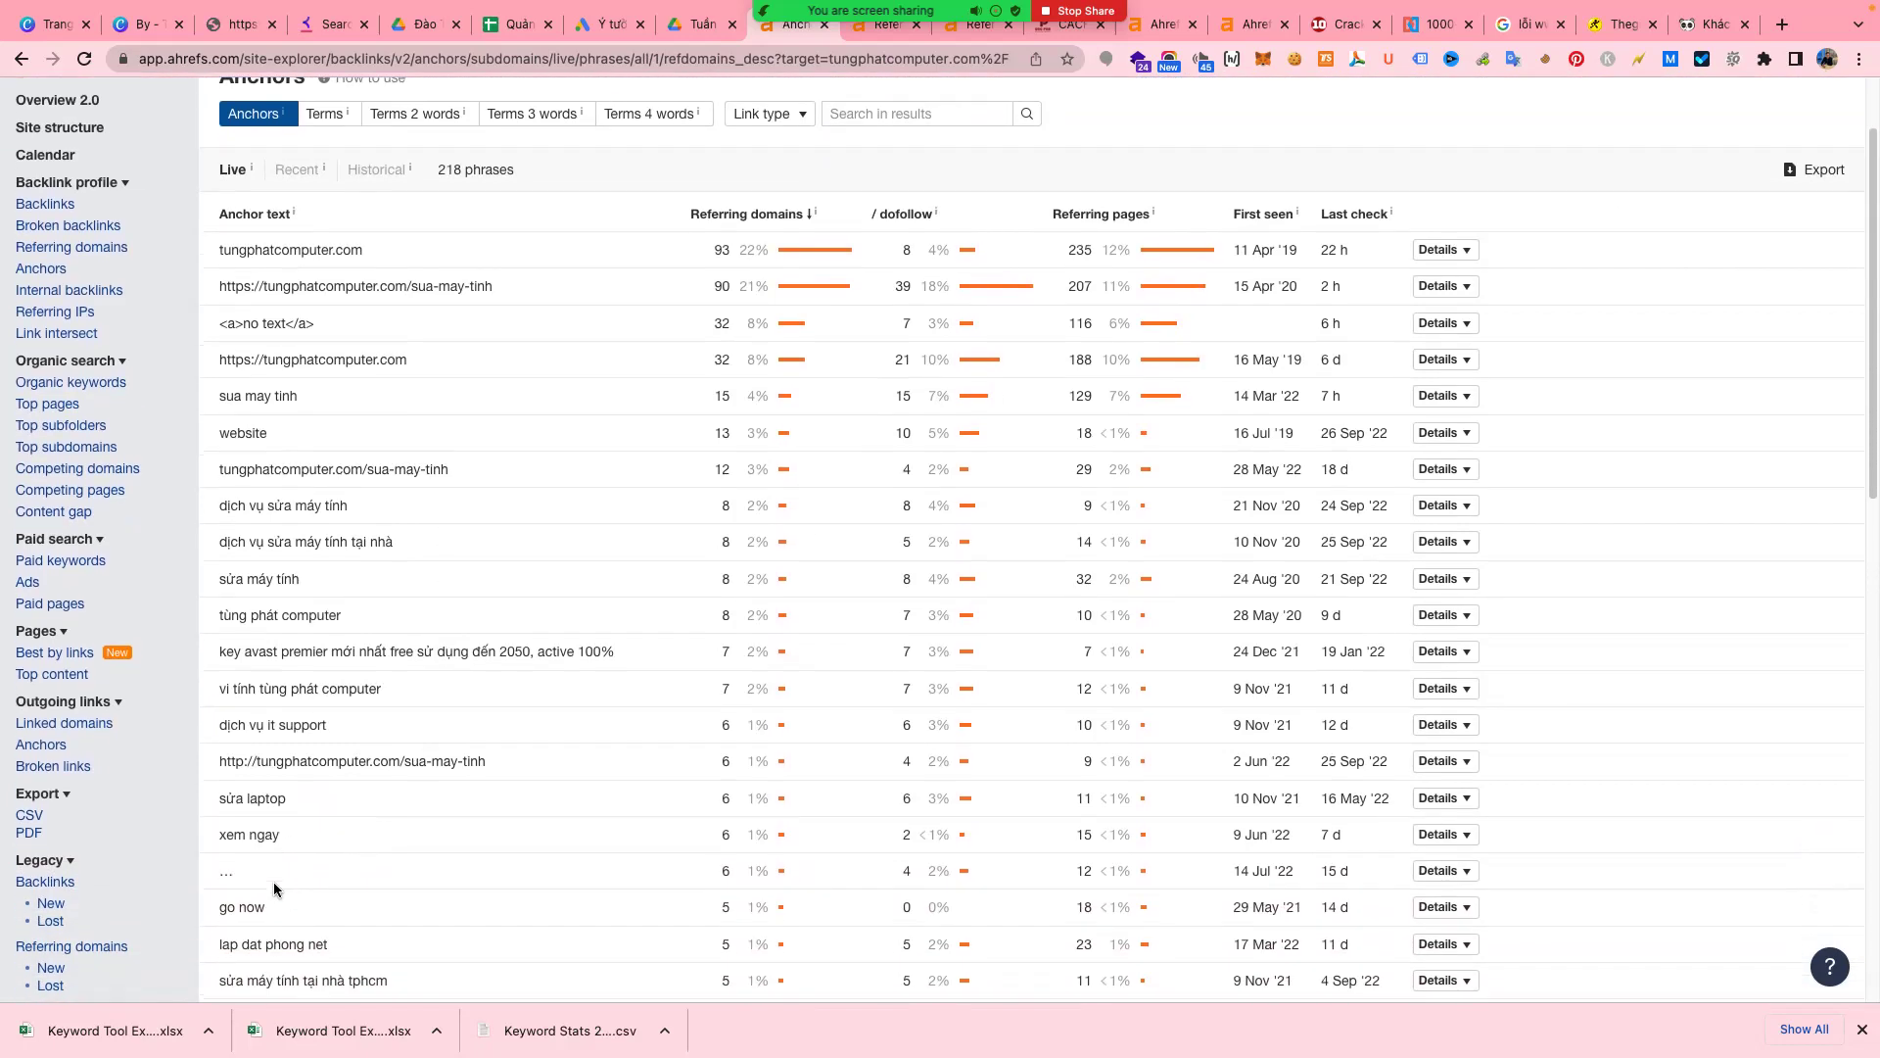
left_click_drag(266, 902, 218, 902)
scroll(525, 855, "down", 1)
scroll(525, 856, "down", 8)
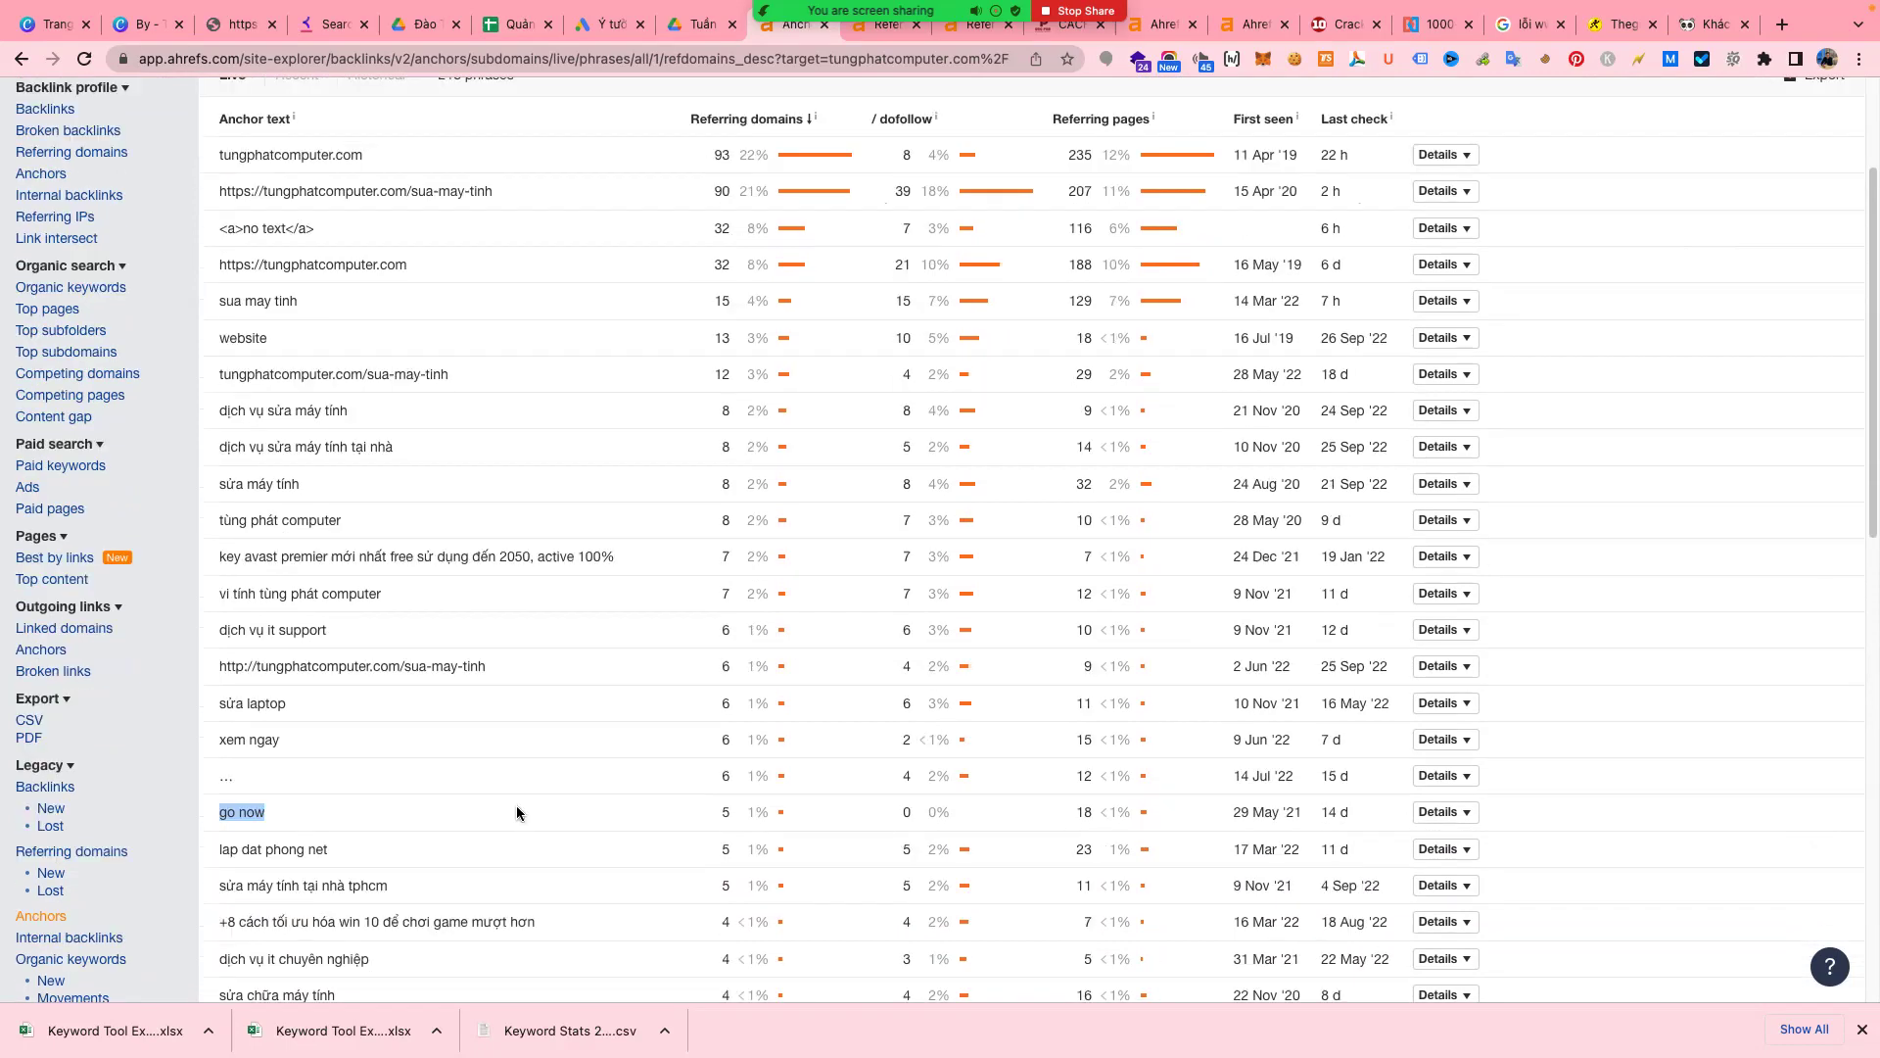
scroll(519, 812, "down", 11)
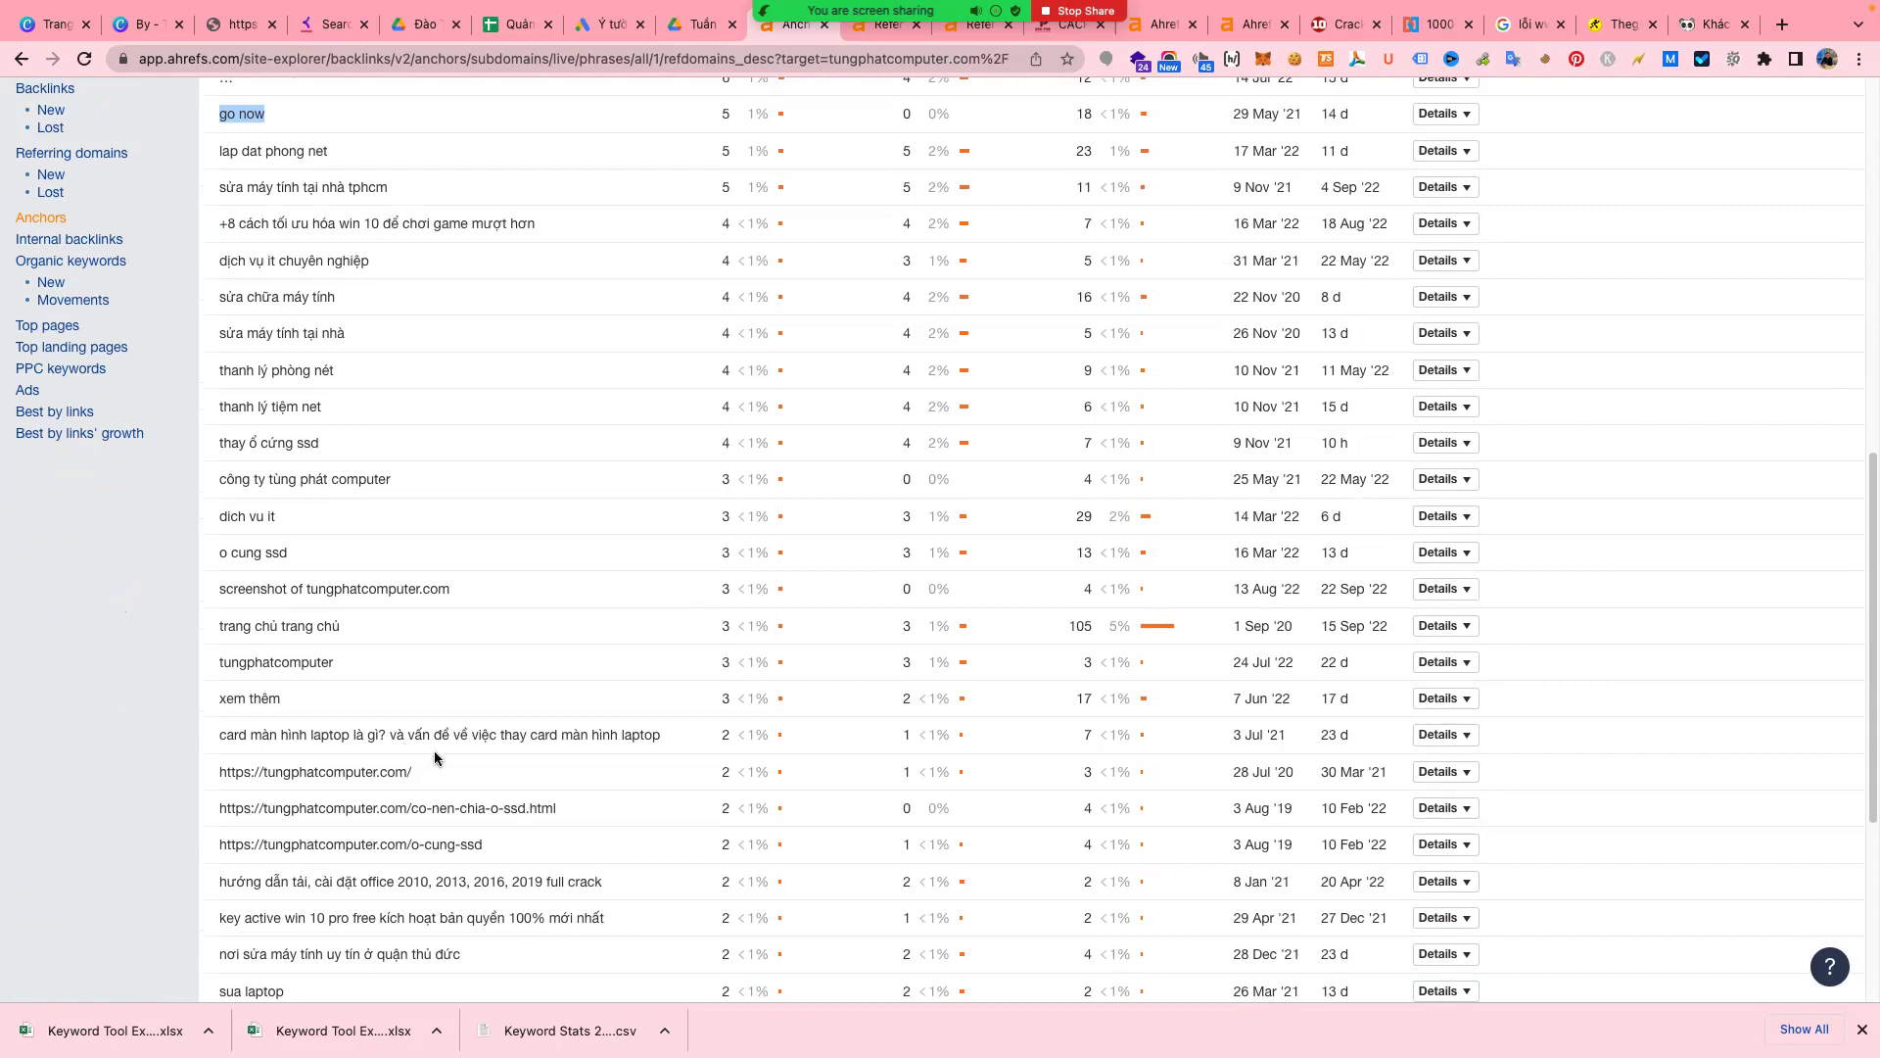
scroll(433, 752, "up", 1)
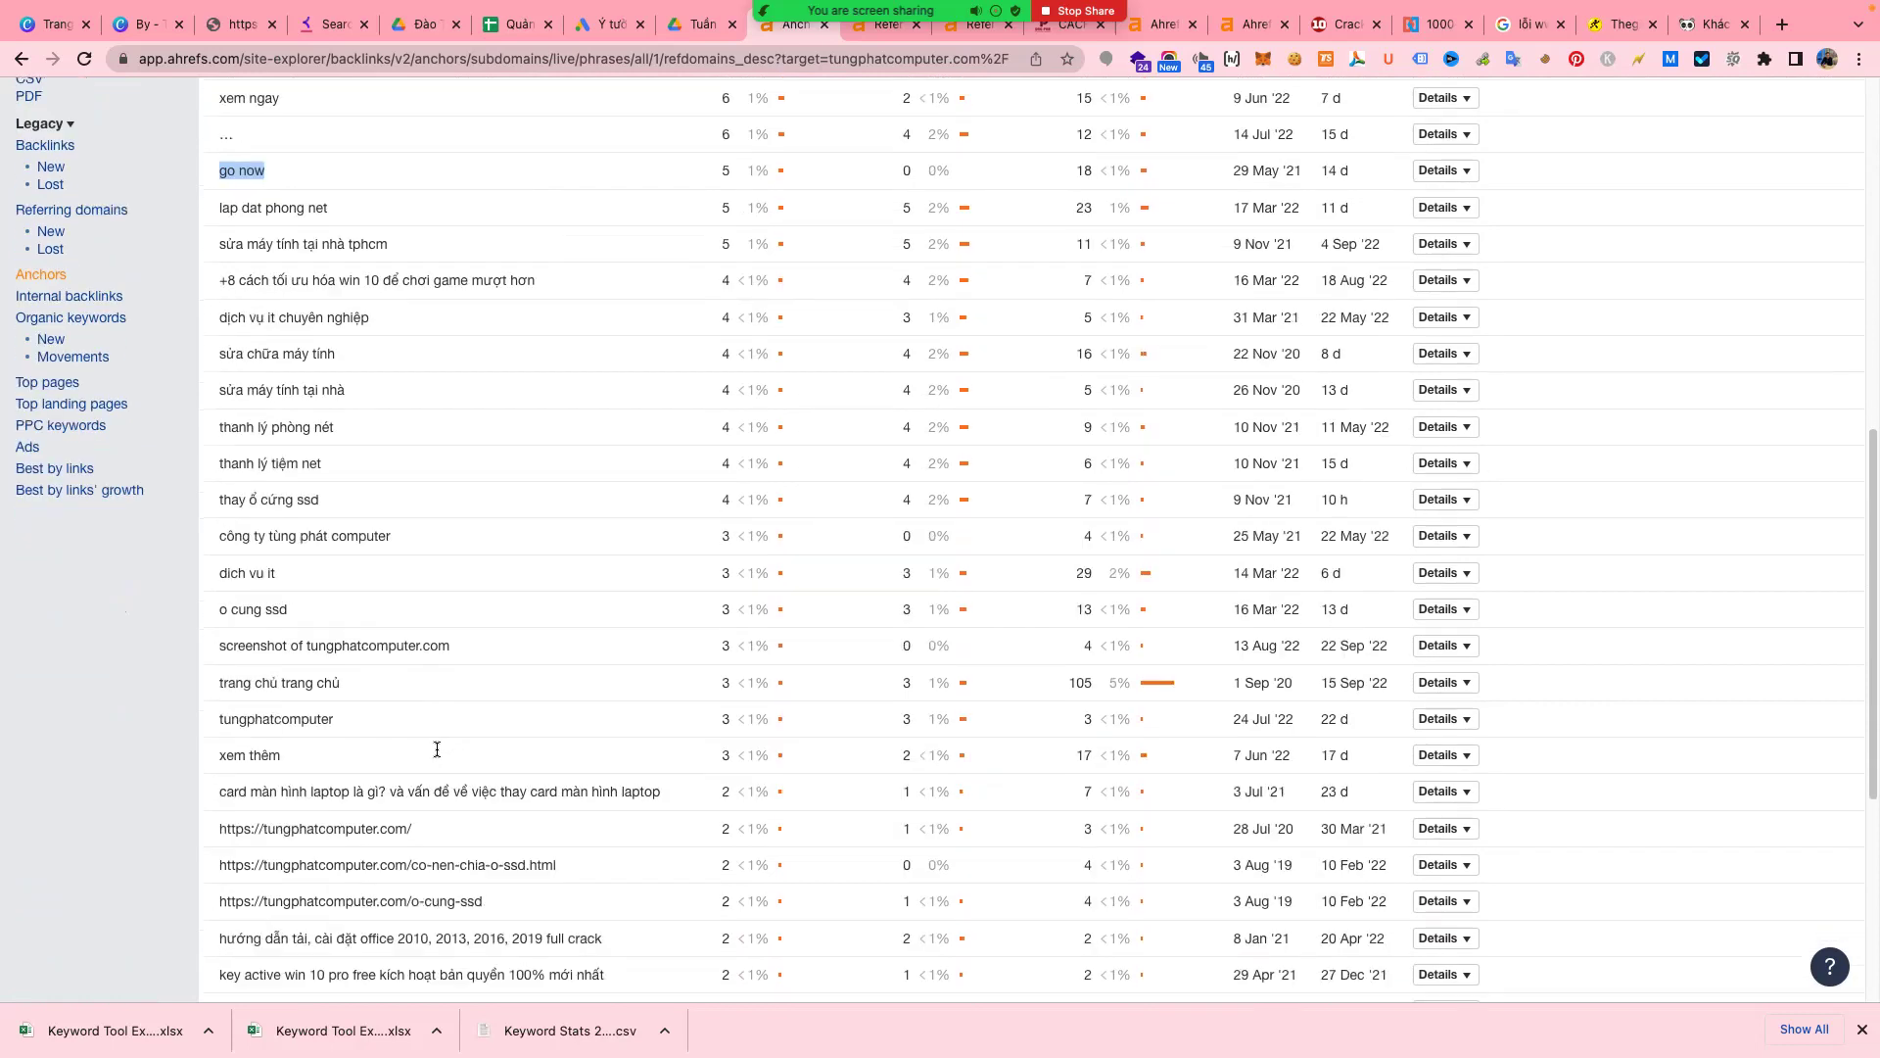
- Read through the anchor phrases of tungphatcomputer.com down to the end of the first results page and back to the start of the list
scroll(436, 752, "down", 10)
scroll(439, 752, "down", 1)
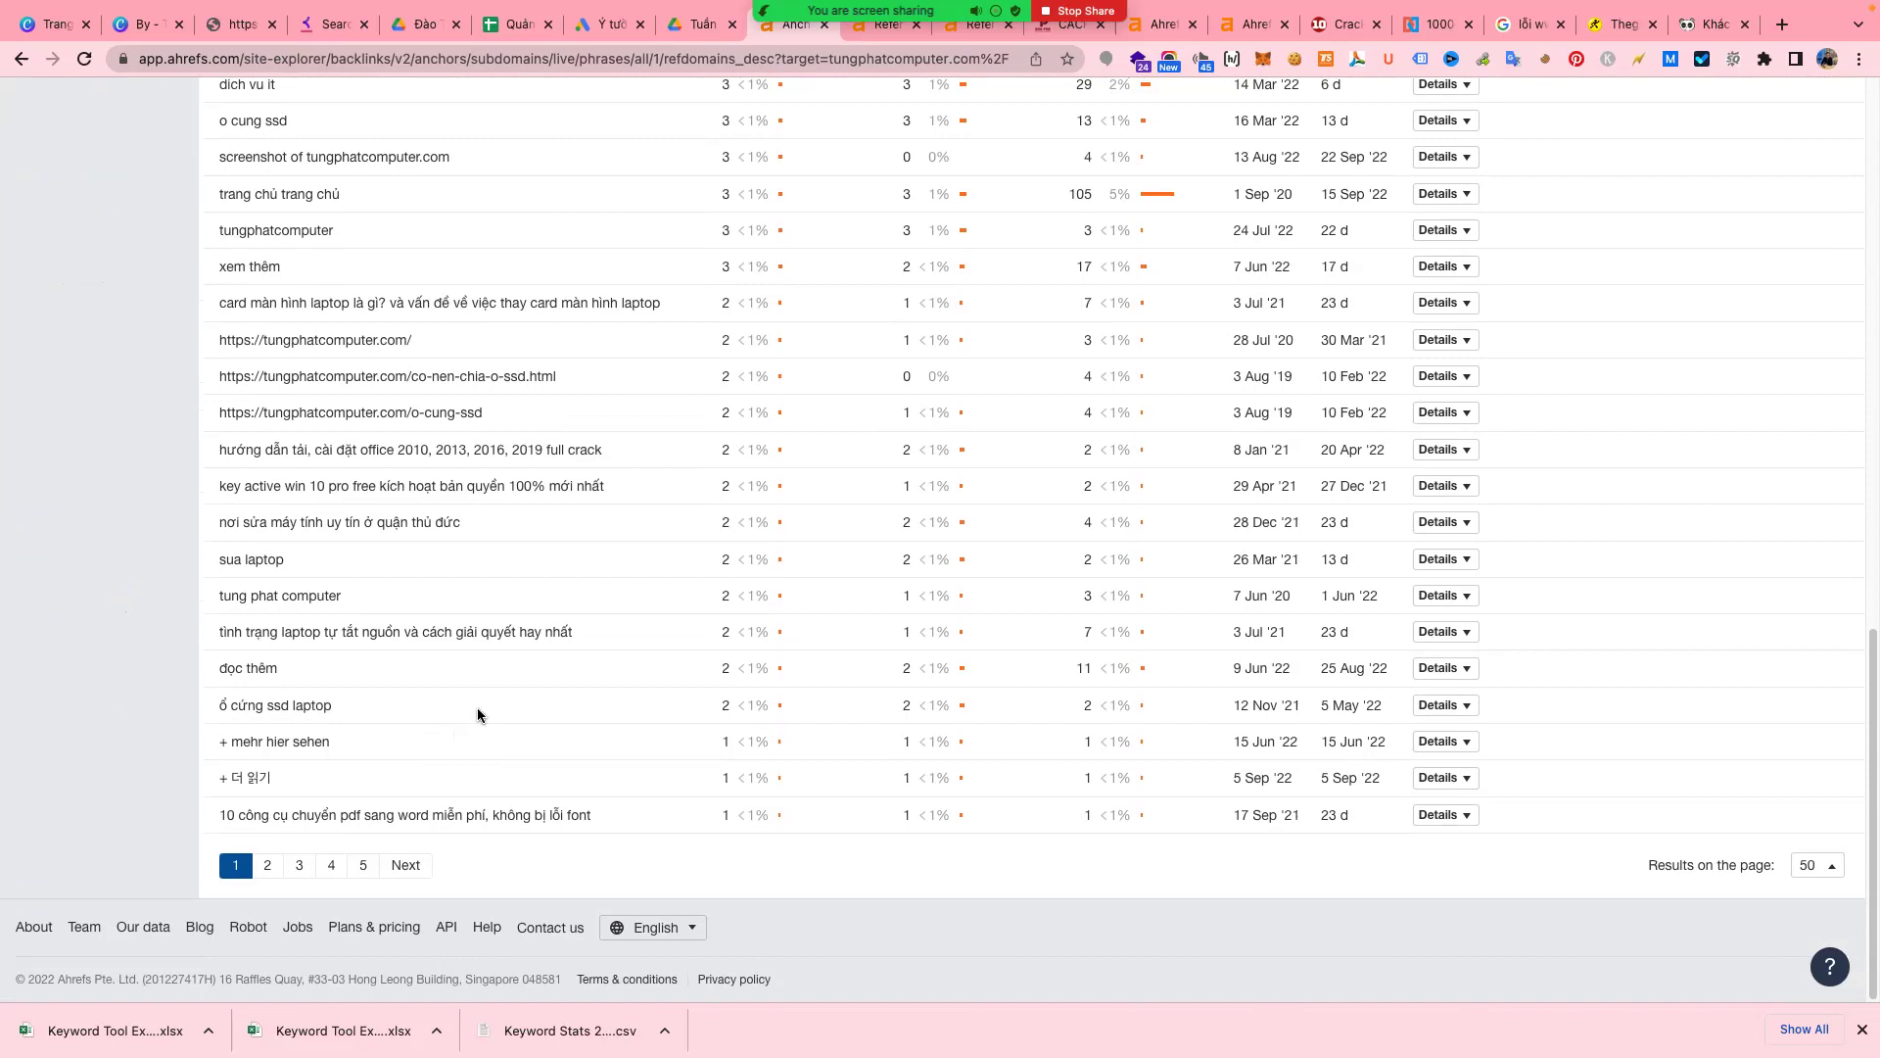
scroll(511, 693, "up", 1)
scroll(511, 690, "up", 1)
scroll(512, 689, "down", 1)
scroll(502, 691, "up", 1)
scroll(501, 691, "up", 4)
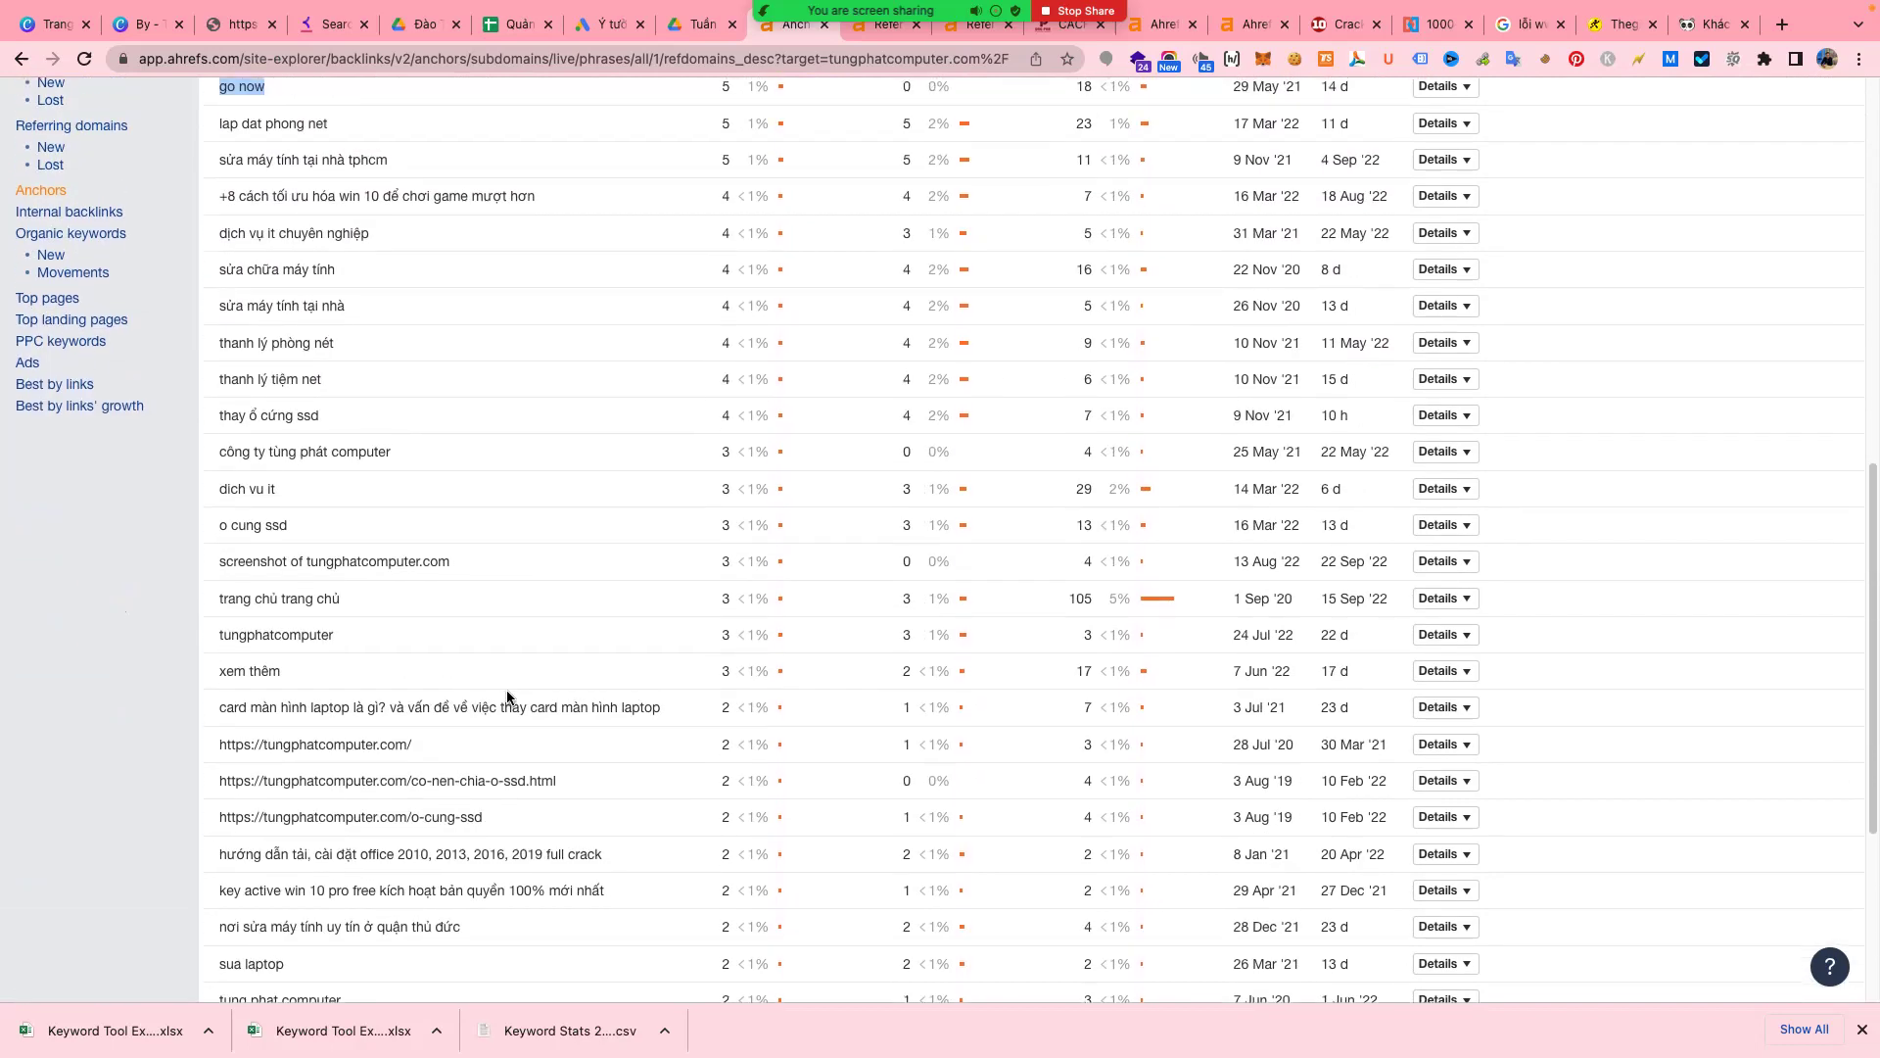
scroll(507, 695, "up", 1)
scroll(510, 692, "up", 5)
scroll(509, 685, "up", 4)
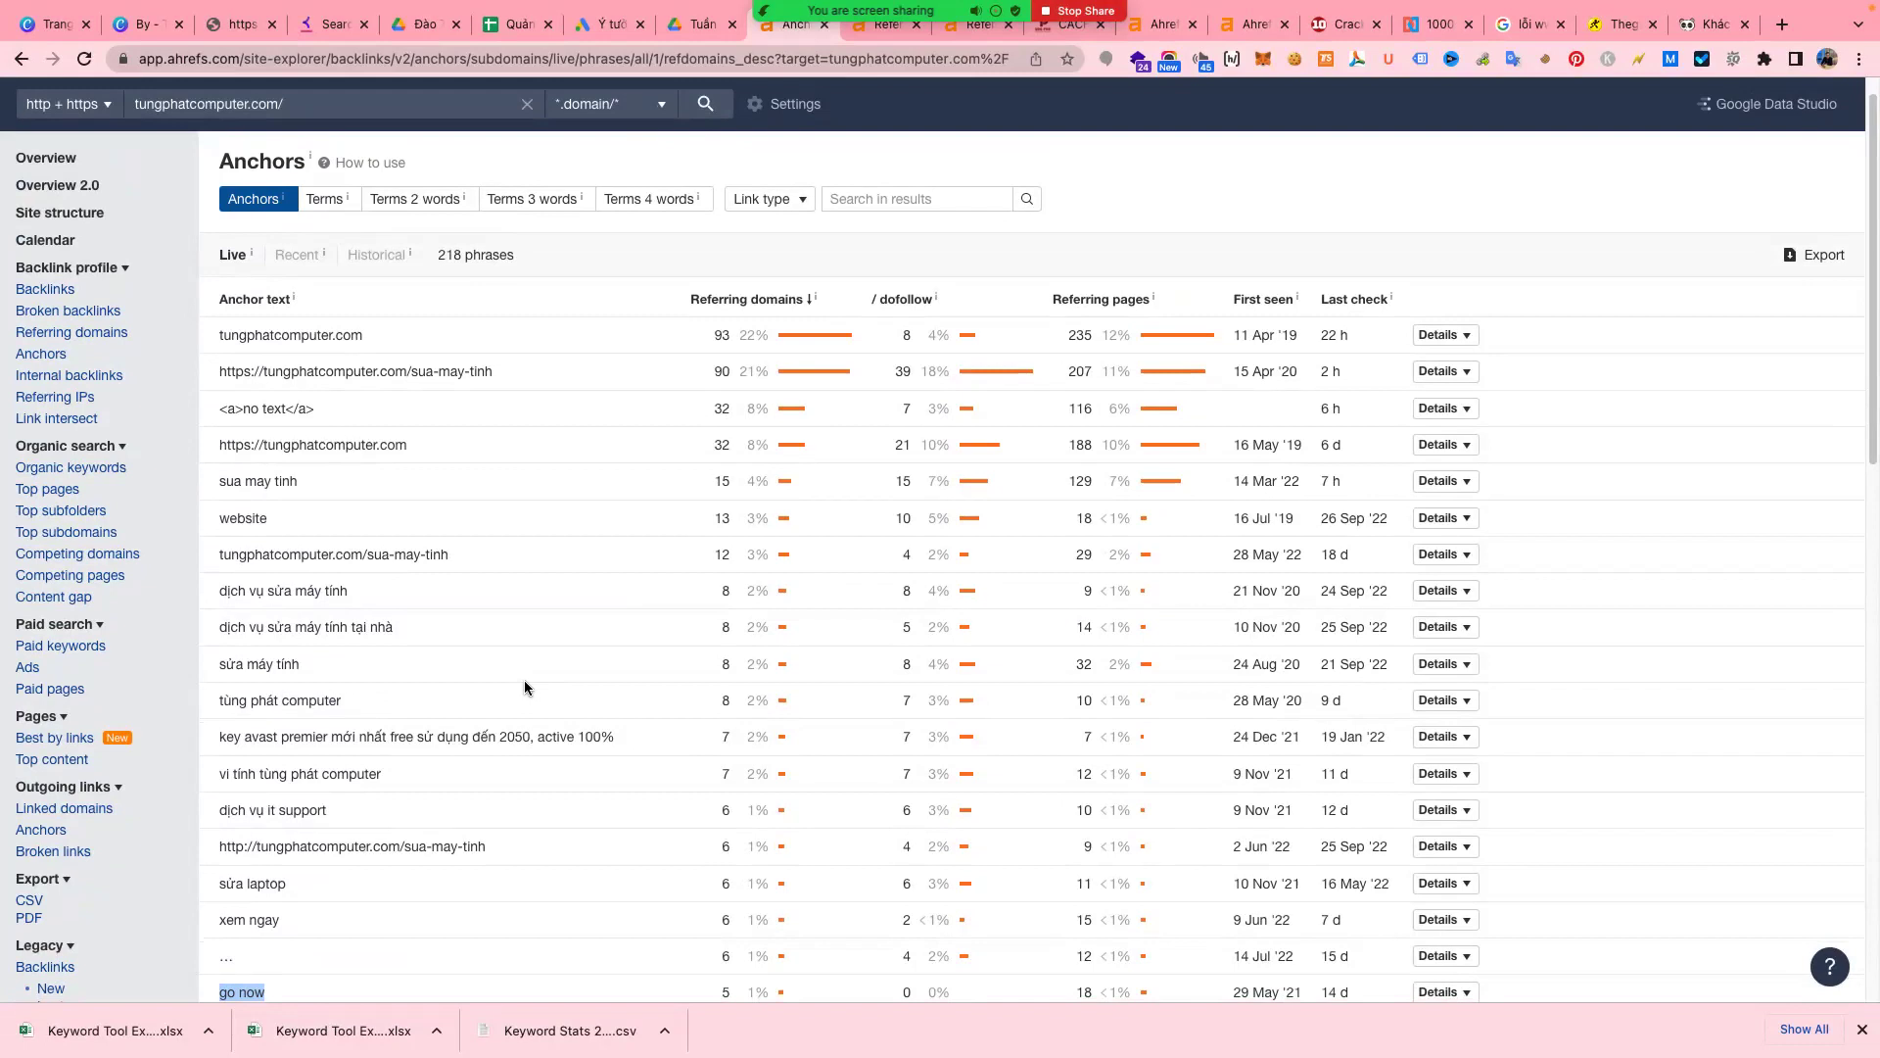
scroll(525, 688, "down", 3)
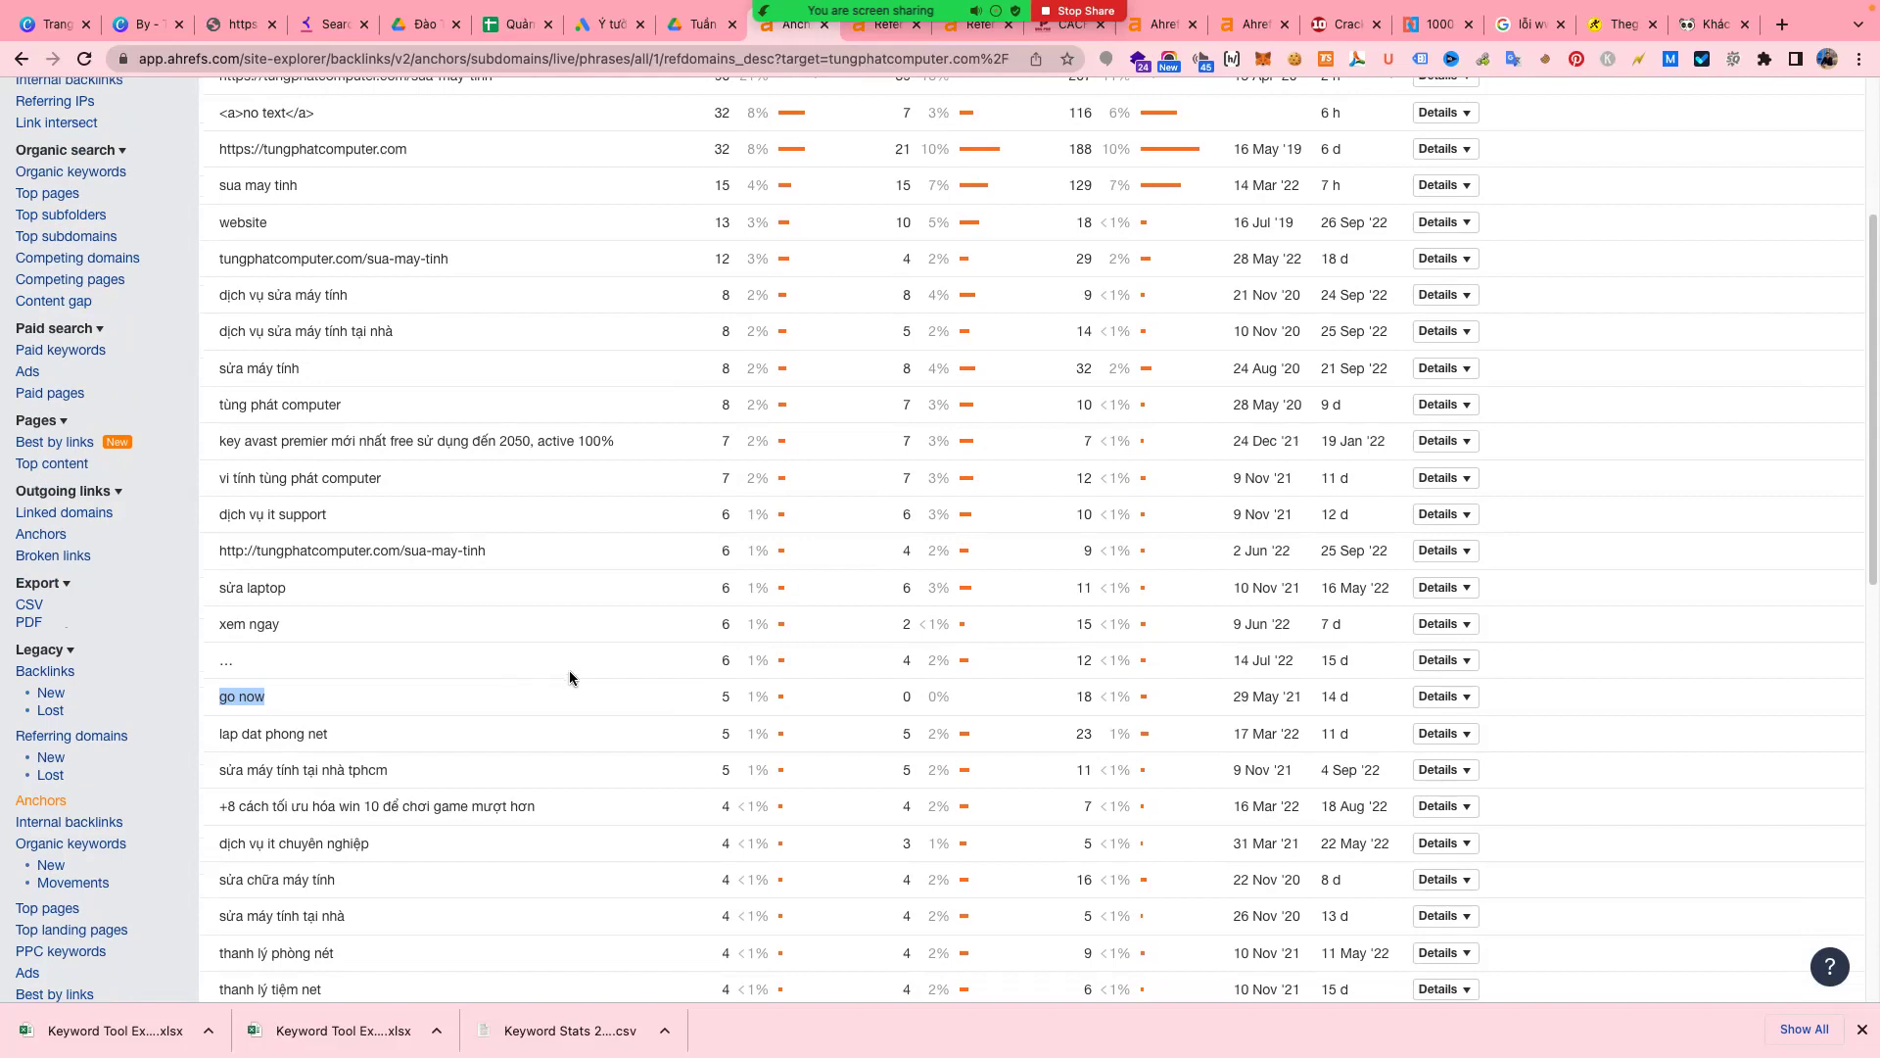
scroll(569, 677, "down", 5)
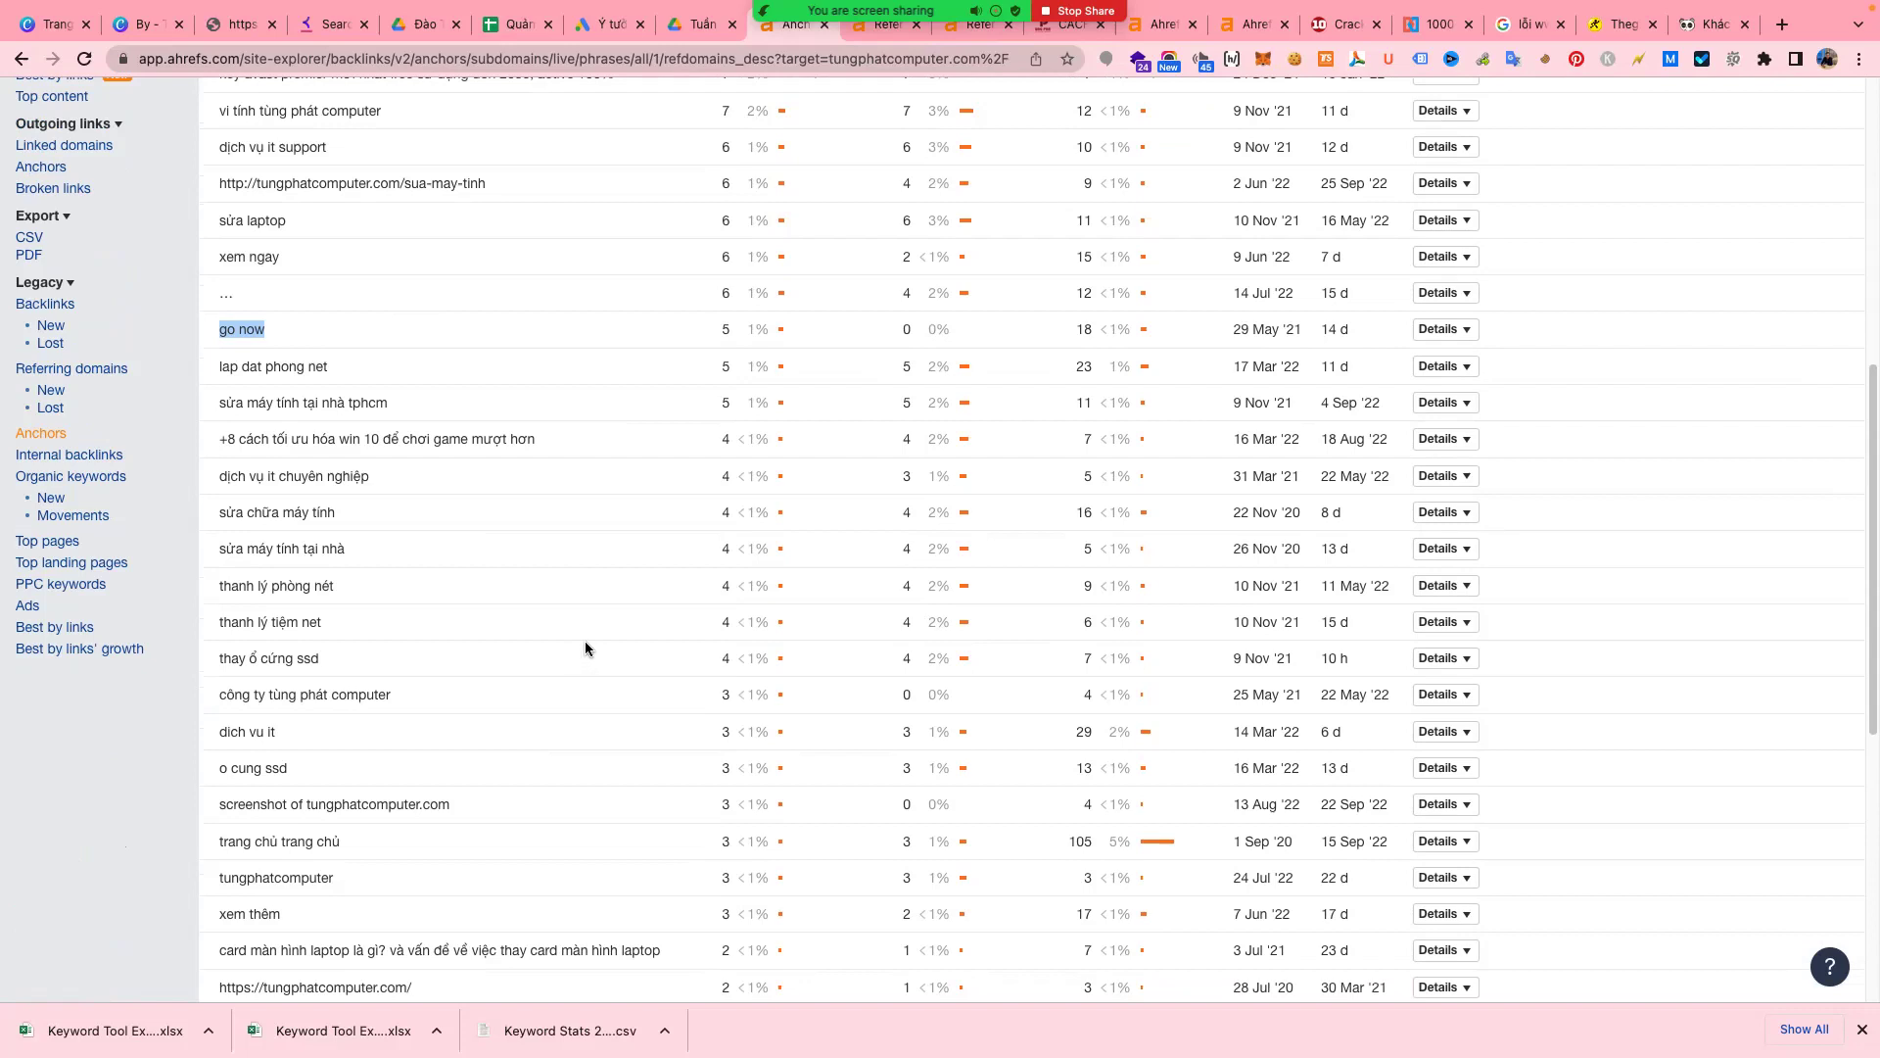
scroll(585, 648, "down", 4)
scroll(584, 638, "down", 5)
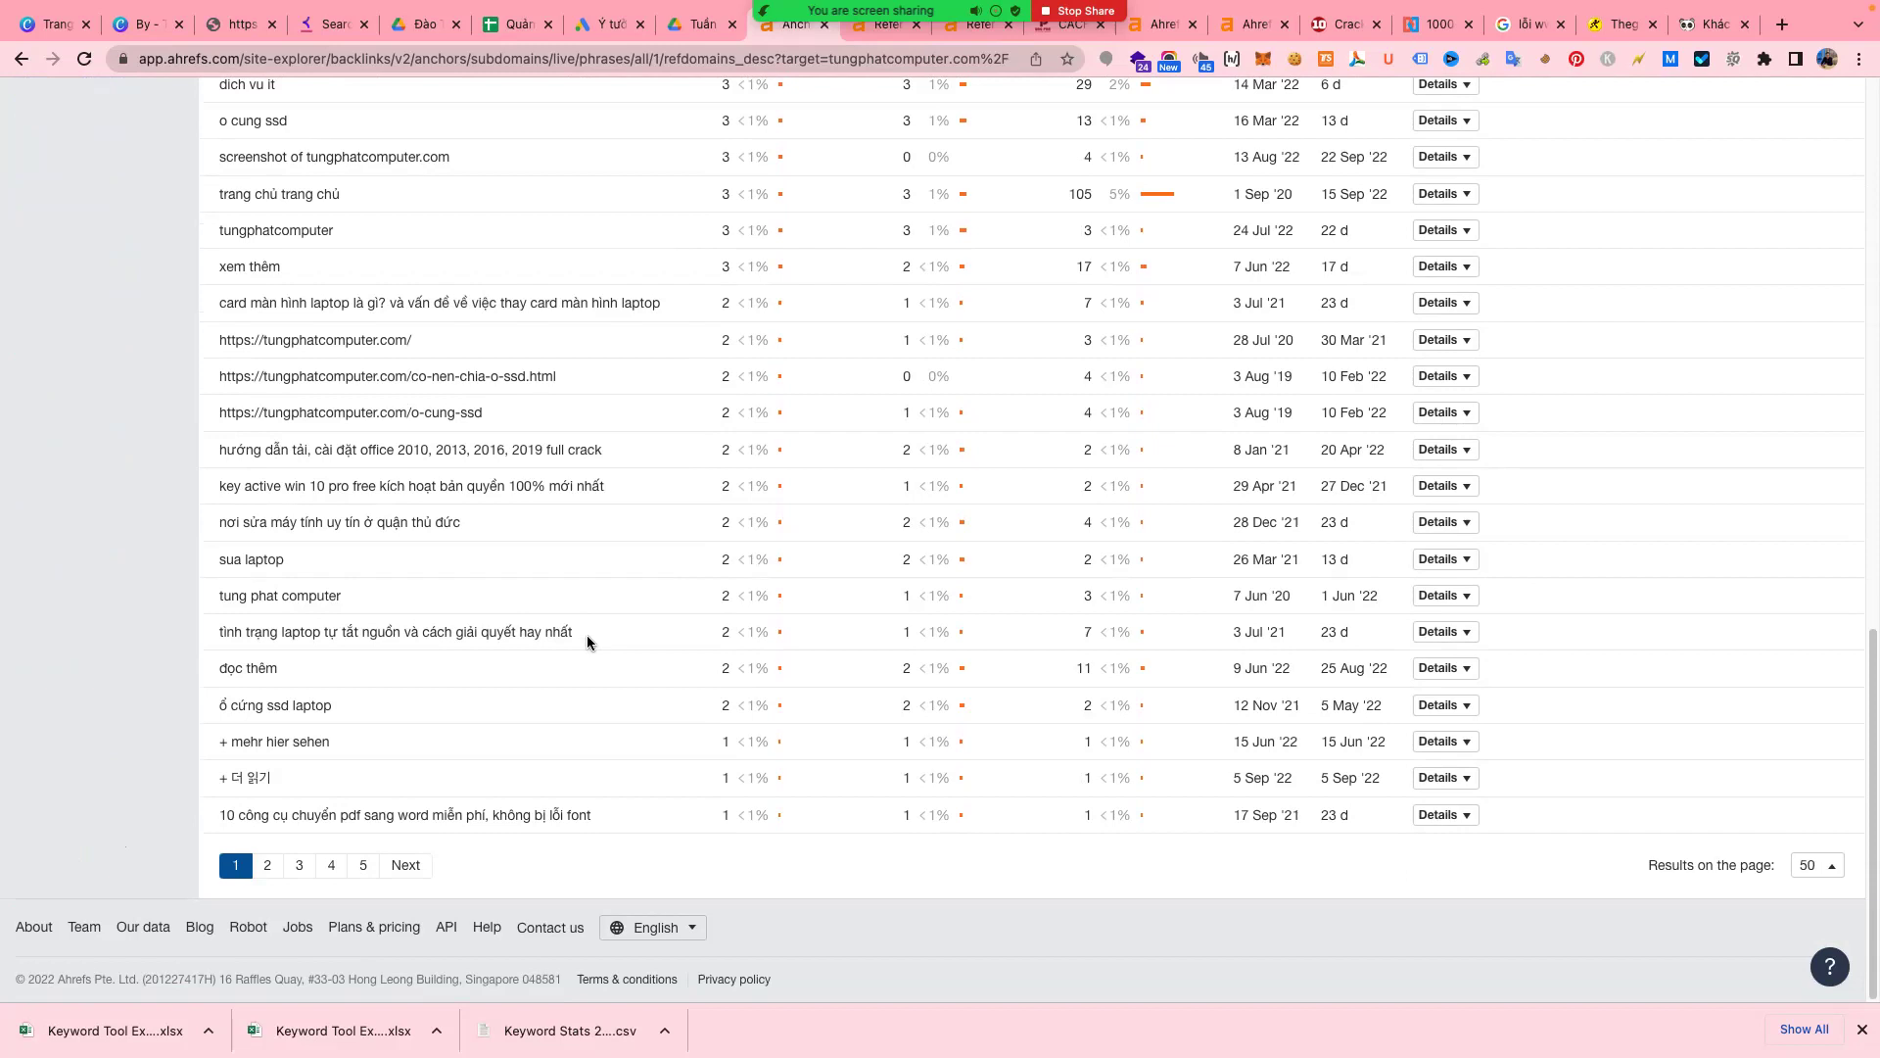
scroll(668, 602, "up", 7)
scroll(667, 601, "up", 10)
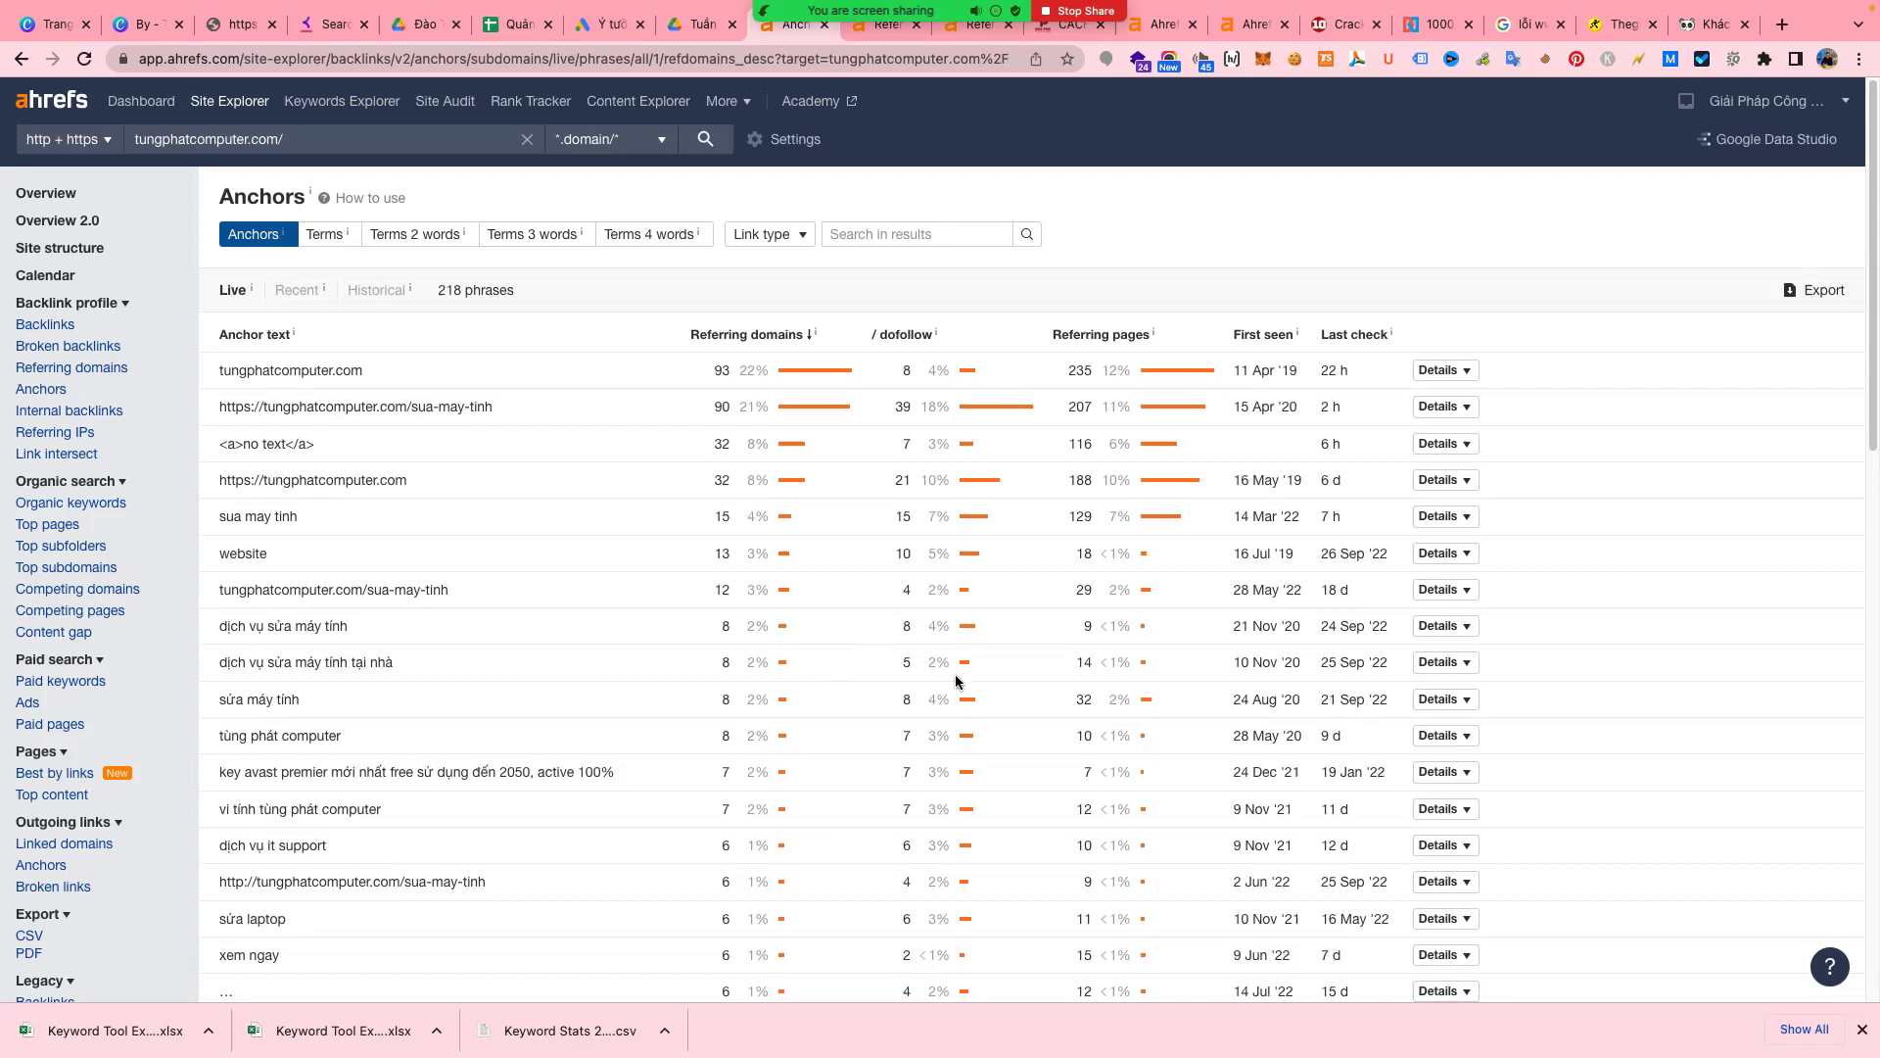
- Close the leftover example pages, from the top10hcm.com Crack Office 2013 article to thegioididong.com and the "CÁCH CÀI" article, keeping the Ahrefs pages open
left_click(1347, 21)
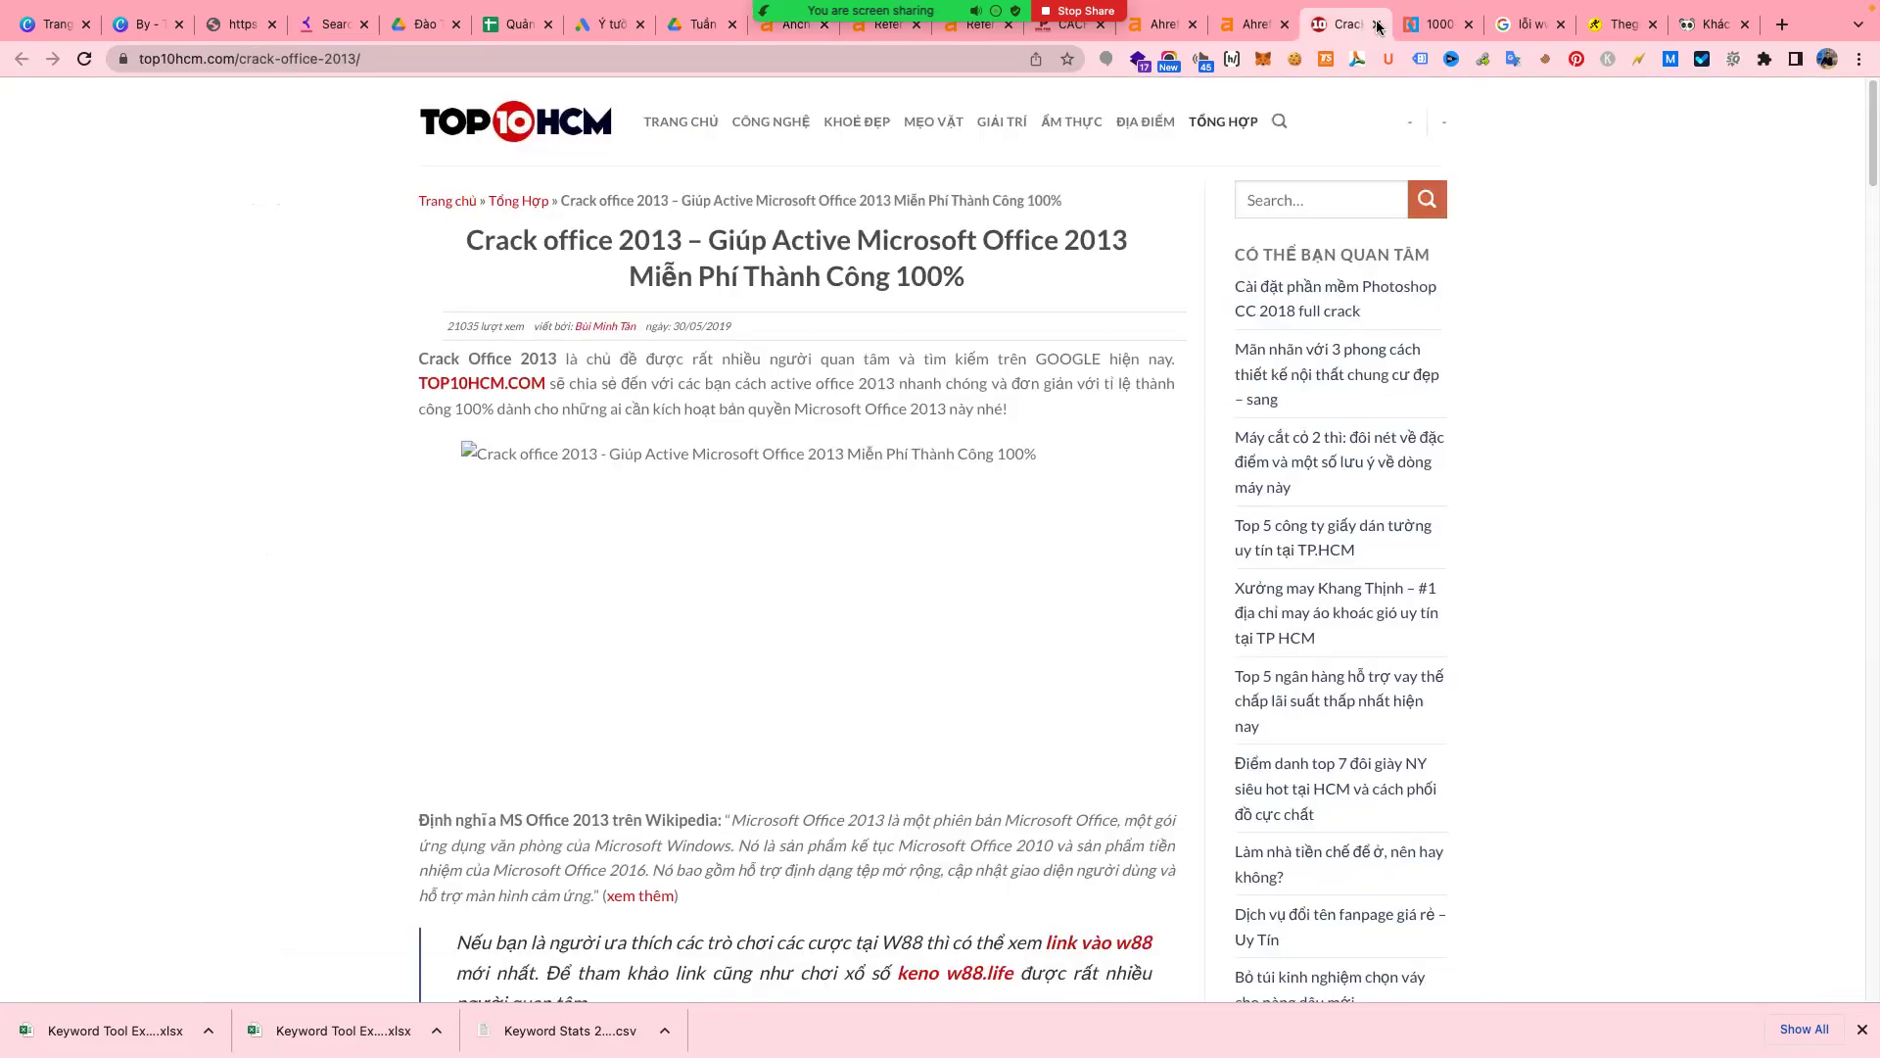
left_click(1377, 24)
left_click(1377, 23)
left_click(1377, 23)
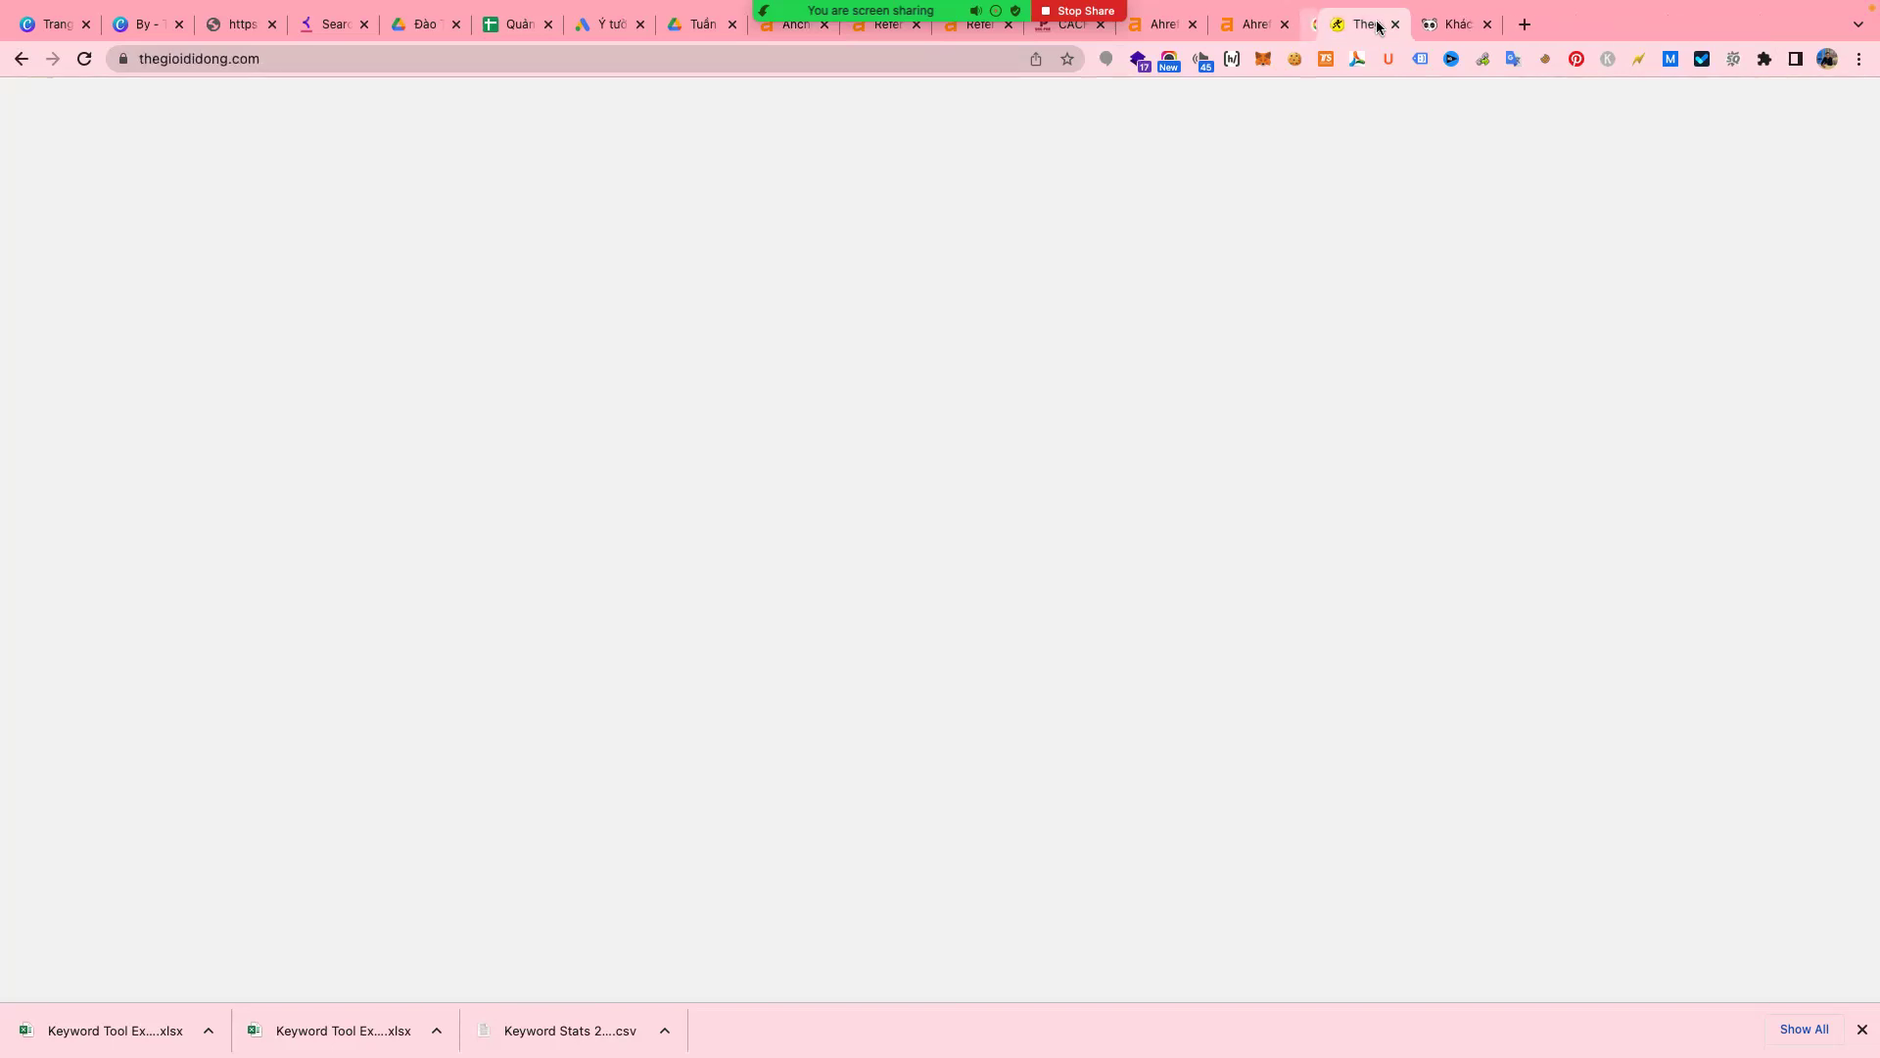
left_click(1376, 24)
left_click(1376, 23)
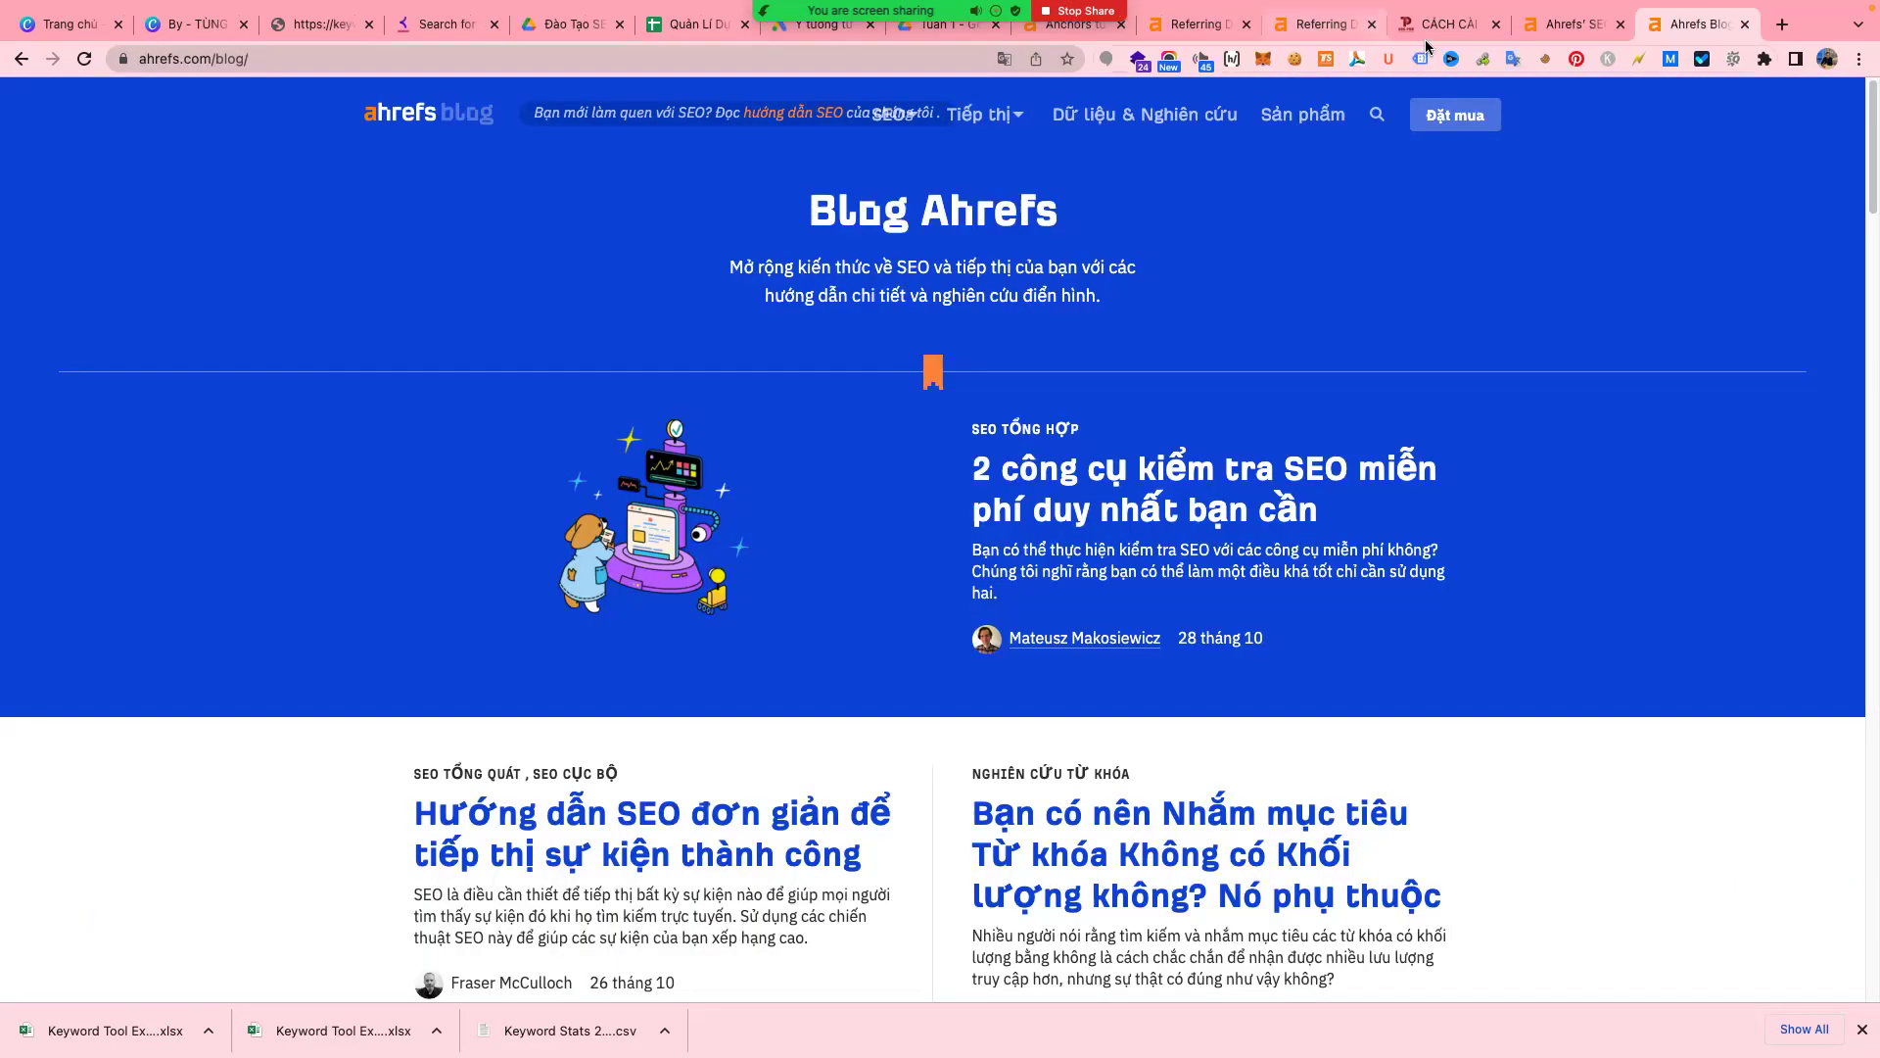
left_click(1565, 28)
left_click(1433, 33)
left_click(1495, 24)
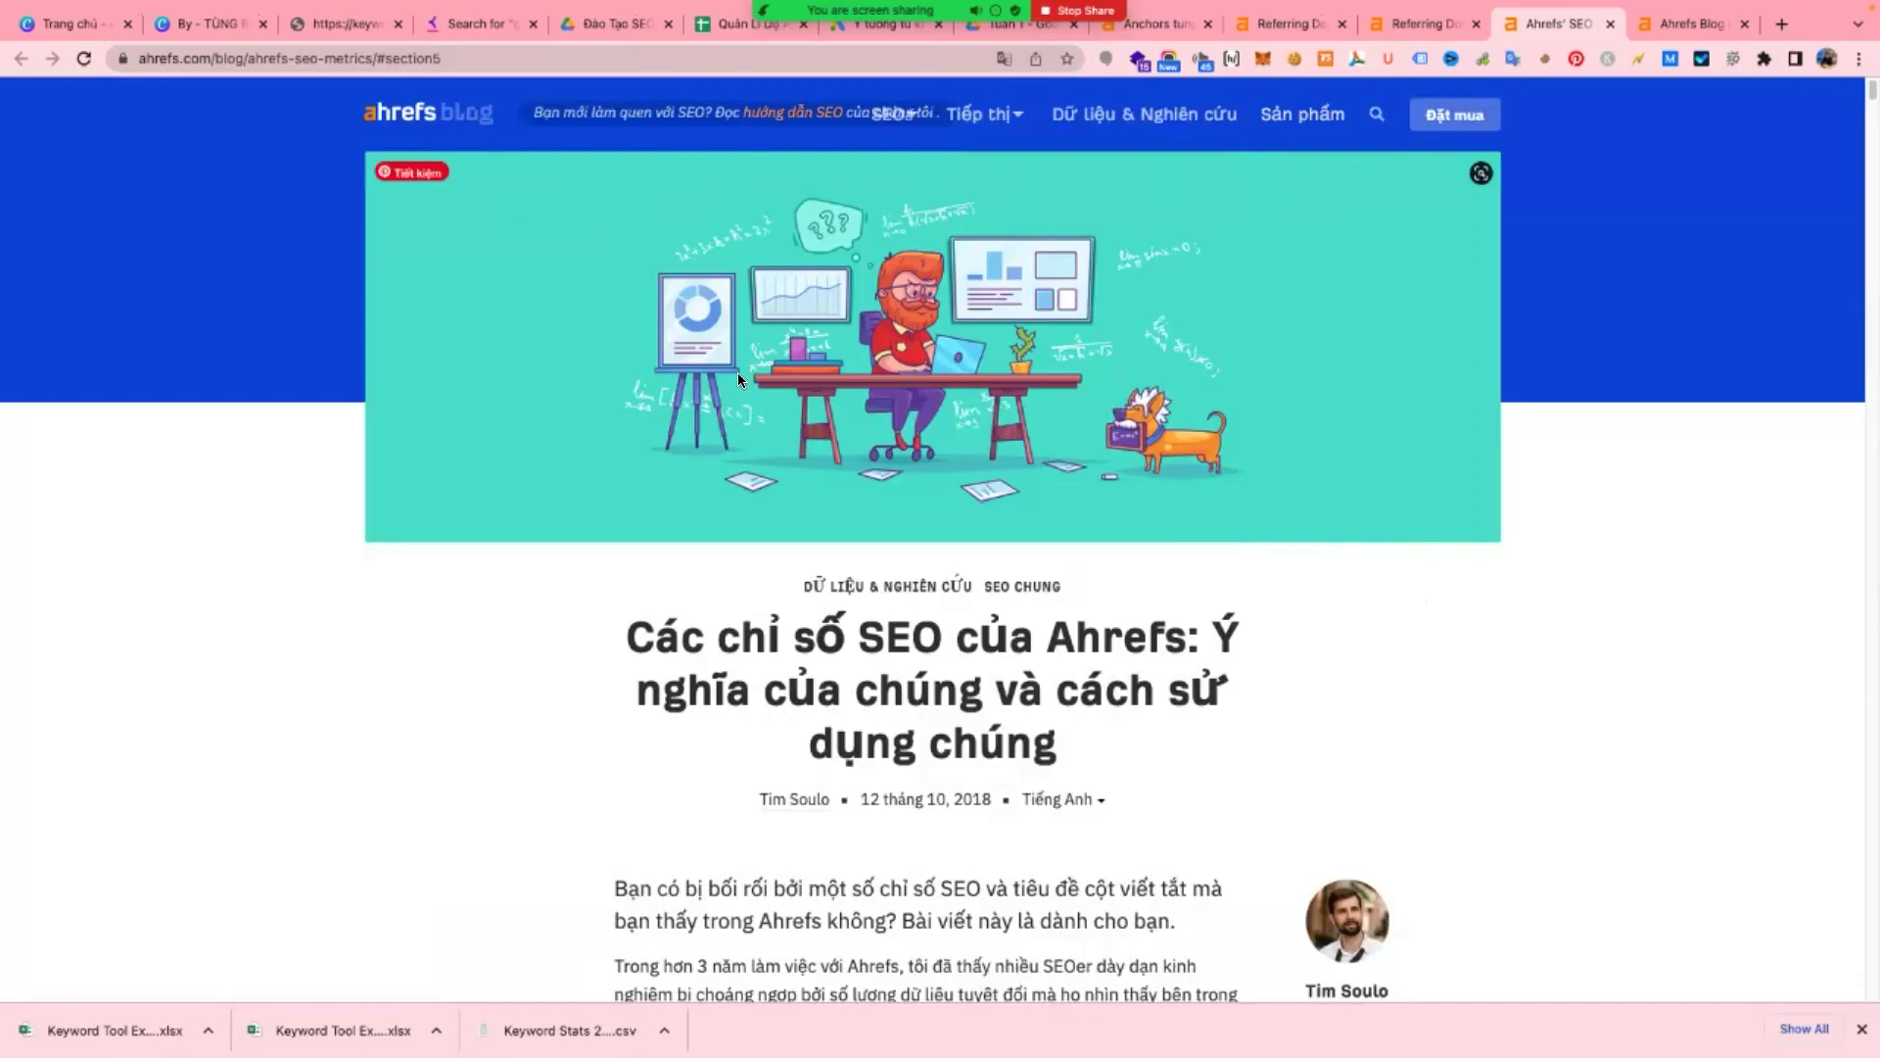
- Switch to the Canva SEO deck and present it full screen in Tiêu chuẩn mode from the "Tool Semrush" slide
left_click(226, 24)
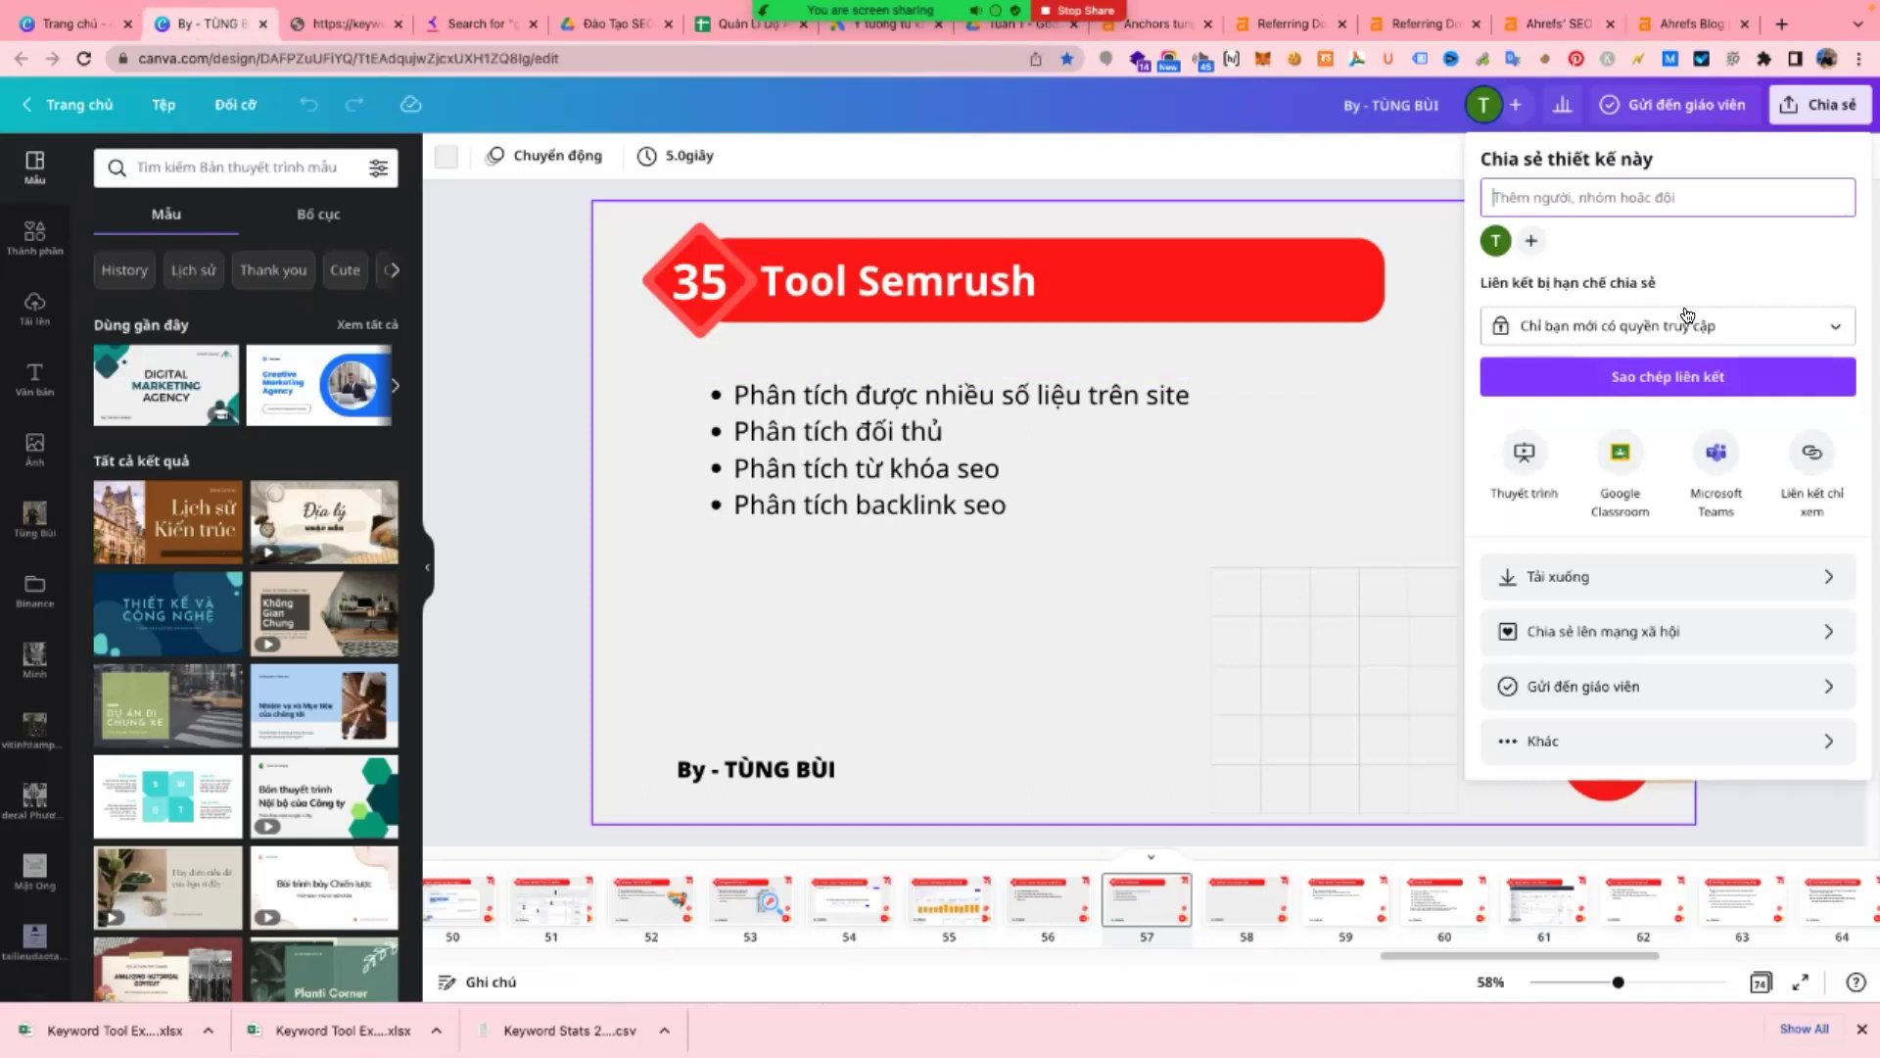
left_click(1525, 455)
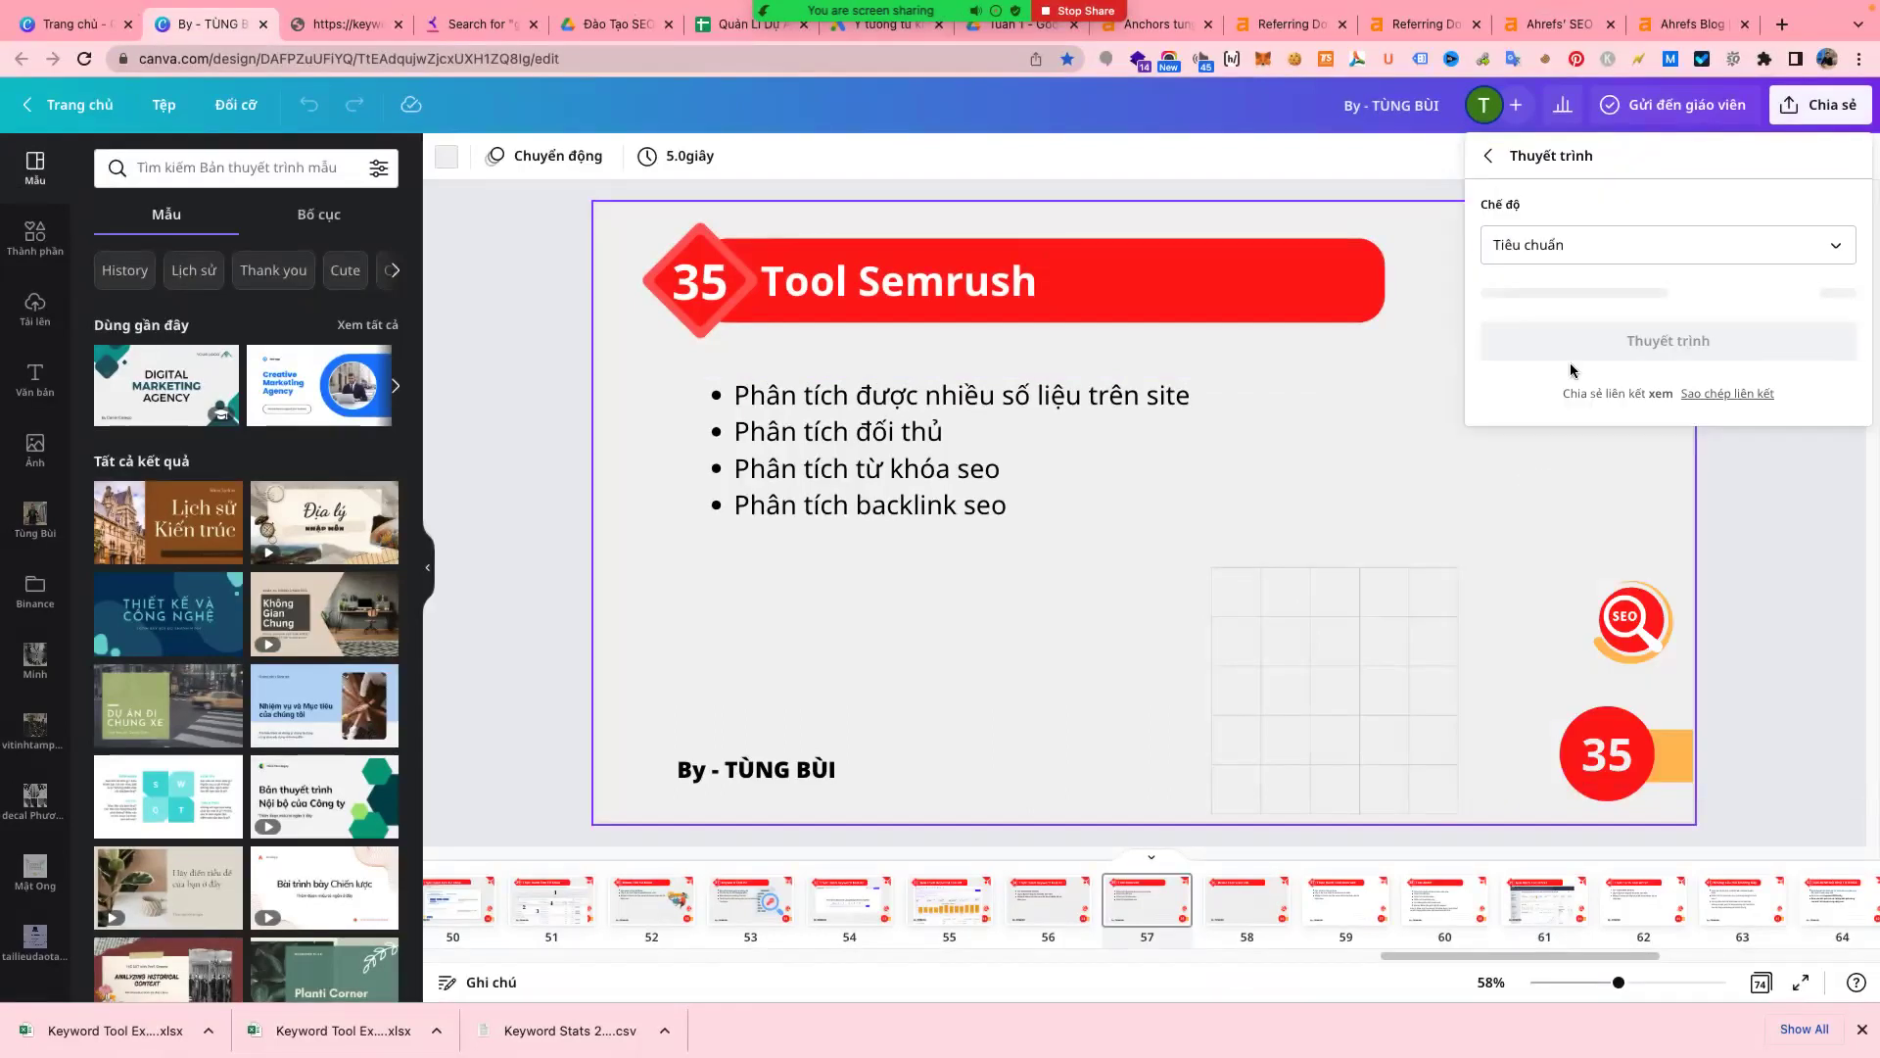
left_click(1631, 293)
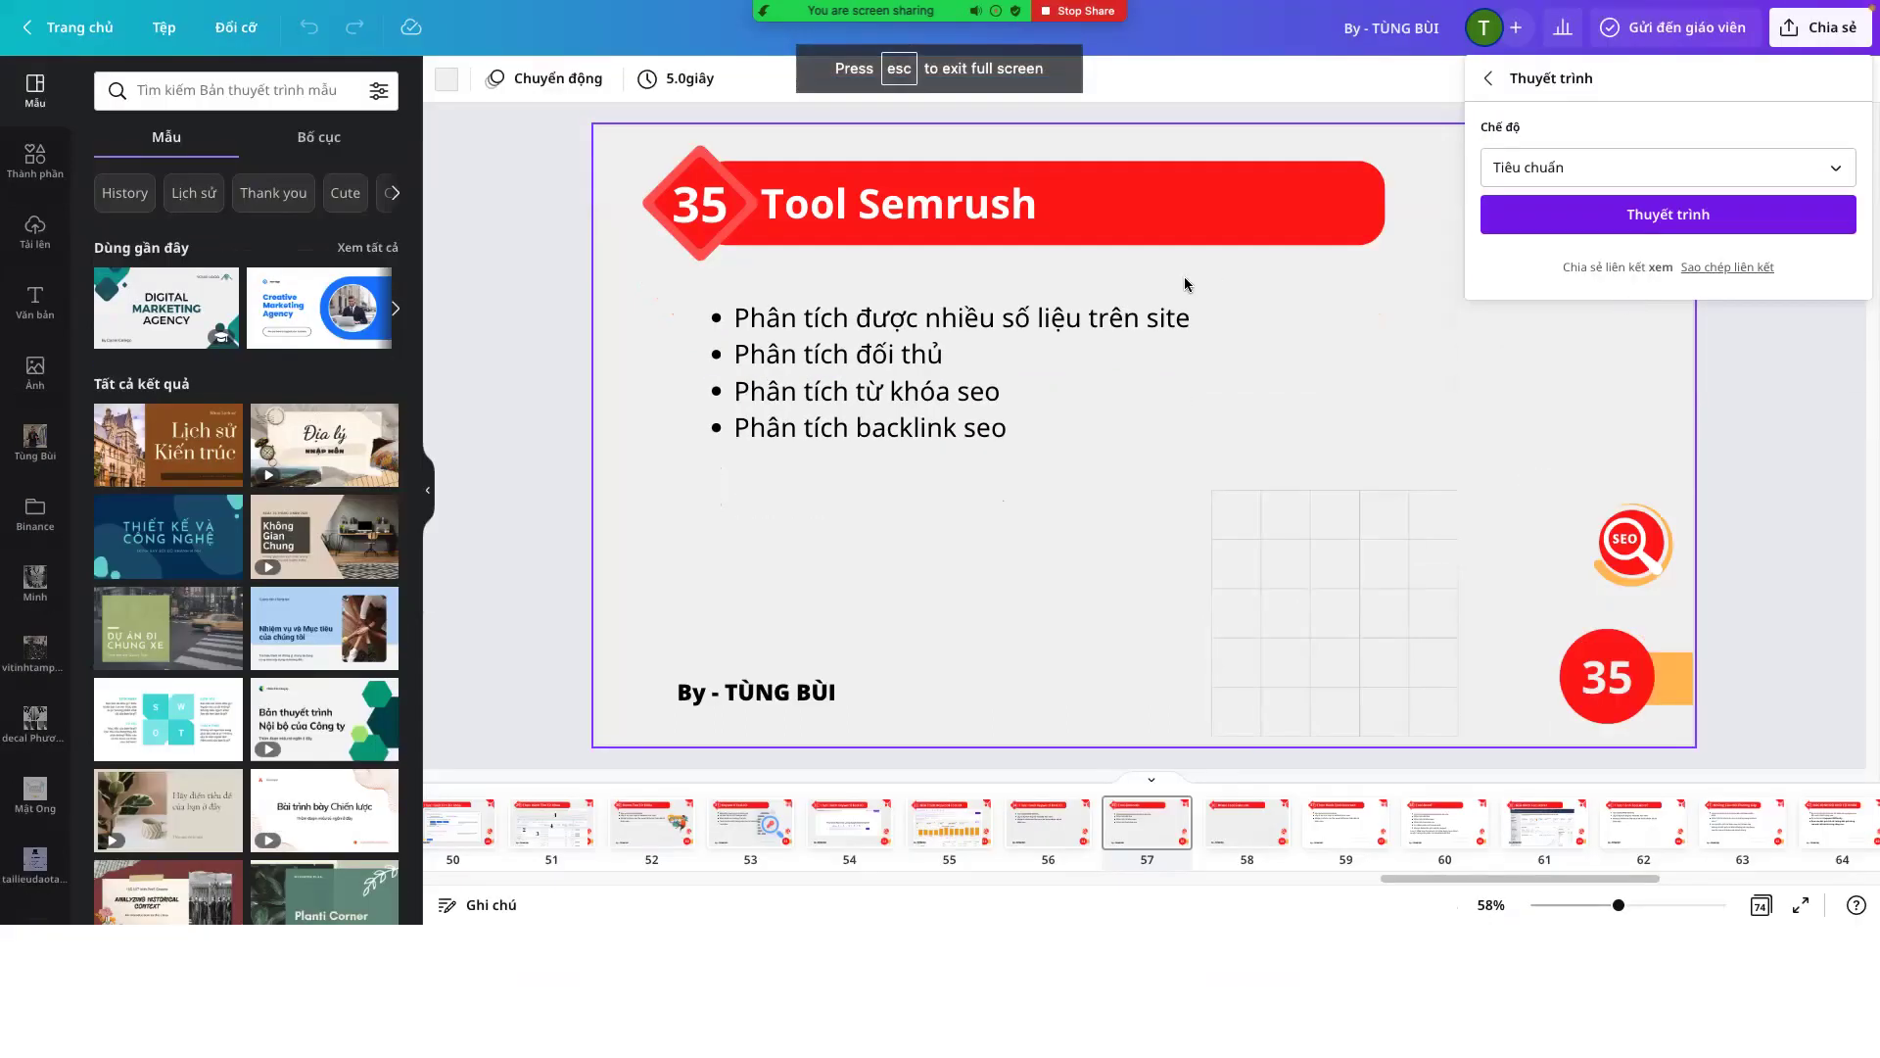
left_click(1583, 219)
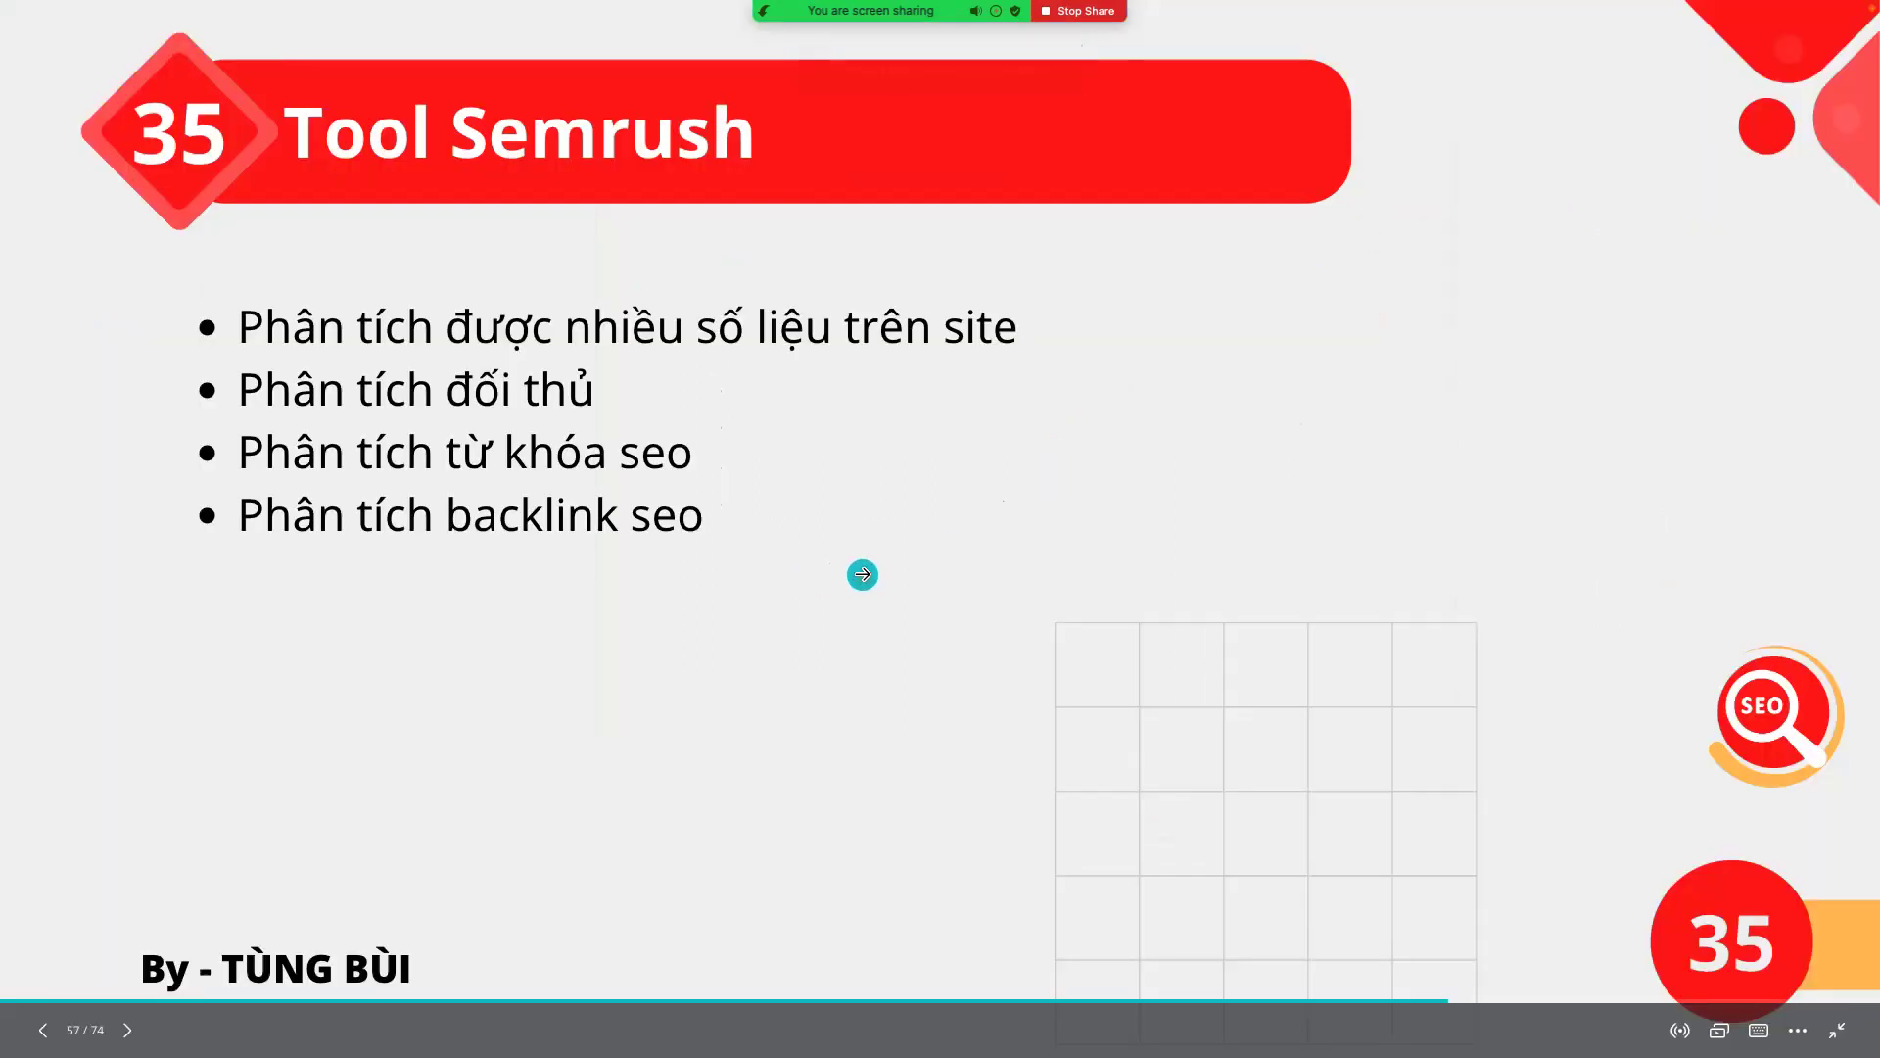
- Advance the presentation past the Ahrefs, keyword difficulty and E-A-T slides to slide 49, "Ví Dụ LSI Keyword"
key("Right")
key("Right")
key("Right")
key("Right")
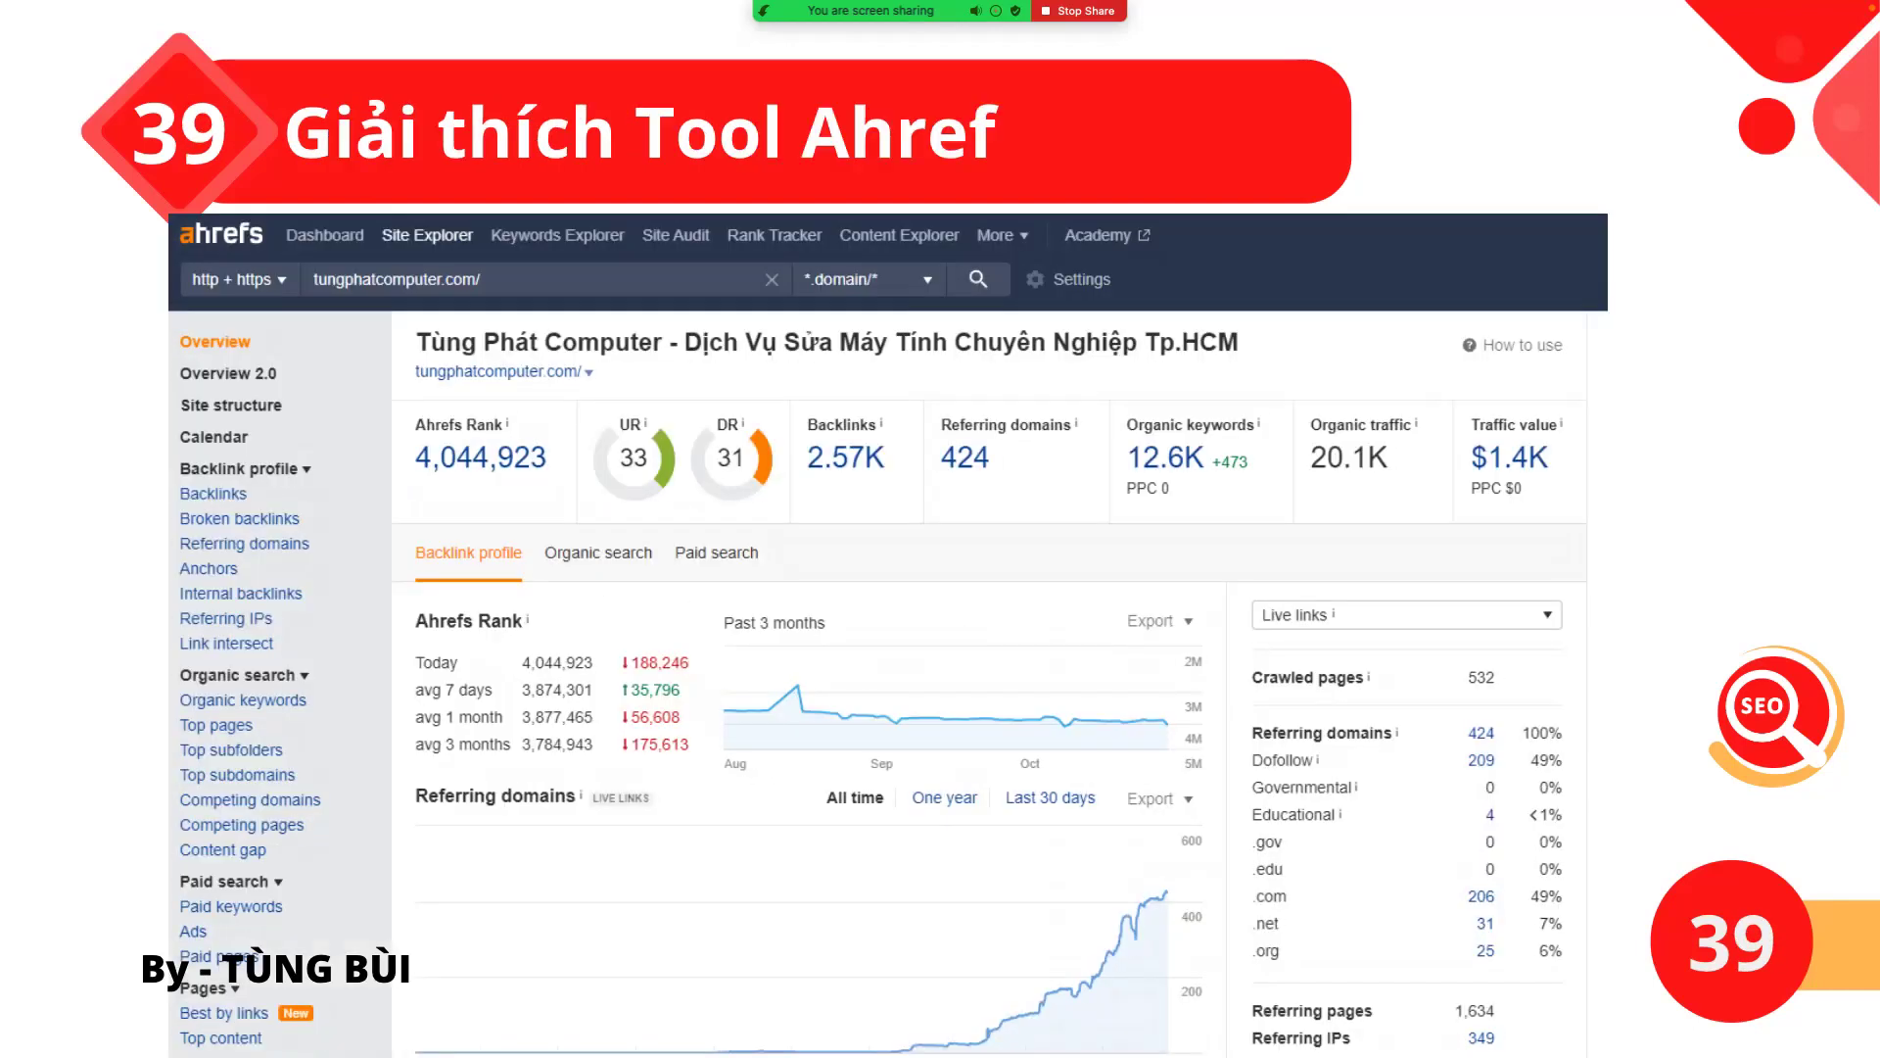
key("Right")
key("Right")
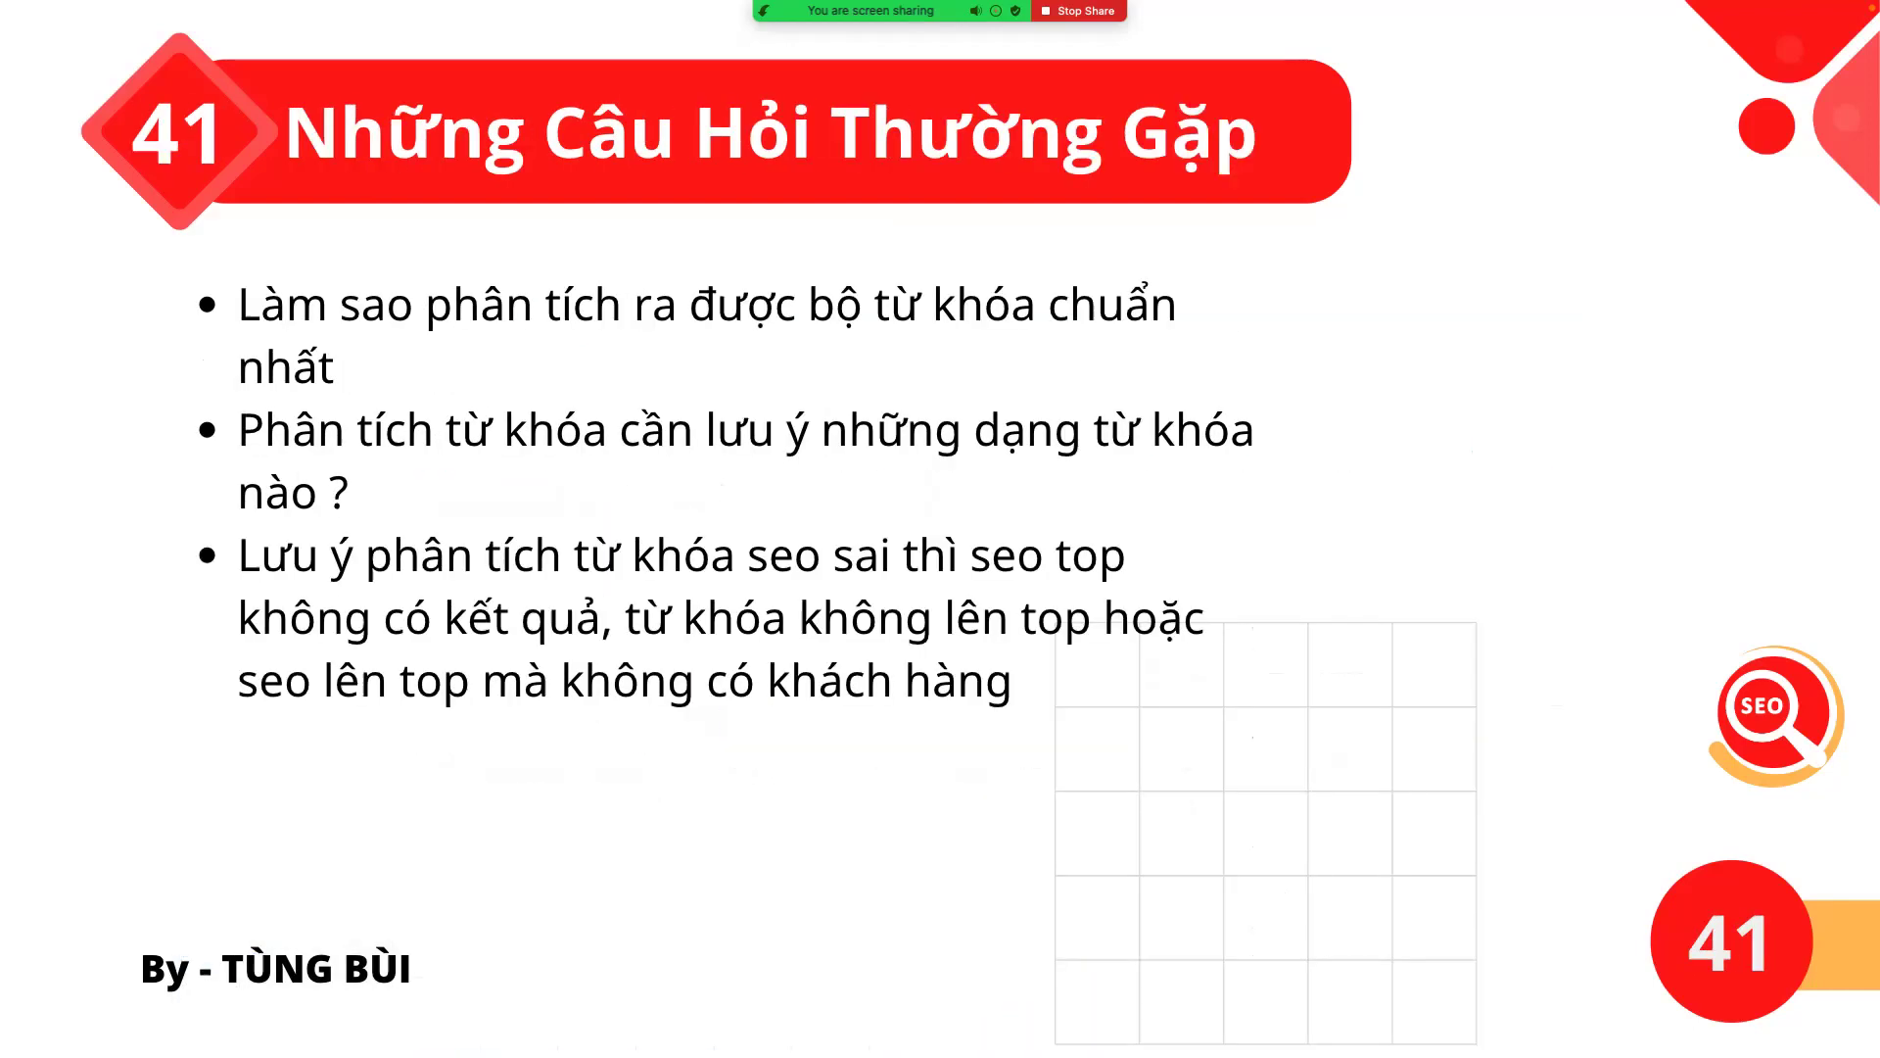
key("Right")
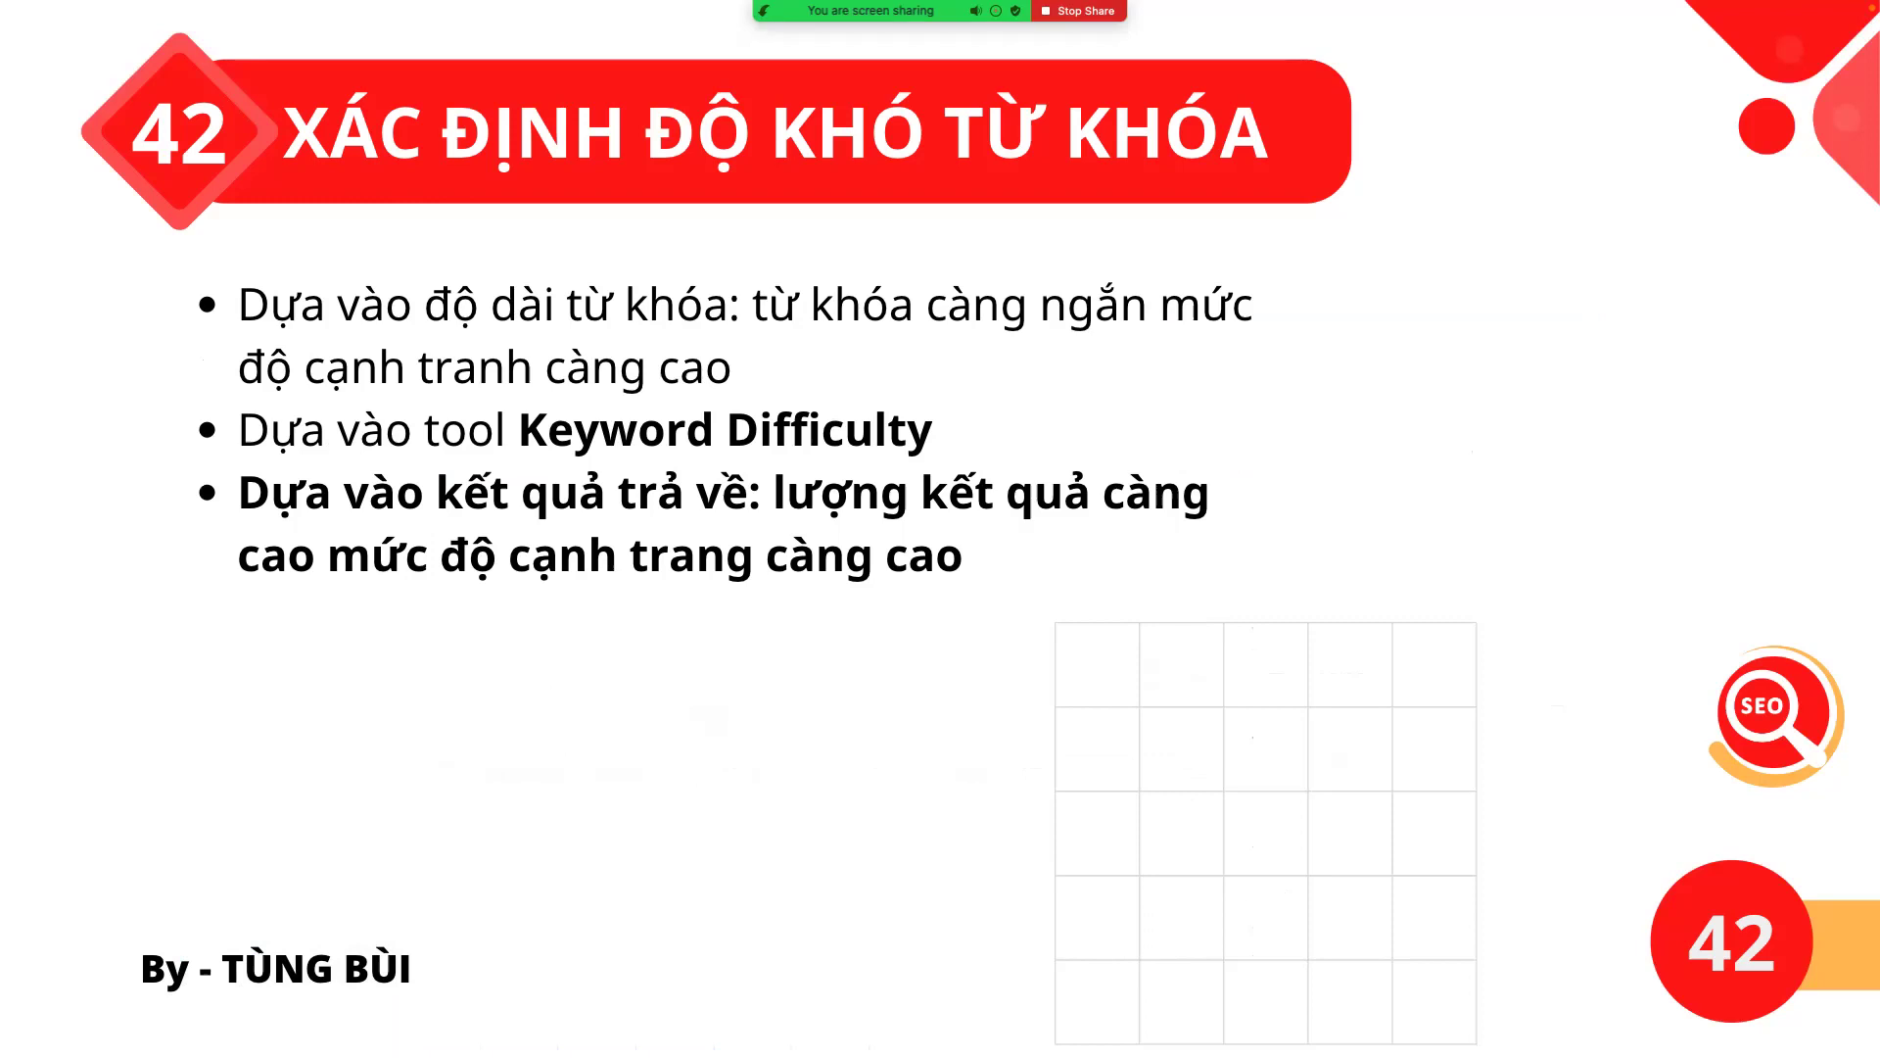
key("Right")
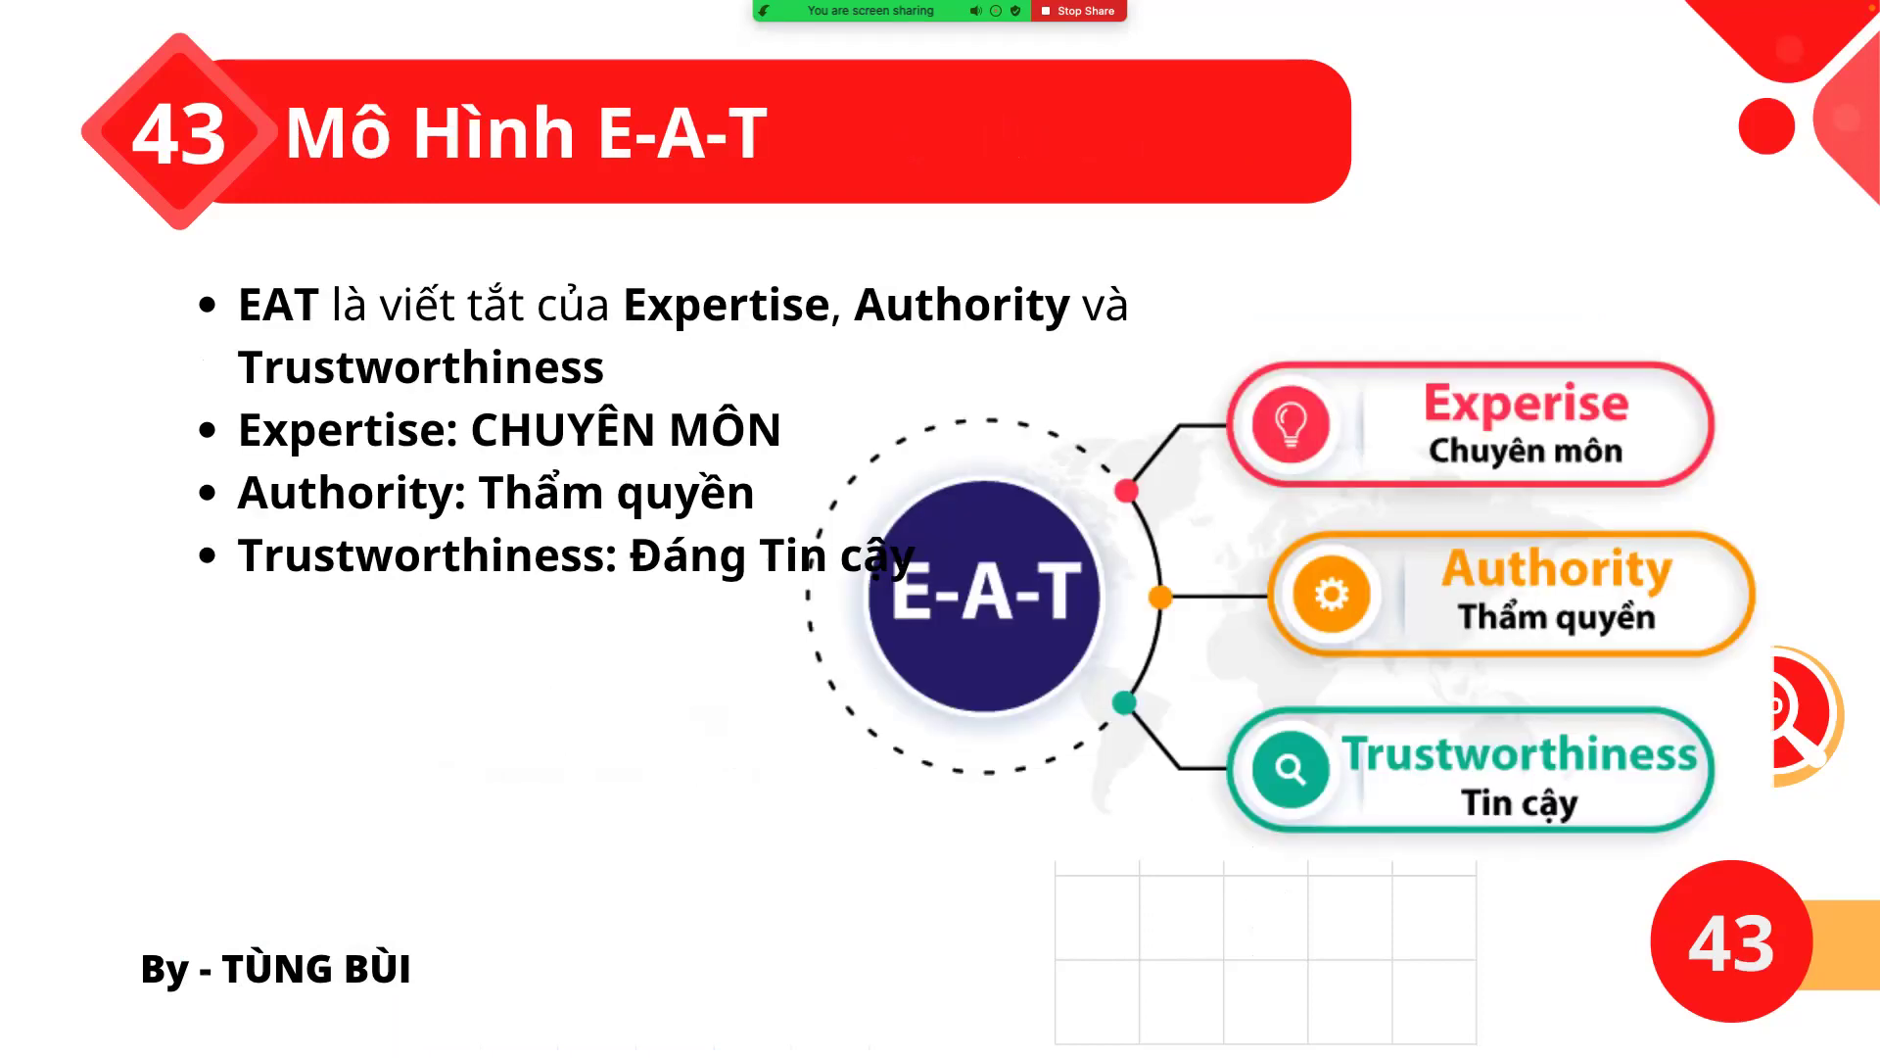
key("Right")
key("Right")
key("Right")
key("Right")
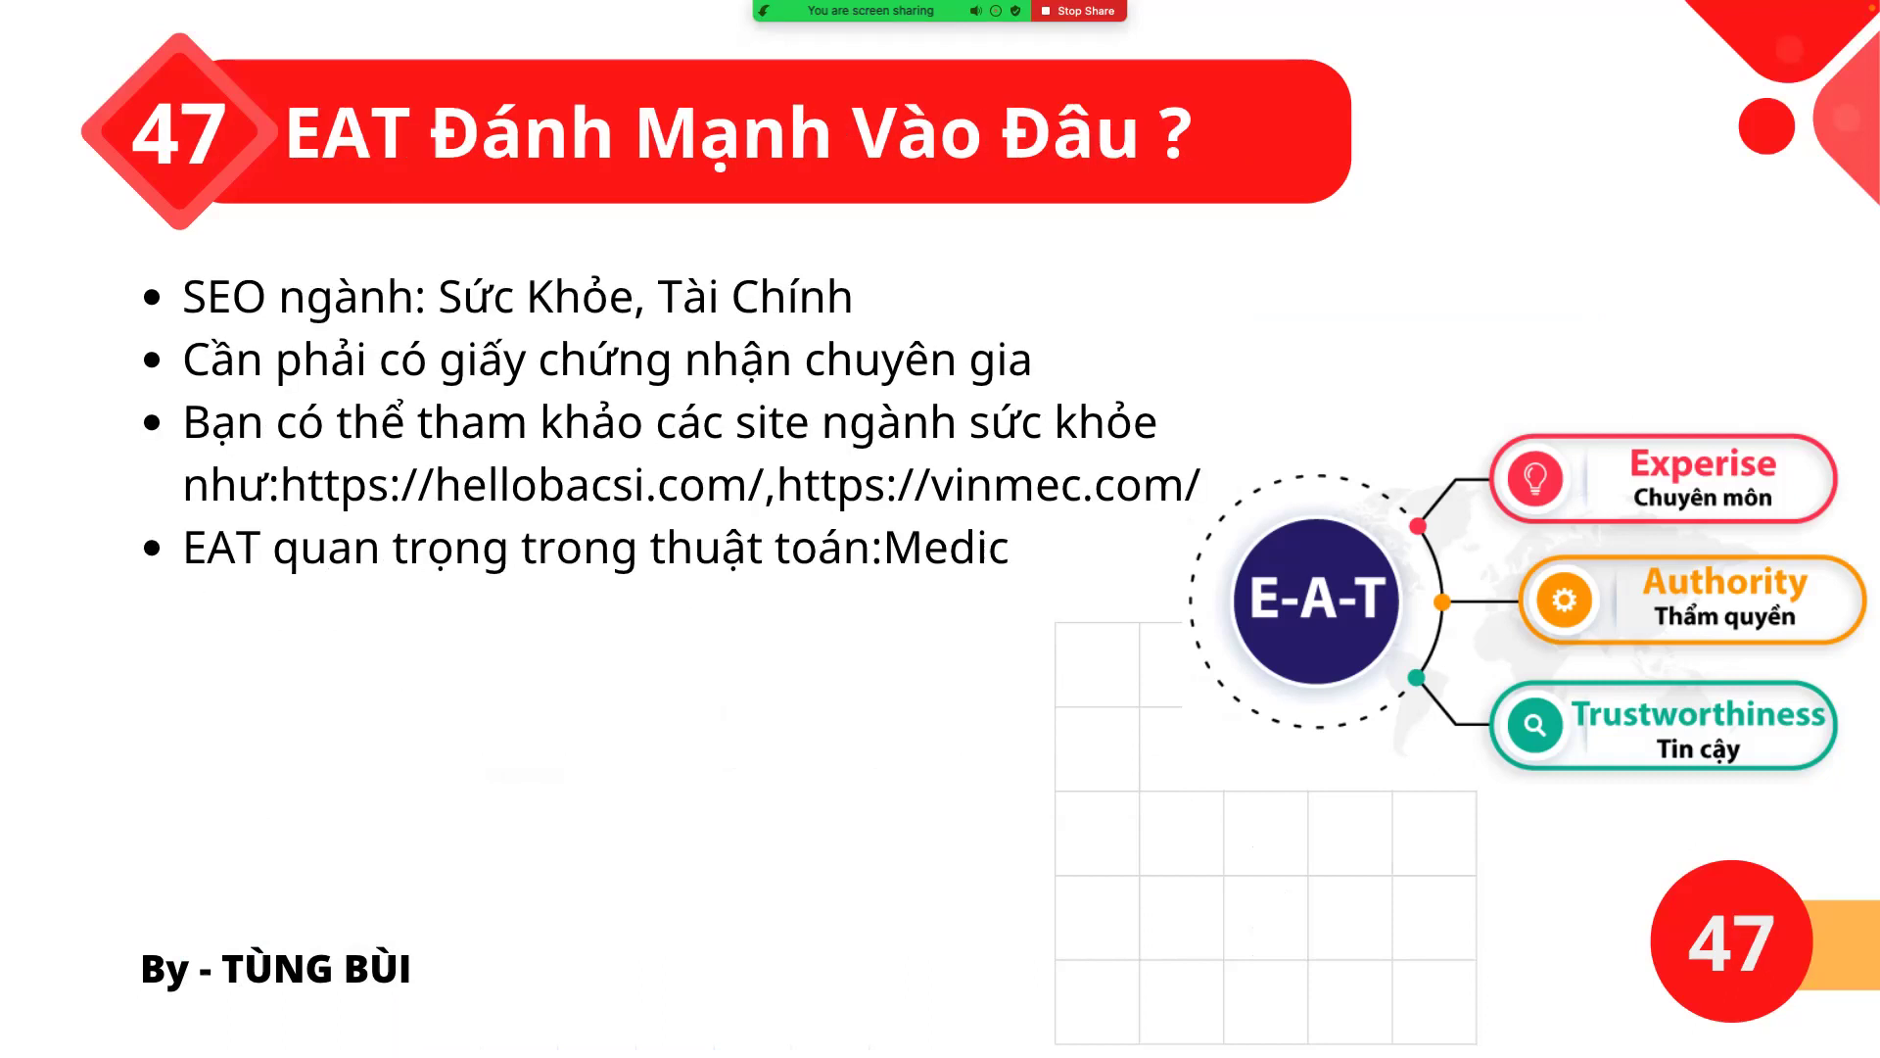
key("Right")
key("Right")
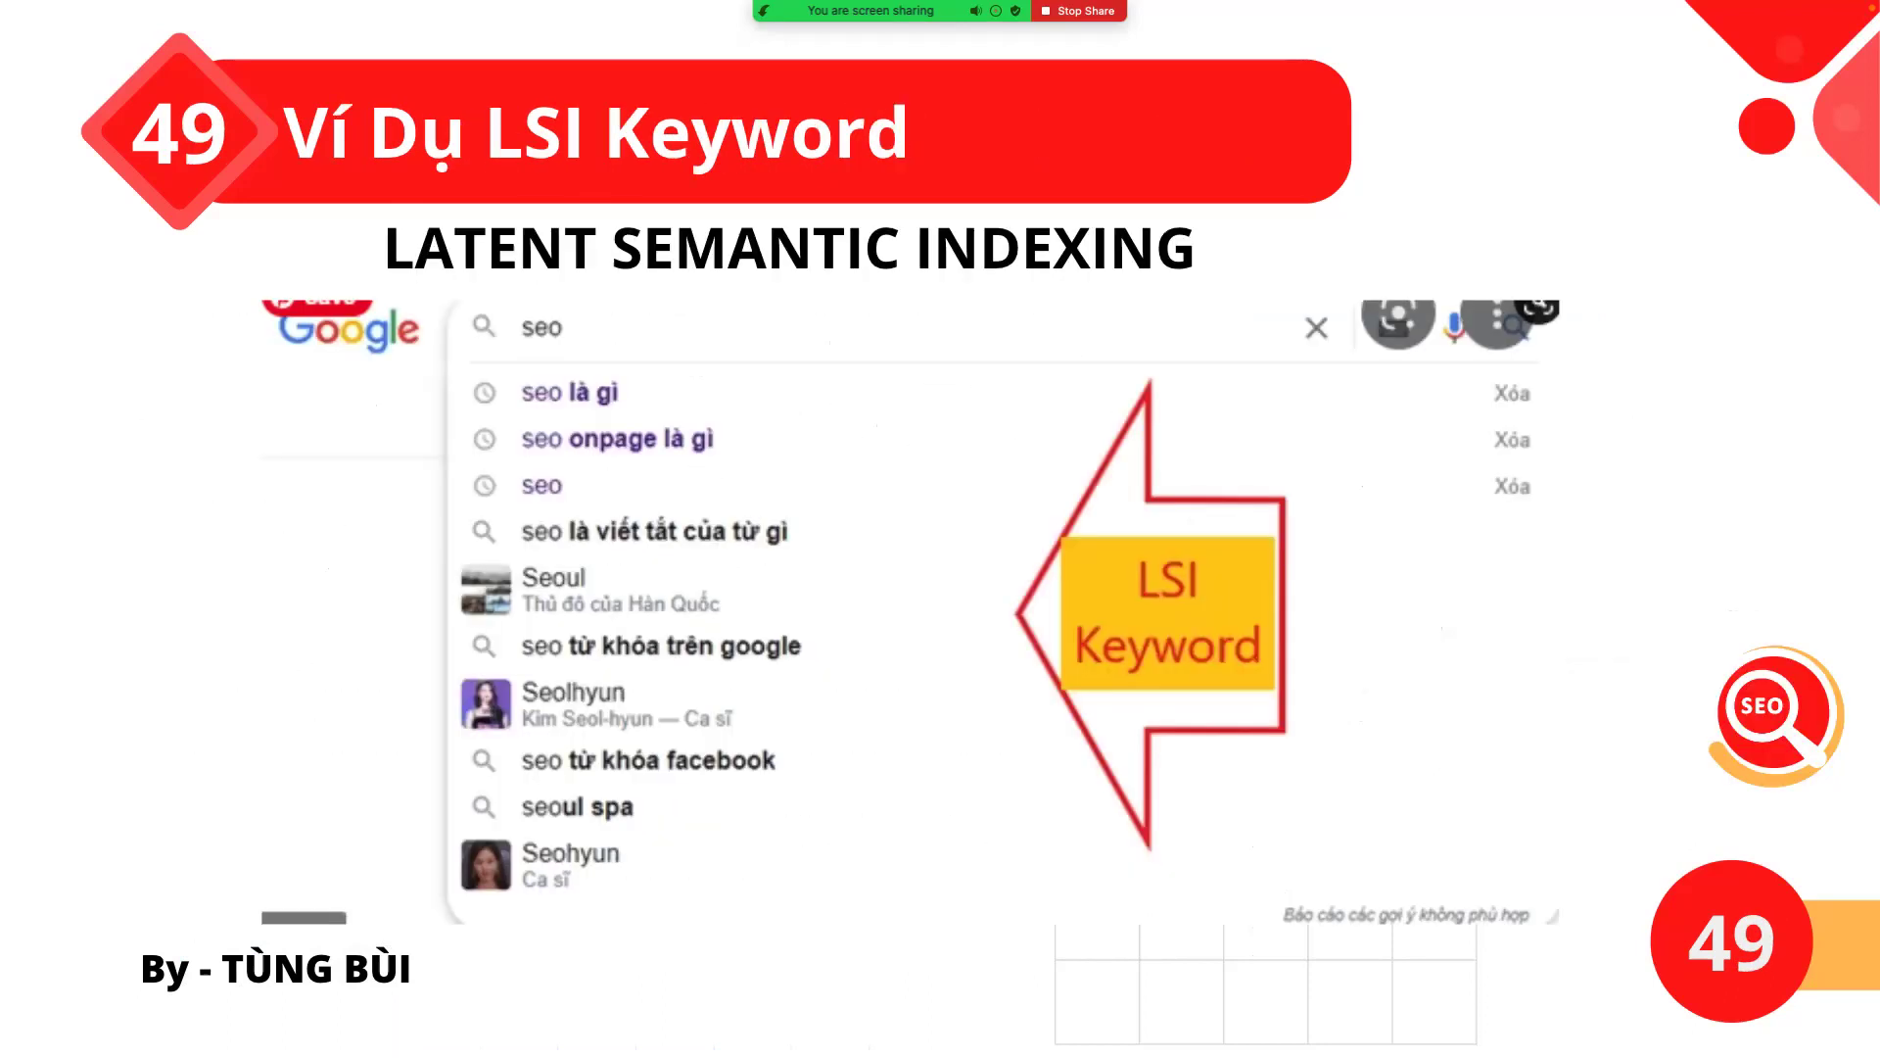